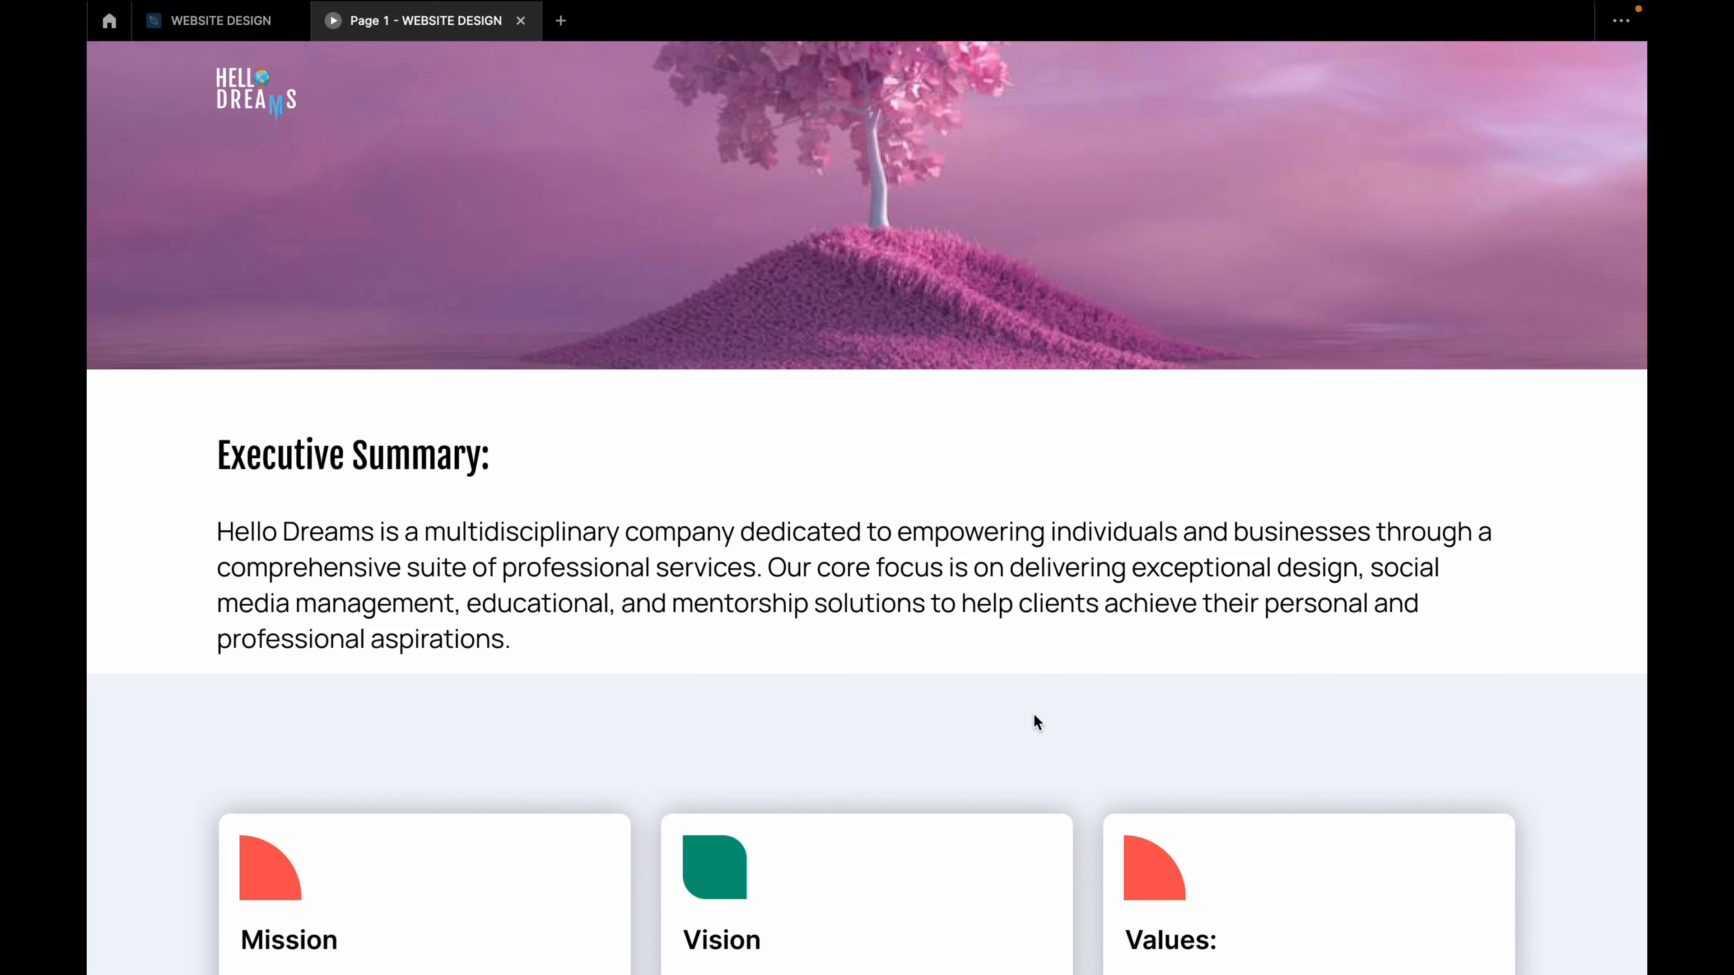
Review the Hello Dreams business plan prototype, from the Executive Summary through Mission, Vision, Values, and Products and Services to the contact footer.
scroll(1033, 715, down, 8)
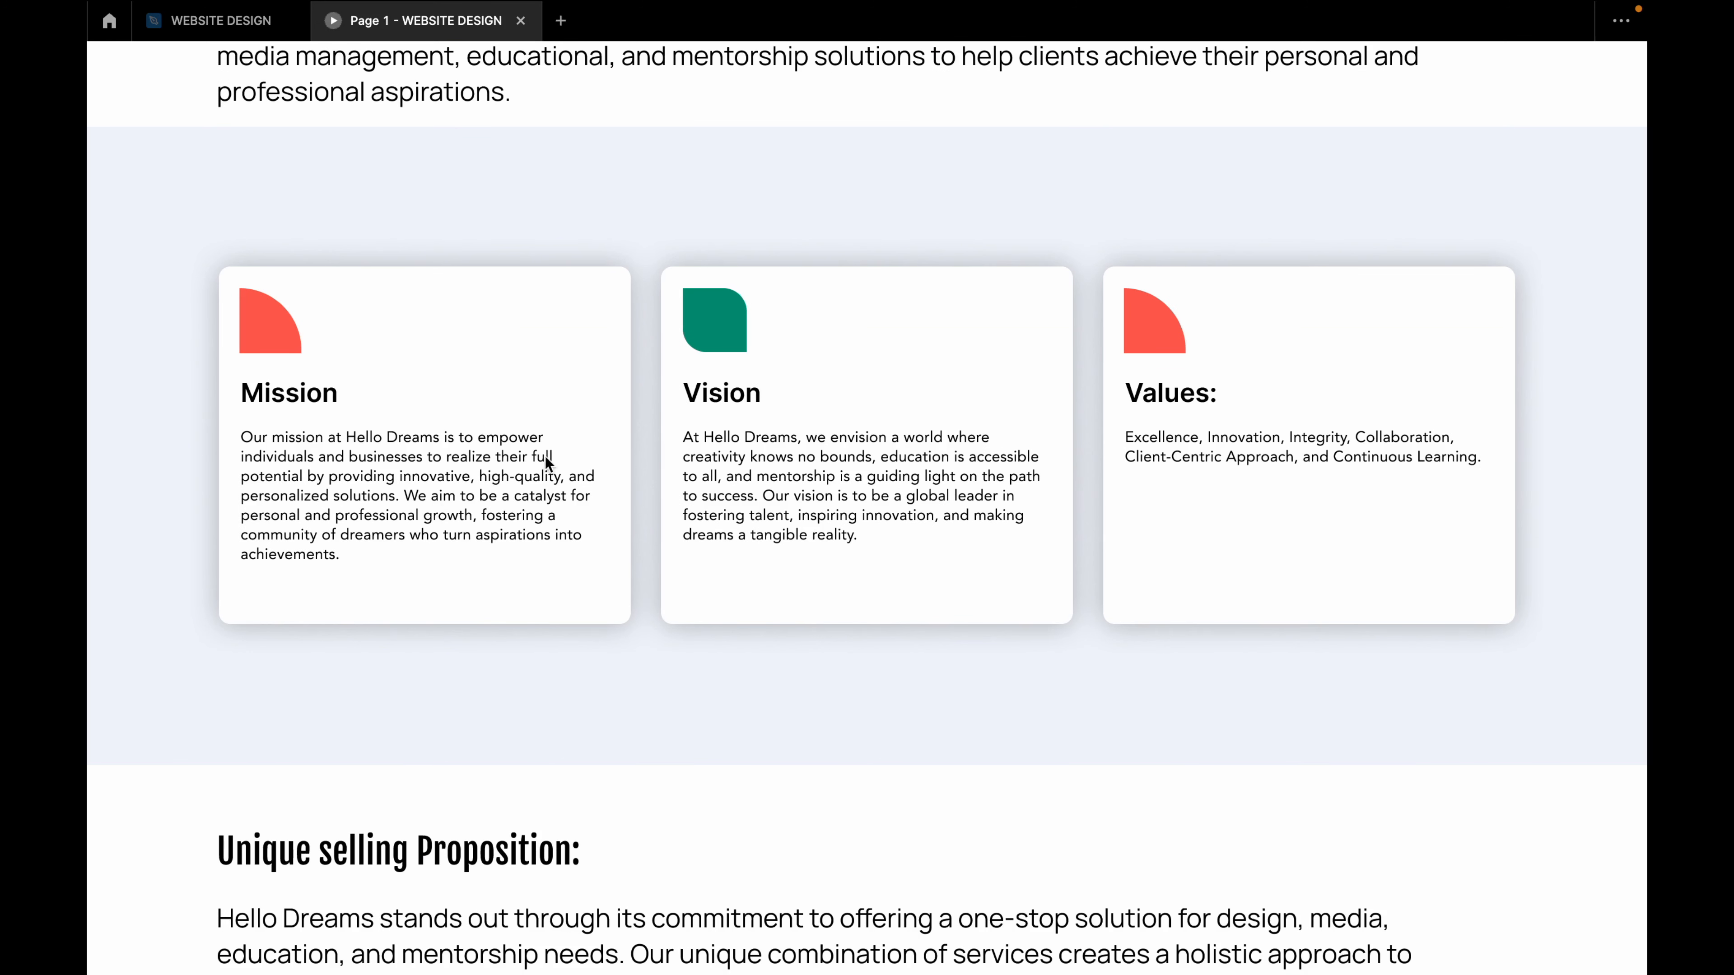
scroll(1197, 614, down, 16)
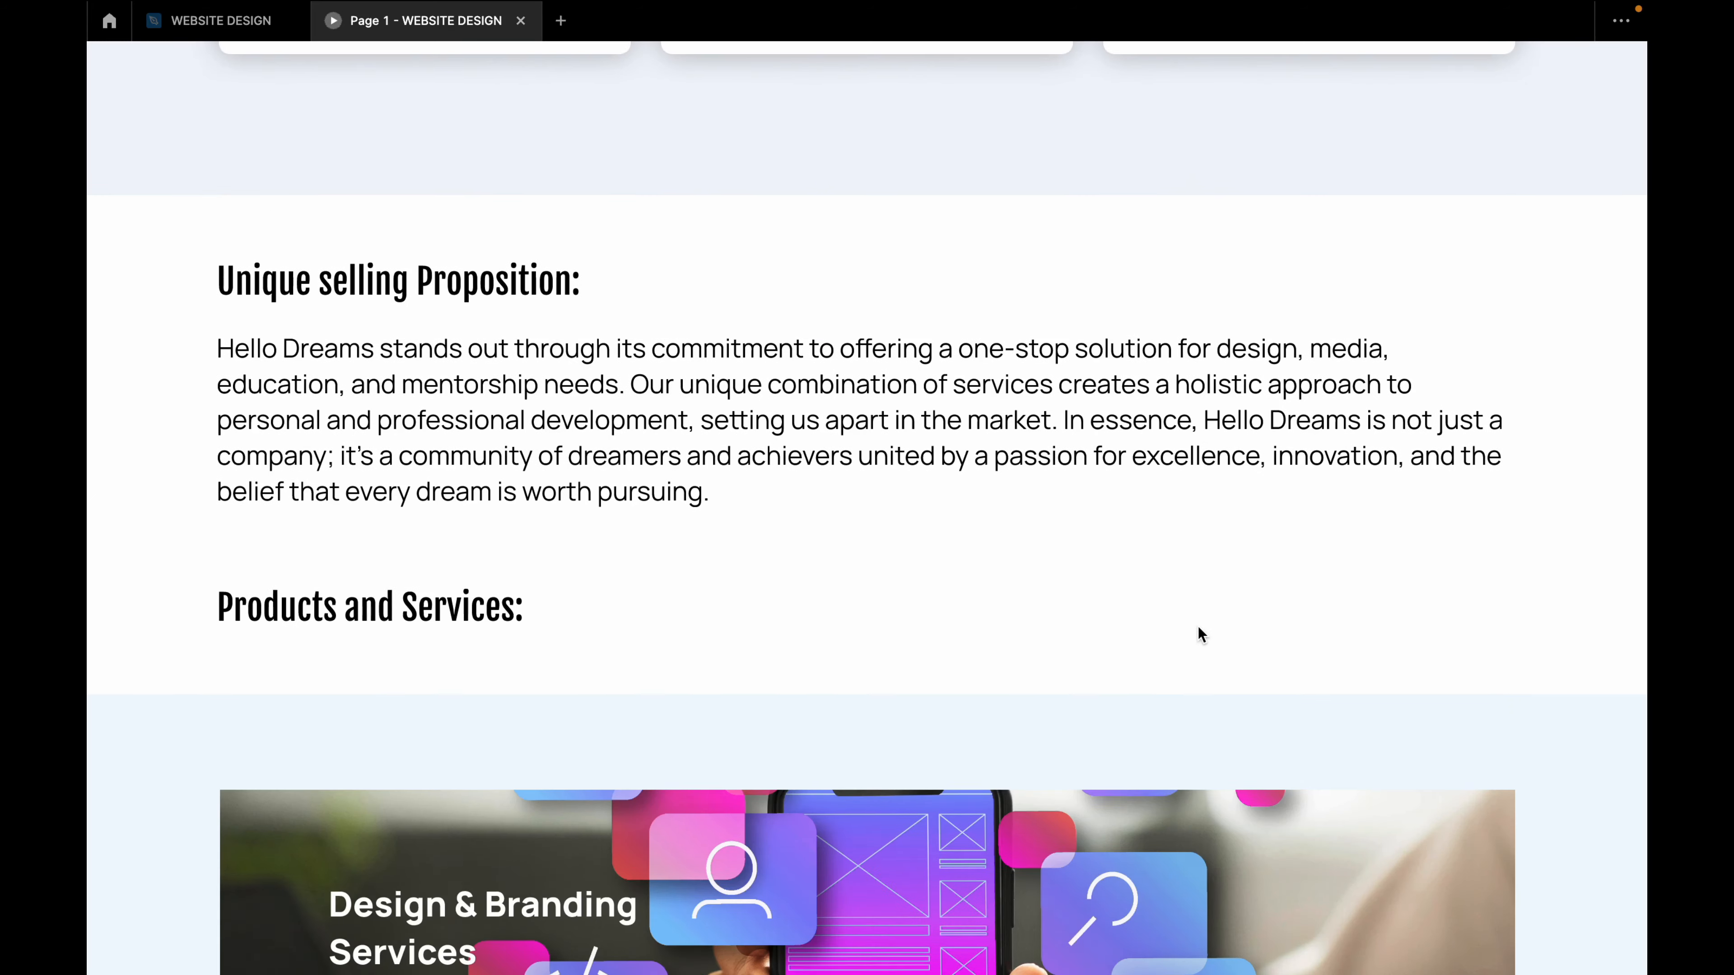
scroll(1195, 658, down, 4)
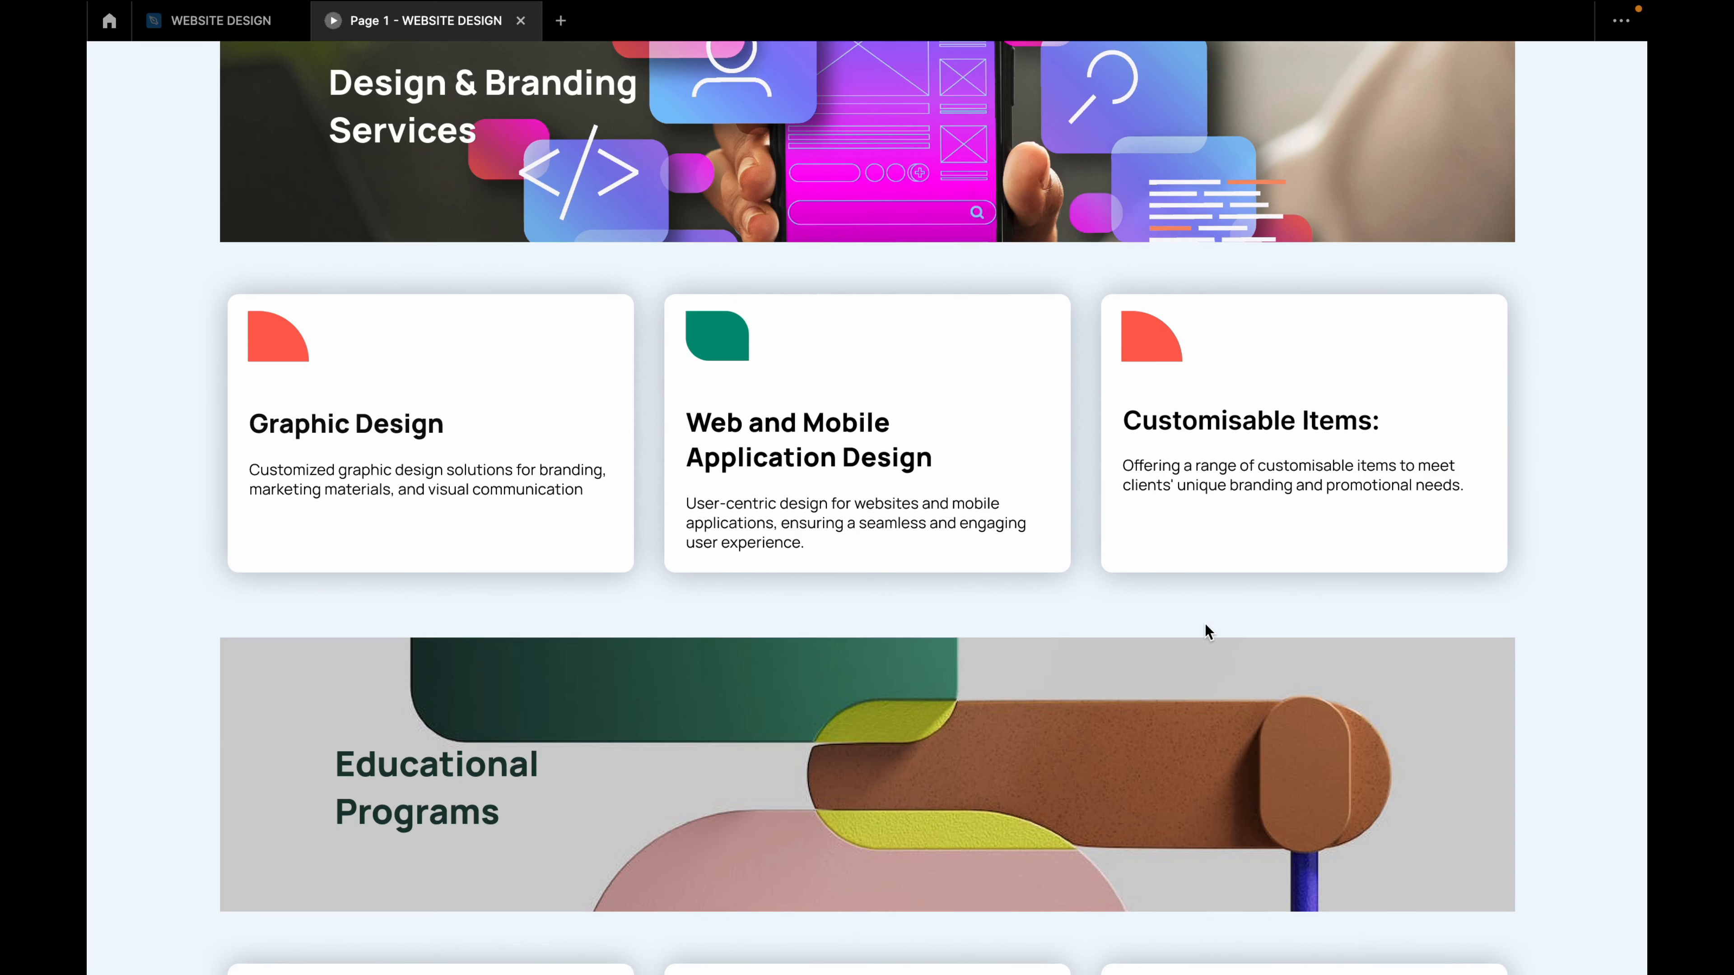
scroll(1206, 625, down, 3)
scroll(1206, 625, down, 1)
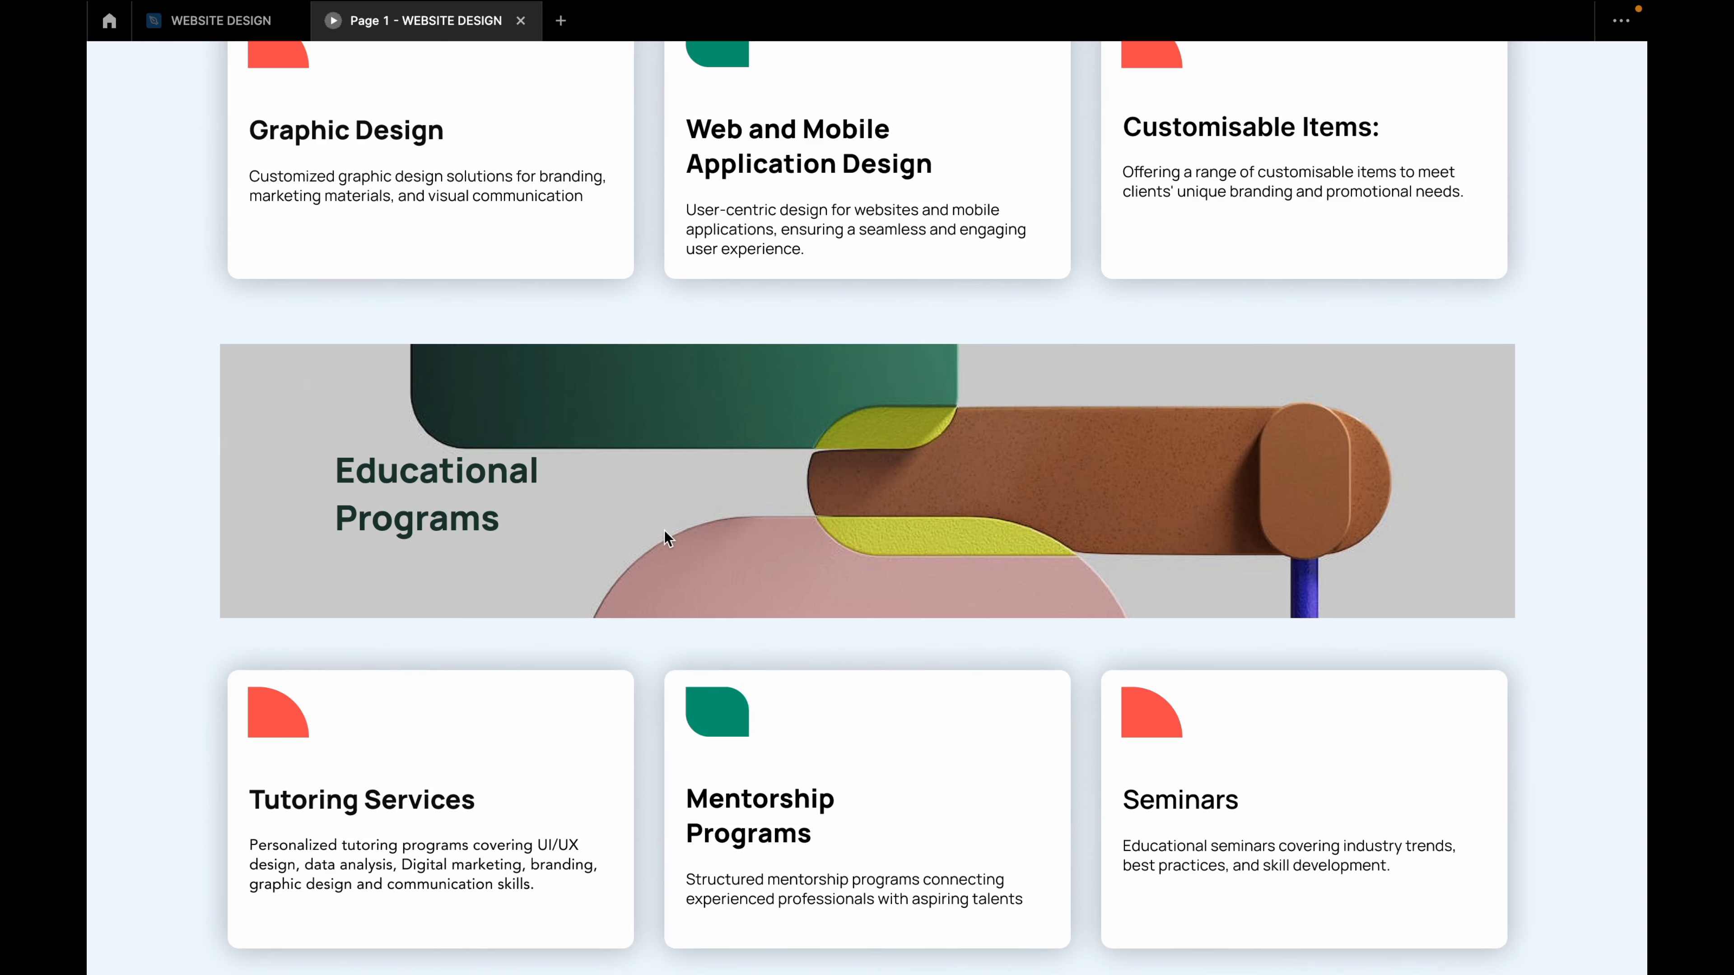
scroll(570, 520, down, 3)
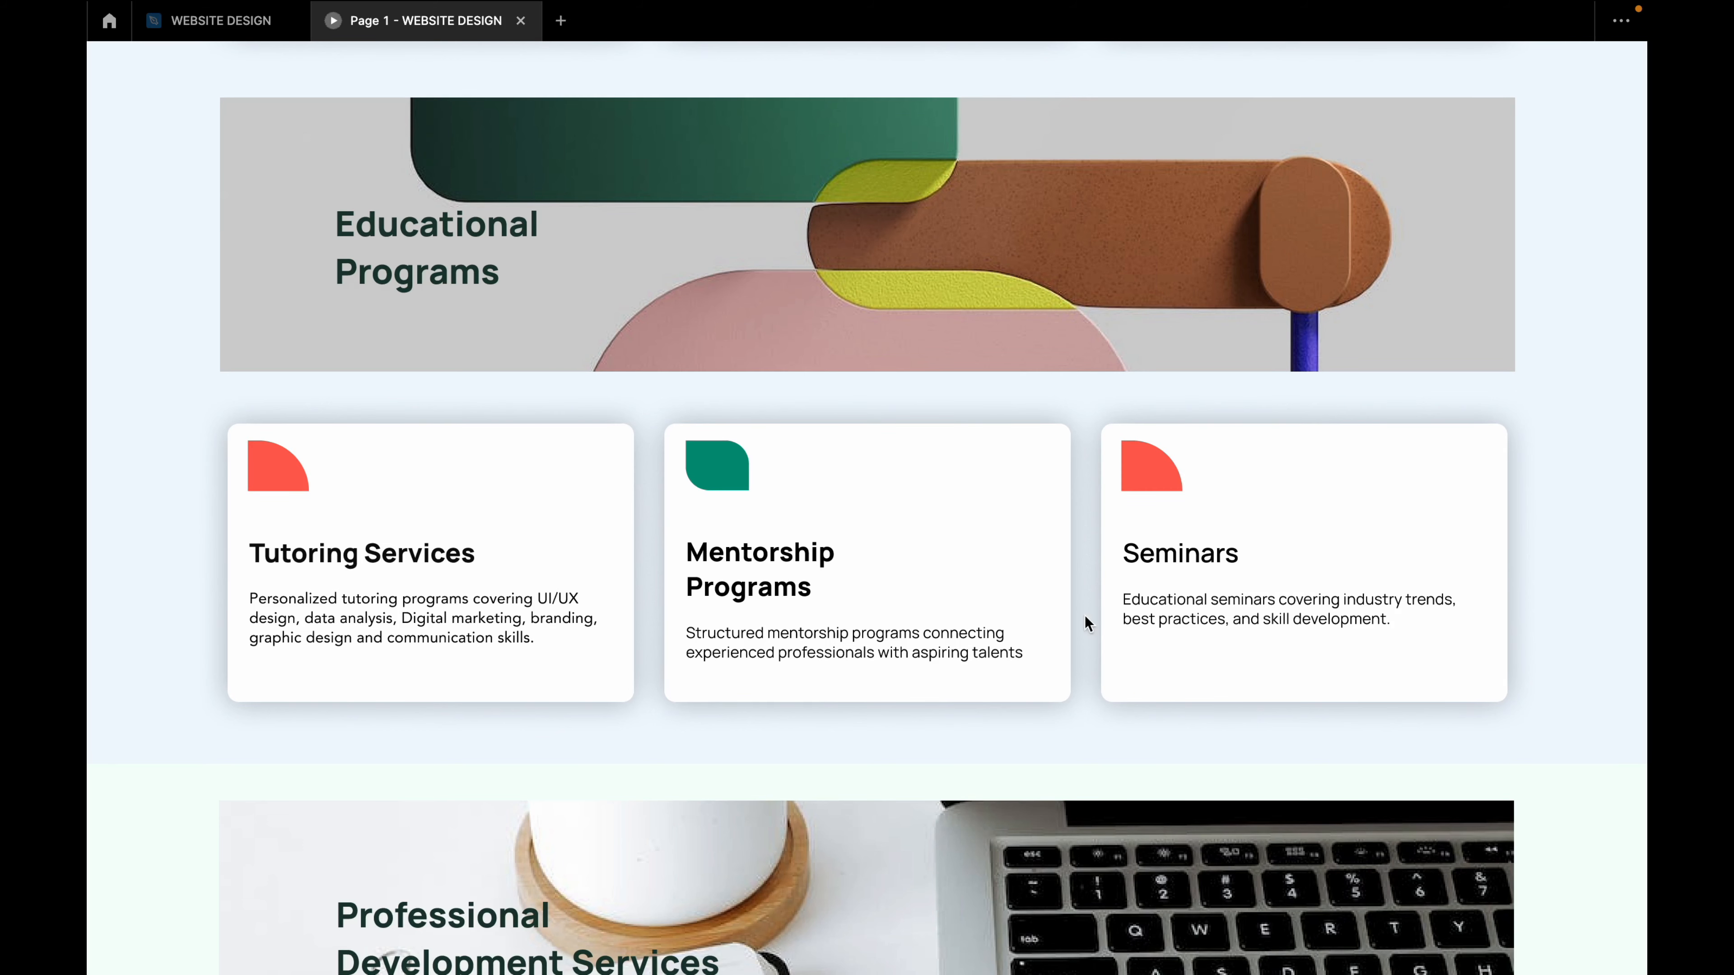
scroll(1204, 634, down, 7)
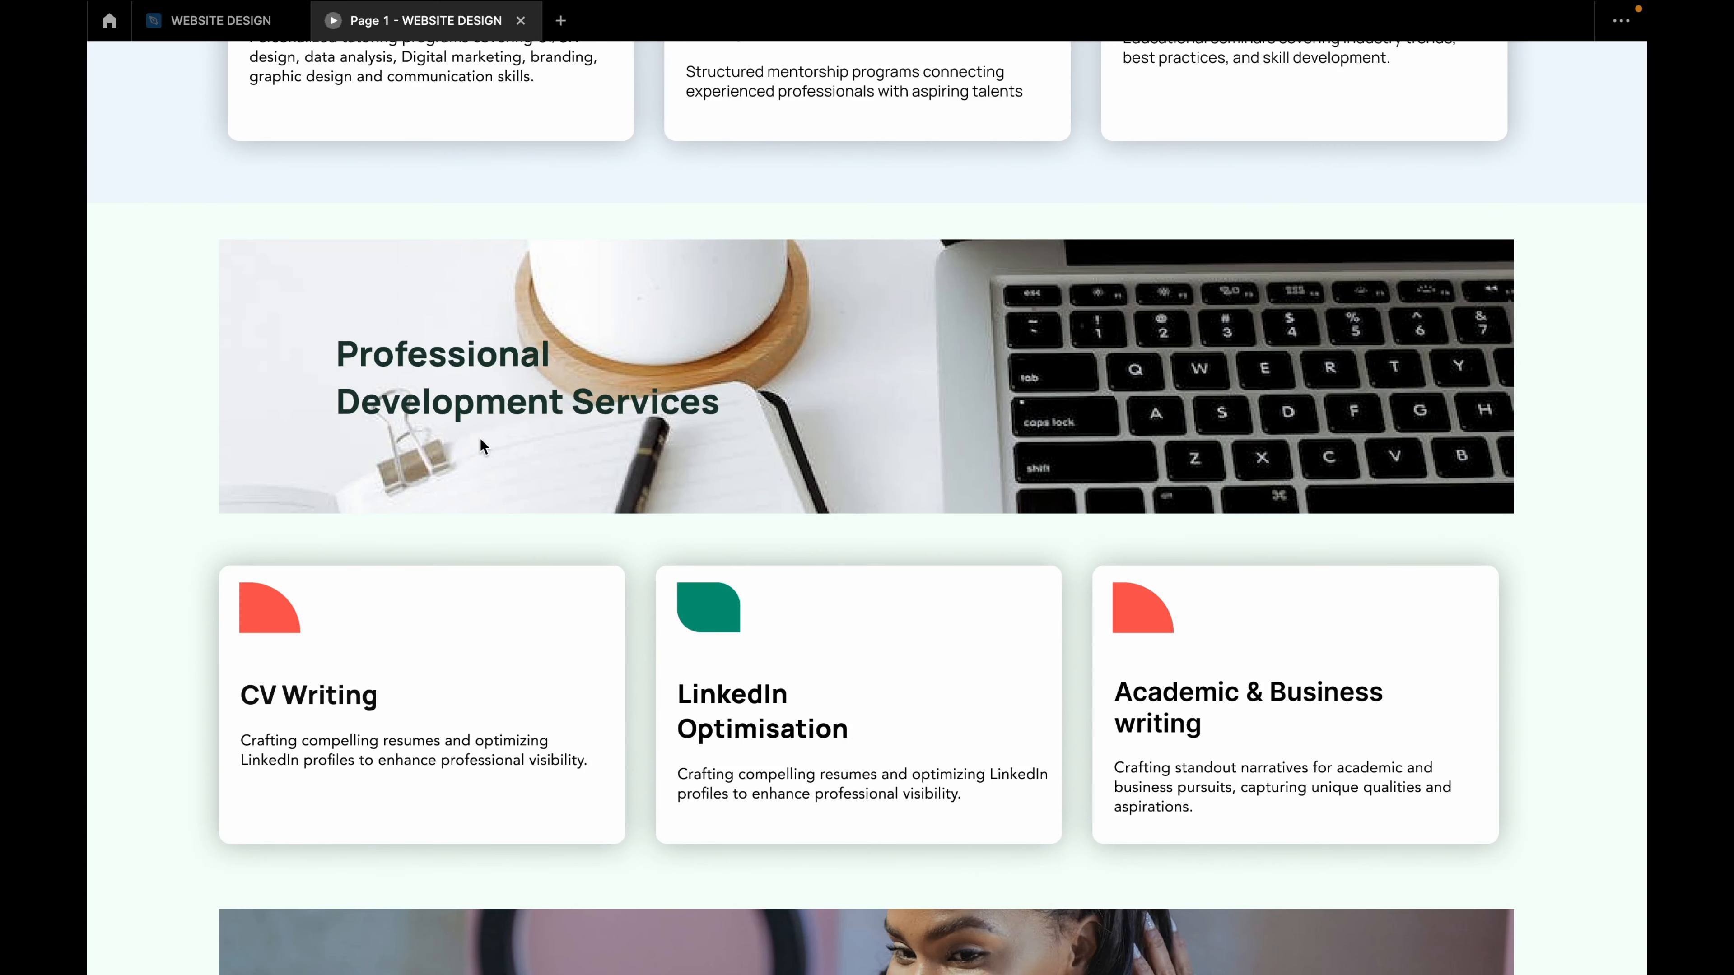
scroll(689, 427, down, 4)
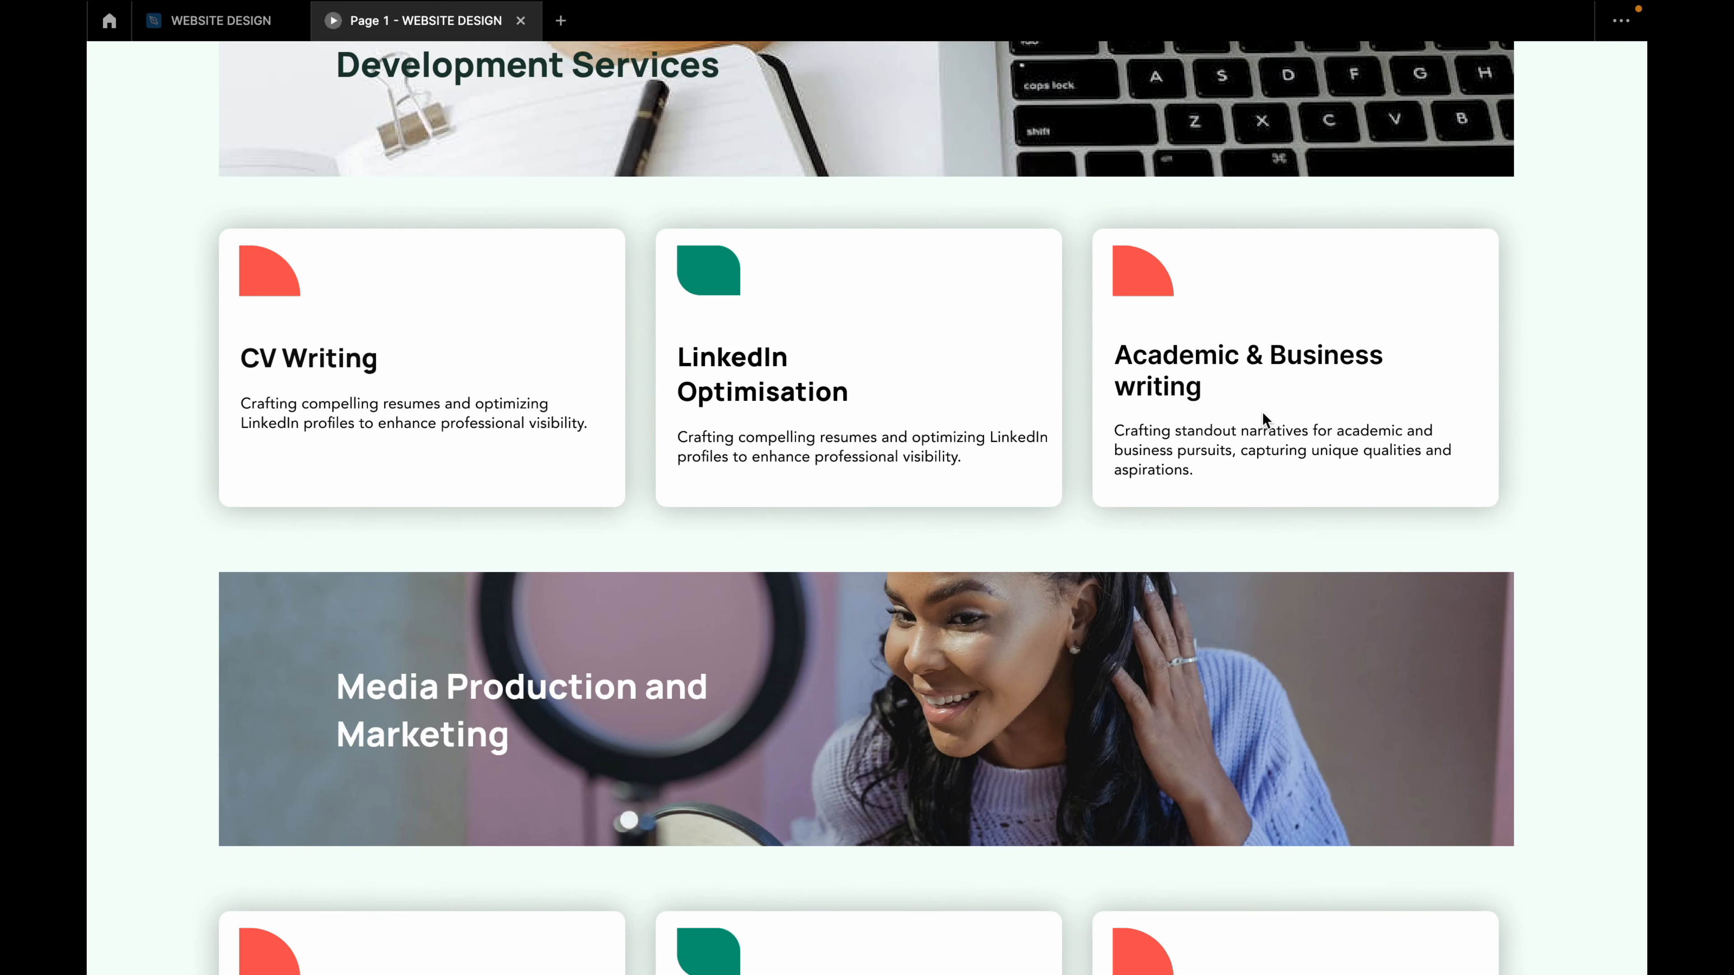
scroll(1249, 431, down, 5)
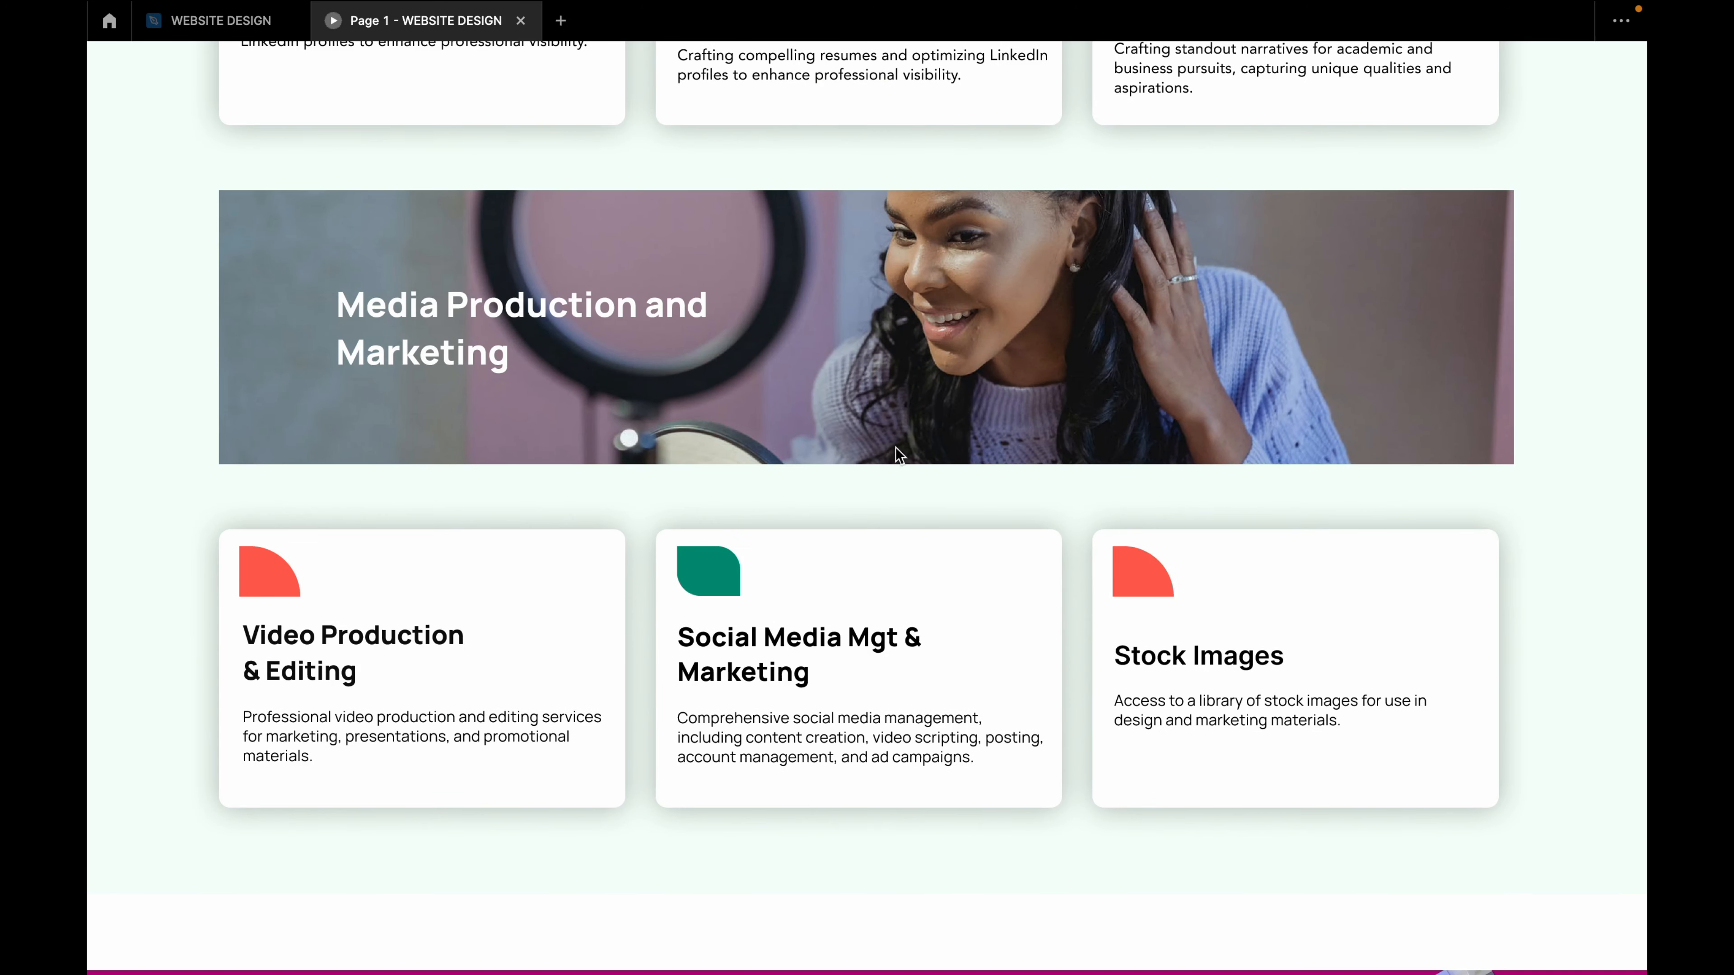
scroll(931, 515, down, 5)
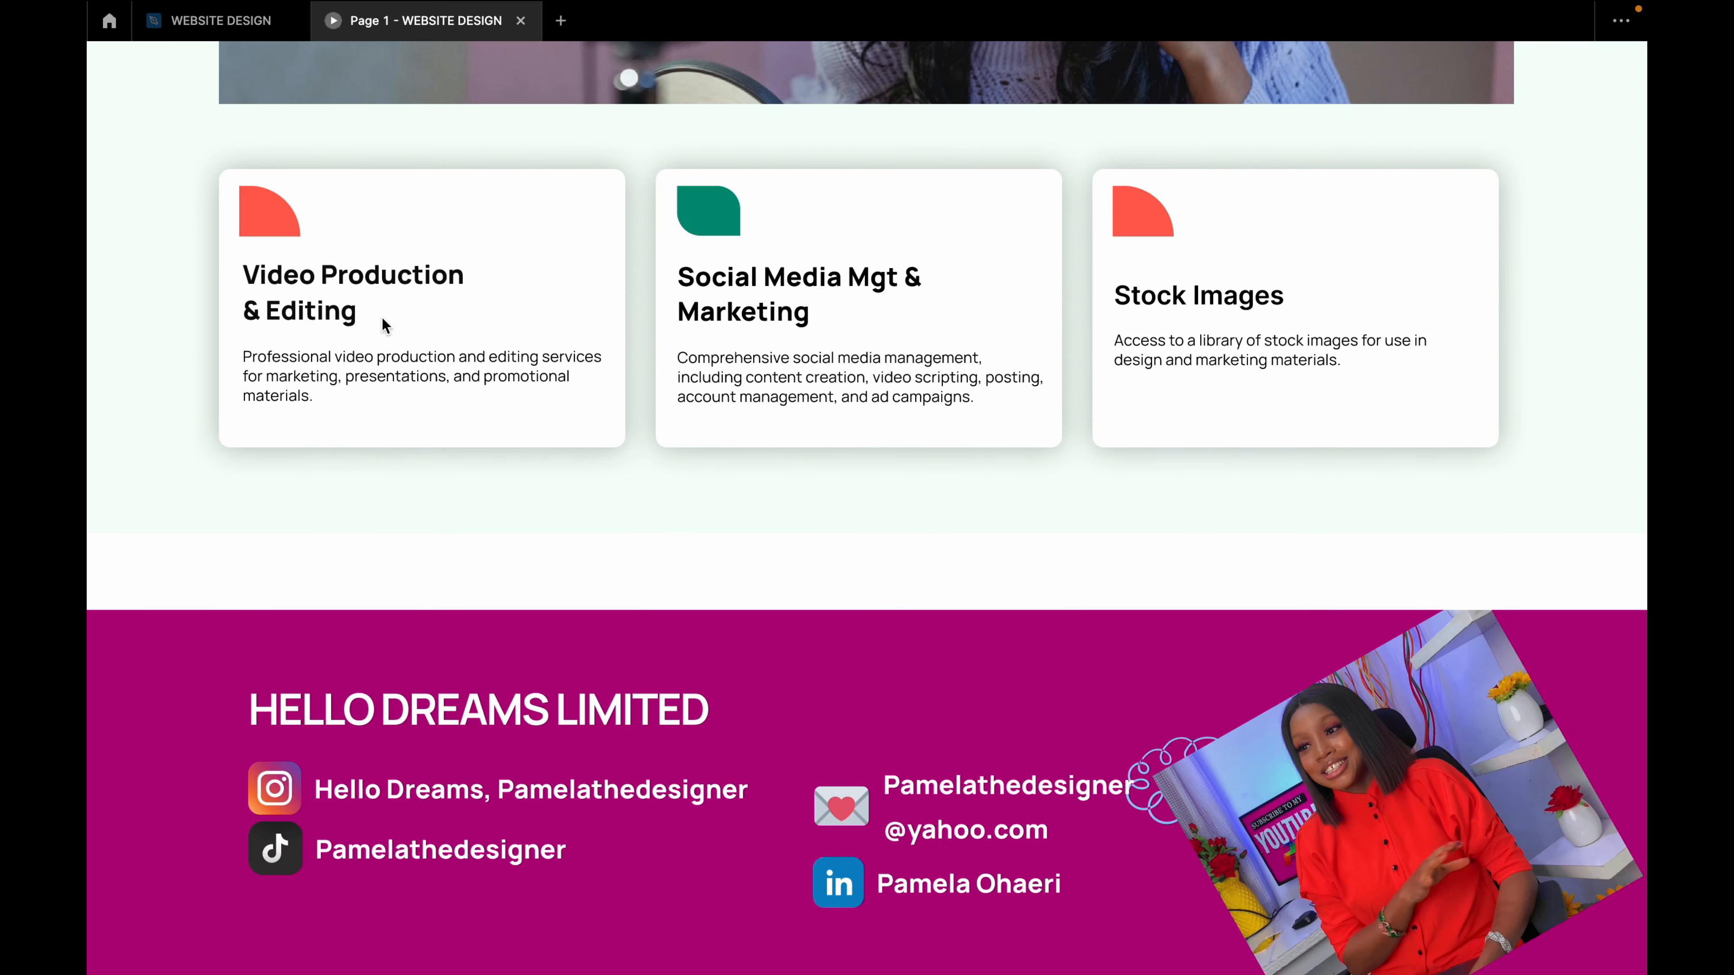
scroll(890, 419, up, 1)
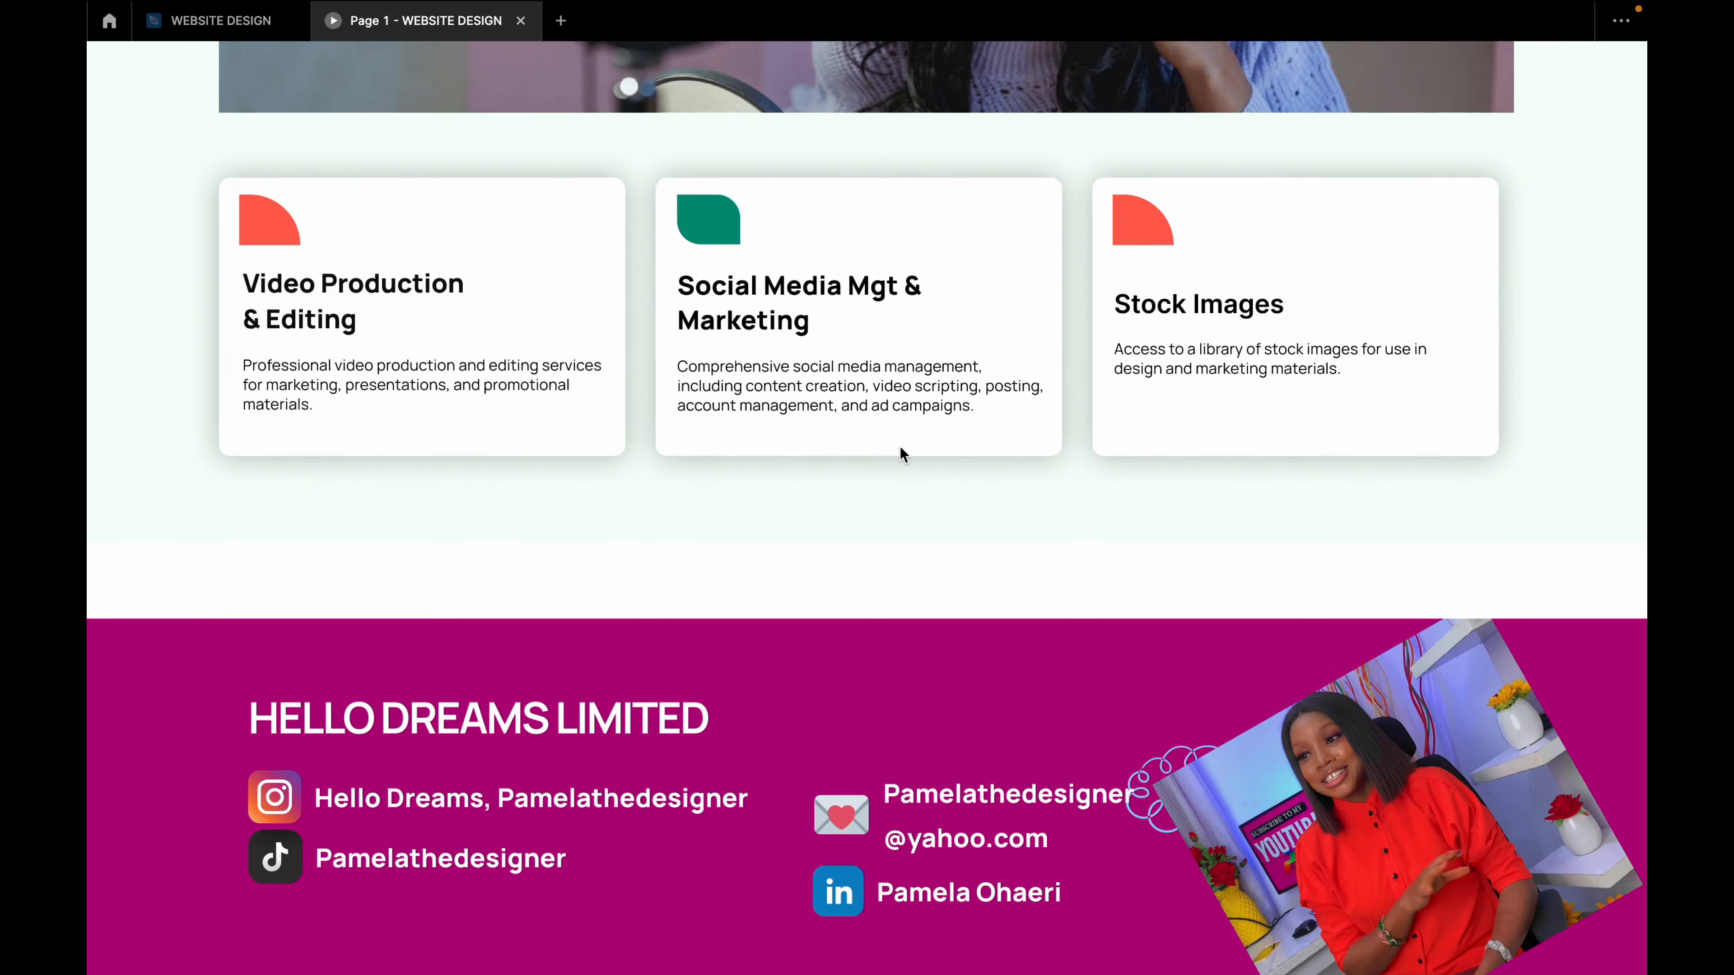
scroll(900, 448, up, 20)
scroll(885, 438, down, 20)
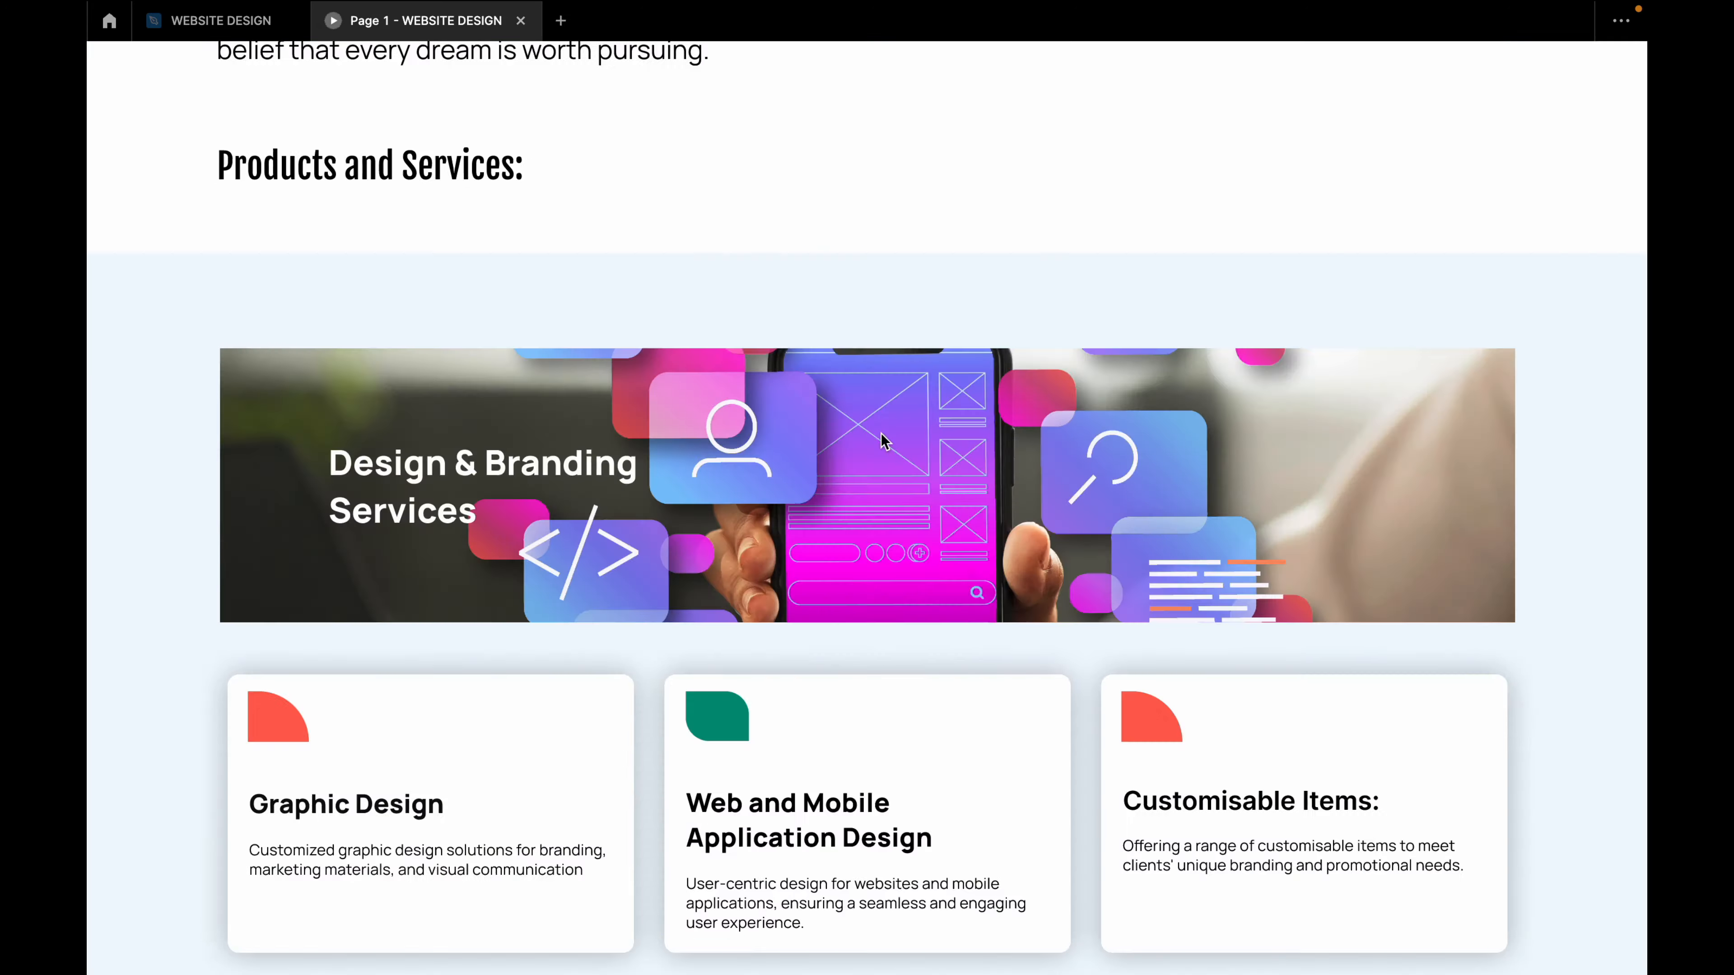
scroll(880, 435, up, 20)
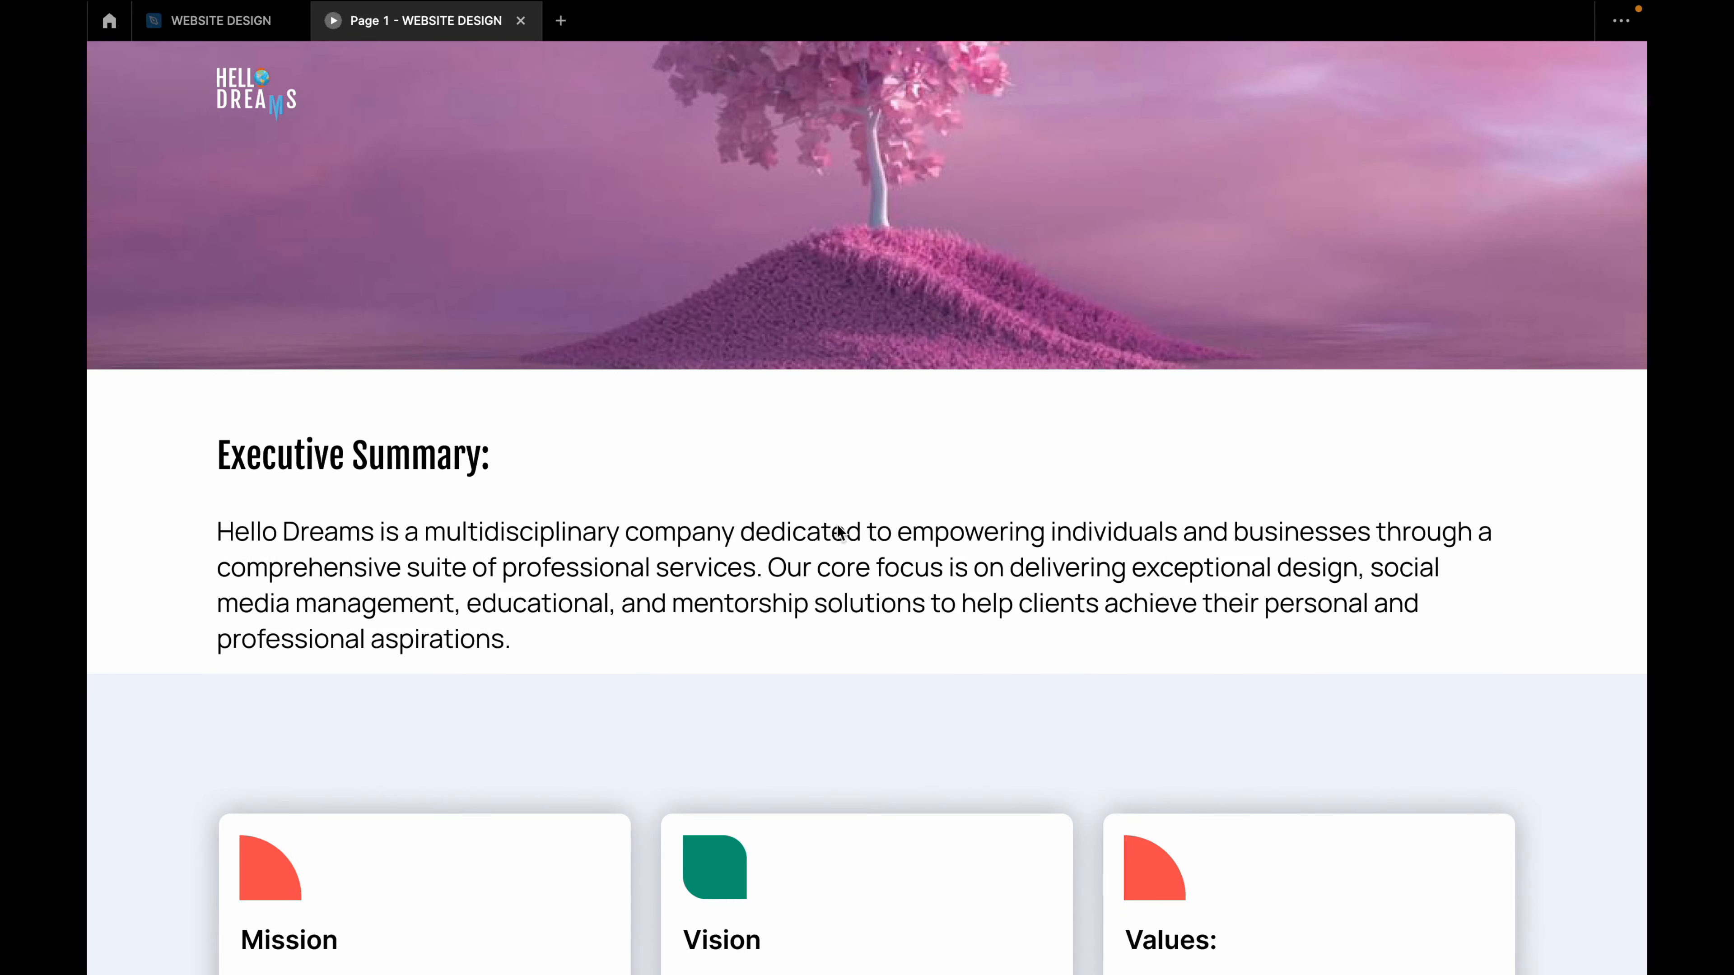
scroll(839, 553, down, 10)
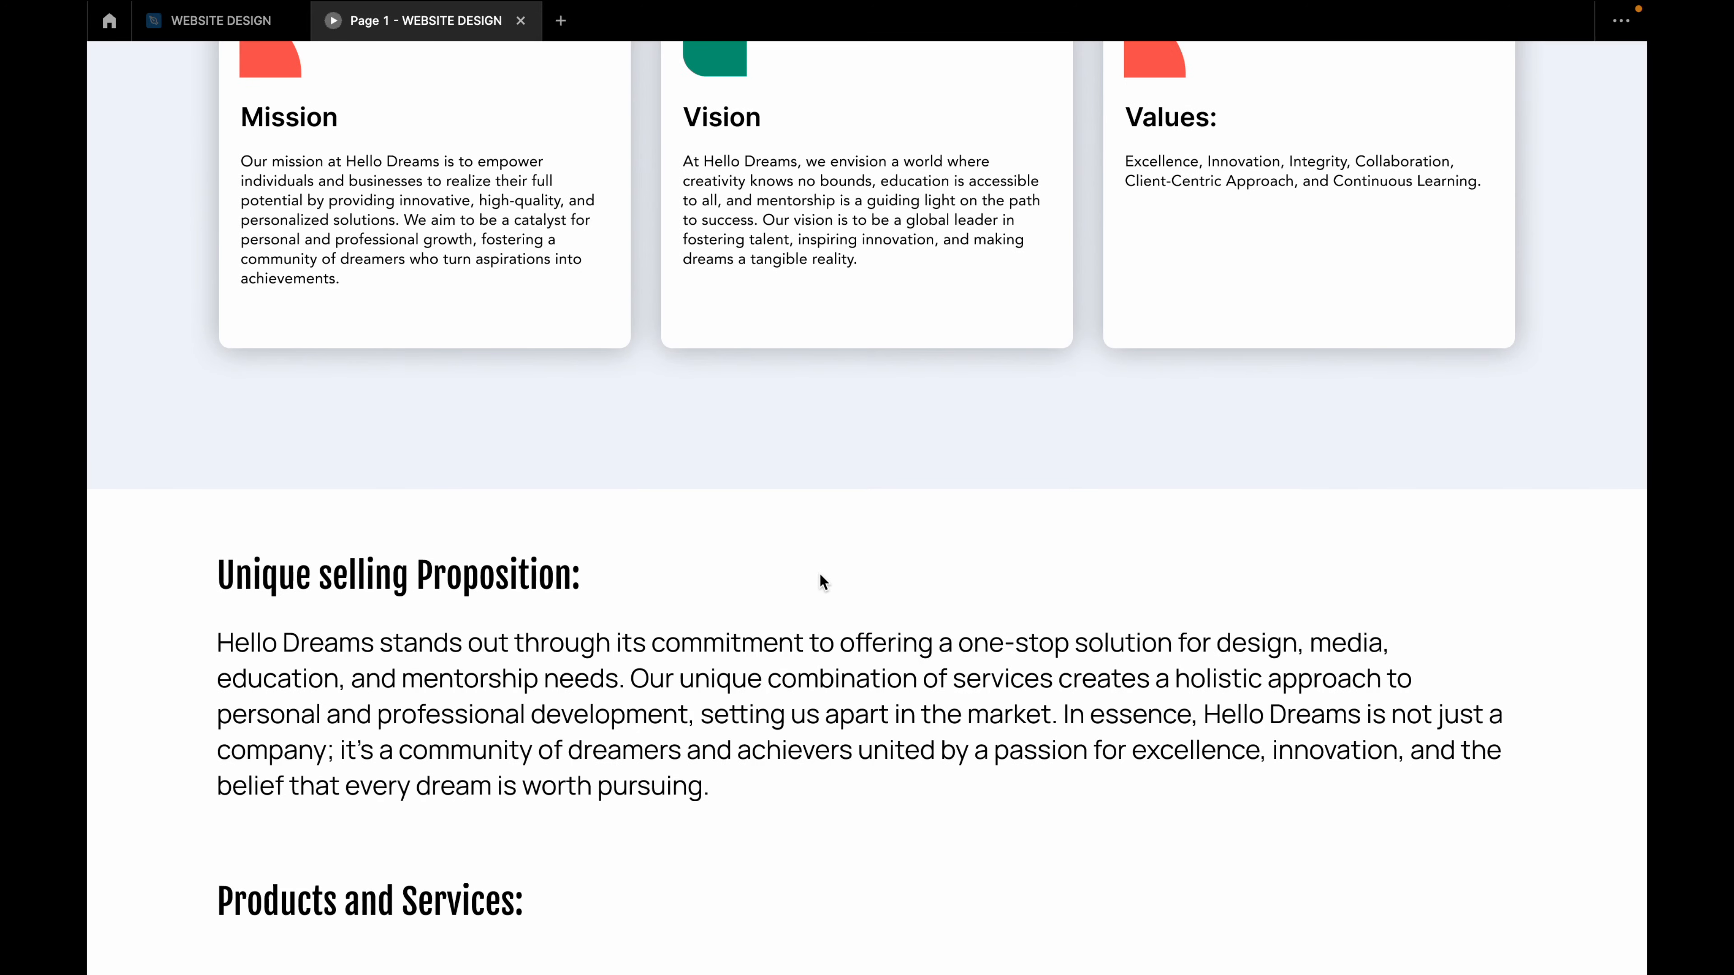
scroll(820, 580, up, 10)
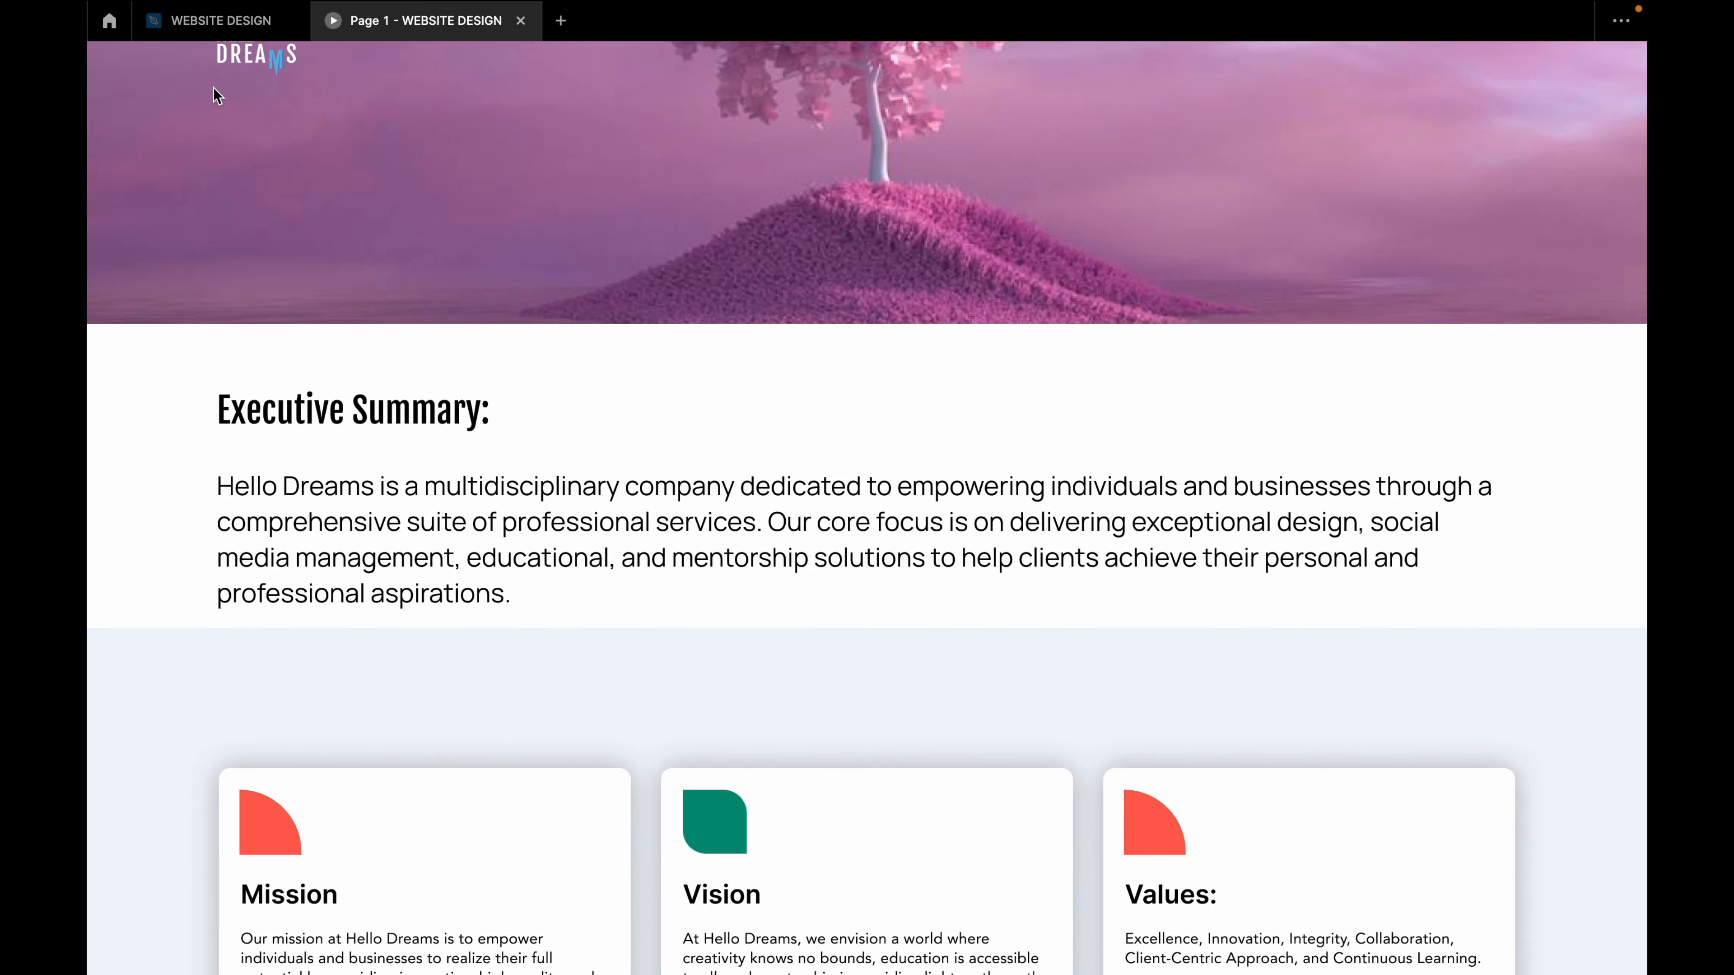
Leave the prototype and full-screen Figma window, switch to Safari in full screen, and open the Hello Dreams Services Survey form.
click(221, 20)
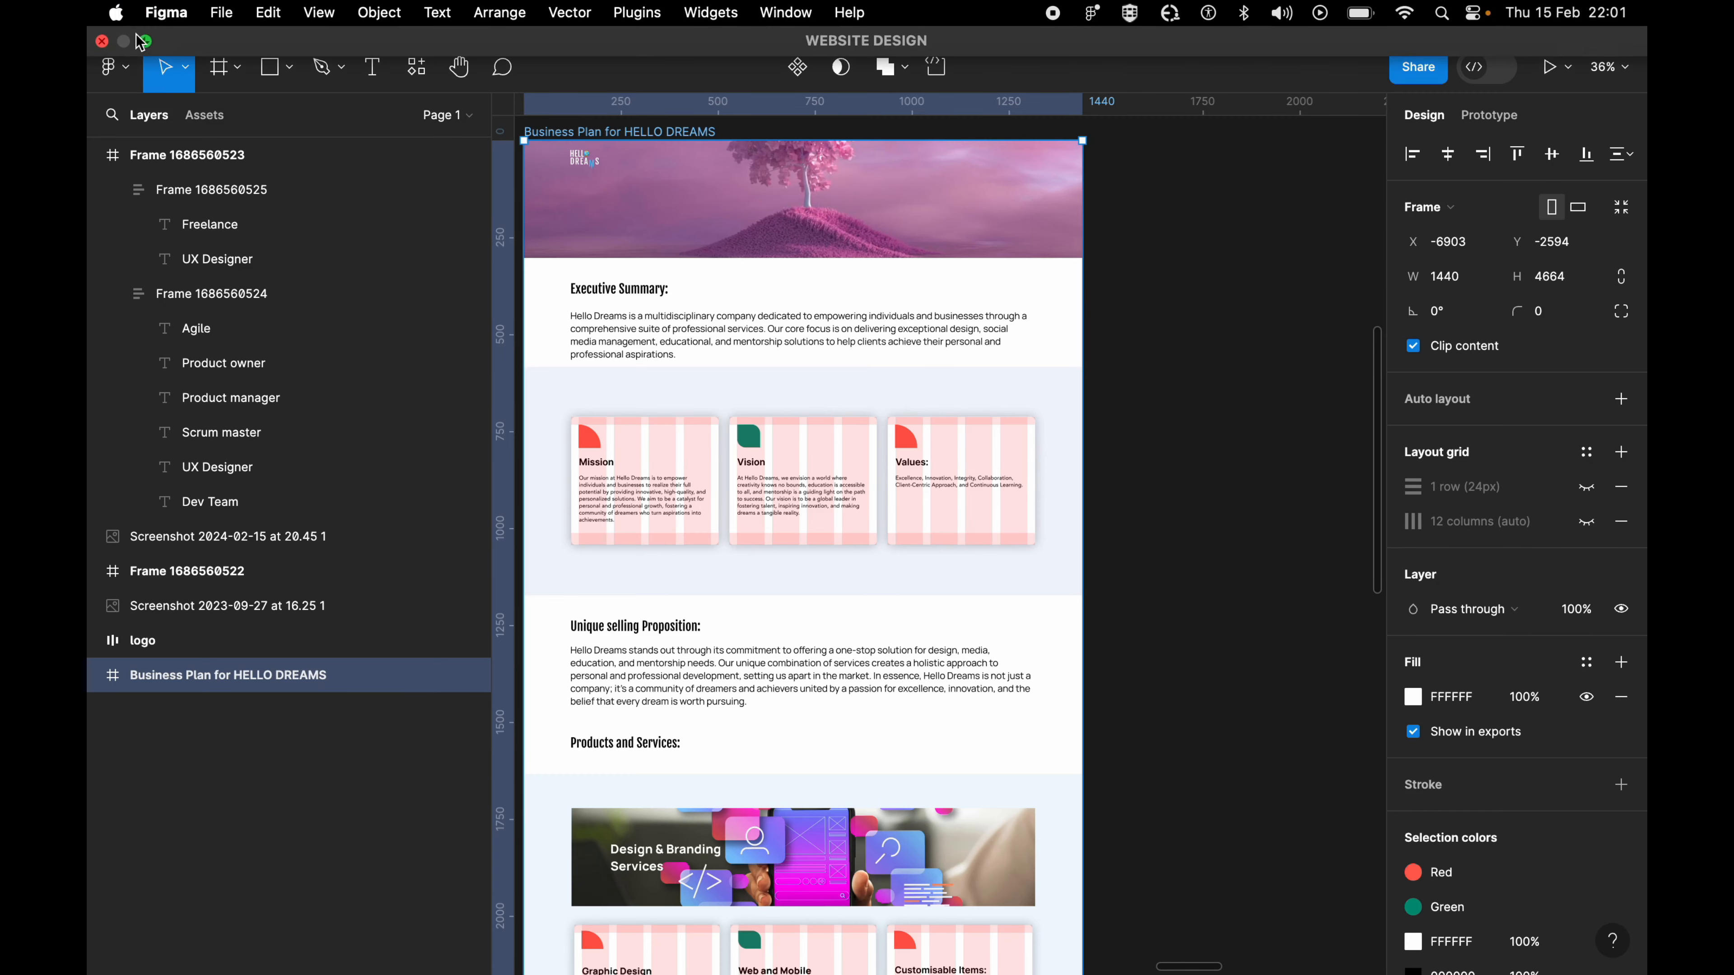
click(141, 42)
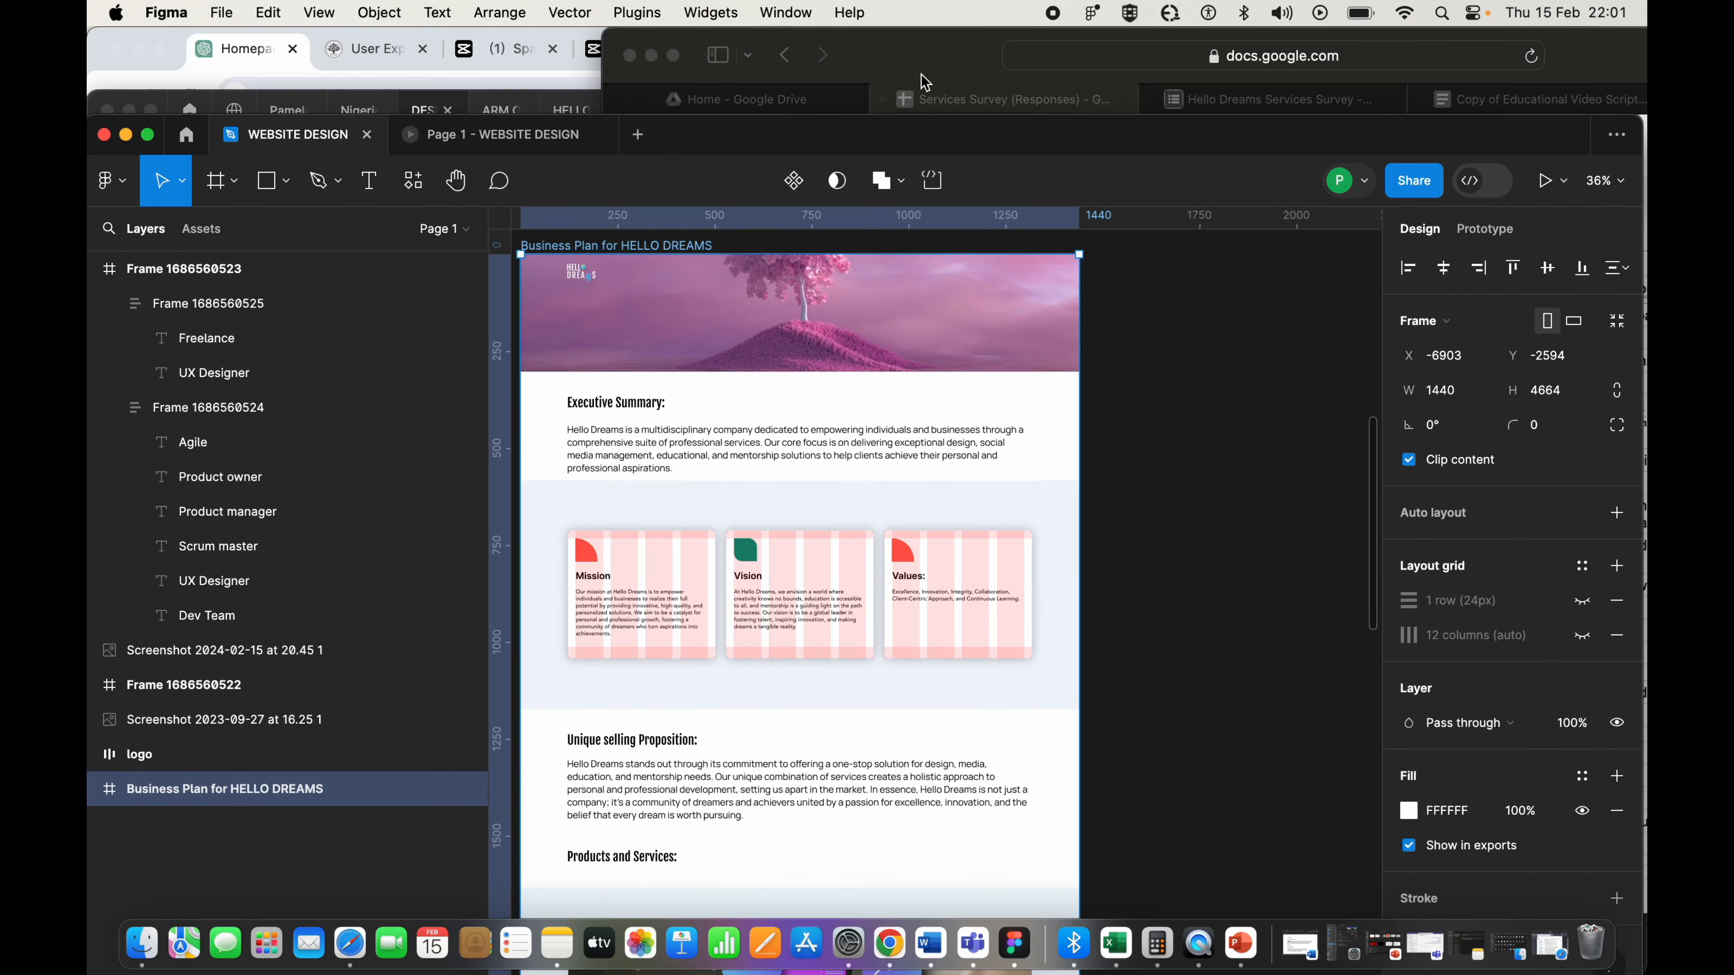
click(655, 92)
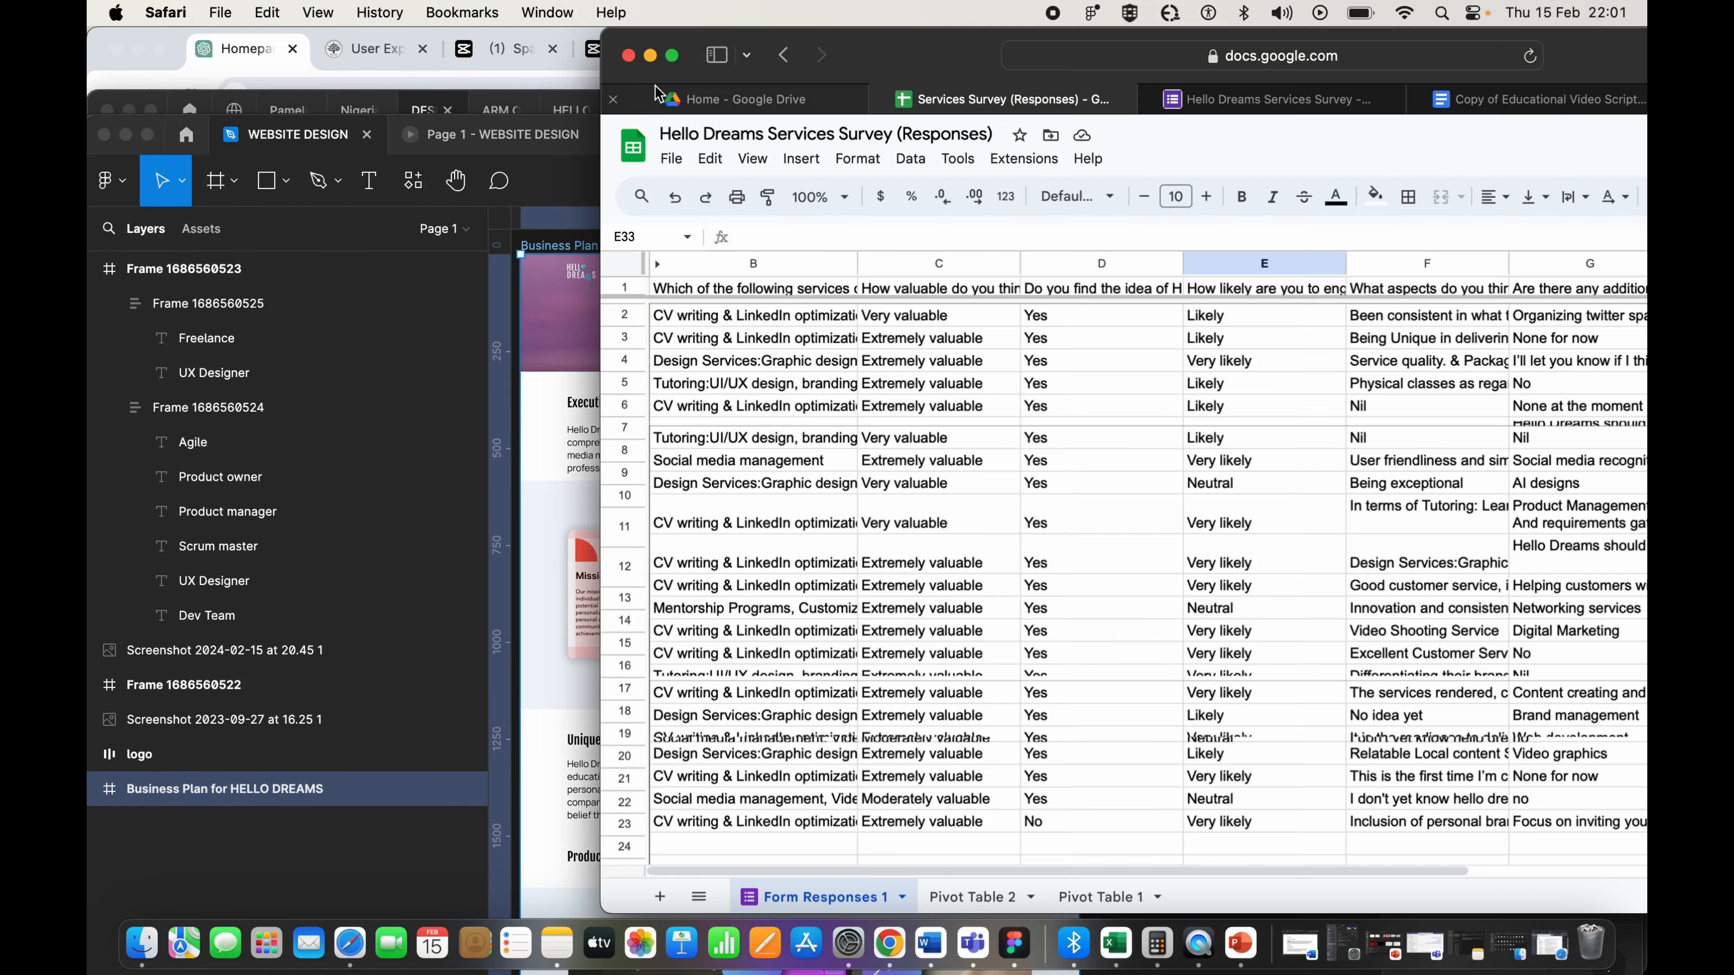
click(672, 54)
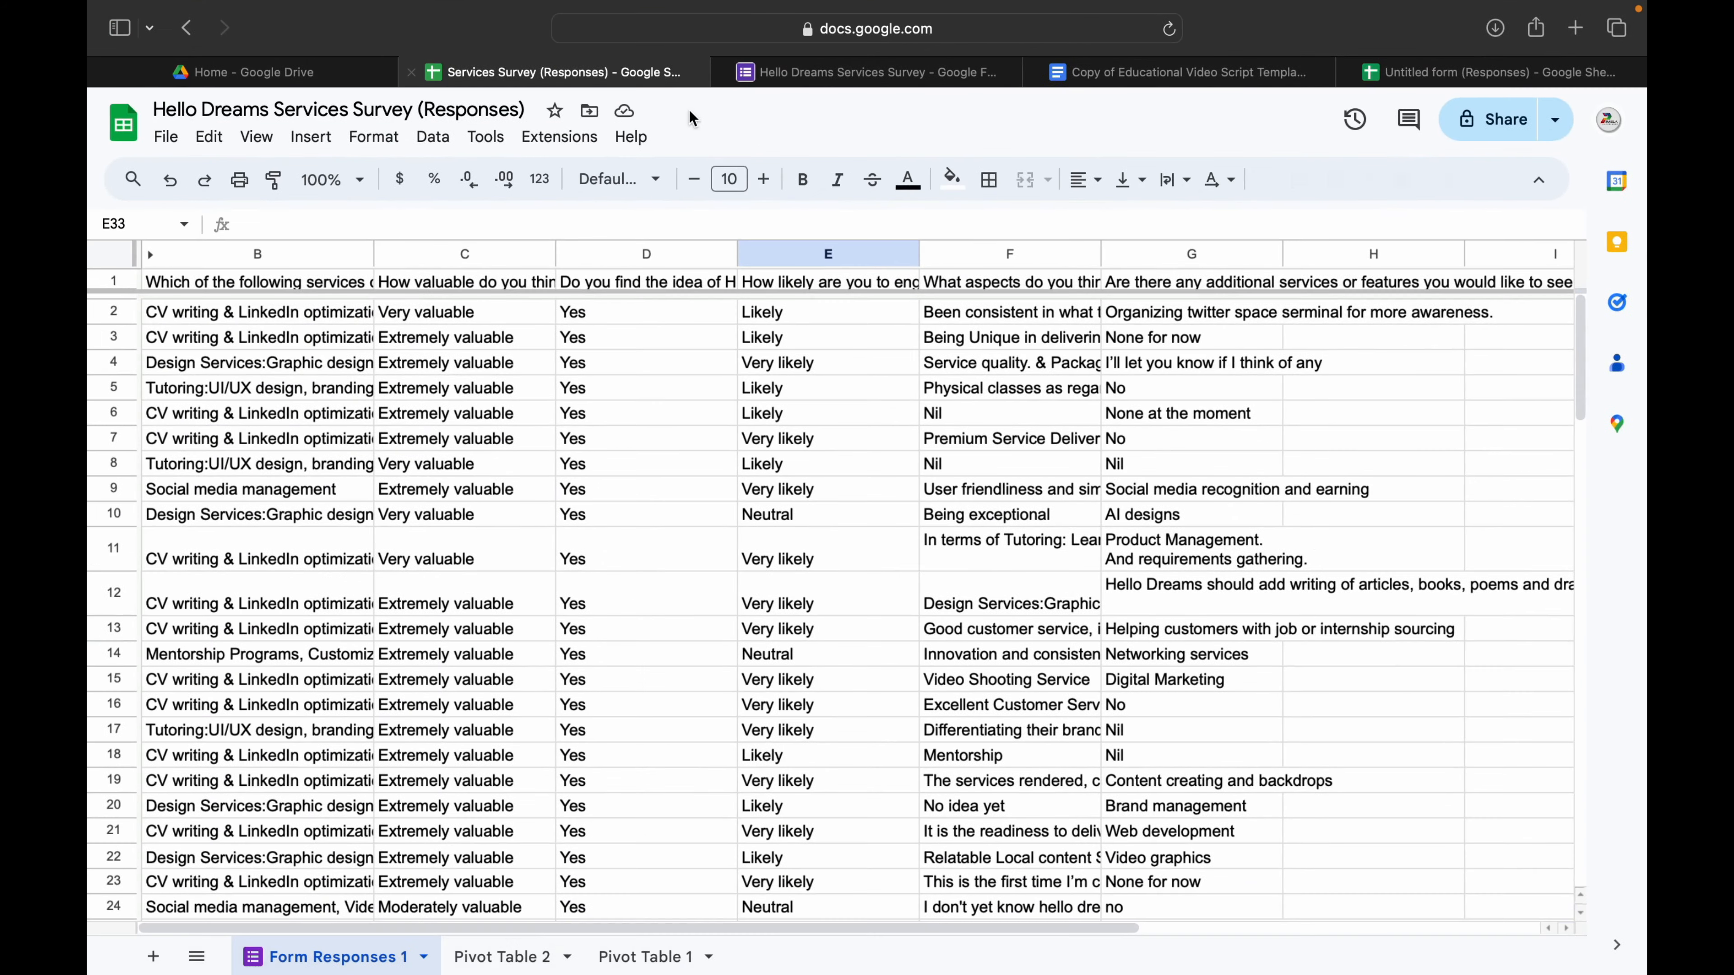
click(952, 74)
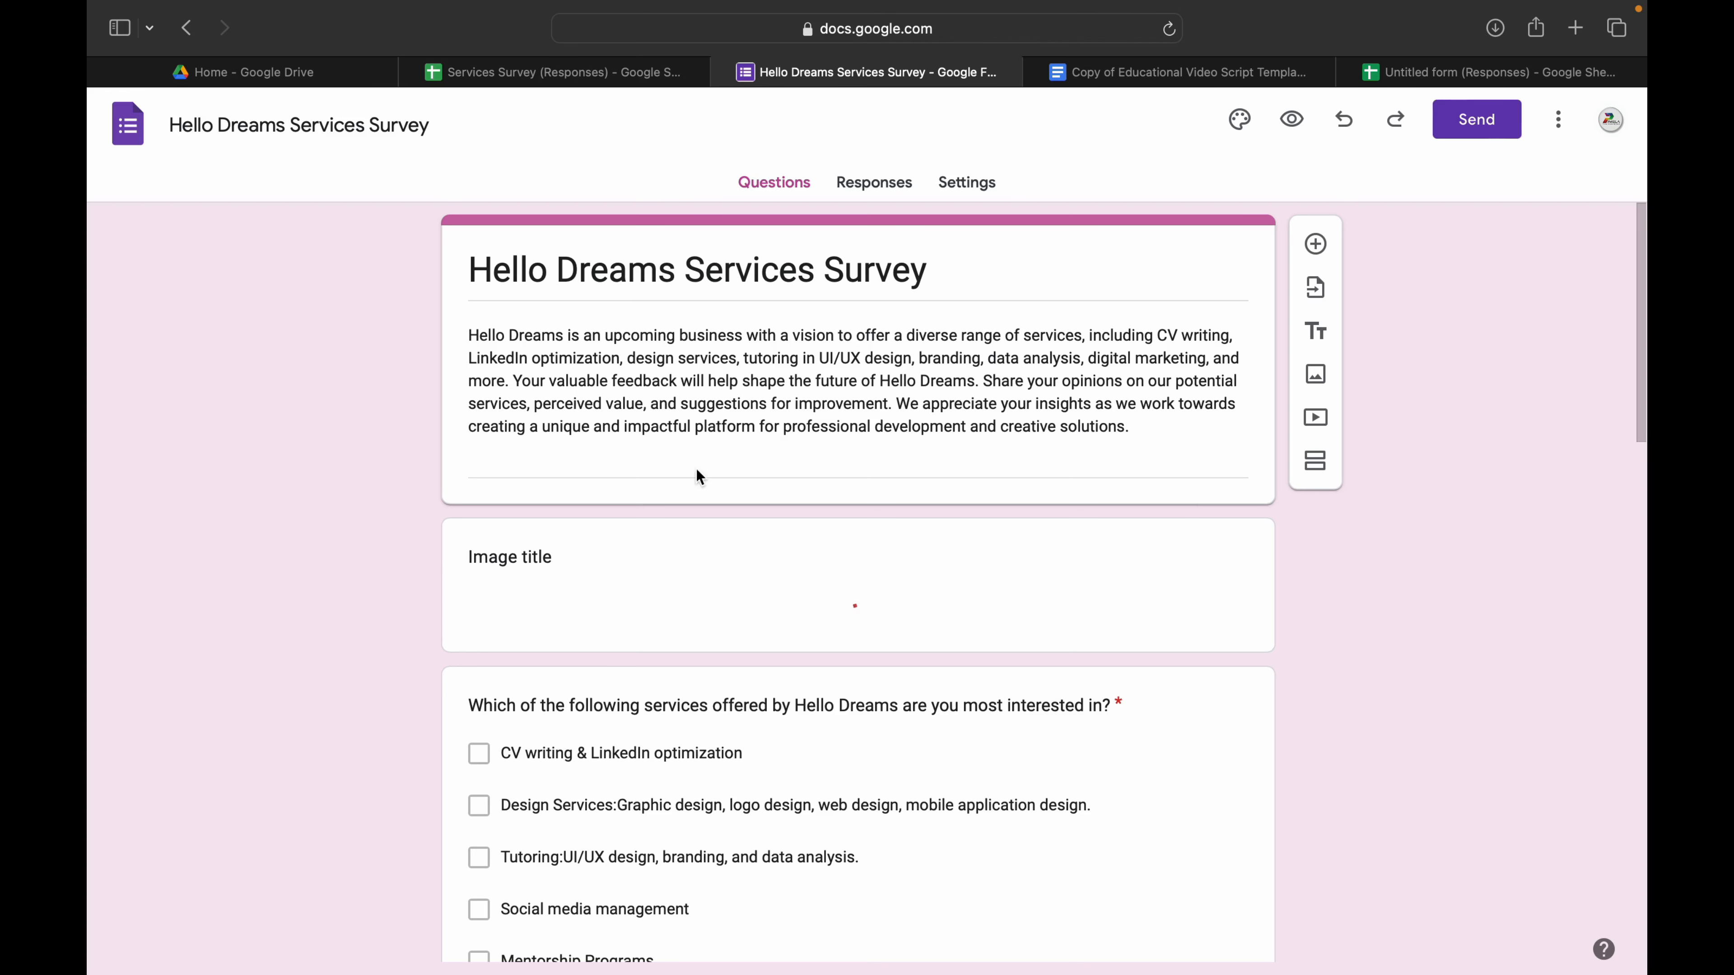
Examine the survey's introduction, its questions on service interest, value, appeal and likelihood to engage, and the two long-answer questions.
scroll(621, 495, down, 2)
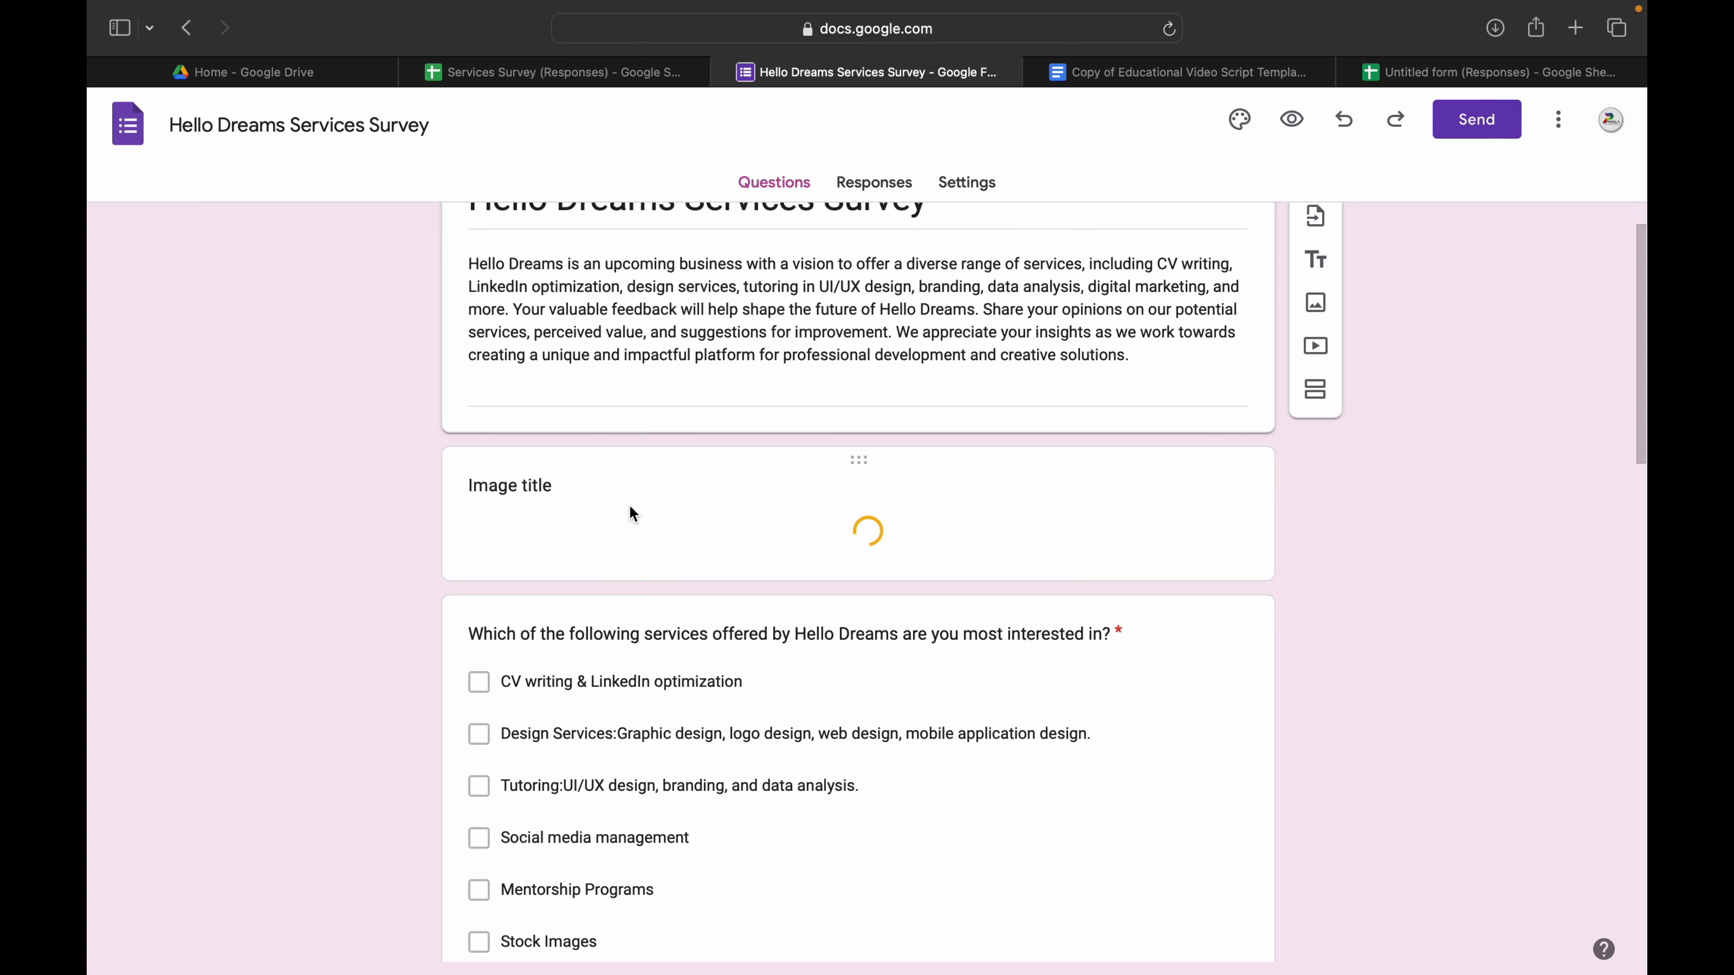
scroll(629, 509, down, 5)
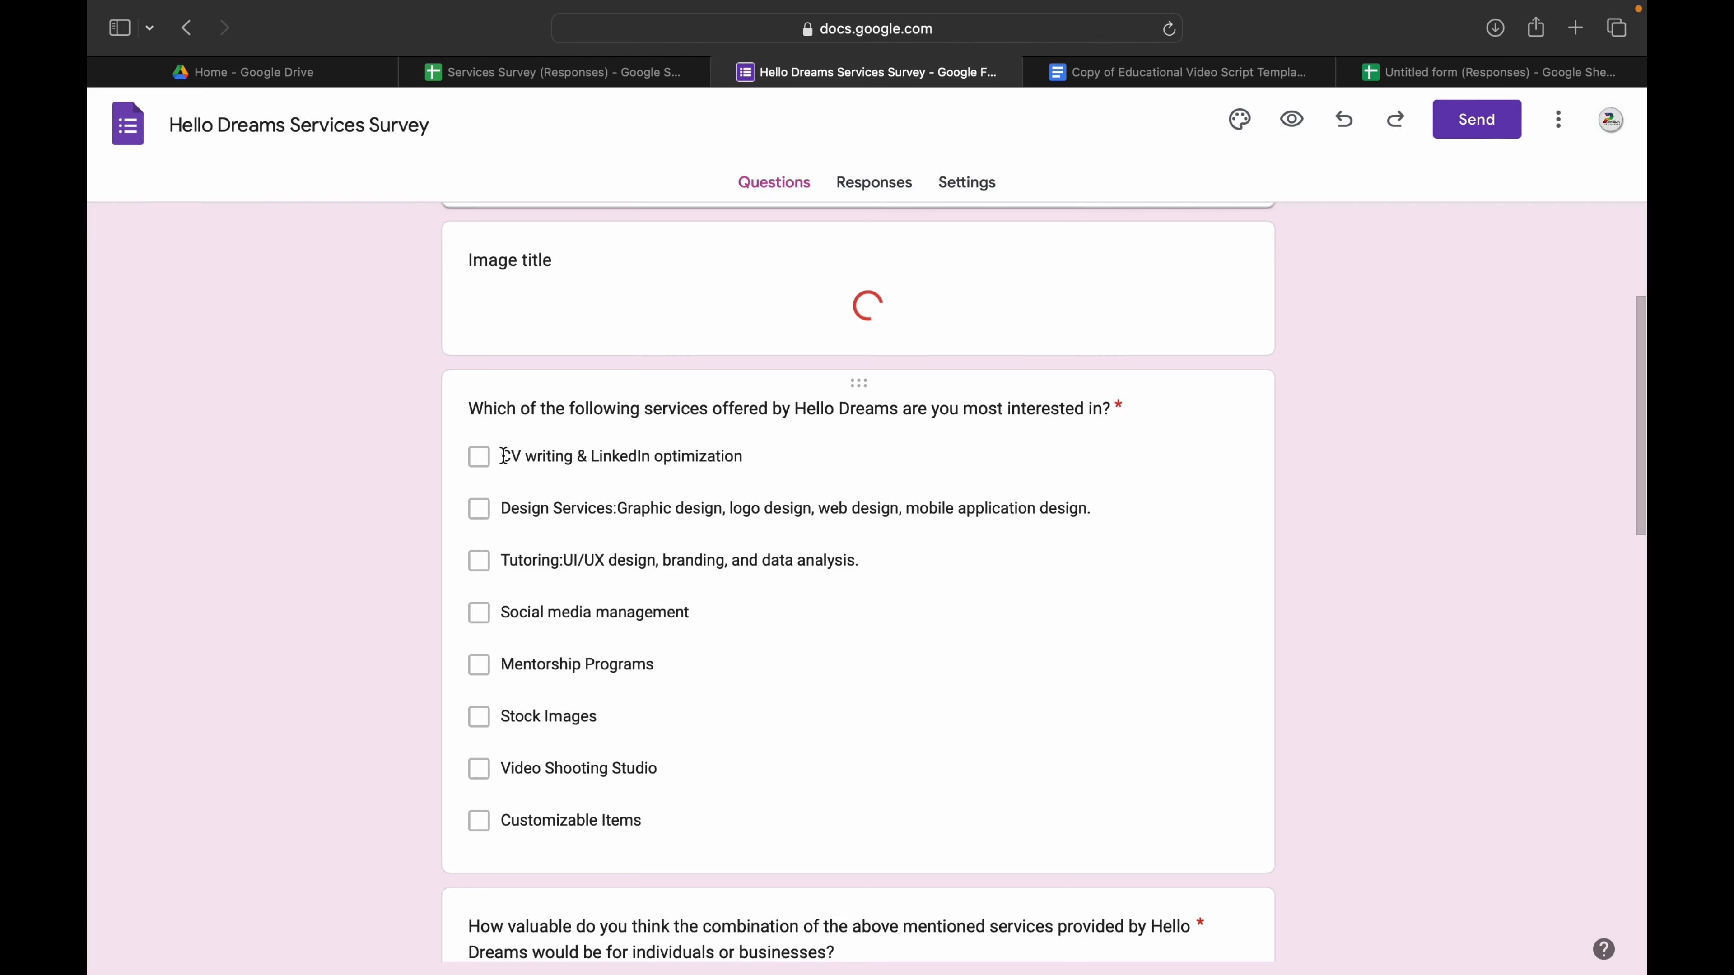
scroll(504, 456, down, 1)
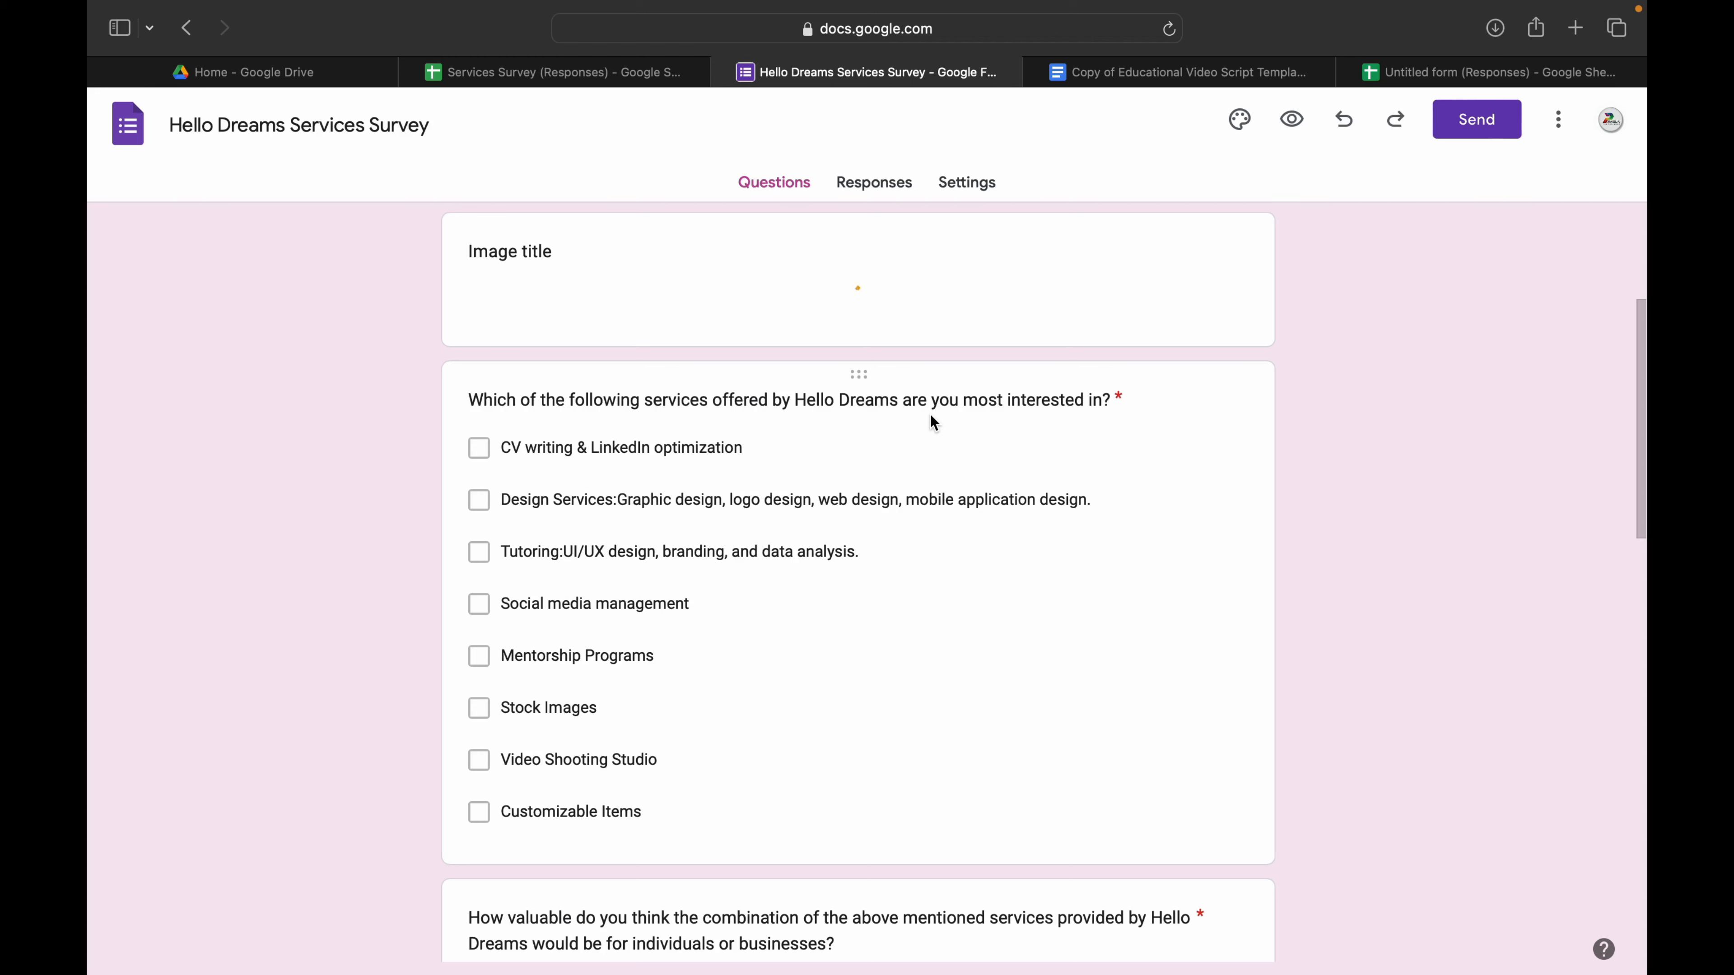
scroll(973, 522, down, 1)
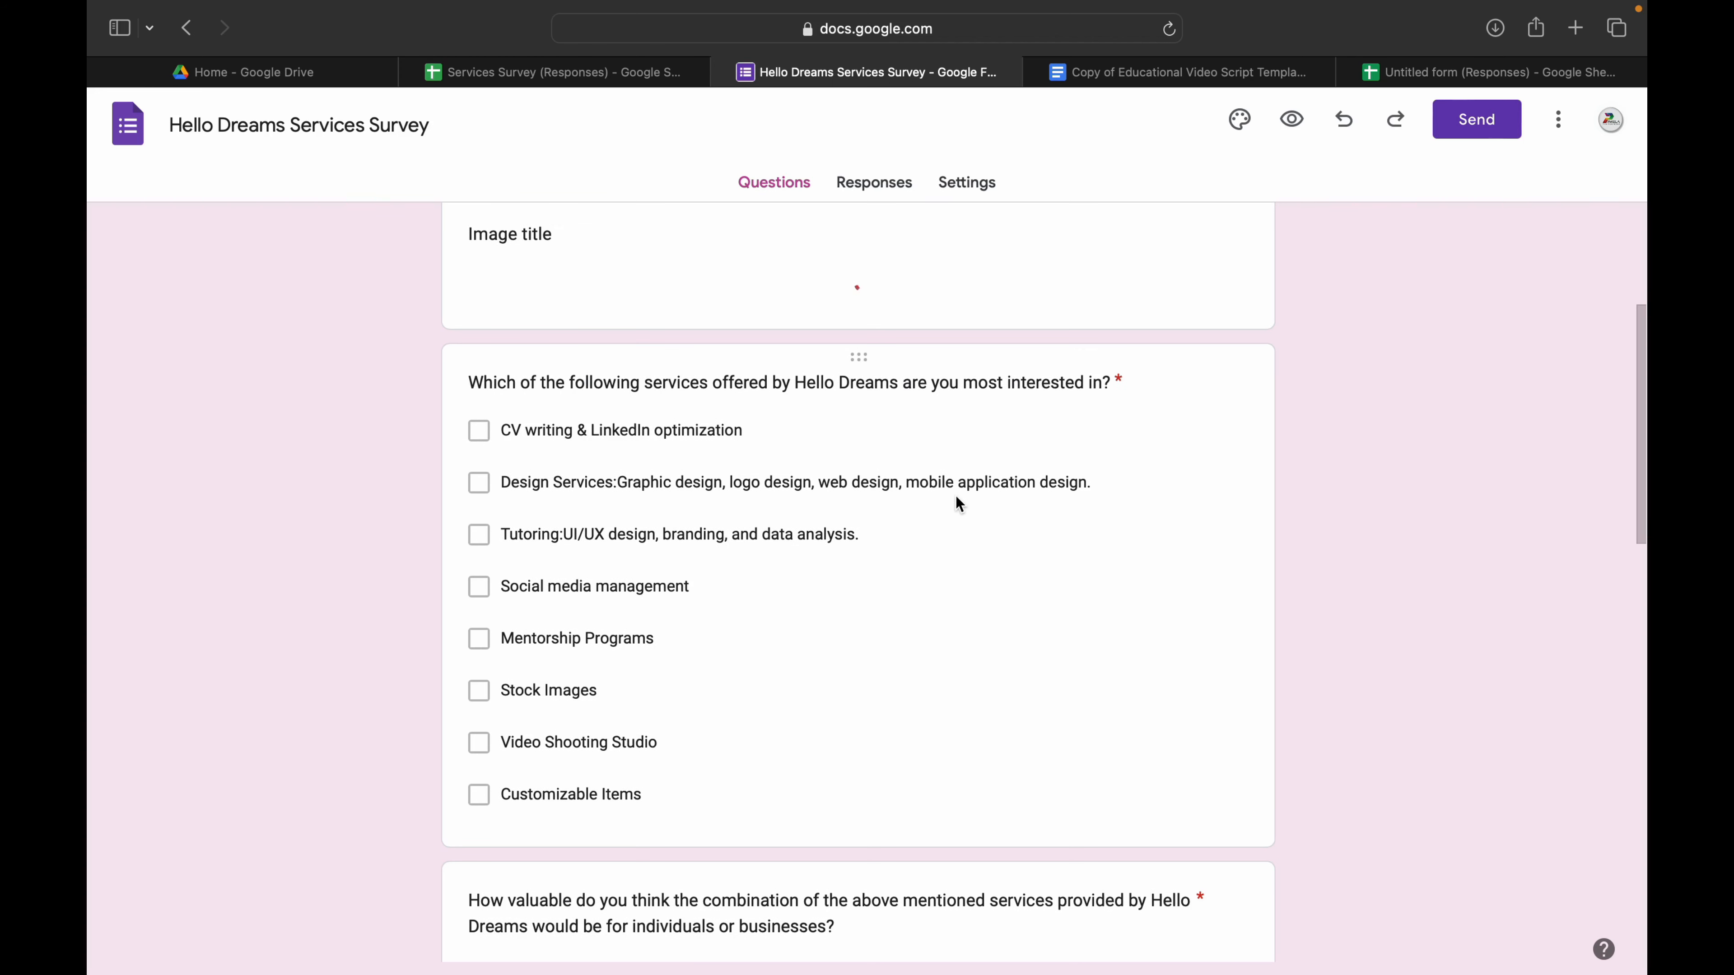
scroll(955, 496, down, 5)
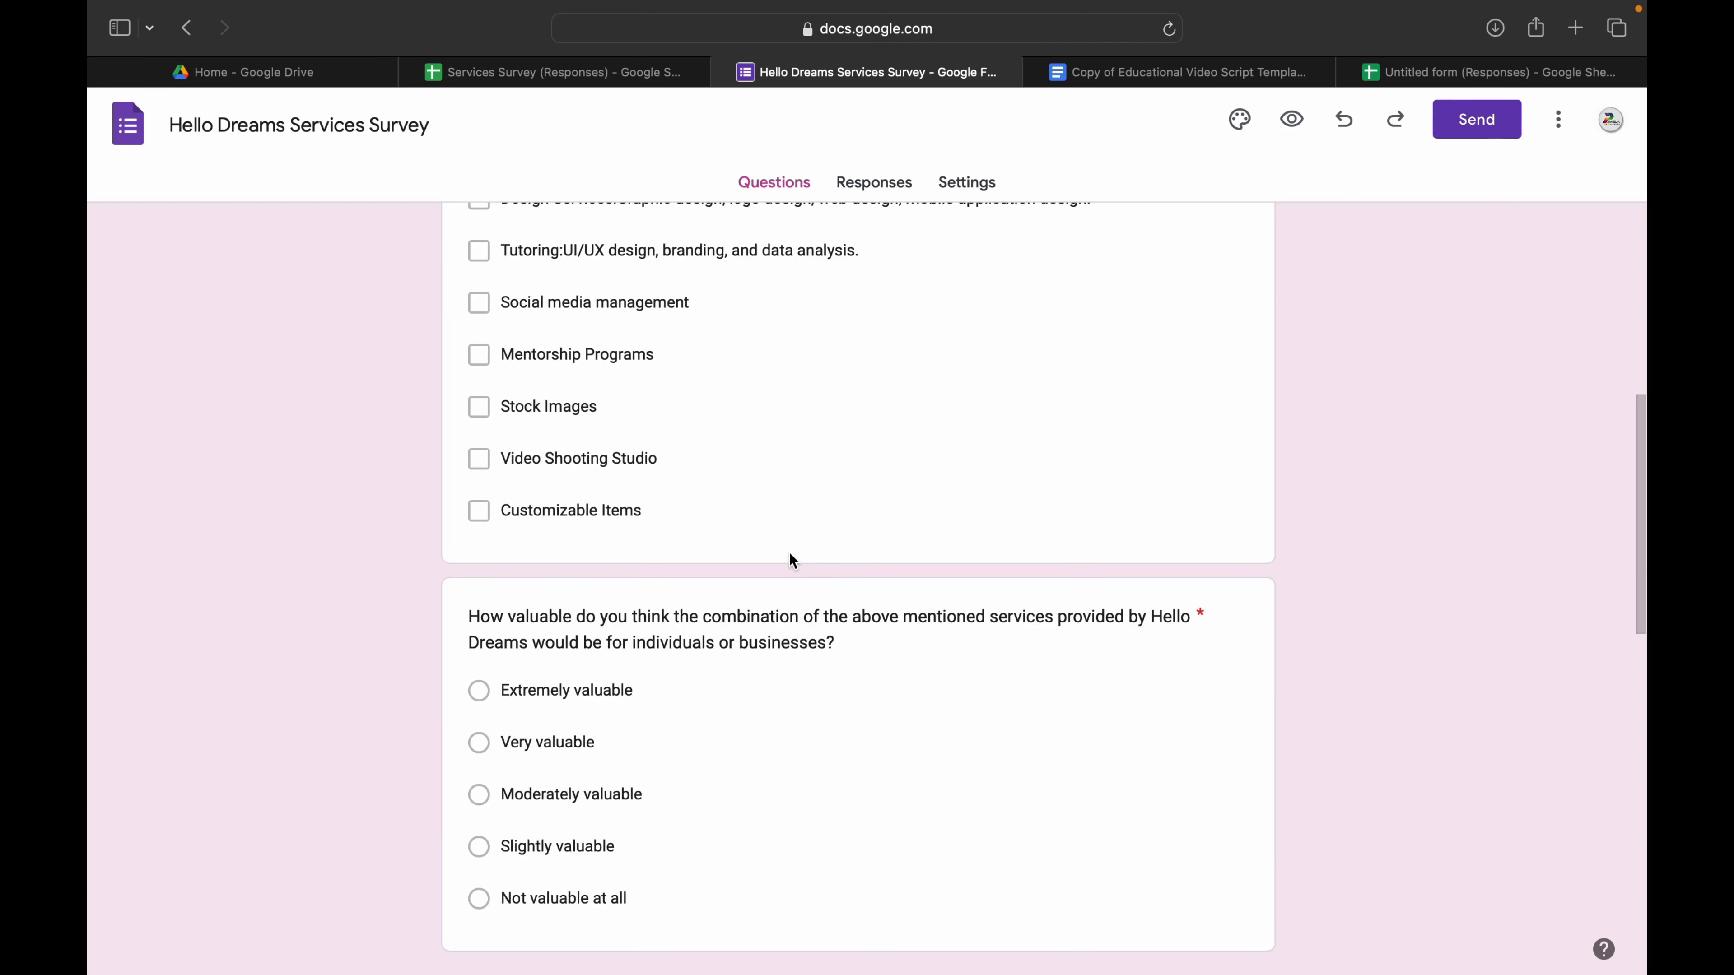
scroll(775, 619, down, 1)
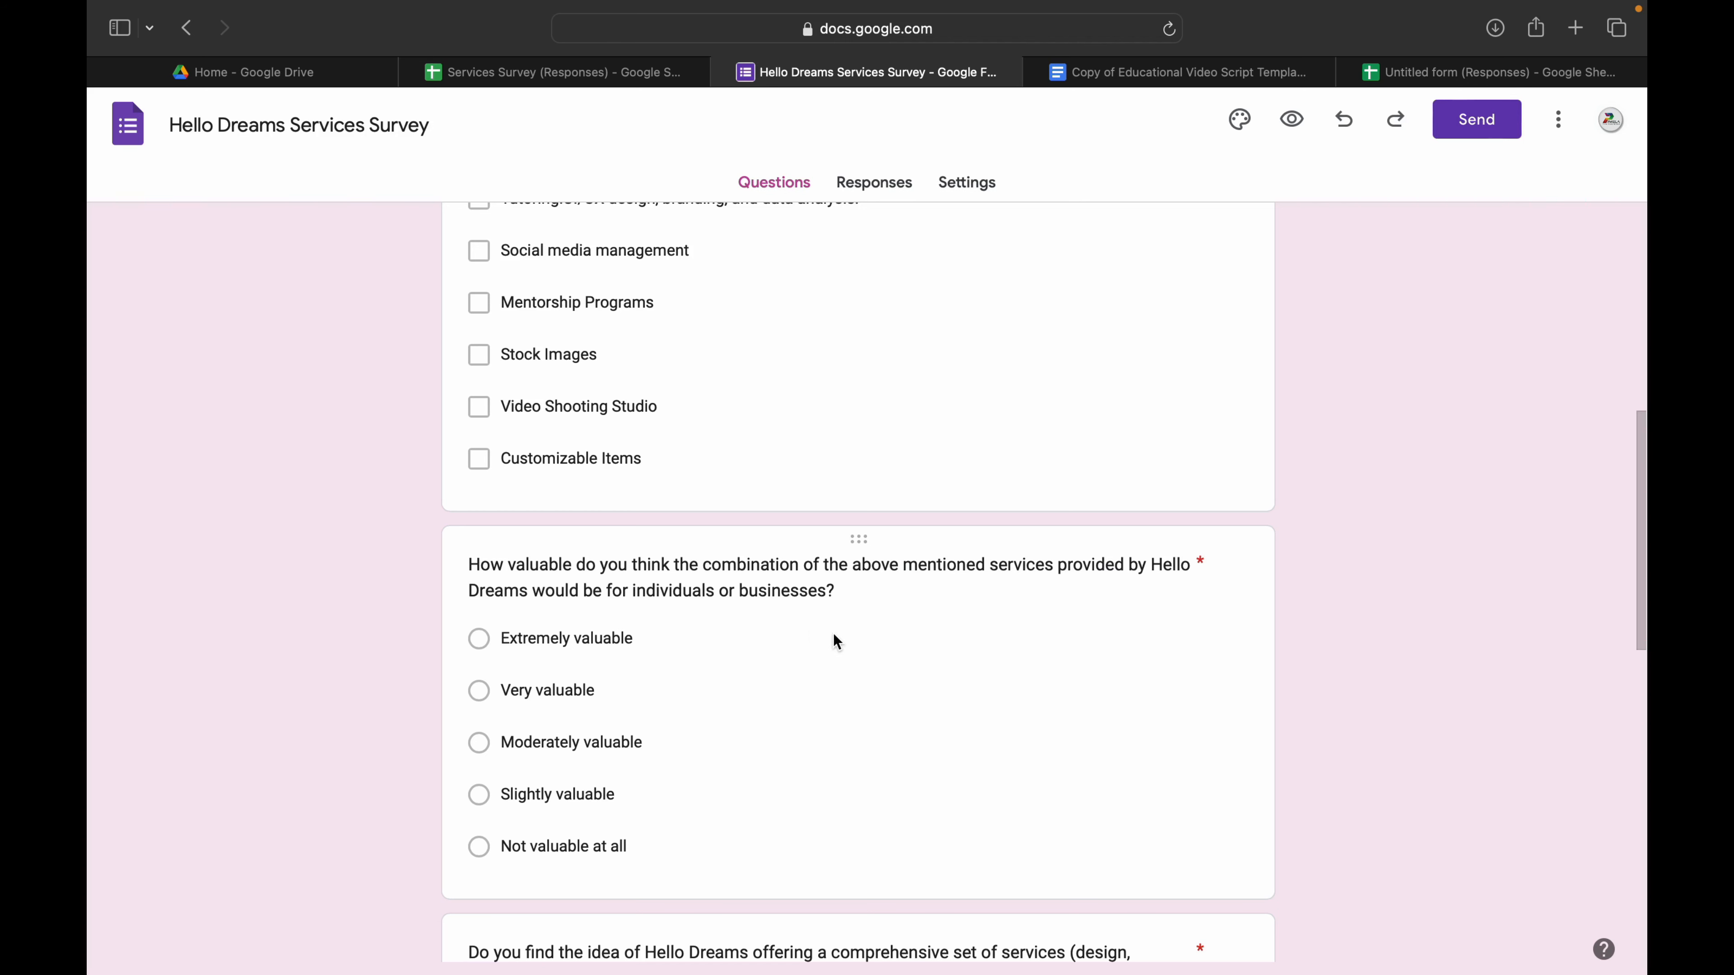
scroll(836, 636, down, 5)
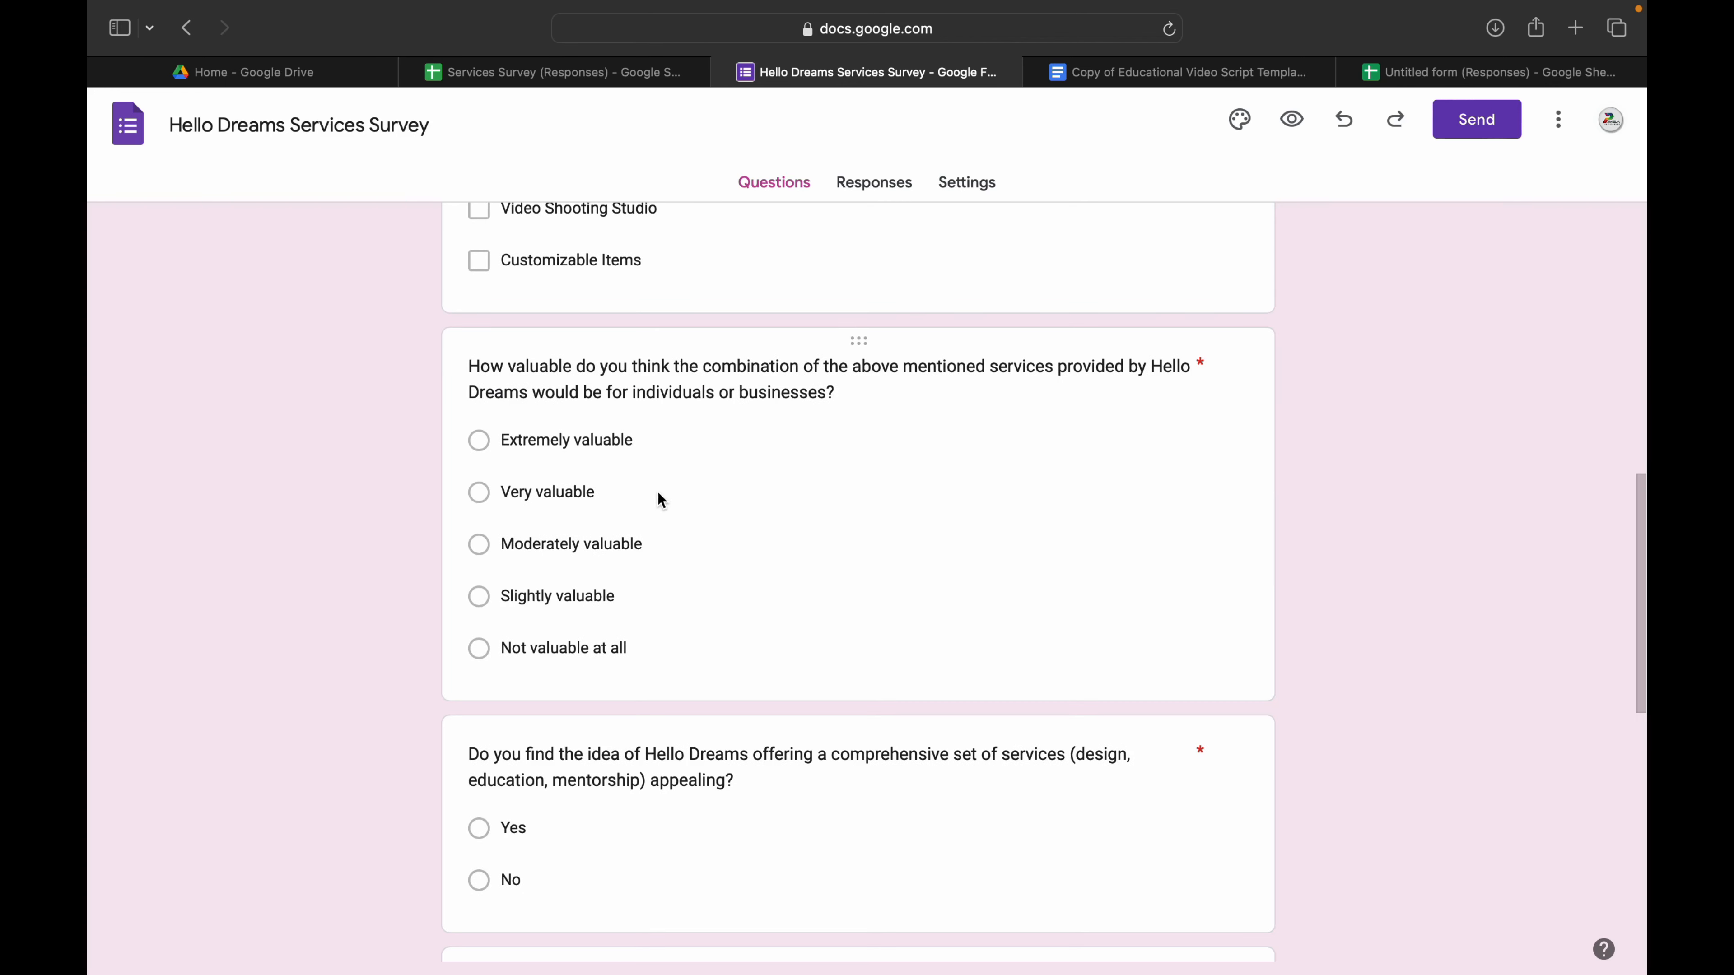
scroll(637, 475, up, 5)
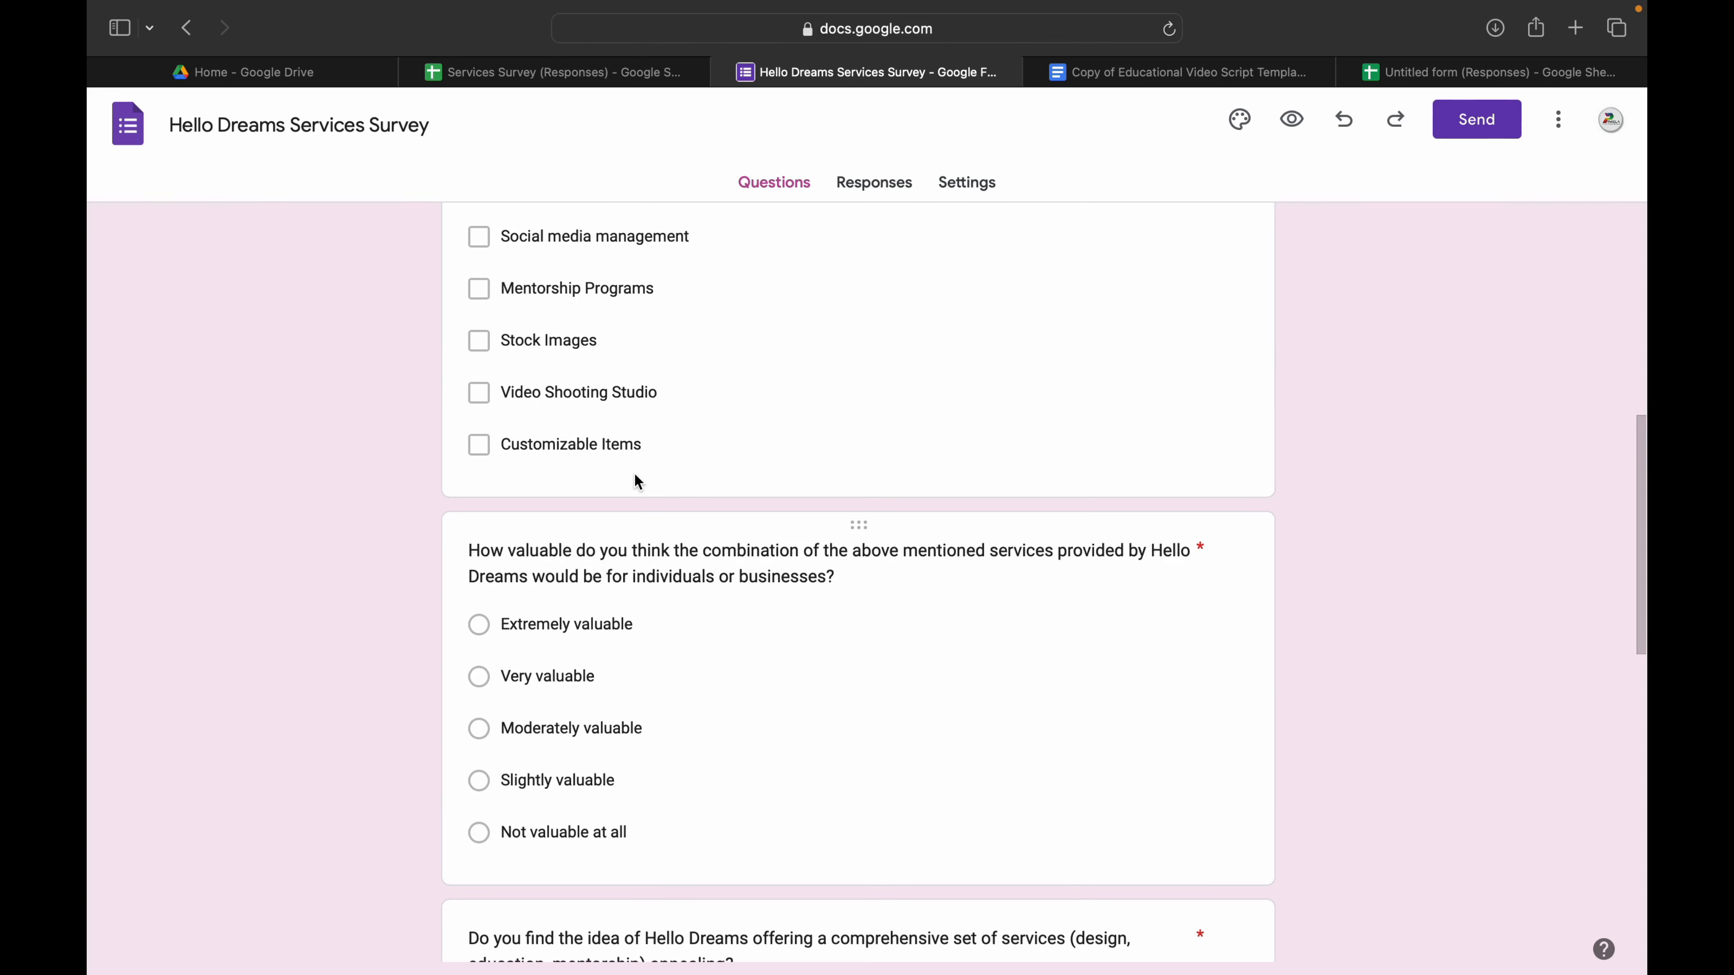
scroll(783, 577, down, 5)
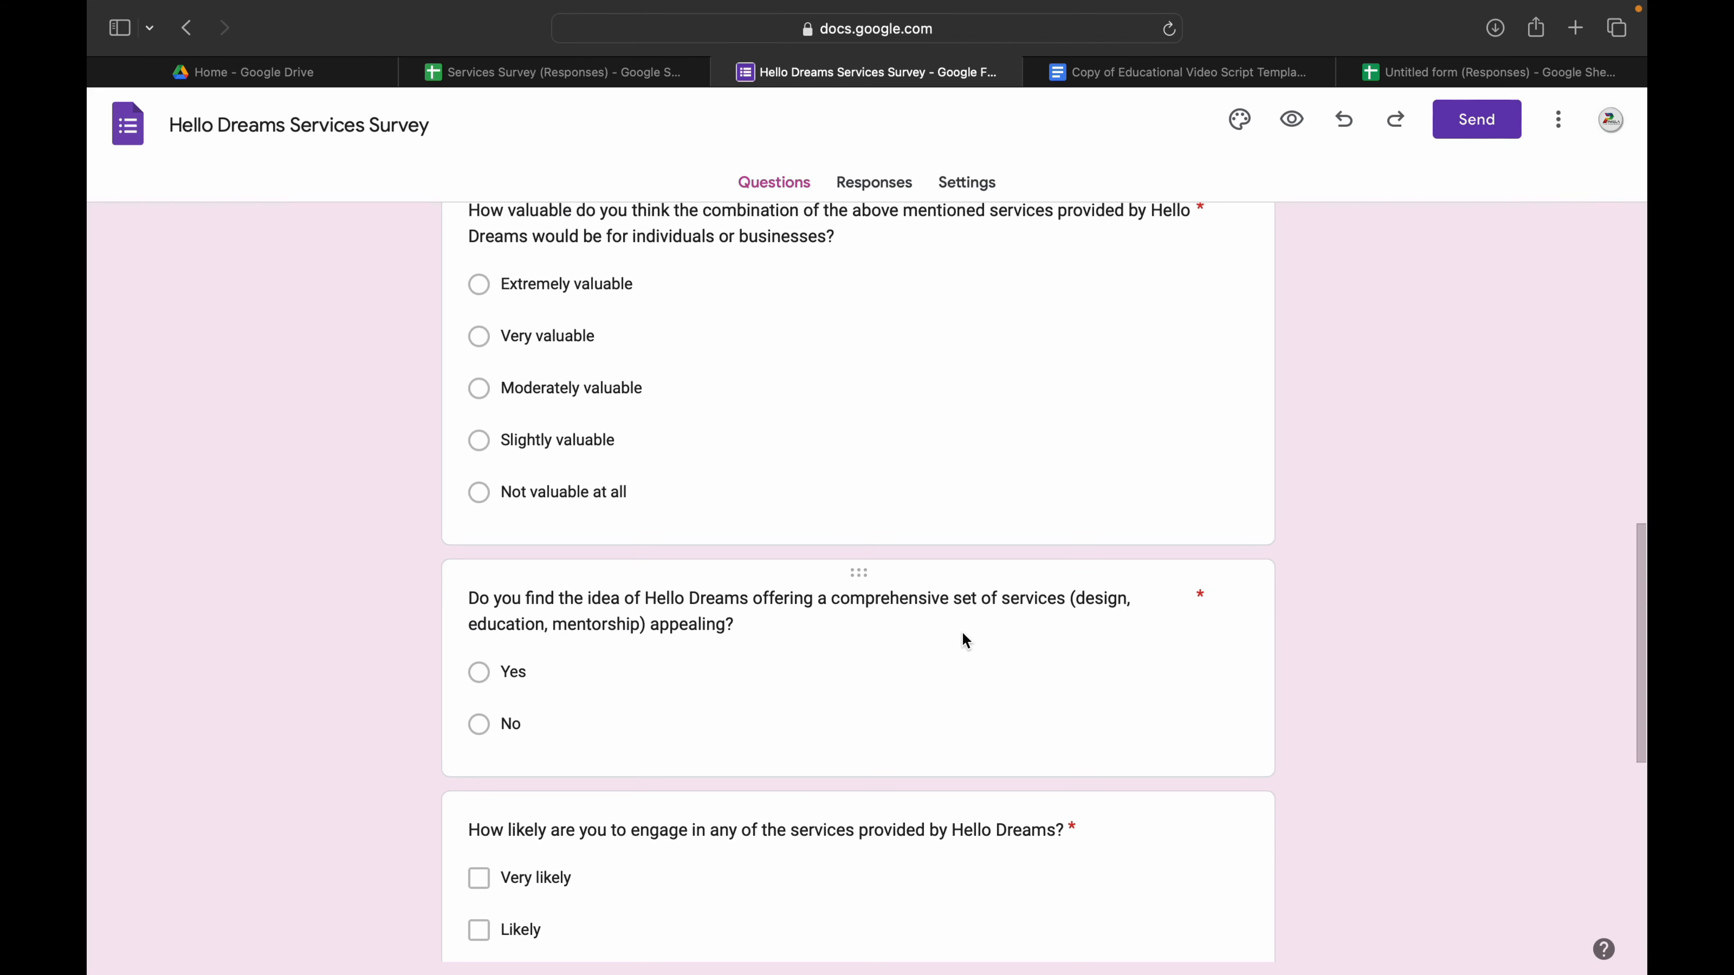
scroll(535, 629, down, 1)
scroll(525, 659, down, 3)
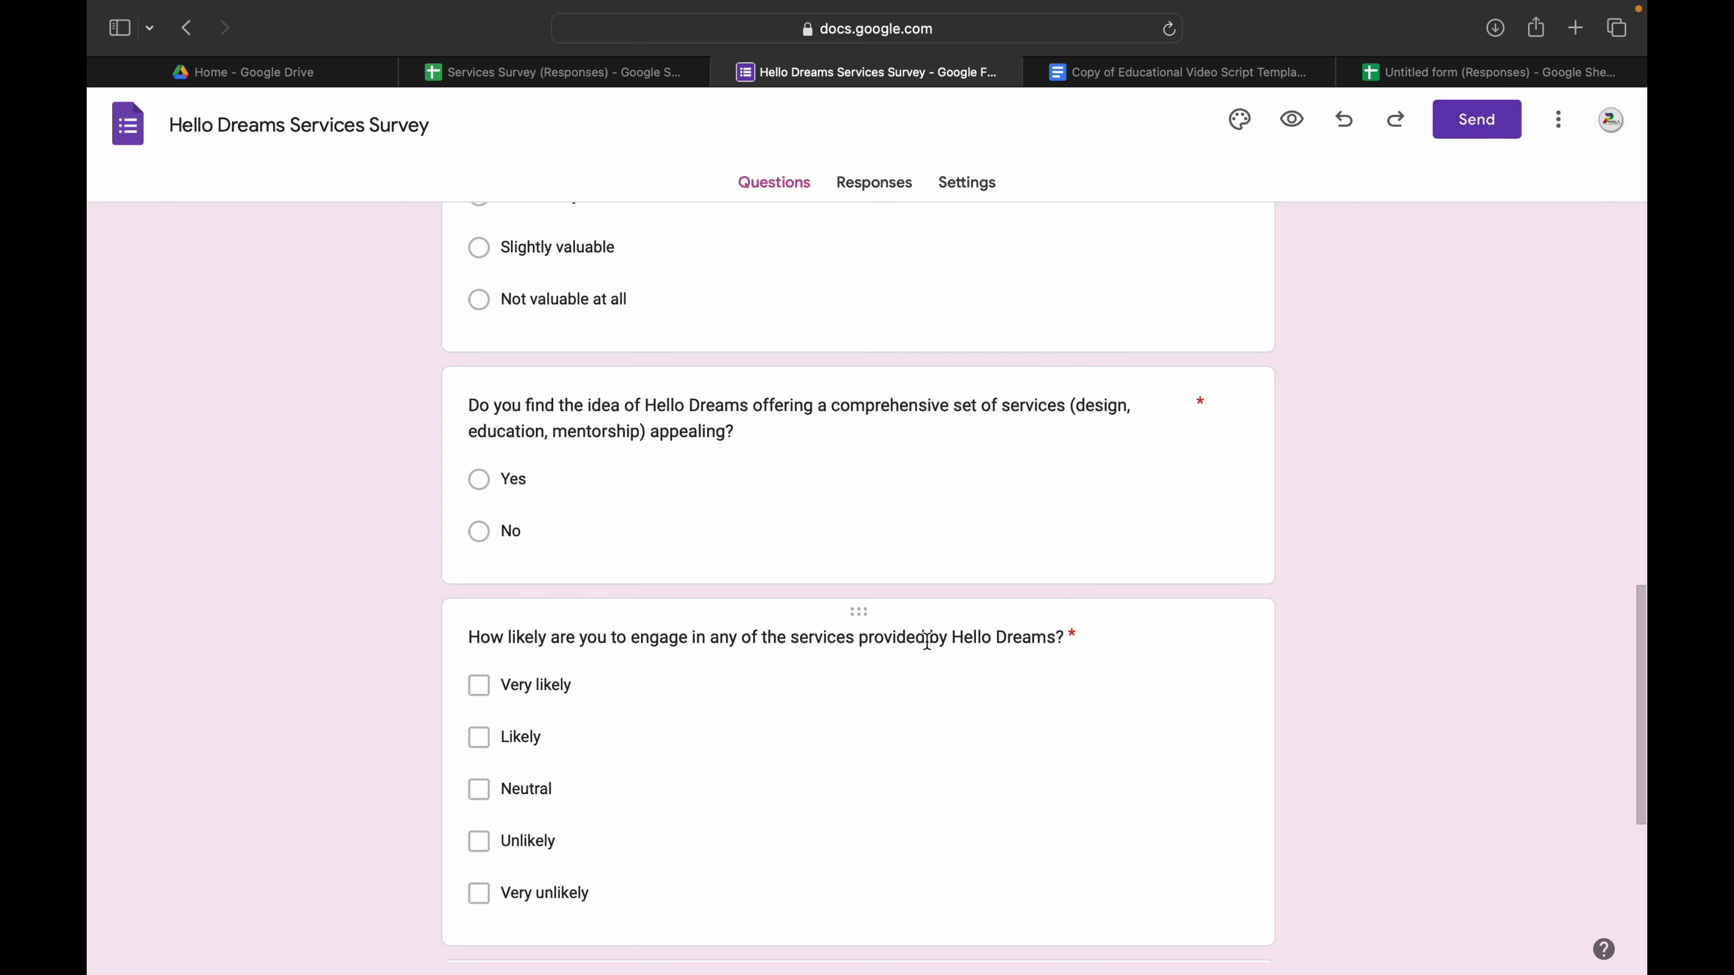
scroll(930, 652, down, 2)
scroll(648, 630, down, 4)
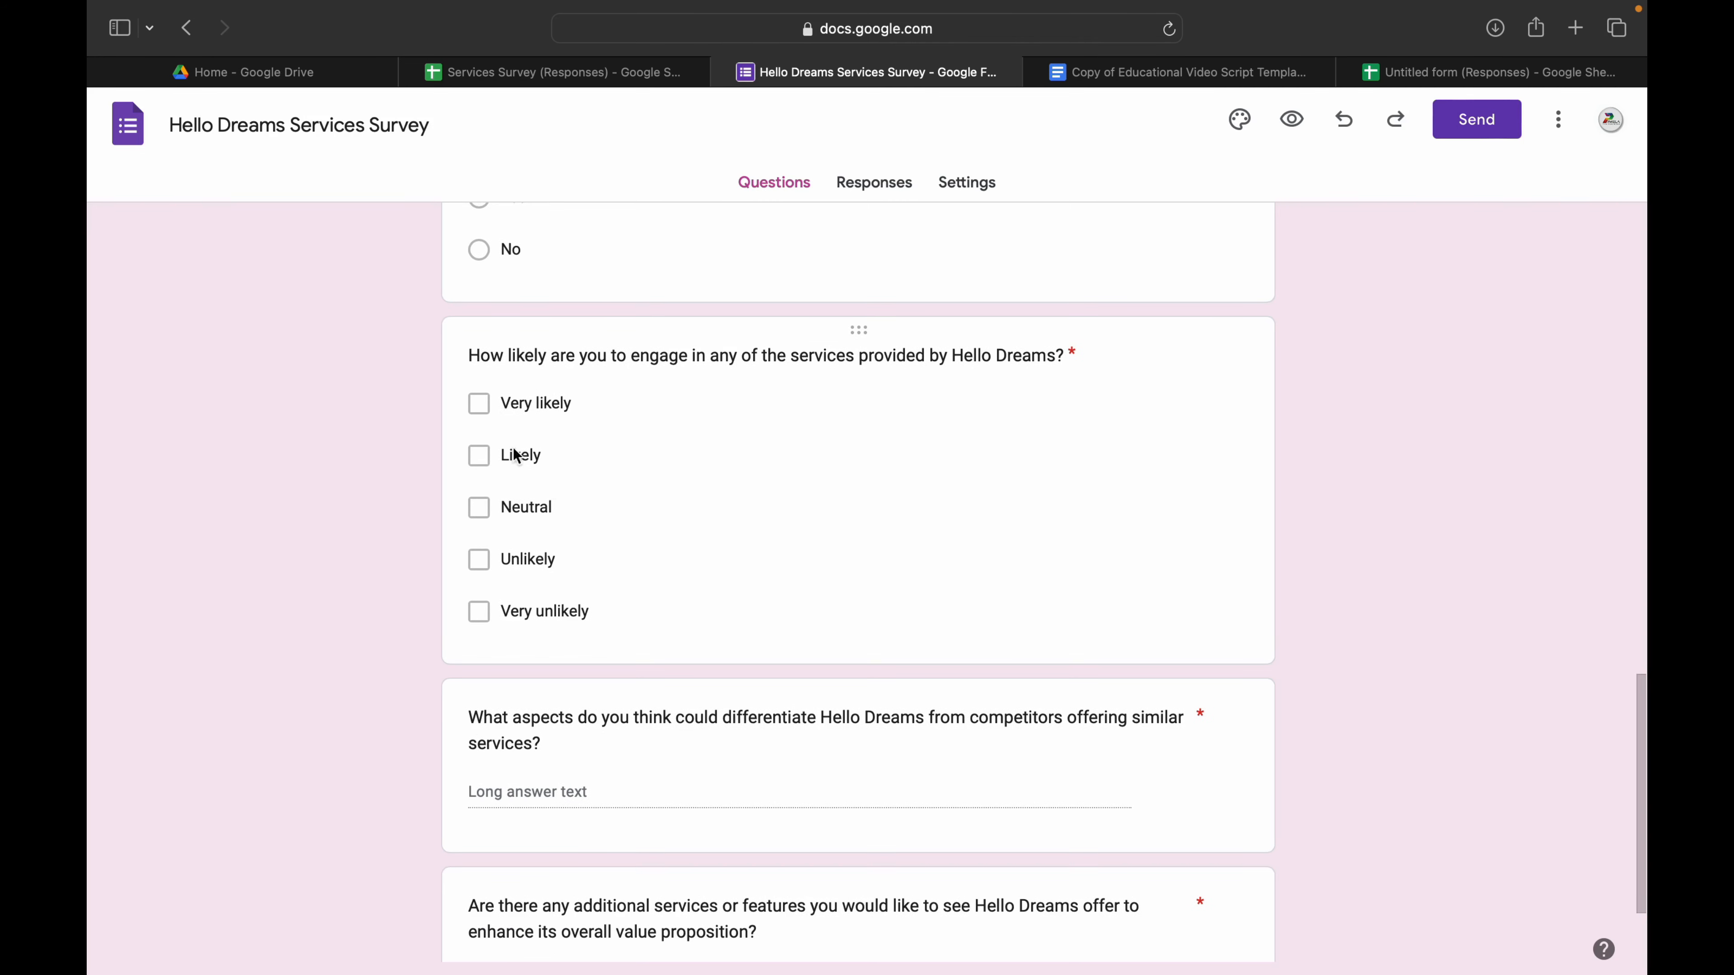
scroll(612, 613, down, 3)
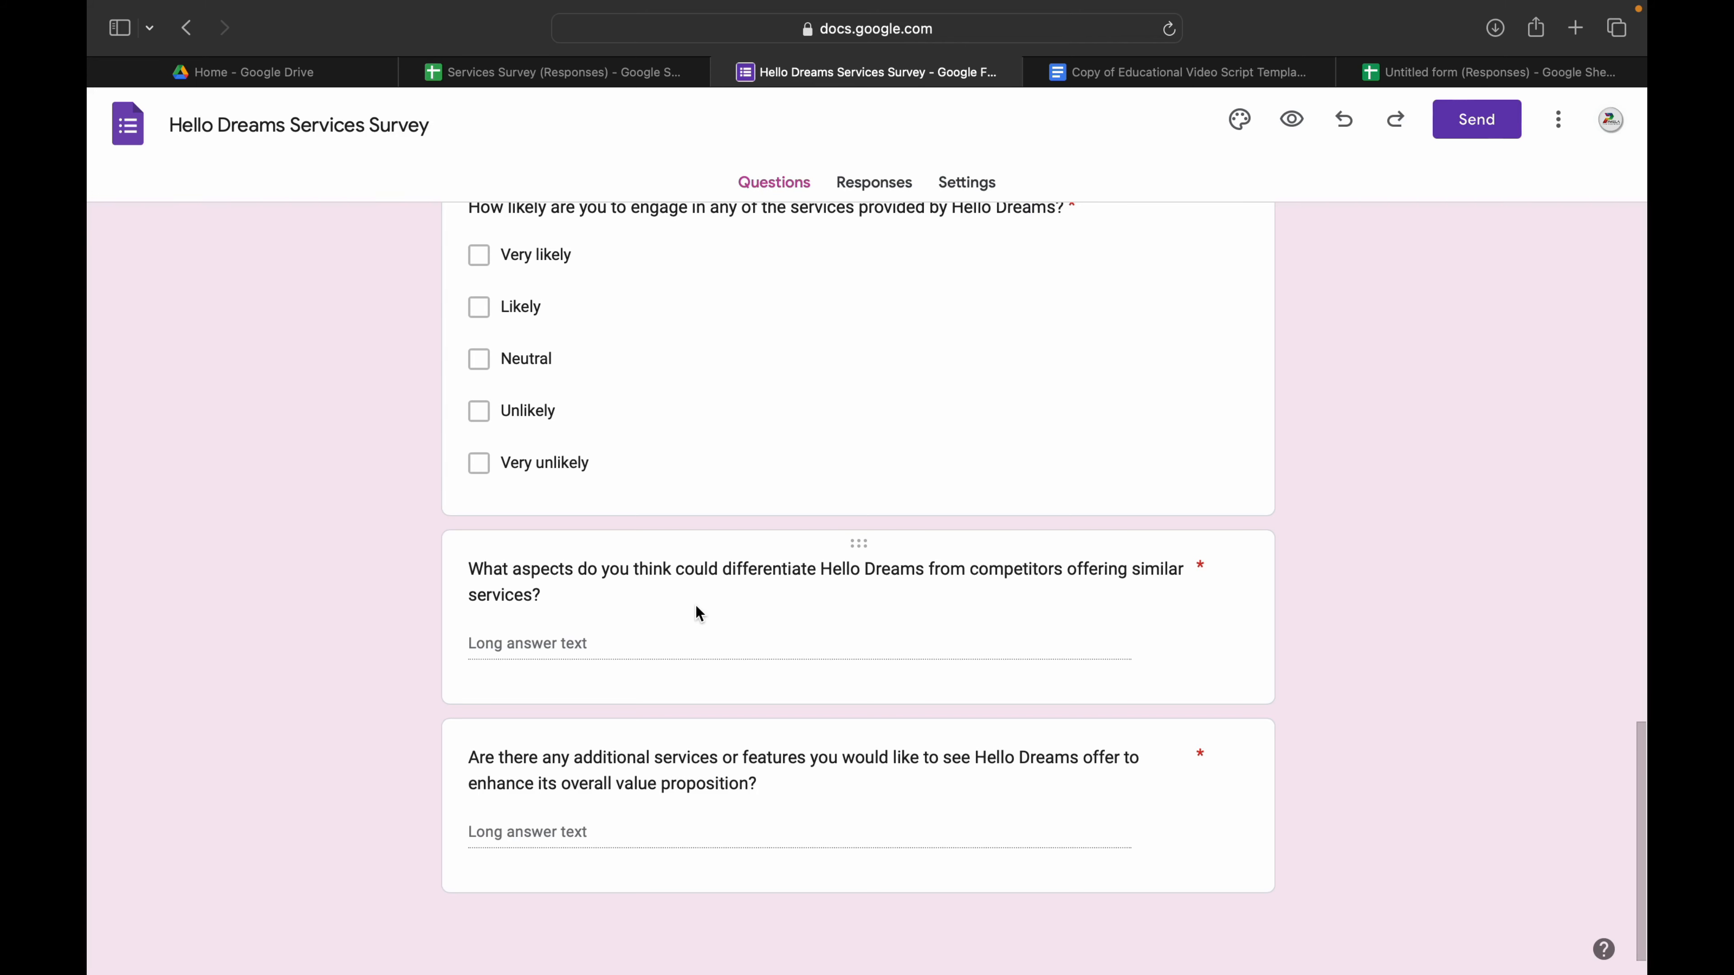
scroll(677, 569, up, 15)
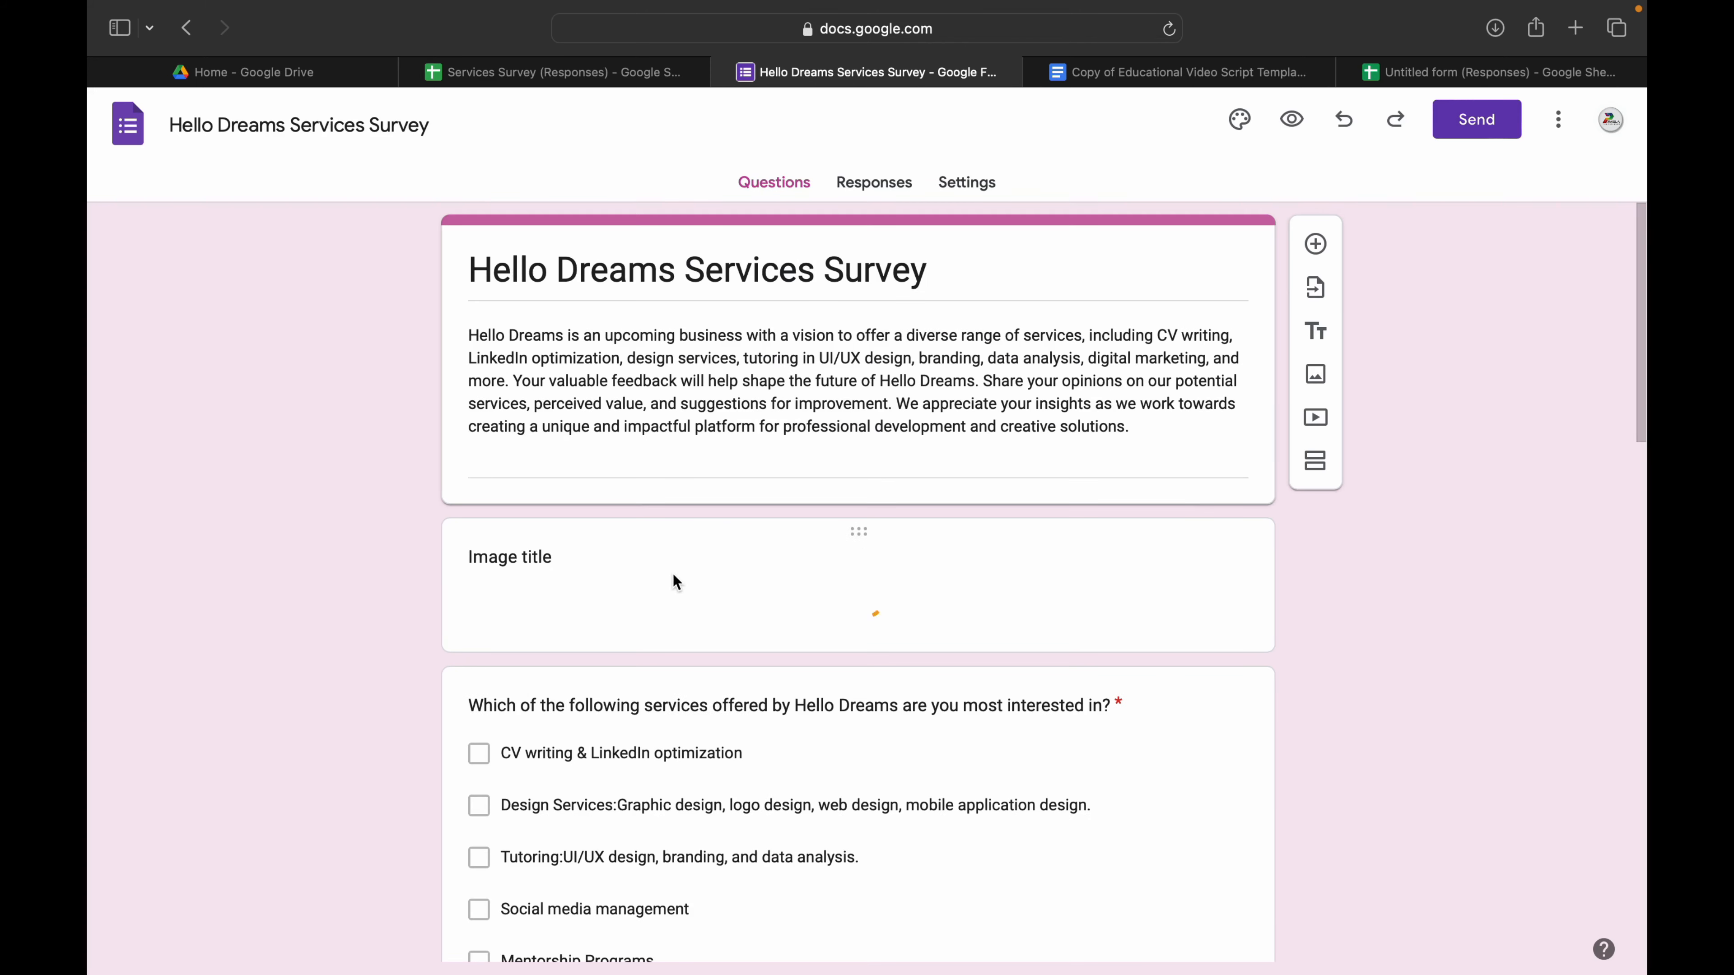
scroll(674, 577, down, 5)
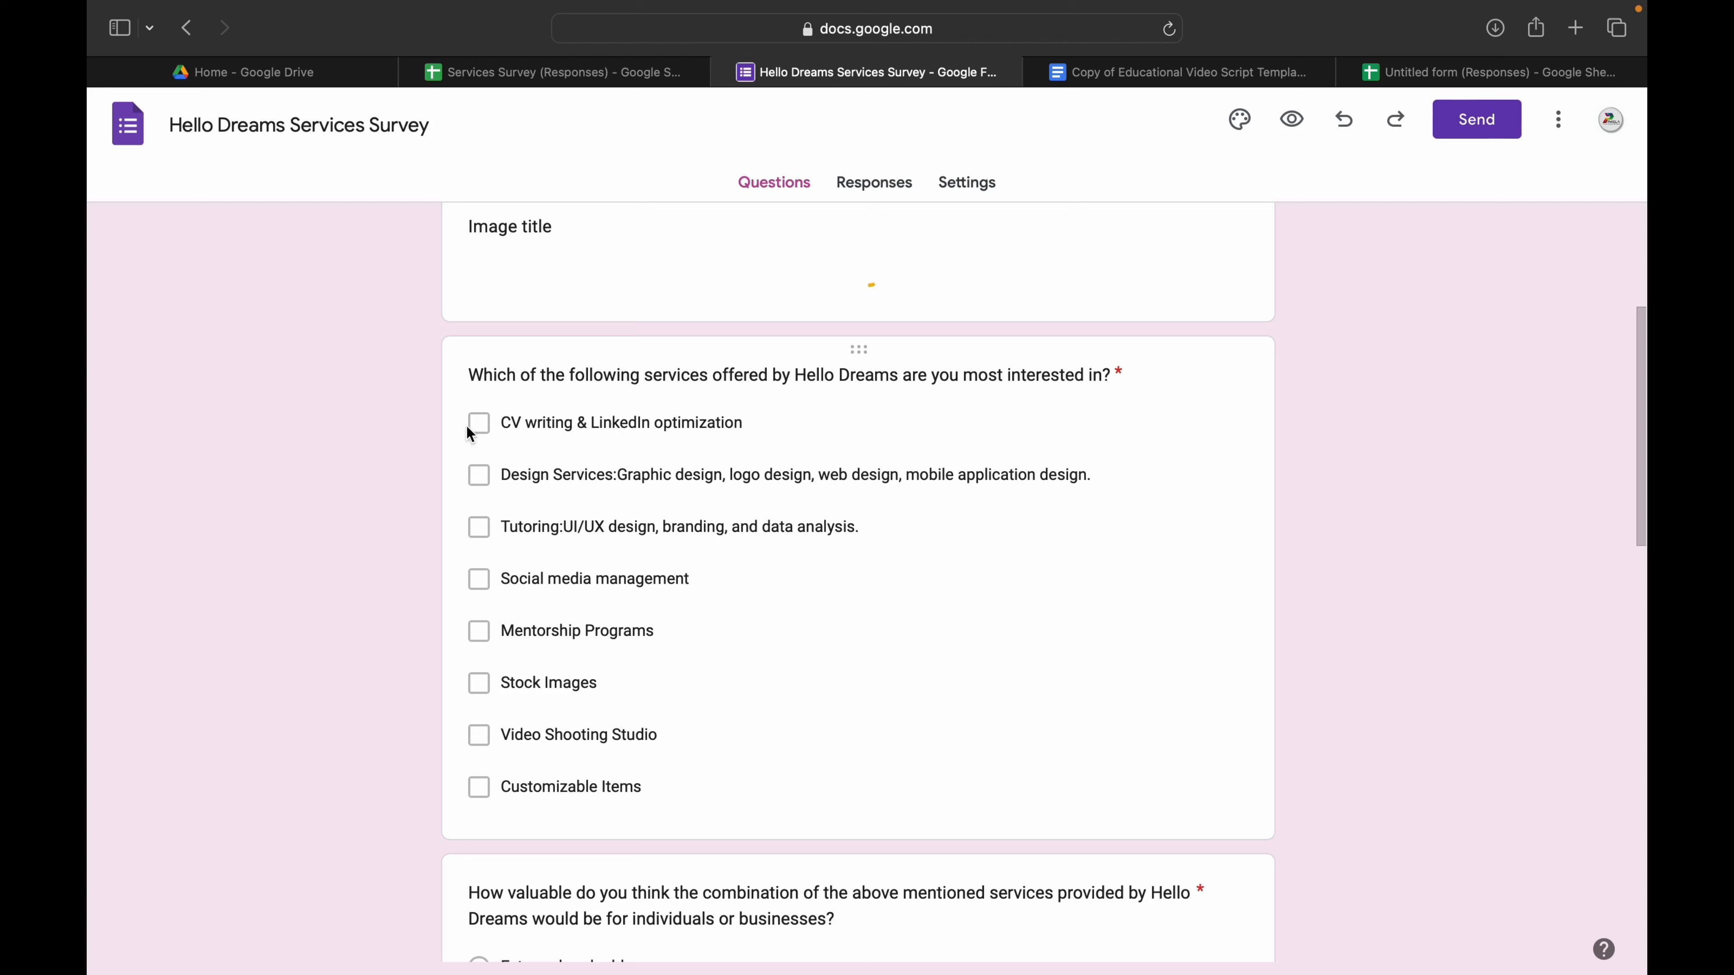
scroll(633, 614, up, 3)
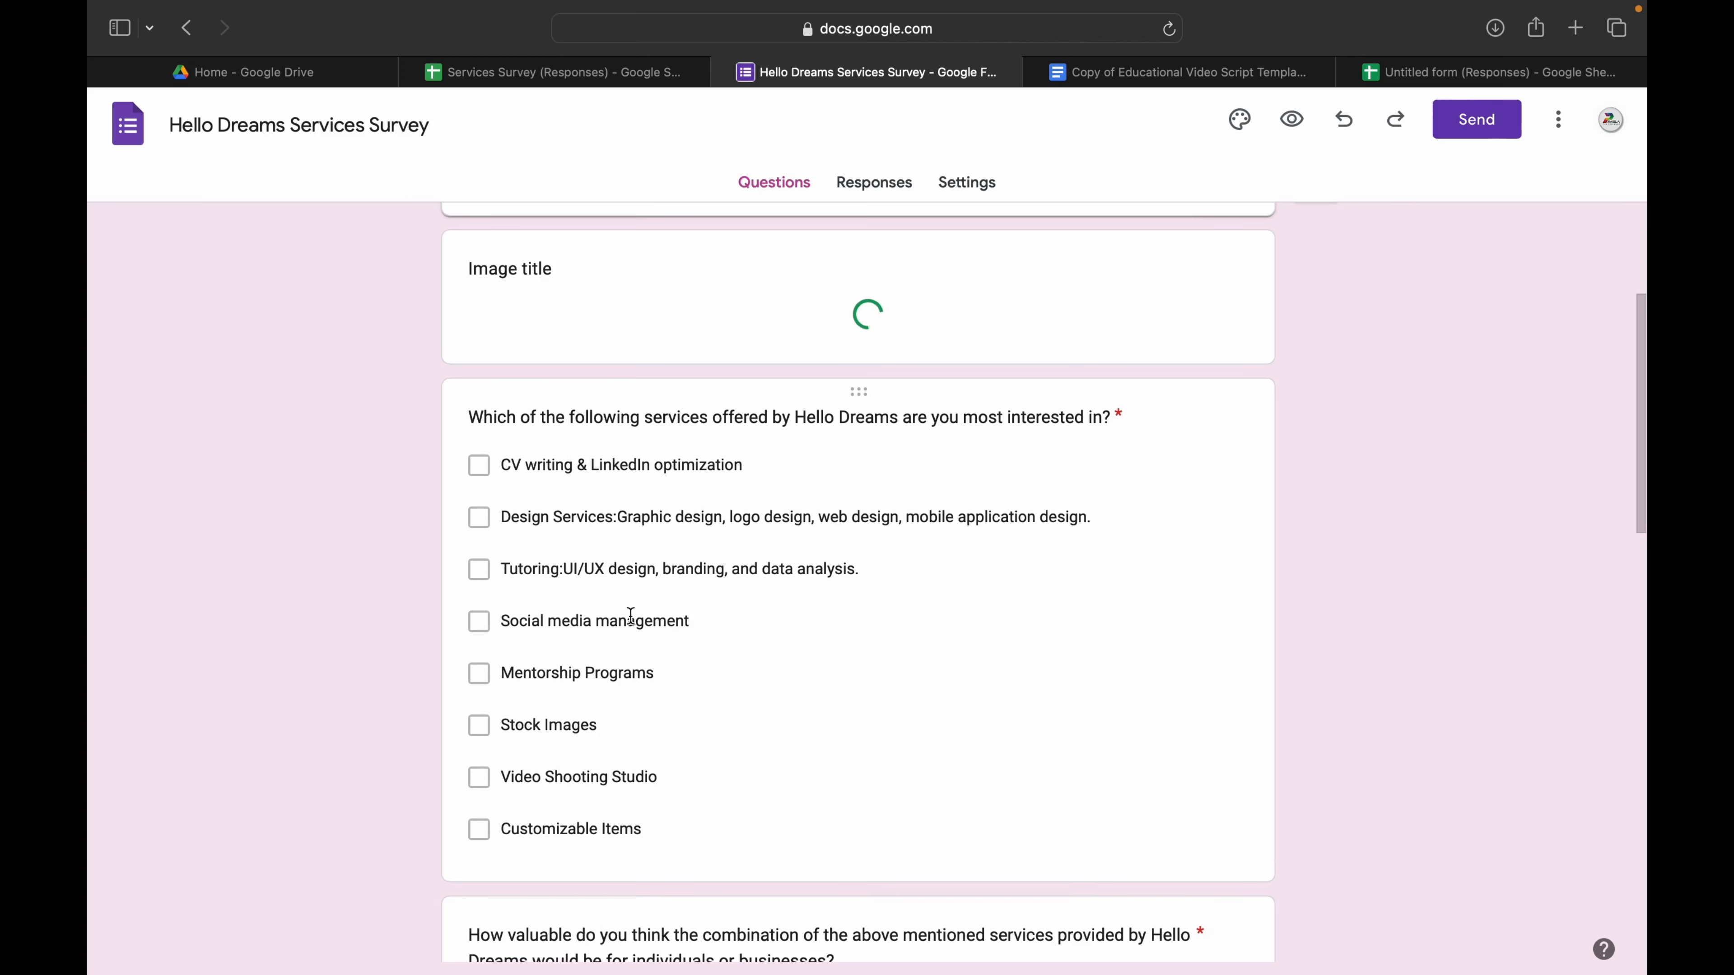
scroll(626, 613, up, 2)
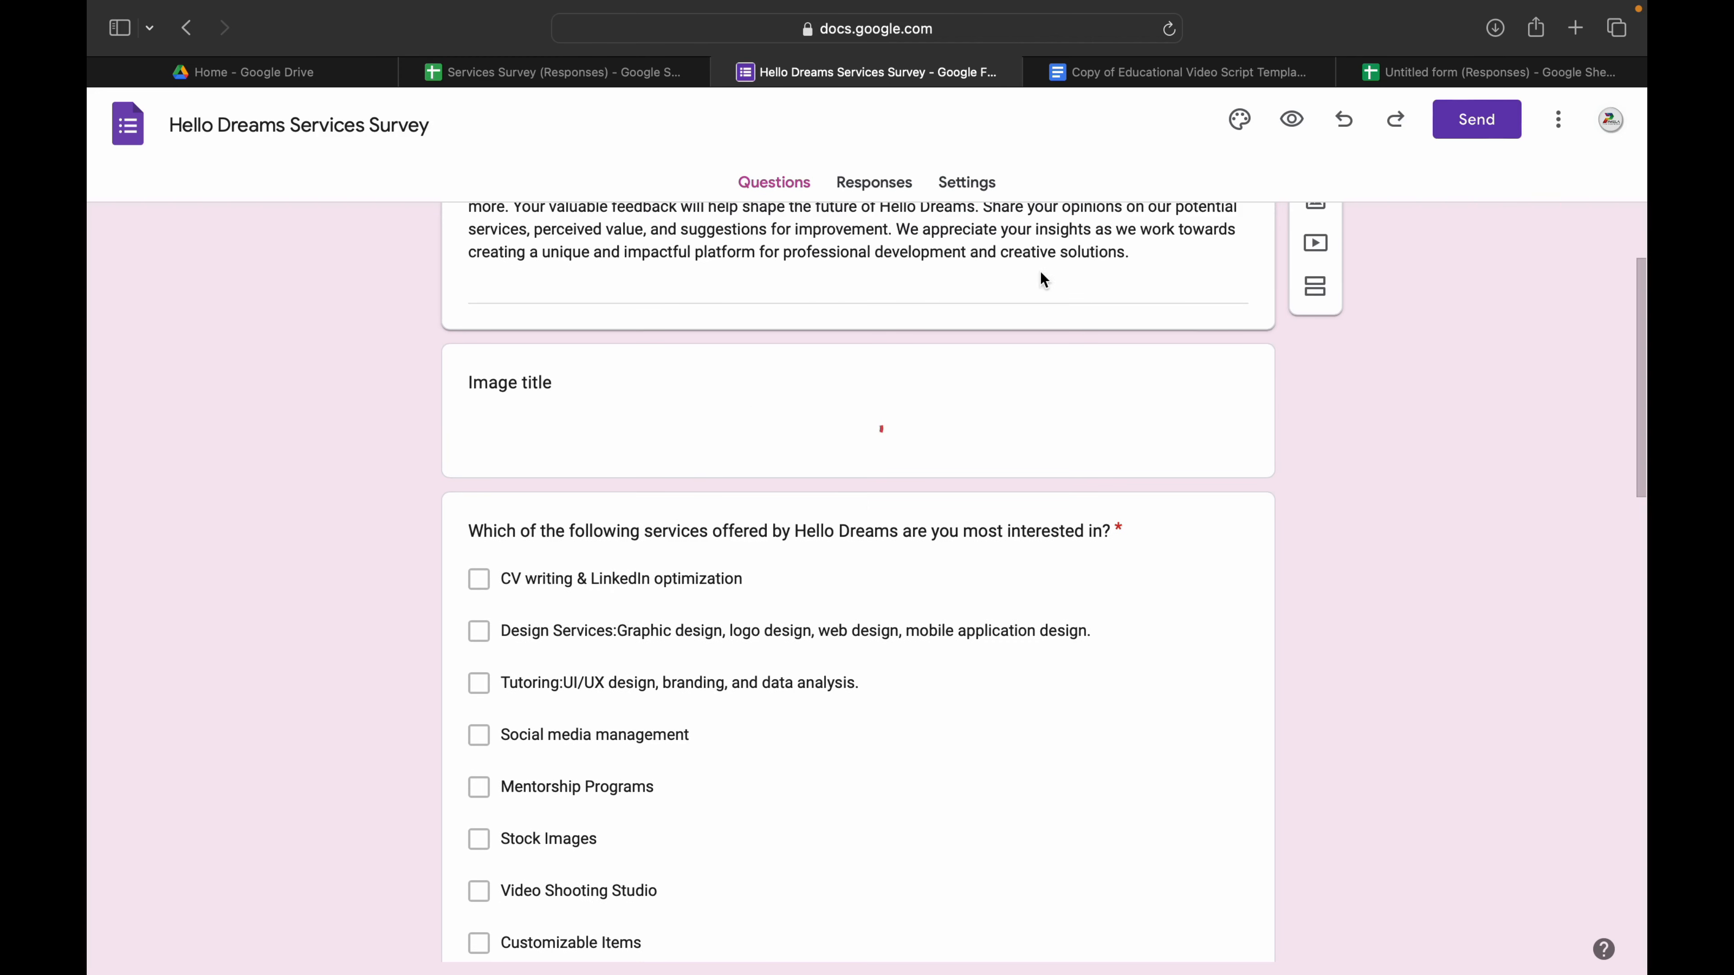
Switch to the Hello Dreams Services Survey (Responses) spreadsheet and look through the collected answers.
click(1395, 72)
click(593, 71)
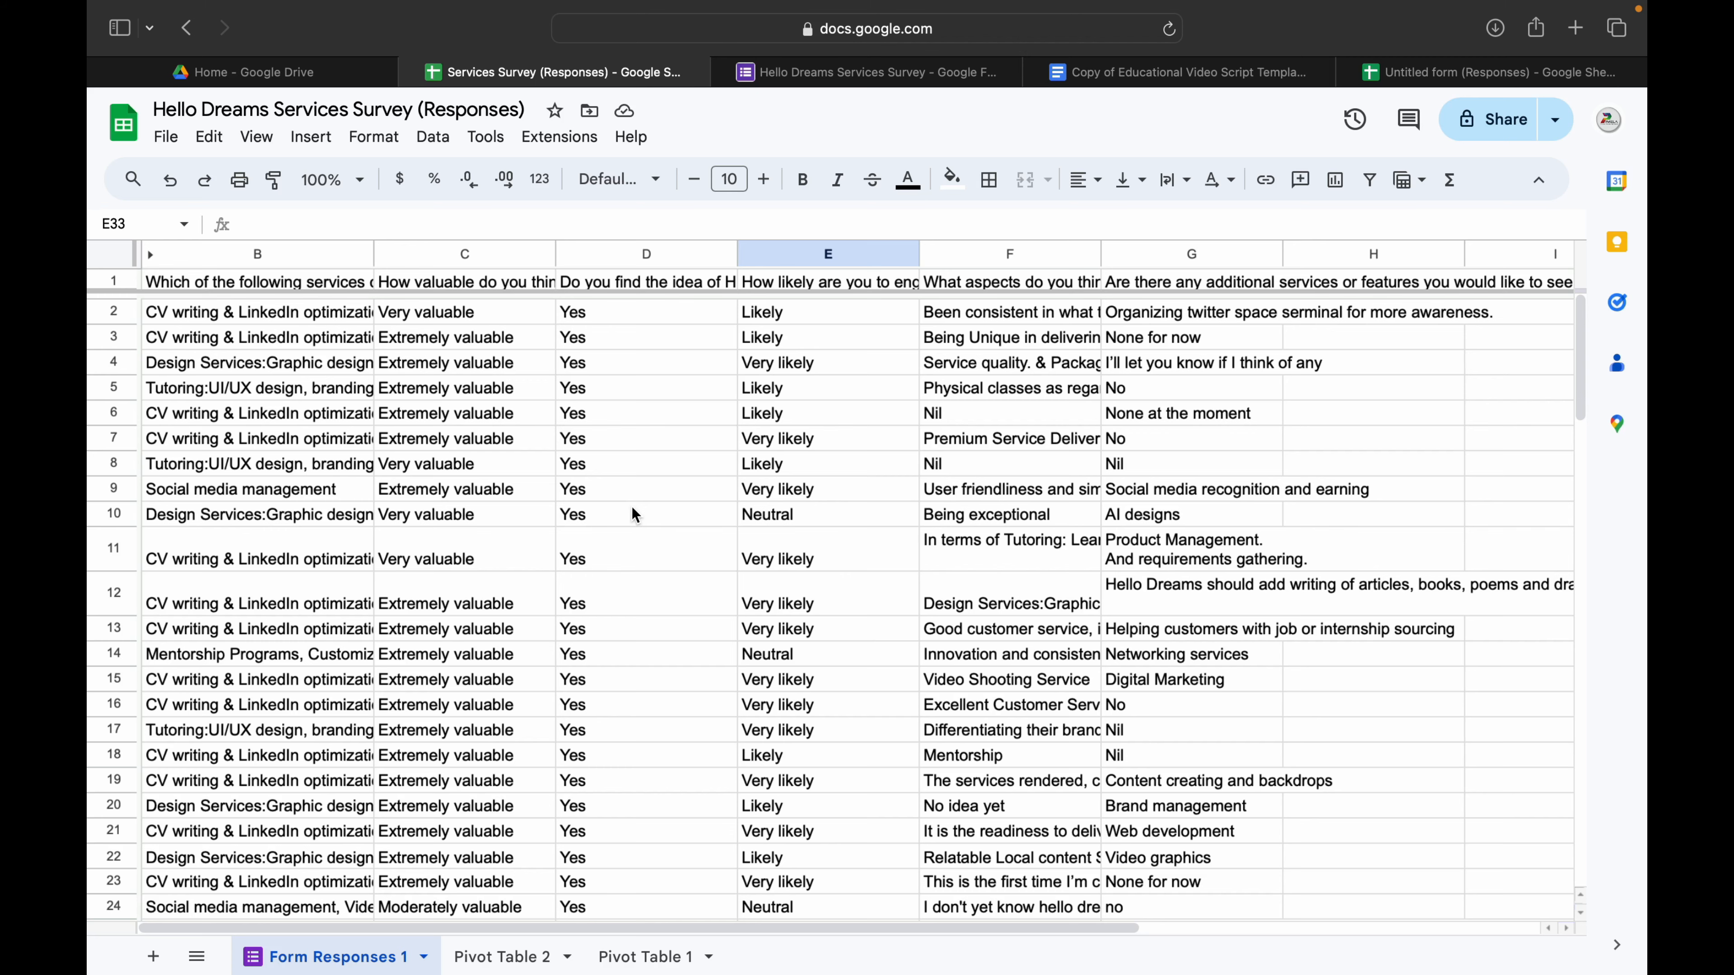
scroll(625, 546, down, 5)
scroll(391, 585, up, 5)
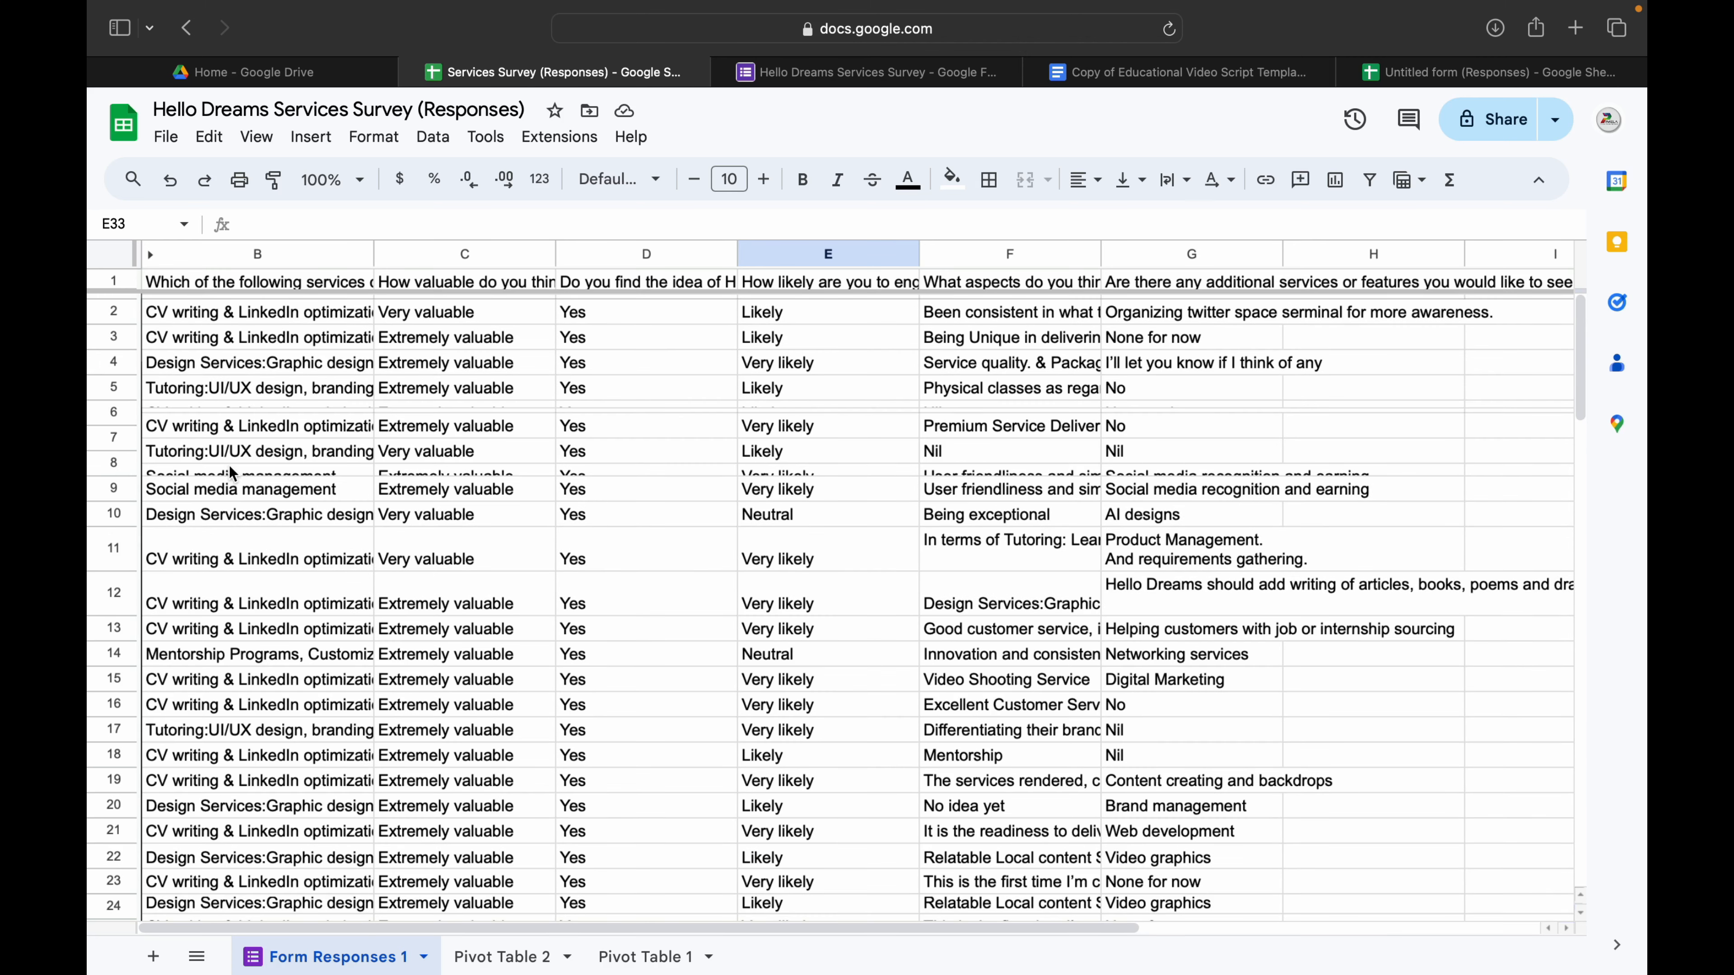
Insert a chart into the Form Responses 1 sheet and place it below the responses, starting around row 27.
click(310, 137)
mouse_move(422, 261)
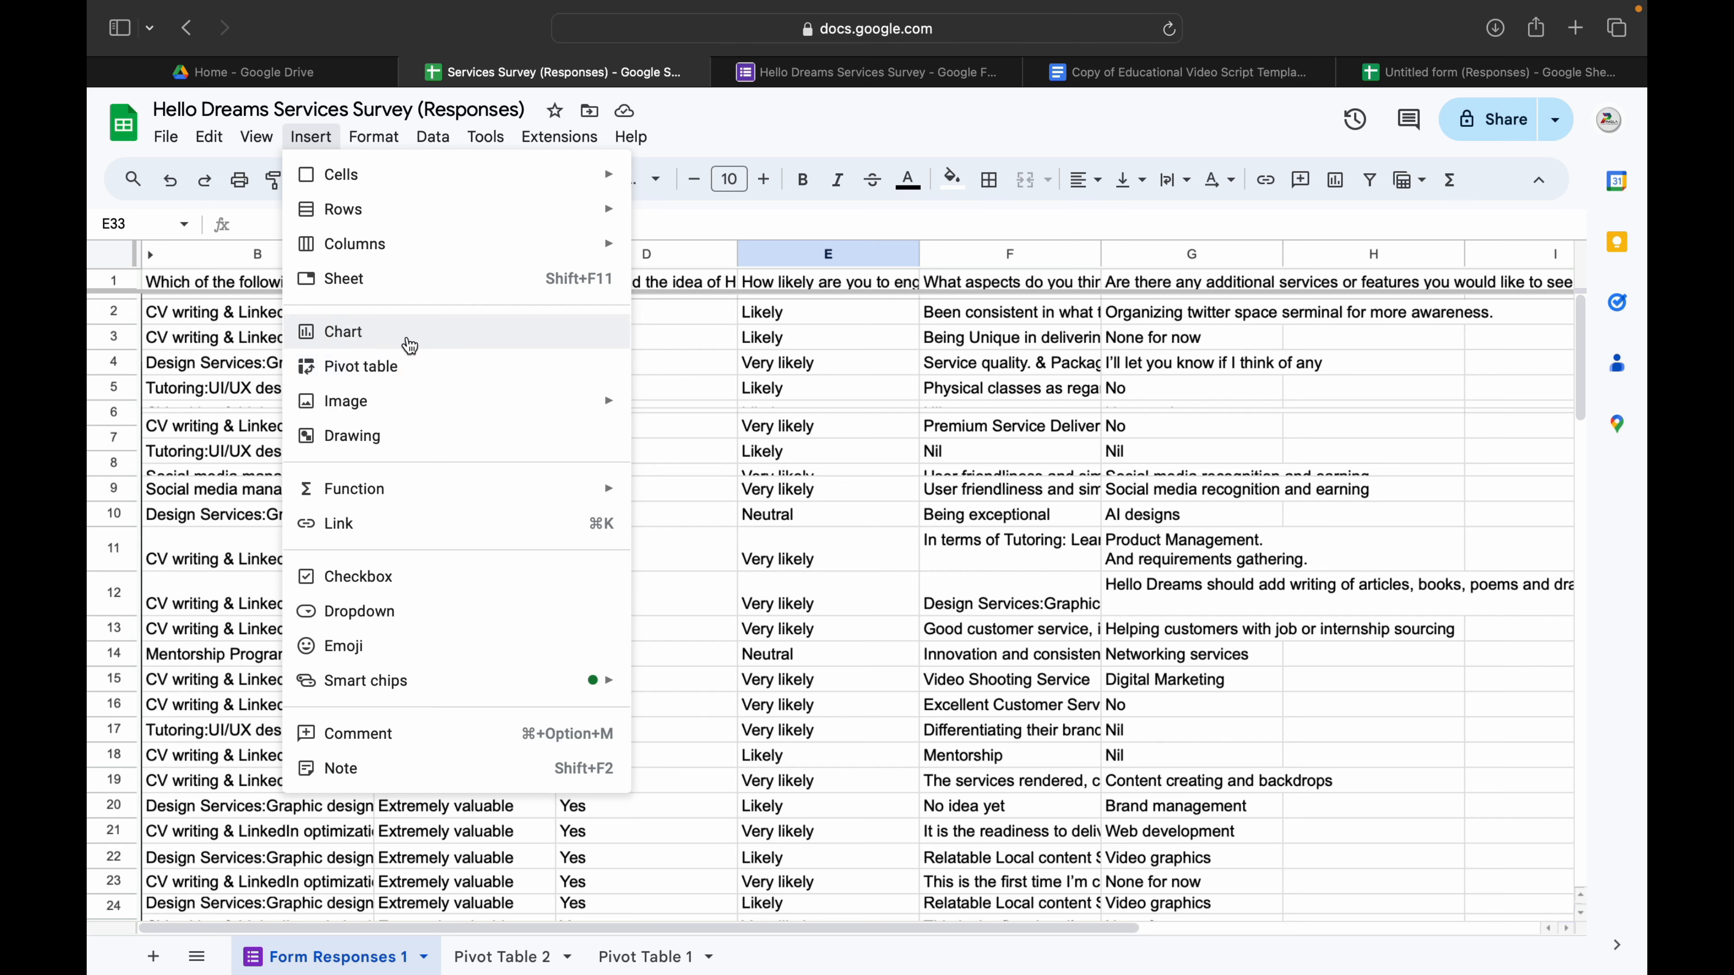
click(408, 342)
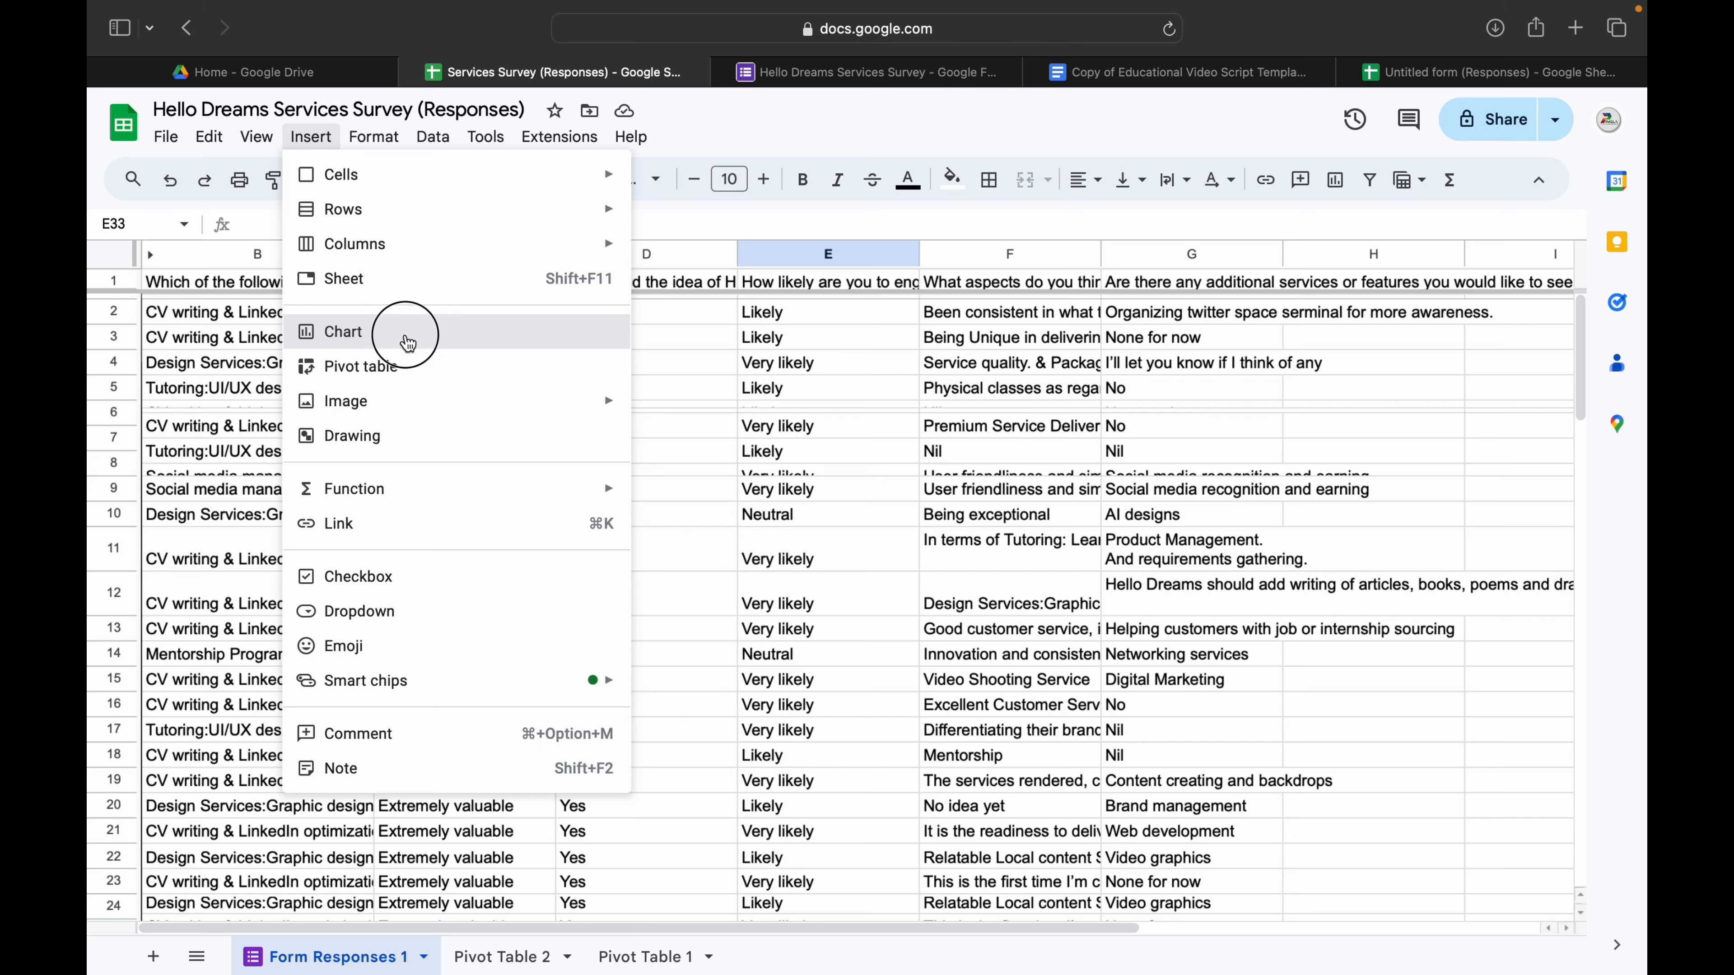
drag(780, 485, 652, 861)
scroll(652, 857, down, 5)
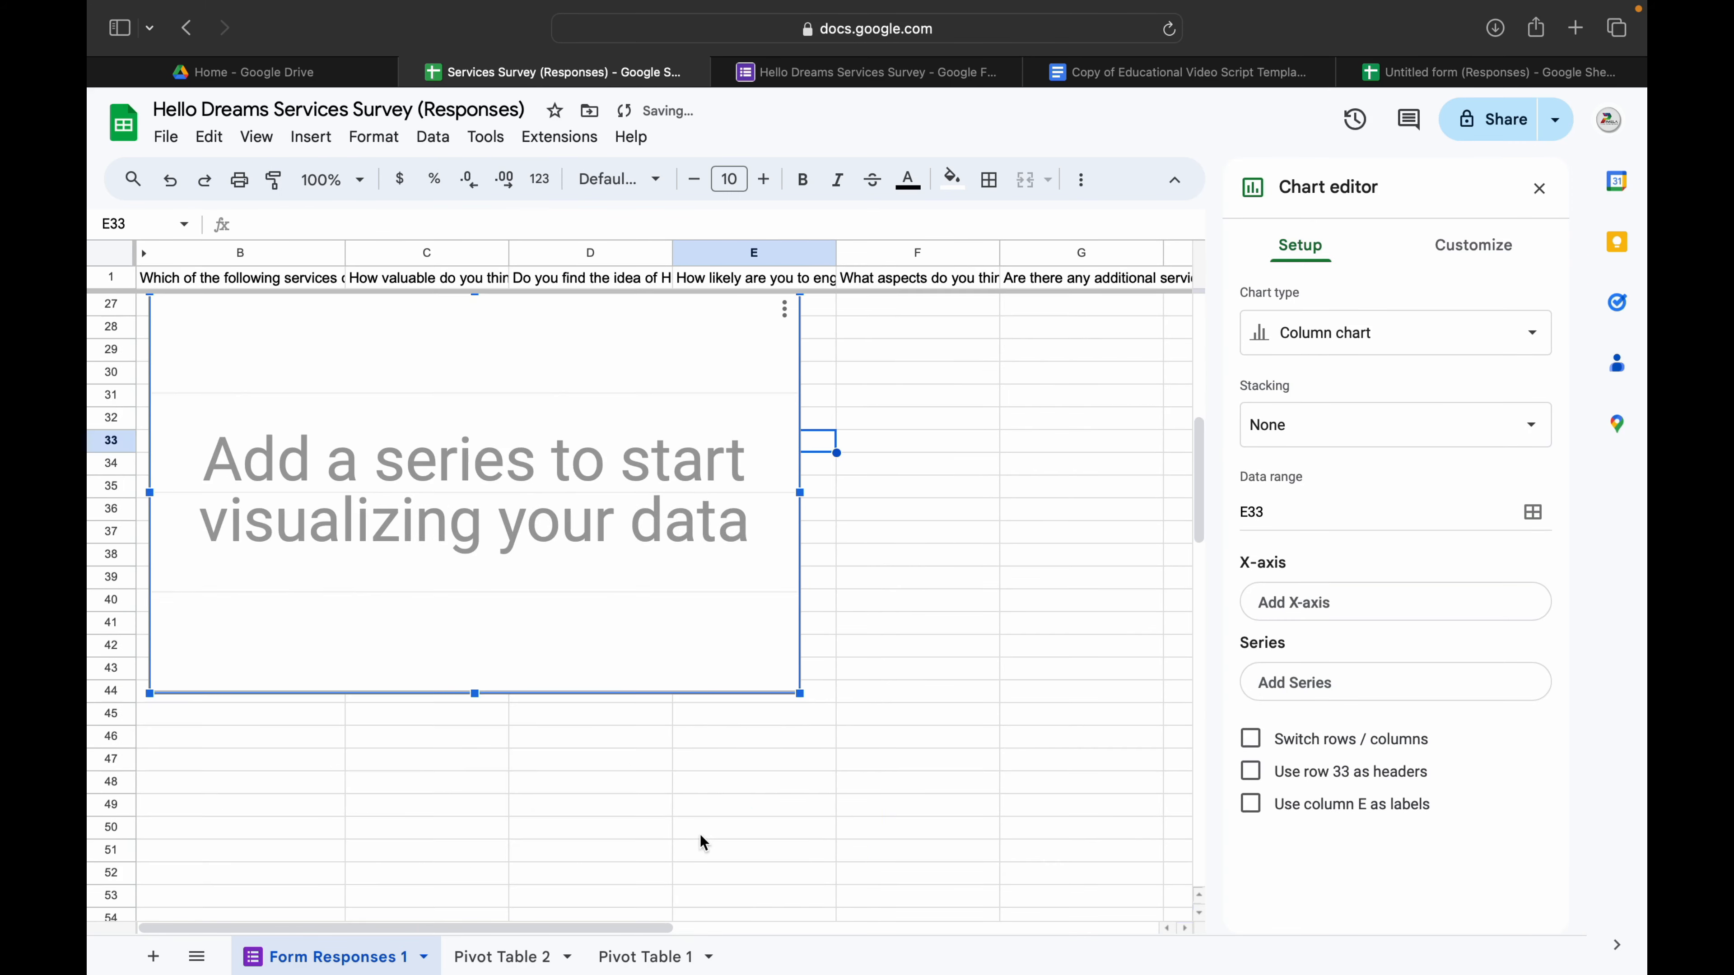
Change the empty chart's type to Doughnut chart.
click(1365, 333)
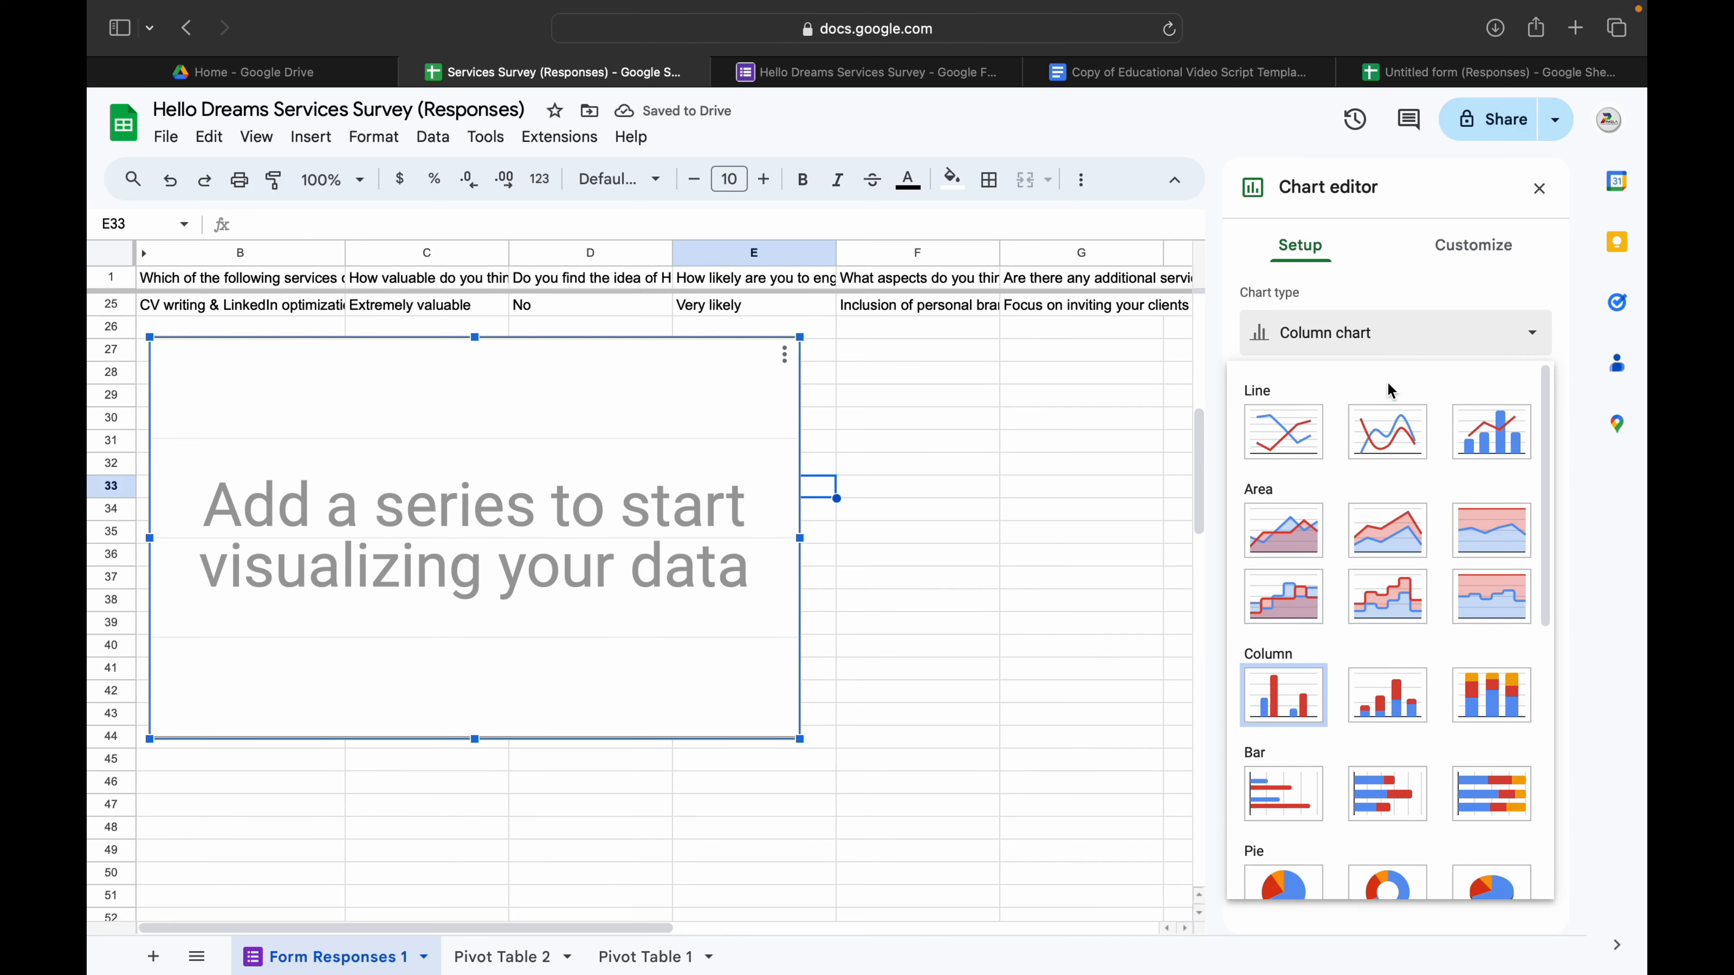
scroll(1393, 614, down, 4)
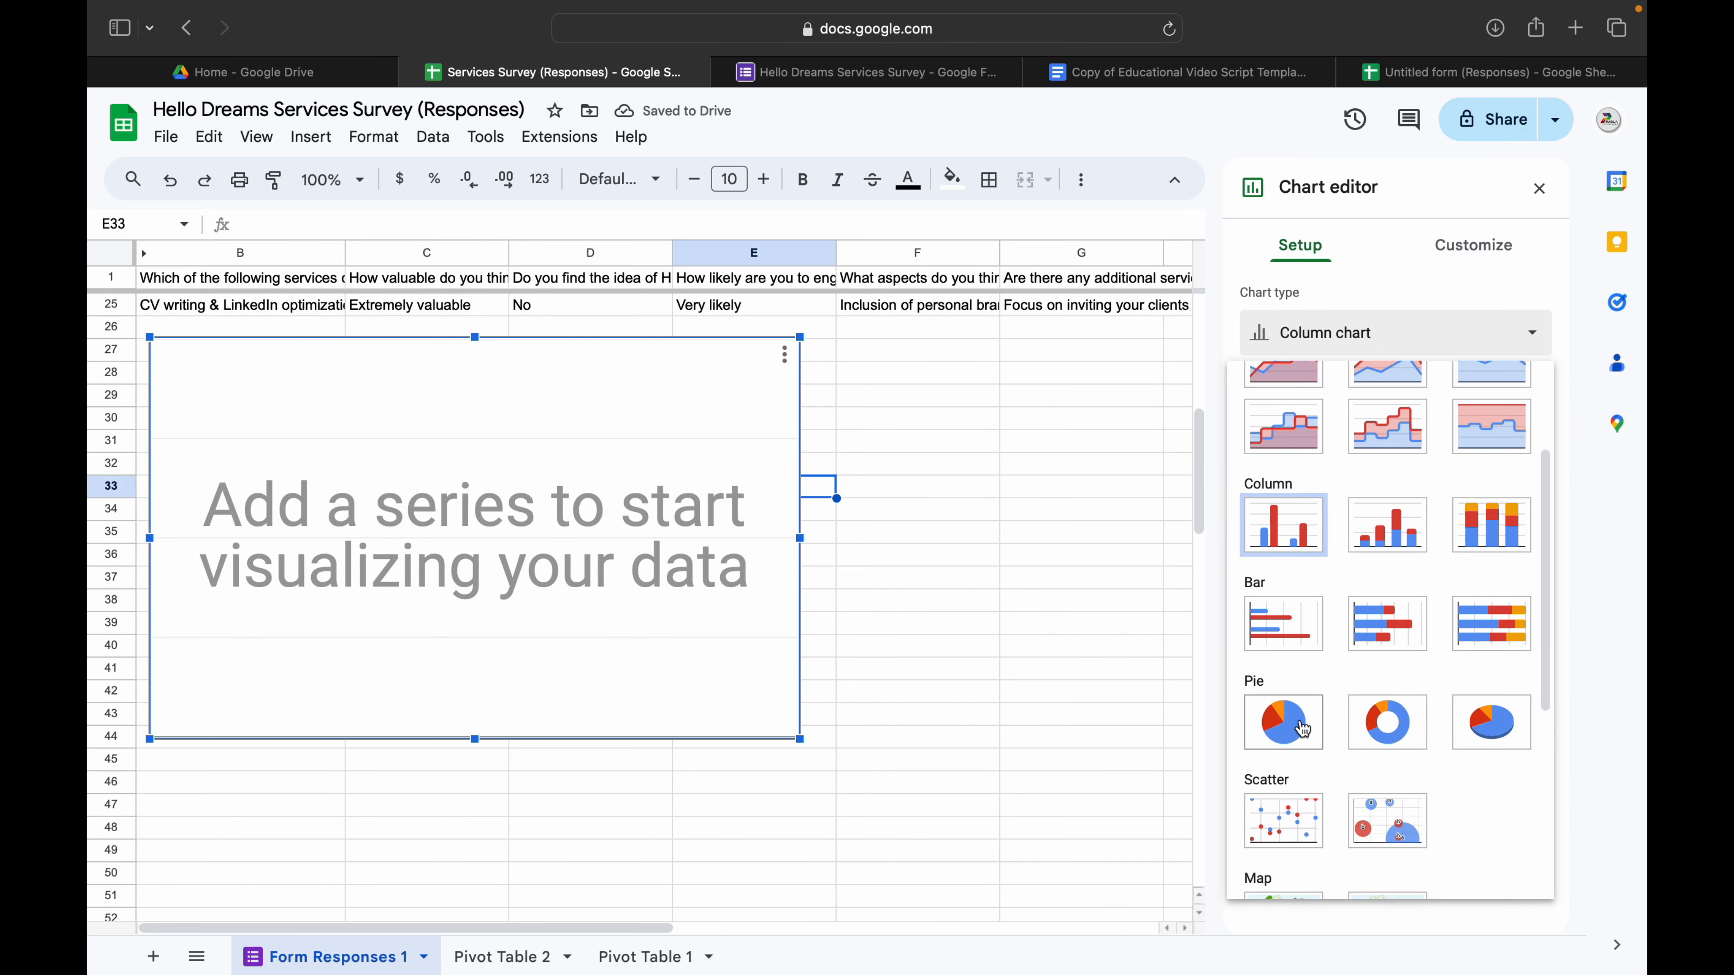
click(1372, 734)
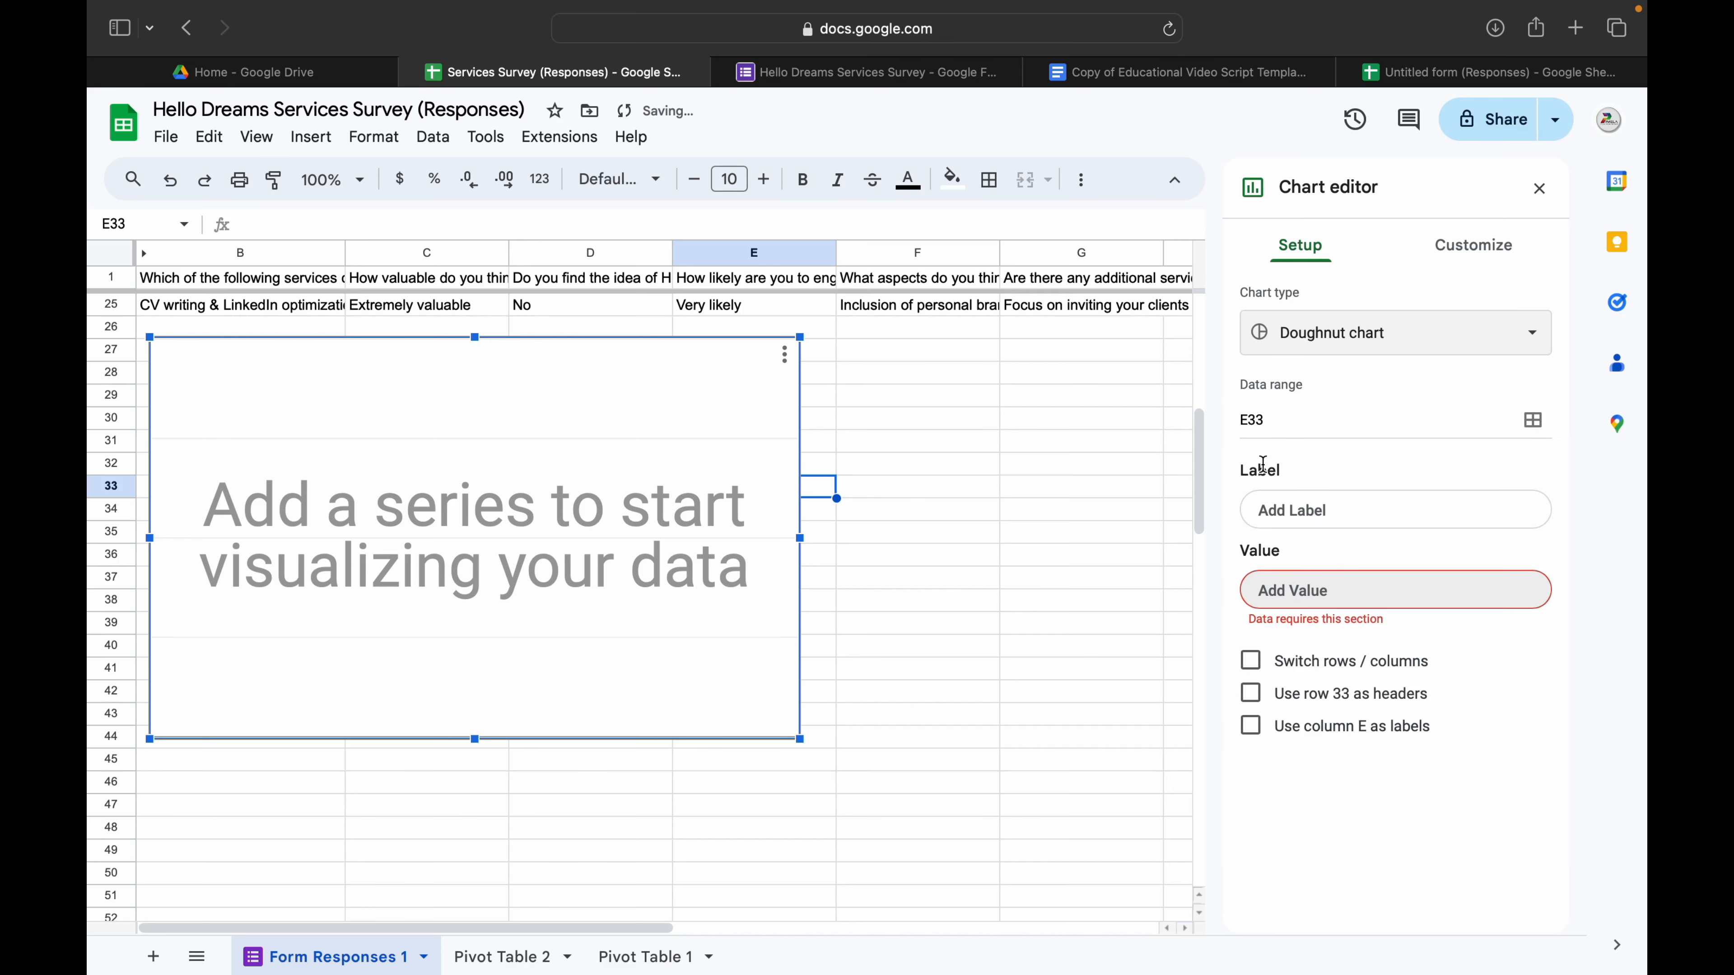
Return to the top of the responses and select header cell D1 to read its full question.
scroll(815, 412, up, 1)
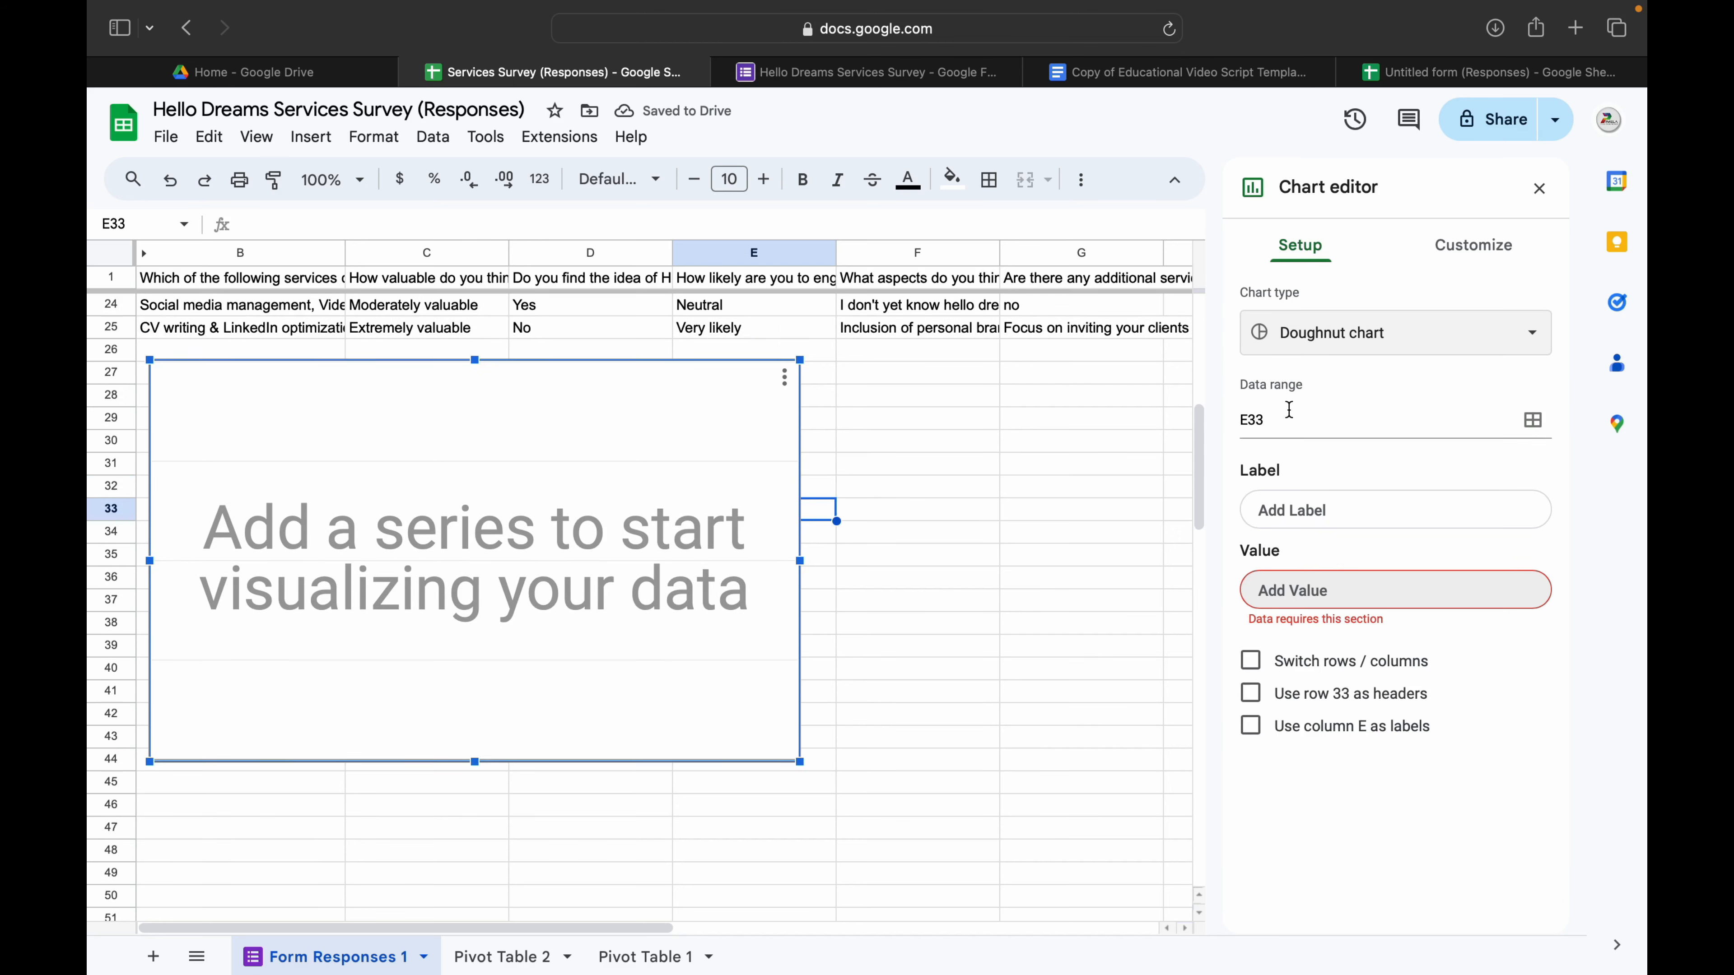
scroll(575, 409, up, 10)
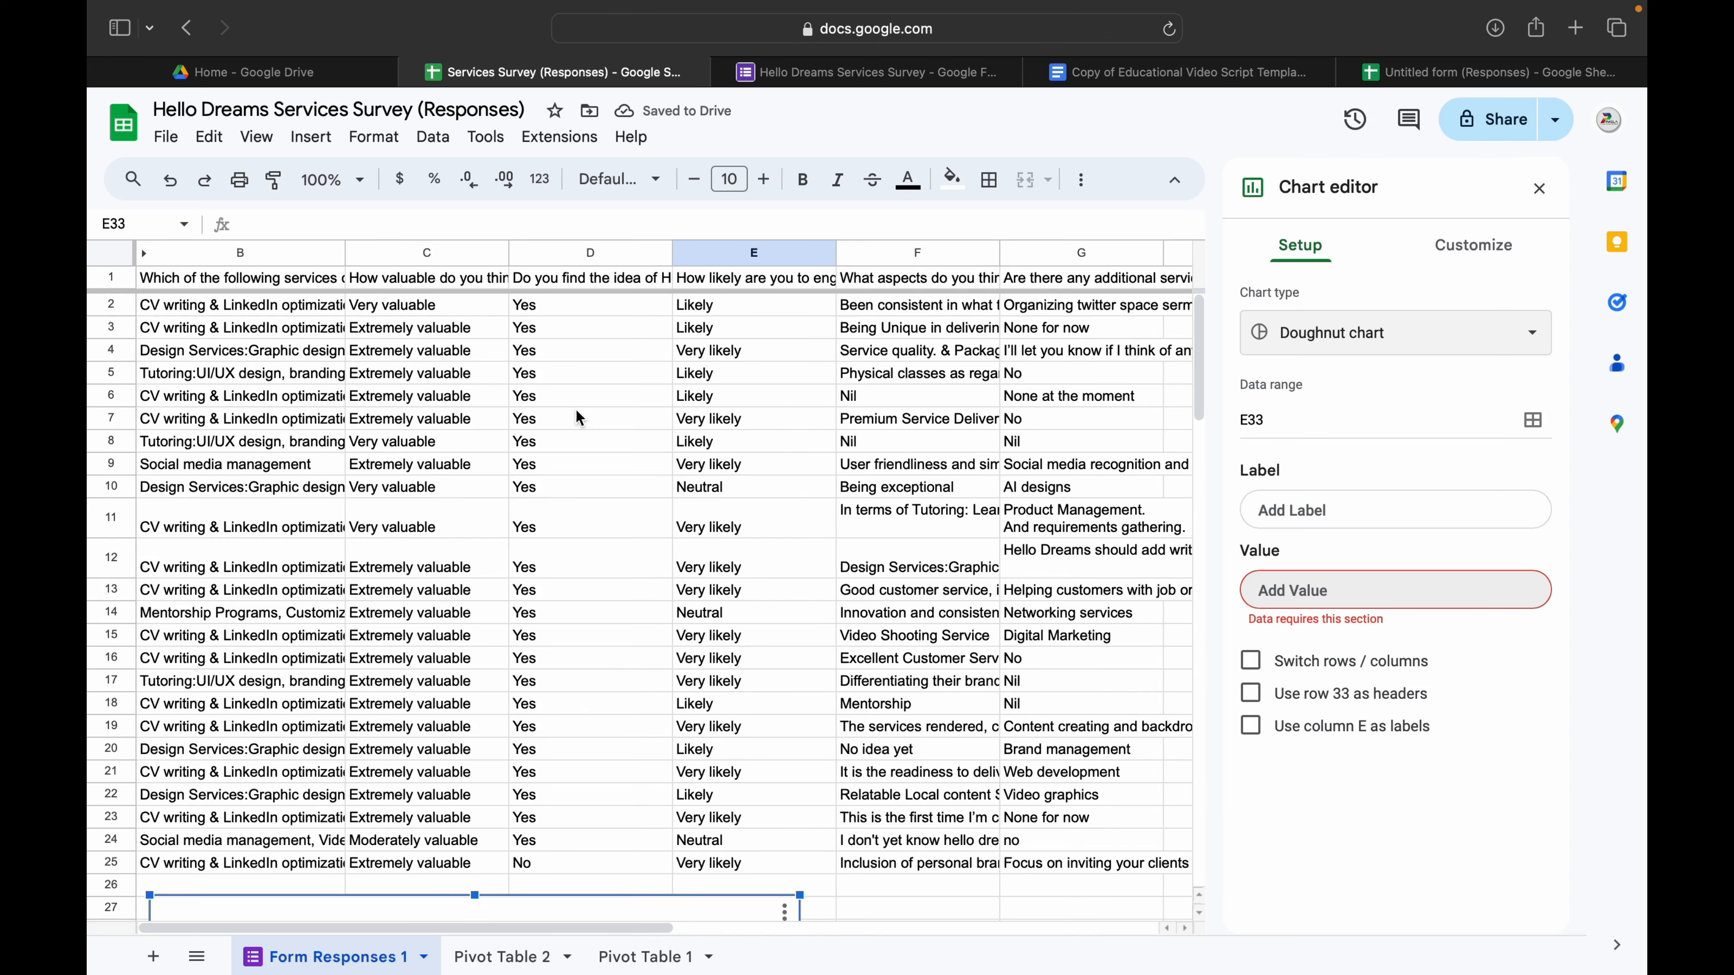
click(590, 284)
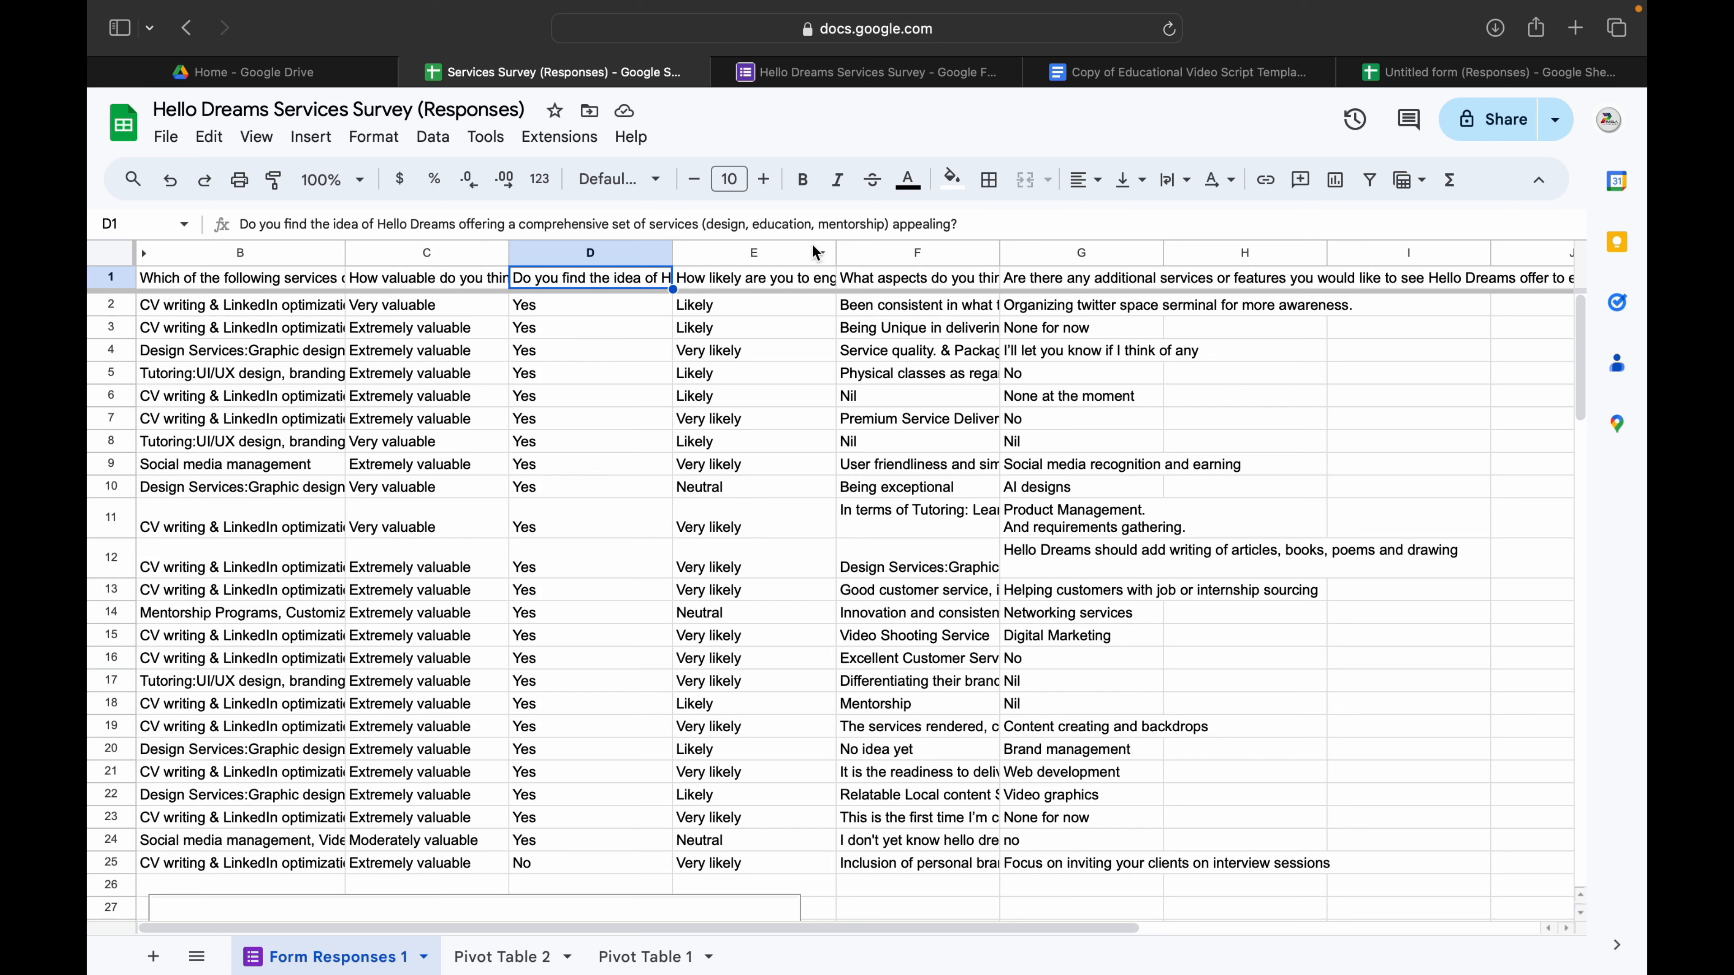
Reopen the chart for editing and set its data range to D1:D25.
scroll(596, 479, down, 10)
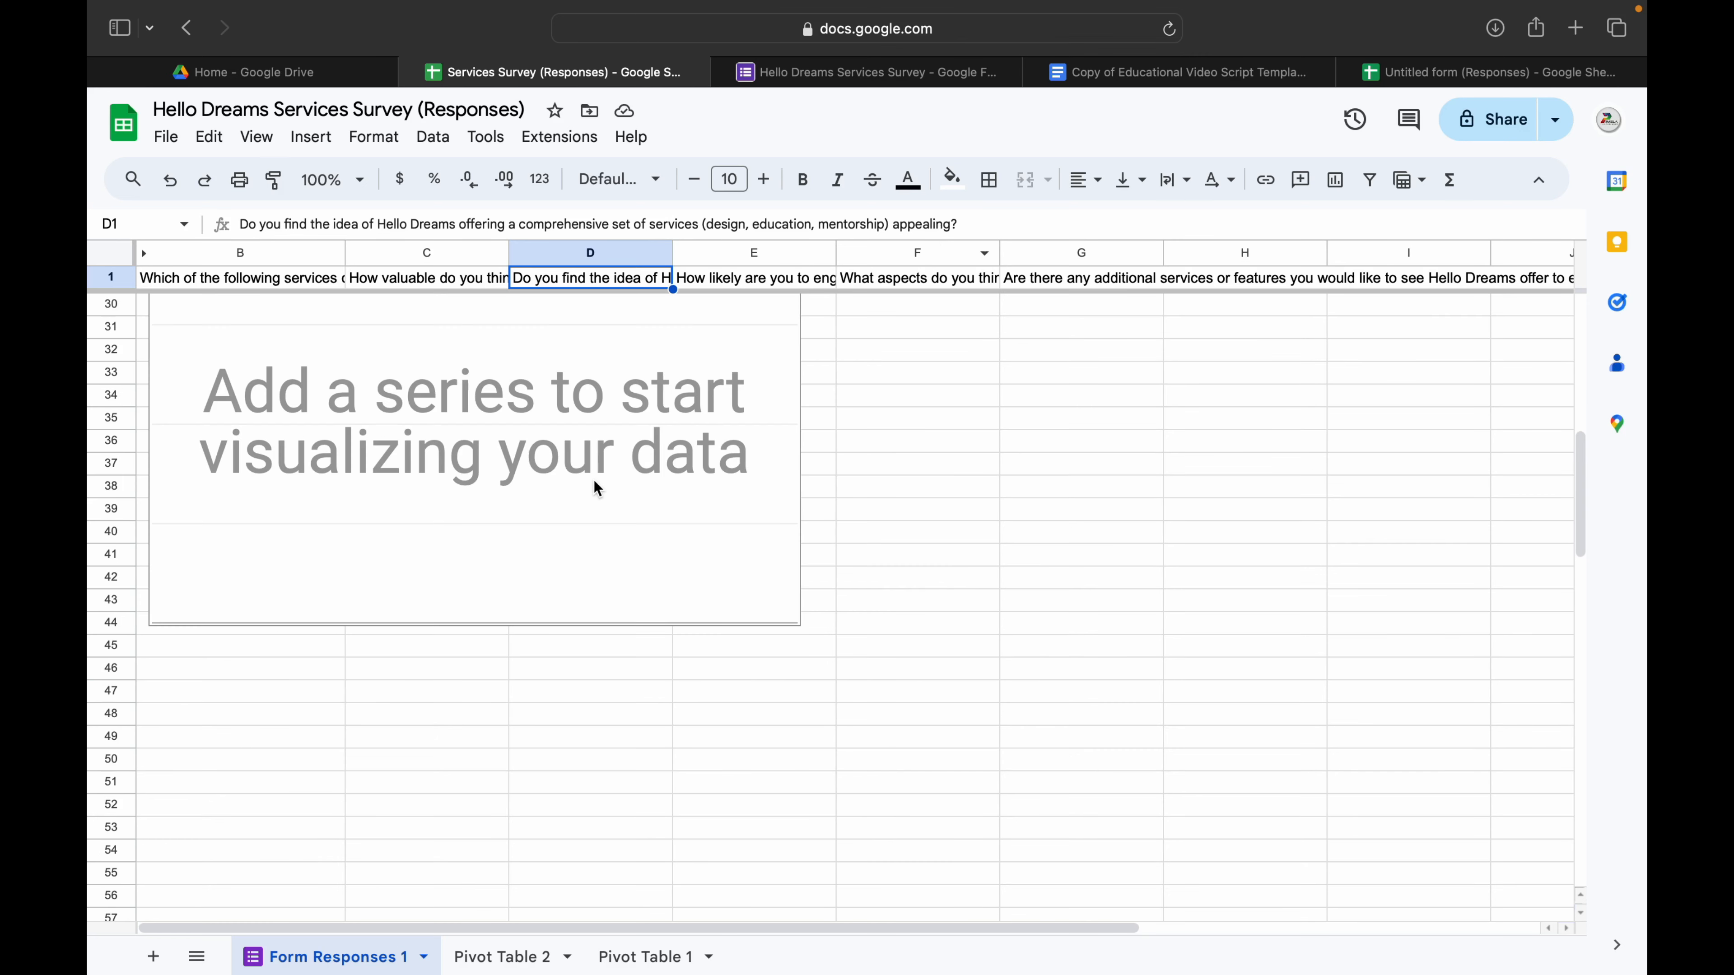
scroll(596, 480, up, 5)
click(653, 640)
scroll(646, 631, up, 1)
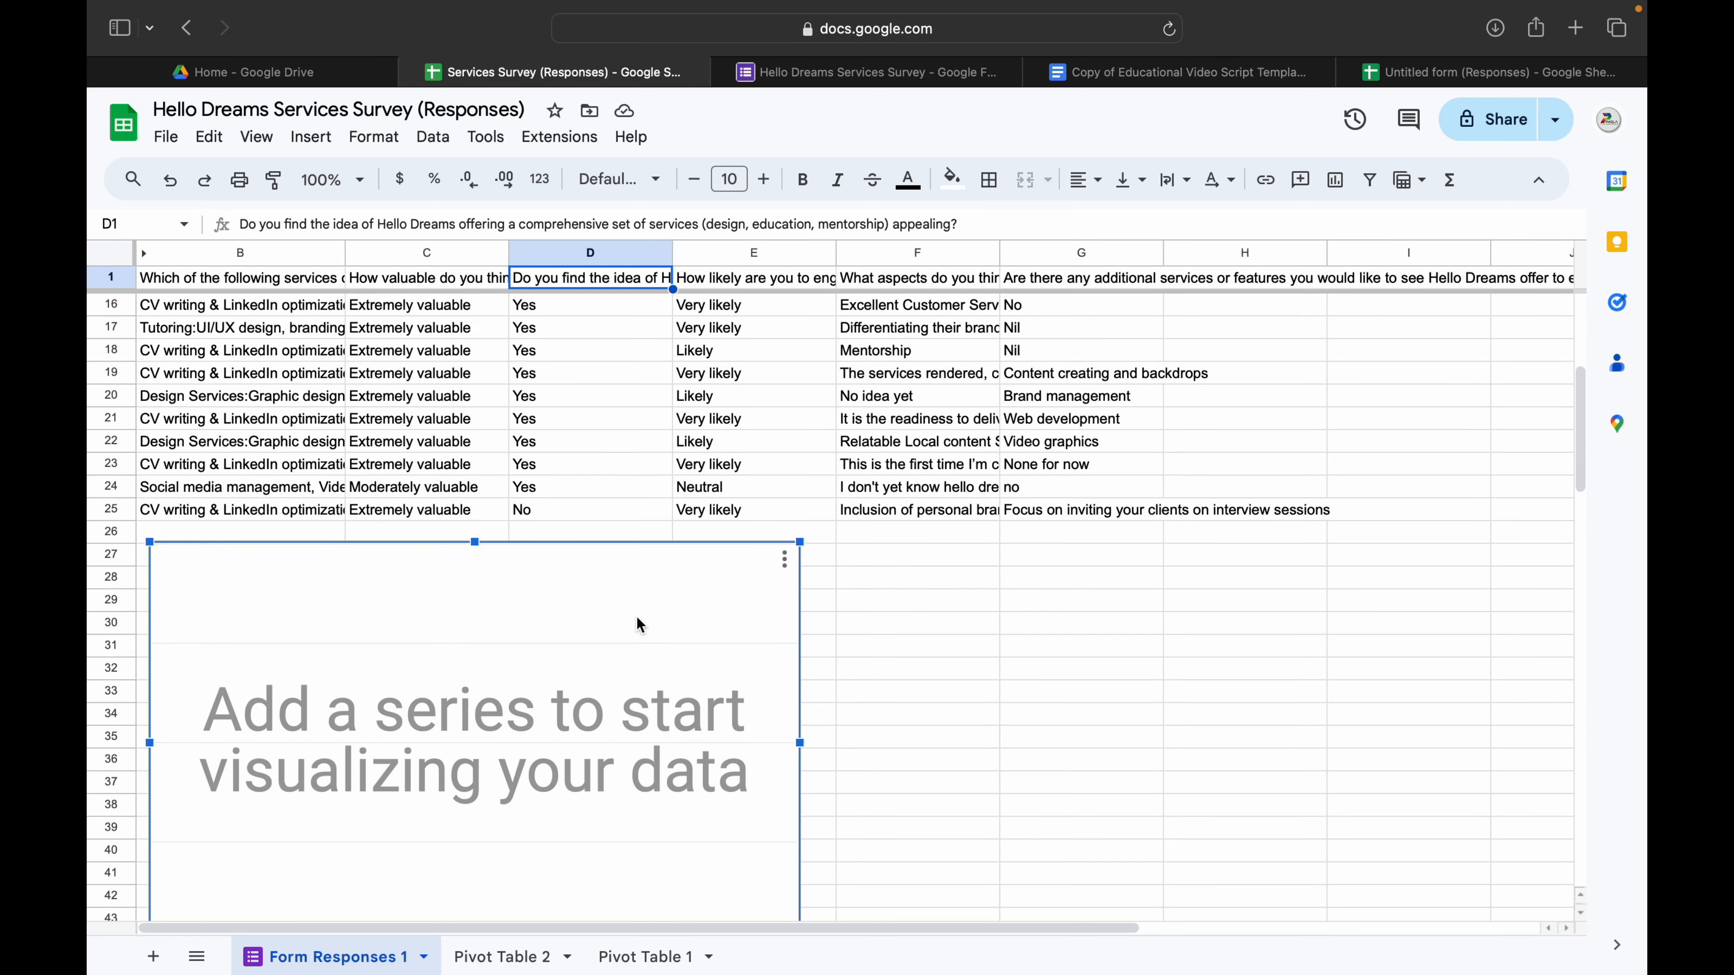
click(785, 605)
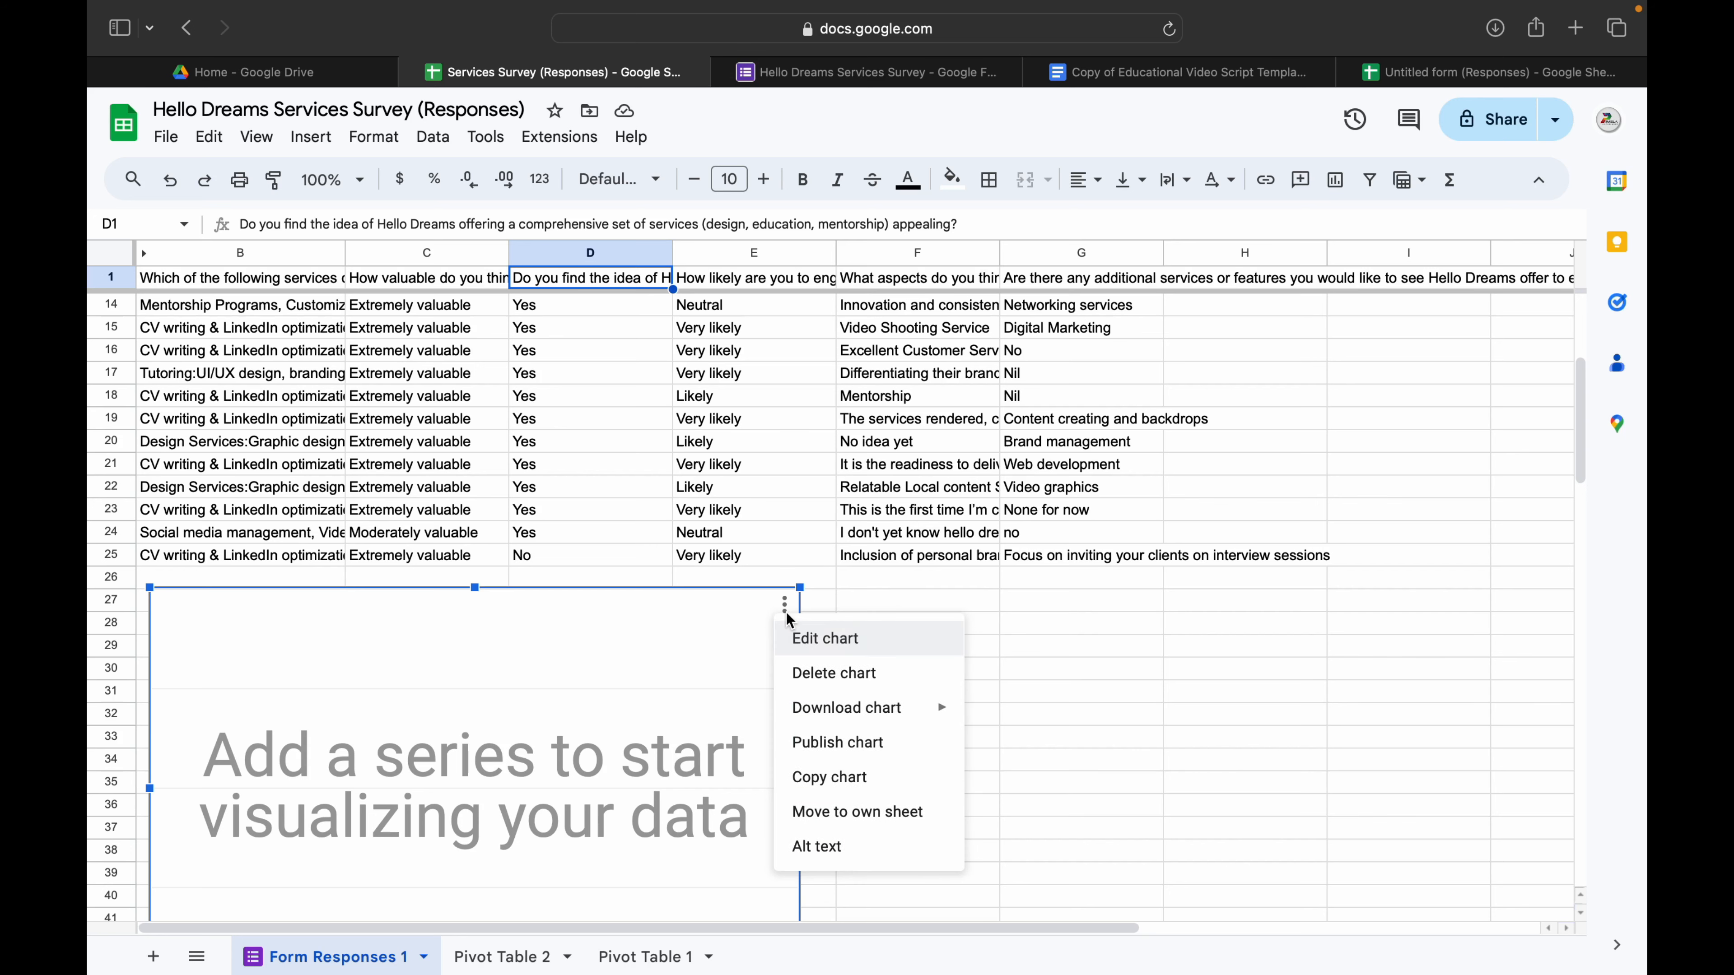
click(841, 637)
click(1289, 425)
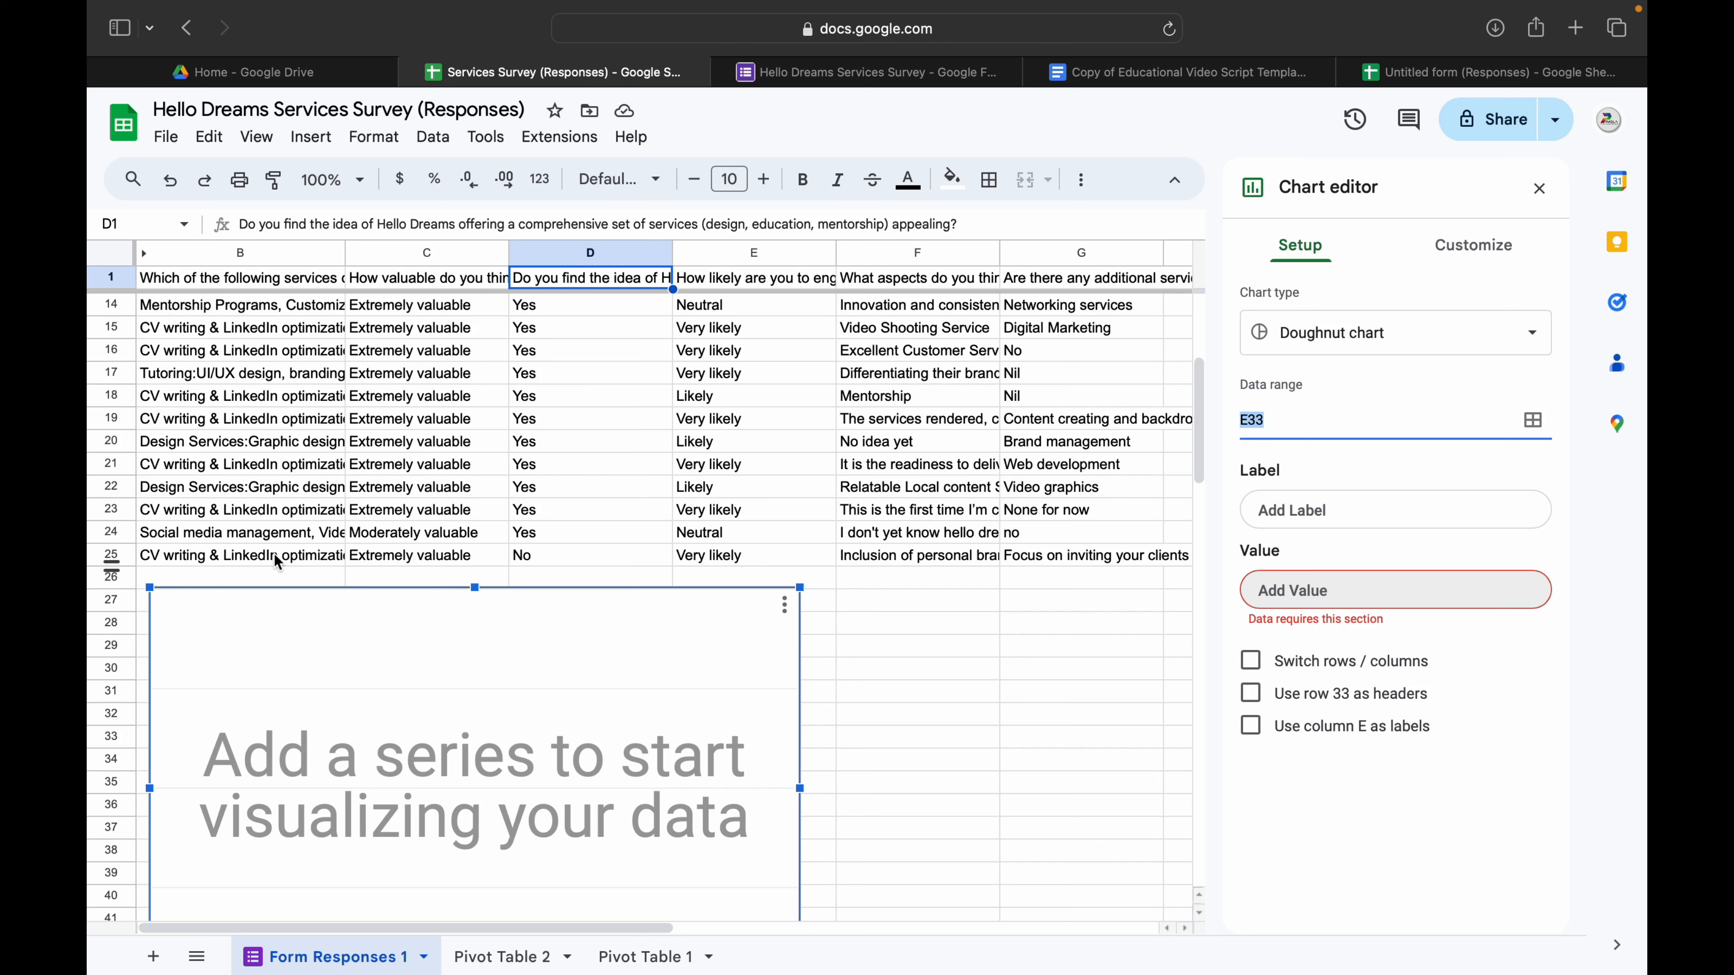
text(d1:d25)
key(Return)
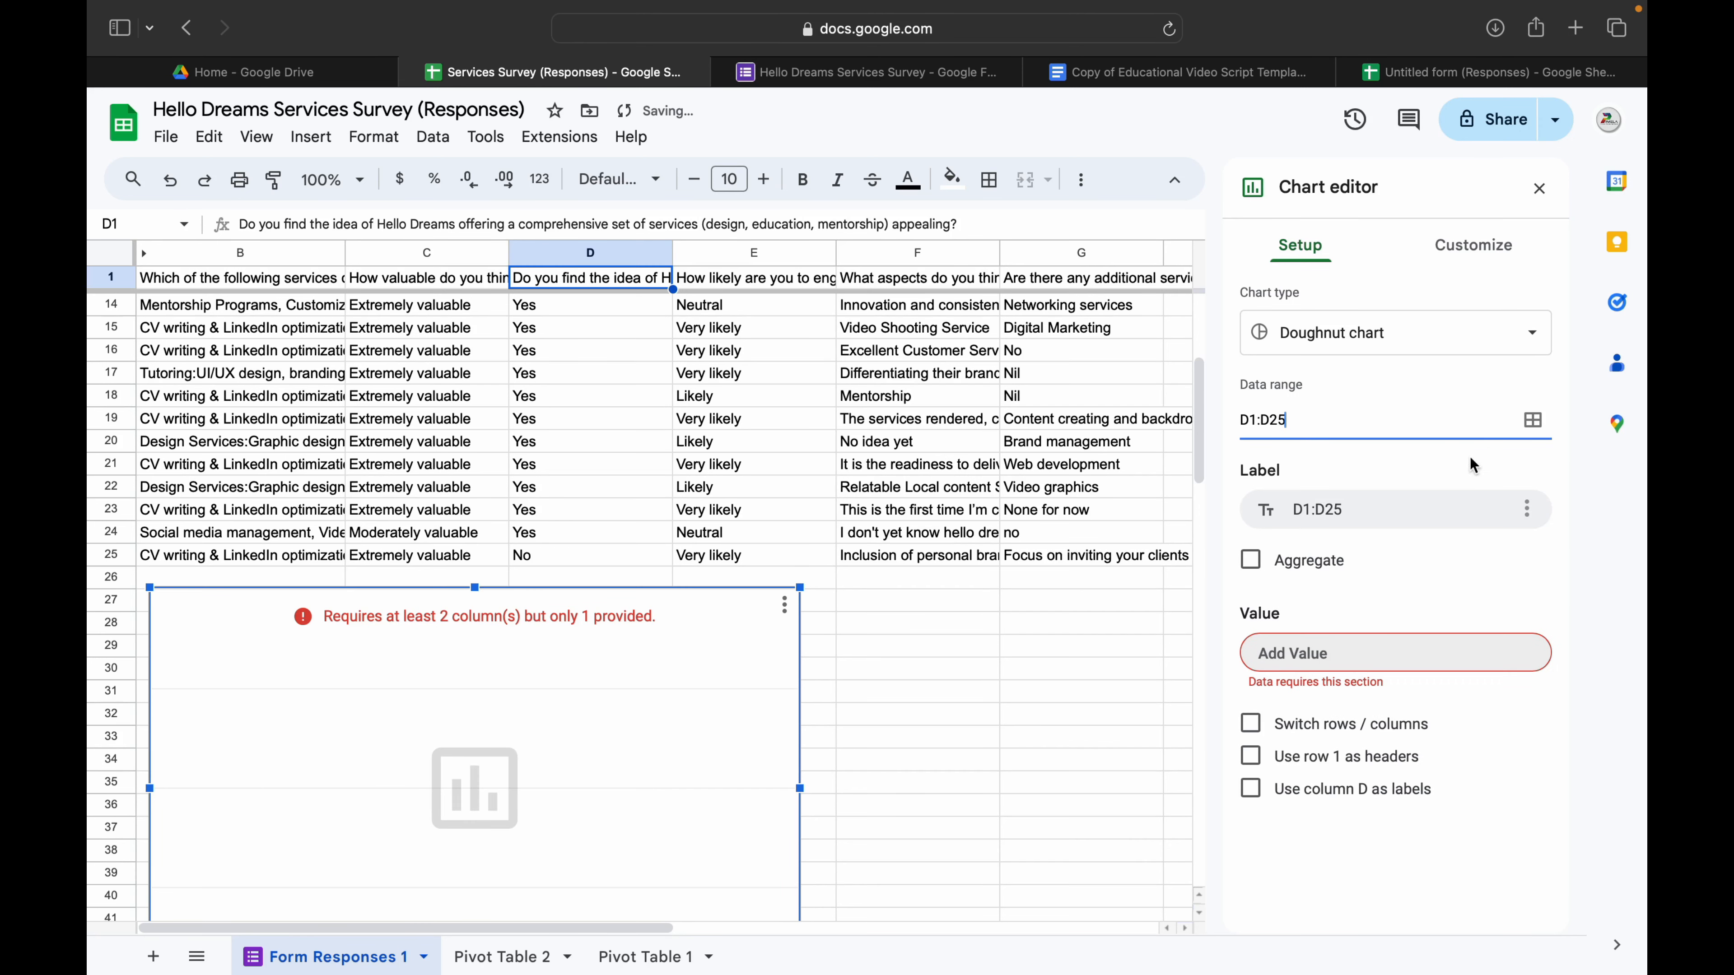
Use column D as the chart's labels, aggregate the answers, and treat row 1 as headers.
click(1252, 797)
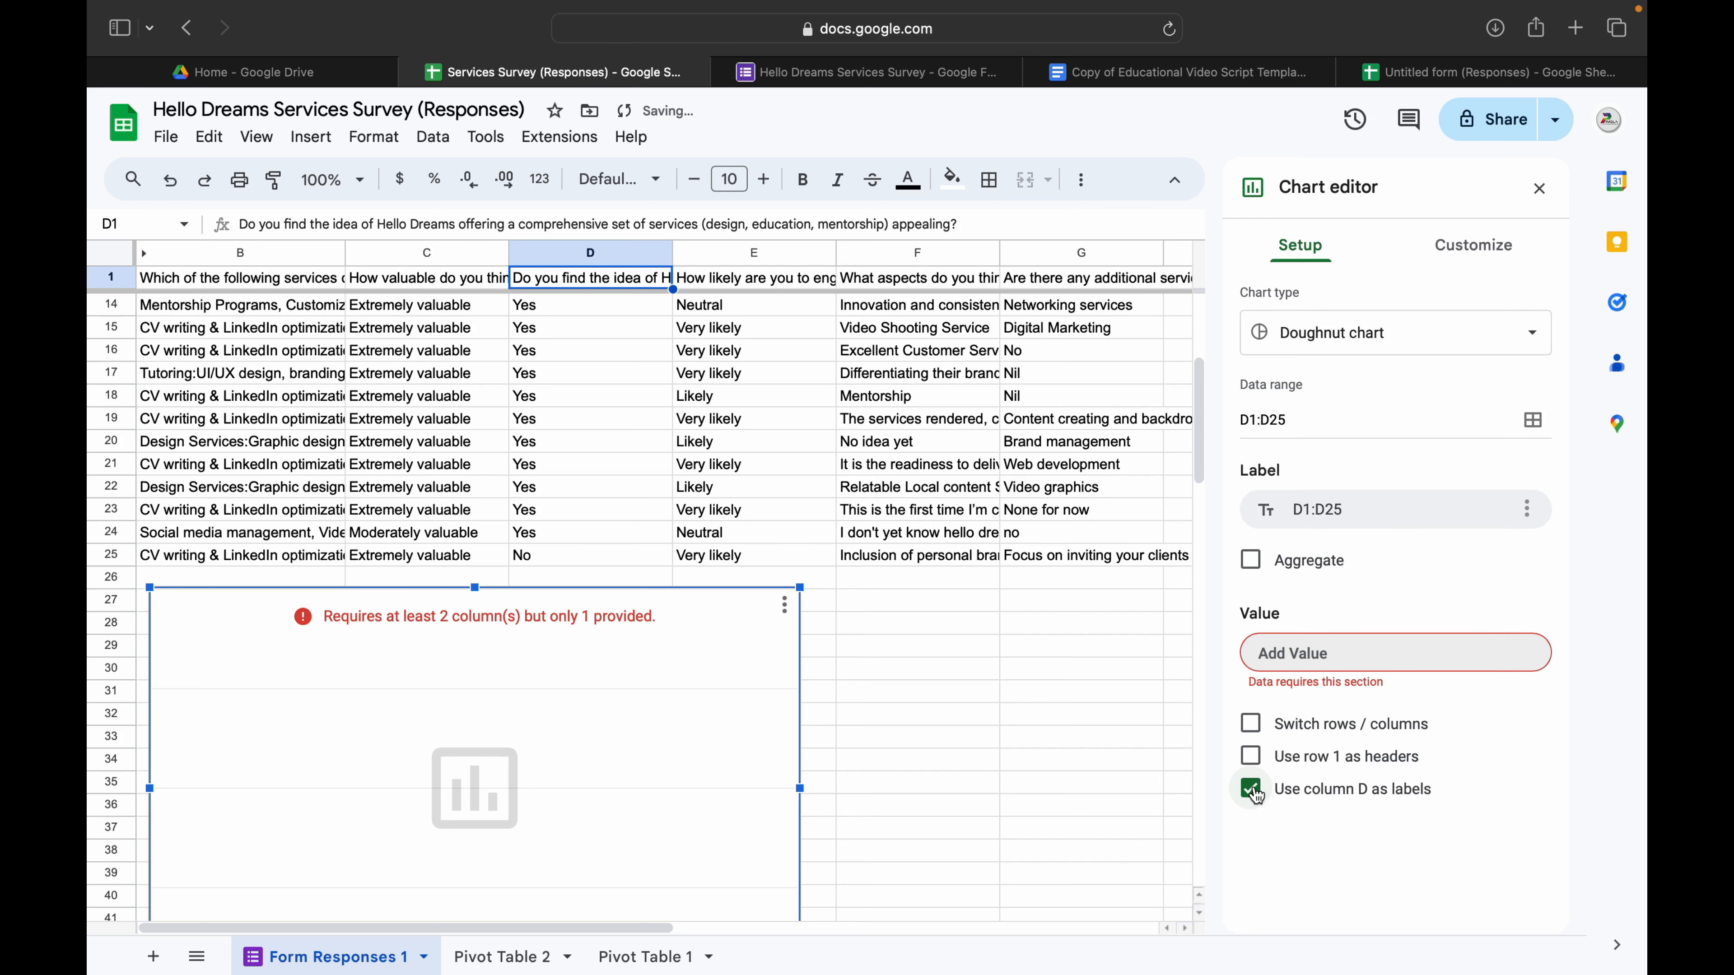
click(1262, 566)
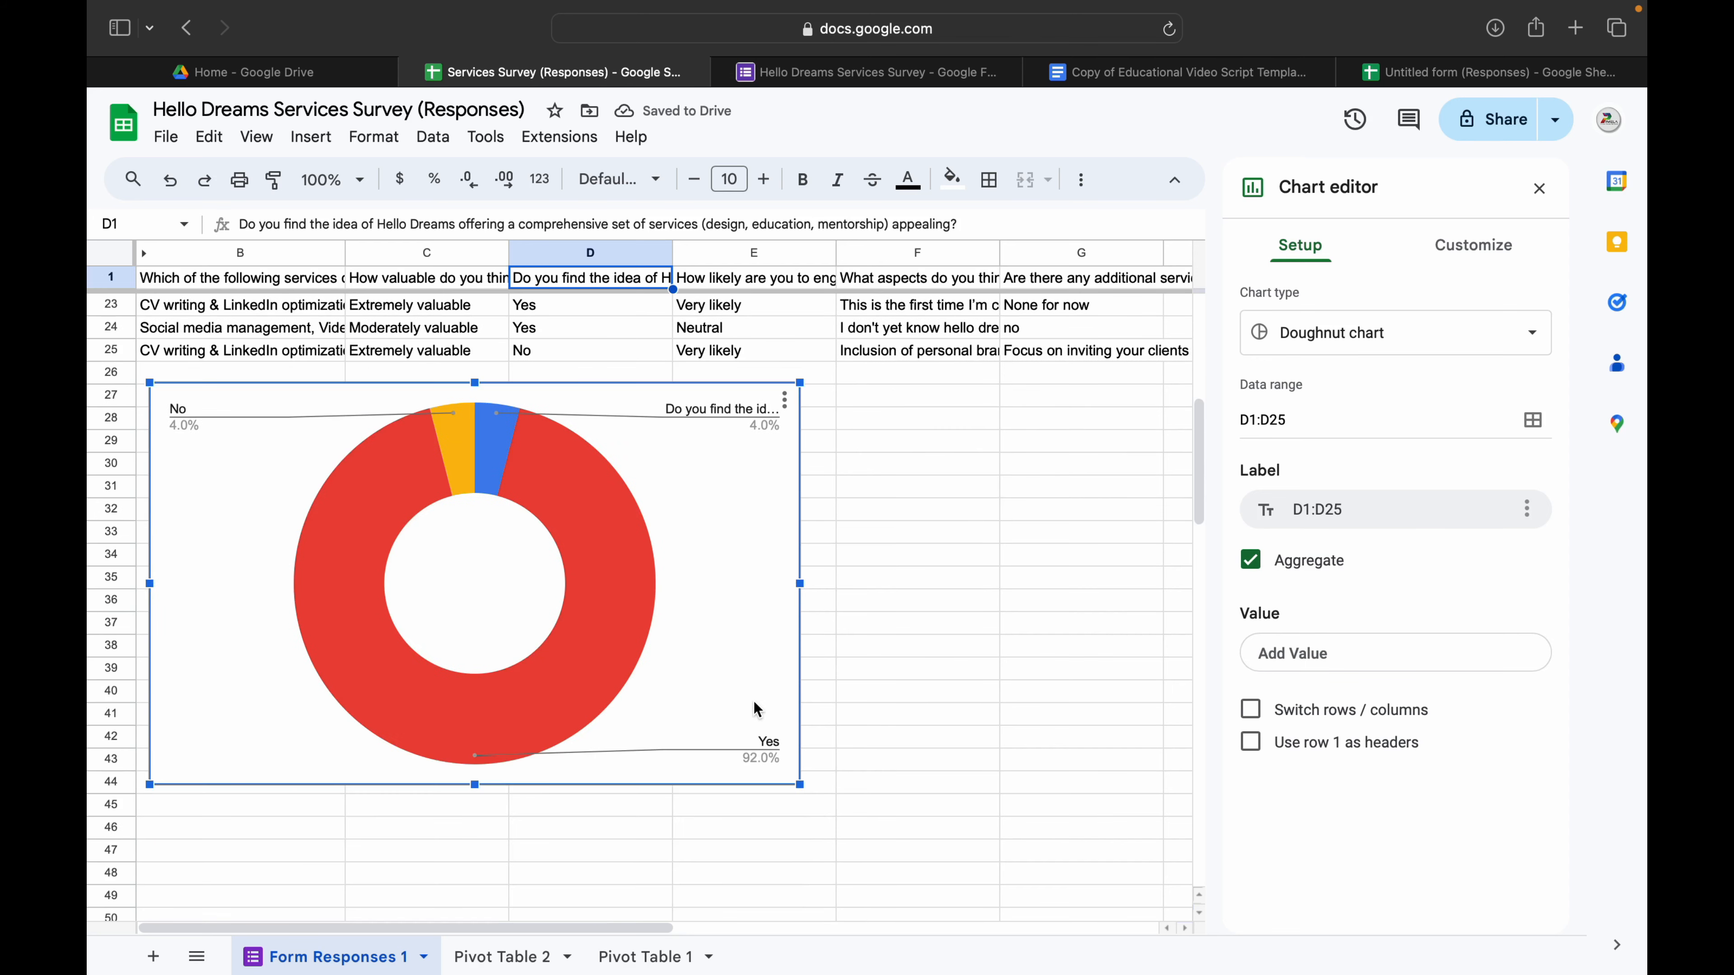
scroll(594, 484, down, 5)
click(593, 484)
drag(593, 483, 591, 482)
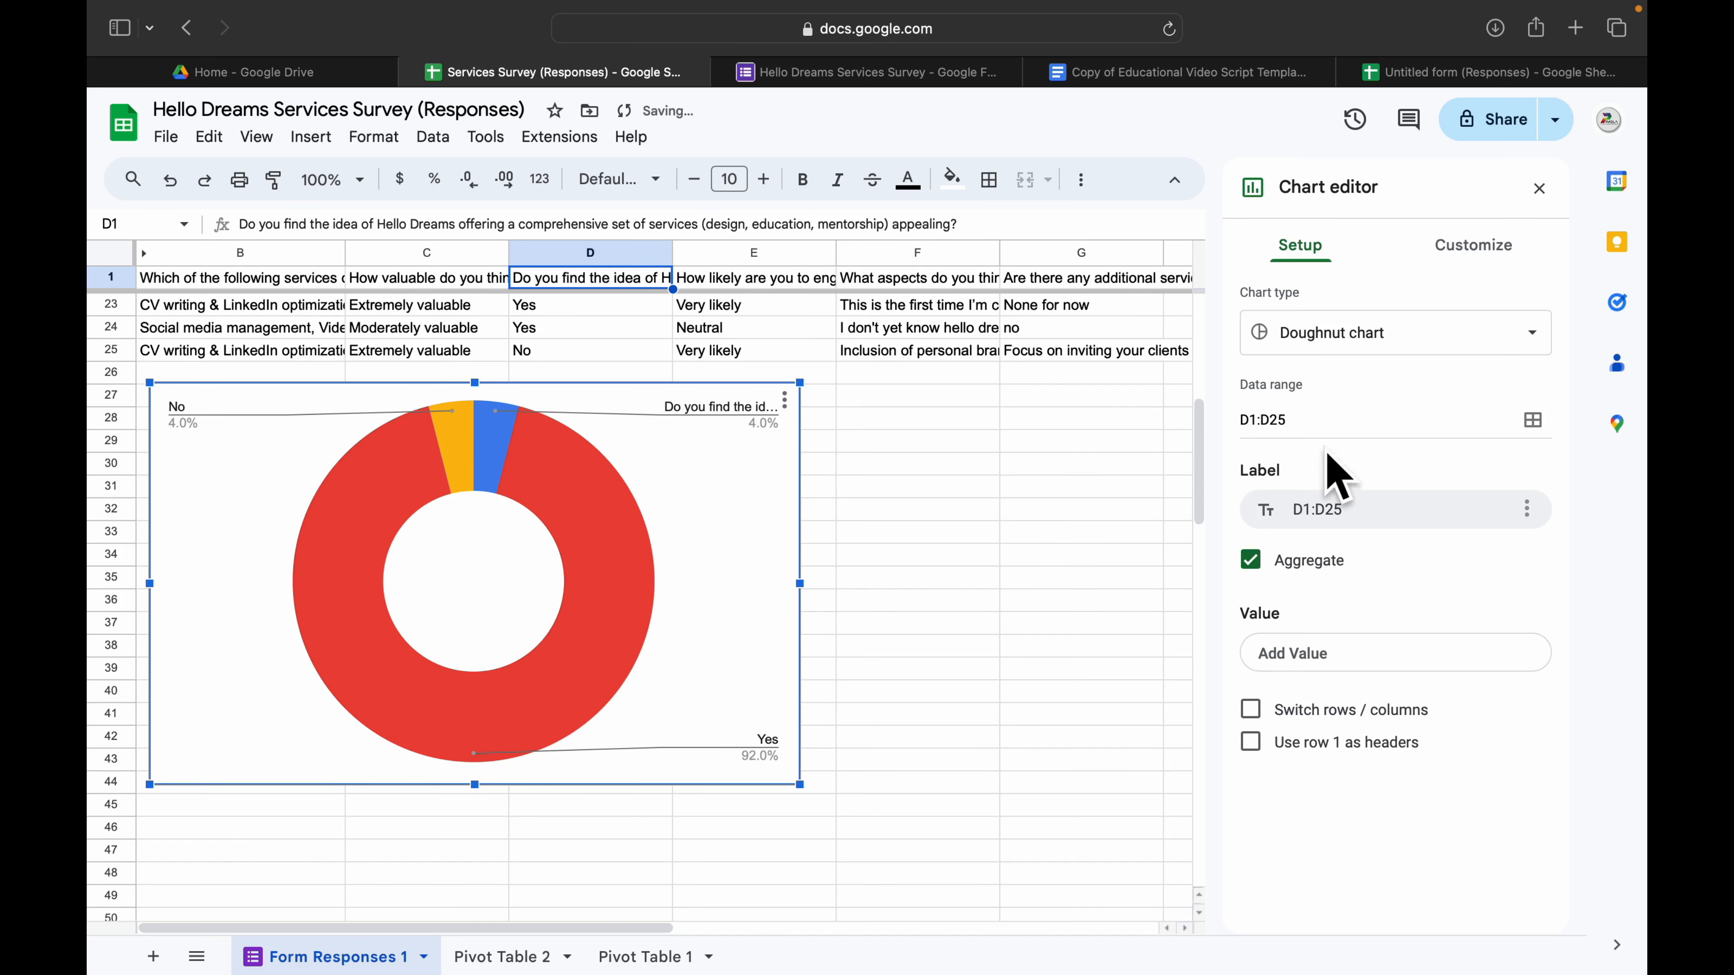
click(1252, 746)
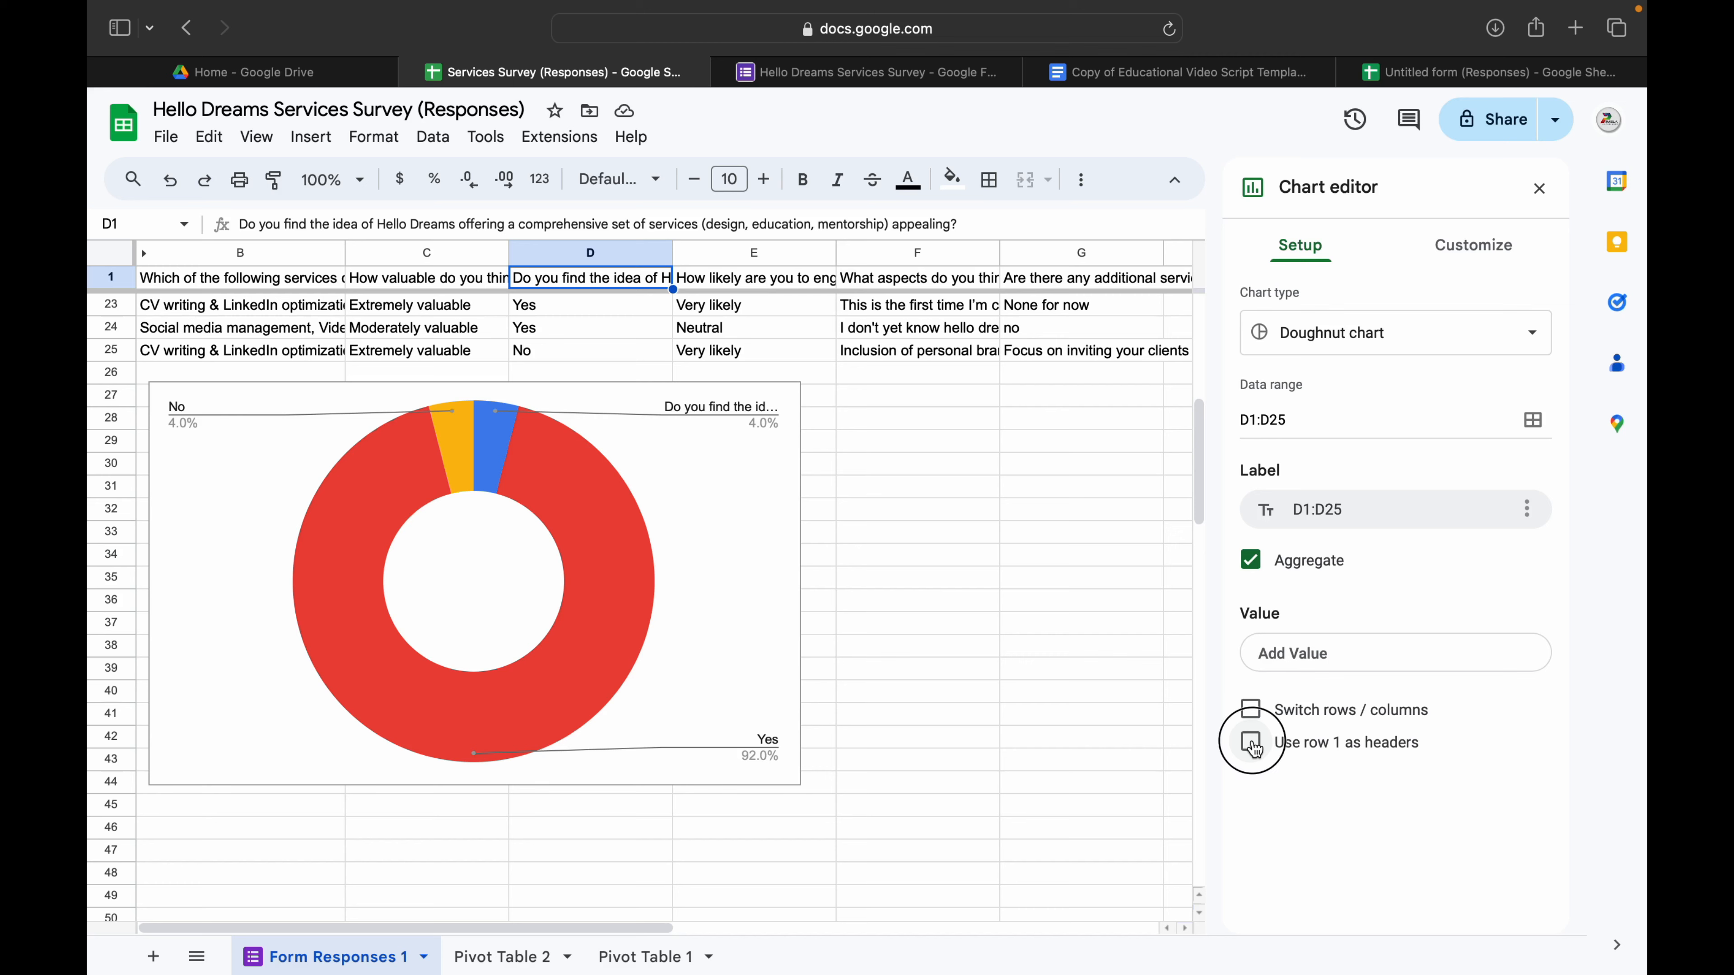
click(680, 487)
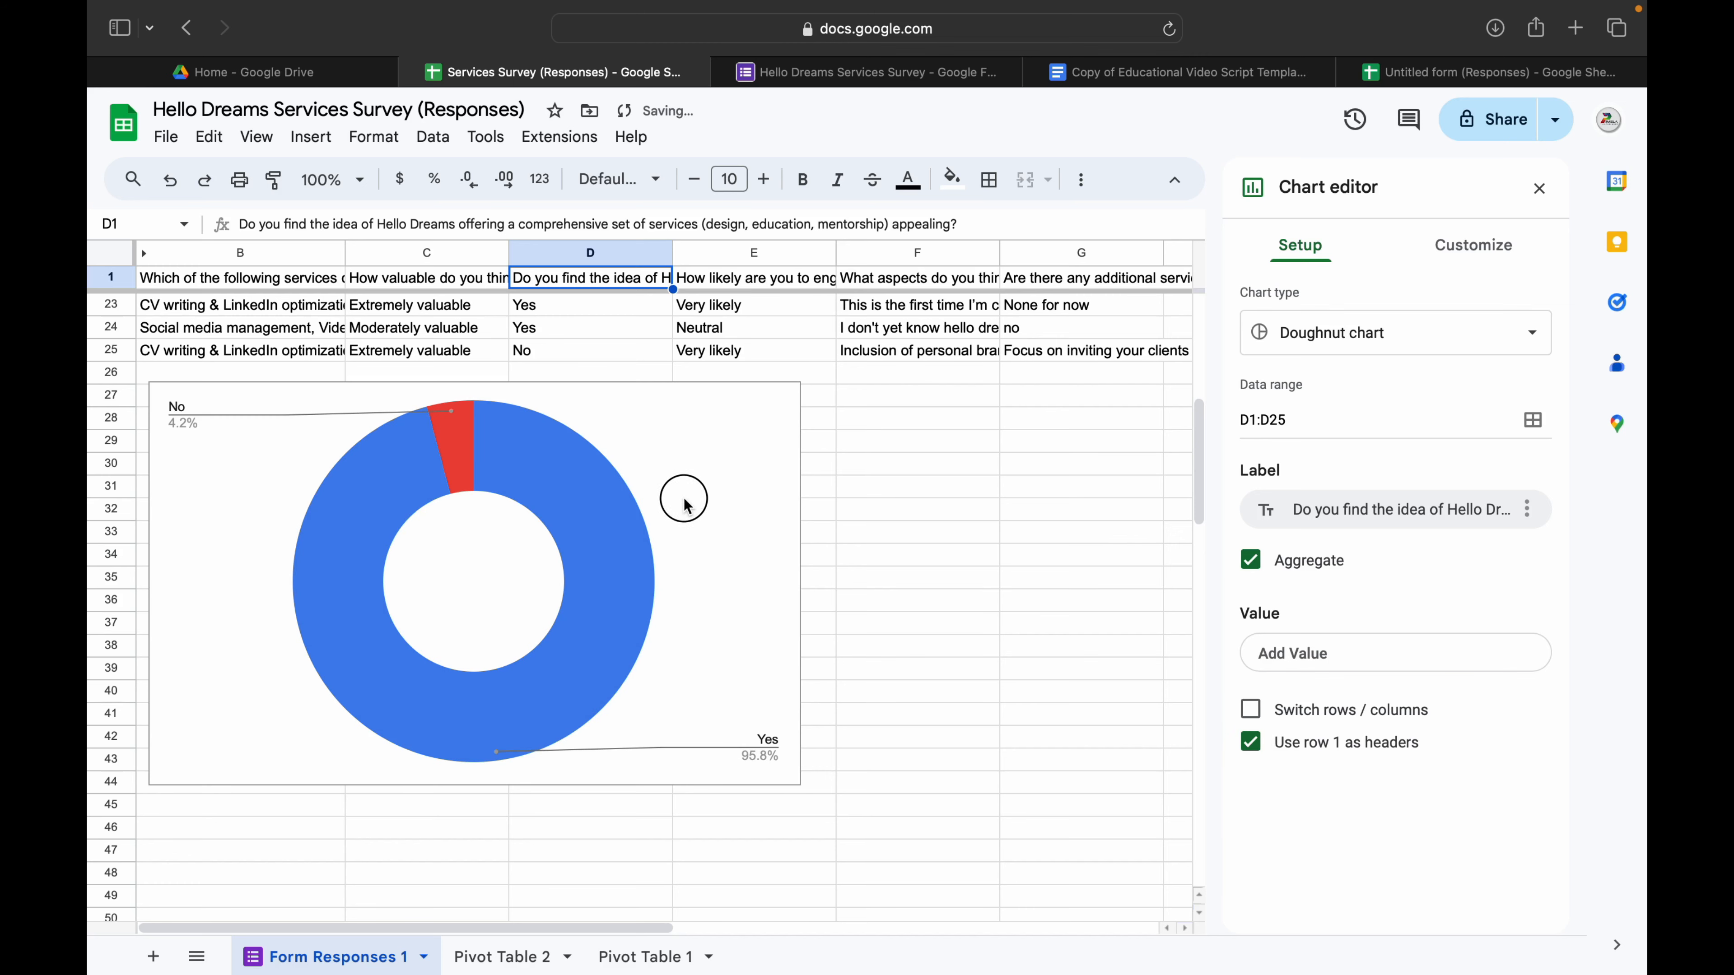
click(891, 417)
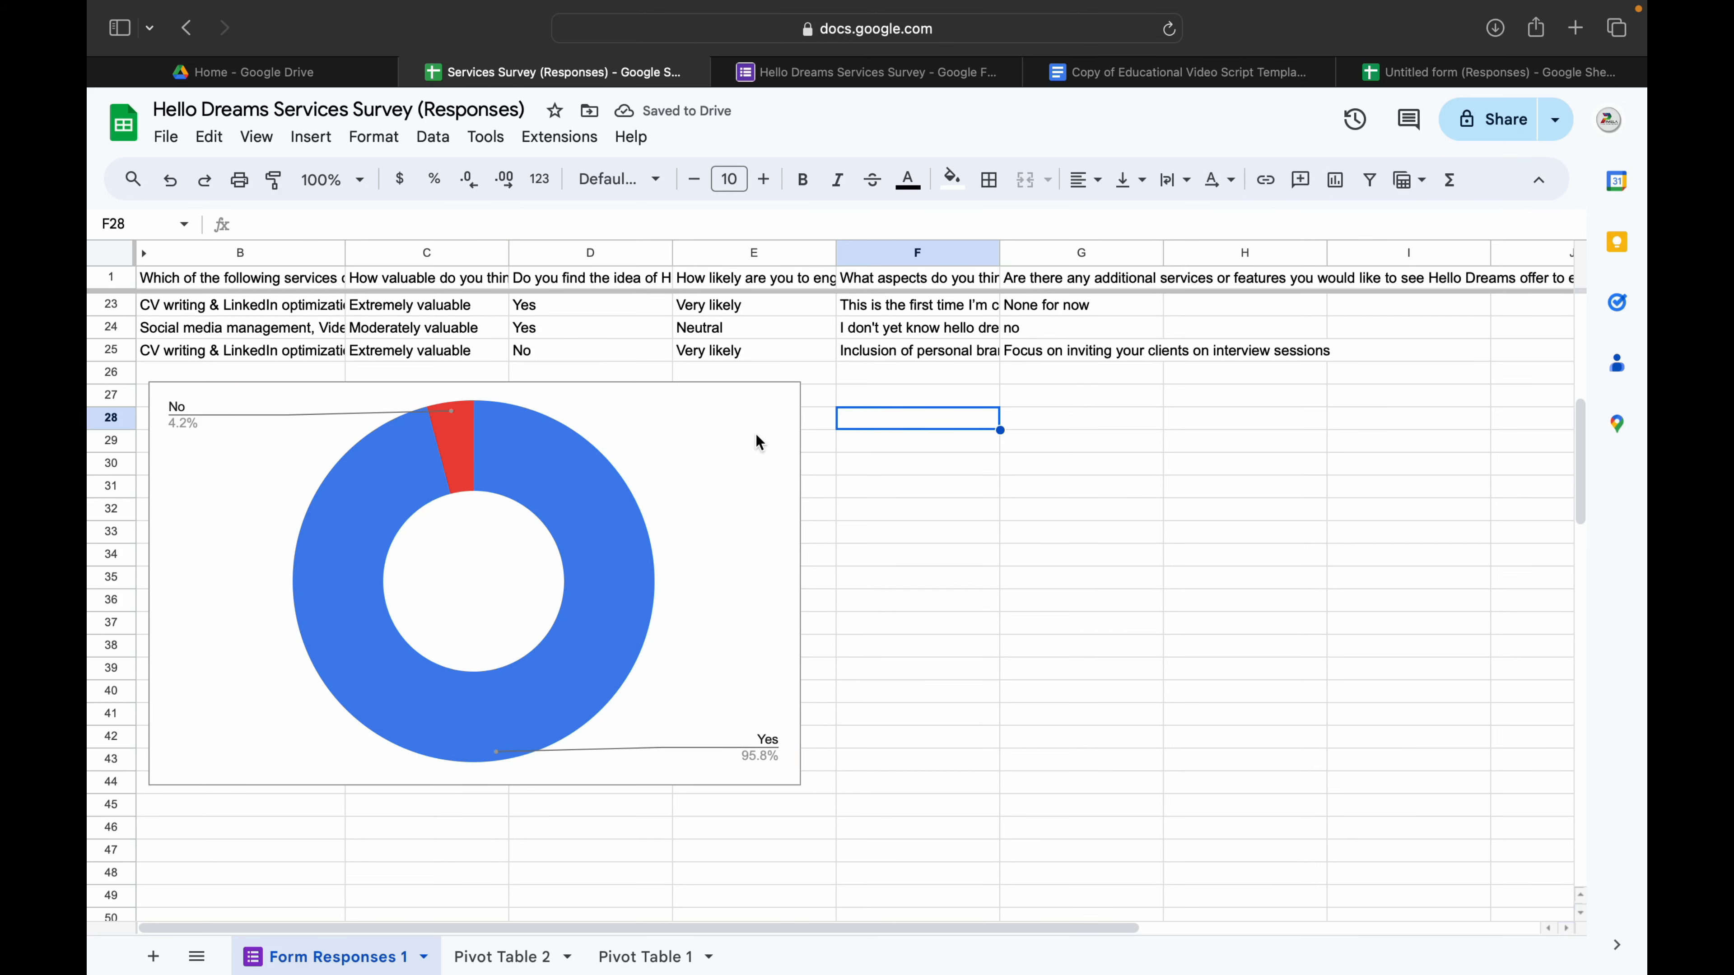
Reopen the doughnut chart for editing and change it to the suggested column chart for D1:D25.
click(704, 447)
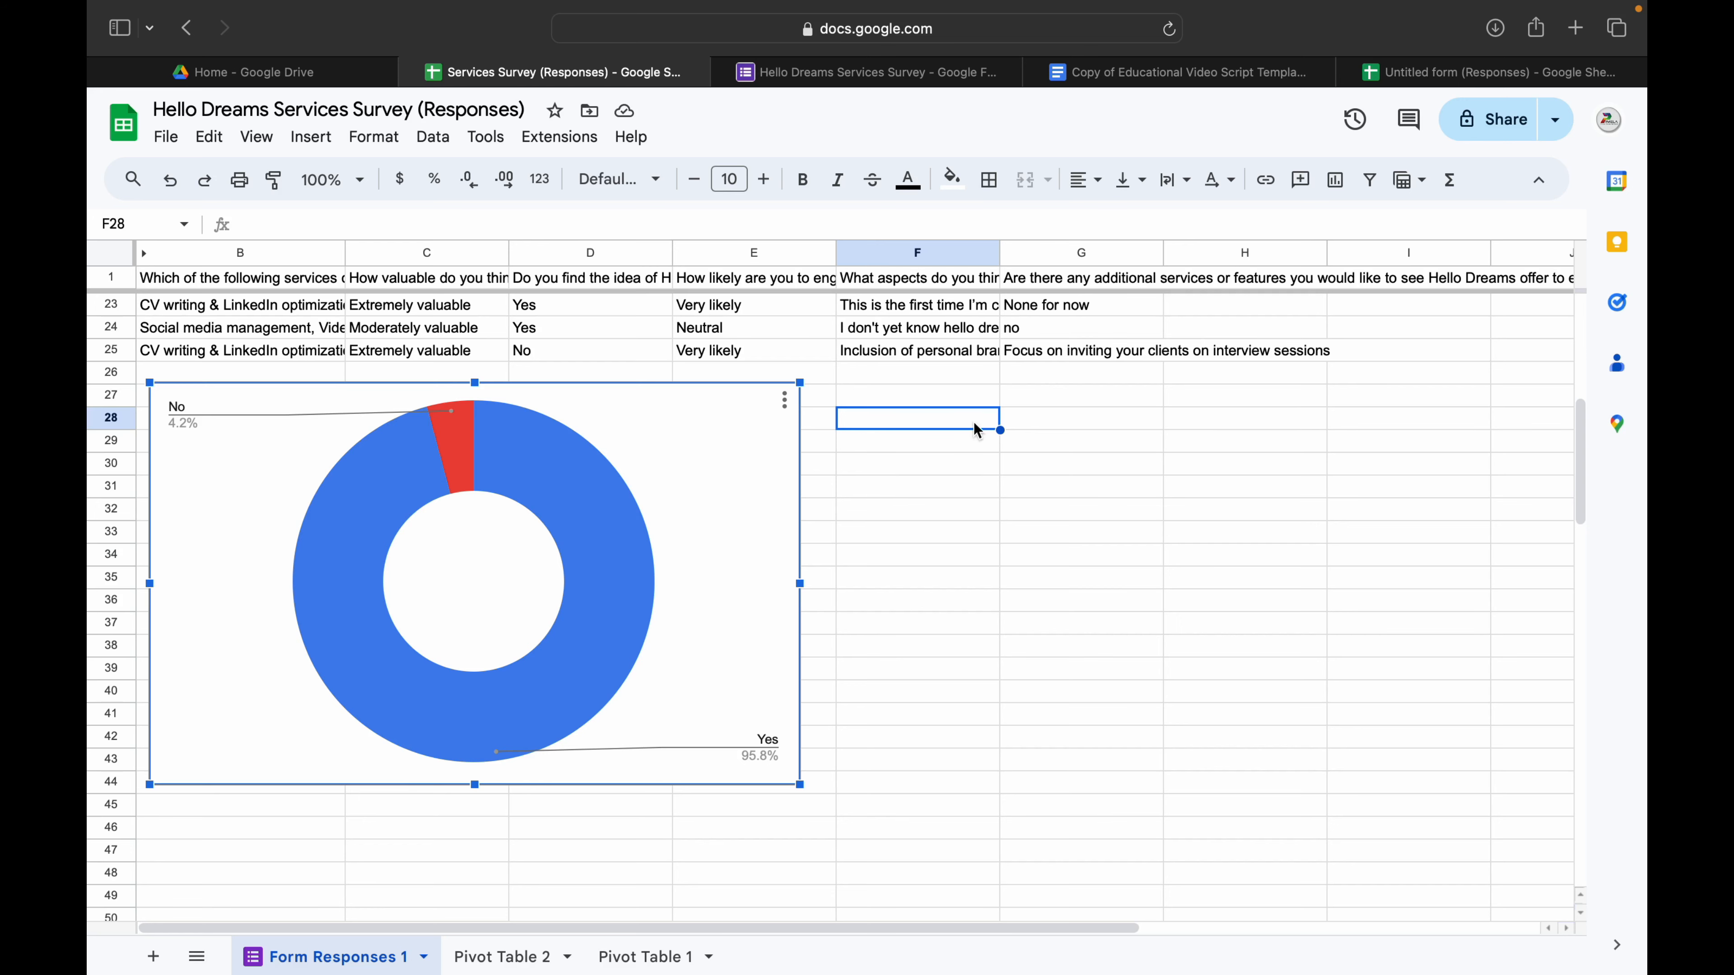
click(676, 443)
click(783, 408)
click(801, 427)
click(1312, 333)
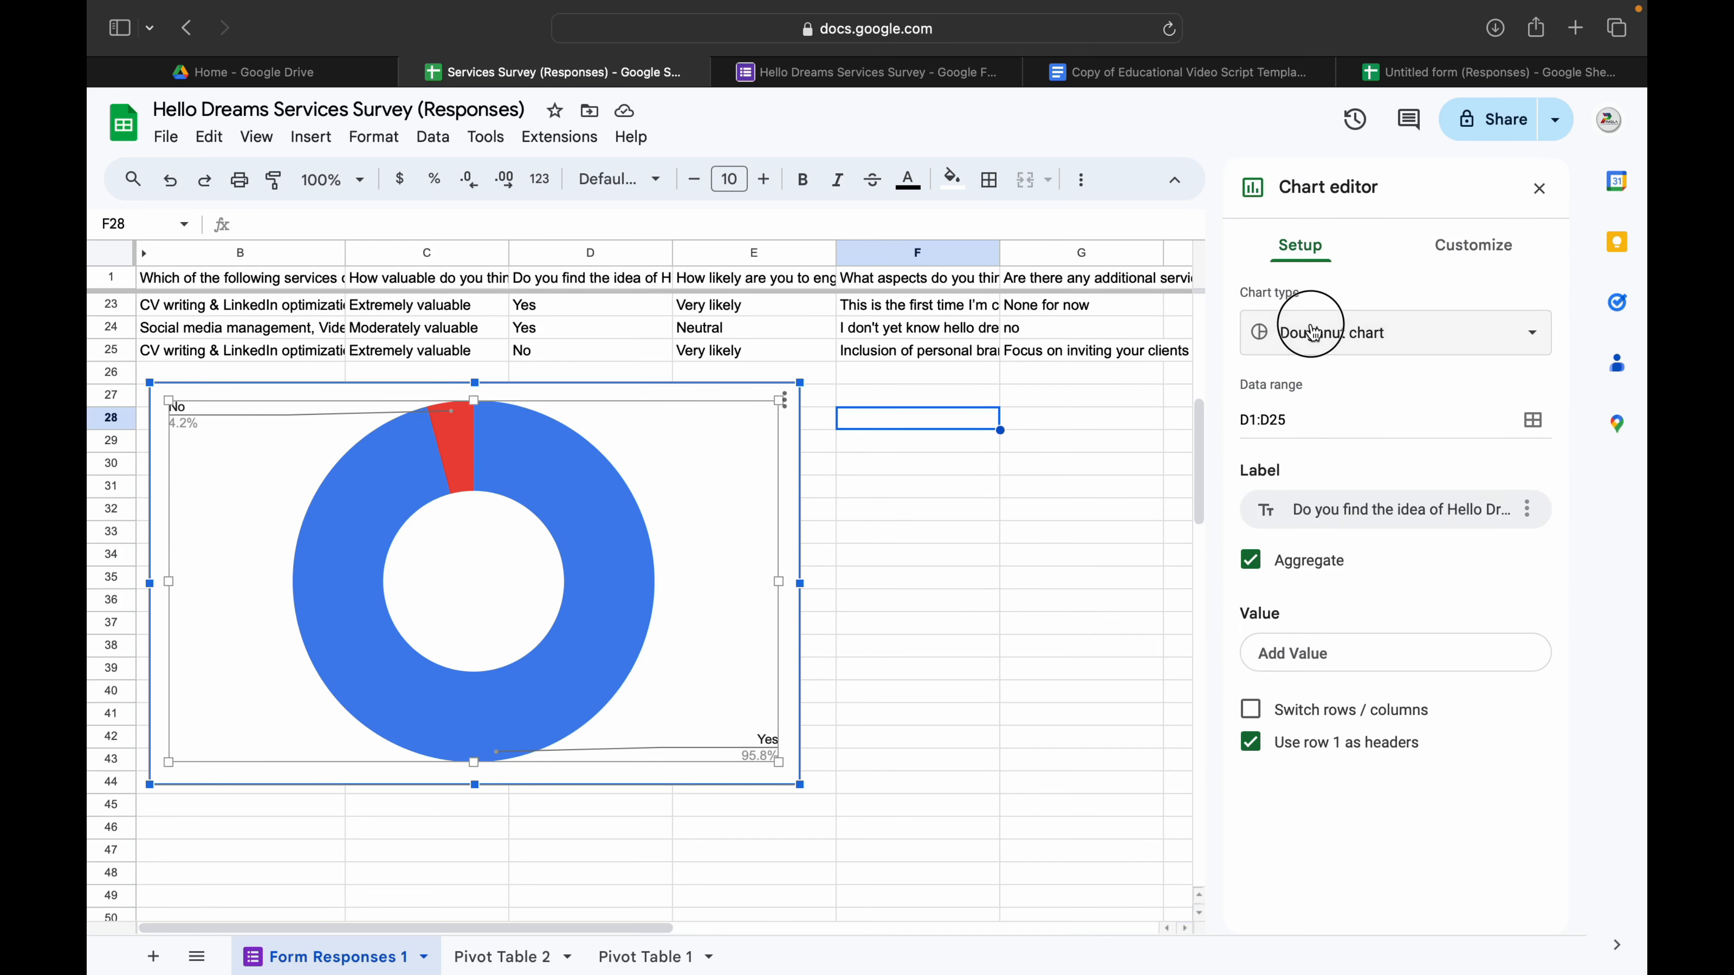
click(1365, 341)
click(1368, 338)
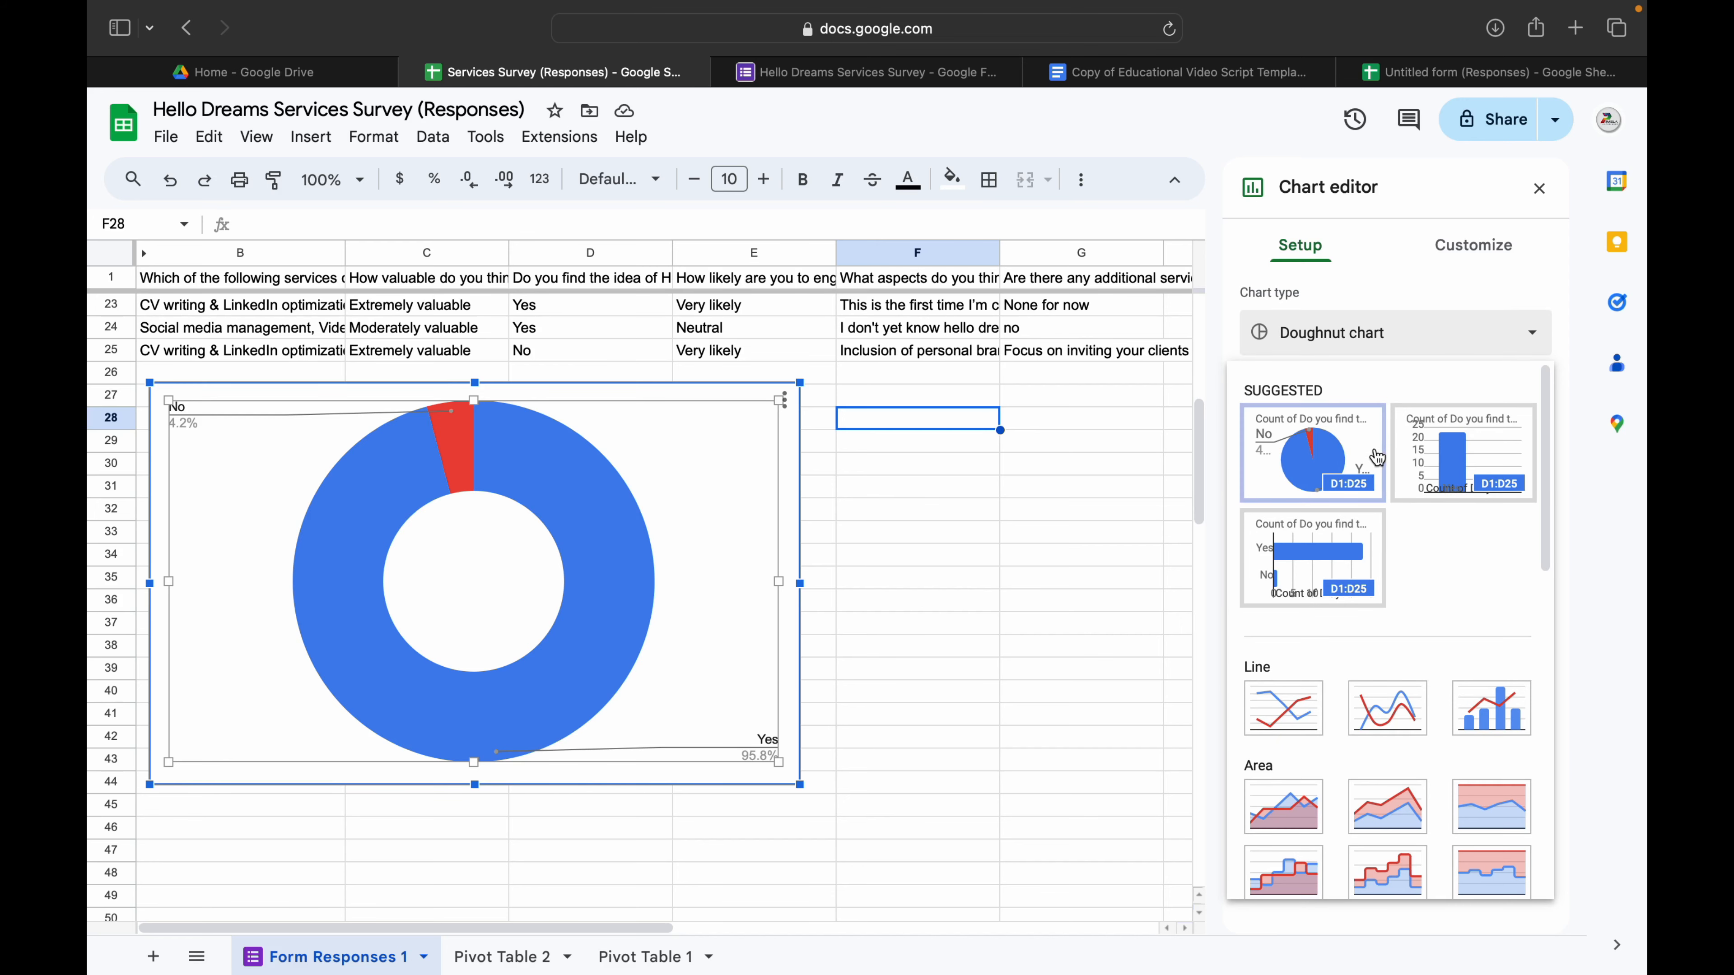
scroll(1386, 471, down, 1)
scroll(1385, 471, up, 1)
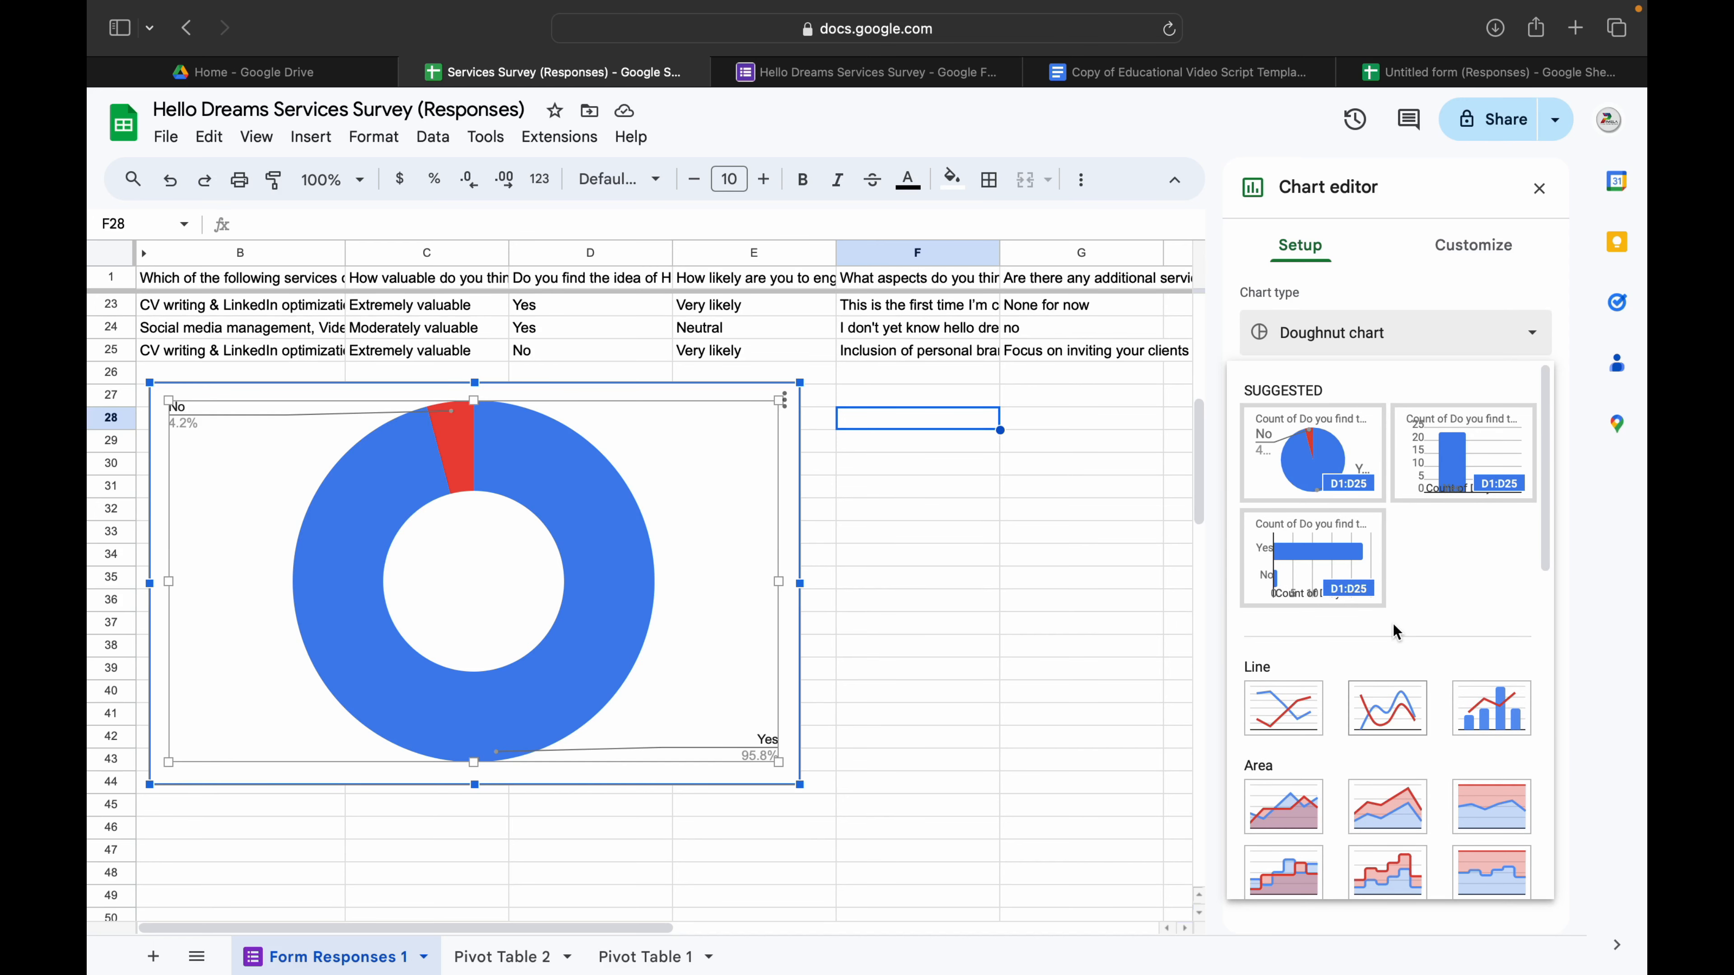
click(1480, 466)
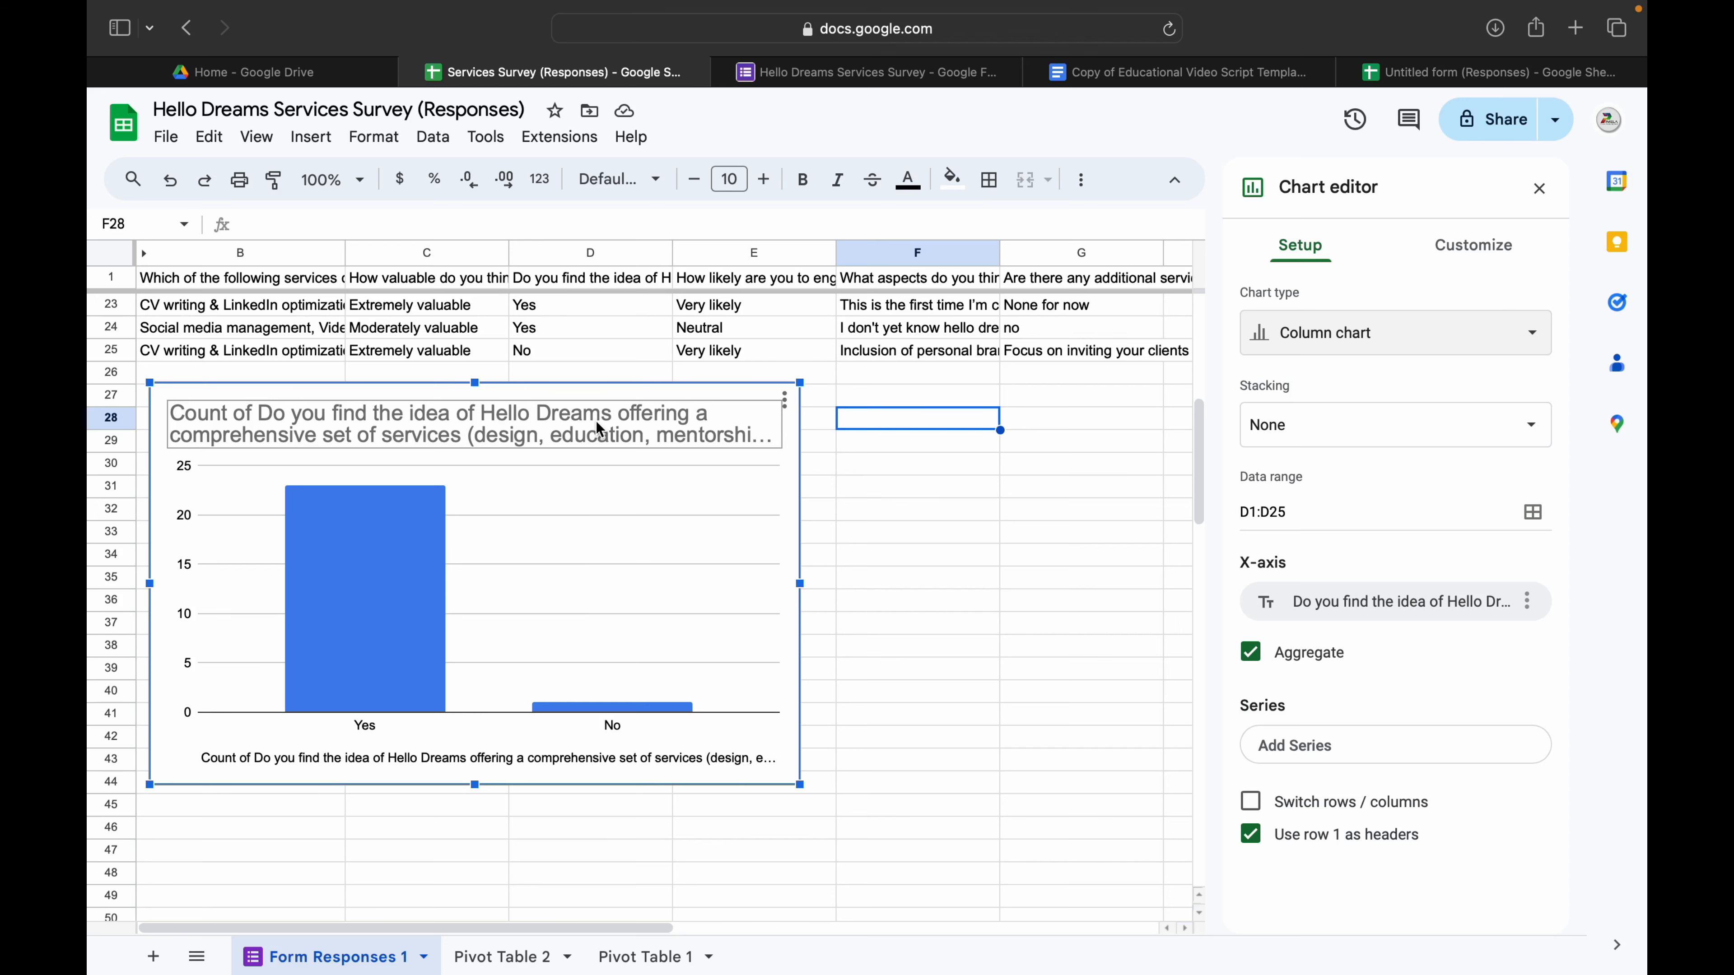
Format the chart title in bold Garamond at font size 14.
click(673, 441)
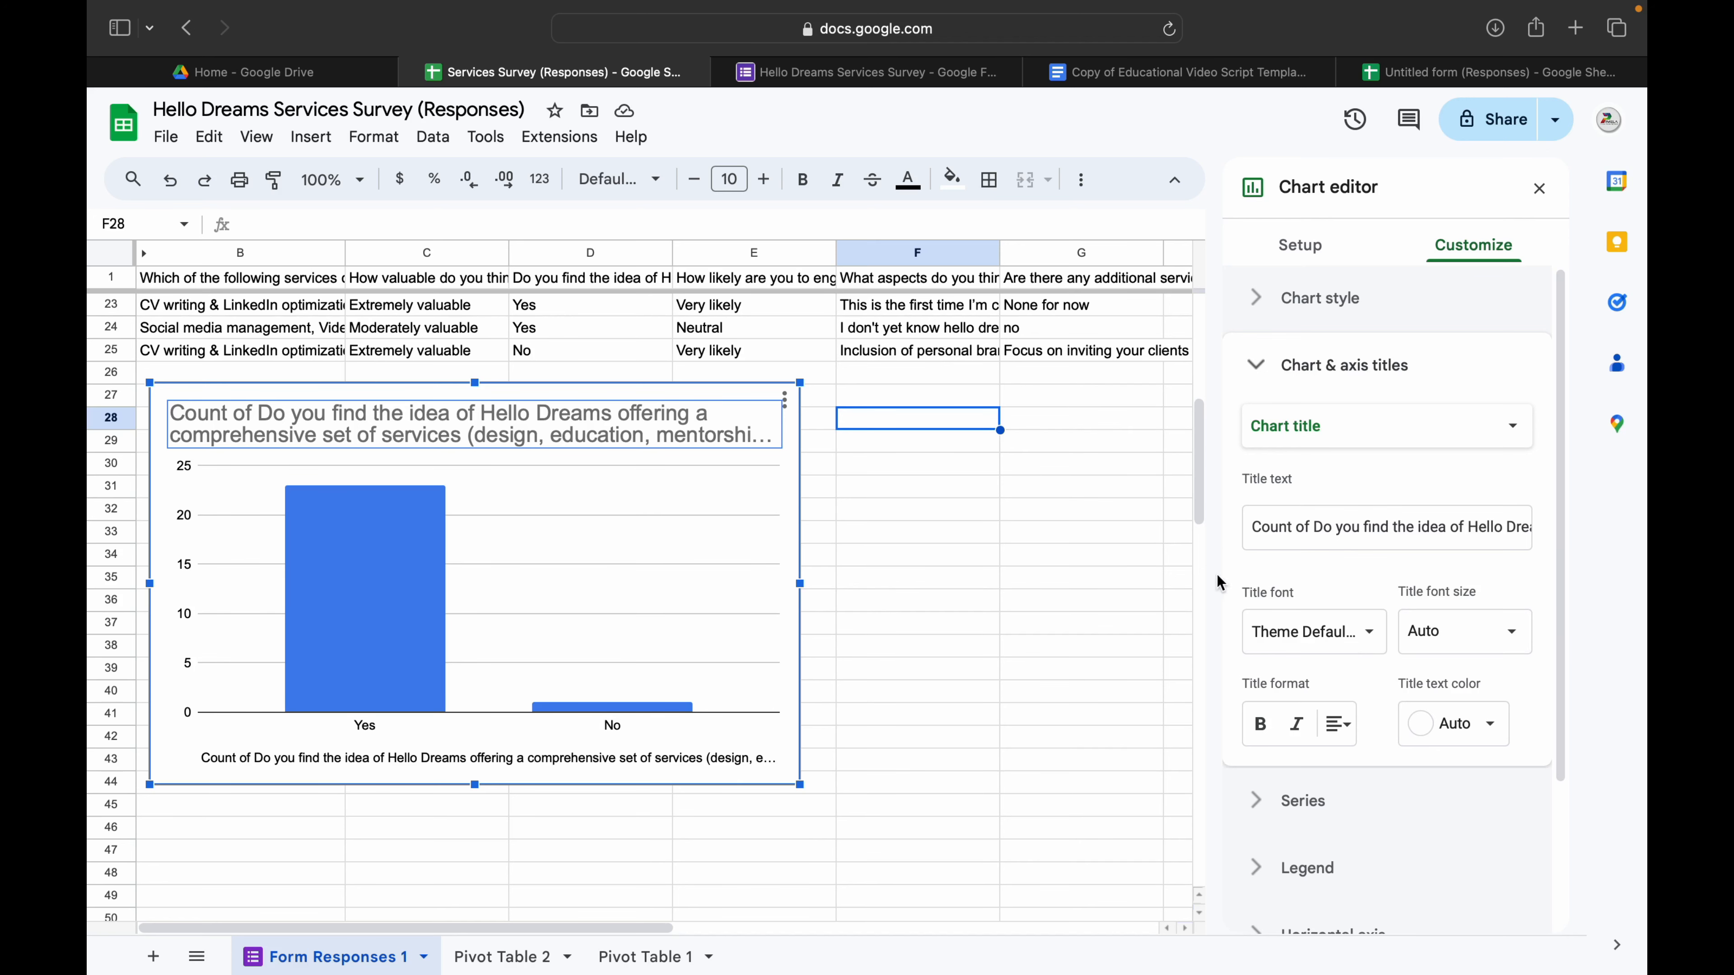
click(1315, 630)
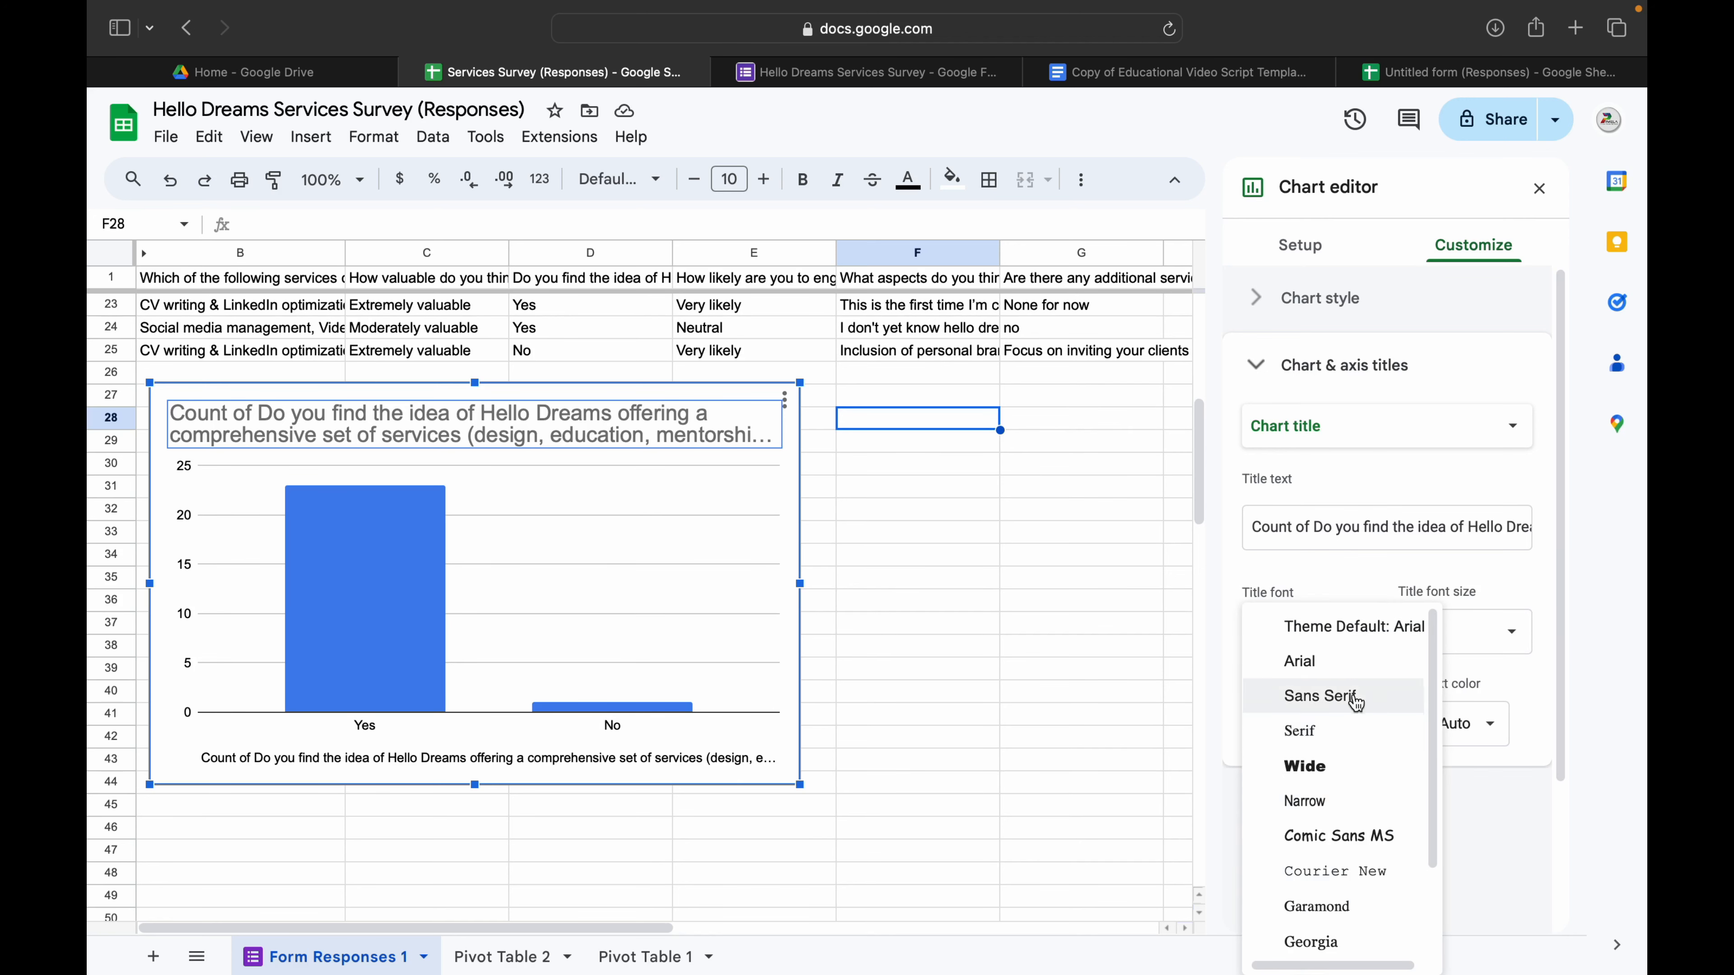
scroll(1368, 840, down, 1)
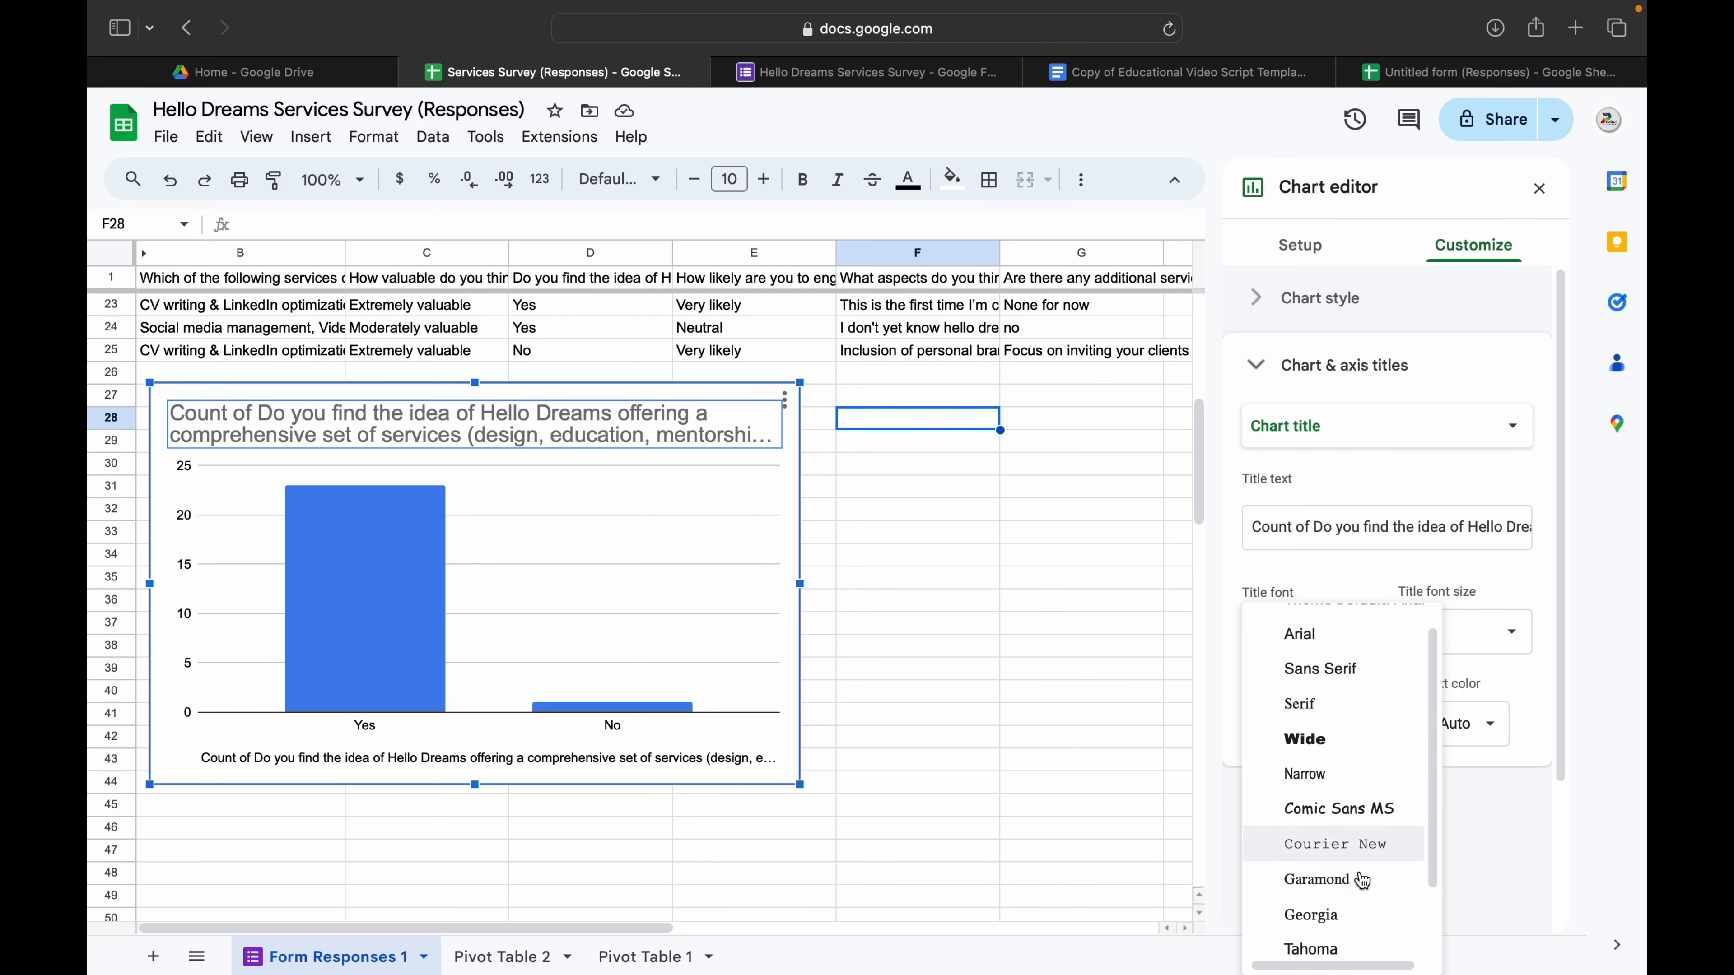
click(1352, 887)
click(1460, 657)
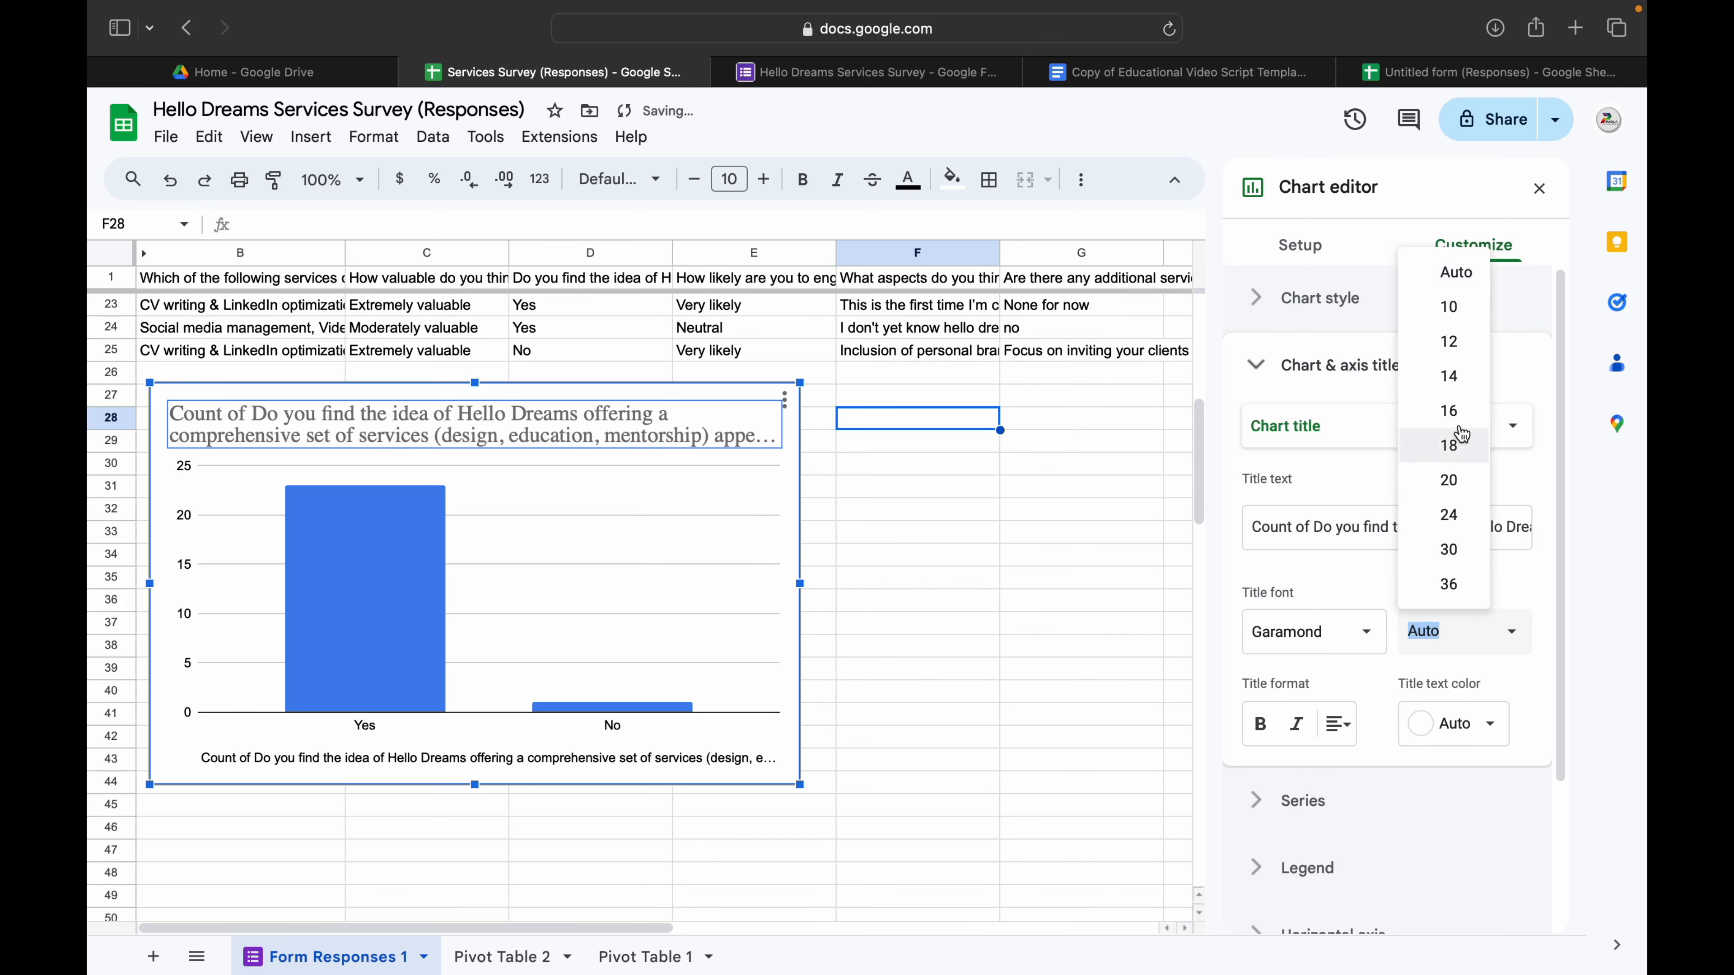
click(1447, 383)
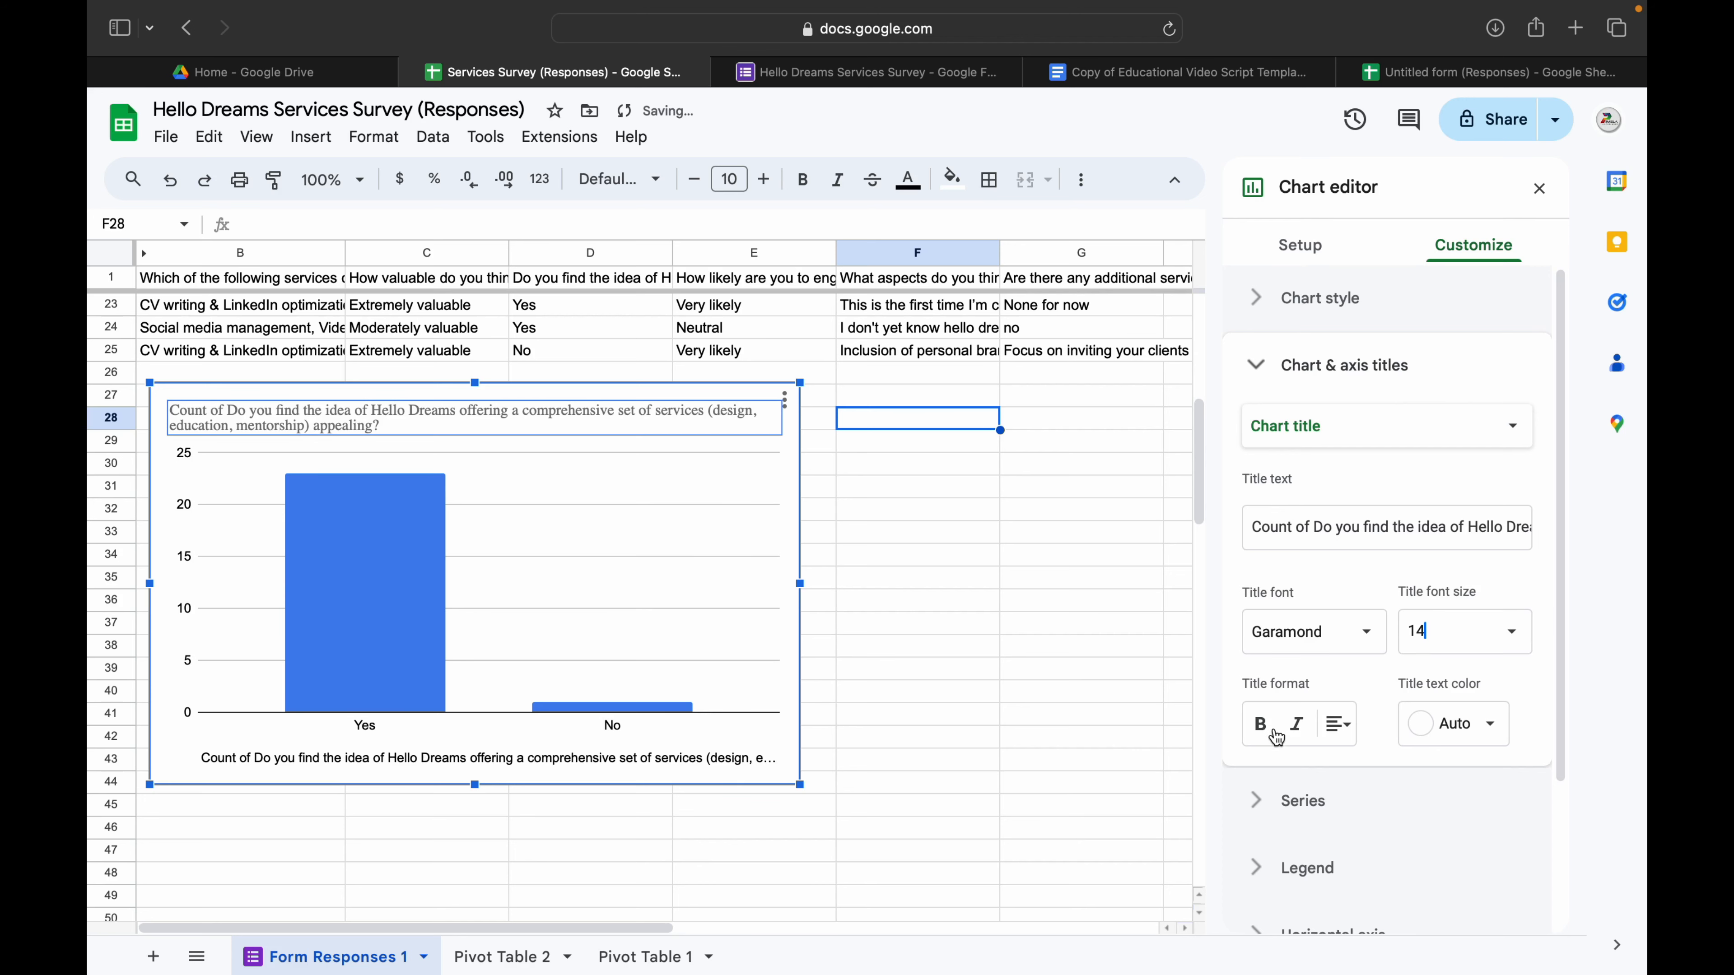
click(1260, 723)
Turn on the 3D style for the column chart of the D1:D25 answers.
scroll(1331, 793, down, 1)
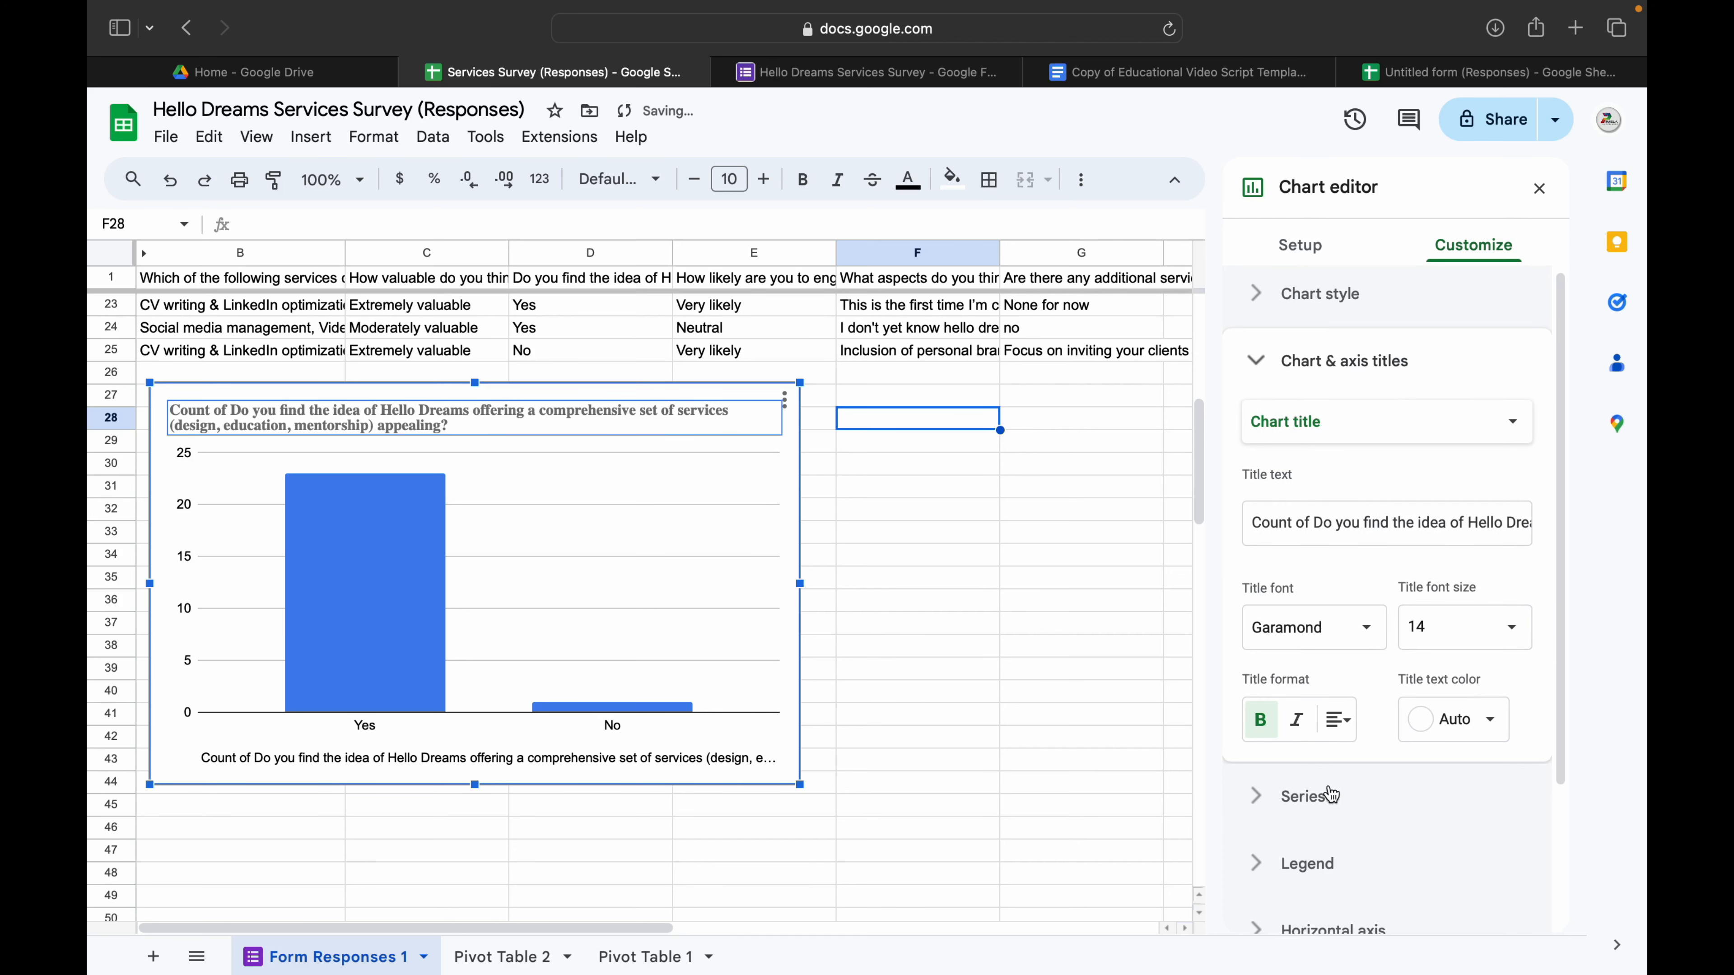
click(1273, 376)
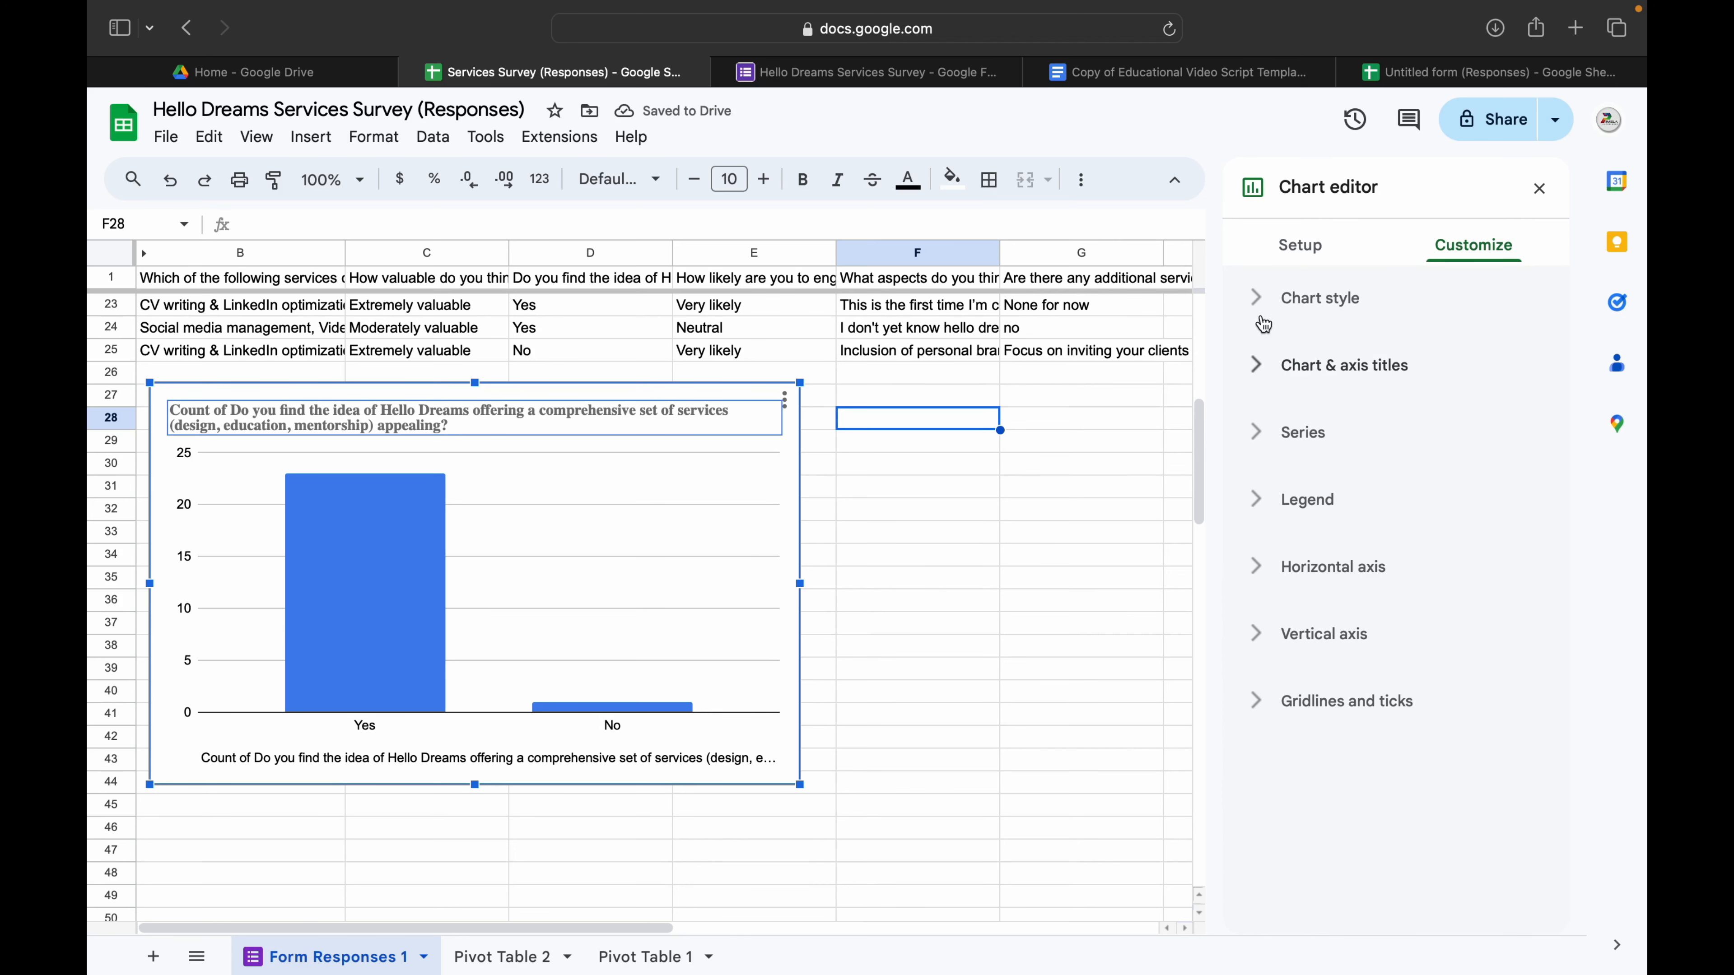
click(1276, 298)
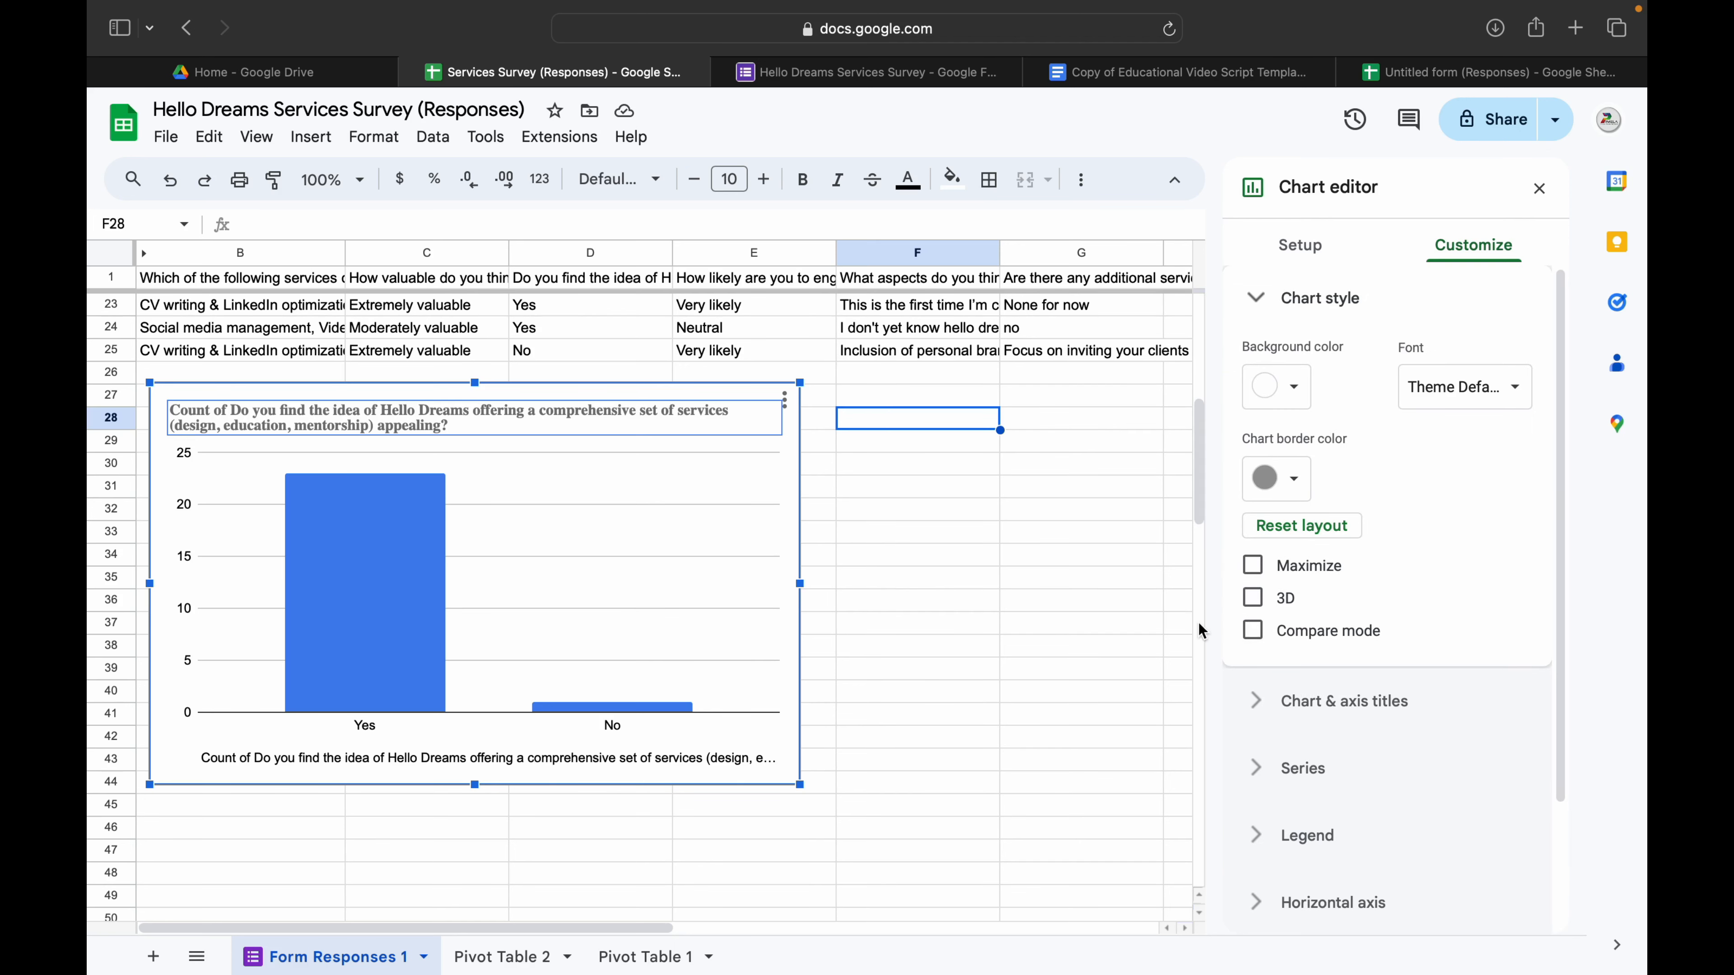
click(1254, 601)
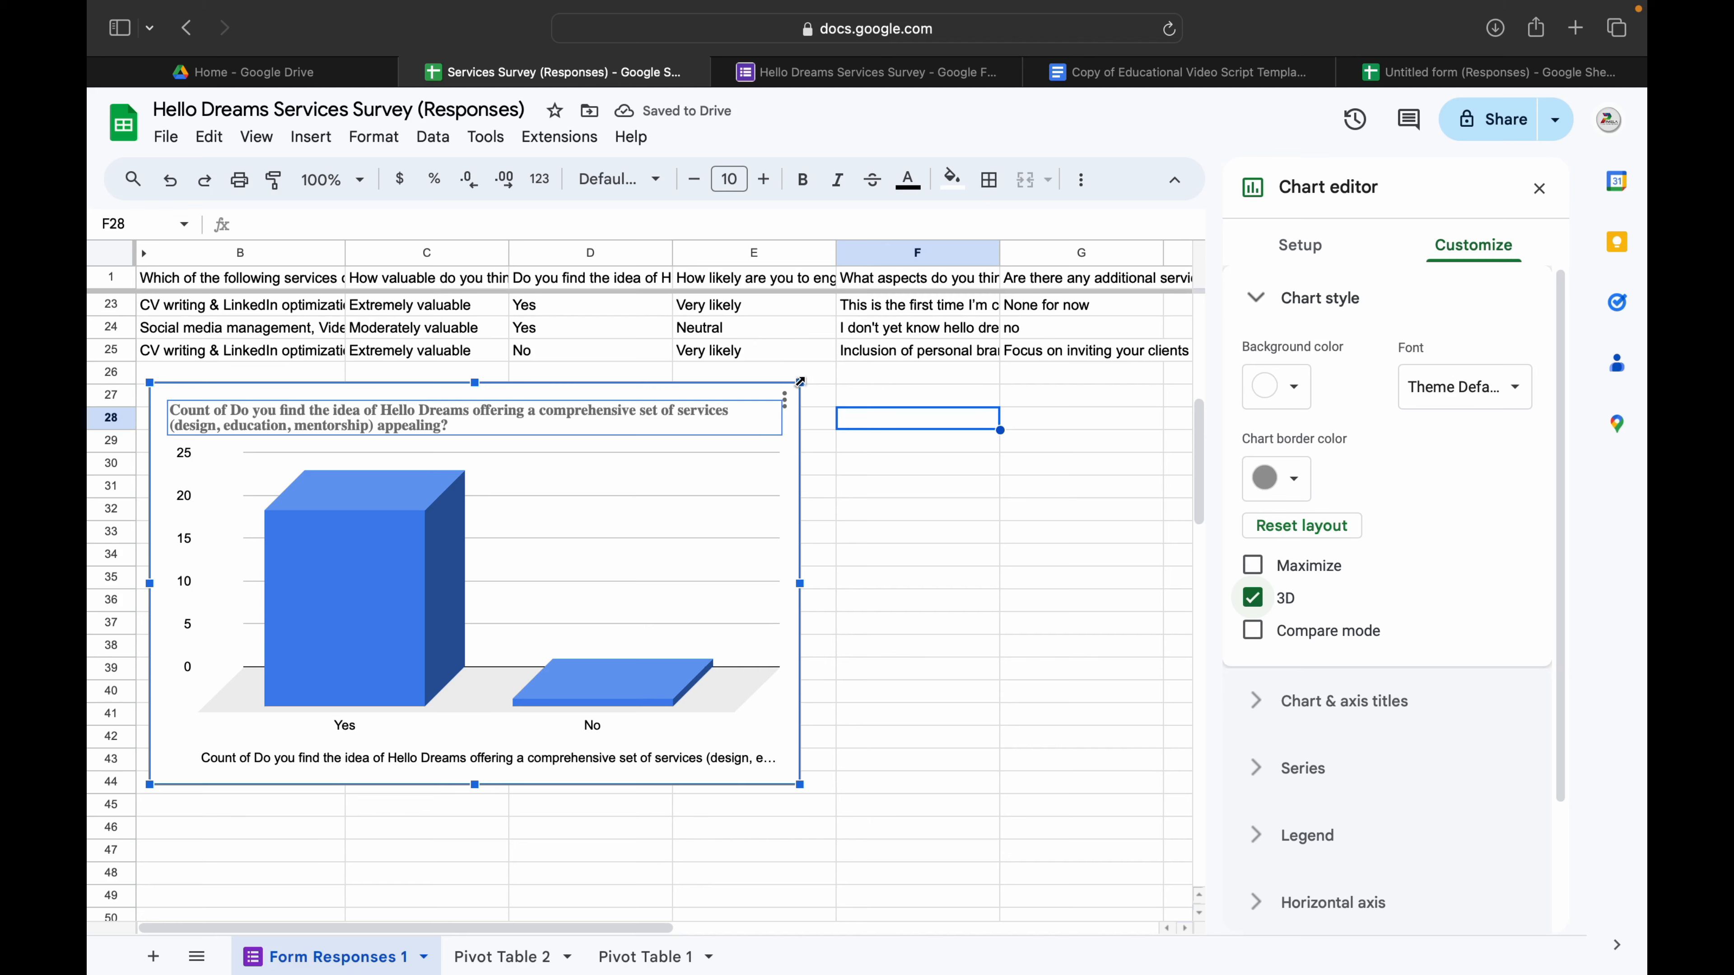
Shrink the 3D column chart and reposition it below the responses, starting near row 29.
drag(800, 381, 665, 509)
click(841, 538)
click(542, 573)
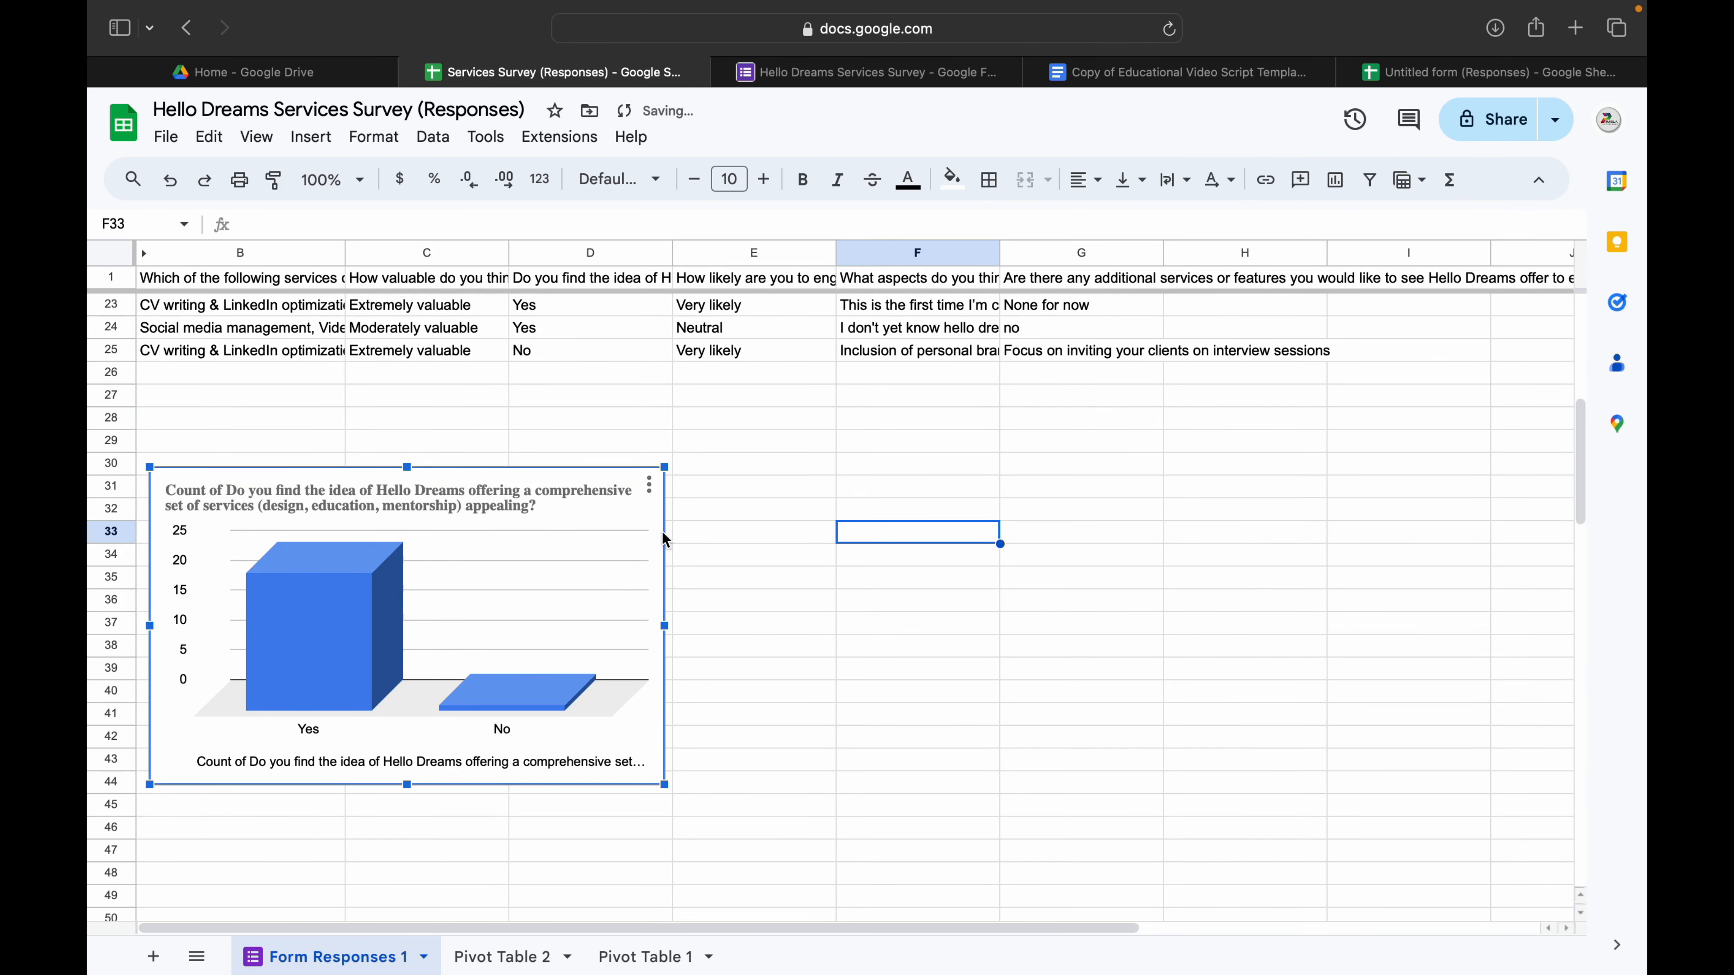
scroll(804, 561, up, 7)
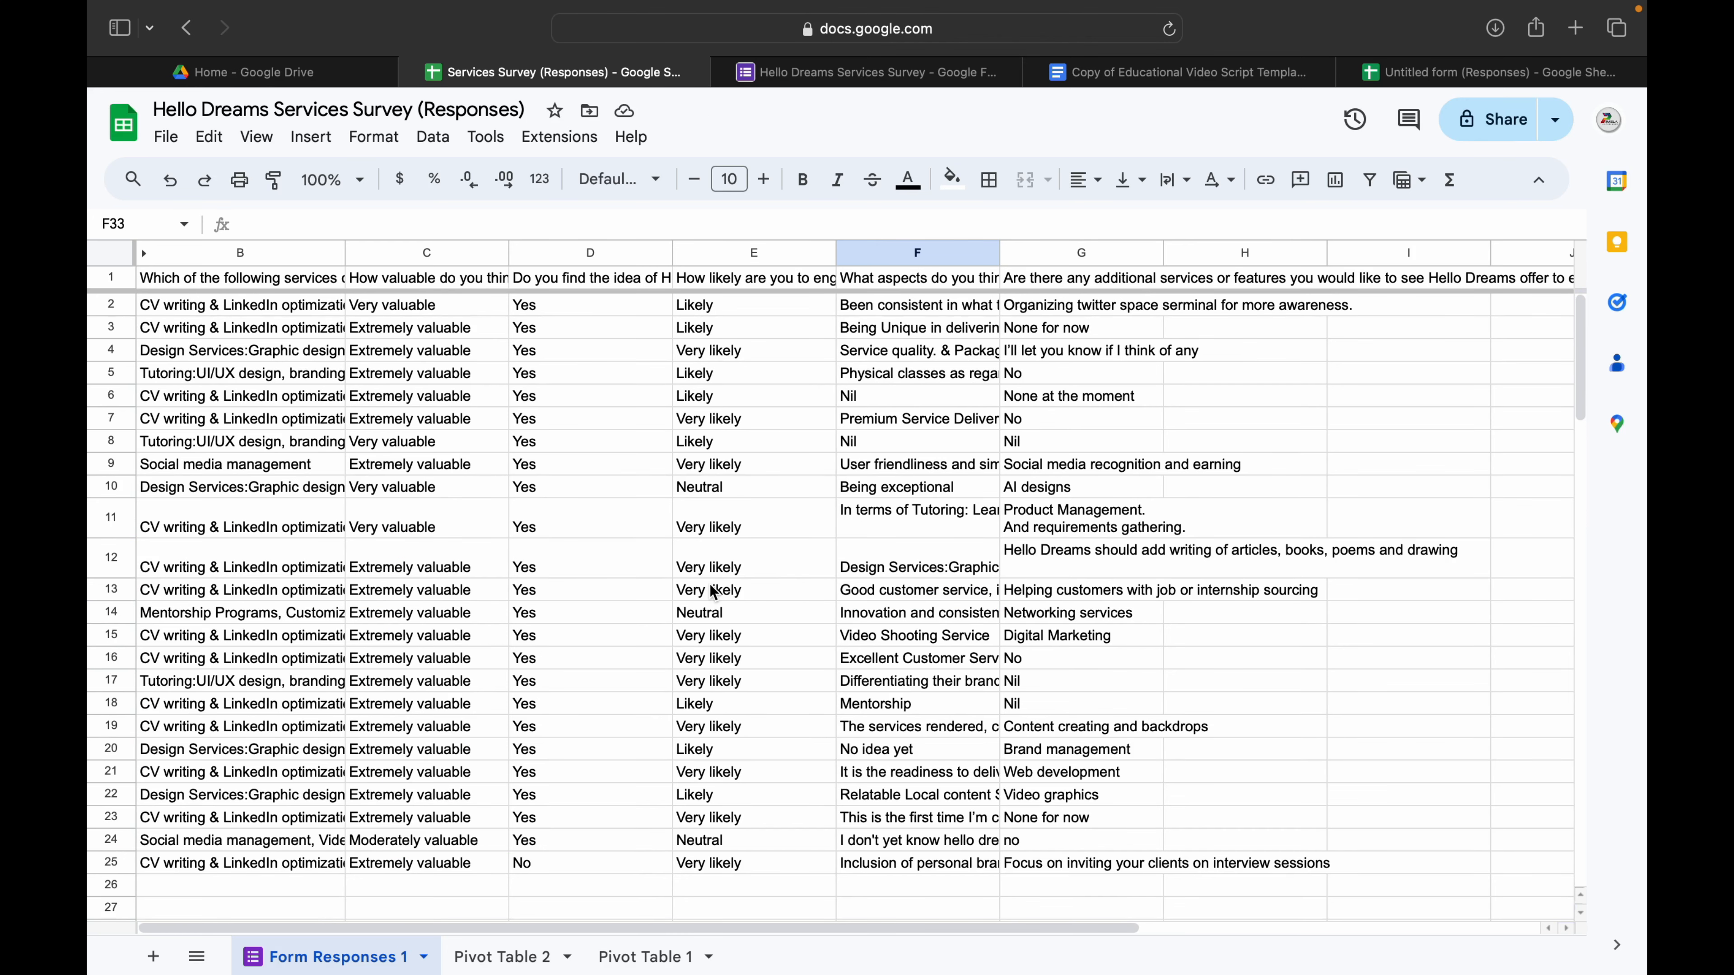
scroll(740, 574, down, 8)
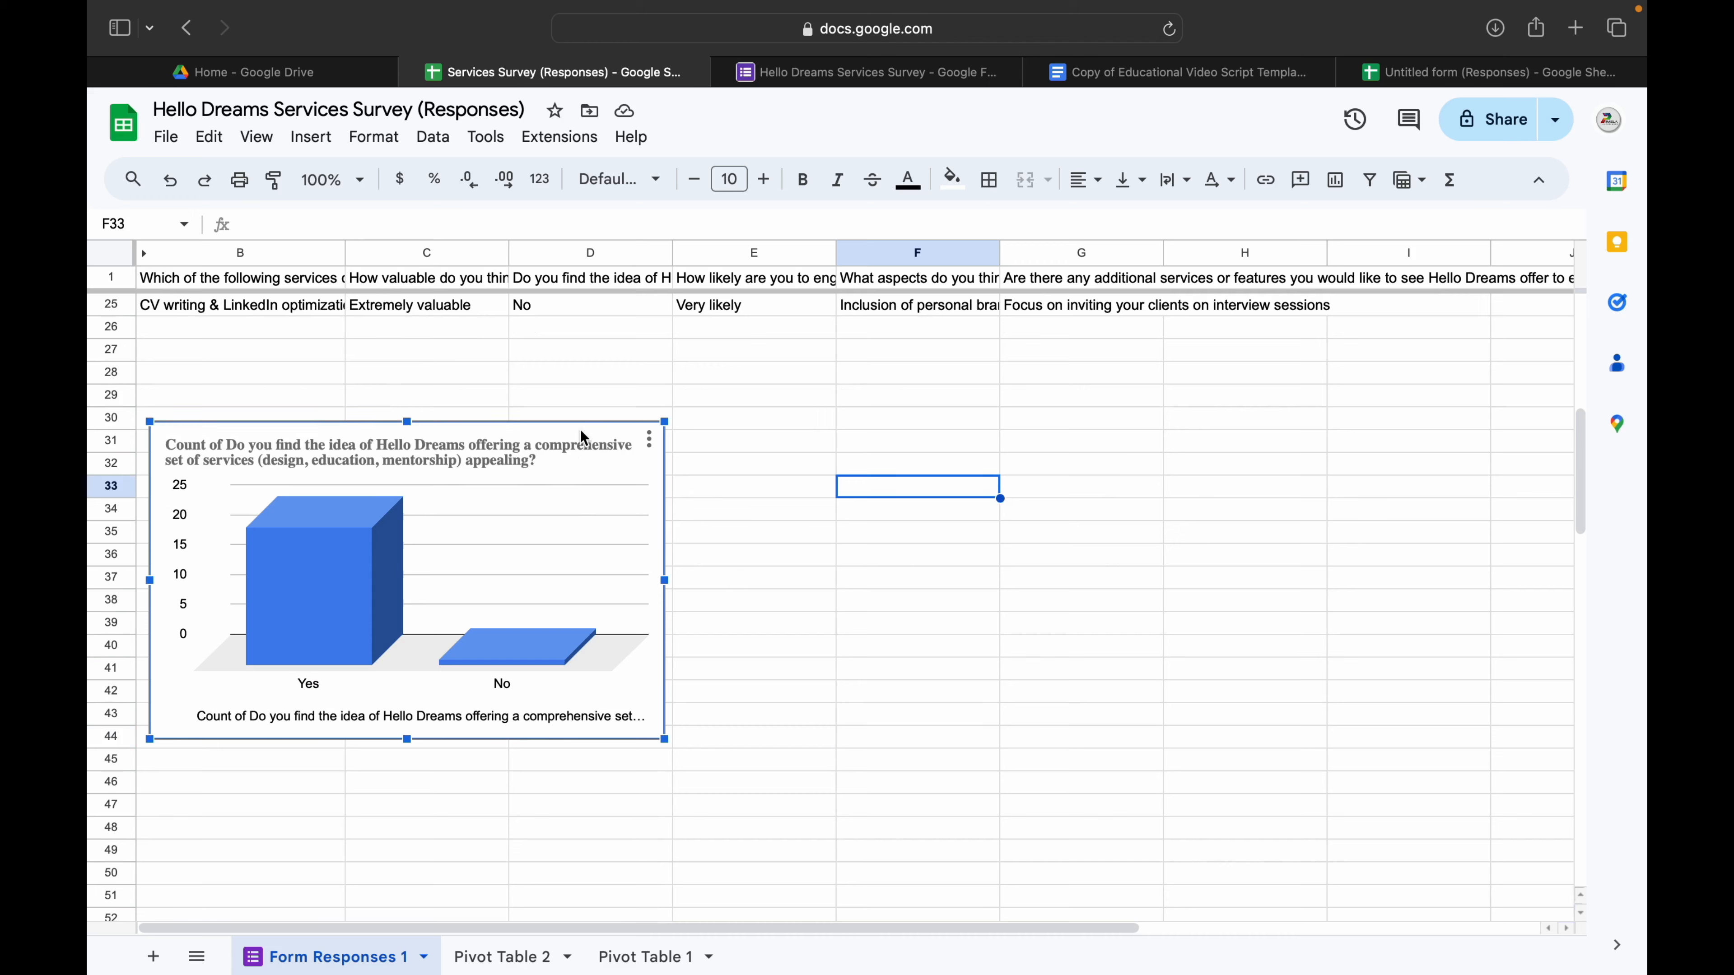
drag(580, 443, 572, 410)
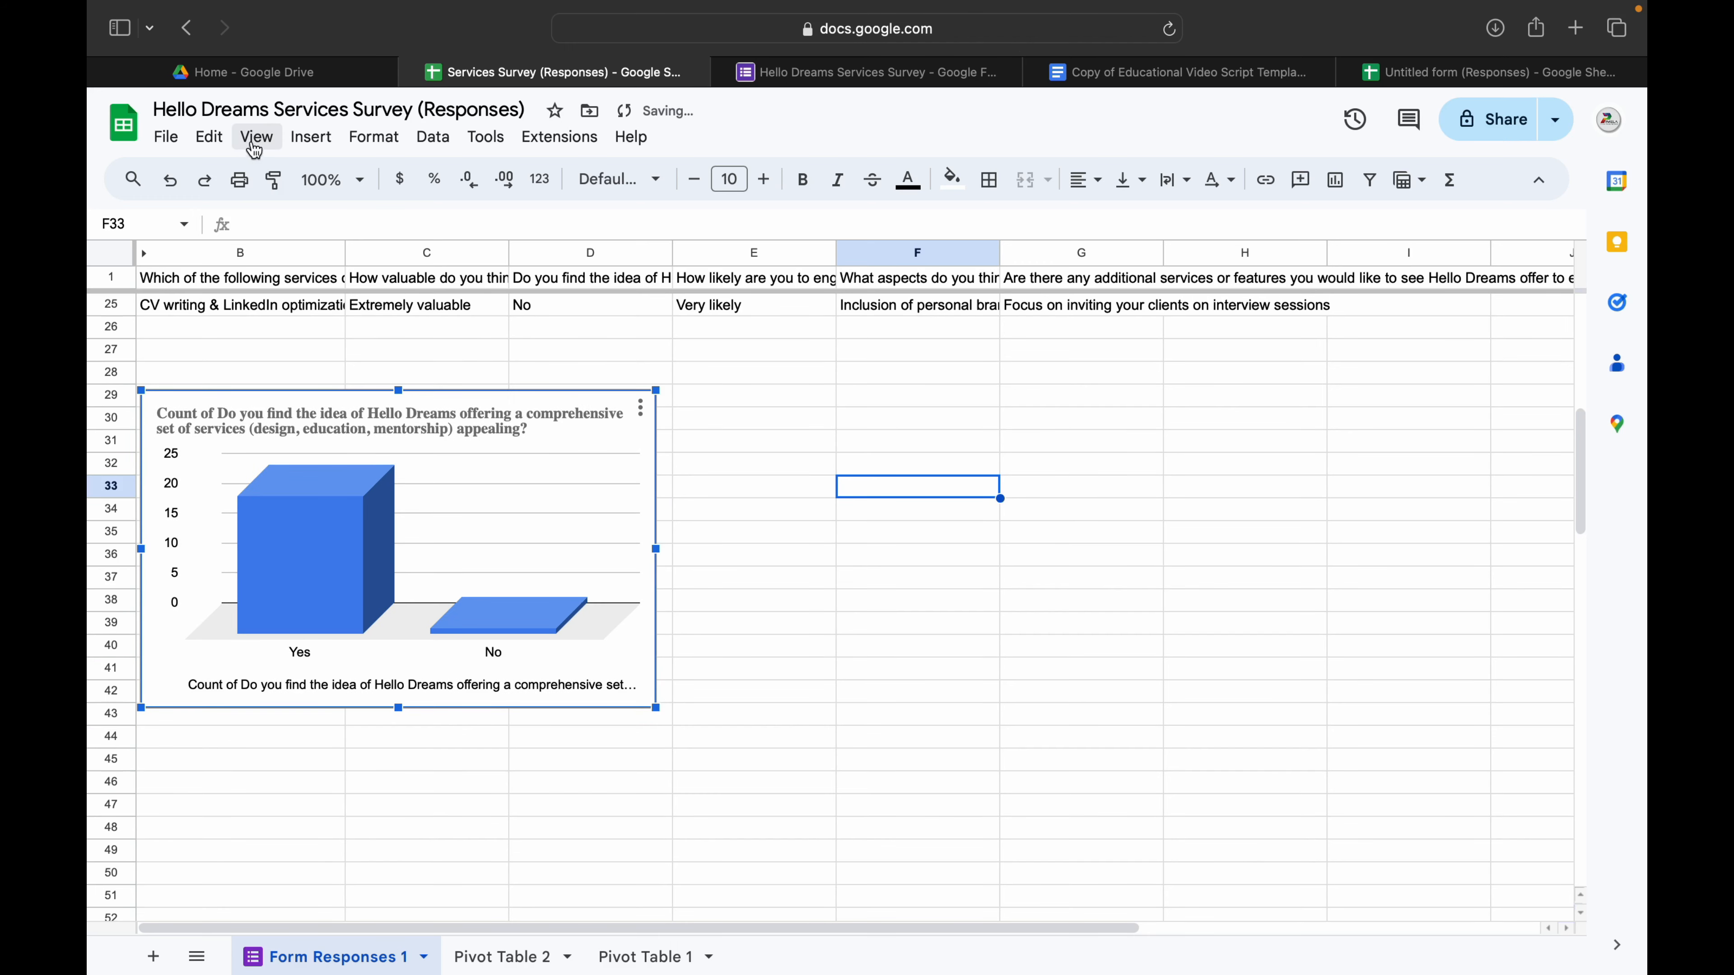
Read the full survey questions in header cells D1 and E1.
click(311, 139)
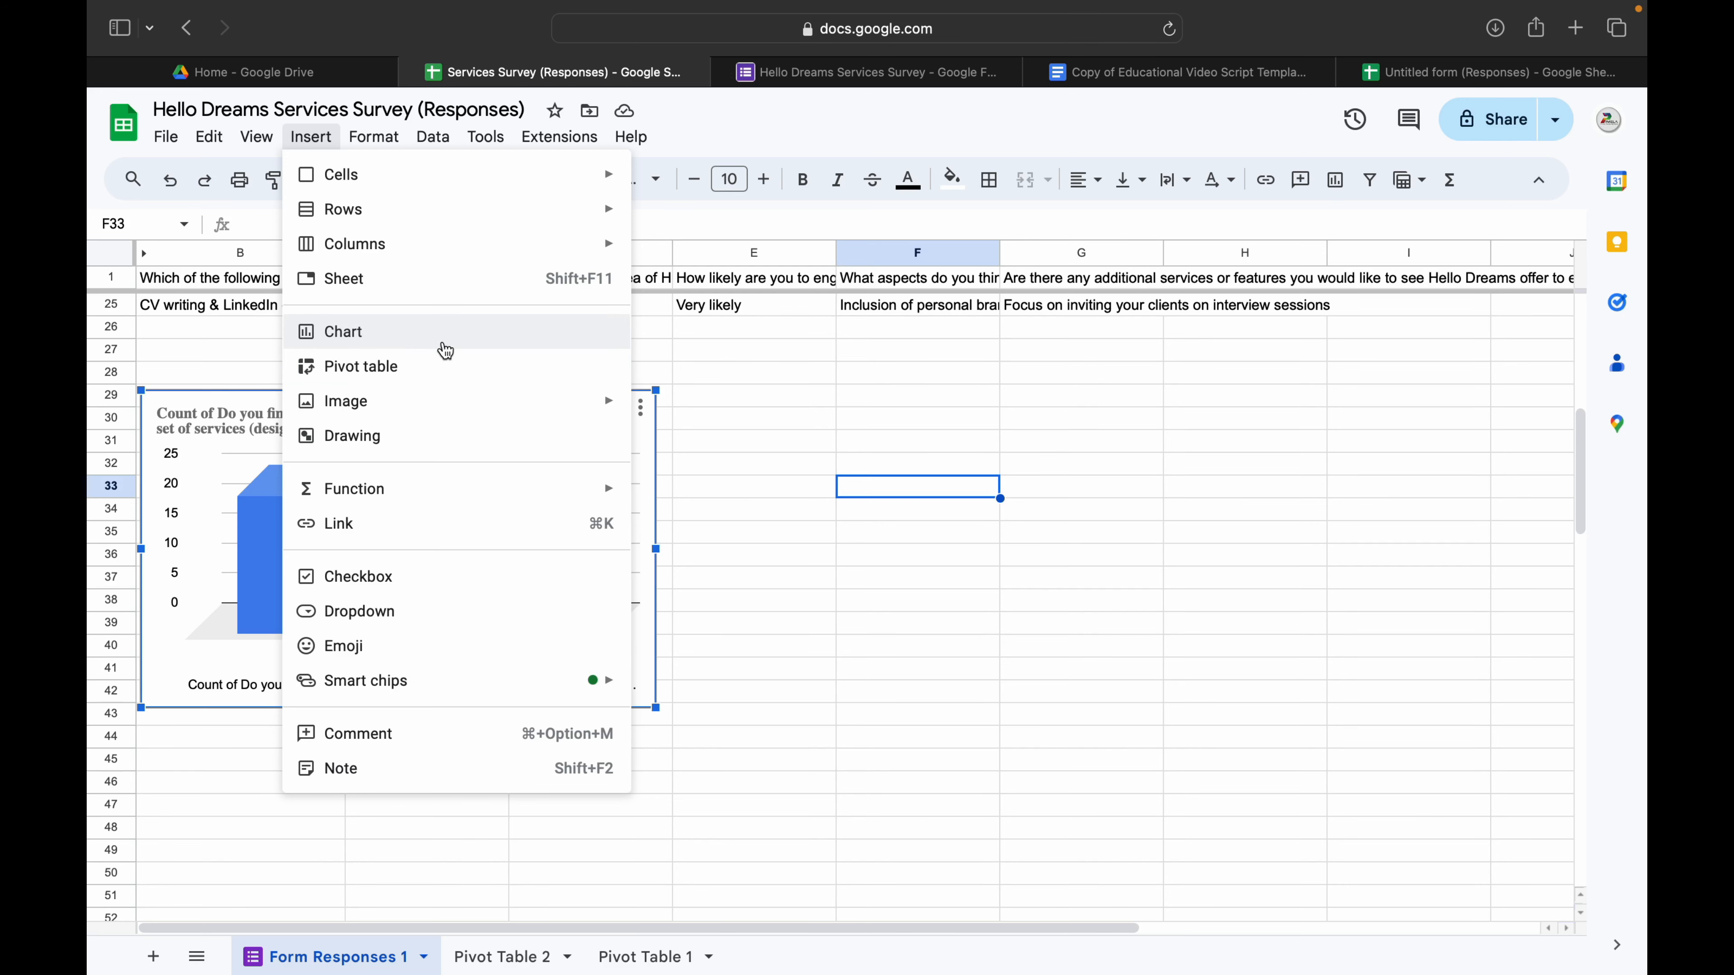
click(723, 459)
scroll(616, 438, up, 8)
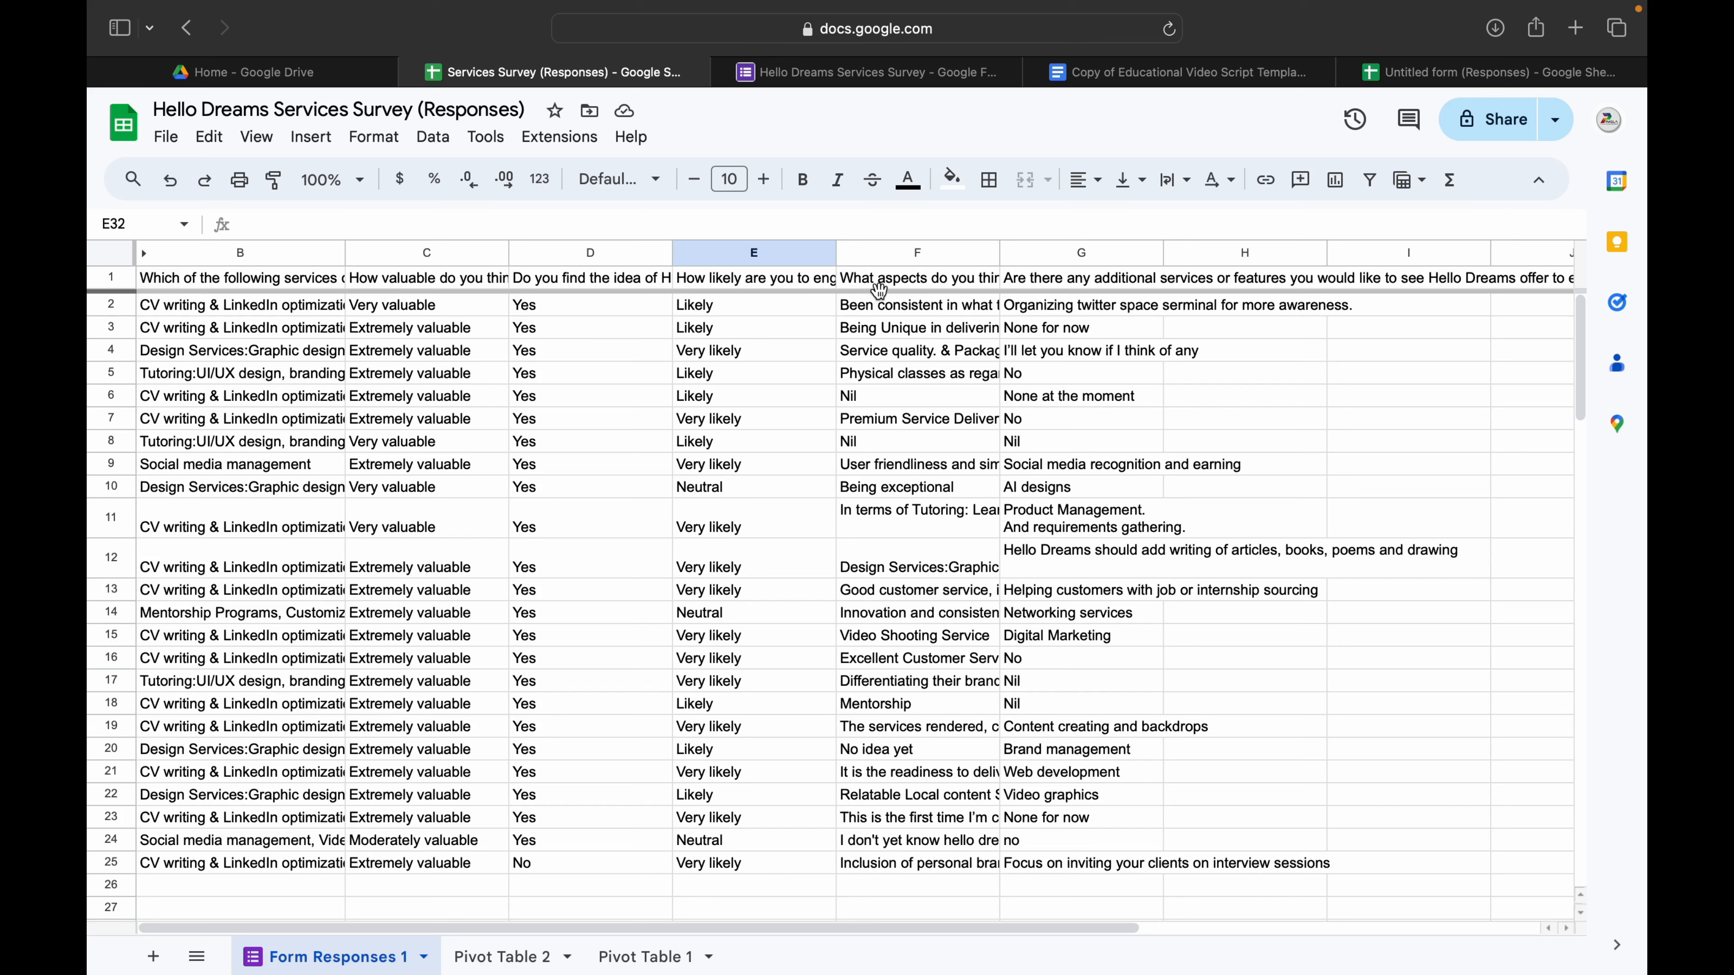
click(538, 278)
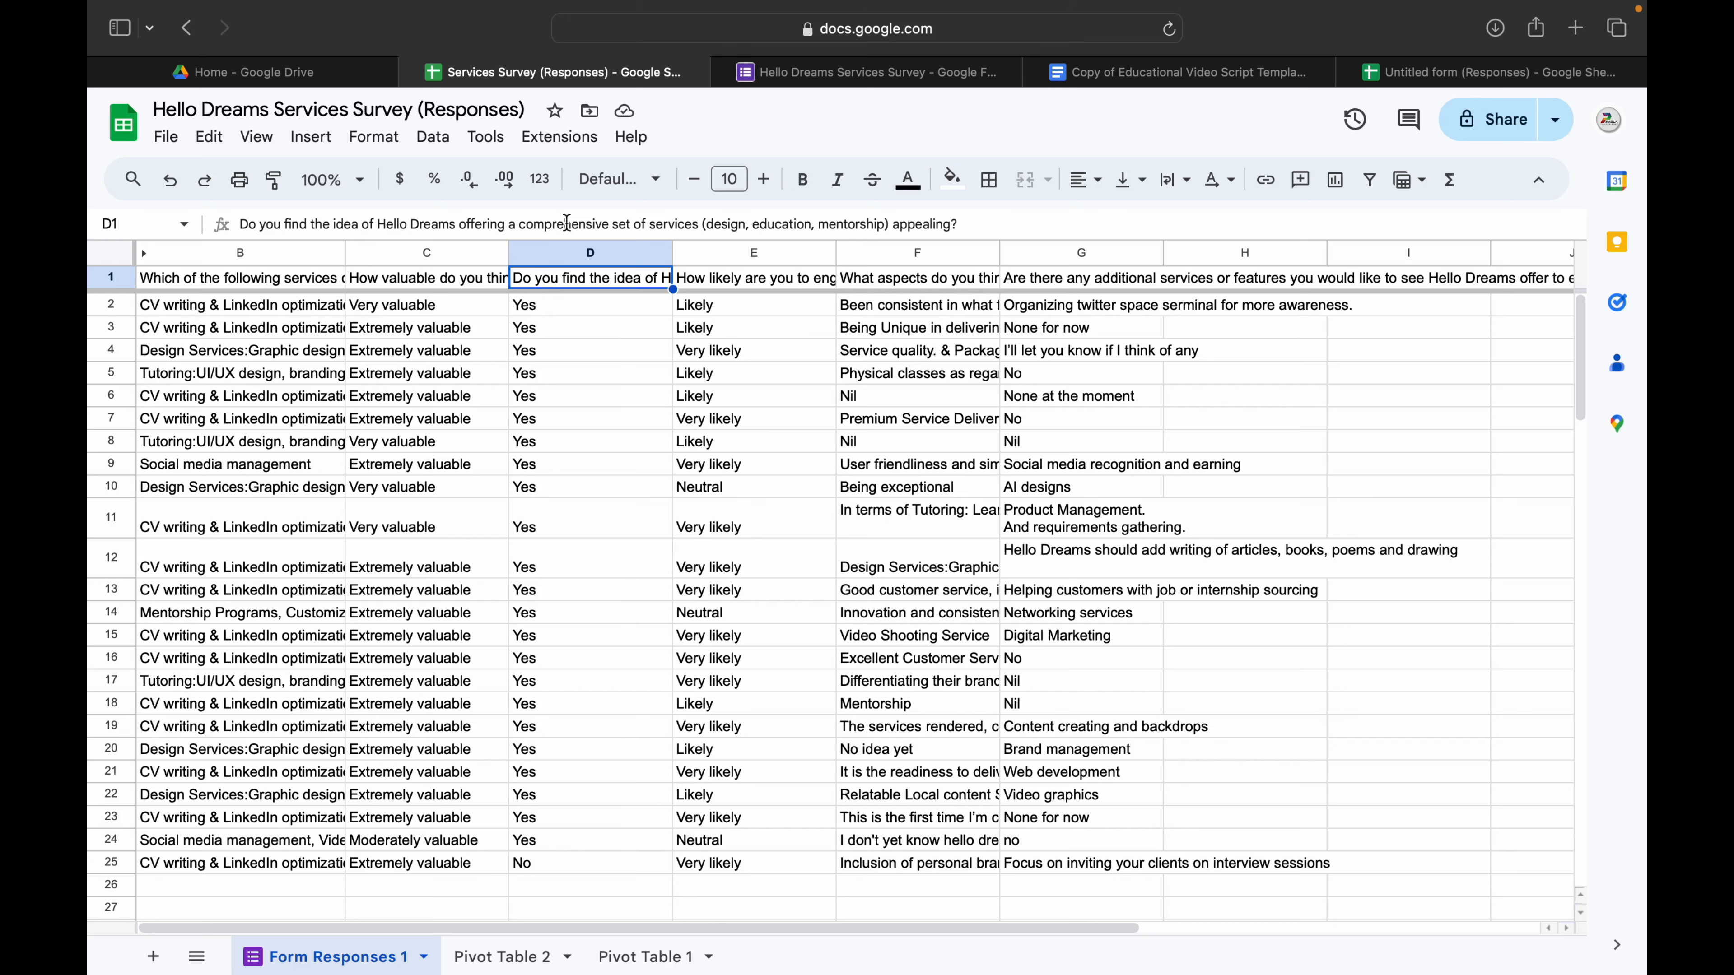
click(732, 278)
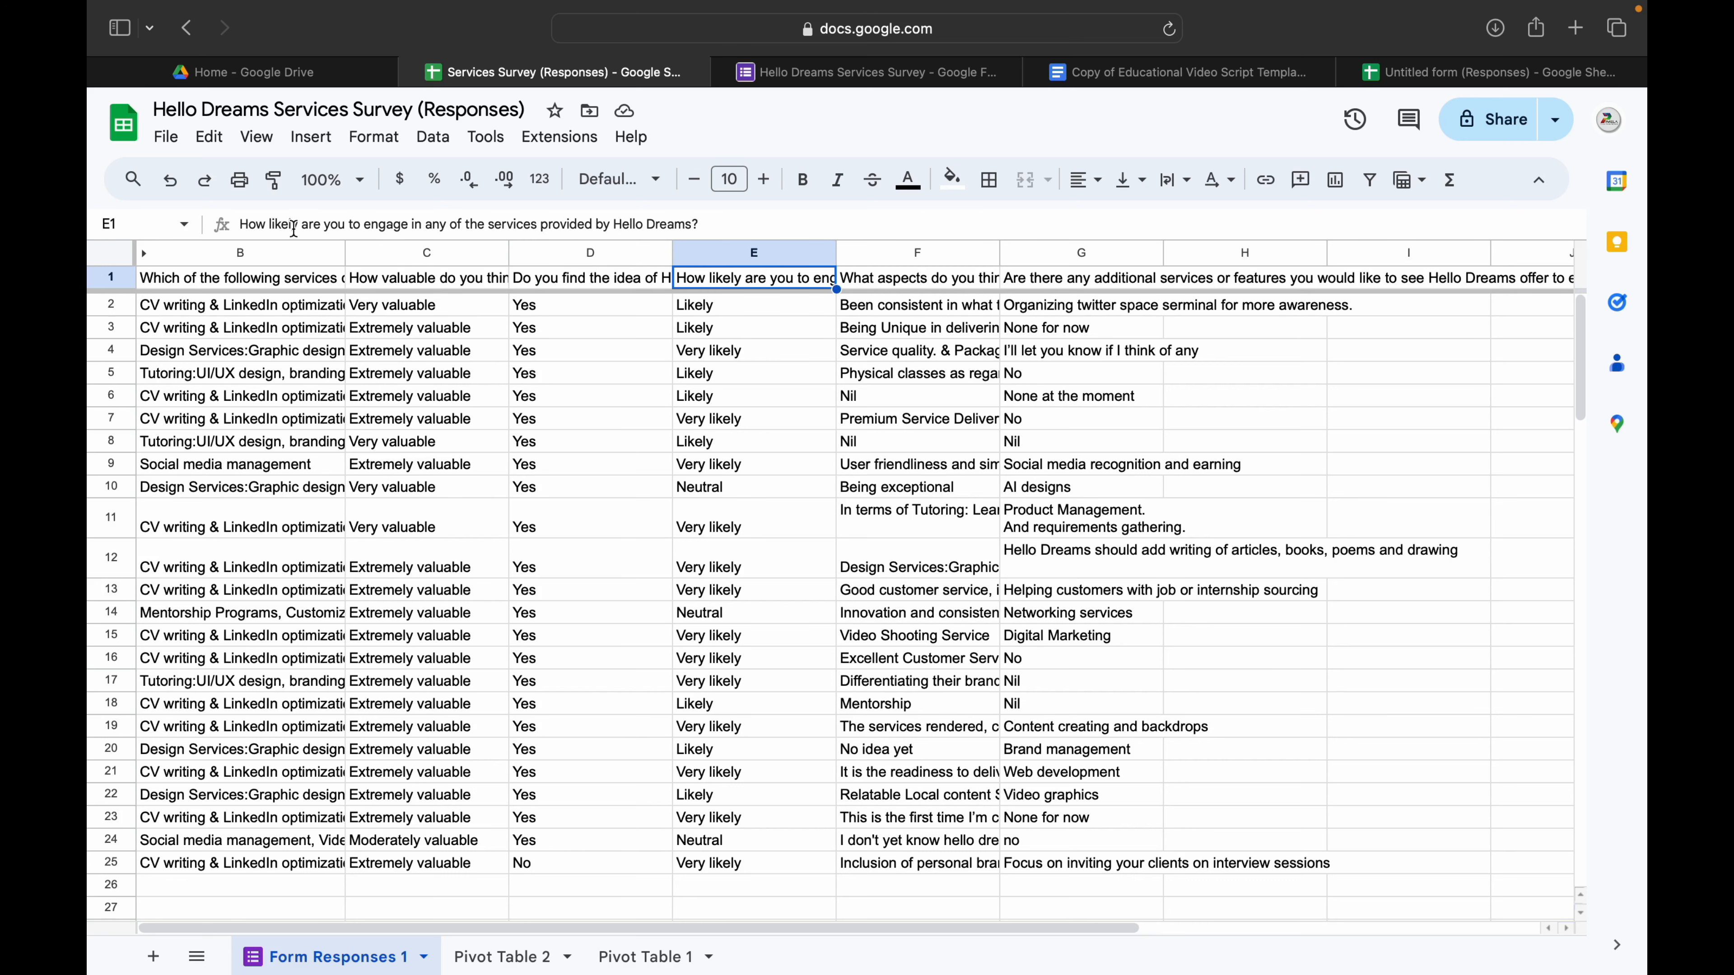
scroll(776, 410, down, 10)
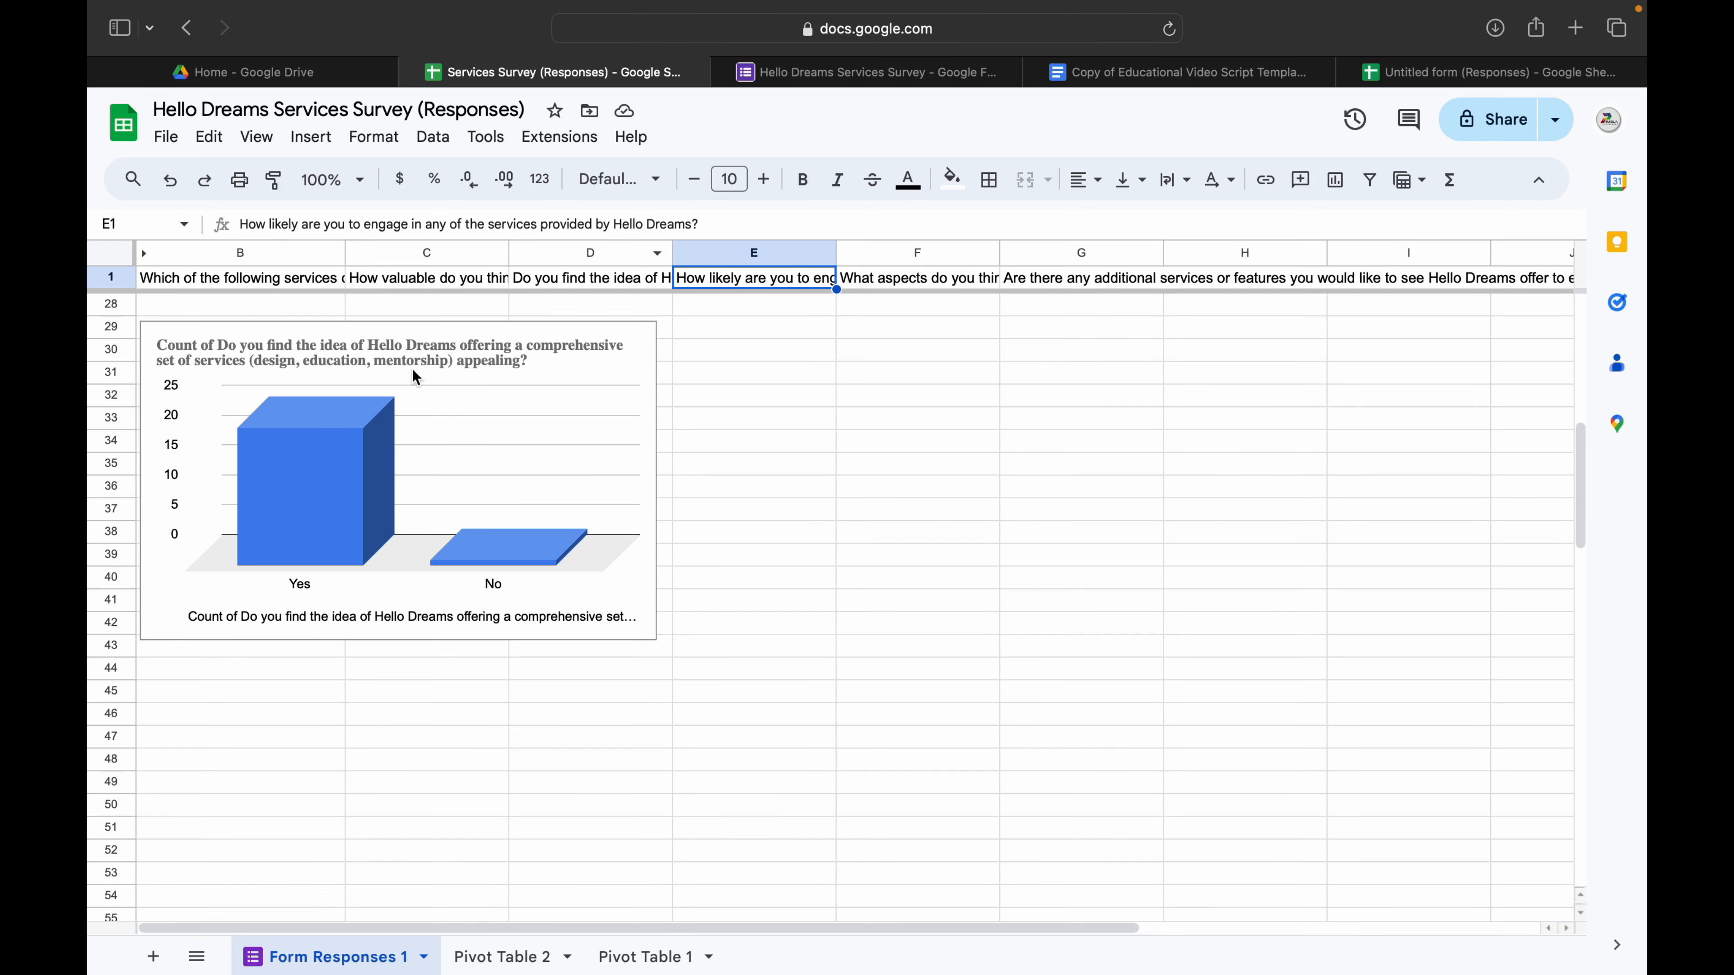
Insert a second chart below the responses and keep its type as Column chart.
click(671, 372)
click(309, 154)
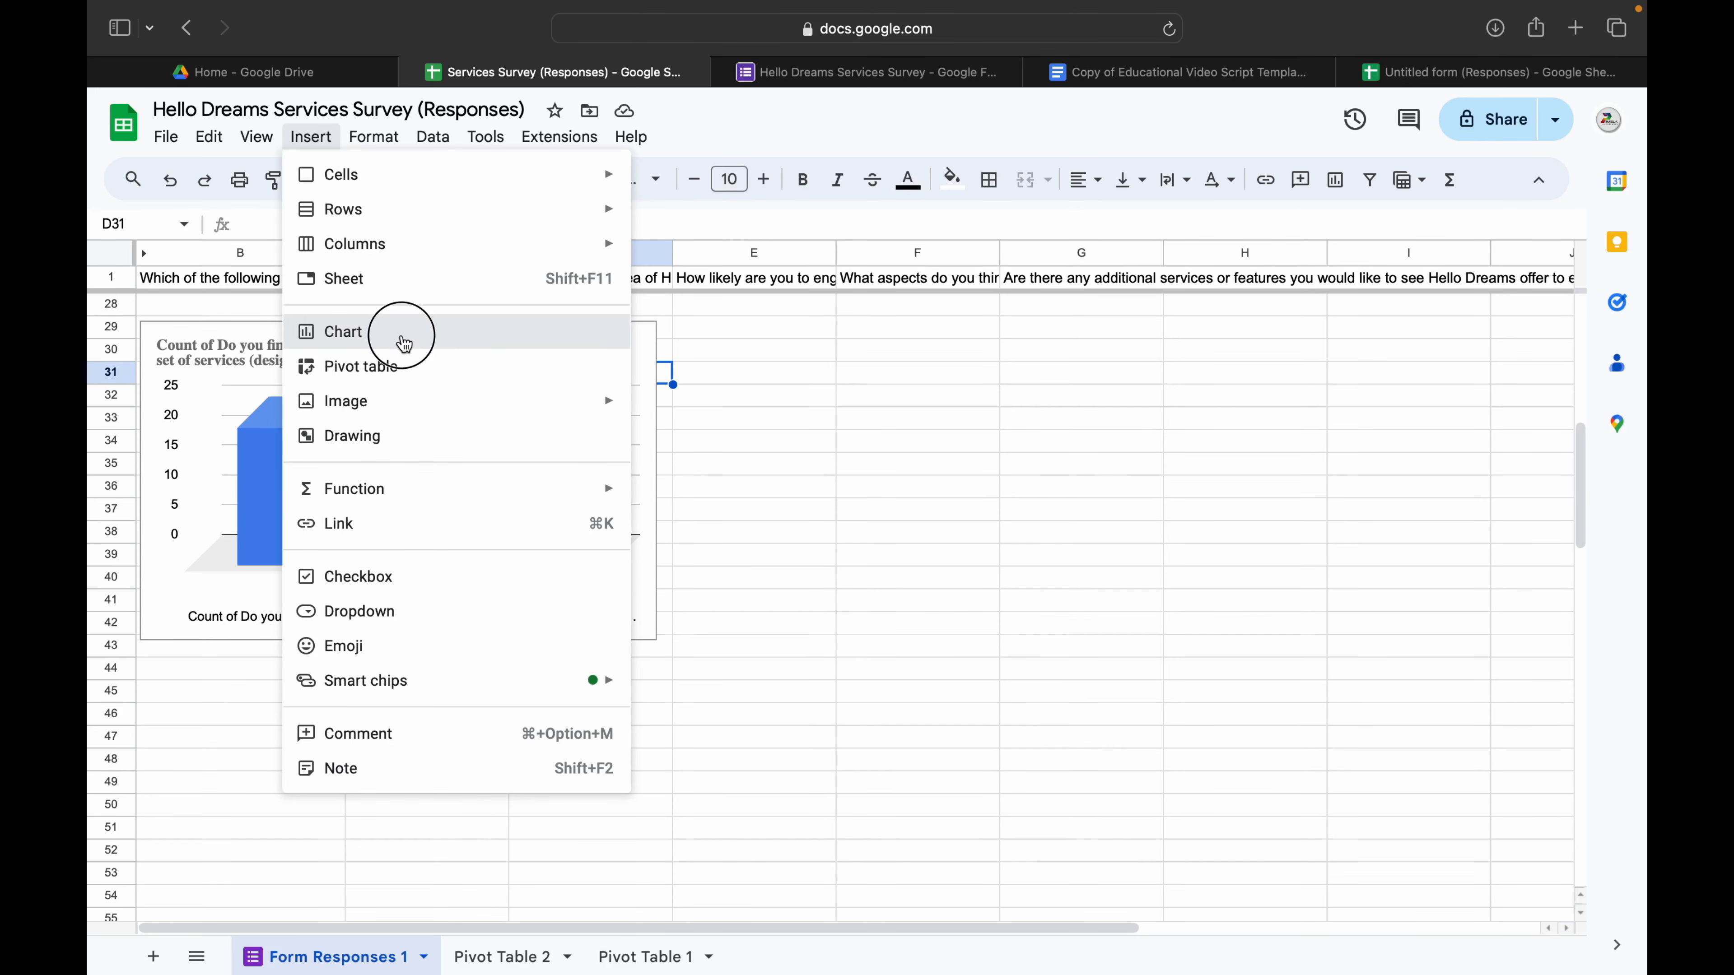
click(407, 332)
click(1359, 335)
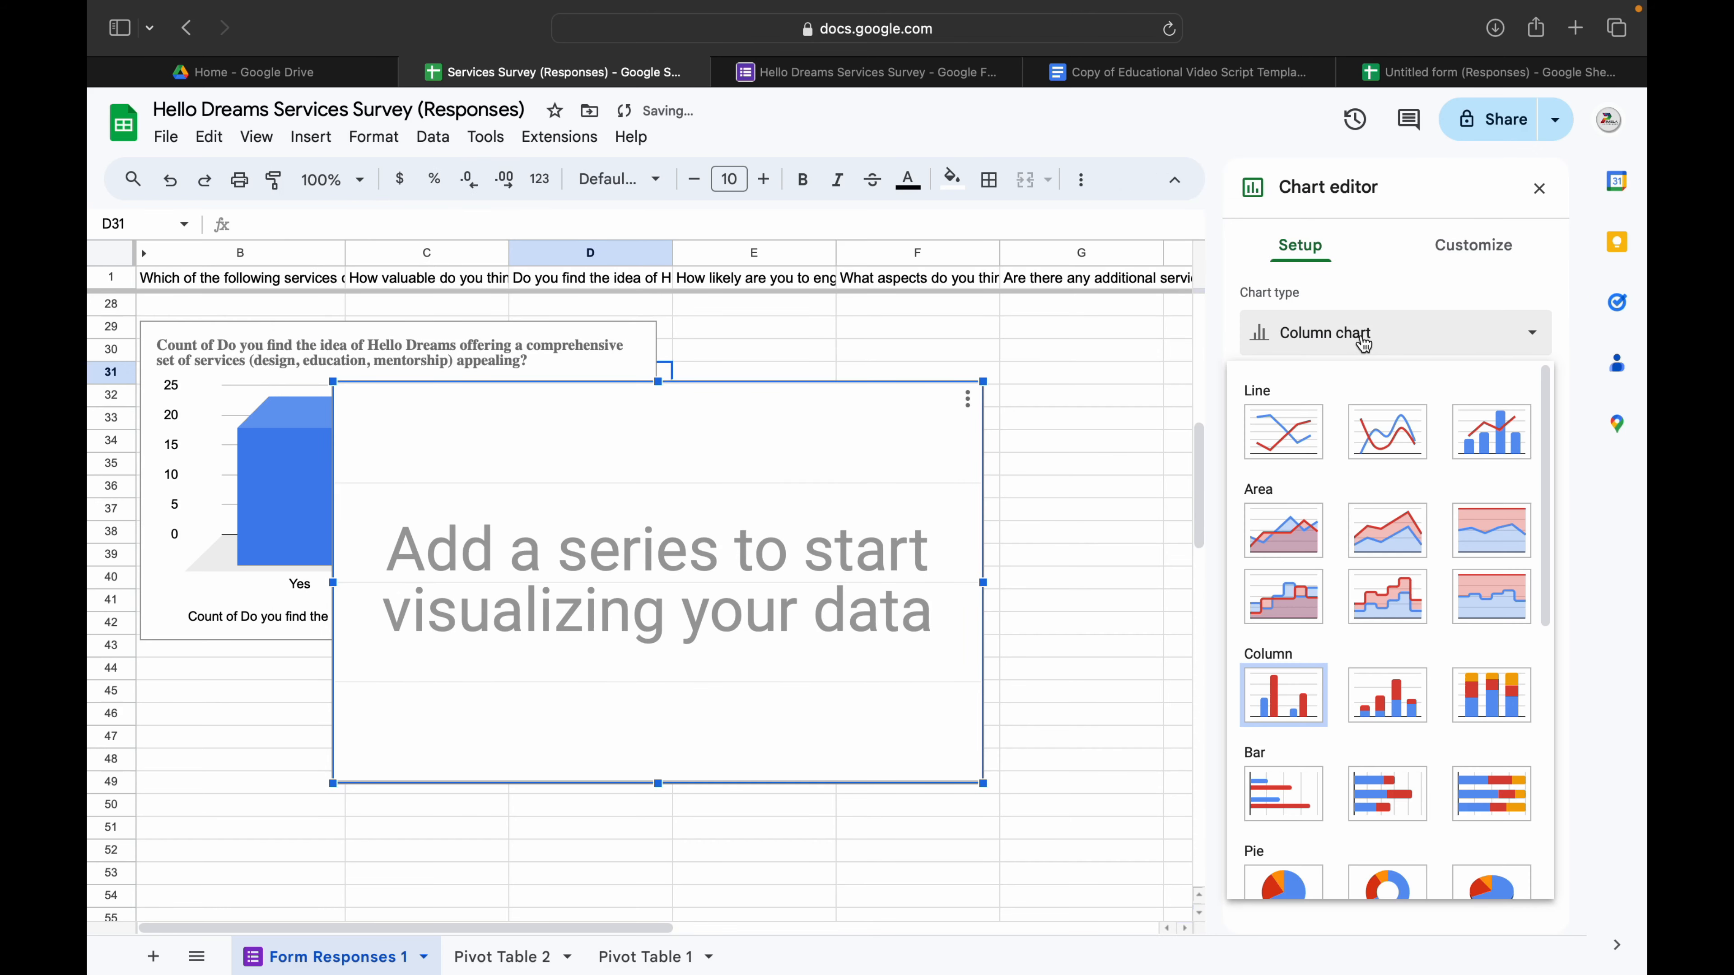
click(1360, 335)
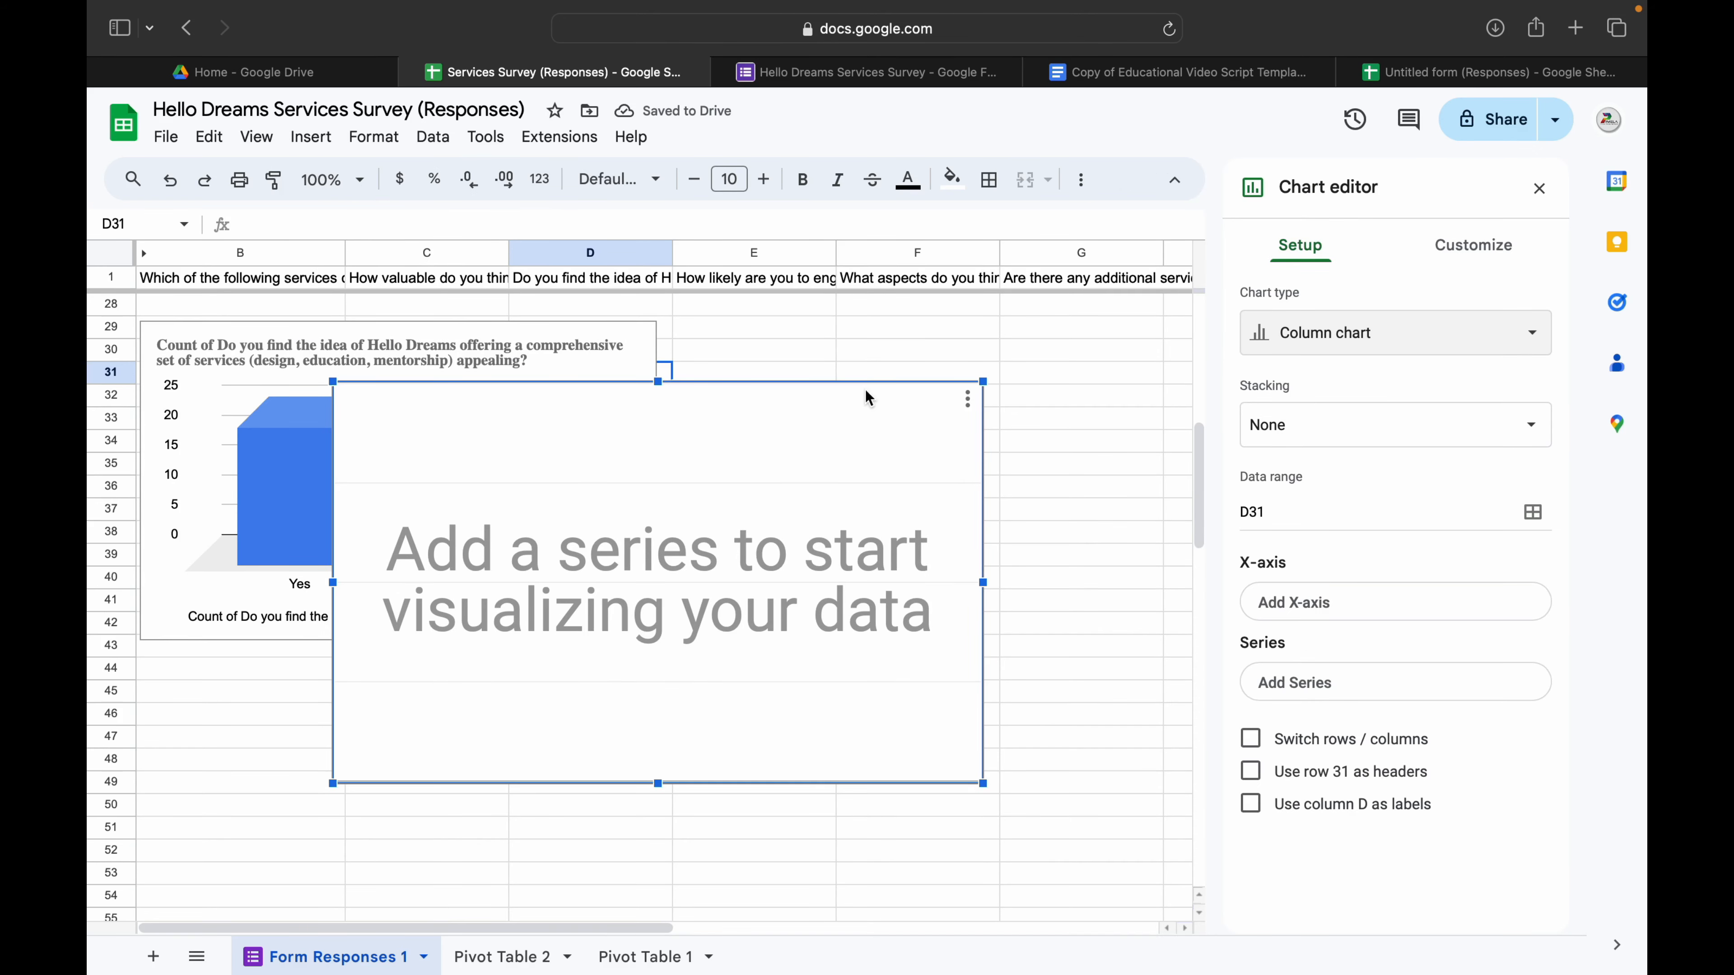
Set the data range of the new empty column chart to E1:E25.
click(1327, 526)
scroll(669, 341, up, 10)
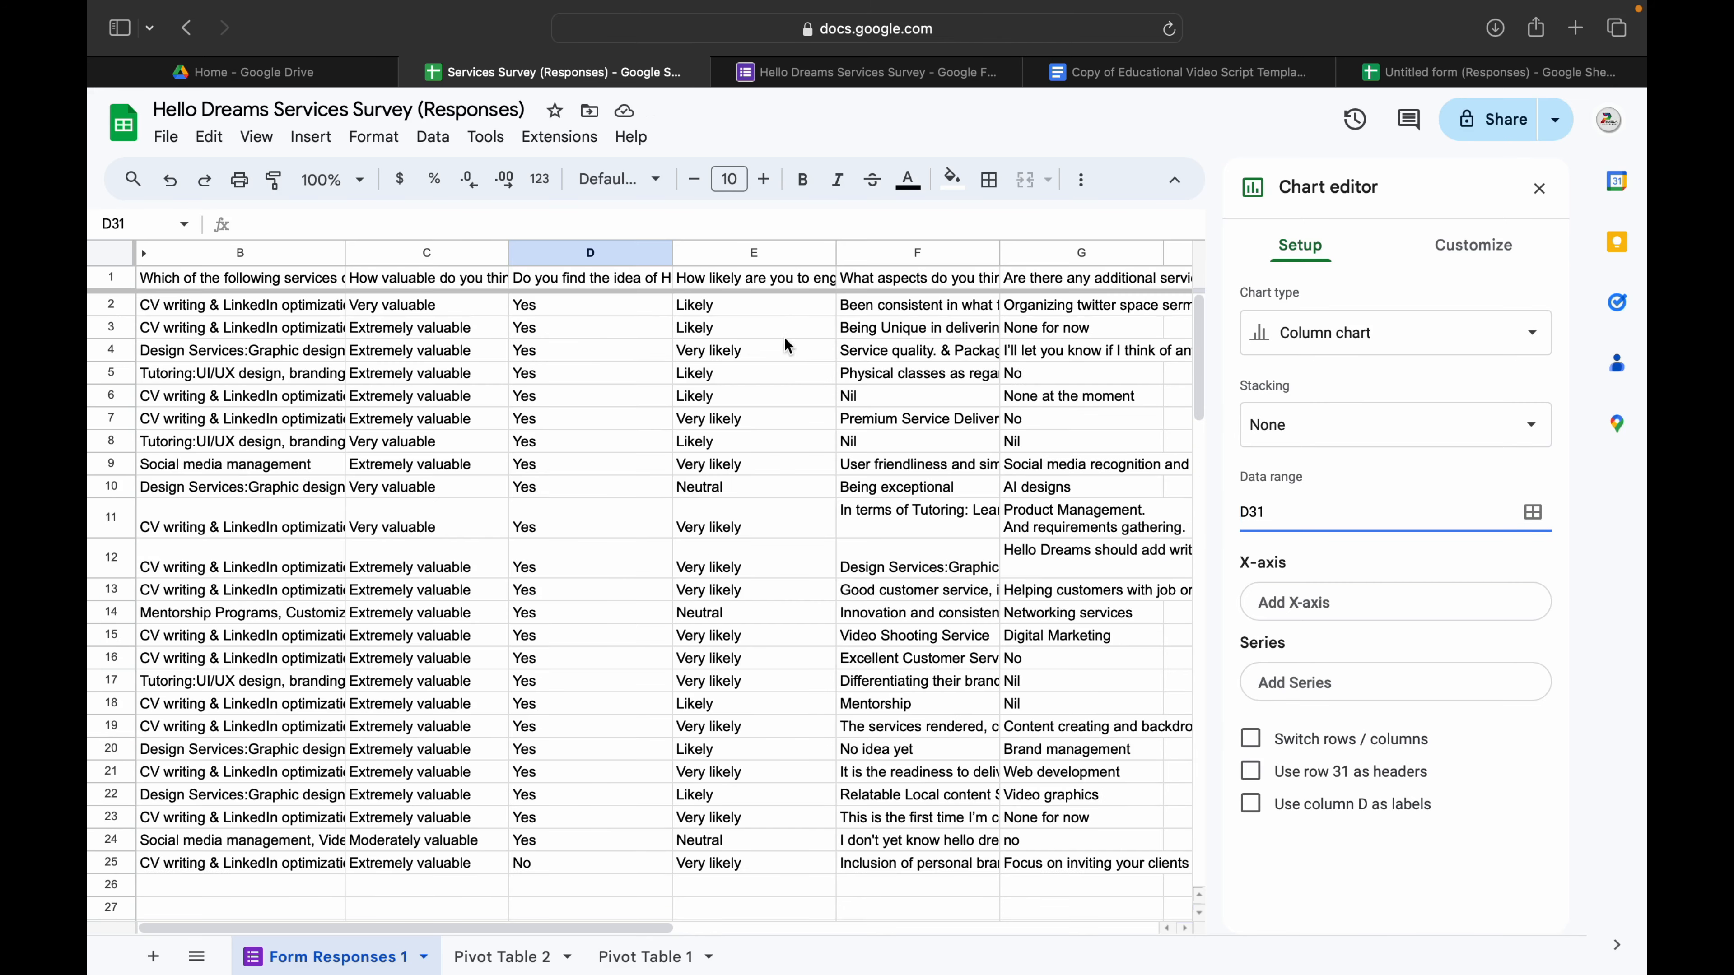
click(767, 281)
scroll(780, 416, down, 7)
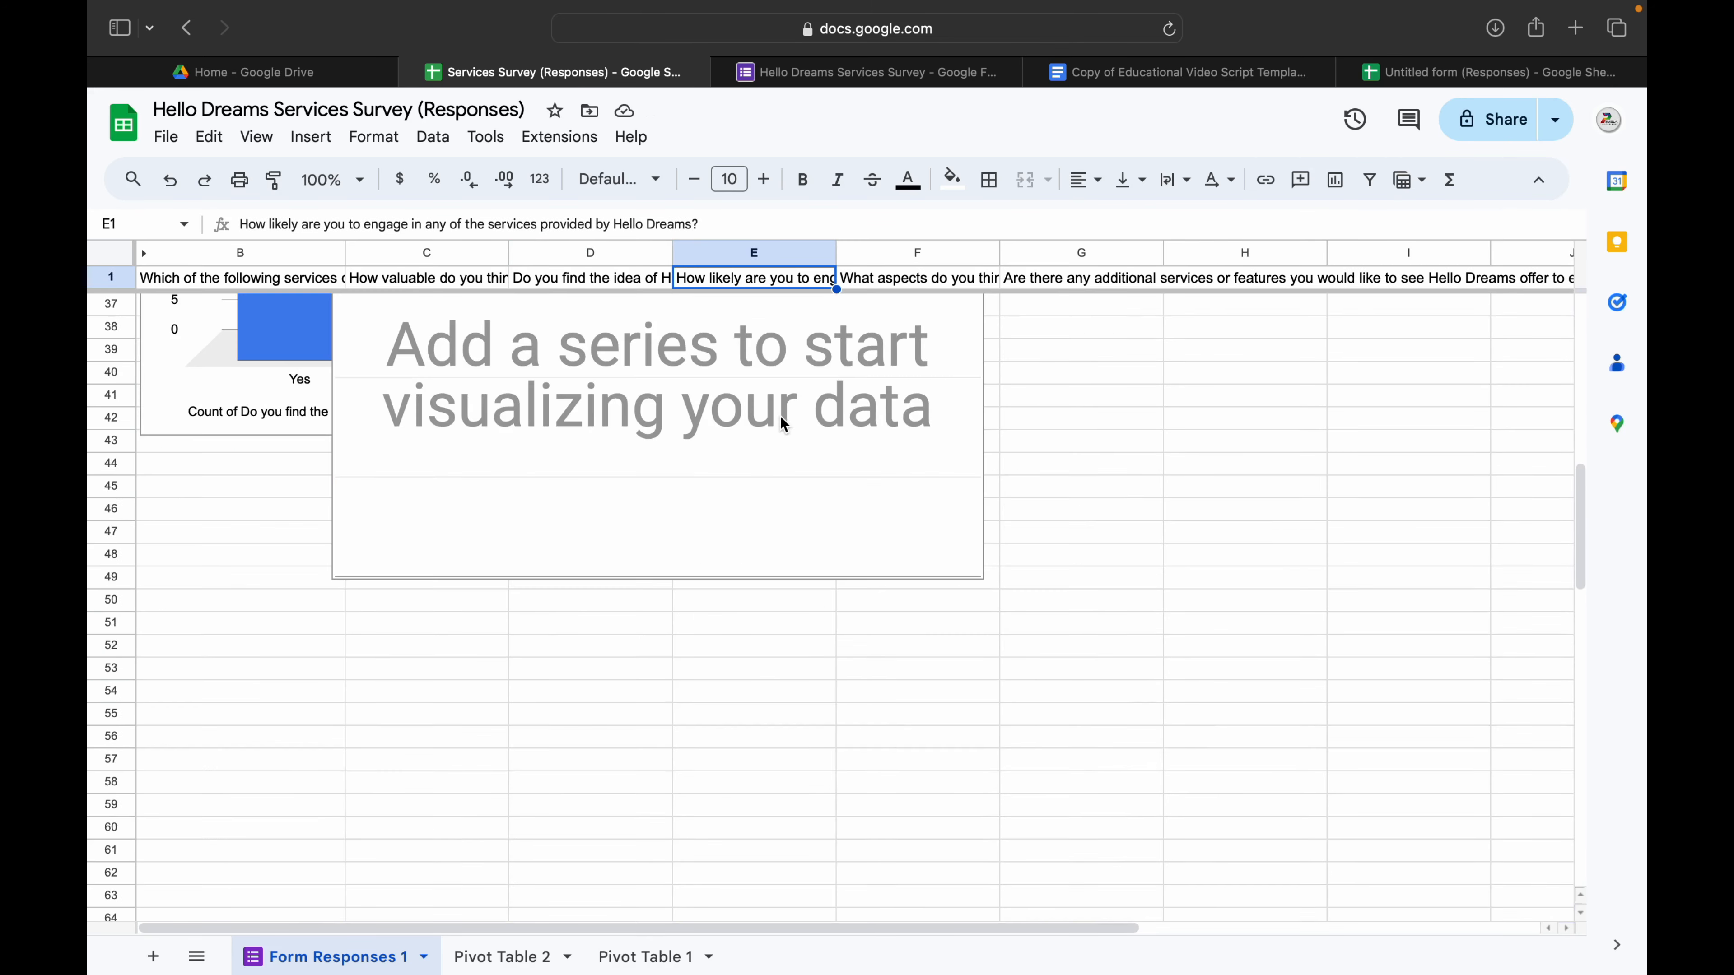
click(805, 409)
click(967, 512)
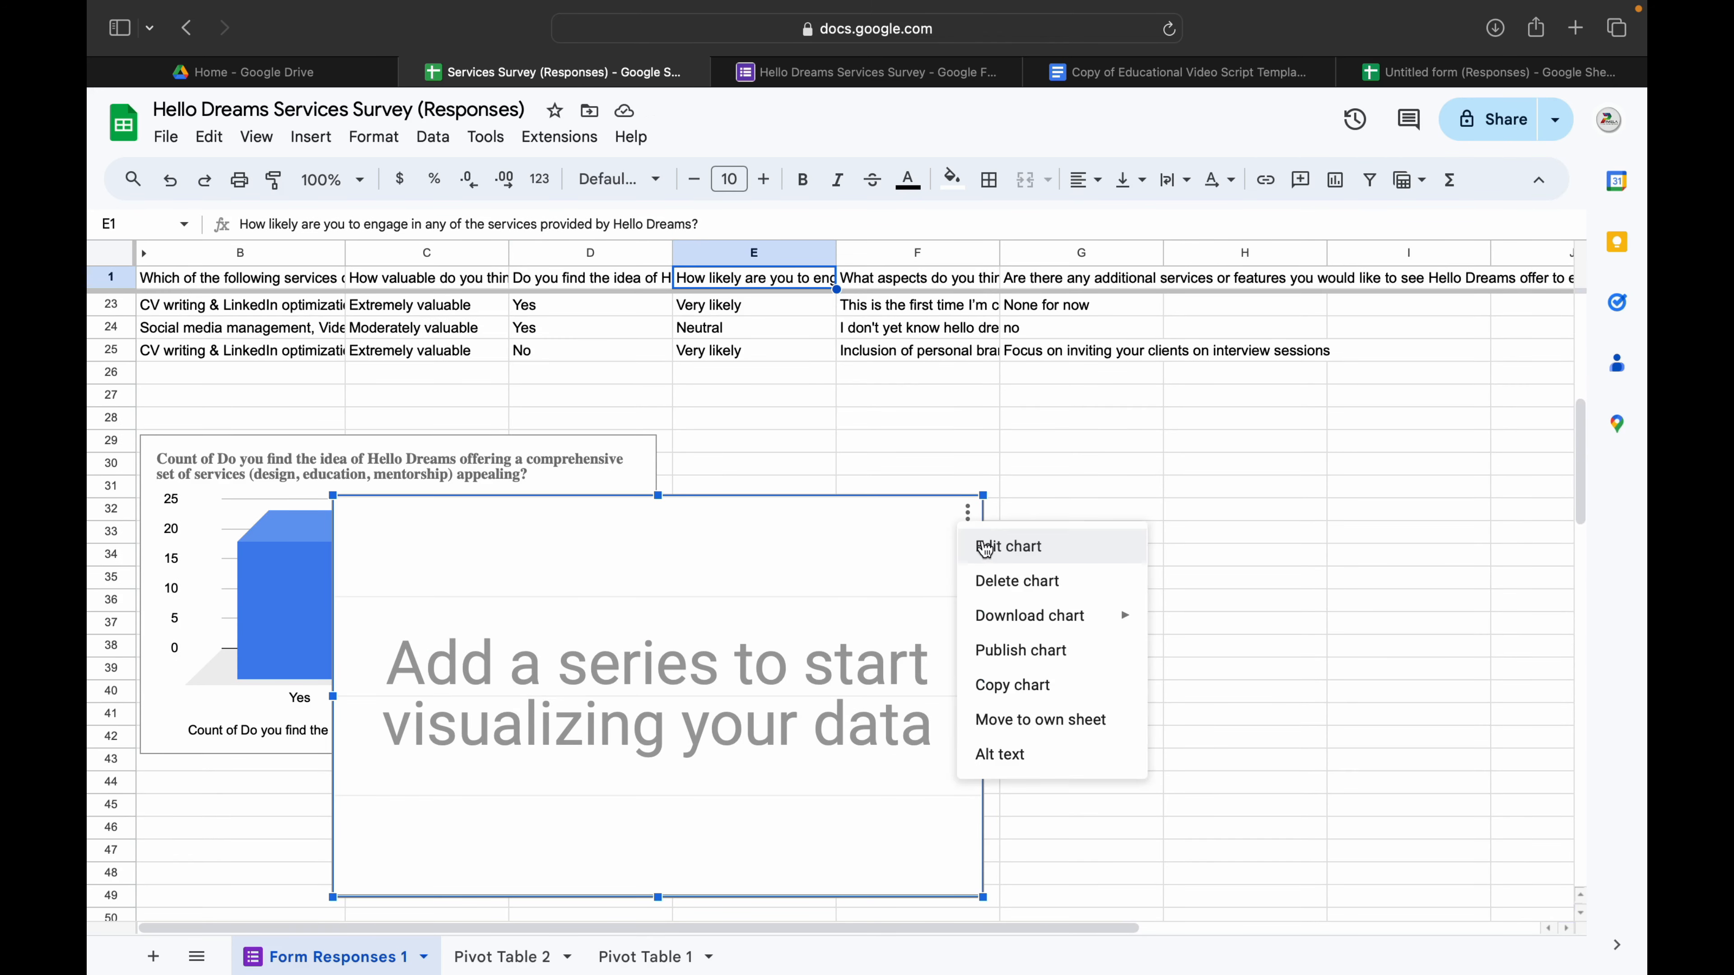
click(986, 546)
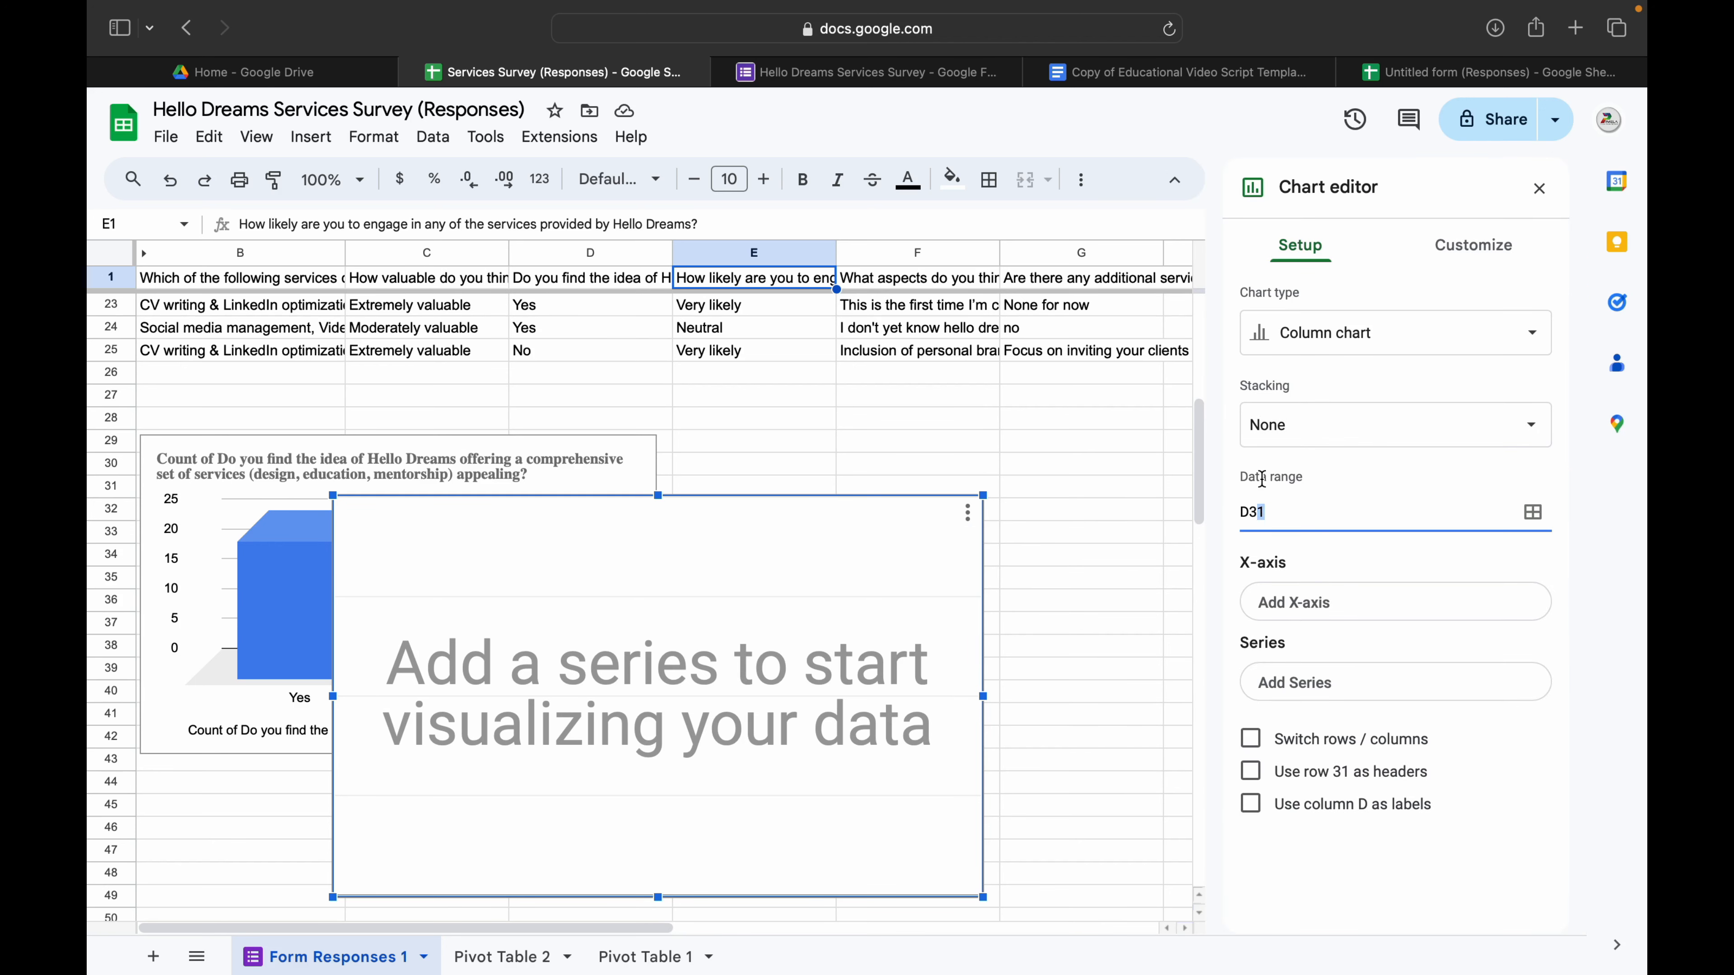
click(1248, 509)
text(e1:e25)
Aggregate the new chart's X-axis answers and treat row 1 as headers.
click(1300, 603)
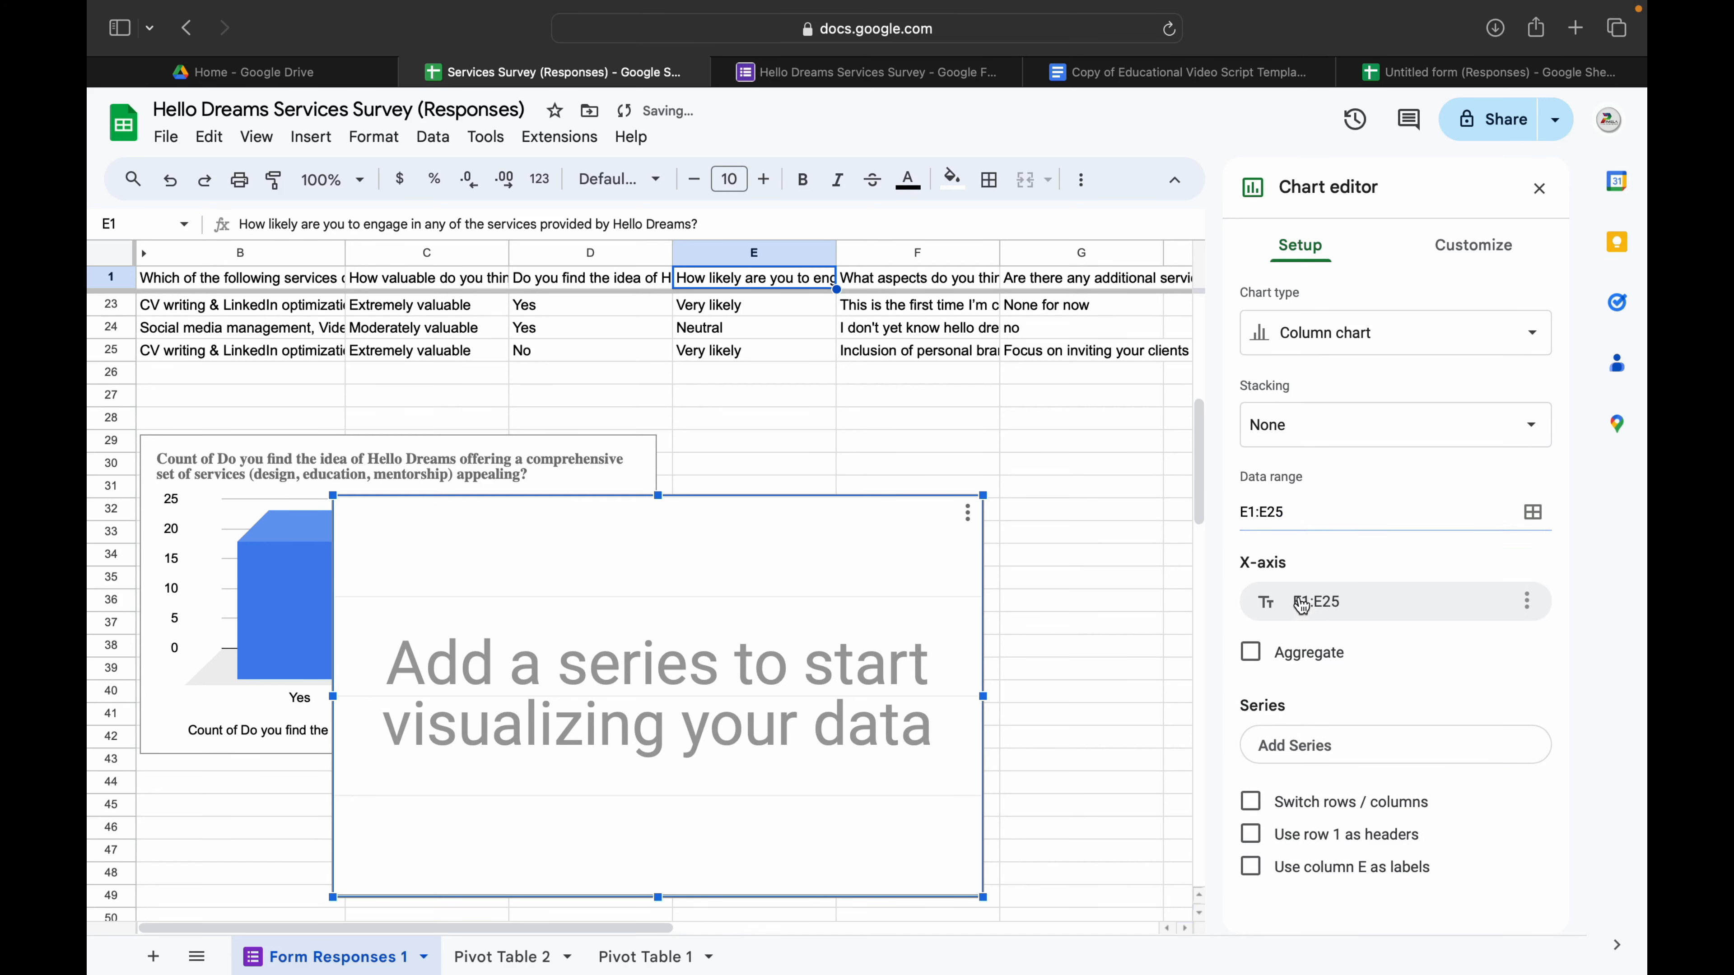
click(1254, 654)
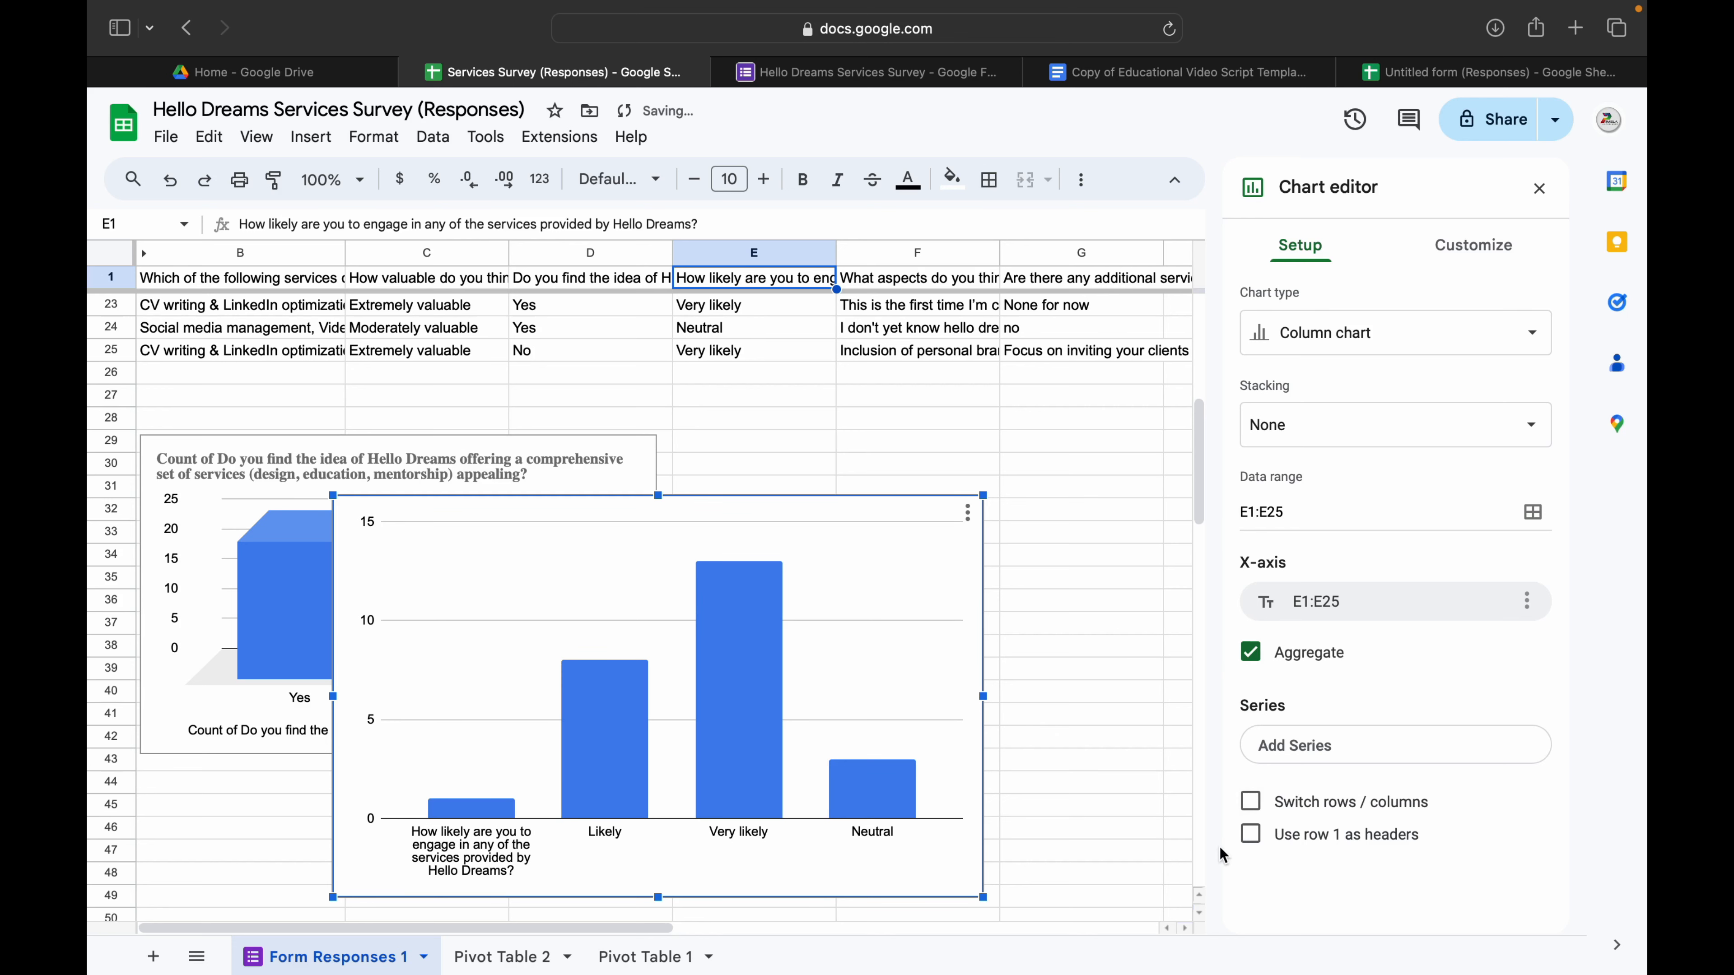
click(1251, 835)
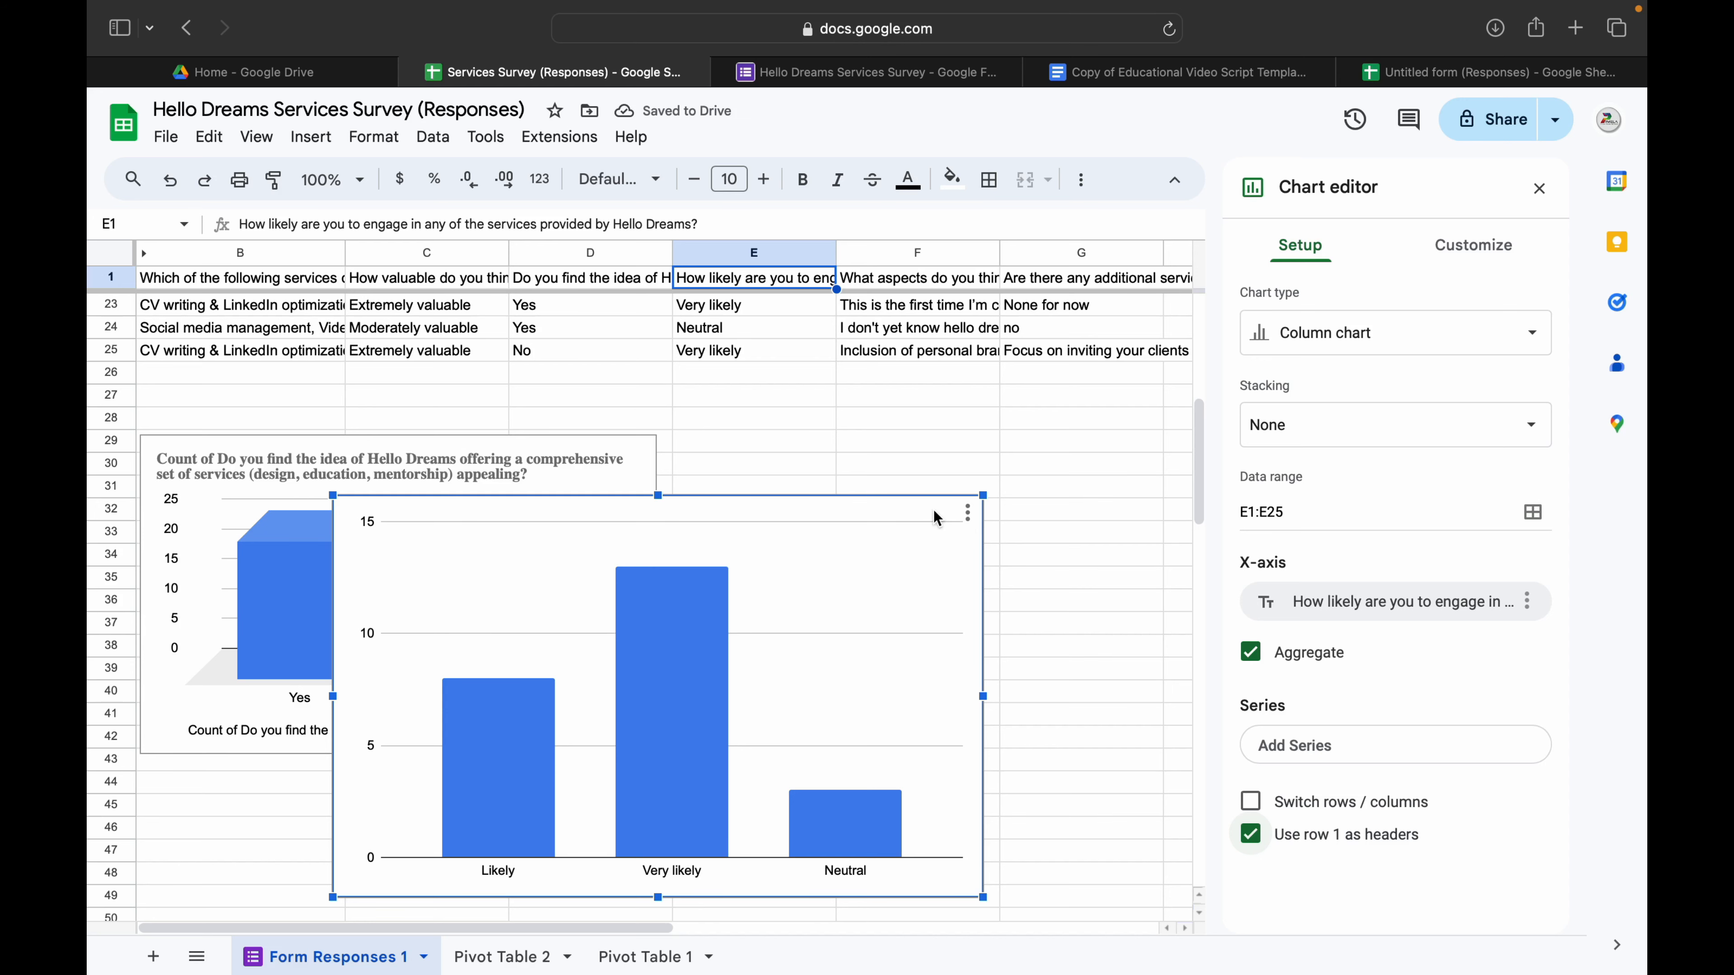
Shrink the new column chart to match the 3D chart and place it alongside, across columns E to G.
drag(936, 513, 1013, 473)
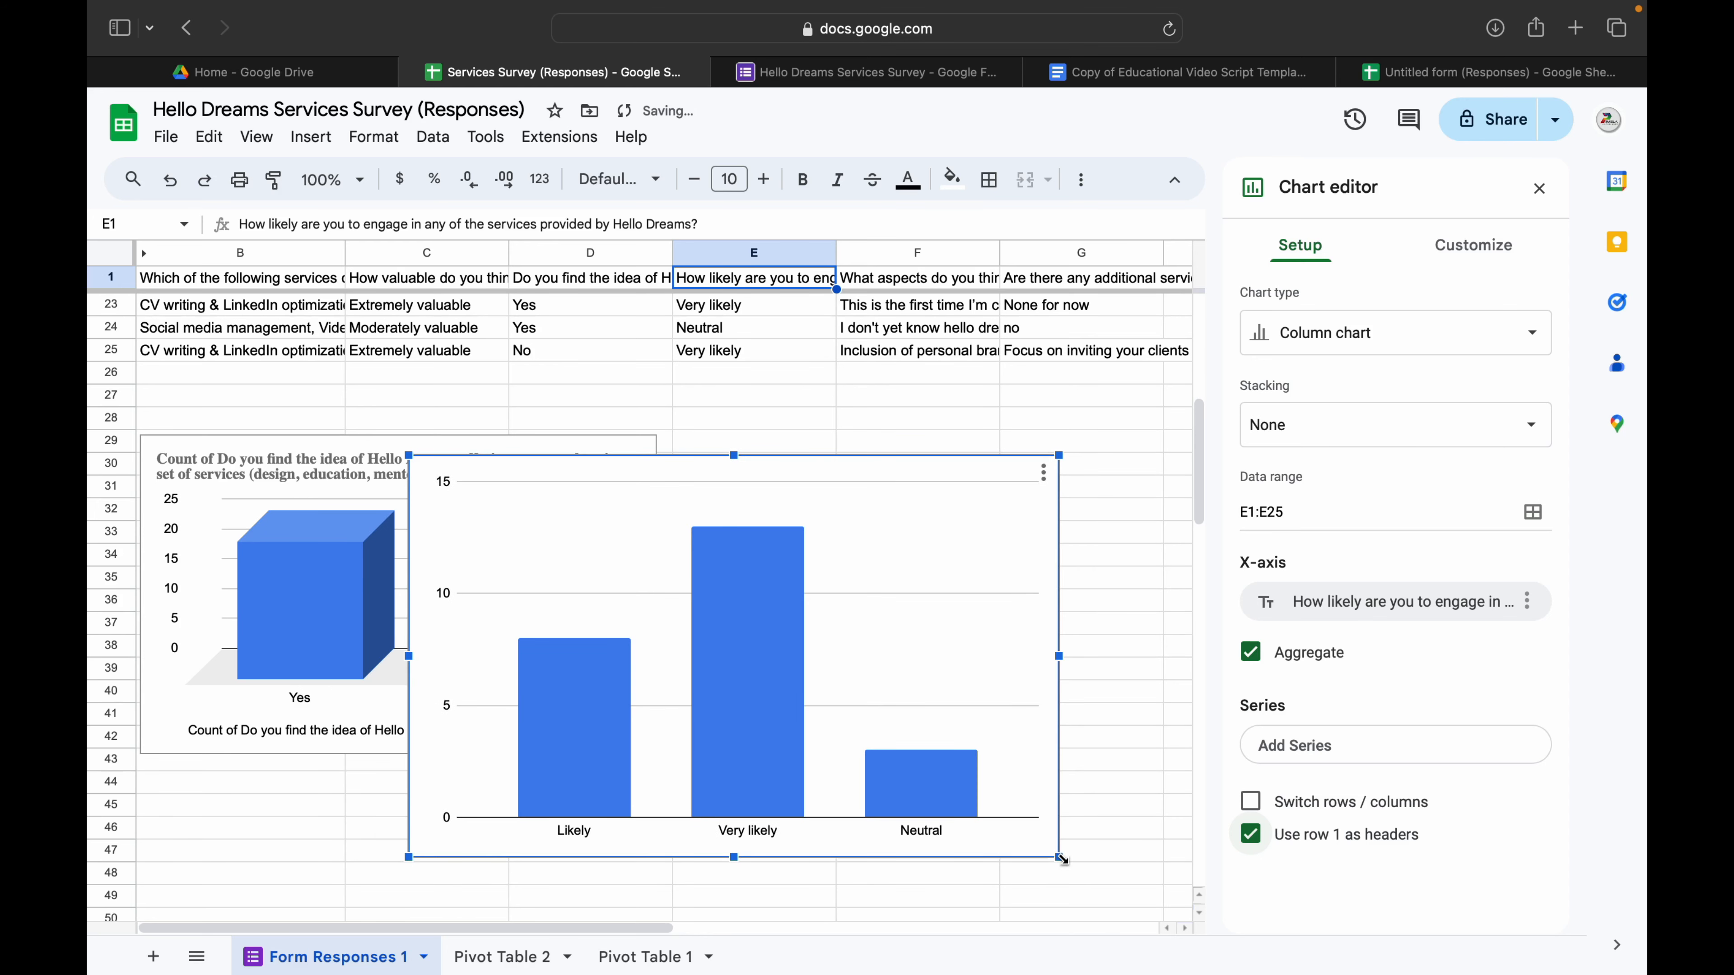
drag(1064, 863, 821, 711)
drag(791, 504, 1052, 483)
drag(1083, 690, 1130, 763)
scroll(861, 615, up, 10)
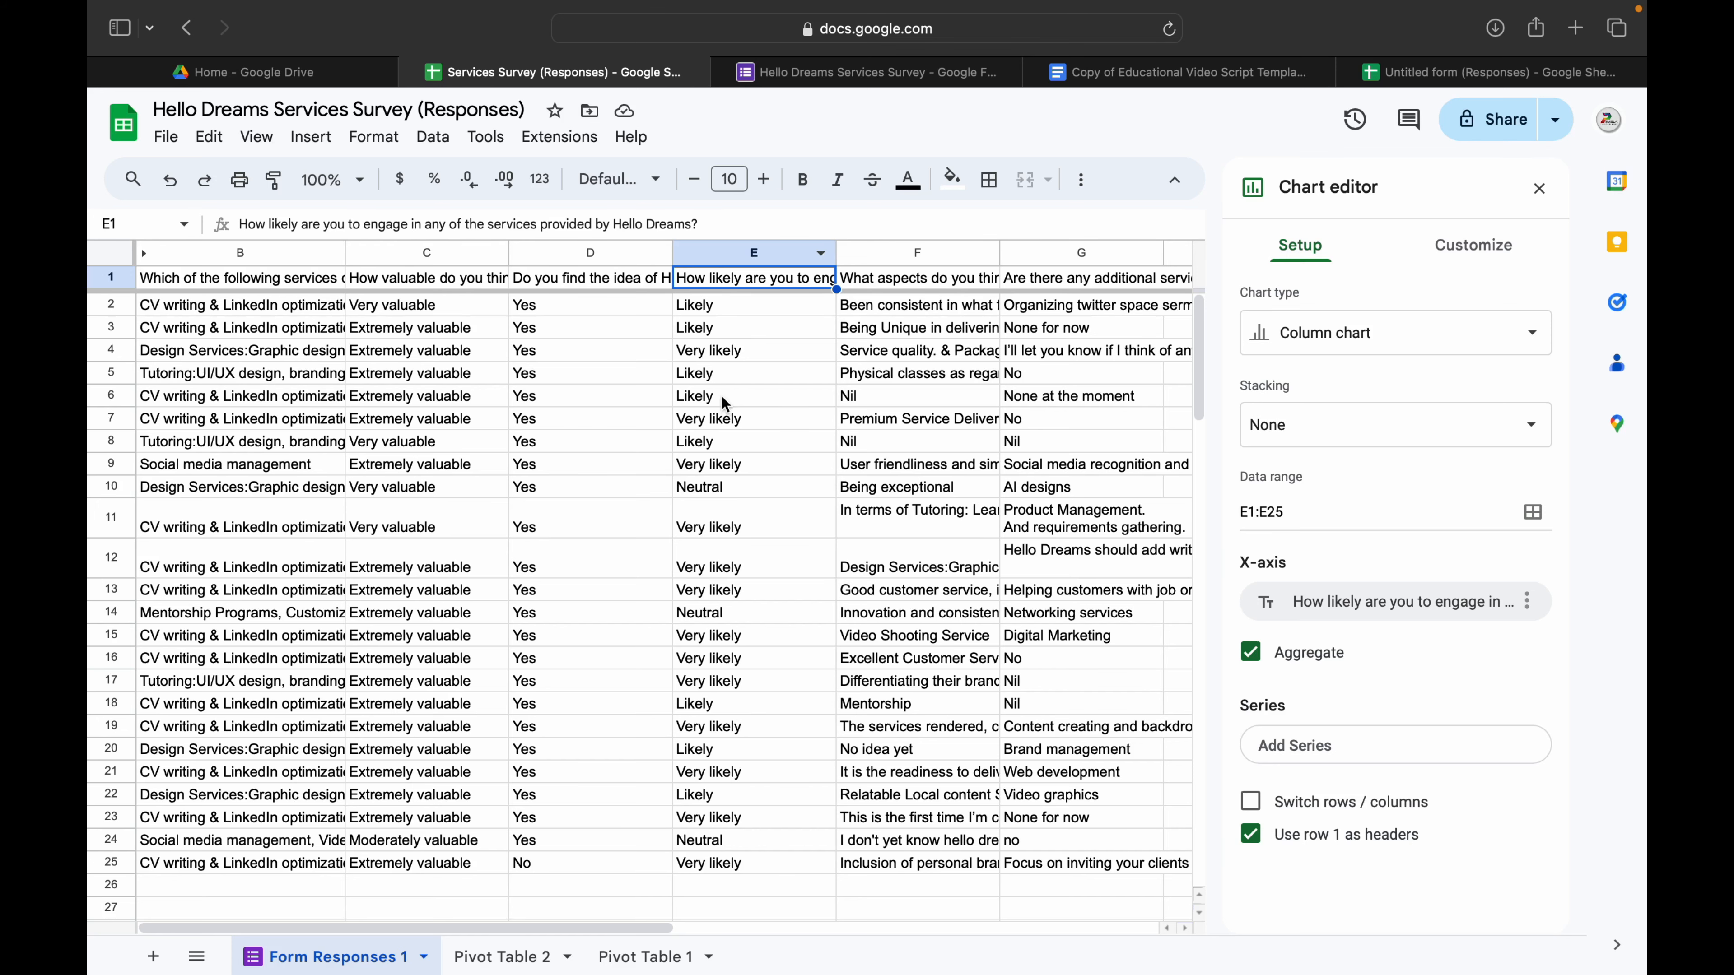
scroll(794, 518, down, 7)
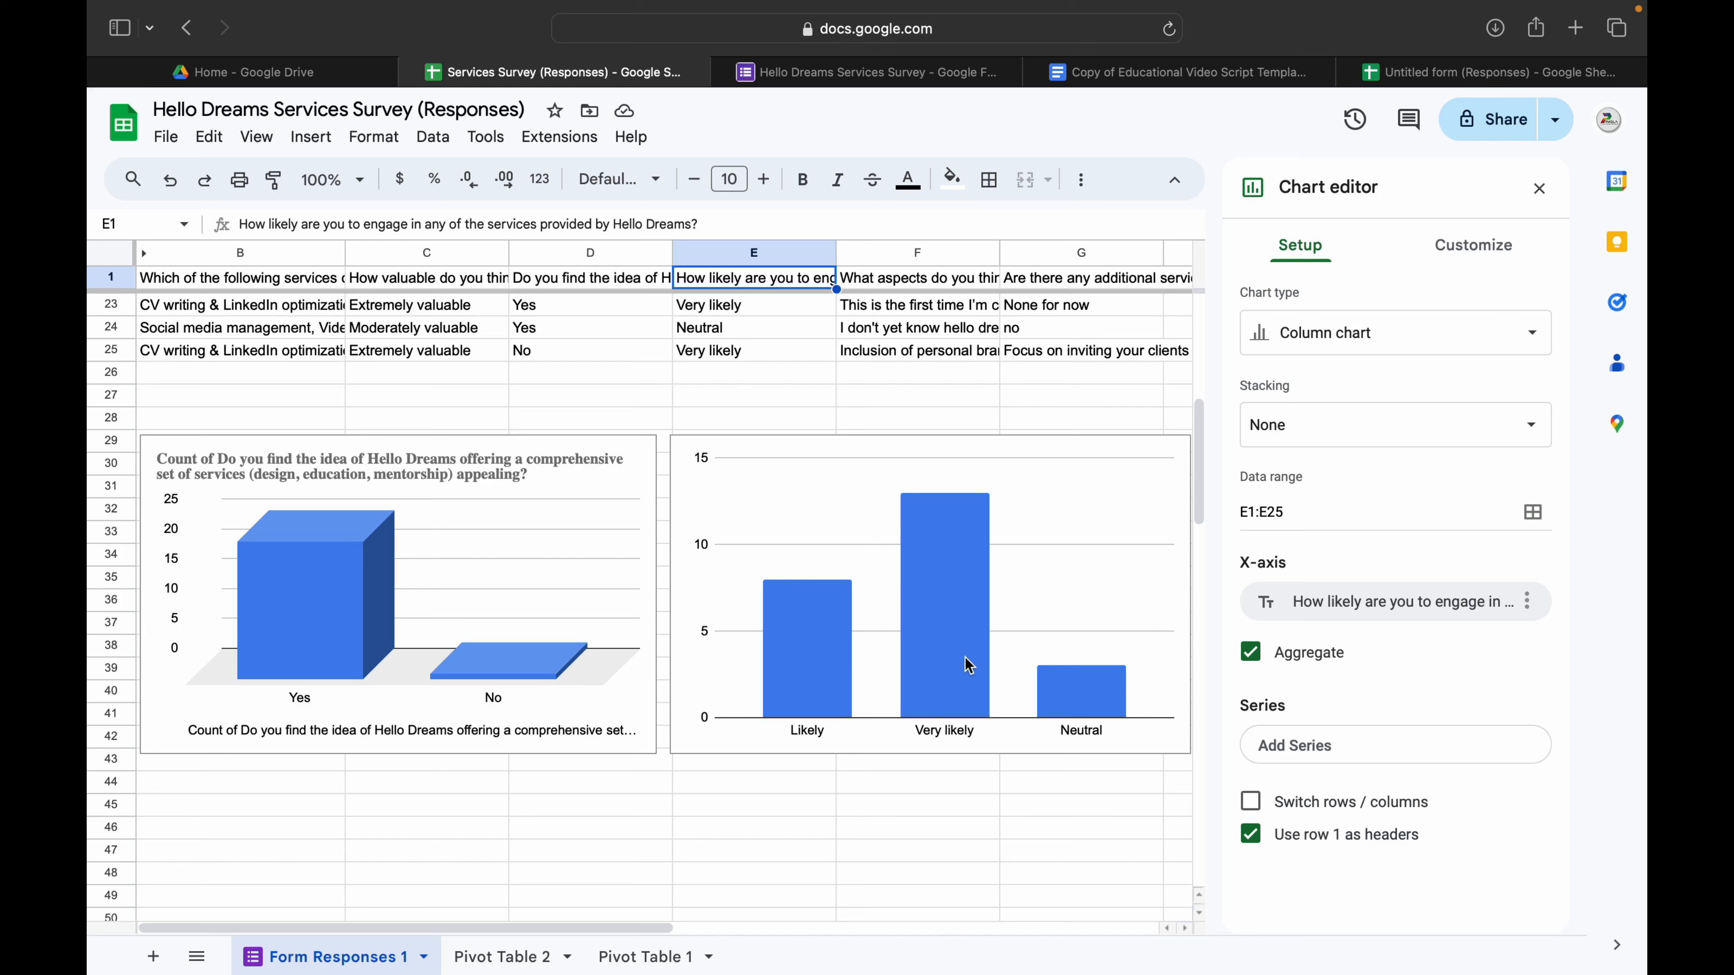
double_click(1113, 693)
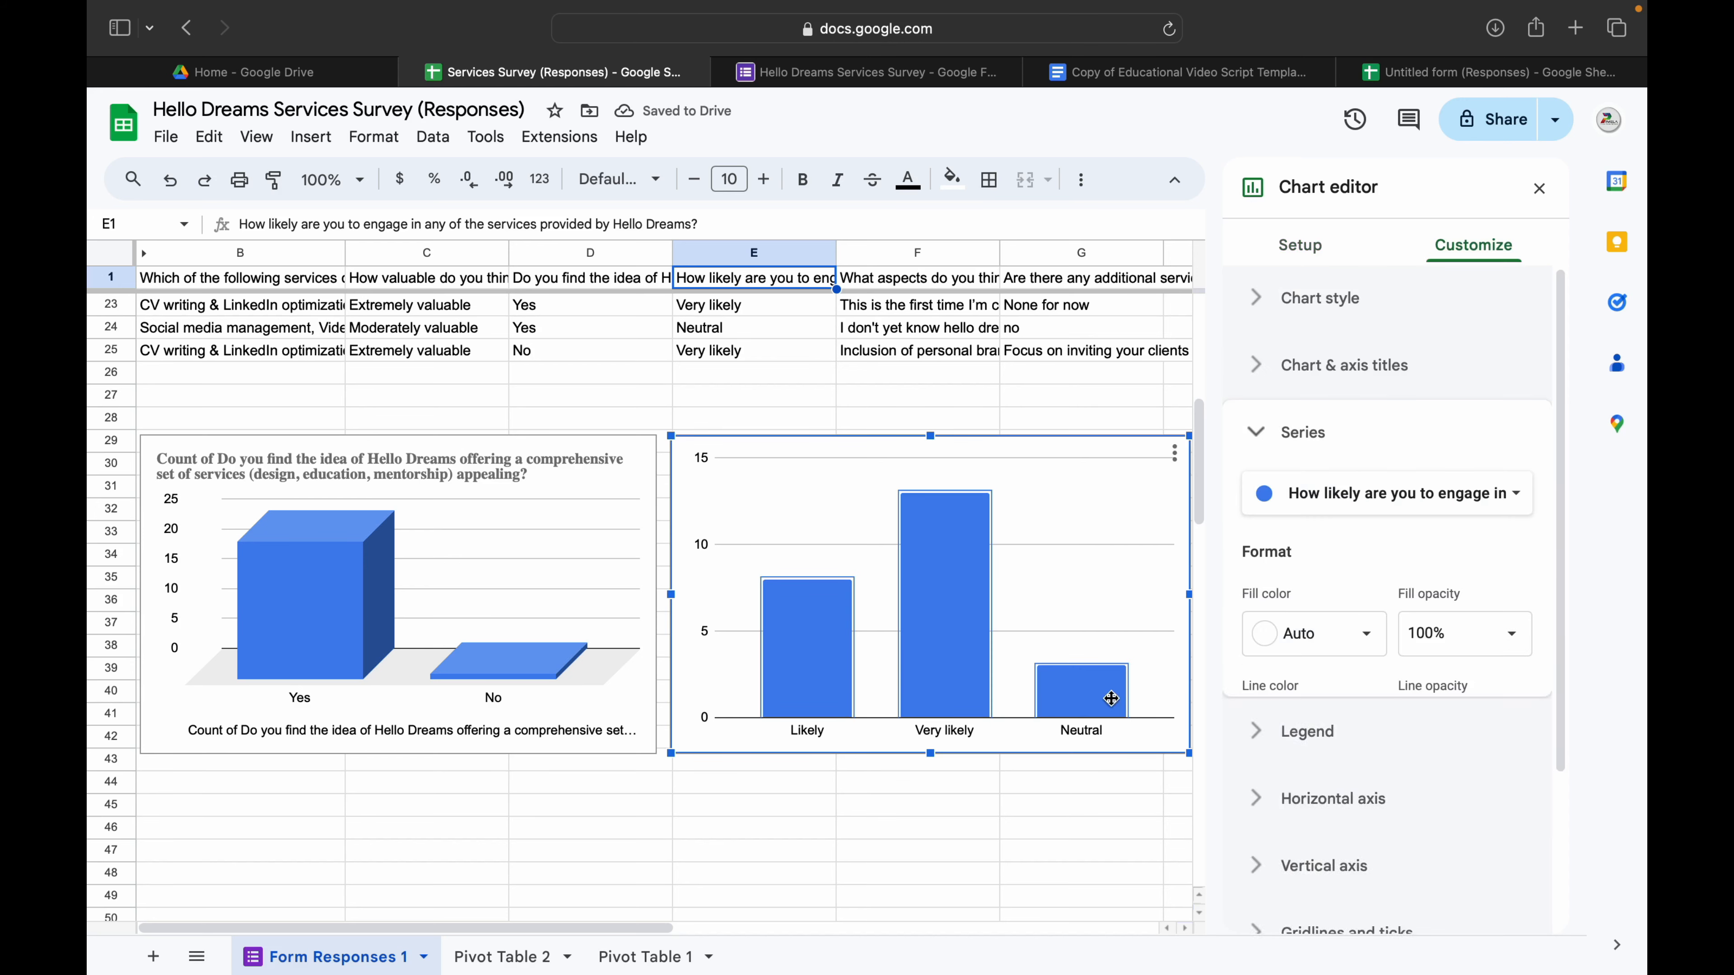
click(1055, 545)
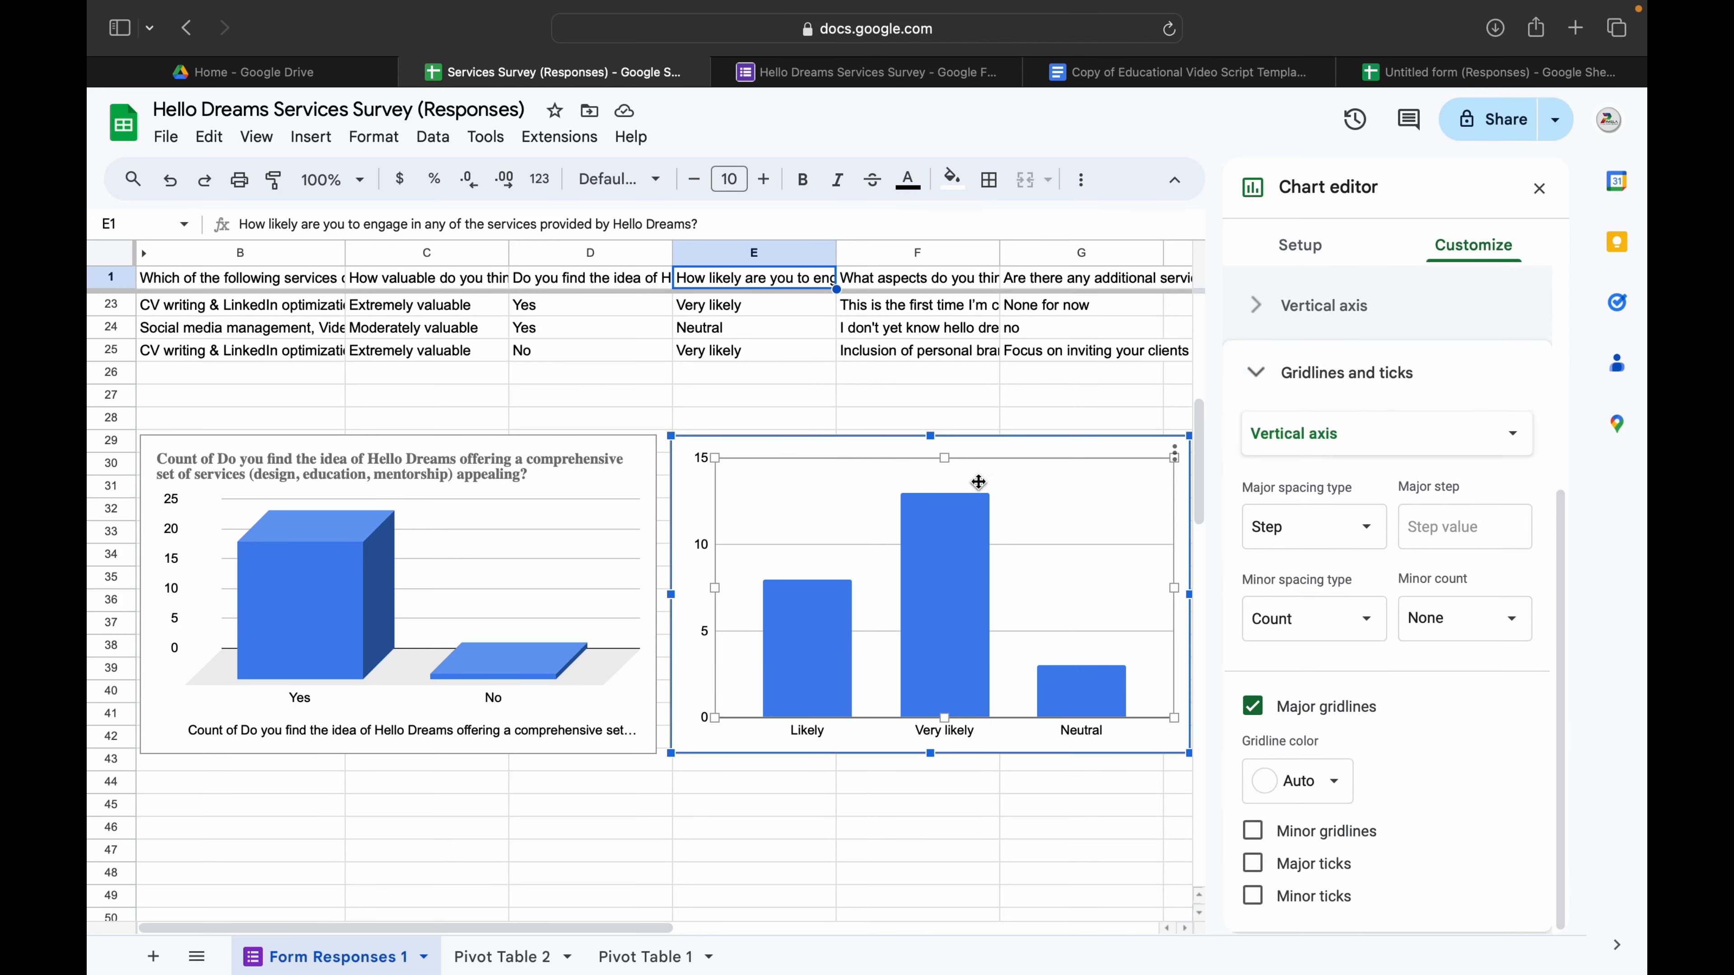
click(776, 445)
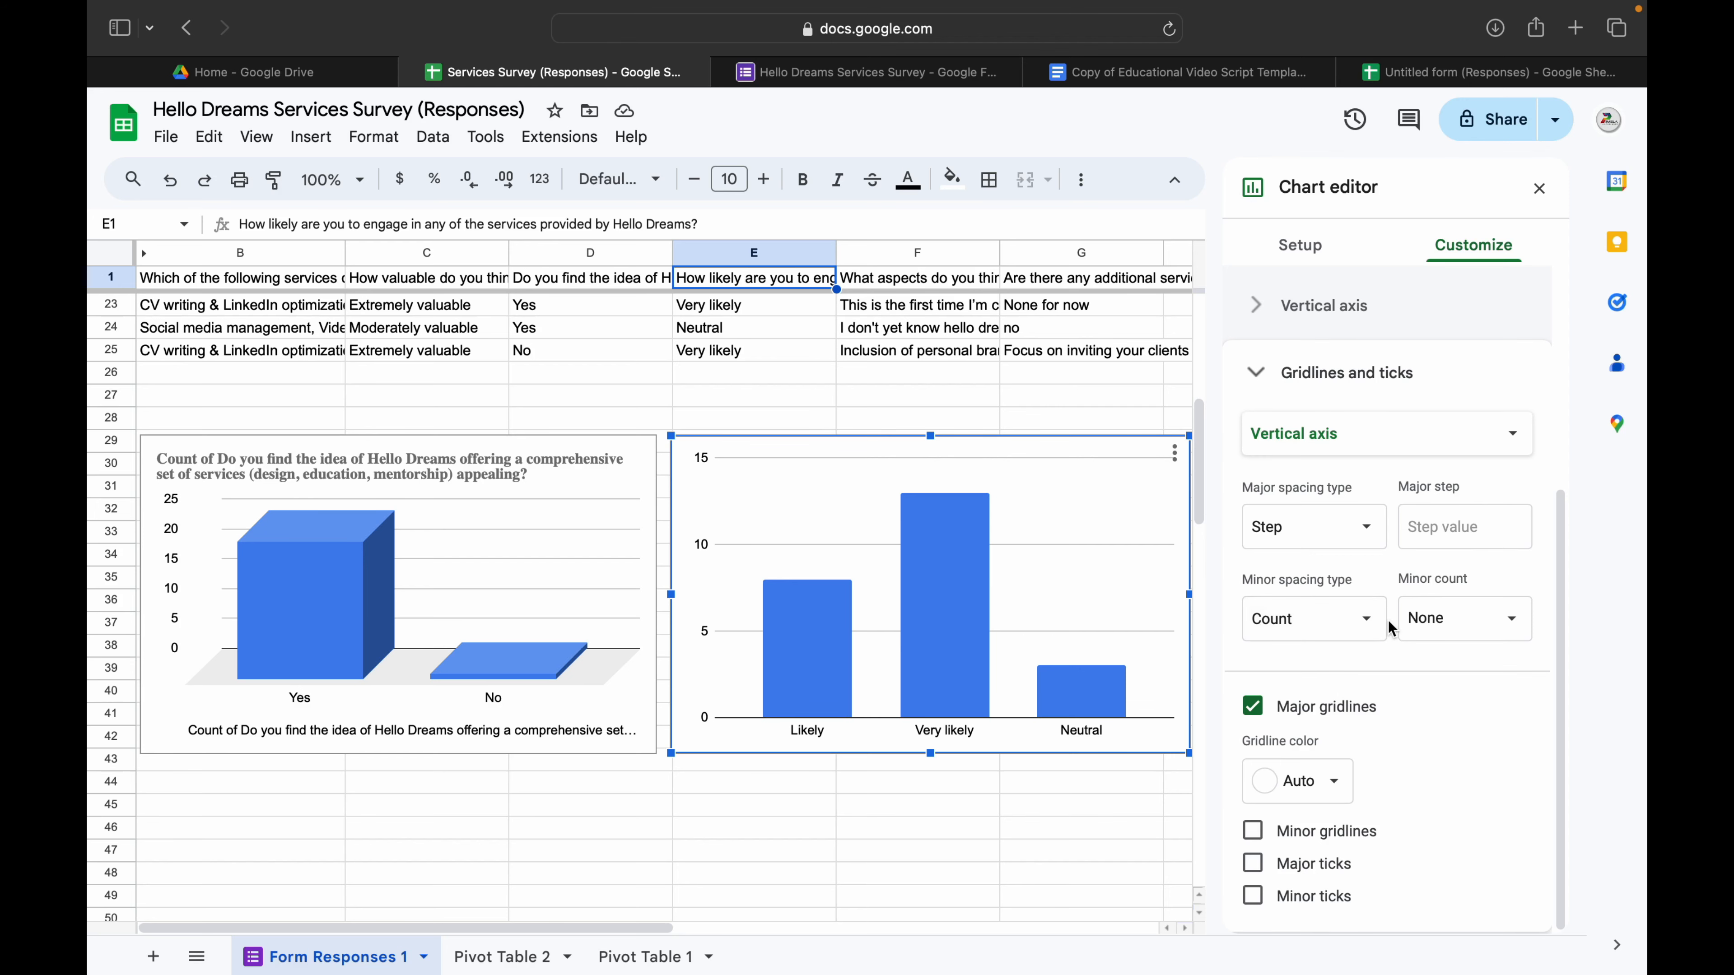
click(1091, 589)
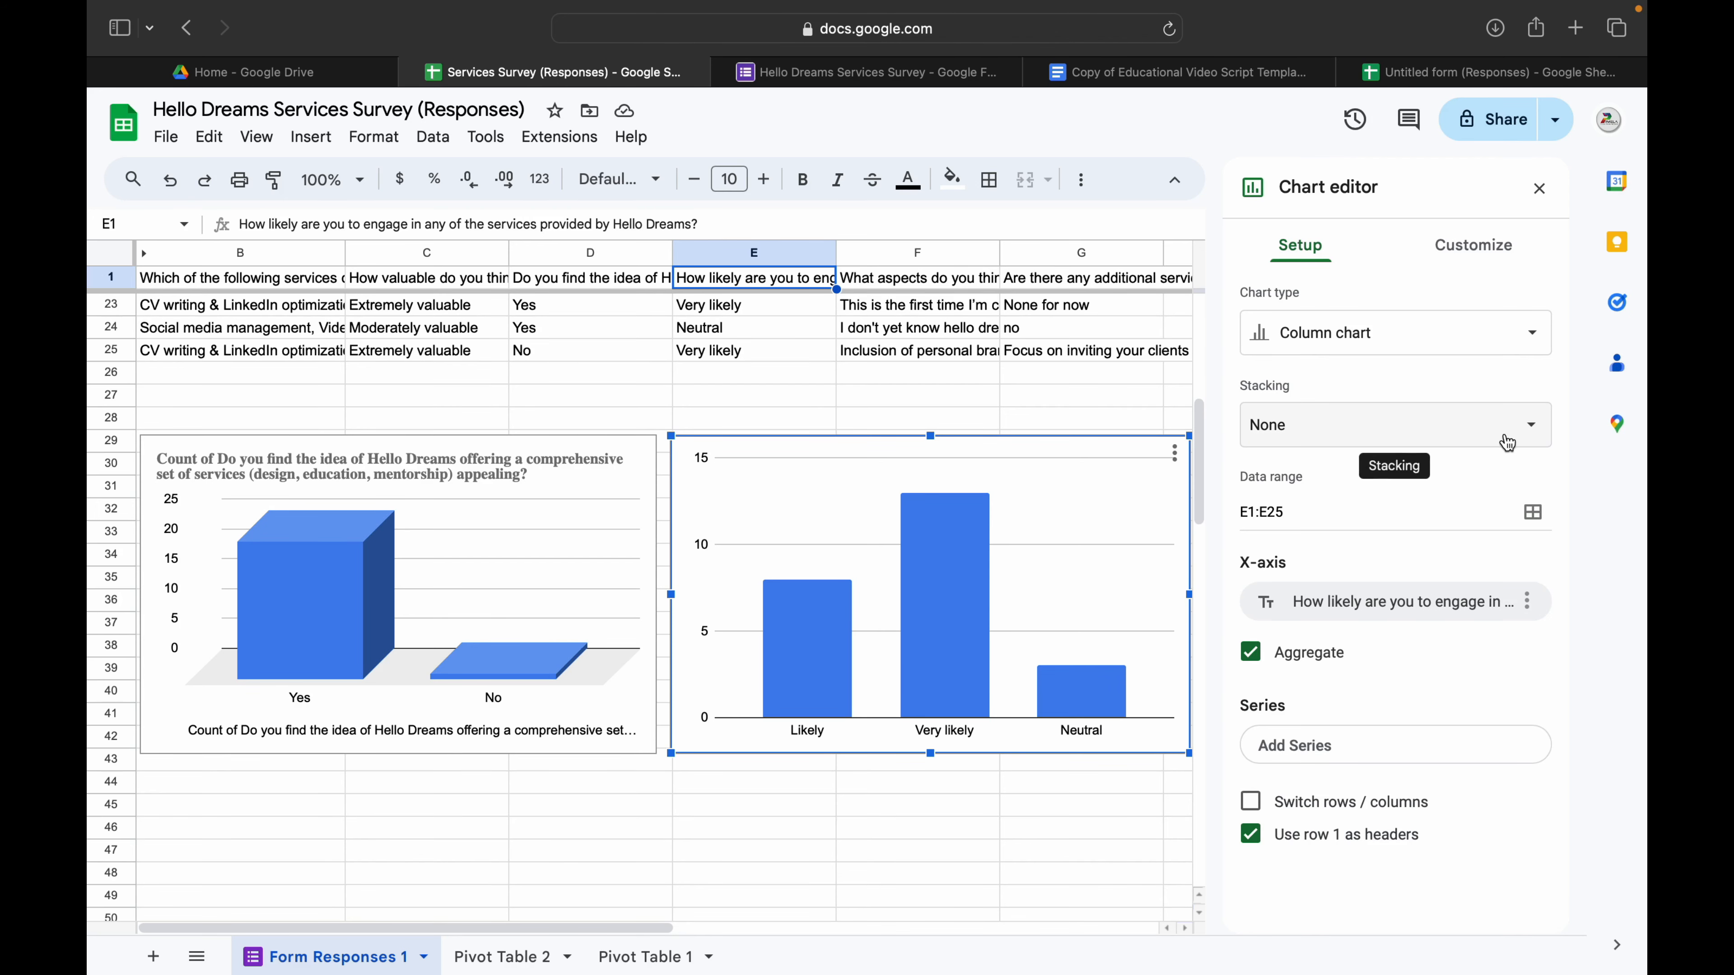
Show data labels on the columns of the engagement-likelihood chart and finish editing it.
click(1468, 248)
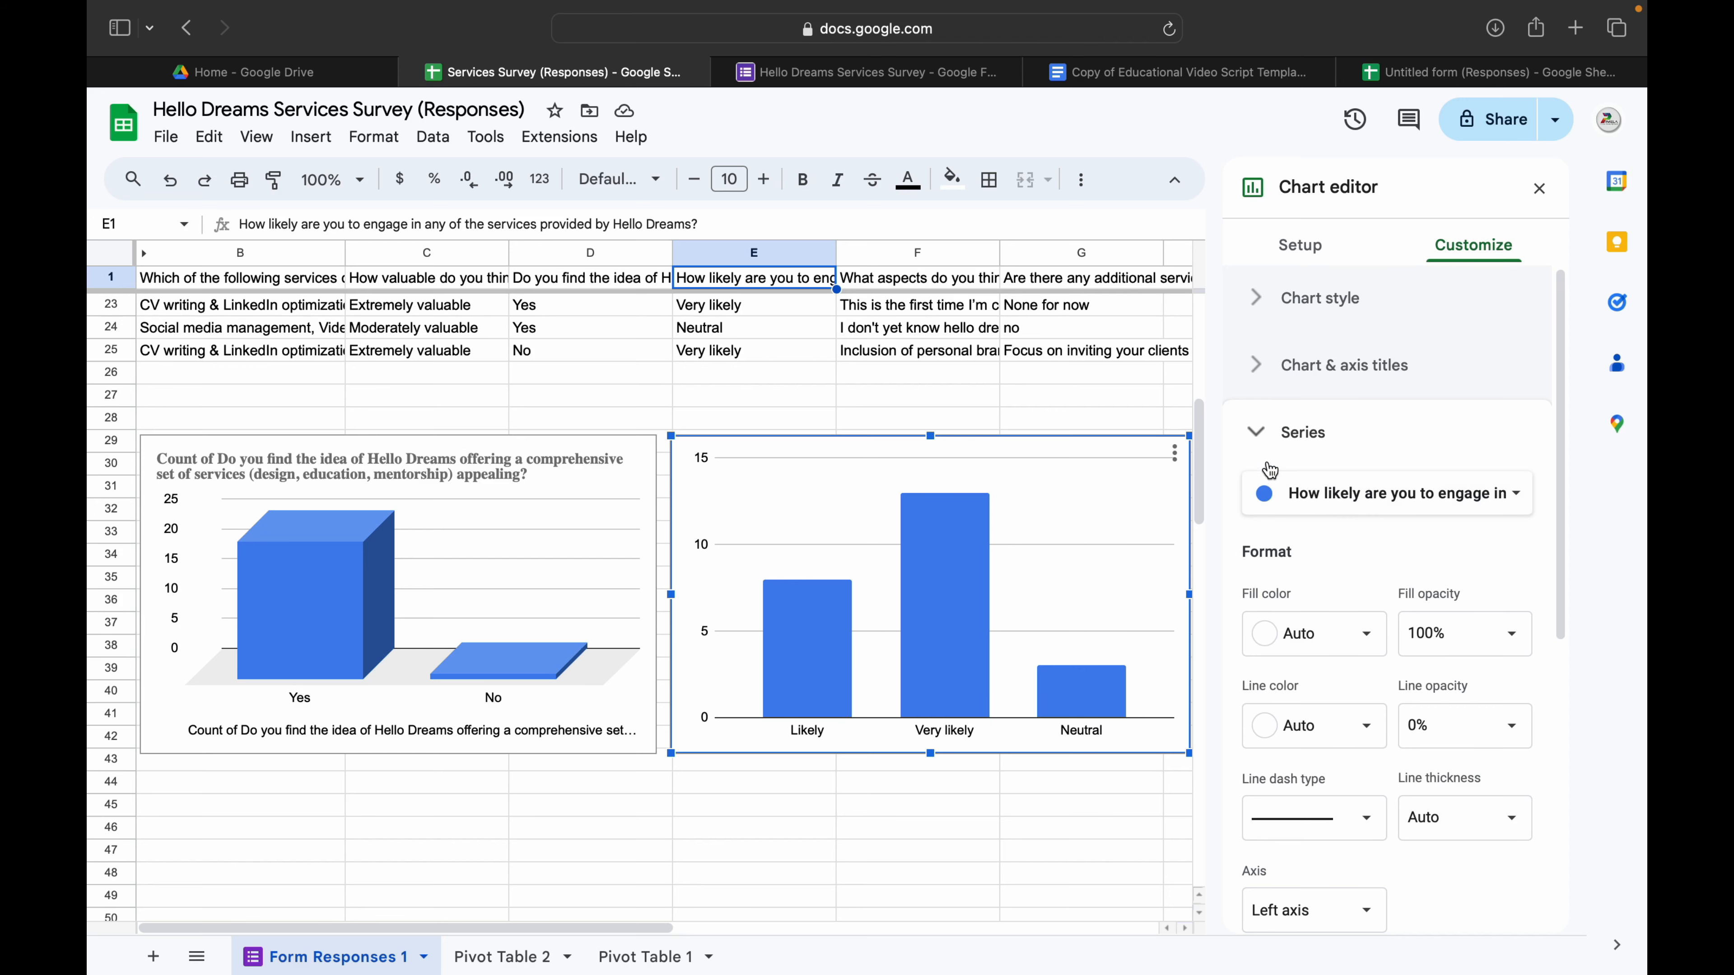
click(1258, 435)
click(1257, 435)
scroll(1301, 768, down, 5)
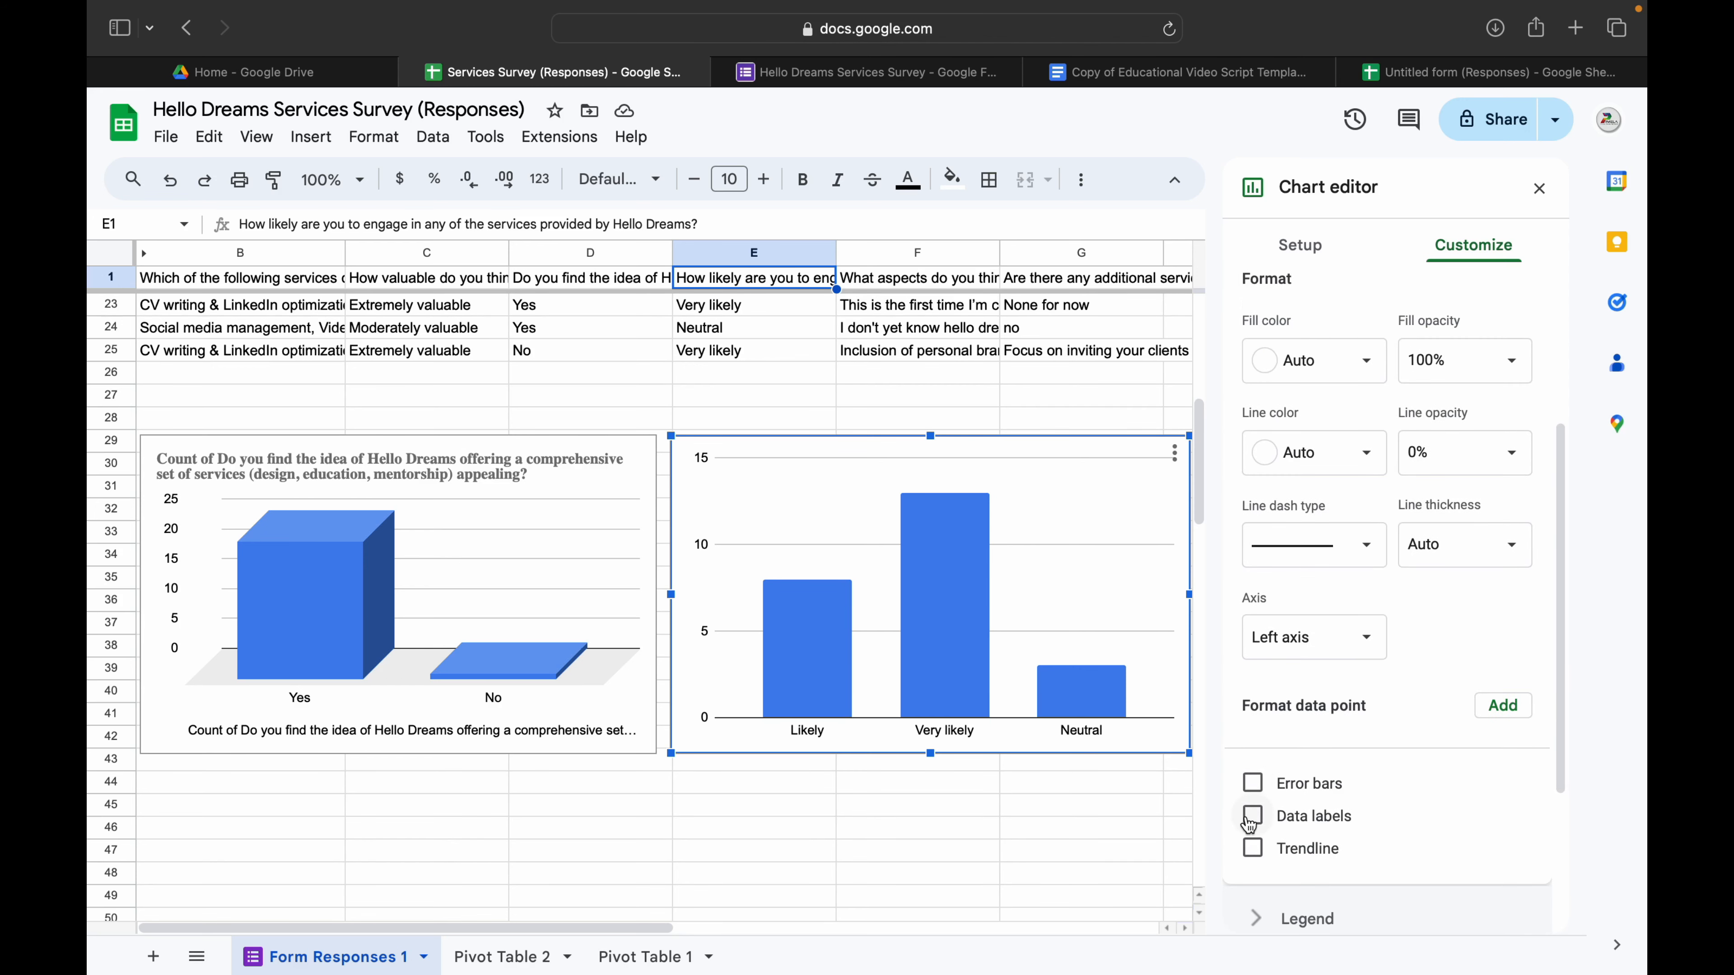
click(1256, 820)
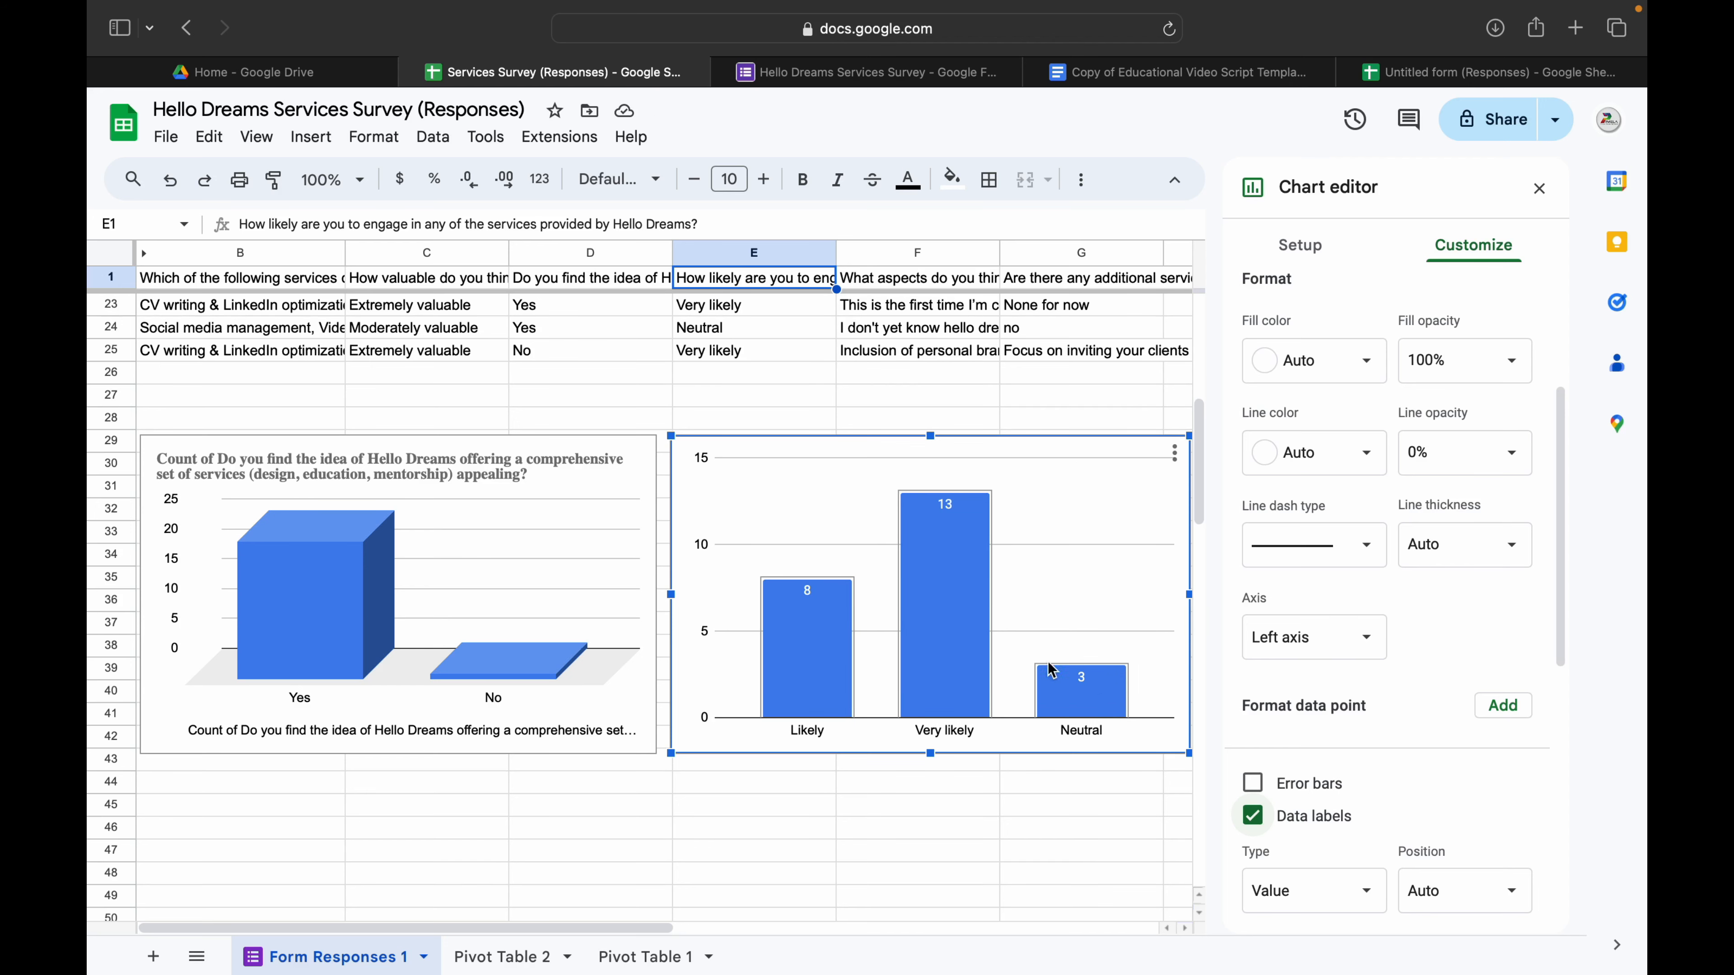
click(1539, 188)
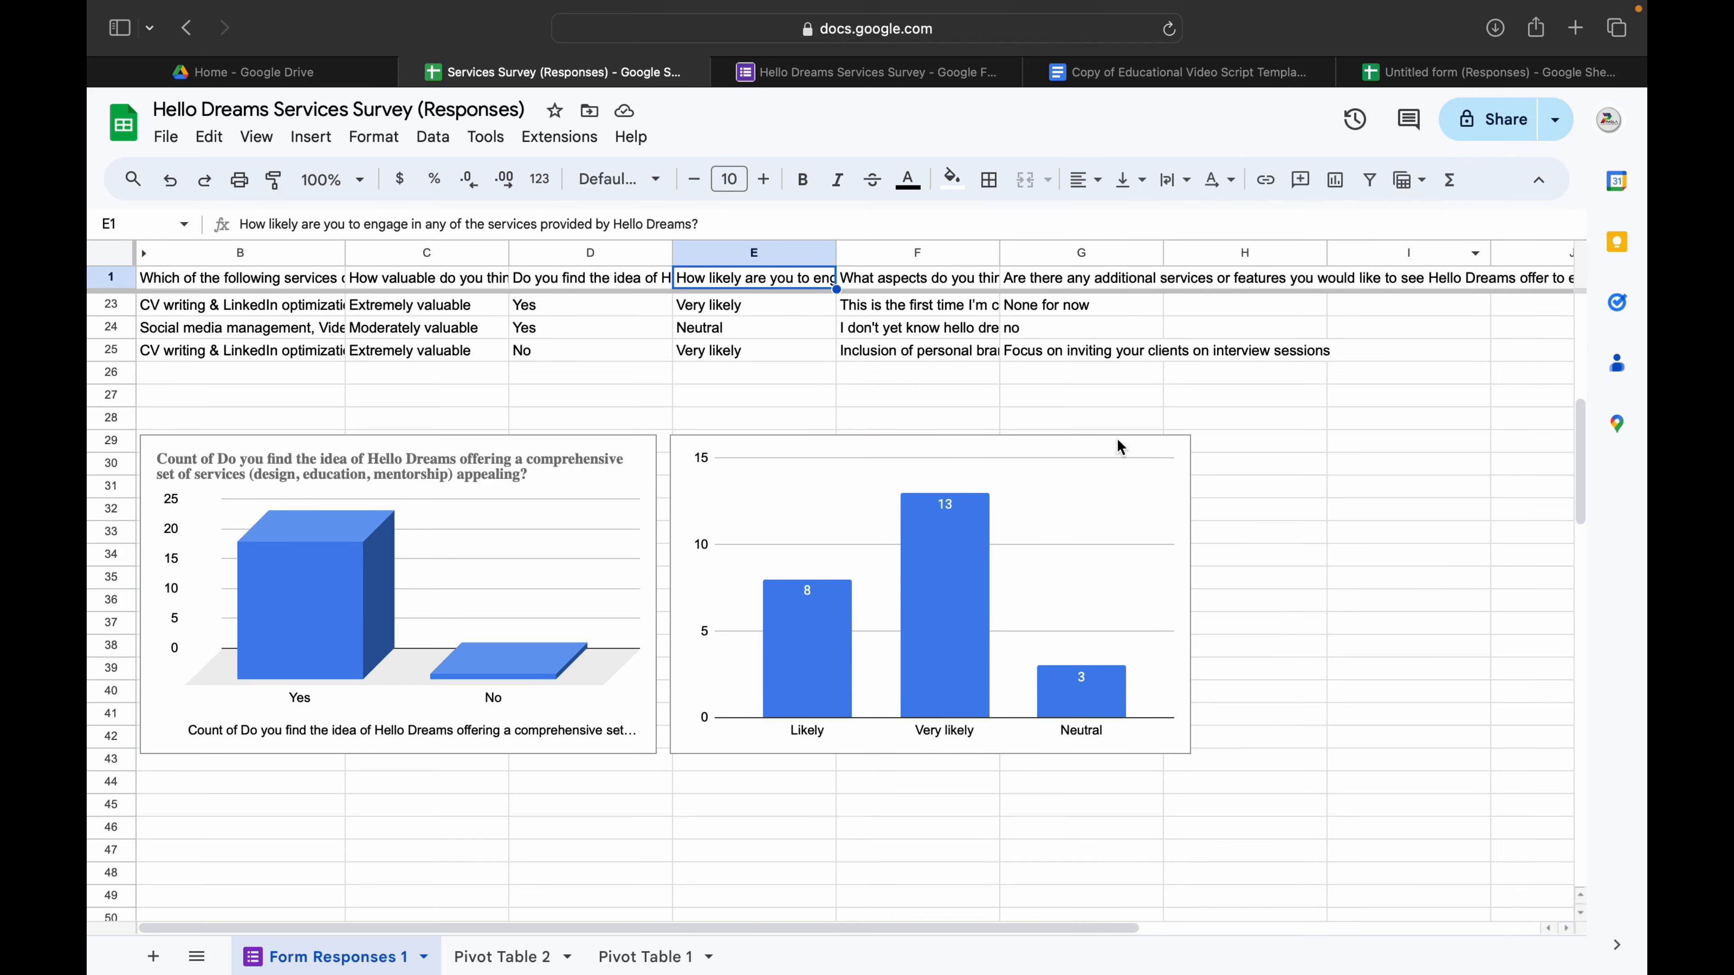
drag(1027, 526, 1018, 526)
scroll(1048, 624, up, 10)
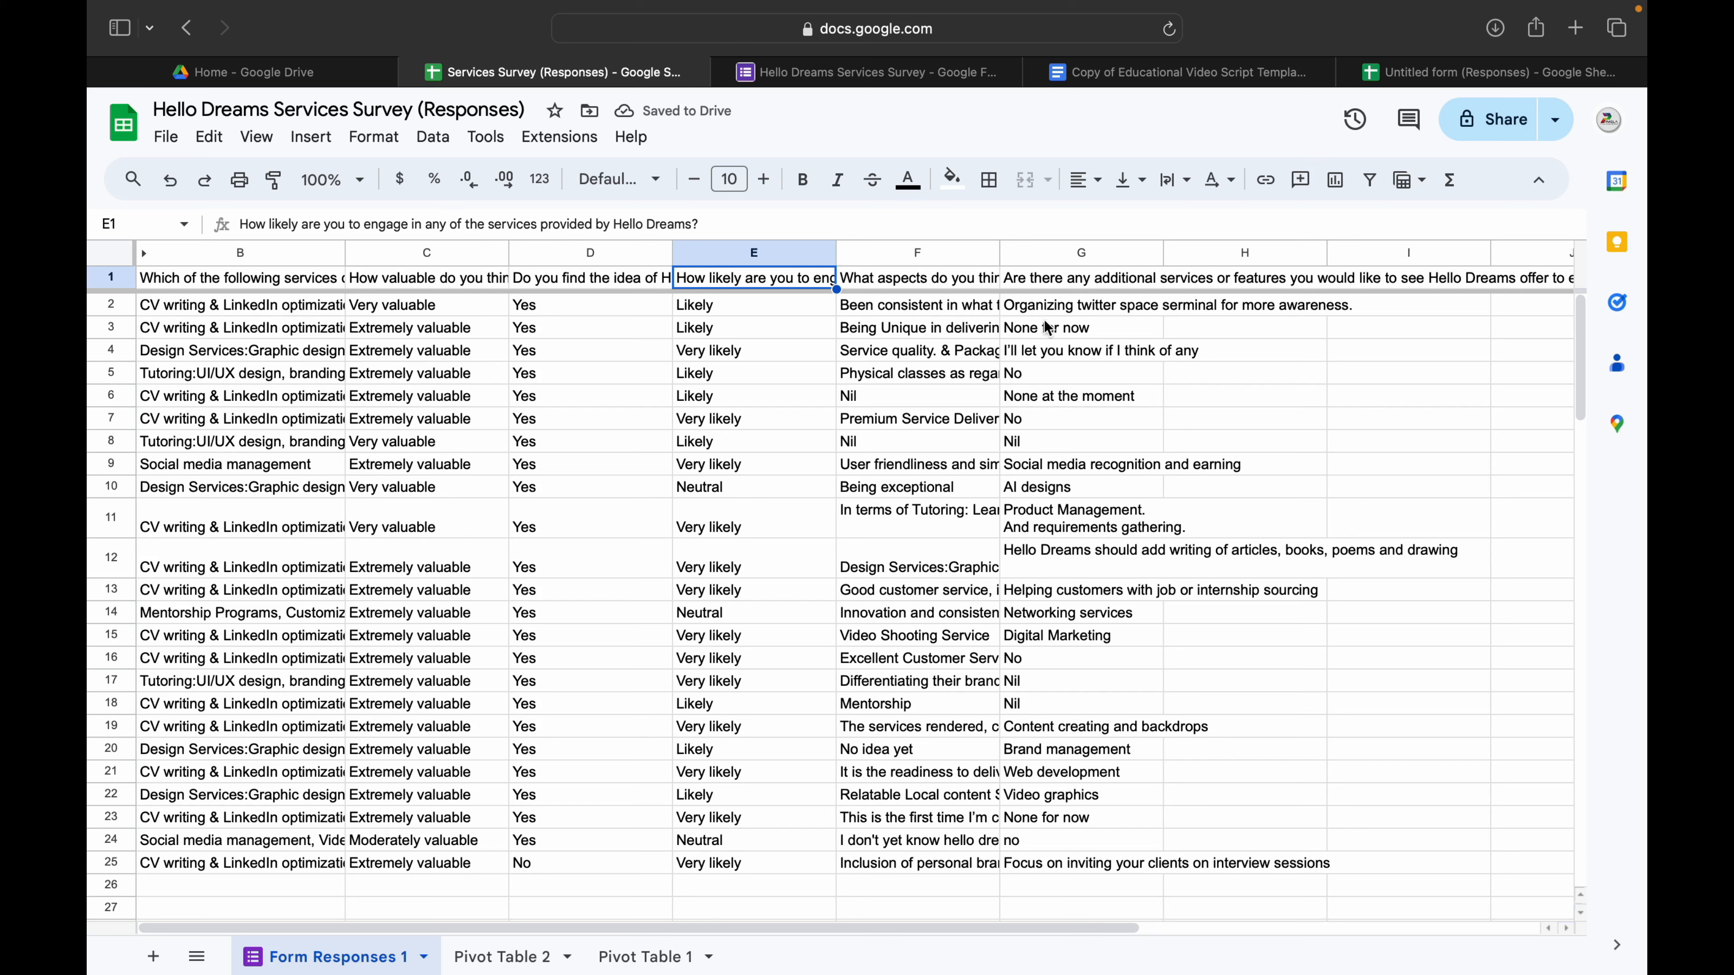
Review the column G answers about additional services or features respondents would like Hello Dreams to offer.
click(1049, 313)
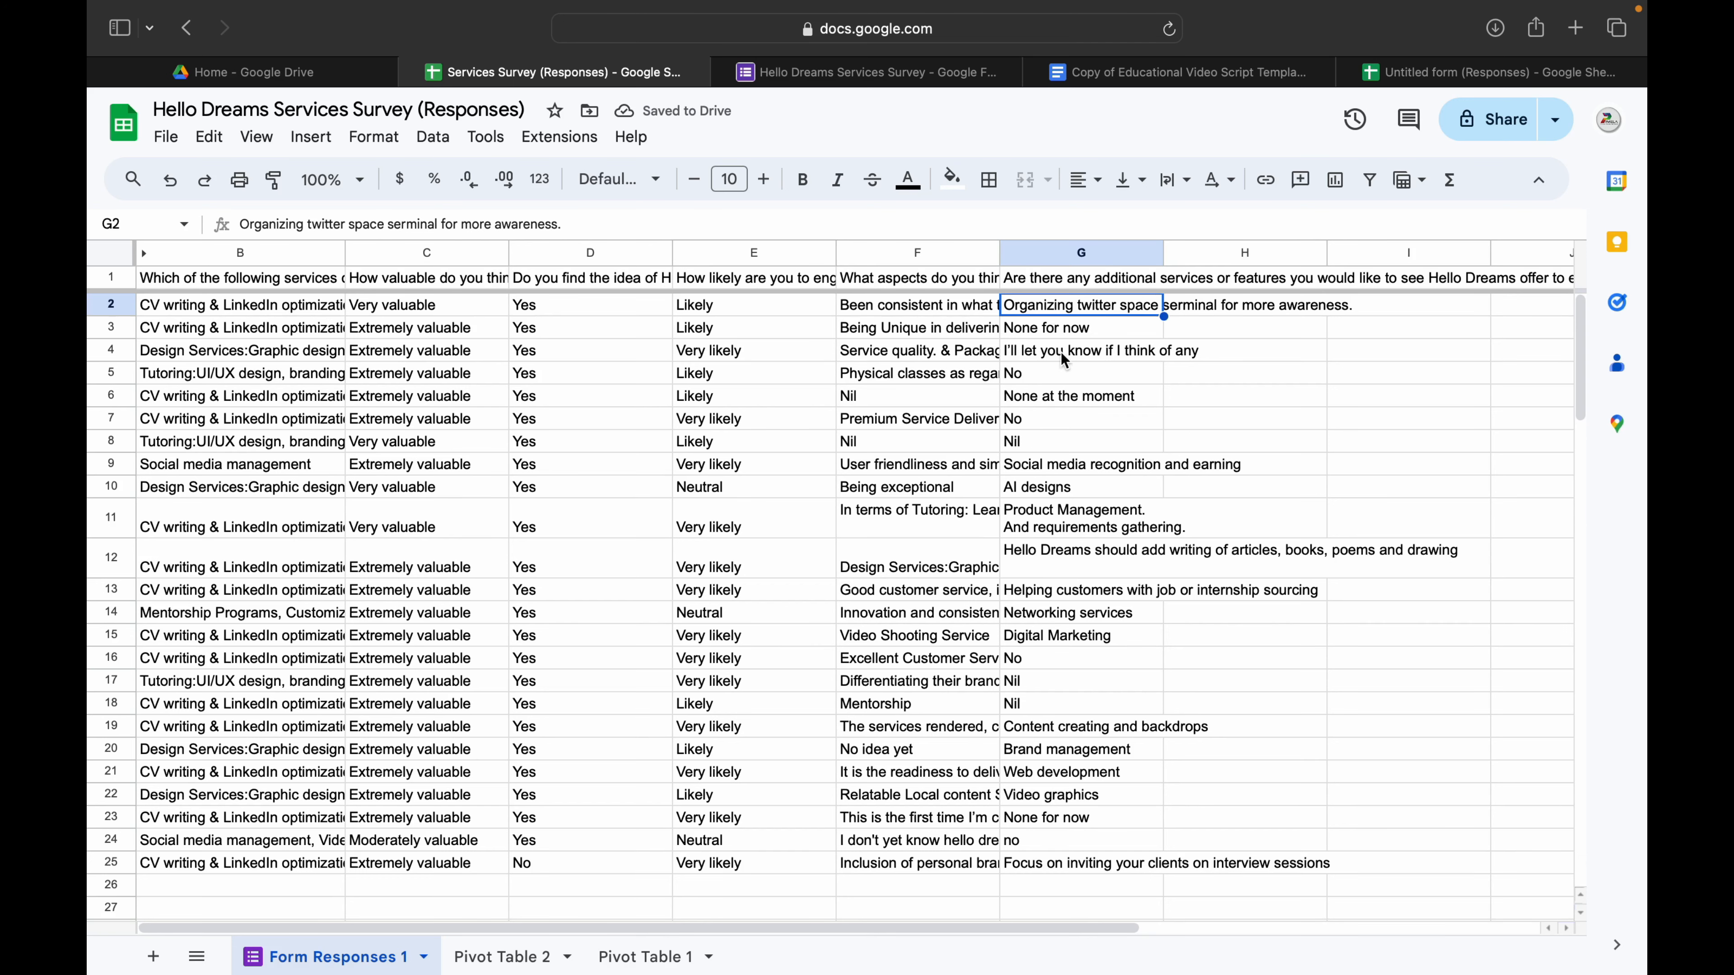
click(1075, 286)
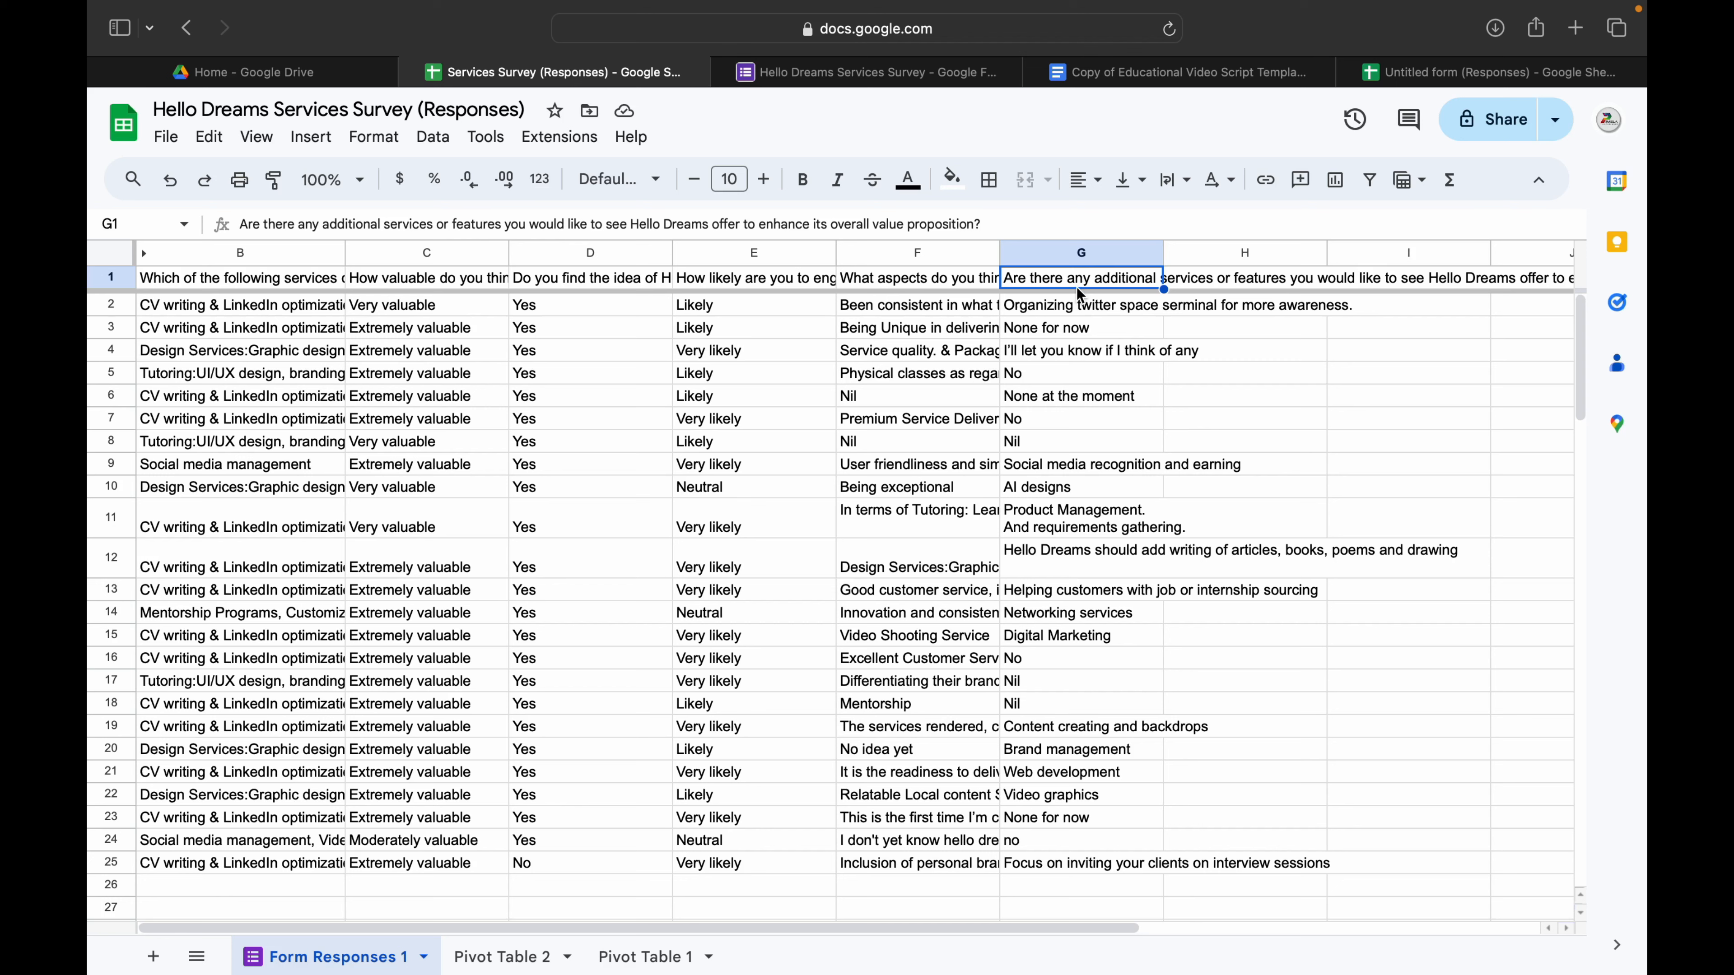
click(1082, 312)
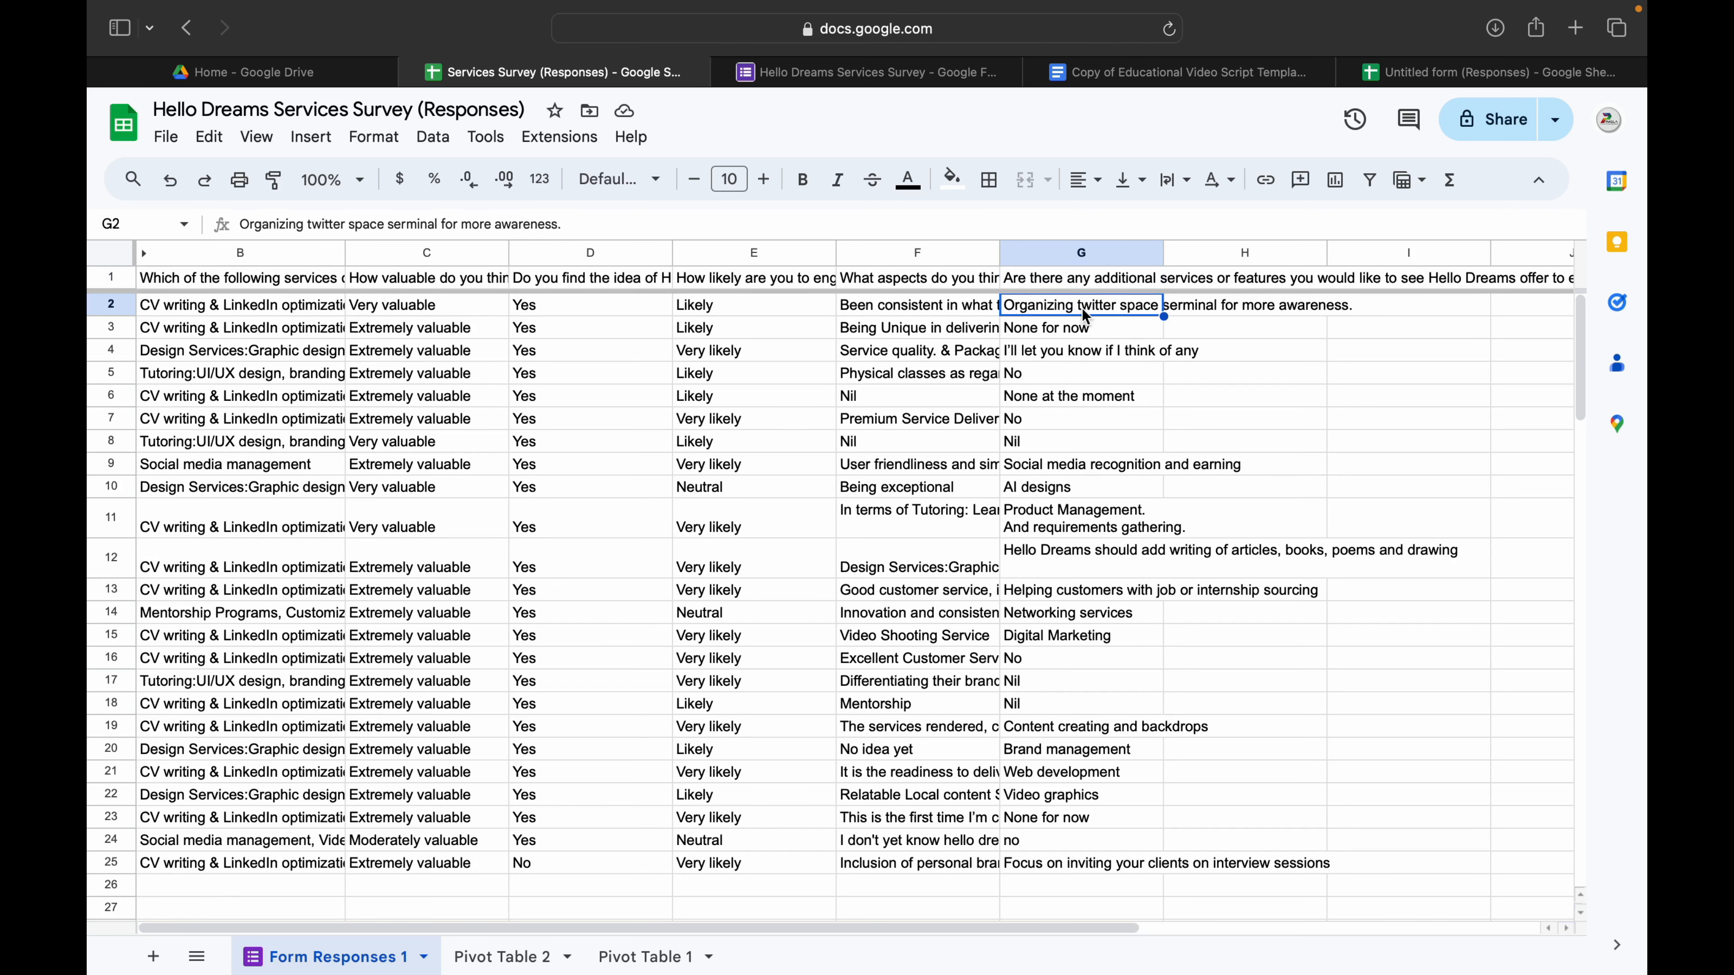
click(1073, 355)
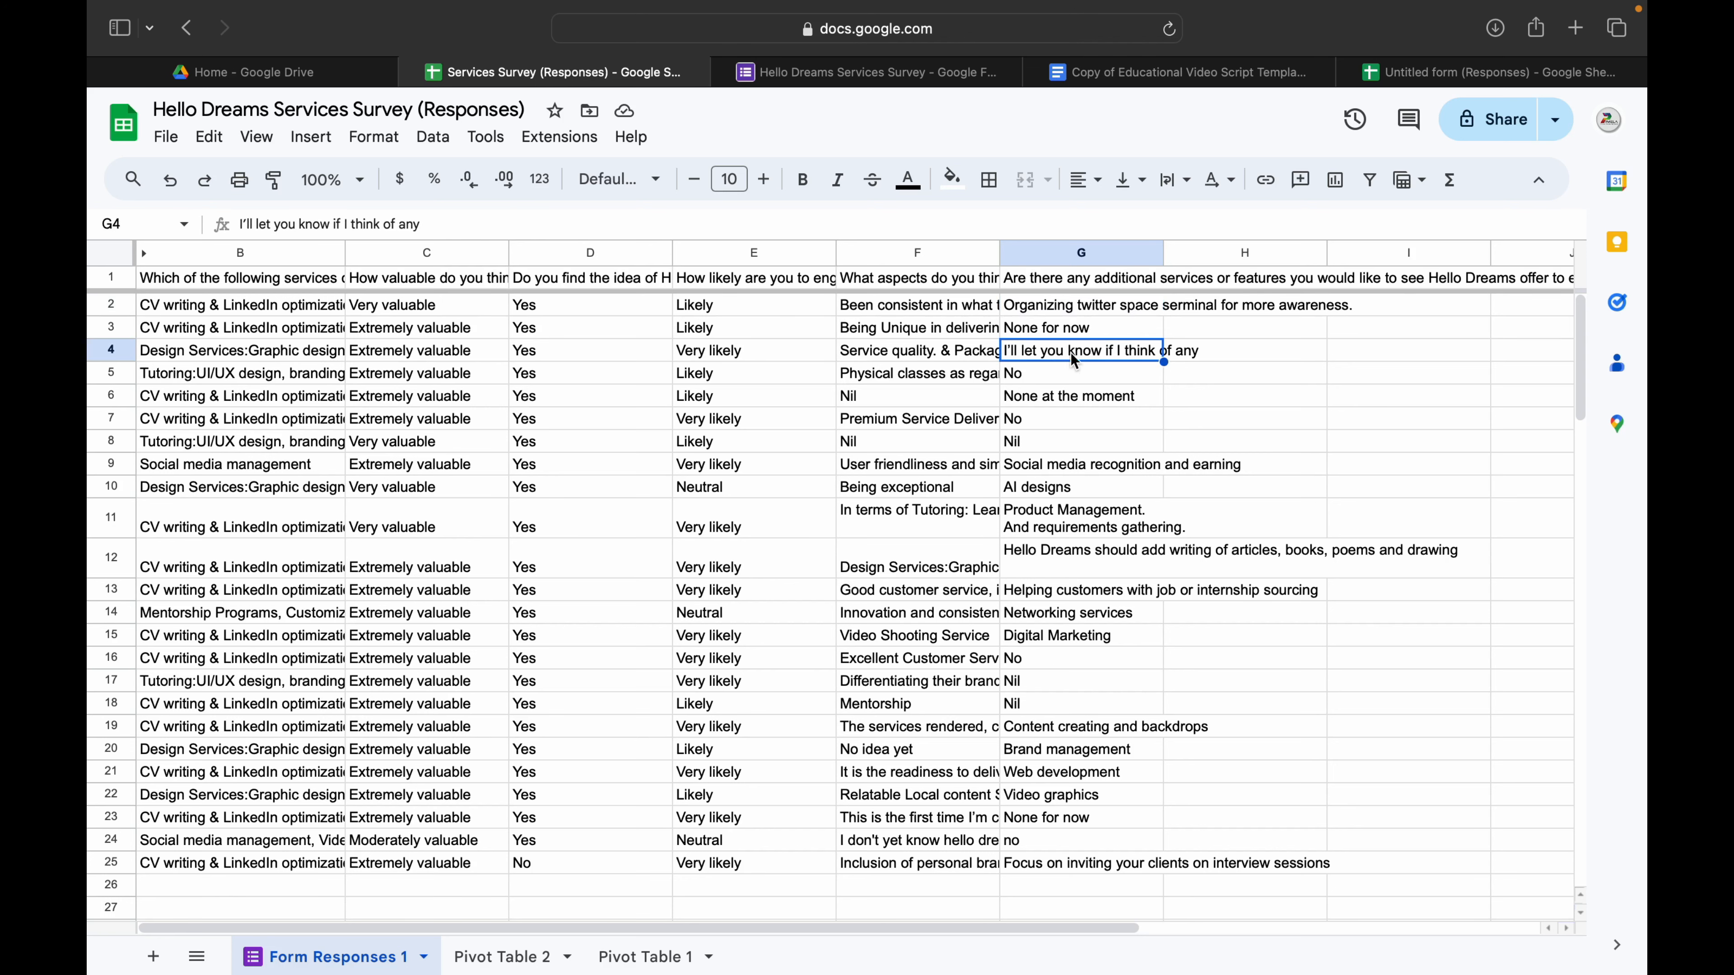
click(1076, 468)
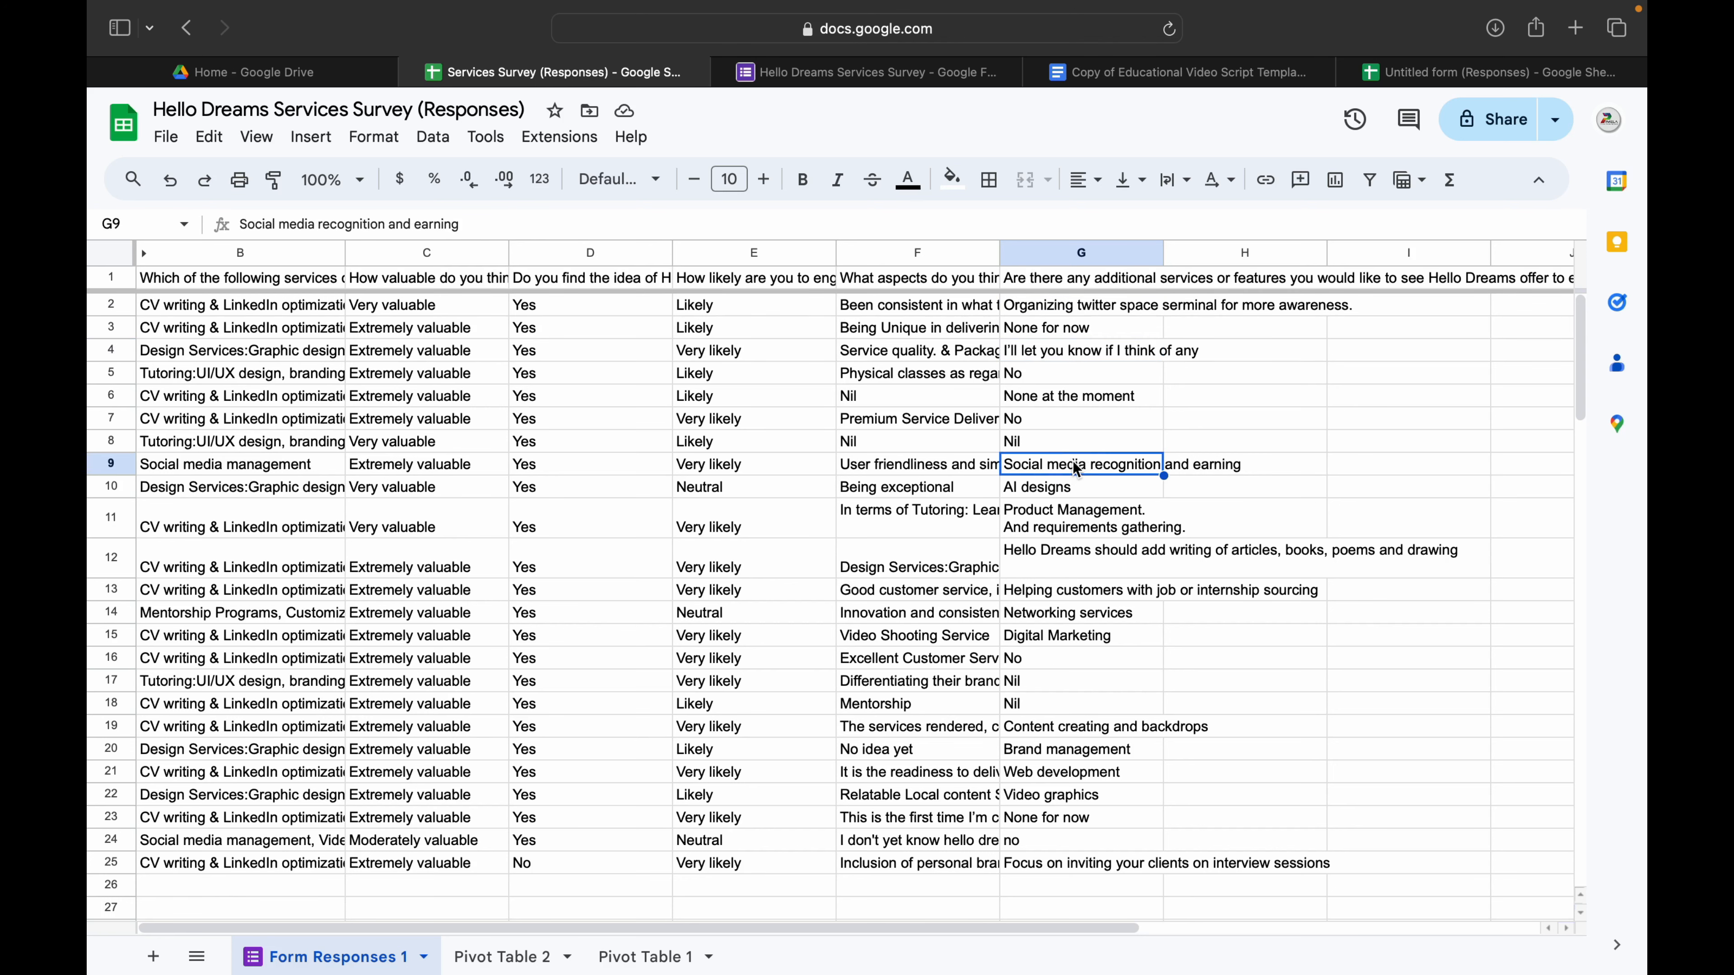
click(1086, 520)
click(1094, 553)
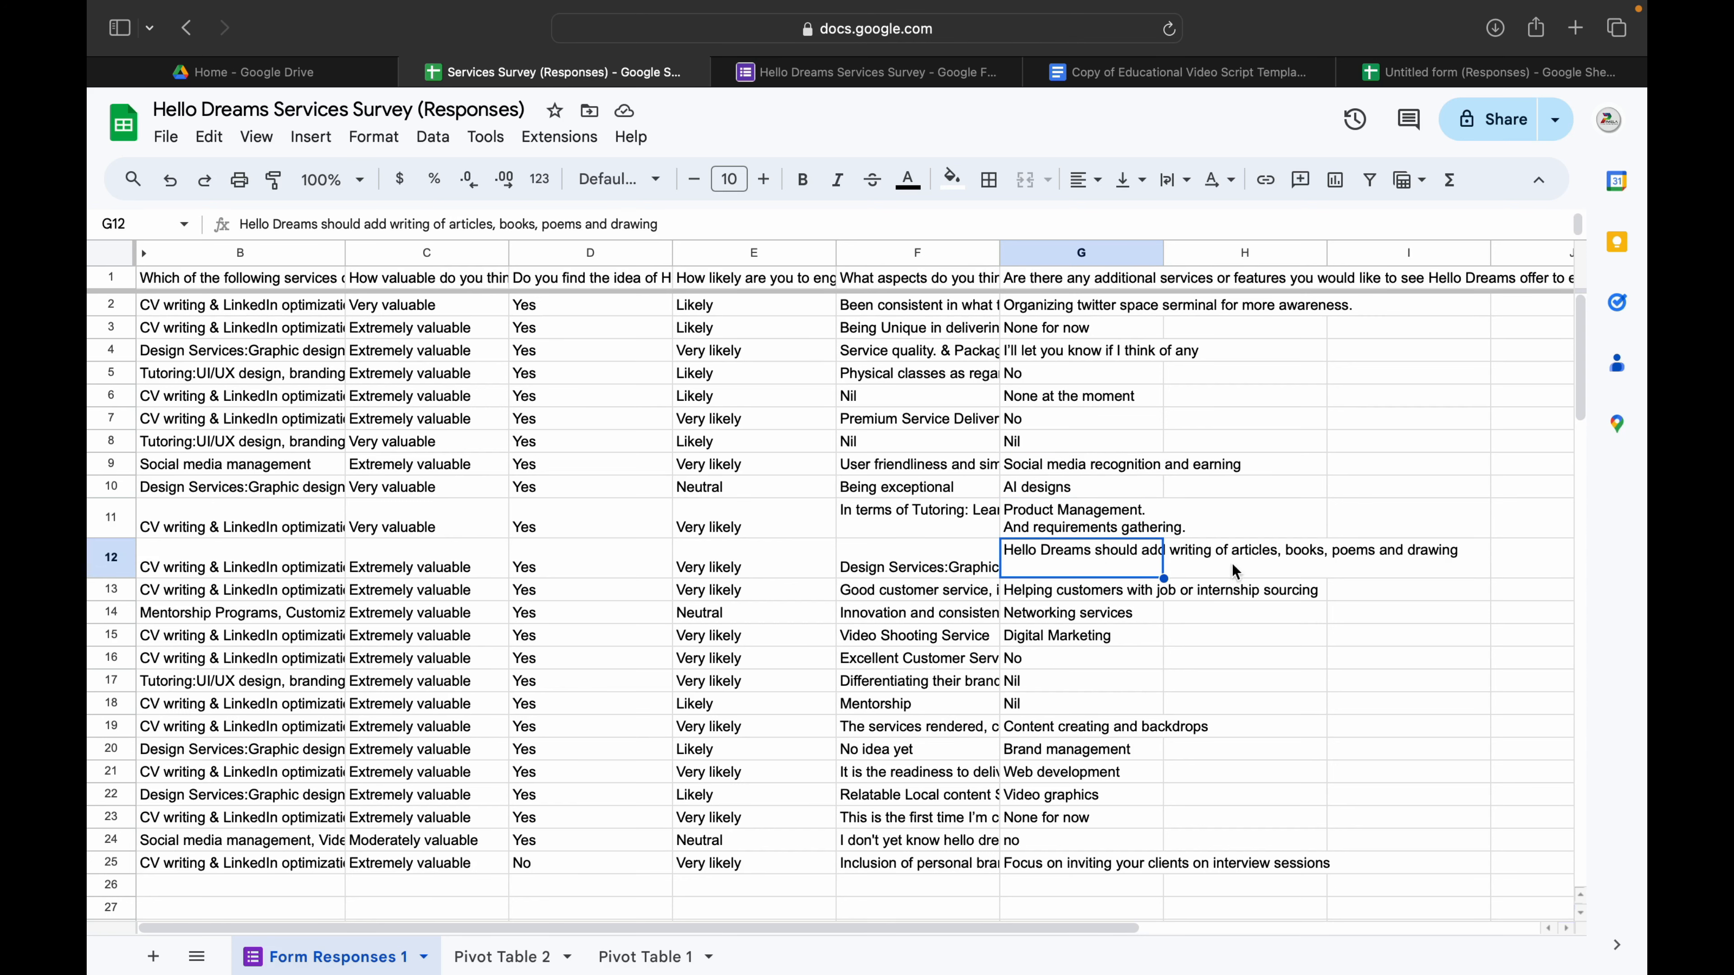
click(1091, 592)
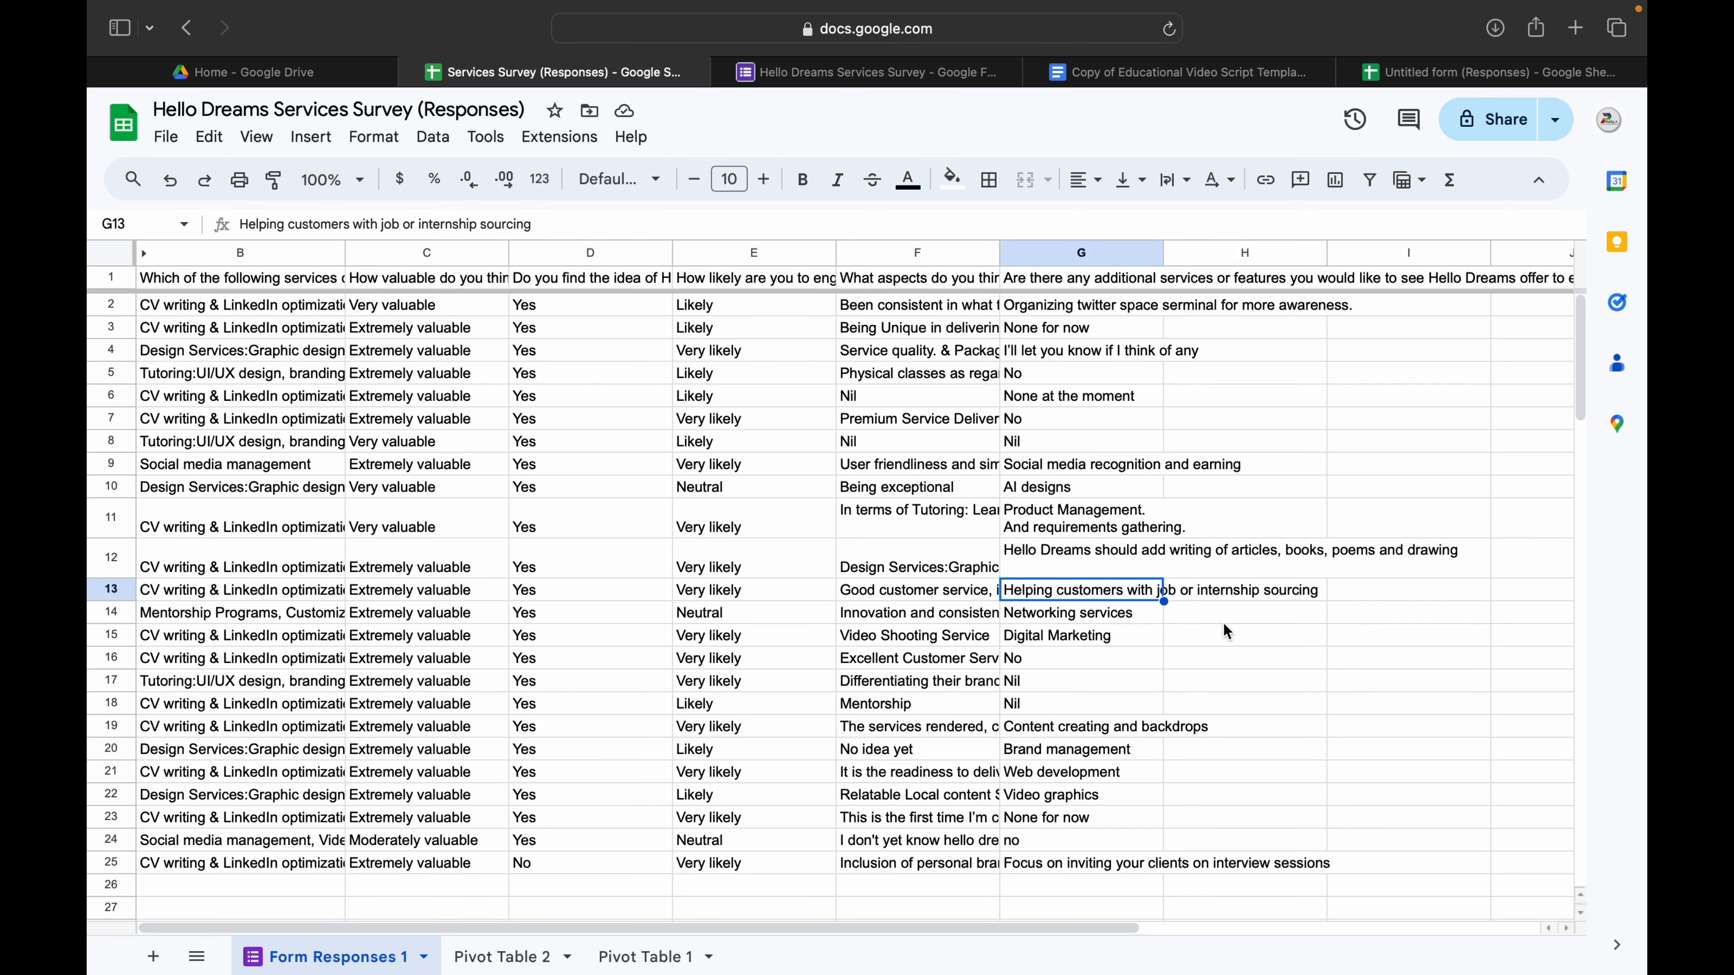
click(1223, 624)
click(1100, 594)
click(1090, 618)
click(1093, 643)
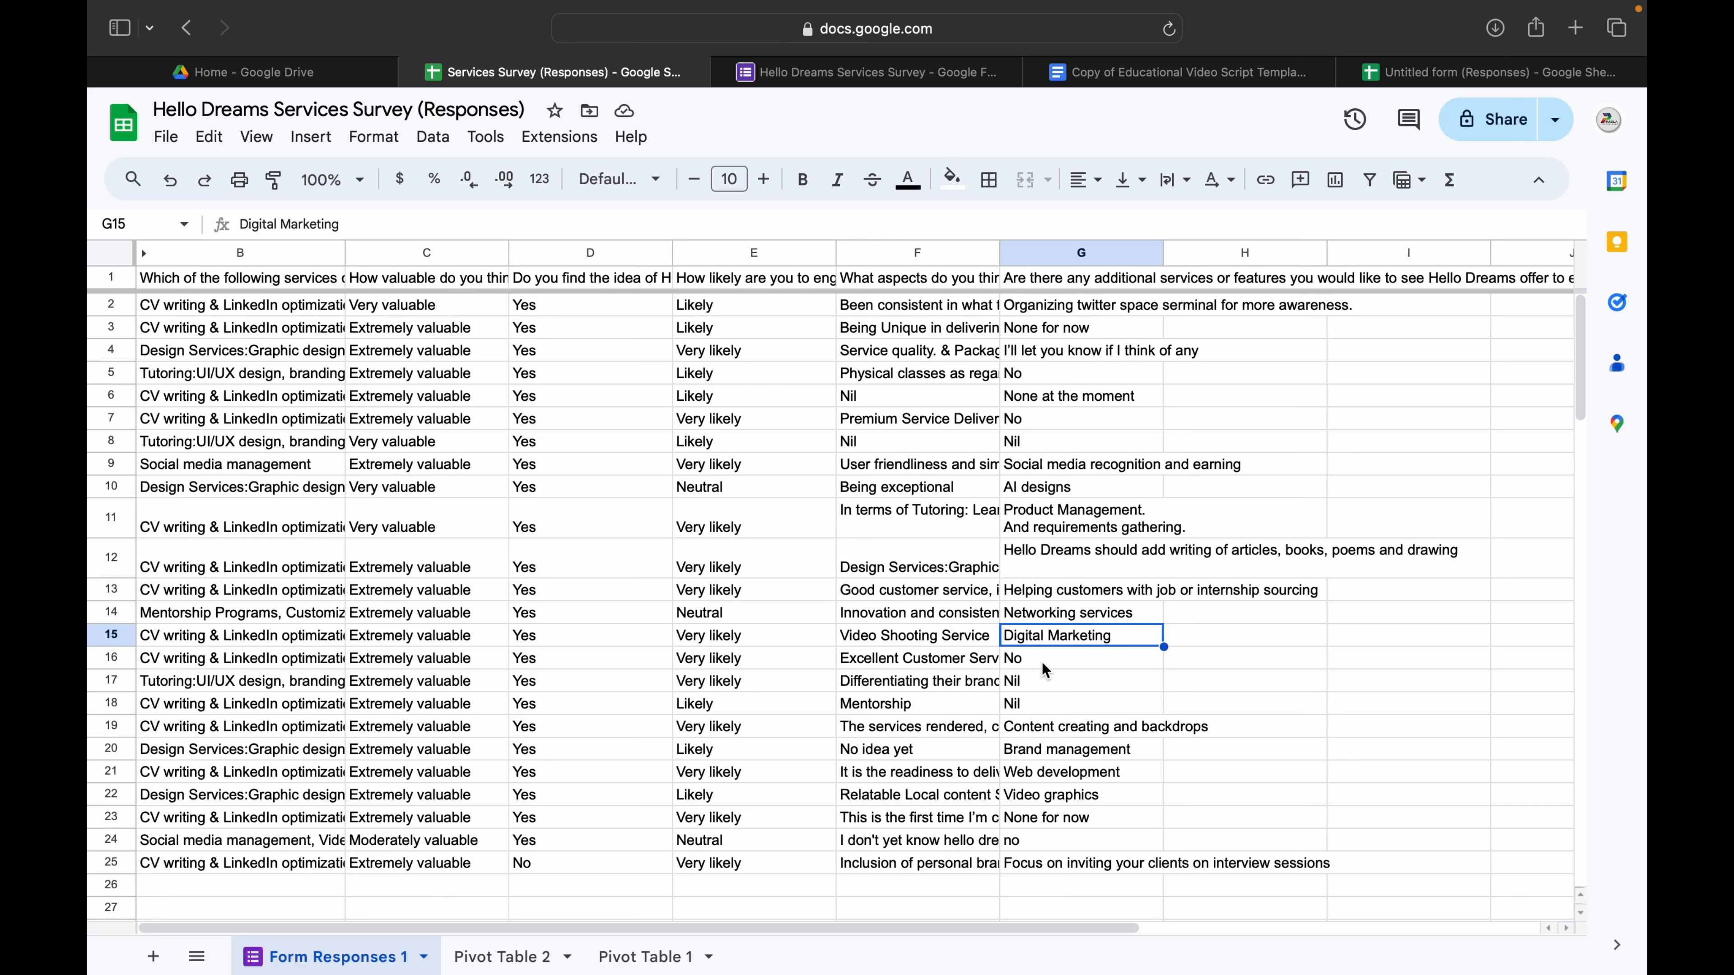
click(1107, 732)
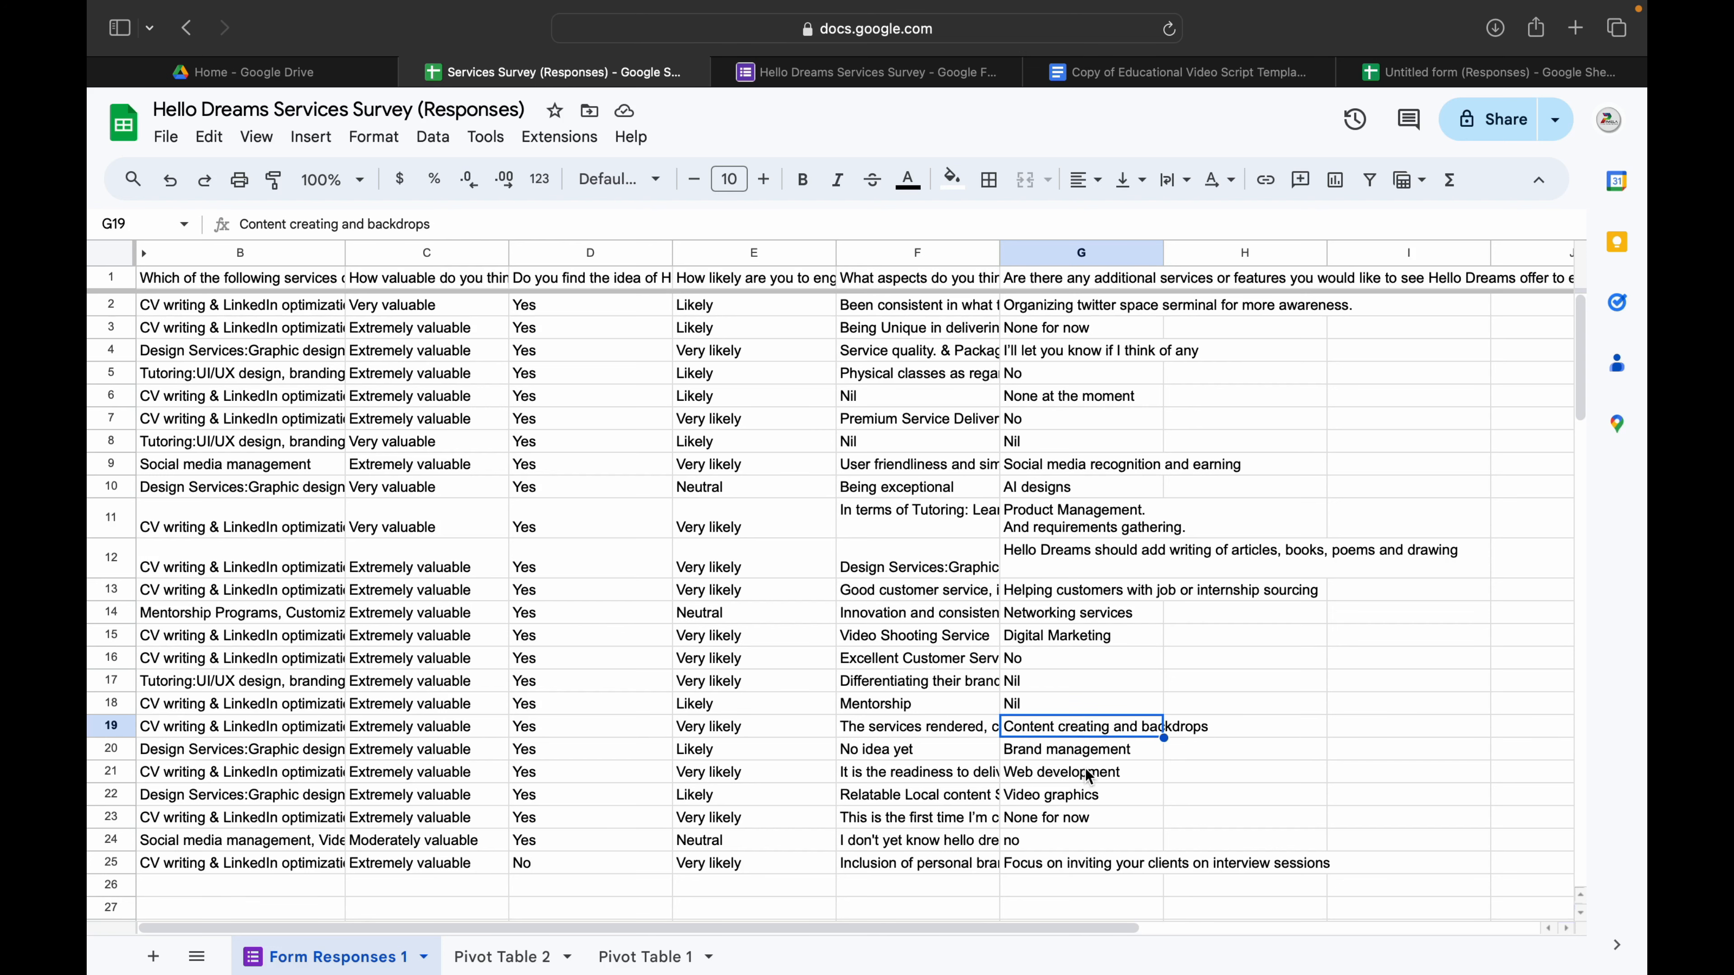
click(1119, 752)
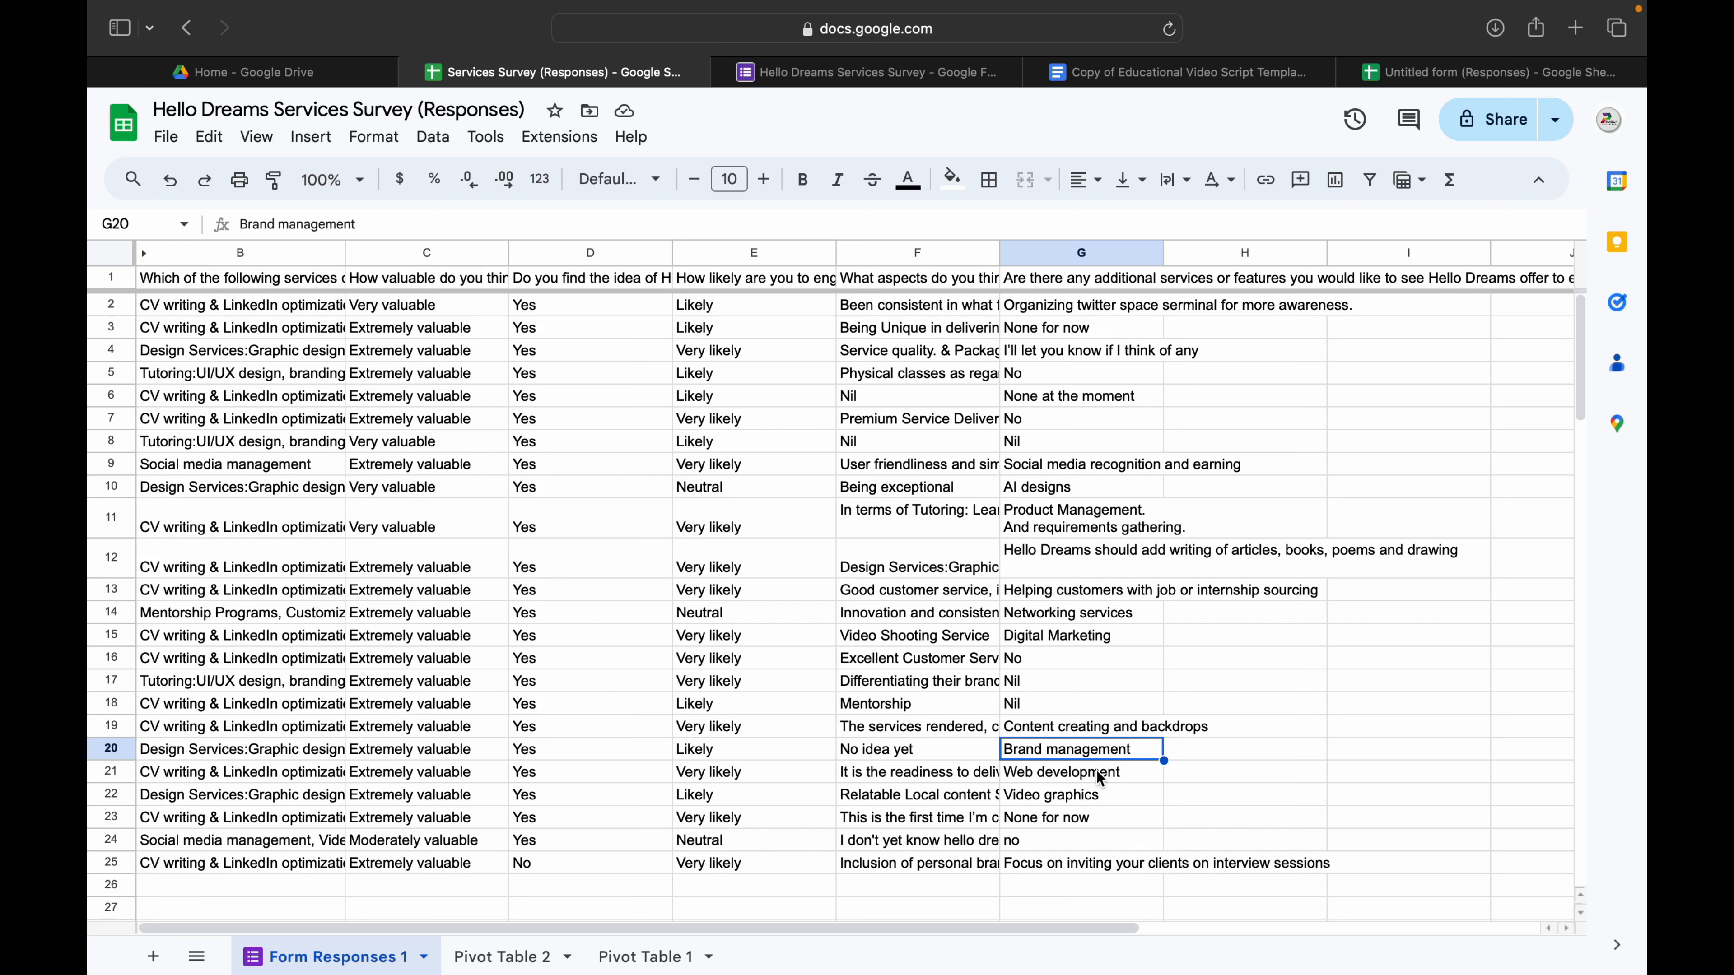
click(1102, 775)
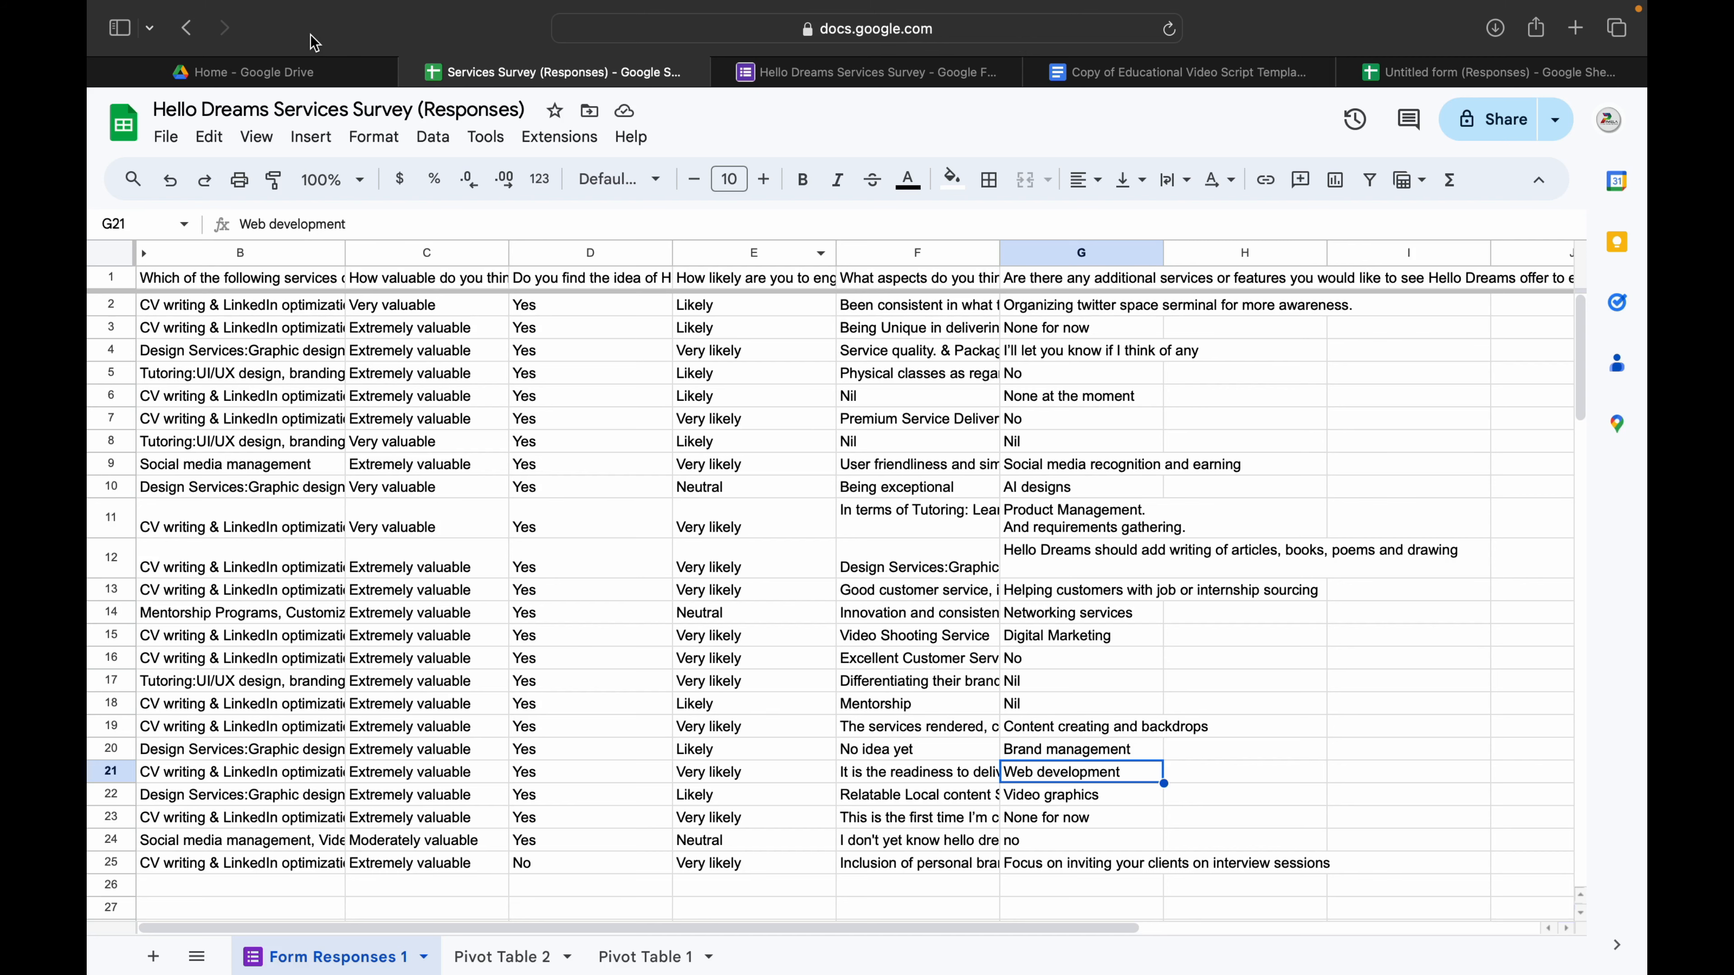
Switch to the WEBSITE DESIGN file in Figma at full screen and examine the competitor table above the business plan.
mouse_move(164, 2)
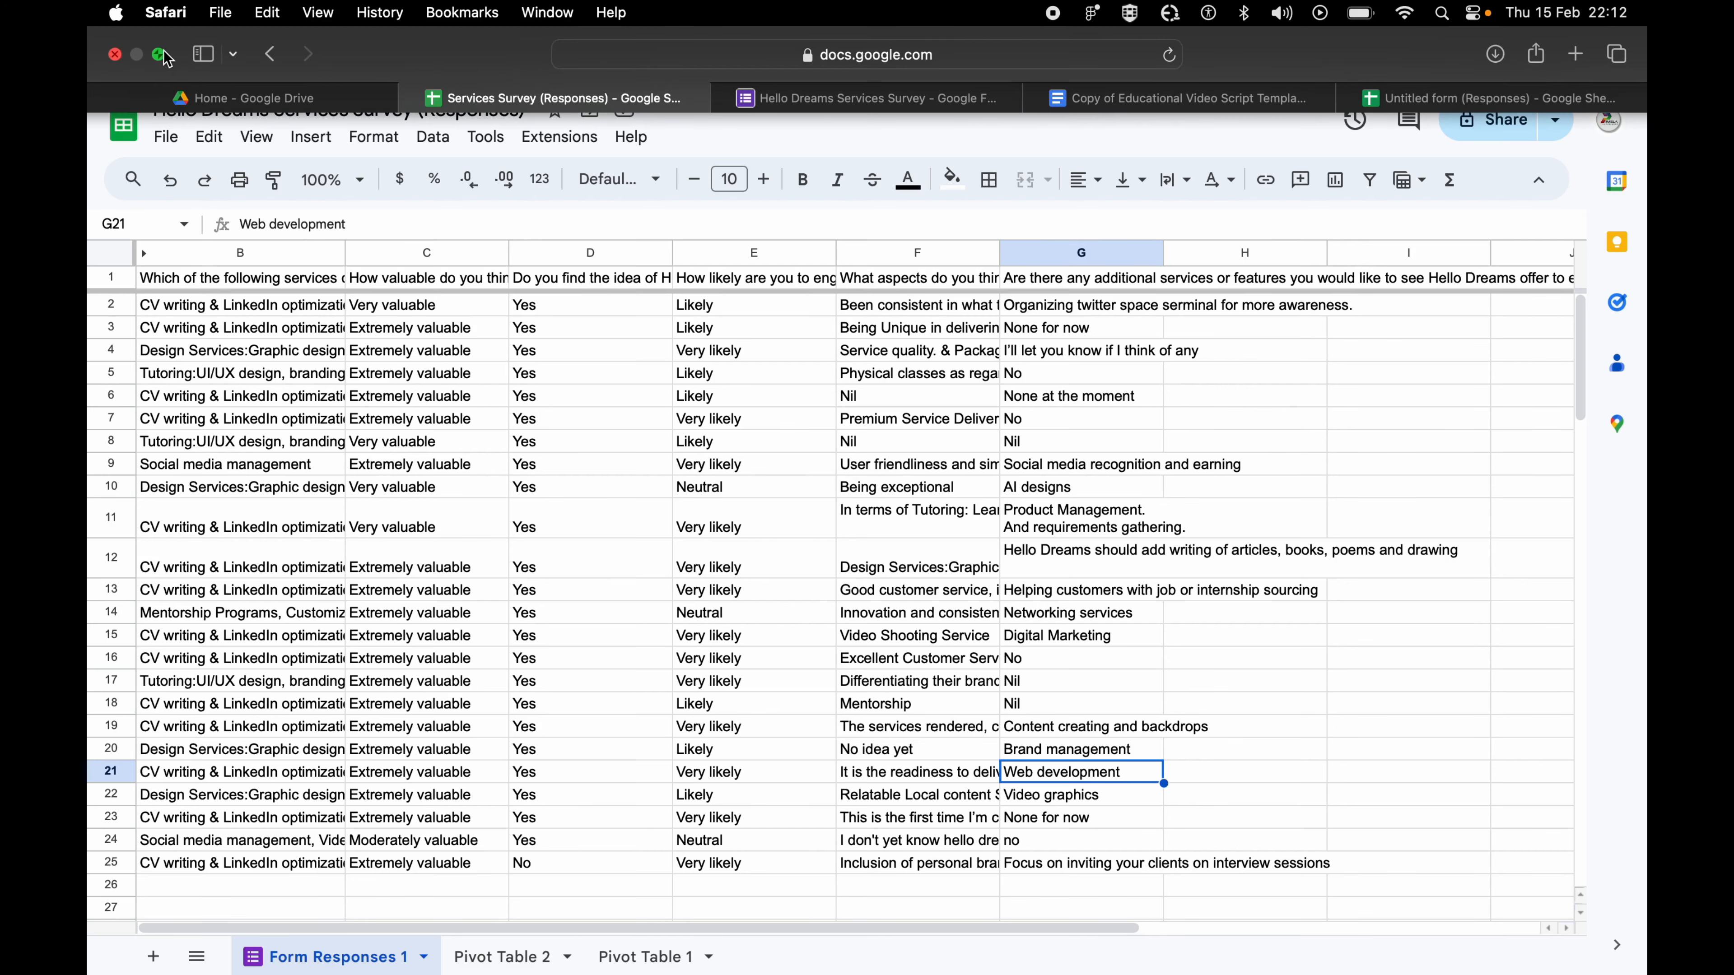
click(158, 55)
click(240, 196)
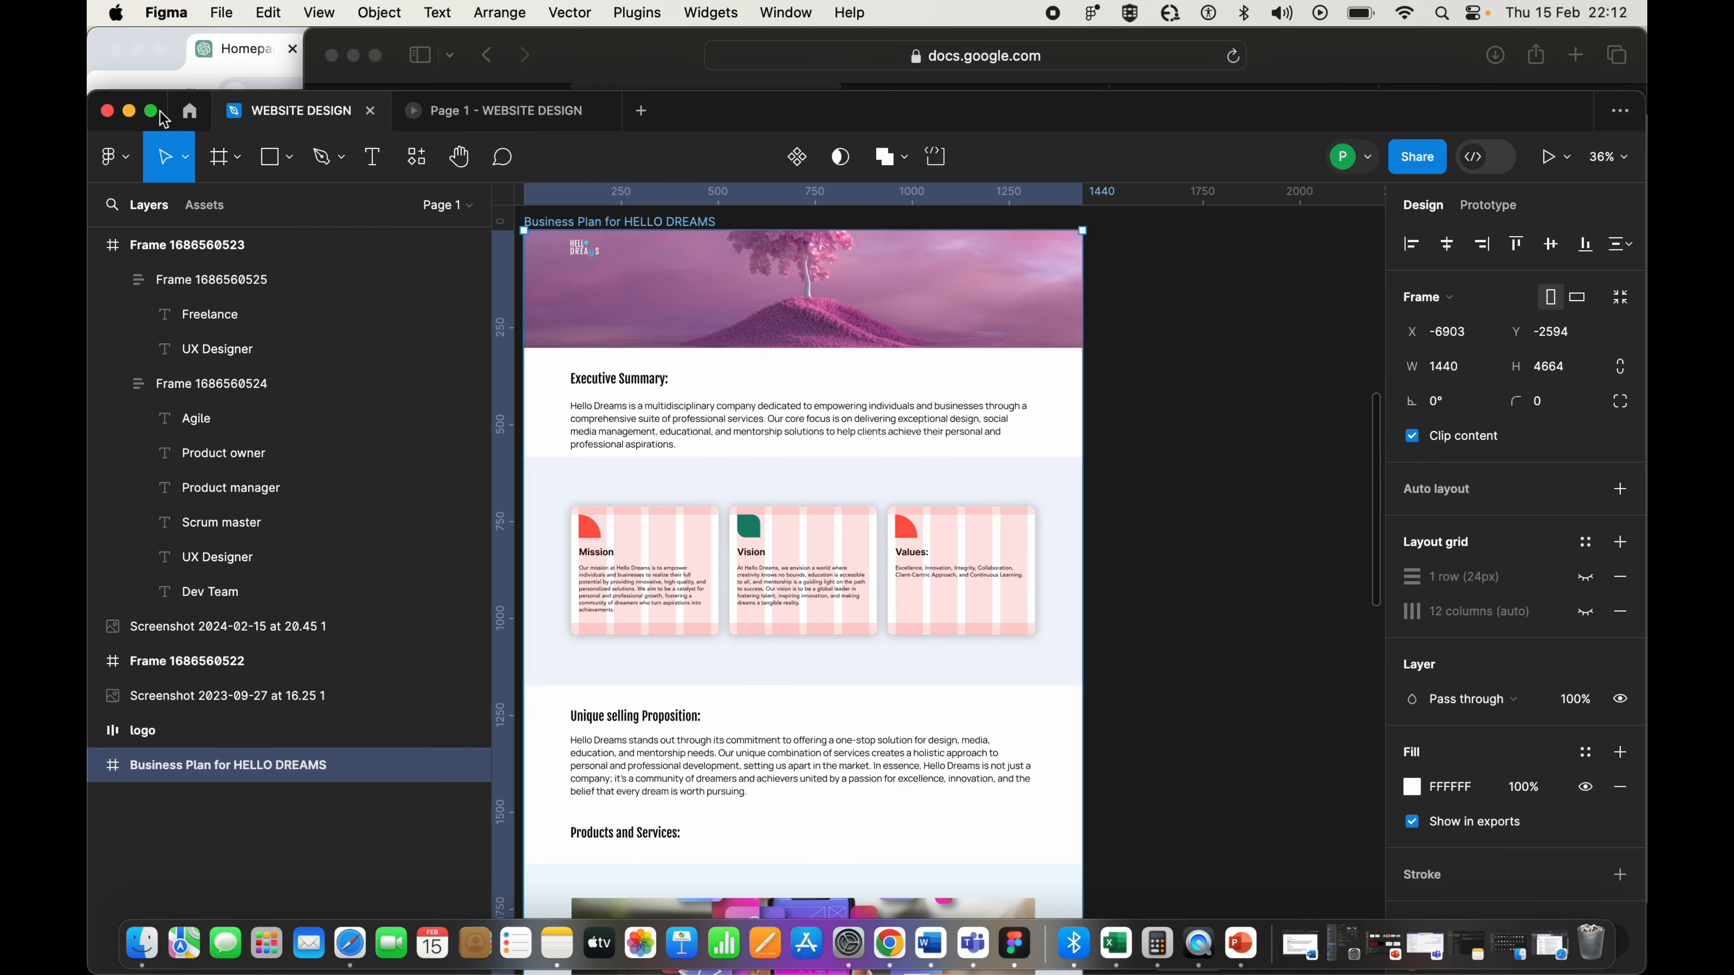
click(151, 111)
scroll(1102, 454, down, 5)
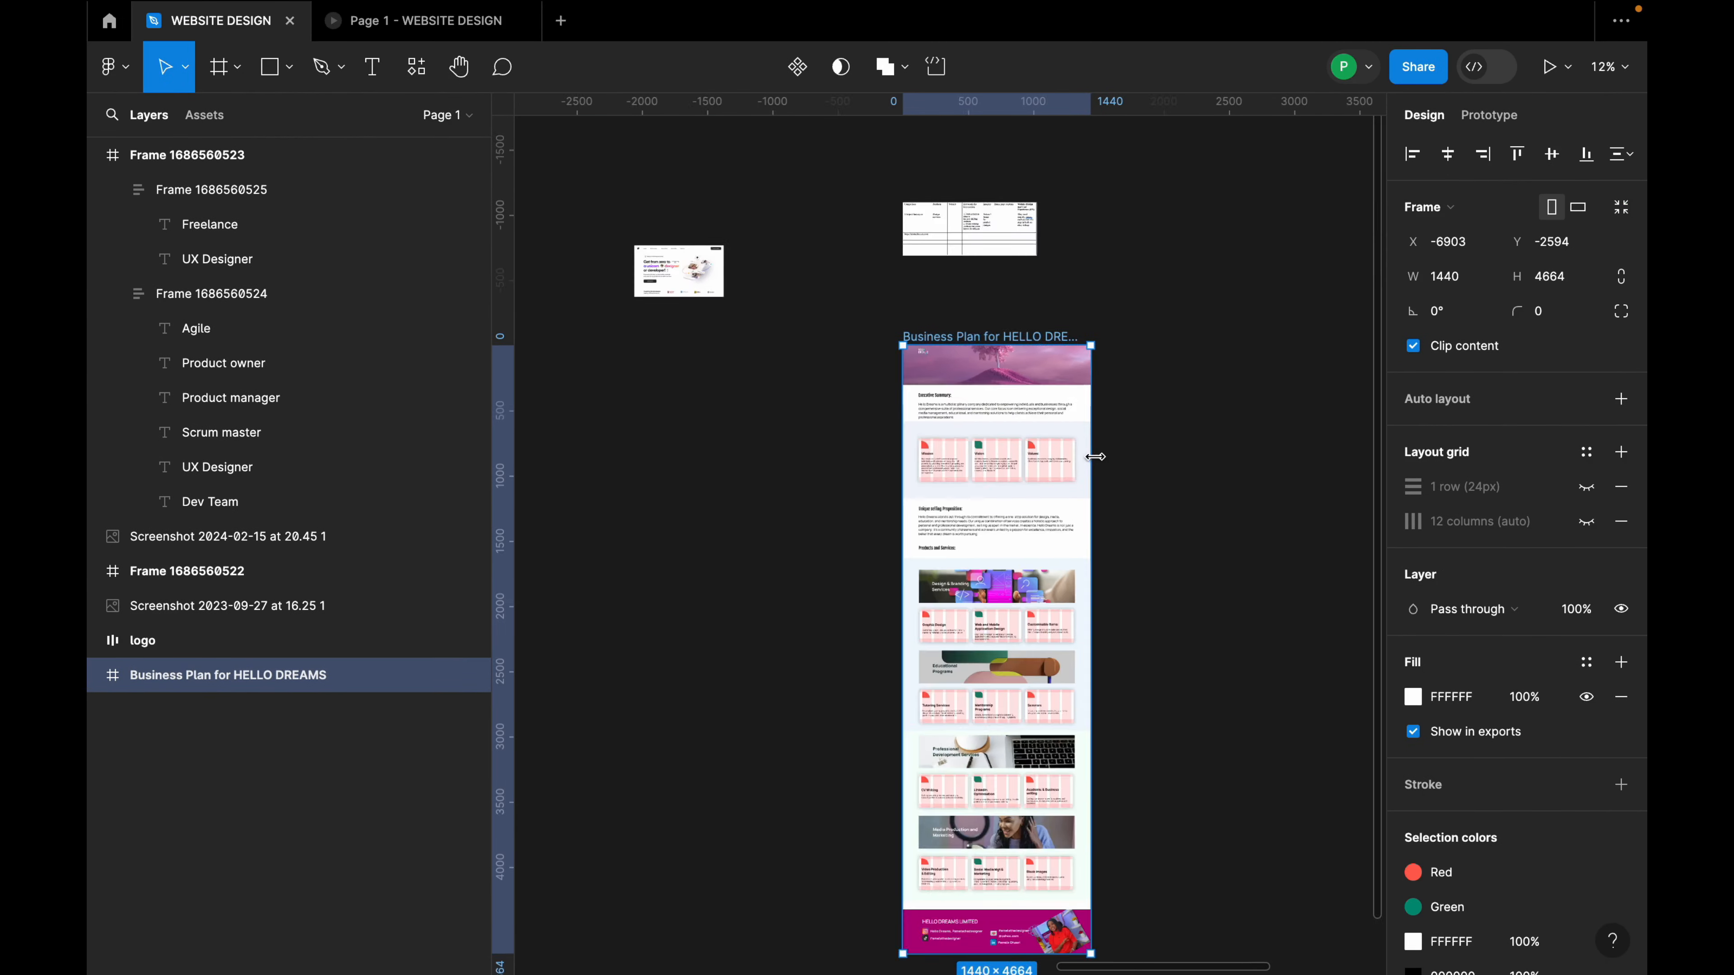
scroll(1174, 306, up, 1)
scroll(979, 259, up, 10)
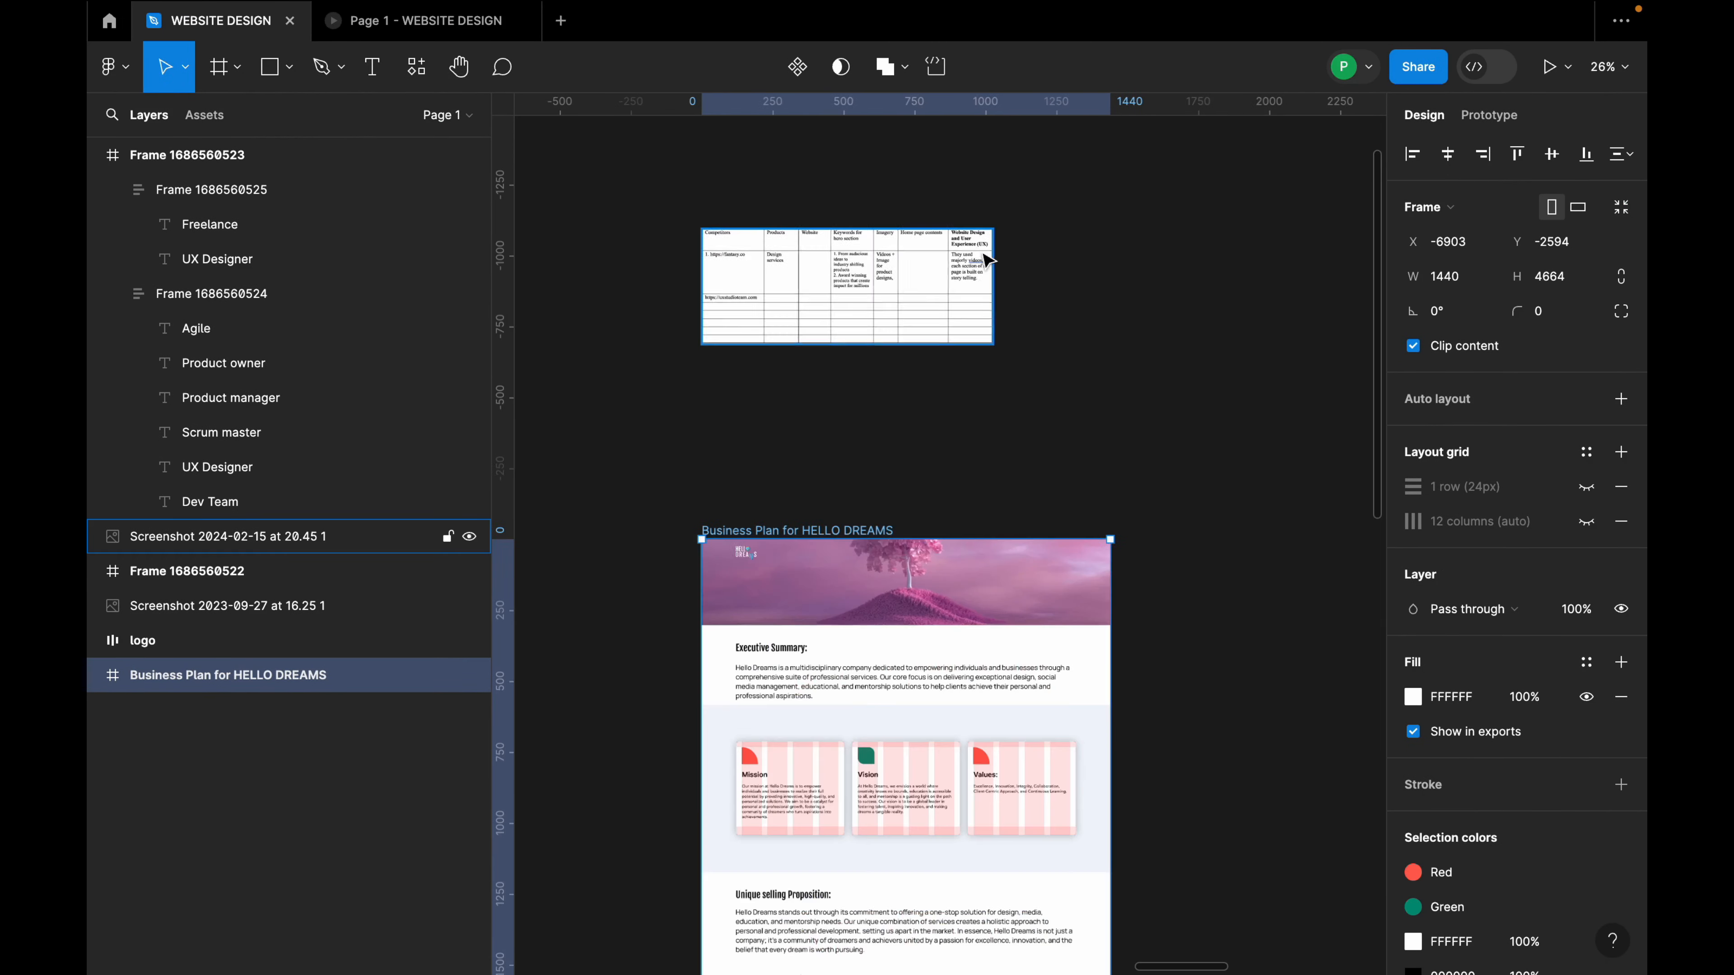
scroll(863, 341, down, 2)
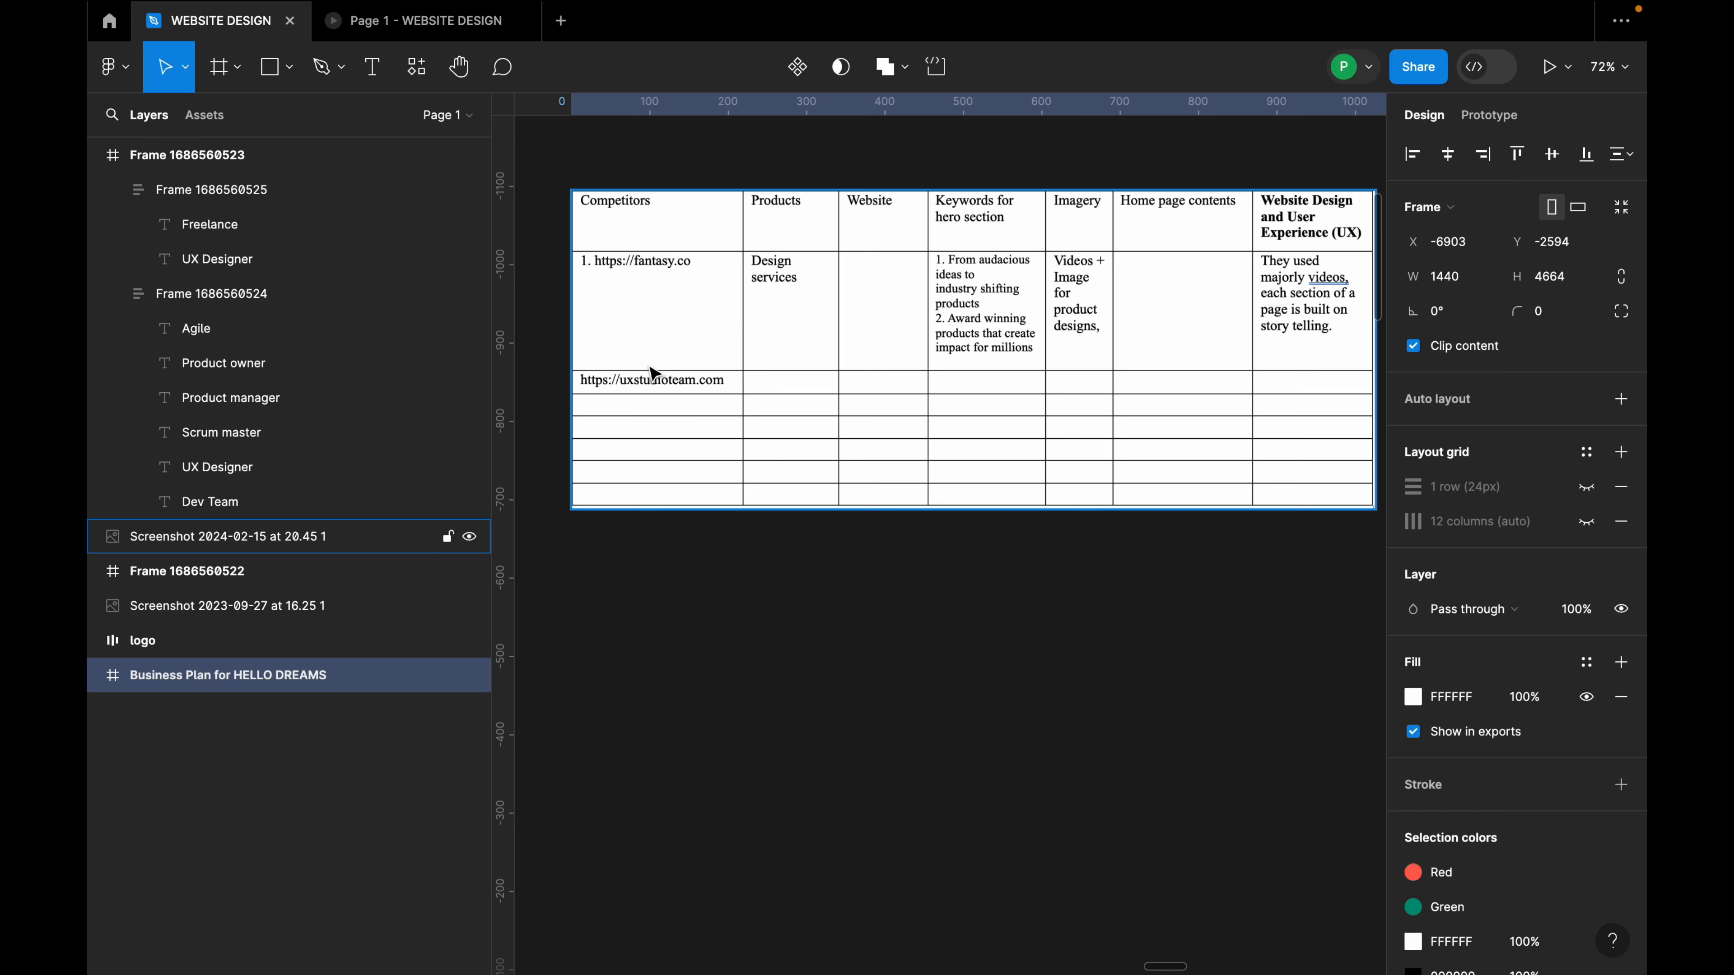
scroll(648, 363, down, 2)
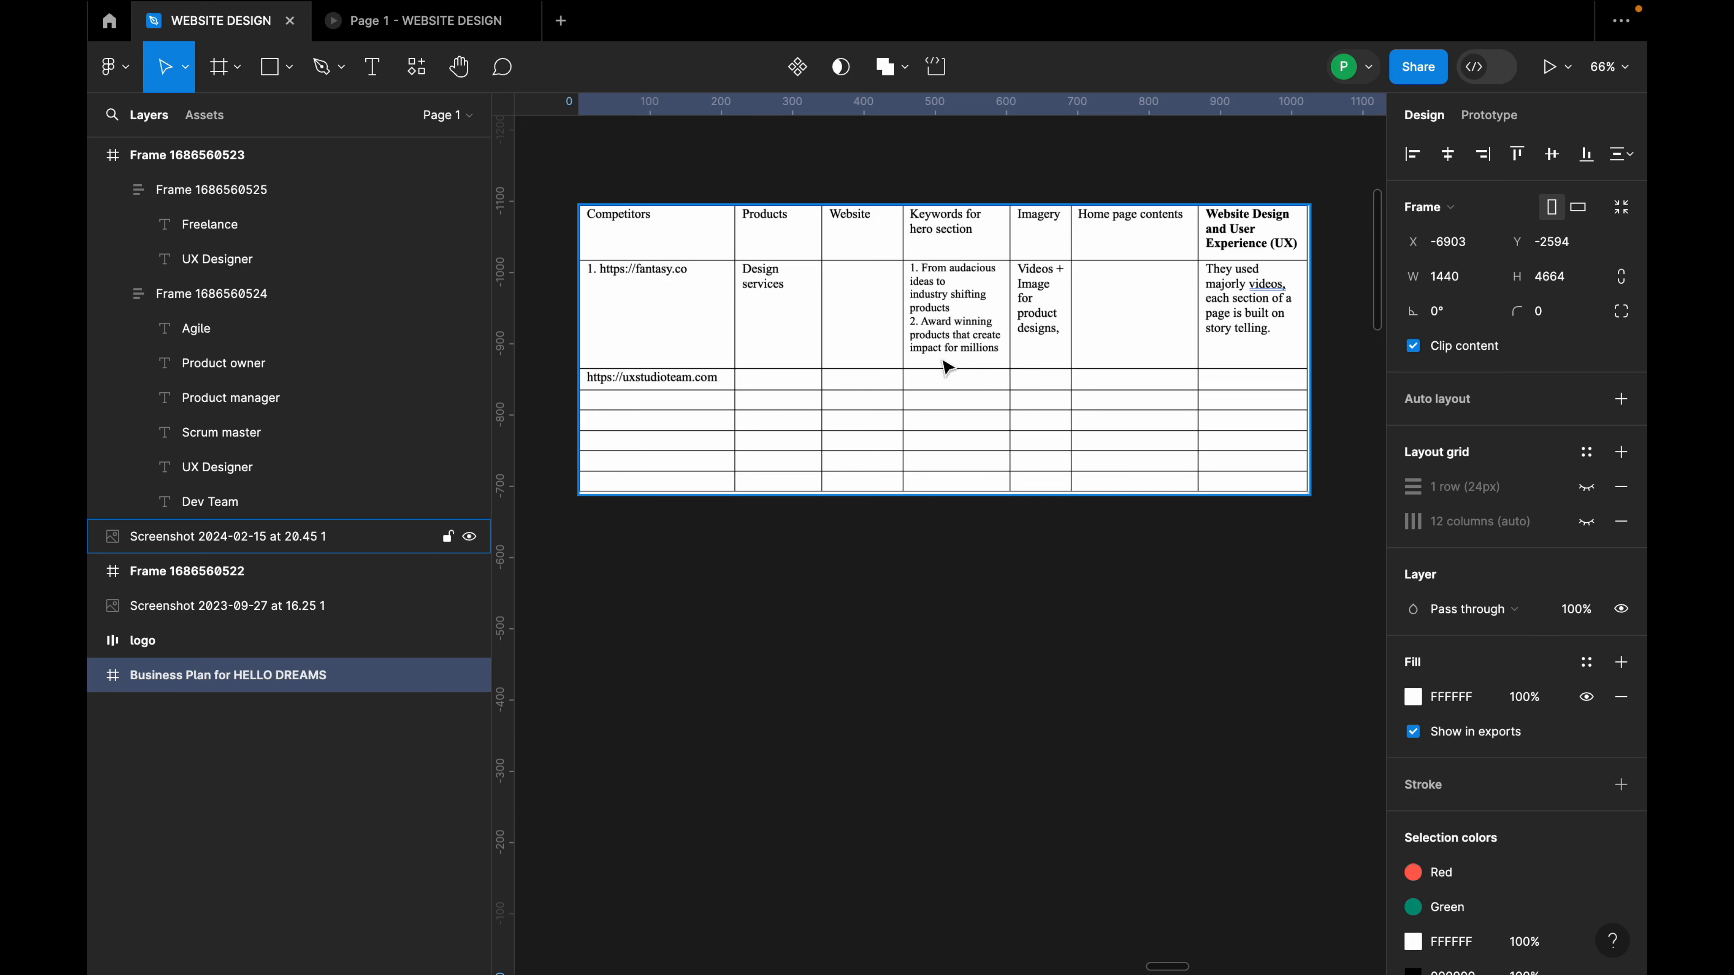
Reposition the competitor table image on the canvas to X -6907, Y -3645.
drag(778, 294, 873, 340)
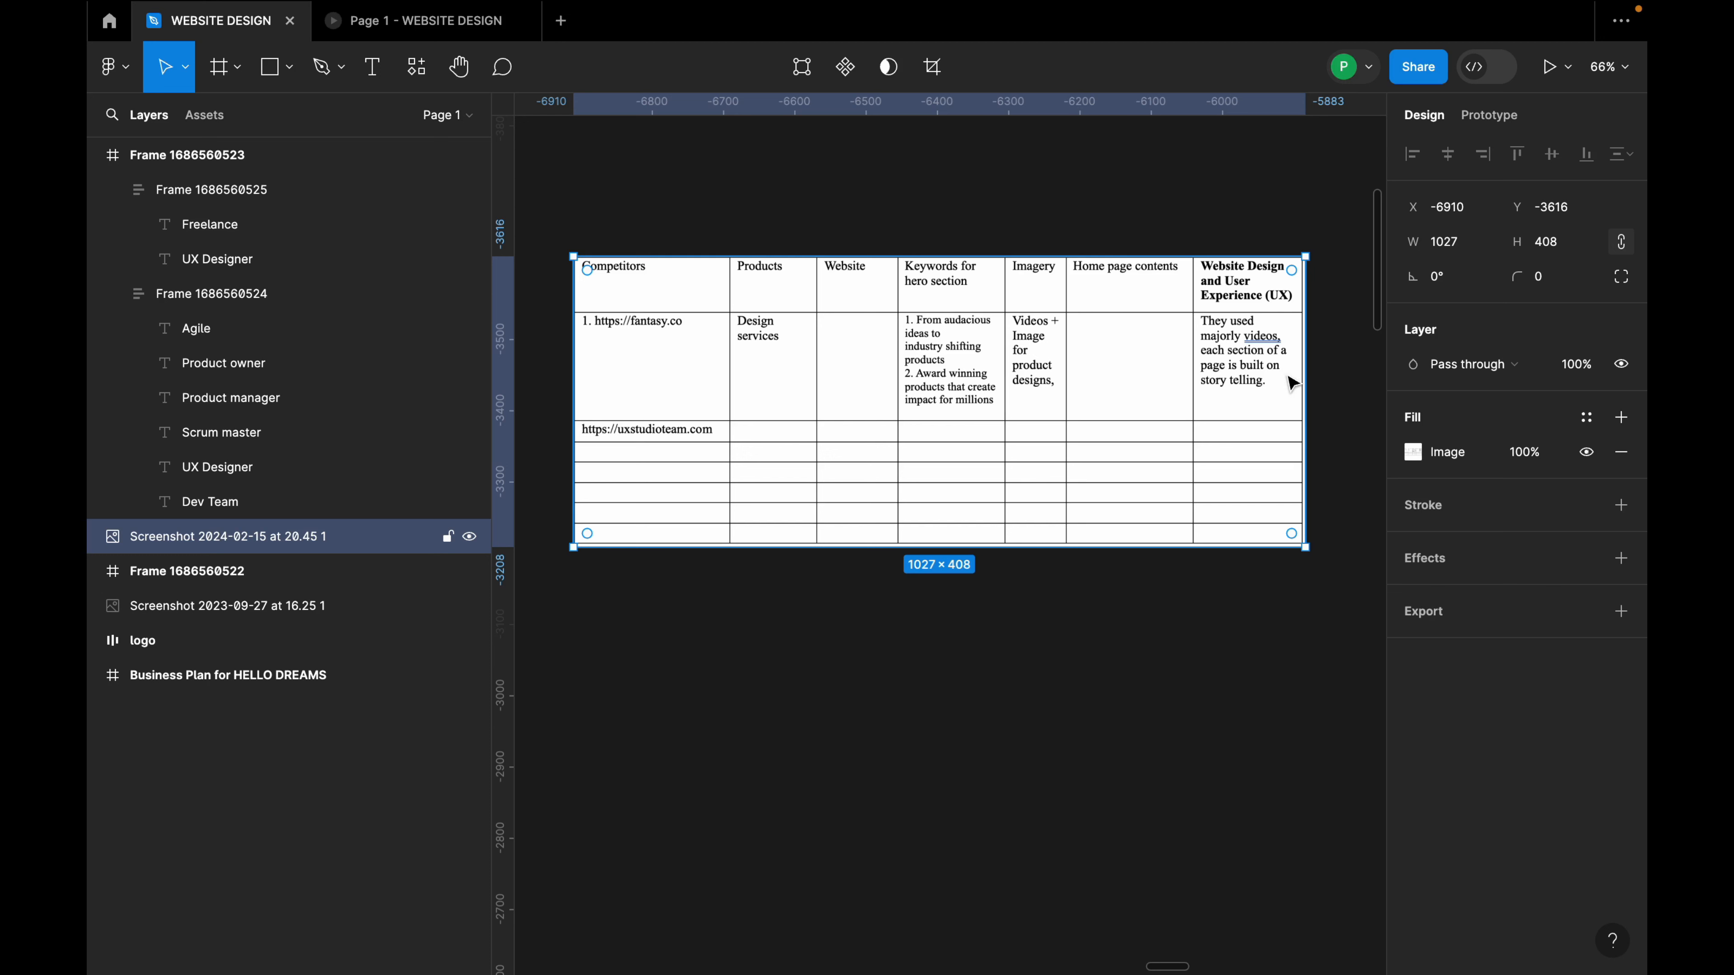
drag(1094, 352, 1096, 333)
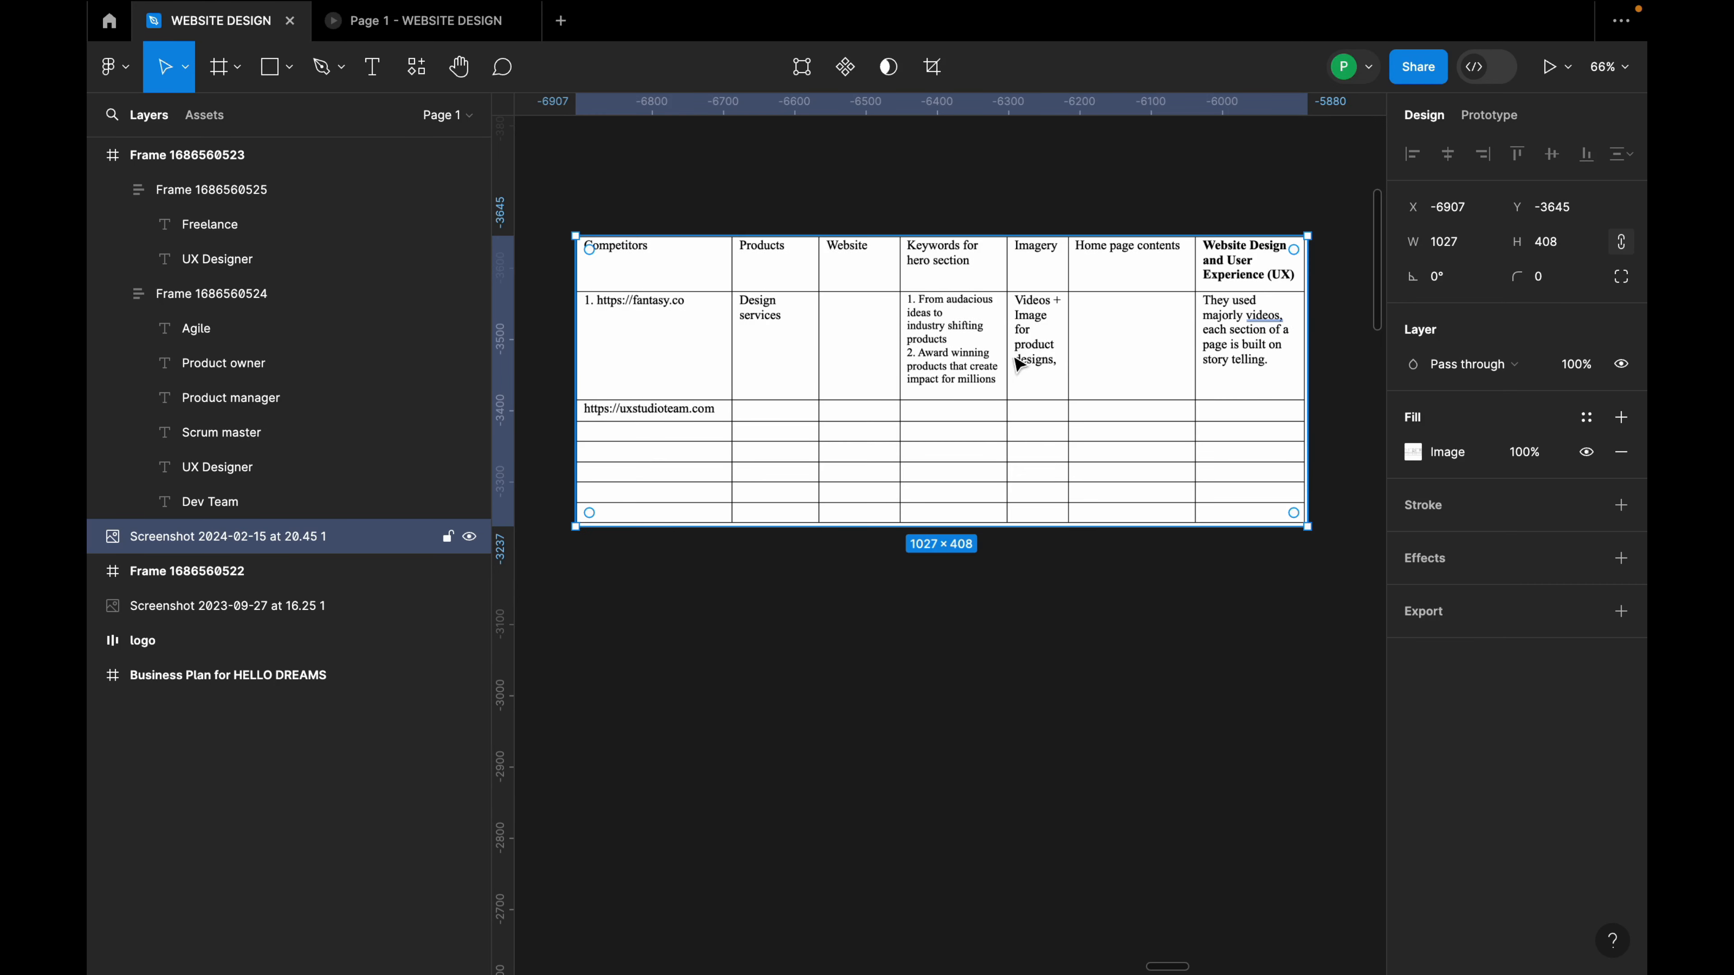
Move the purple quote-form screenshot in the blue competitor frame to X 3168, Y 107, directly above the red-and-white one.
scroll(621, 377, down, 3)
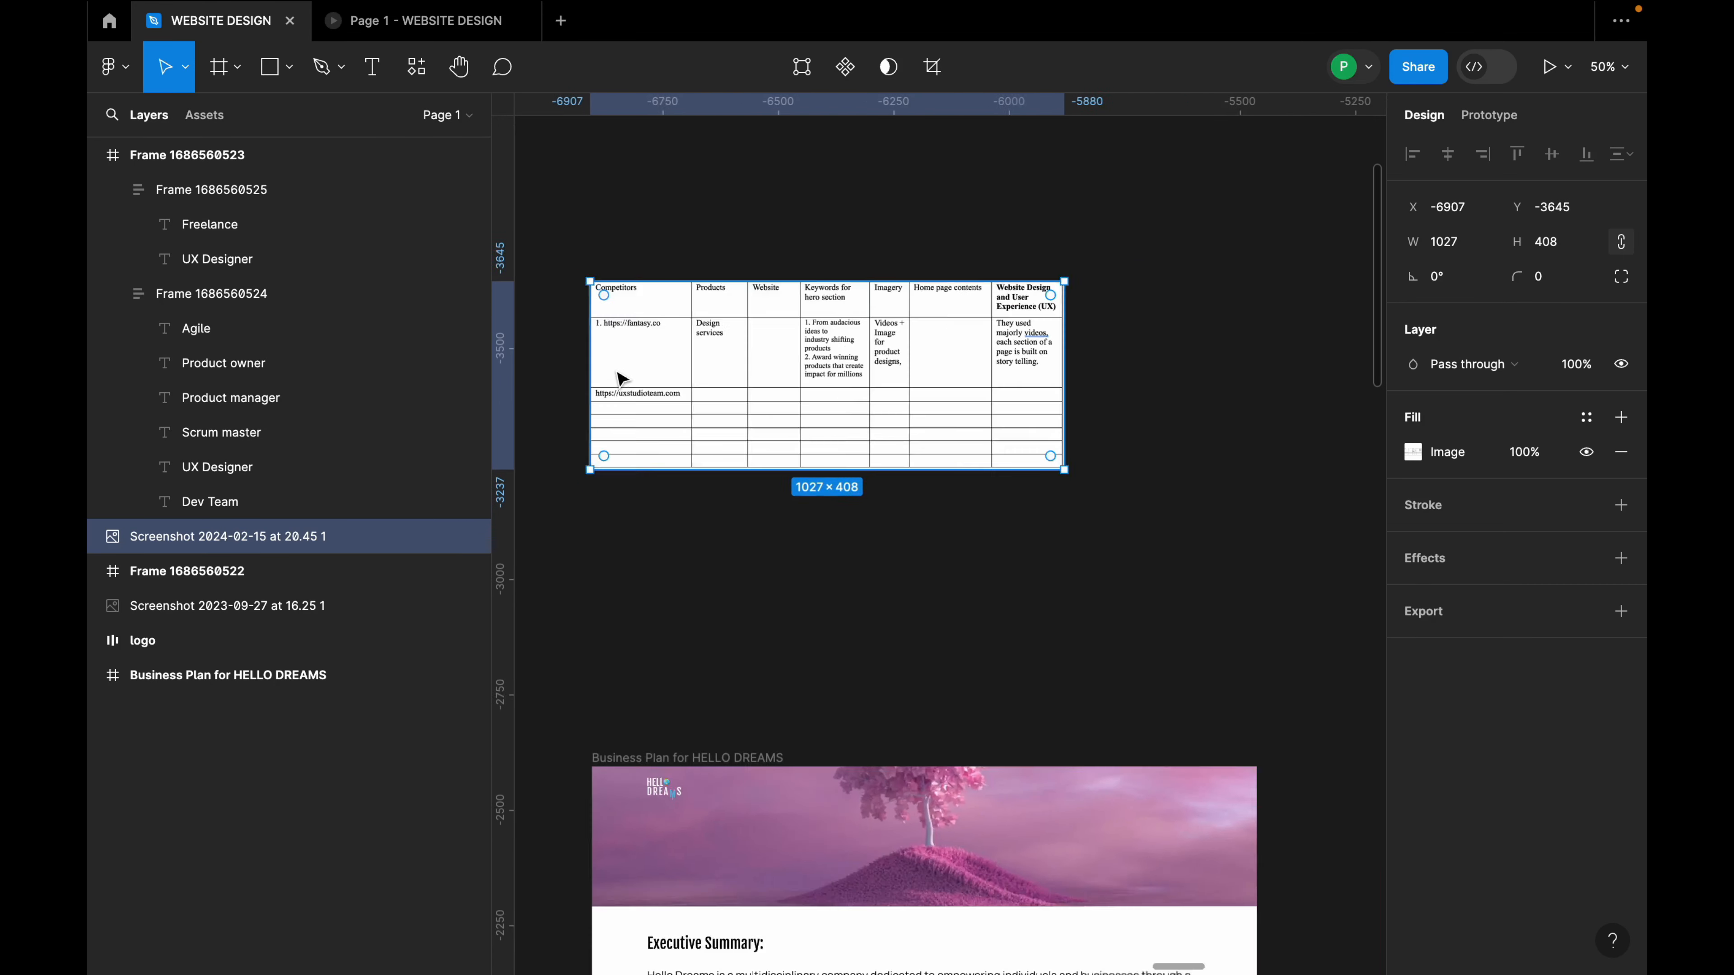
scroll(621, 378, down, 5)
scroll(791, 404, down, 2)
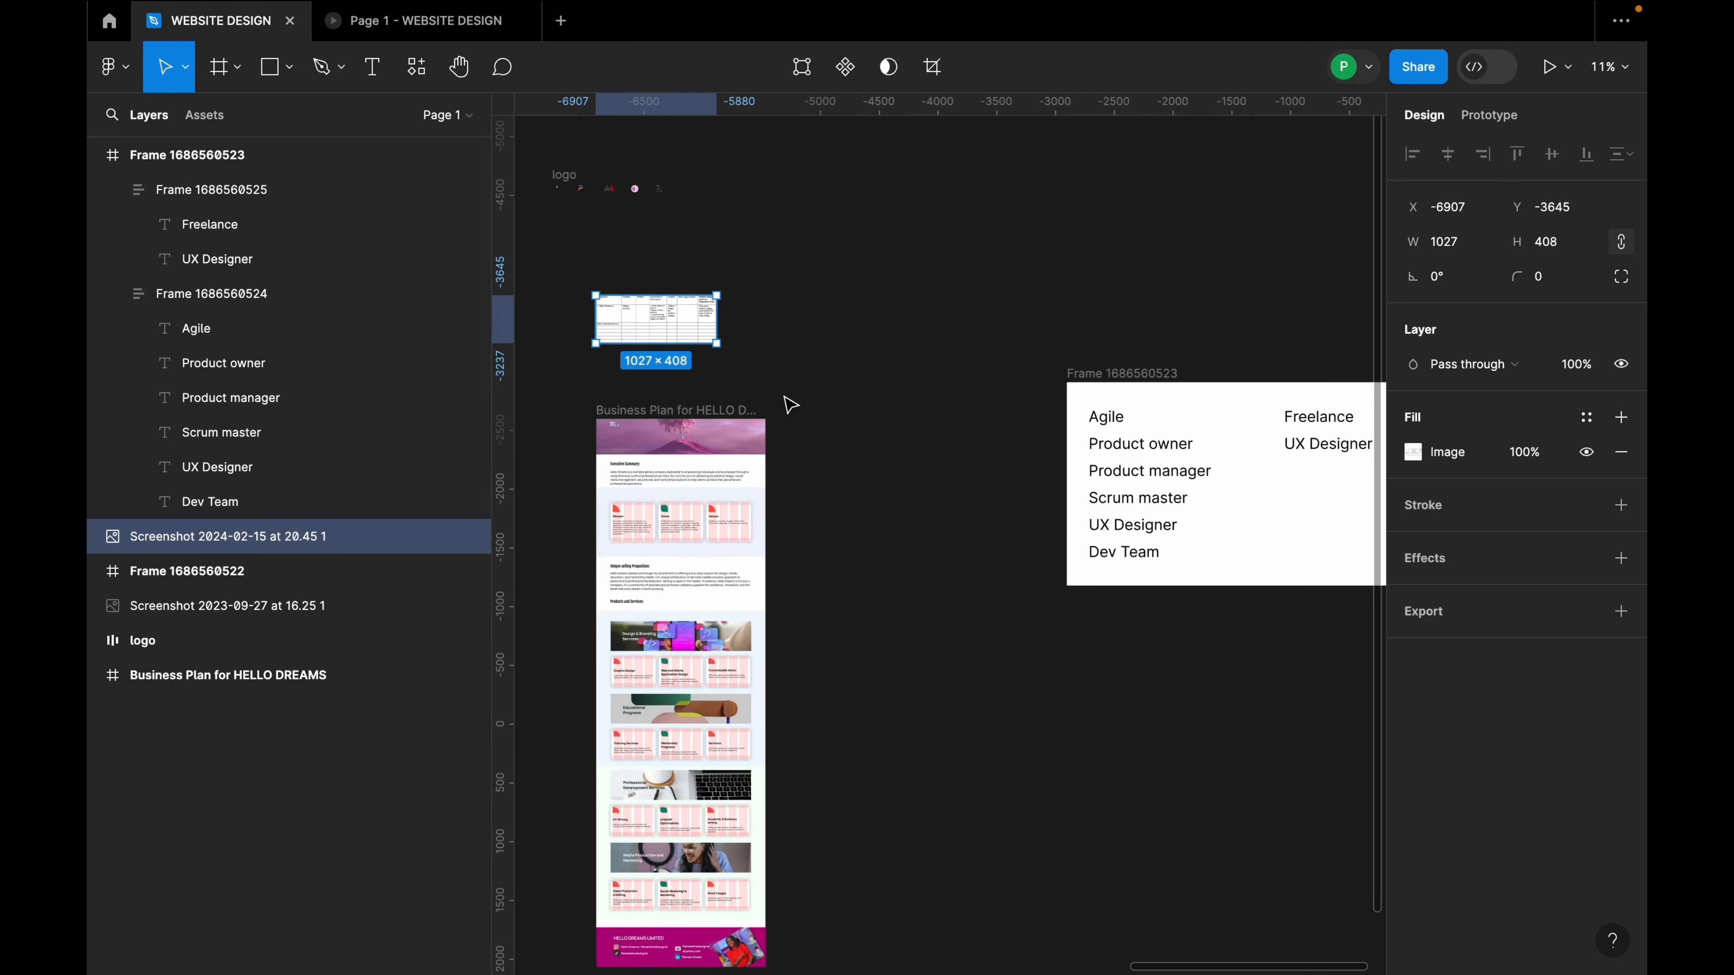
scroll(791, 404, down, 1)
scroll(792, 405, up, 3)
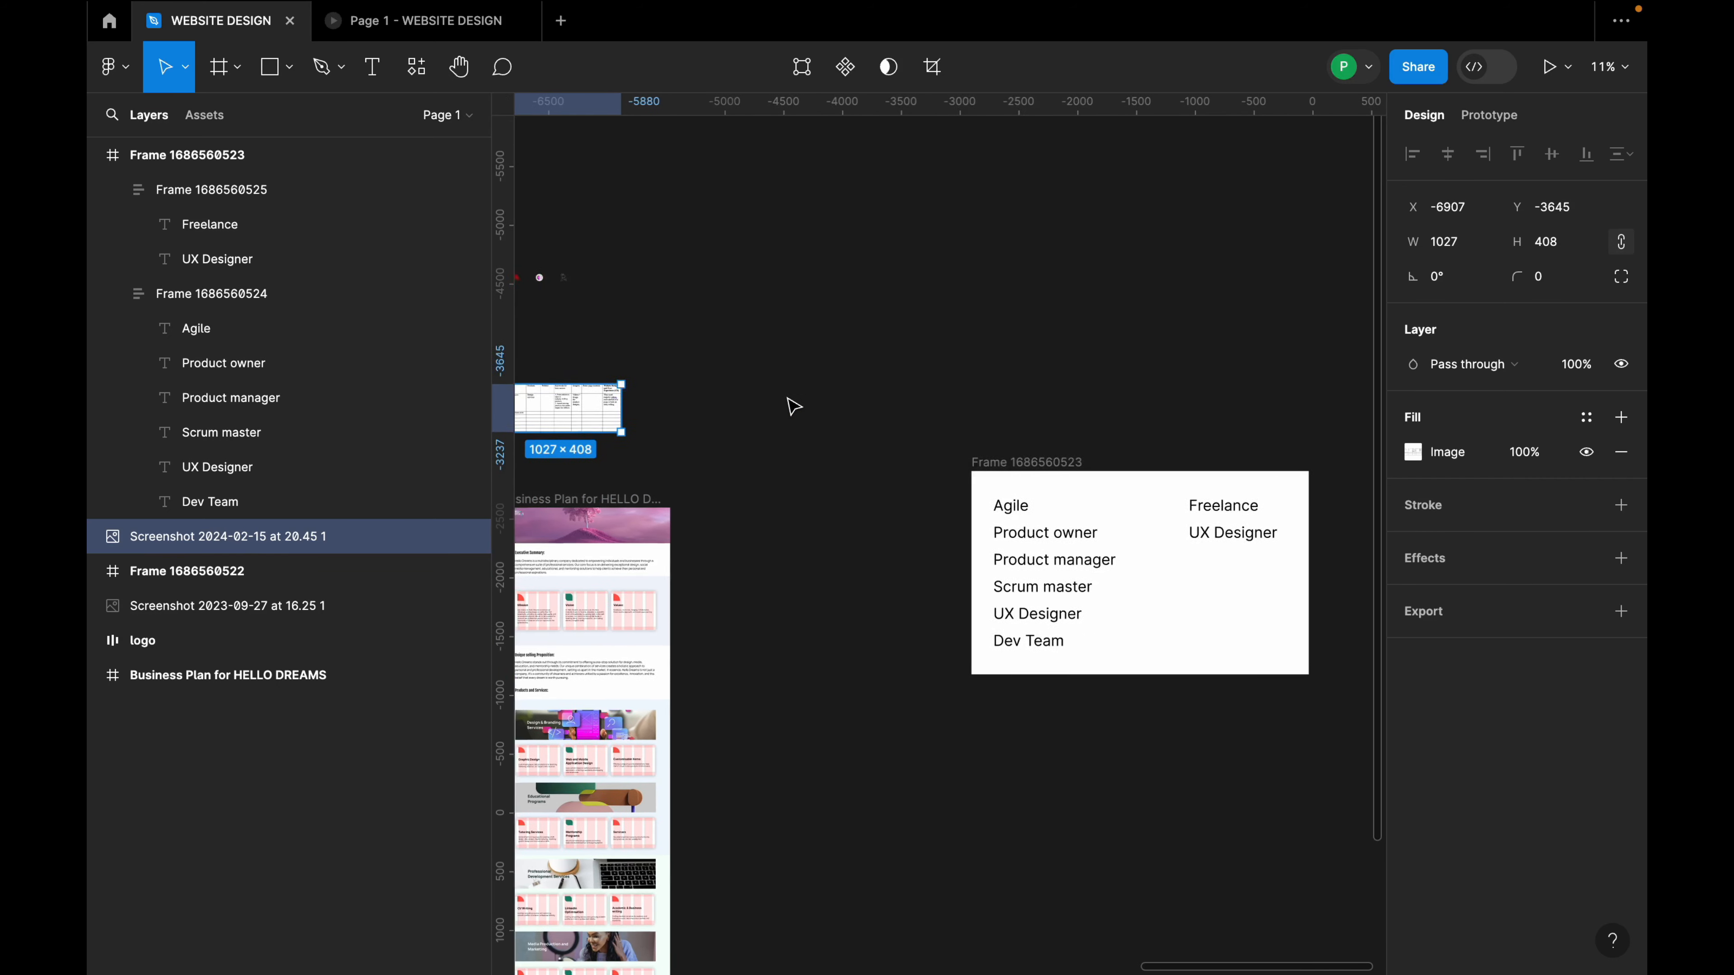
scroll(789, 400, up, 2)
scroll(887, 423, left, 4)
scroll(954, 441, down, 5)
scroll(948, 464, down, 4)
click(857, 625)
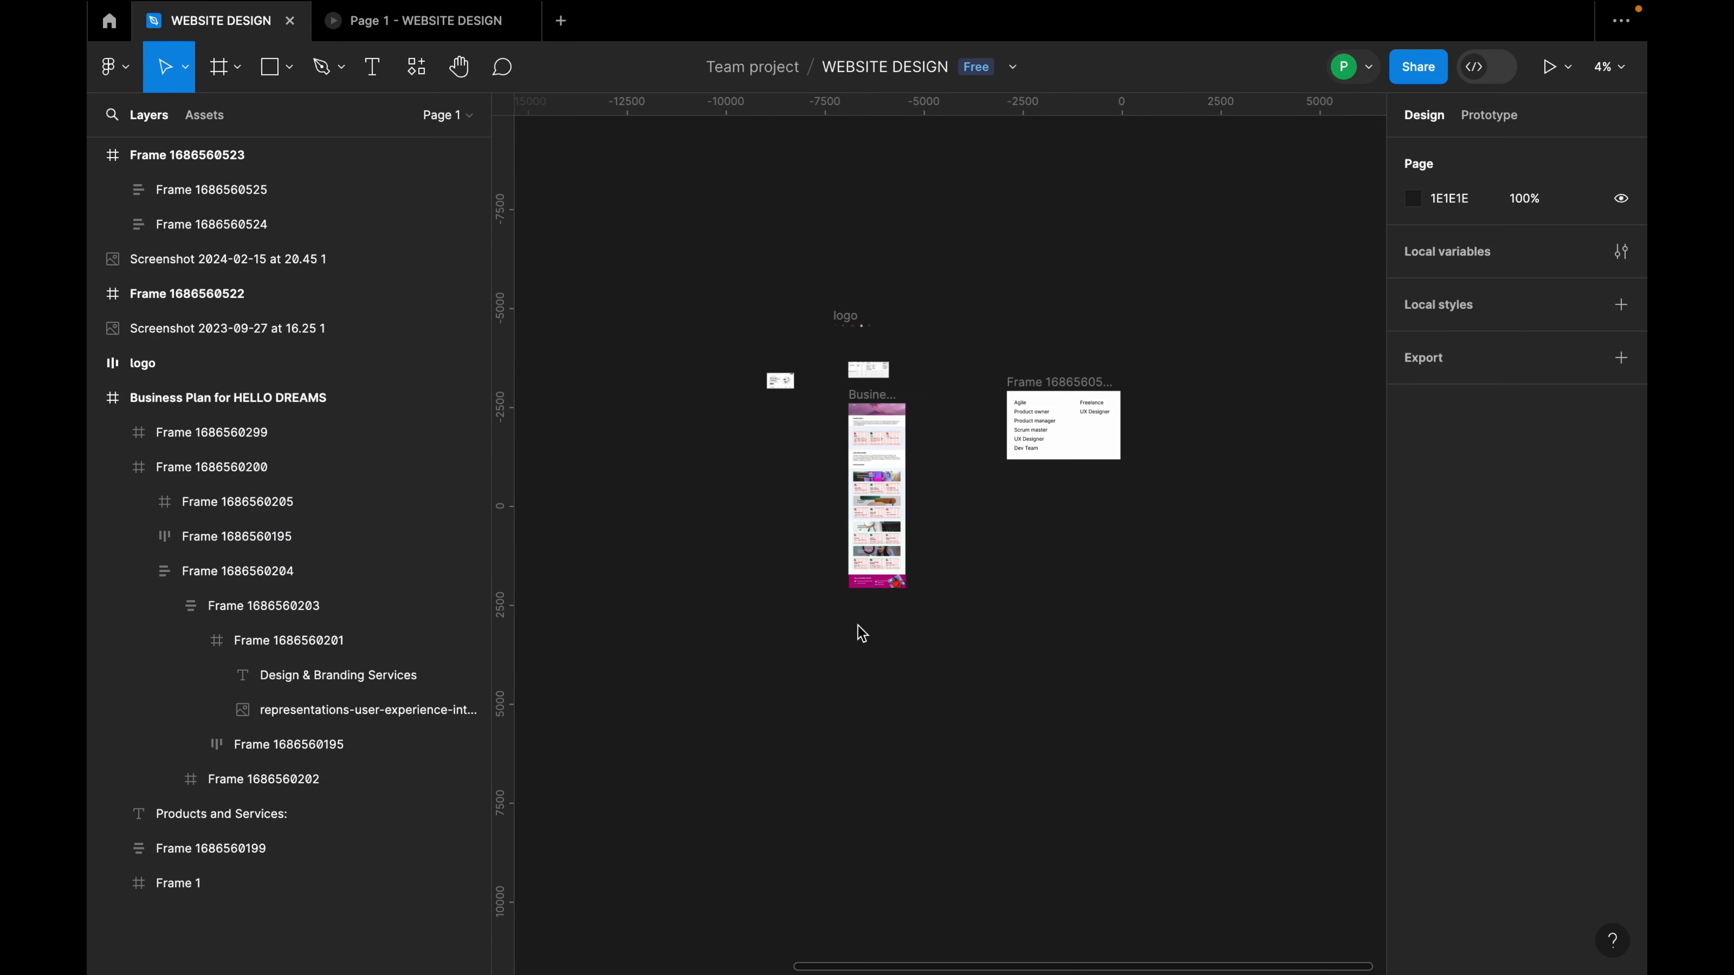
scroll(1079, 634, down, 5)
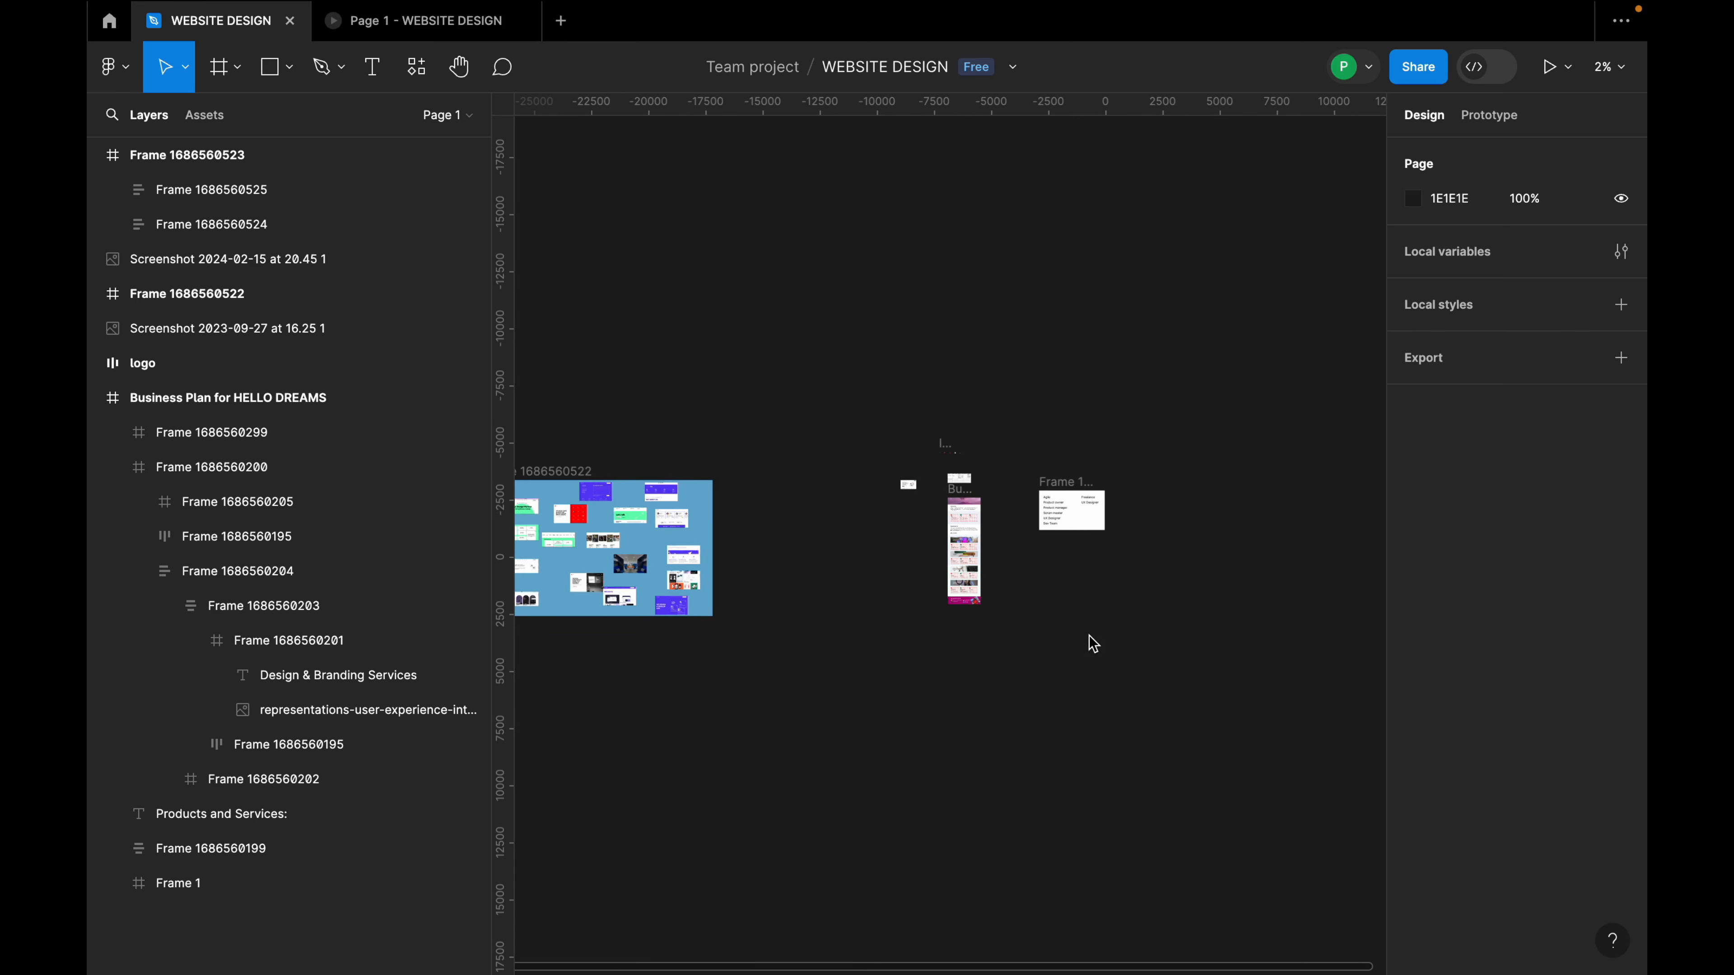
scroll(579, 602, up, 5)
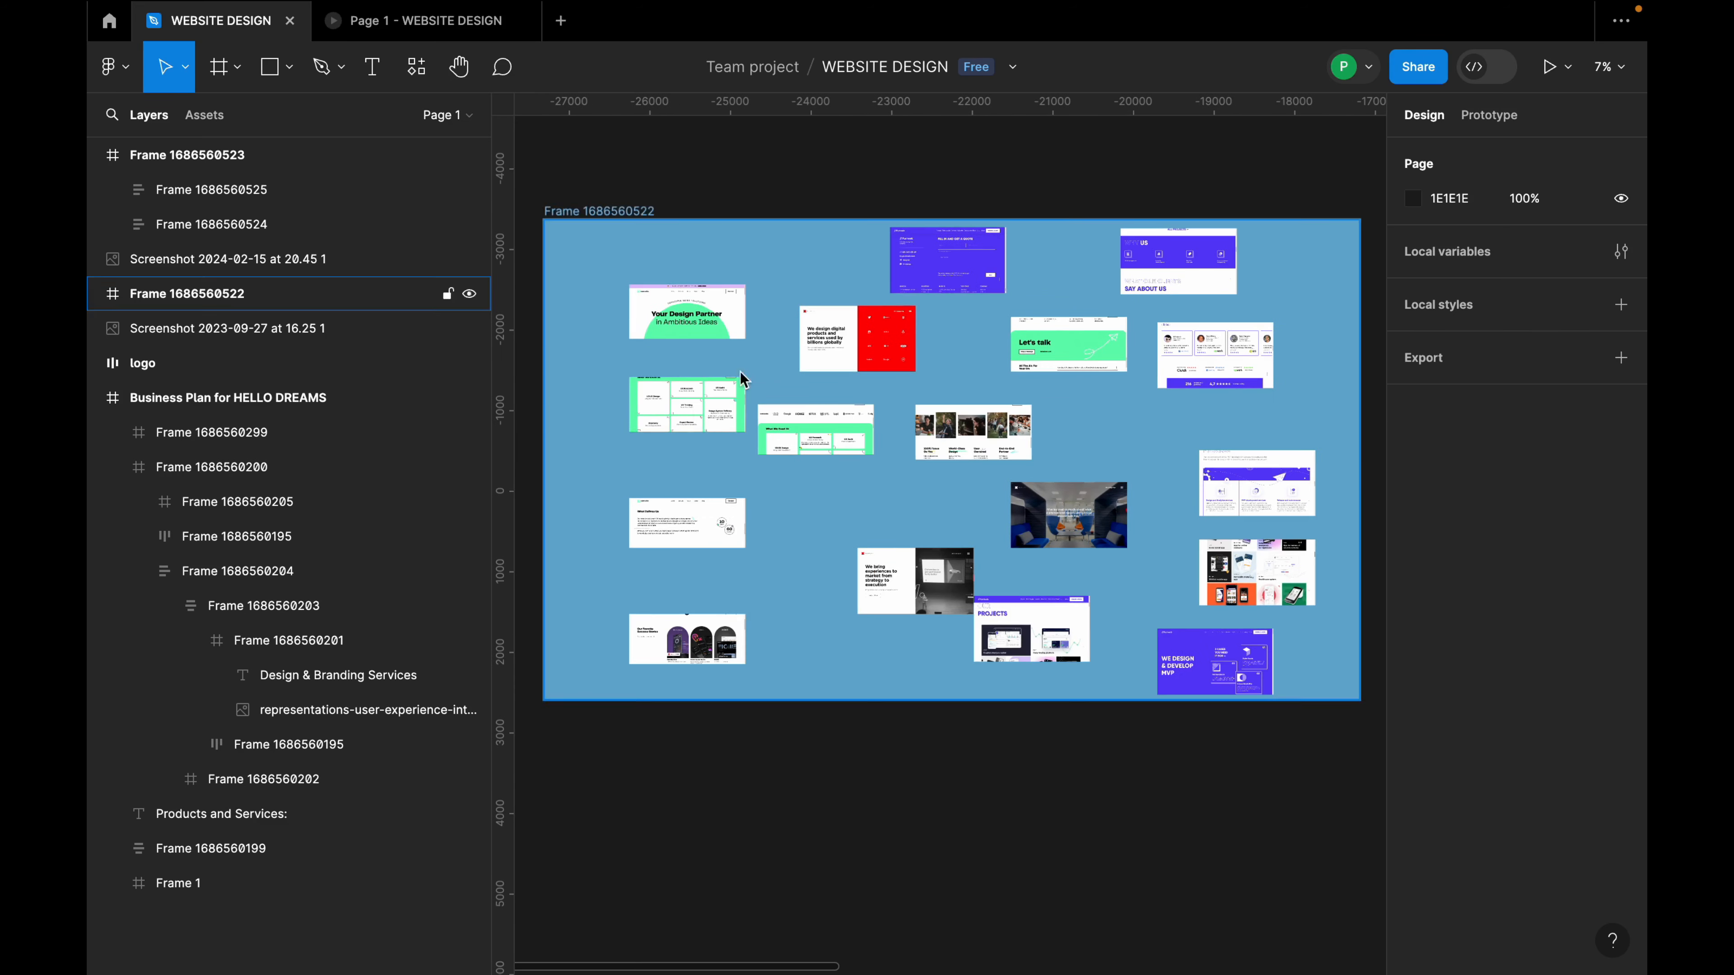
click(953, 258)
drag(953, 258, 862, 260)
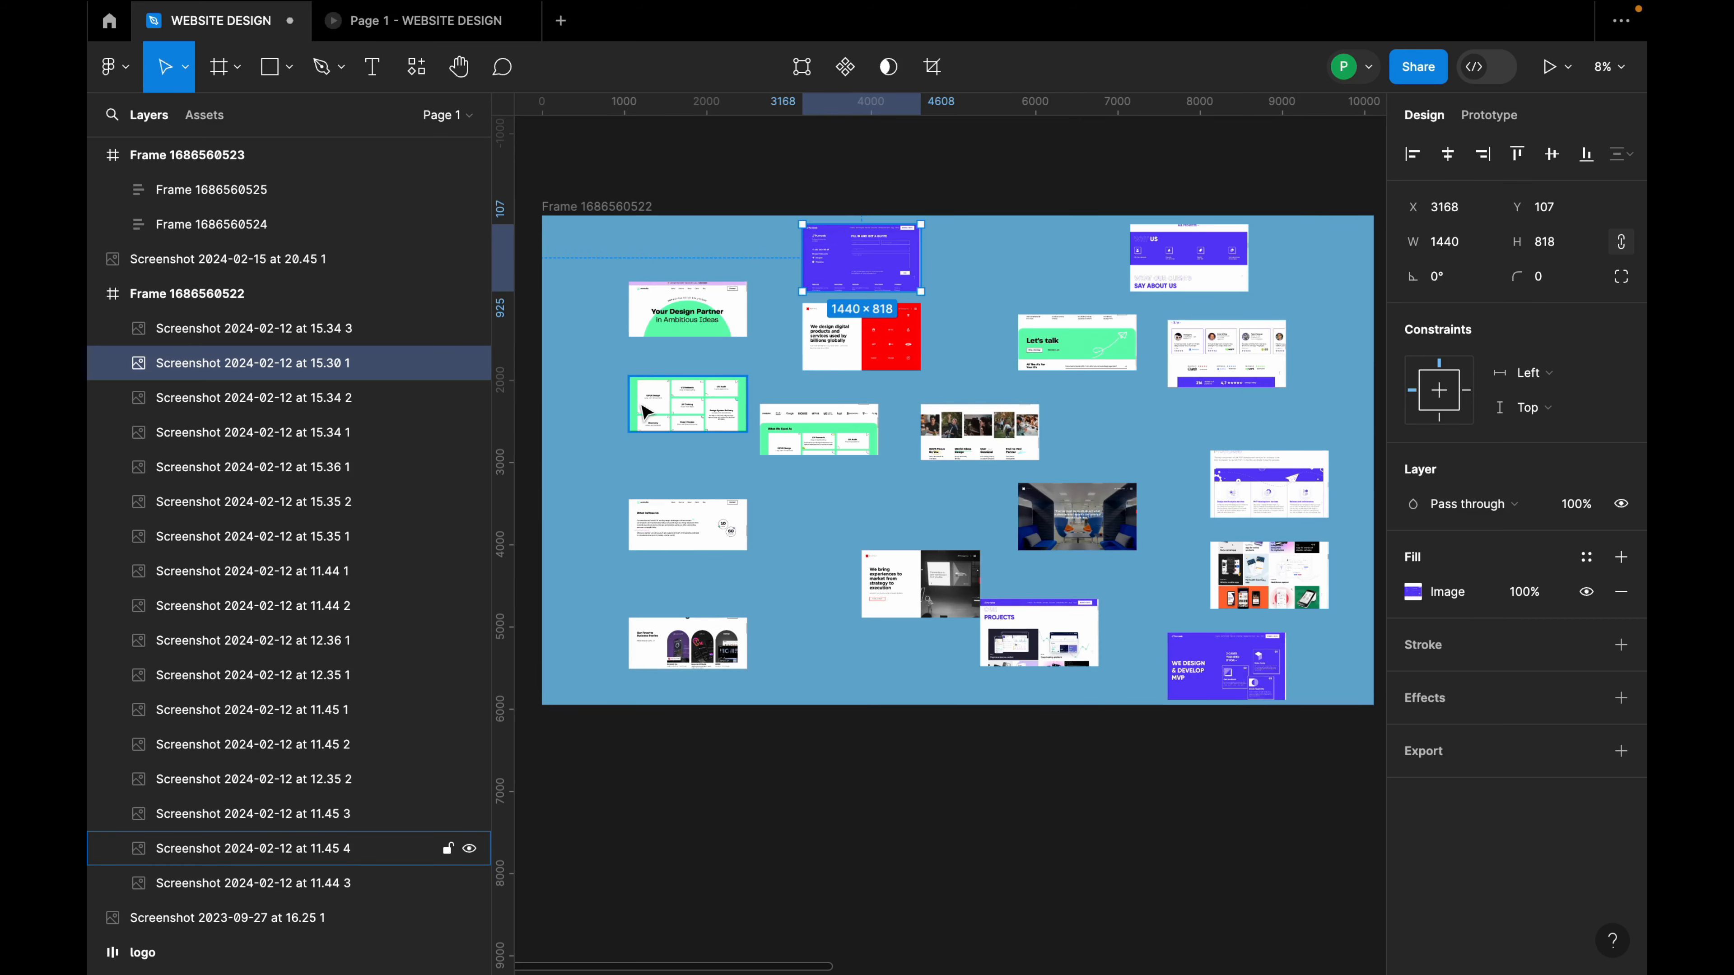
Hide the editor's interface so only the canvas with the competitor screenshots is shown.
scroll(648, 409, up, 2)
right_click(628, 170)
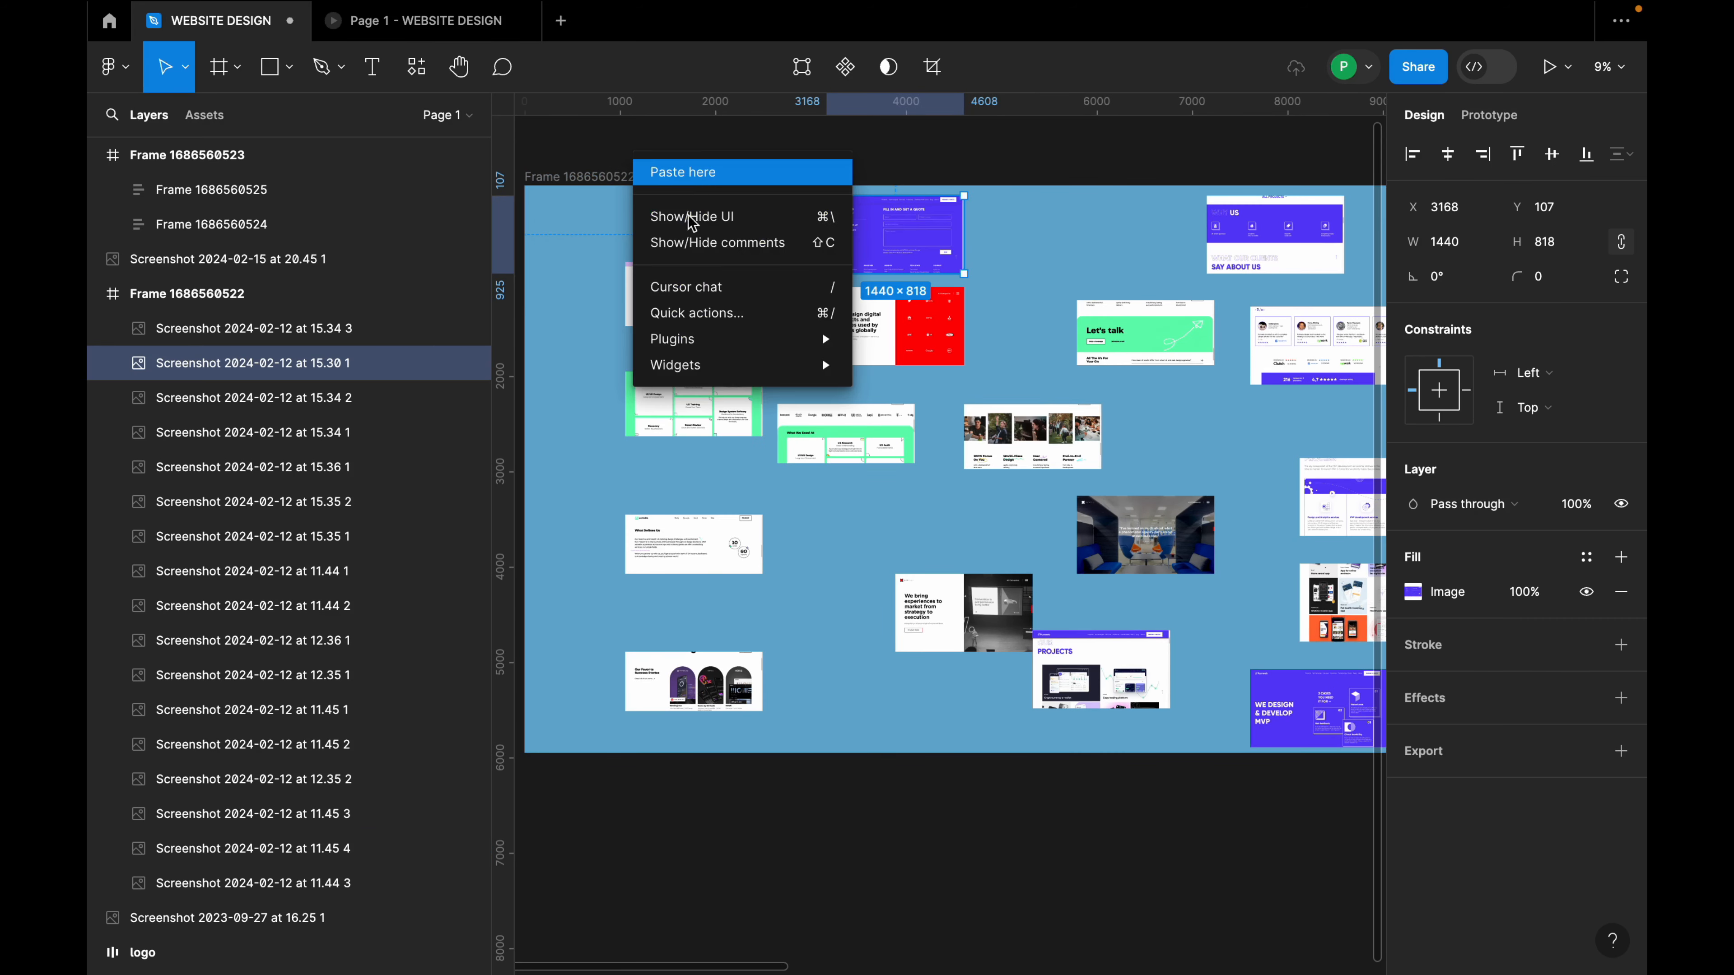
click(727, 255)
Examine the uxstudio competitor screenshots up close, including the hero section and the "What We Excel At" services grid.
scroll(941, 383, up, 2)
scroll(1499, 367, up, 2)
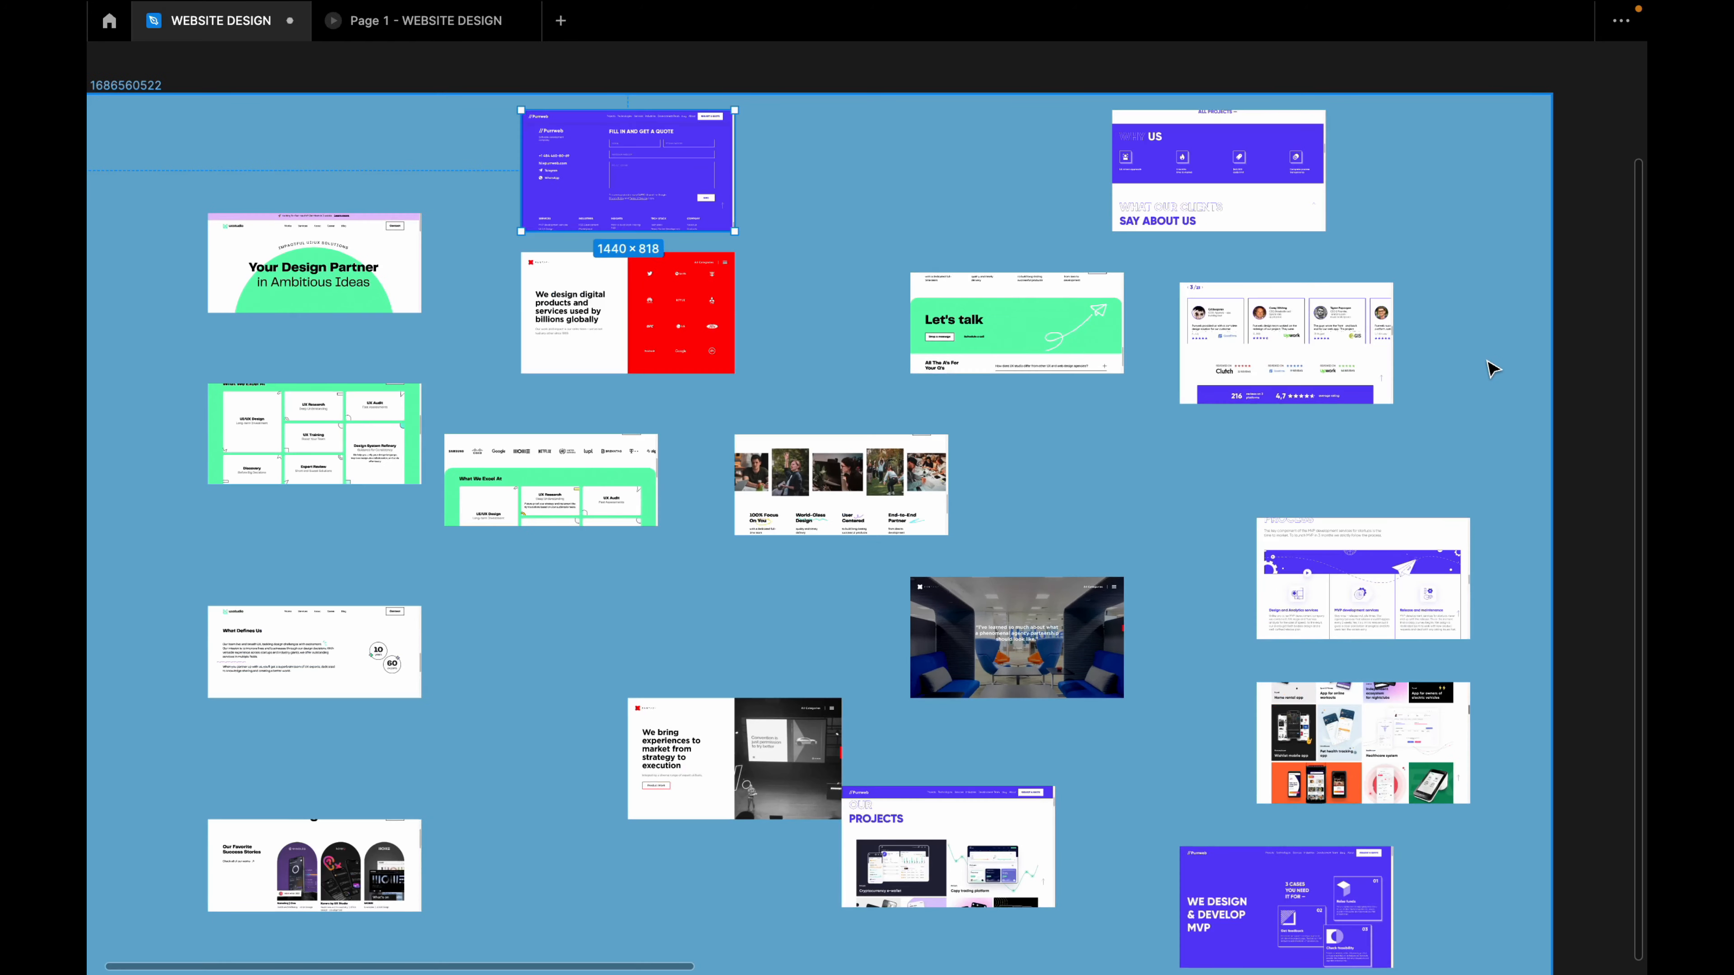
scroll(163, 294, up, 4)
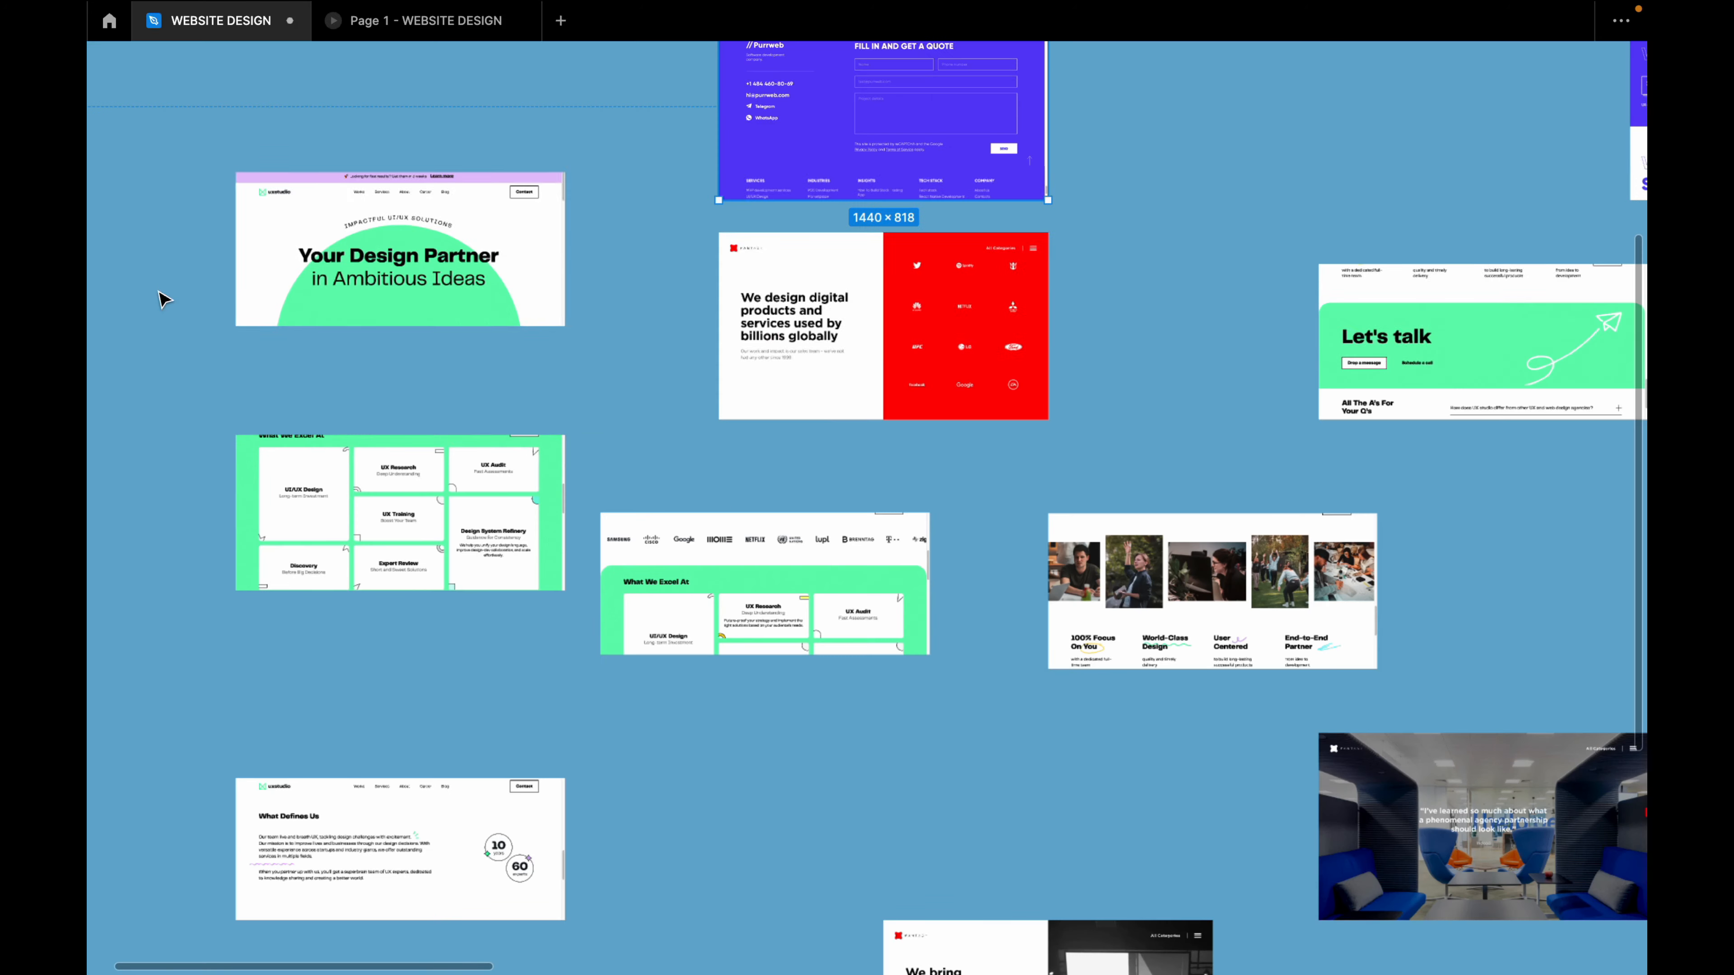
scroll(296, 244, up, 2)
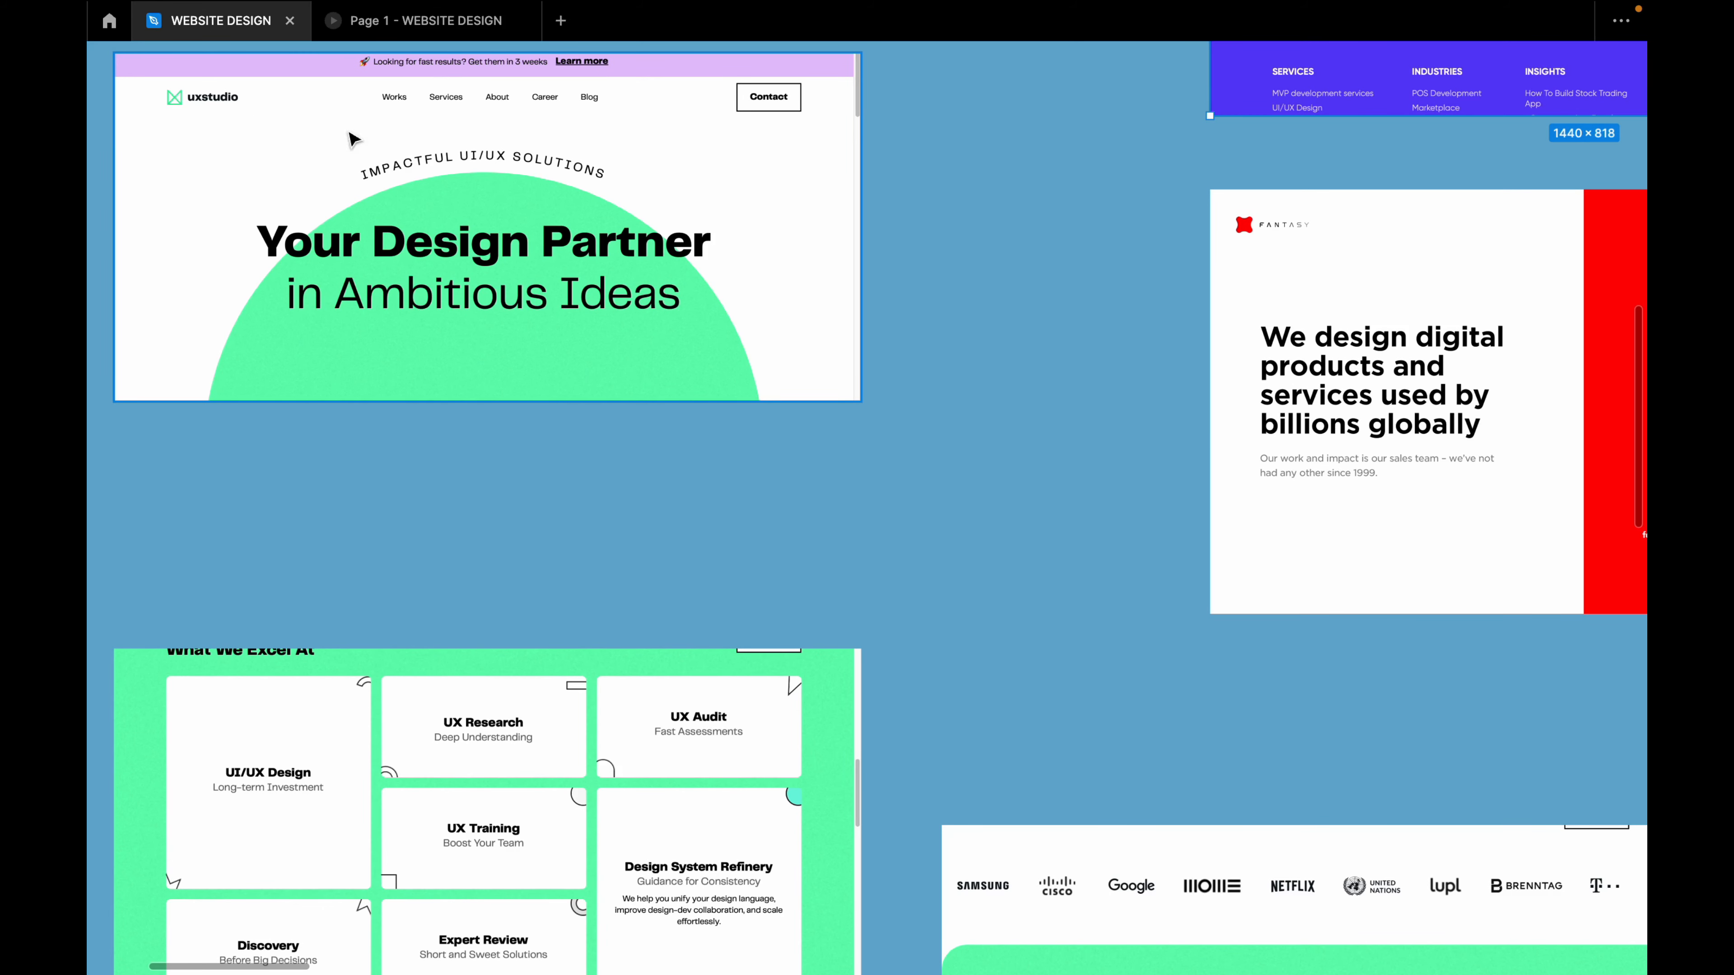
scroll(519, 334, down, 3)
scroll(523, 398, down, 2)
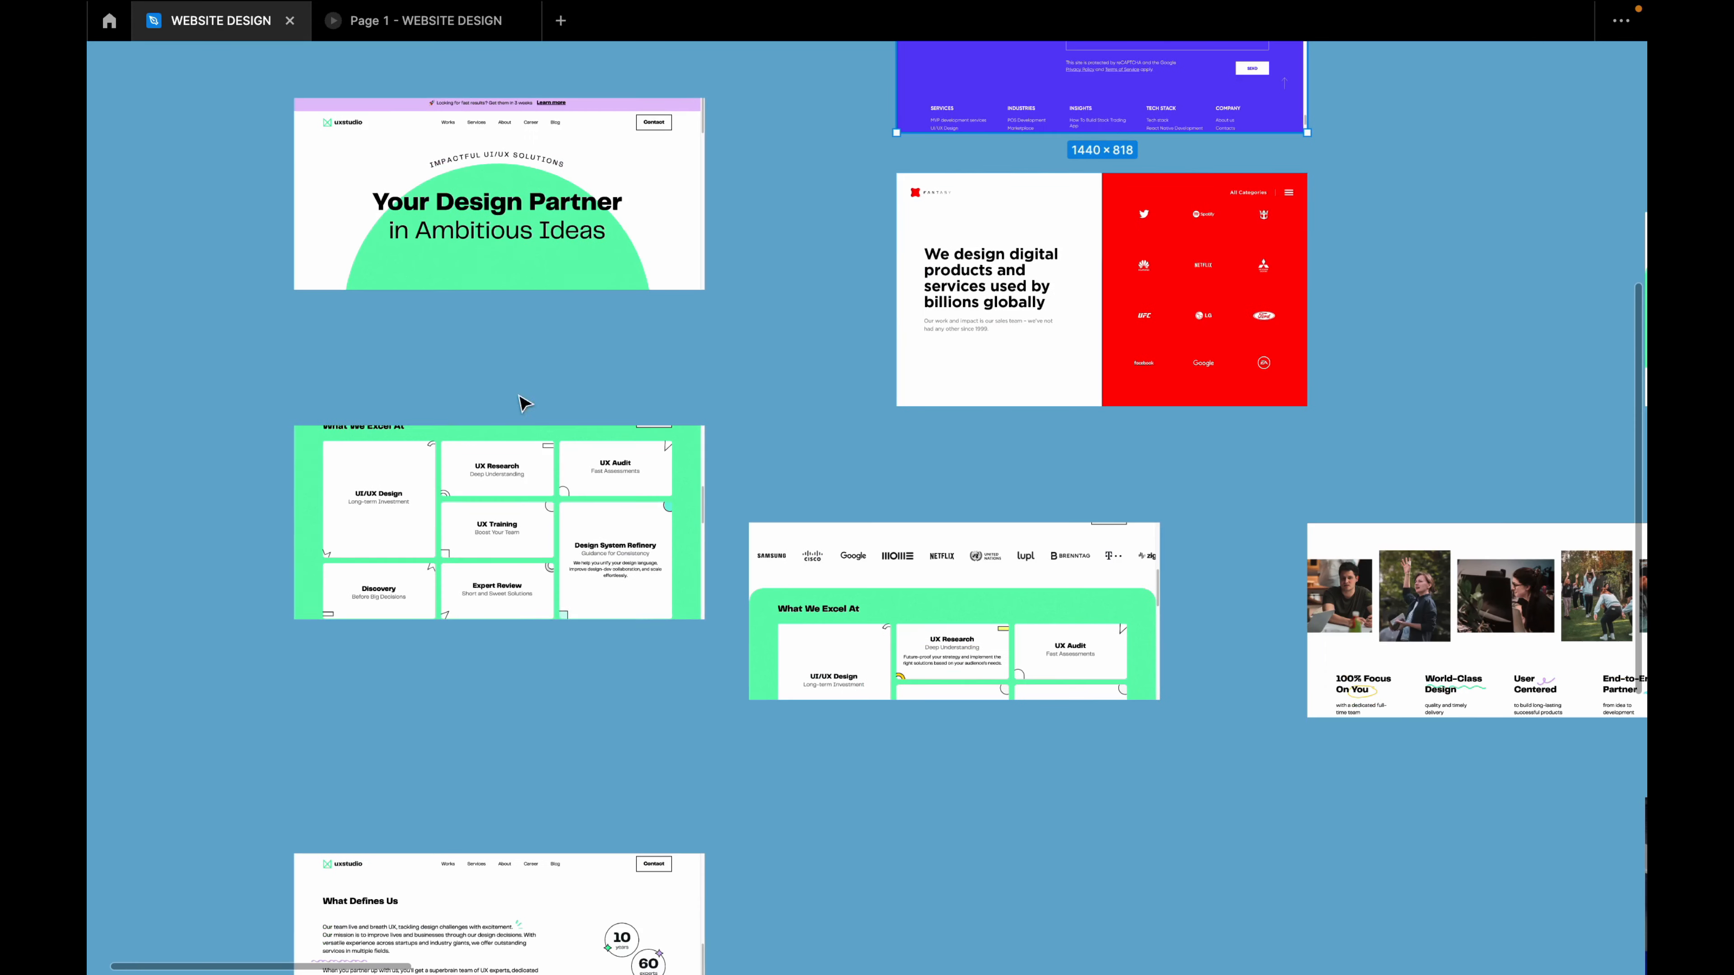
scroll(409, 505, up, 3)
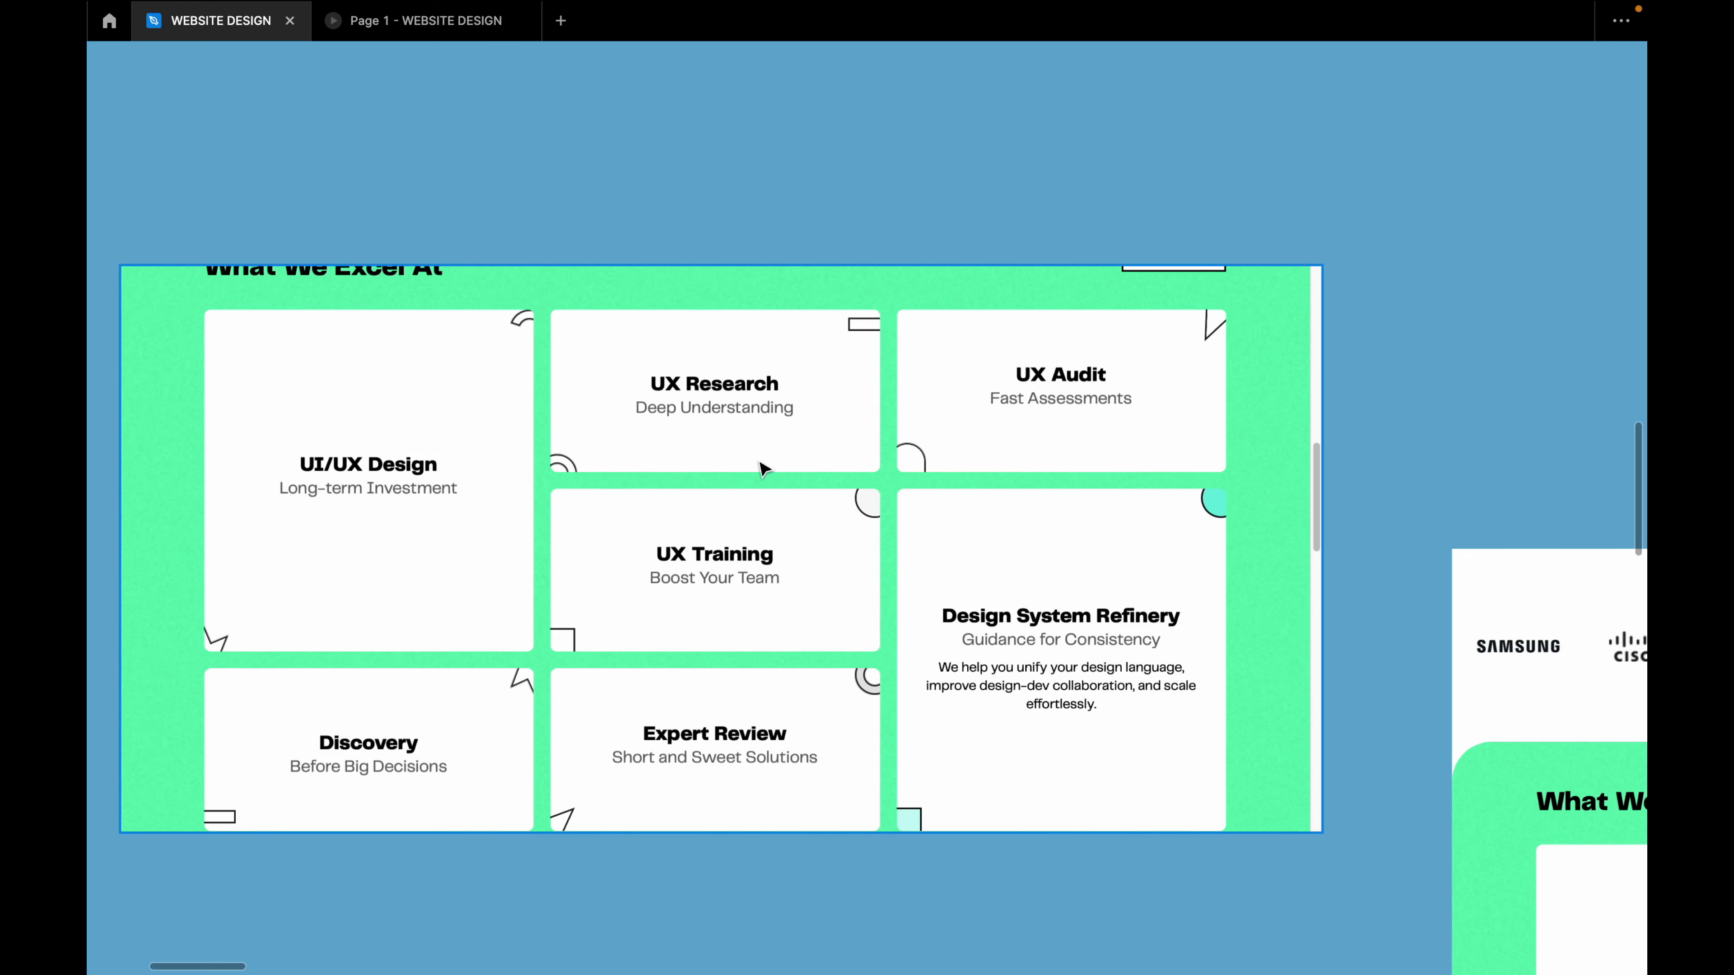
scroll(669, 620, down, 5)
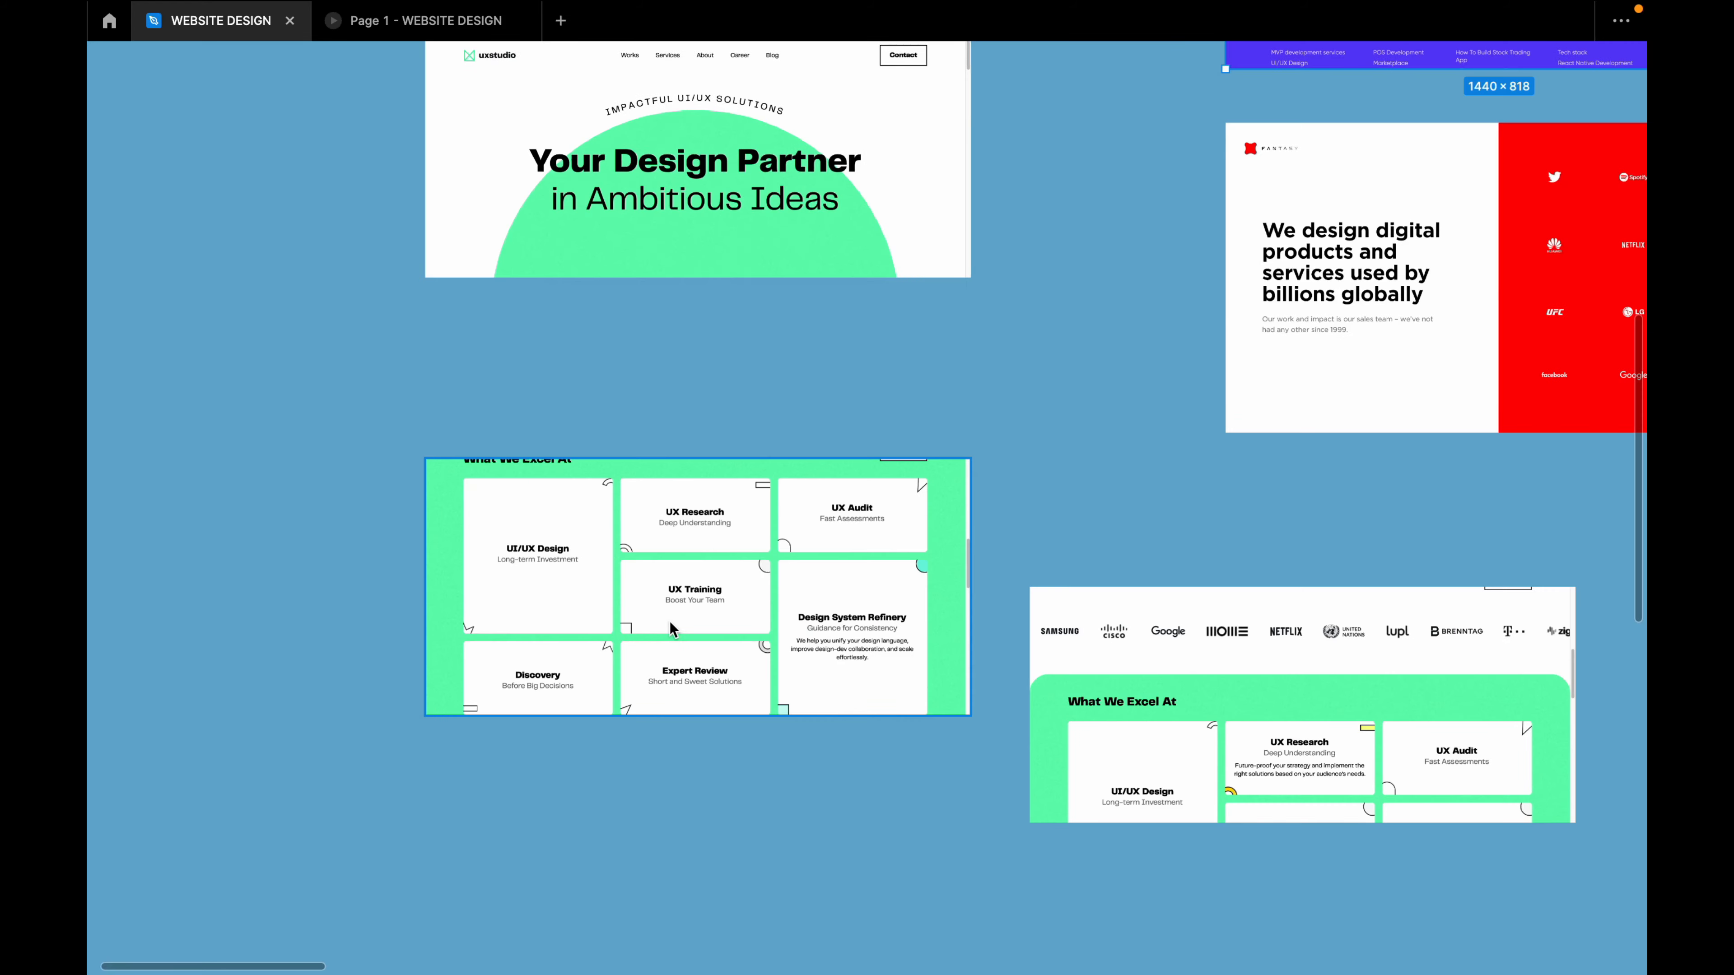
scroll(654, 621, down, 1)
scroll(555, 600, down, 3)
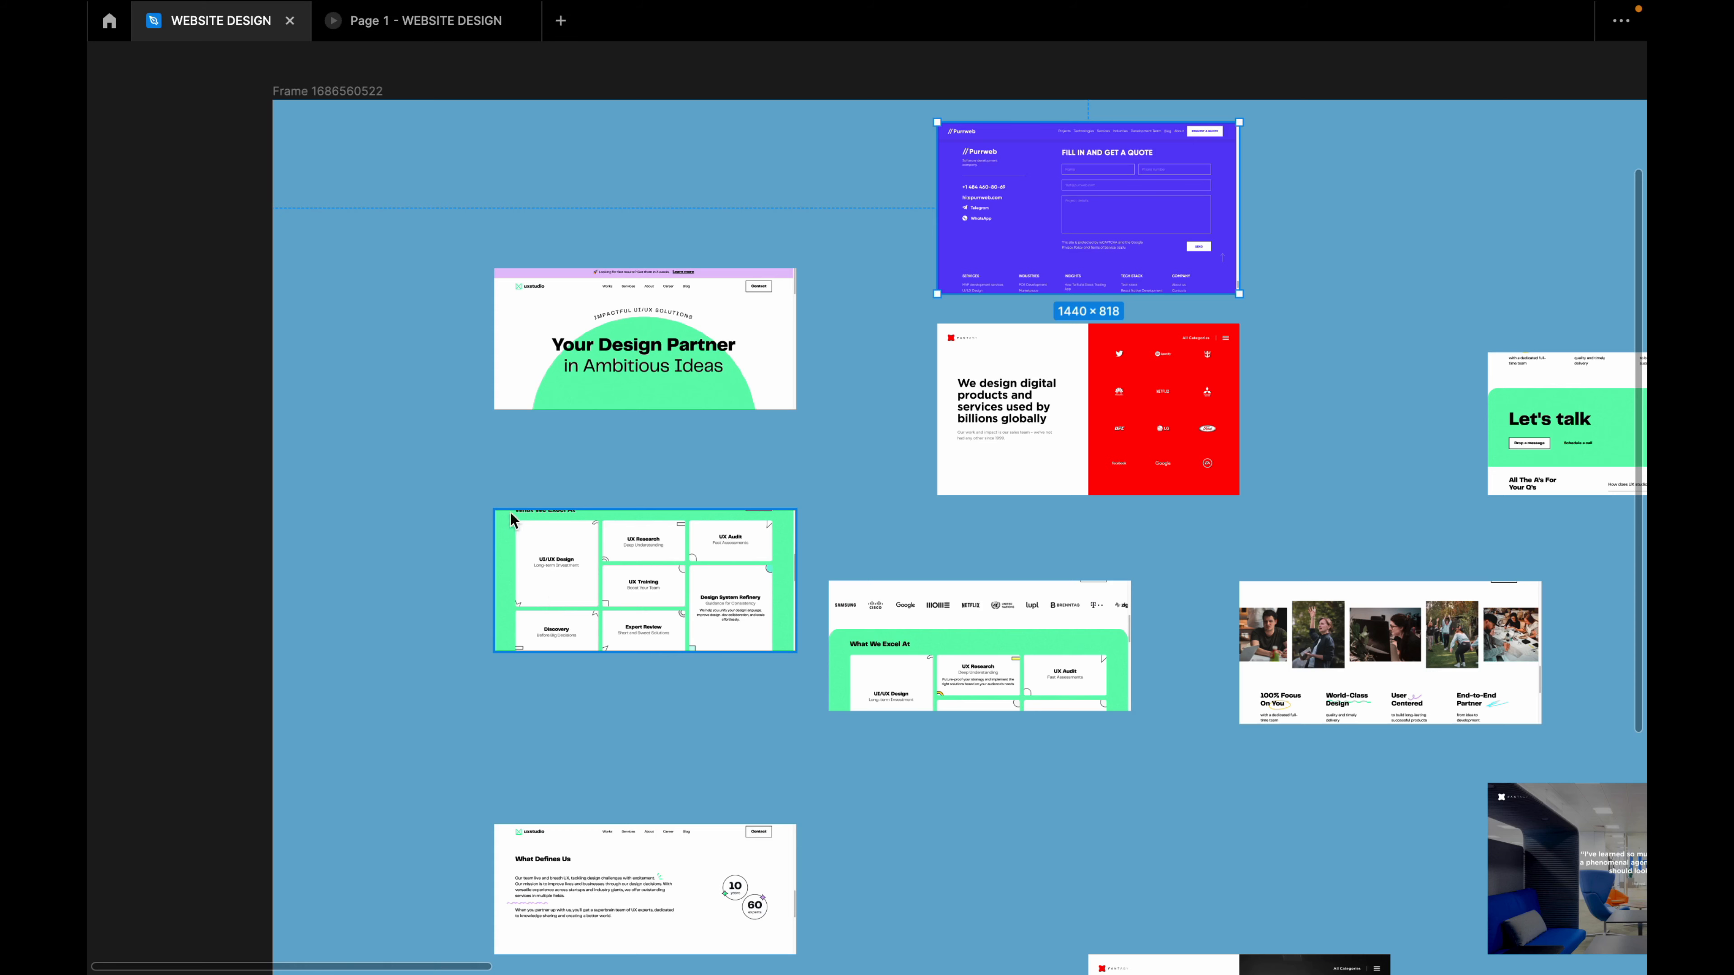
scroll(477, 355, up, 5)
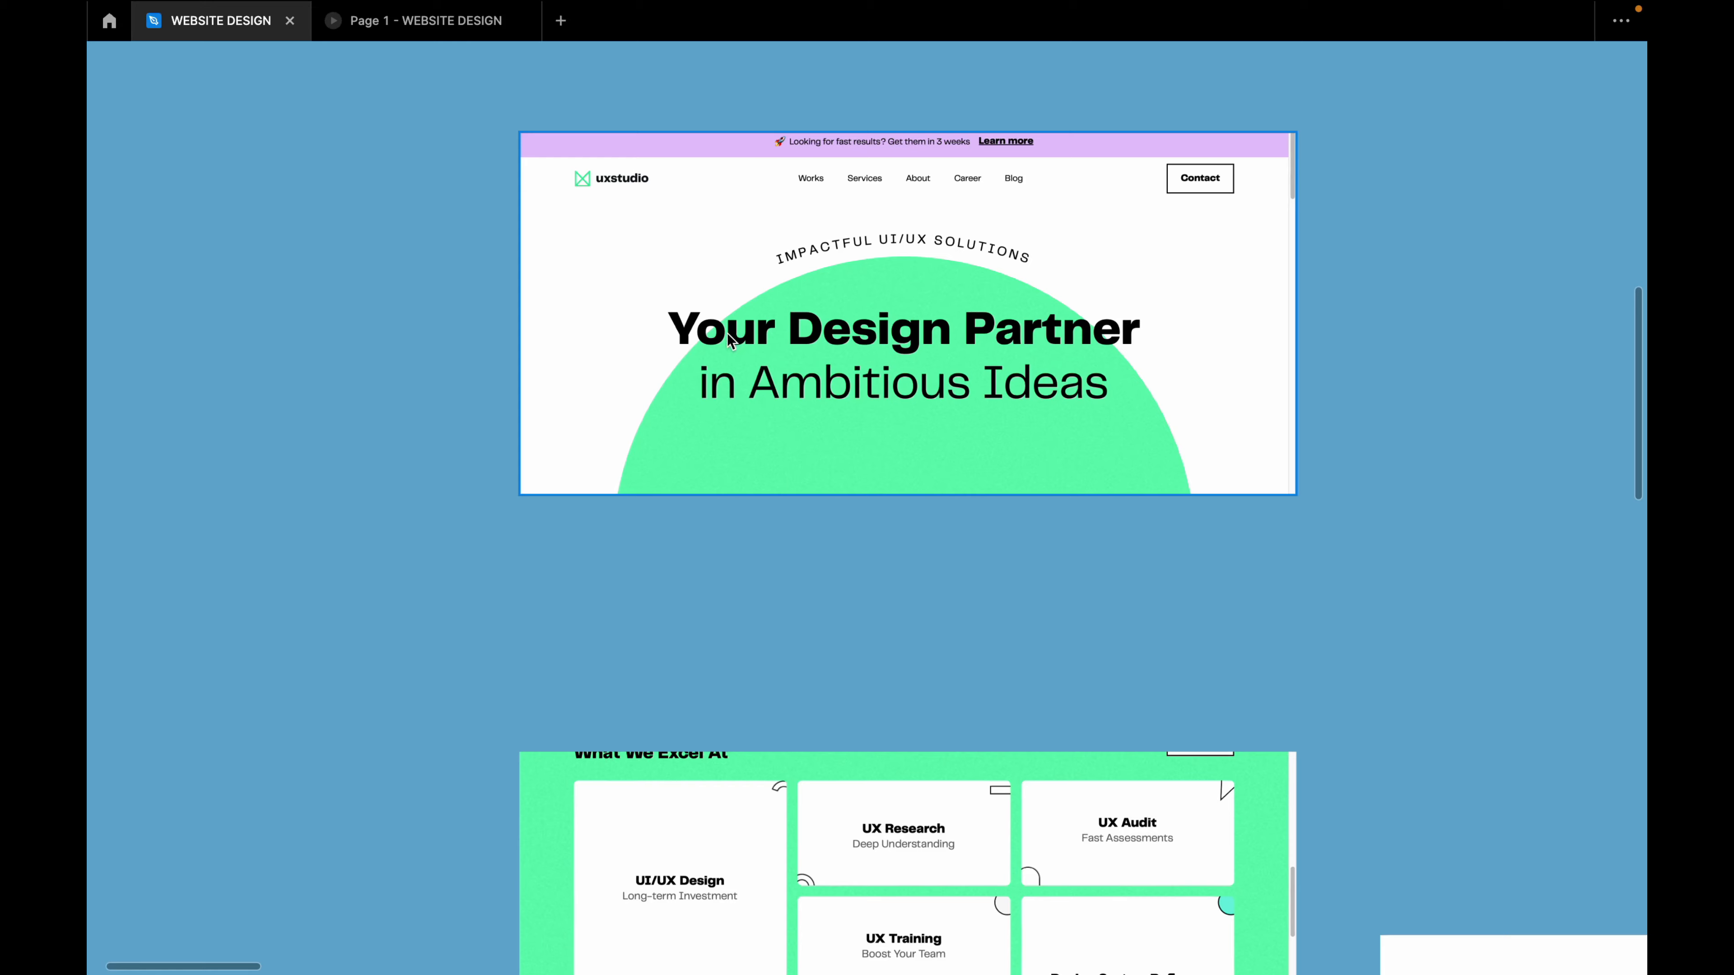
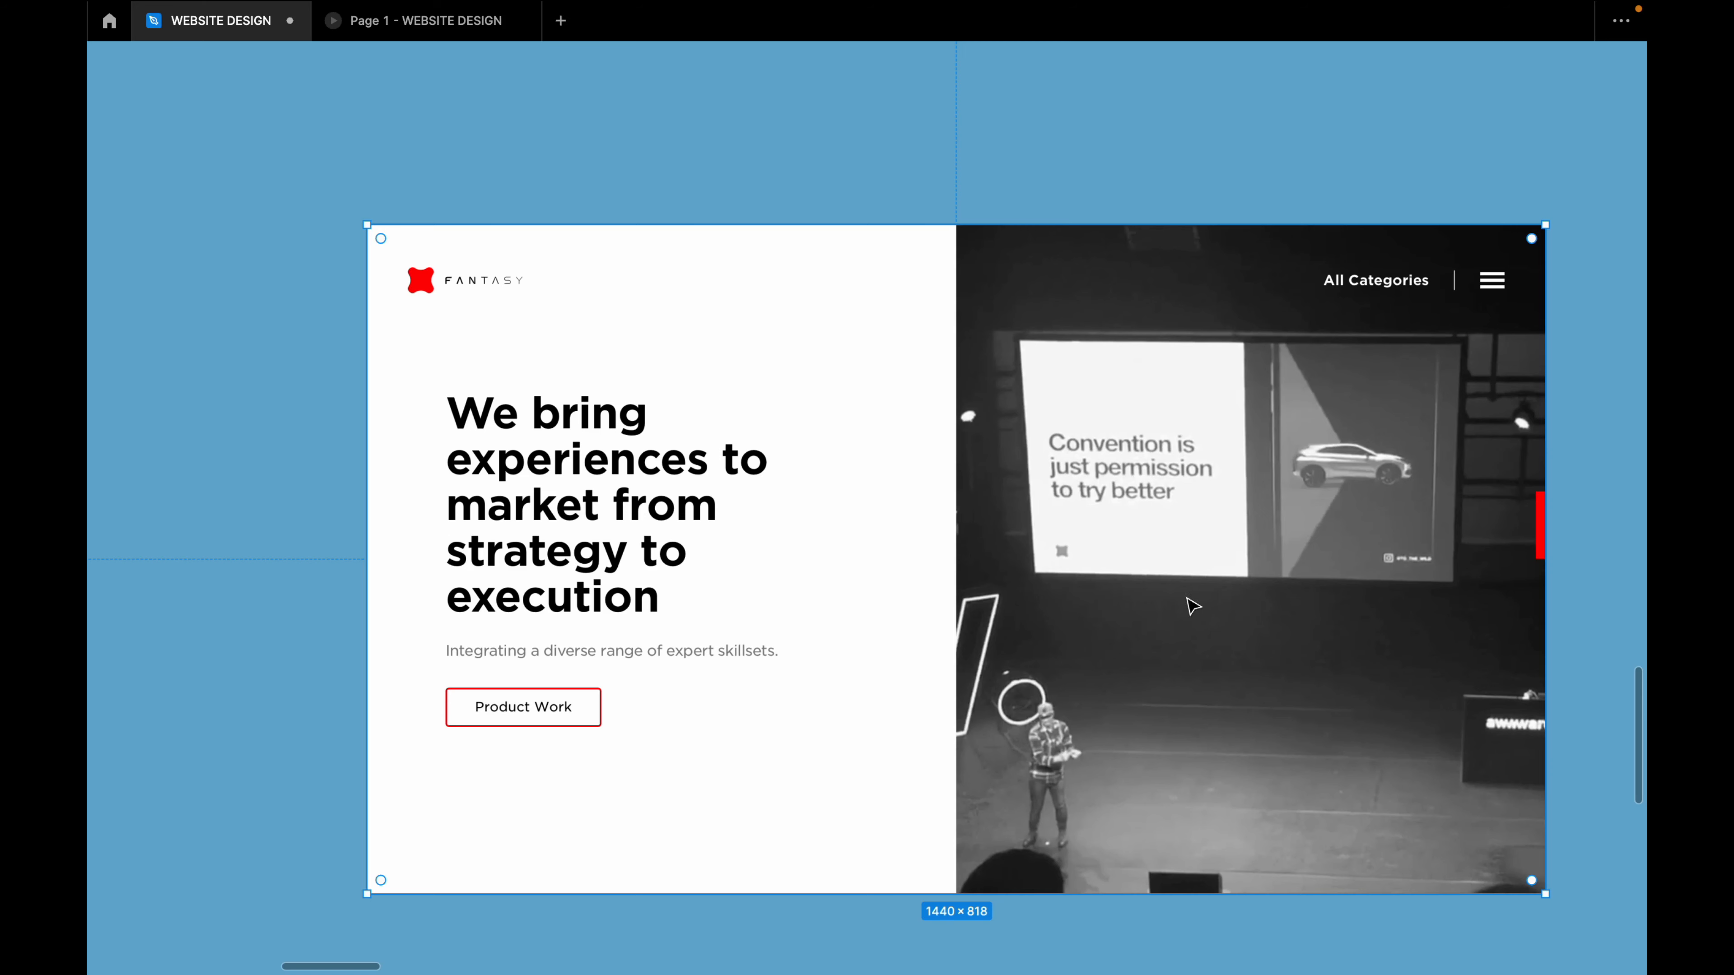
Examine the Fantasy hero screenshot and the purple-branded competitor's MVP process and app portfolio screenshots up close.
scroll(936, 584, down, 2)
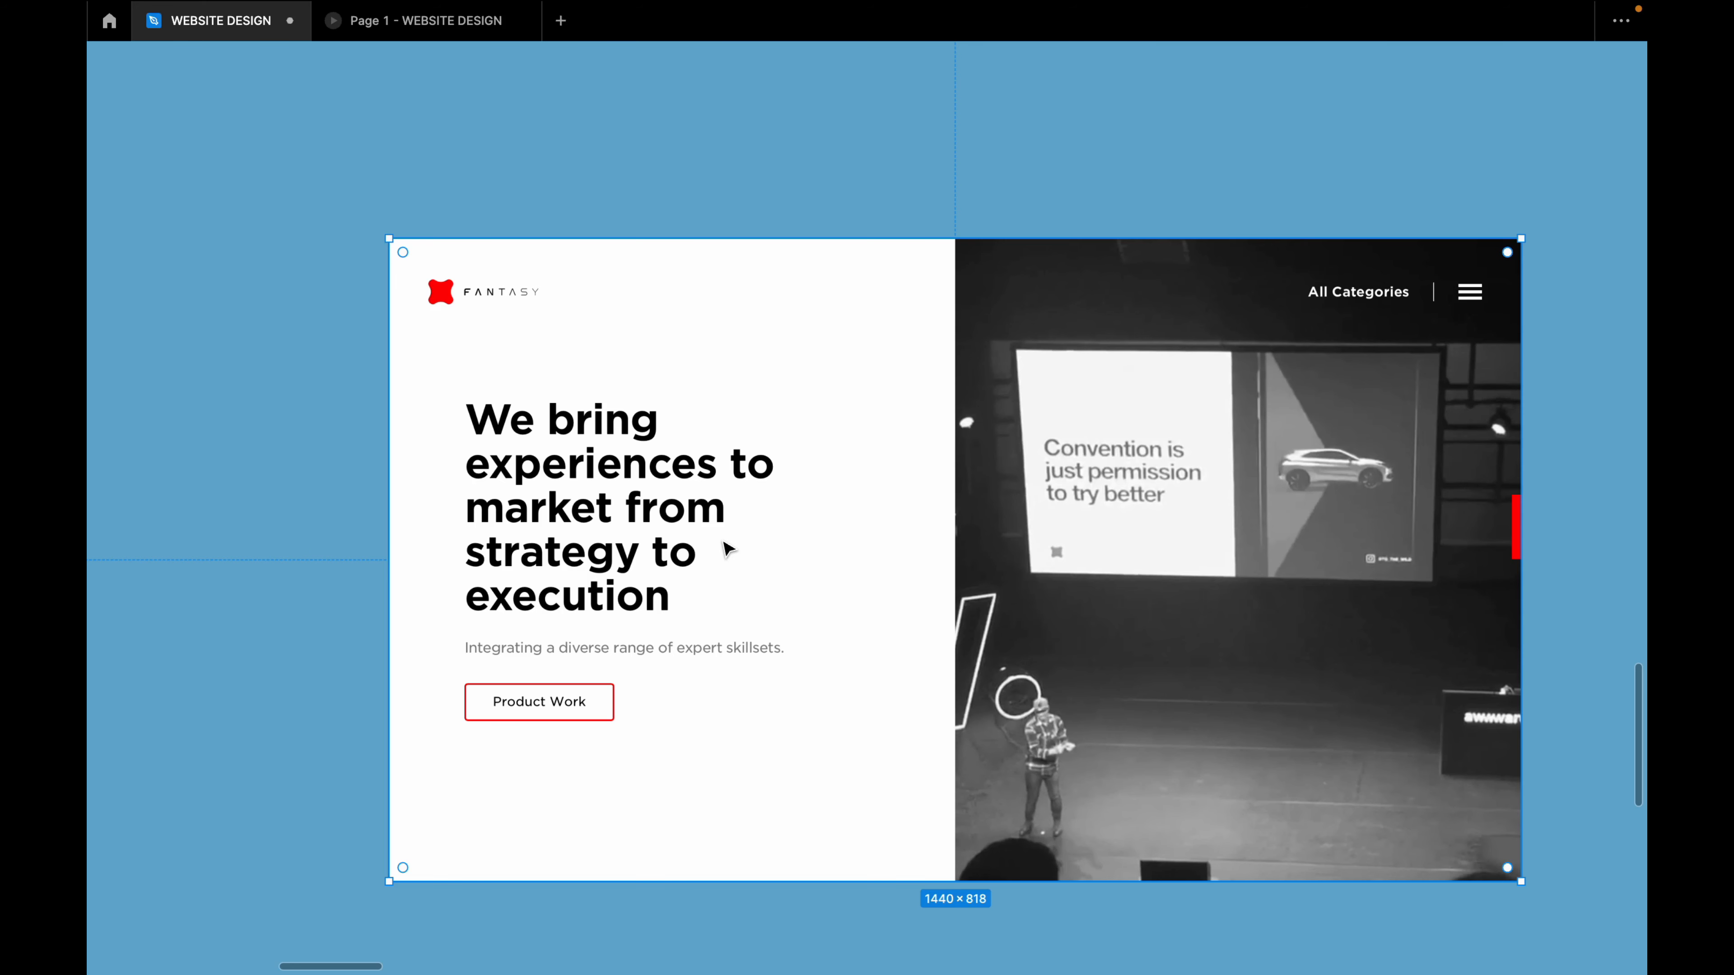
scroll(728, 549, down, 2)
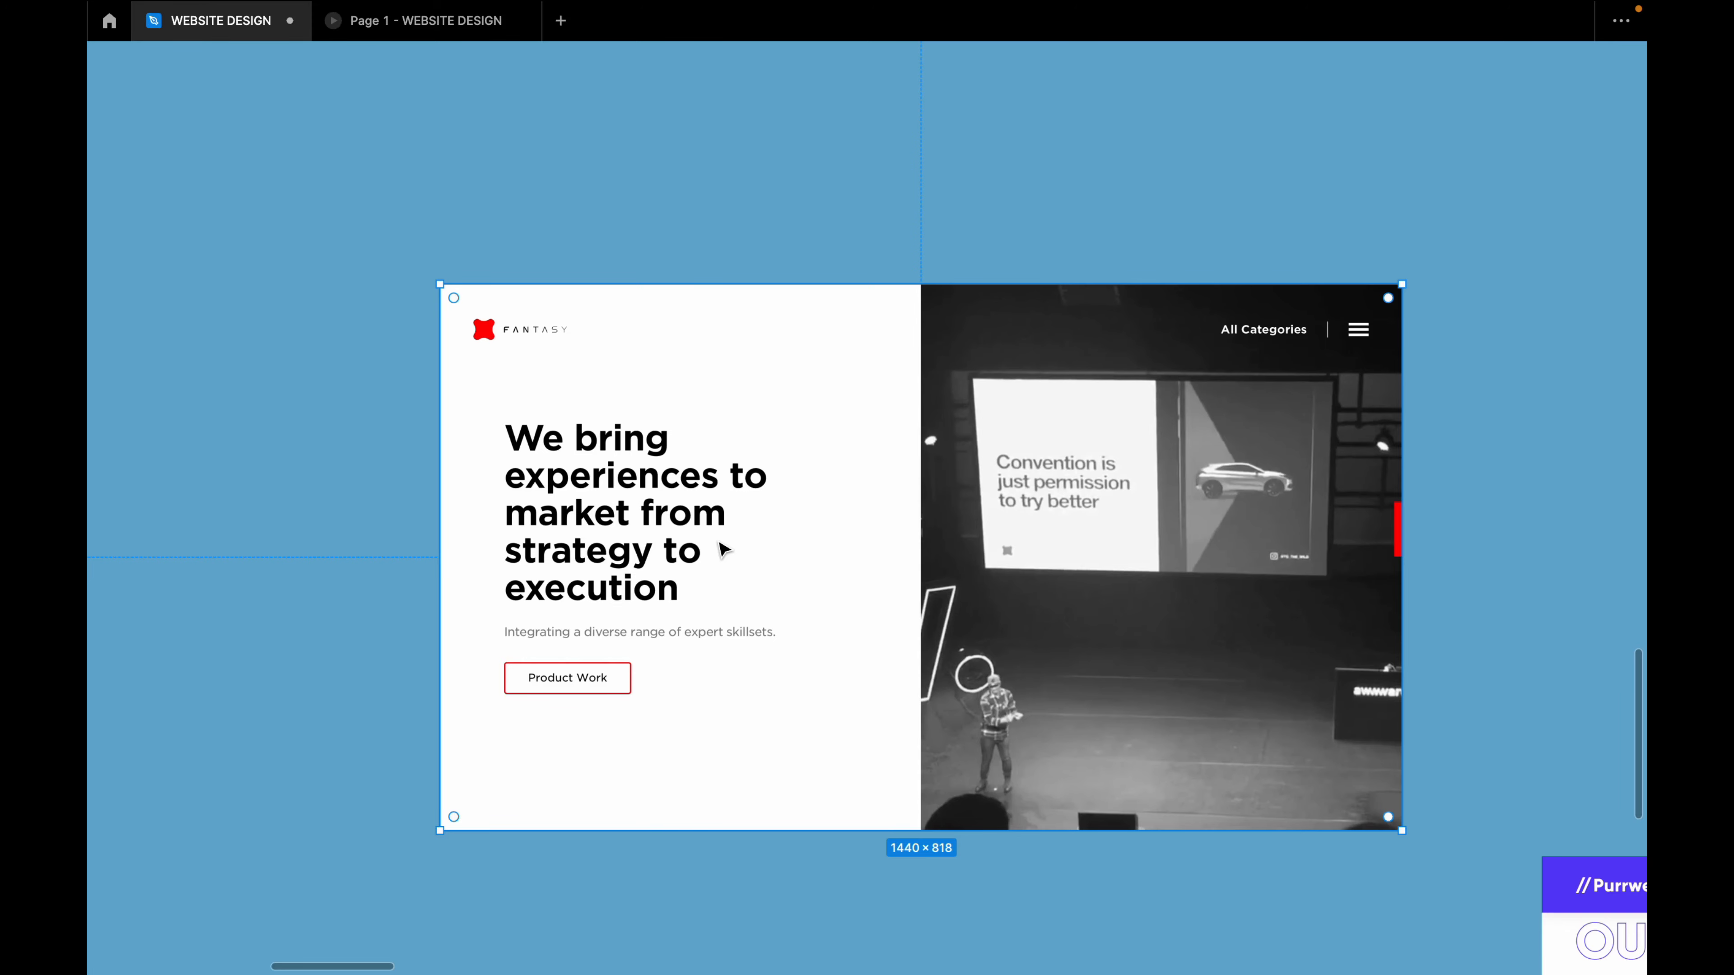
scroll(653, 535, down, 10)
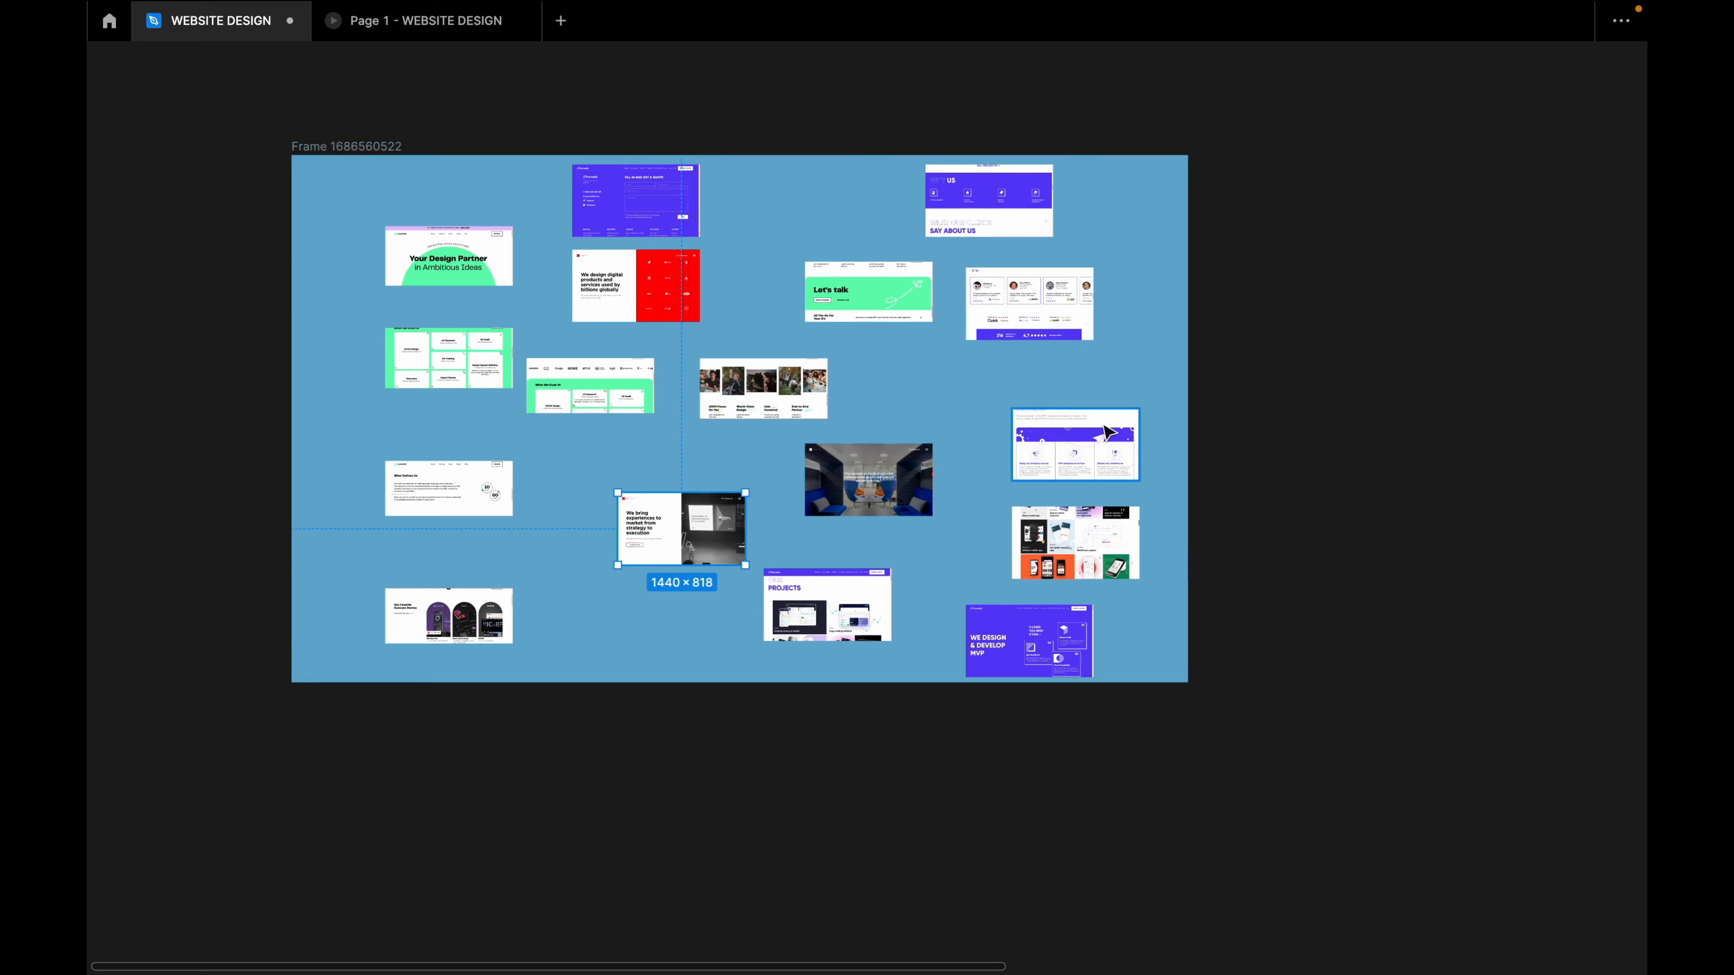
click(338, 146)
drag(440, 192, 525, 212)
scroll(1109, 424, up, 1)
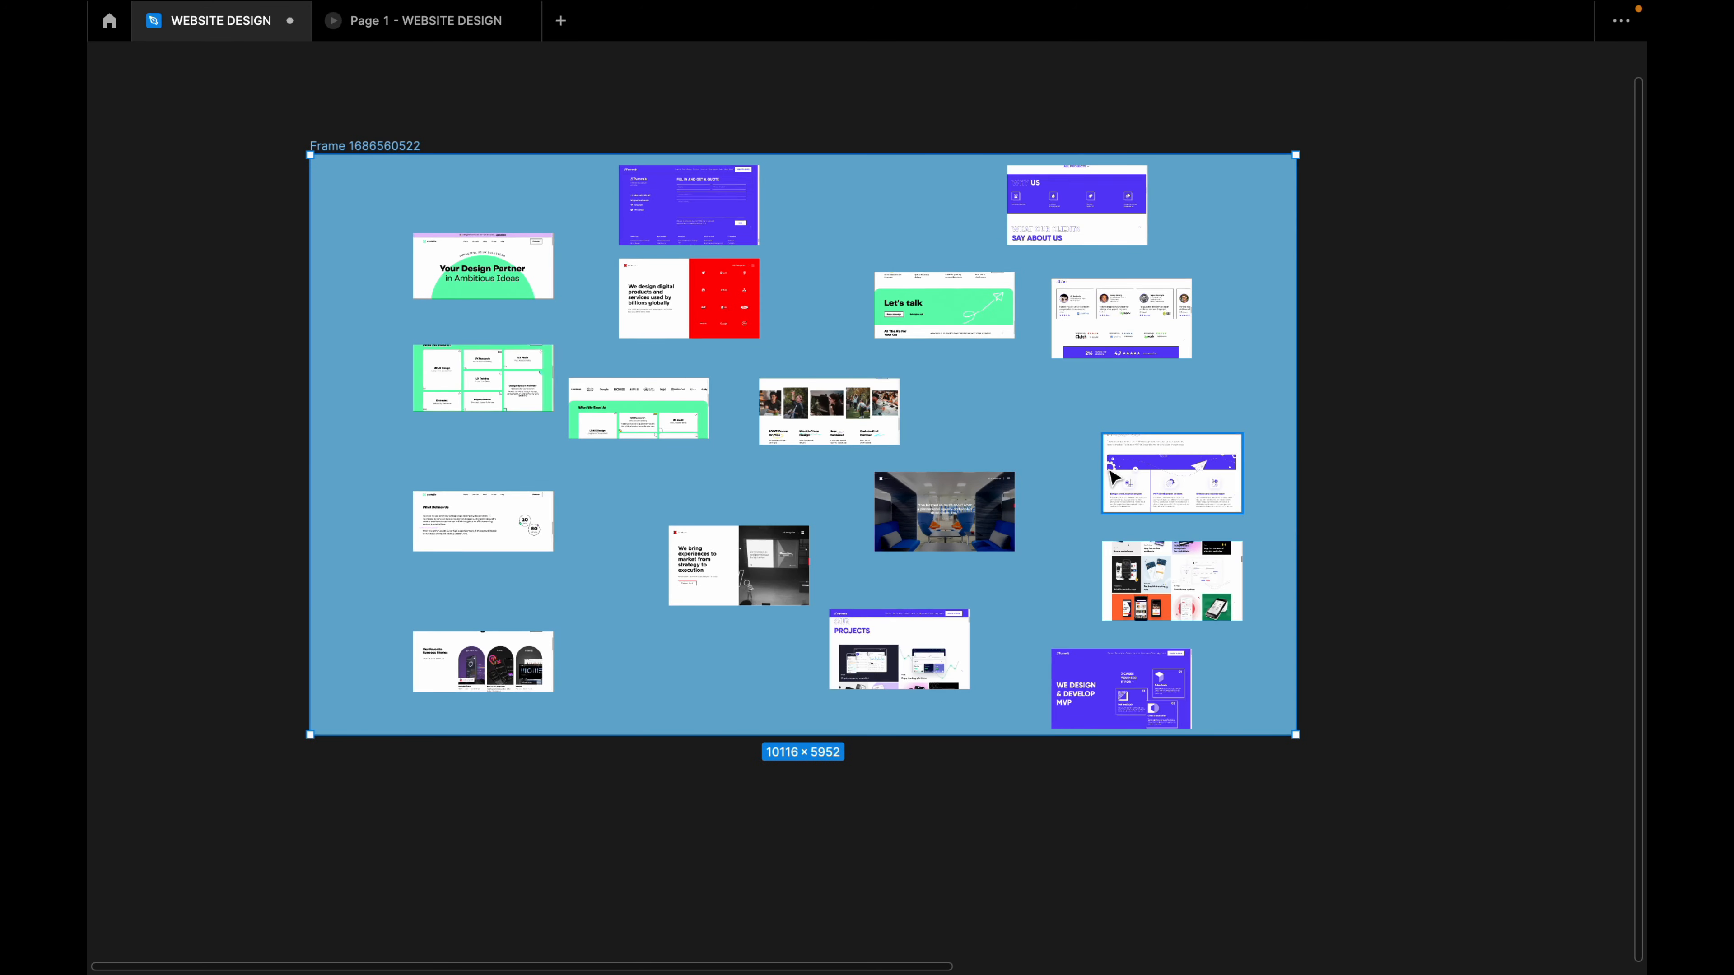
scroll(1266, 406, up, 10)
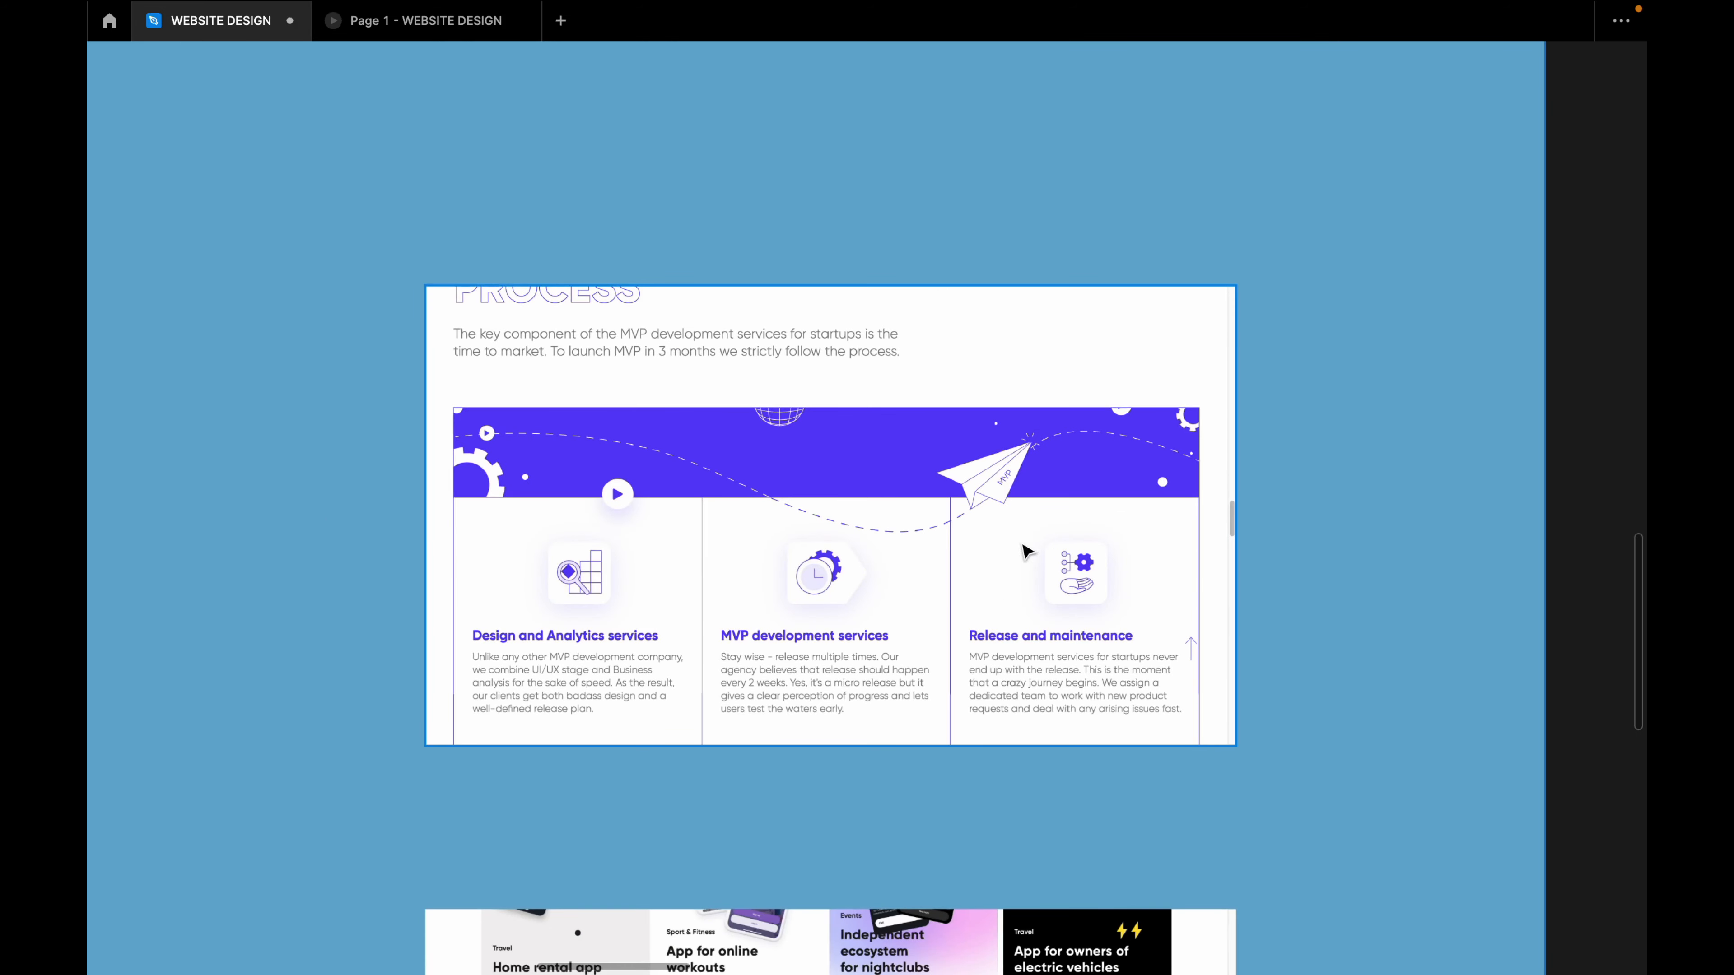
scroll(881, 550, down, 10)
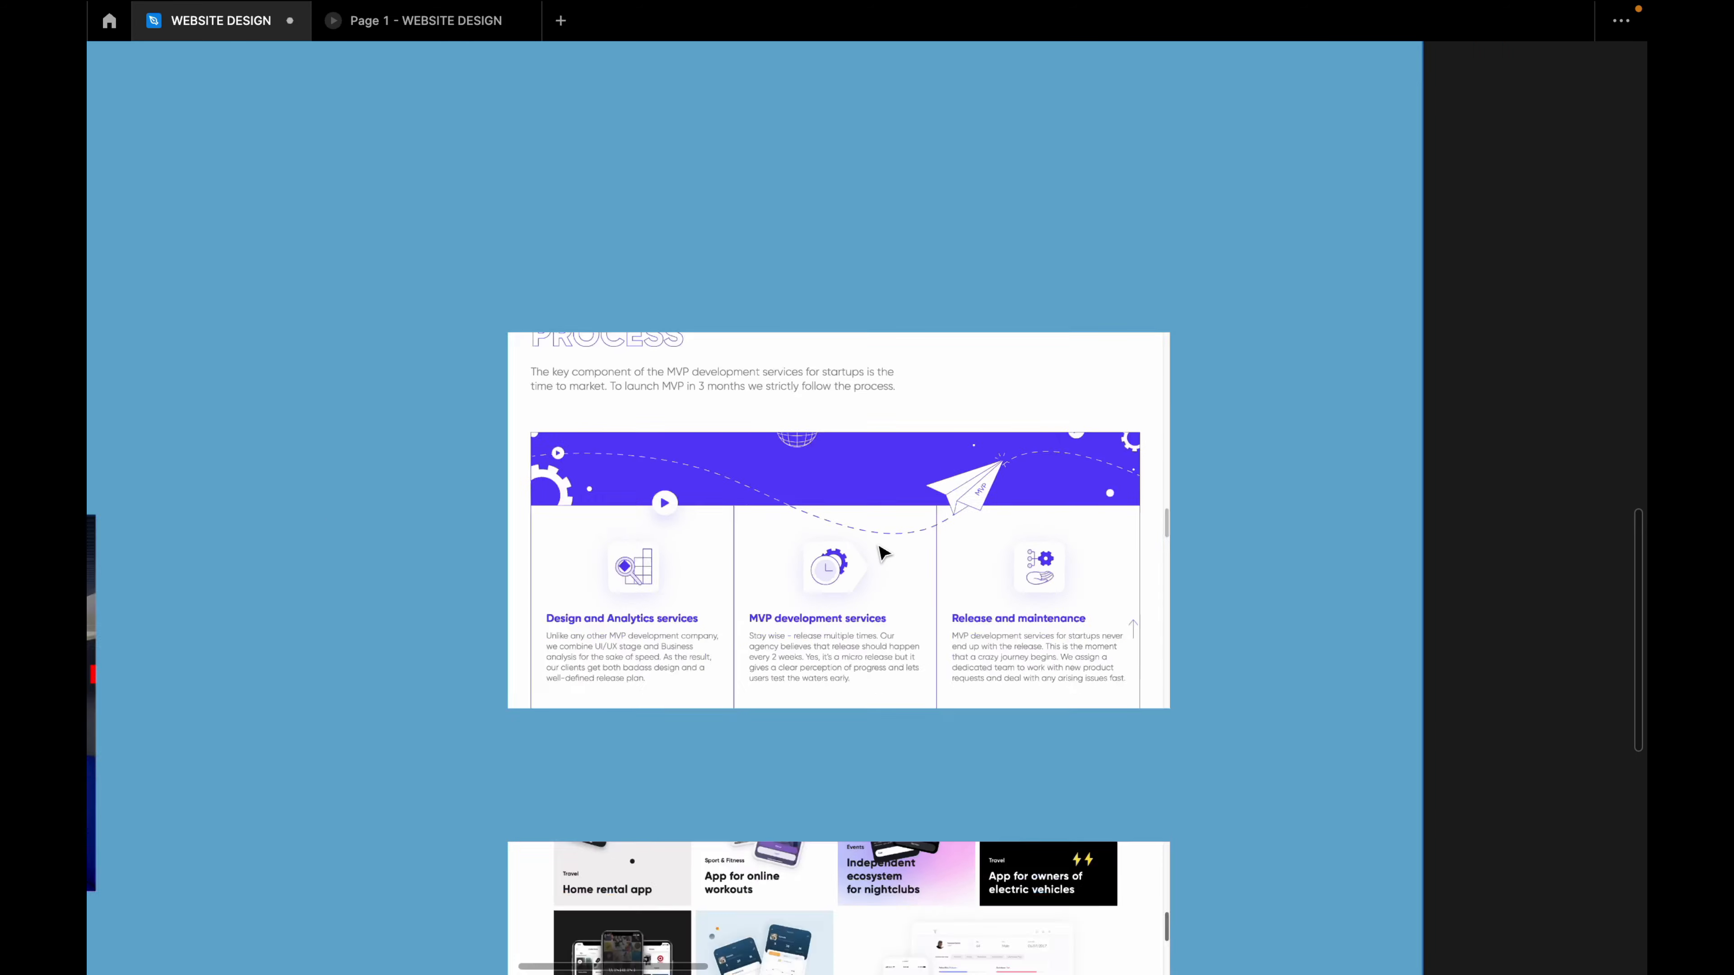
scroll(880, 551, down, 3)
scroll(894, 569, up, 8)
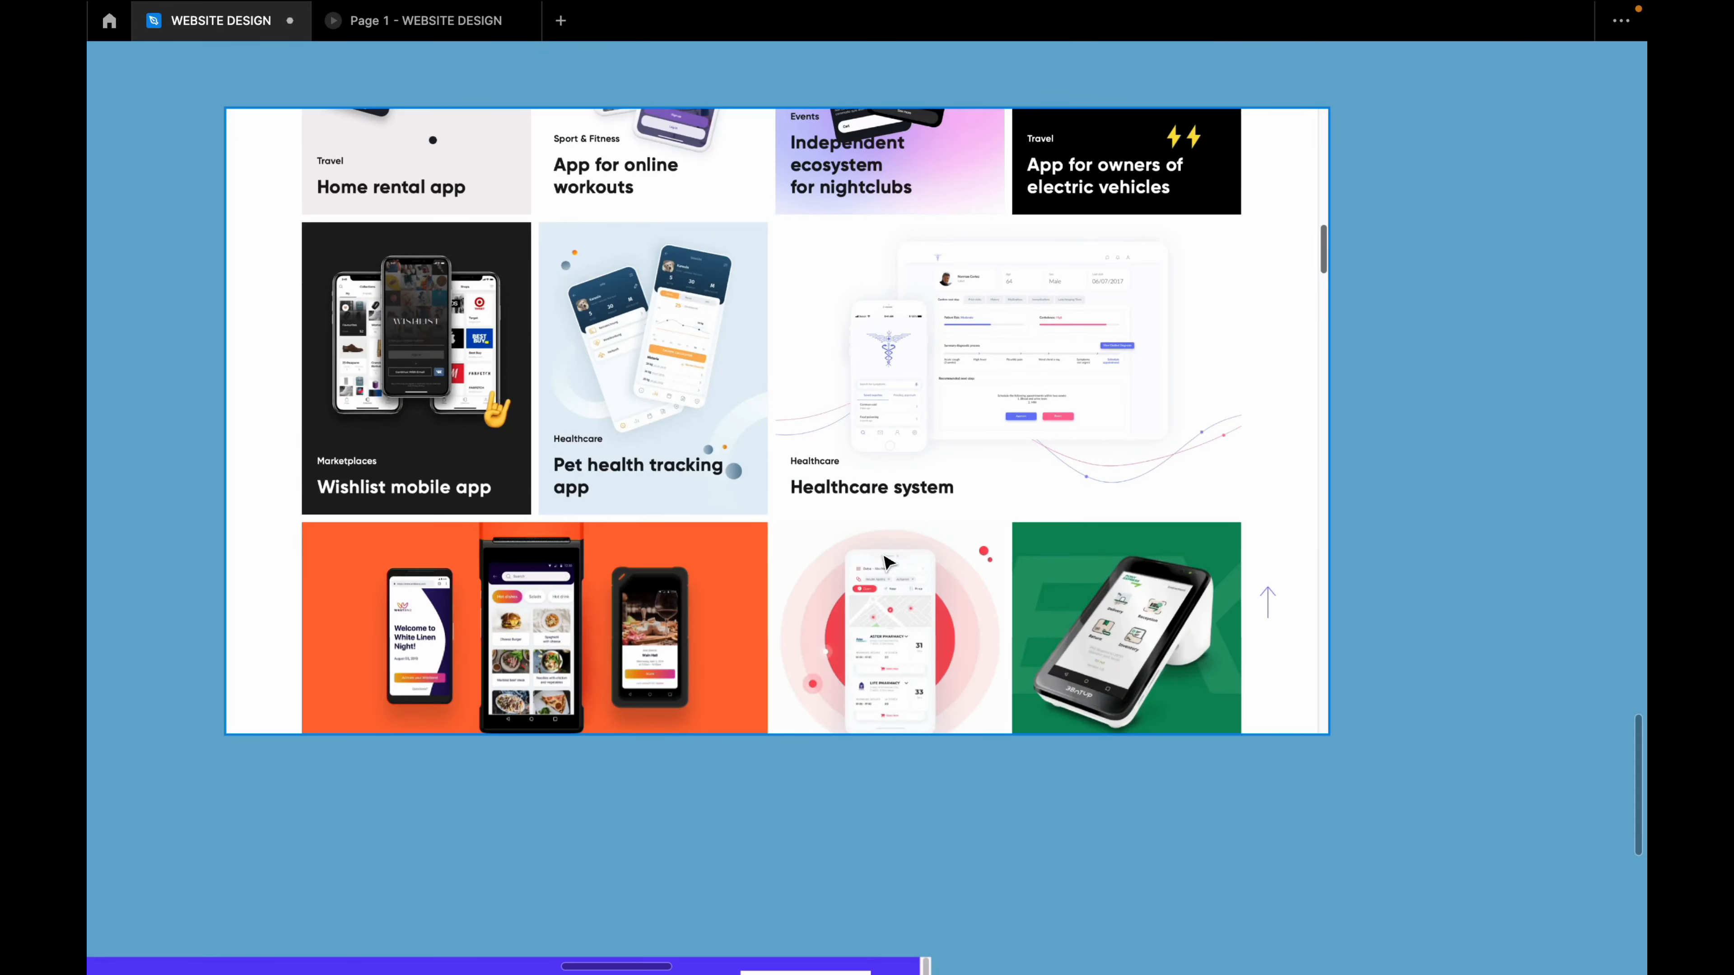
scroll(873, 488, down, 1)
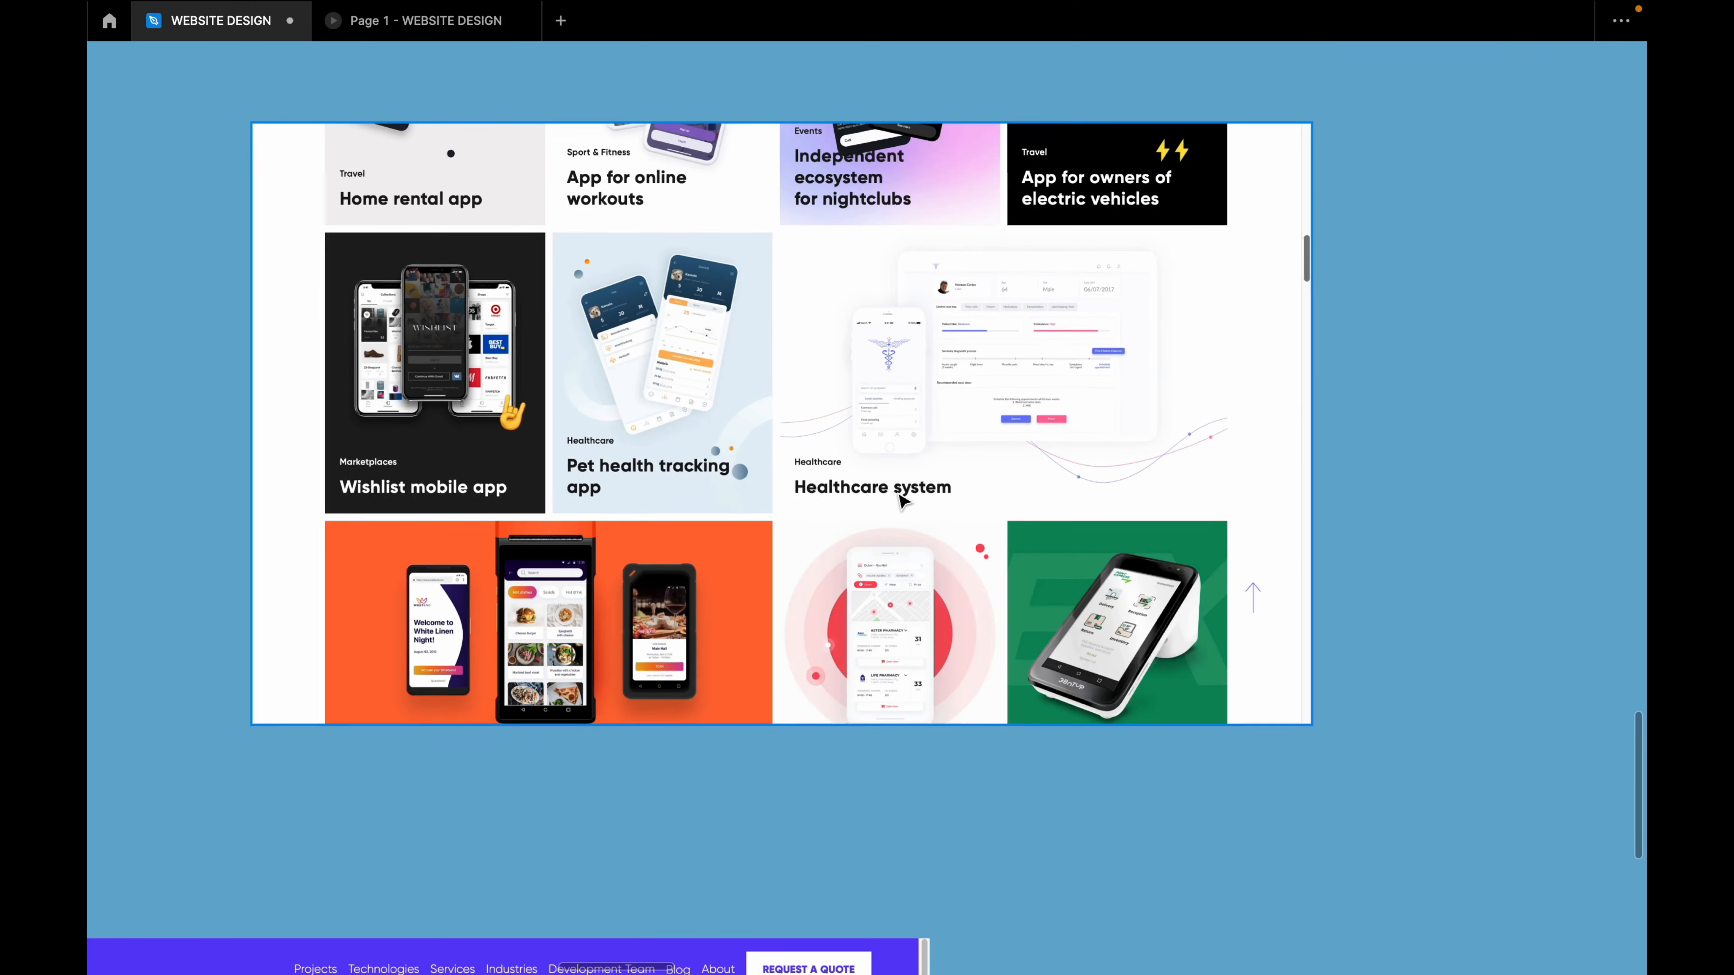
scroll(905, 504, down, 10)
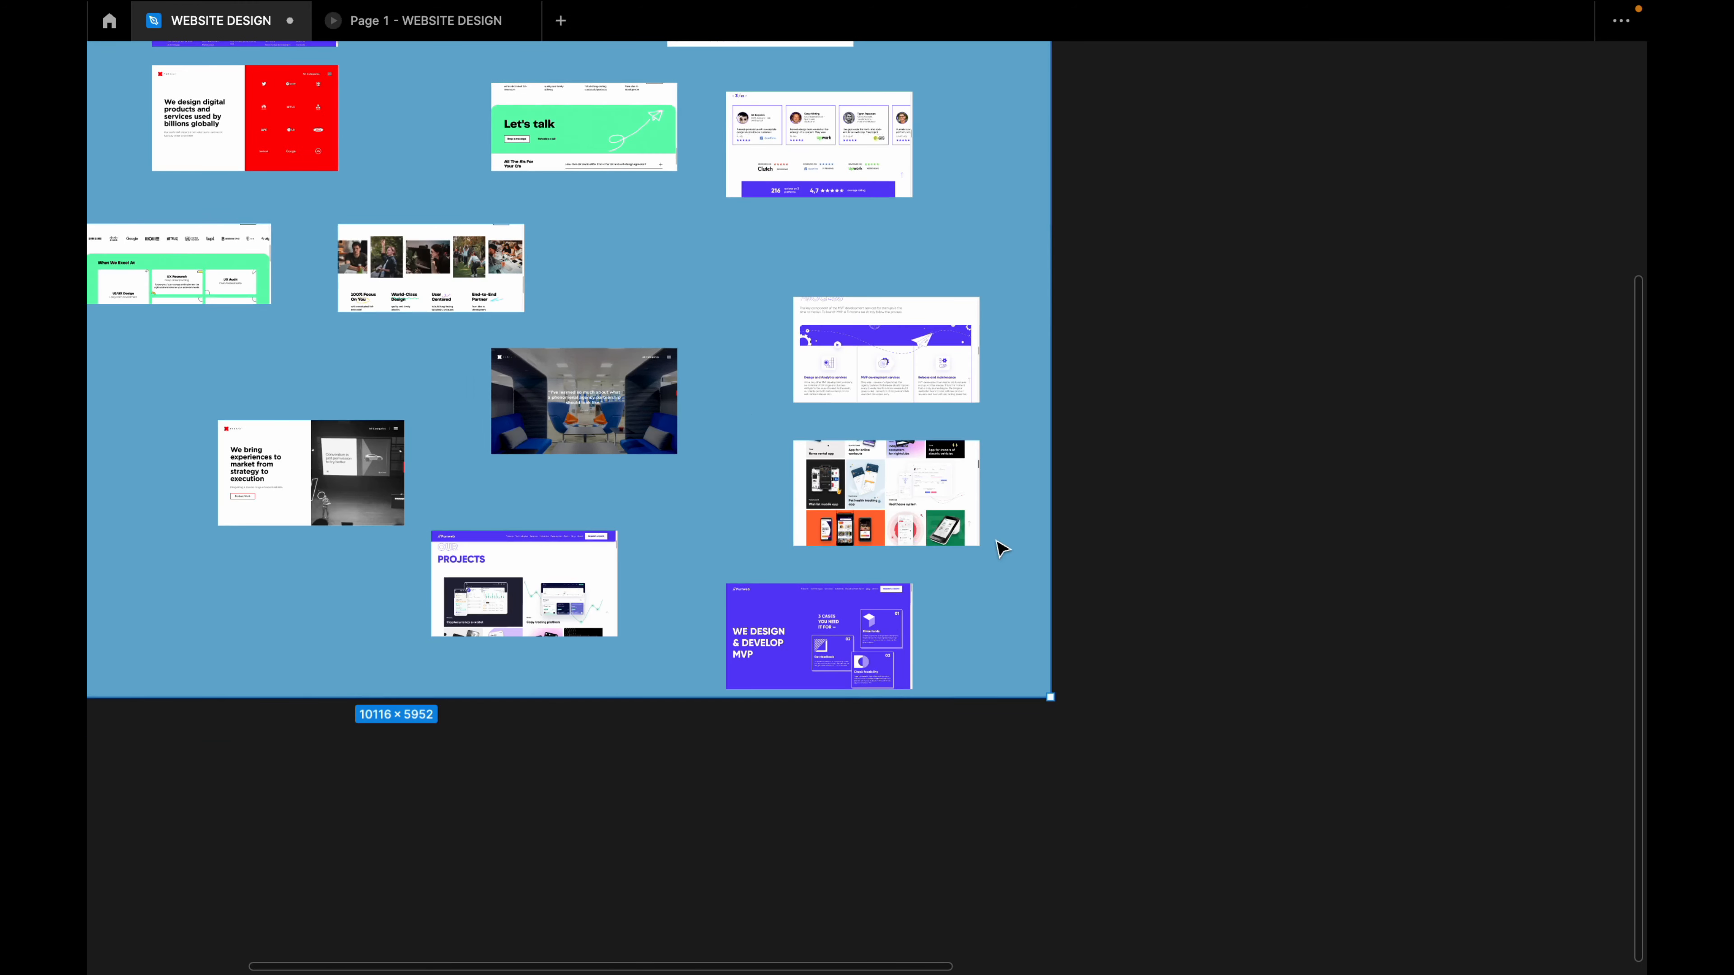
scroll(1000, 544, up, 1)
scroll(999, 541, down, 2)
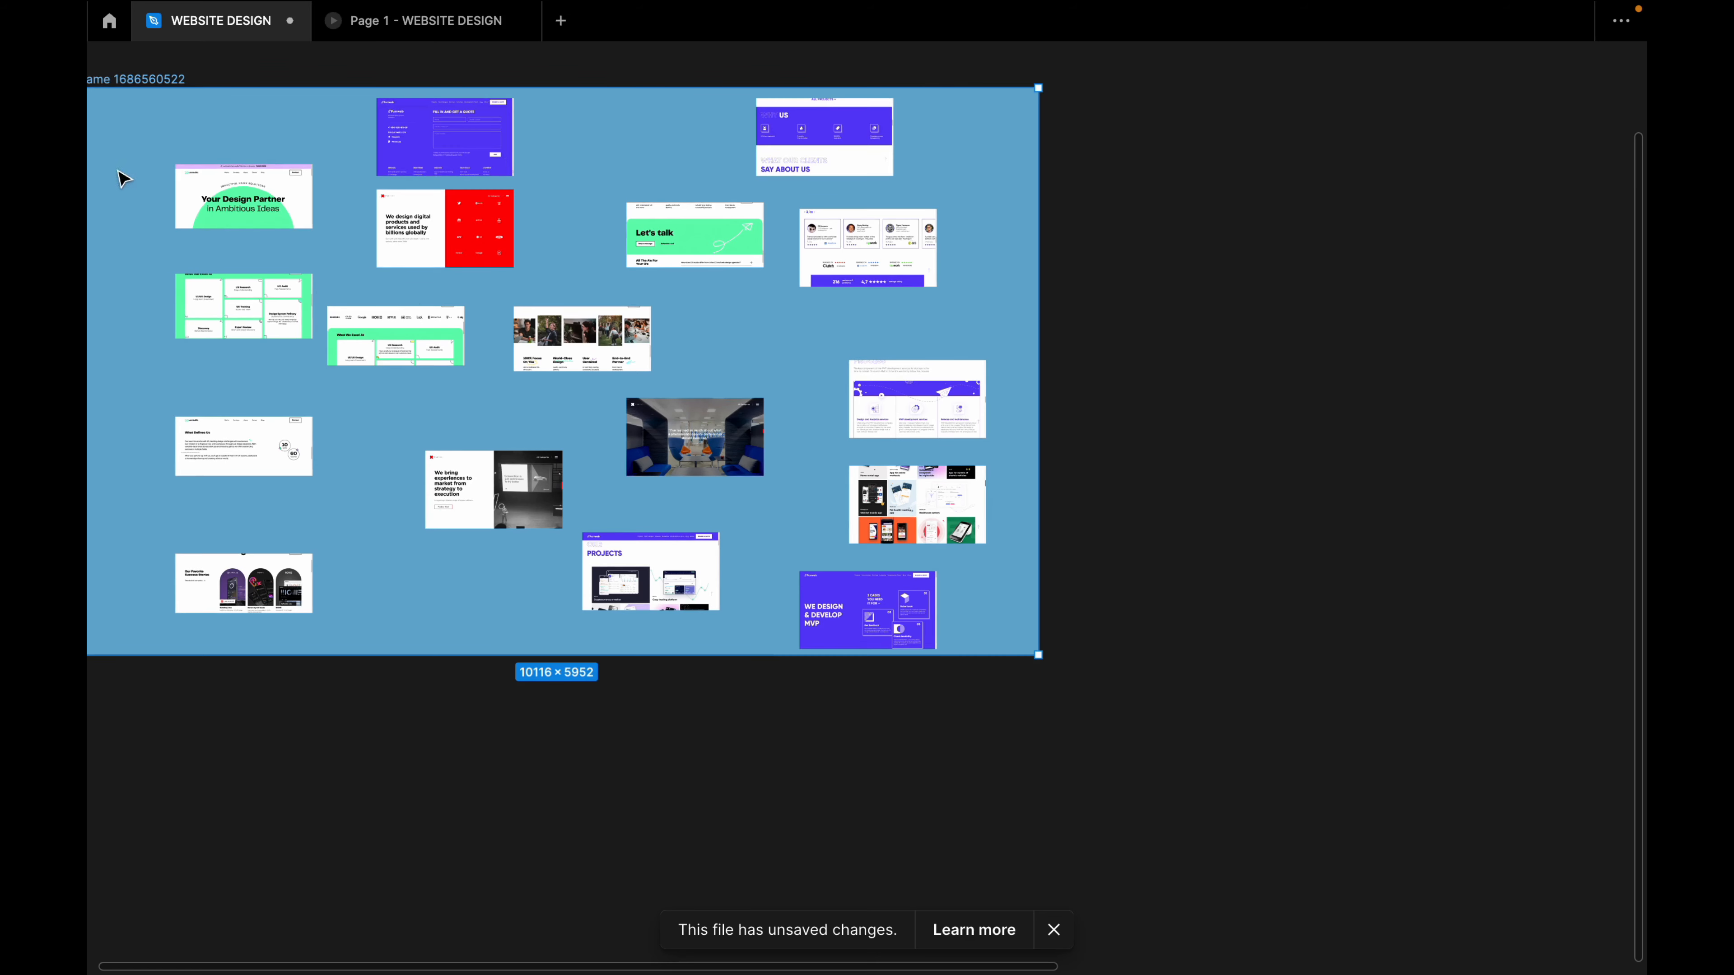
Nudge the blue competitor frame and move its "Our Favorite Success Stories" screenshot up, close beneath the "What Defines Us" one.
drag(197, 130, 255, 140)
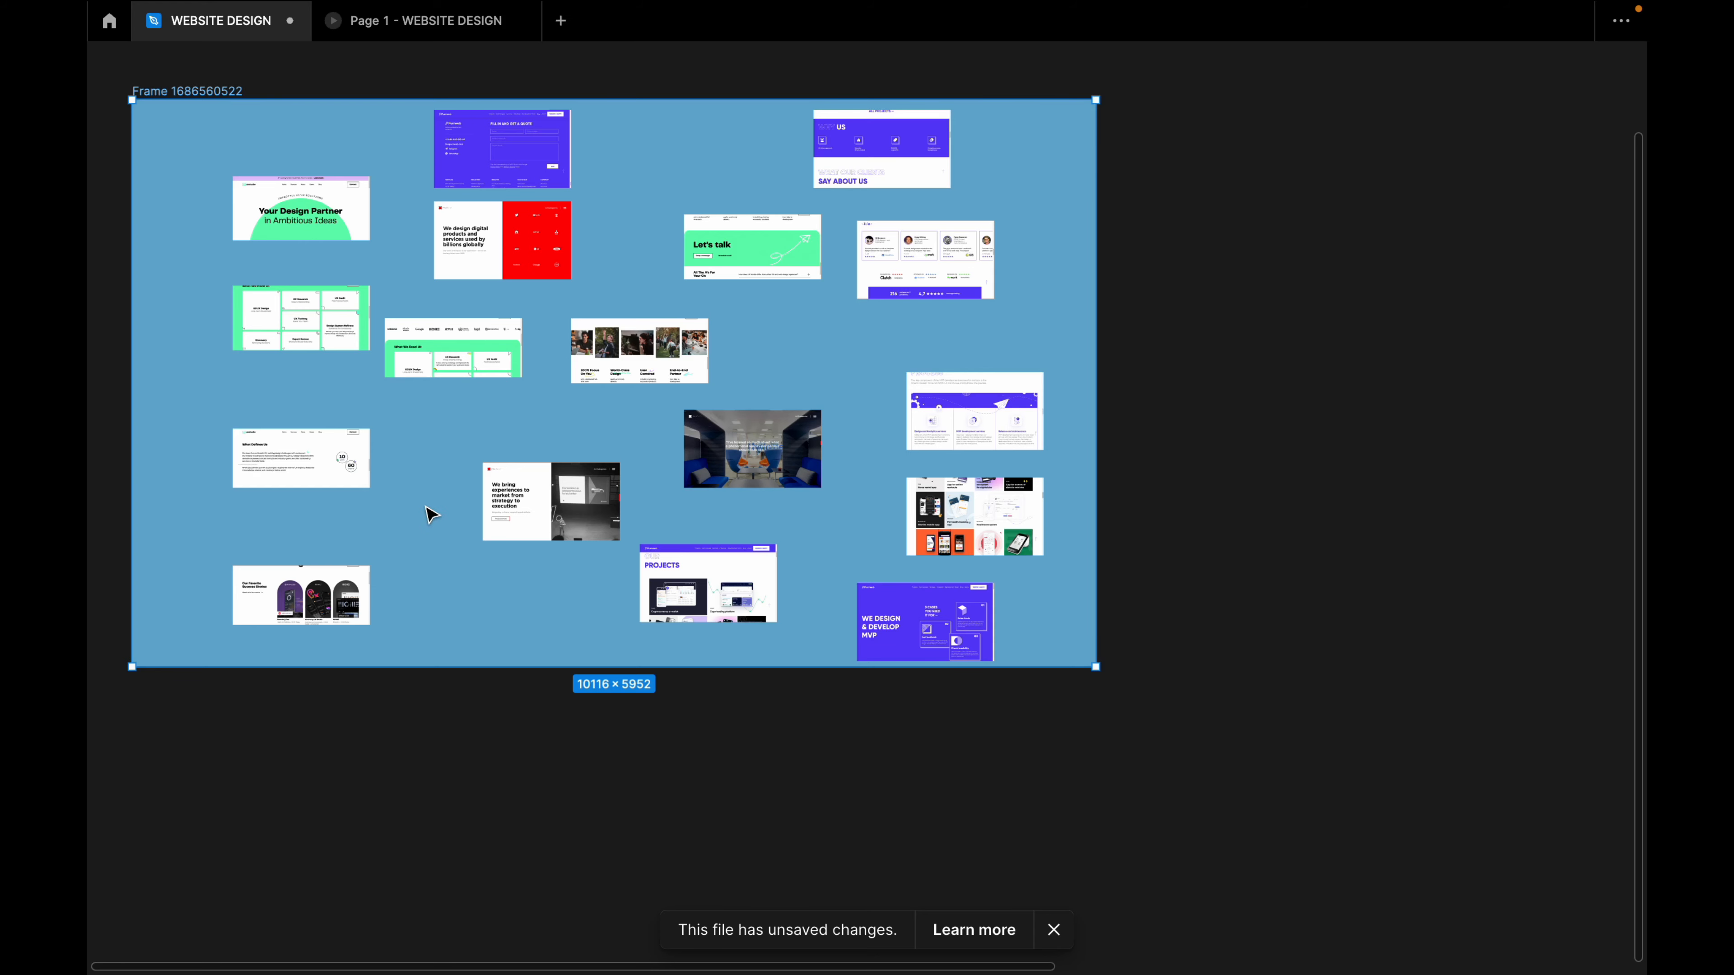
scroll(196, 593, up, 5)
drag(456, 612, 490, 418)
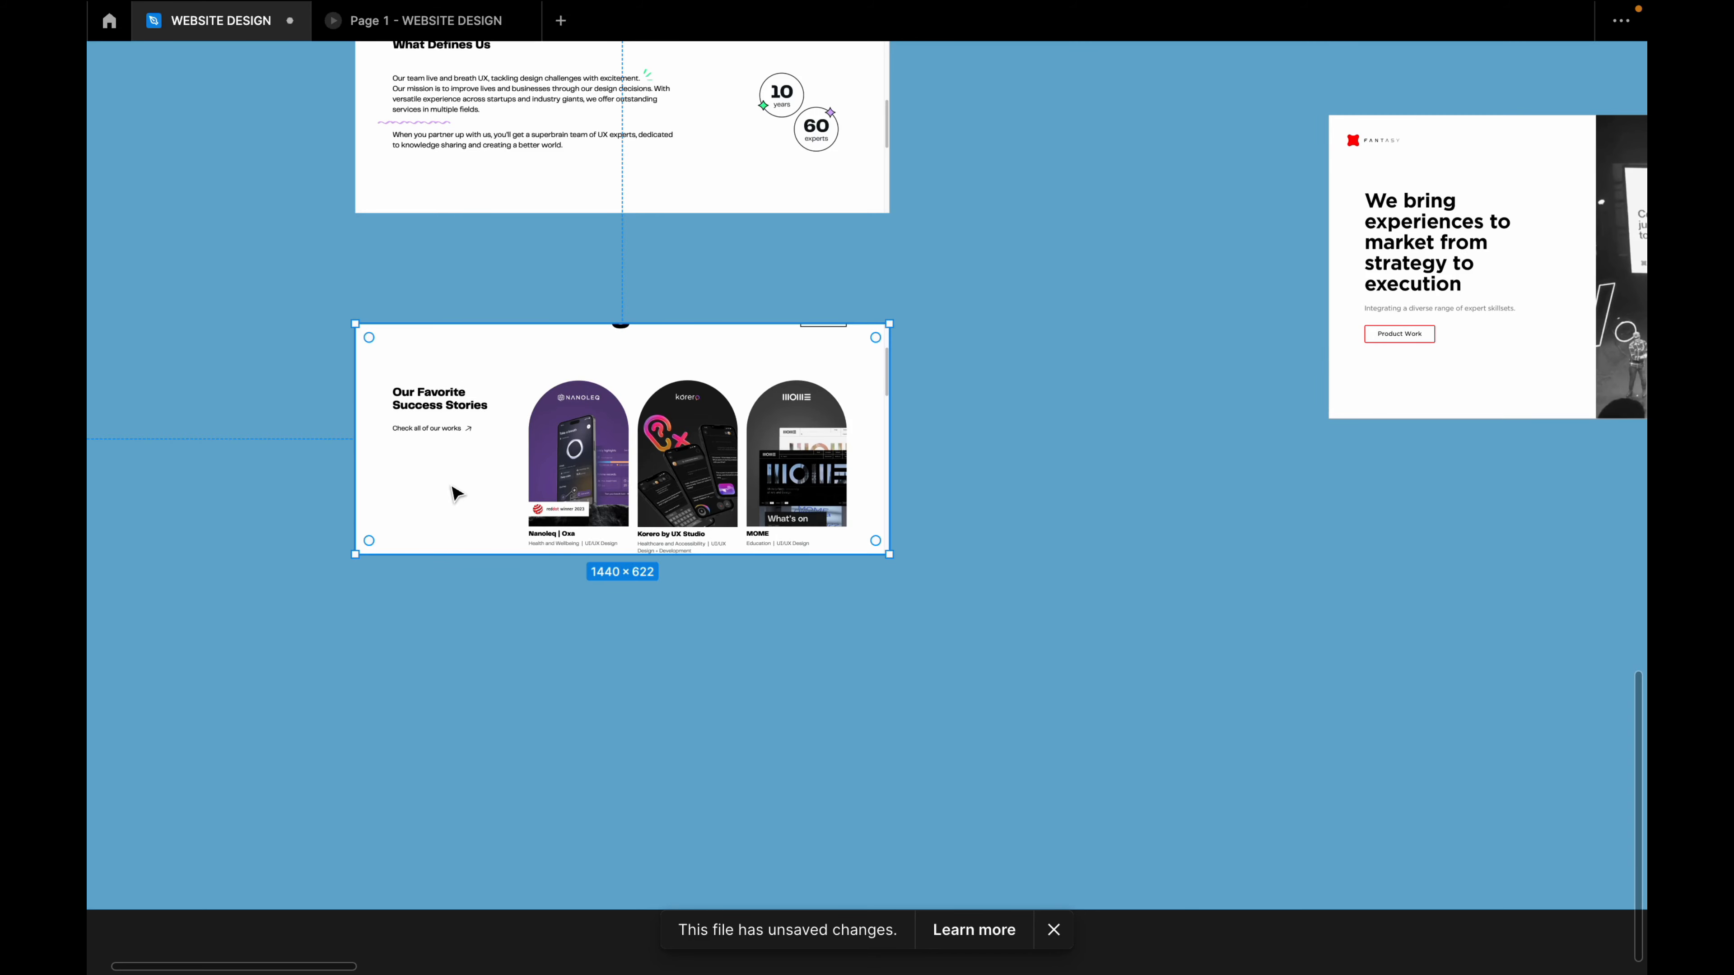
Show the editor's interface around the canvas again.
scroll(456, 493, down, 10)
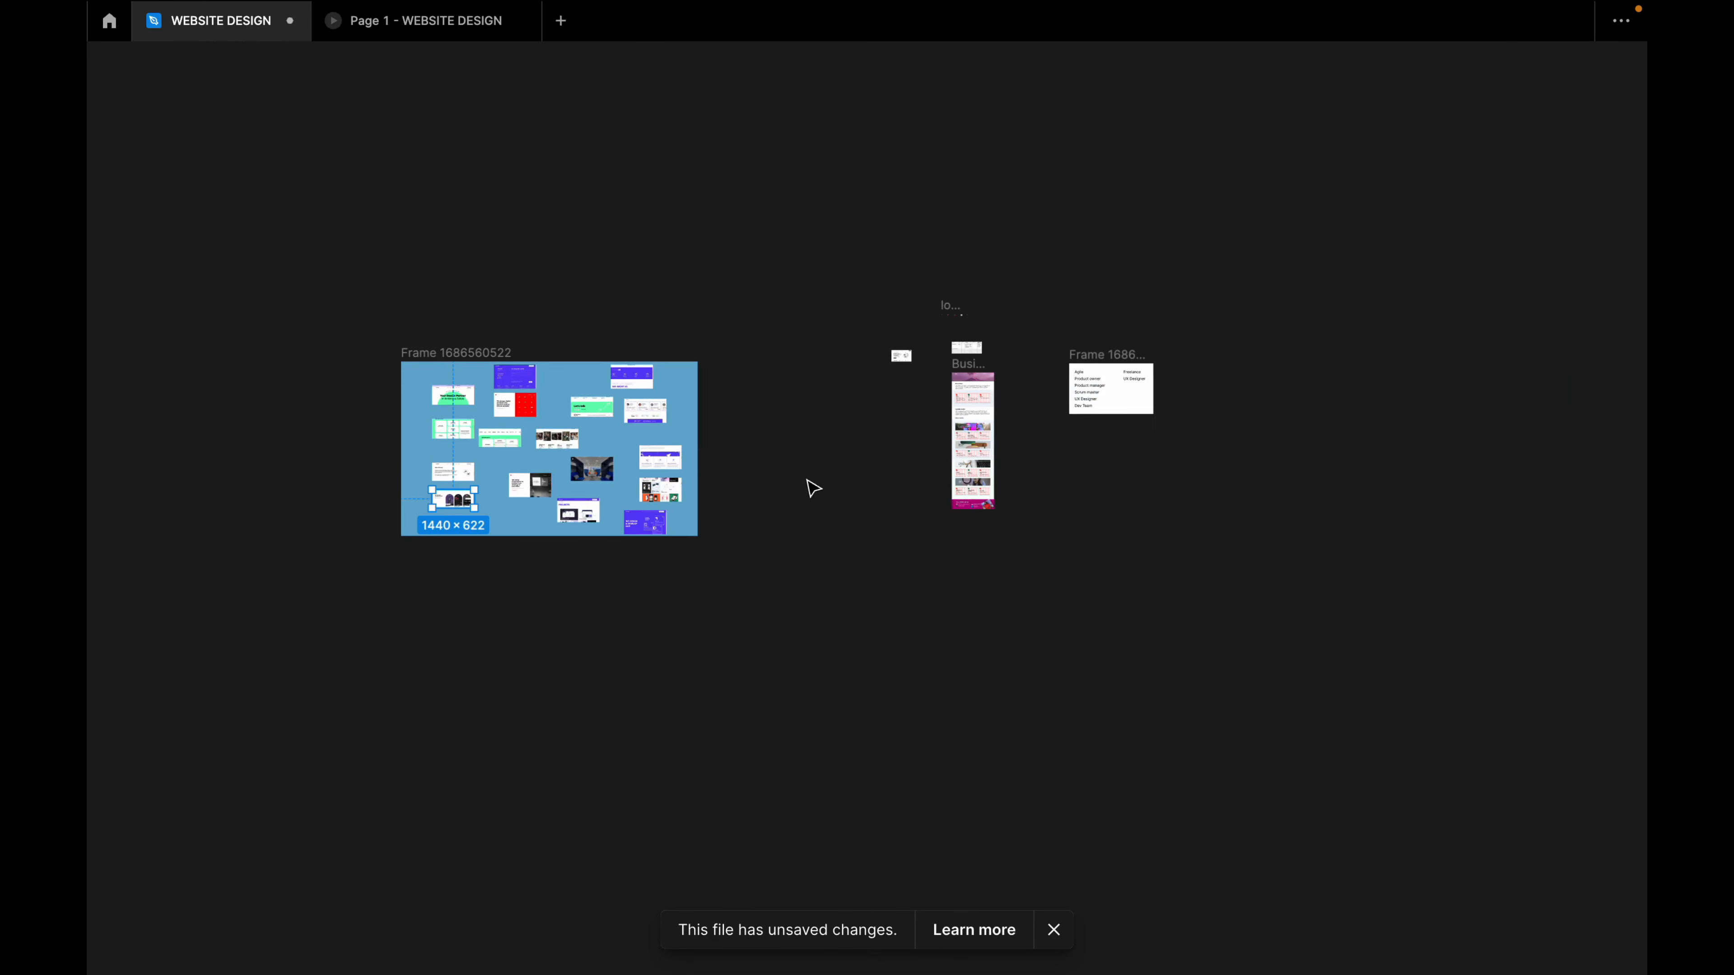
scroll(812, 488, up, 3)
scroll(824, 496, right, 10)
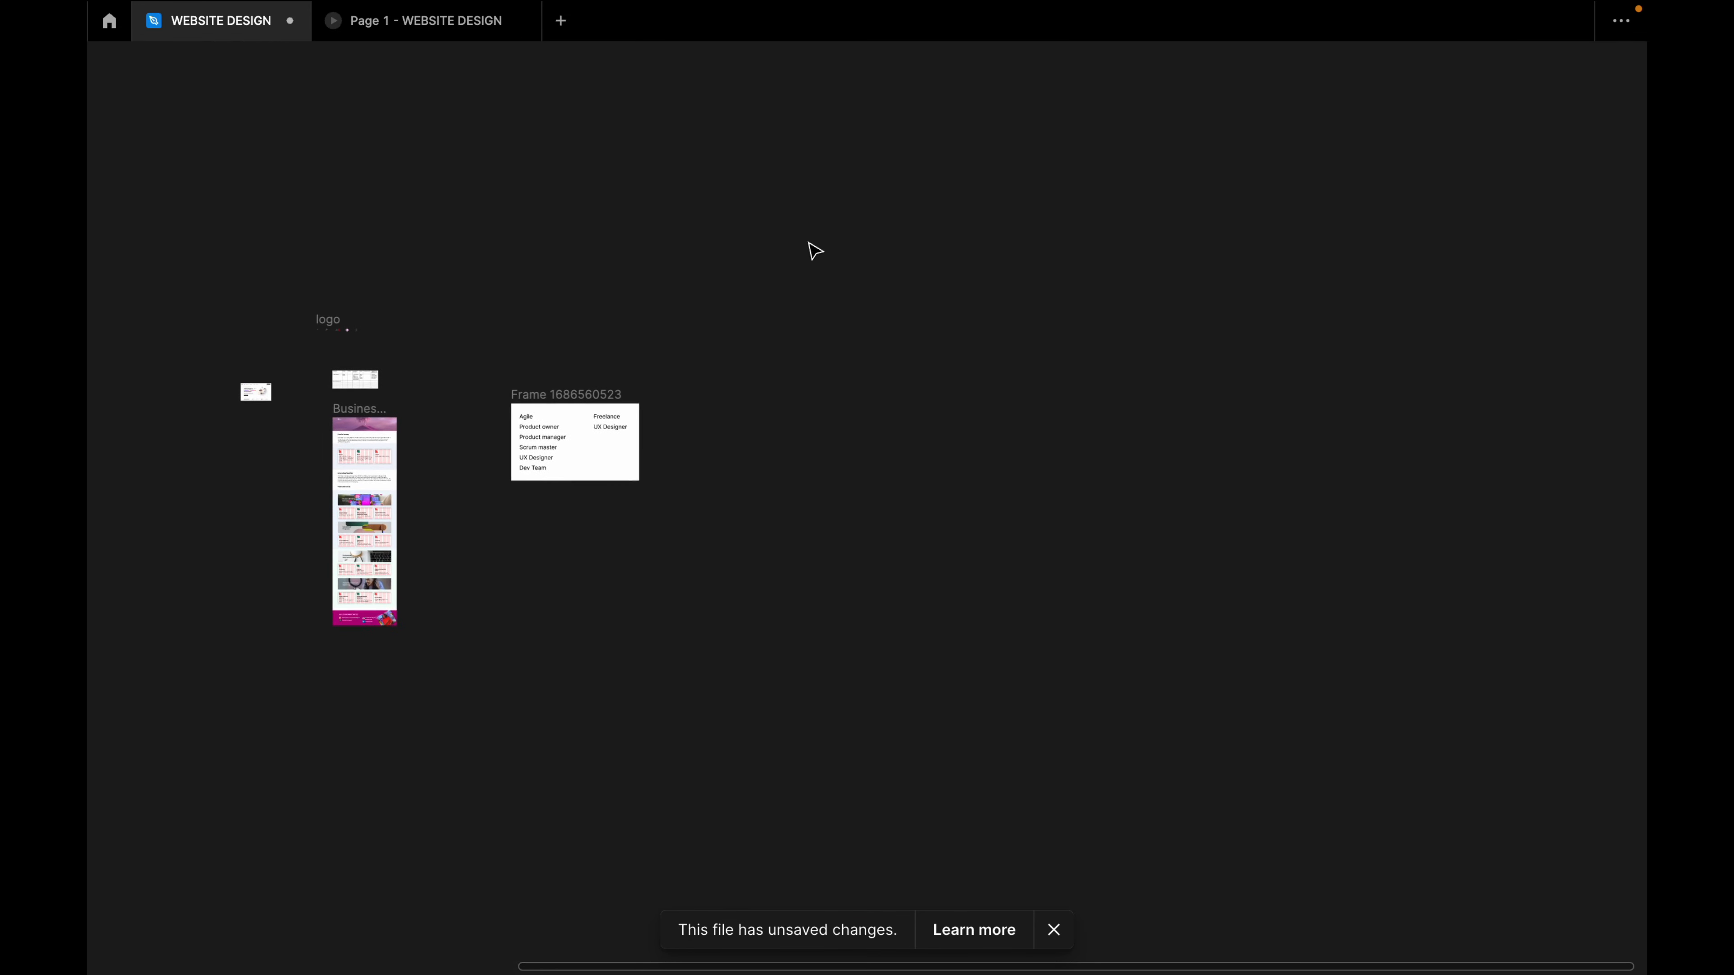
right_click(808, 243)
click(865, 301)
Add a 1440 × 1024 Desktop preset frame and place it on the empty canvas at X -31399, Y -1016.
scroll(854, 515, left, 15)
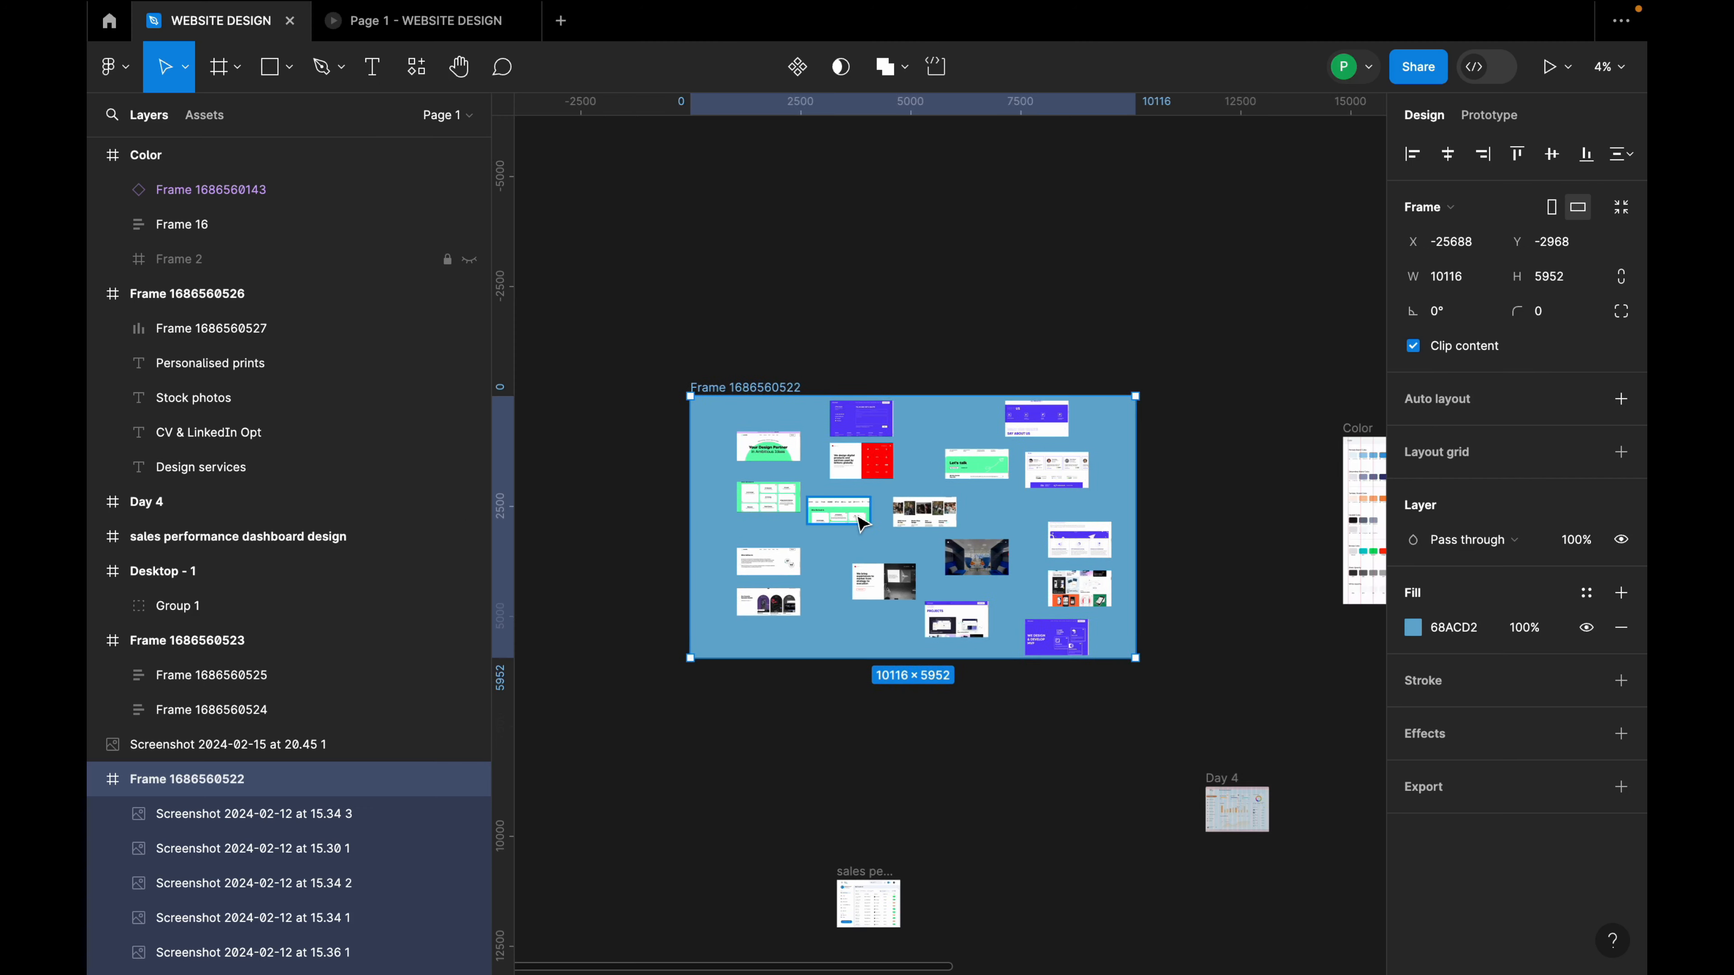
scroll(855, 515, left, 3)
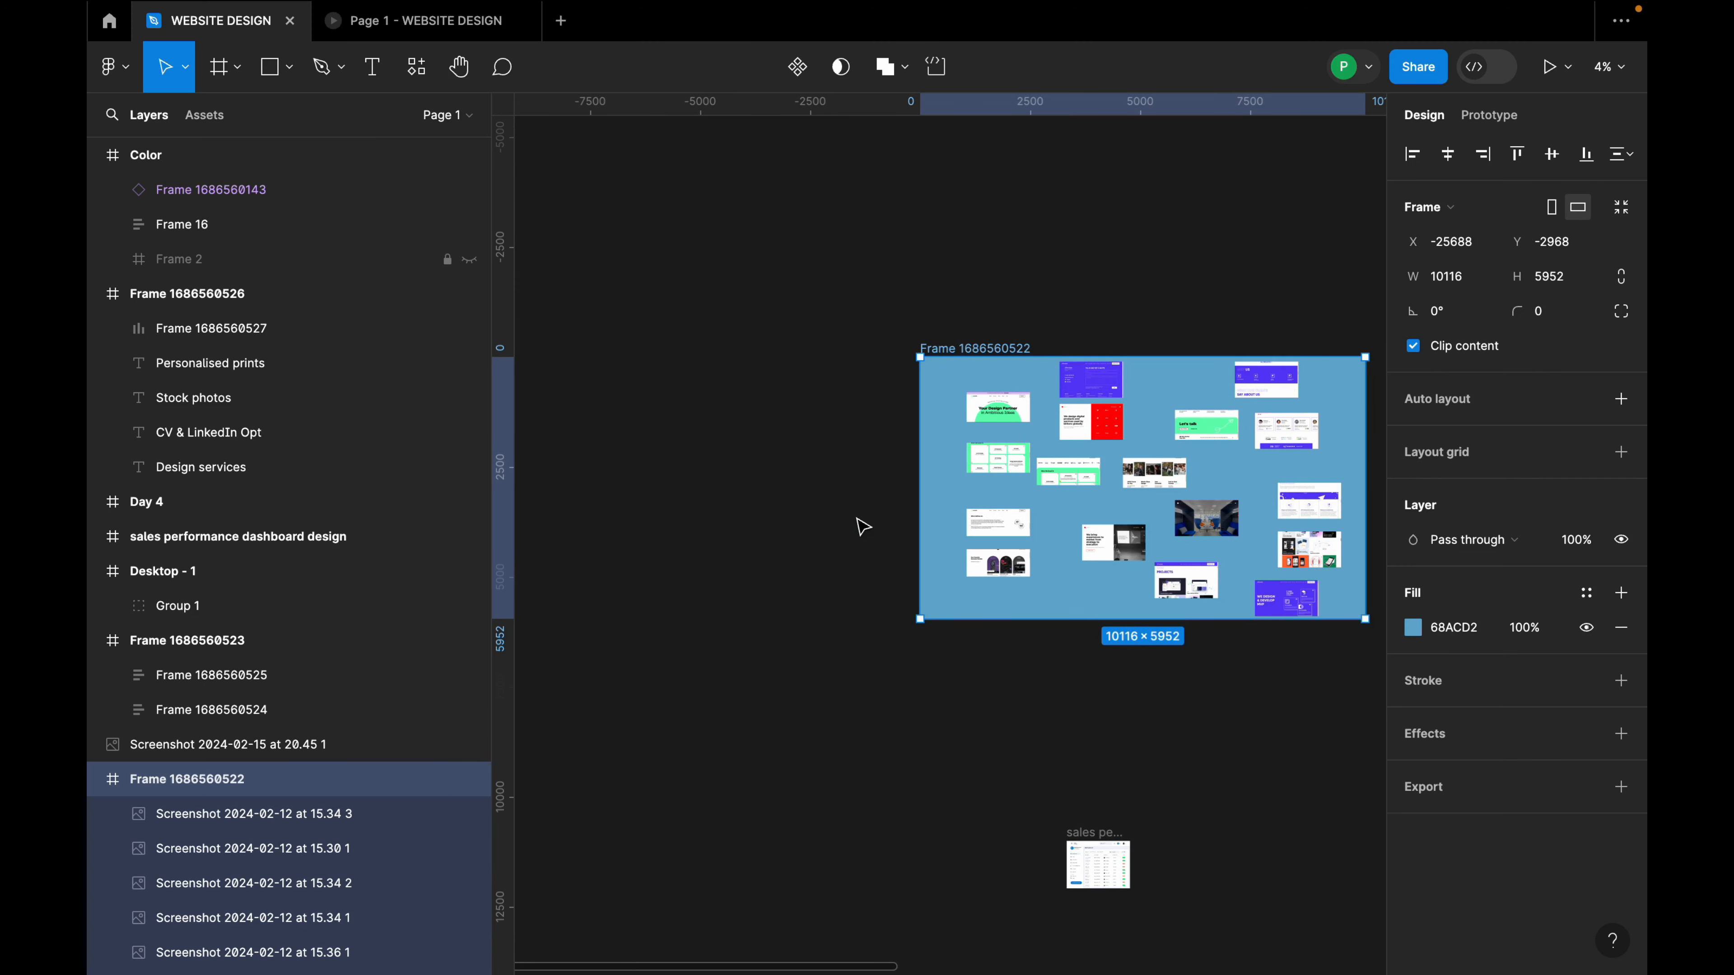
click(236, 68)
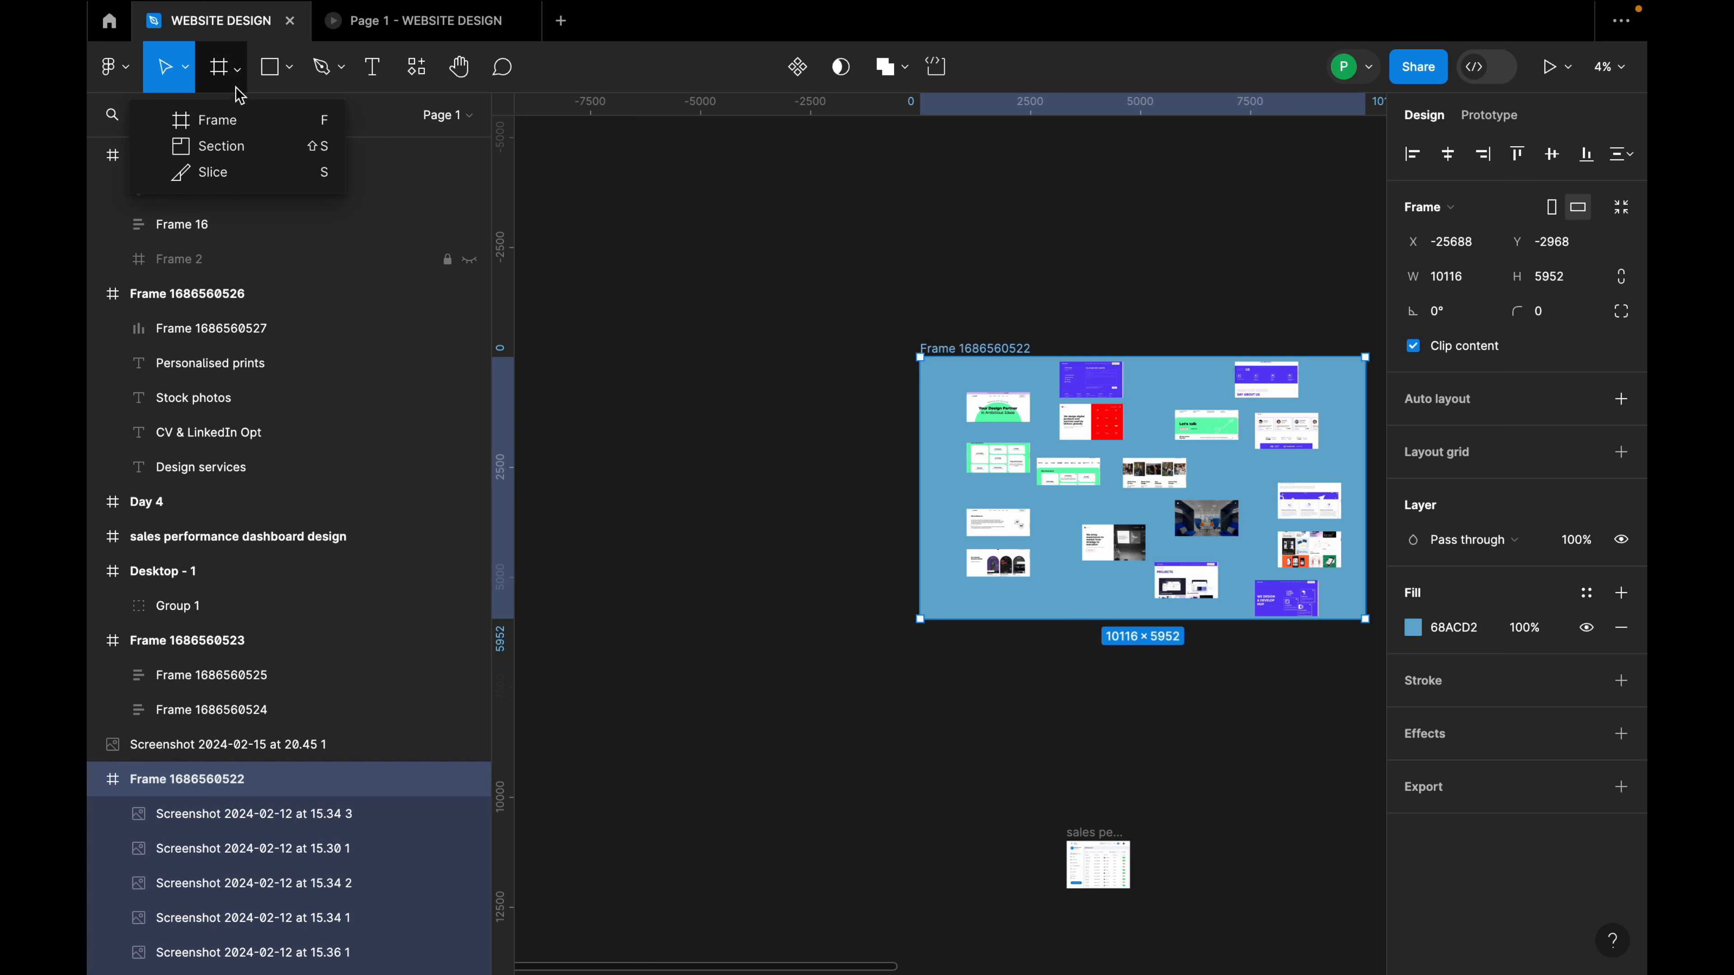
click(239, 128)
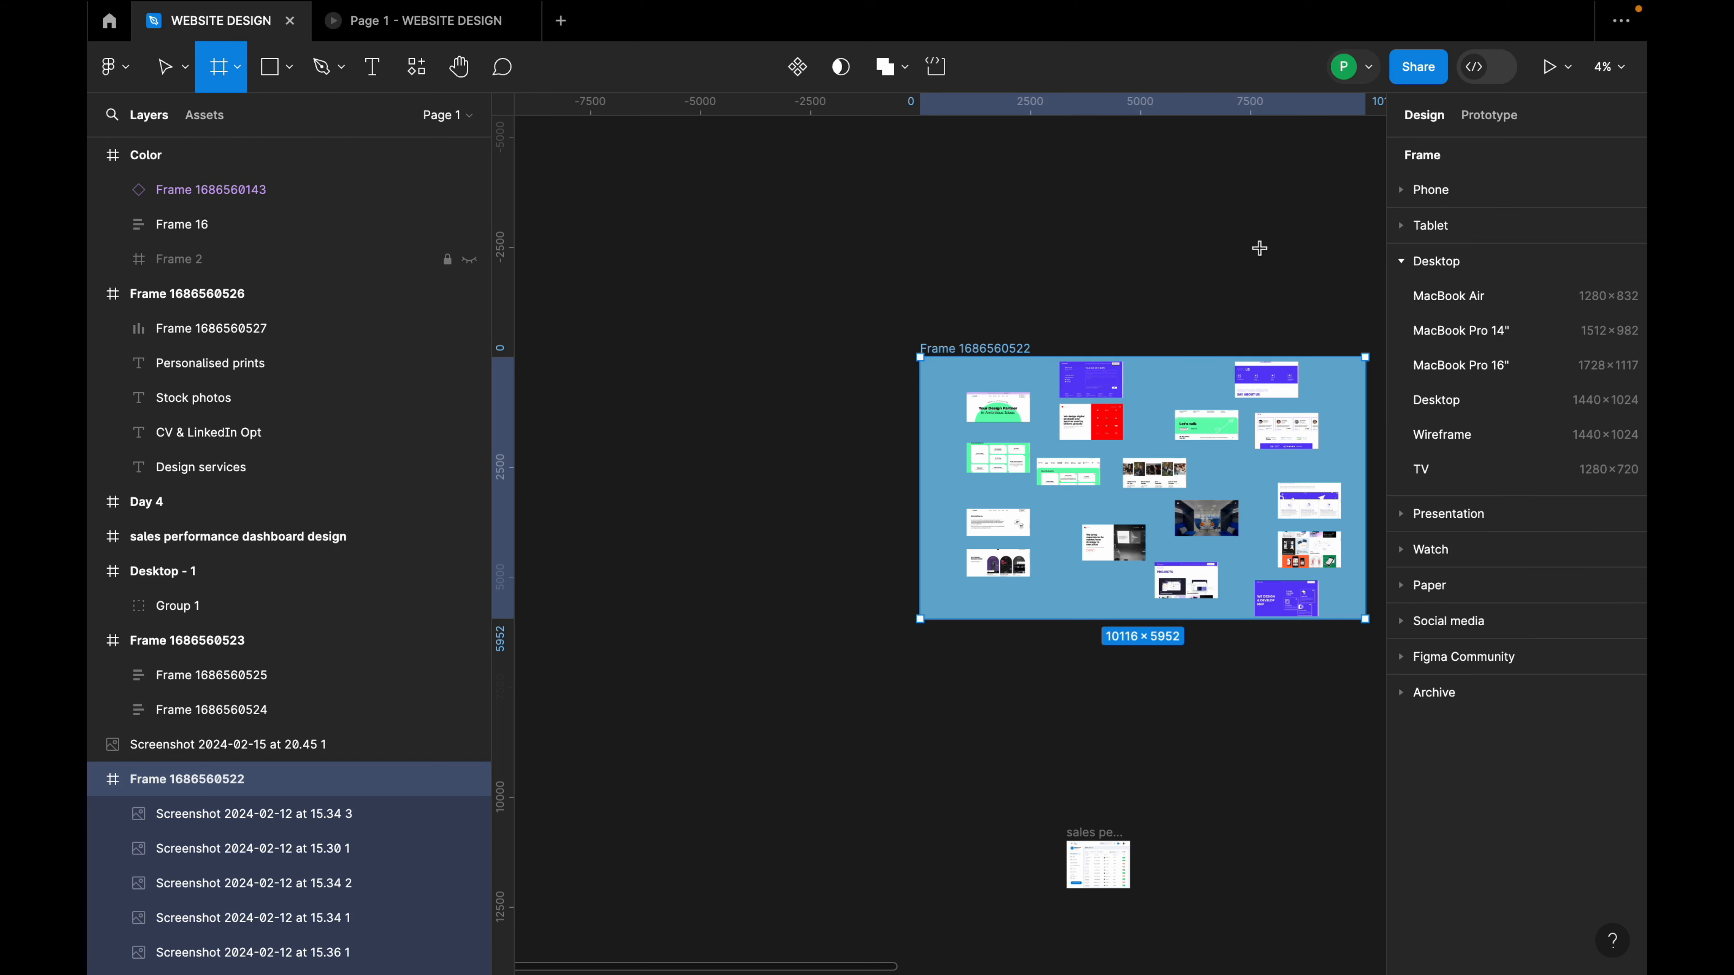
click(1475, 417)
scroll(1139, 492, down, 2)
drag(1301, 546, 781, 478)
key(shift+2)
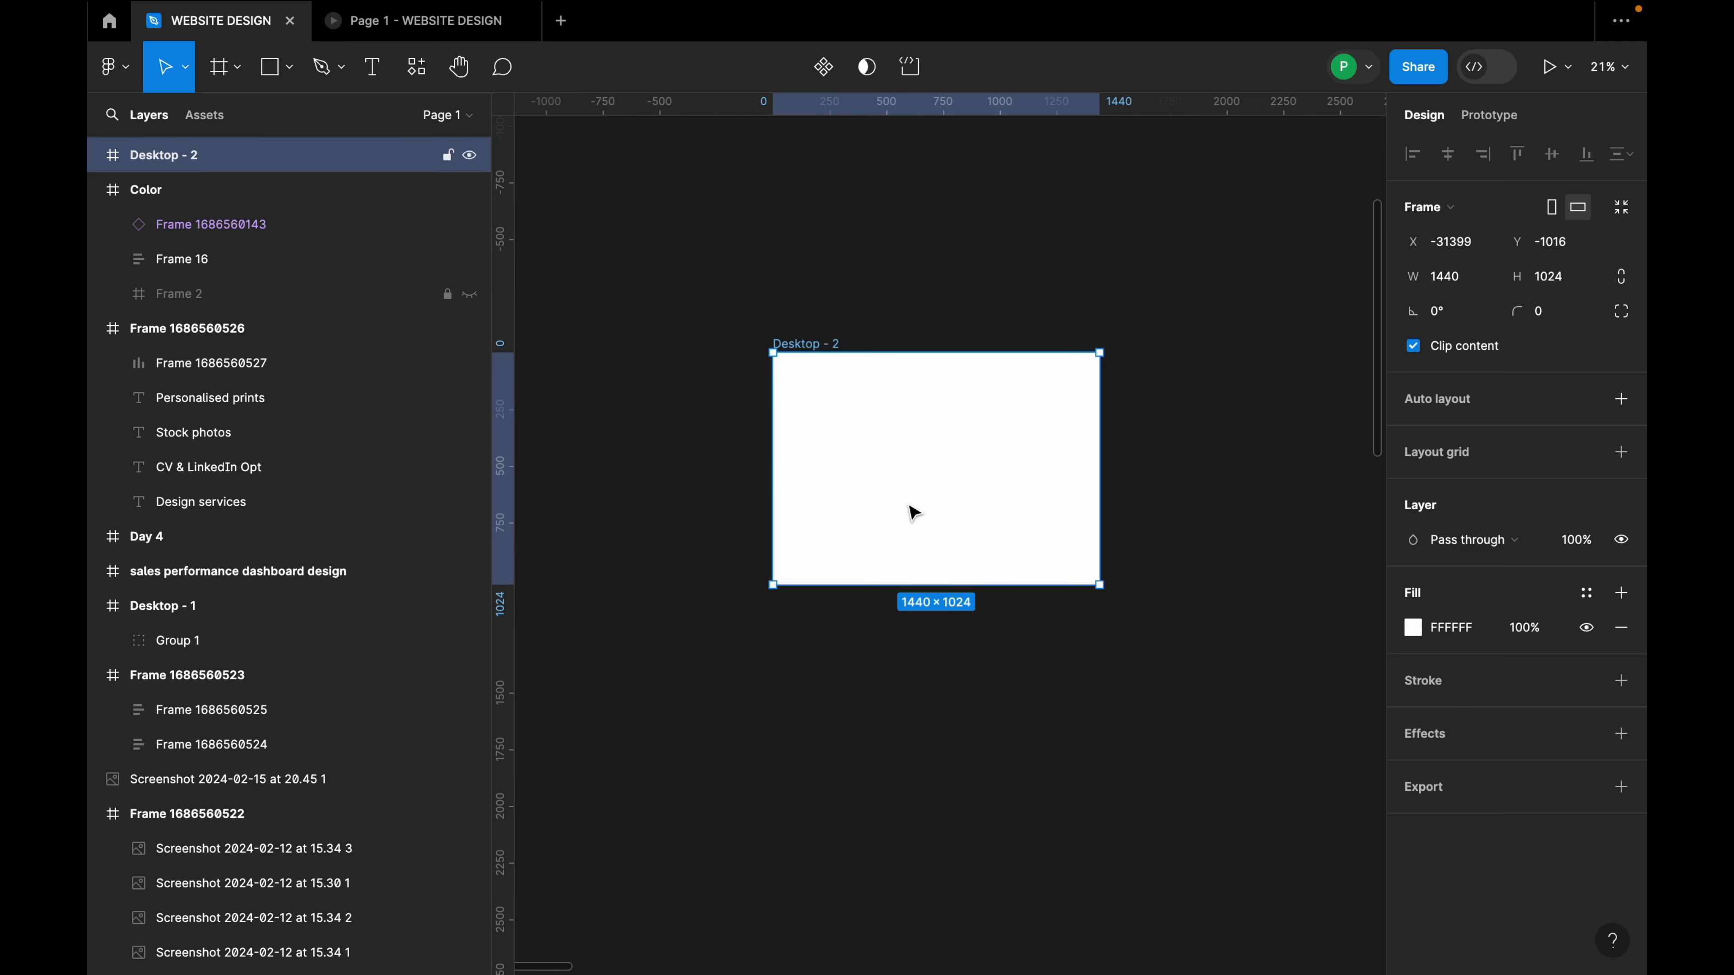
Move the new Desktop frame to X -24191, Y -4537, just above the blue competitor frame.
scroll(913, 512, up, 2)
scroll(878, 519, down, 6)
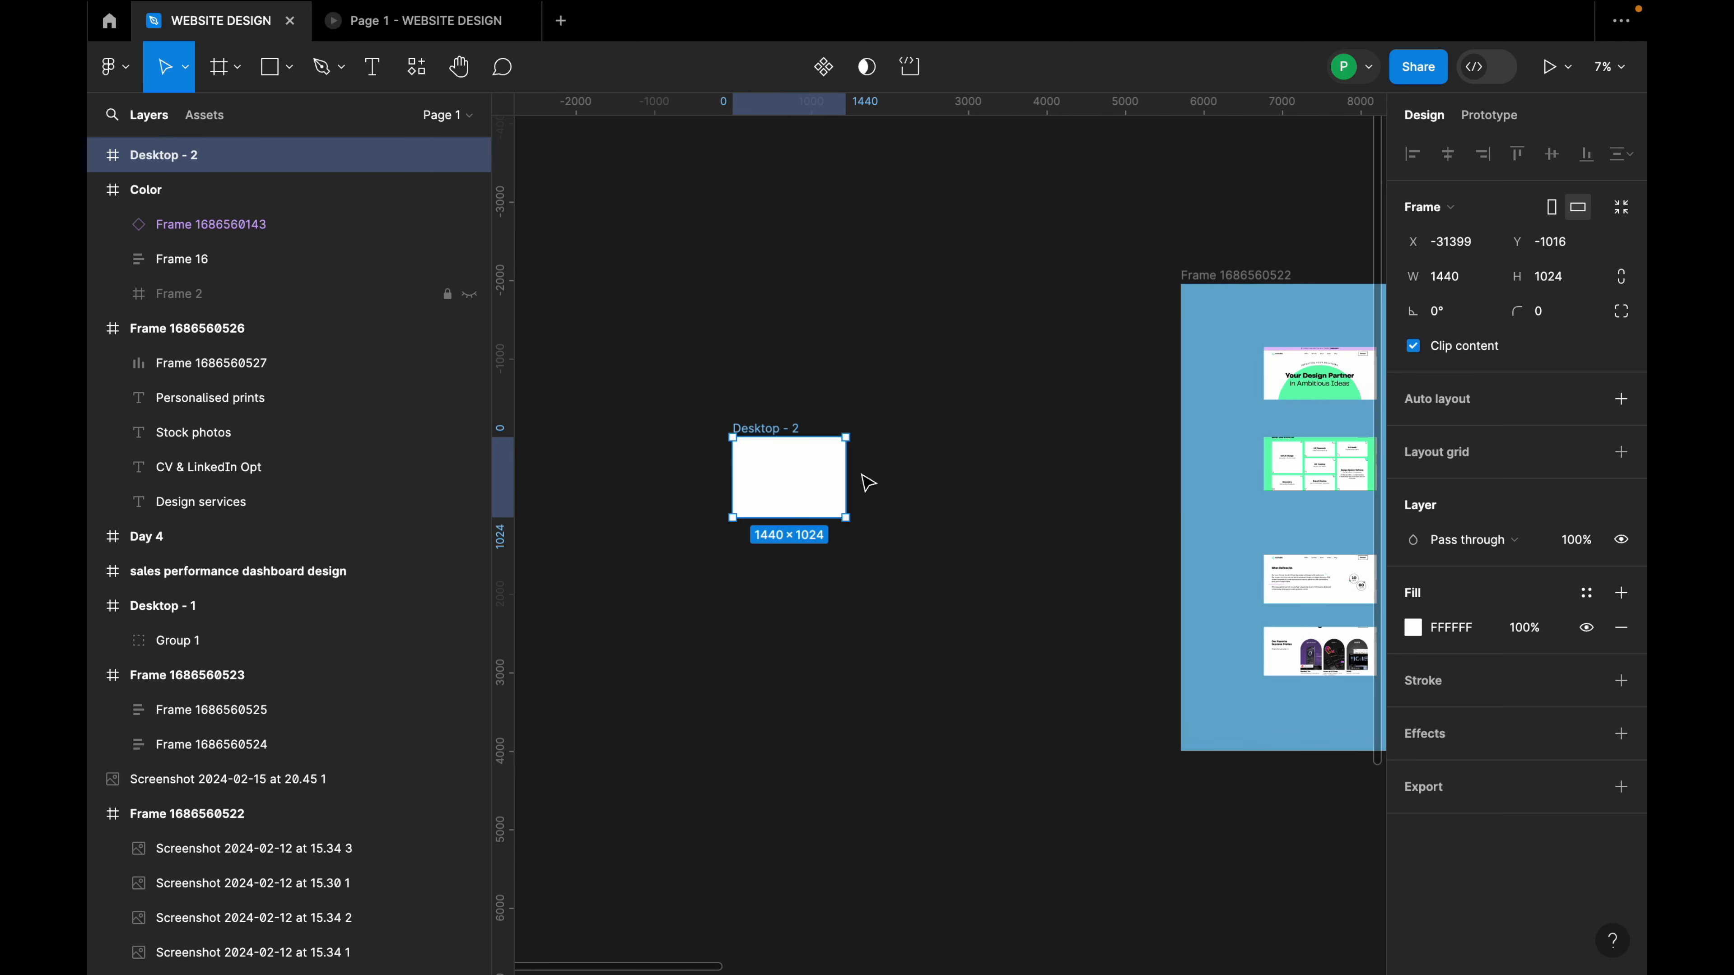
drag(792, 489, 1357, 210)
scroll(1152, 440, right, 5)
scroll(1152, 441, up, 1)
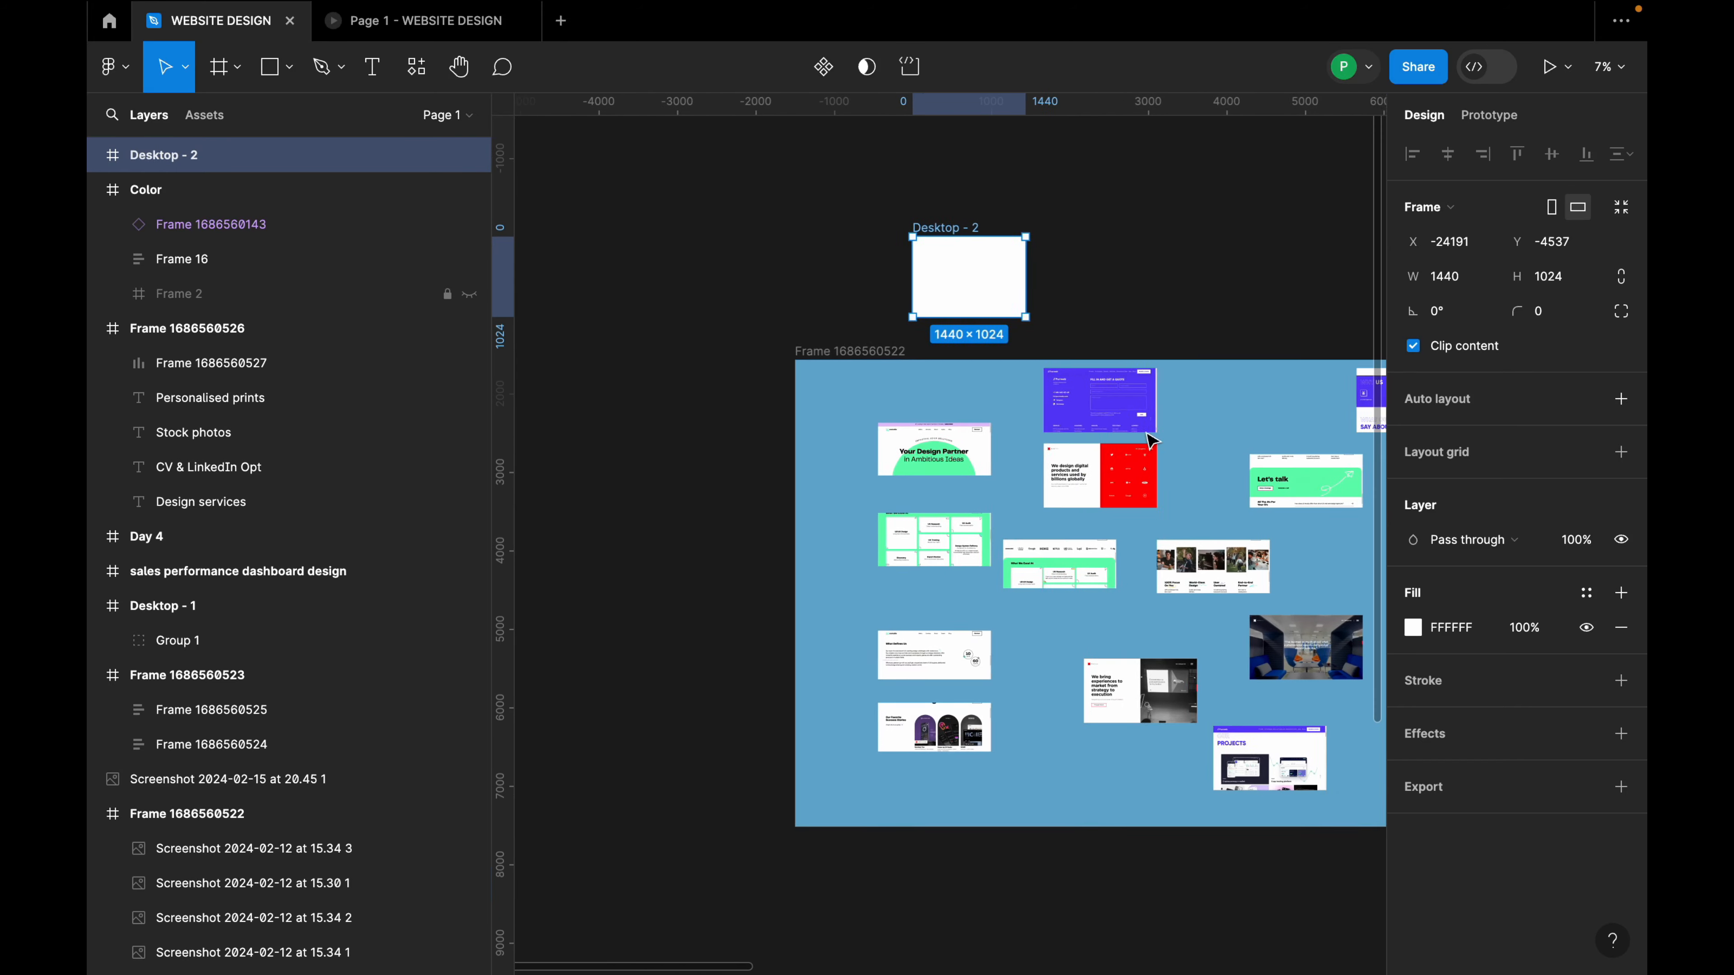
Scale the blue competitor frame with its screenshots down to 5174 × 3044.25 and move it to X -31630, Y -5402.
scroll(1151, 440, right, 5)
scroll(967, 418, down, 3)
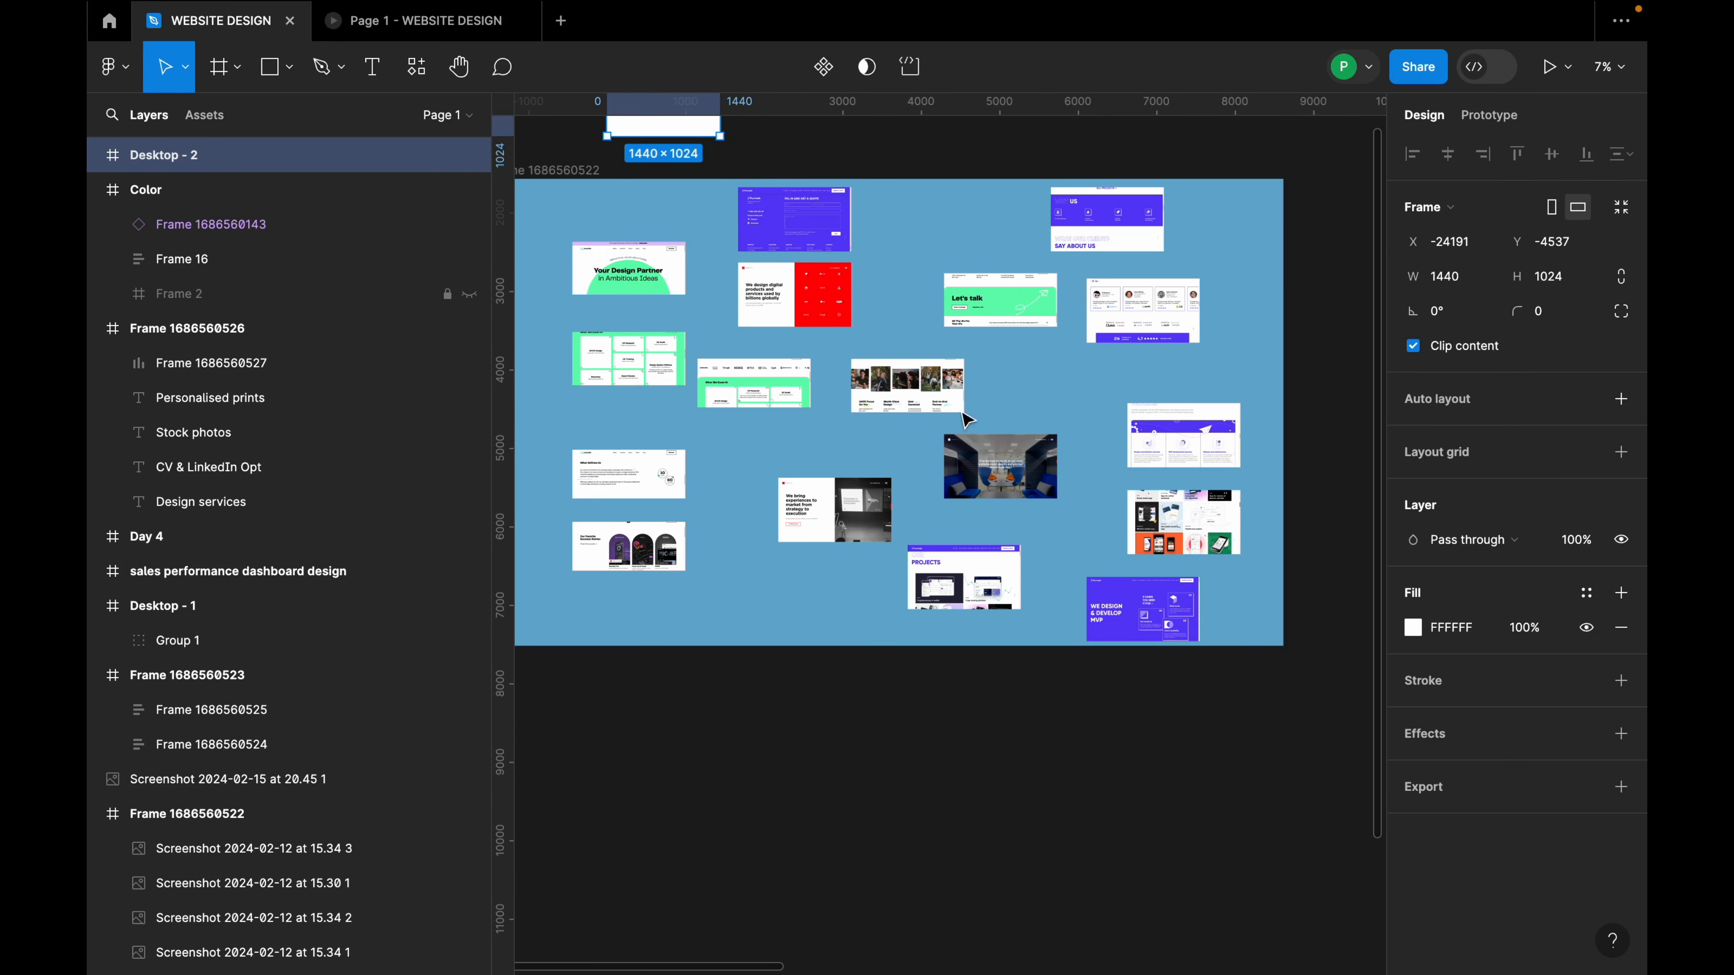
scroll(888, 424, down, 3)
click(896, 373)
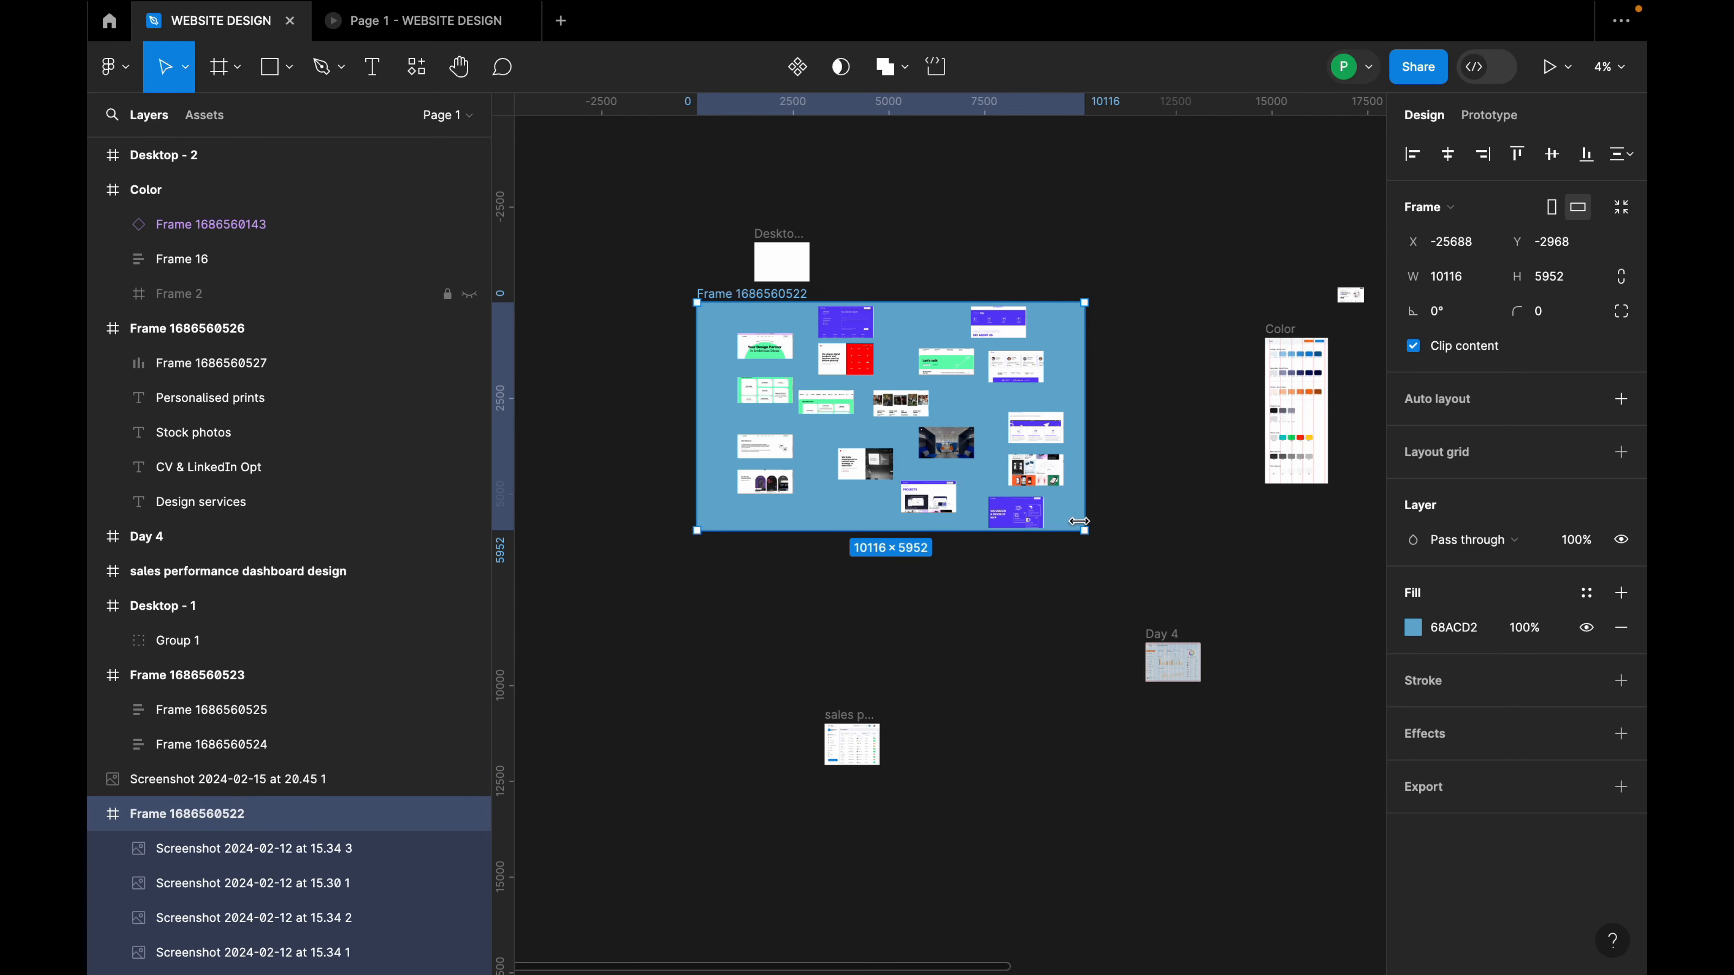
key(k)
drag(1085, 530, 732, 404)
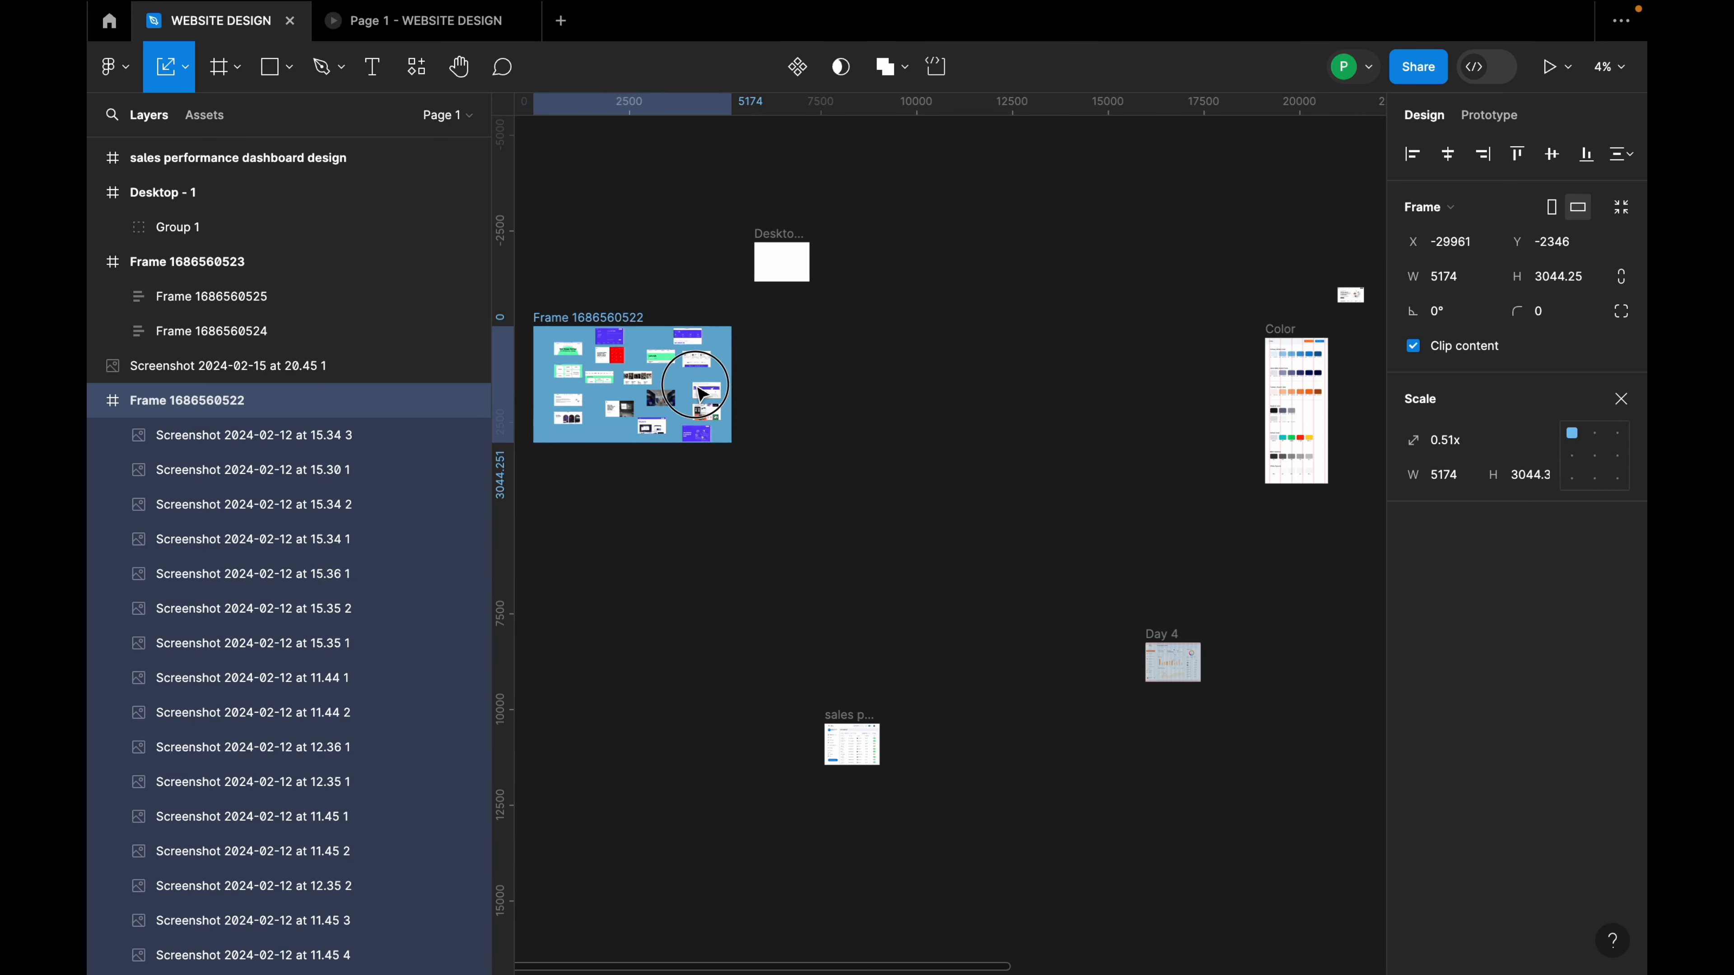
scroll(819, 437, left, 5)
scroll(818, 437, up, 3)
drag(886, 453, 822, 335)
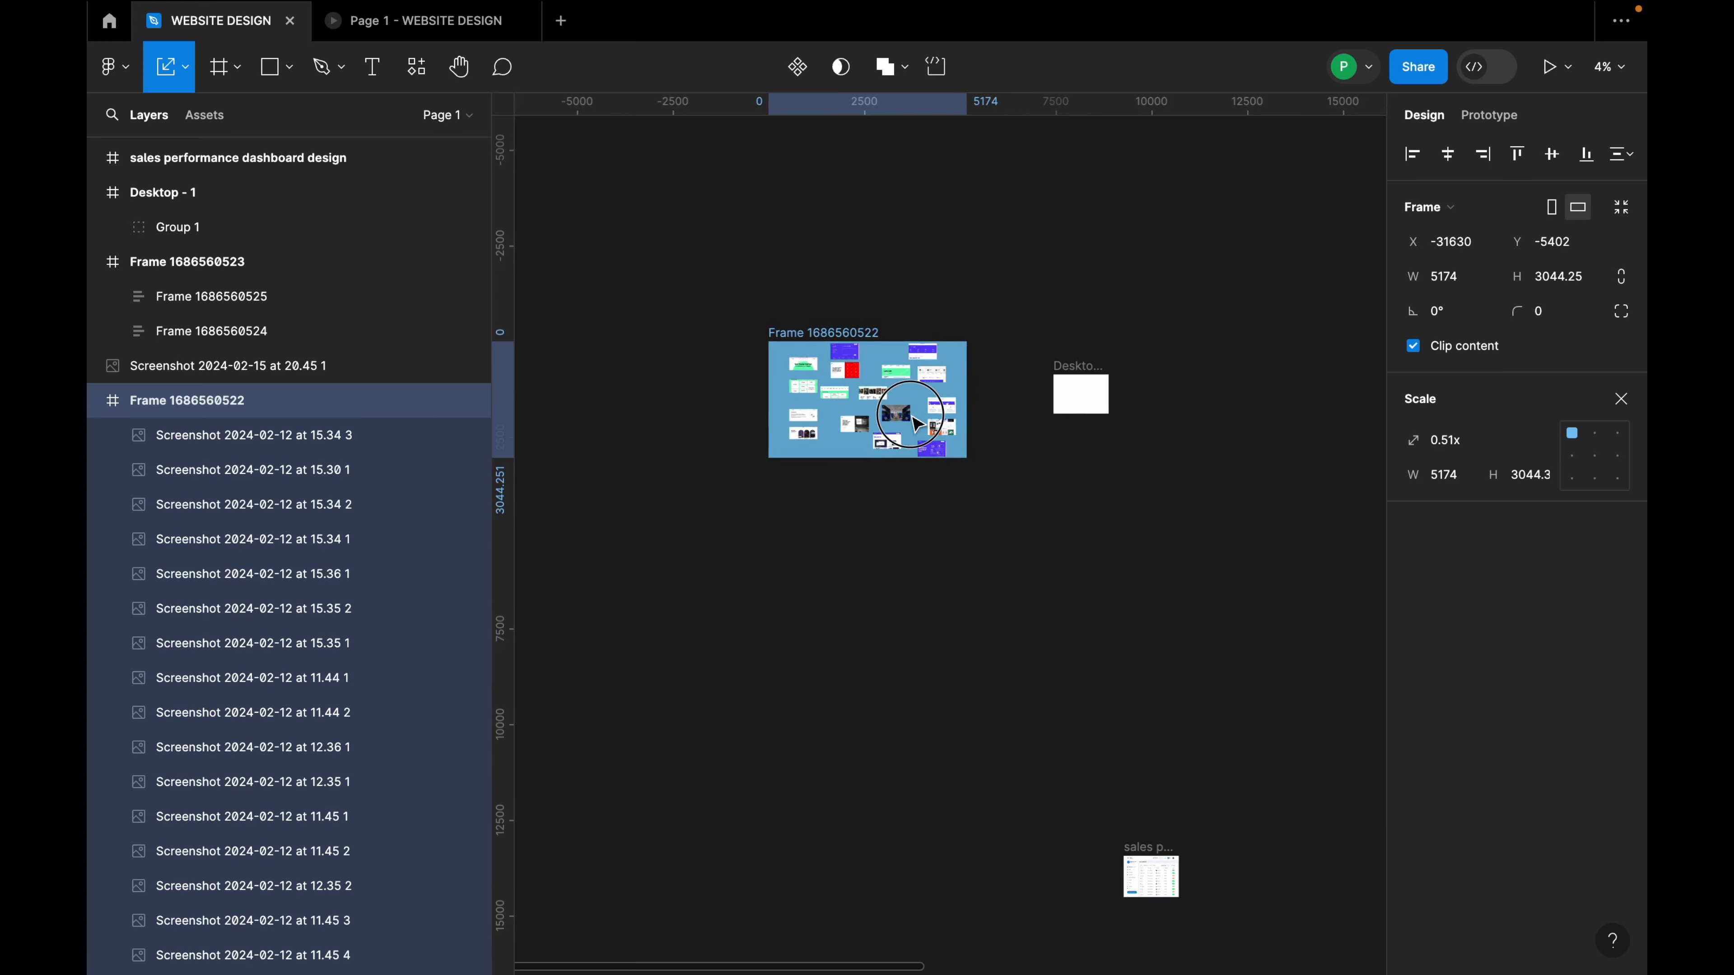
Scale the competitor frame with its contents down further to 2898 × 1705.11 and move it to X -27679, Y -4764.
scroll(1065, 407, up, 3)
scroll(1065, 407, up, 1)
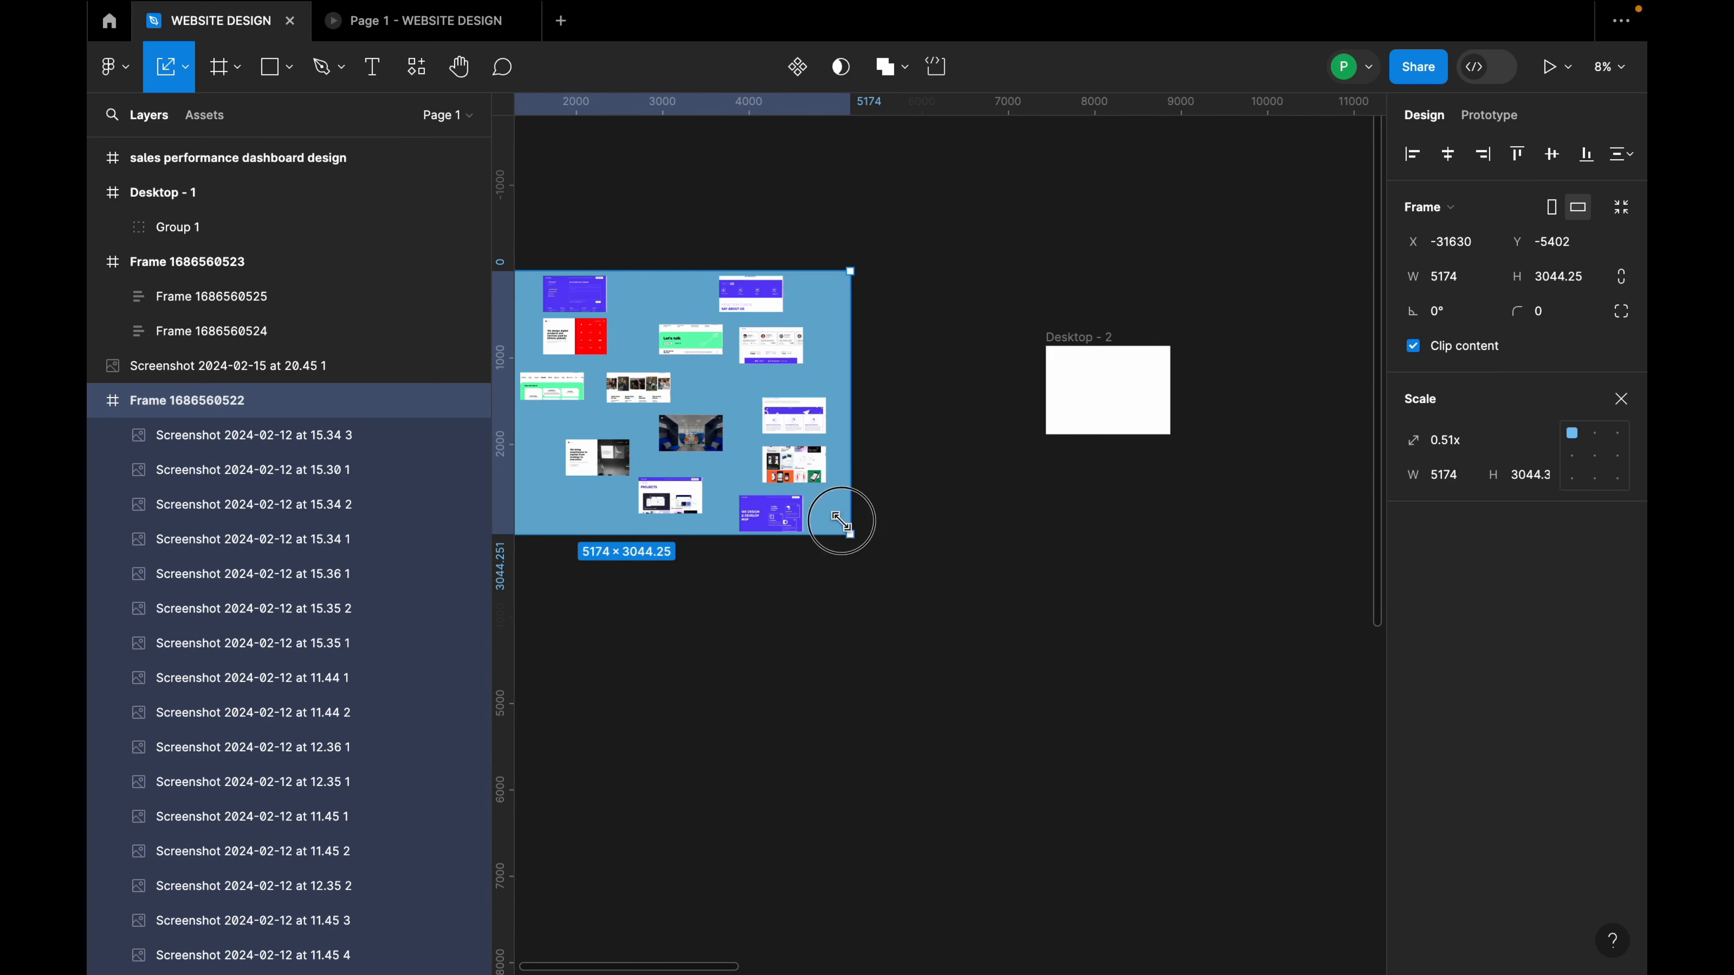
drag(841, 521, 728, 403)
drag(617, 368, 874, 388)
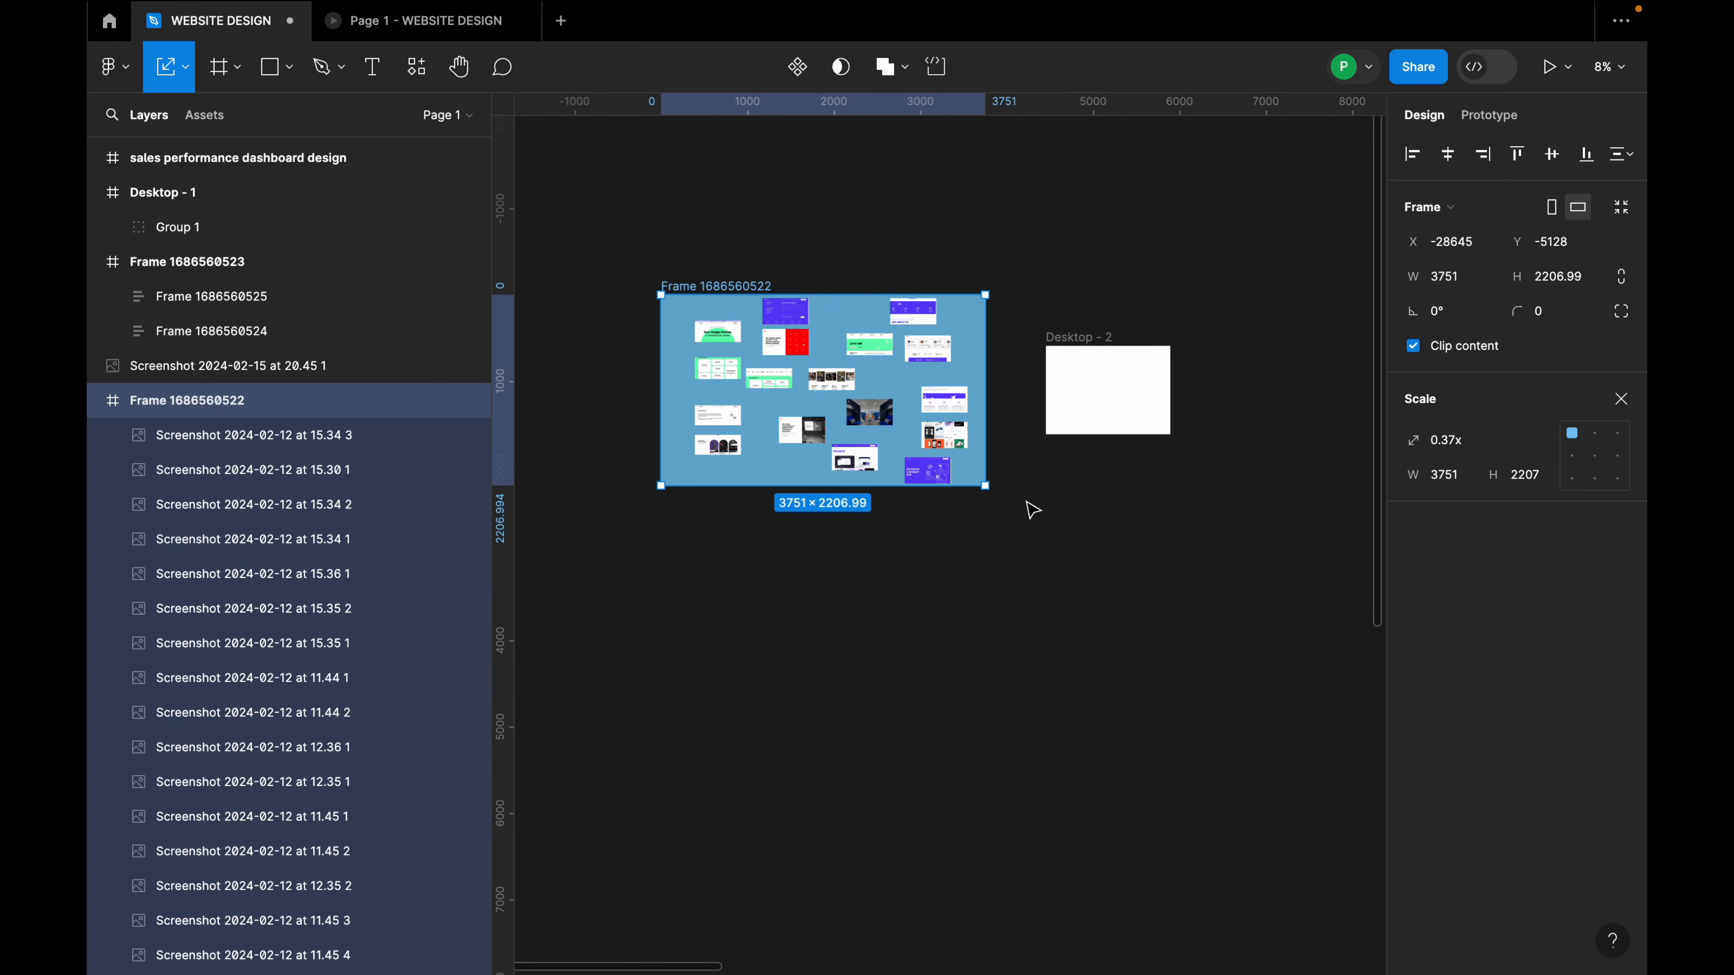
drag(989, 488, 911, 444)
drag(819, 383, 903, 414)
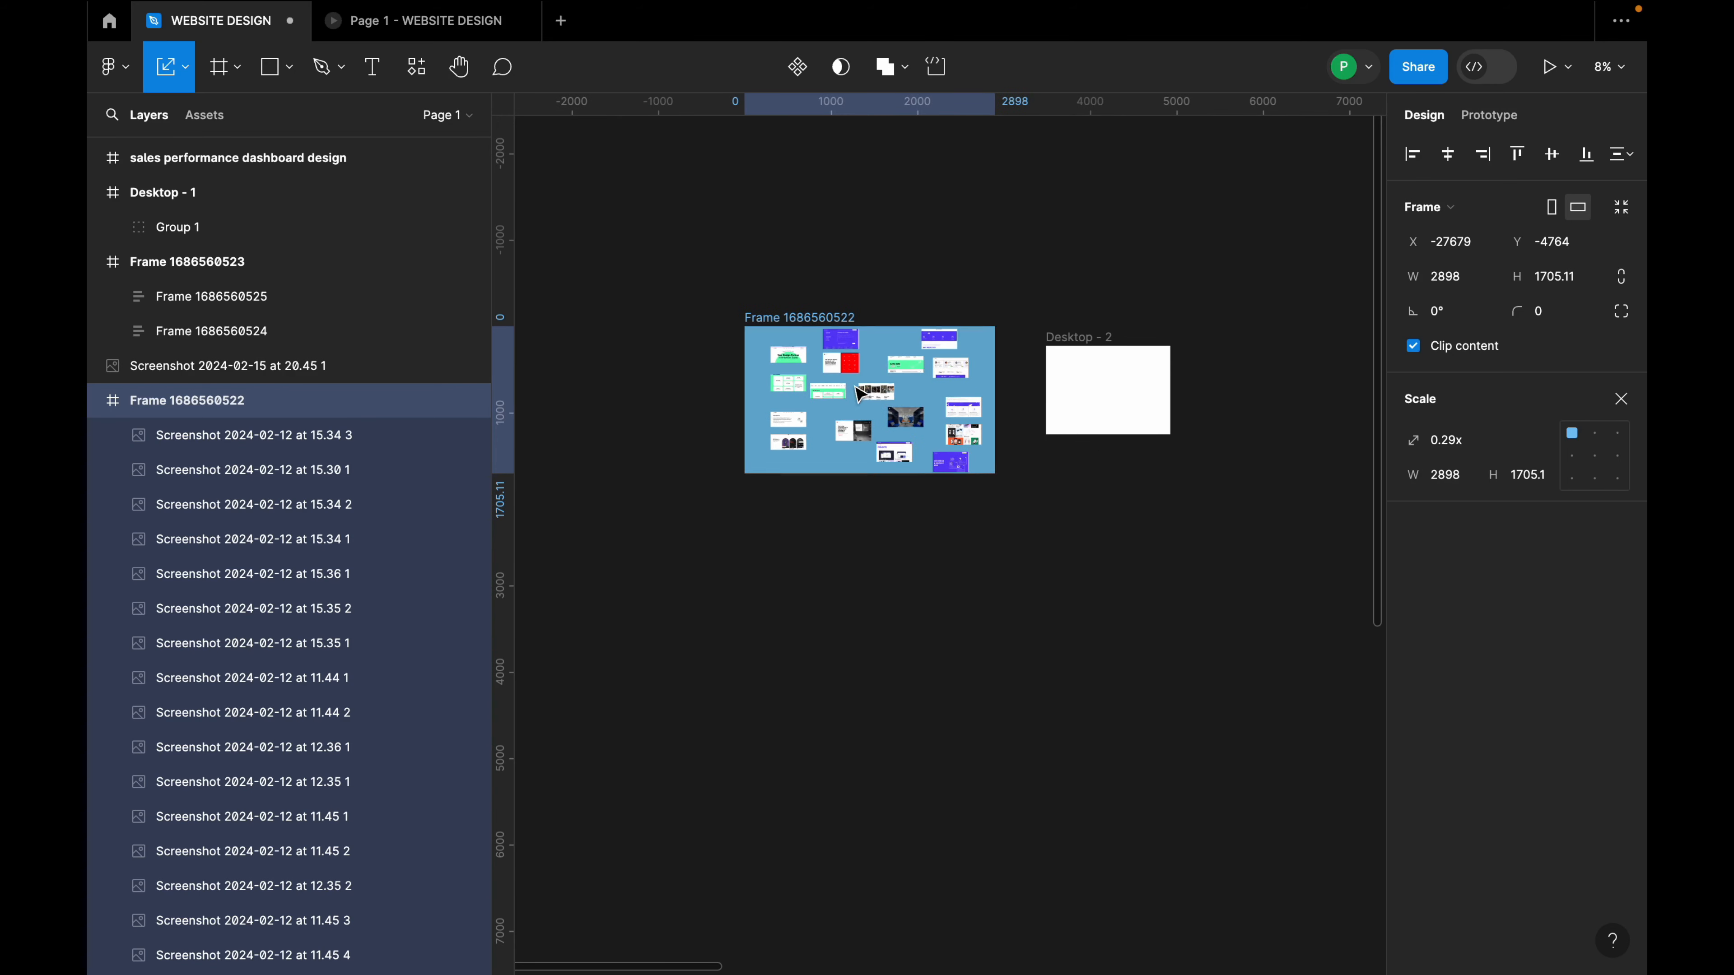
Move the empty Desktop frame to X -24501, Y -4764, beside the competitor frame with their upper edges aligned.
scroll(1149, 426, up, 3)
click(1013, 287)
drag(1064, 345, 1017, 309)
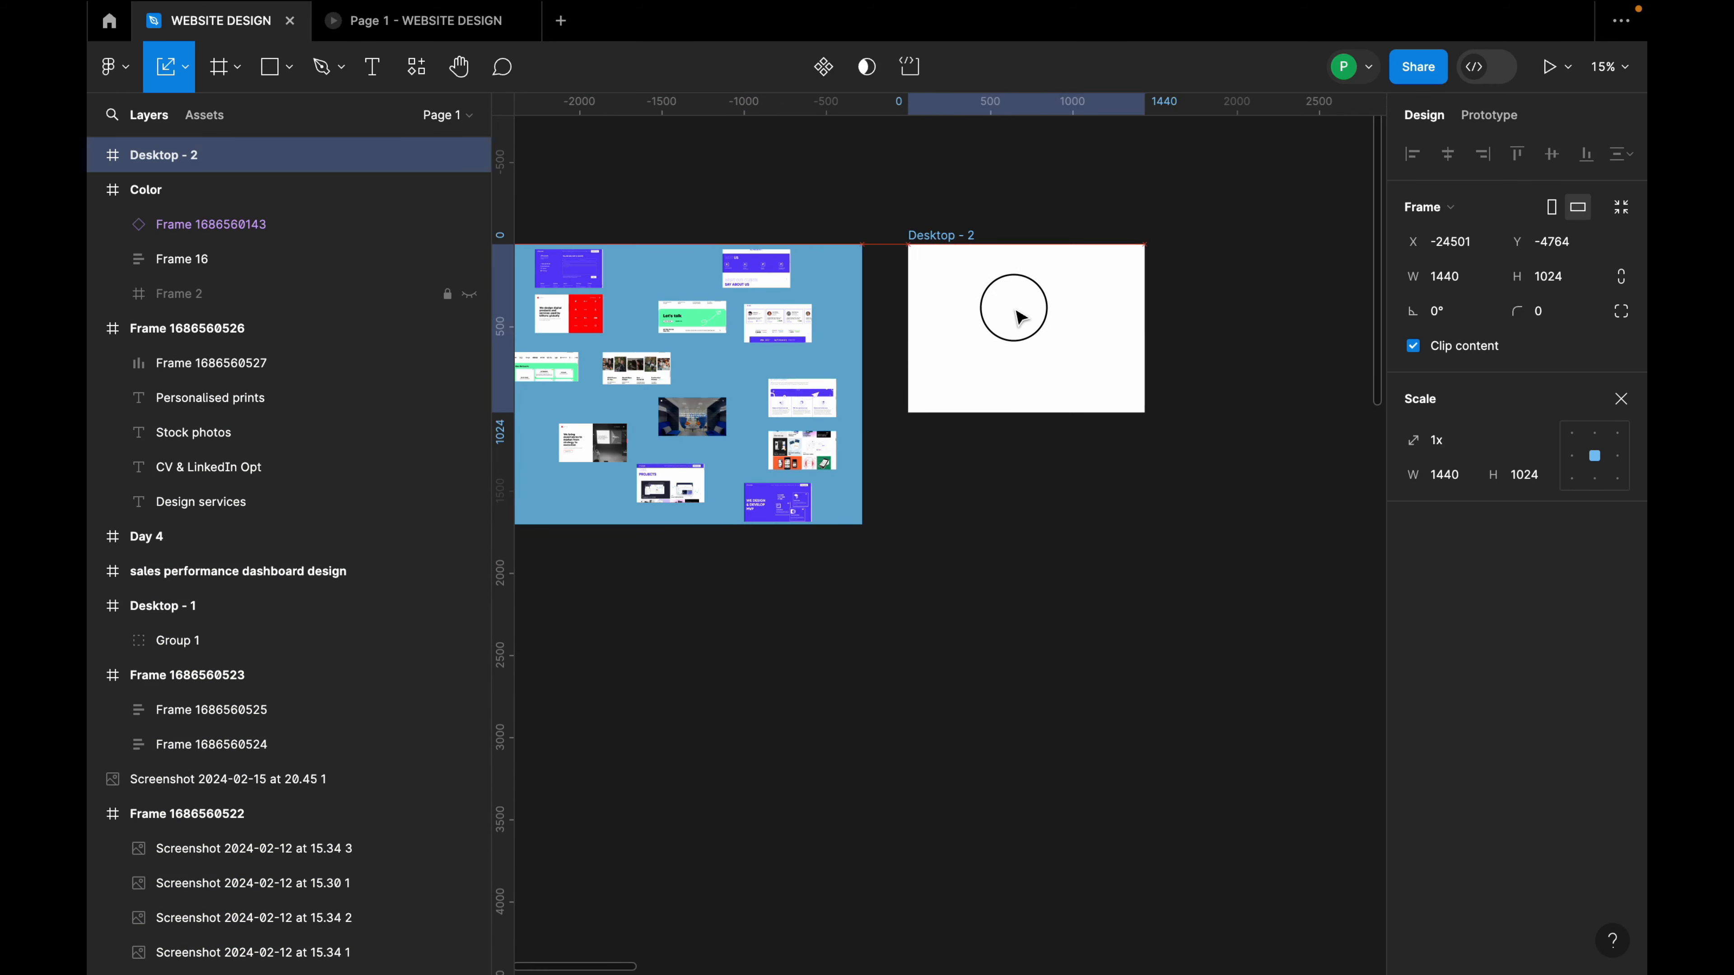
scroll(1150, 514, down, 2)
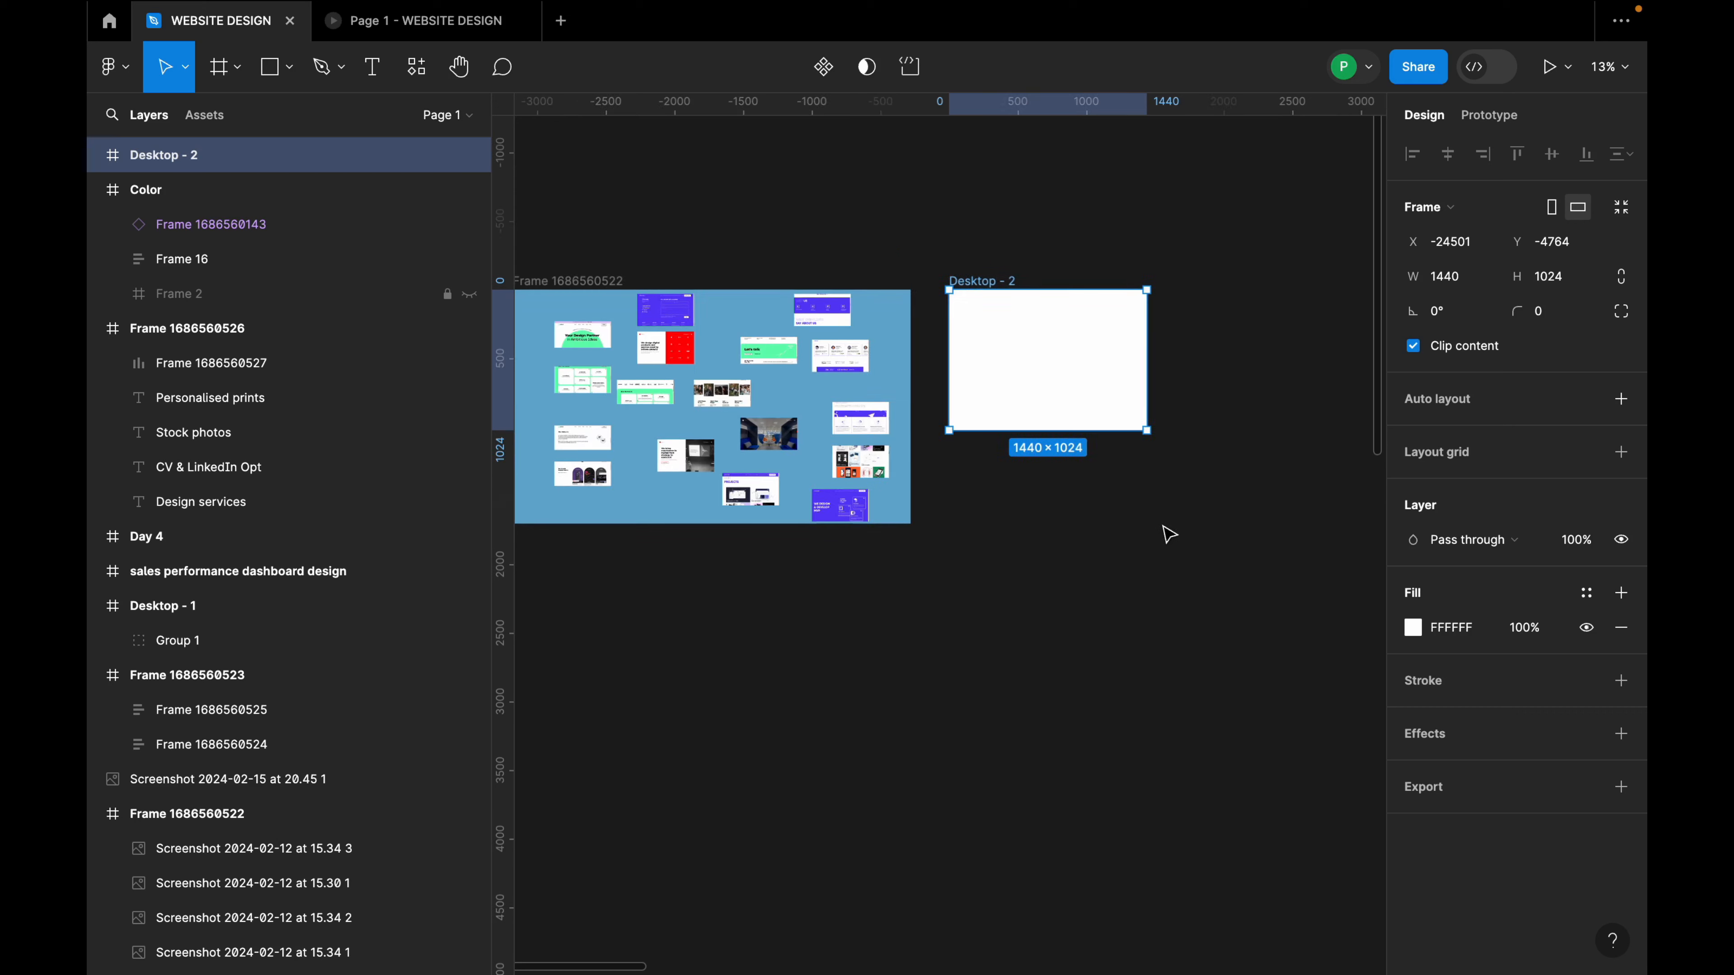
click(1075, 452)
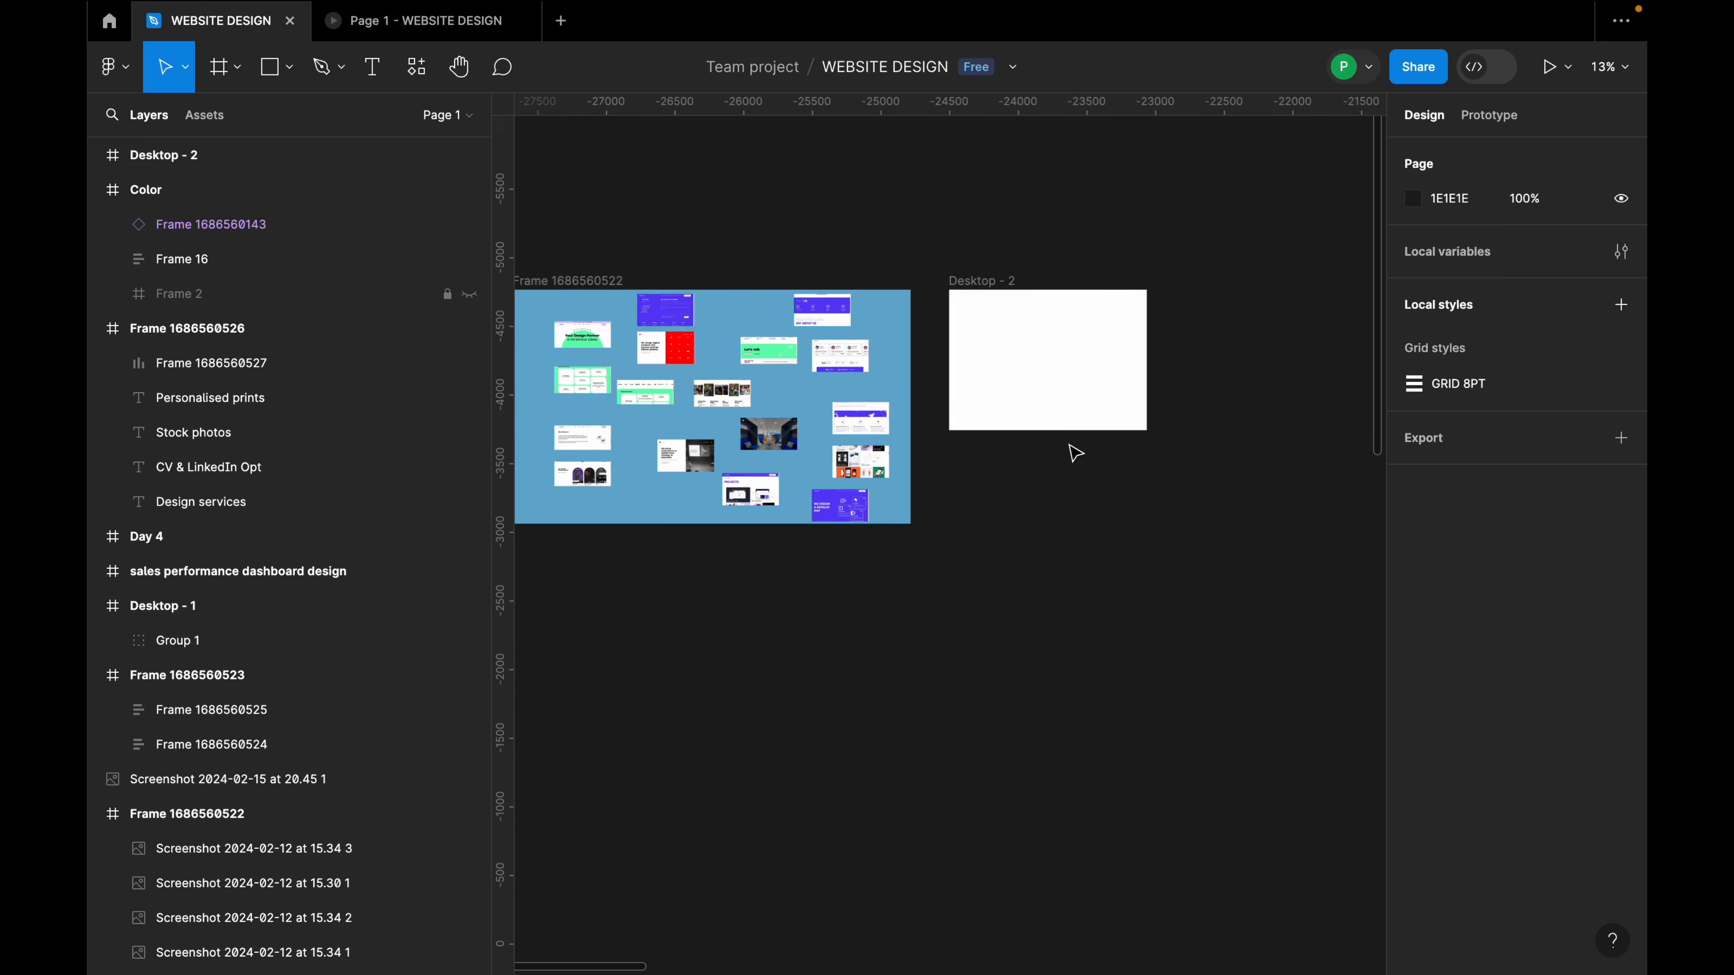
Draw a full-width 1440 × 111 rectangle along the upper edge of the empty Desktop frame as a header bar.
click(290, 68)
click(283, 112)
scroll(936, 261, up, 5)
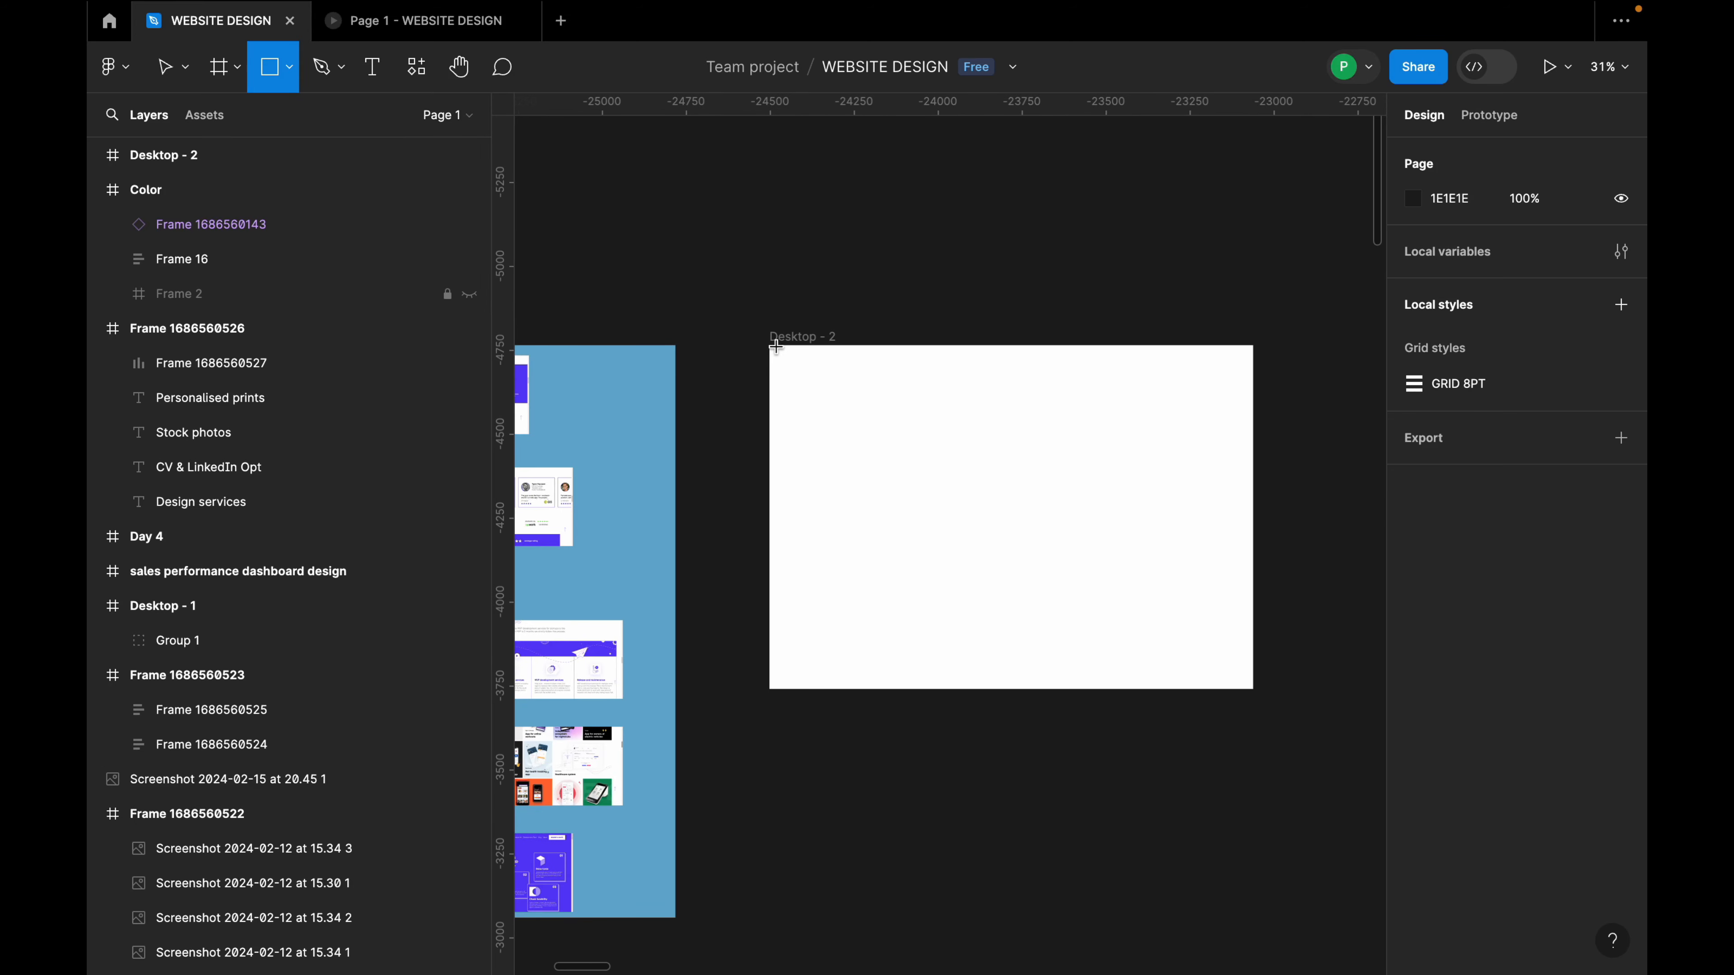
drag(776, 347, 1256, 385)
Fill the header rectangle with dark grey 575555, then select the Desktop frame containing it.
click(1423, 596)
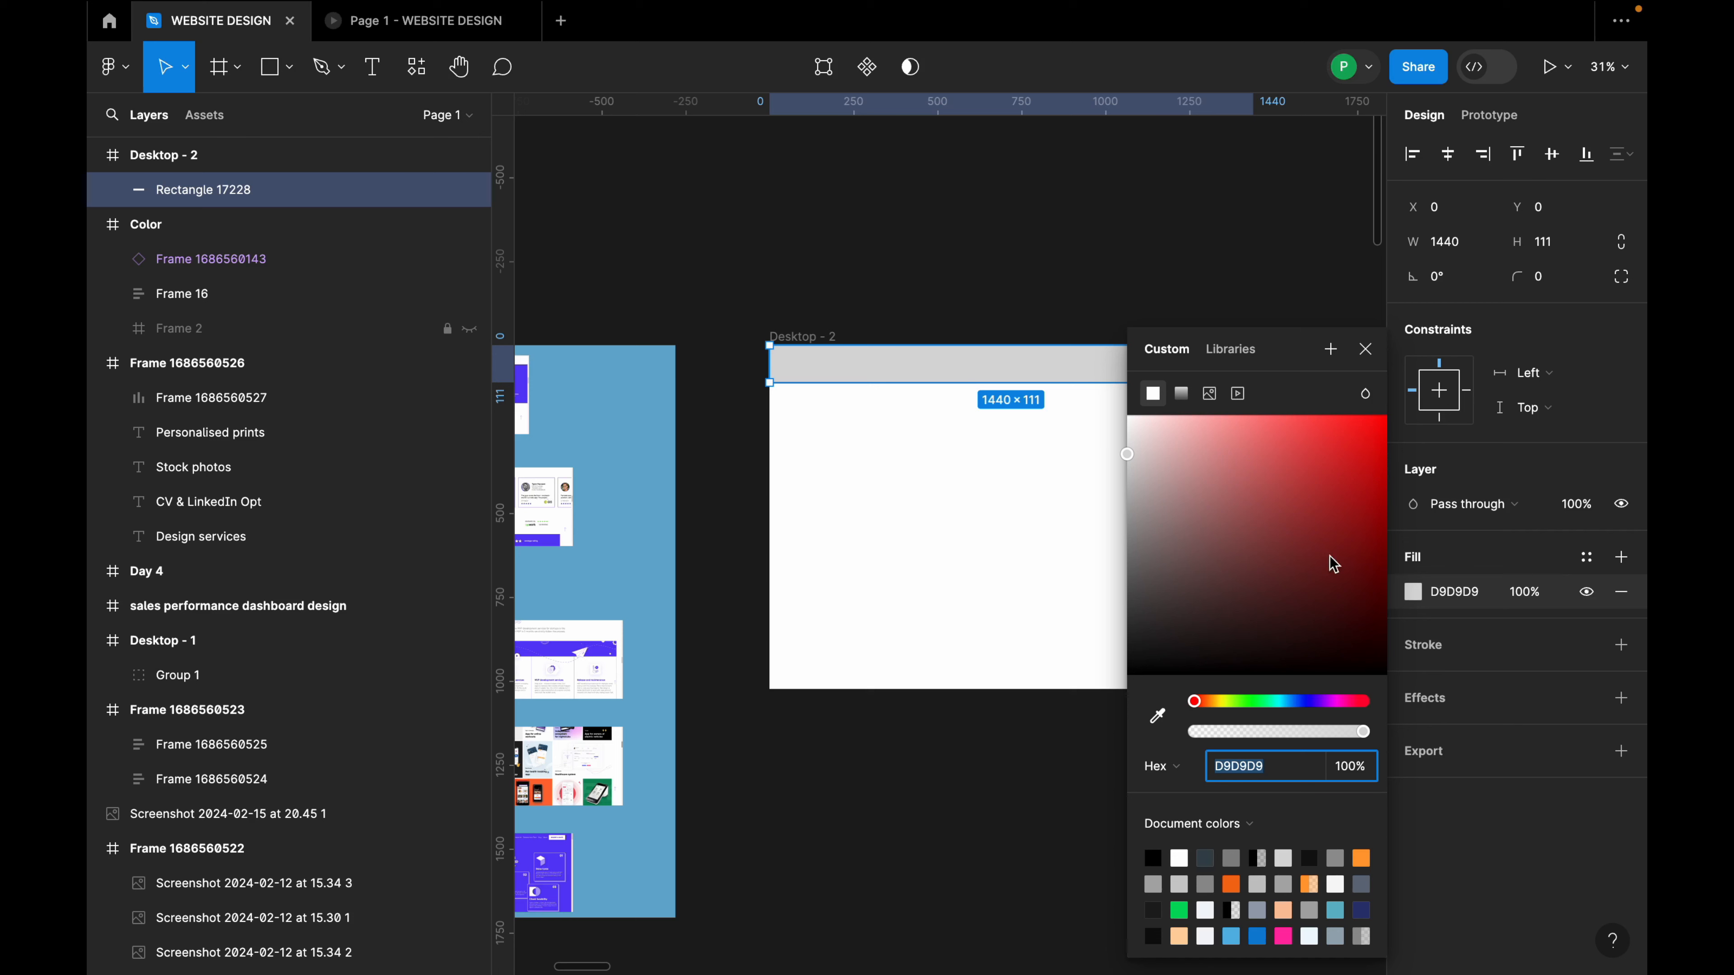
drag(1144, 504, 1132, 586)
click(1194, 272)
scroll(1202, 293, down, 5)
click(1061, 319)
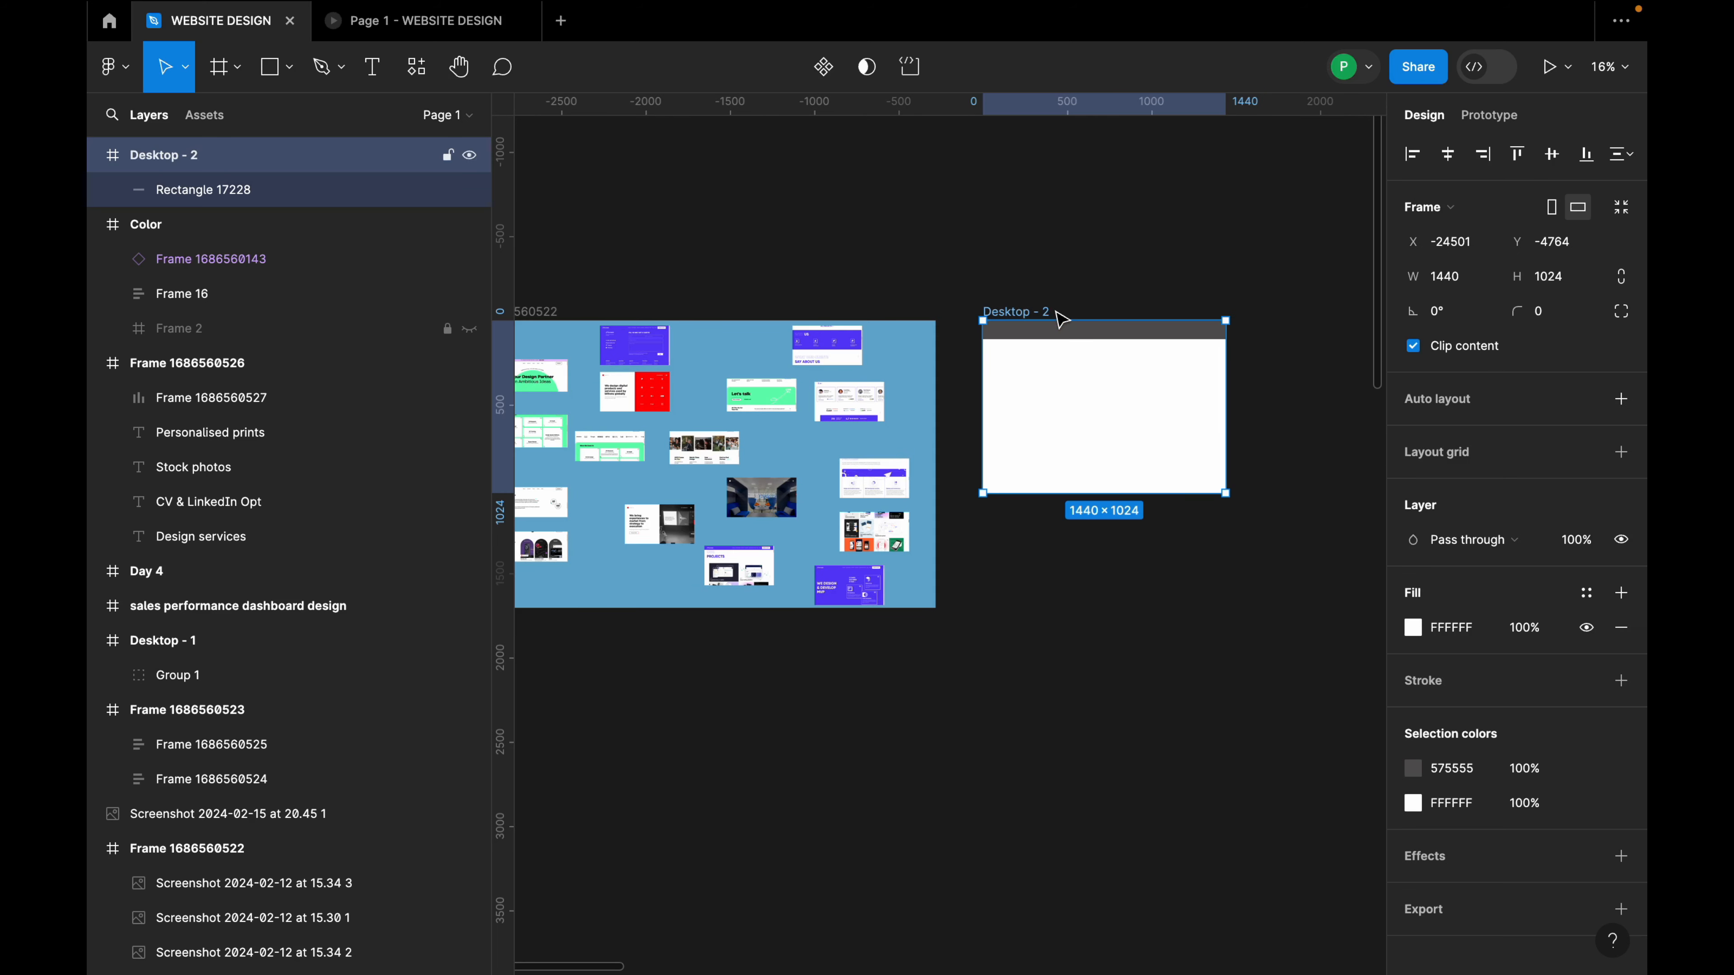
Extend the Desktop frame downward to a height of 3774, keeping its width of 1440.
drag(1125, 493, 1133, 955)
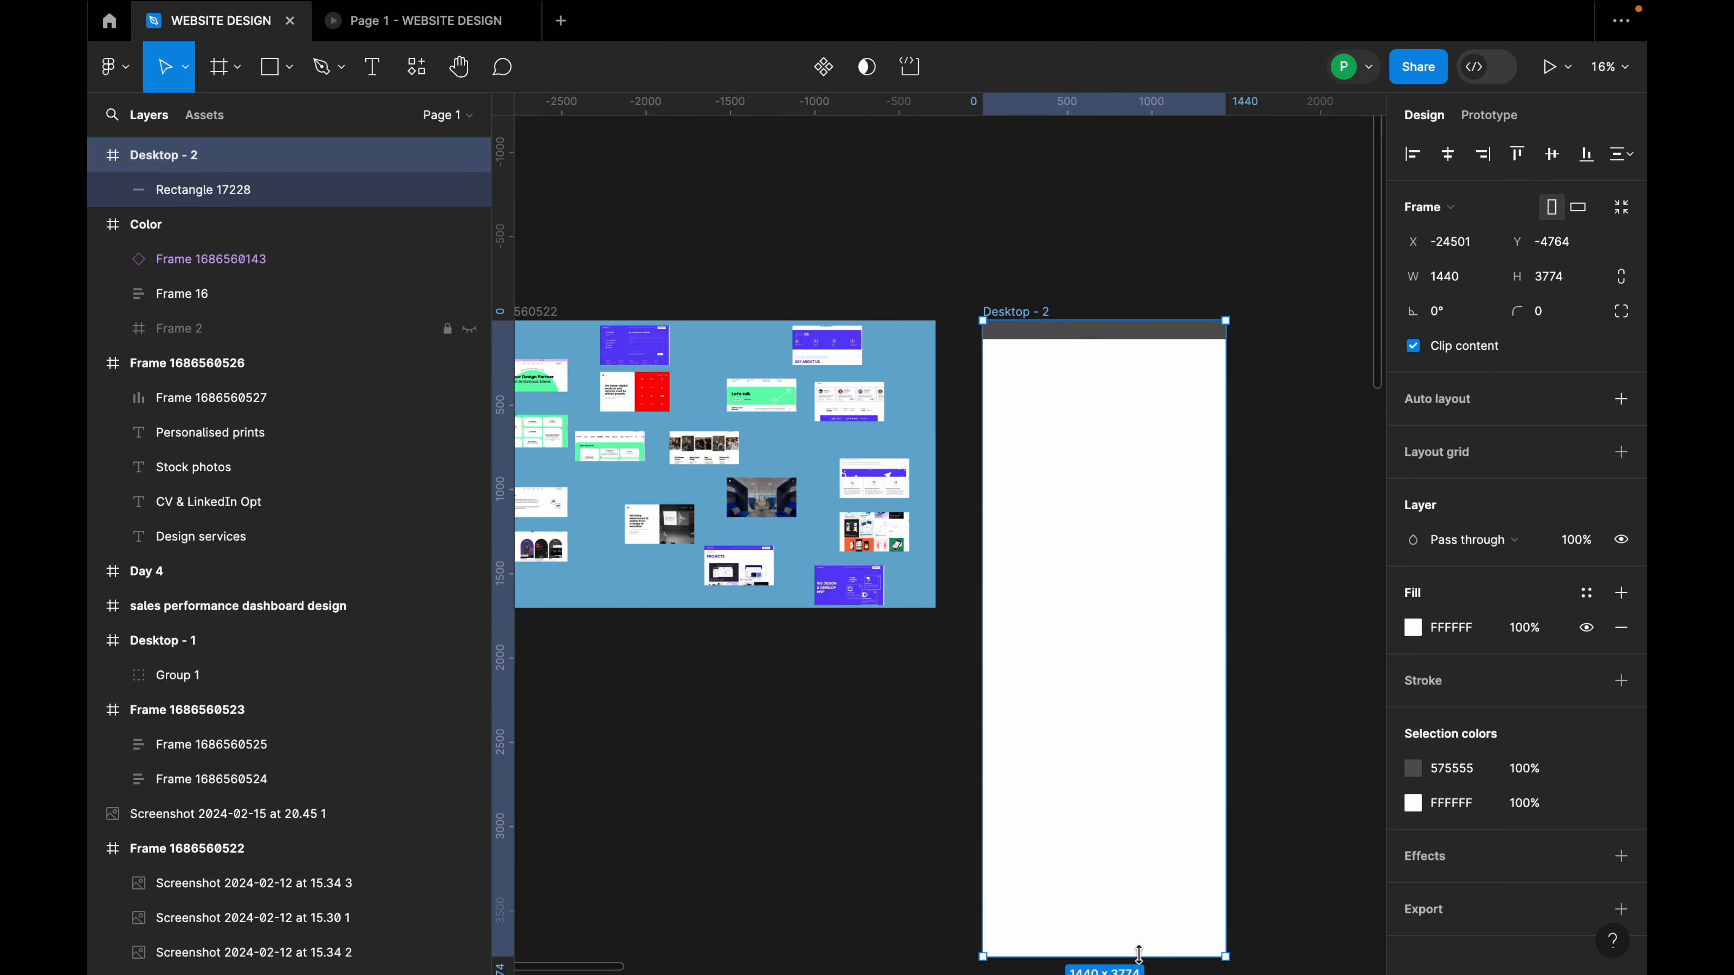
scroll(1204, 739, down, 2)
scroll(1126, 481, up, 4)
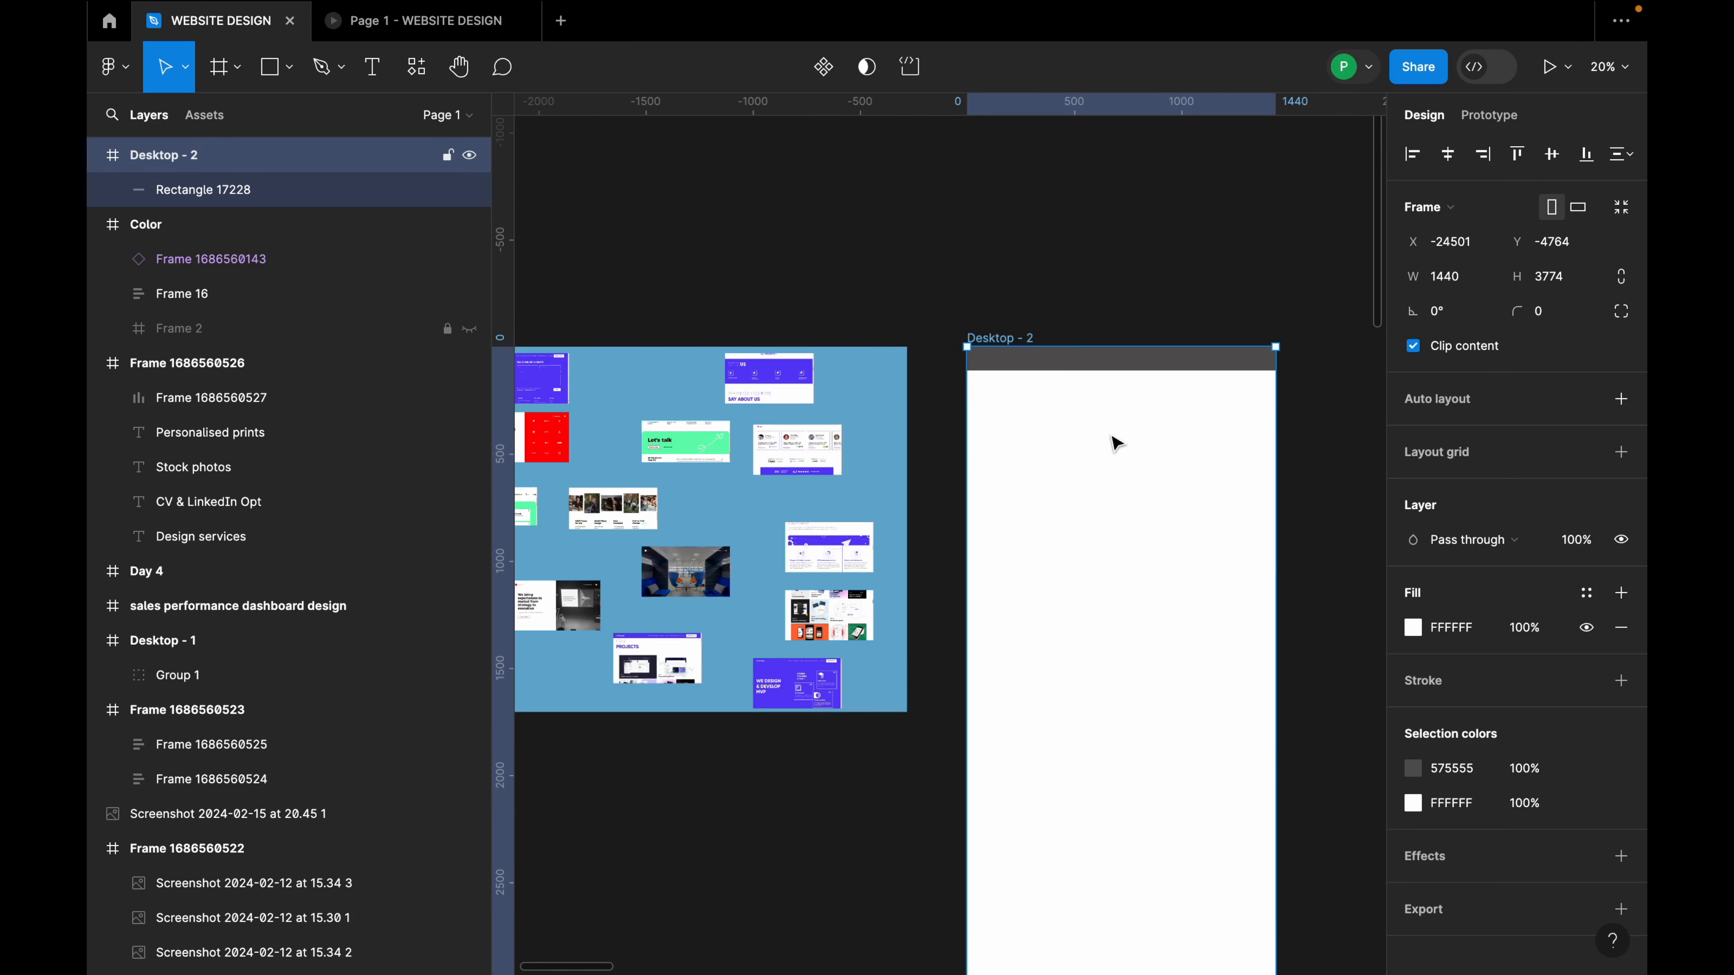
Draw a circle as a logo placeholder at the left end of the dark header bar.
scroll(1061, 421, up, 2)
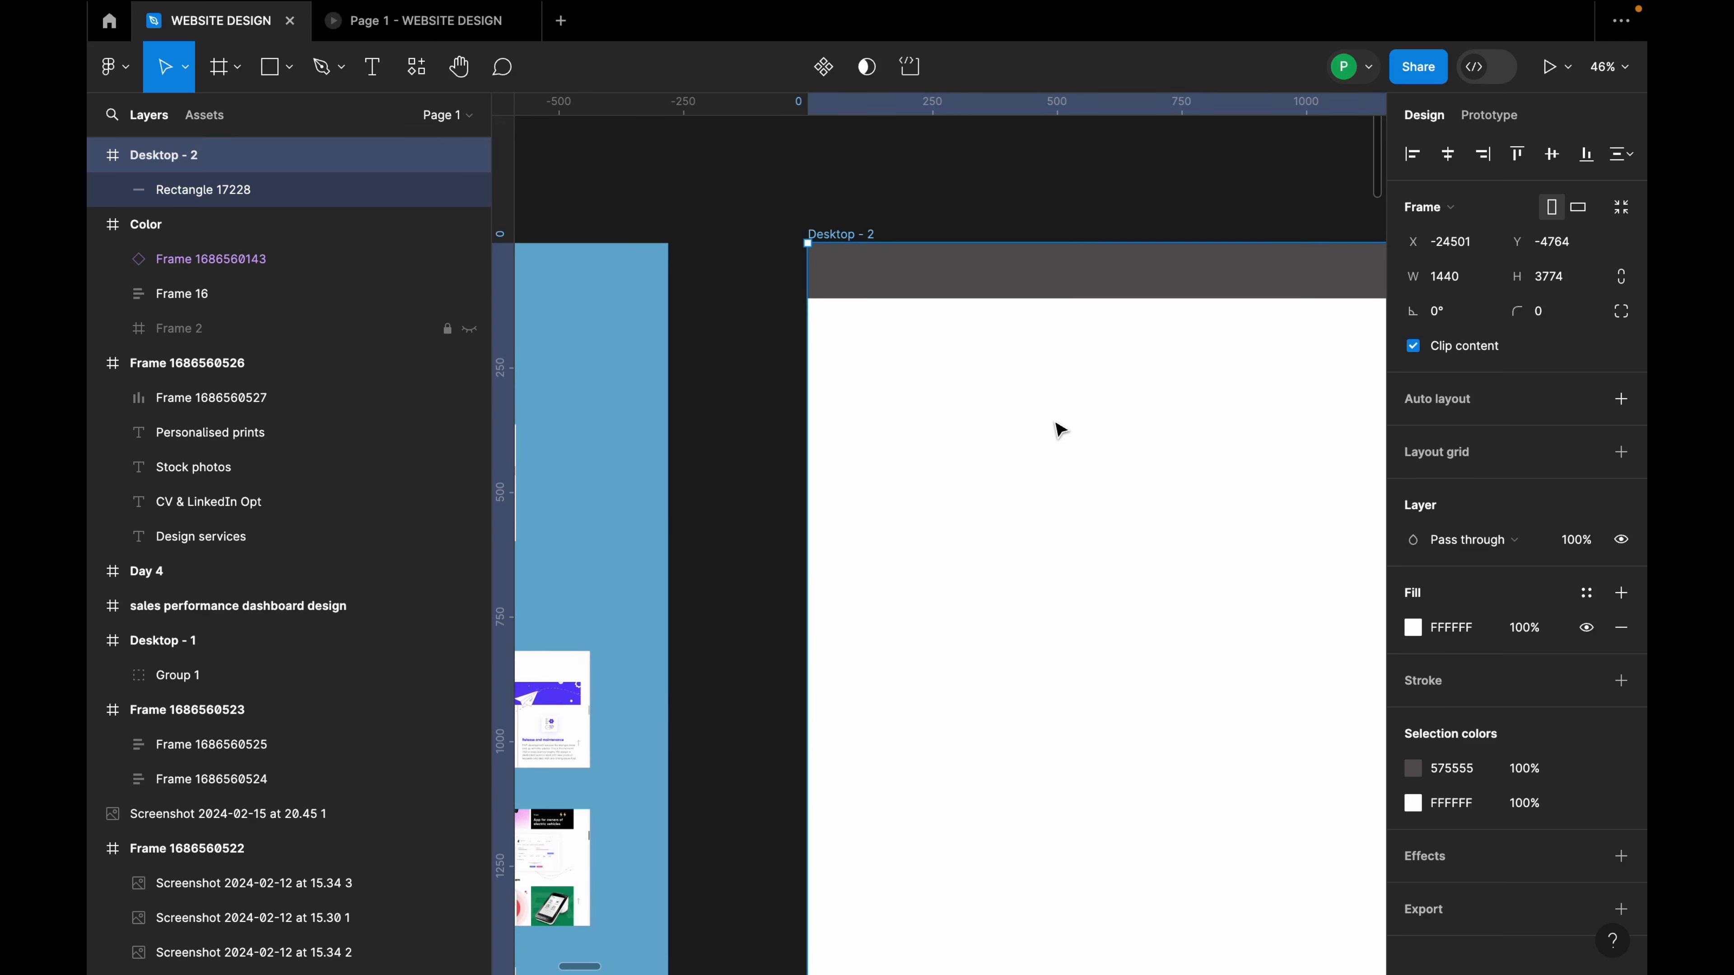
key(o)
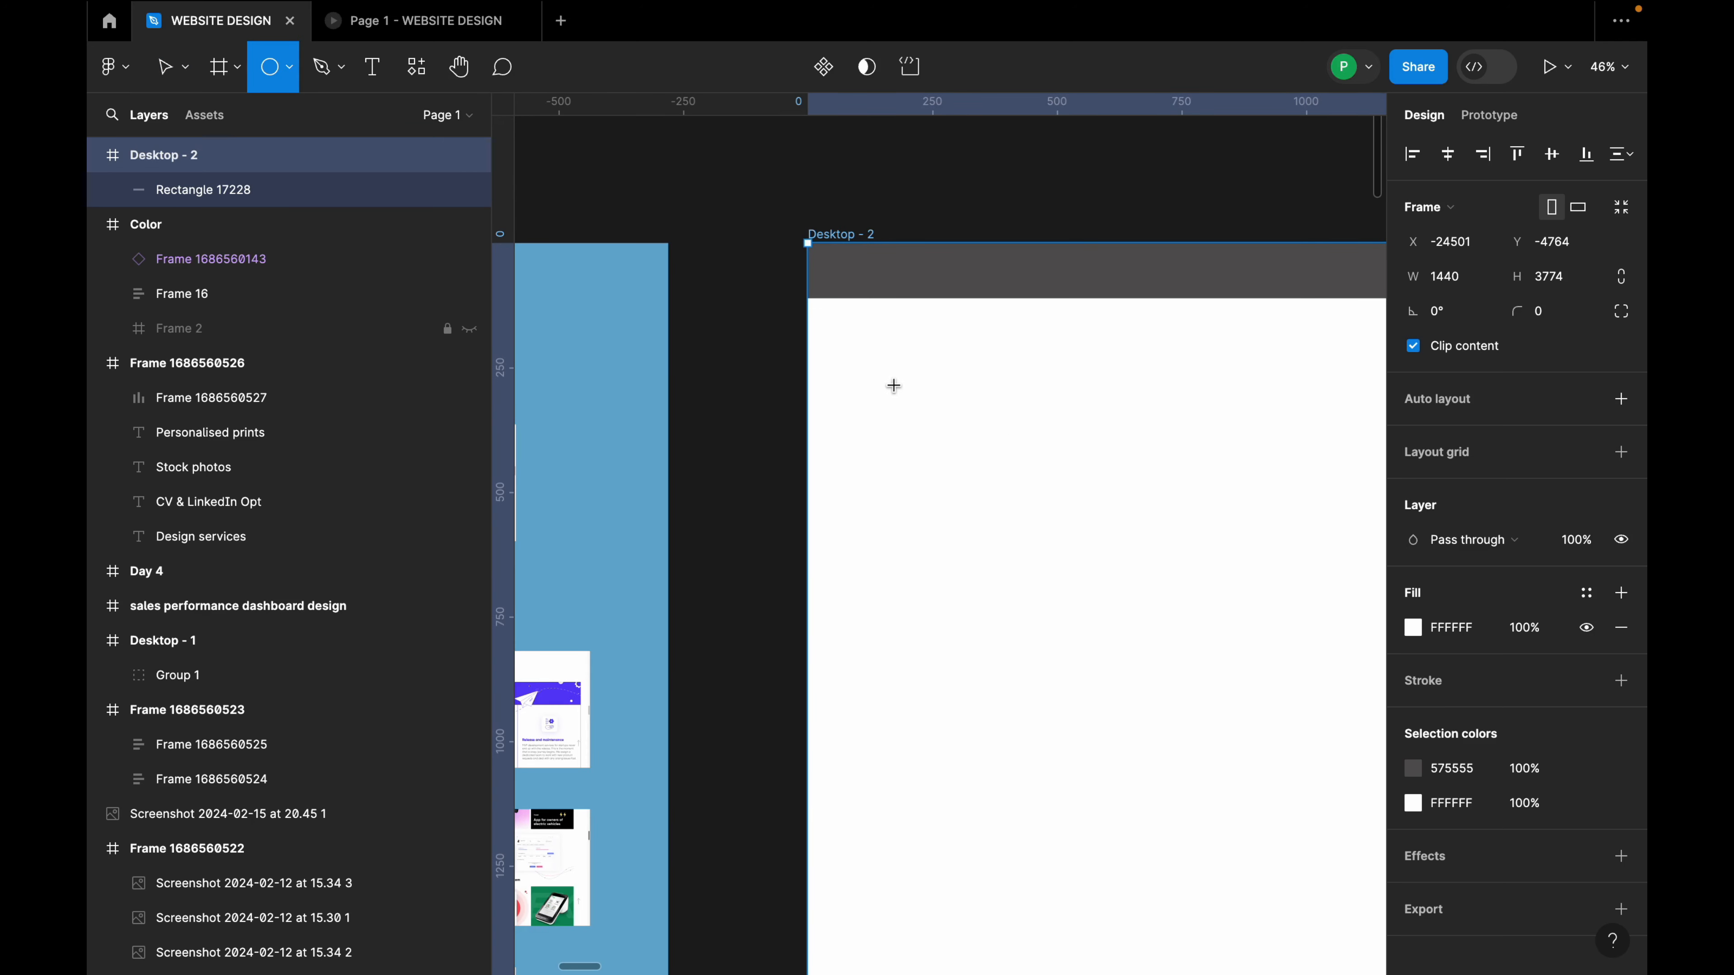
drag(891, 378, 863, 276)
click(955, 346)
Draw a thin light bar about 176 wide in the header and duplicate it into a row of four navigation placeholders.
scroll(1103, 328, down, 3)
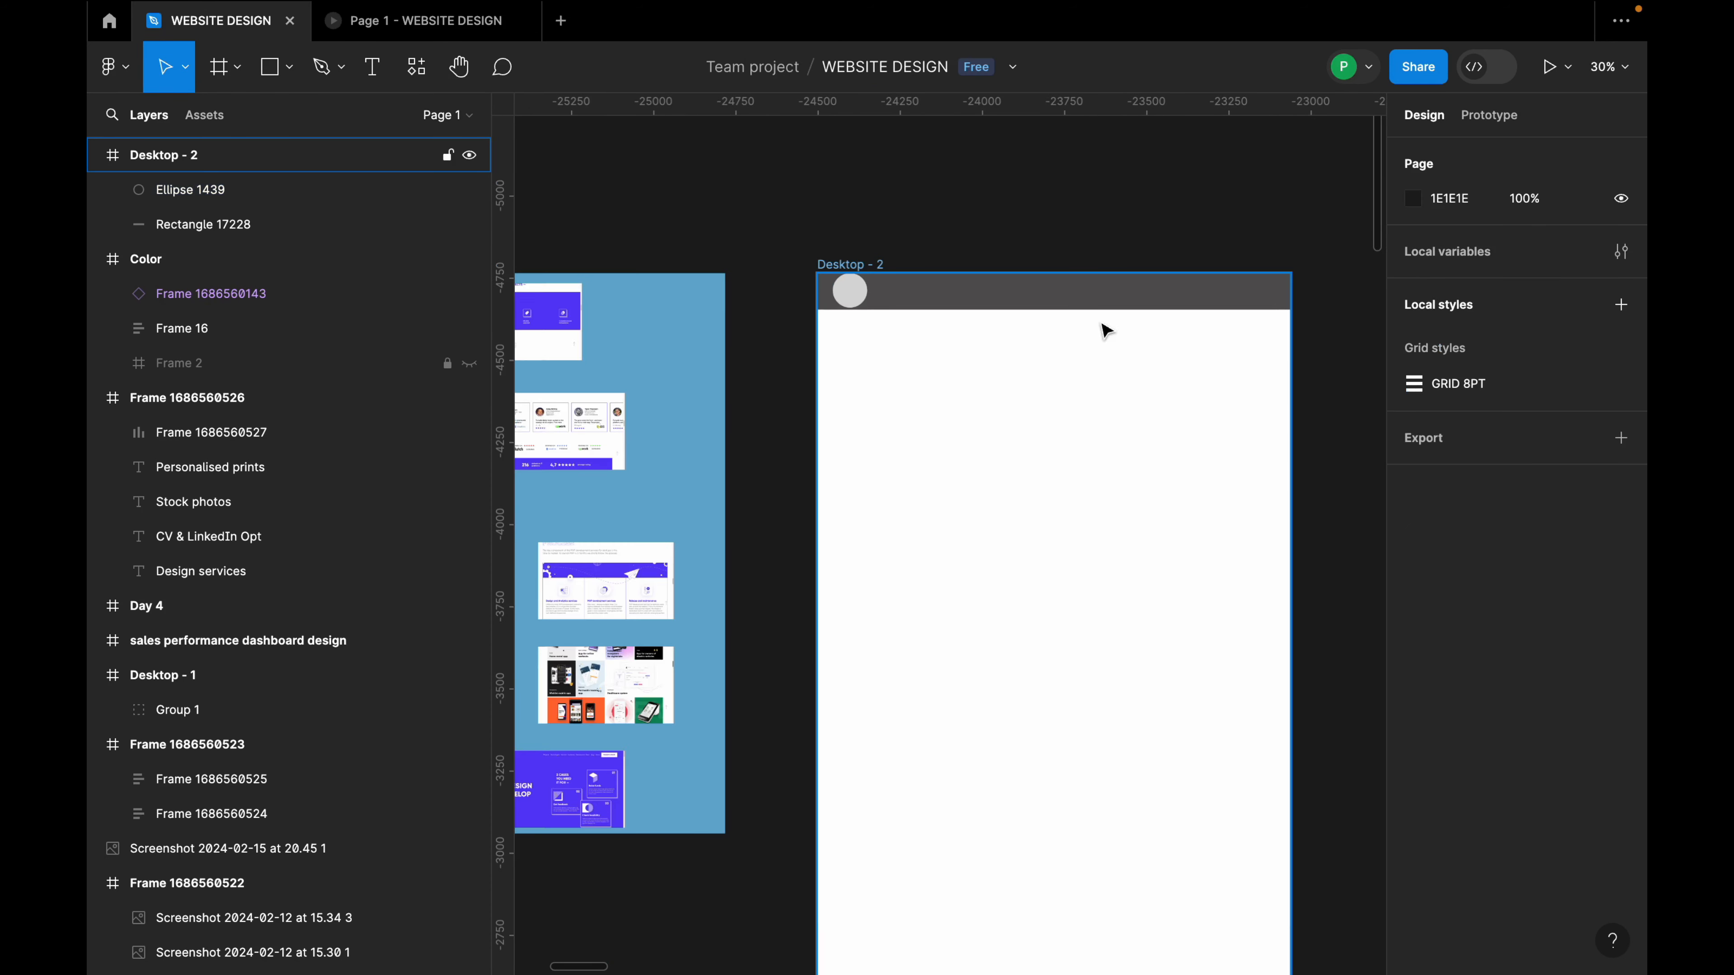
scroll(1166, 320, up, 1)
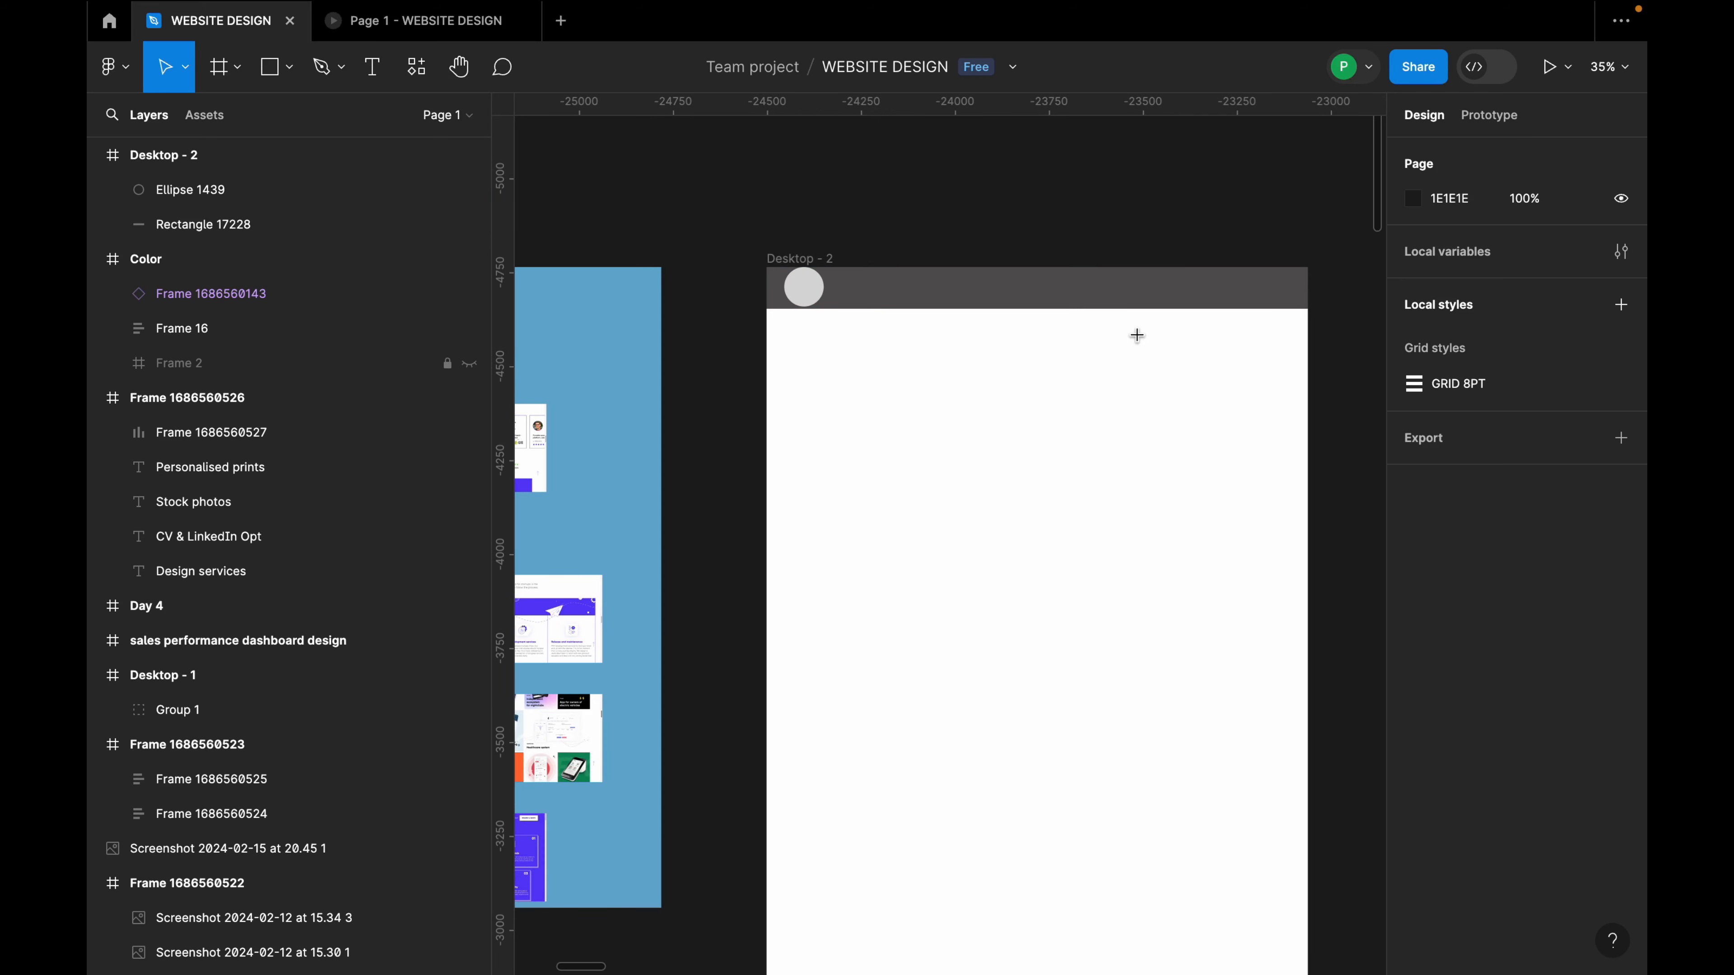
key(r)
scroll(1003, 289, up, 3)
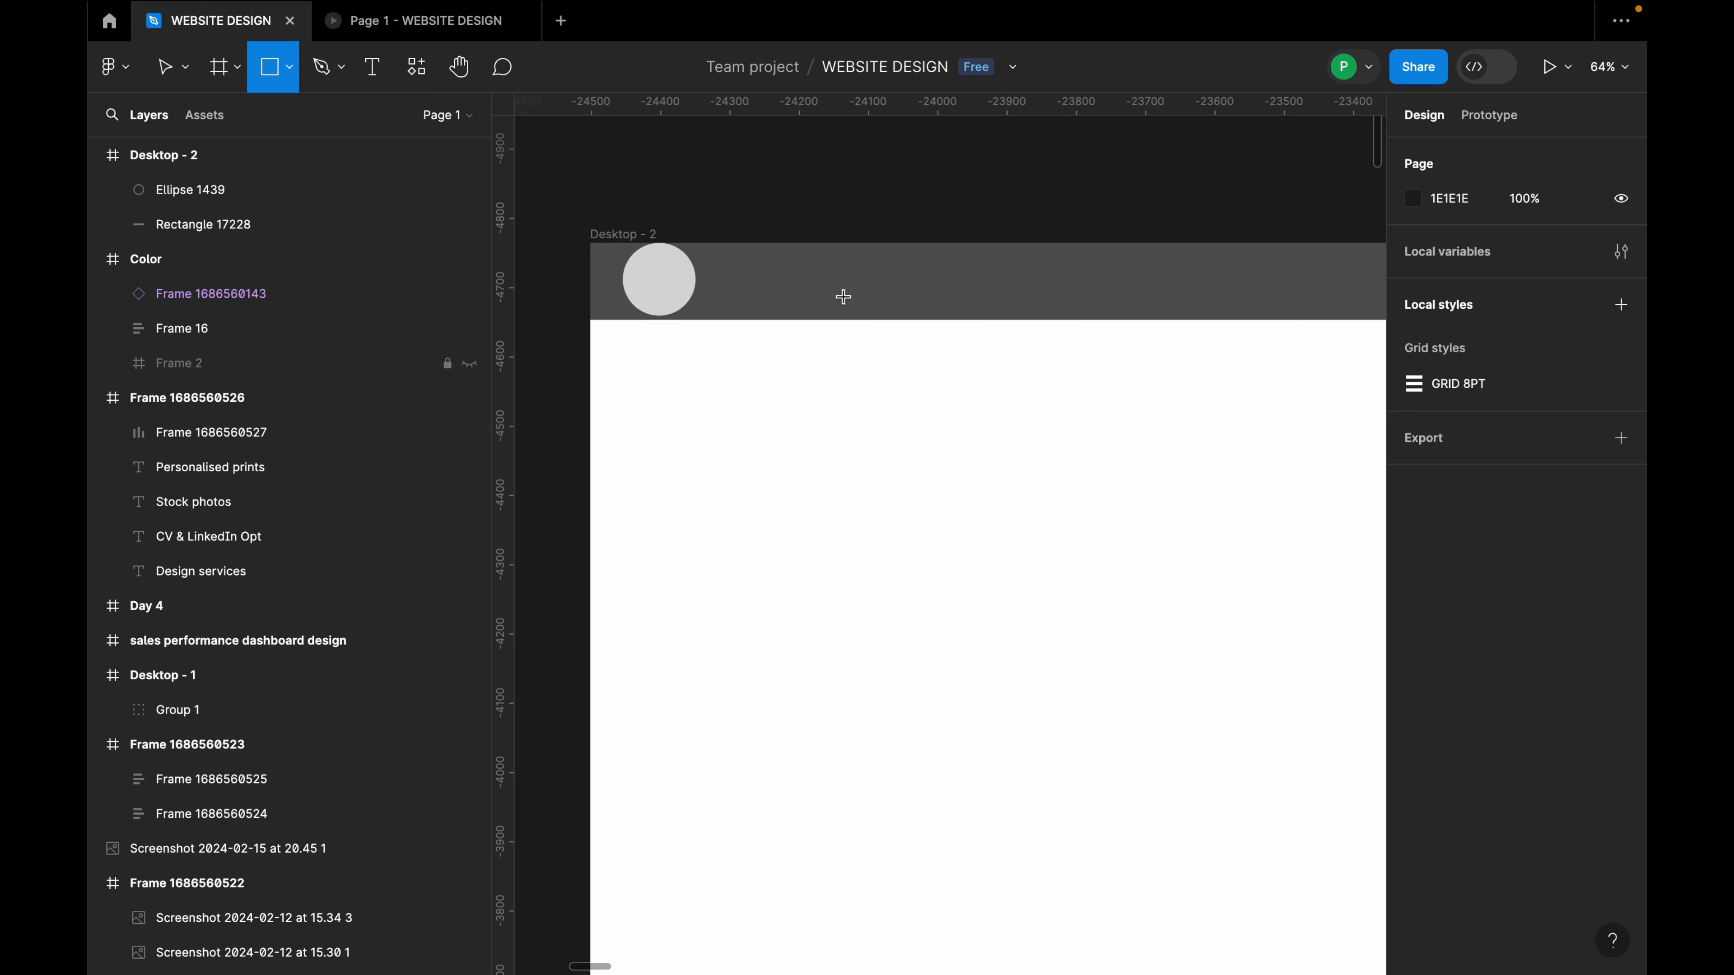
drag(830, 277, 1327, 283)
click(1035, 374)
scroll(1036, 374, down, 3)
scroll(1247, 340, up, 3)
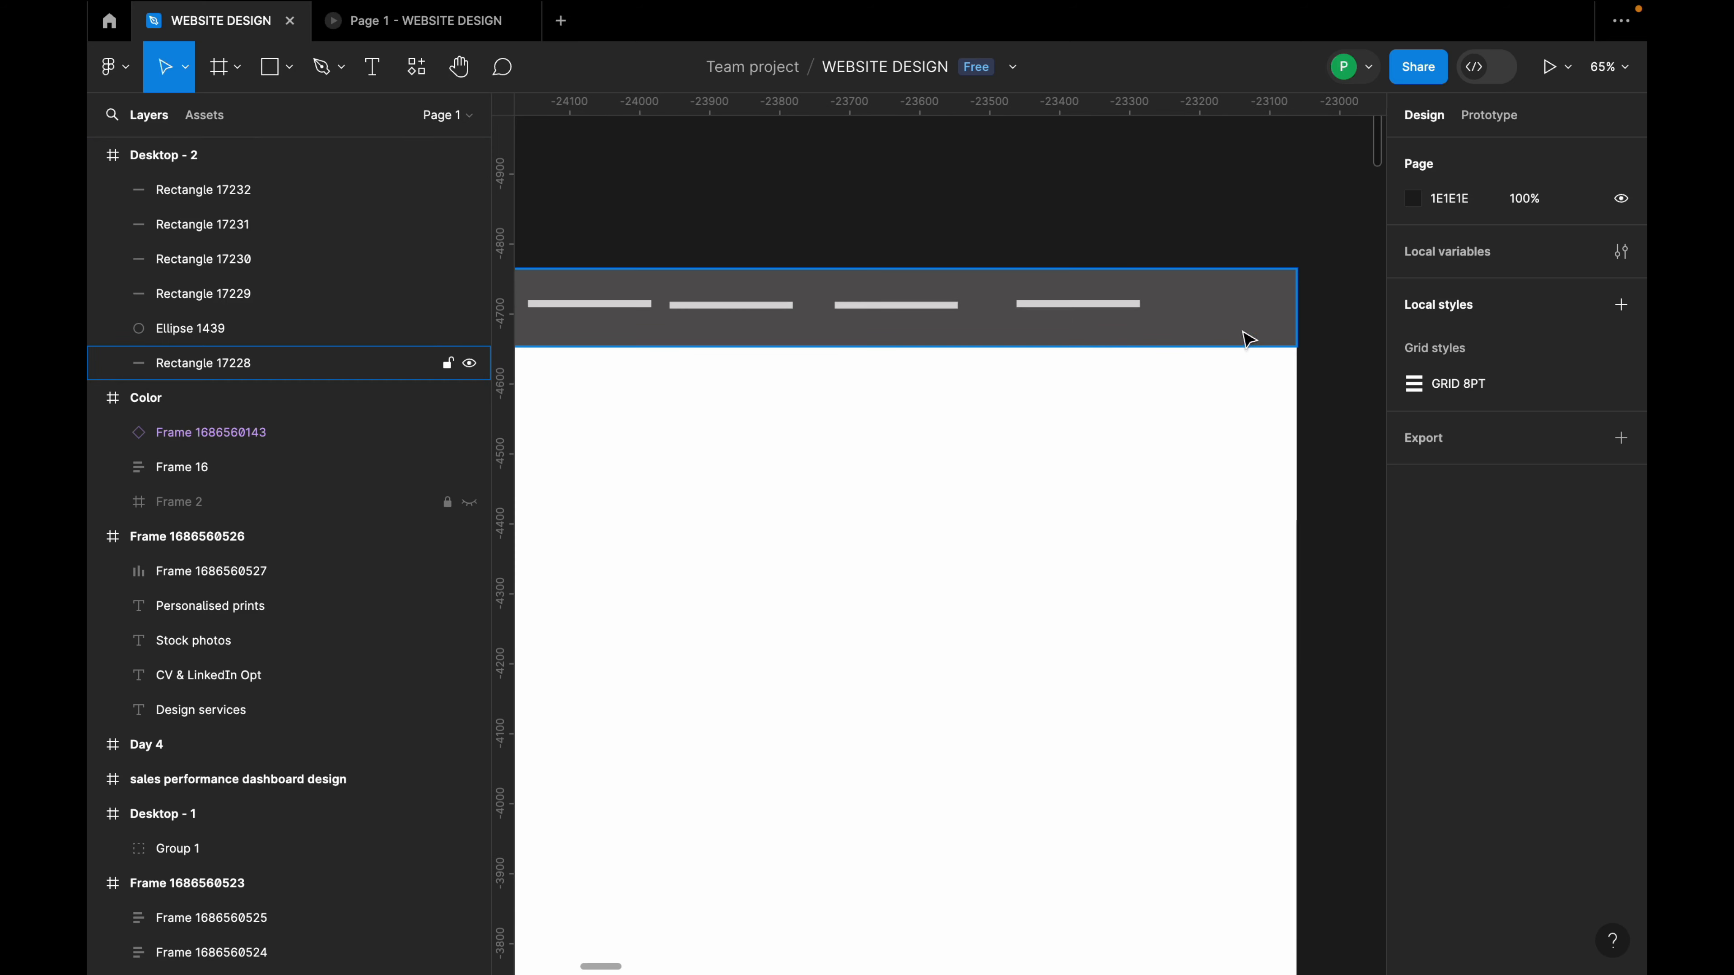
Enlarge the last header bar to 176 × 28 and move it near the header's right end at X 1185, Y 38.
click(1110, 306)
drag(1145, 310, 1215, 316)
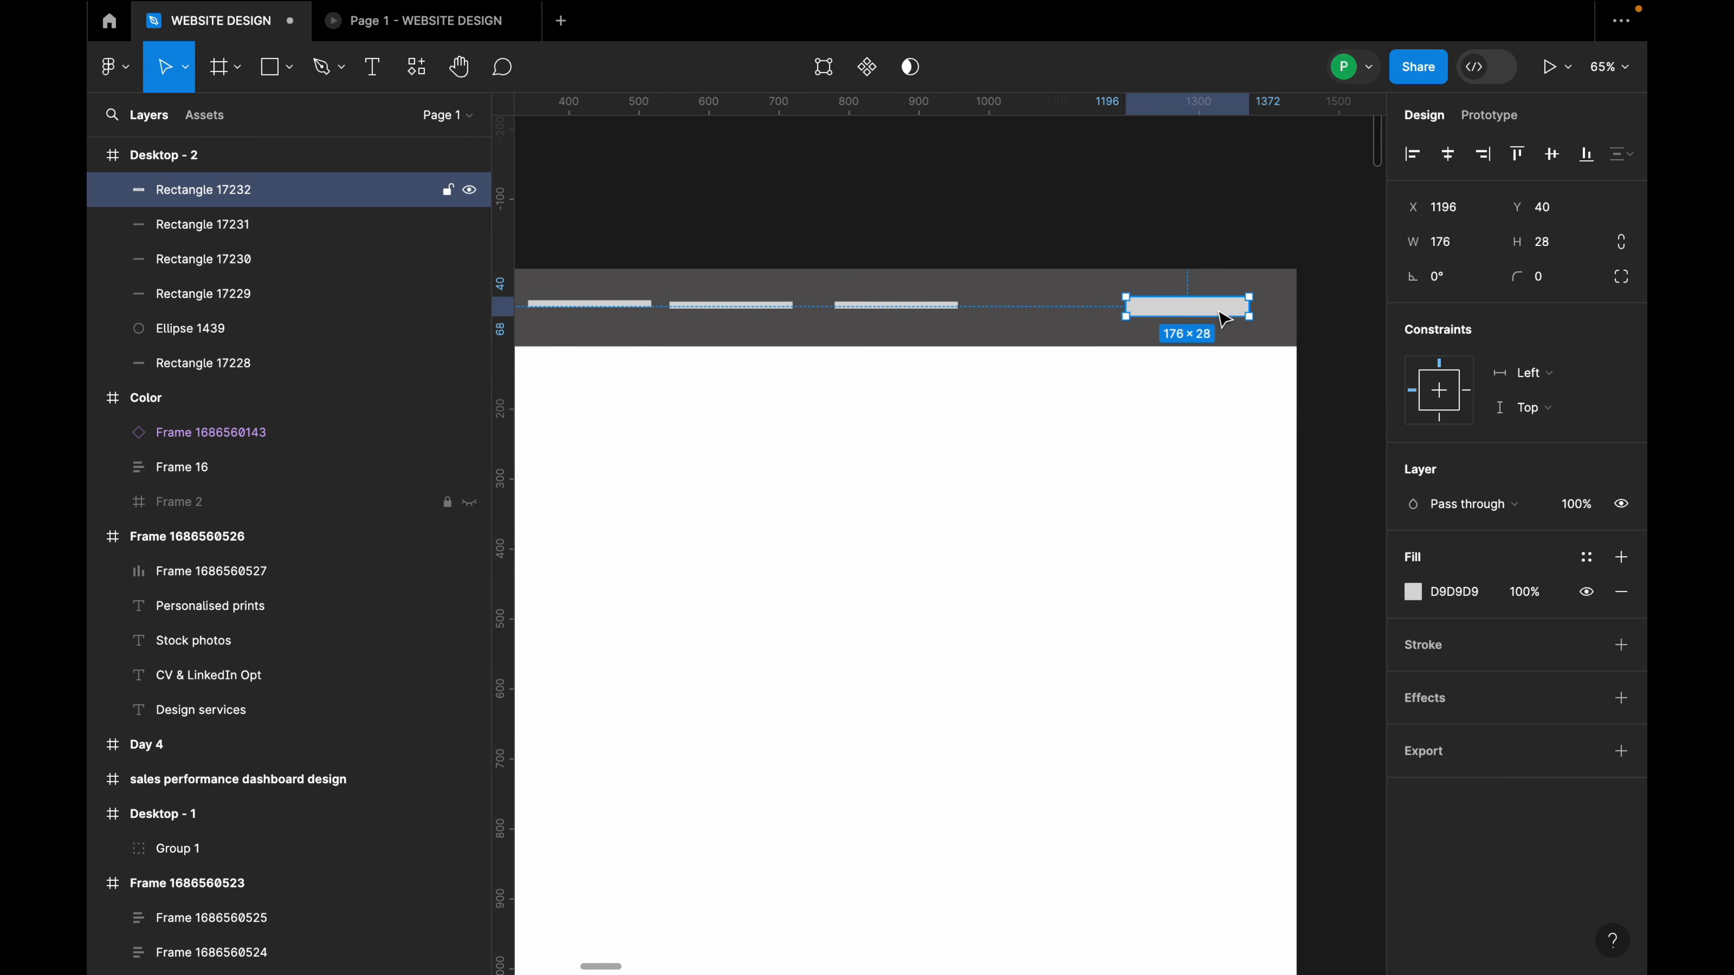
ctrl+scroll(1219, 328, down, 5)
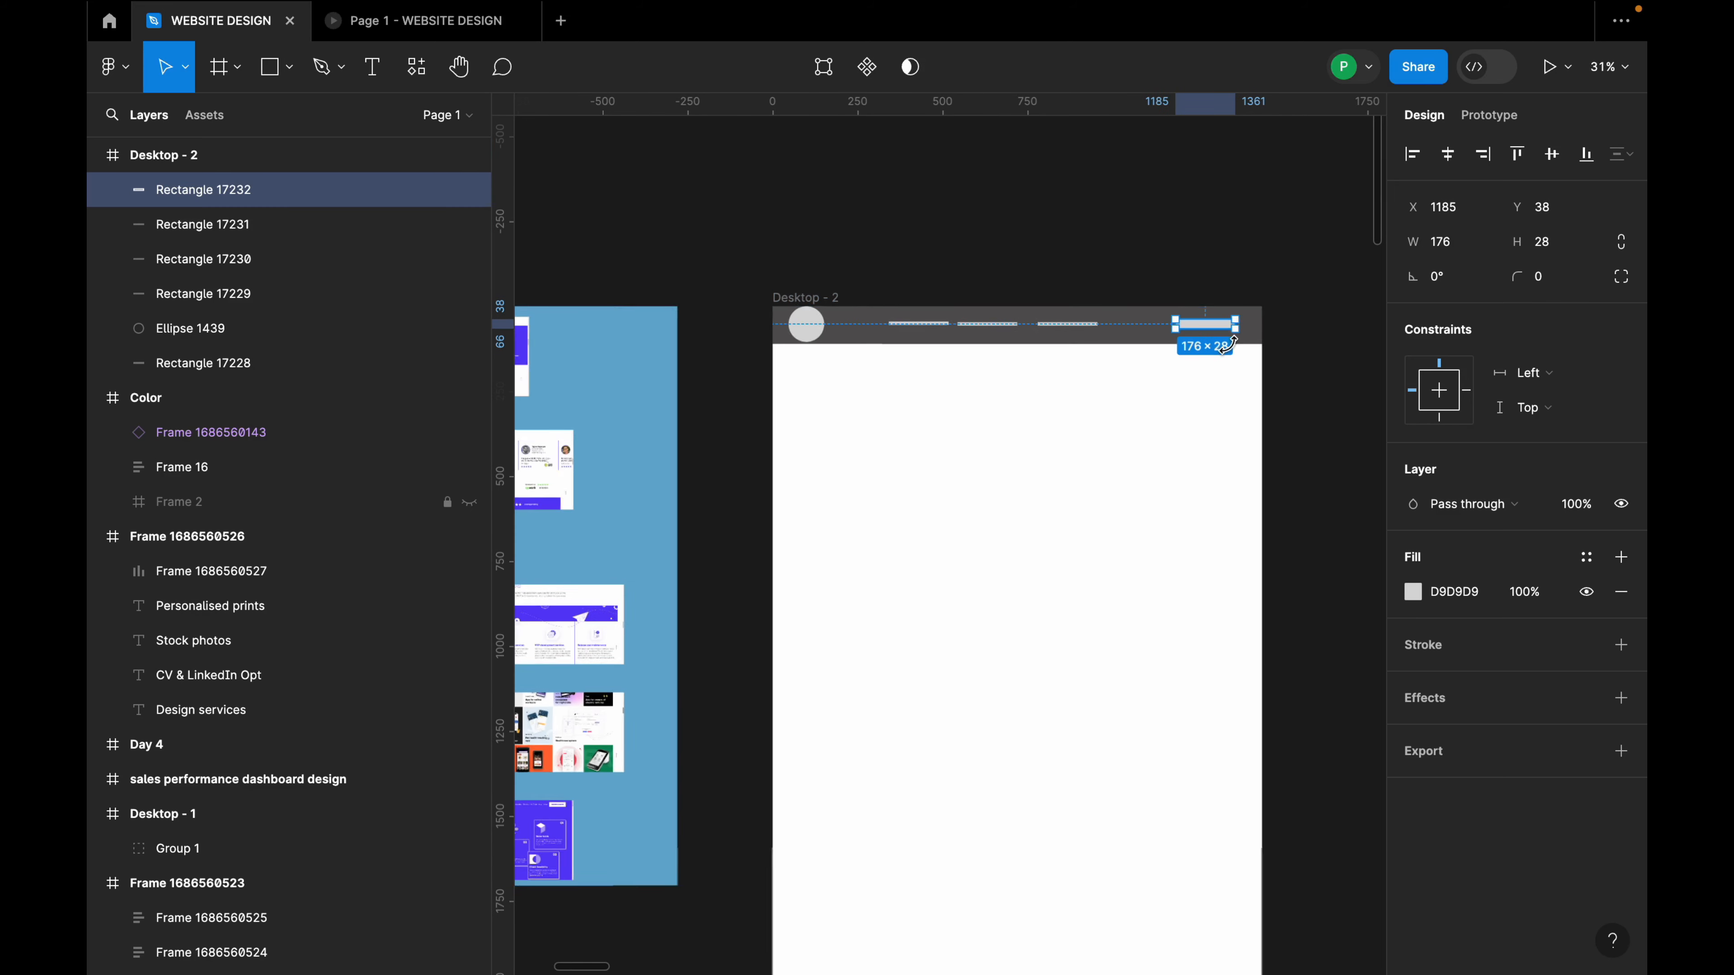
click(1239, 410)
Create two identical 848 × 79 grey bars beneath the header, centred horizontally in the frame, with the lower one at Y 302.
ctrl+scroll(1239, 410, down, 6)
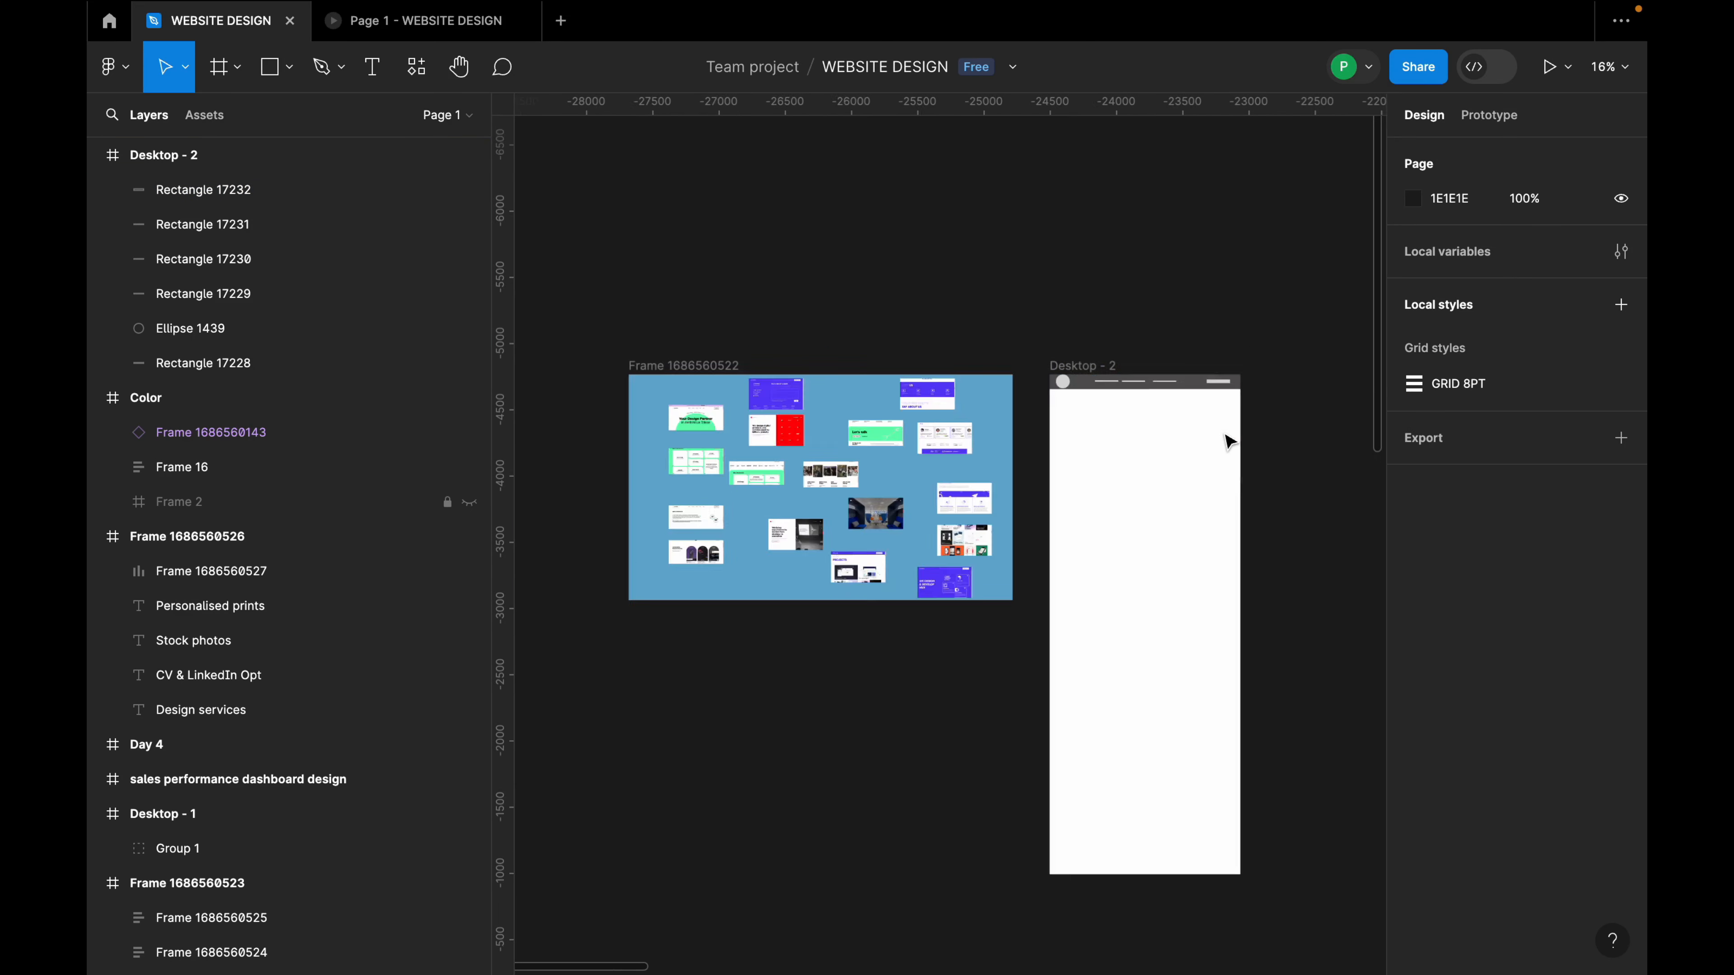
ctrl+scroll(839, 437, up, 8)
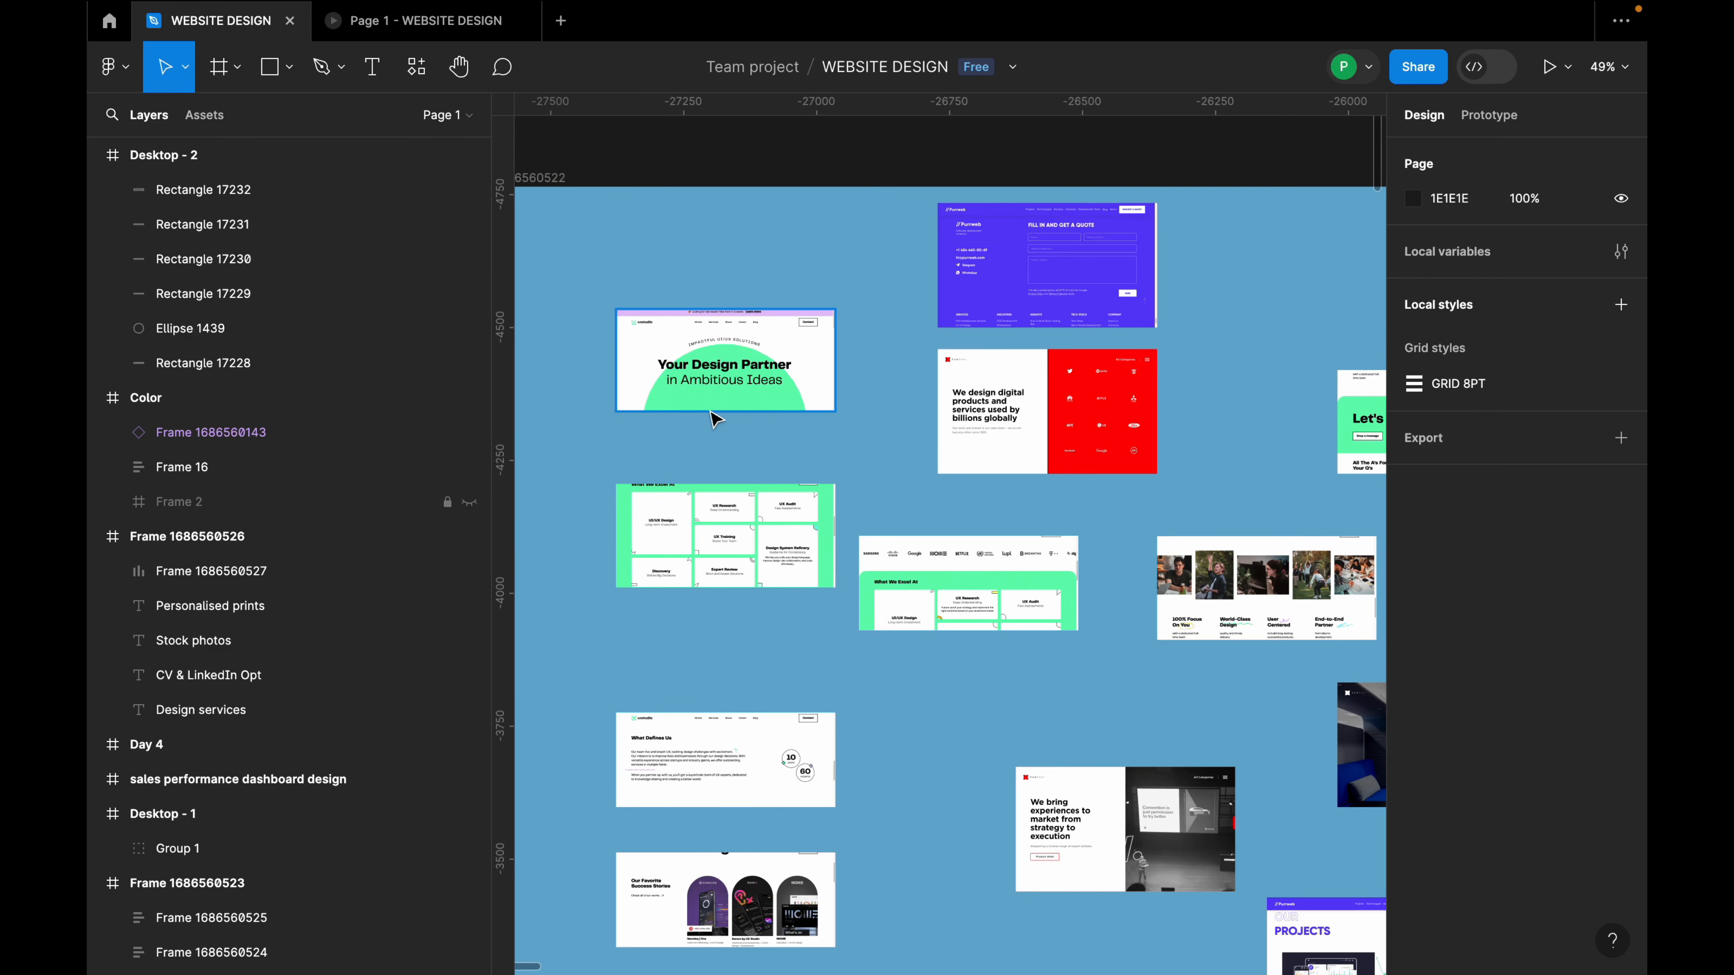
ctrl+scroll(713, 418, down, 8)
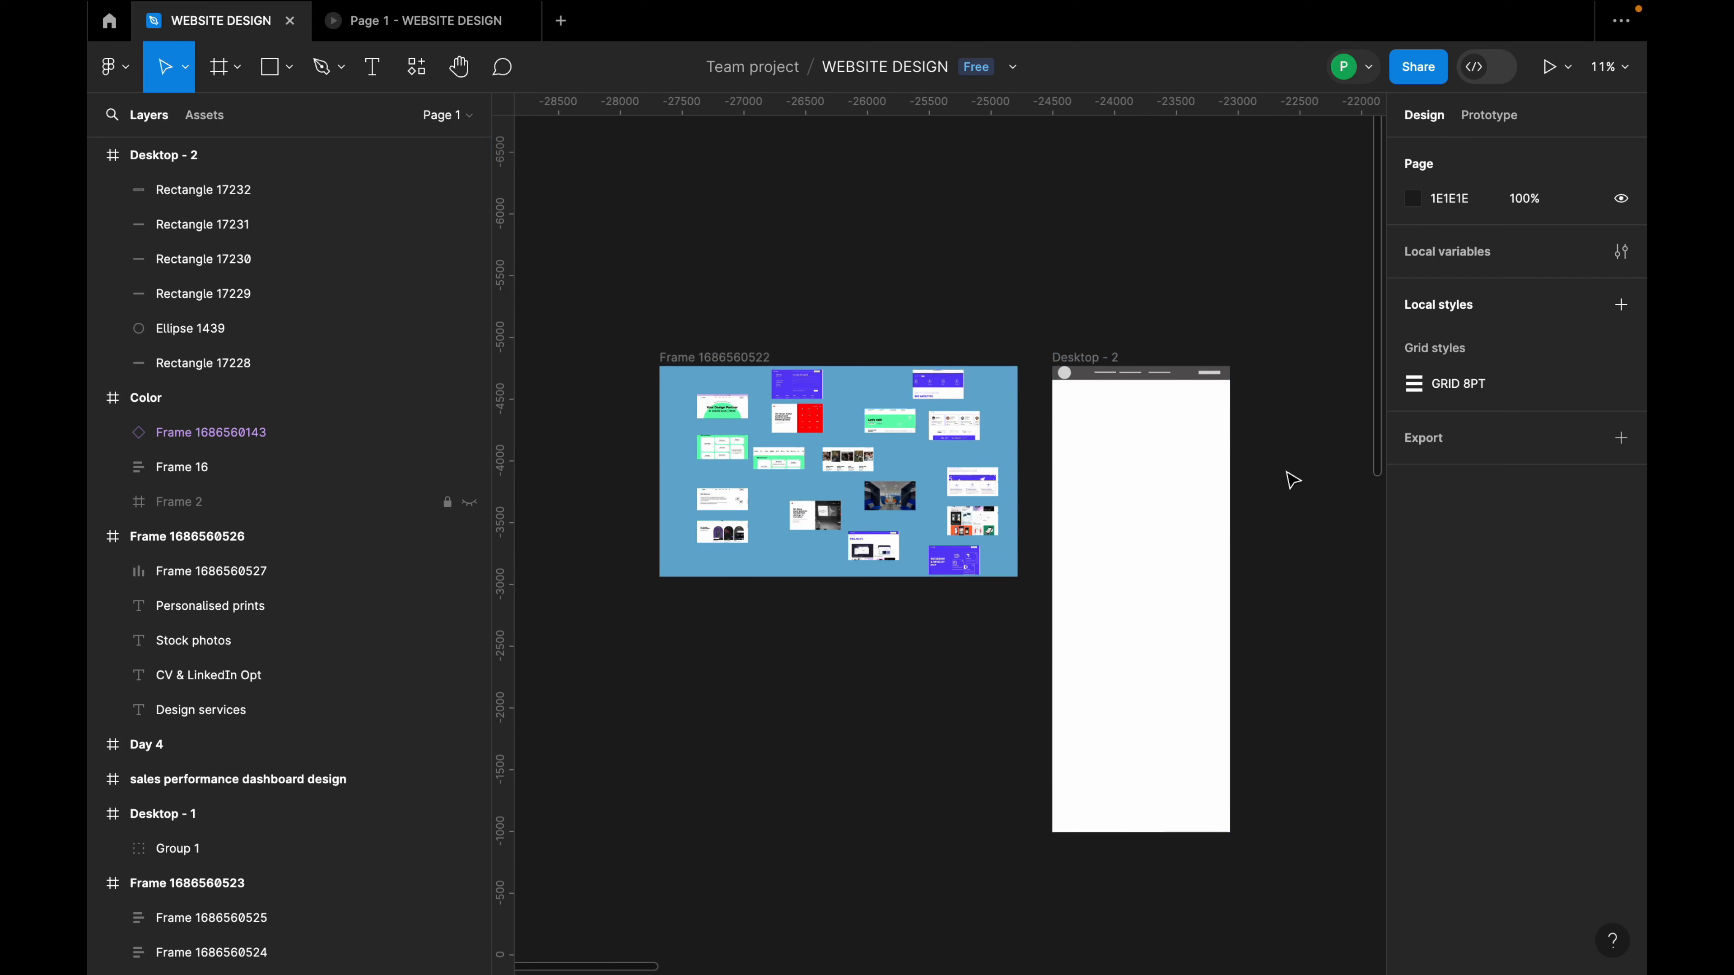
ctrl+scroll(1292, 480, up, 5)
click(290, 66)
click(225, 120)
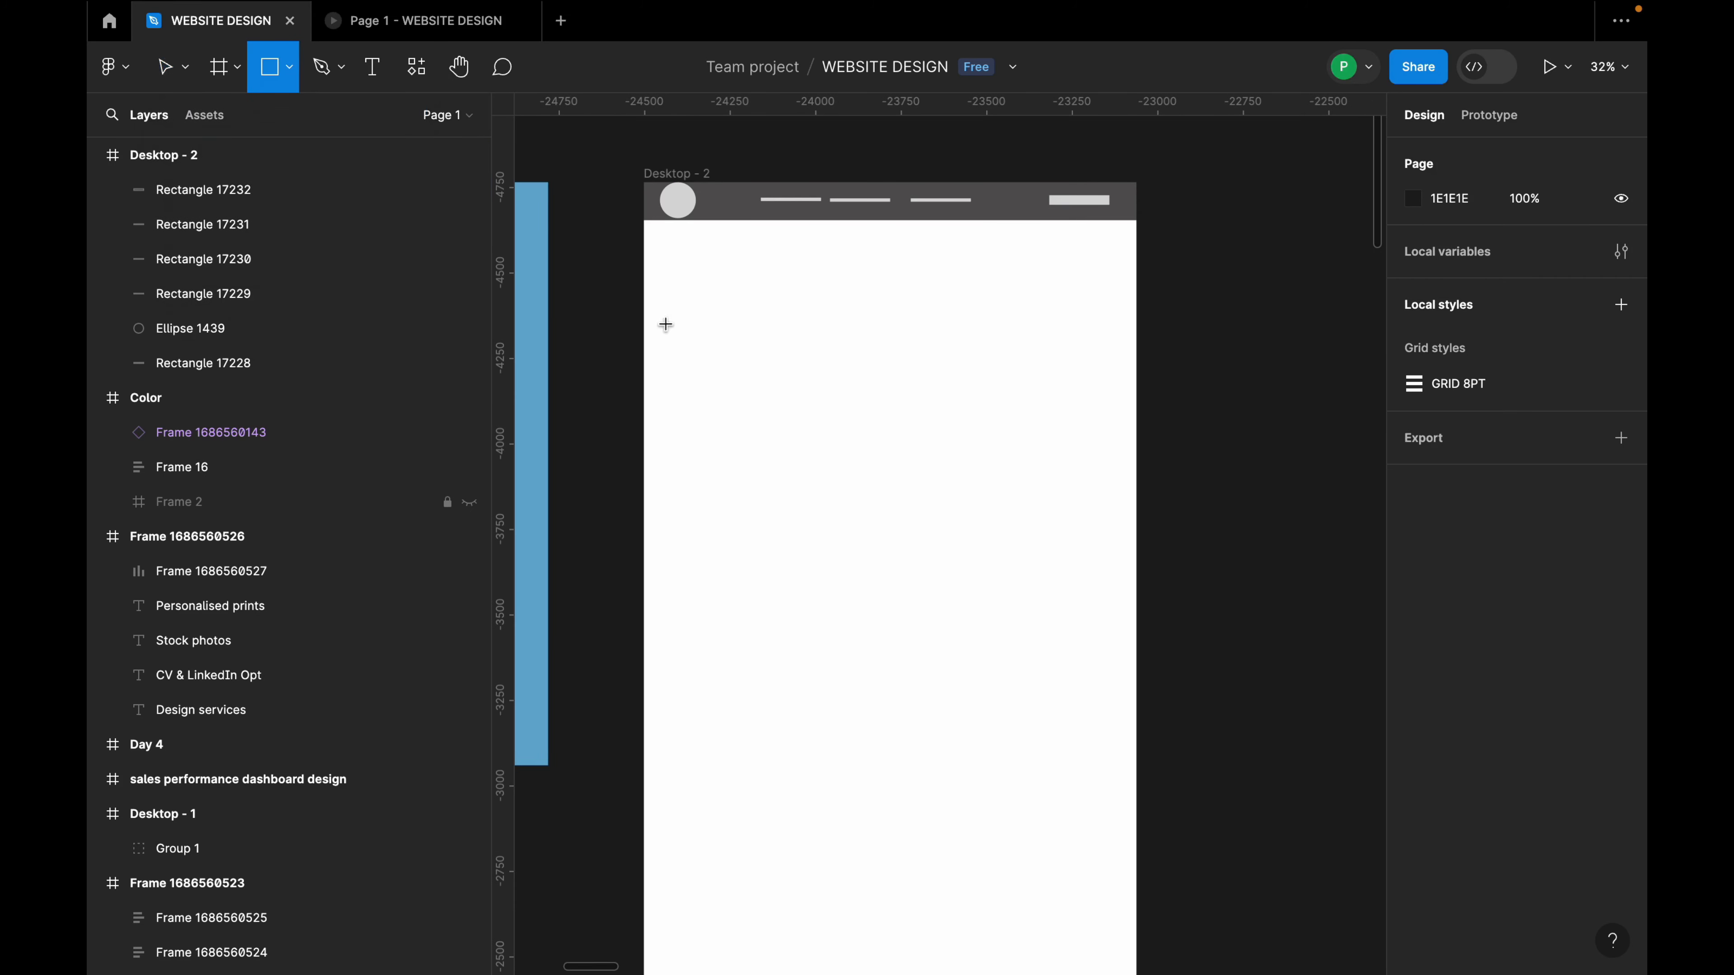
drag(846, 256, 1136, 520)
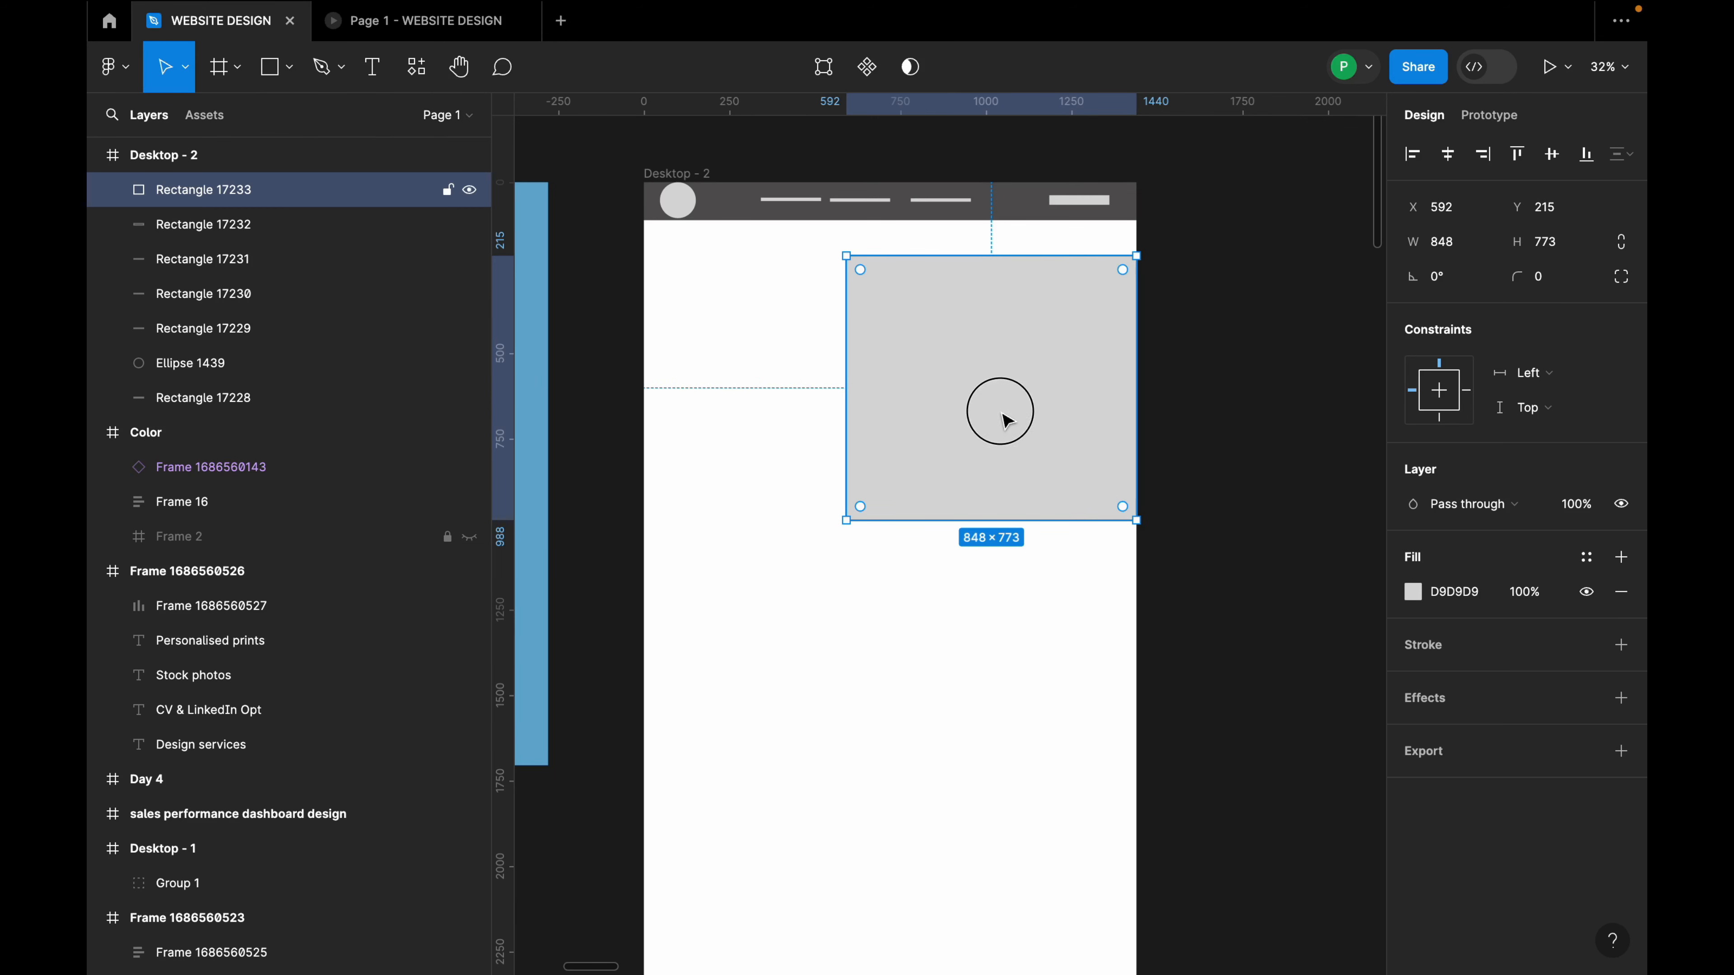
drag(1006, 419, 905, 400)
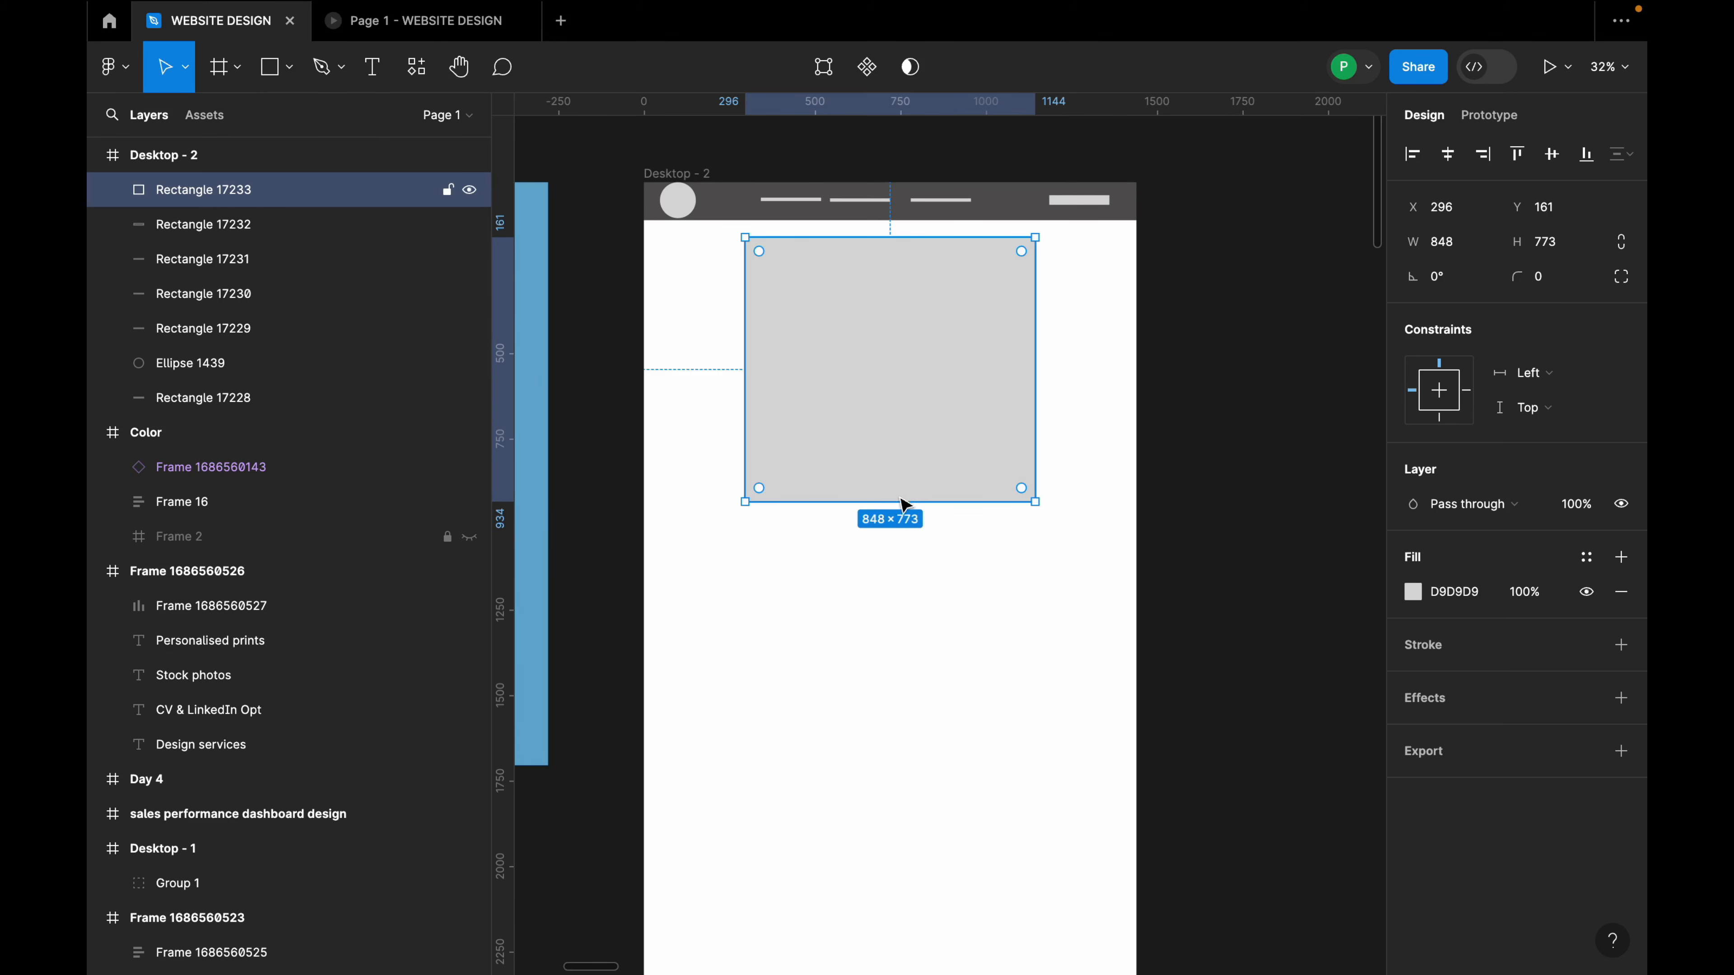
drag(894, 505, 917, 308)
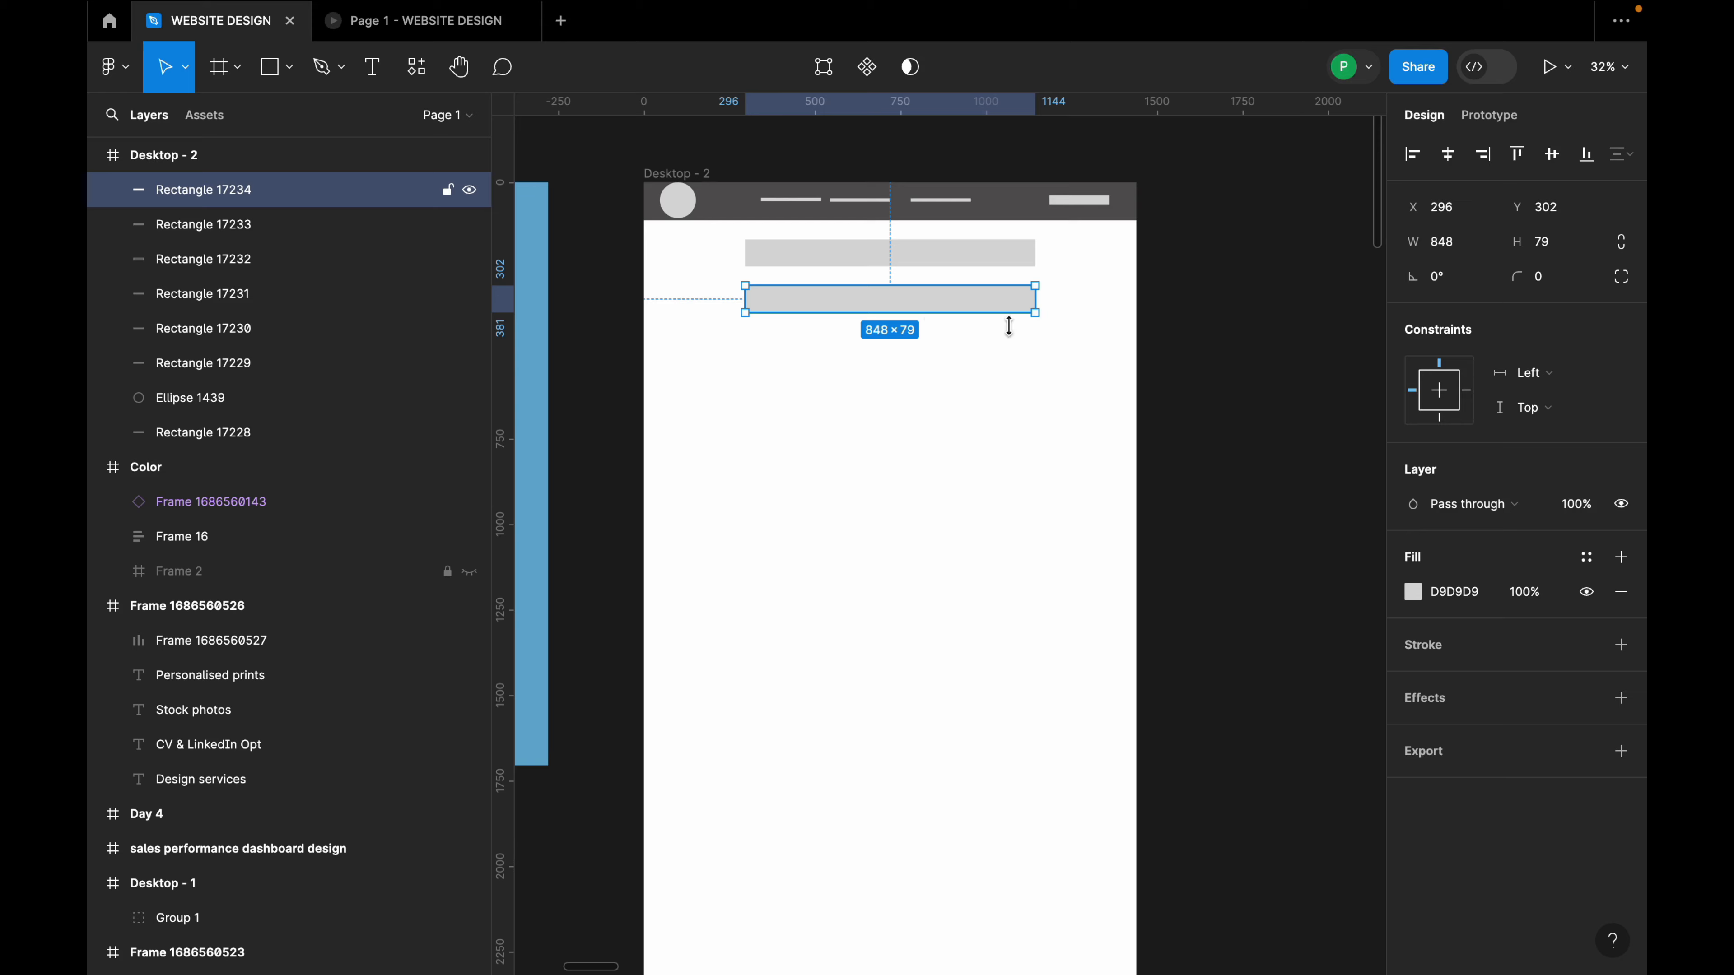
Compare the competitor screenshots' hero layouts, and make the upper of the two centred placeholder bars about half as tall as the lower.
scroll(1160, 406, down, 5)
scroll(773, 457, up, 8)
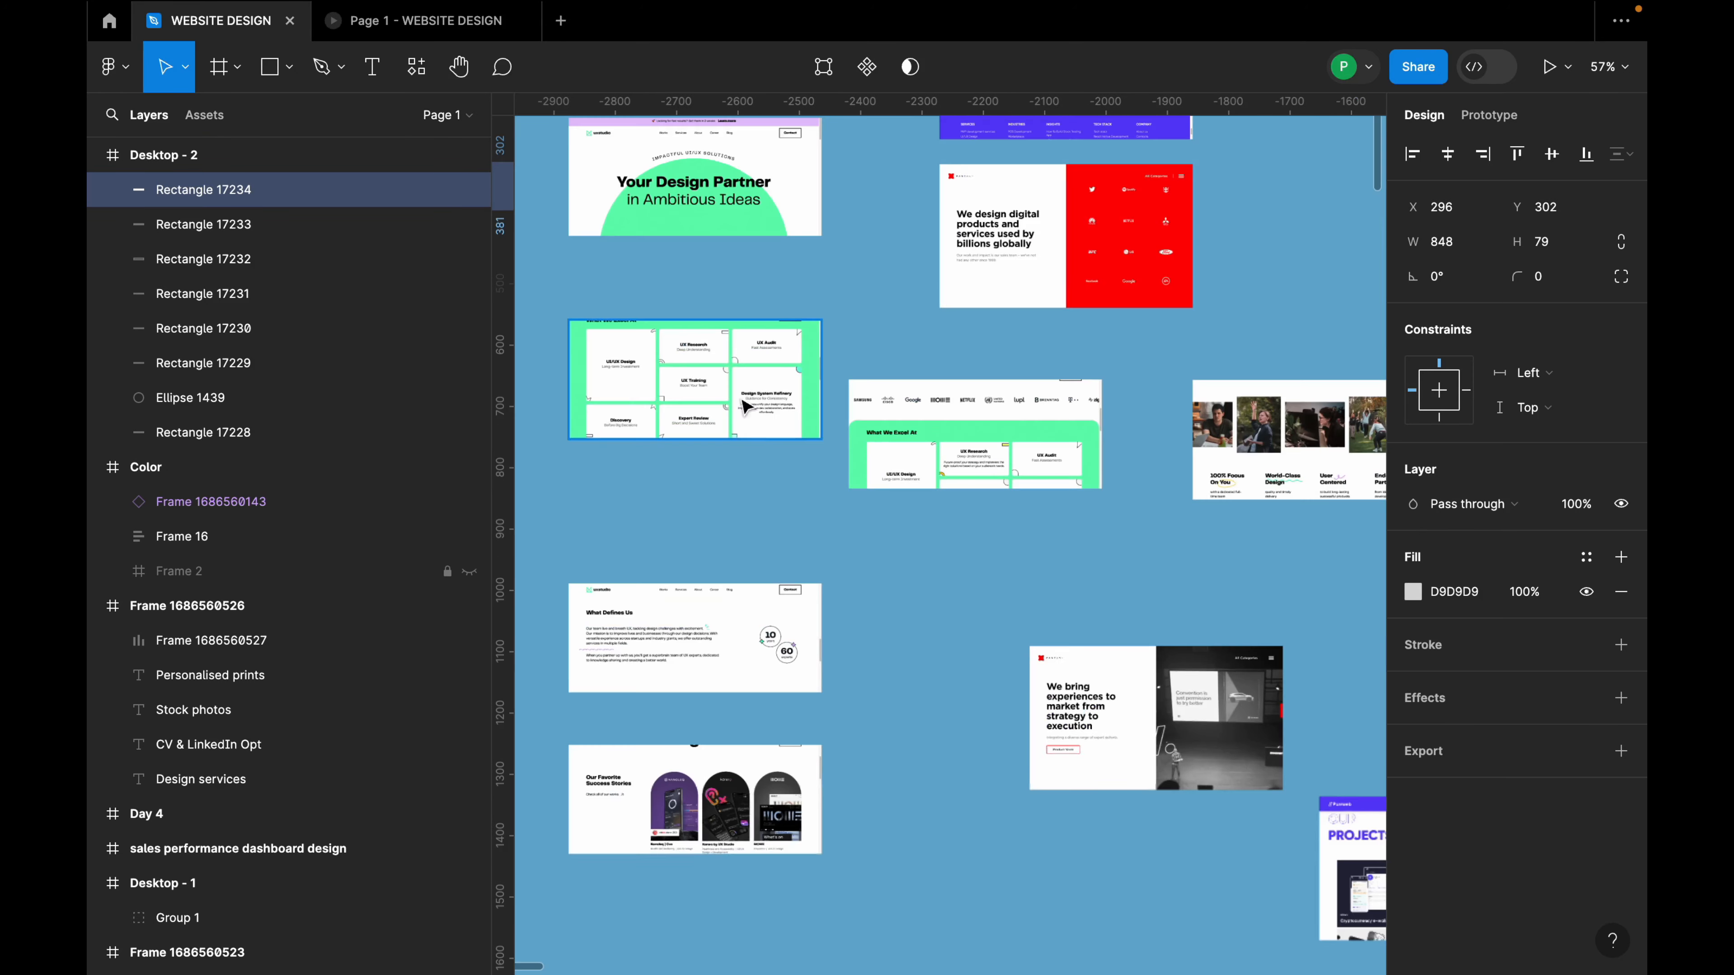
scroll(745, 407, down, 5)
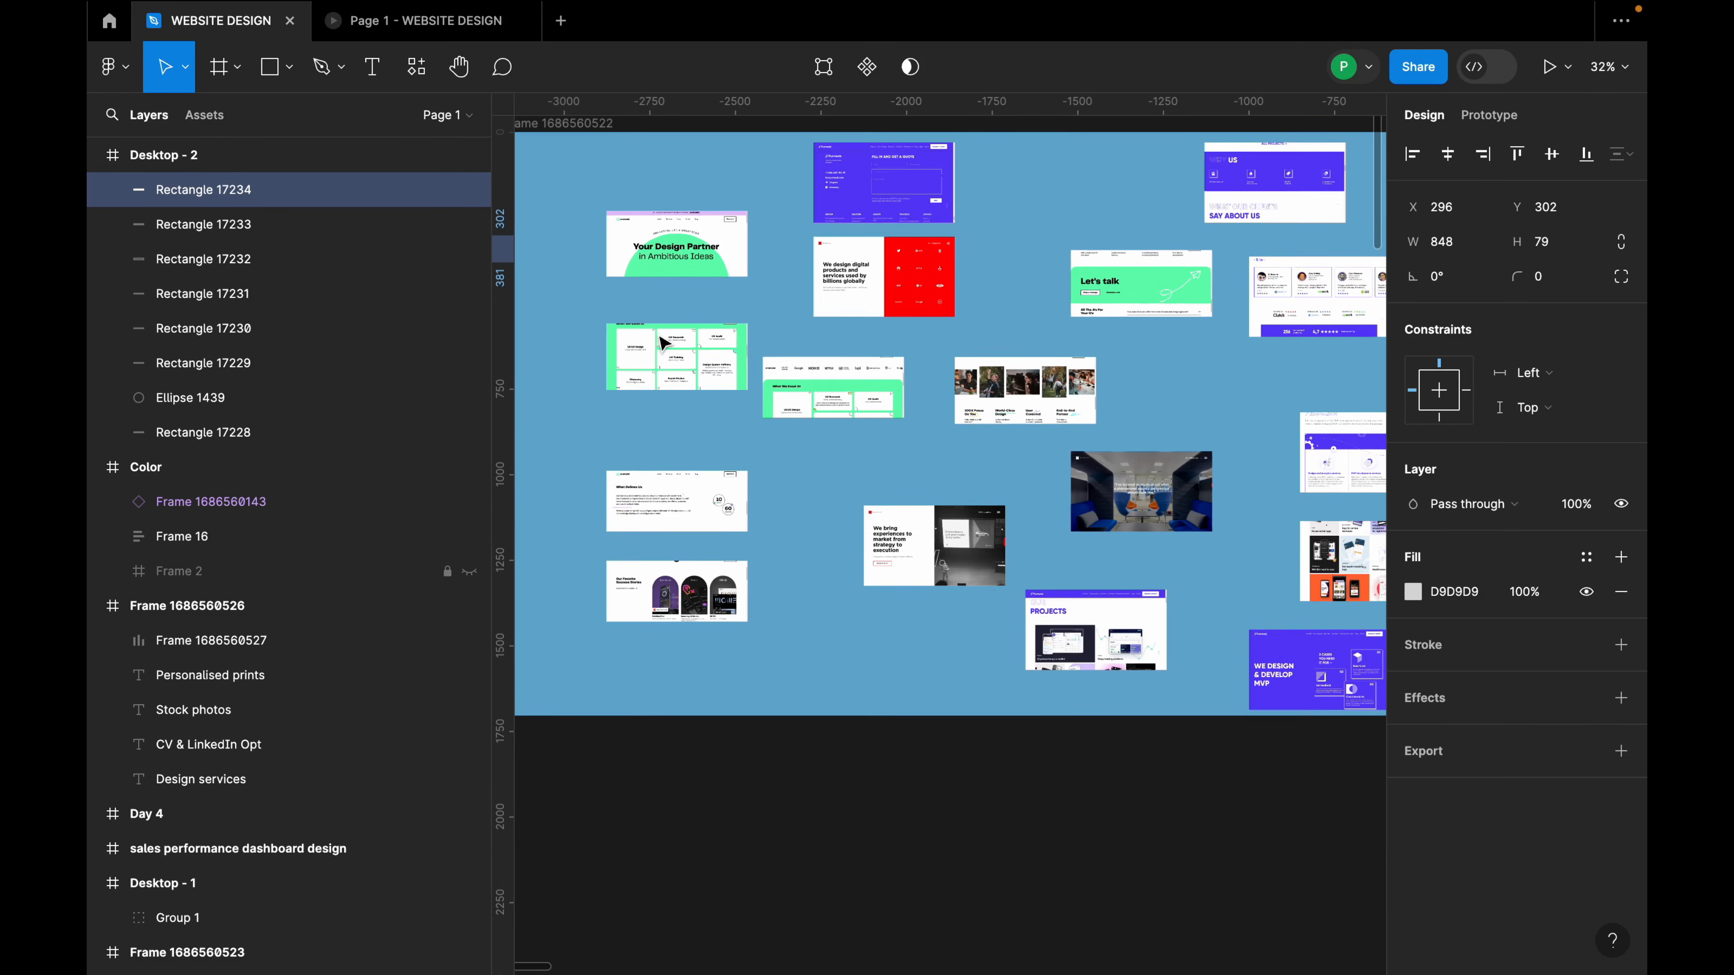
scroll(661, 341, down, 2)
scroll(845, 259, up, 5)
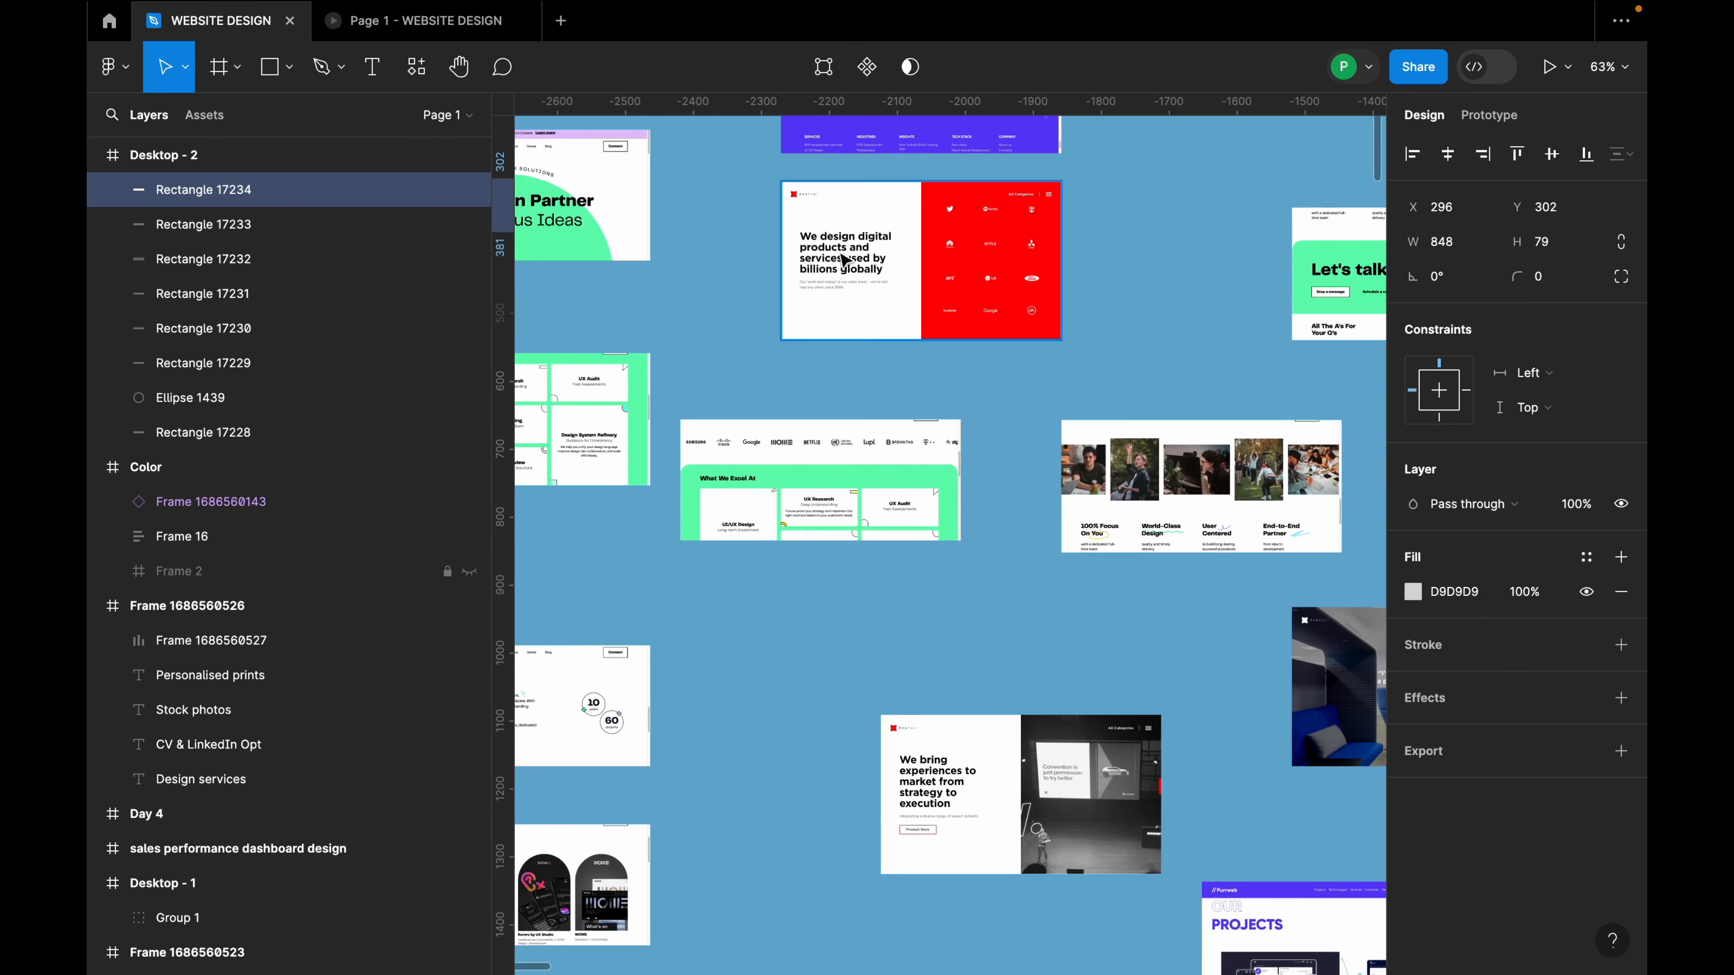
scroll(751, 356, down, 6)
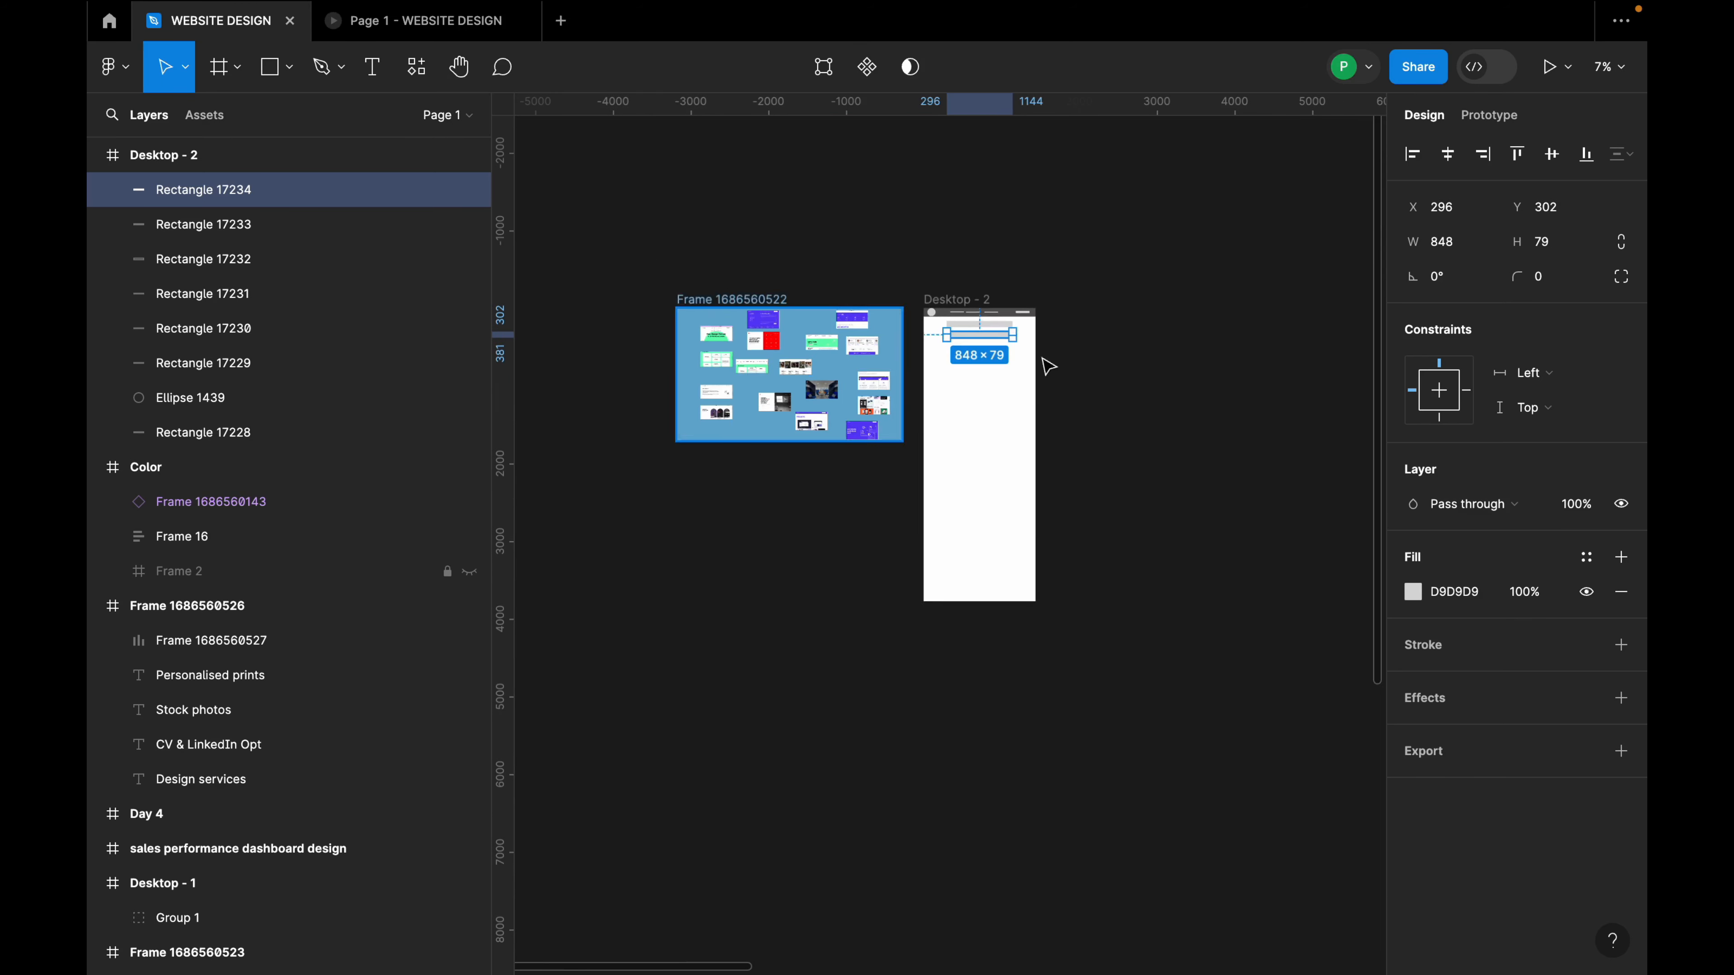
scroll(1024, 355, up, 10)
drag(1003, 322, 1056, 287)
scroll(1014, 333, down, 6)
click(1052, 273)
click(1057, 319)
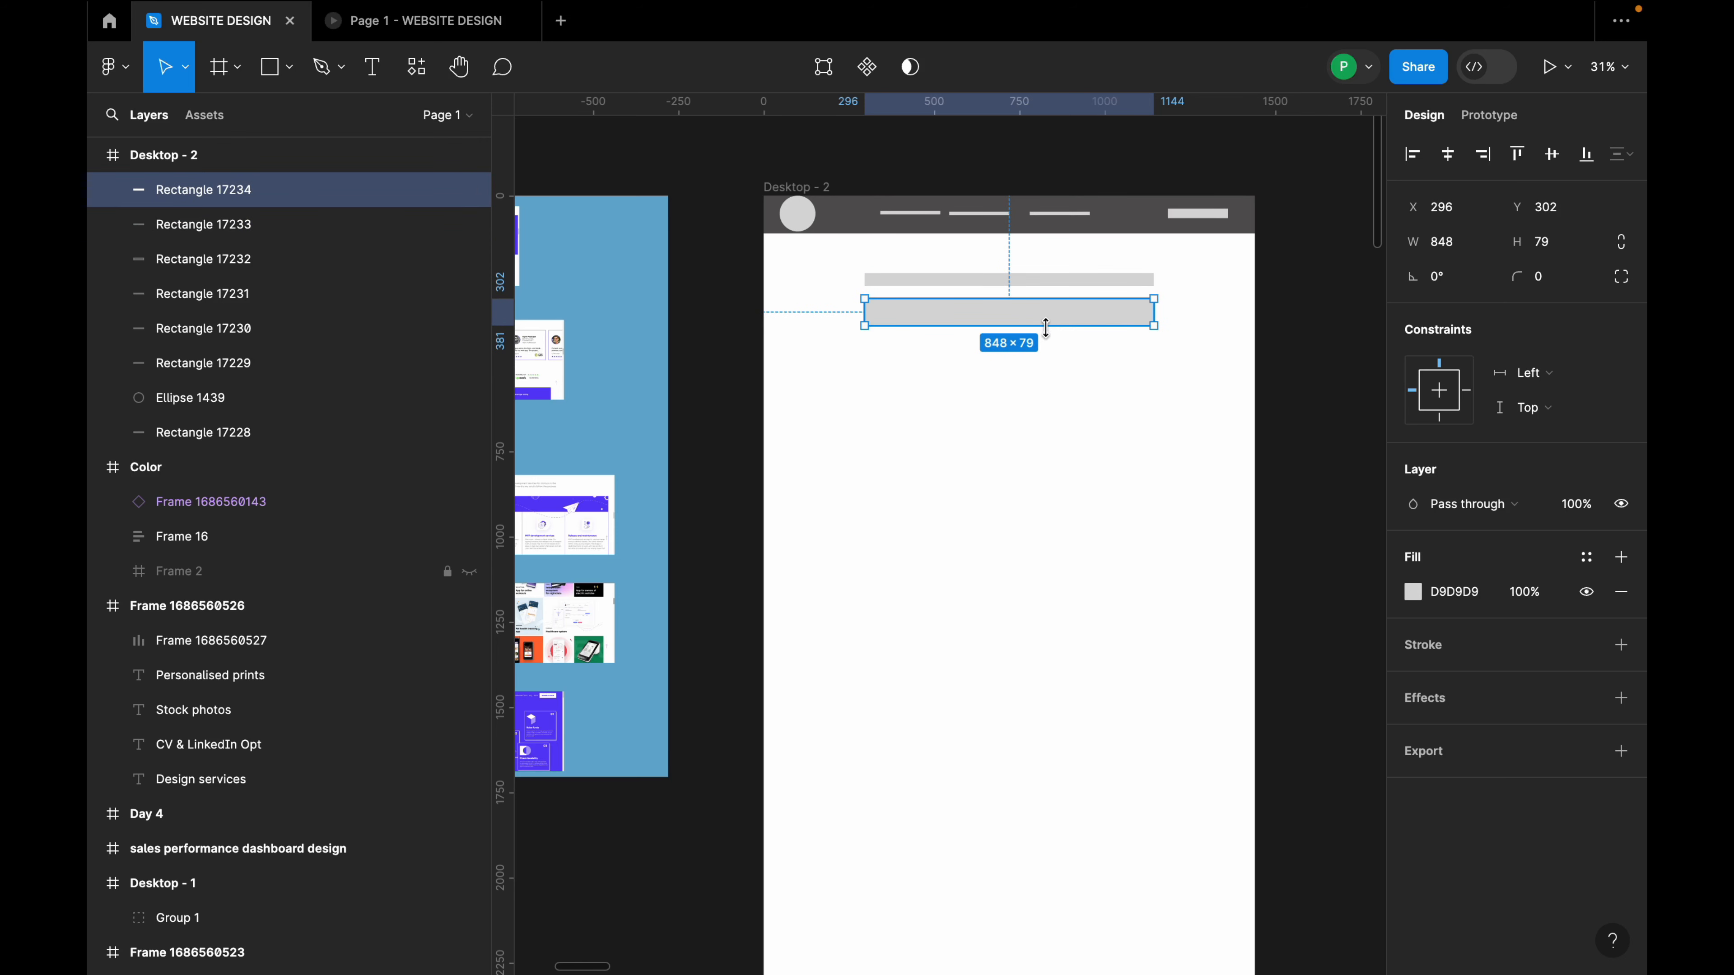
alt+drag(1048, 320, 1045, 388)
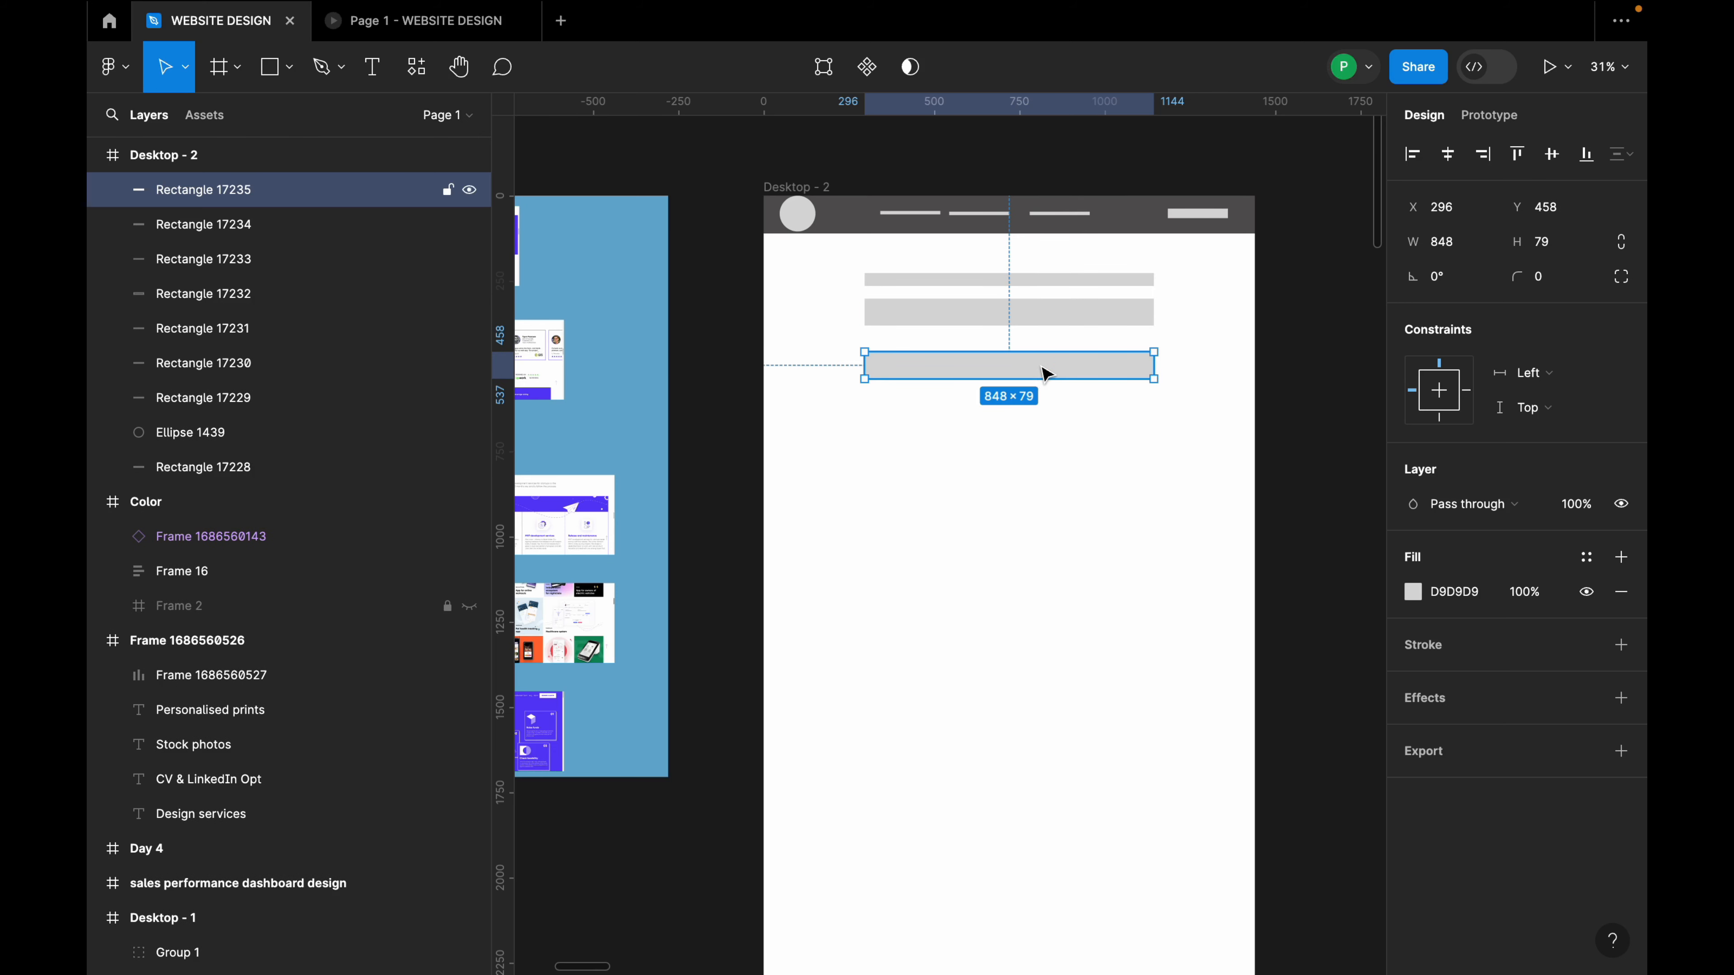
key(Delete)
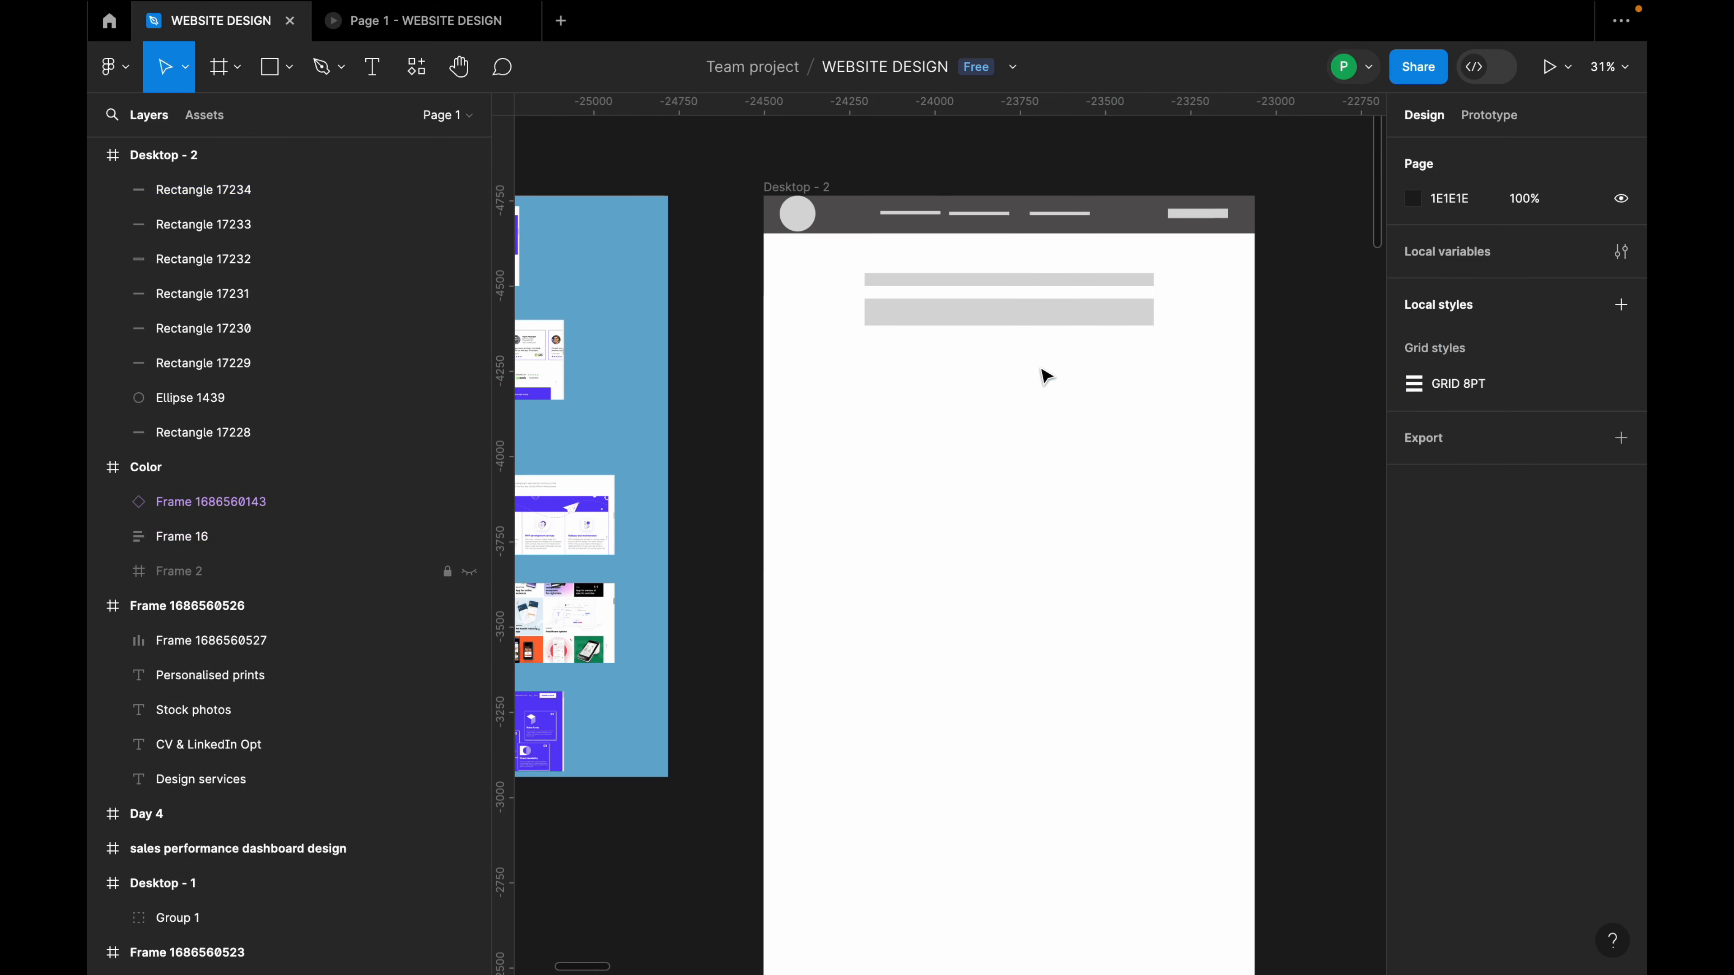
Draw a 1172 × 743 grey rectangle below the two bars and centre it horizontally at X 134, Y 443.
click(290, 71)
click(289, 129)
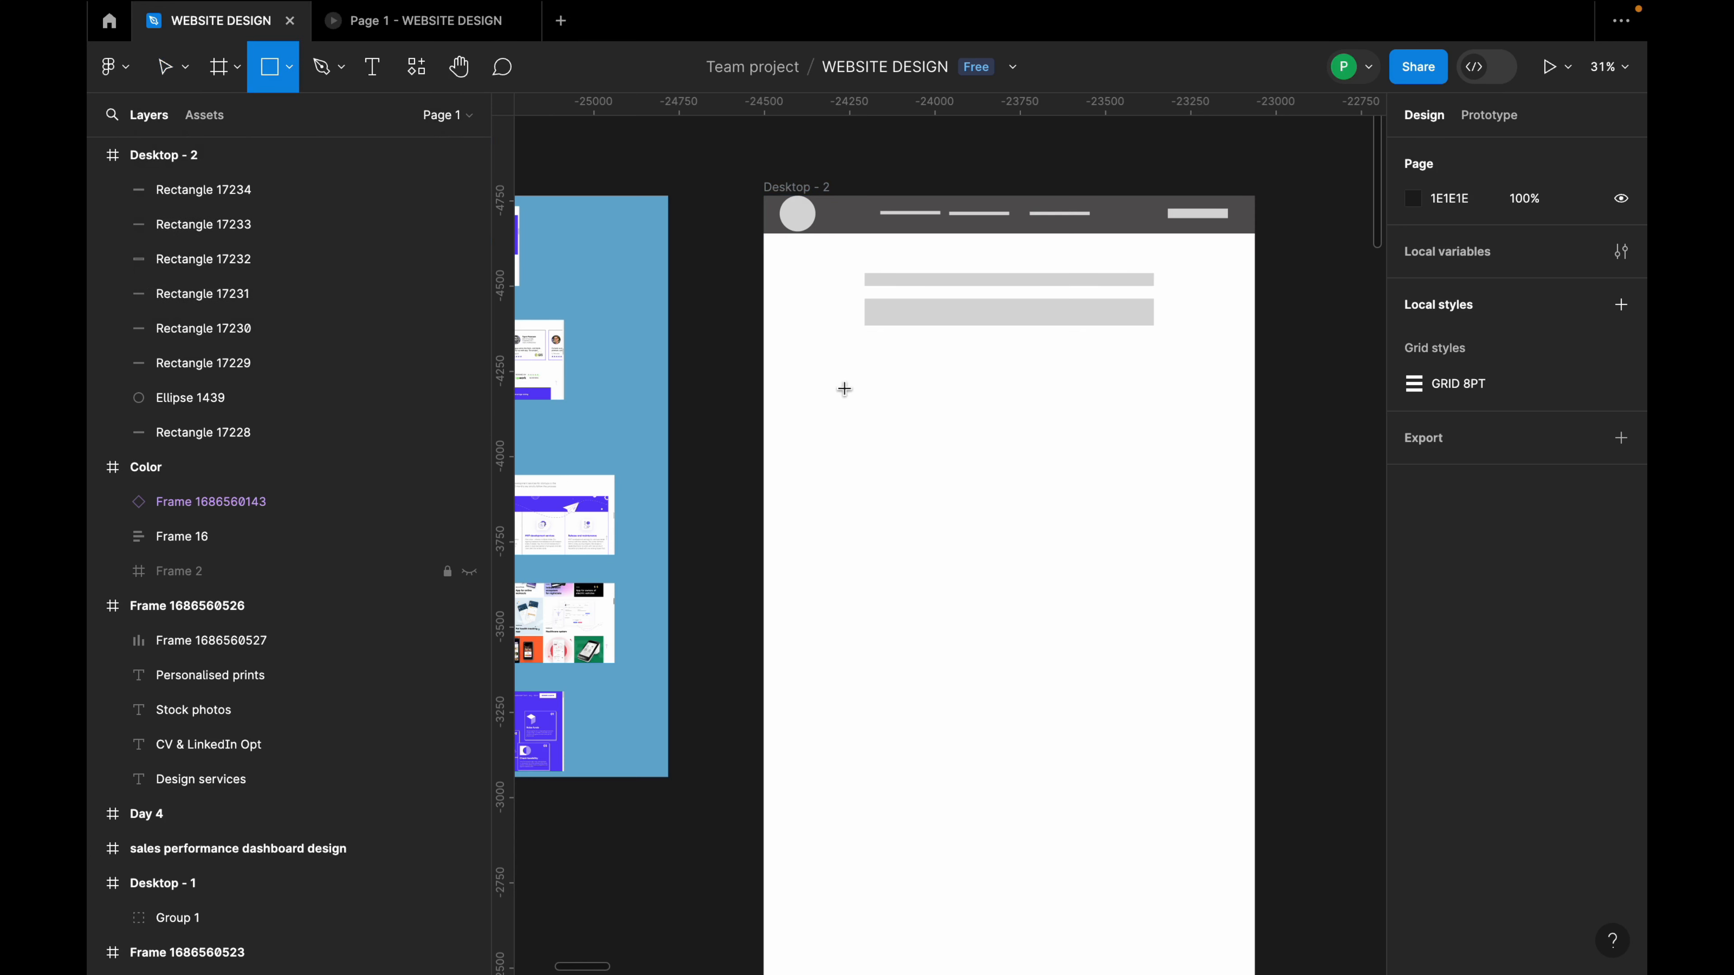
mouse_move(834, 351)
mouse_down()
mouse_move(851, 453)
mouse_move(1234, 605)
mouse_up()
drag(1137, 531, 1107, 517)
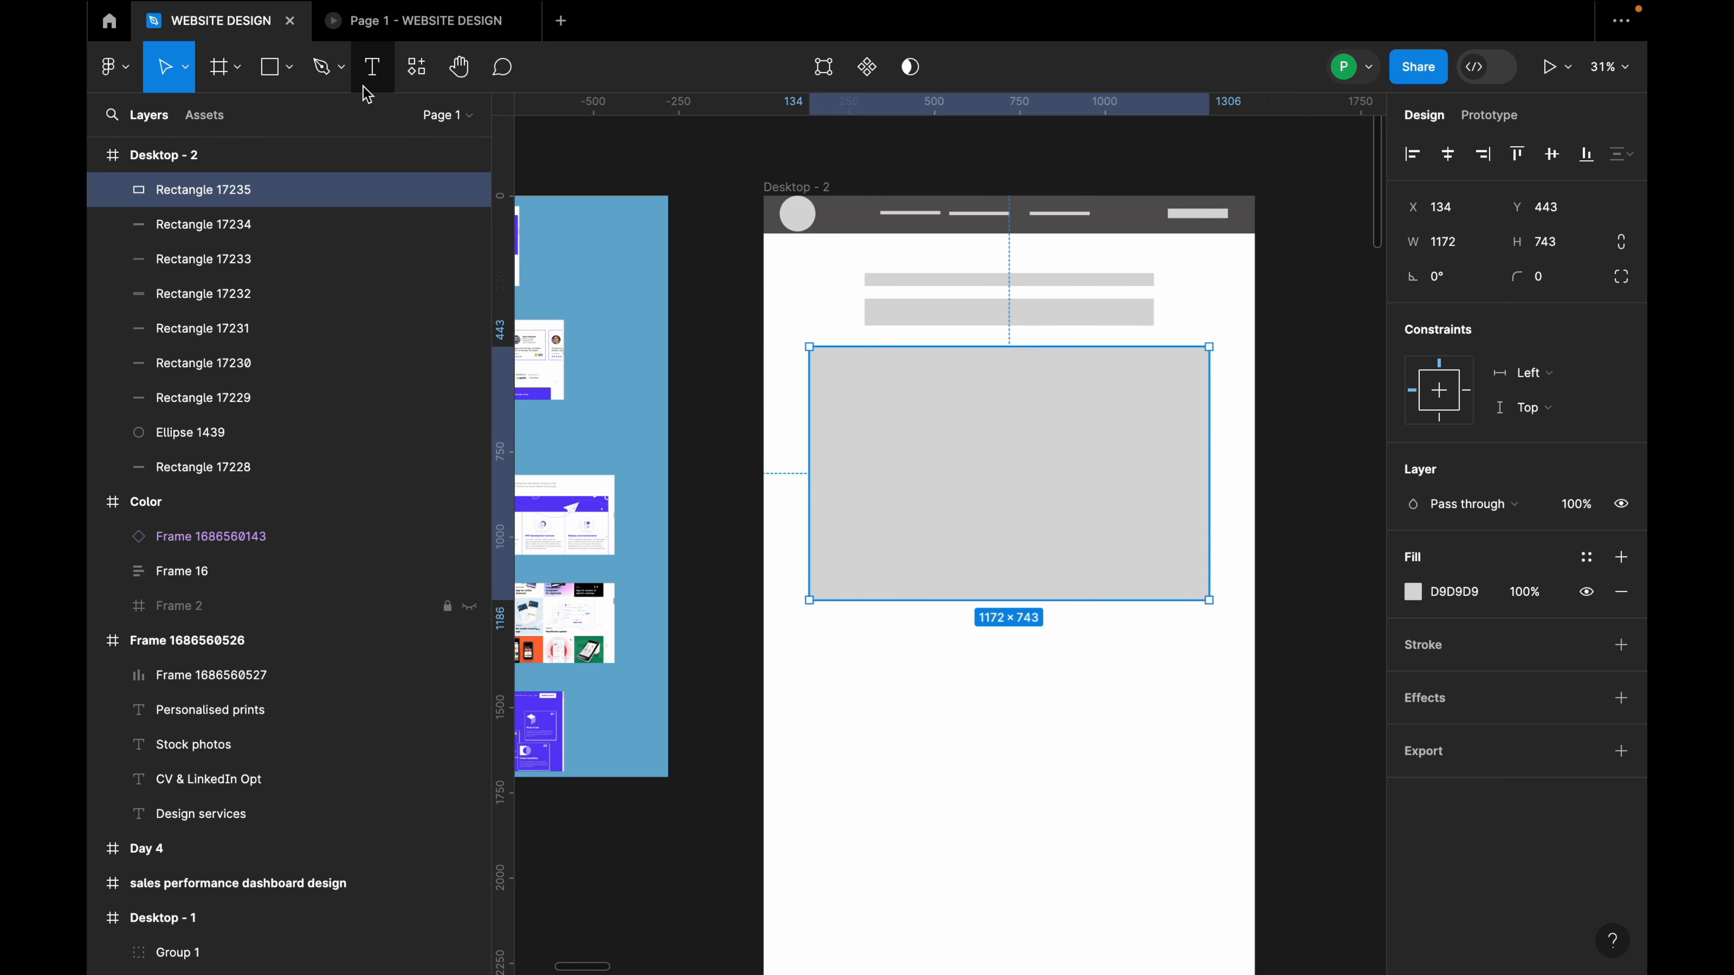
click(288, 78)
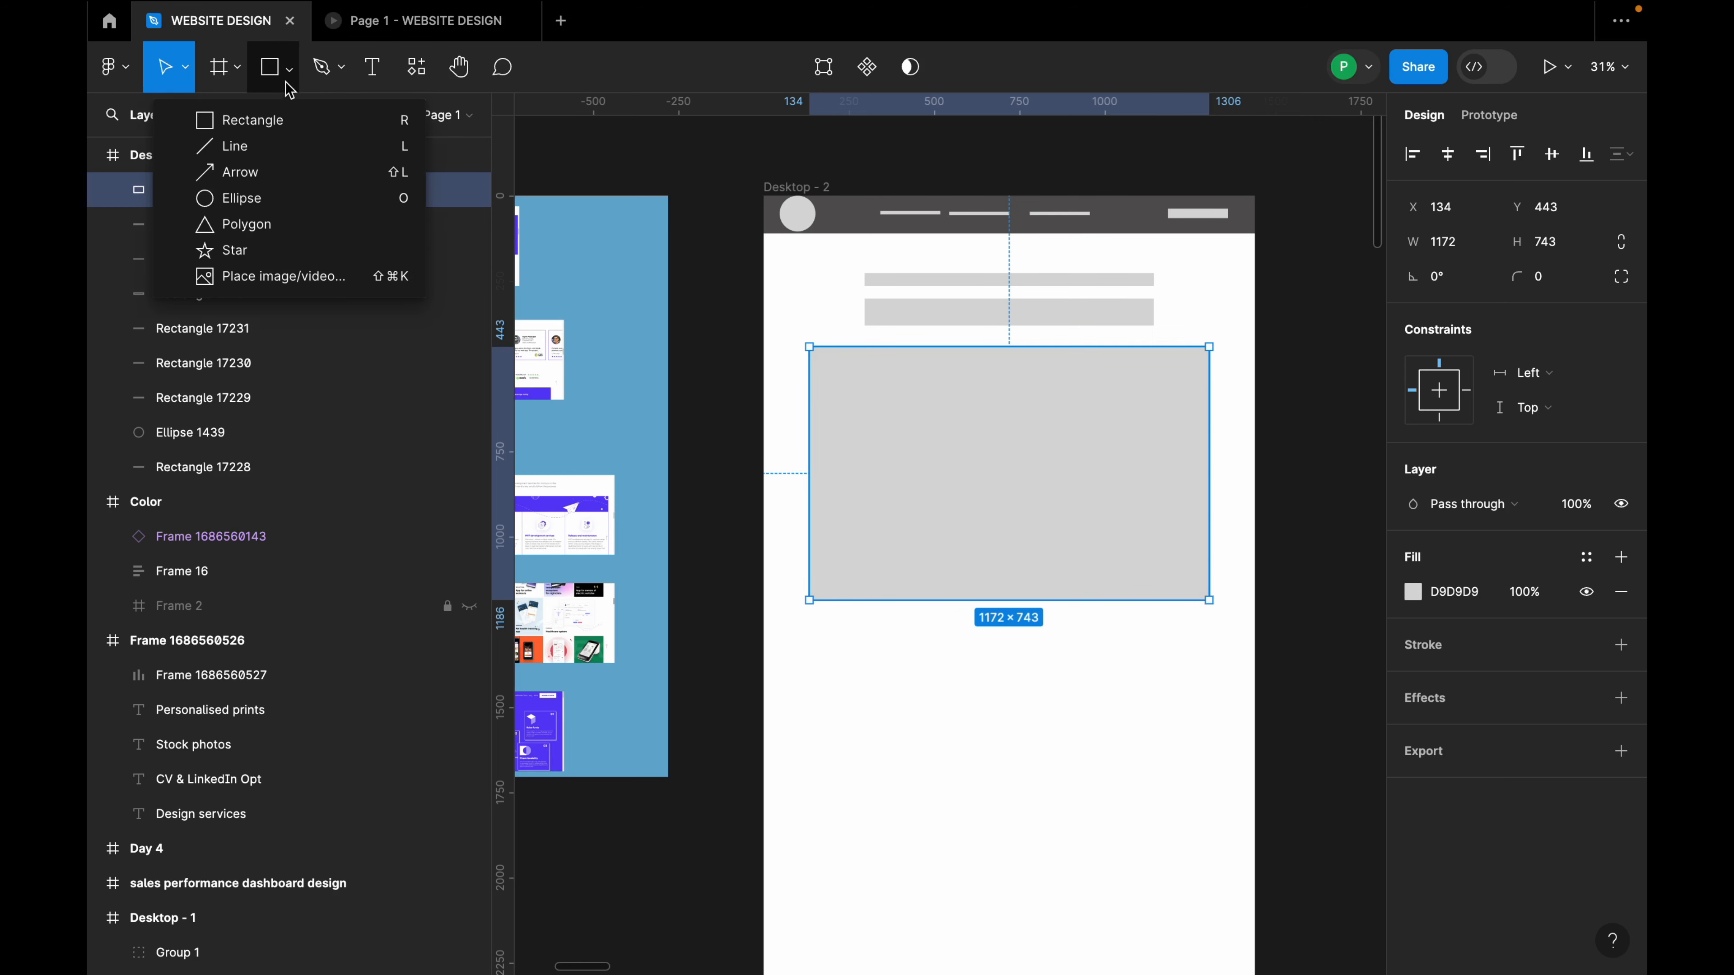
click(252, 148)
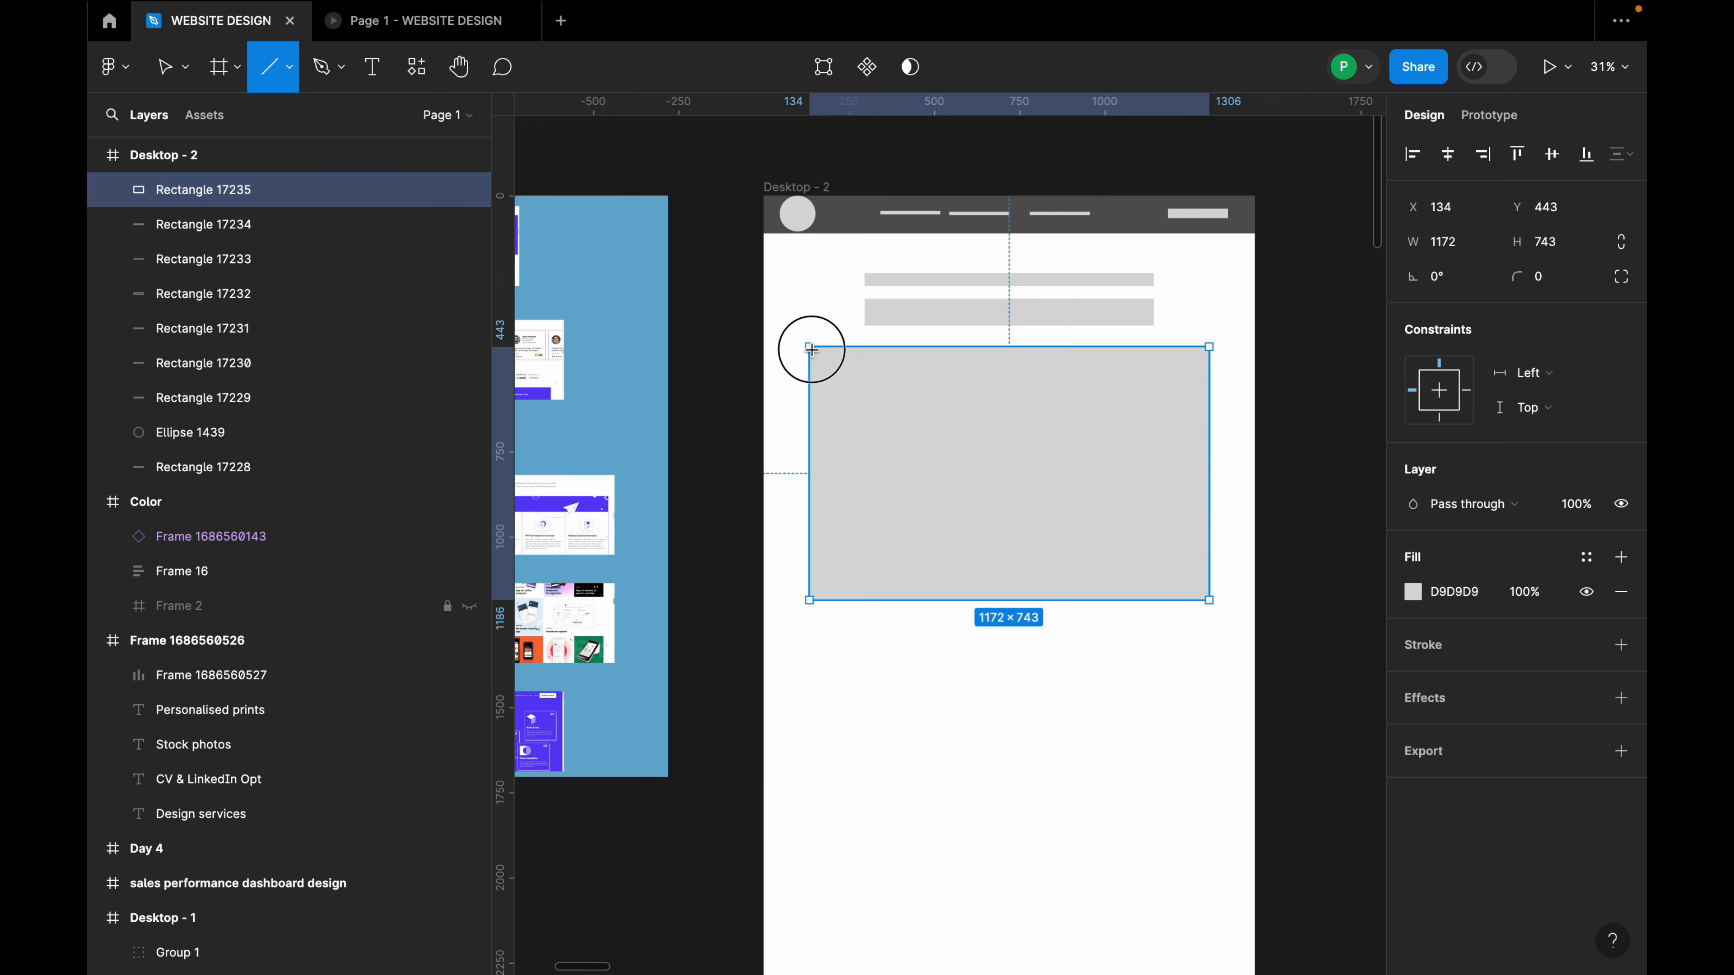
mouse_move(810, 349)
mouse_down()
mouse_move(855, 372)
mouse_move(1033, 570)
mouse_up()
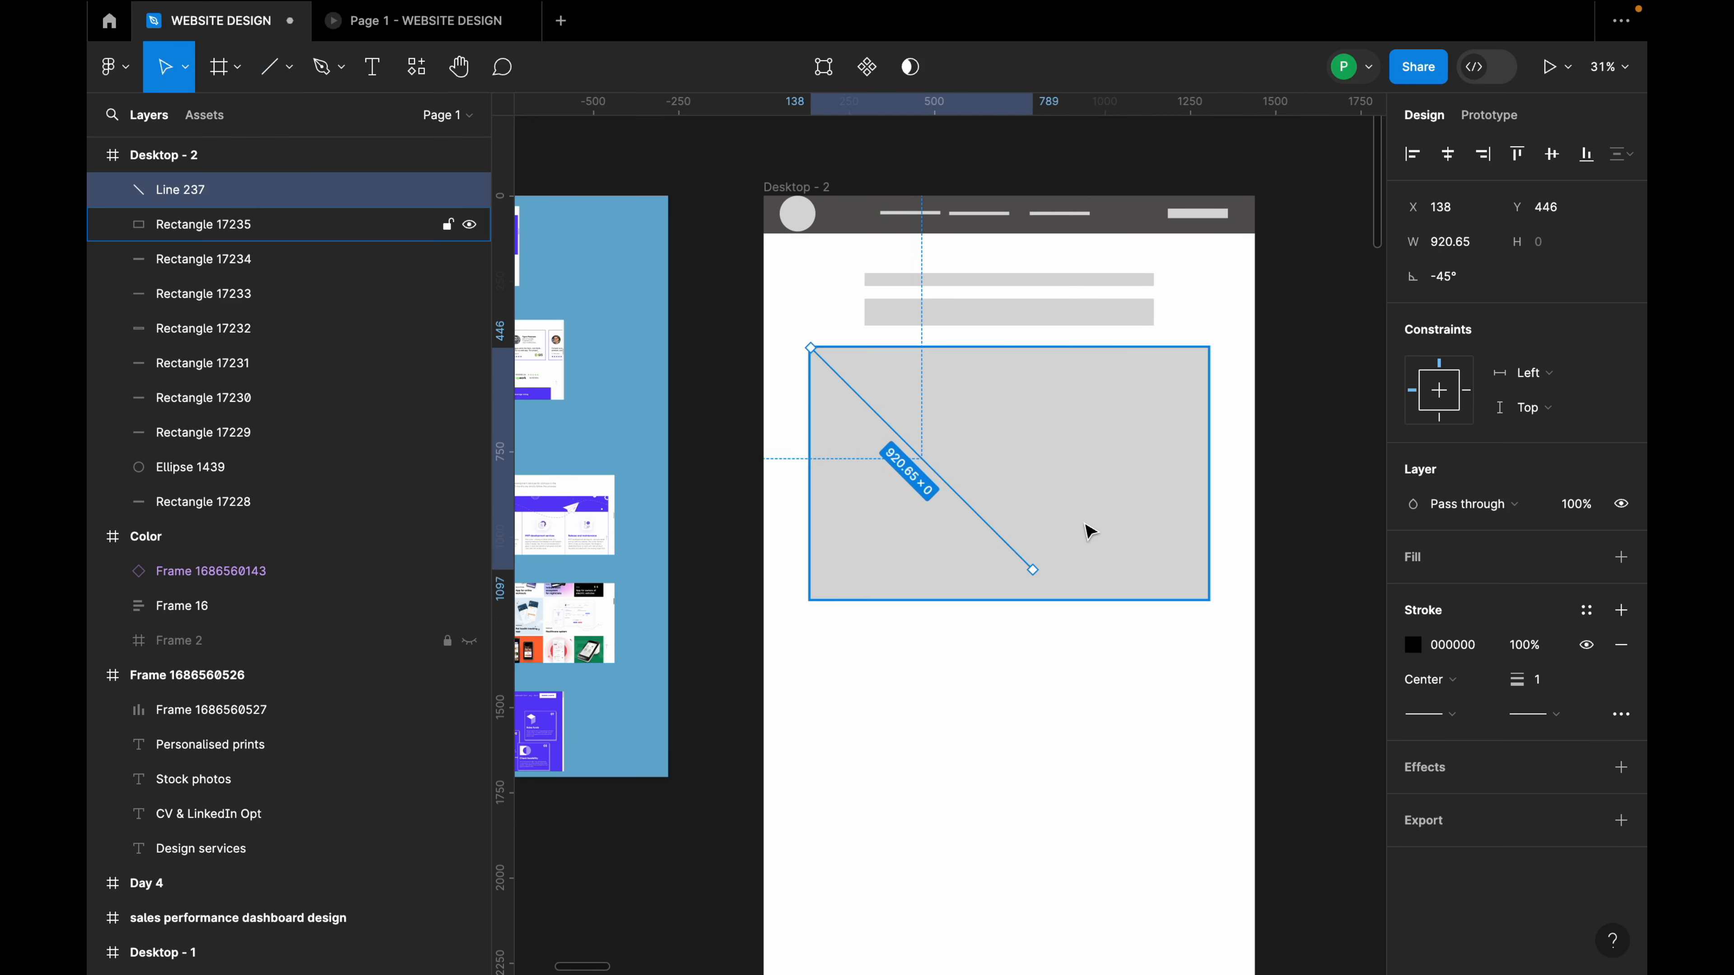
key(ctrl+z)
Draw a diagonal line about 1381 long across the large rectangle, from its upper-left corner to its lower-right corner.
key(l)
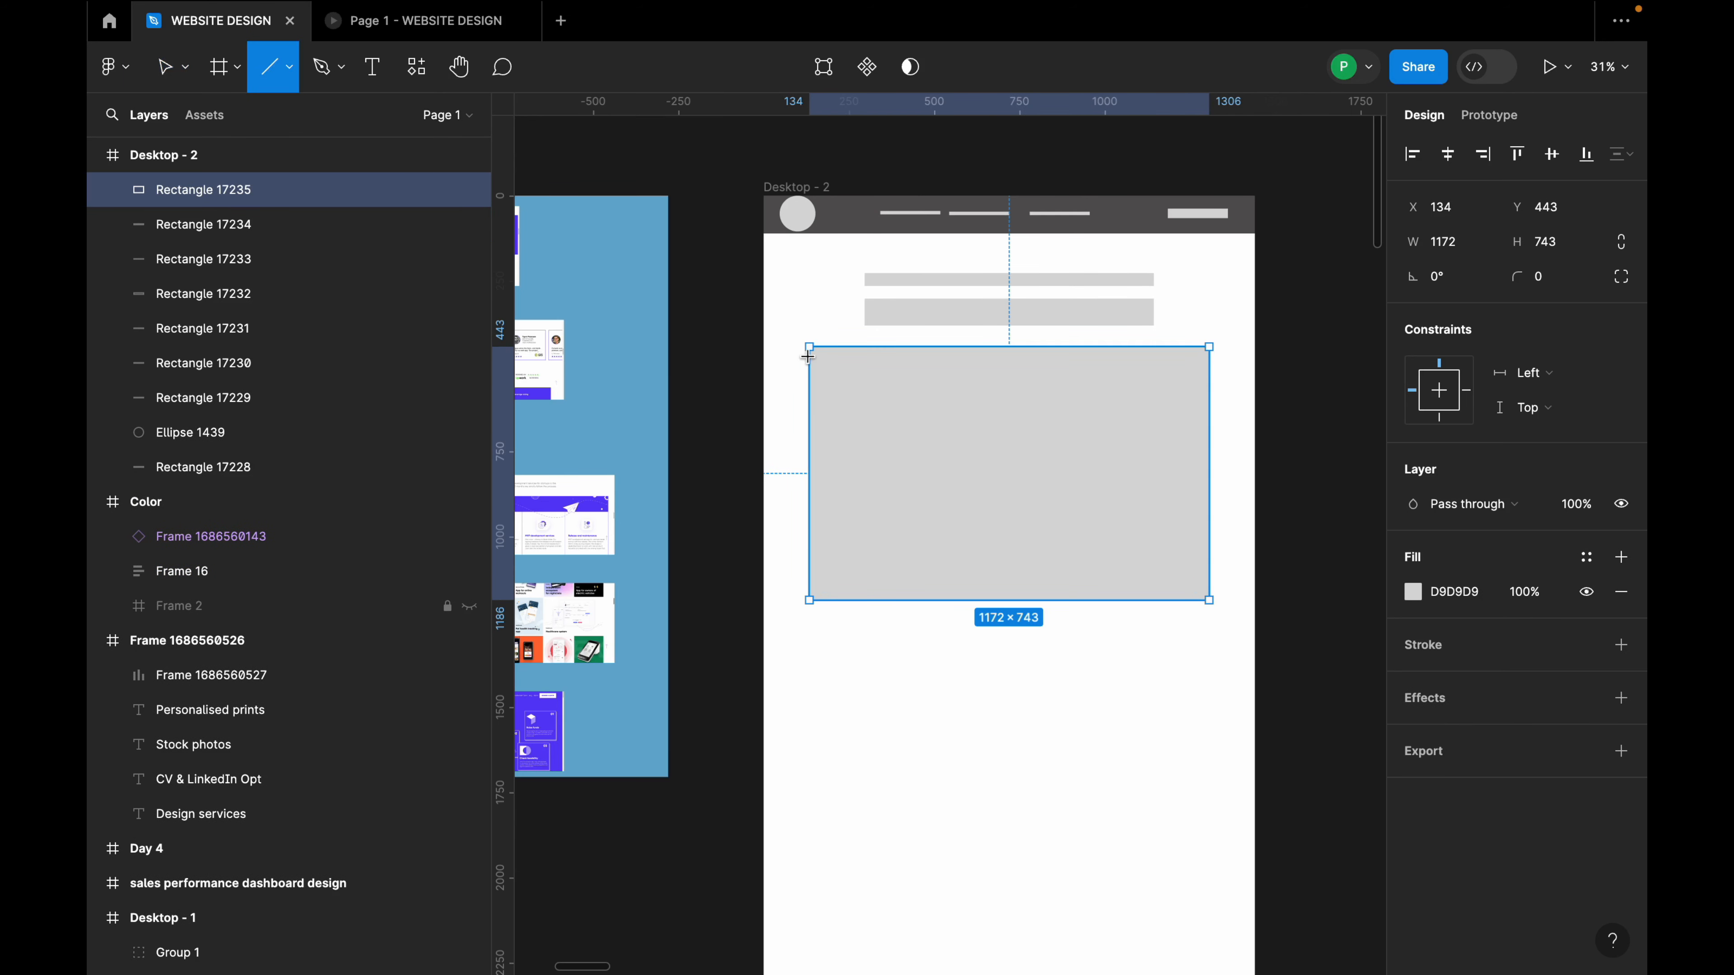
drag(812, 348, 1208, 594)
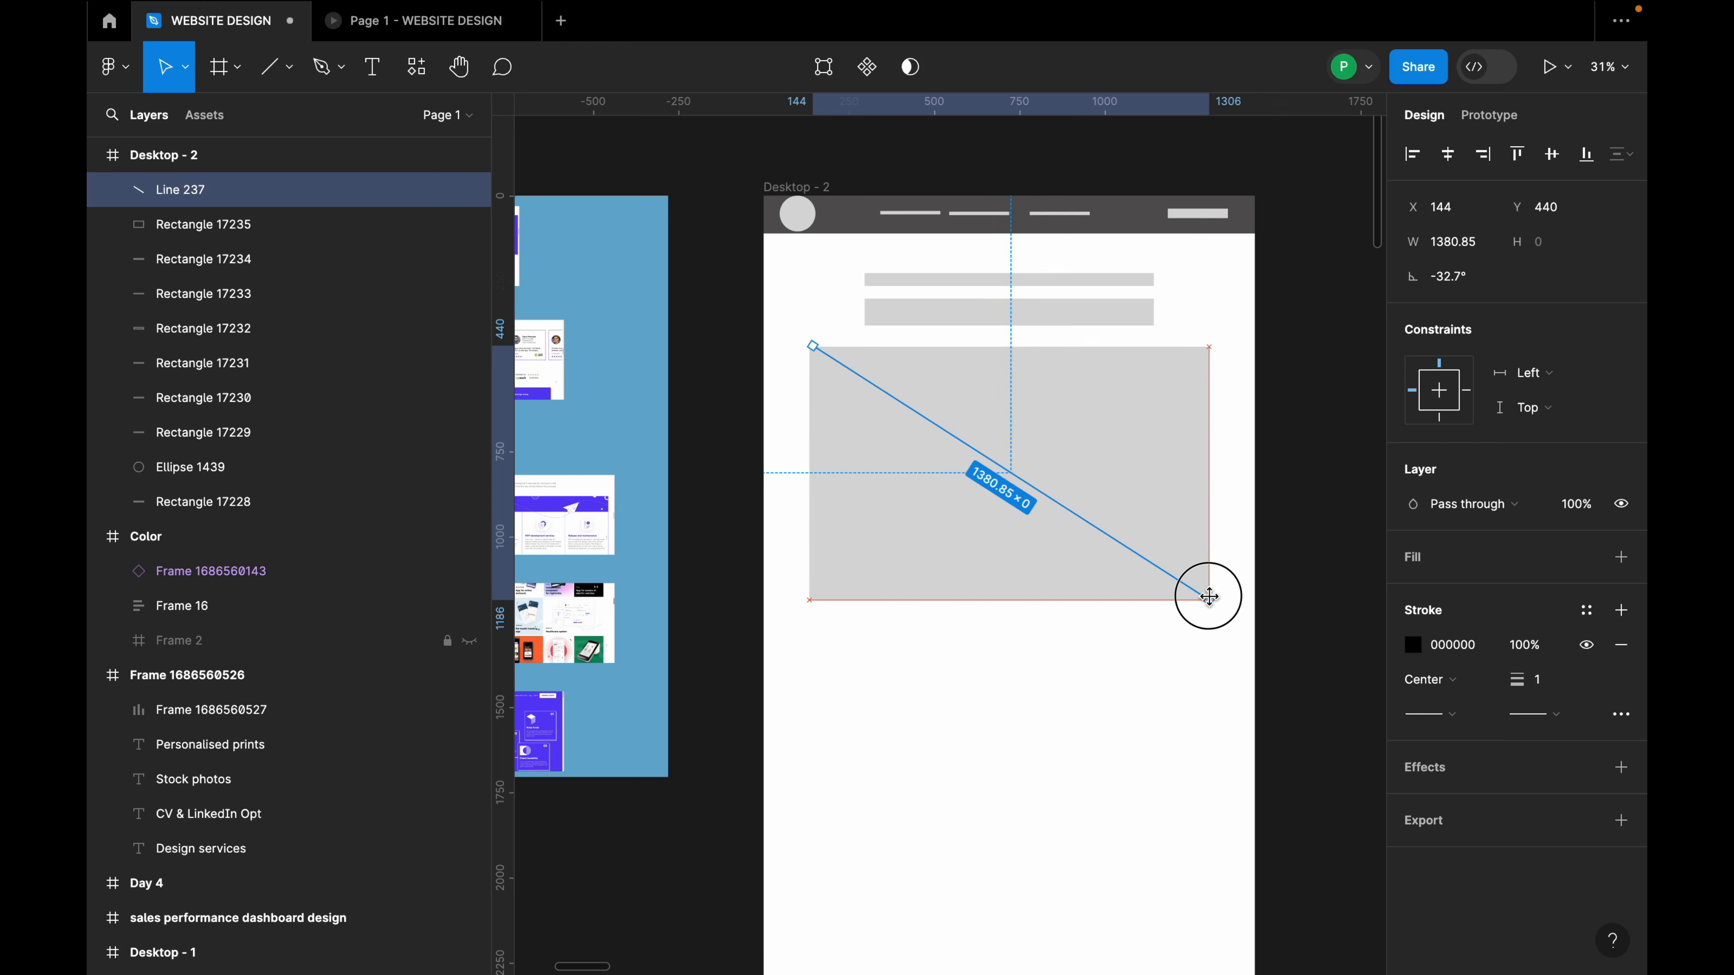
click(1027, 469)
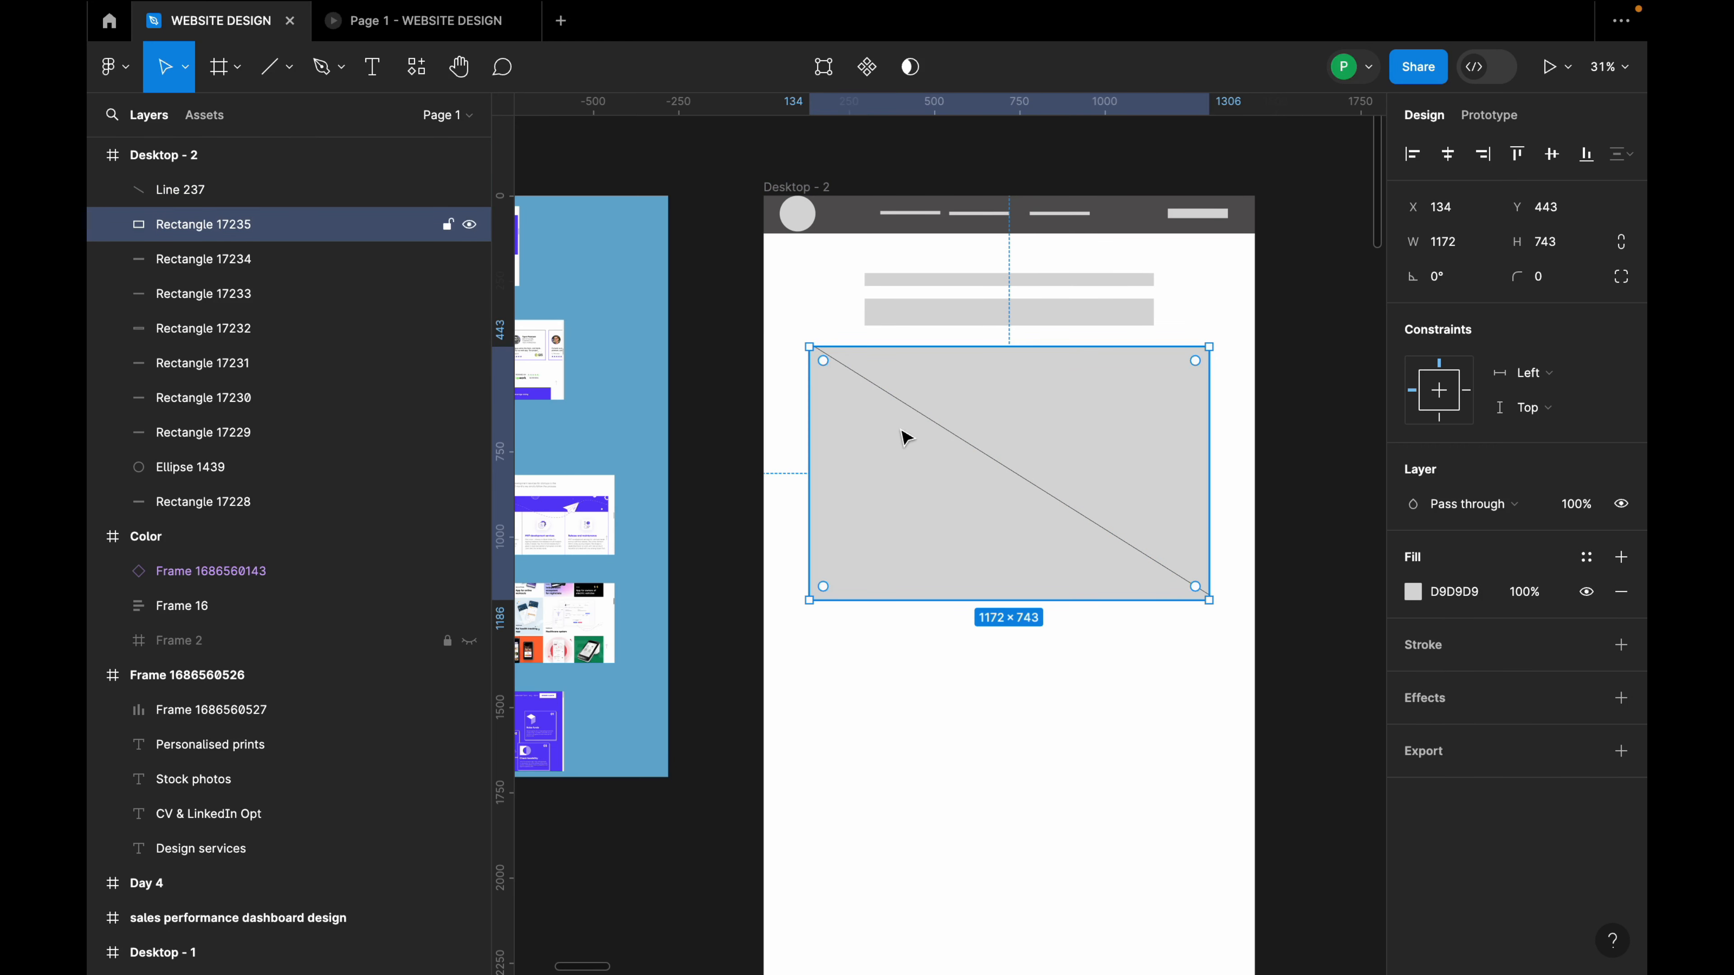
Draw a second diagonal from the large rectangle's lower-left to its upper-right corner, adjusting its ends to complete the image-placeholder cross.
key(l)
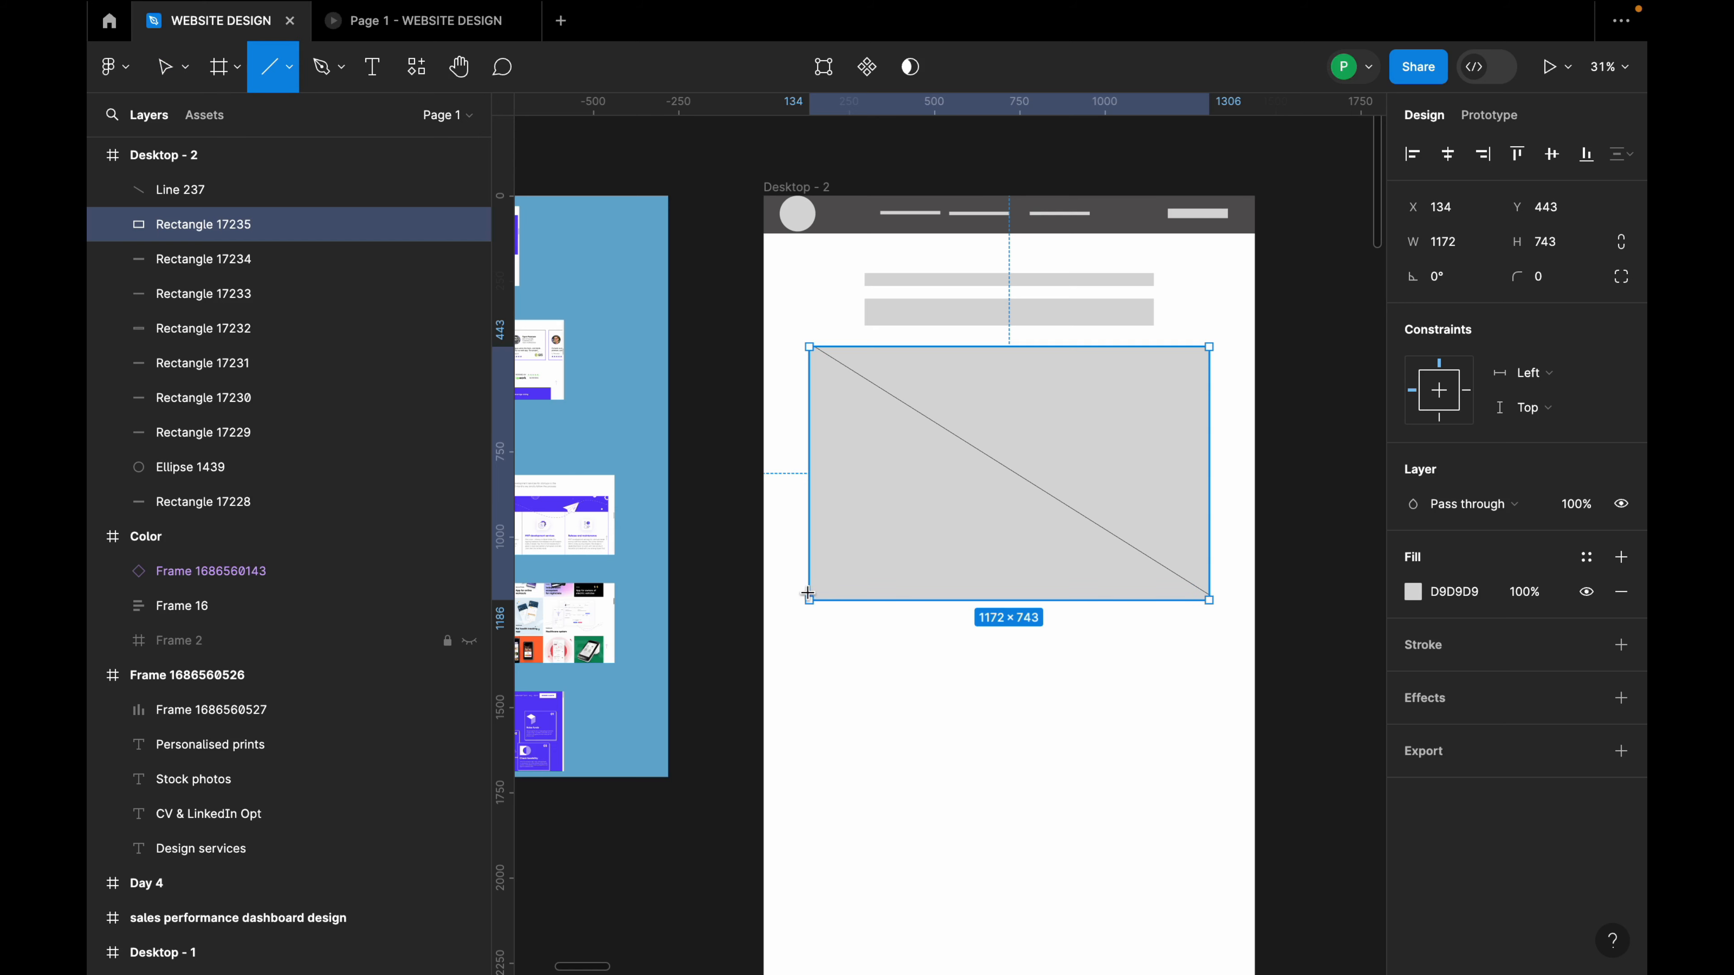
mouse_move(808, 593)
mouse_down()
mouse_move(1099, 473)
mouse_move(1145, 410)
mouse_move(1177, 415)
mouse_move(1095, 309)
mouse_move(1194, 361)
mouse_up()
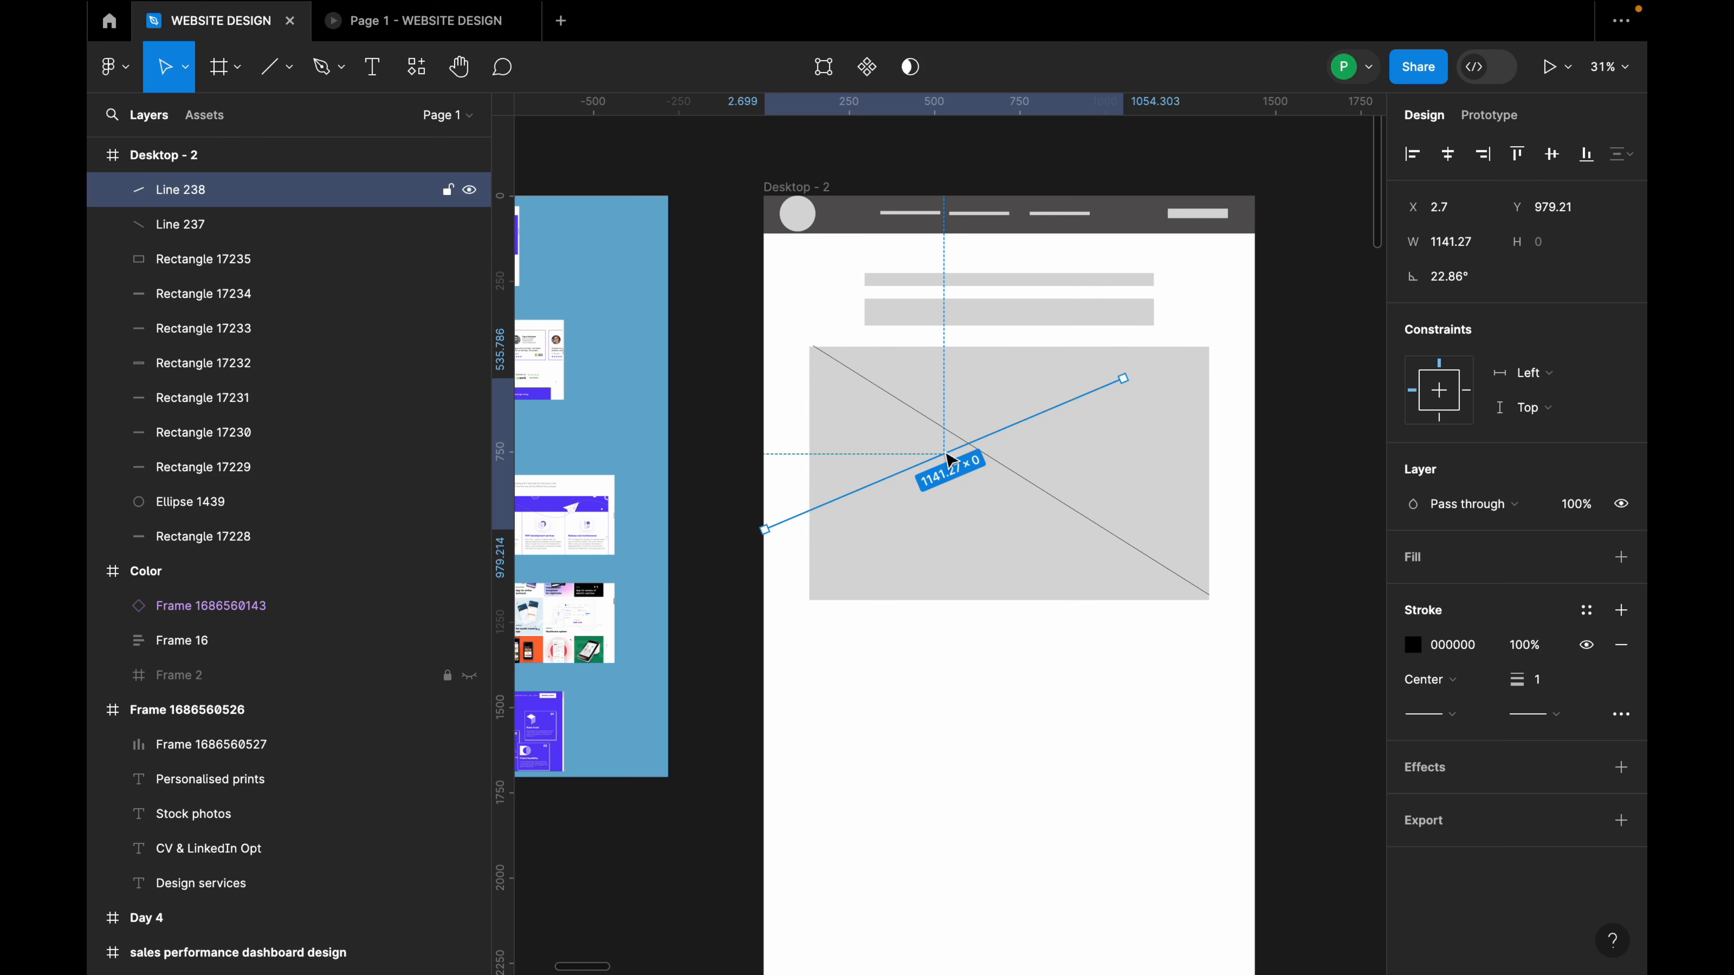
drag(950, 459, 1033, 425)
drag(849, 498, 808, 599)
click(1076, 642)
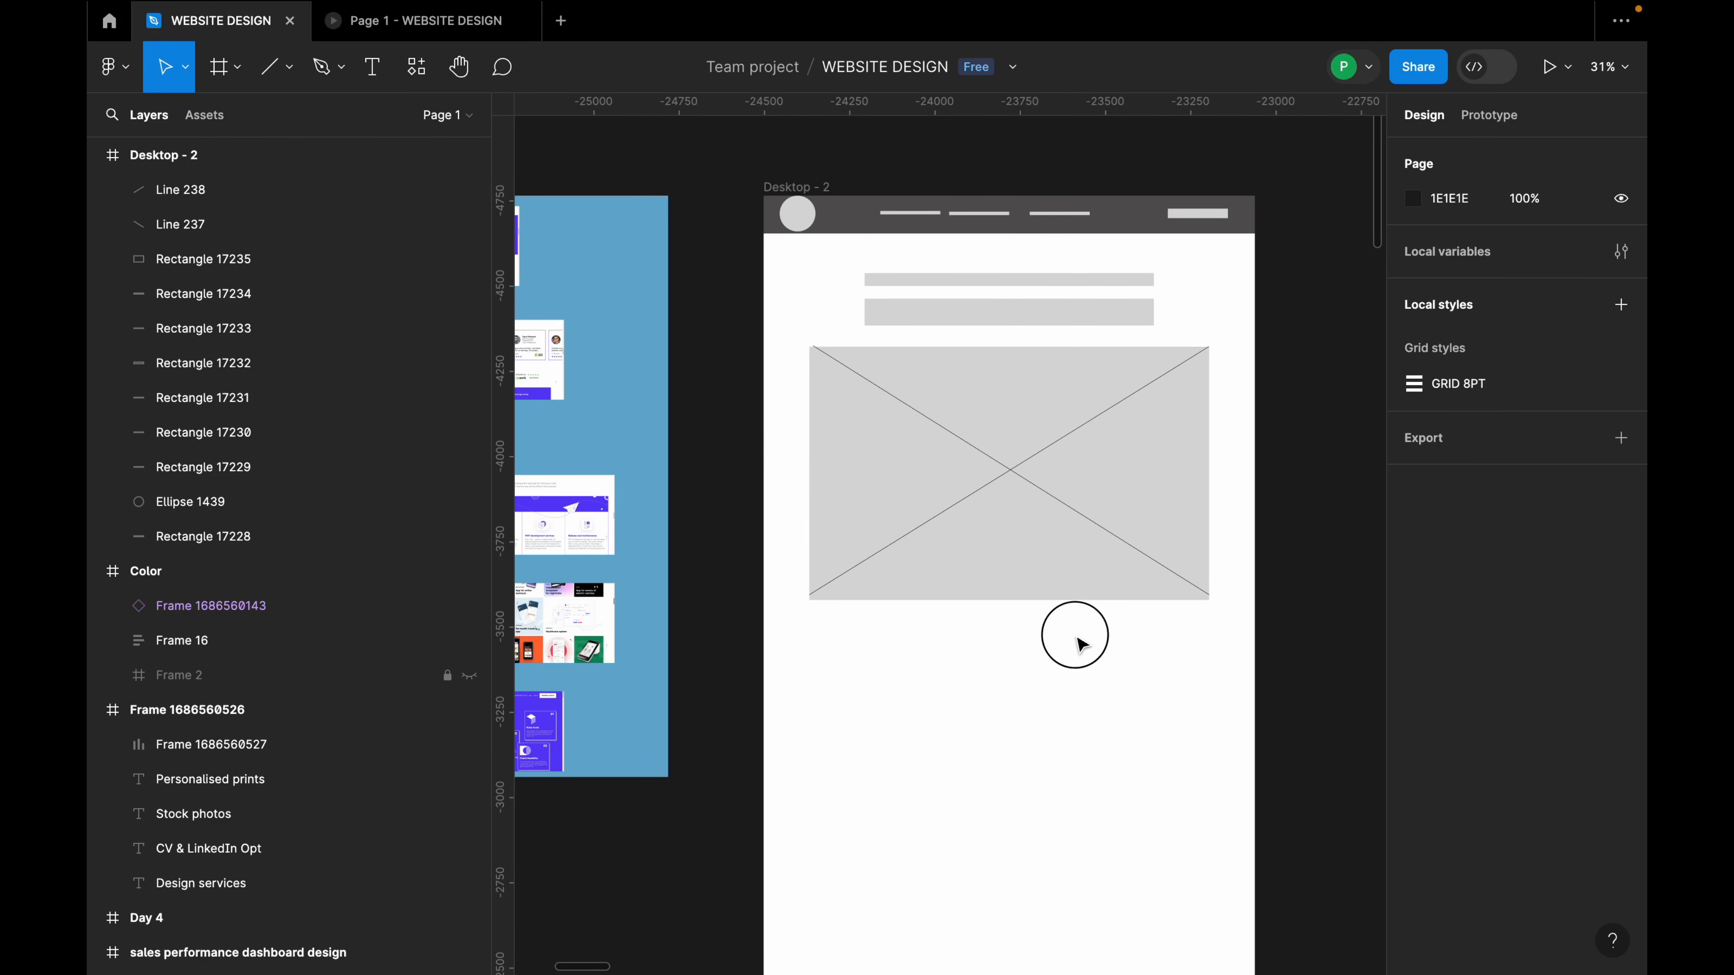
Examine the whole wireframe frame, then the competitor screenshot's review-platform ratings and purple rating banner.
scroll(1052, 635, down, 3)
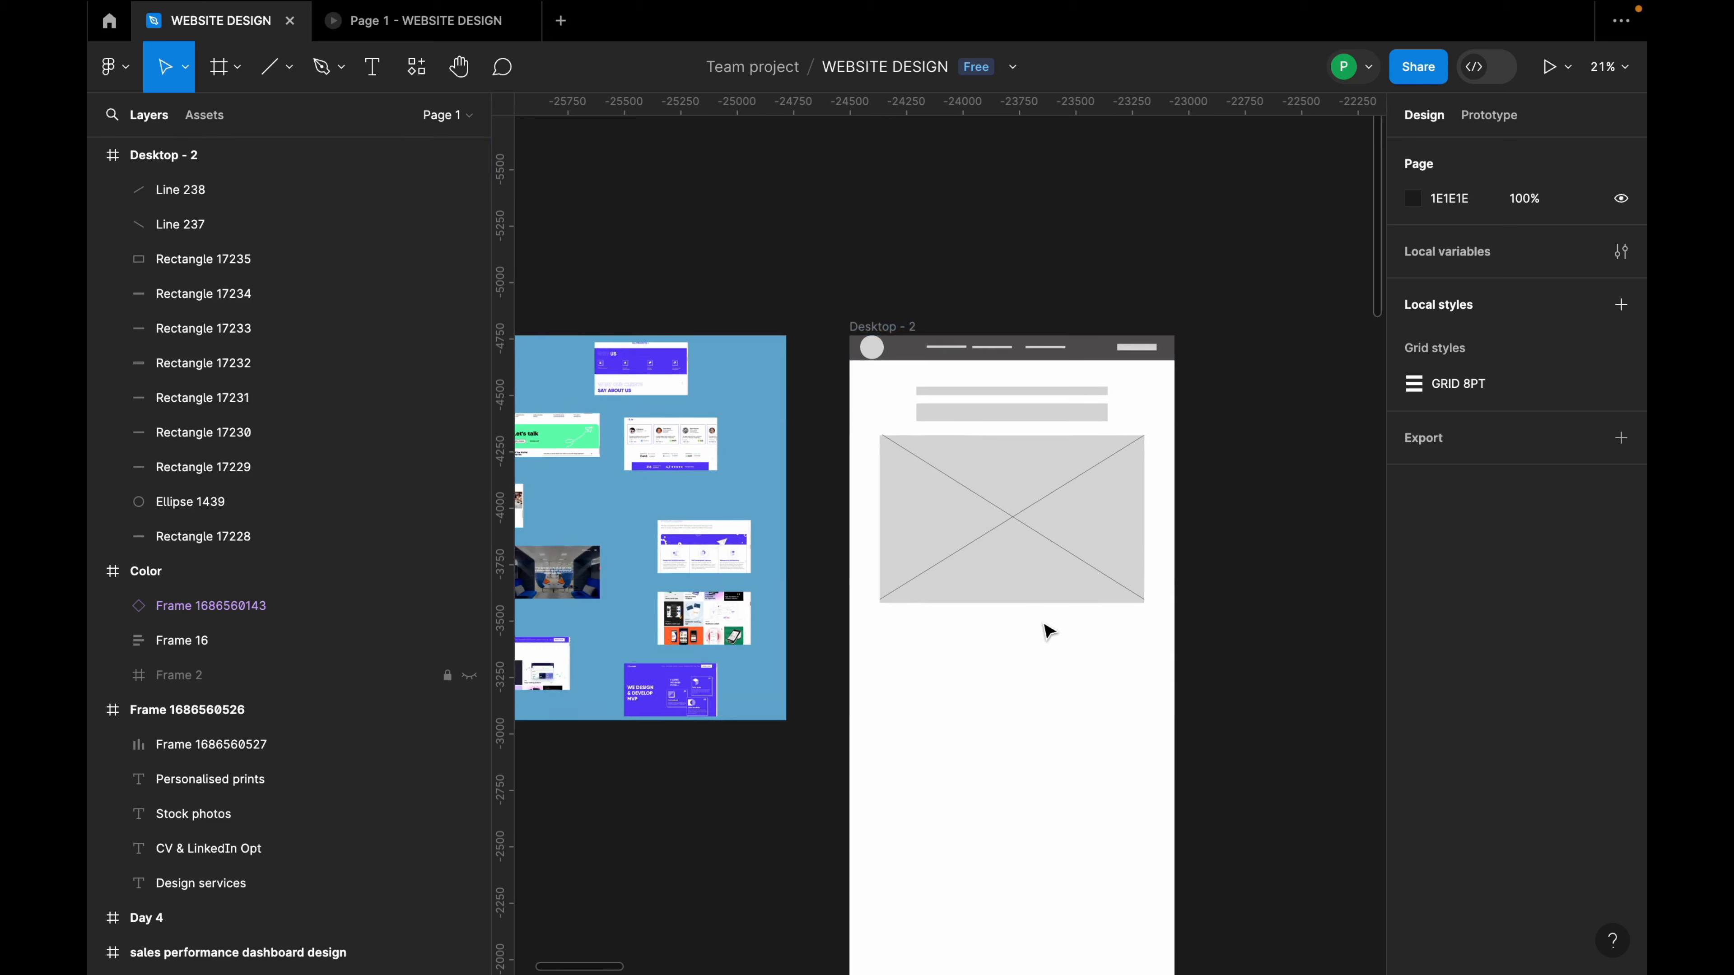
scroll(1051, 633, down, 2)
scroll(1049, 631, down, 2)
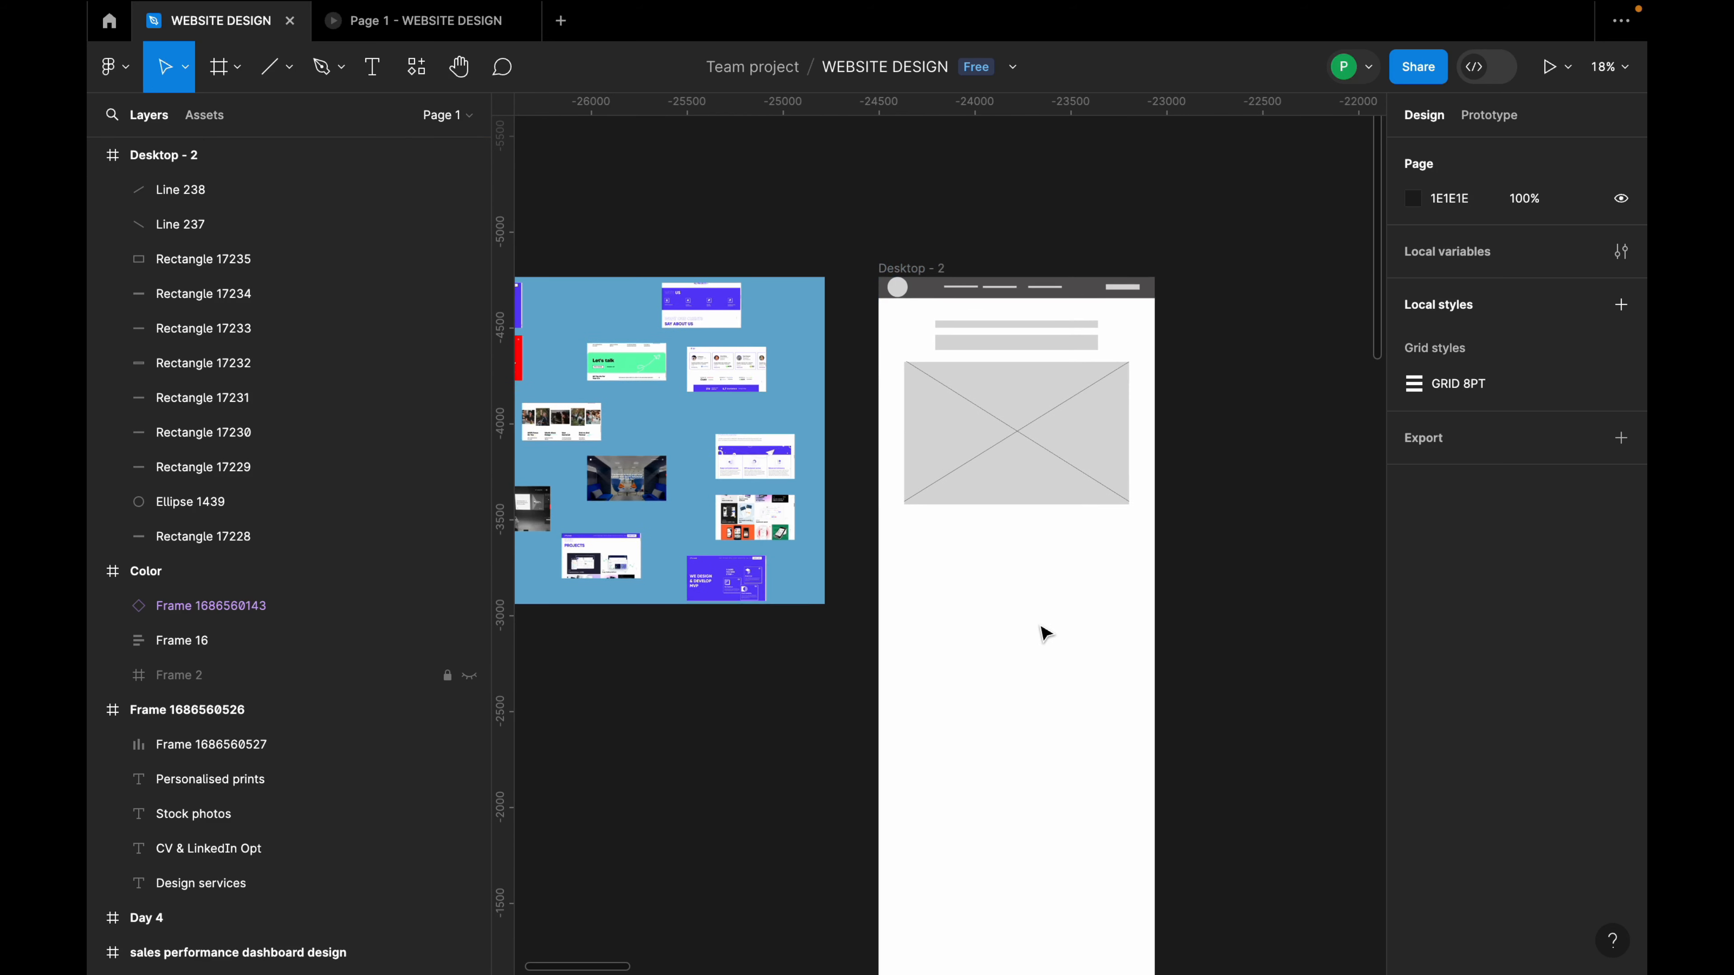
scroll(1046, 632, down, 5)
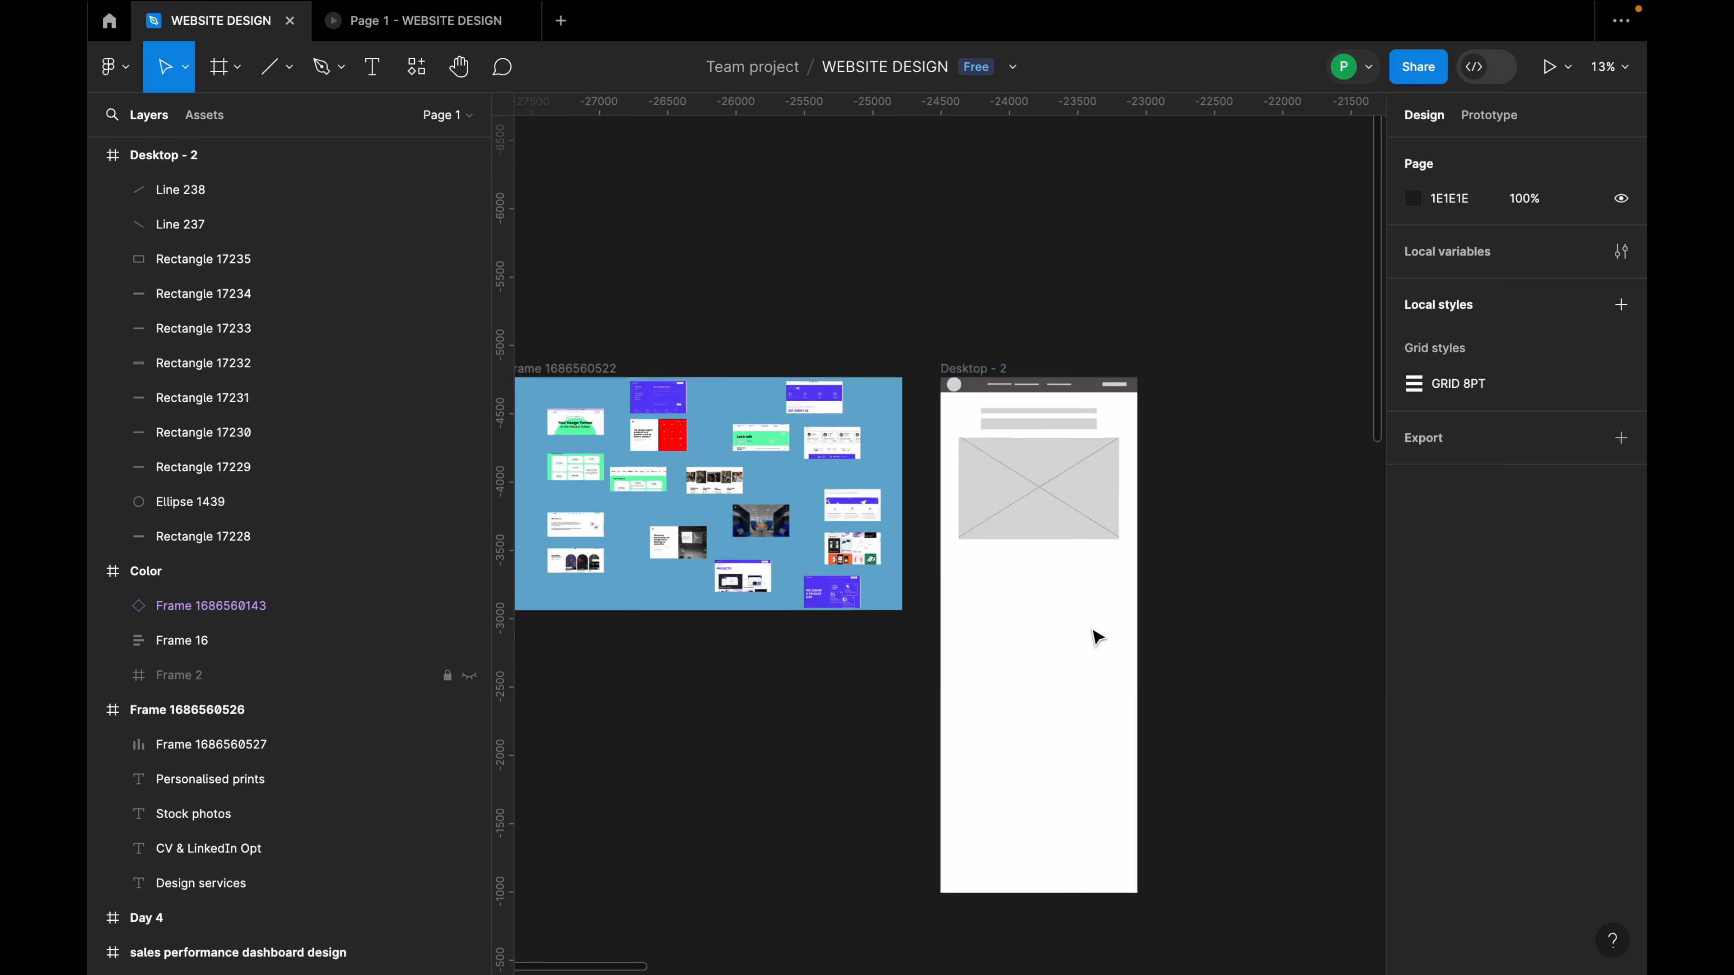
scroll(894, 625, up, 1)
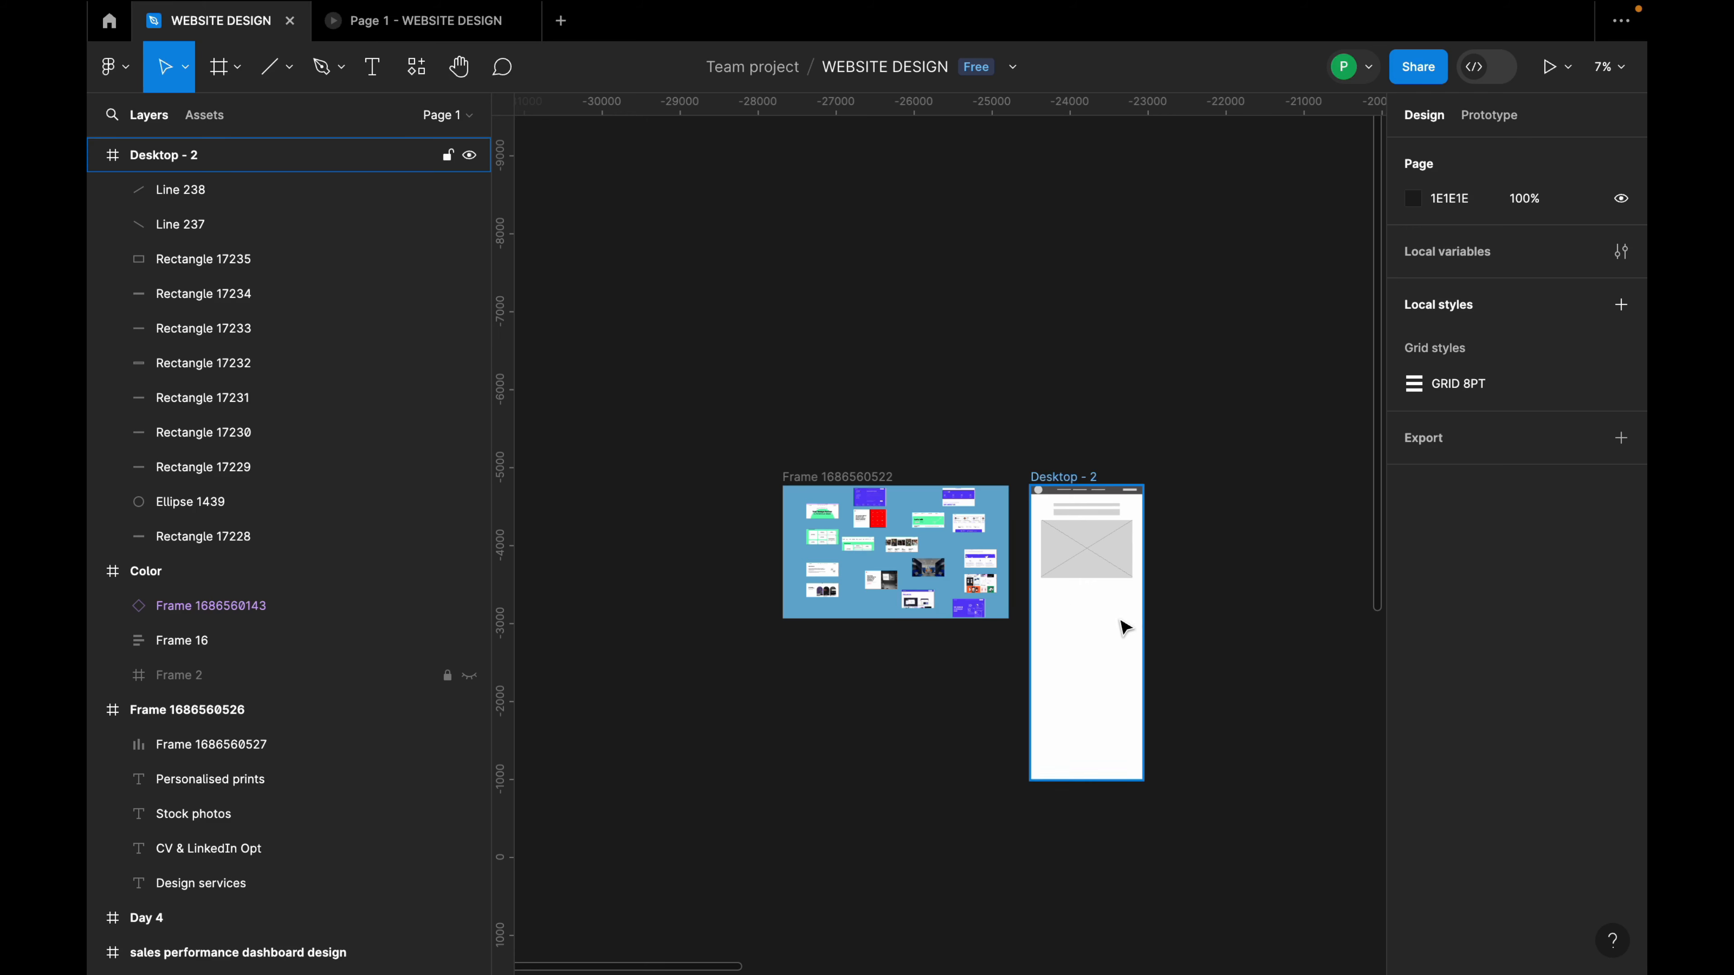
scroll(1128, 618, up, 3)
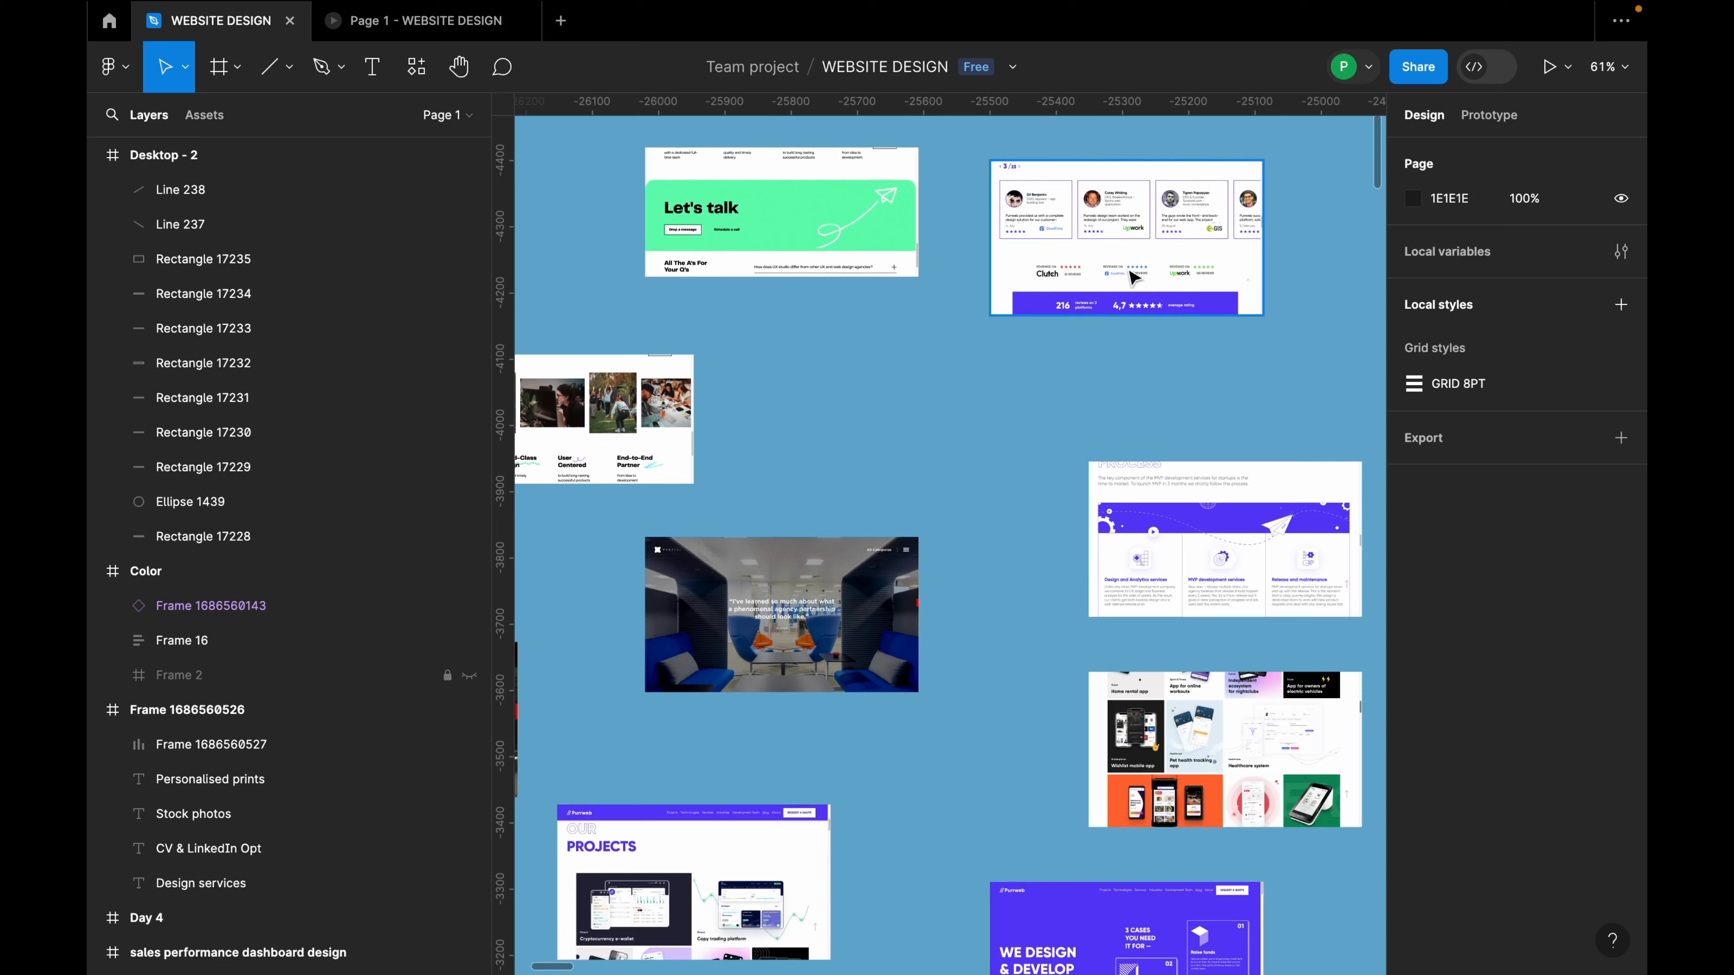
scroll(1188, 280, up, 3)
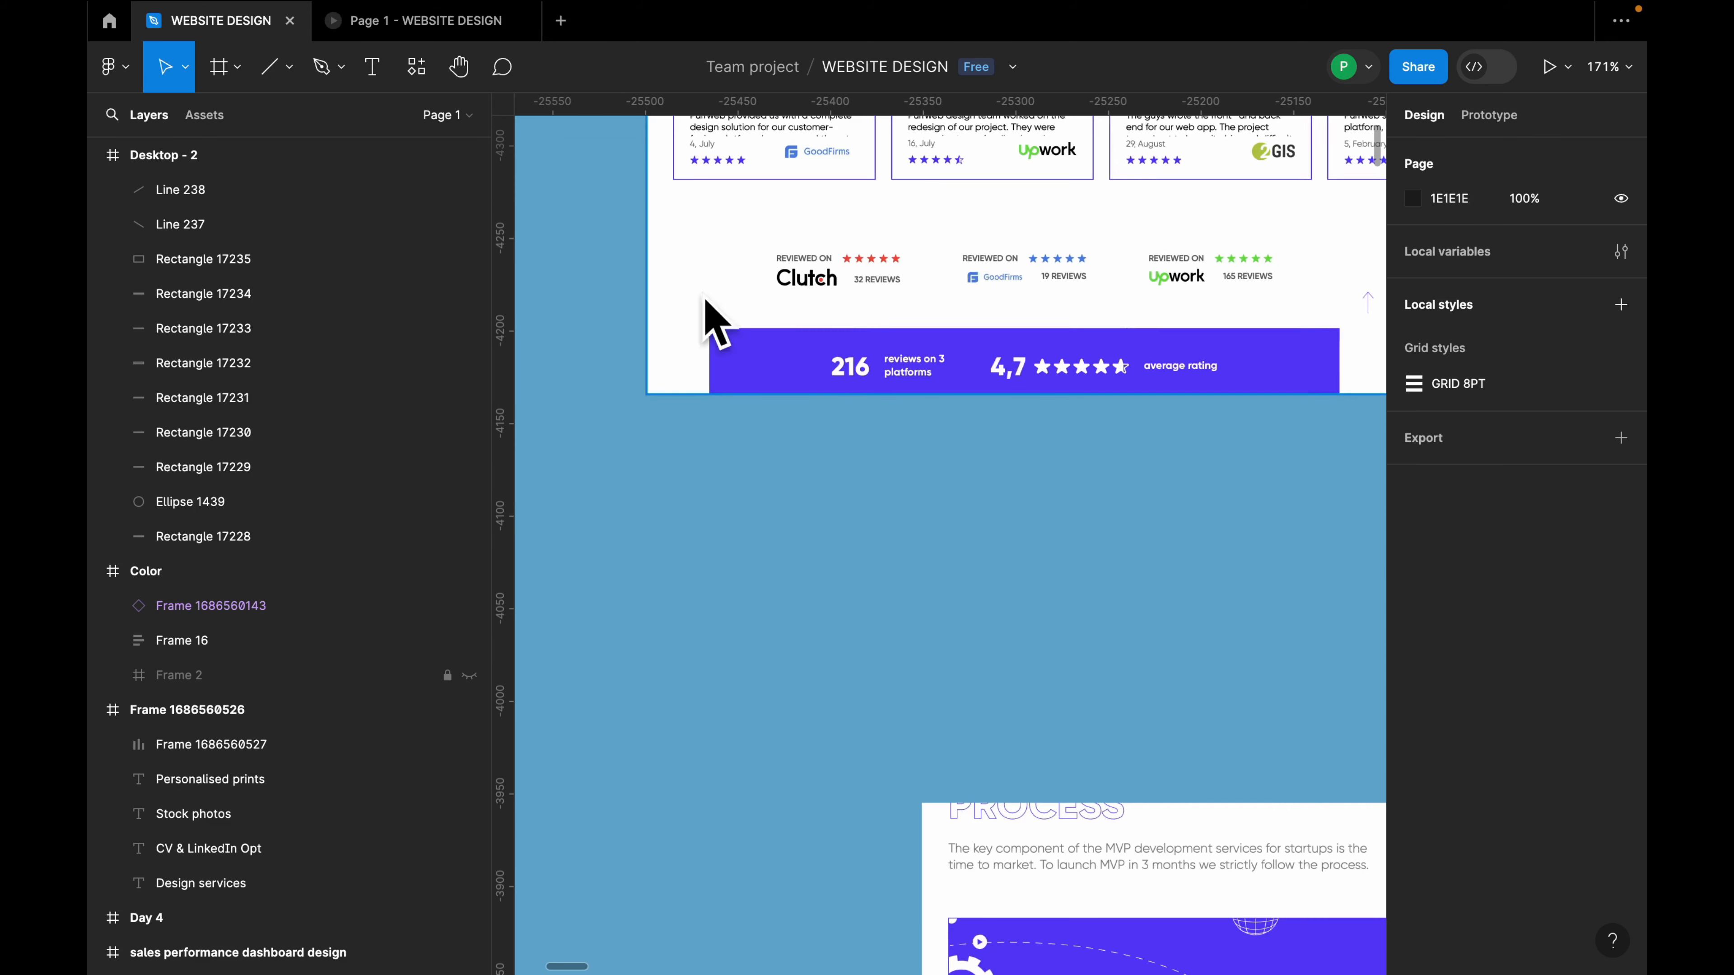
scroll(708, 327, down, 10)
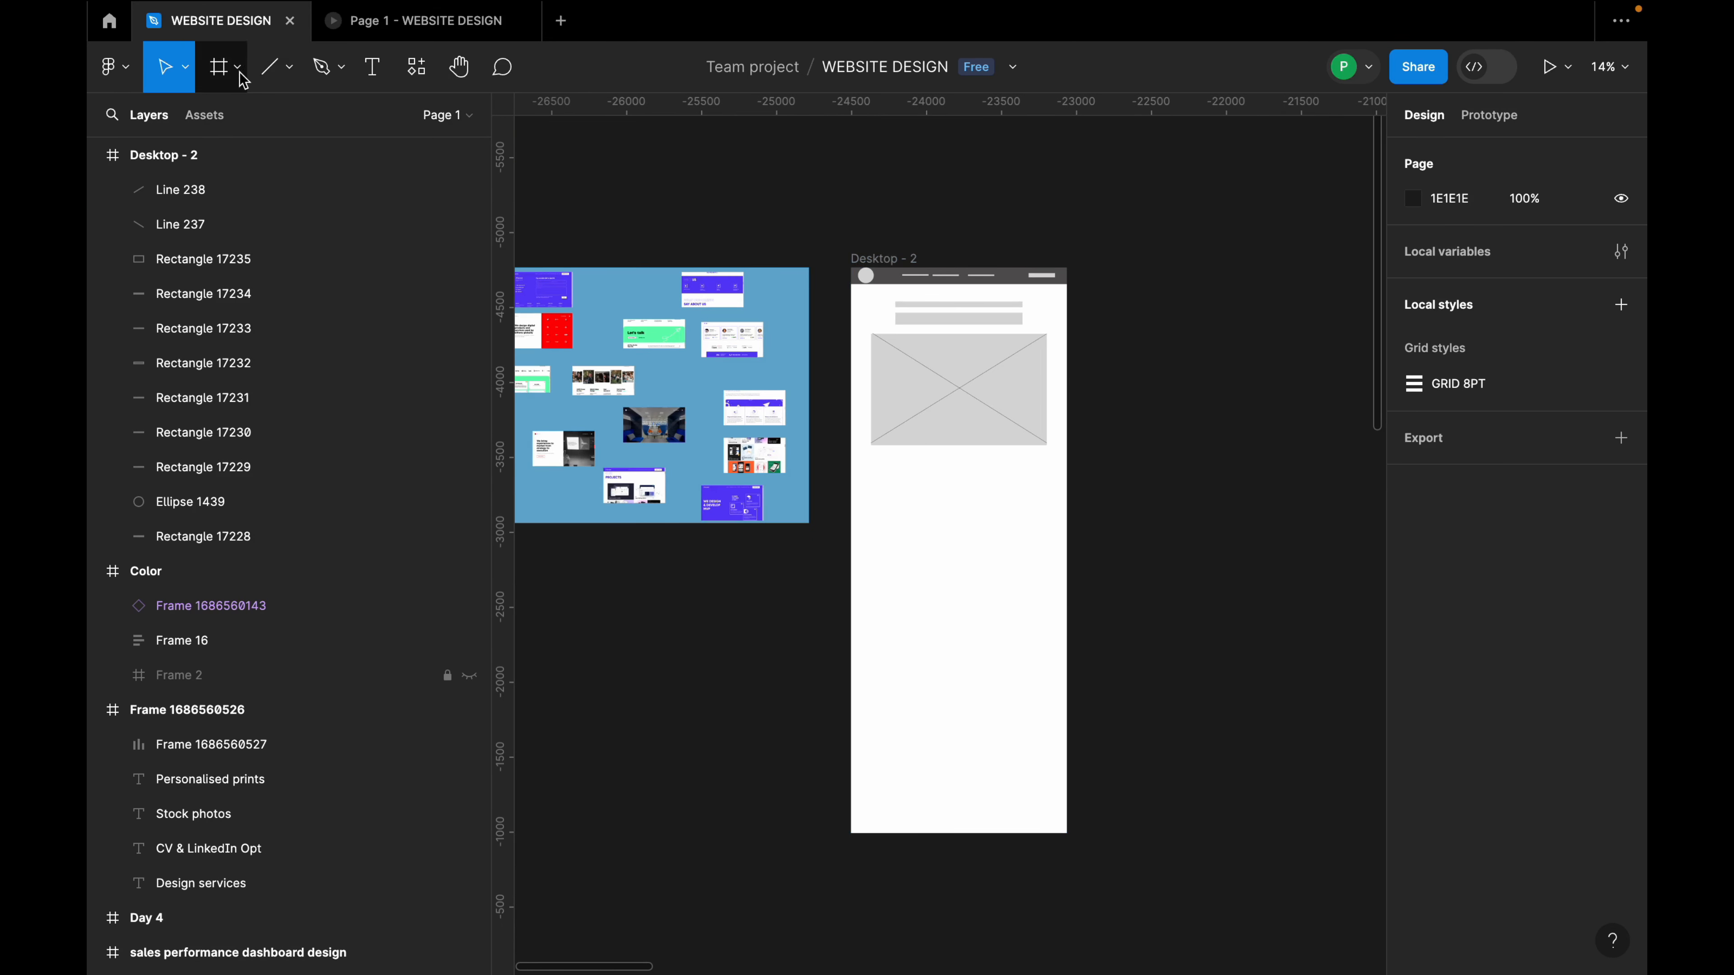
Draw a grey bar about 1278 × 146 below the crossed image placeholder, at about X 99, Y 1248.
click(289, 67)
click(278, 133)
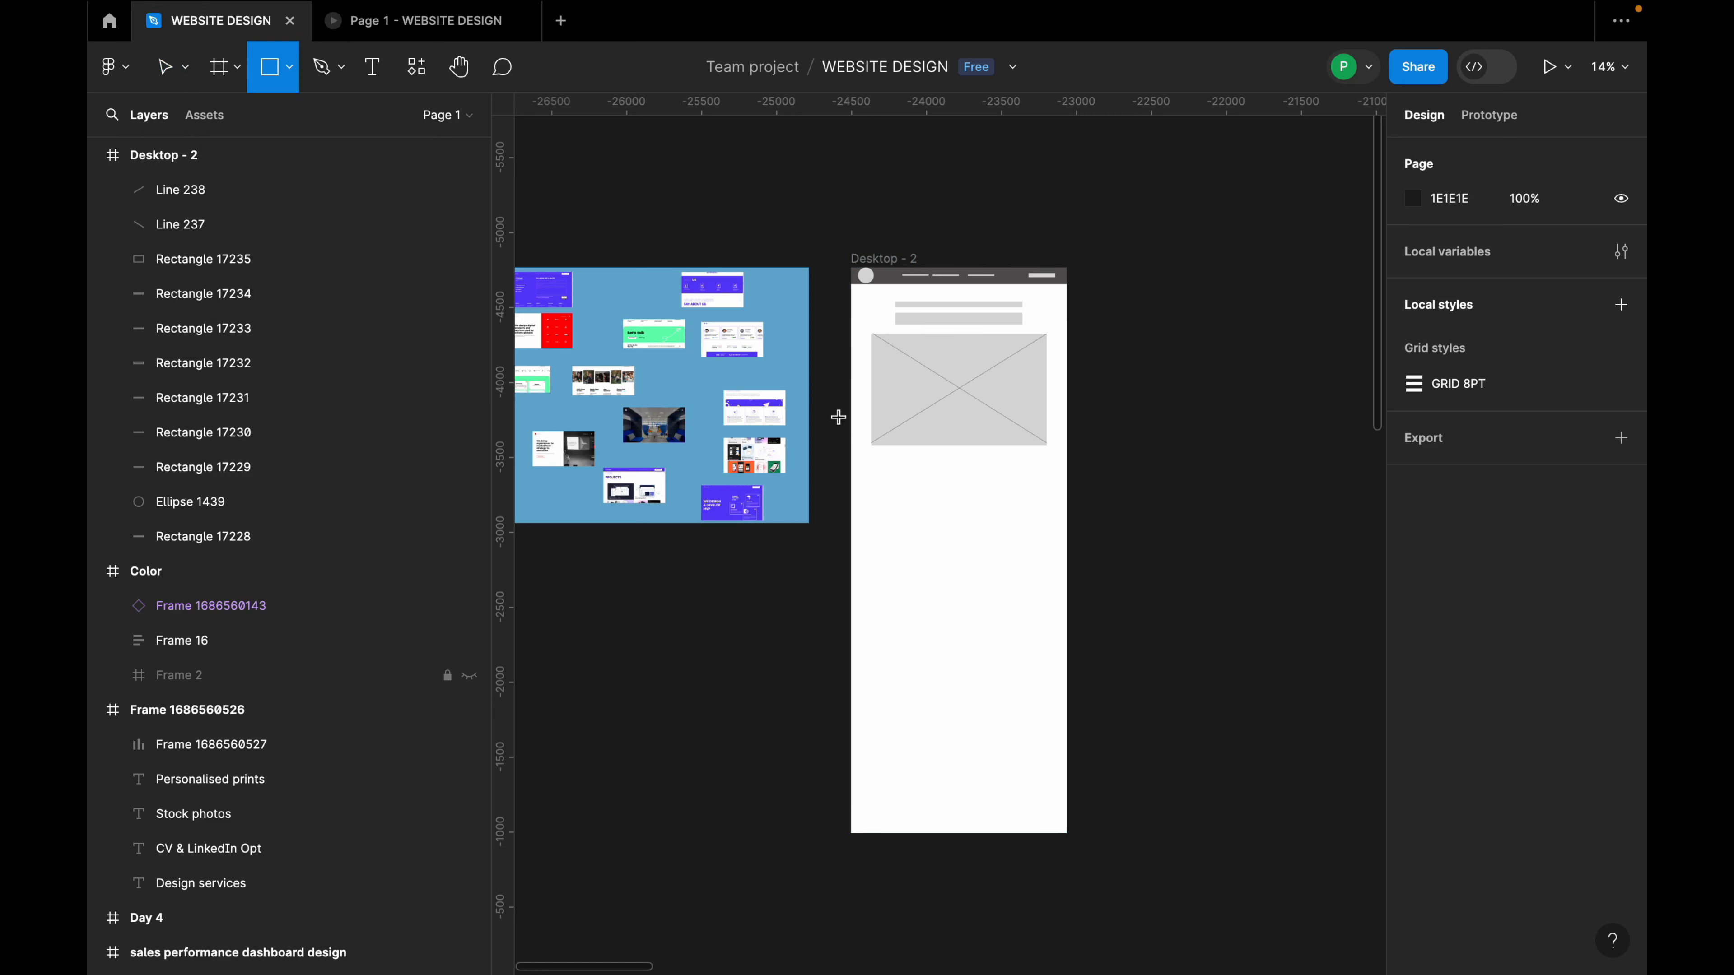
scroll(917, 494, up, 2)
mouse_move(833, 451)
mouse_down()
mouse_move(862, 483)
mouse_move(1130, 485)
mouse_up()
mouse_move(1014, 471)
mouse_down()
mouse_move(1001, 457)
mouse_move(1017, 455)
mouse_up()
Recolour the new bar to 575555 by sampling the dark header background.
click(1409, 591)
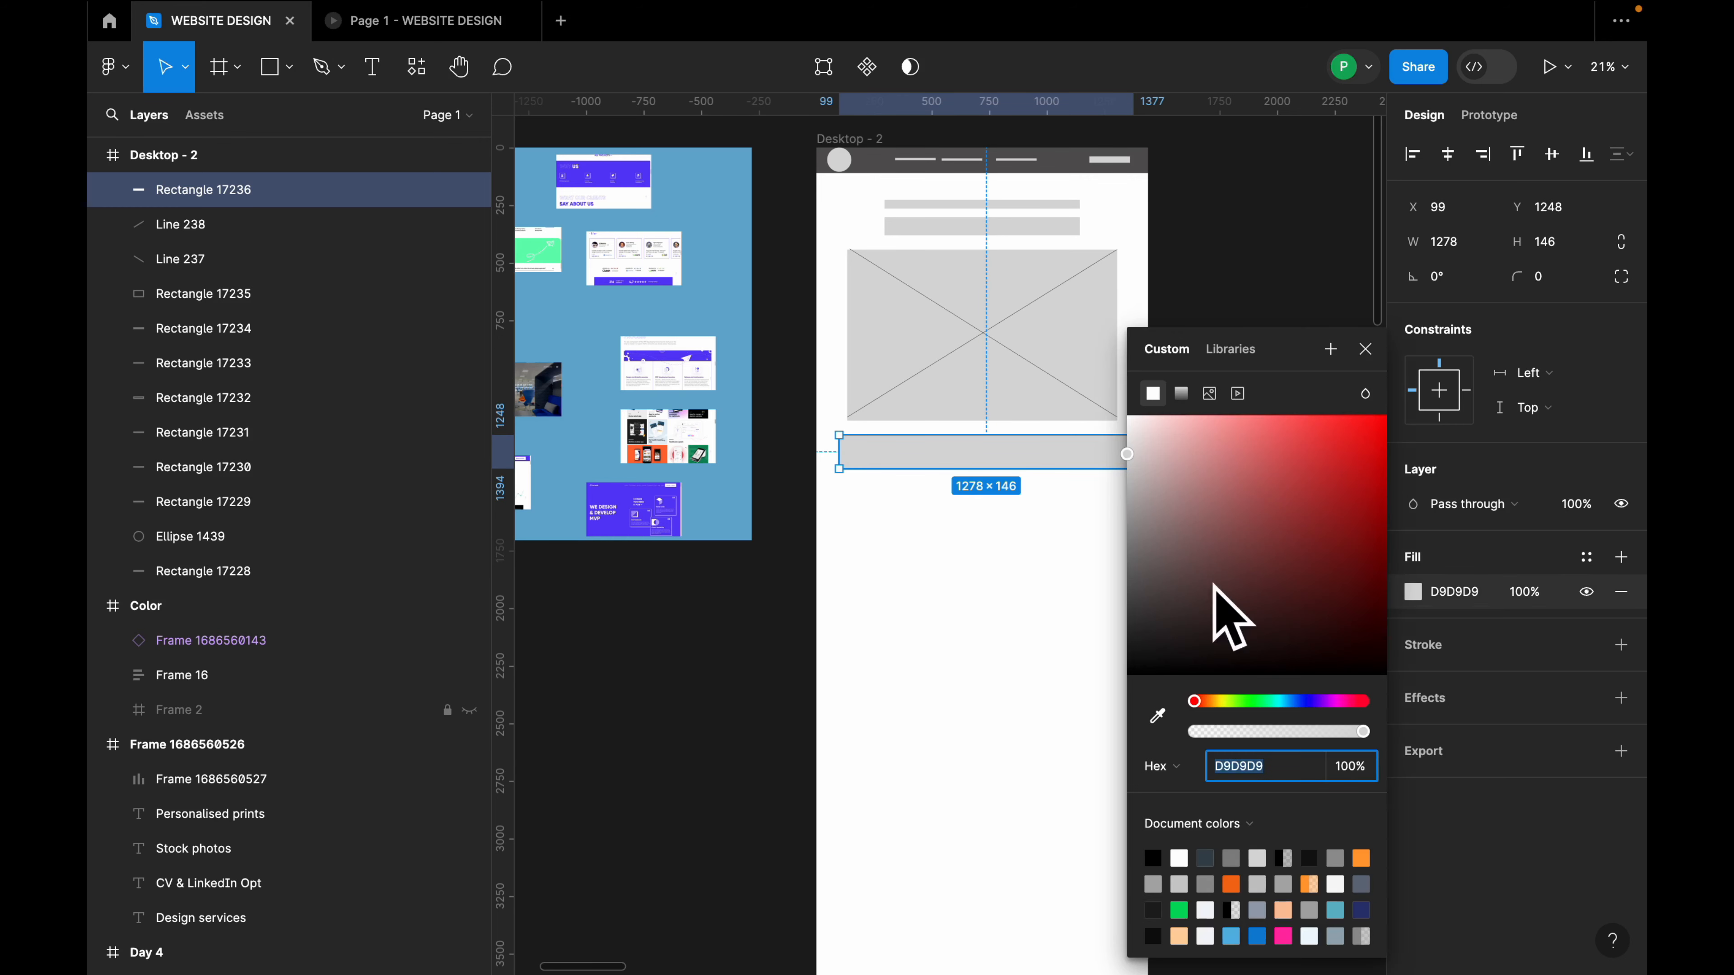
click(1155, 716)
click(1056, 155)
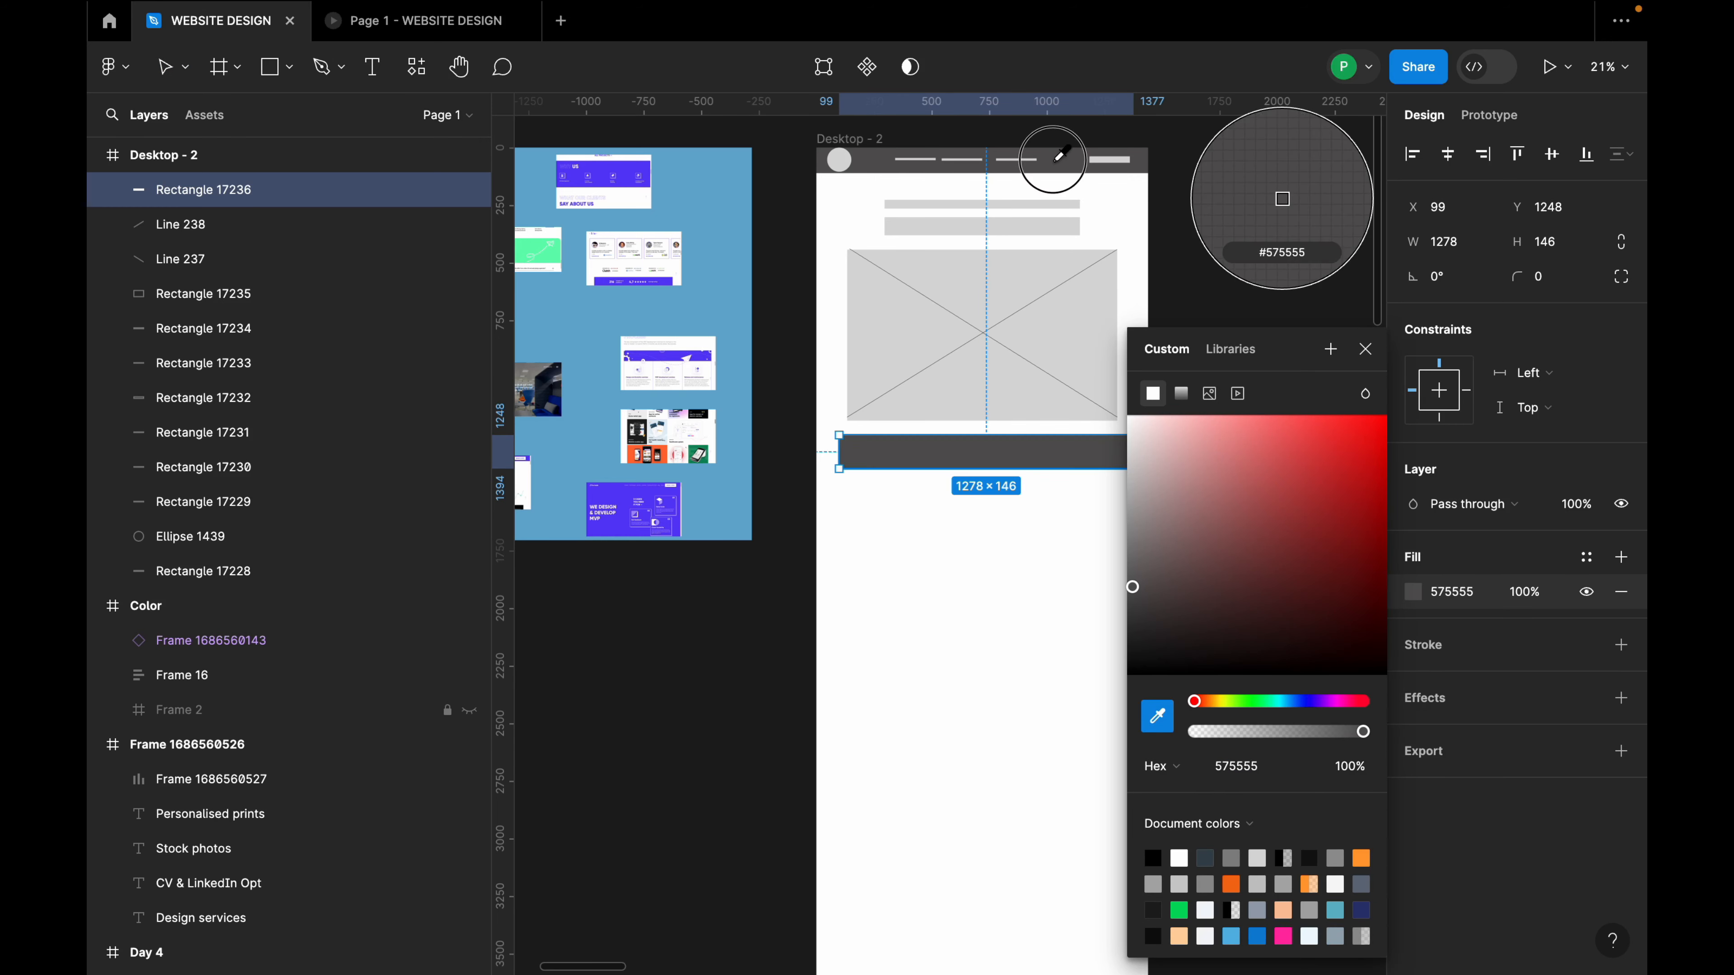
click(1200, 345)
With the Rectangle tool ready, examine the competitors' service-card grid, success-stories and team-photo section layouts for the next wireframe section.
scroll(1191, 413, down, 3)
scroll(1191, 413, down, 1)
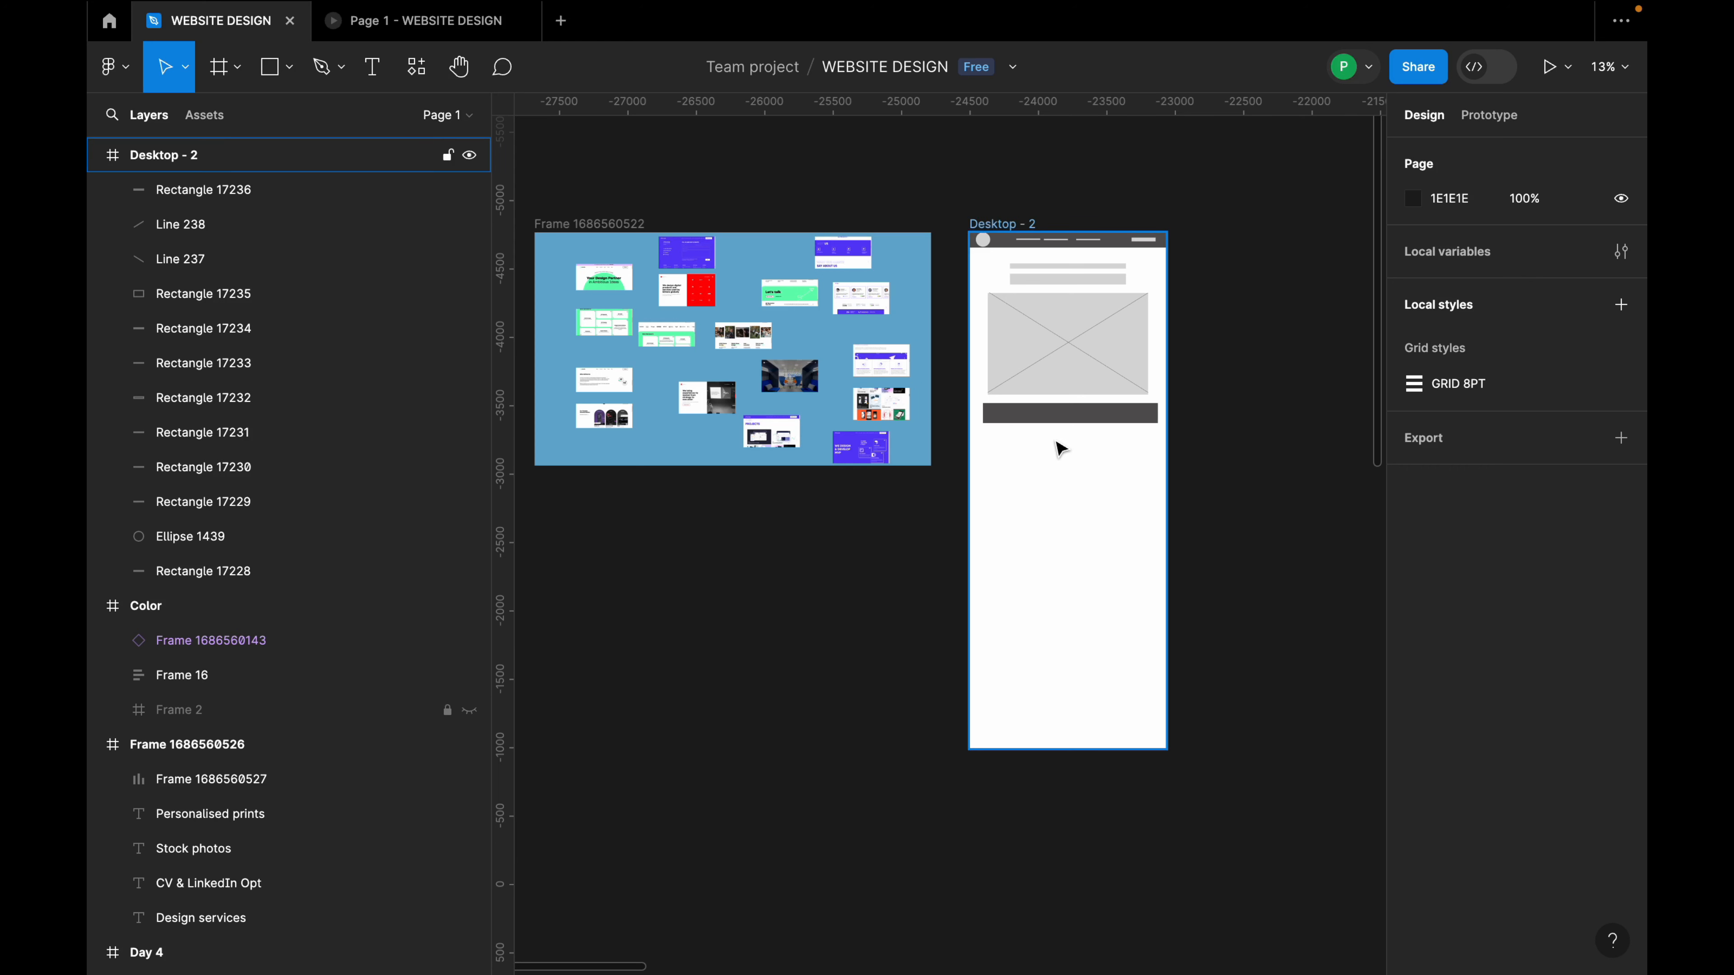
scroll(1058, 450, up, 1)
click(290, 74)
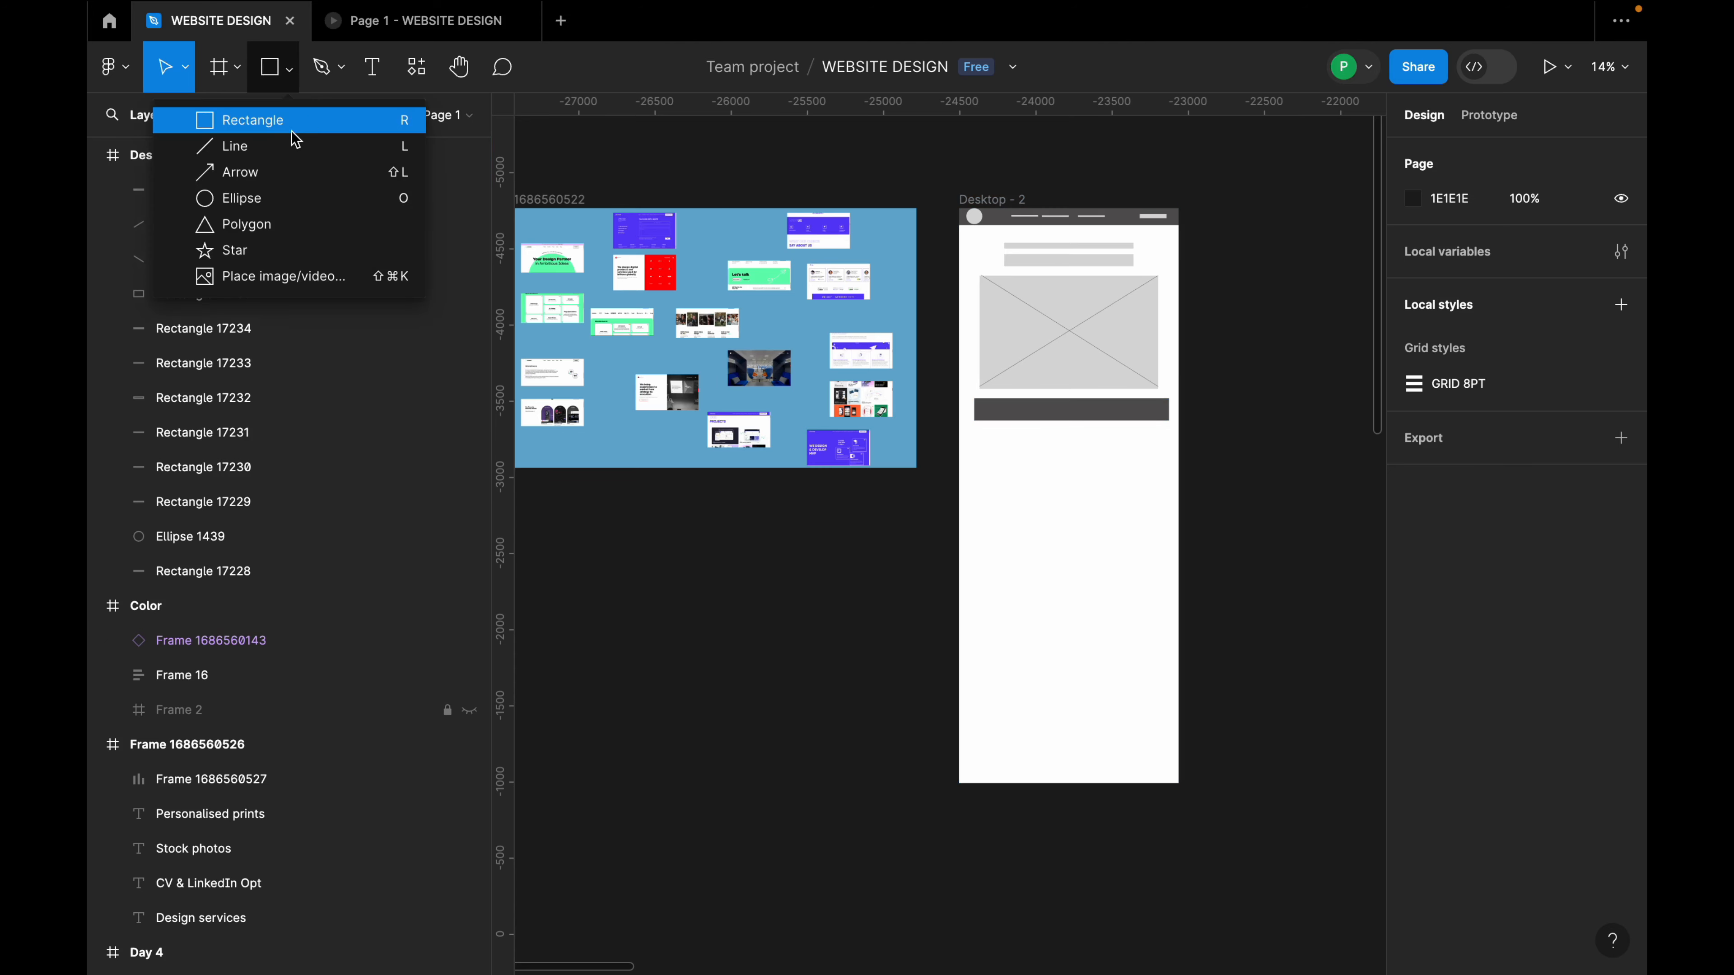
click(246, 116)
scroll(713, 346, up, 10)
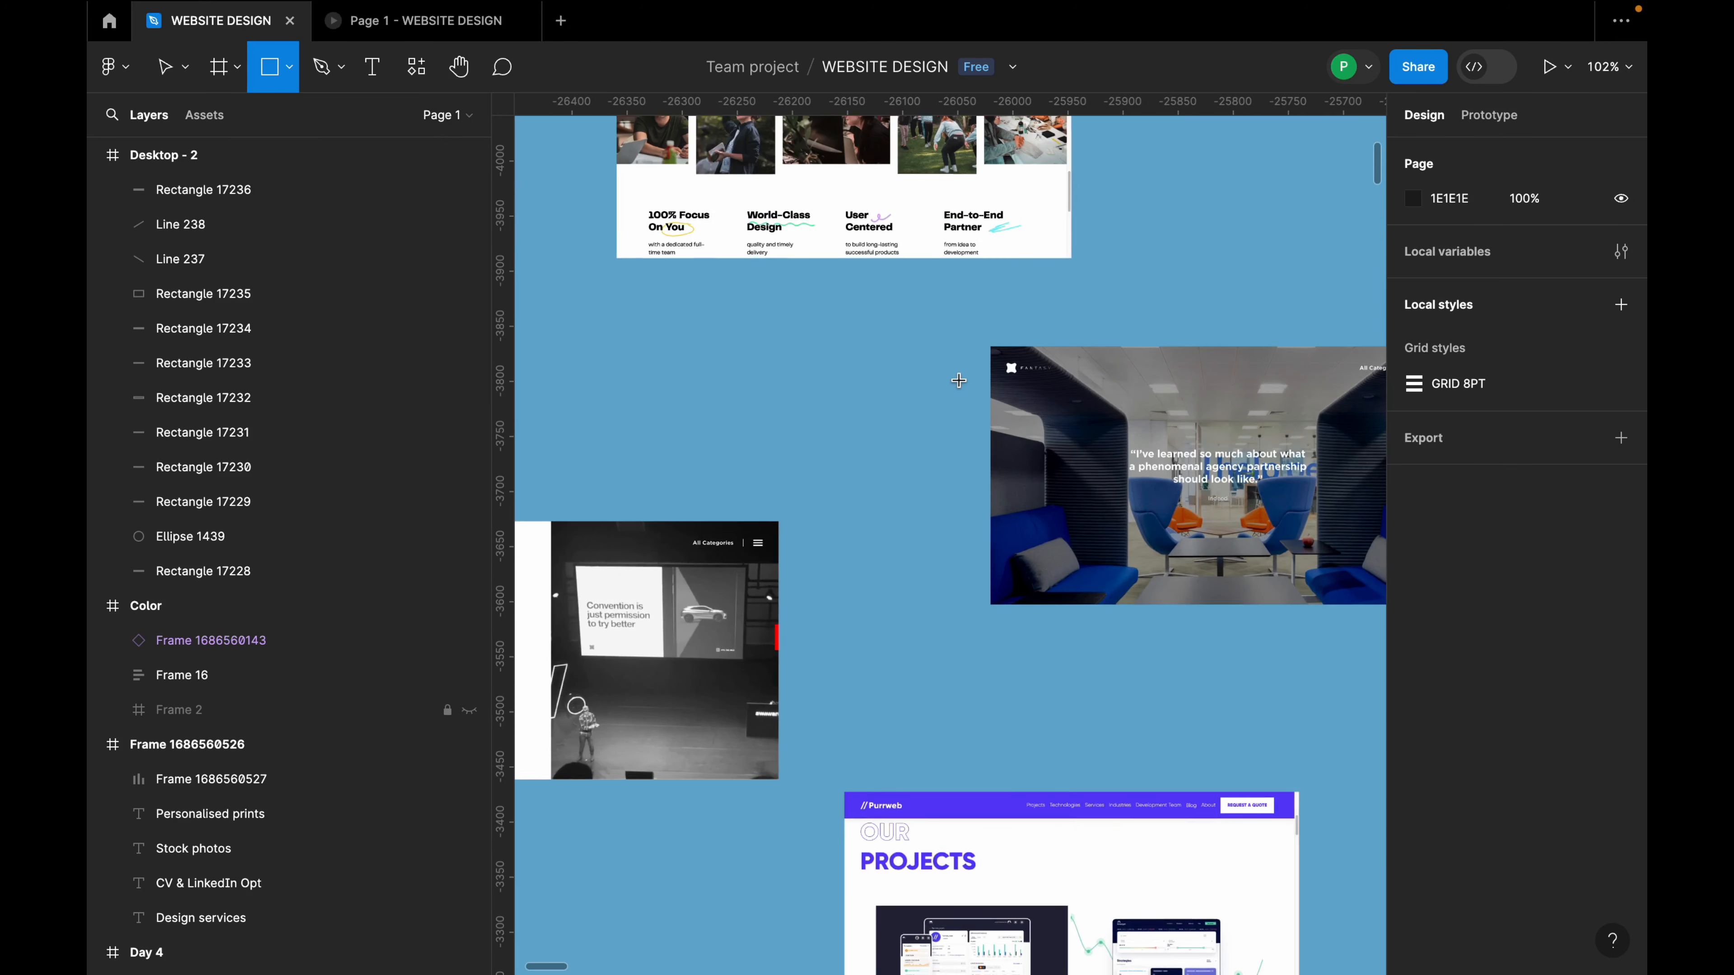
scroll(959, 382, down, 5)
scroll(964, 391, down, 2)
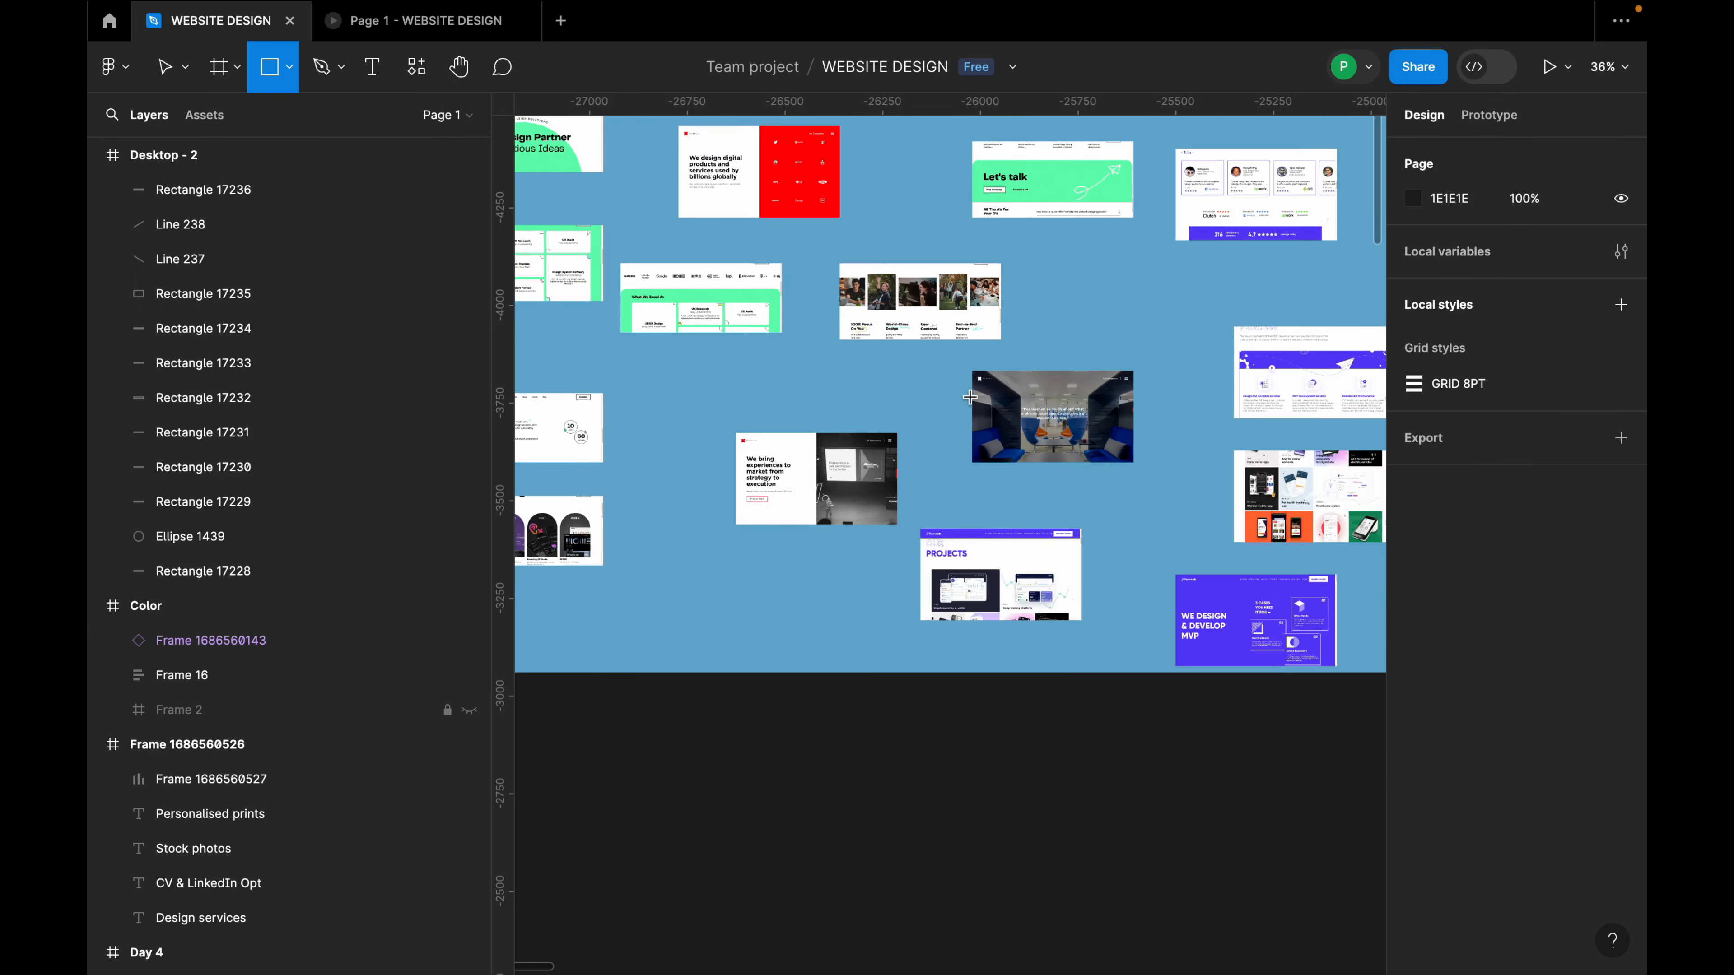
scroll(651, 354, up, 6)
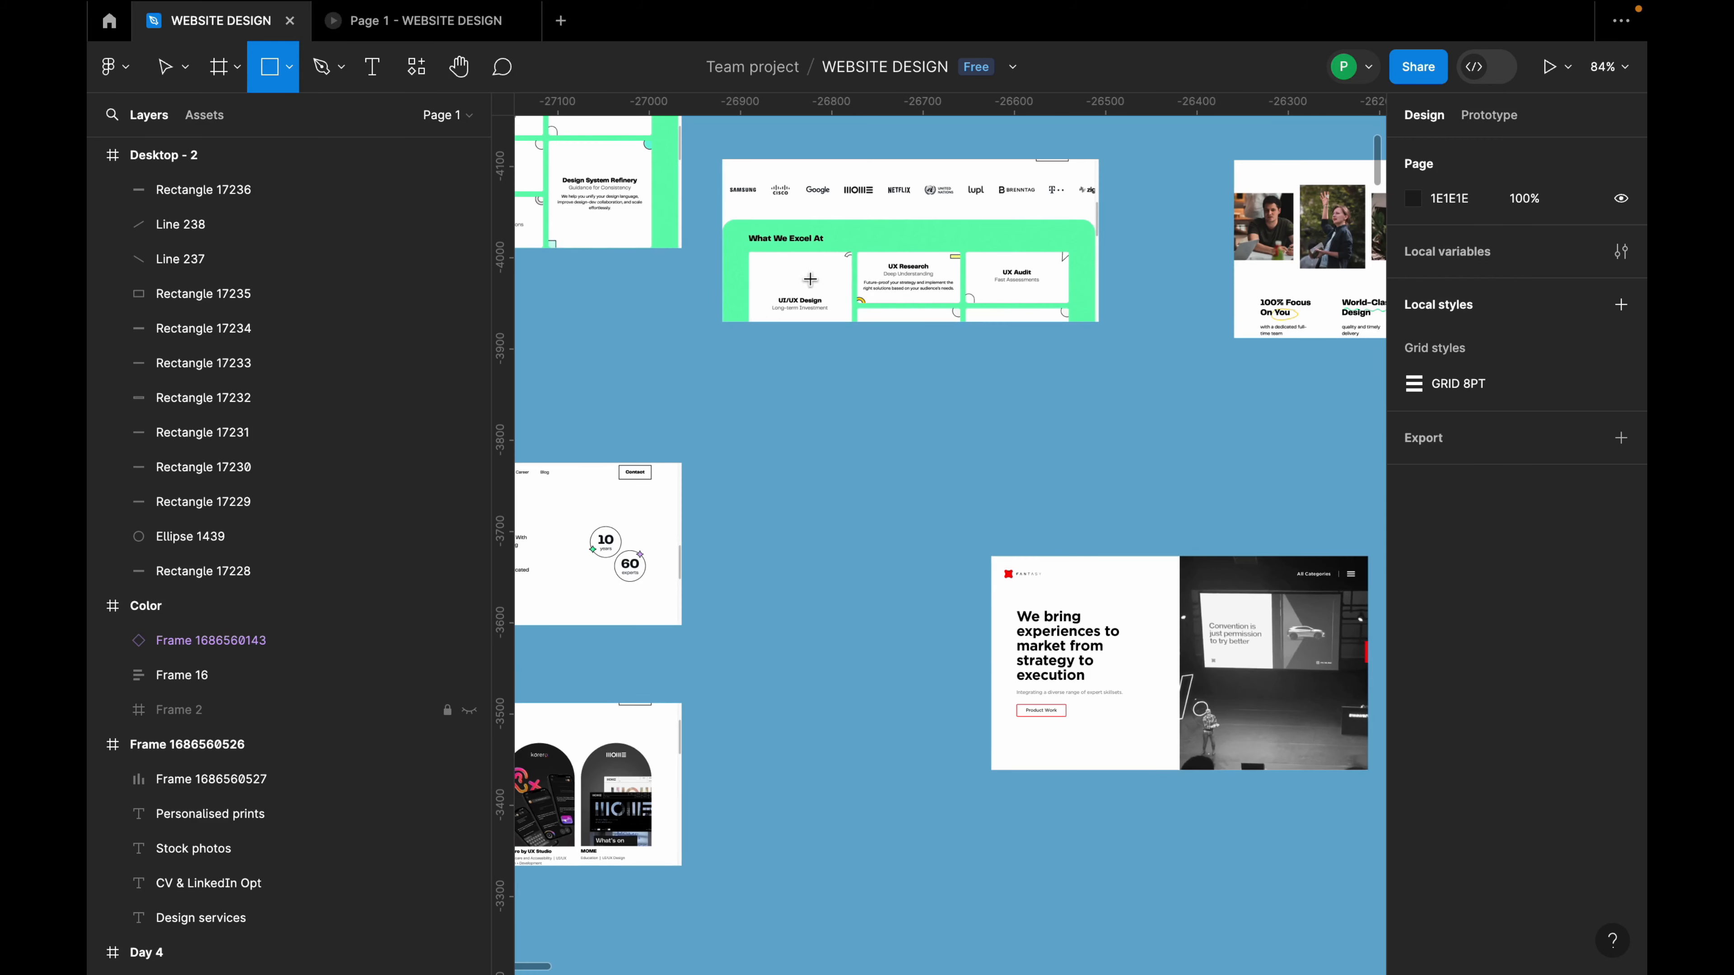
scroll(946, 276, up, 4)
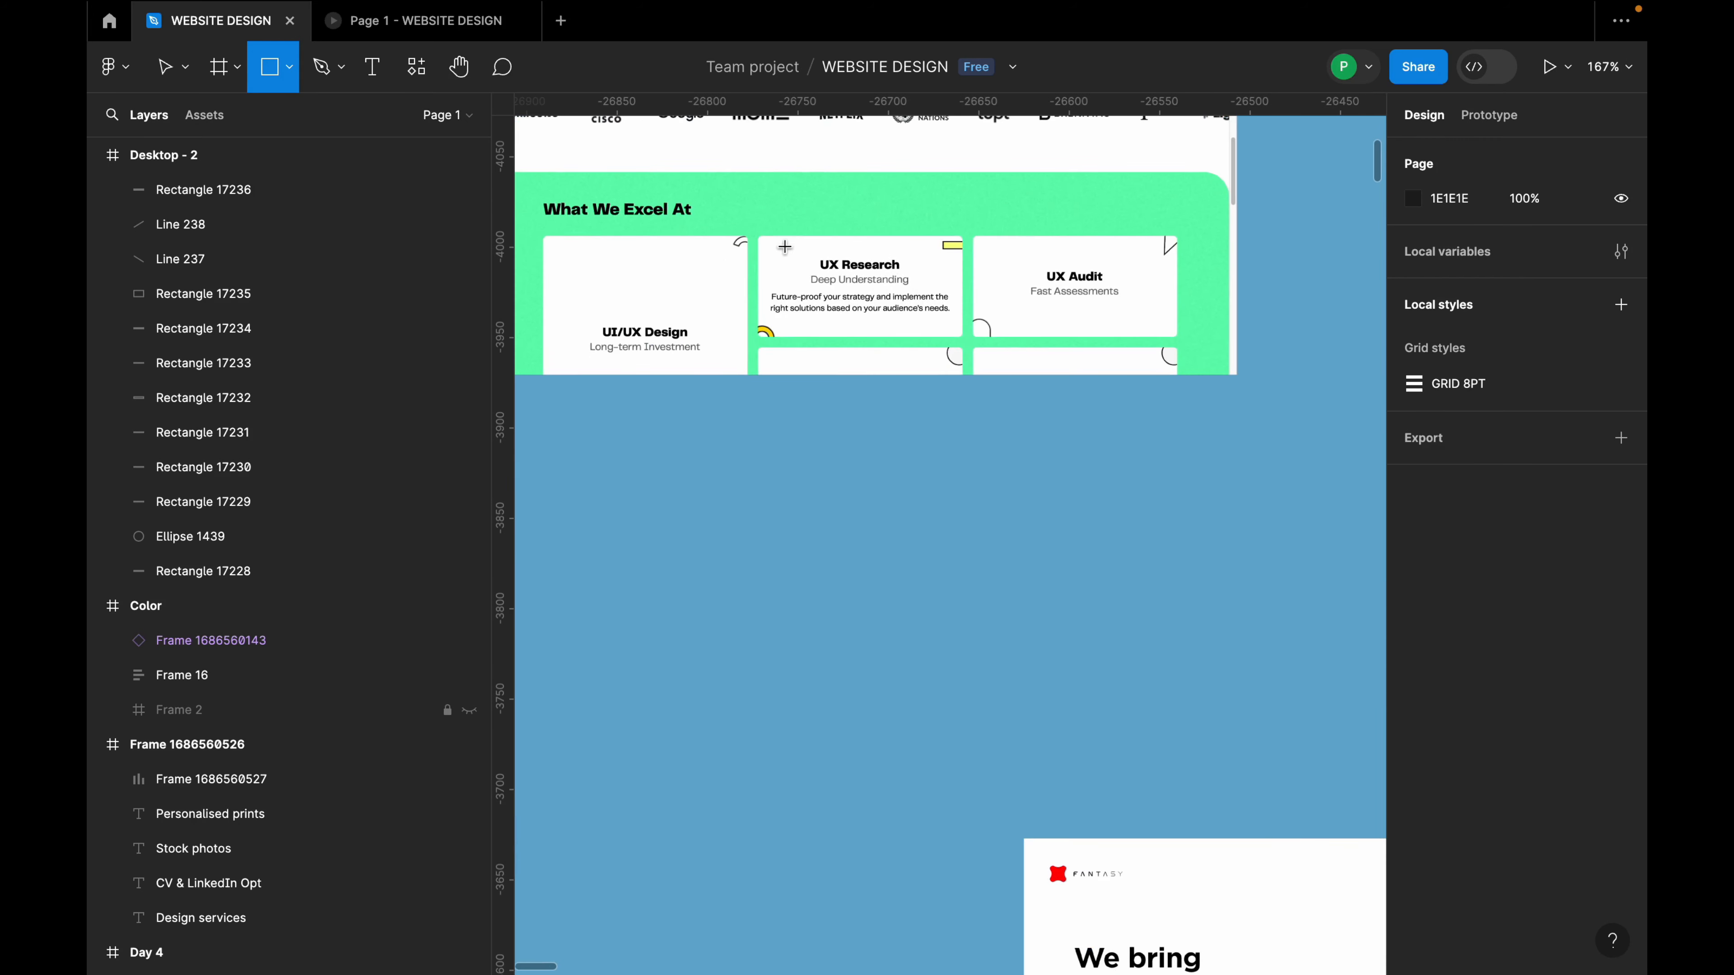
scroll(903, 229, down, 8)
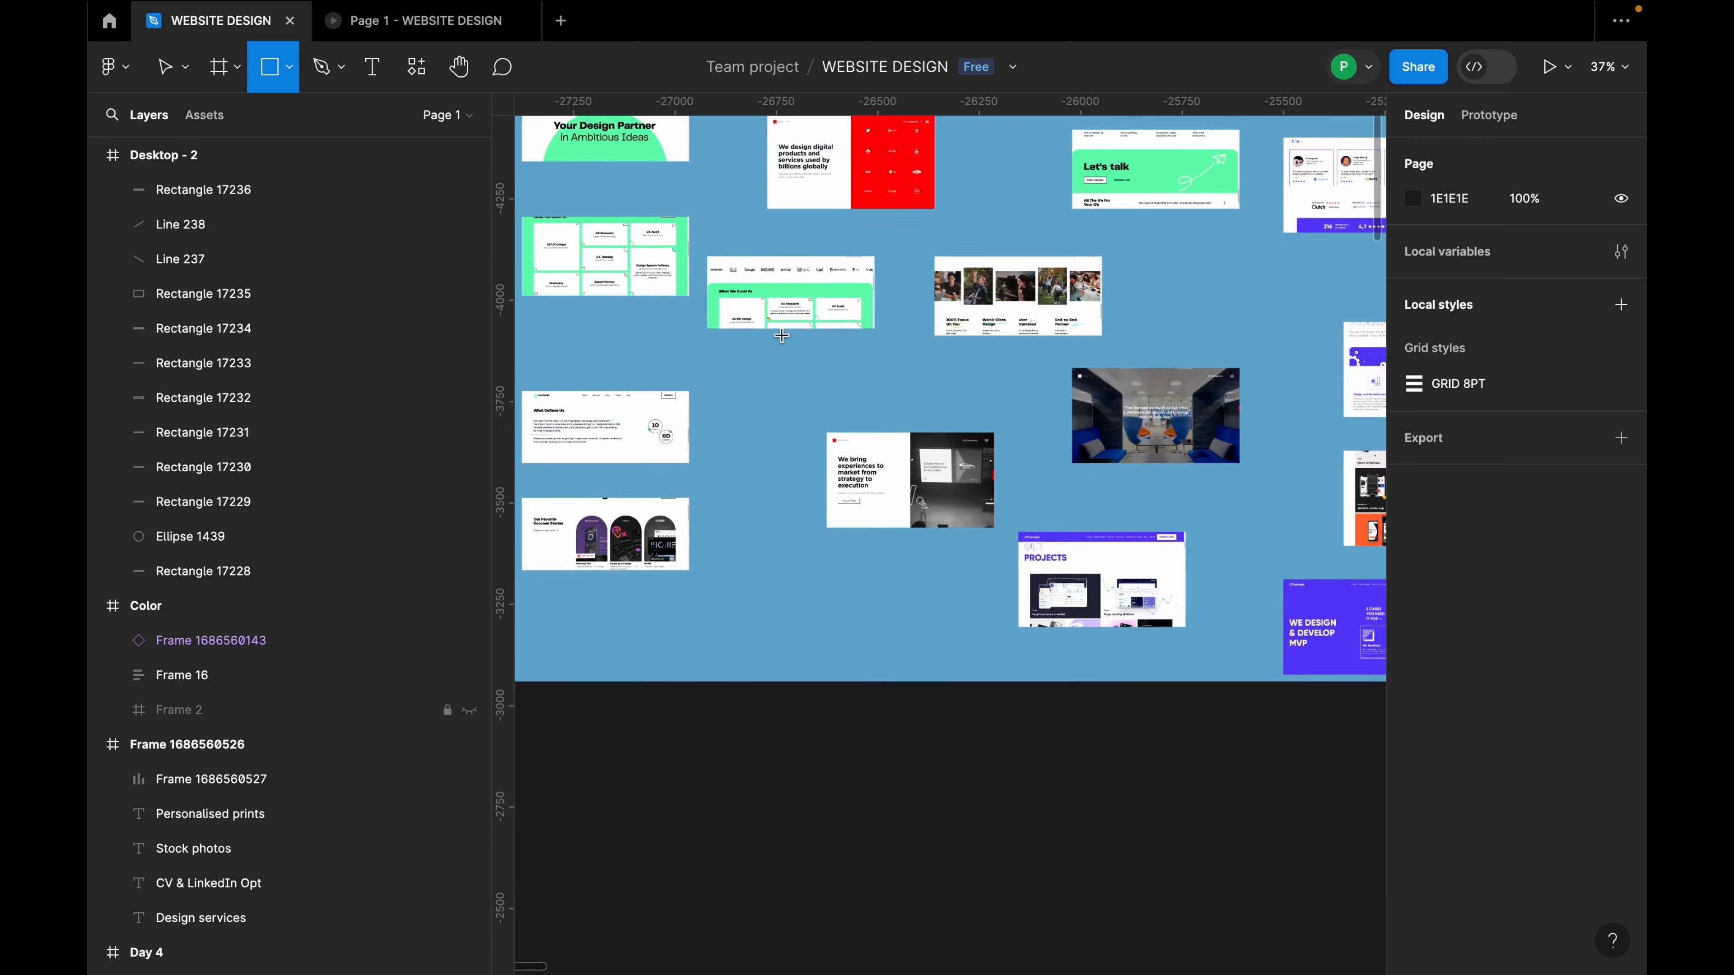
scroll(819, 505, down, 1)
scroll(691, 452, up, 5)
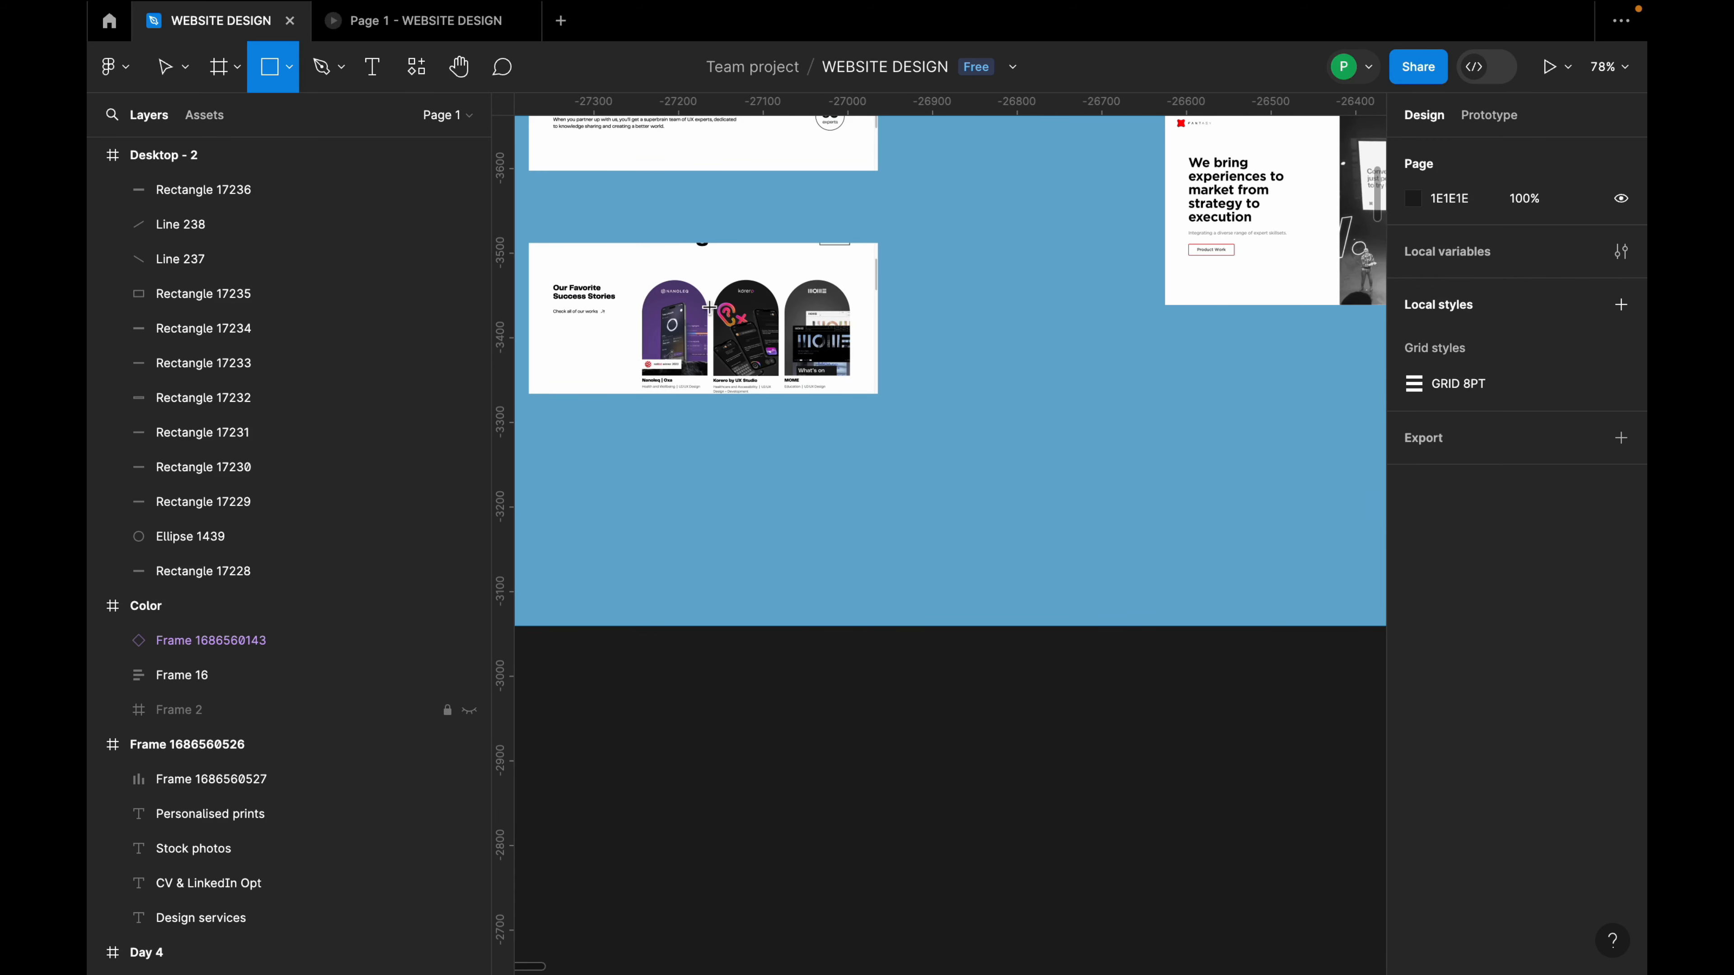
scroll(744, 341, down, 6)
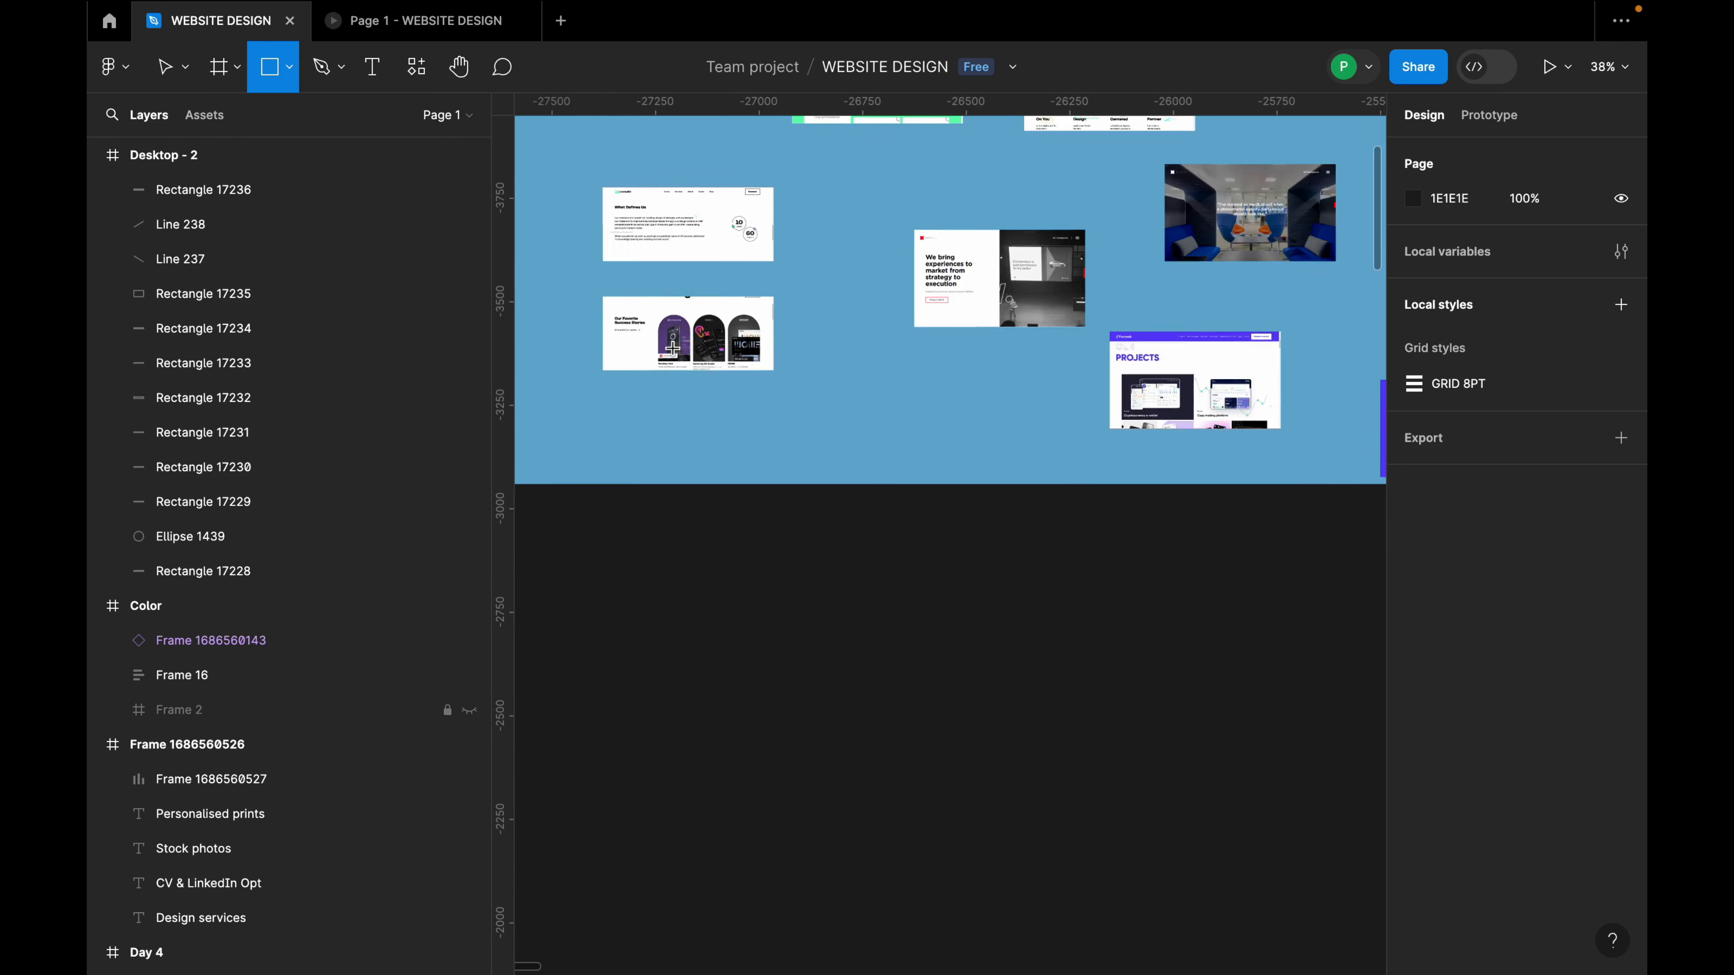
scroll(844, 255, up, 1)
scroll(844, 255, up, 3)
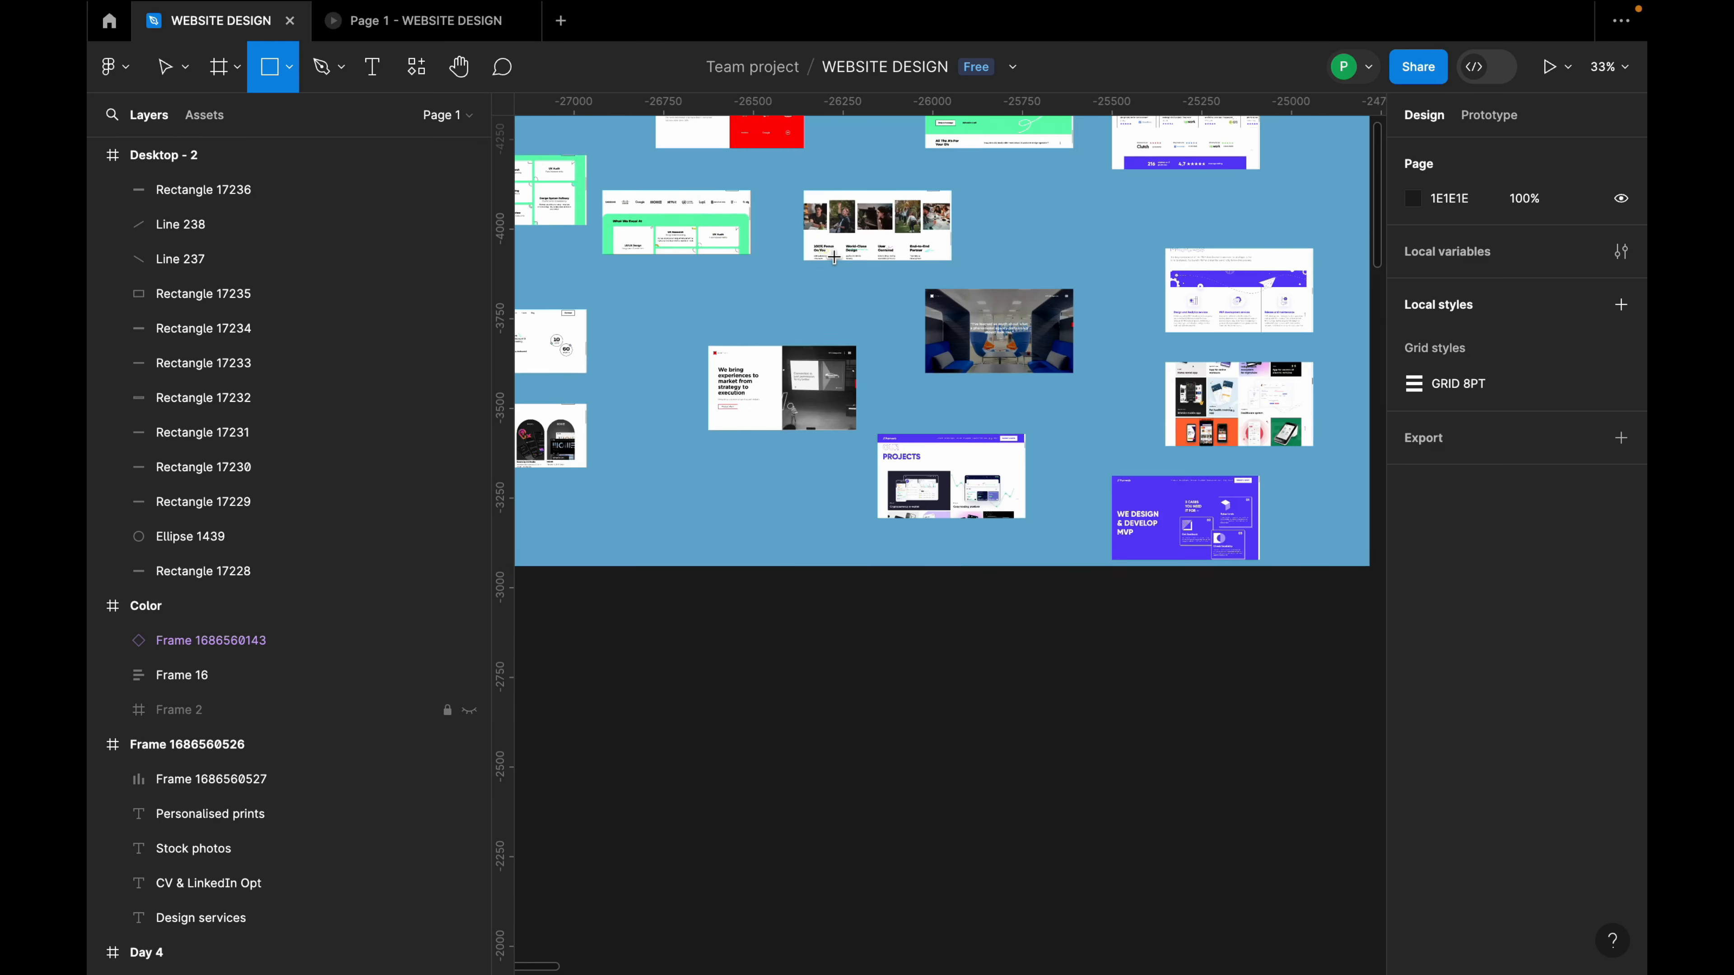
scroll(729, 228, up, 5)
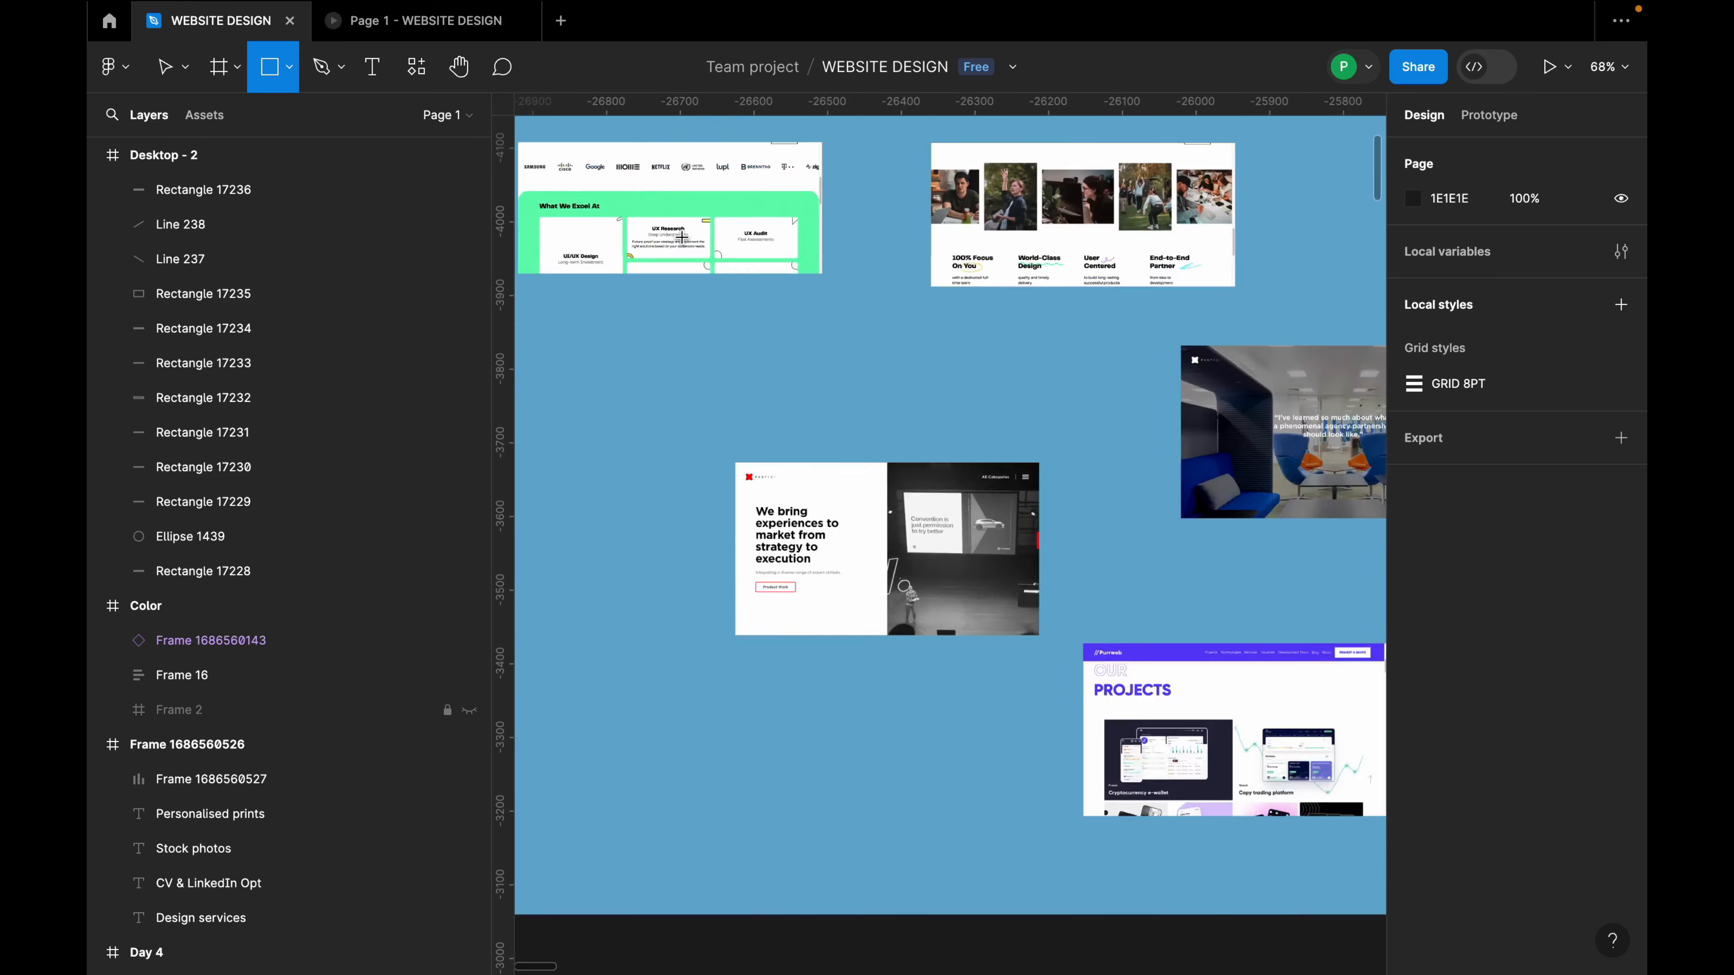
Draw a 483 × 343 grey card below the dark bar, duplicate it alongside, and narrow the first card to about 399.
scroll(683, 246, down, 7)
scroll(1123, 381, up, 3)
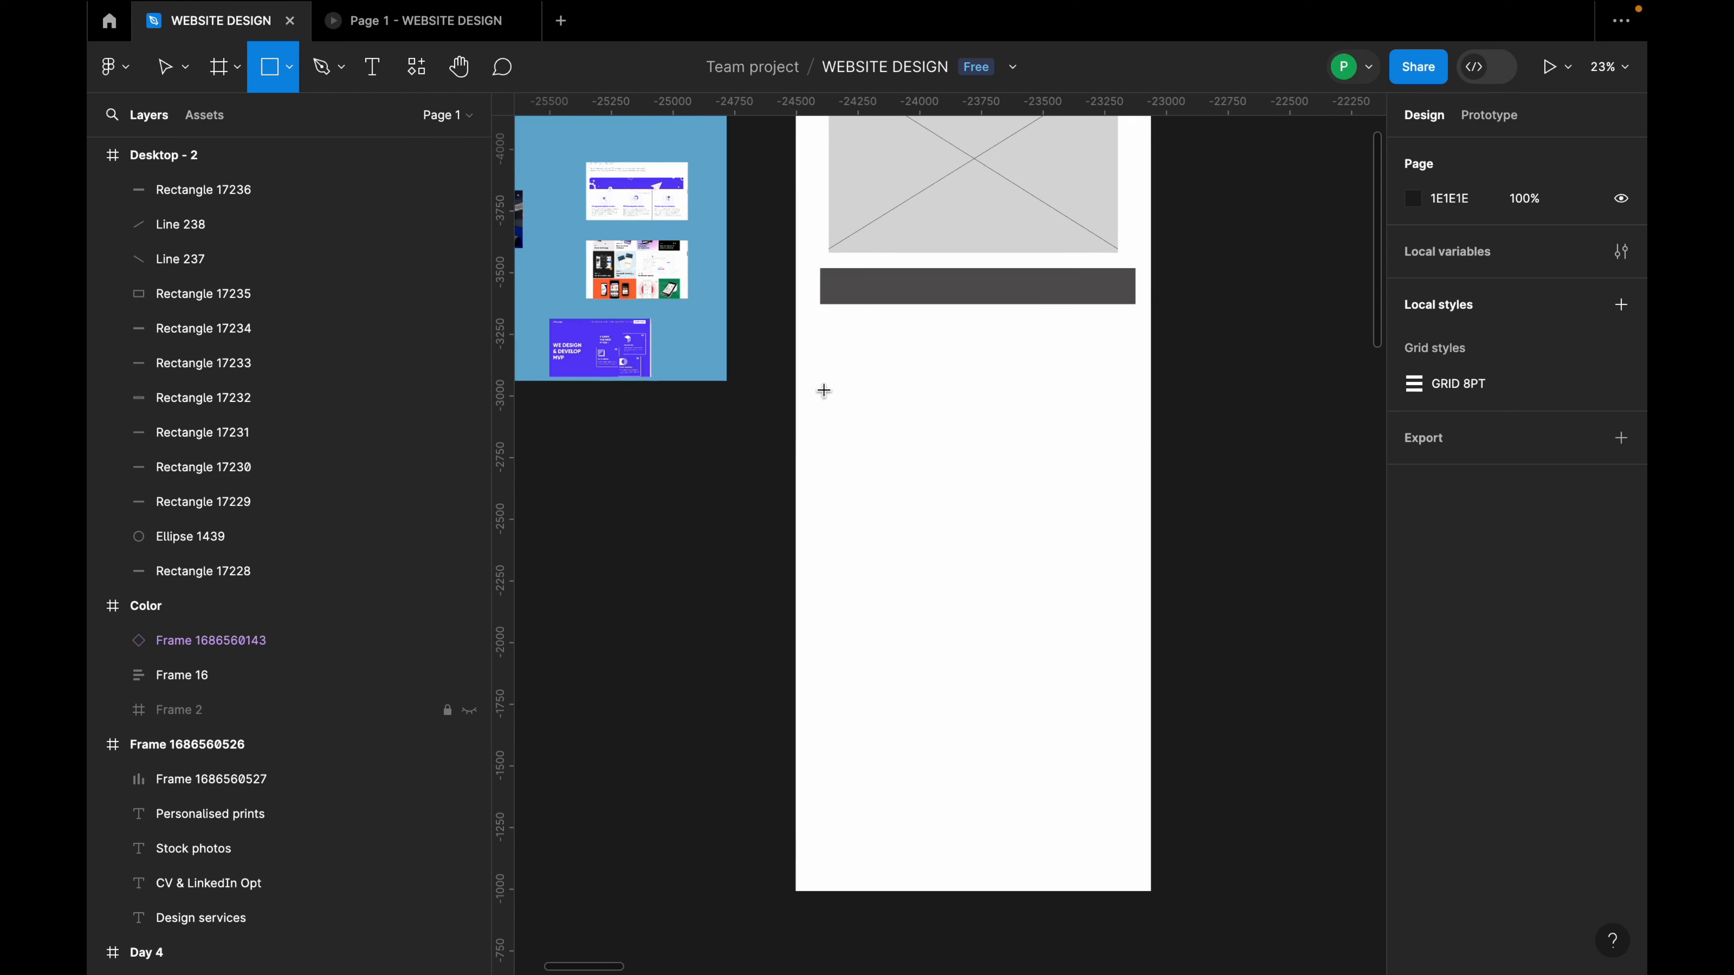
drag(819, 341, 1032, 388)
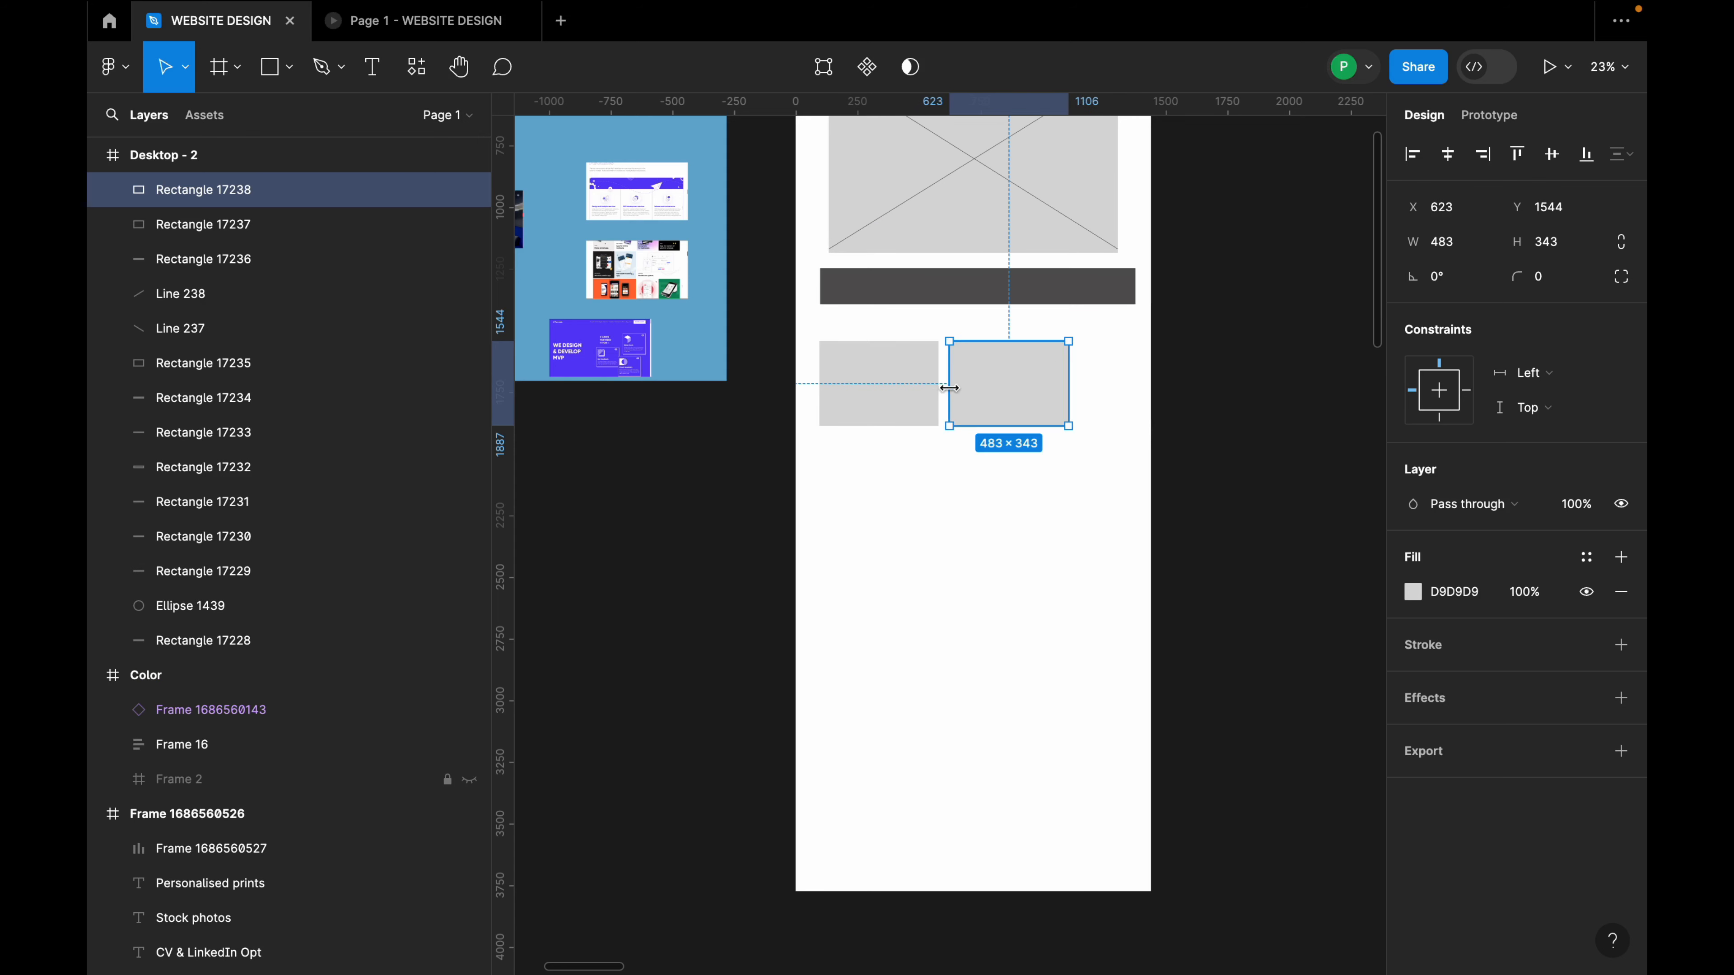
click(934, 389)
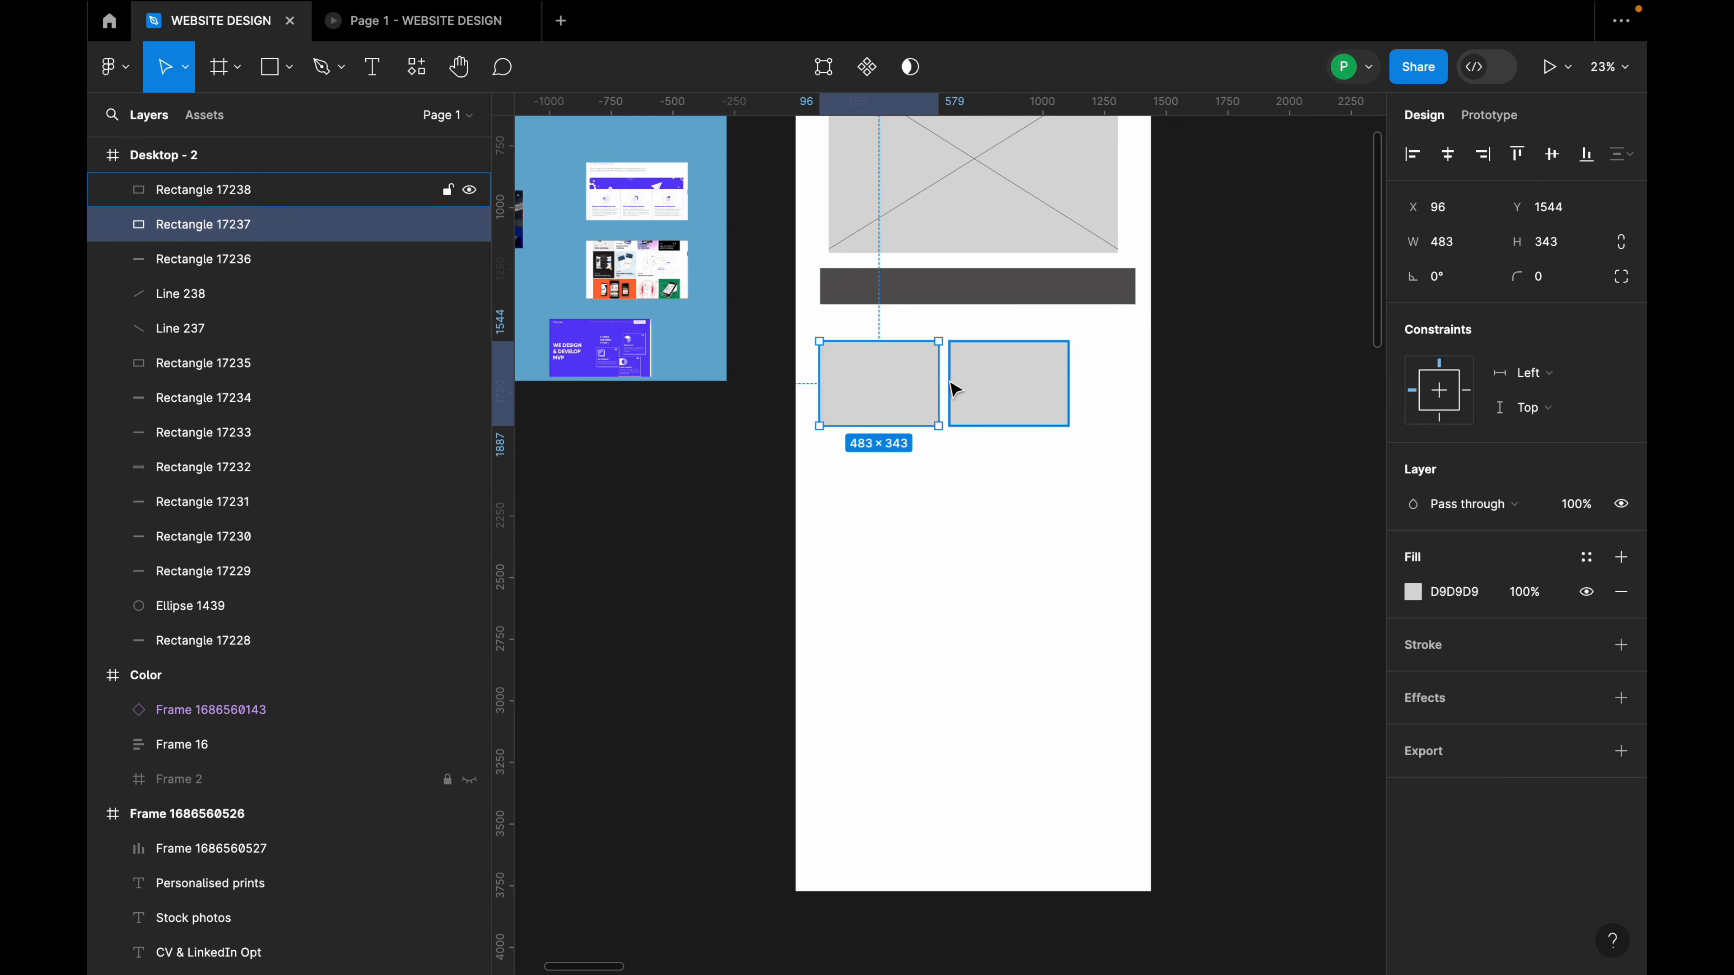
drag(939, 384, 918, 379)
Move the second card closer, narrow it to about 435, and duplicate it to form a three-card row with 26 spacing.
click(1029, 392)
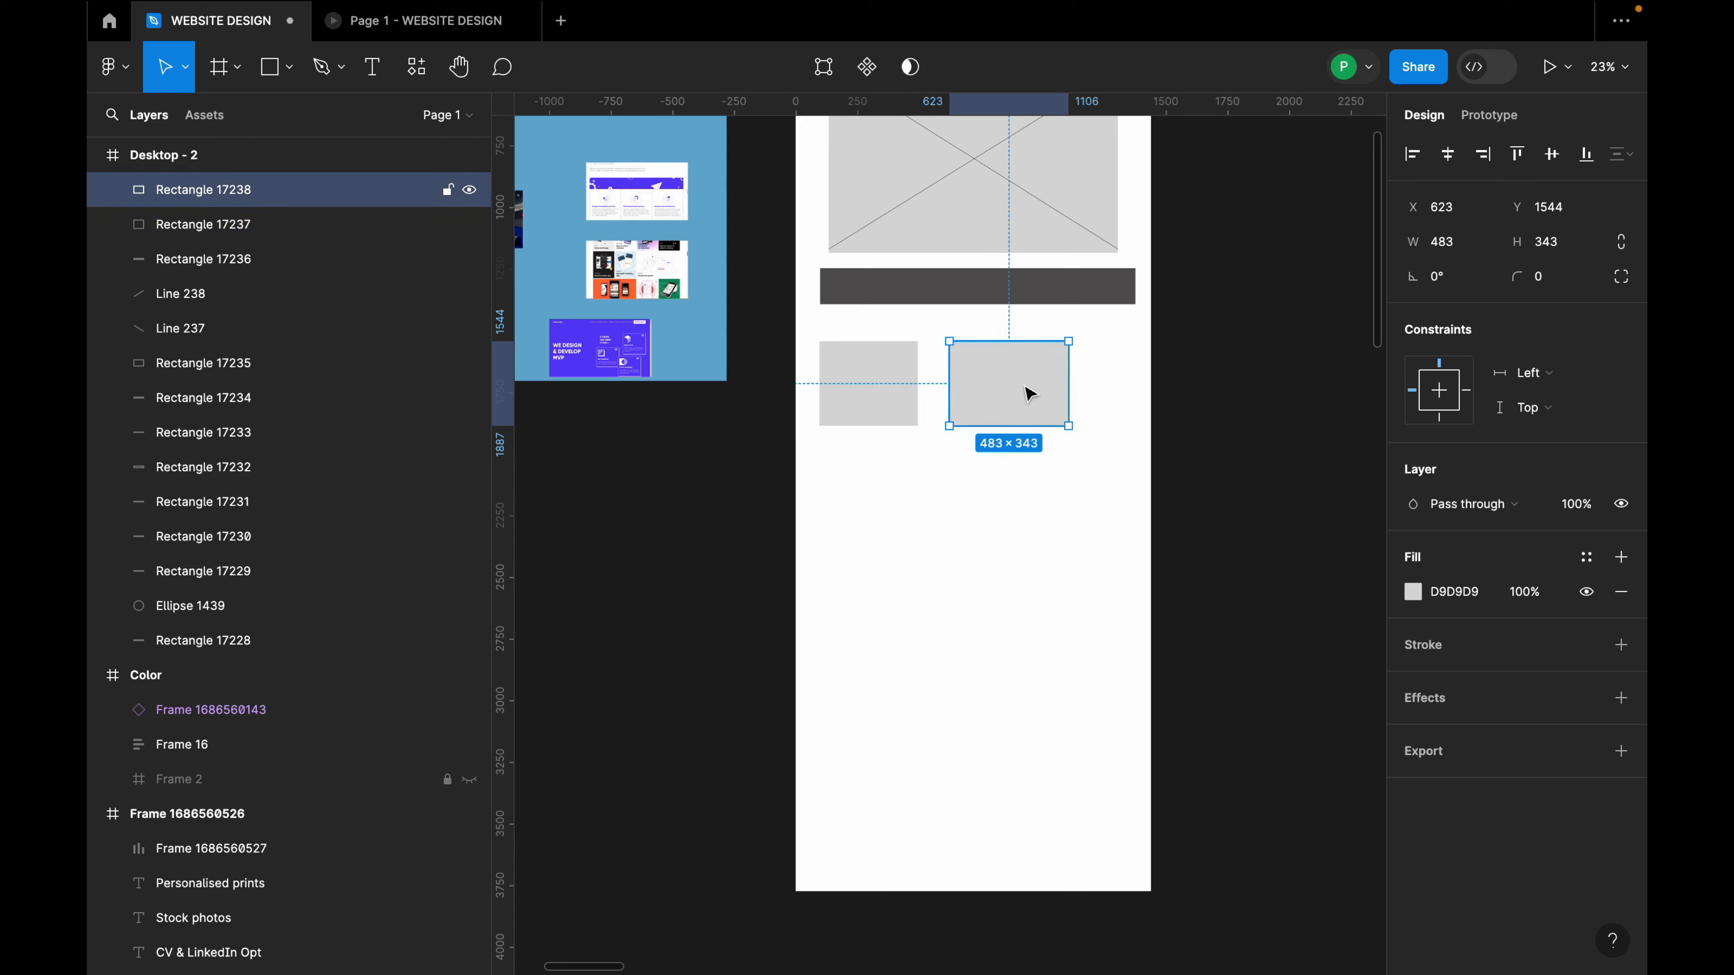
drag(1029, 393, 984, 381)
click(1003, 386)
drag(1091, 392, 1108, 395)
shift+click(970, 396)
shift+click(911, 388)
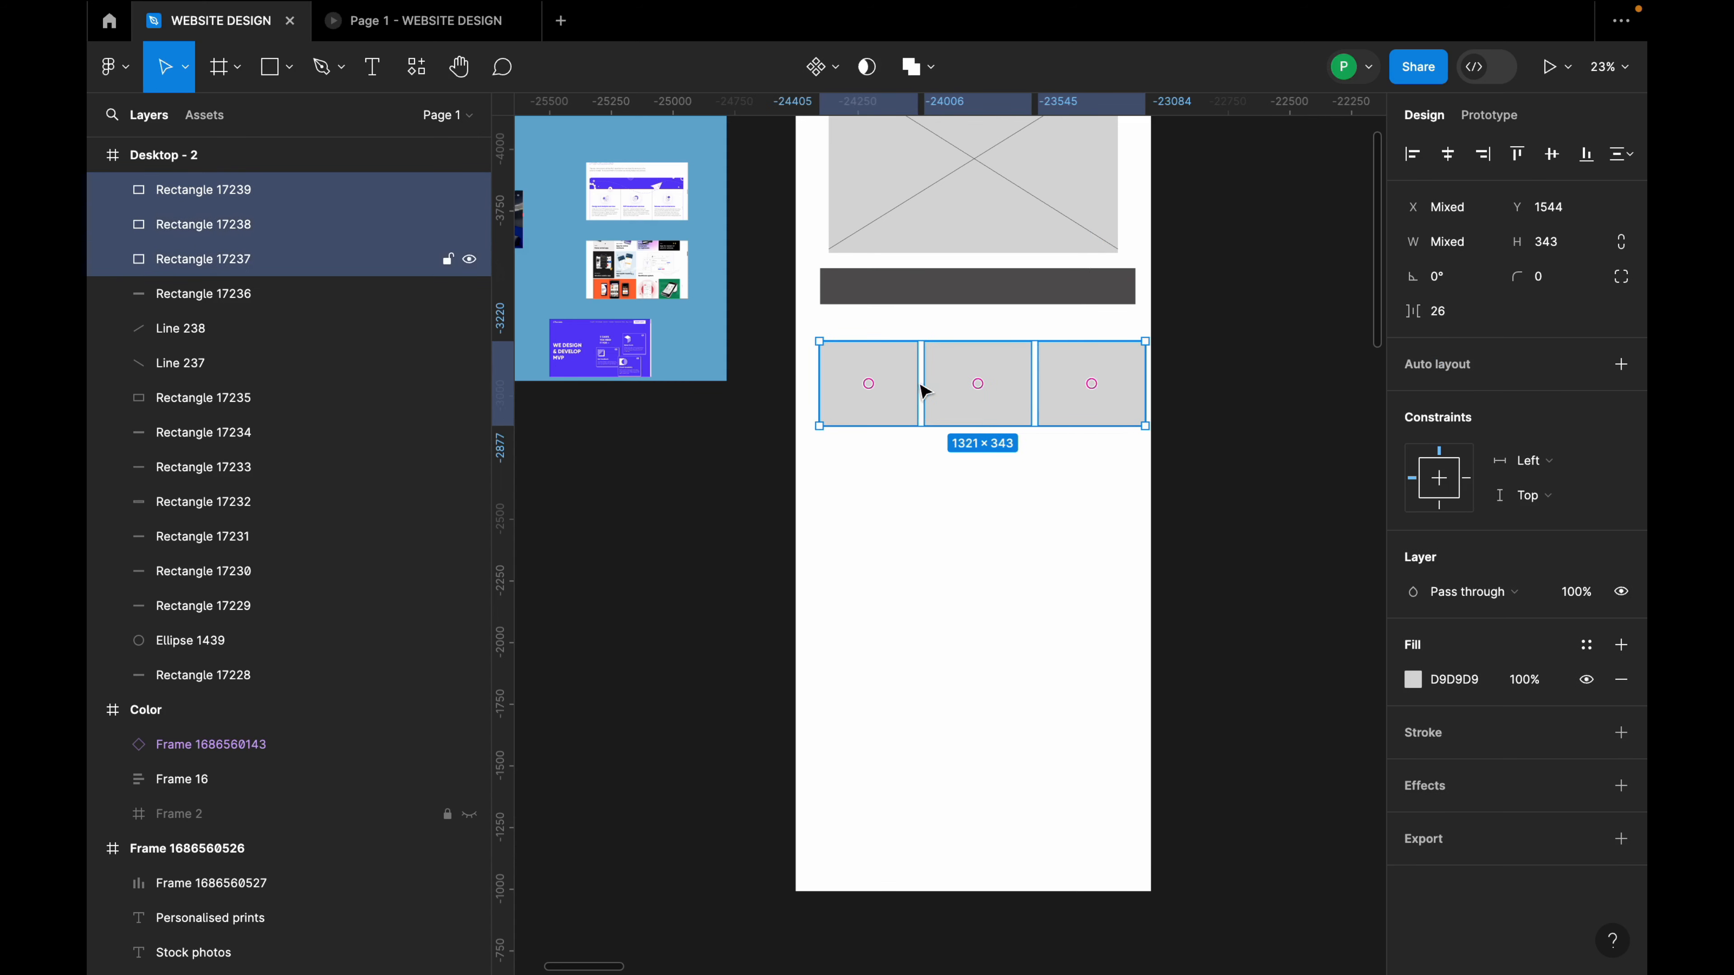
Shift the three-card row left to balance its side margins in the frame, and duplicate the row directly below.
drag(992, 401, 988, 406)
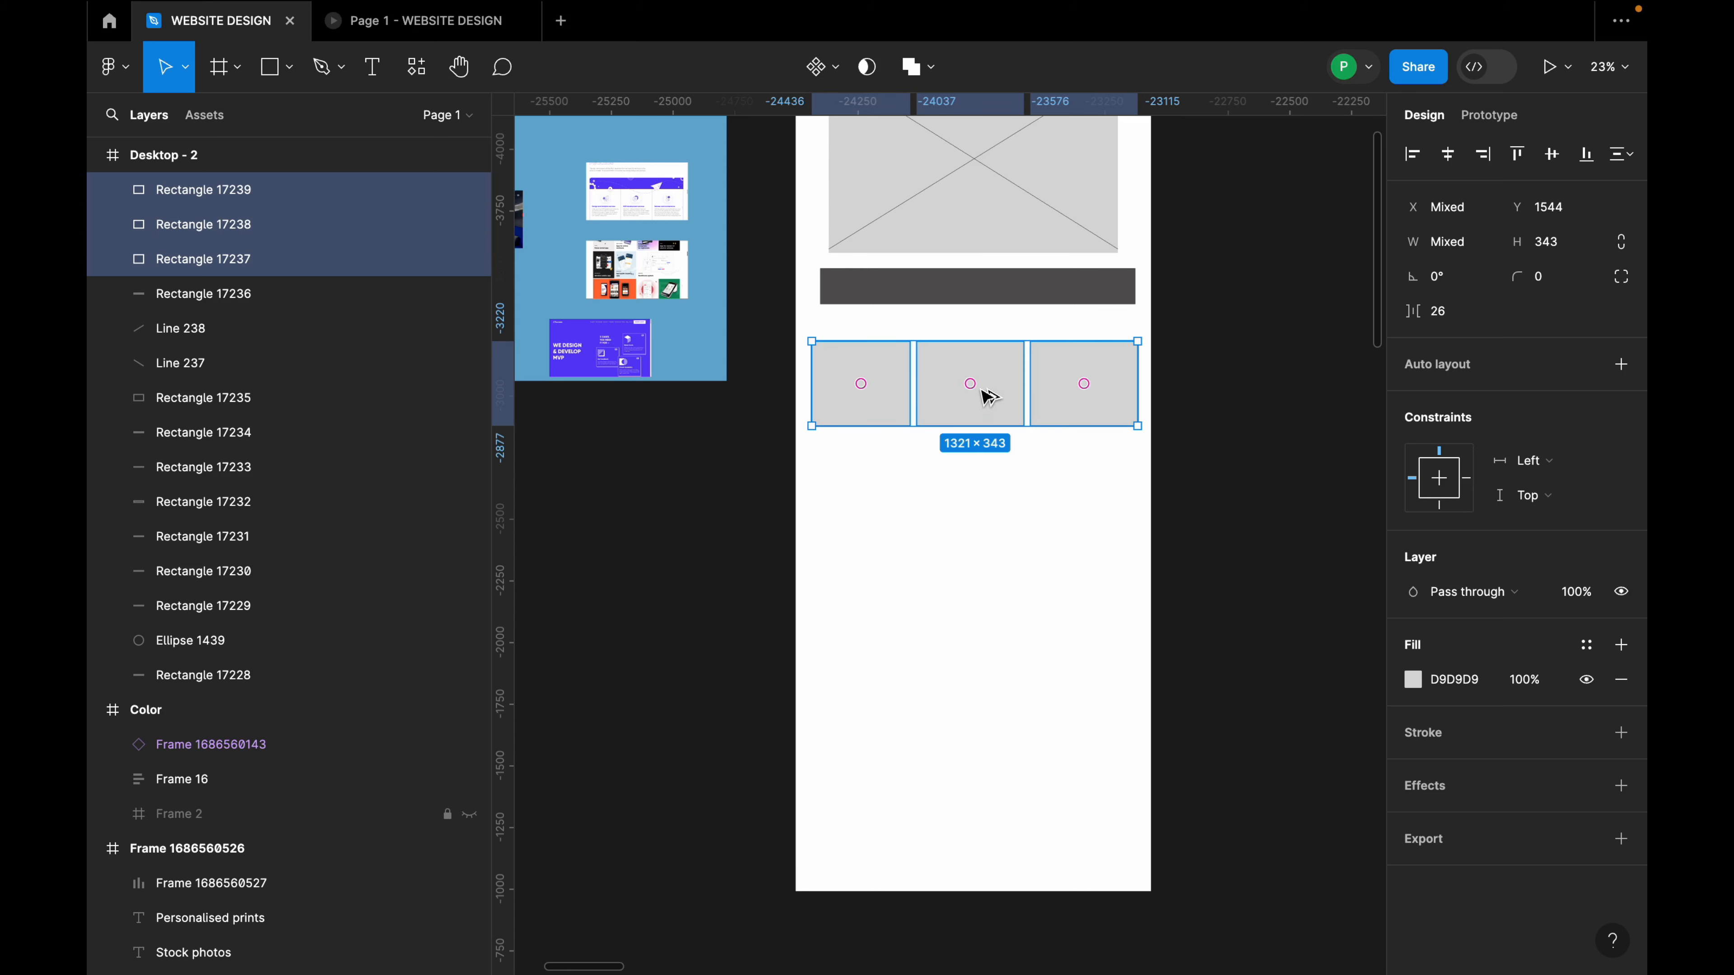
drag(987, 396, 981, 488)
click(1026, 575)
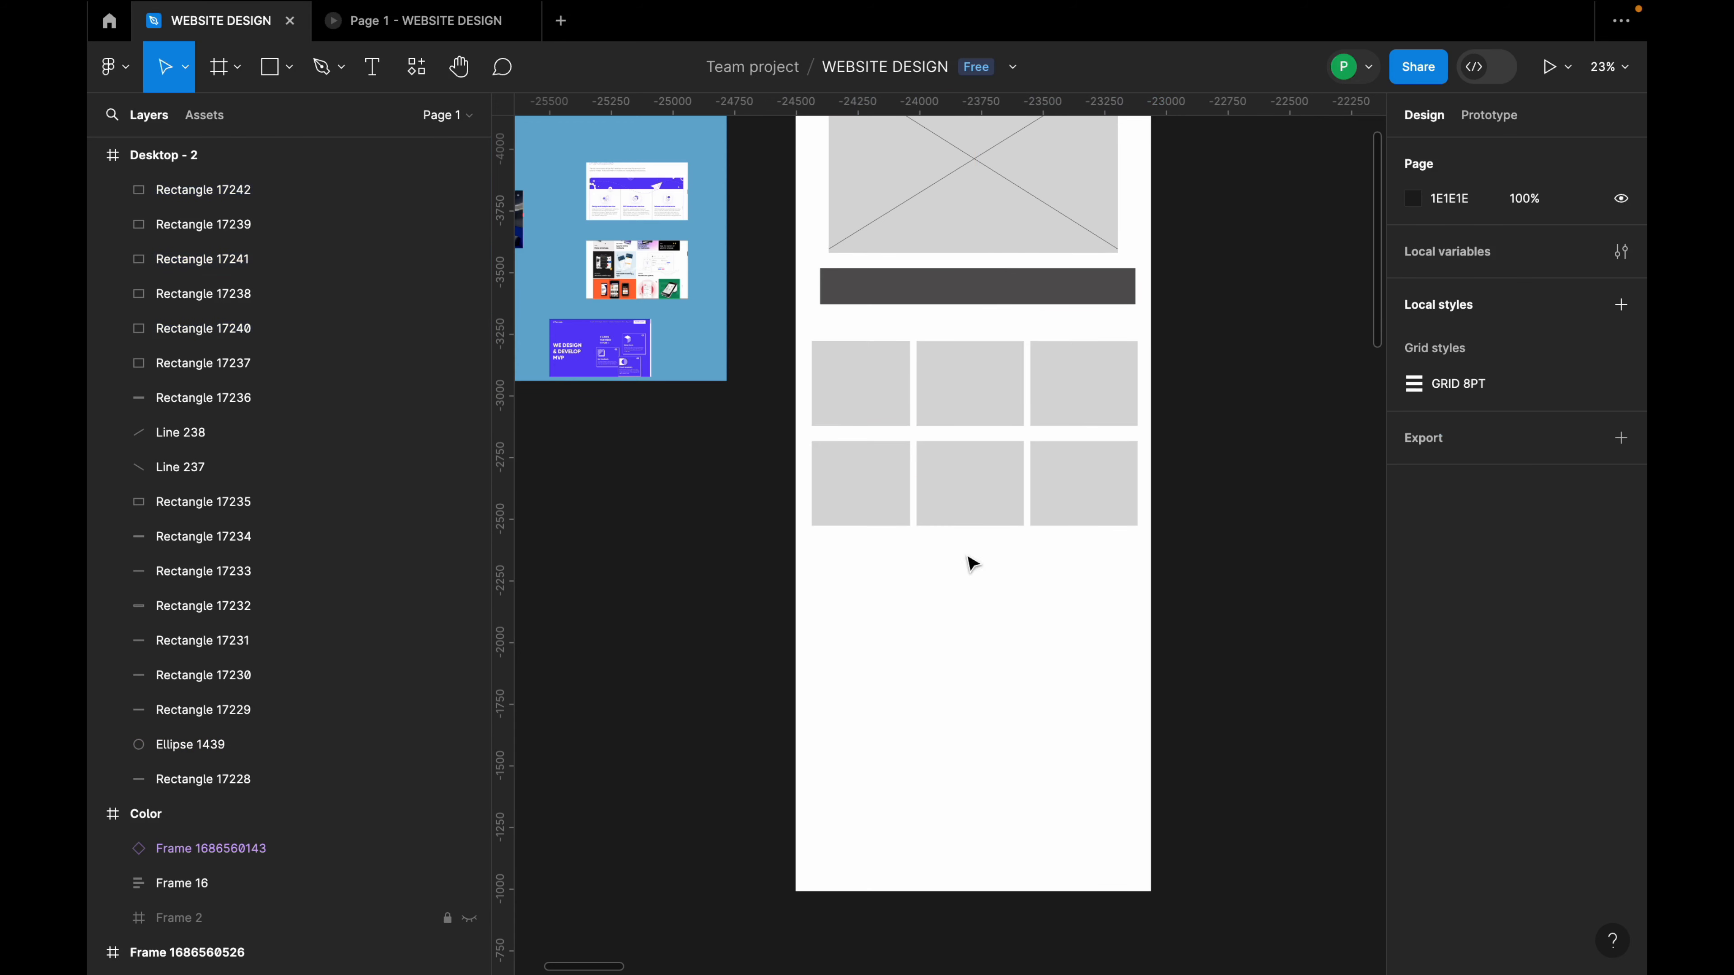
Extend the Desktop - 2 frame downwards to a height of 6021.
scroll(925, 523, down, 5)
click(926, 316)
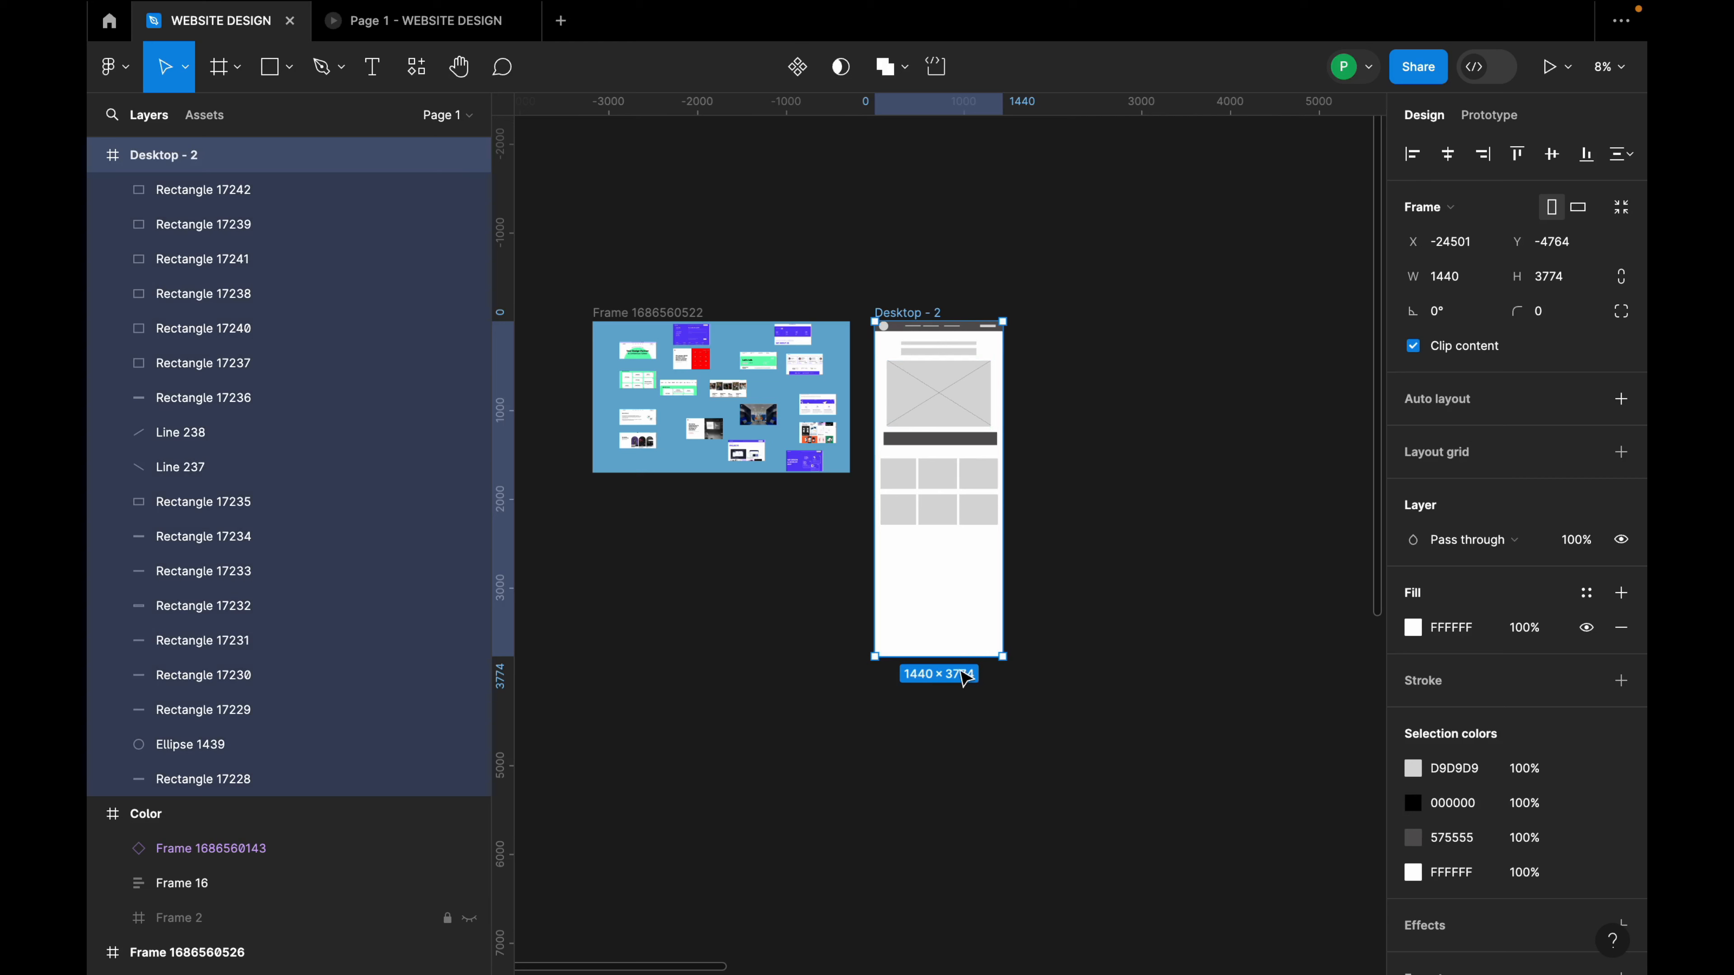
drag(957, 710, 962, 855)
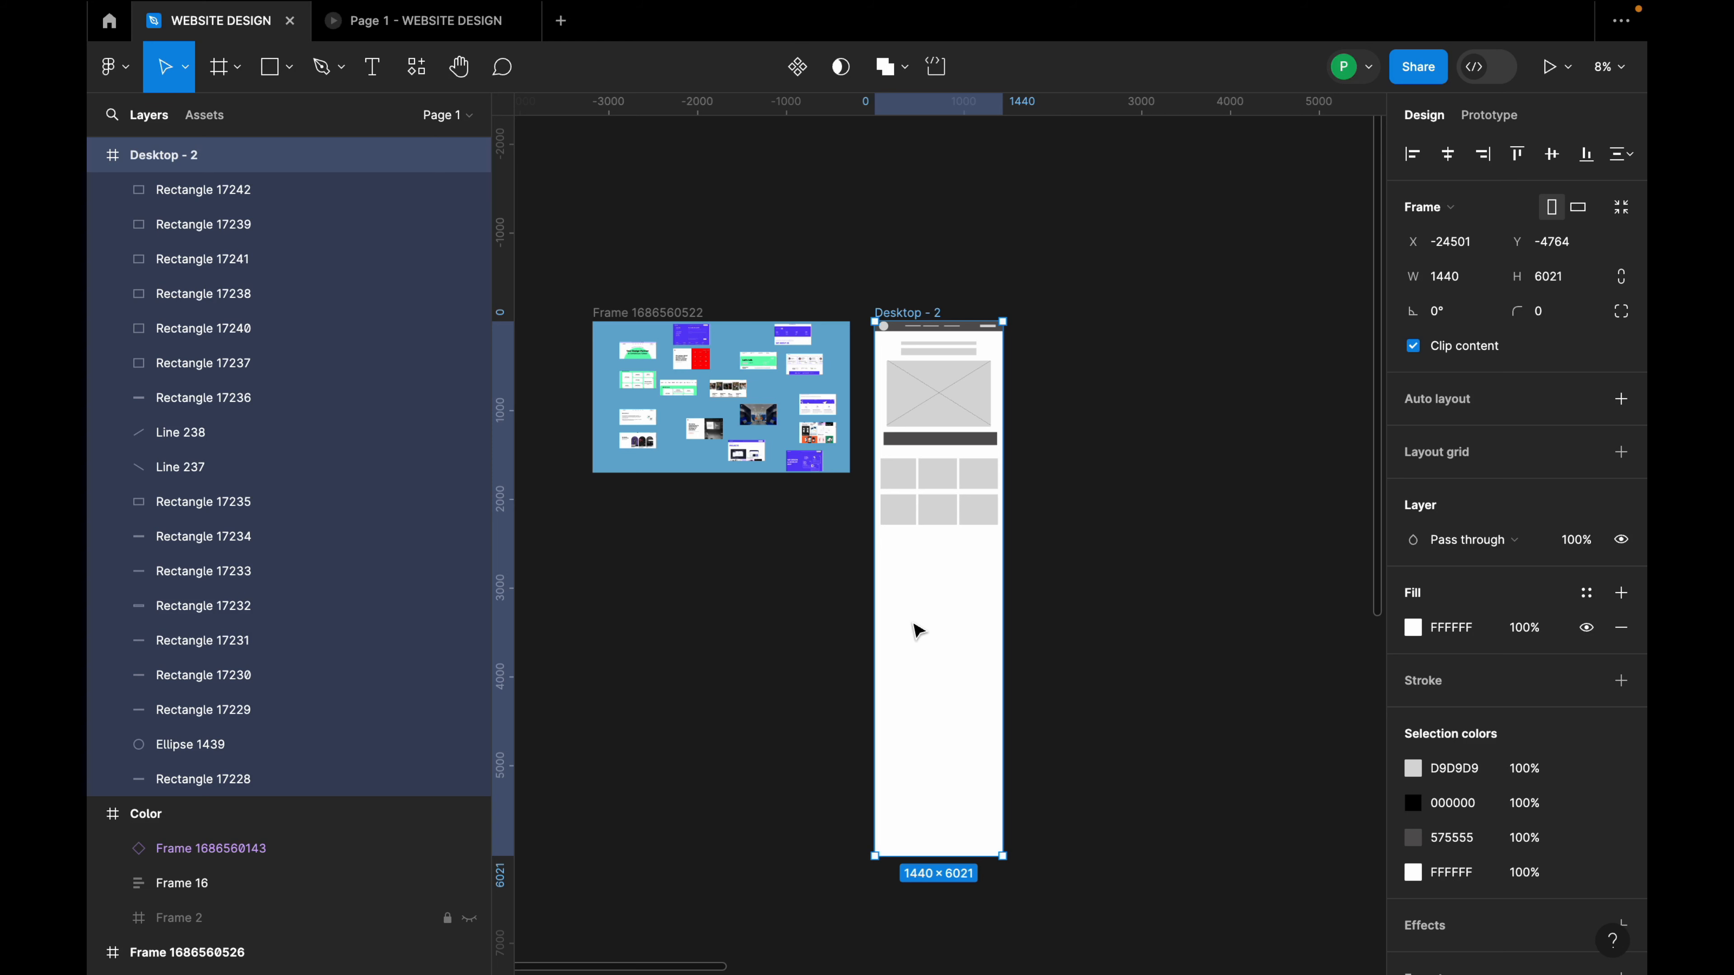
Copy the hero's lower placeholder bar below the card grid, narrow it to 500 × 79, and place it at X 475, Y 2369.
scroll(956, 351, up, 3)
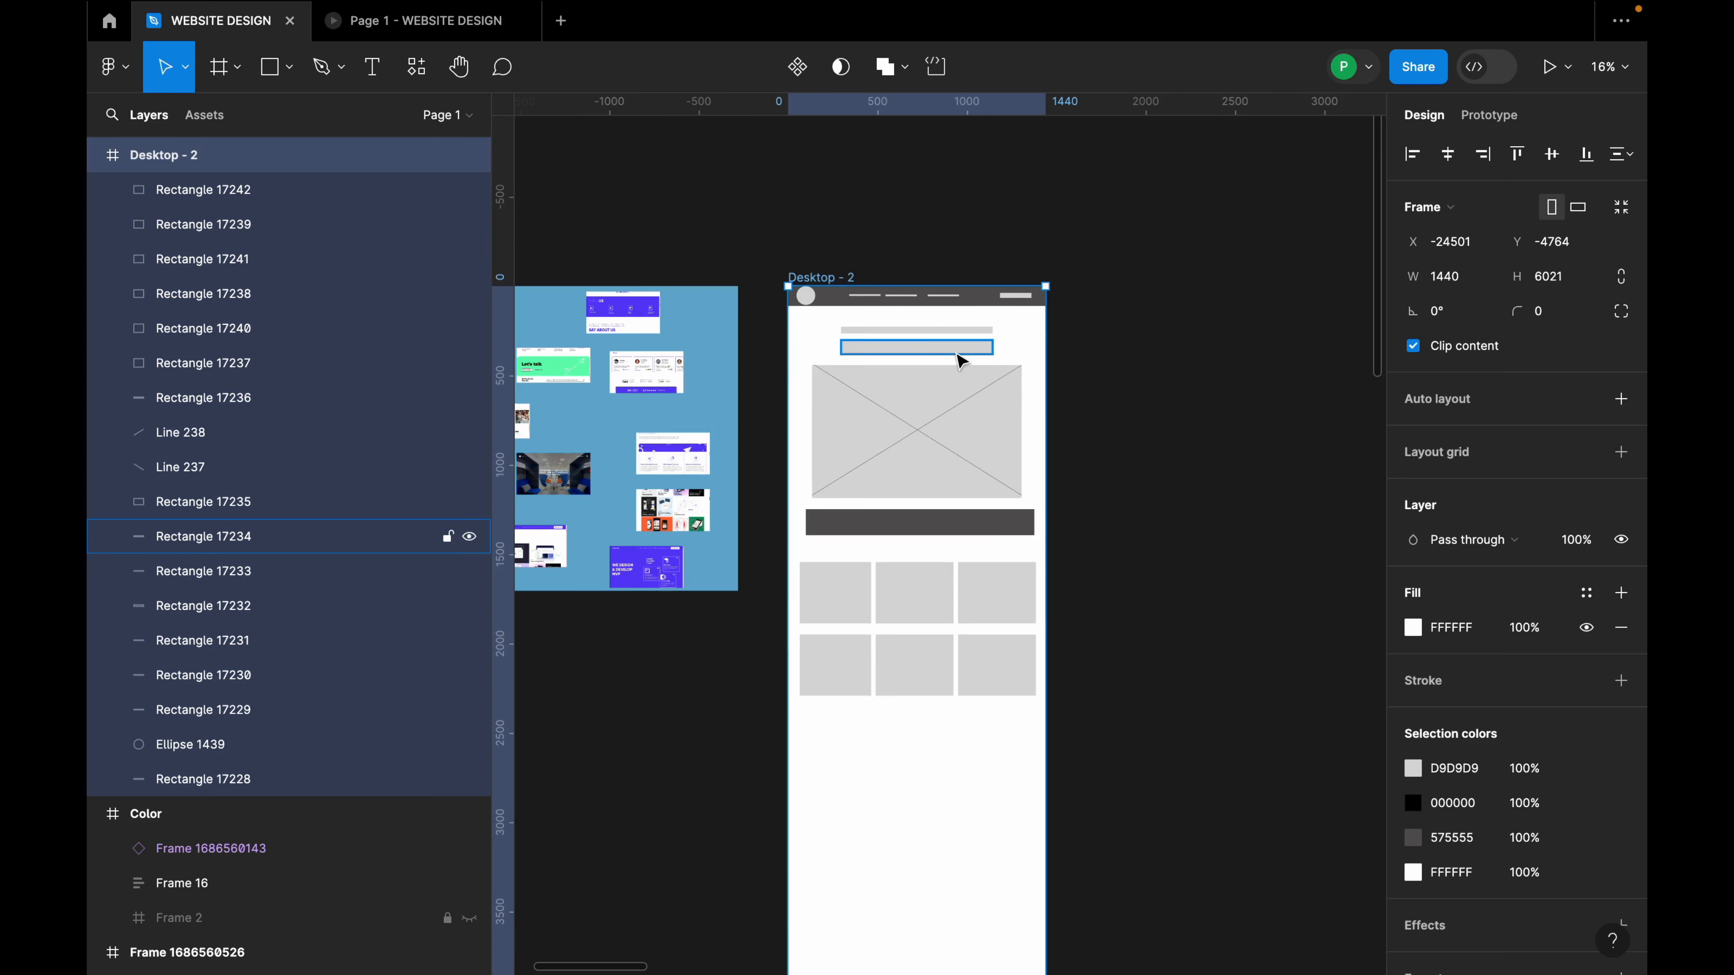
drag(935, 345, 945, 722)
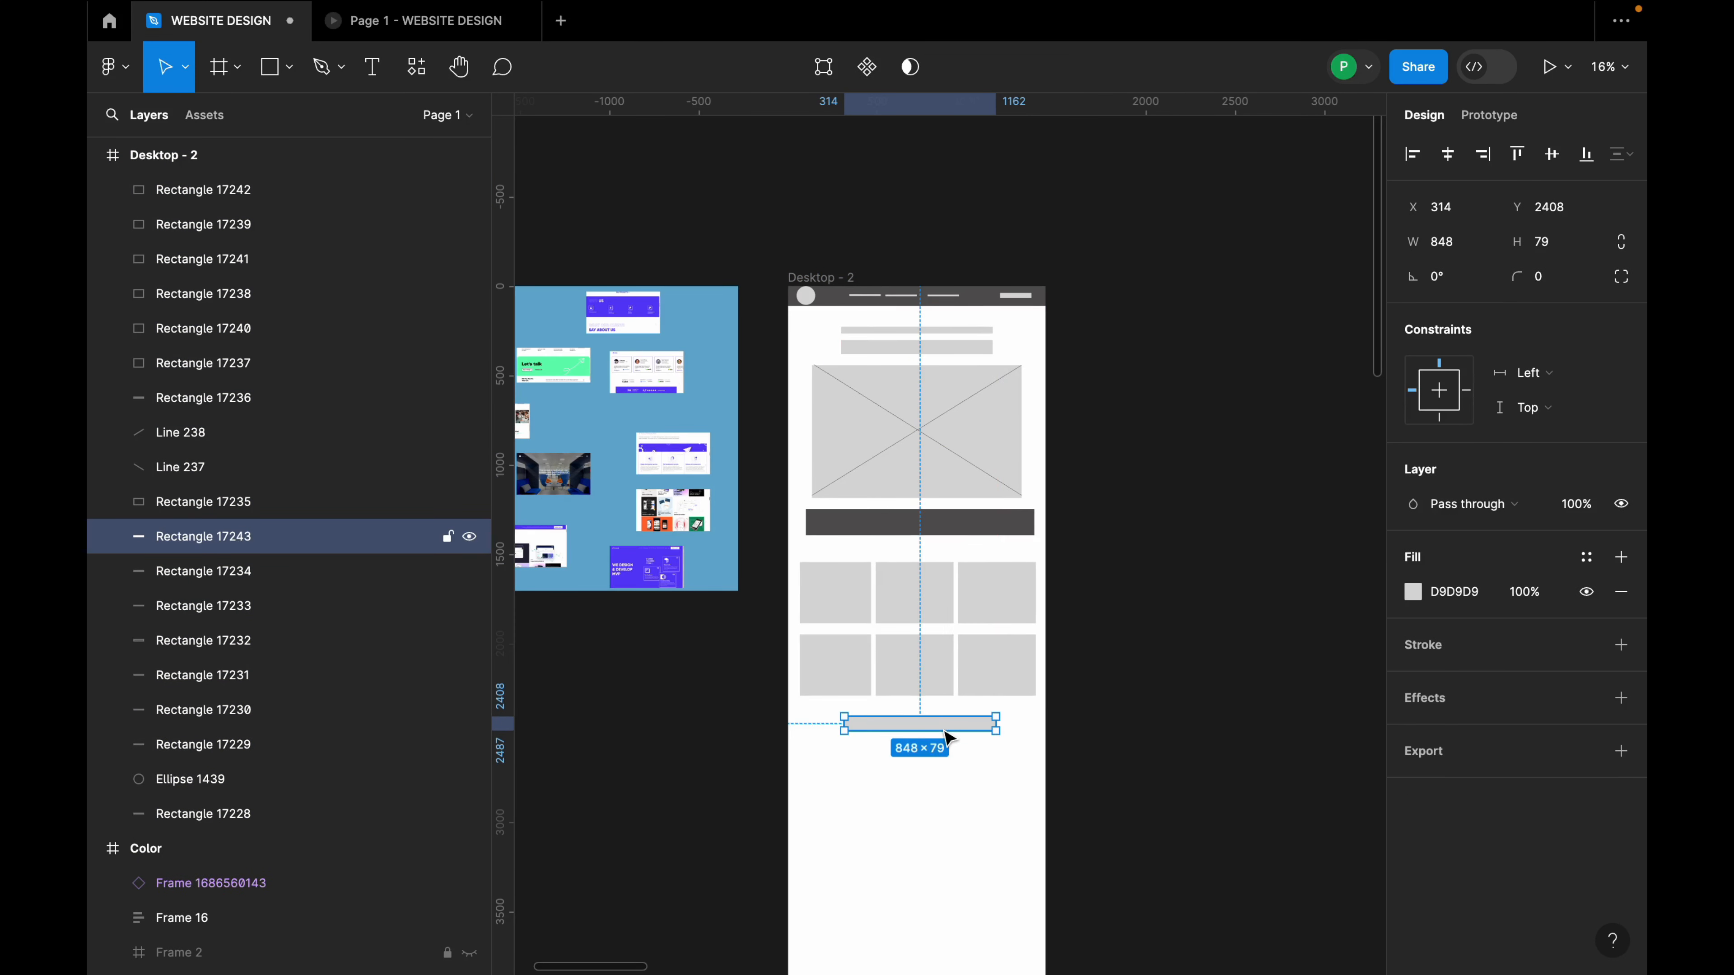
scroll(945, 722, up, 5)
drag(1048, 711, 917, 697)
scroll(915, 687, down, 4)
scroll(917, 700, down, 2)
scroll(916, 643, down, 2)
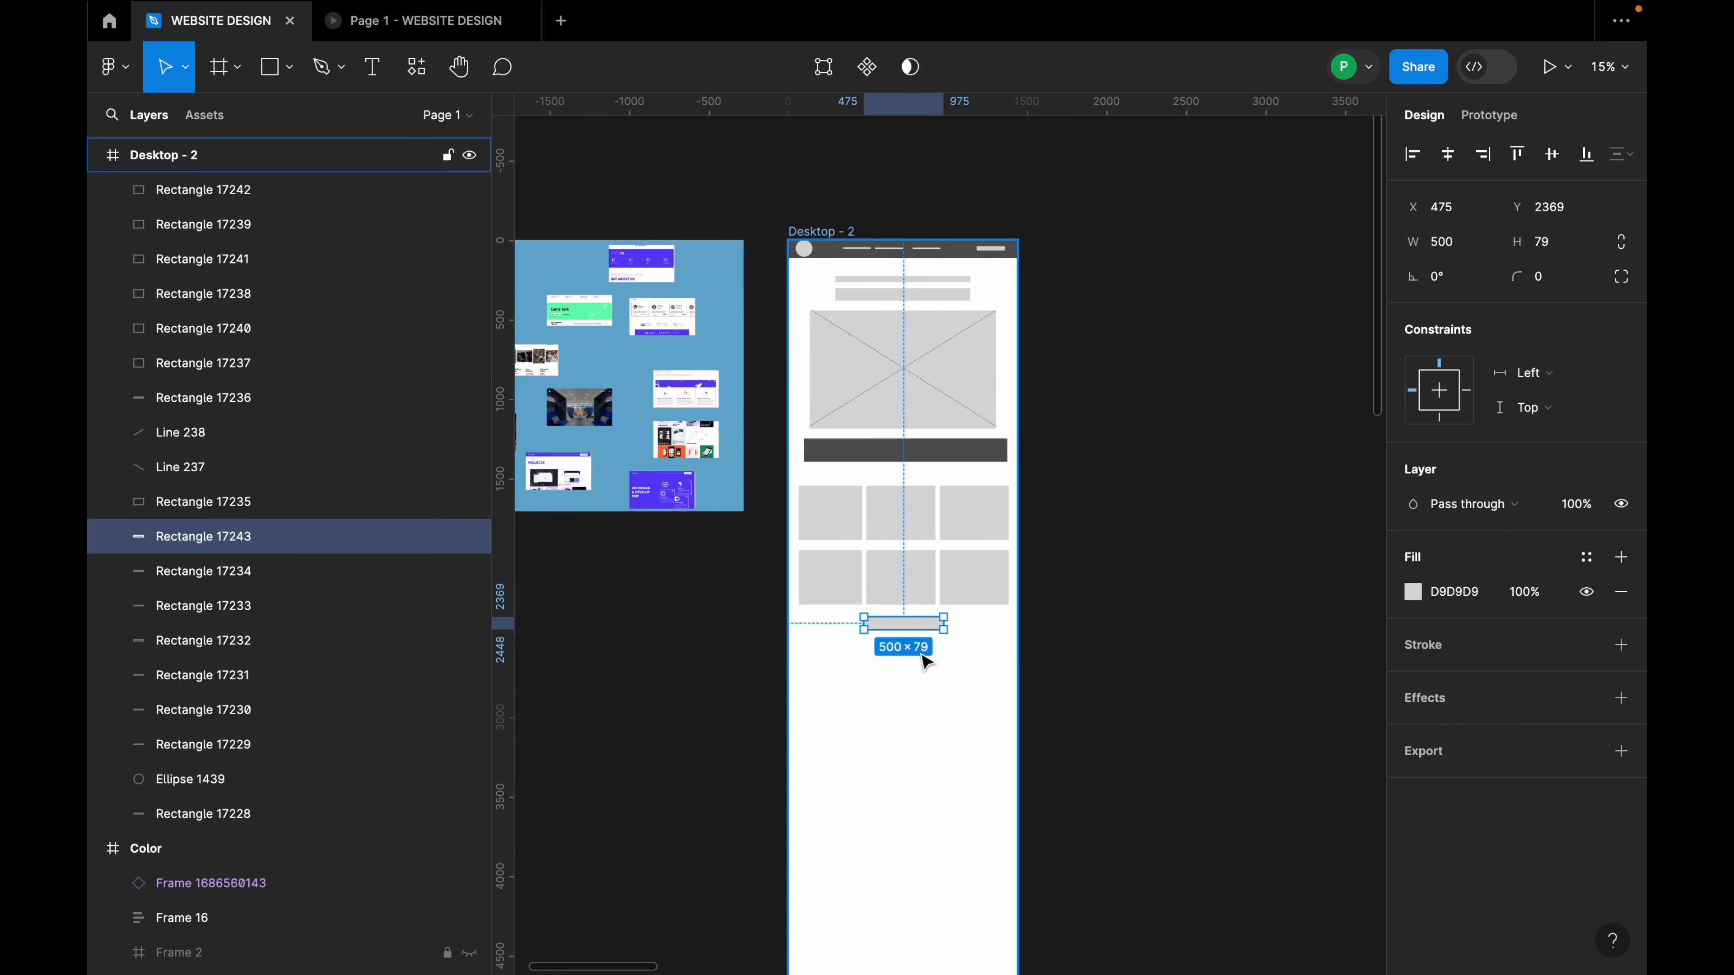
scroll(922, 635, up, 1)
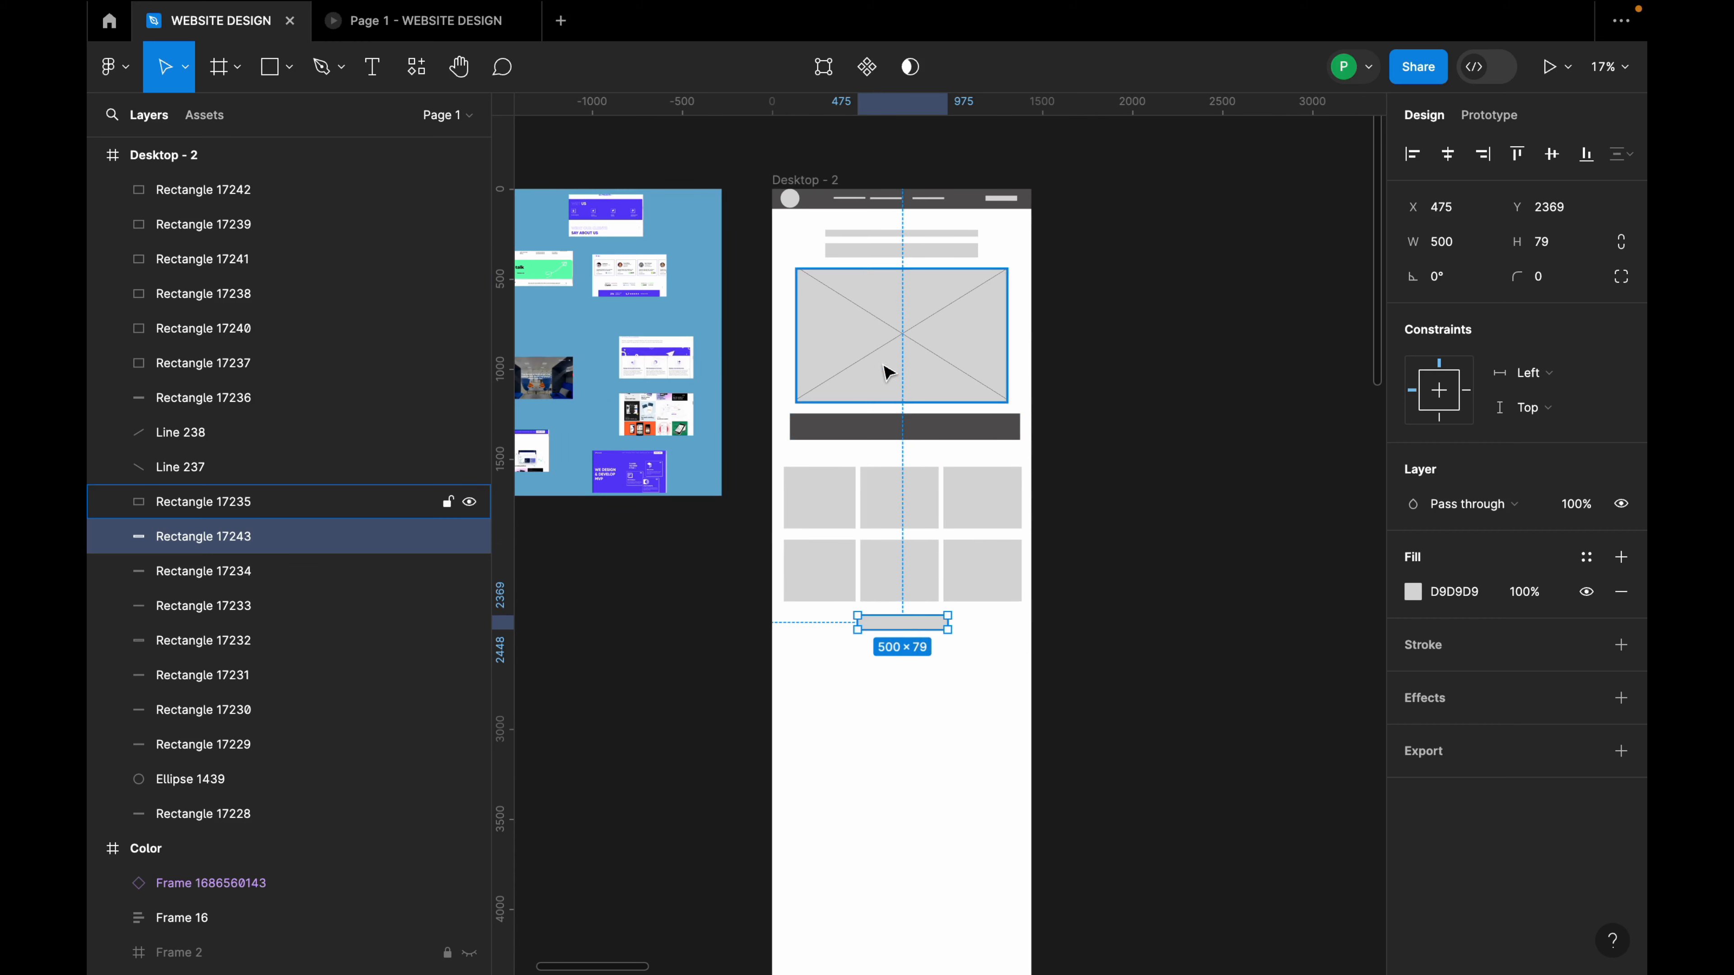
scroll(917, 457, down, 2)
scroll(933, 472, down, 2)
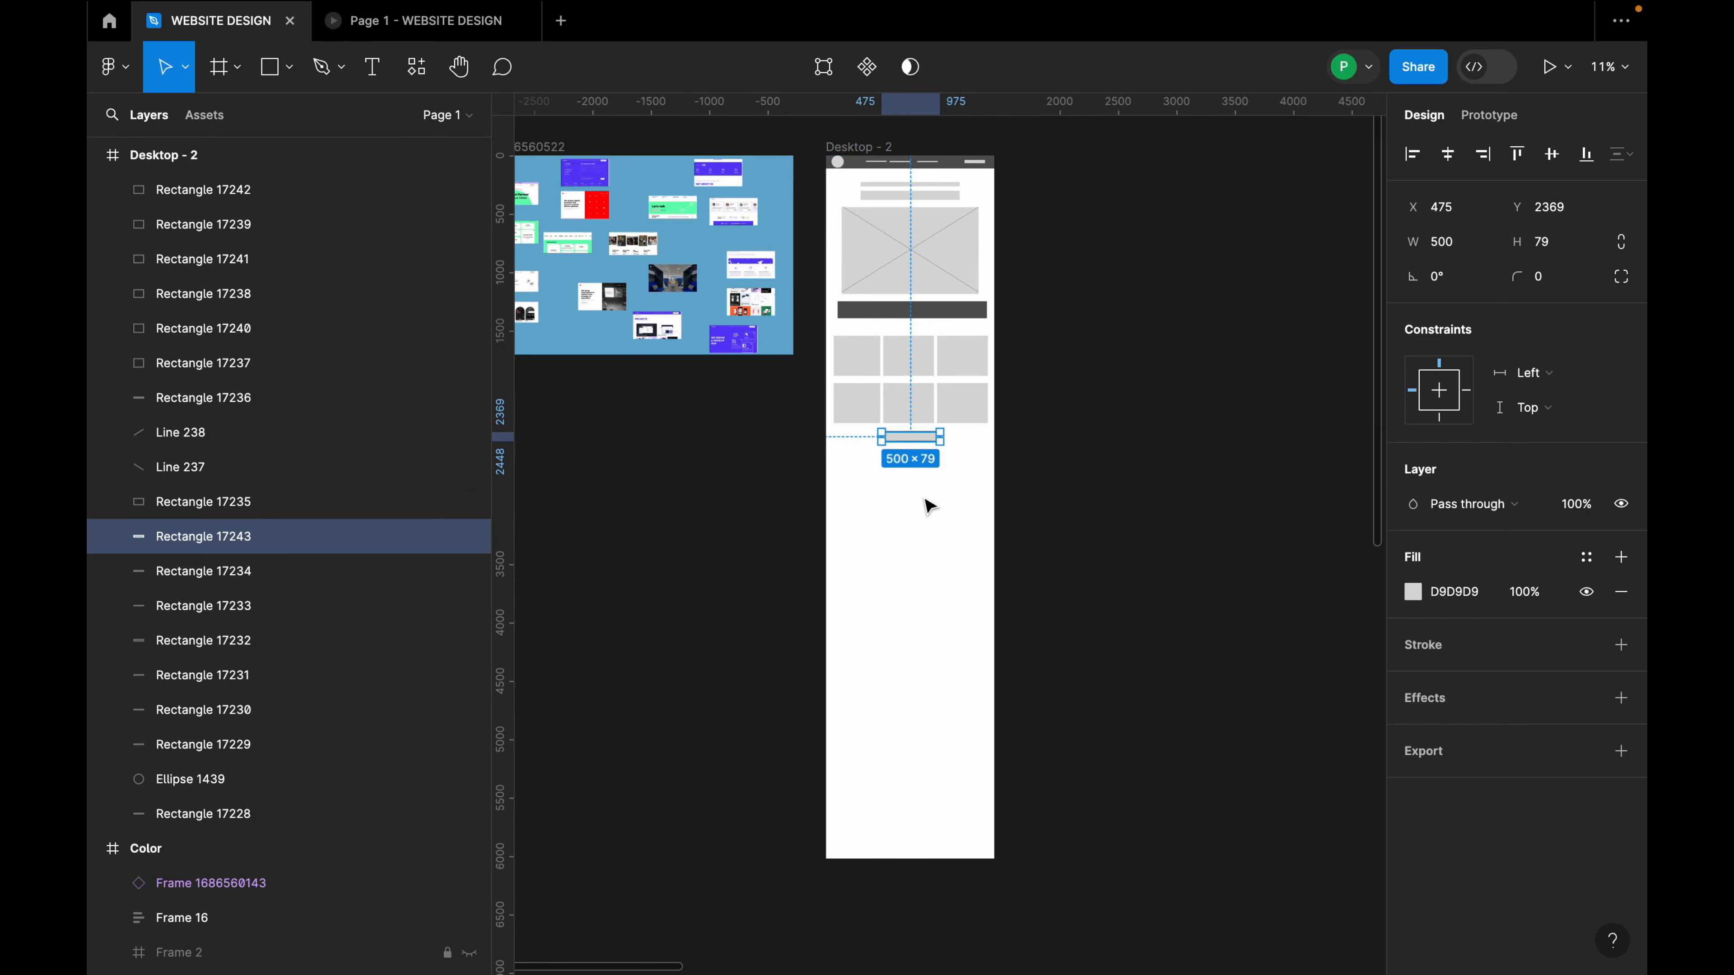
Draw a tall placeholder card of about 546 × 681 below the bar and duplicate it alongside to form a two-card row.
scroll(937, 510, down, 1)
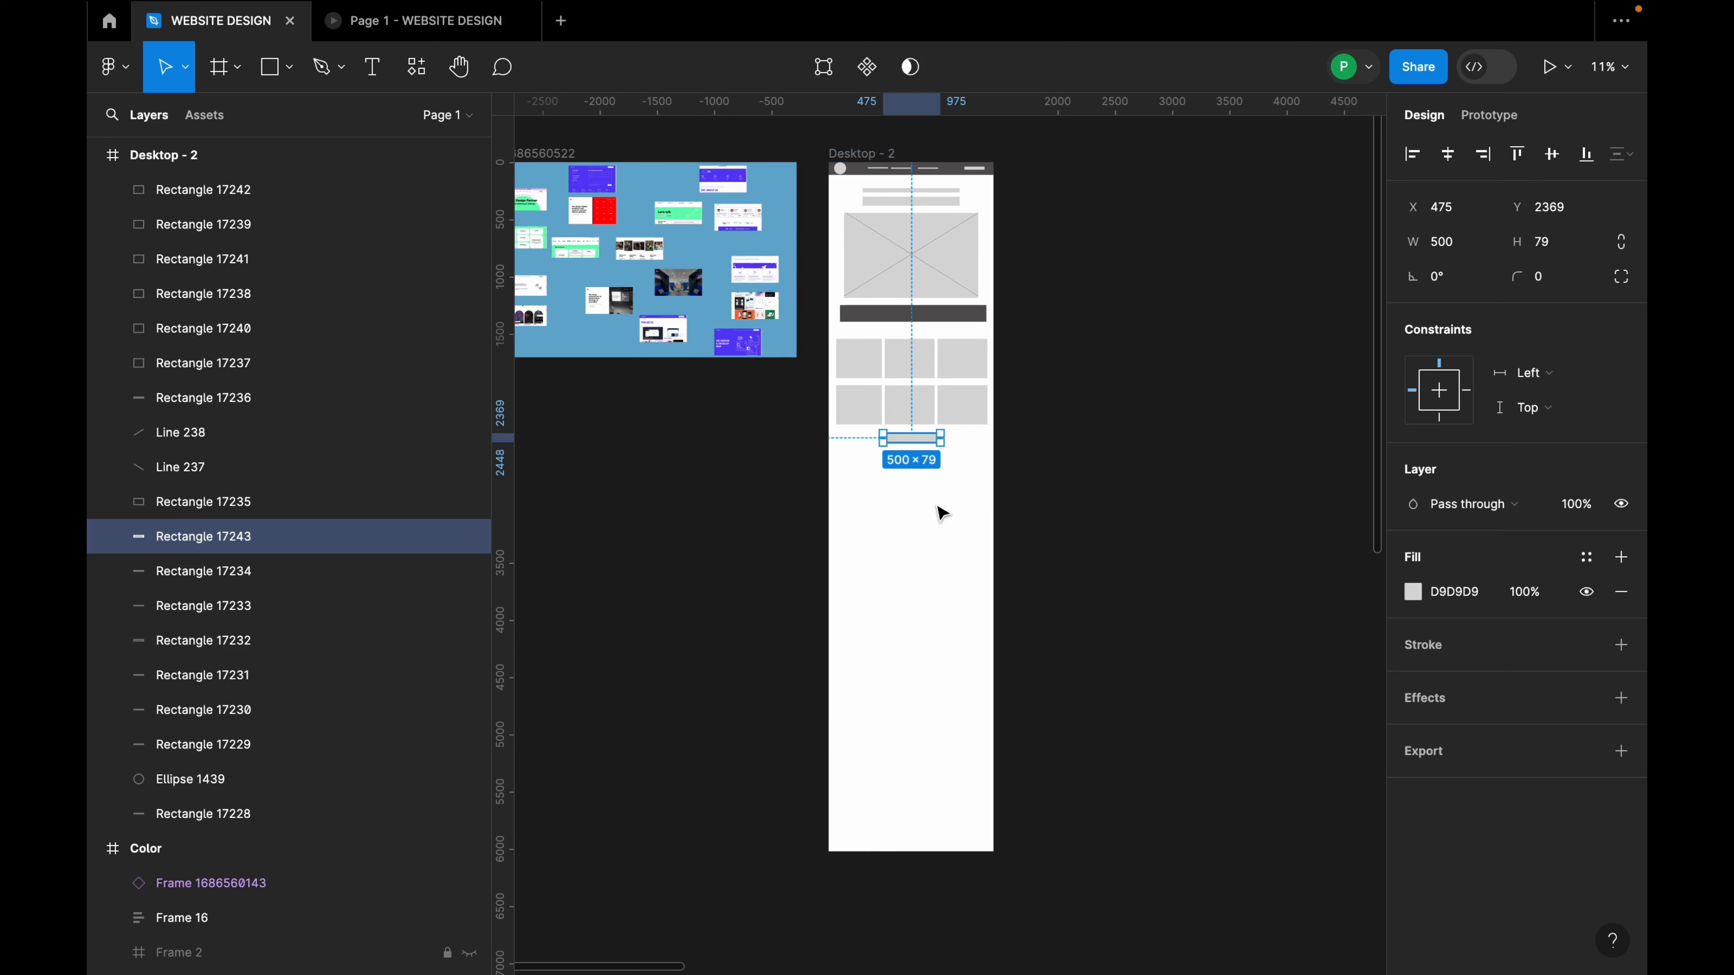
click(290, 66)
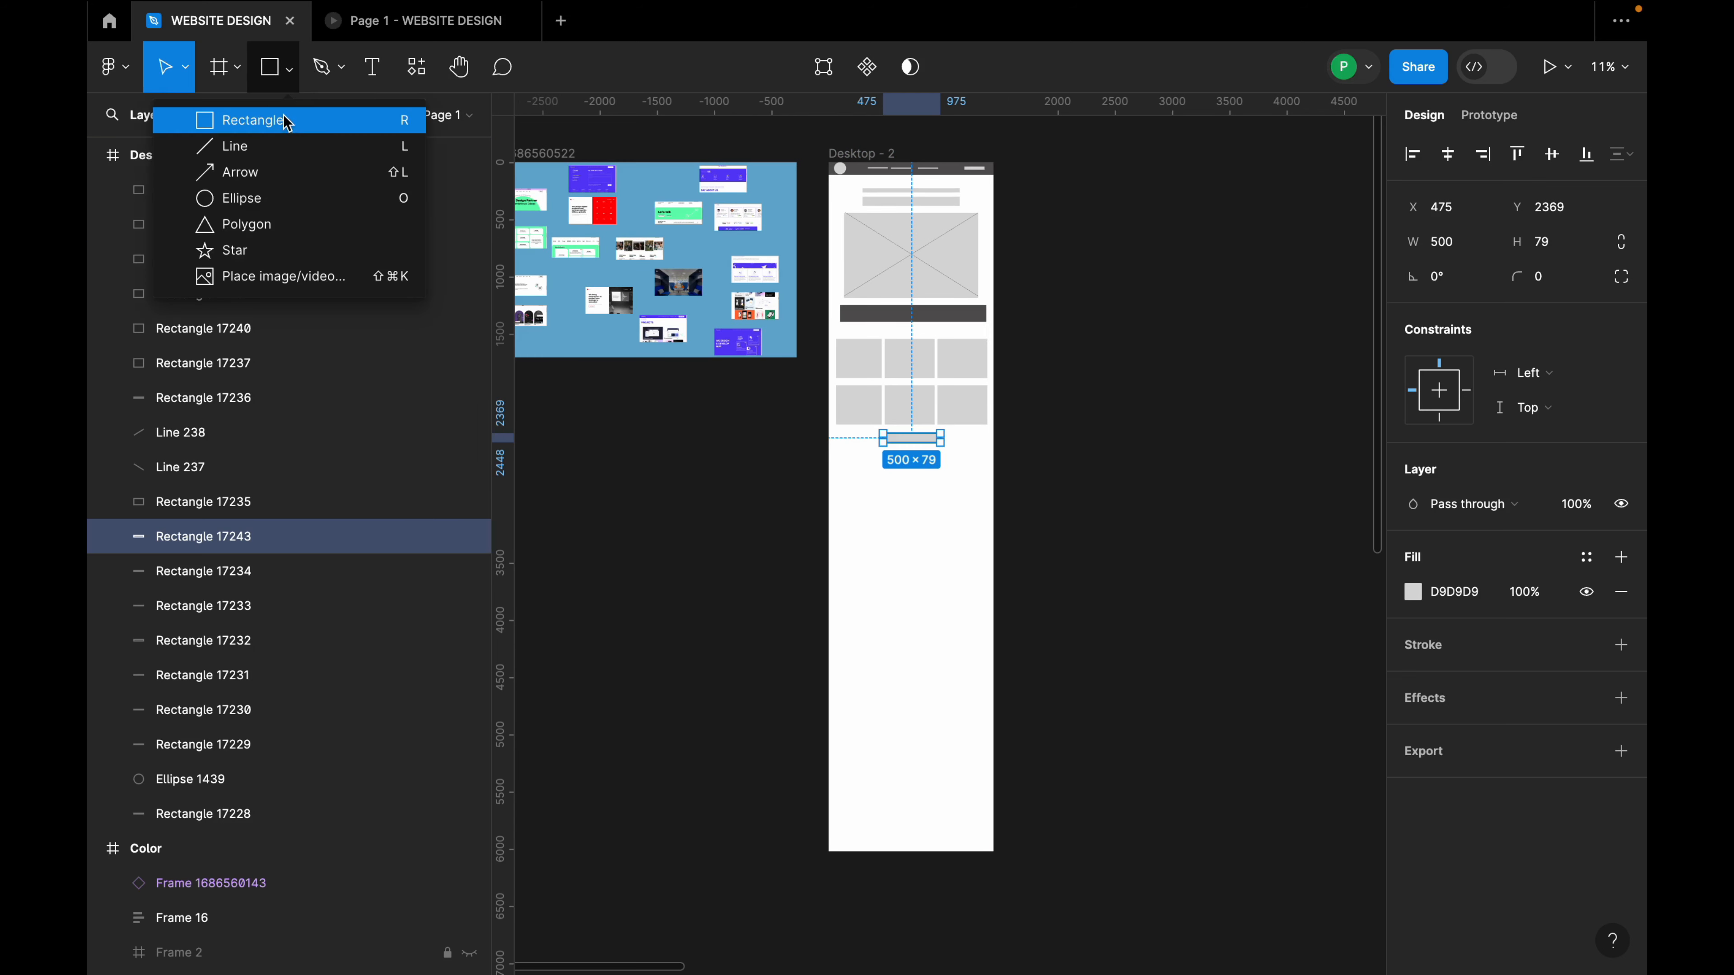
click(288, 122)
mouse_move(828, 477)
mouse_down()
mouse_move(898, 581)
mouse_move(914, 560)
mouse_up()
scroll(885, 520, up, 3)
drag(873, 493, 1065, 474)
Duplicate both tall cards directly below to form a two-by-two grid.
click(848, 501)
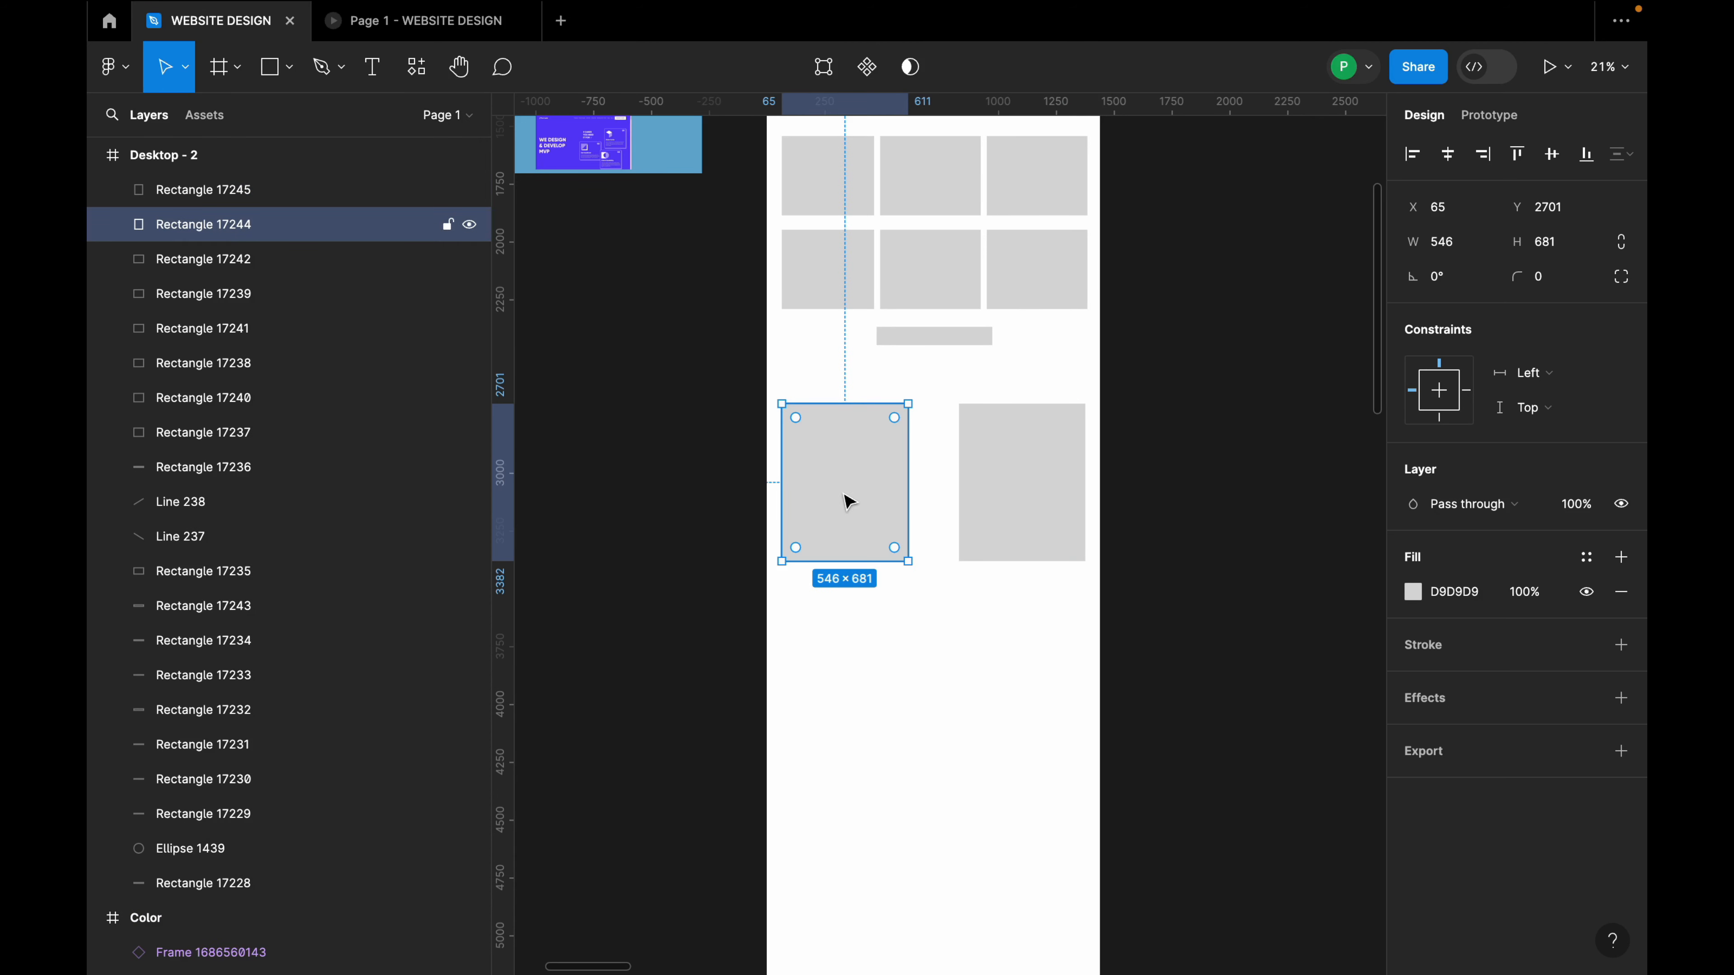
drag(867, 502, 1044, 682)
click(853, 647)
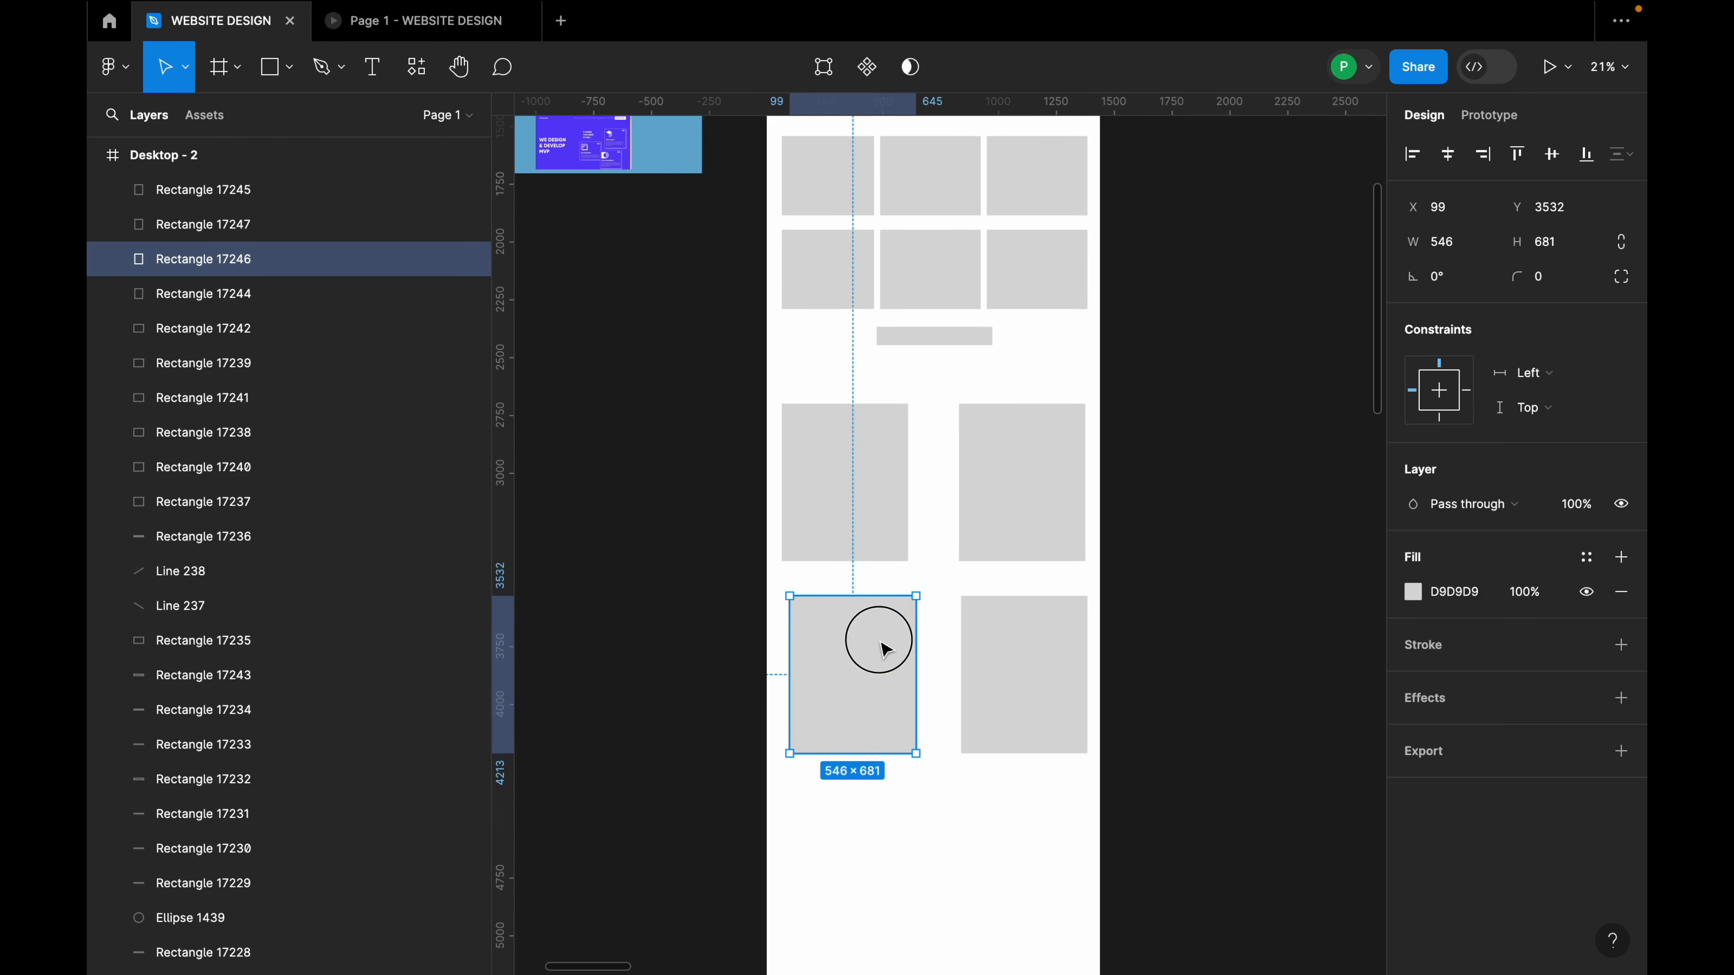
shift+click(899, 510)
shift+click(1007, 491)
shift+click(1014, 637)
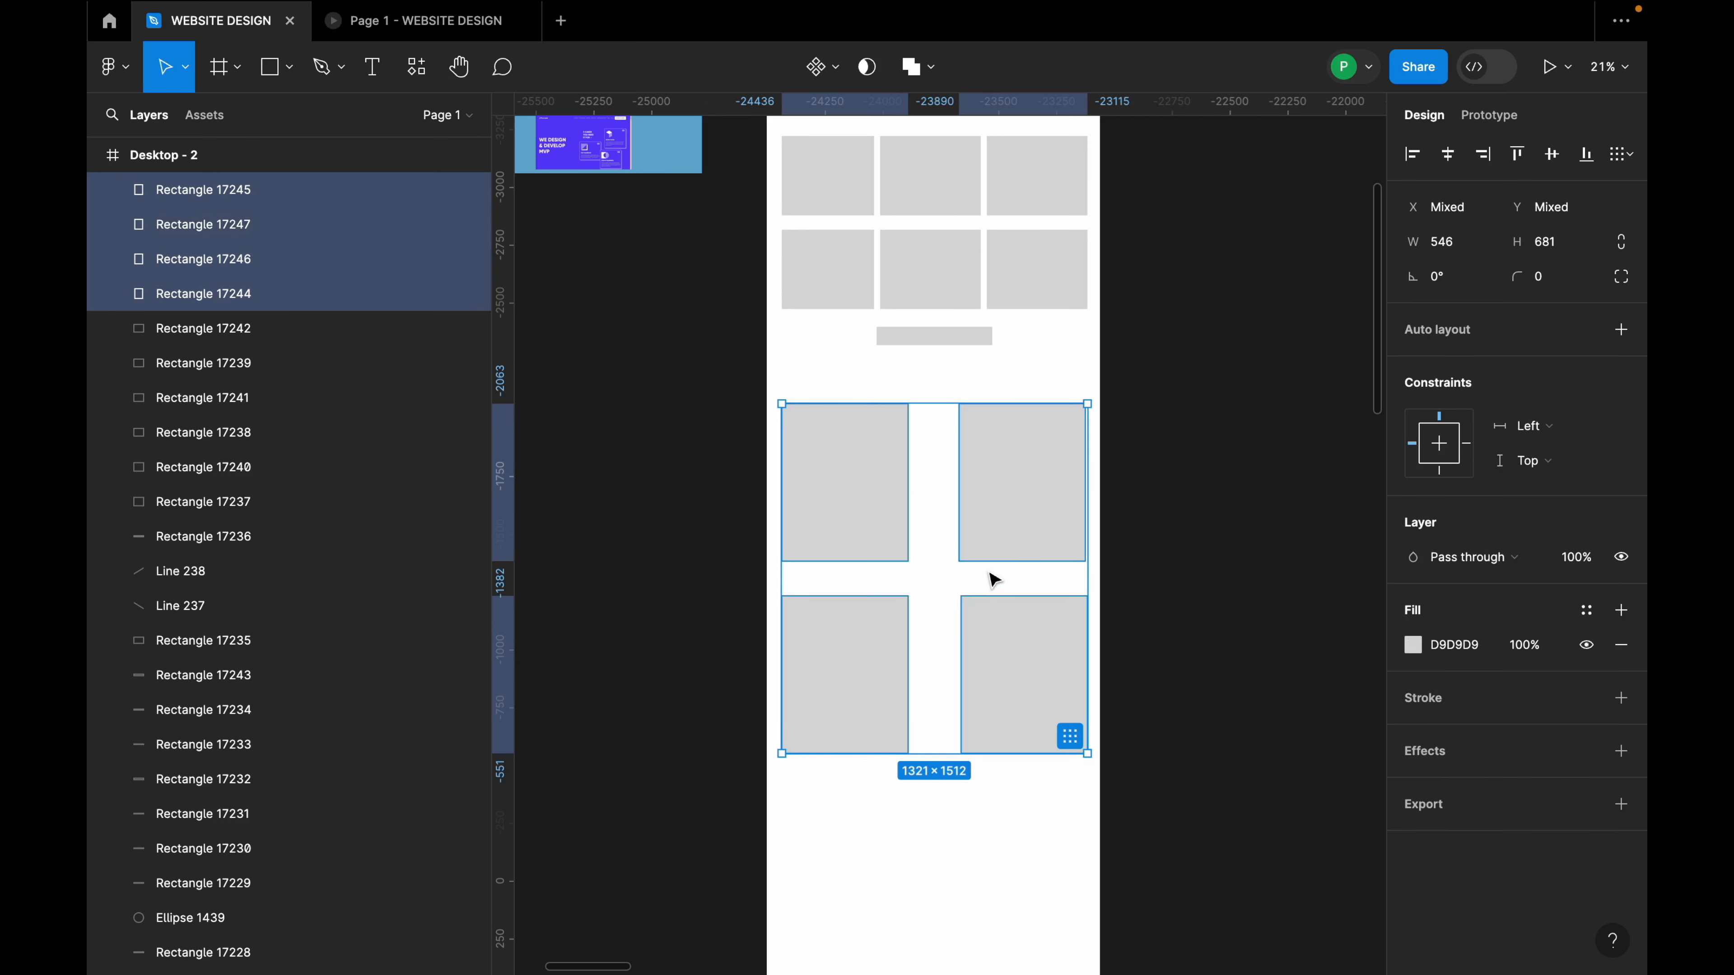
Nudge the two lower tall cards into line with the cards above them.
click(980, 588)
click(1017, 618)
drag(1002, 660, 1009, 659)
click(856, 696)
drag(855, 697, 880, 672)
click(929, 631)
Draw a circle of about 232 × 232 below the tall card grid, at about X 115, Y 4268.
scroll(913, 619, down, 5)
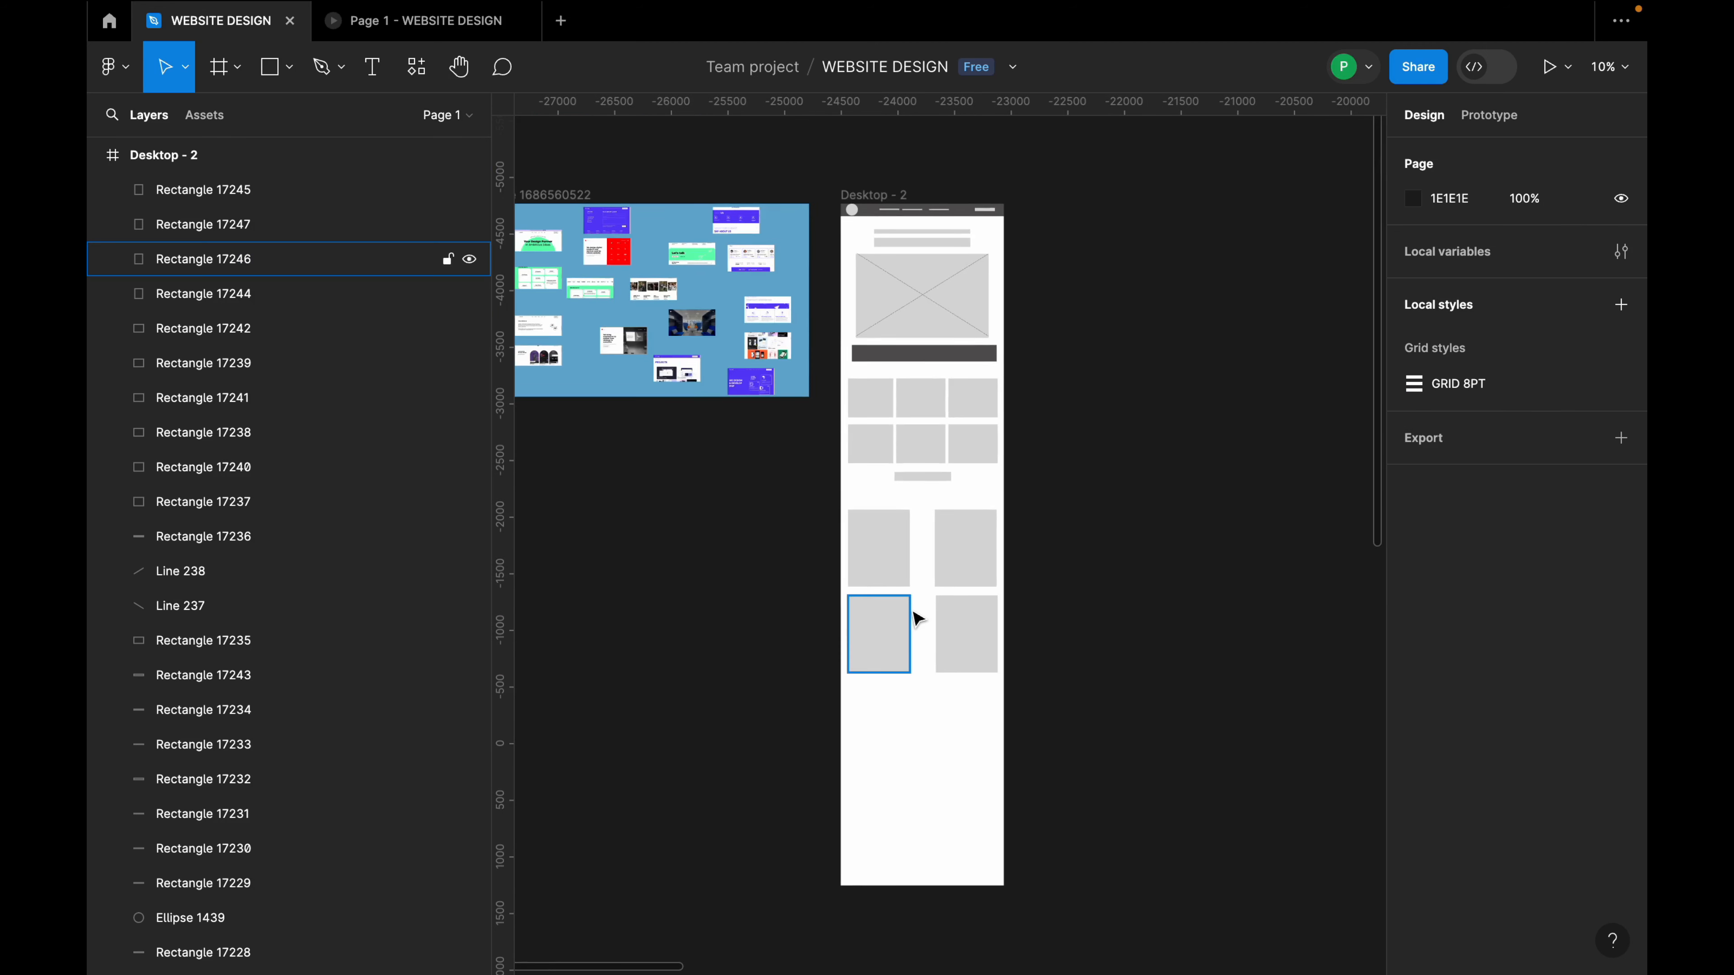
scroll(915, 610, up, 2)
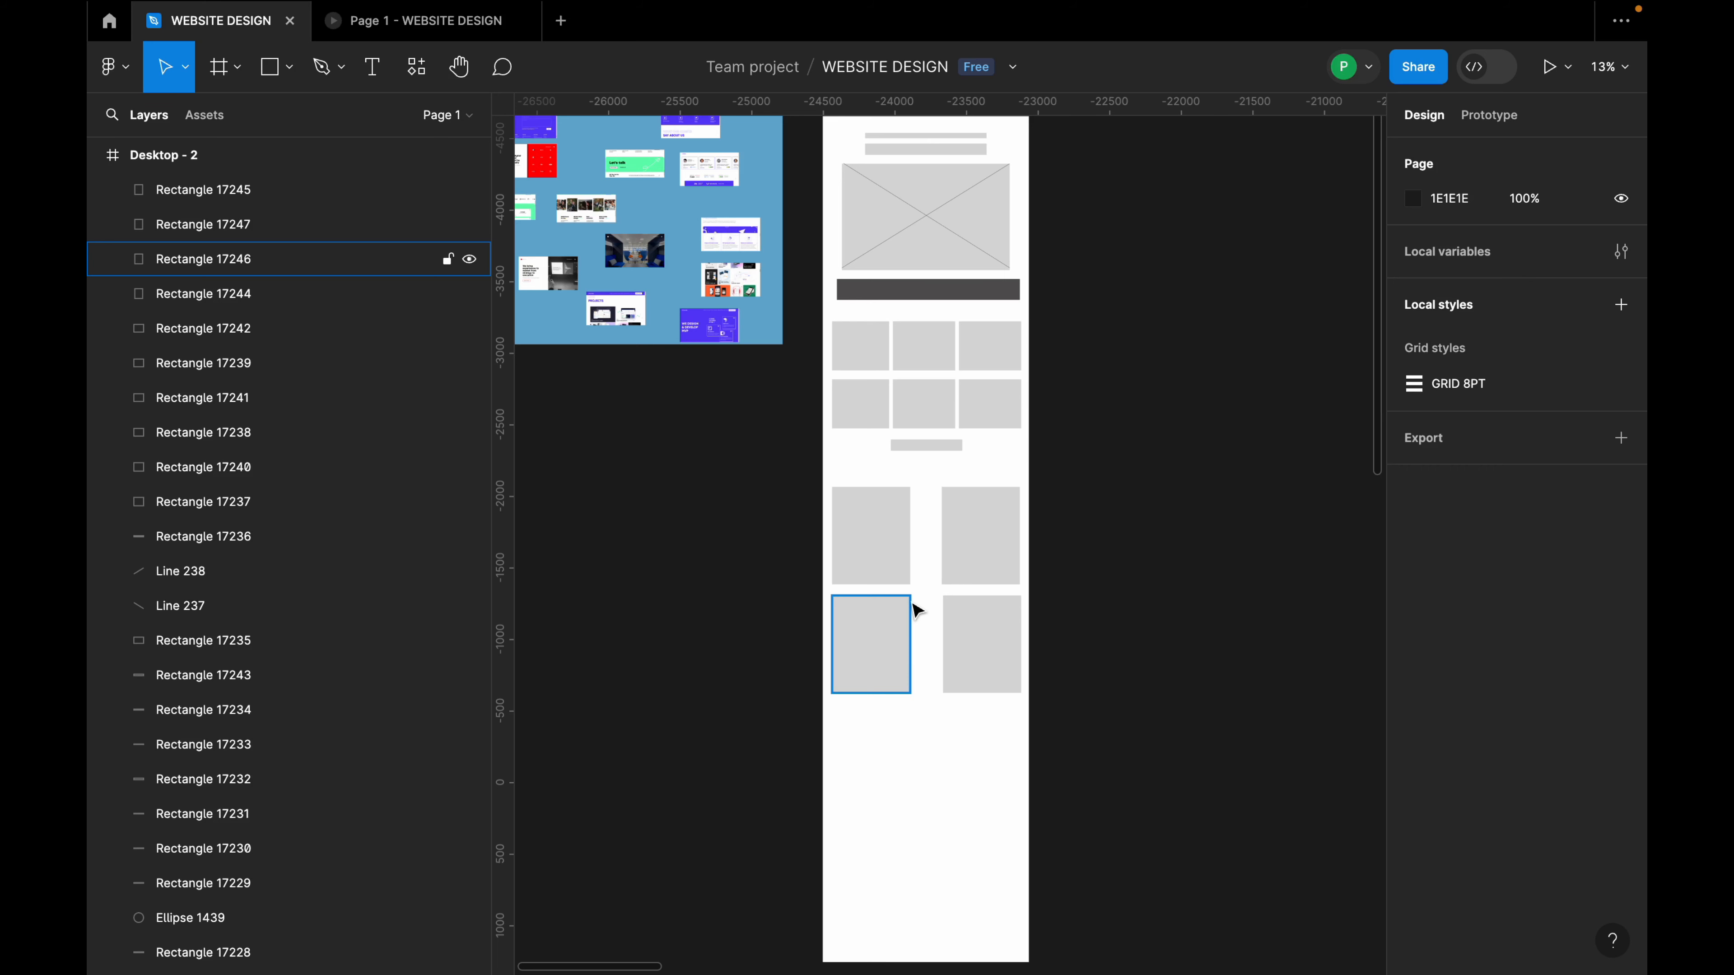
scroll(917, 610, down, 2)
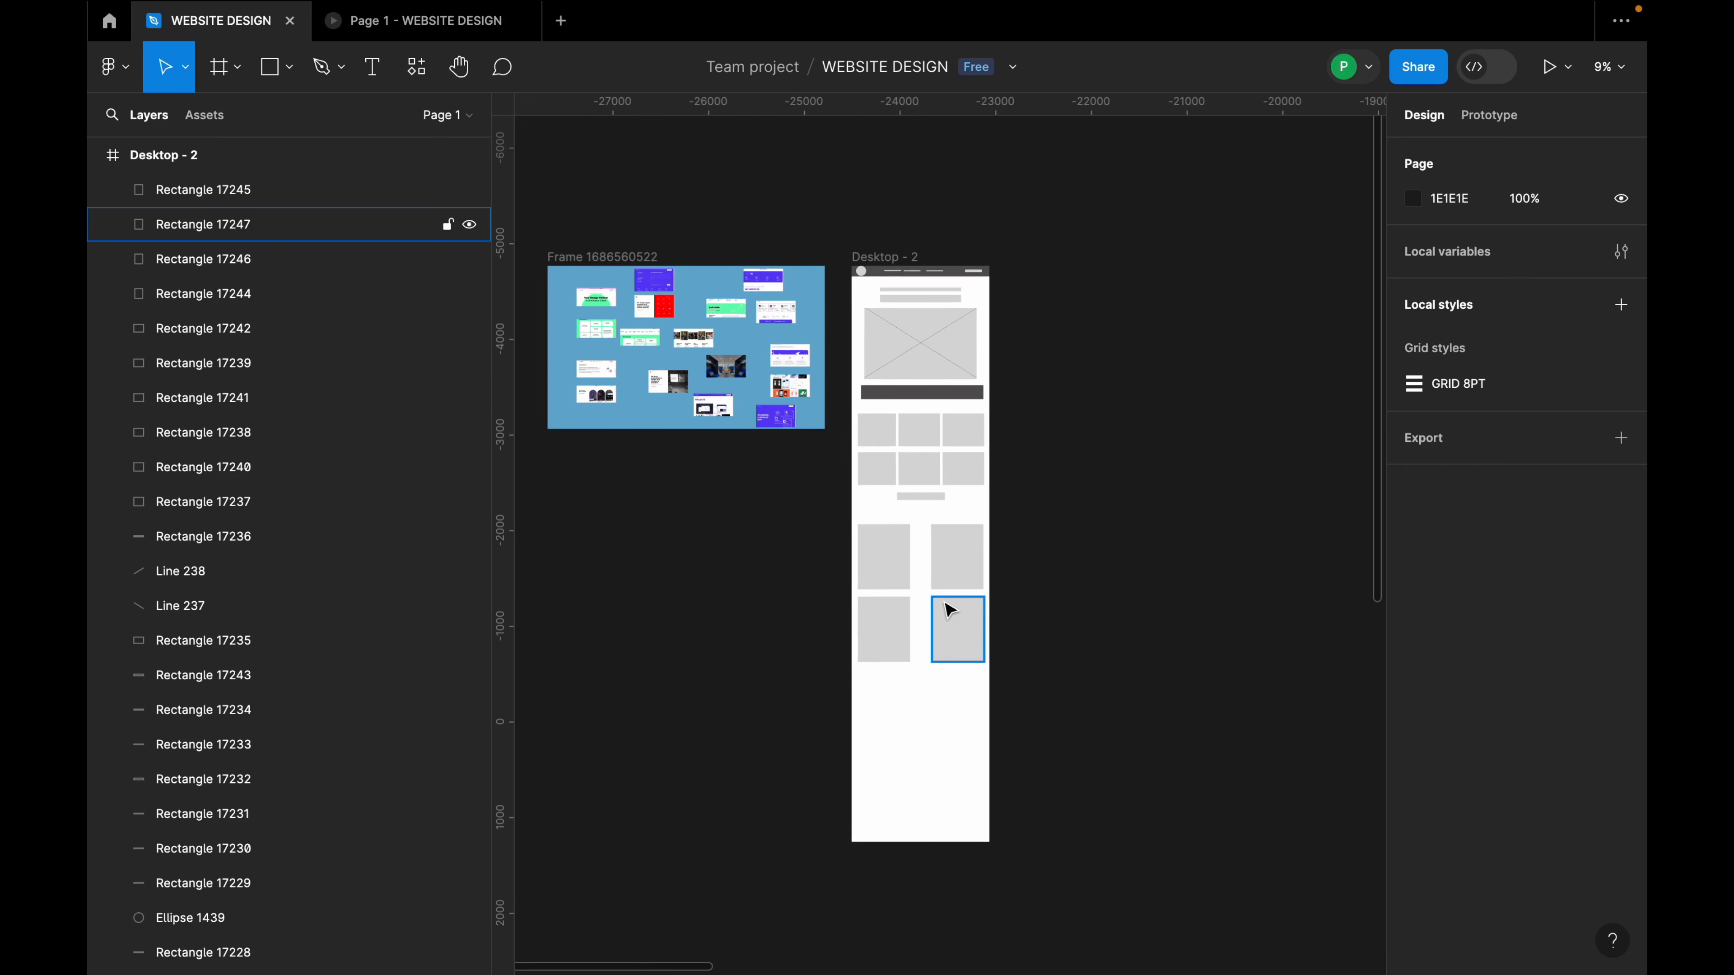
scroll(951, 608, down, 1)
scroll(951, 614, up, 1)
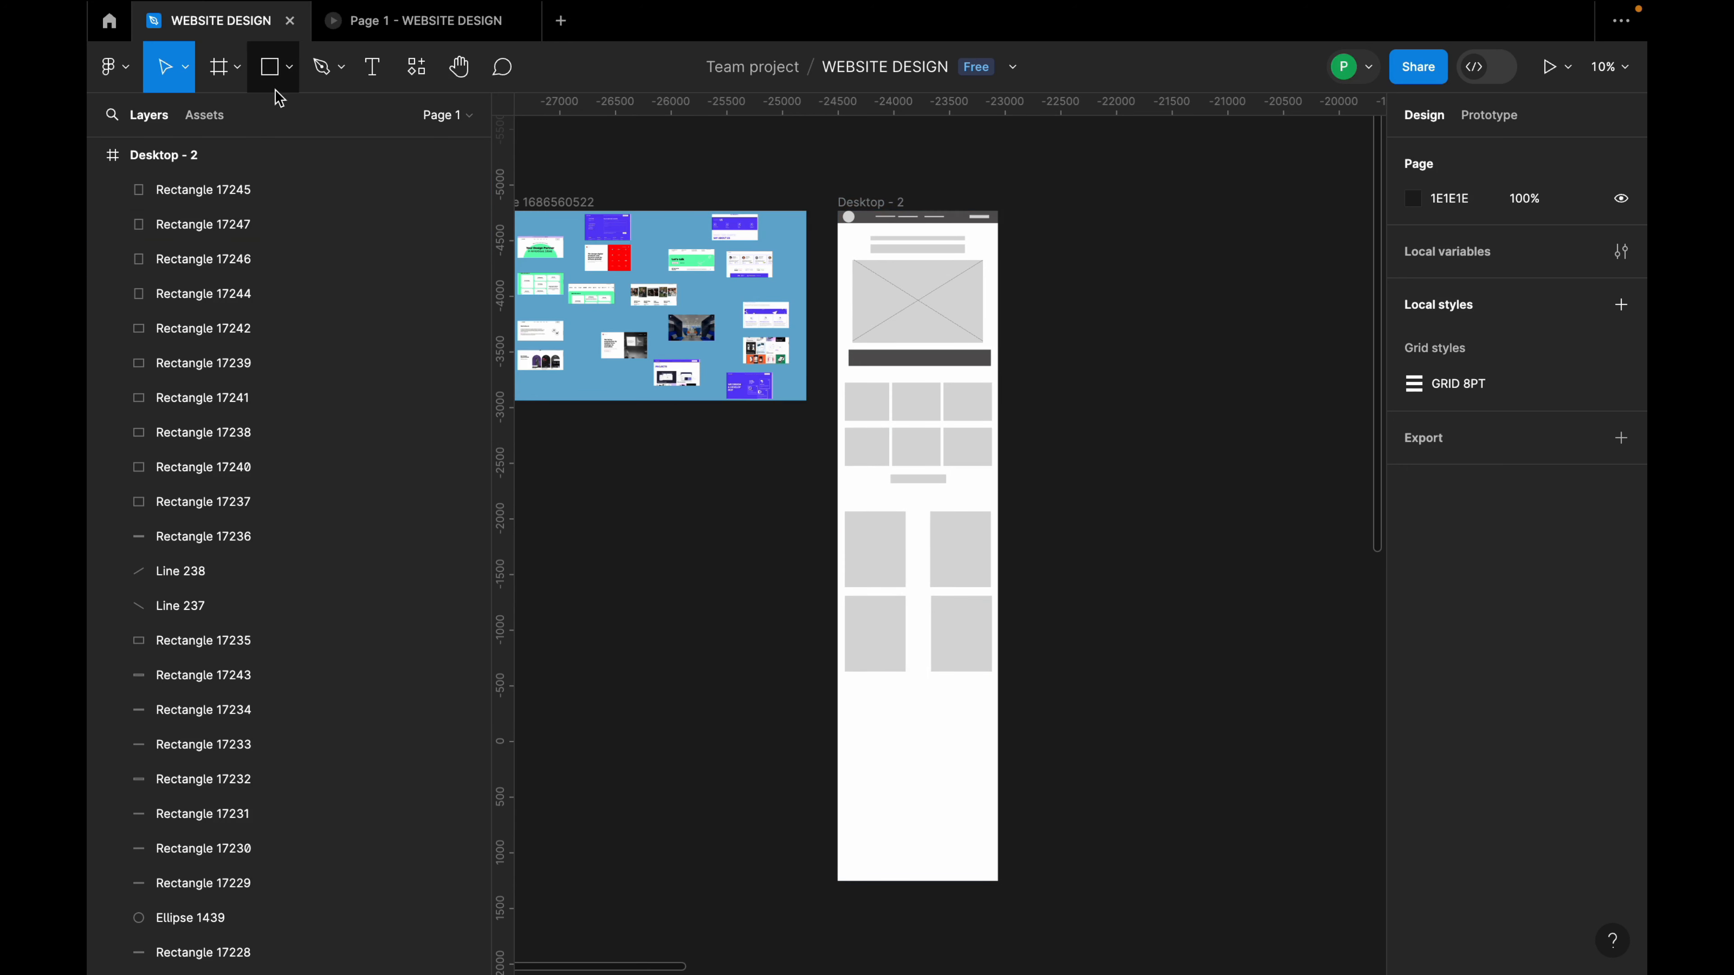
click(289, 66)
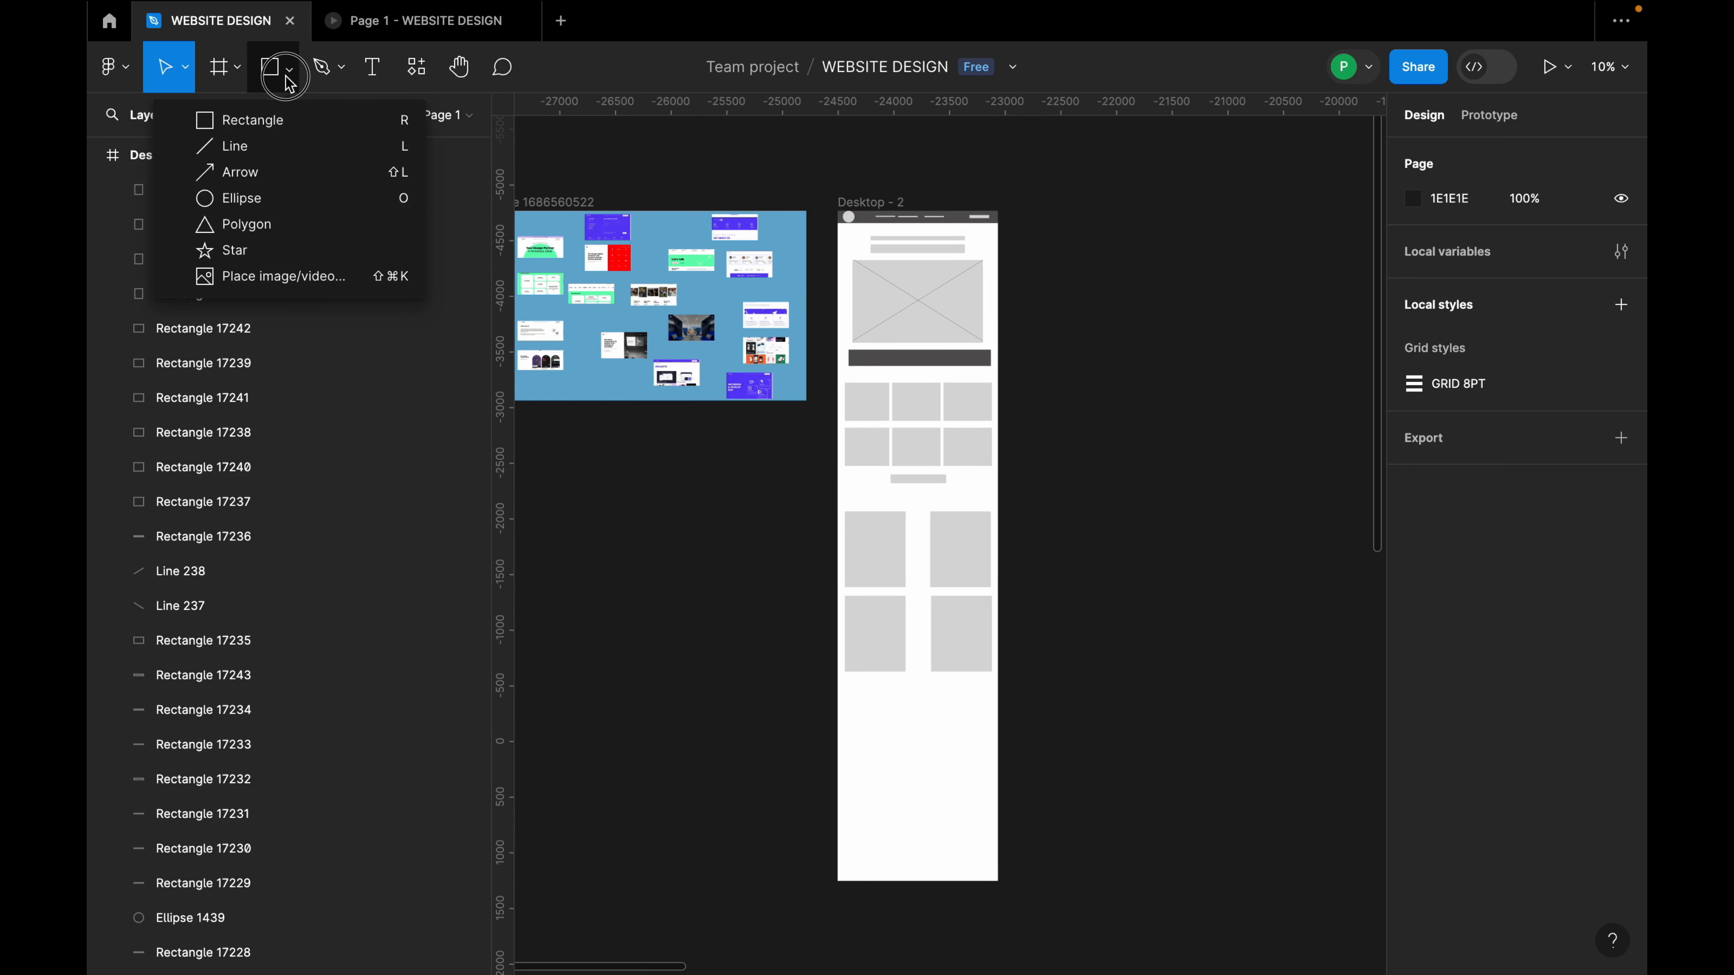
click(298, 198)
scroll(867, 473, down, 3)
scroll(886, 497, up, 3)
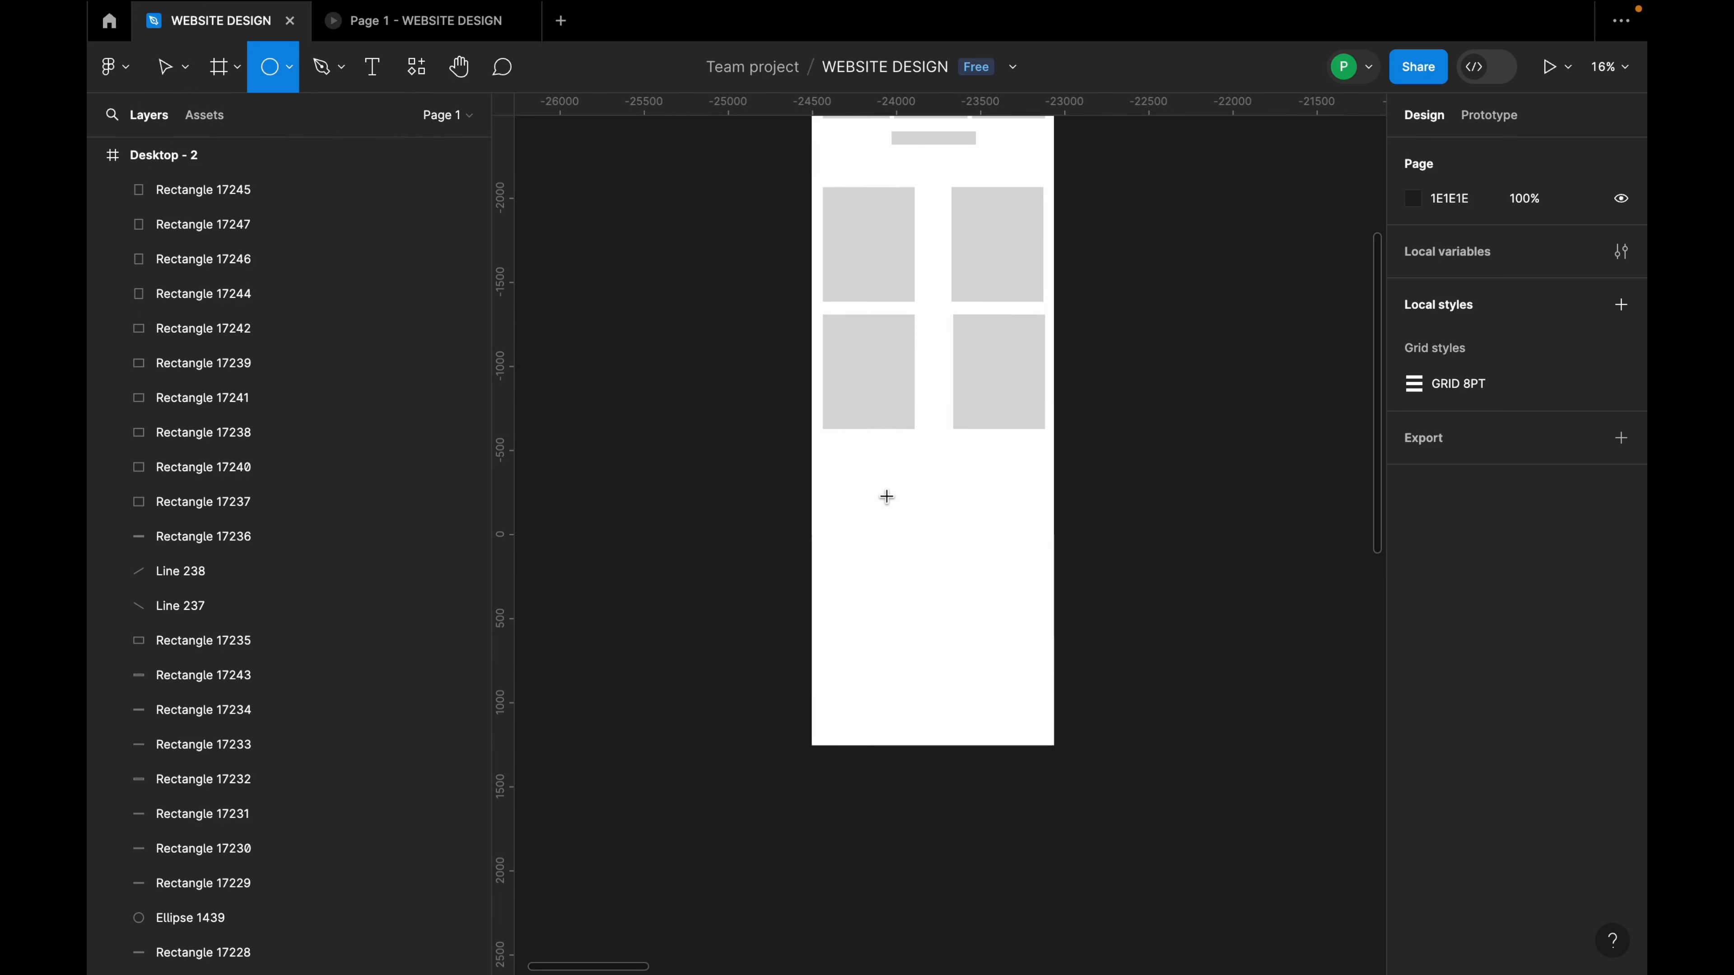
drag(831, 450, 879, 498)
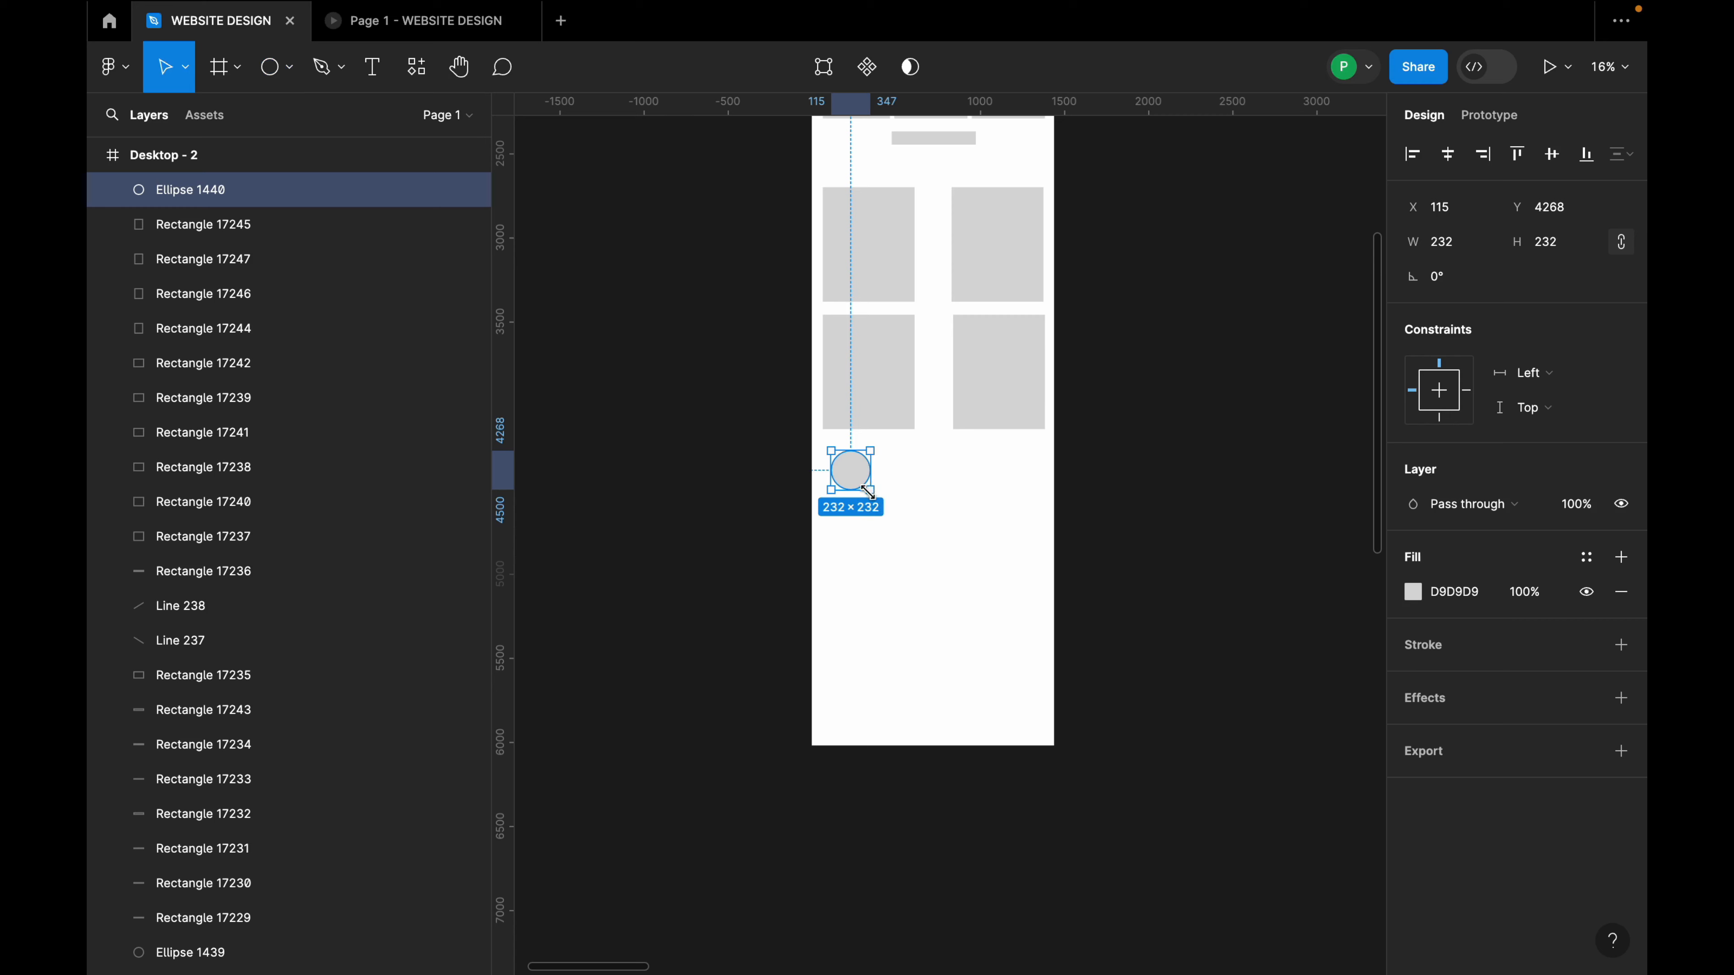
Duplicate the circle into an evenly spaced row of four and wrap them in a horizontally centred auto layout frame.
scroll(867, 491, up, 3)
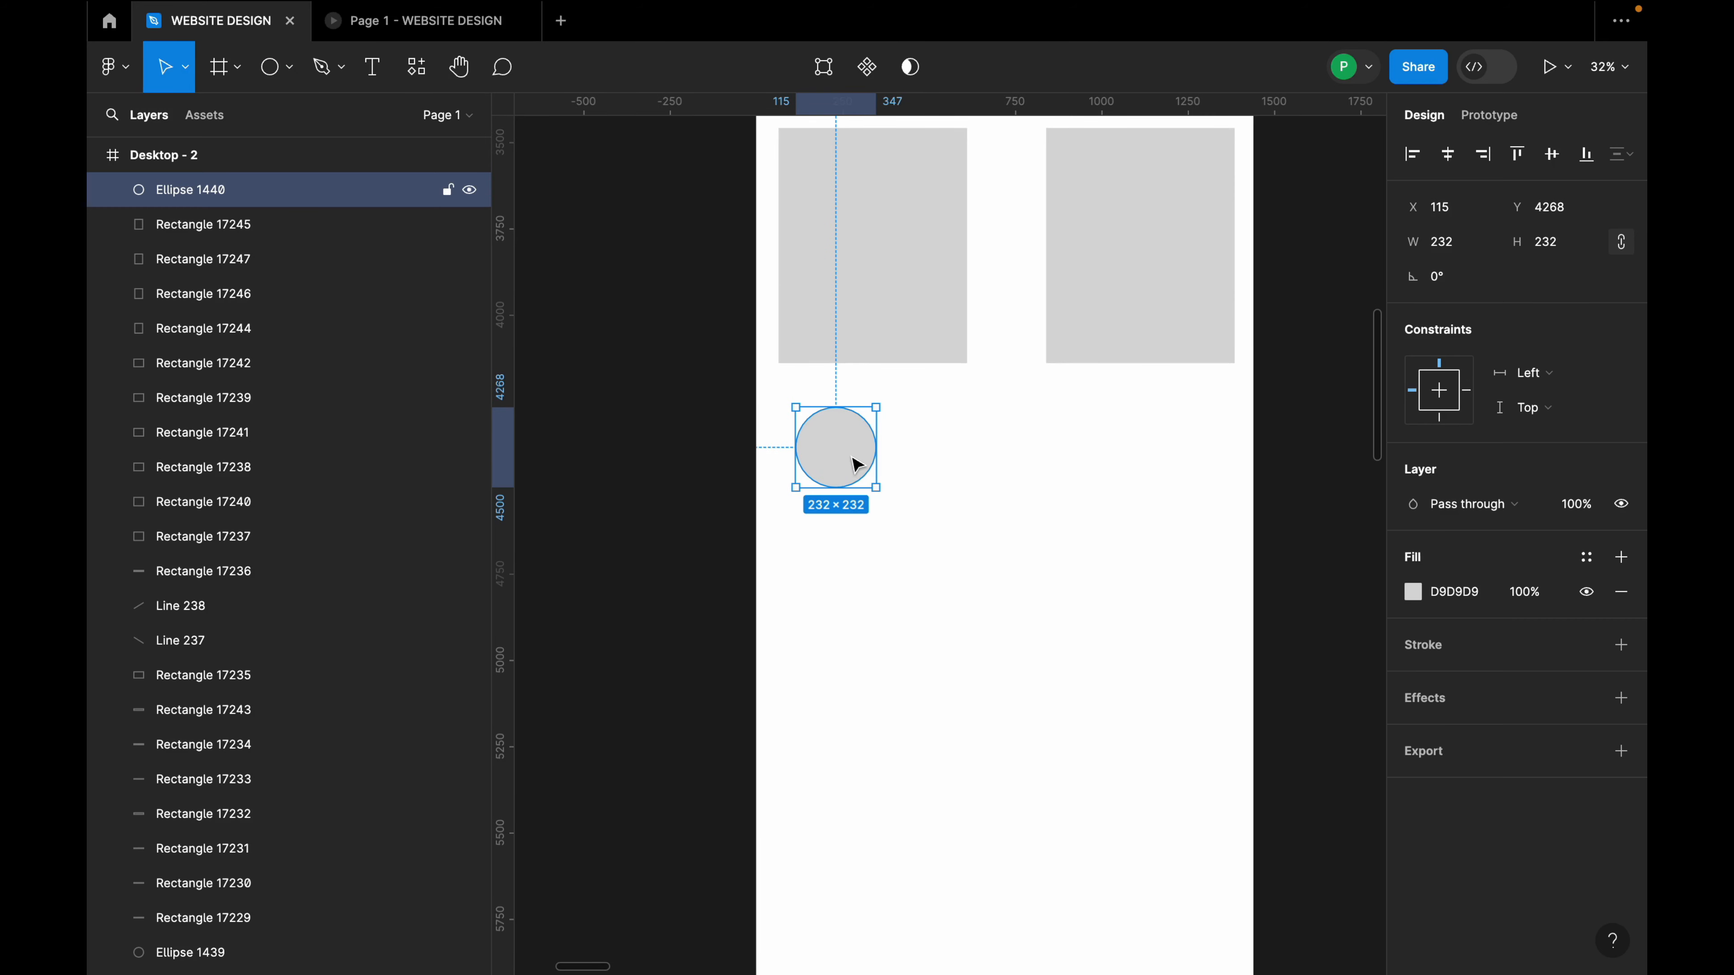
drag(855, 464, 1169, 465)
shift+click(1054, 466)
shift+click(956, 465)
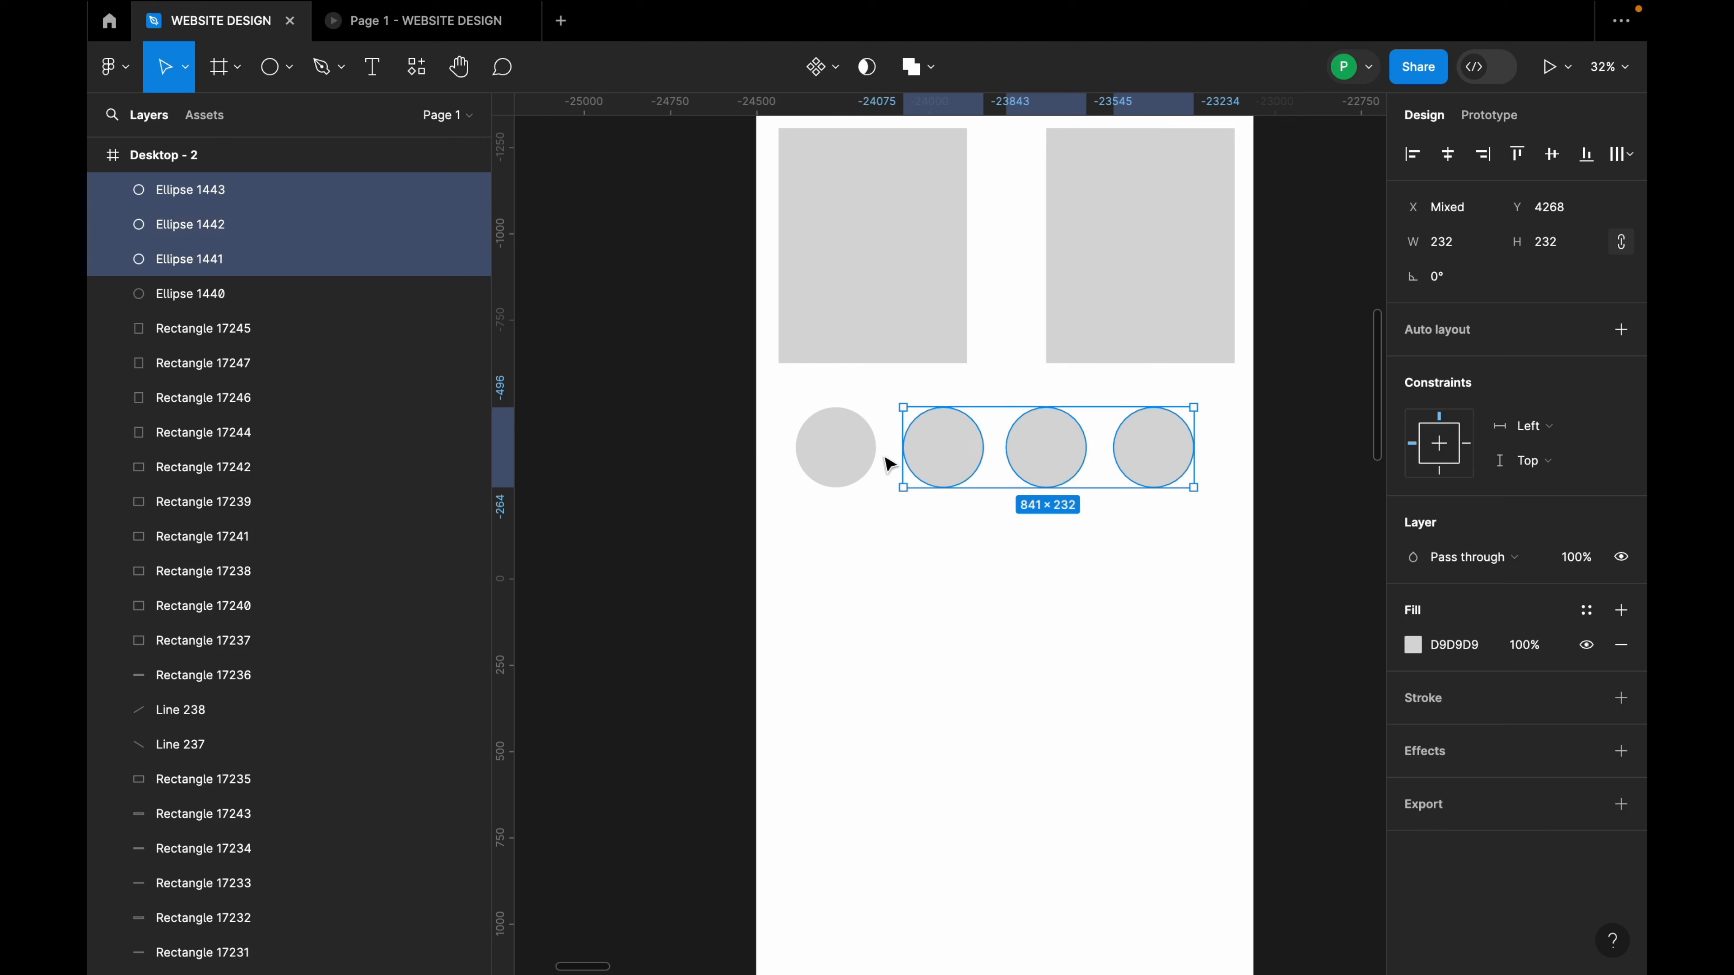
shift+click(874, 464)
key(shift+a)
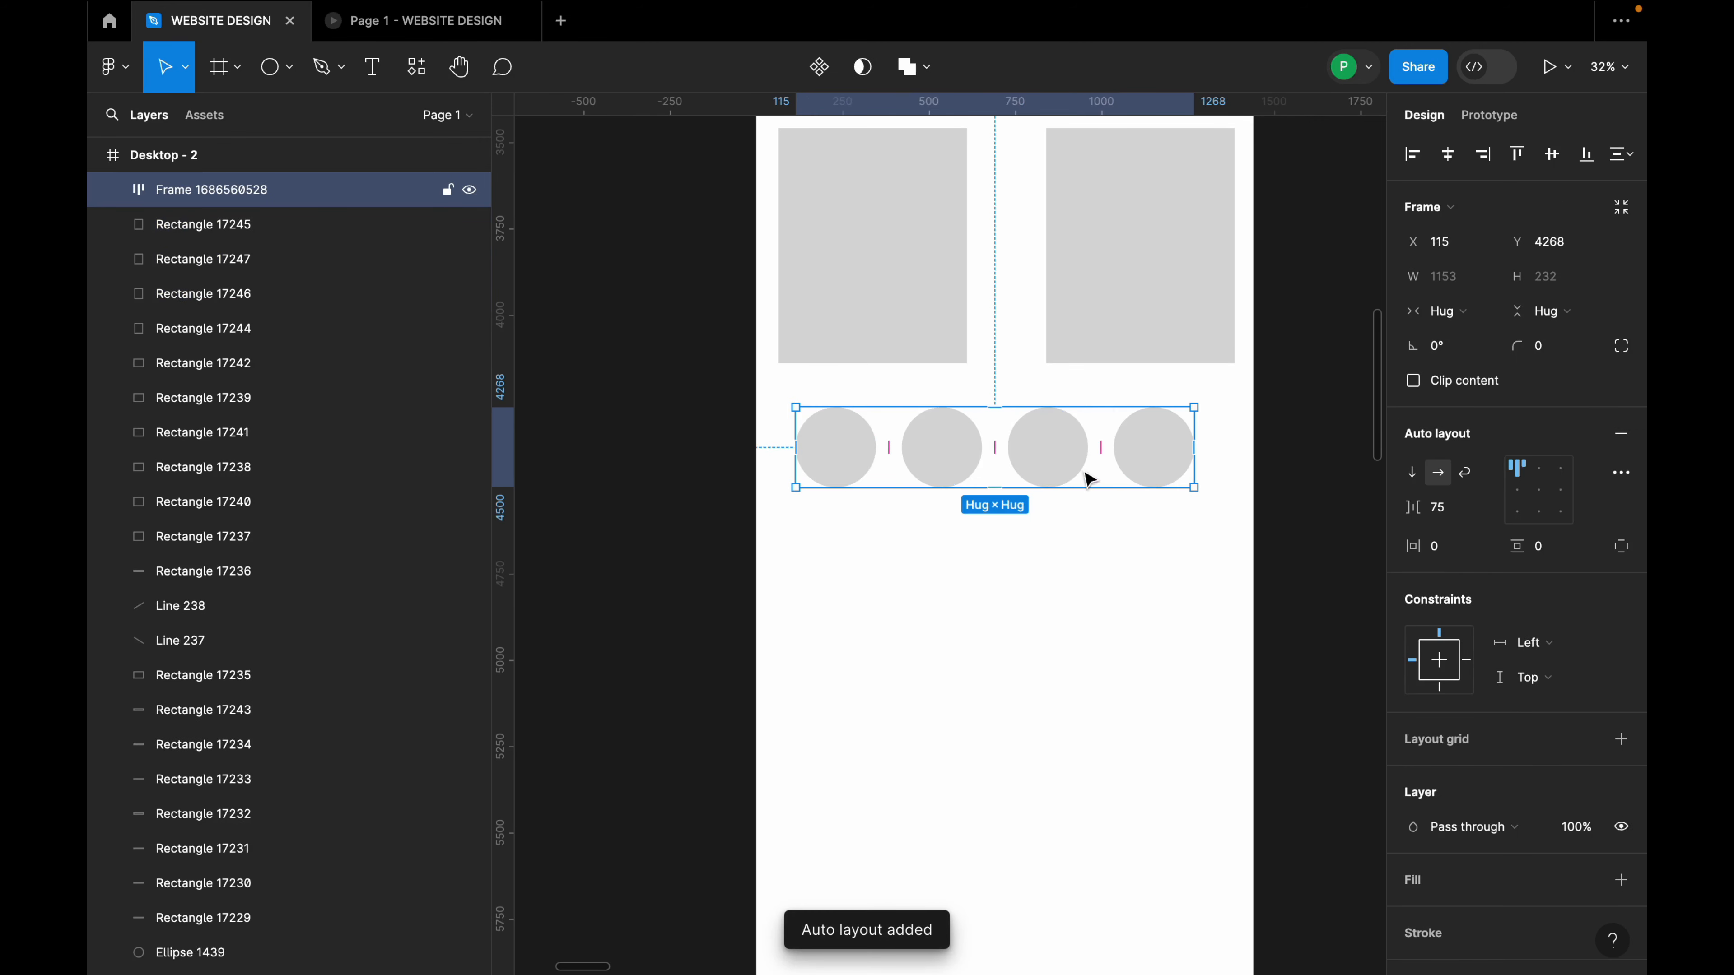
scroll(990, 524, down, 3)
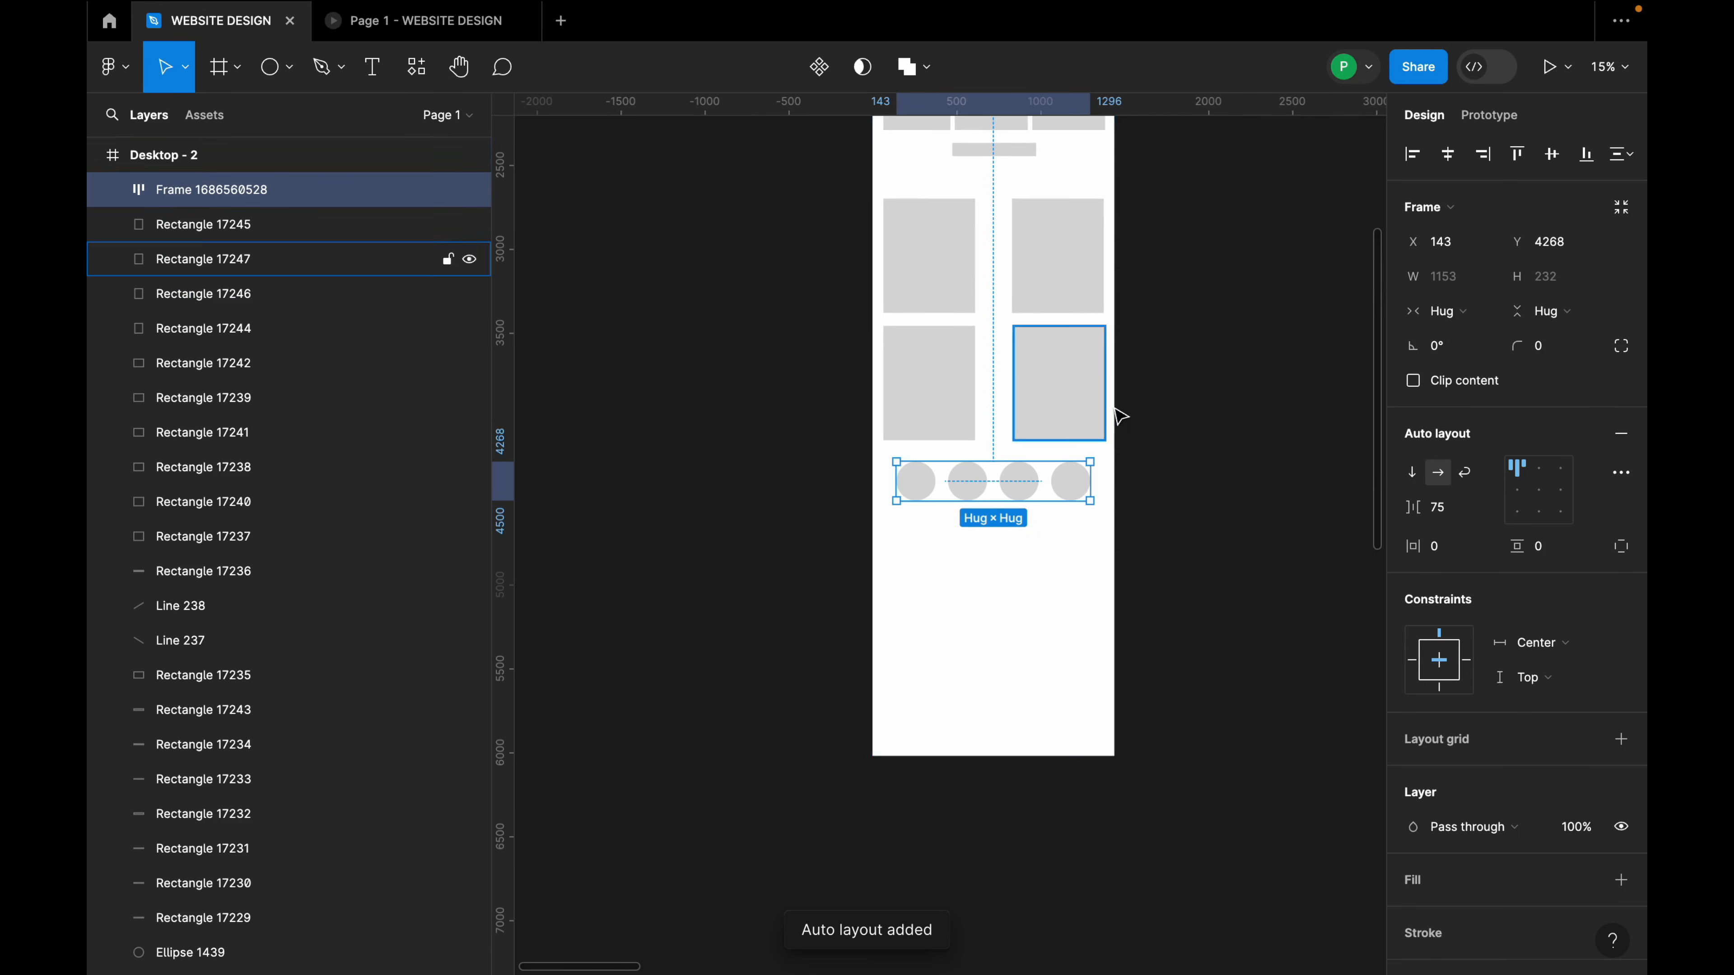
Shift the four tall cards inward so that both columns line up with the outer edges of the circle row.
scroll(1119, 413, down, 2)
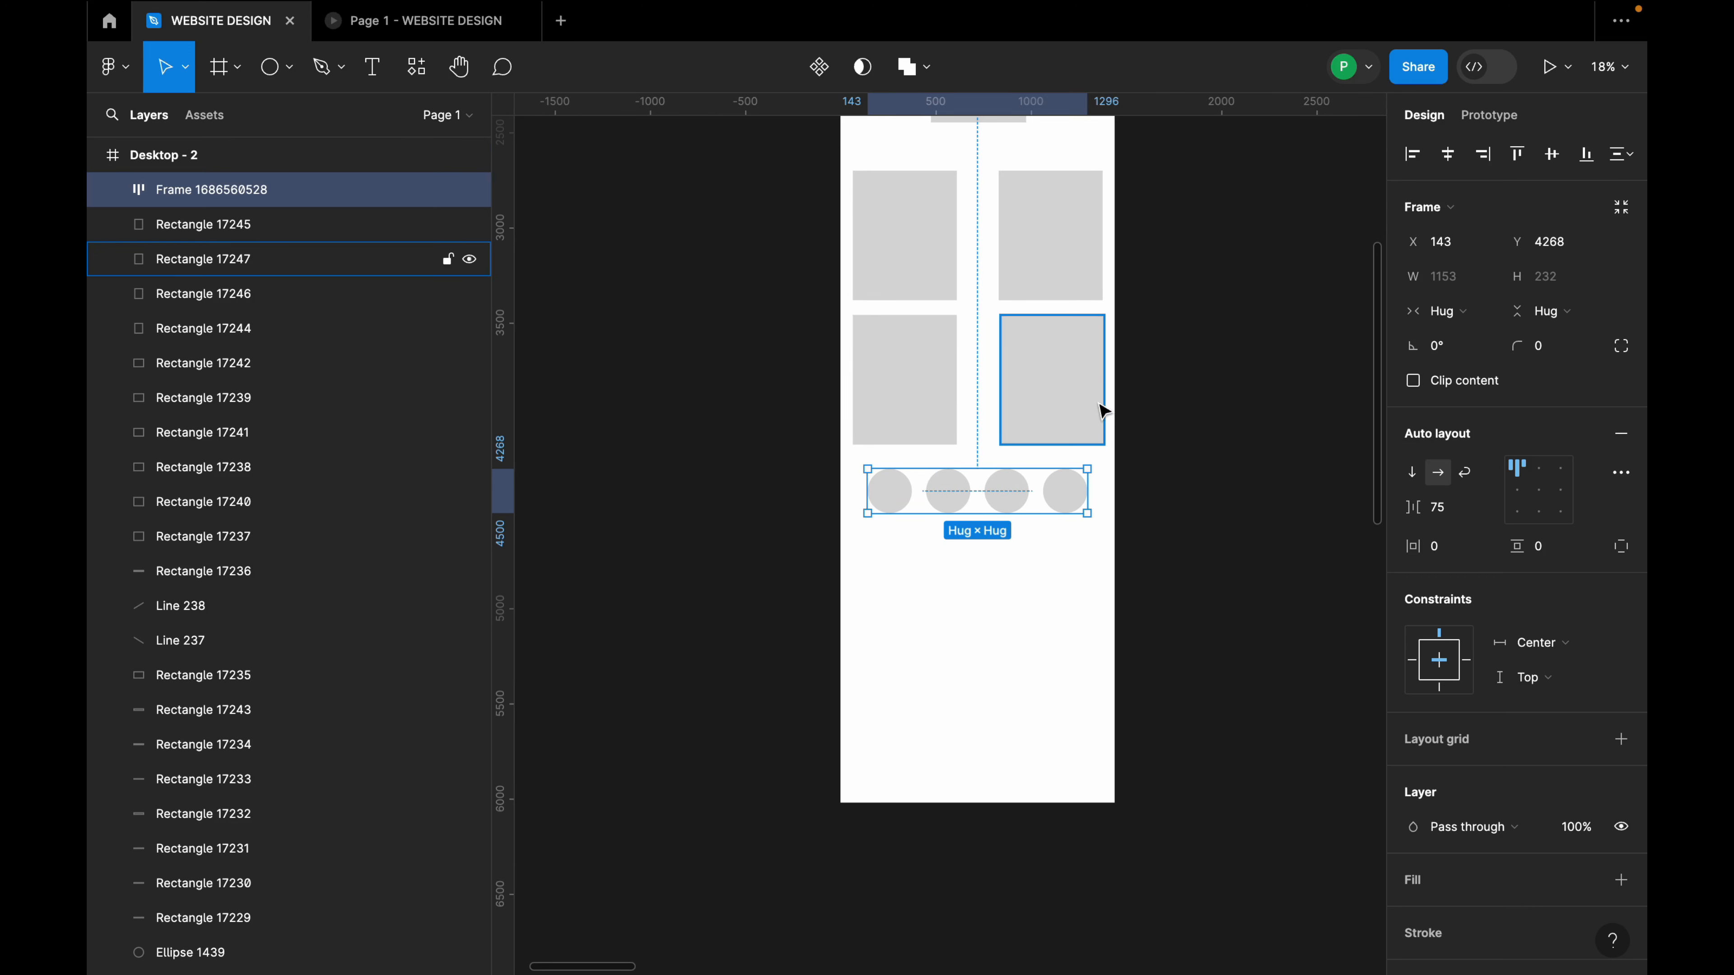
scroll(1038, 362, up, 3)
drag(1056, 448, 1043, 442)
click(942, 441)
drag(914, 441, 927, 440)
drag(928, 608, 927, 600)
drag(1068, 600, 1055, 607)
click(1178, 546)
Select all four tall cards and move them up together, closer to the narrow bar.
click(1045, 415)
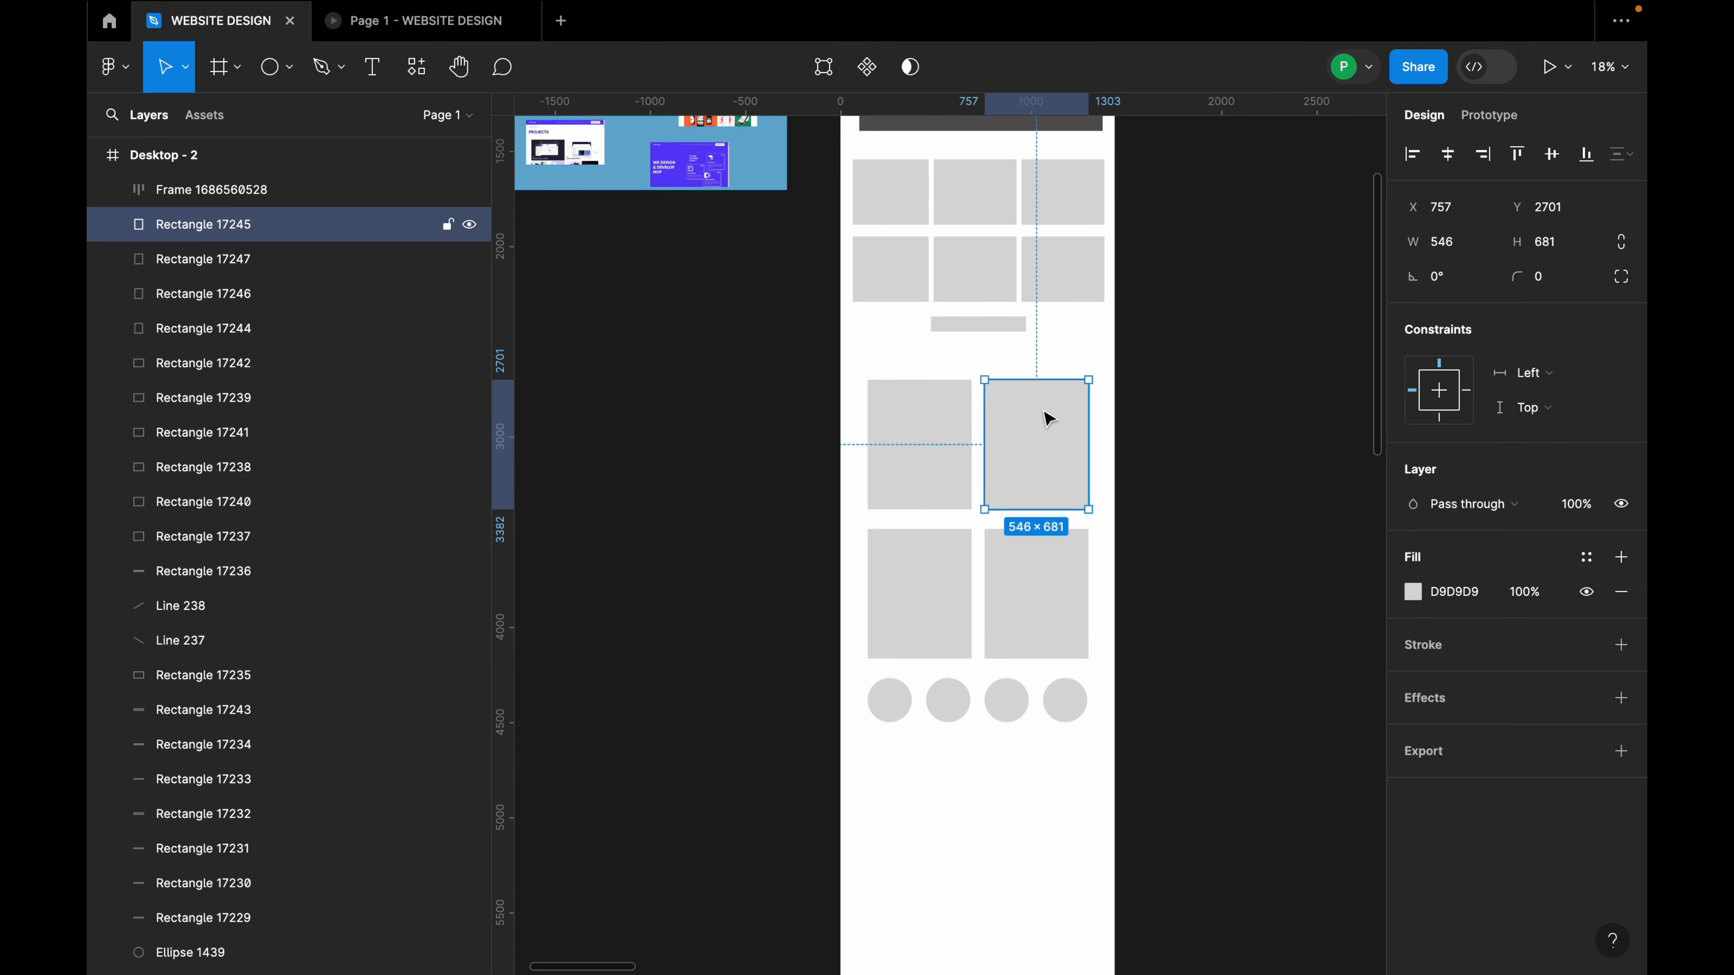
shift+click(918, 451)
shift+click(919, 594)
shift+click(1045, 600)
drag(1030, 465, 1029, 435)
click(1120, 489)
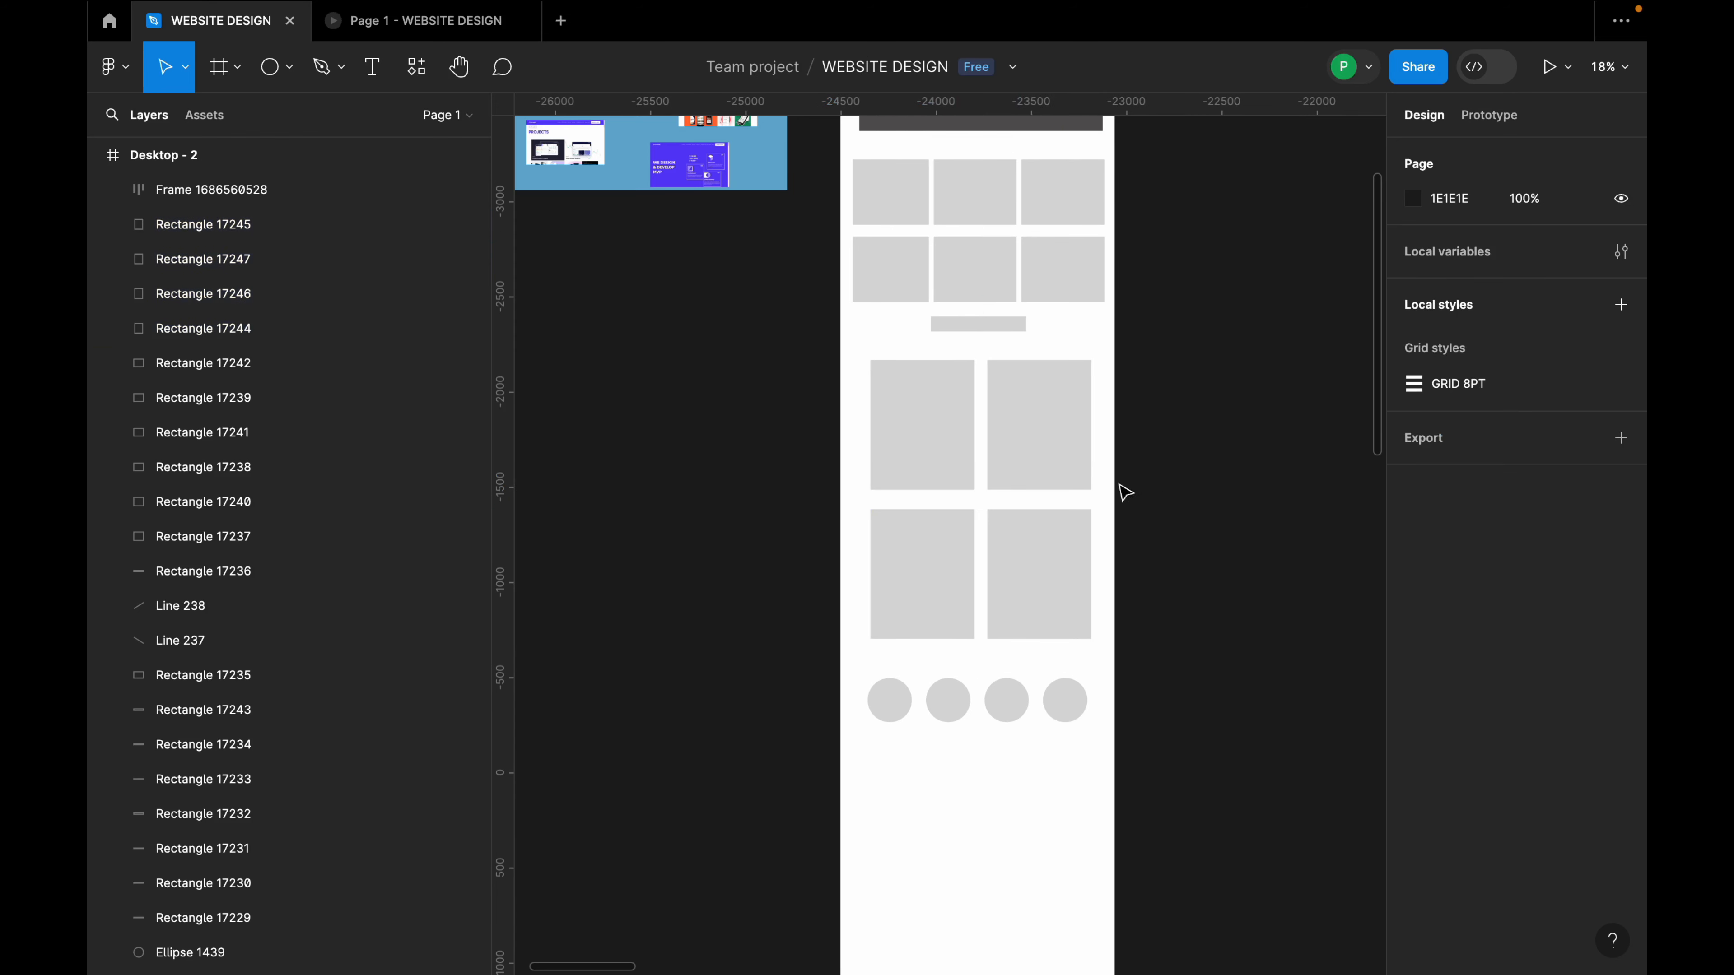
Group the four tall cards and centre the group horizontally in the Desktop - 2 frame.
scroll(981, 472, down, 5)
scroll(1010, 632, up, 5)
click(997, 555)
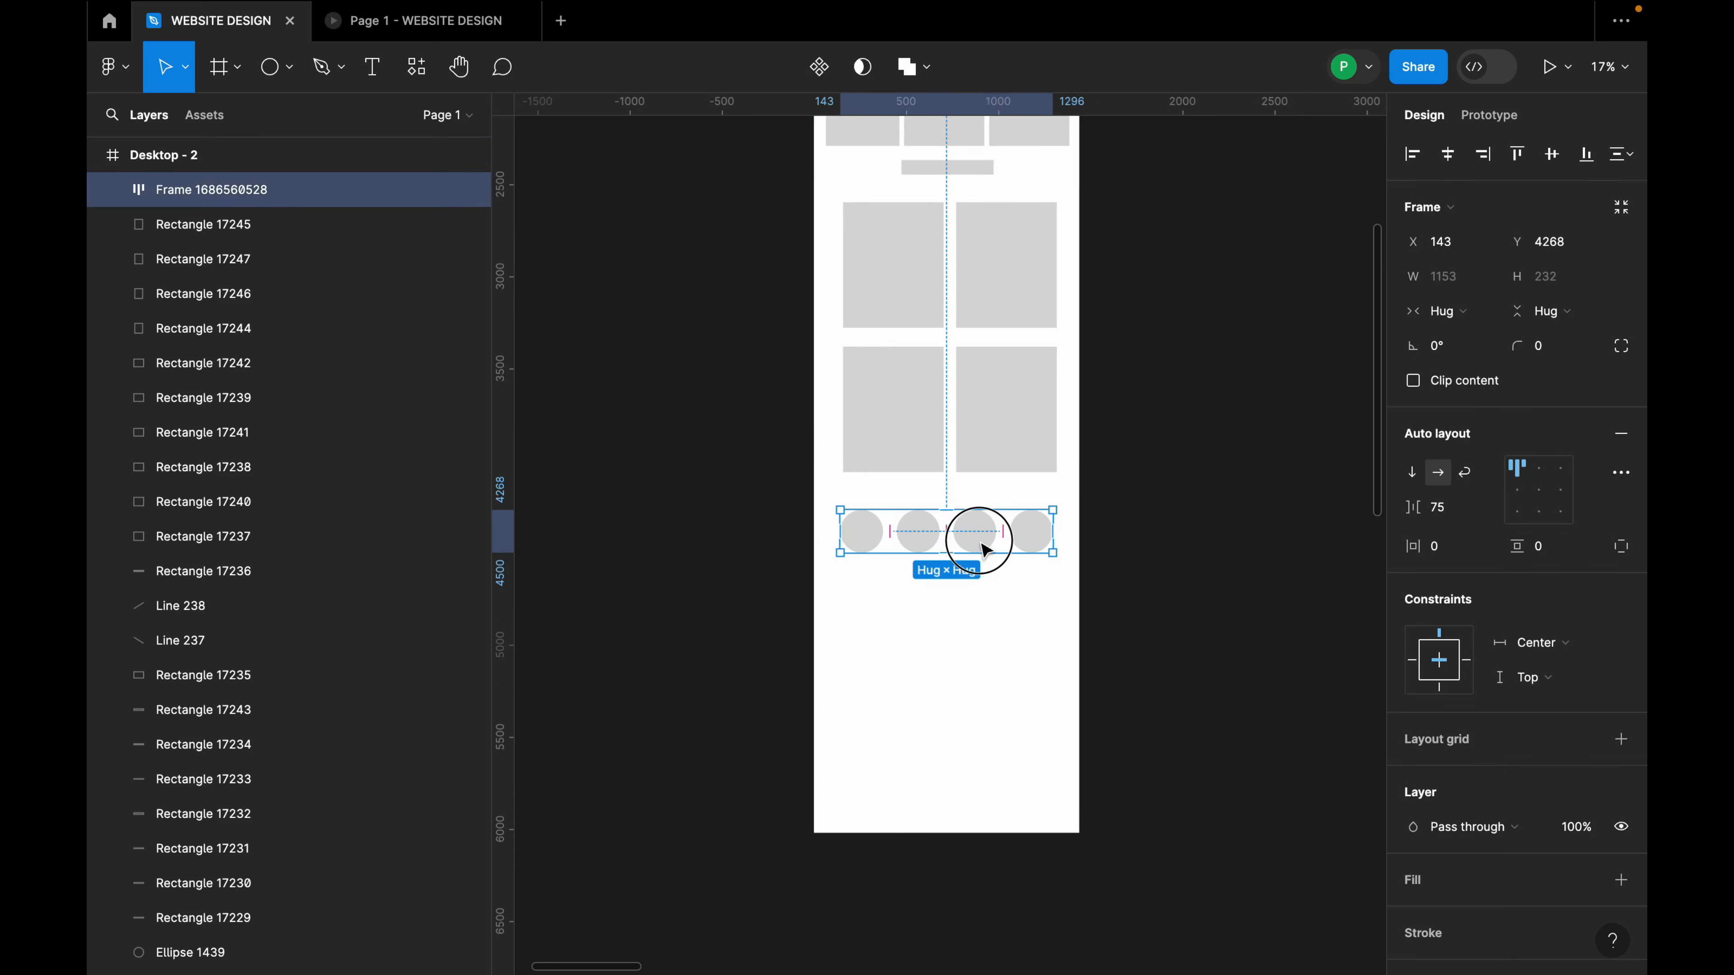
click(999, 445)
shift+click(917, 388)
shift+click(967, 284)
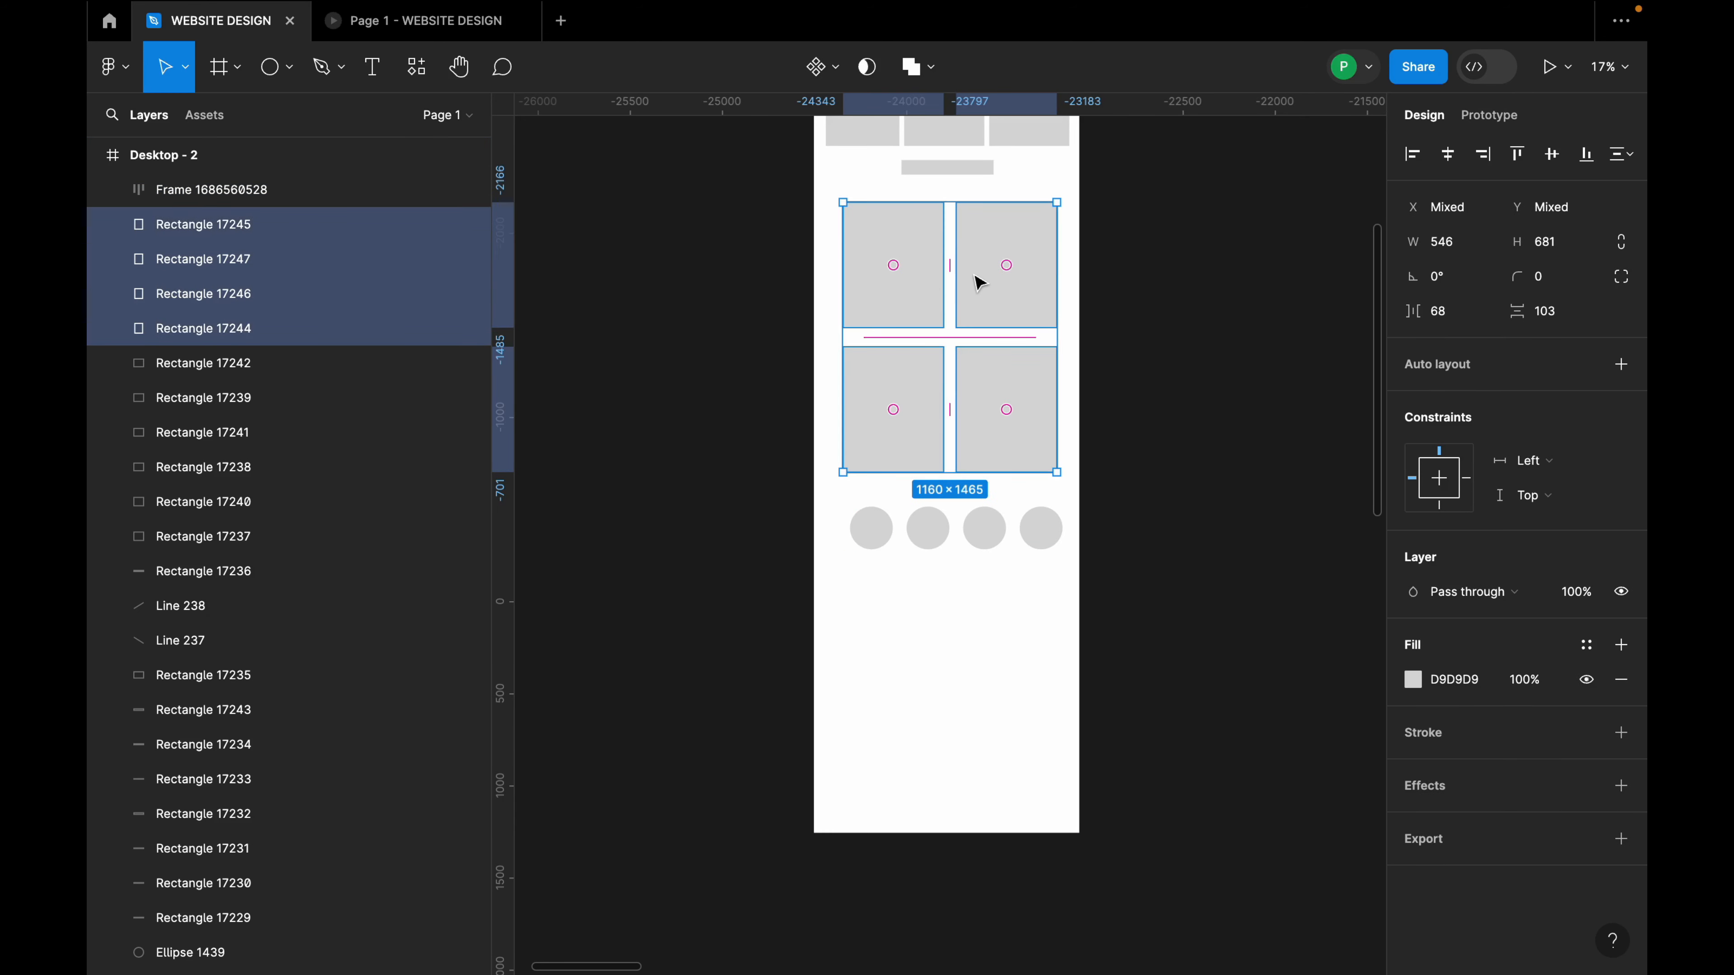
right_click(978, 273)
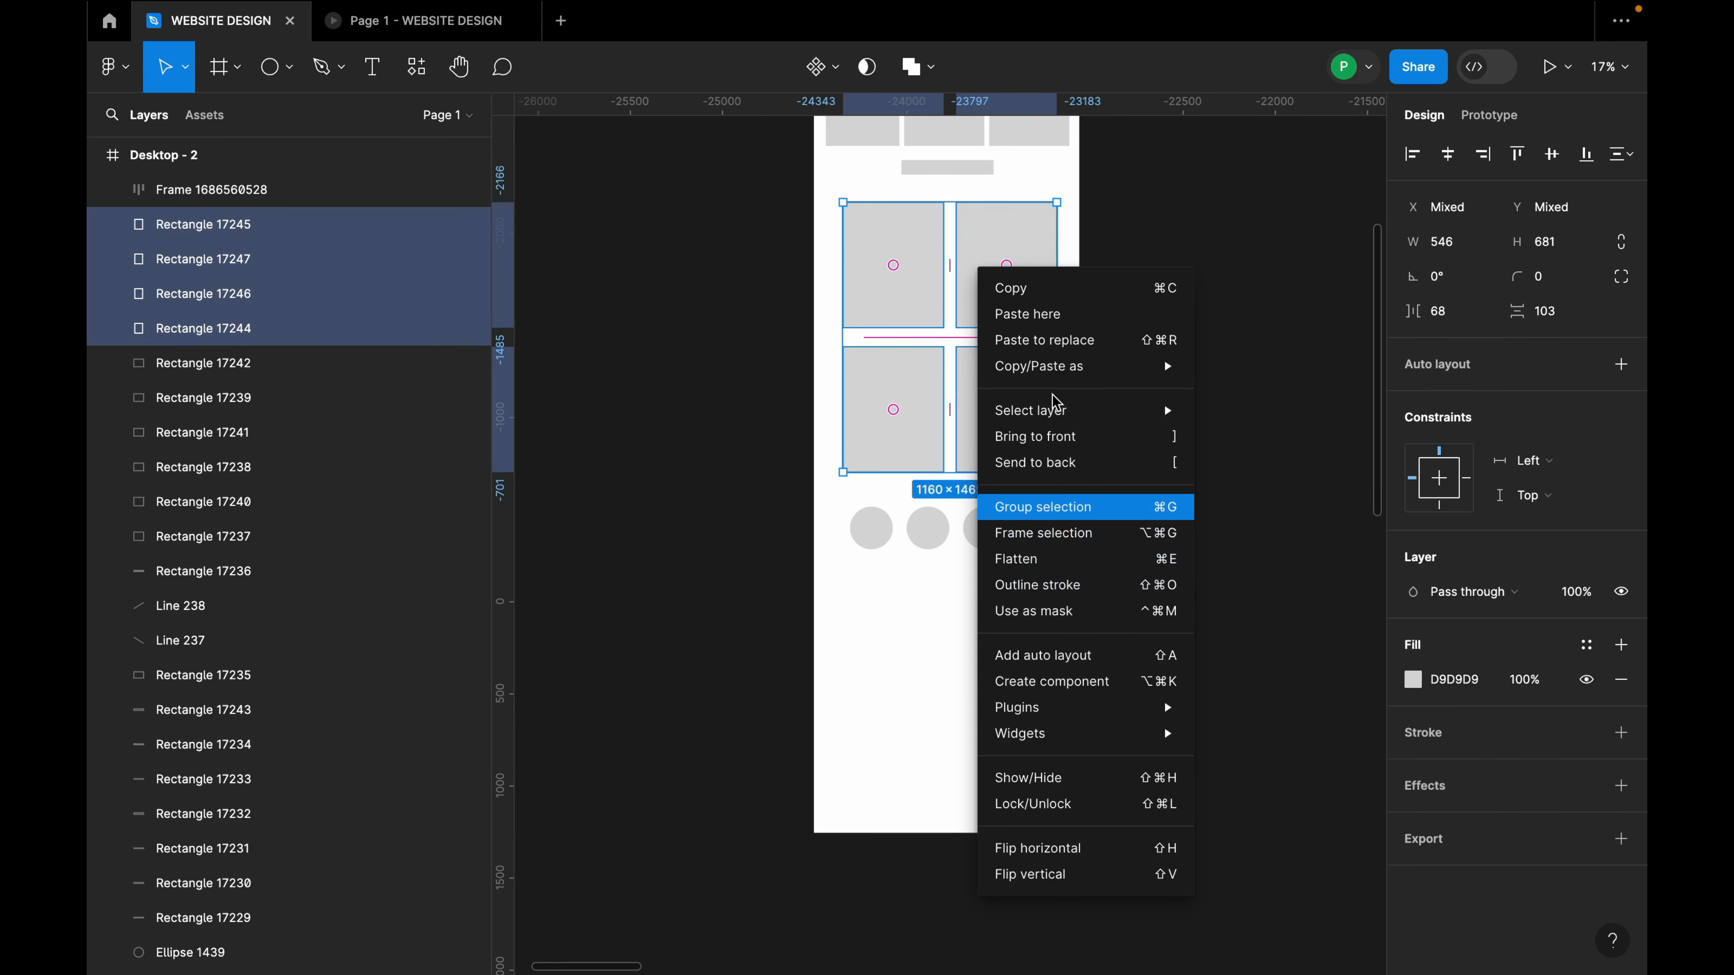
click(1060, 521)
click(1441, 166)
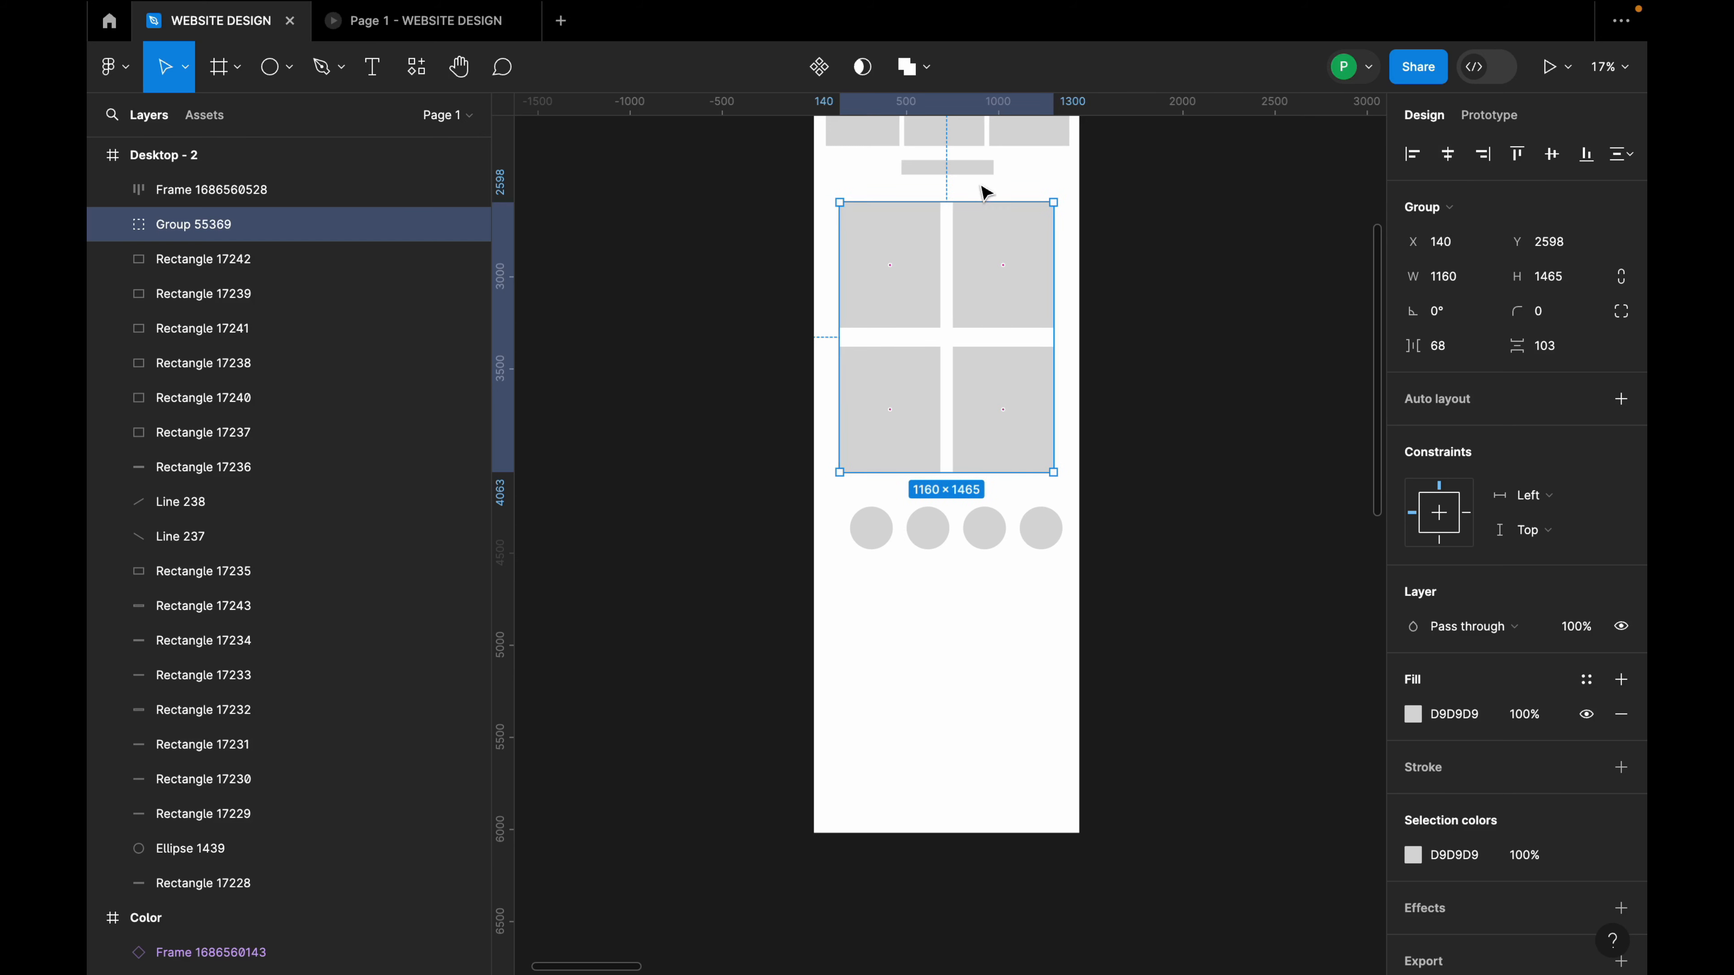
click(1153, 321)
Centre the four-circle row horizontally in the Desktop - 2 frame.
click(956, 530)
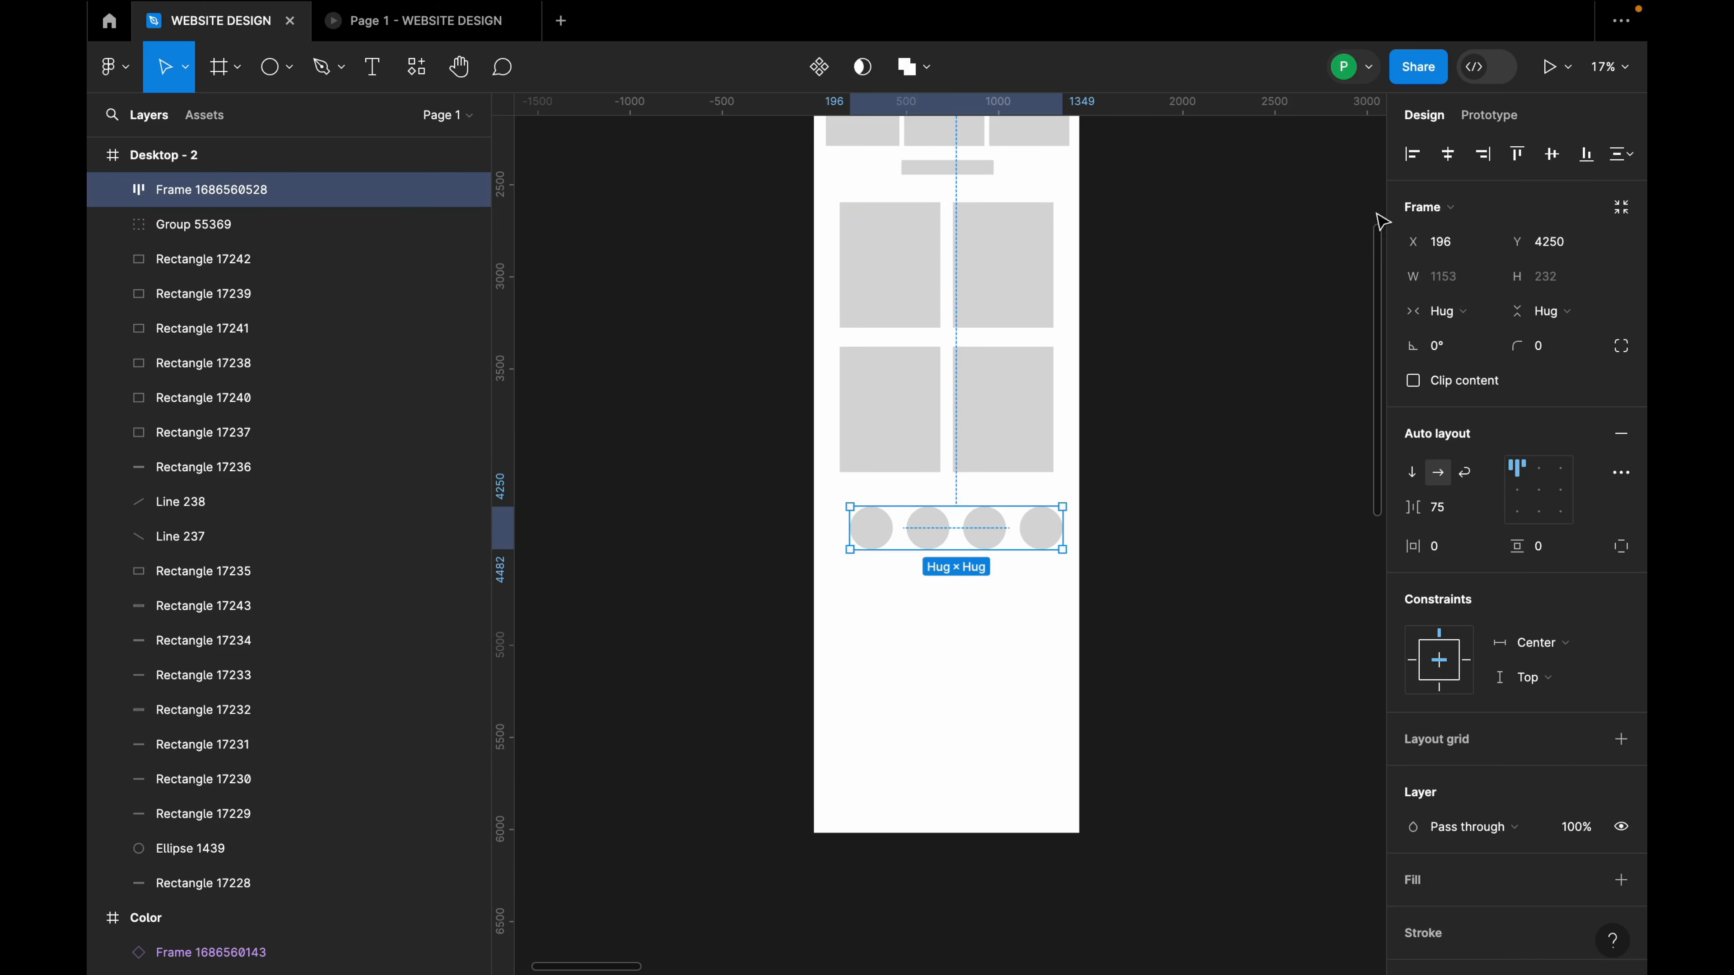
click(1447, 154)
click(1161, 302)
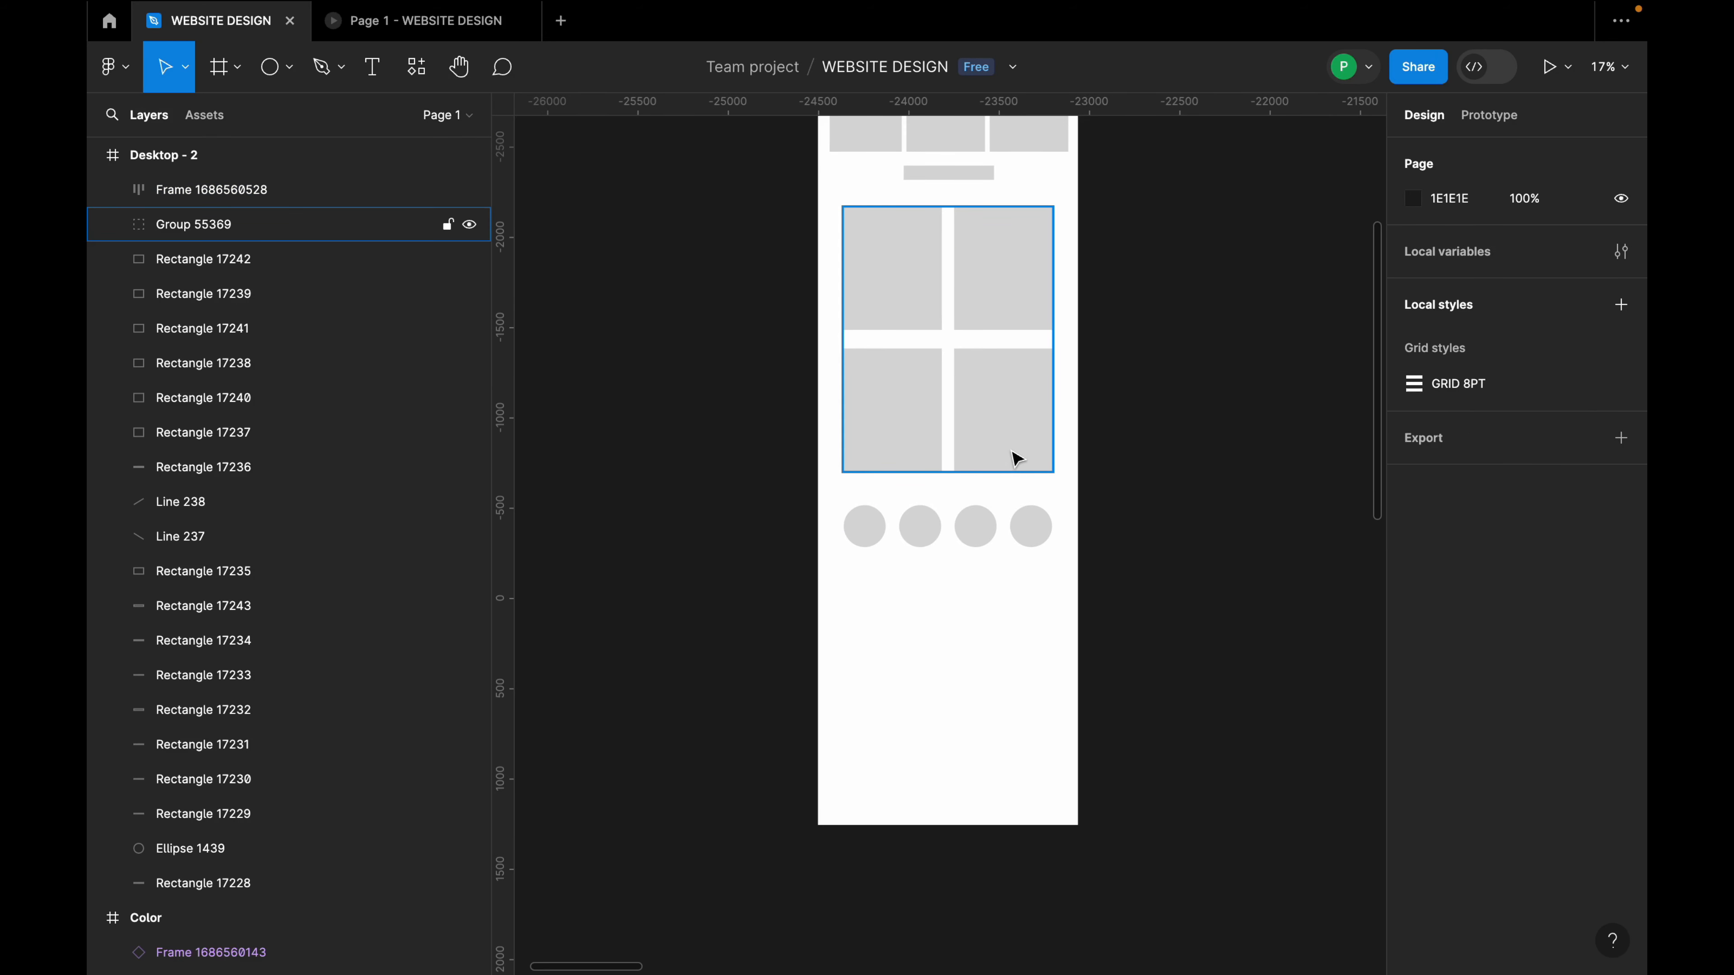
Examine the reference screenshots board, especially the "We design digital products" layout, and compare it with the wireframe.
scroll(1165, 519, down, 10)
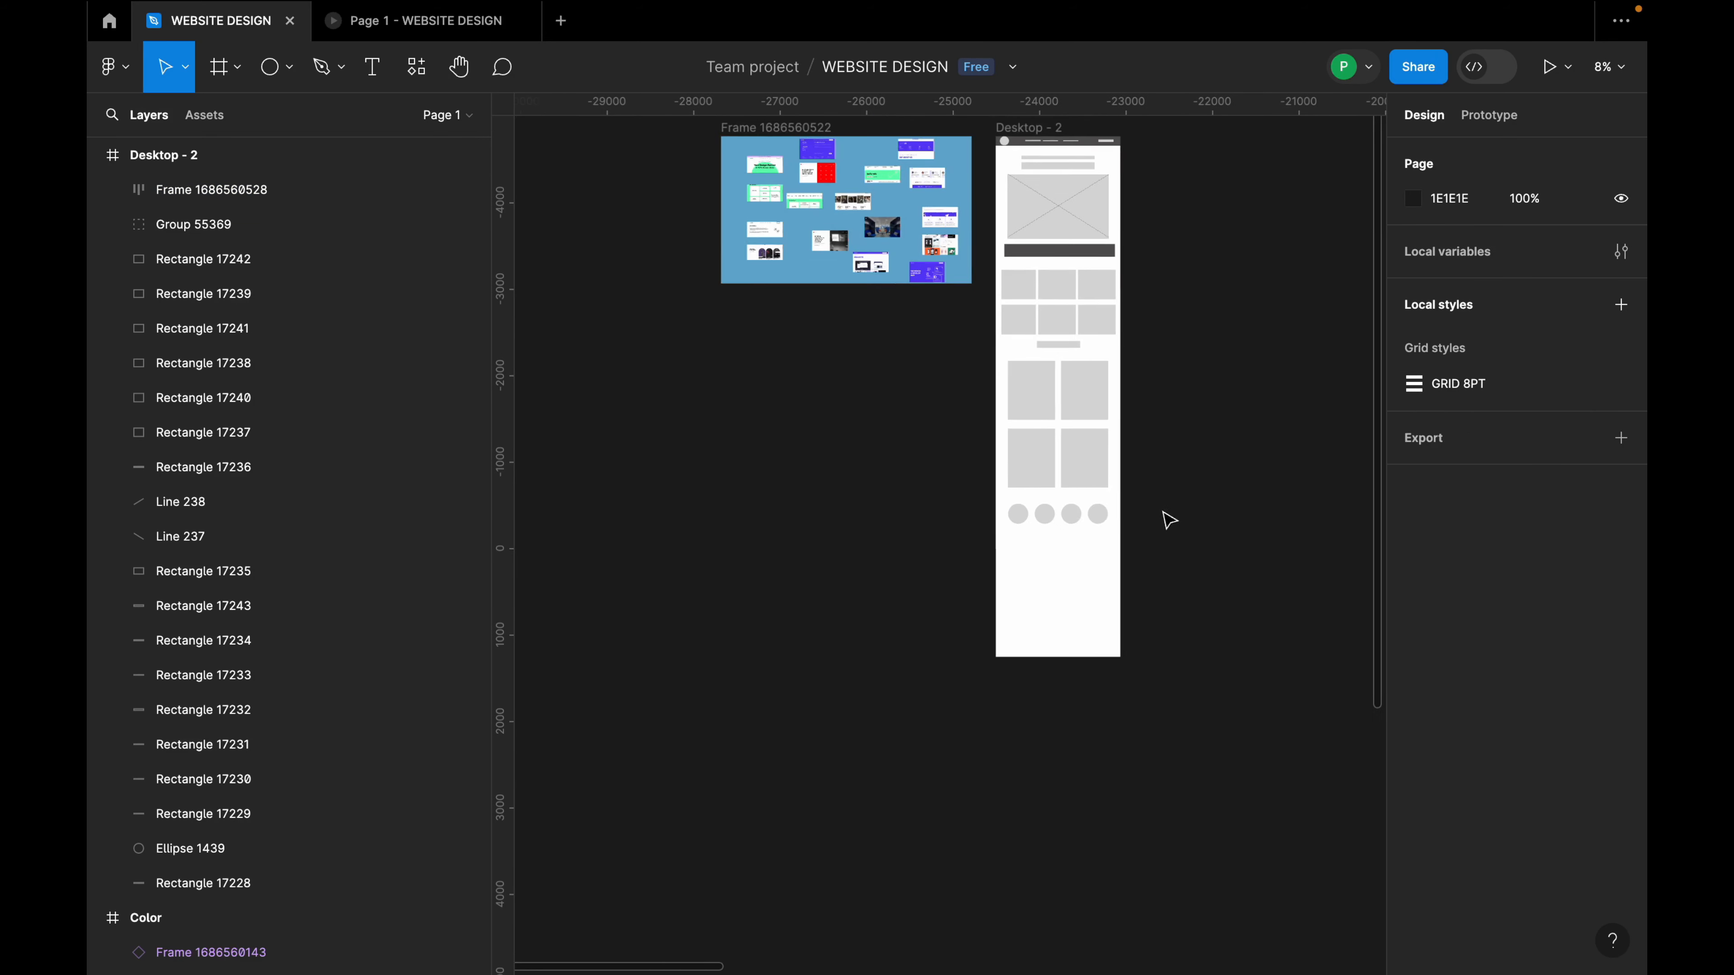
scroll(1119, 440, up, 10)
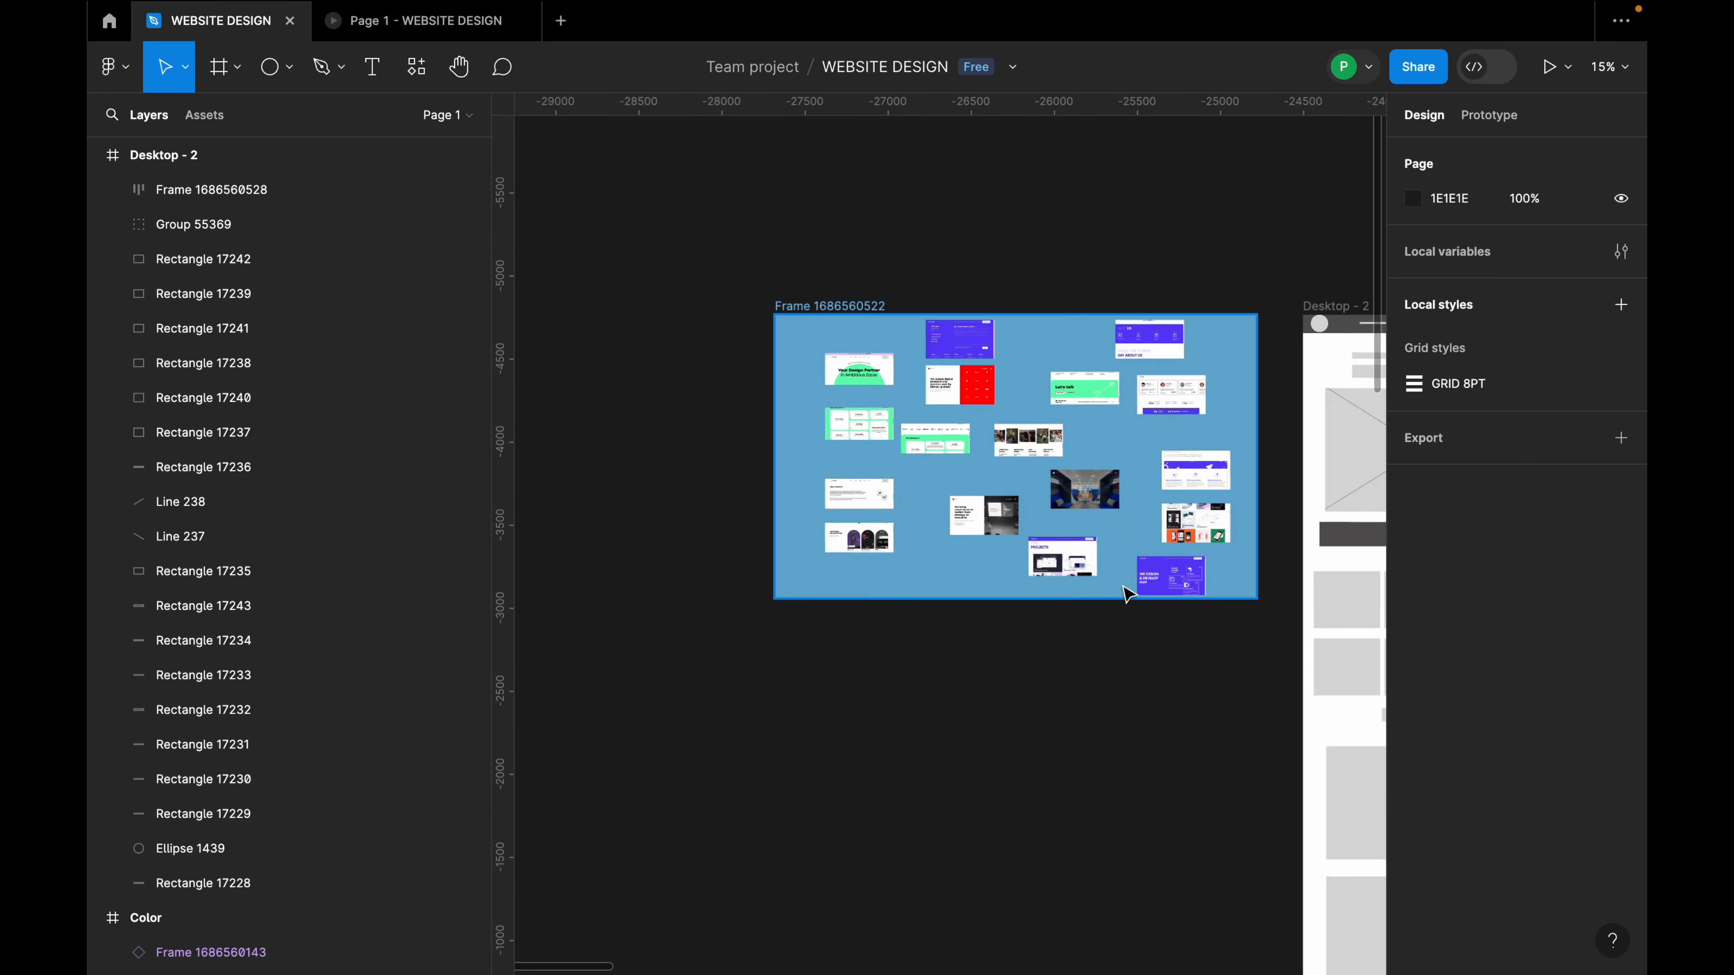
scroll(793, 223, up, 5)
click(770, 217)
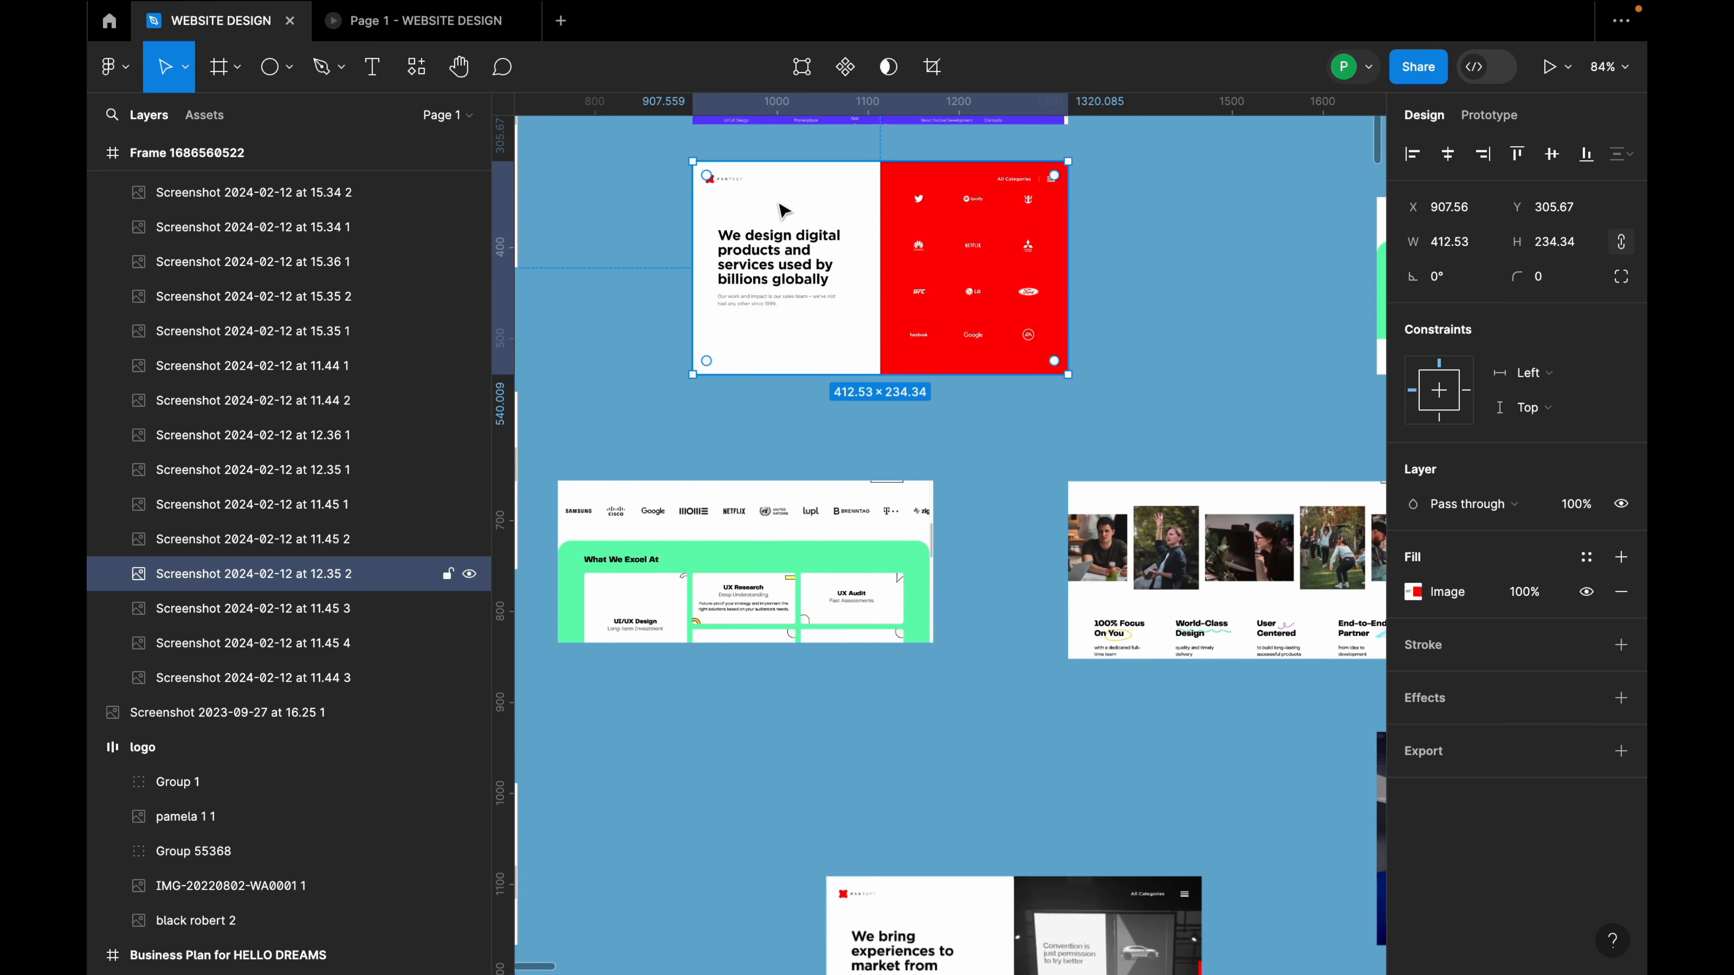
scroll(760, 214, up, 4)
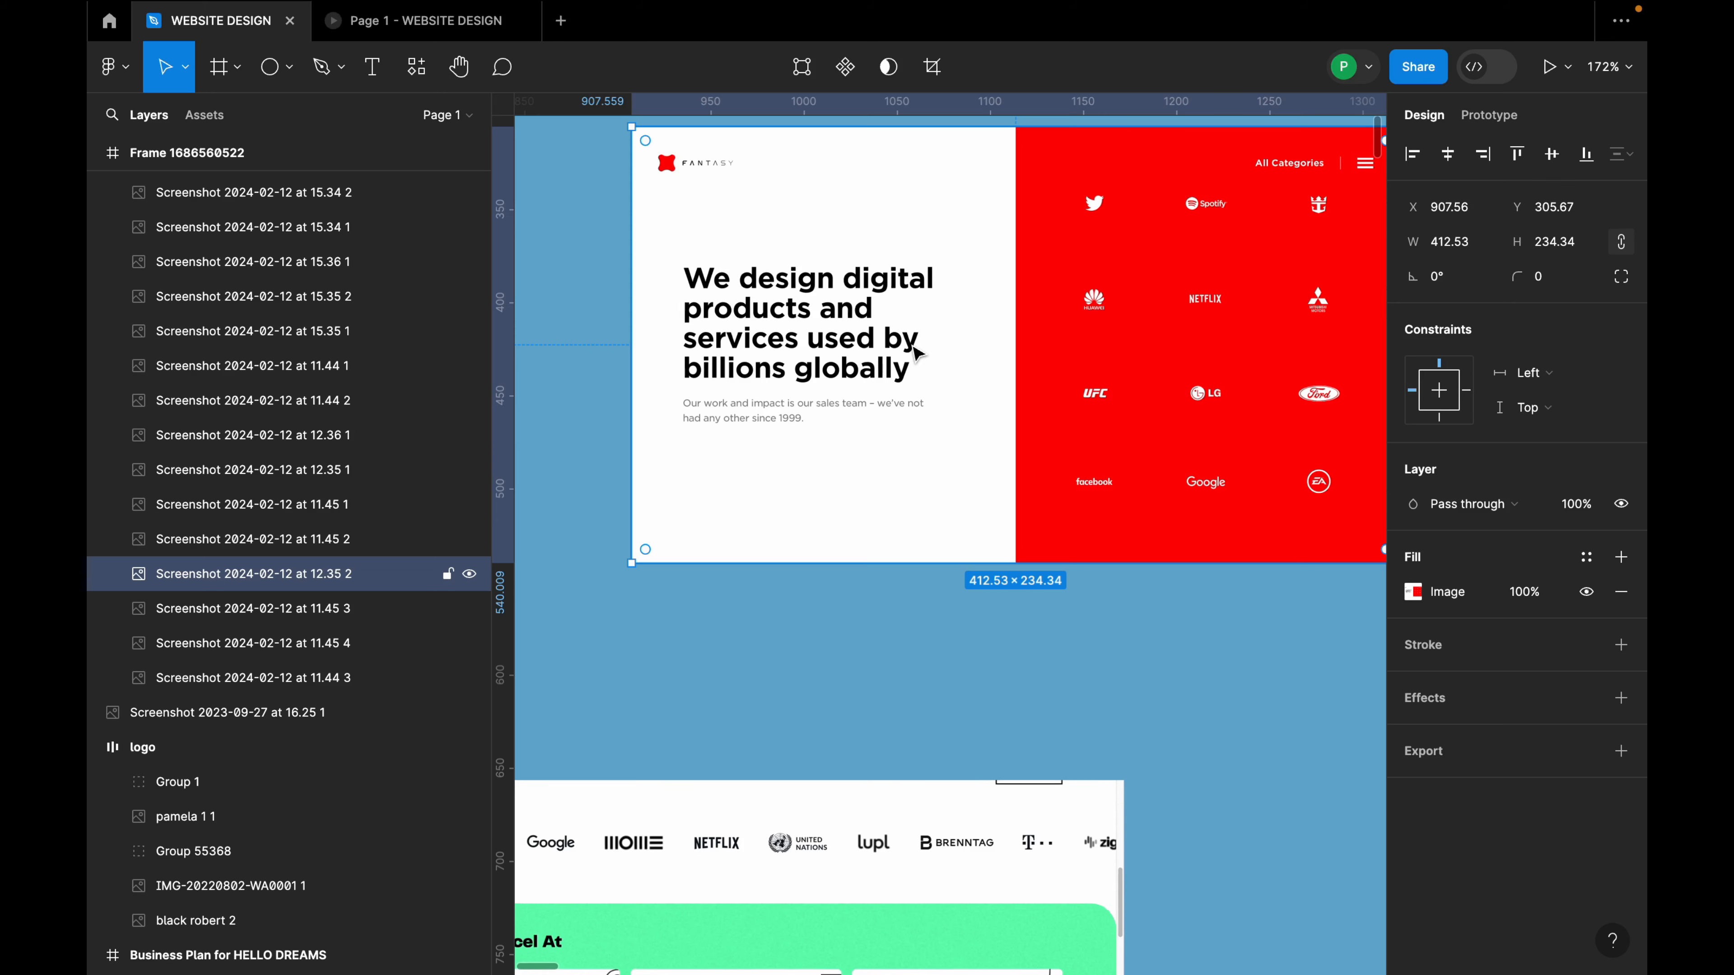
scroll(873, 363, down, 2)
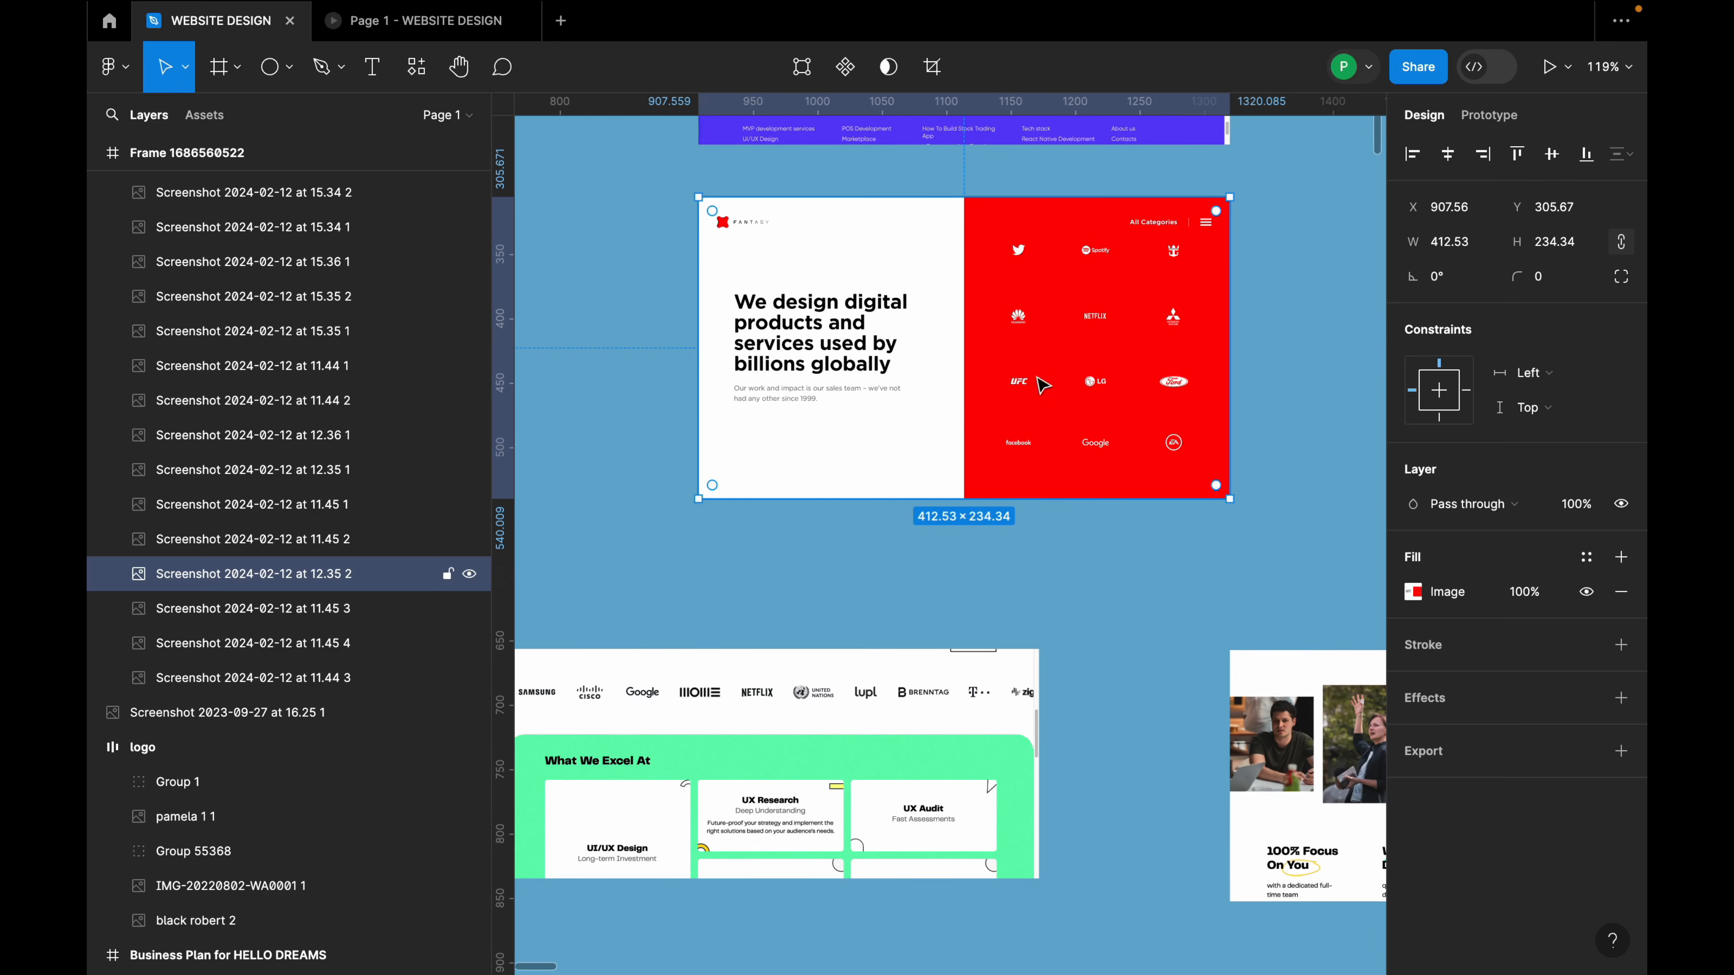
scroll(1043, 385, down, 7)
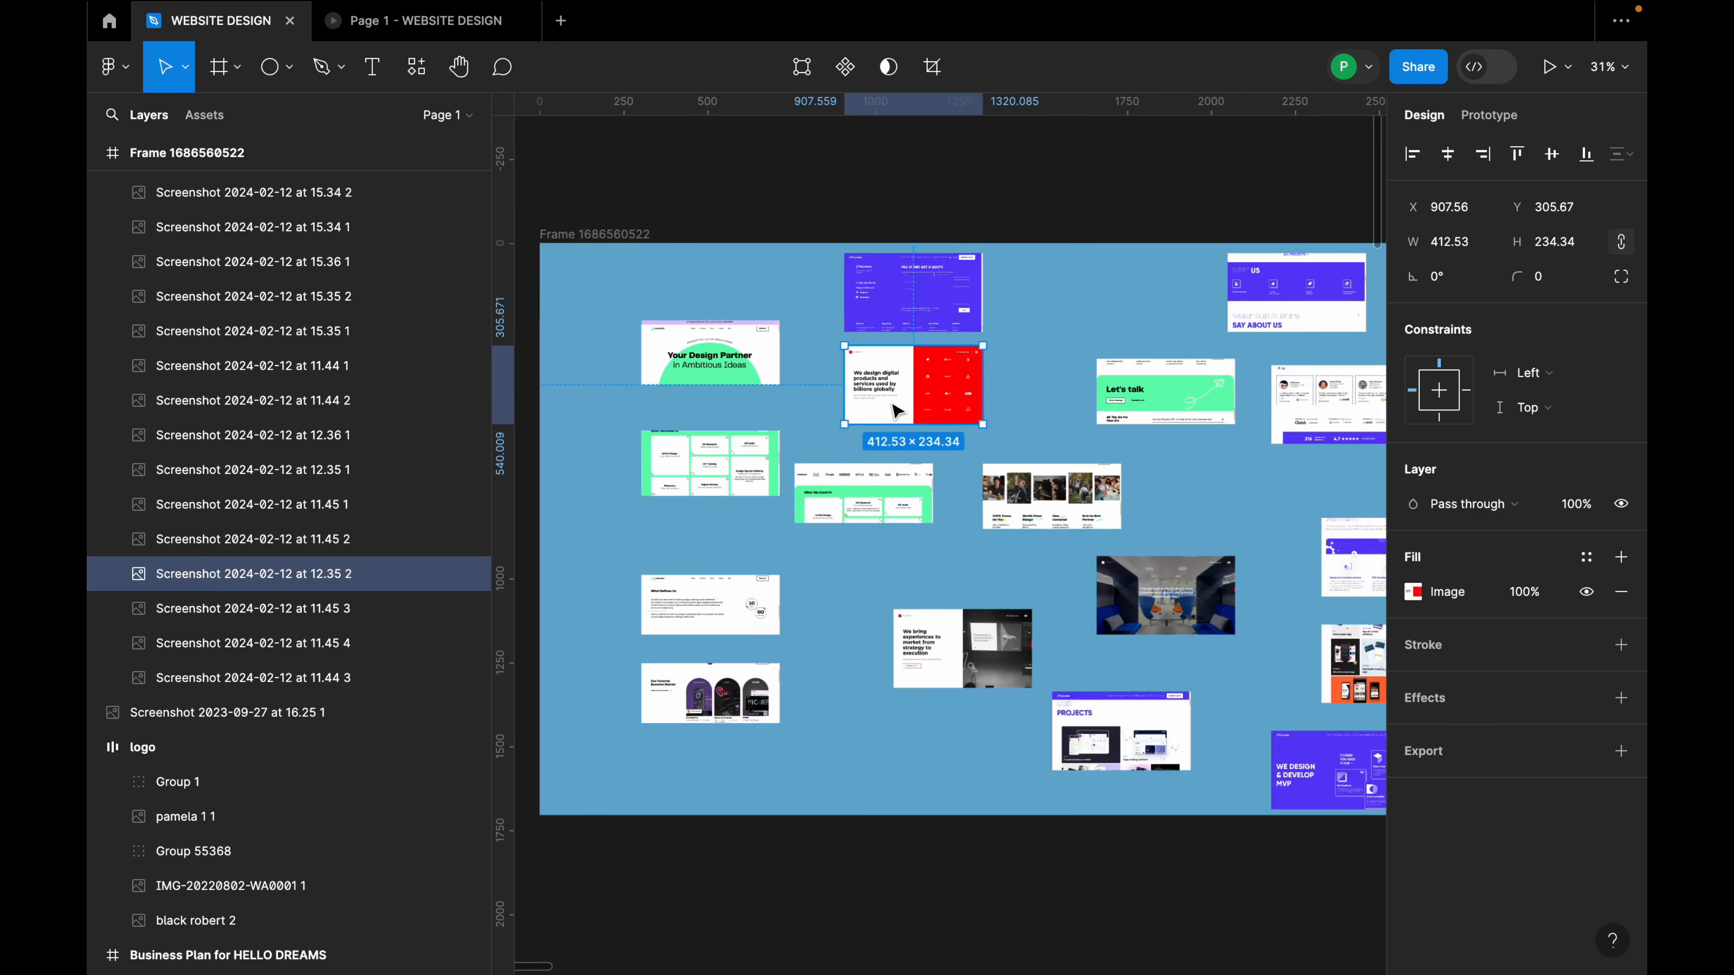
scroll(896, 410, down, 5)
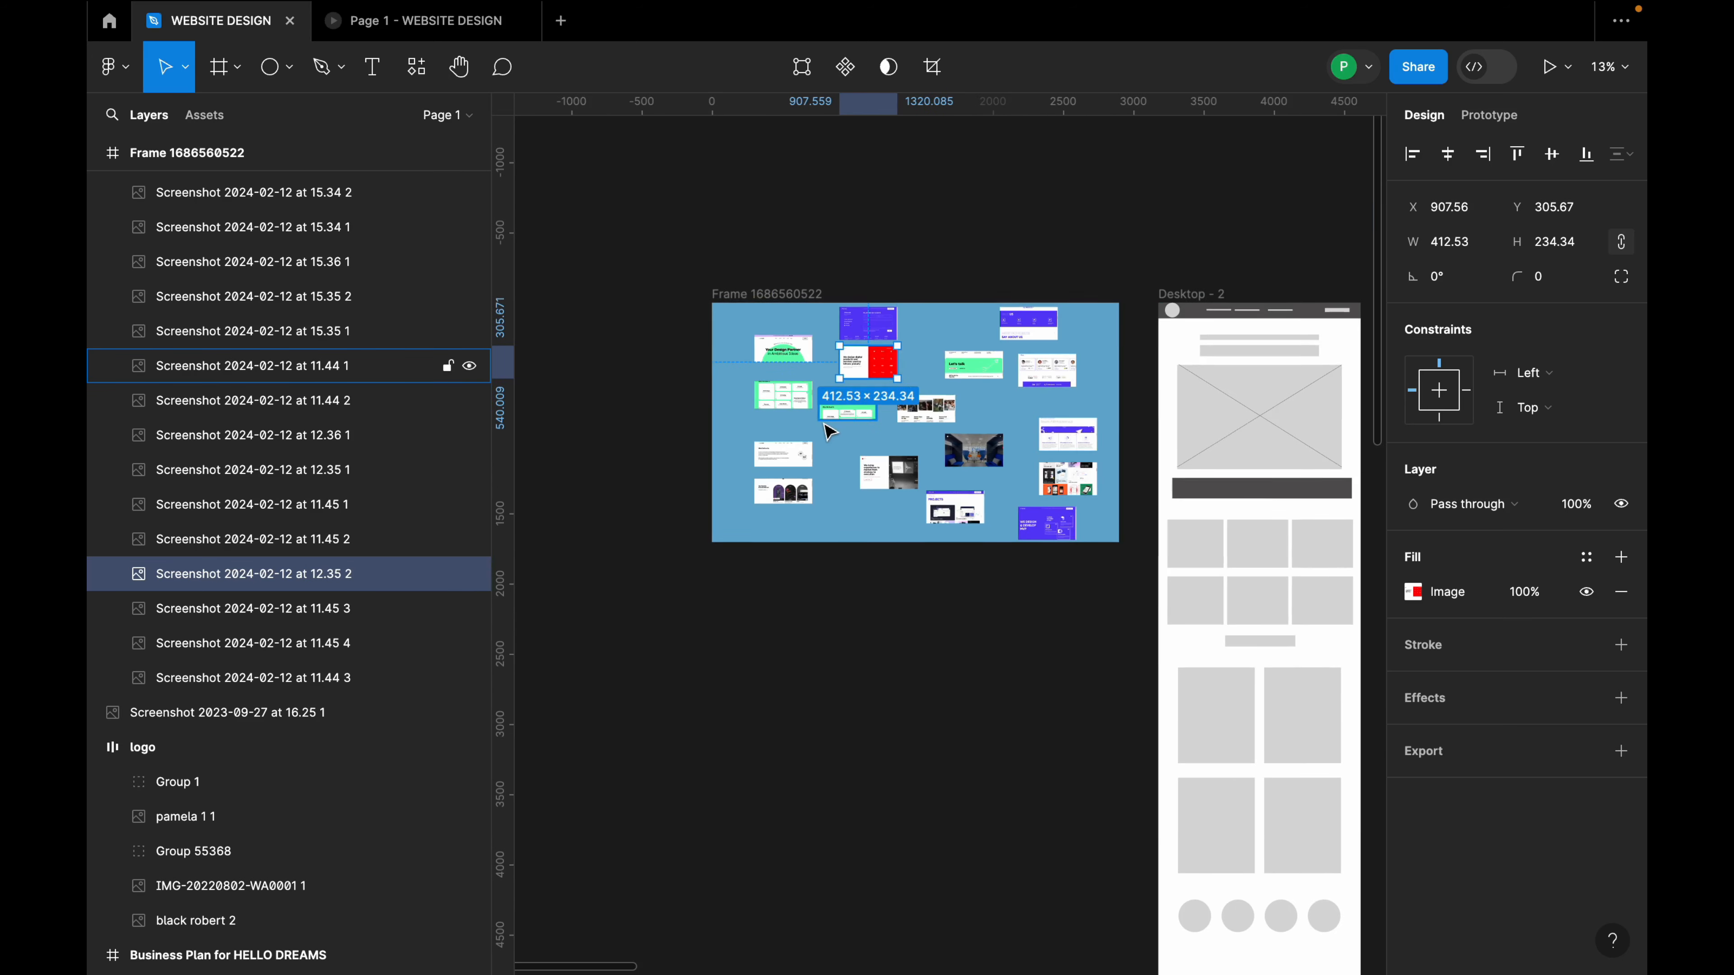
scroll(1130, 476, up, 5)
scroll(1017, 546, down, 8)
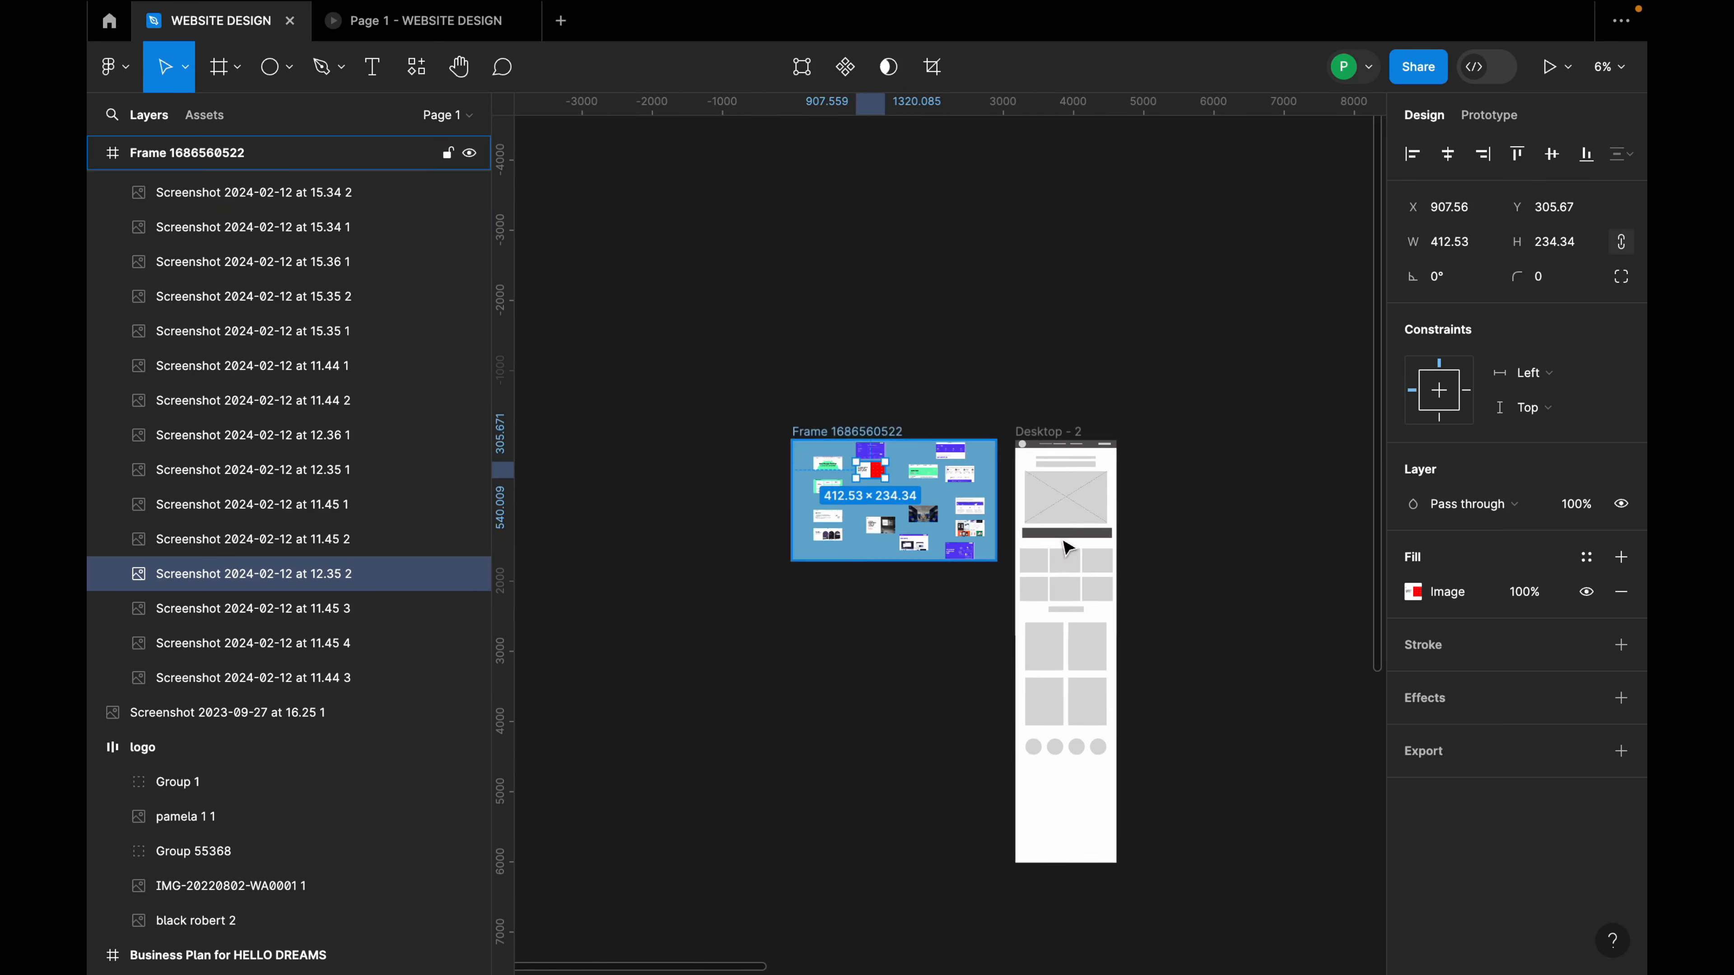
scroll(1096, 550, up, 5)
scroll(1091, 554, down, 6)
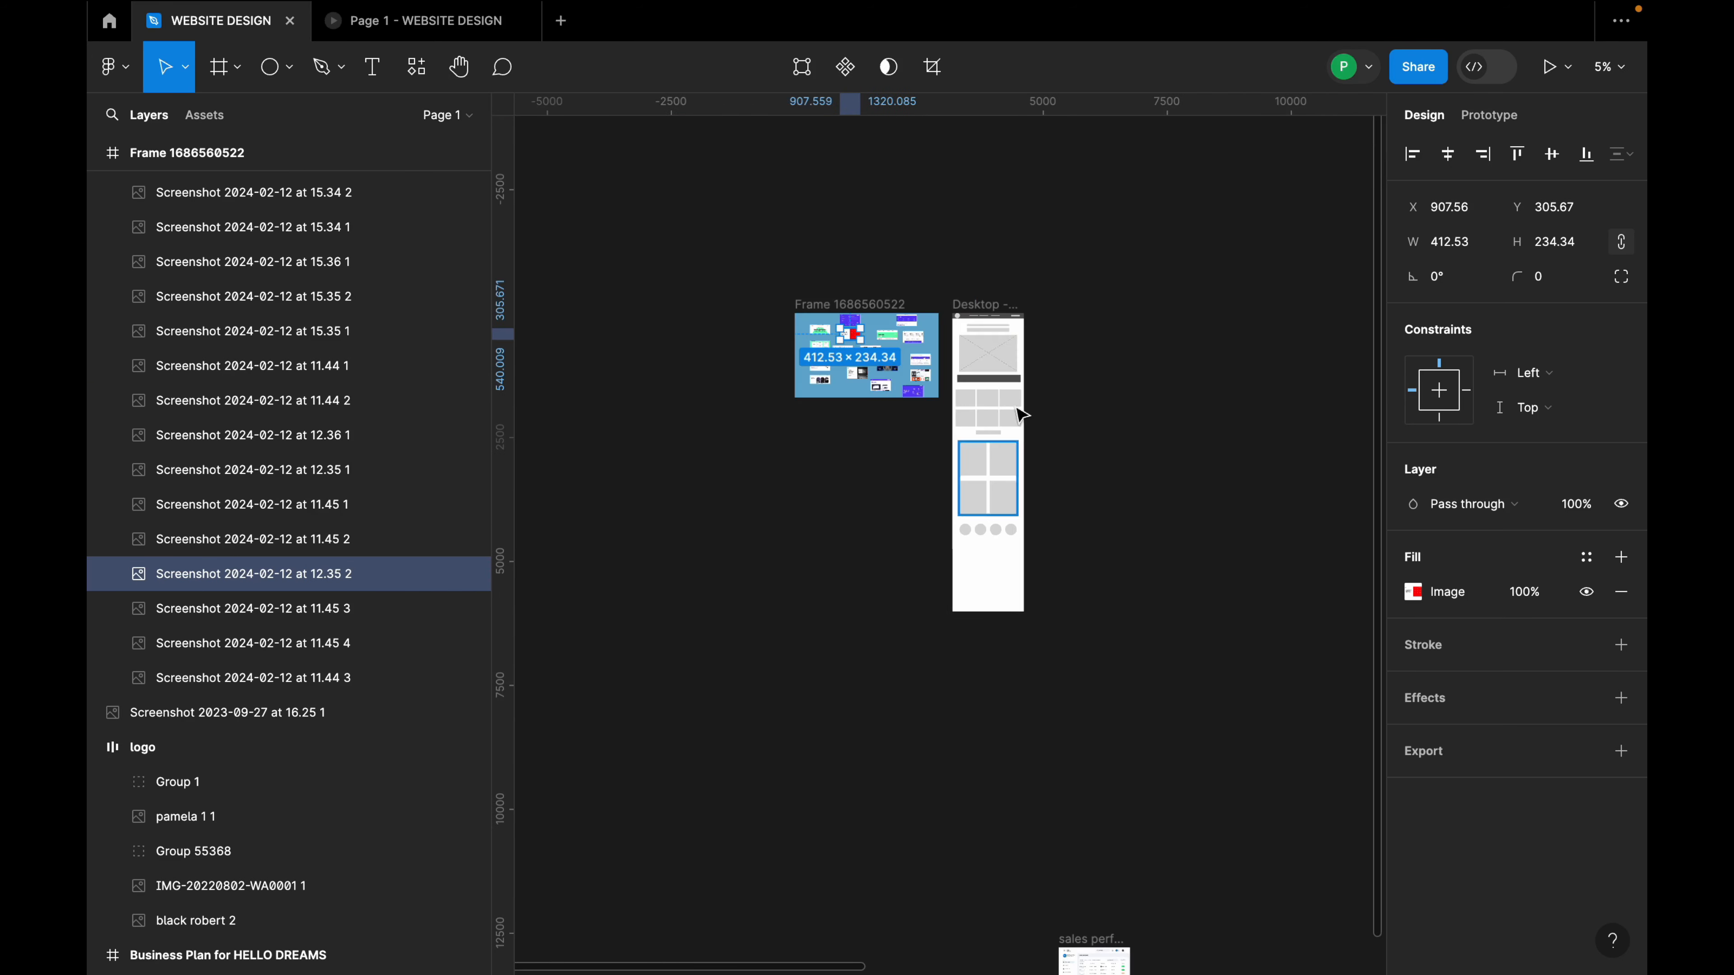
Extend the Desktop - 2 frame downwards to a height of 8151.
click(999, 314)
drag(1008, 612, 1009, 718)
scroll(1018, 581, up, 3)
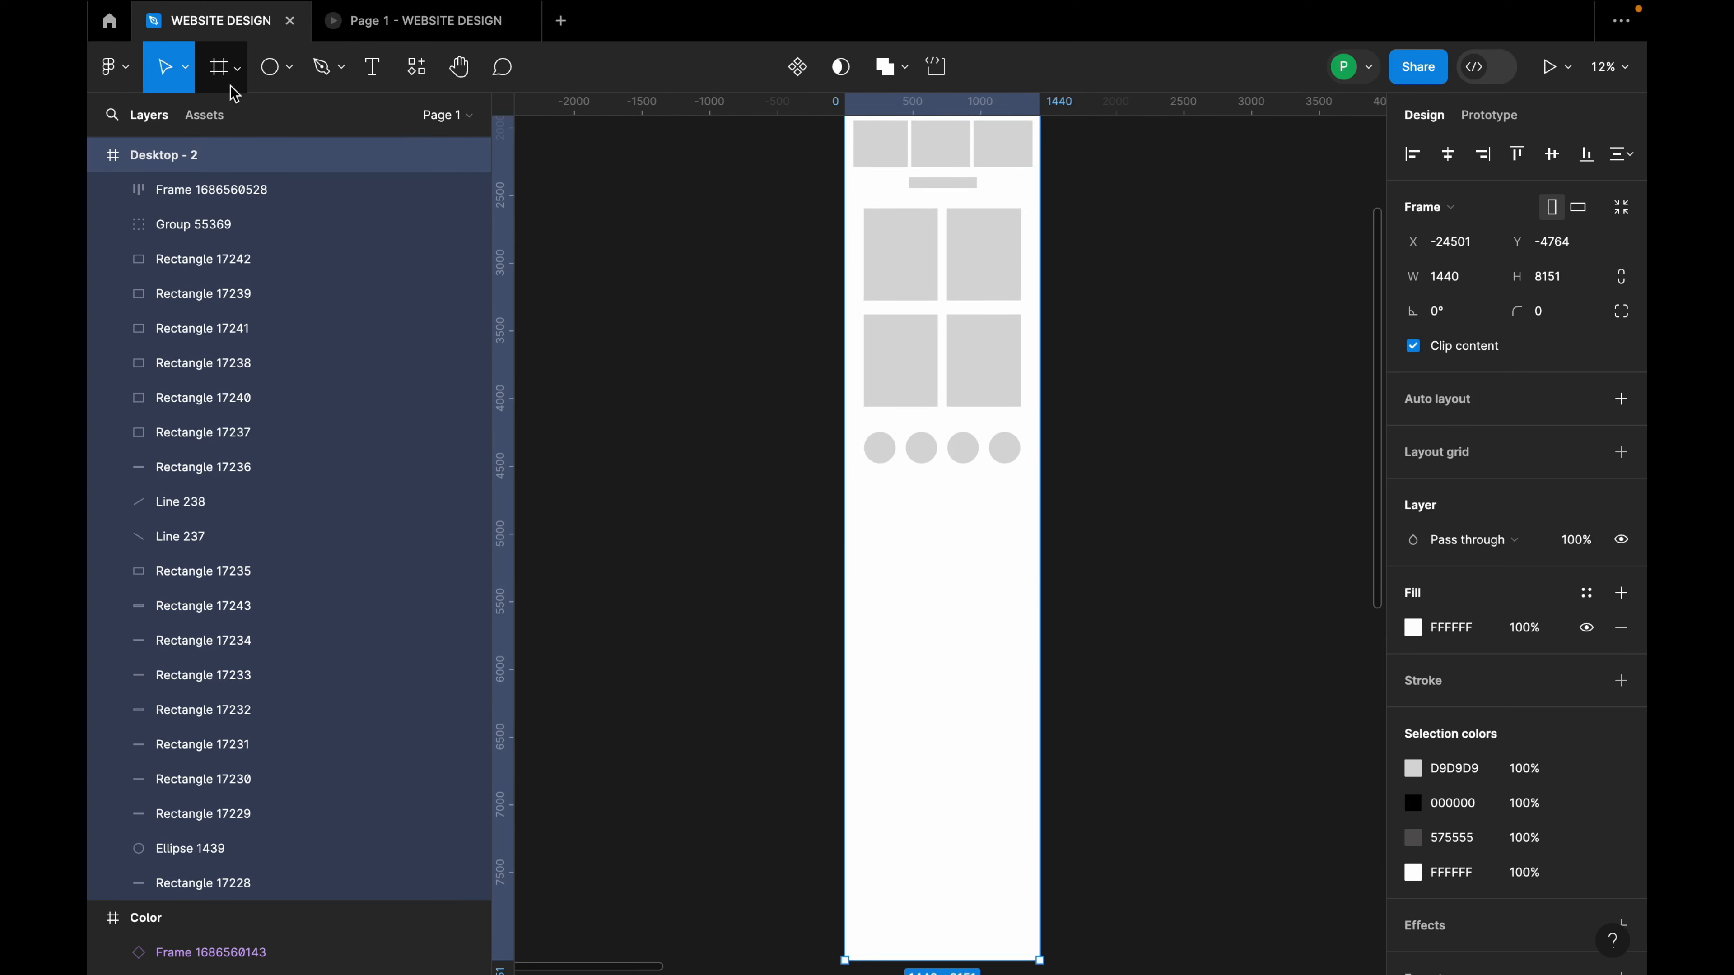
Draw a full-width rectangle about 1508 × 856 below the circle row in the Desktop - 2 frame.
click(237, 68)
click(290, 77)
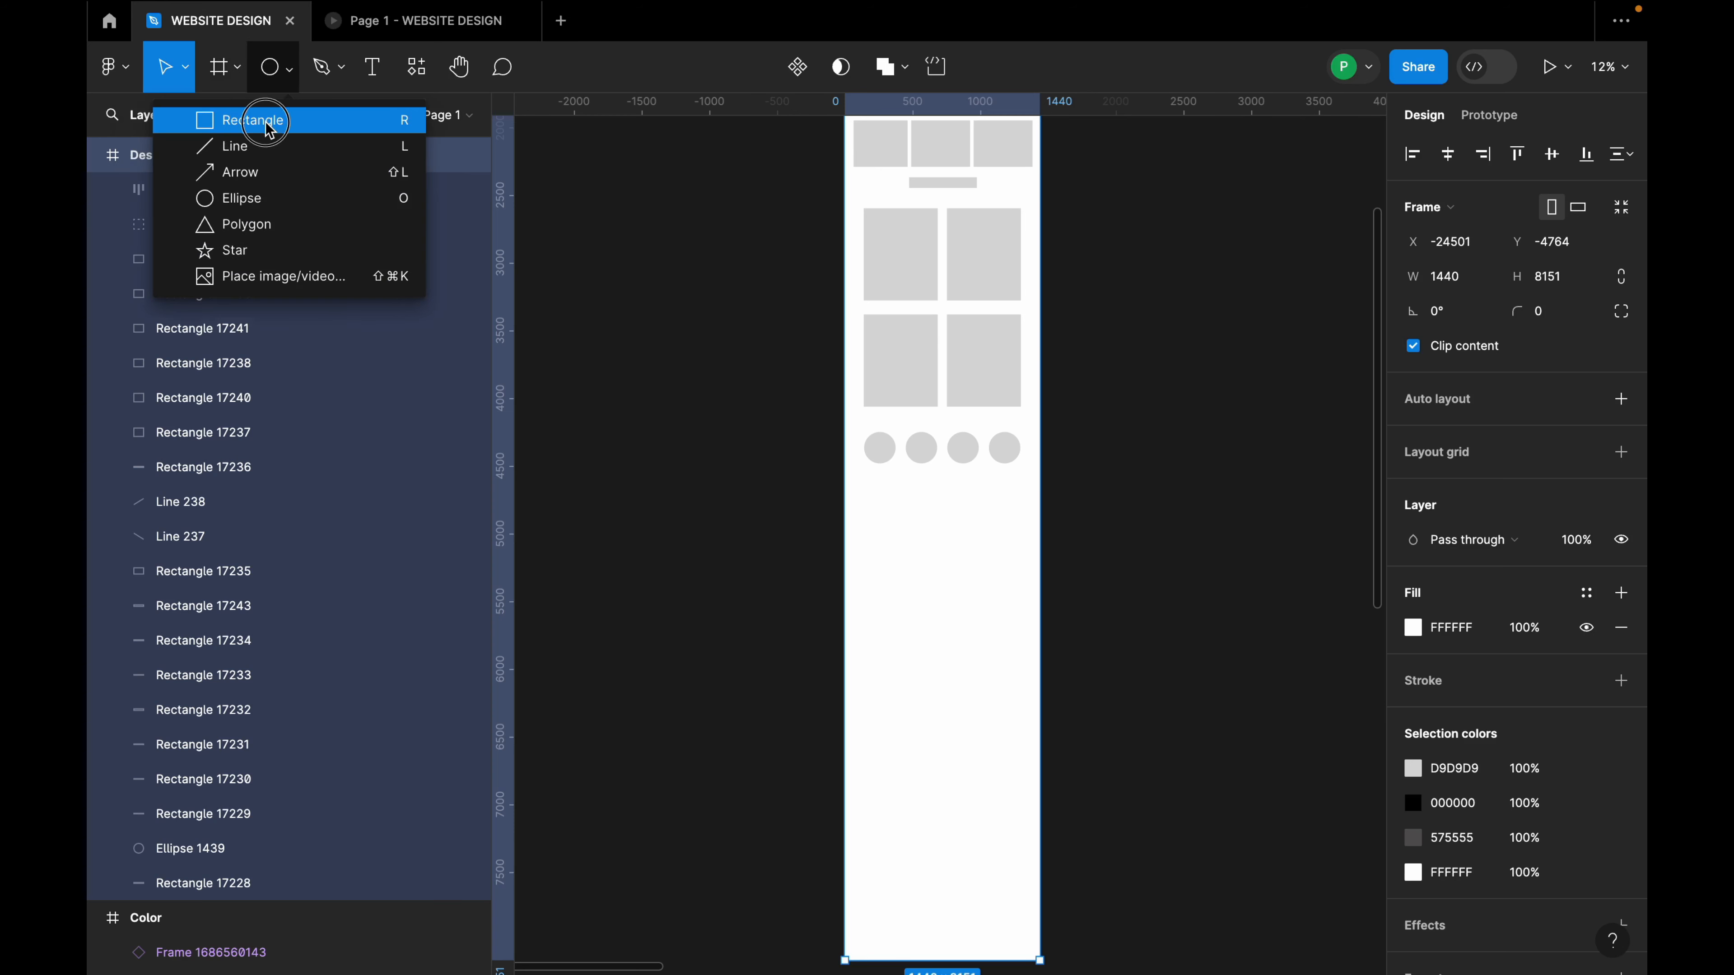
click(240, 120)
mouse_move(839, 483)
mouse_down()
mouse_move(844, 554)
mouse_move(1051, 605)
mouse_move(991, 568)
mouse_up()
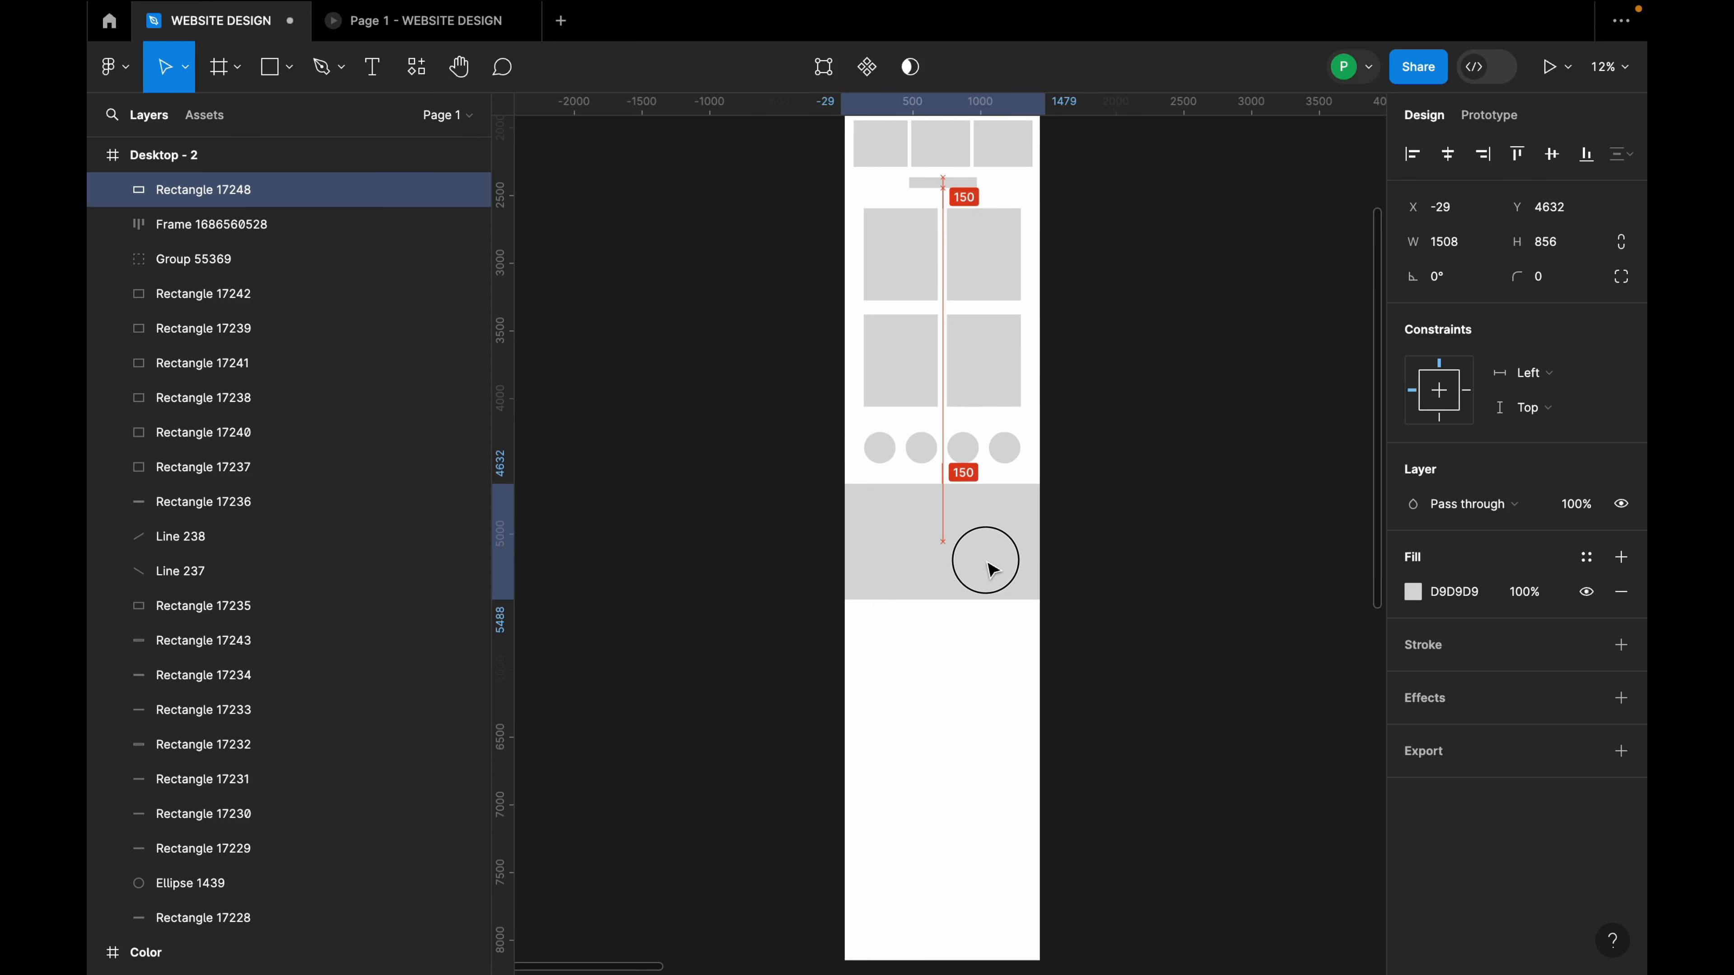
Draw a second rectangle about 1198 × 686 inside the full-width grey band.
click(289, 67)
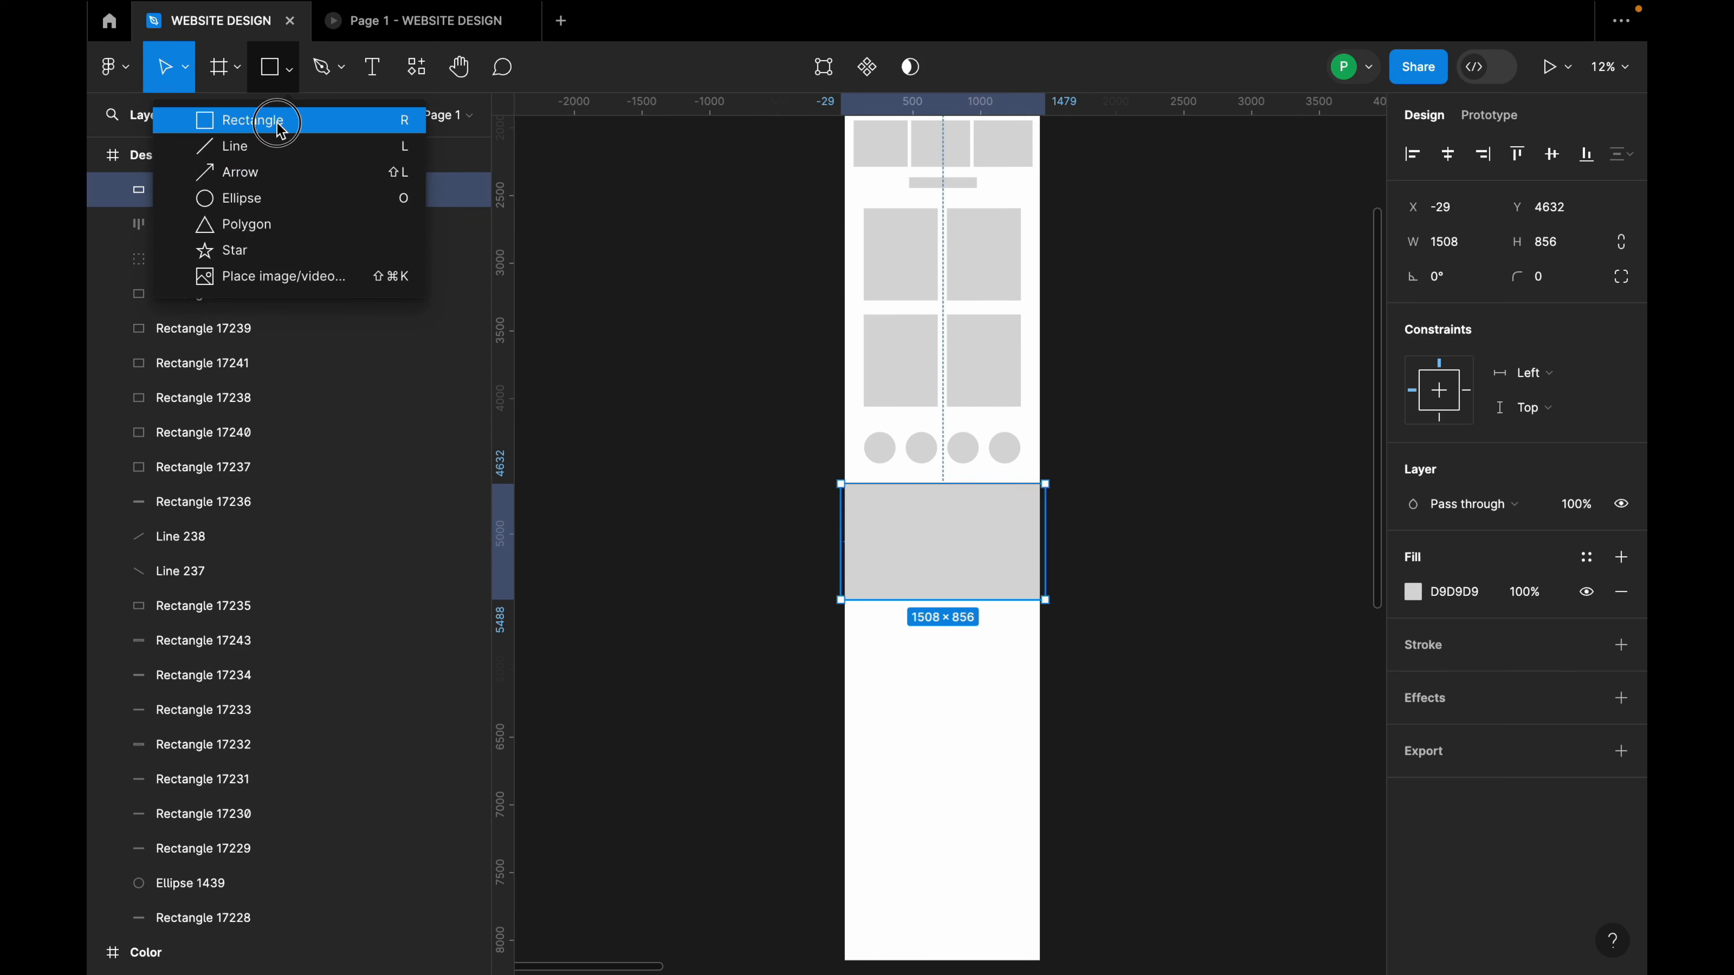
click(252, 120)
scroll(936, 508, up, 3)
mouse_move(798, 469)
mouse_down()
mouse_move(862, 700)
mouse_move(1125, 680)
mouse_move(1123, 656)
mouse_up()
drag(1014, 580, 1012, 588)
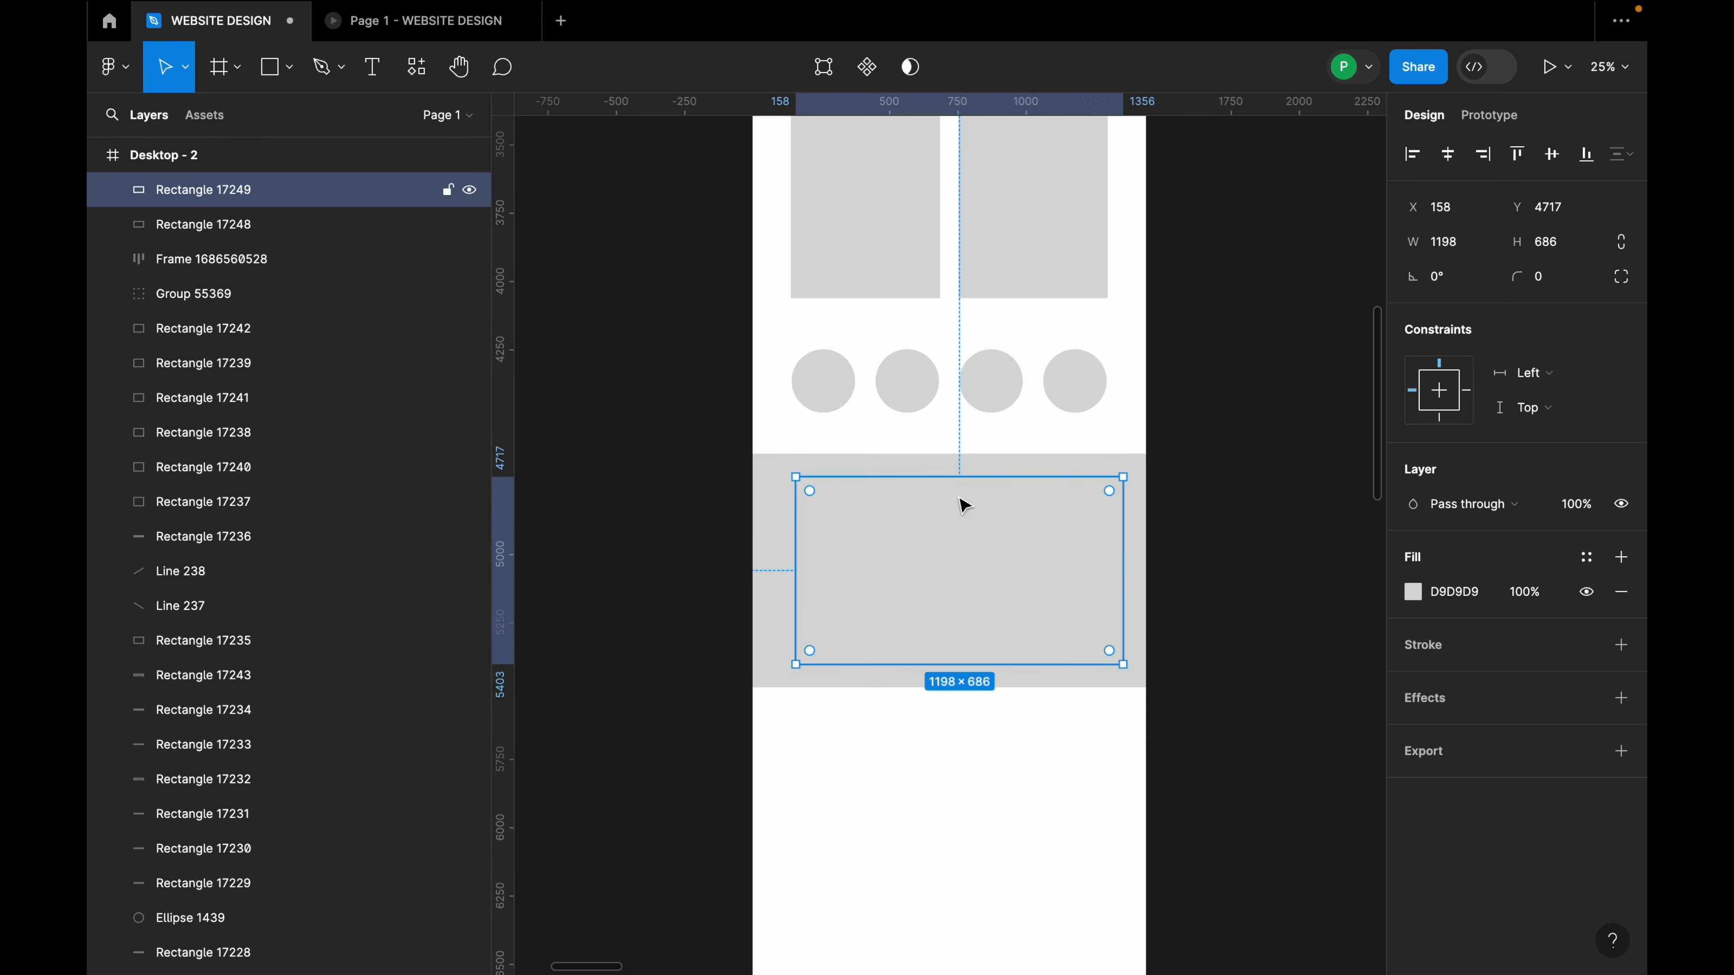
Fill the inner rectangle with the dark grey 575555 sampled from the dark bar under the hero image.
click(1407, 595)
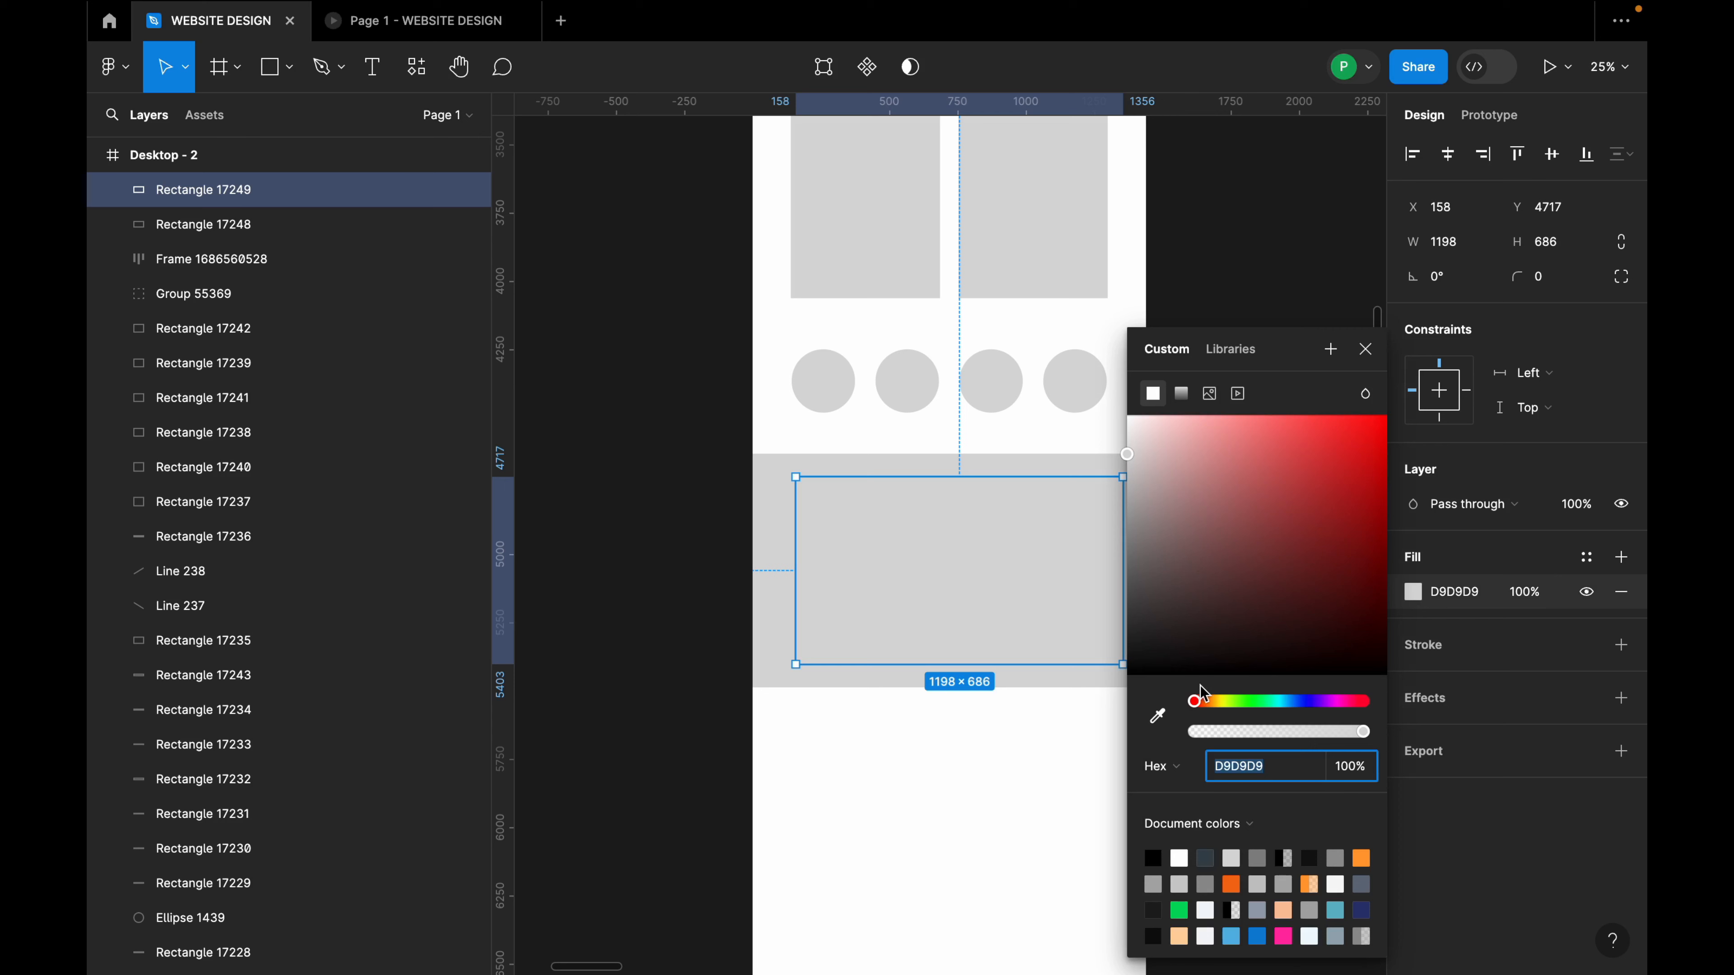
click(1154, 717)
scroll(967, 492, down, 5)
scroll(979, 492, up, 3)
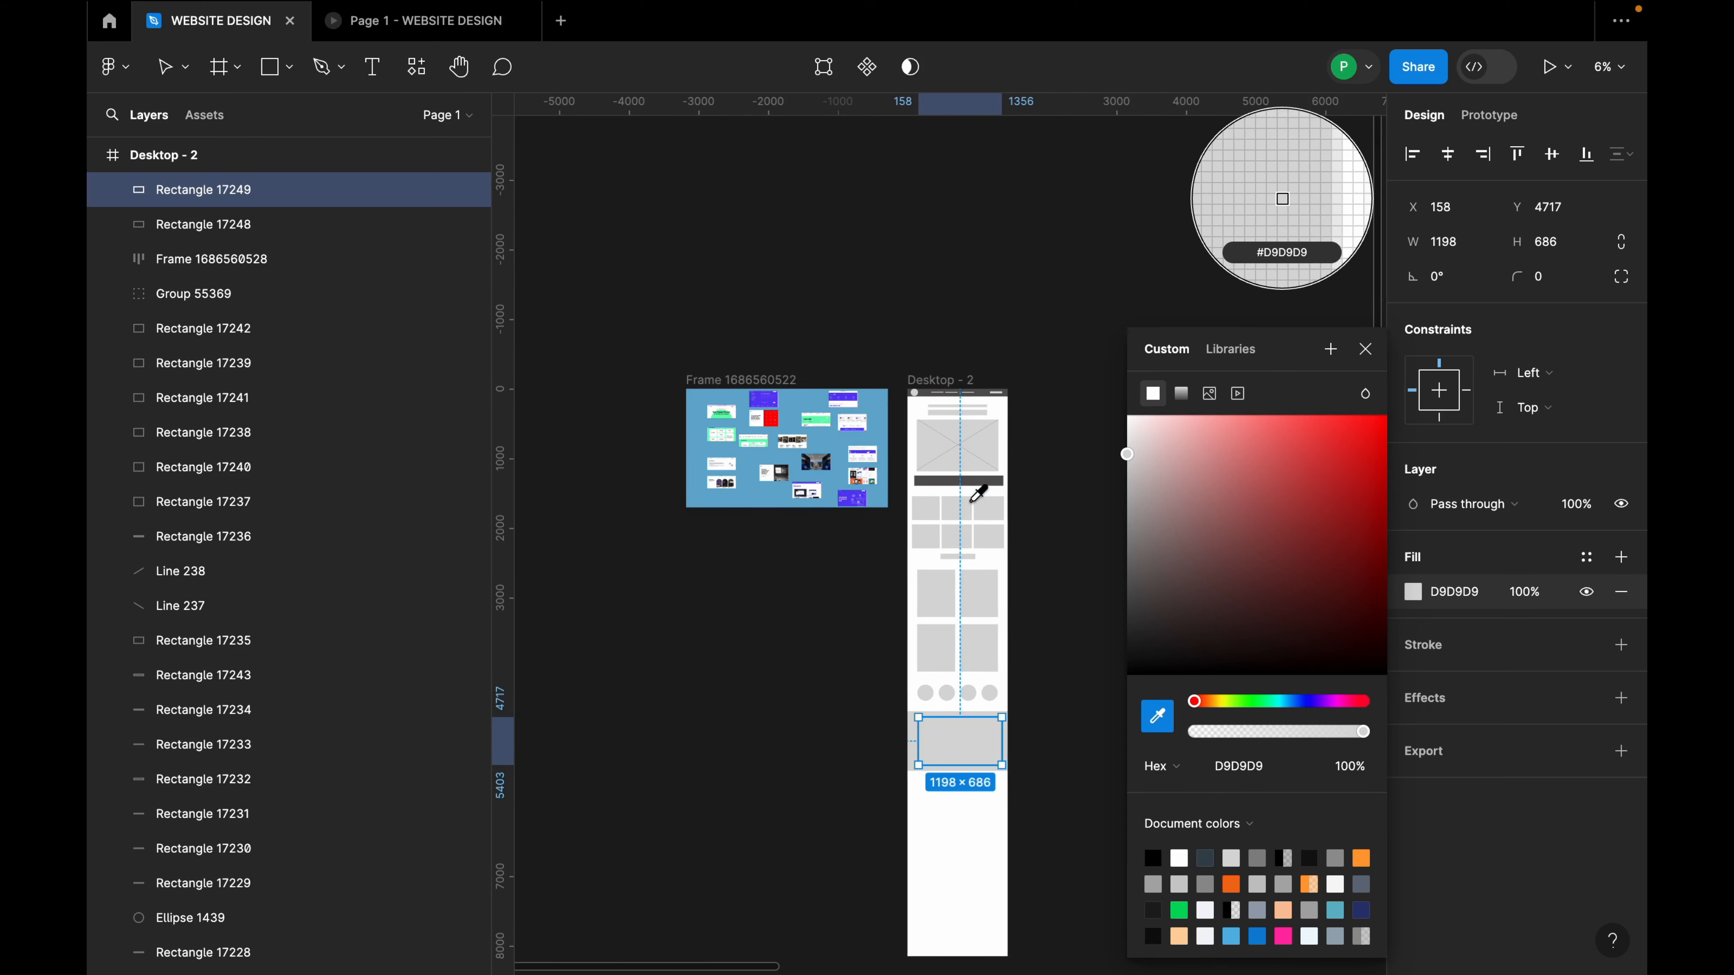
click(990, 478)
scroll(1021, 686, up, 5)
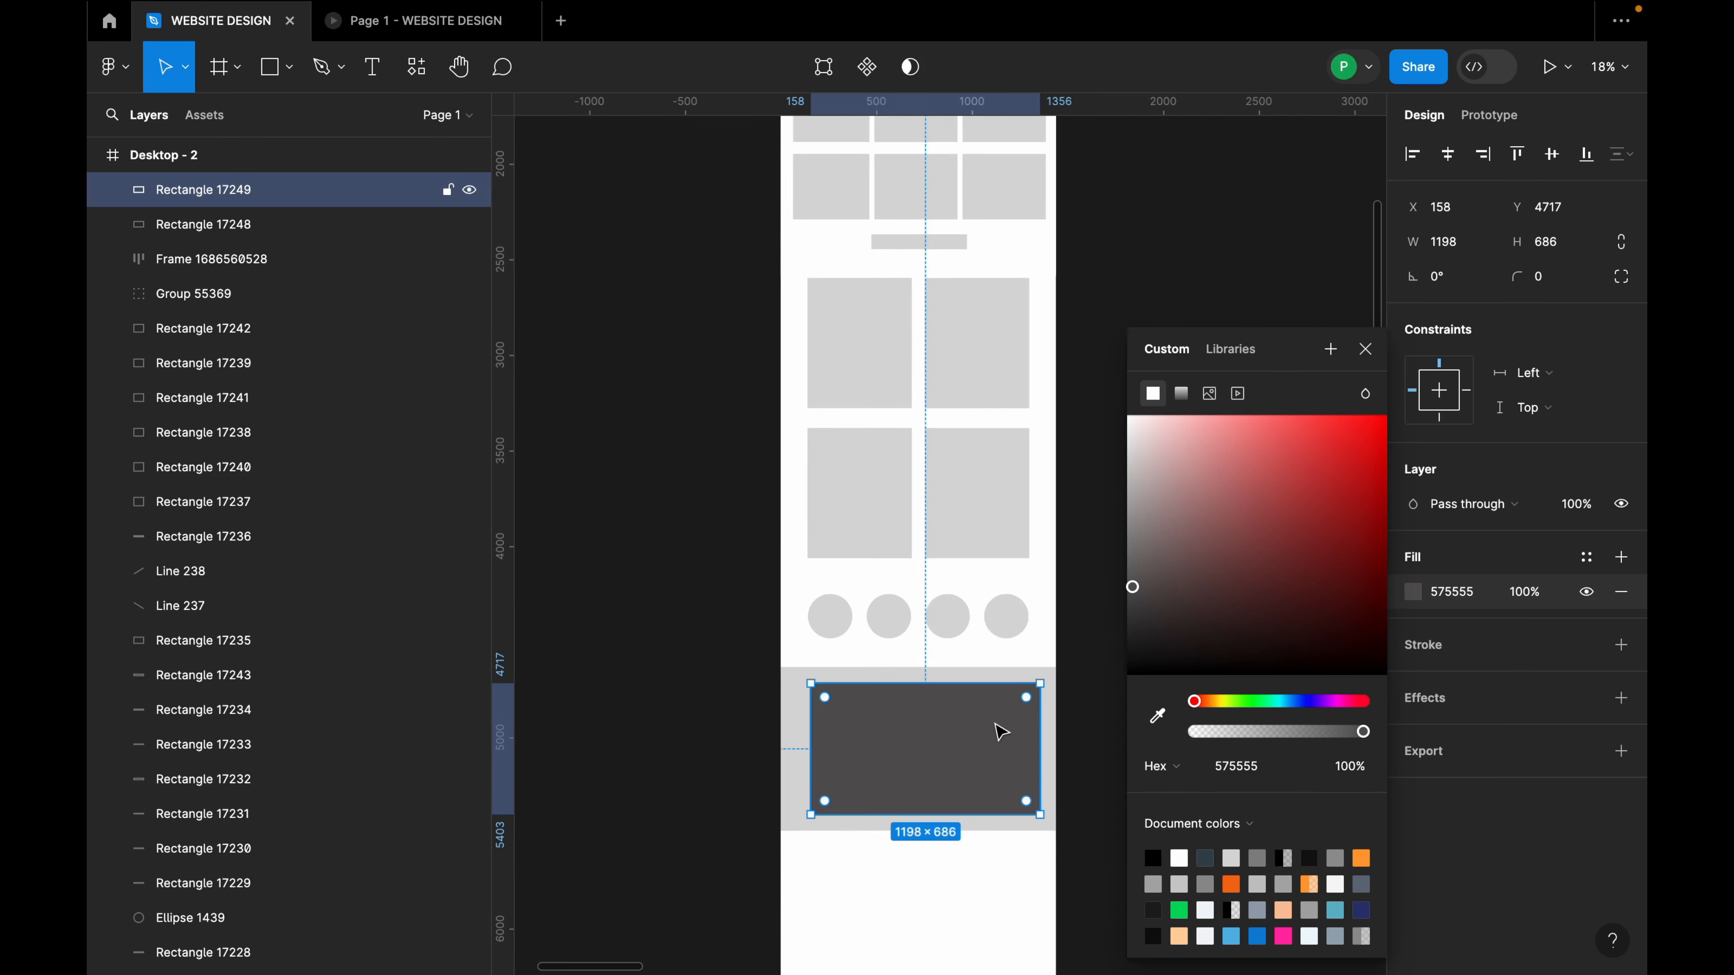
click(1366, 350)
Centre the dark rectangle horizontally in the Desktop - 2 frame.
scroll(1079, 474, down, 2)
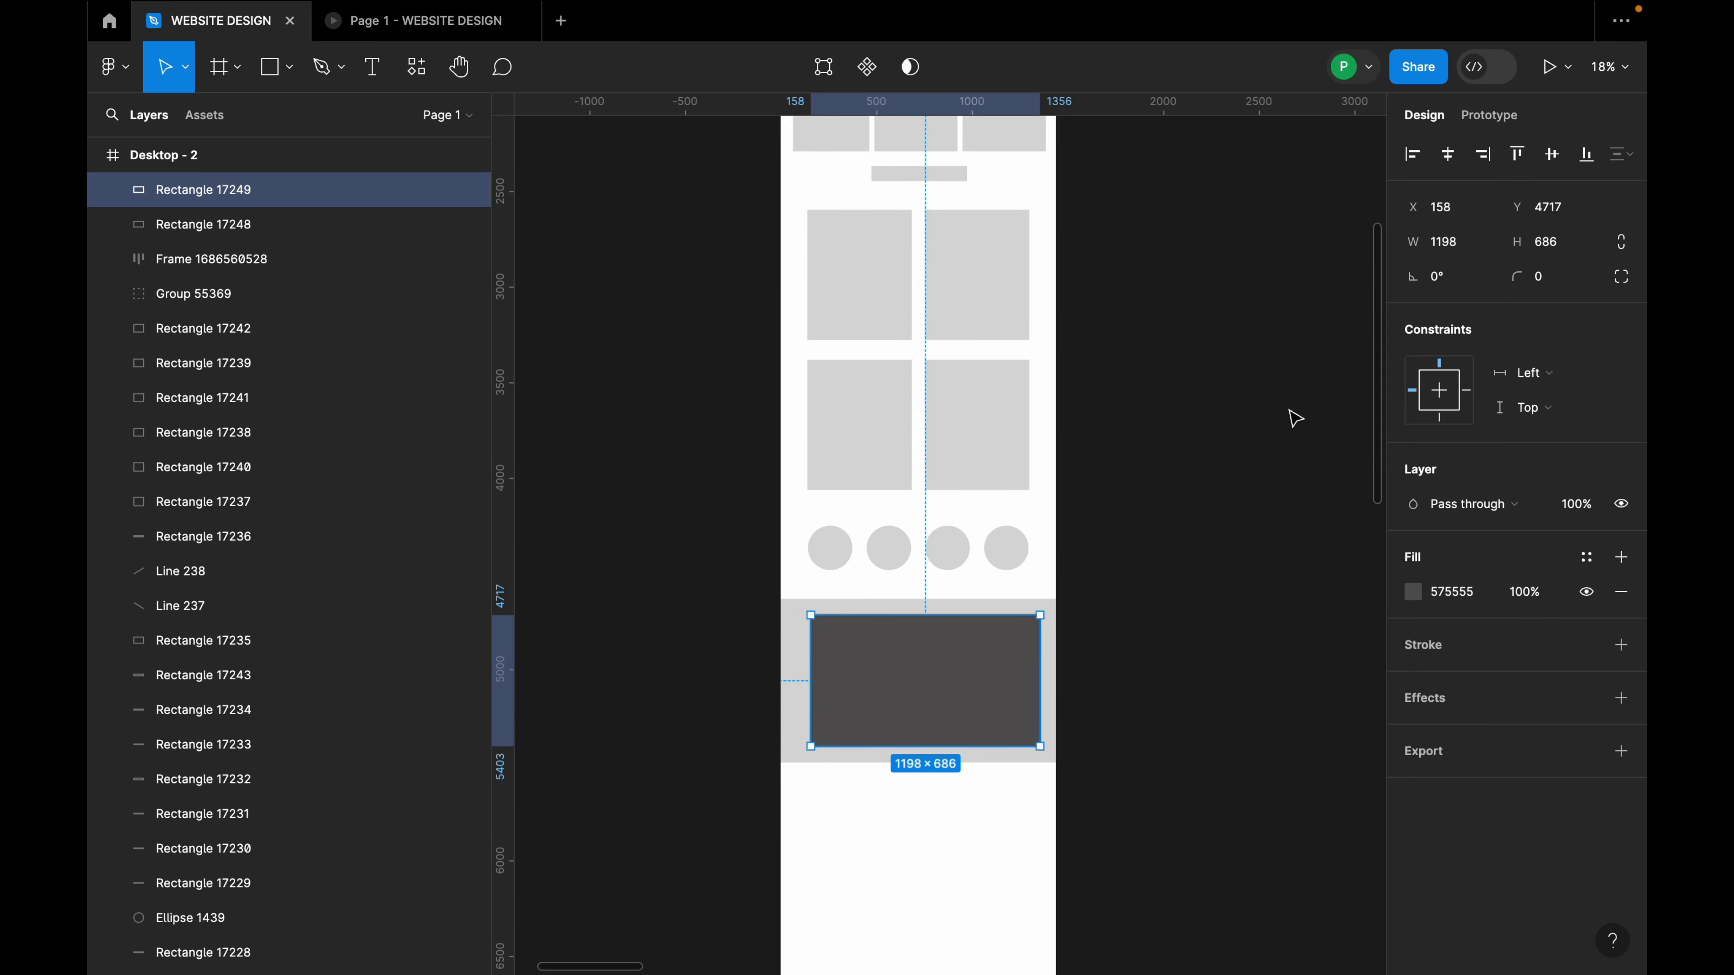
click(1446, 153)
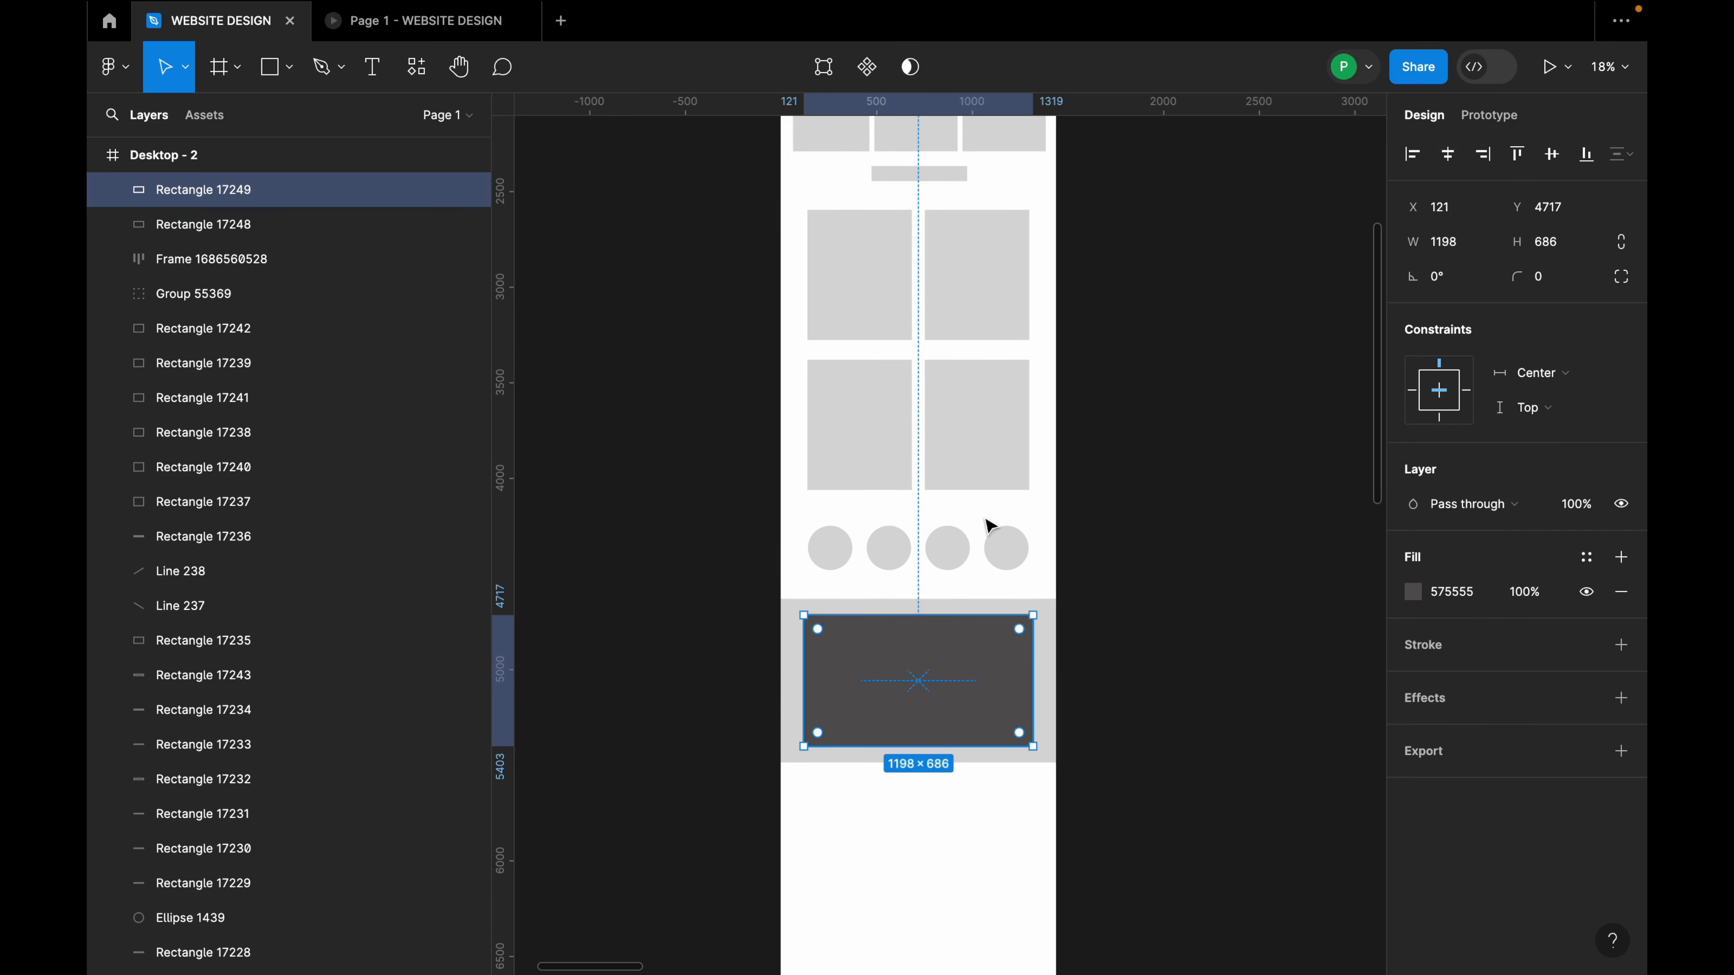
click(1044, 658)
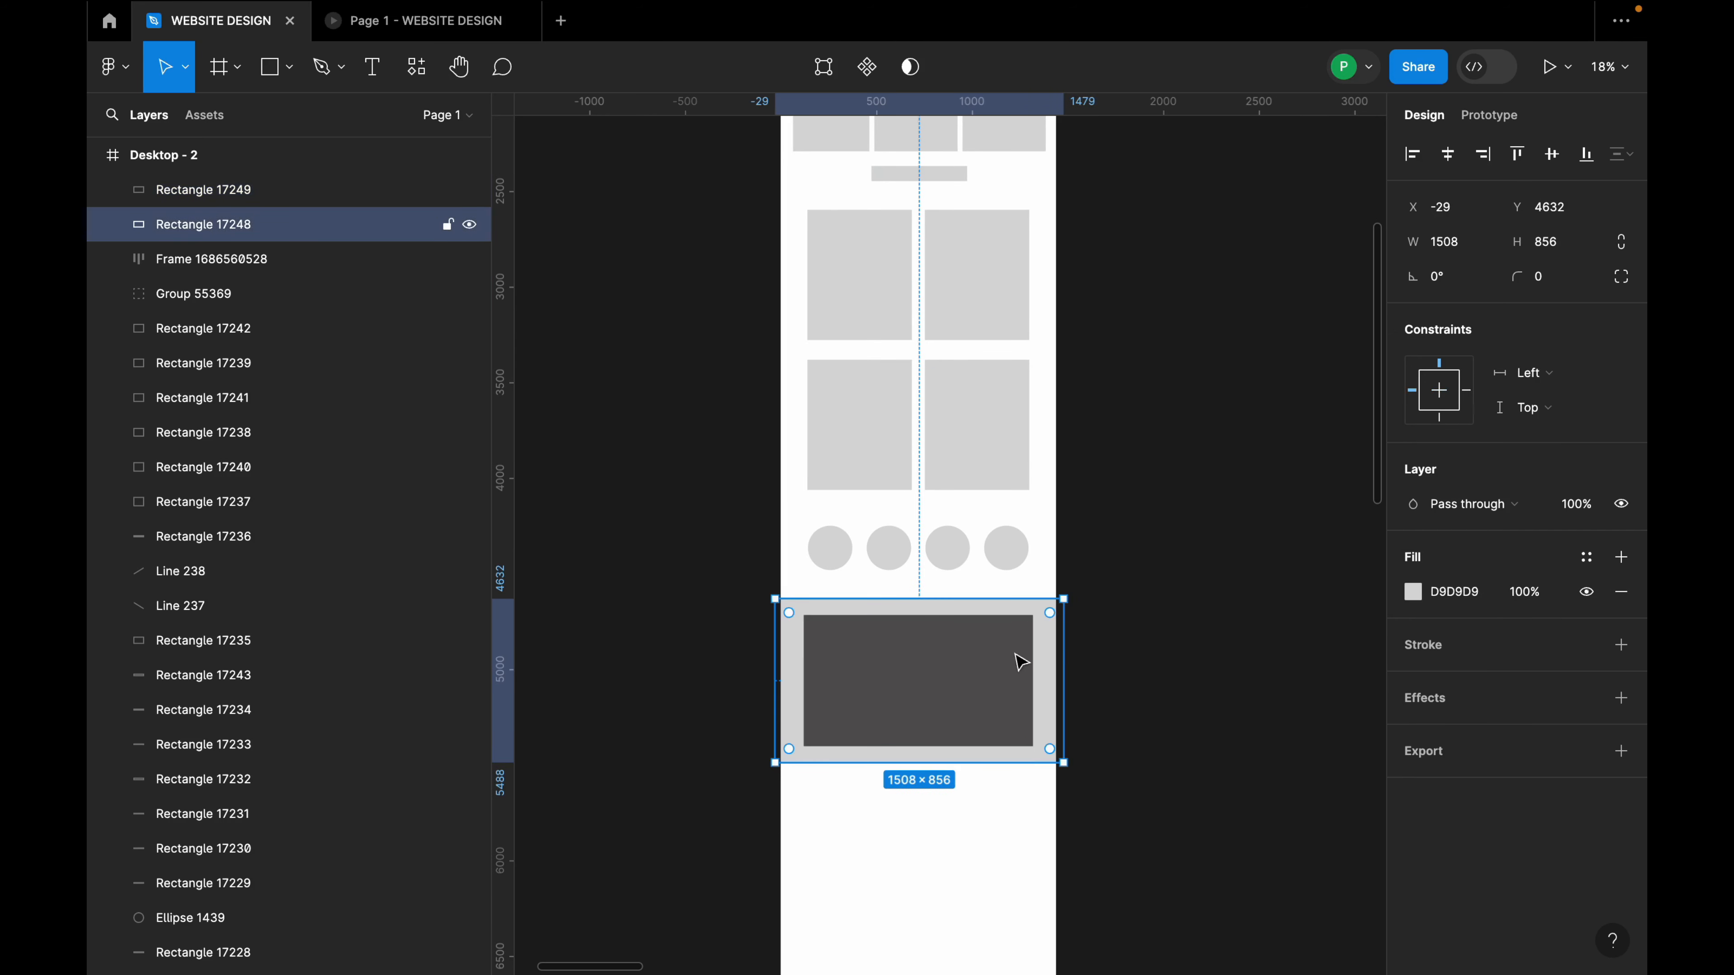
scroll(948, 631, down, 2)
click(1181, 678)
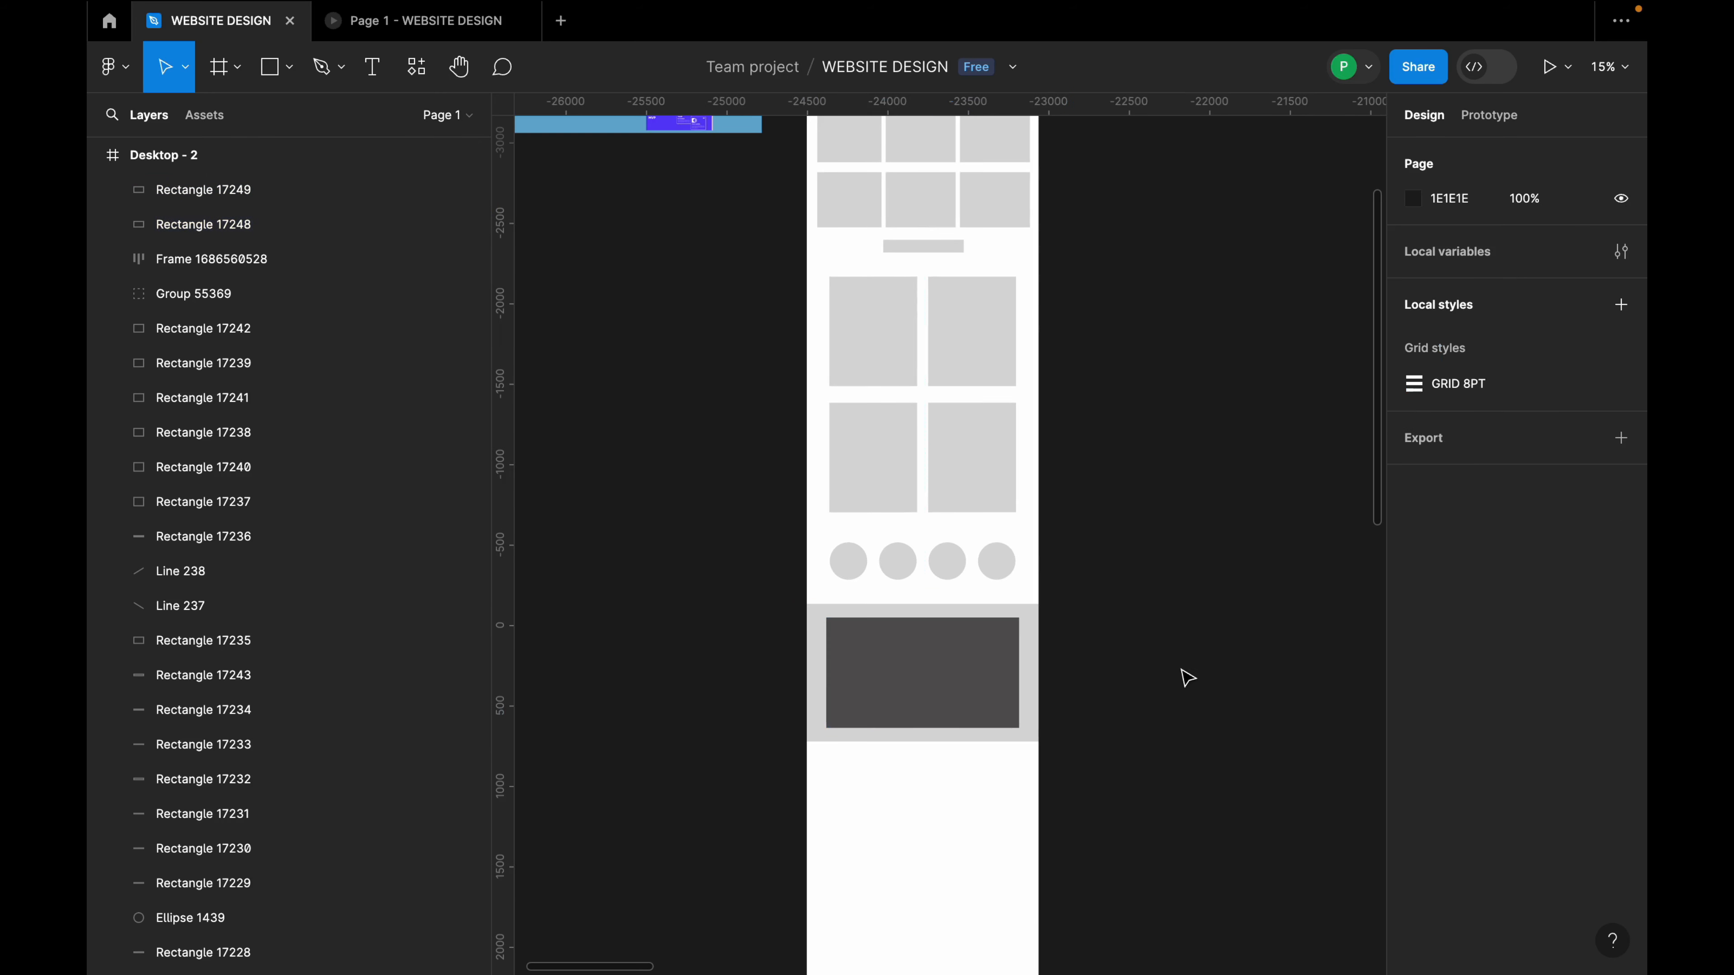
Duplicate the third circle into the middle of the dark rectangle and bring the copy to the front.
click(967, 681)
scroll(958, 676, up, 4)
click(961, 451)
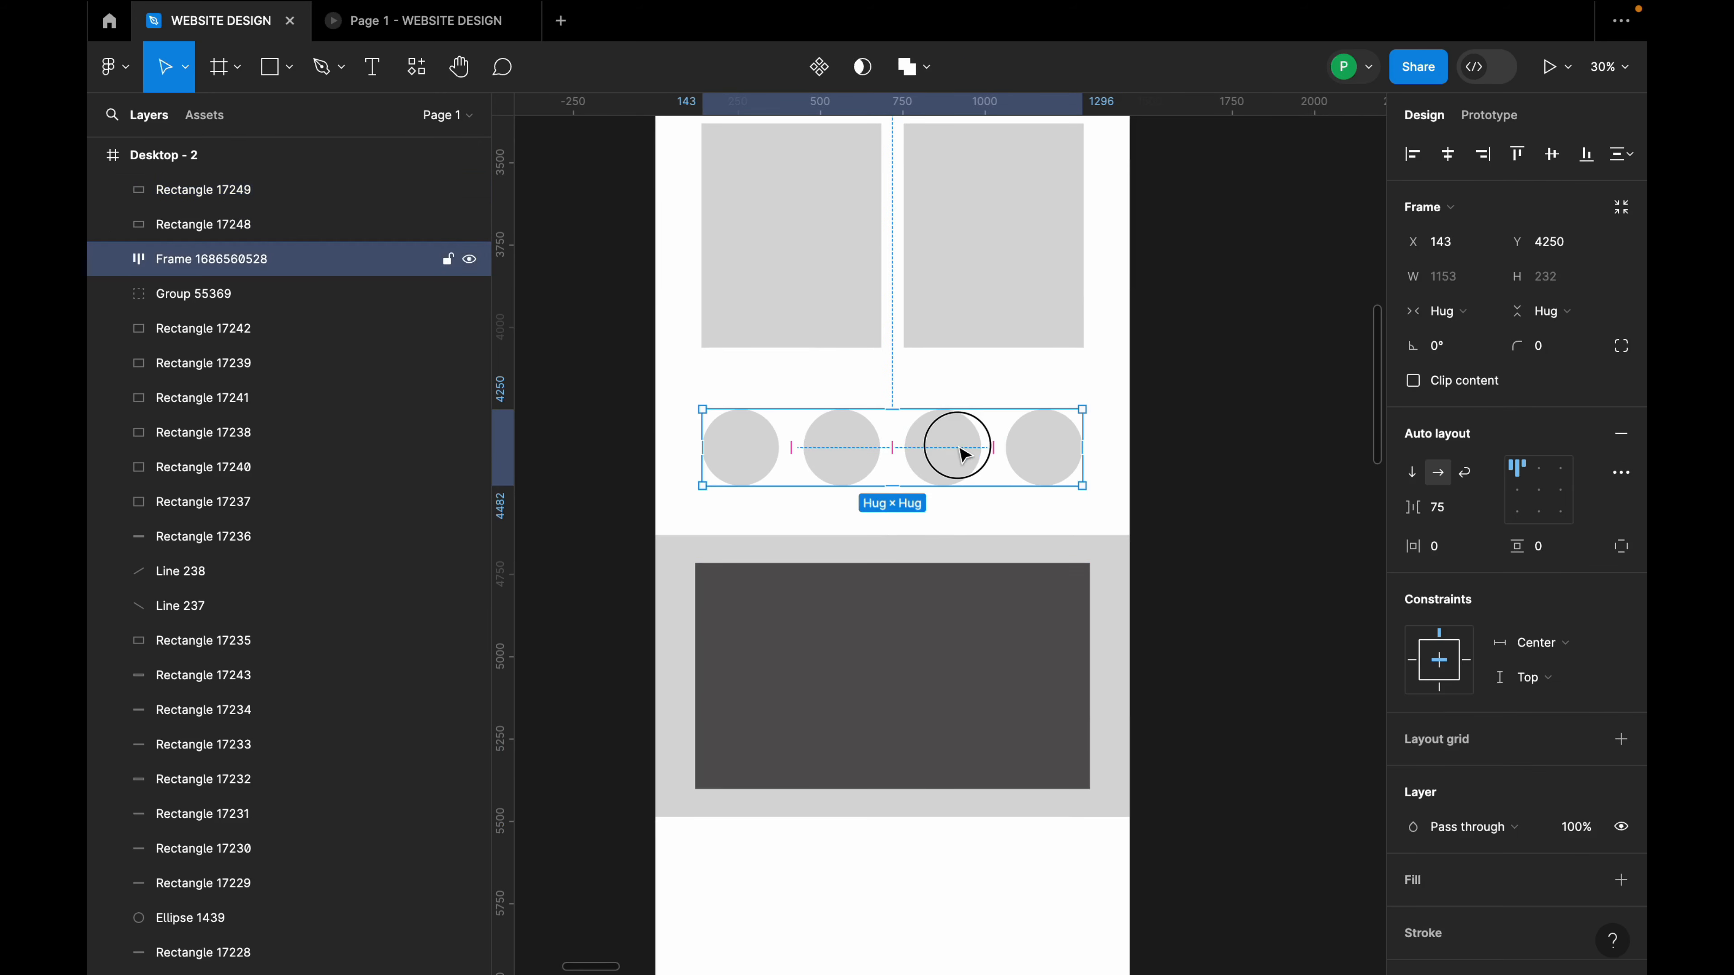
click(963, 454)
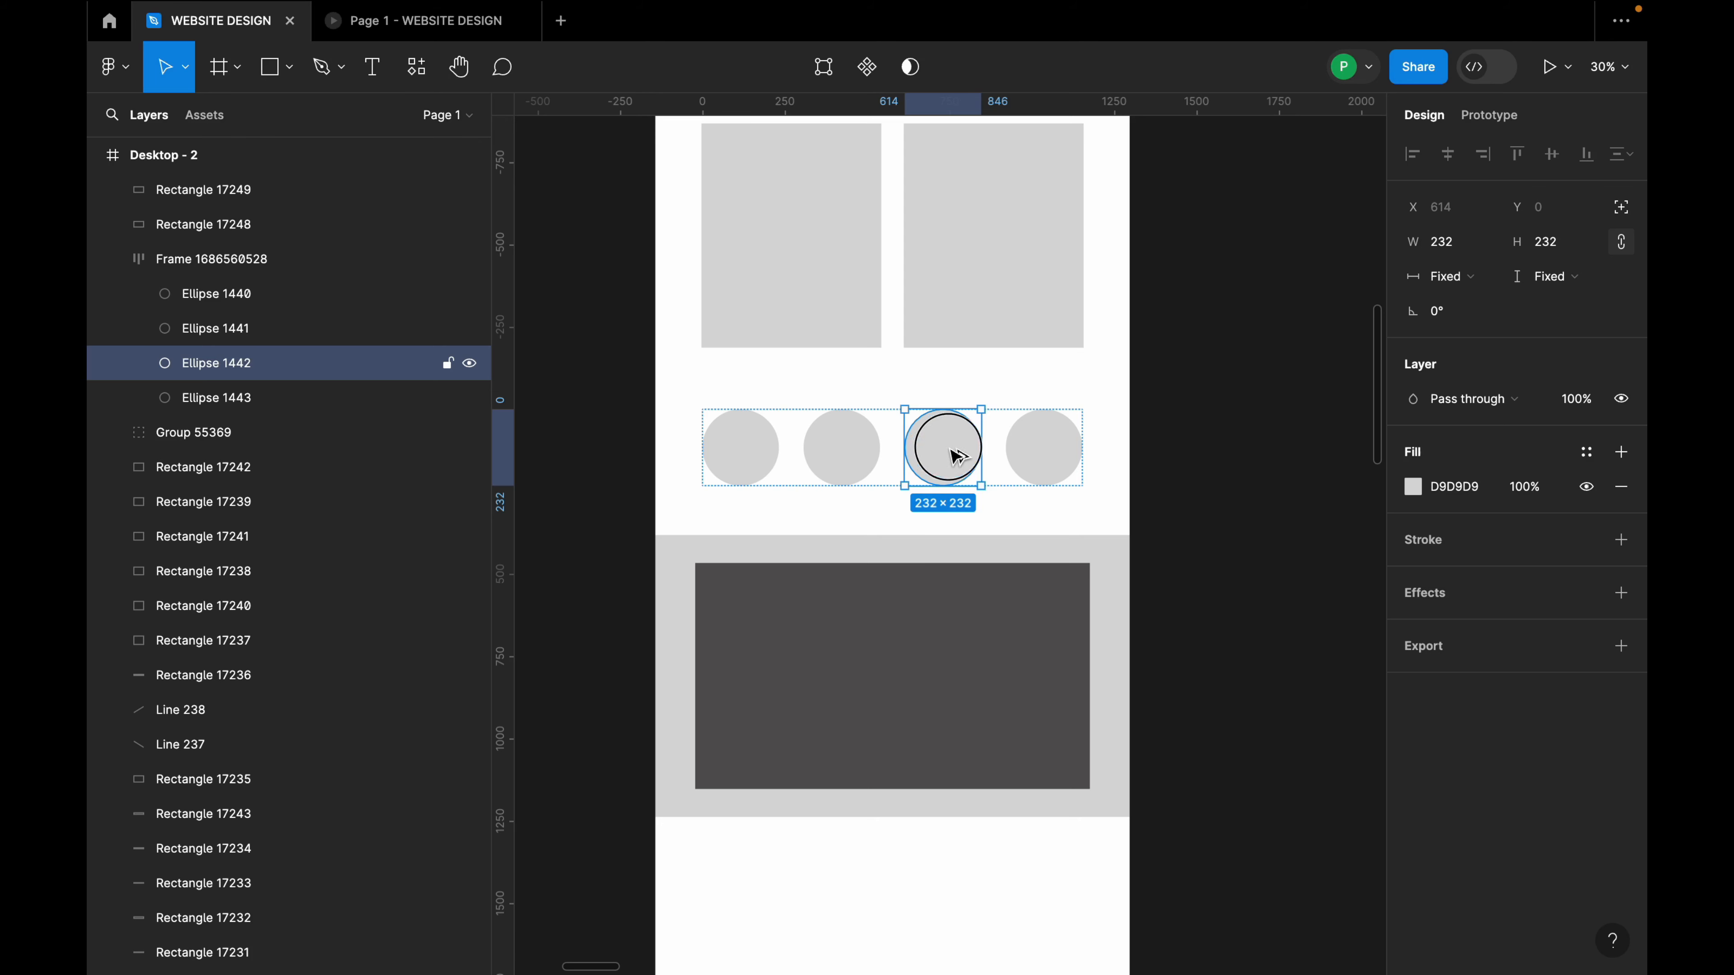
drag(958, 456, 912, 691)
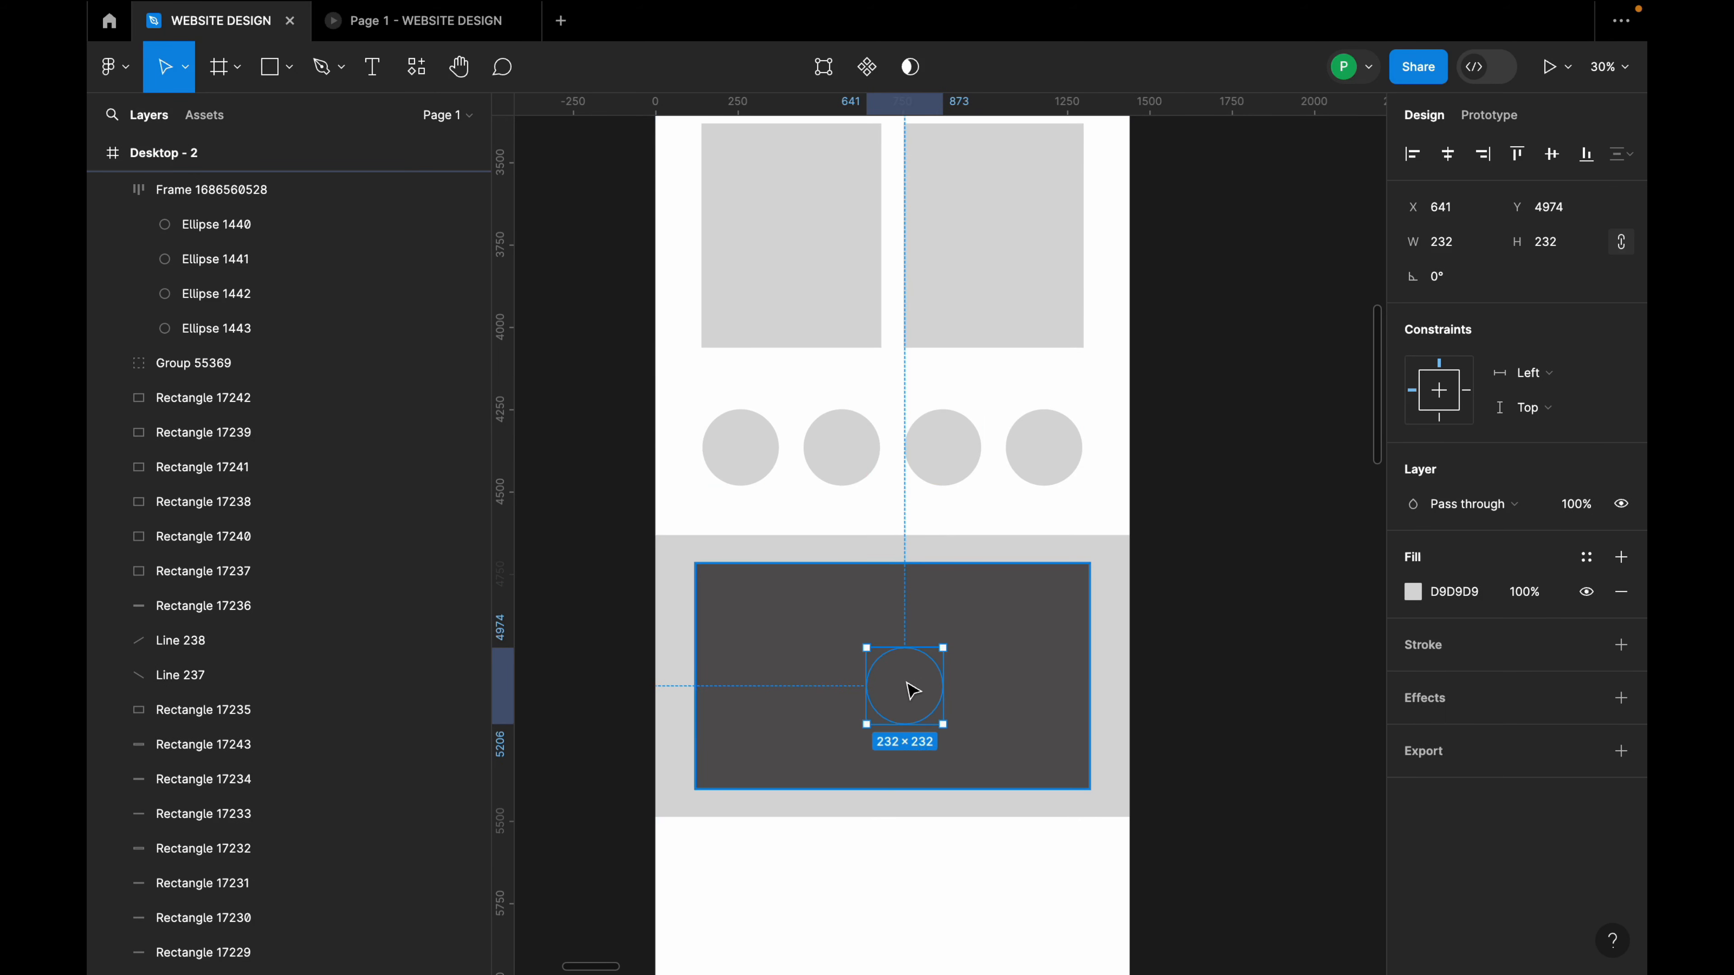
right_click(912, 689)
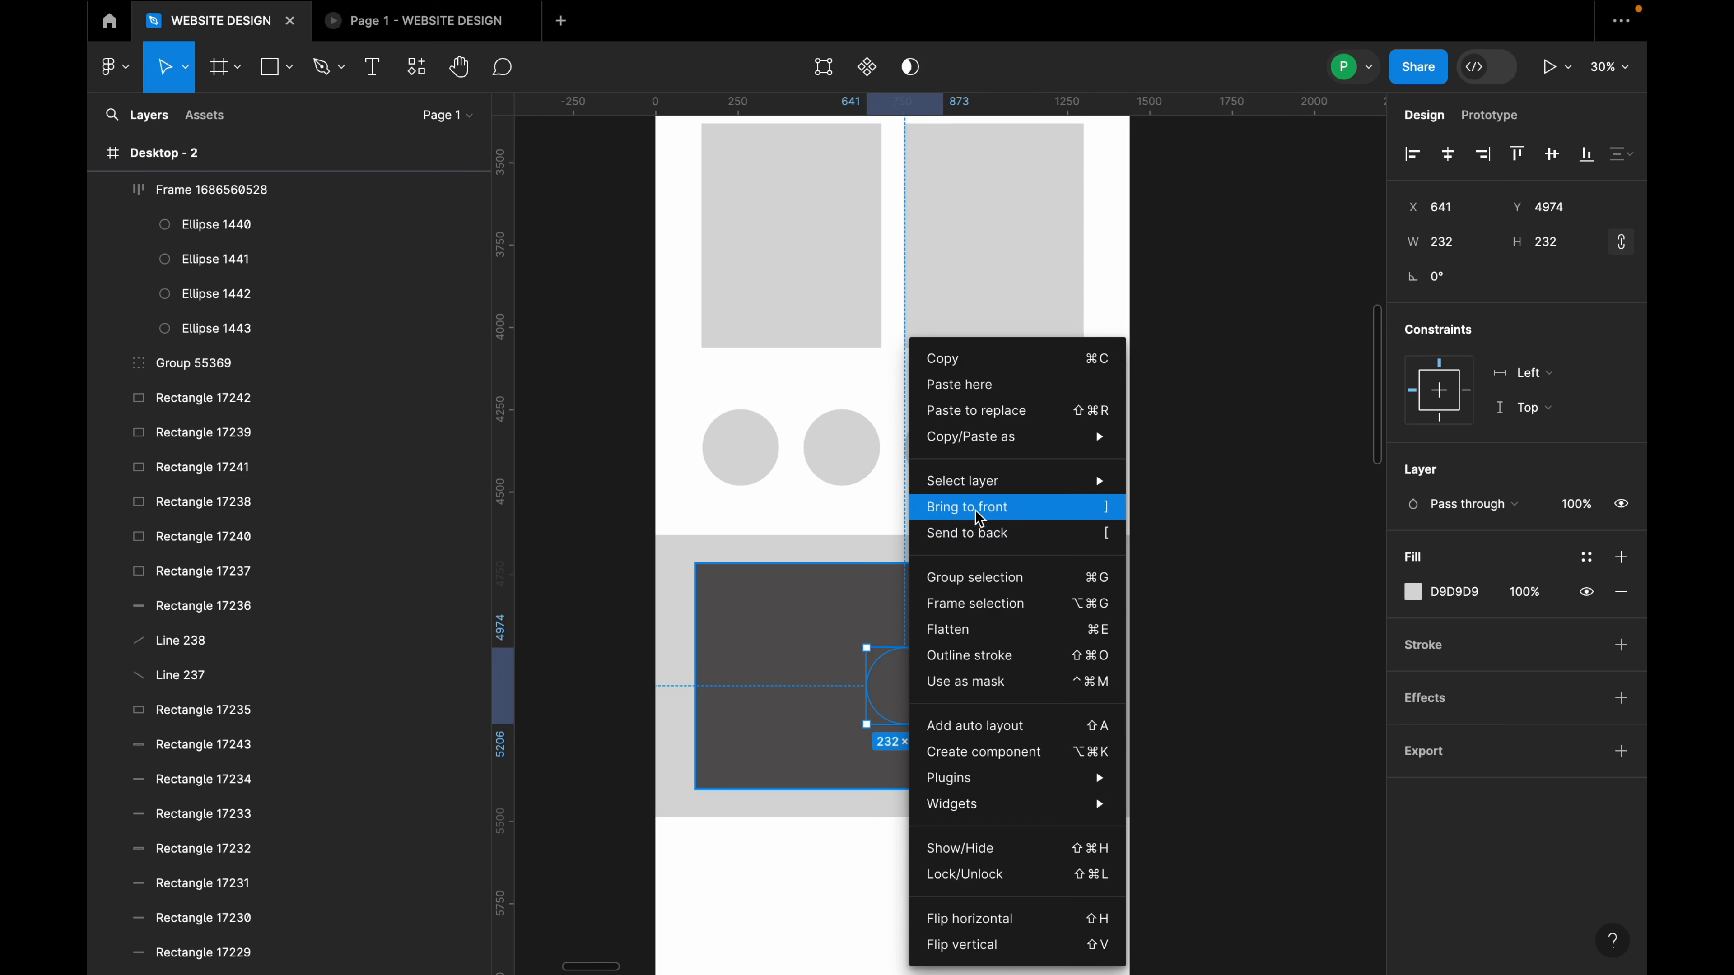
click(978, 521)
drag(907, 687, 897, 679)
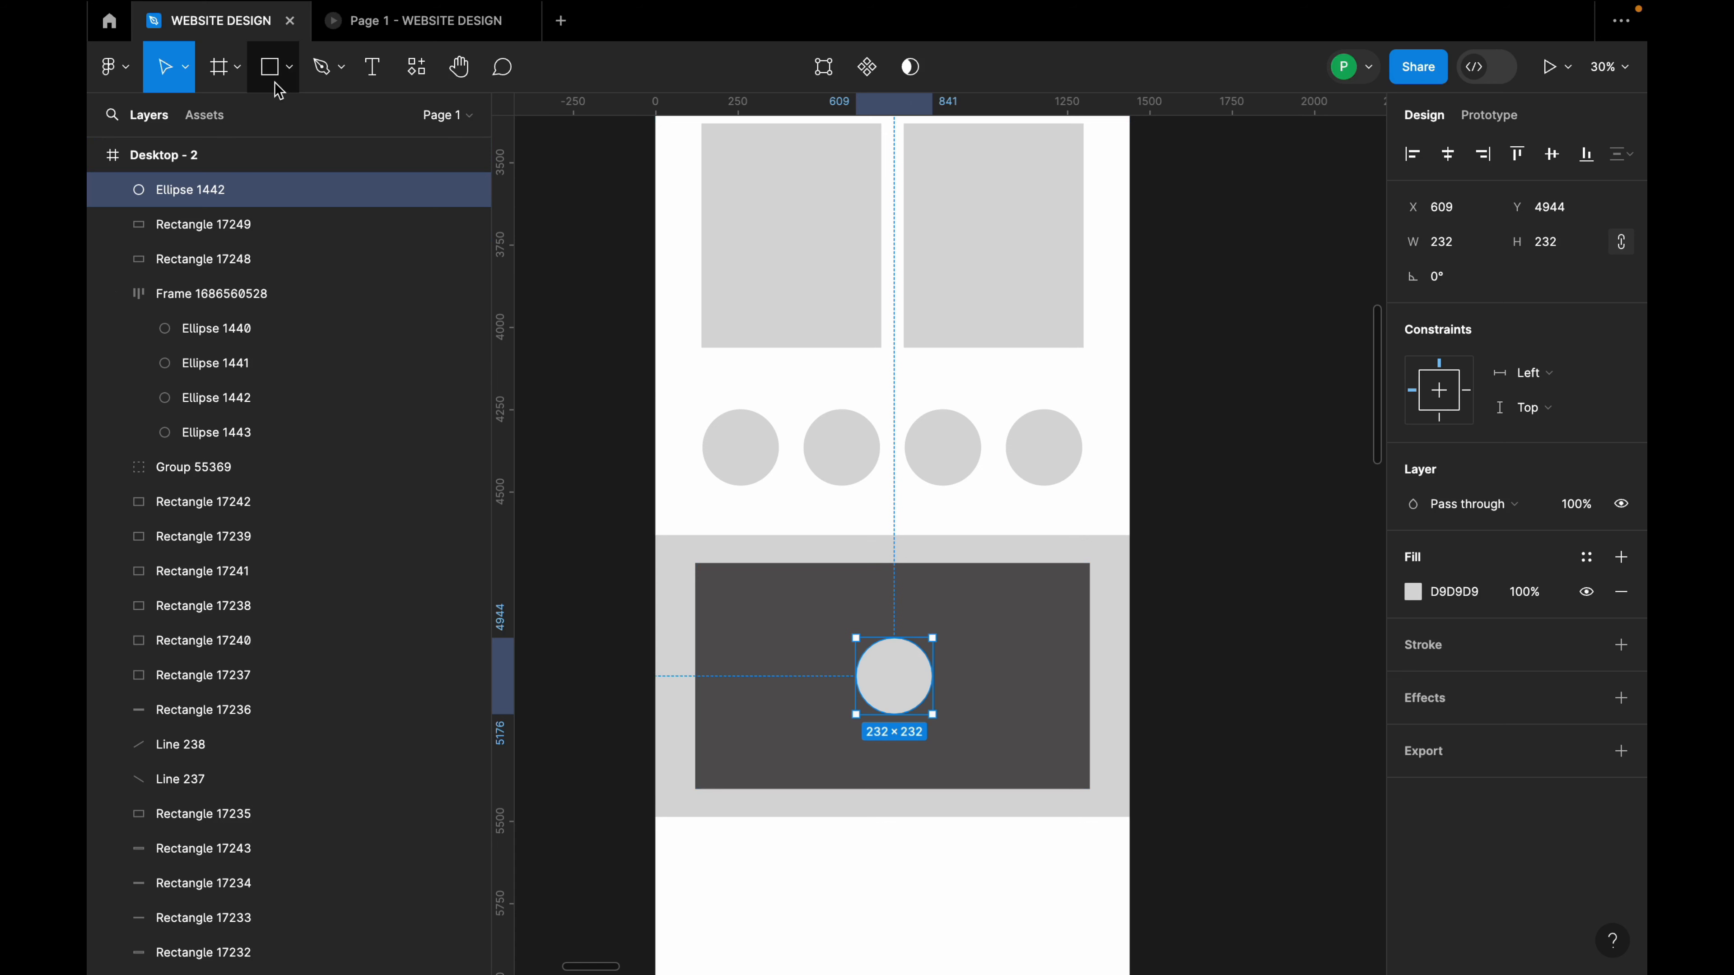
Draw a triangle about 205 × 205 on the circle and rotate it about -88° to point right like a play symbol.
click(288, 67)
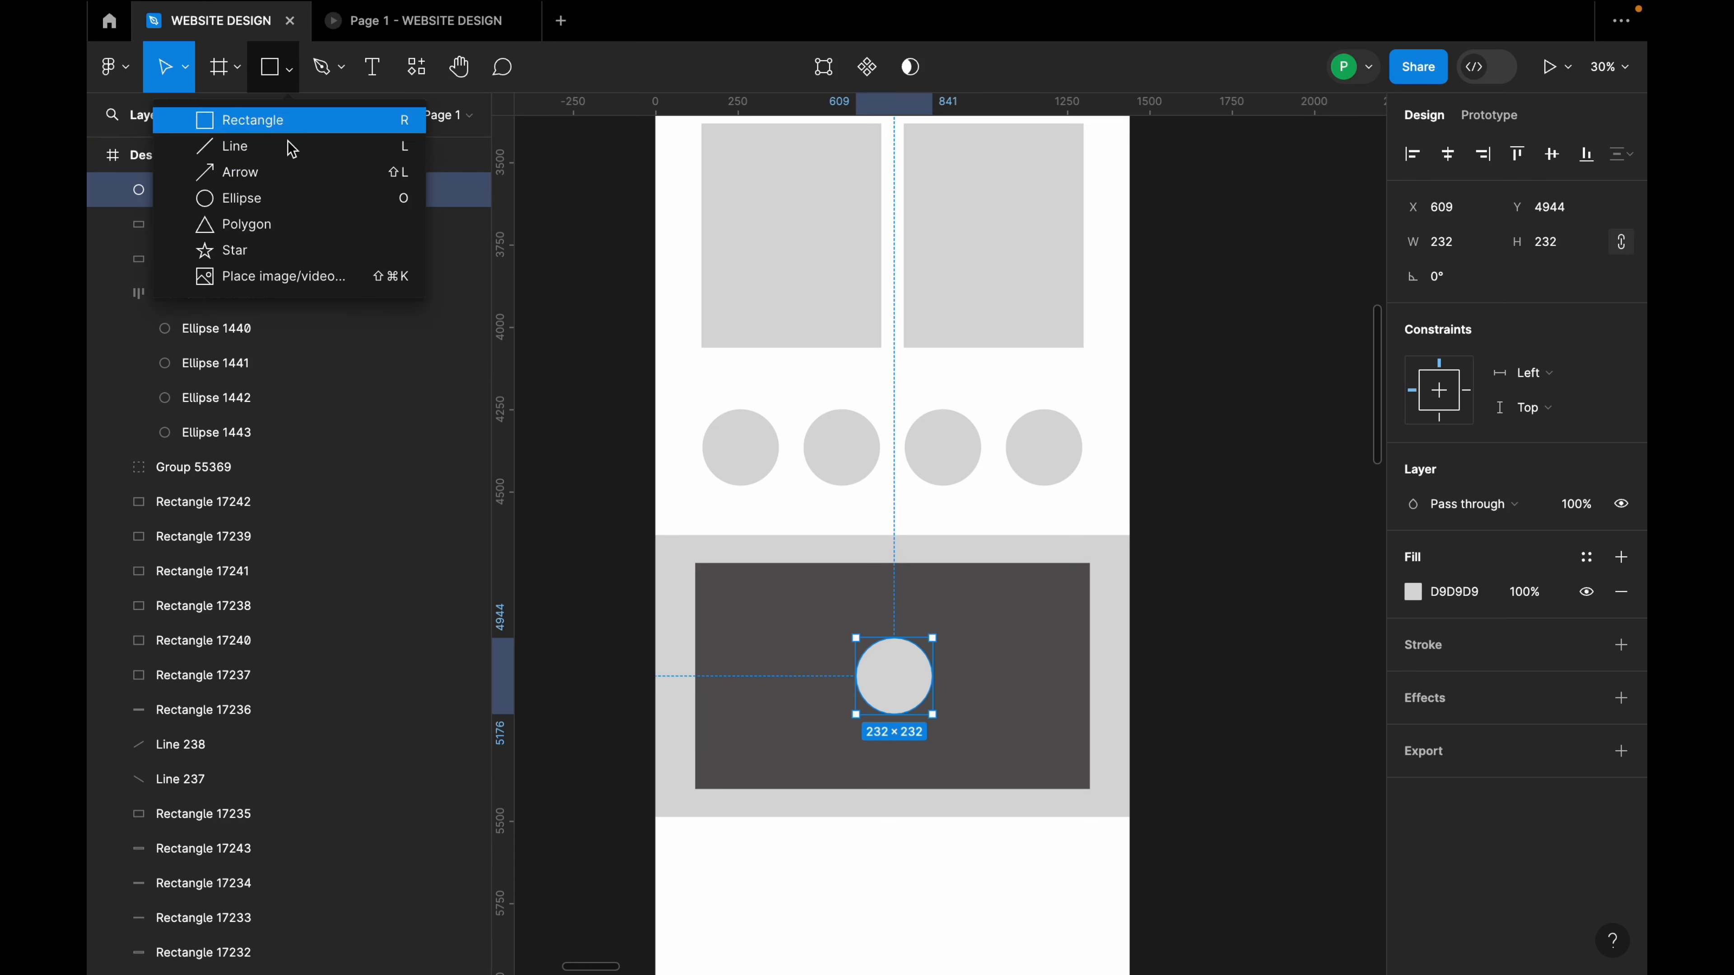
click(273, 228)
scroll(884, 693, up, 3)
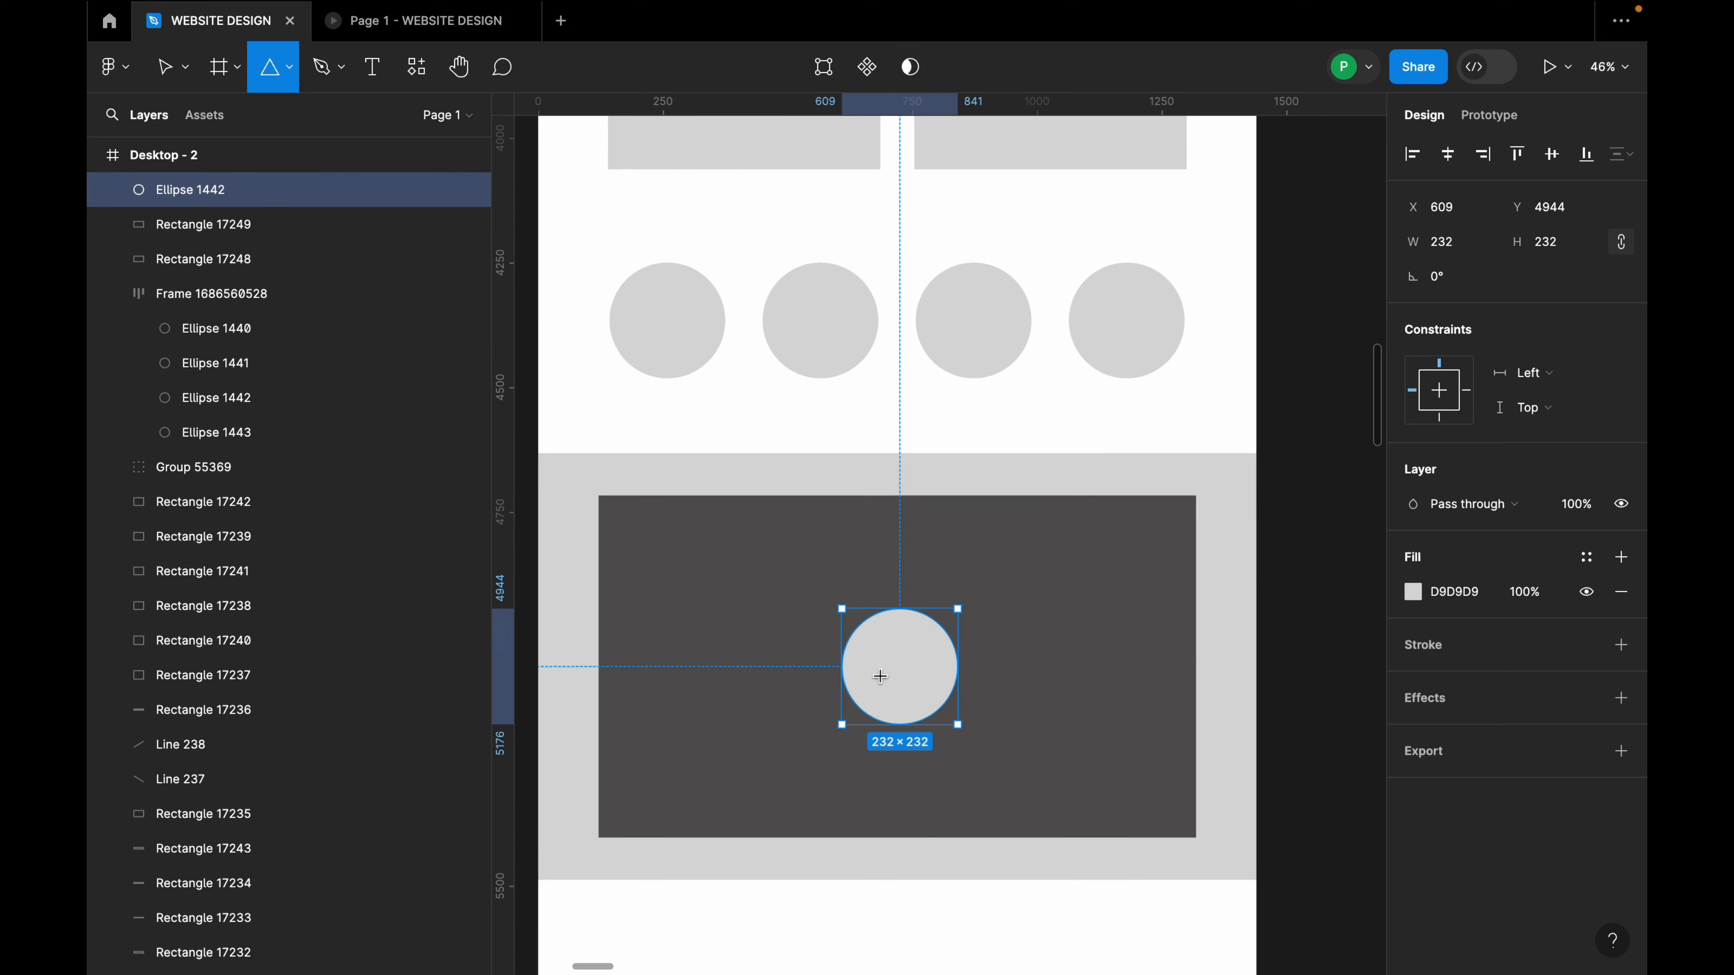
mouse_move(855, 629)
mouse_down()
mouse_move(990, 701)
mouse_move(958, 731)
mouse_move(890, 680)
mouse_up()
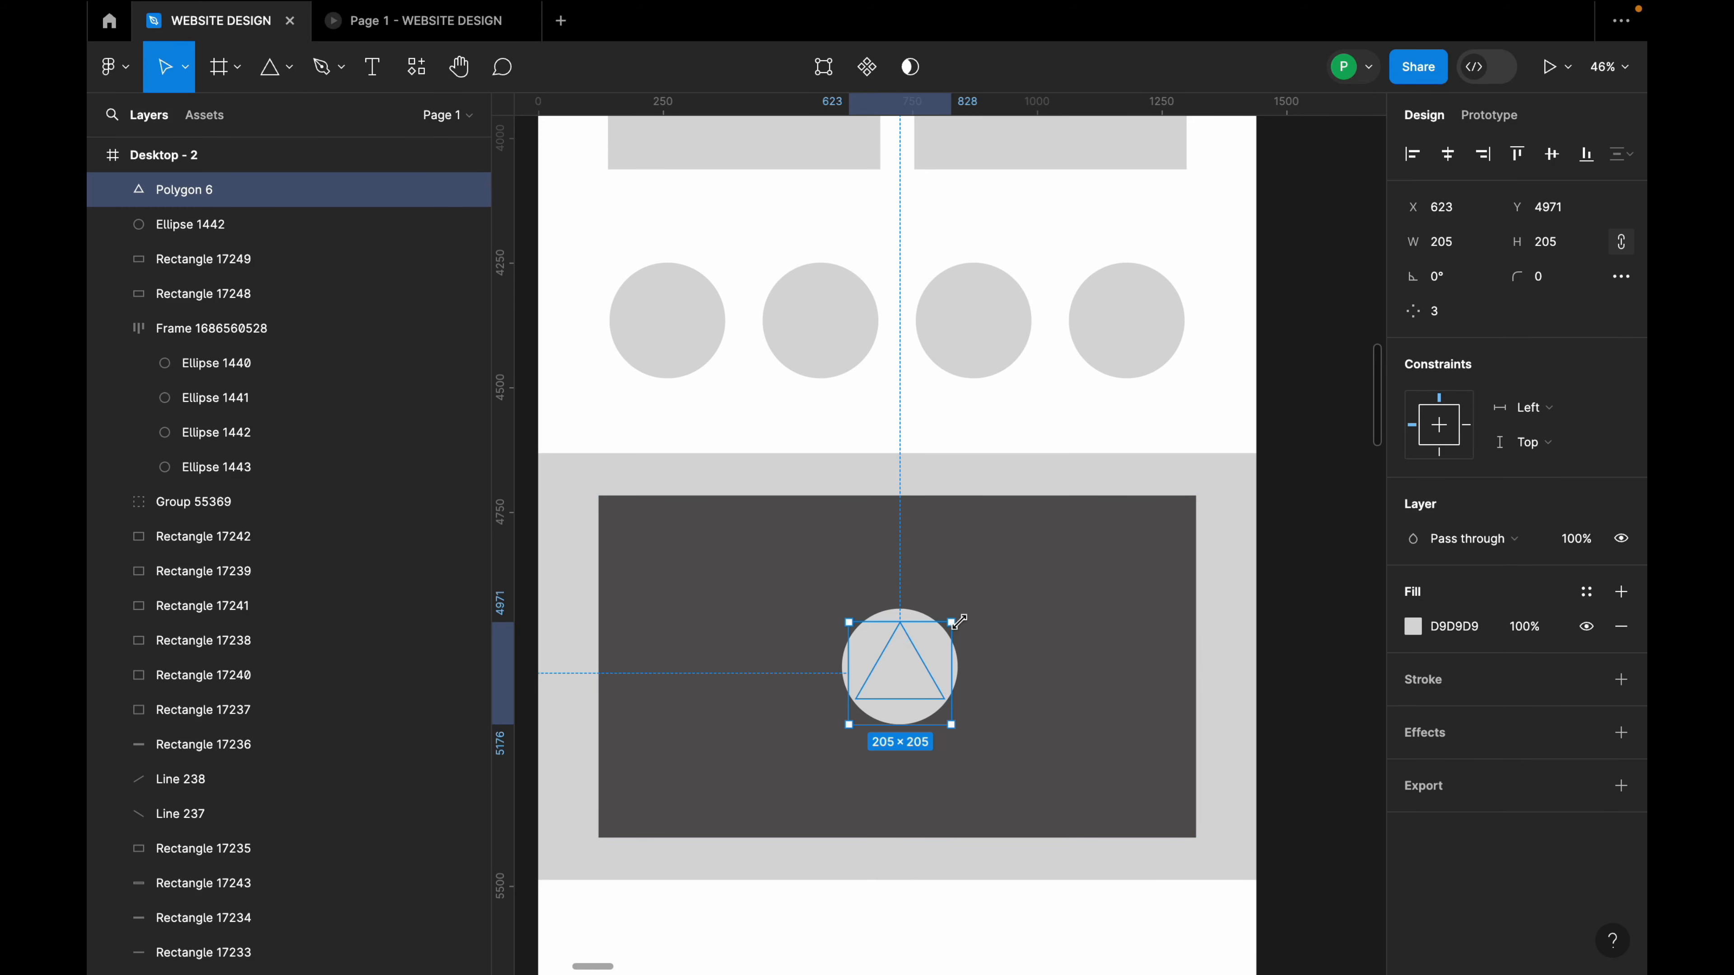
scroll(962, 613, up, 5)
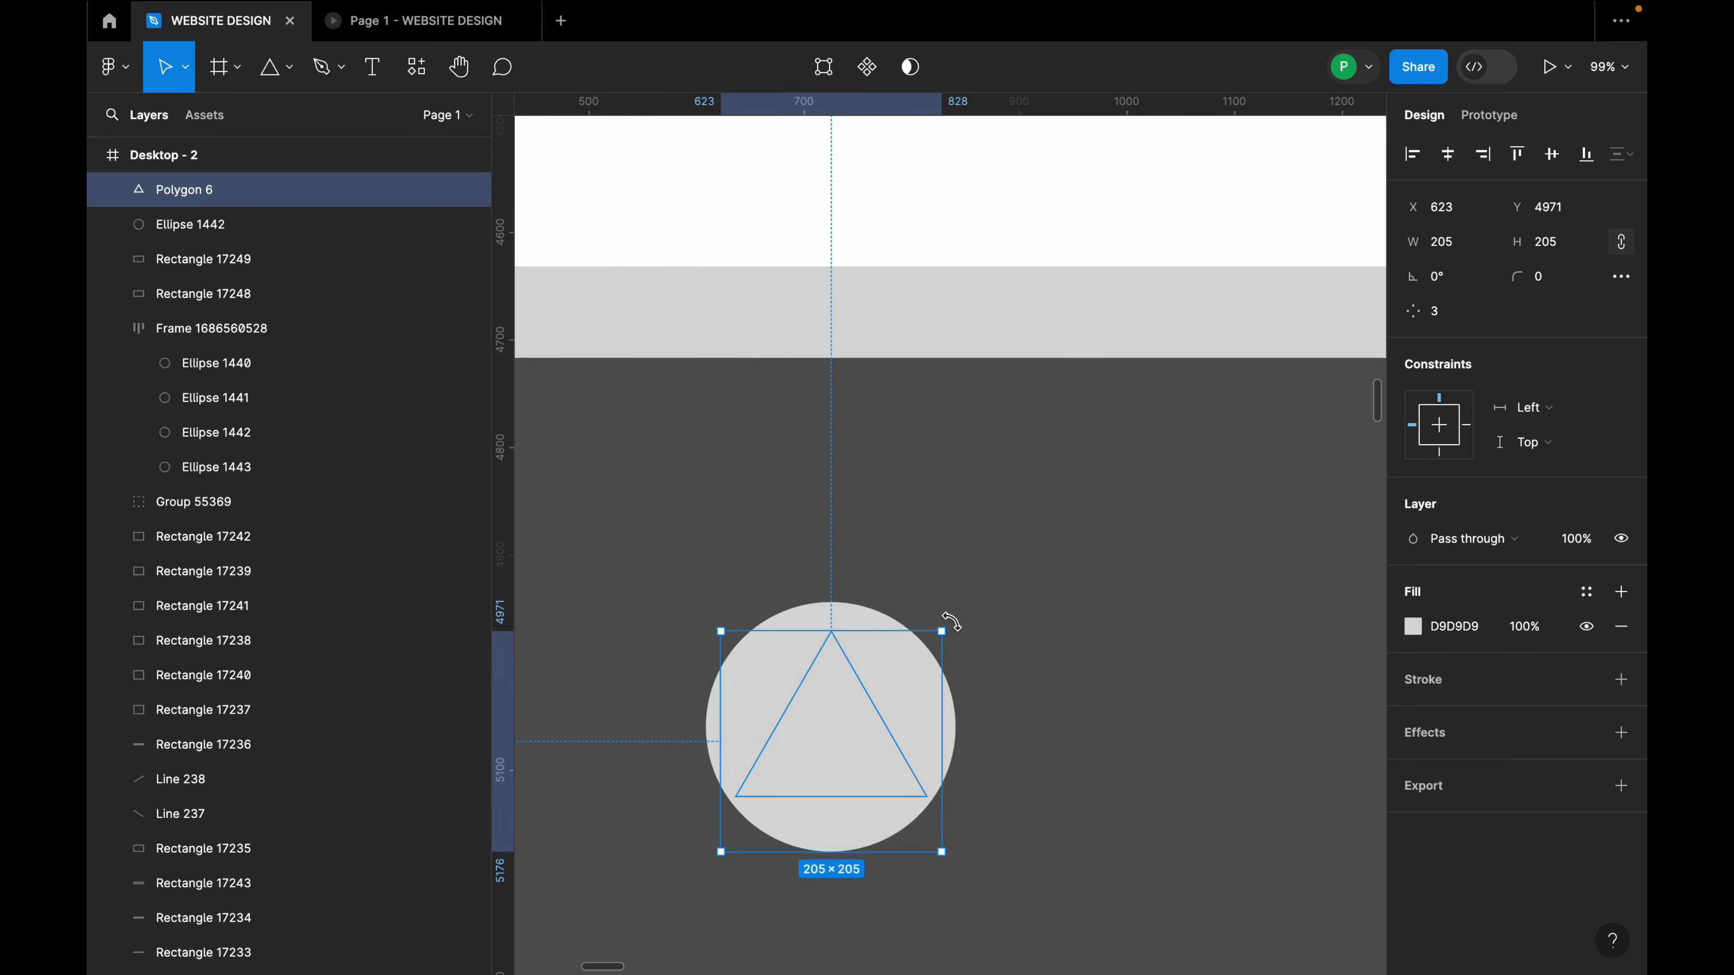
drag(951, 621, 939, 840)
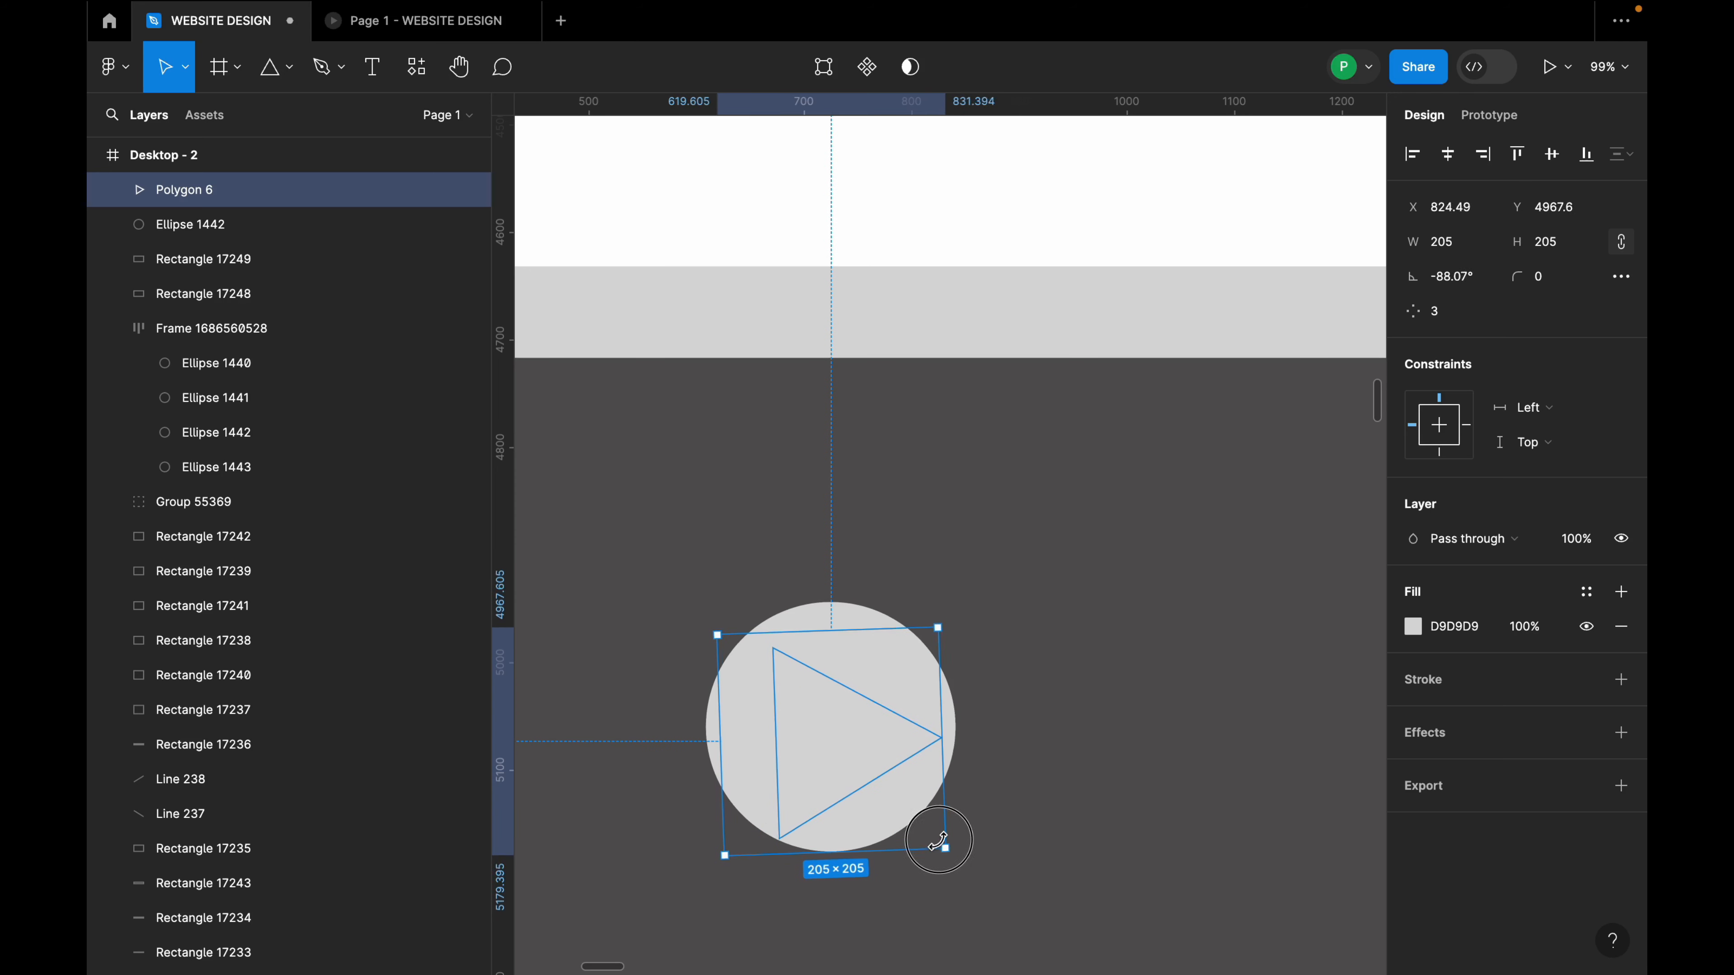
Fill the play triangle with the dark grey 575555 sampled from the rectangle behind it.
click(1410, 626)
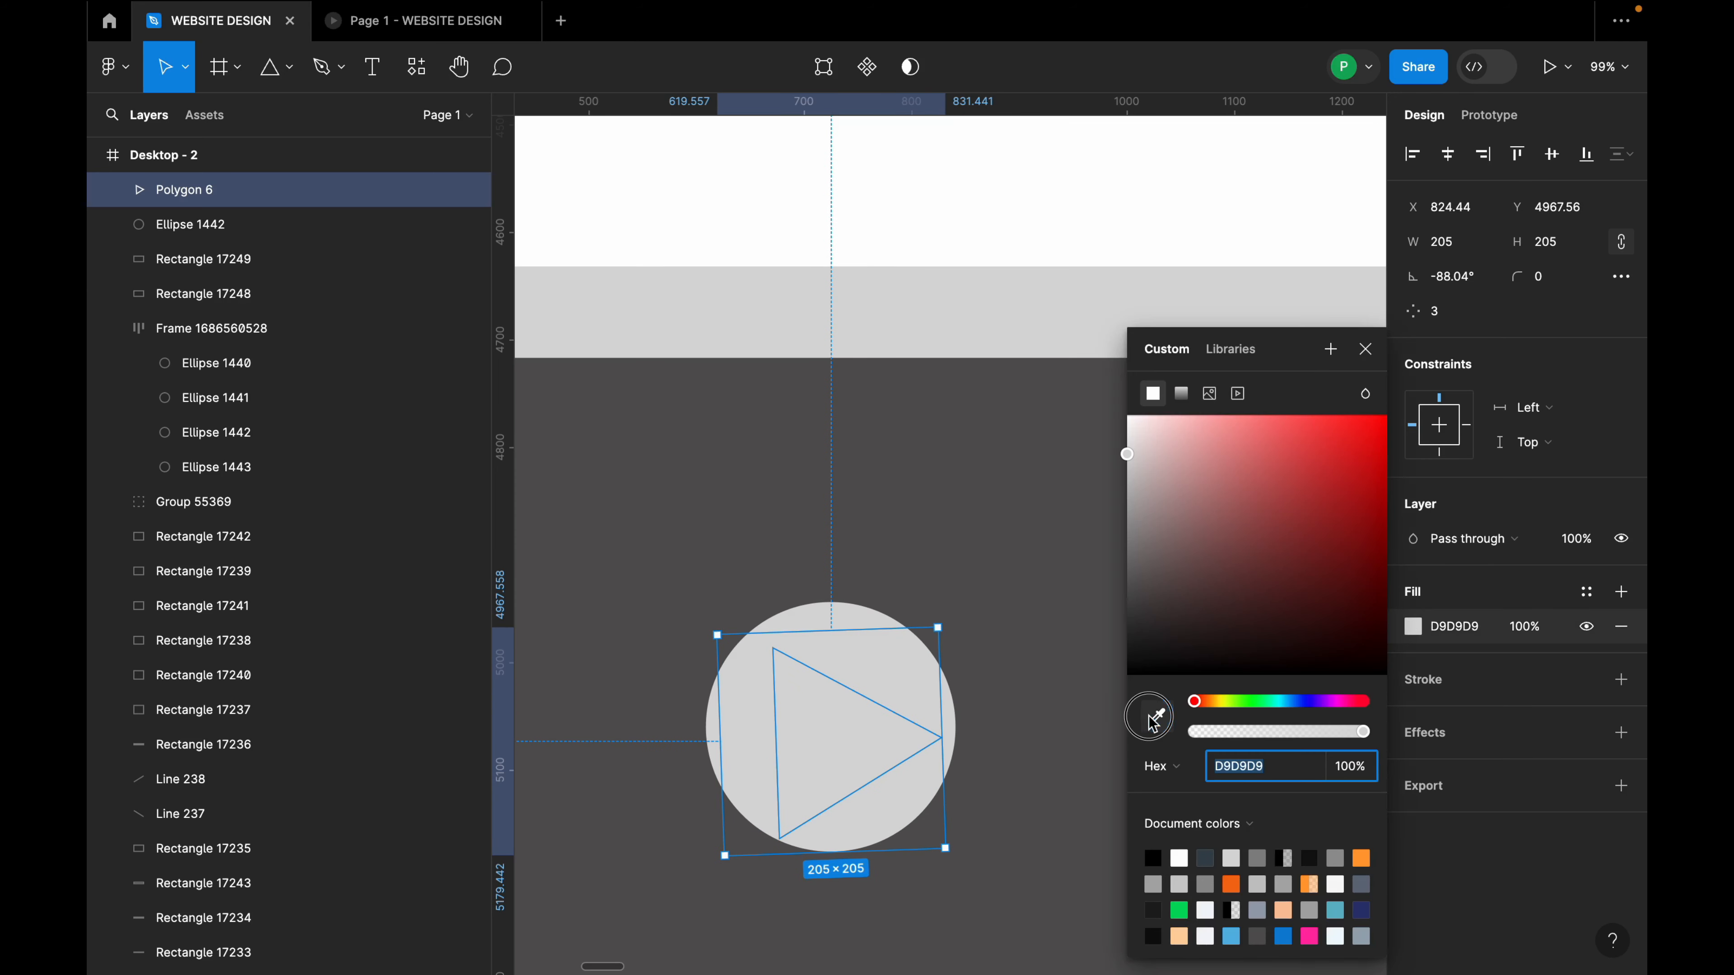
click(1065, 645)
scroll(1037, 631, down, 3)
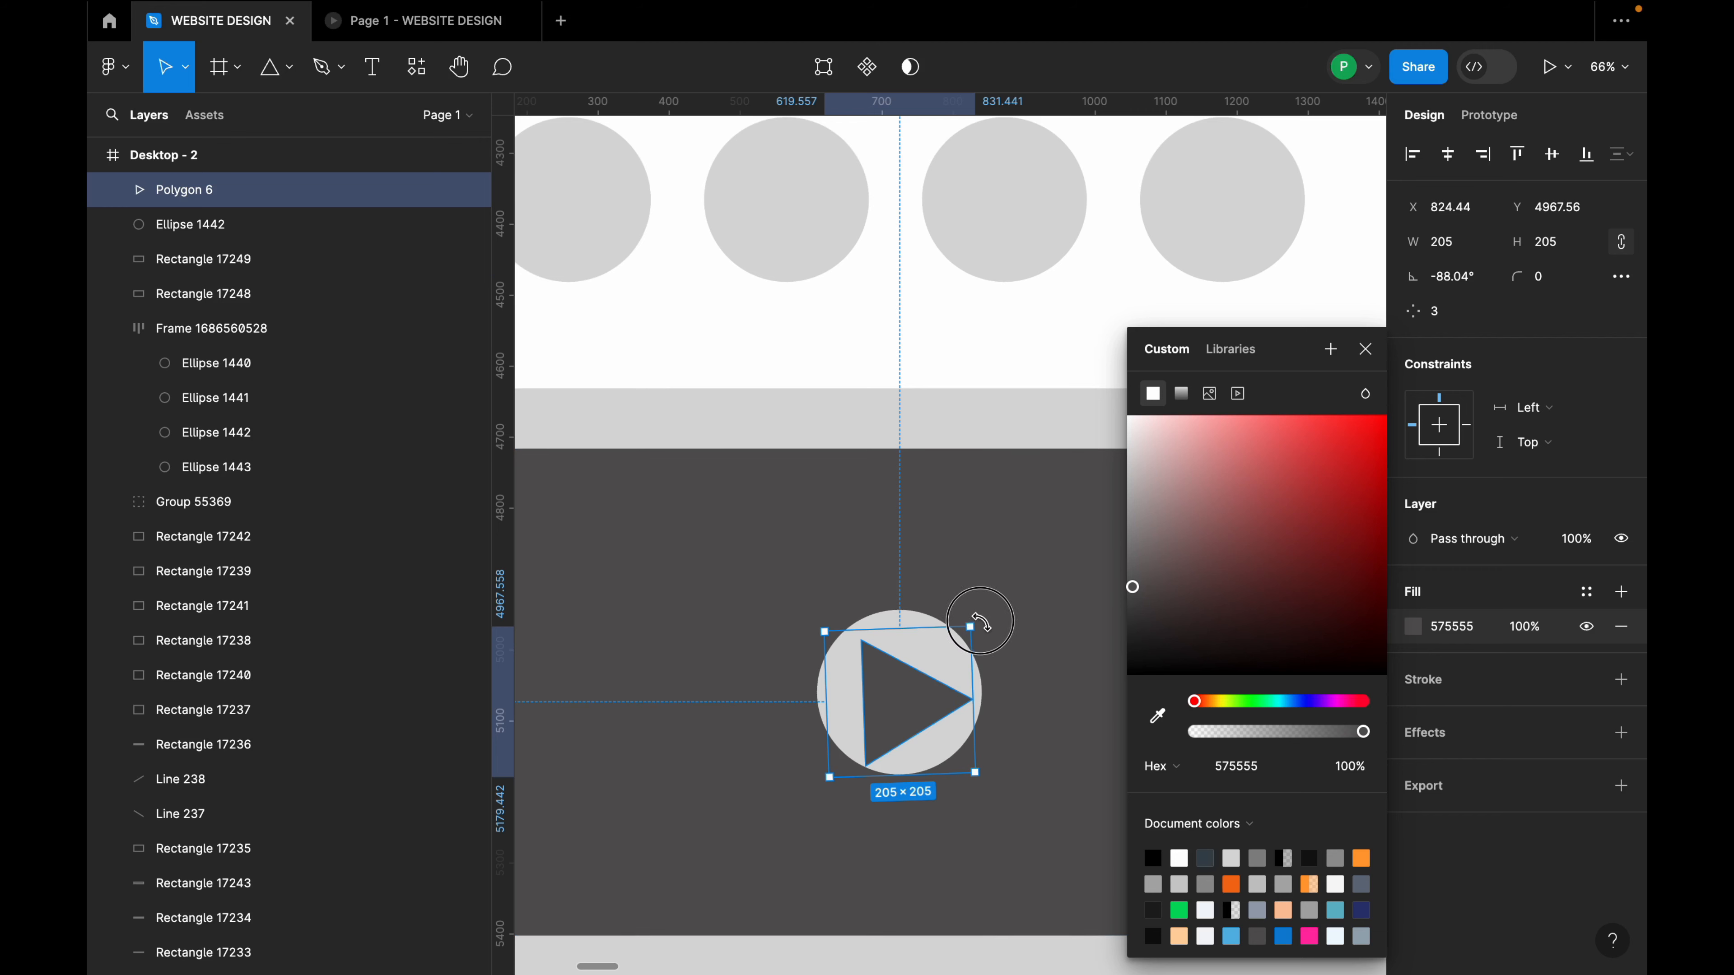
Fine-tune the play triangle's position on the circle and its rotation to about -87.7°.
drag(980, 621, 985, 616)
drag(903, 707, 907, 702)
scroll(980, 610, down, 5)
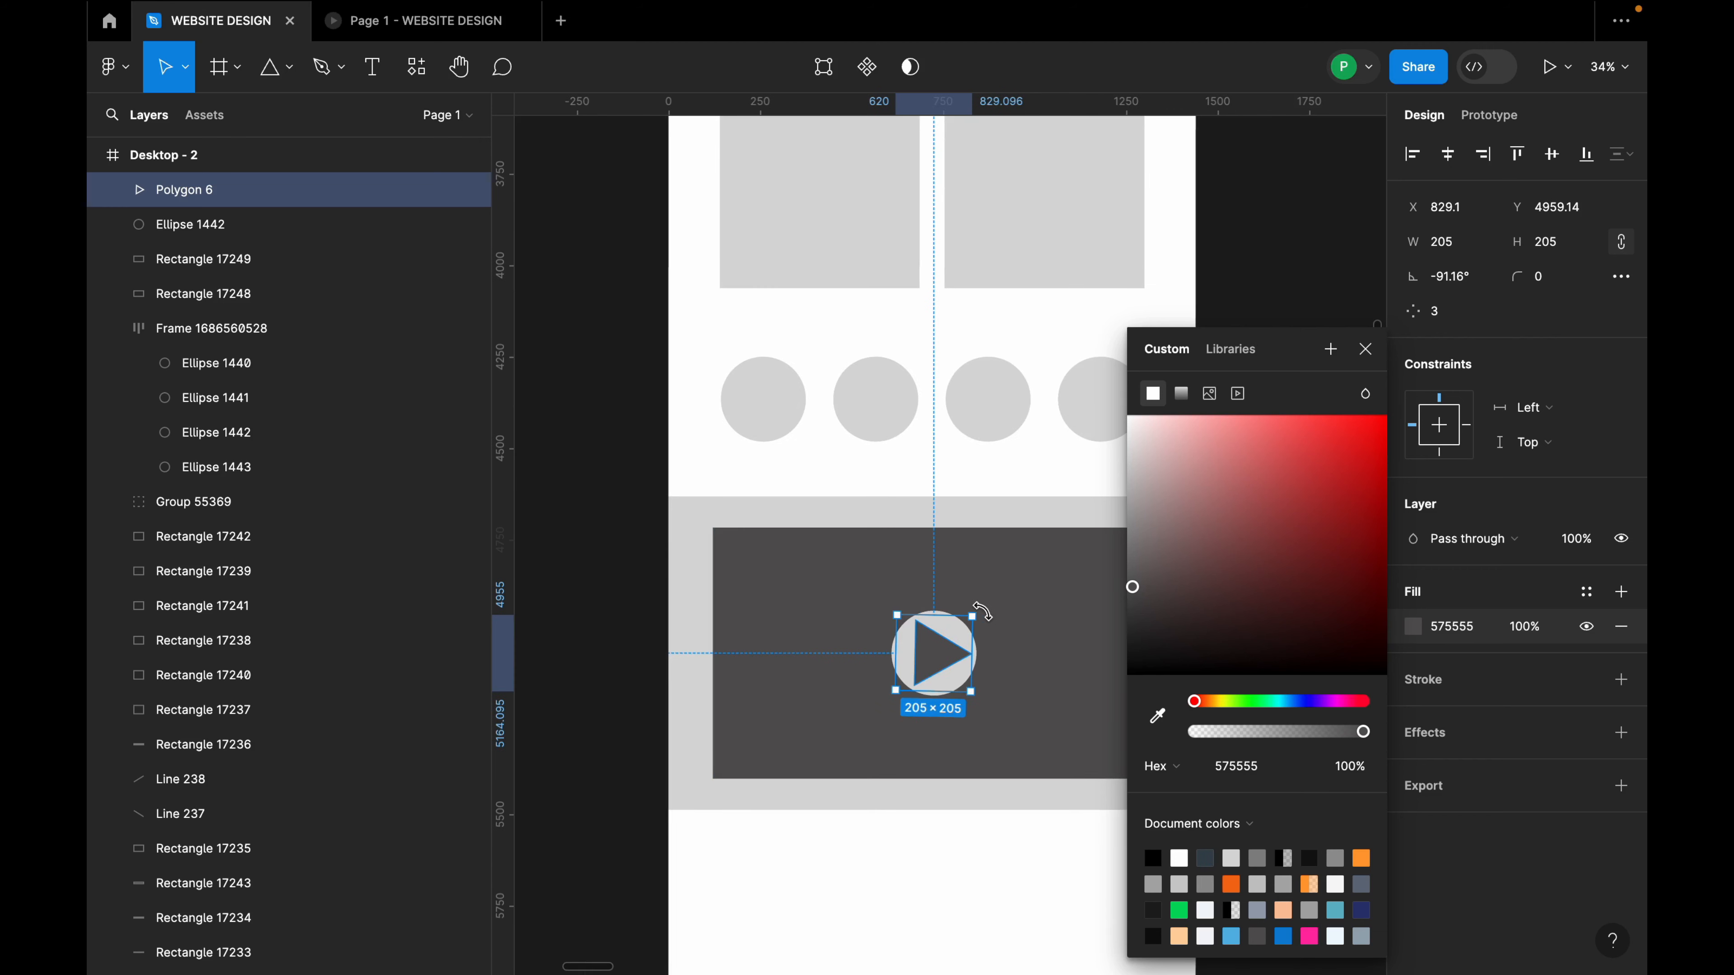
click(979, 607)
drag(979, 607, 979, 608)
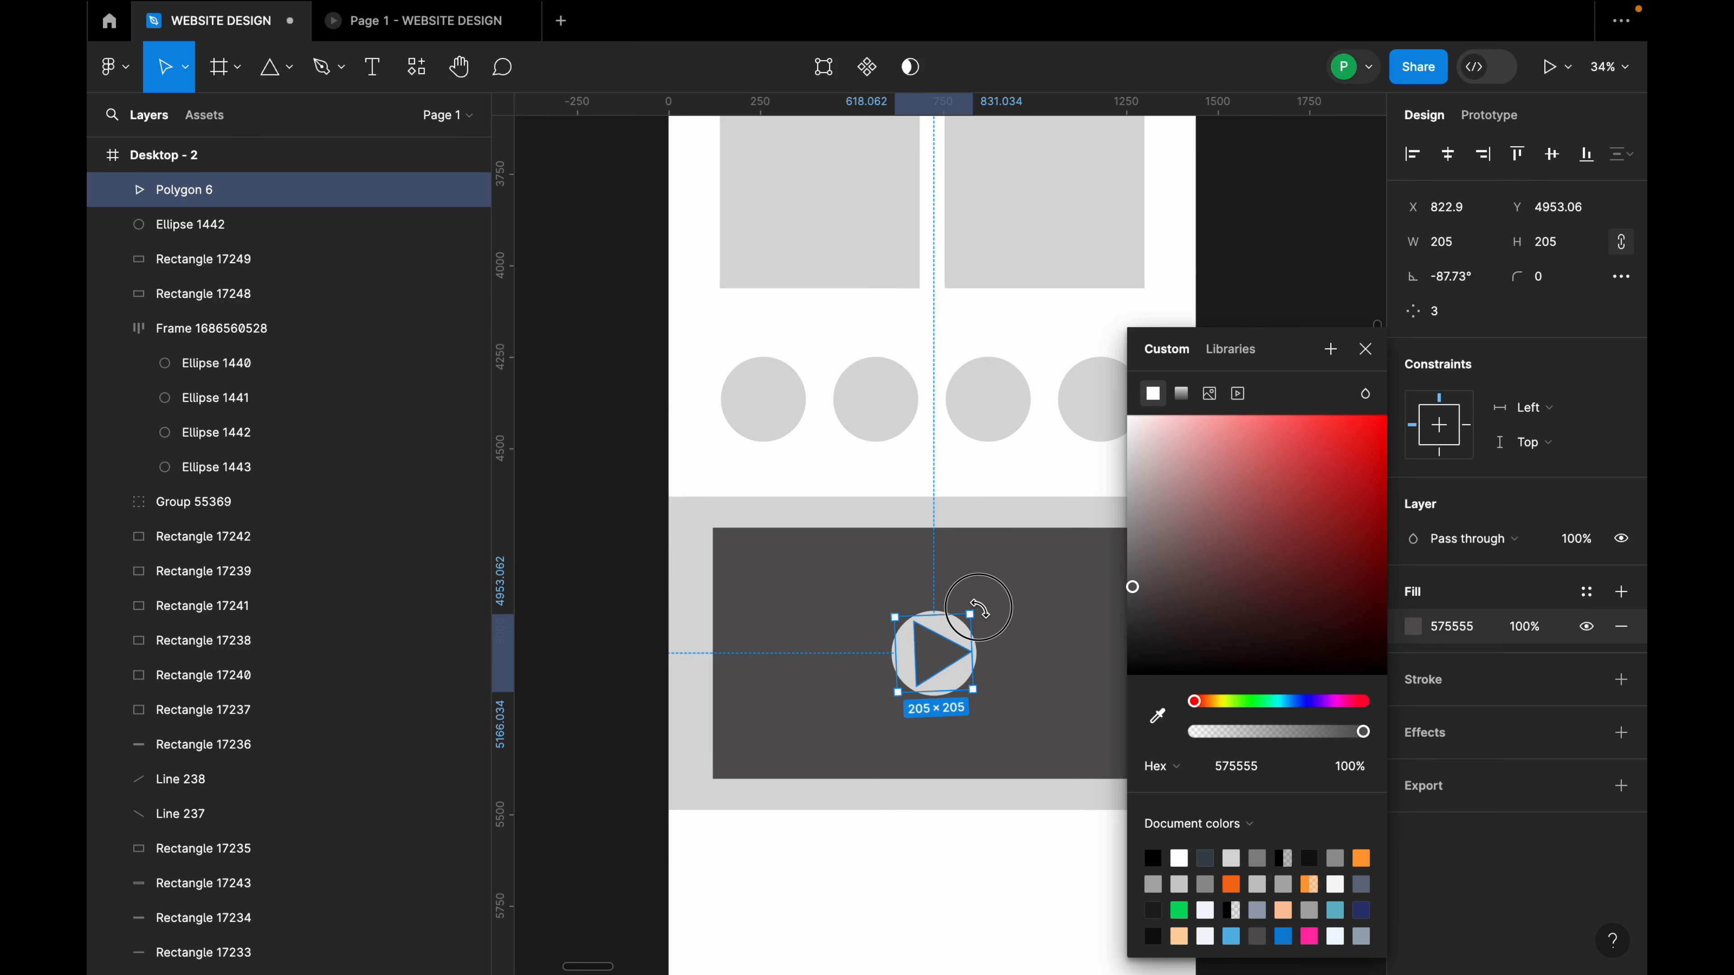
click(1364, 349)
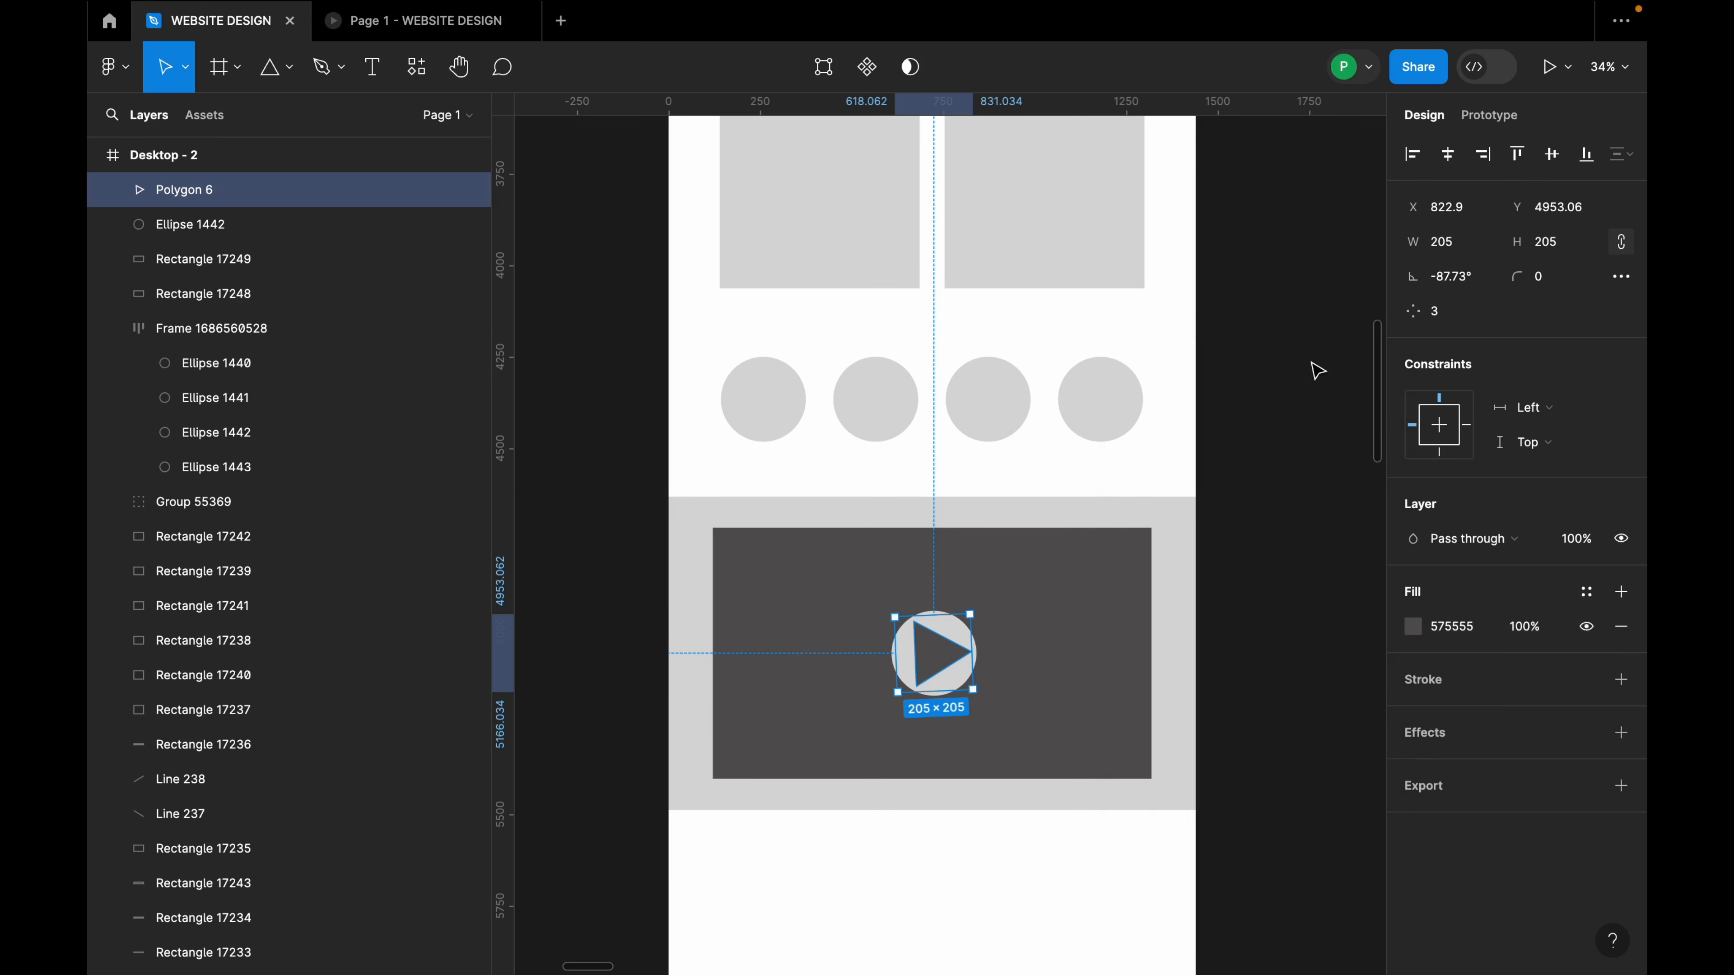
click(1312, 368)
scroll(954, 542, down, 5)
scroll(951, 730, down, 1)
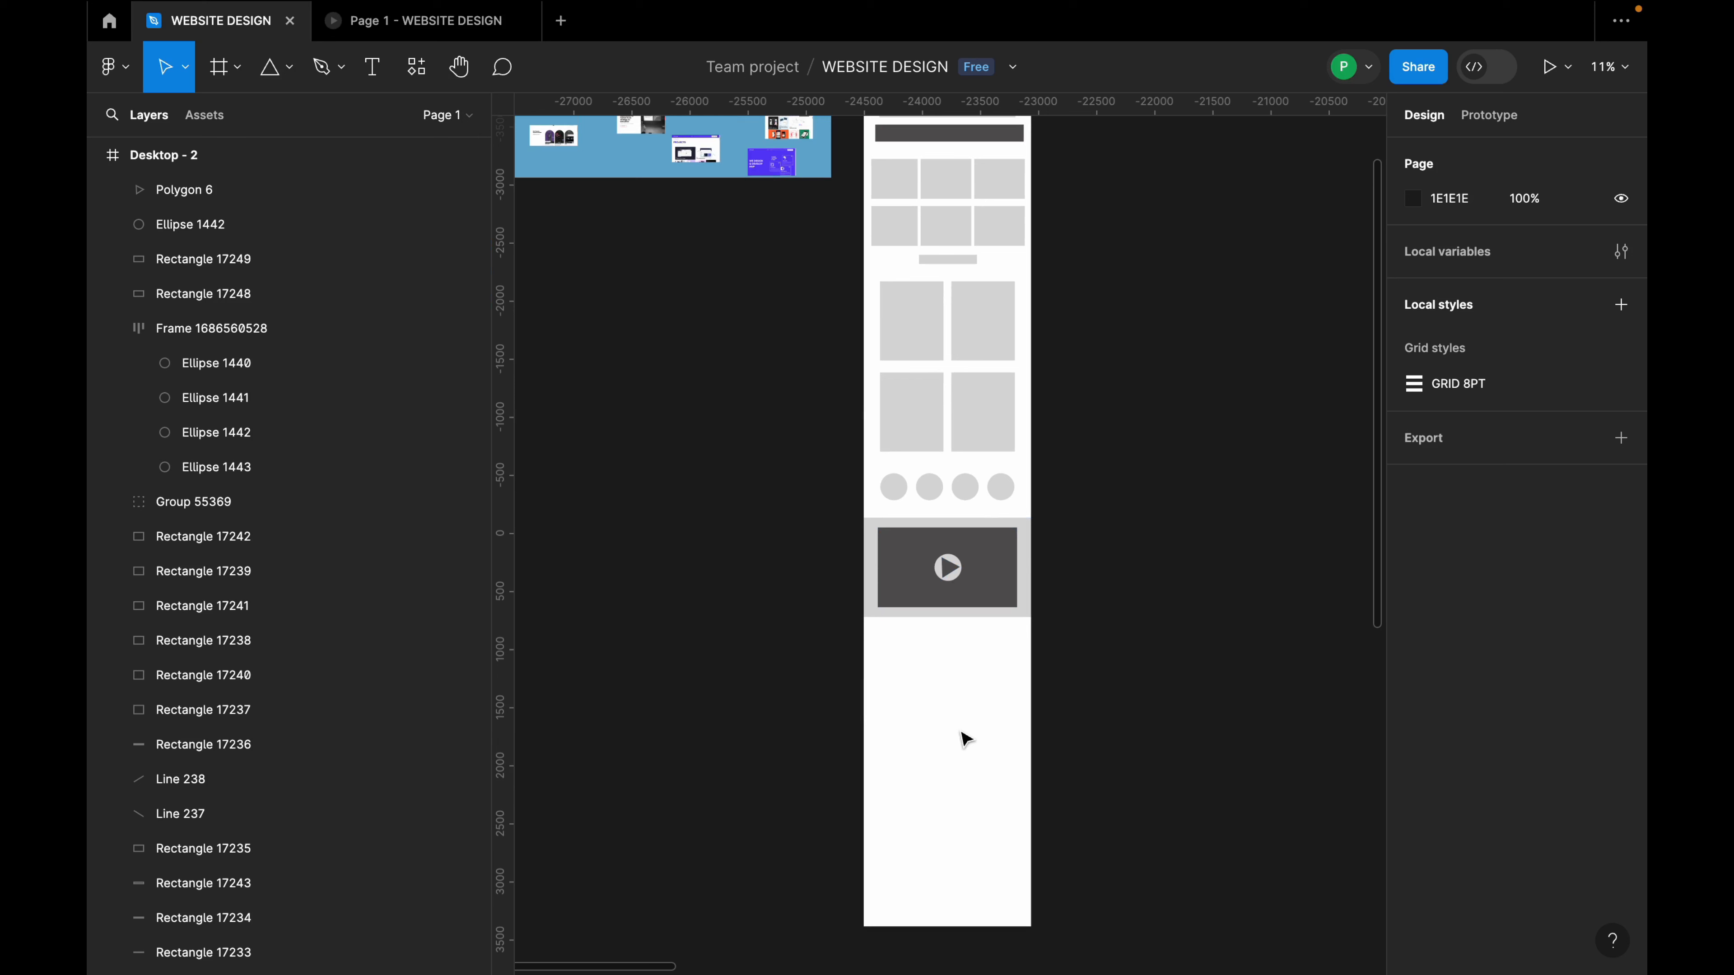
scroll(969, 727, up, 3)
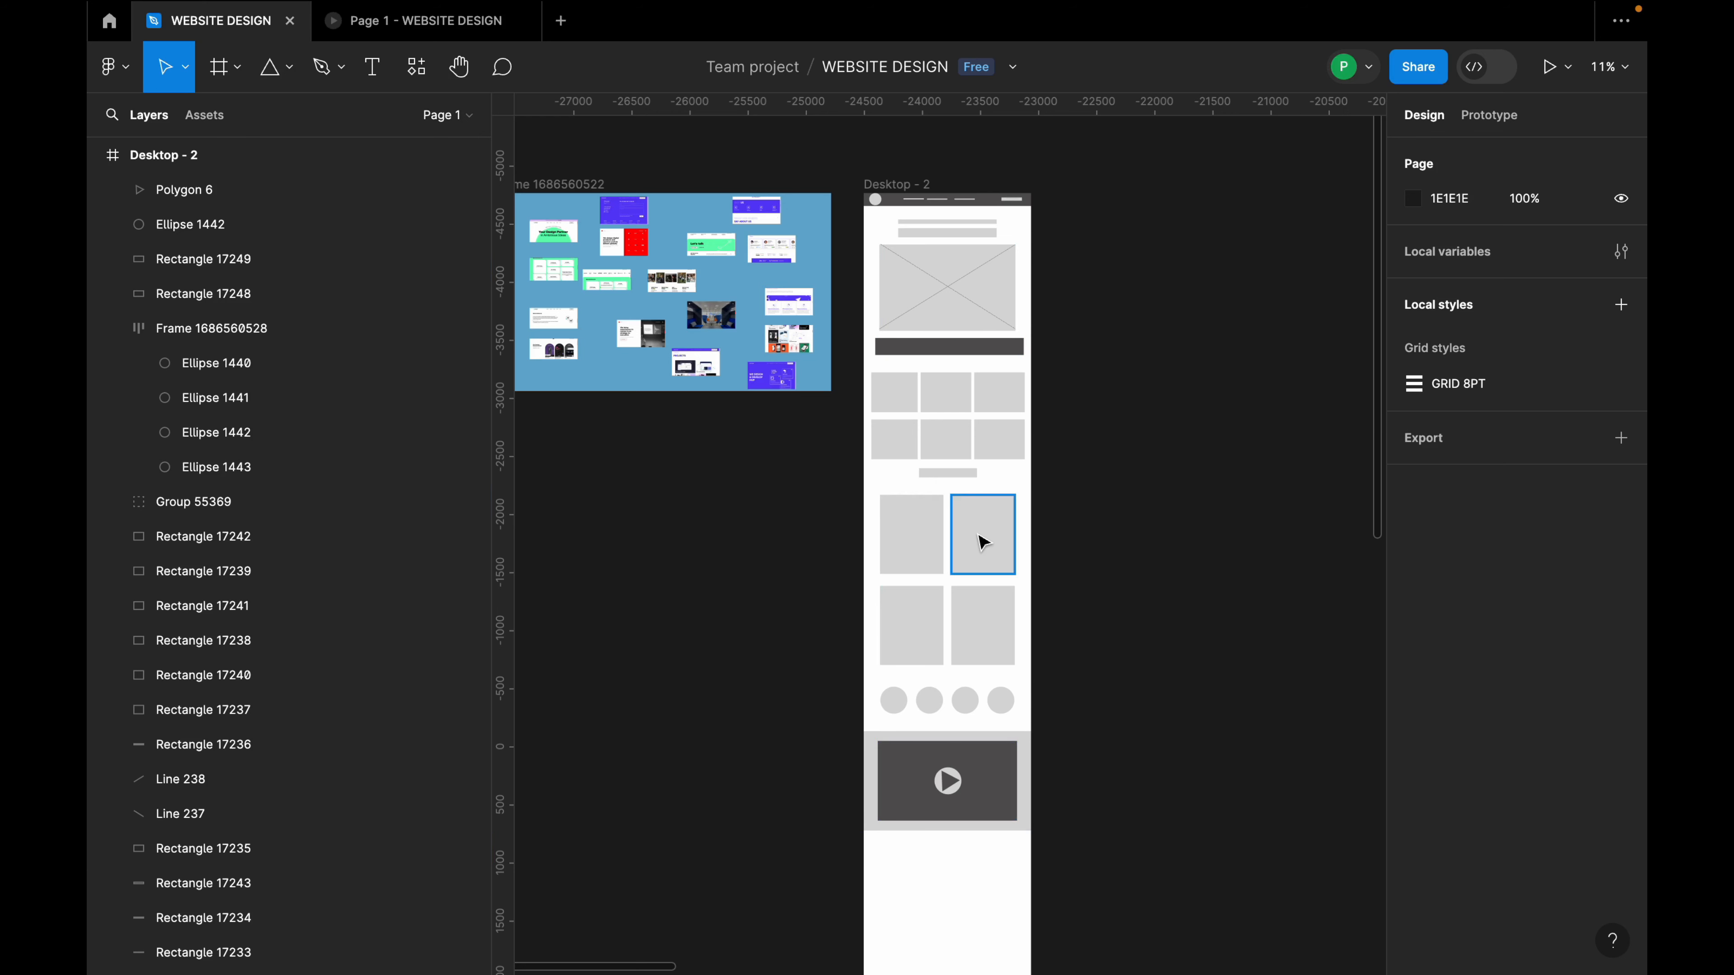
scroll(982, 543, down, 3)
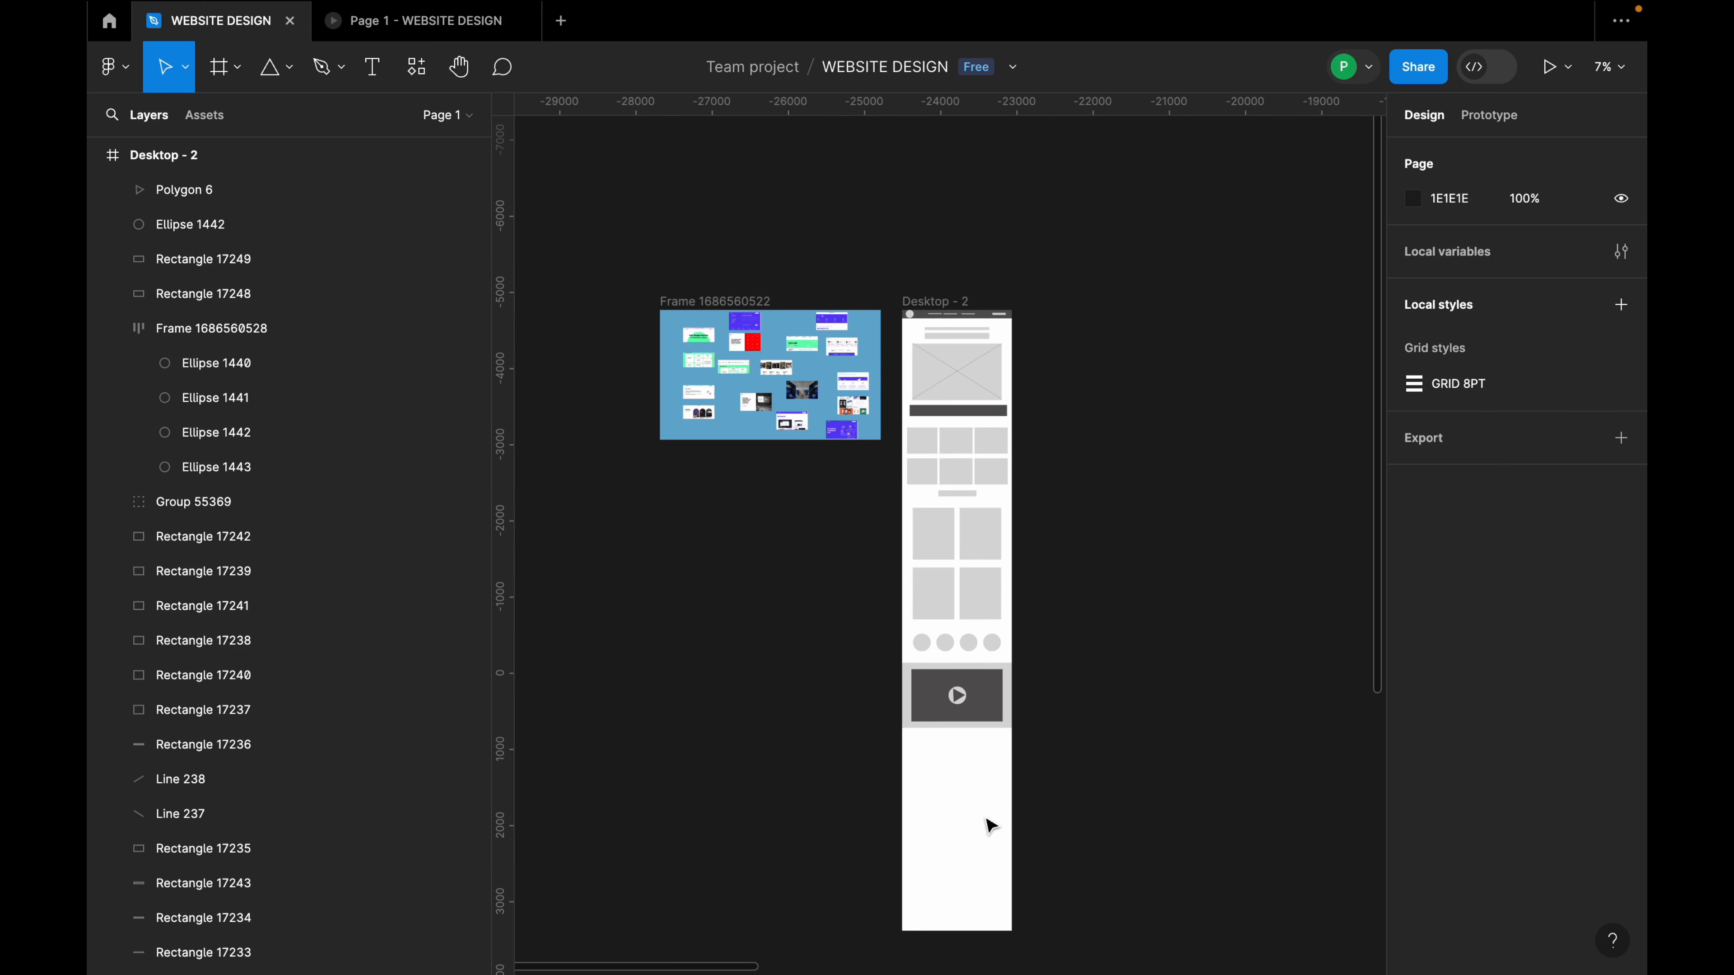
scroll(967, 685, down, 5)
ctrl+scroll(1024, 540, up, 10)
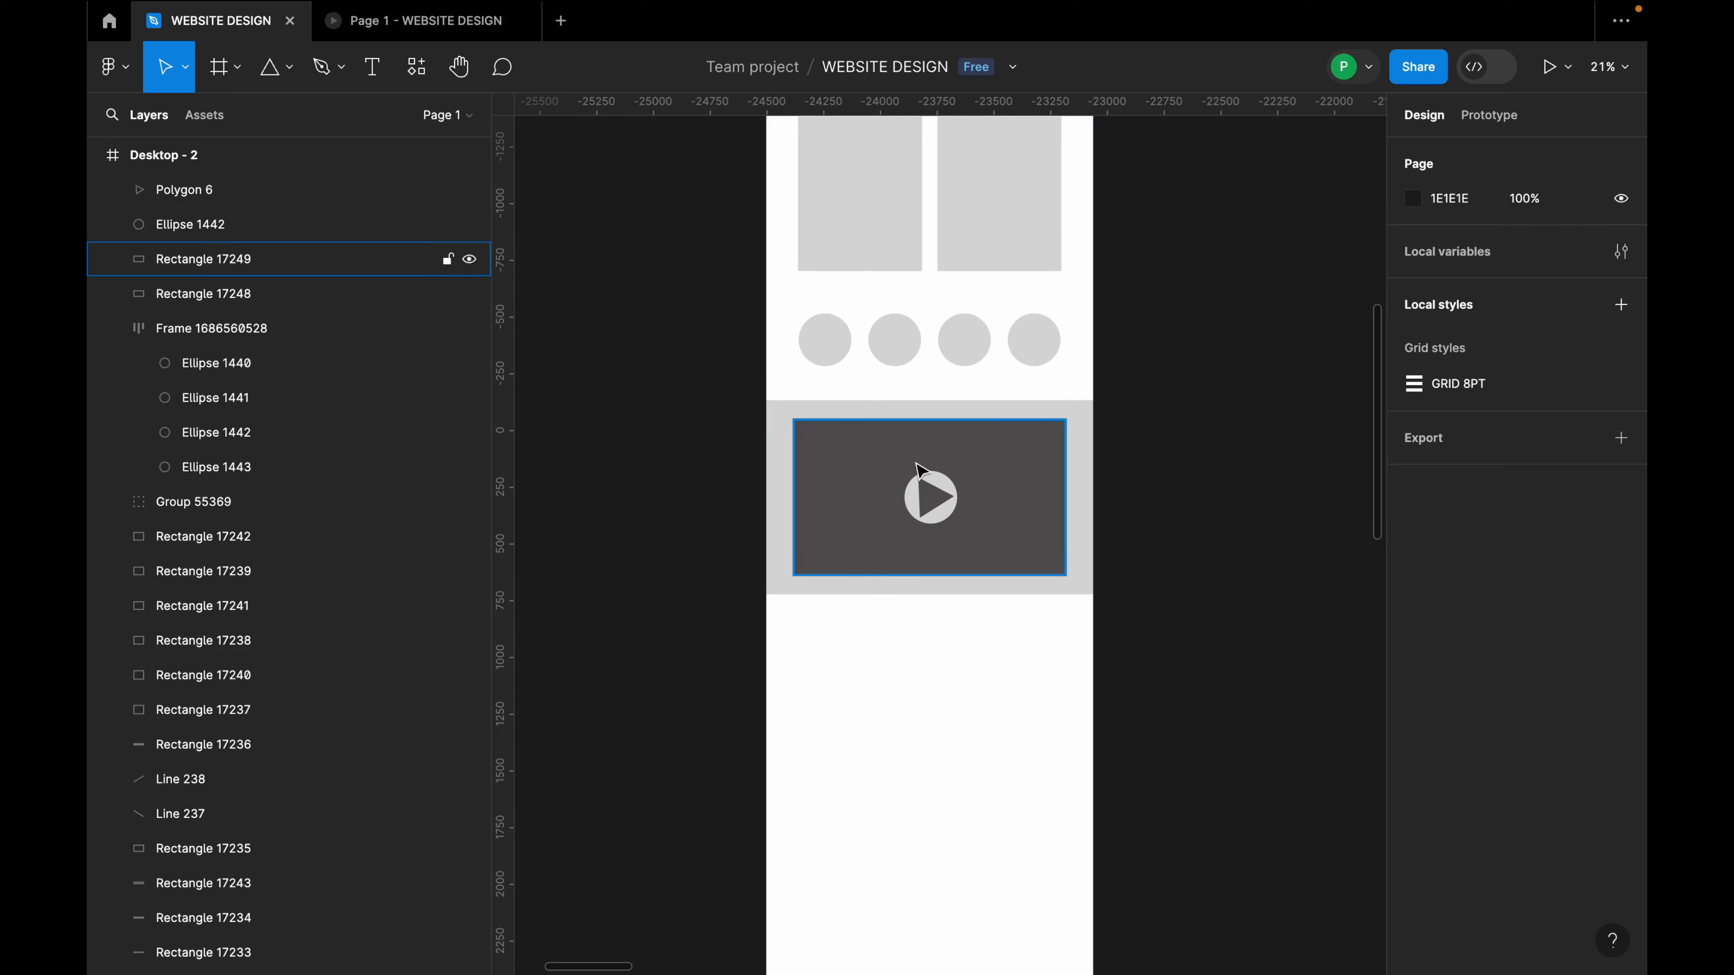
click(1066, 422)
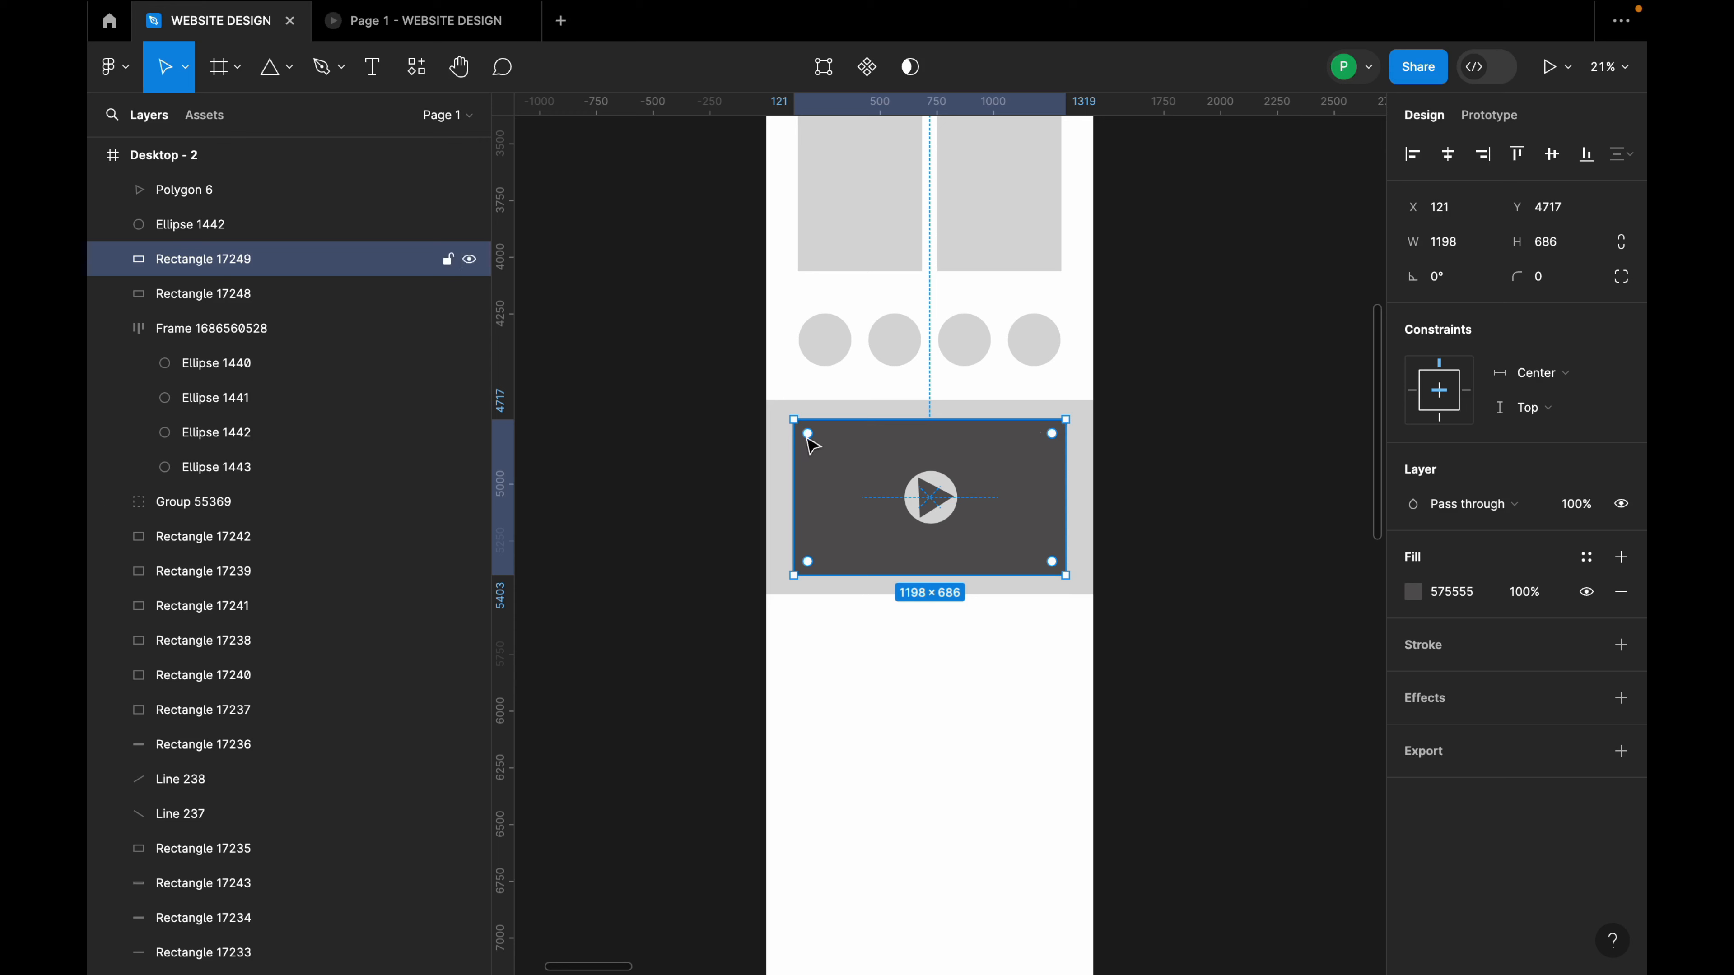
click(236, 68)
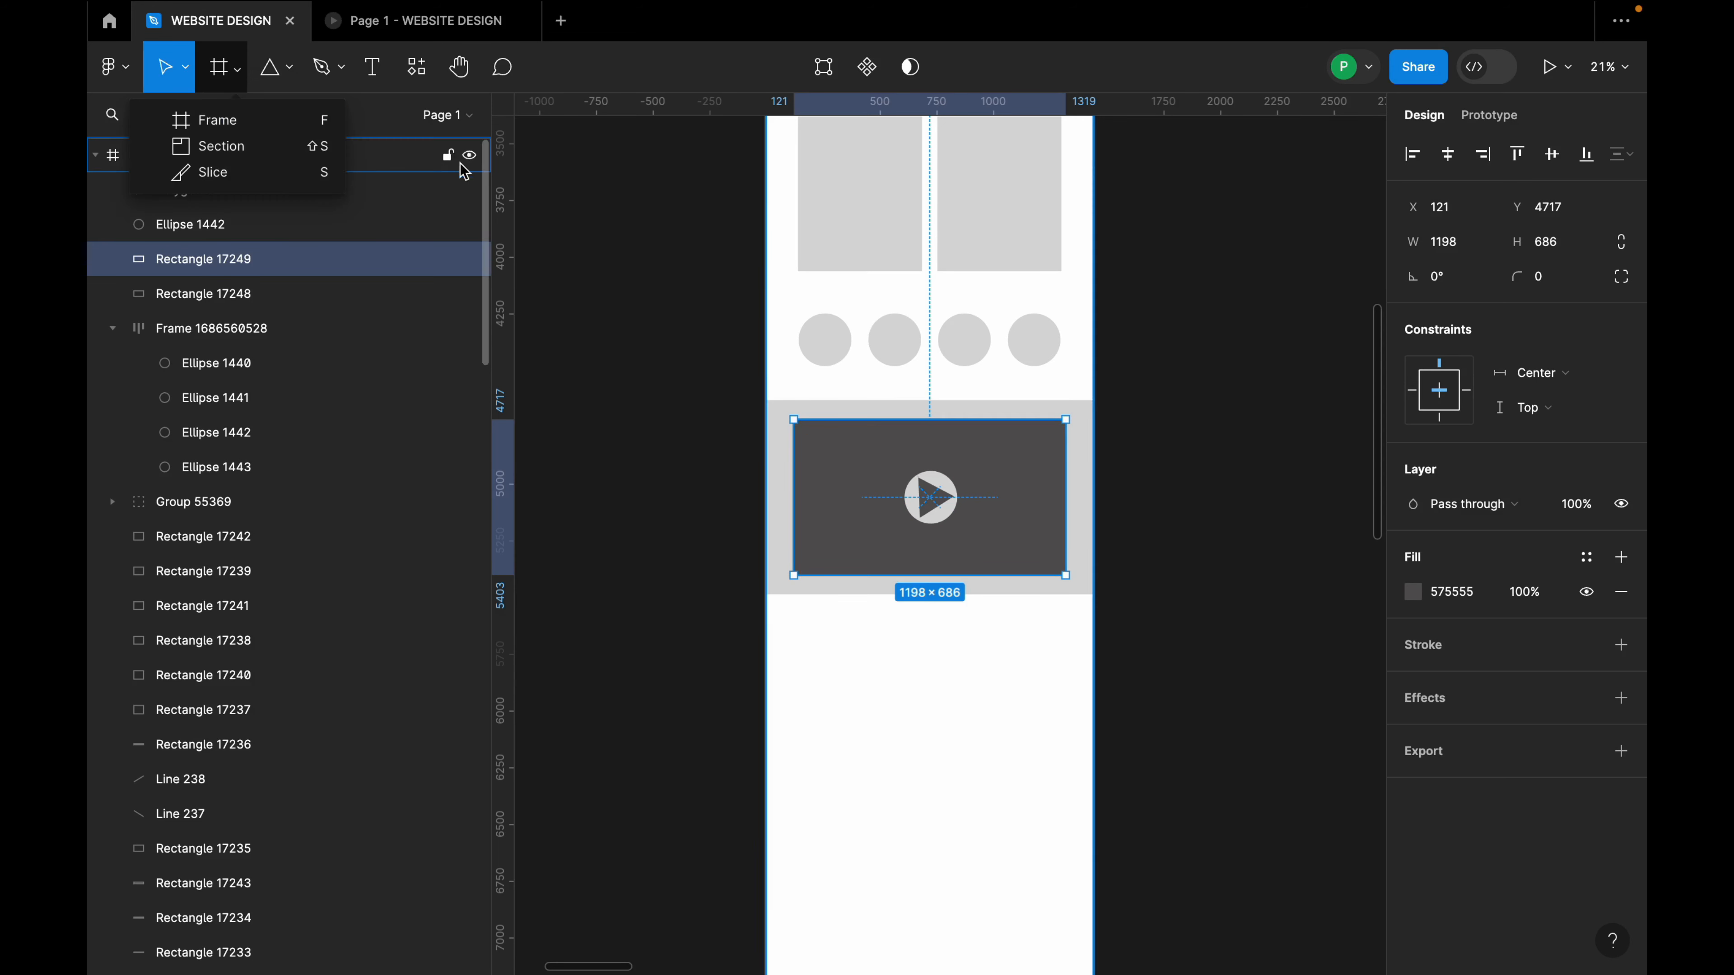
click(853, 652)
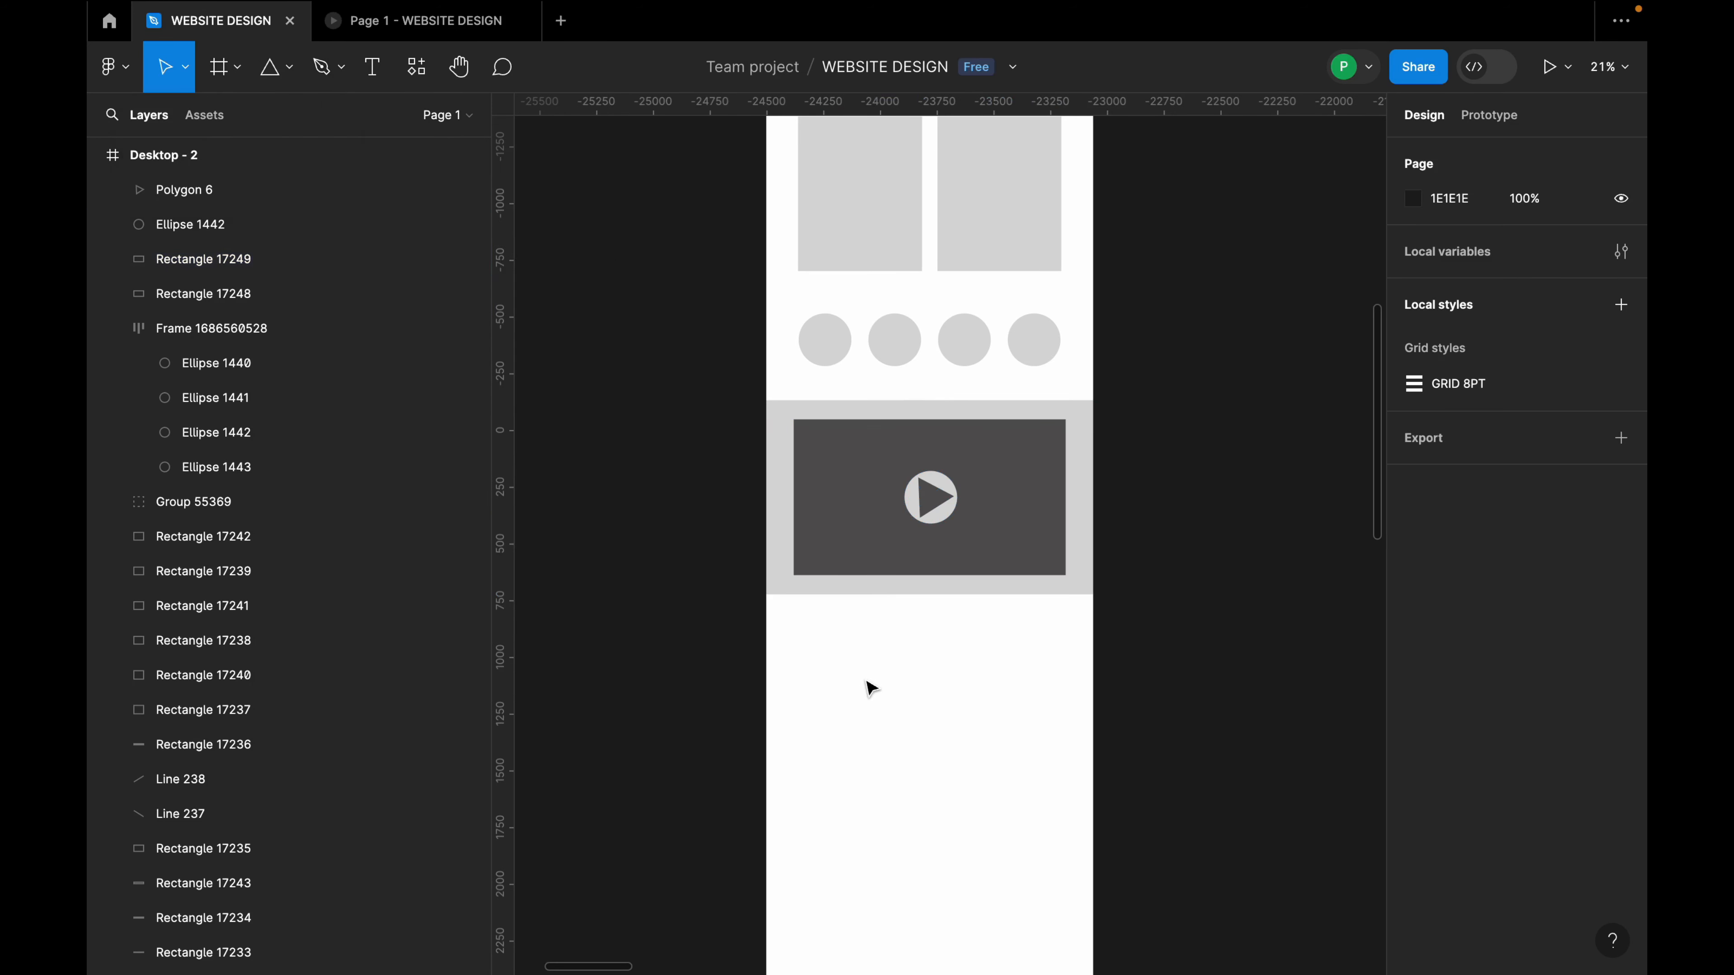
Draw two equally wide, stacked thin rectangles as text placeholders below the video section.
key(r)
mouse_move(810, 628)
mouse_down()
mouse_move(1049, 658)
mouse_move(981, 623)
mouse_move(971, 666)
mouse_up()
click(857, 380)
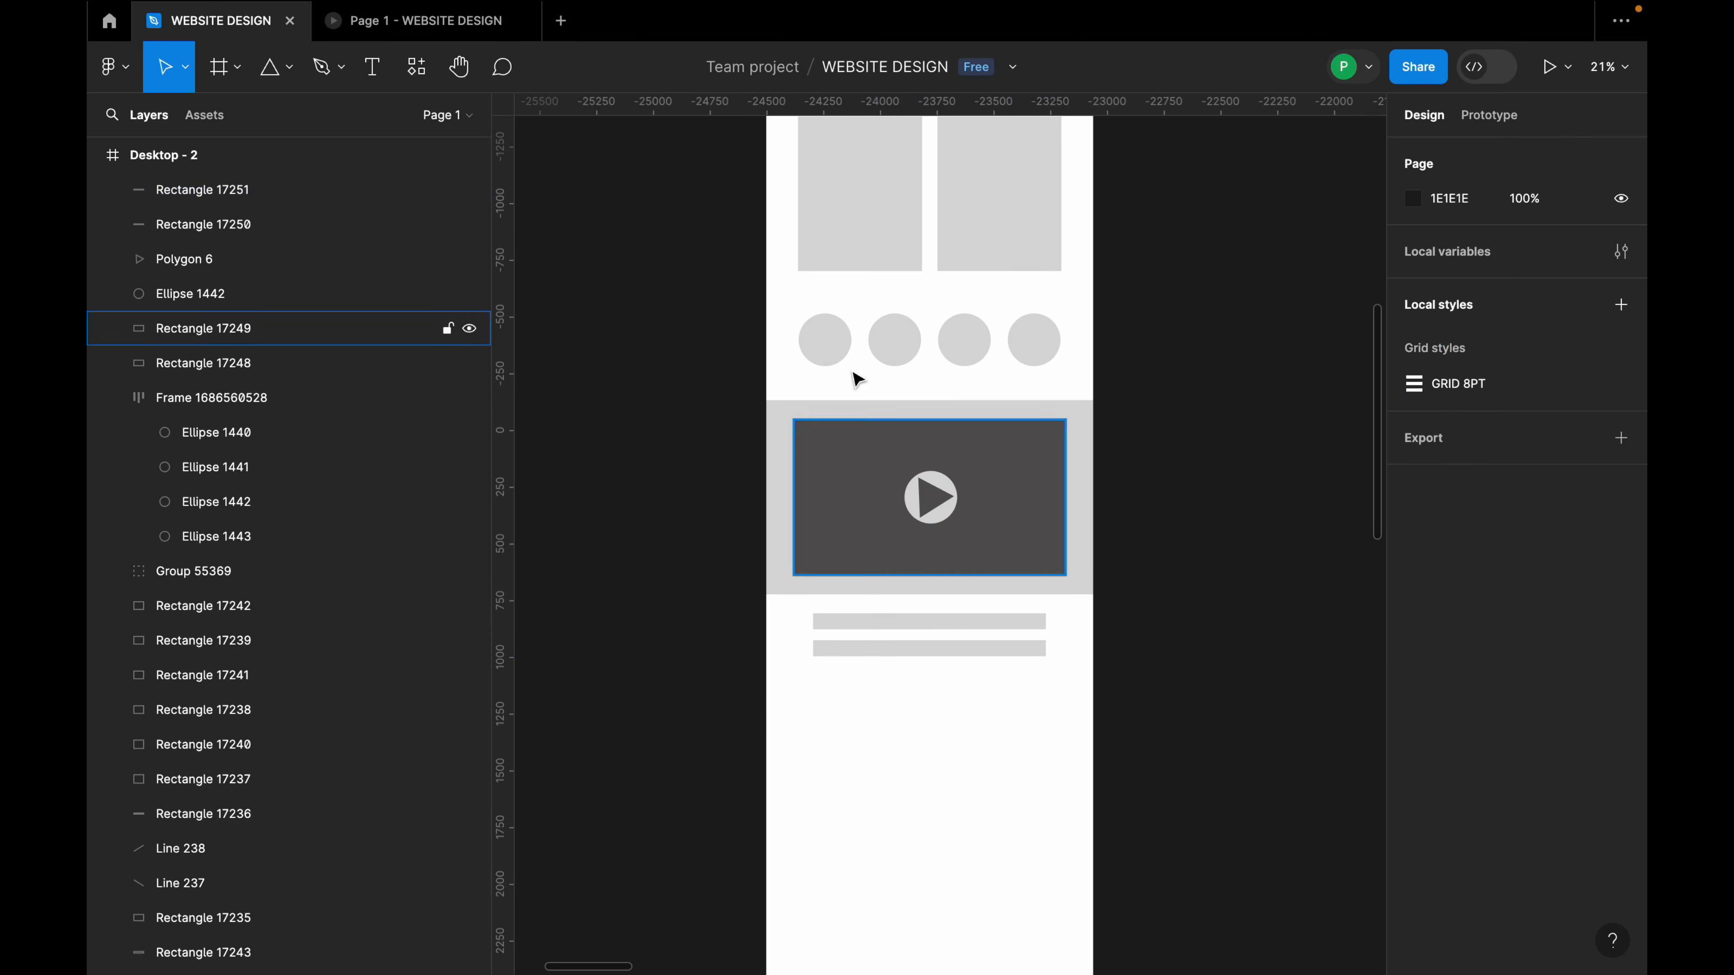
Duplicate the upper row of the three-column card grid and place the copy beneath the text bars below the video section.
scroll(938, 451, down, 5)
scroll(908, 355, up, 2)
click(923, 201)
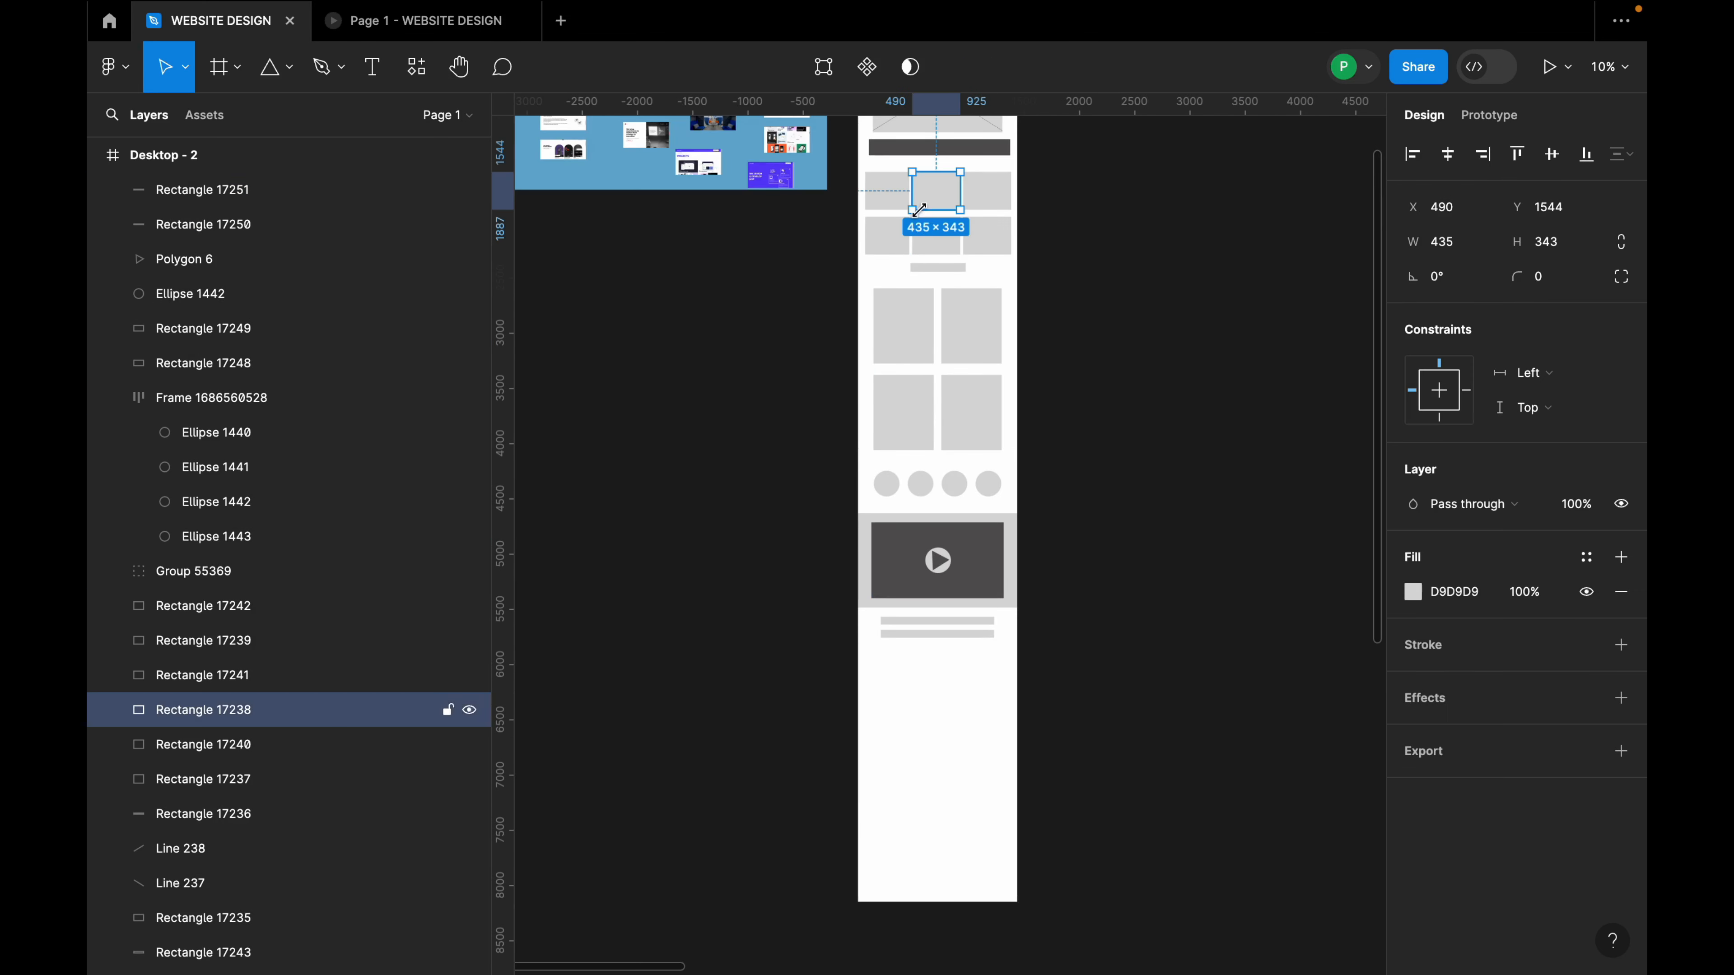
shift+click(983, 191)
shift+click(887, 192)
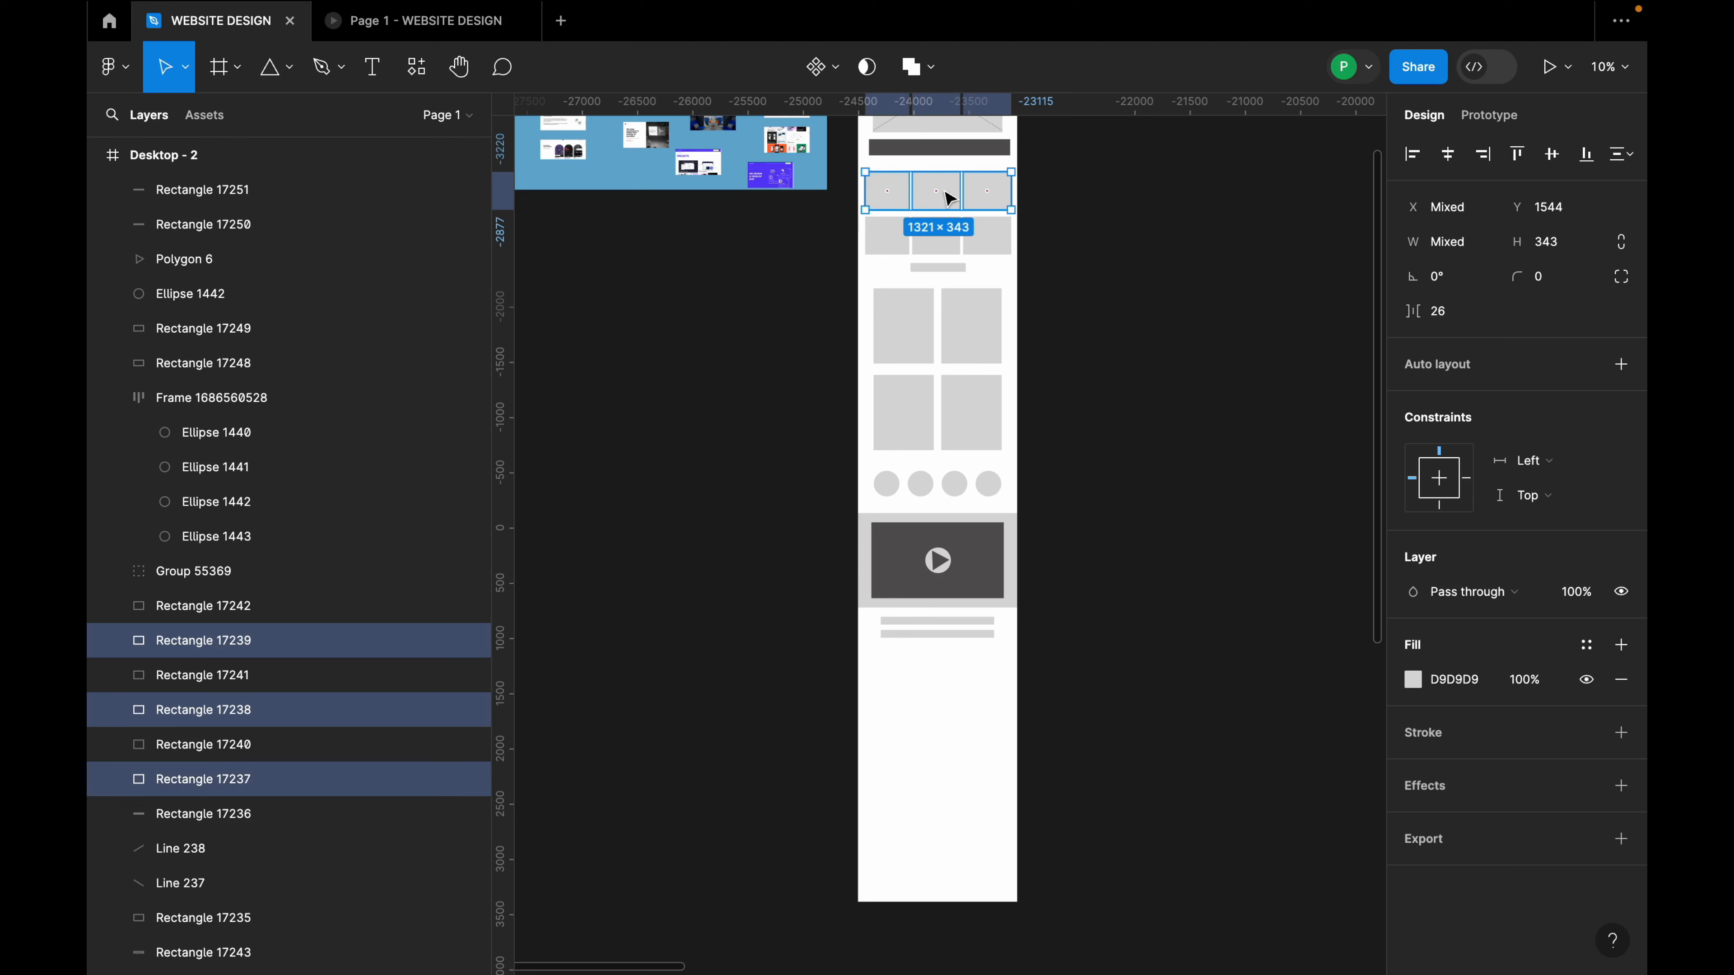
drag(950, 198, 945, 676)
click(960, 751)
scroll(950, 745, up, 5)
Shift the copied card row within the page and stretch its middle and outer right cards to 531 tall, the left one to about 503.
click(931, 561)
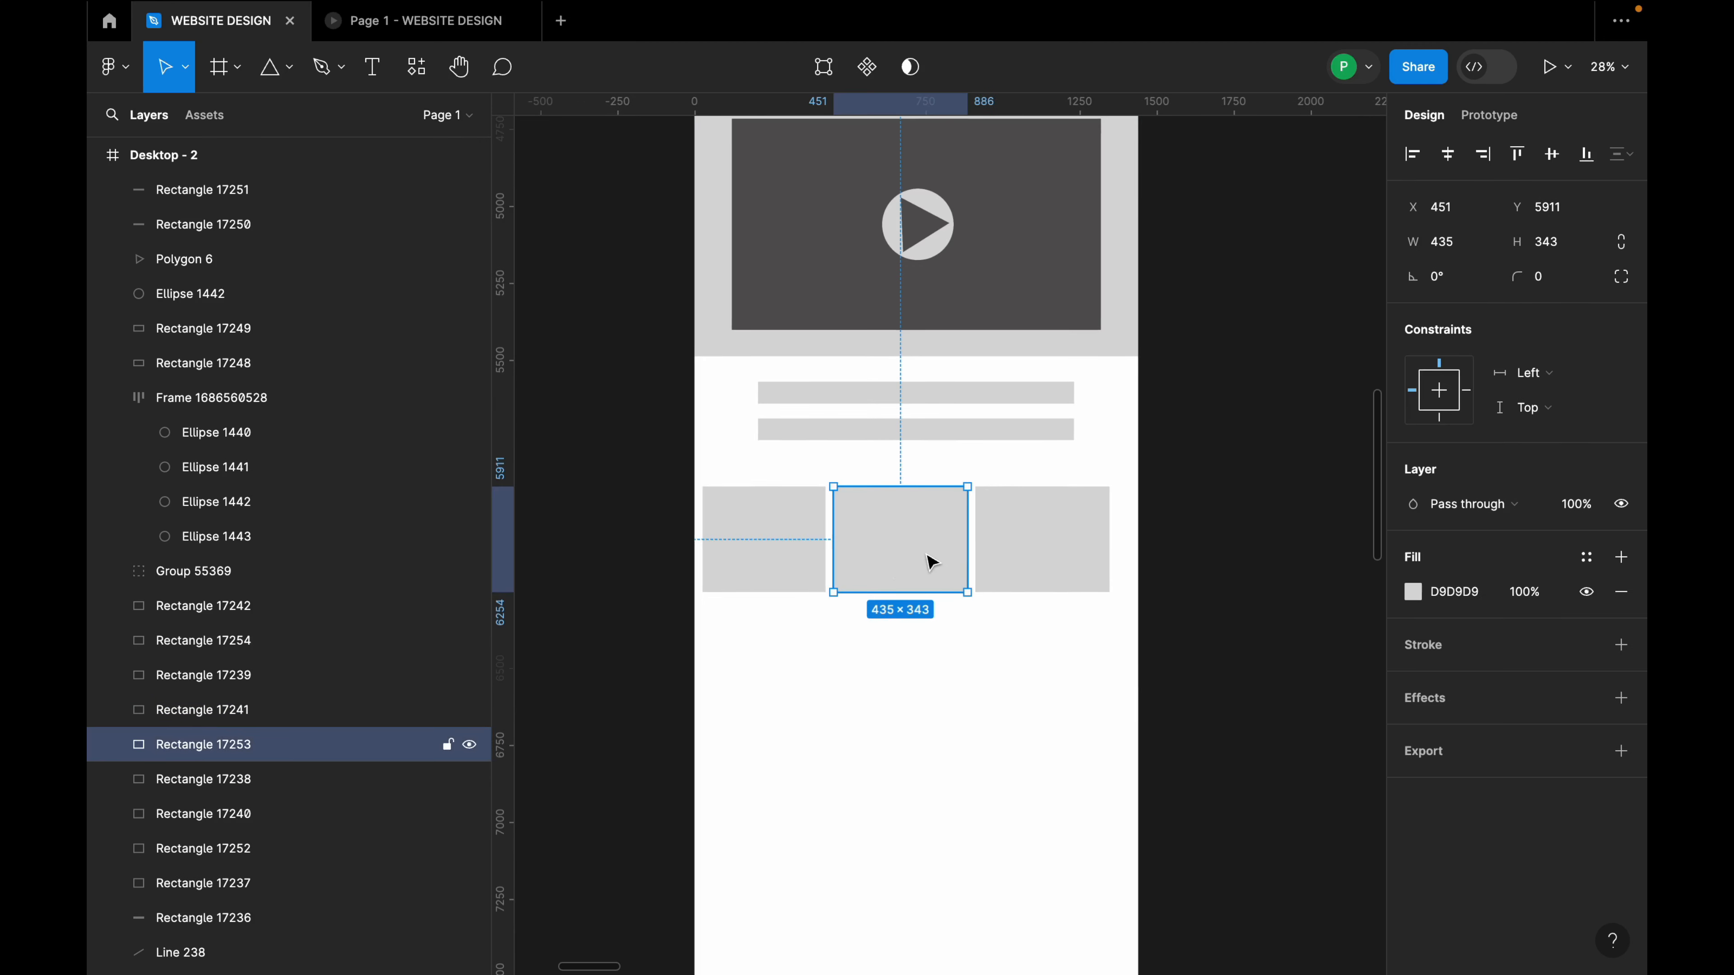
shift+click(1004, 561)
drag(899, 568, 917, 650)
shift+click(792, 567)
click(940, 647)
click(1060, 550)
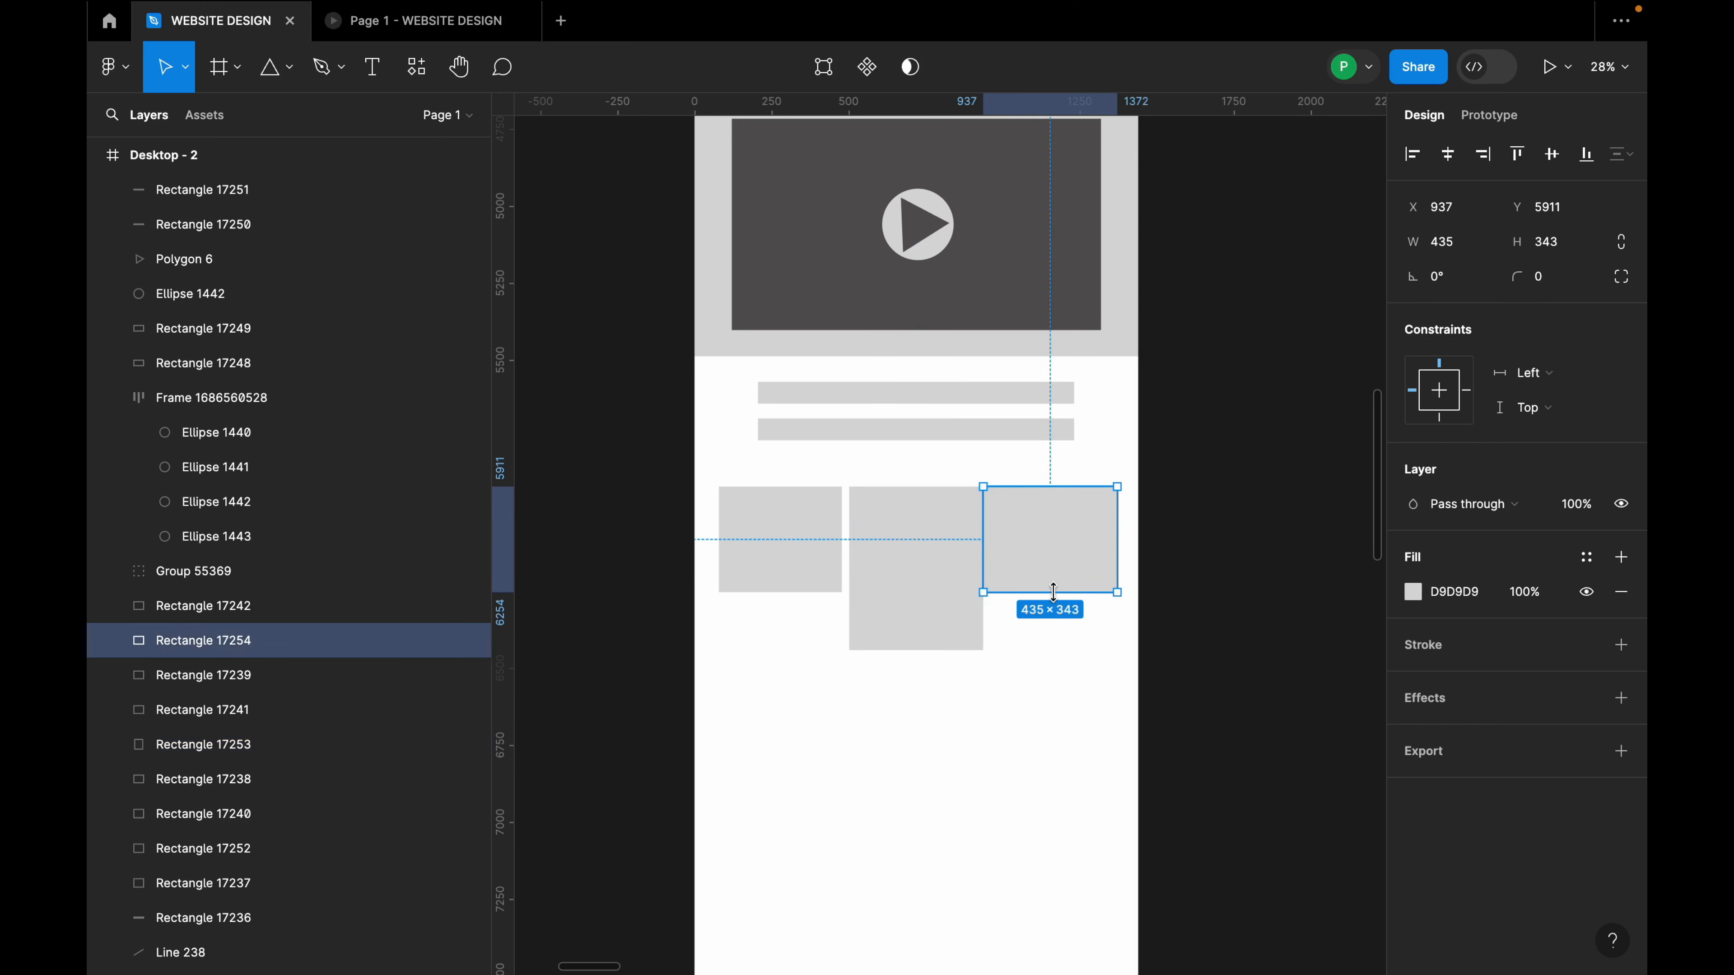
drag(1053, 591, 1053, 650)
click(814, 586)
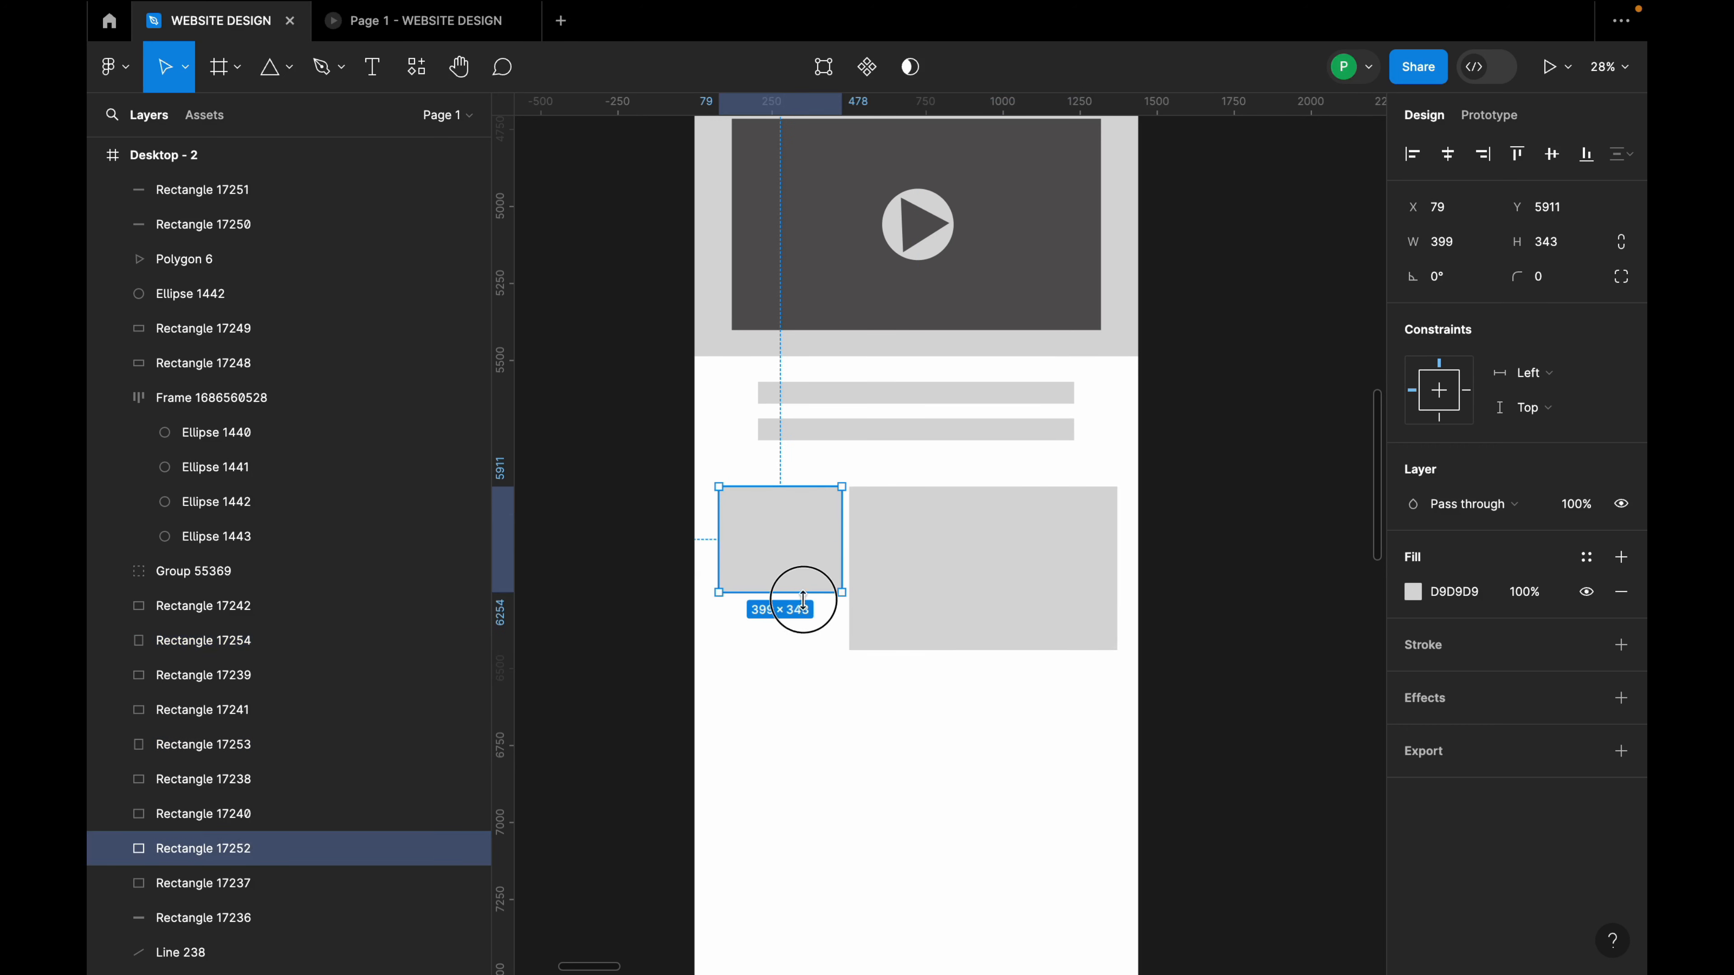
drag(802, 600, 803, 645)
Combine the three tall cards in a horizontal auto layout with 24 spacing.
shift+click(913, 597)
shift+click(1075, 589)
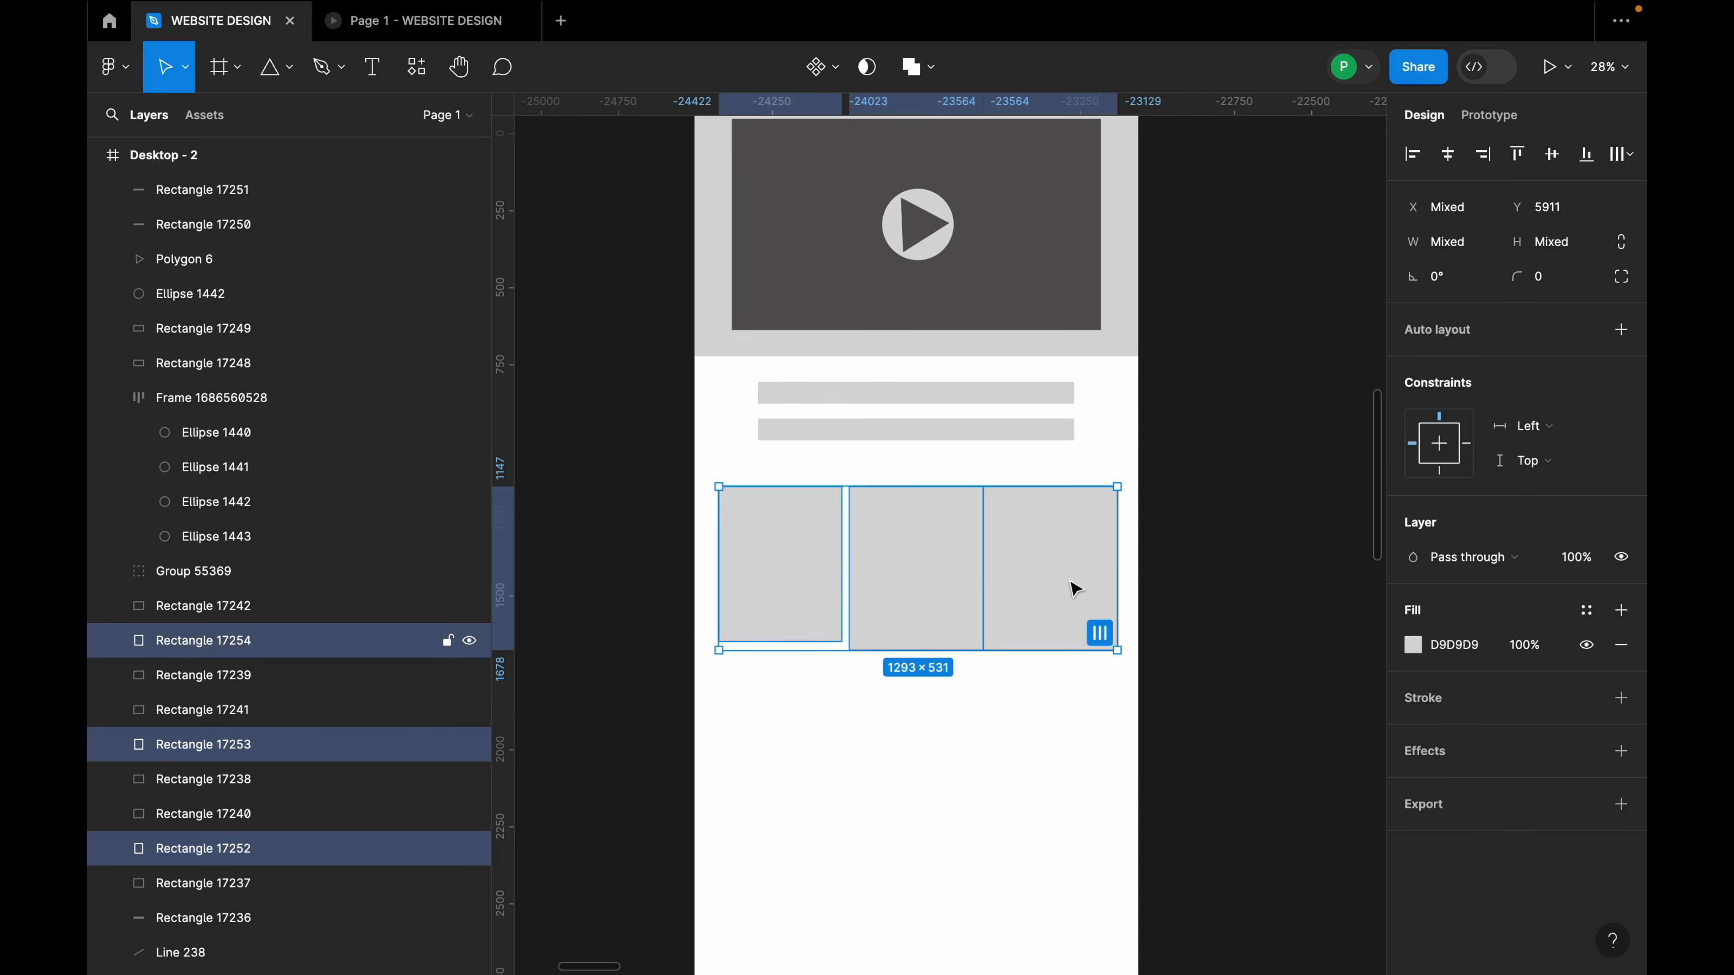
click(1415, 334)
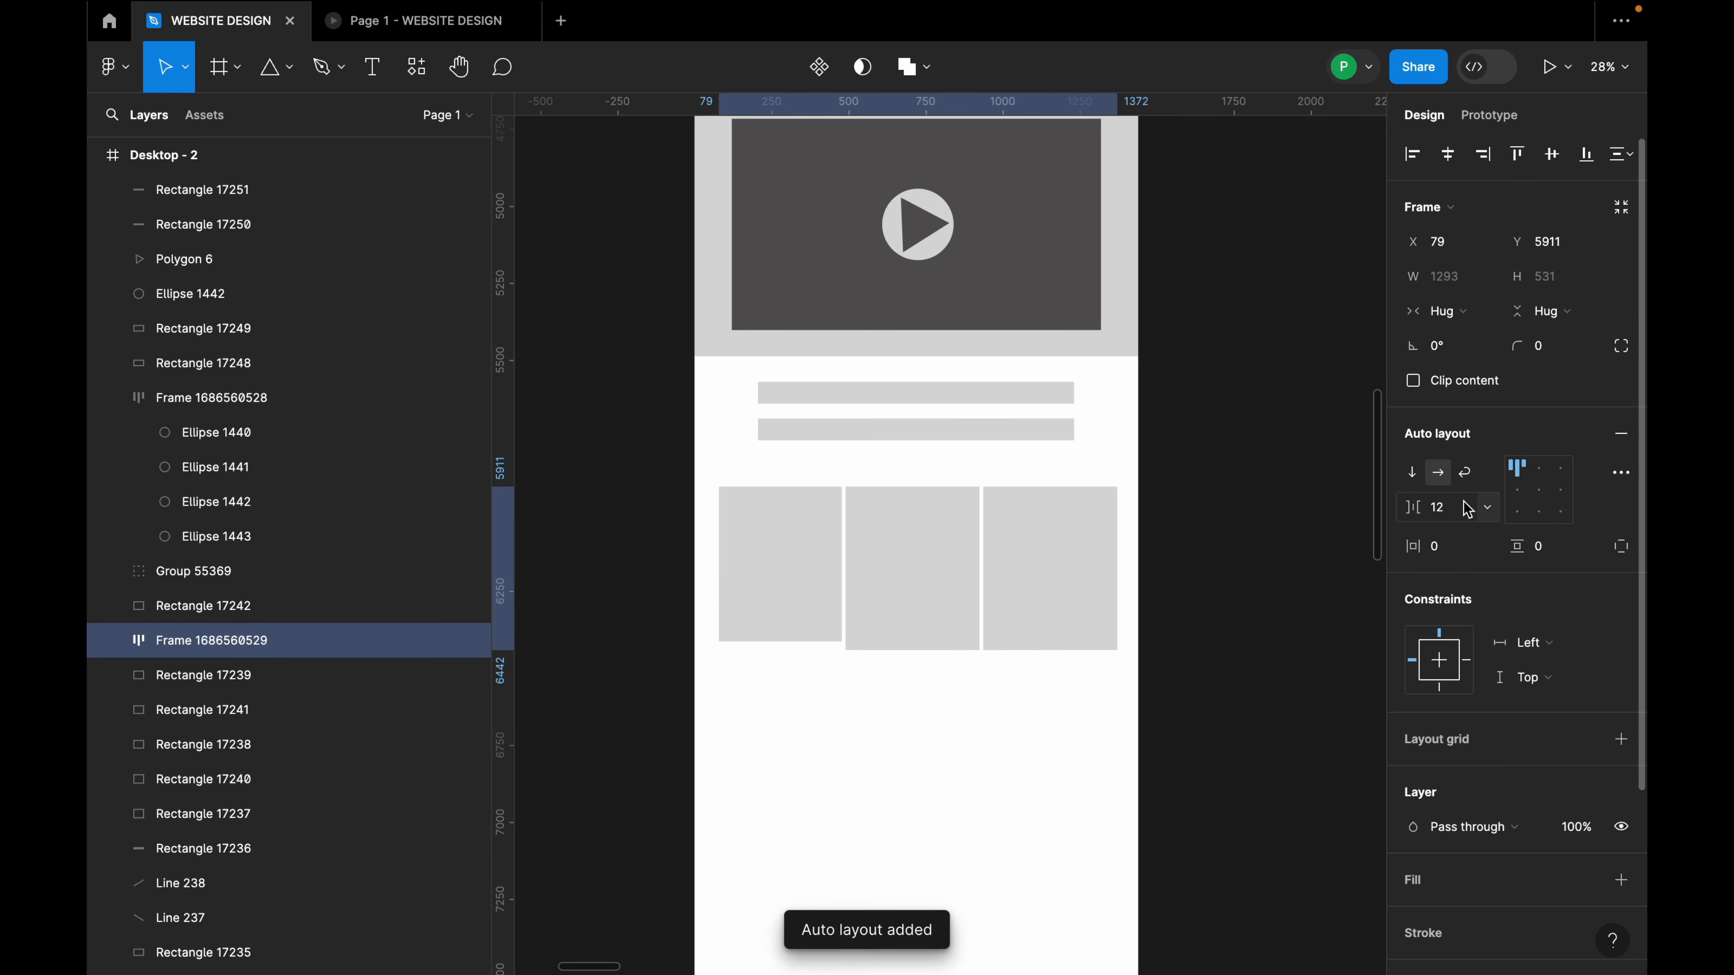
text(24)
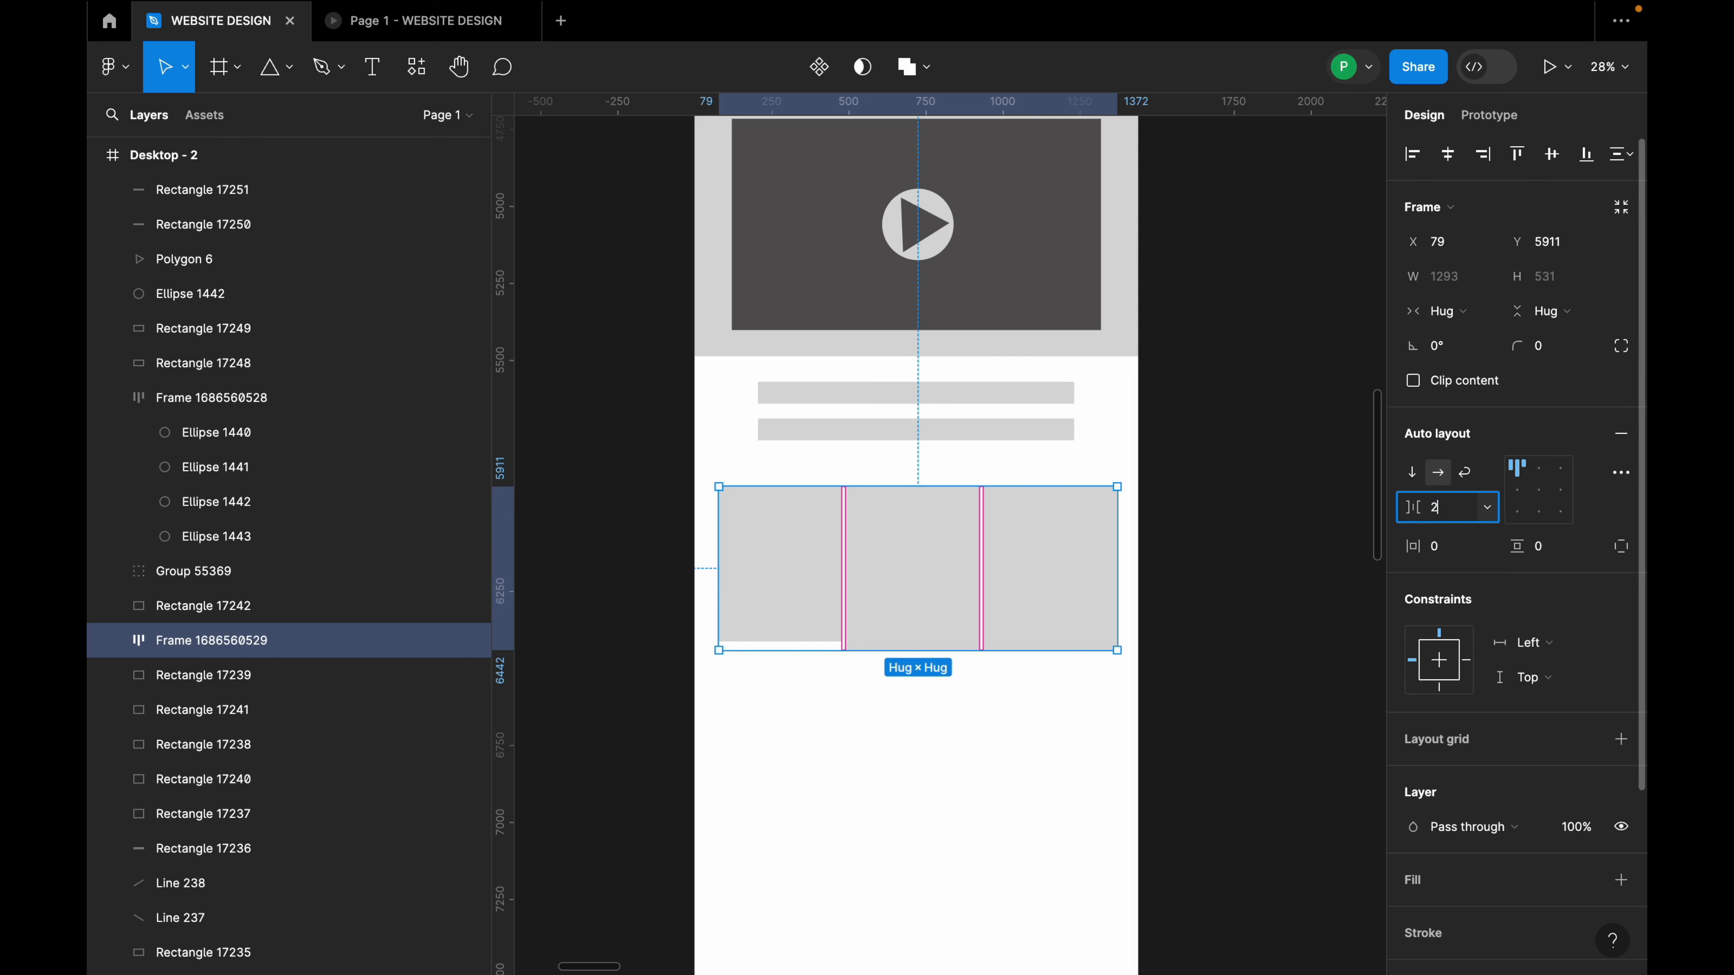
key(Return)
Extend the left card to the same height as its neighbours and centre the card row horizontally on the page.
click(804, 594)
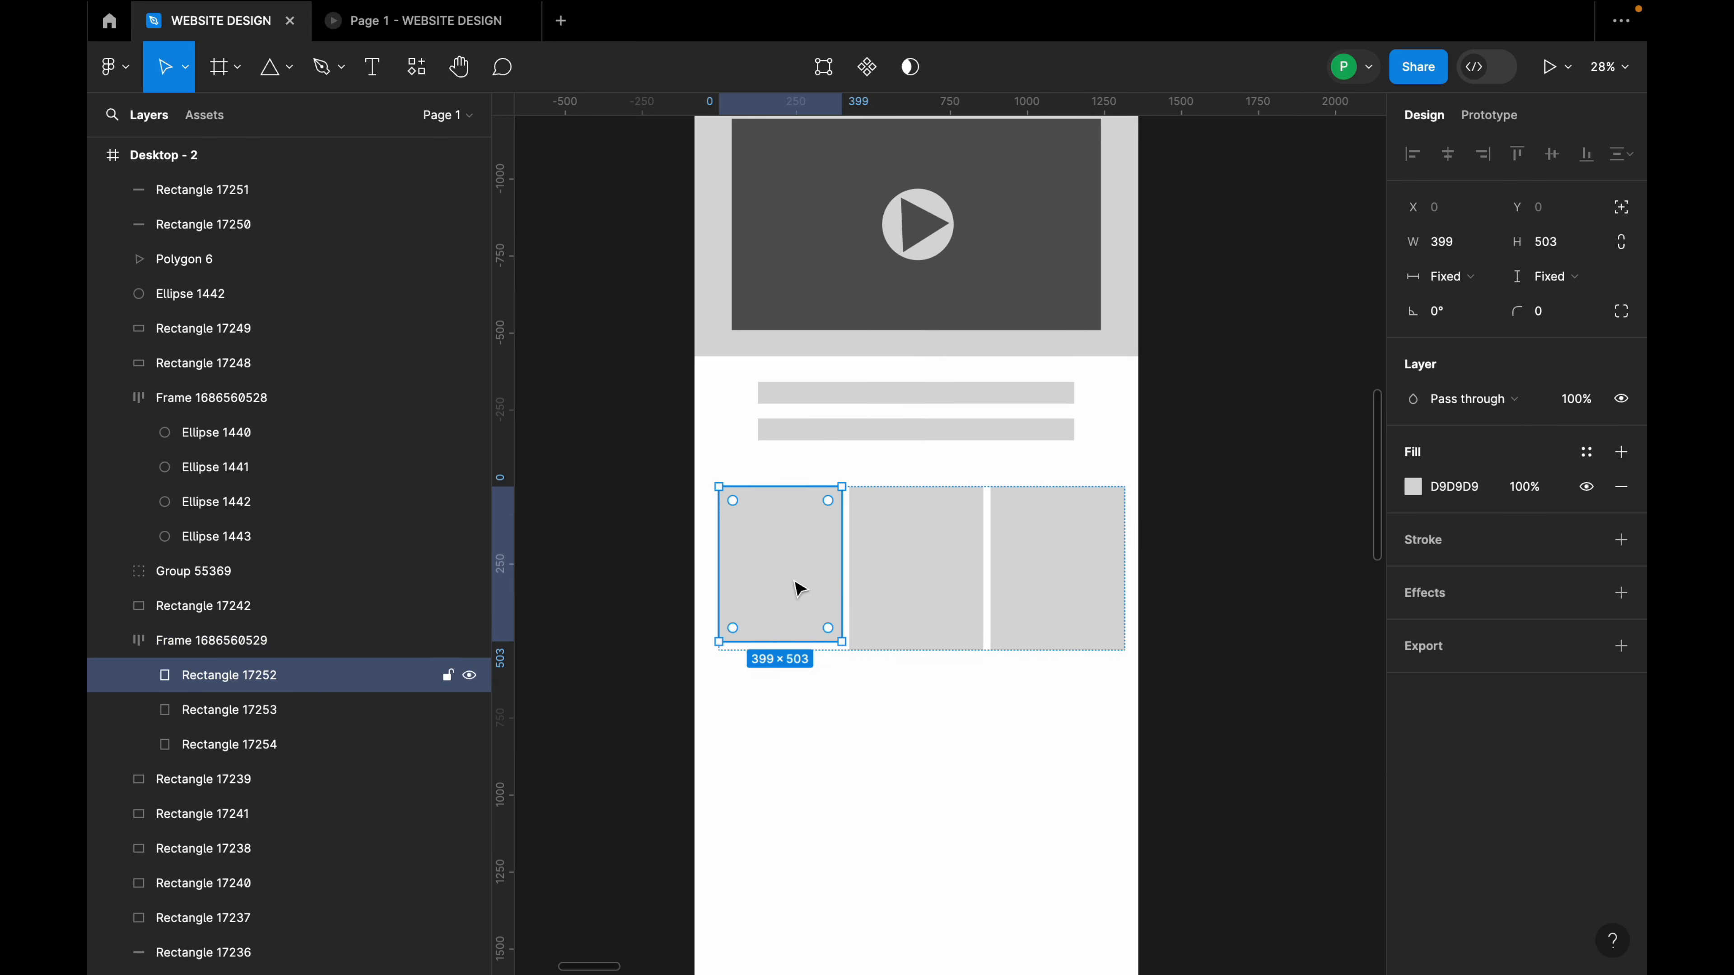
click(942, 693)
click(949, 635)
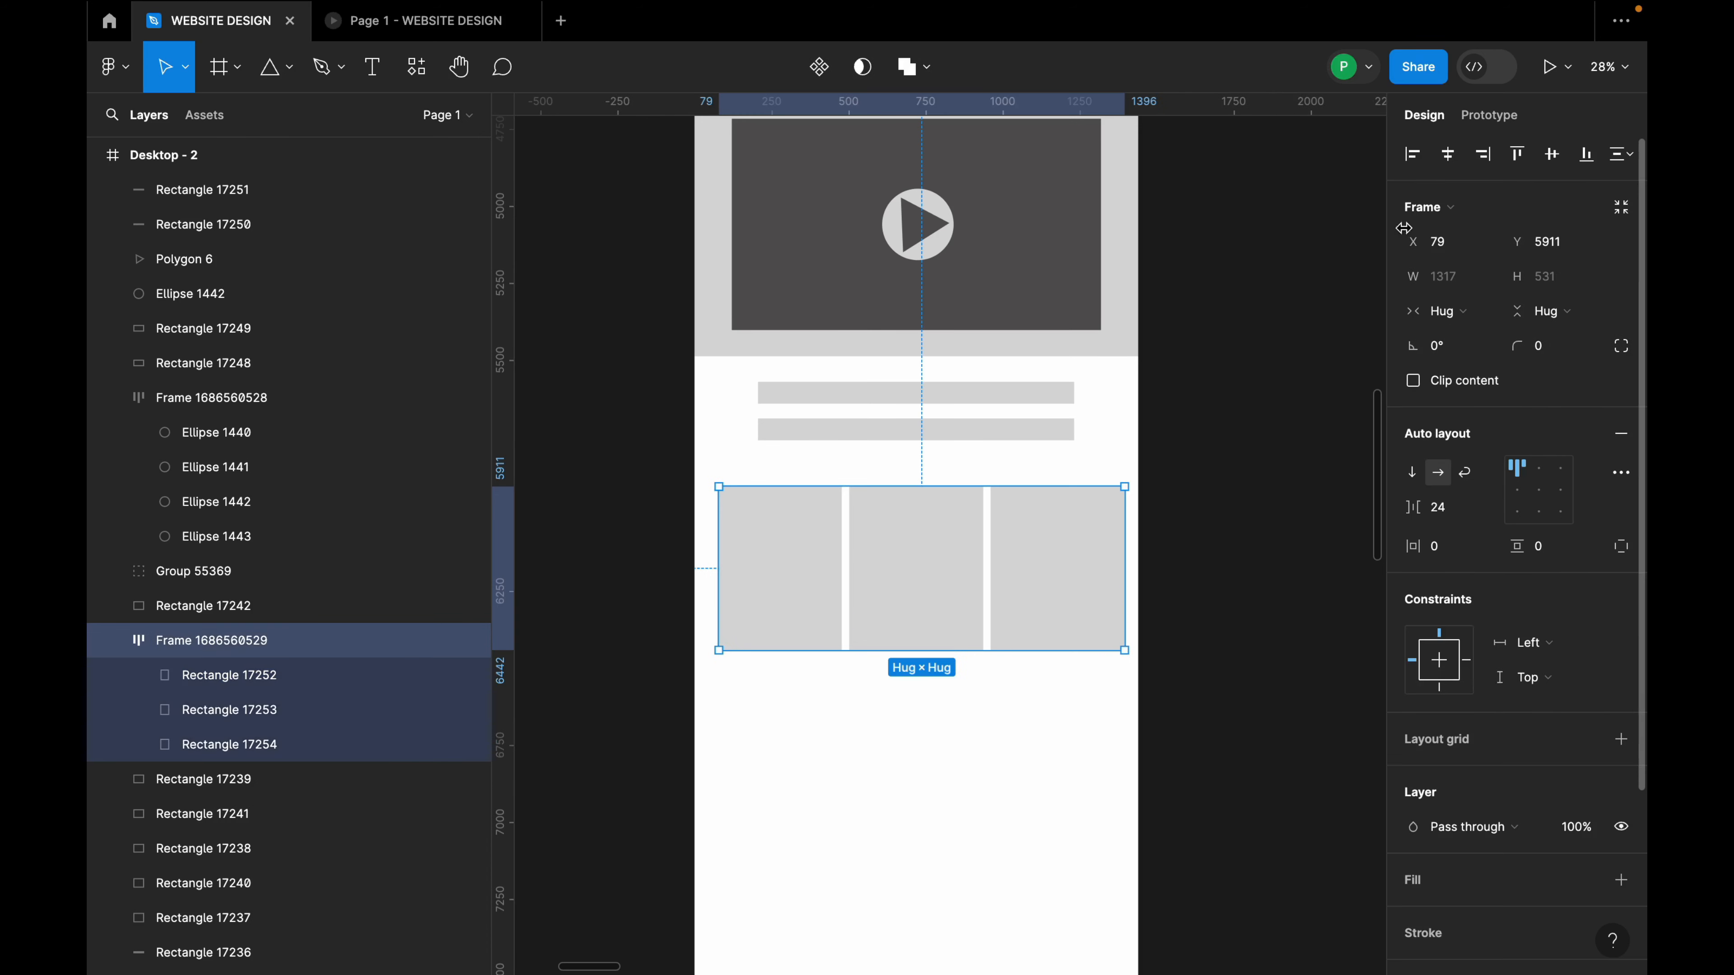
click(1227, 311)
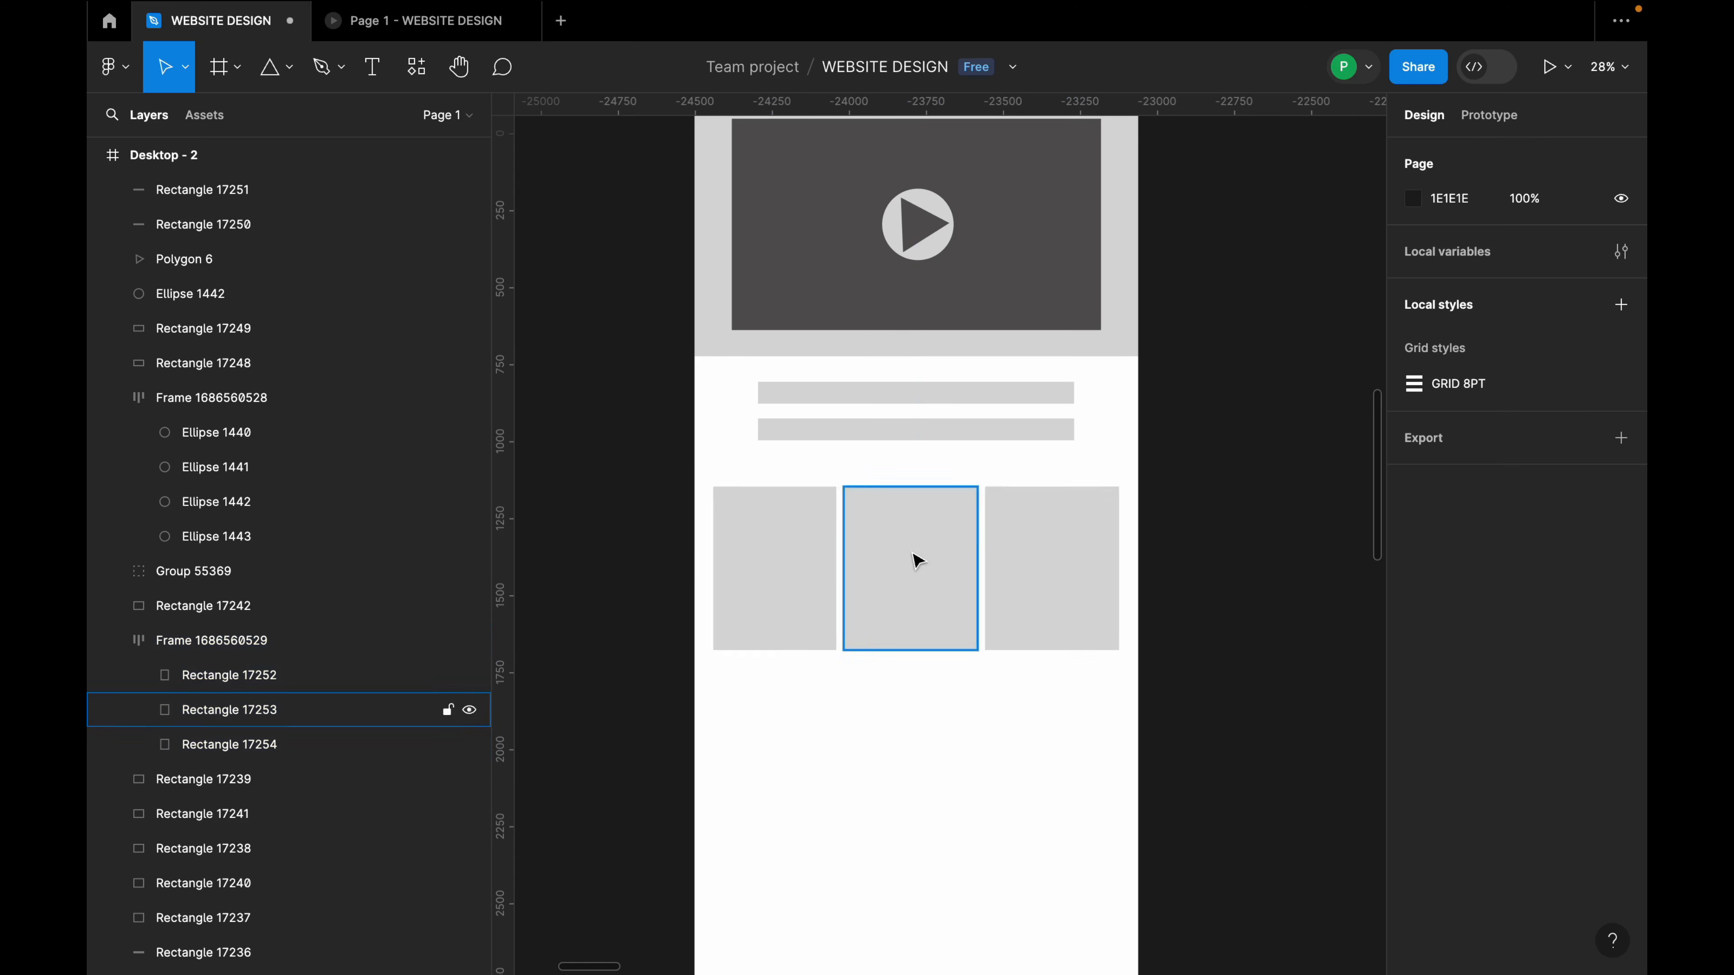
Copy a wide text bar below the card row and add three stacked 586 × 71 bars beneath it in the left column.
scroll(913, 558, down, 3)
scroll(959, 640, down, 5)
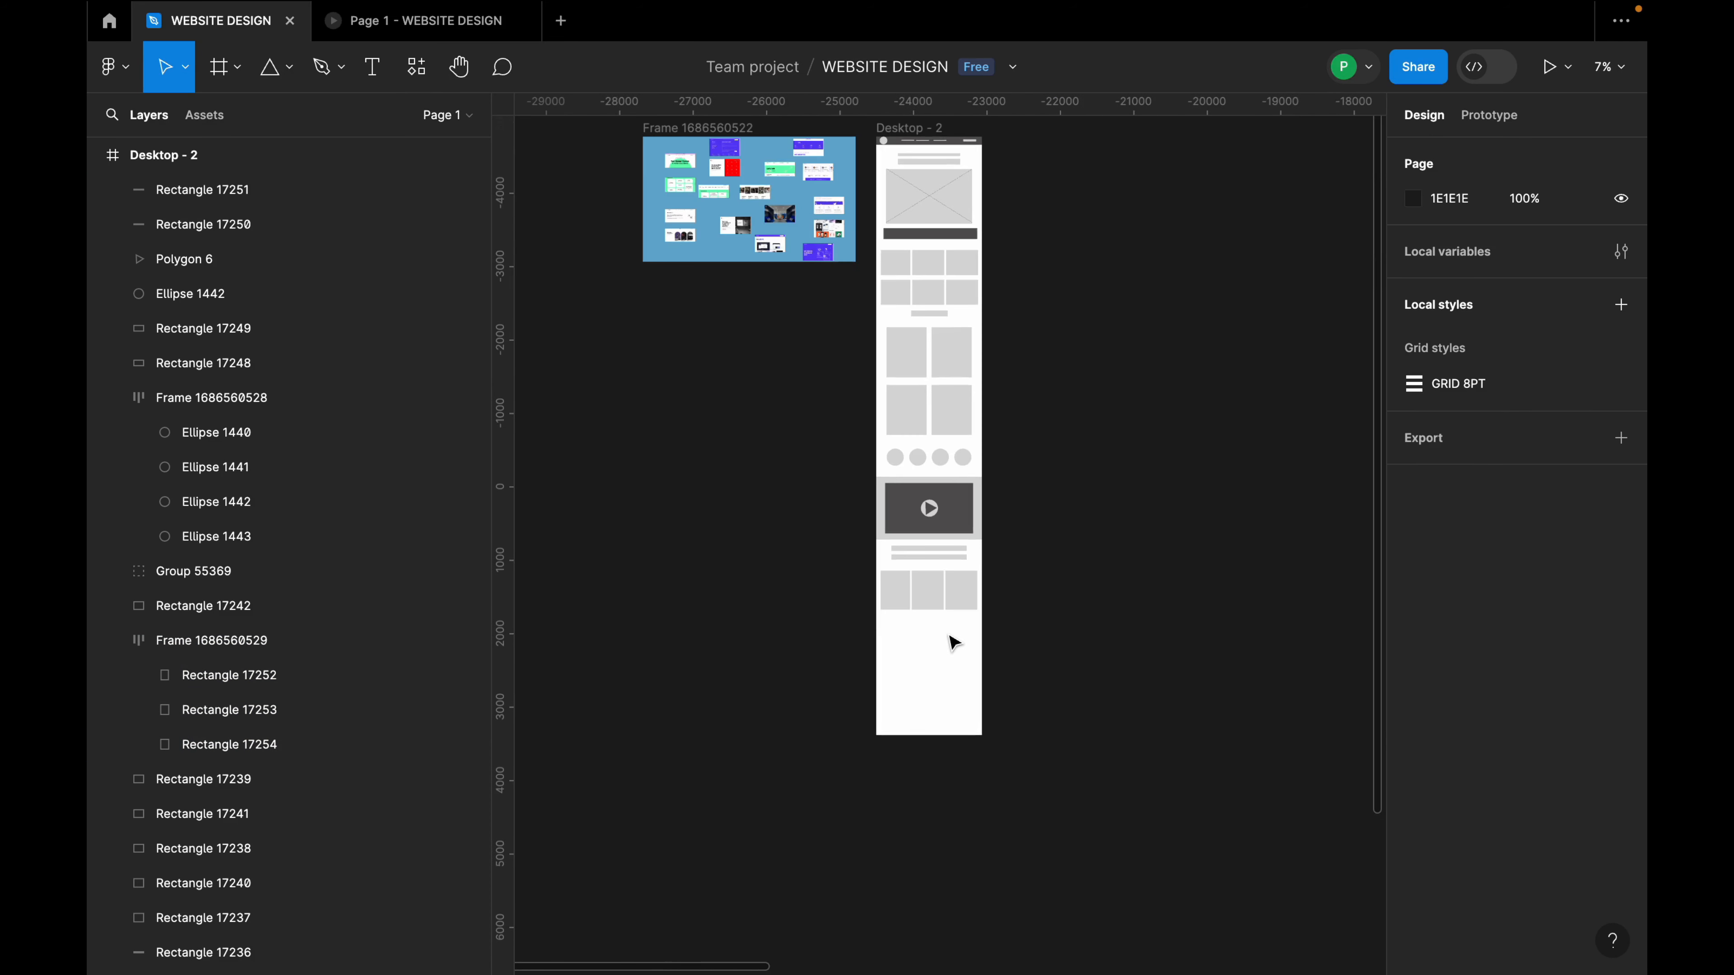
scroll(960, 647, up, 4)
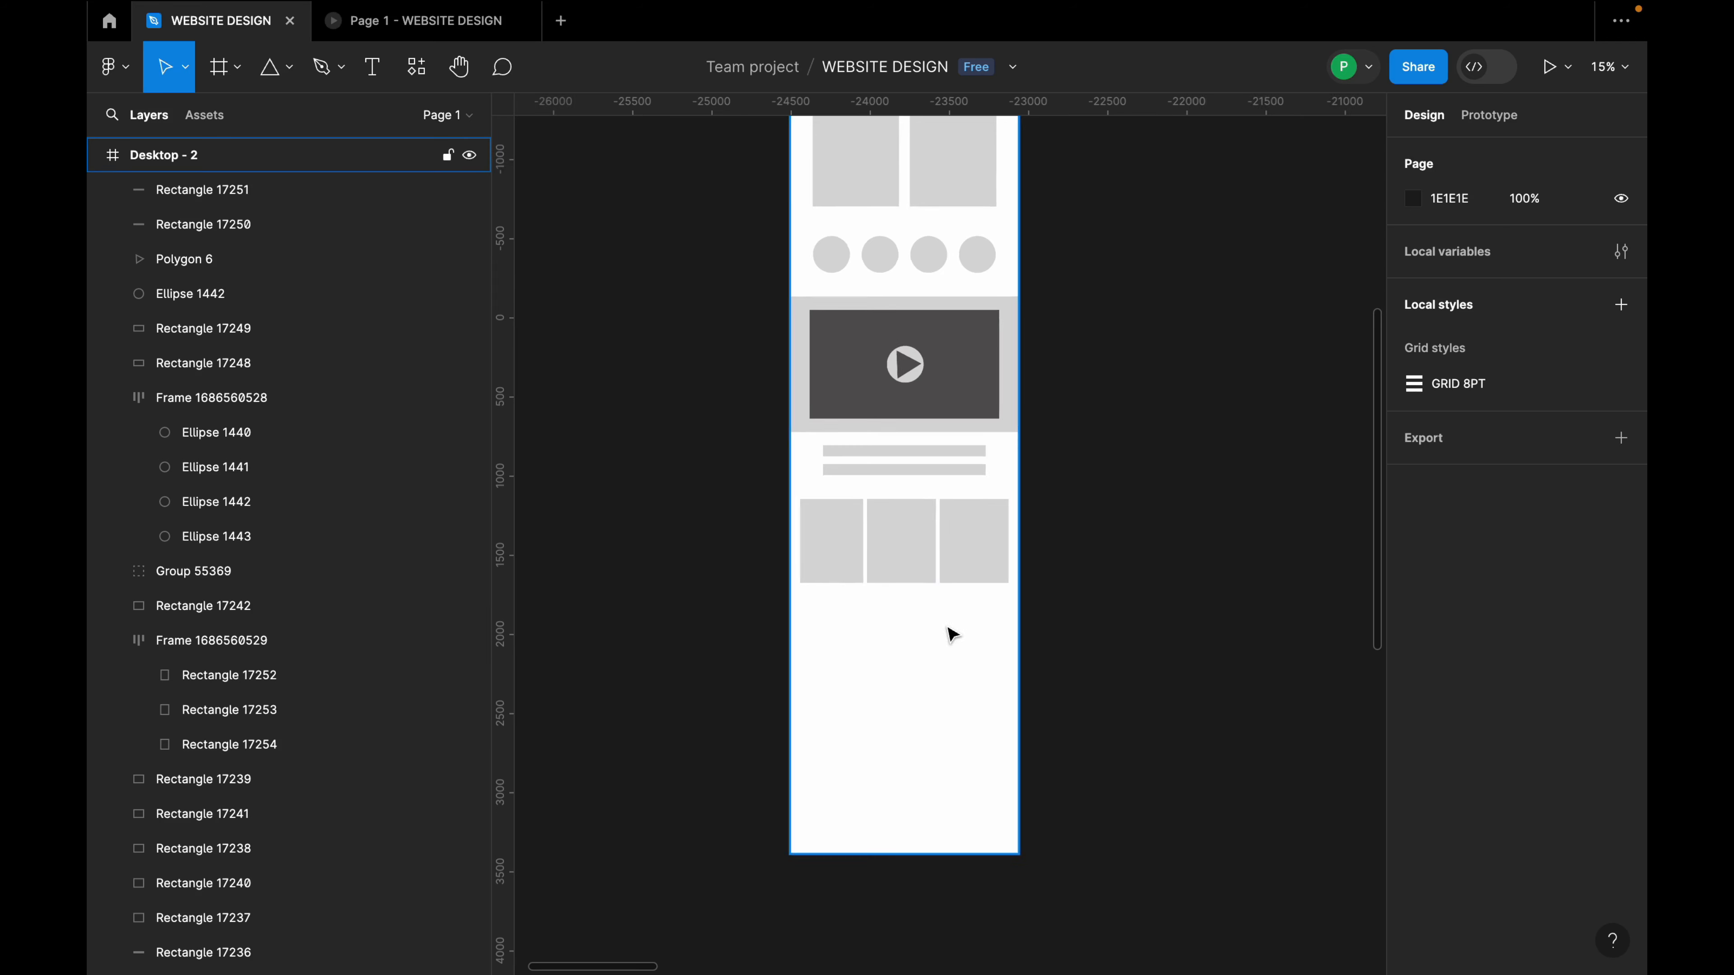
scroll(948, 631, down, 1)
click(933, 519)
click(918, 657)
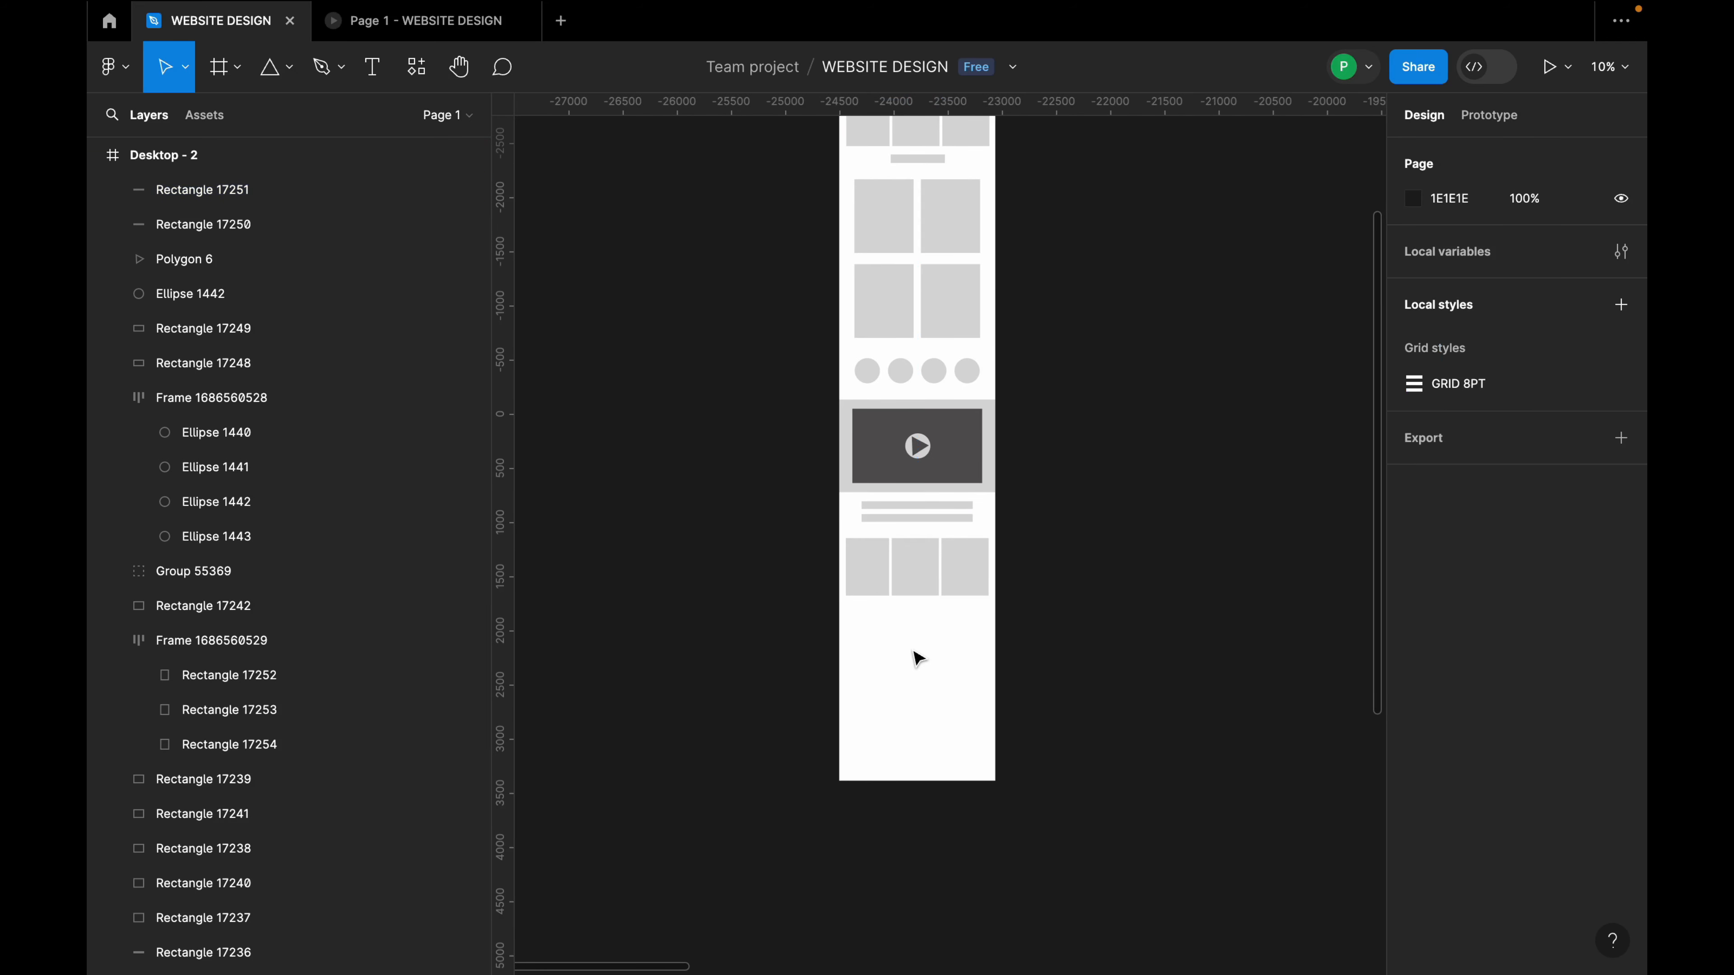
drag(944, 526, 867, 743)
click(928, 637)
scroll(927, 634, up, 3)
Duplicate the short bars into a matching right column of three, level with the left ones.
click(880, 664)
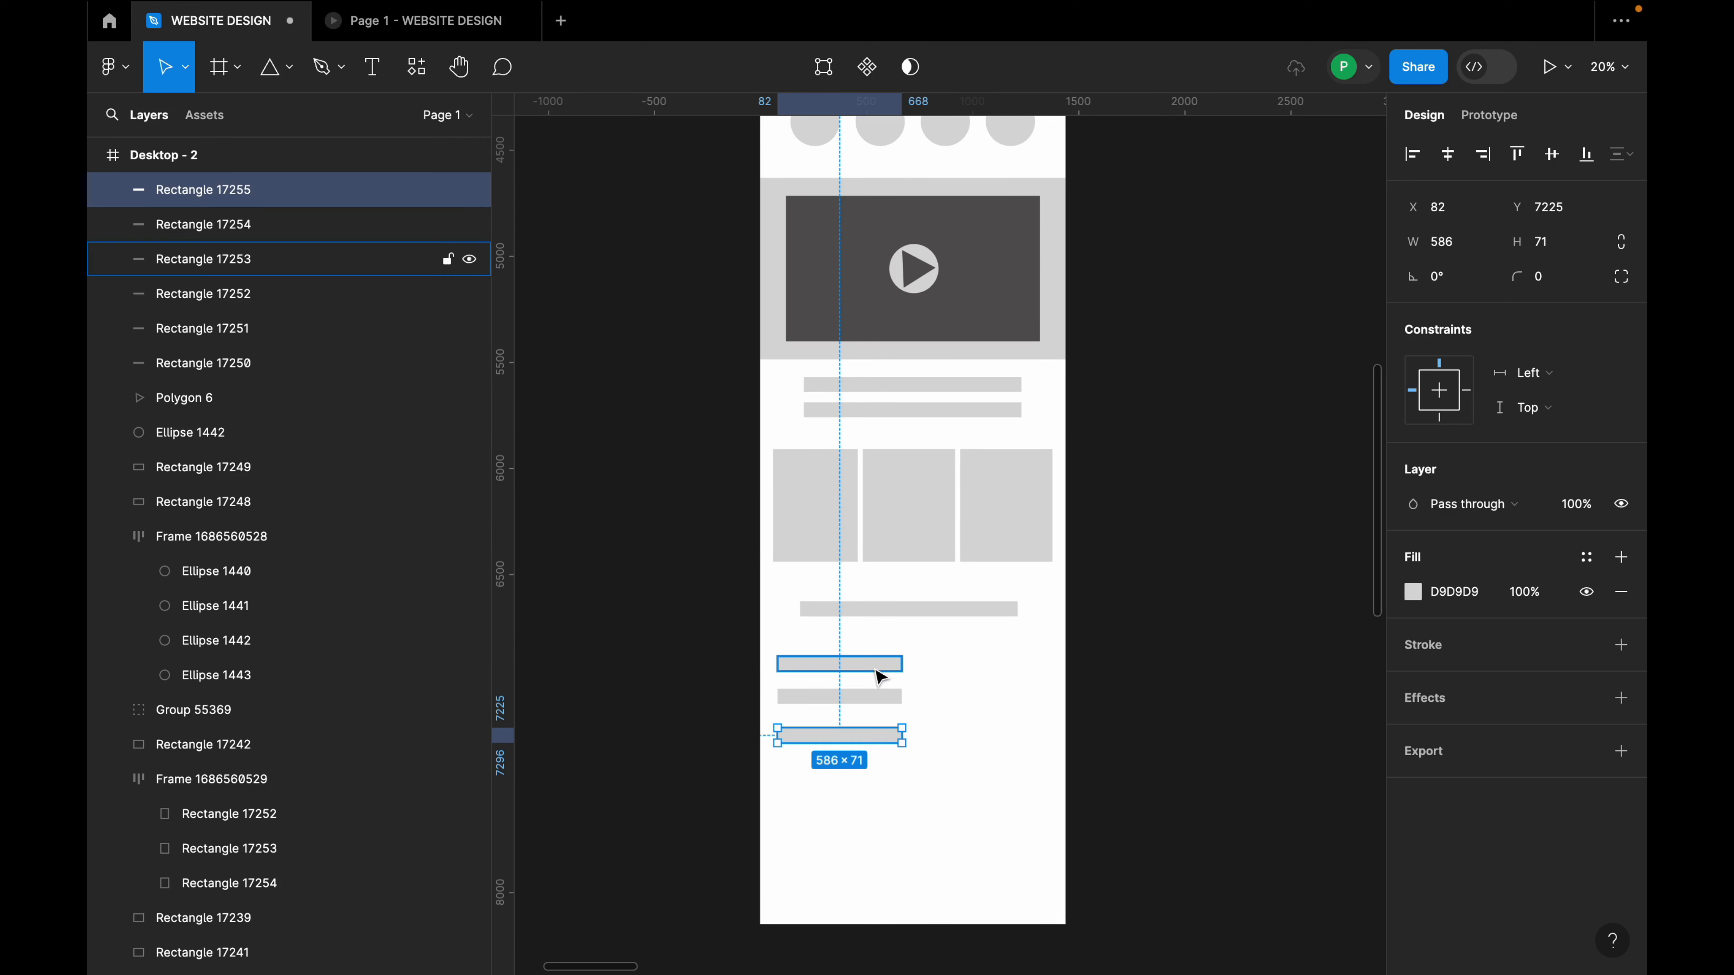
shift+click(887, 697)
drag(874, 681, 1021, 680)
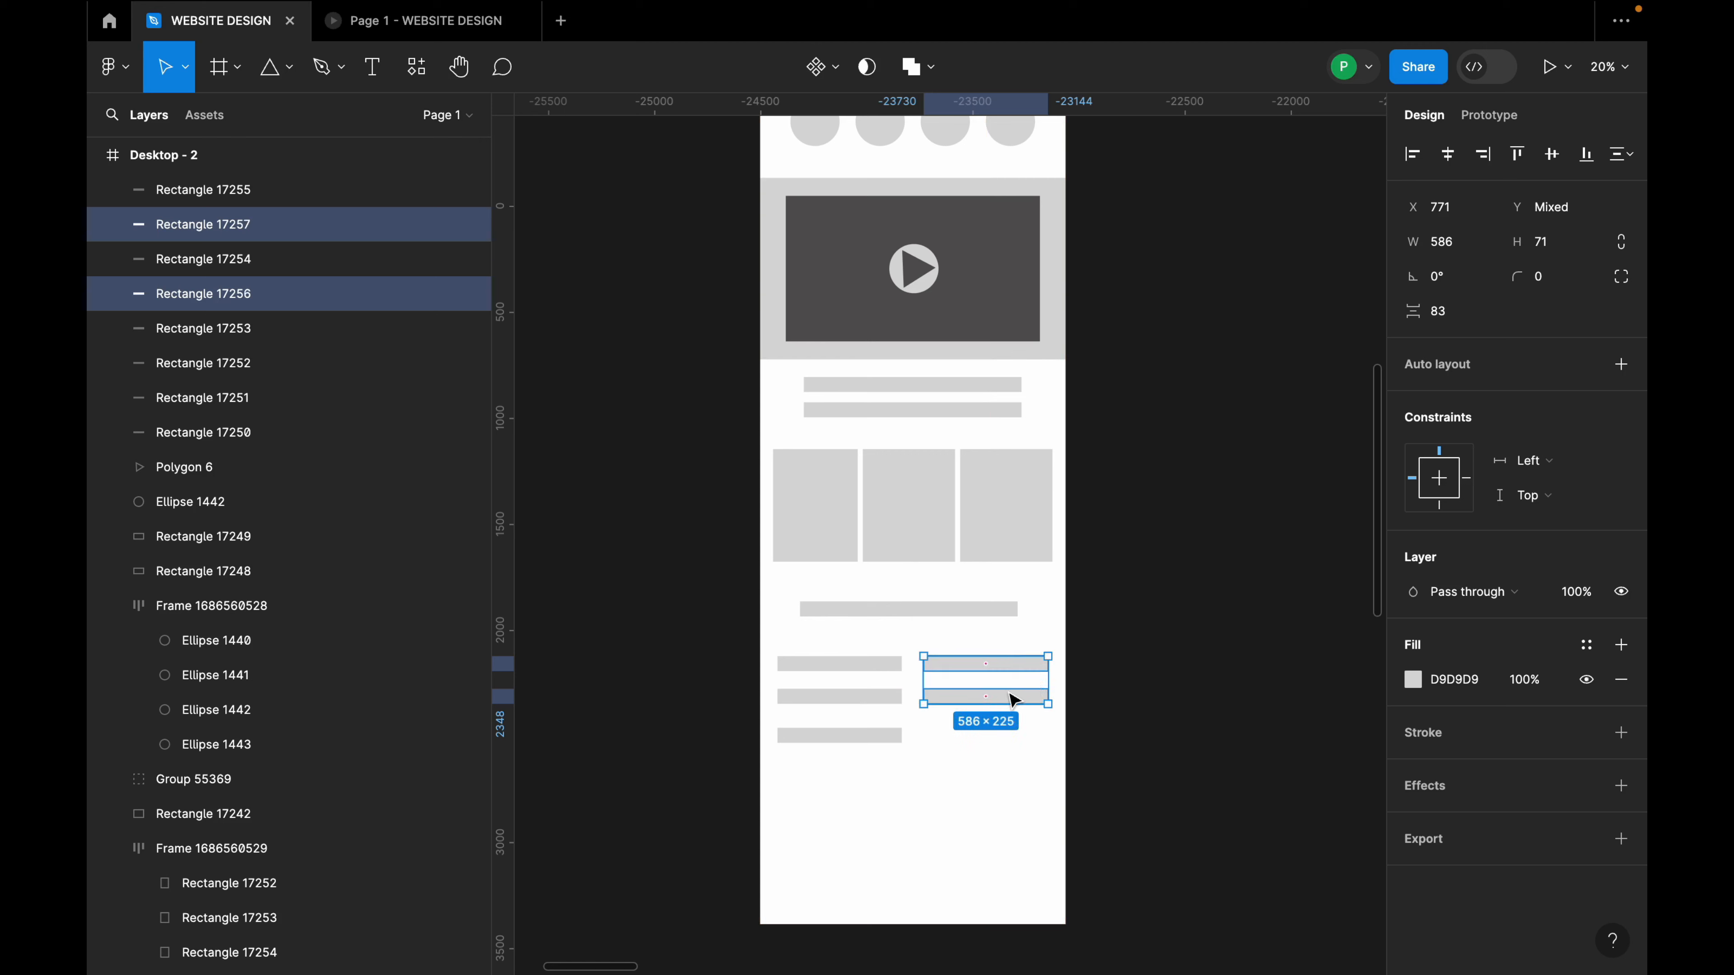
click(1014, 697)
right_click(1003, 697)
click(995, 732)
click(990, 703)
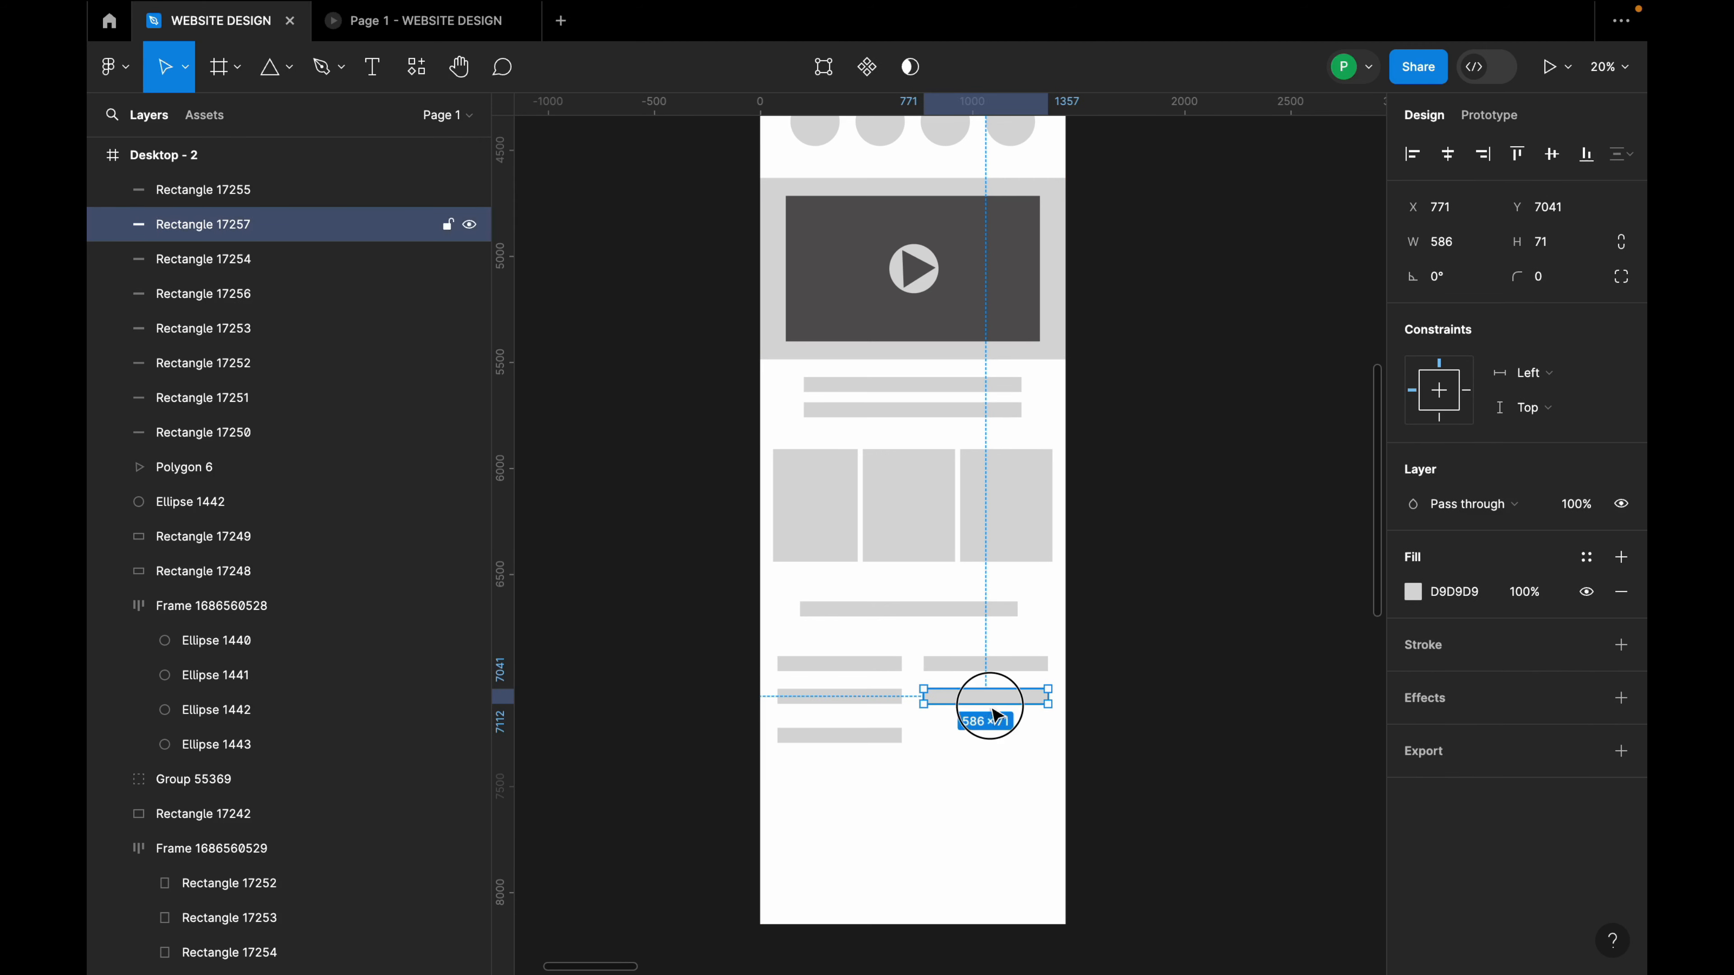
drag(990, 690, 1016, 751)
key(Escape)
Extend the Desktop - 2 frame downward to a height of about 8845.
scroll(917, 682, down, 3)
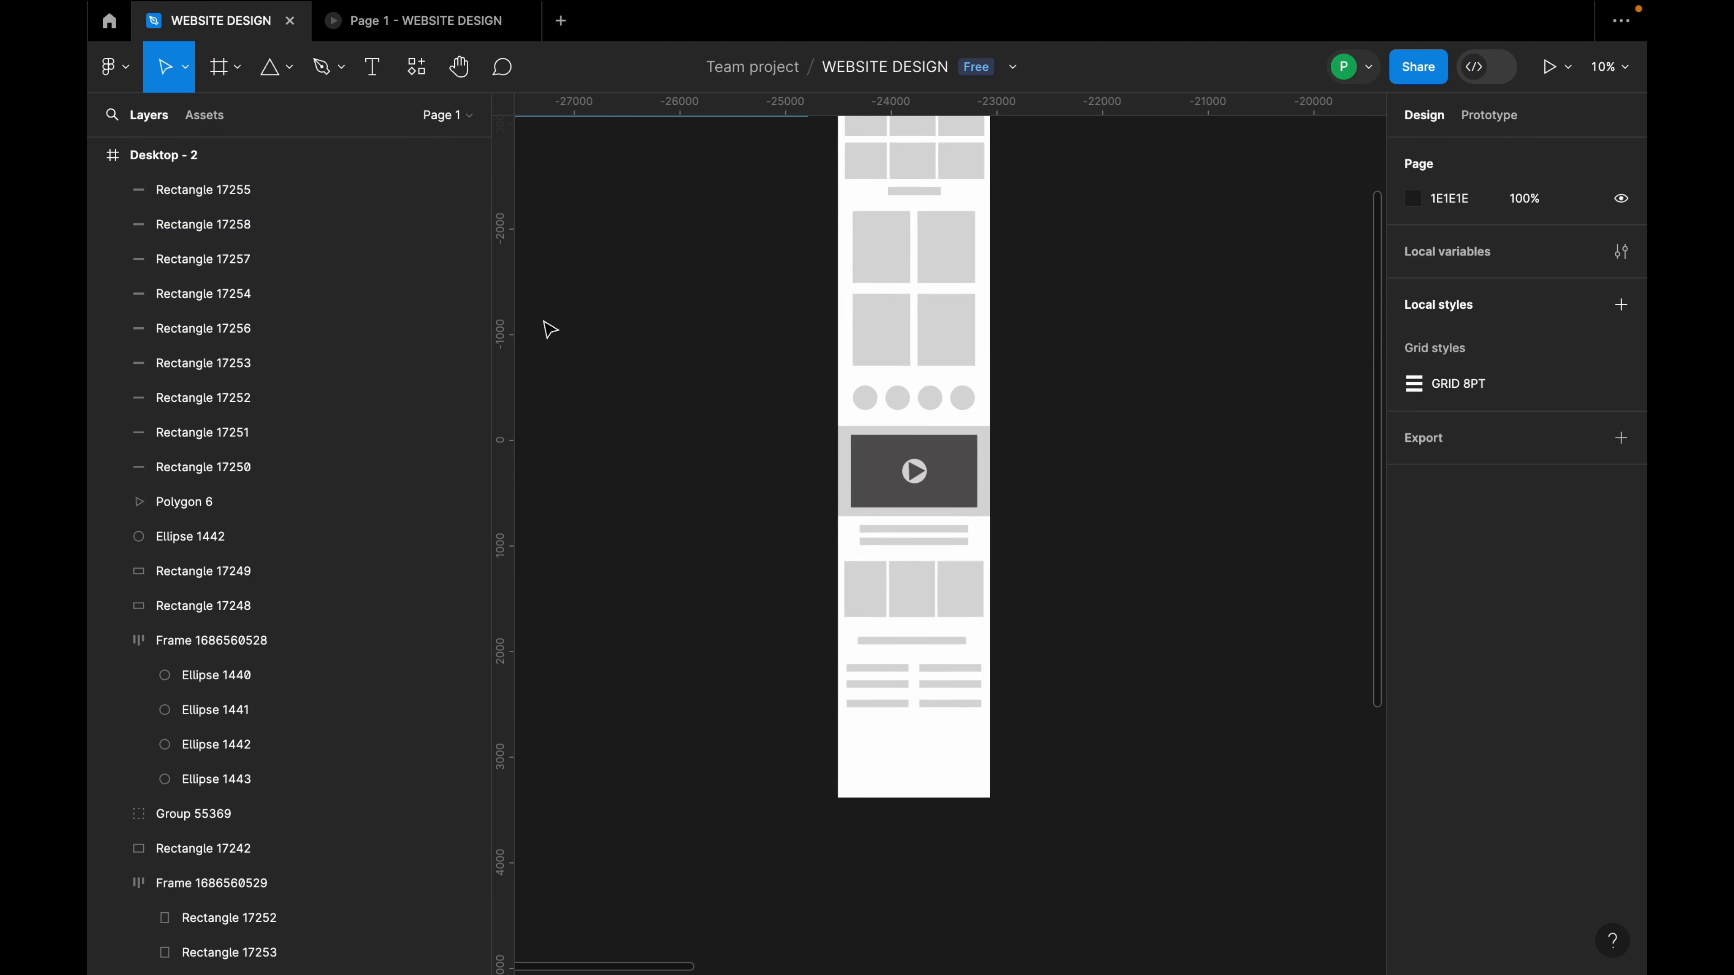
scroll(1001, 315, down, 3)
scroll(996, 307, up, 3)
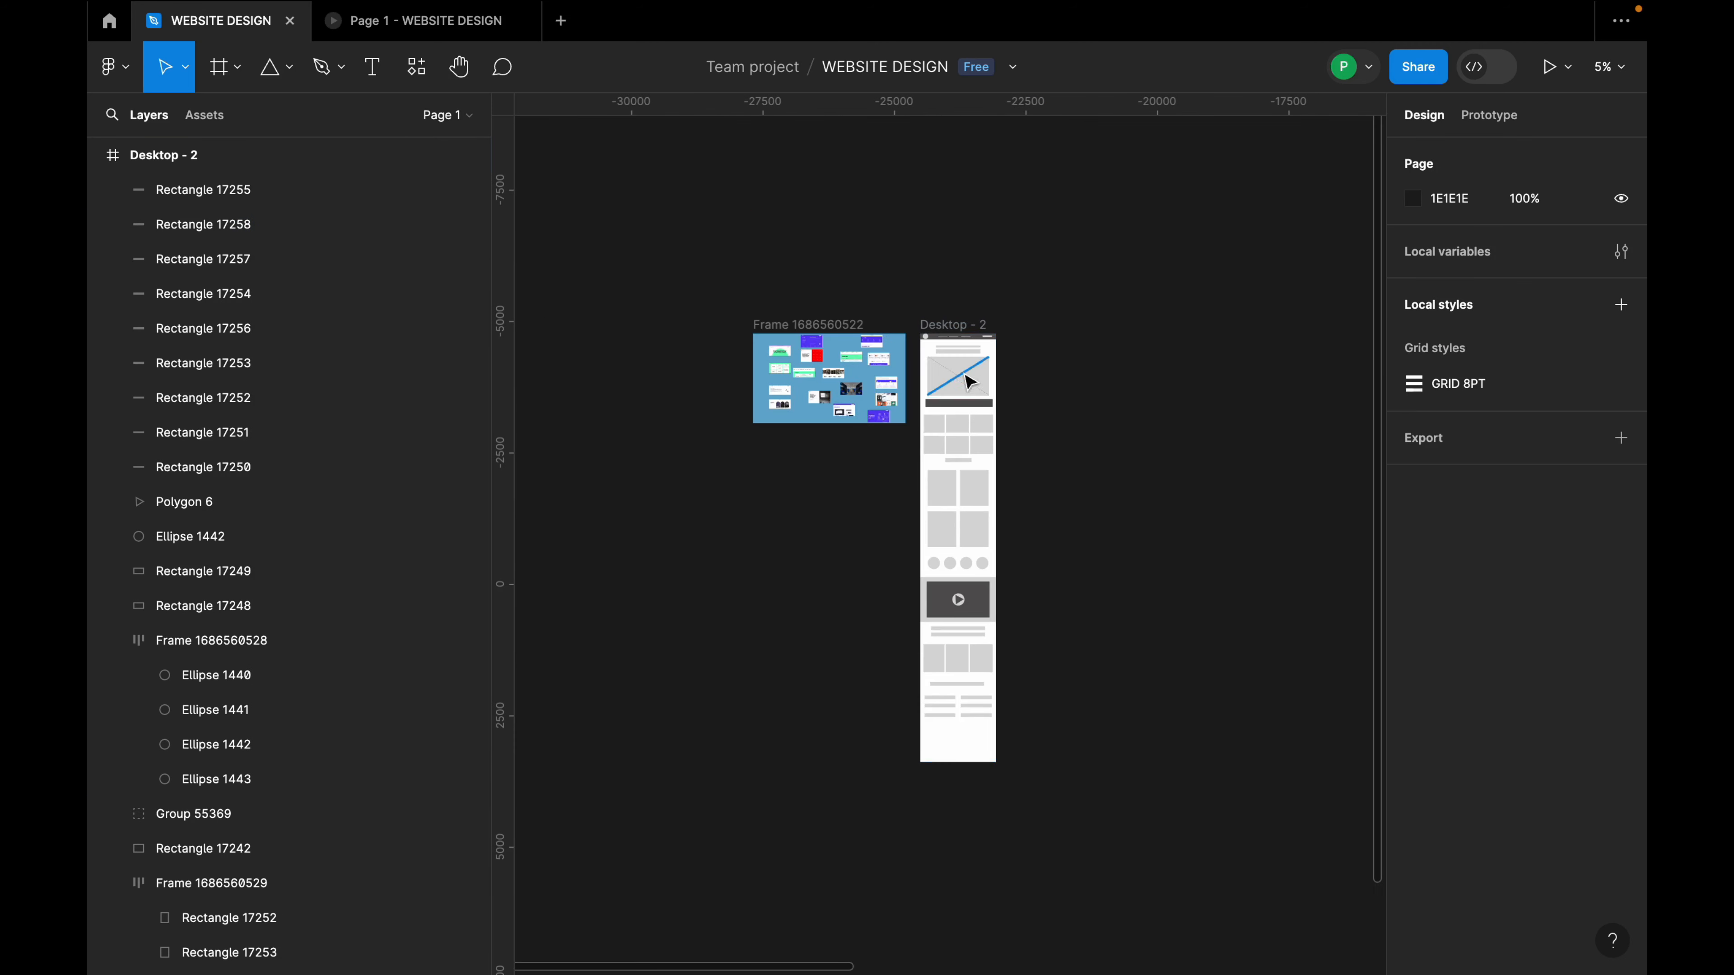
click(963, 325)
drag(995, 764, 994, 798)
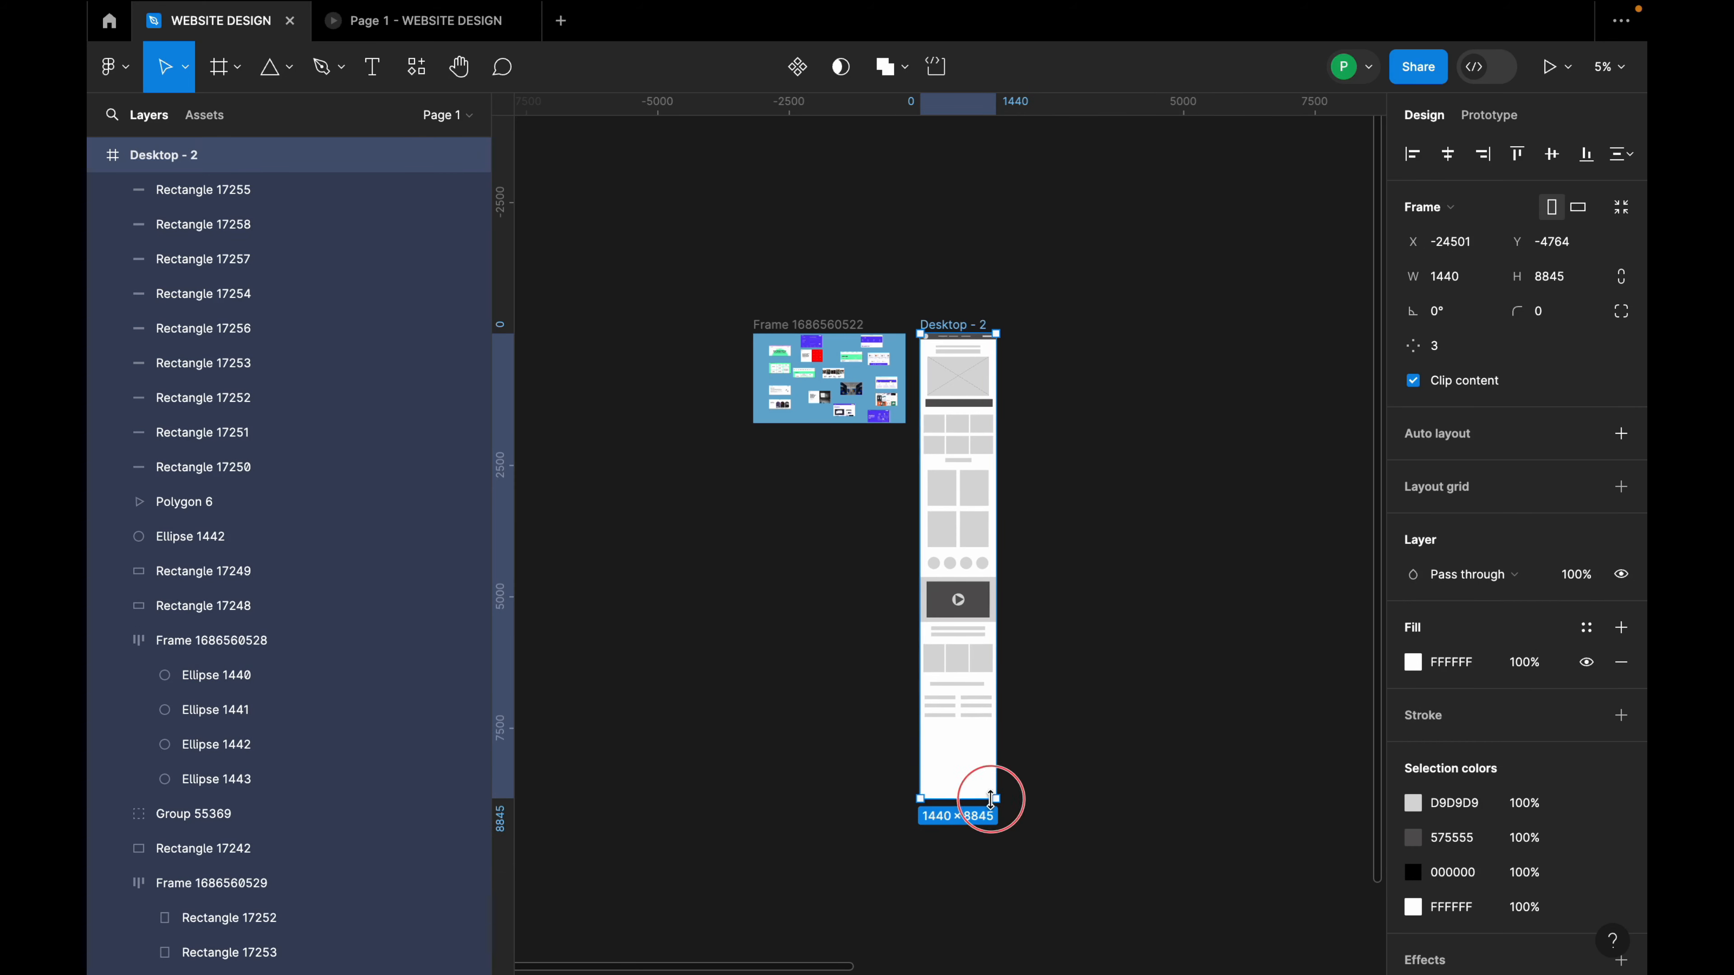
Draw a full-width footer rectangle, 1440 × 536, along the bottom edge of the Desktop - 2 frame.
click(290, 74)
click(235, 124)
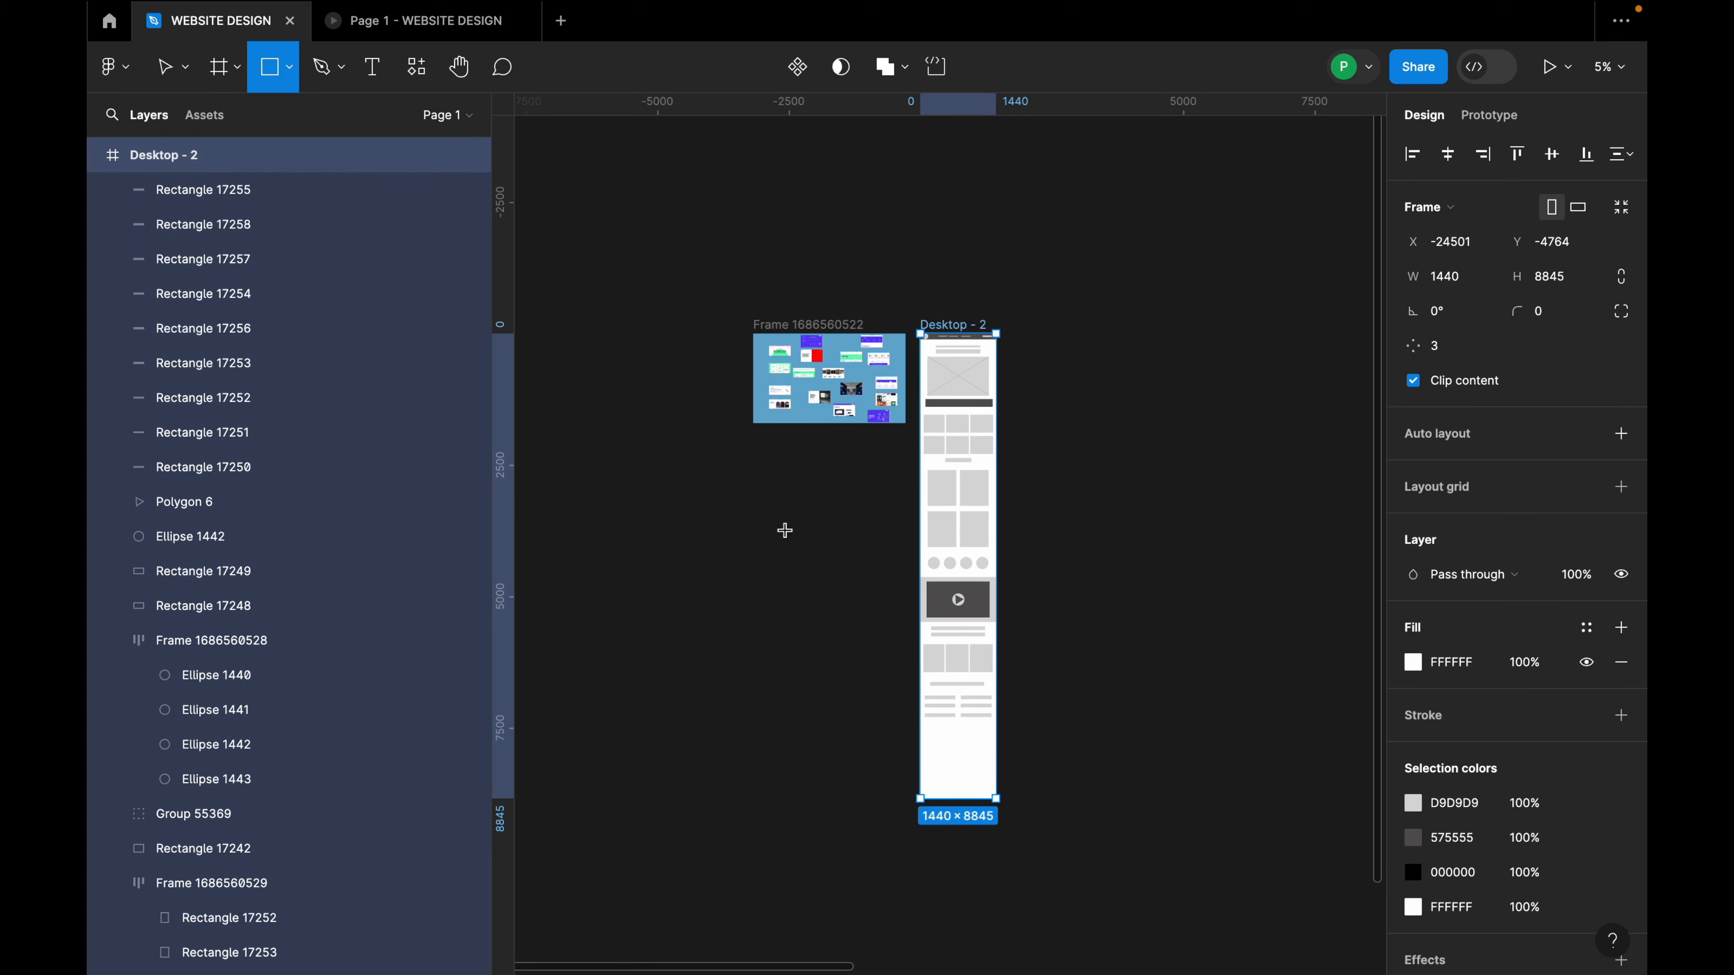
mouse_move(920, 770)
mouse_down()
mouse_move(952, 801)
mouse_move(998, 805)
mouse_move(987, 794)
mouse_up()
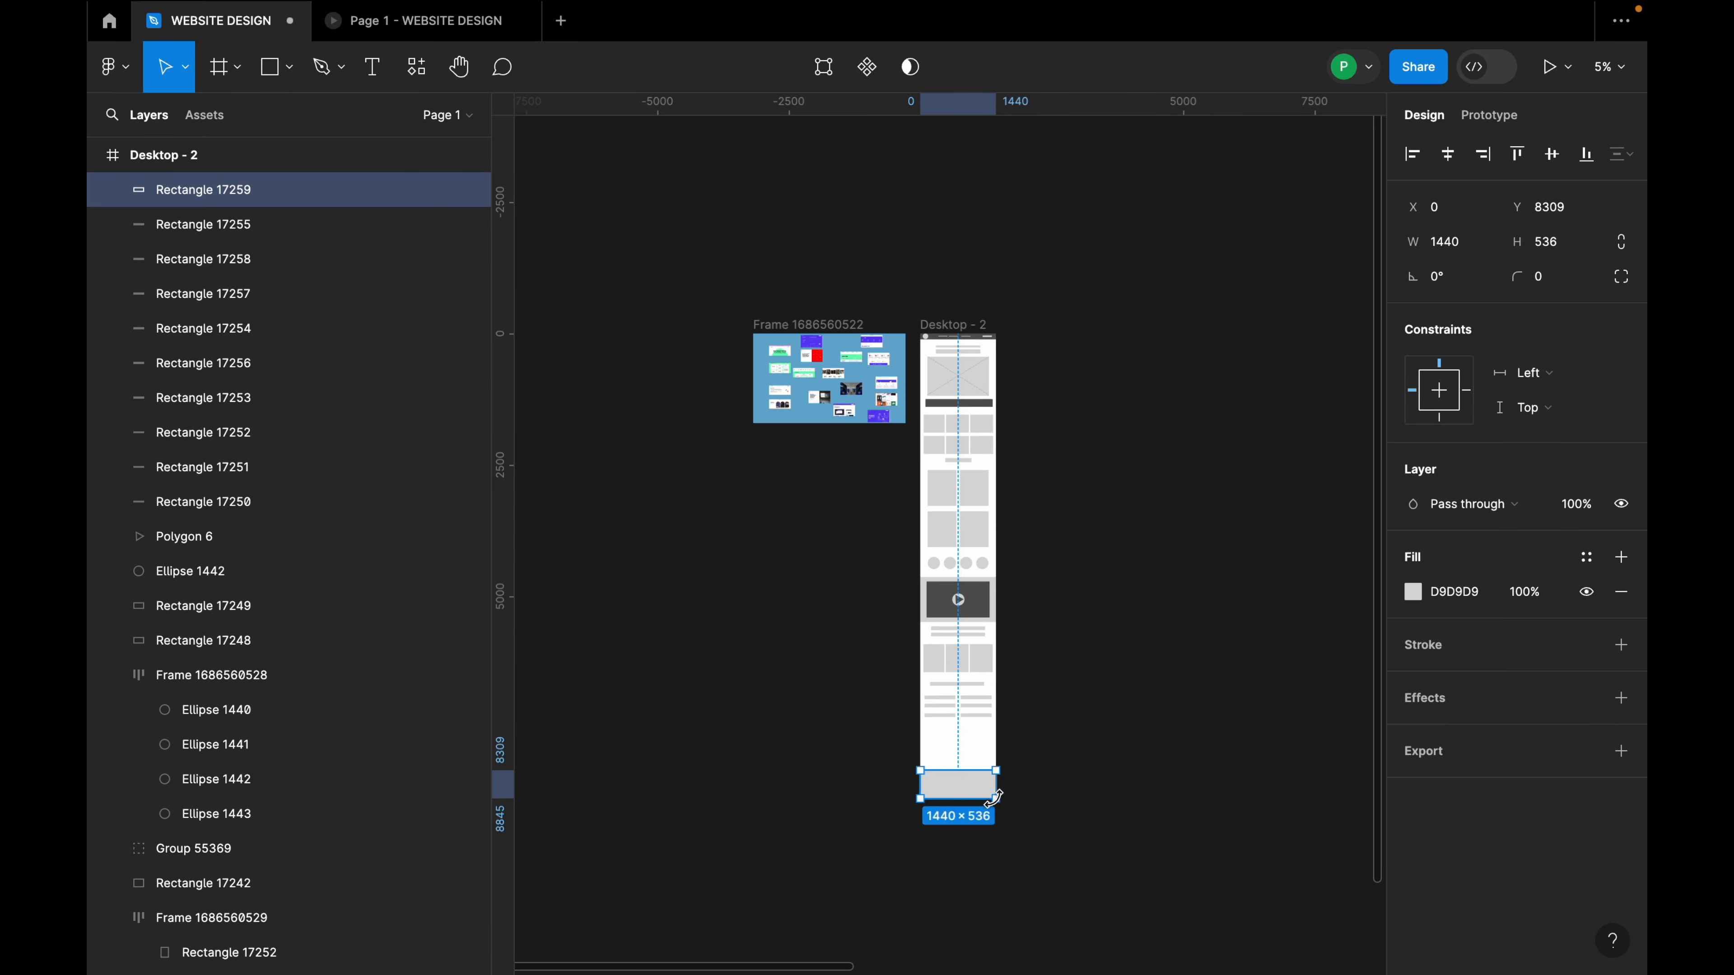
Fill the footer rectangle with the dark grey 575555 sampled from the video block.
scroll(987, 794, up, 3)
click(1413, 592)
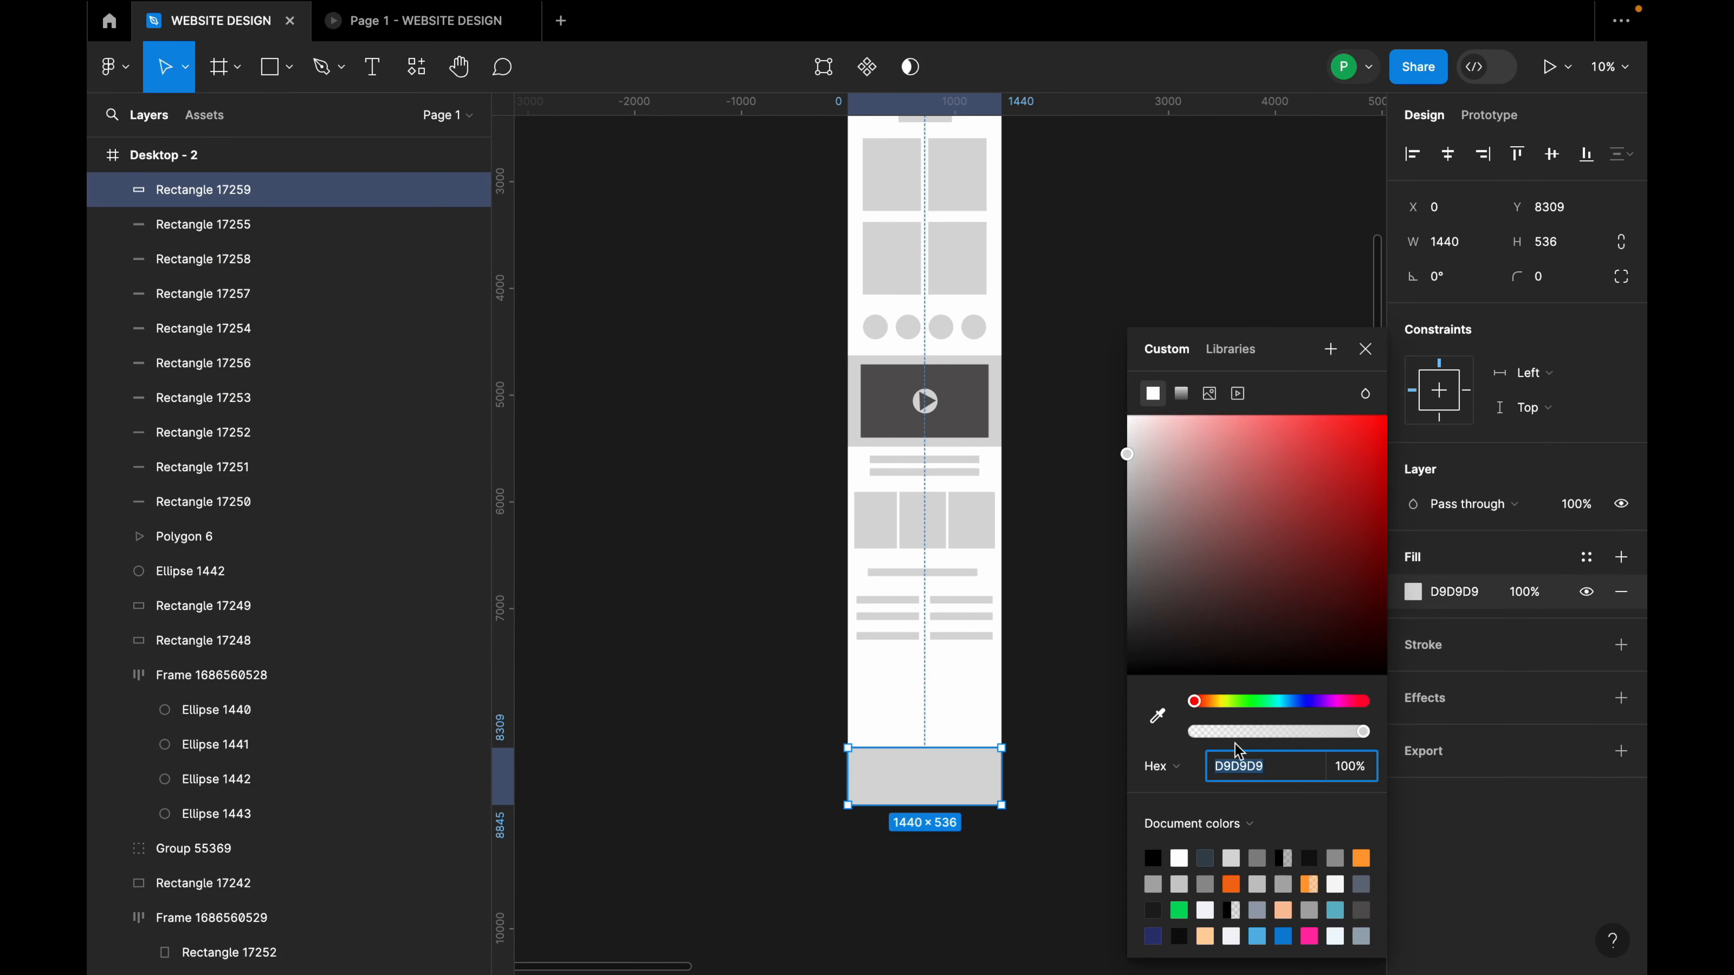
click(1157, 716)
click(984, 408)
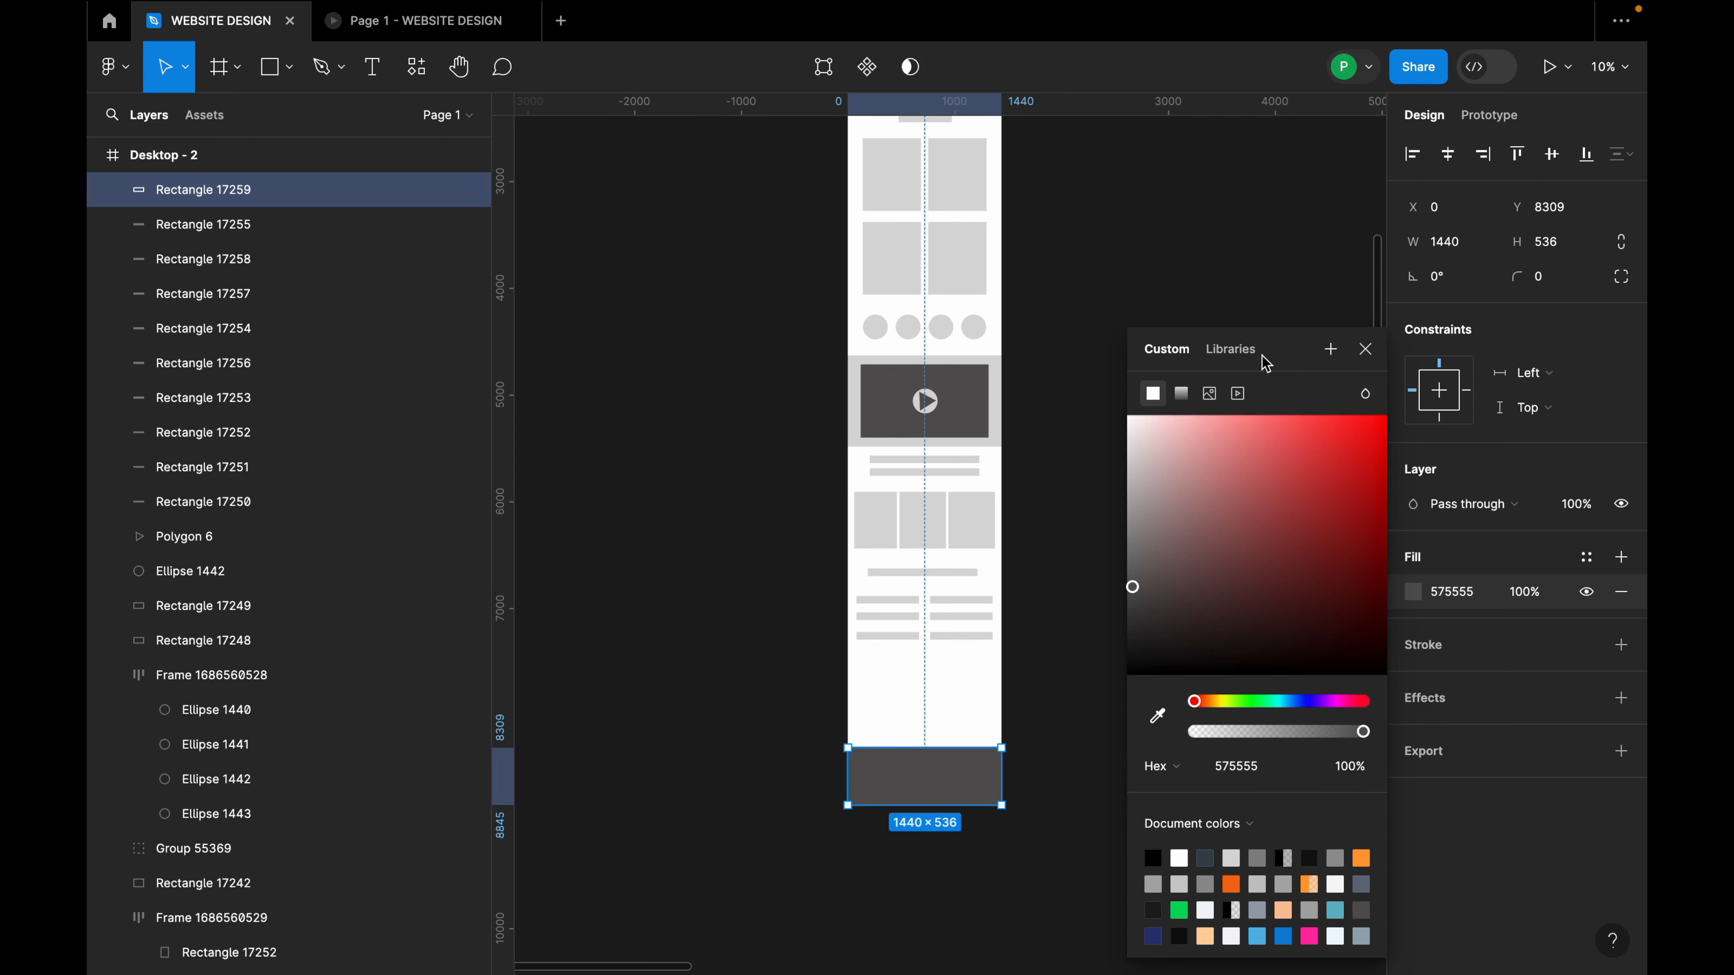
click(1365, 349)
click(1137, 492)
Recolor the row of four circles with the dark grey 575555 sampled from the video block.
click(969, 334)
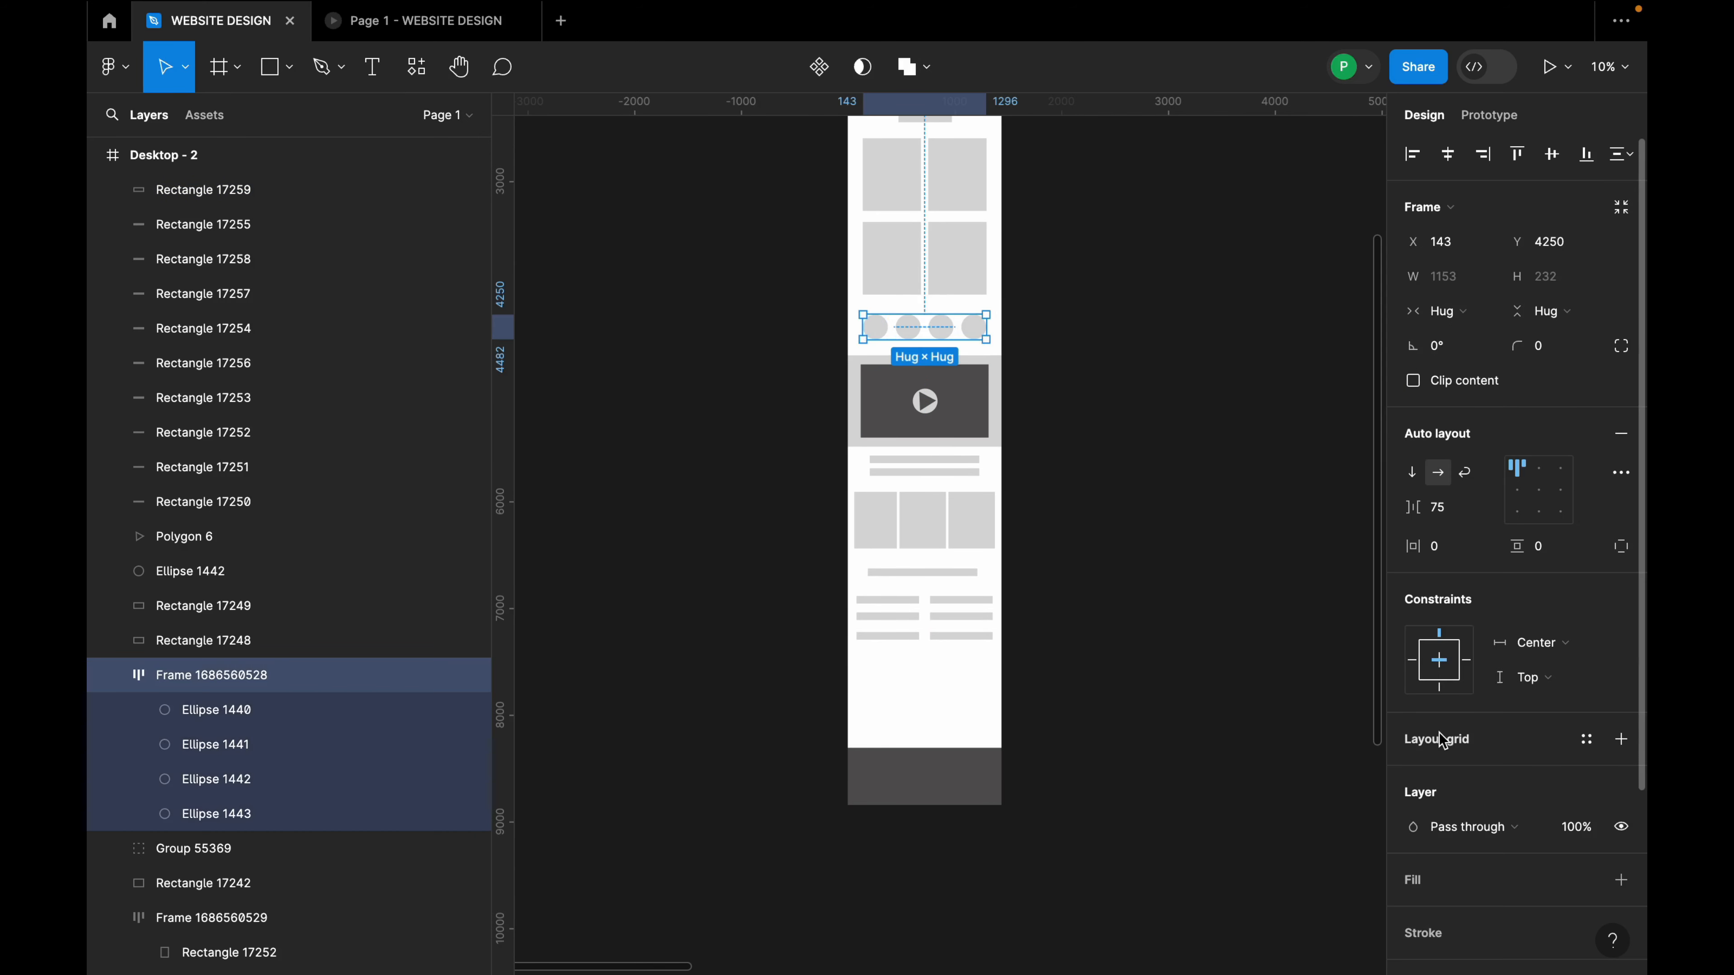
click(1414, 865)
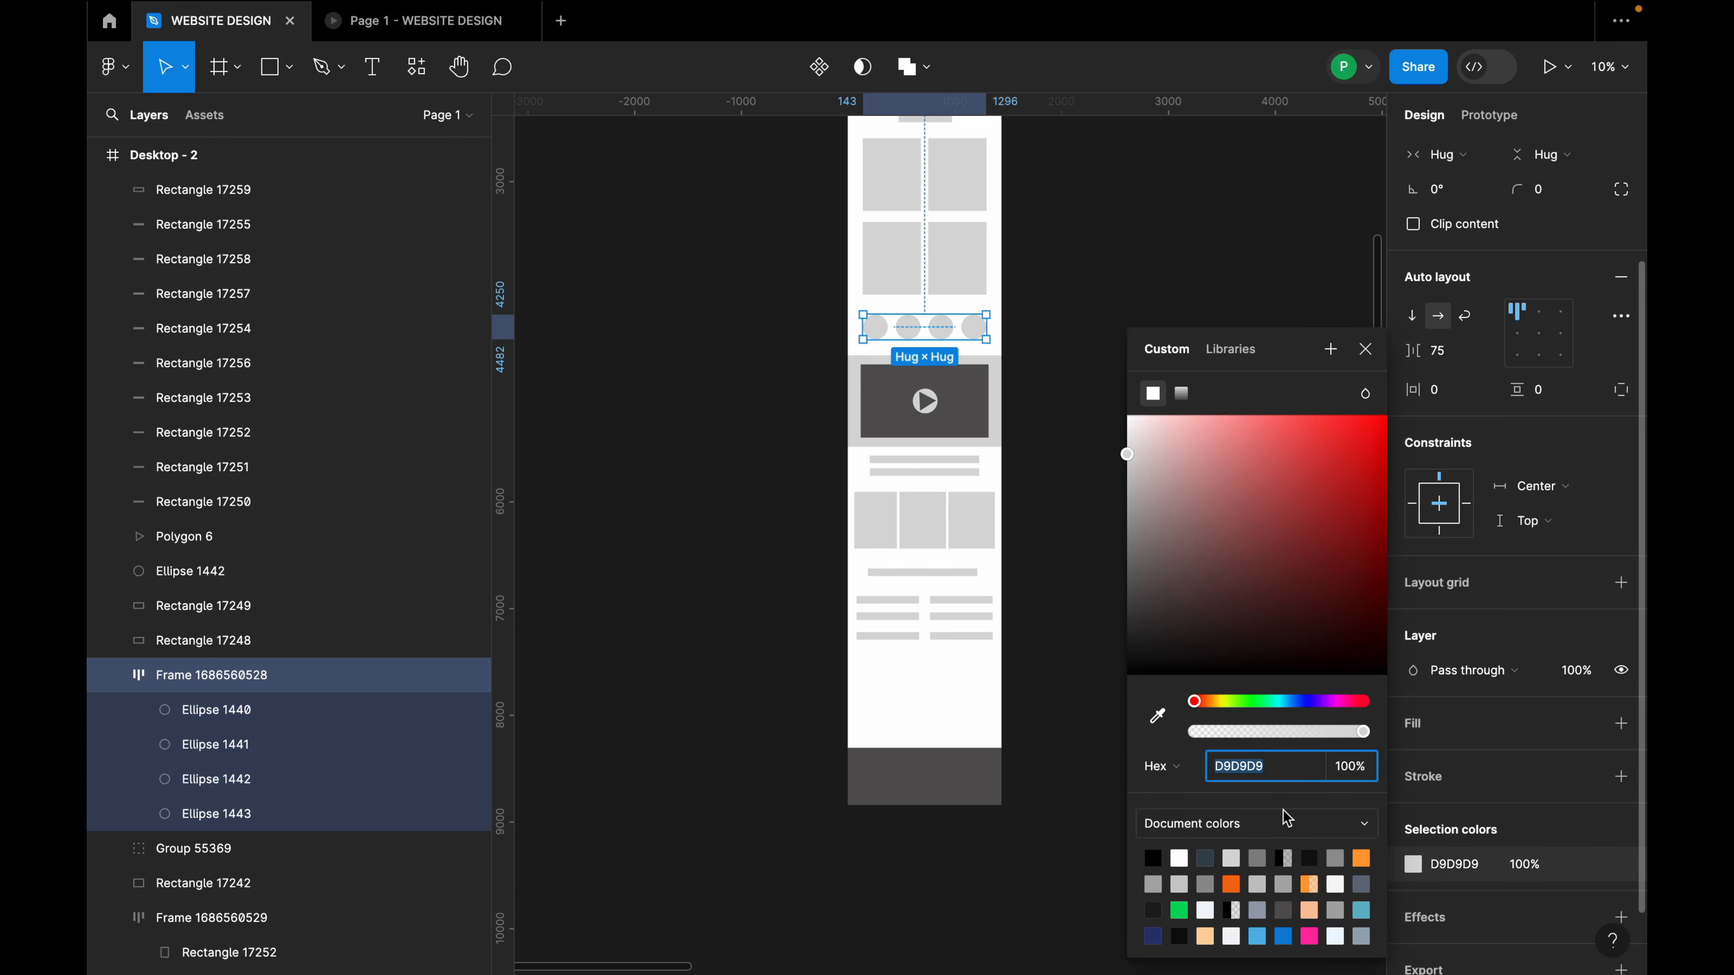
click(1157, 715)
click(987, 400)
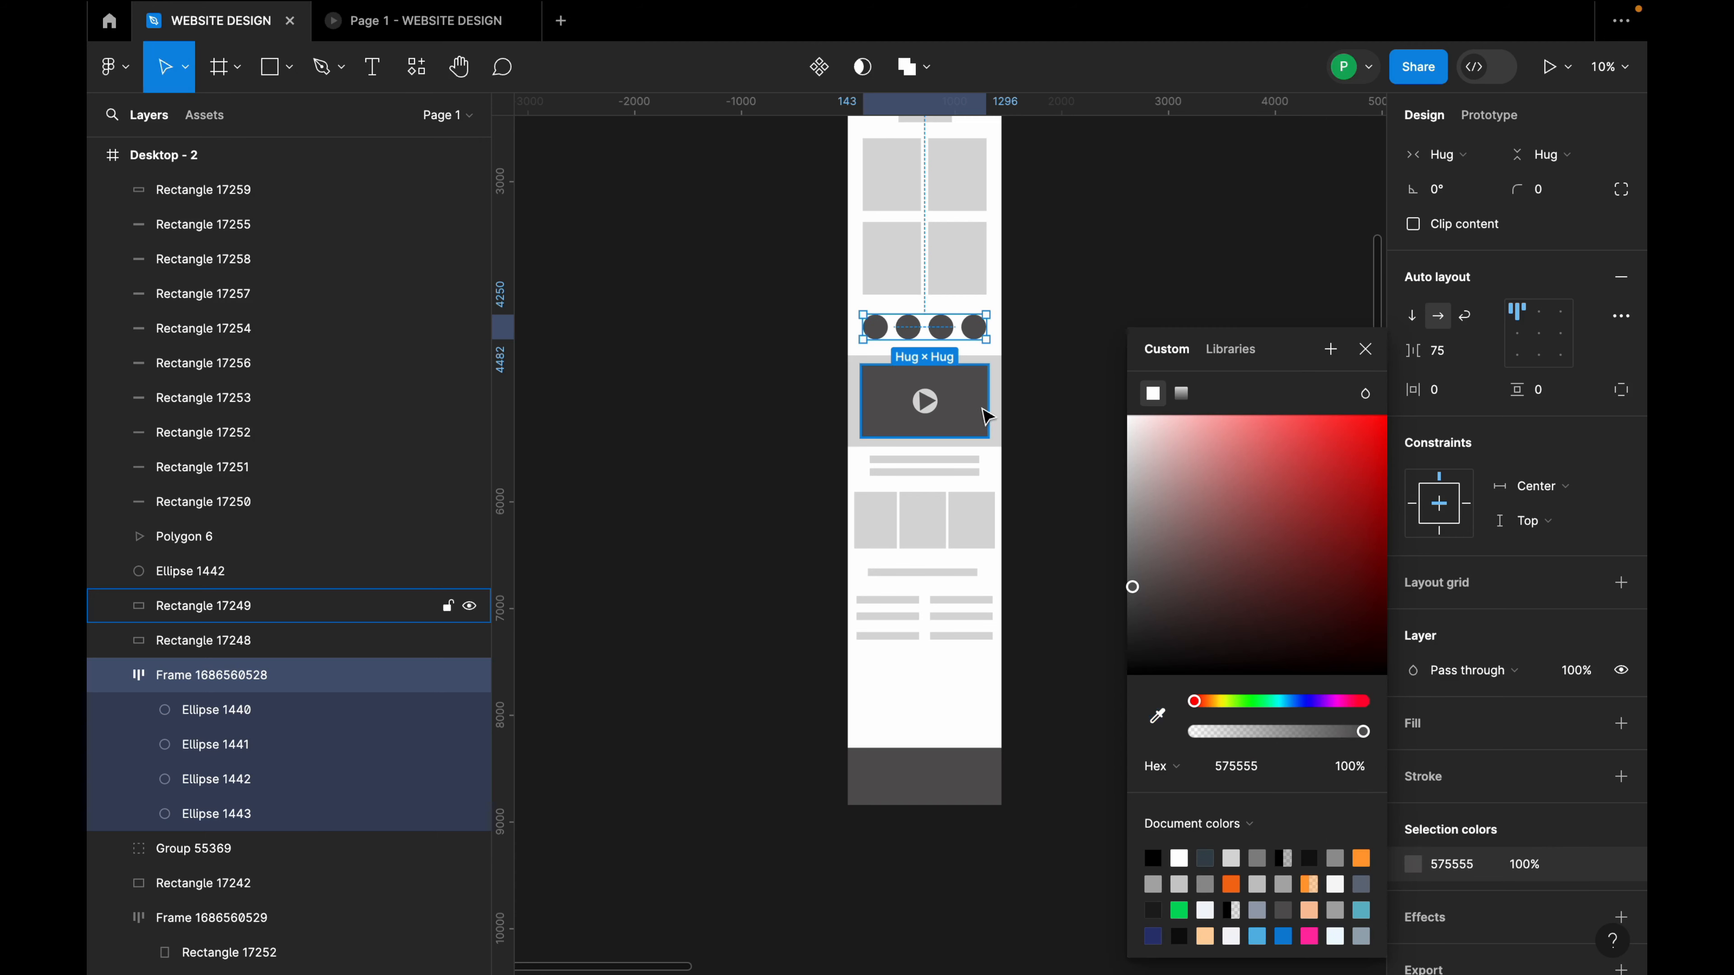
click(1365, 349)
click(1161, 367)
Examine the complete Desktop - 2 wireframe from header to footer alongside the reference board.
scroll(1091, 495, down, 3)
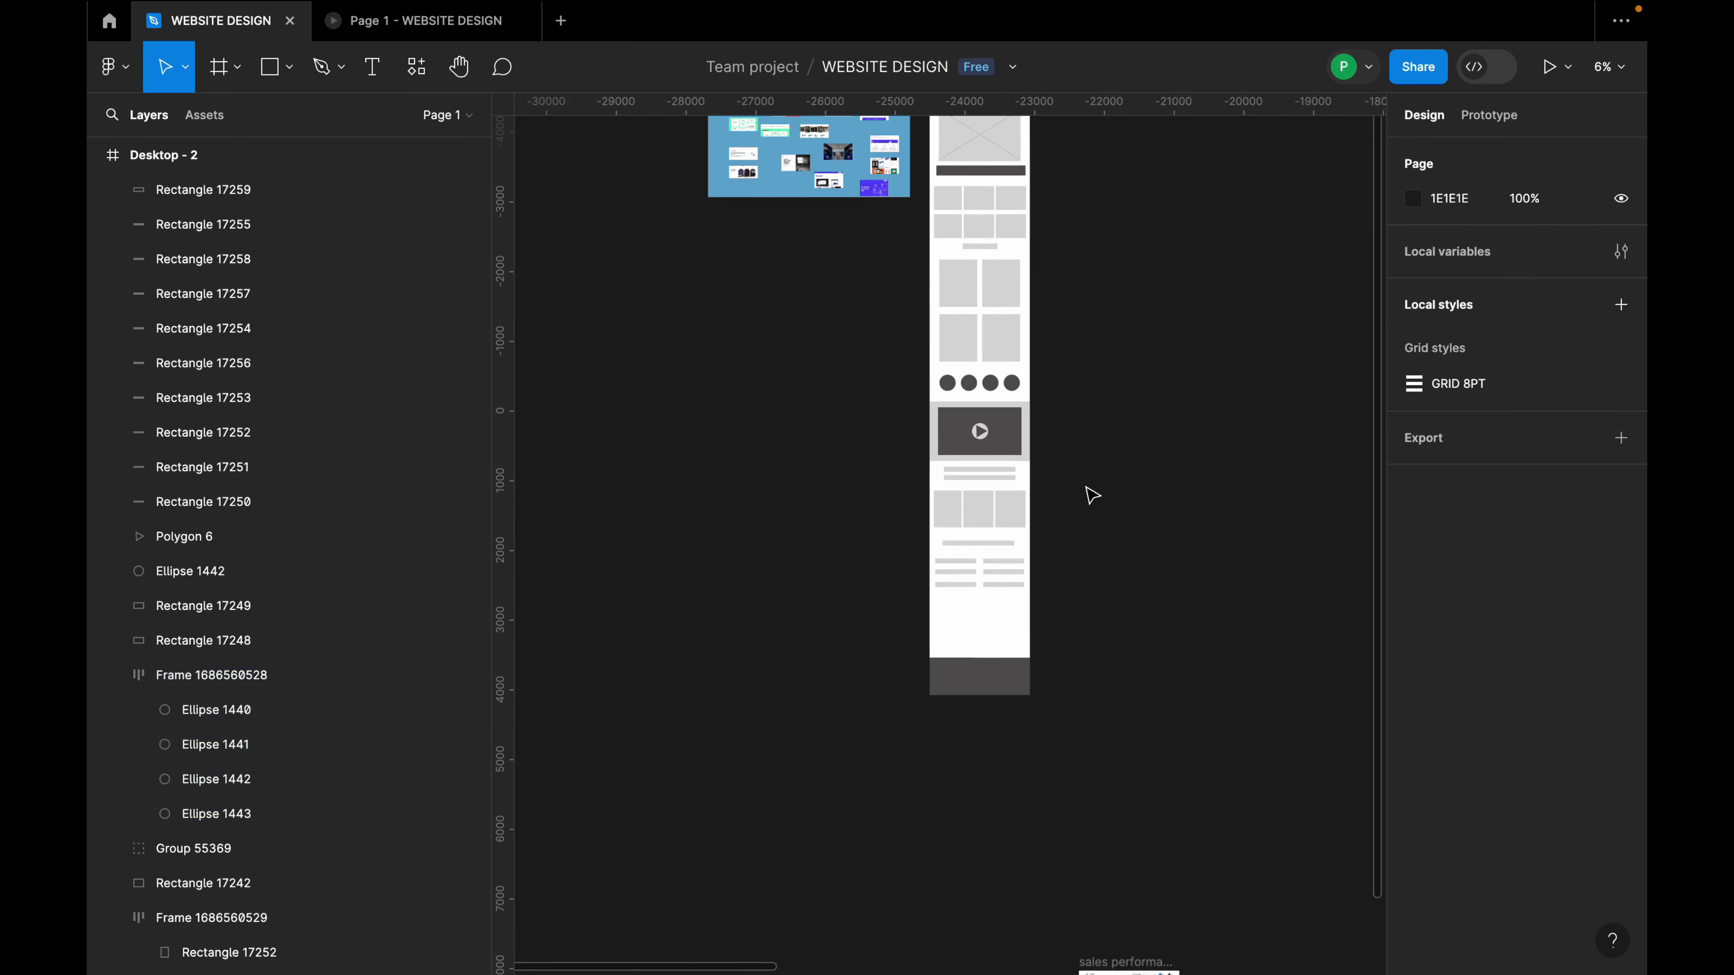
scroll(1096, 496, up, 3)
scroll(1111, 508, down, 3)
key(Tab)
key(shift+2)
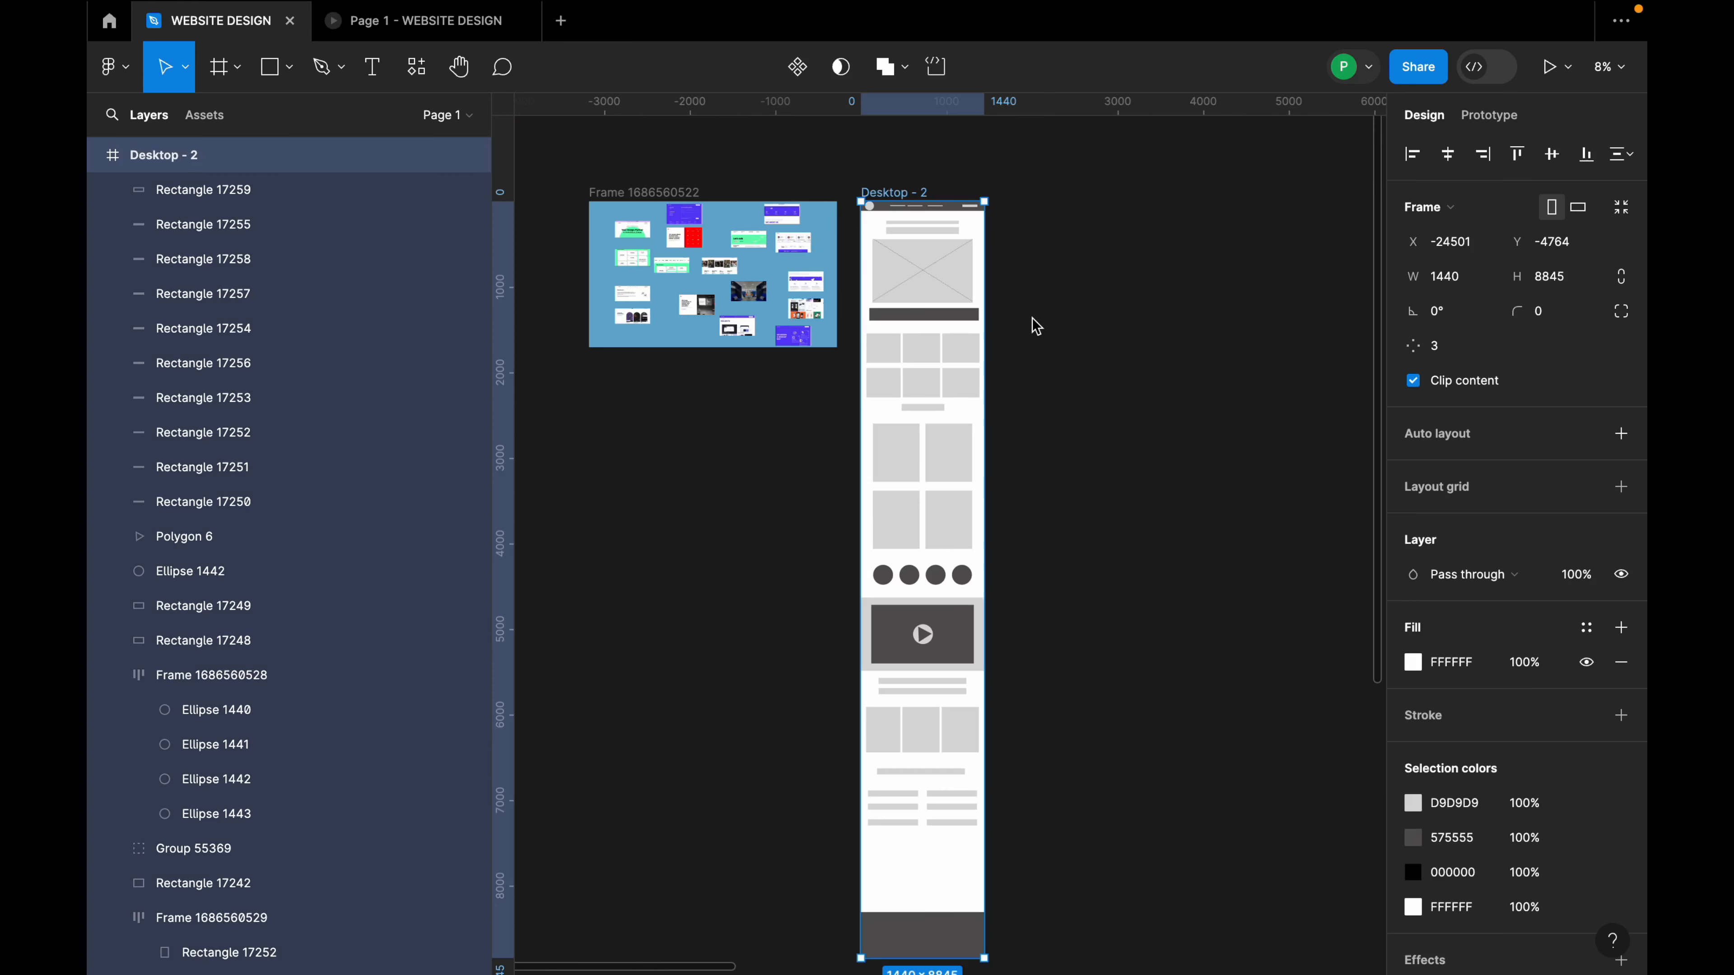
scroll(958, 280, up, 2)
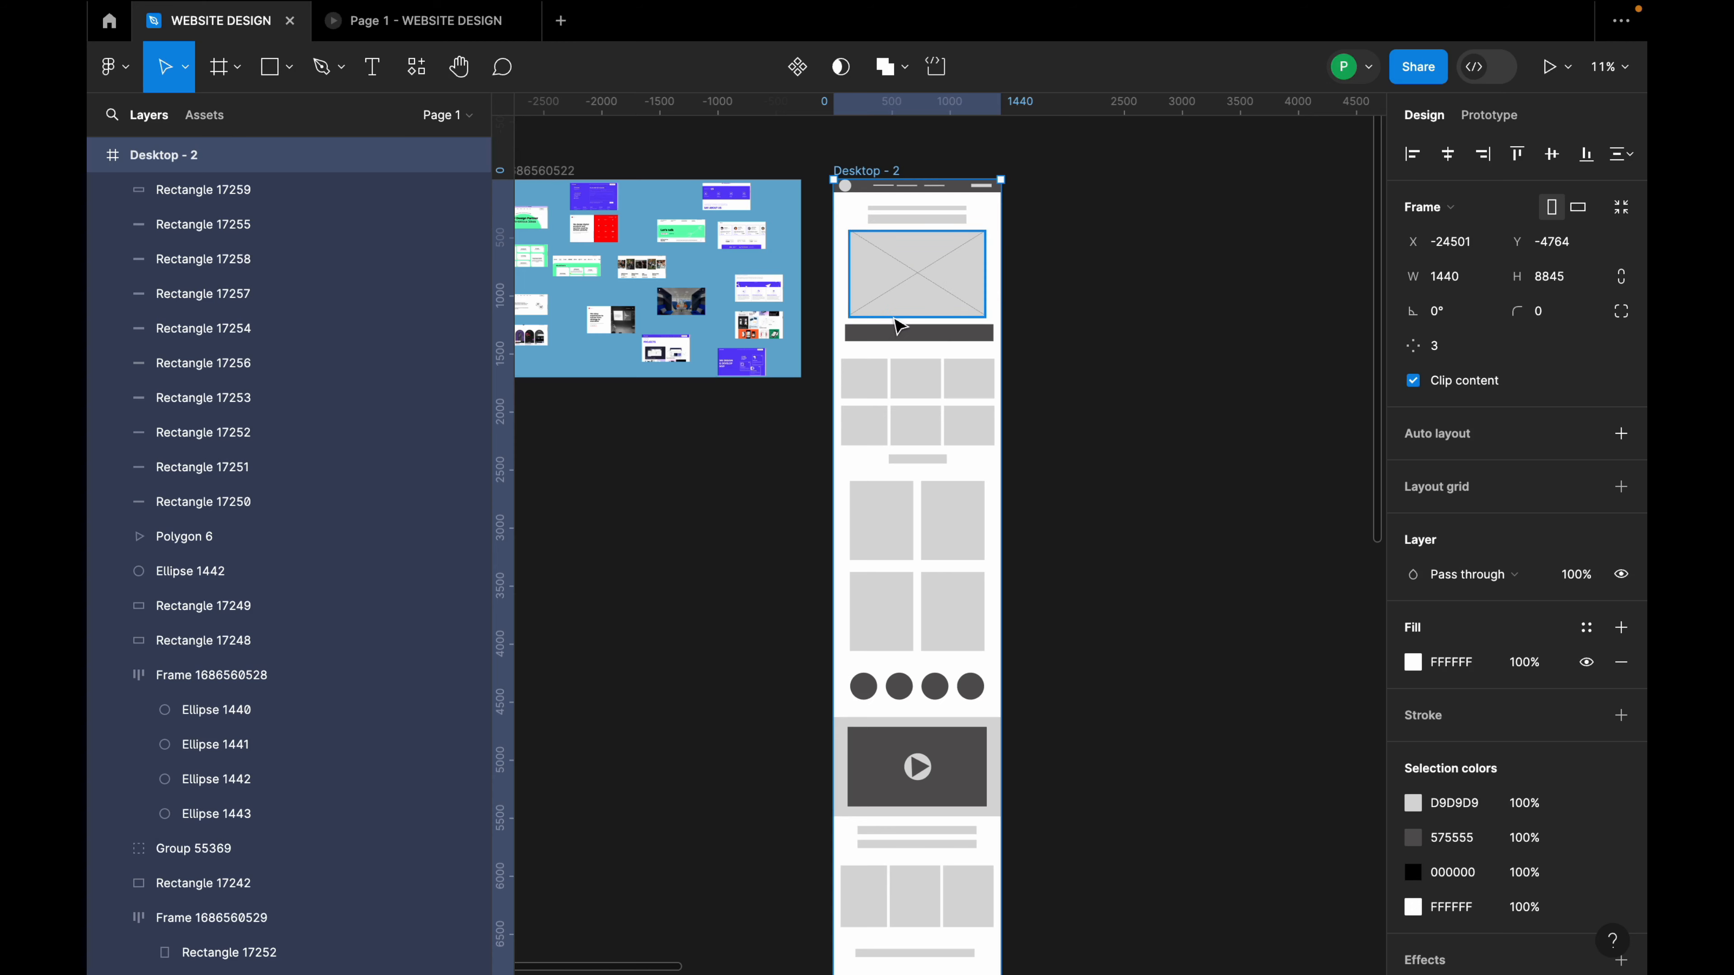
scroll(1003, 314, down, 3)
scroll(1008, 325, up, 1)
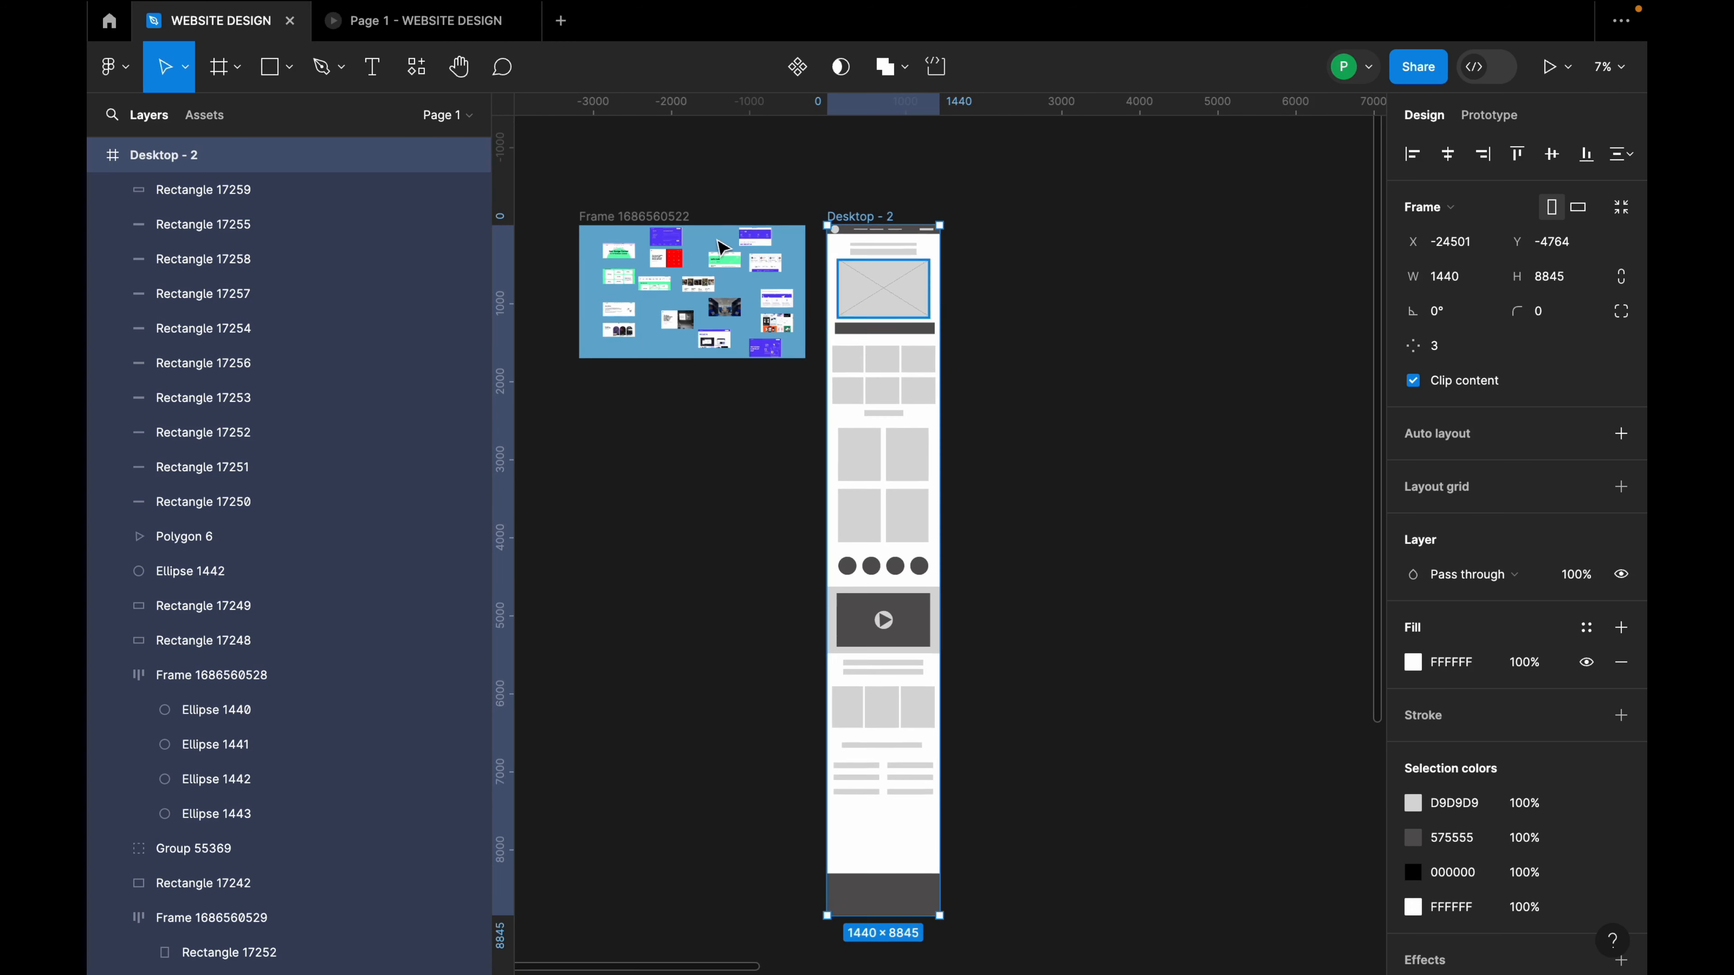
Add a Desktop frame of 1440 × 1024 and place it beside the wireframe, aligned with its top edge.
click(236, 75)
click(241, 122)
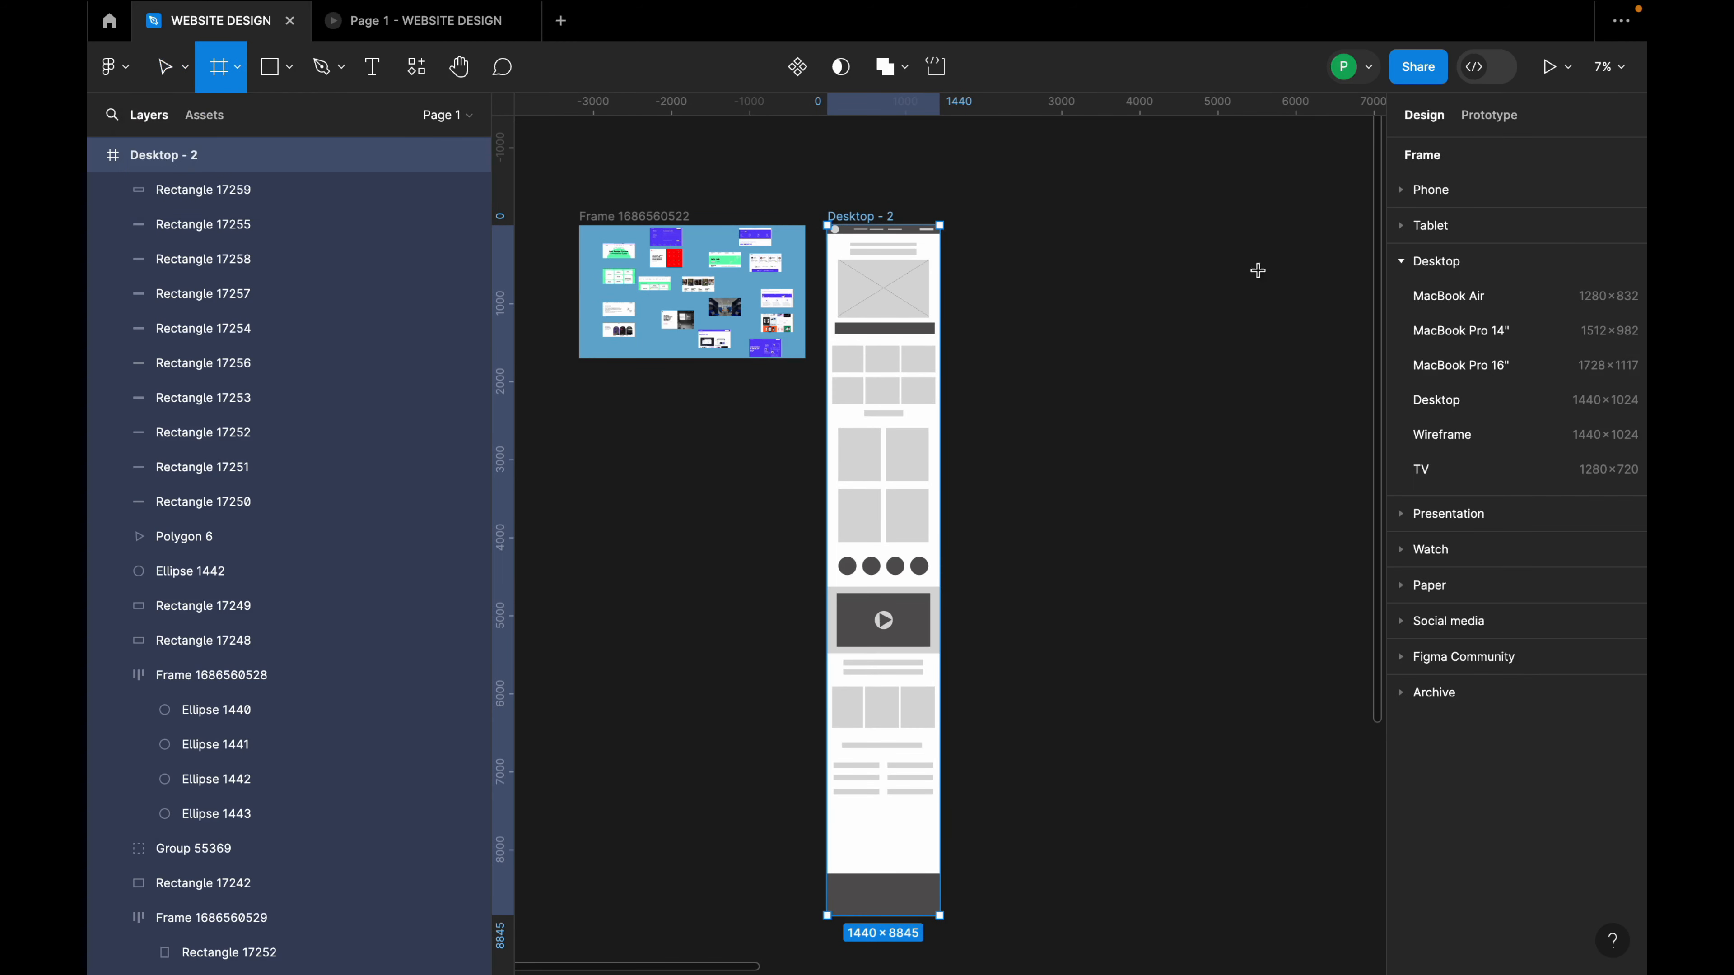
click(1436, 400)
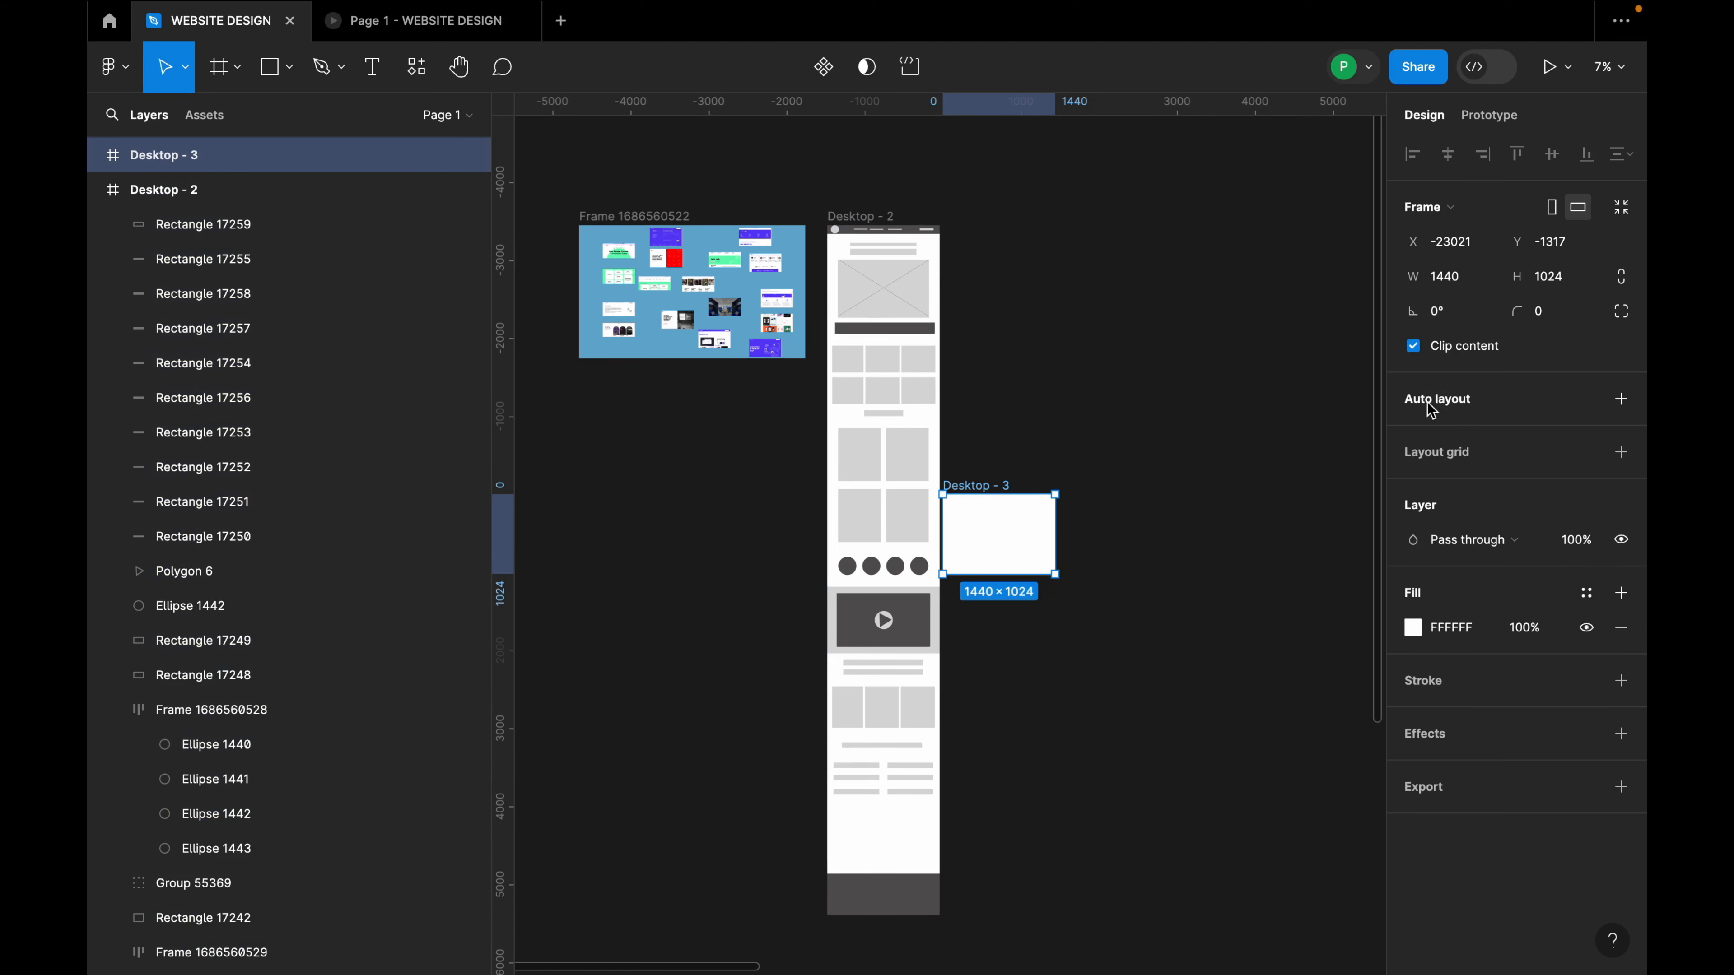
drag(1027, 532, 1093, 238)
scroll(928, 257, up, 5)
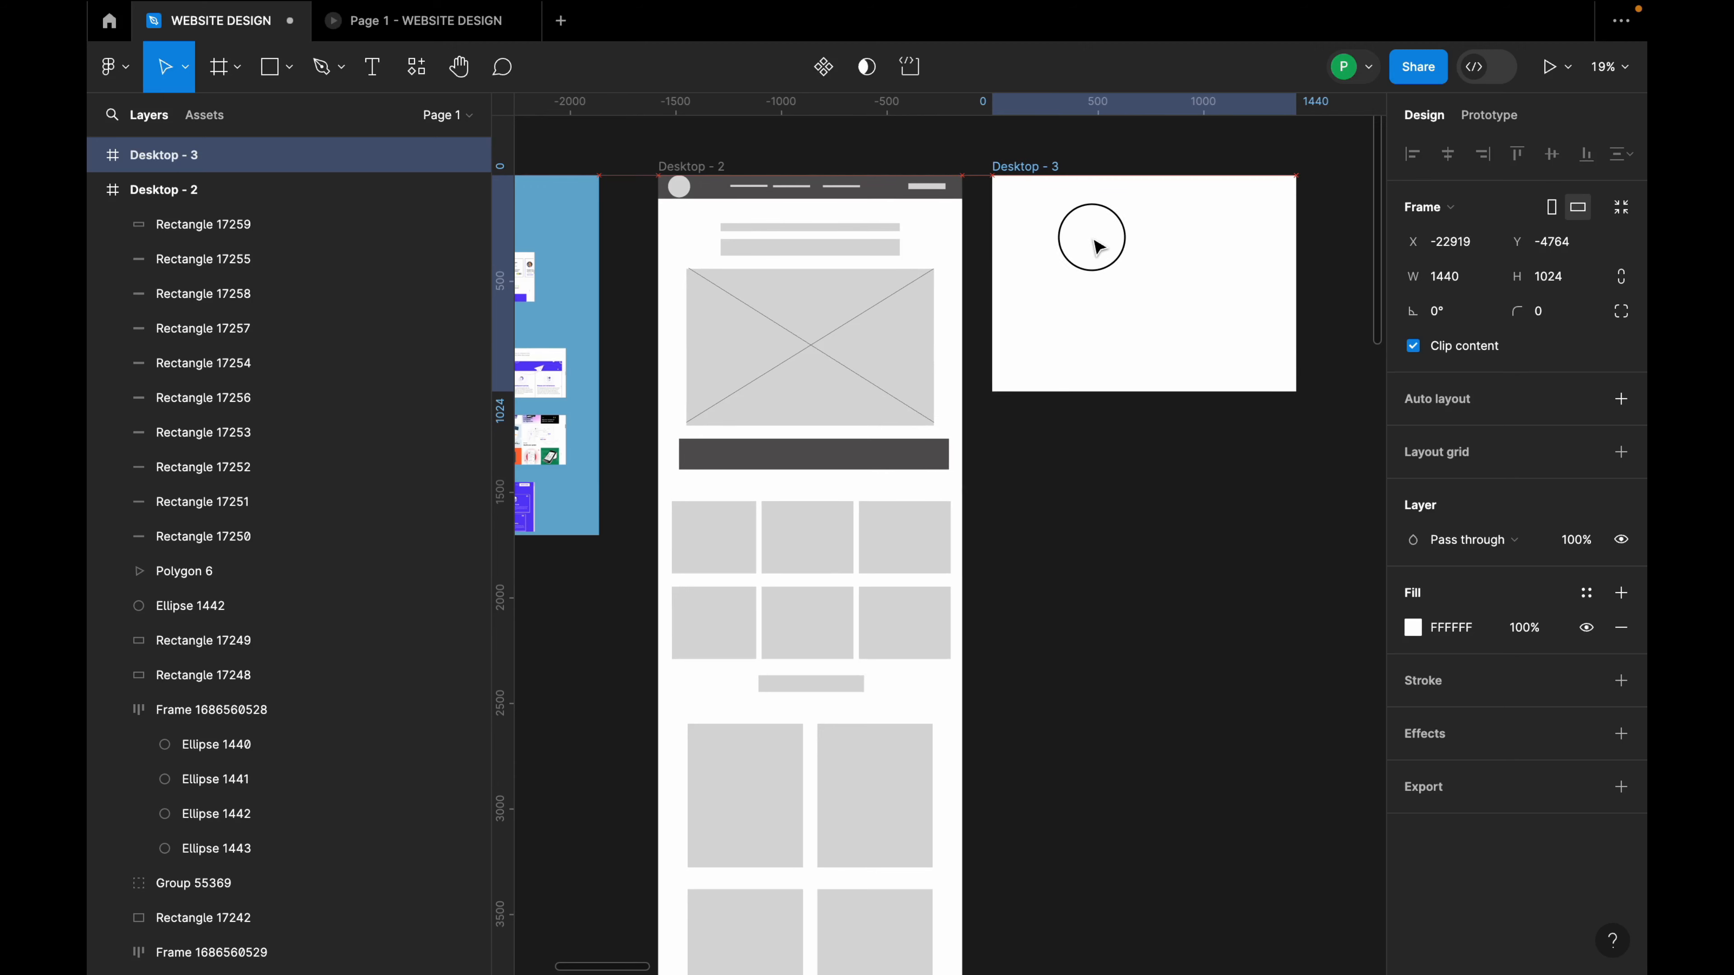
scroll(1095, 240, up, 1)
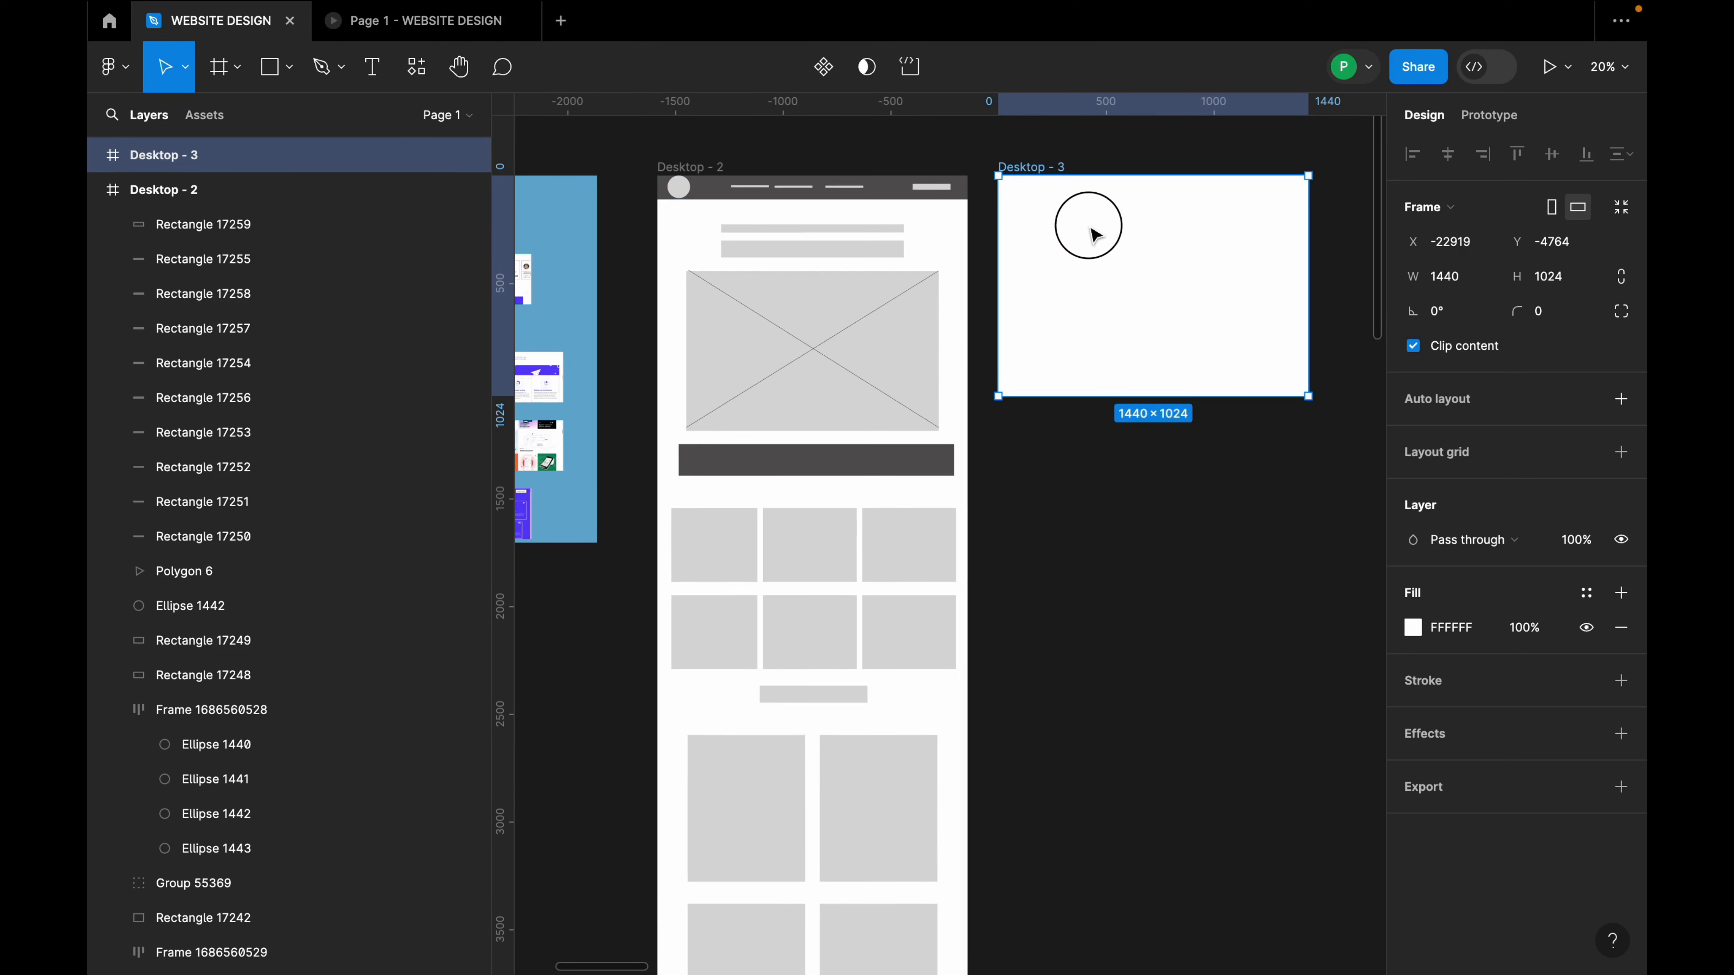
Apply the GRID 8PT grid style to the Desktop - 3 frame.
scroll(1204, 246, up, 1)
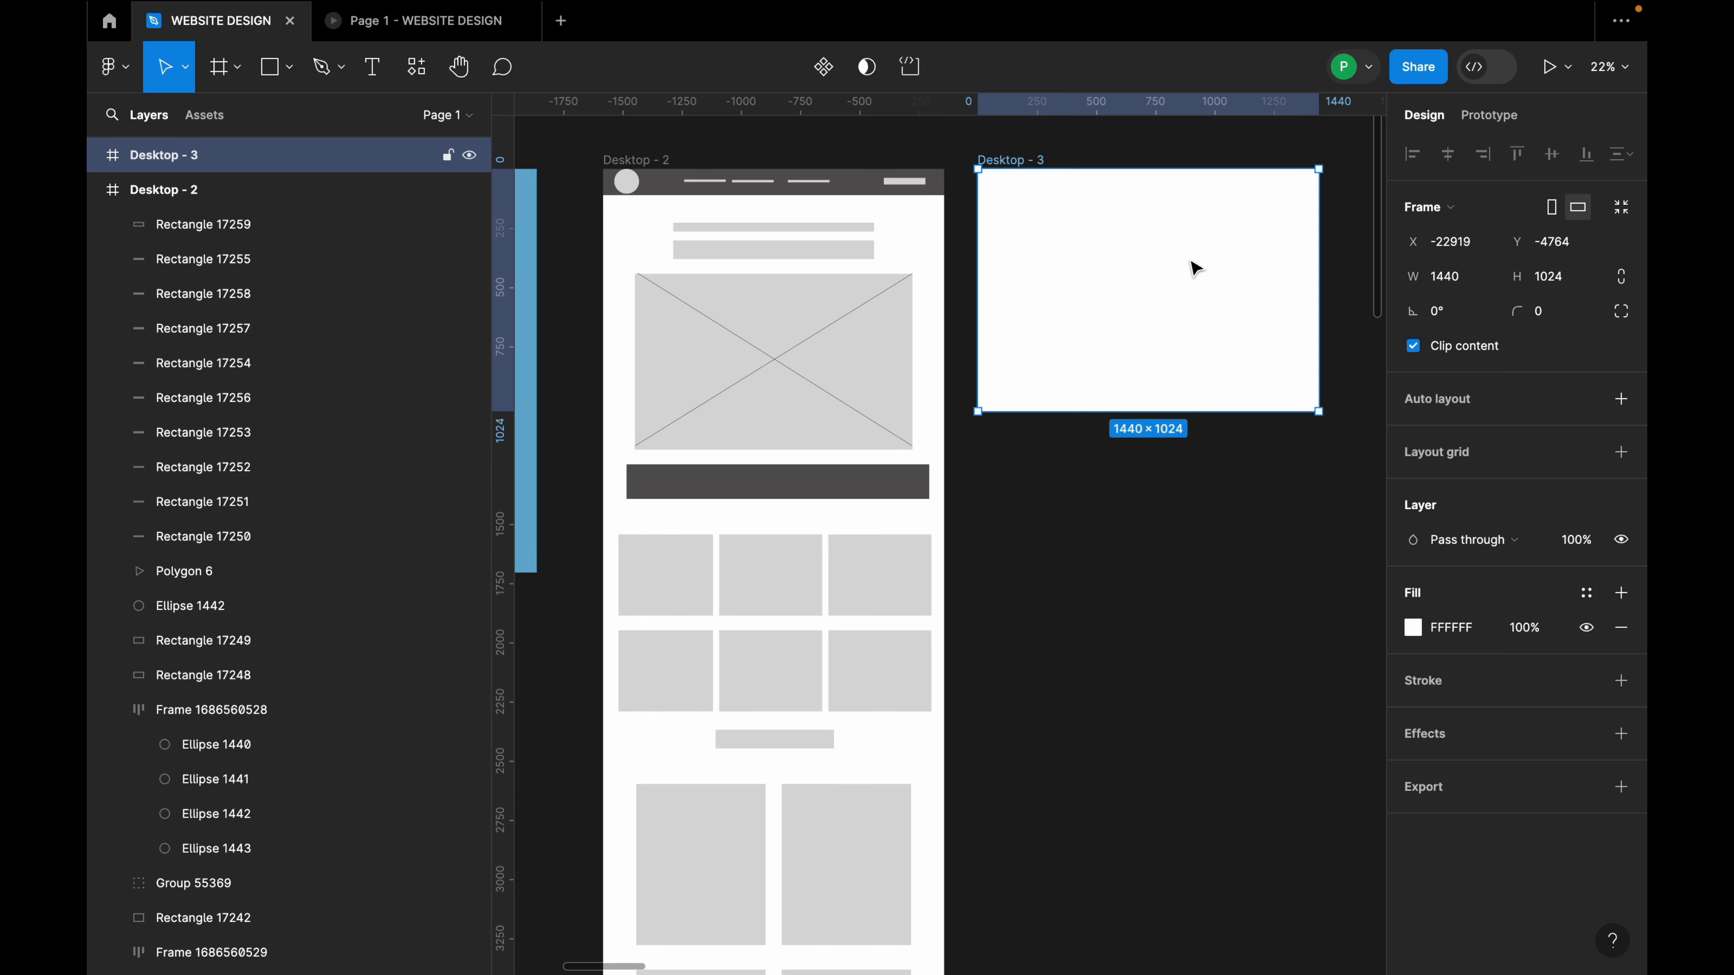
scroll(1103, 213, down, 2)
scroll(1117, 221, up, 3)
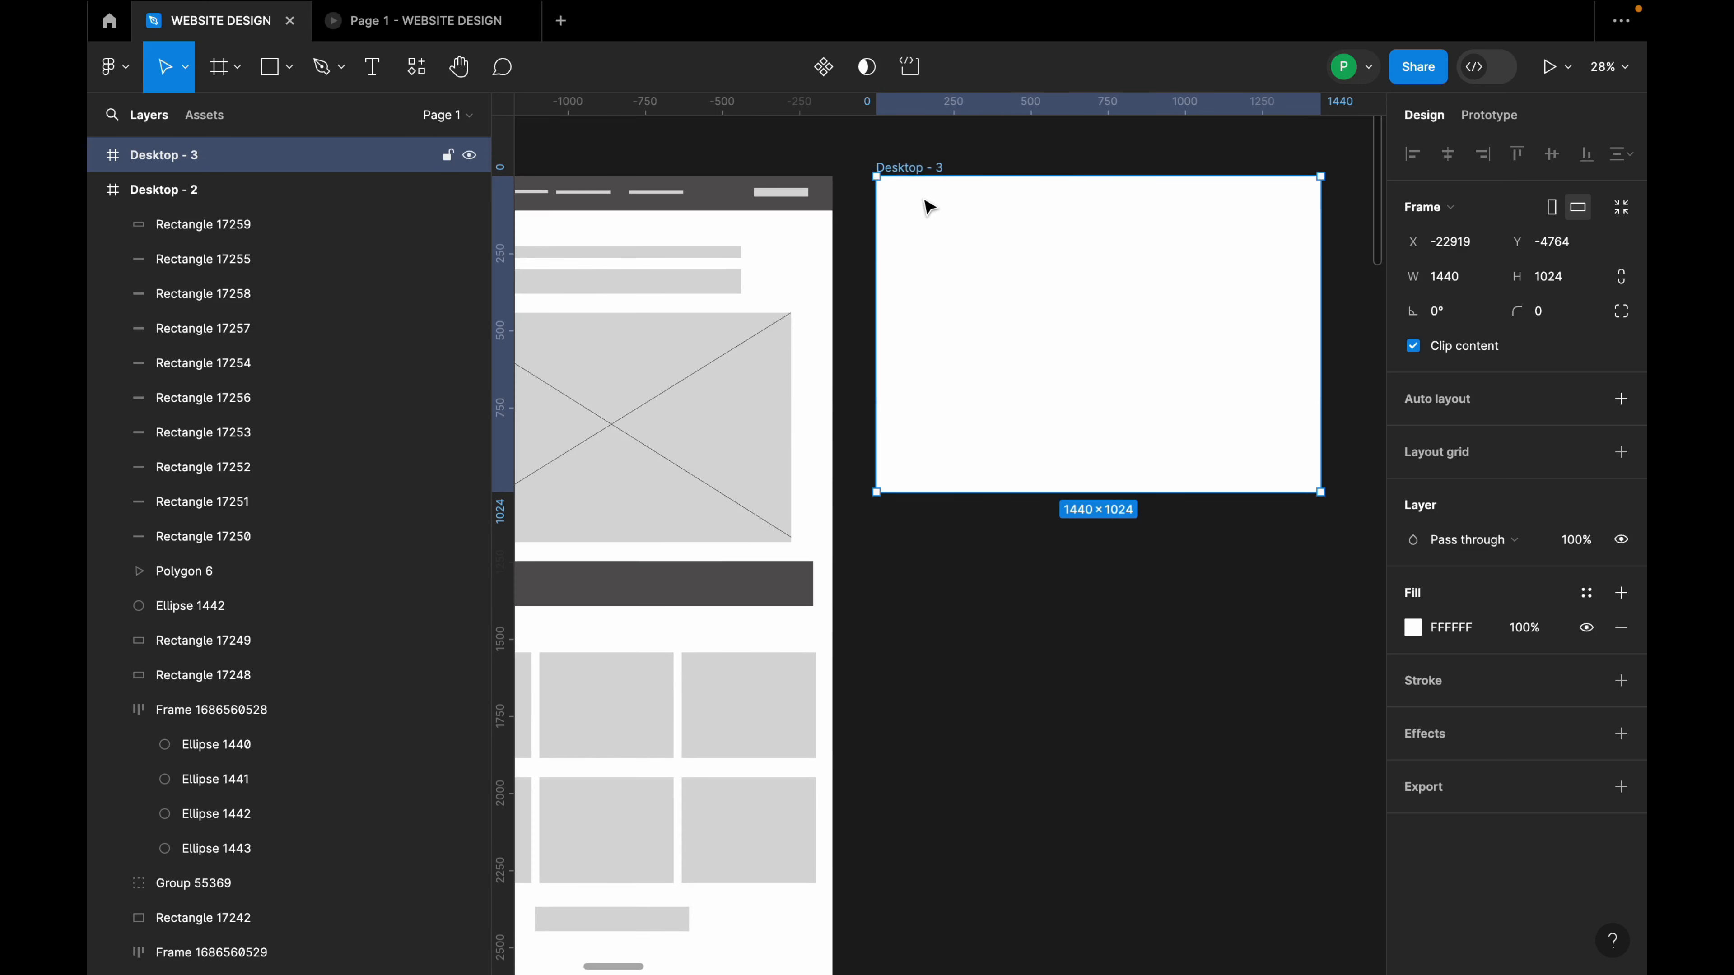
scroll(959, 241, down, 2)
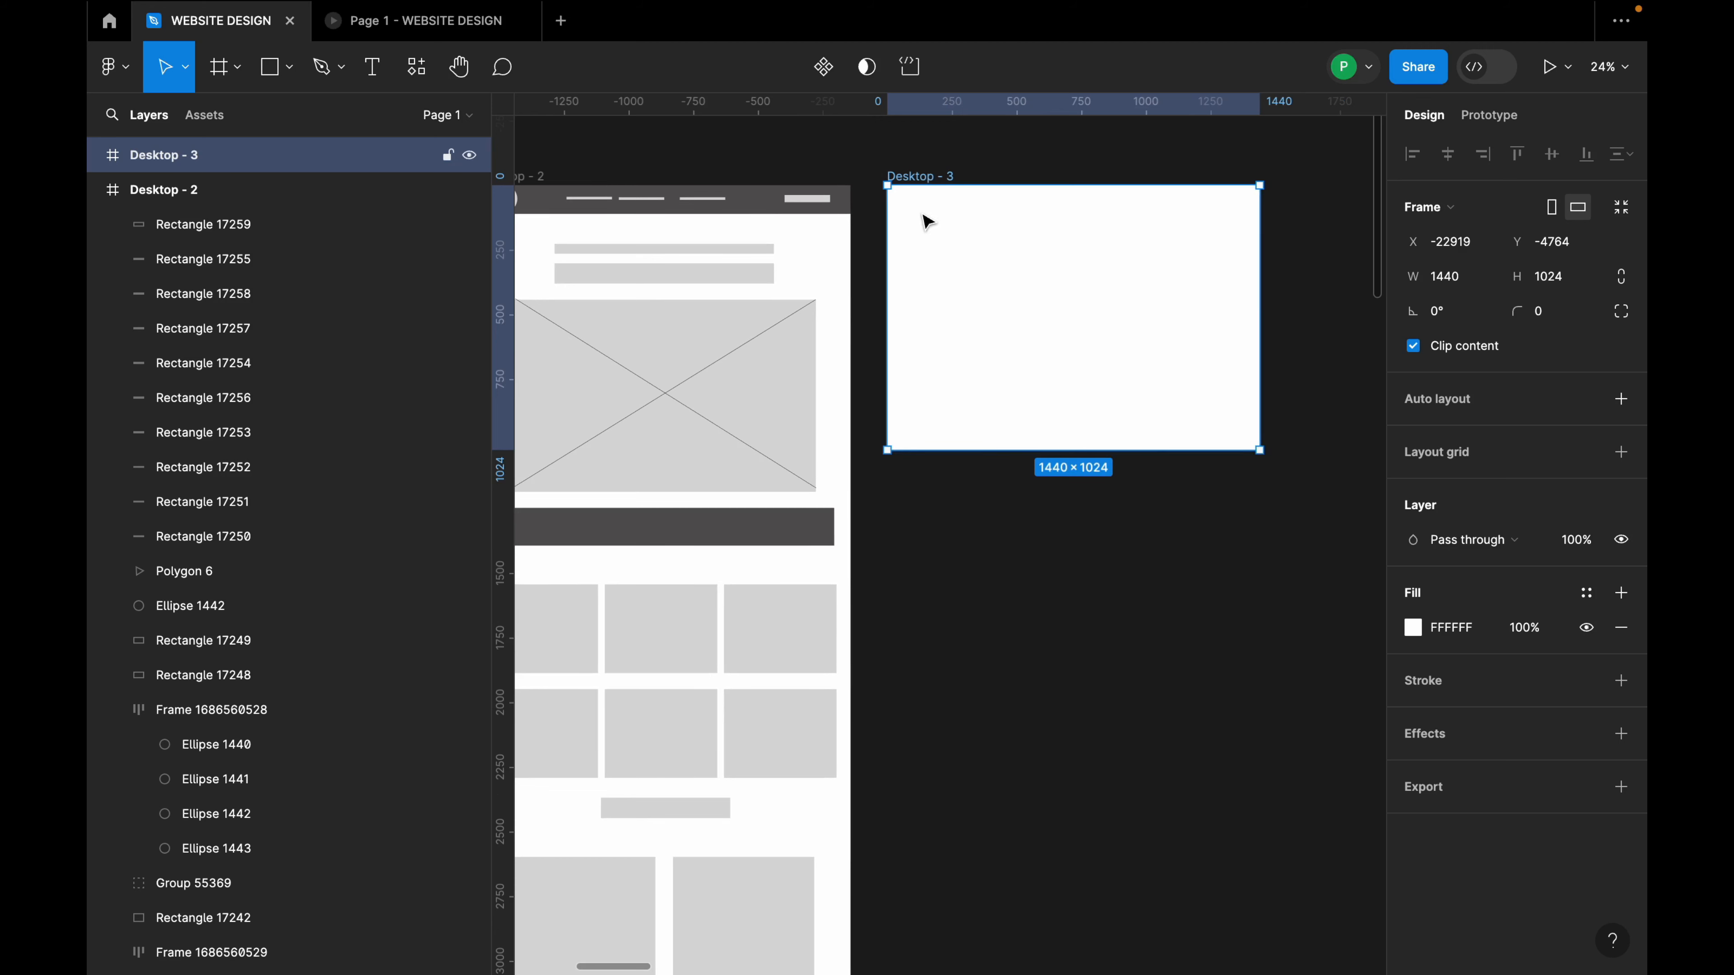
scroll(991, 241, down, 3)
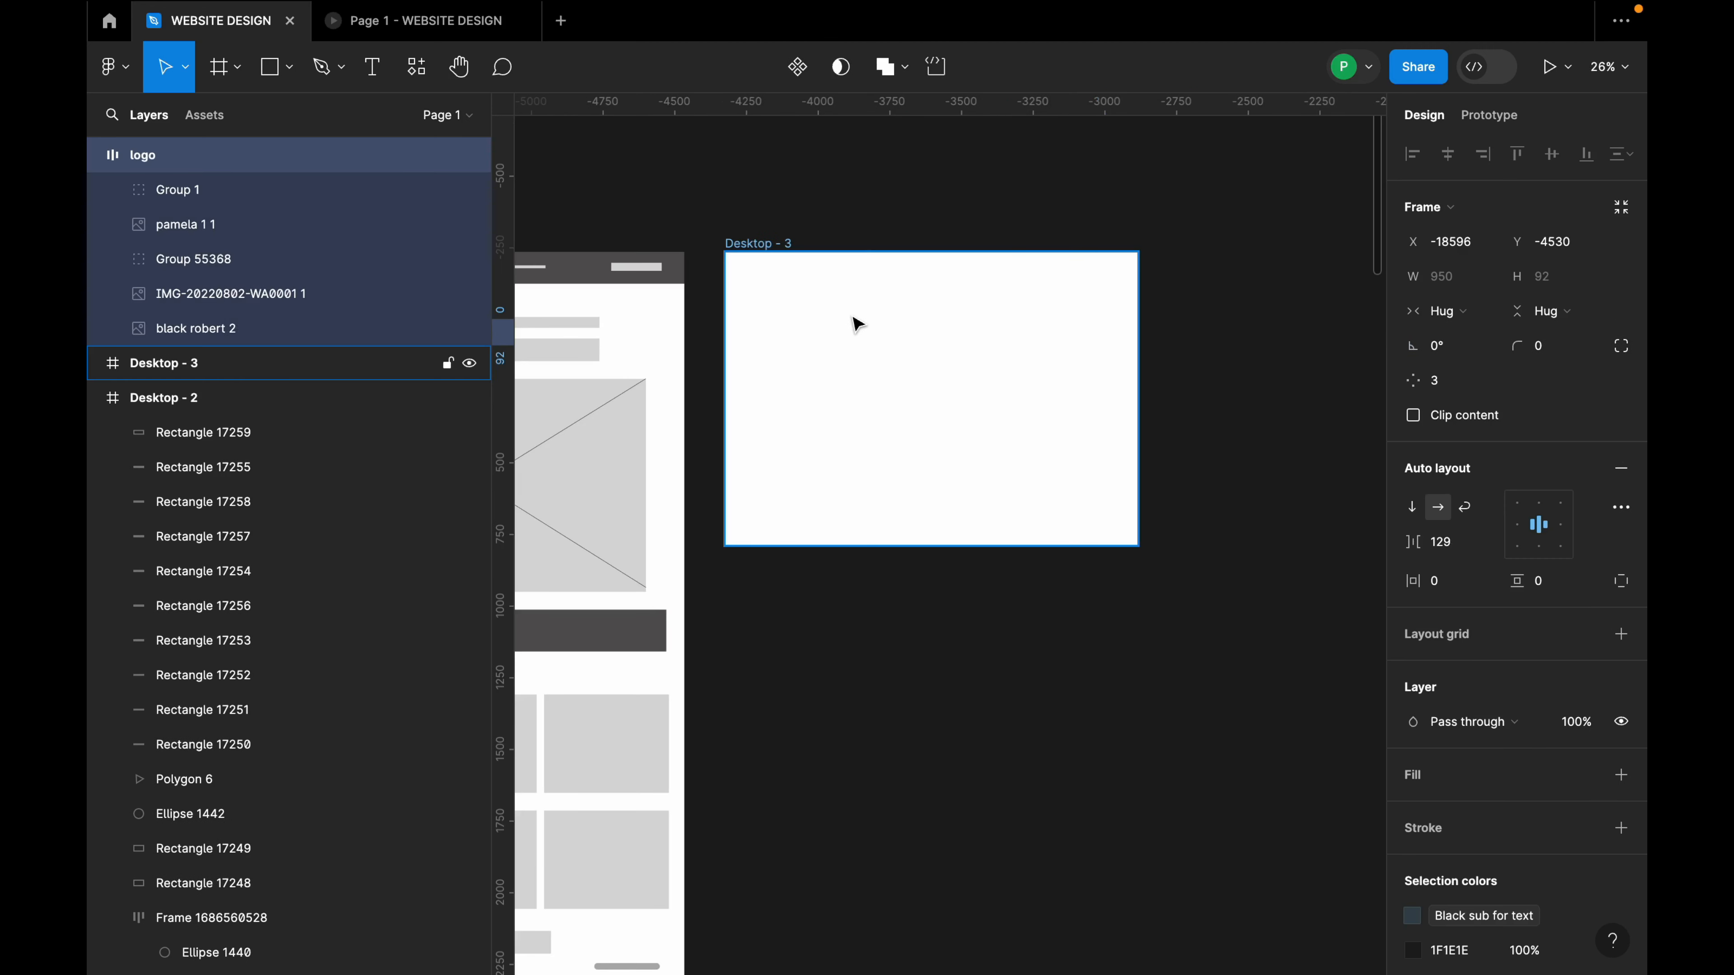
scroll(855, 322, up, 2)
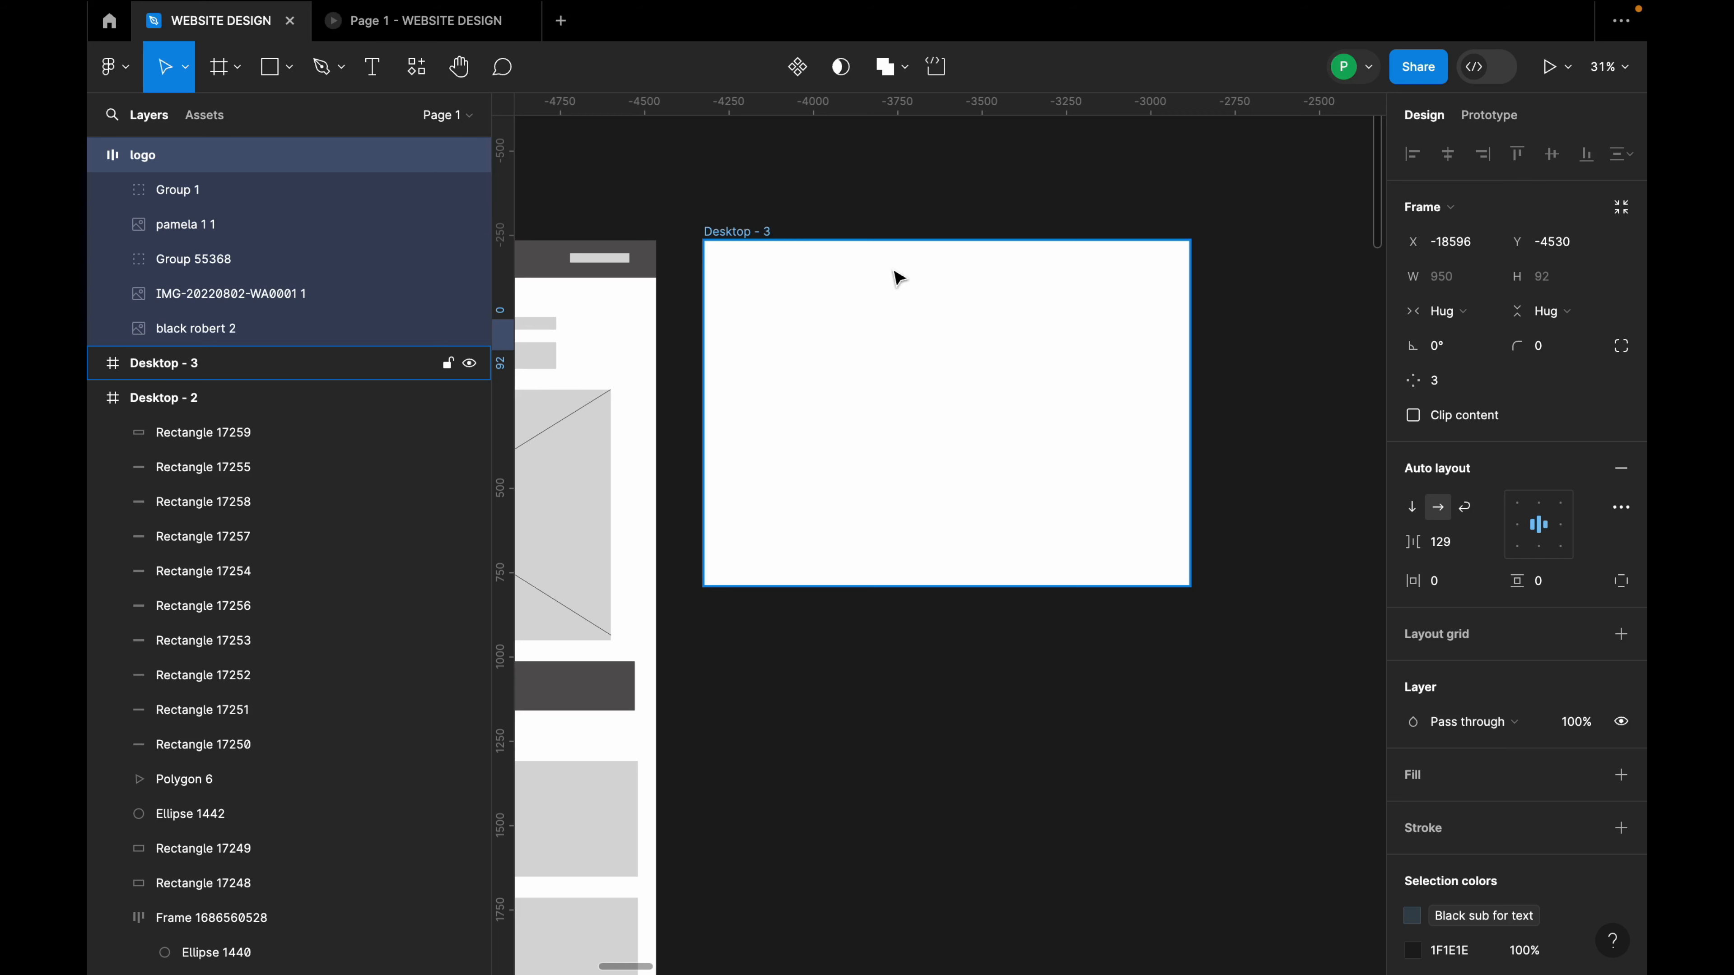
click(906, 311)
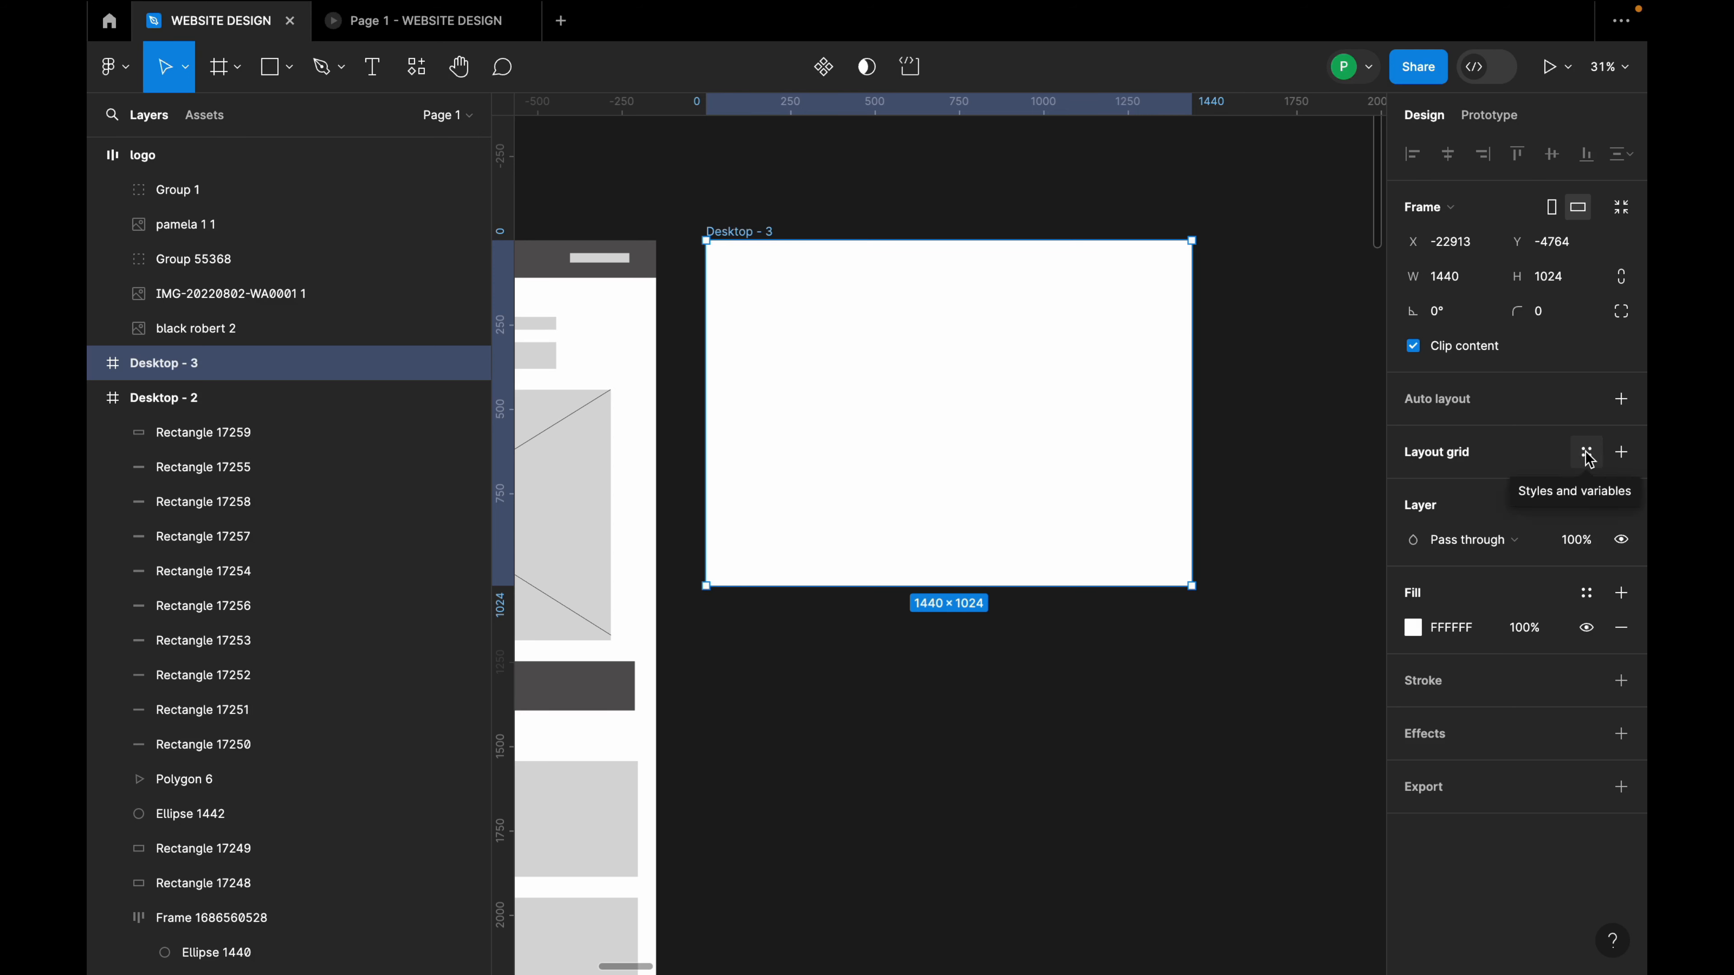
click(1586, 453)
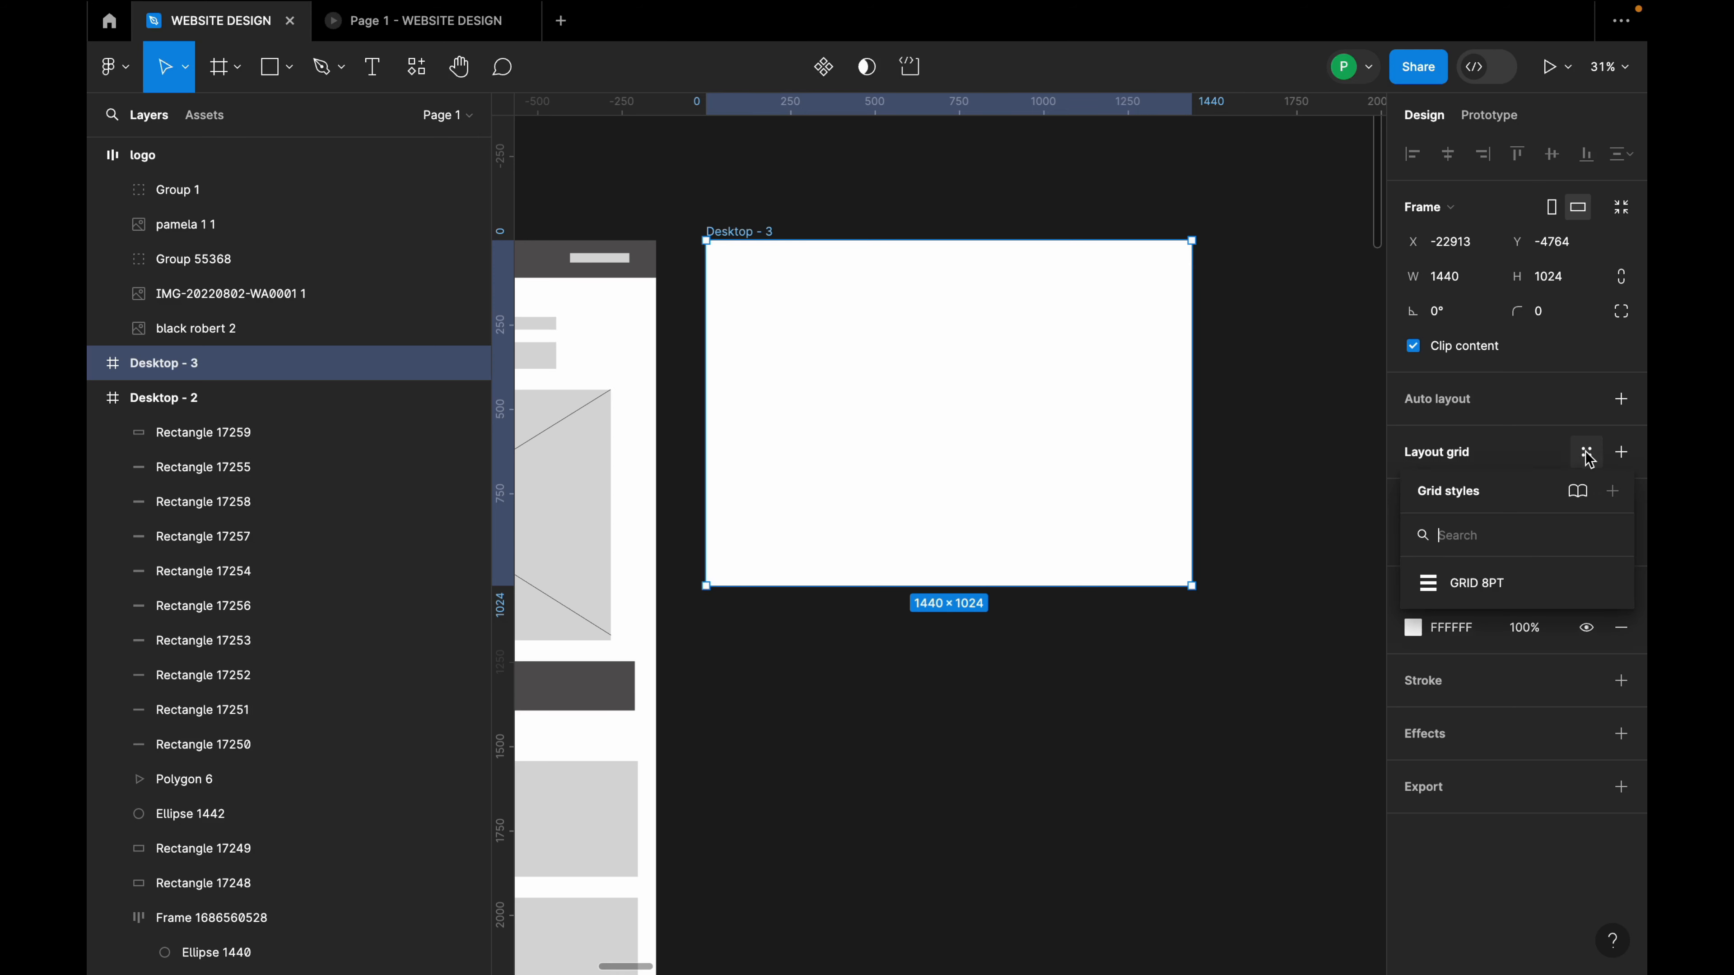
click(1504, 580)
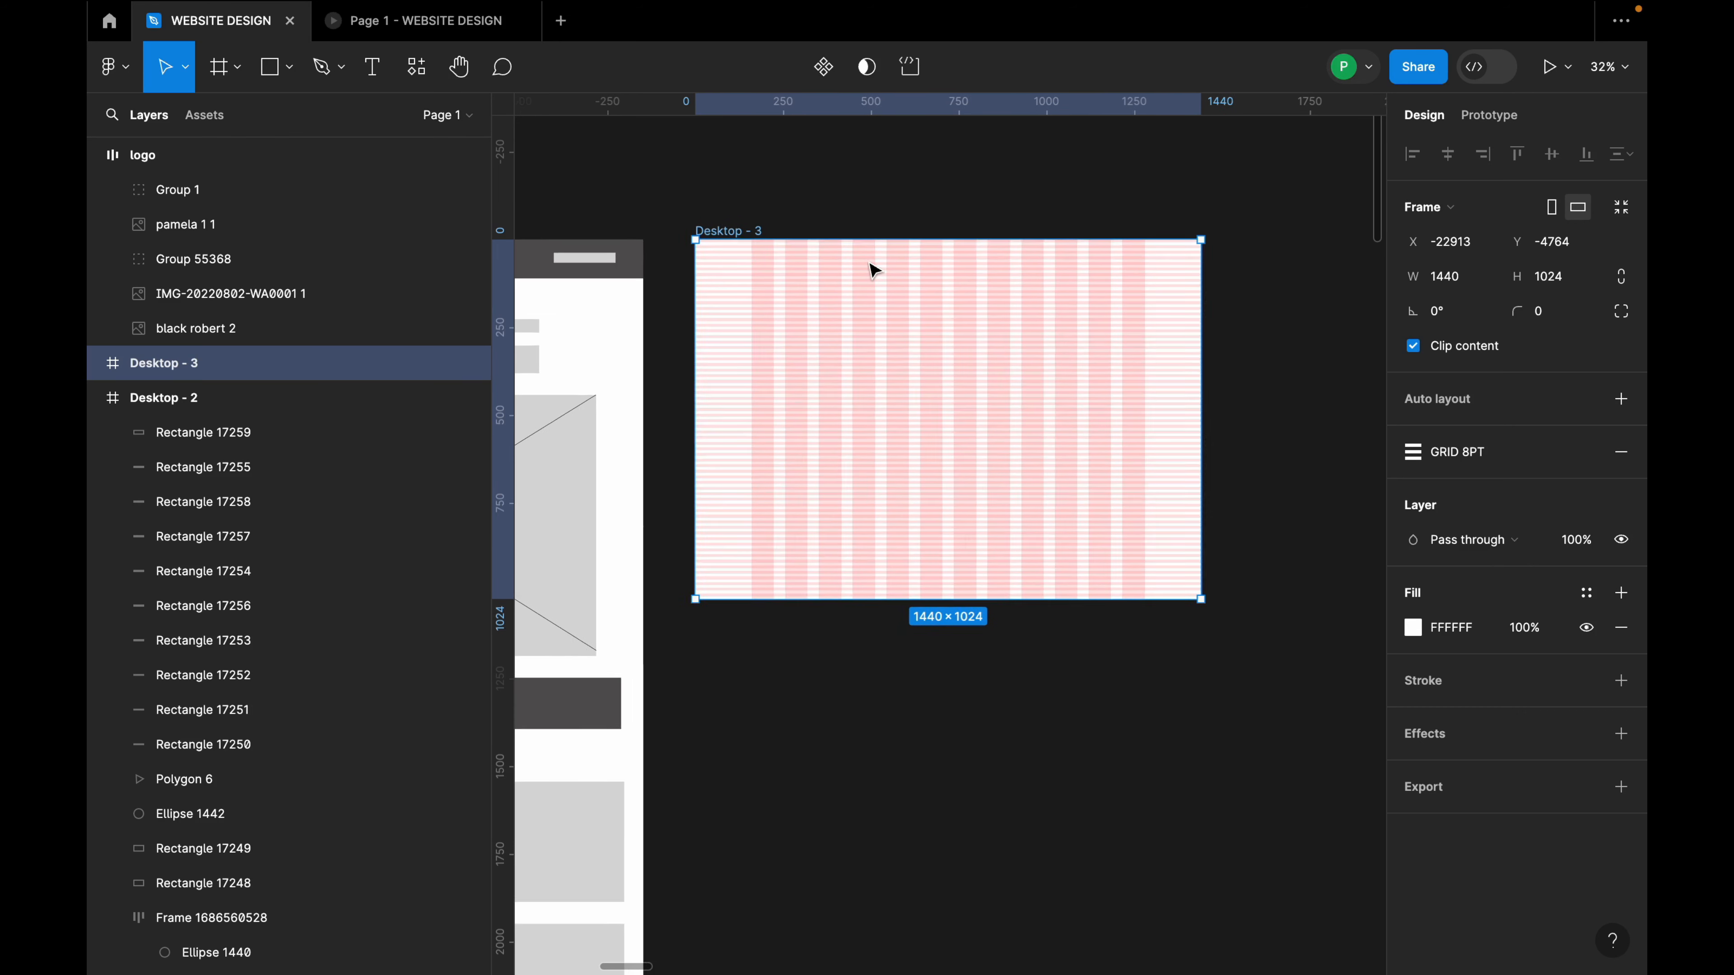
Bring the logo strip over from the far side of the canvas and place it just above the Desktop - 3 frame.
scroll(959, 279, down, 5)
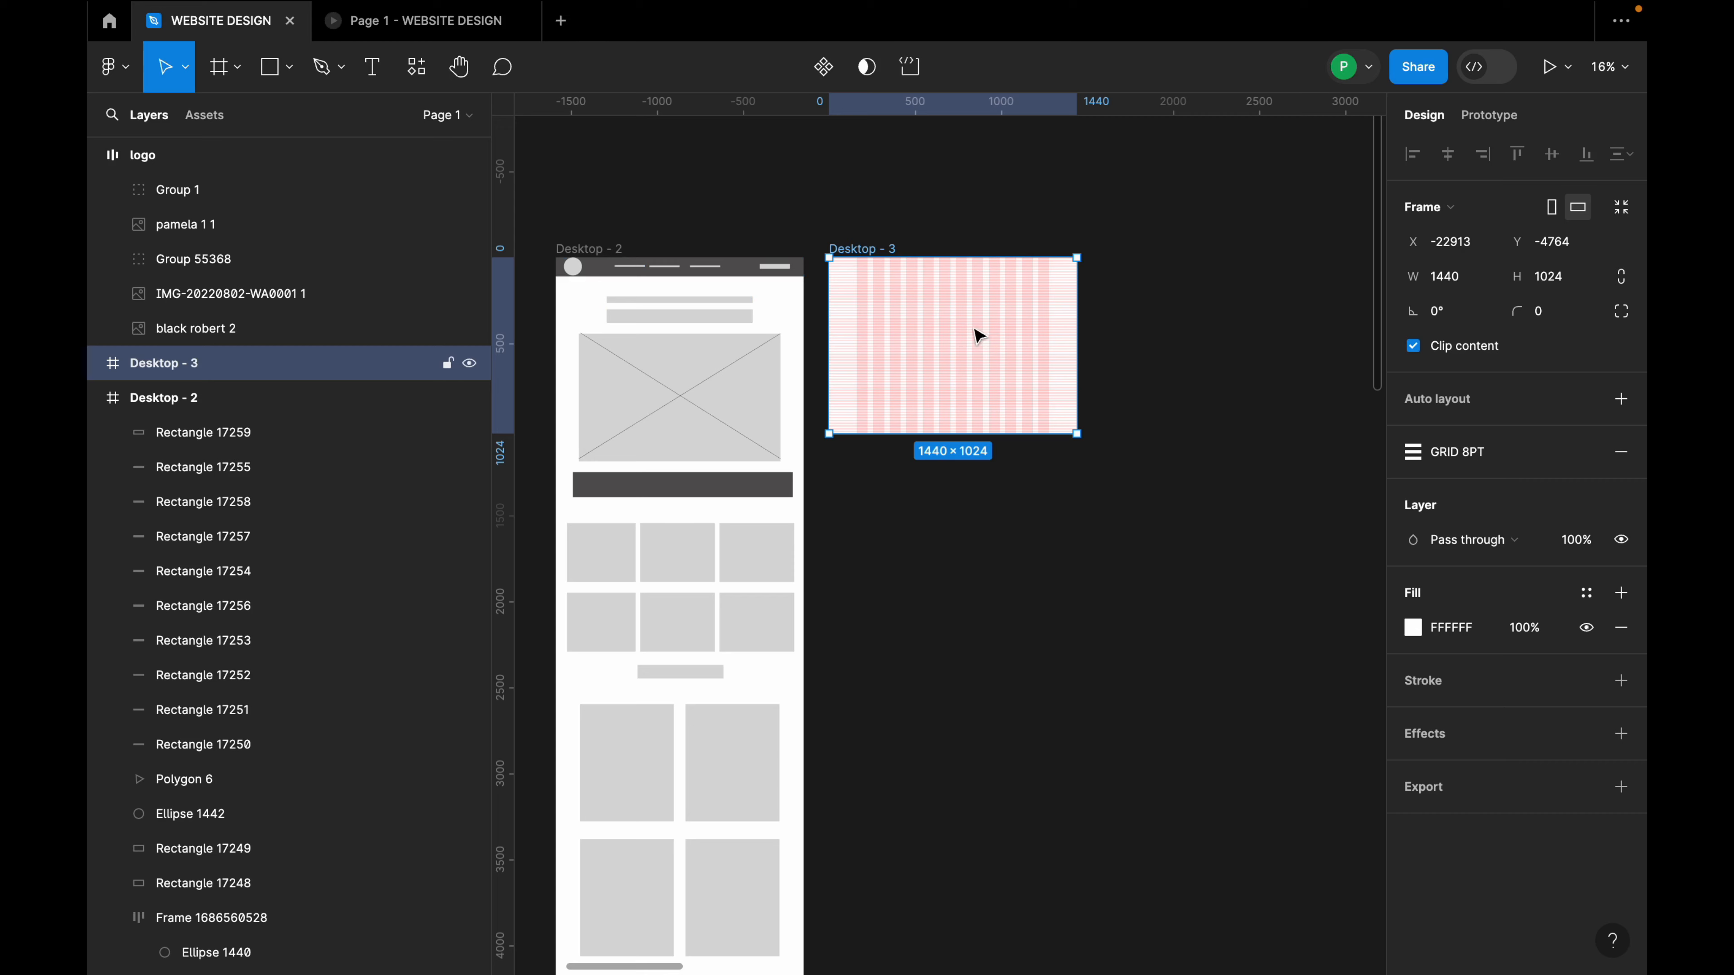
scroll(1094, 292, up, 4)
scroll(1122, 309, right, 10)
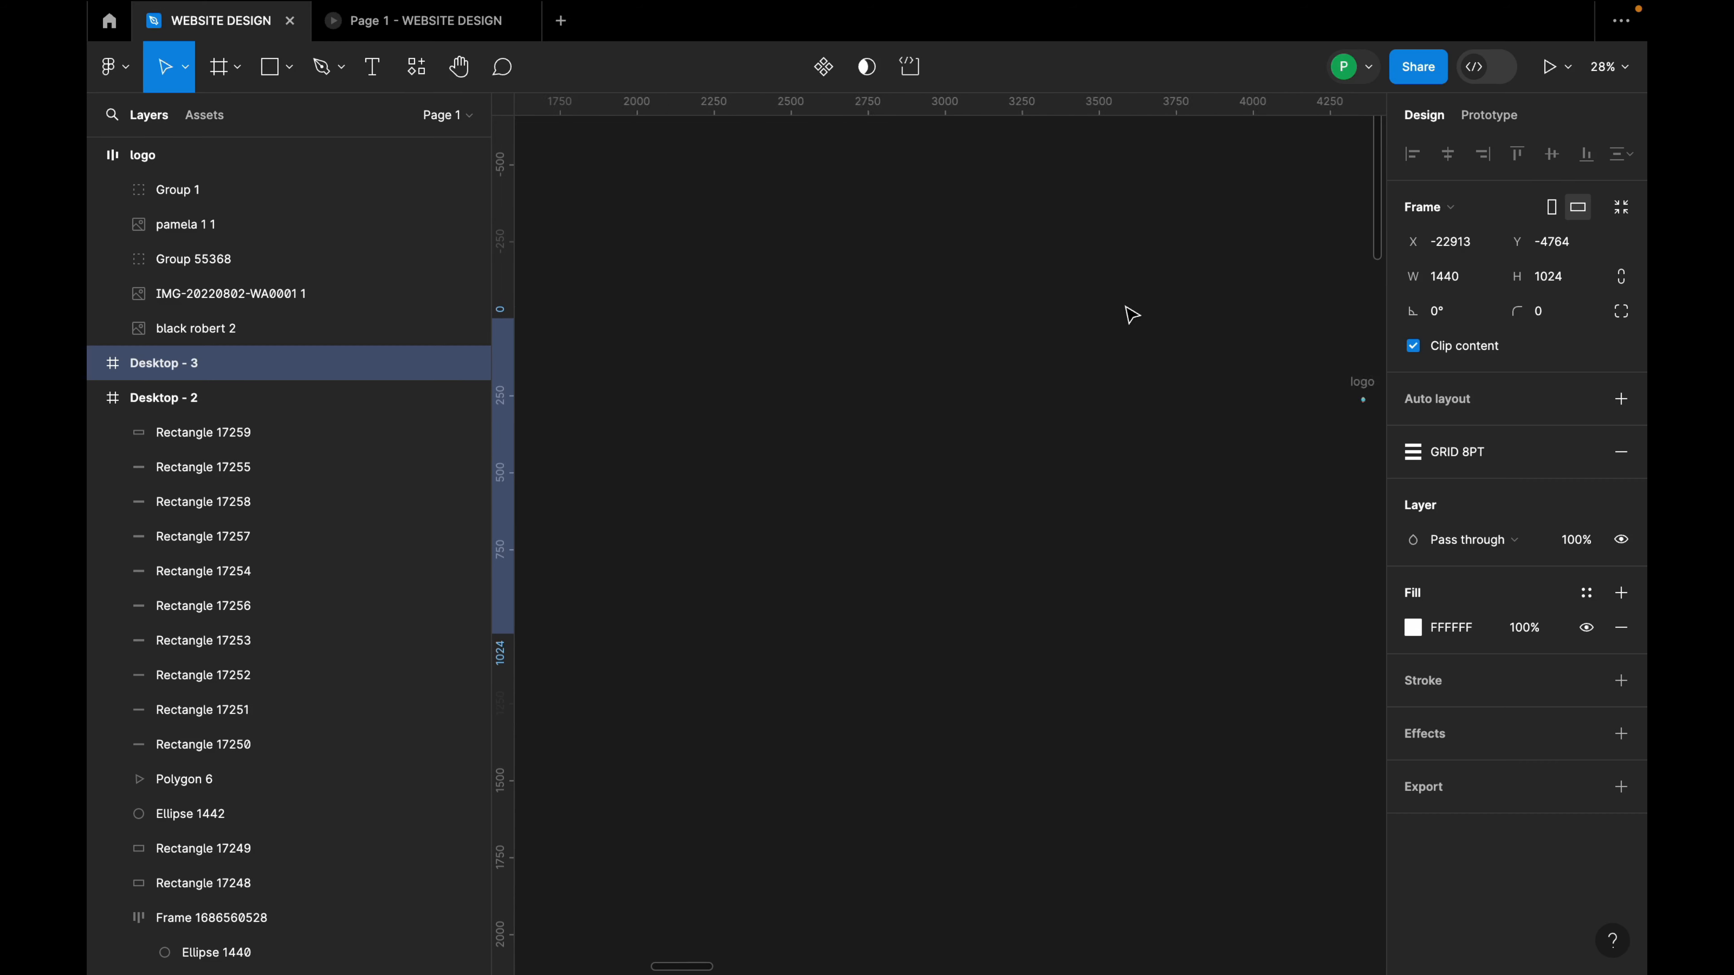
scroll(1355, 424, up, 2)
click(1244, 381)
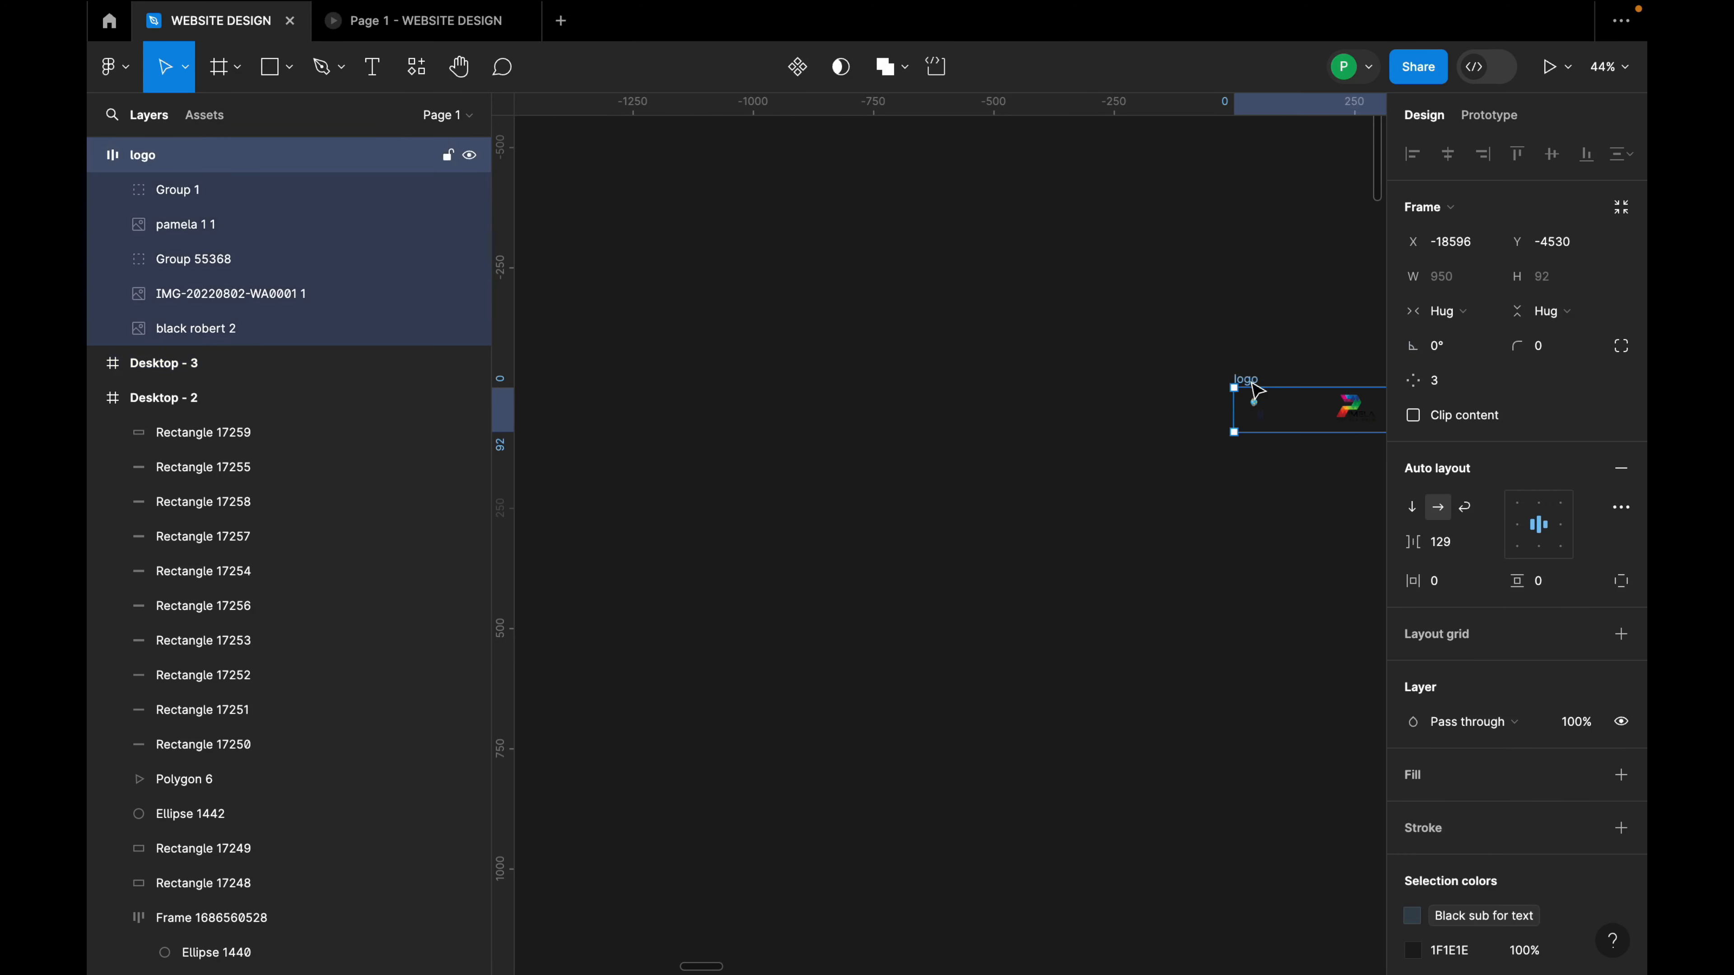
scroll(1281, 394, down, 6)
drag(1291, 403, 648, 300)
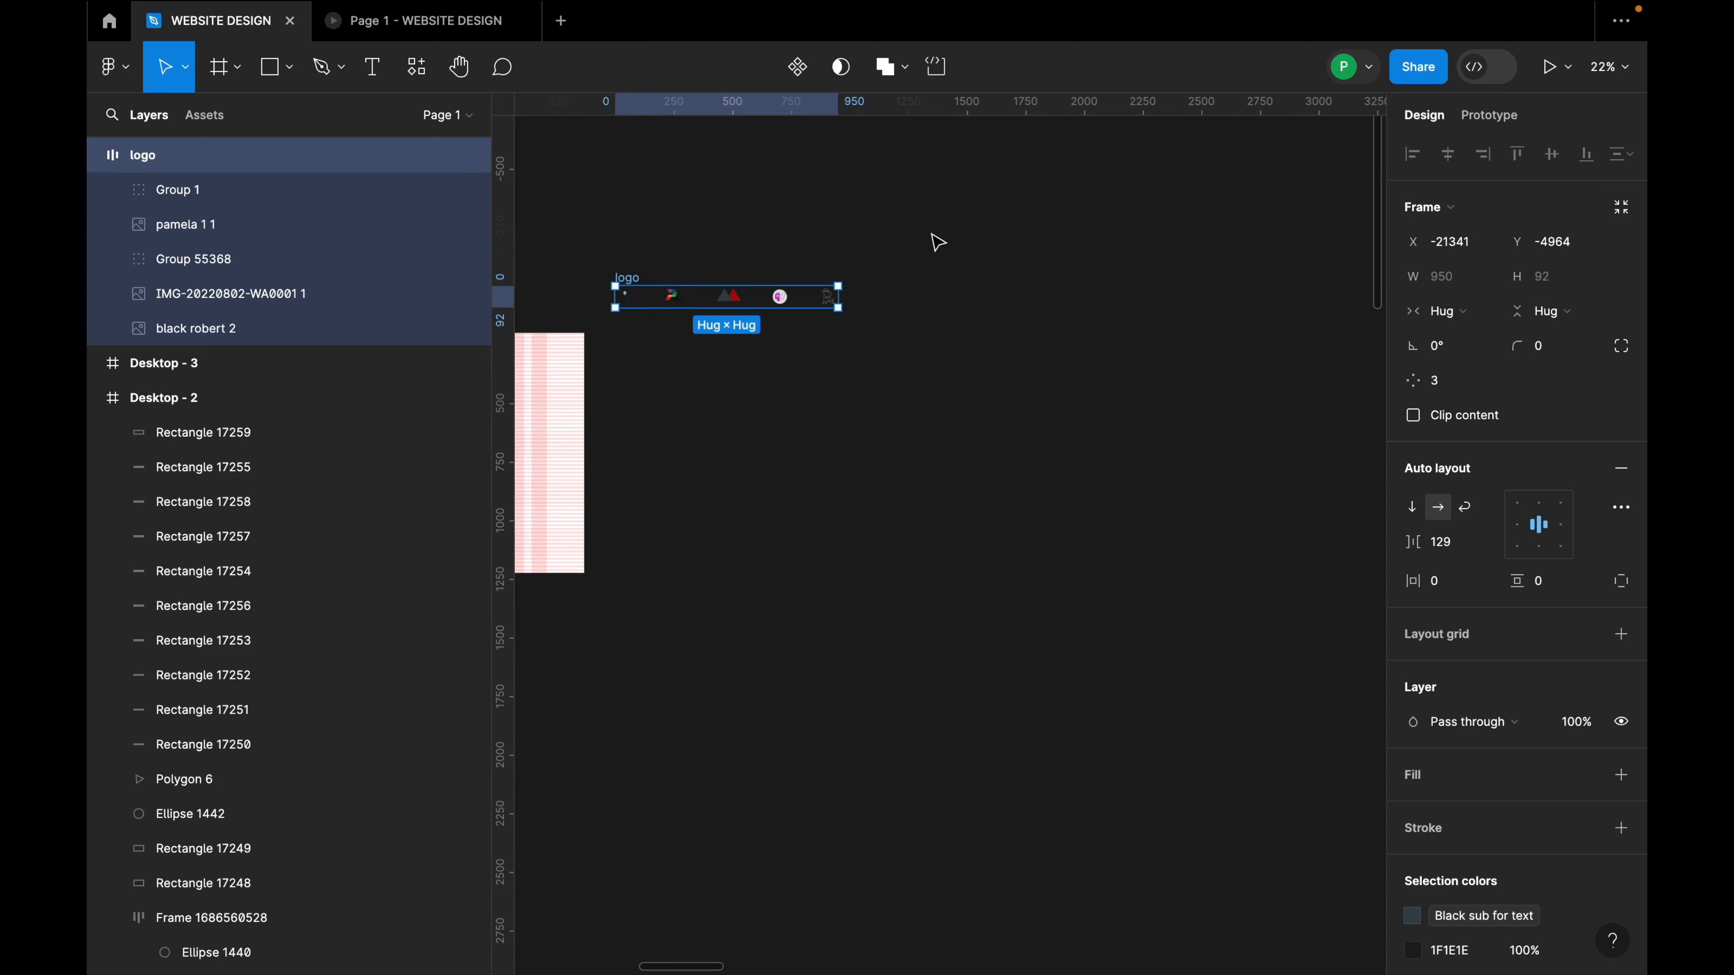
scroll(945, 244, left, 7)
drag(1120, 307, 890, 306)
scroll(863, 317, up, 2)
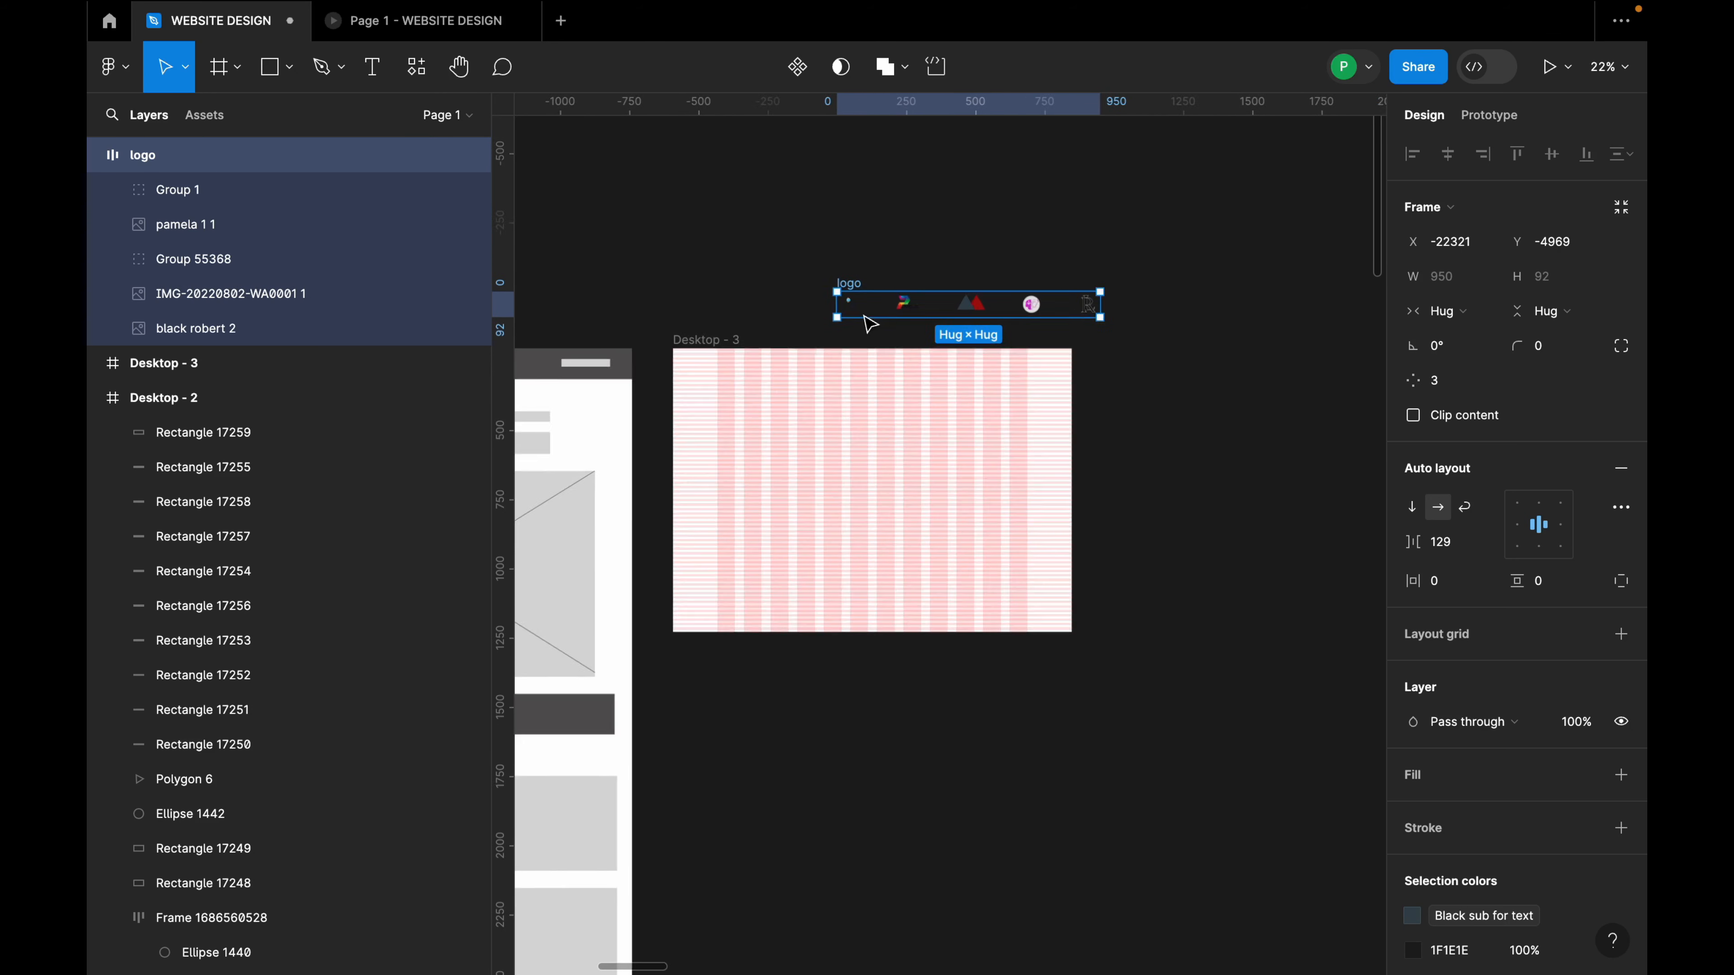
Copy the Hello Dreams logo into Desktop - 3 and place it on the first grid column at X 160, Y 32, sized 73 × 48.
scroll(868, 324, up, 3)
click(838, 301)
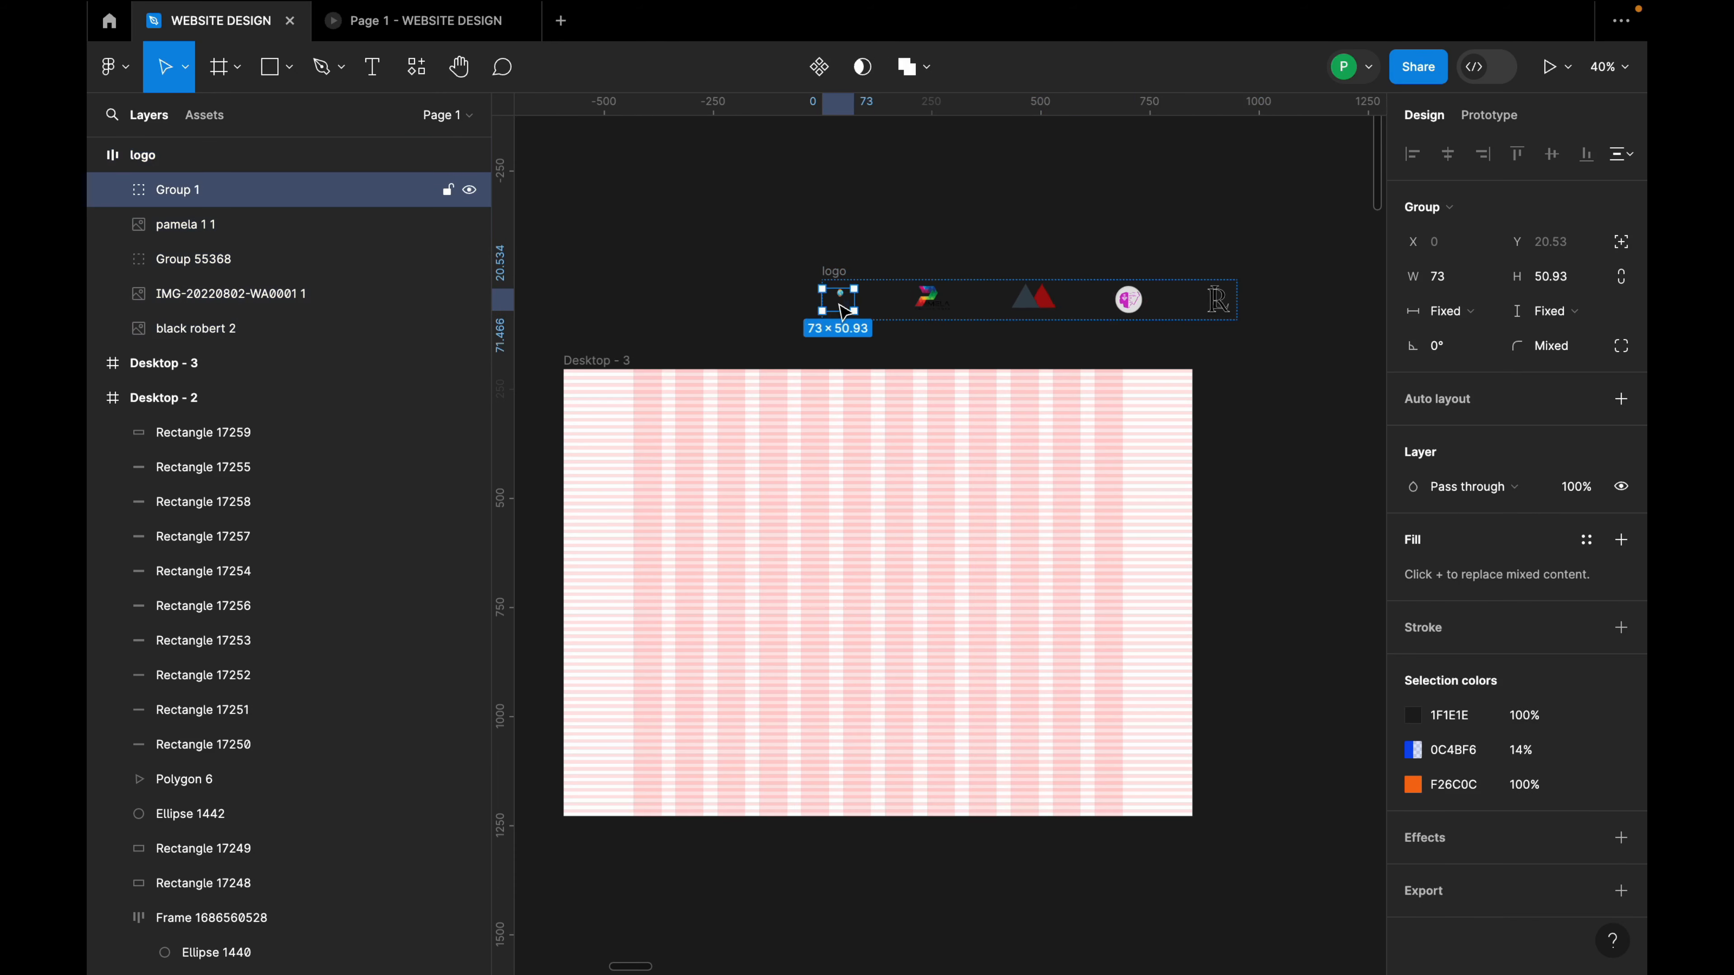
click(634, 361)
key(ctrl+v)
scroll(566, 401, up, 4)
drag(597, 397, 740, 426)
scroll(751, 409, up, 2)
scroll(751, 409, up, 3)
drag(758, 351, 757, 348)
scroll(744, 390, down, 5)
scroll(743, 383, up, 5)
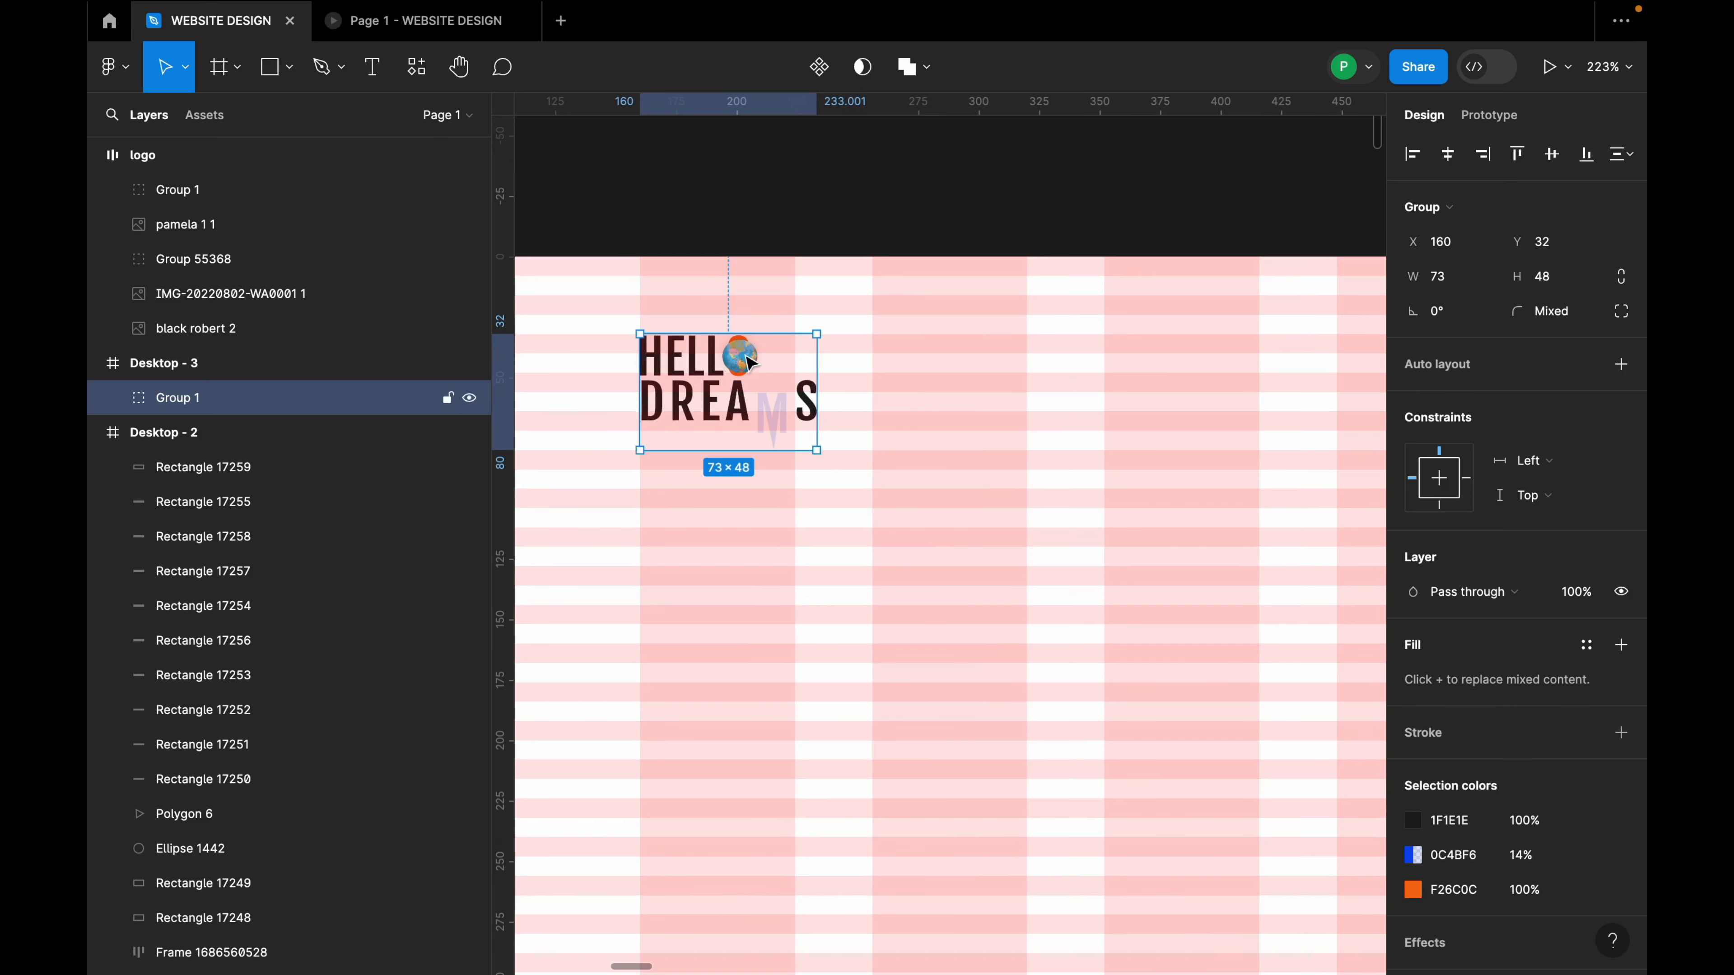
Lower the Hello Dreams logo to Y 48 with a height of 49, and check its distances to the frame's edges.
scroll(844, 255, down, 2)
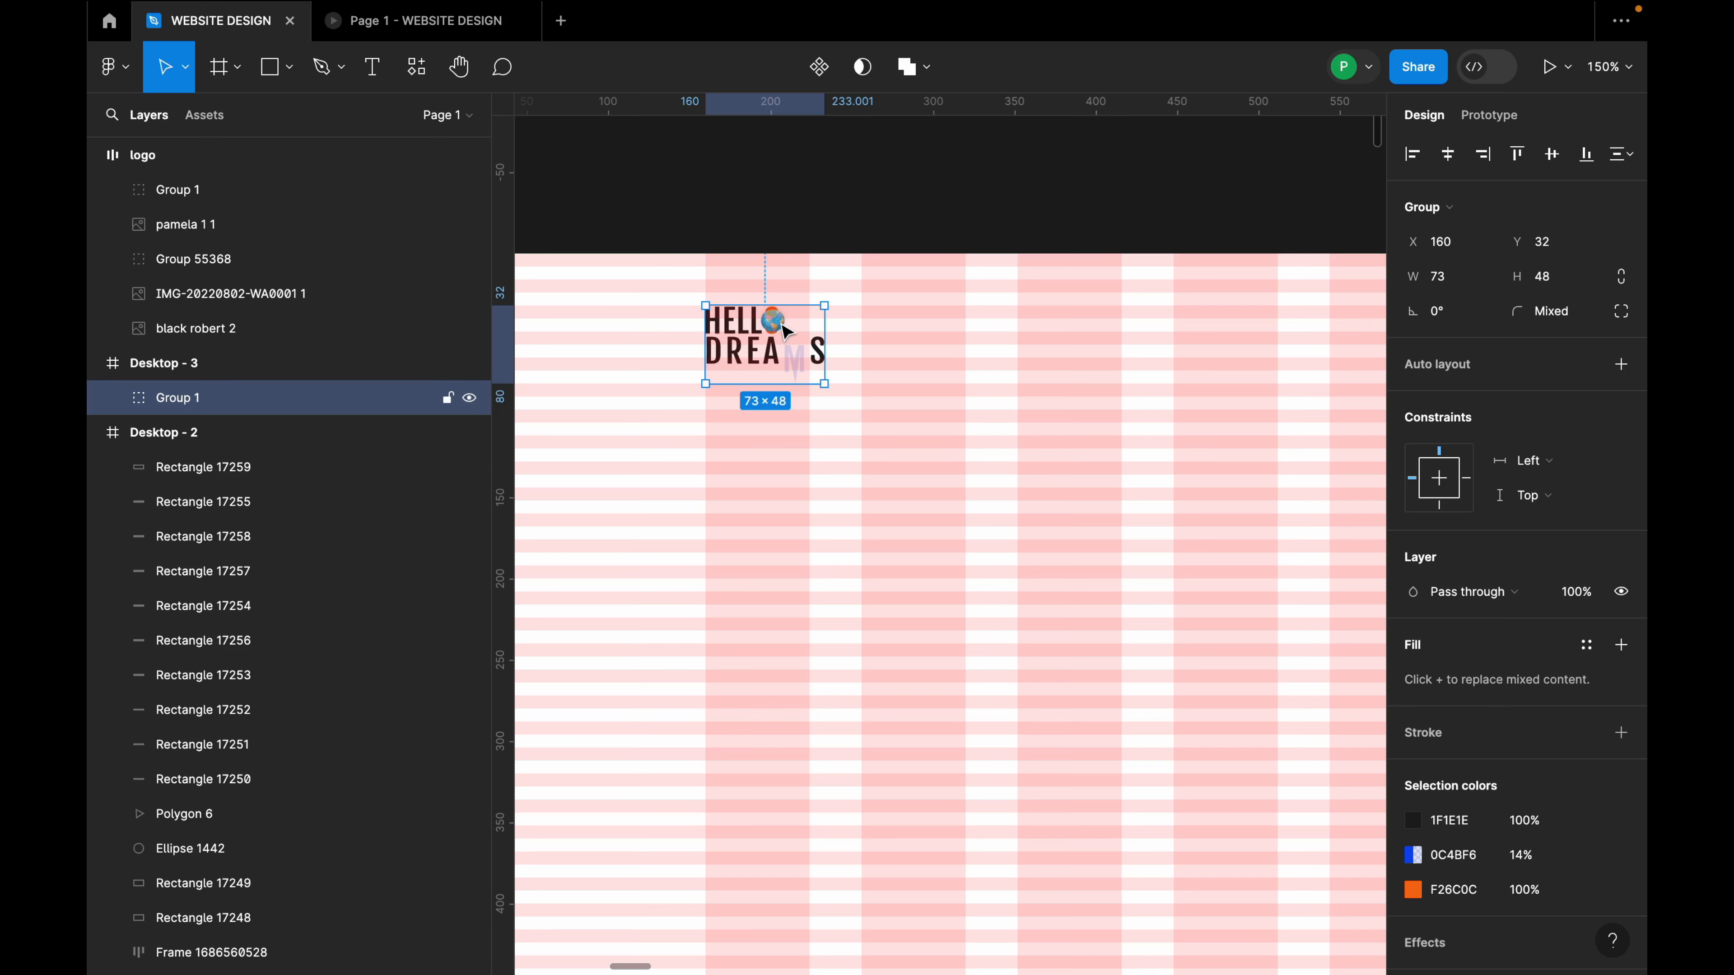
drag(778, 339, 780, 349)
key(alt)
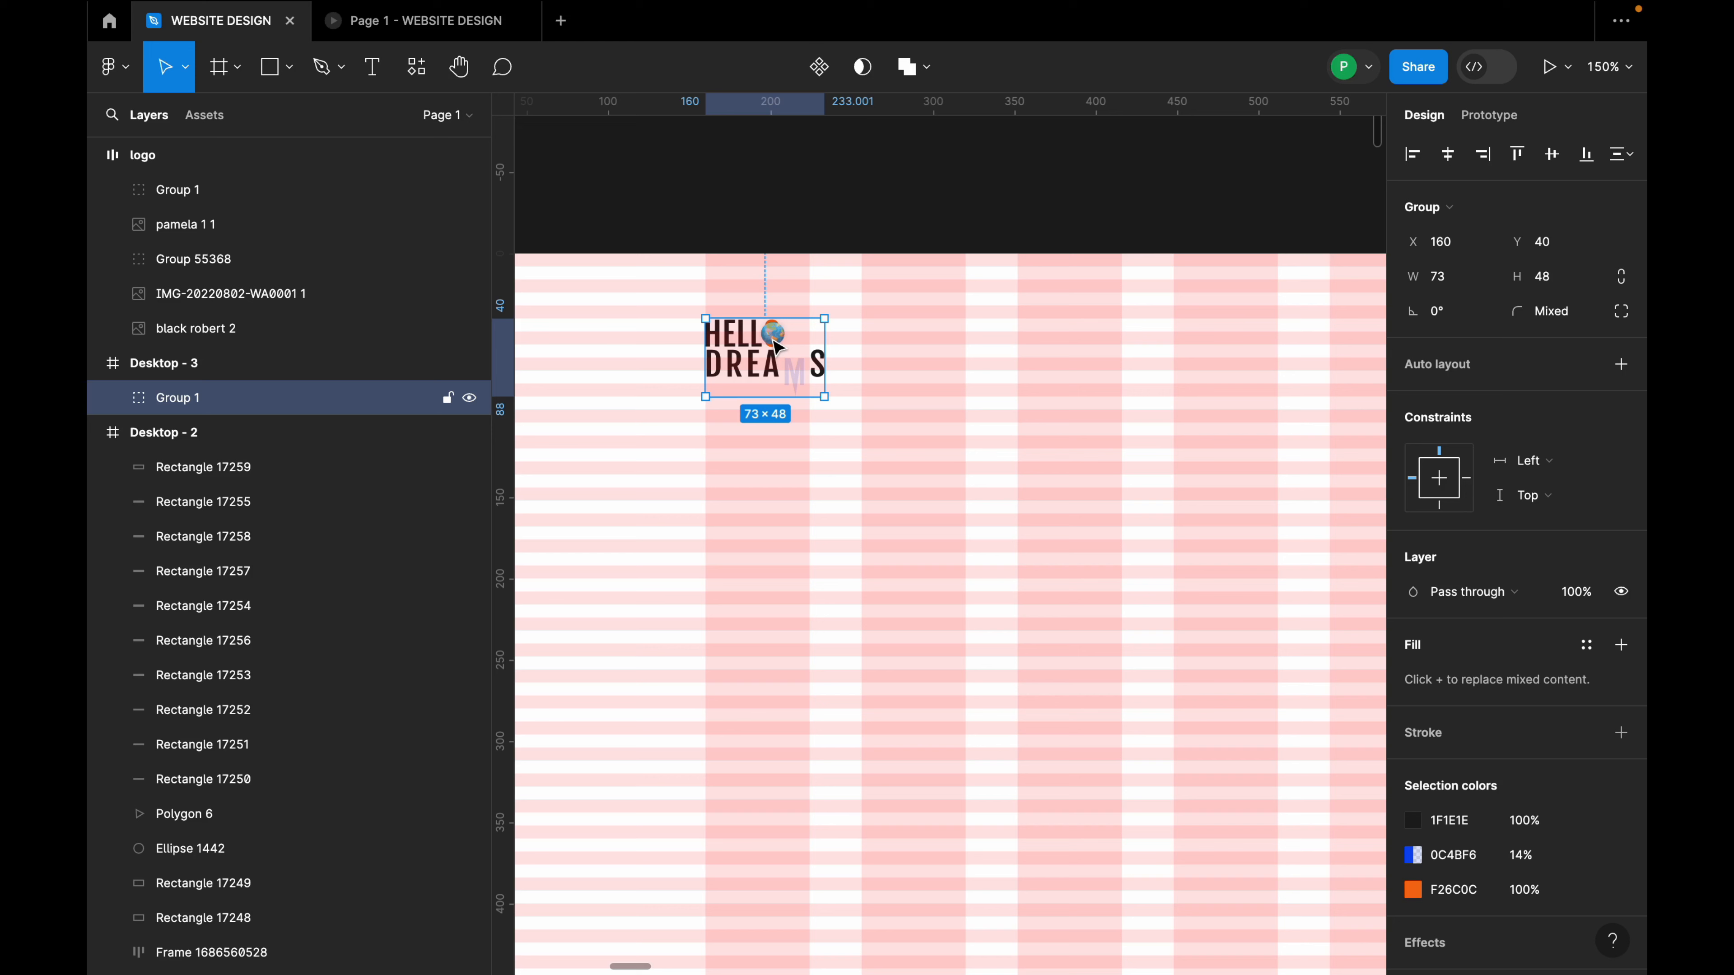
drag(778, 346, 770, 345)
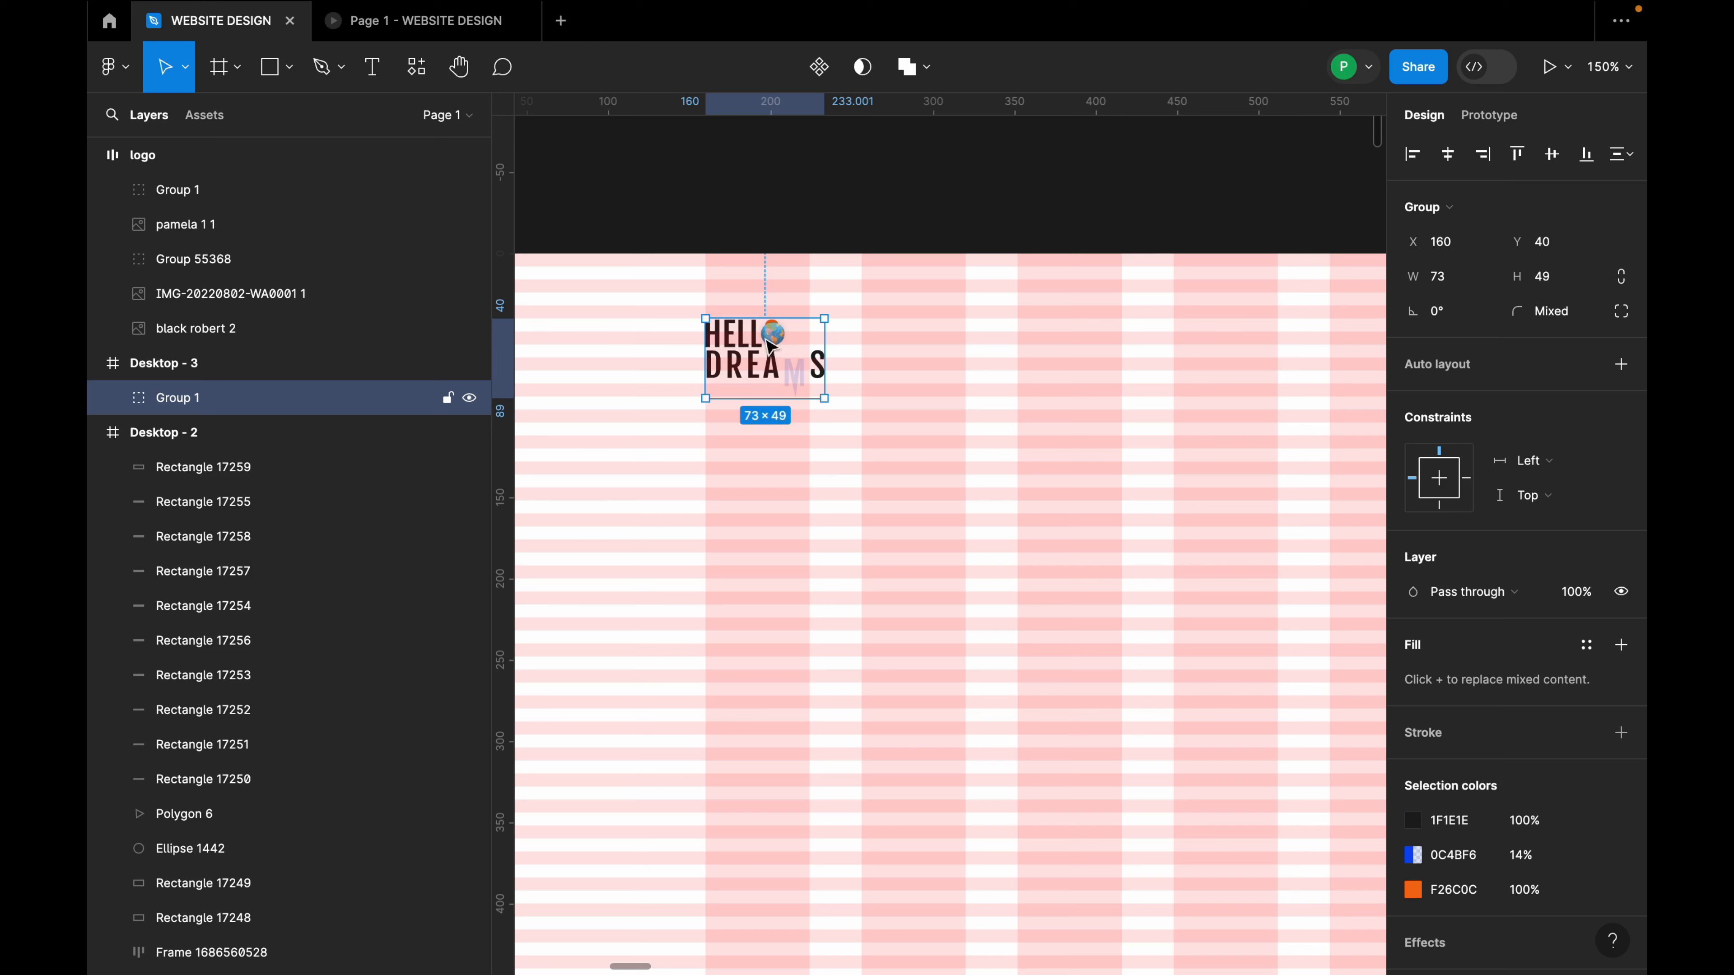
key(alt)
key(shift+Down)
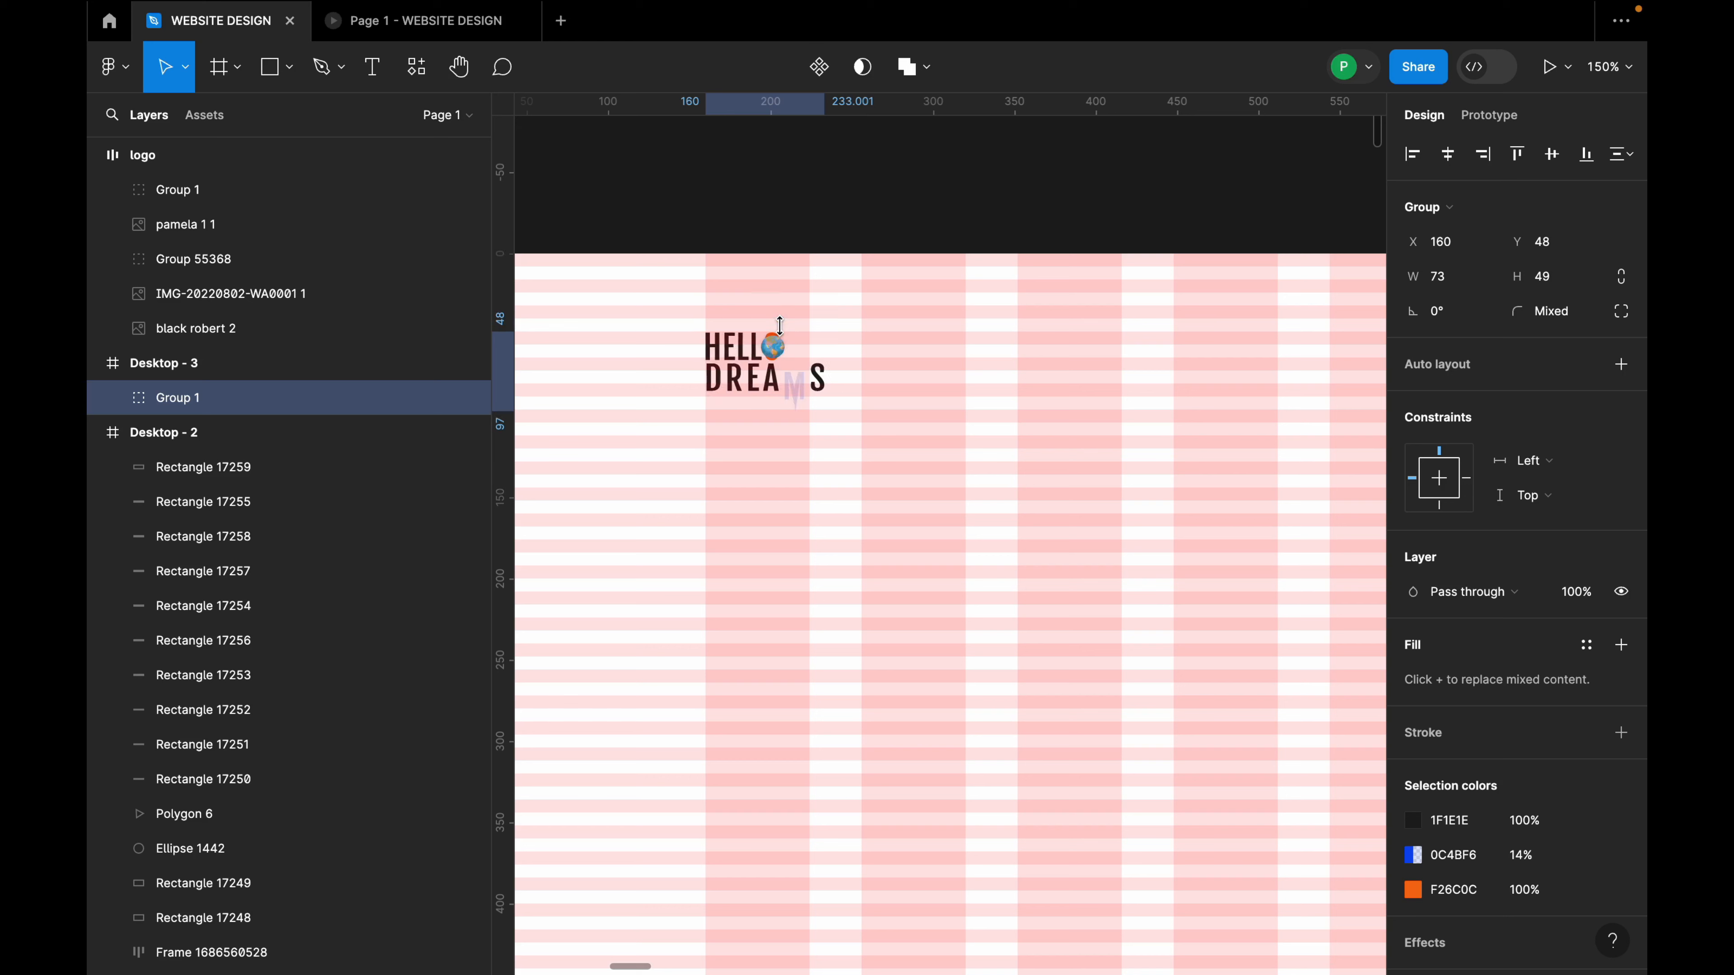
key(alt)
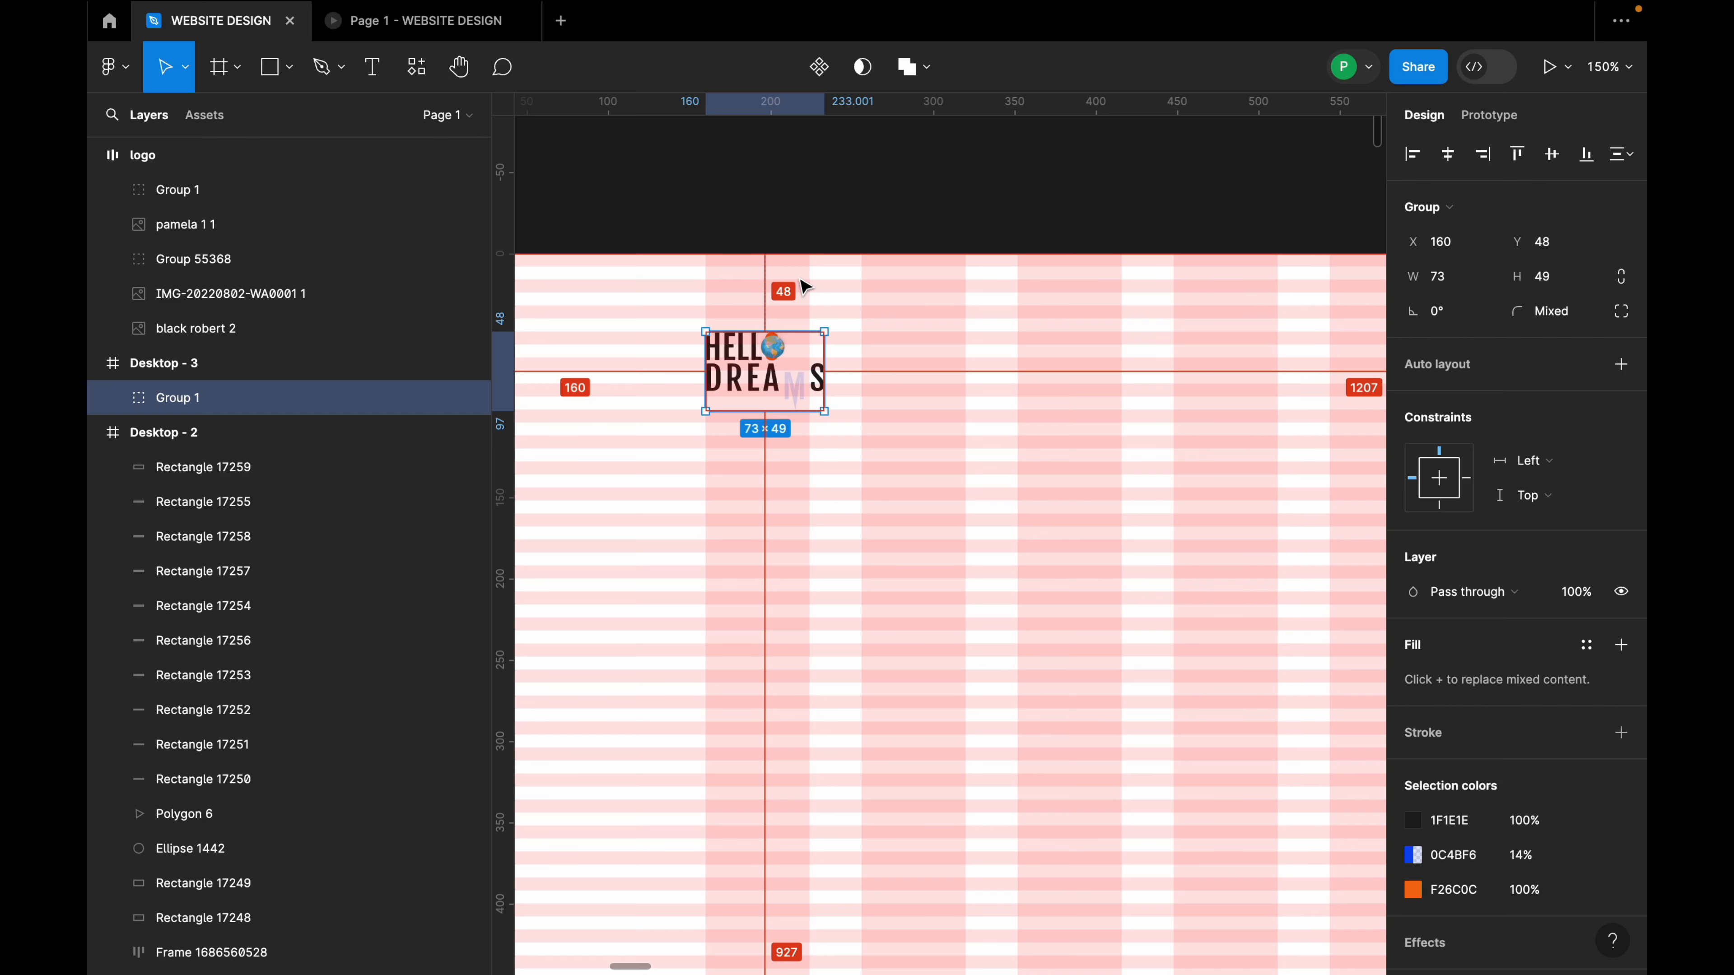
scroll(665, 272, down, 3)
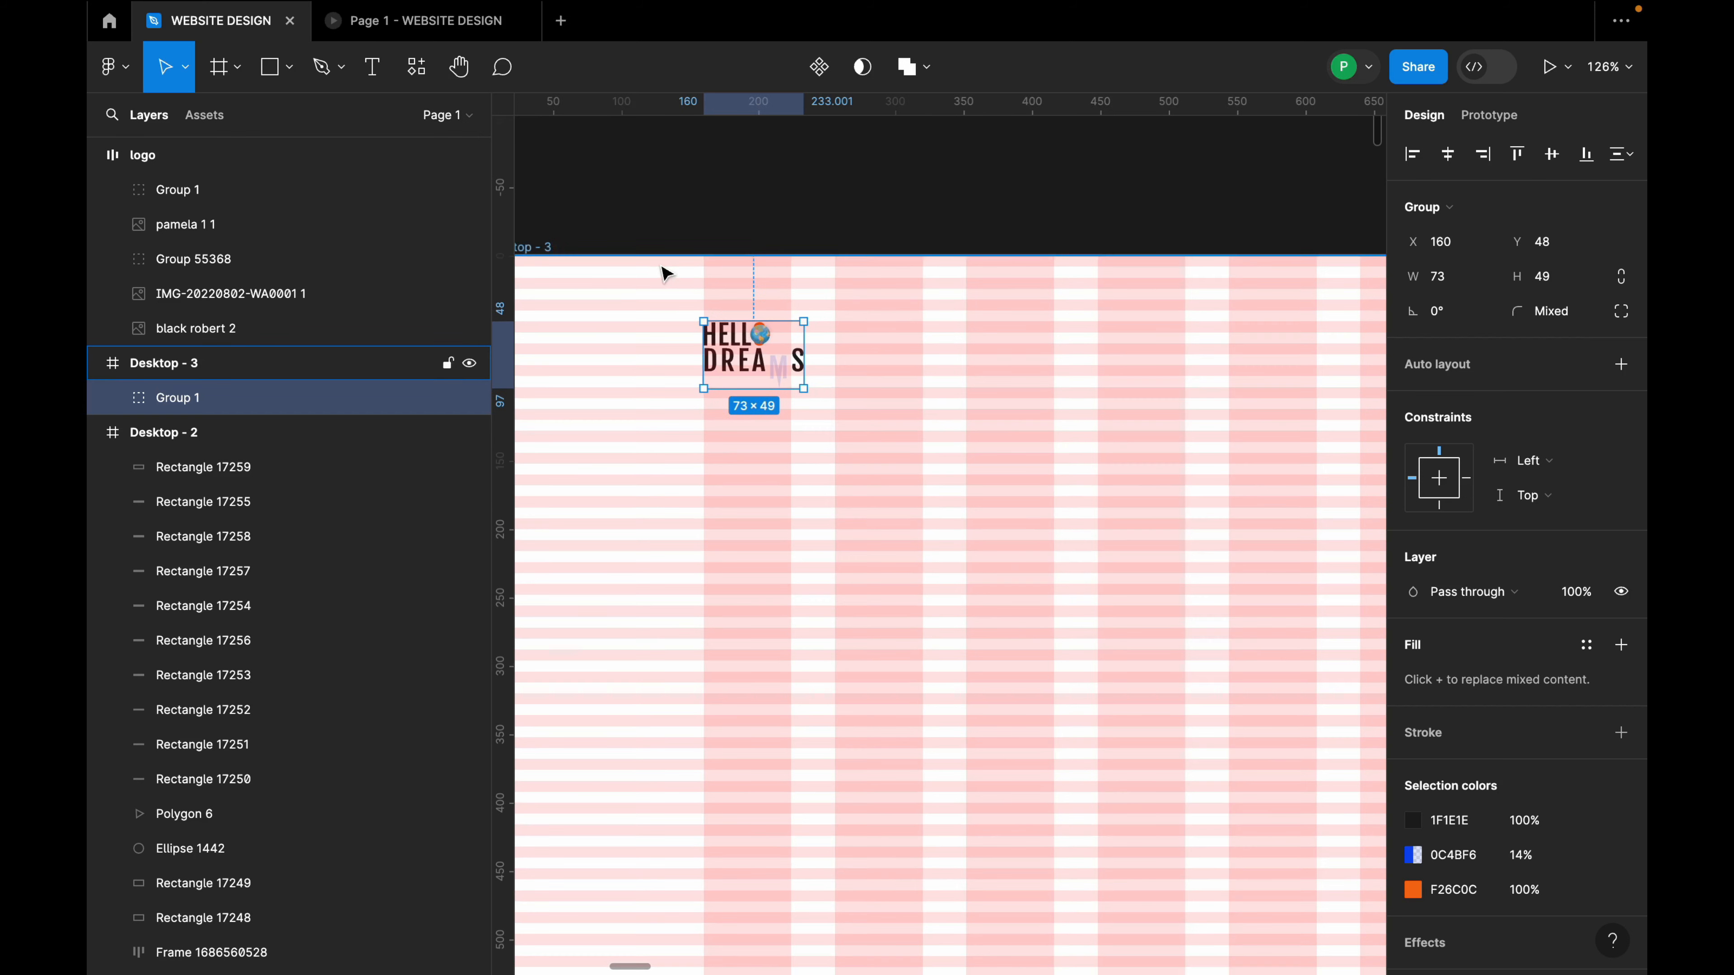
Detach the grid style on Desktop - 3 into separate column and row grids and review the row grid's settings.
key(Escape)
click(1413, 529)
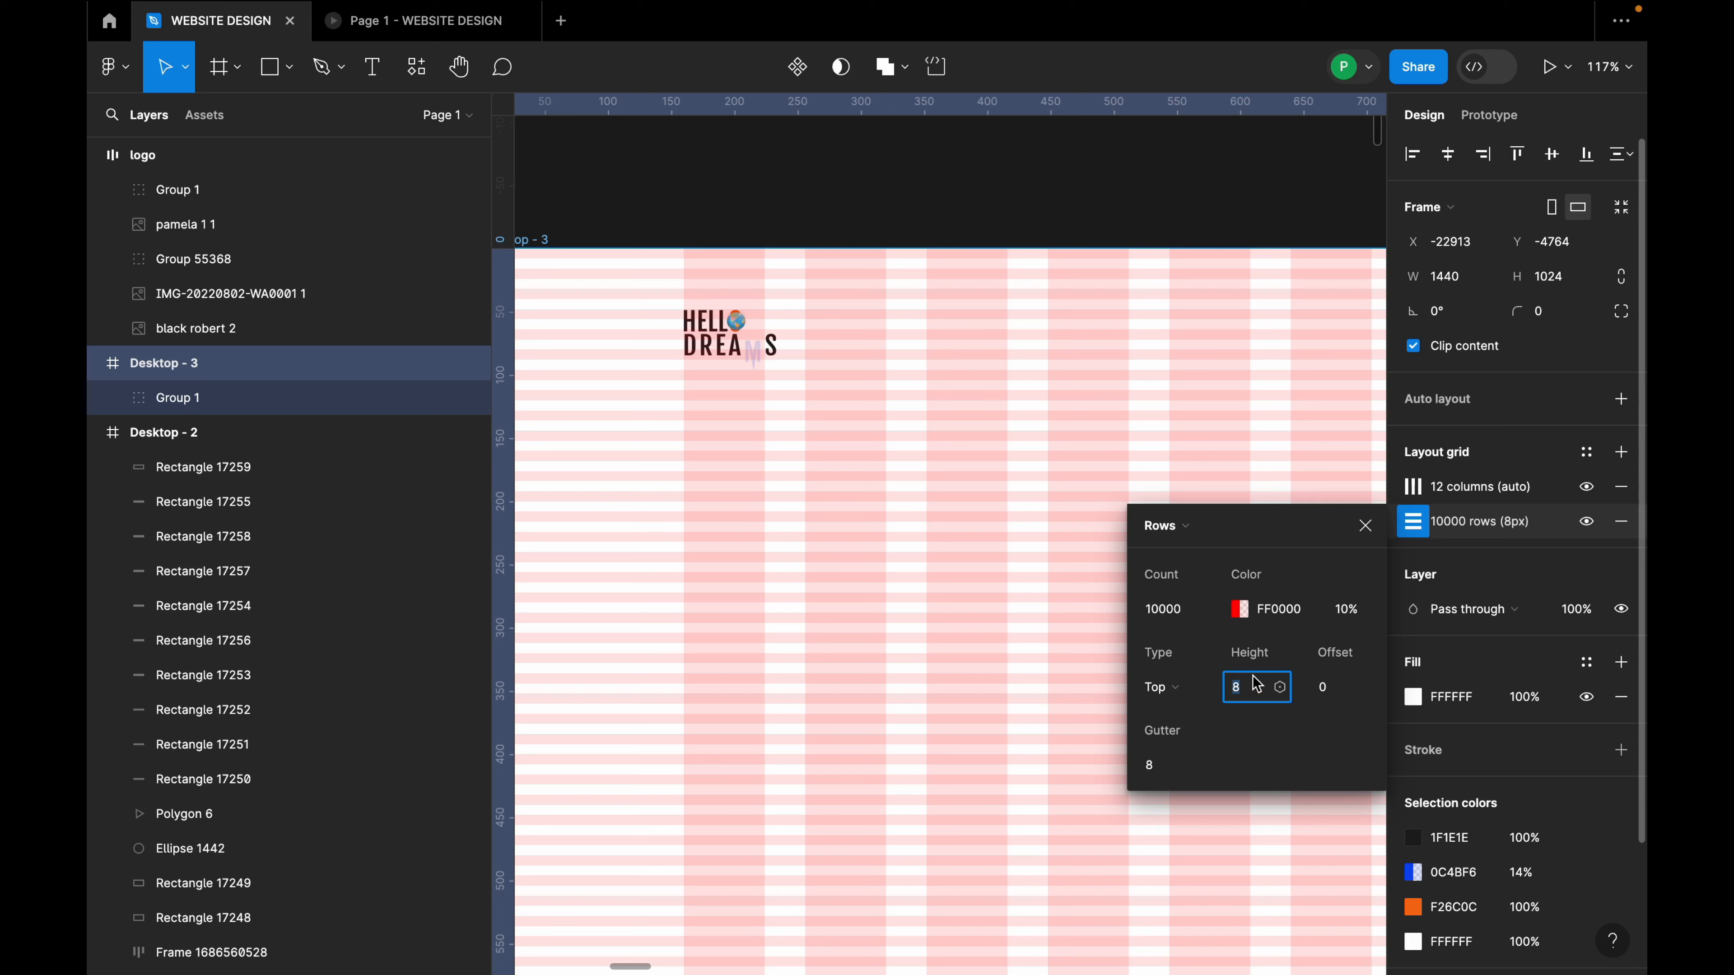
click(1365, 525)
click(1018, 372)
Examine up close how the Hello Dreams logo sits on the column and row grid, and view it within the whole frame.
click(737, 358)
scroll(690, 333, up, 3)
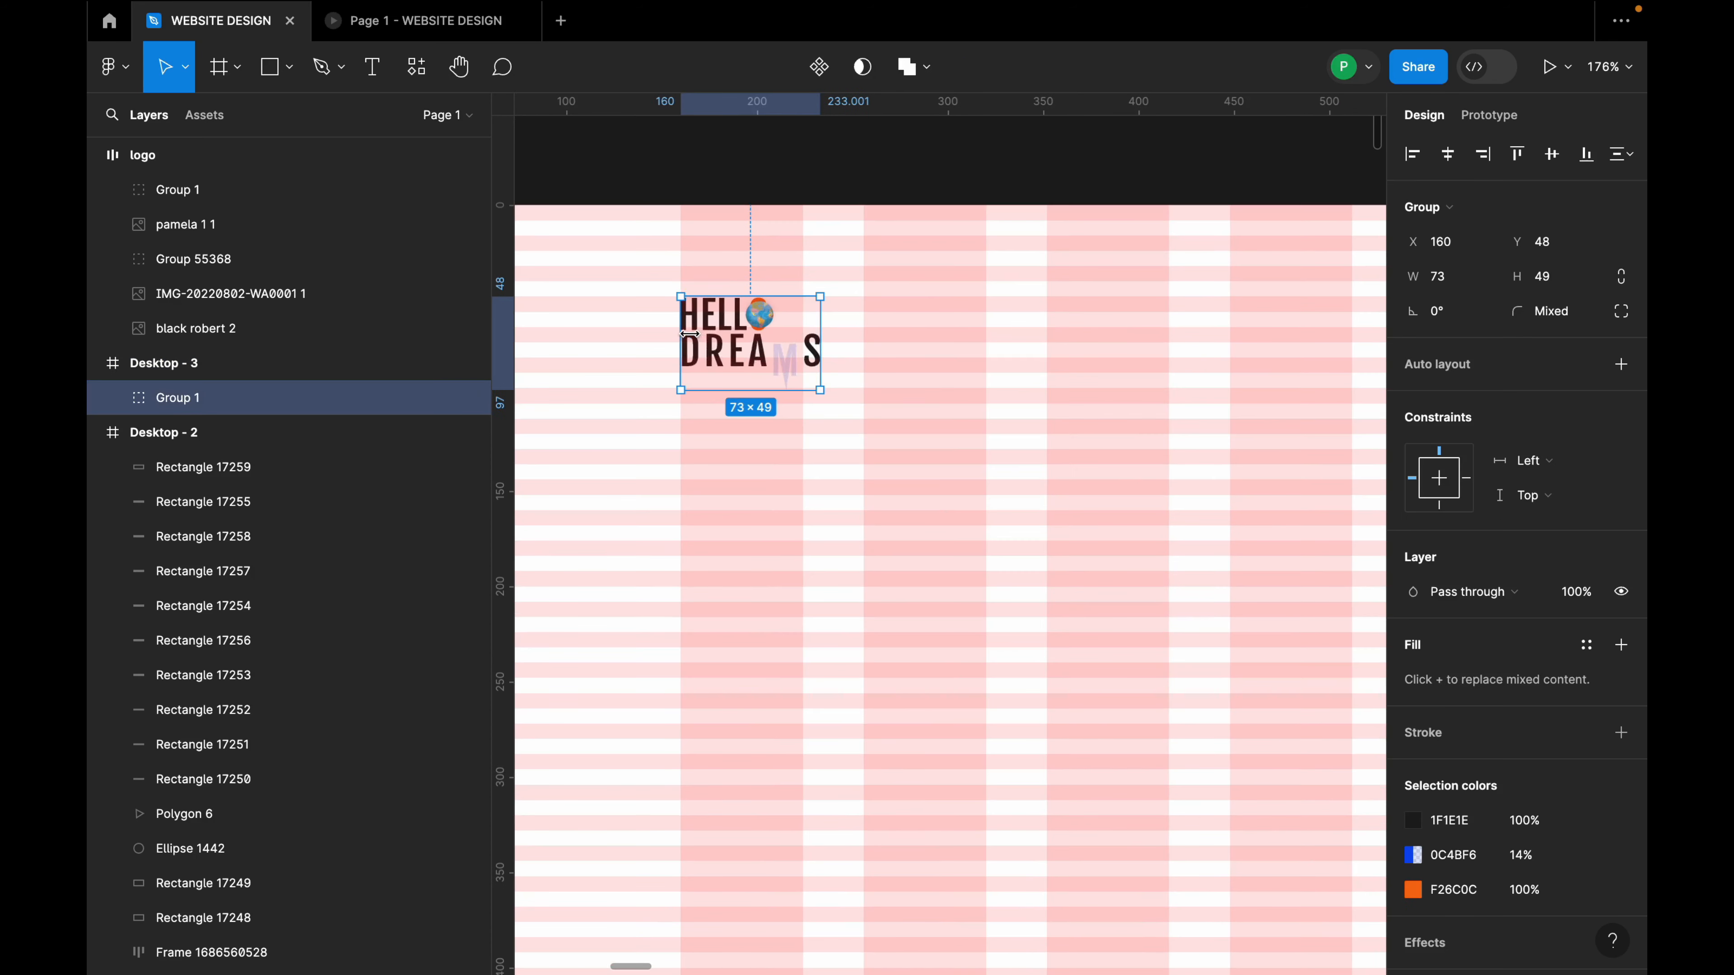
scroll(683, 304, up, 3)
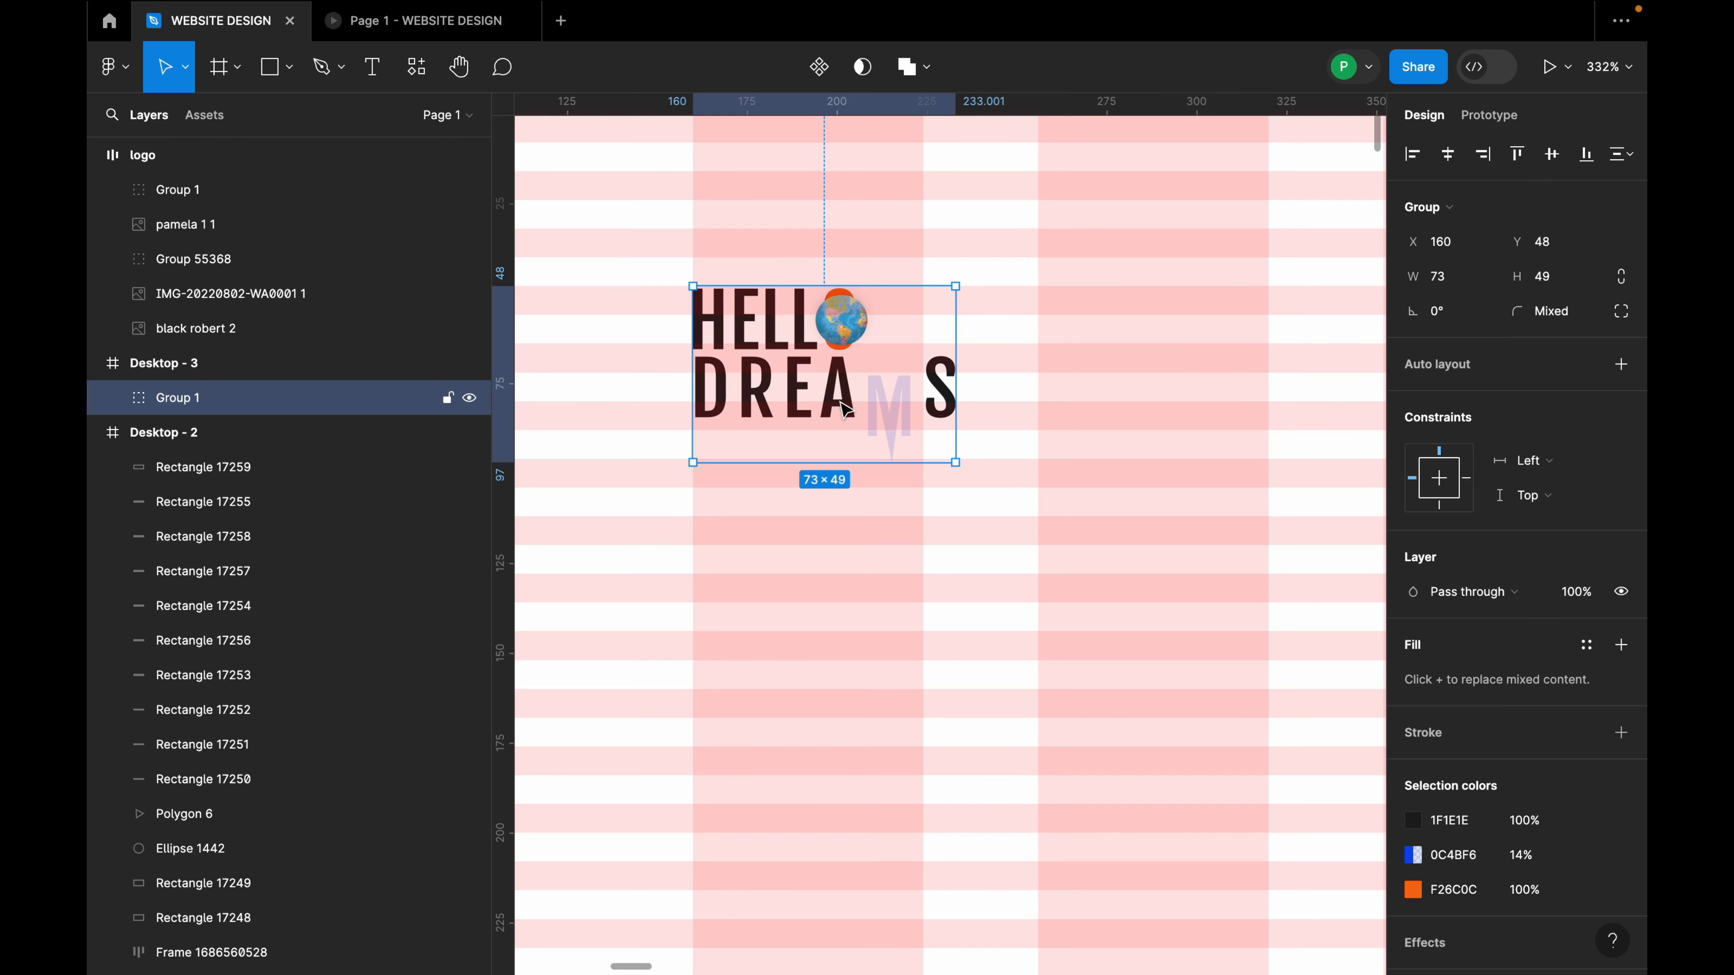
scroll(844, 408, down, 5)
key(Escape)
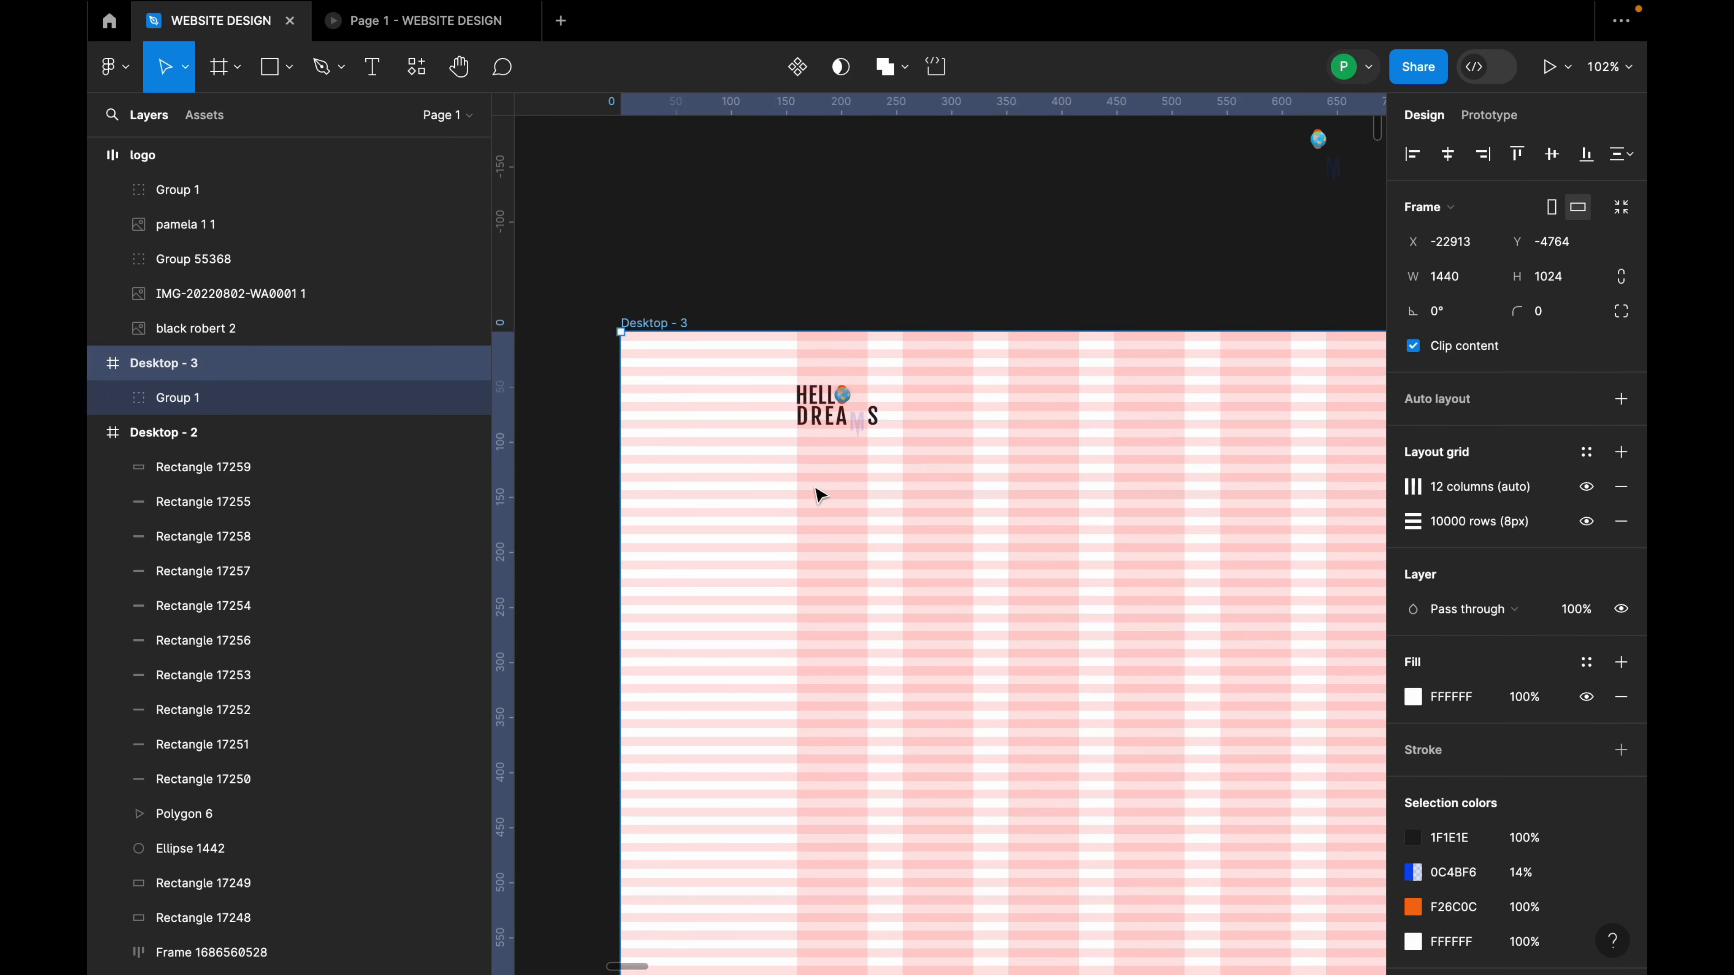
scroll(819, 495, down, 5)
scroll(964, 399, down, 5)
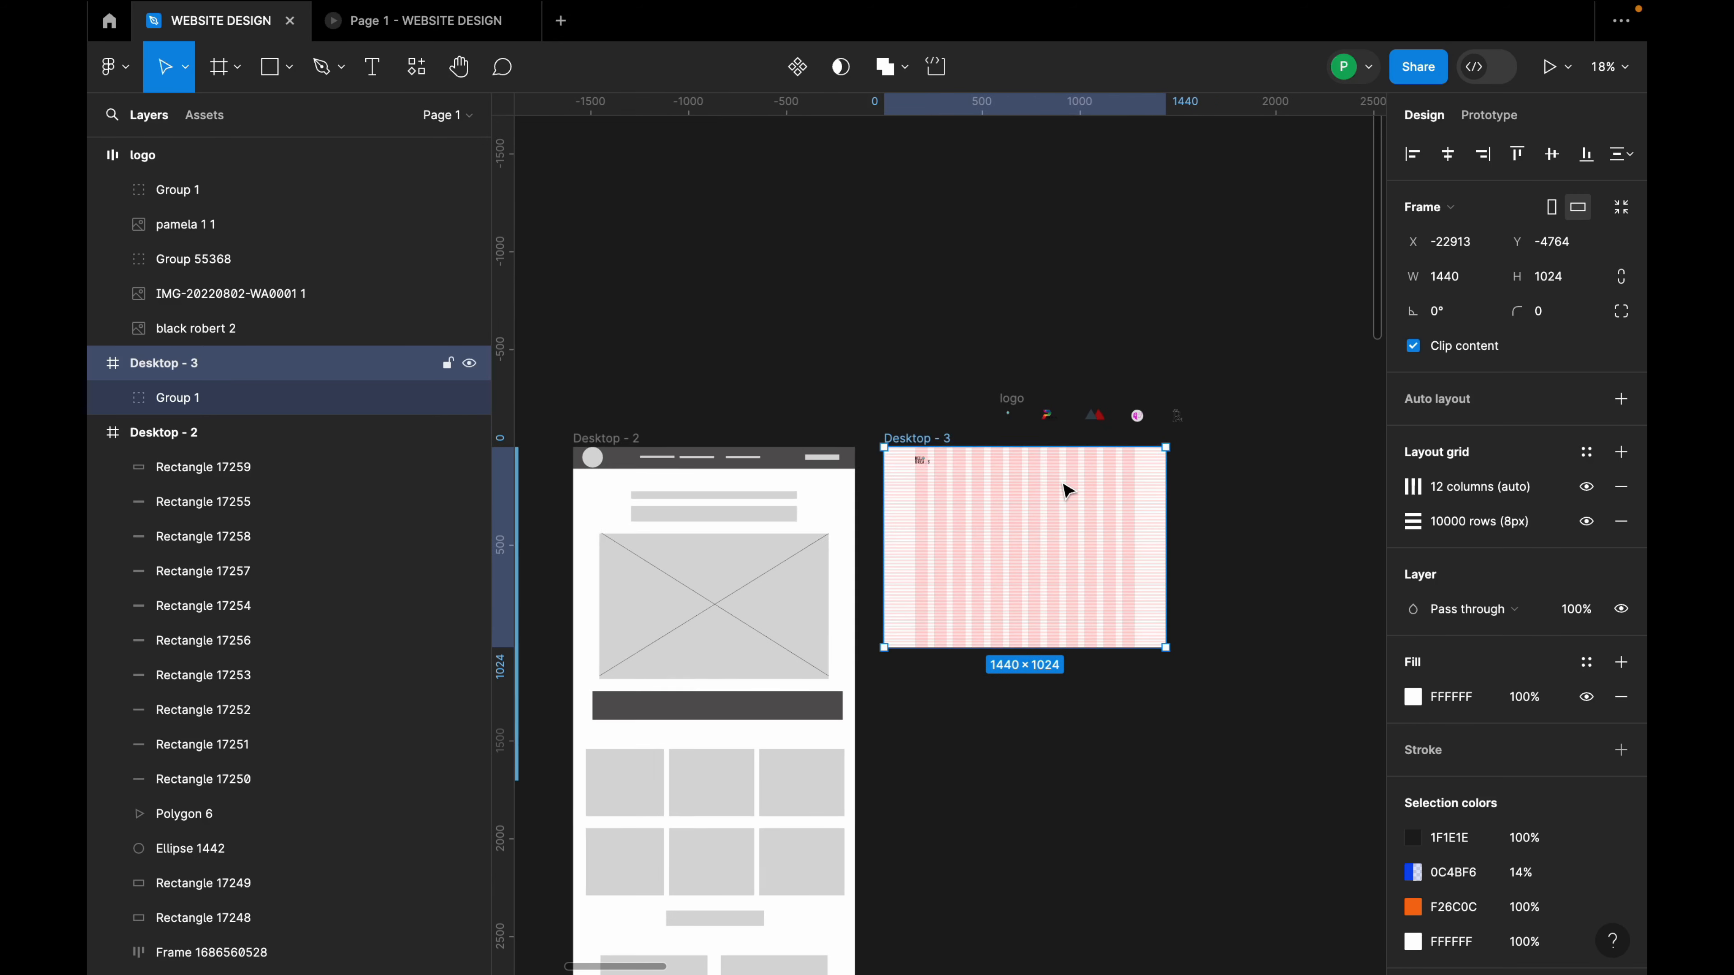
scroll(1199, 479, up, 1)
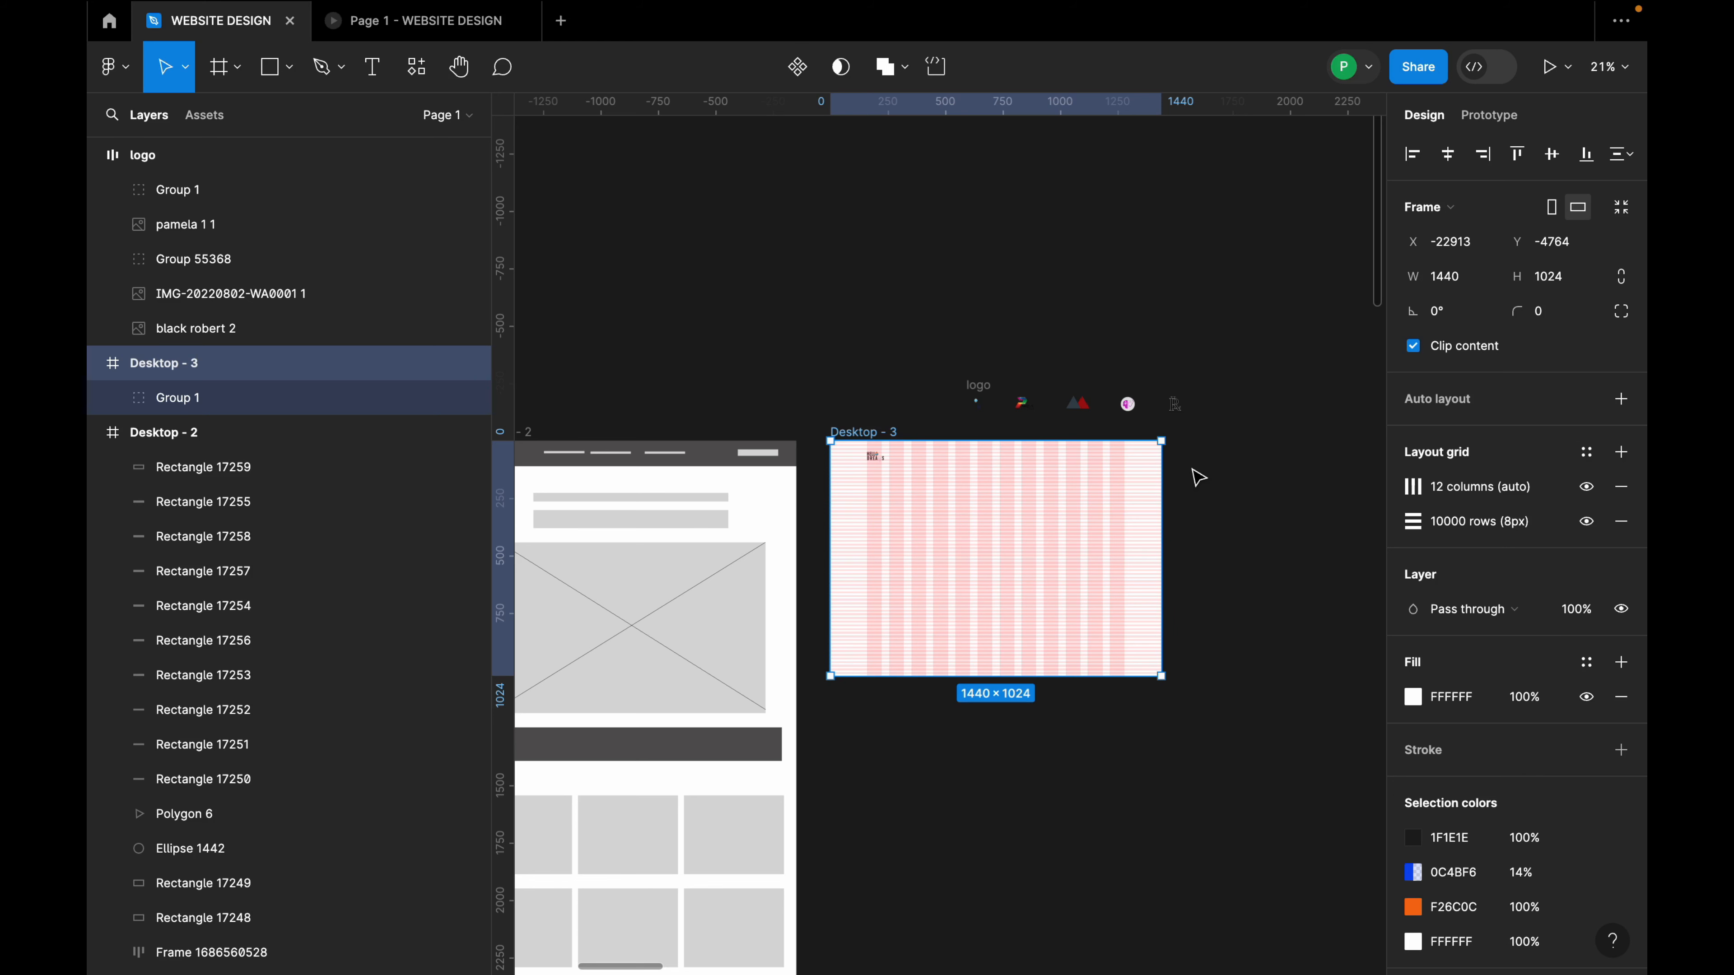
Add the text "Learn" in Poppins Regular 16 below and beside the Hello Dreams logo, at X 304, Y 127.
scroll(996, 491, up, 5)
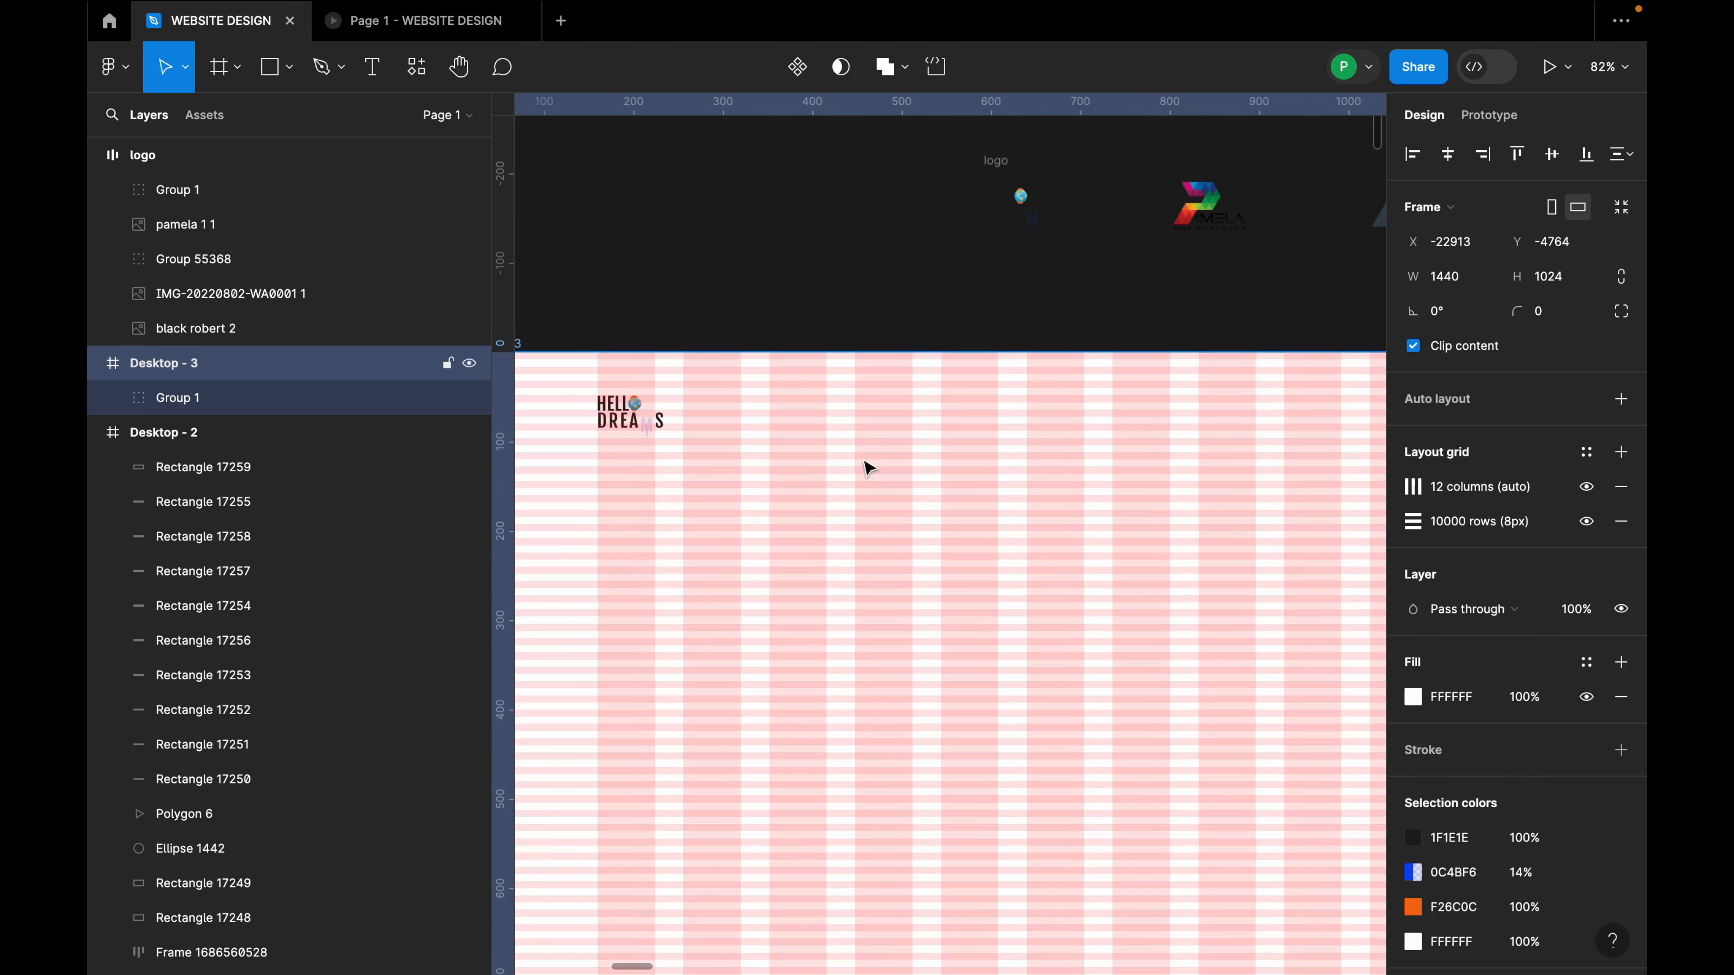
key(t)
click(726, 467)
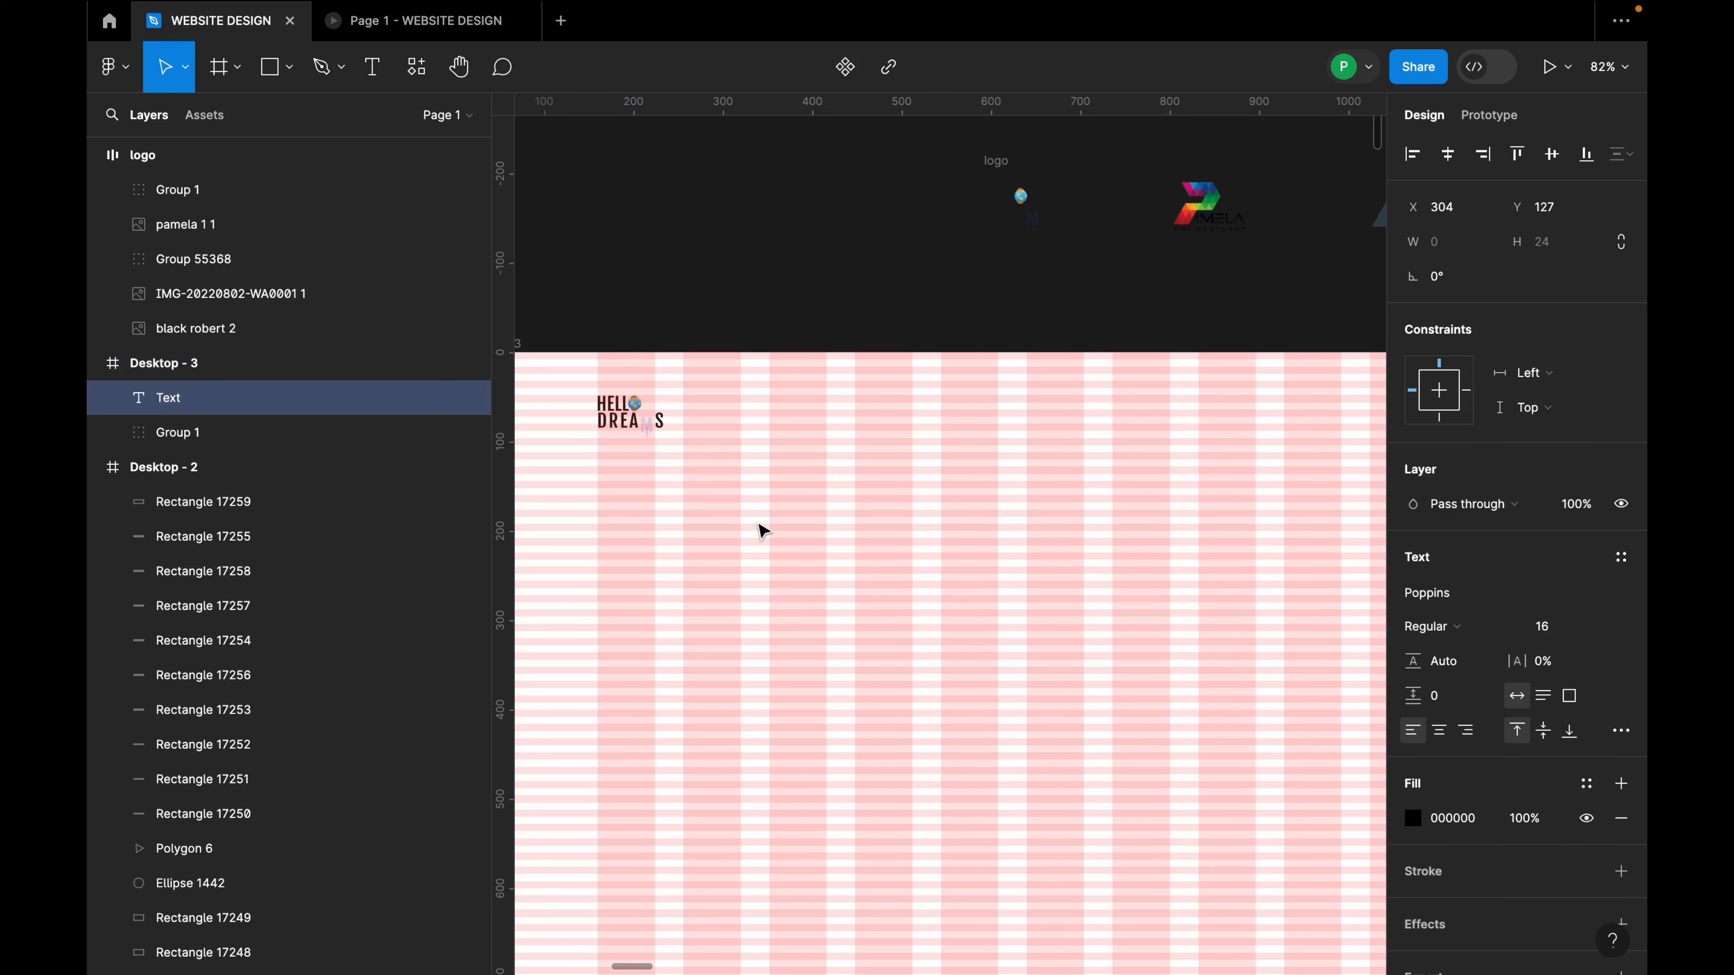
text(Learn)
key(Escape)
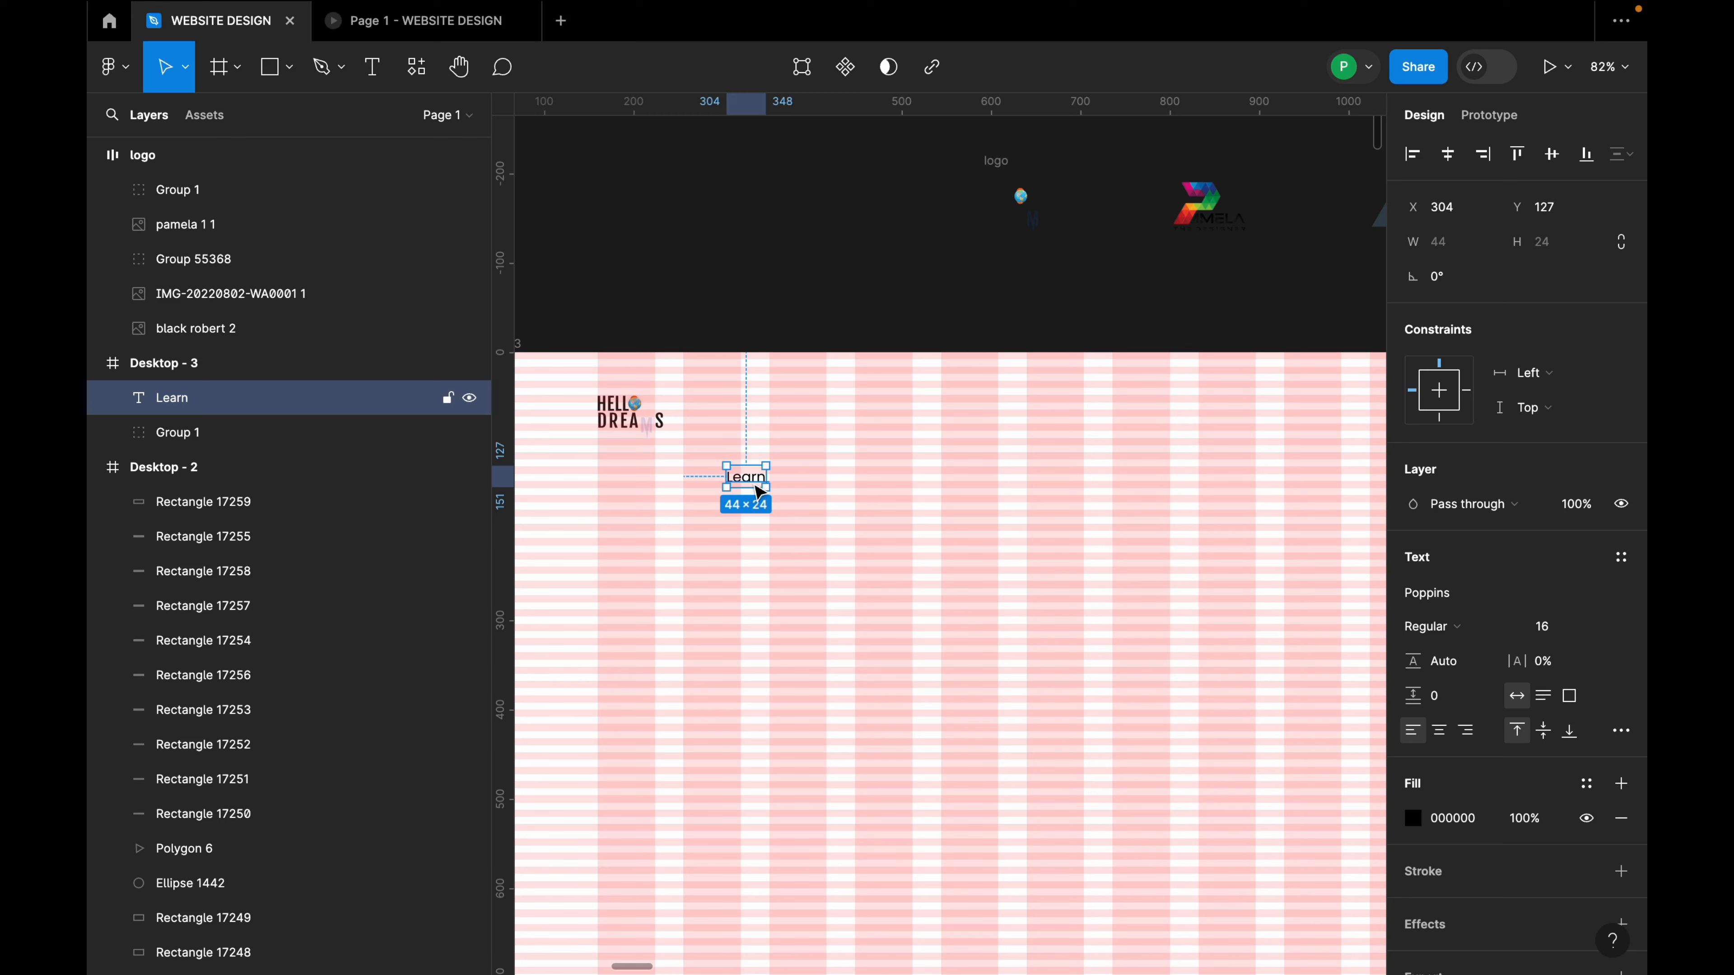
key(Delete)
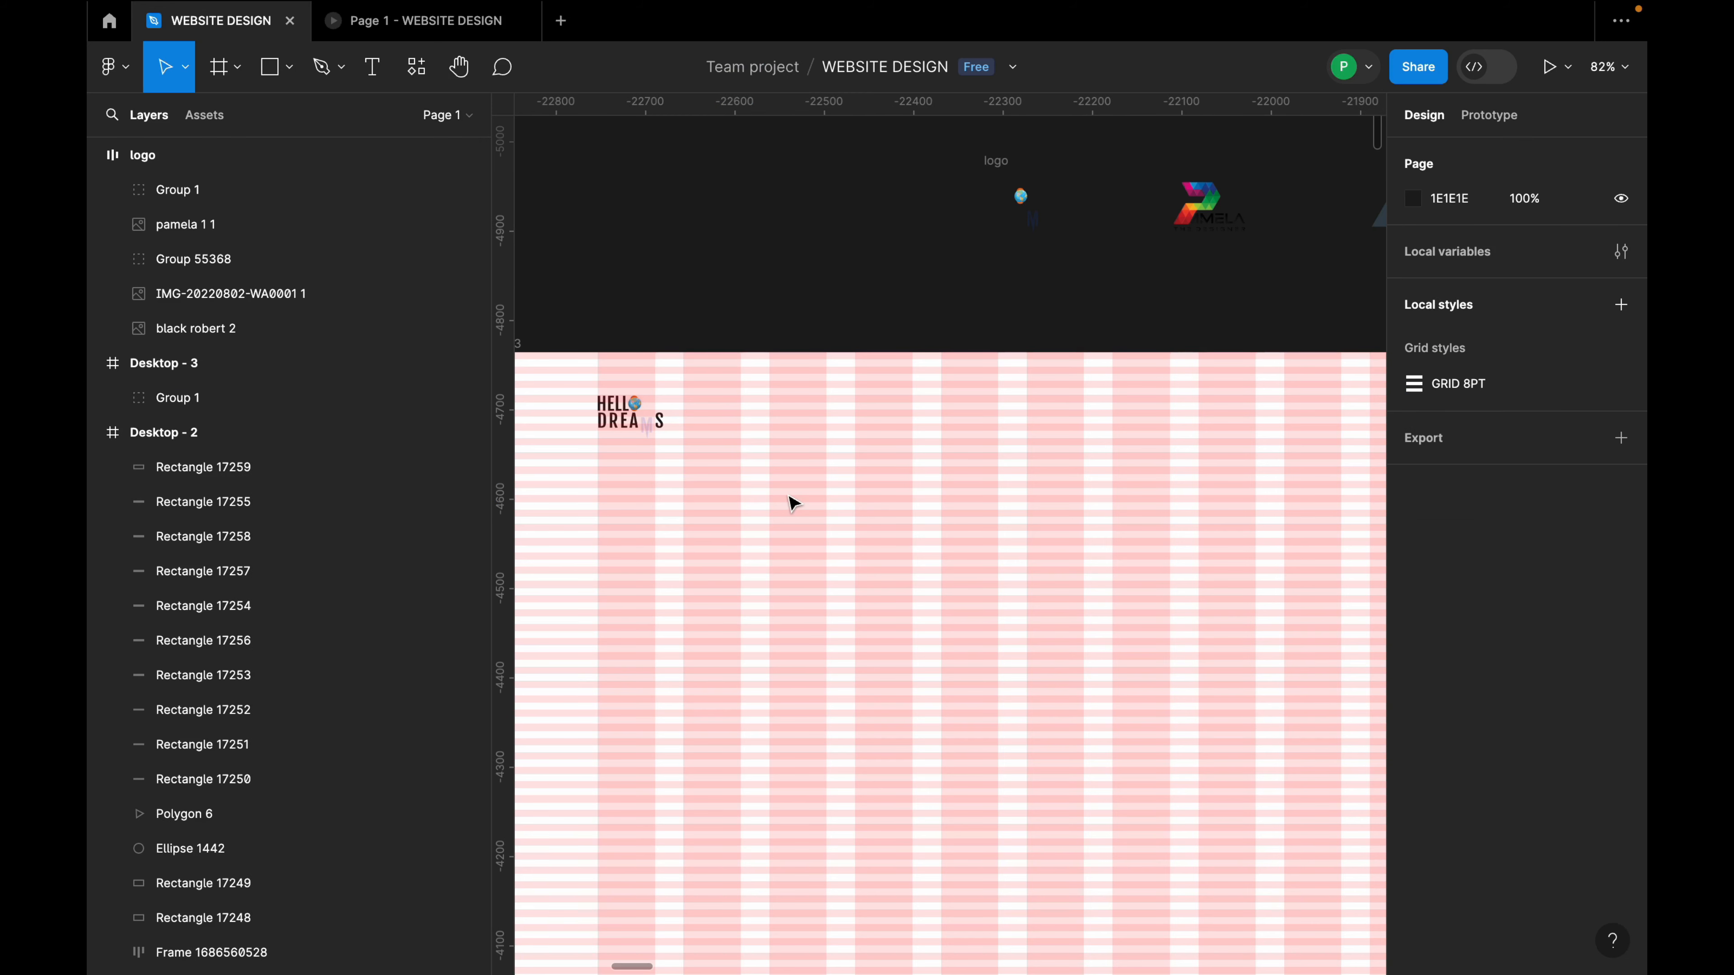
key(ctrl+z)
ctrl+scroll(764, 471, up, 5)
drag(770, 482, 770, 375)
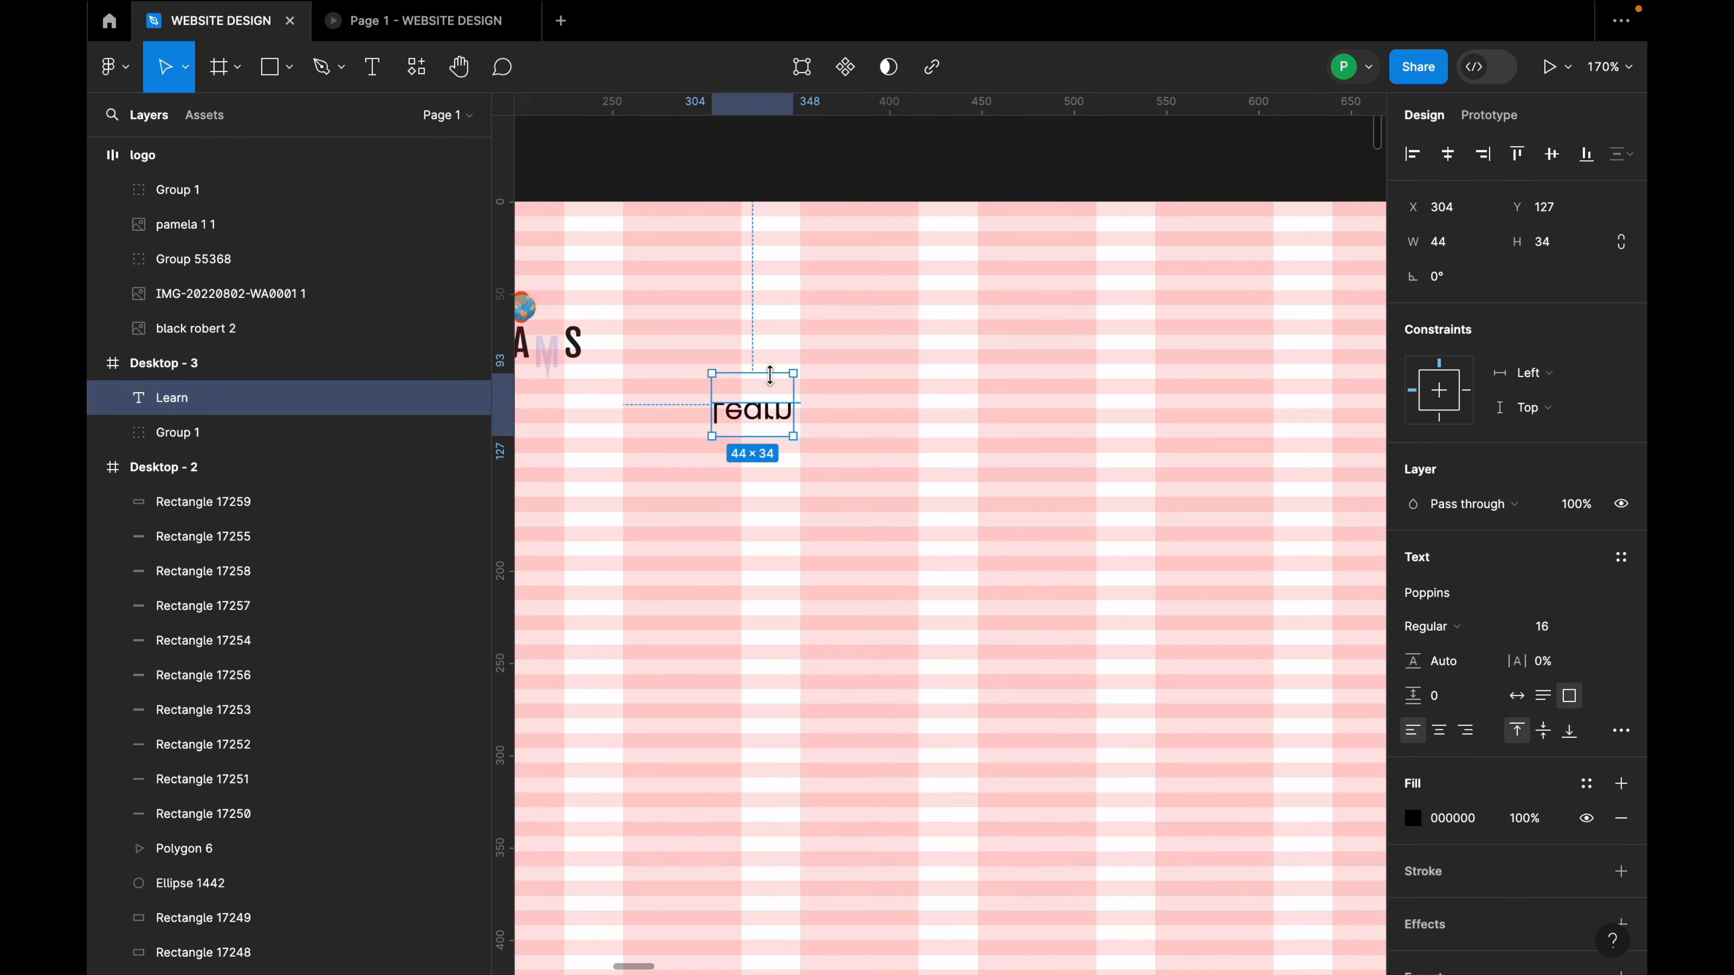
key(ctrl+z)
Move the Learn text up beside the logo to Y 54 and set its font weight to Medium.
drag(756, 466, 758, 331)
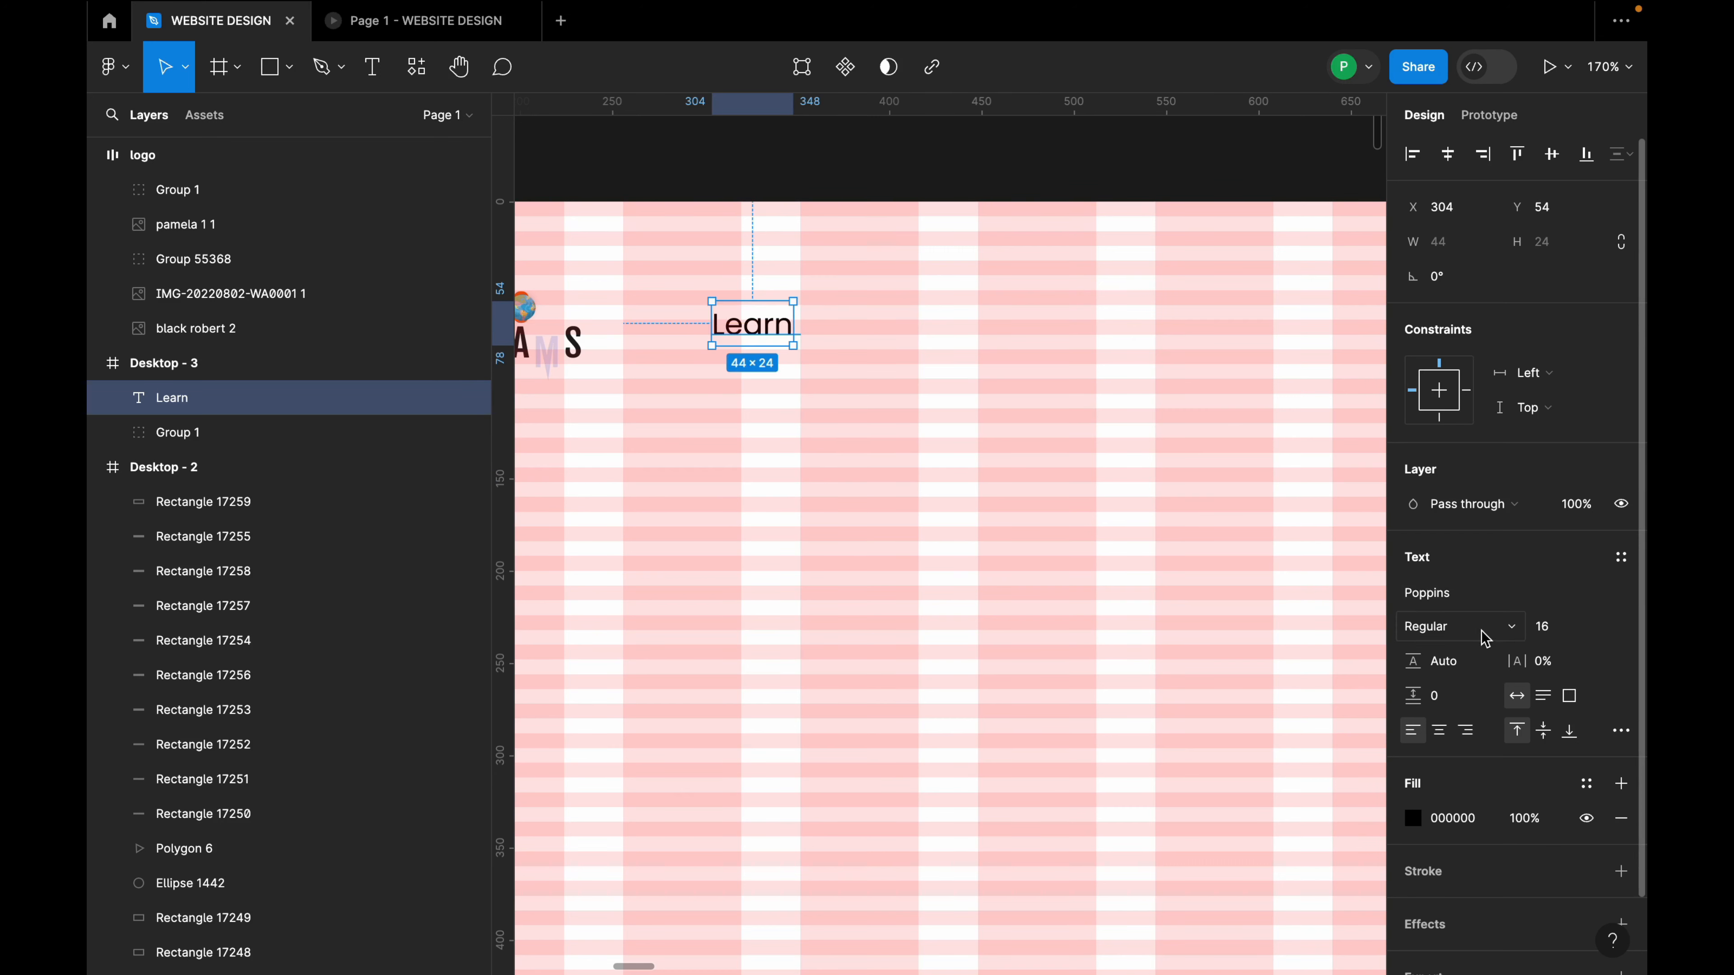
click(1508, 634)
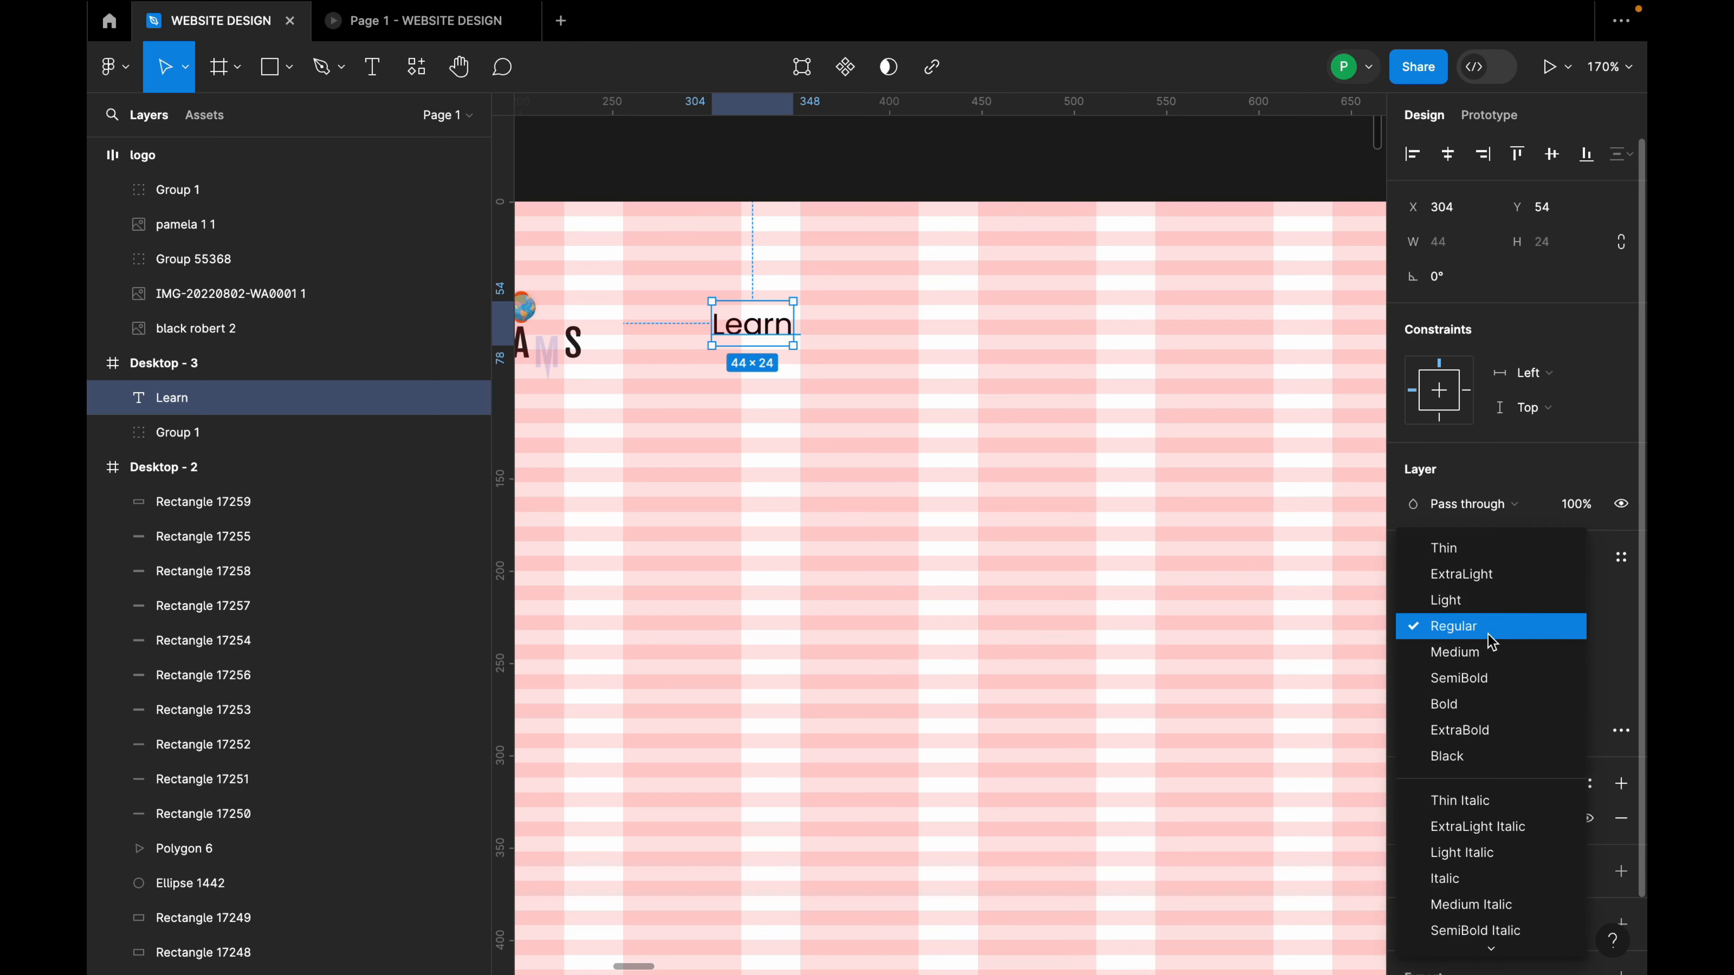
click(1461, 652)
Duplicate the Learn text beside it at X 361, Y 55 and change the copy's wording to "Design services".
drag(786, 337, 889, 339)
double_click(872, 329)
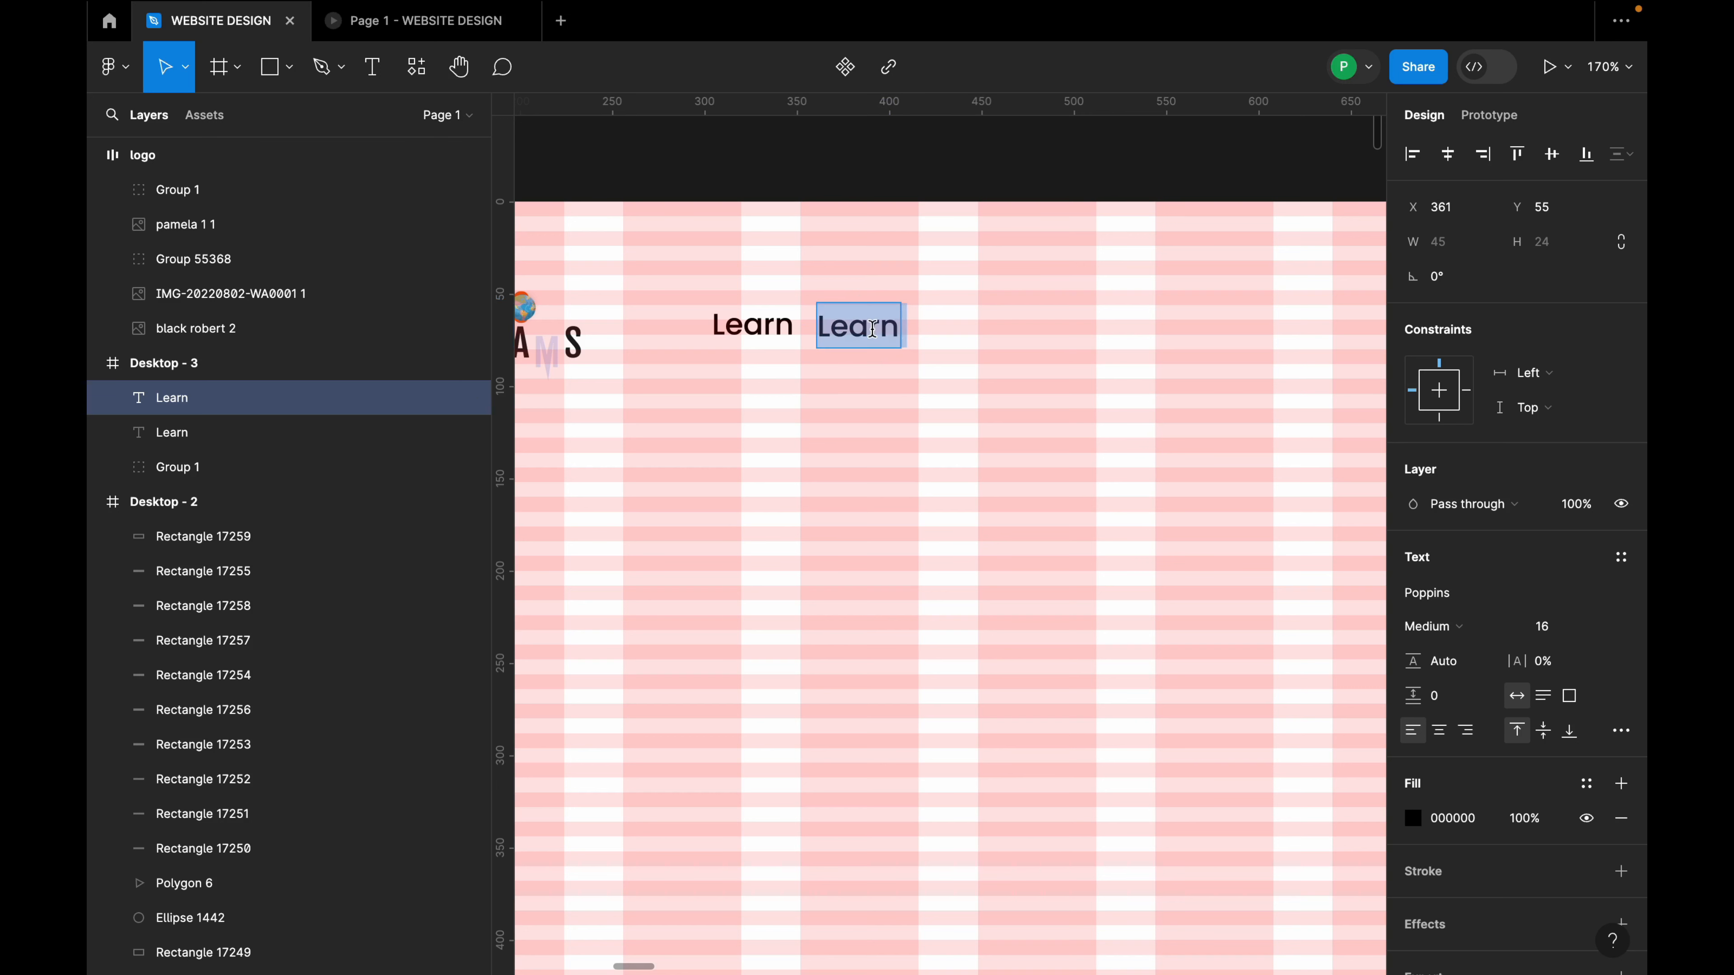
key(Caps_Lock)
text(Design)
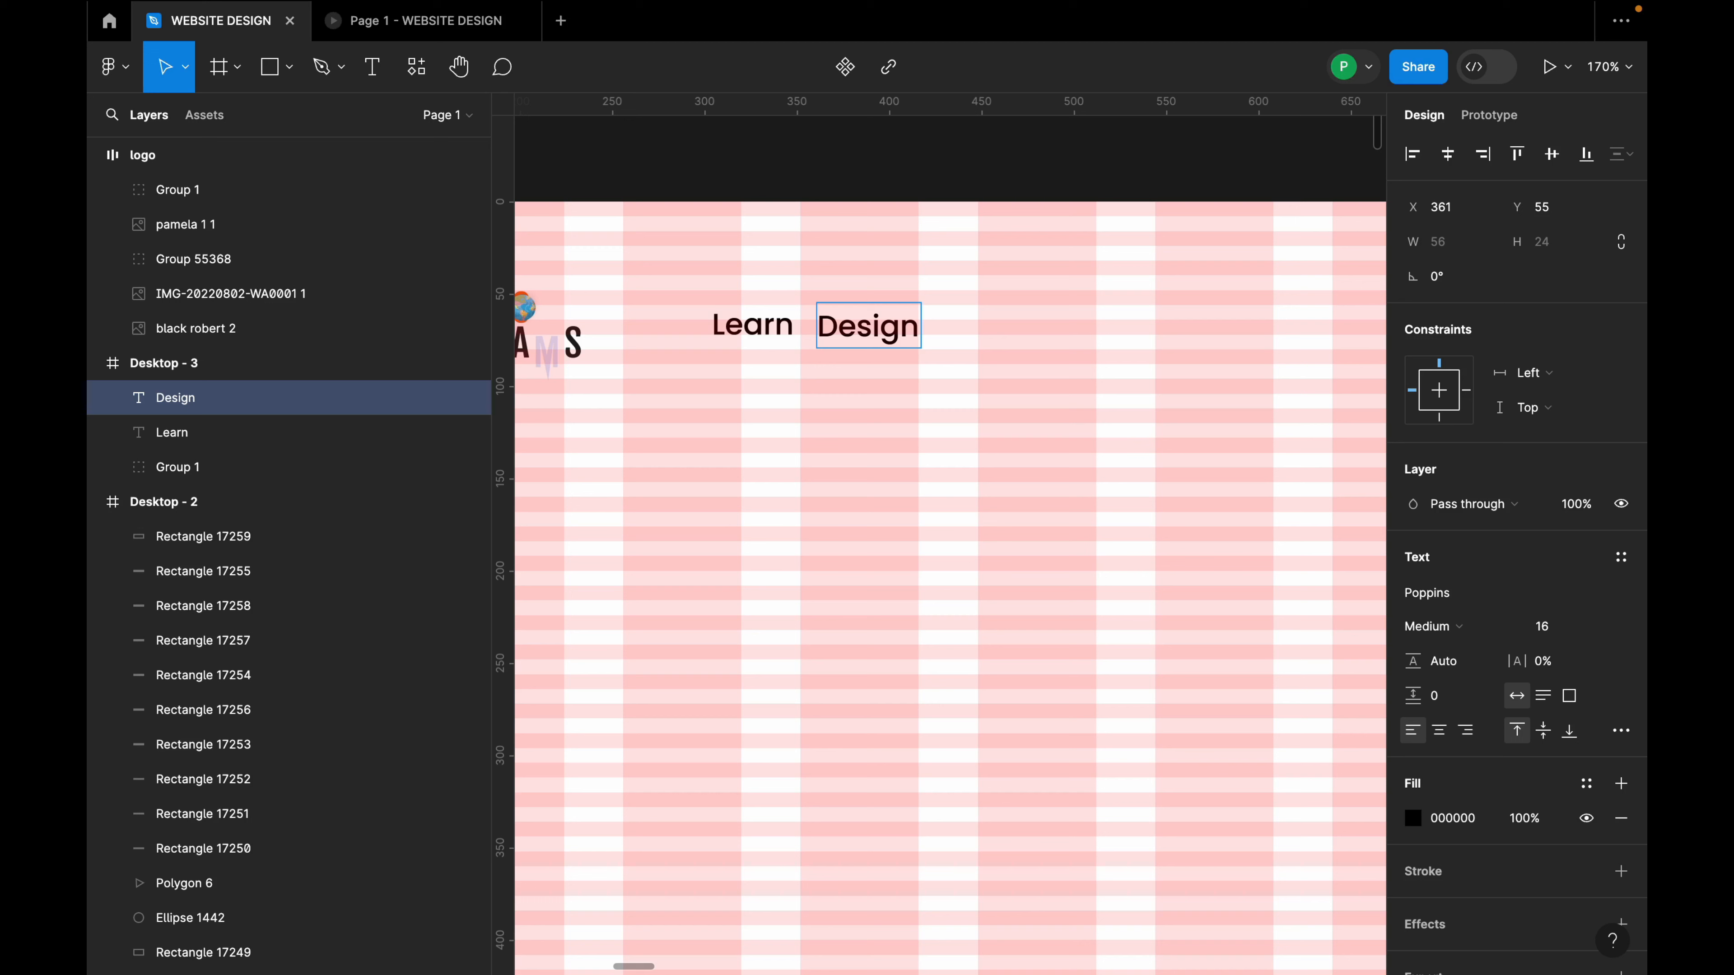
text( serv)
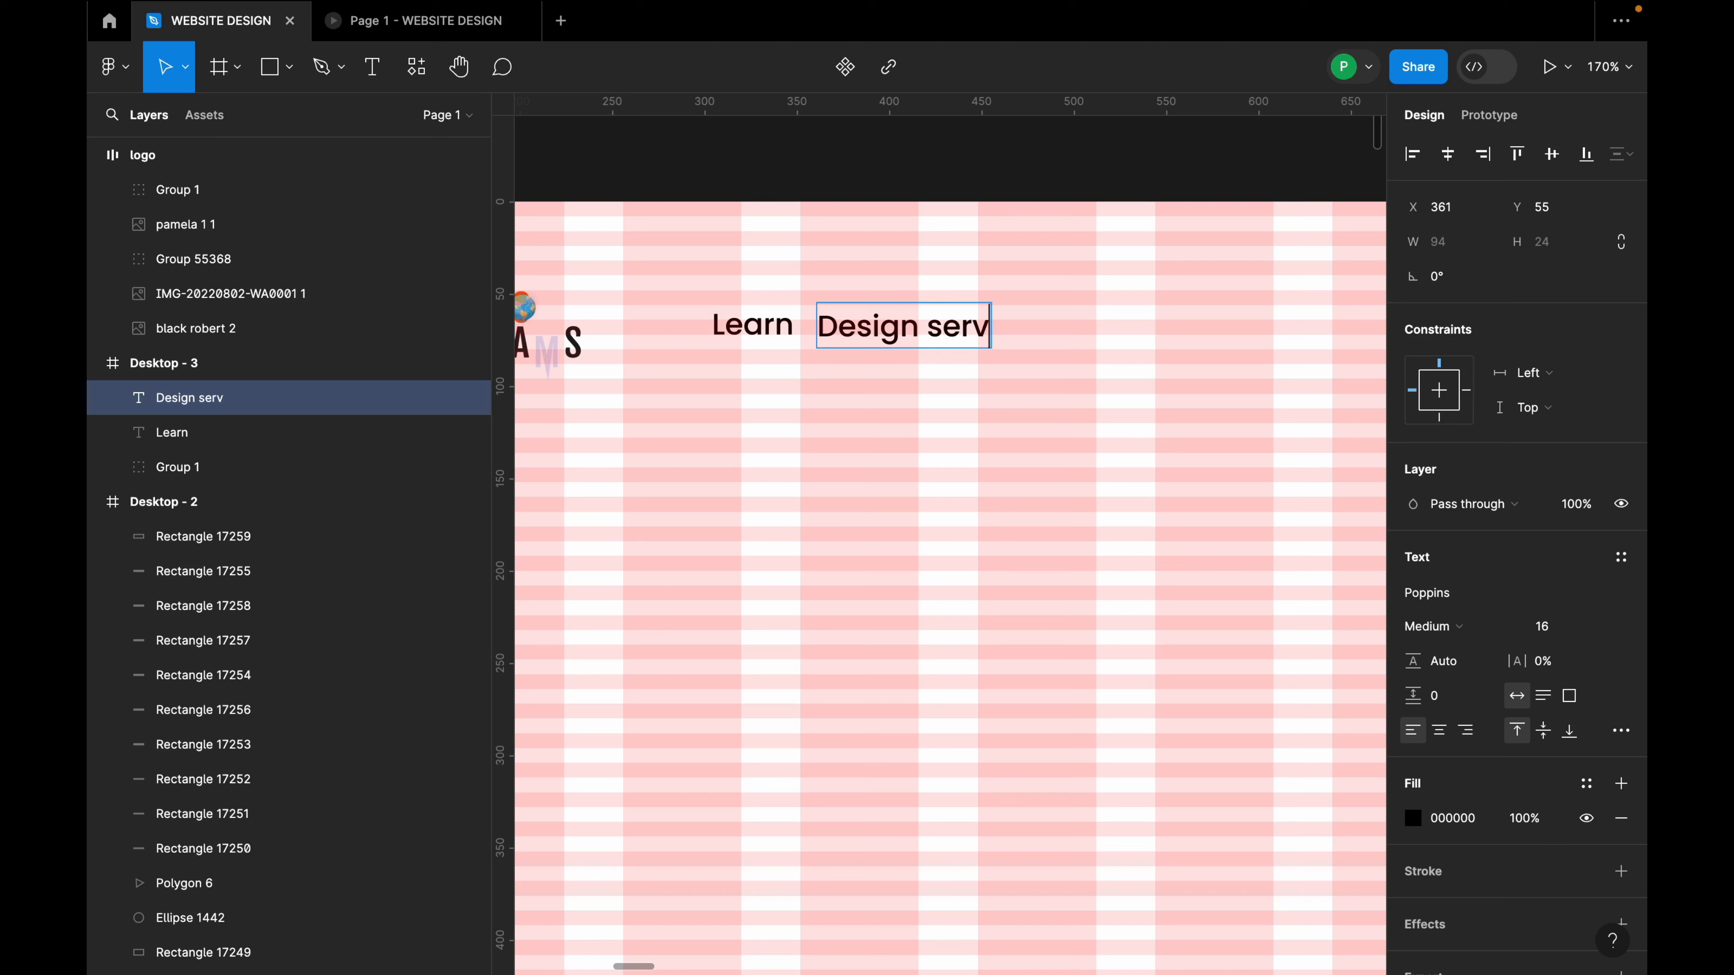
text(ices)
key(Escape)
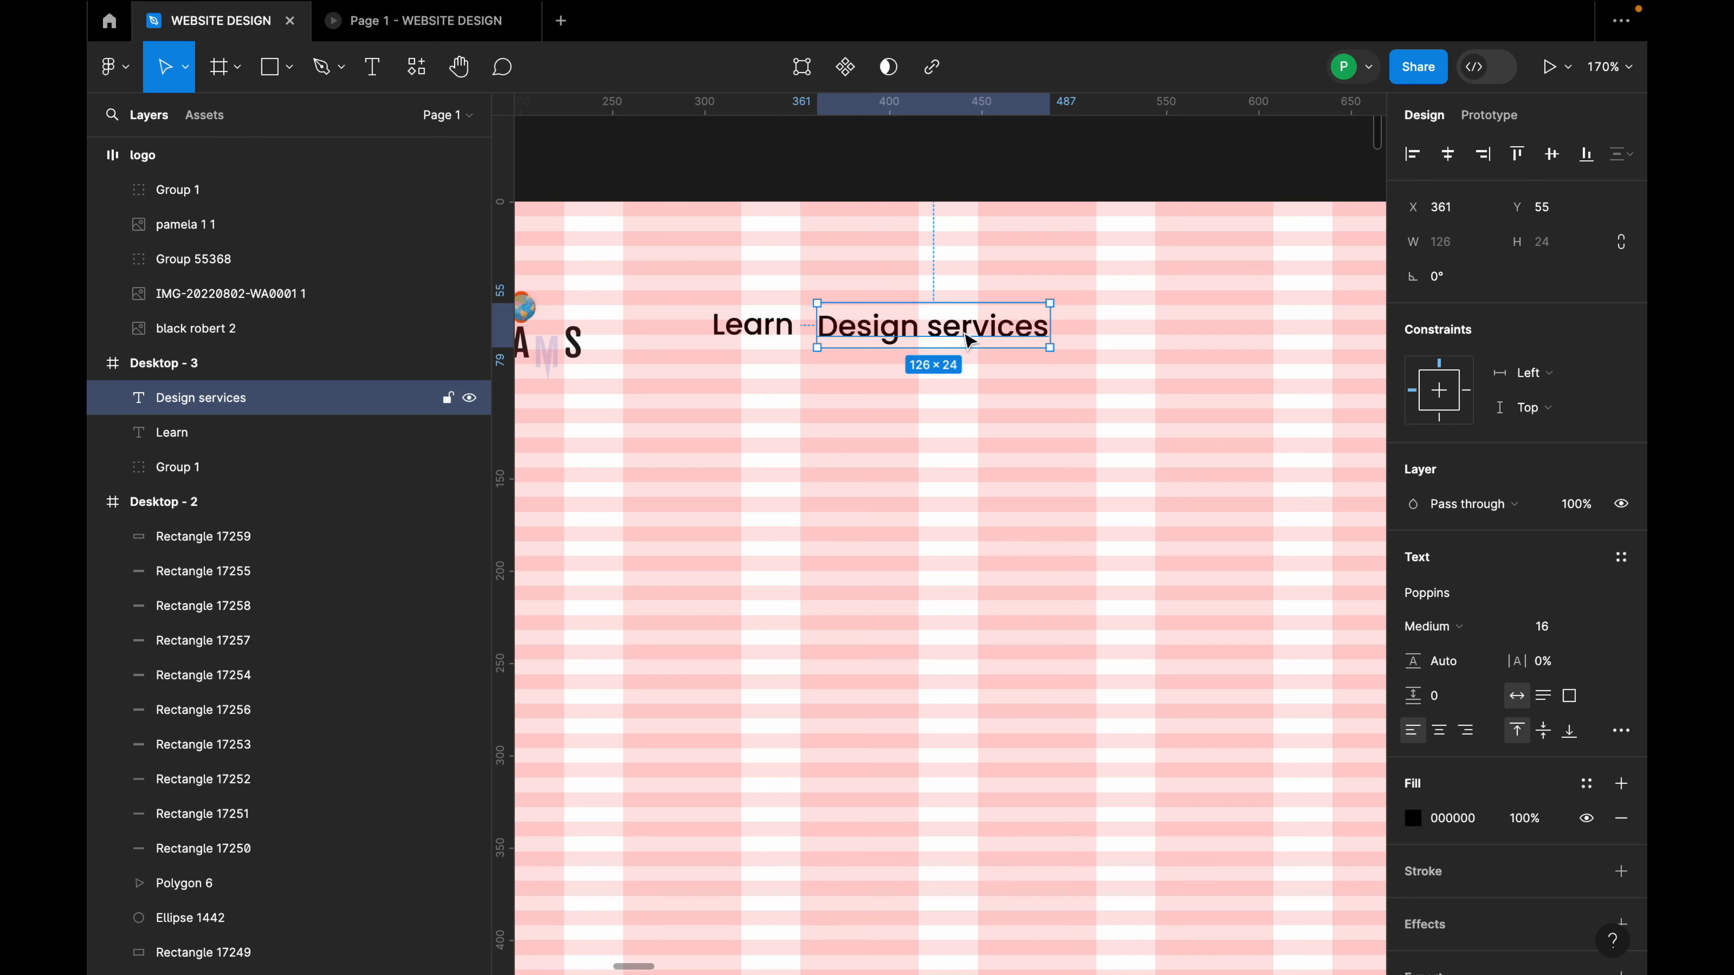
Duplicate the Design services text beside it at X 499, Y 57 and reword the copy as "CV & LinkedIn Opt".
drag(968, 334, 1225, 340)
double_click(1219, 330)
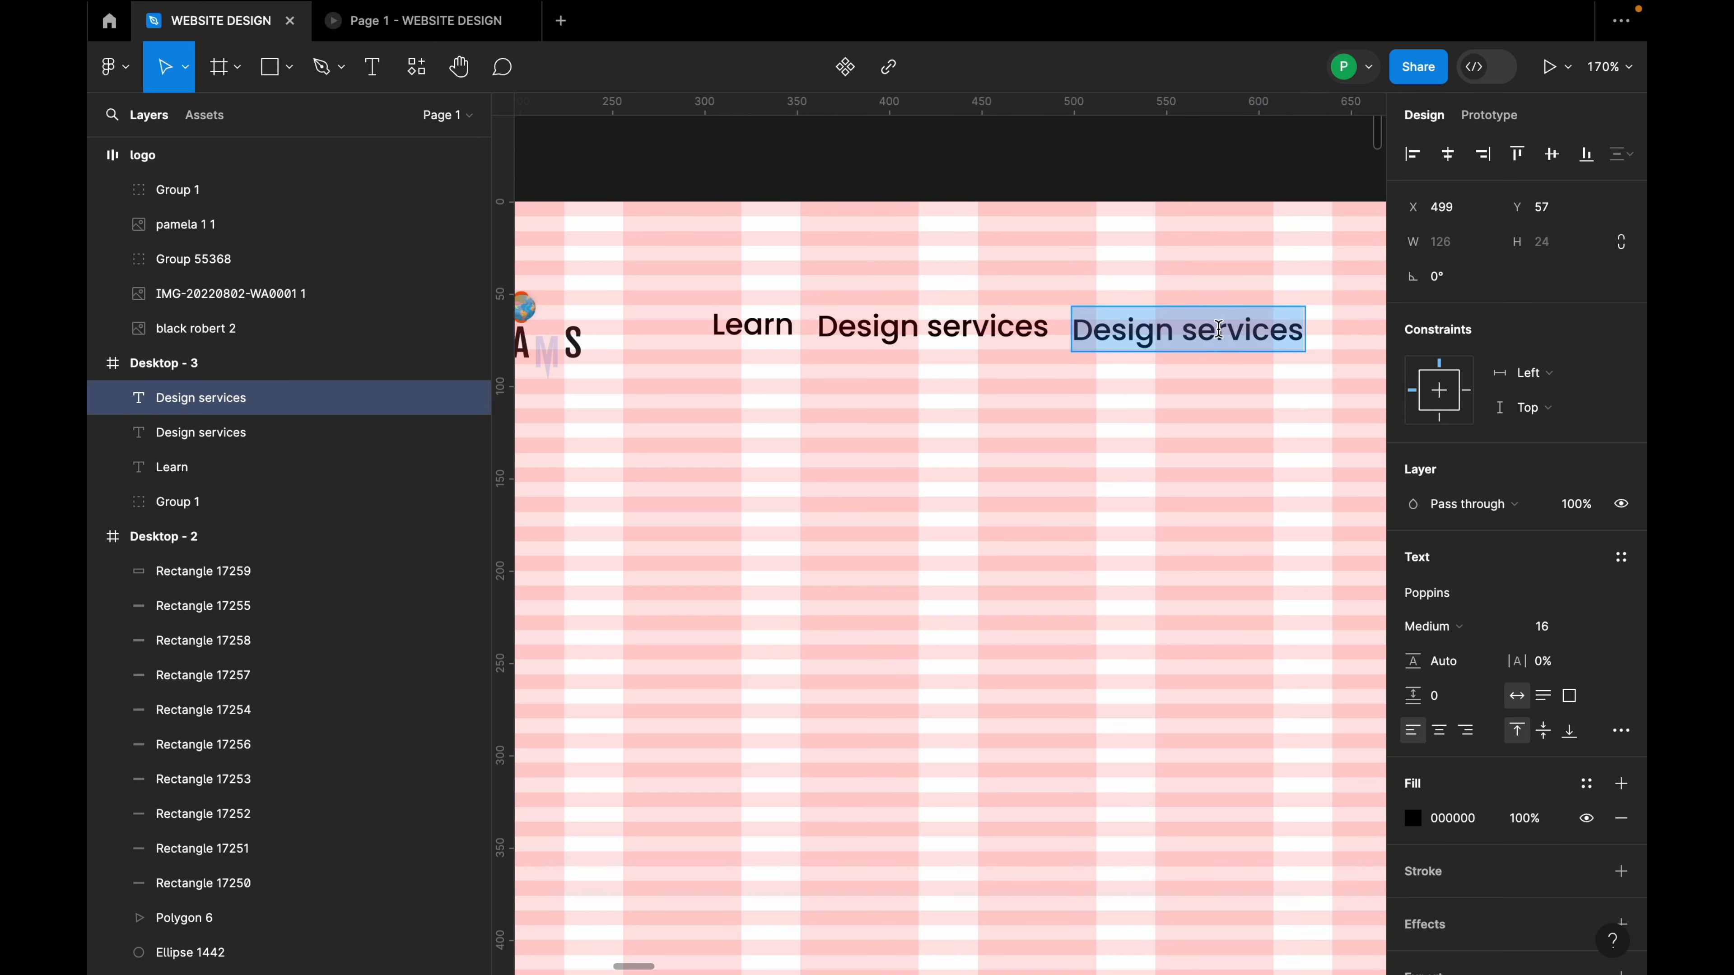
text(C)
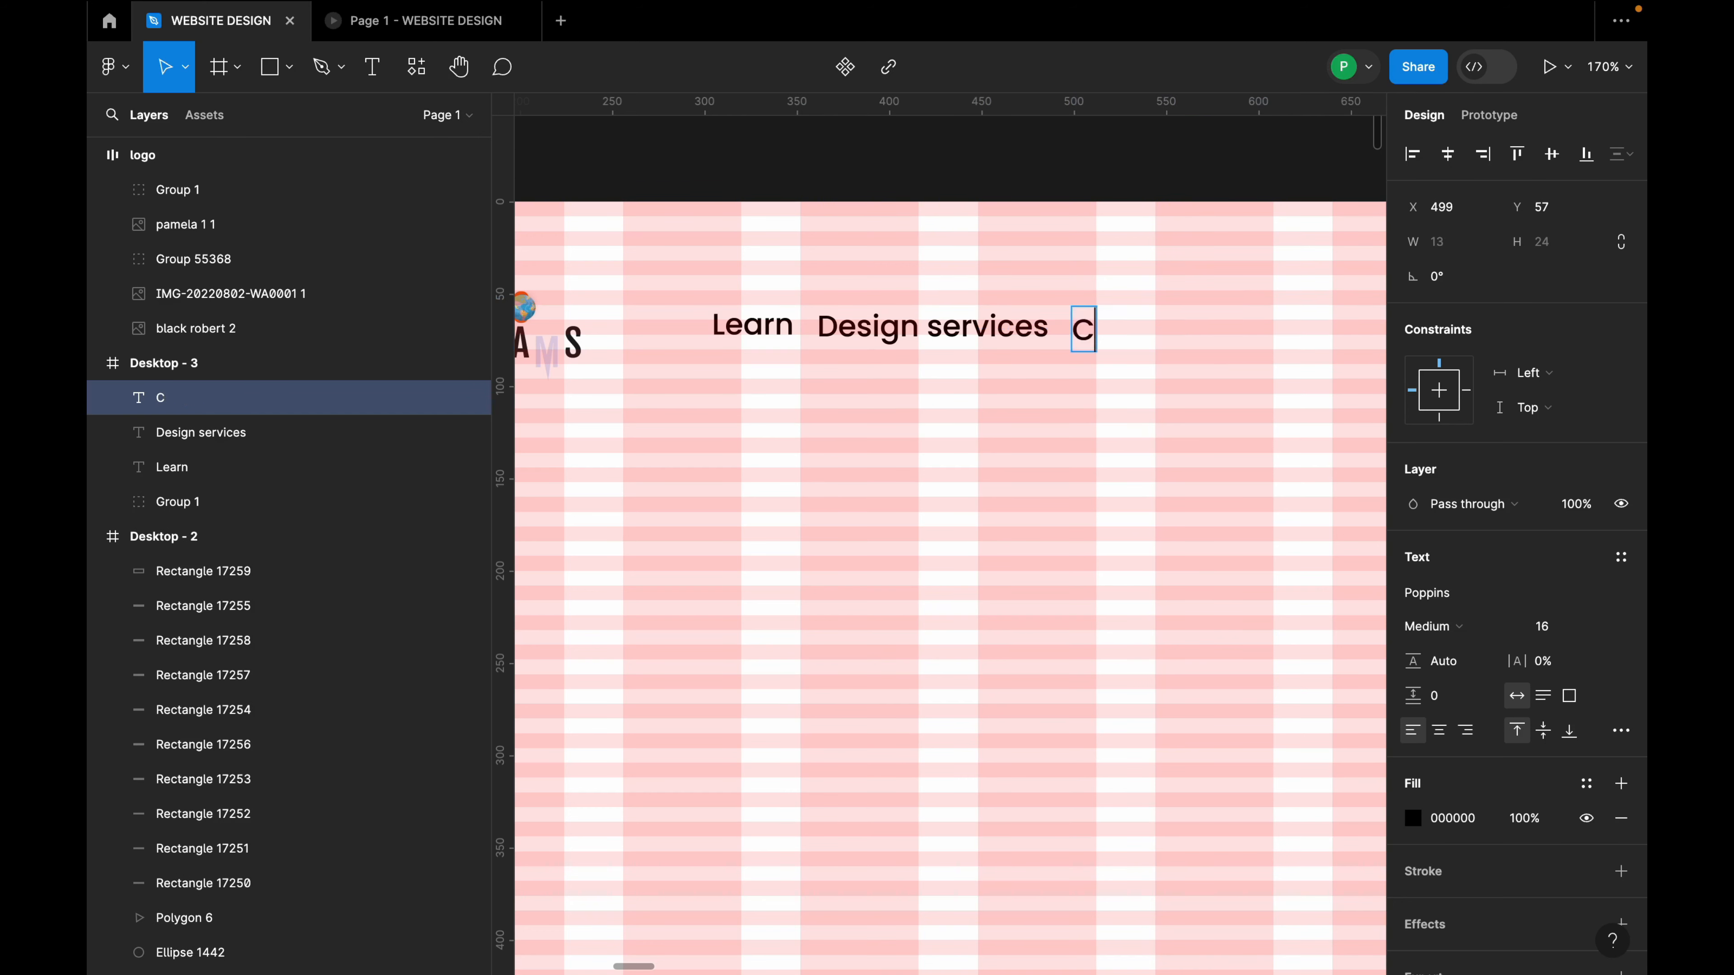
text(V & Lin)
key(BackSpace)
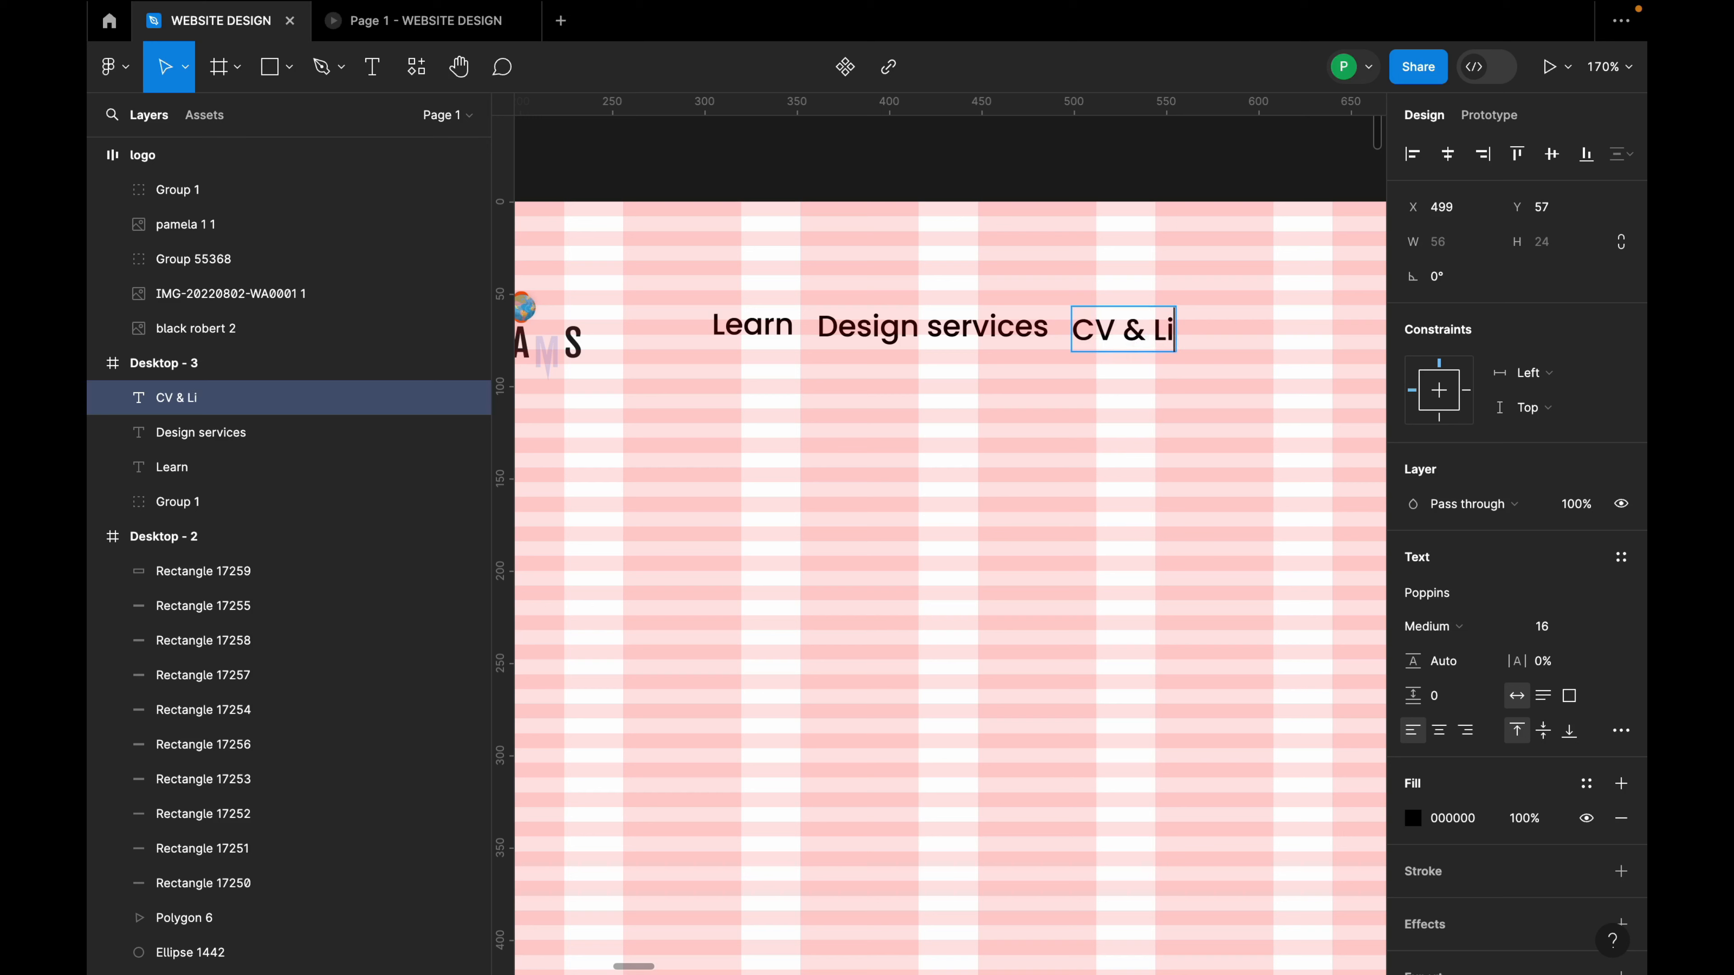
text(nkedIn P)
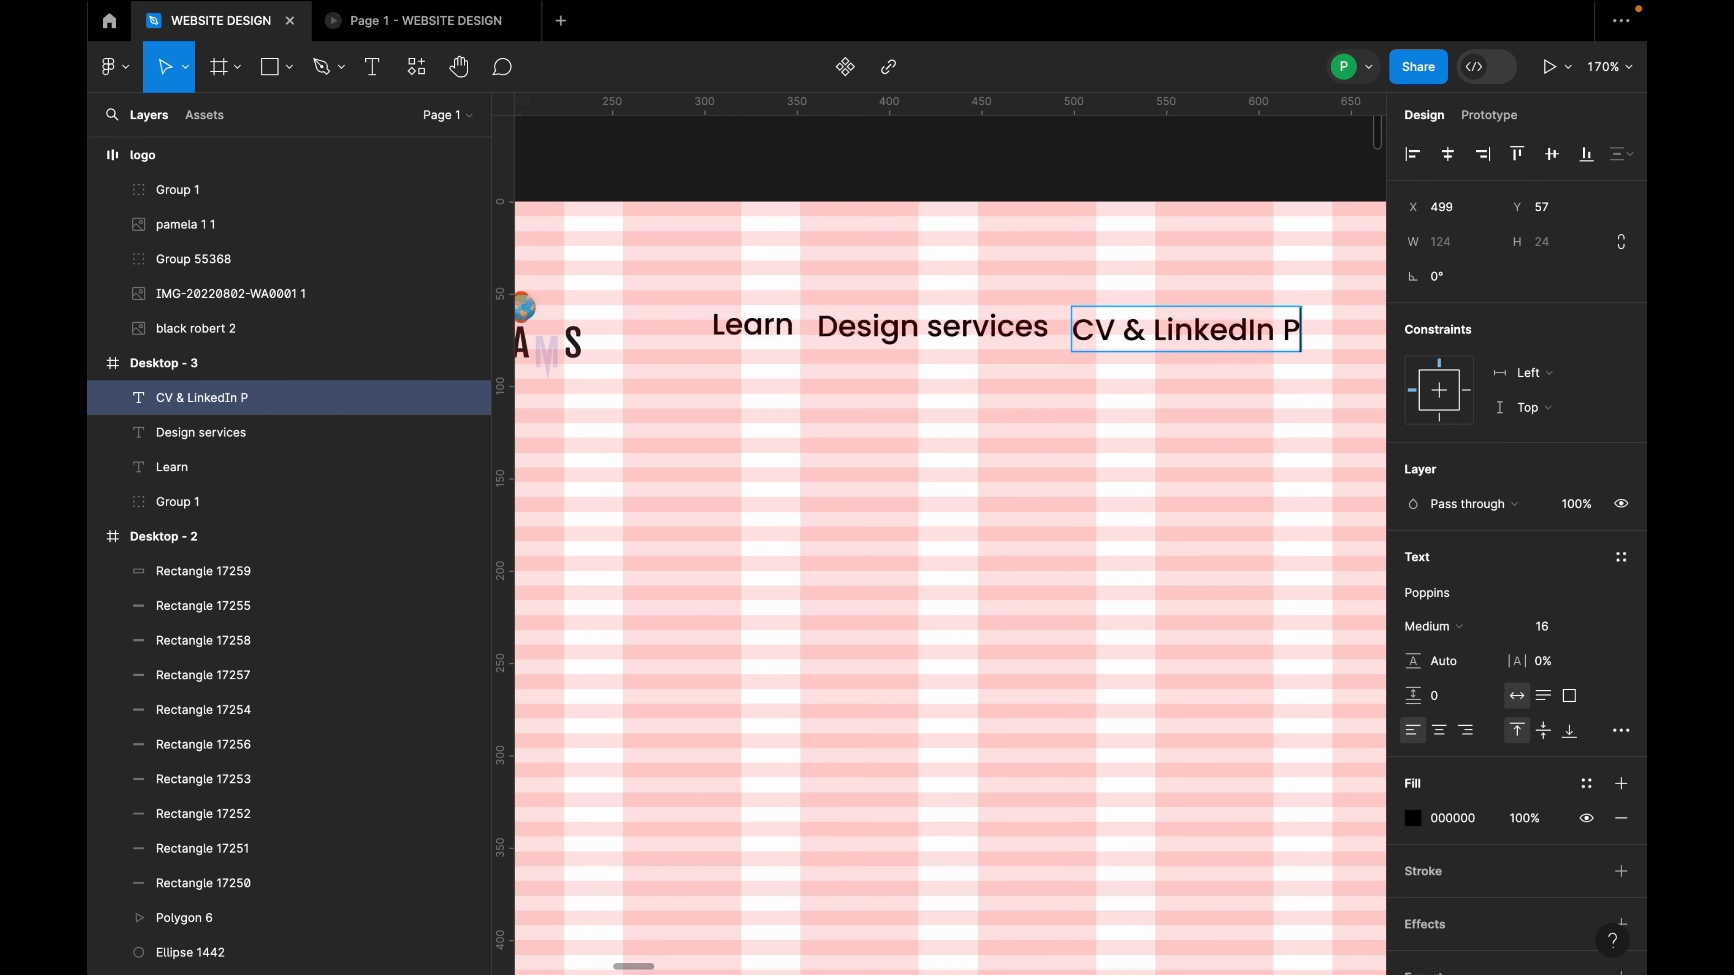
key(BackSpace)
text(Opt)
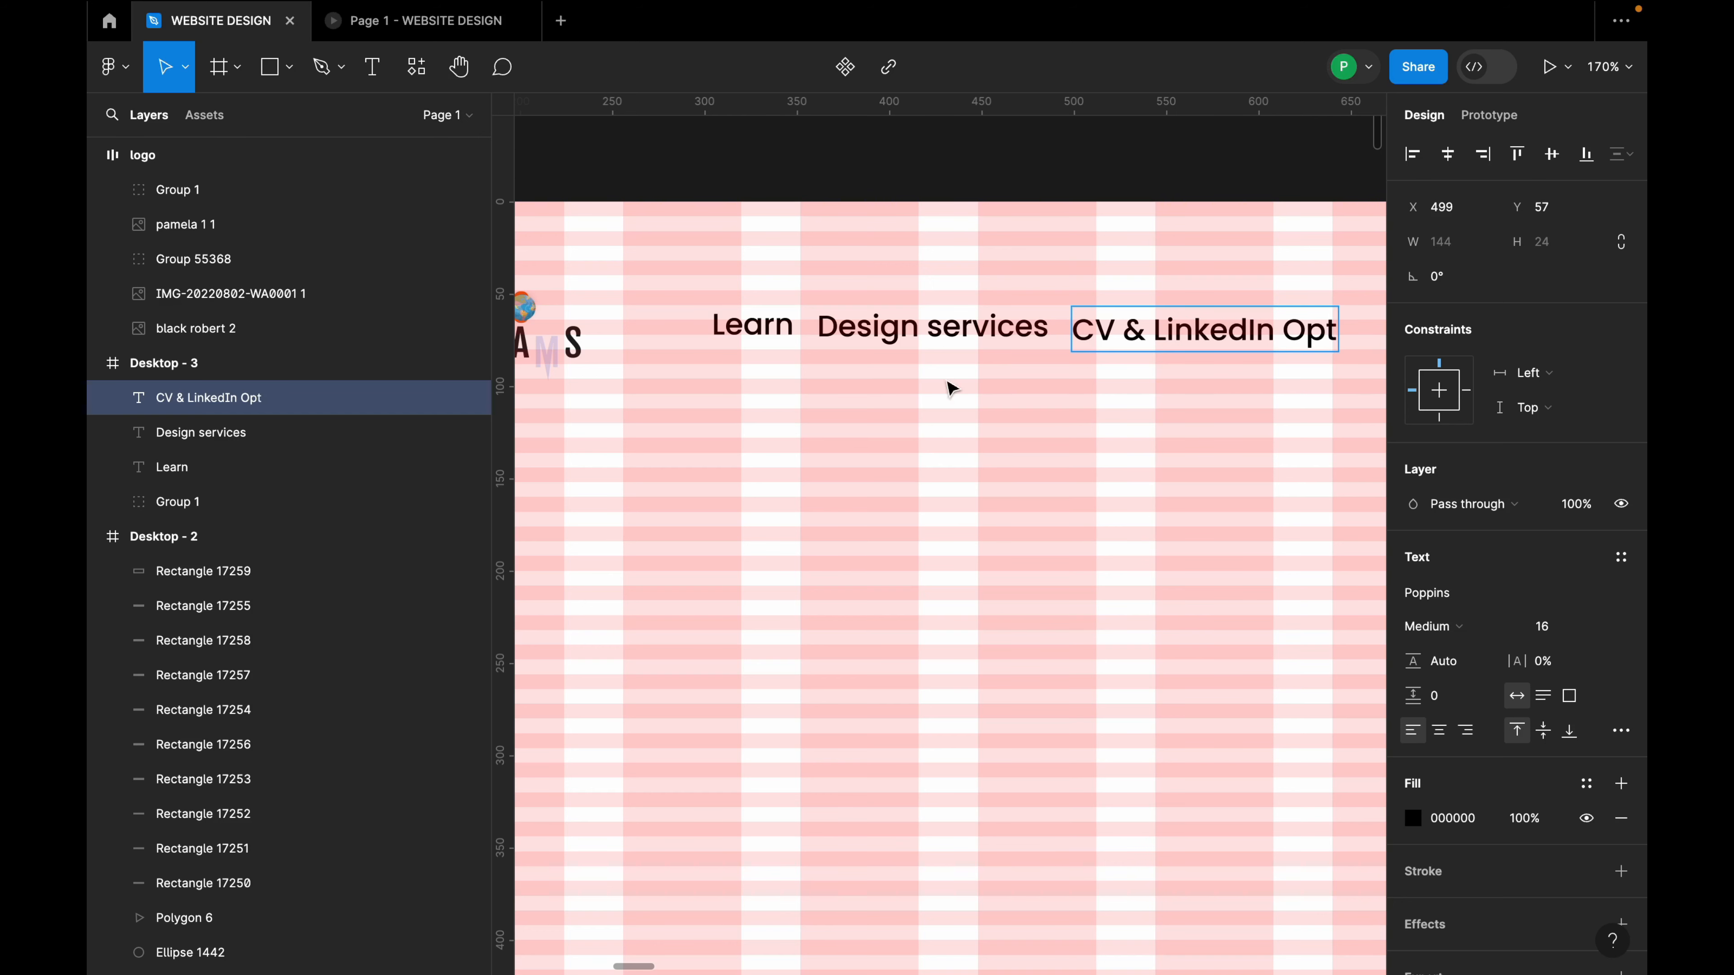
scroll(952, 389, down, 5)
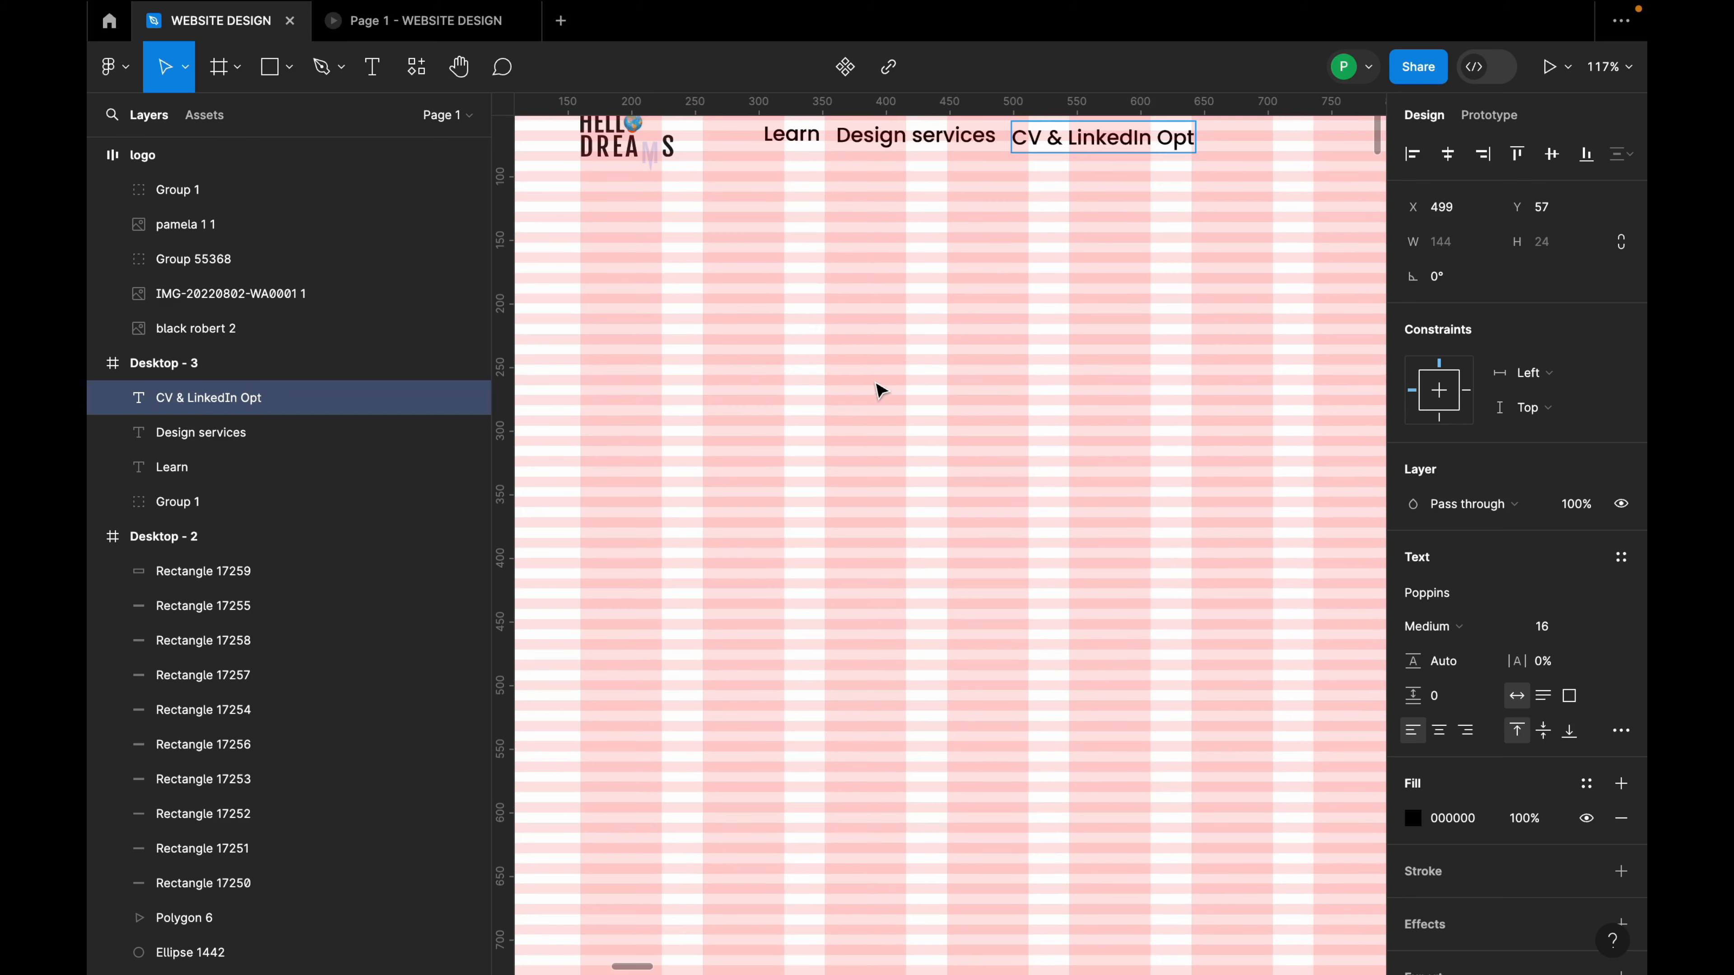
Duplicate the CV & LinkedIn Opt label to its right at about X 664, Y 63 and change the copy's text to "Stock photos".
key(Escape)
scroll(1219, 247, up, 3)
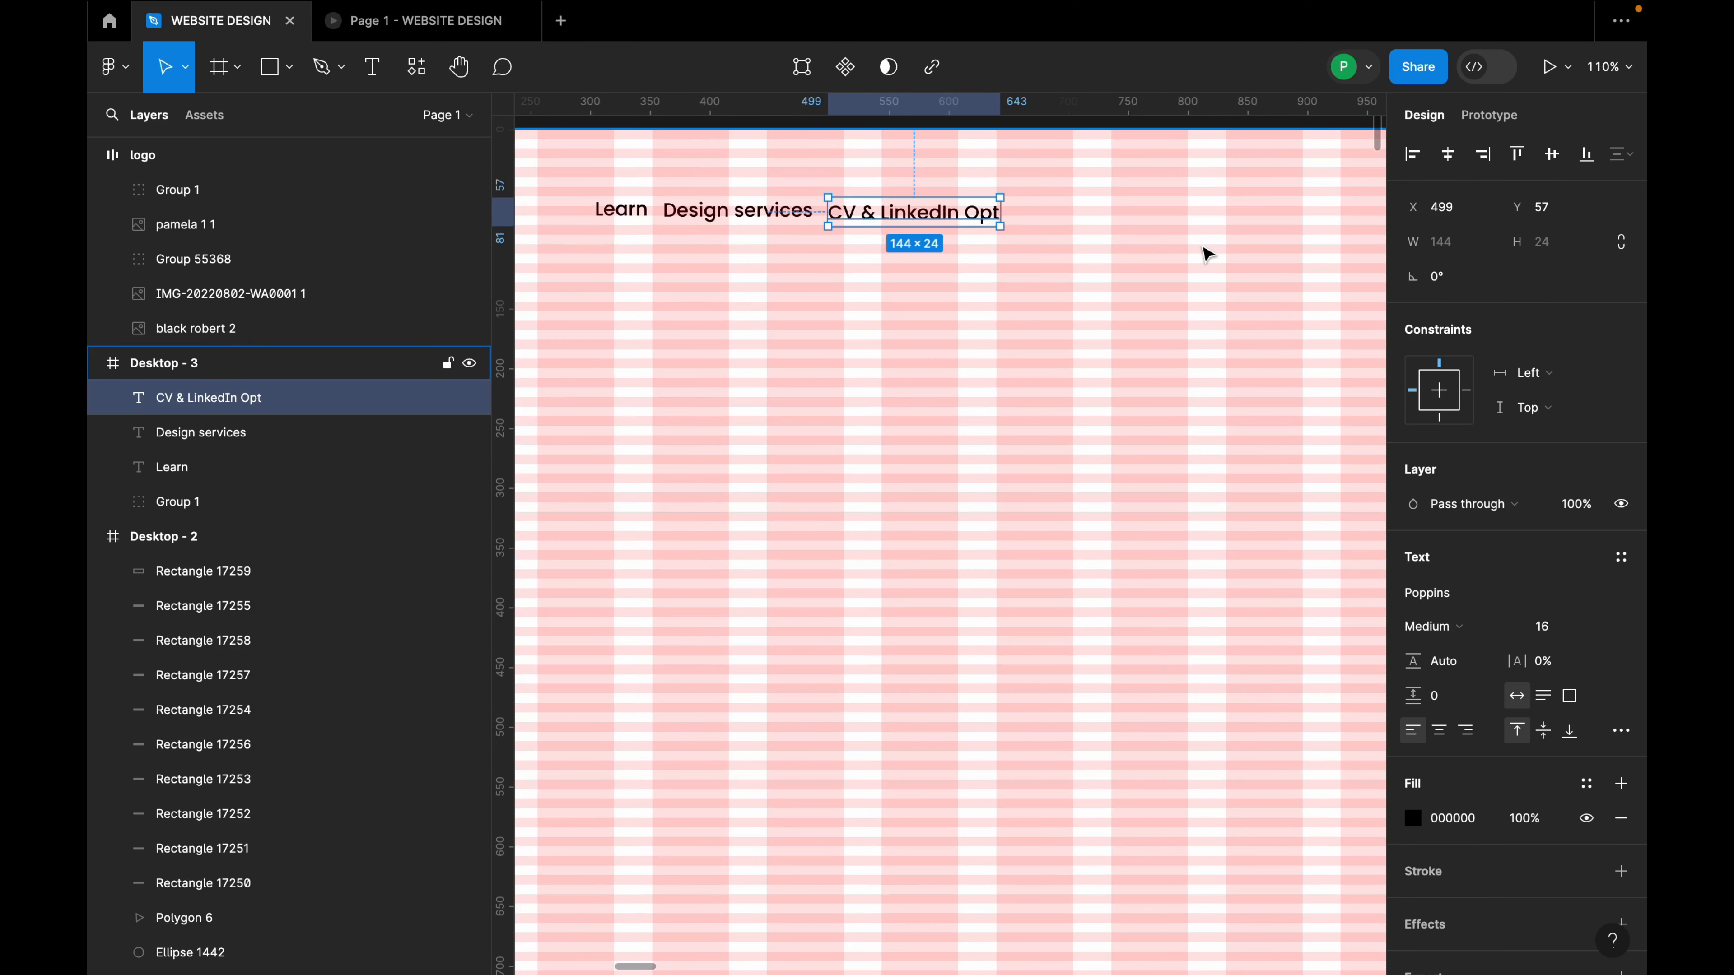
drag(990, 217, 1161, 213)
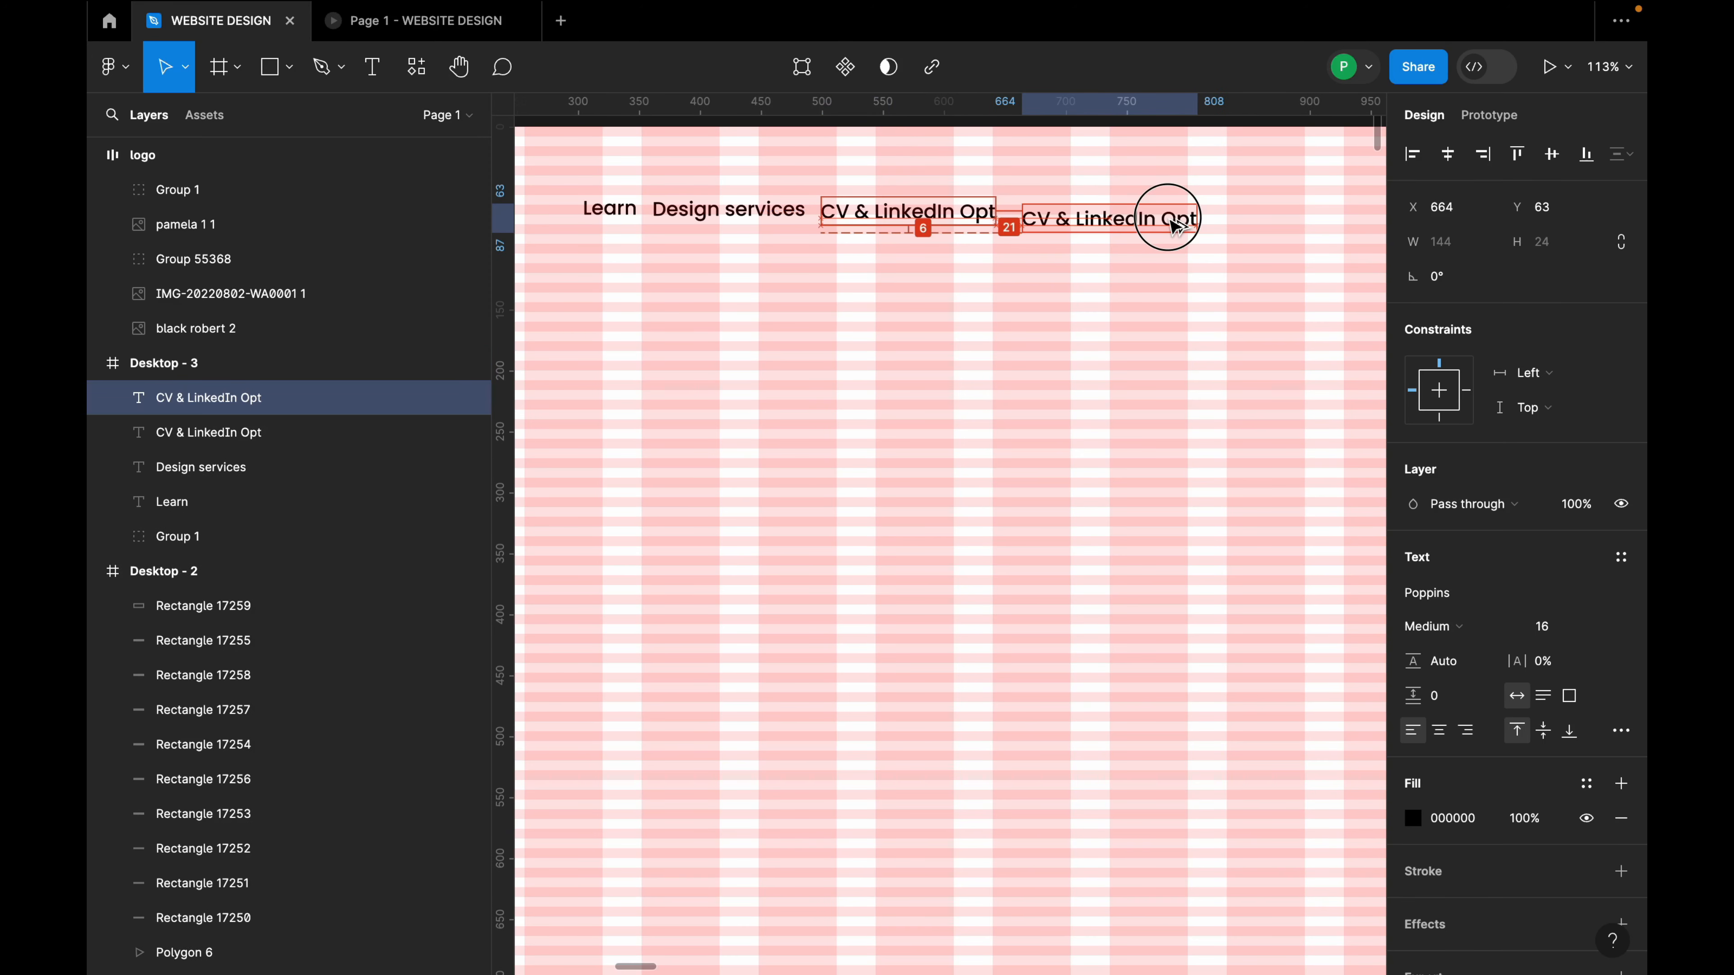
double_click(1155, 215)
text(St)
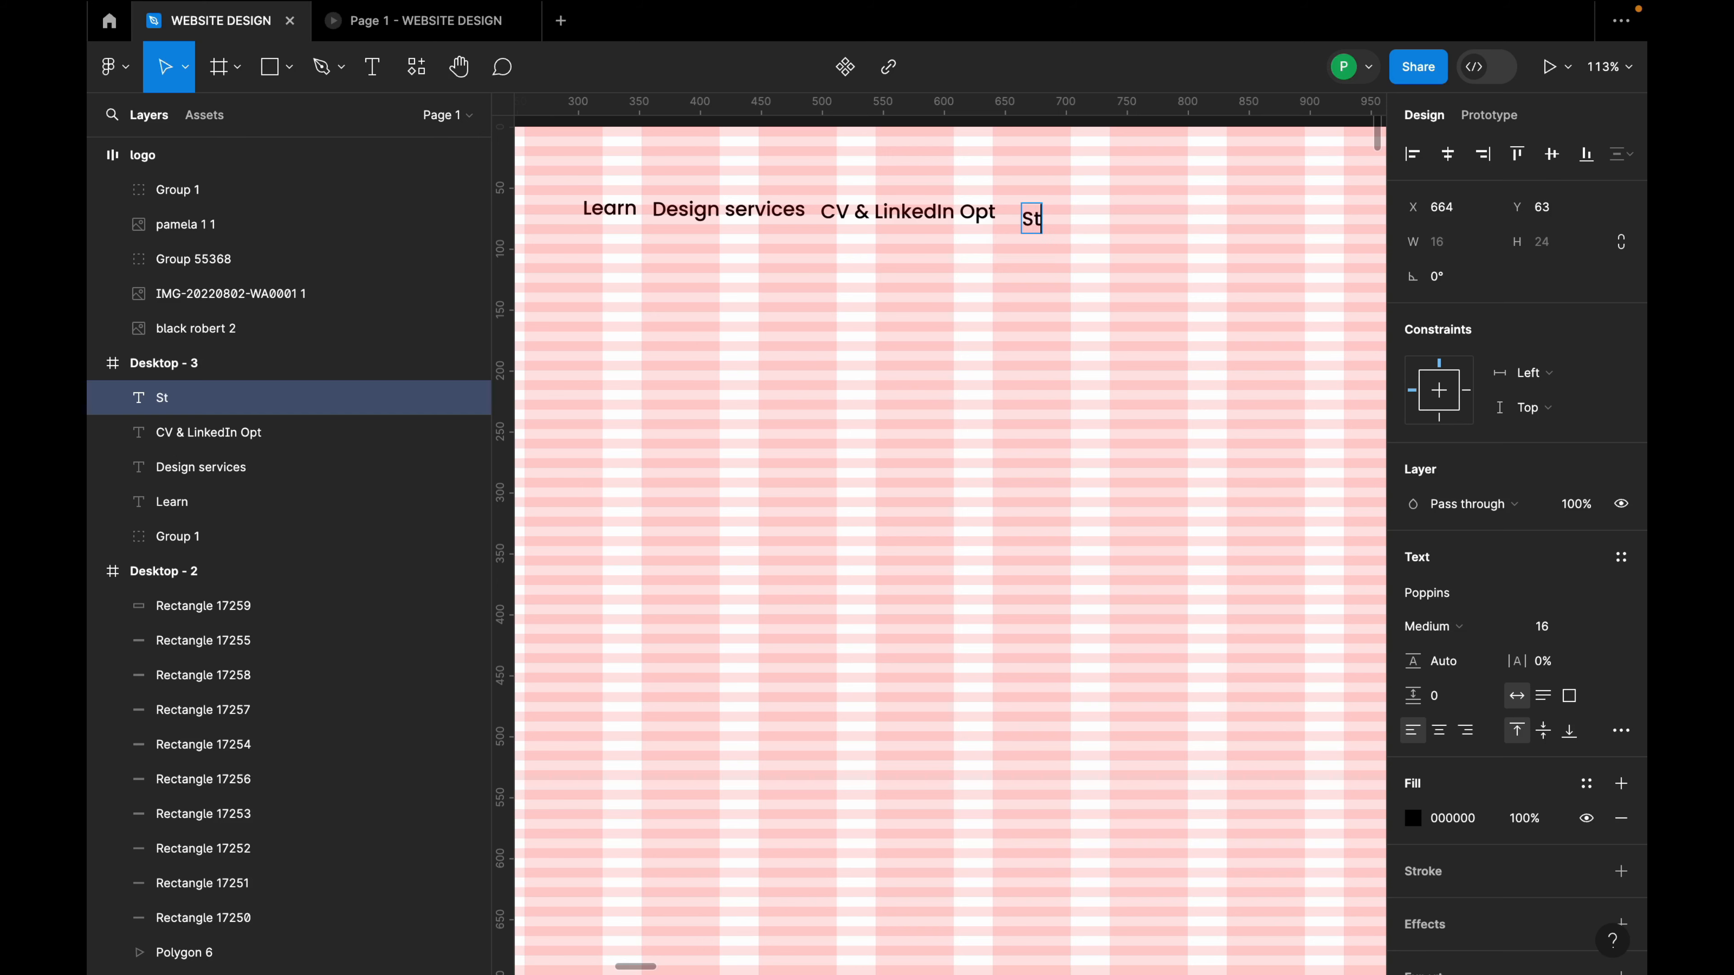
text(ock photos)
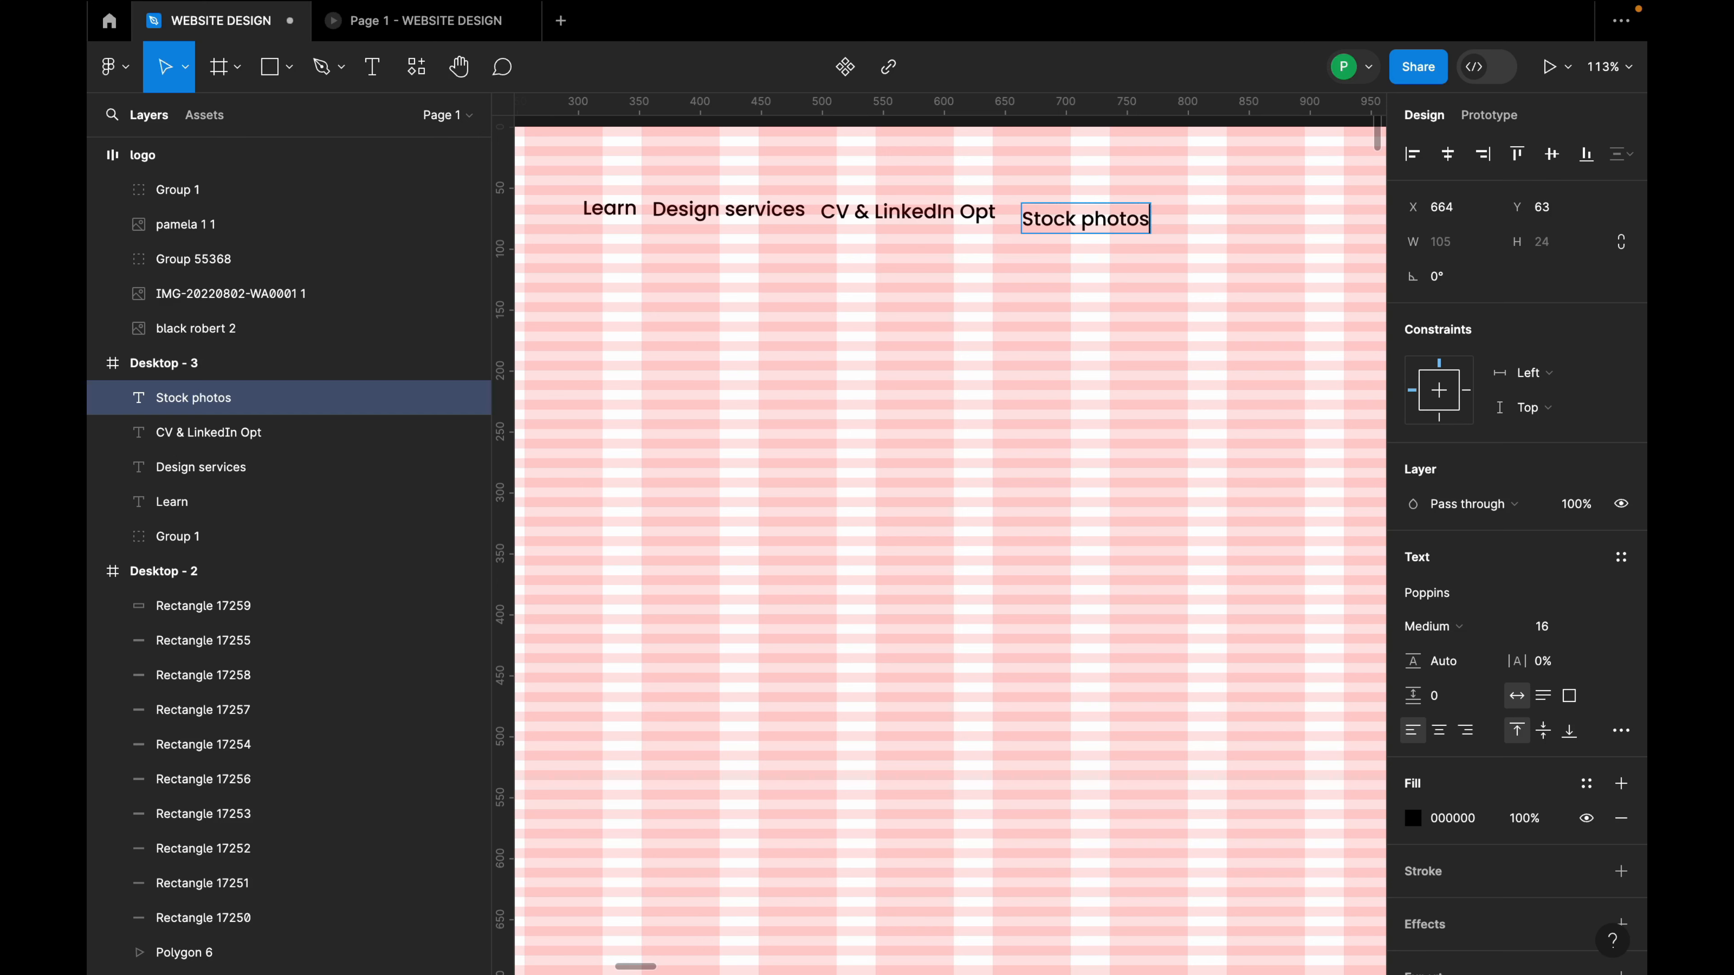
key(Escape)
Duplicate the Stock photos label to its right at about X 790, Y 58 and change the copy's text to "Personalised prints".
drag(1121, 232, 1268, 225)
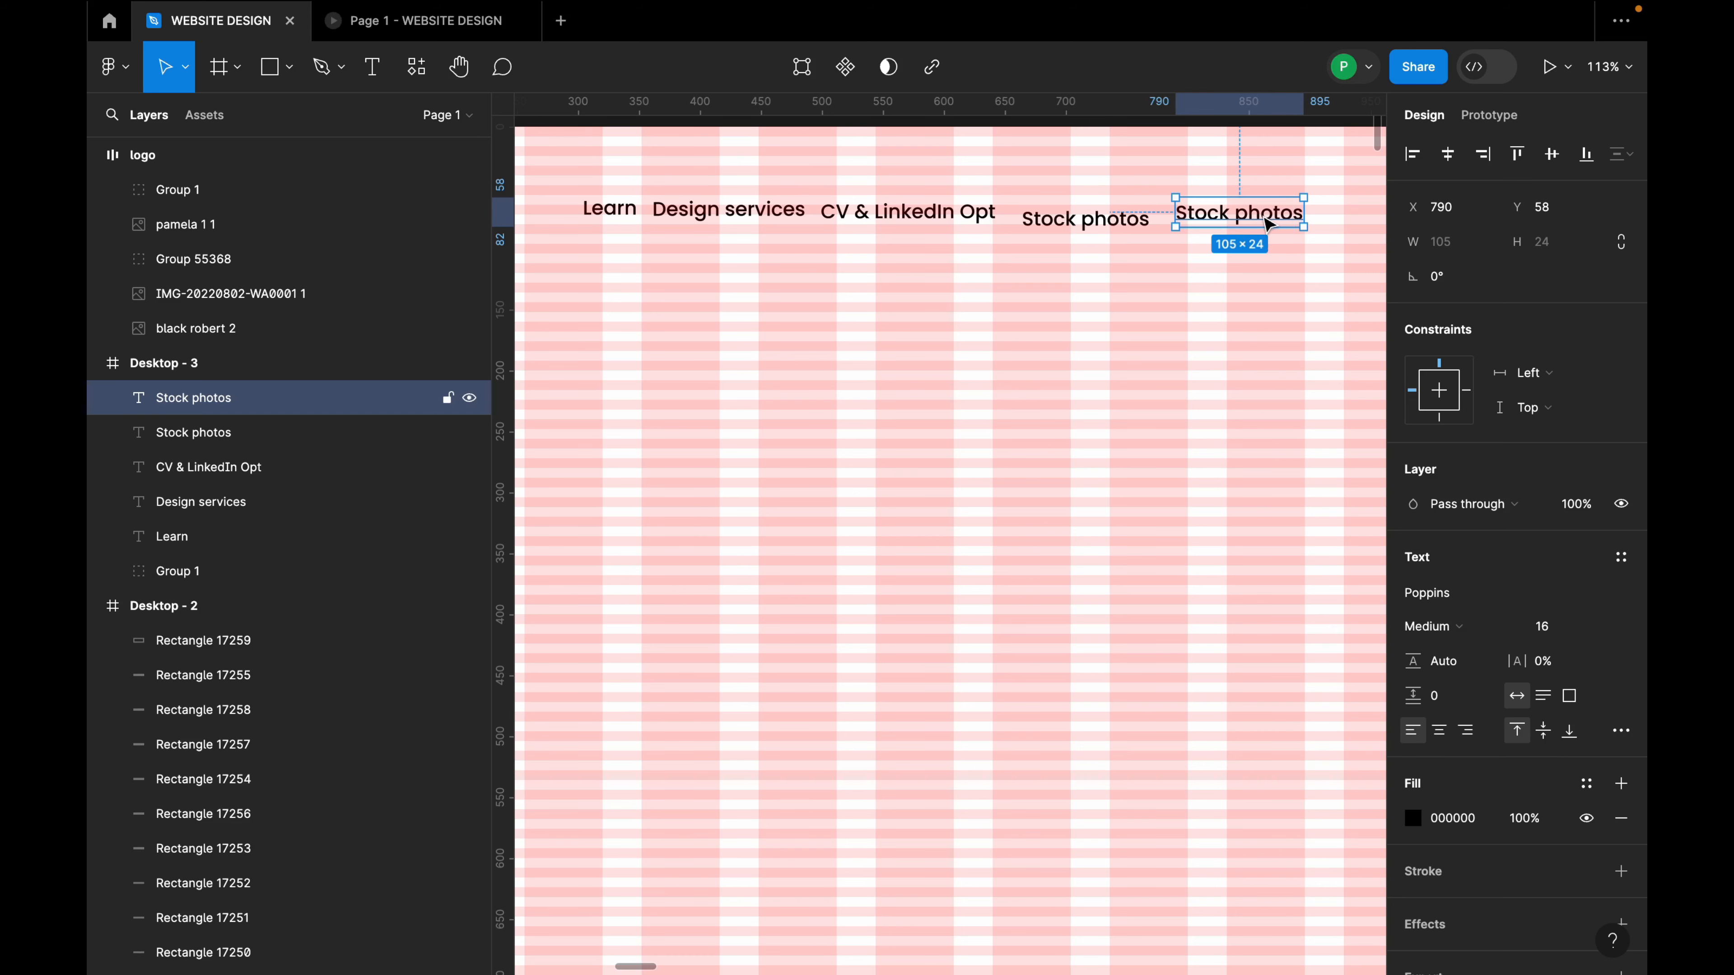
double_click(1263, 217)
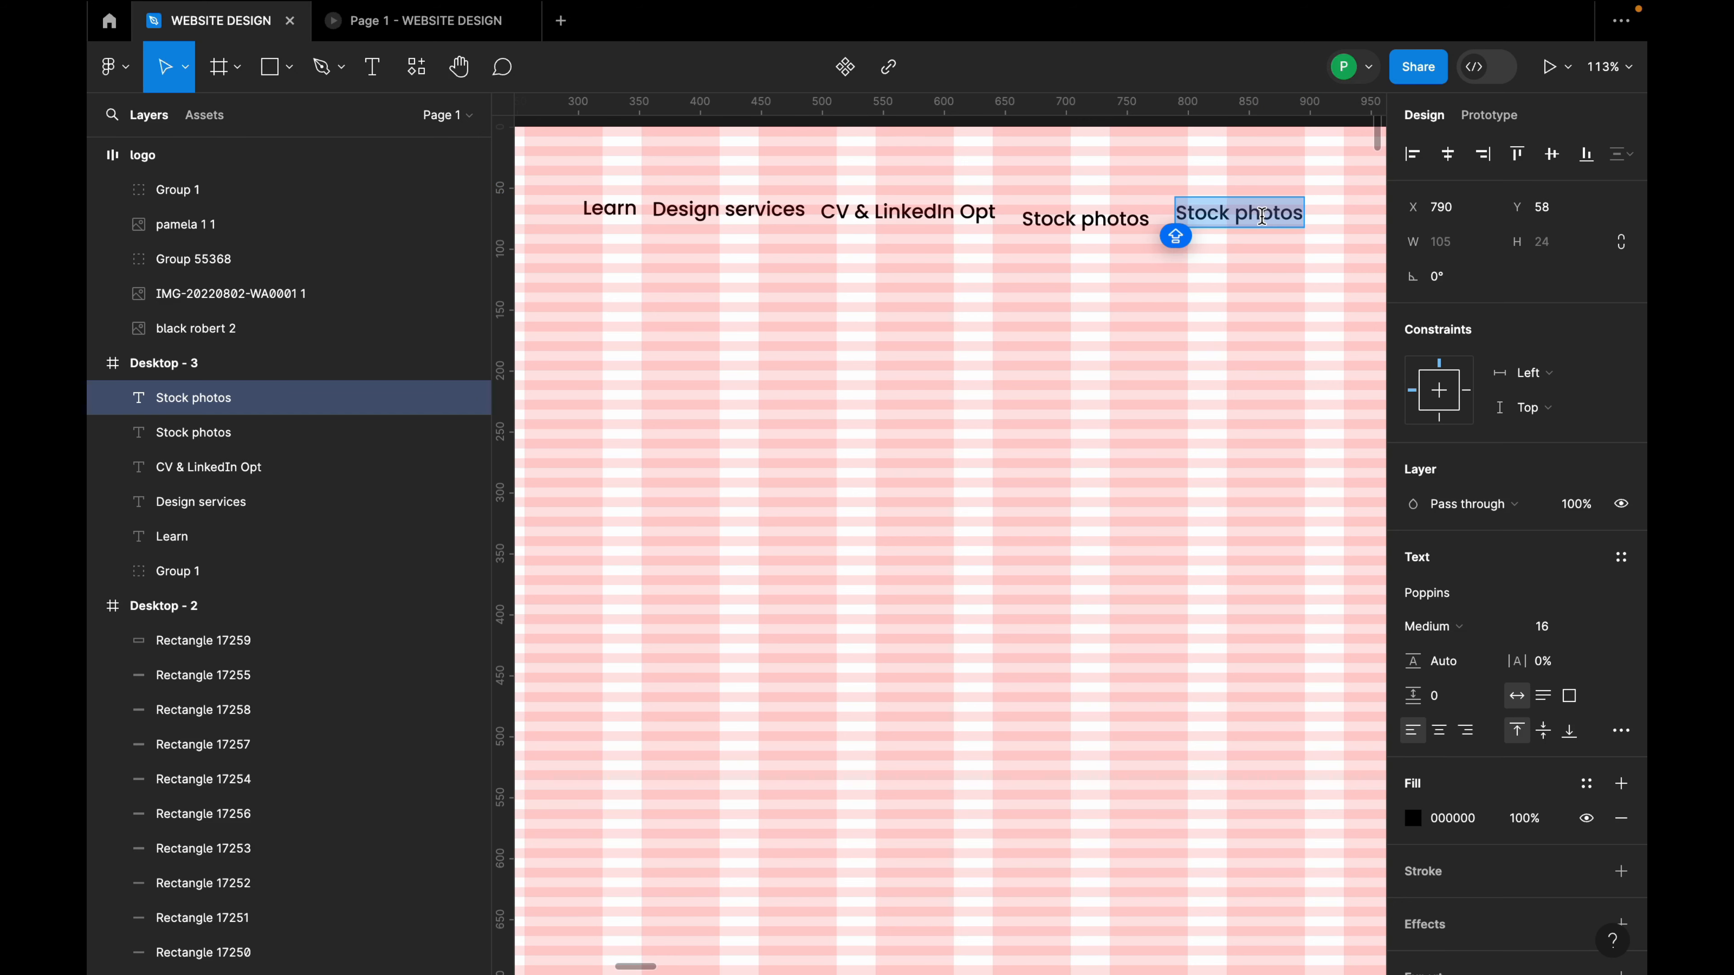
text(Personalos)
key(BackSpace)
key(BackSpace)
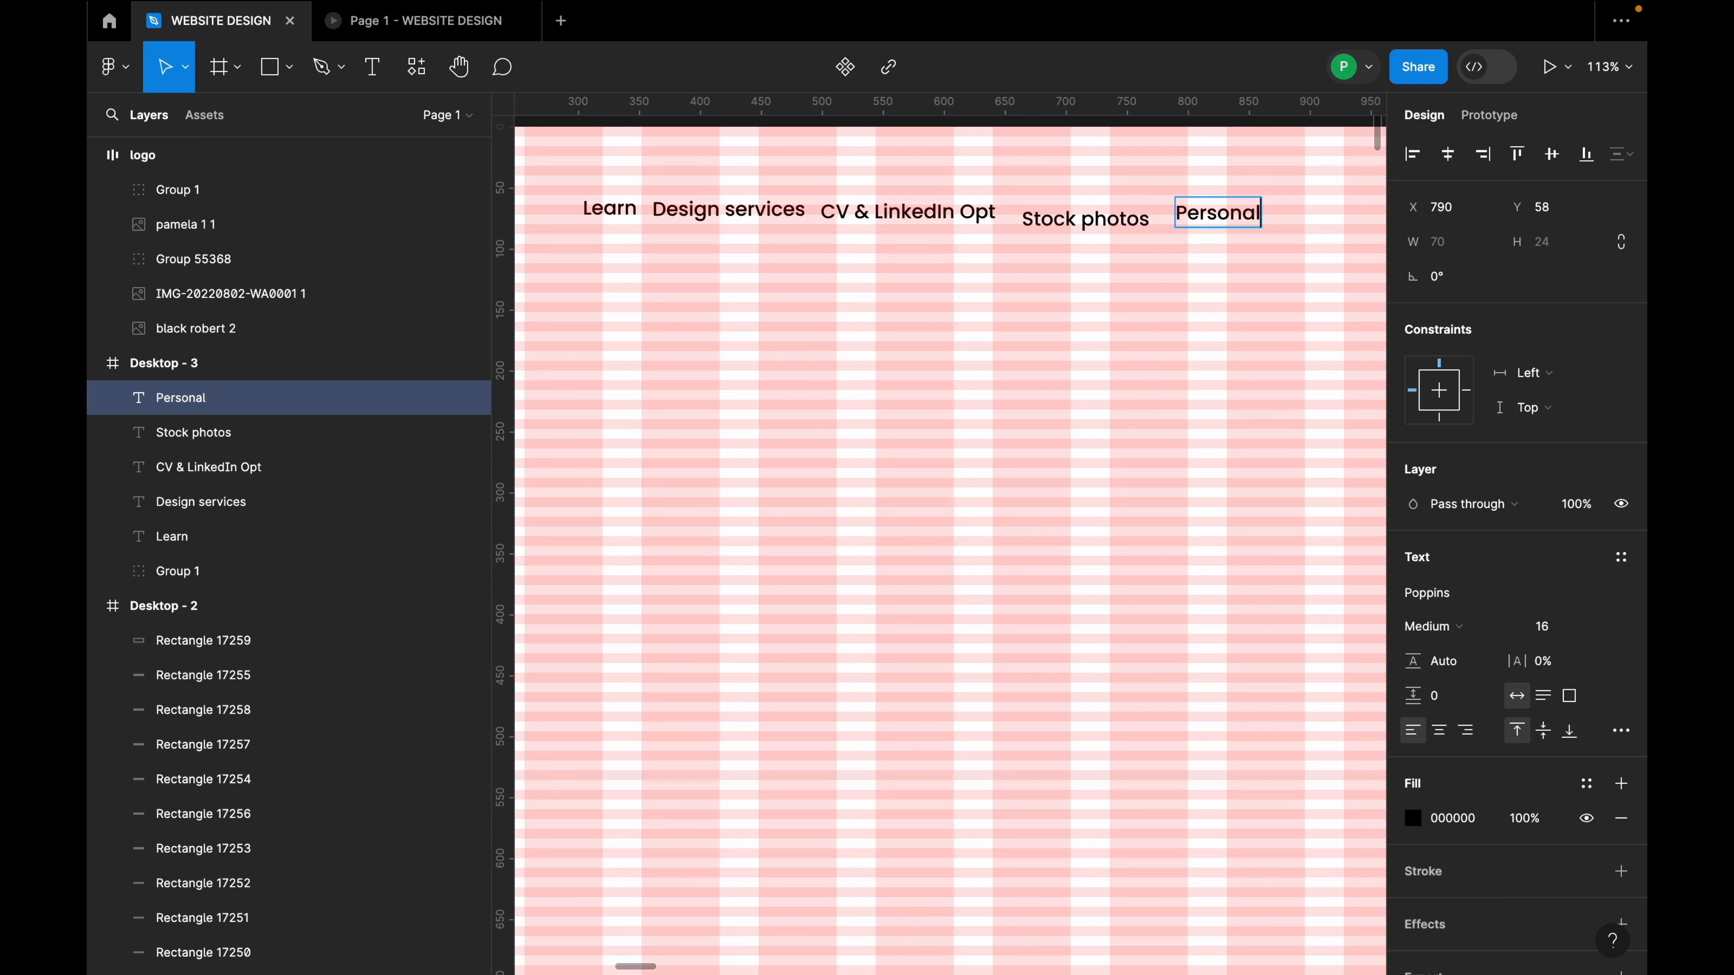
text(sed prints)
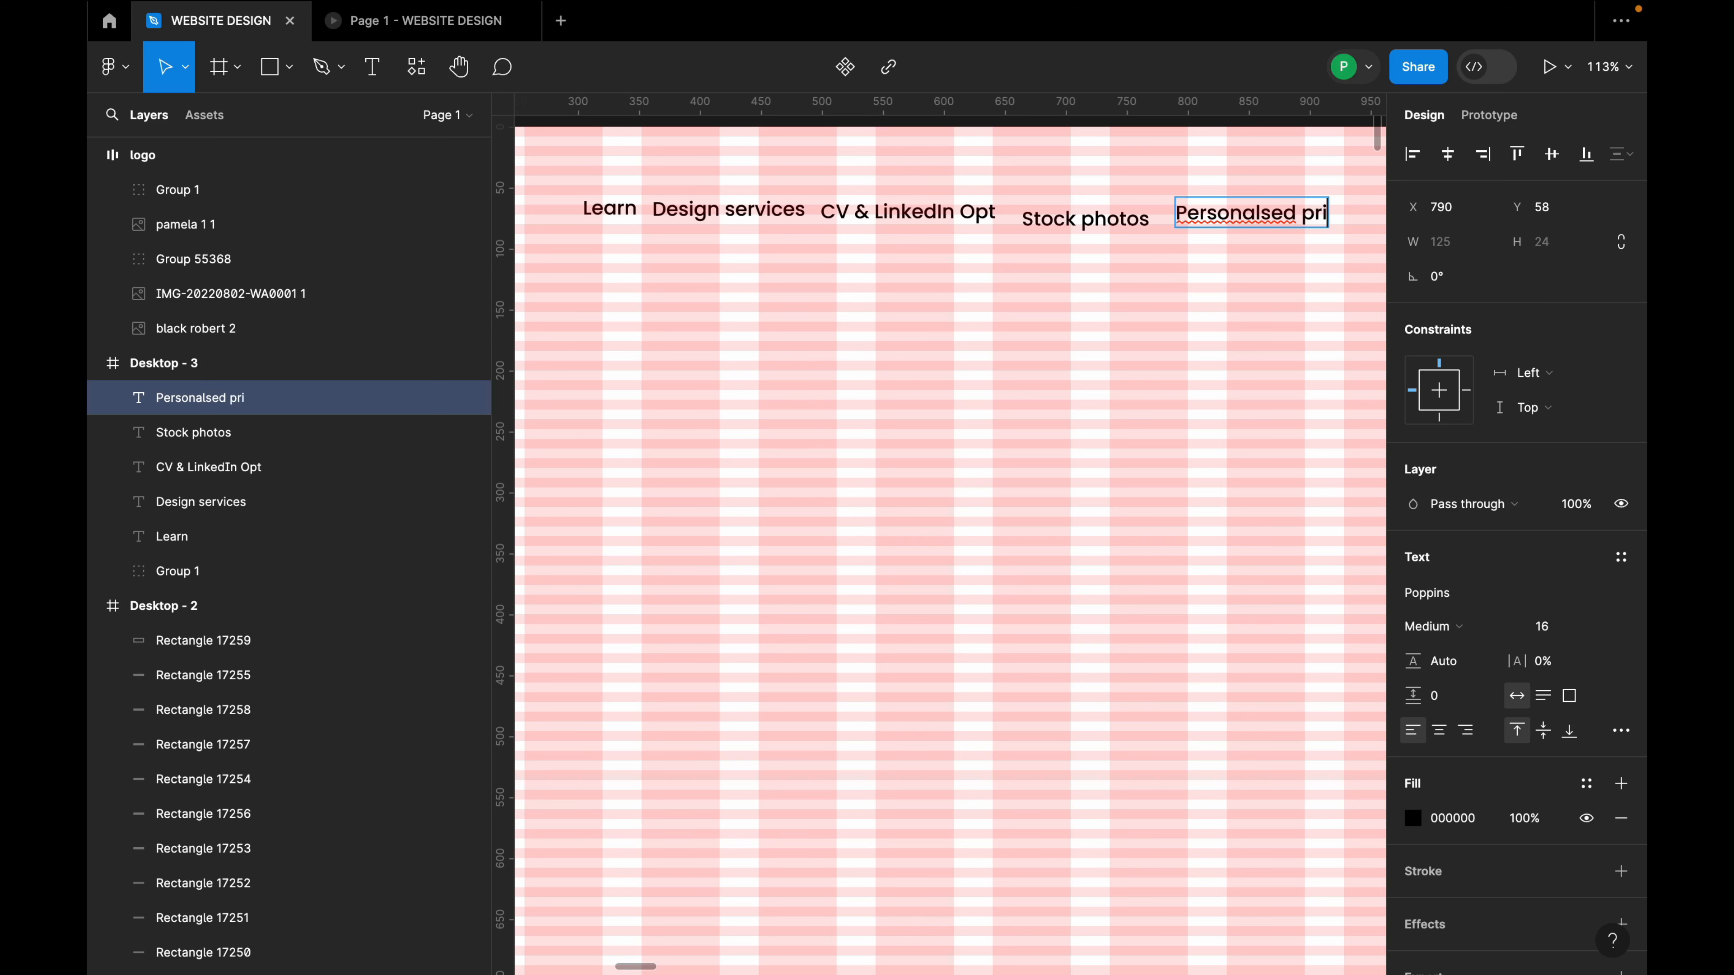
right_click(1268, 224)
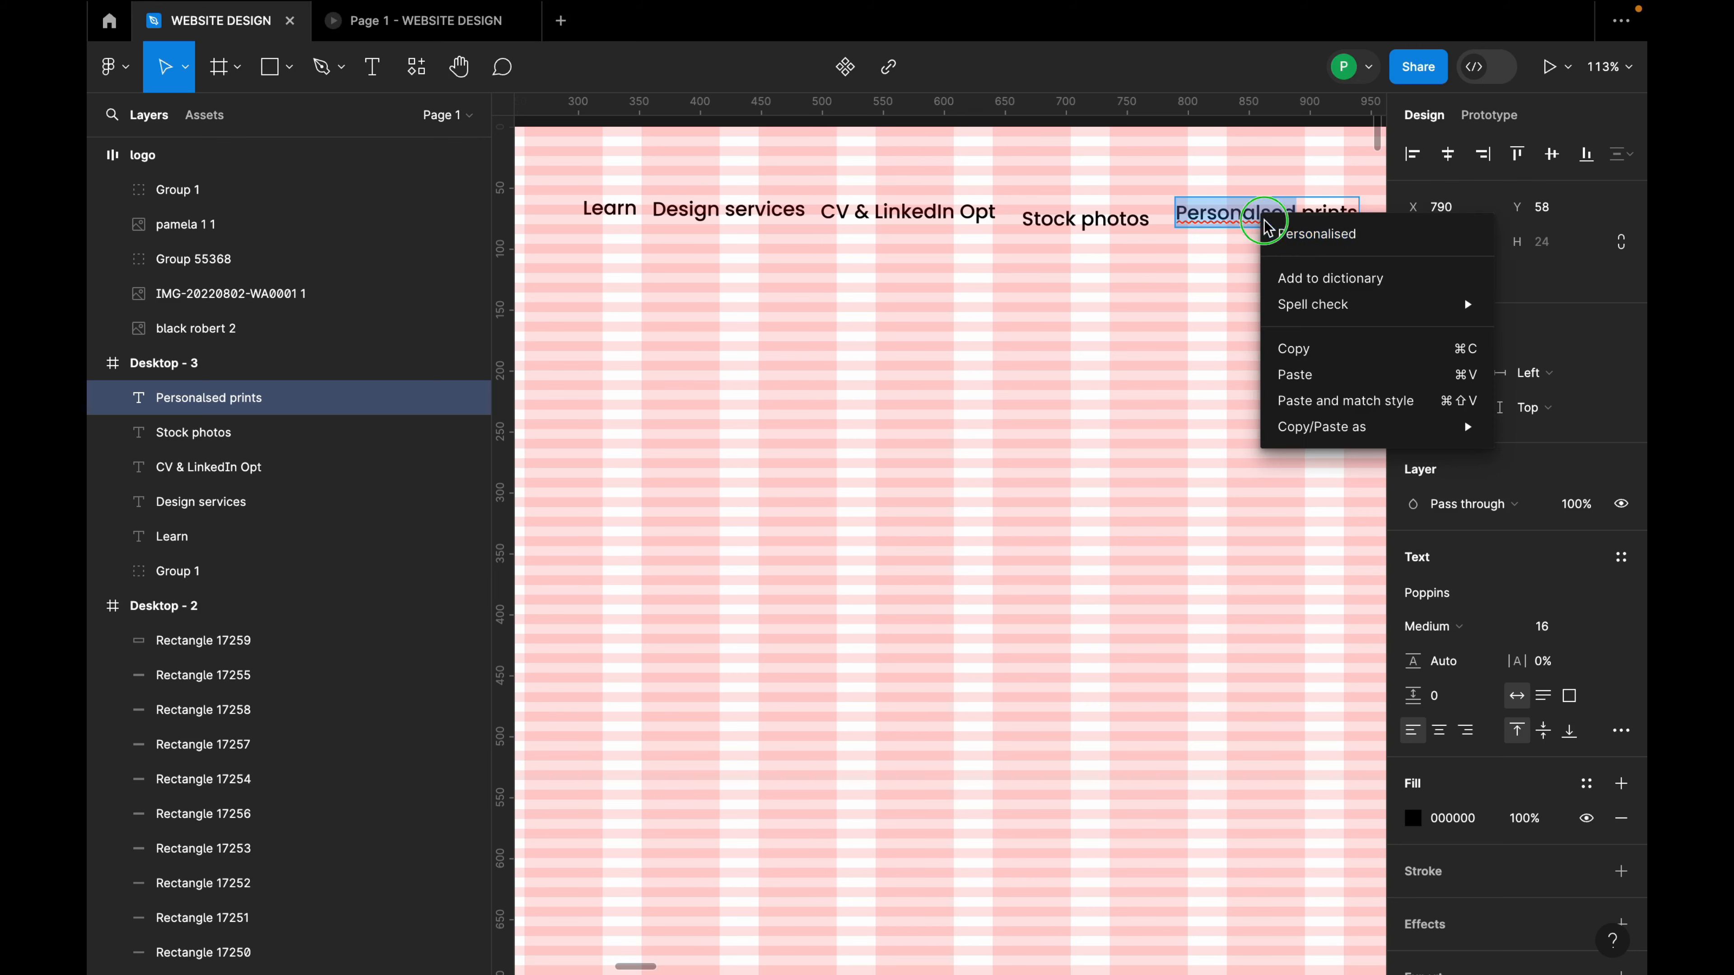
click(1287, 236)
Move the Stock photos label slightly up, in line with the neighbouring navigation labels.
scroll(987, 317, down, 5)
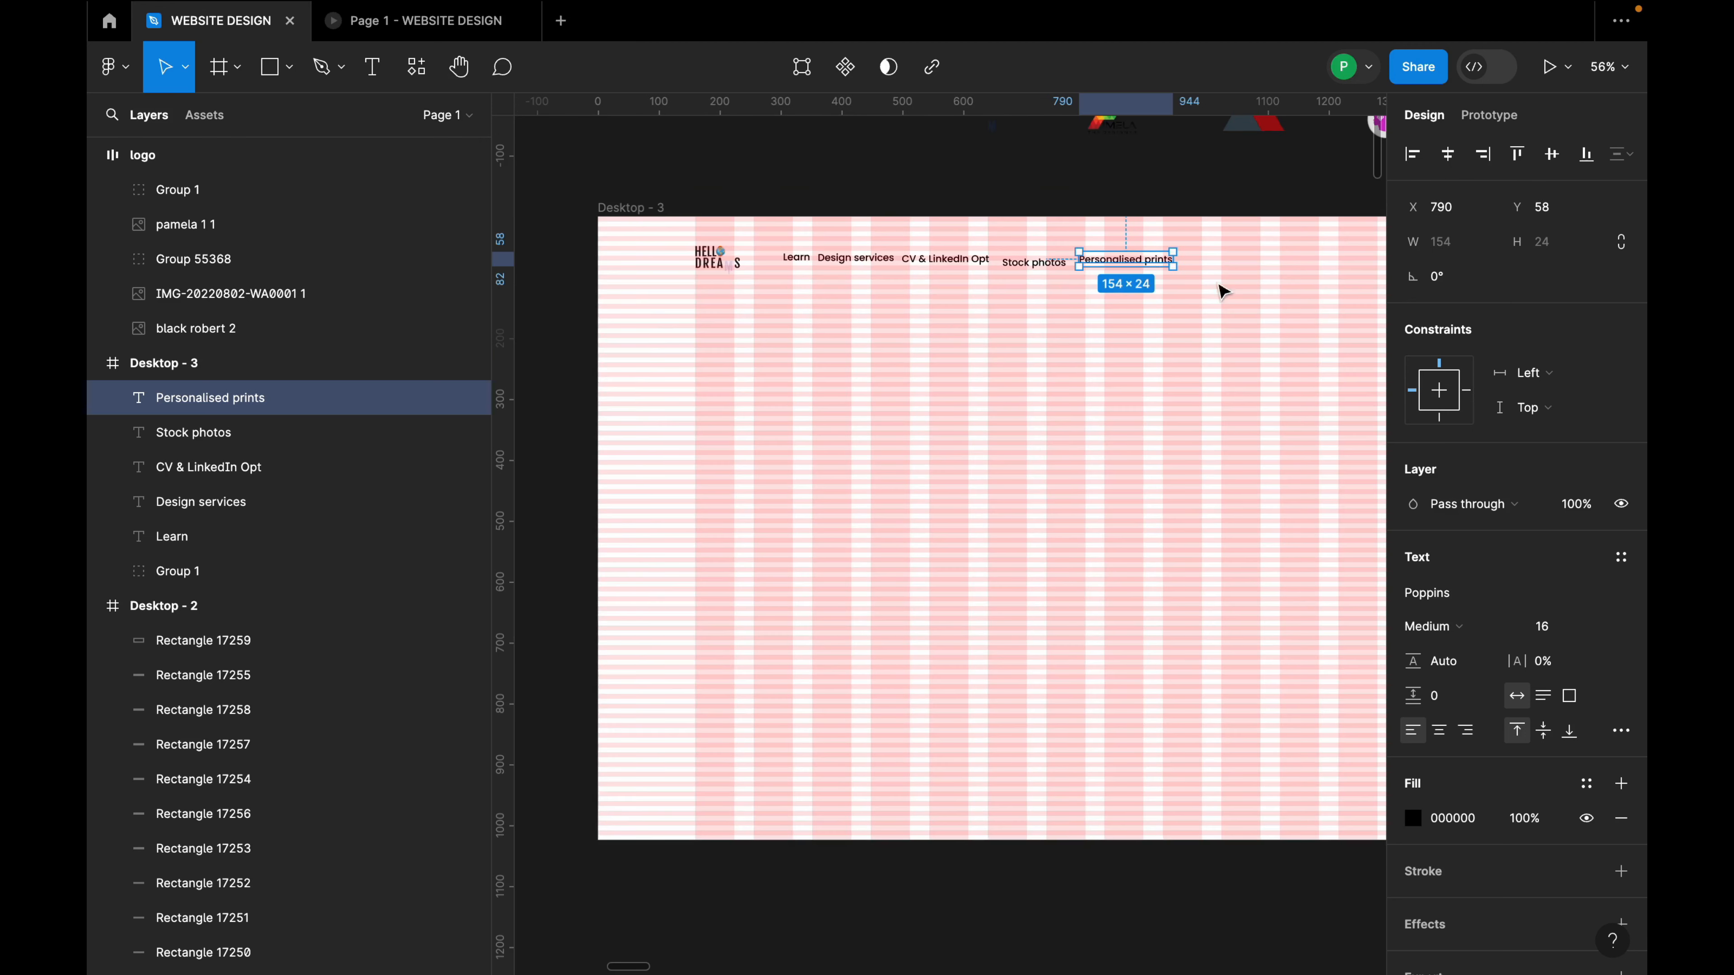
scroll(1278, 276, up, 2)
click(1013, 271)
drag(1013, 272, 1013, 268)
shift+click(1103, 268)
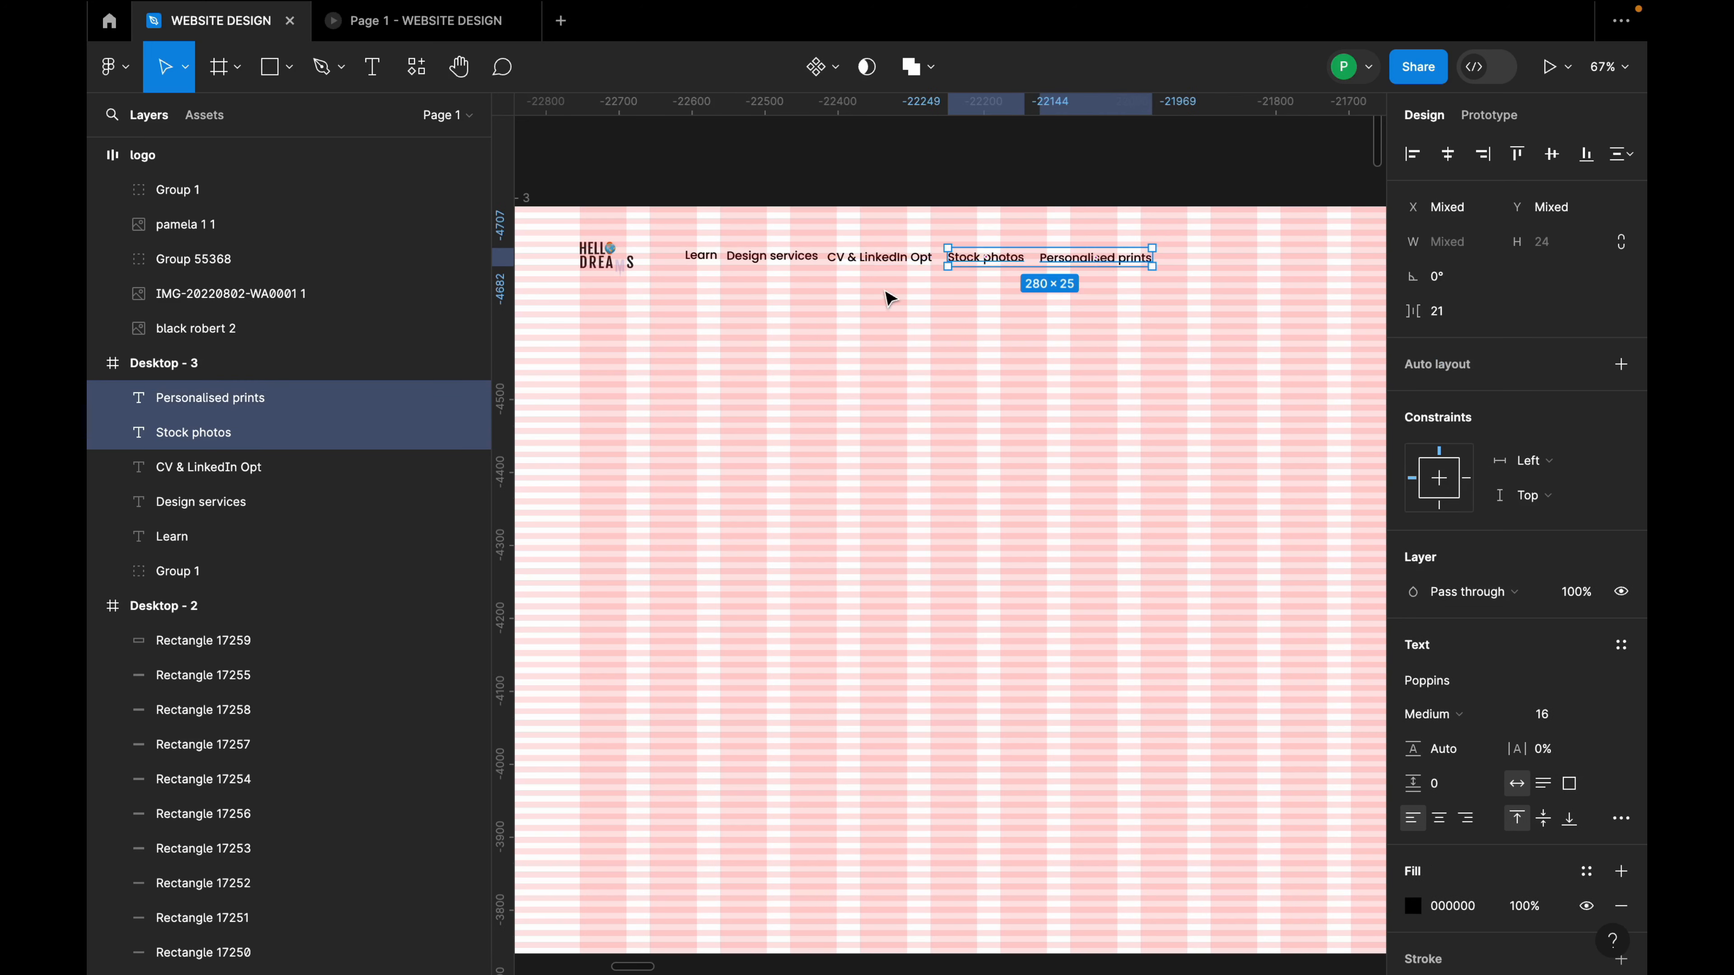
shift+click(889, 258)
shift+click(778, 262)
shift+click(699, 258)
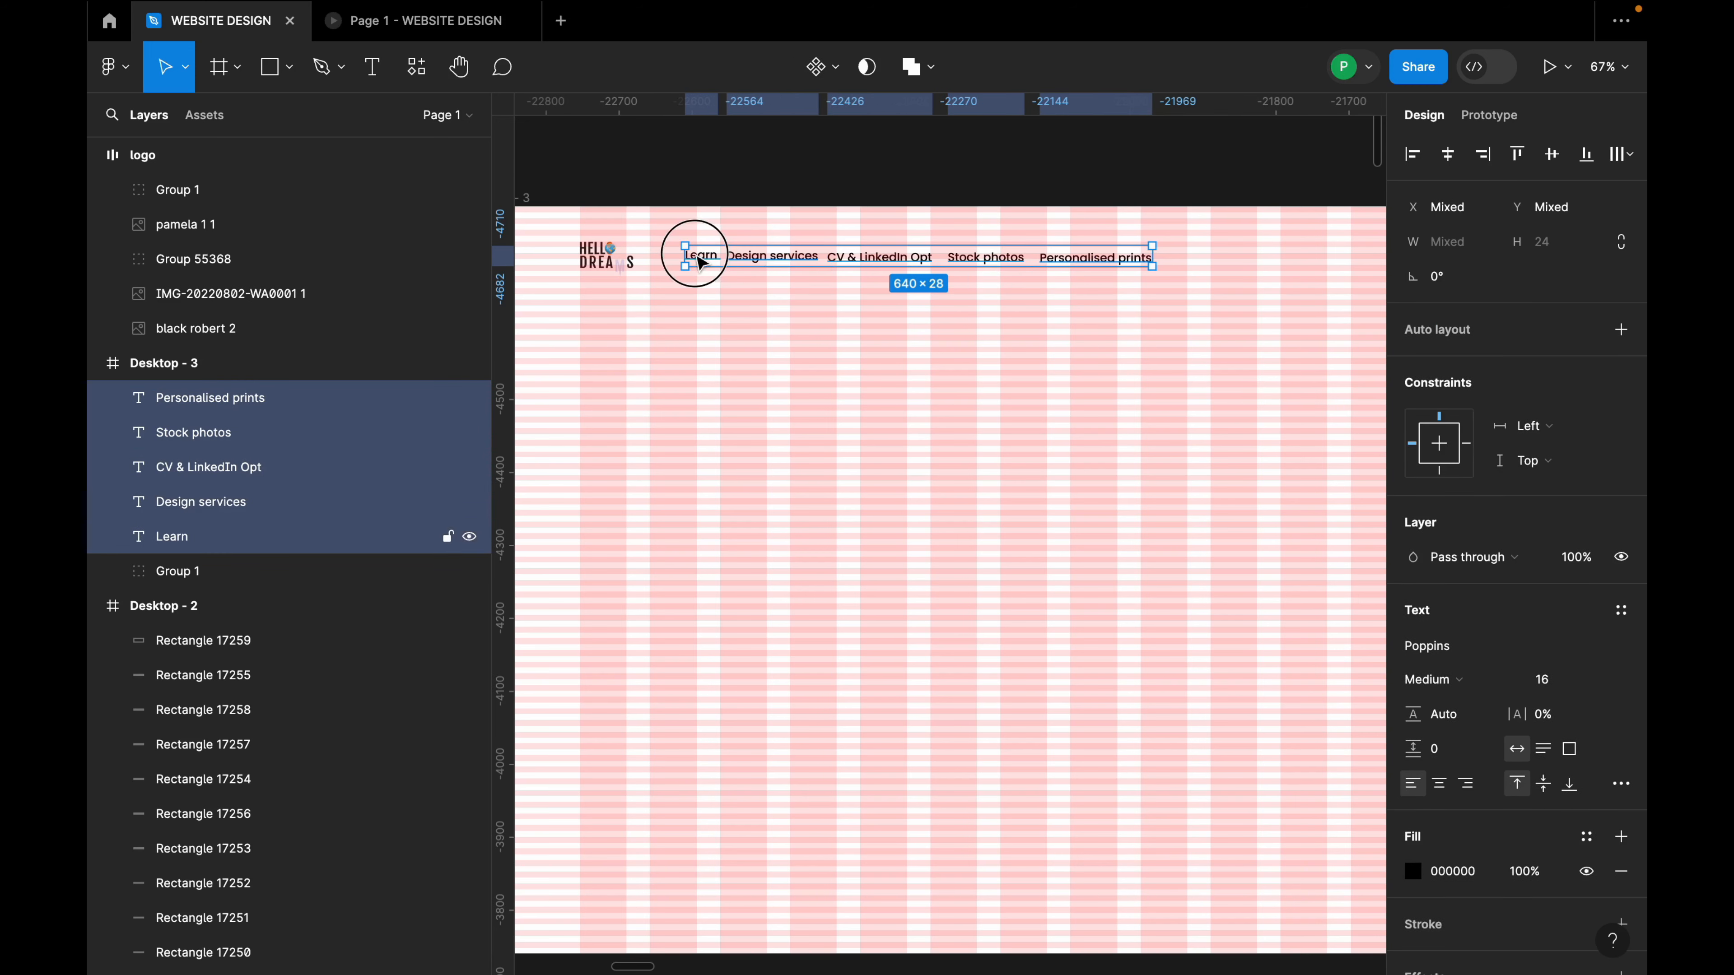
scroll(700, 309, down, 3)
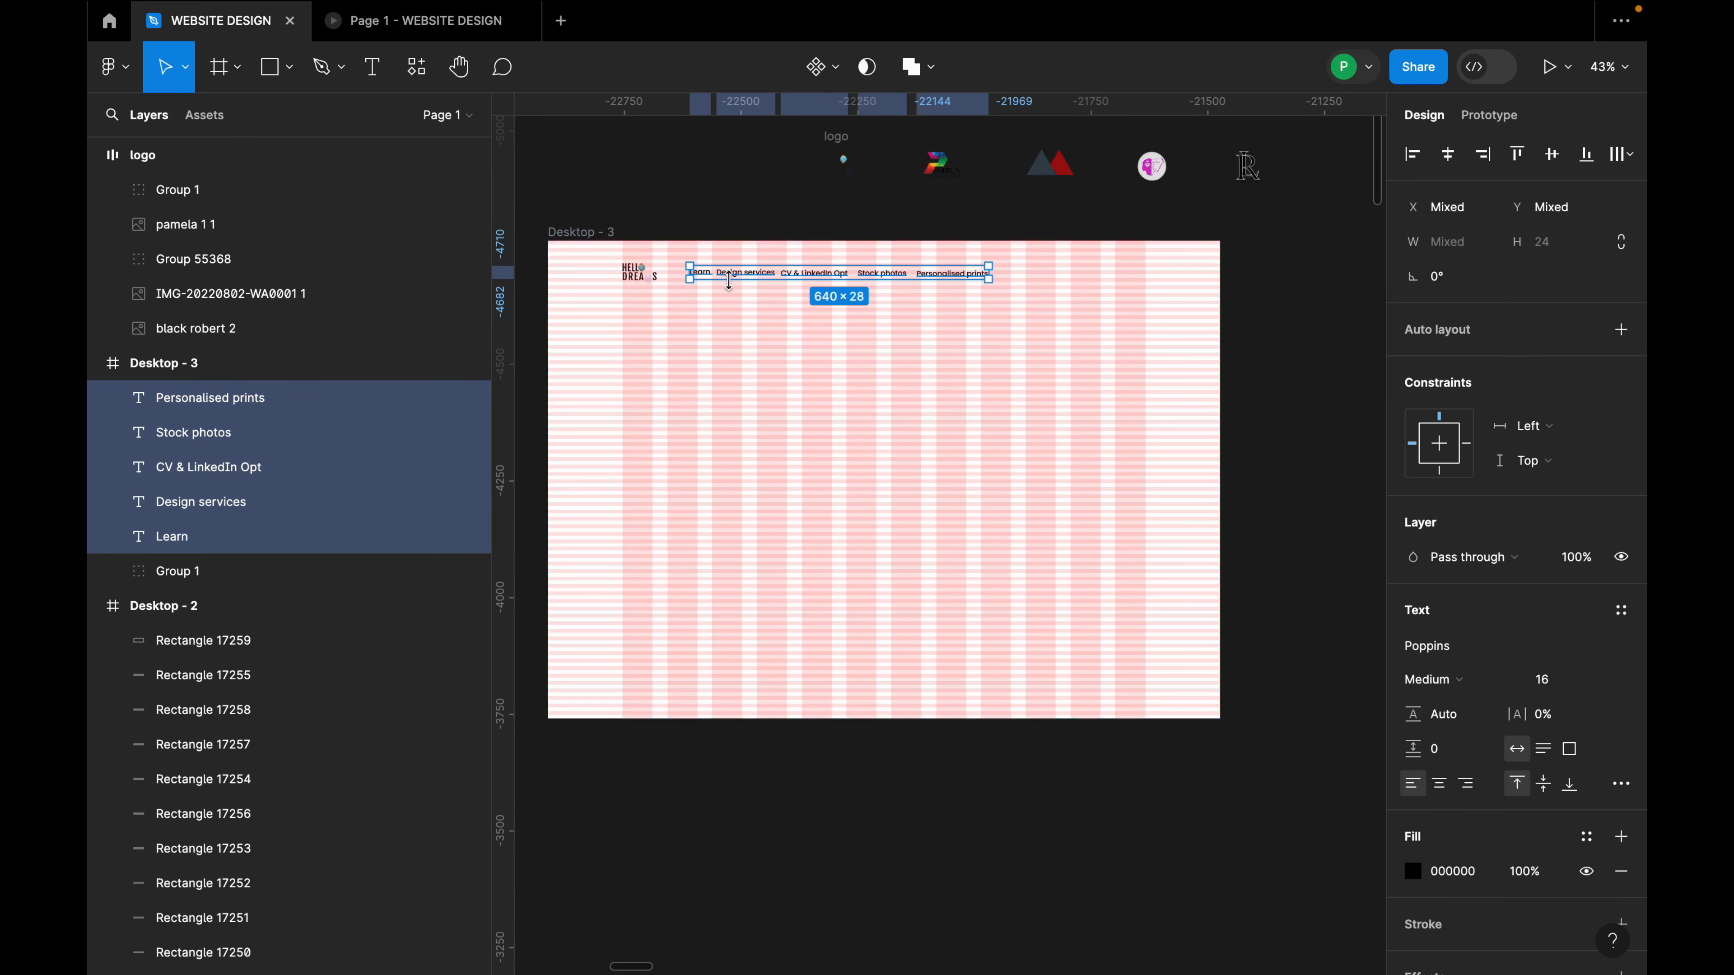
scroll(757, 282, down, 2)
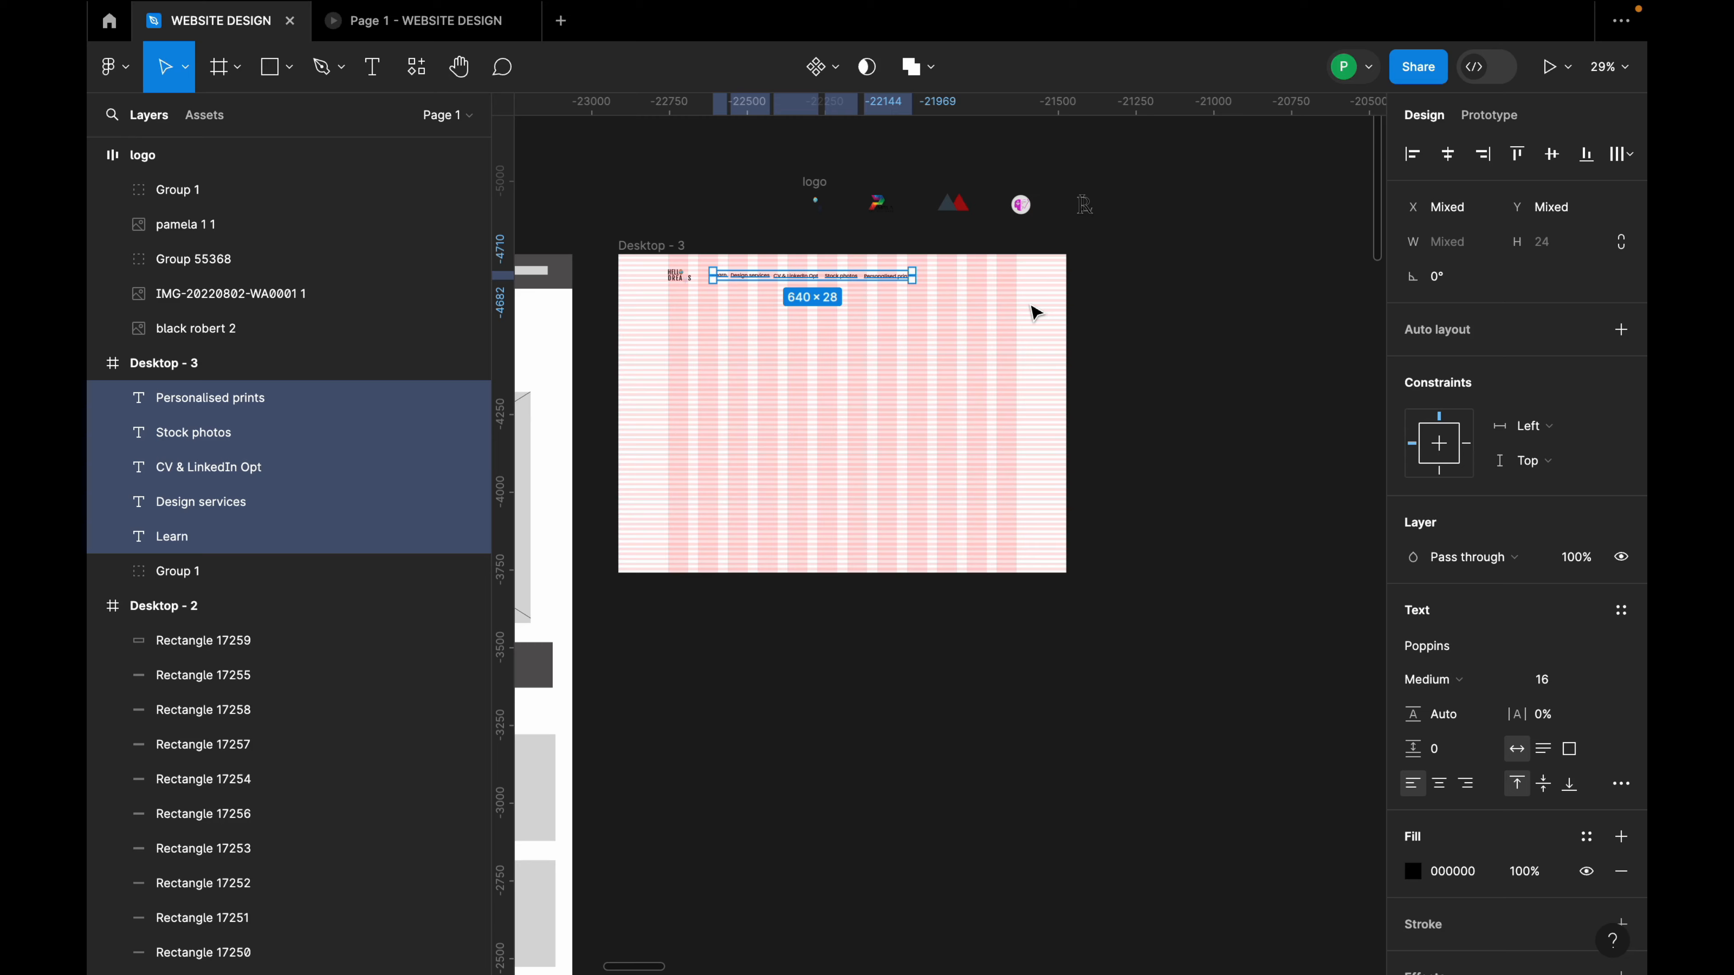
scroll(764, 290, up, 5)
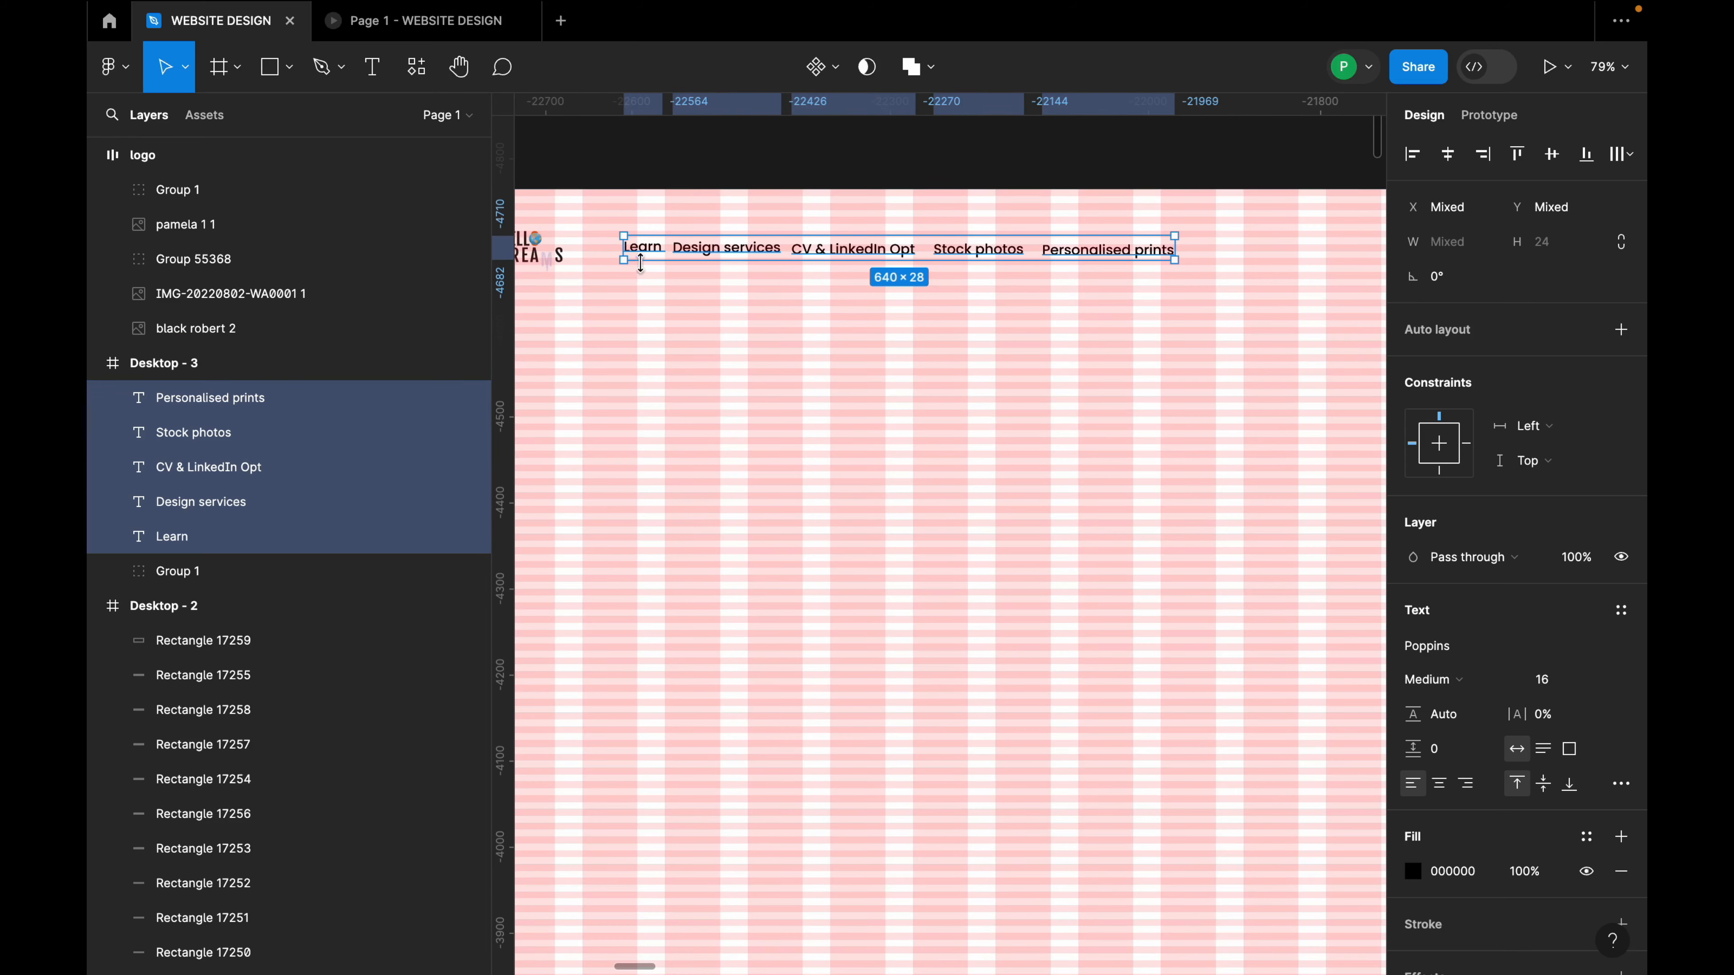
scroll(680, 258, down, 2)
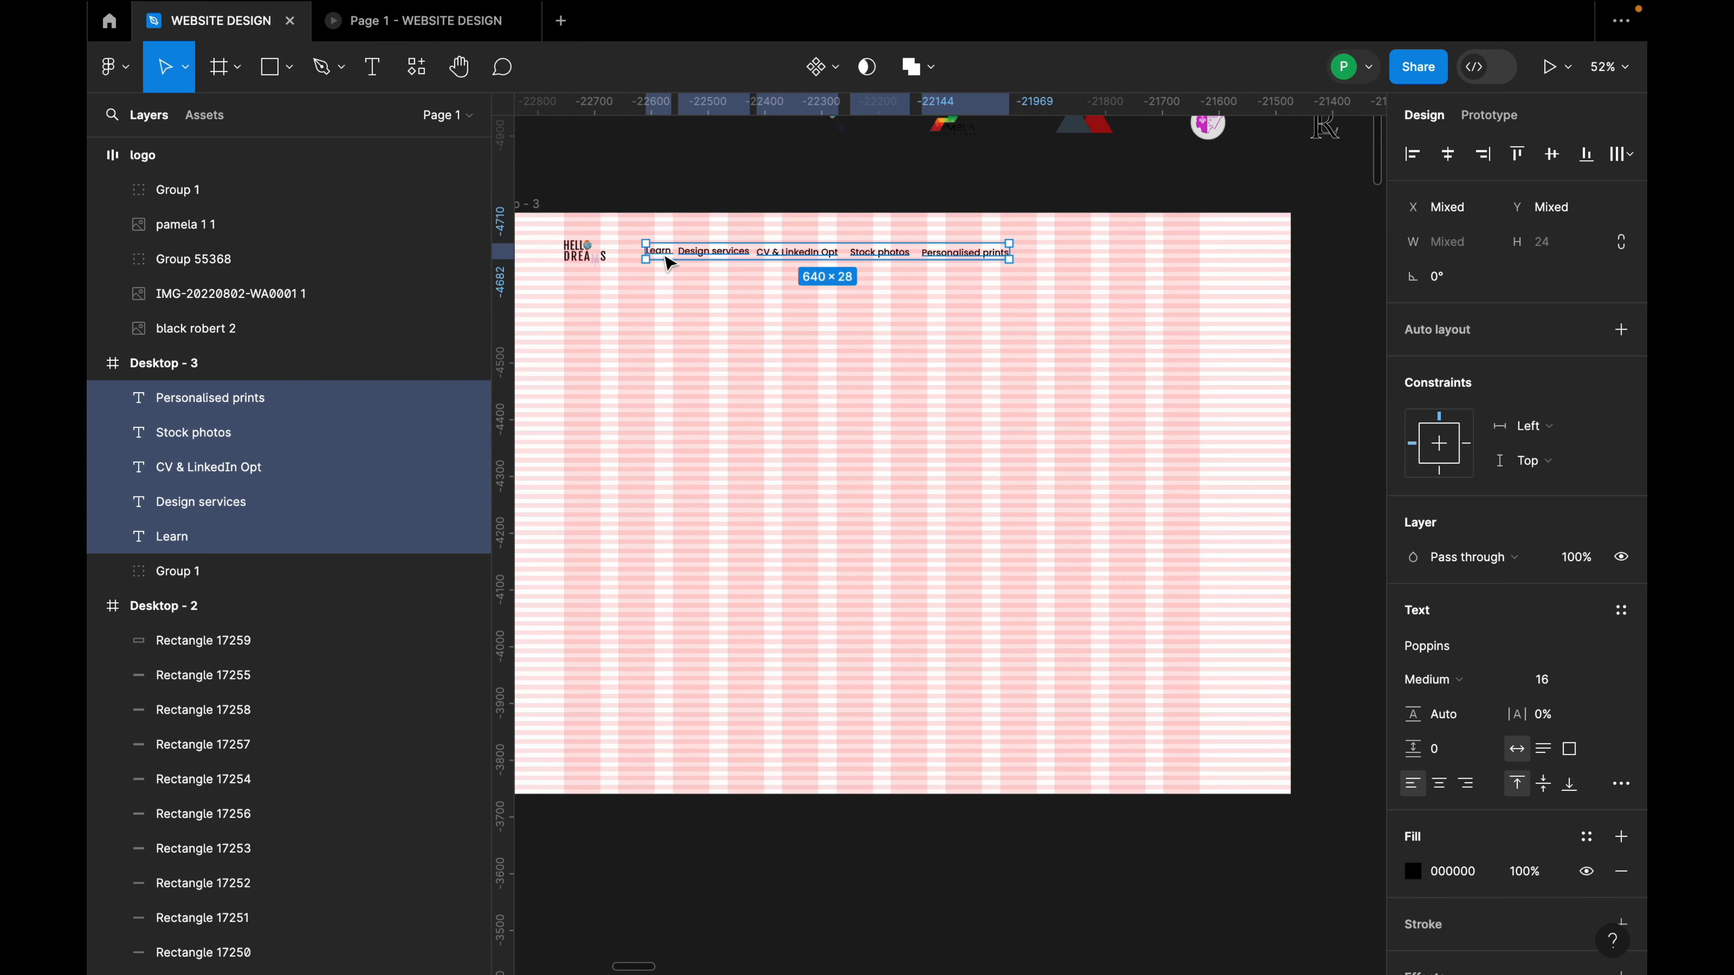
scroll(664, 260, up, 5)
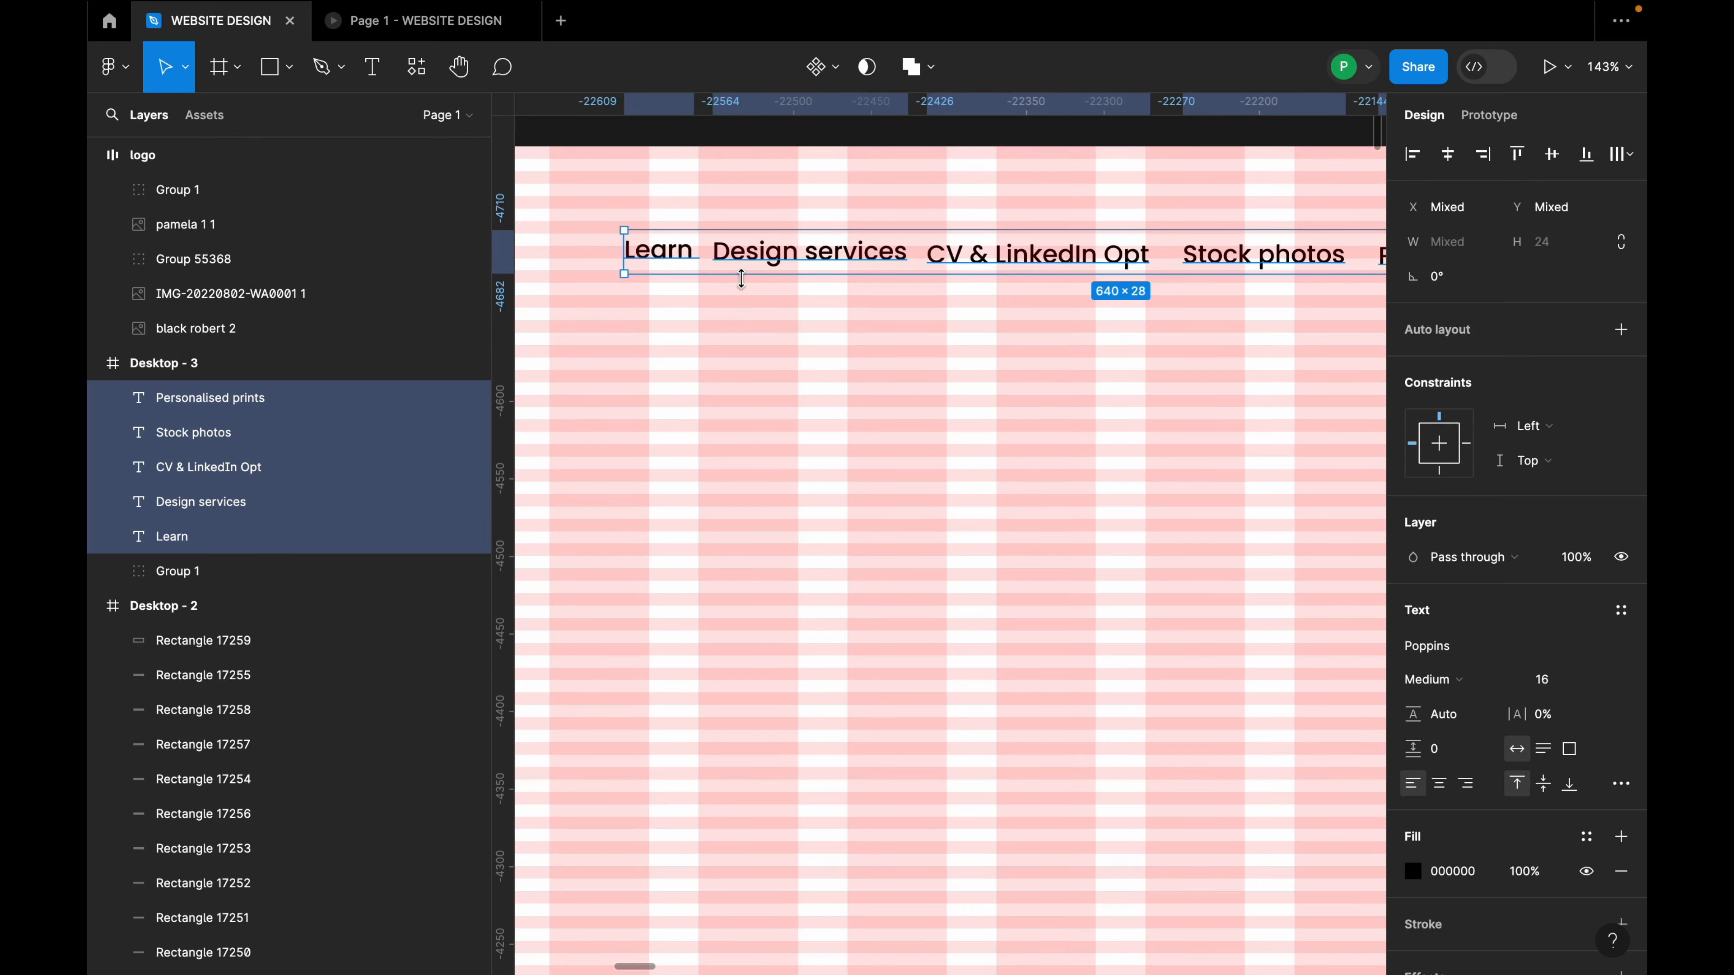
click(751, 311)
click(663, 258)
scroll(665, 260, up, 3)
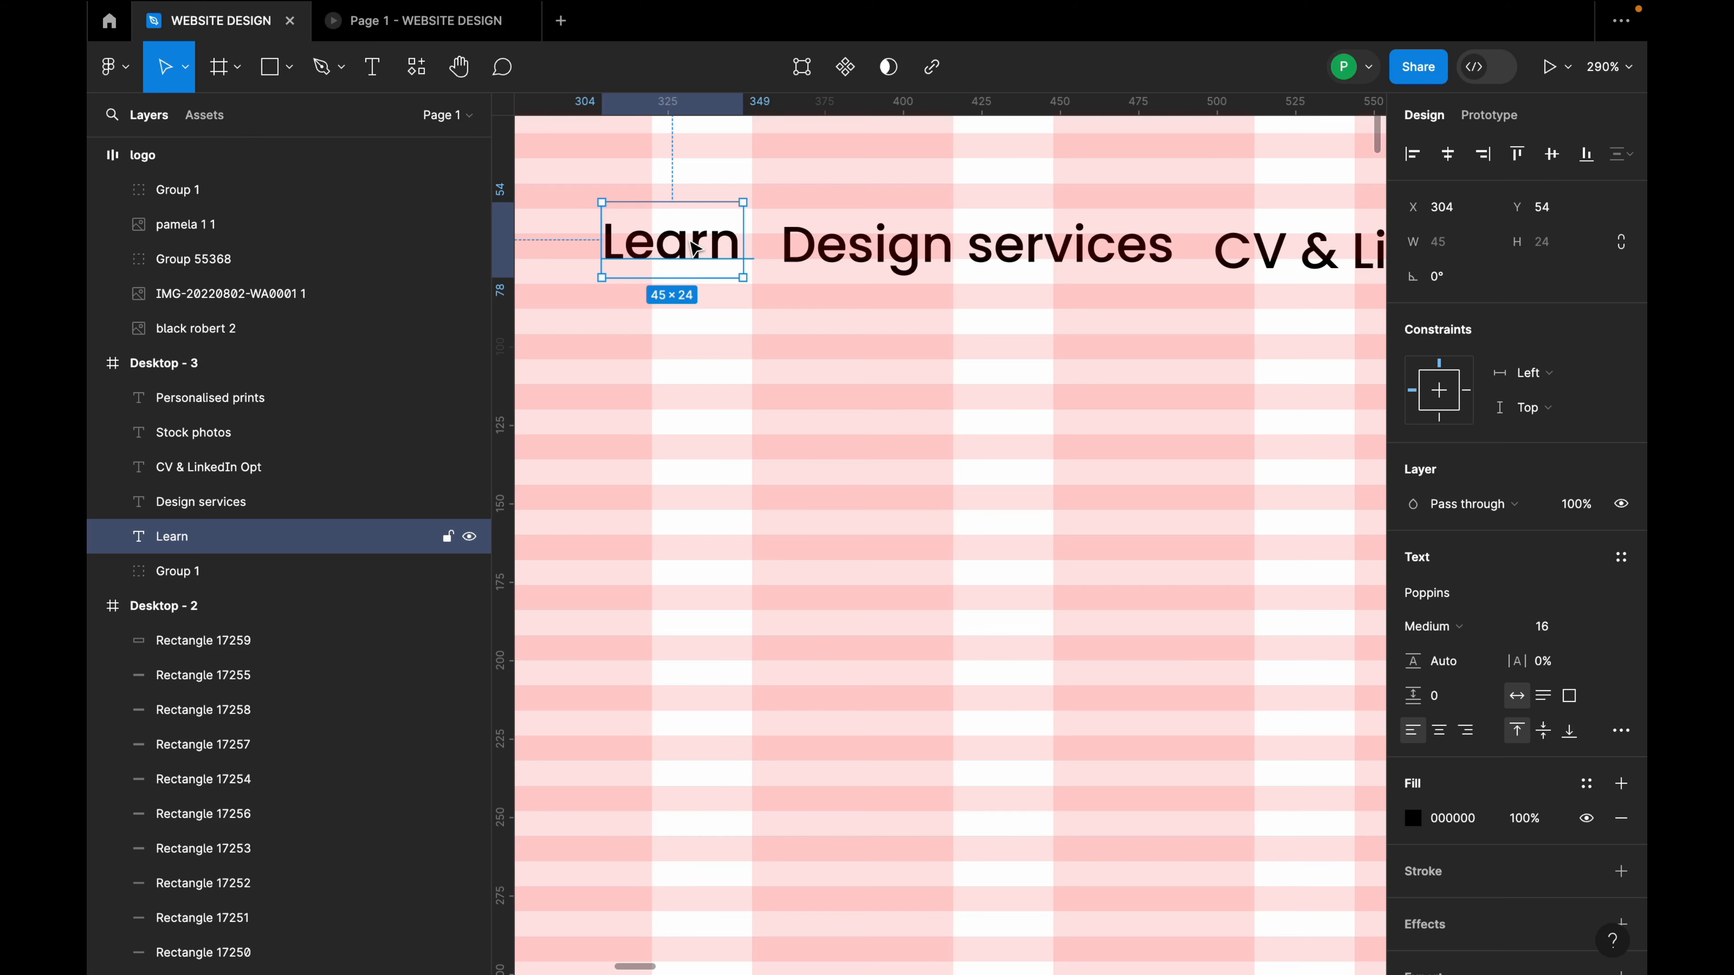
scroll(649, 315, down, 5)
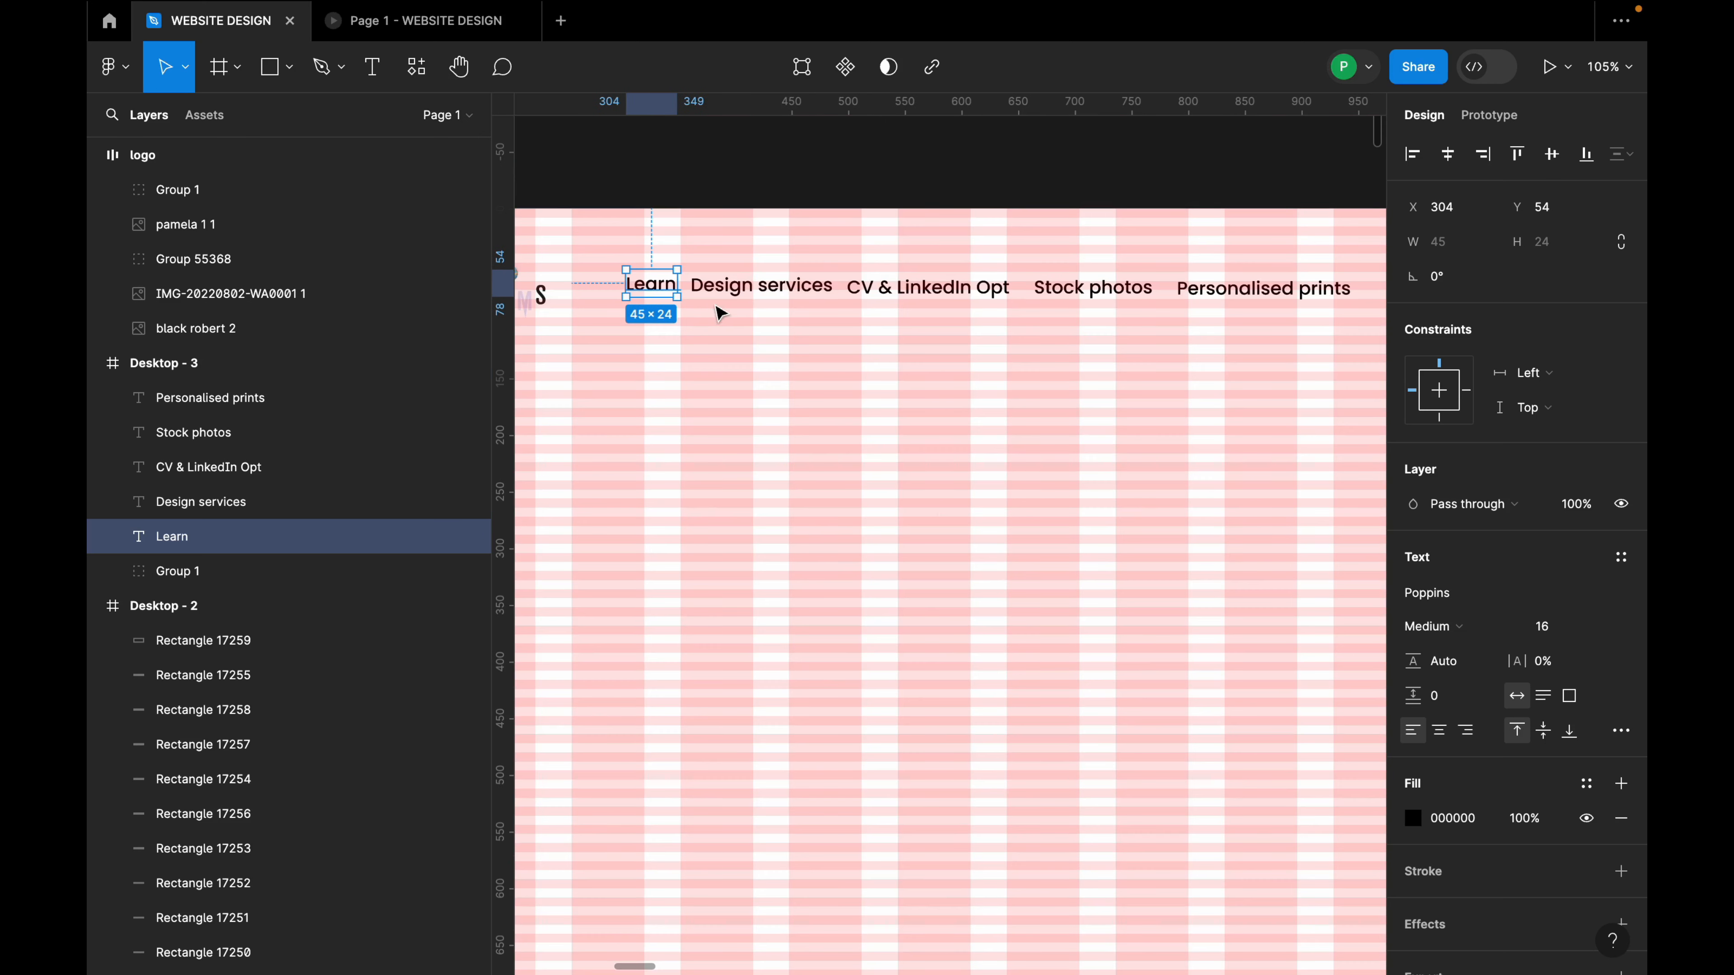
shift+click(734, 301)
shift+click(915, 288)
shift+click(1099, 290)
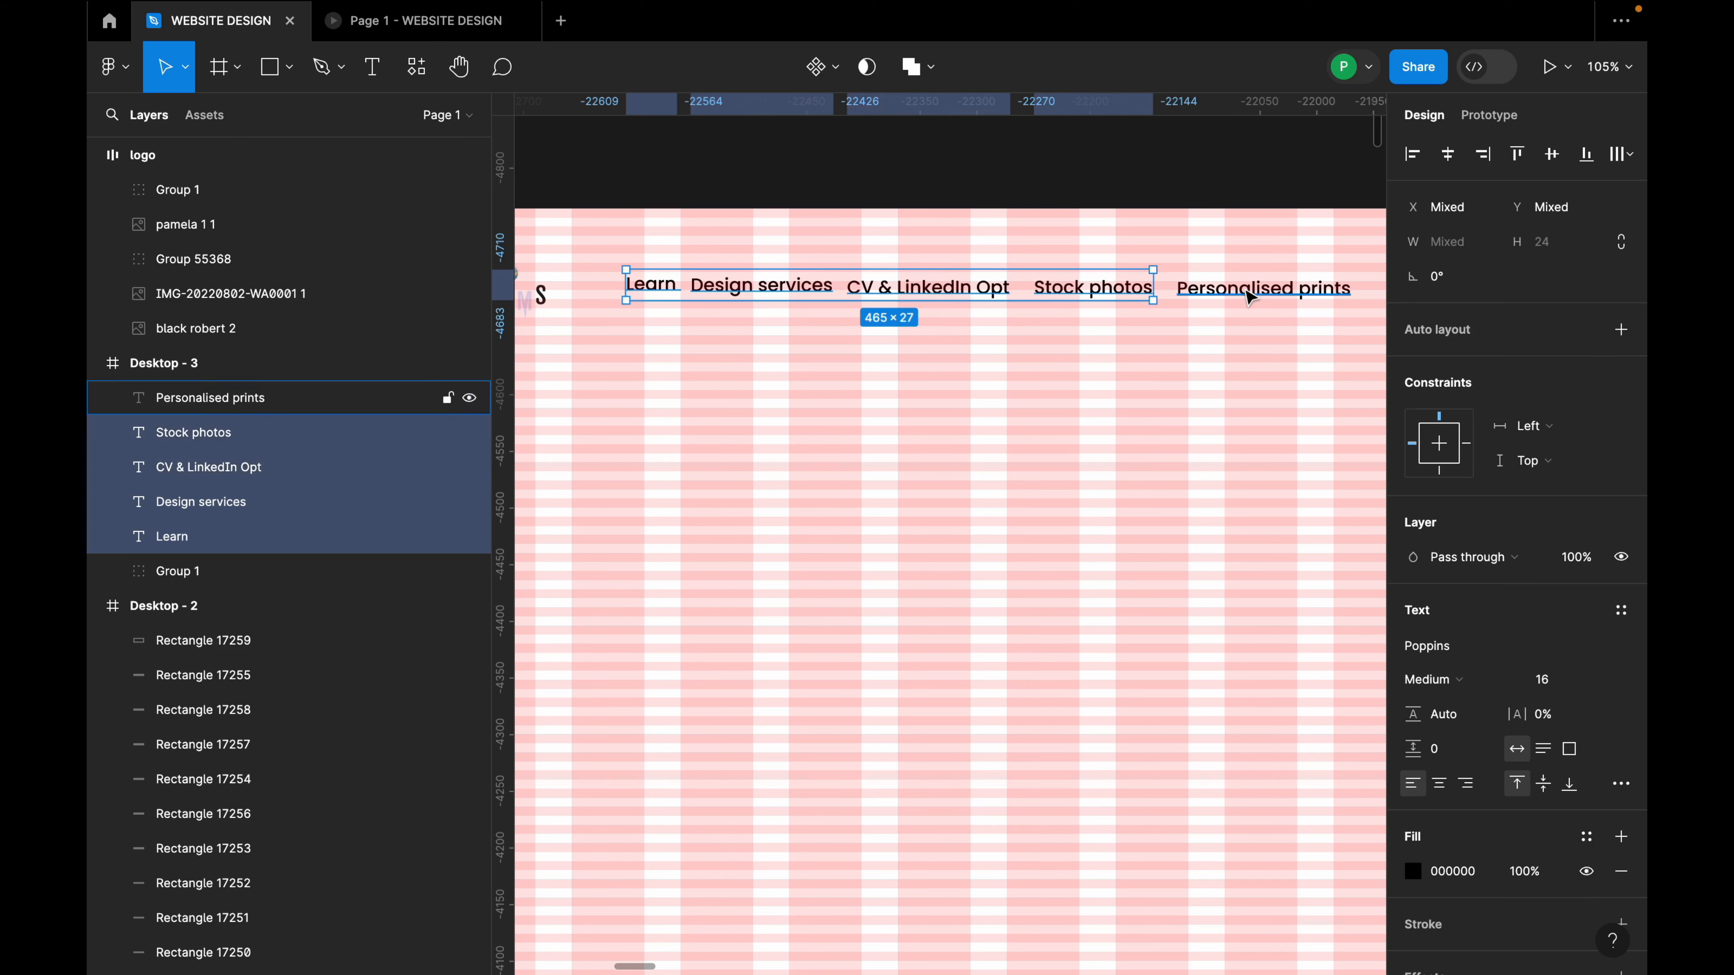
shift+click(1249, 291)
scroll(822, 339, down, 5)
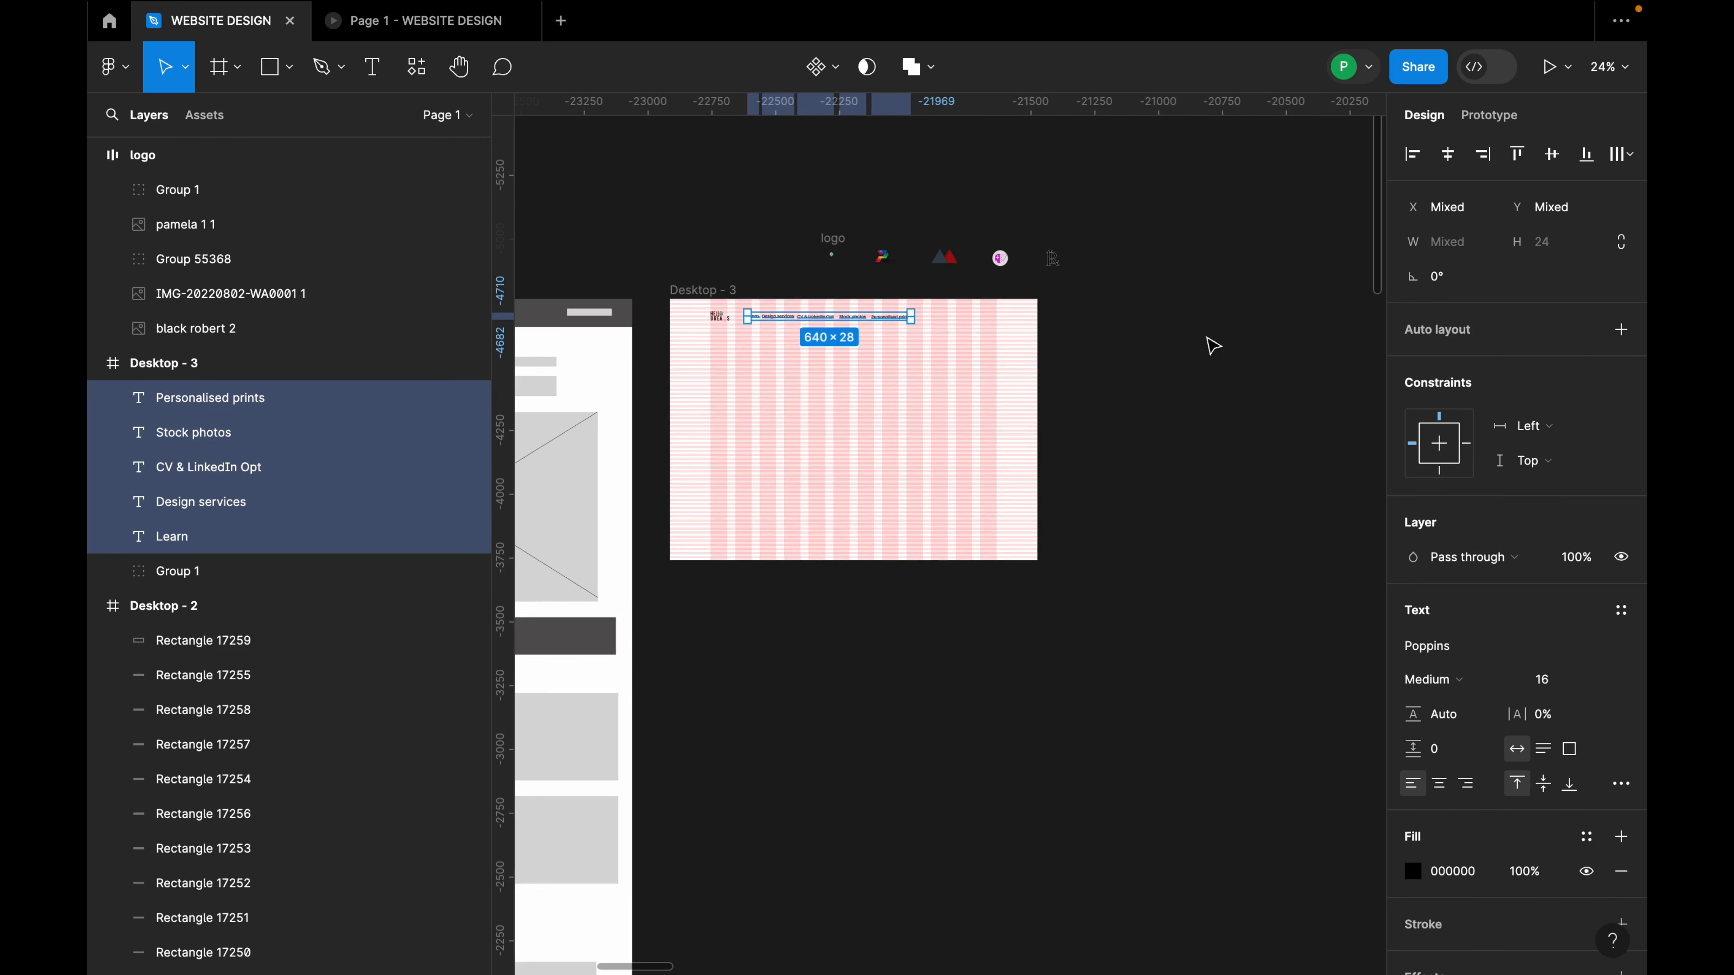
Draw a frame of about 1159 × 522 beside Desktop - 3 and move the five navigation labels into it.
key(f)
drag(1075, 319, 1370, 453)
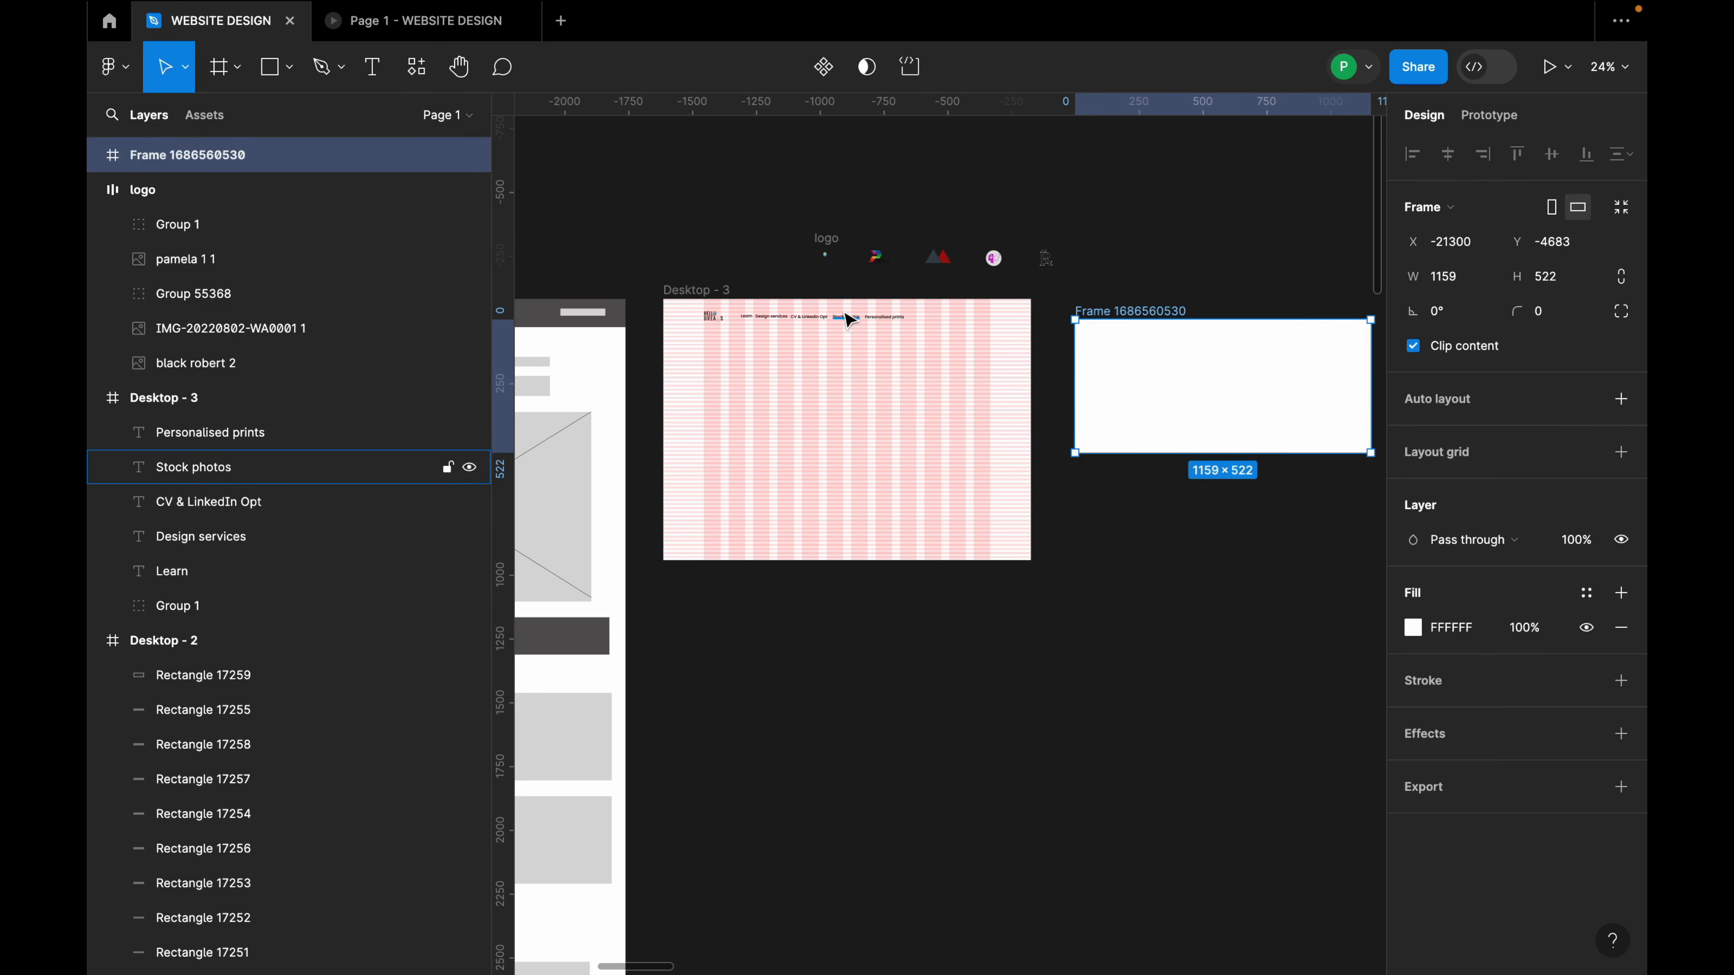
scroll(756, 339, up, 1)
click(807, 366)
drag(731, 301, 1395, 372)
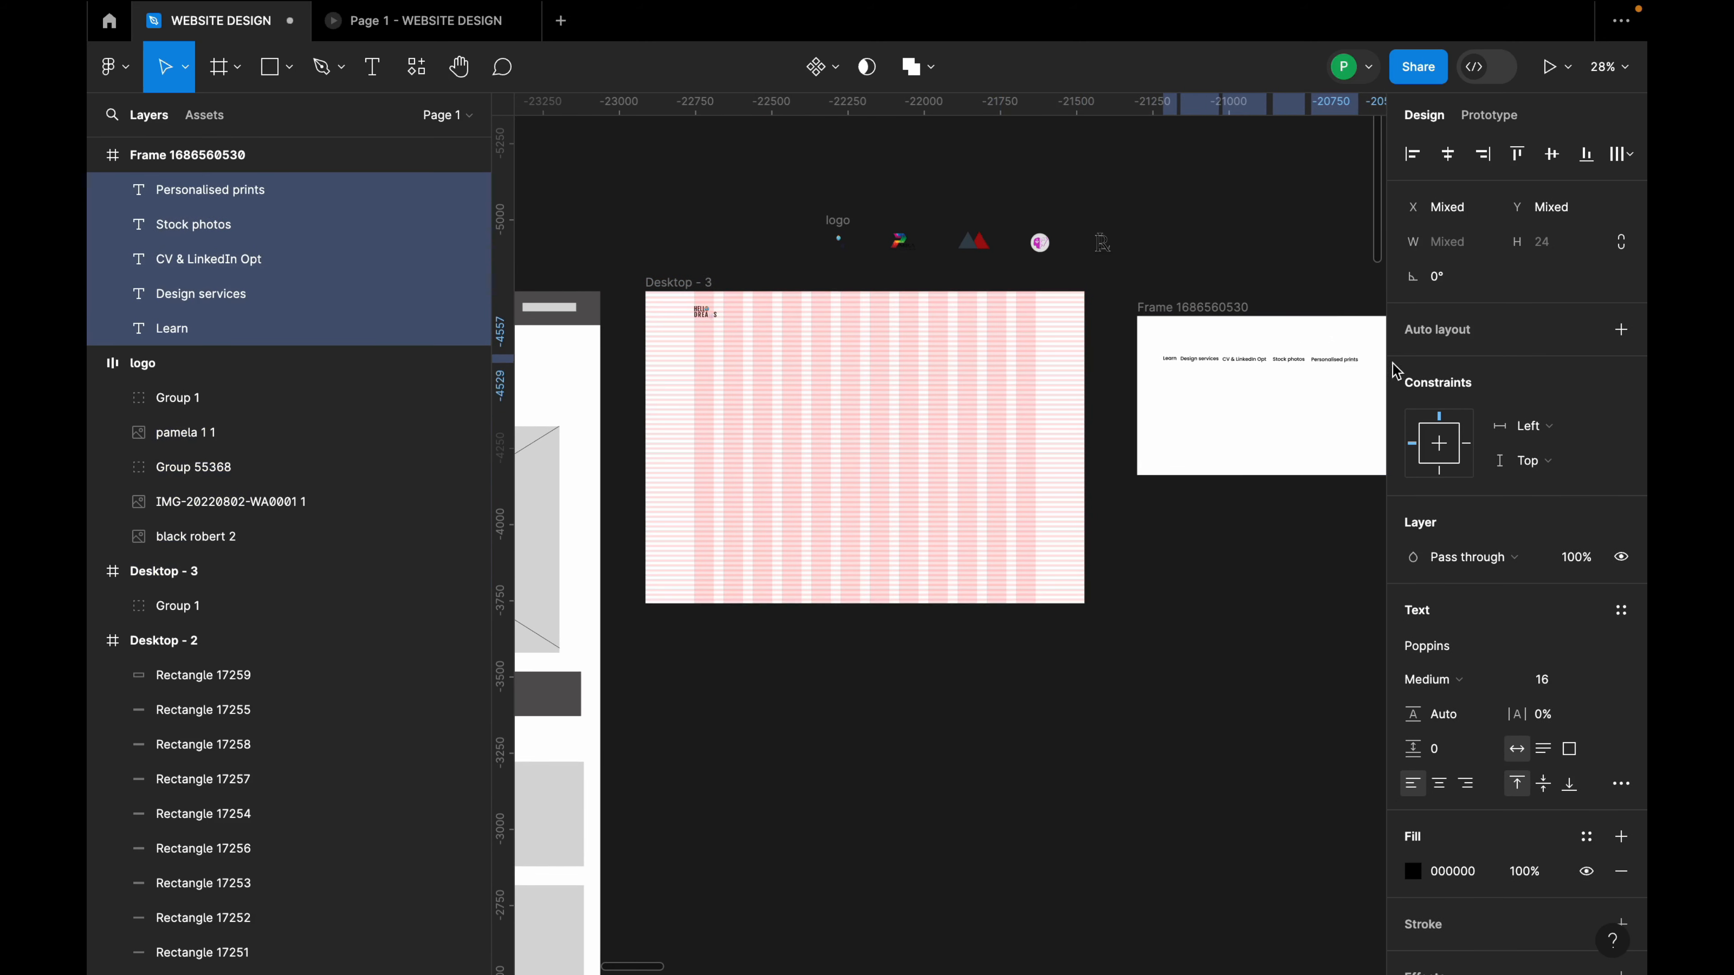
scroll(1381, 375, up, 6)
click(1056, 382)
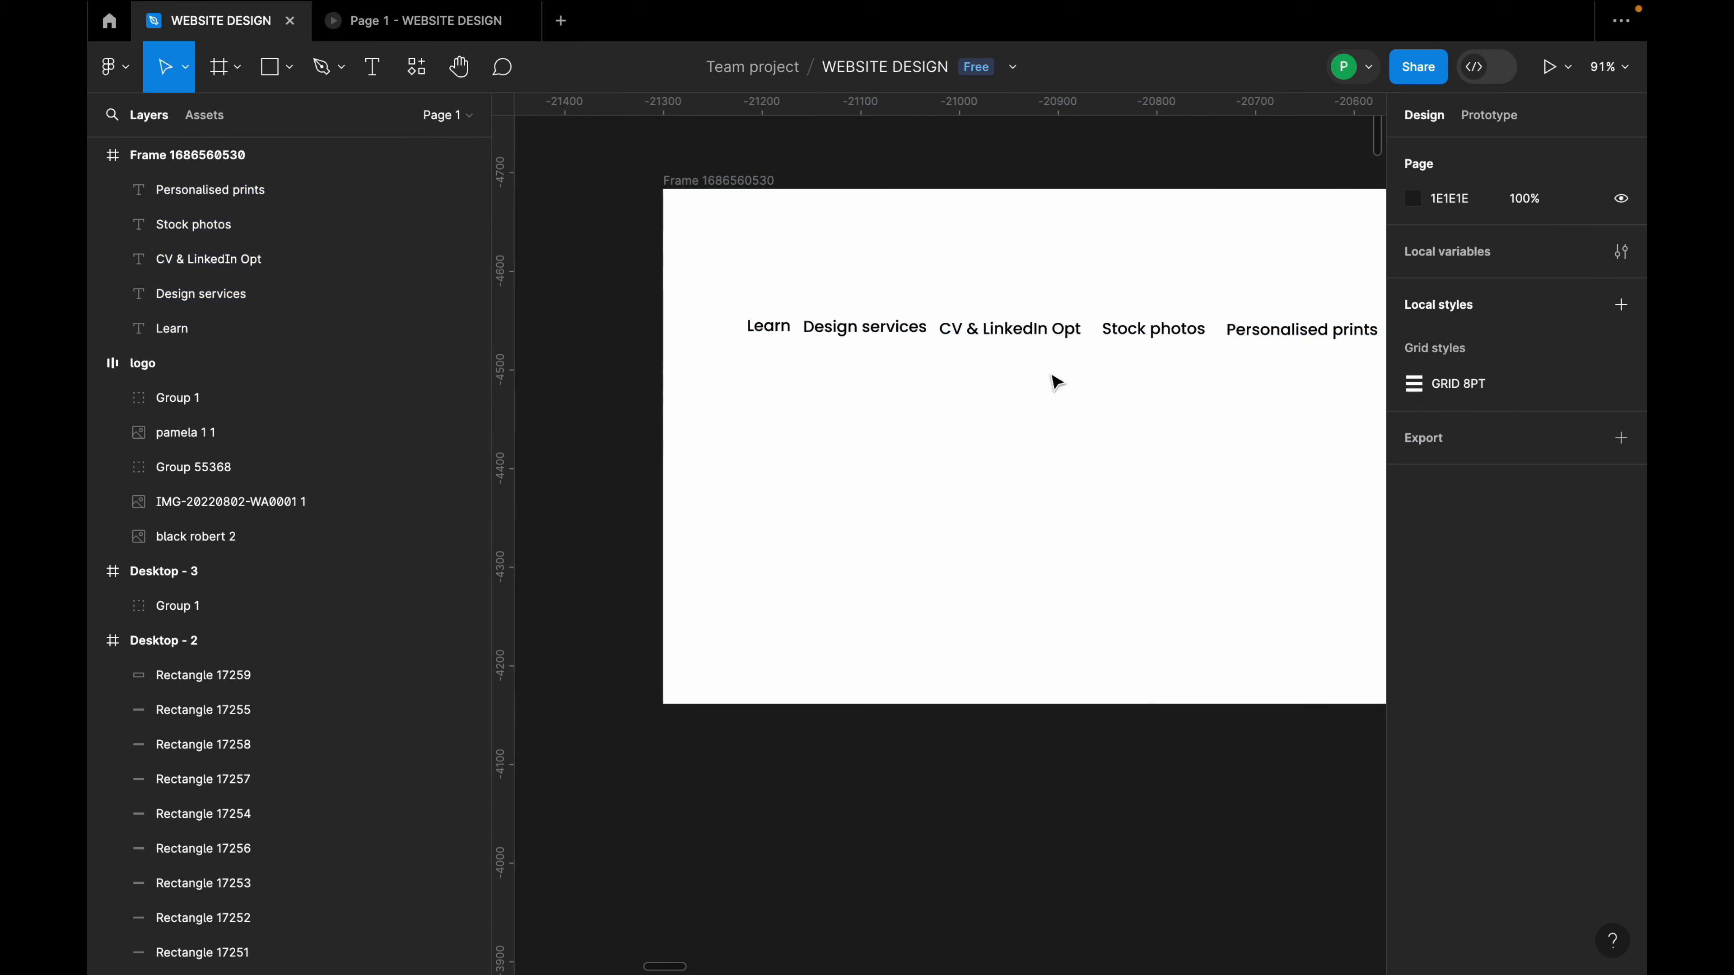
click(960, 332)
click(820, 368)
click(720, 372)
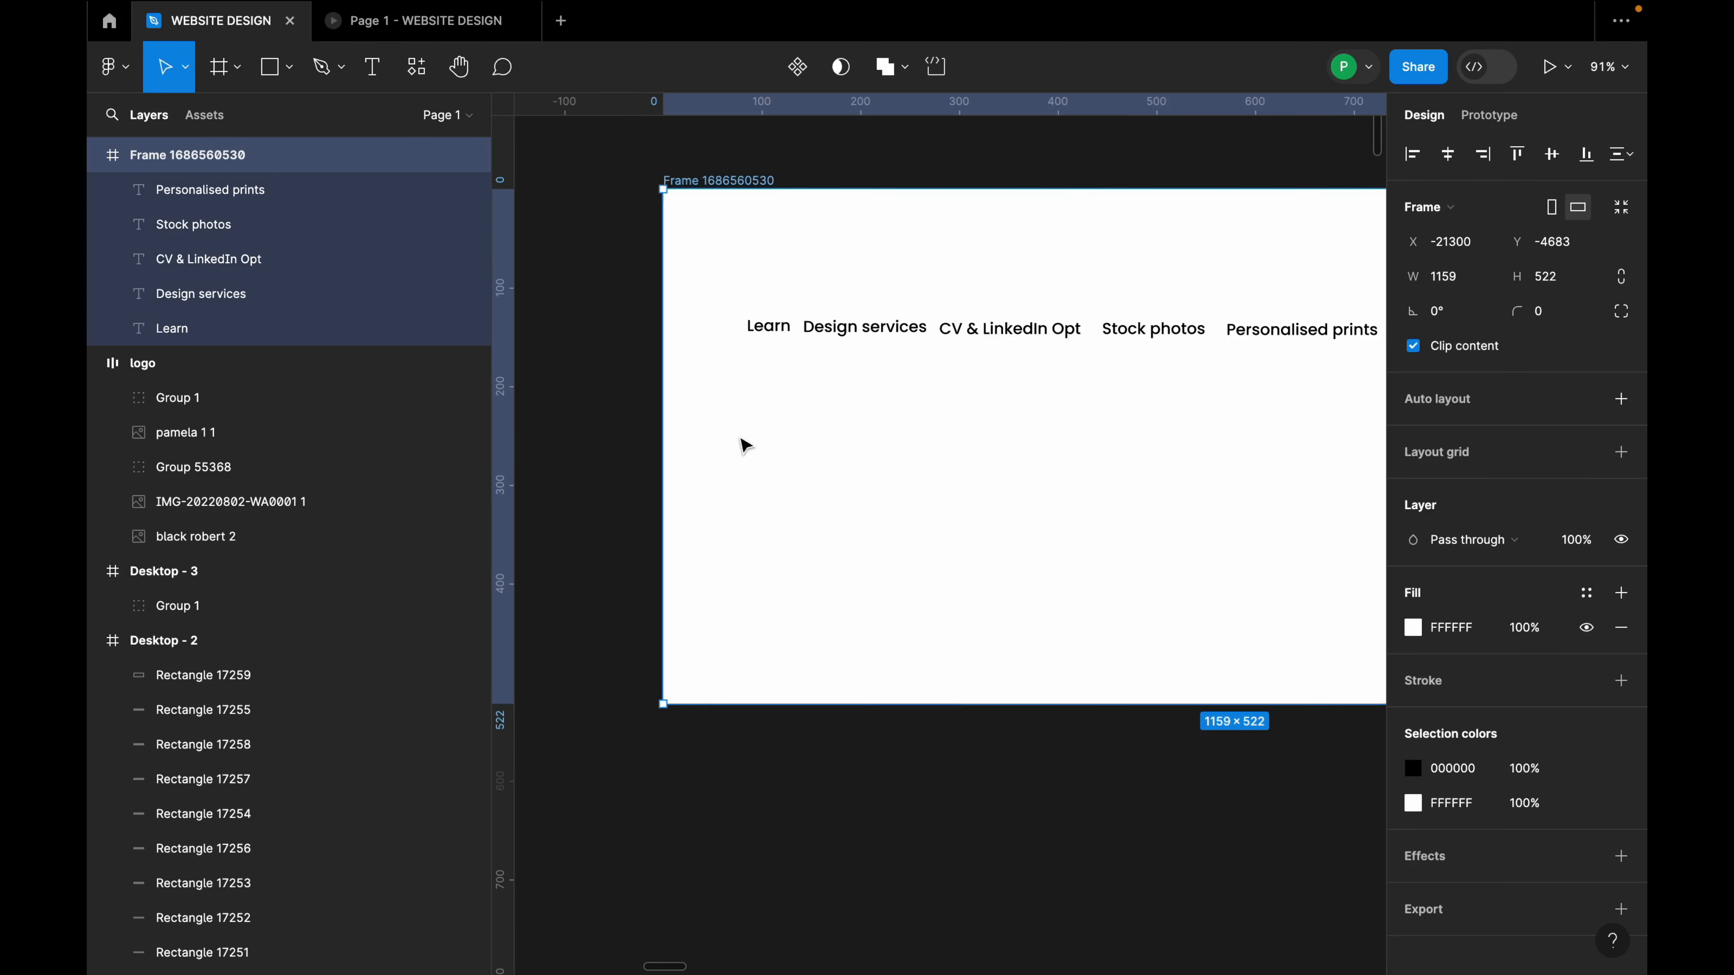
right_click(740, 401)
mouse_move(864, 777)
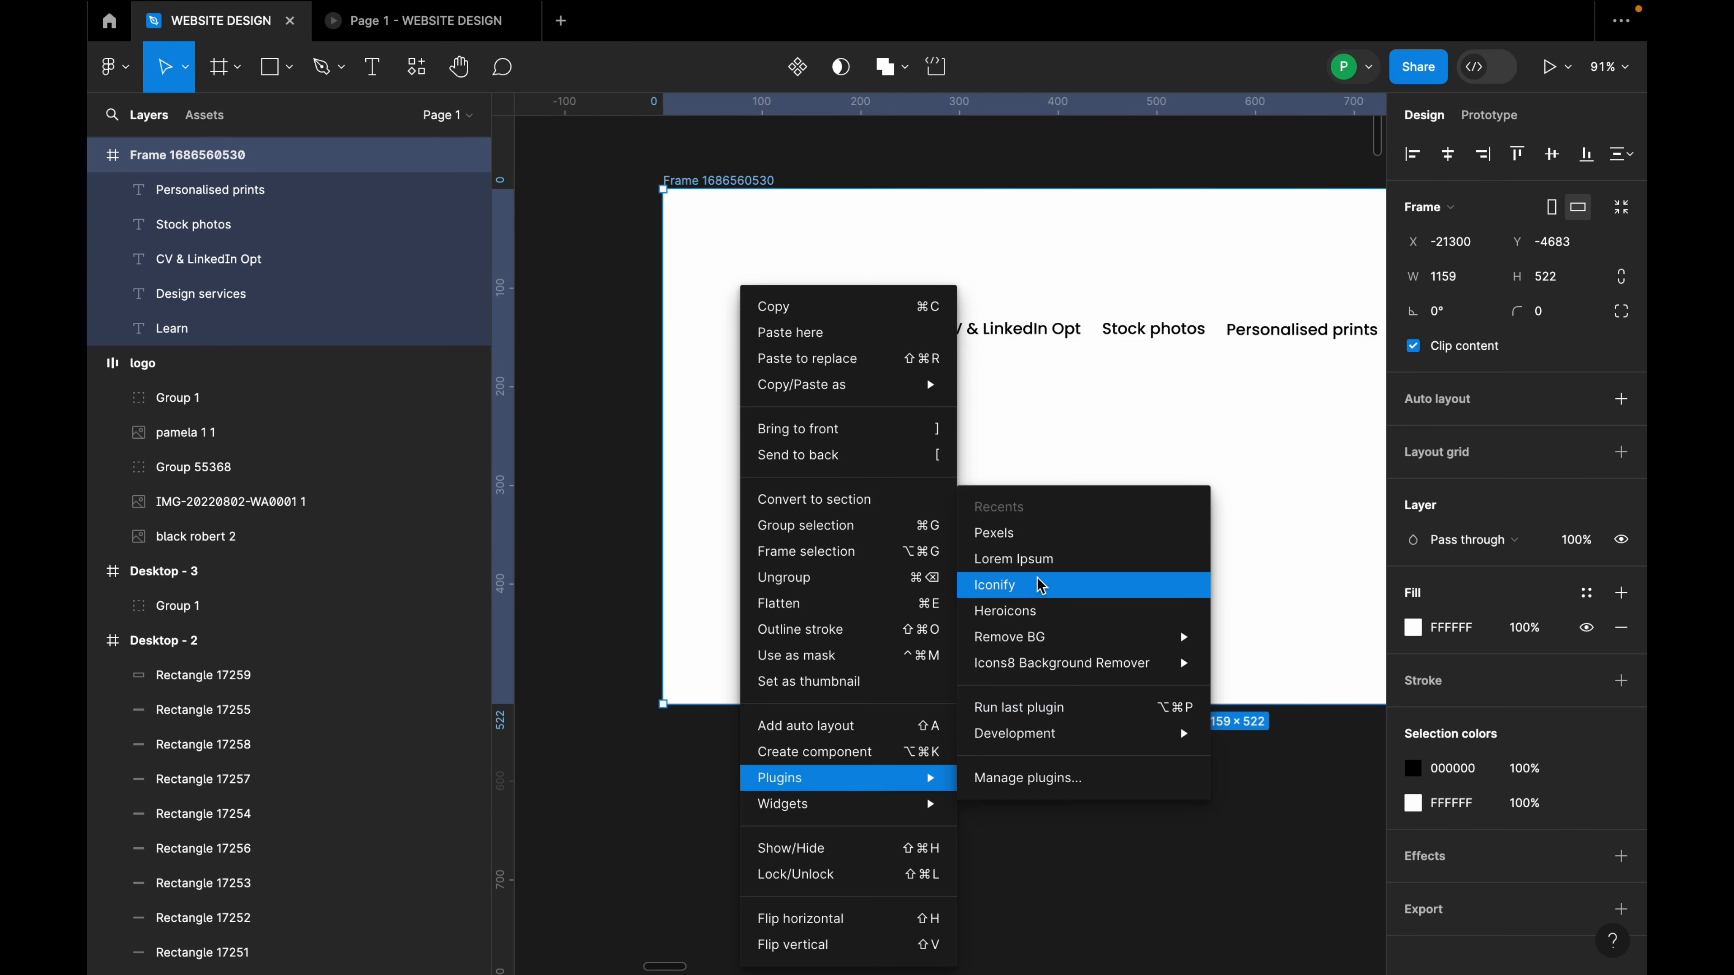
click(1004, 437)
Move the Learn and Design services labels up above the other labels, with Design services at about X 154, Y 90 and a gap between them.
click(775, 331)
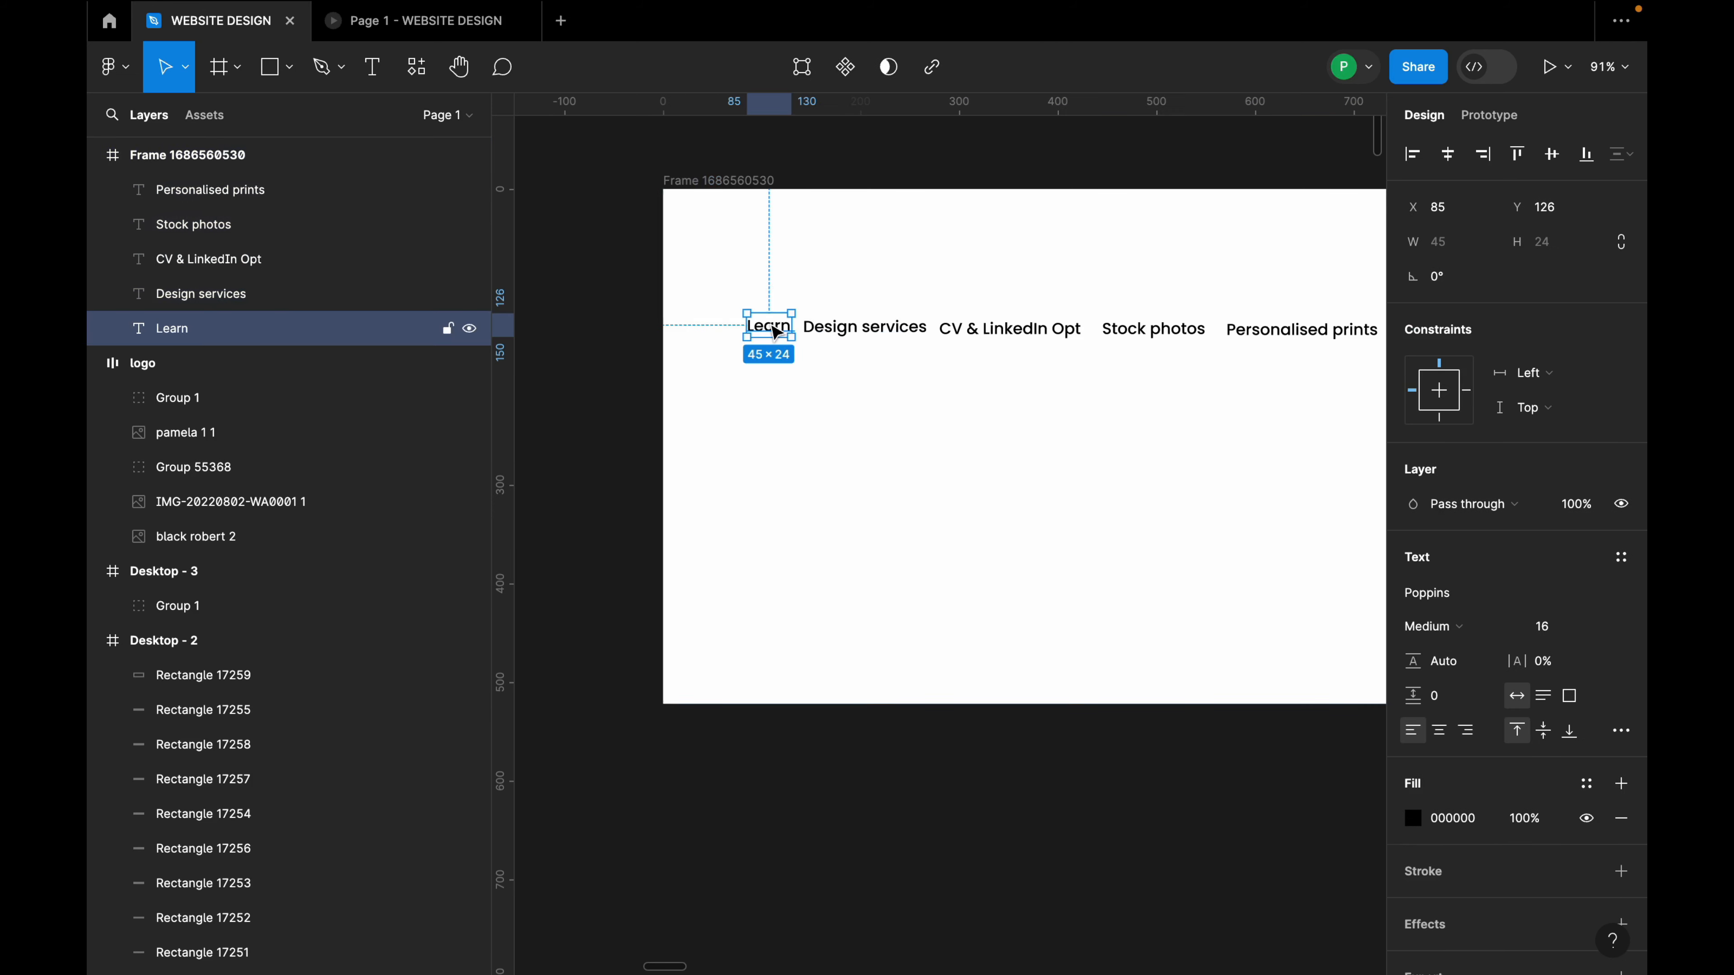
drag(775, 331, 764, 296)
scroll(770, 306, up, 2)
click(855, 335)
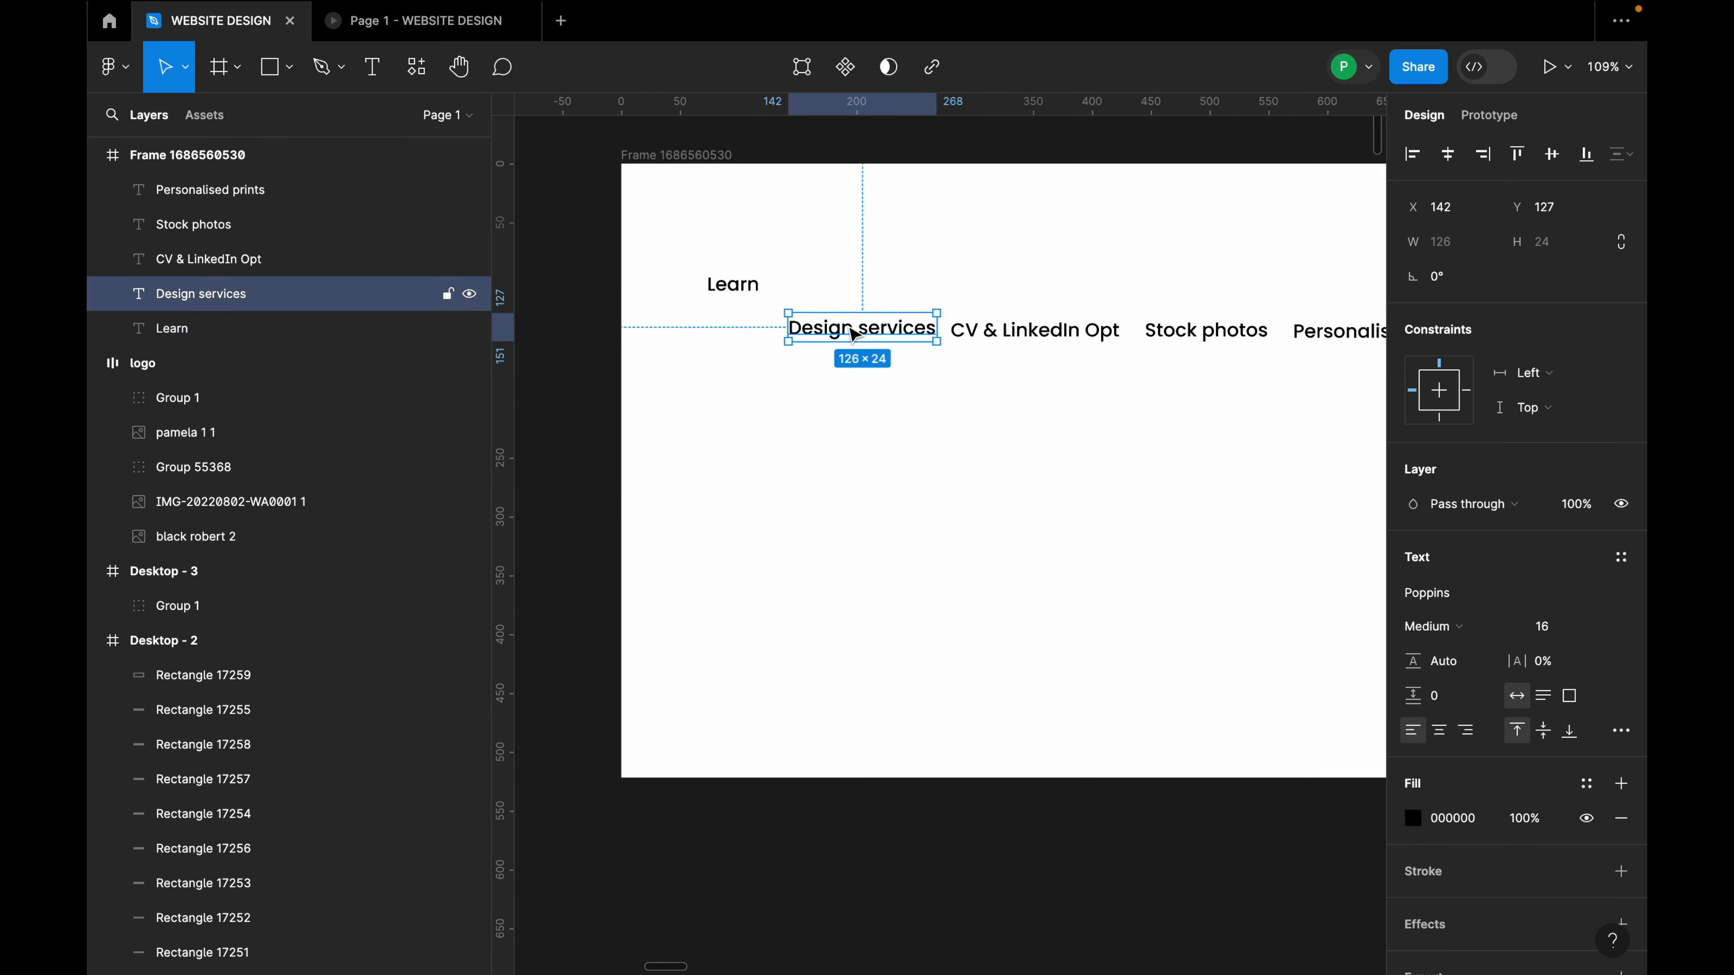
drag(854, 335, 867, 291)
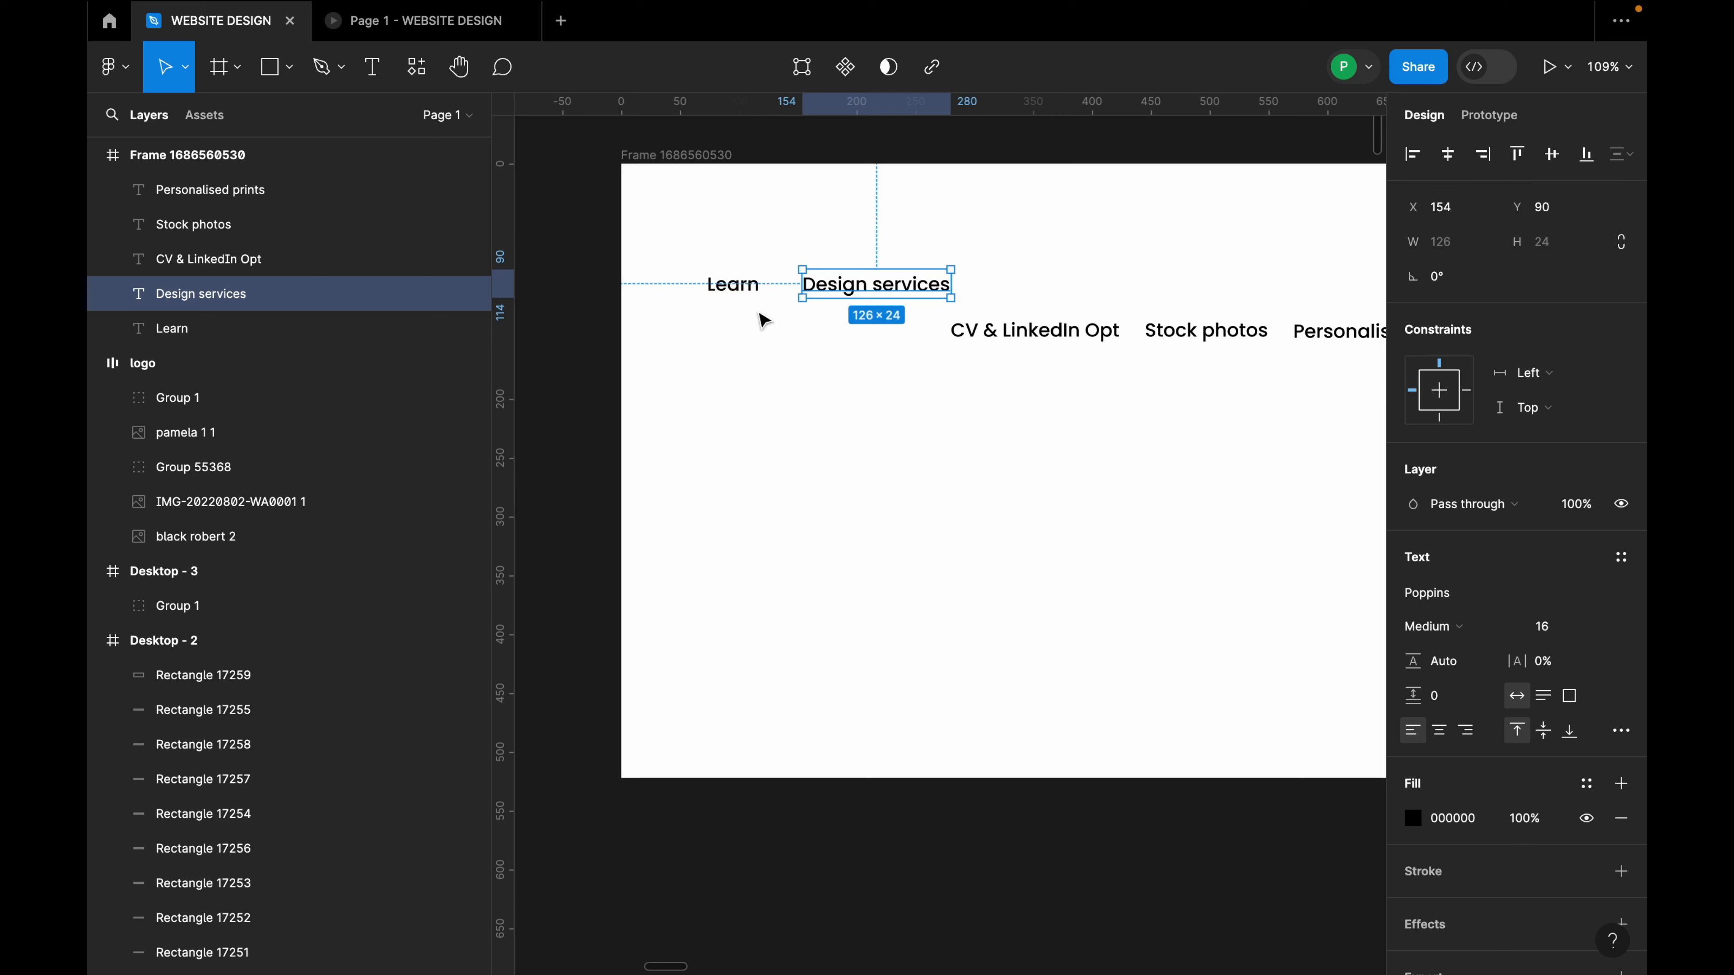
Run the Heroicons plugin with the new labels frame selected.
click(750, 333)
right_click(750, 334)
mouse_move(885, 785)
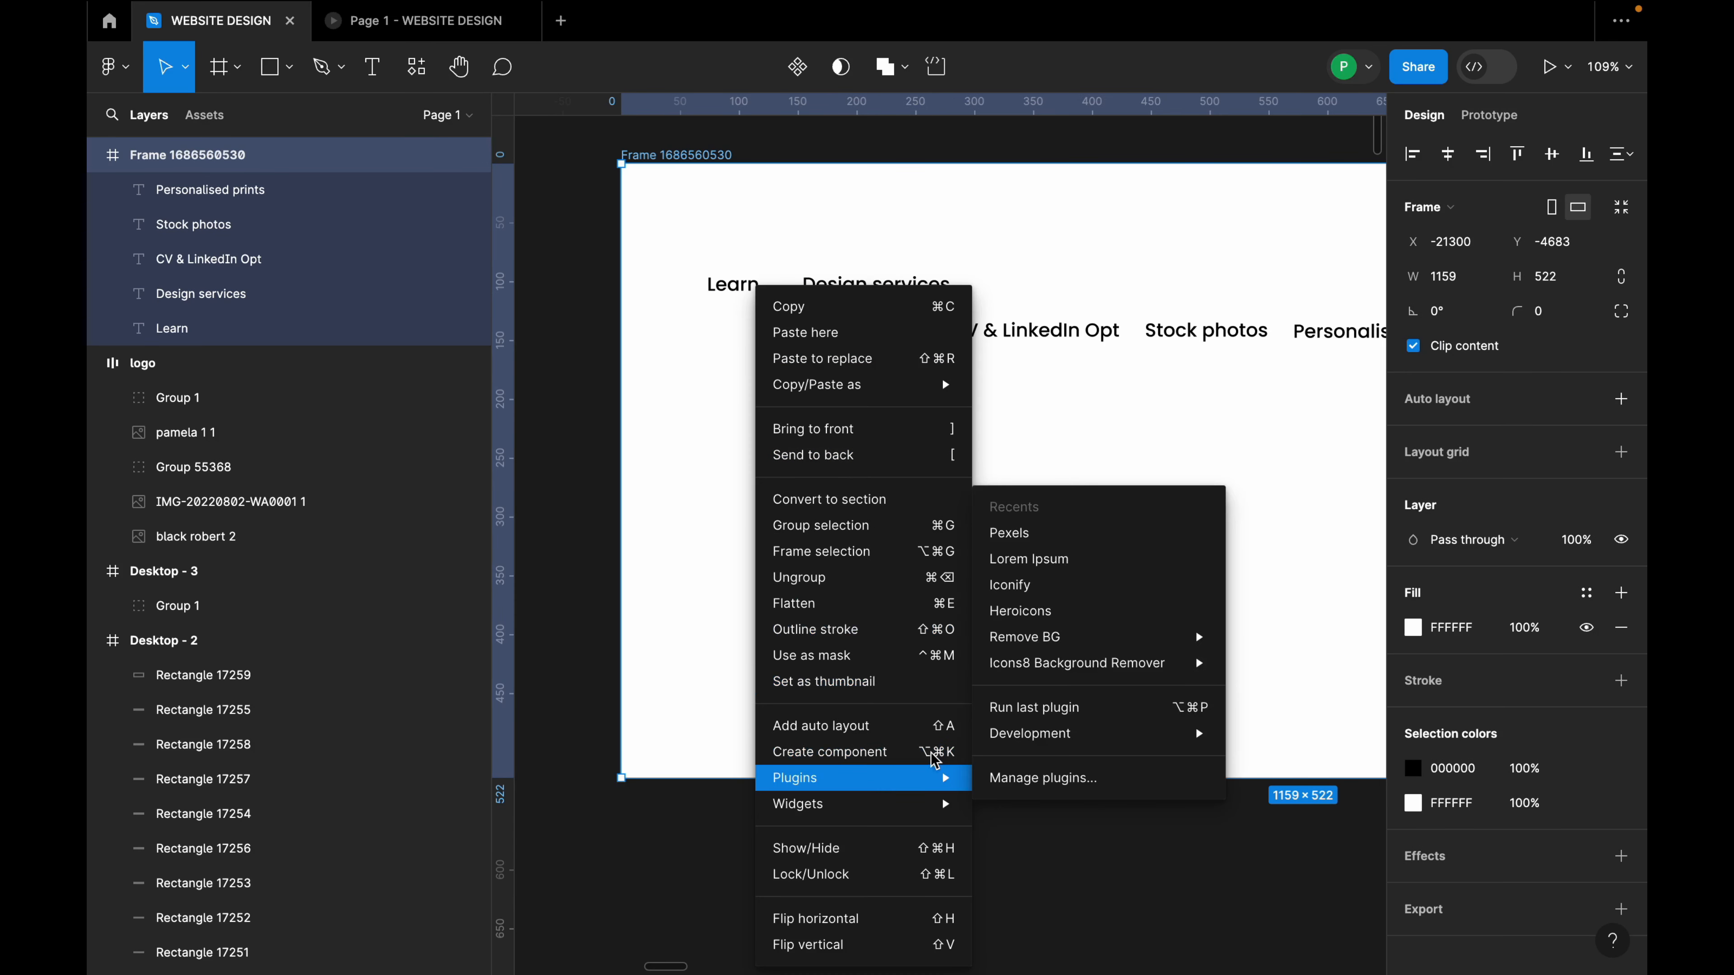
click(1054, 613)
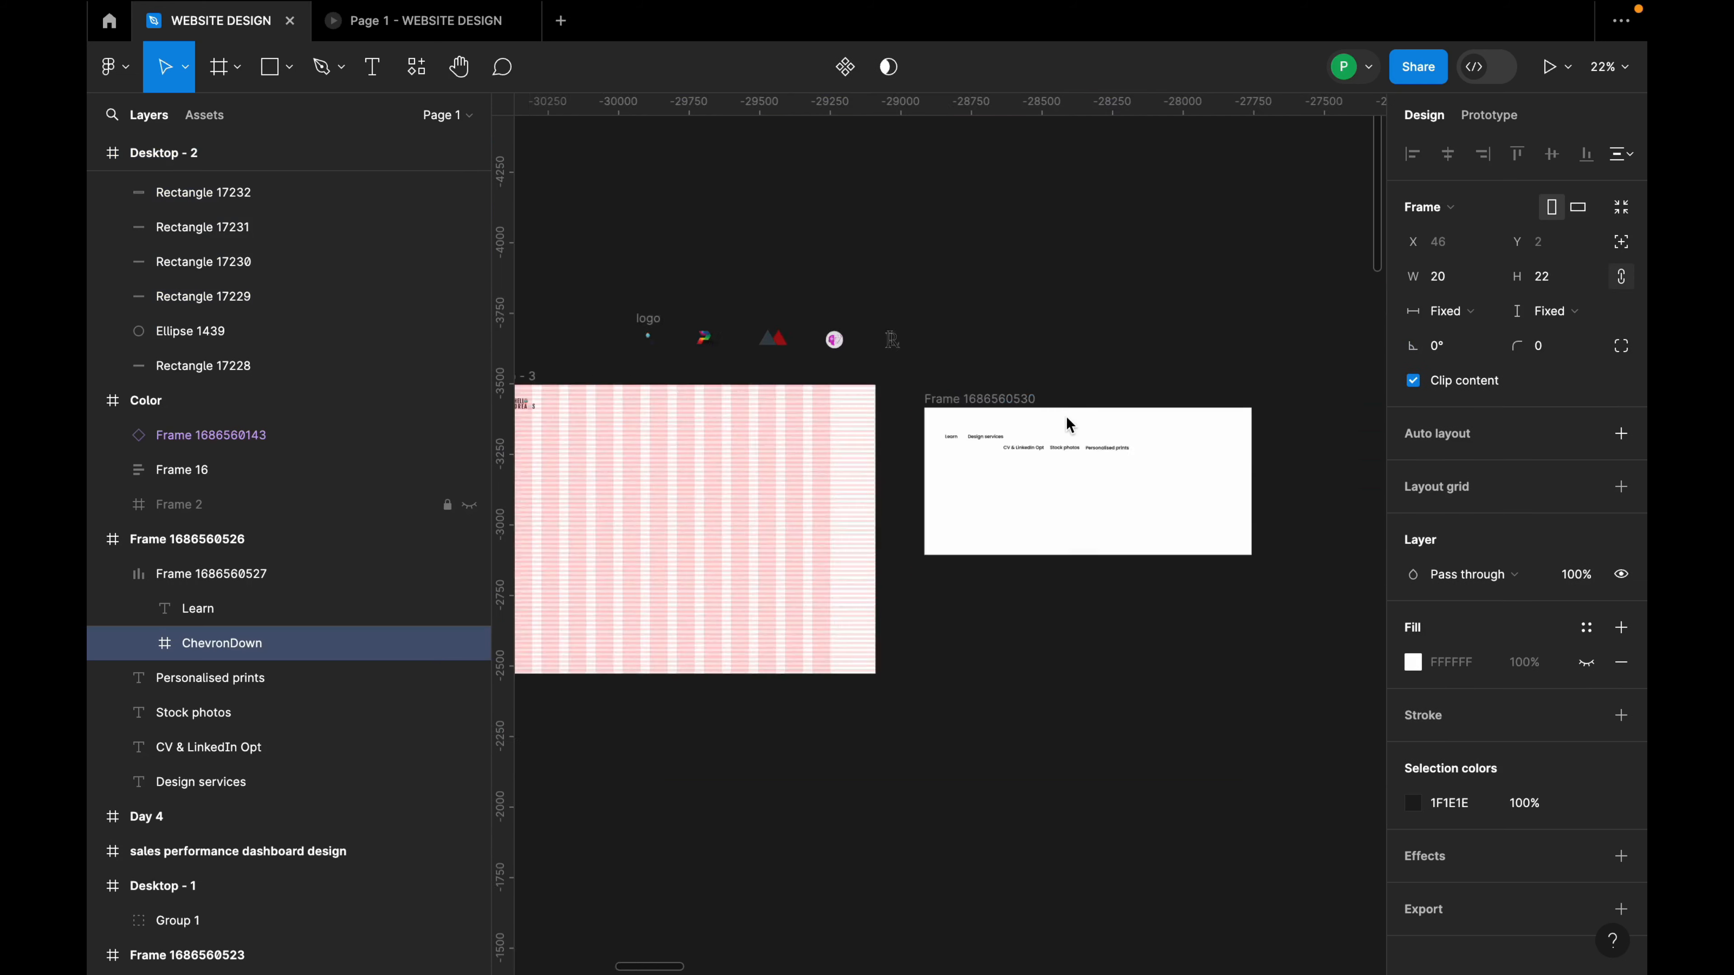
Paste the copied ChevronDown icon into the labels frame and place it directly after Learn, at about X 118, Y 92.
scroll(1066, 416, up, 4)
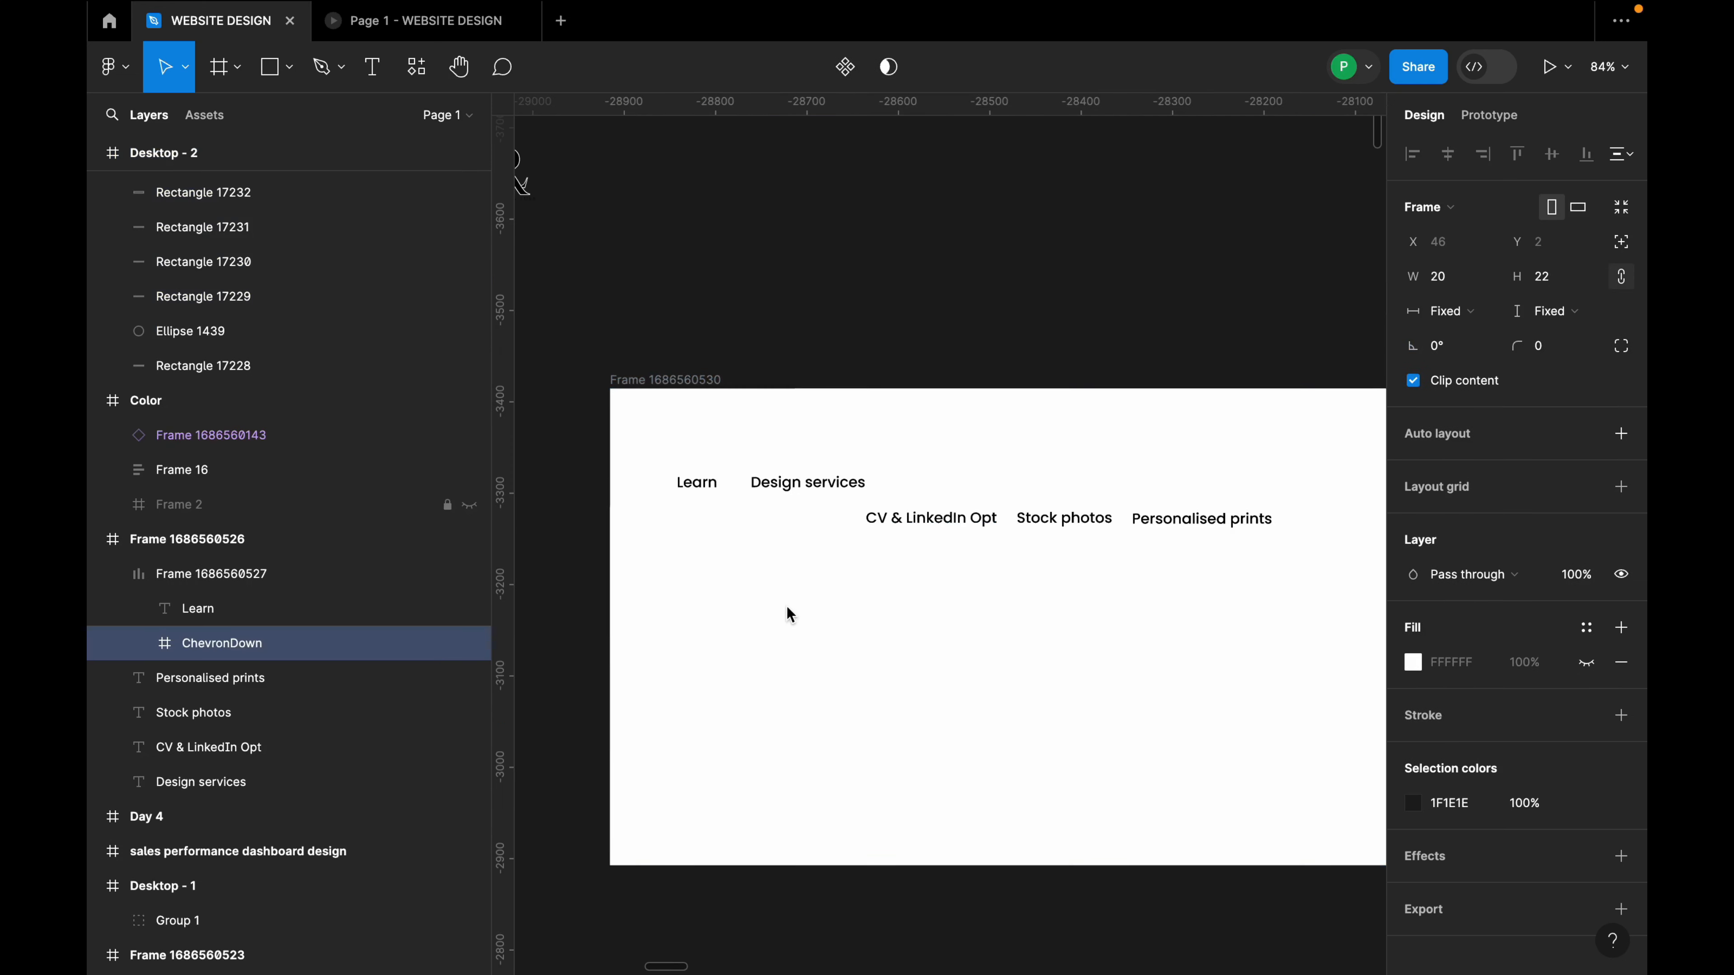
key(super+v)
scroll(918, 541, up, 5)
drag(978, 522, 670, 497)
scroll(720, 480, left, 5)
drag(993, 514, 706, 404)
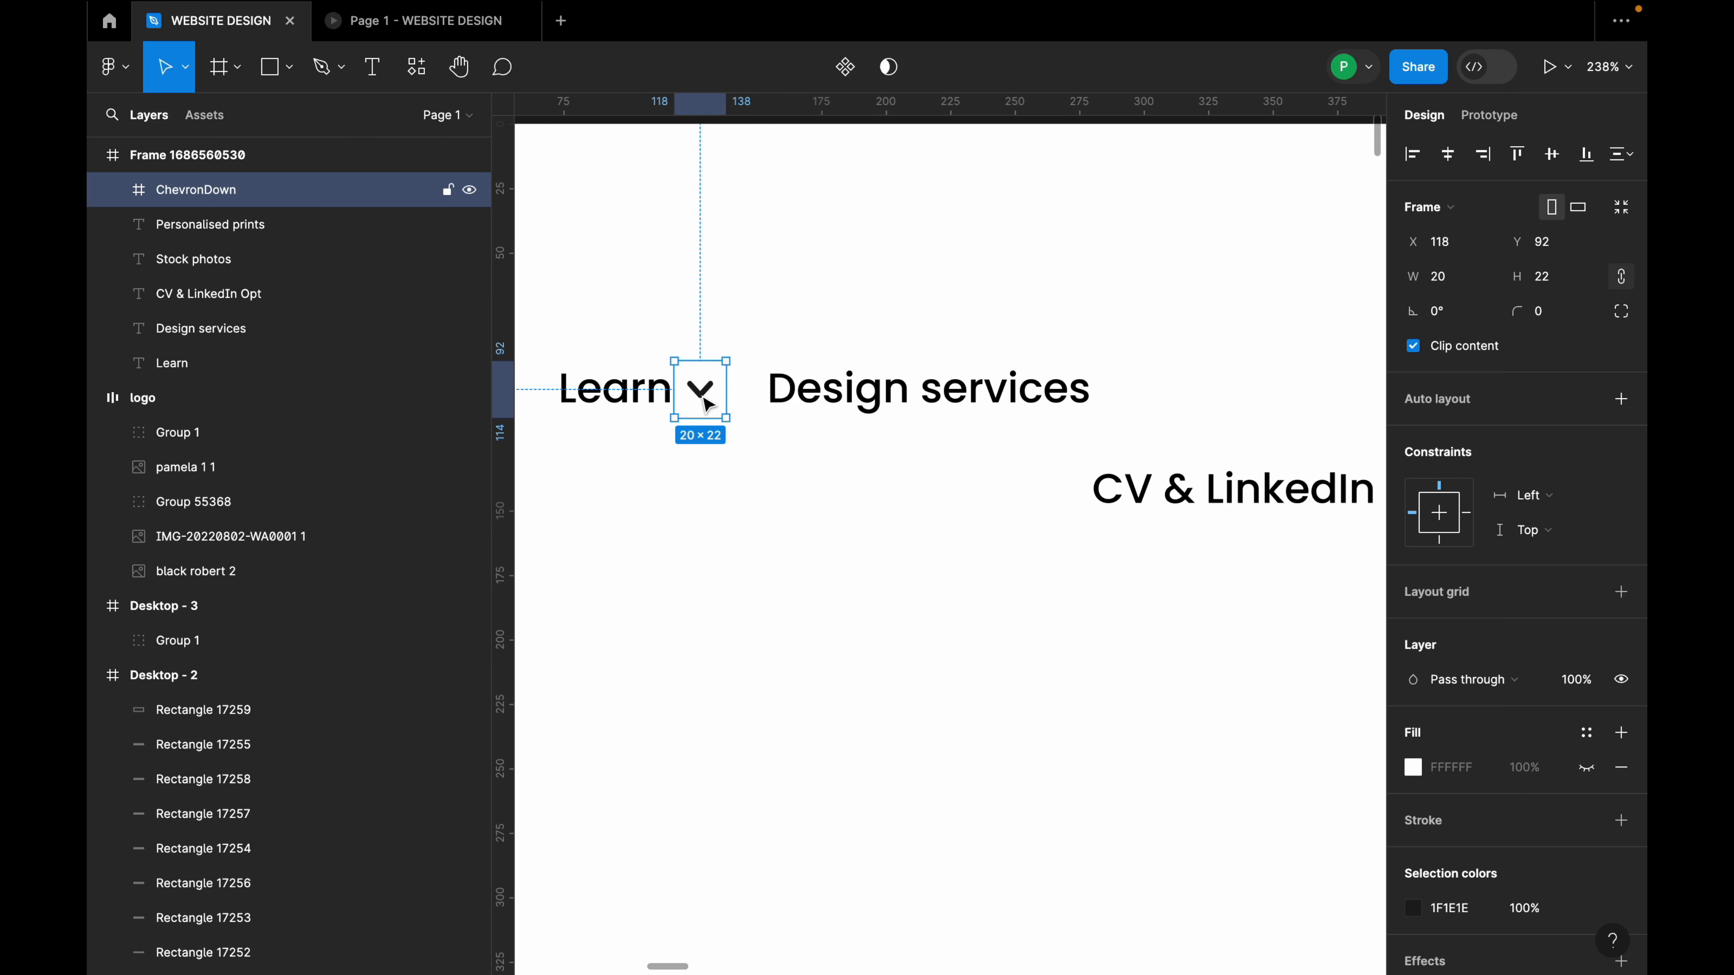
Move the Color palette frame next to the navigation labels frame, at about X -19267, Y -4683.
scroll(679, 414, down, 10)
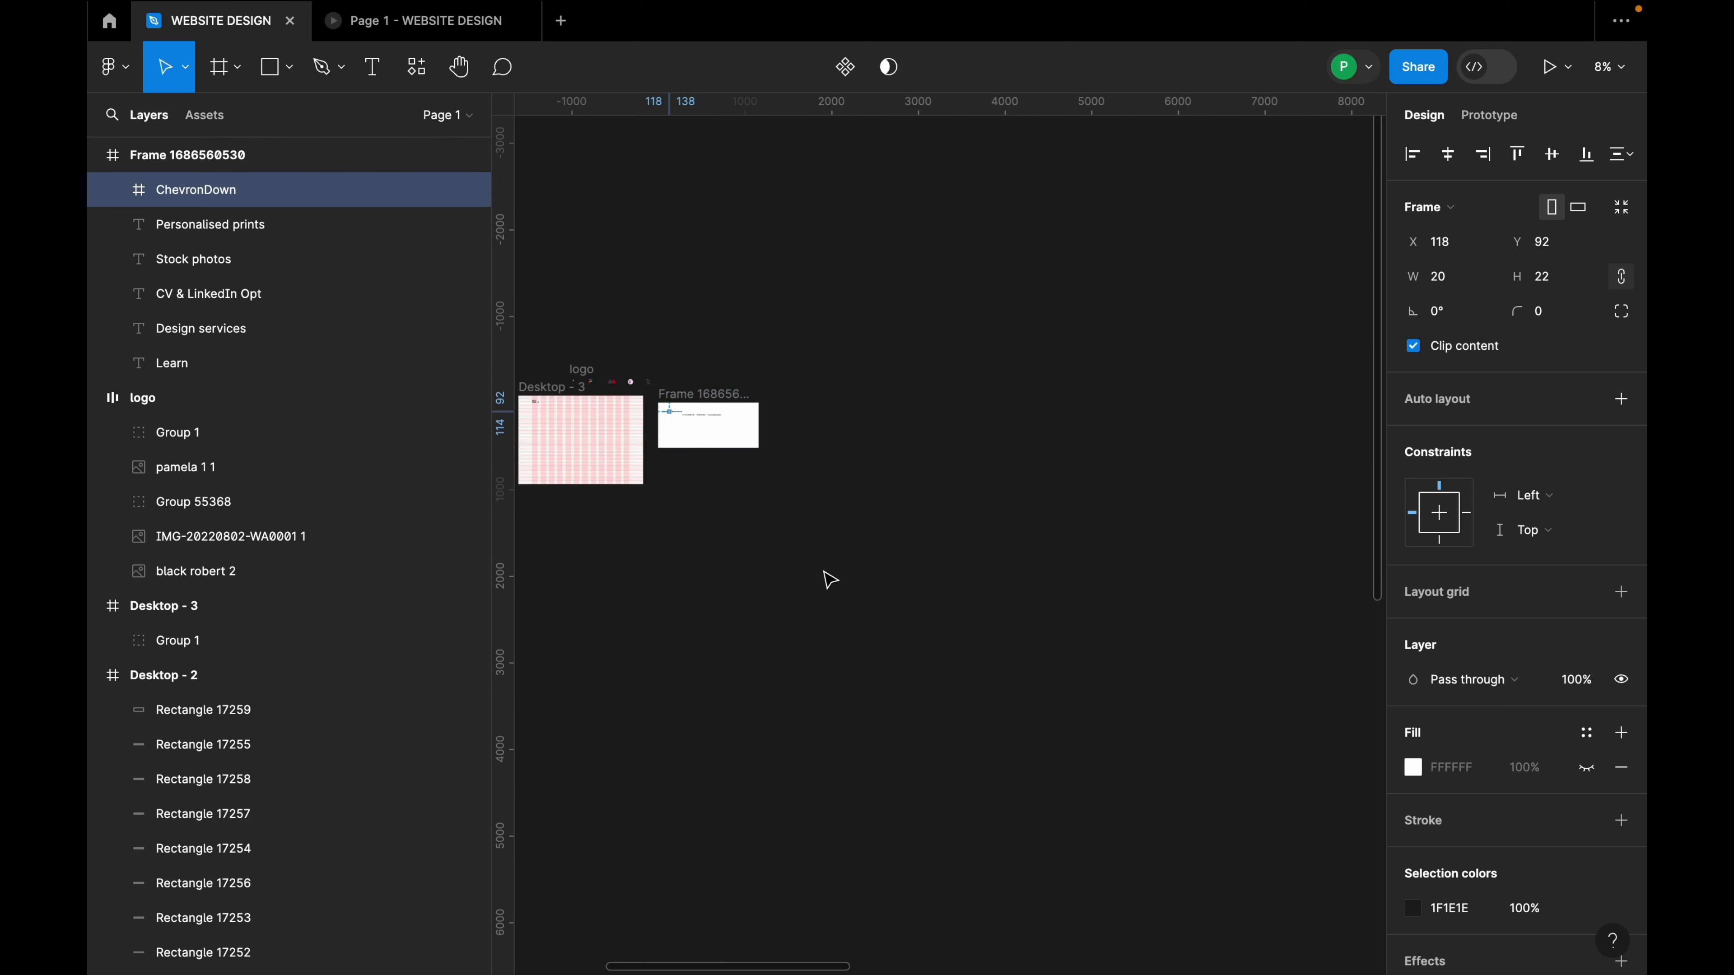
scroll(830, 580, right, 10)
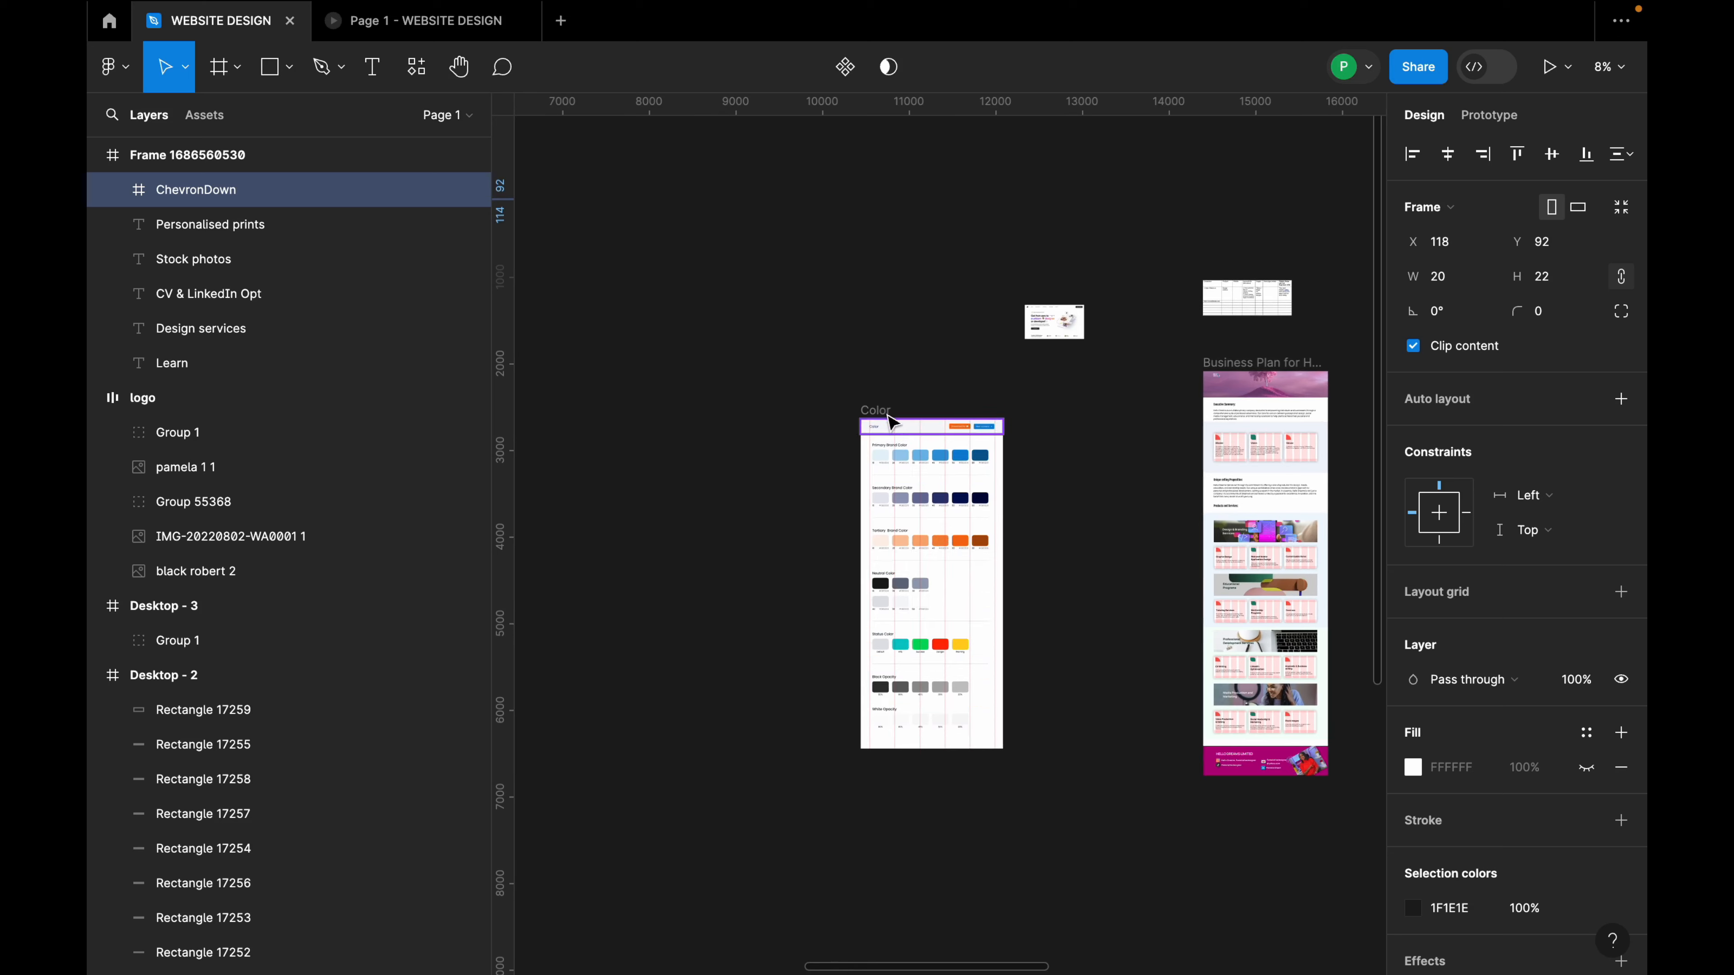
click(891, 421)
scroll(1118, 496, down, 5)
drag(1119, 507, 888, 448)
scroll(888, 449, up, 5)
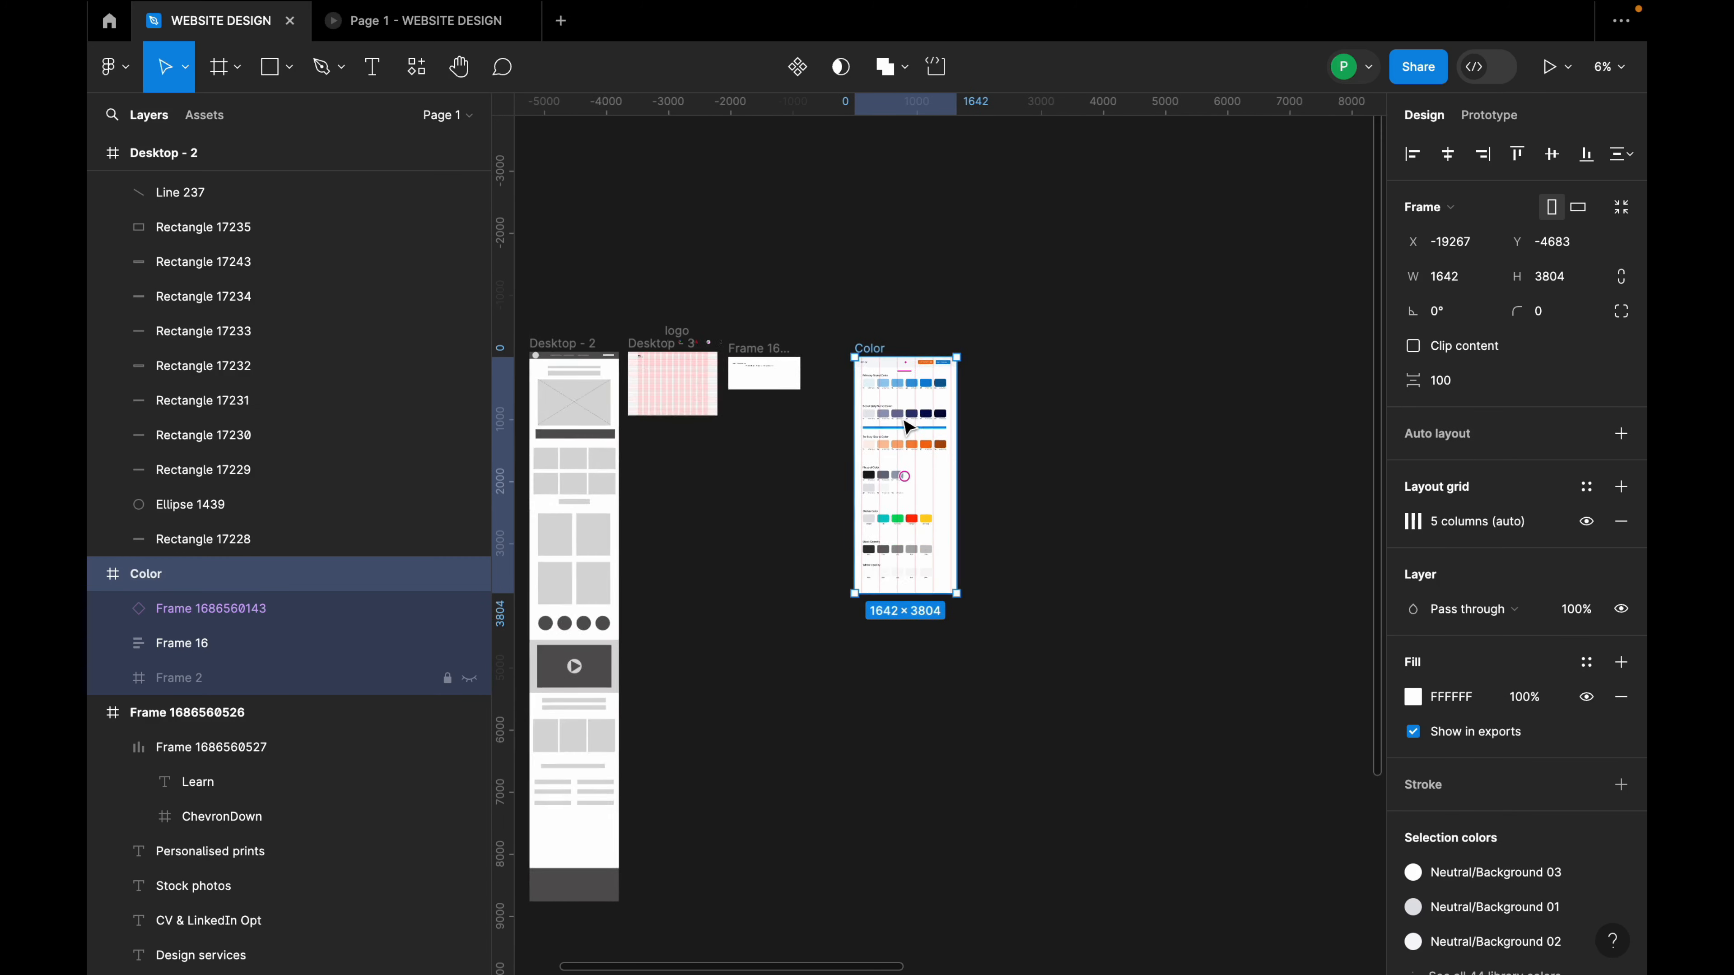
Examine the brand, neutral and status color swatches in the Color frame.
scroll(908, 427, up, 3)
scroll(588, 348, up, 4)
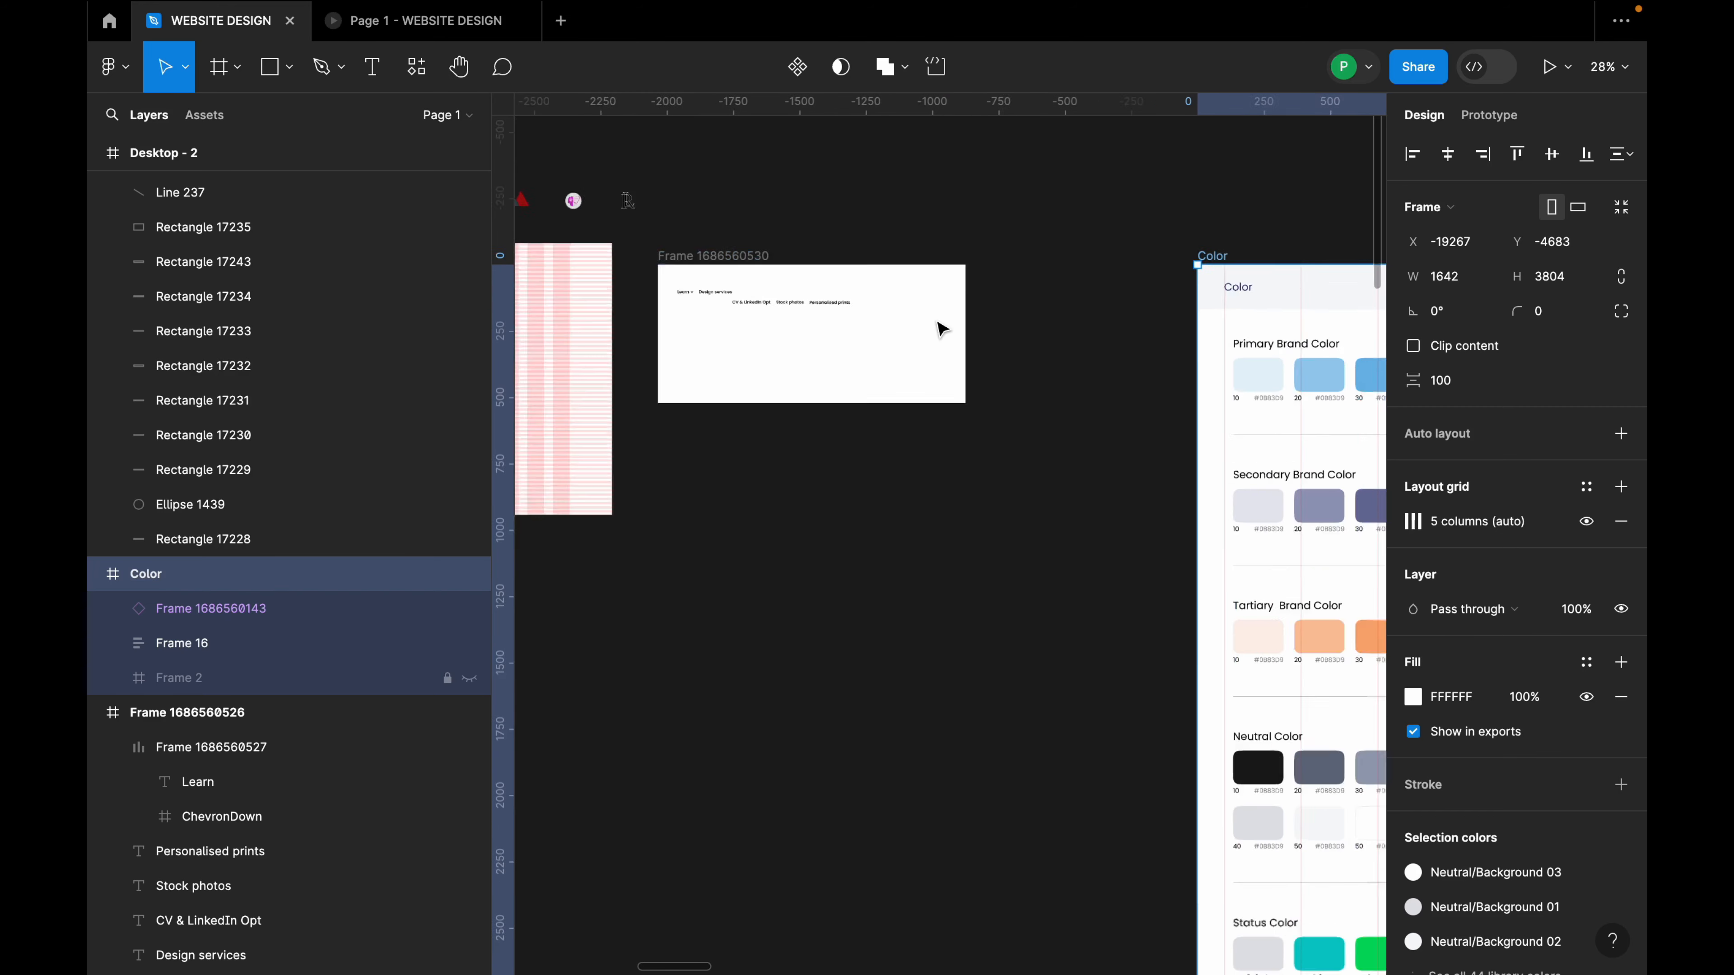
scroll(945, 333, down, 3)
scroll(1203, 409, up, 3)
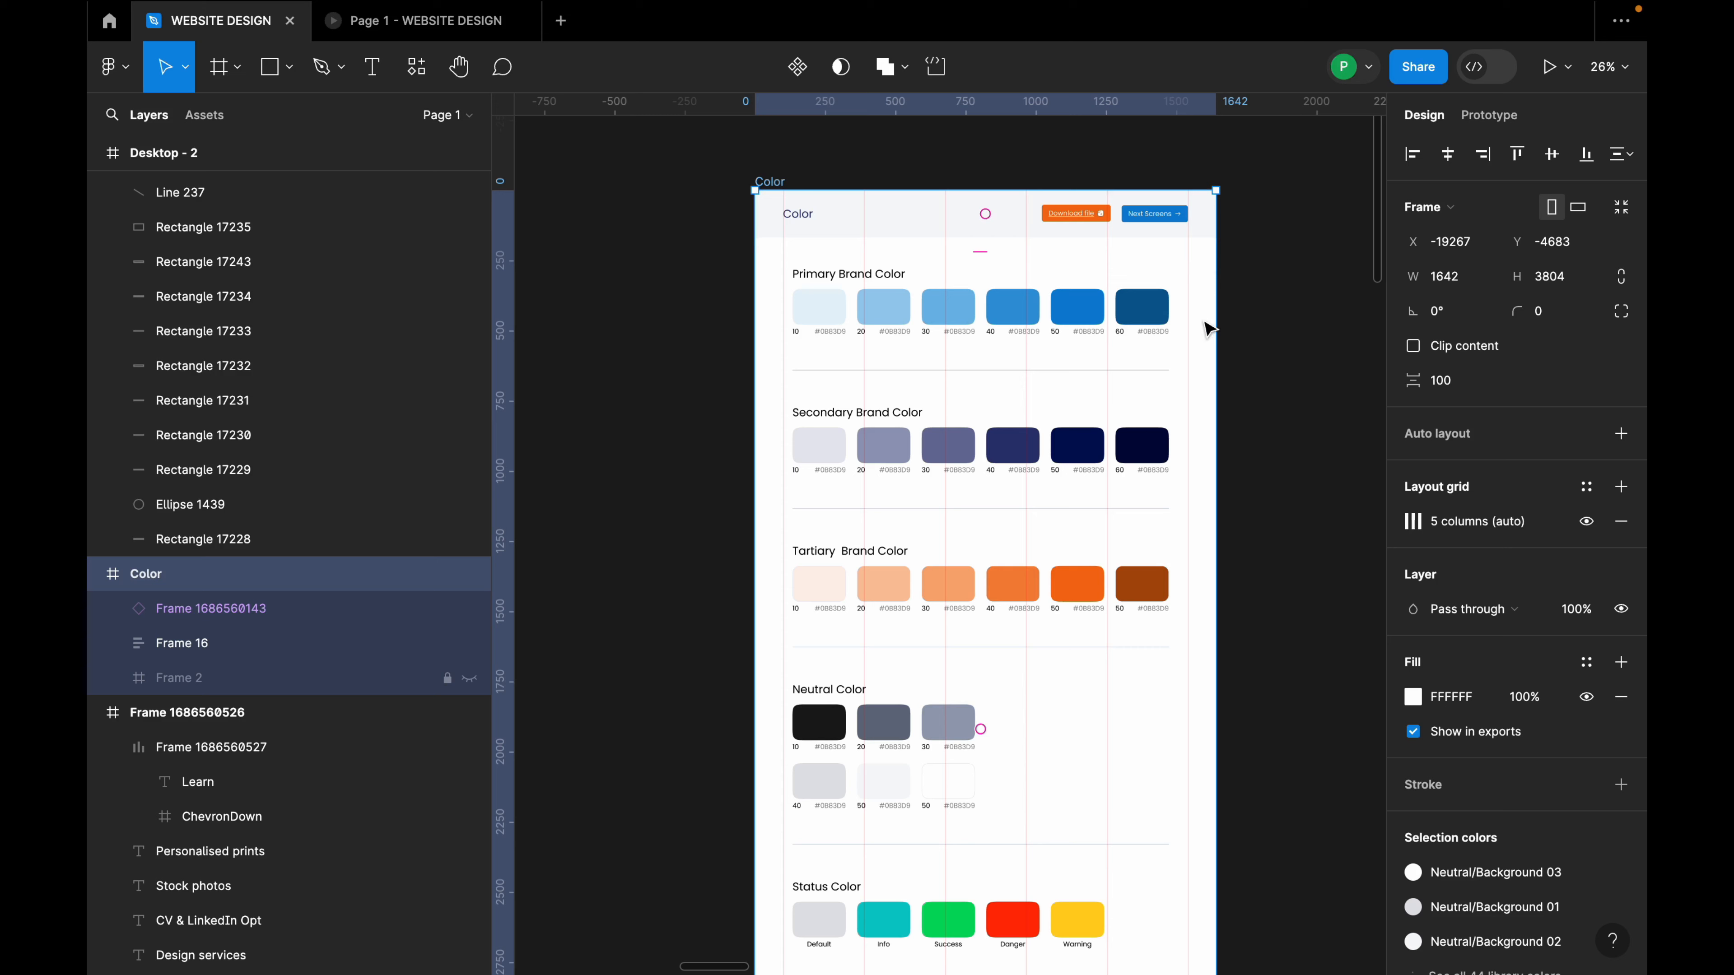
scroll(1208, 330, down, 2)
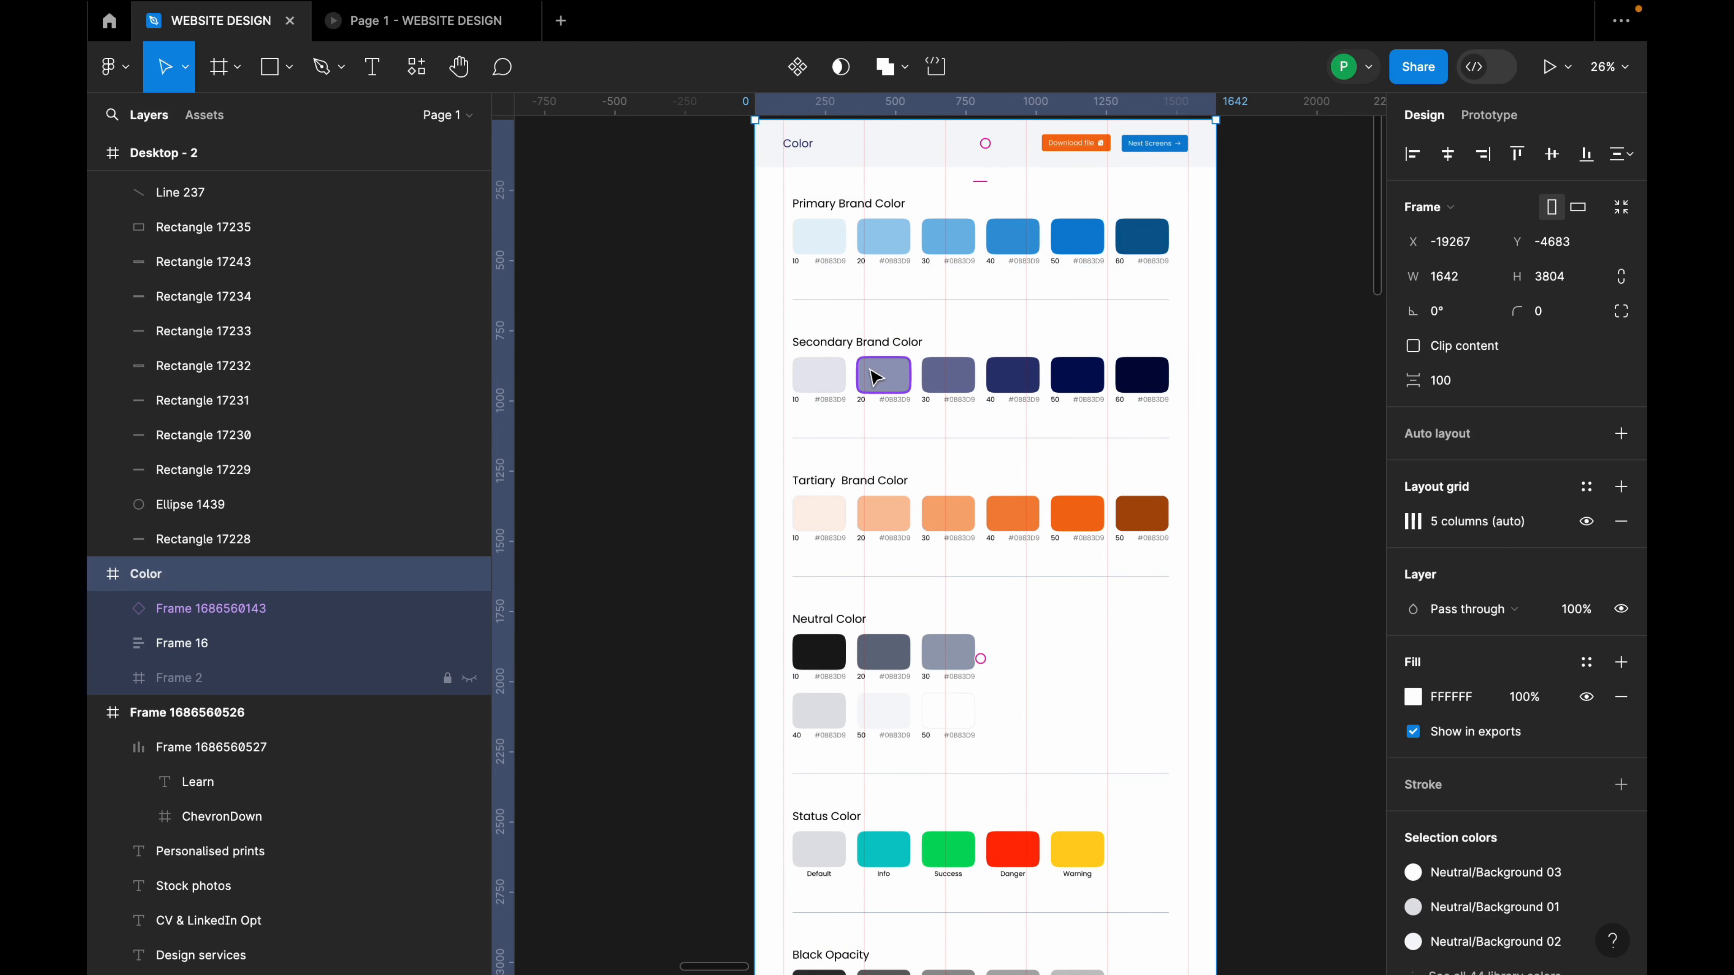
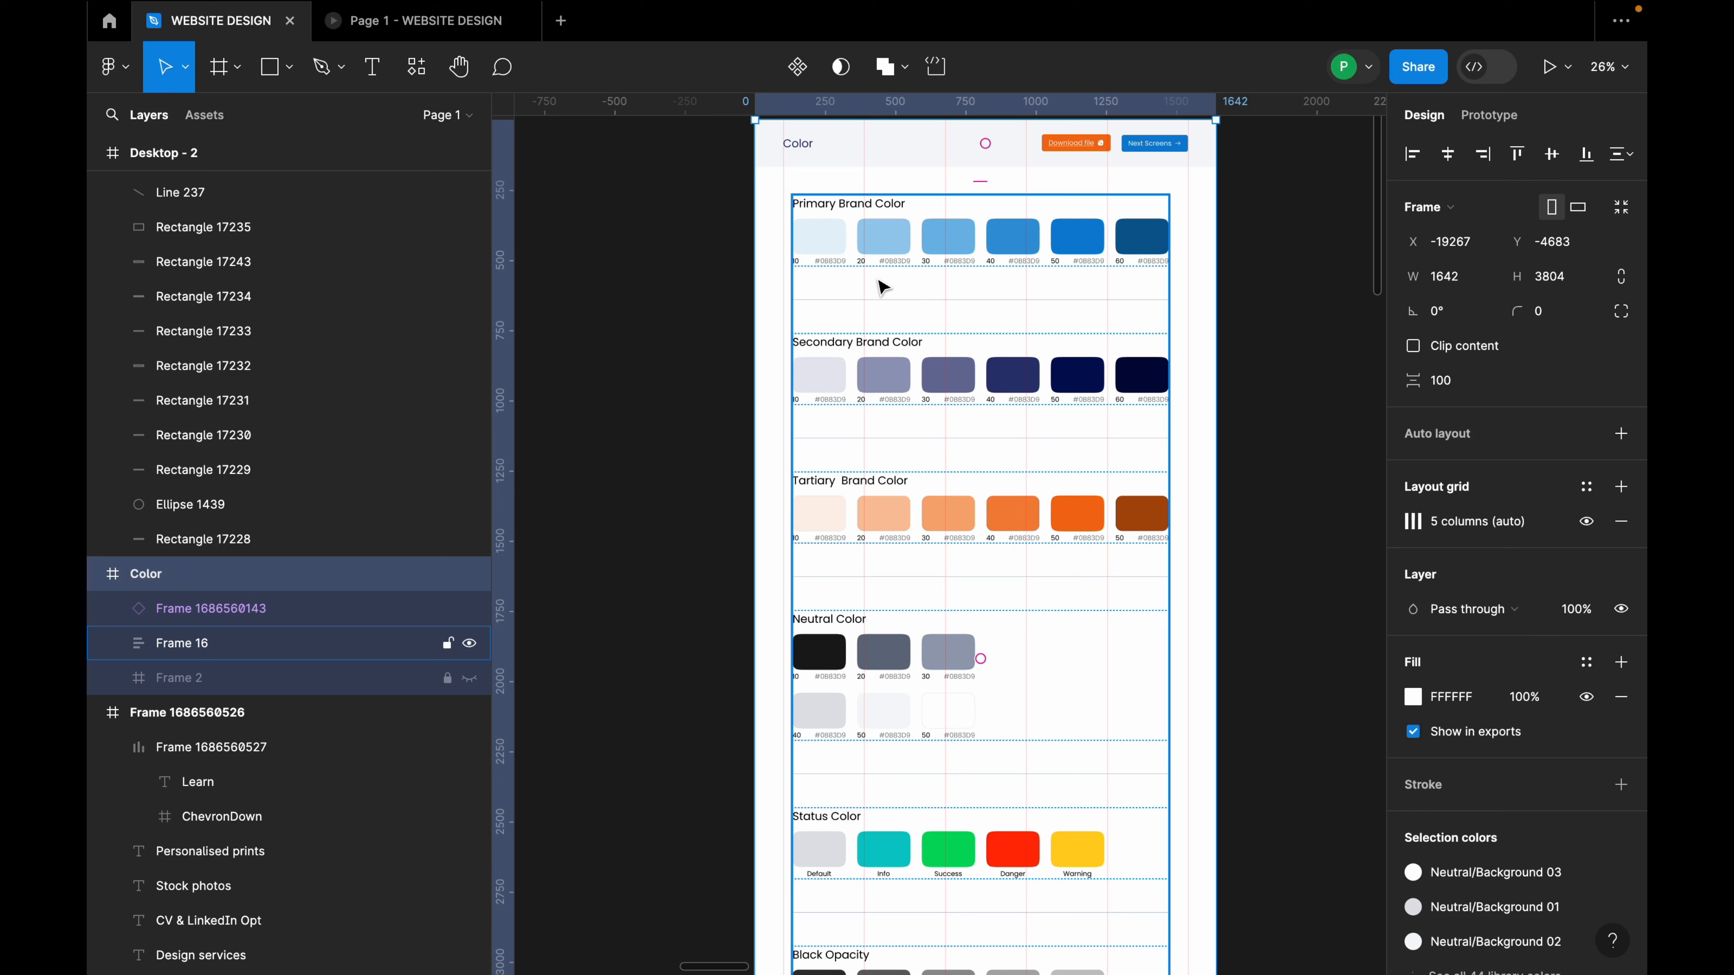
scroll(1142, 403, down, 10)
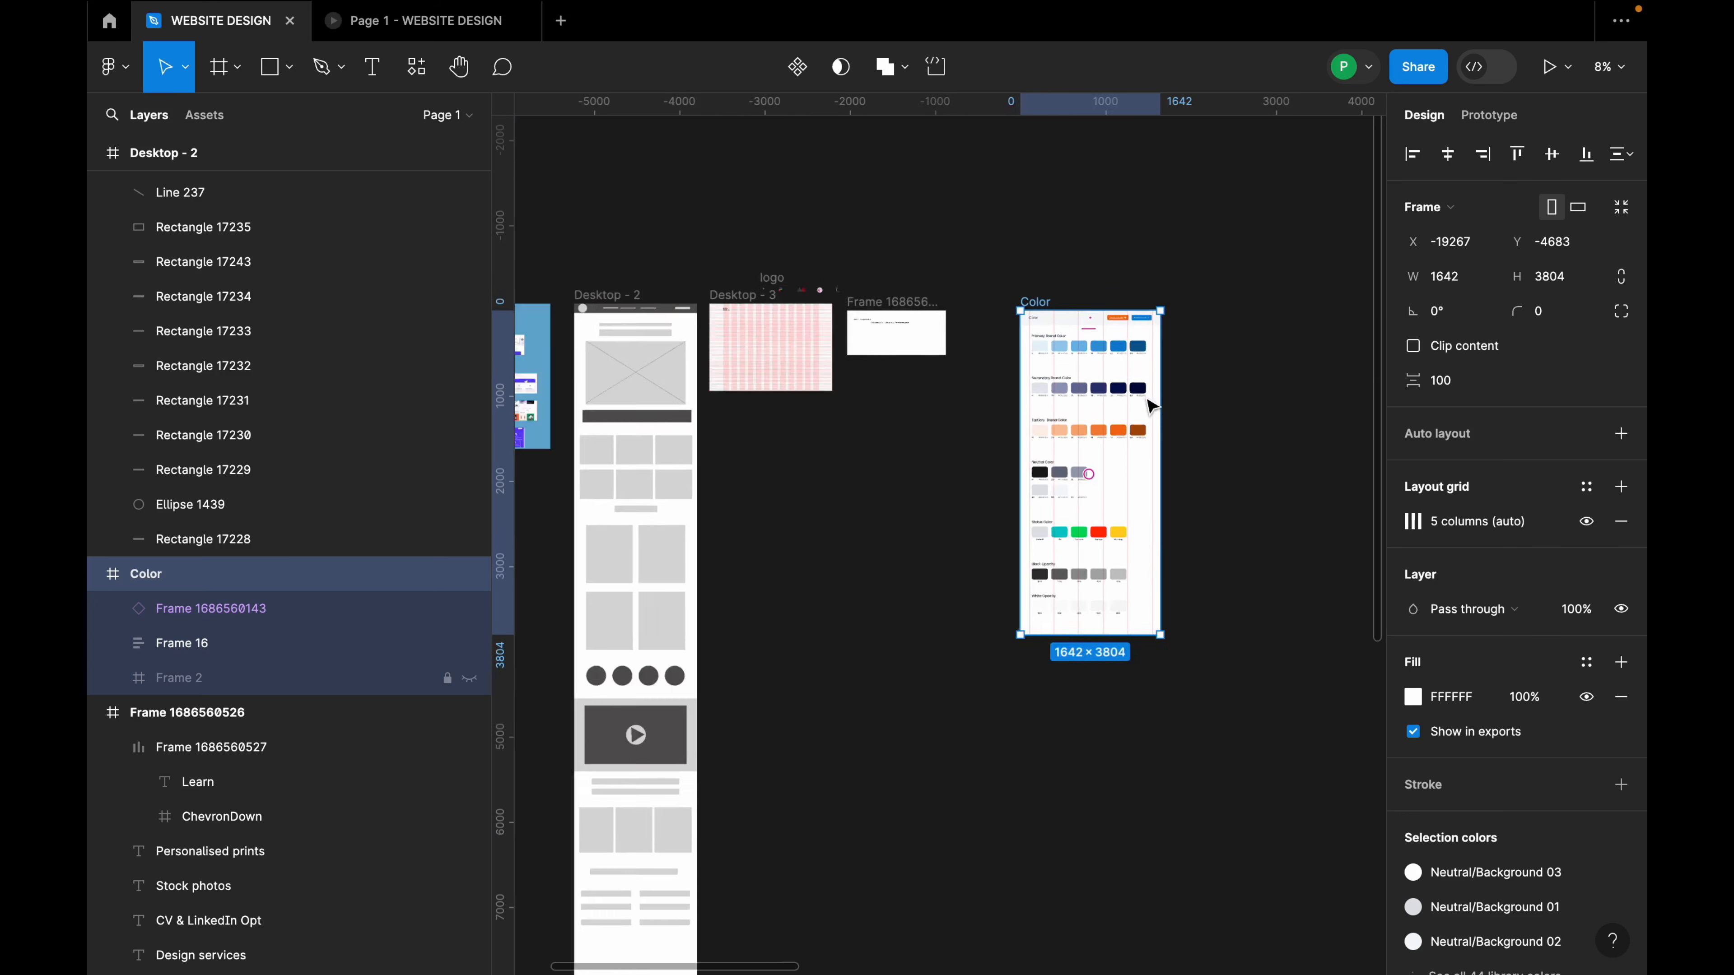
Group the Learn label with the chevron vector next to it.
scroll(1058, 403, up, 7)
scroll(1015, 272, up, 3)
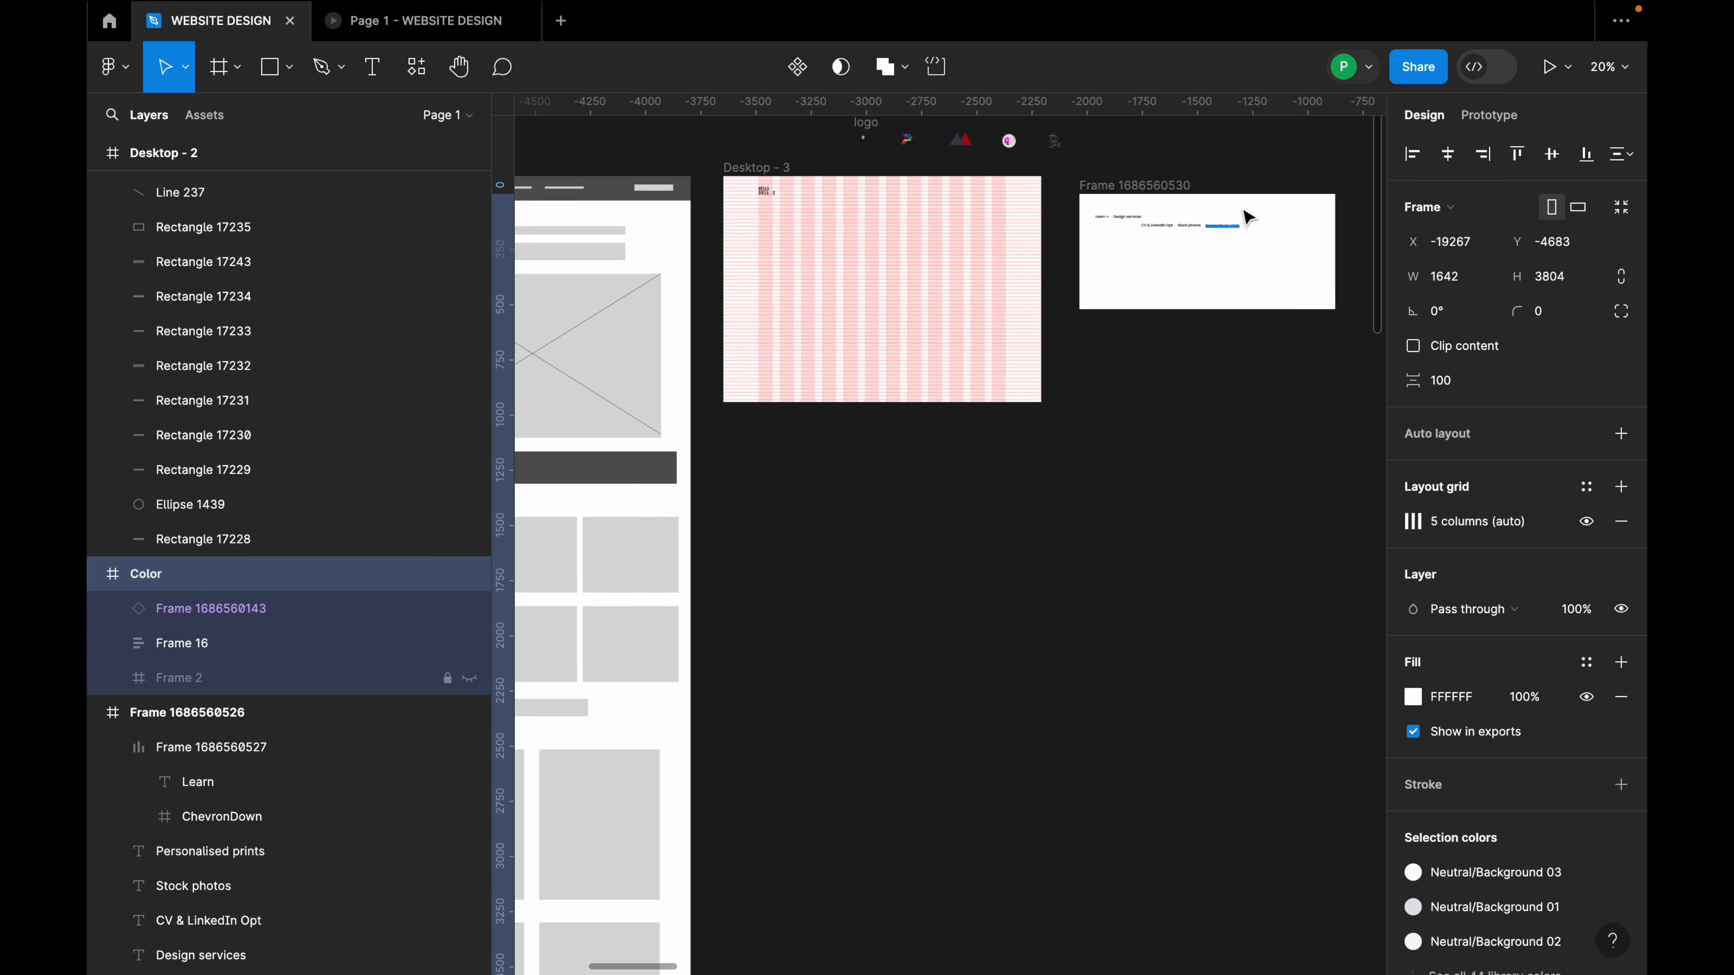
scroll(1263, 219, up, 8)
scroll(1025, 271, up, 8)
click(820, 268)
scroll(820, 273, up, 2)
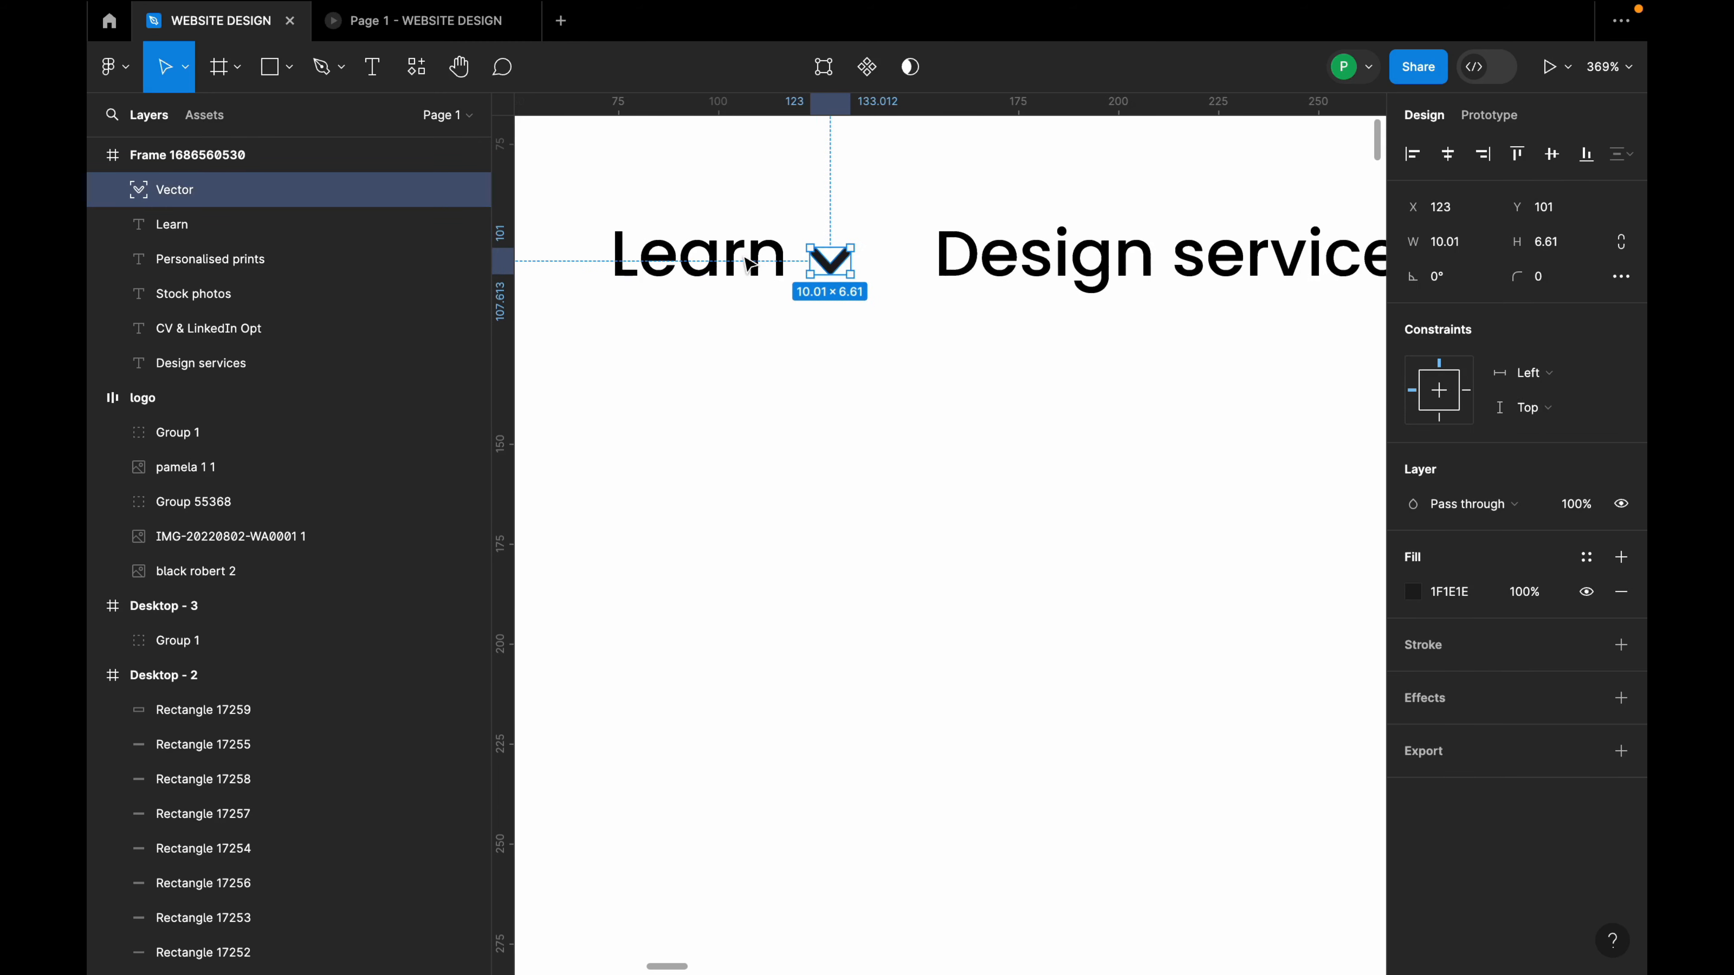
shift+click(725, 253)
right_click(763, 251)
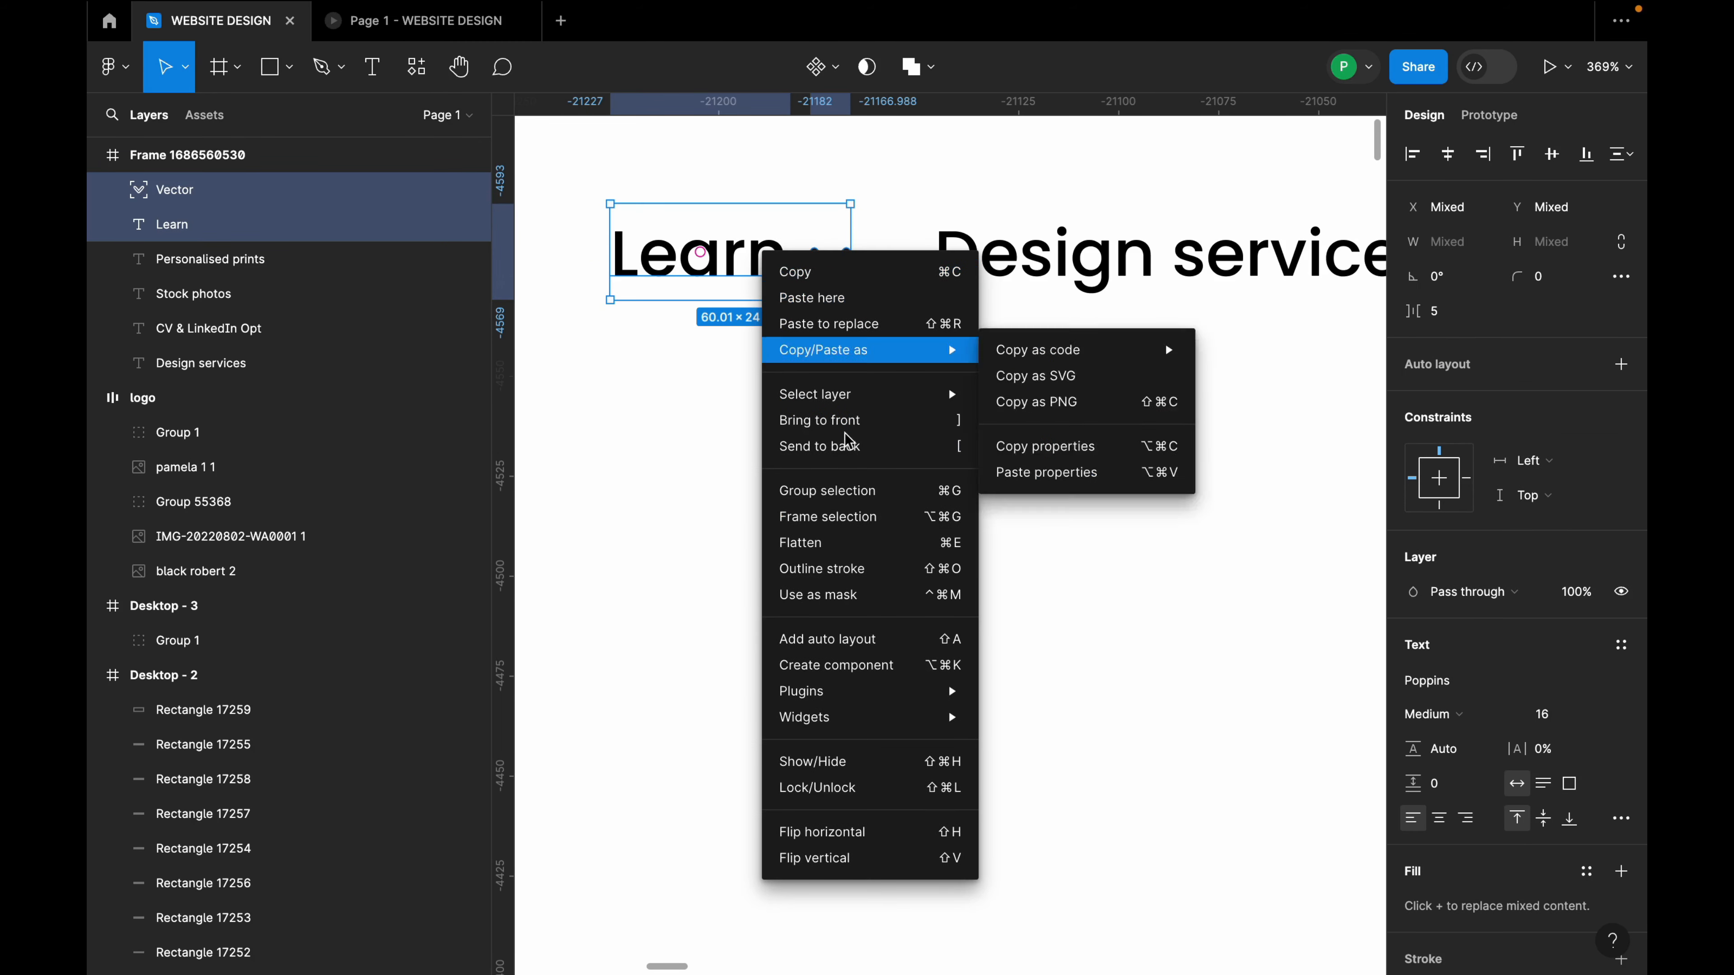
click(855, 491)
Move CV & LinkedIn Opt, Stock photos and Personalised prints up into the row after Design services, with Personalised prints at about X 608, Y 96.
scroll(765, 313, down, 5)
scroll(765, 312, down, 3)
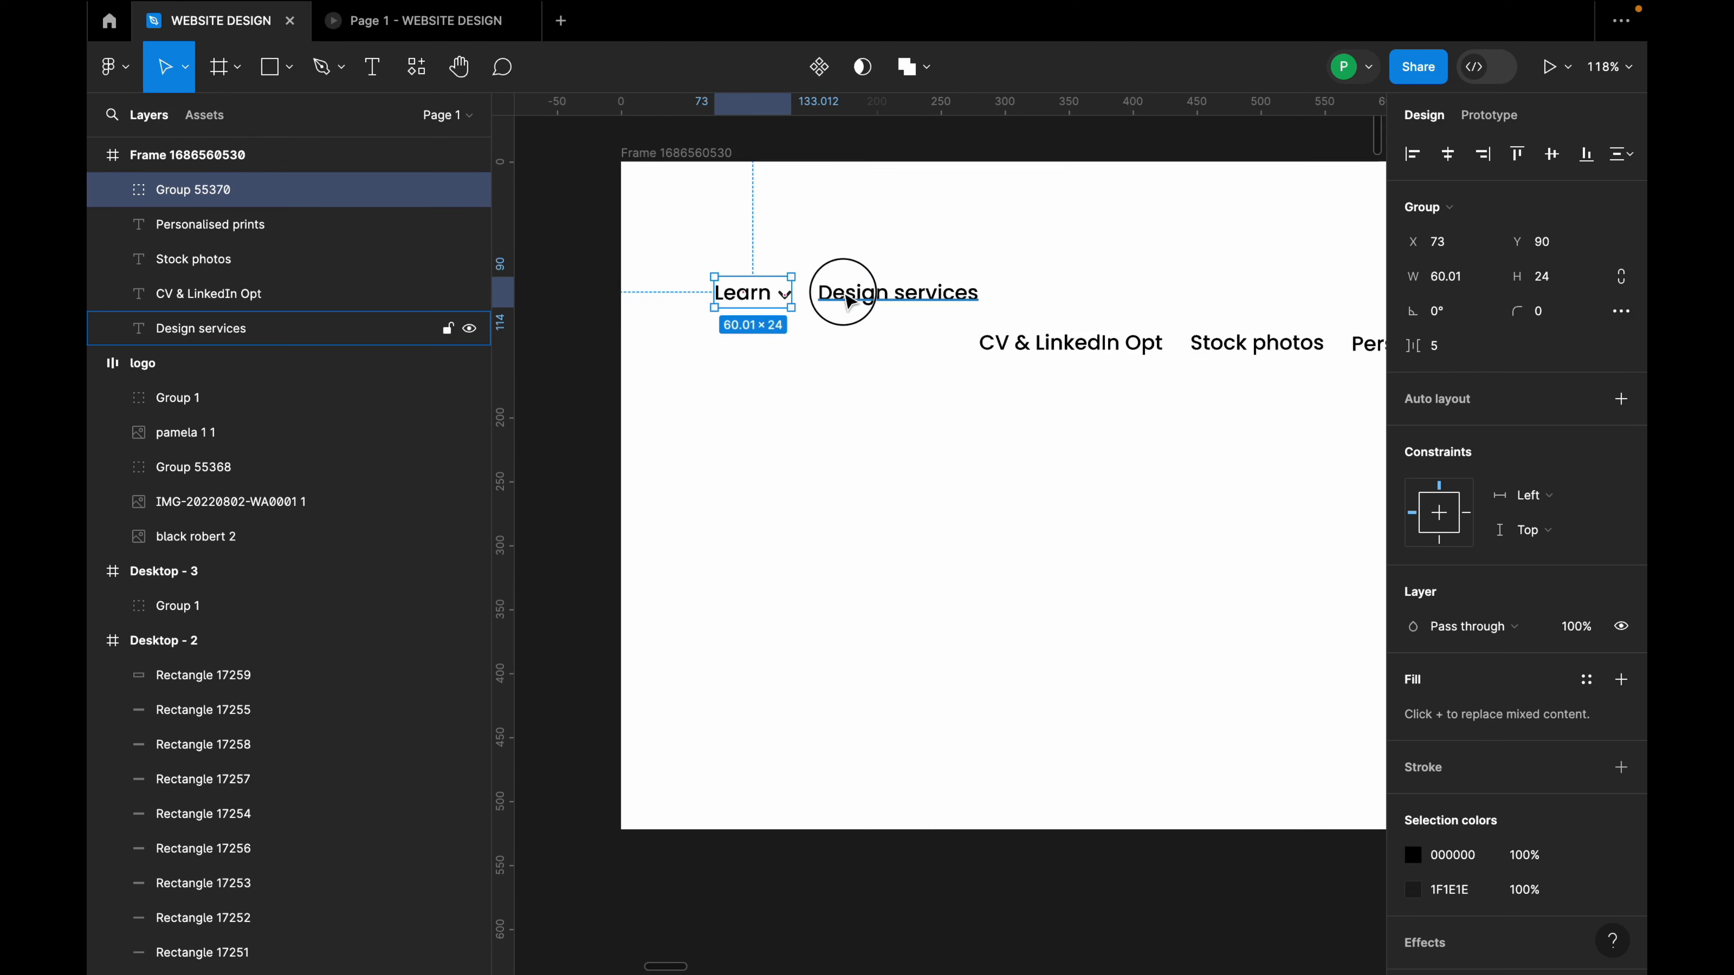
click(844, 294)
click(1008, 347)
drag(1009, 347, 1053, 304)
scroll(1151, 368, down, 3)
drag(1151, 367, 1158, 328)
drag(1222, 347, 1277, 318)
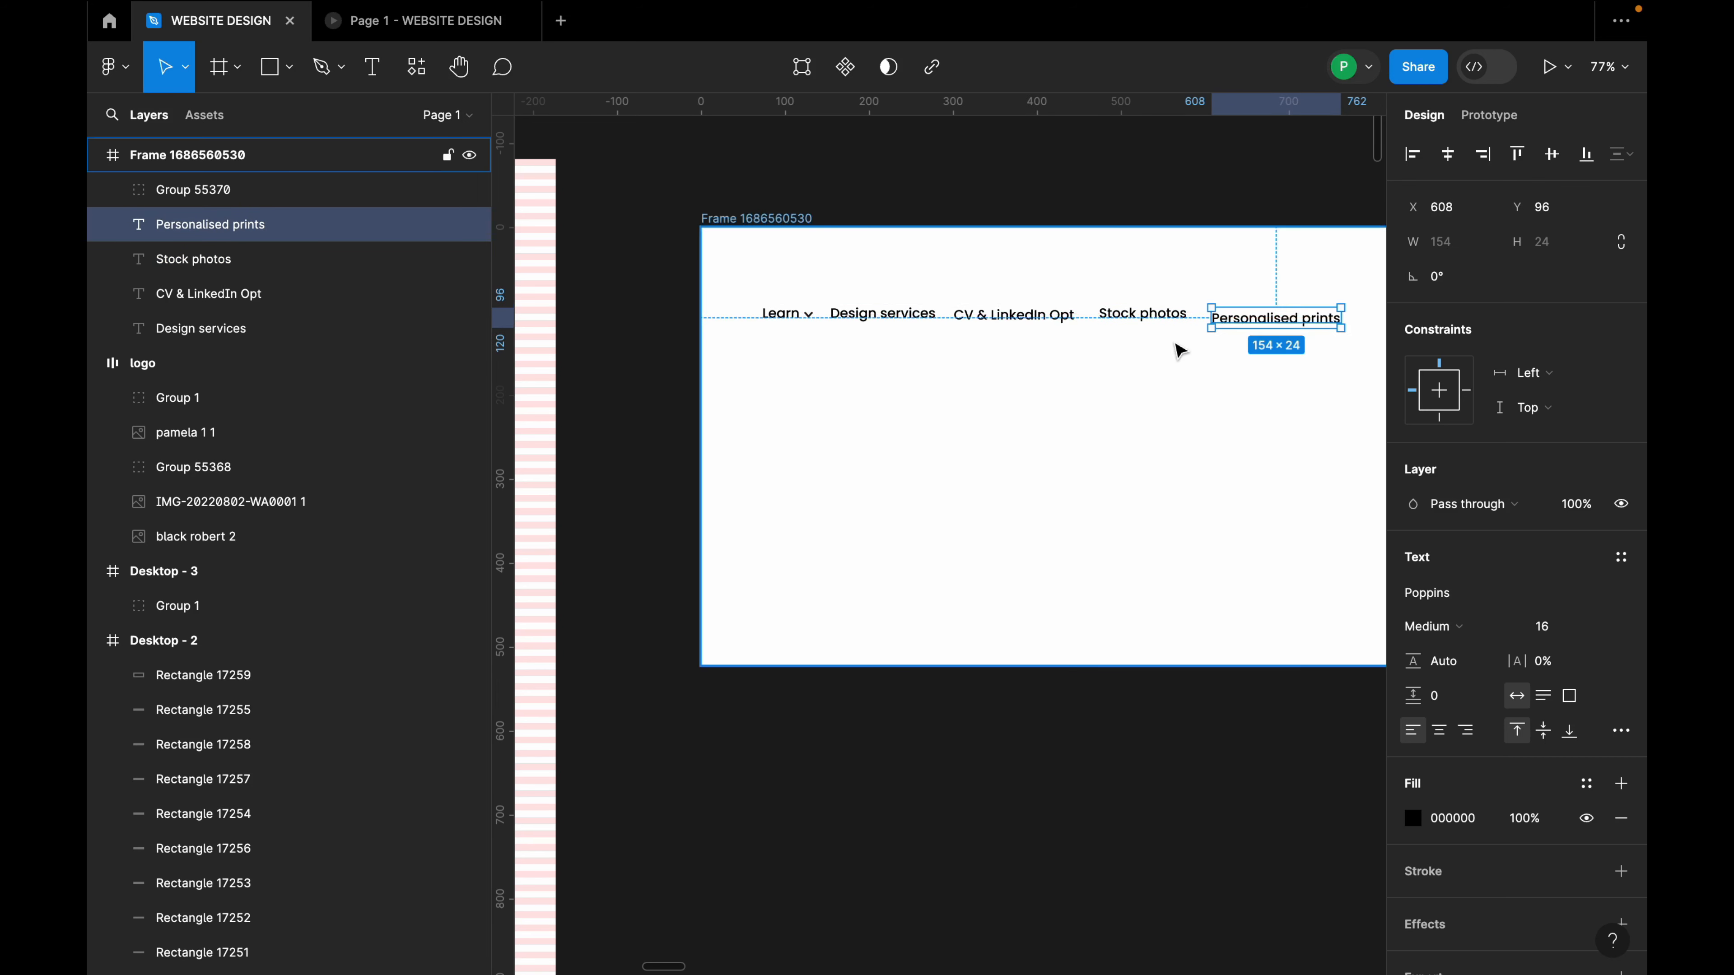
Combine the Learn group and the four other labels in a horizontal auto layout with a 32 gap between items.
shift+click(1160, 321)
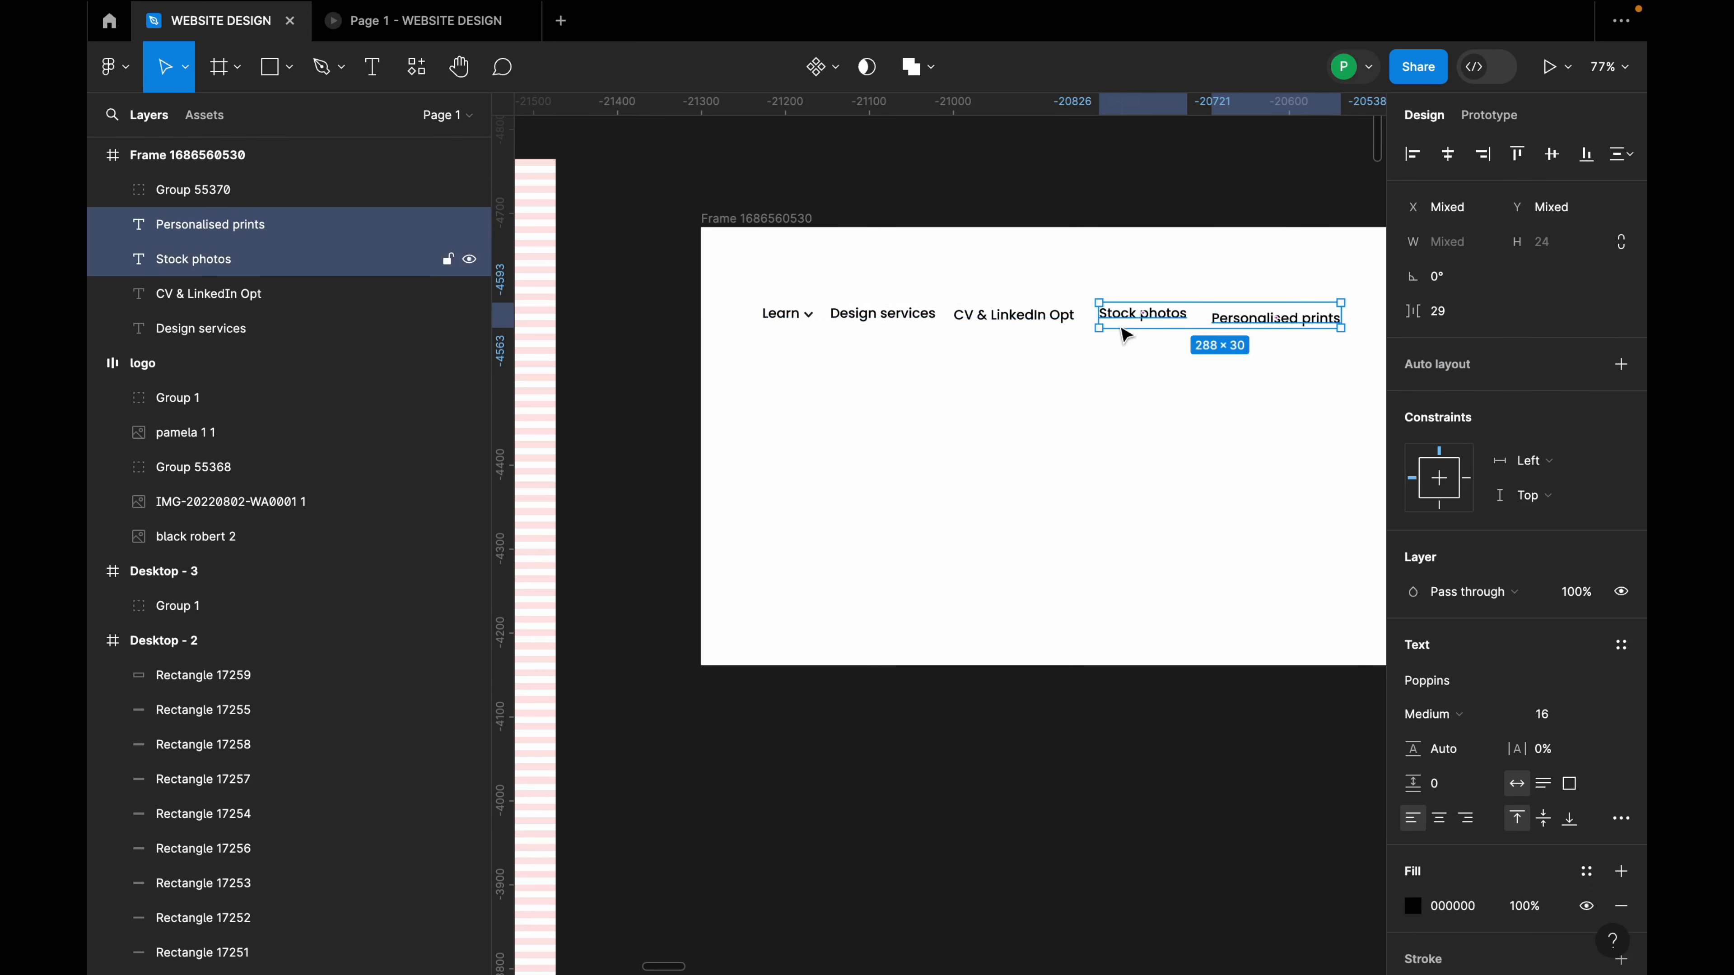
shift+click(1014, 316)
shift+click(887, 315)
shift+click(786, 321)
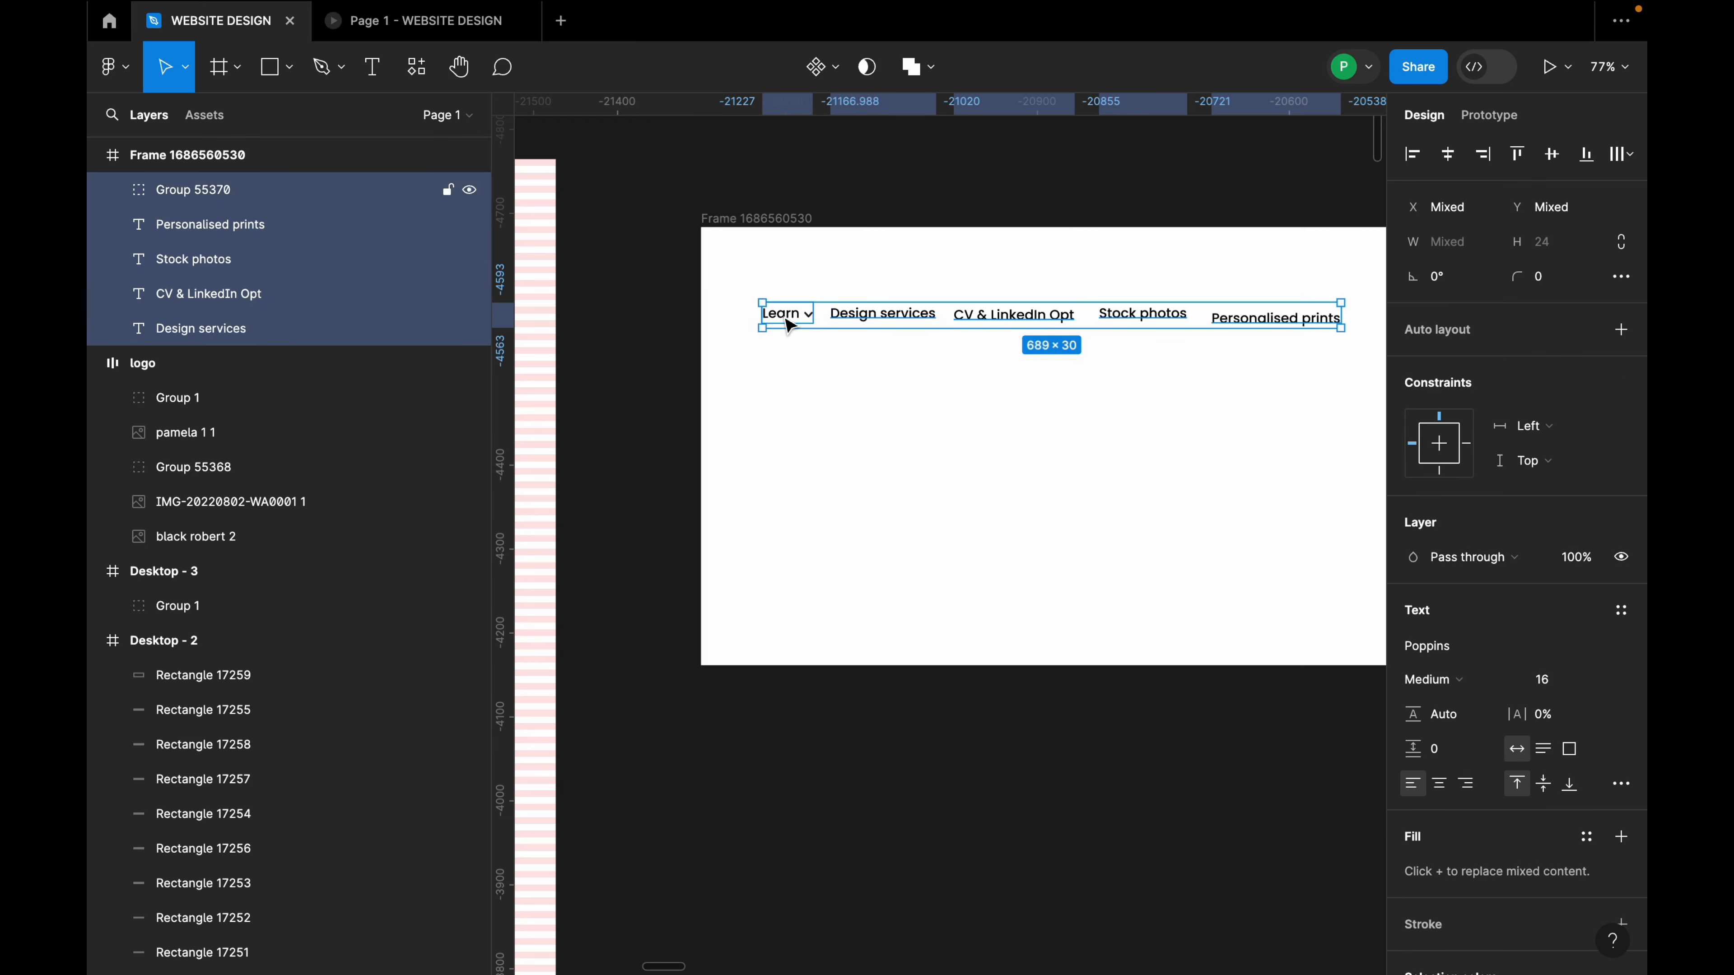
key(shift+a)
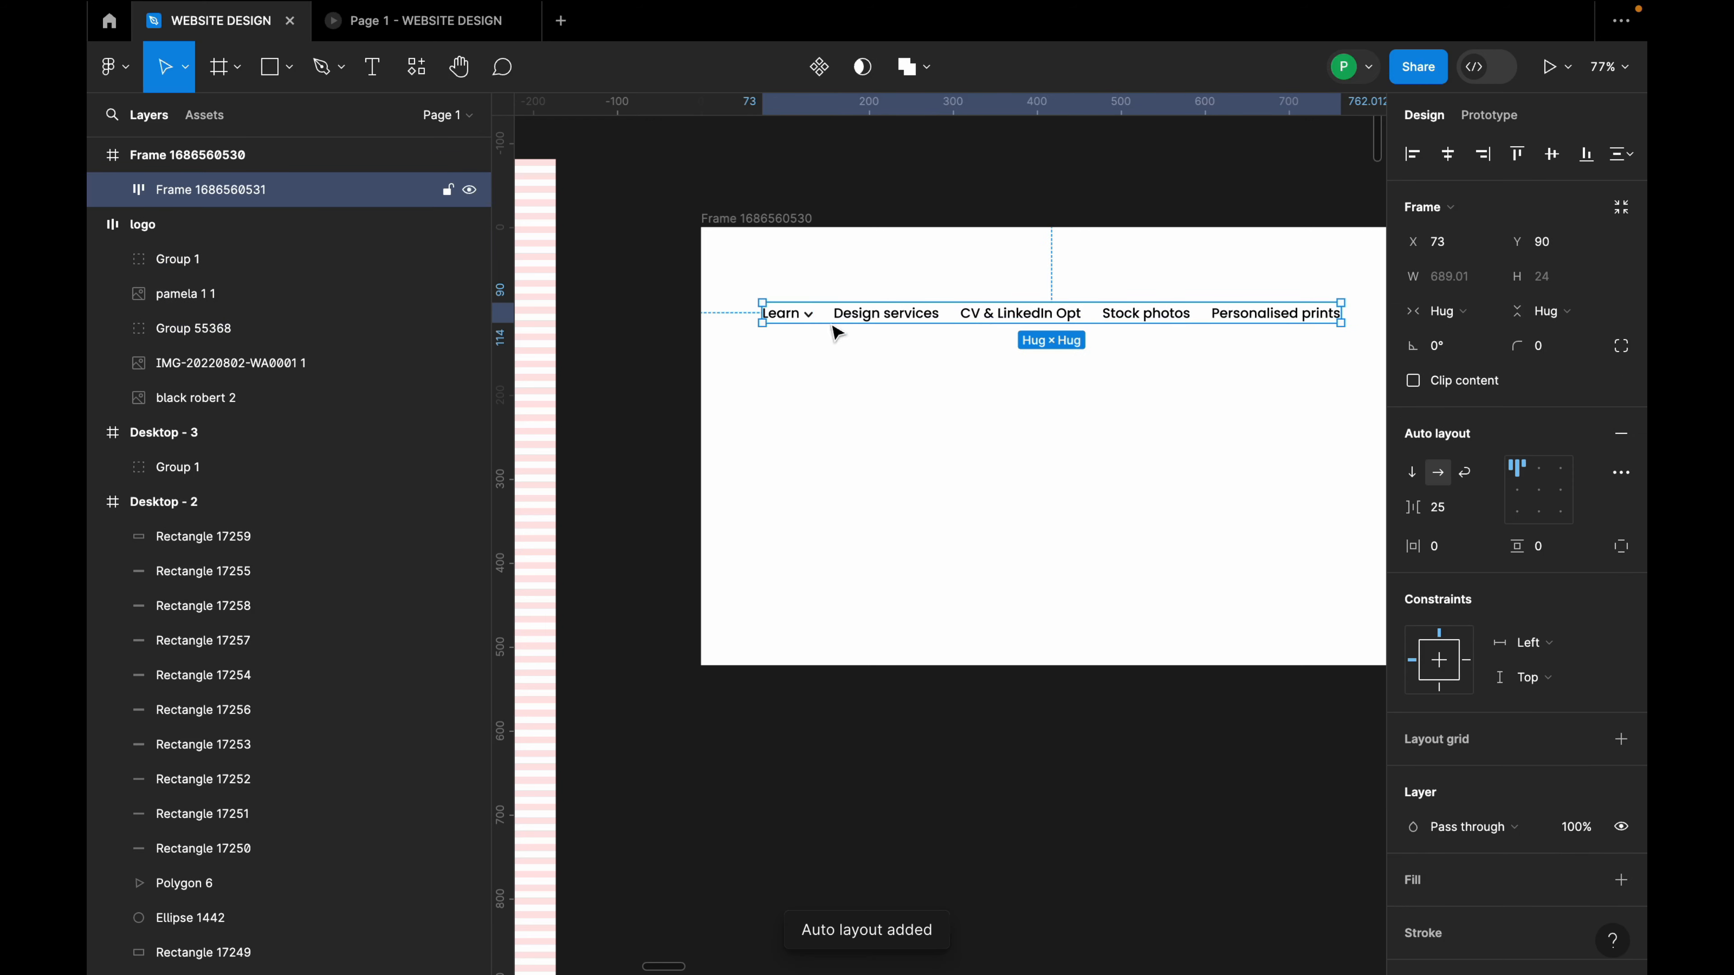
click(1463, 519)
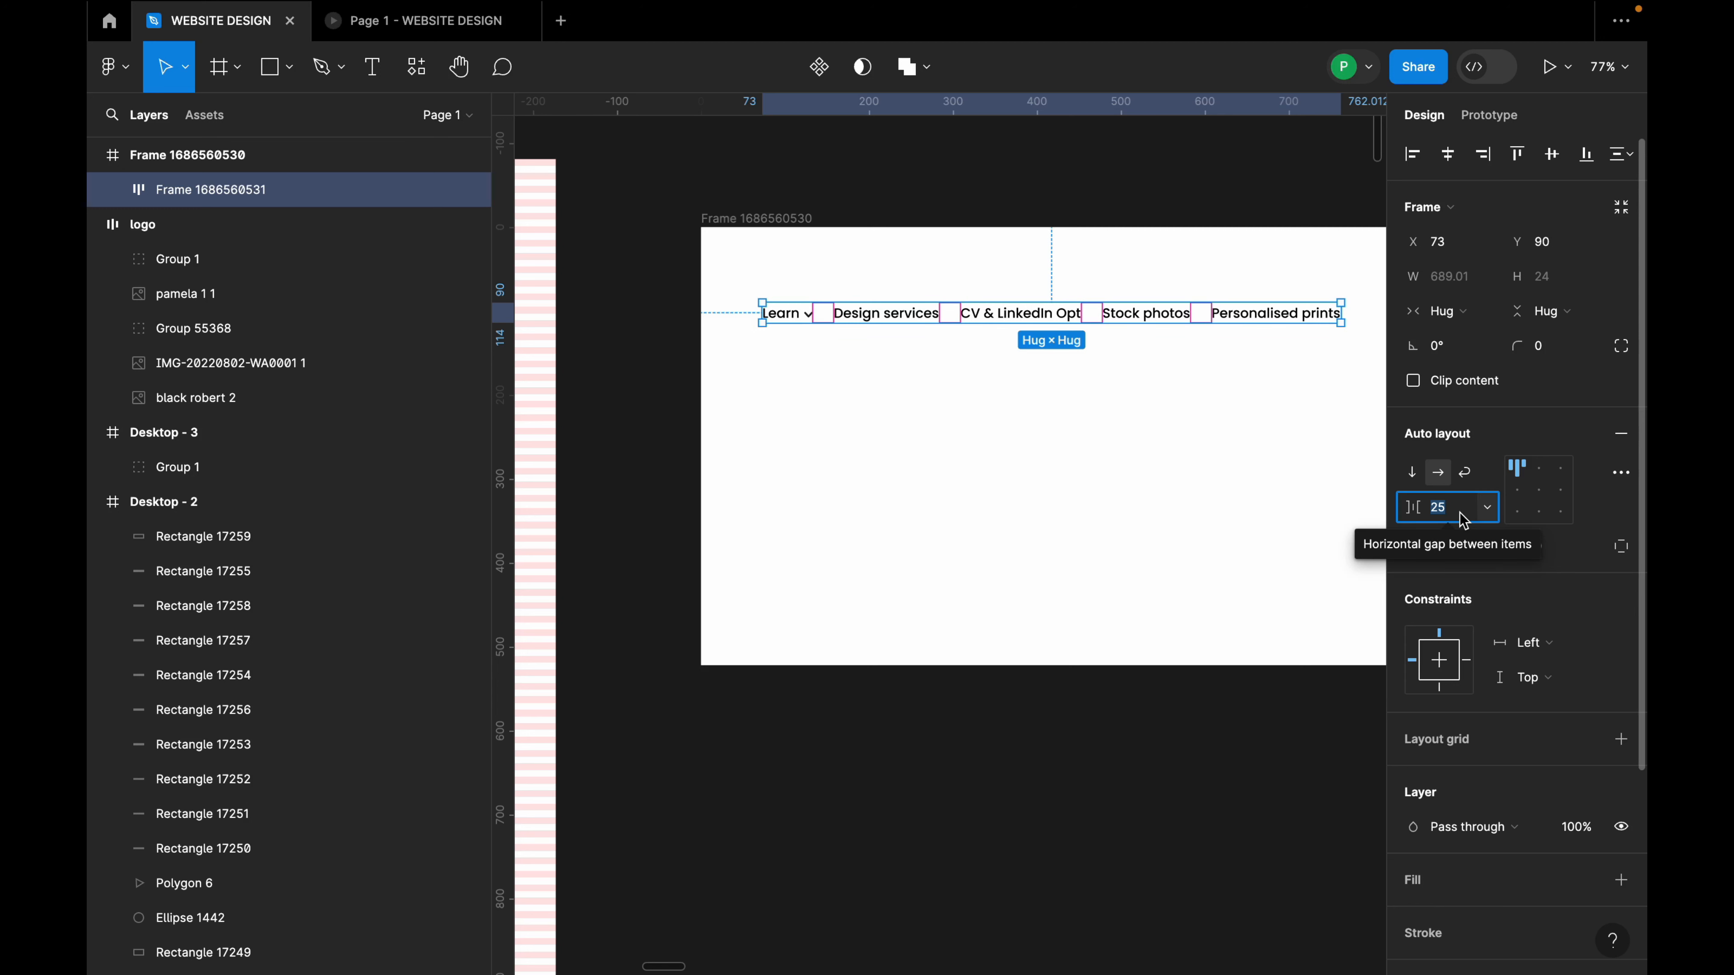
text(32)
key(Return)
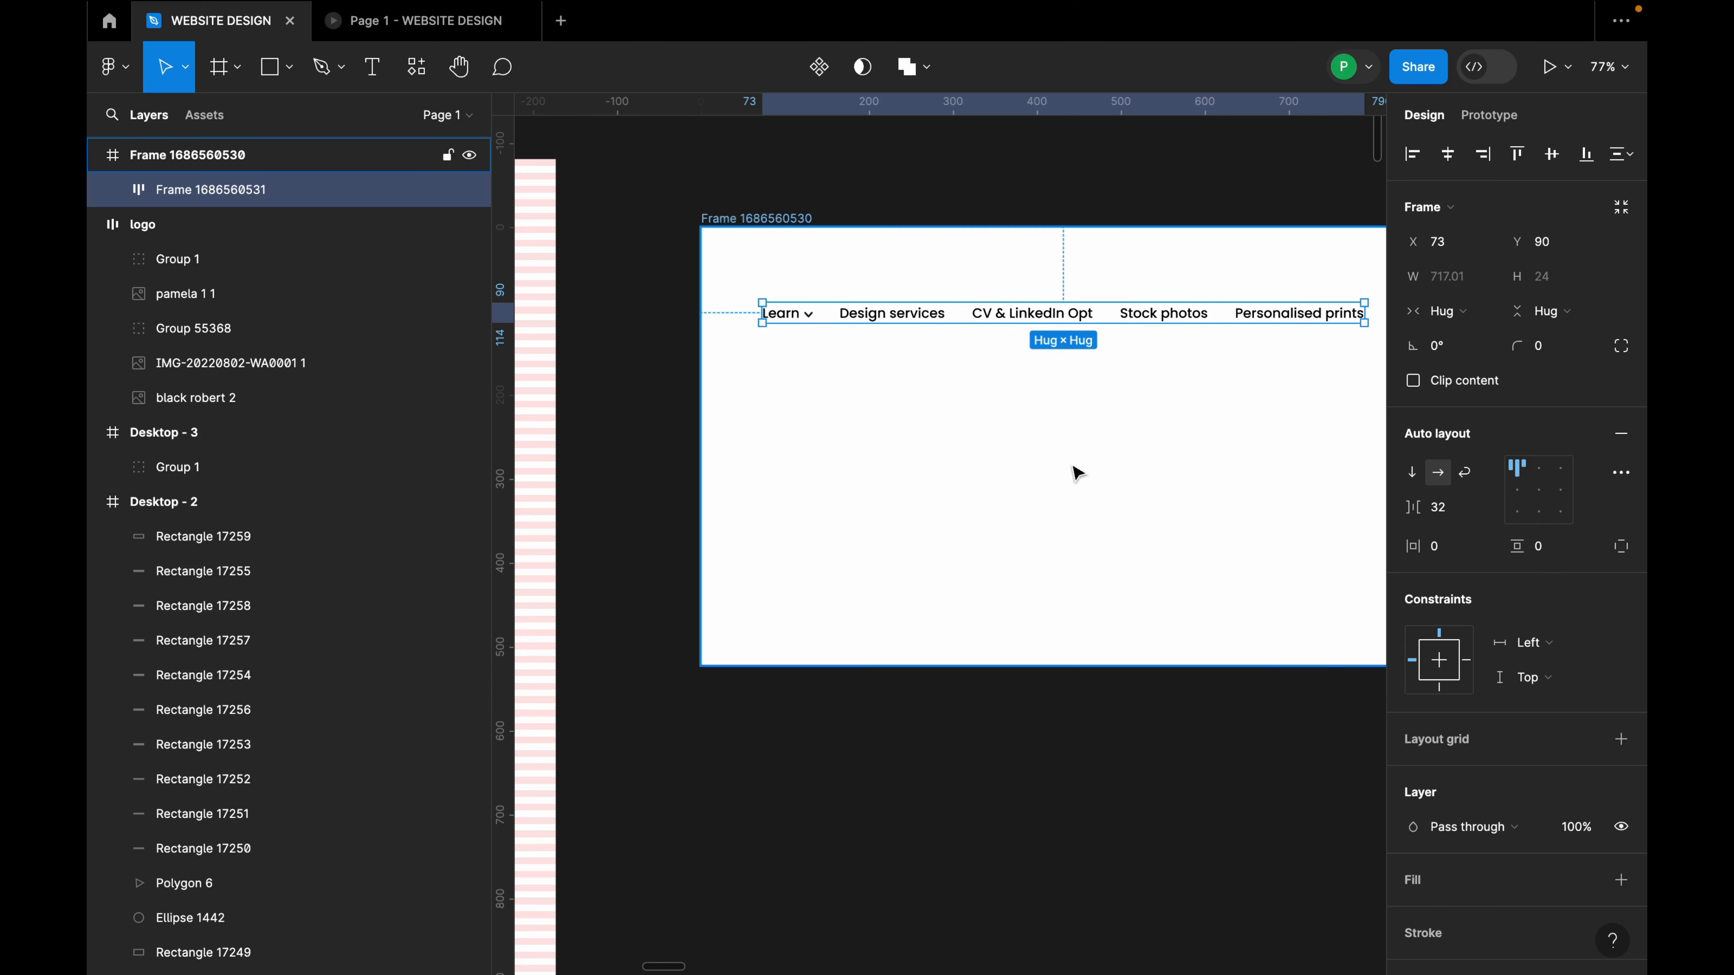
Draw a rectangle of about 1120 × 128 below the logo in Desktop - 3, spanning all grid columns at about X 160, Y 232.
scroll(1076, 473, down, 5)
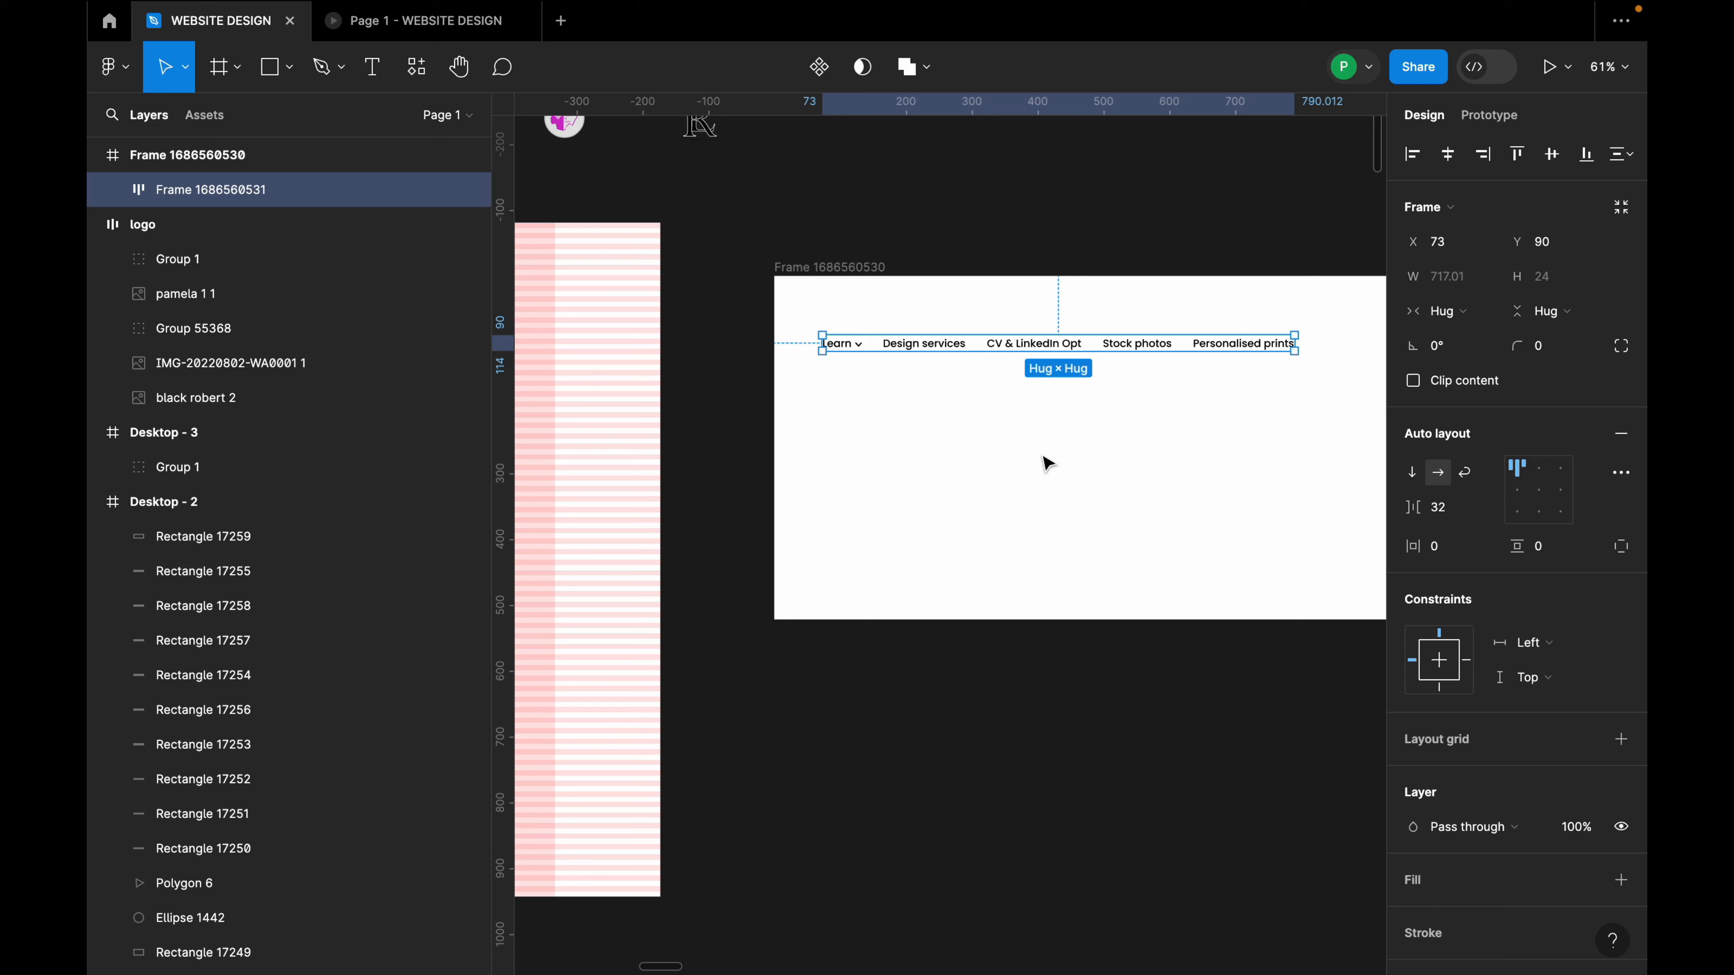
scroll(1048, 465, down, 5)
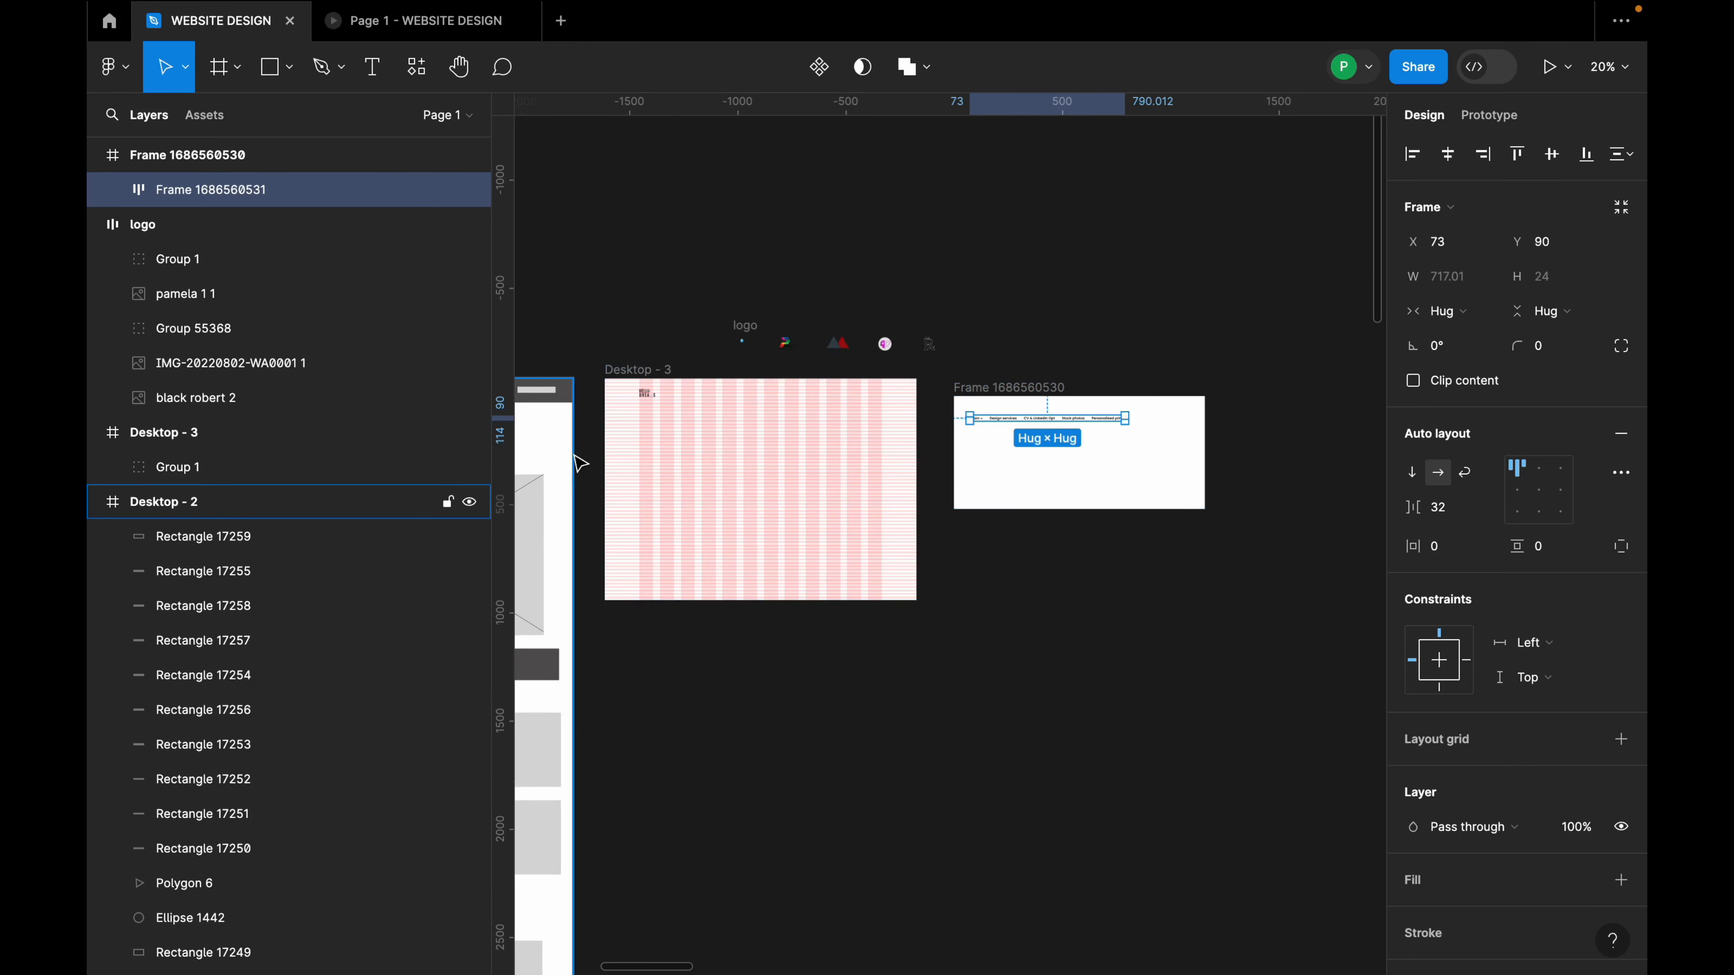
scroll(798, 402, up, 3)
scroll(798, 401, up, 2)
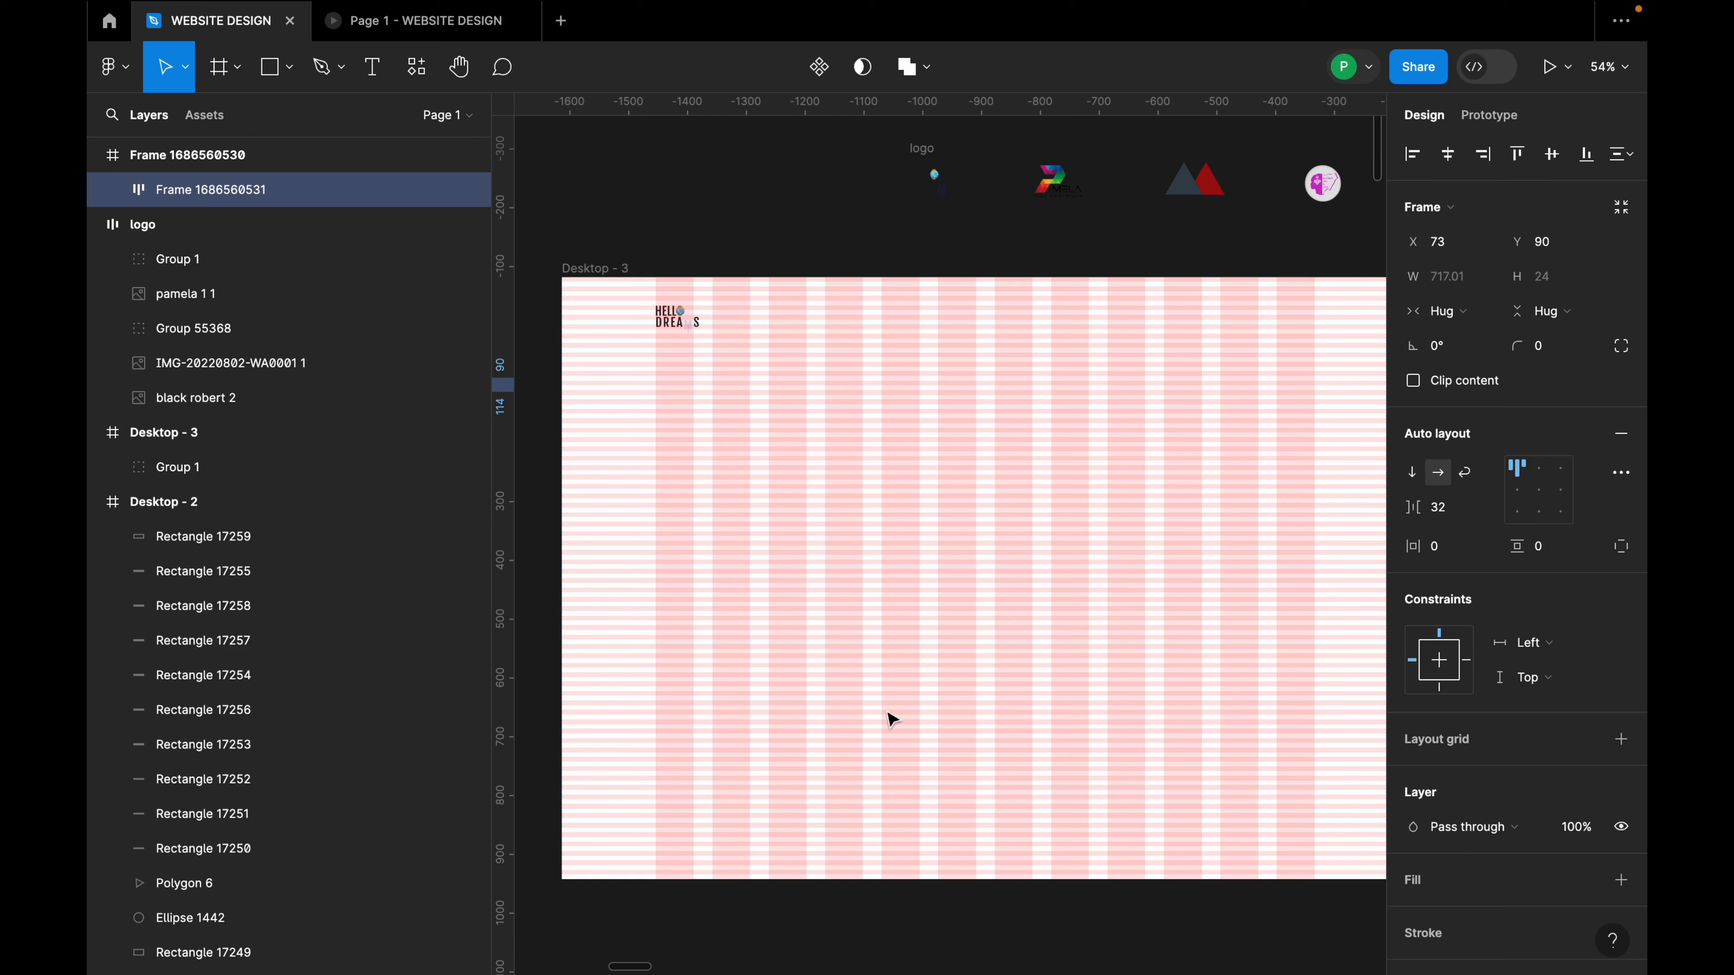
click(290, 66)
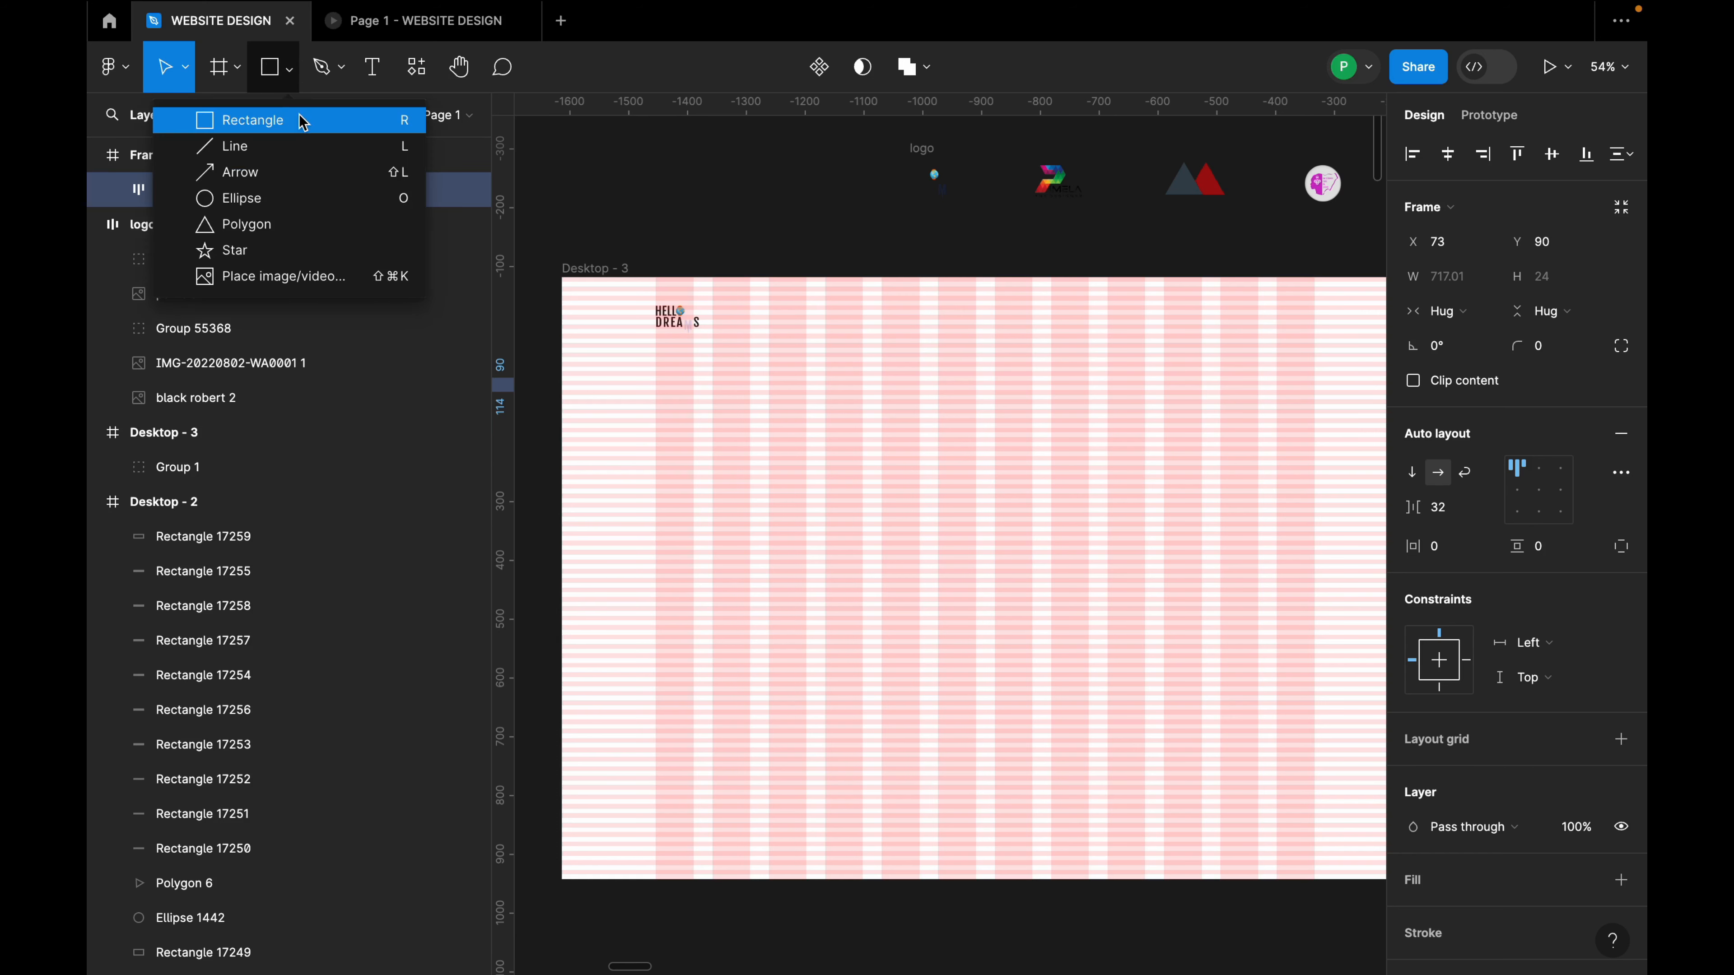
click(286, 121)
mouse_move(655, 413)
mouse_down()
mouse_move(1249, 499)
mouse_move(1313, 489)
mouse_up()
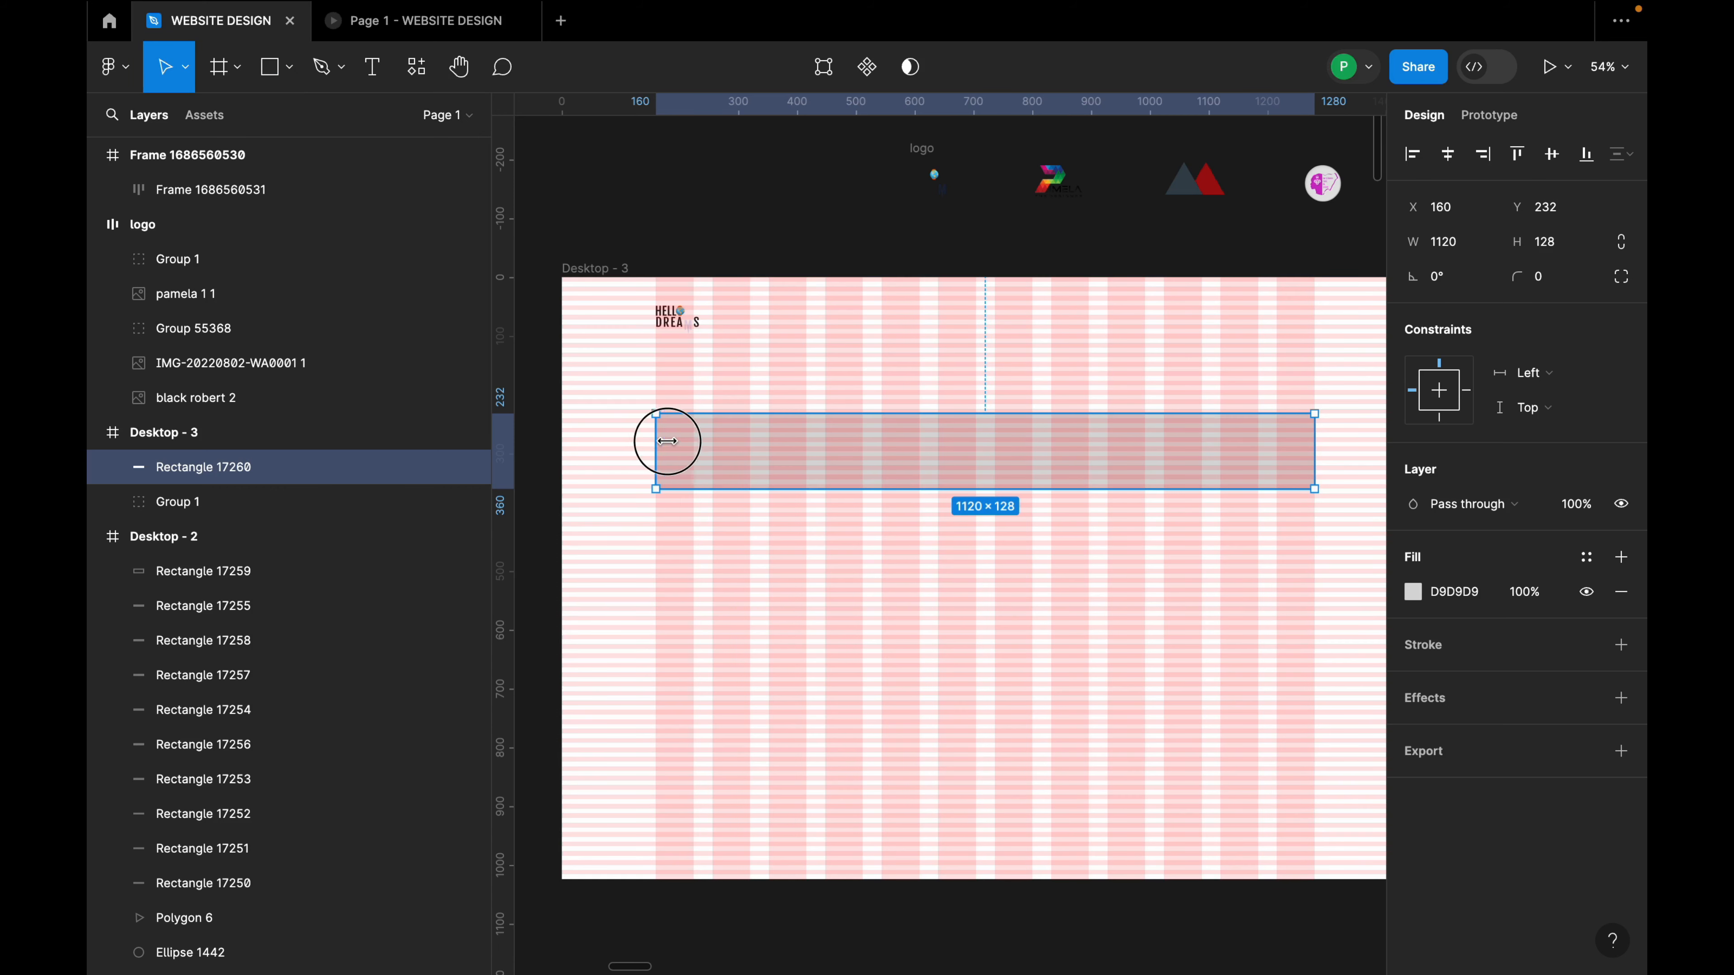
Fit the rectangle's side edges to the outer grid columns, giving it X 160 and a width of 1120.
drag(667, 441, 658, 440)
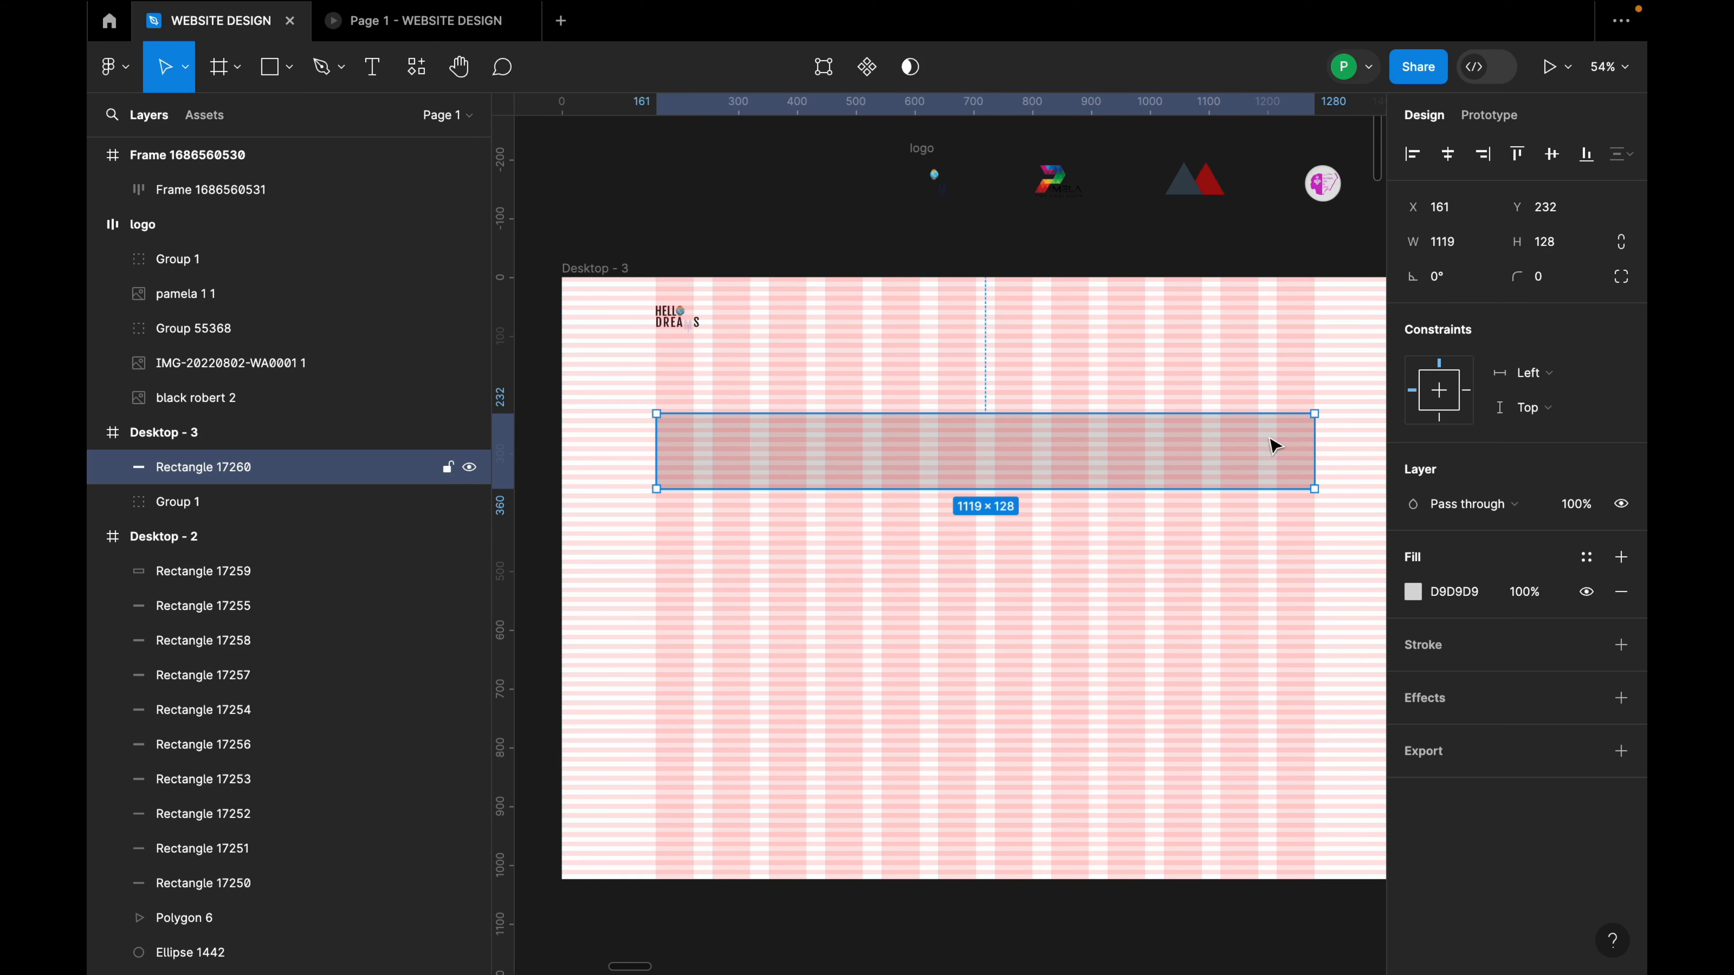
scroll(1365, 441, up, 5)
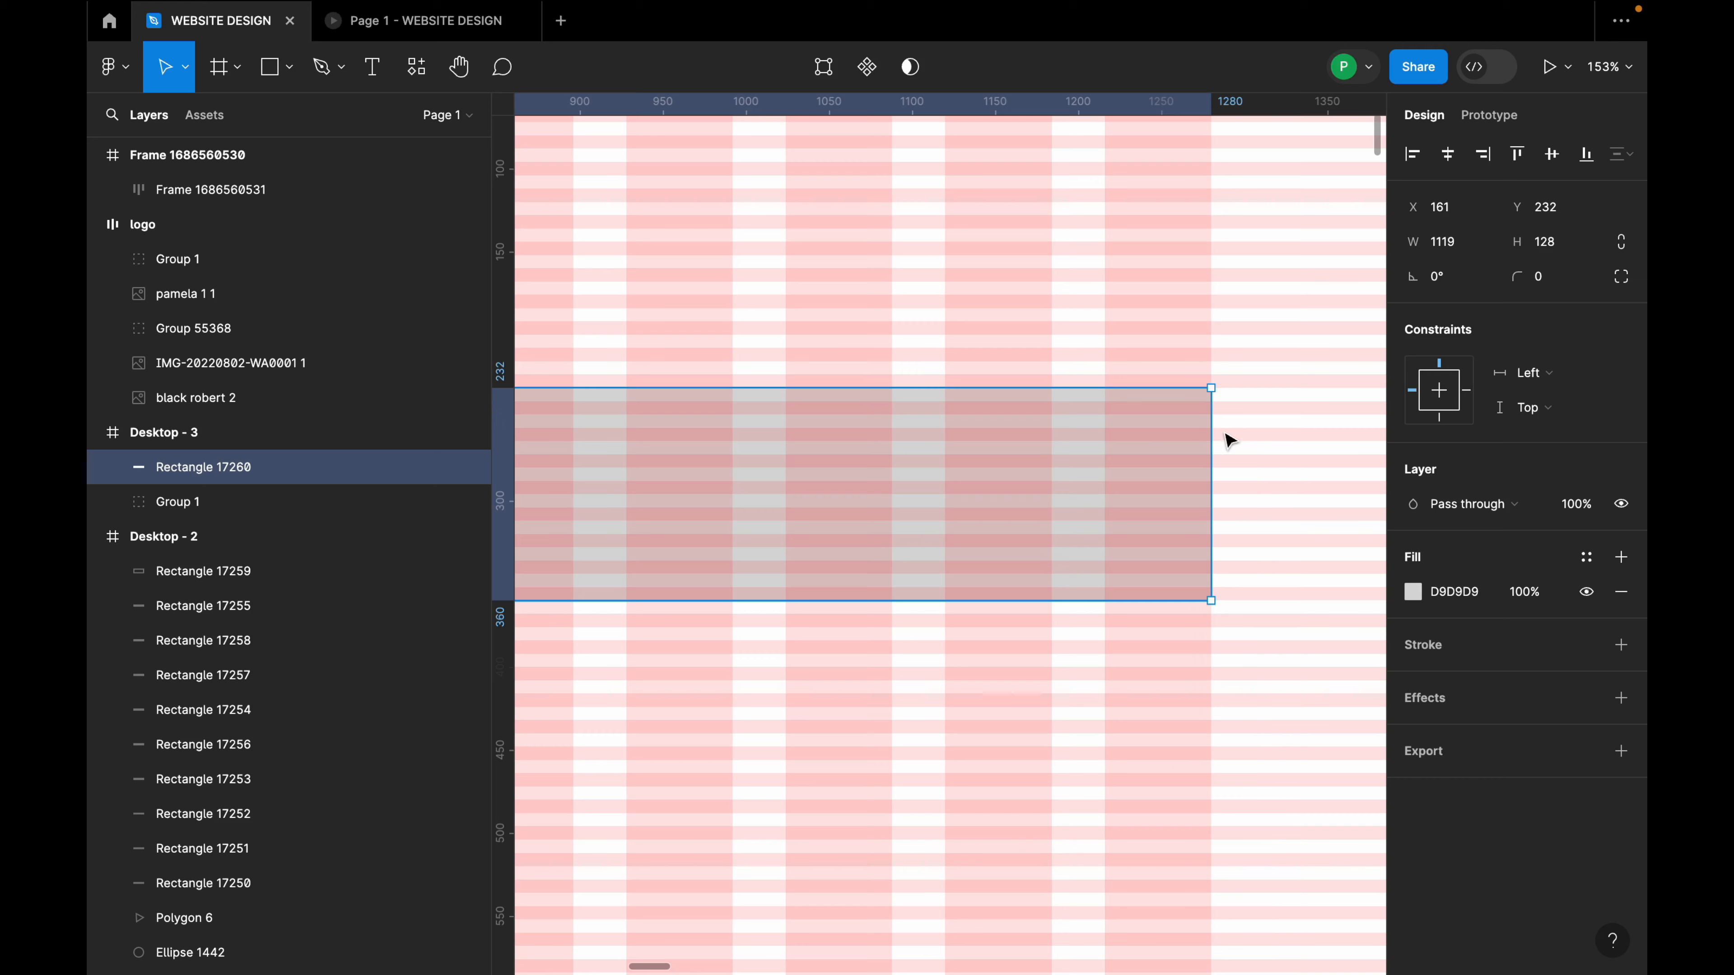
drag(1216, 428, 1213, 424)
scroll(1278, 440, down, 5)
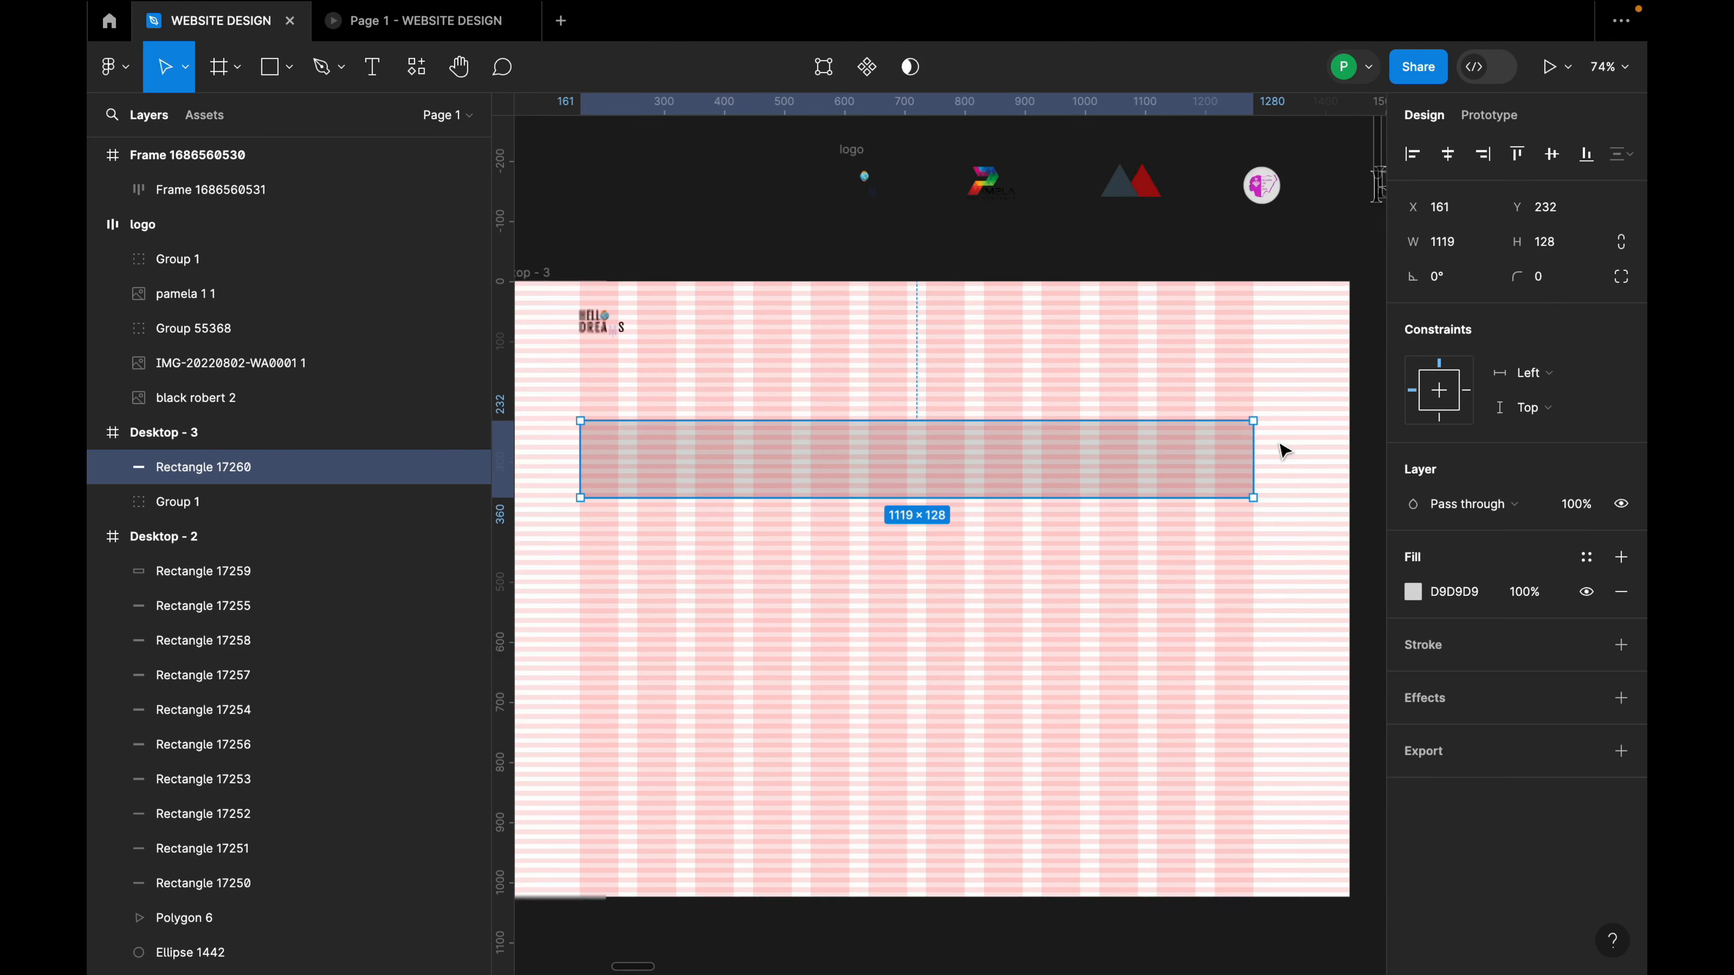
scroll(720, 509, up, 6)
scroll(879, 434, down, 4)
scroll(676, 410, up, 3)
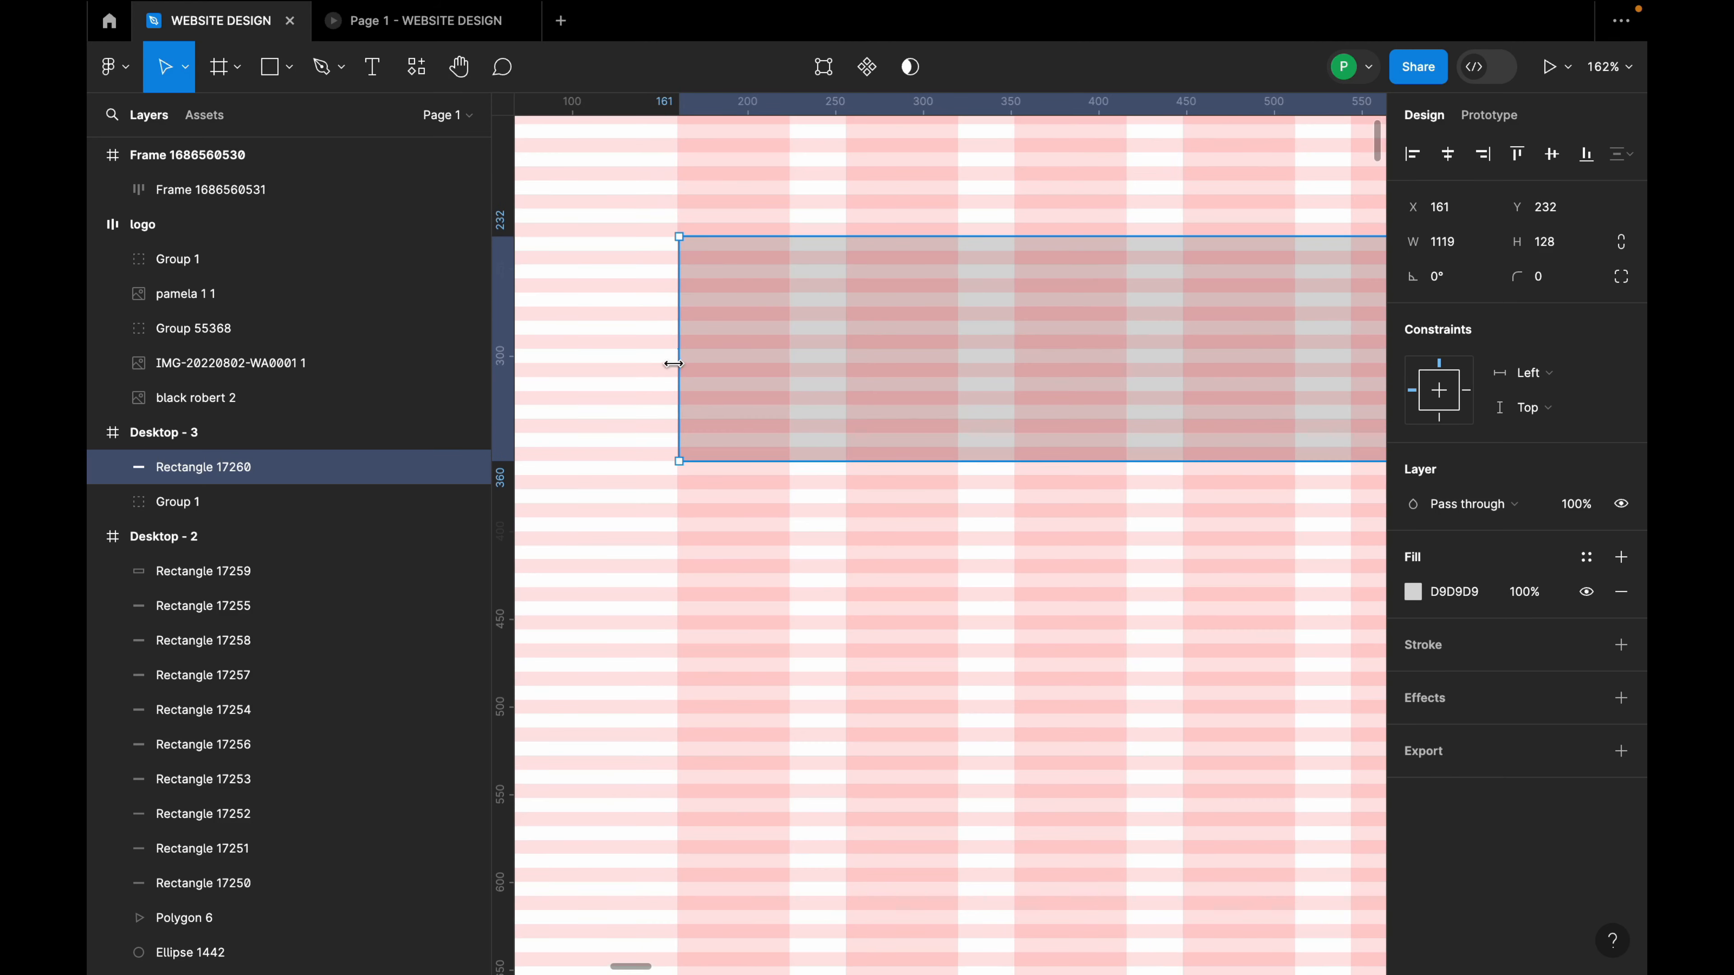
drag(677, 351, 674, 350)
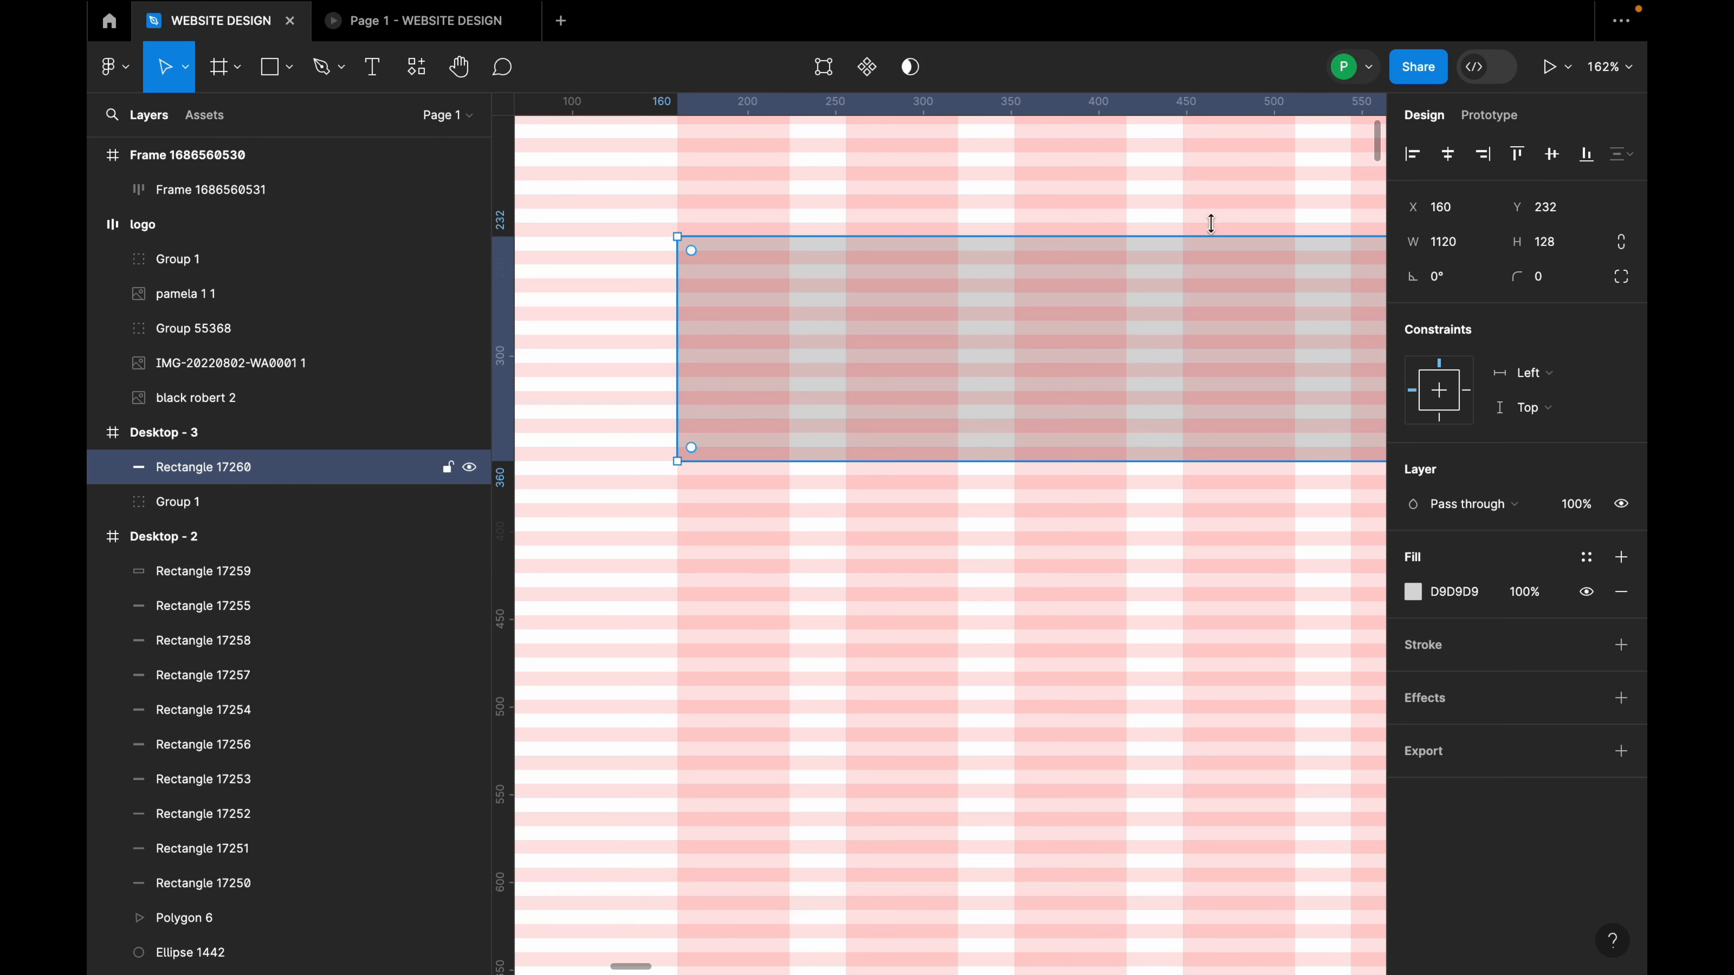
Move the rectangle out of Desktop - 3 onto the empty canvas above it, at about X -22753, Y -5357.
scroll(771, 362, down, 8)
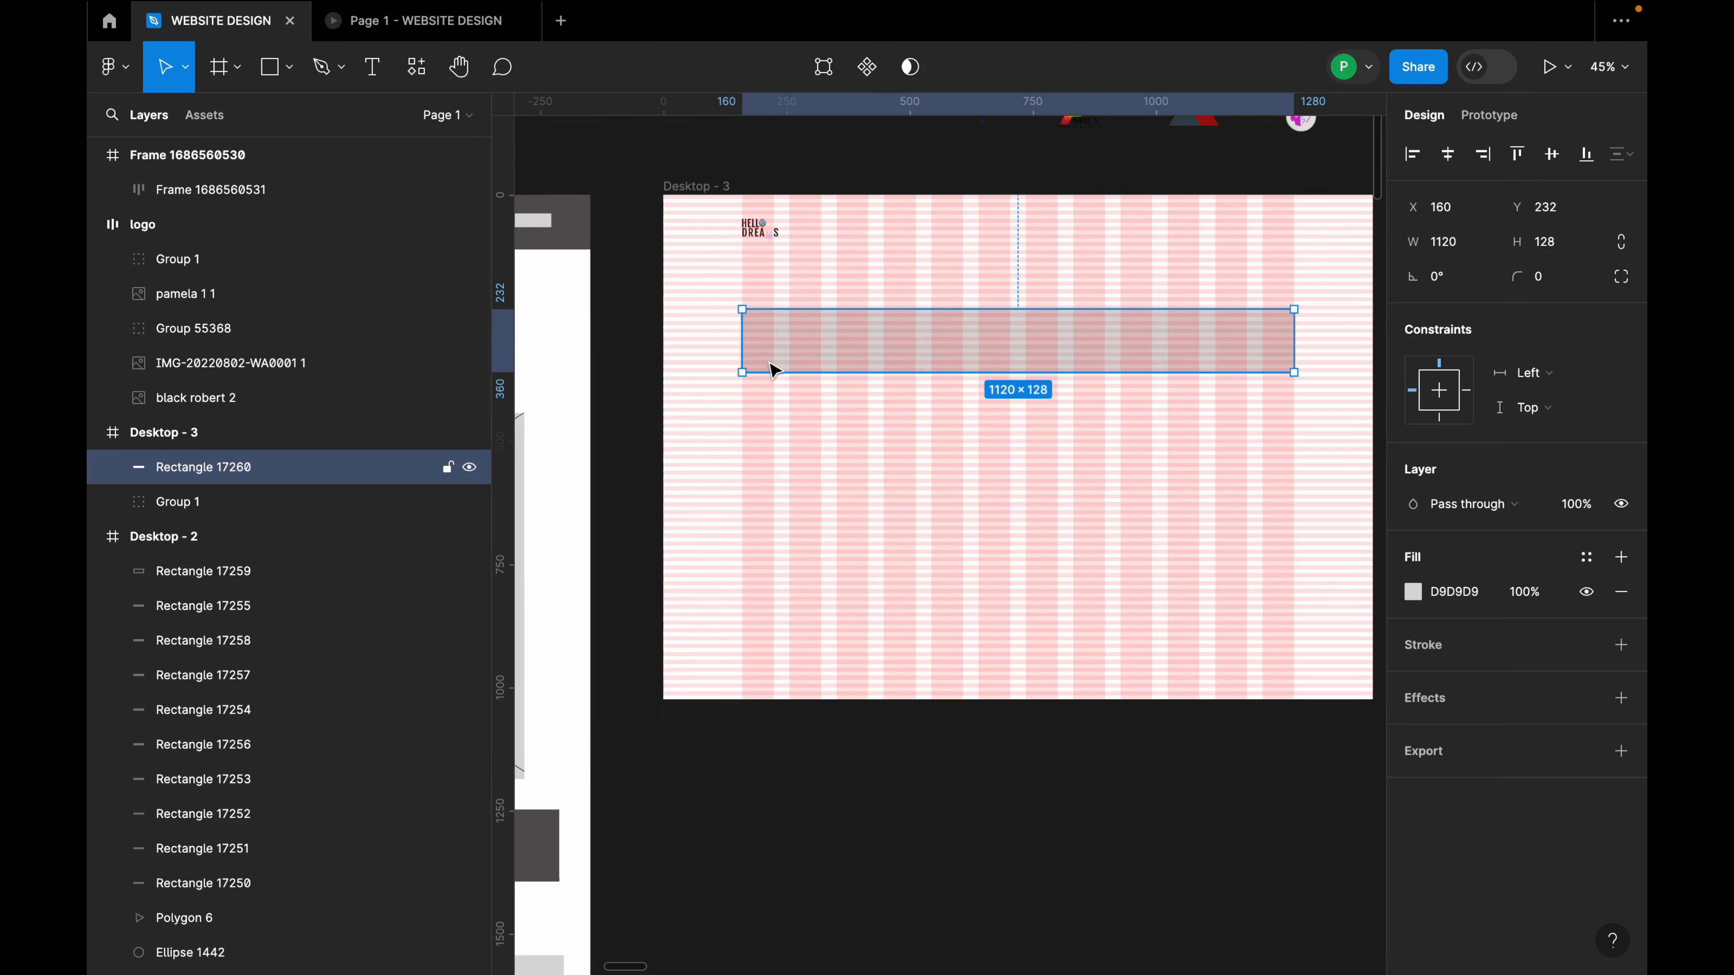
scroll(717, 409, down, 1)
drag(840, 379, 840, 196)
Duplicate the navigation row four times, stacking the copies below the original in its frame, with the last at about X 59, Y 289.
scroll(1288, 278, up, 3)
scroll(1288, 287, up, 3)
scroll(955, 484, up, 4)
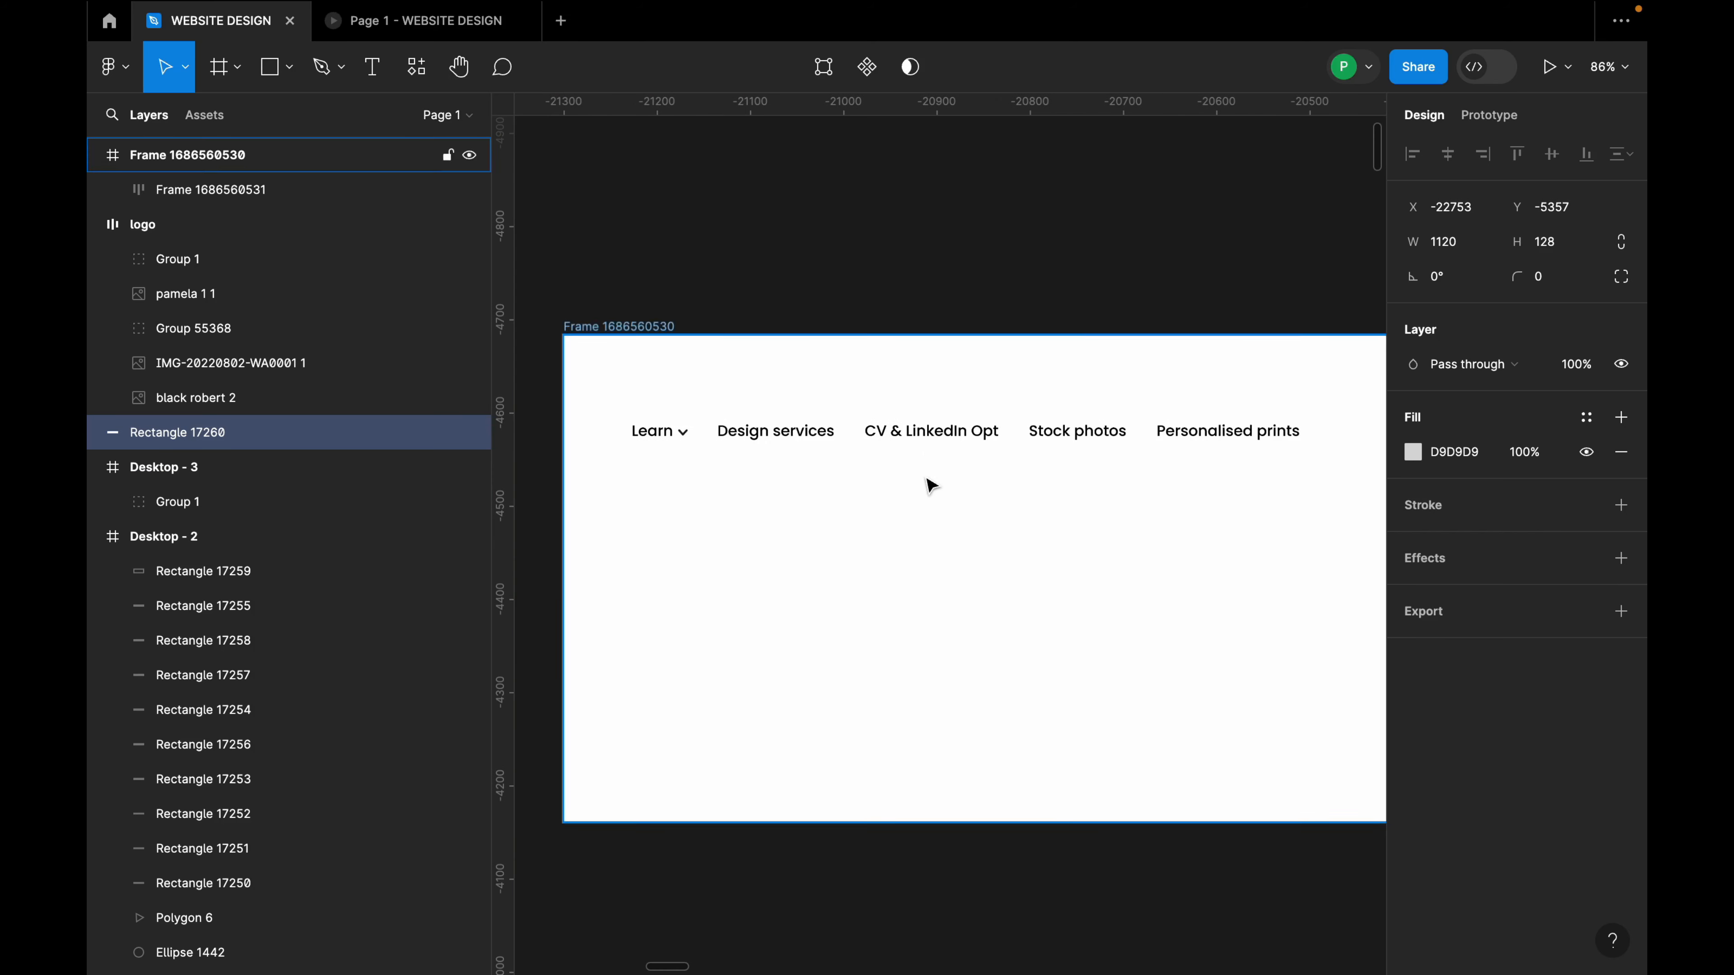
click(934, 448)
scroll(862, 464, up, 1)
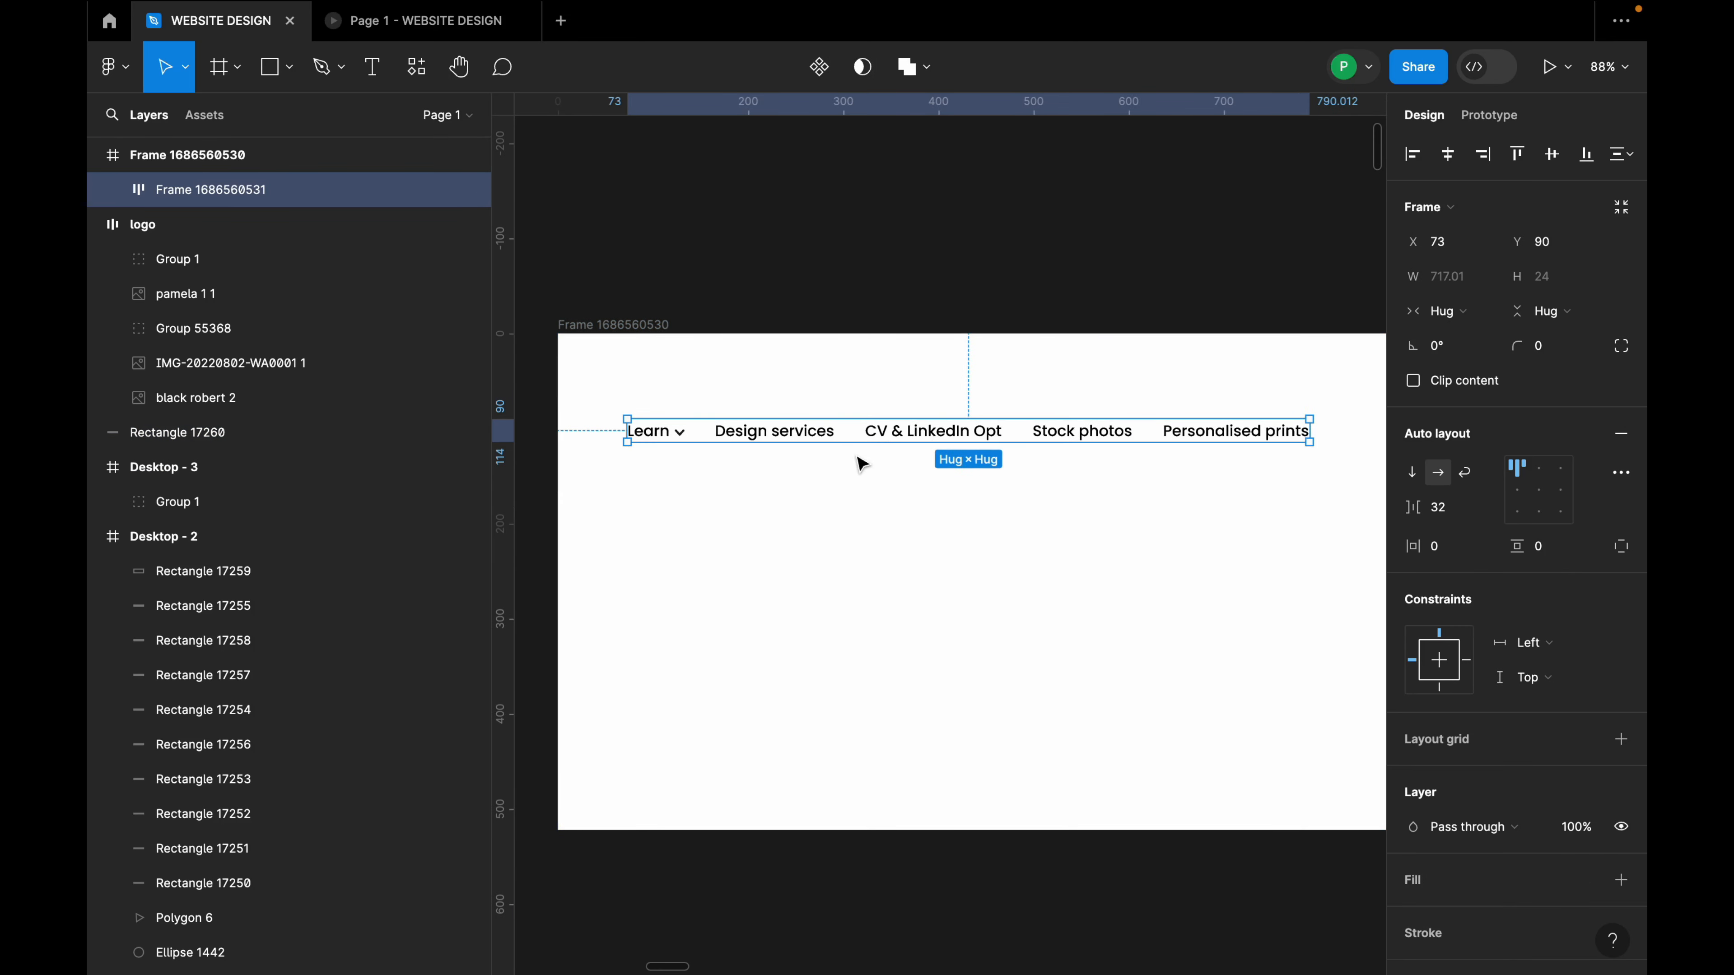
drag(910, 441, 902, 571)
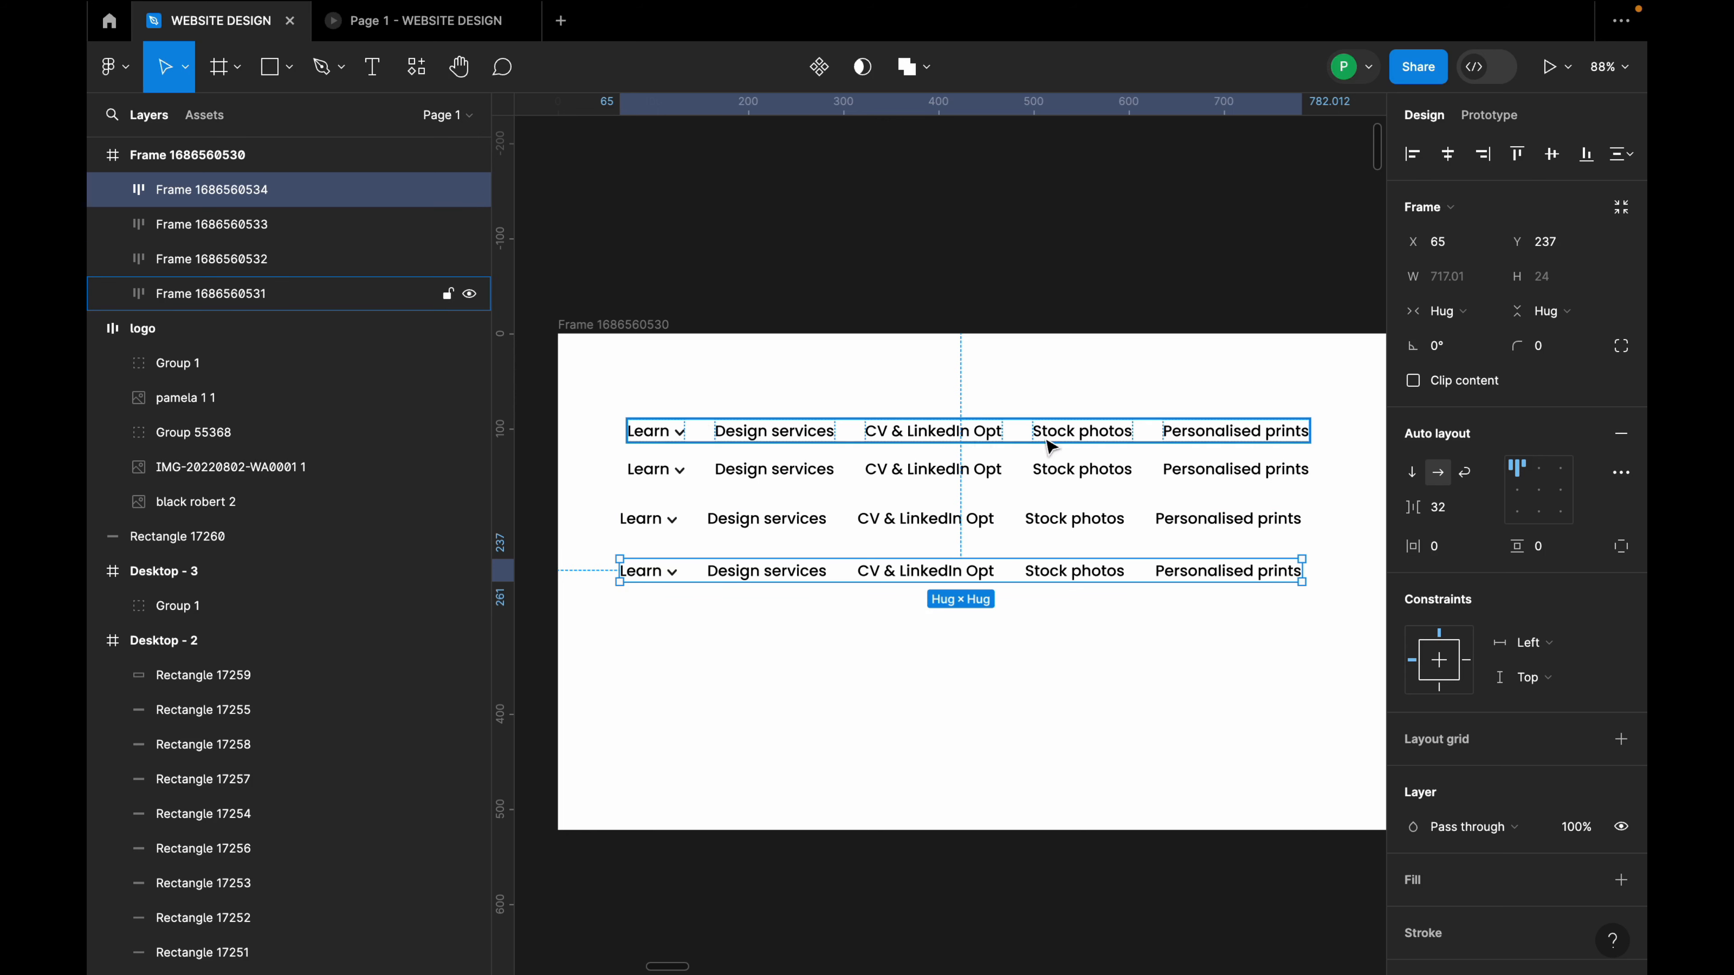
shift+click(1109, 440)
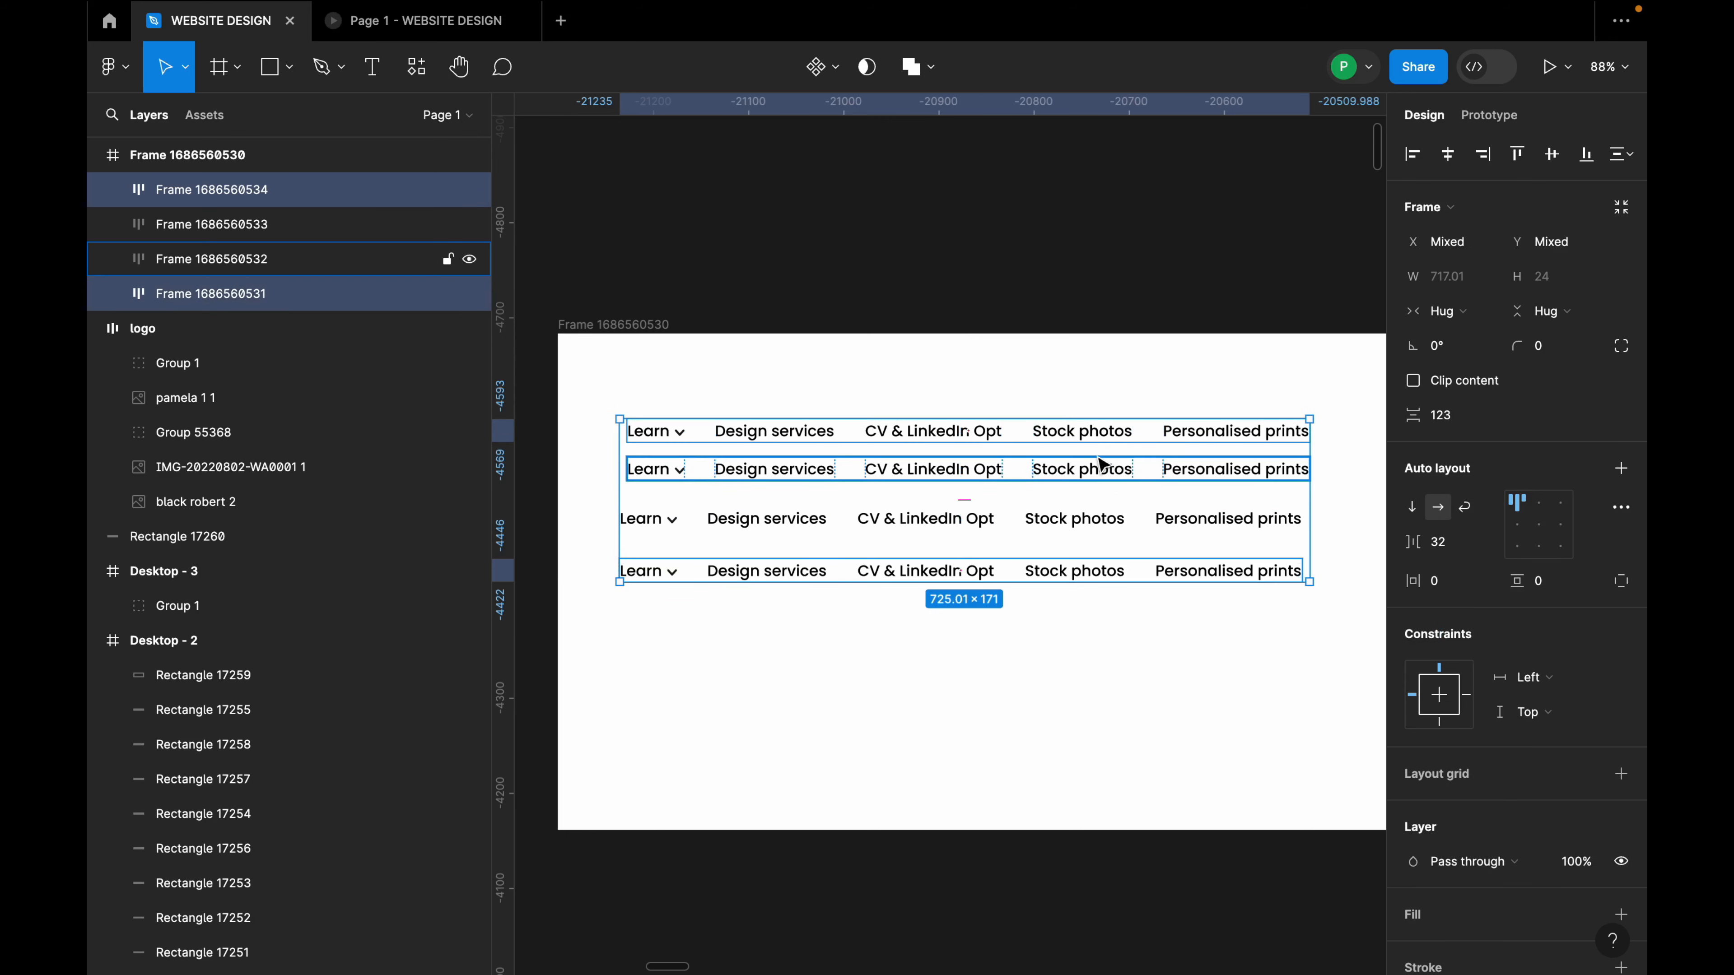
click(1101, 577)
drag(1080, 580, 1071, 623)
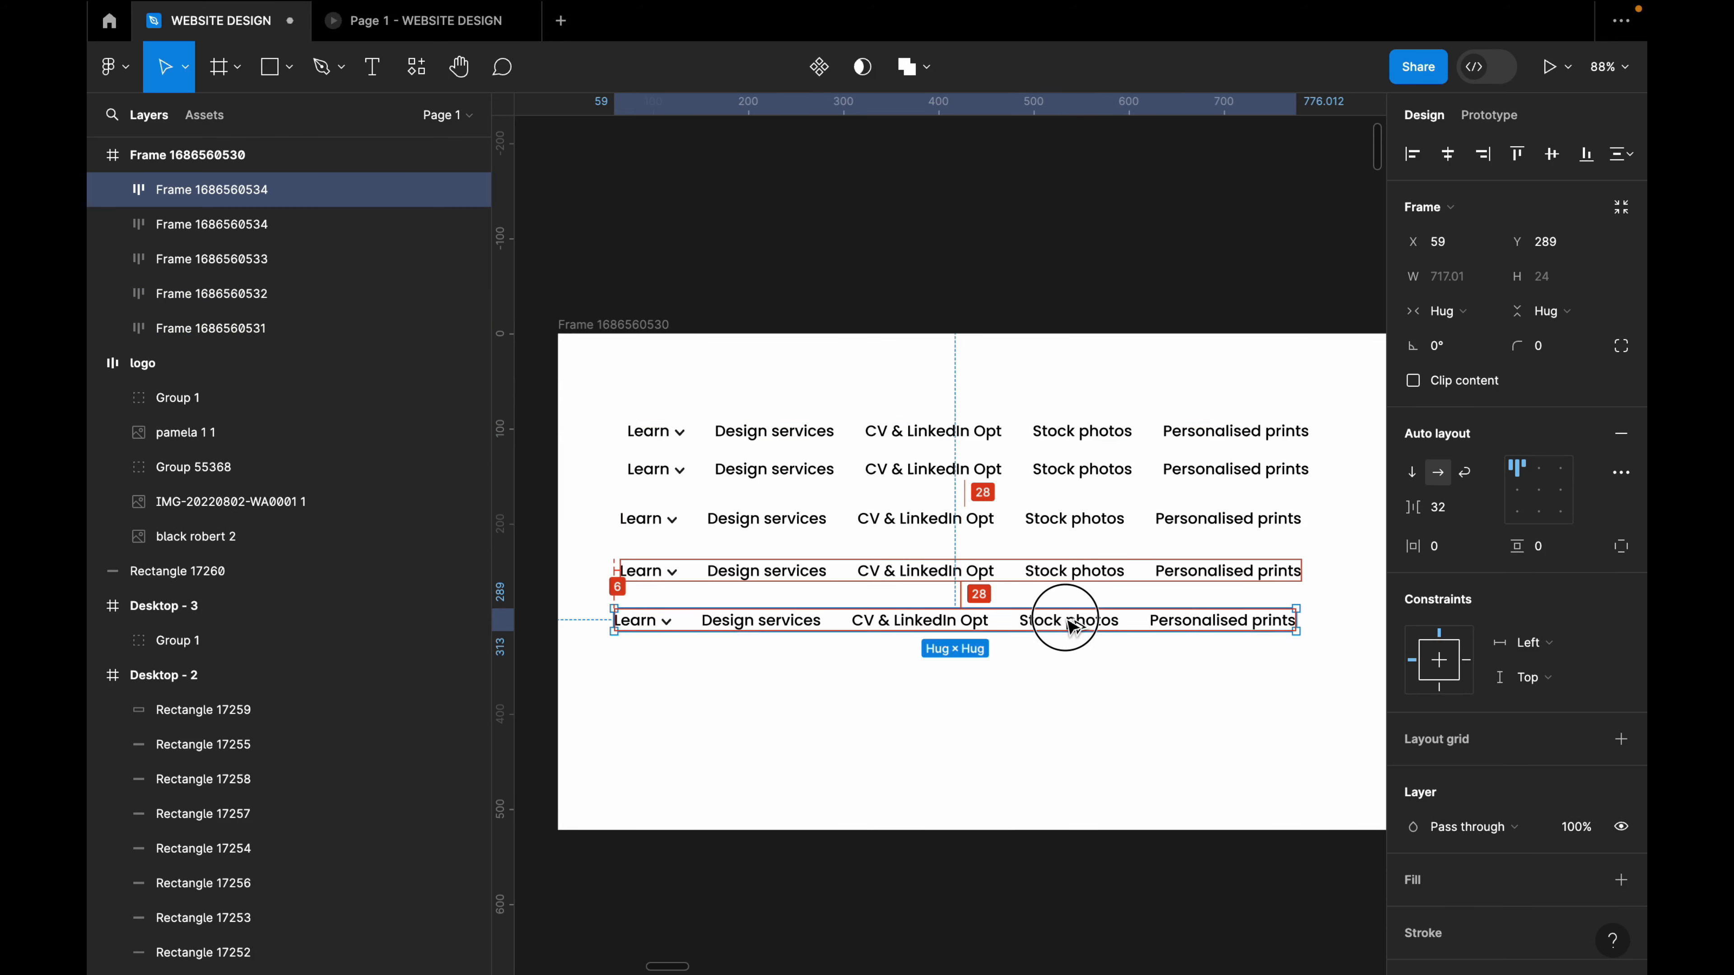
drag(1070, 622, 1071, 625)
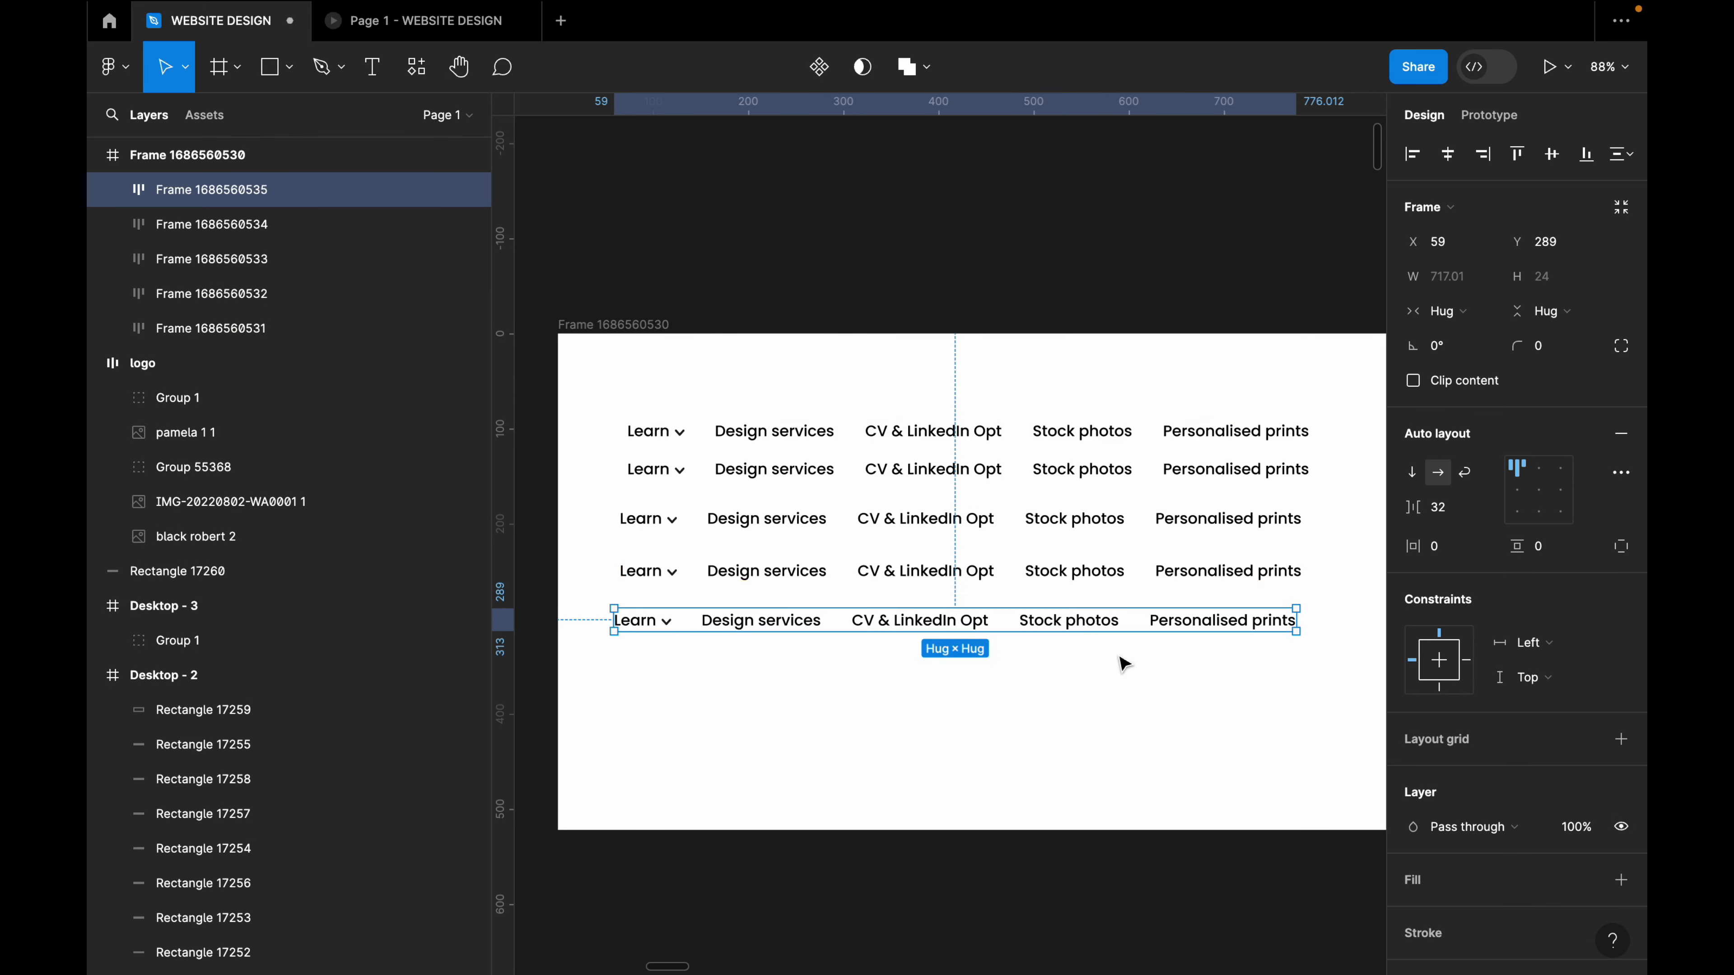
Put all five navigation rows into one vertical auto layout so they line up and are evenly spaced.
click(1078, 696)
click(977, 433)
shift+click(987, 470)
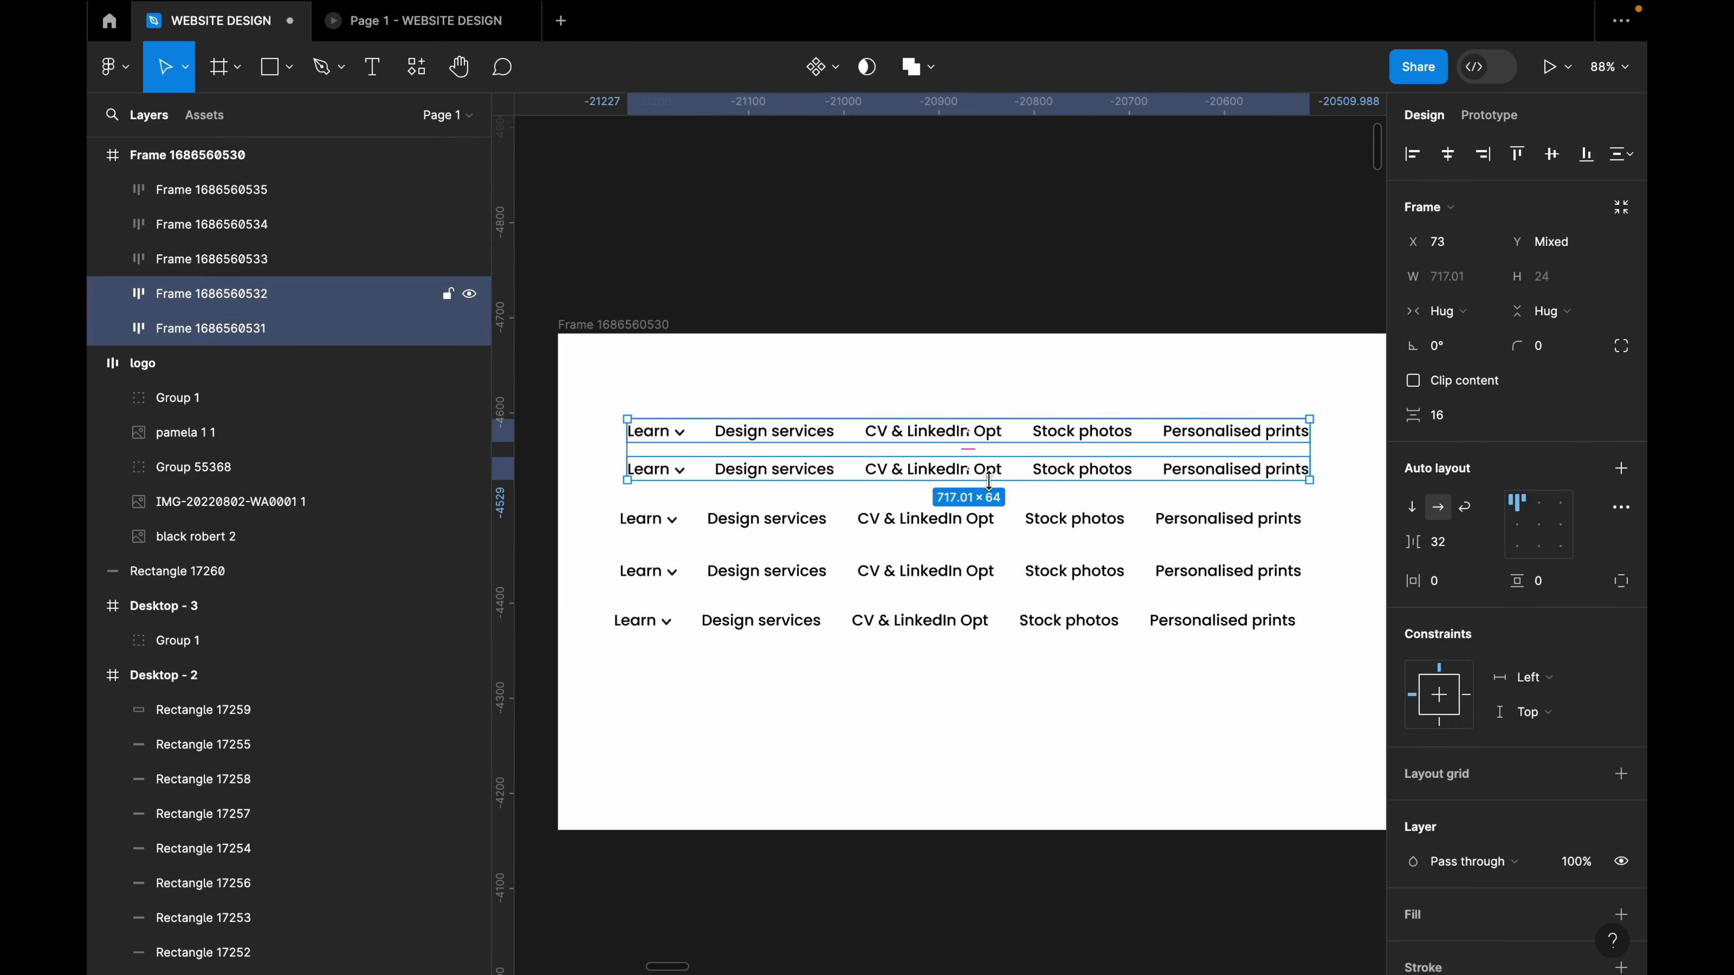
shift+click(994, 523)
shift+click(1002, 572)
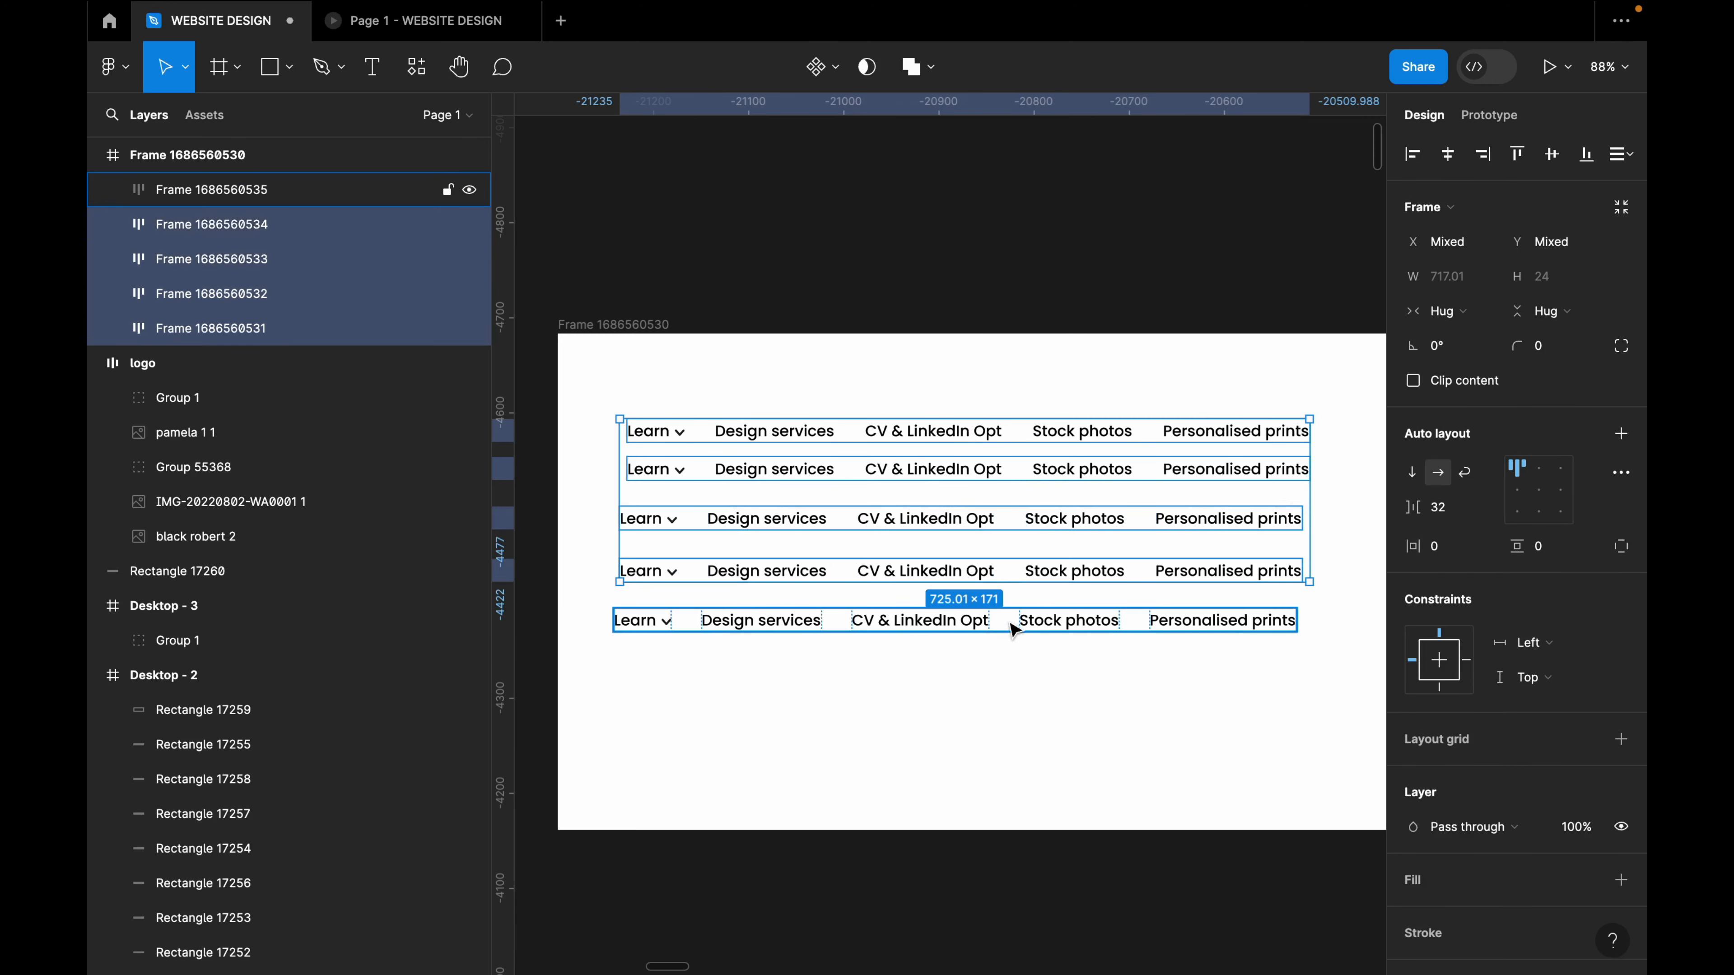
shift+click(1013, 625)
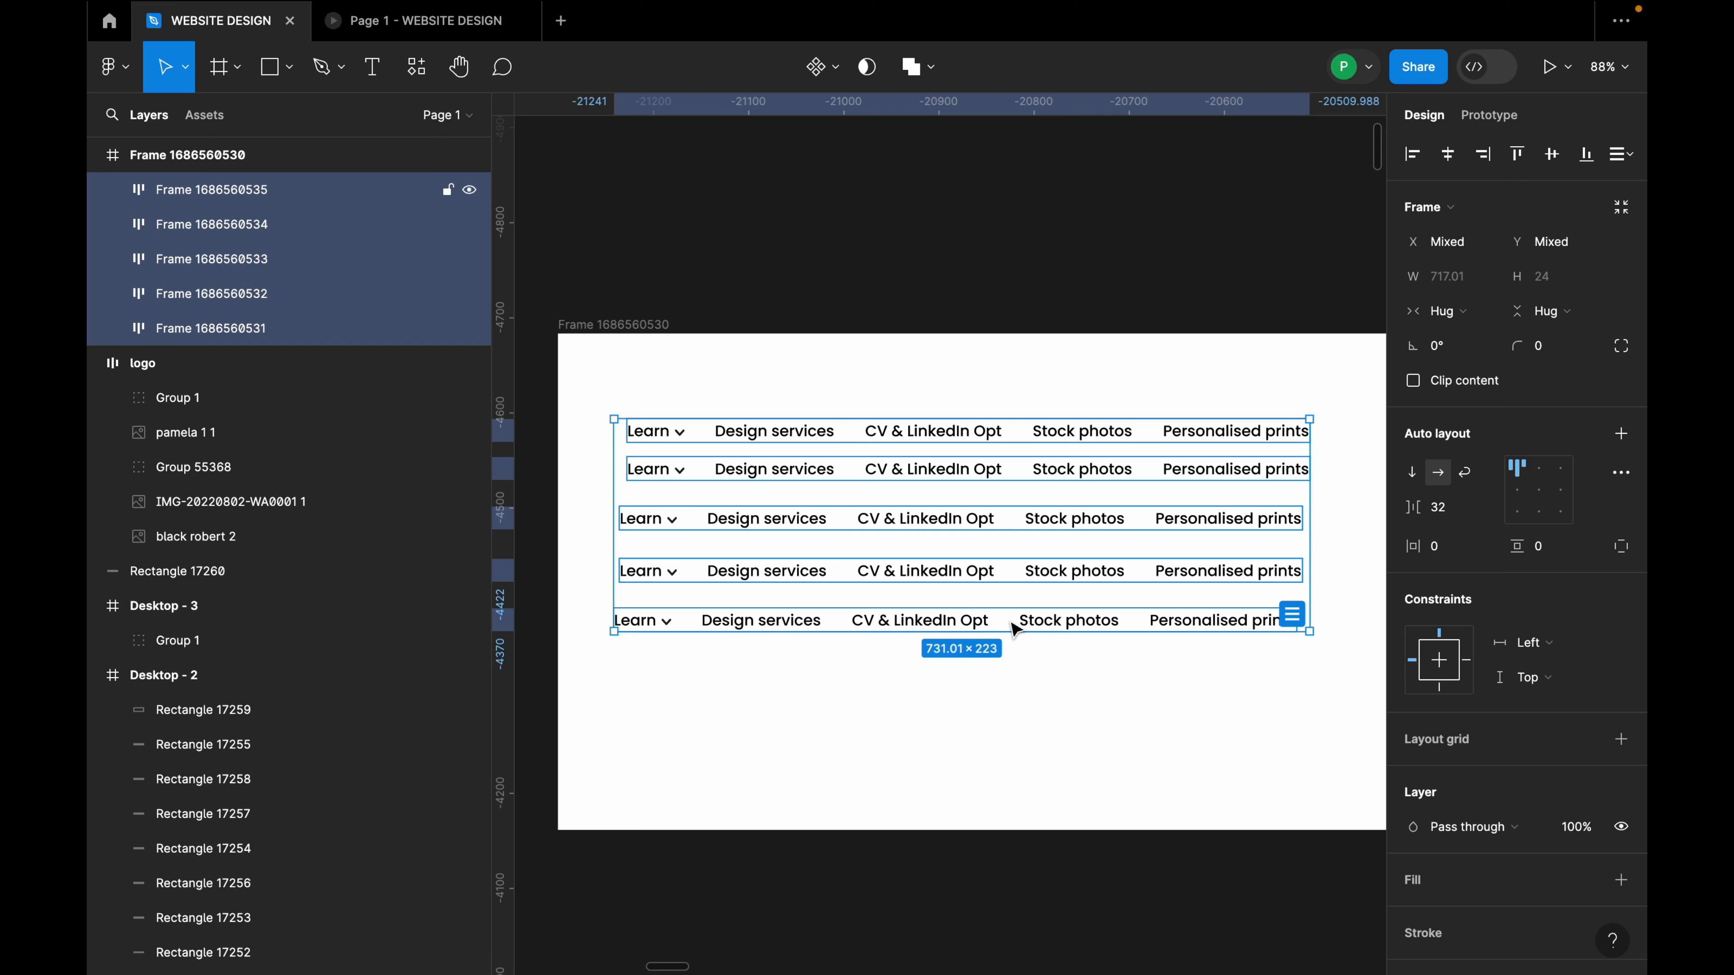
key(shift+a)
Move the stacked rows to X 104, Y 98 and ungroup them into five separate row frames.
drag(922, 487, 936, 485)
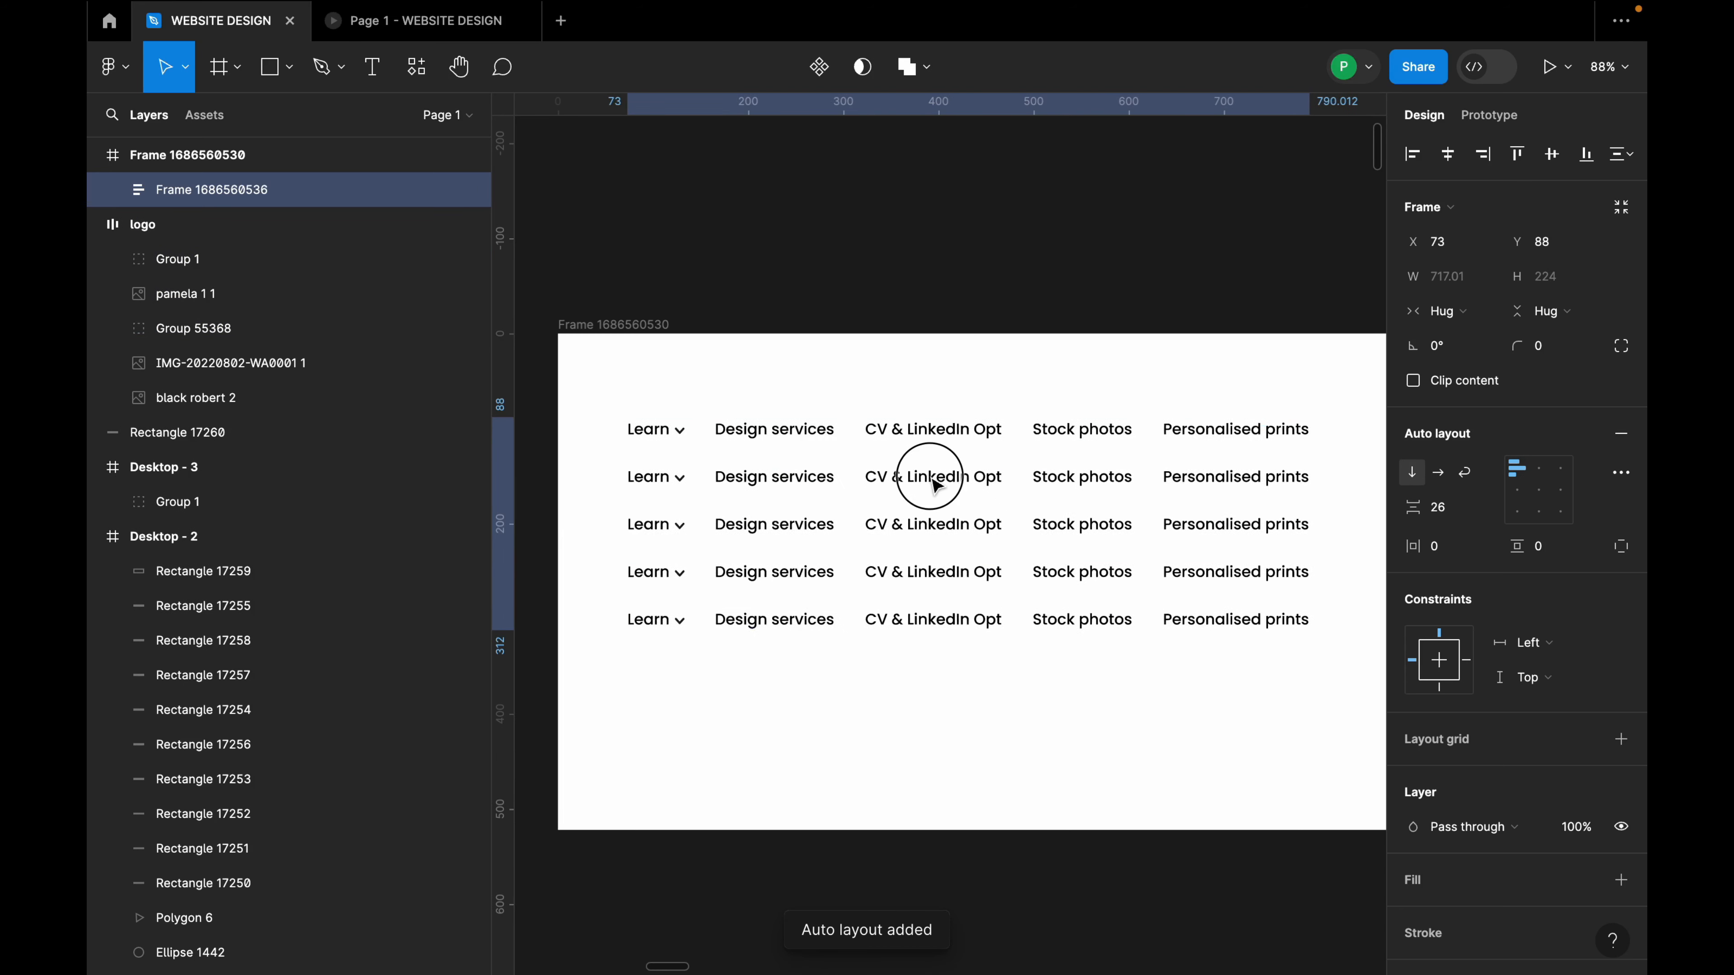
scroll(647, 426, up, 4)
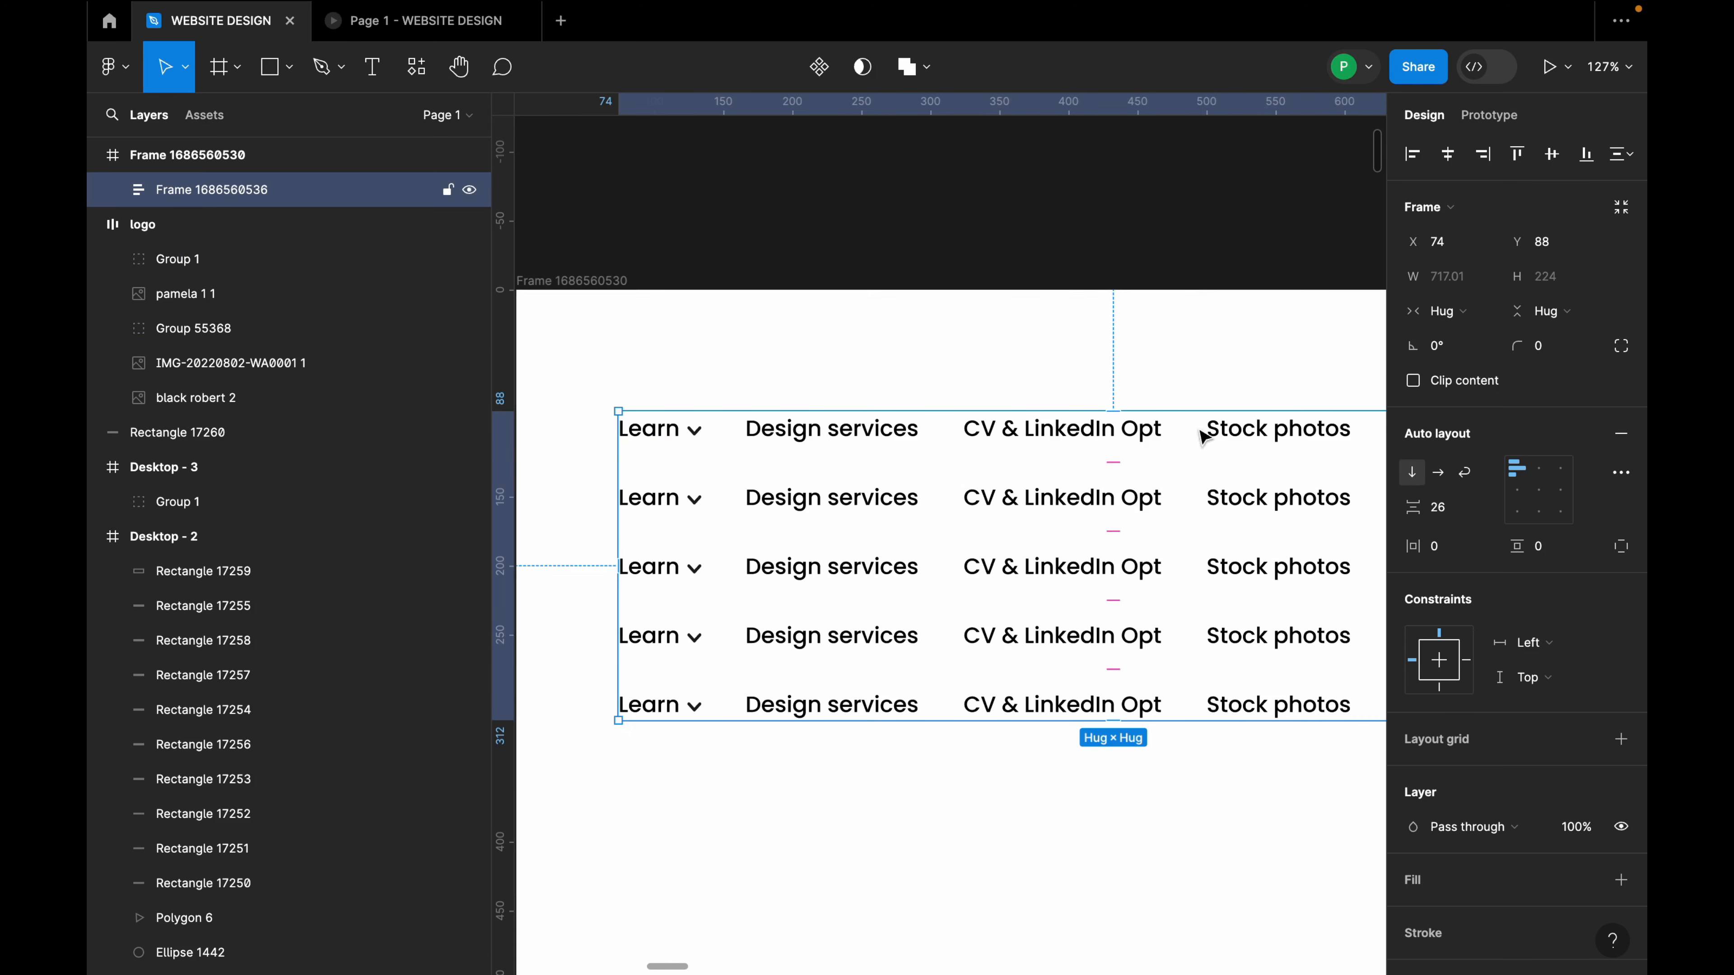
scroll(647, 445, down, 3)
scroll(780, 429, down, 3)
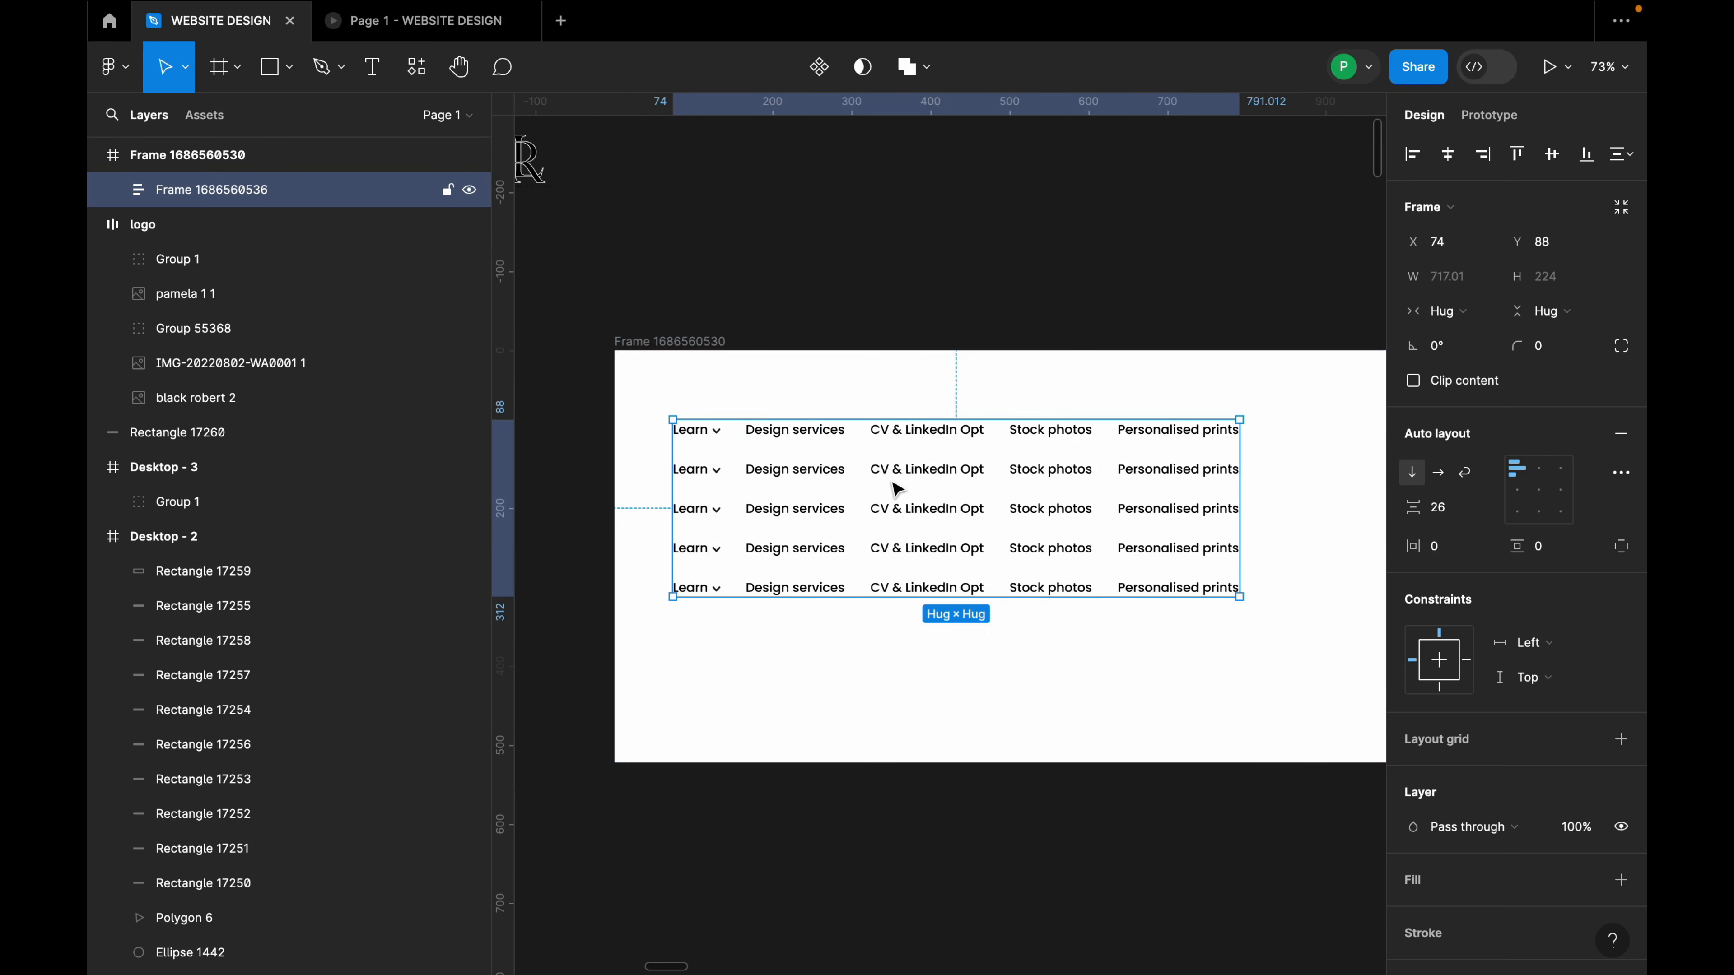
drag(972, 491, 996, 487)
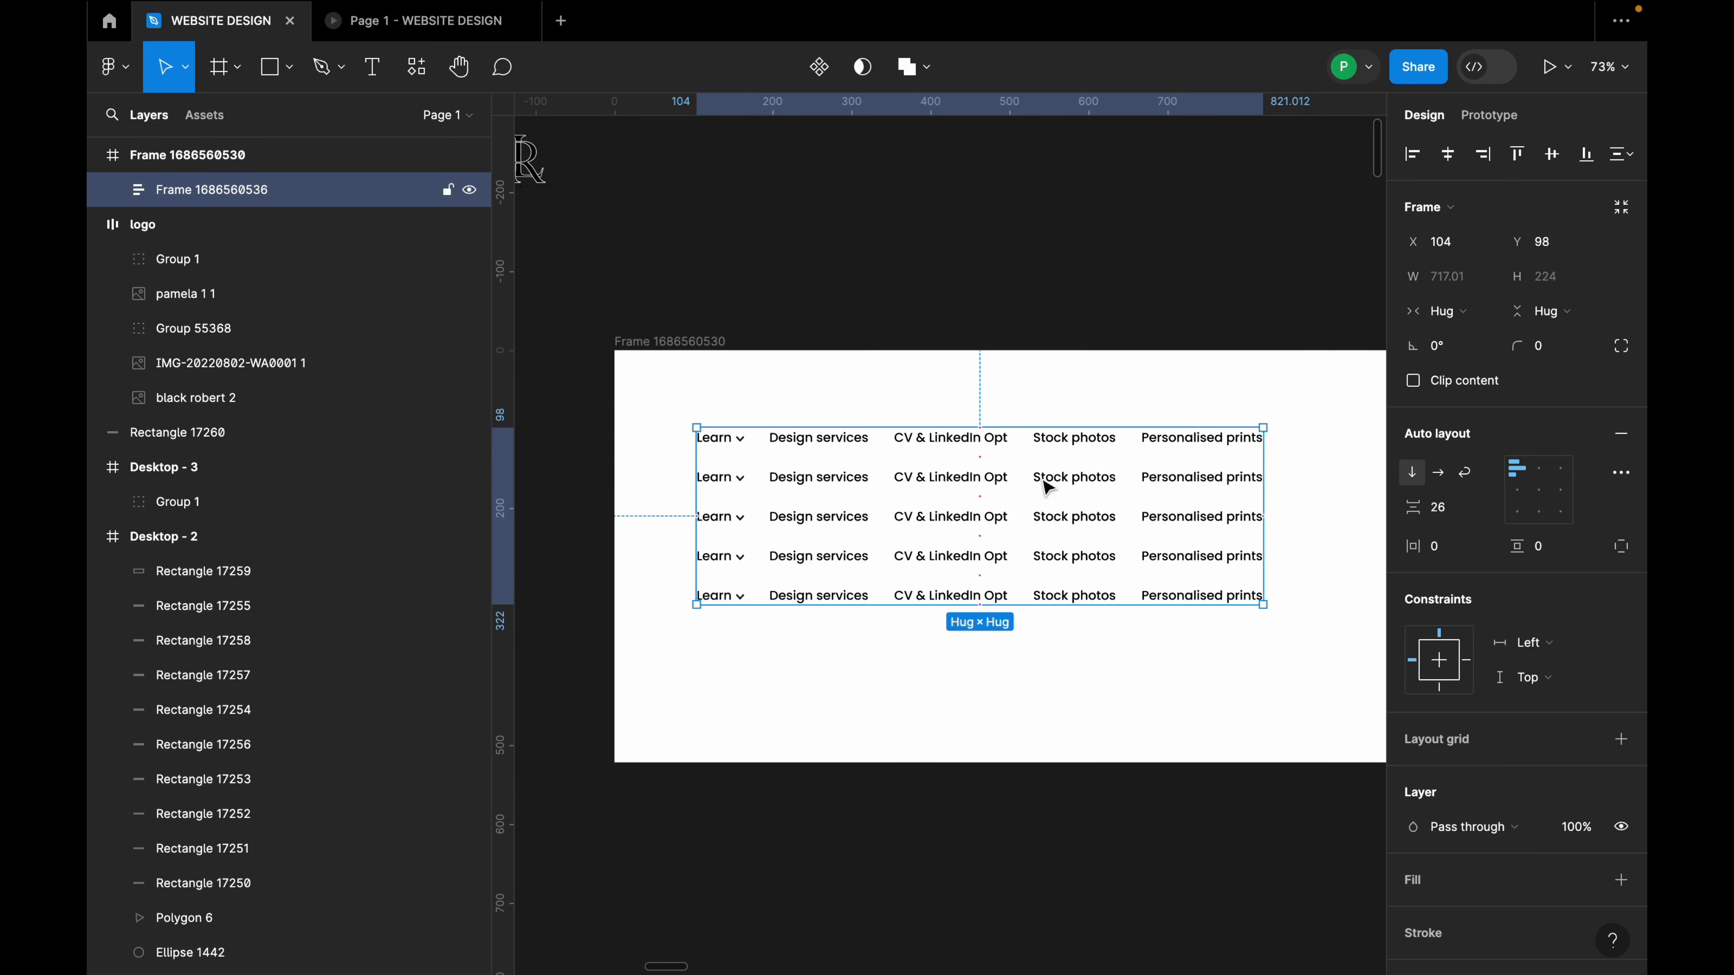
right_click(1085, 470)
click(1119, 577)
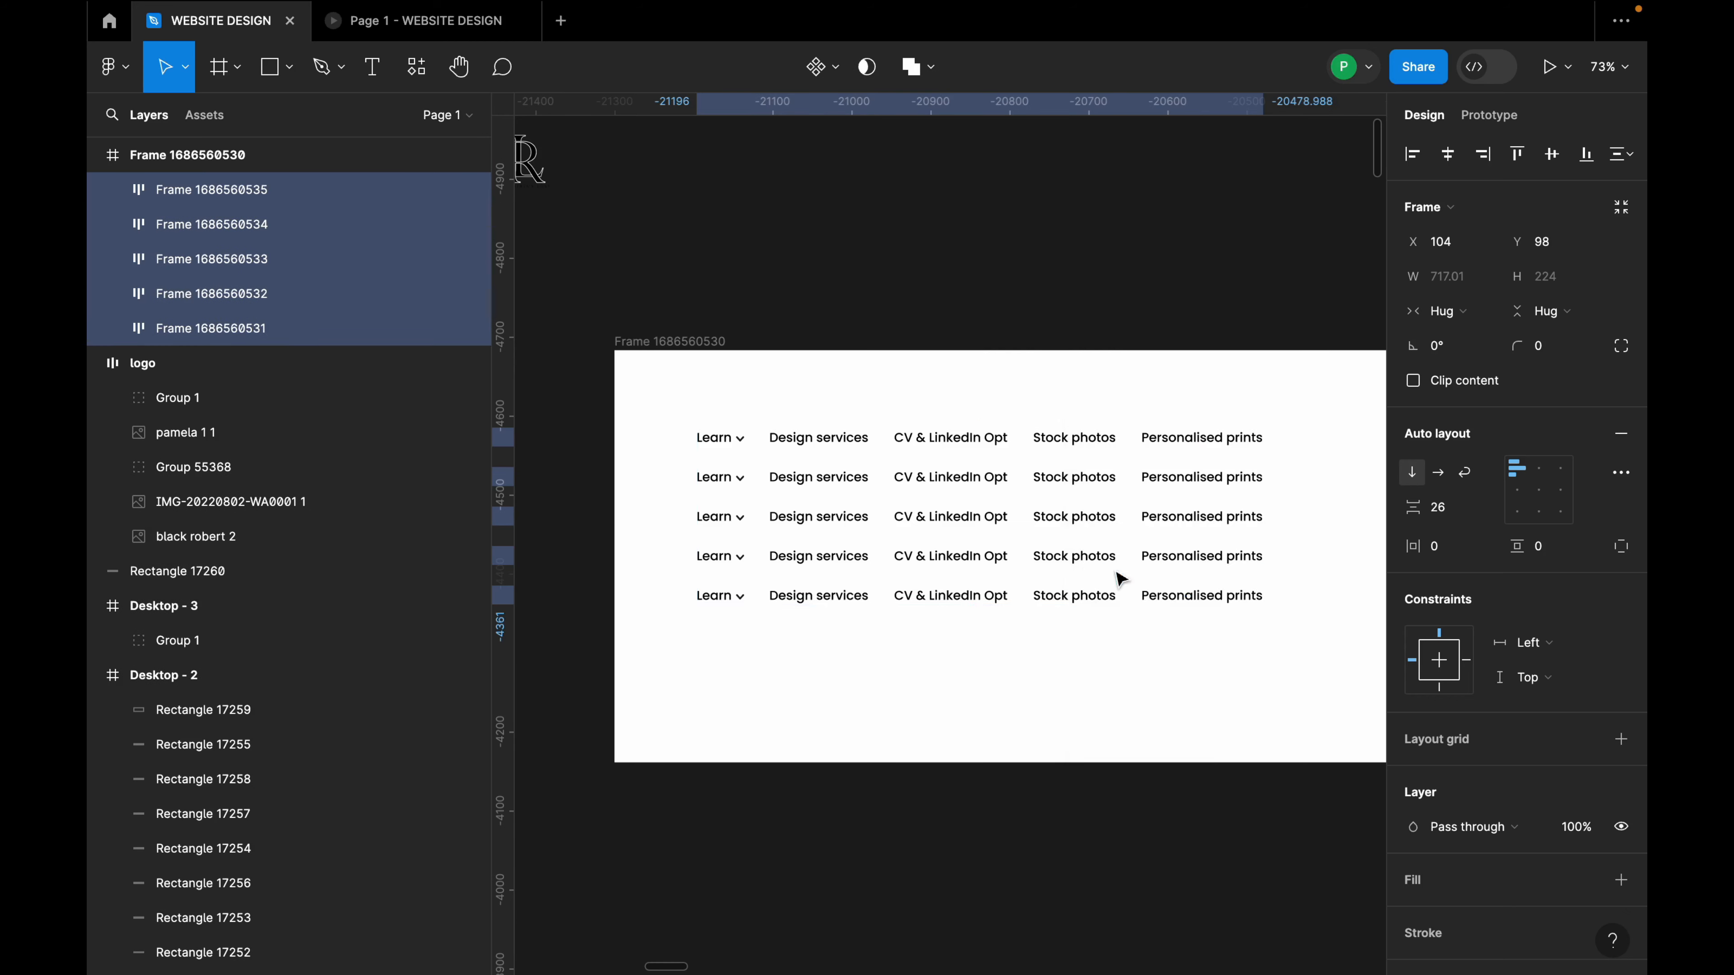
key(Escape)
Draw a line about 49 wide under Learn in the first row, at about X 105, Y 120, with a 101010 stroke.
scroll(681, 434, up, 5)
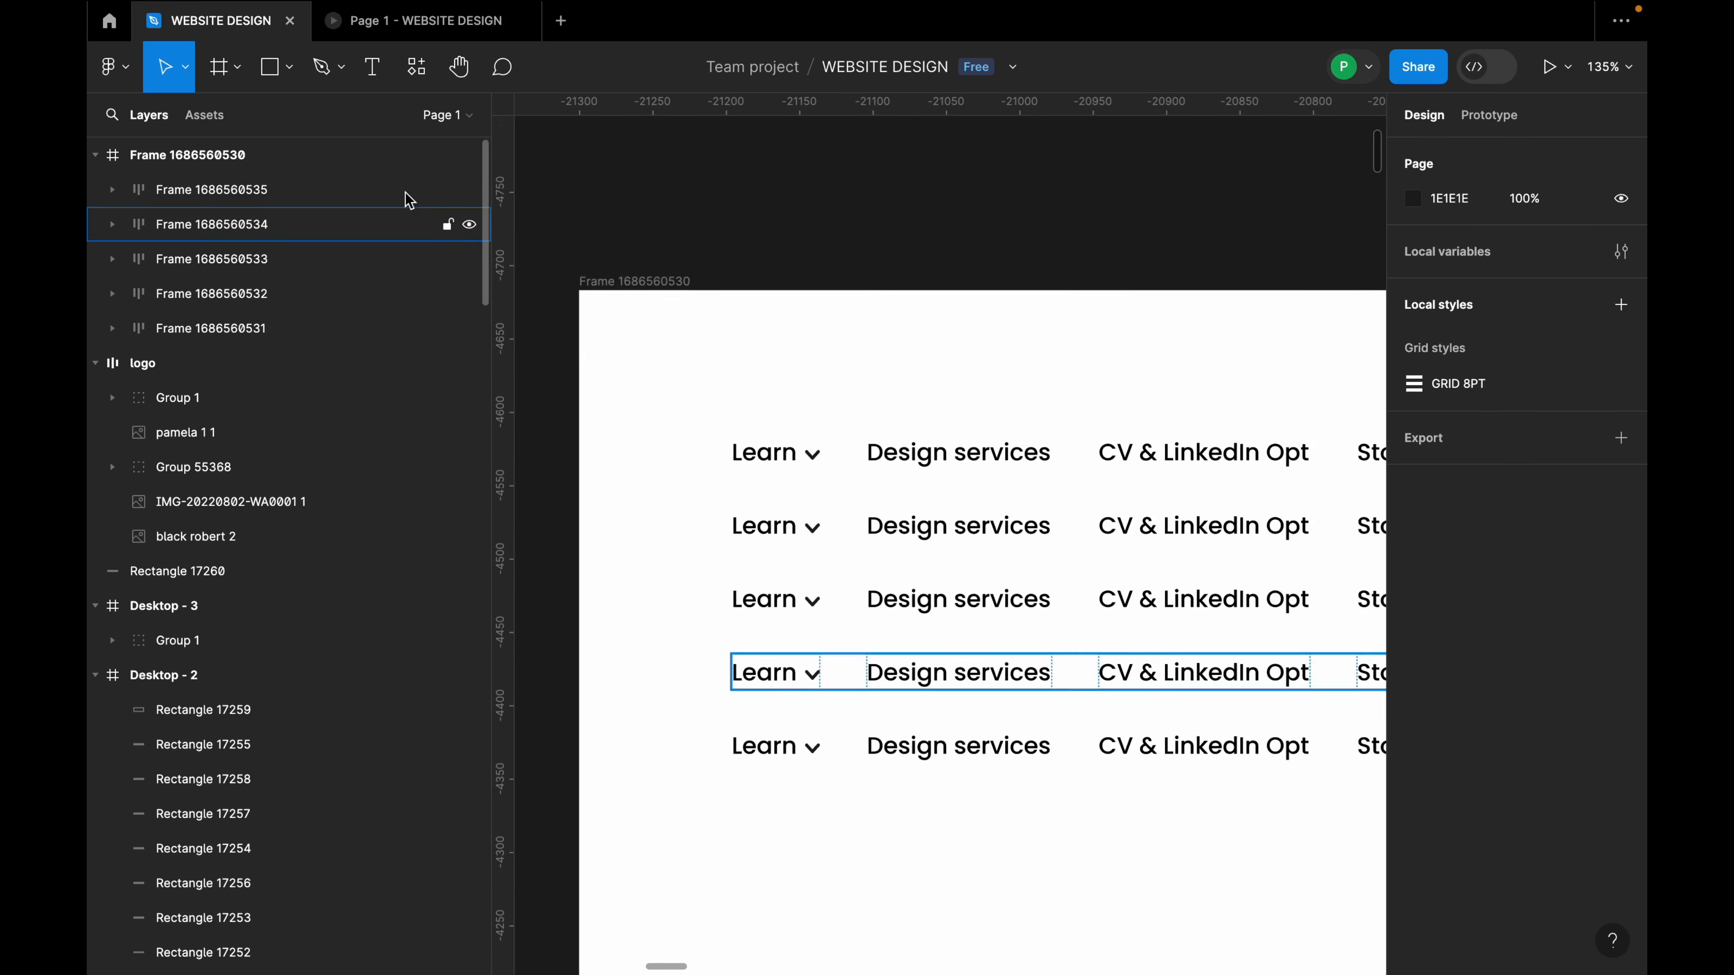
click(289, 66)
click(287, 142)
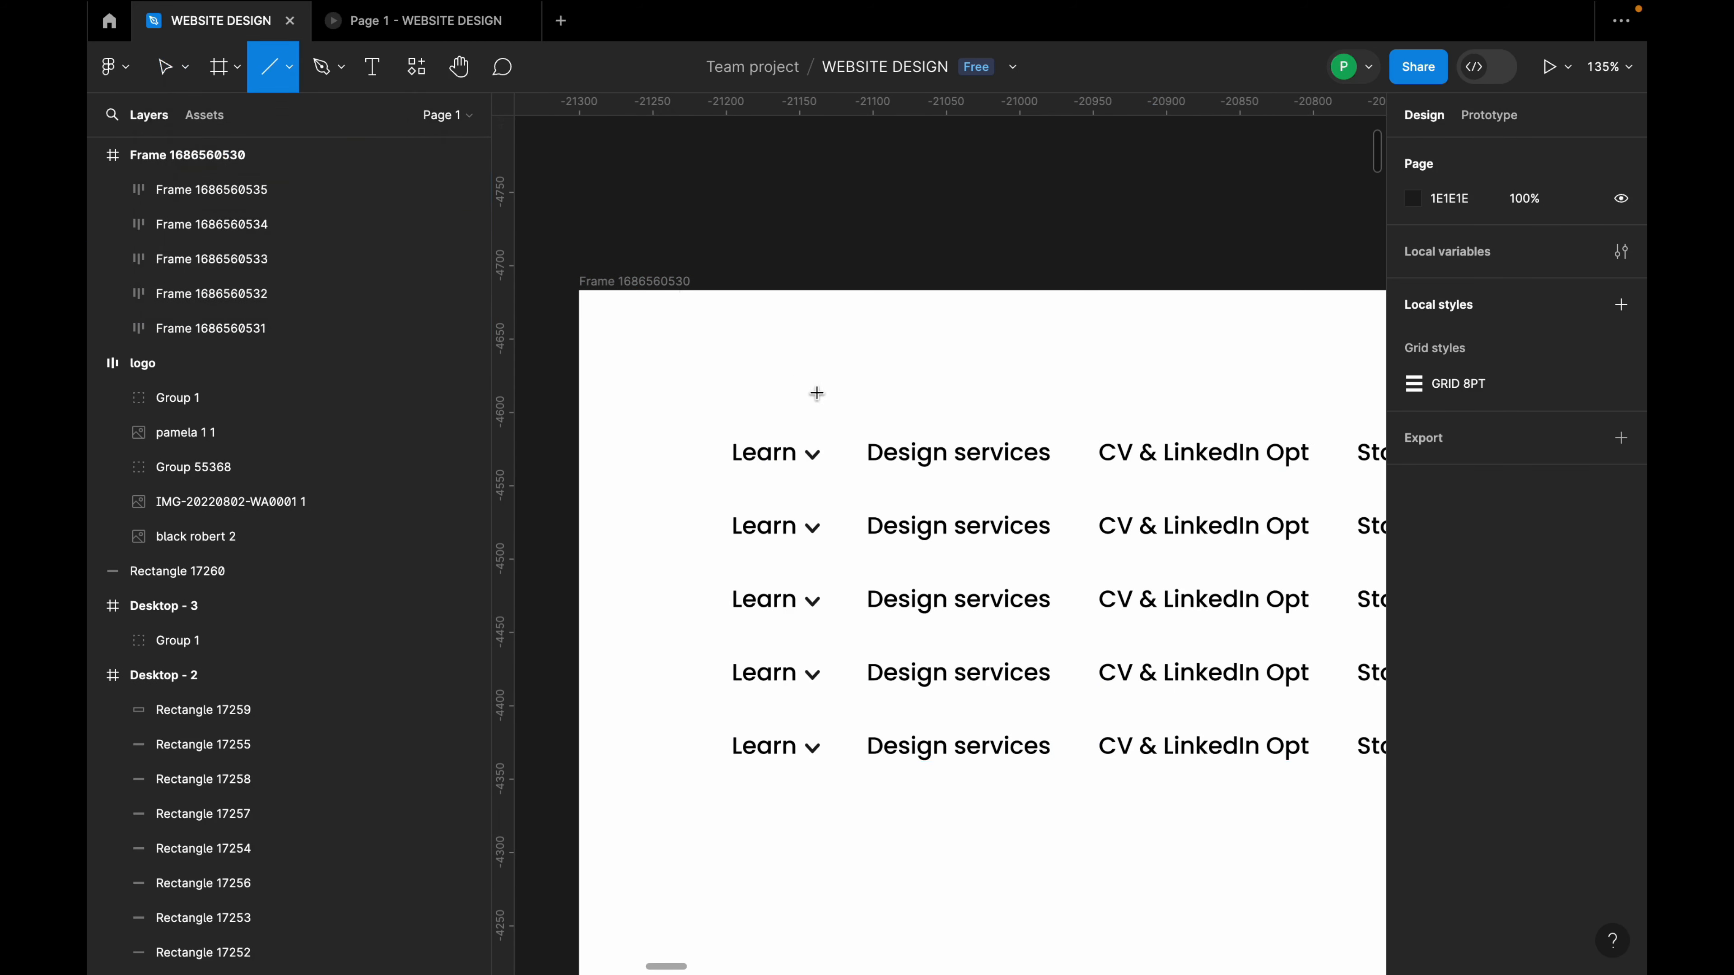
scroll(816, 393, up, 2)
scroll(754, 468, down, 4)
scroll(785, 496, up, 5)
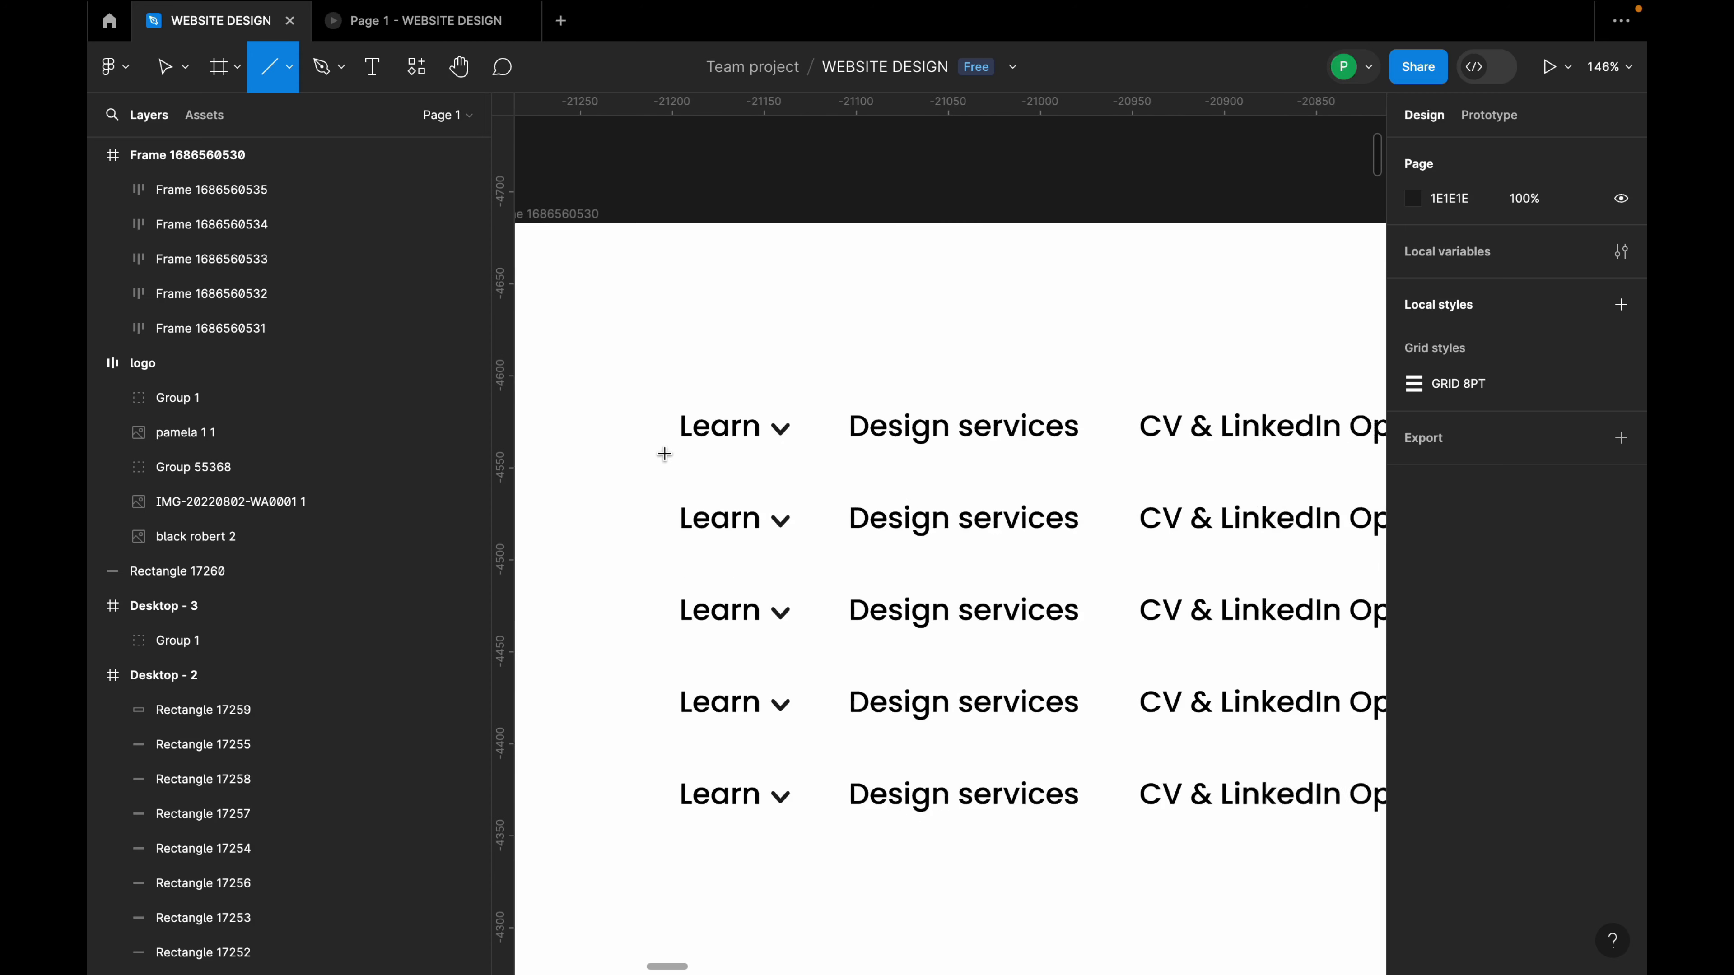
scroll(672, 445, up, 2)
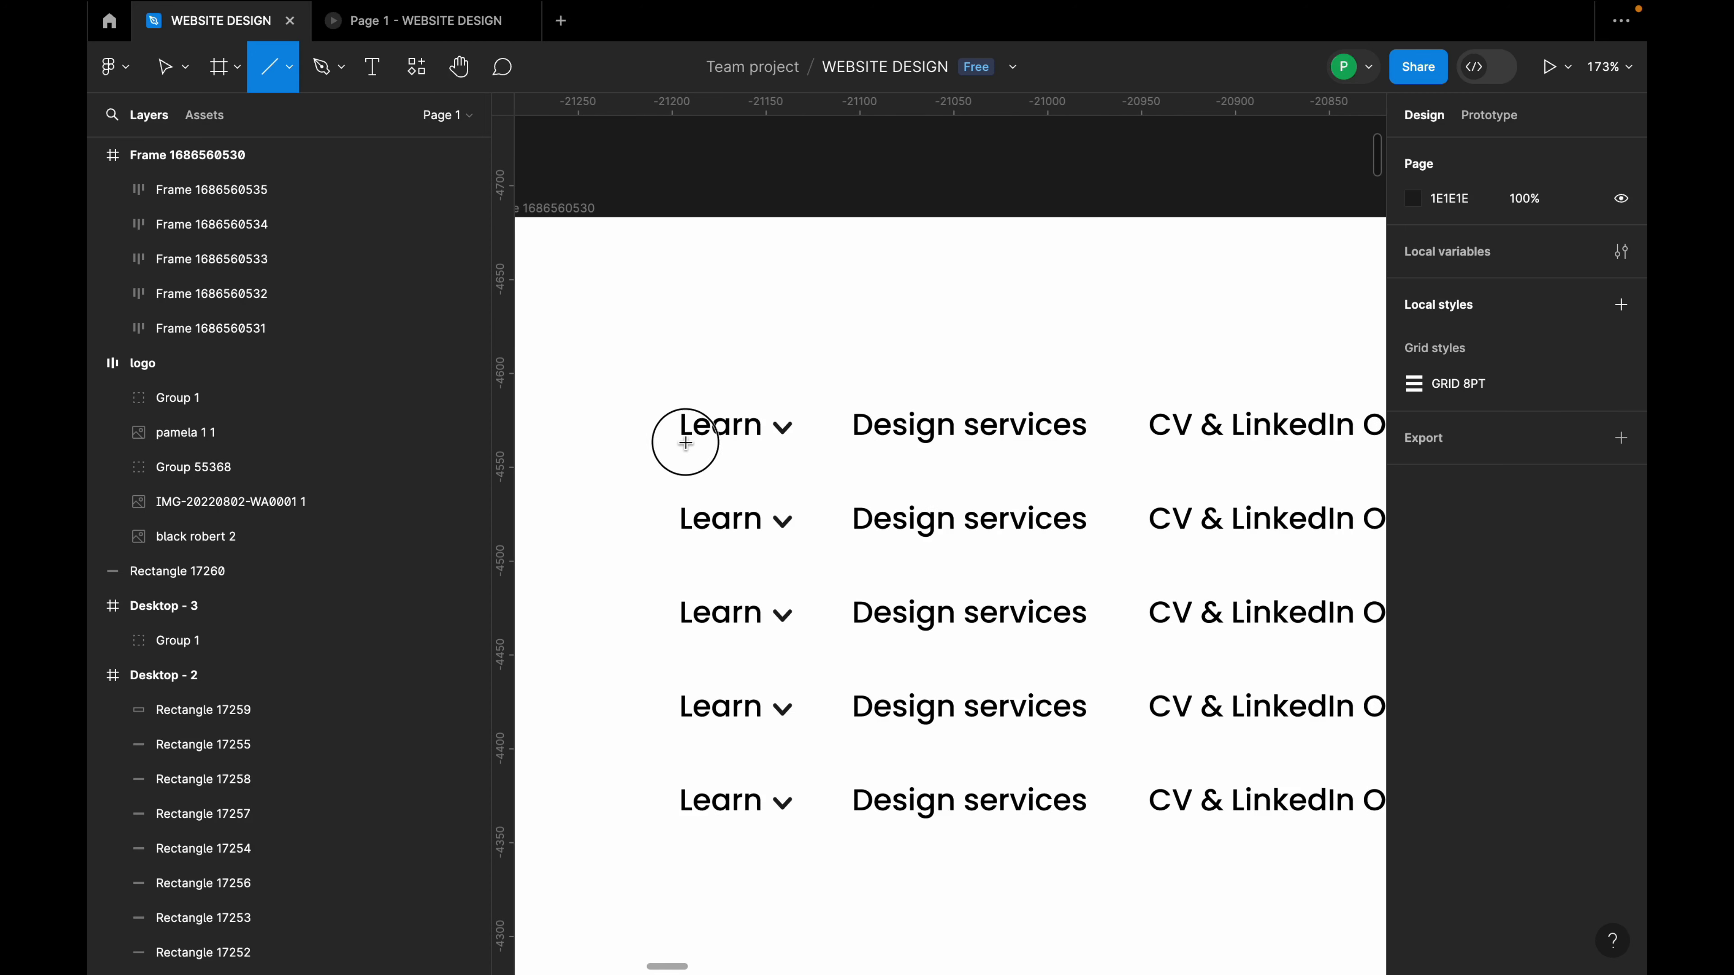
drag(683, 442, 775, 449)
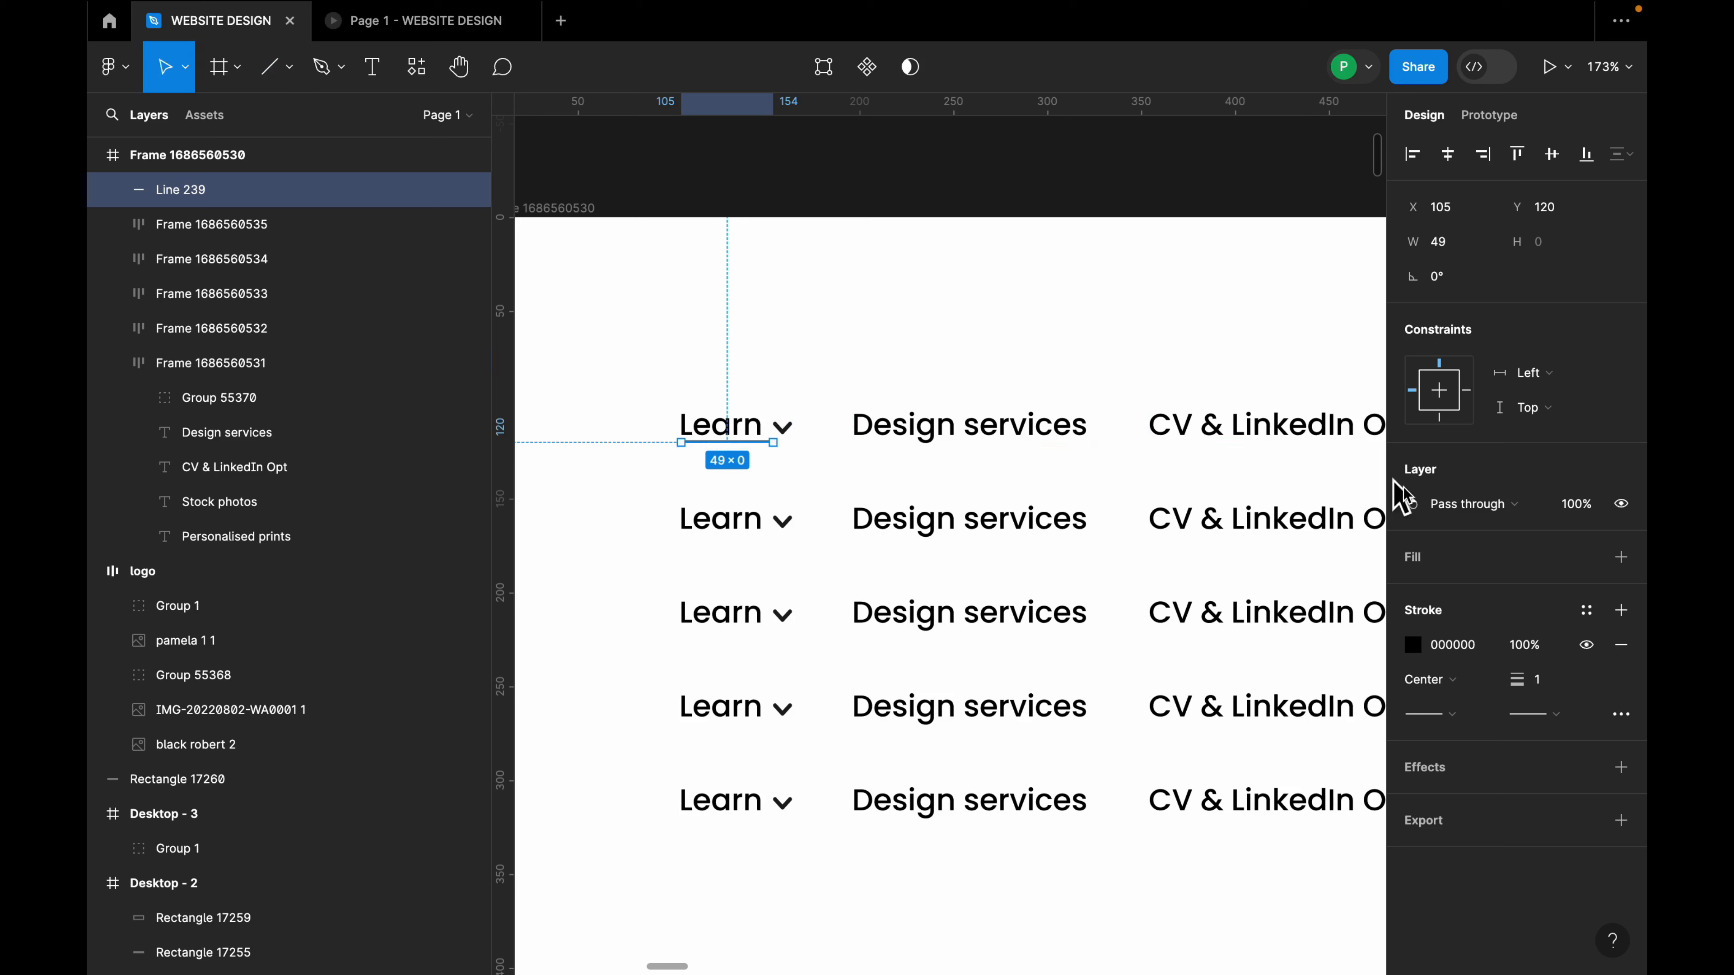
click(1485, 648)
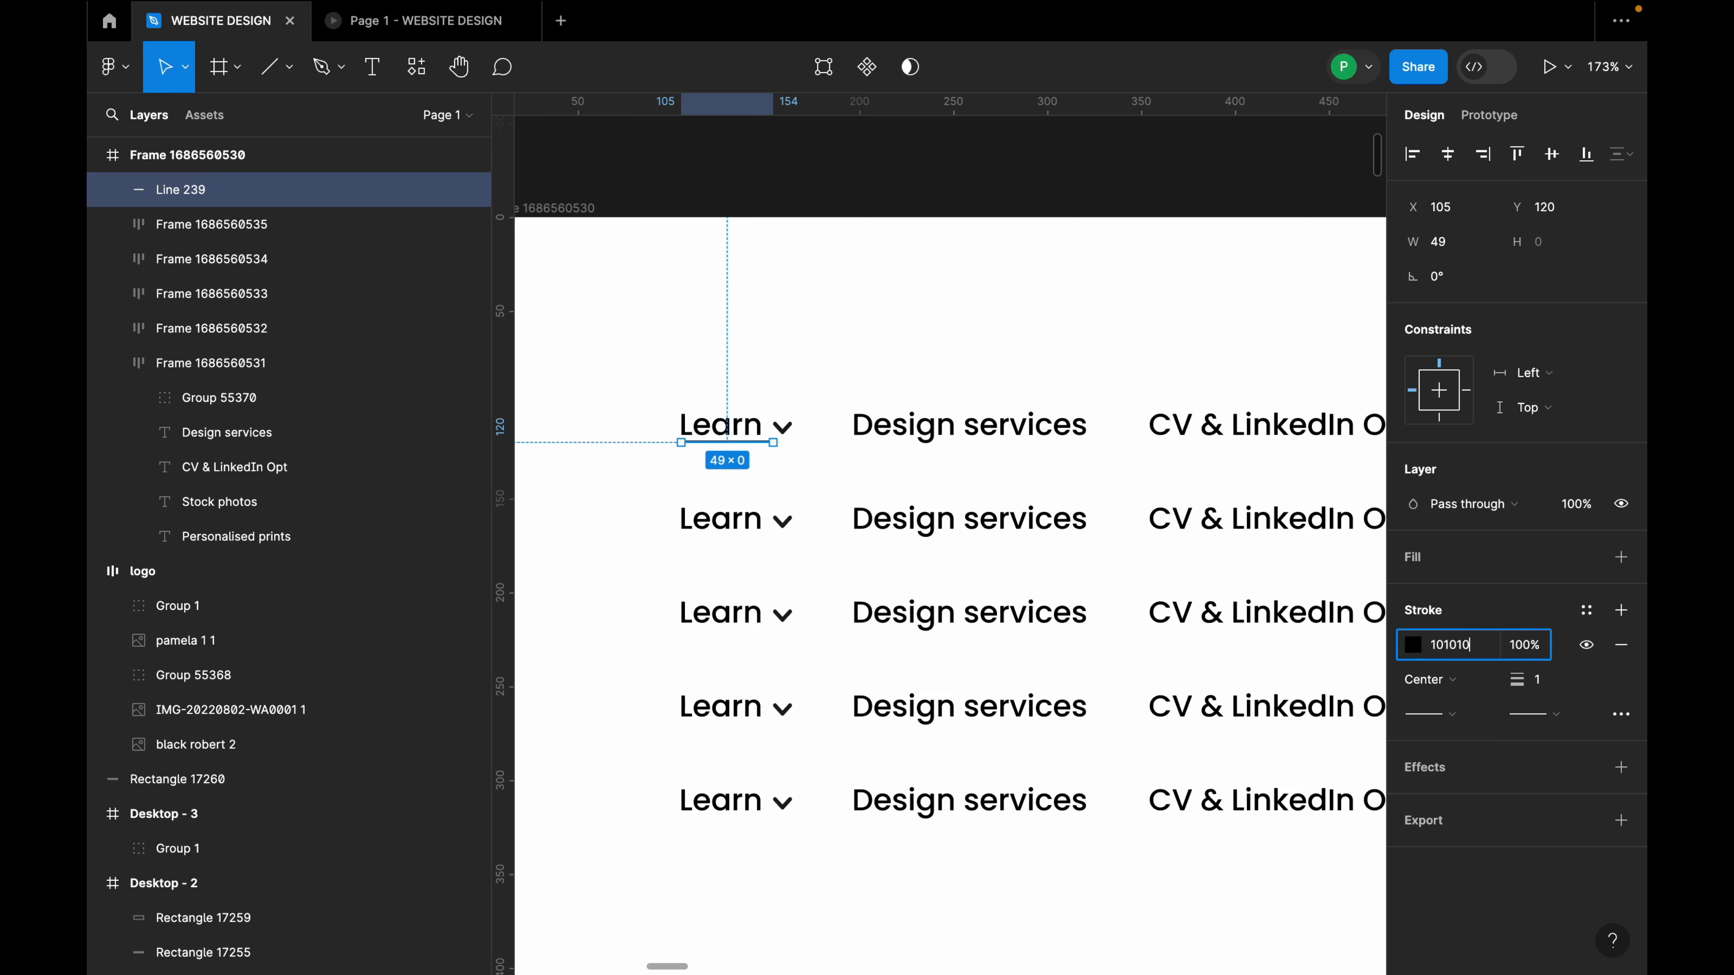
Examine the selection colors used across all five navigation rows.
click(890, 434)
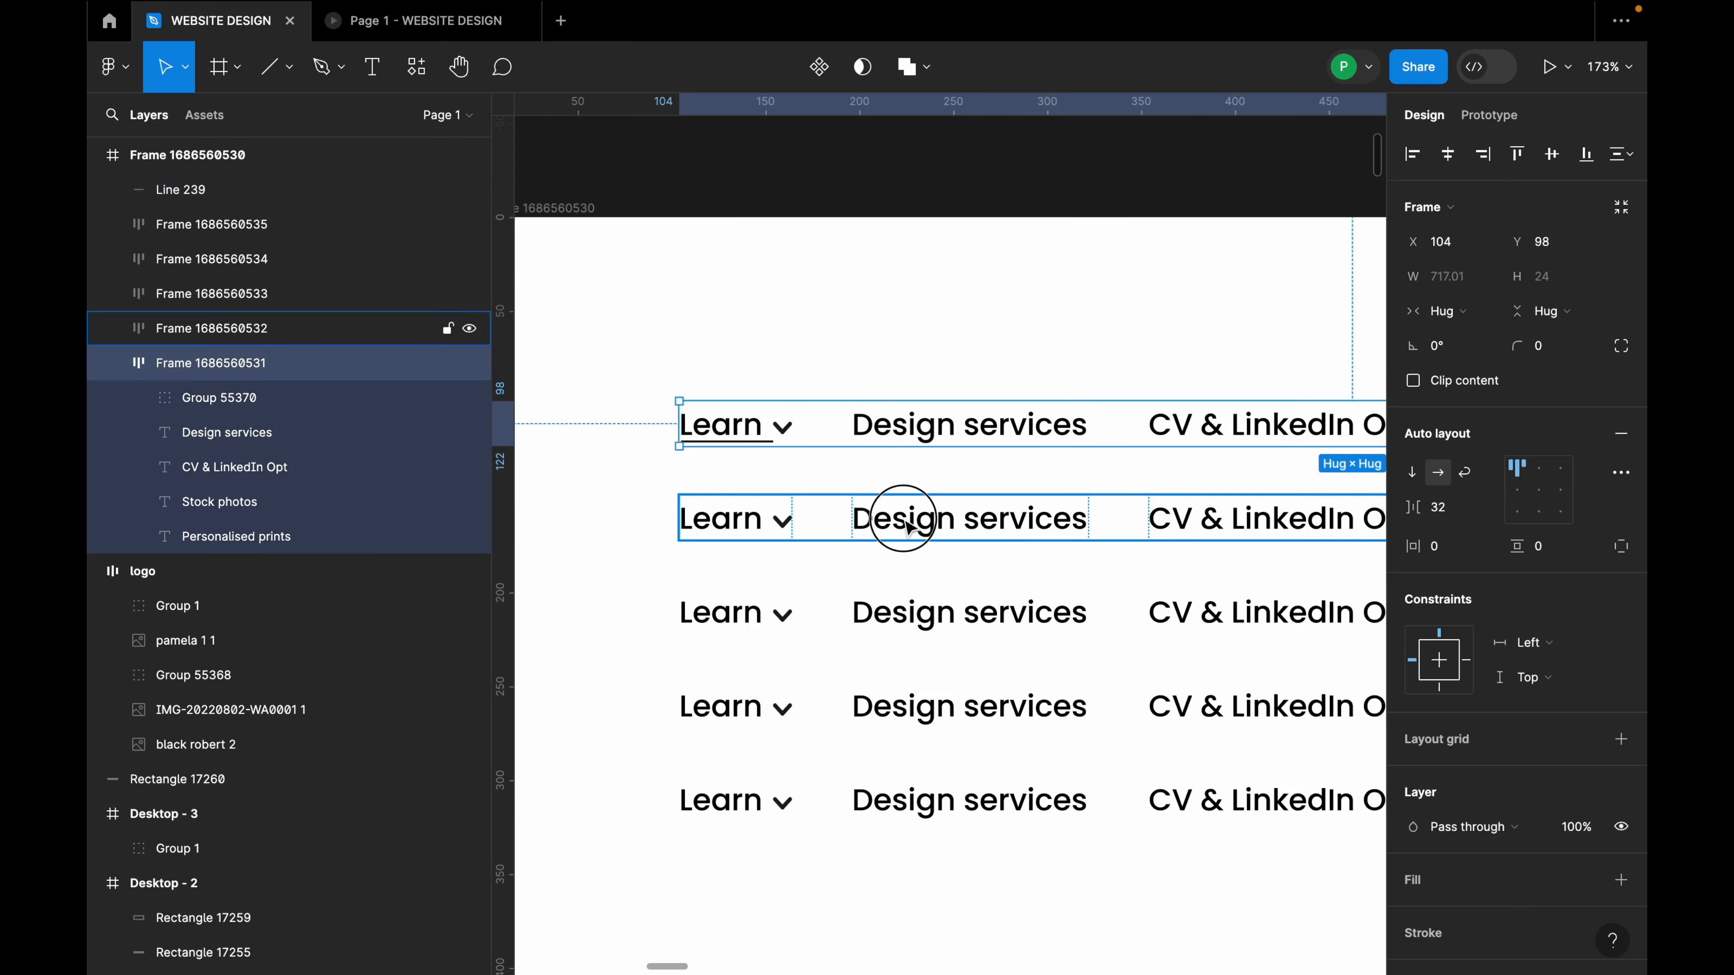
shift+click(898, 515)
shift+click(900, 610)
shift+click(975, 727)
shift+click(994, 796)
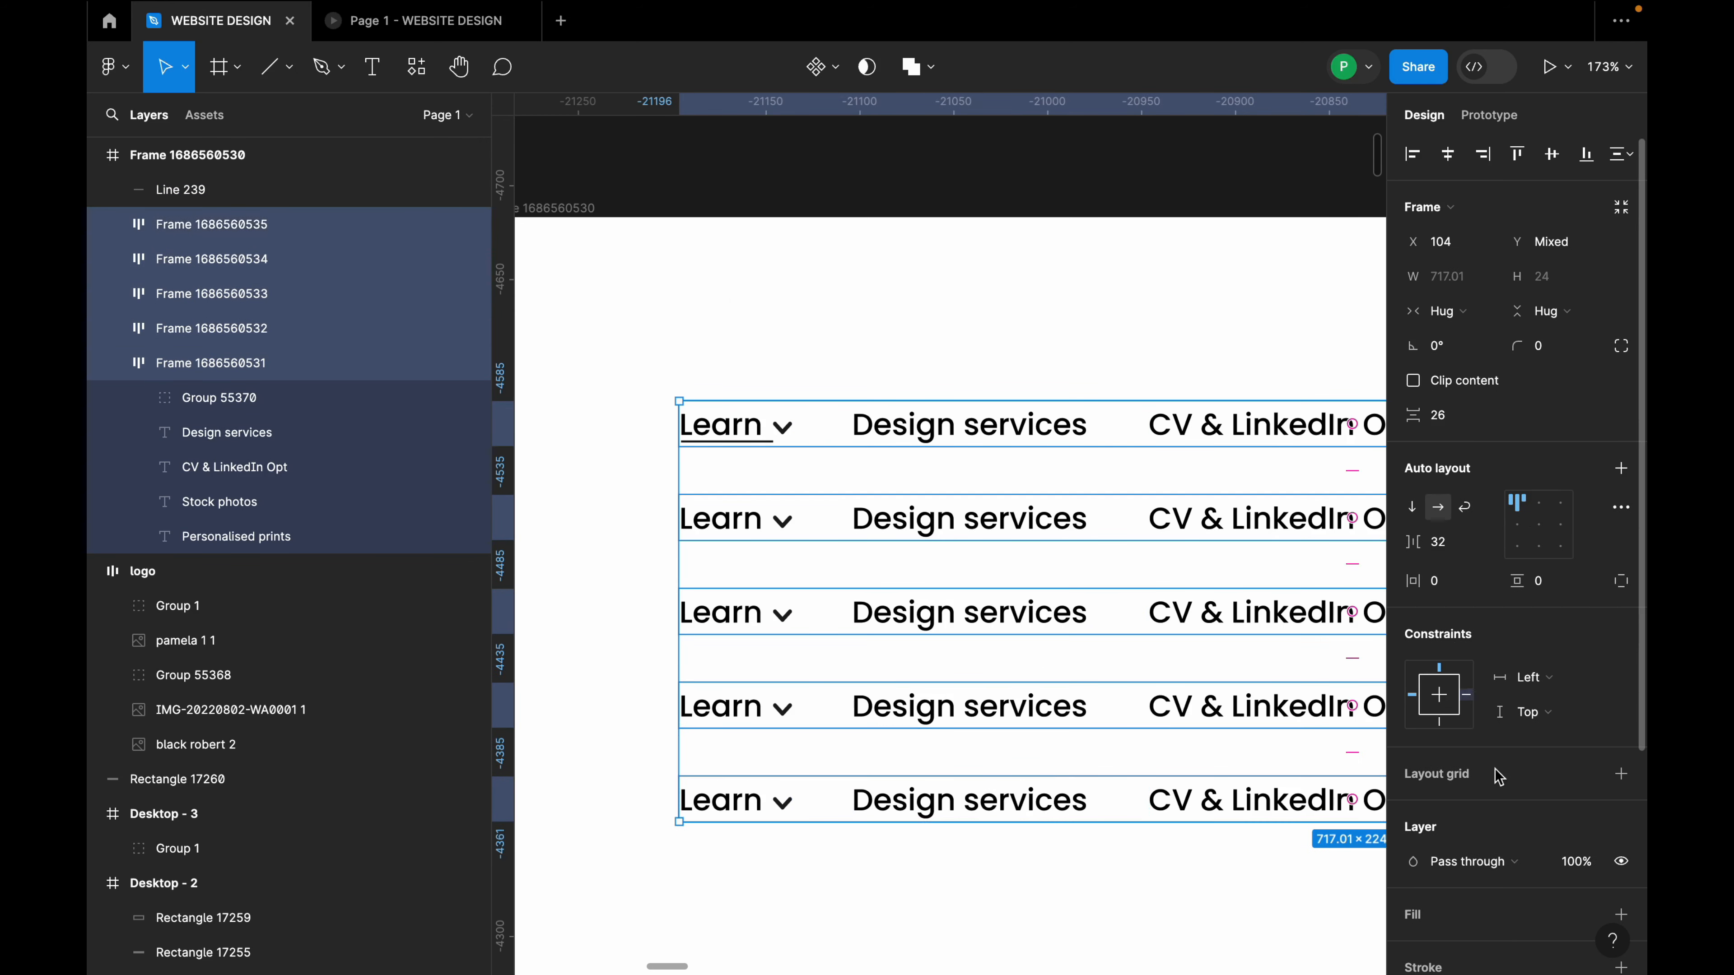
click(1471, 763)
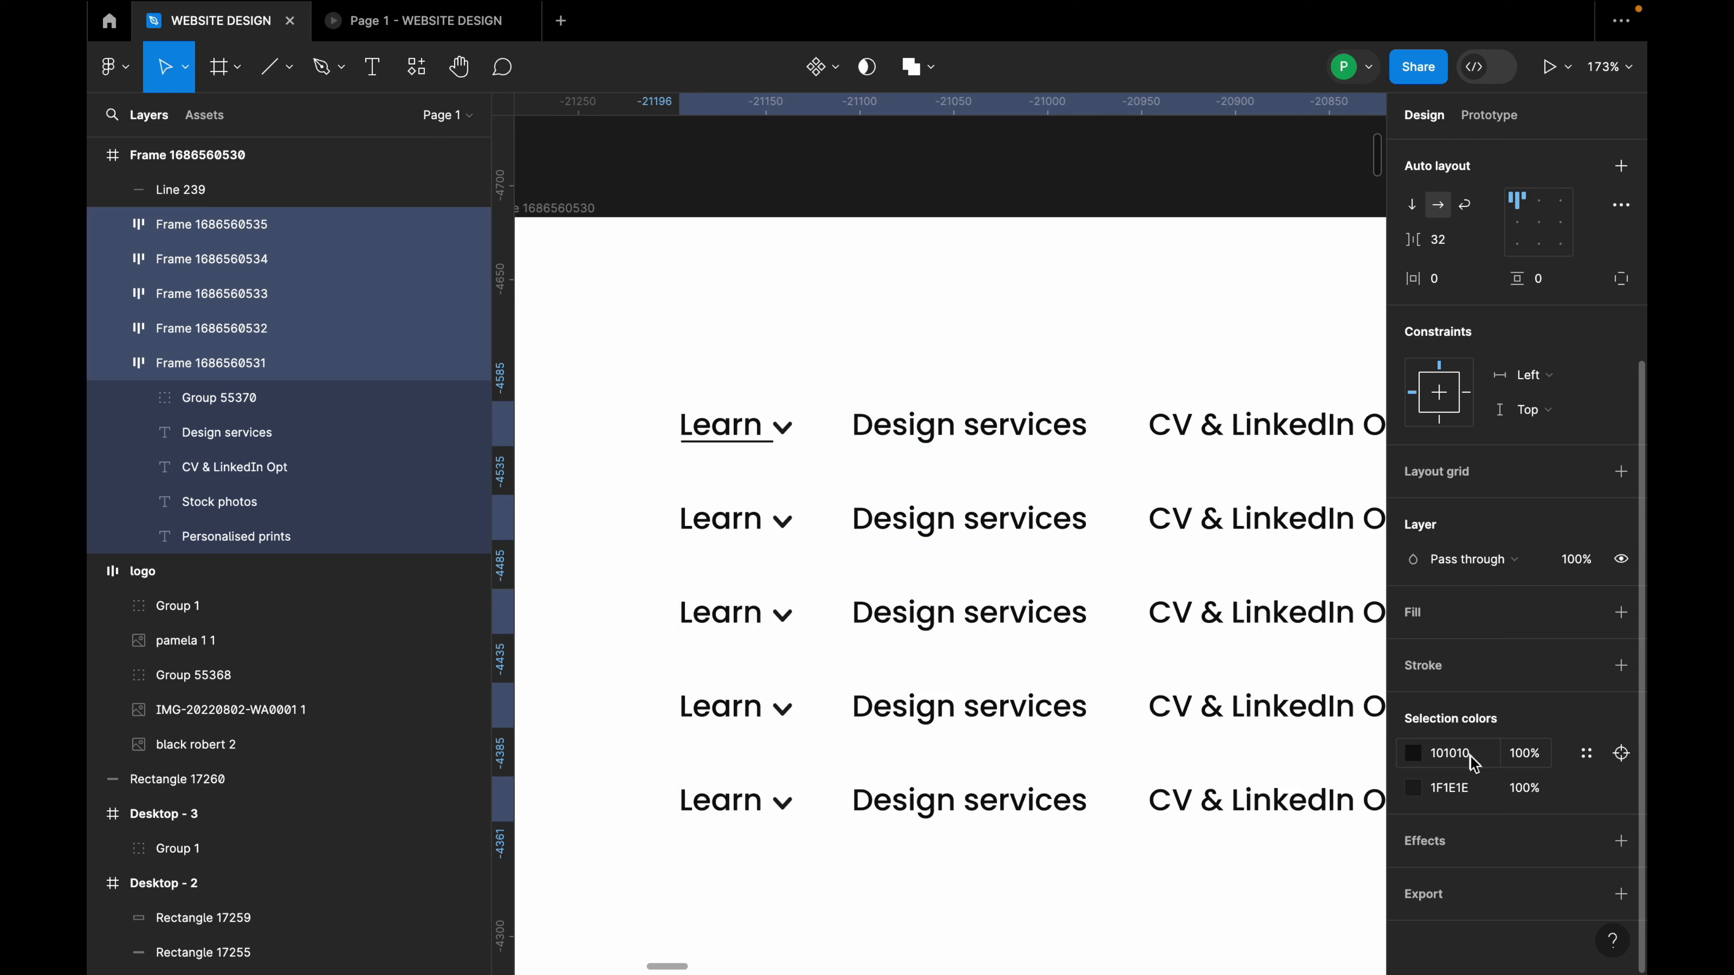
Copy the fill color value 1F1E1E from the chevron beside Learn in the first row.
scroll(768, 465, up, 5)
click(803, 410)
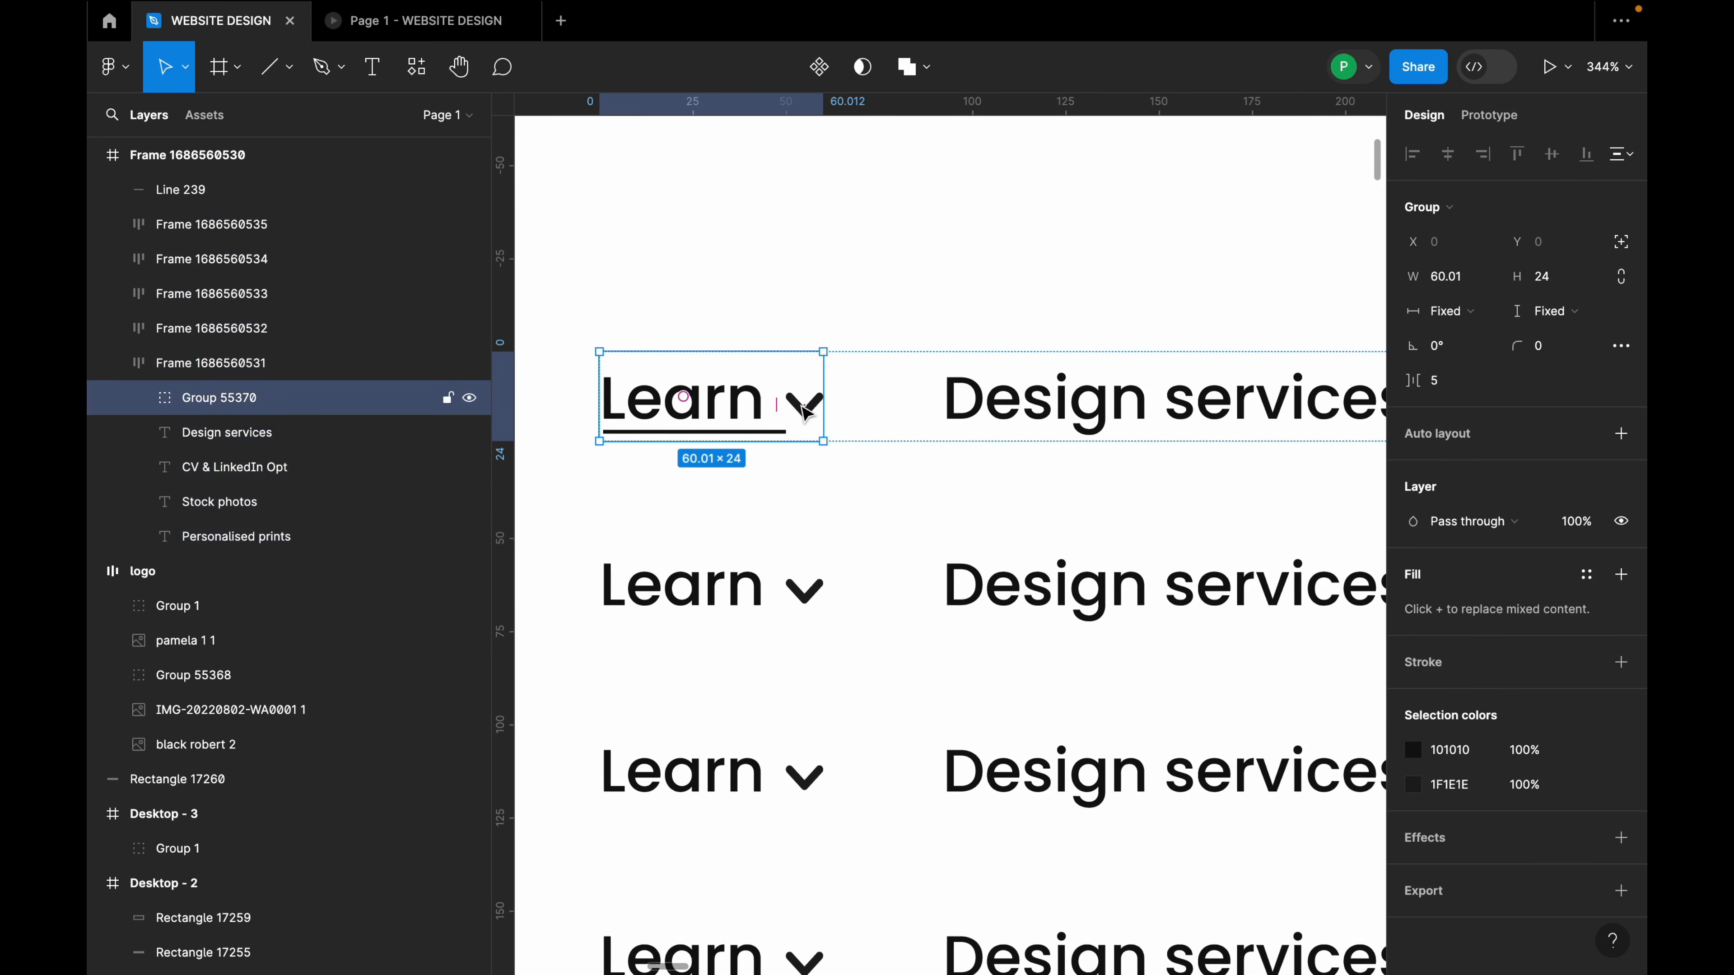
double_click(807, 411)
click(1451, 593)
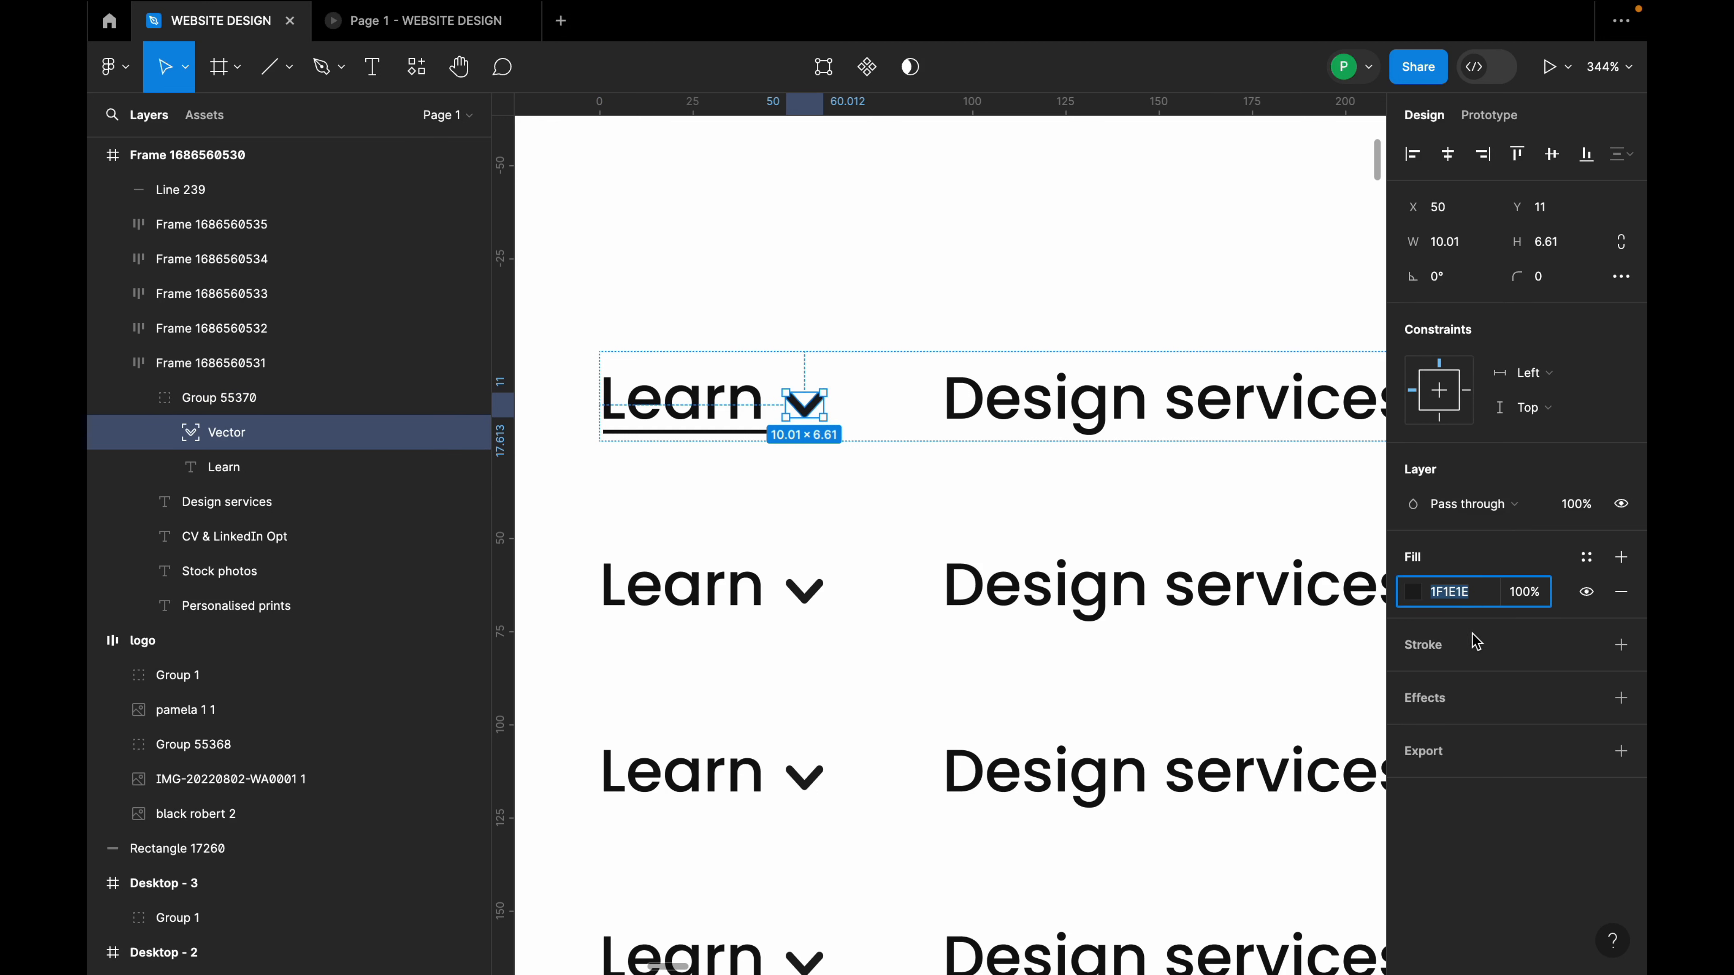
click(879, 488)
Change the 101010 selection color of all five navigation rows to 1F1E1E.
scroll(878, 489, down, 5)
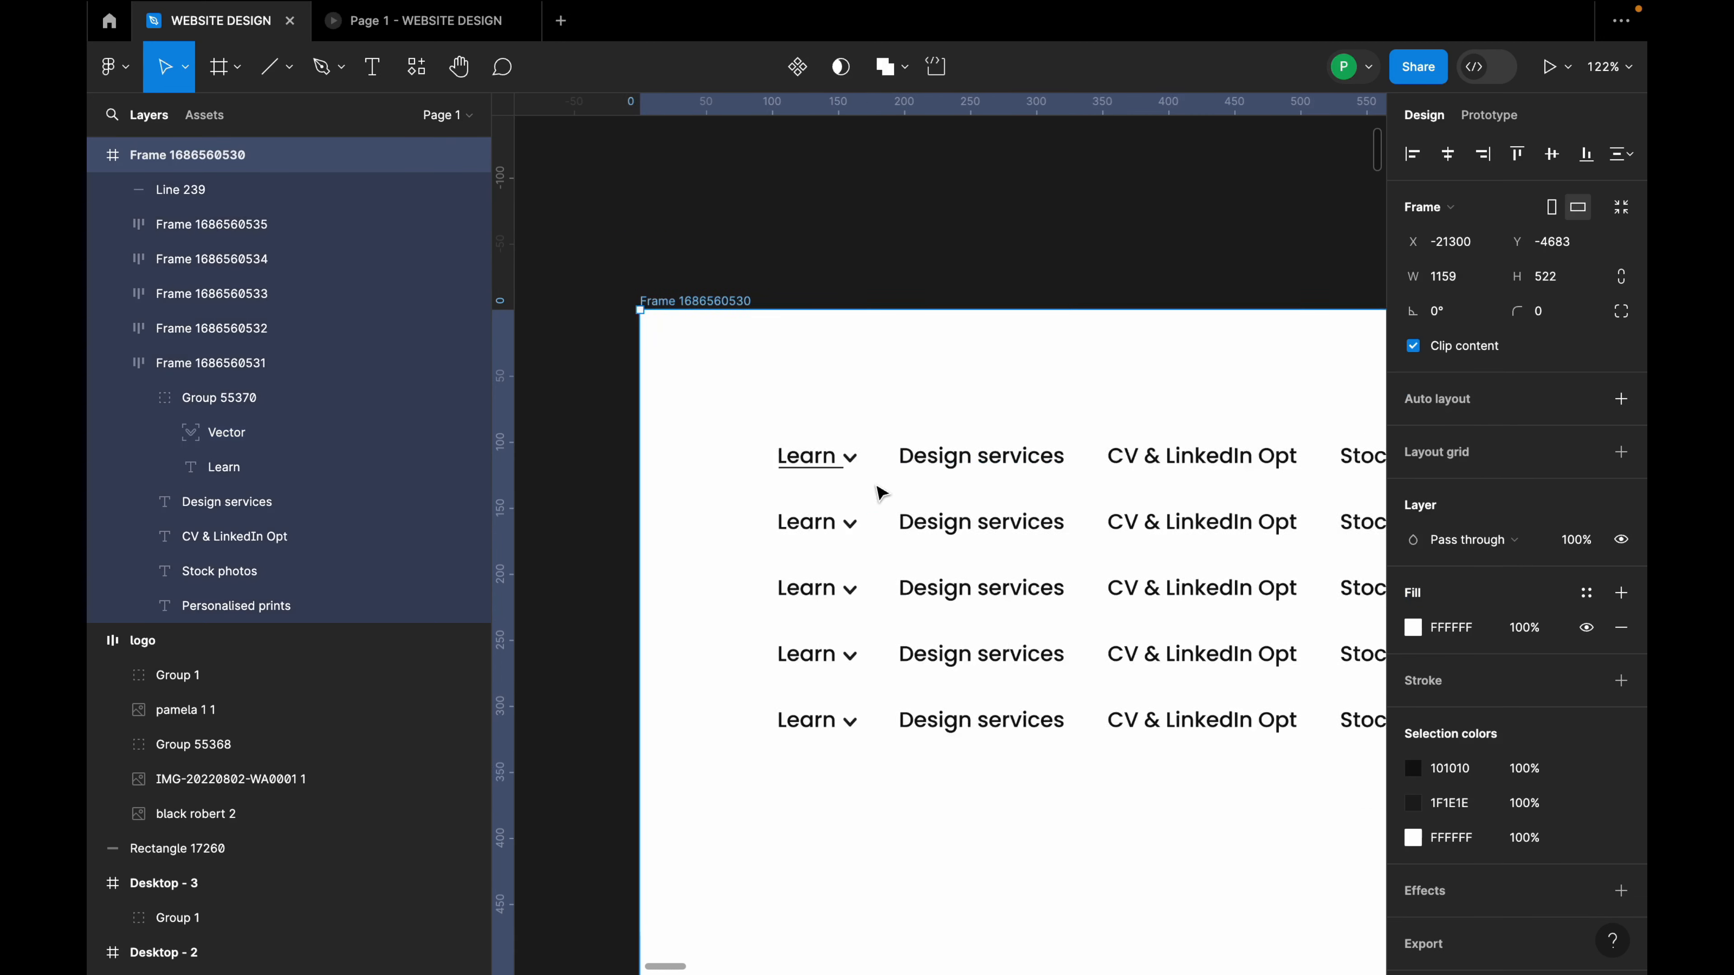
click(936, 461)
shift+click(976, 522)
shift+click(987, 588)
shift+click(999, 654)
shift+click(1018, 719)
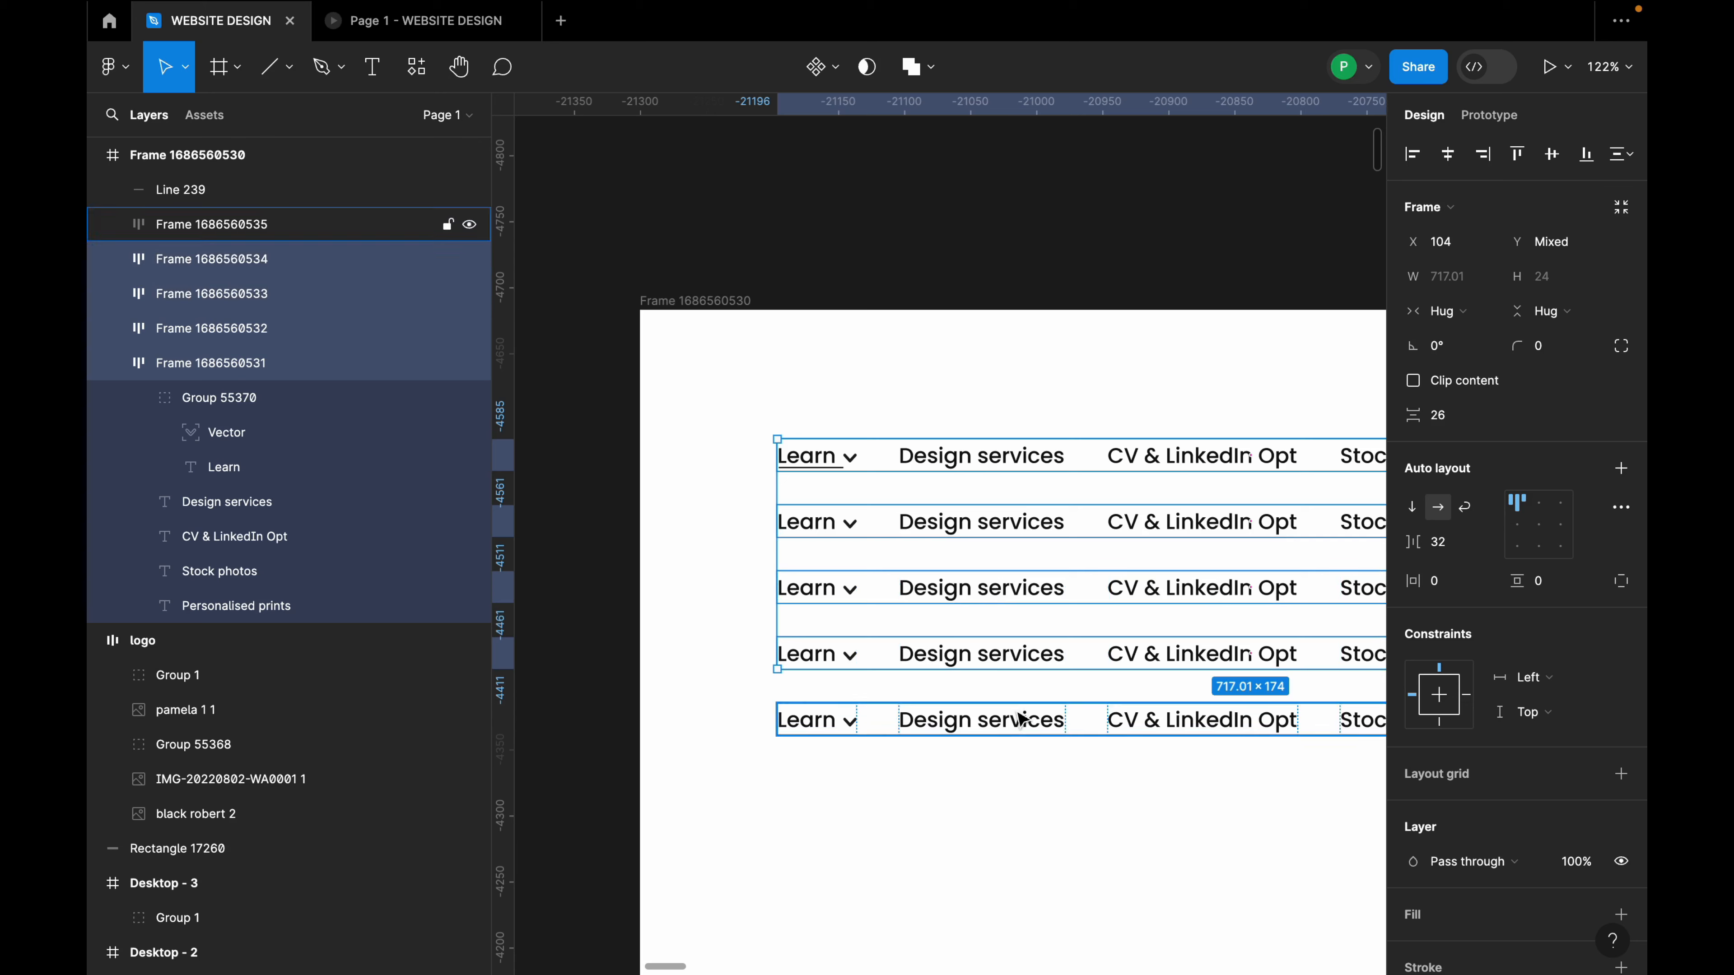
scroll(1568, 813, down, 5)
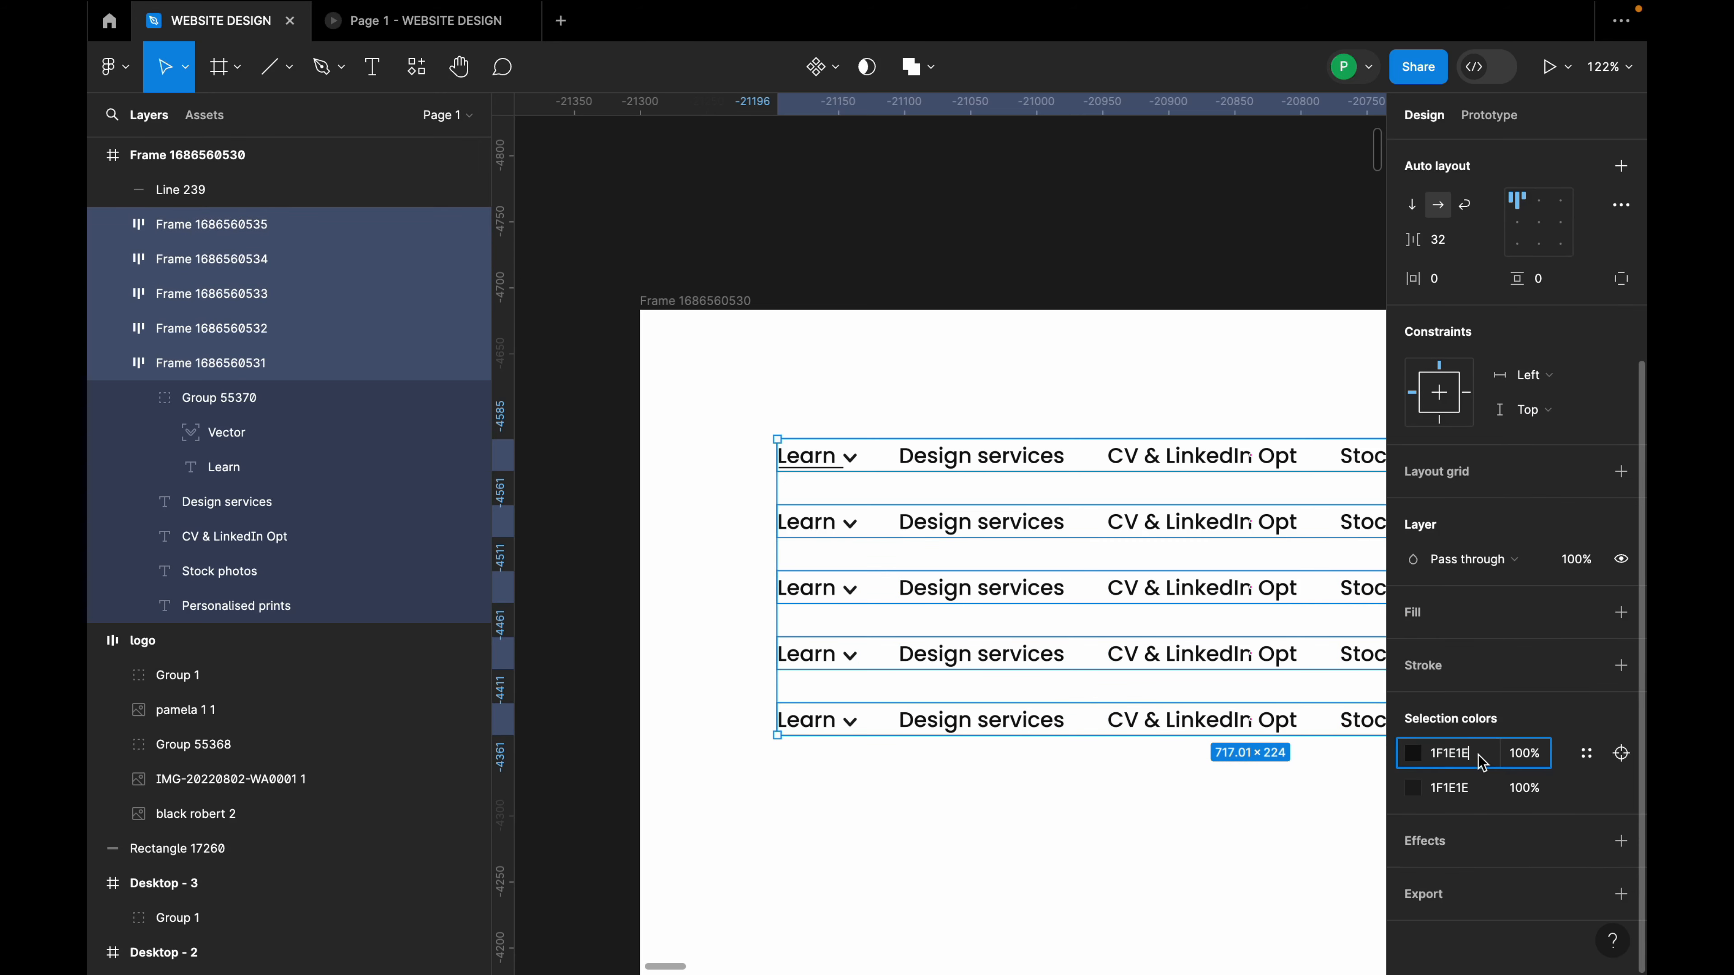
Move the underline below Learn in the first row to X 104, Y 122.
click(810, 466)
scroll(813, 477, up, 5)
scroll(894, 445, up, 3)
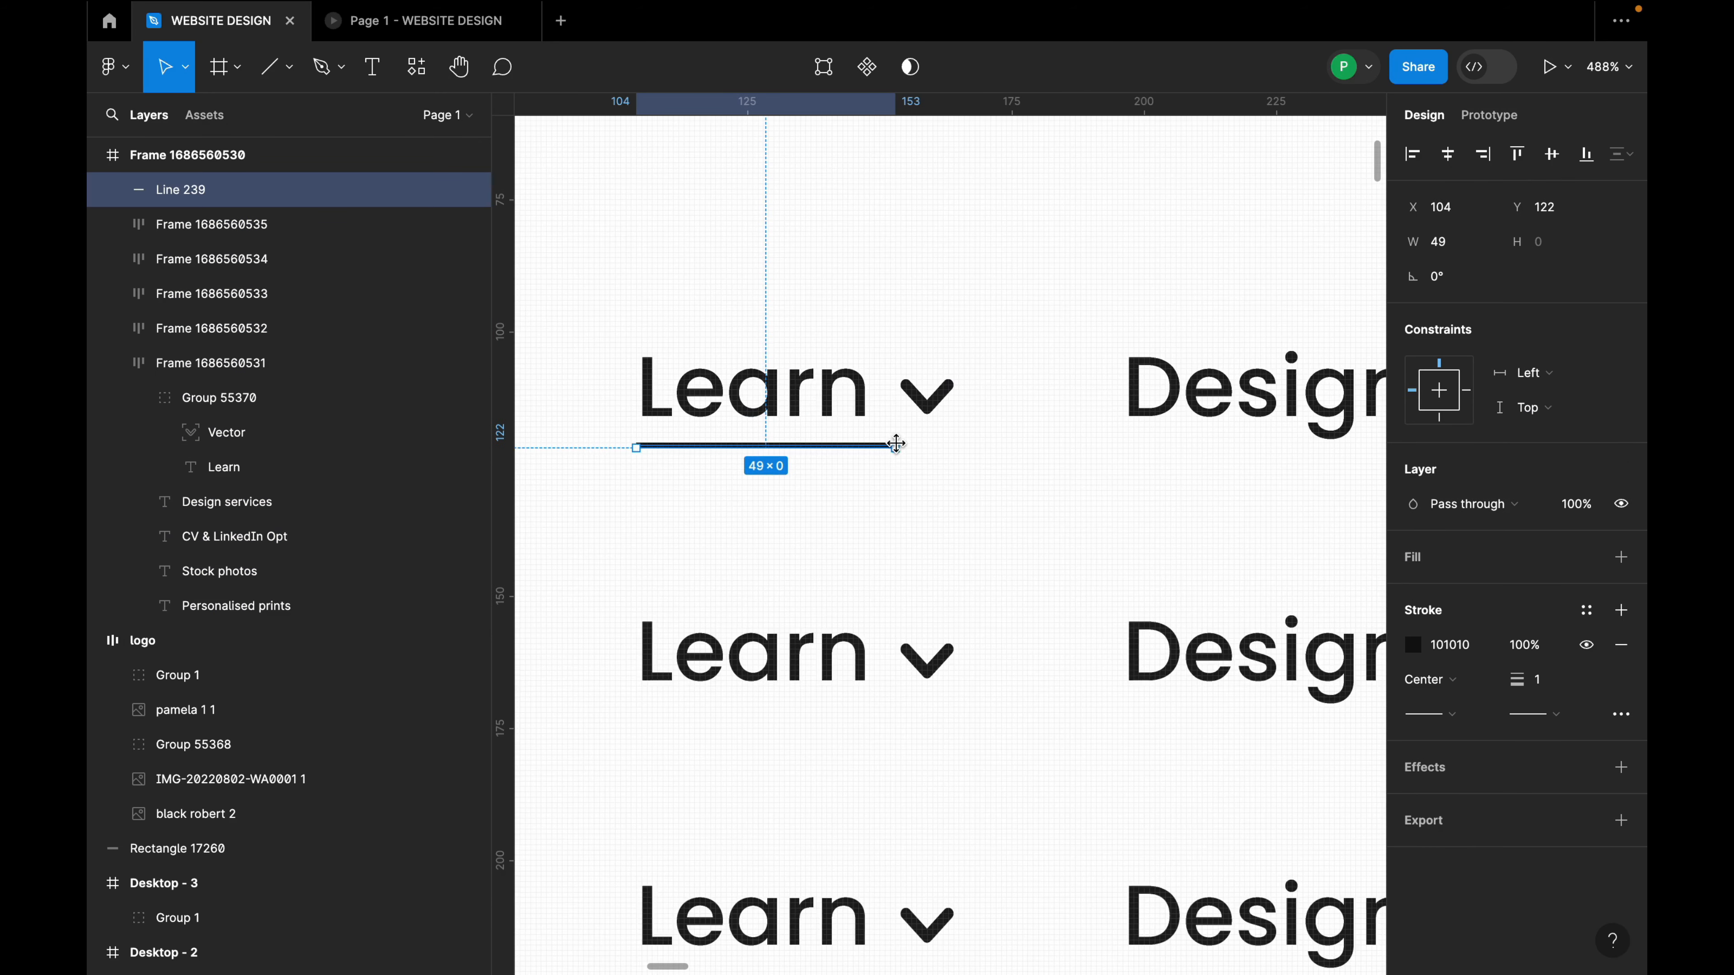
Shorten the Learn underline to 44 and duplicate it into the second row above Design services, using absolute position.
drag(896, 446, 1024, 555)
scroll(867, 450, down, 6)
click(1620, 206)
scroll(1141, 460, up, 2)
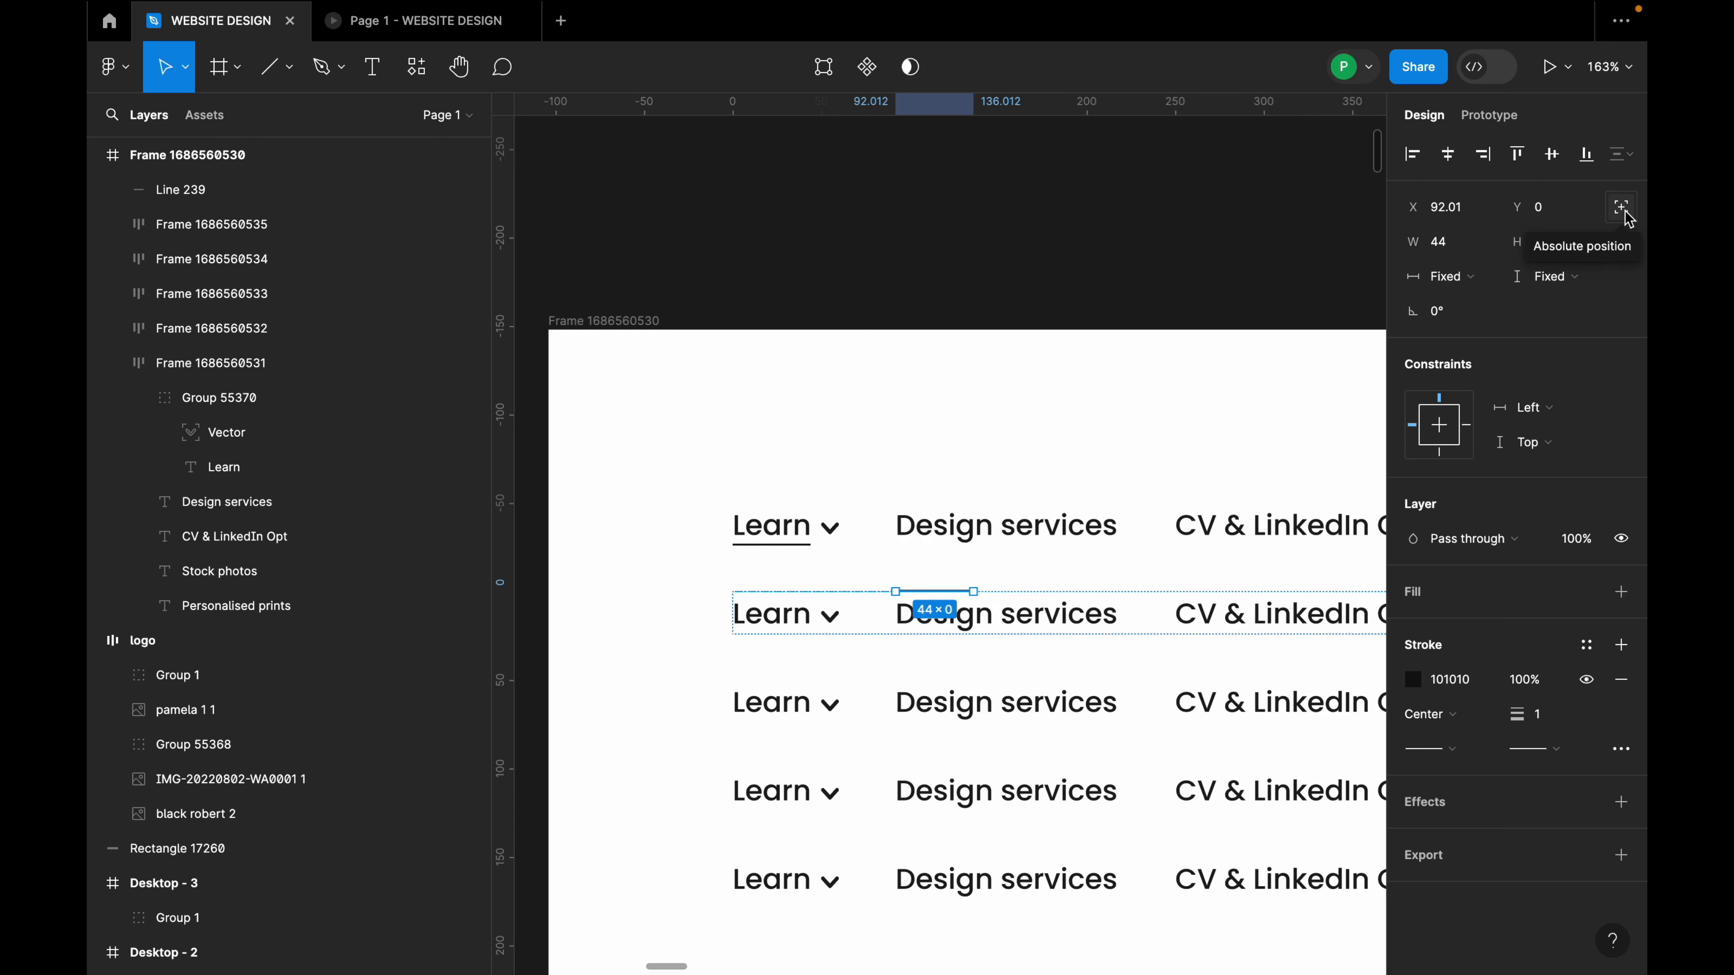
Move the copied line beneath Design services in the second row to X 92, Y 24, and widen it to 126.
scroll(945, 530, down, 3)
scroll(1018, 556, down, 1)
scroll(1082, 578, up, 5)
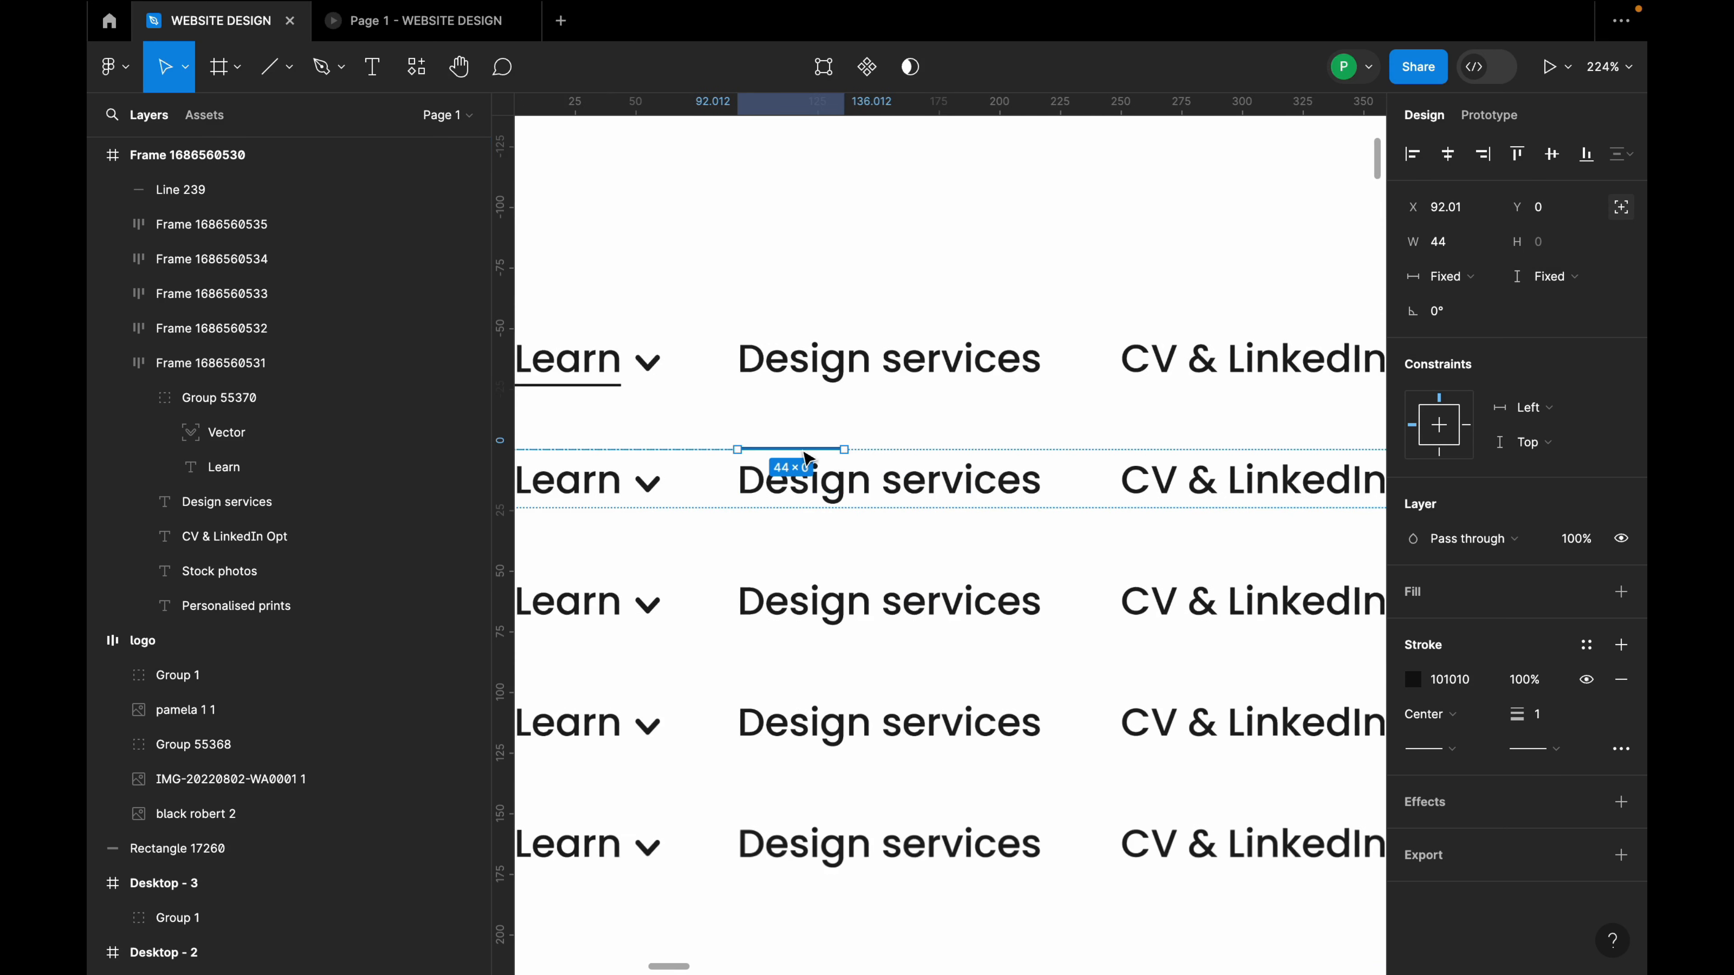
drag(805, 455, 804, 505)
scroll(846, 503, up, 3)
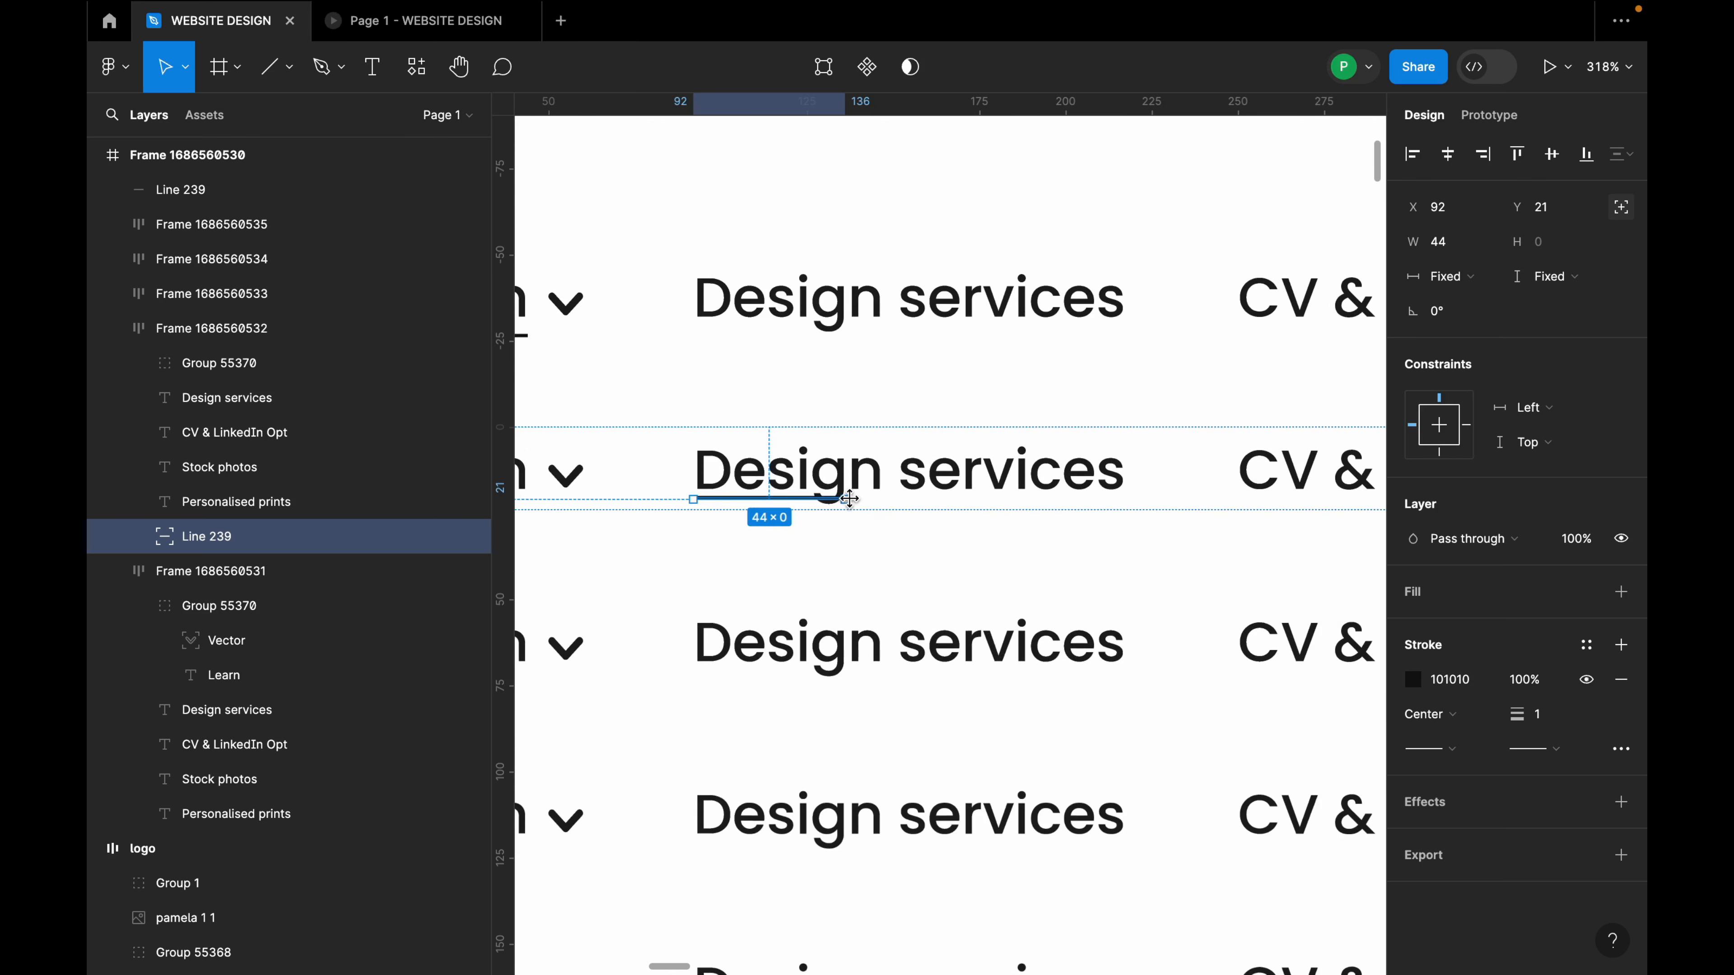
drag(789, 507, 1128, 515)
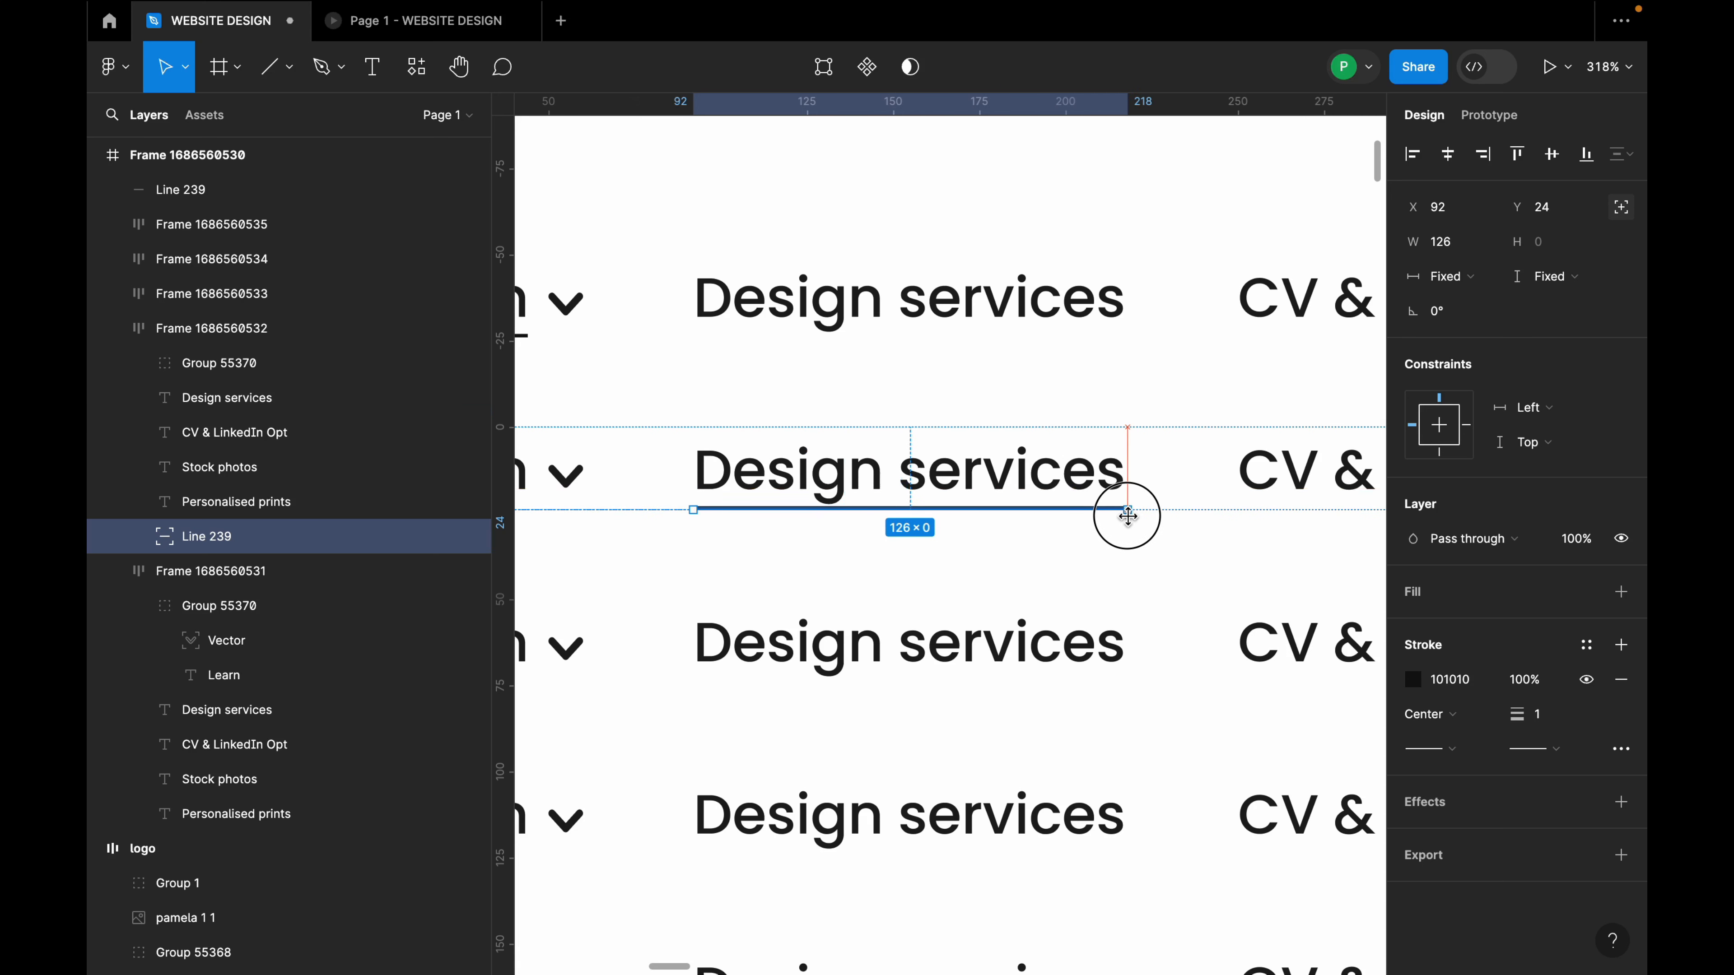
Duplicate the underline below CV & LinkedIn Opt in the third row, 144 wide, and below Stock photos in the fourth, at X 530, Y 272.
scroll(820, 544, down, 5)
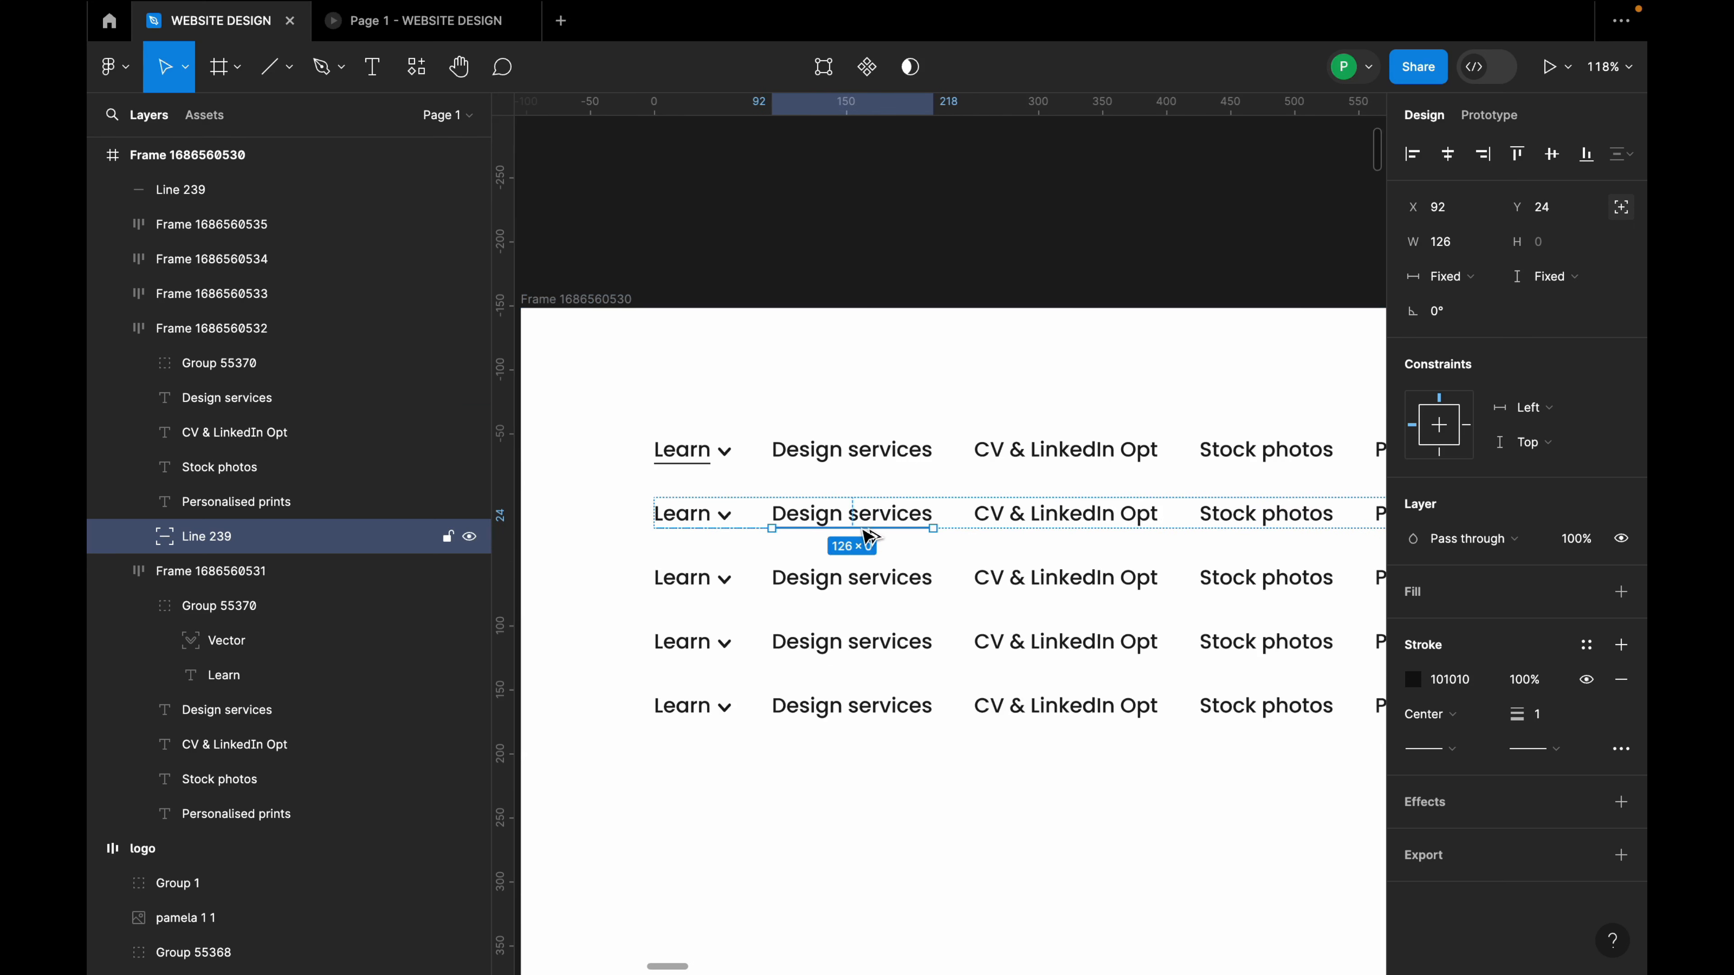
drag(862, 527, 1338, 669)
scroll(1231, 657, up, 5)
scroll(1230, 657, down, 2)
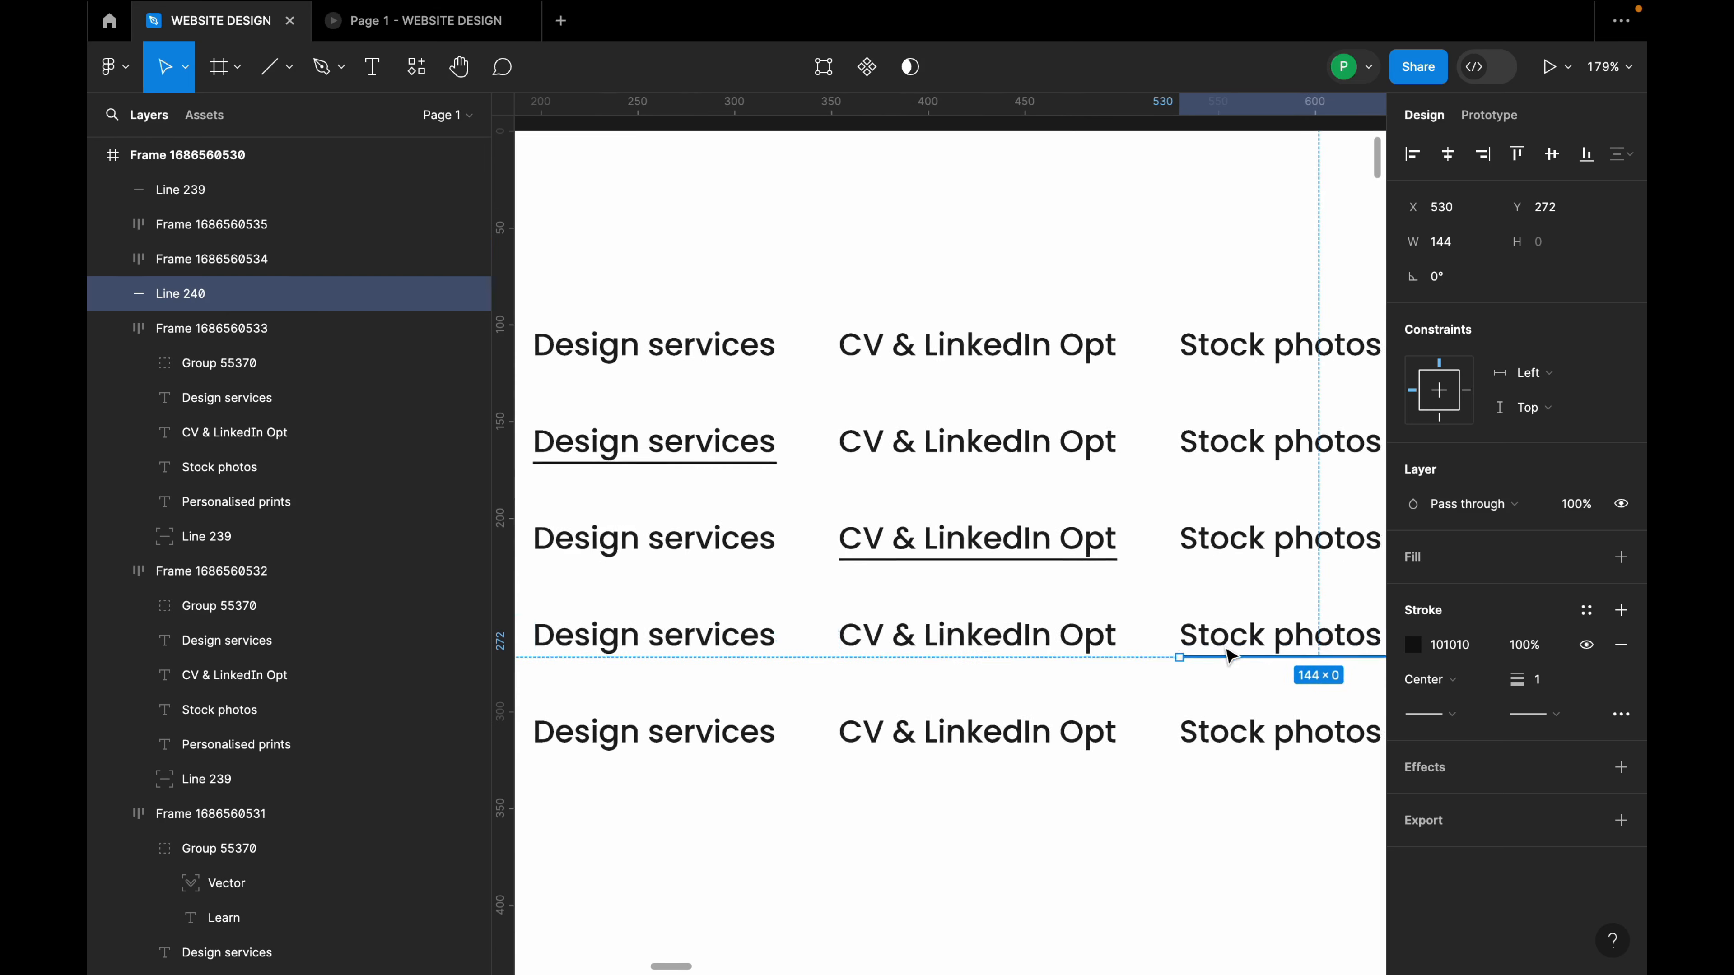
Shorten the Stock photos underline to 105 and duplicate it below Personalised prints in the fifth row, at about X 664, Y 322.
scroll(1231, 657, right, 10)
drag(1115, 597, 1261, 696)
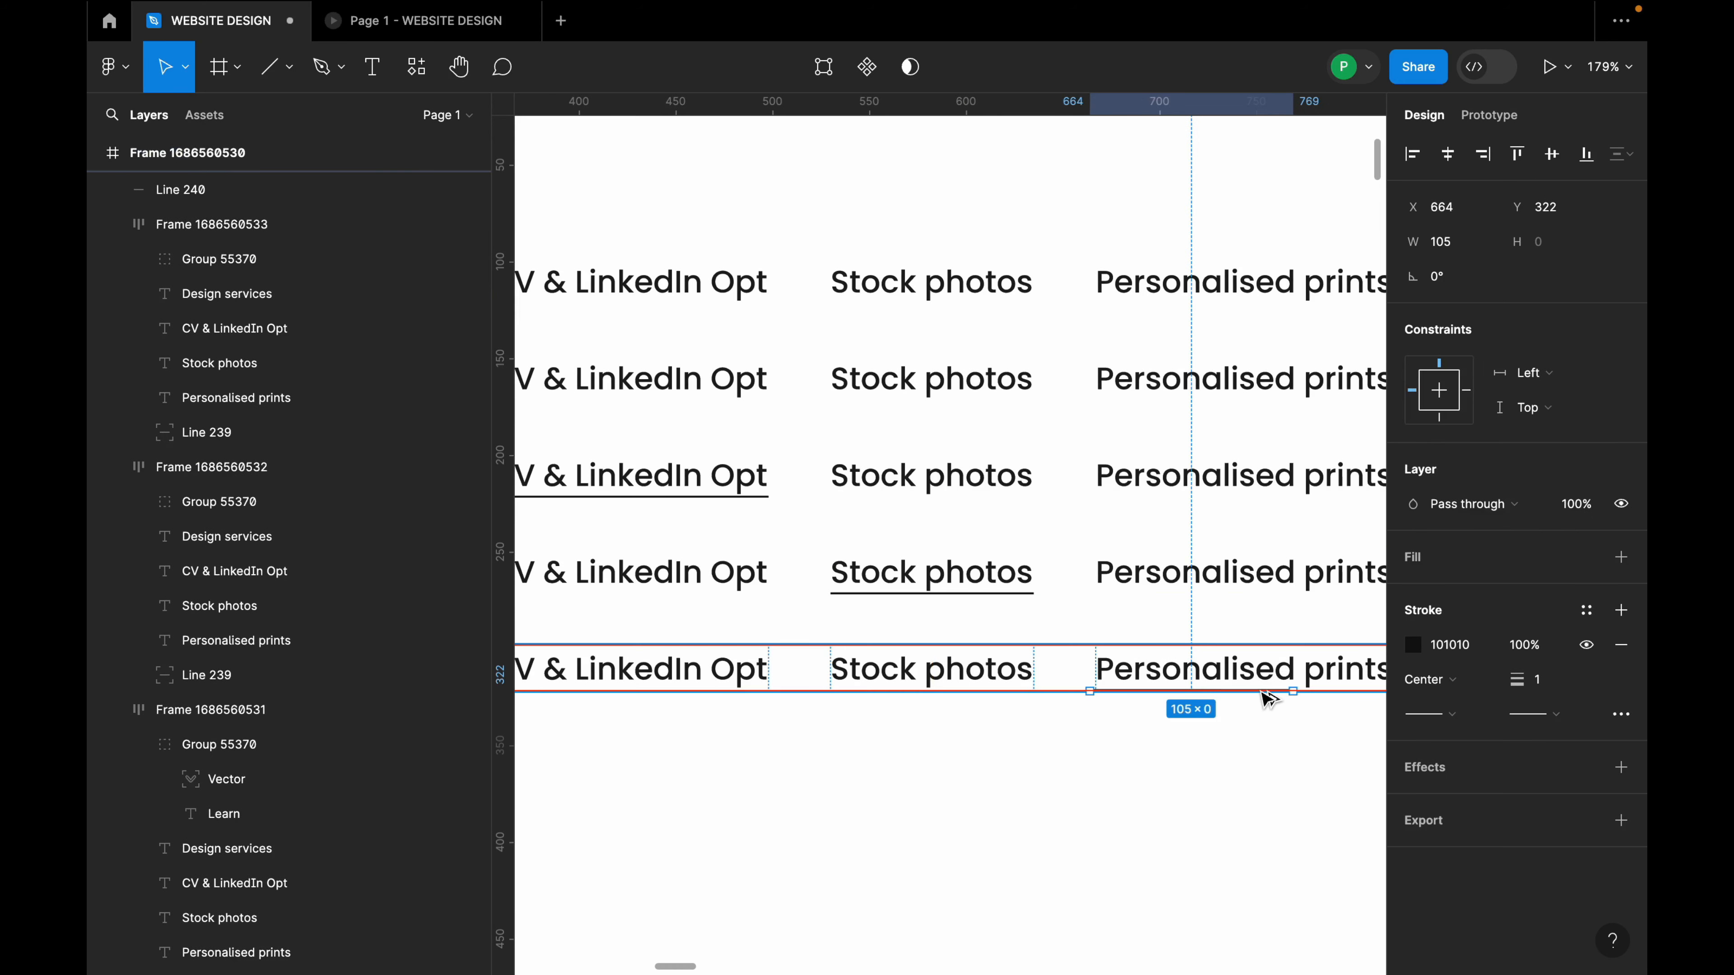
Fit both ends of the fifth row's underline to Personalised prints, giving it X 667 and a width of 154.
scroll(908, 656, down, 5)
scroll(1153, 675, up, 3)
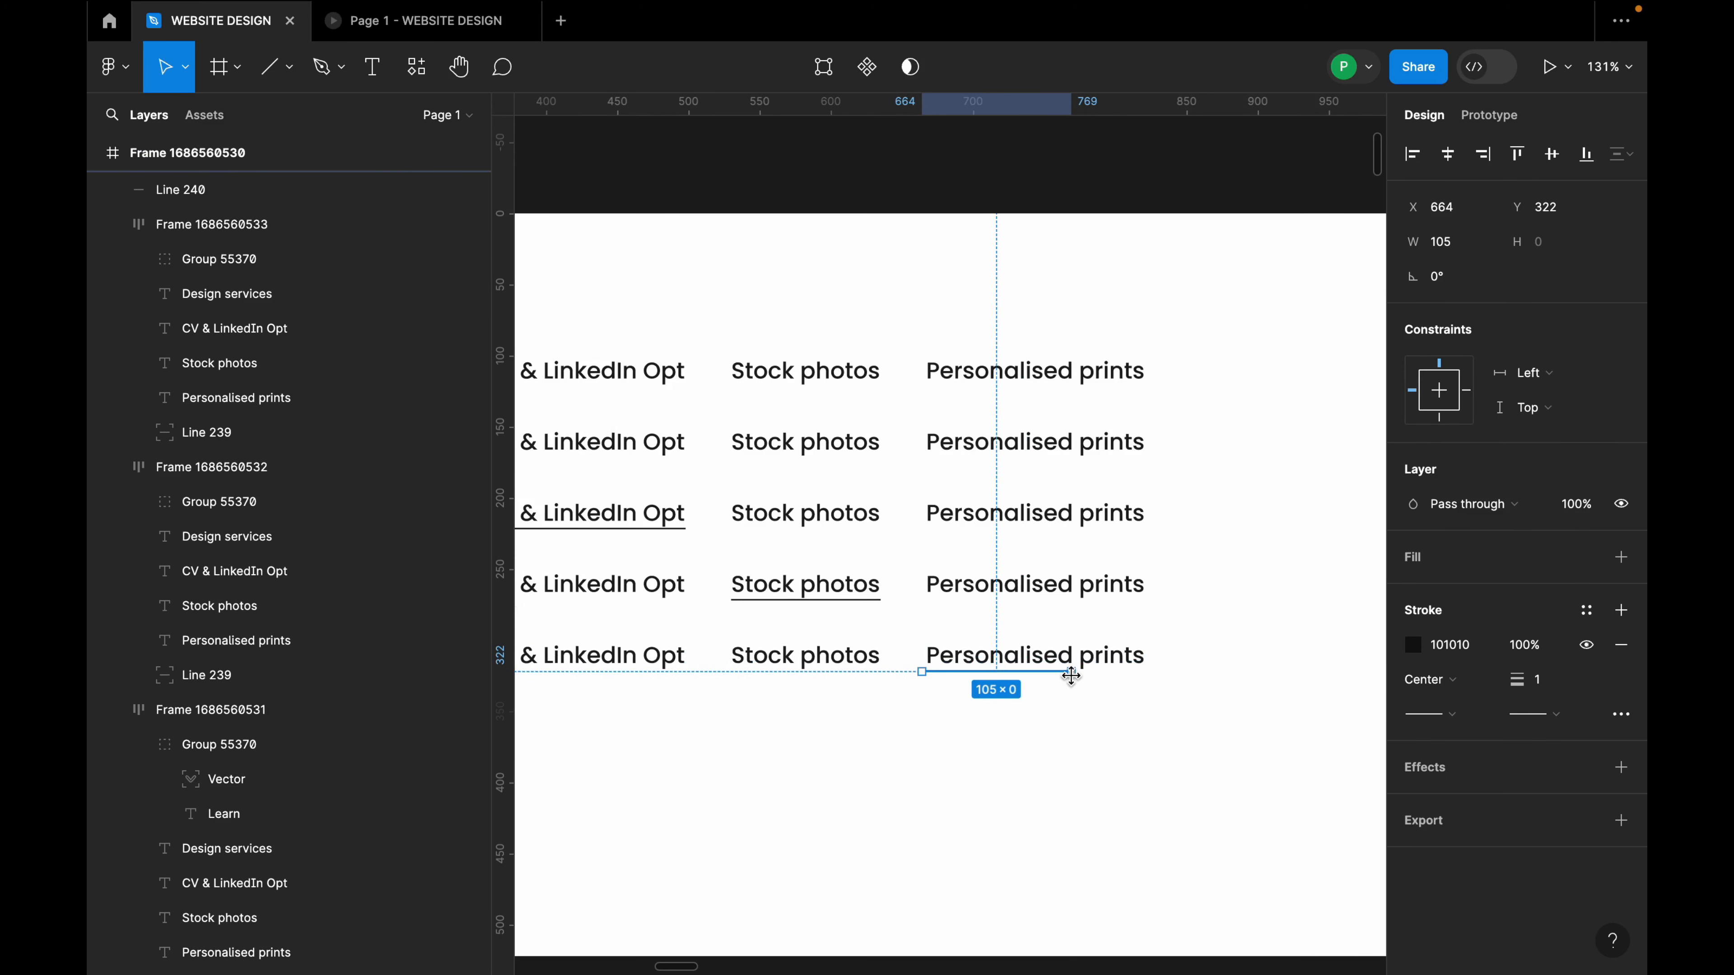
drag(1070, 672, 1145, 681)
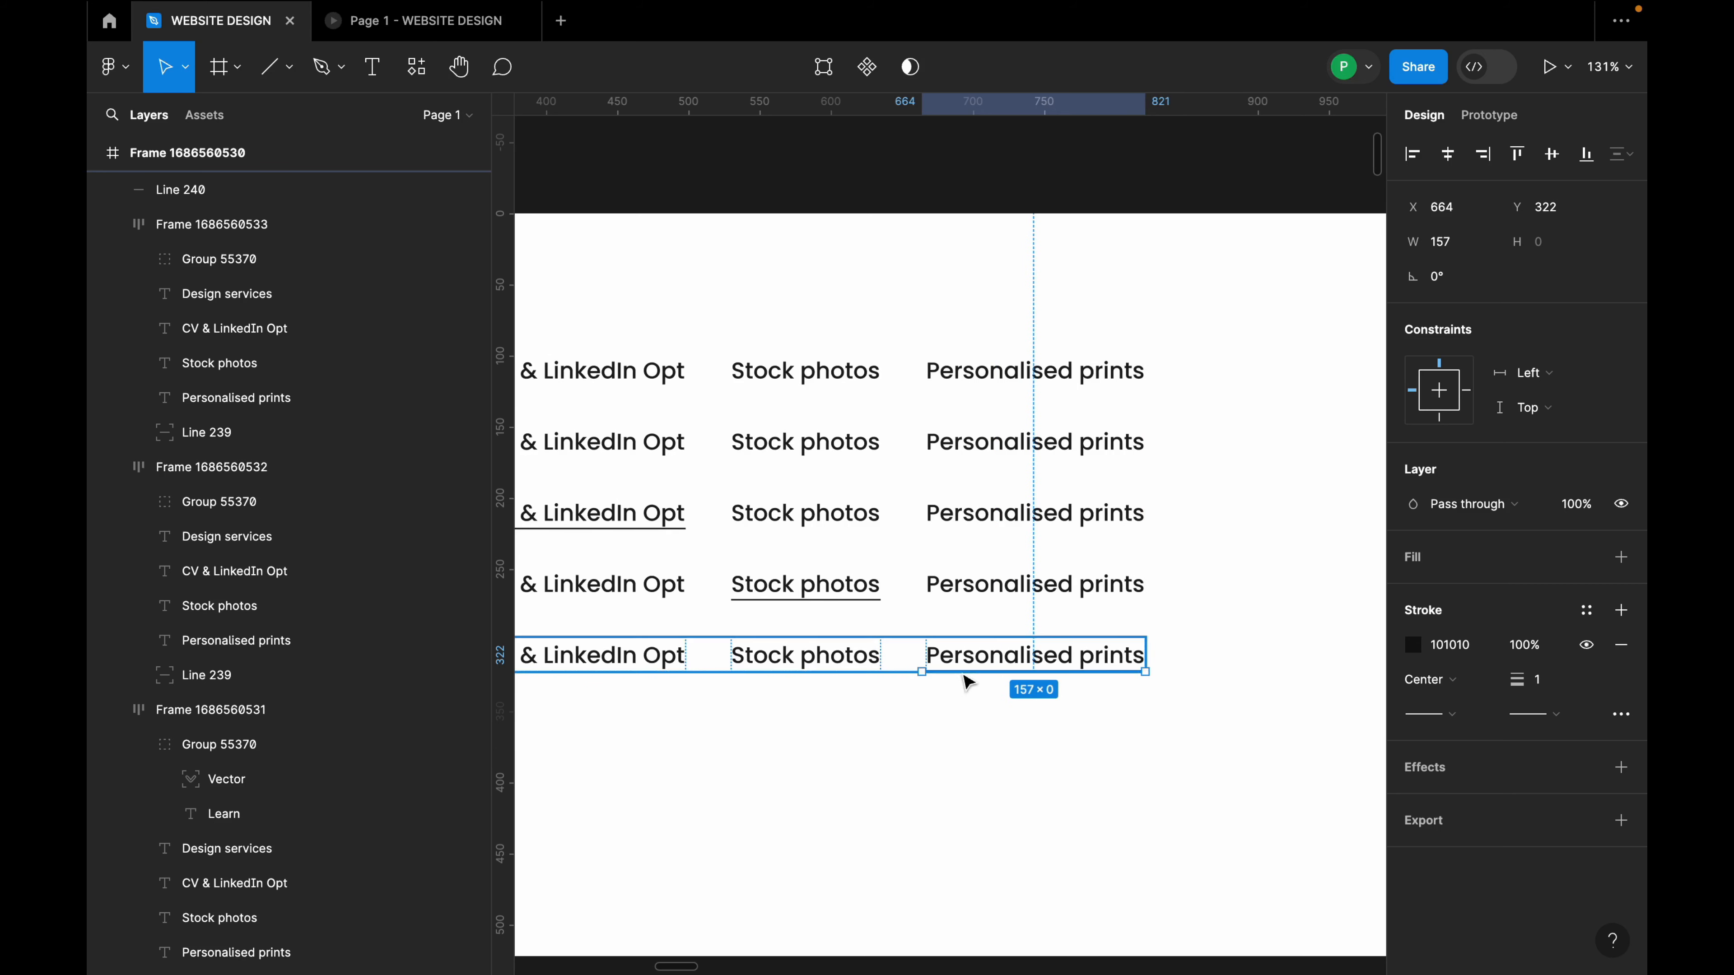
drag(926, 670, 928, 670)
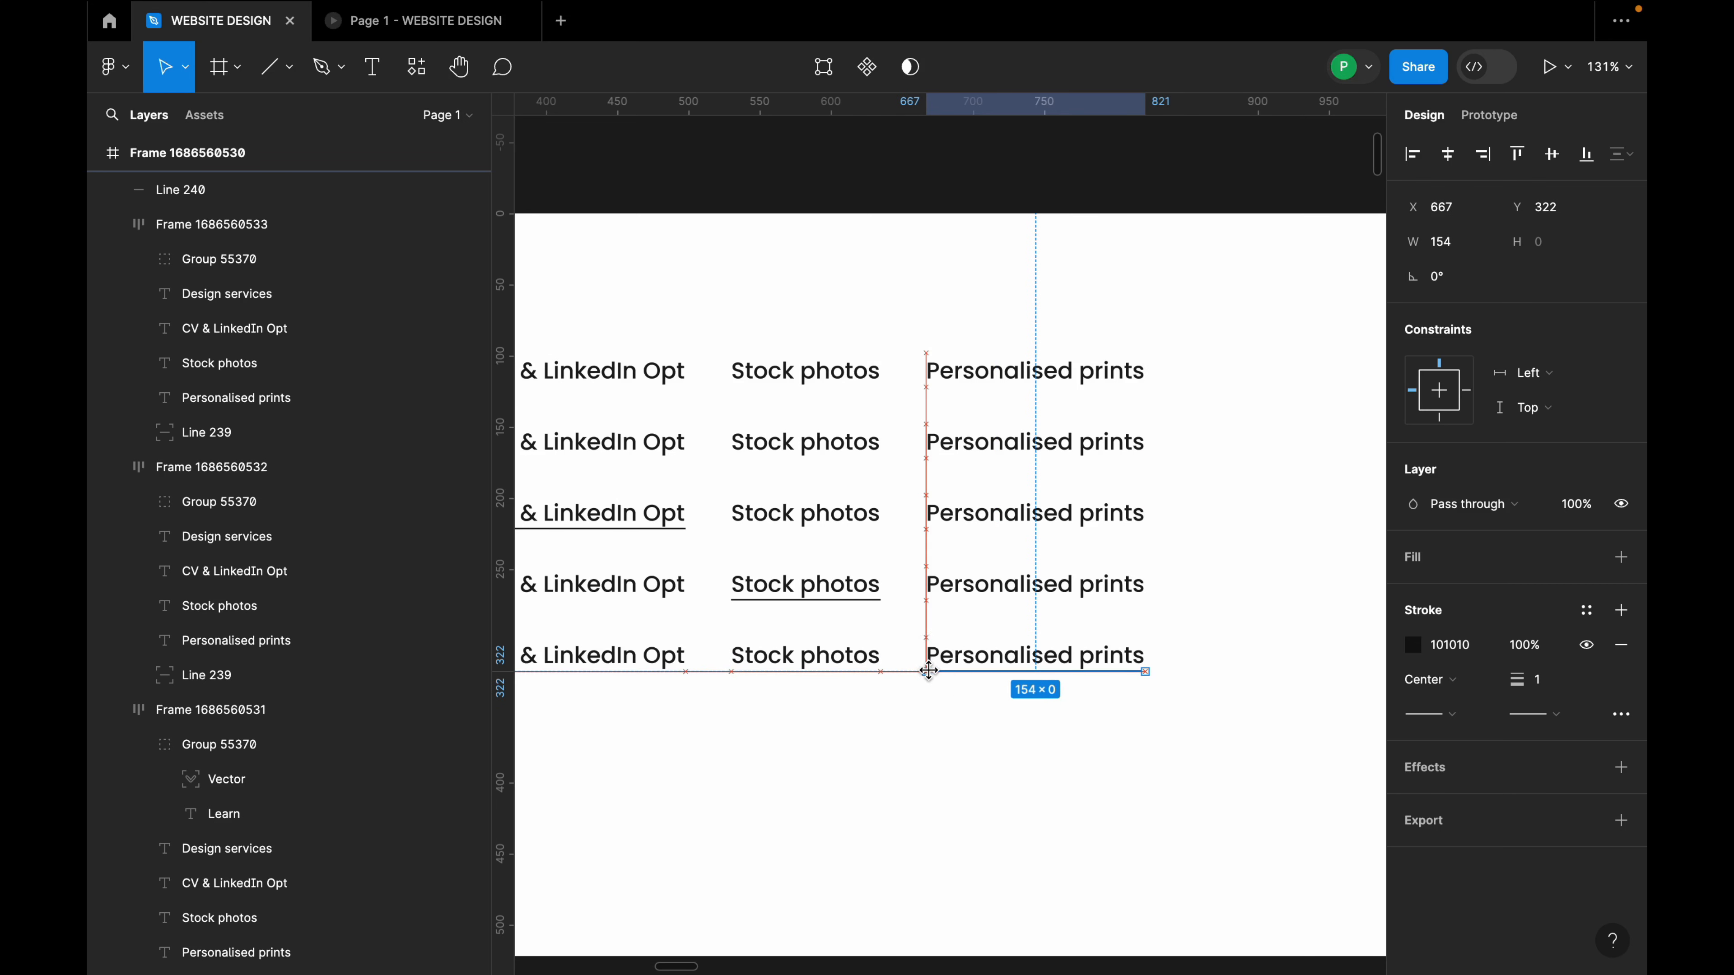
click(1153, 728)
scroll(1163, 728, down, 6)
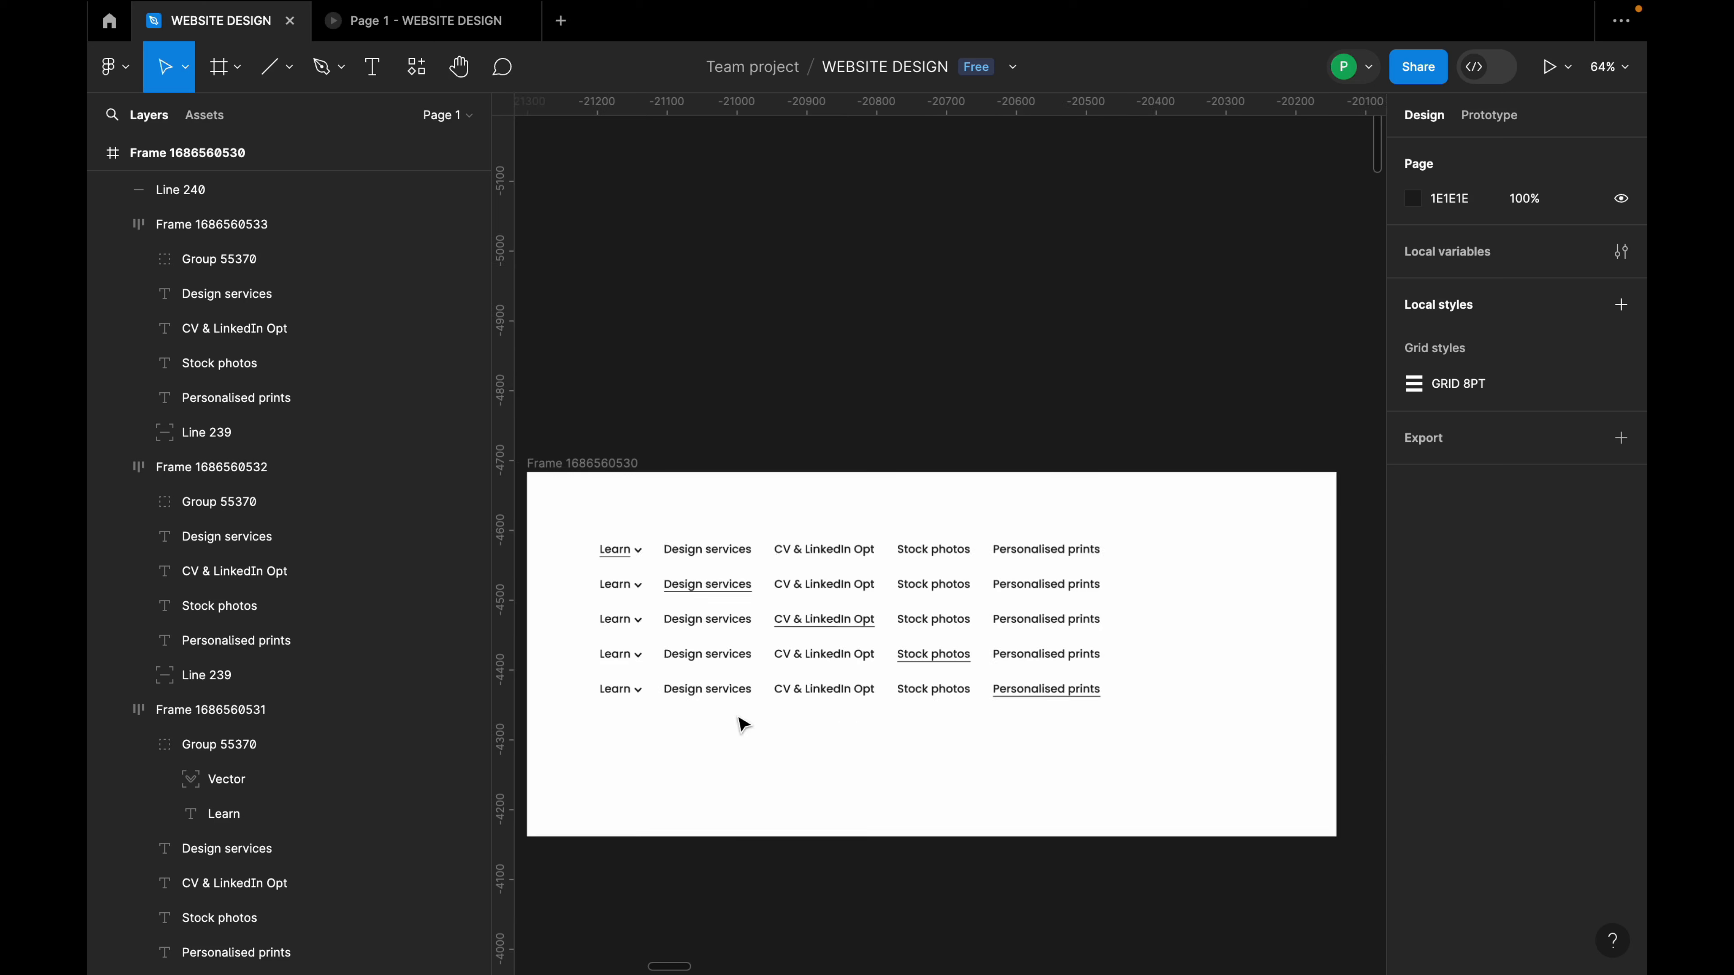
scroll(647, 640, up, 3)
scroll(944, 569, down, 2)
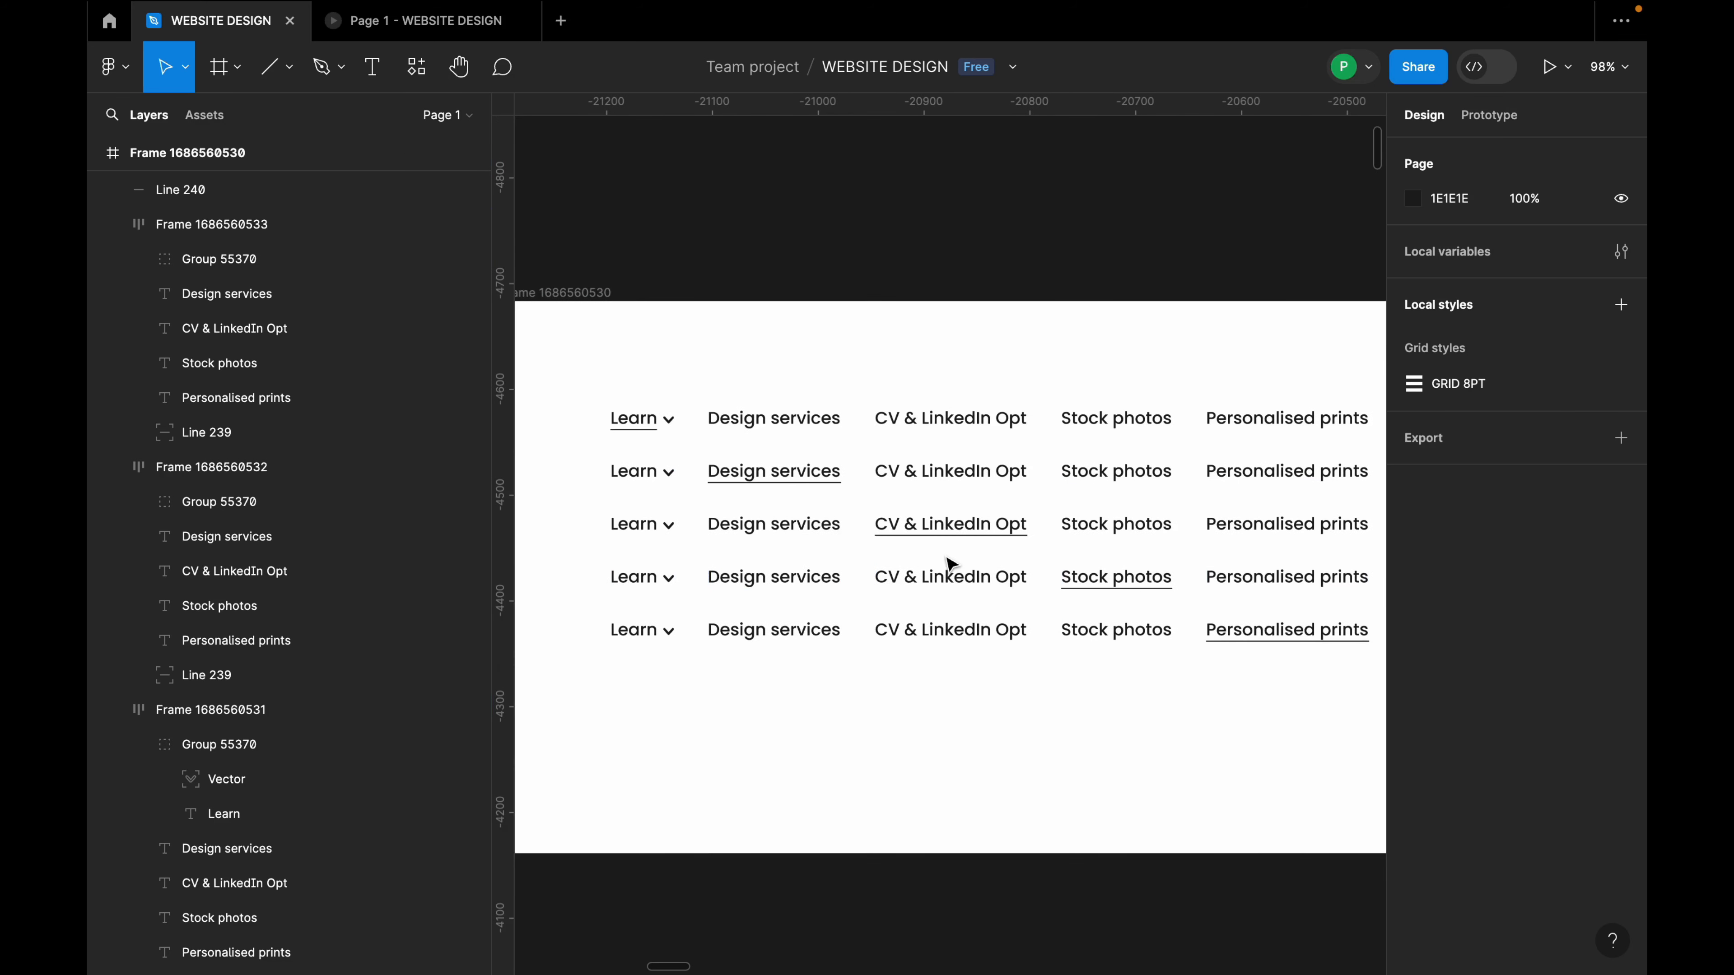
Combine the five navigation rows into one component set.
click(755, 429)
shift+click(776, 490)
shift+click(788, 521)
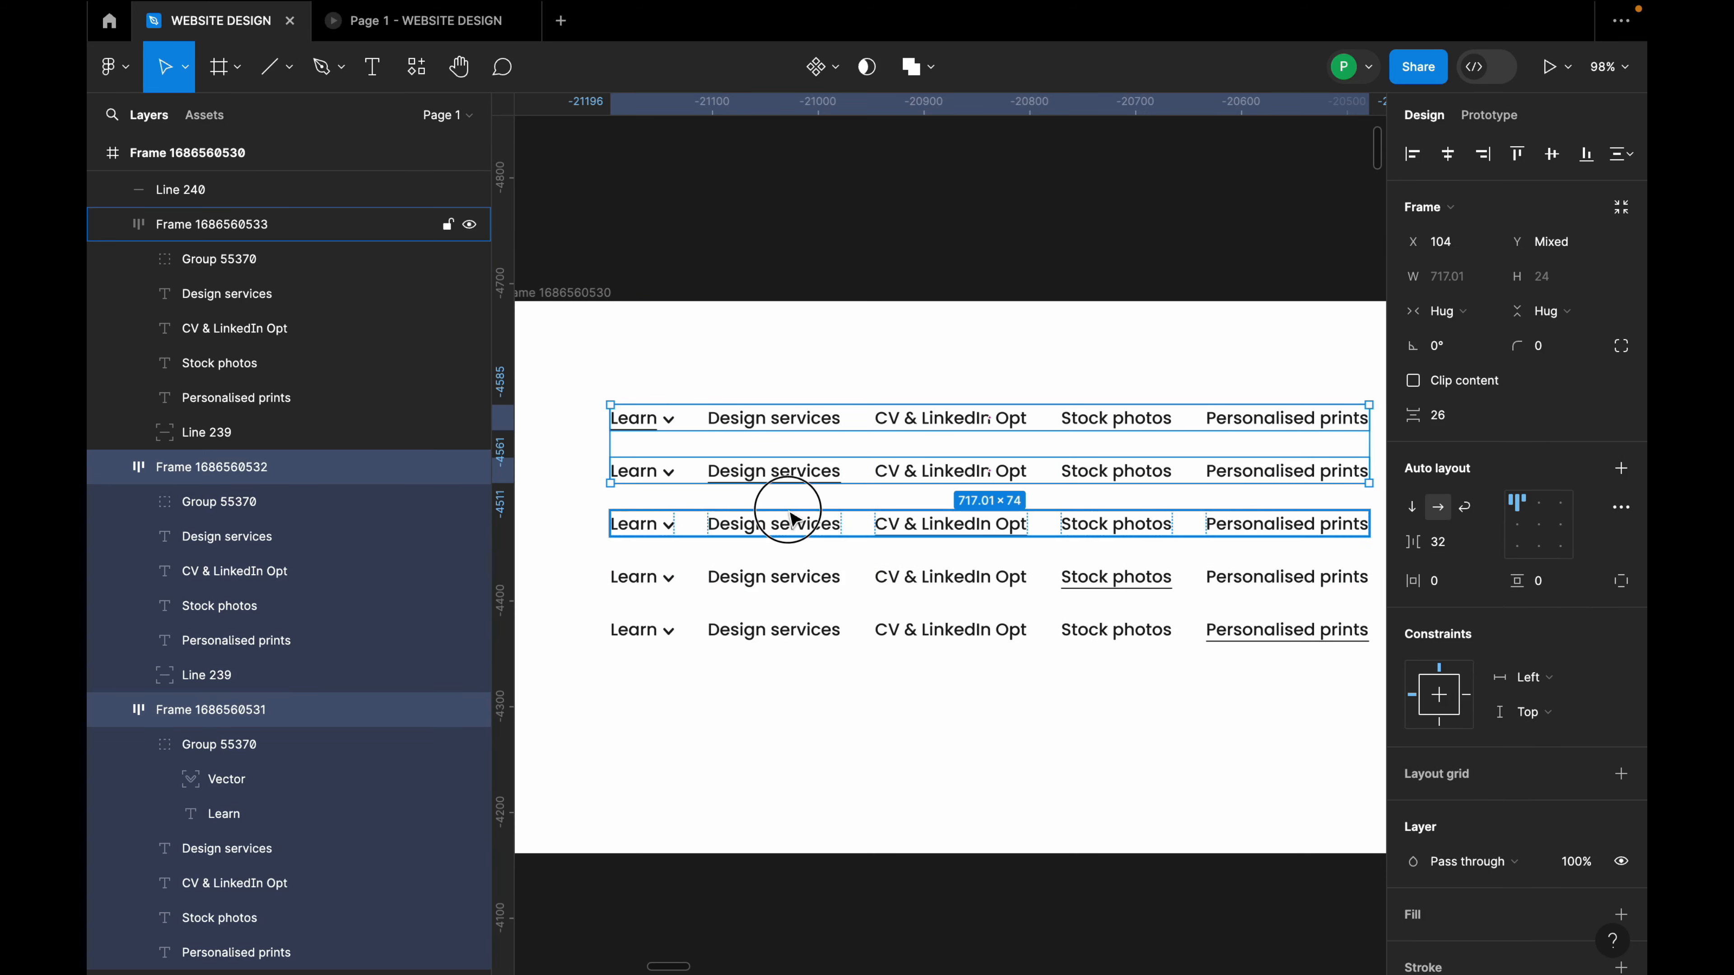
shift+click(808, 588)
shift+click(807, 630)
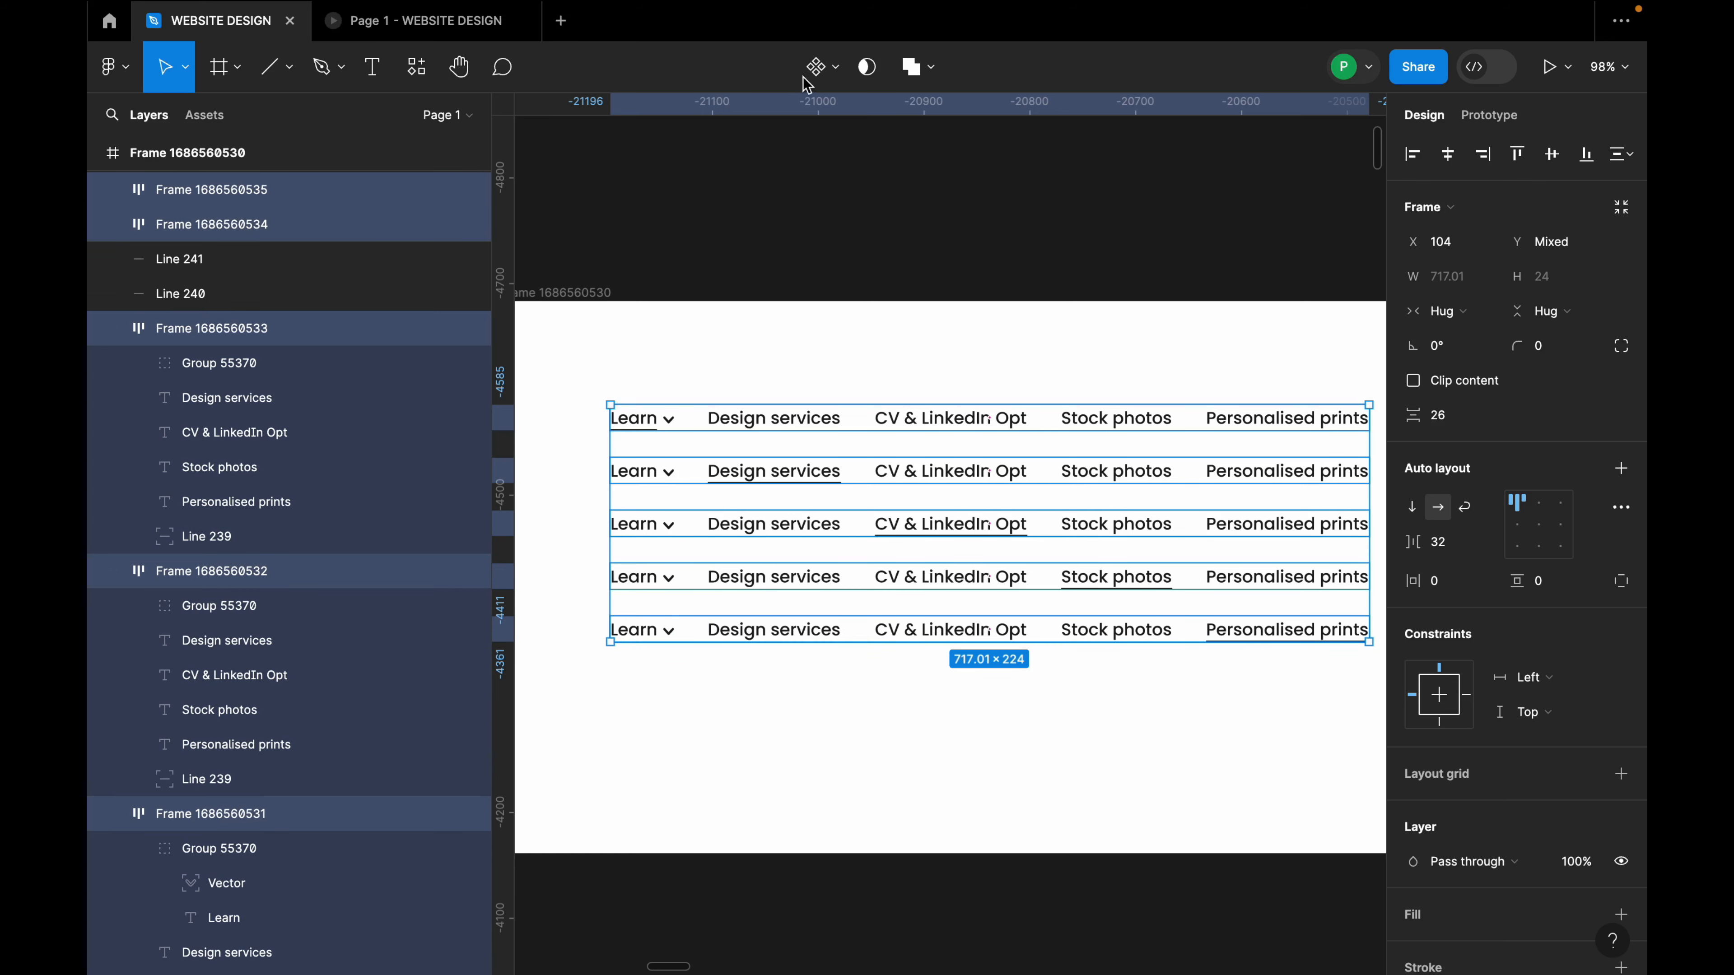
click(825, 66)
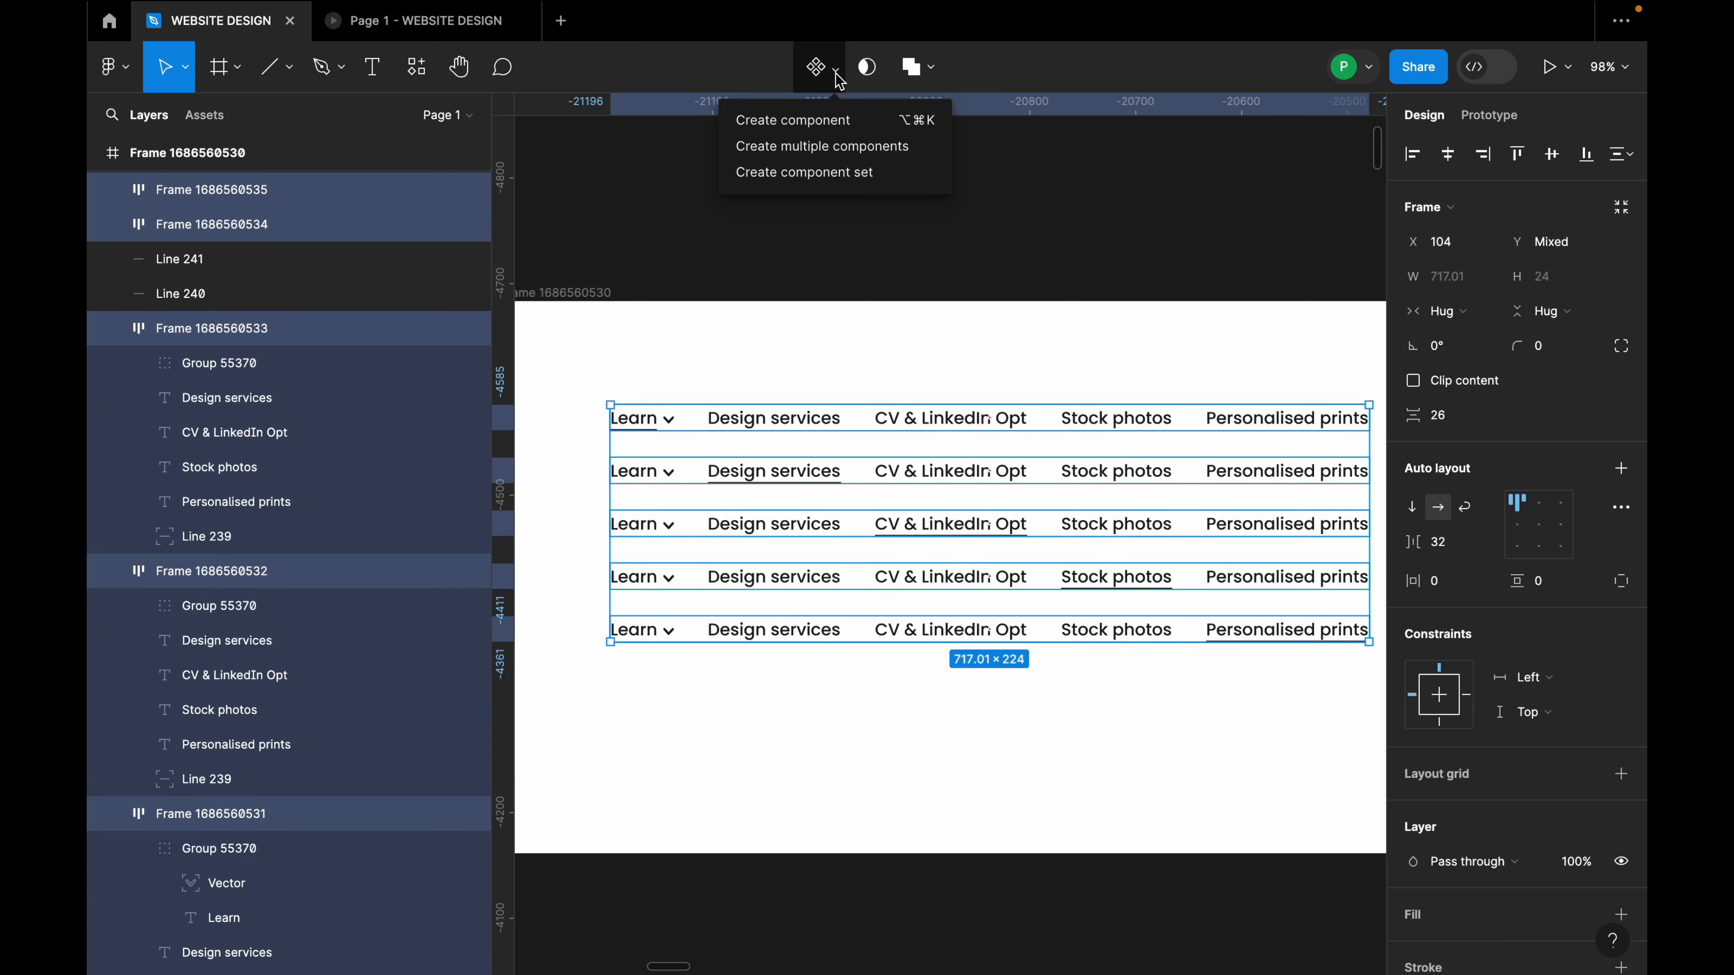
click(836, 179)
Add a prototype interaction from Design services in the first row to the second row's variant.
click(790, 434)
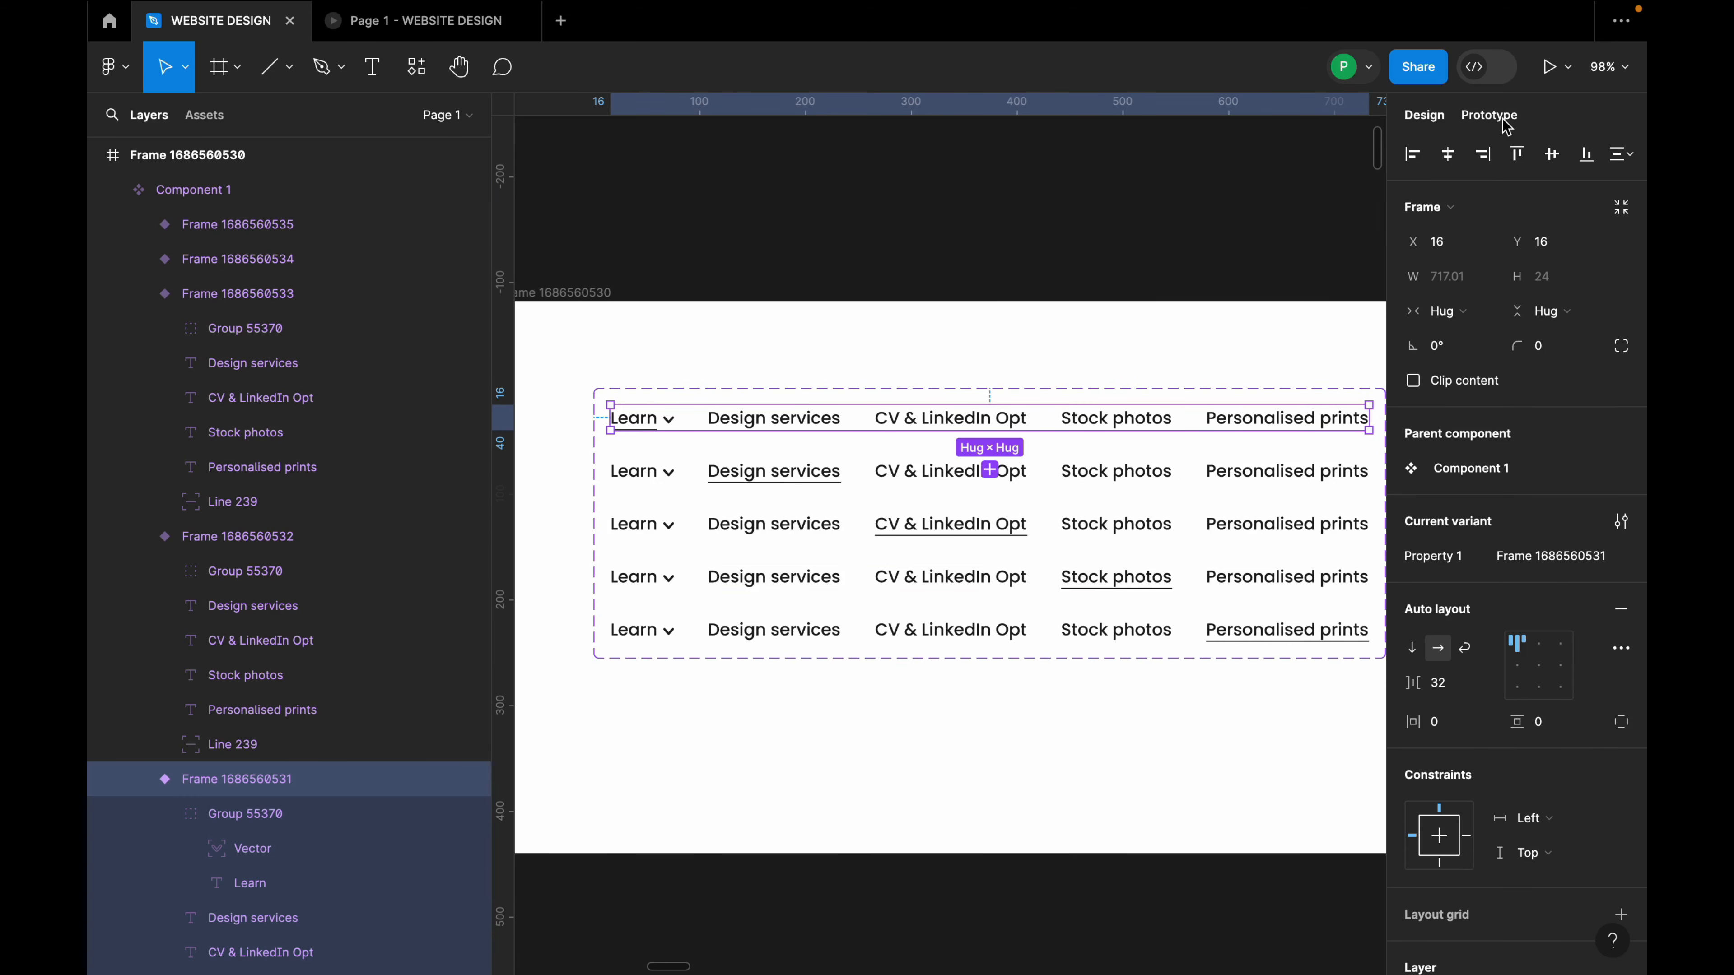
click(1488, 114)
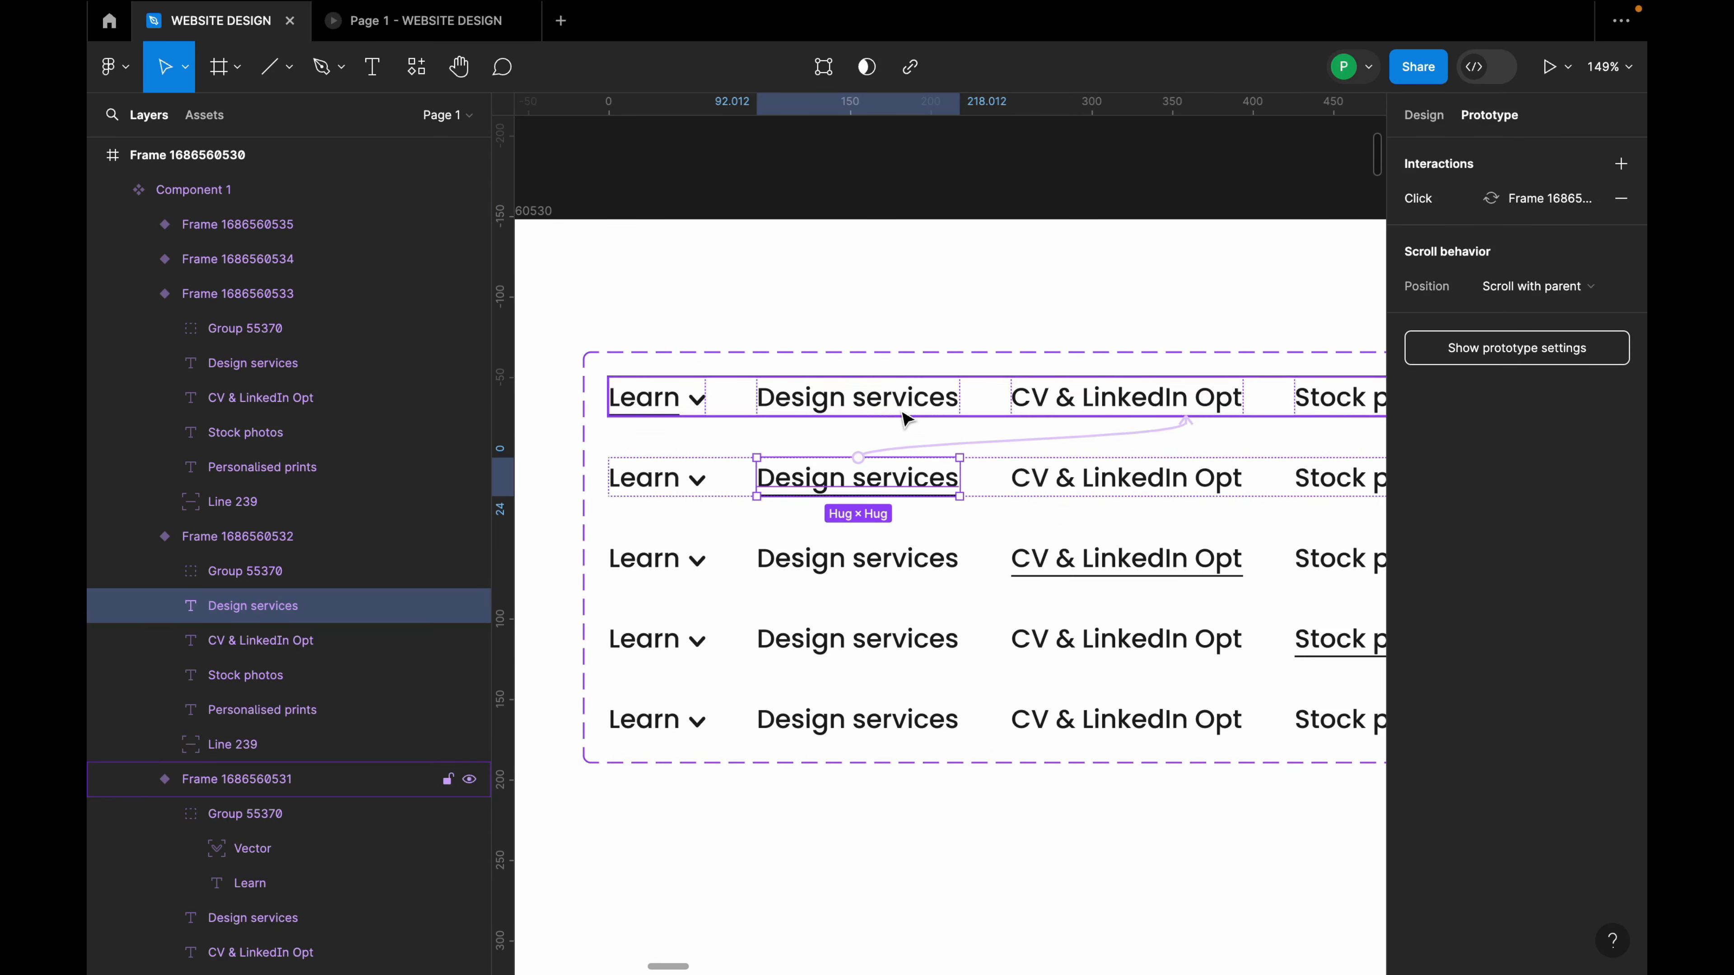
click(906, 415)
drag(960, 397, 938, 489)
click(1293, 511)
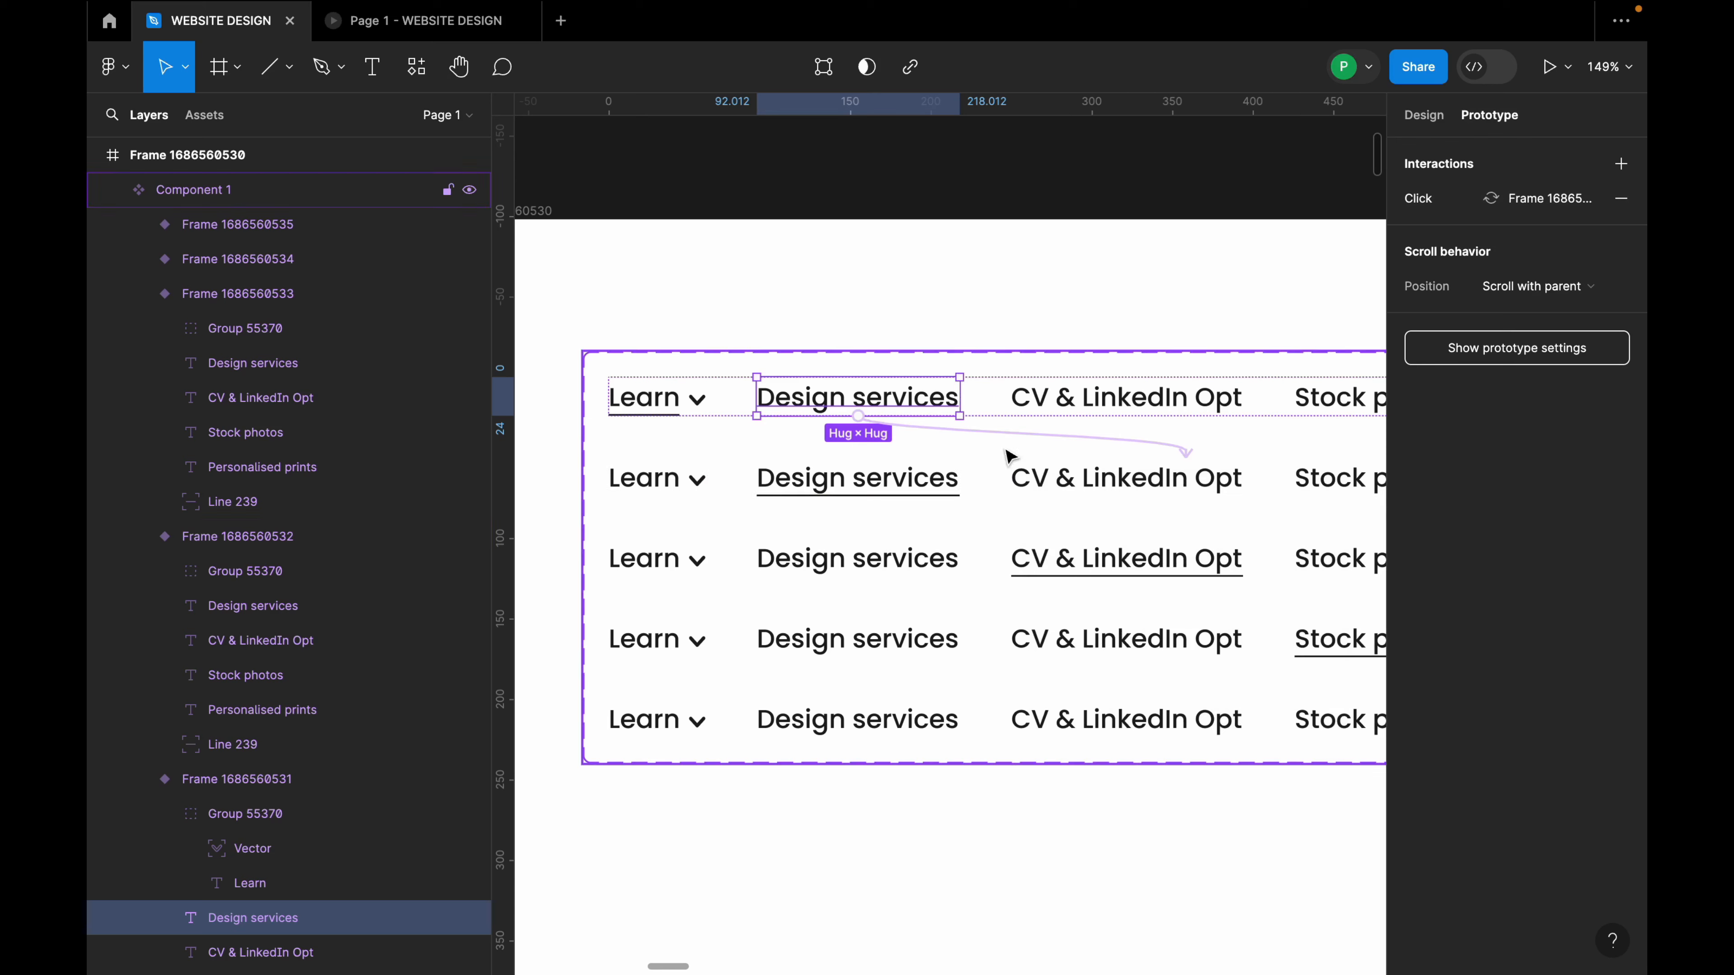
Remove the interaction that leads from Design services in the second row to the first row.
click(1007, 461)
drag(857, 457, 1174, 452)
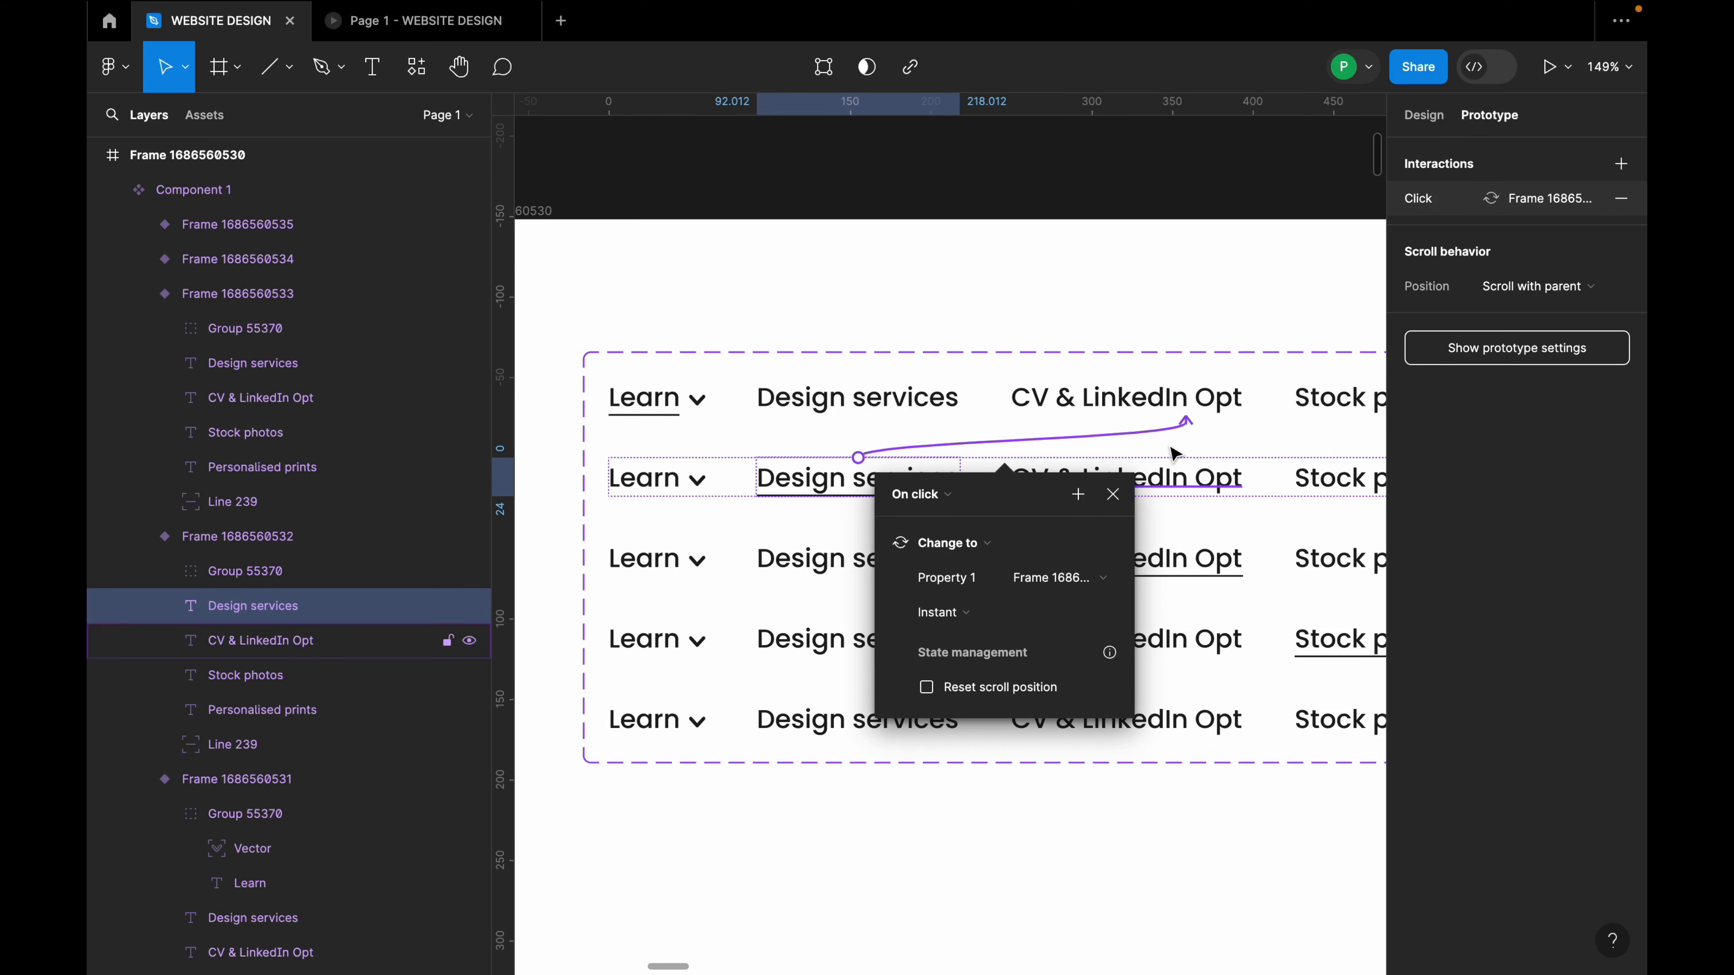
click(1617, 200)
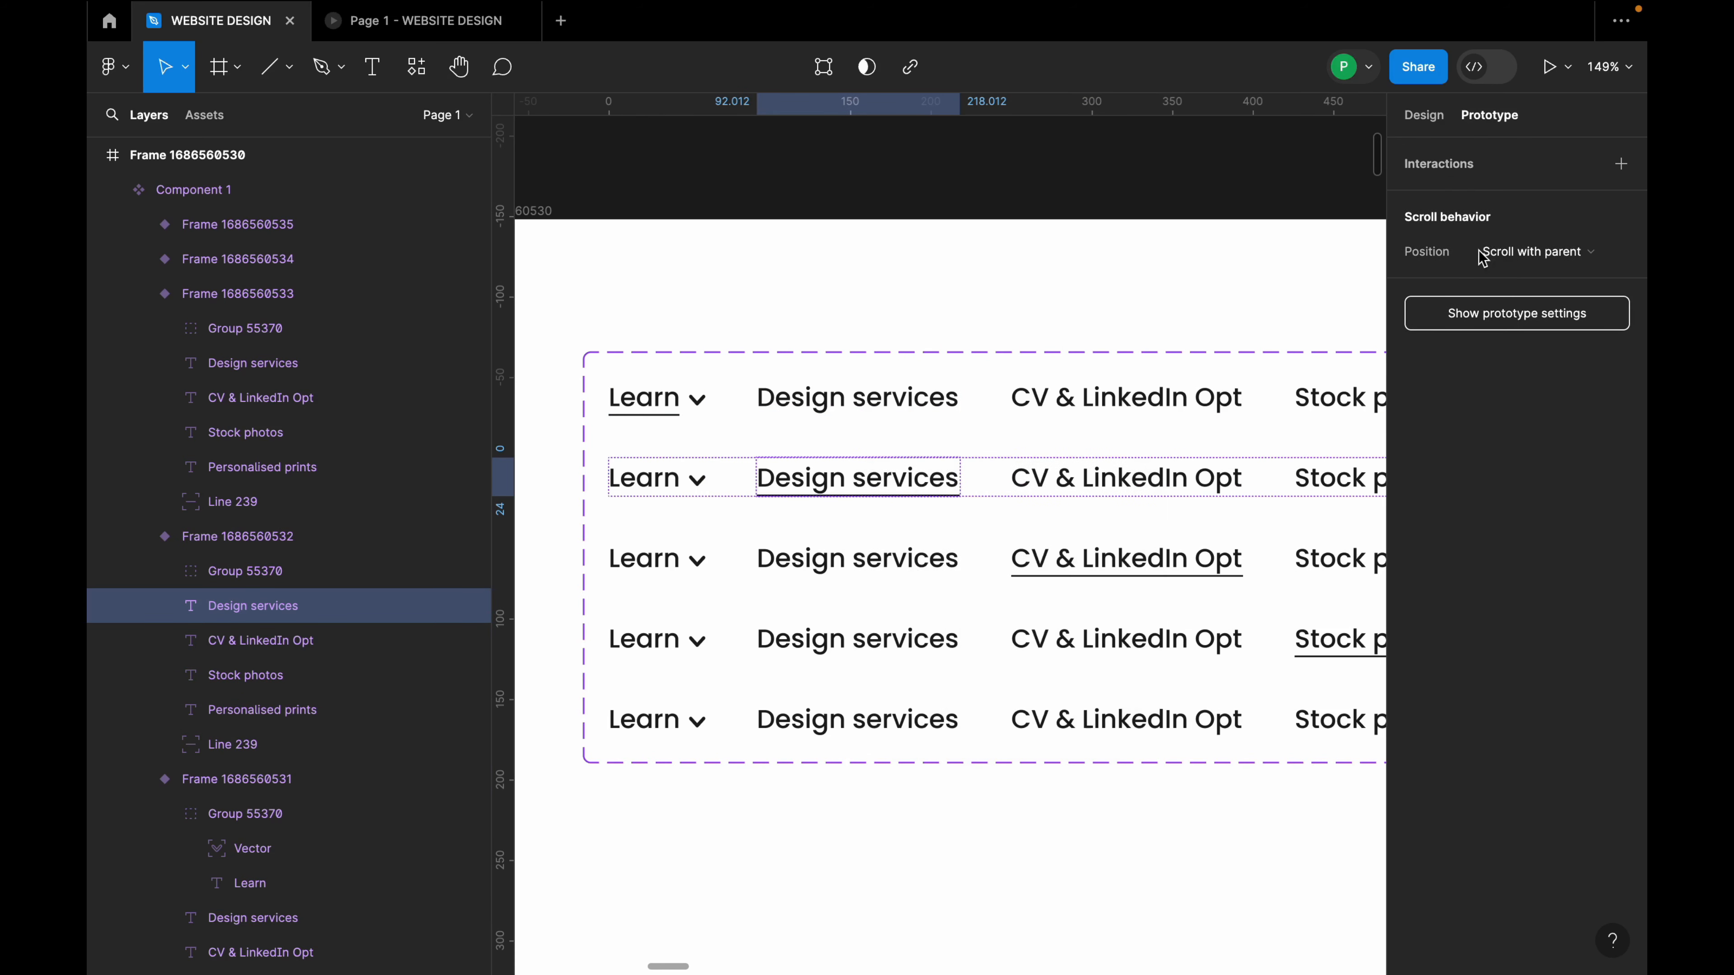
Set the trigger of the first row's Design services interaction to While hovering.
click(884, 409)
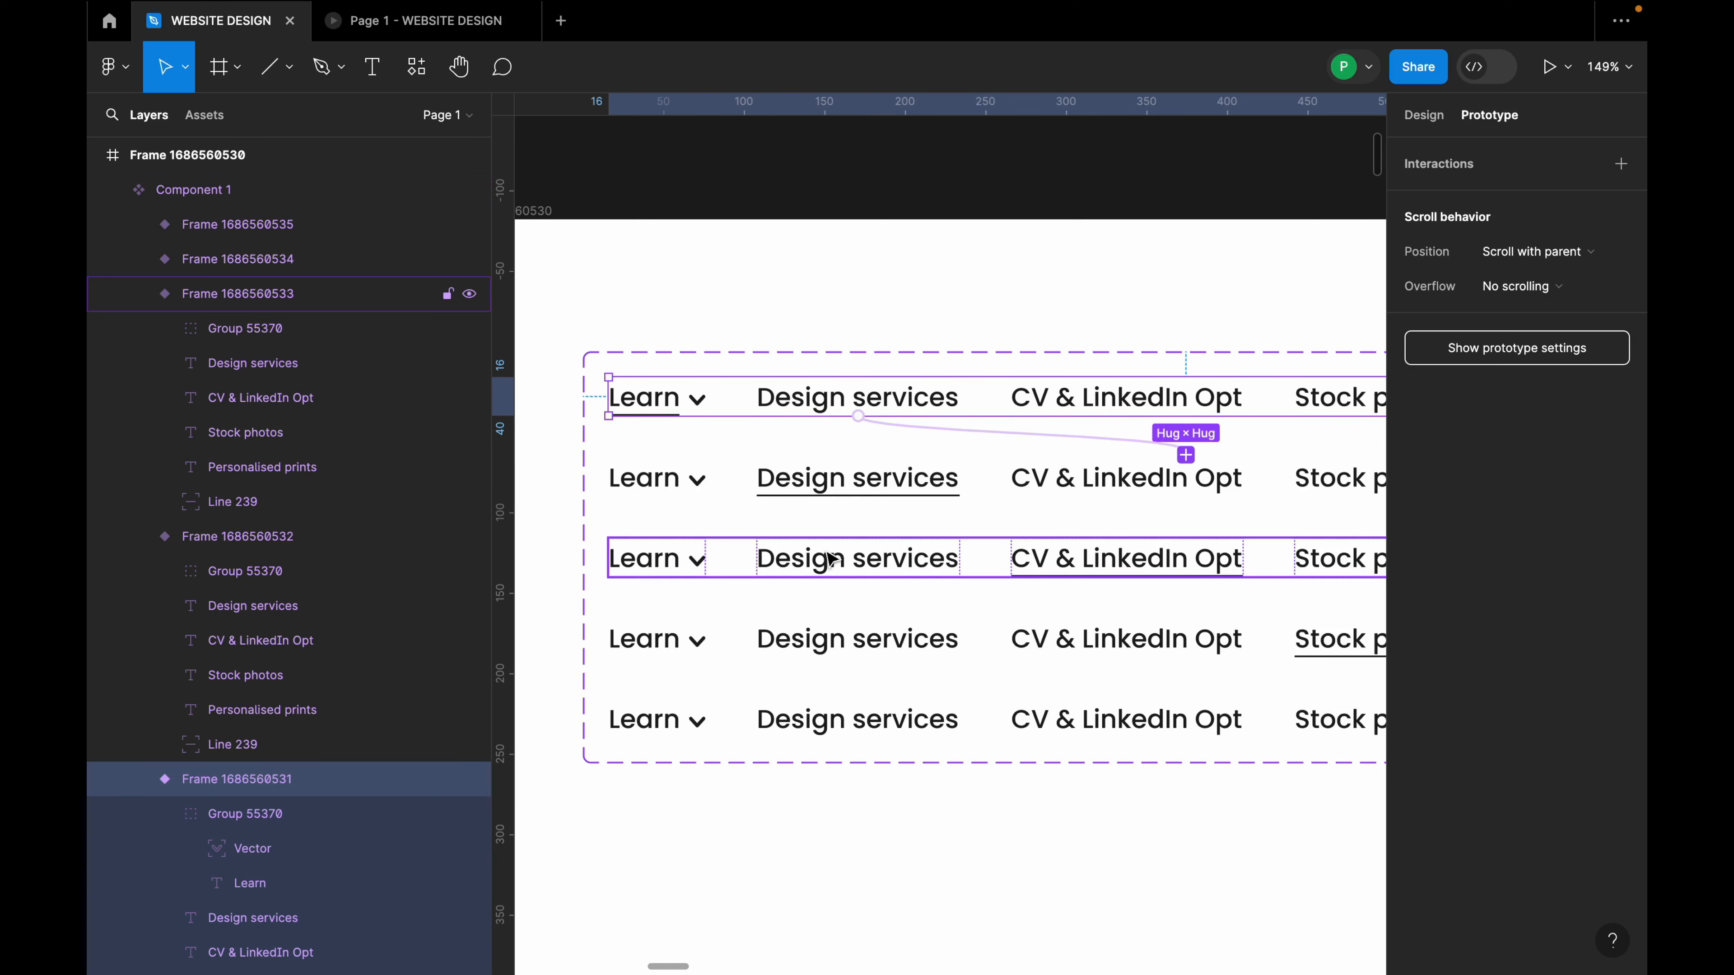
scroll(828, 553, up, 1)
scroll(820, 503, up, 5)
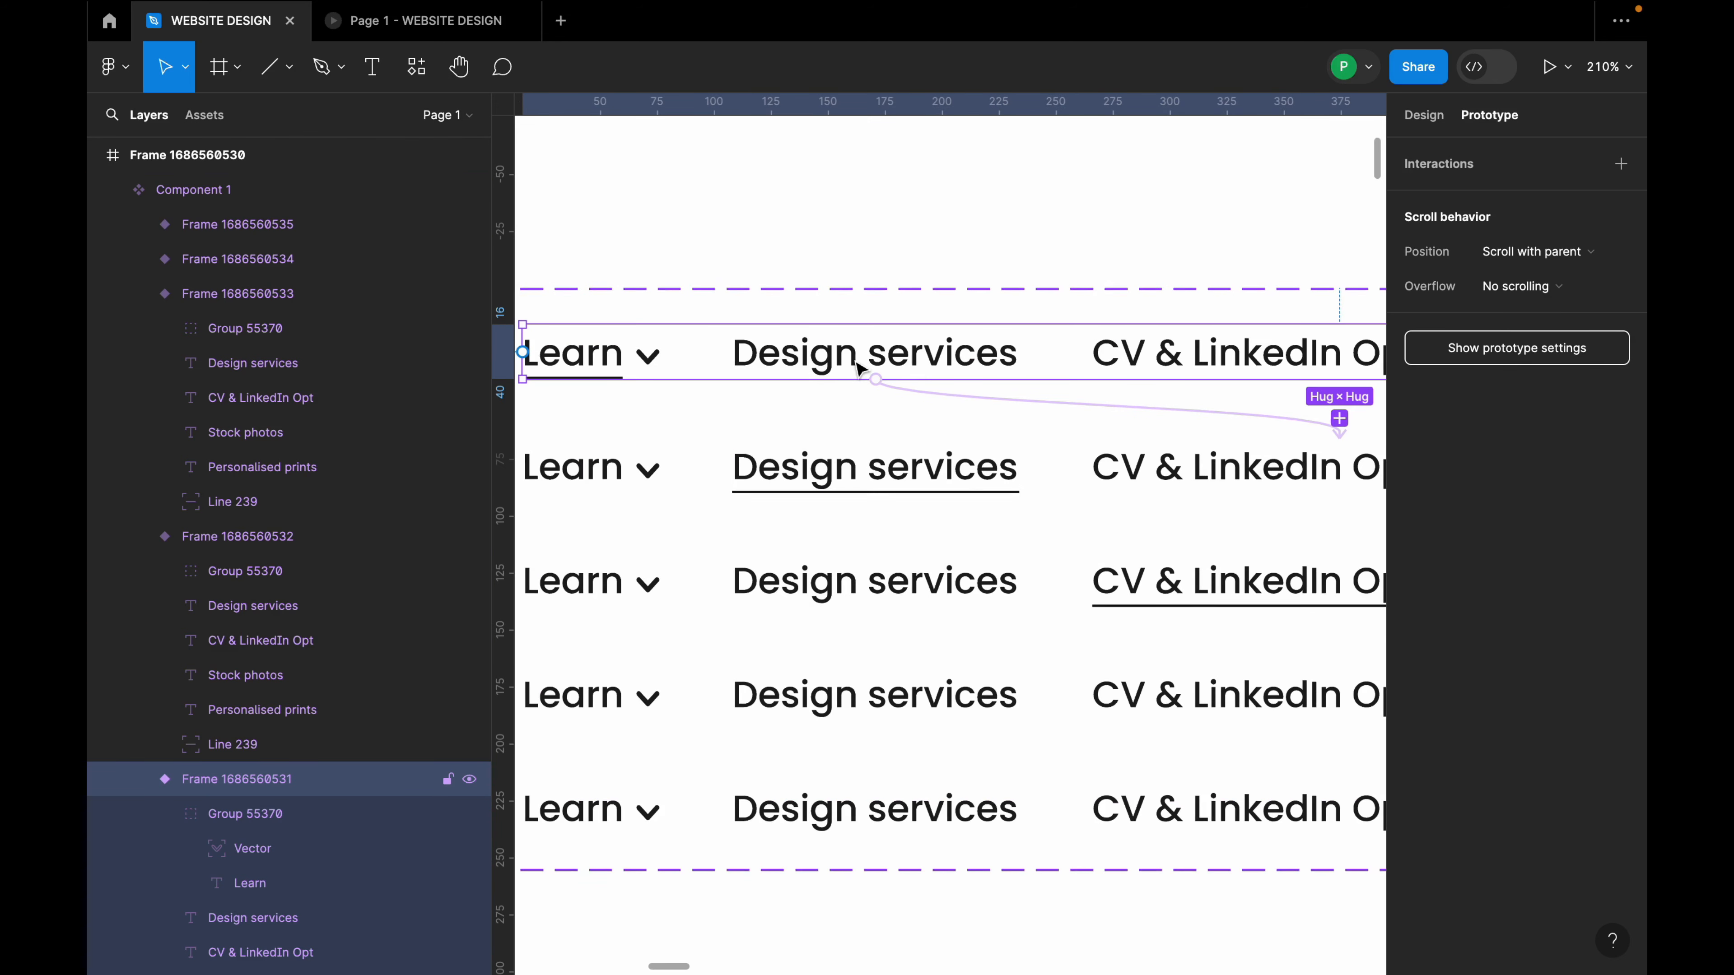
drag(918, 386, 918, 389)
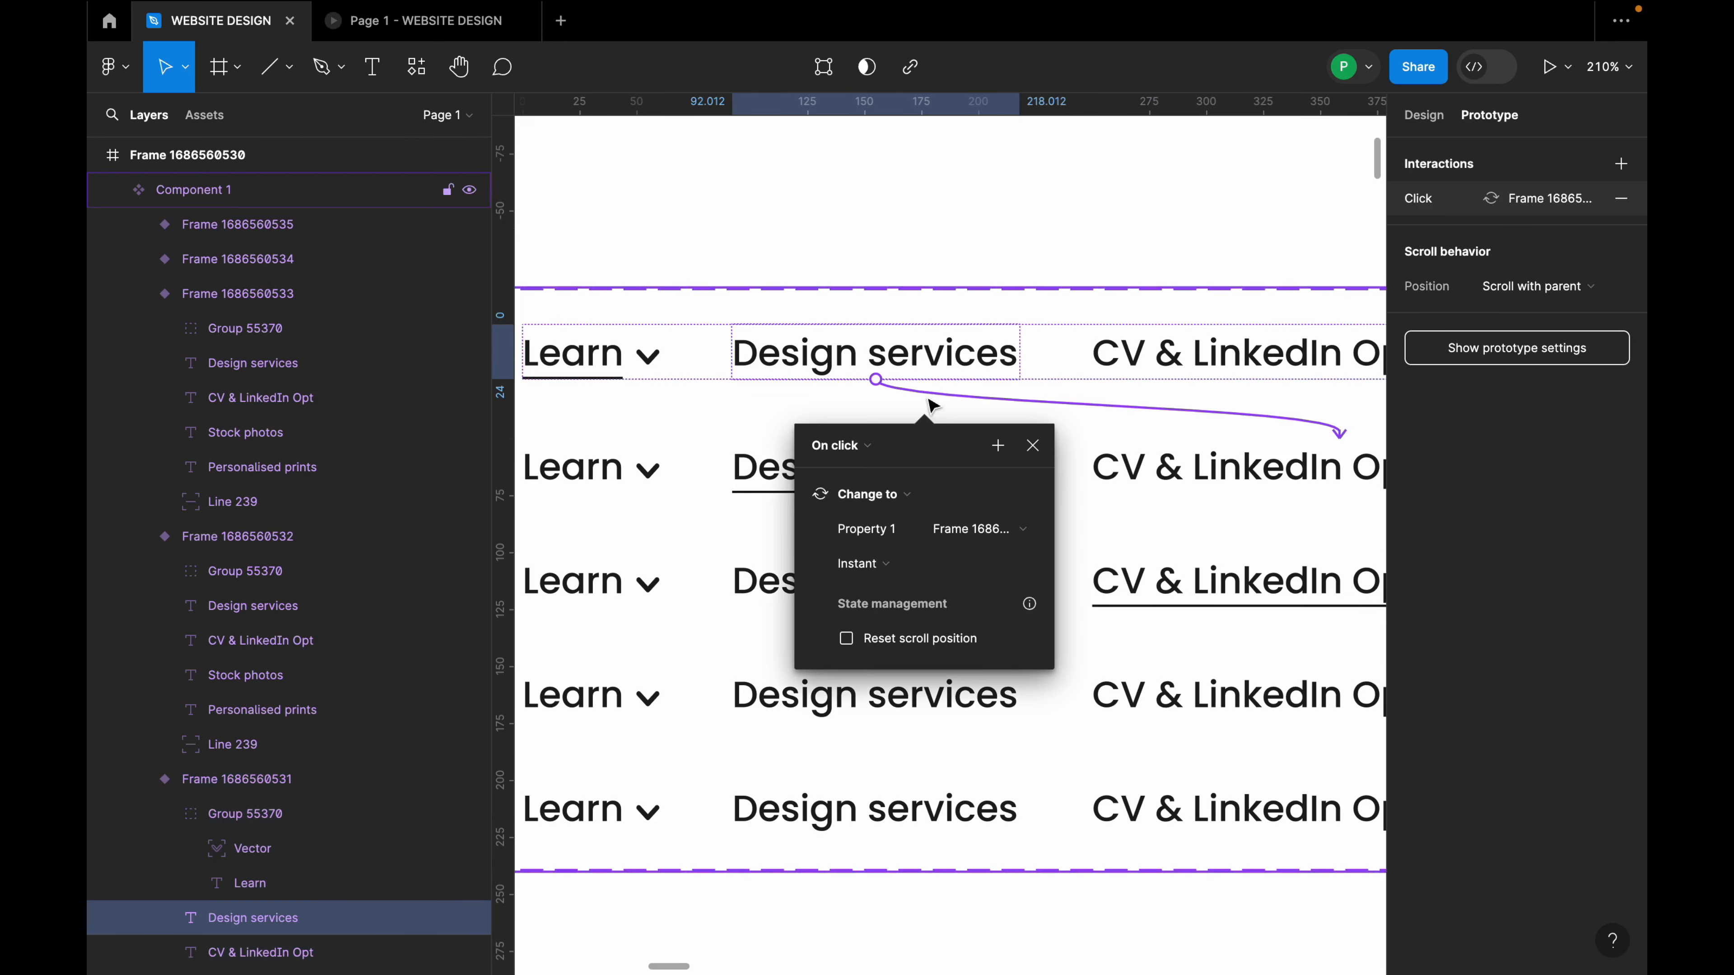
click(846, 454)
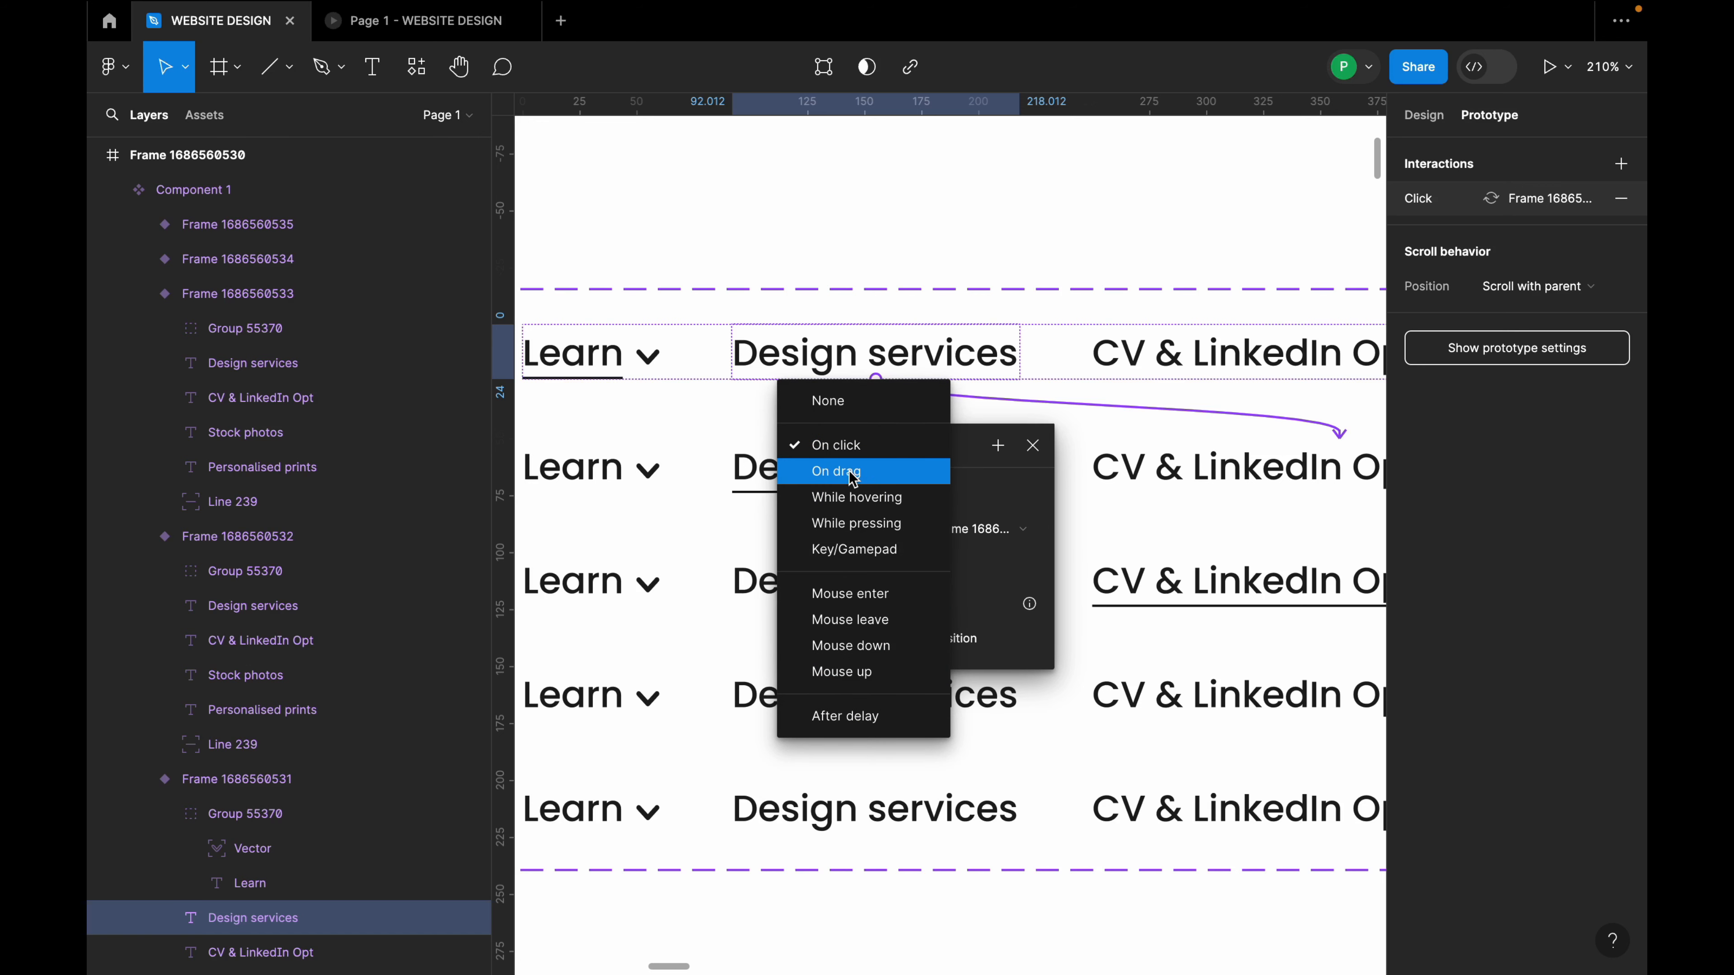
click(854, 498)
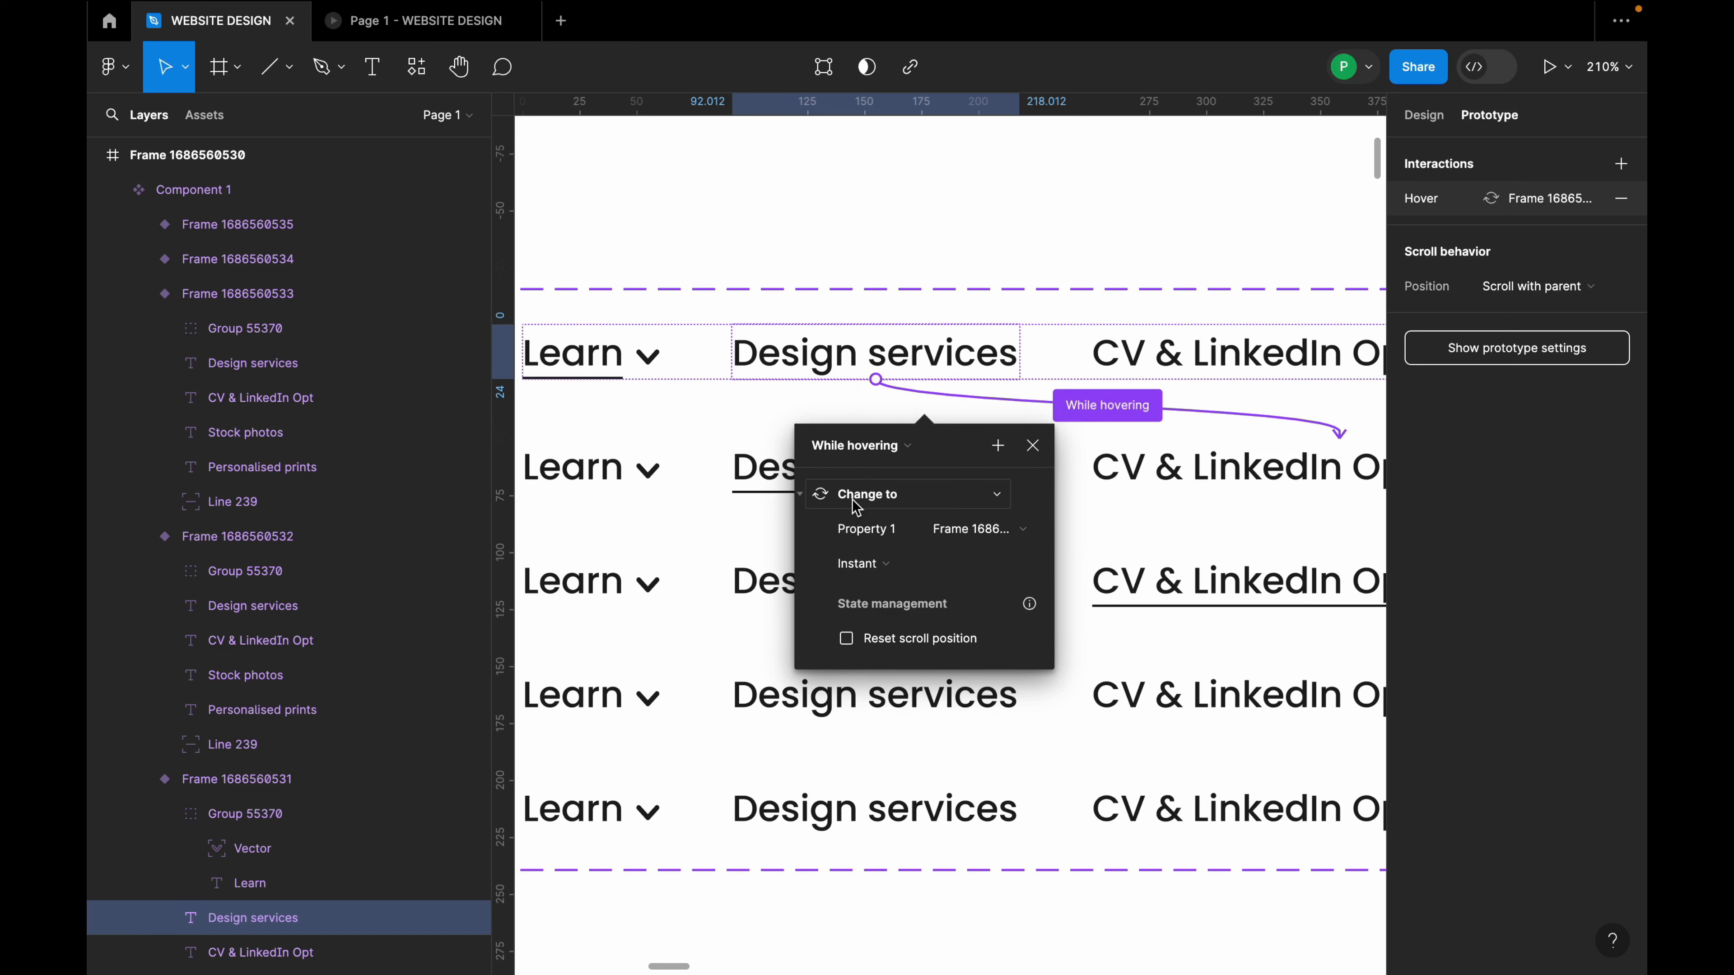
click(1031, 447)
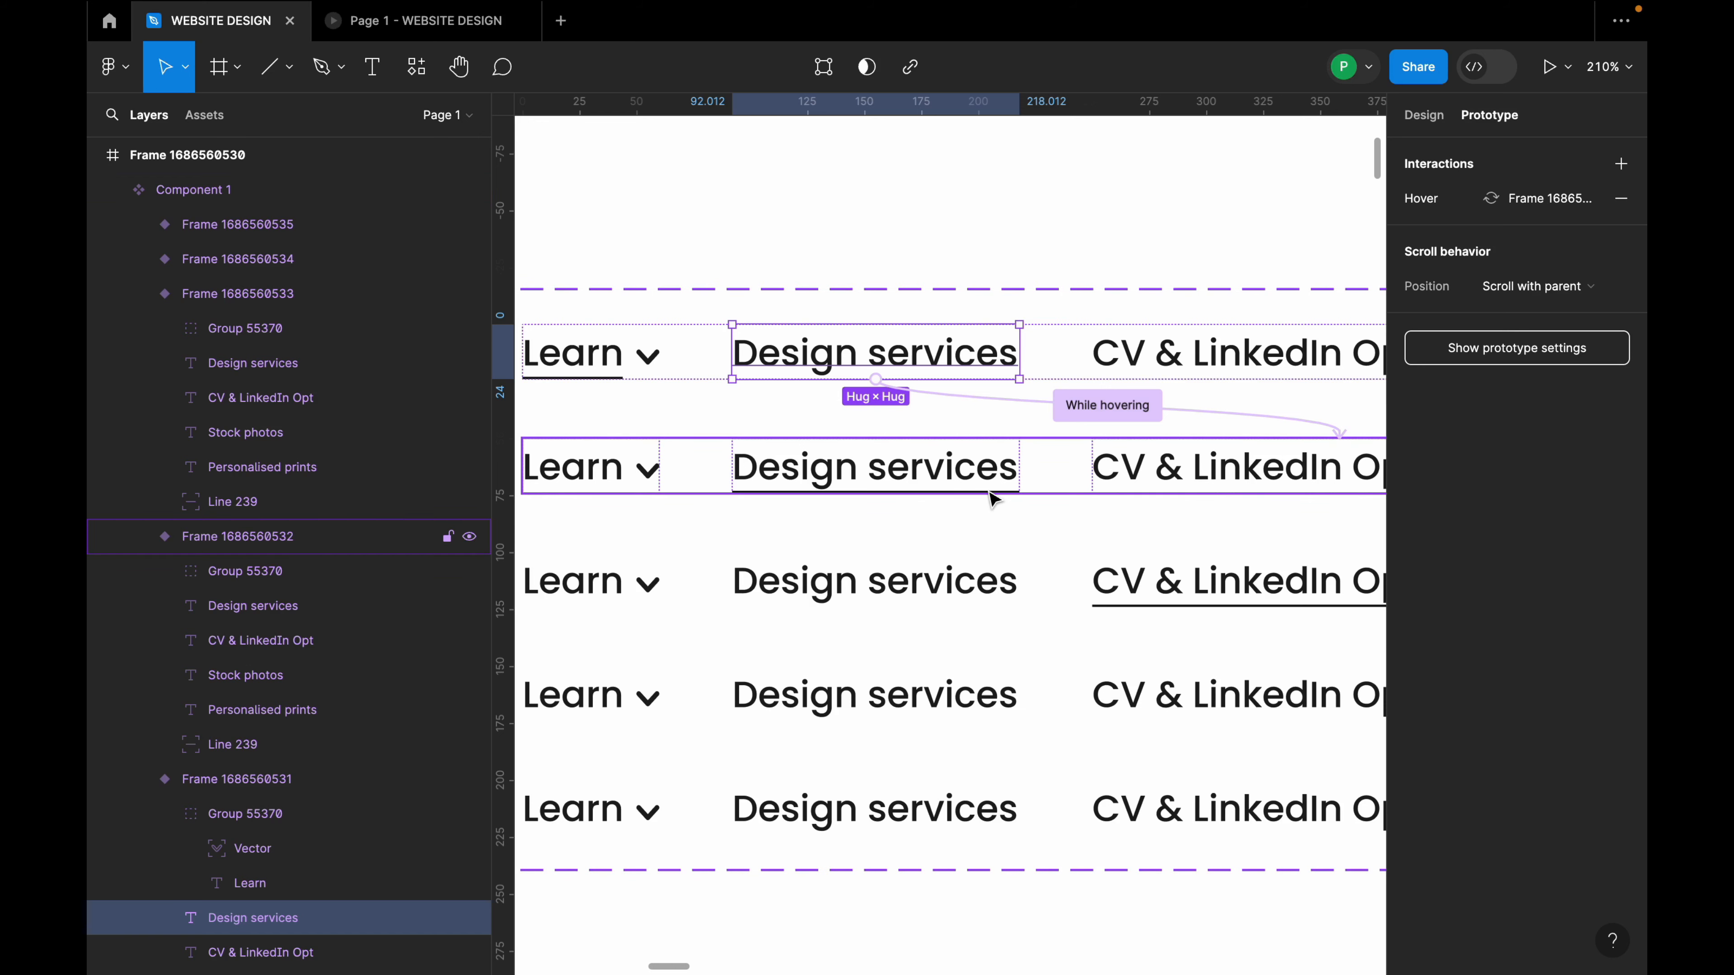
Link Learn in the second row to the first row's variant with a While hovering, Change to interaction.
scroll(873, 493, down, 4)
scroll(681, 498, up, 4)
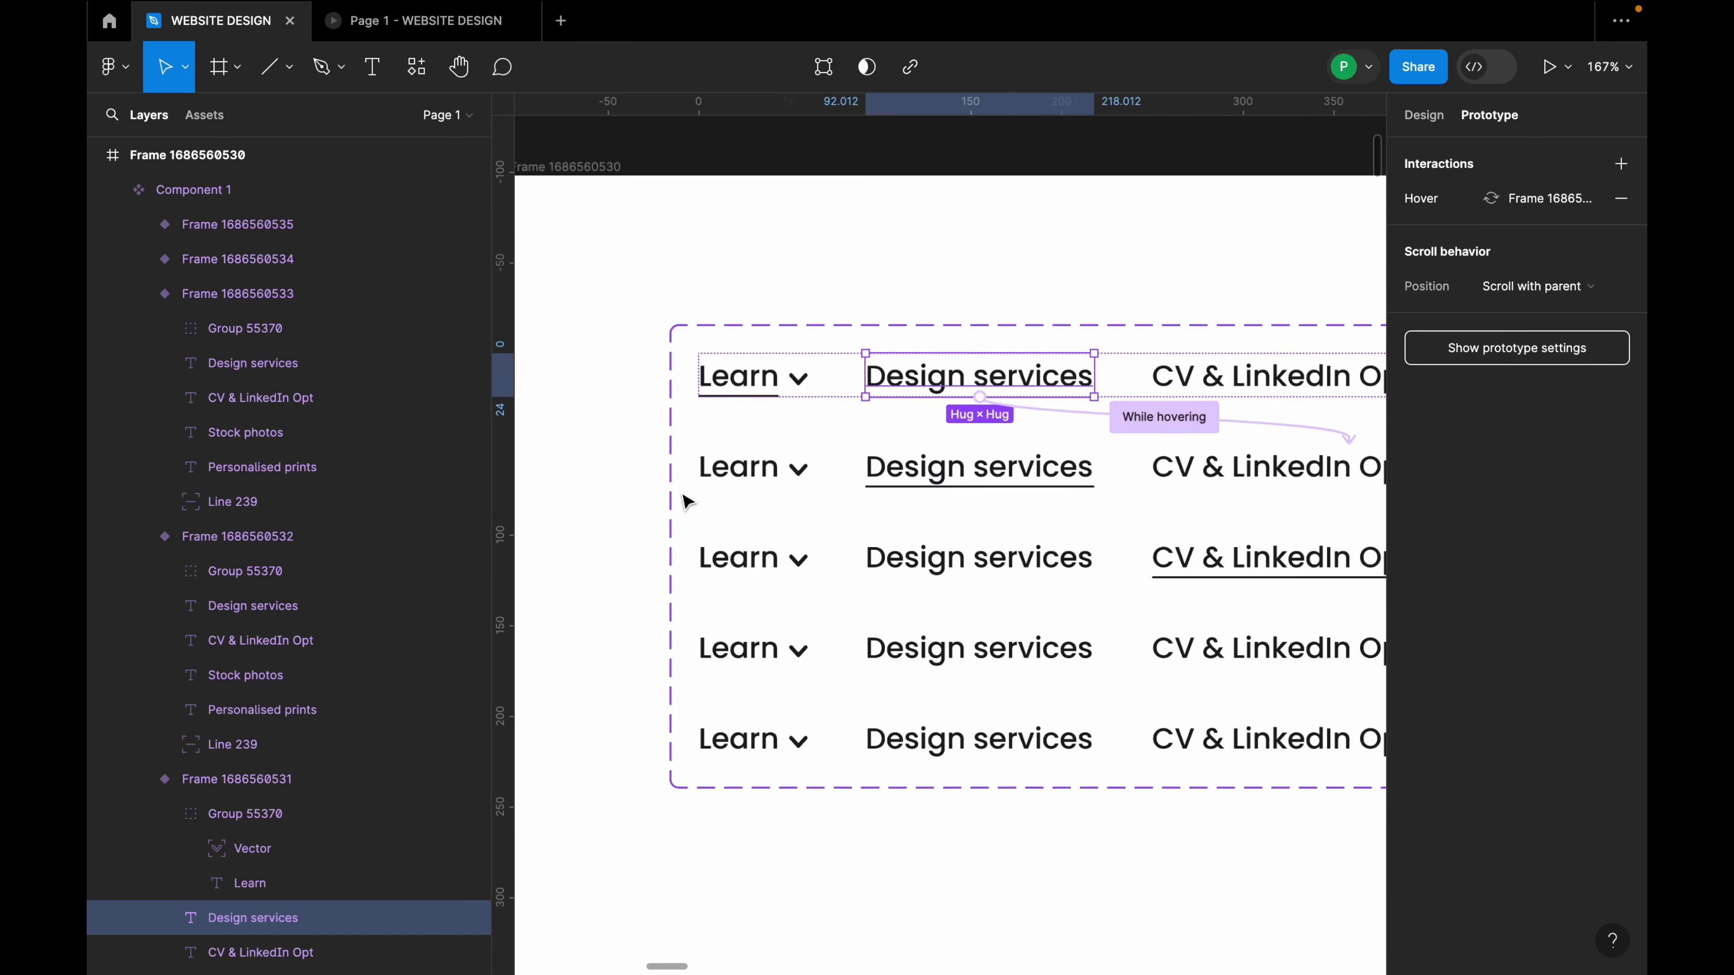
double_click(742, 470)
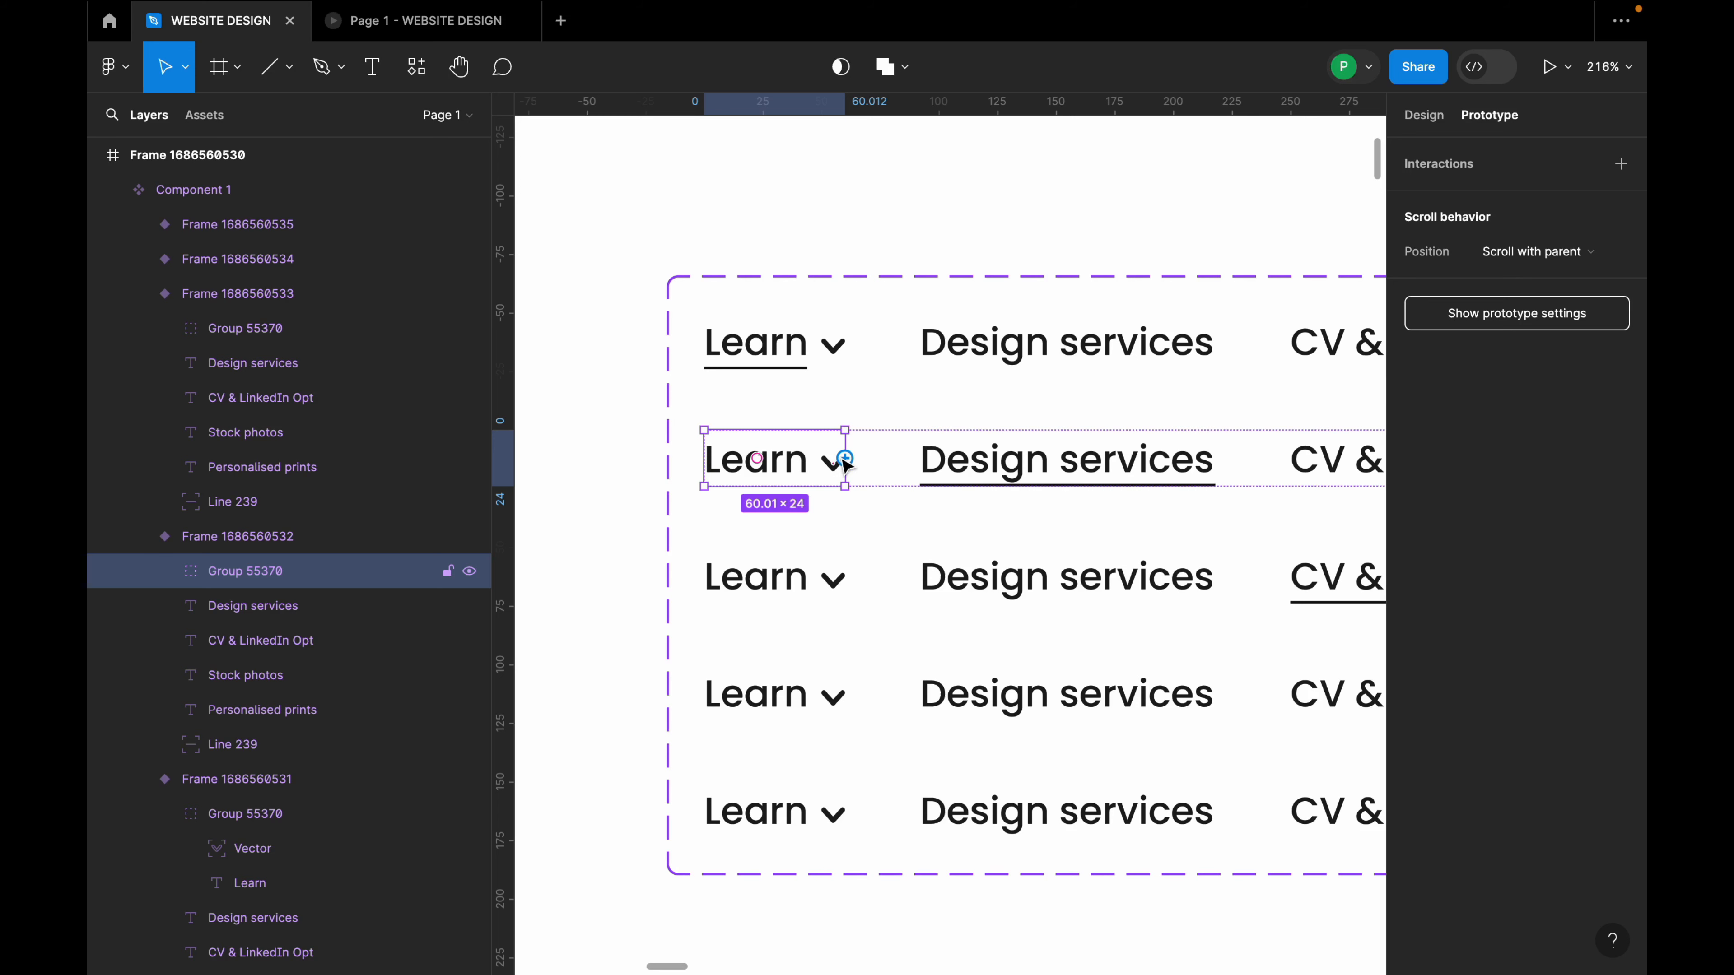
drag(845, 458, 764, 382)
scroll(746, 420, down, 5)
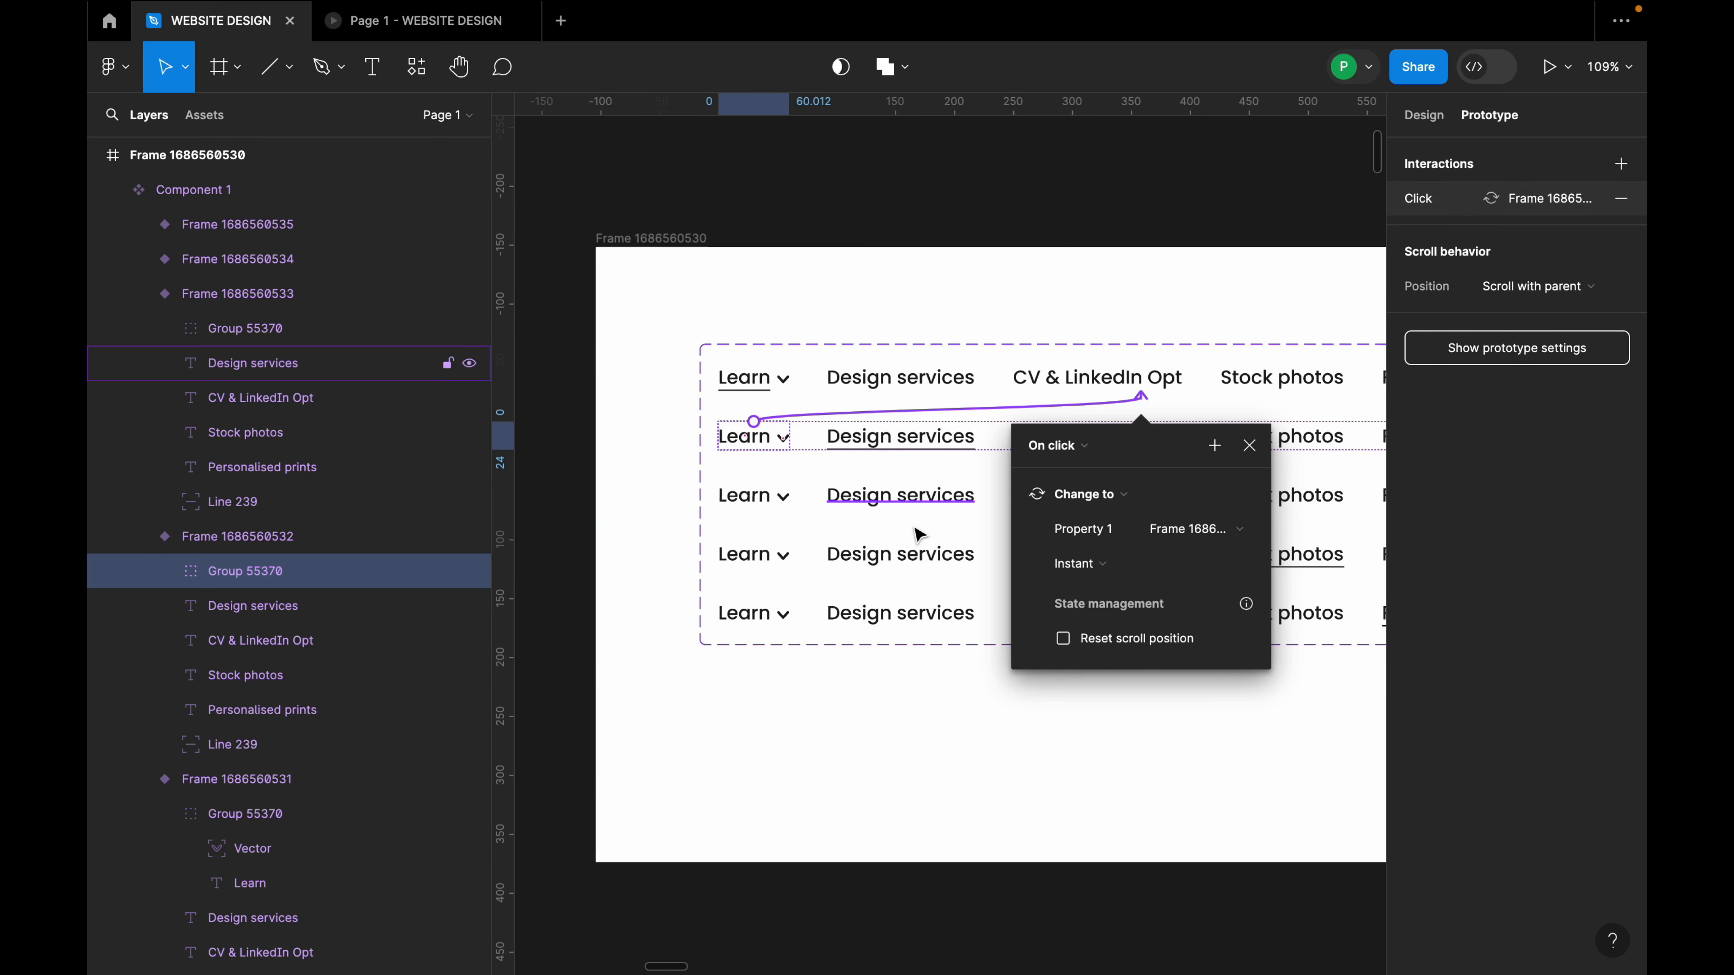
click(1080, 447)
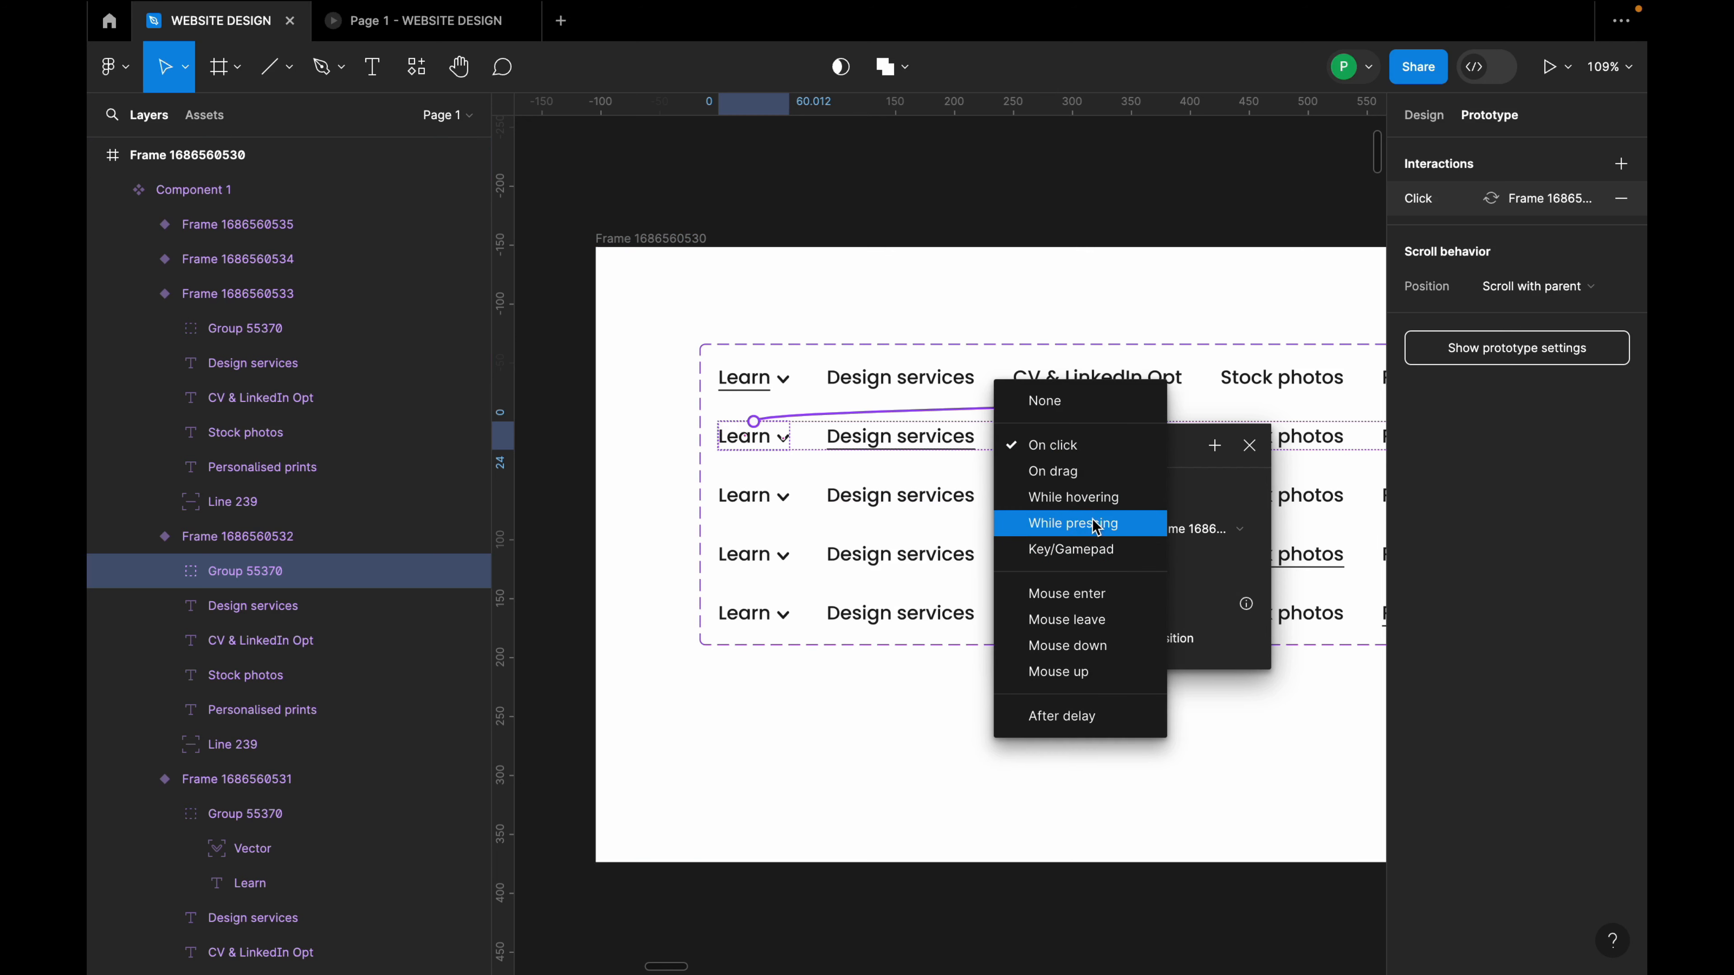
click(1092, 502)
click(1249, 446)
scroll(832, 546, down, 3)
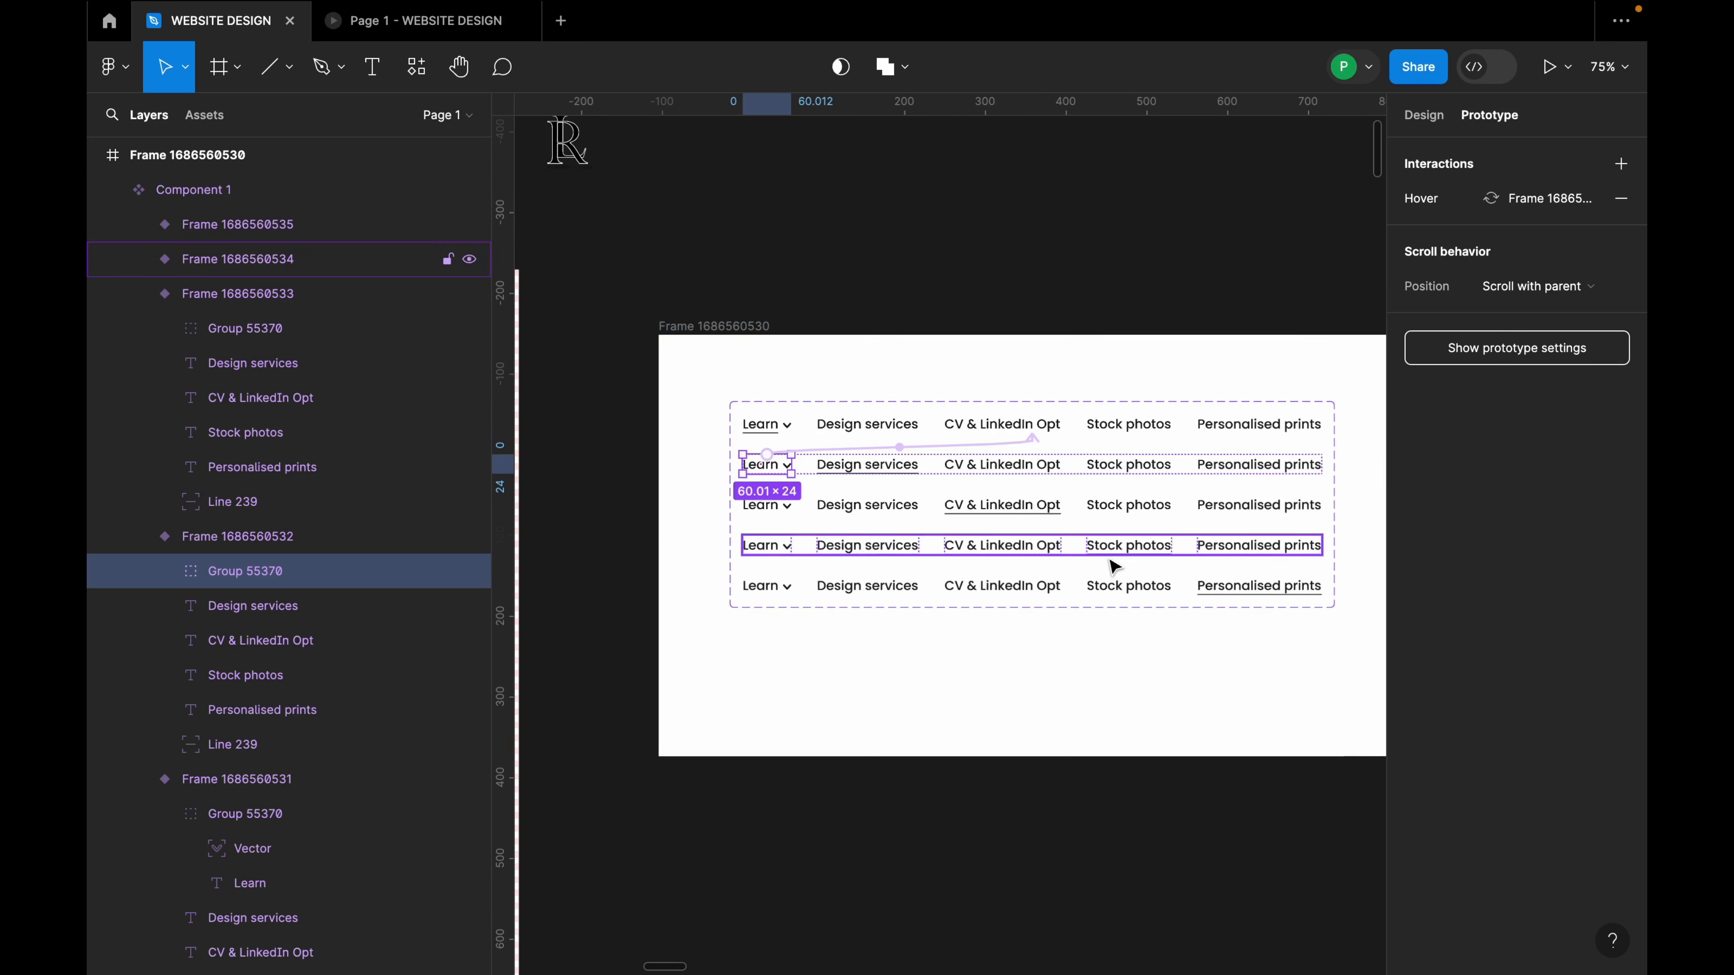
Link CV & LinkedIn Opt in the second row to the third row's variant, triggered While hovering.
scroll(1110, 565, up, 3)
click(963, 496)
click(968, 498)
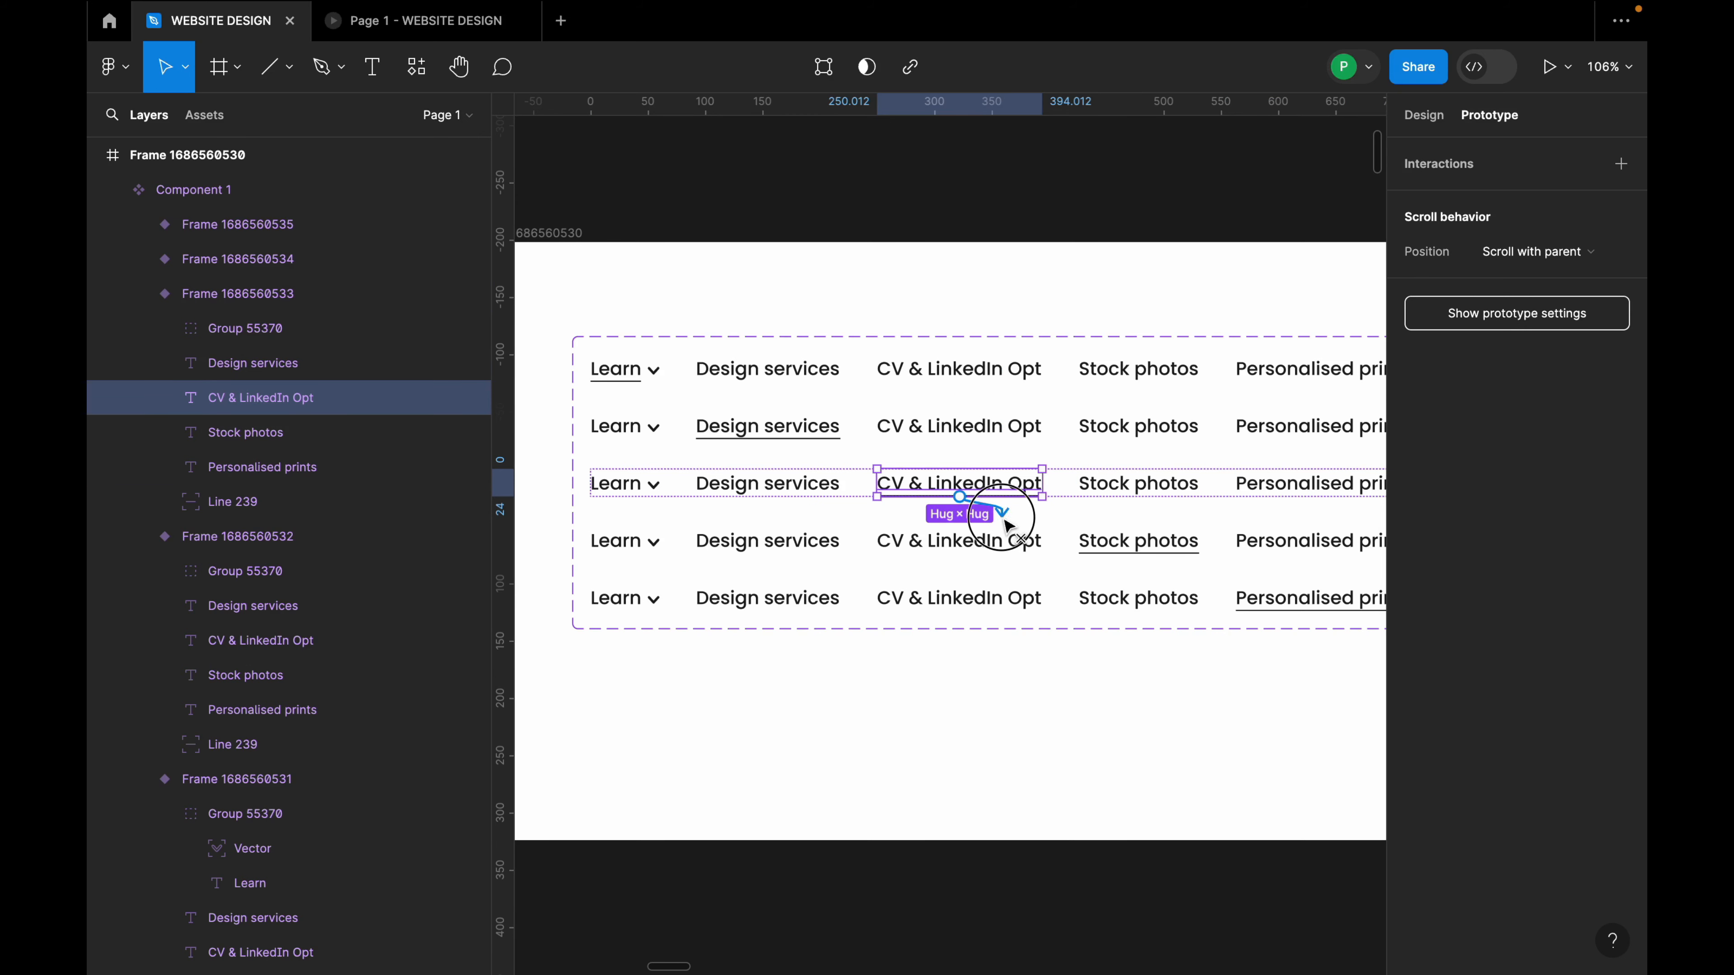
click(956, 419)
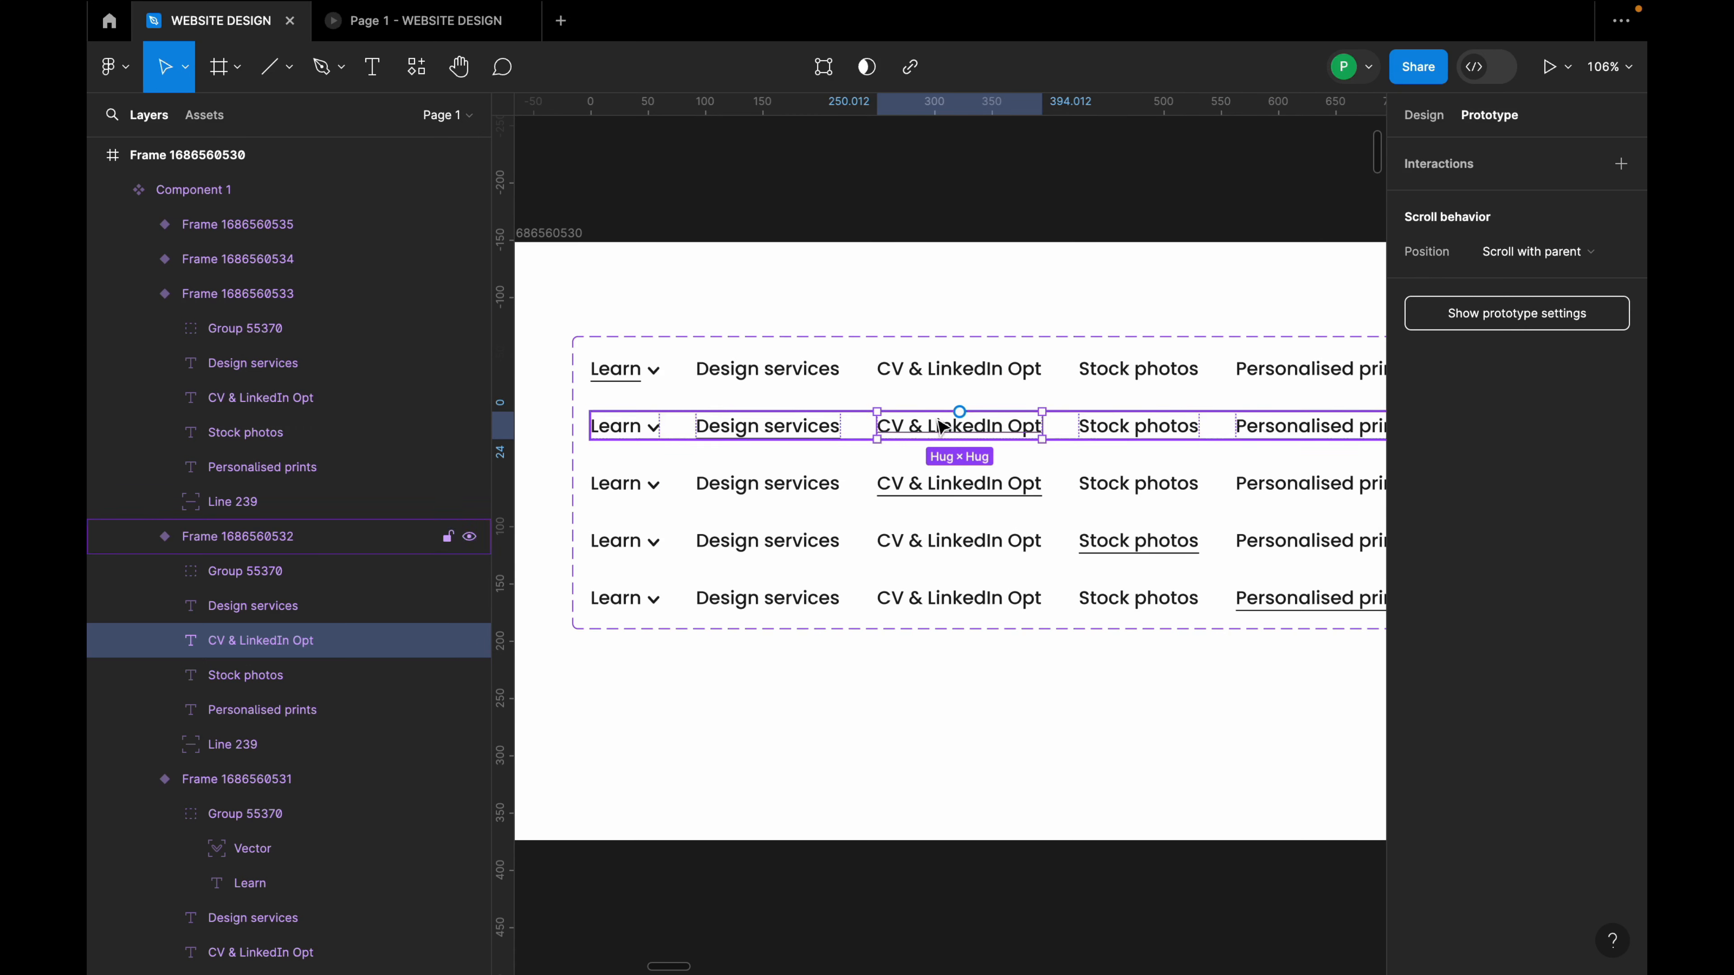
drag(1068, 470, 1033, 488)
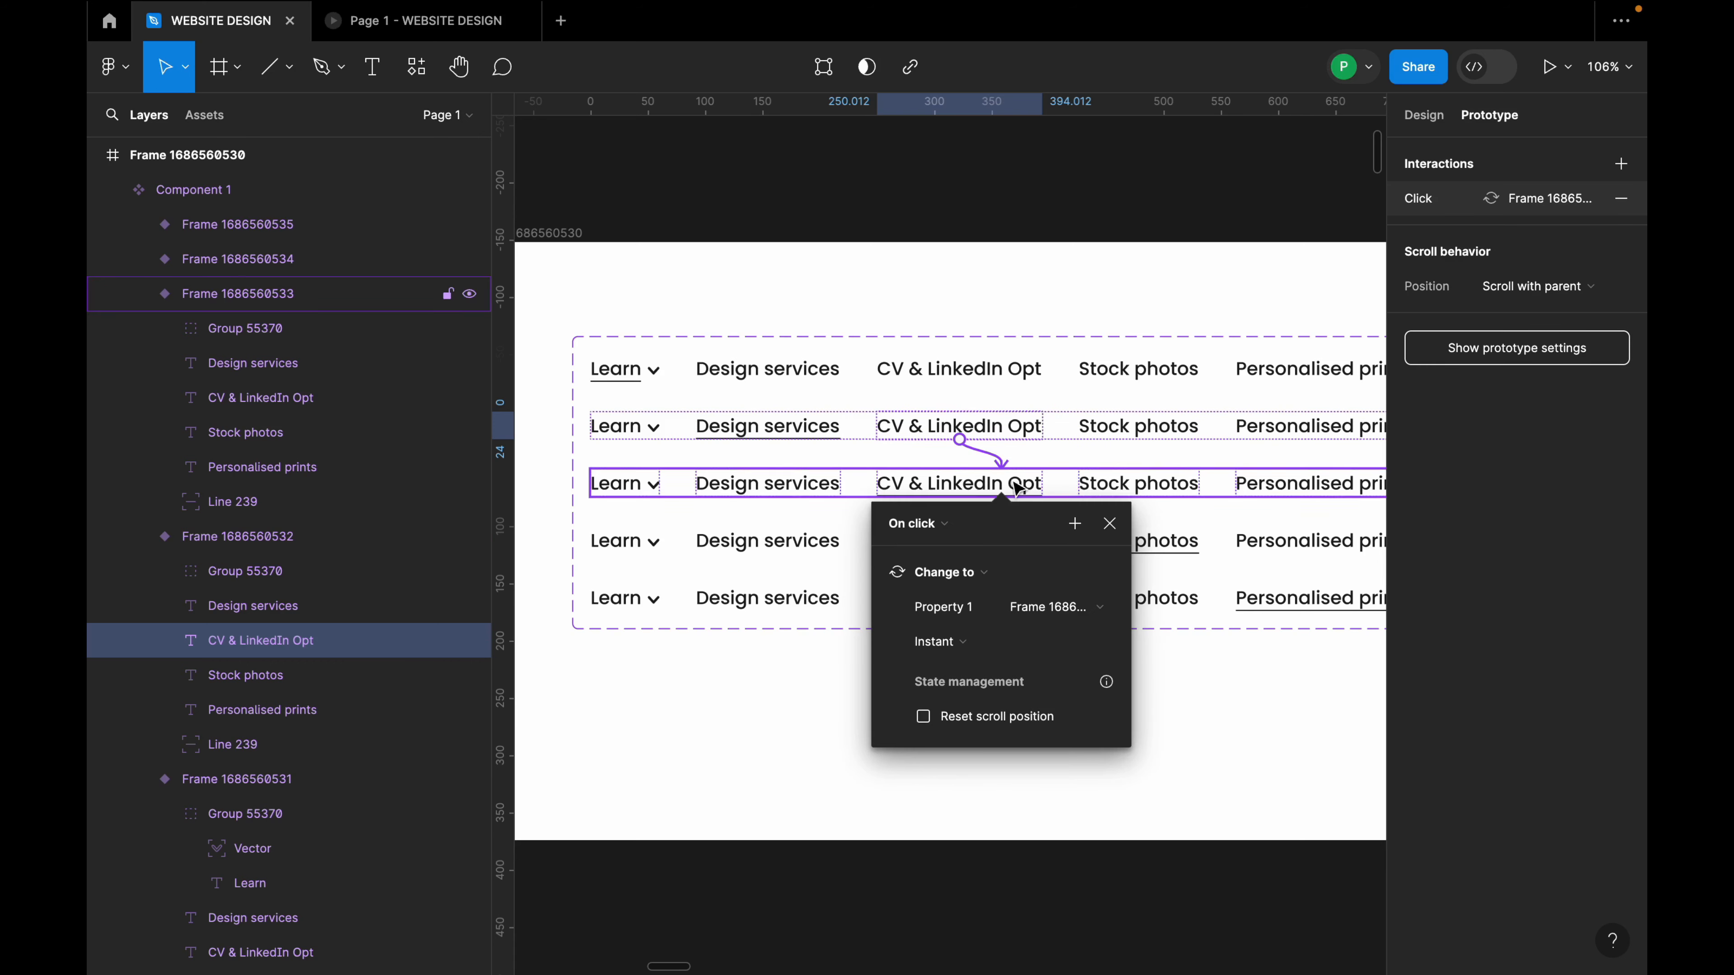
click(915, 522)
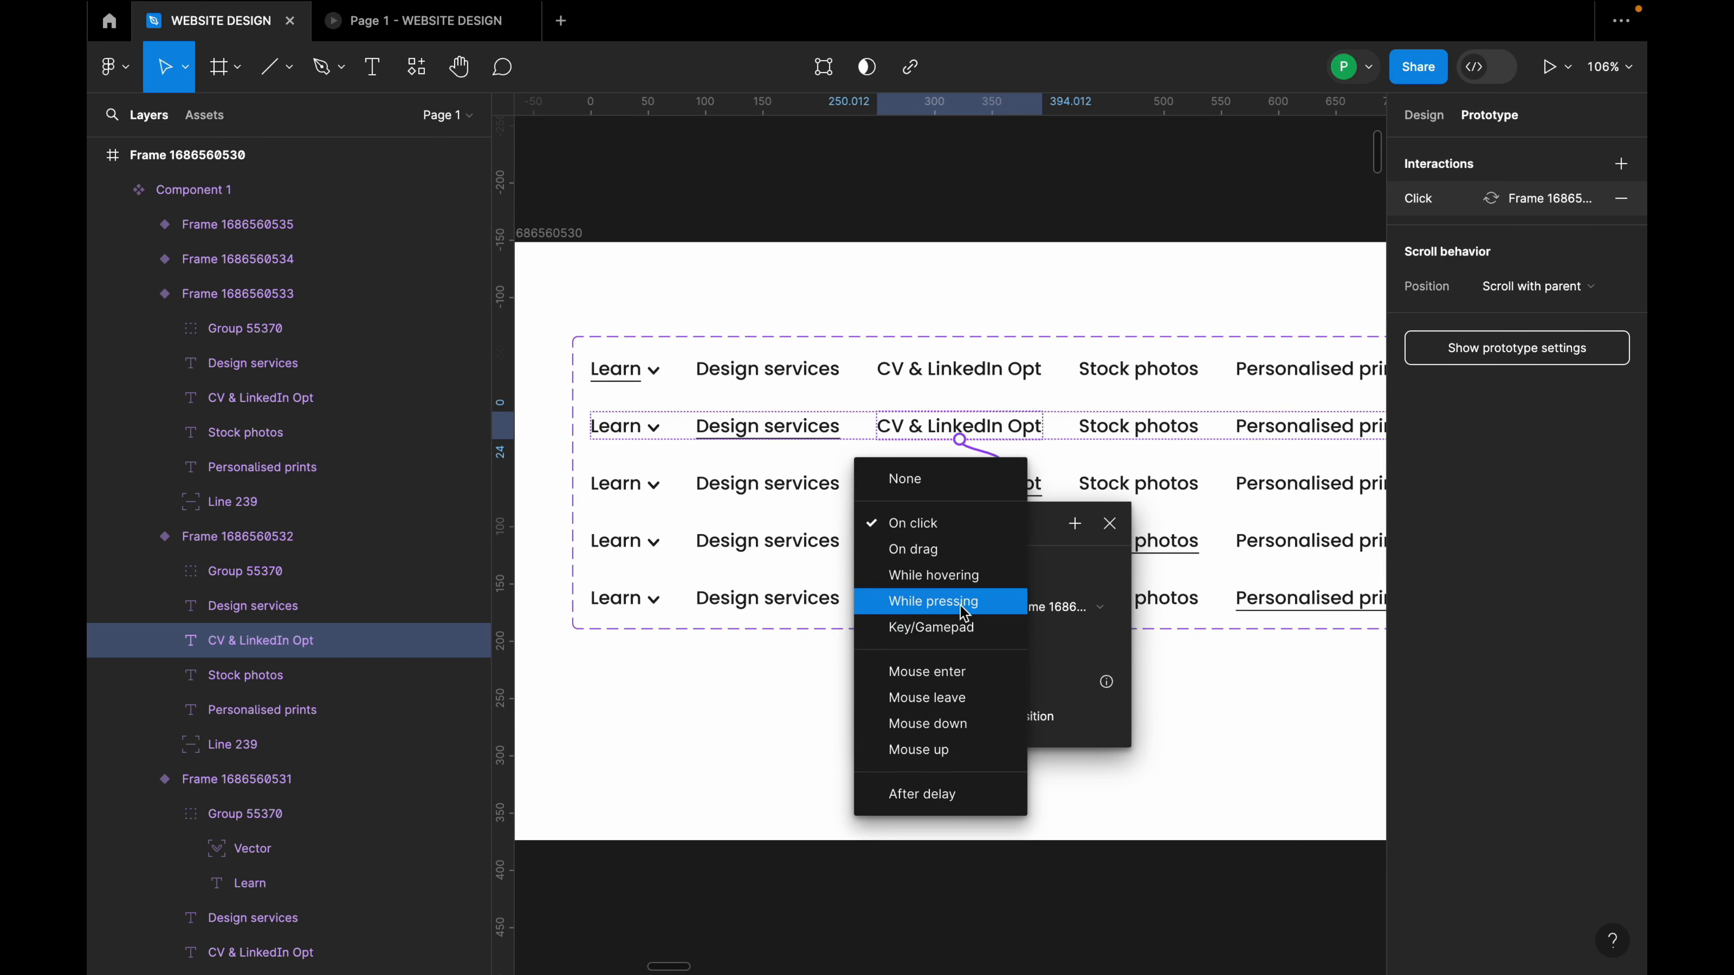
click(958, 575)
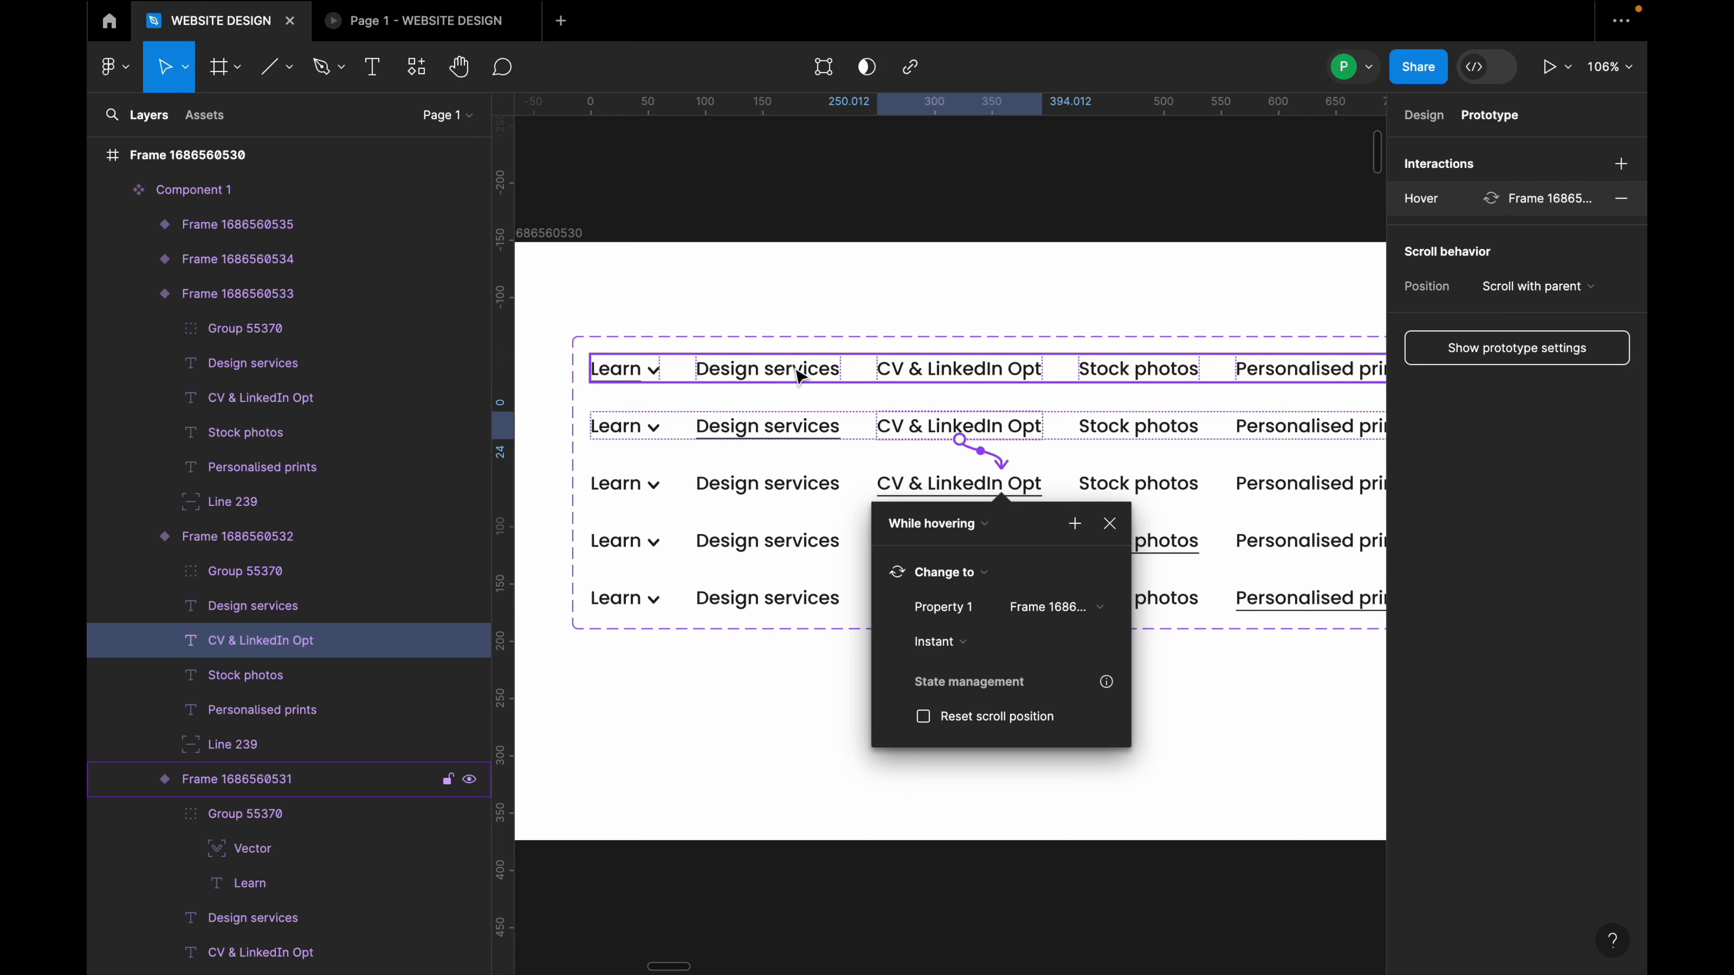
Link Design services in the third row to the second row's variant, triggered While hovering.
click(823, 493)
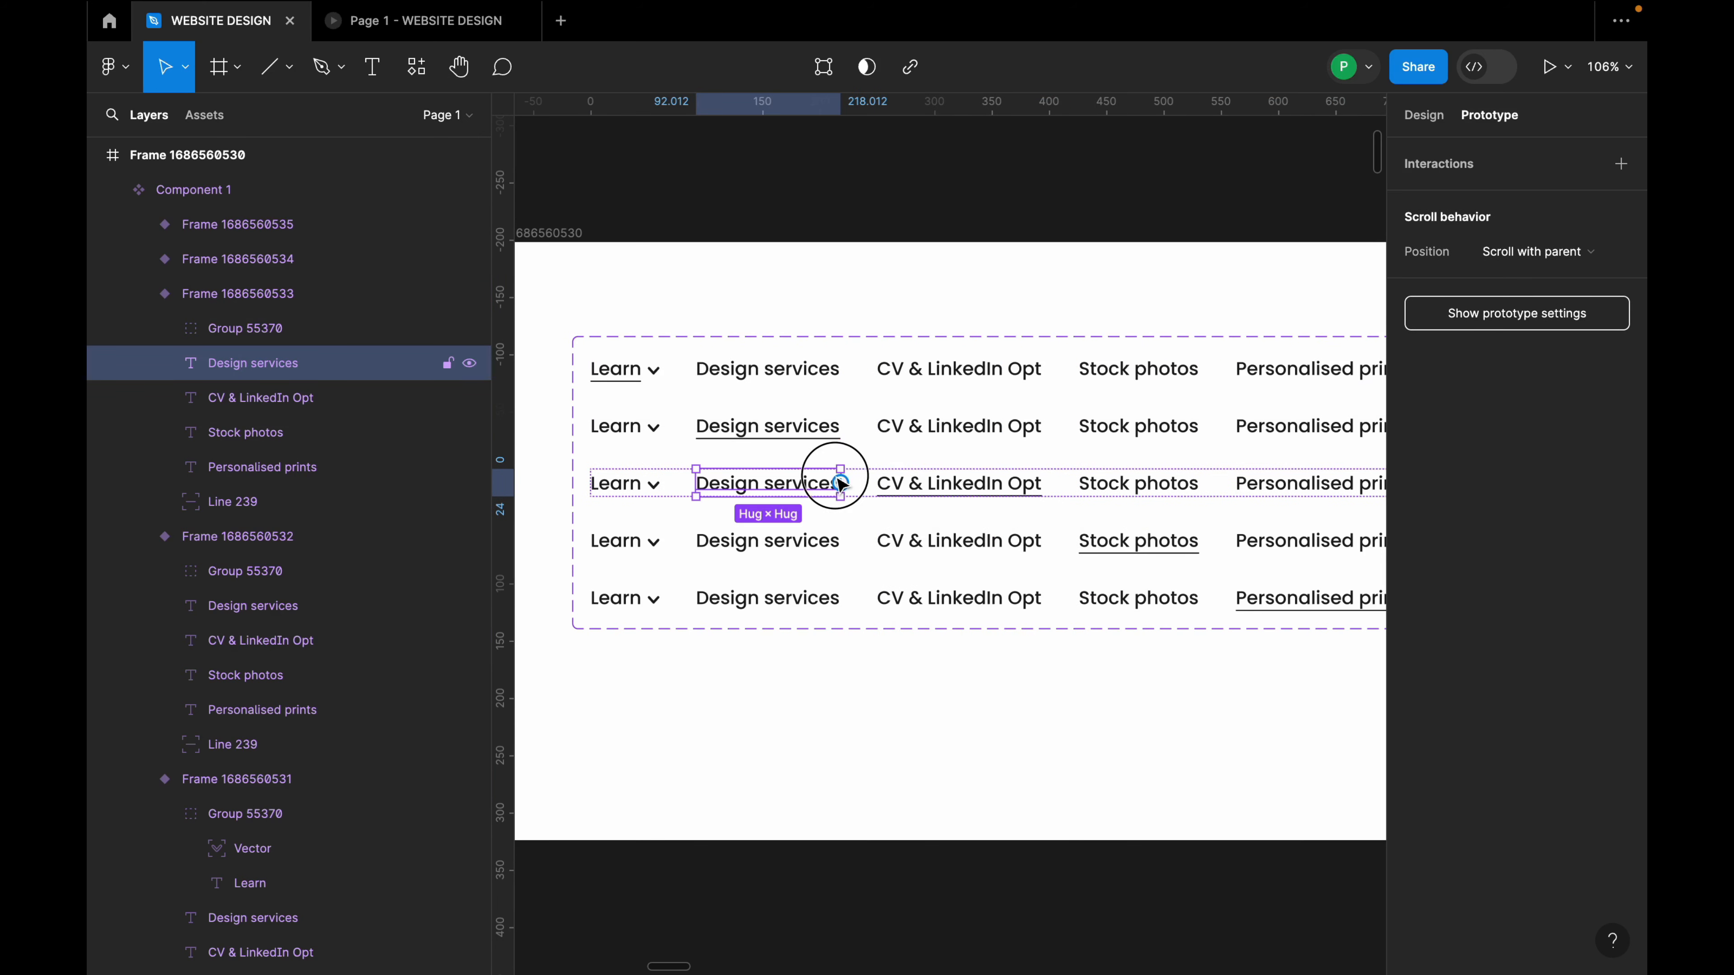
click(866, 435)
drag(866, 443, 921, 419)
double_click(833, 481)
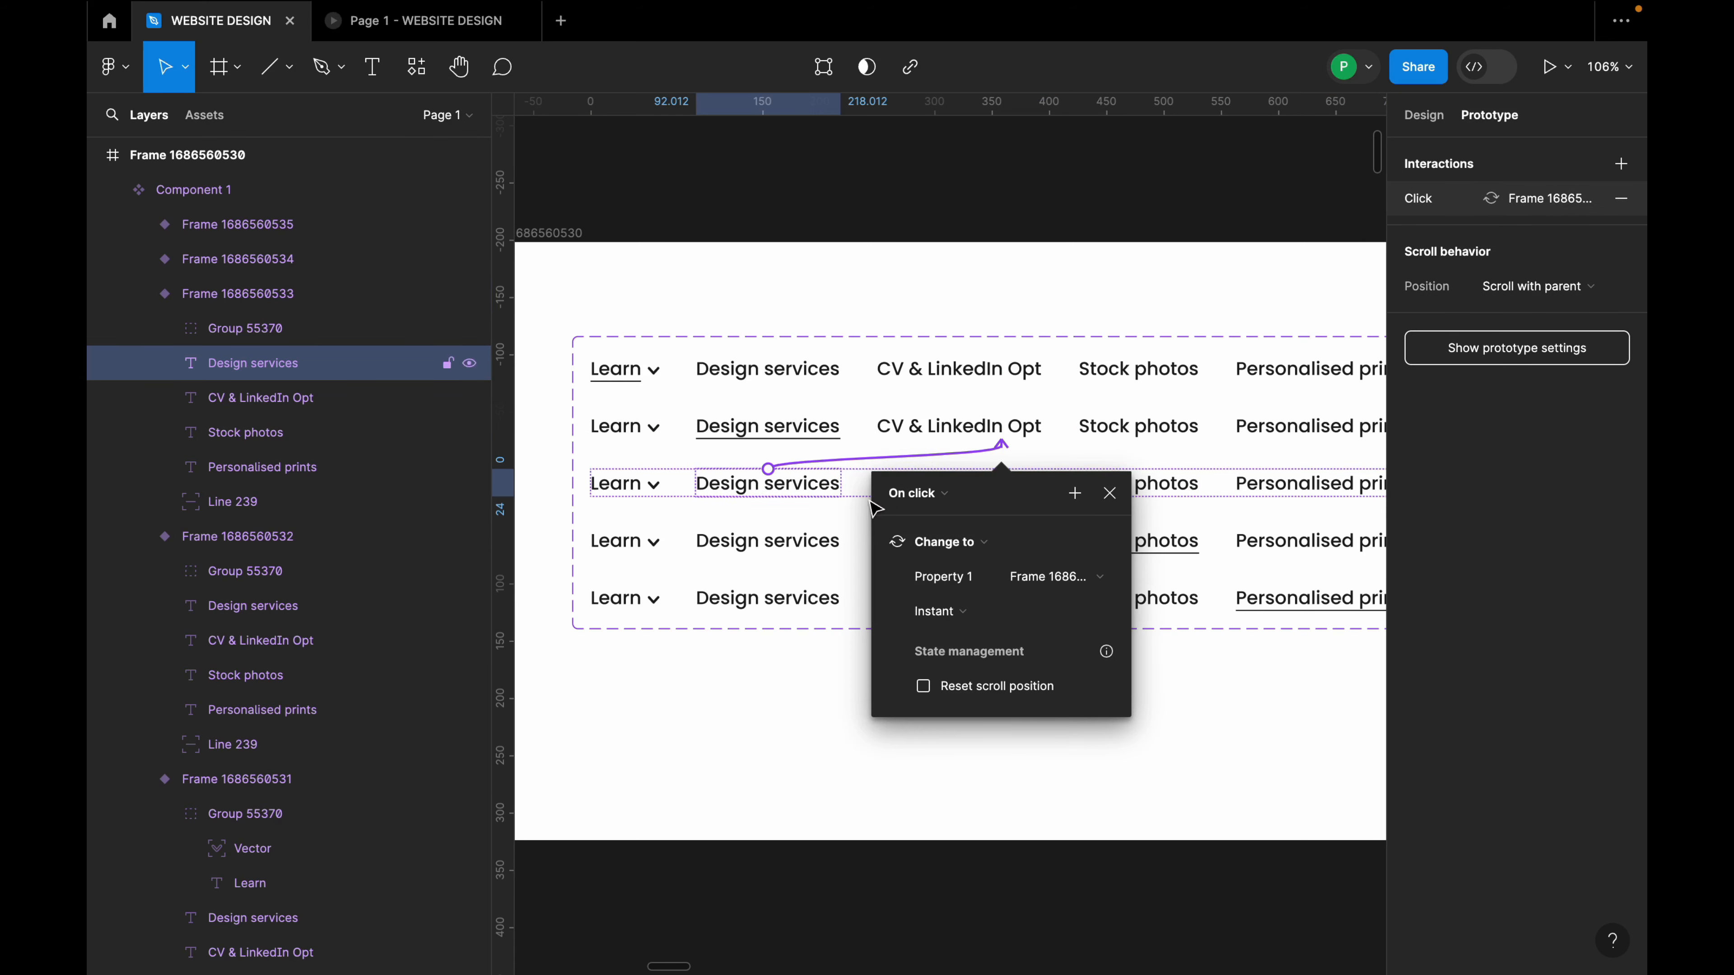
click(902, 492)
click(944, 550)
Link Design services in the fourth row to the second row's variant, triggered While hovering.
click(796, 552)
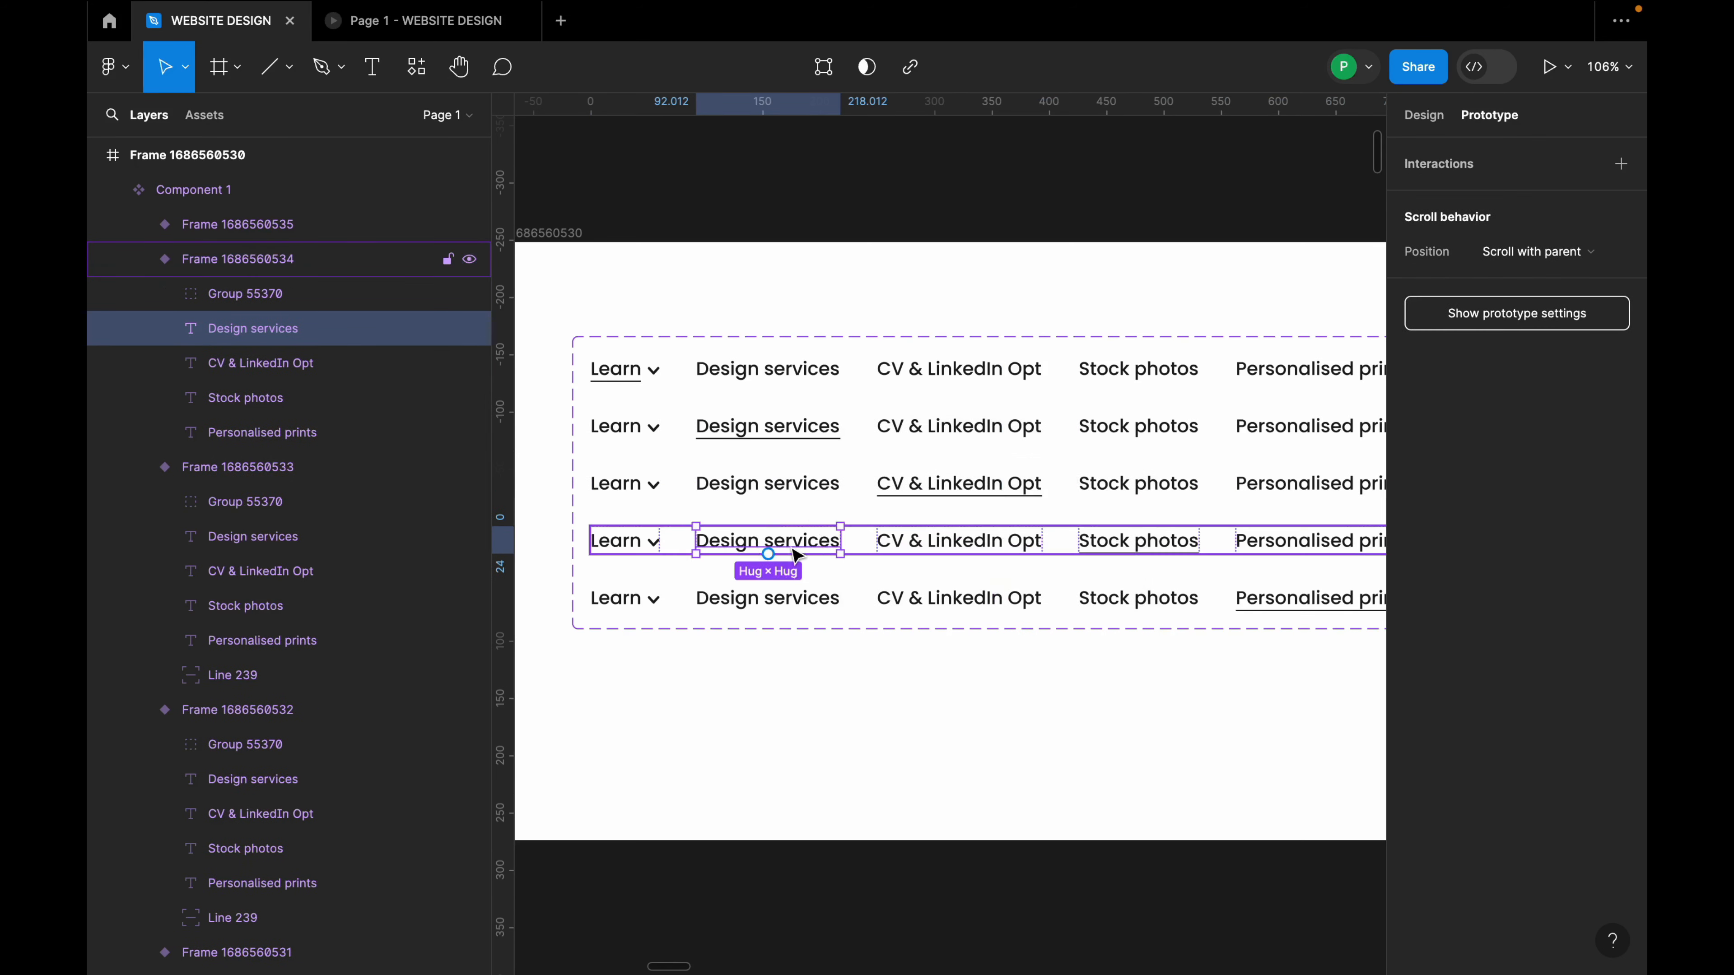
drag(842, 540, 894, 423)
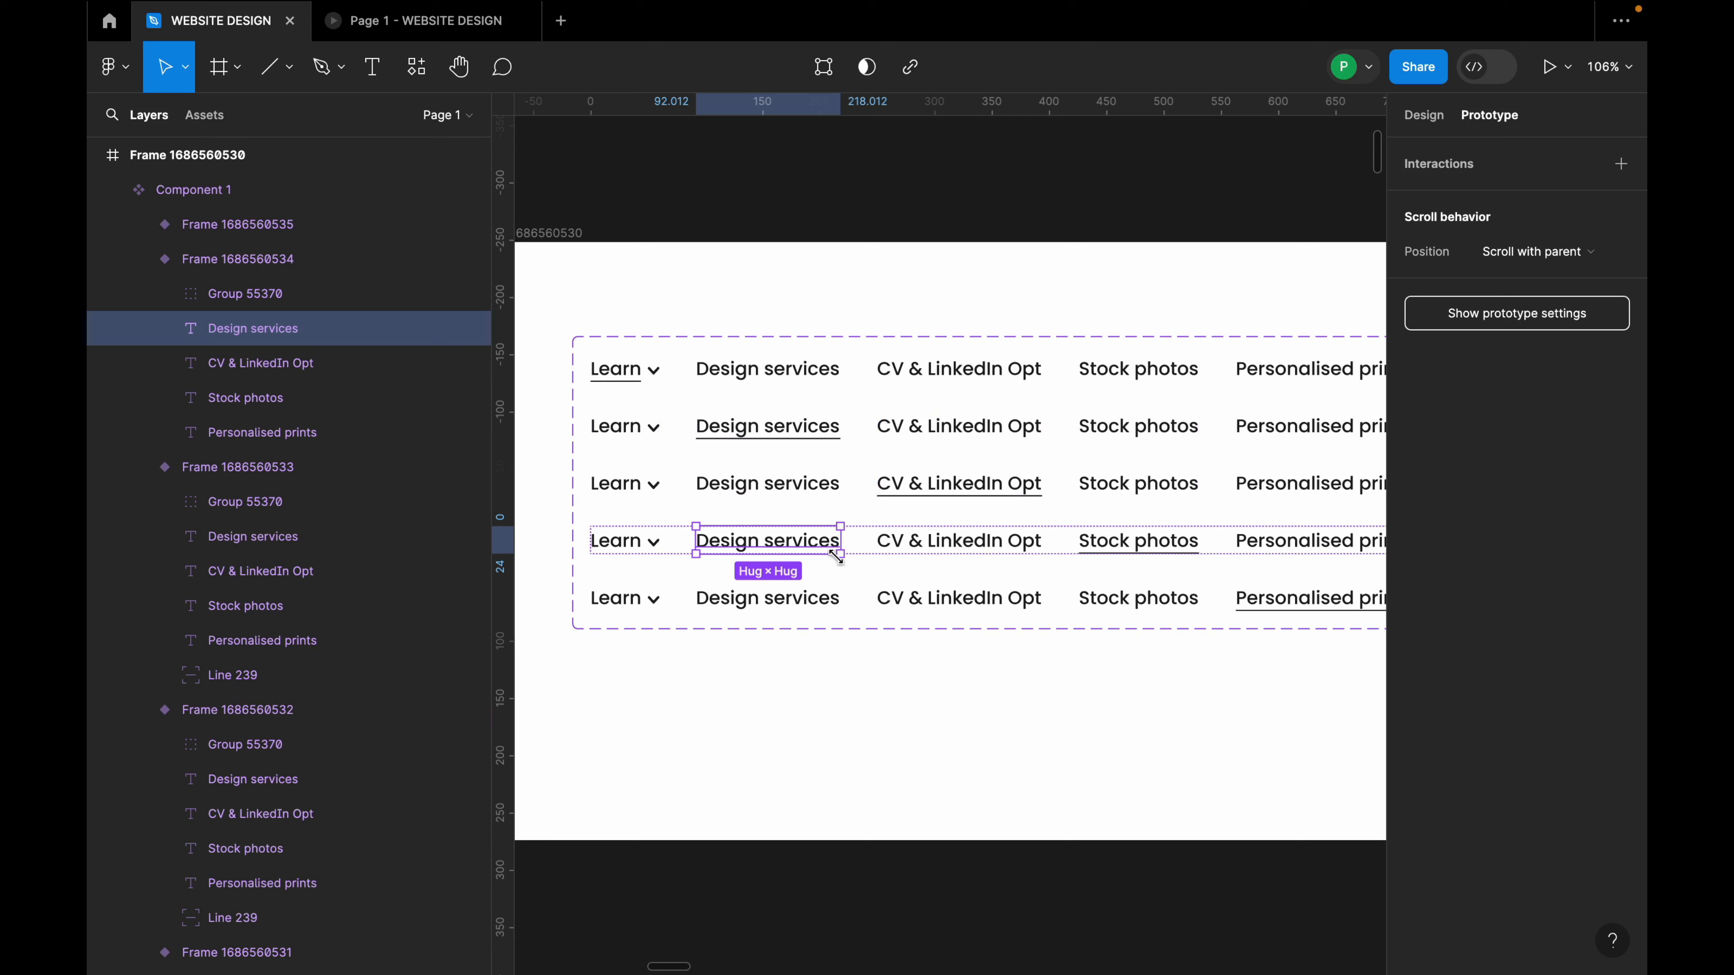
drag(842, 540, 1008, 430)
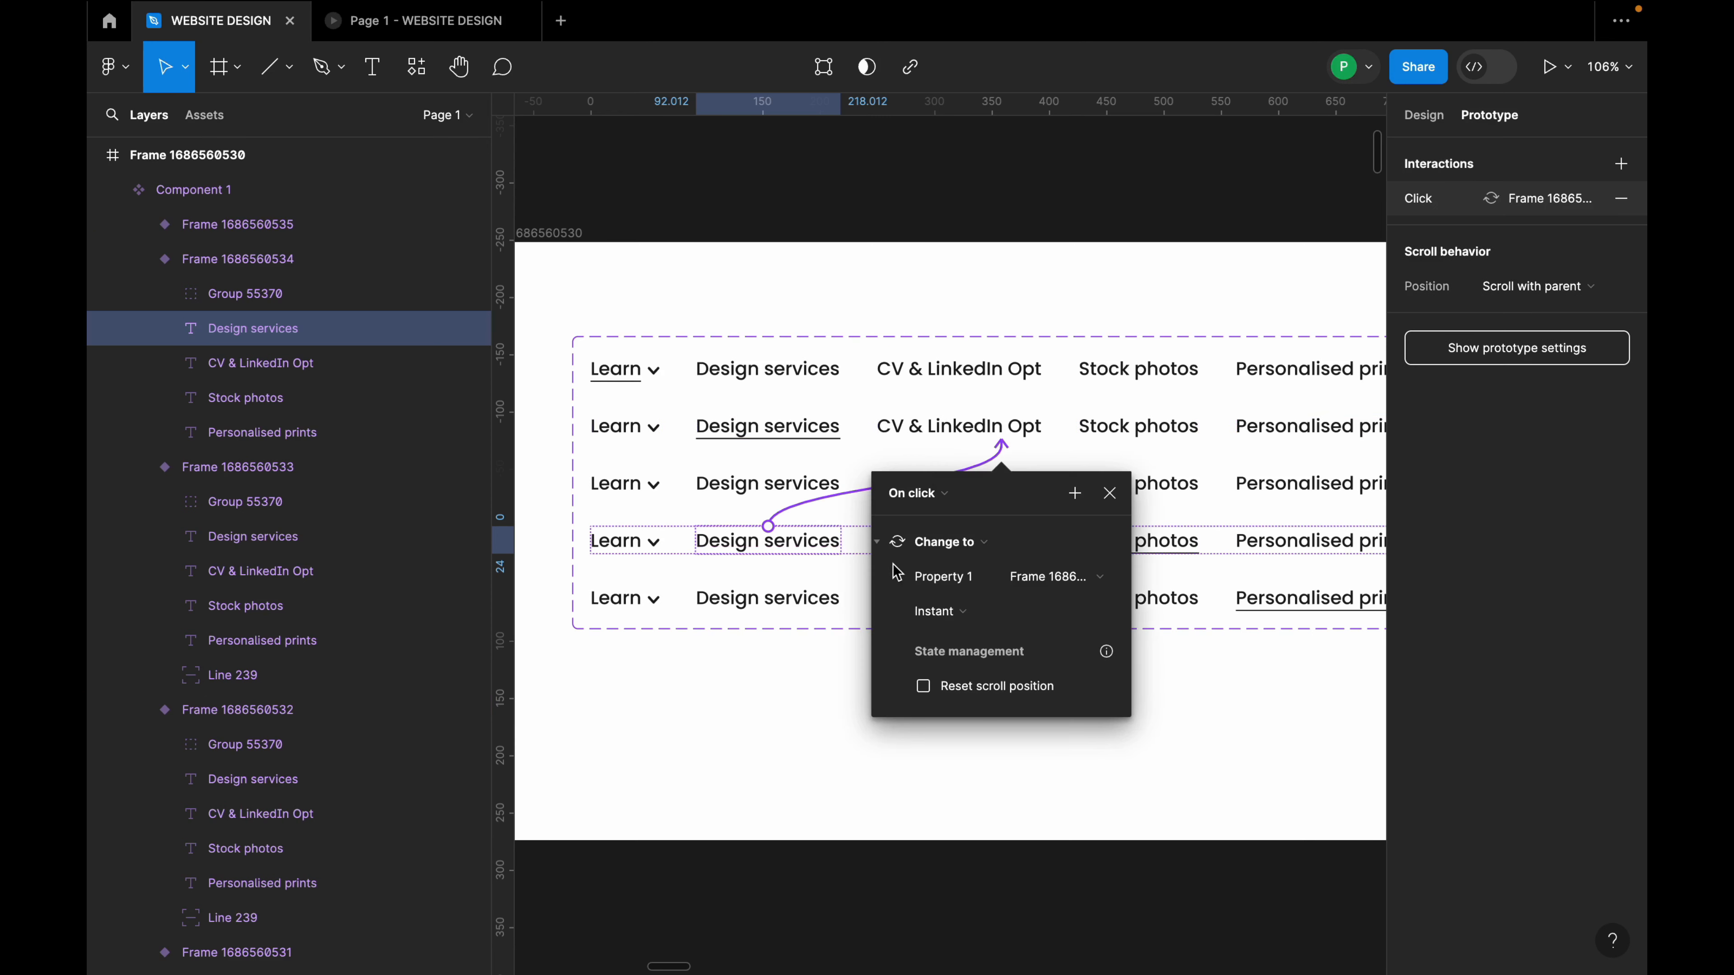
click(940, 505)
click(945, 546)
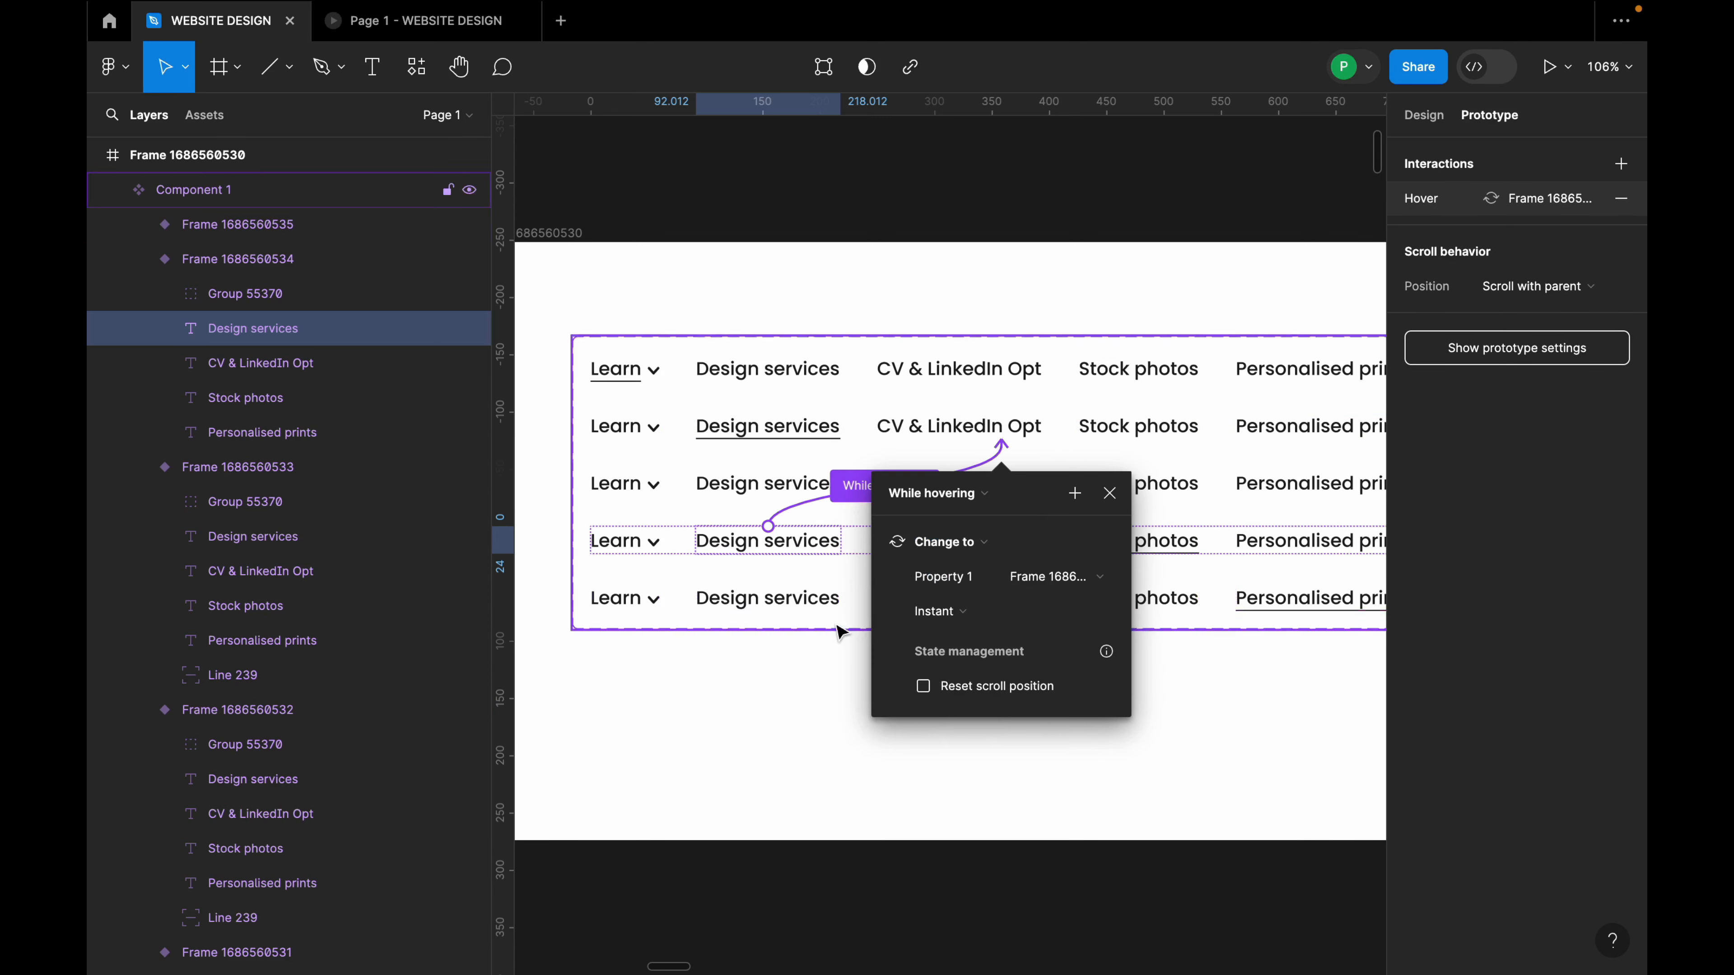
Link Design services in the fifth row to the second row's variant, triggered While hovering.
click(819, 602)
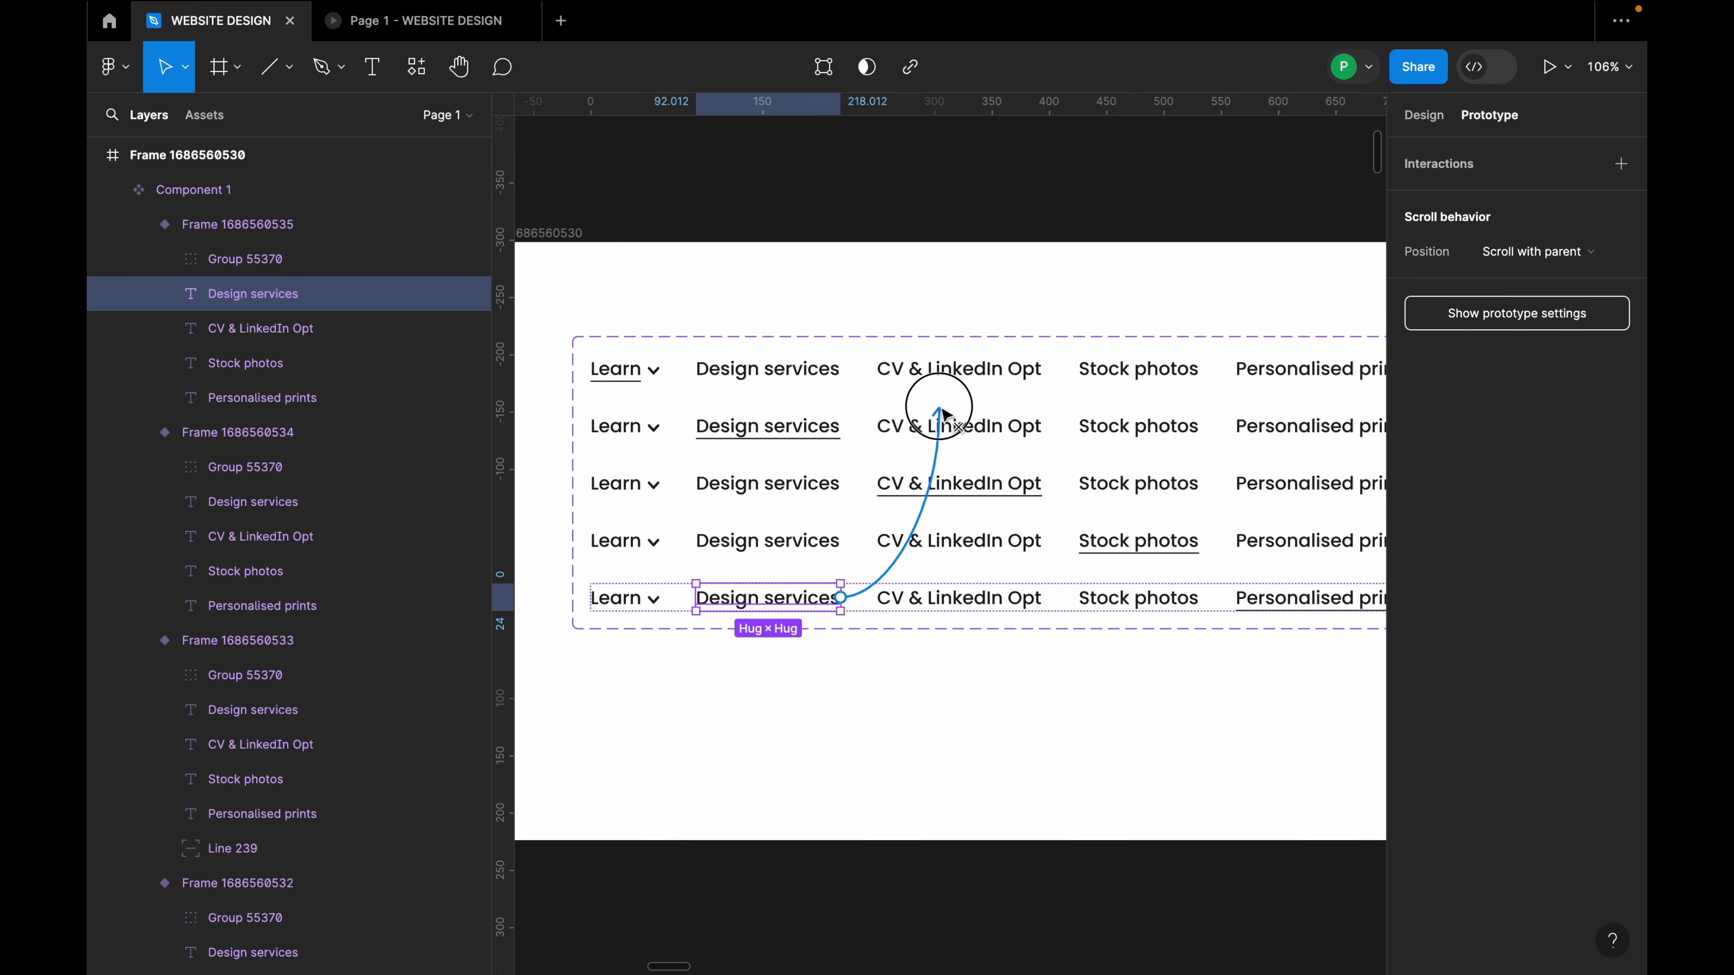
drag(942, 413, 939, 410)
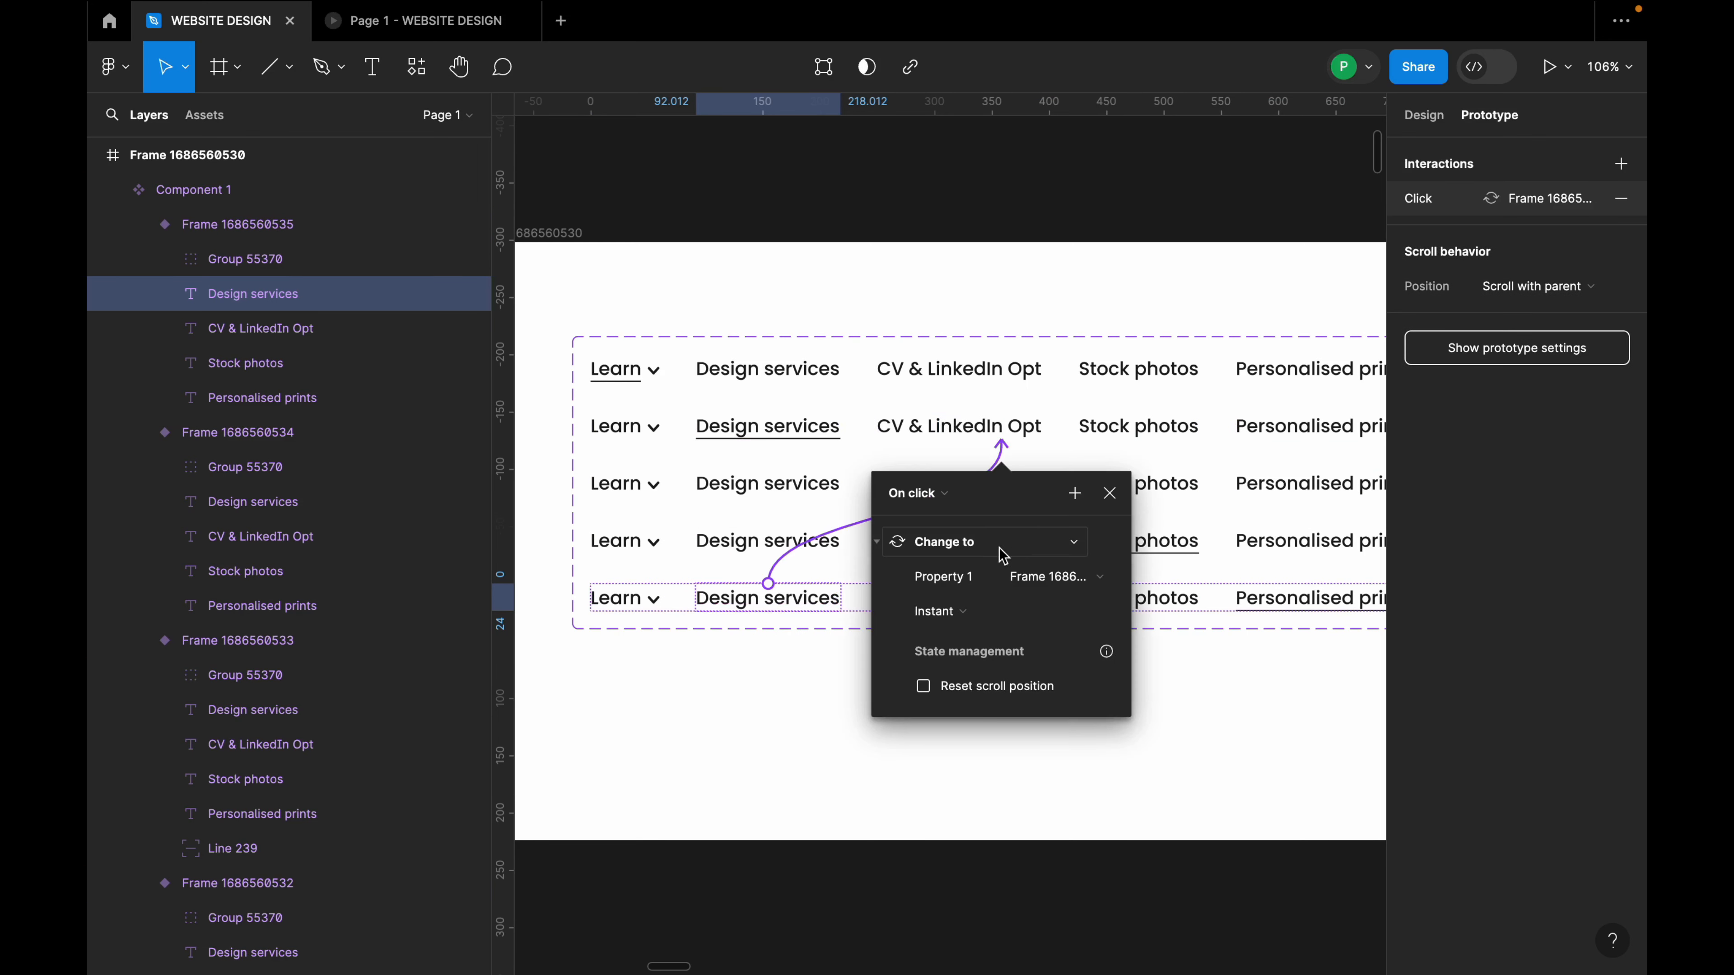
click(946, 494)
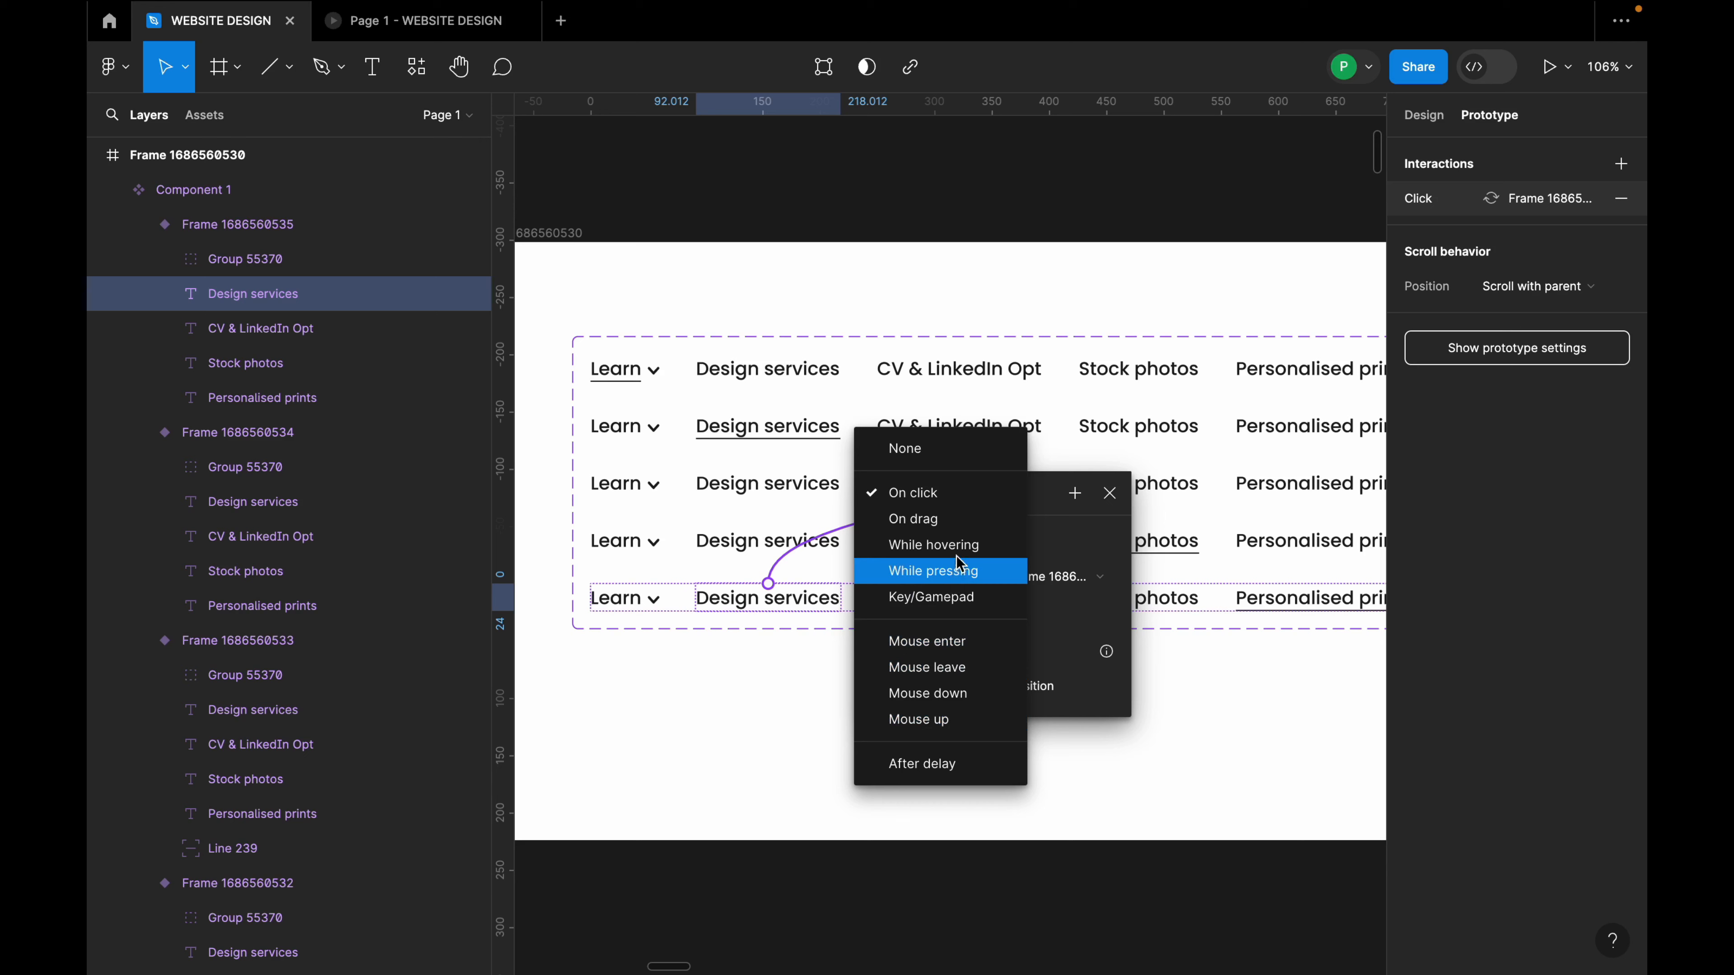
click(935, 544)
click(832, 647)
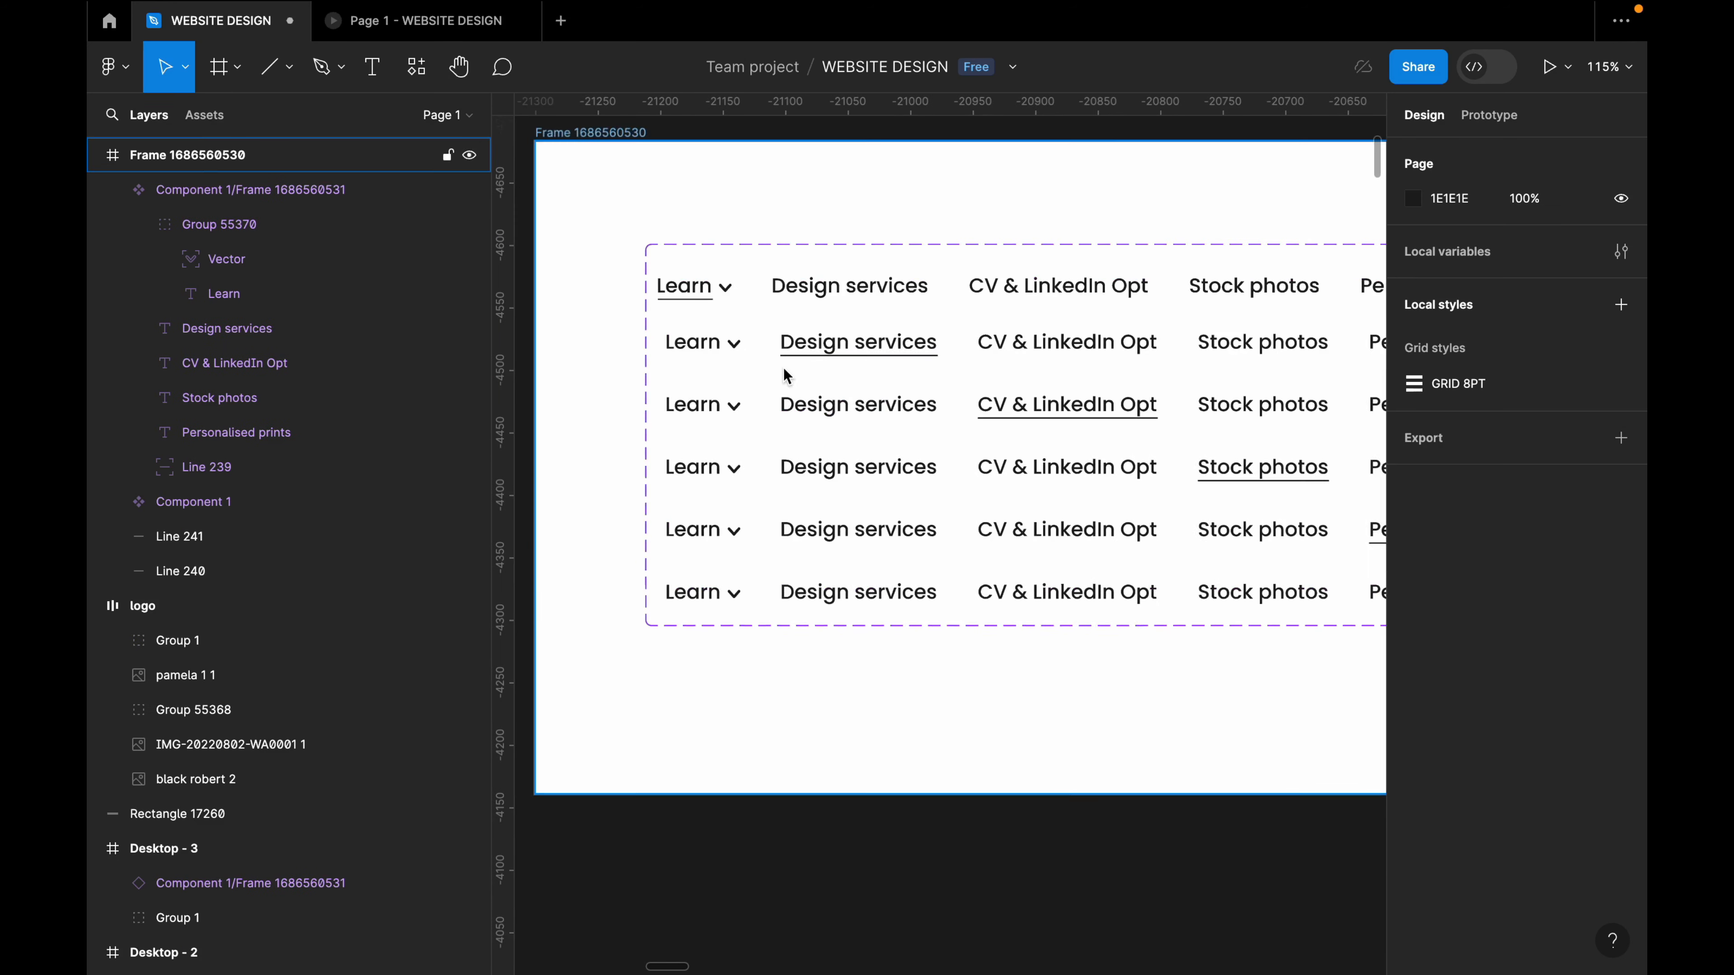
Move the sixth navigation row, which has no underlined link, to the top of the component set.
click(776, 298)
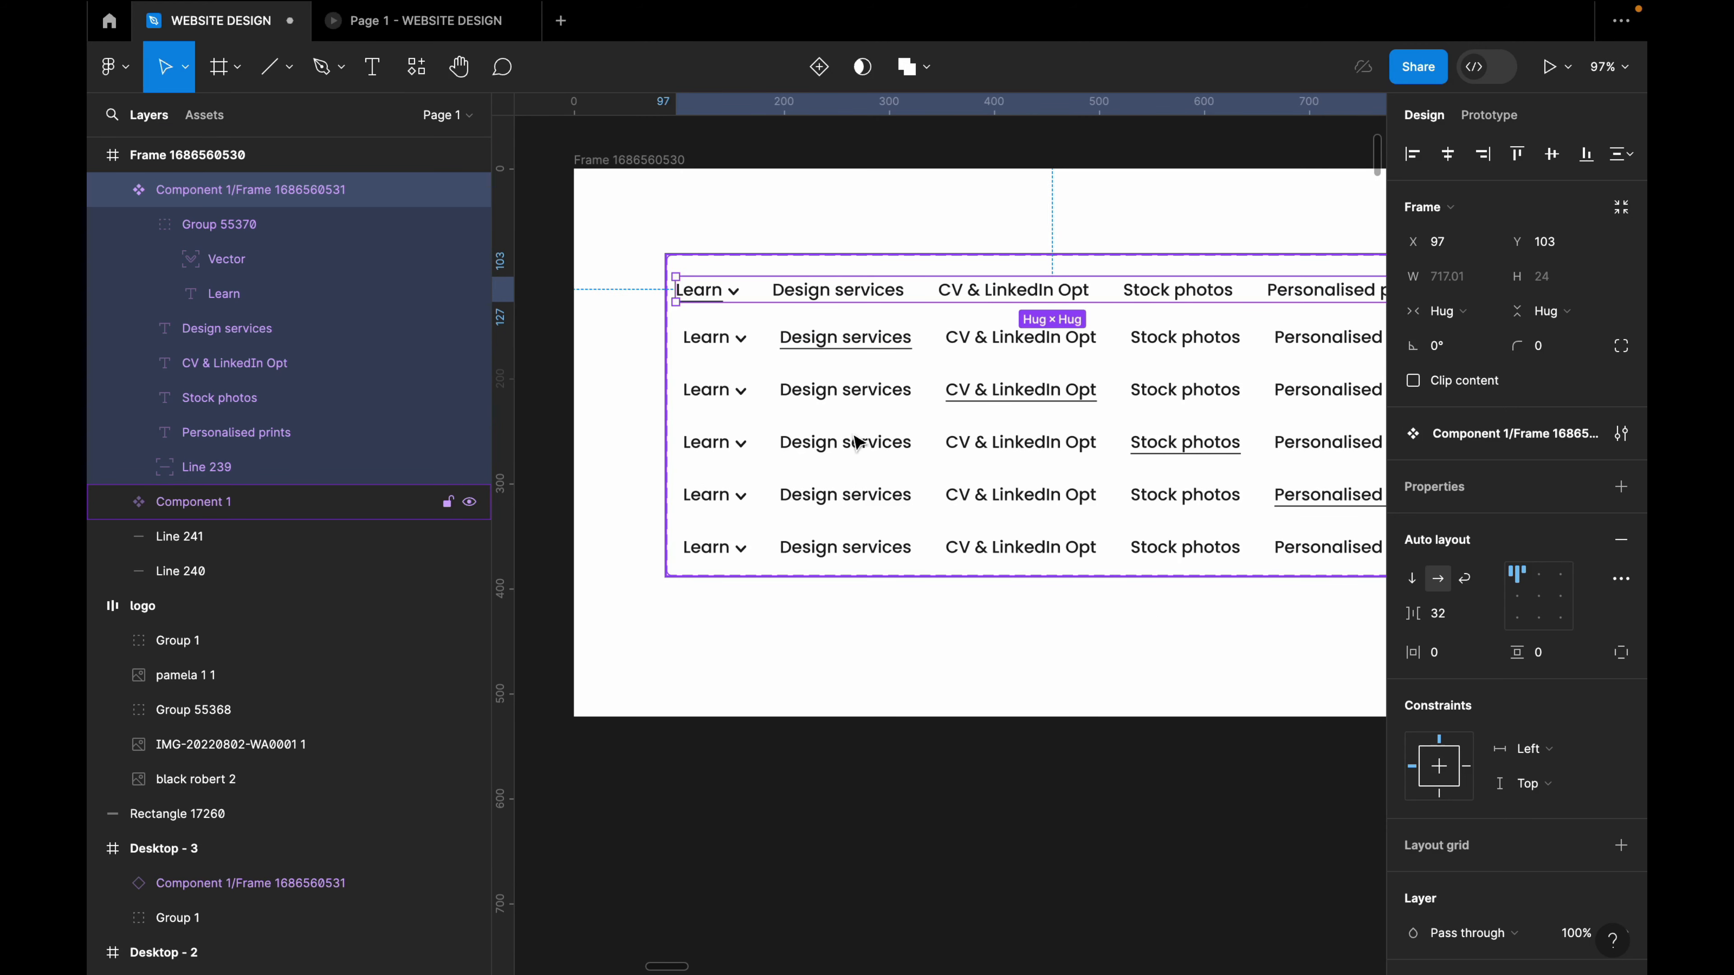
ctrl+scroll(802, 319, up, 5)
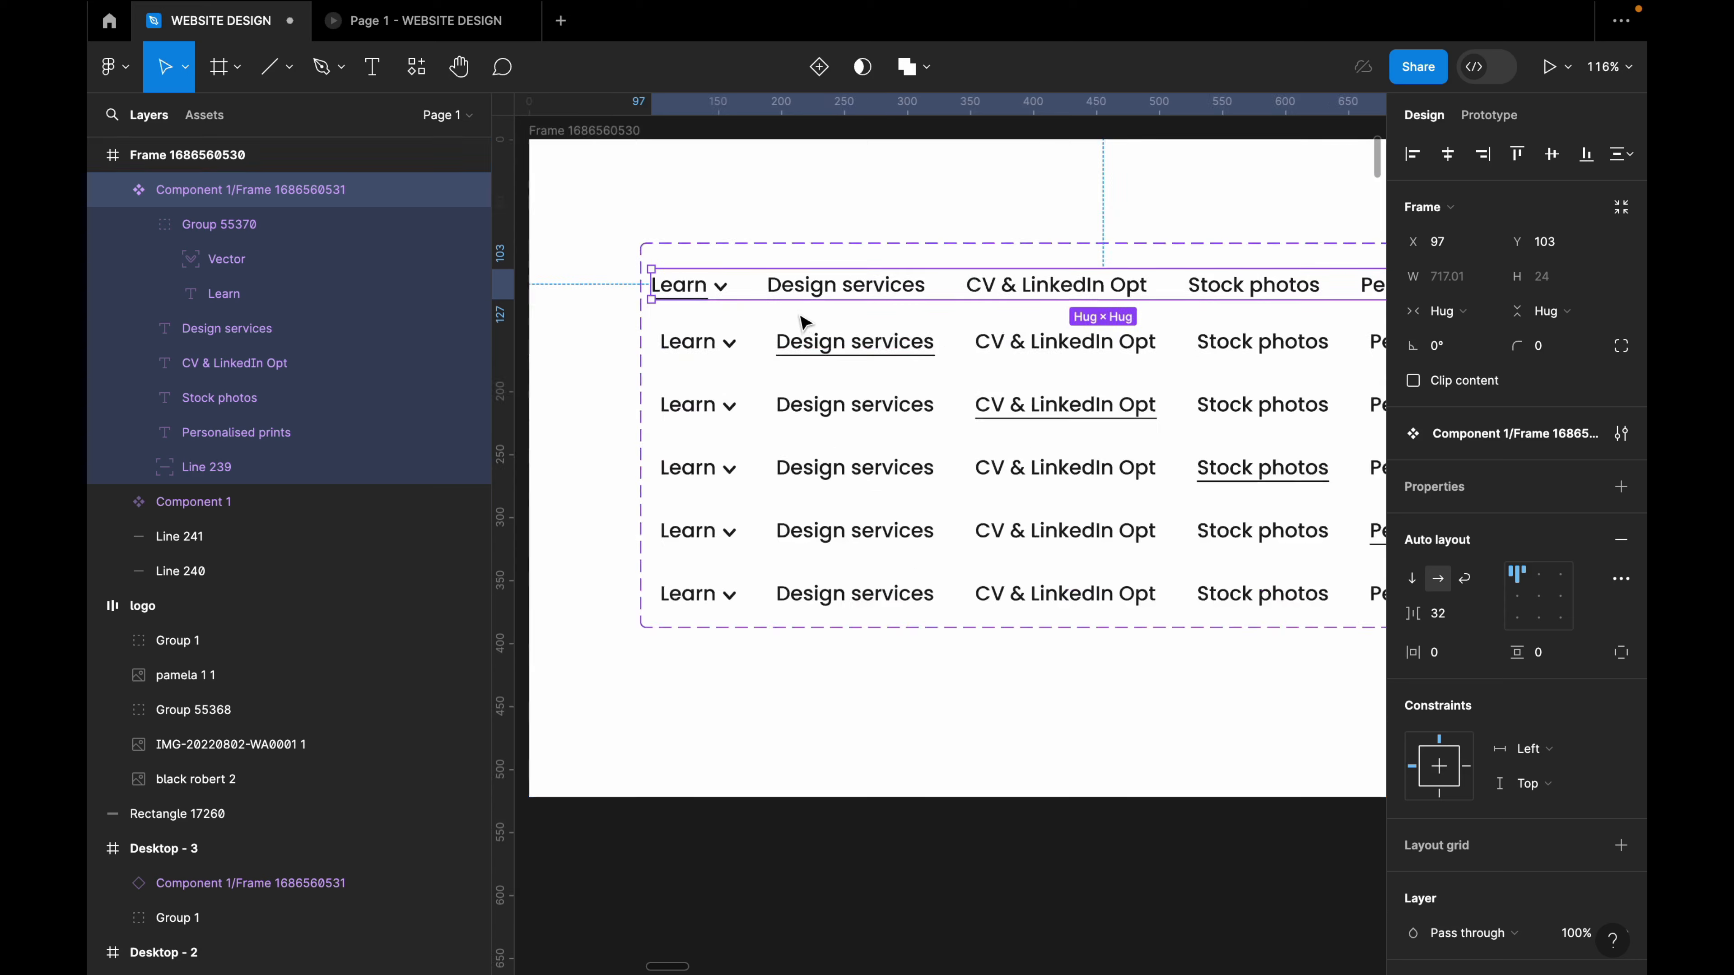
click(826, 552)
drag(840, 666, 835, 249)
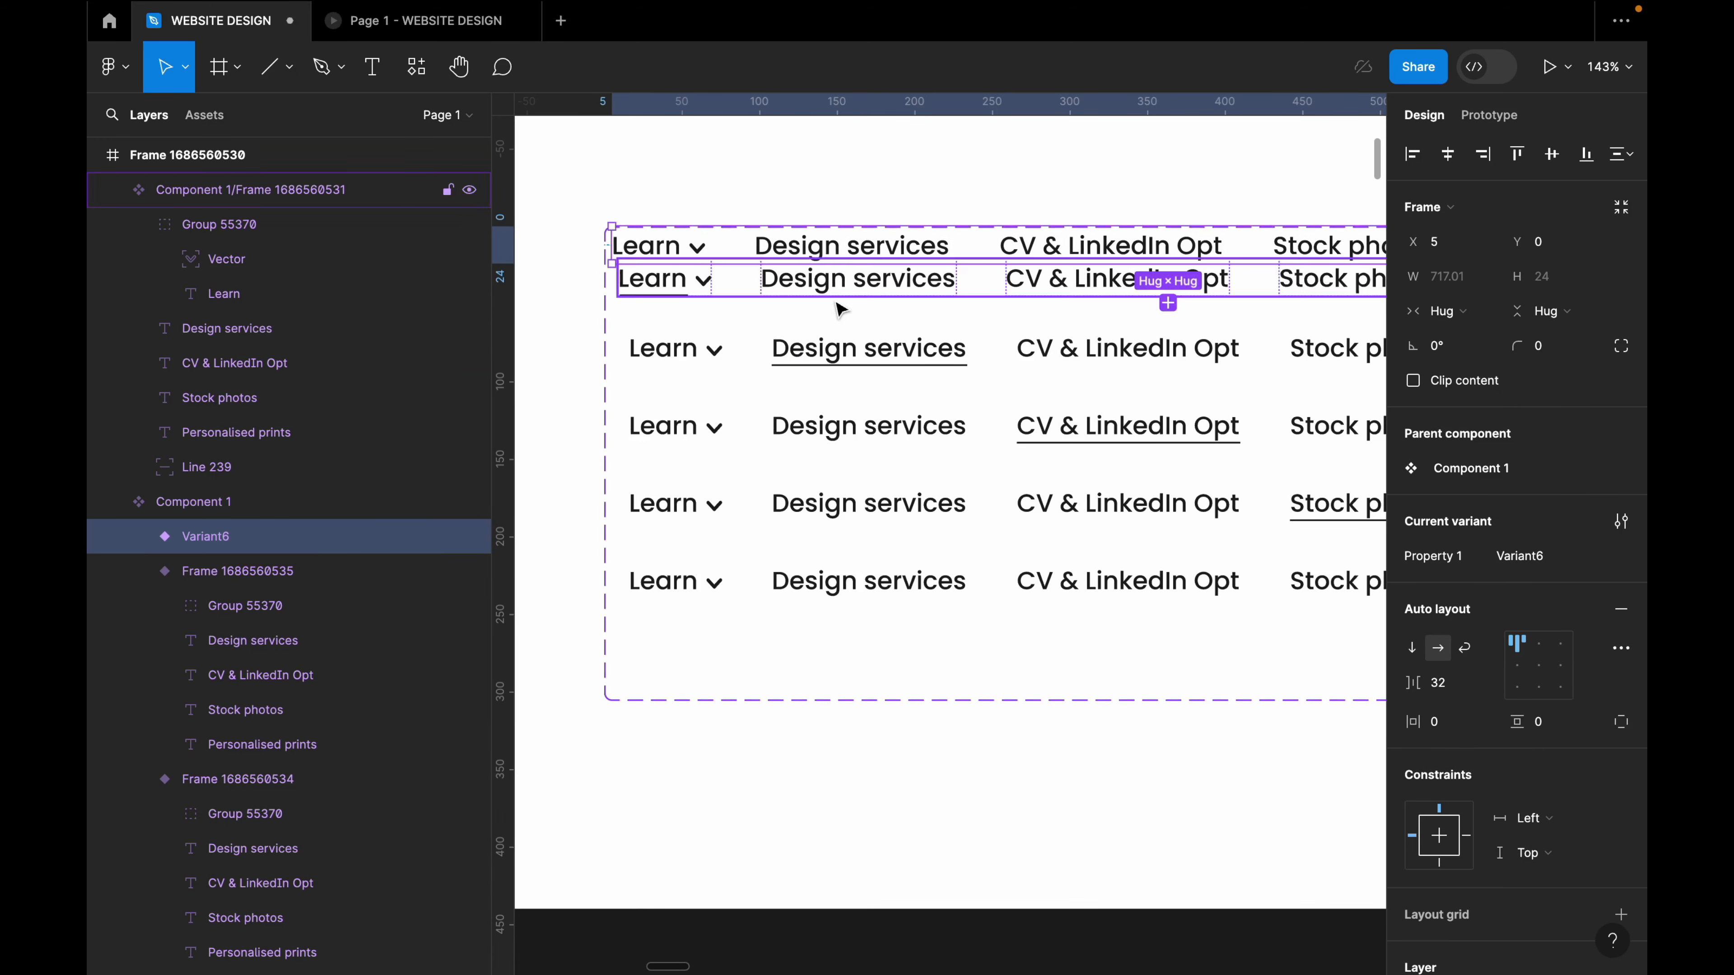
Select the five rows with underlined links and move them down together to make room below the plain row.
click(836, 296)
shift+click(879, 383)
shift+click(882, 348)
shift+click(883, 350)
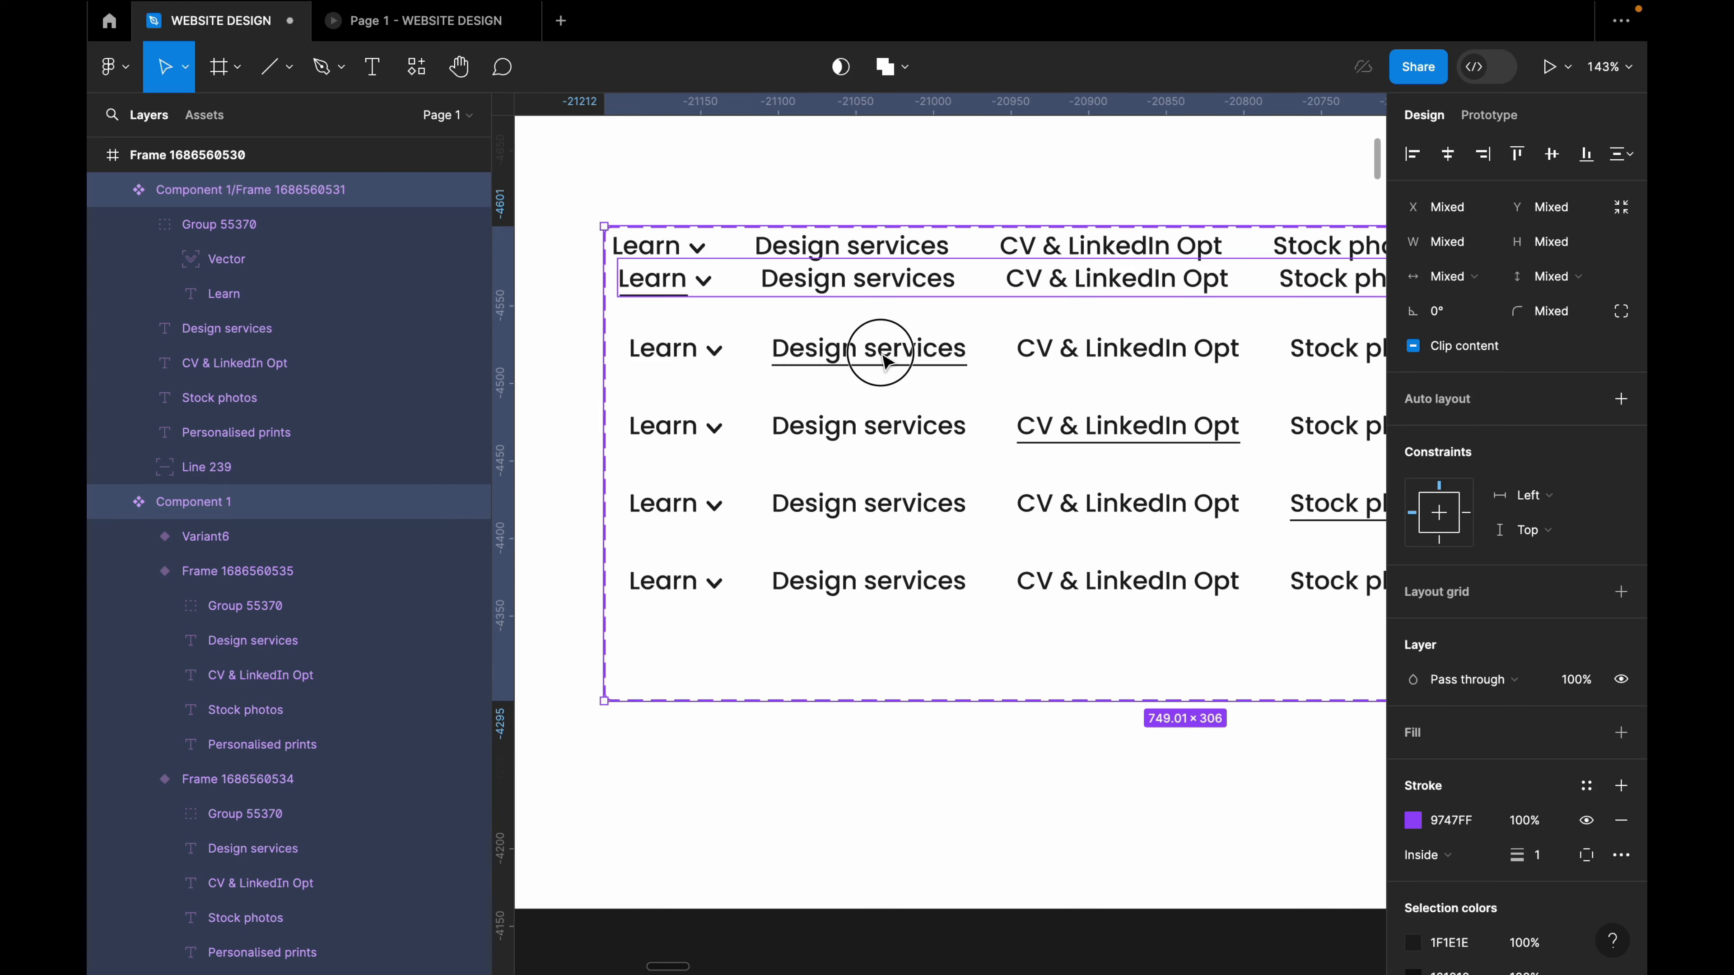
shift+click(883, 354)
shift+click(882, 355)
click(847, 351)
shift+click(848, 427)
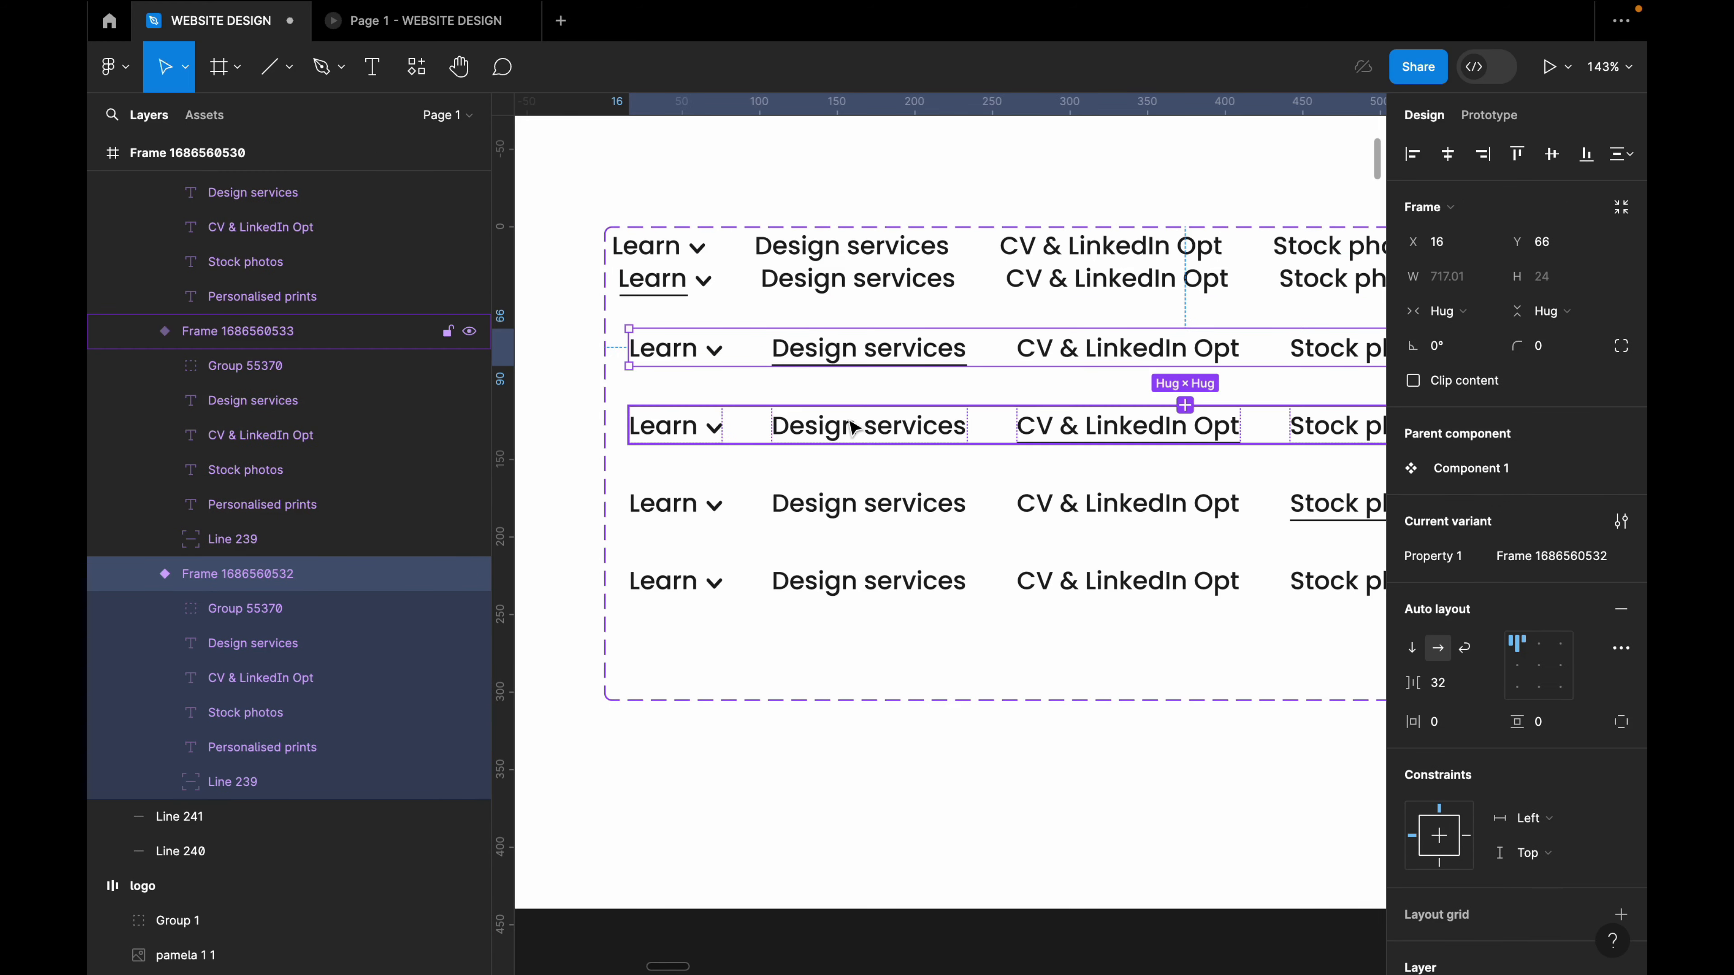
shift+click(846, 504)
shift+click(876, 574)
shift+click(873, 292)
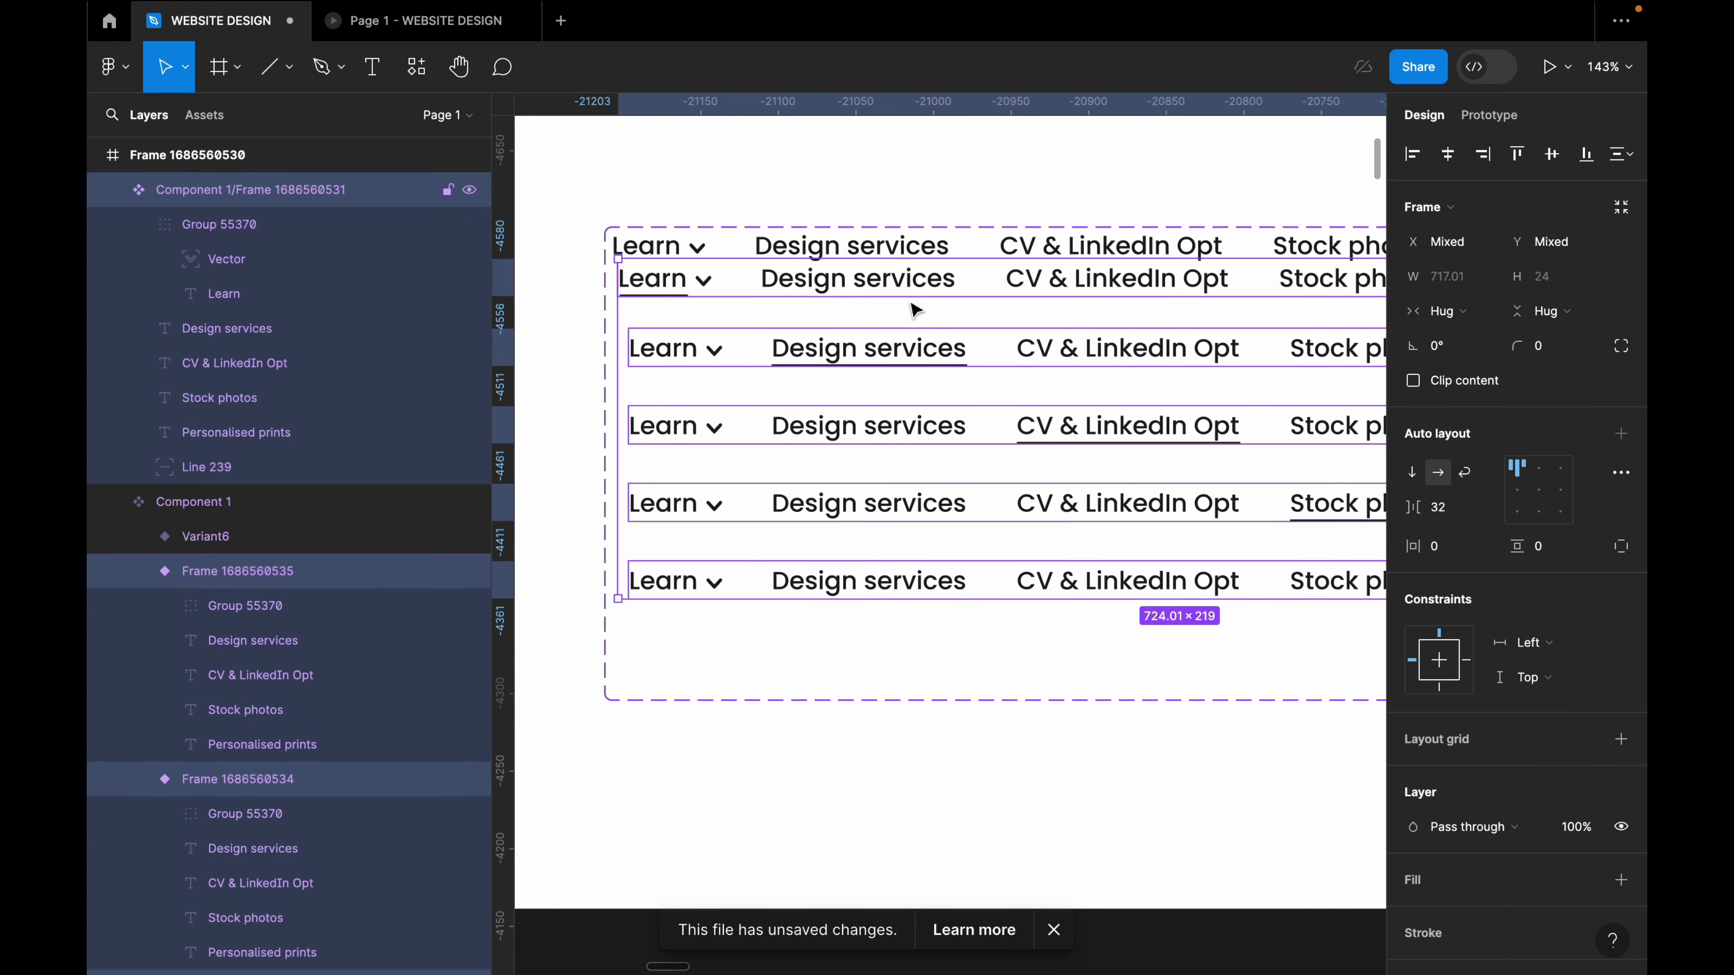
drag(945, 318, 943, 385)
Move the plain top row down inside the component set to X 4, Y 22.
click(932, 264)
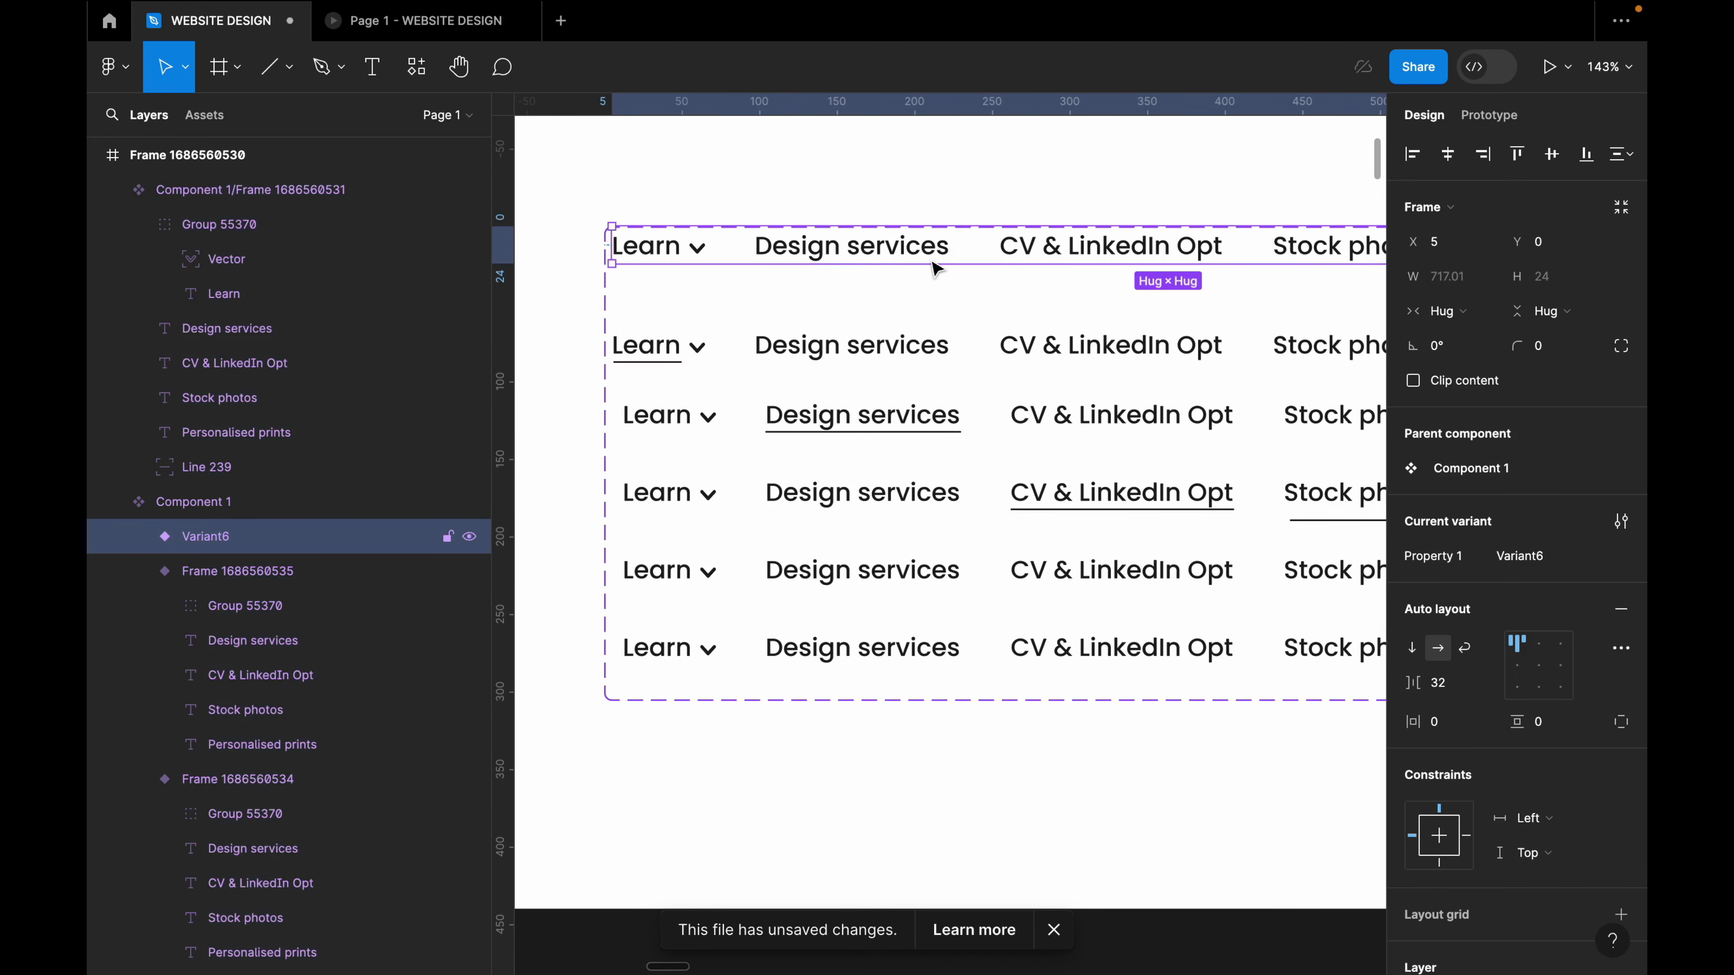
drag(888, 254, 885, 287)
scroll(813, 313, down, 5)
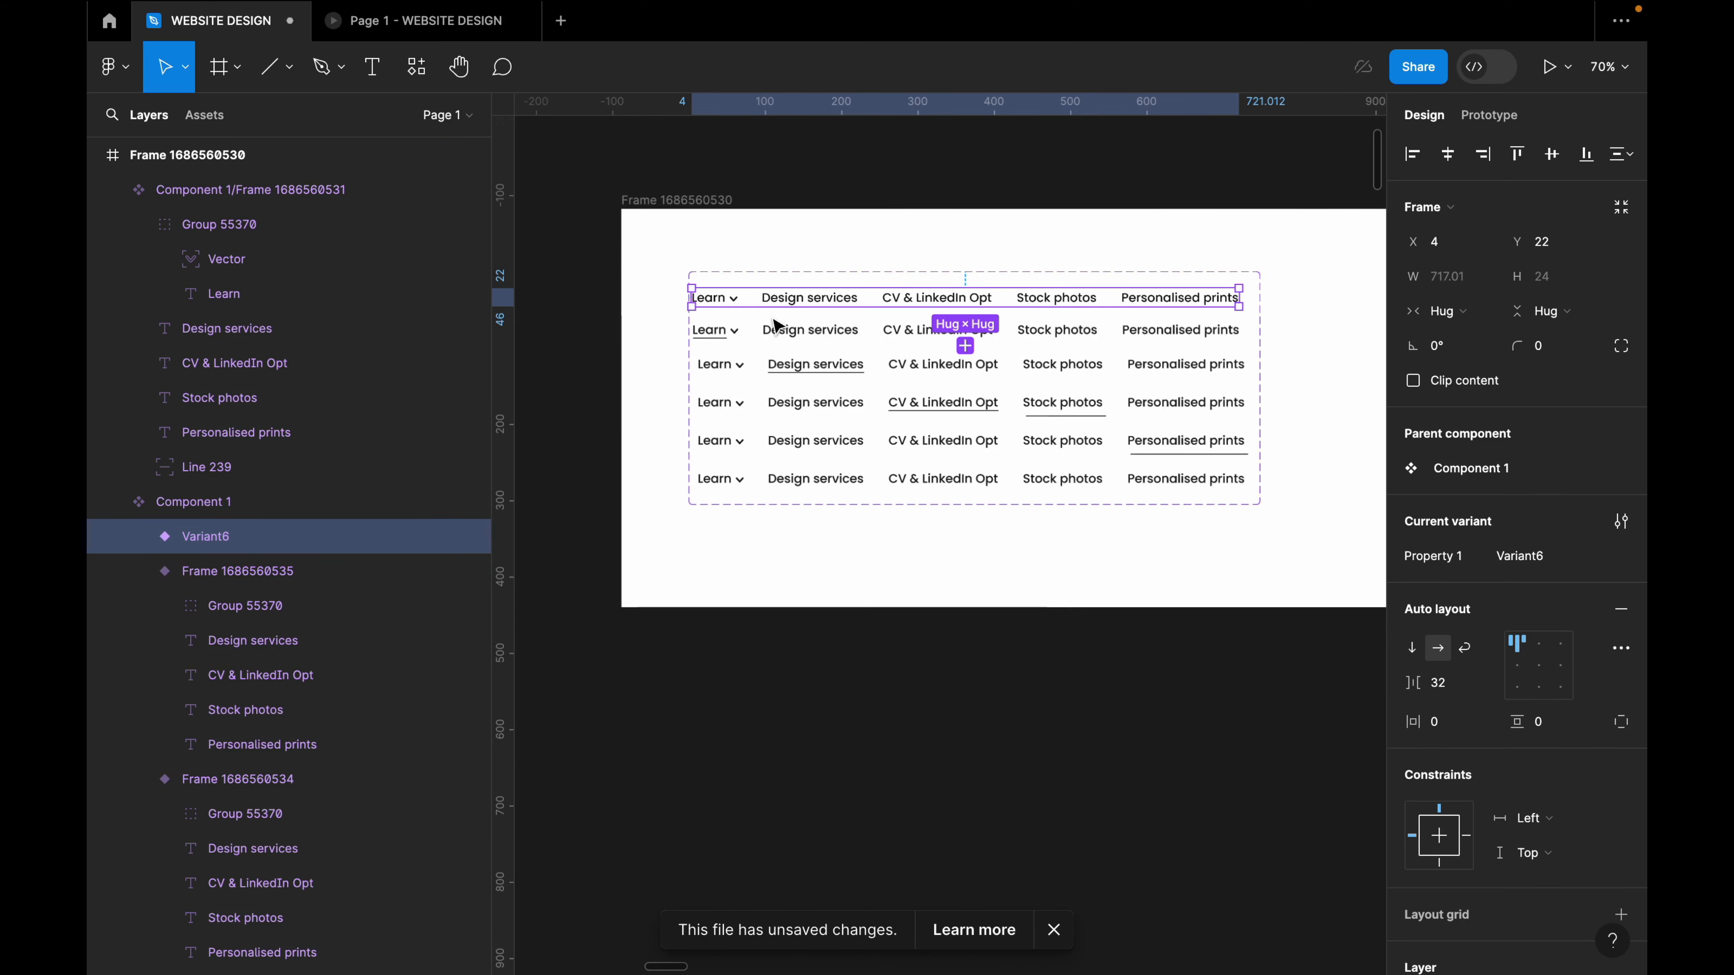
scroll(774, 329, up, 5)
scroll(703, 251, up, 3)
Examine the prototype connections of the Learn, Design services, CV & LinkedIn Opt and Stock photos links in the plain top row.
key(shift+e)
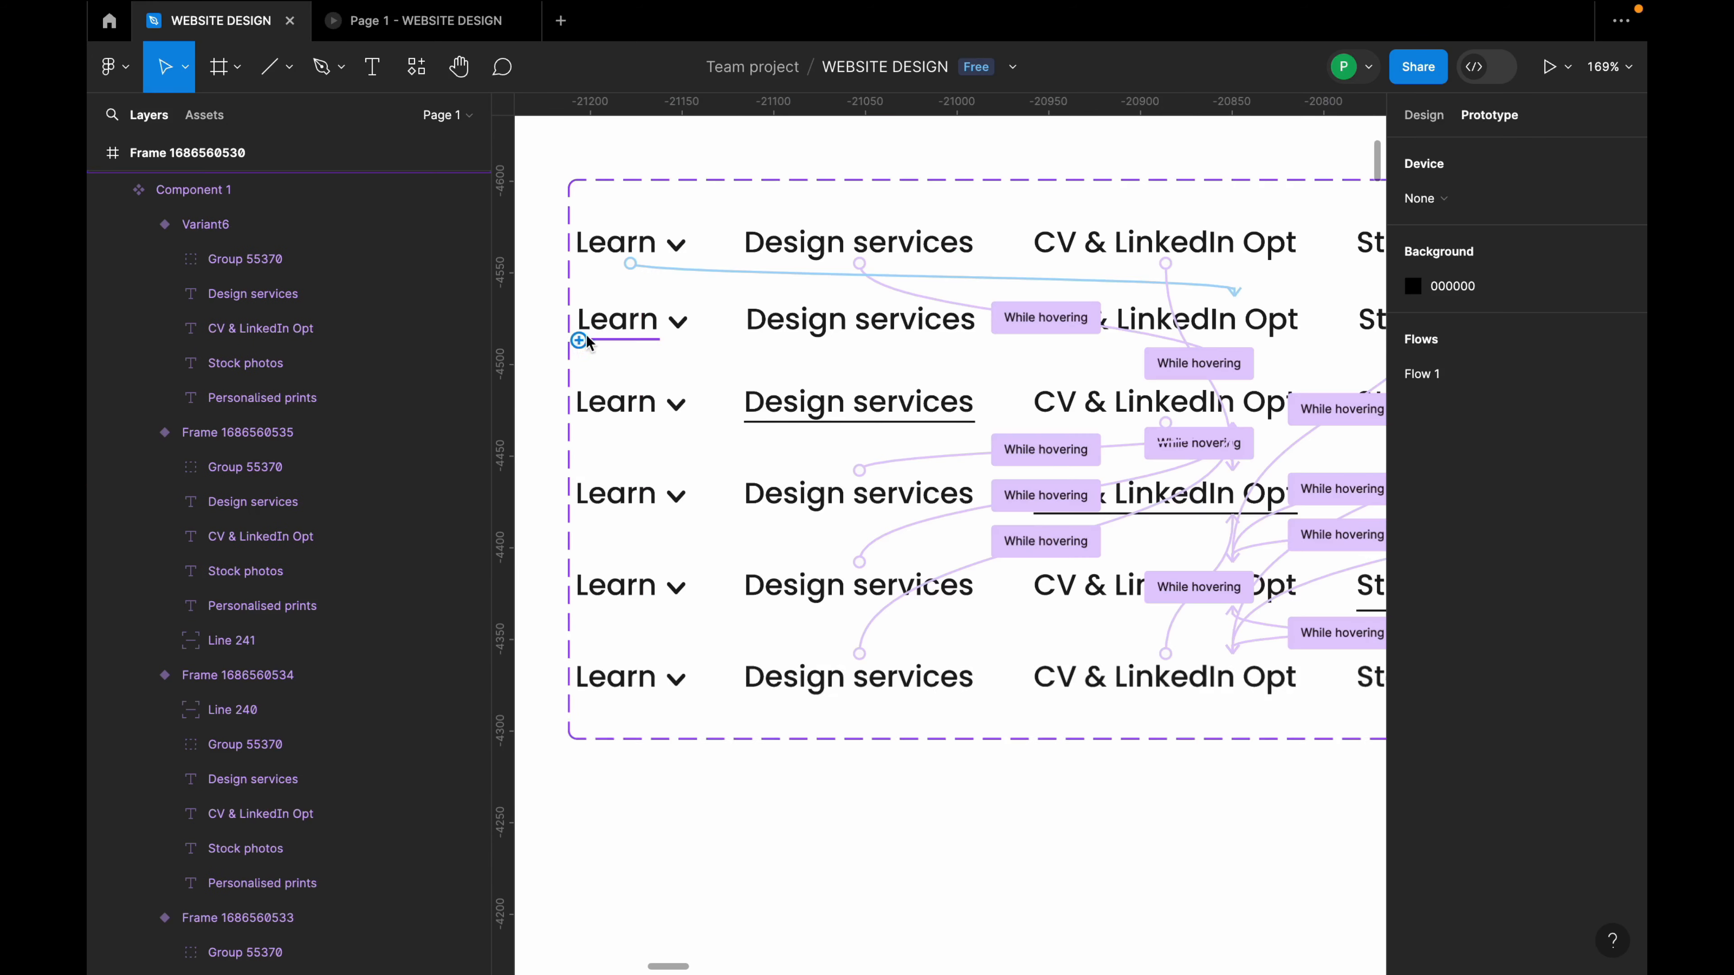
click(713, 305)
click(671, 249)
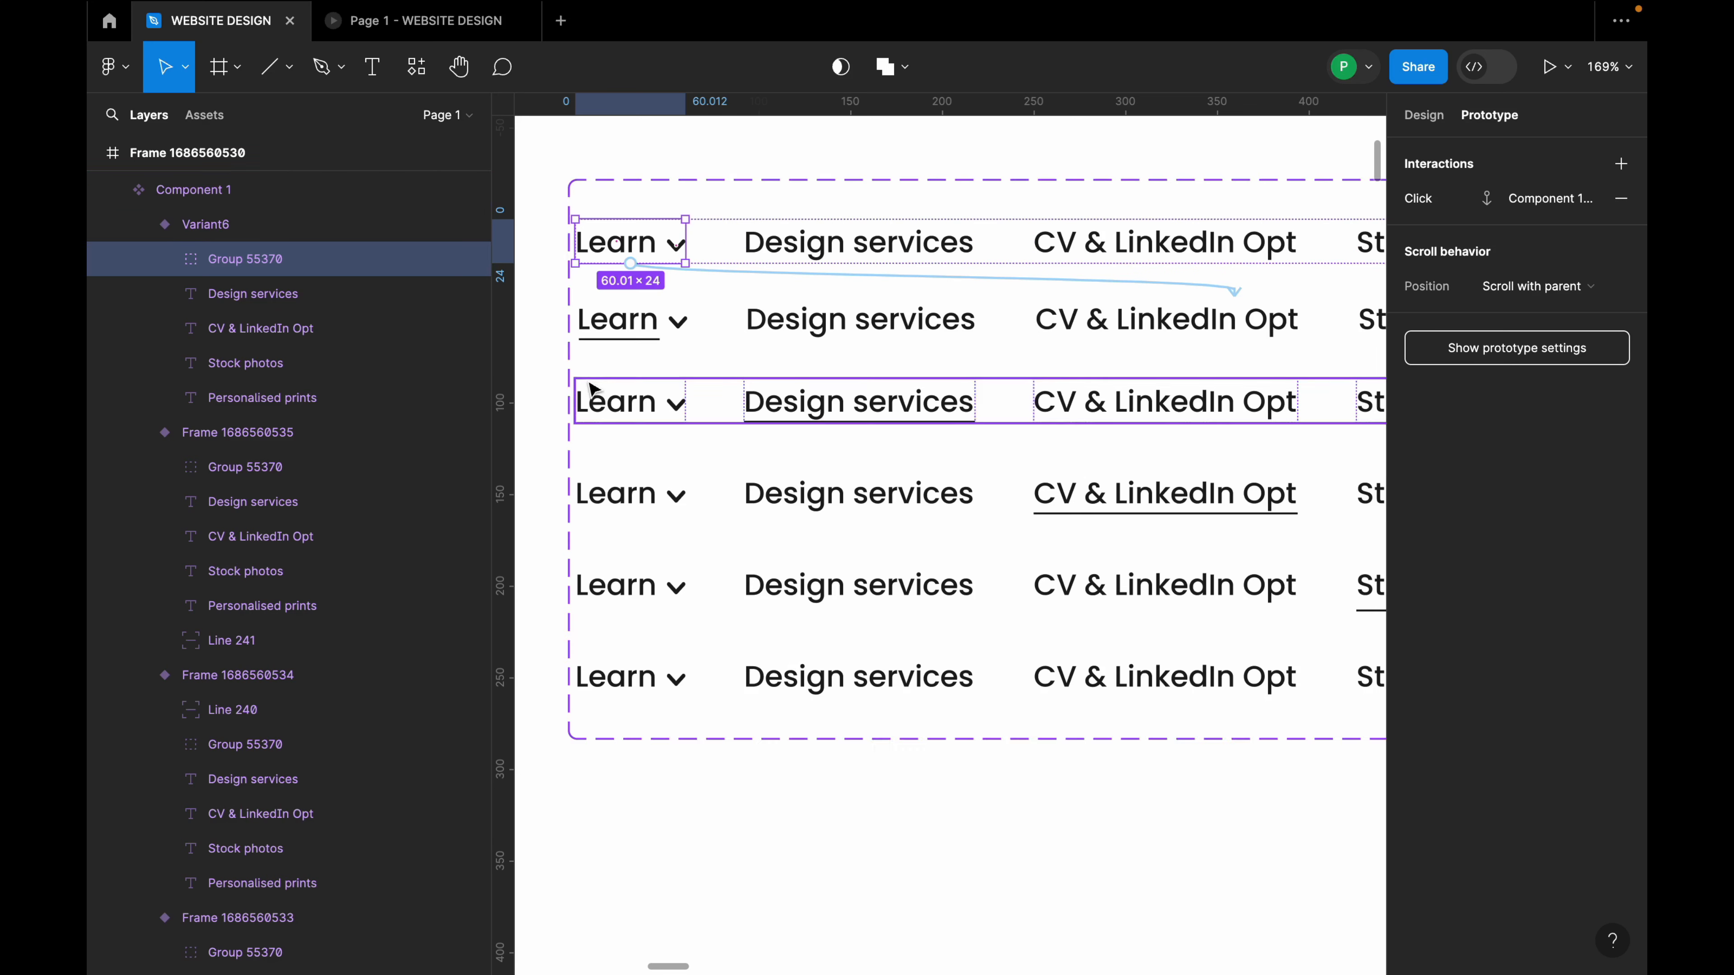
scroll(648, 321, up, 5)
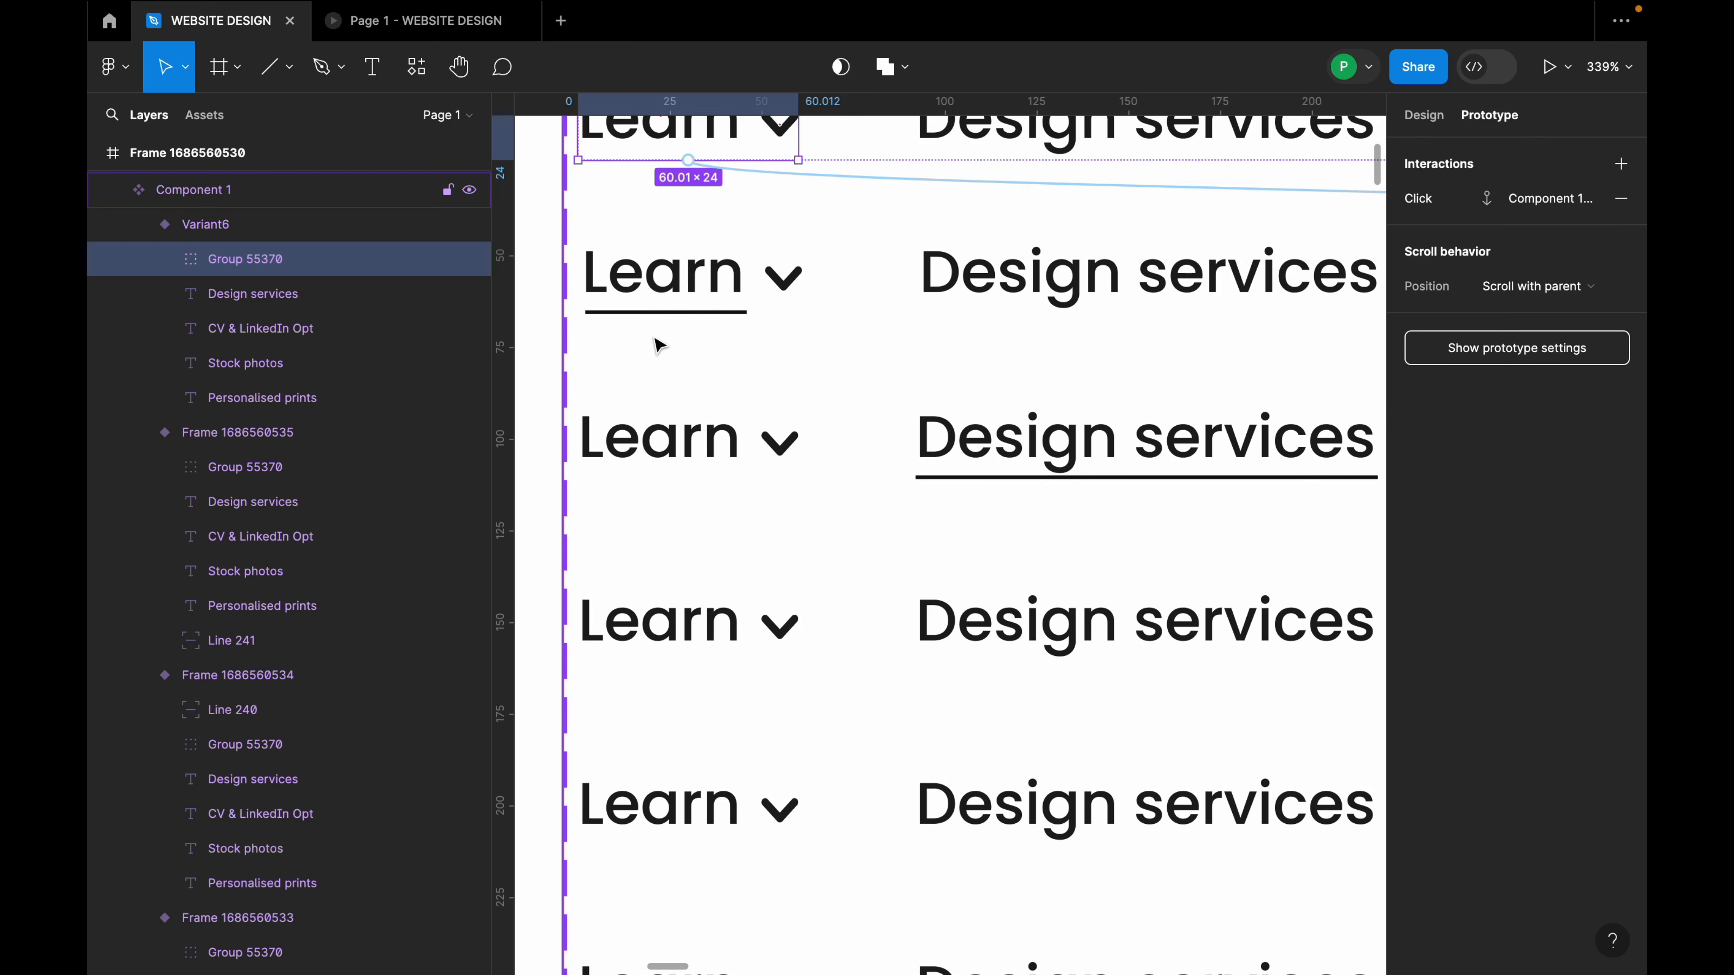
scroll(655, 321, down, 5)
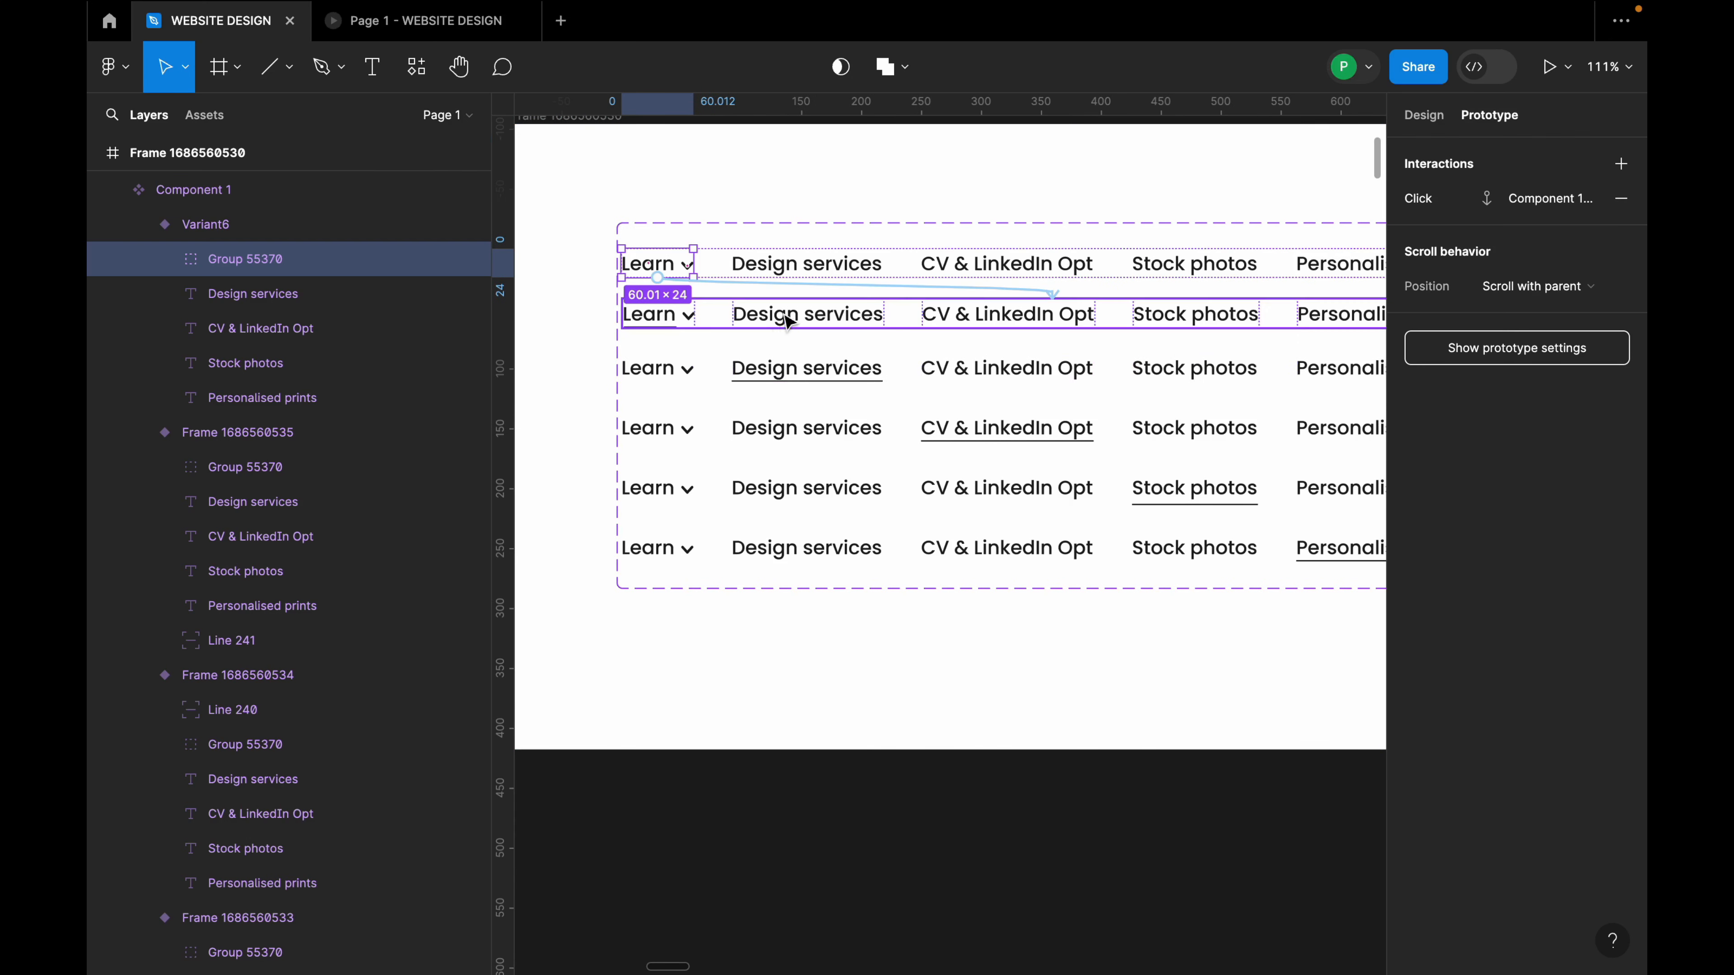
click(836, 273)
click(1024, 272)
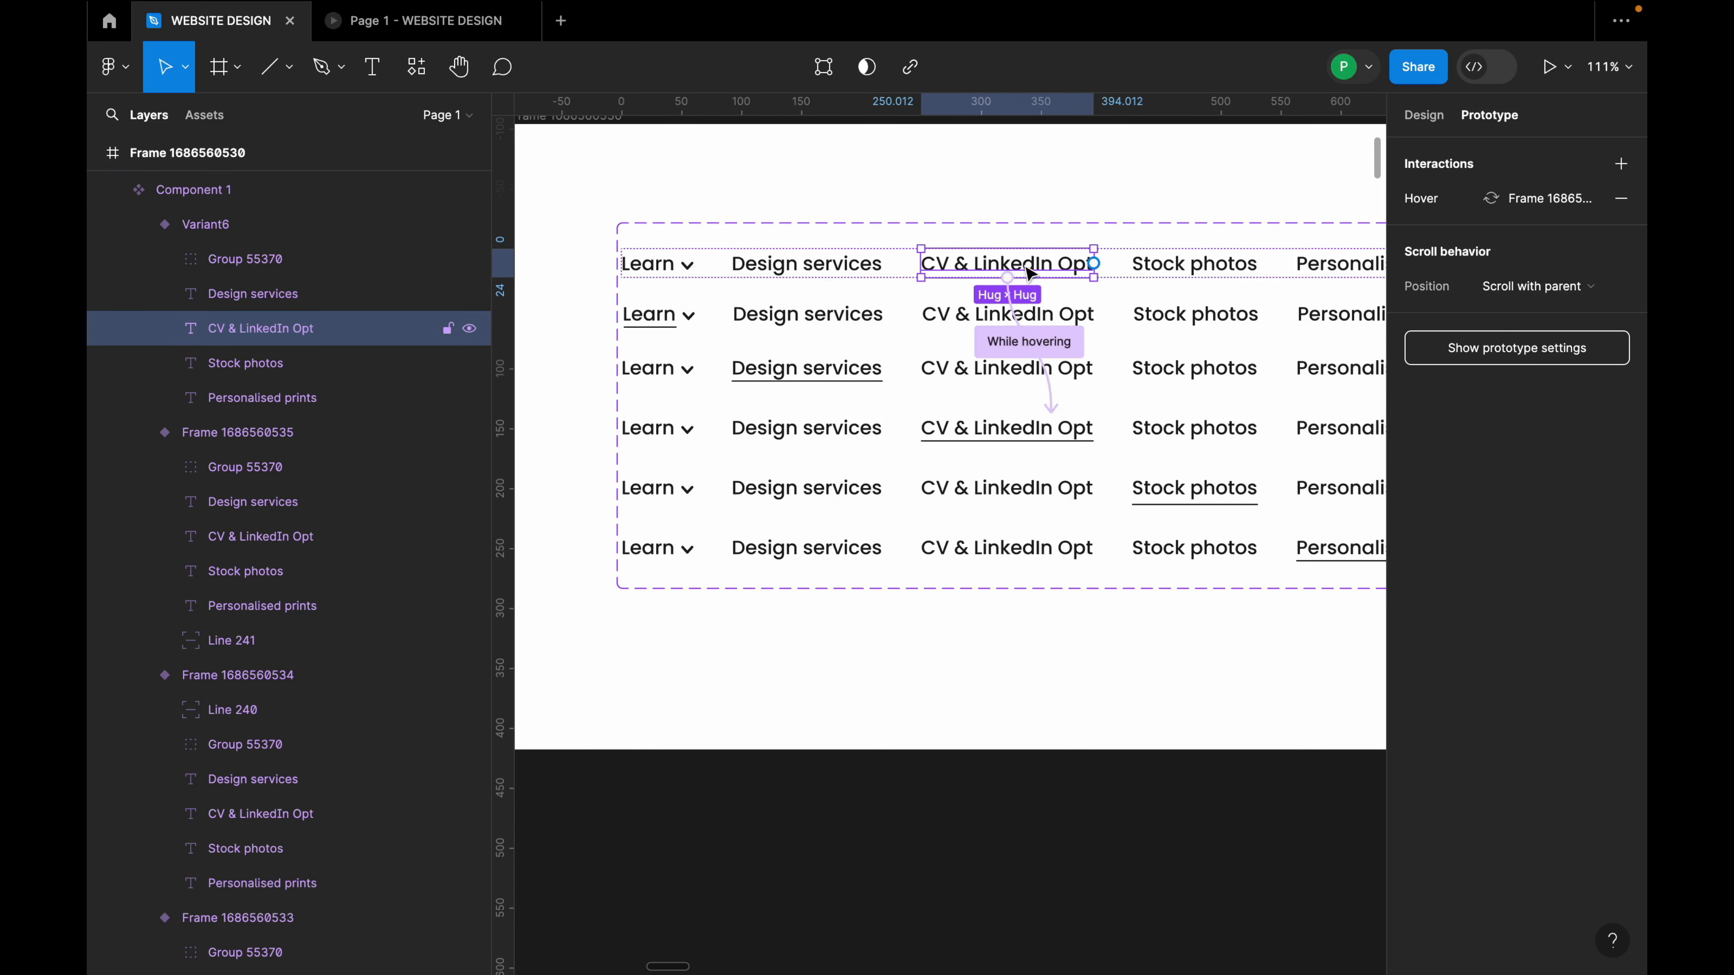
click(1201, 273)
scroll(1054, 328, down, 3)
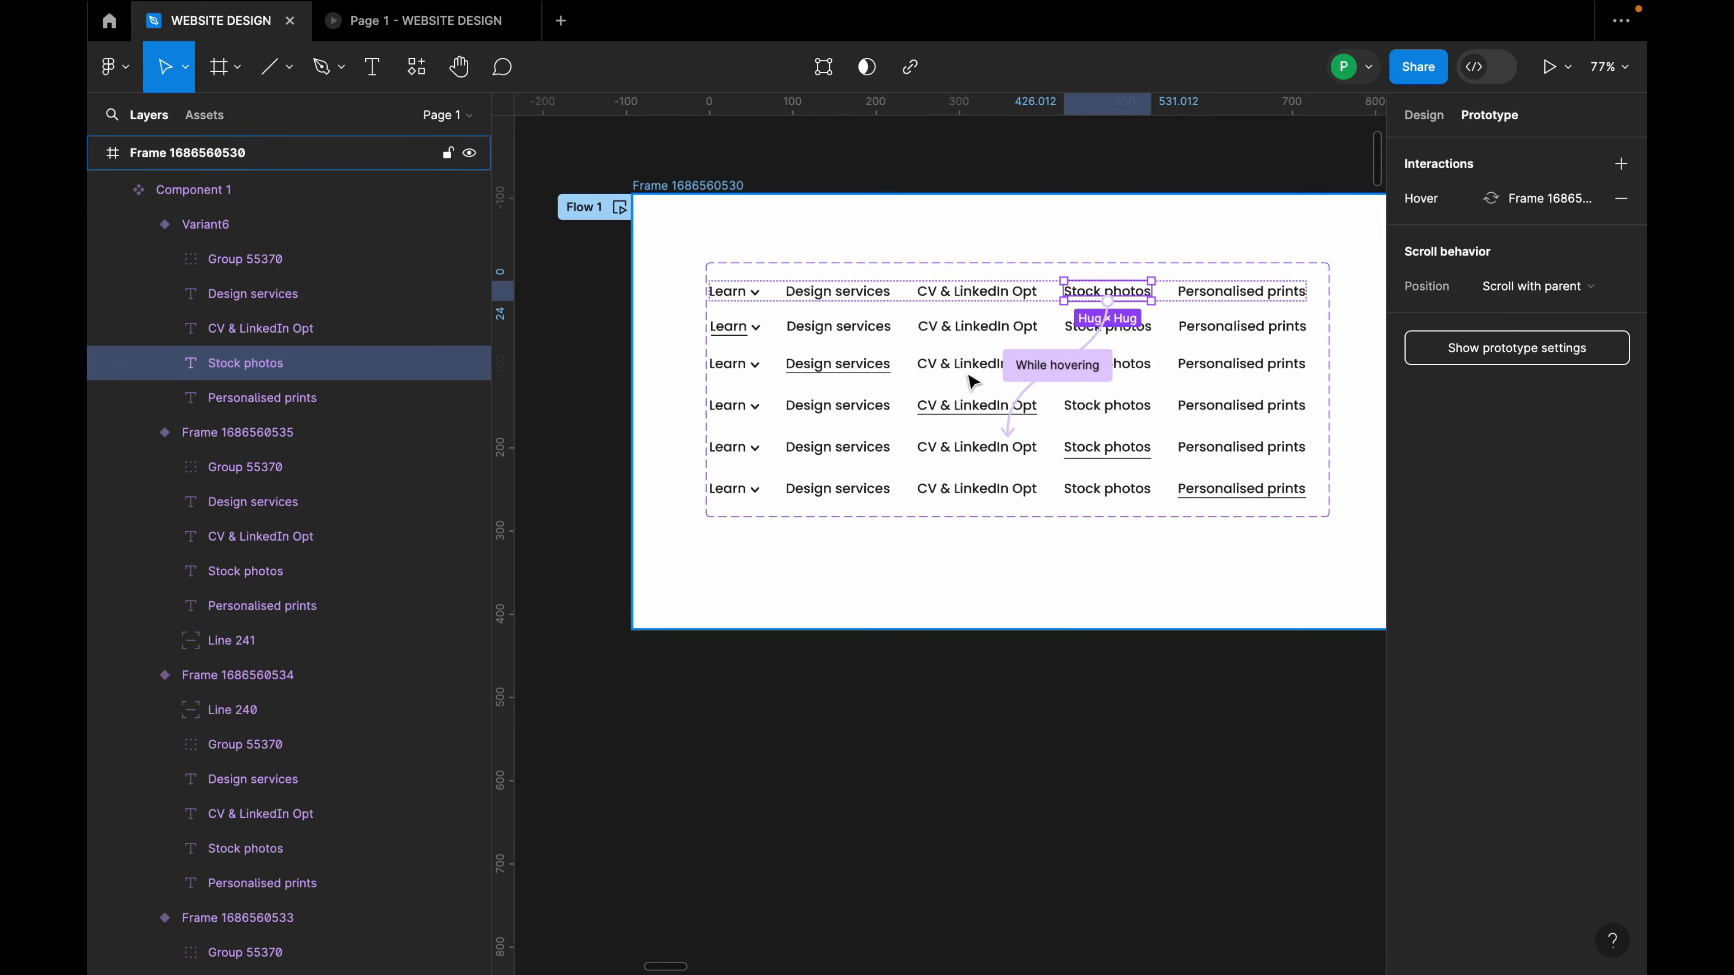
Examine the hover connections of Personalised prints in the fifth row and Stock photos, CV & LinkedIn Opt and Design services in the sixth.
click(1111, 449)
click(1229, 449)
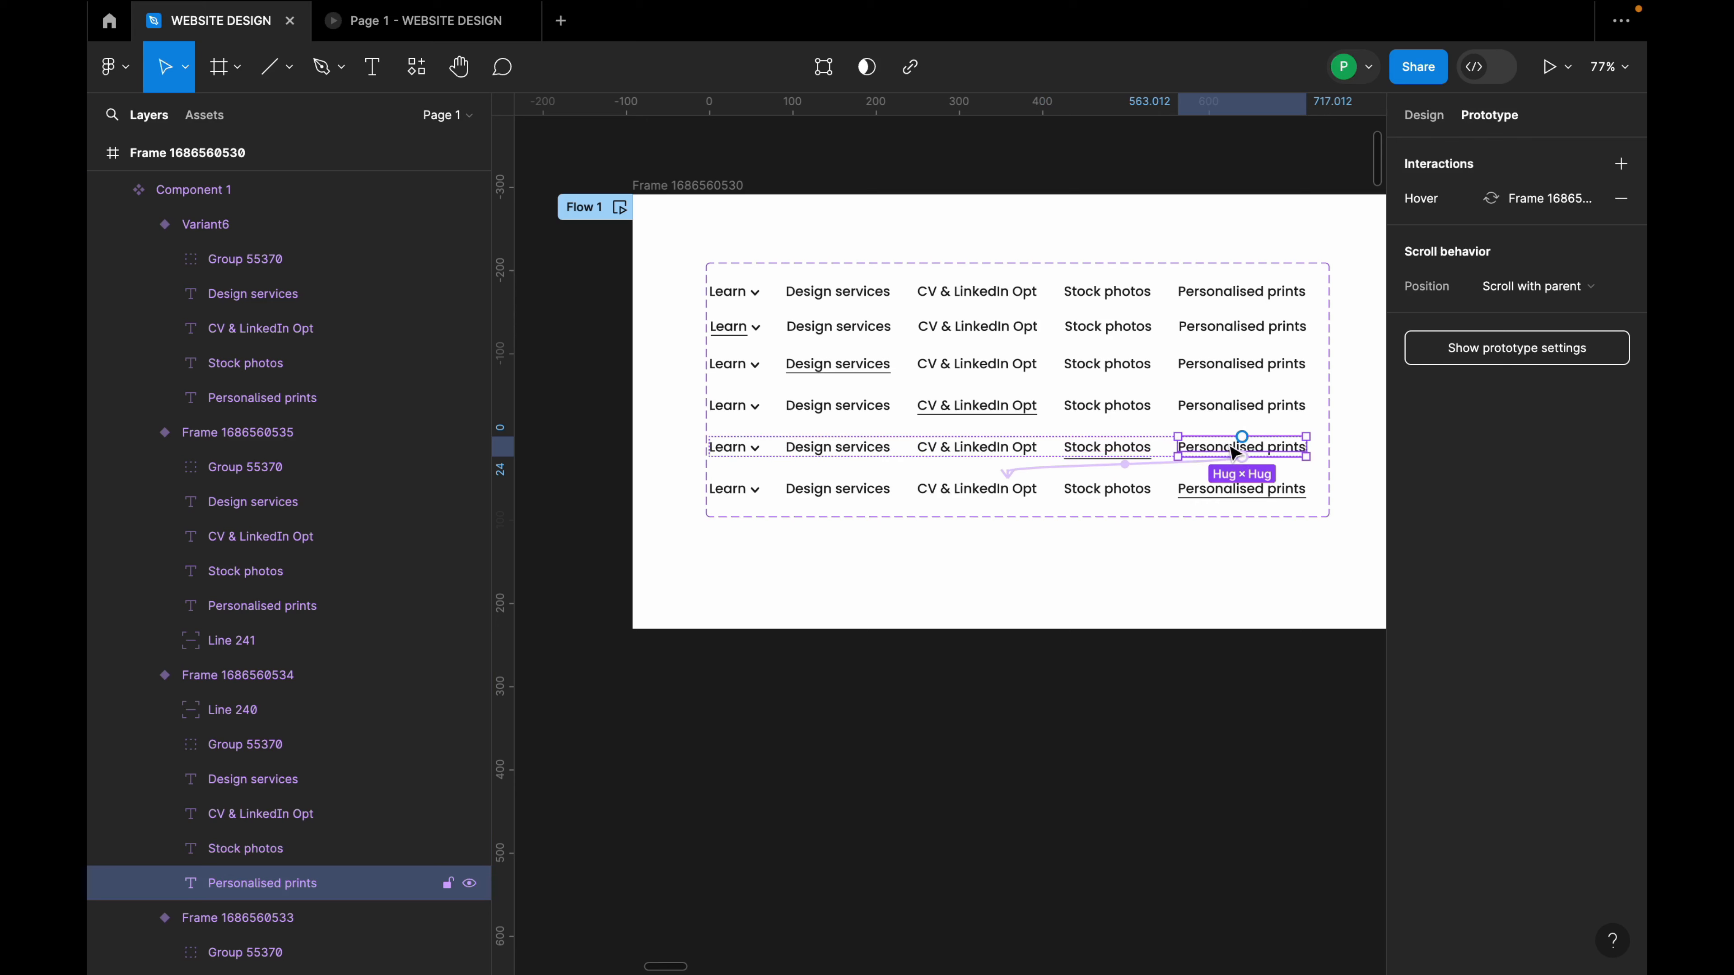
click(1120, 496)
scroll(1125, 499, up, 5)
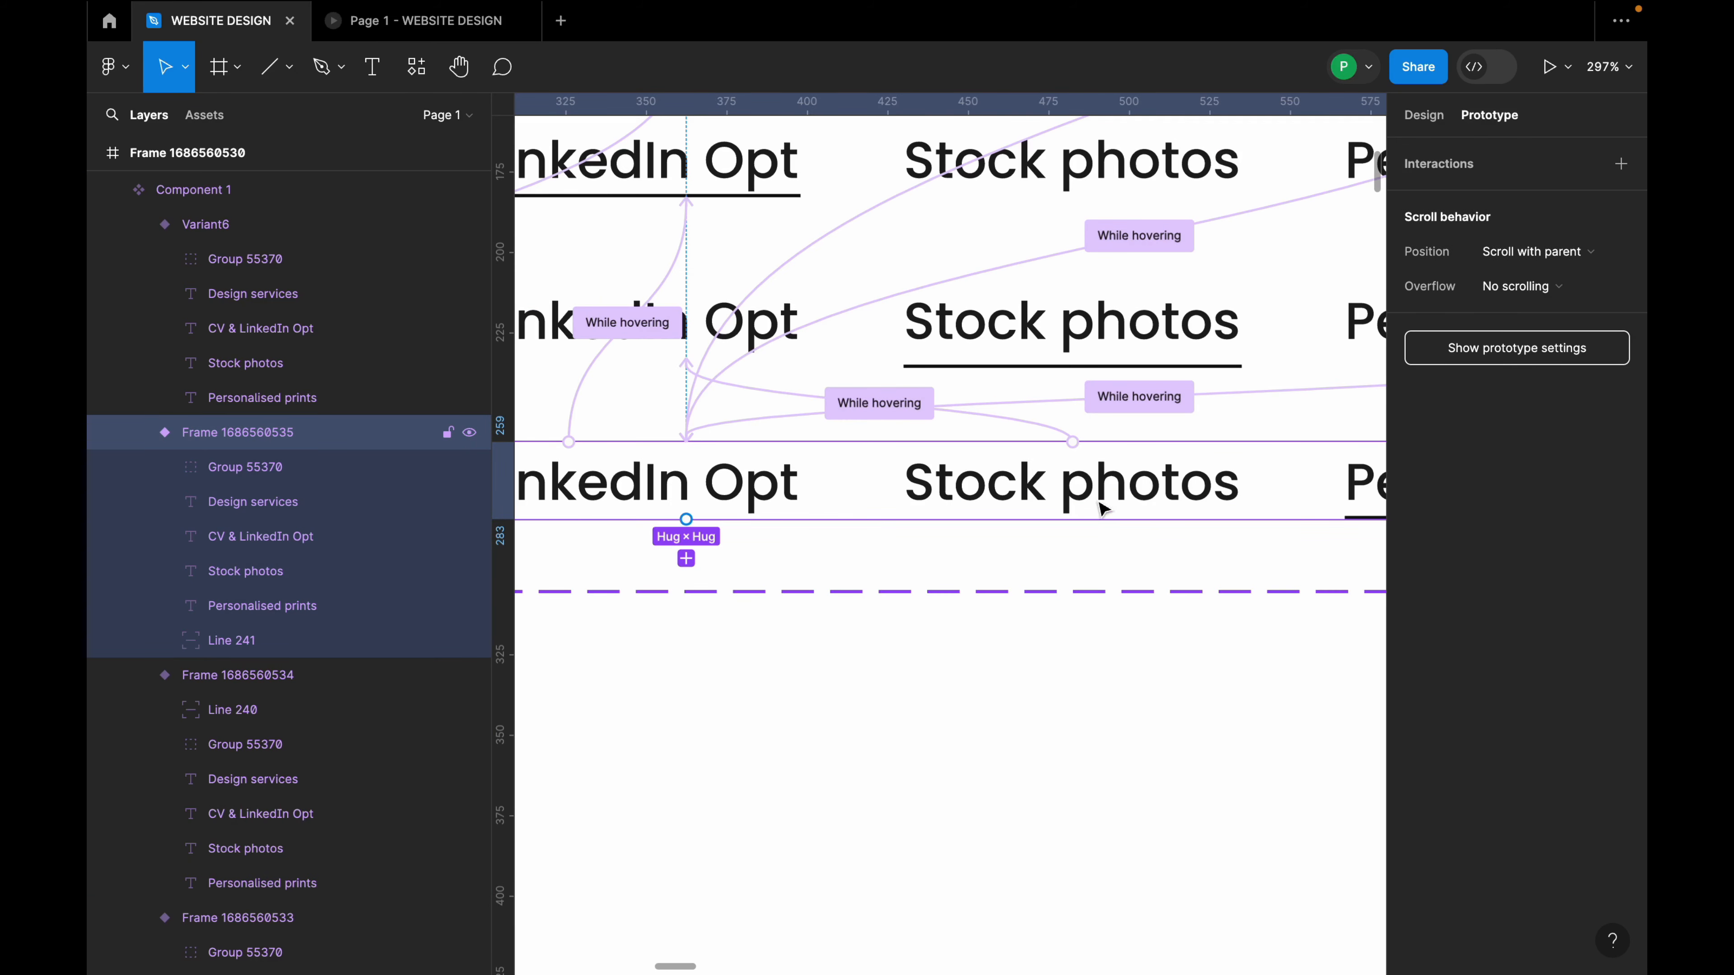
click(1099, 502)
scroll(1079, 489, down, 3)
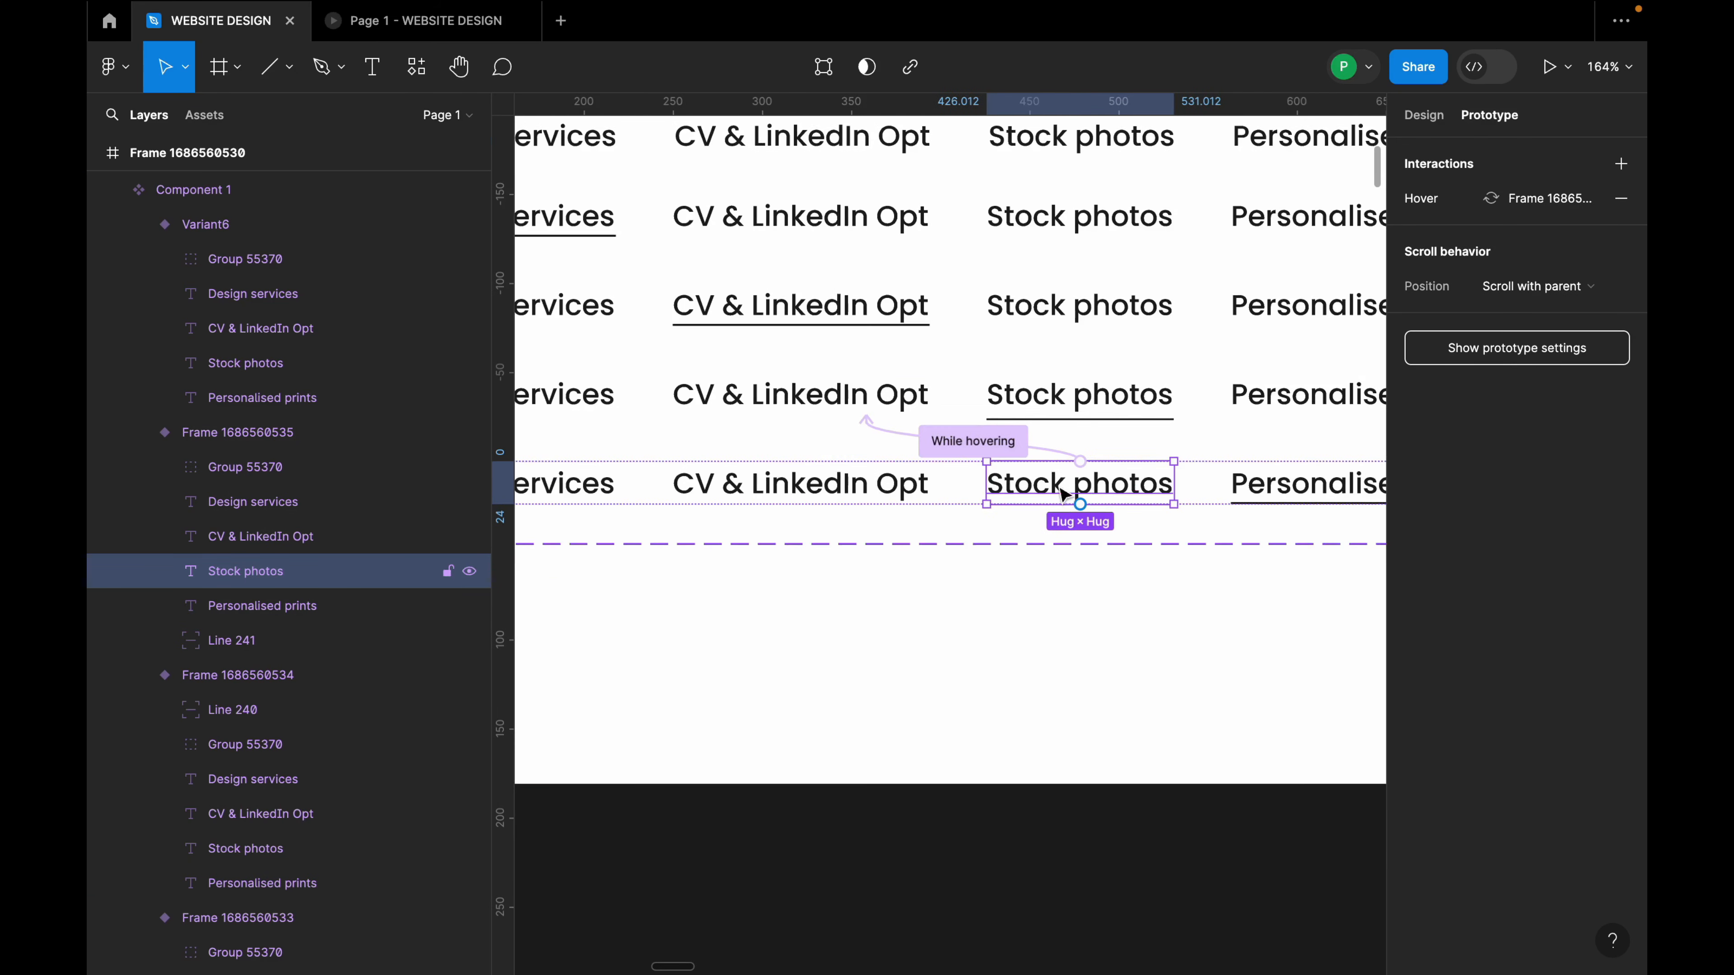
scroll(1110, 427, up, 3)
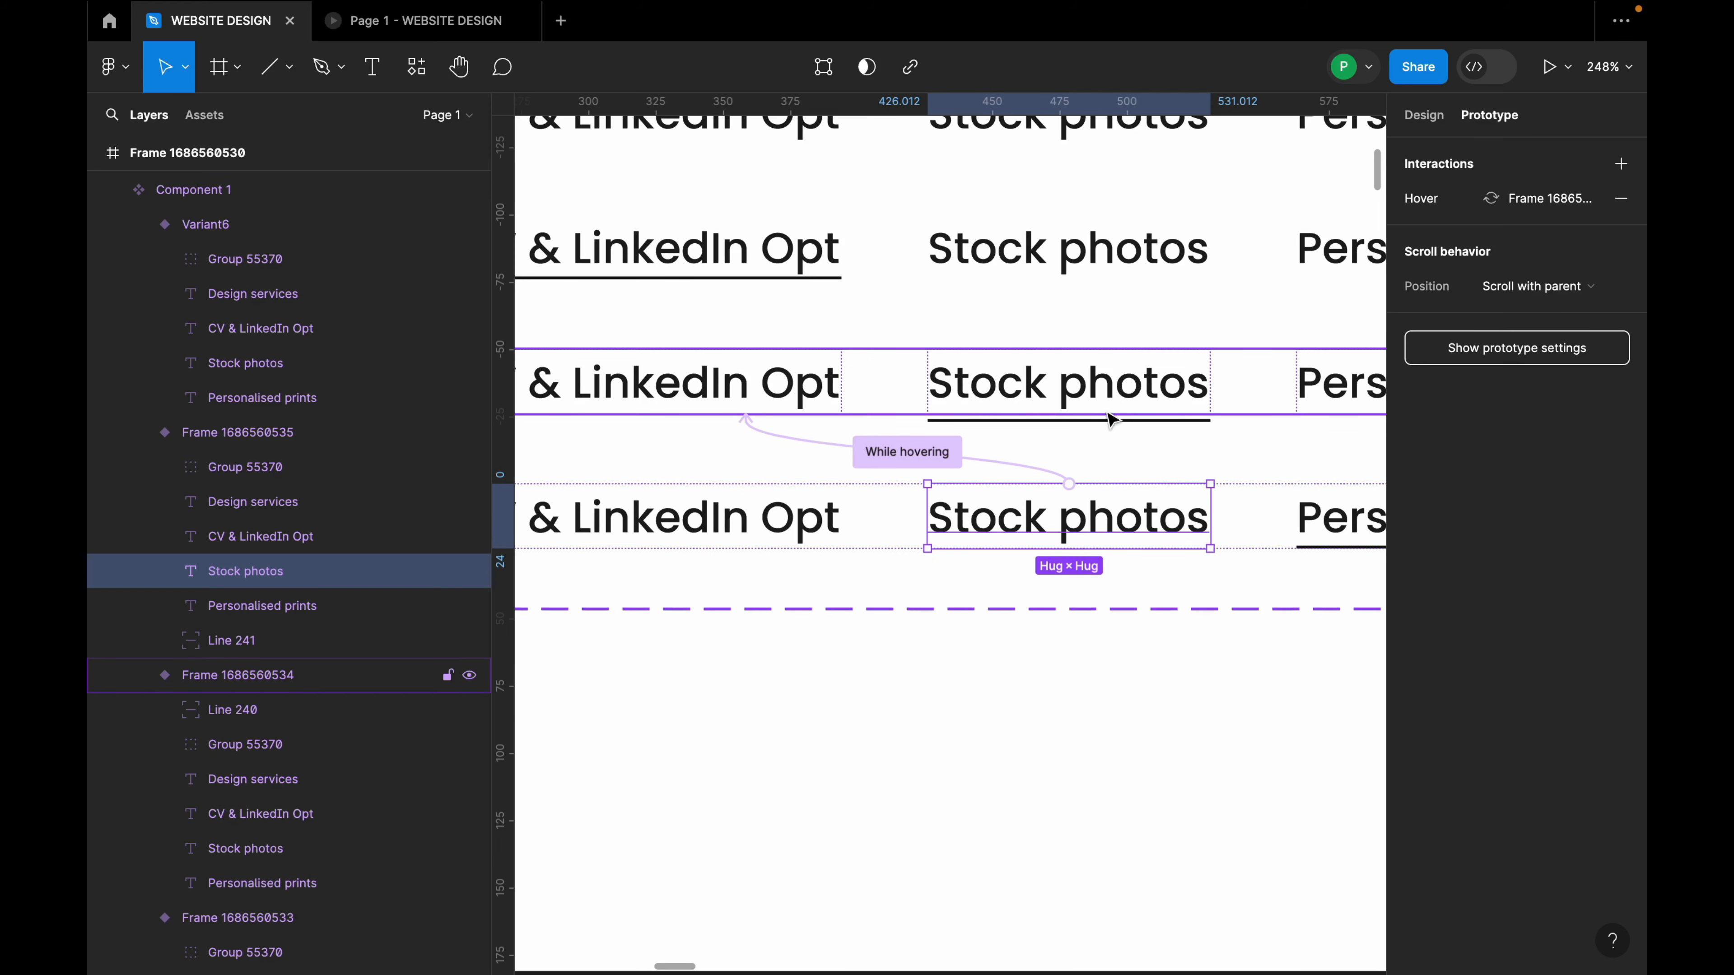
scroll(1122, 426, down, 3)
click(950, 468)
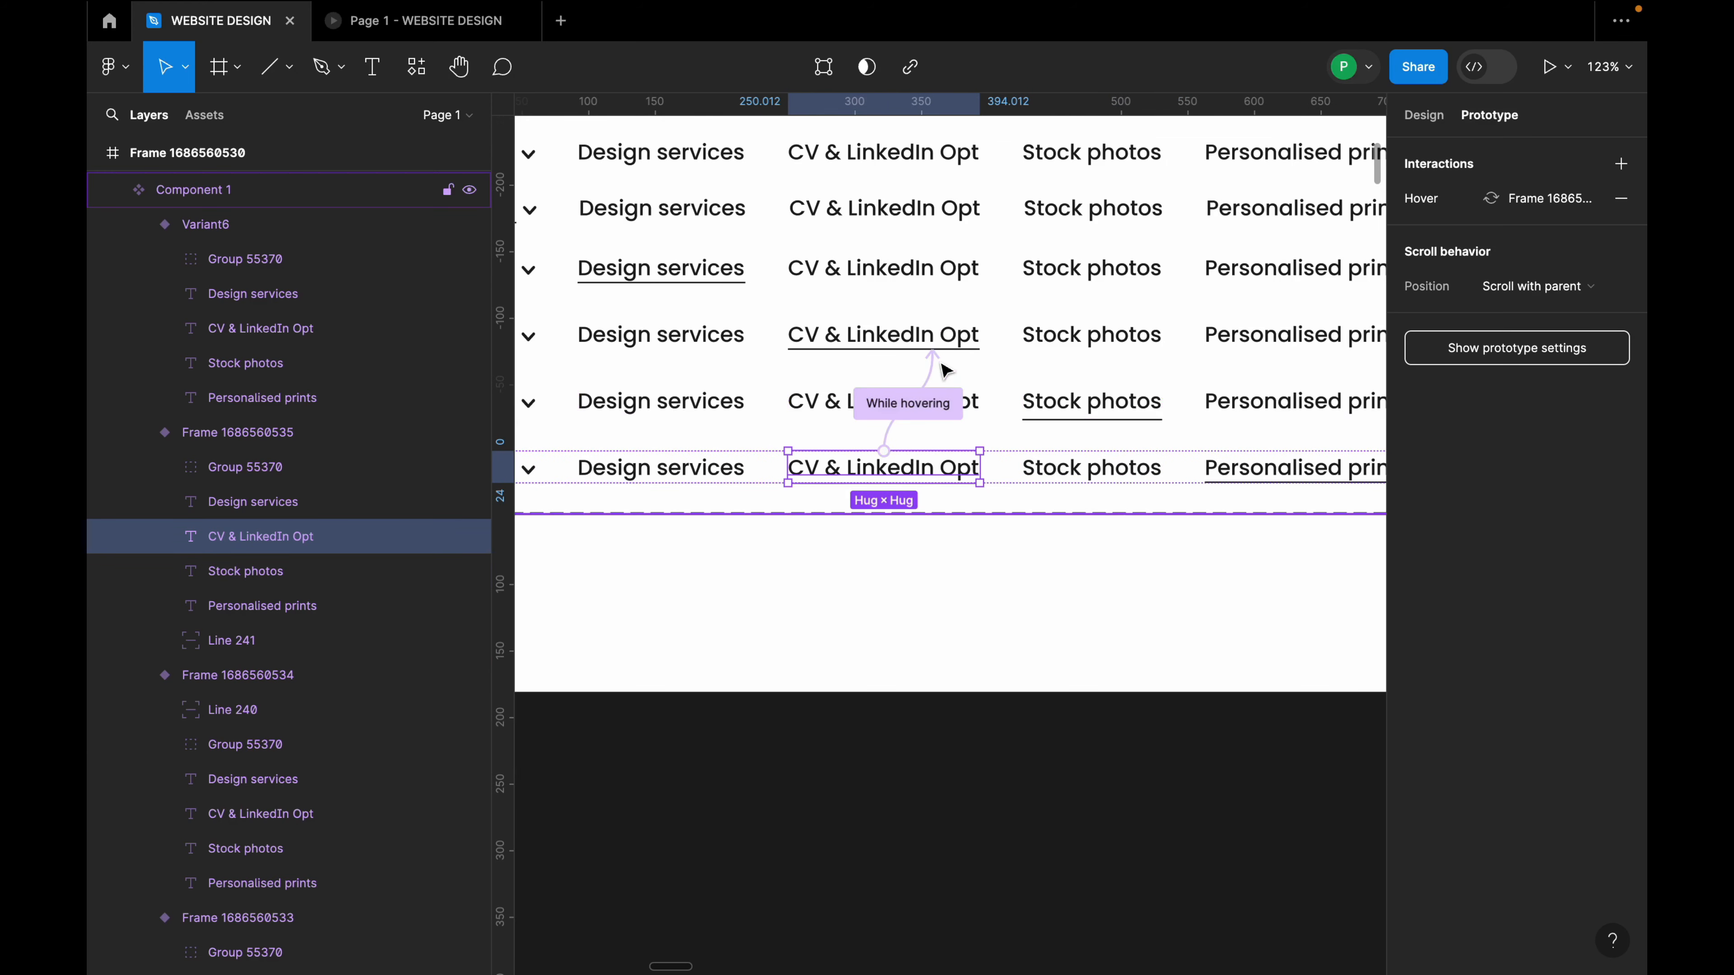
click(696, 465)
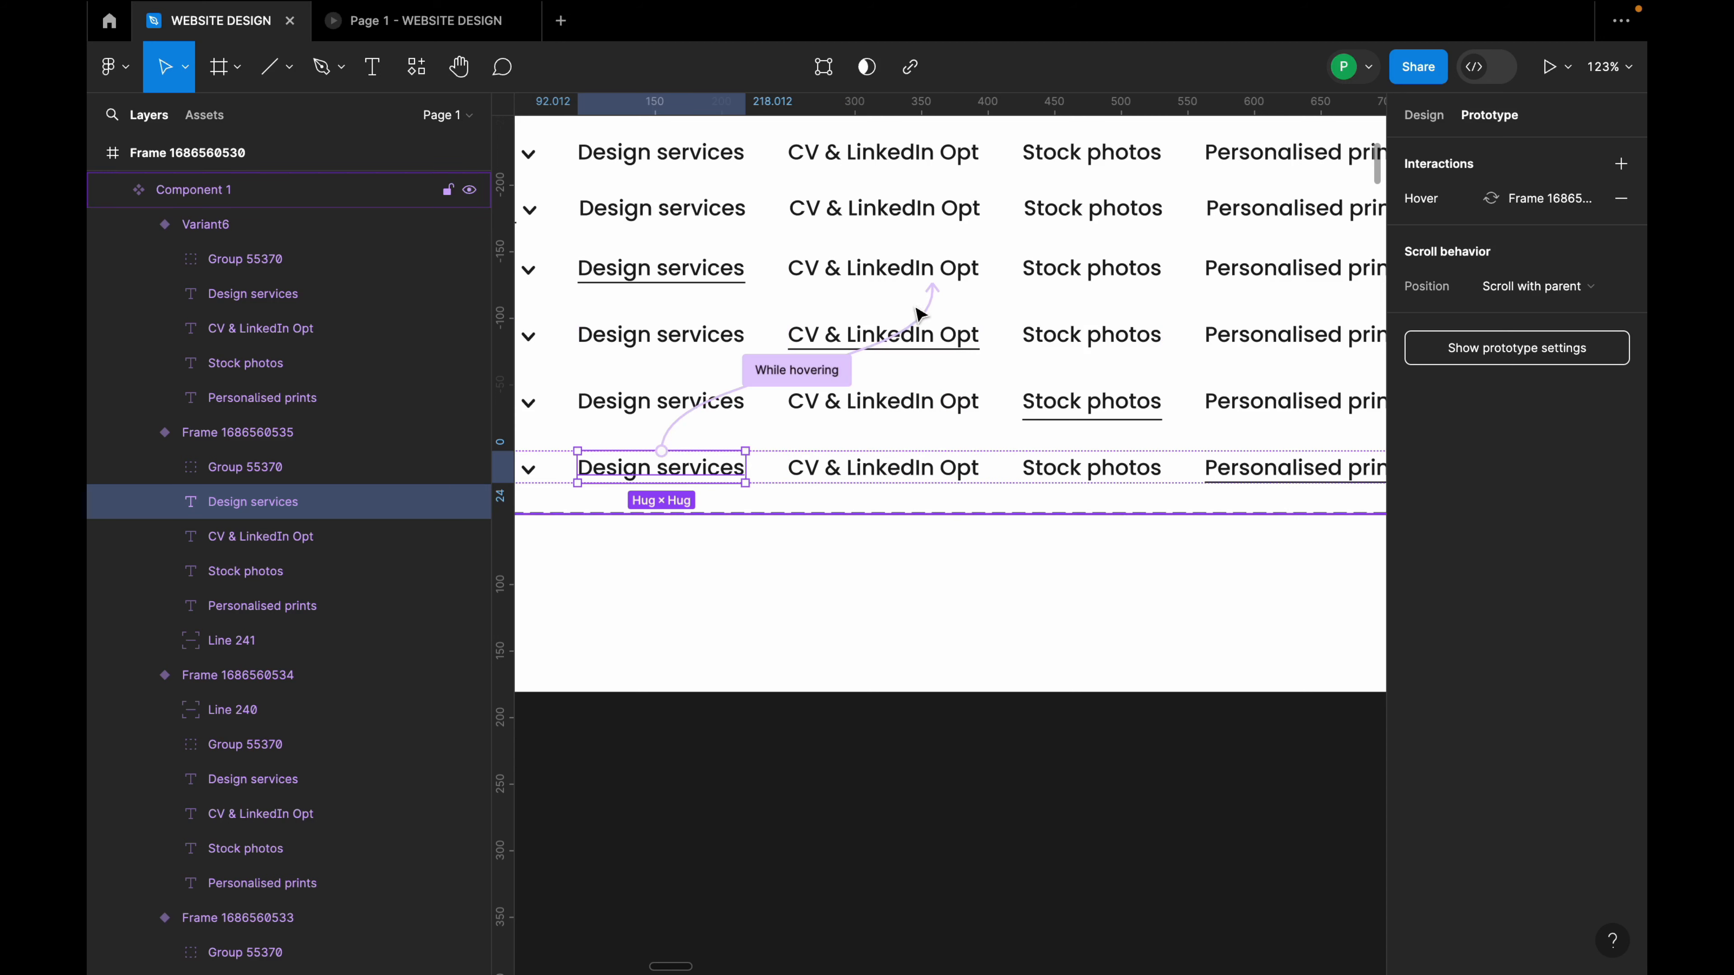
scroll(887, 341, down, 2)
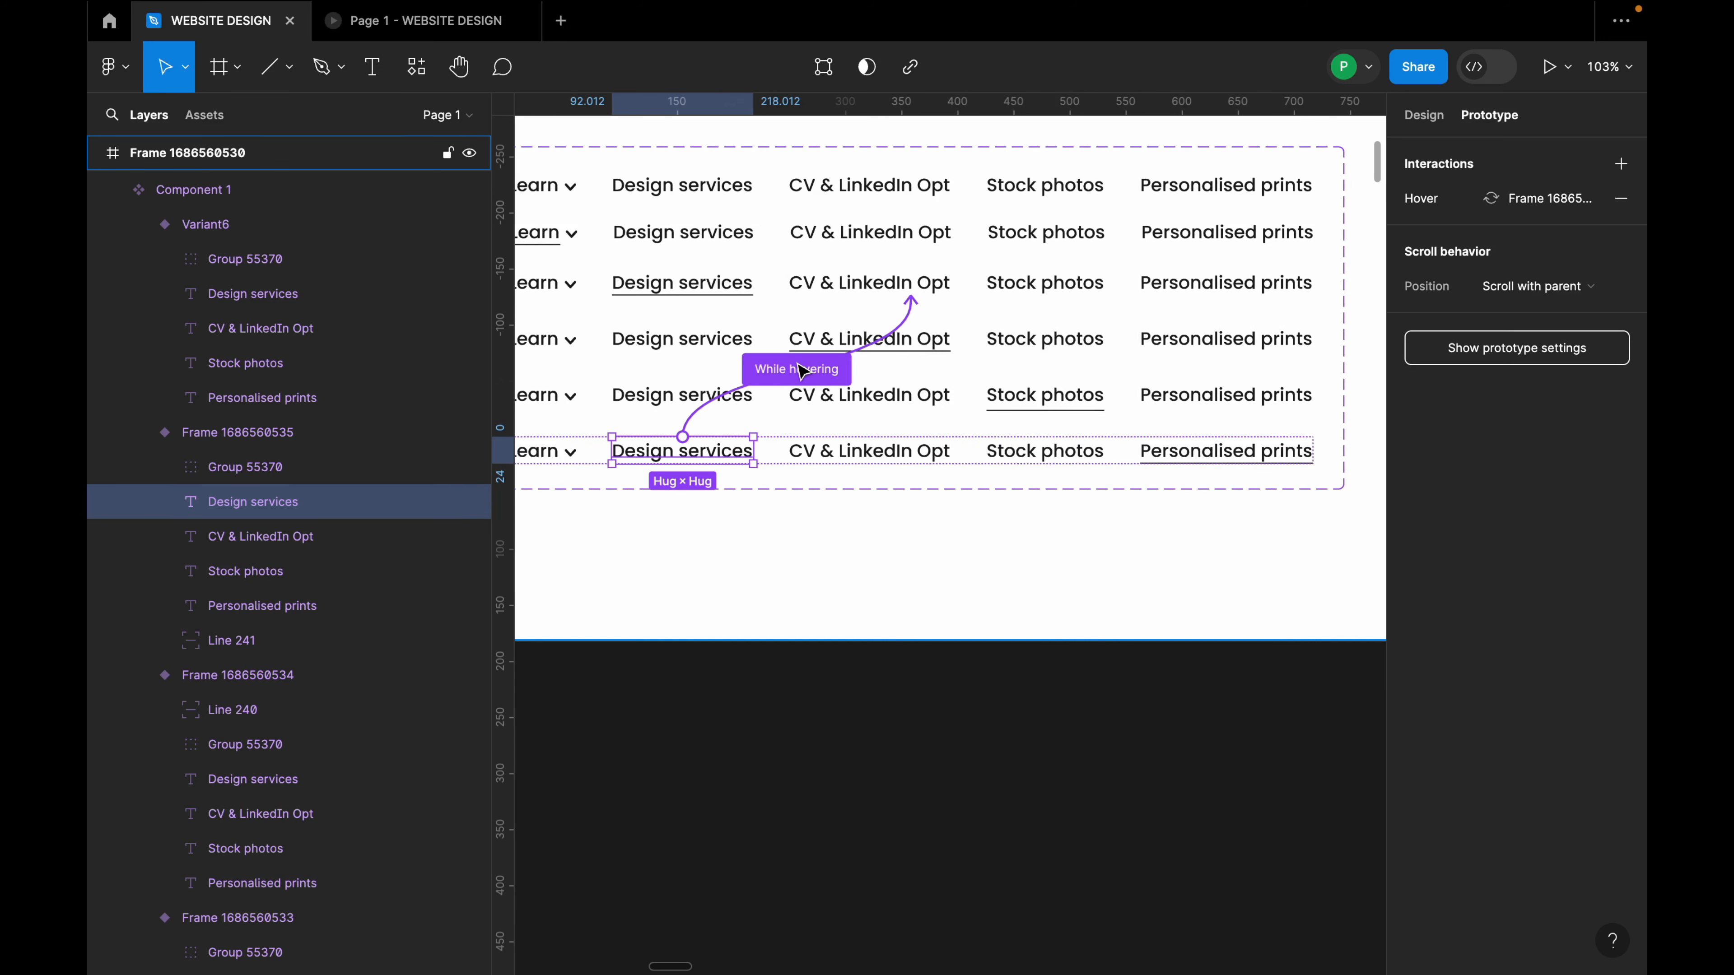
Draw prototype connections from Learn in the third, fourth and fifth rows to the second row with the underlined Learn.
scroll(600, 335, up, 4)
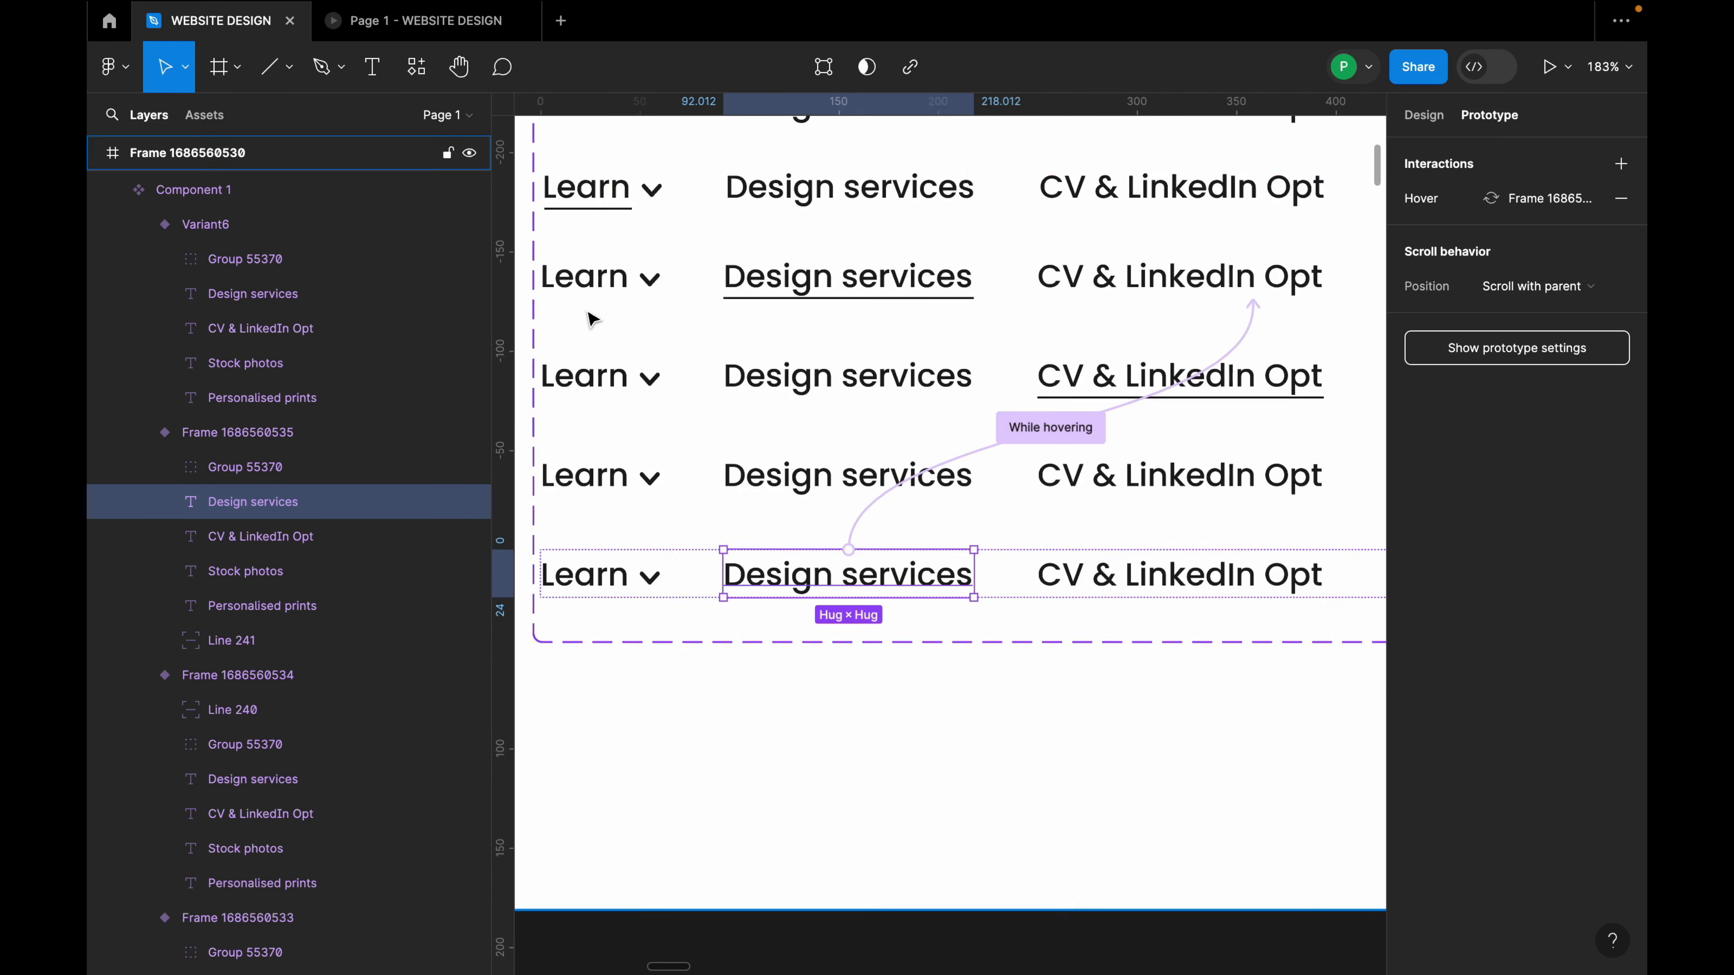
click(591, 304)
click(649, 283)
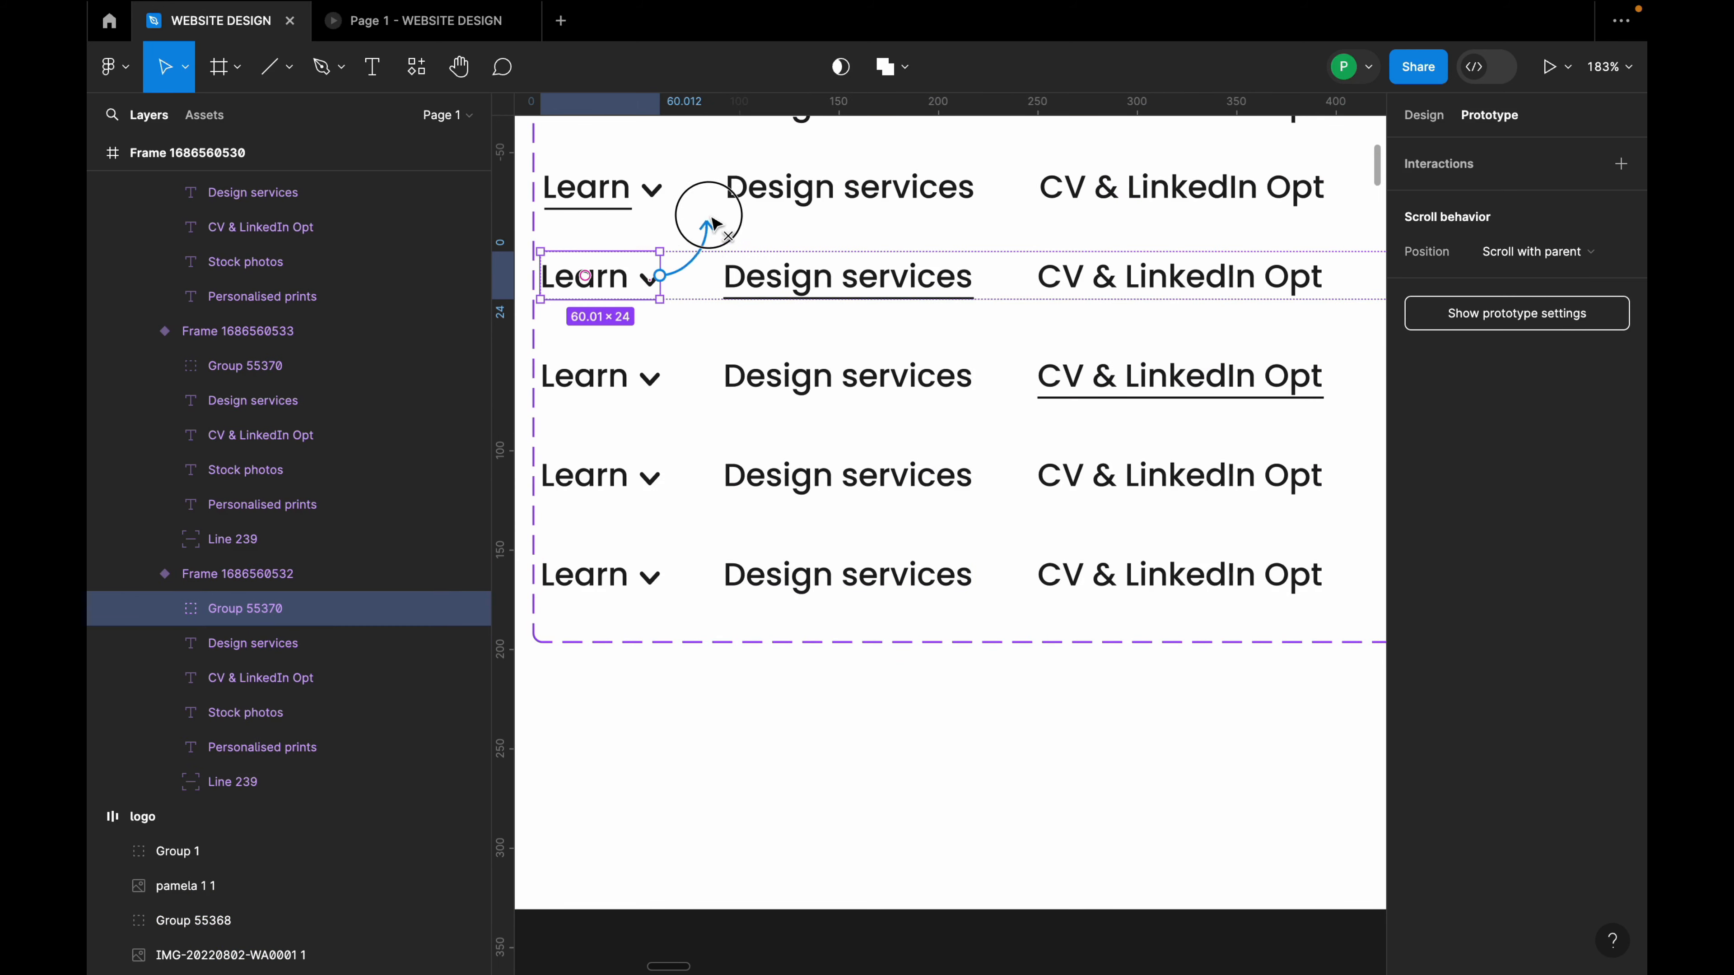
drag(712, 222, 1160, 225)
click(649, 382)
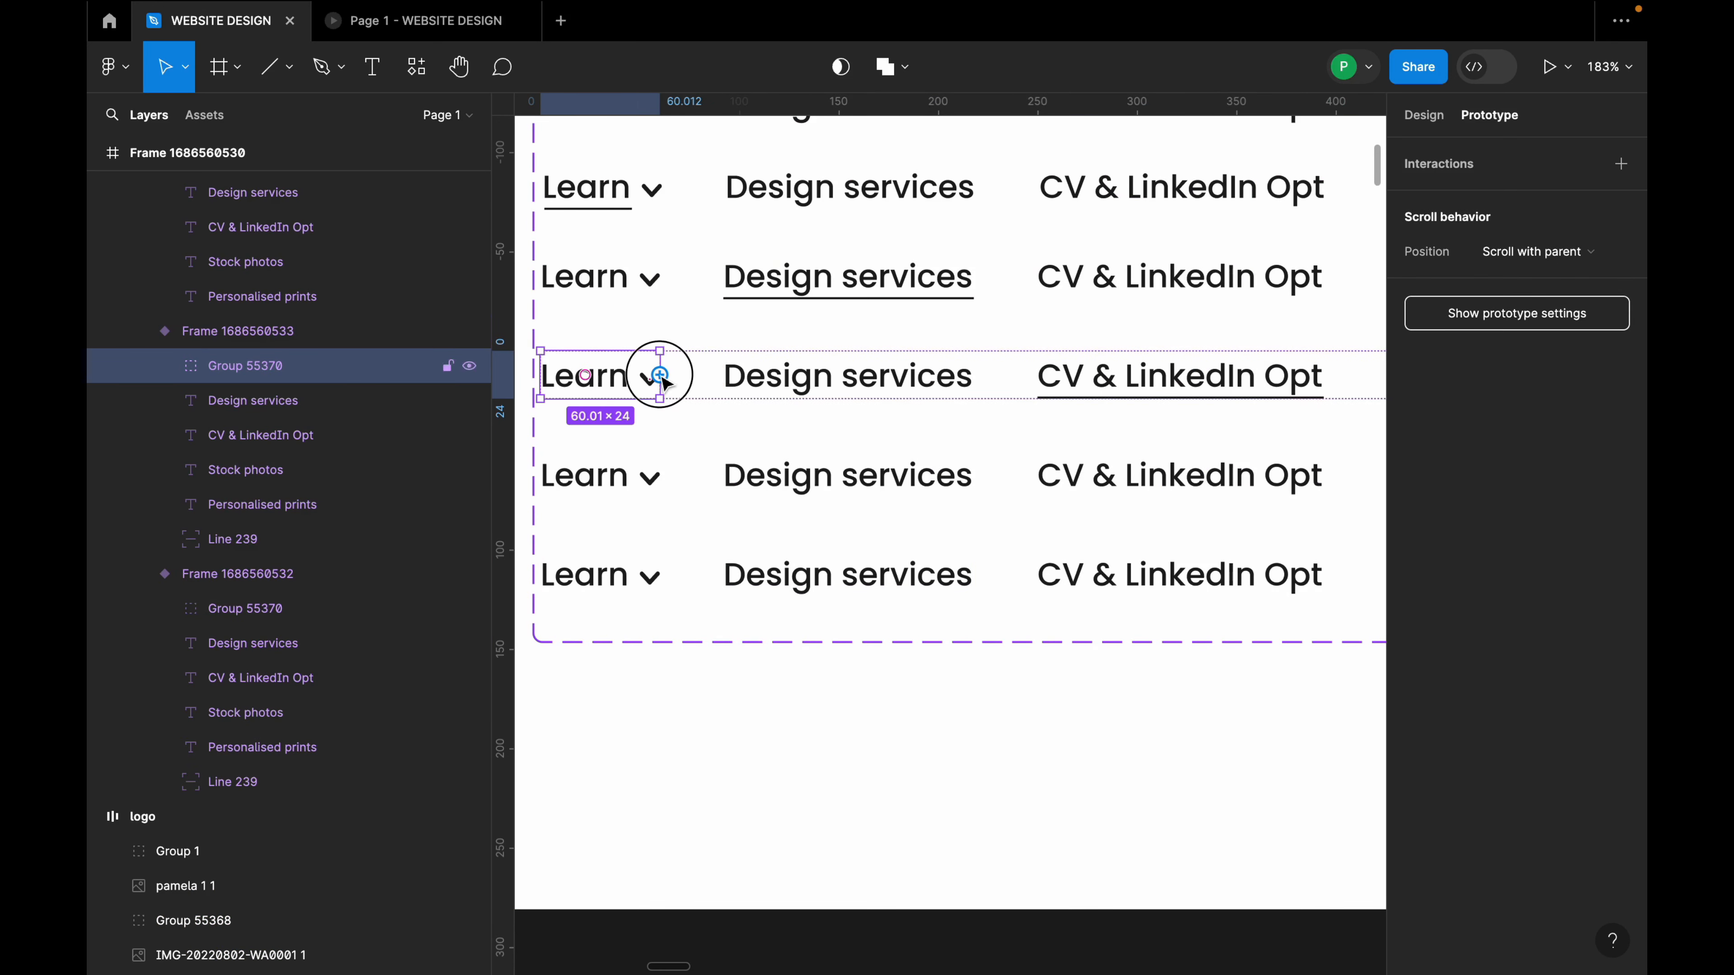
drag(660, 376, 847, 225)
click(635, 474)
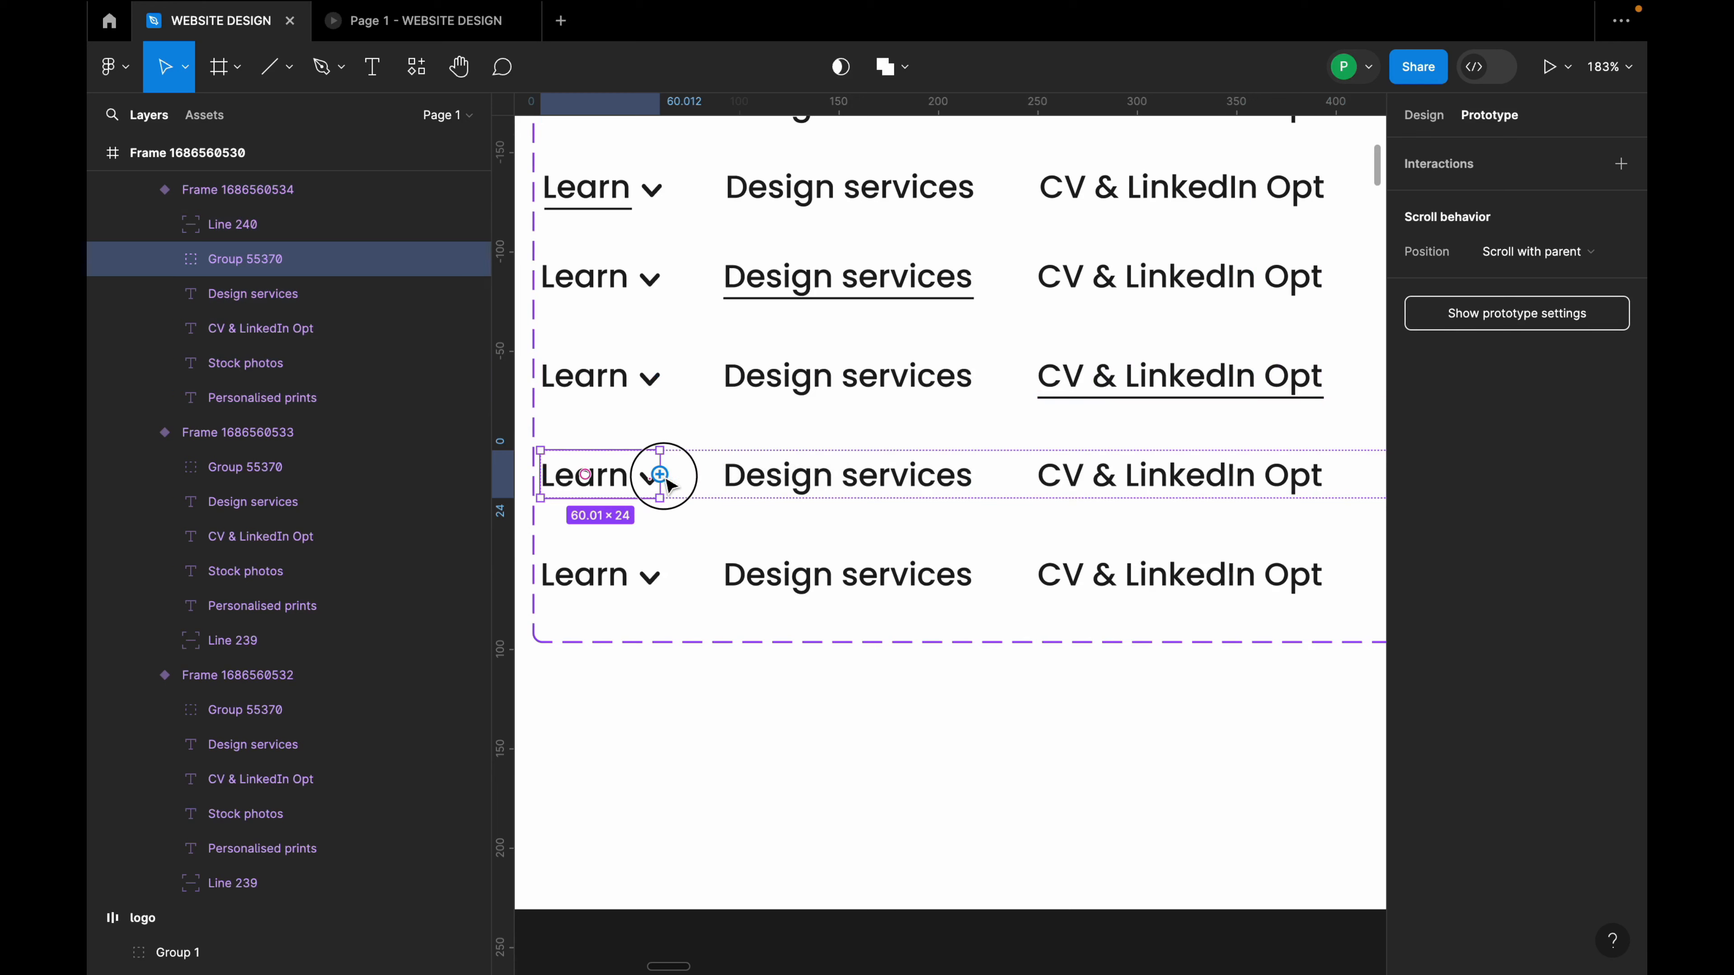
drag(659, 474, 846, 277)
Connect Learn in the sixth row to Design services in the second row as an On click Scroll to interaction.
click(627, 574)
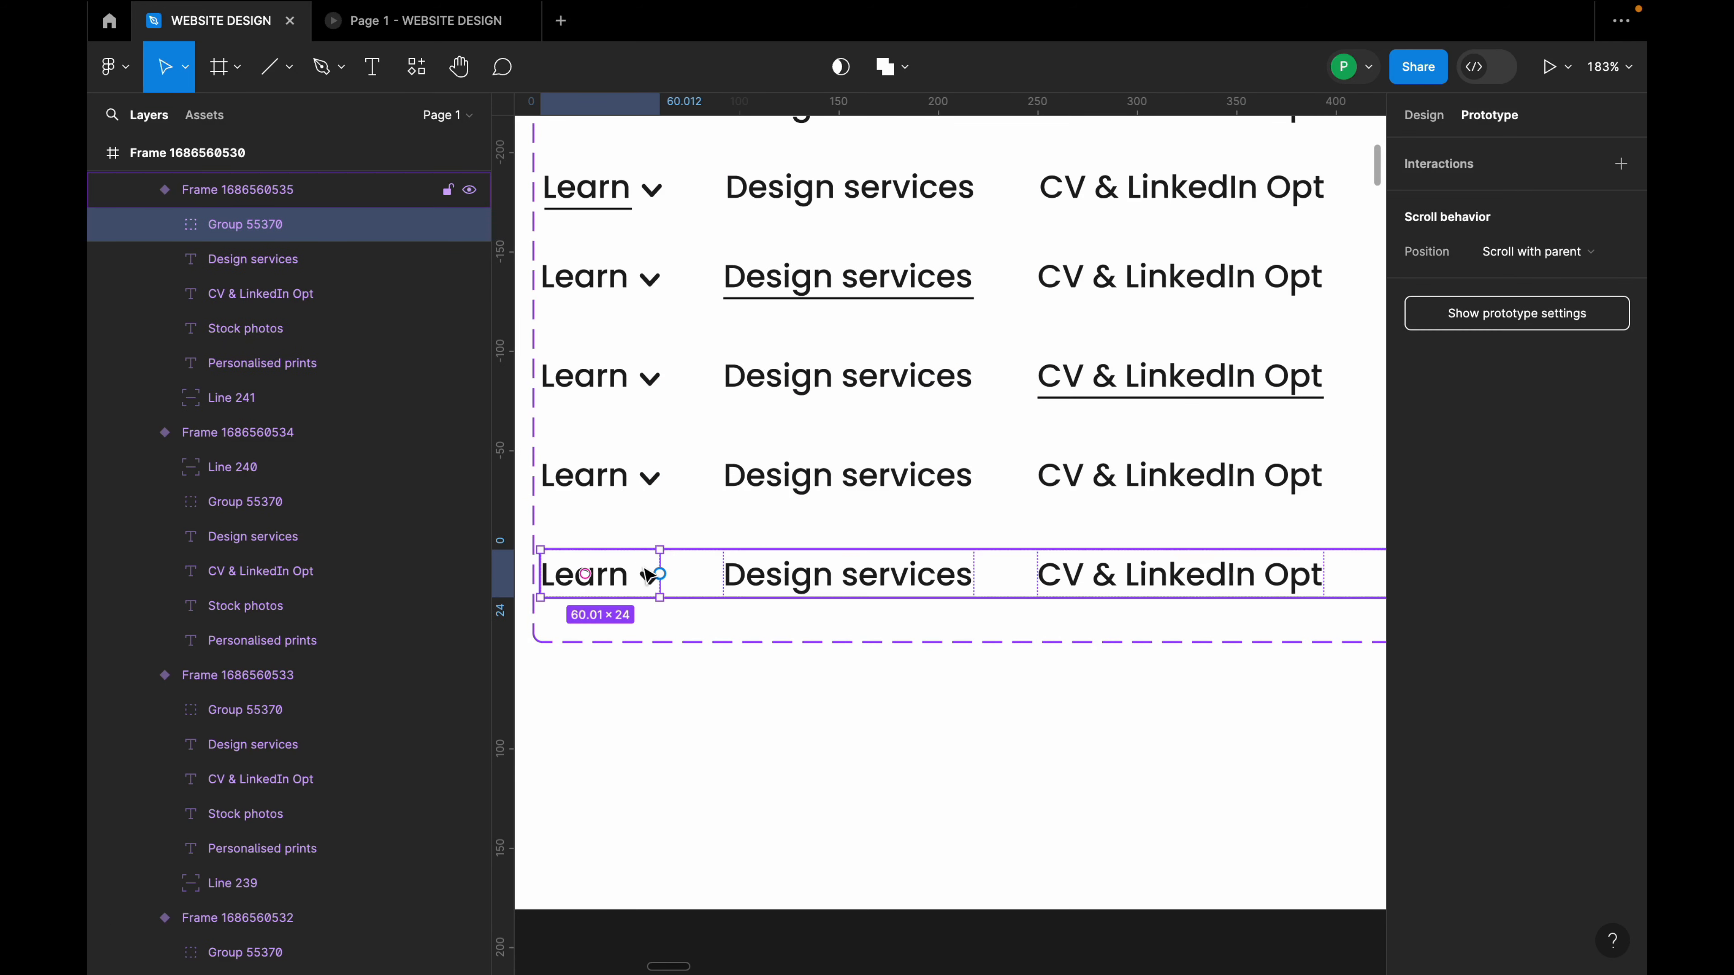
drag(645, 571, 789, 237)
key(super+z)
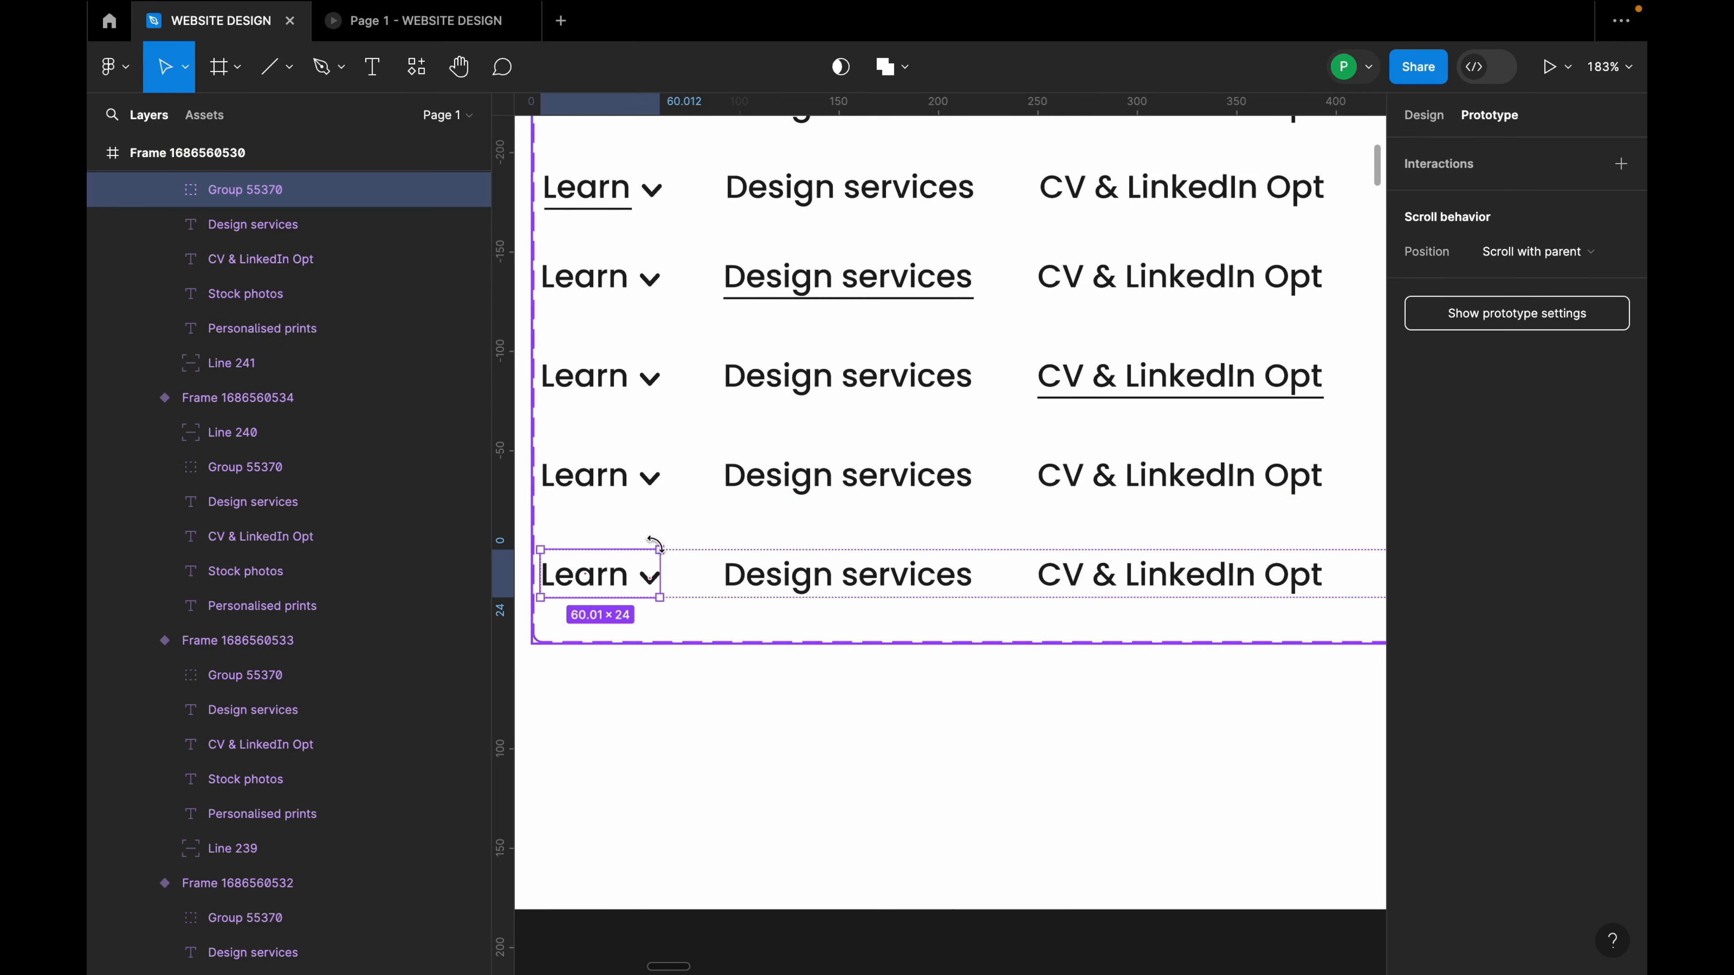
drag(659, 574, 819, 200)
Delete the existing navigation bar instance from the header of Desktop - 3.
scroll(818, 200, down, 5)
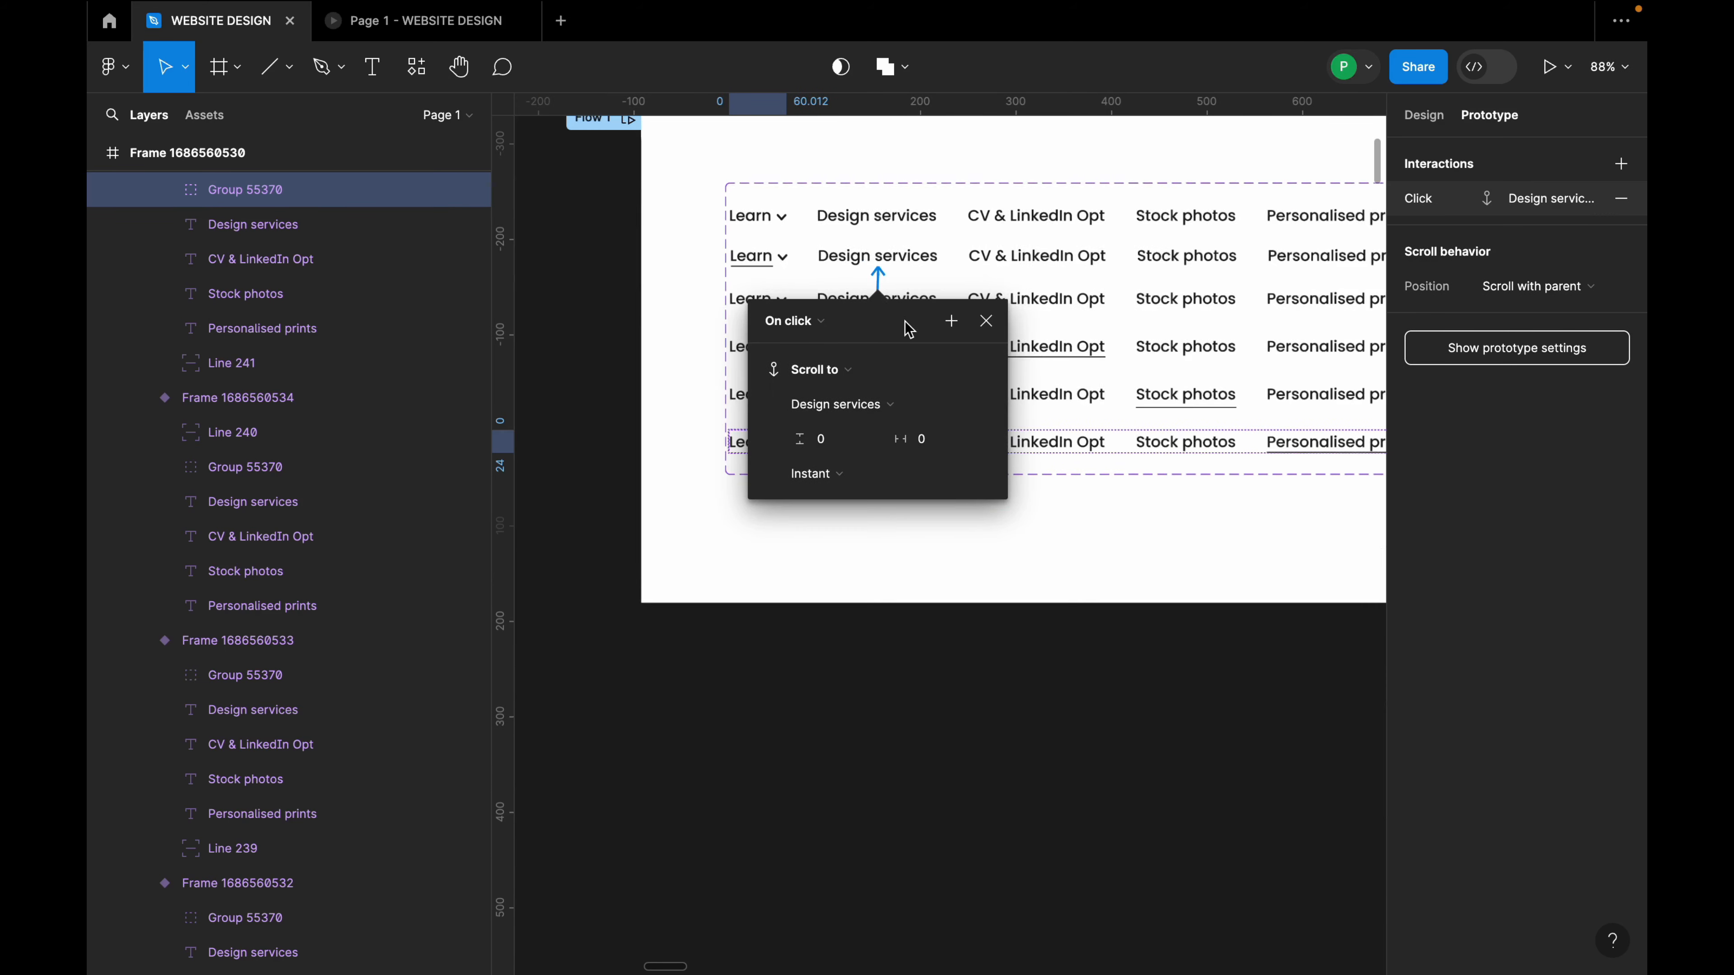
scroll(684, 356, down, 3)
scroll(1036, 442, down, 4)
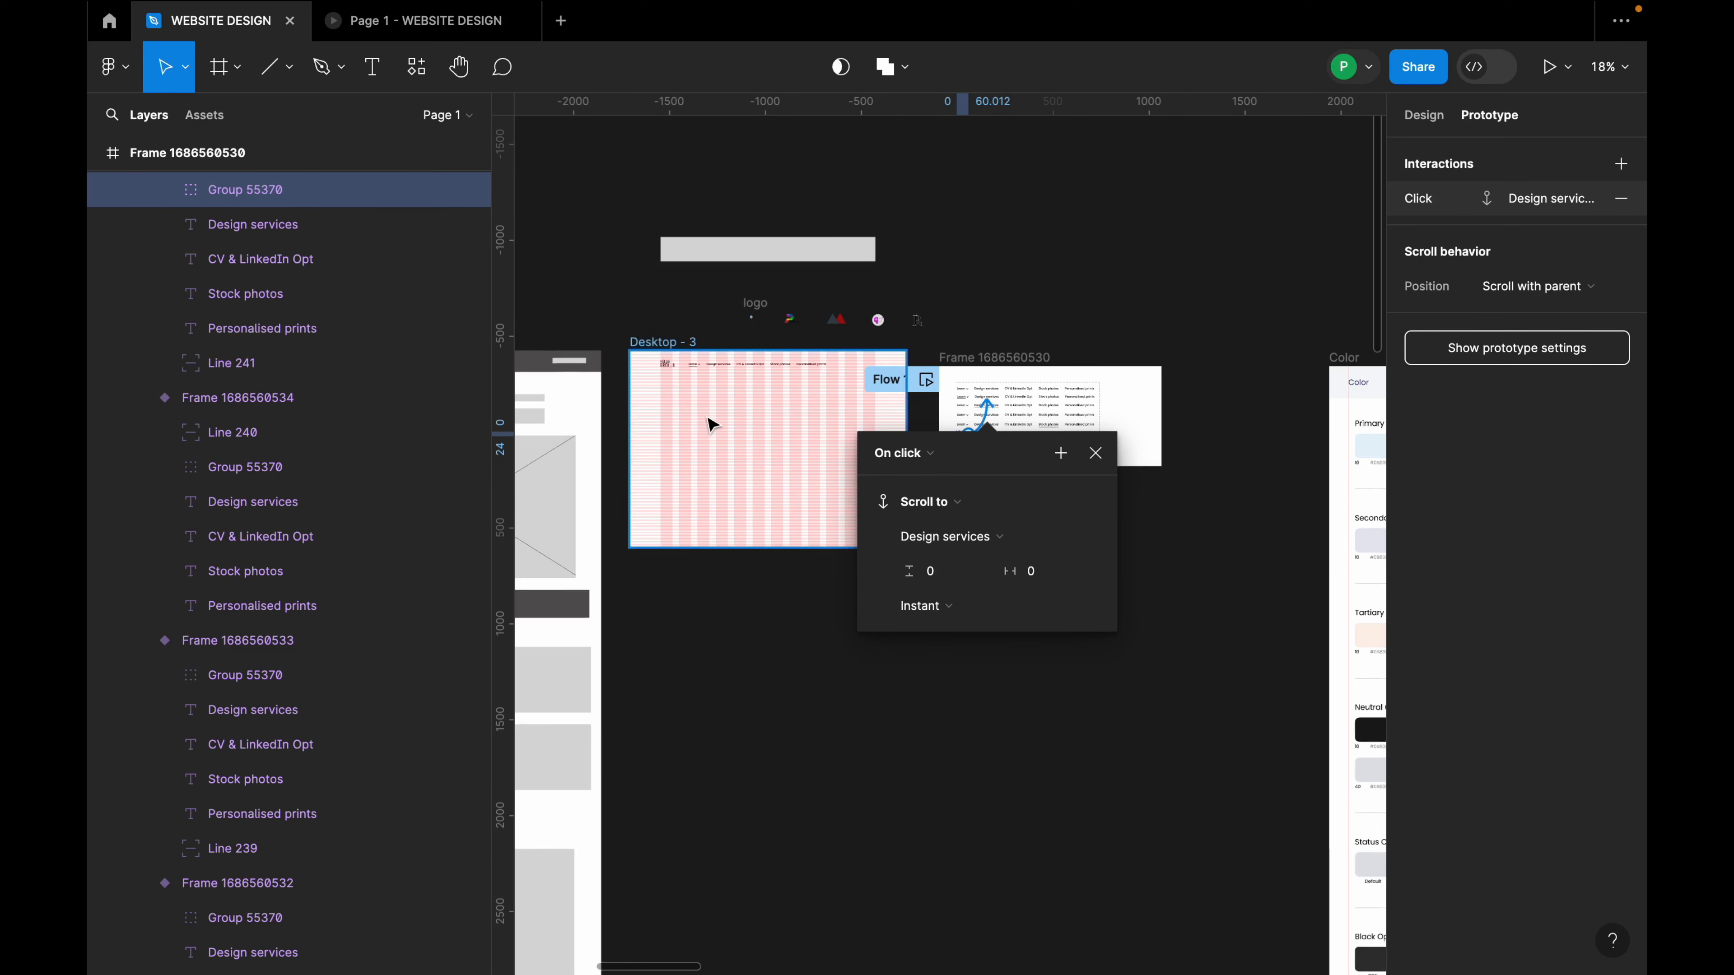
scroll(706, 413, up, 6)
click(792, 293)
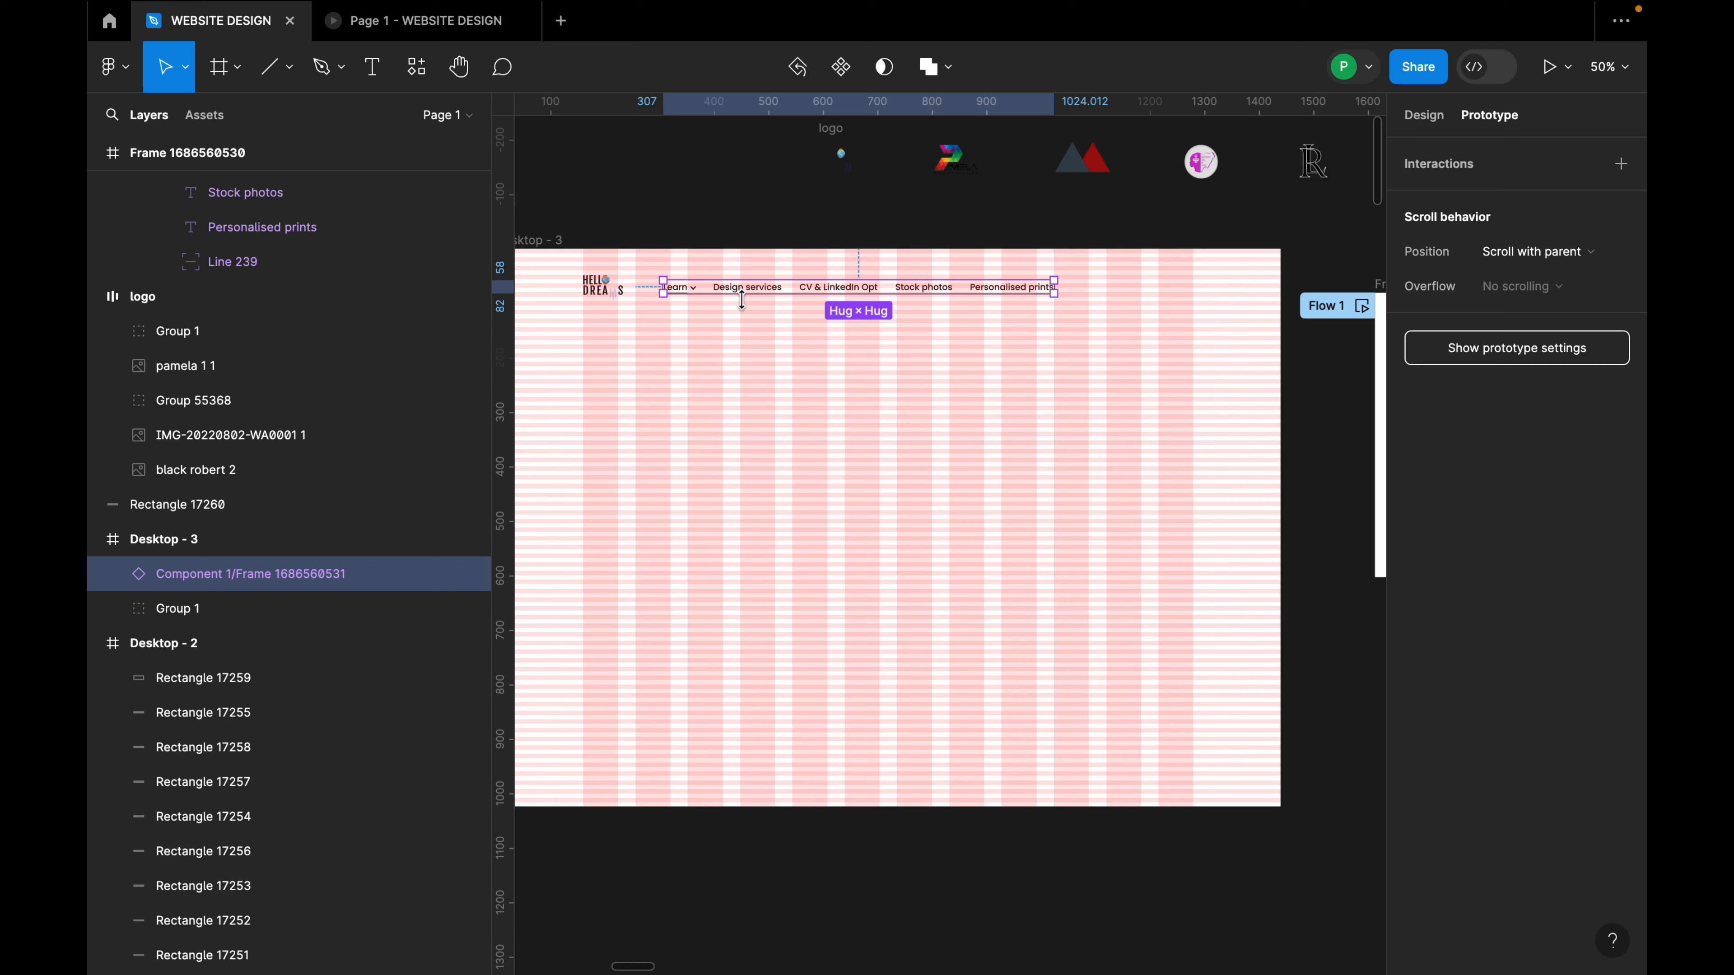
key(Delete)
Place an instance of the plain Variant6 row in the header of Desktop - 3 at X 307, Y 66.
scroll(685, 347, down, 6)
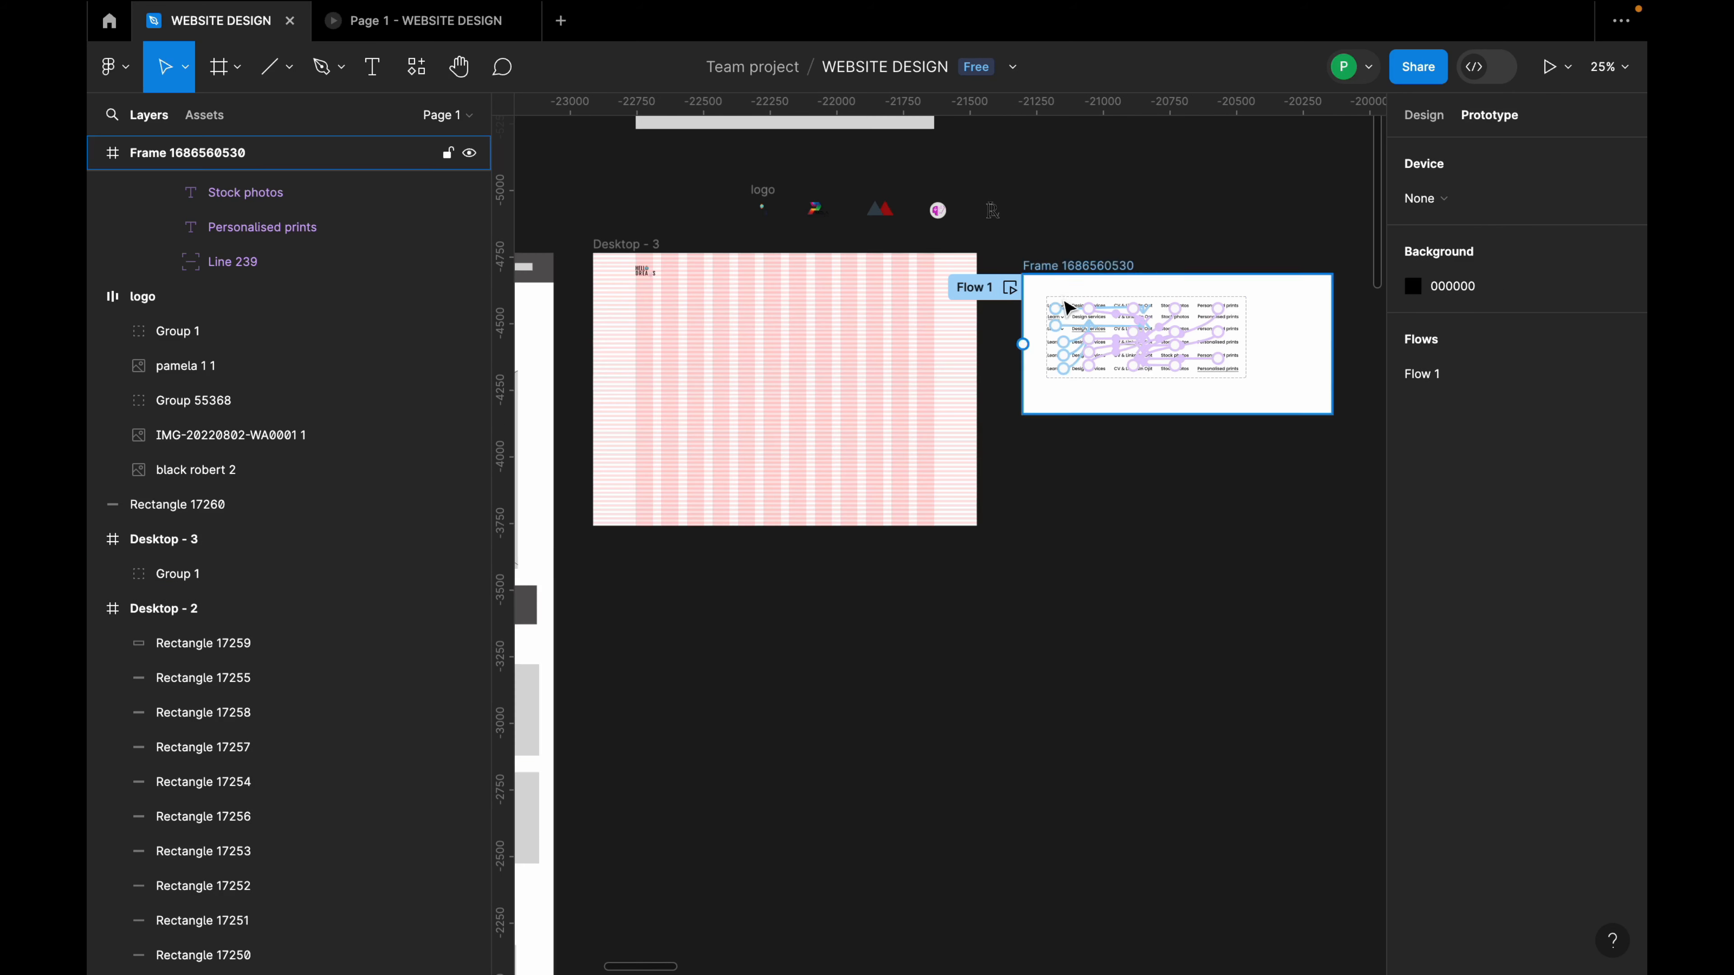
scroll(1063, 307, up, 5)
click(1420, 116)
scroll(1119, 304, up, 3)
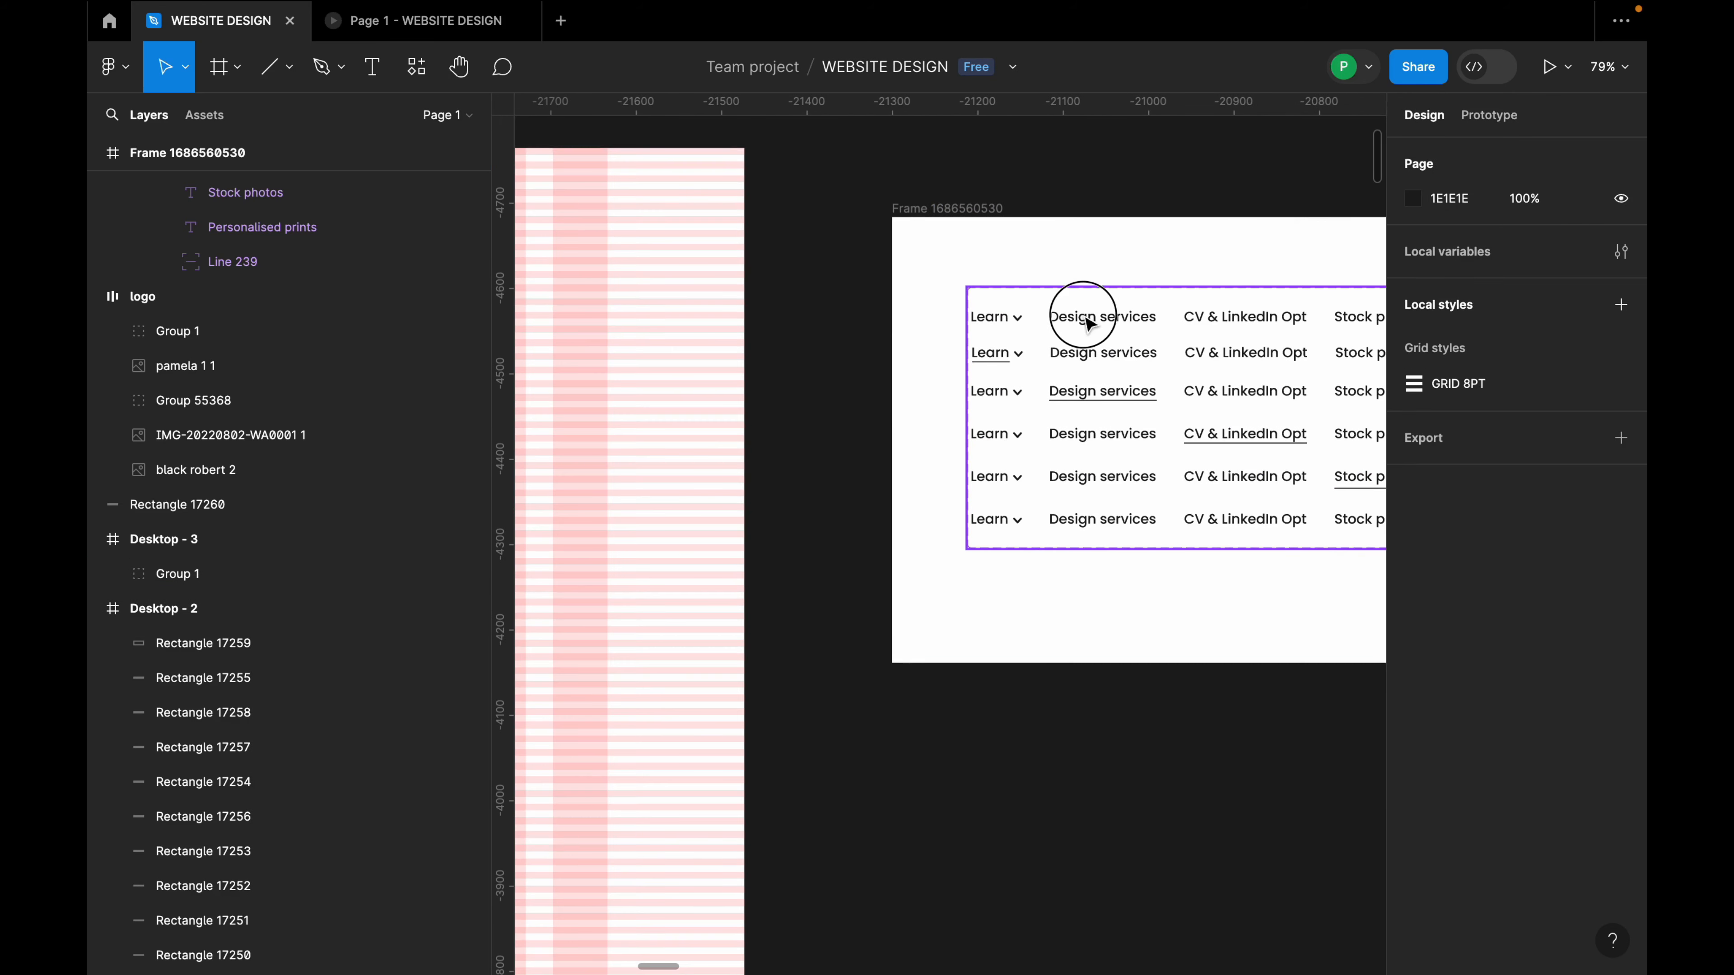
click(1087, 319)
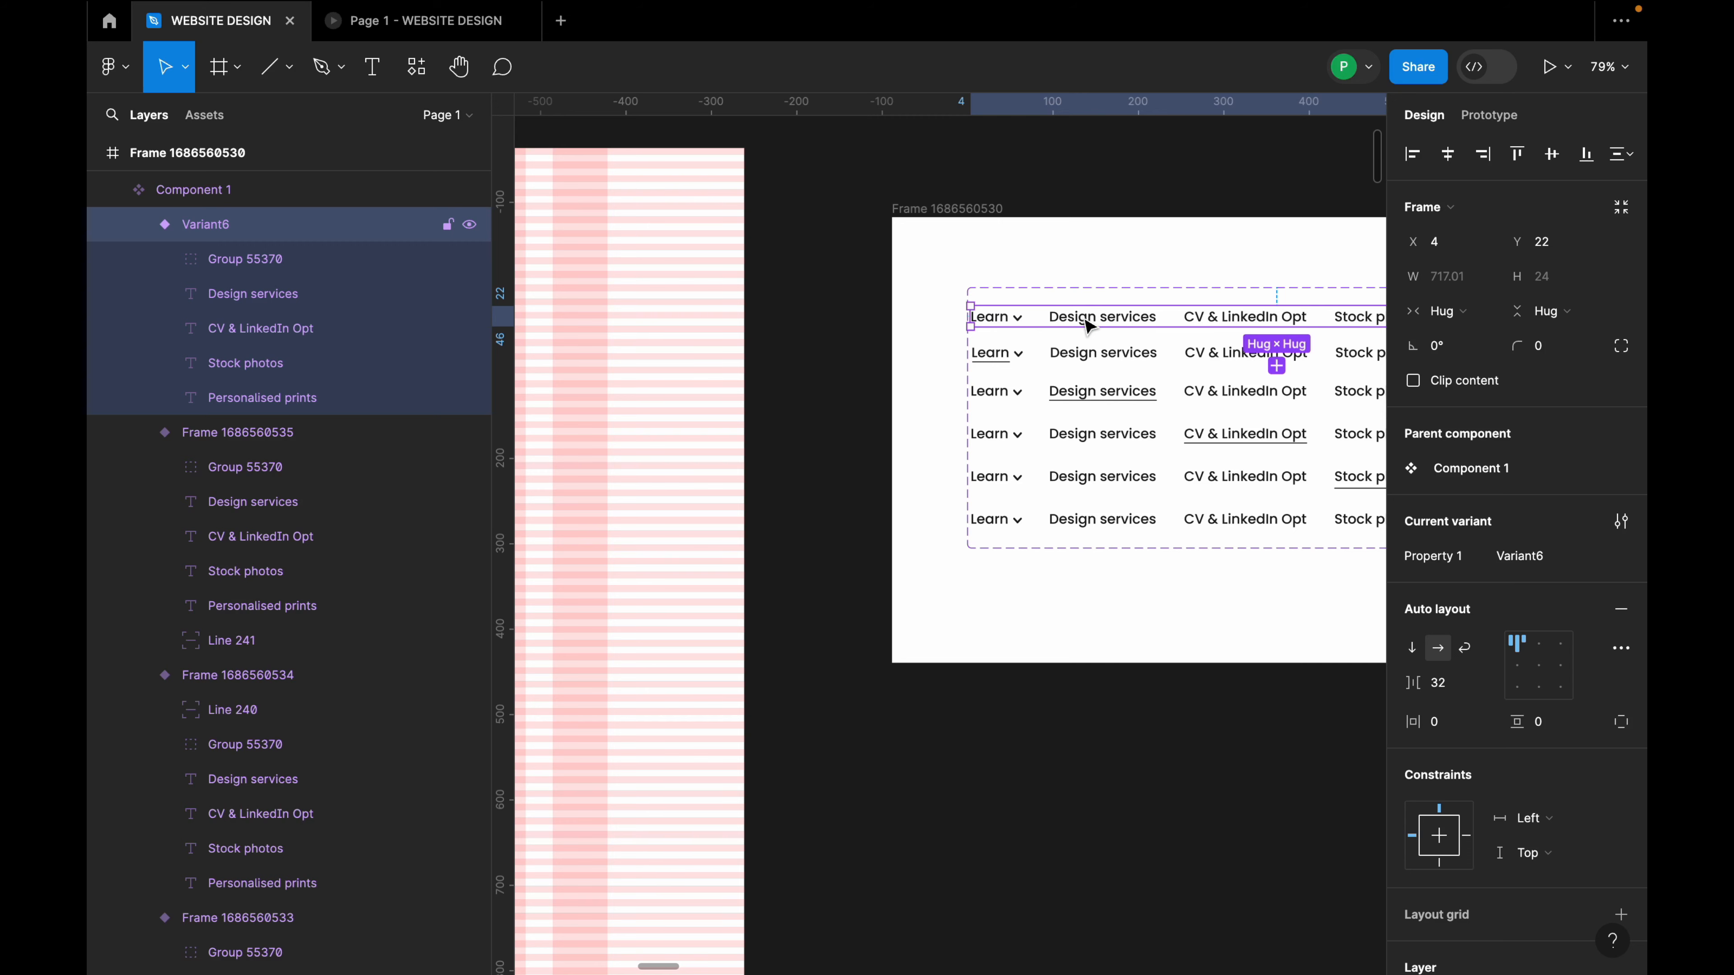
drag(1088, 318, 716, 250)
scroll(806, 243, down, 3)
click(189, 117)
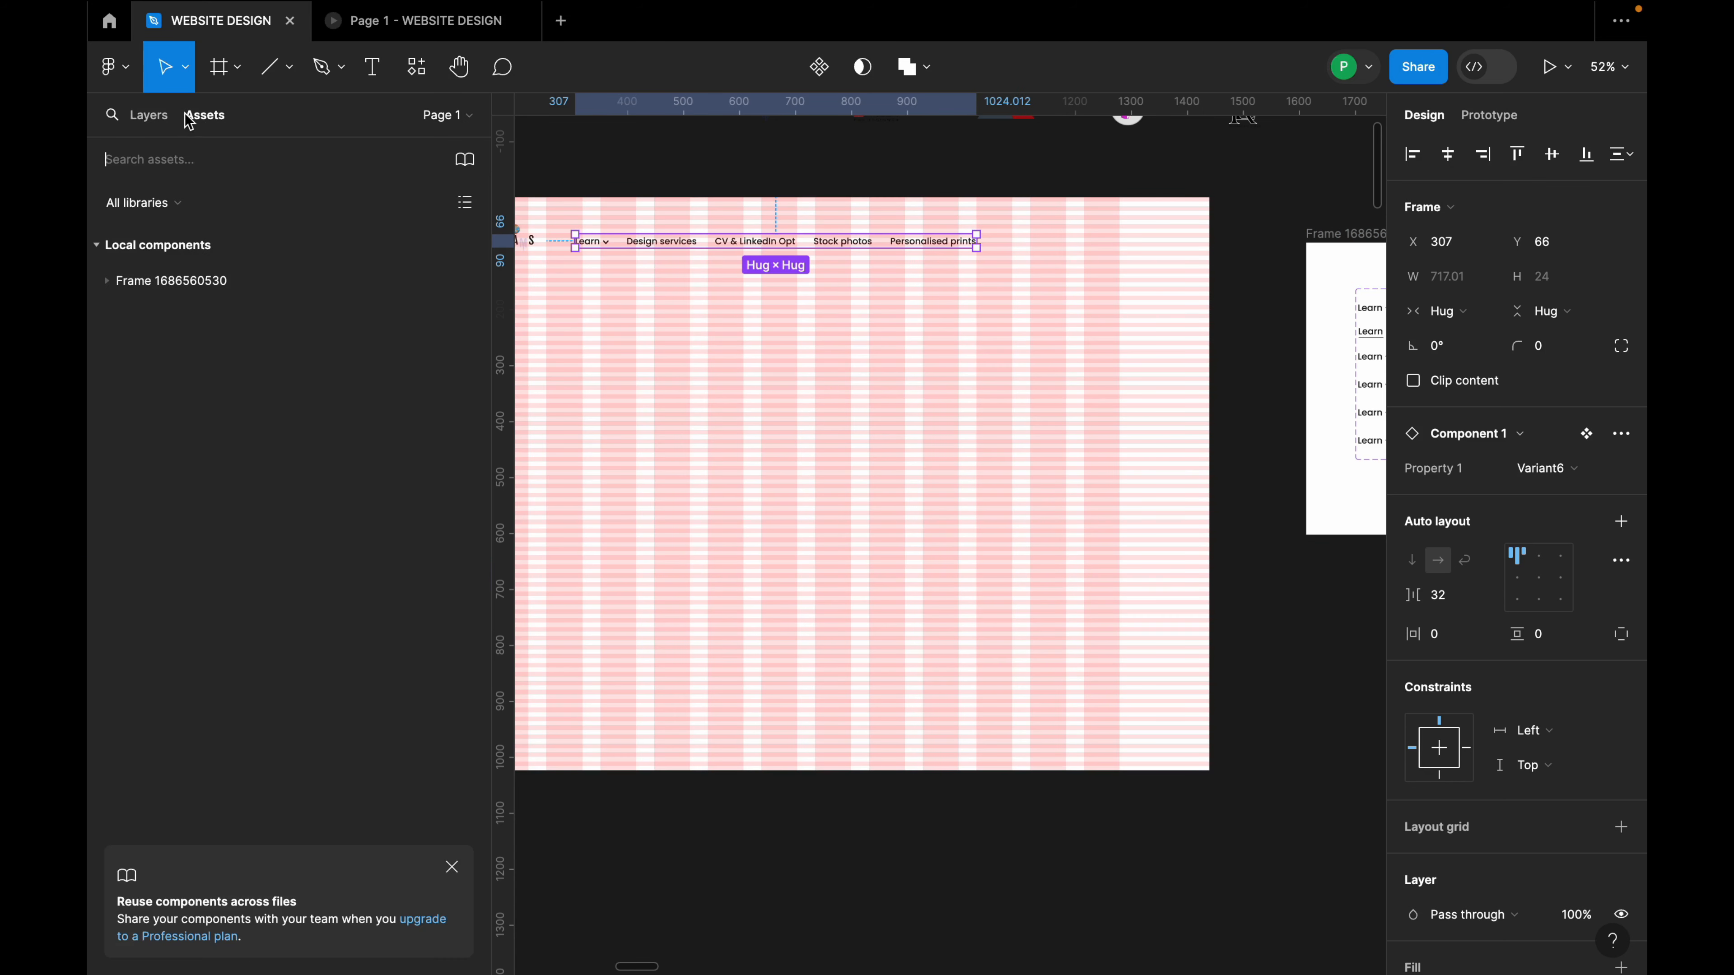
click(160, 285)
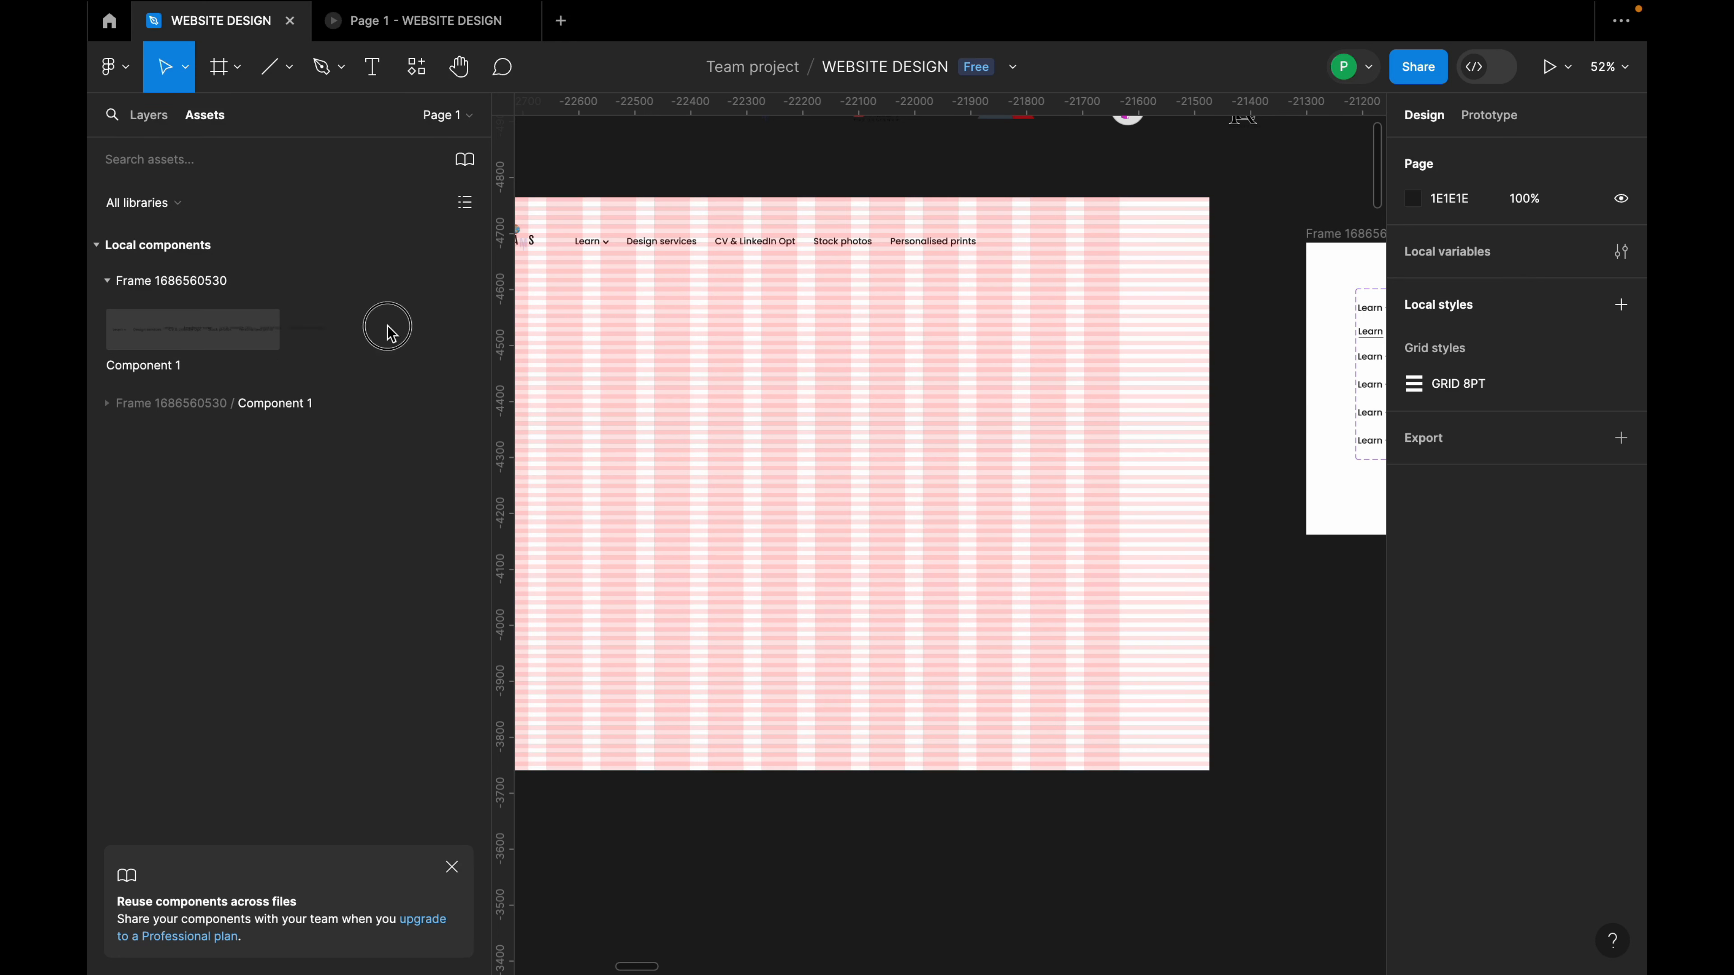
drag(824, 301, 770, 236)
click(854, 246)
scroll(1049, 261, down, 3)
scroll(681, 243, up, 3)
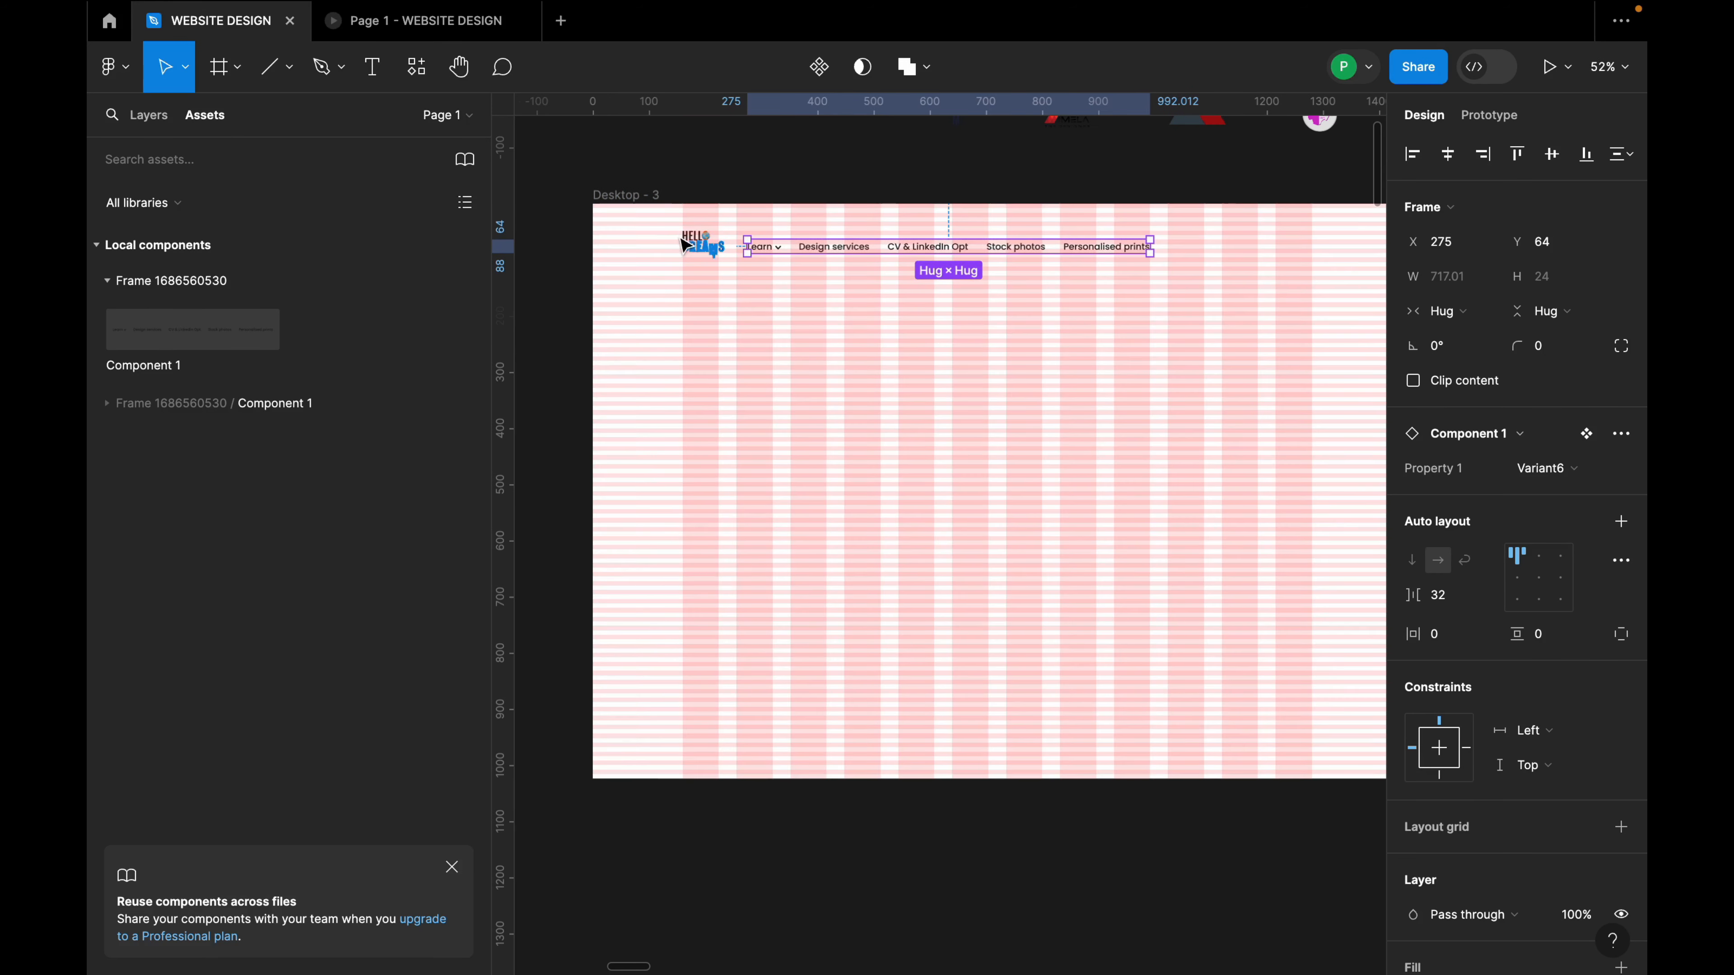
Preview Desktop - 3 and check the hover behaviour of the navigation links from Learn to Personalised prints.
click(624, 195)
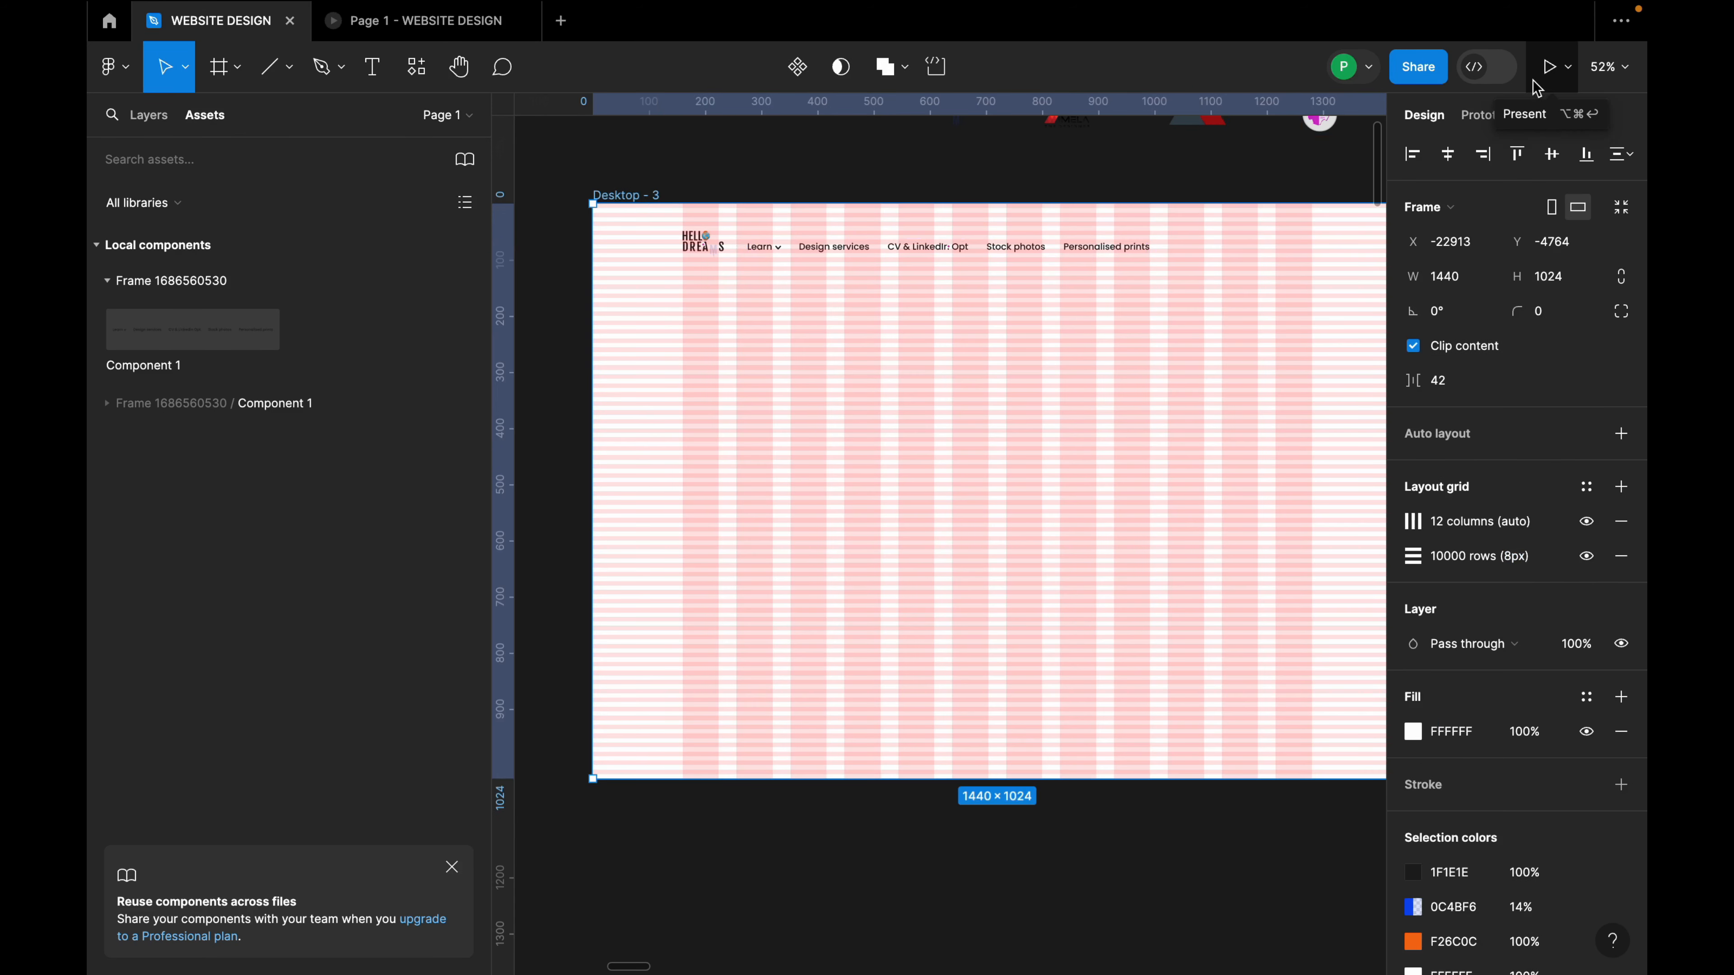
click(1568, 66)
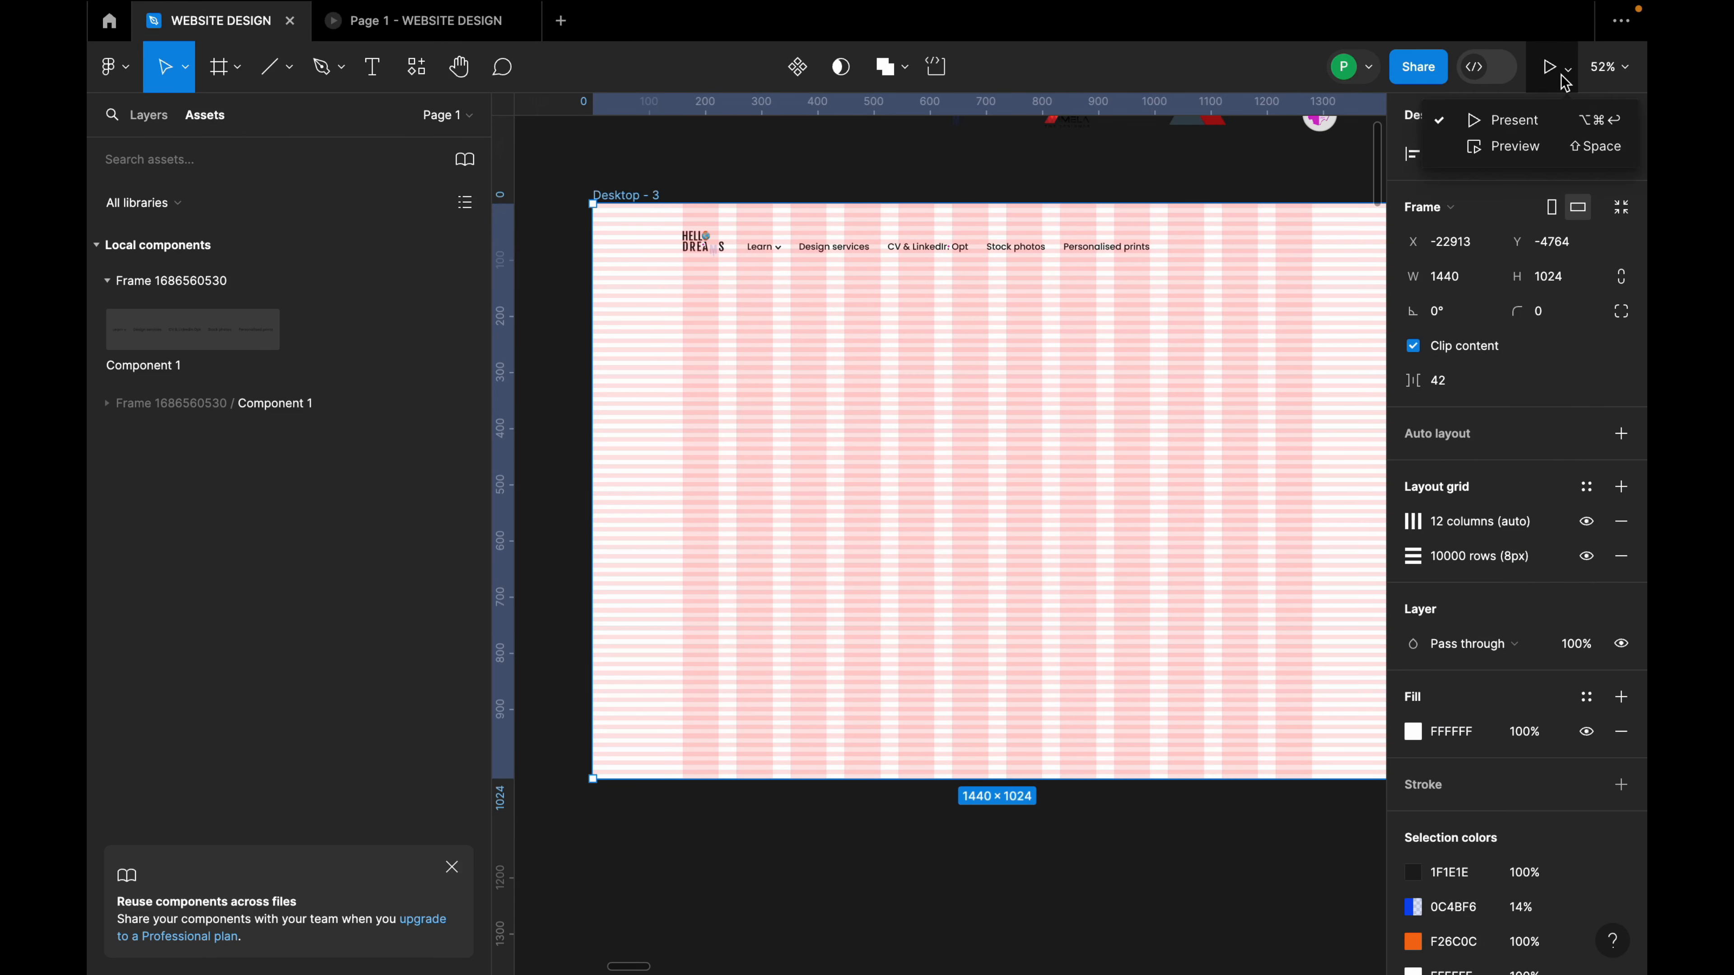
click(1522, 143)
drag(529, 287, 922, 236)
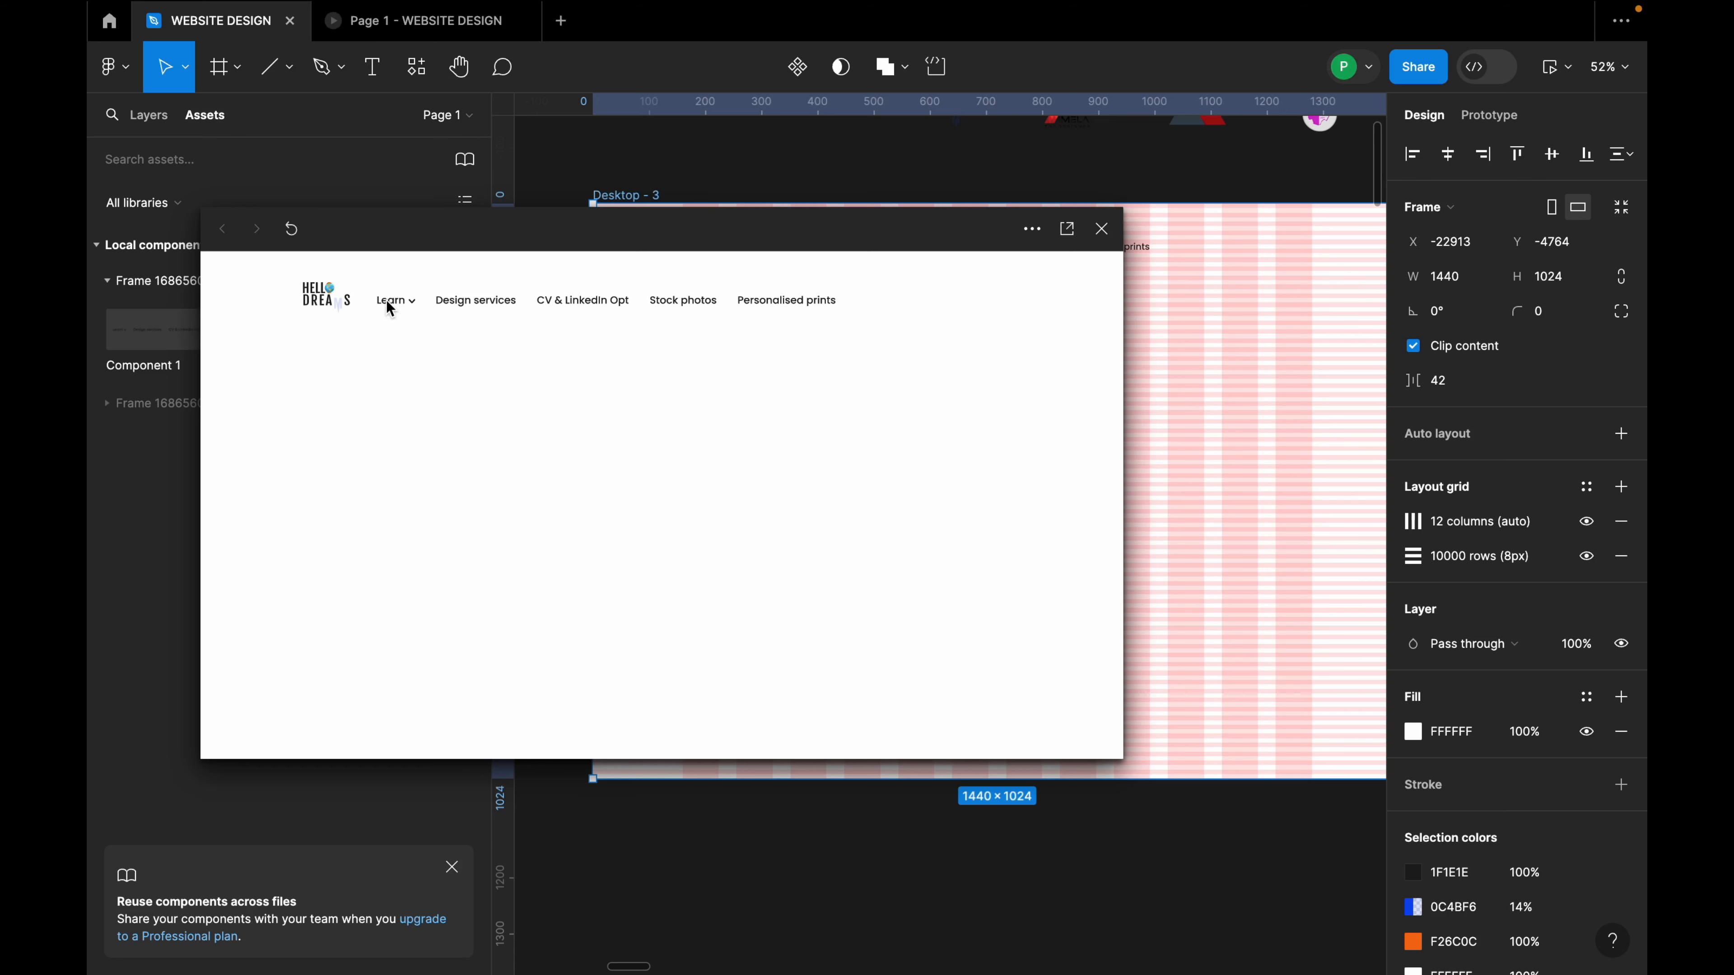
drag(616, 235, 319, 237)
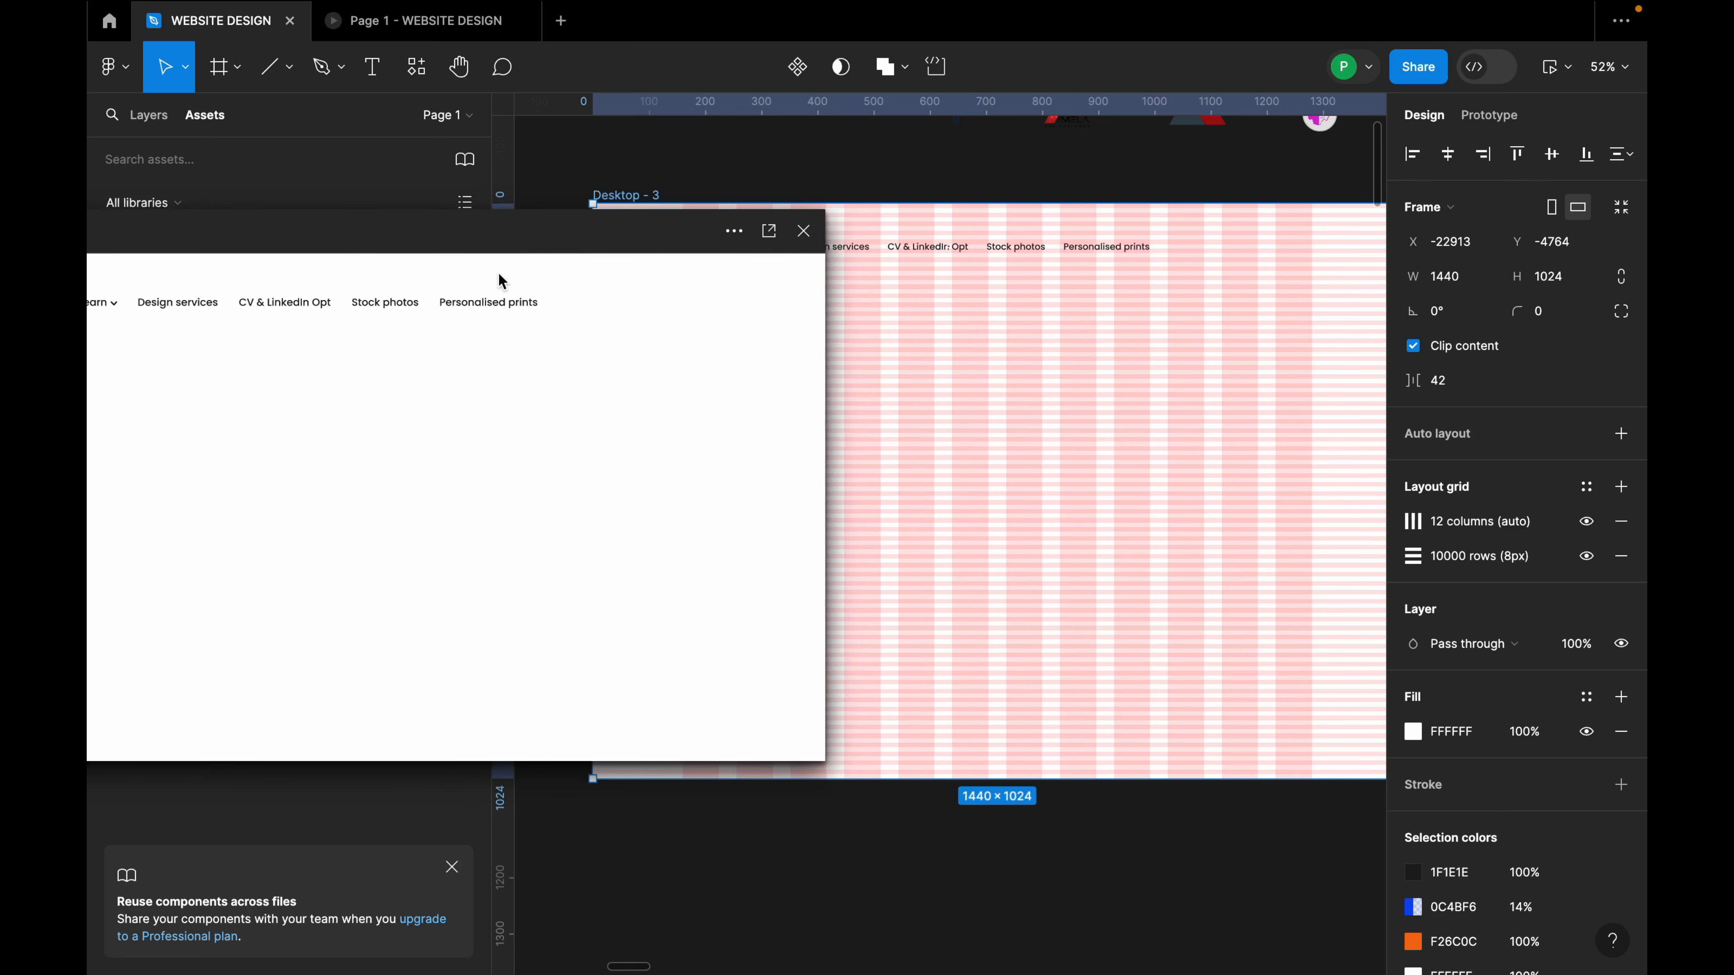
scroll(1013, 336, down, 5)
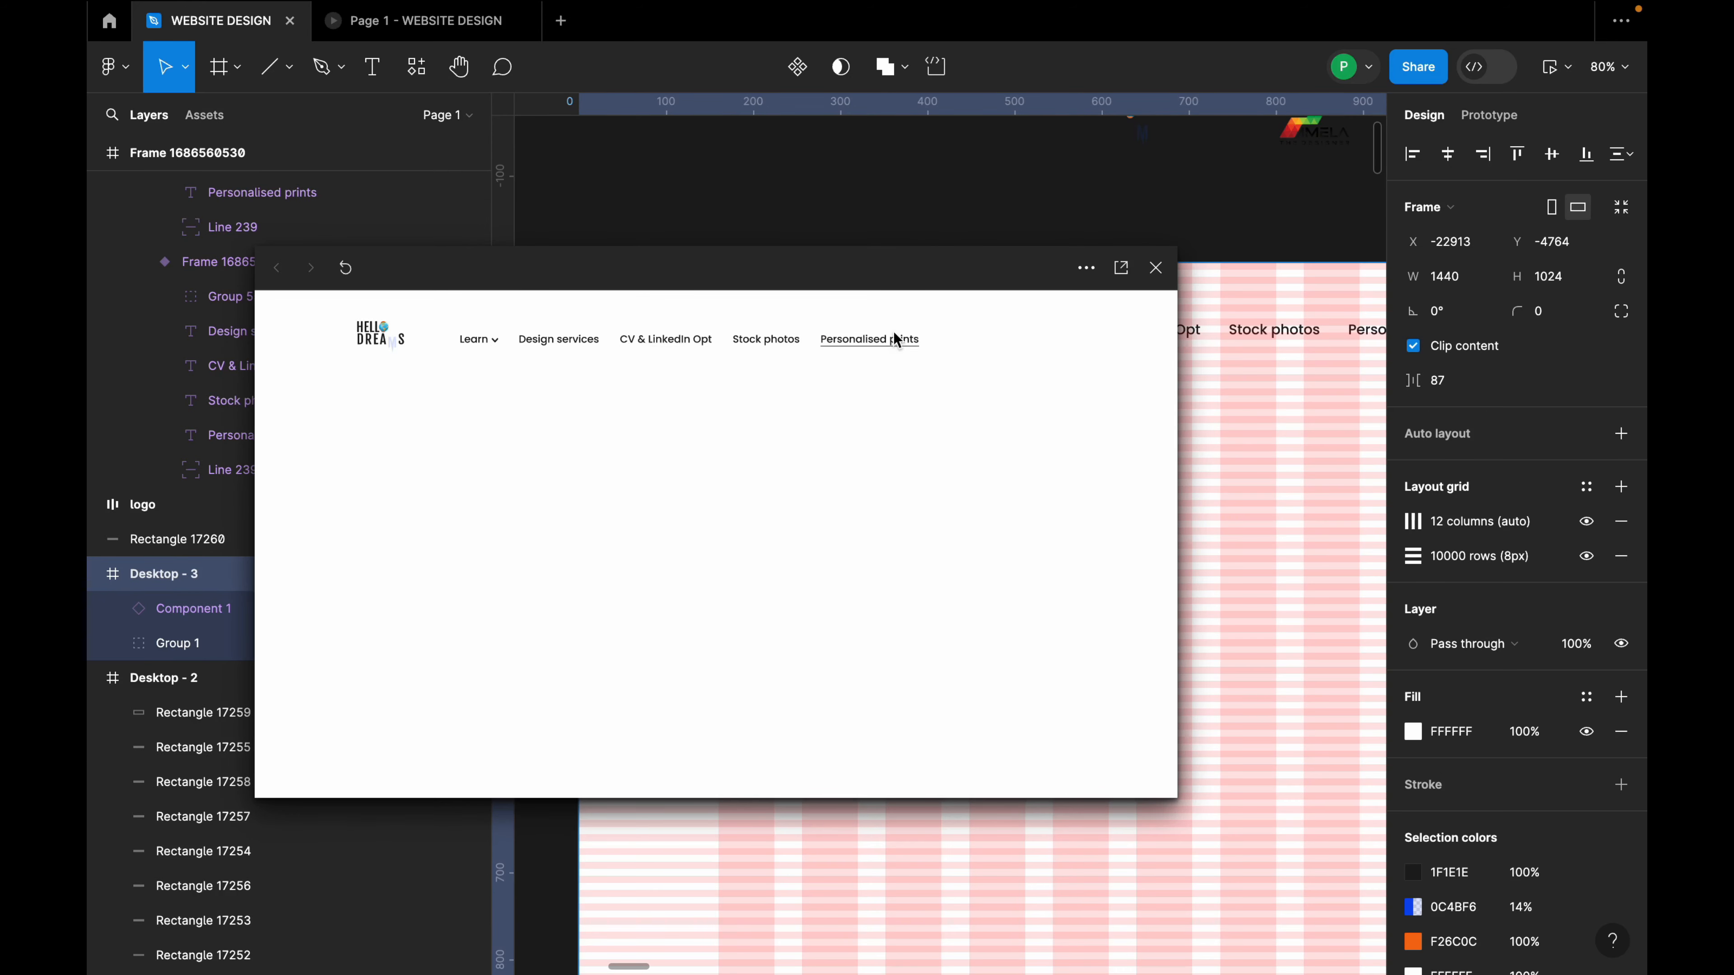
click(1161, 268)
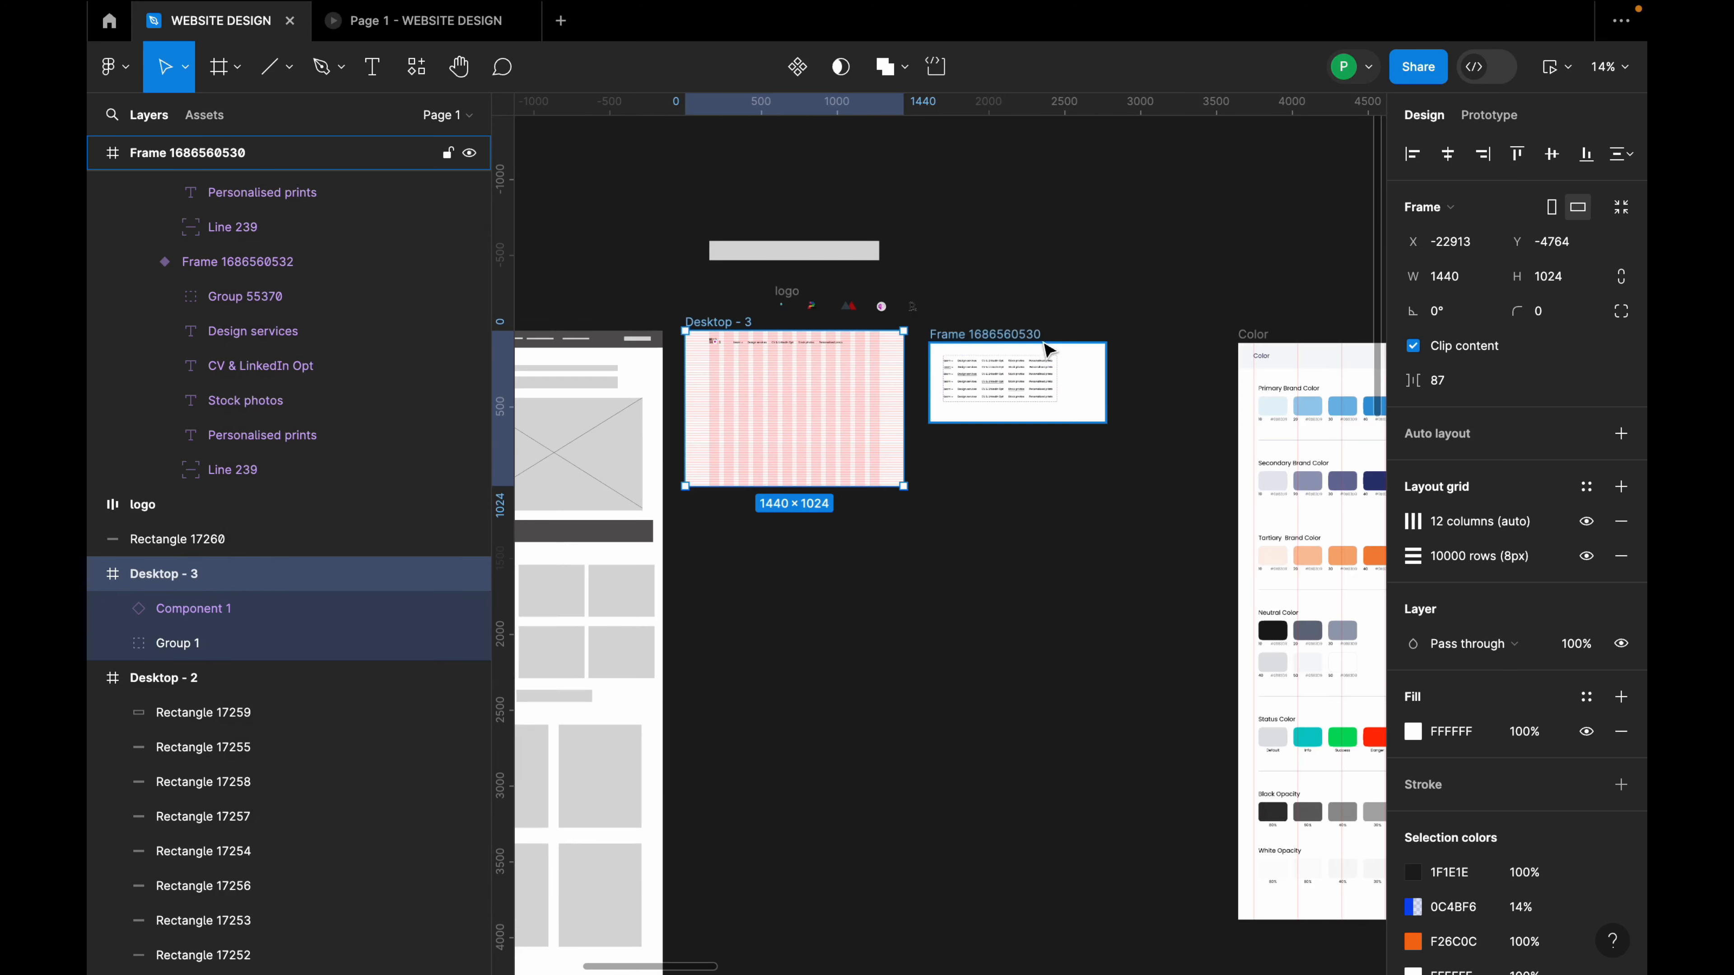
Hide and reshow Component 1 to check its contents, and move the second row with the underlined Learn into the component set.
scroll(649, 536, up, 5)
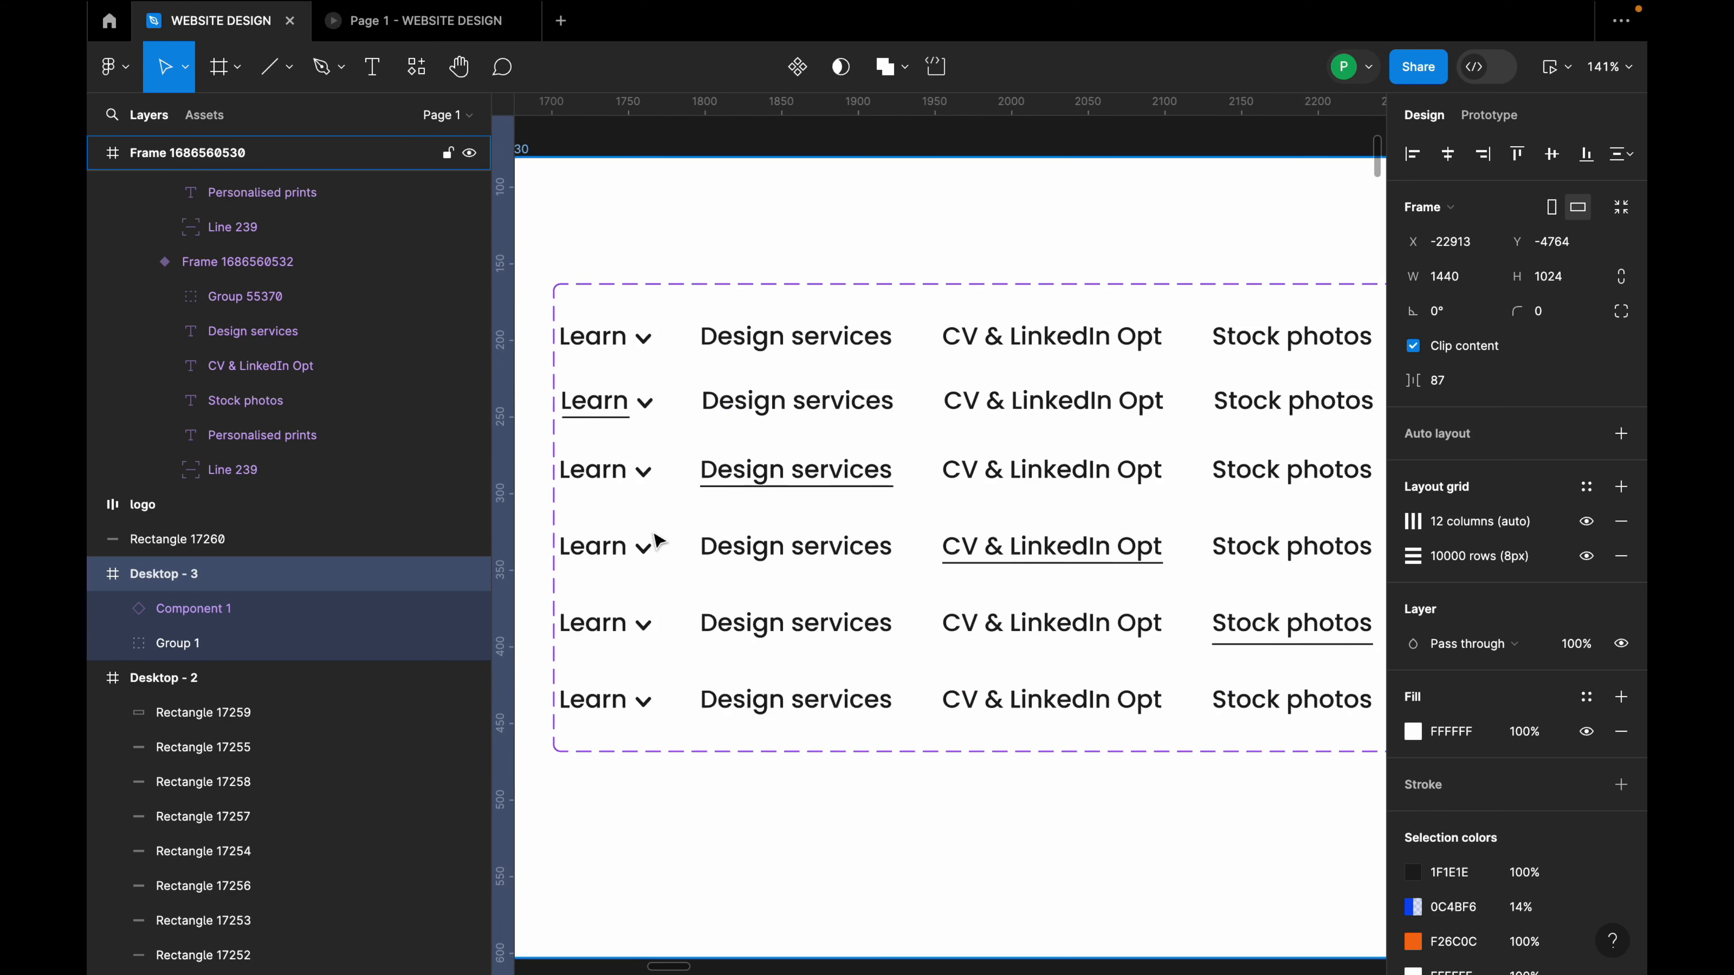
click(719, 398)
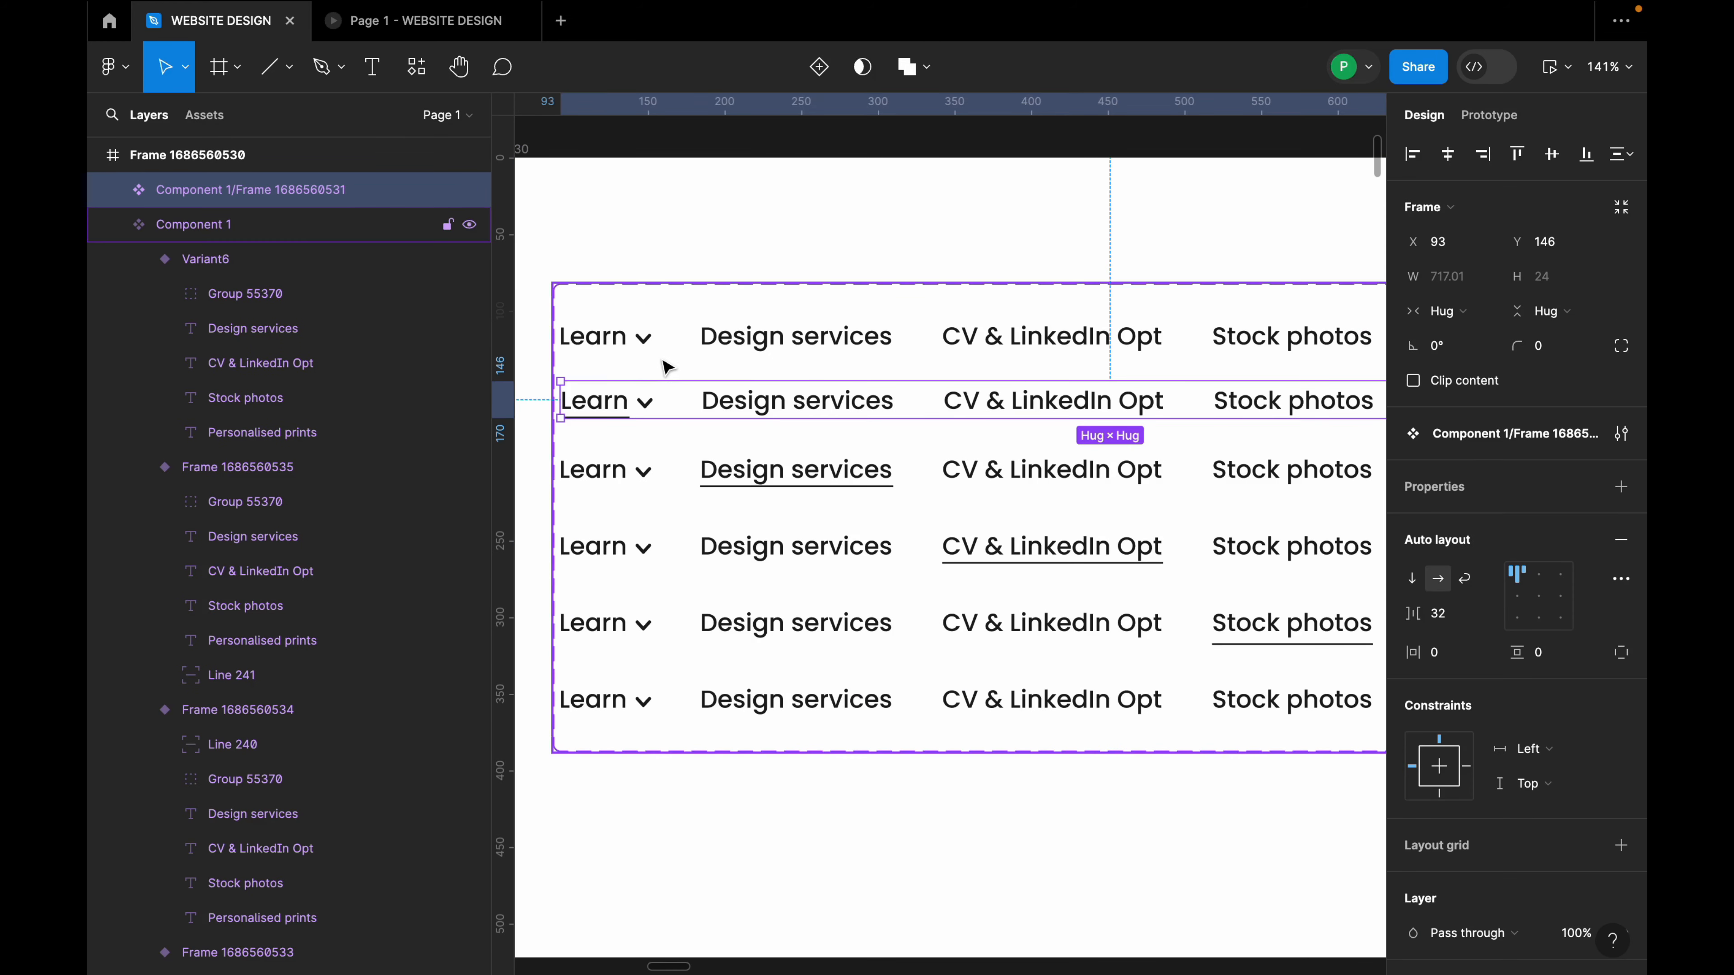
scroll(884, 320, down, 2)
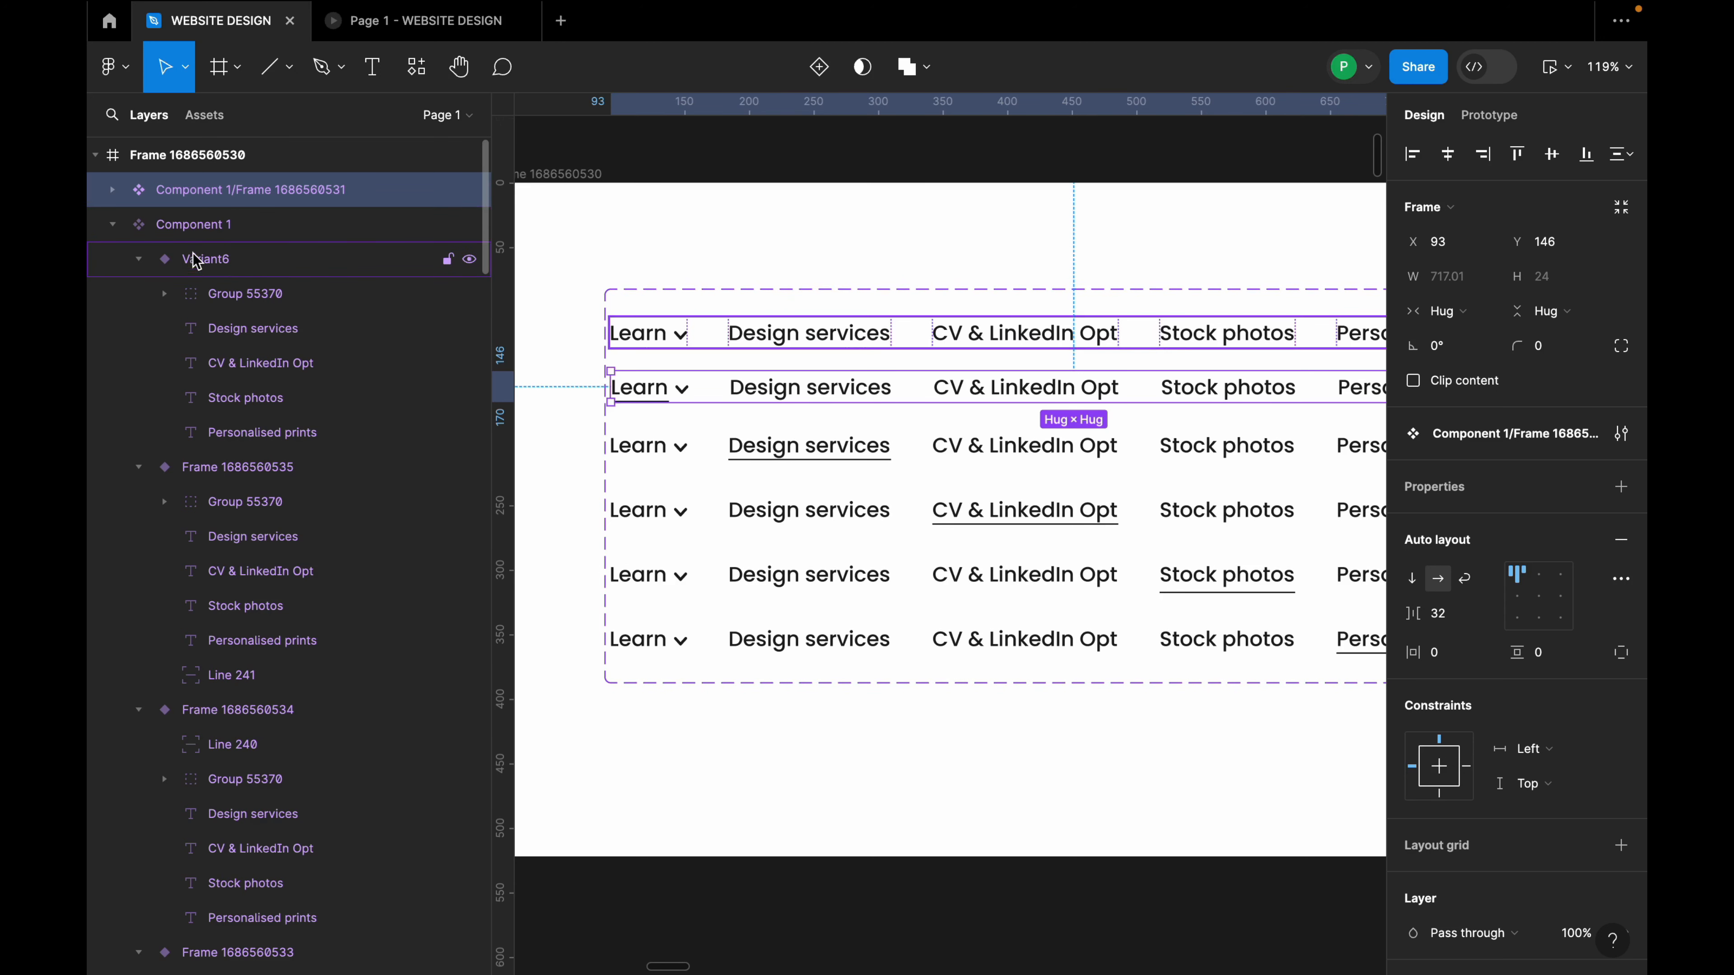
click(213, 239)
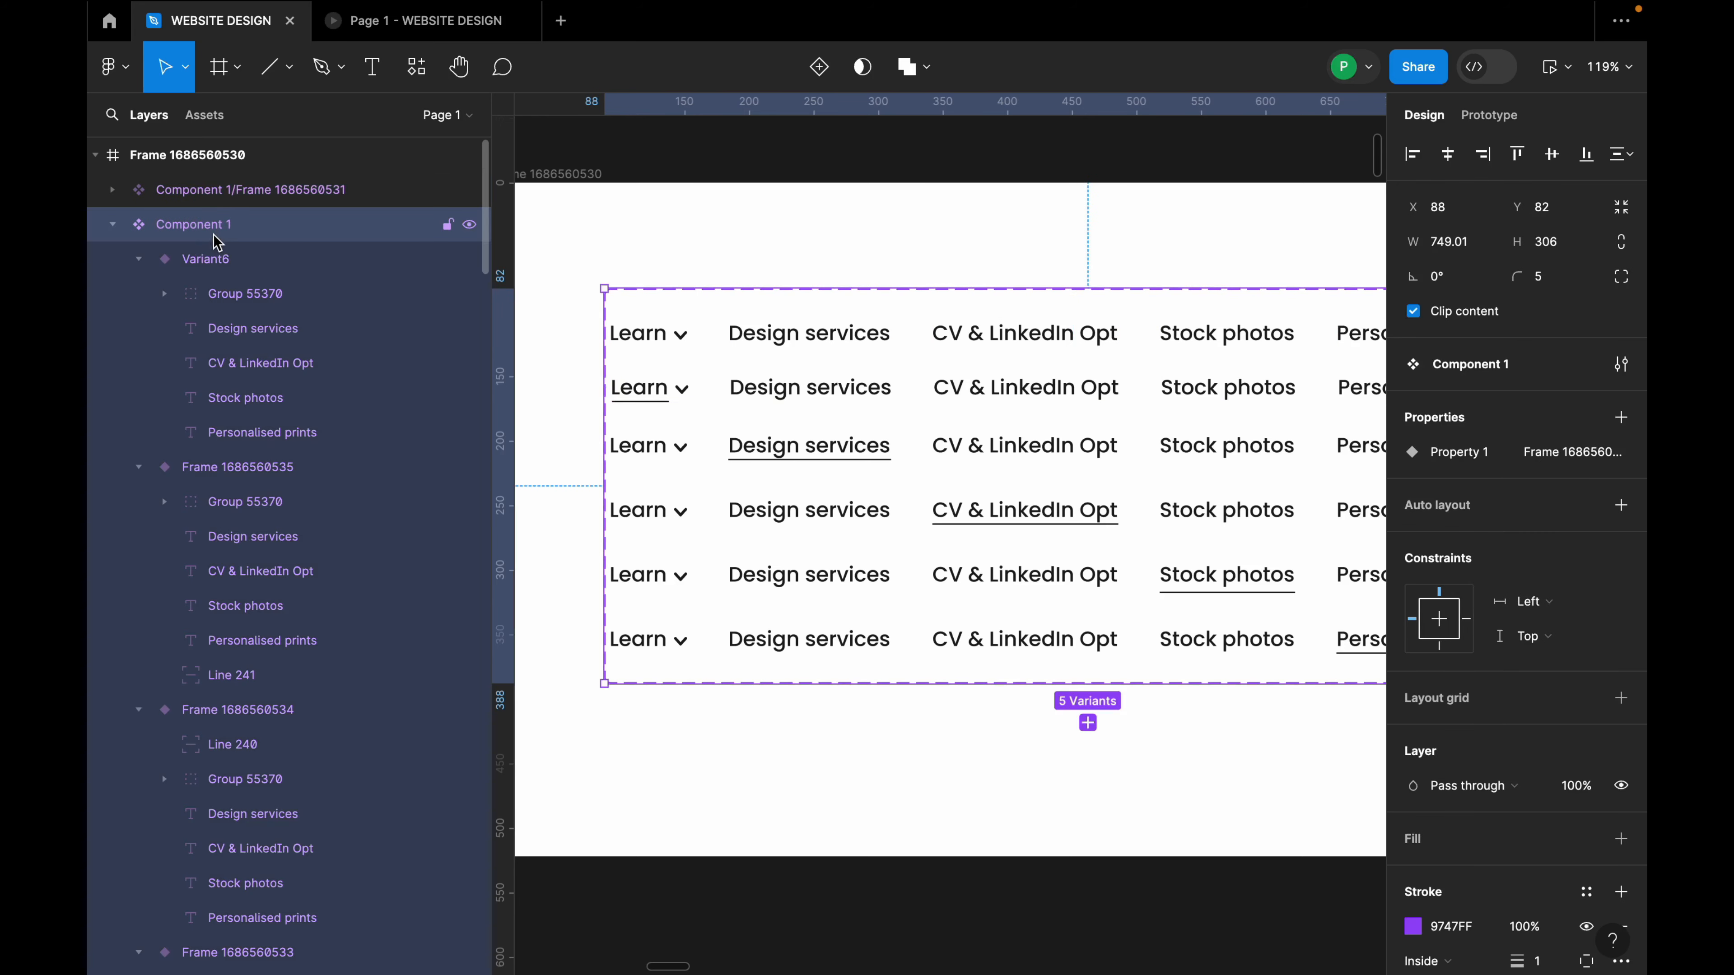
click(469, 226)
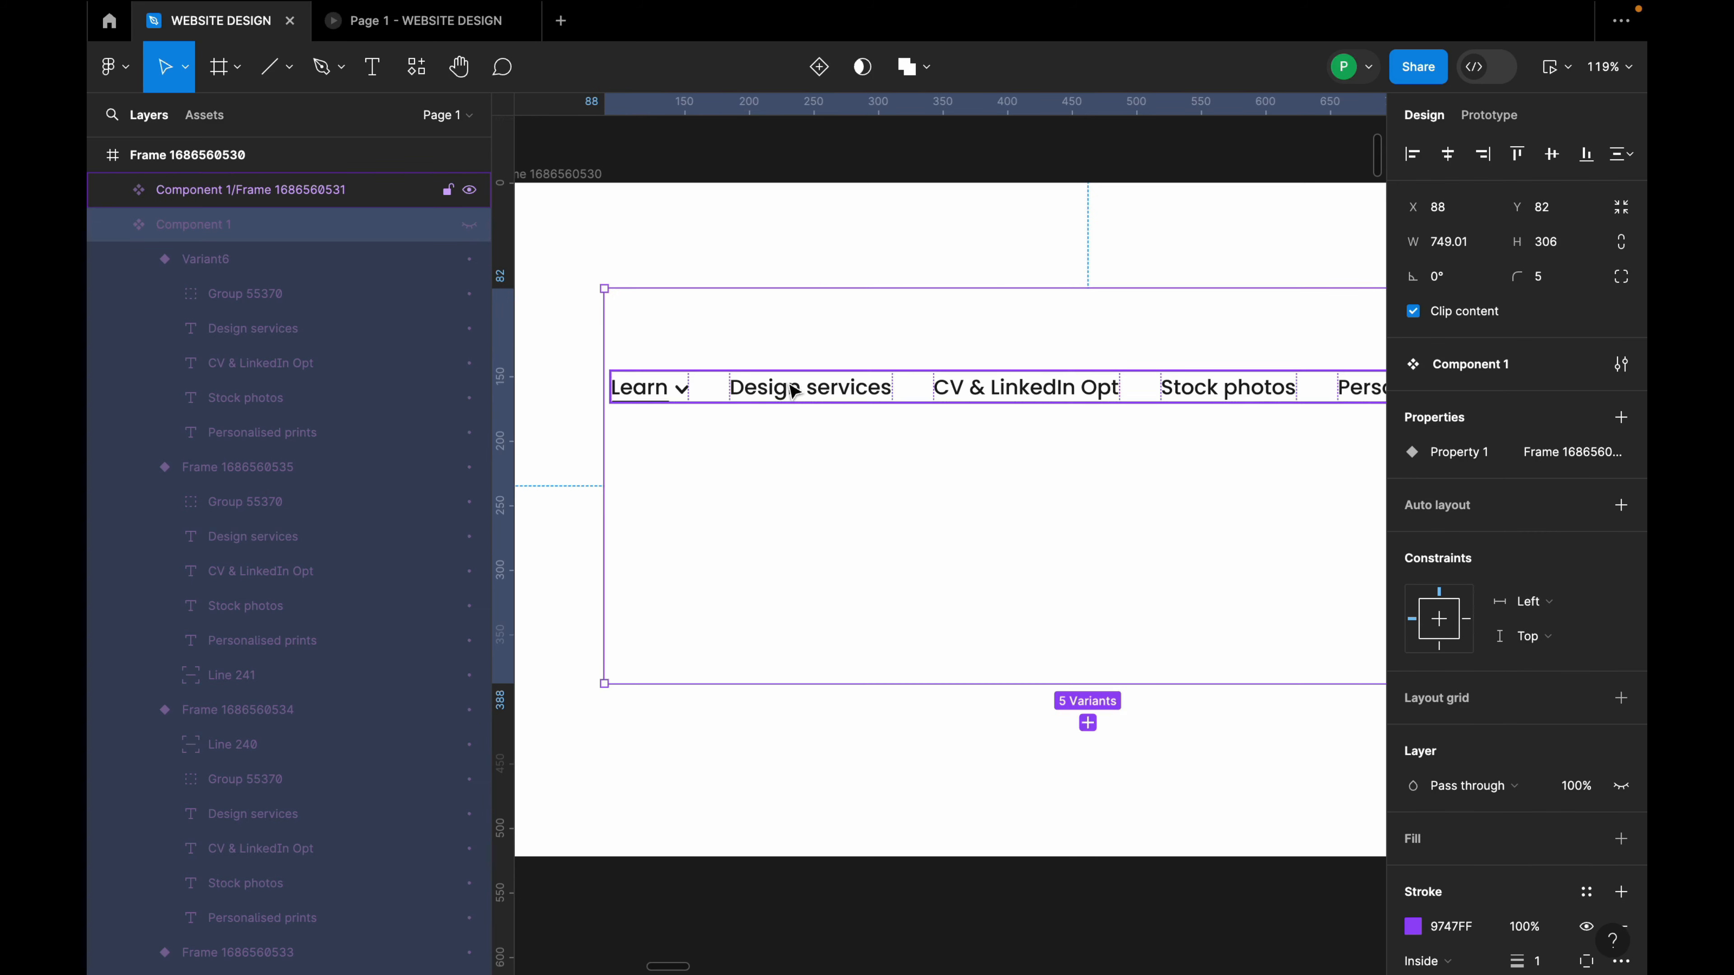
click(470, 227)
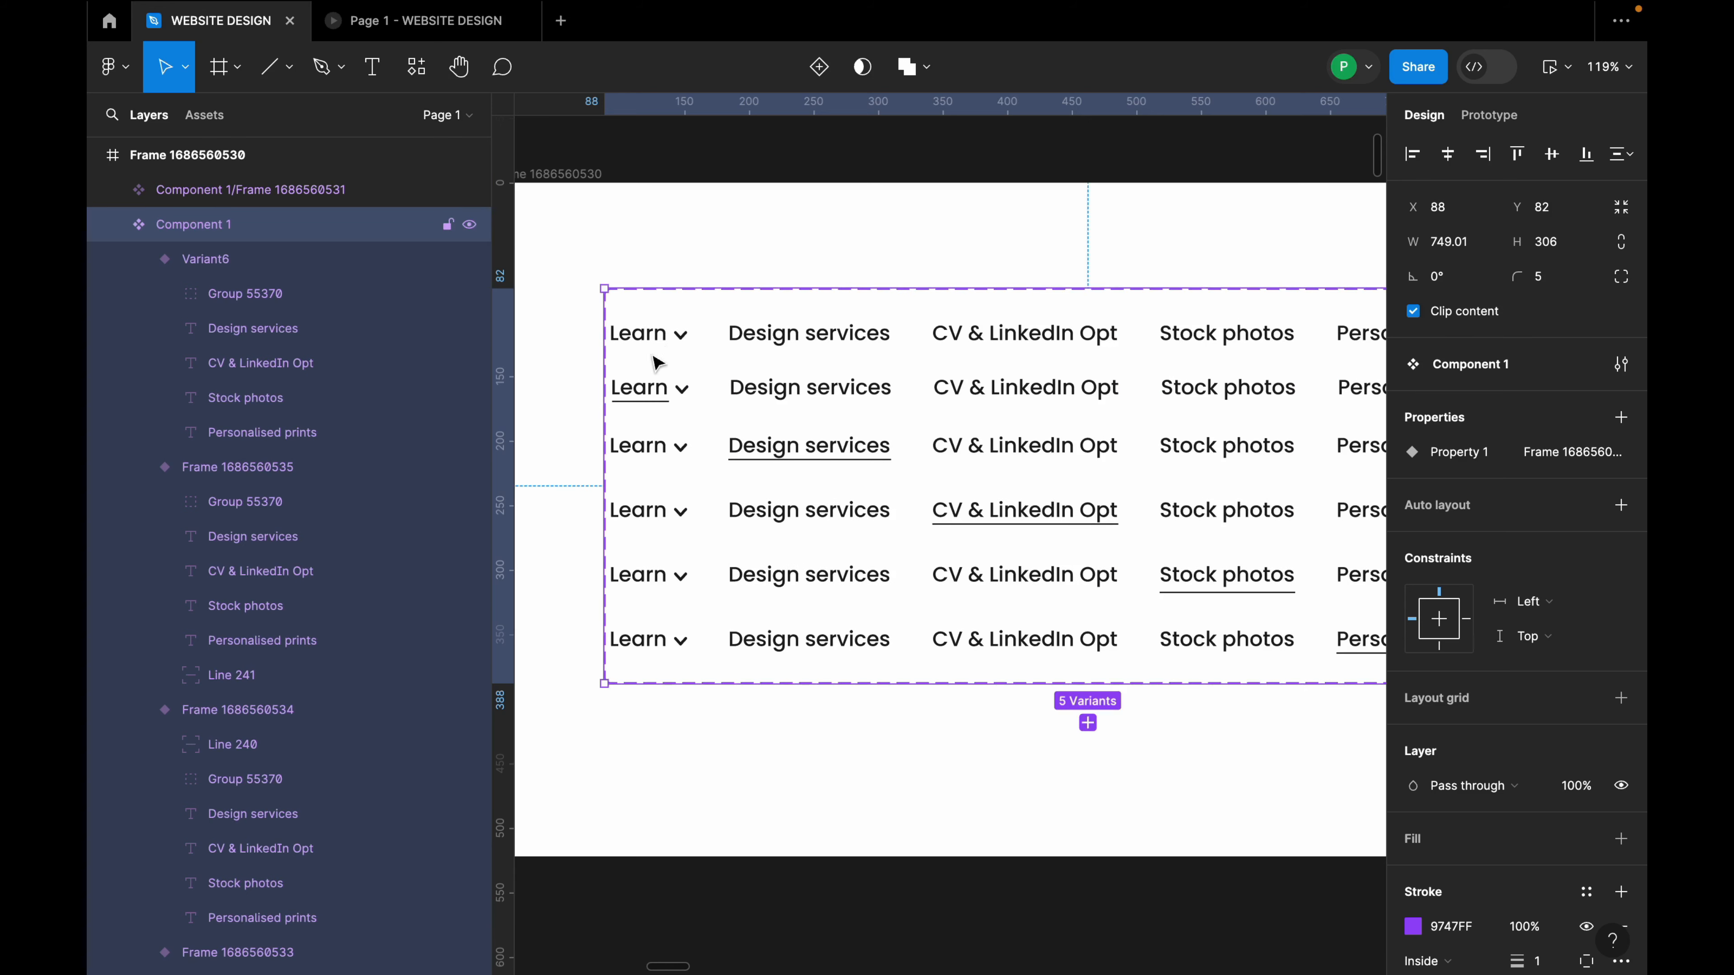
click(287, 198)
drag(280, 196, 259, 236)
Draw a prototype connection from Learn in the plain Variant6 row to the second row with the underlined Learn.
scroll(1064, 348, down, 5)
scroll(1065, 359, down, 2)
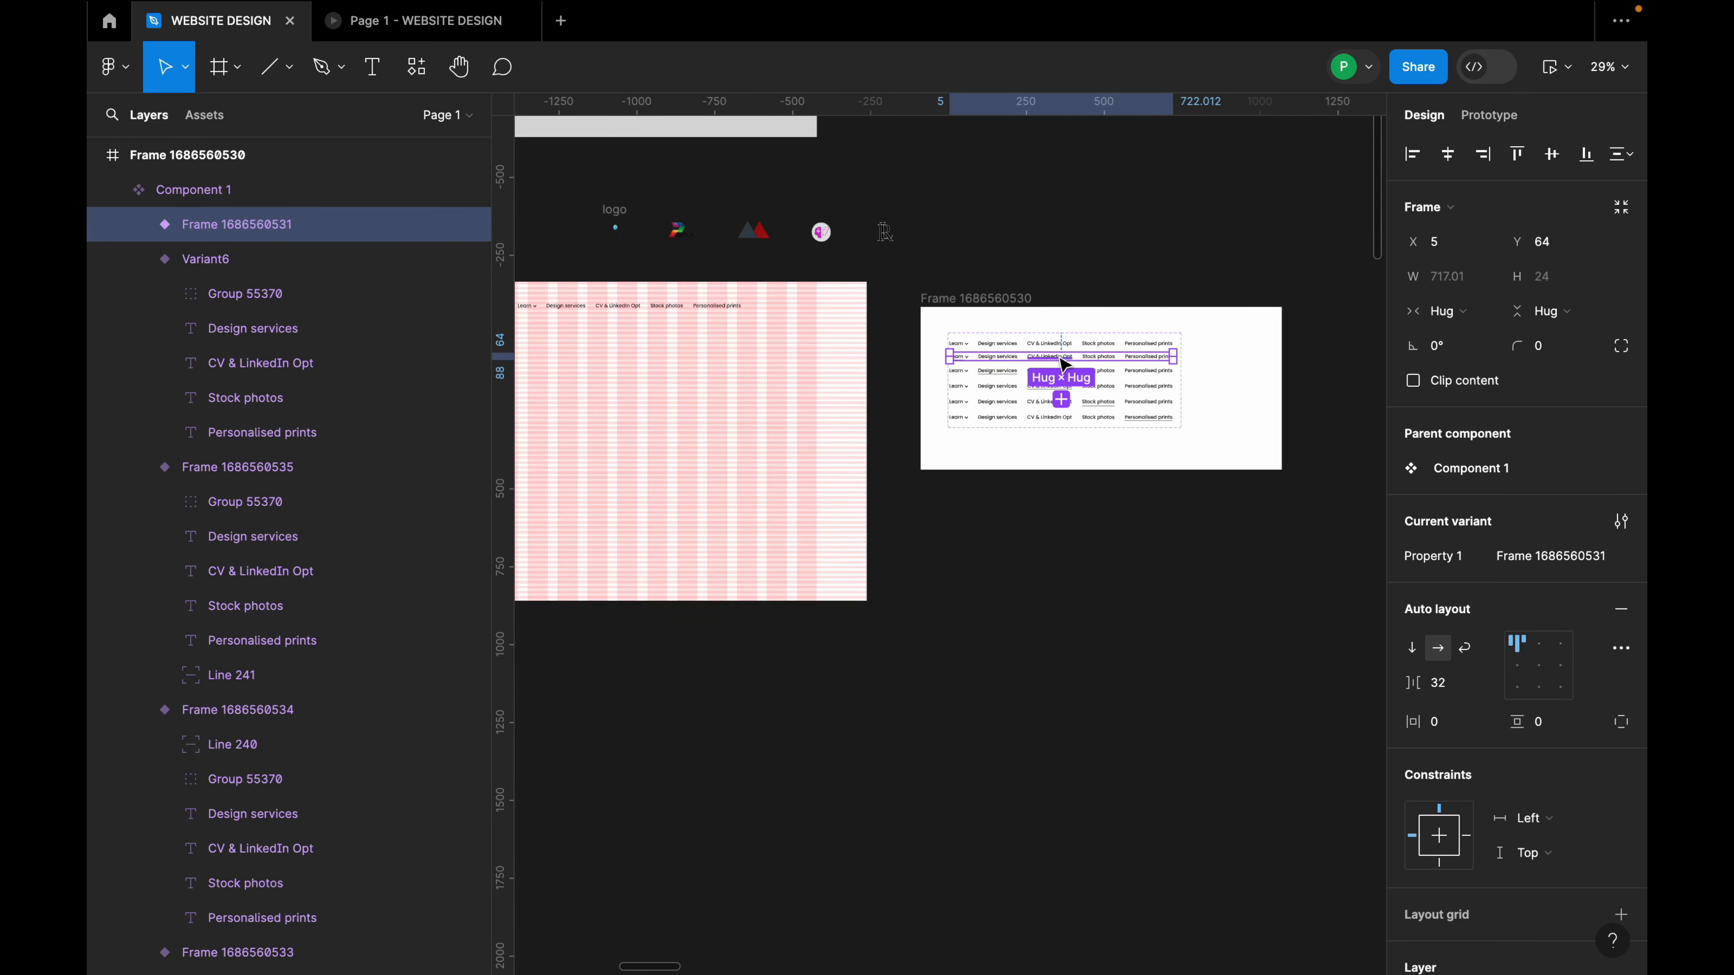
scroll(1064, 358, up, 8)
double_click(695, 310)
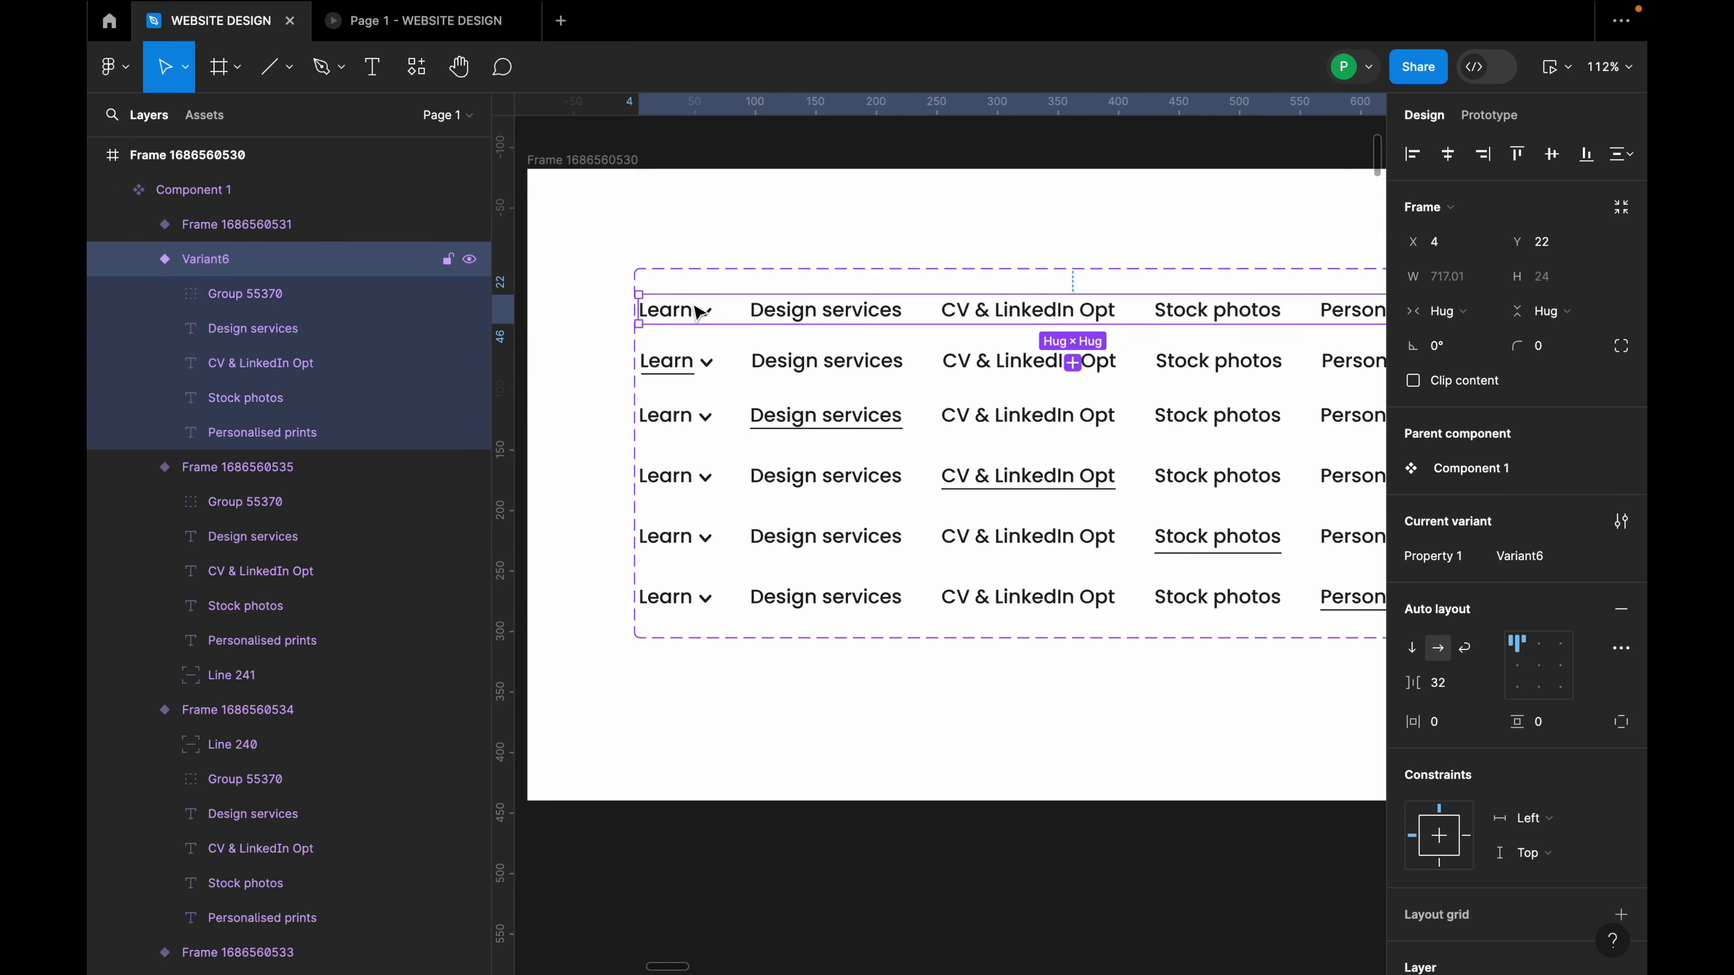
click(1474, 116)
scroll(682, 320, up, 5)
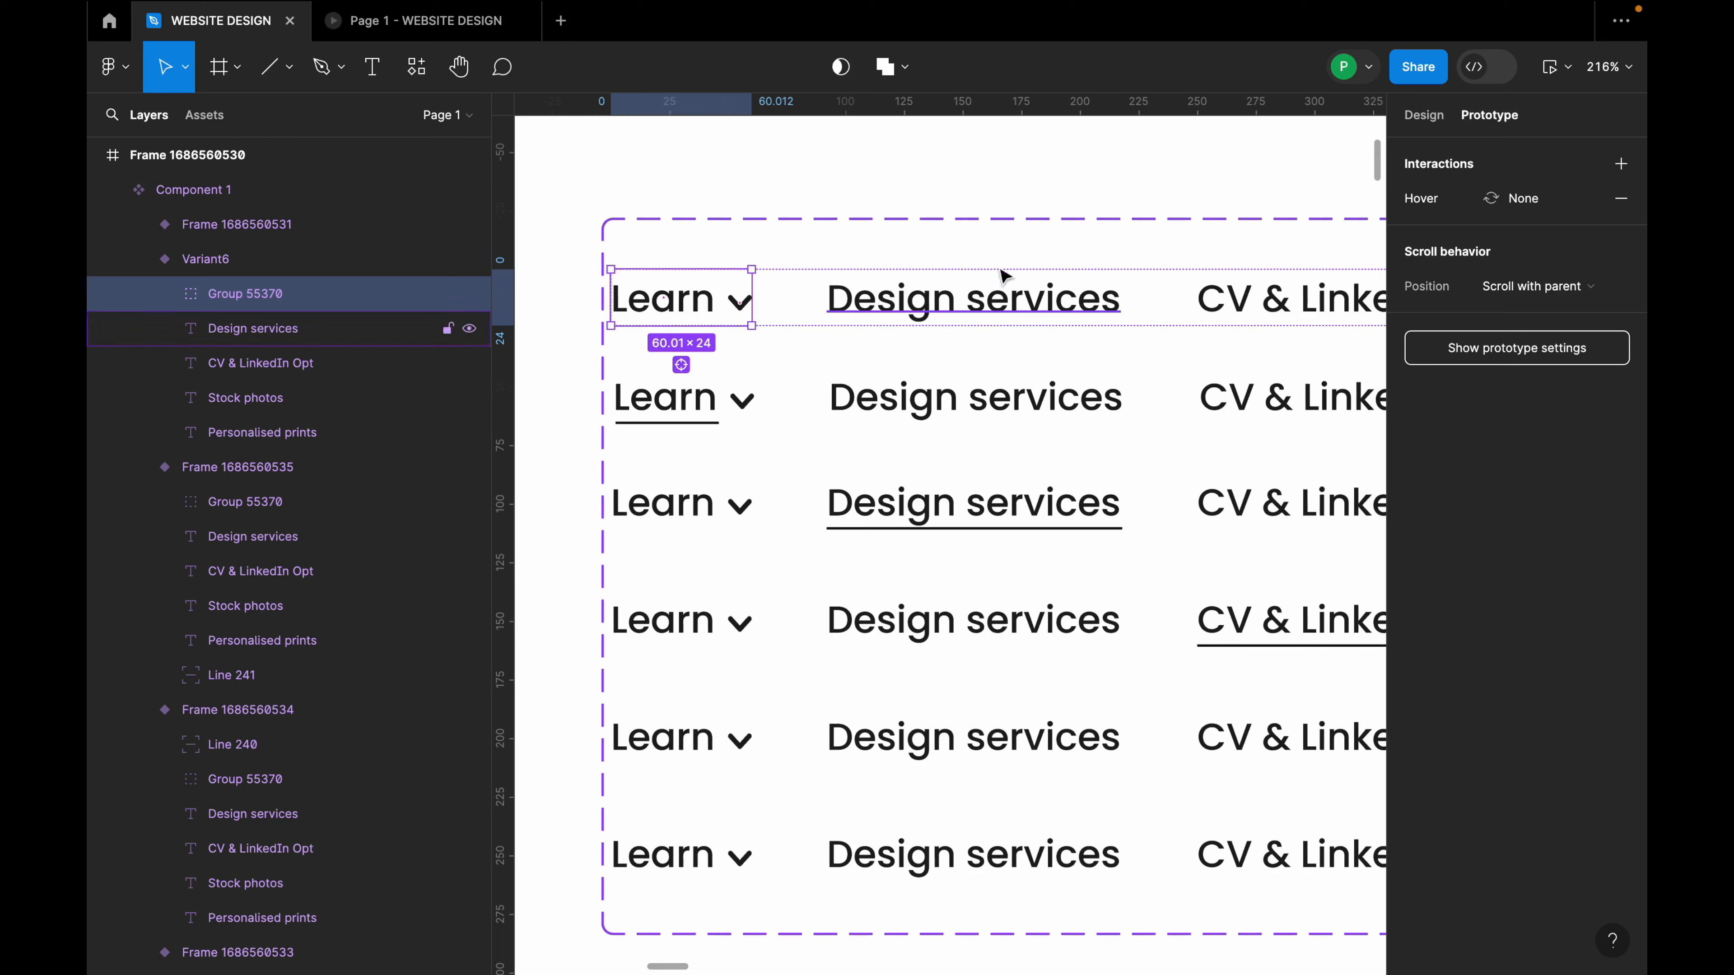
drag(753, 298, 1123, 352)
scroll(891, 355, down, 2)
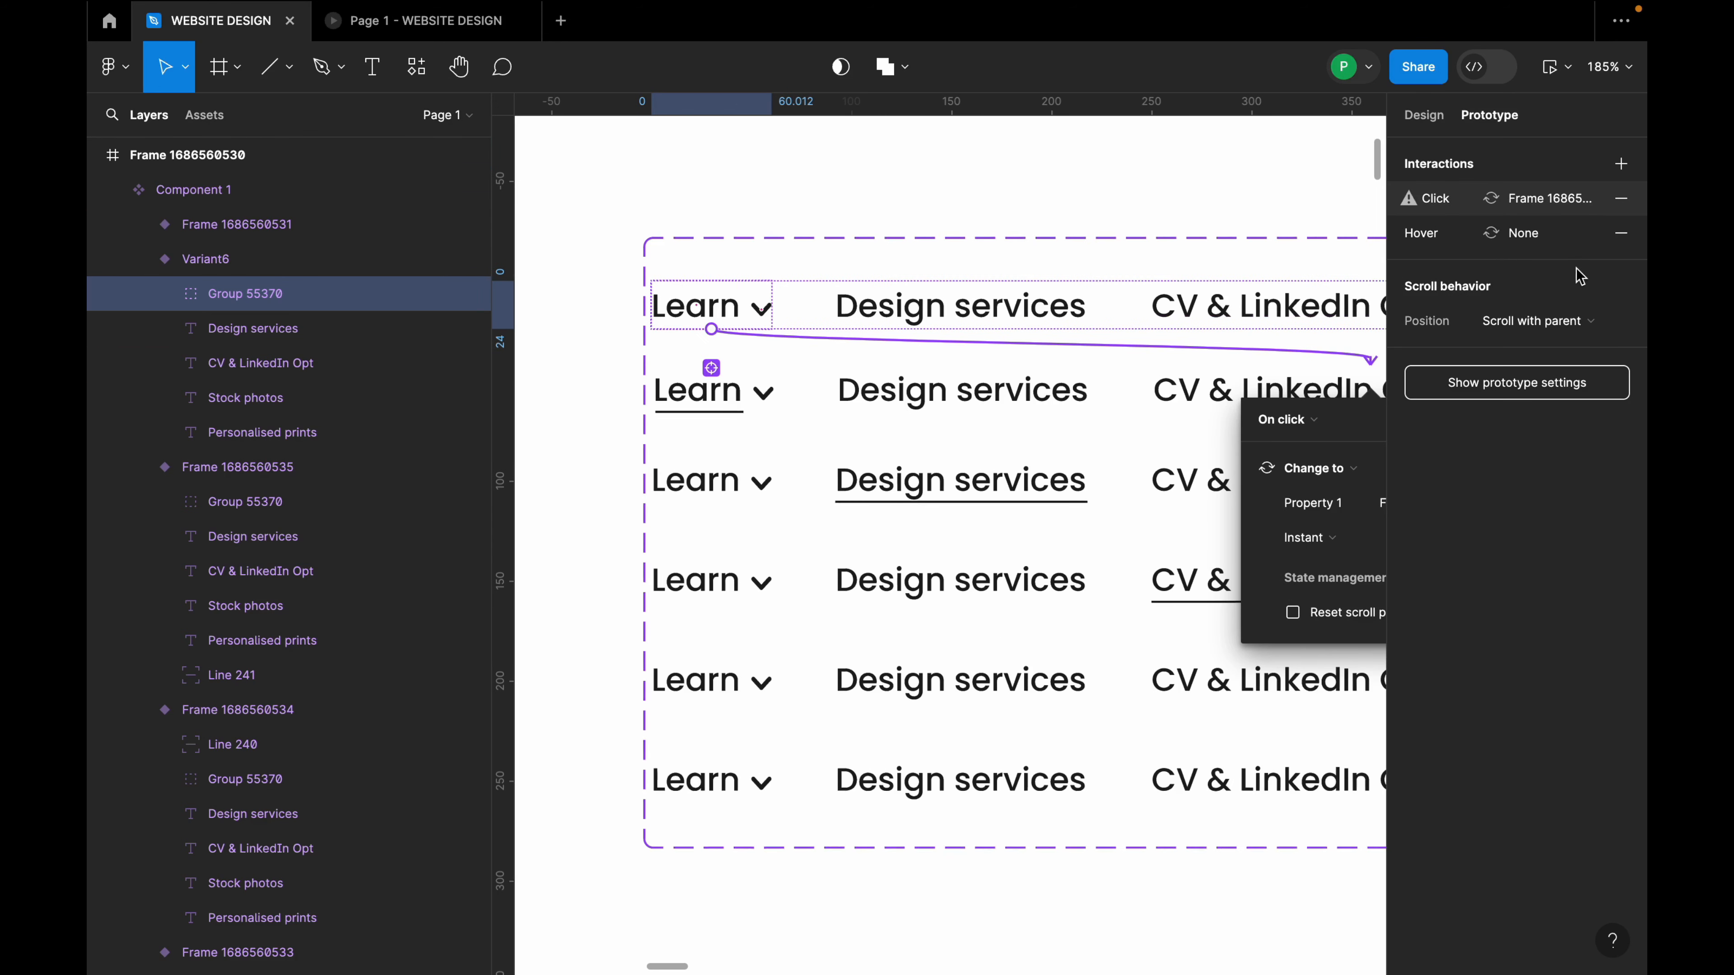
Remove the old targetless hover interaction from Learn in Variant6 and set the new connection's trigger to While hovering.
click(1620, 234)
scroll(1070, 338, down, 2)
click(1263, 418)
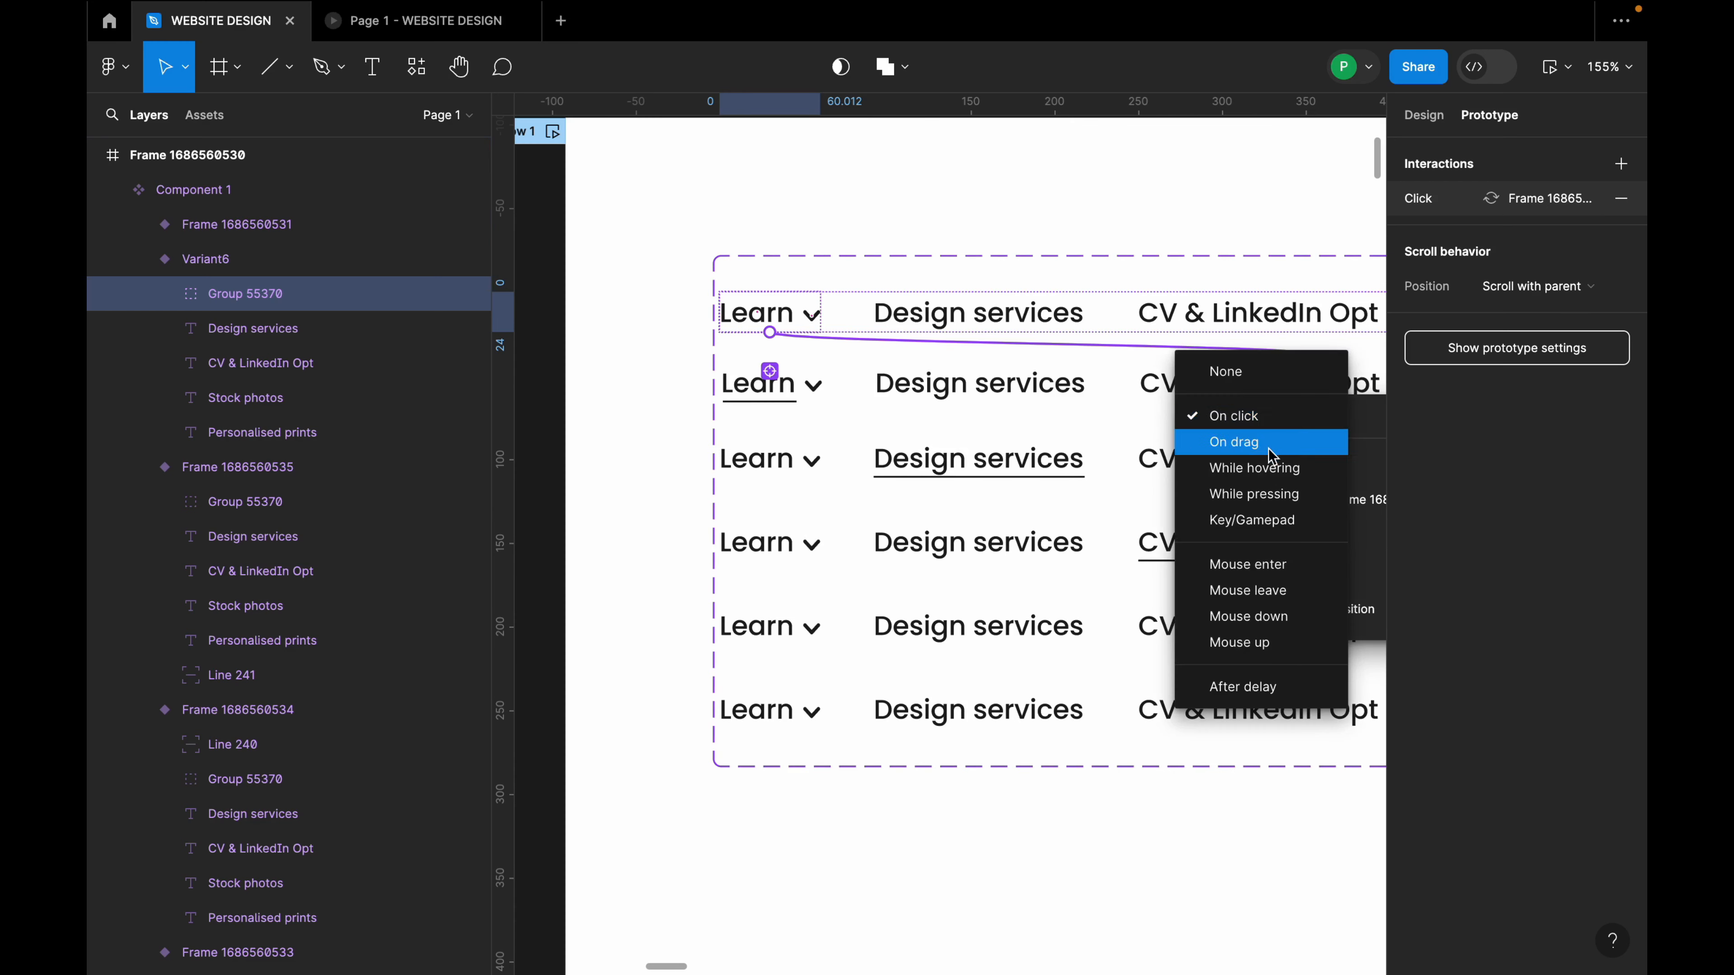
click(1273, 470)
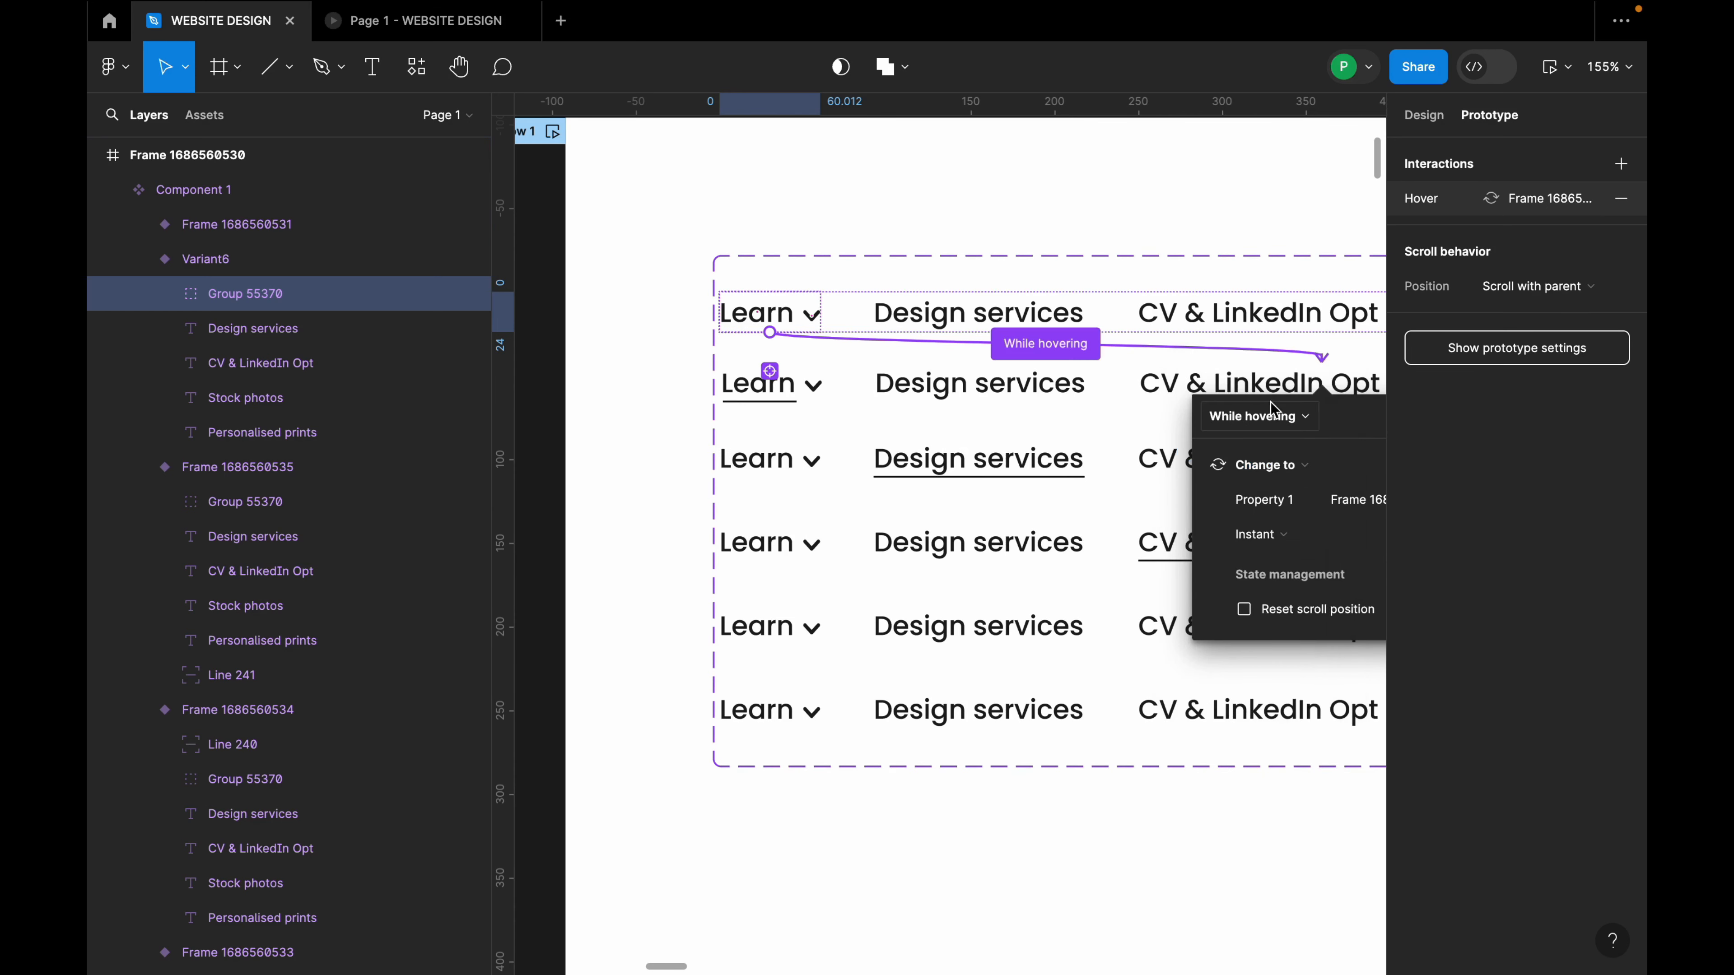
Set the While hovering action of Learn in the third and fourth rows to Change to.
click(813, 393)
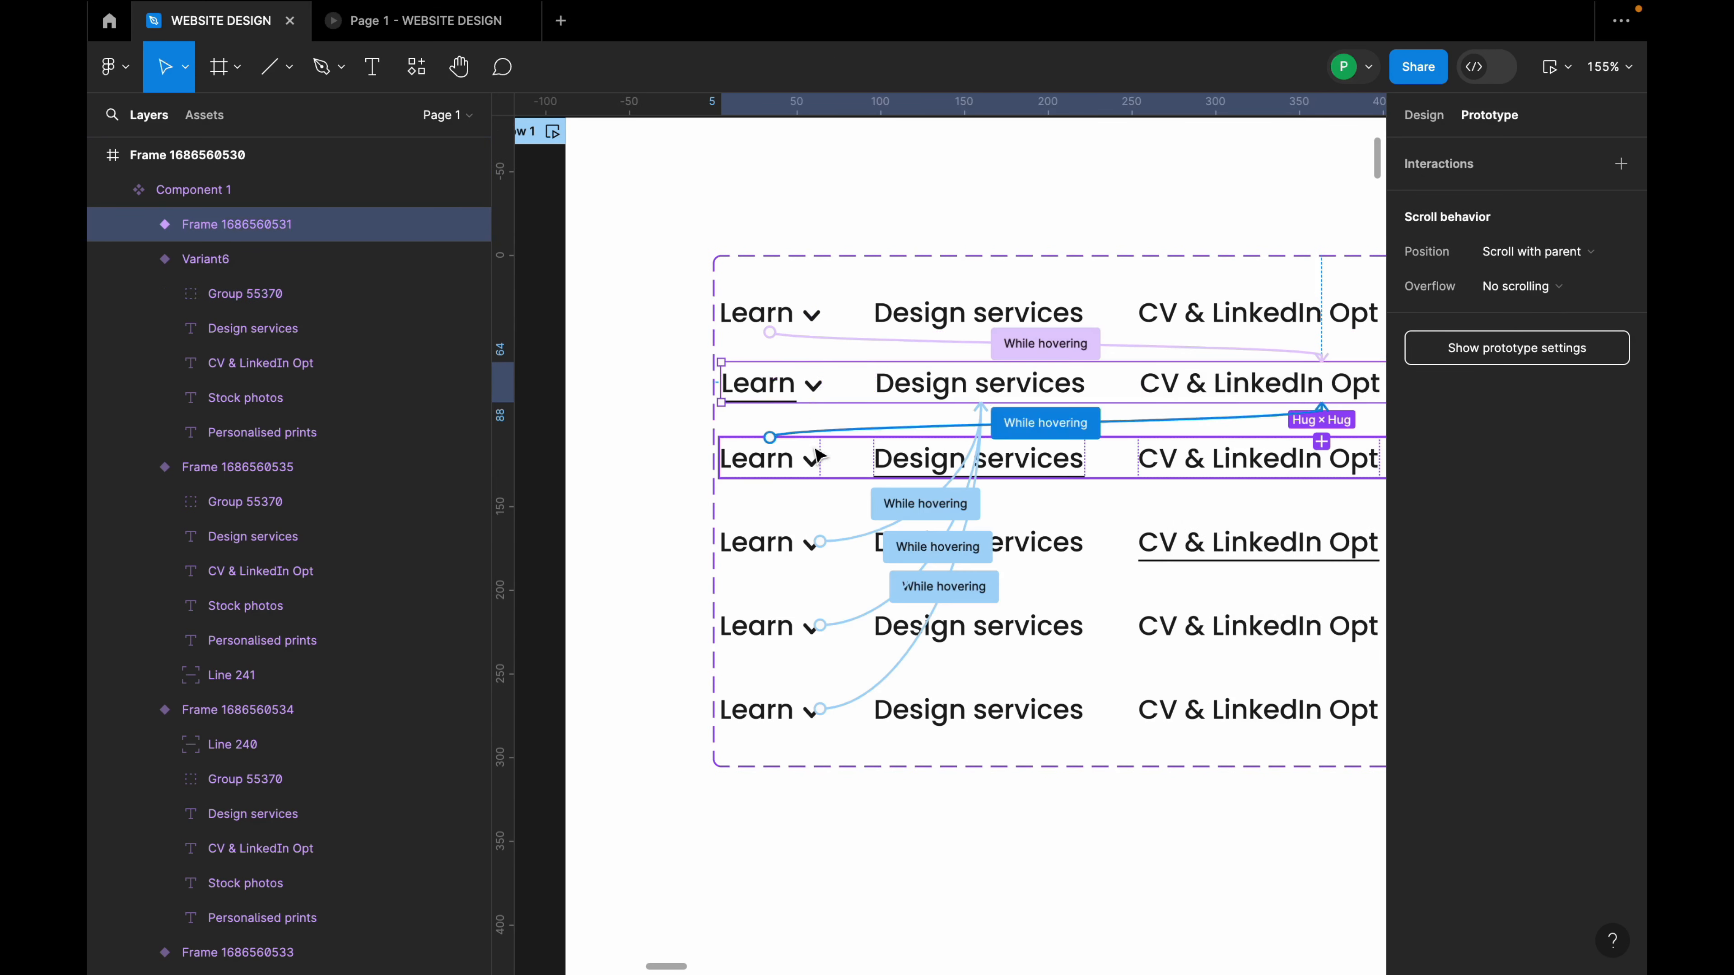
click(935, 433)
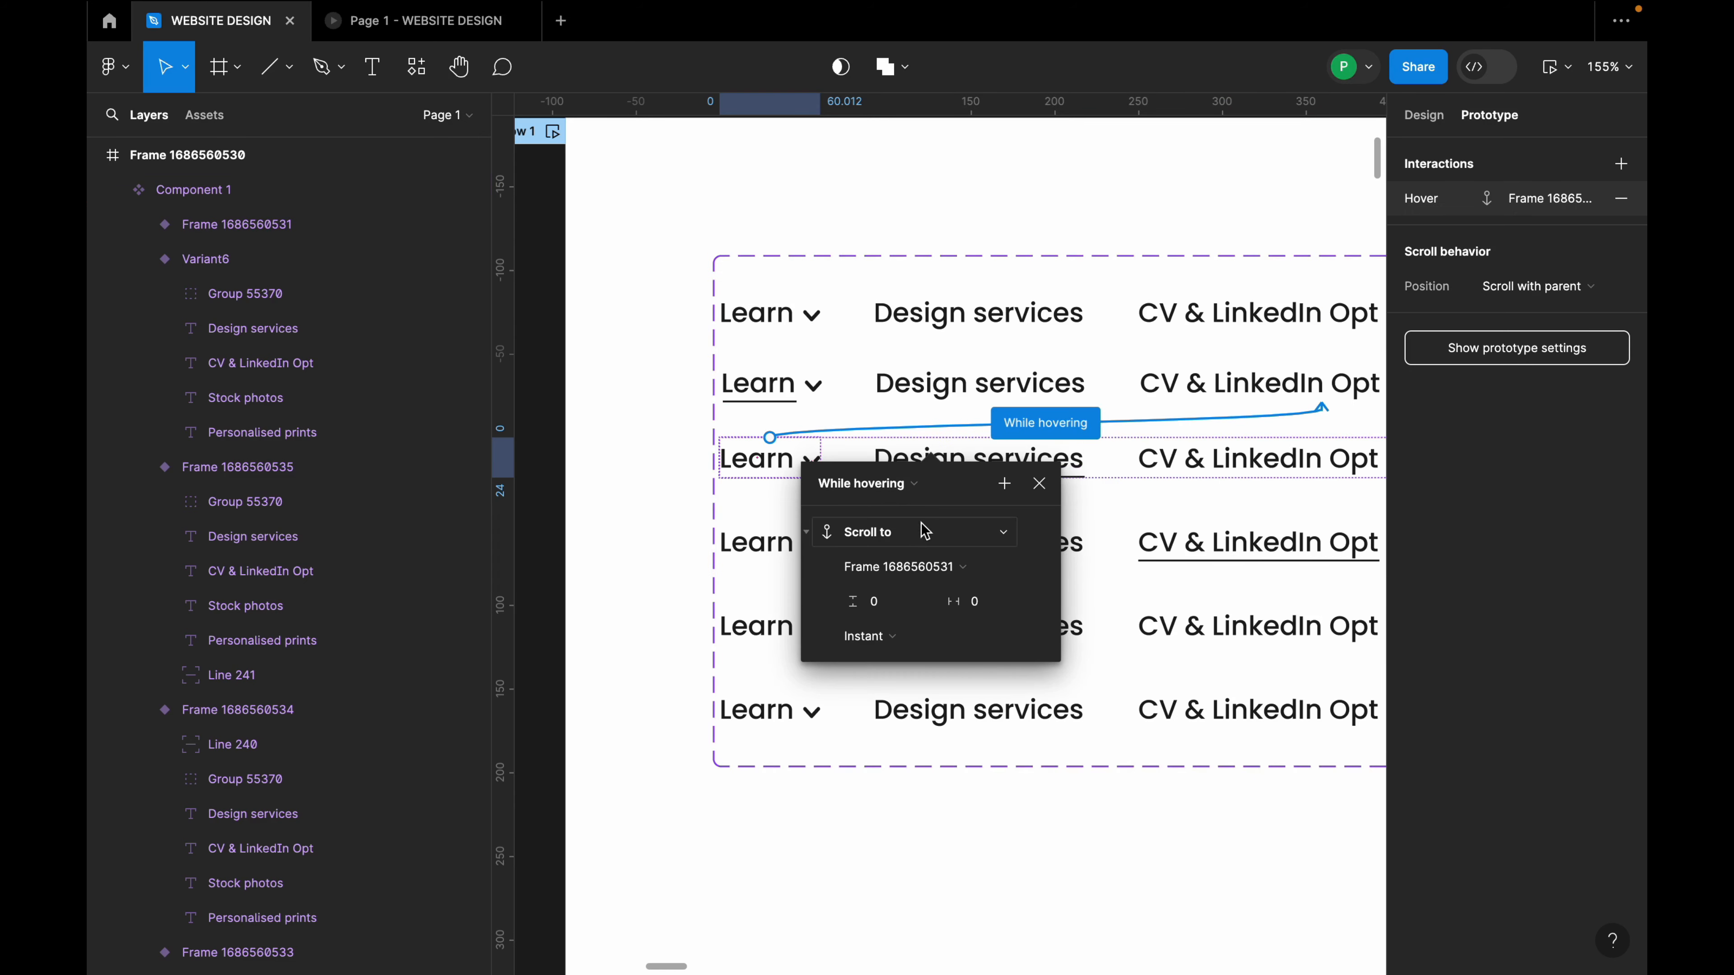
click(931, 542)
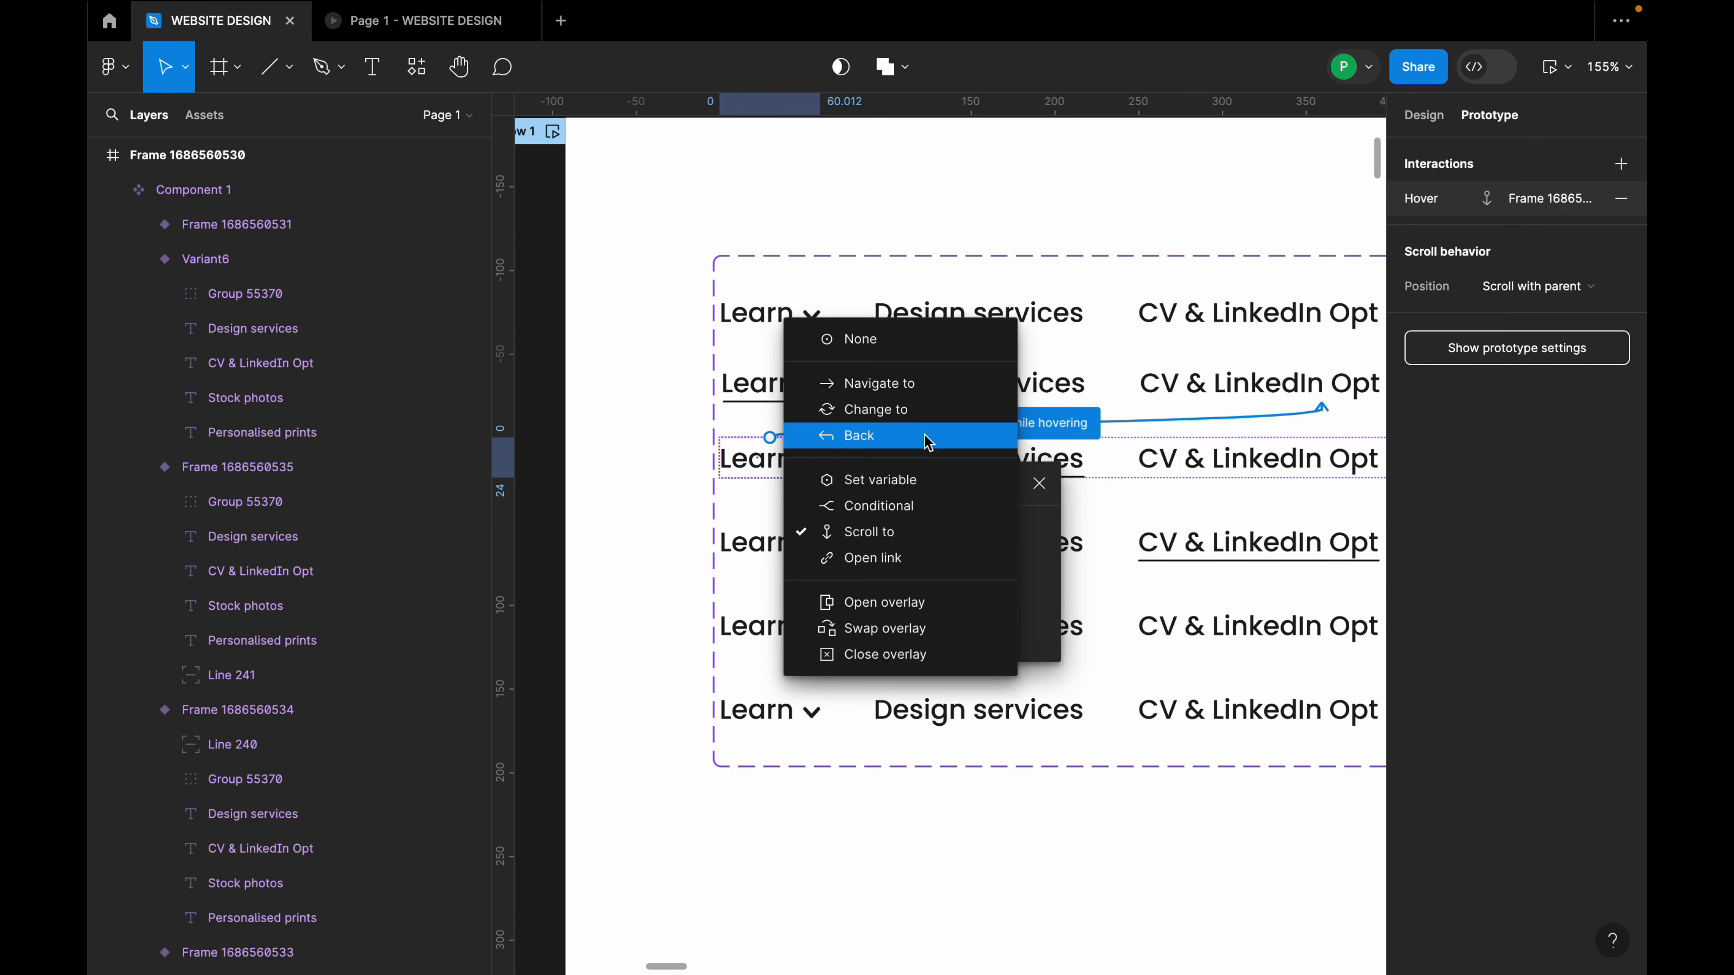
click(922, 408)
double_click(786, 550)
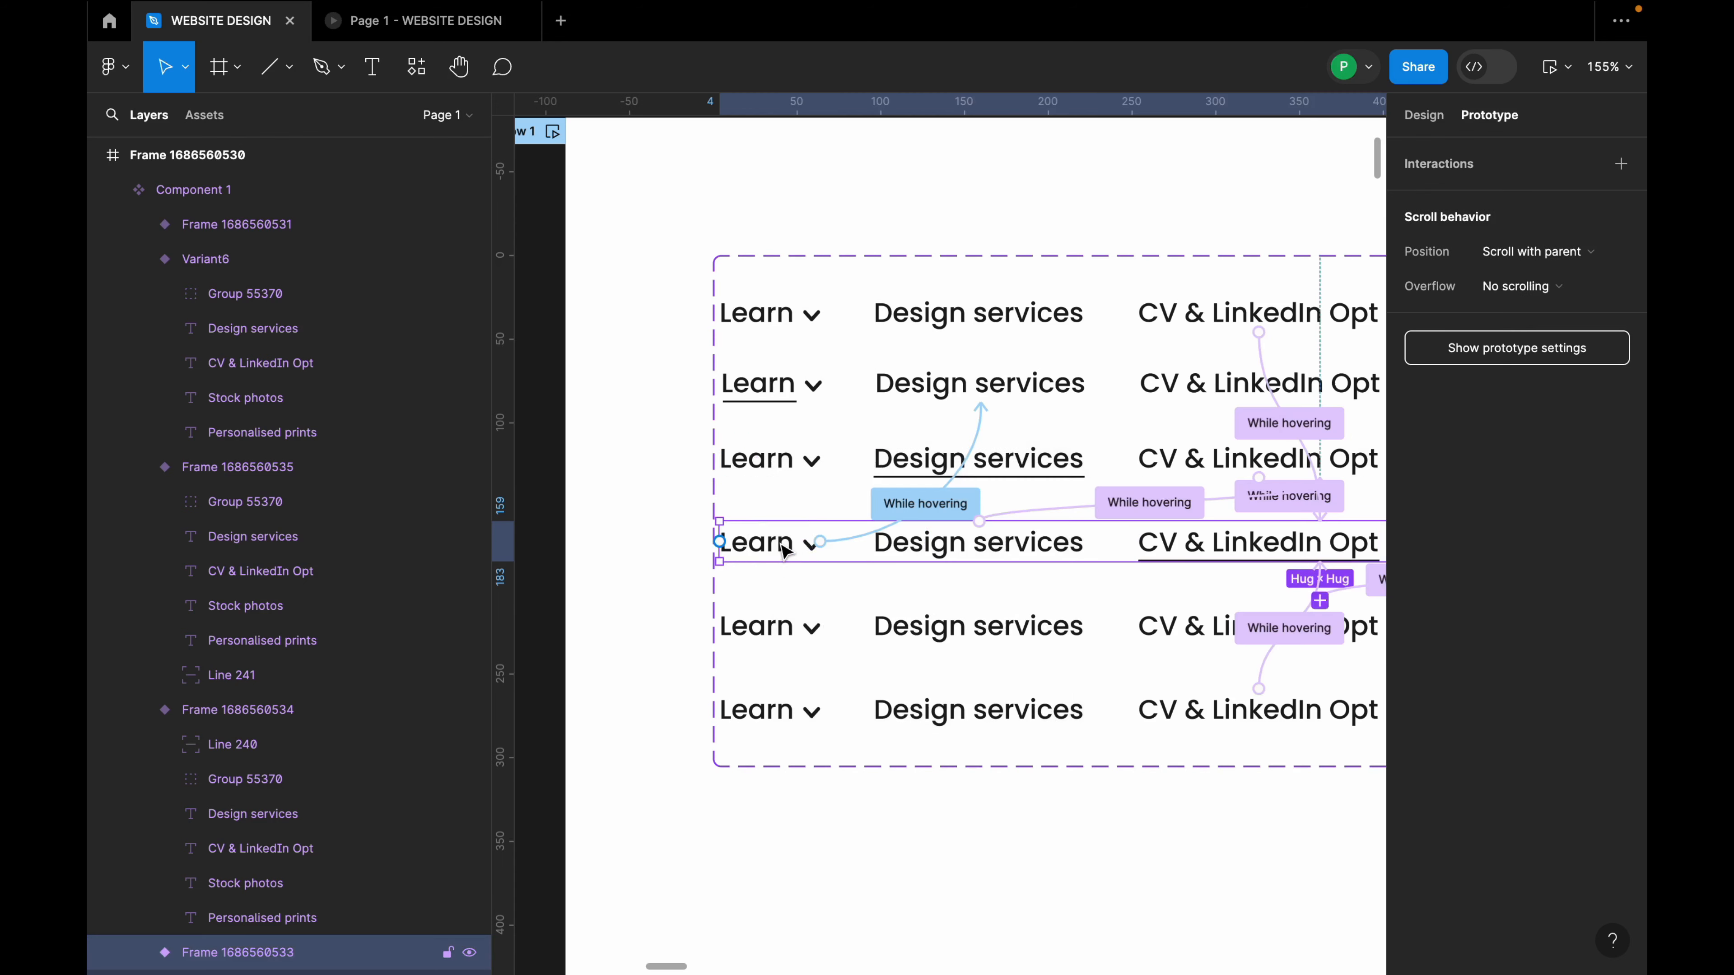
click(846, 538)
click(825, 642)
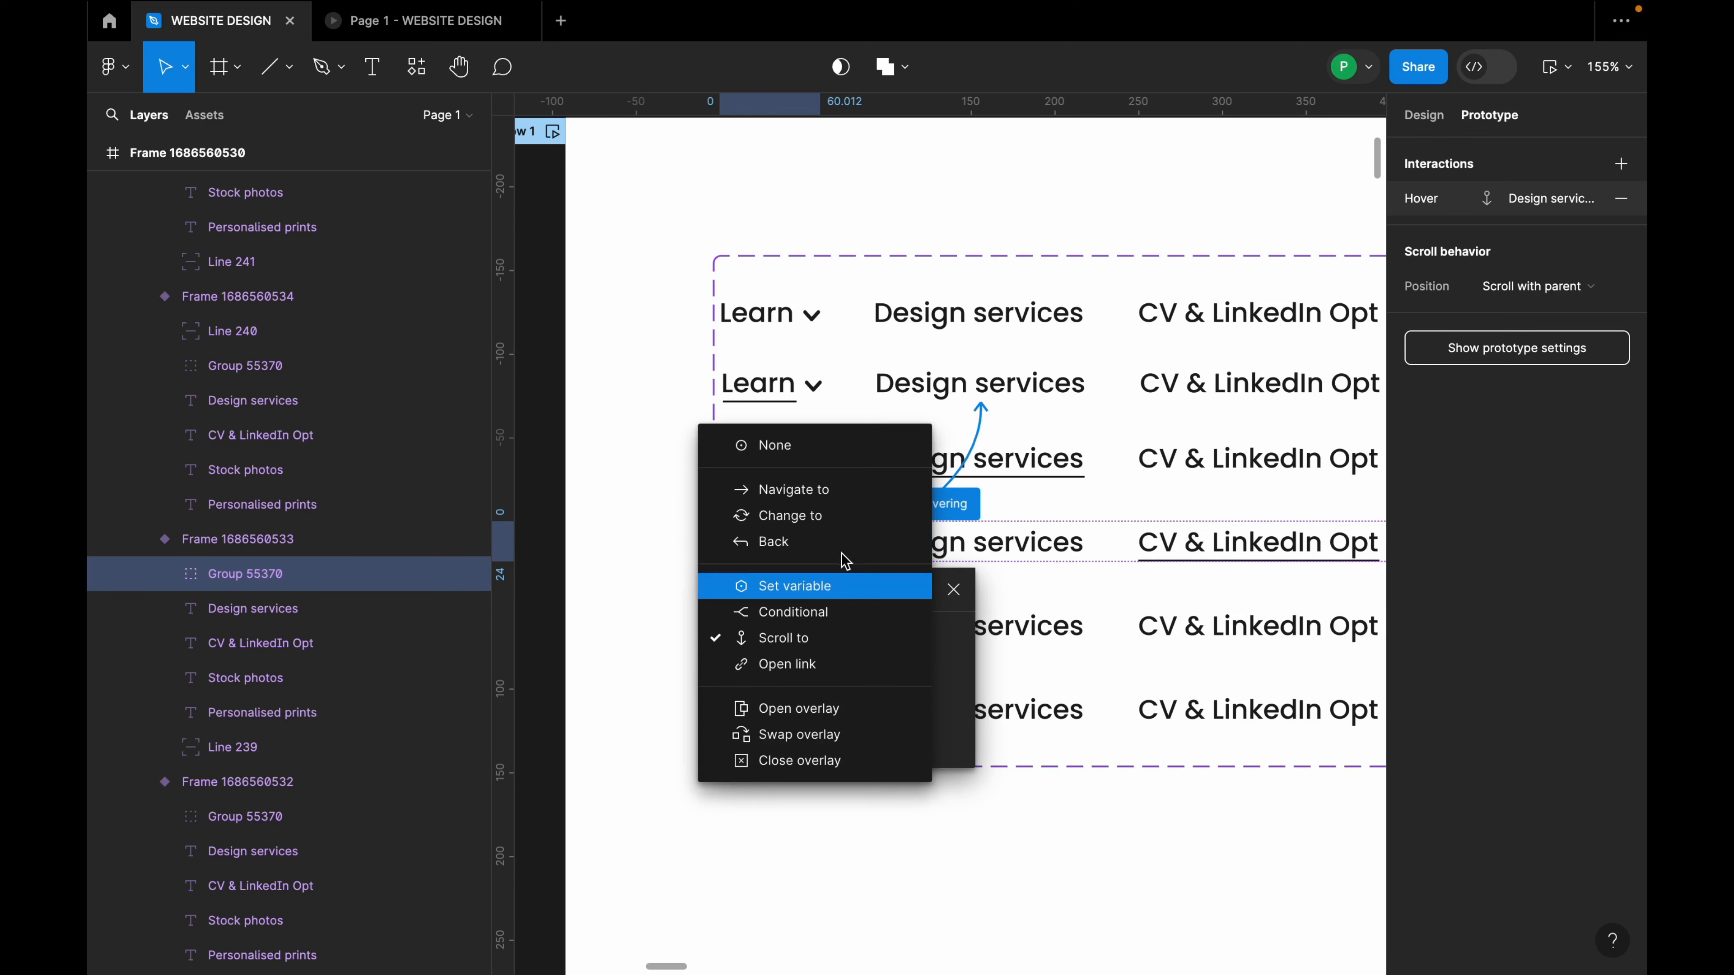
click(834, 511)
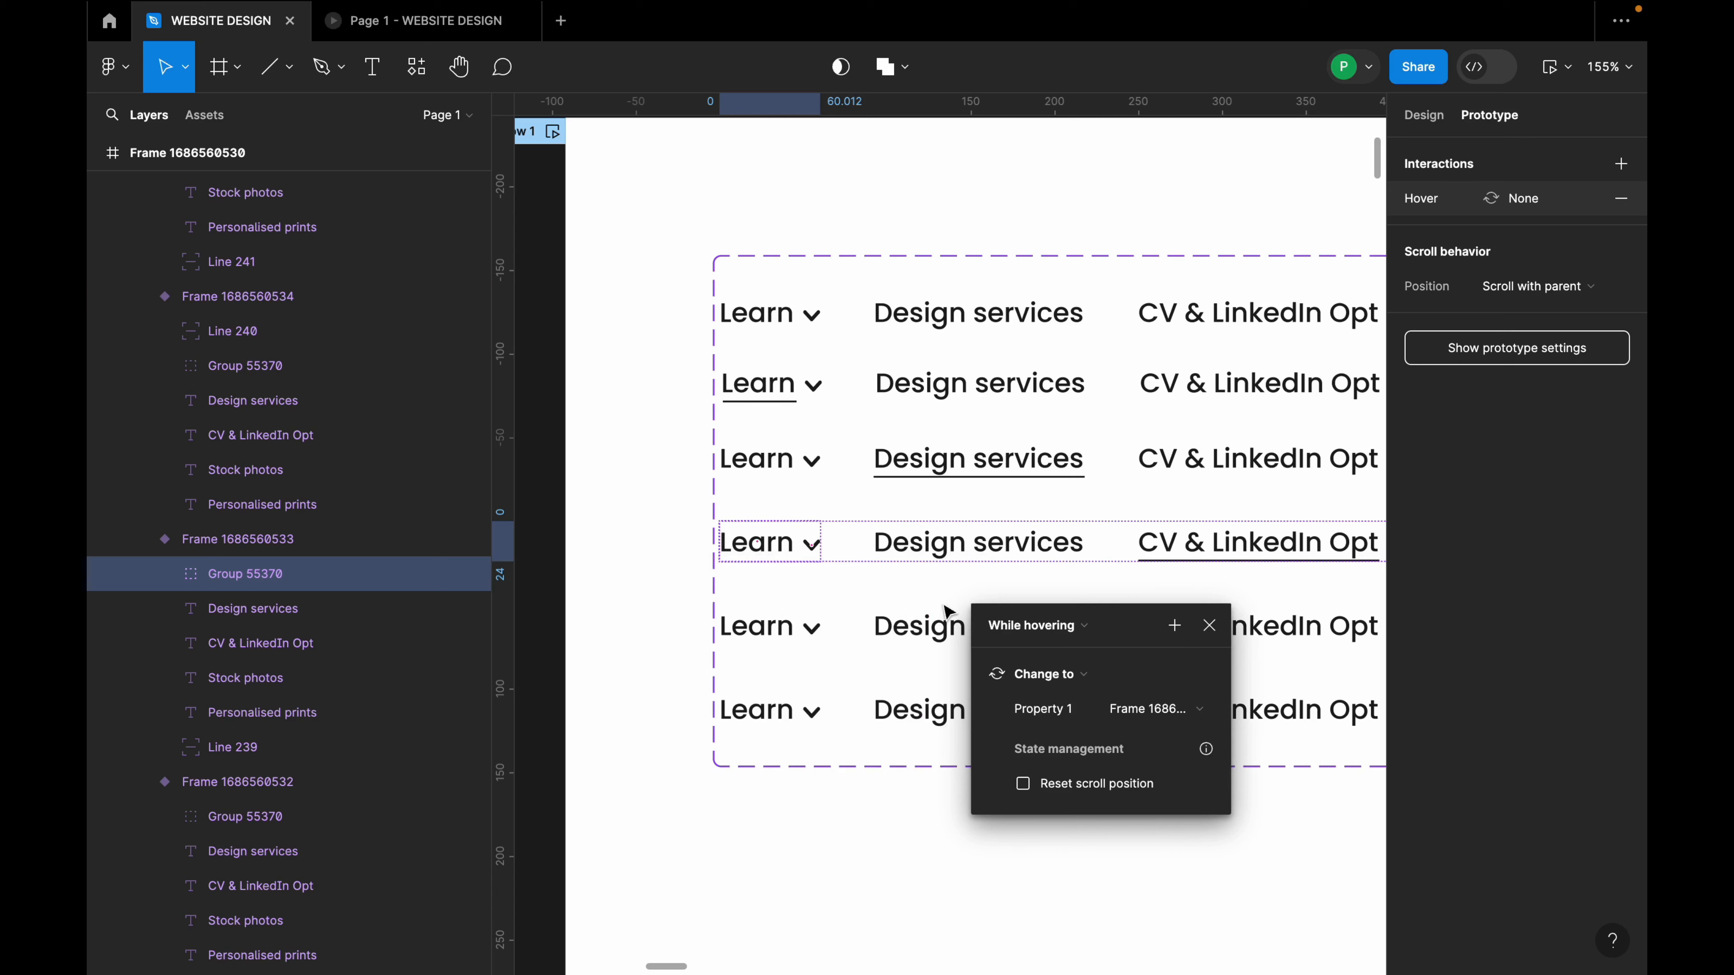
Set the While hovering action of Learn in the fifth and sixth rows to Change to.
click(885, 616)
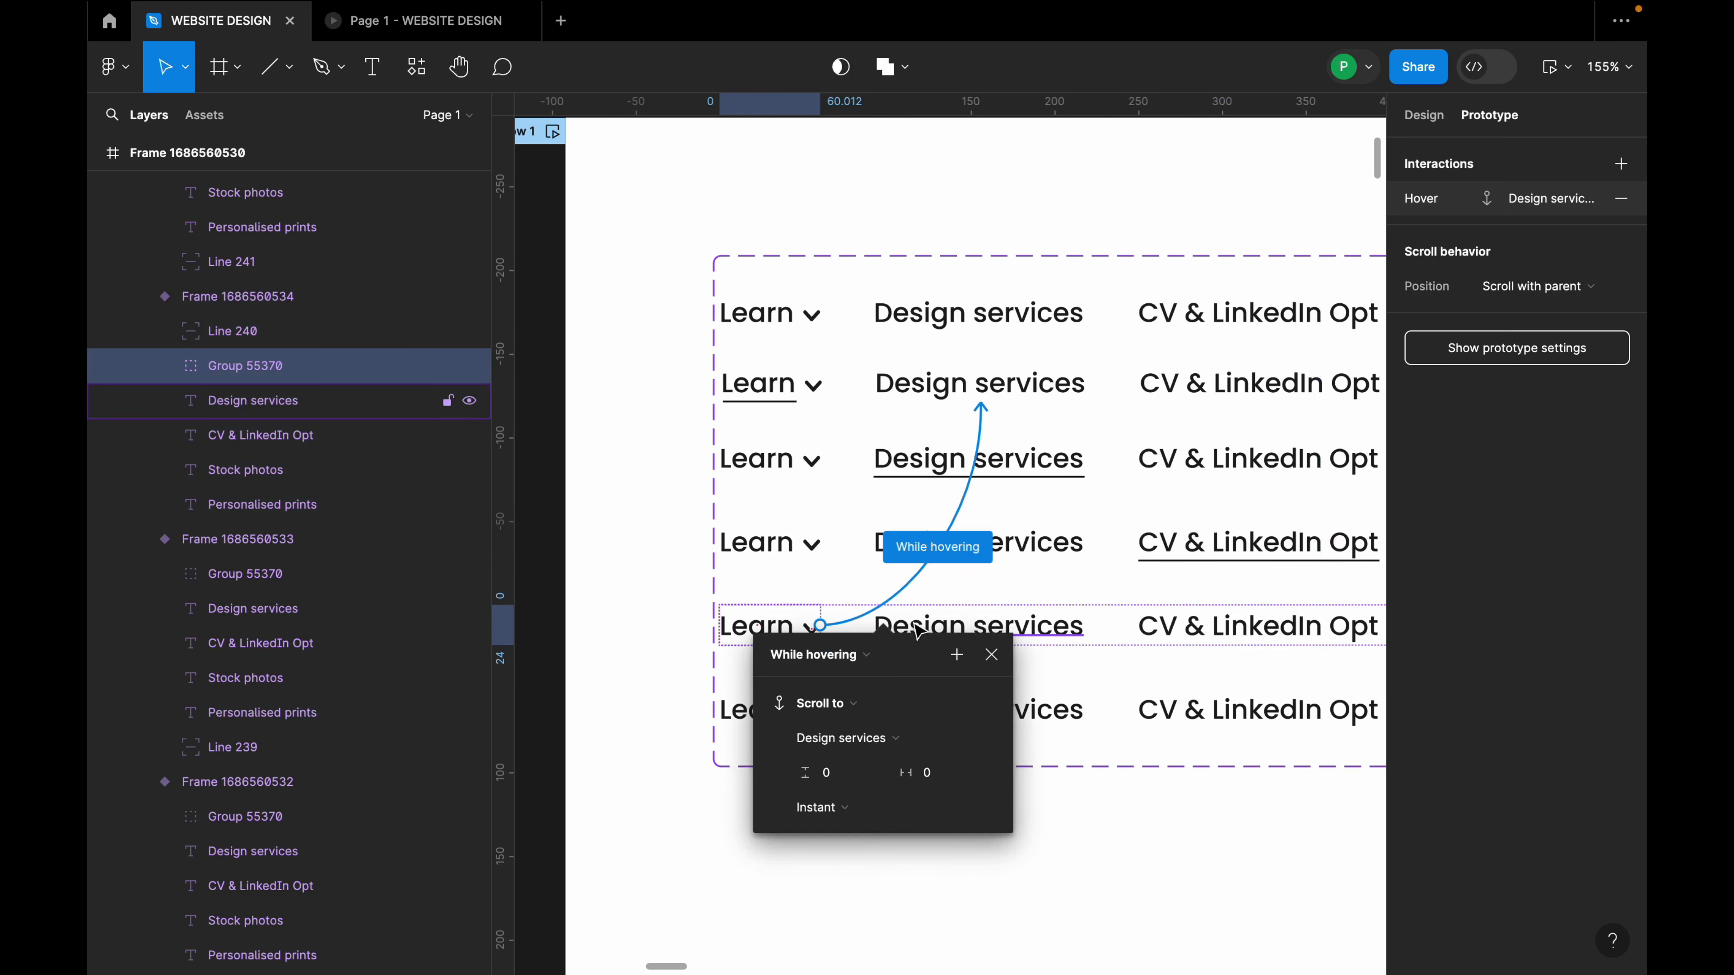
click(856, 709)
click(873, 590)
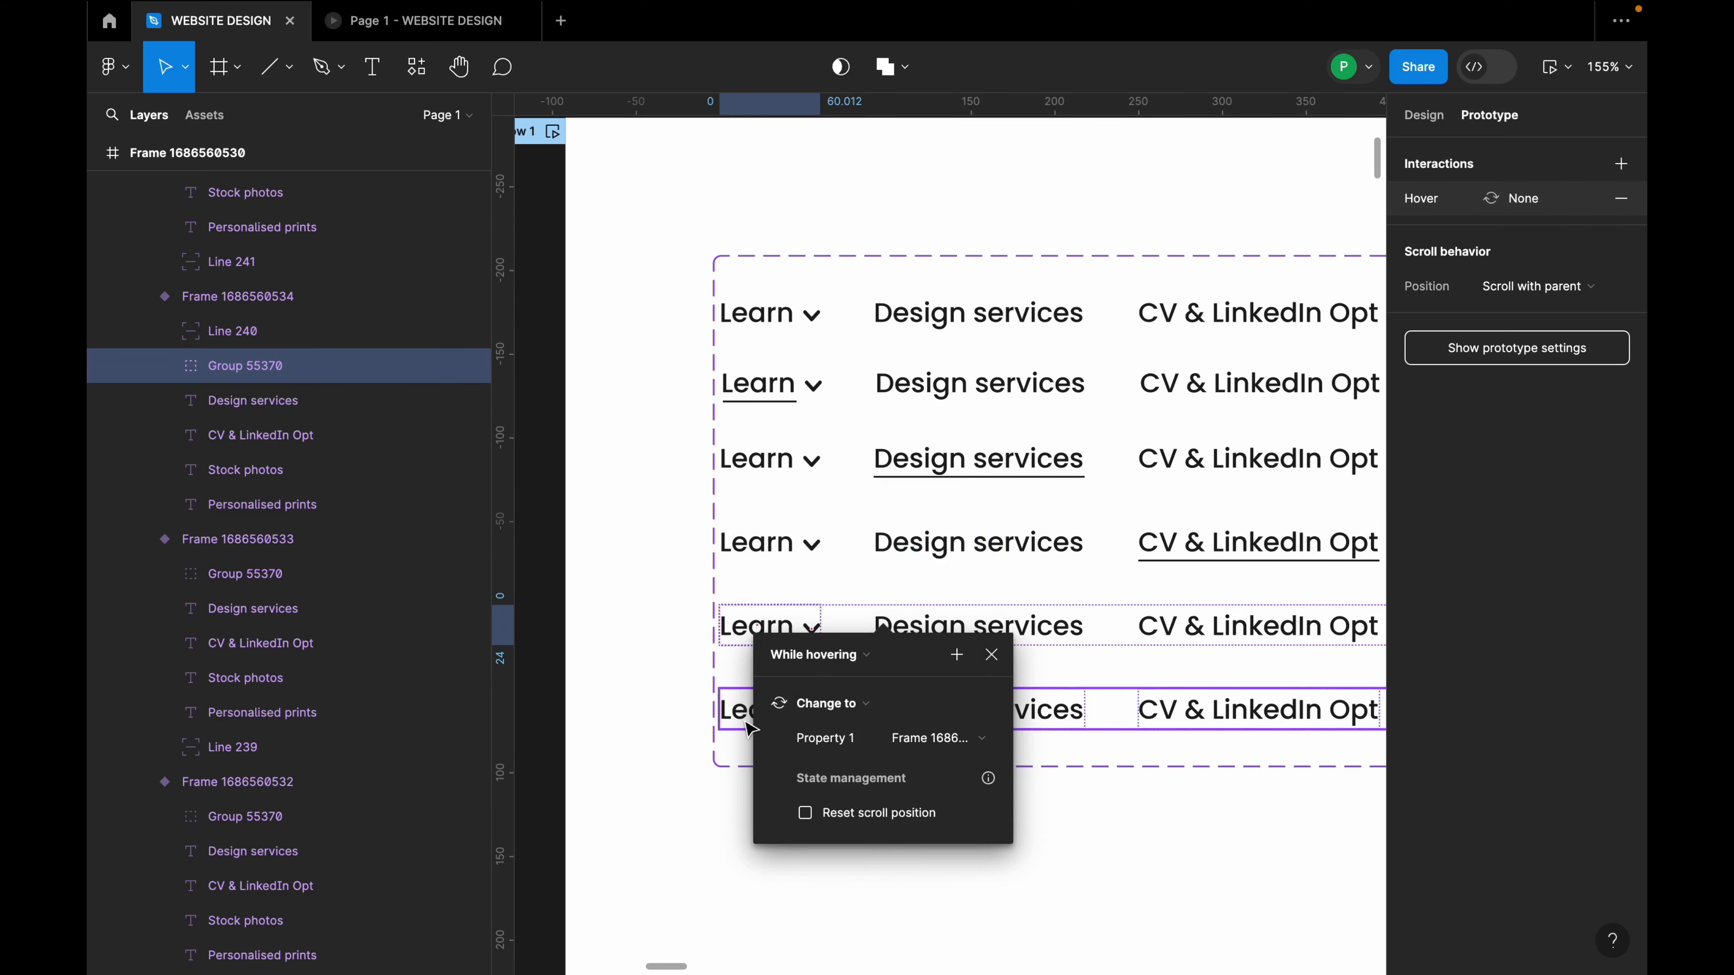
click(744, 718)
click(886, 682)
click(852, 782)
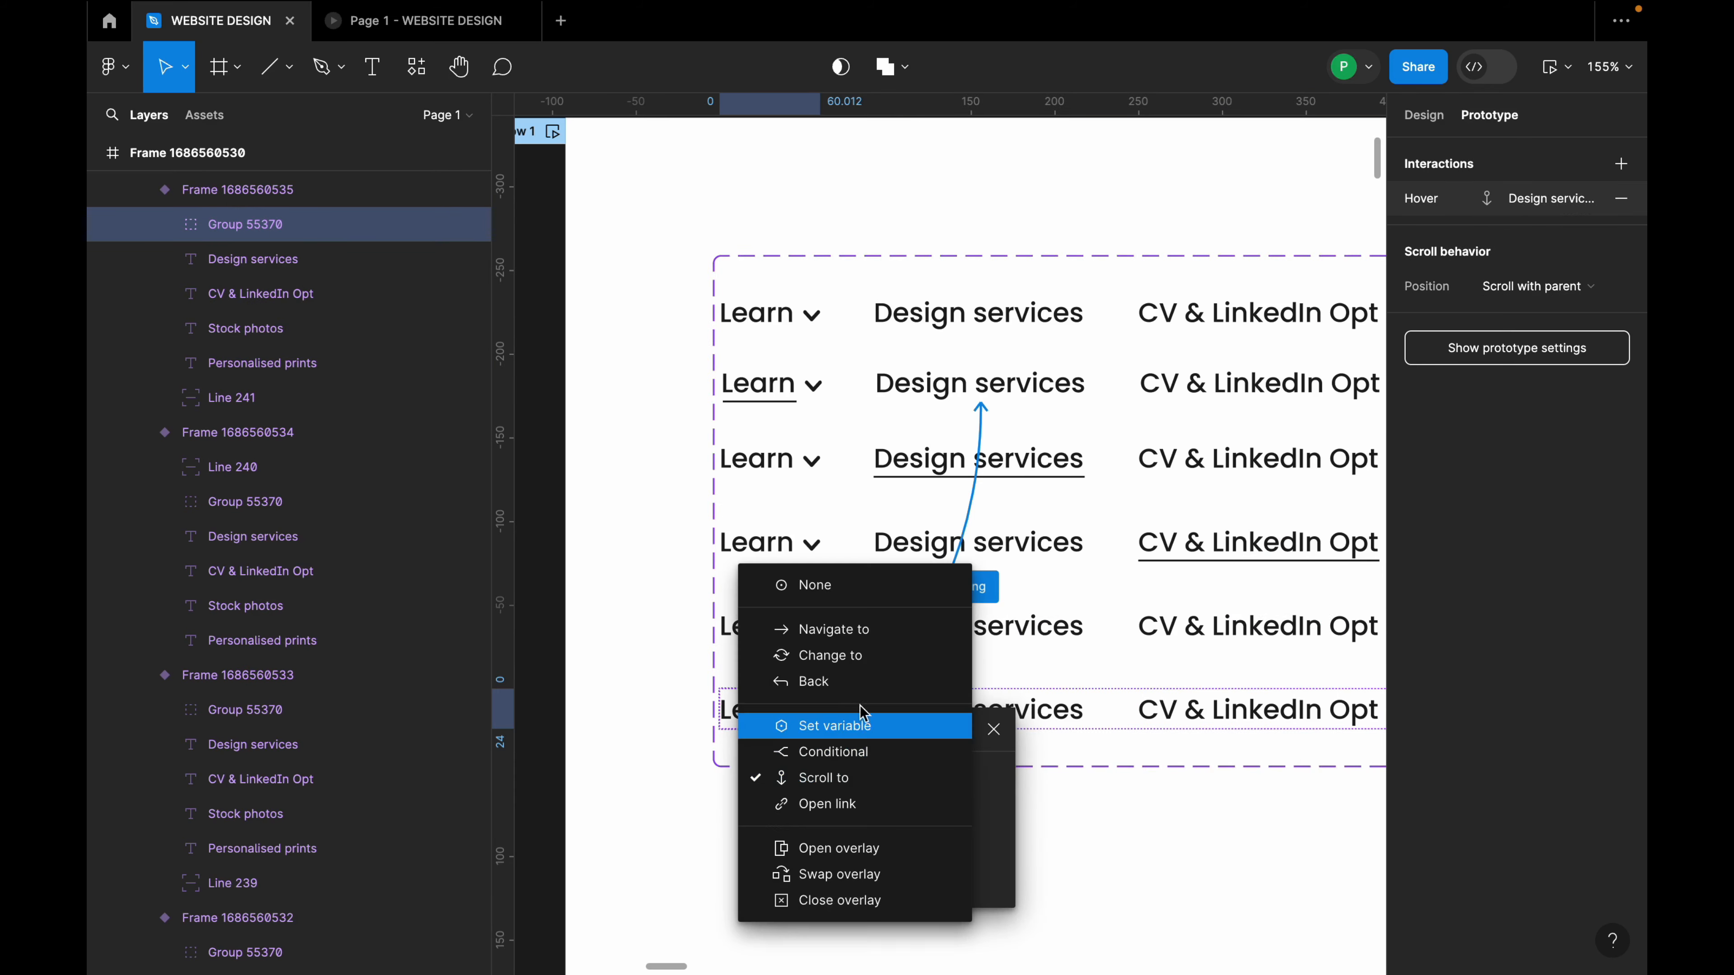
click(880, 652)
Preview Desktop - 3 in an enlarged preview window and check the hover underlines of the navigation links.
scroll(1120, 533, down, 5)
scroll(1118, 529, down, 5)
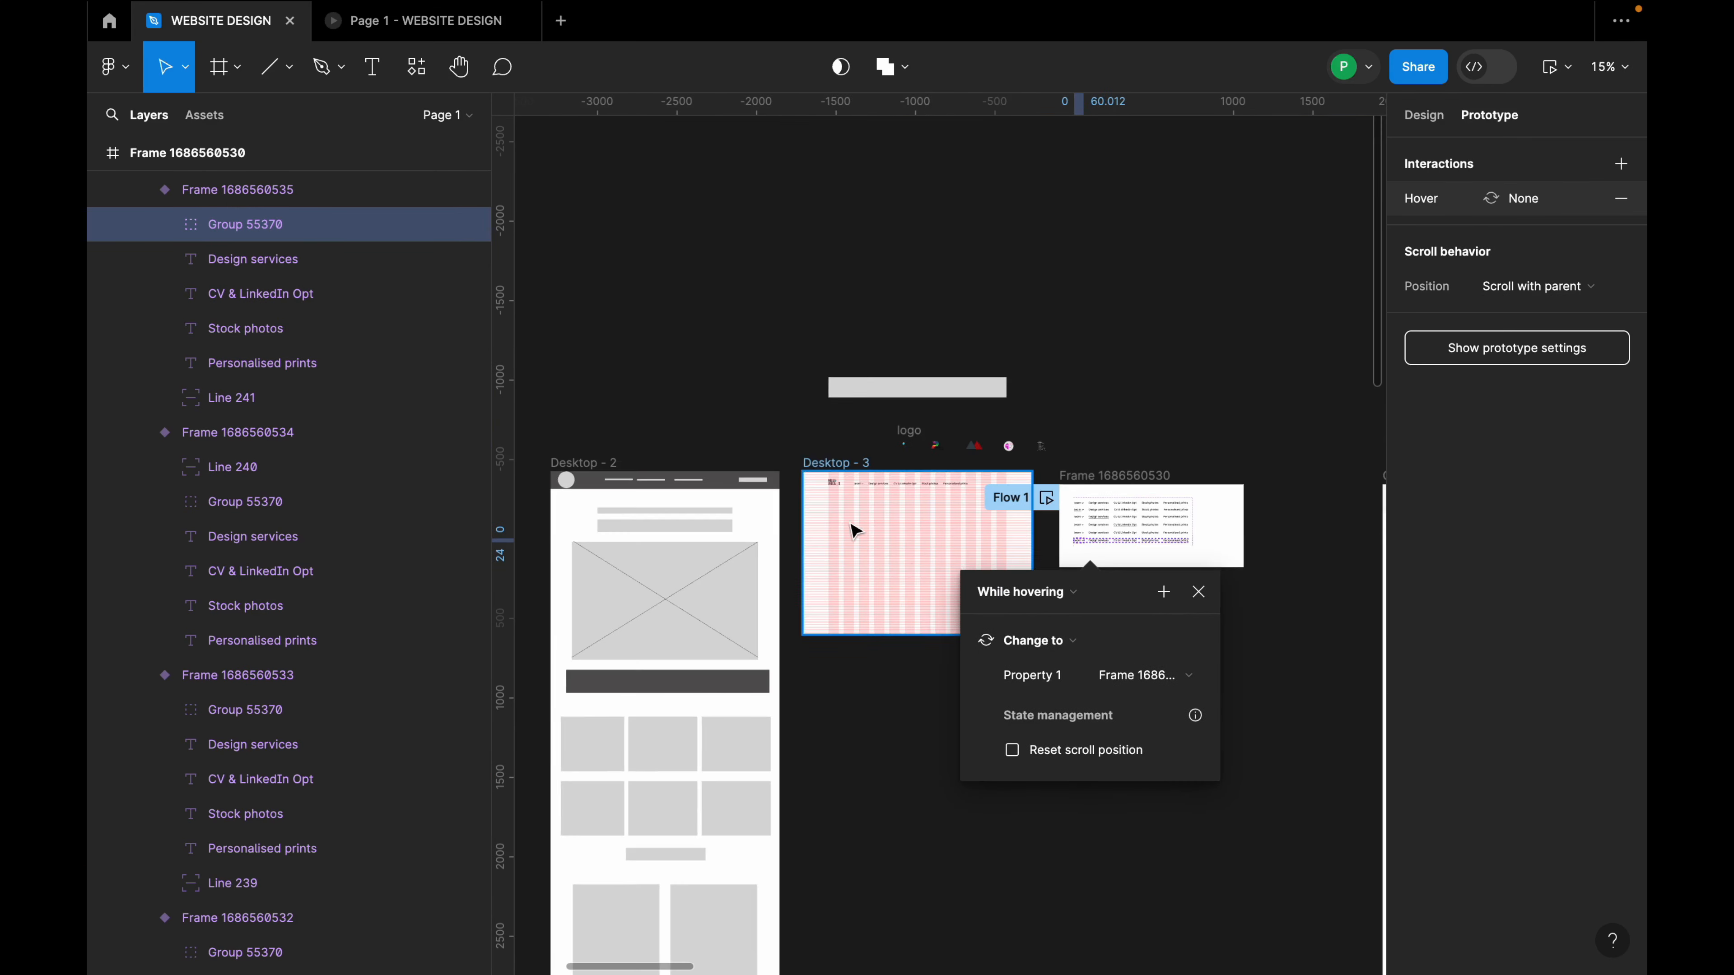
scroll(850, 522, up, 5)
click(1551, 68)
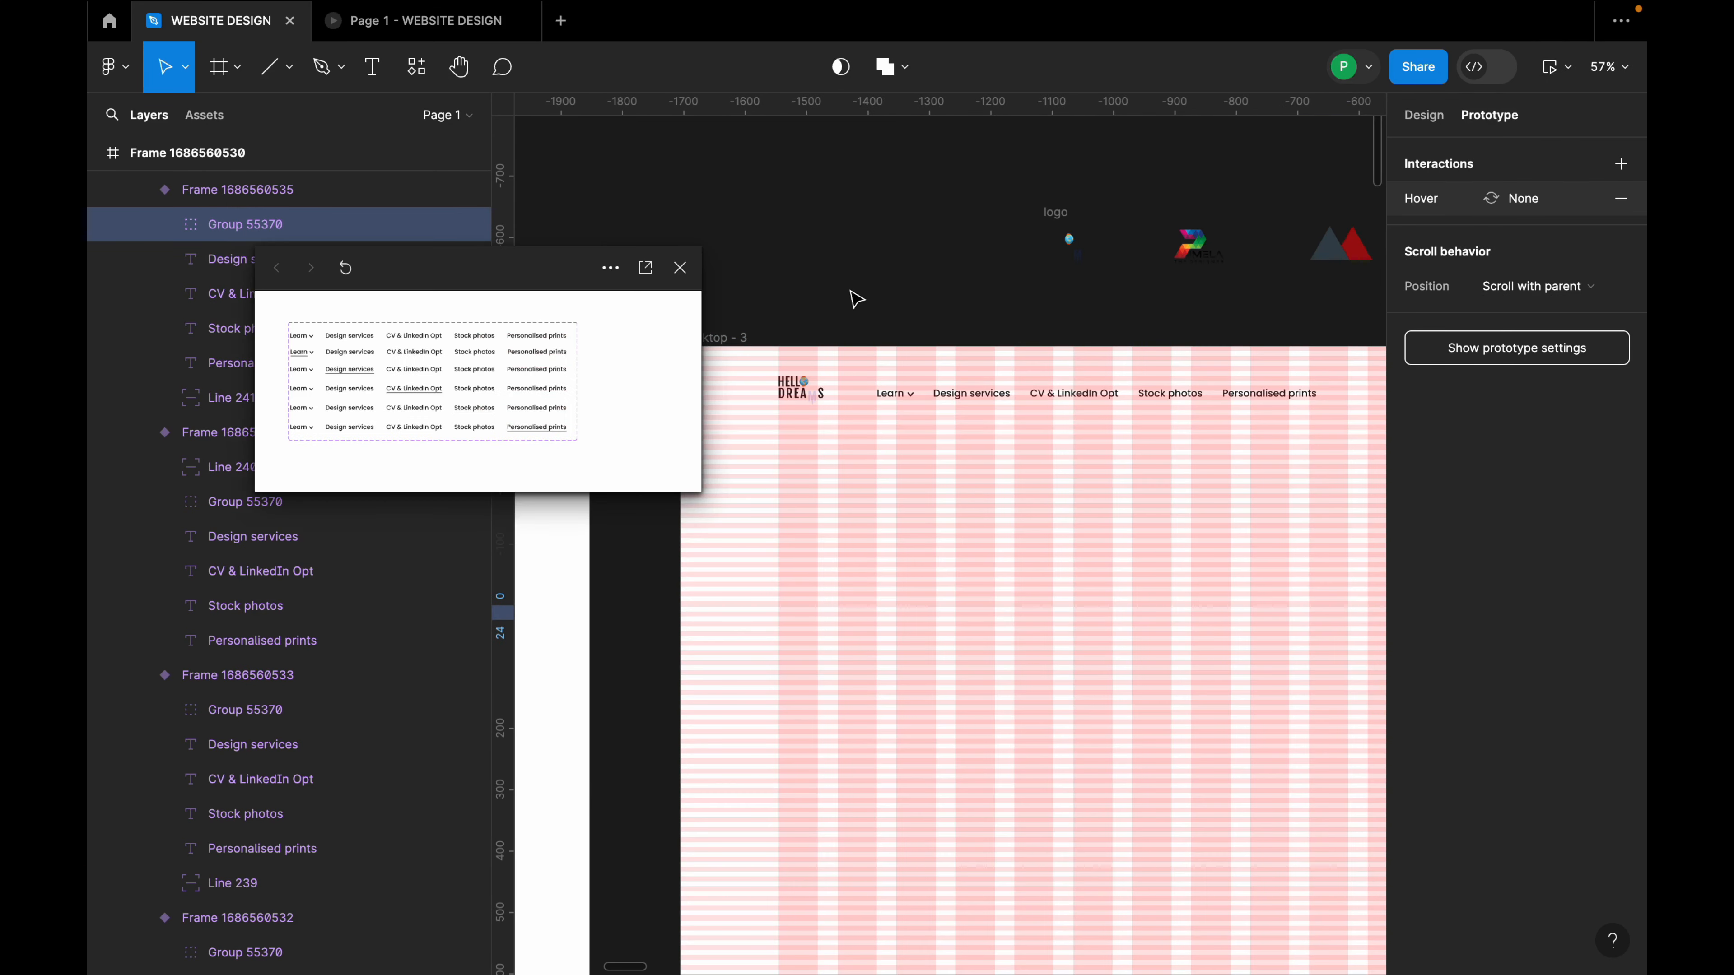
click(754, 338)
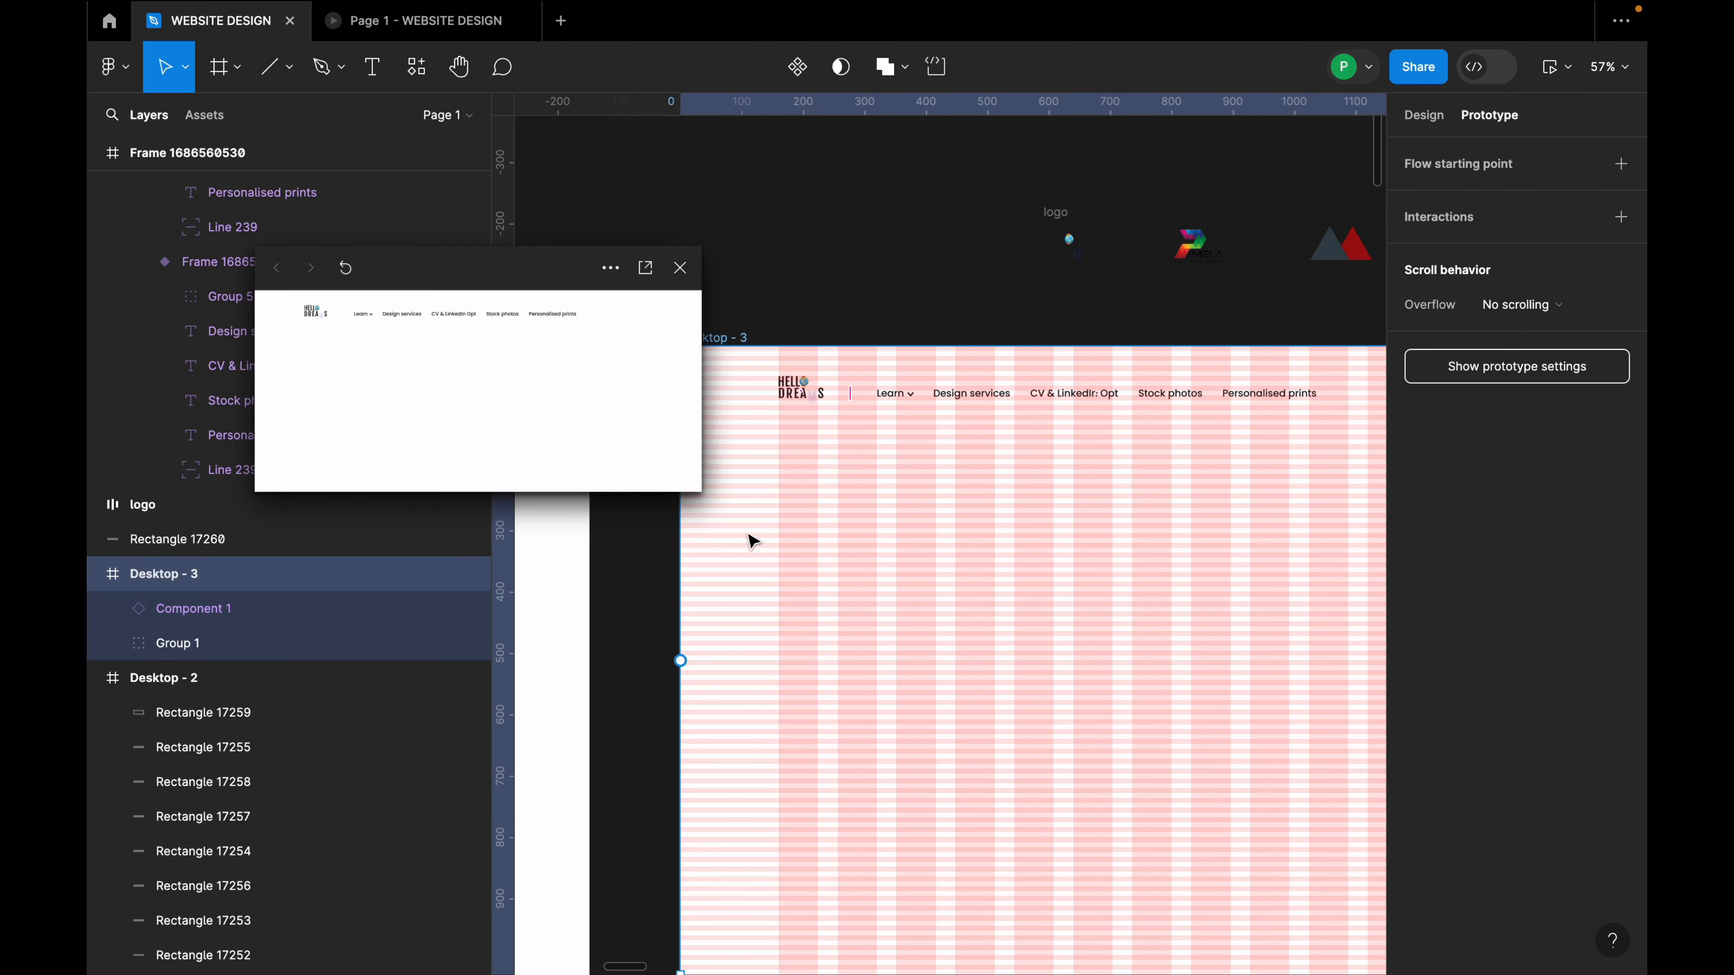
drag(703, 492, 1331, 866)
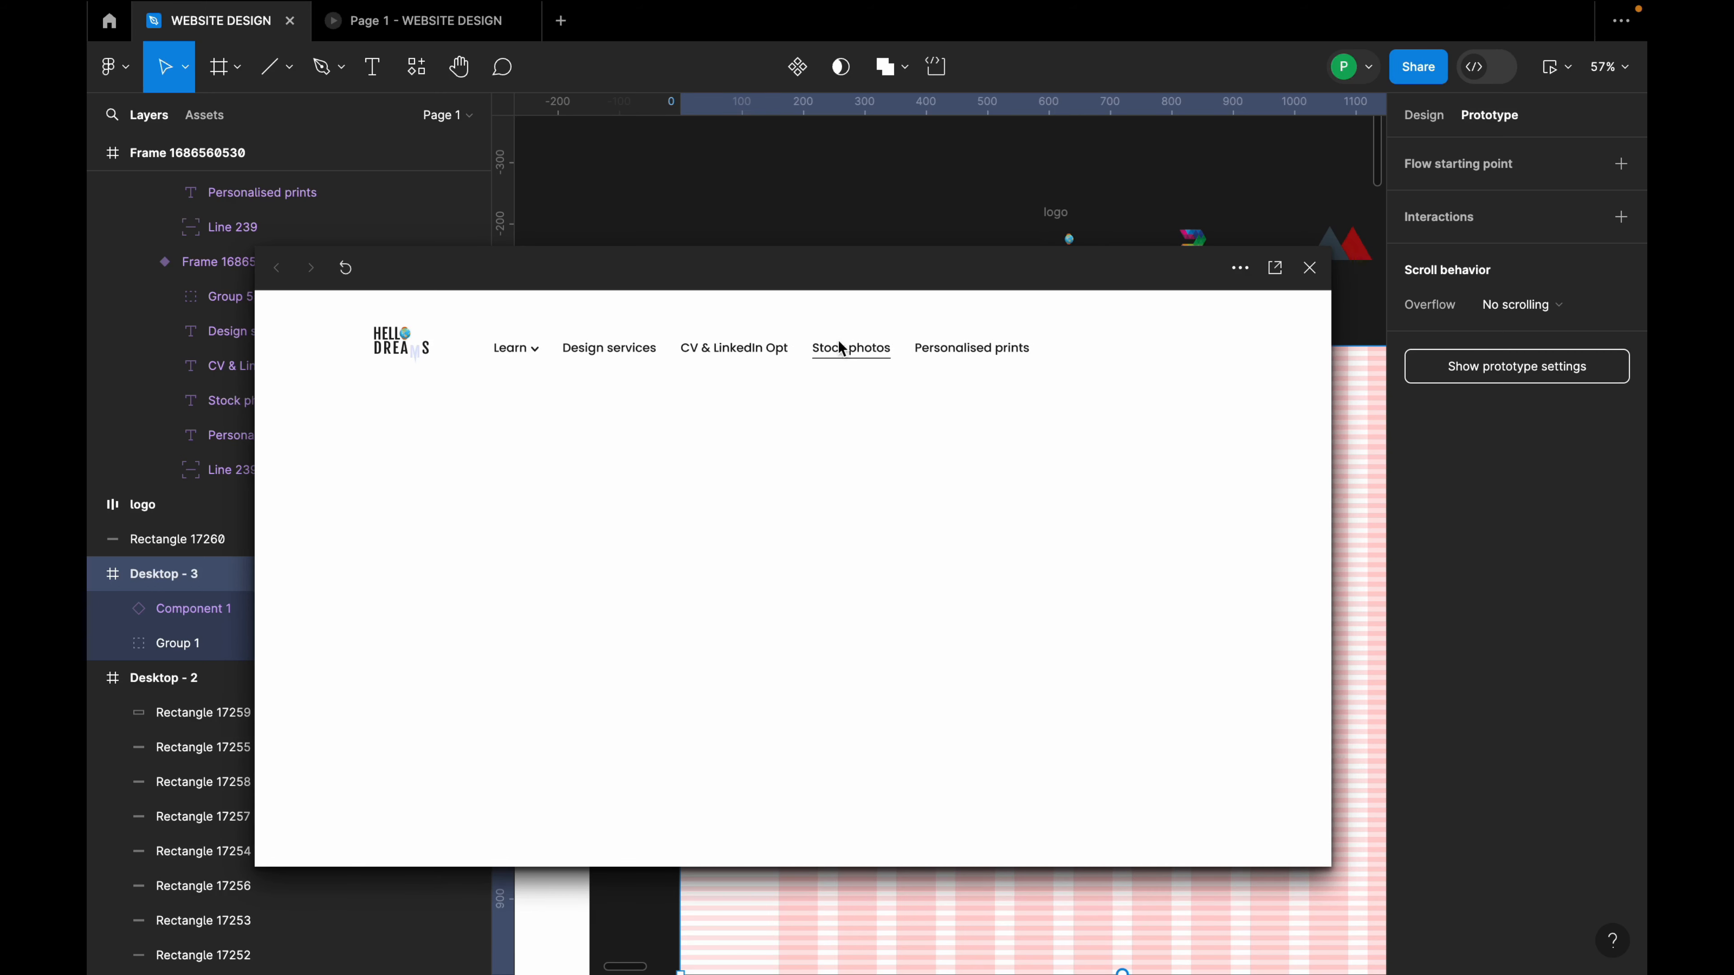
click(1303, 268)
scroll(848, 340, down, 5)
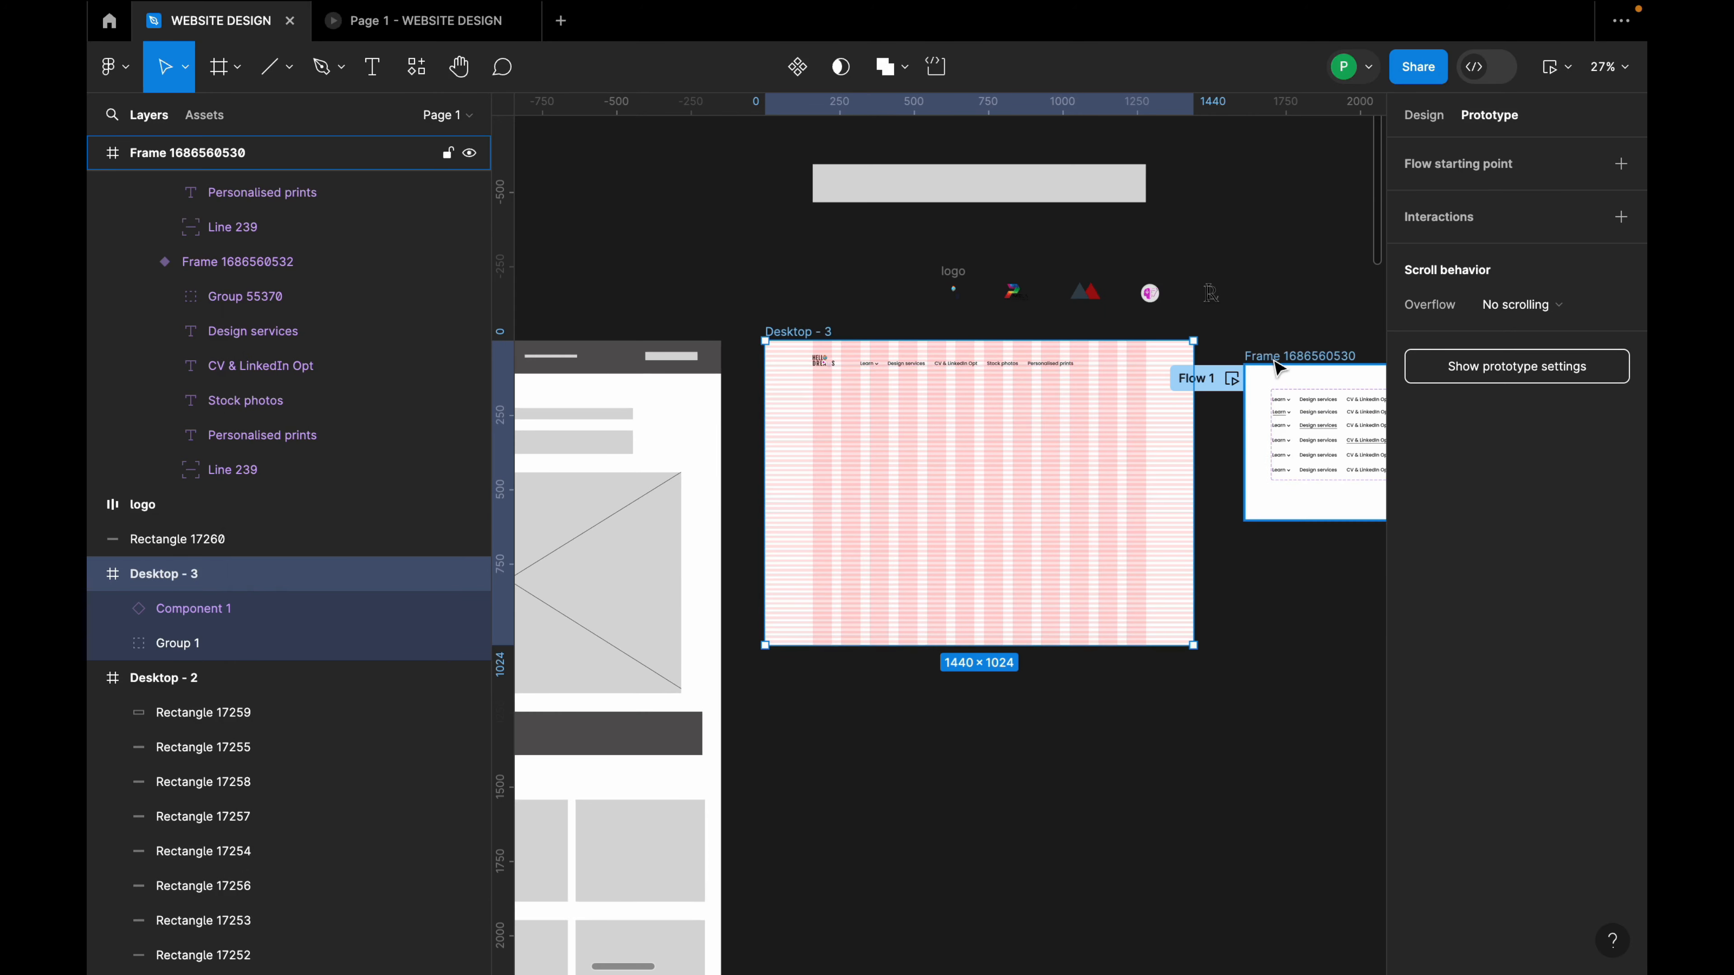
Move the frame containing the navigation component set from beside Desktop - 3 to the empty canvas above the logo row.
click(1278, 369)
scroll(1317, 366, up, 2)
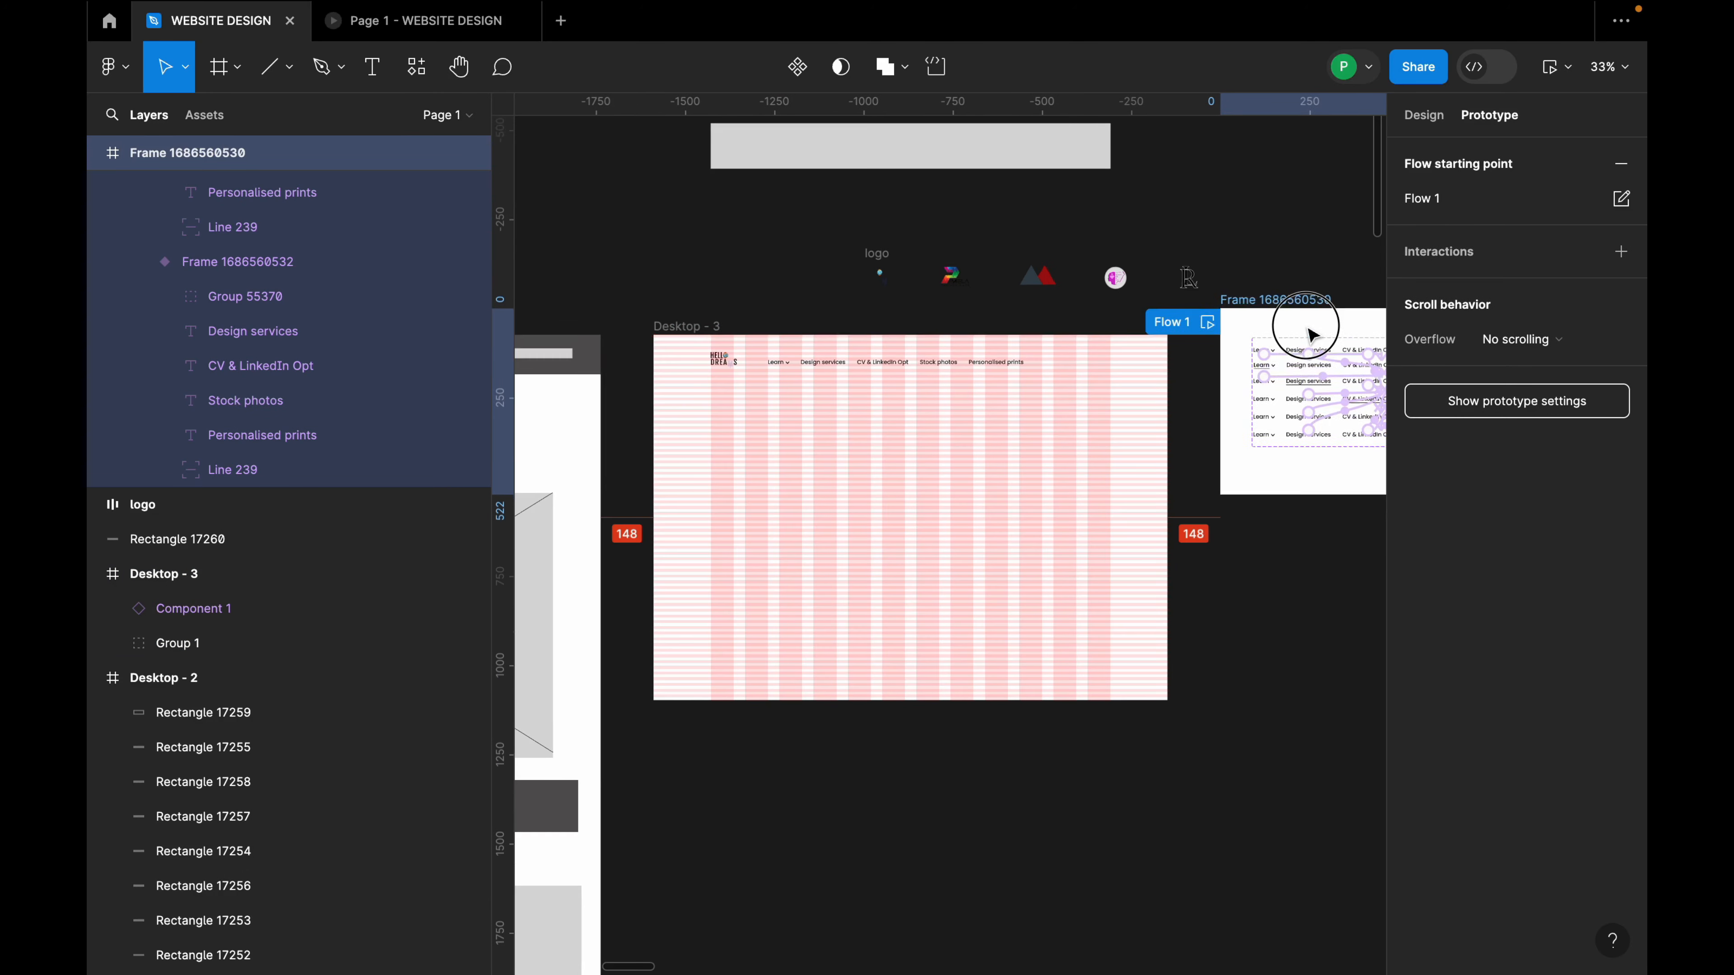
drag(1312, 334, 795, 128)
scroll(824, 654, up, 5)
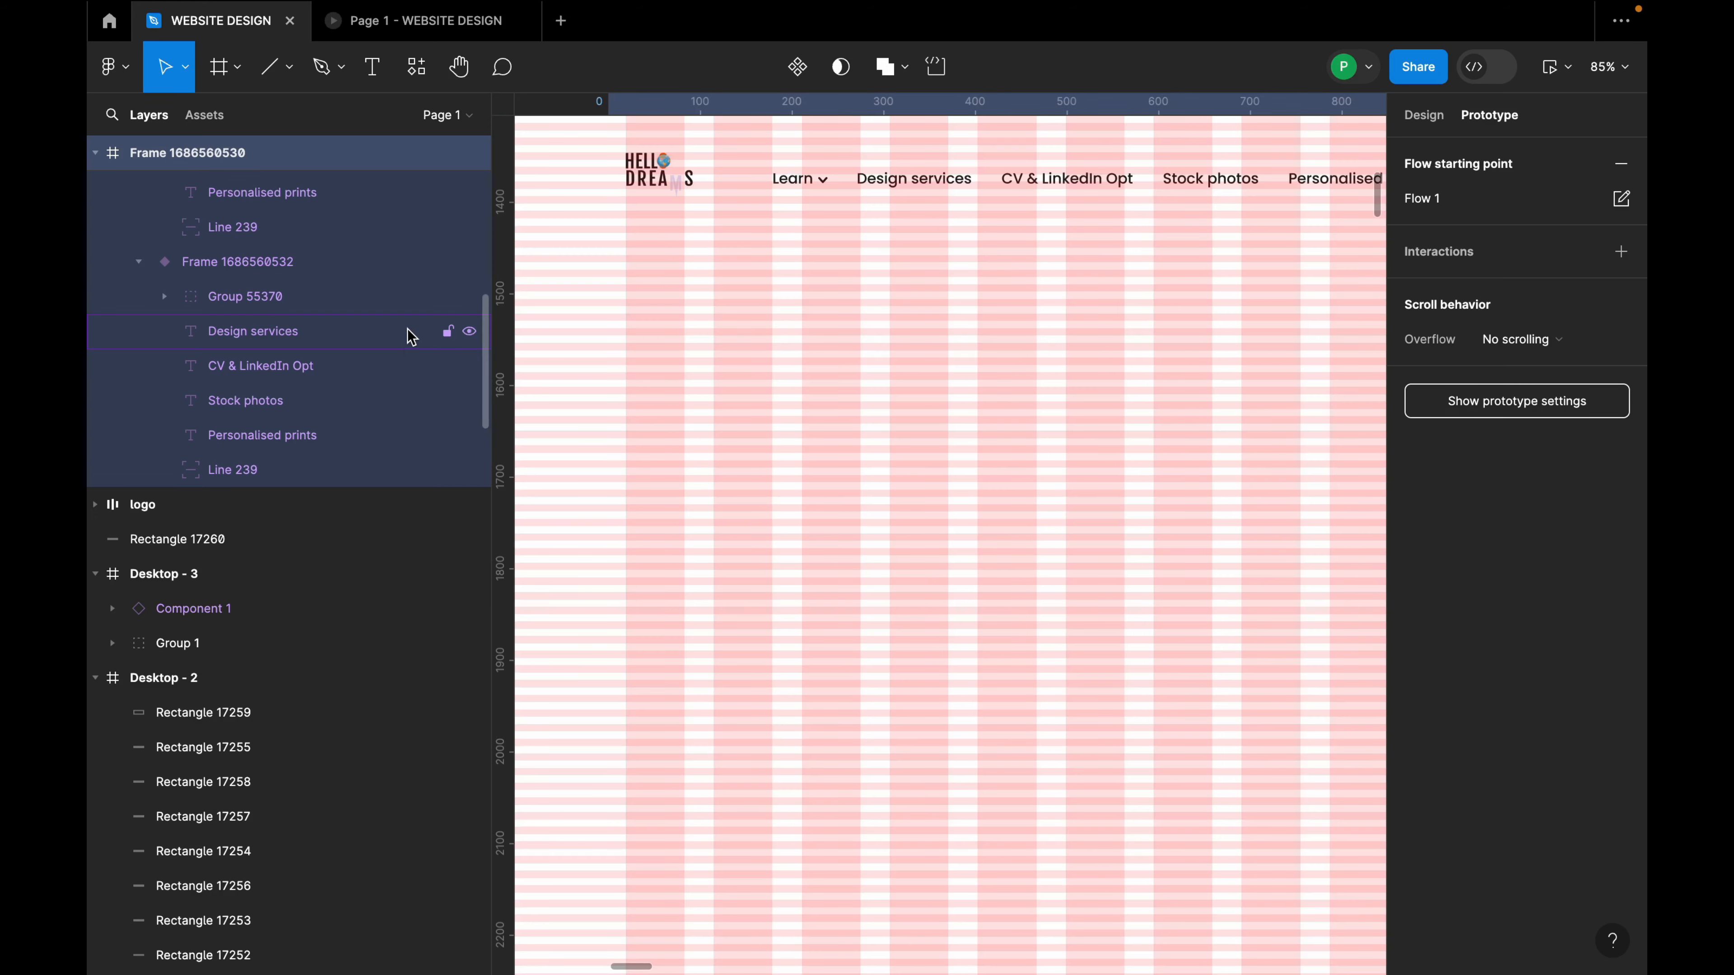
Add a "Contact us" text layer in Desktop - 3, just below the Personalised prints link.
scroll(714, 425, down, 3)
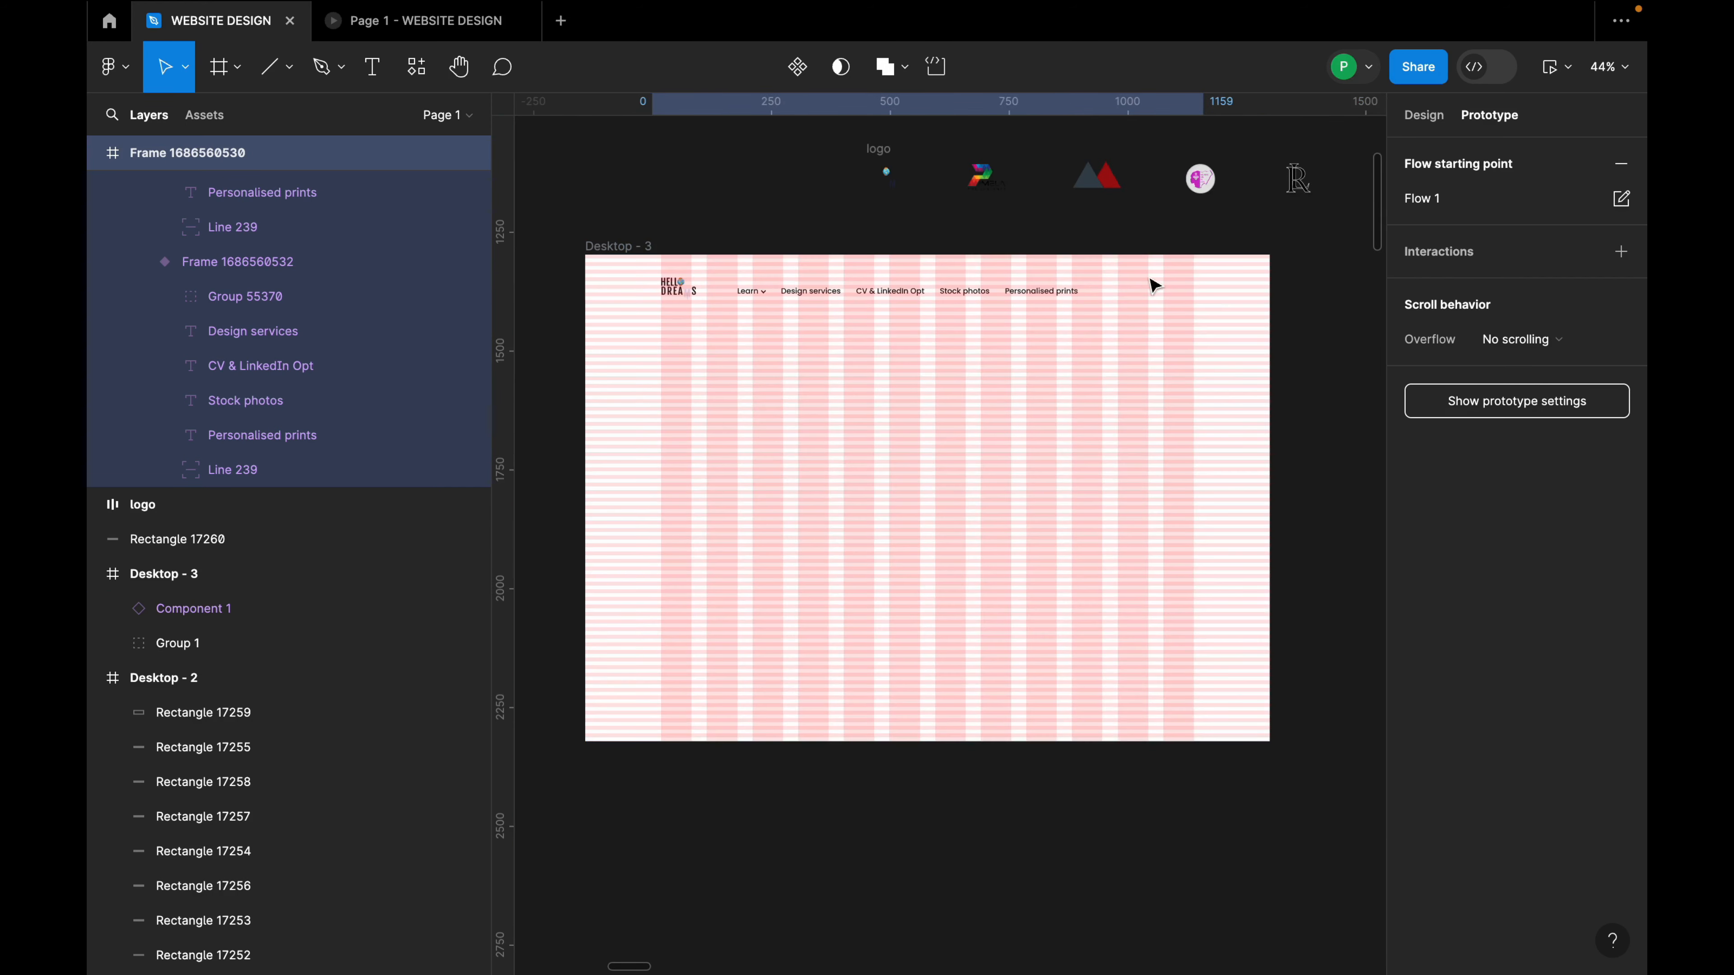
scroll(1162, 310, up, 4)
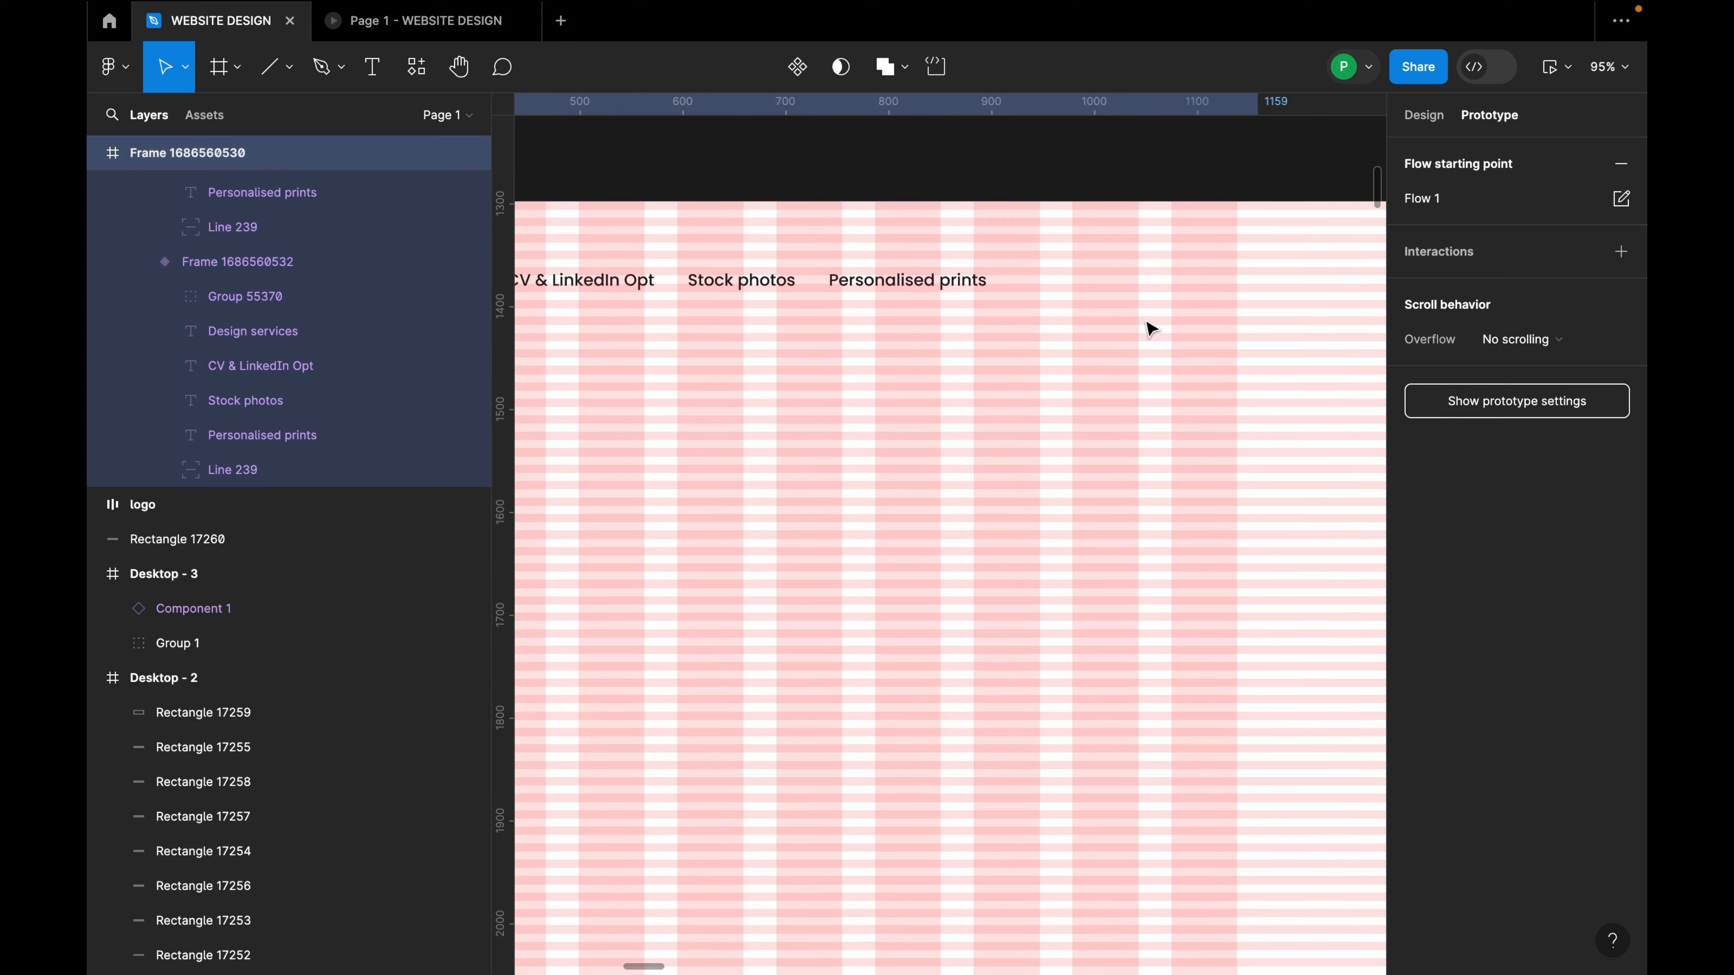
click(918, 281)
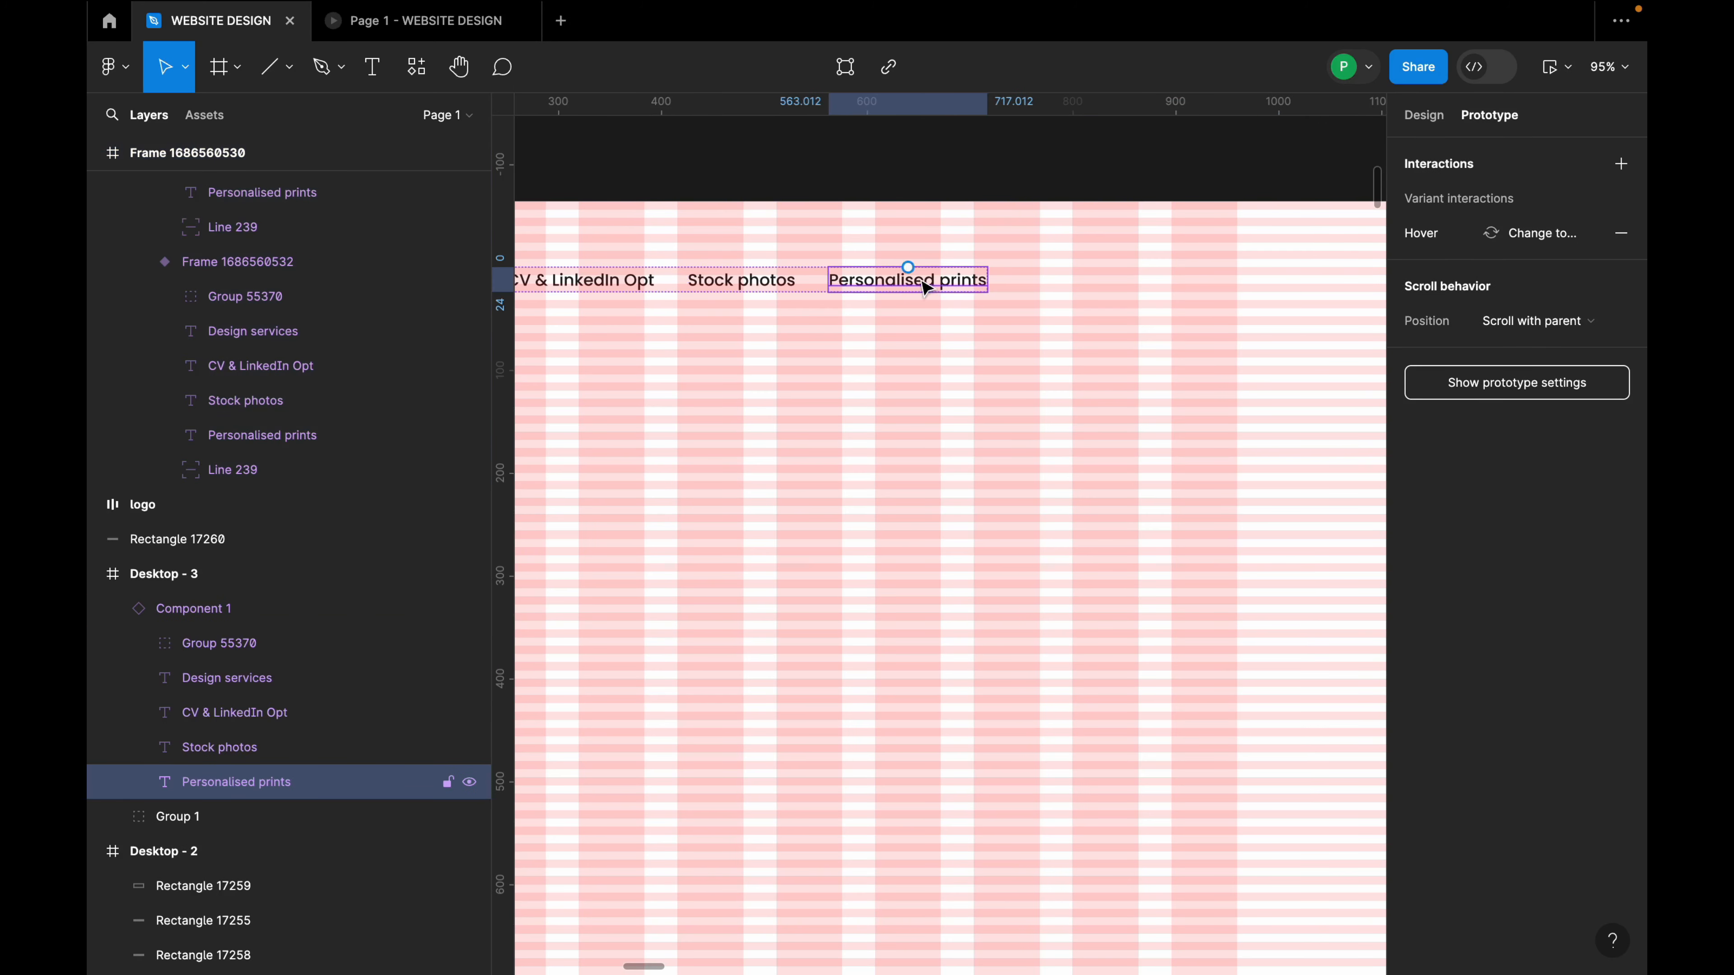
click(1427, 115)
click(1103, 333)
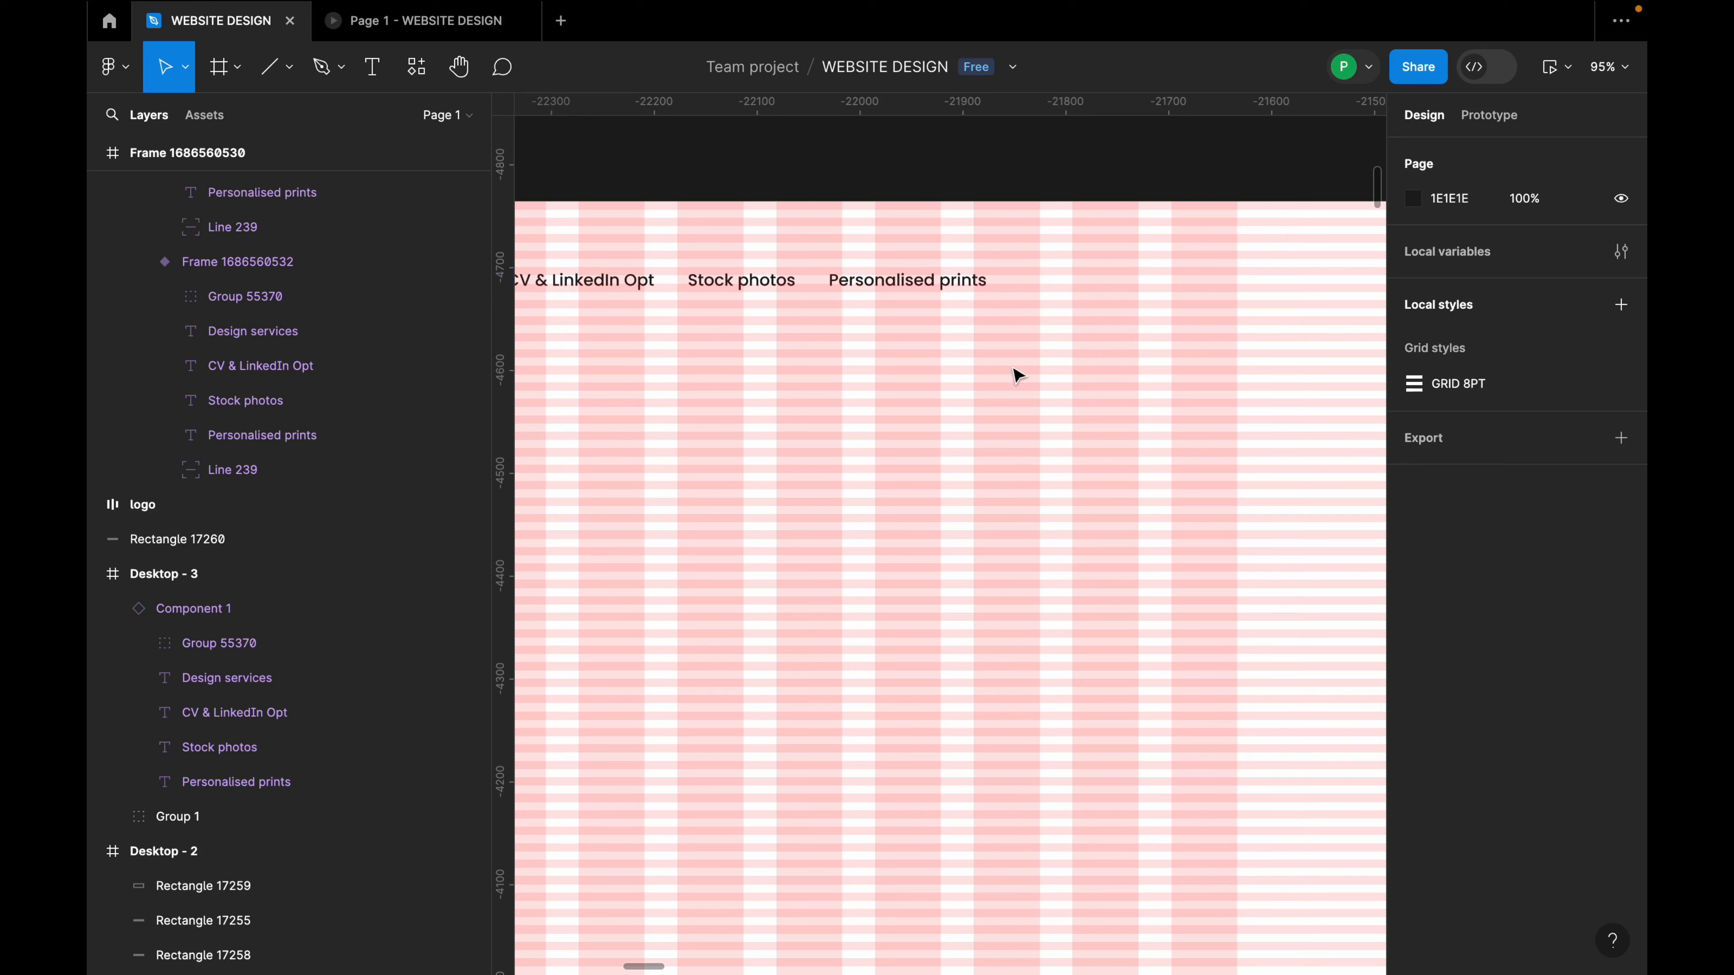
key(t)
click(966, 363)
text(C)
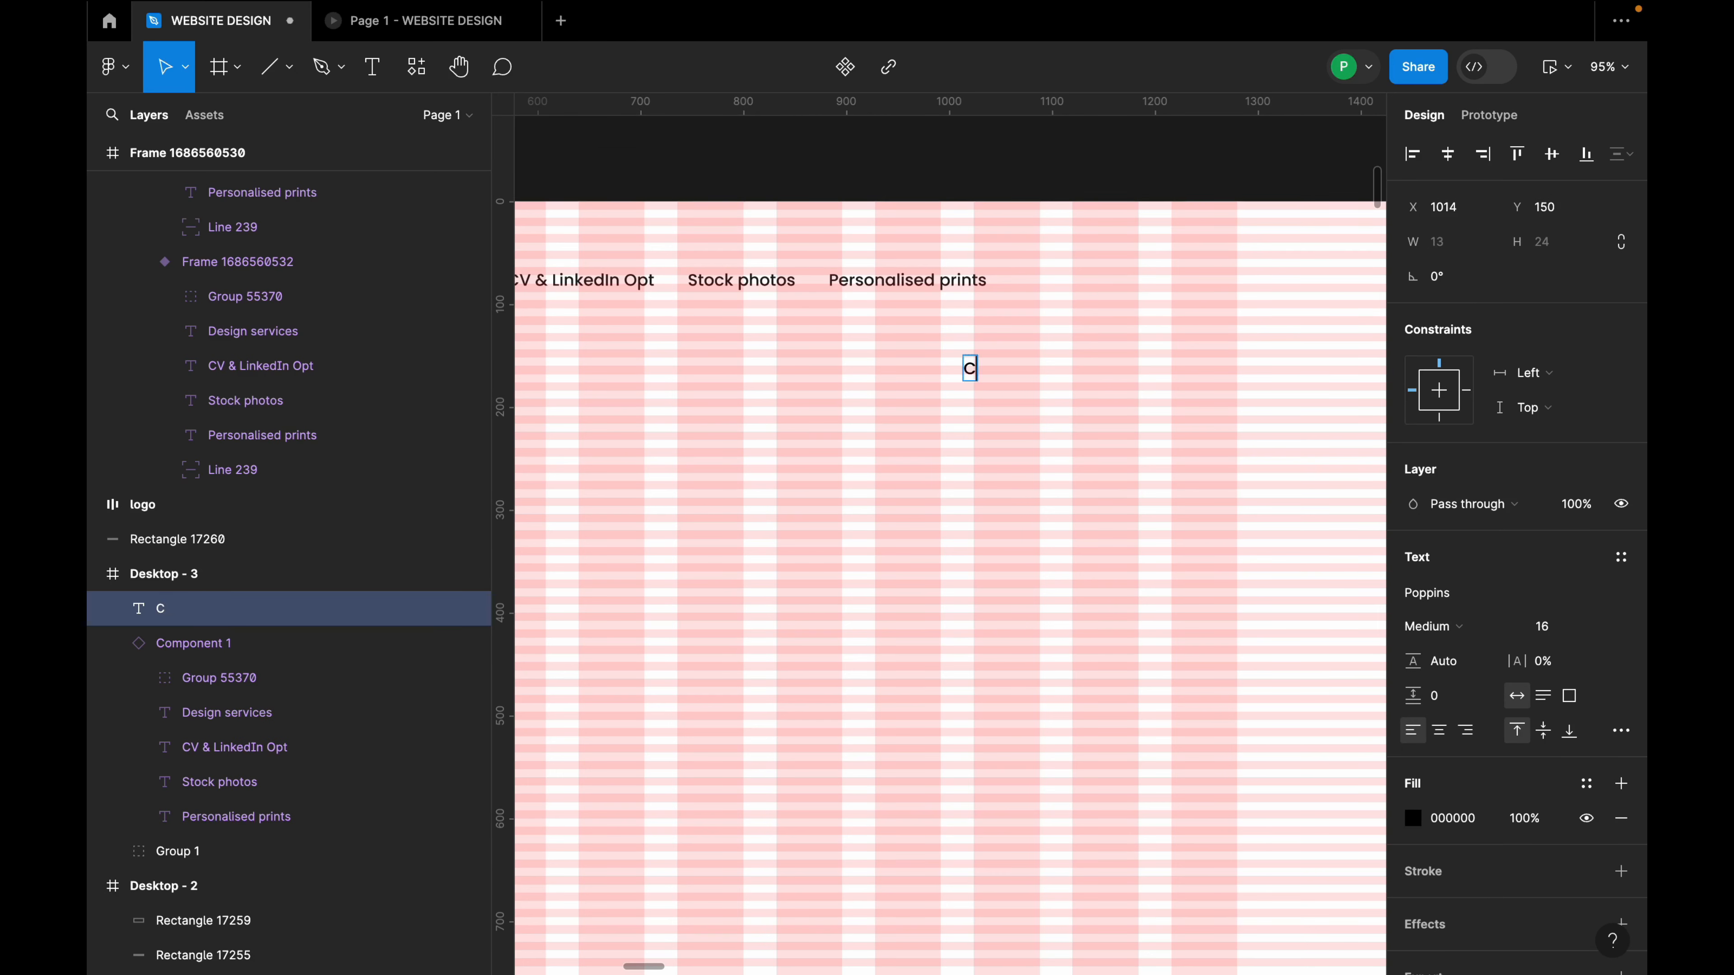
text(ontact us)
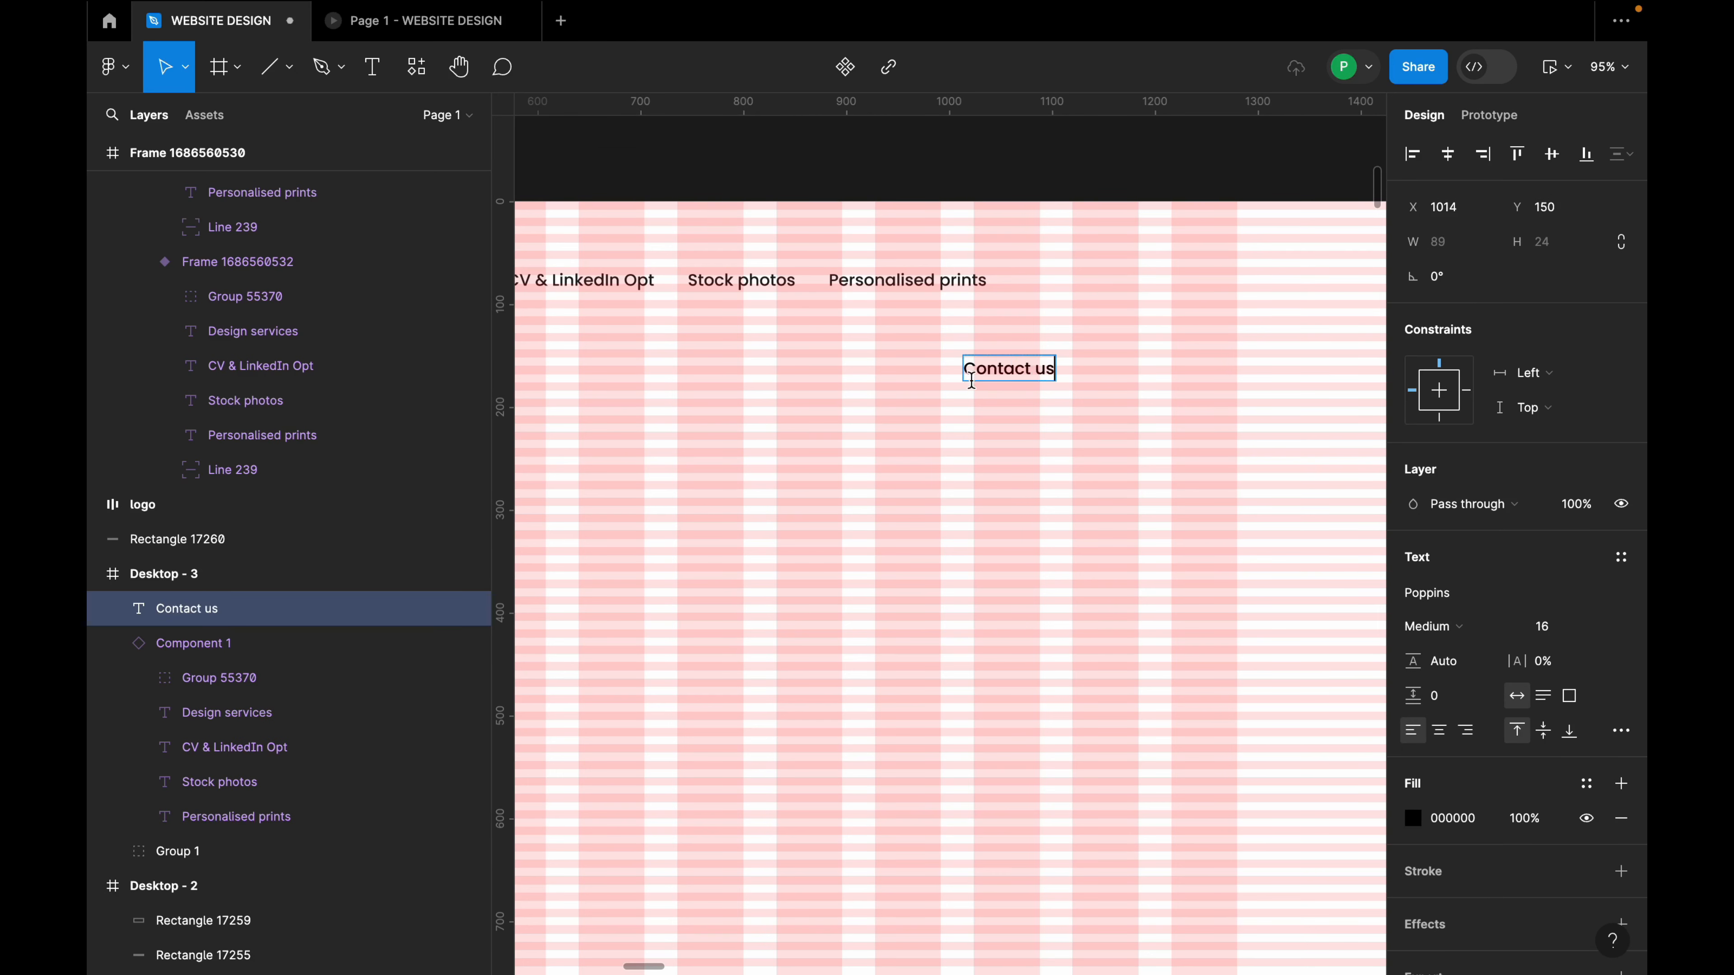
key(Escape)
Place the Contact us text at the far end of the navigation row and wrap it in an auto layout frame.
drag(1025, 368, 1207, 290)
key(shift+a)
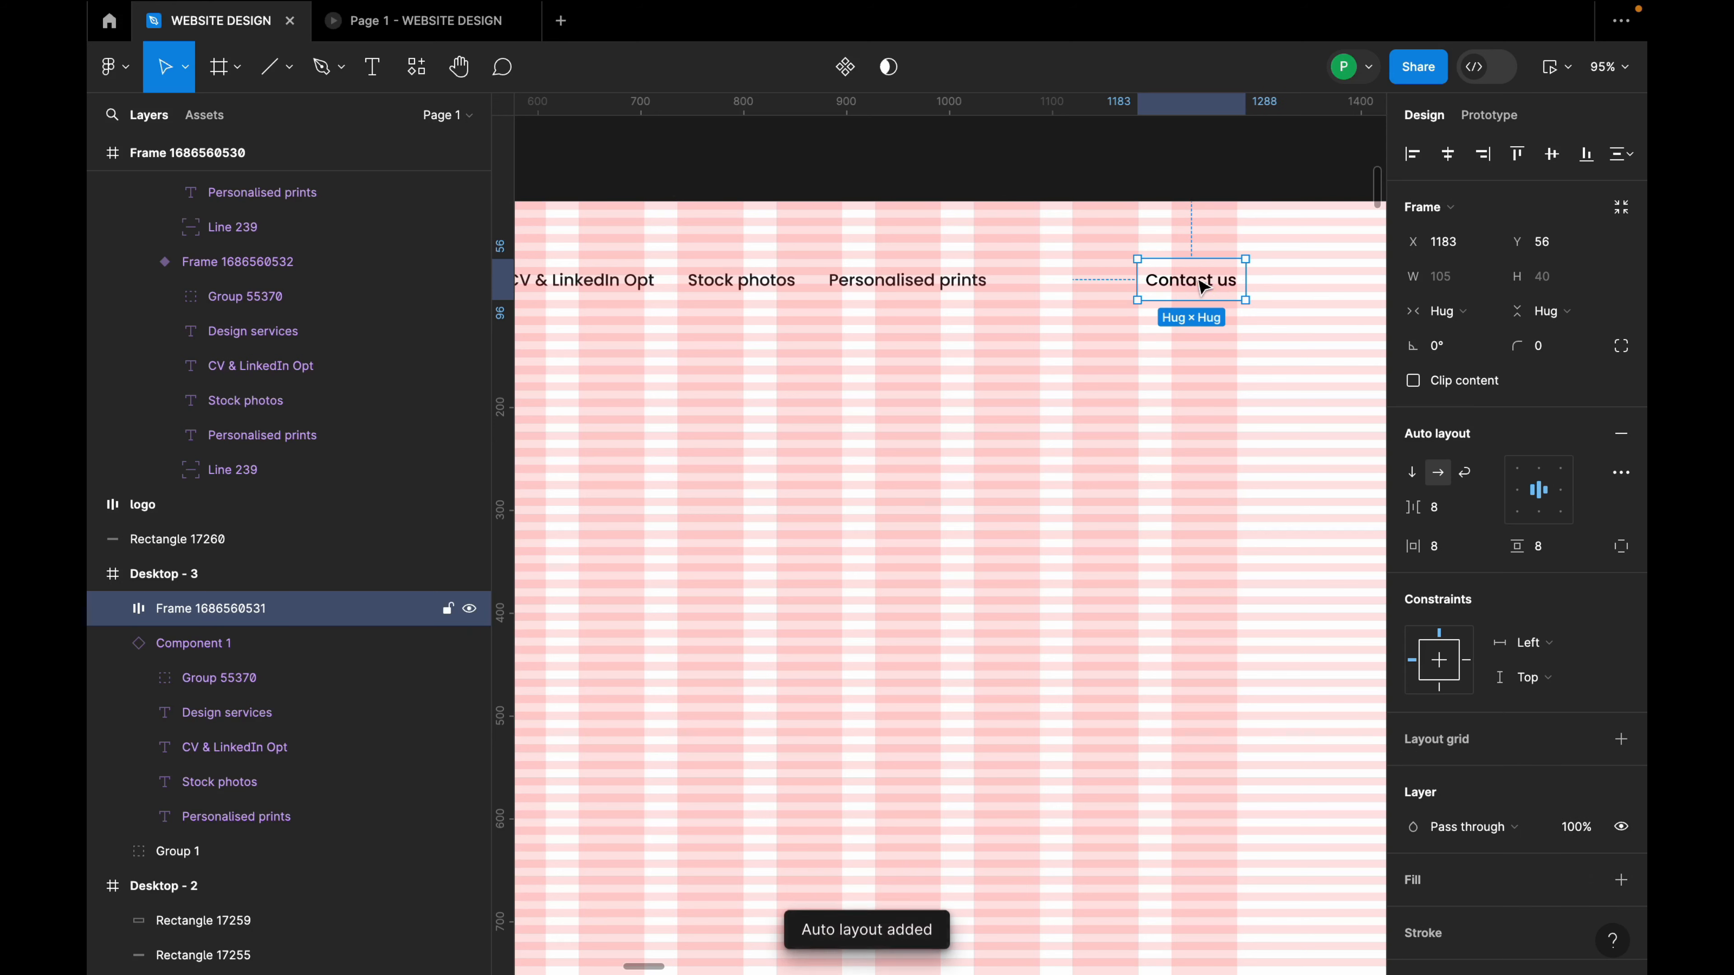
Give the Contact us frame corner radius 24 and horizontal padding 32, and align it to the last grid column's outer edge.
scroll(1310, 298, up, 3)
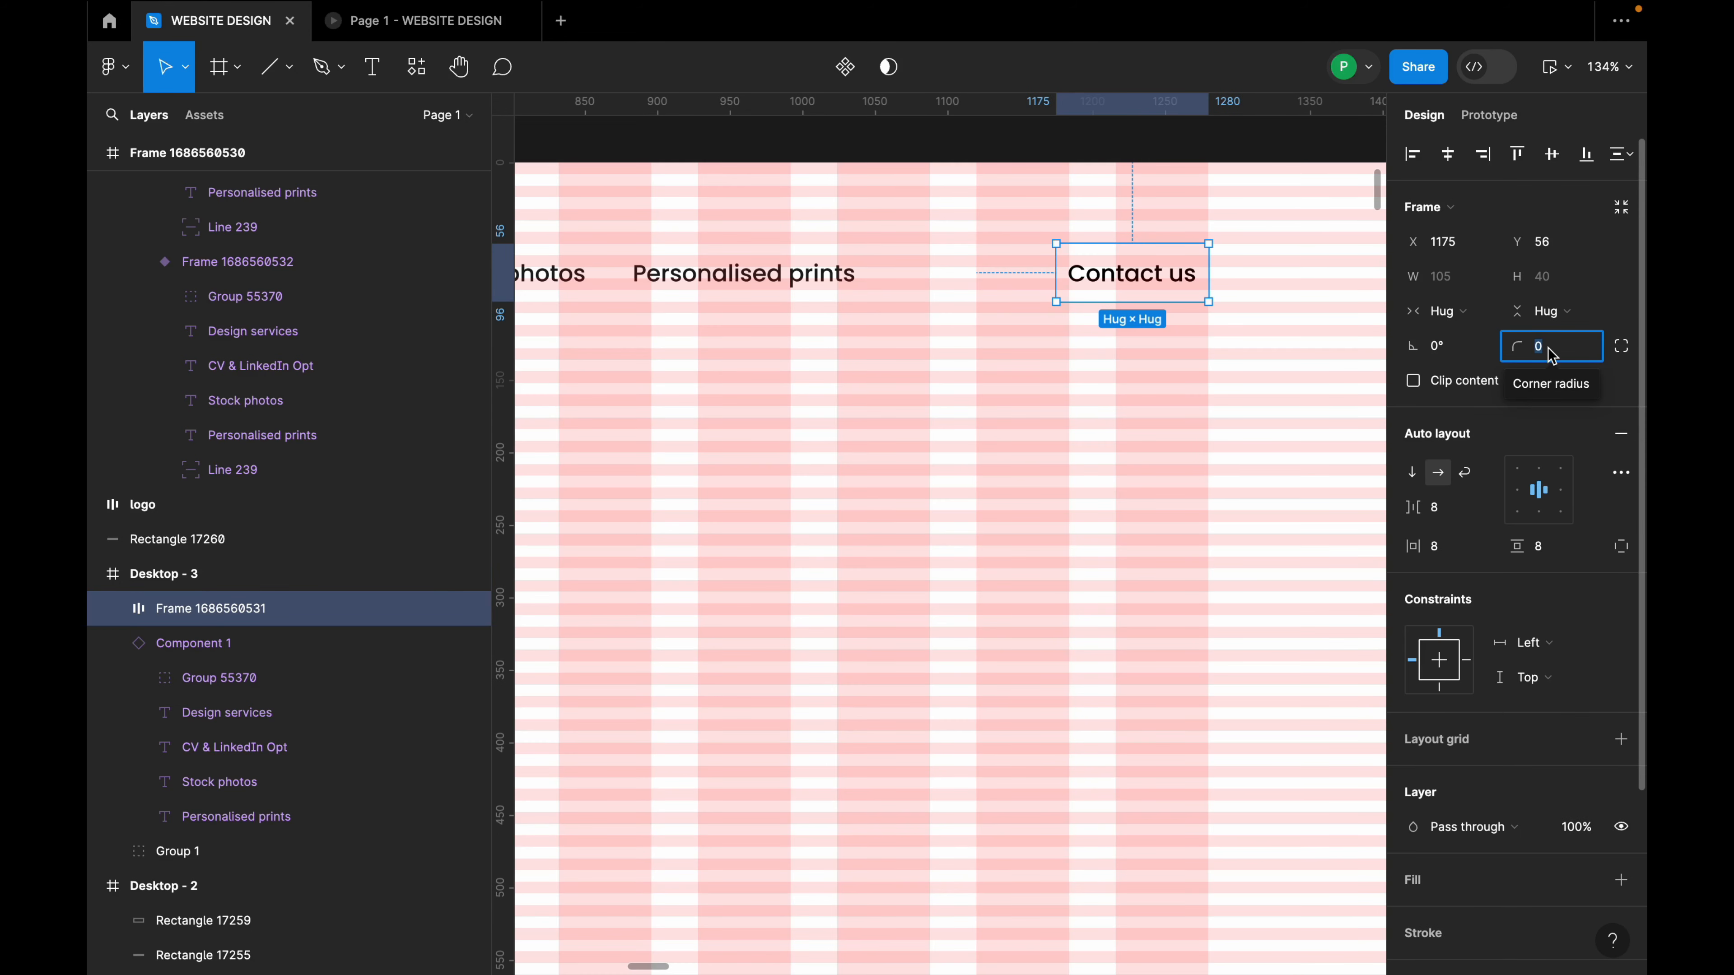
text(24)
key(Return)
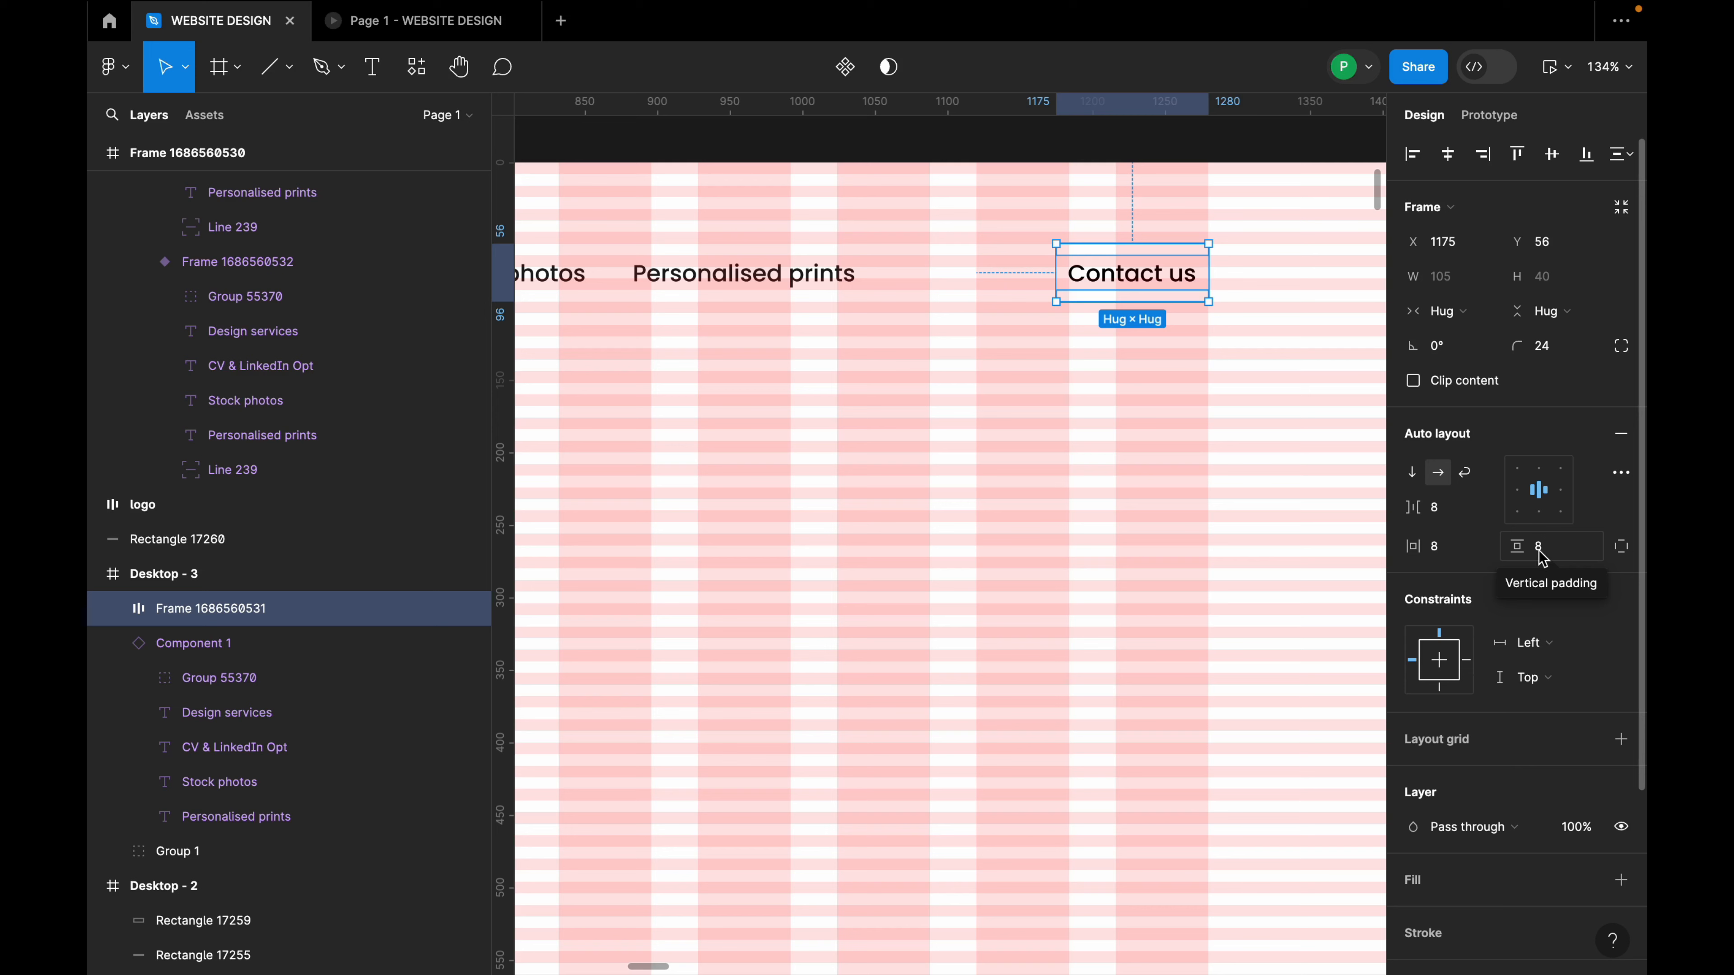
click(1456, 560)
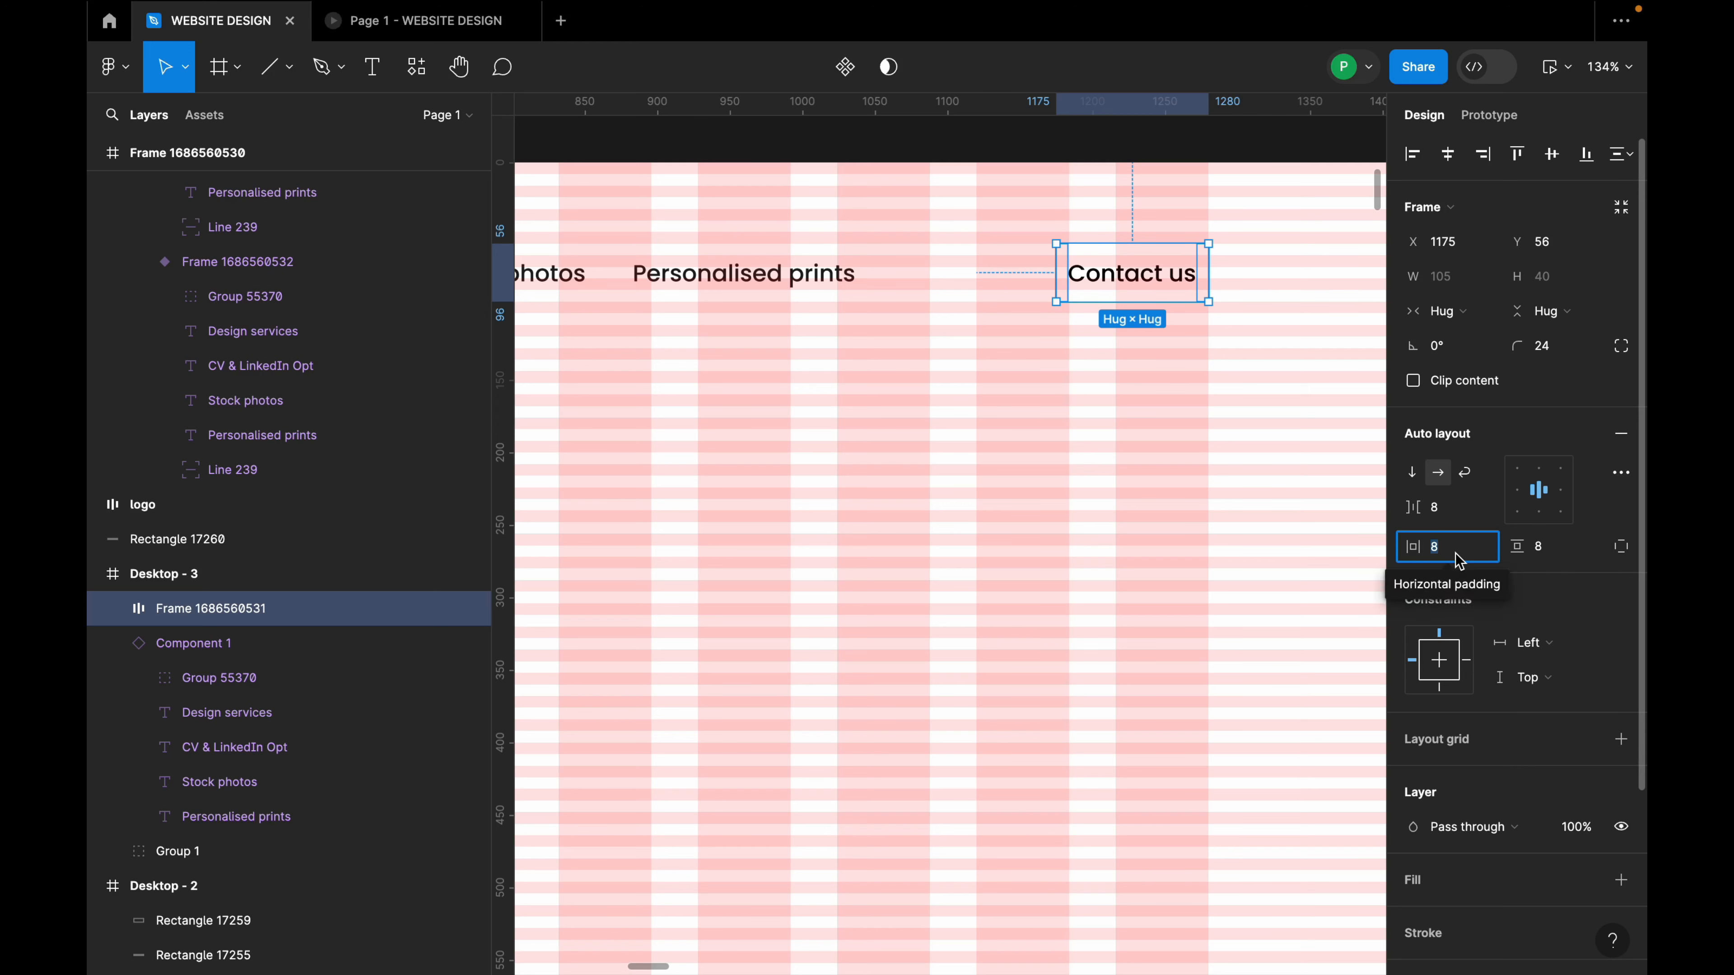
text(32)
key(Return)
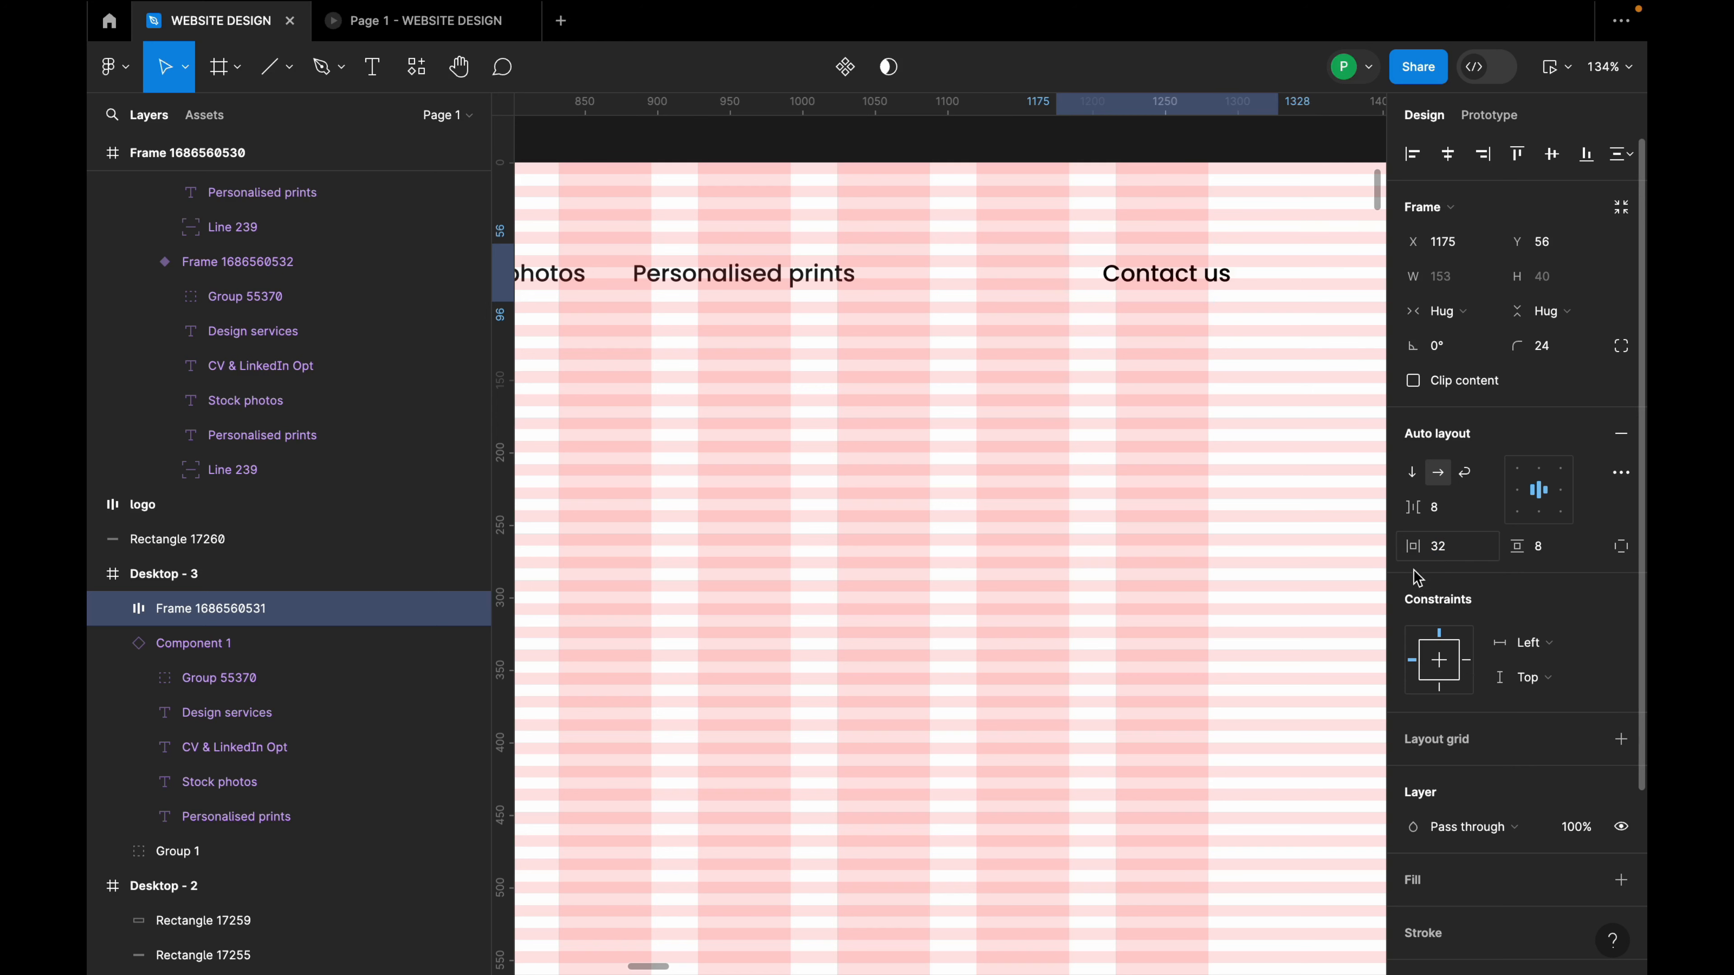
drag(1219, 276, 1157, 286)
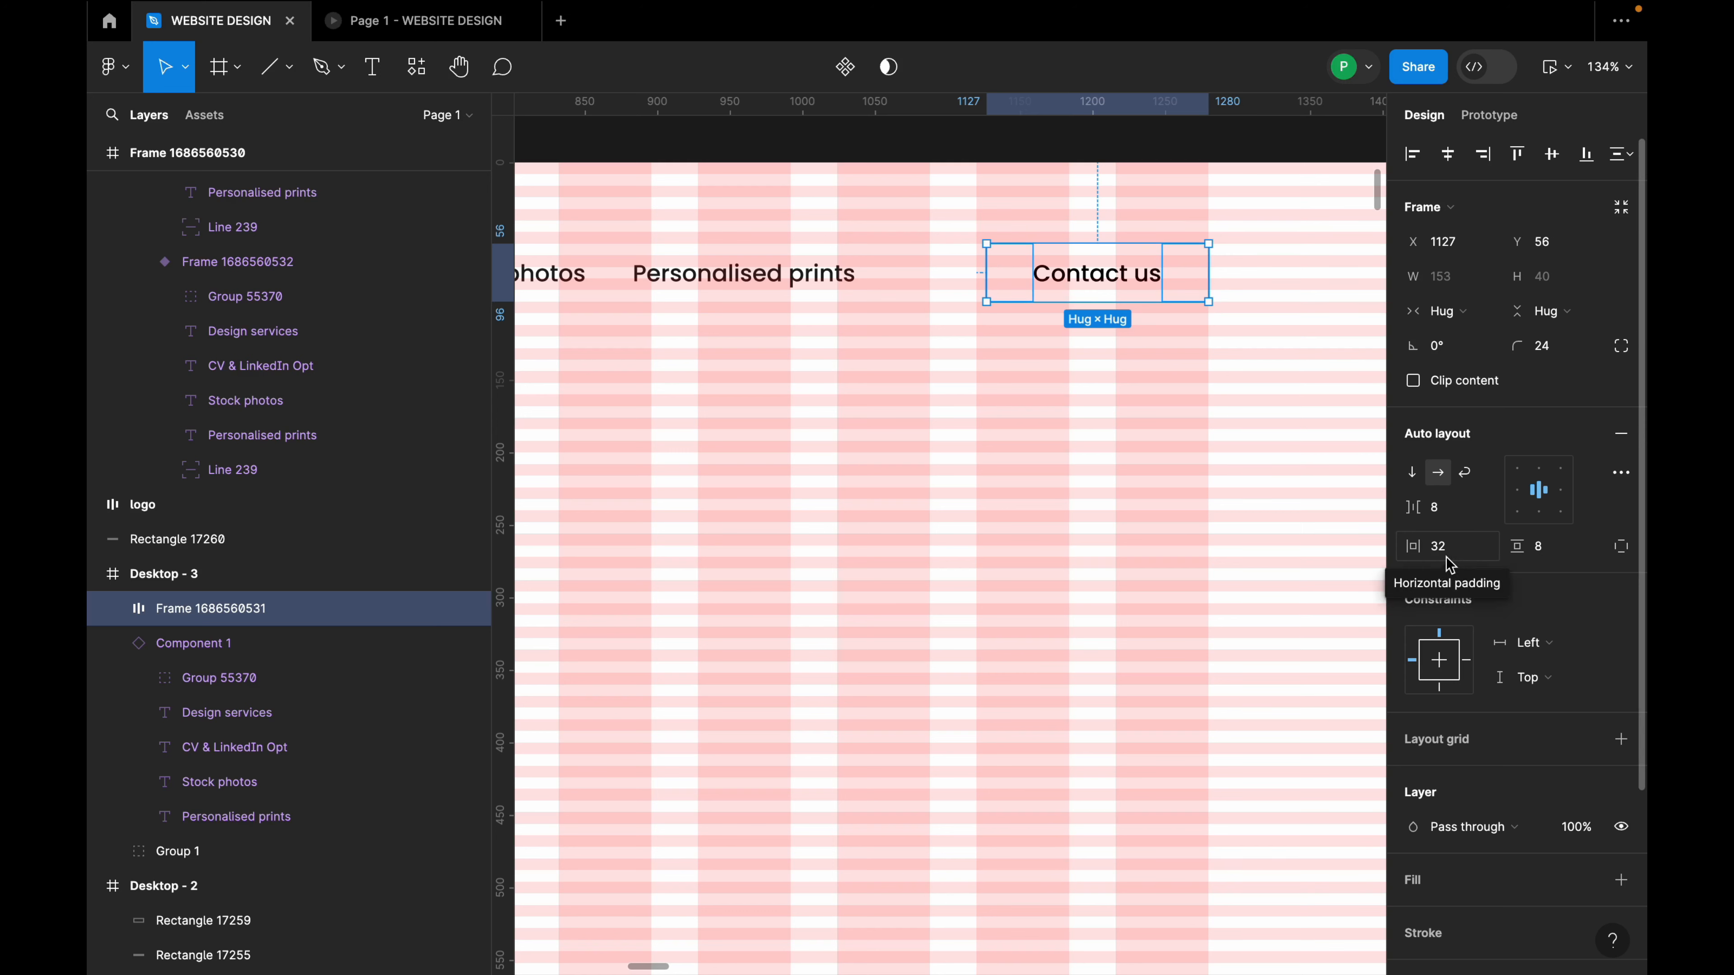
Set the Contact us button's vertical padding to 16 and its corner radius to 48.
click(1551, 558)
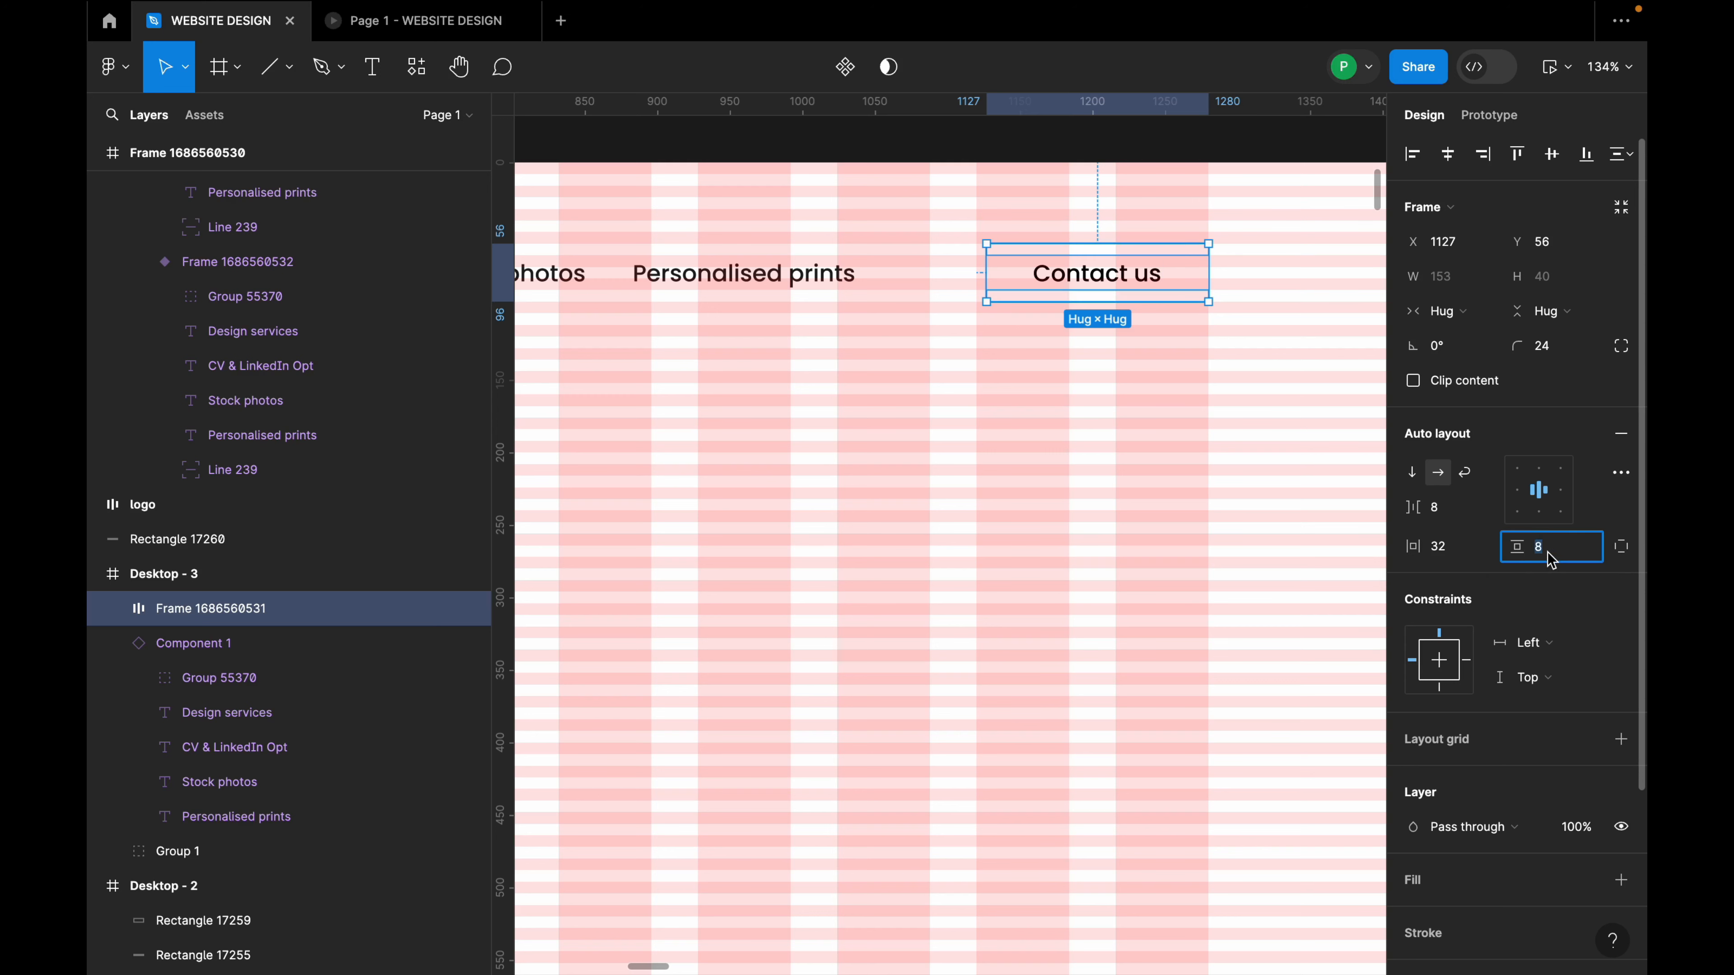
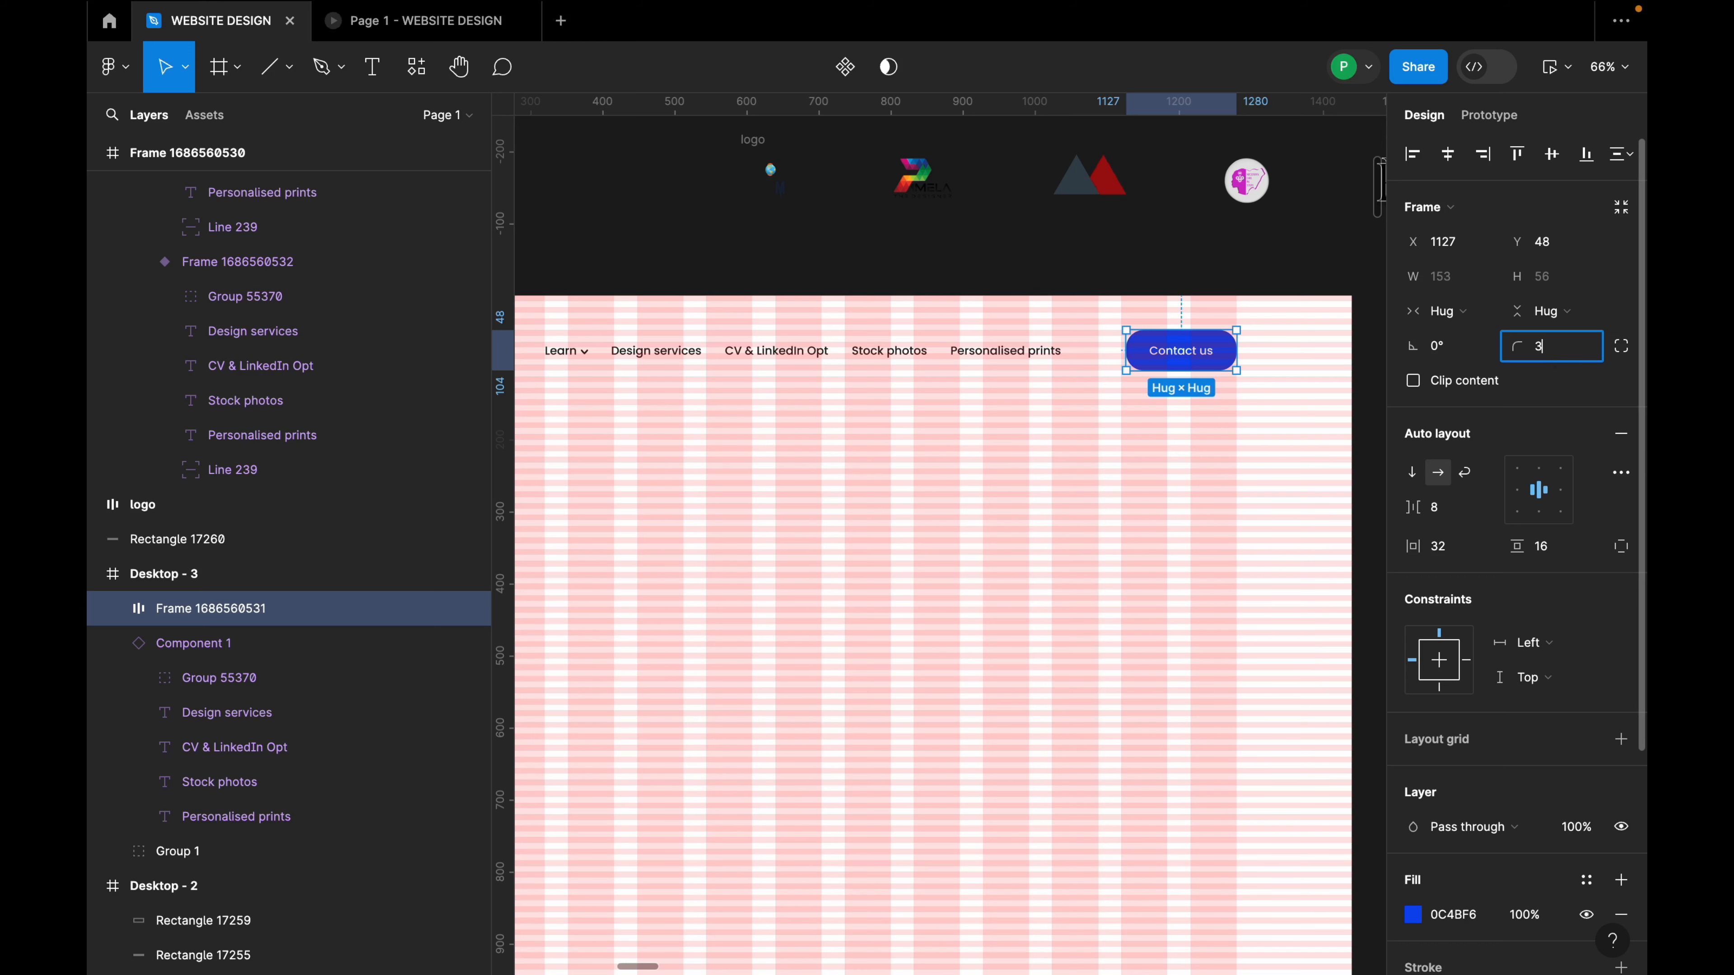
key(Return)
click(1245, 442)
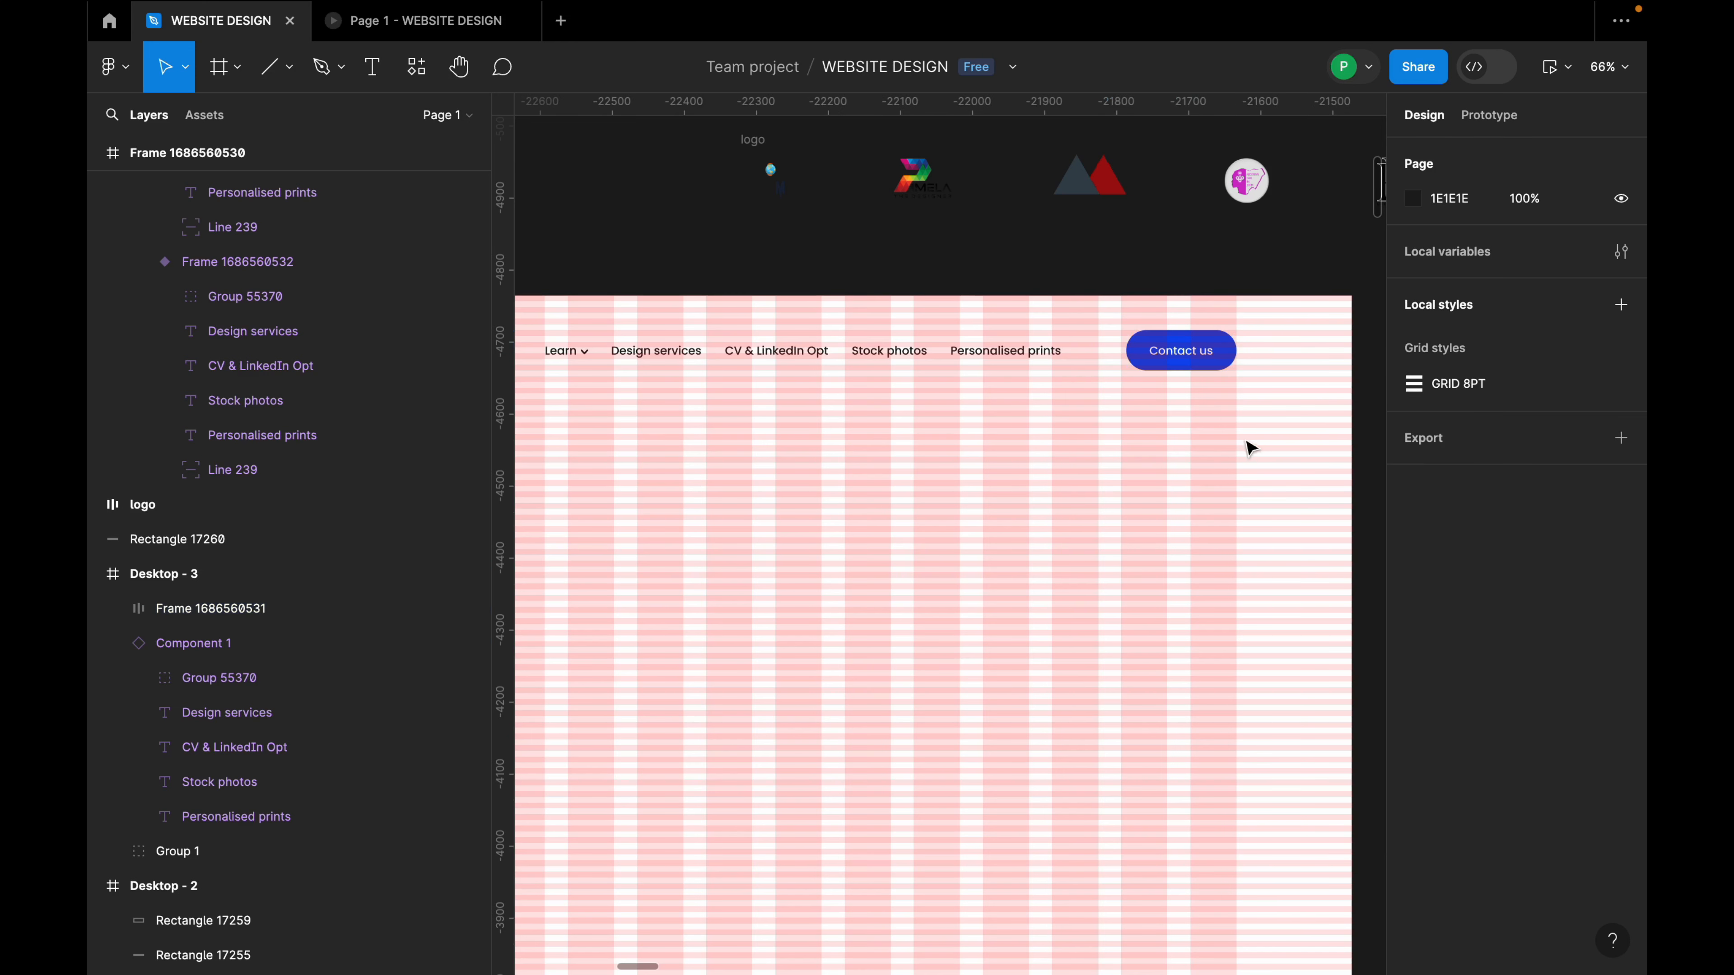
scroll(1249, 441, down, 1)
click(1201, 347)
click(1544, 345)
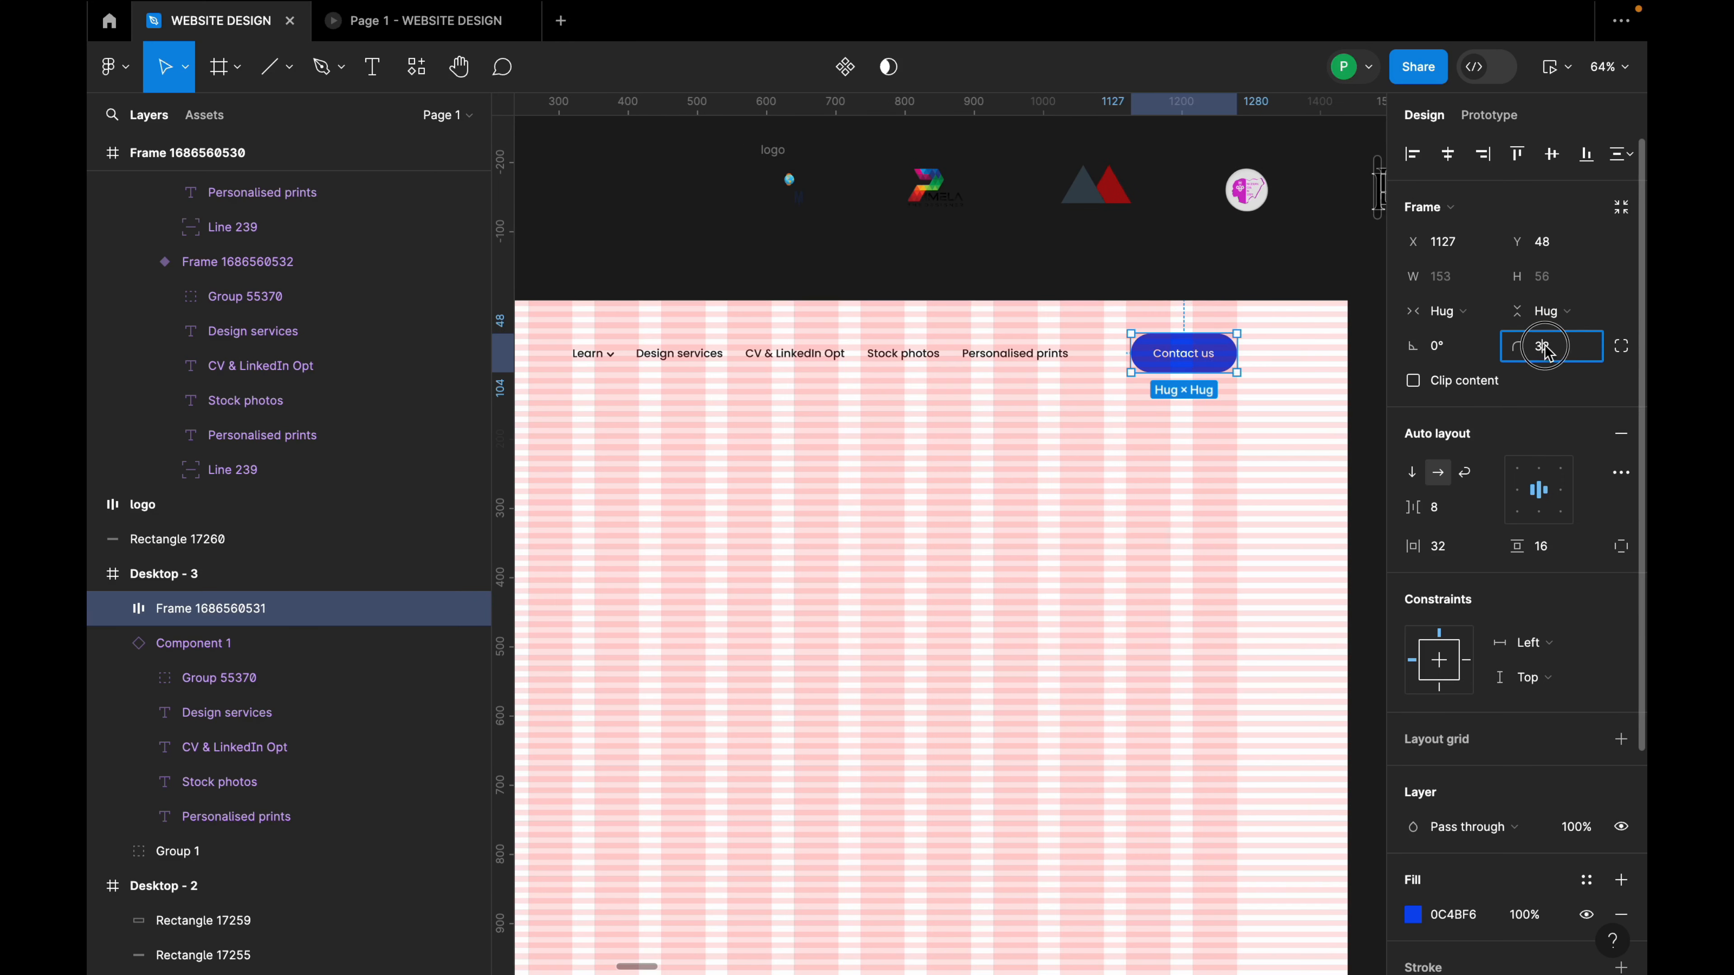
text(4)
key(Return)
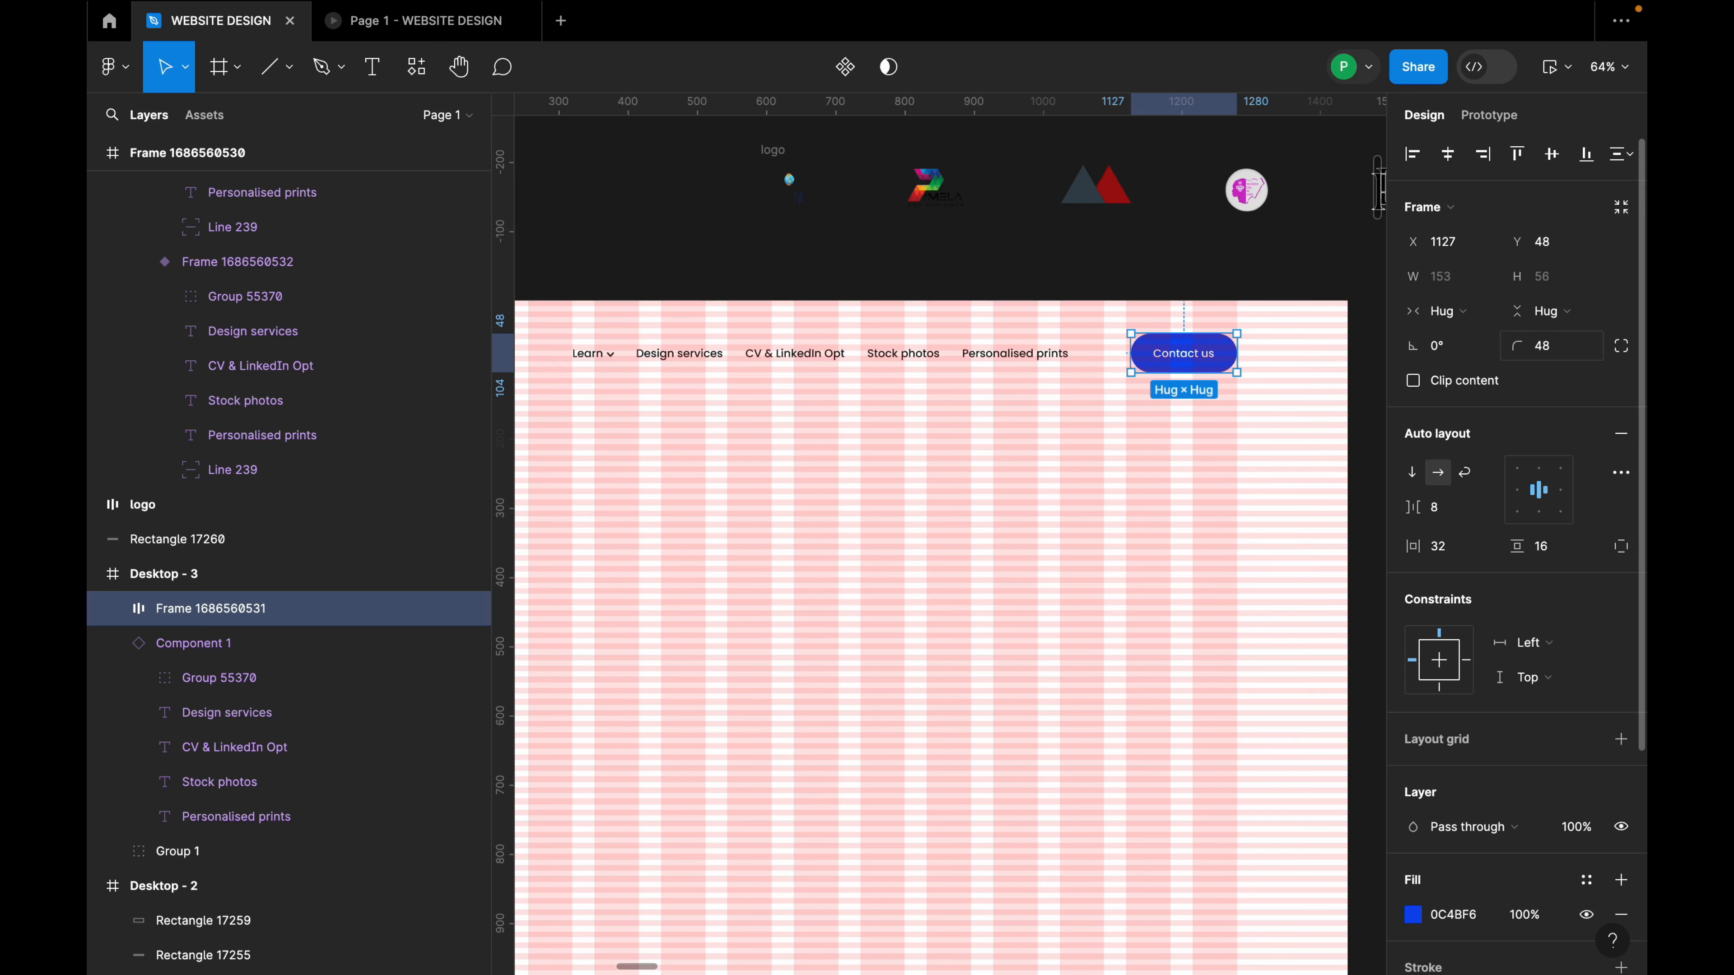
click(1247, 406)
Group the navigation links and Contact us button in an auto layout, and wrap that with the logo in an outer auto layout.
scroll(1304, 426, down, 3)
scroll(1160, 437, up, 3)
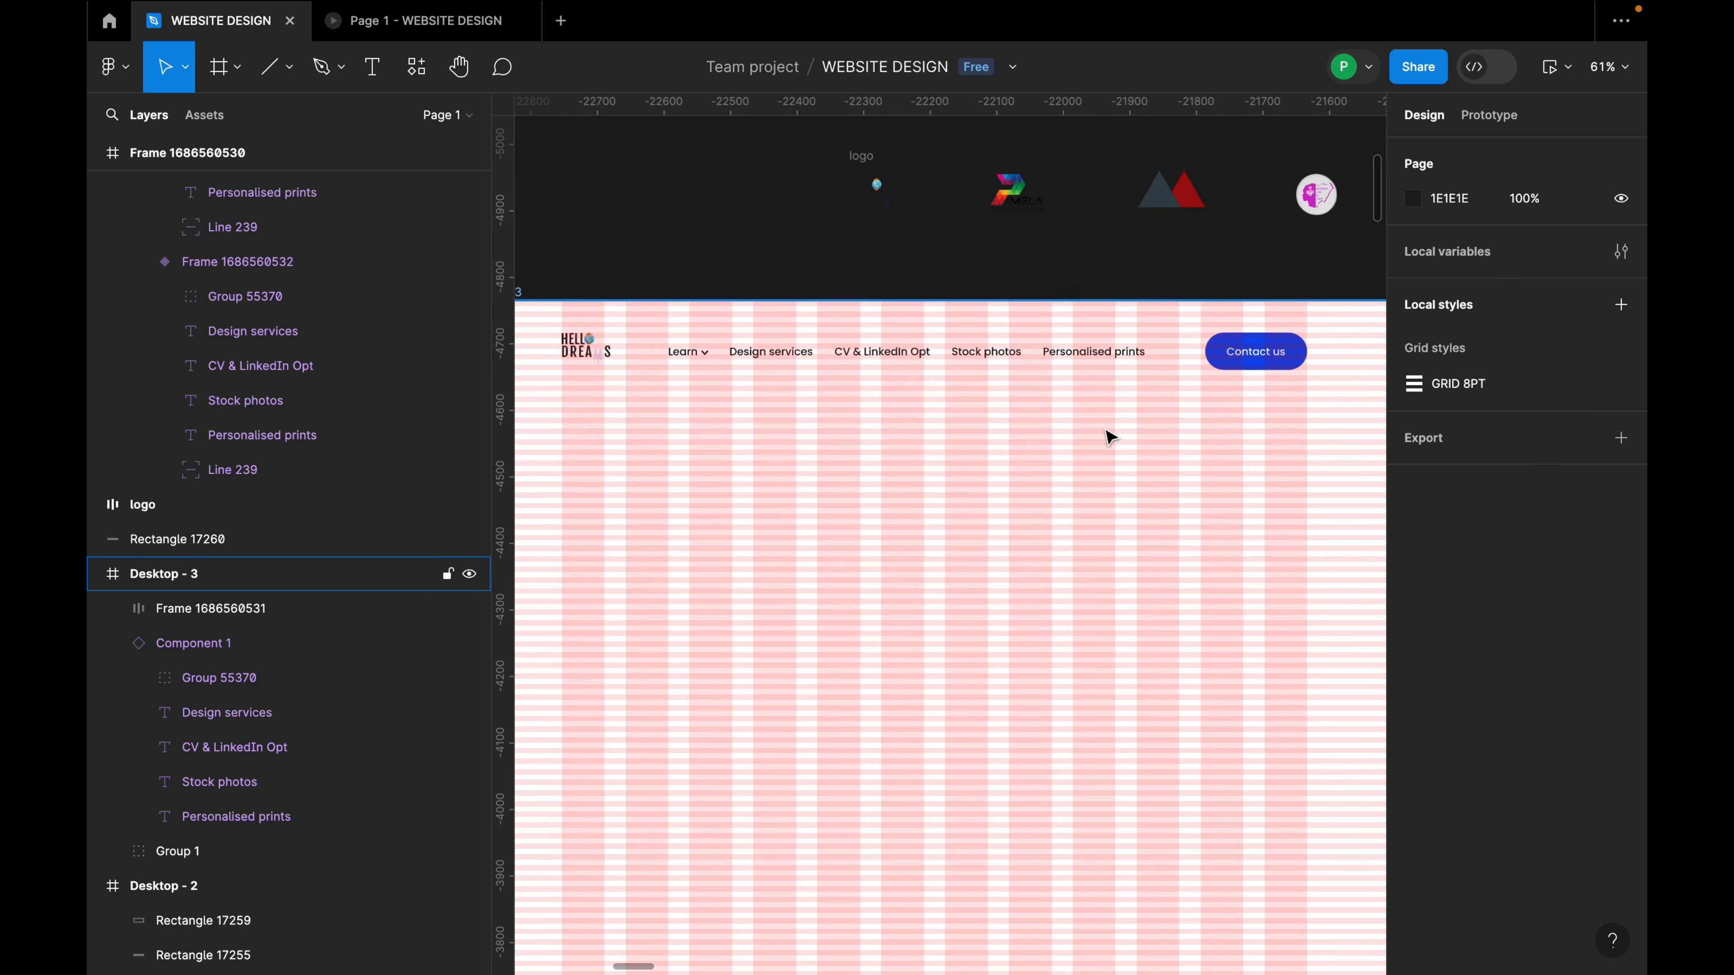
click(900, 354)
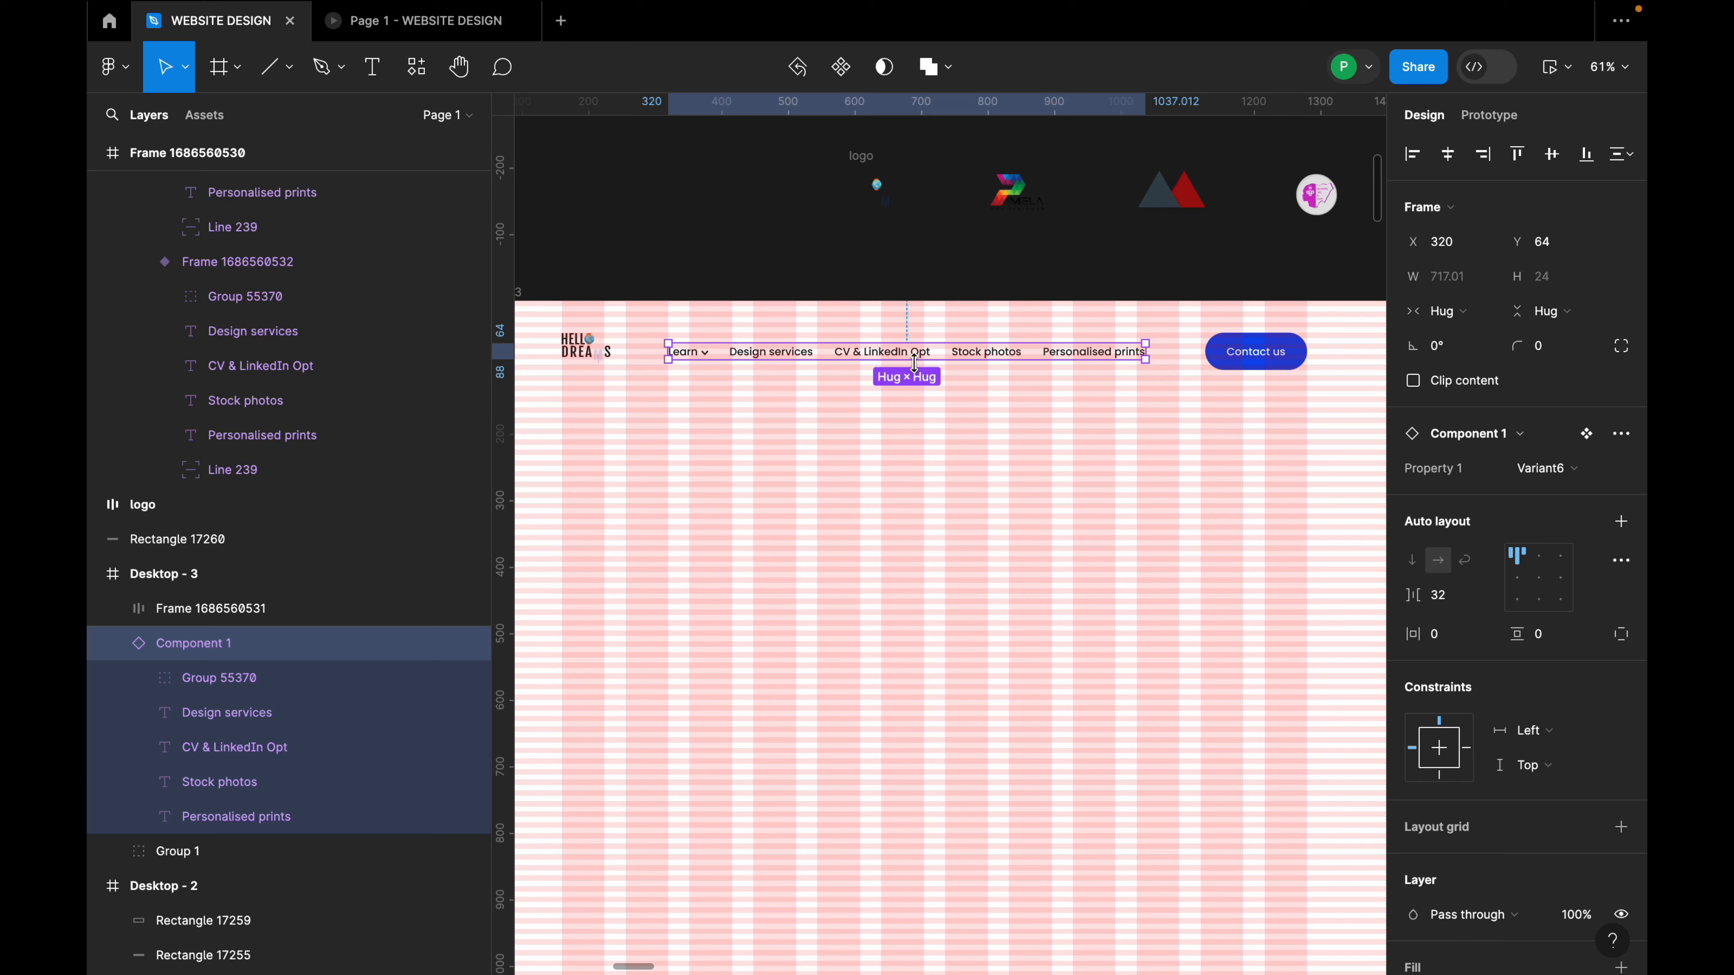
shift+click(1241, 361)
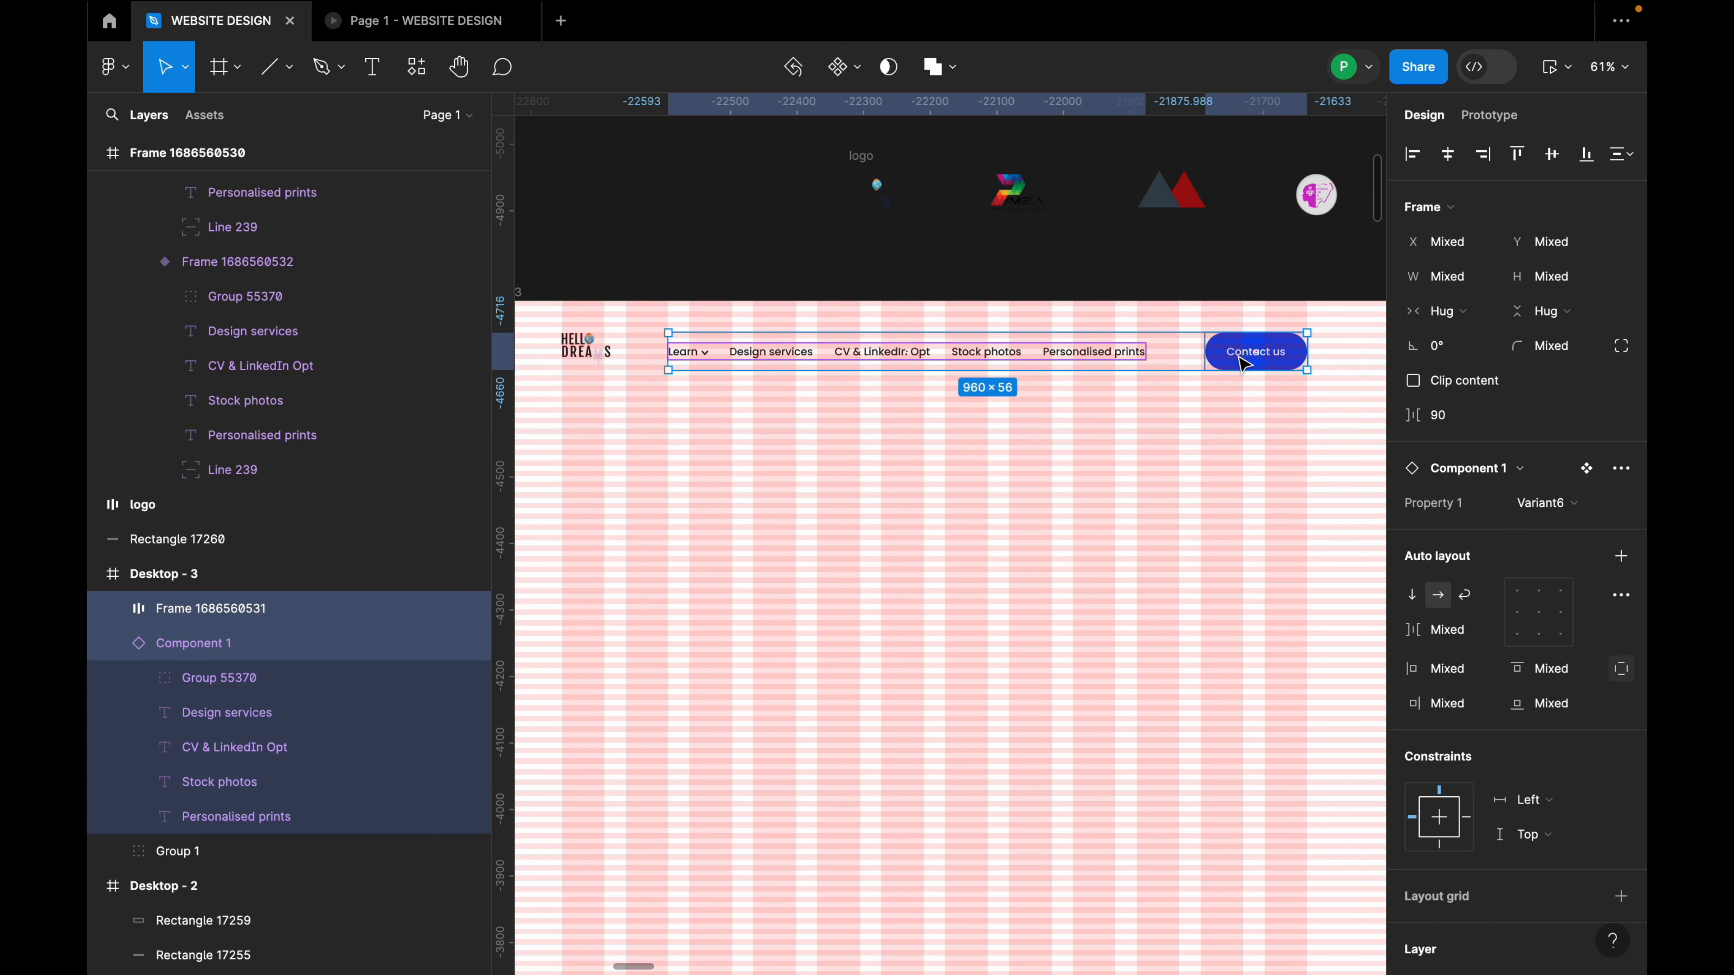
key(shift+a)
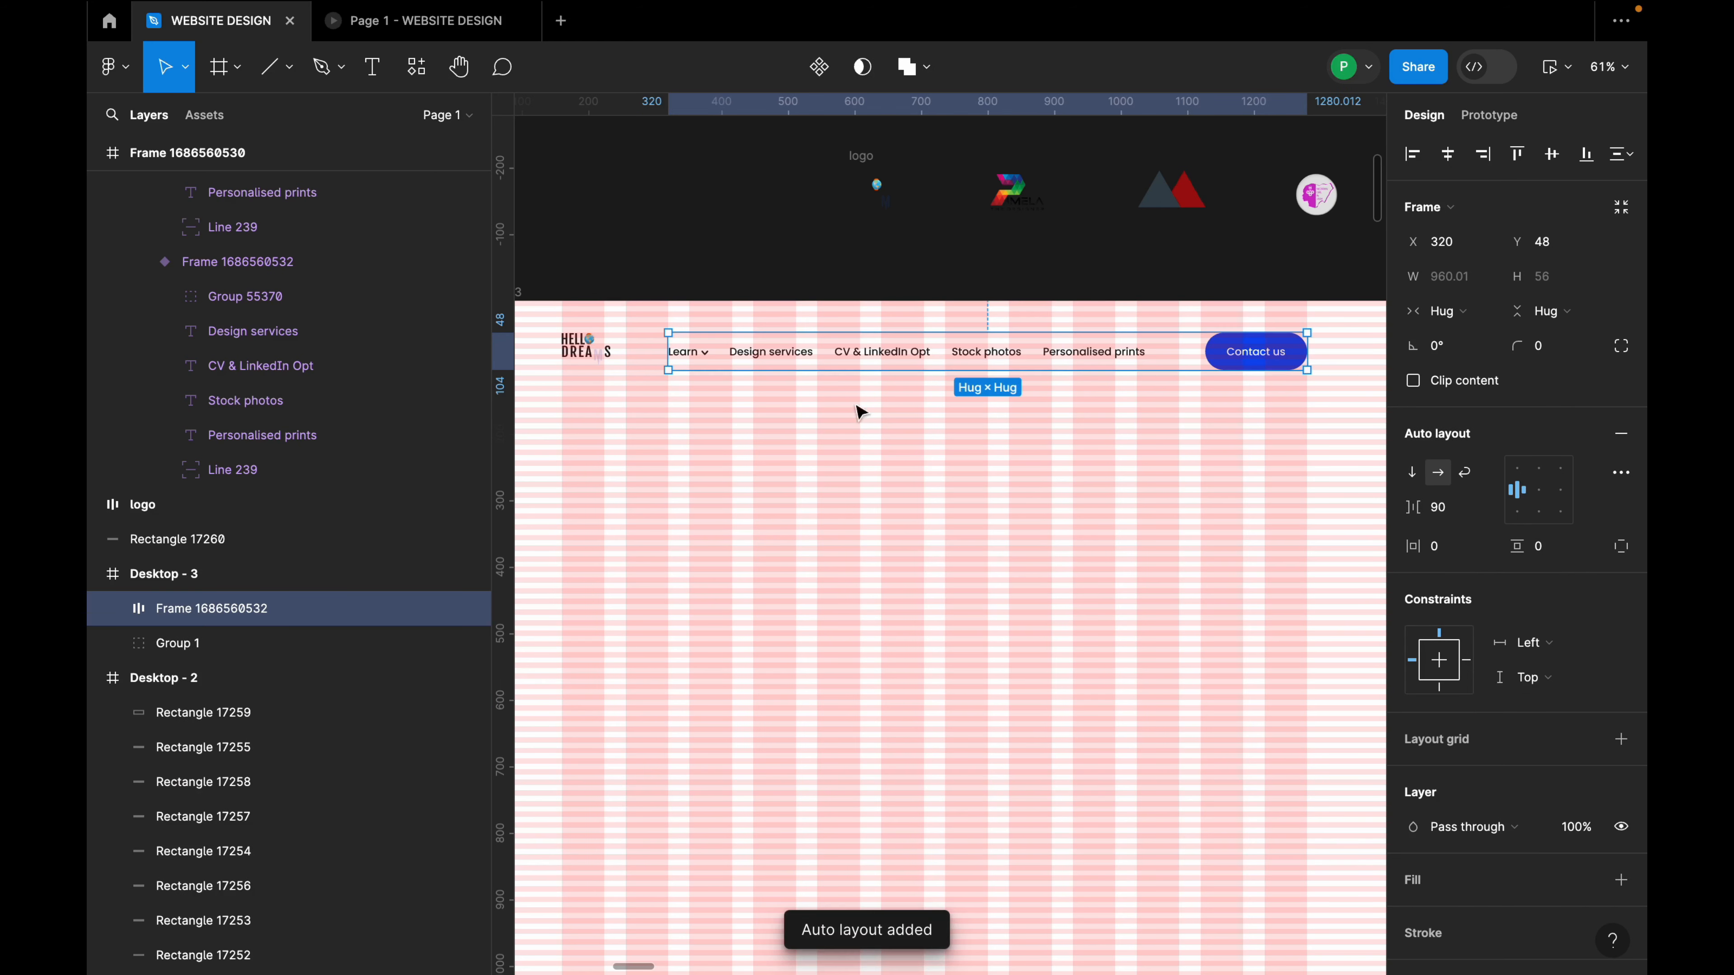
shift+click(594, 361)
key(shift+a)
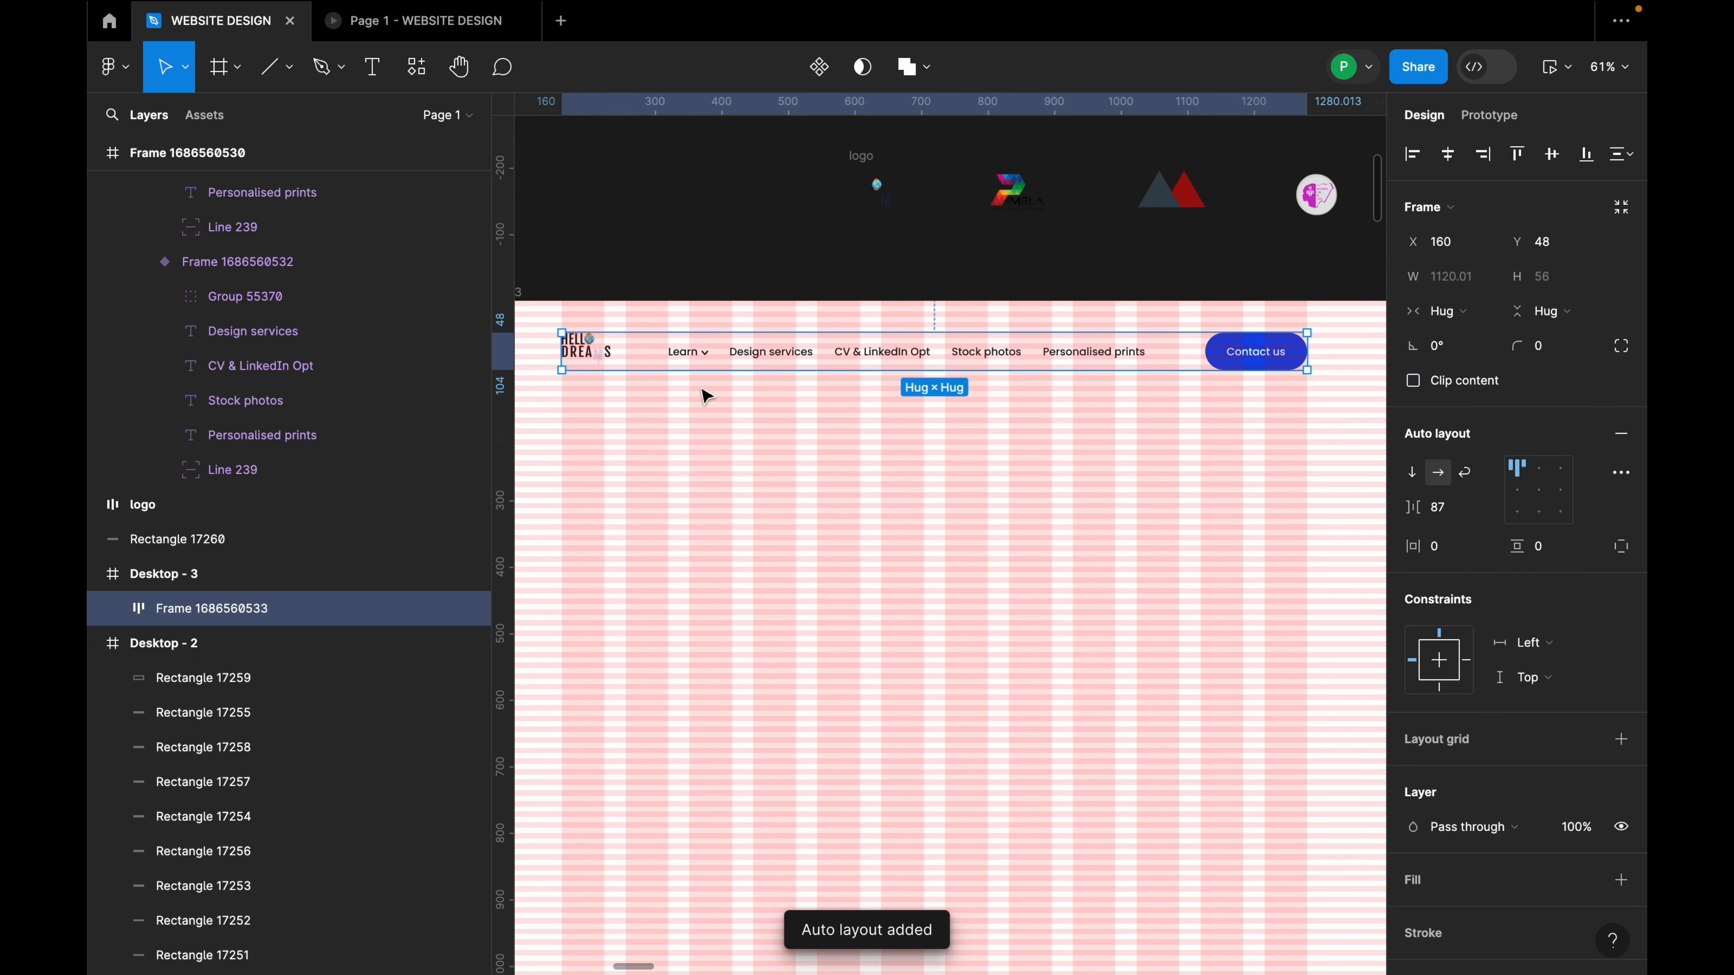
Examine the assembled header's alignment and spacing against the layout grid in Desktop - 3, and compare it with the Desktop - 2 wireframe.
click(816, 354)
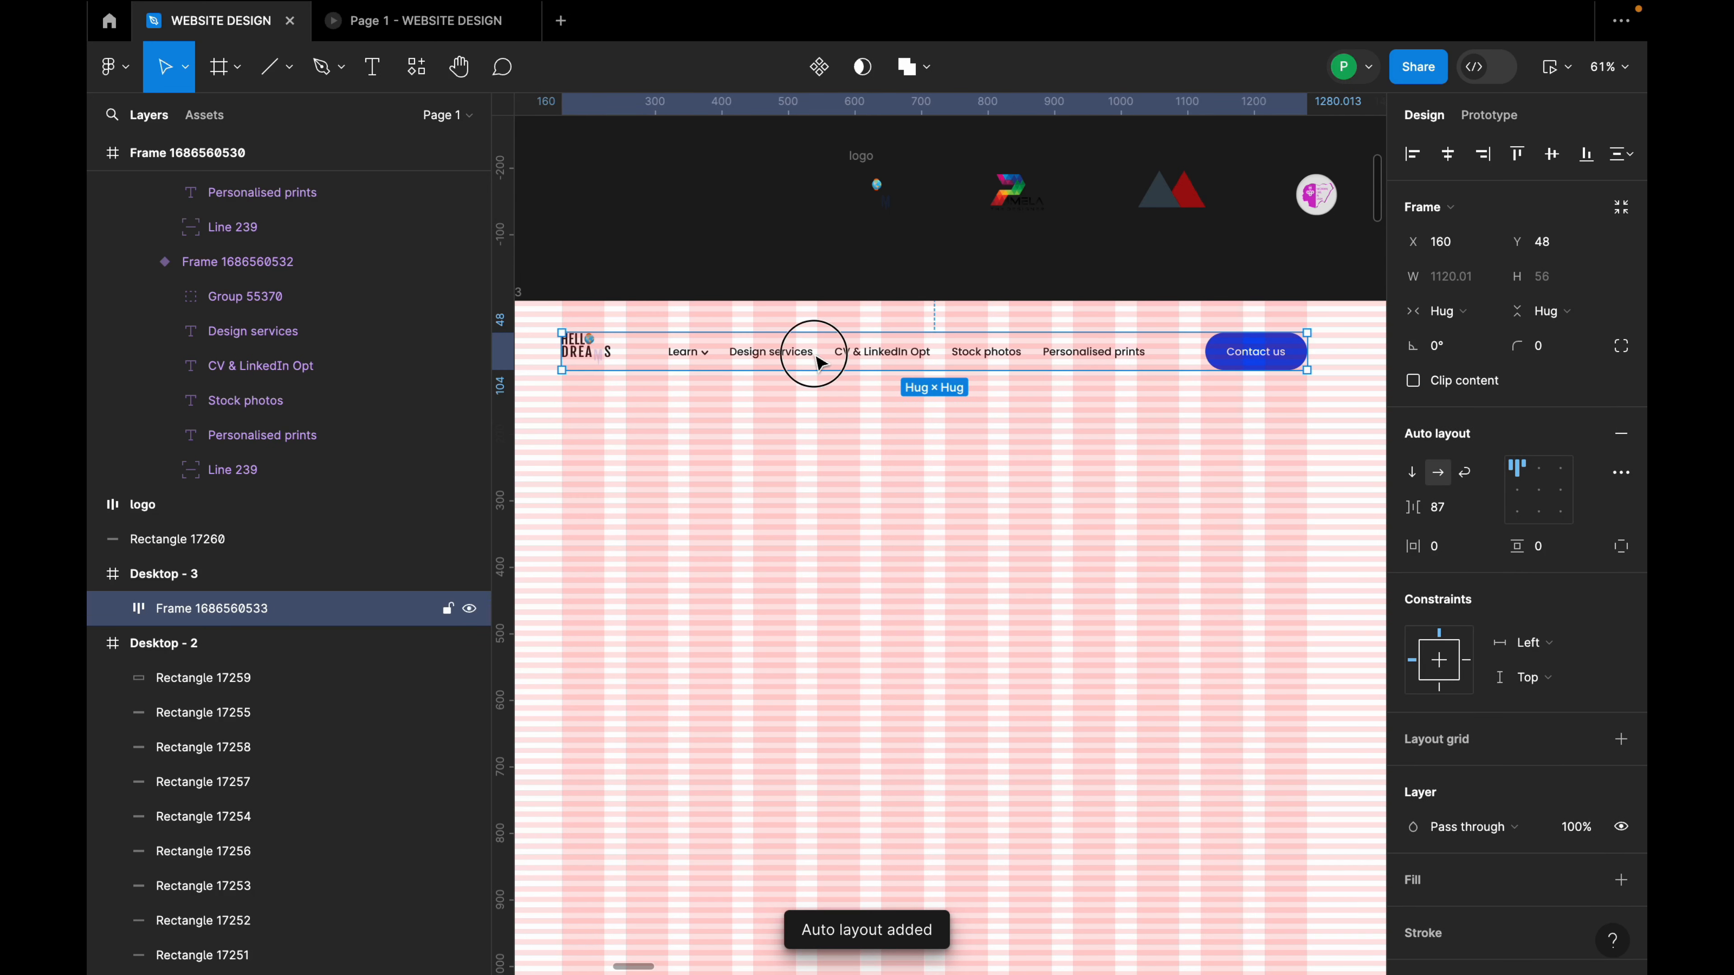
click(1189, 360)
click(1168, 452)
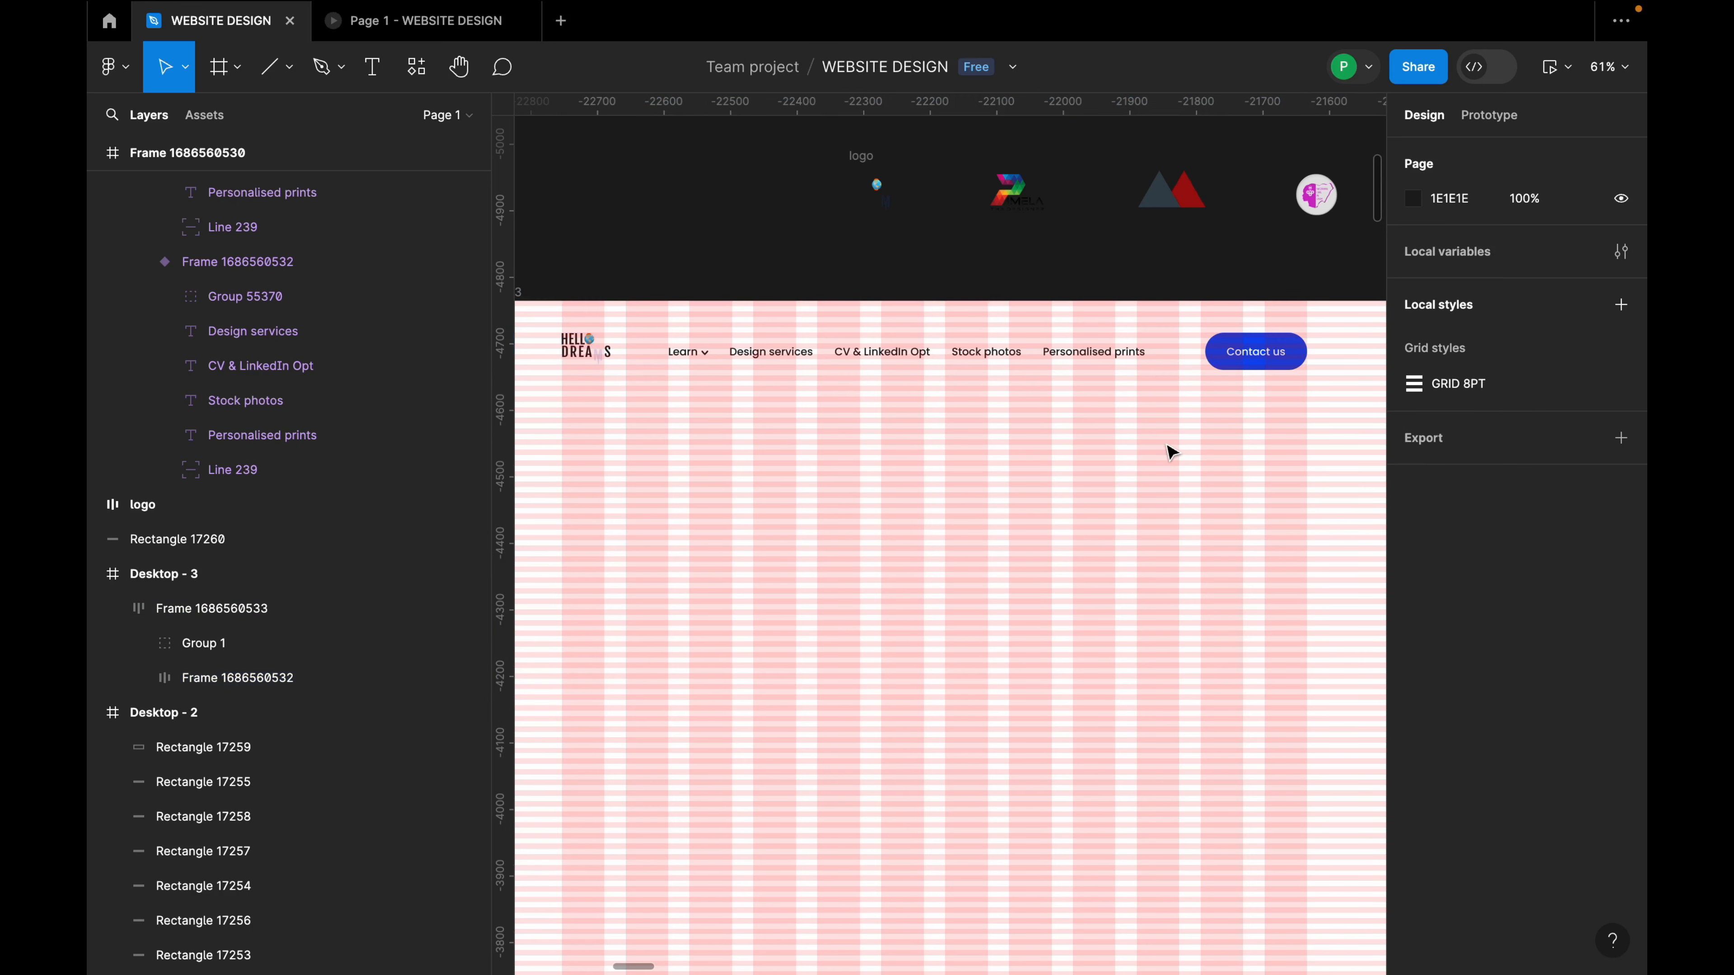
scroll(1022, 376, down, 2)
click(1022, 373)
scroll(1017, 377, up, 1)
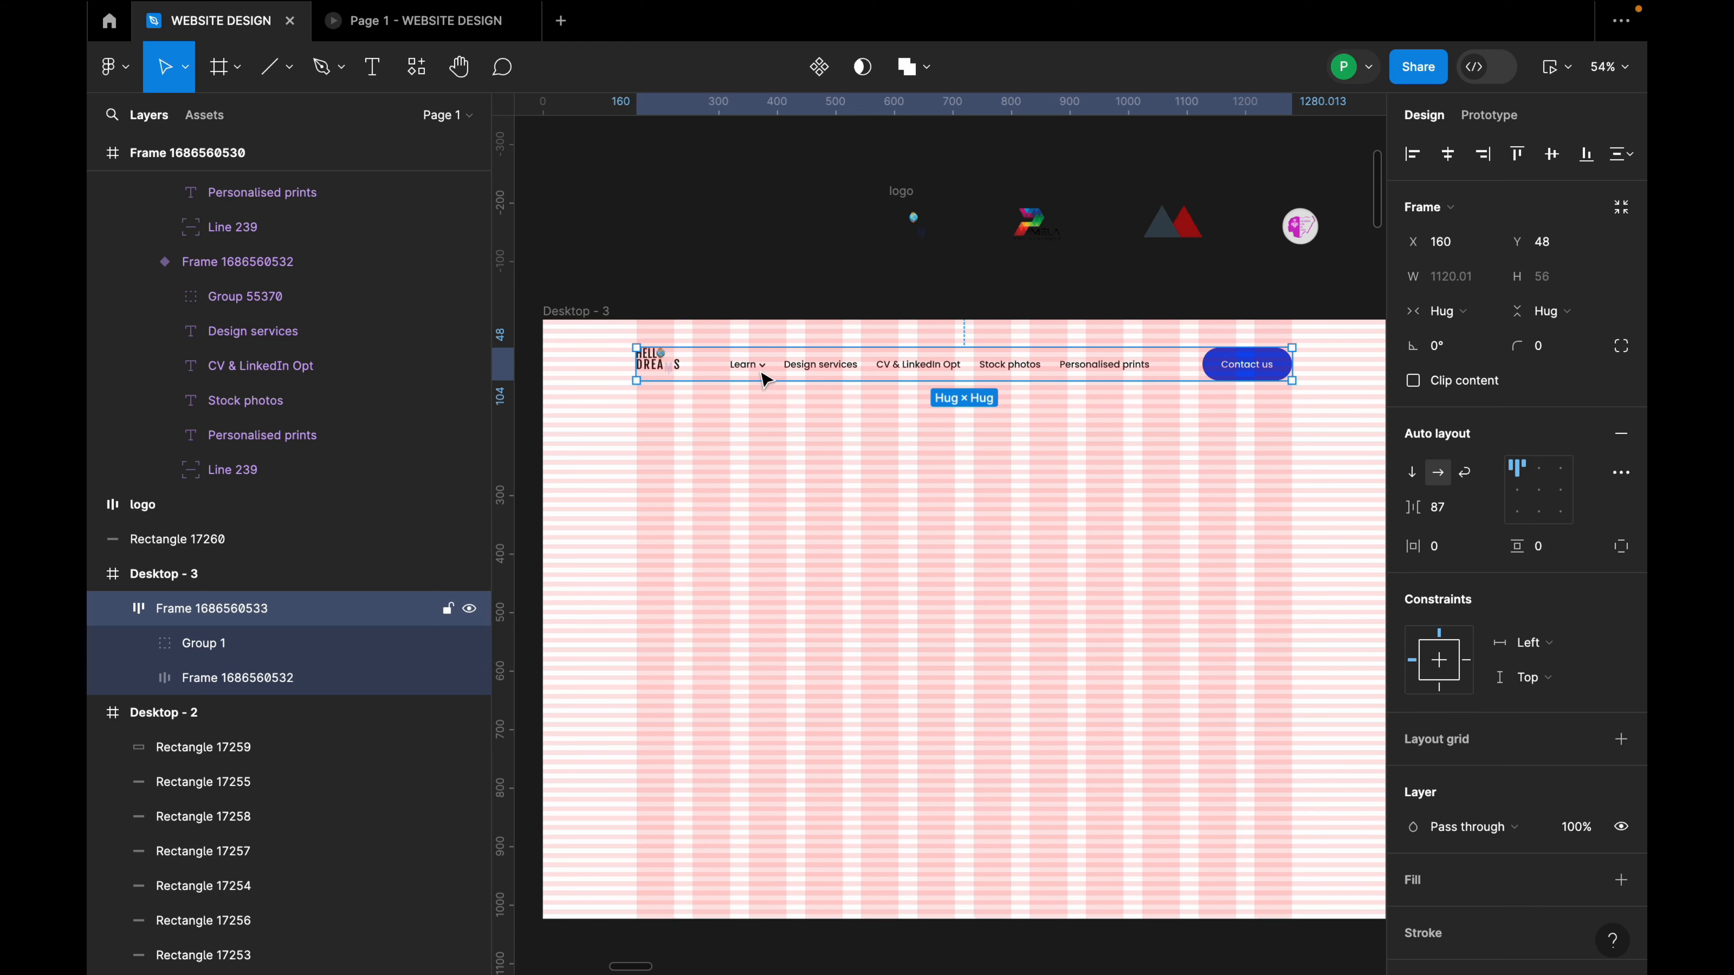
scroll(676, 369, up, 3)
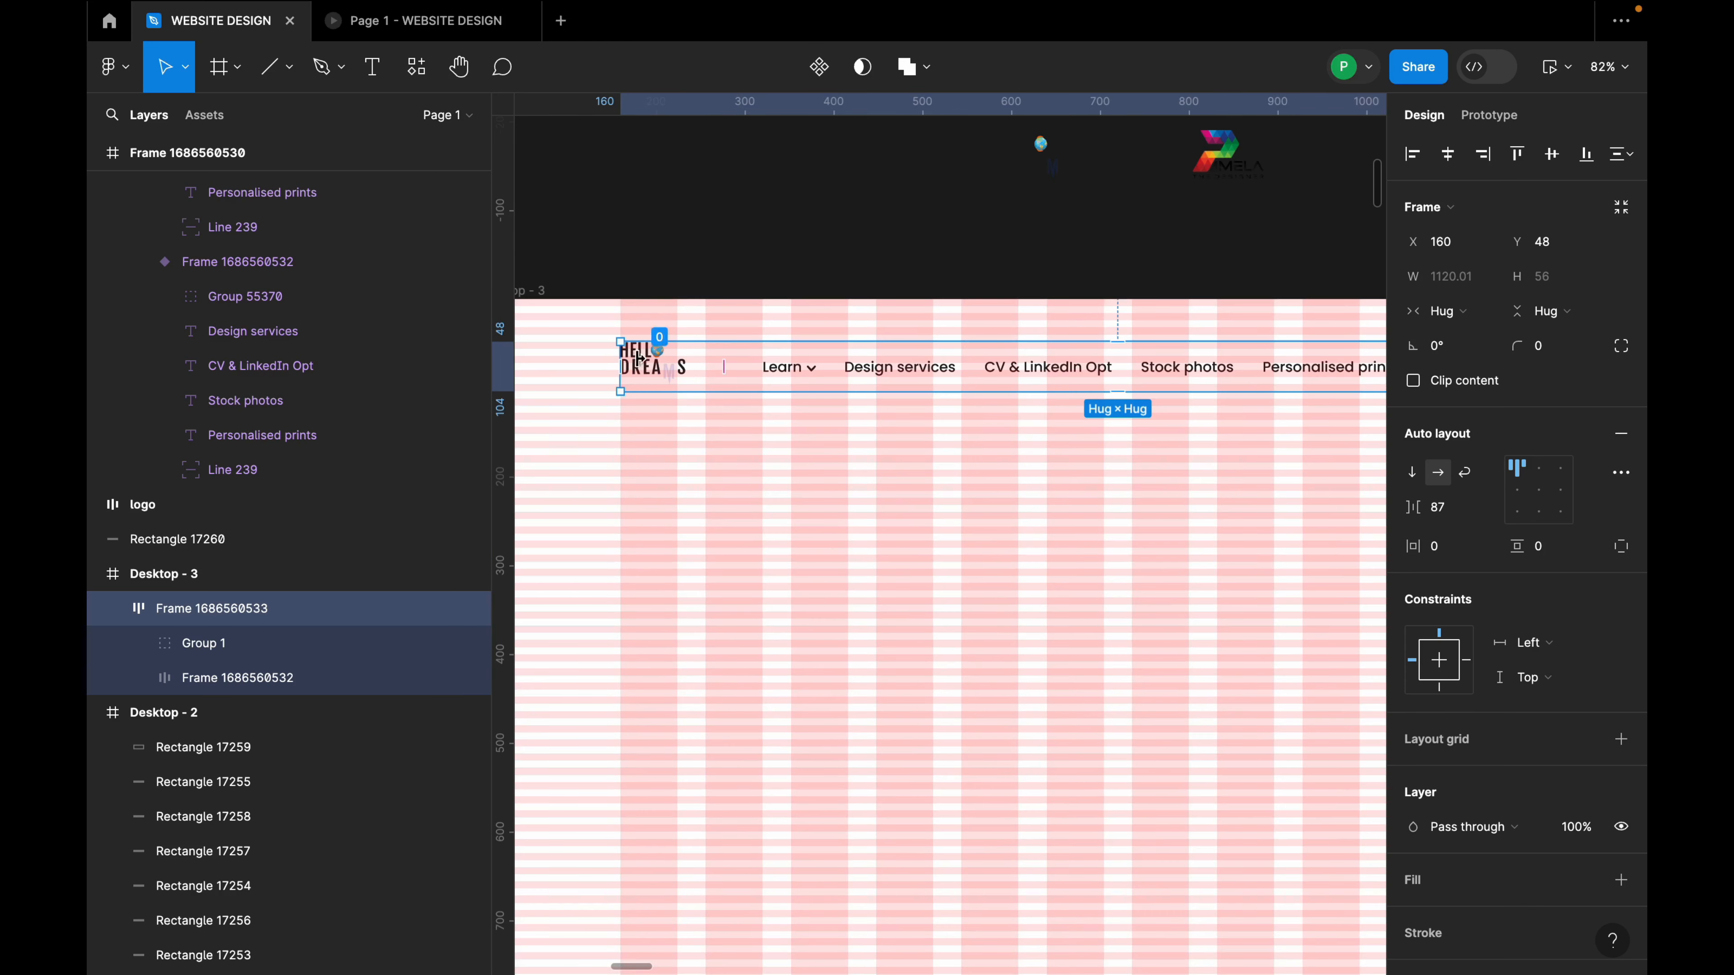
scroll(703, 379, down, 3)
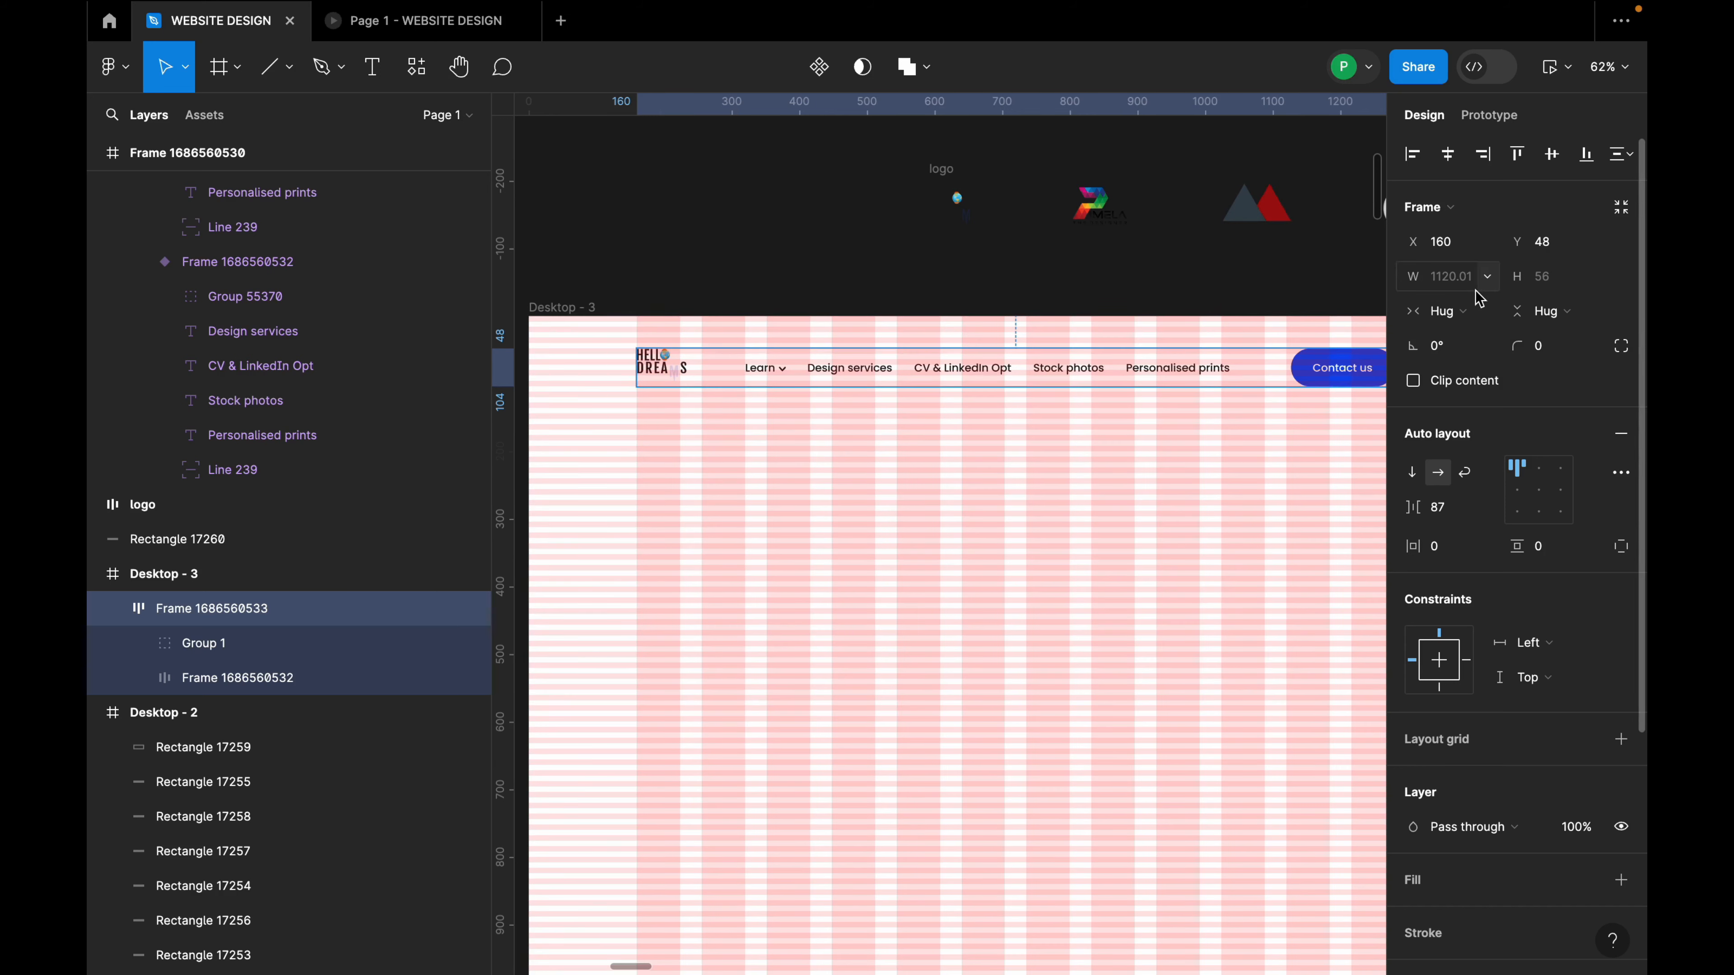
scroll(850, 418, down, 2)
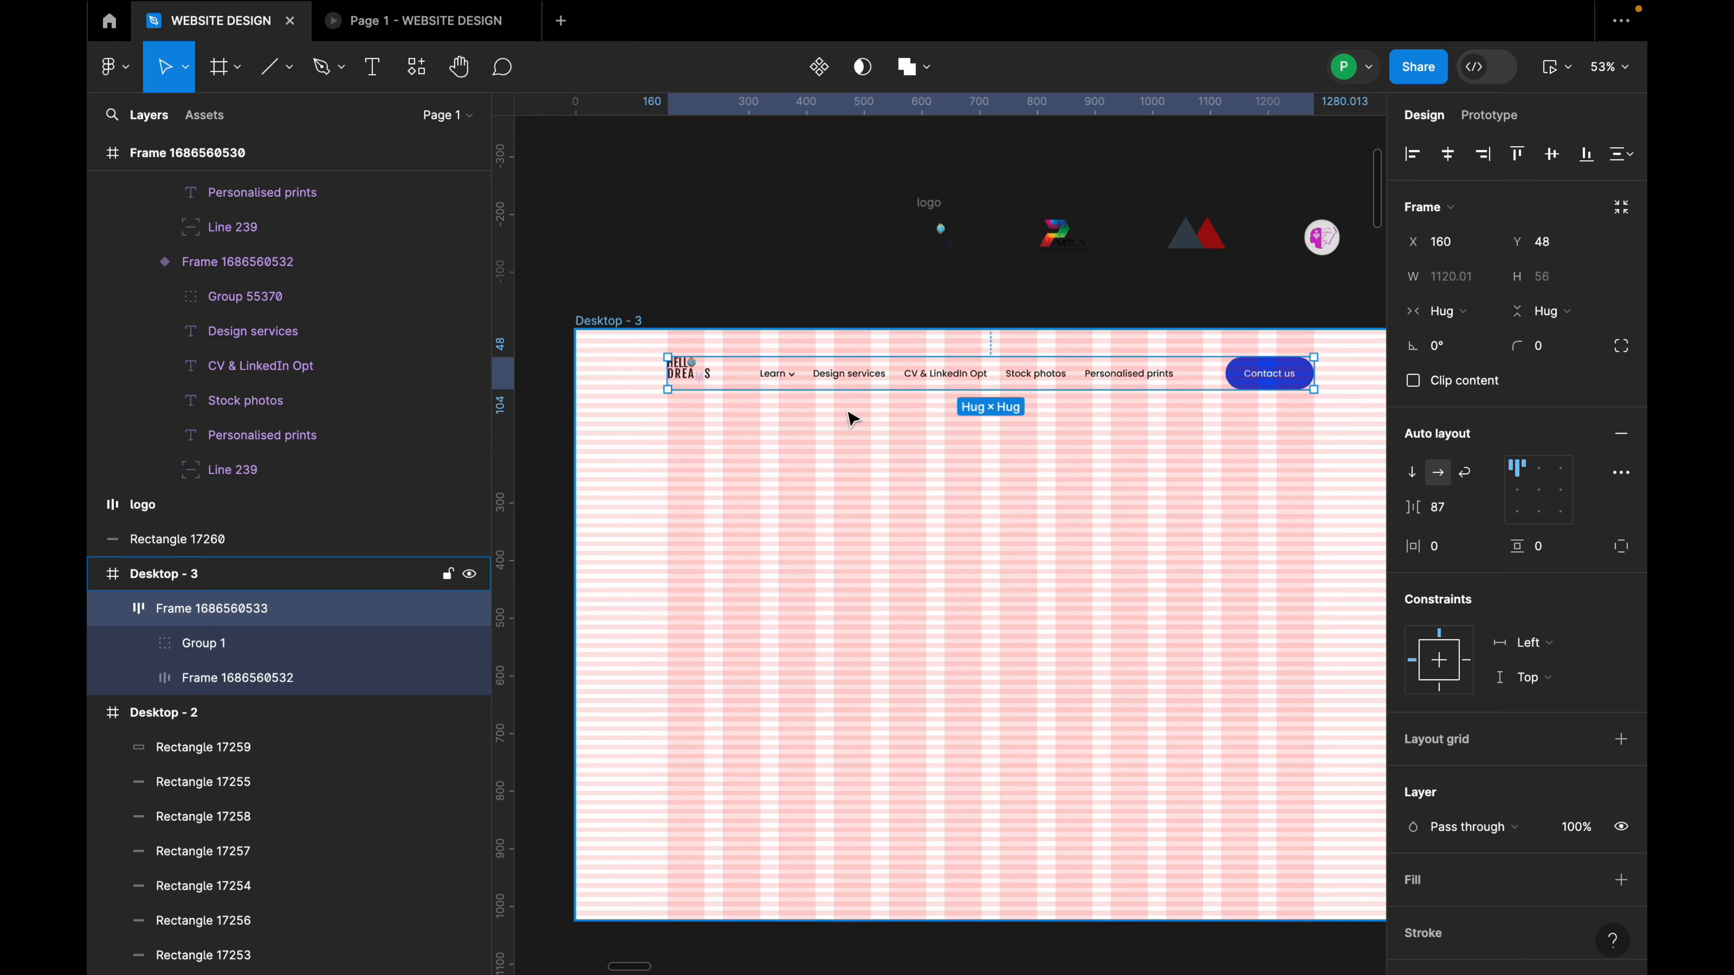
drag(1188, 381, 1179, 387)
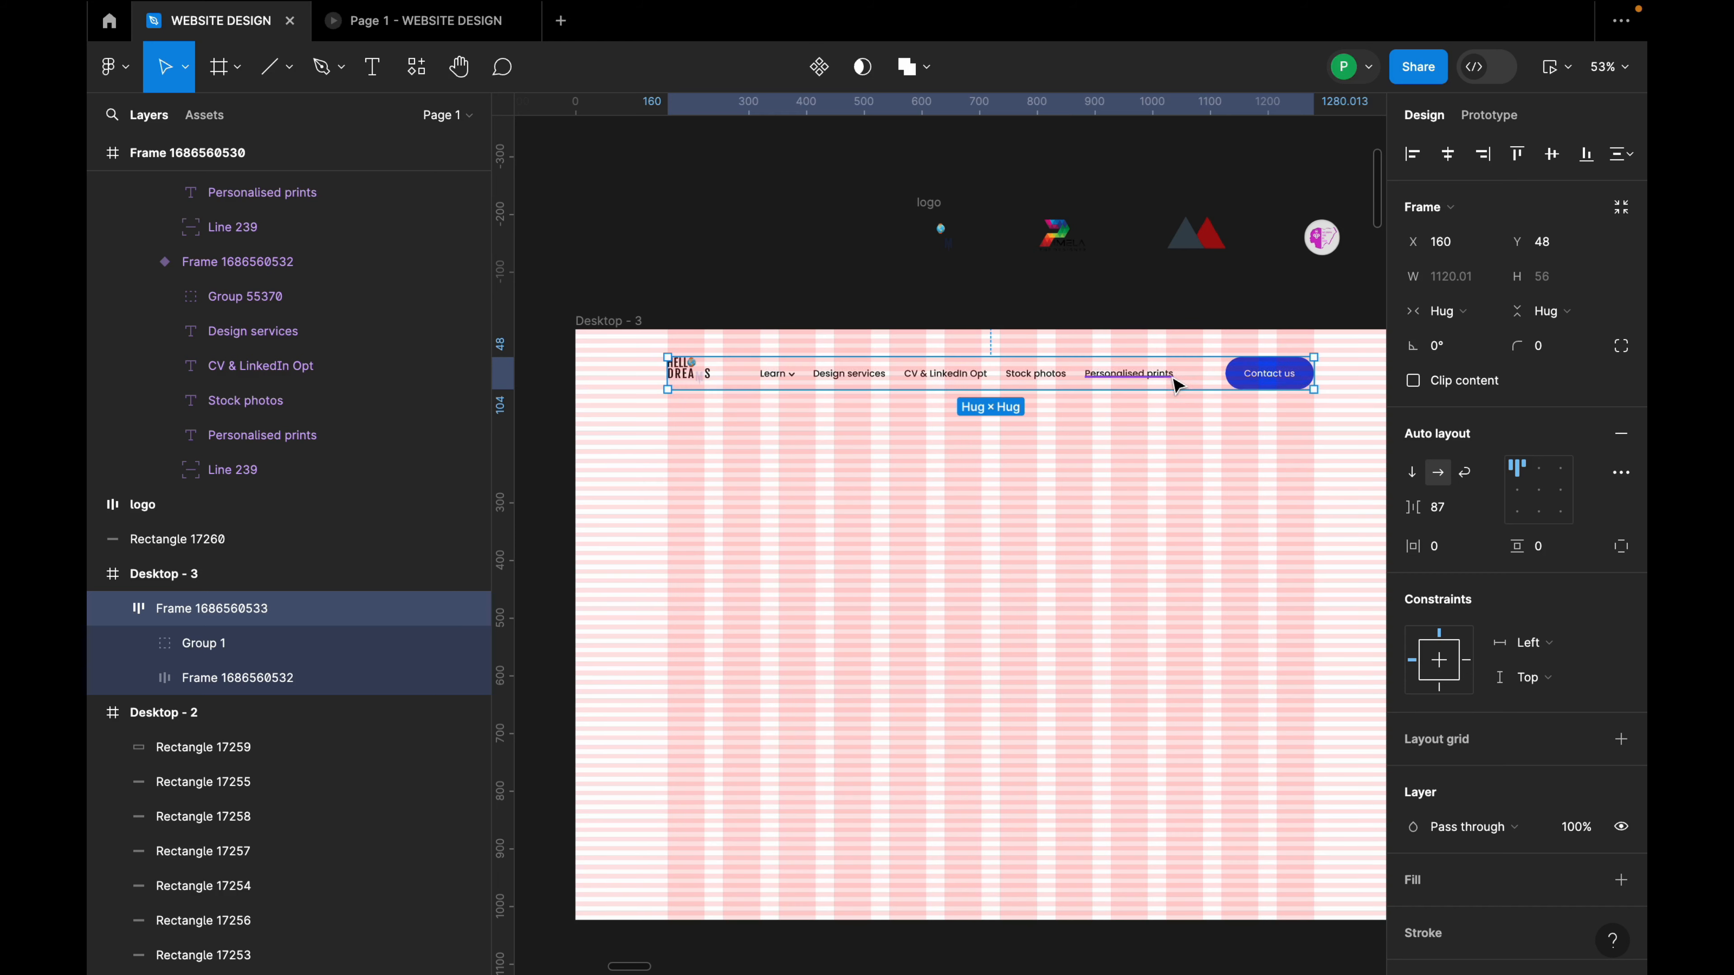
click(967, 434)
scroll(904, 434, down, 2)
scroll(904, 434, down, 1)
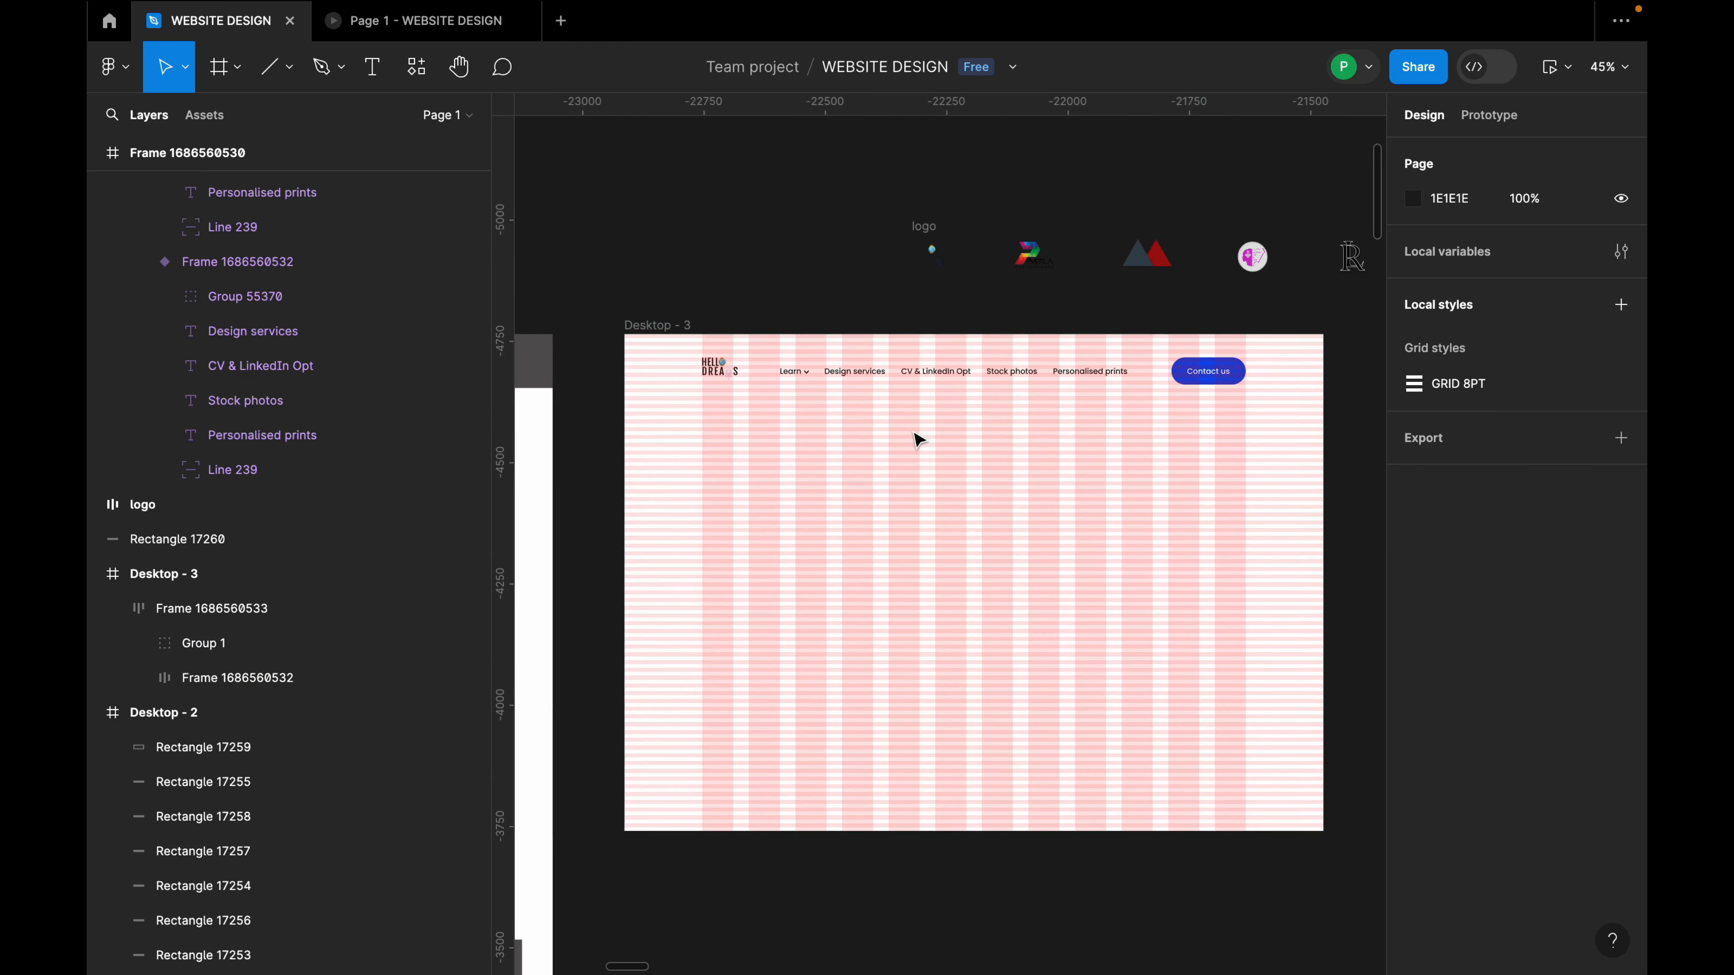
scroll(866, 414, up, 1)
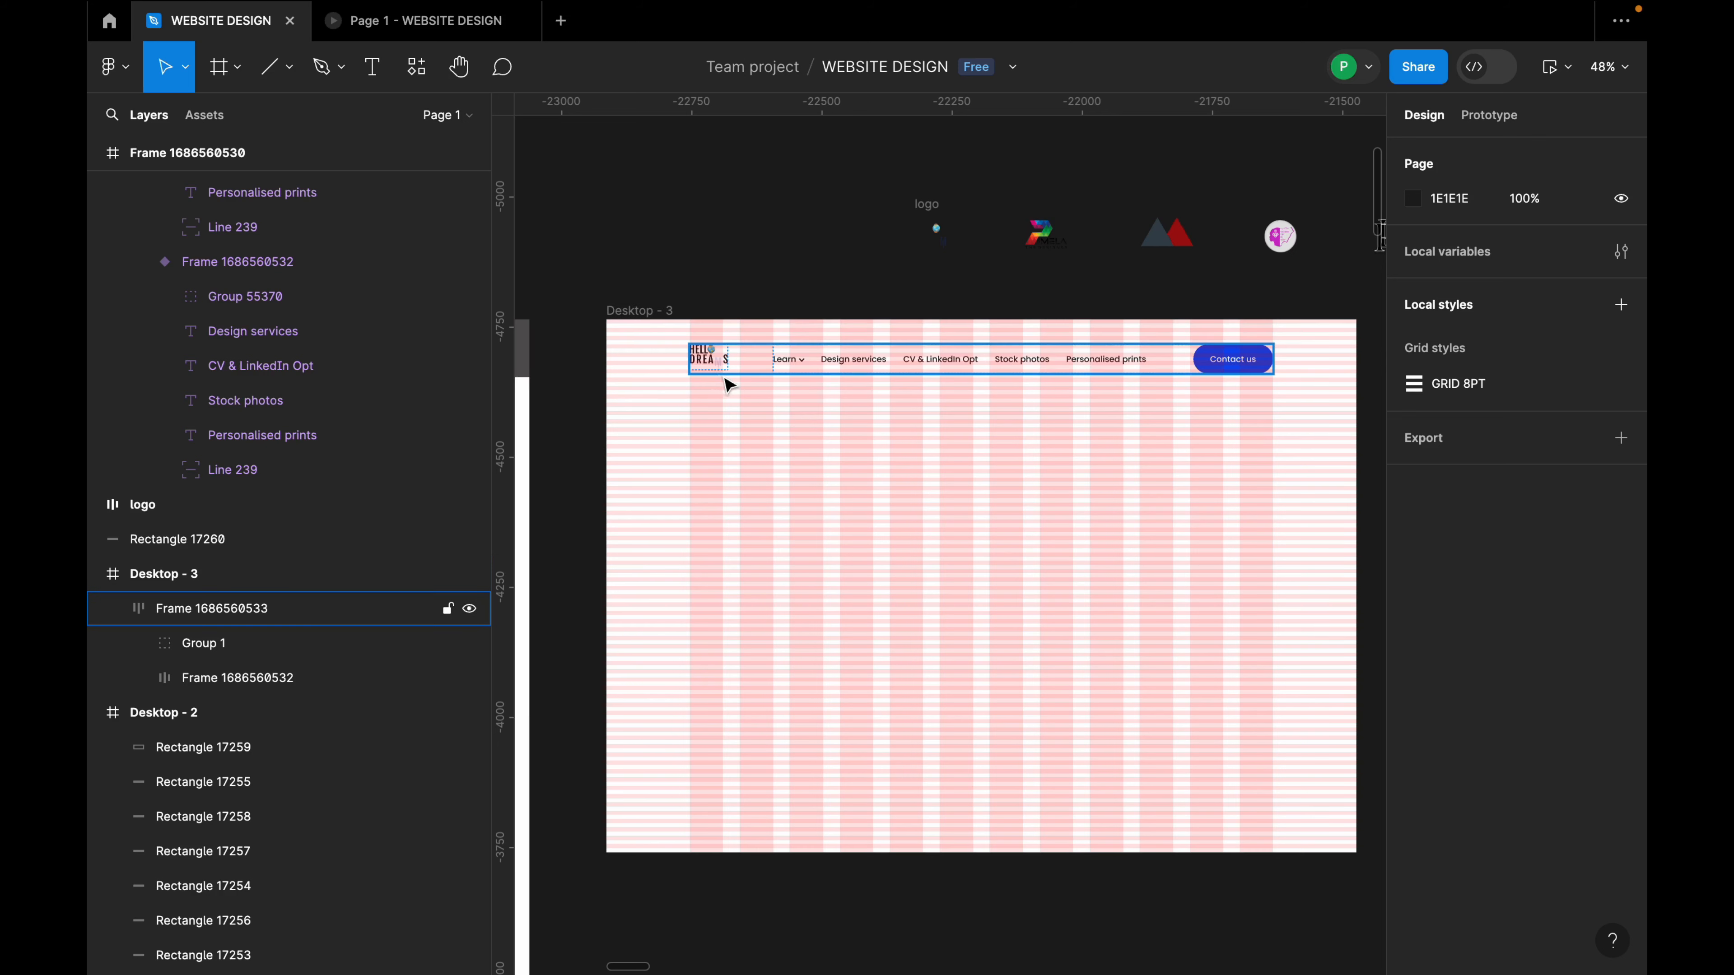
scroll(732, 388, down, 10)
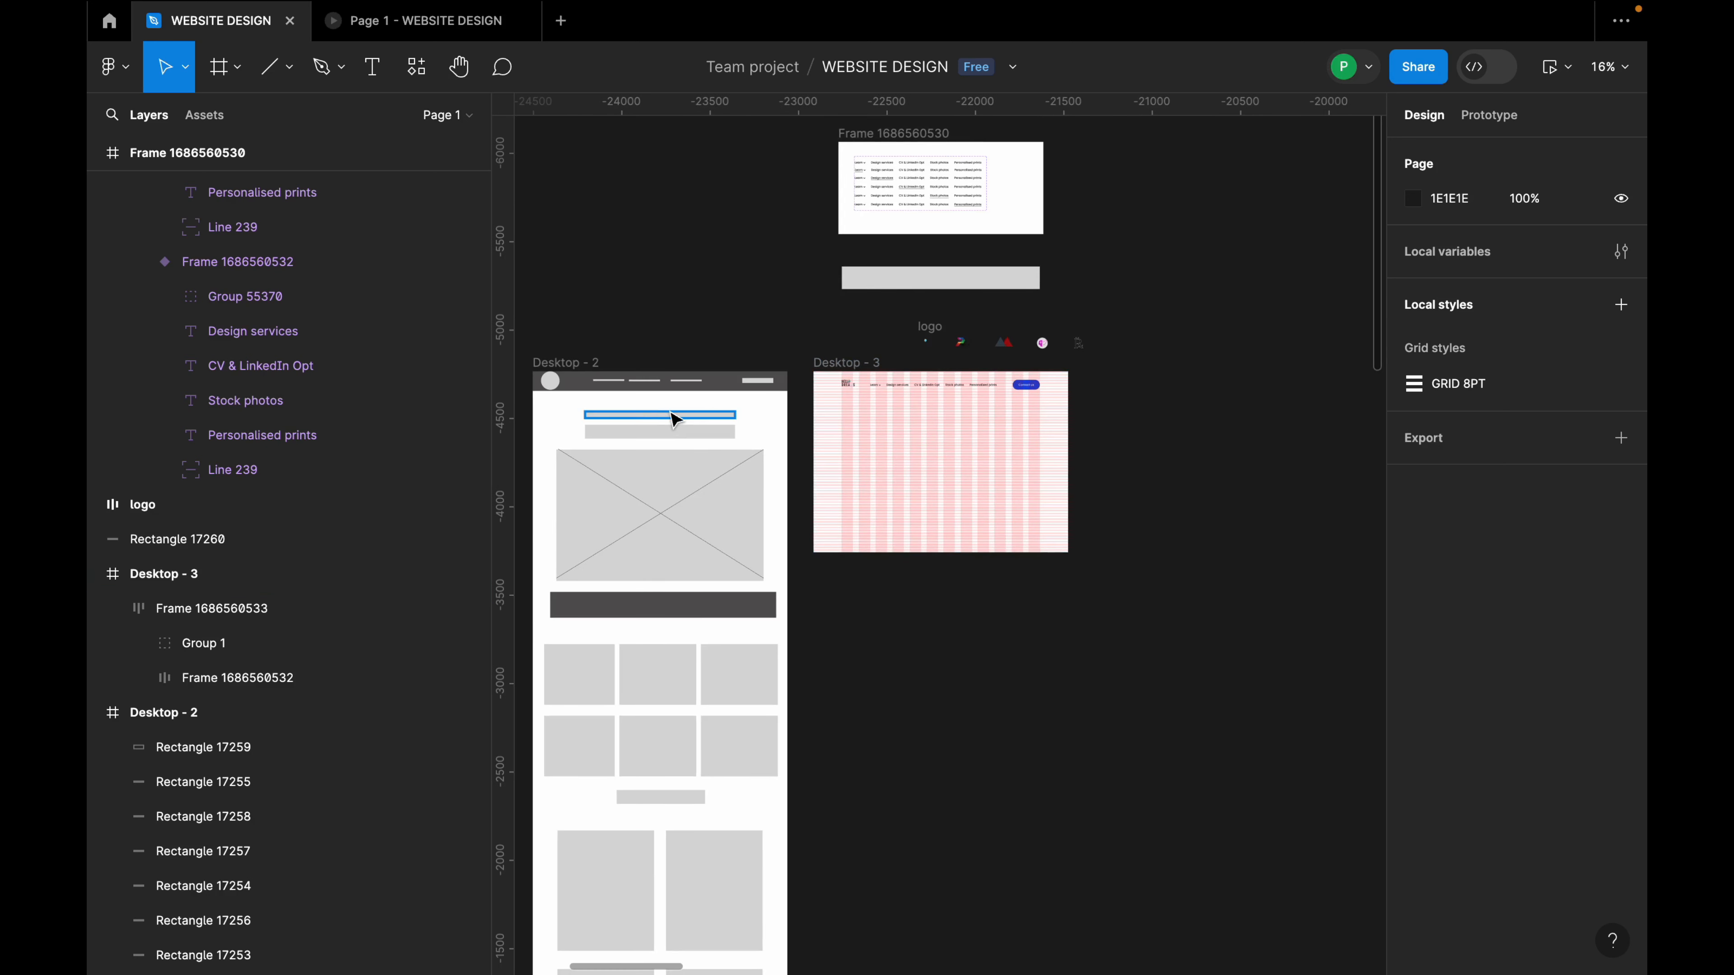
scroll(921, 420, up, 10)
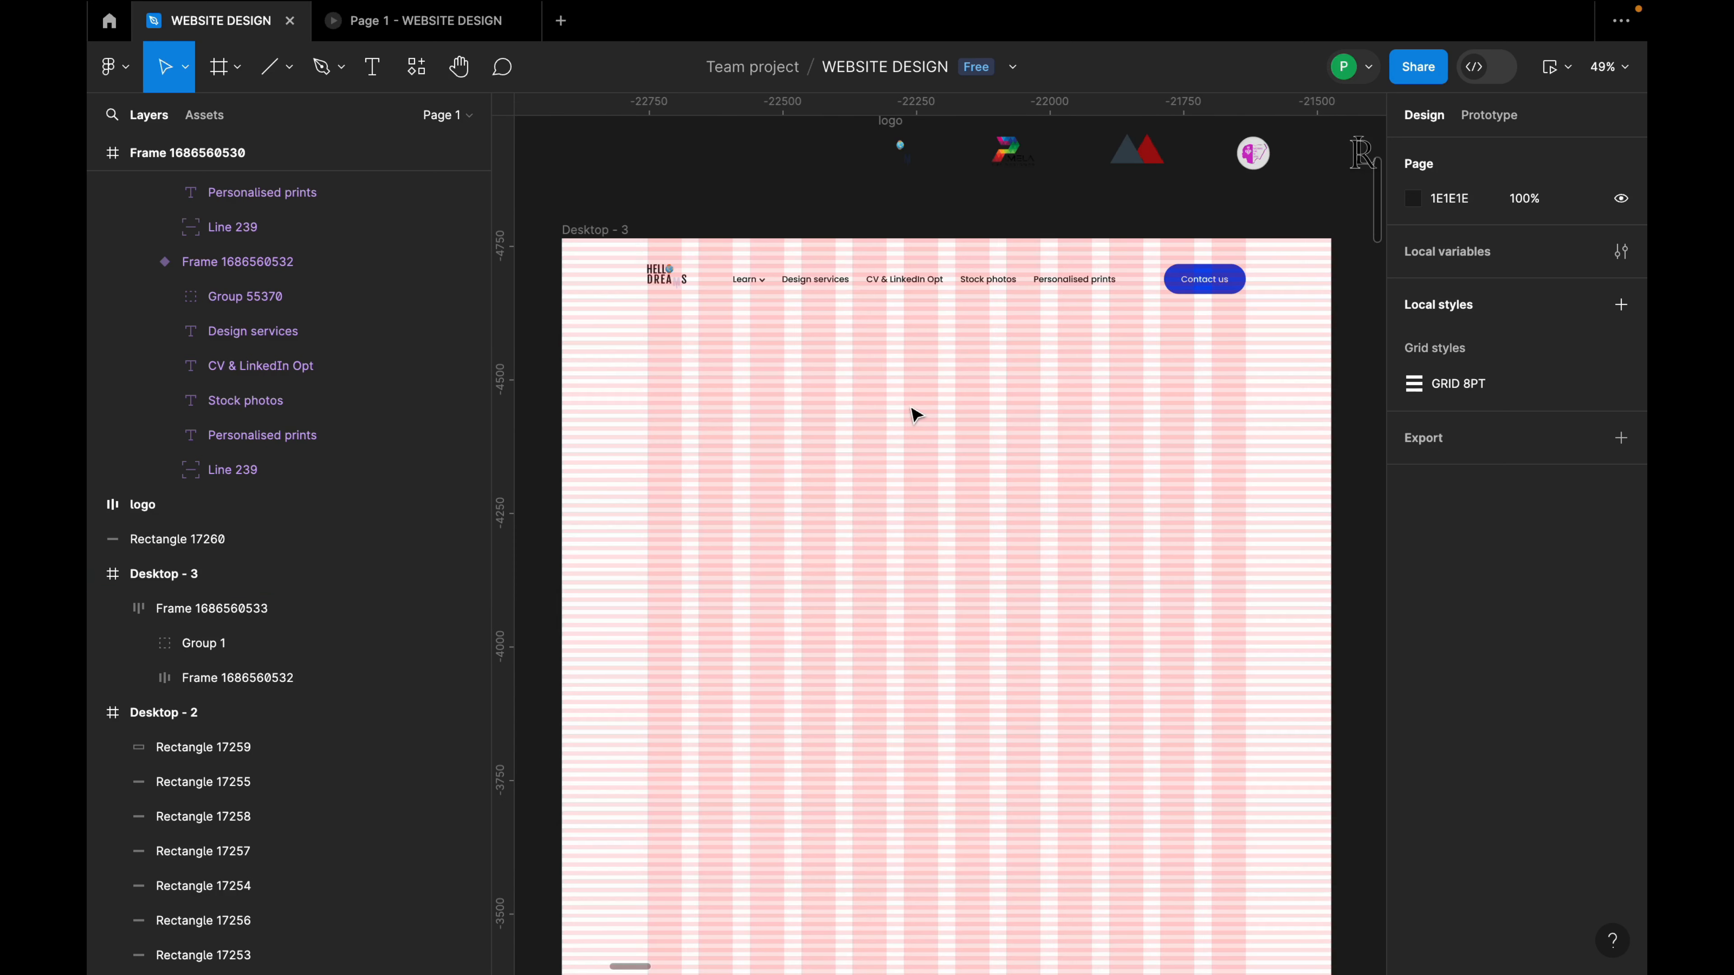
Add the title-case text "Elevate your user experience with expert mobile and web app ux design" below the header in Desktop - 3.
key(t)
click(793, 375)
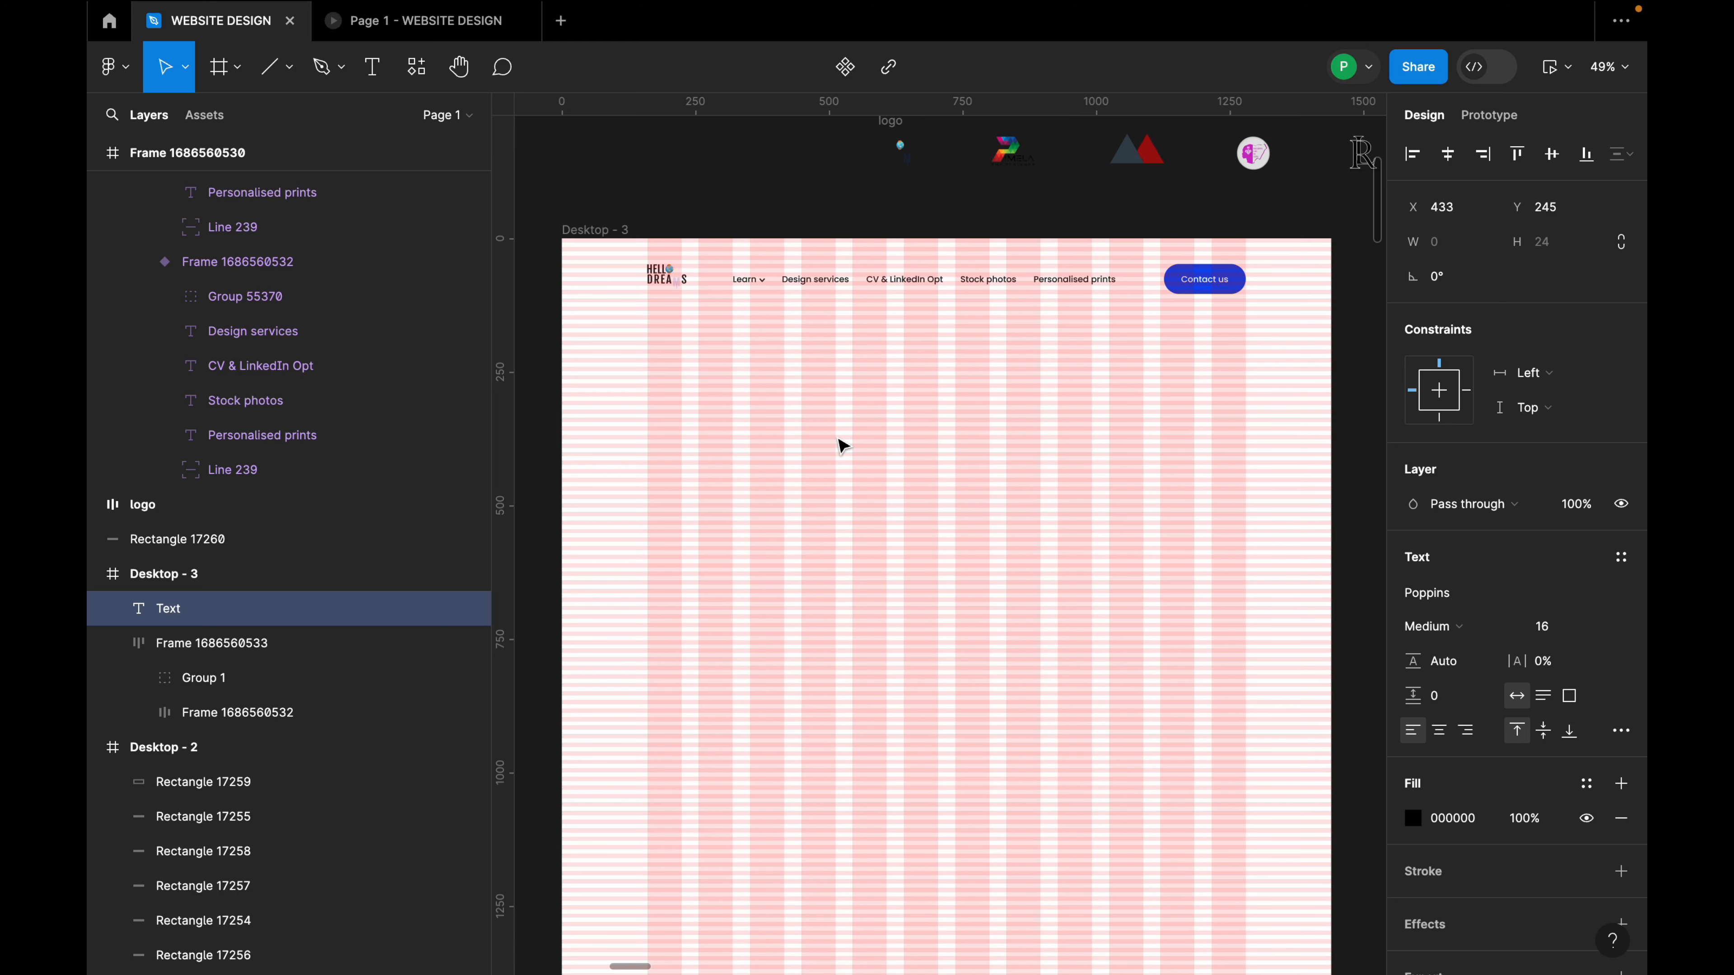
text(Elevate your user experience with expert mobile and web app ux design)
scroll(991, 403, up, 1)
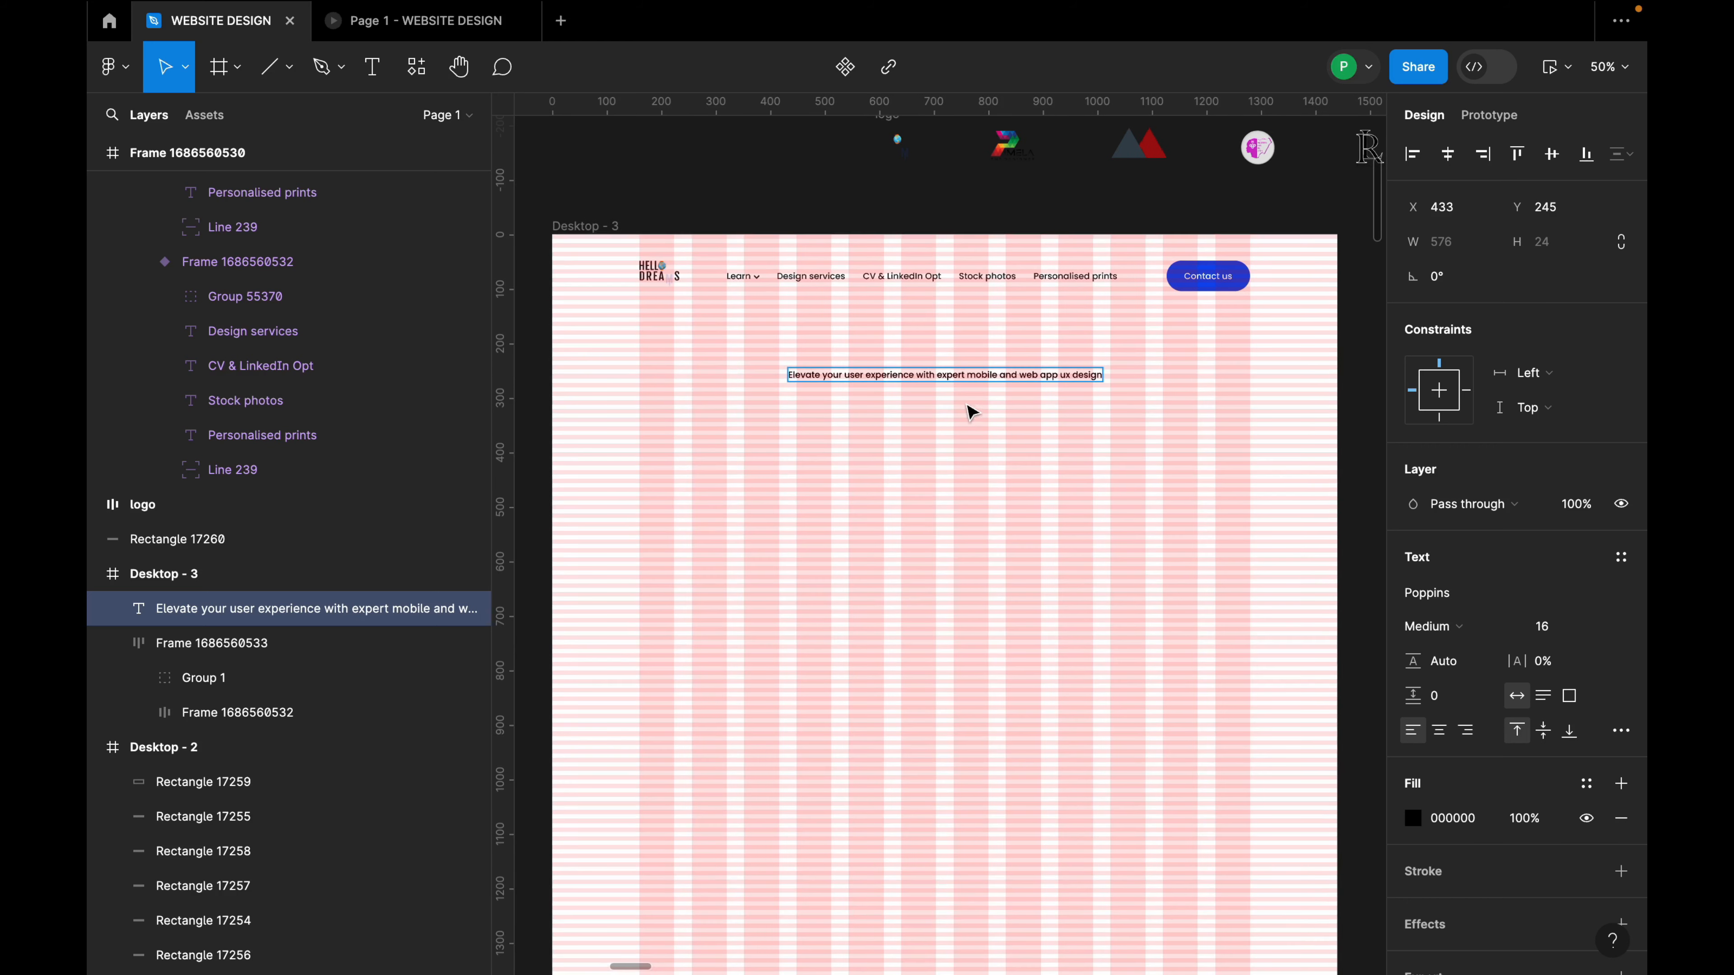
key(Escape)
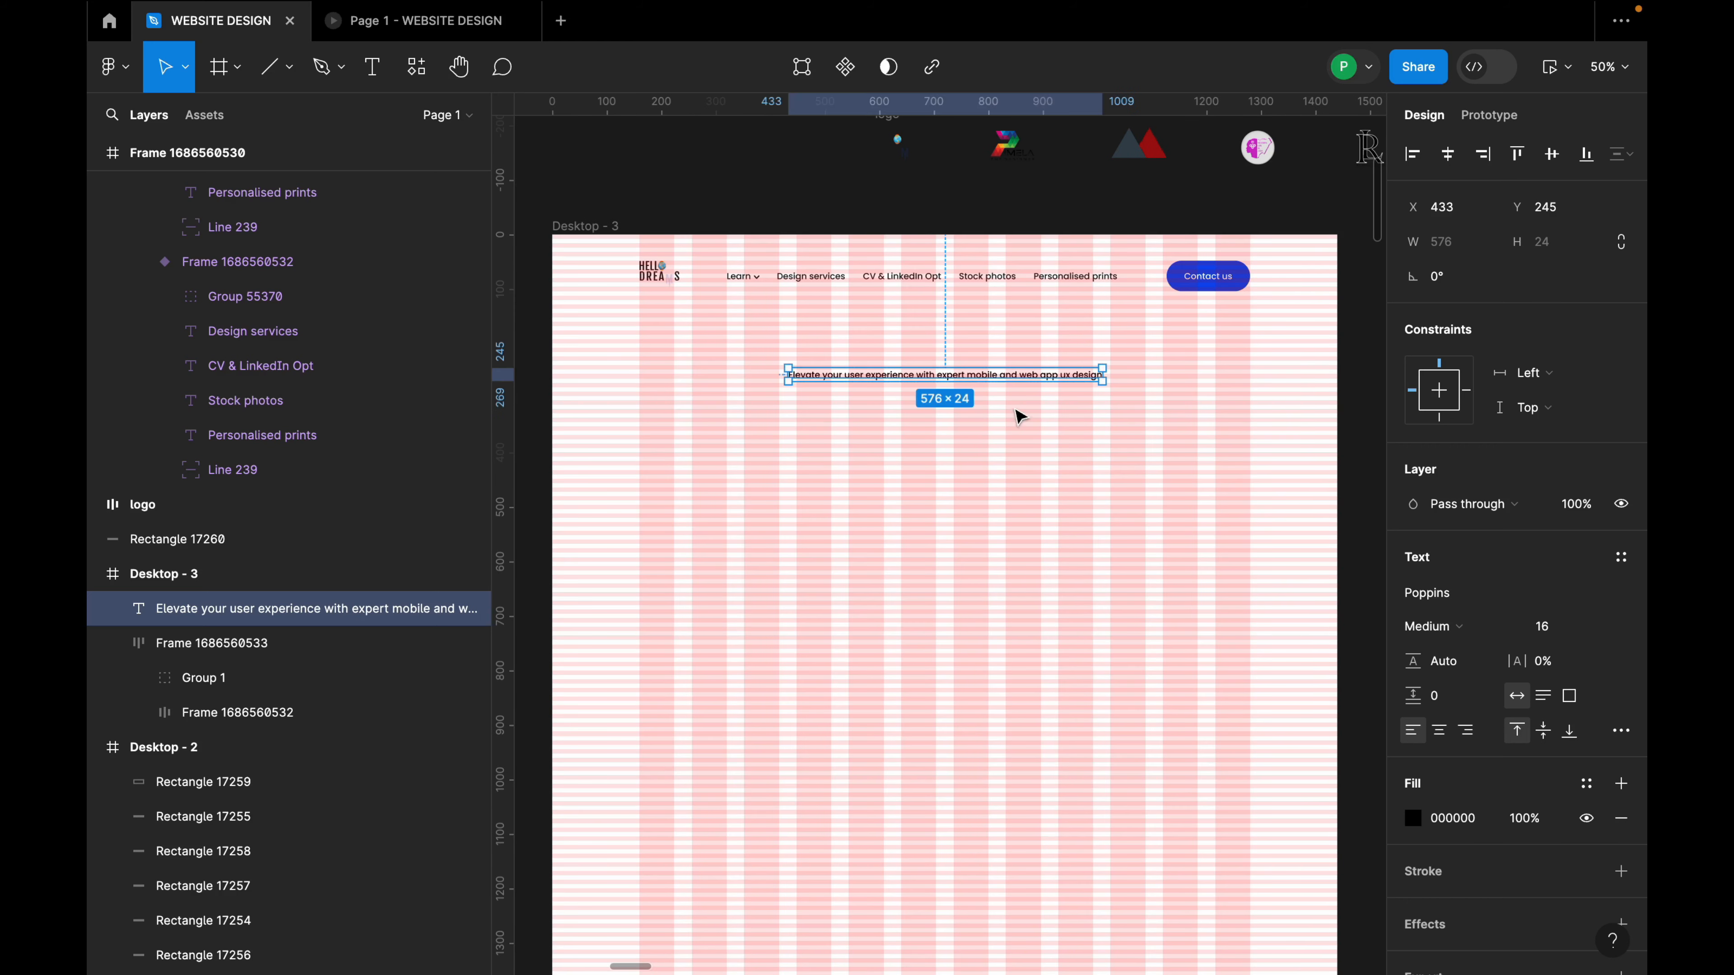
click(1617, 731)
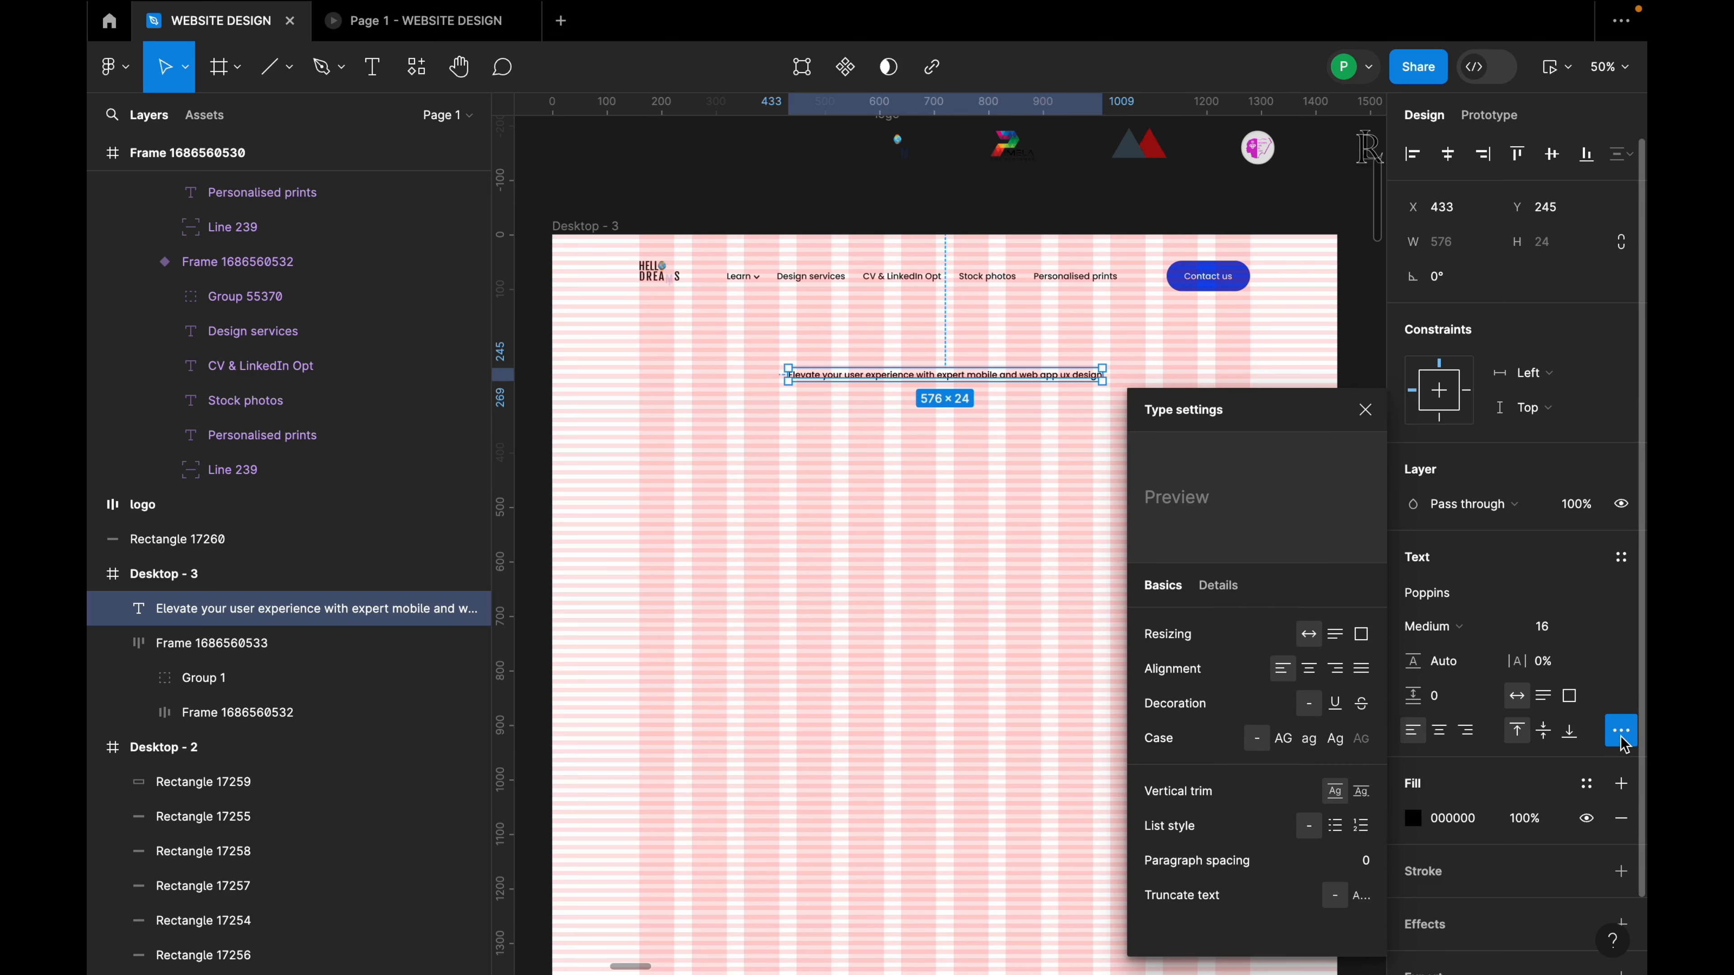
click(1336, 739)
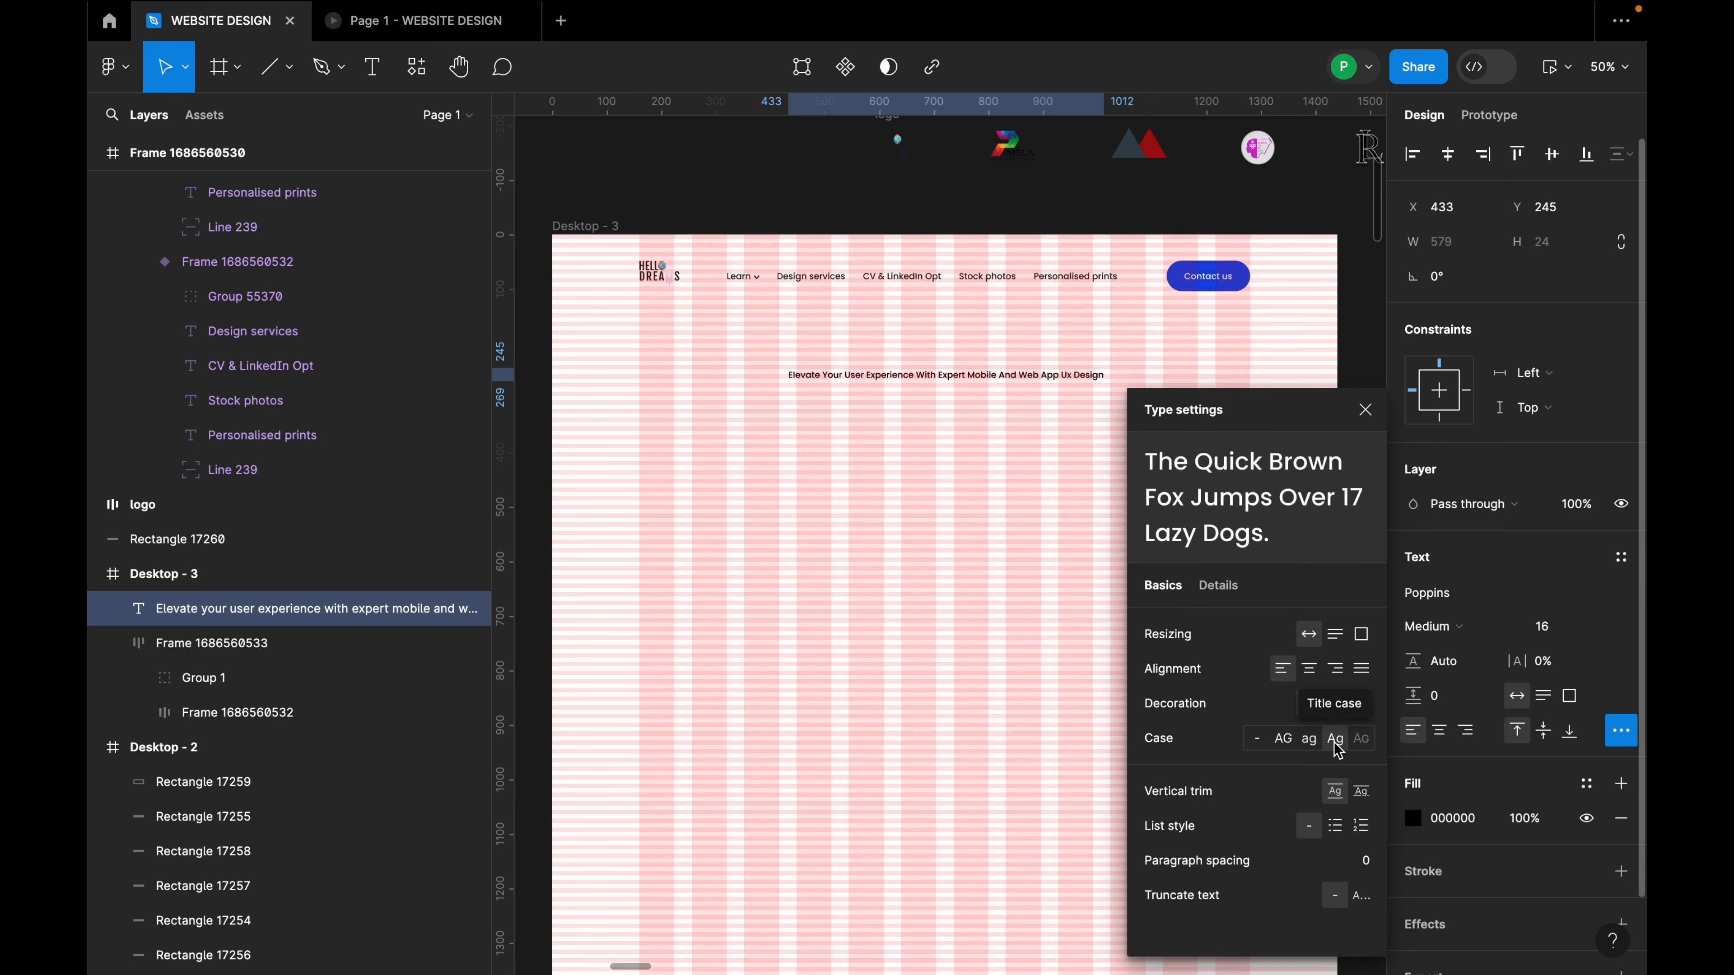
click(921, 533)
Set the tagline's font size to 24 and centre it horizontally in Desktop - 3 at Y 224.
click(990, 381)
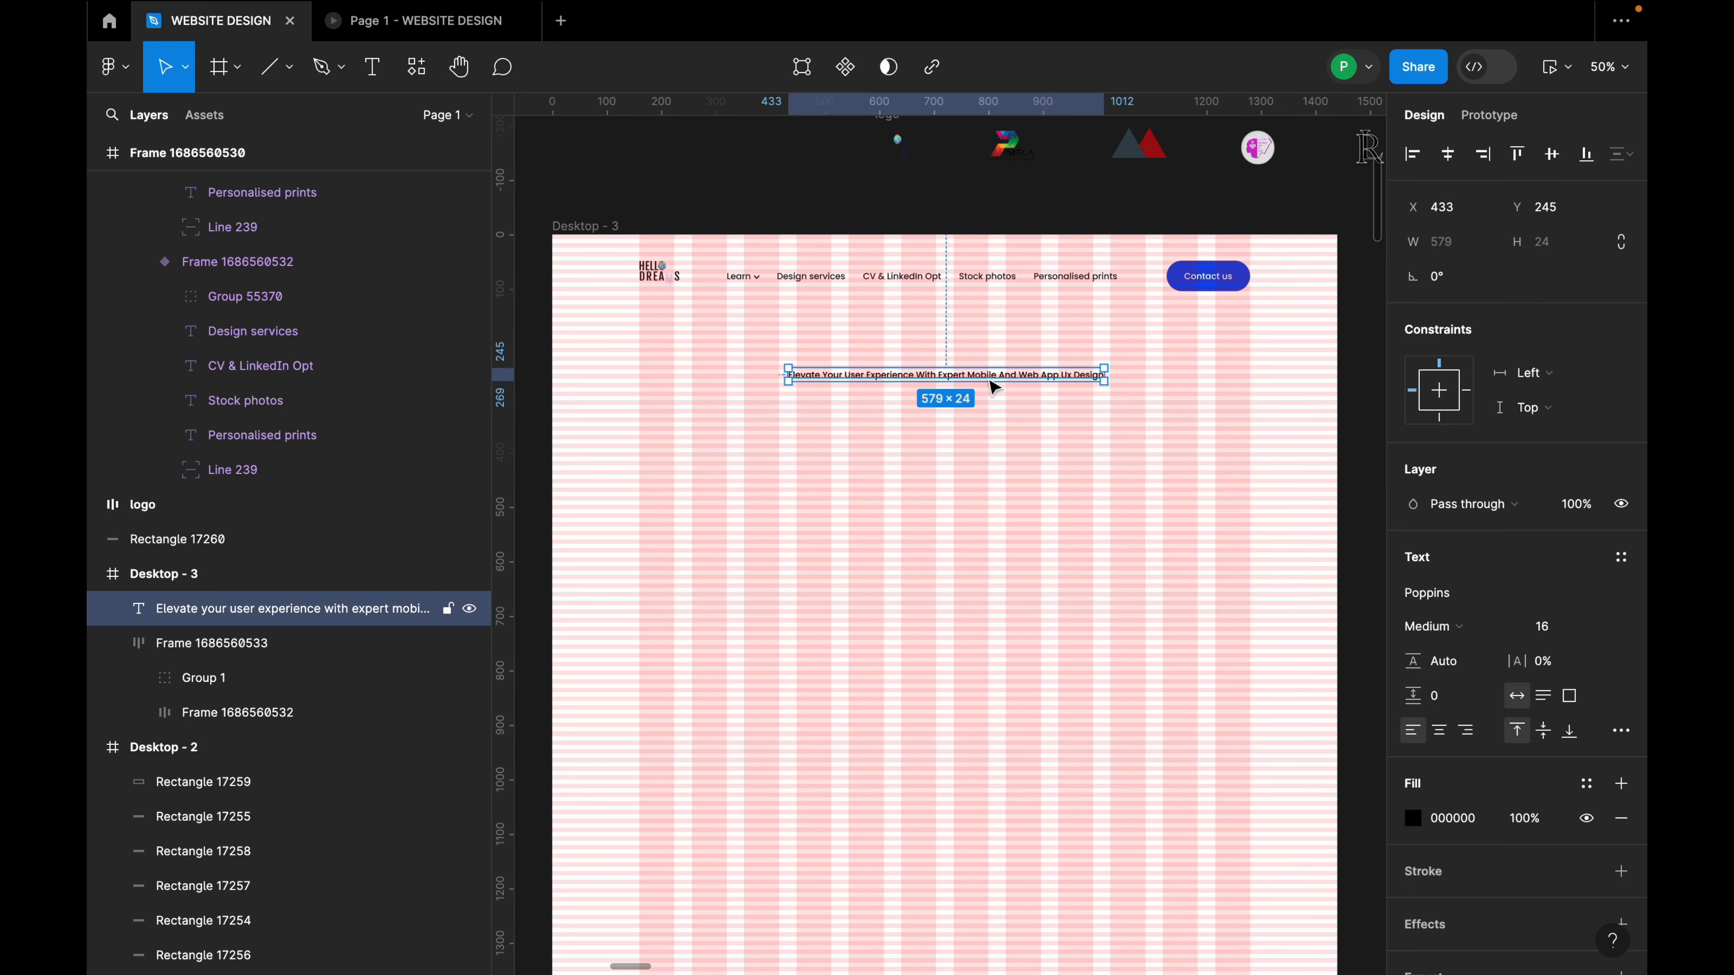
drag(990, 383, 987, 371)
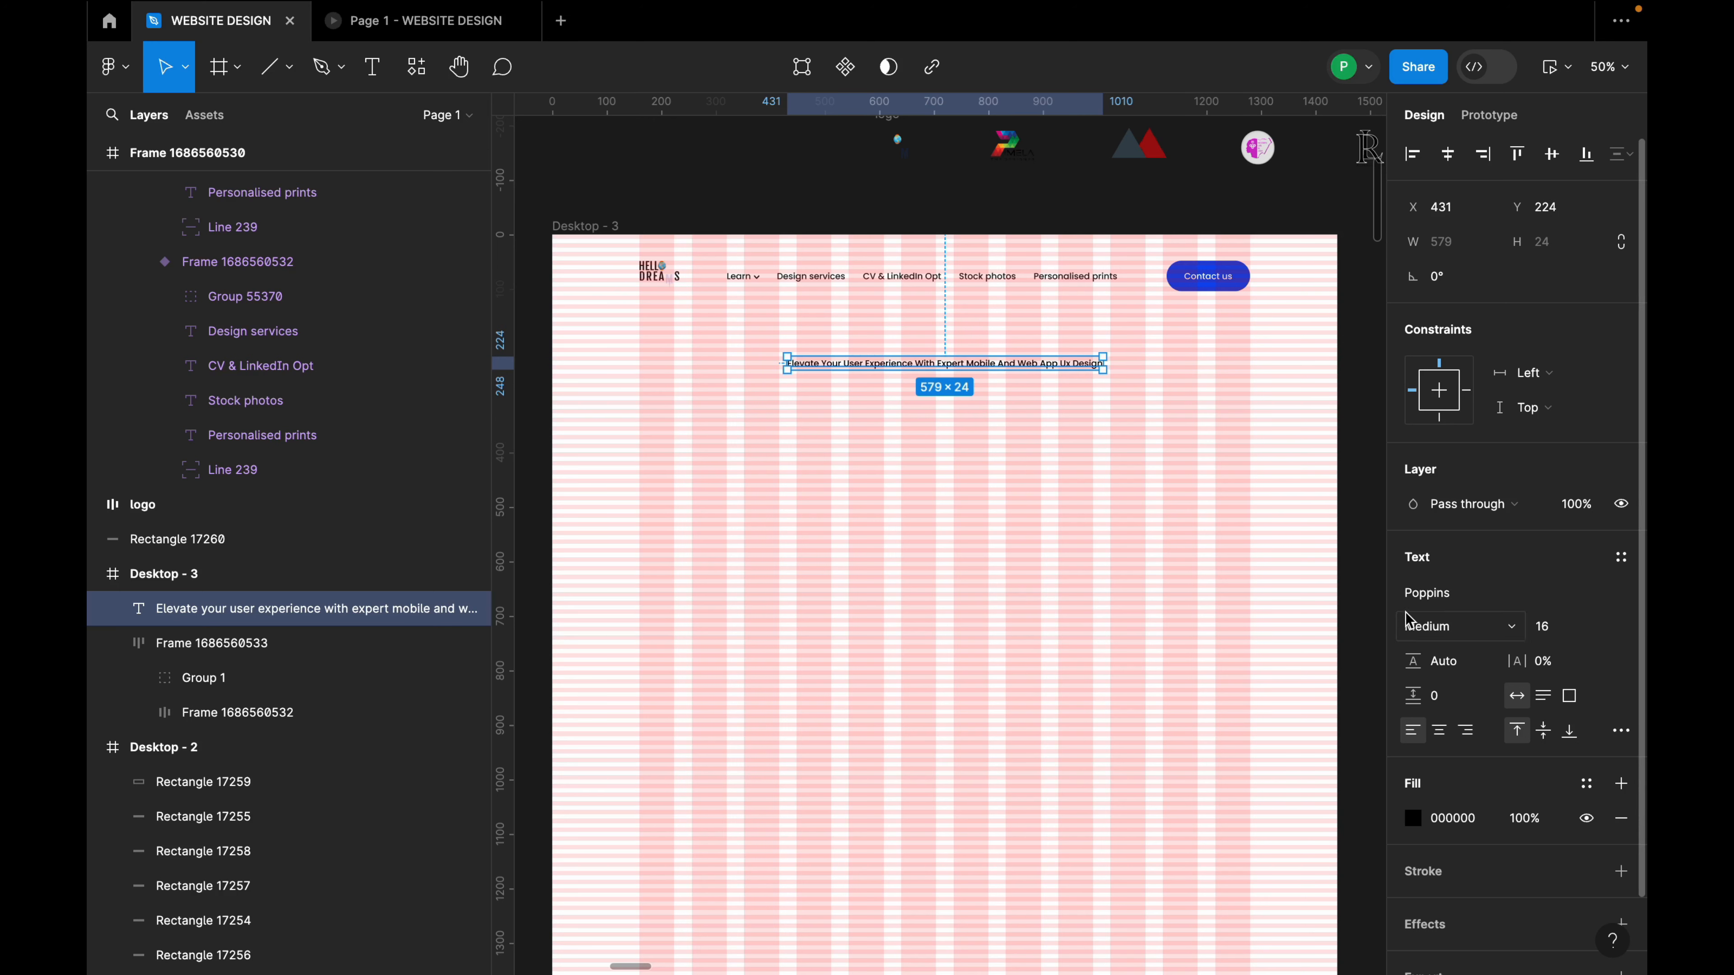
click(1555, 633)
key(Return)
click(1447, 157)
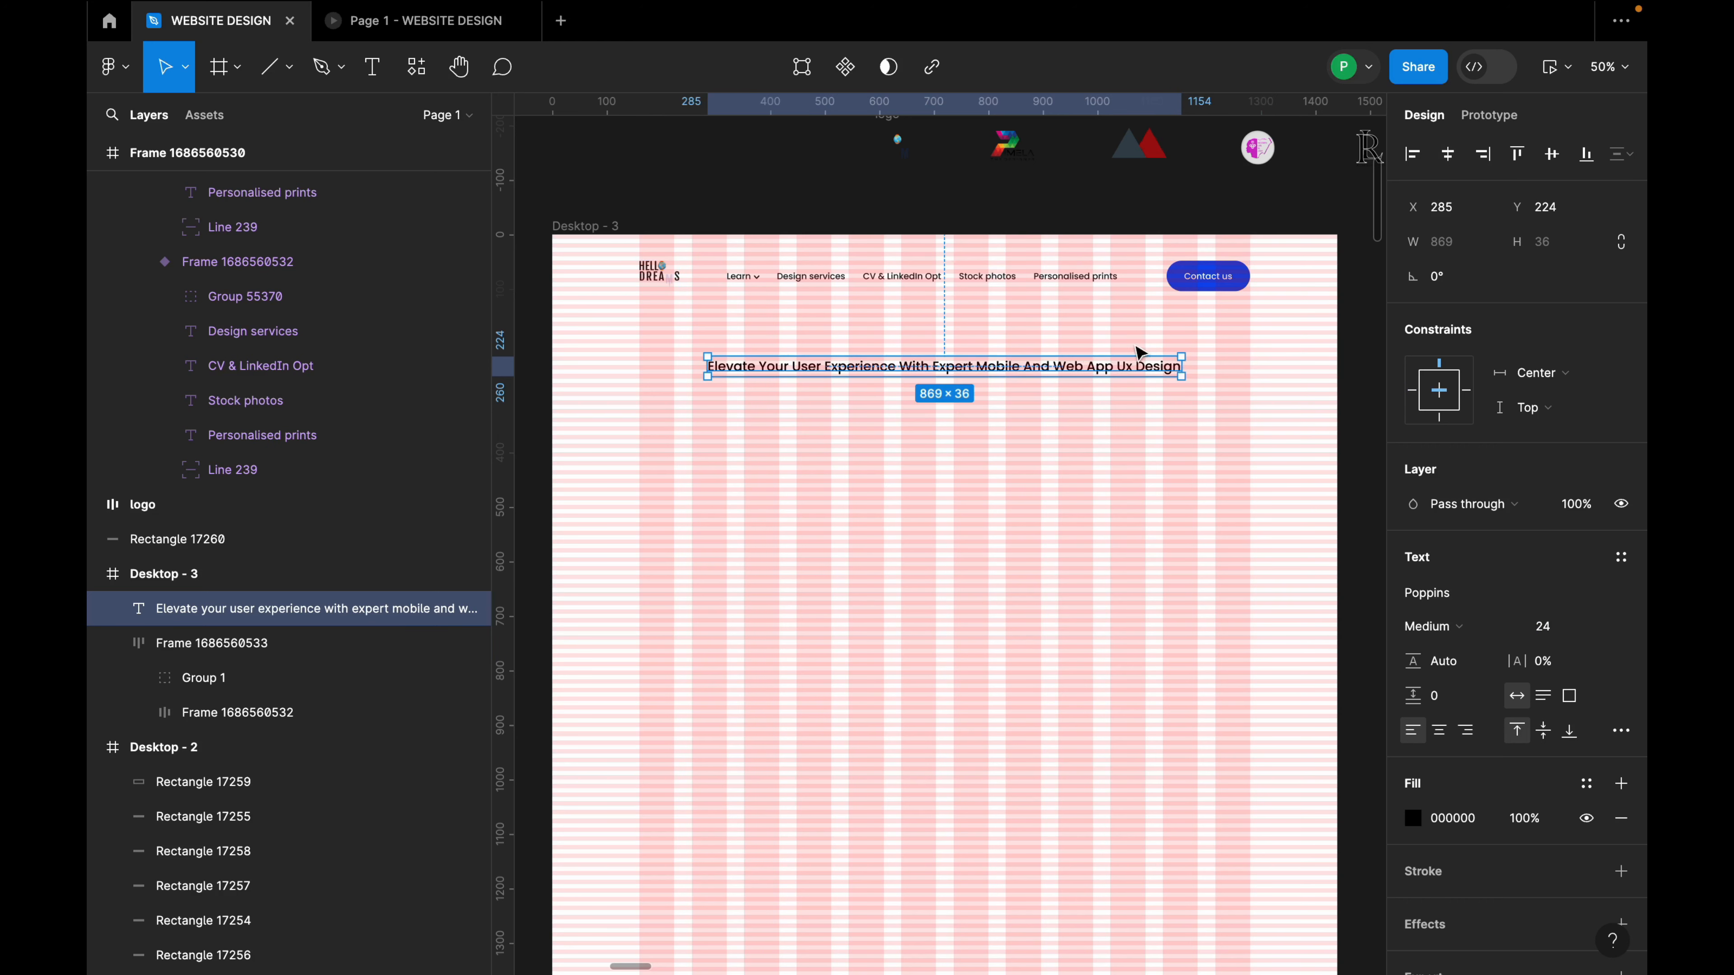
Set the tagline's line height to 48 and move it closer to the header, to about X 312, Y 208.
click(1461, 670)
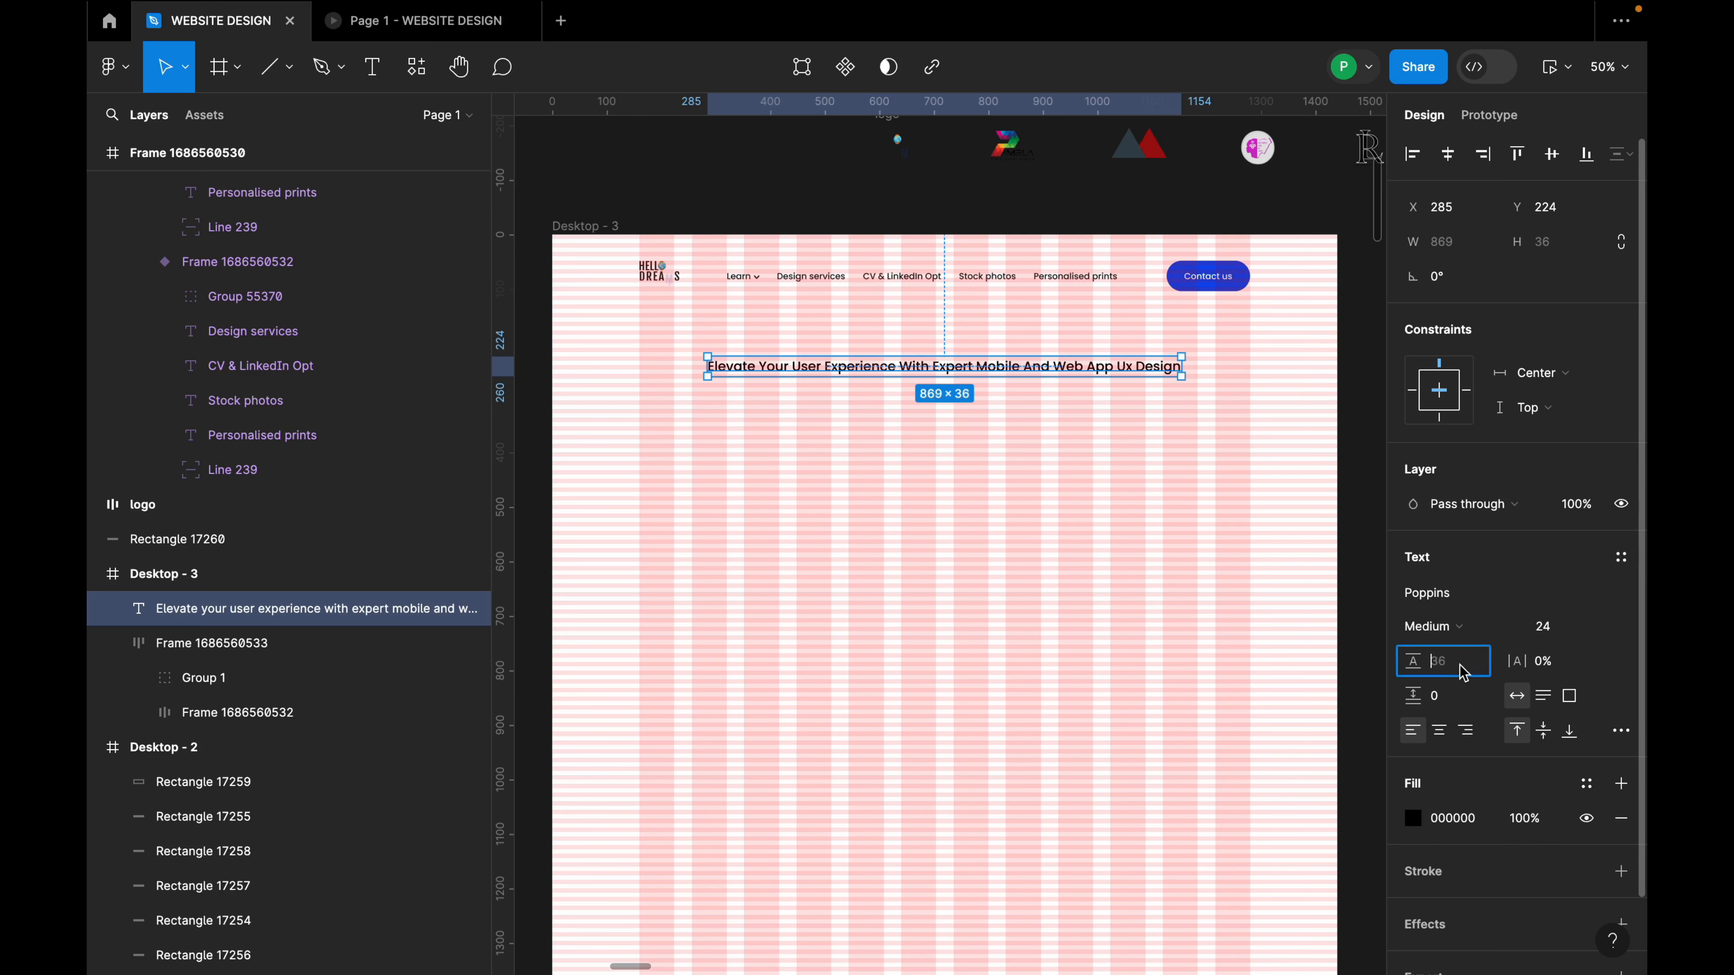
text(32)
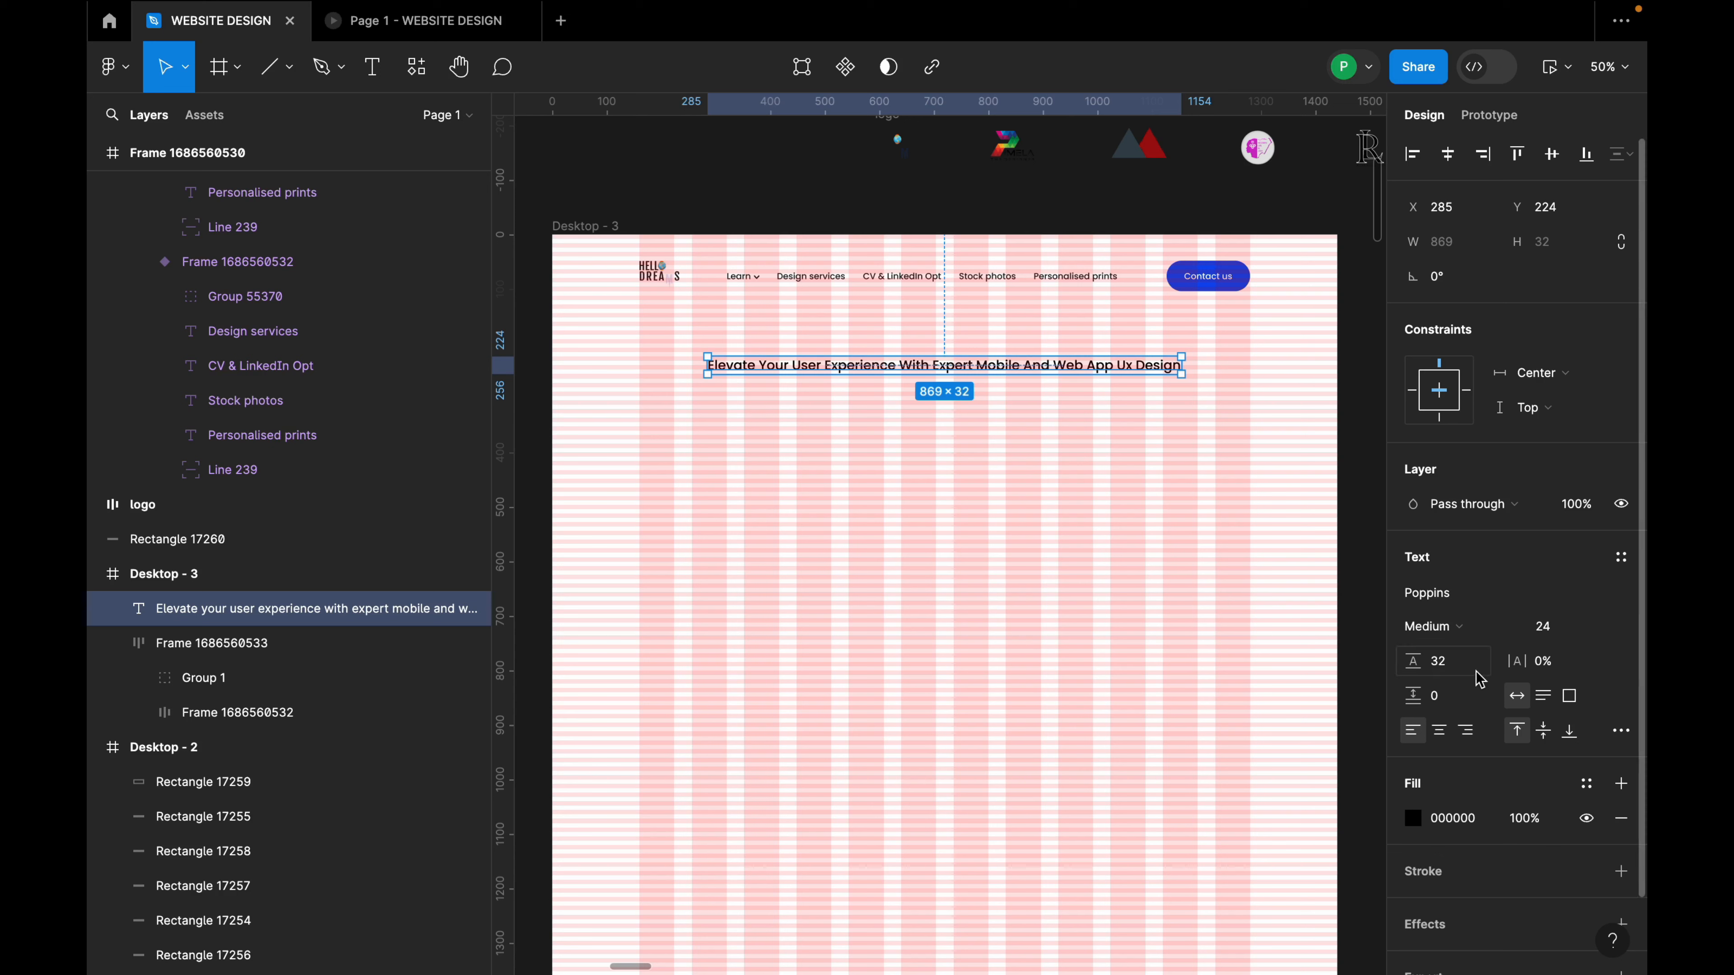
click(1465, 664)
key(BackSpace)
key(BackSpace)
text(48)
key(Return)
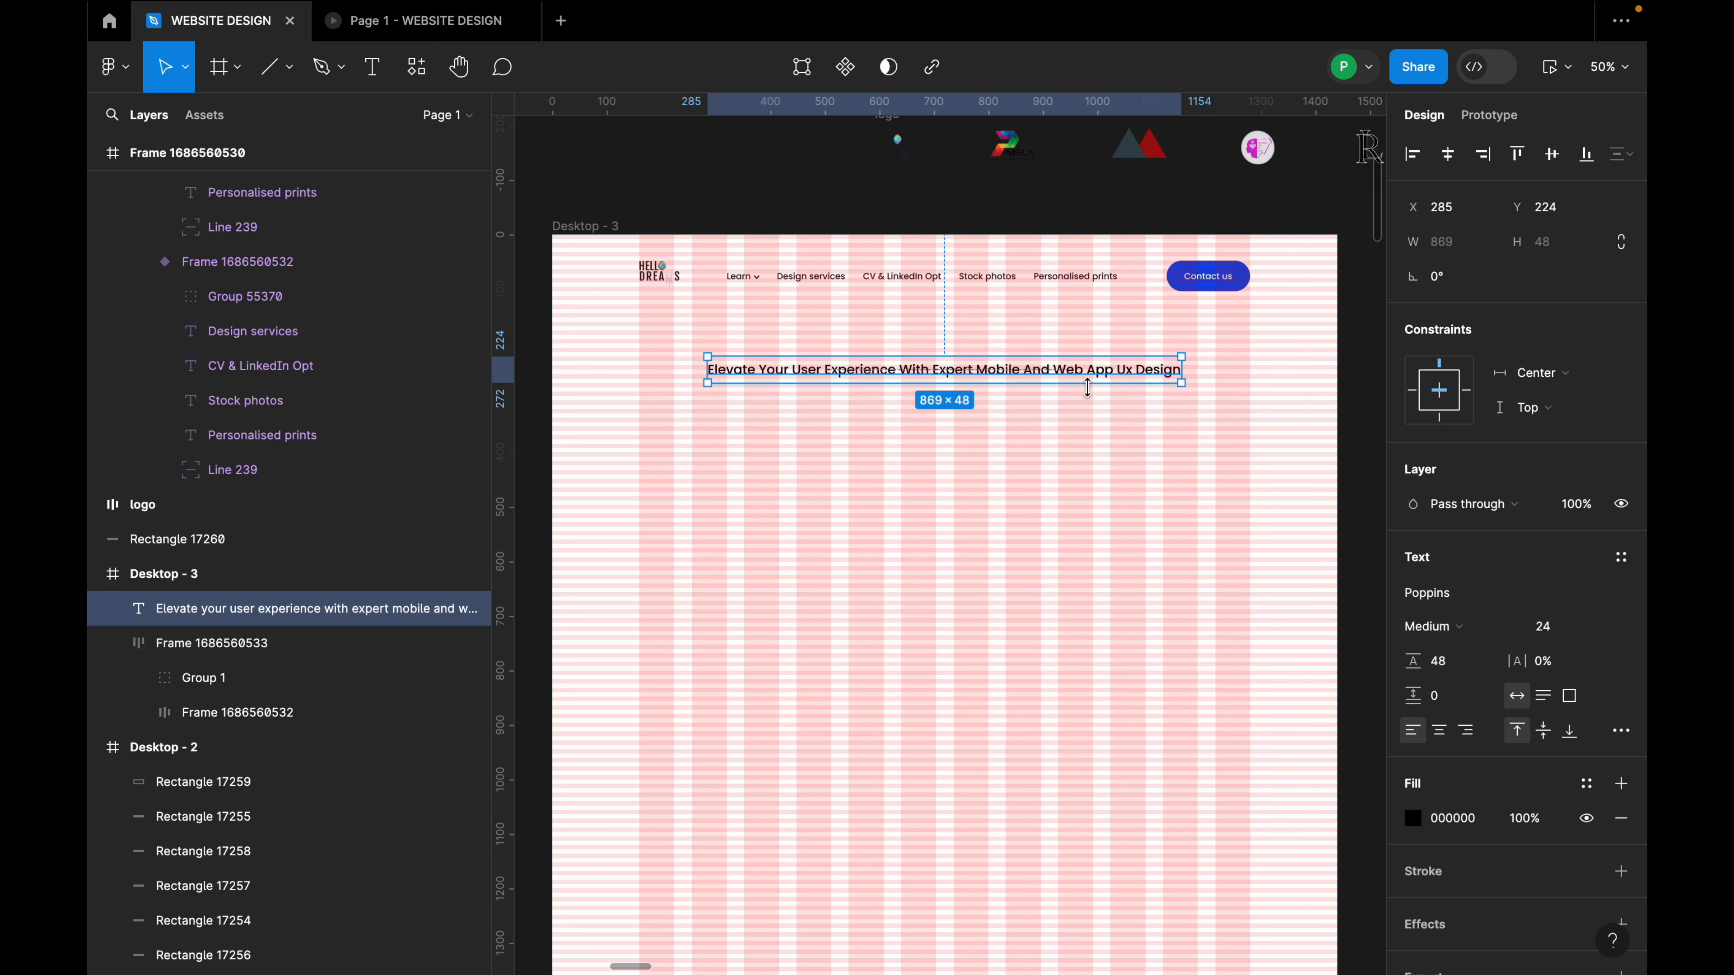
drag(1091, 374, 1105, 374)
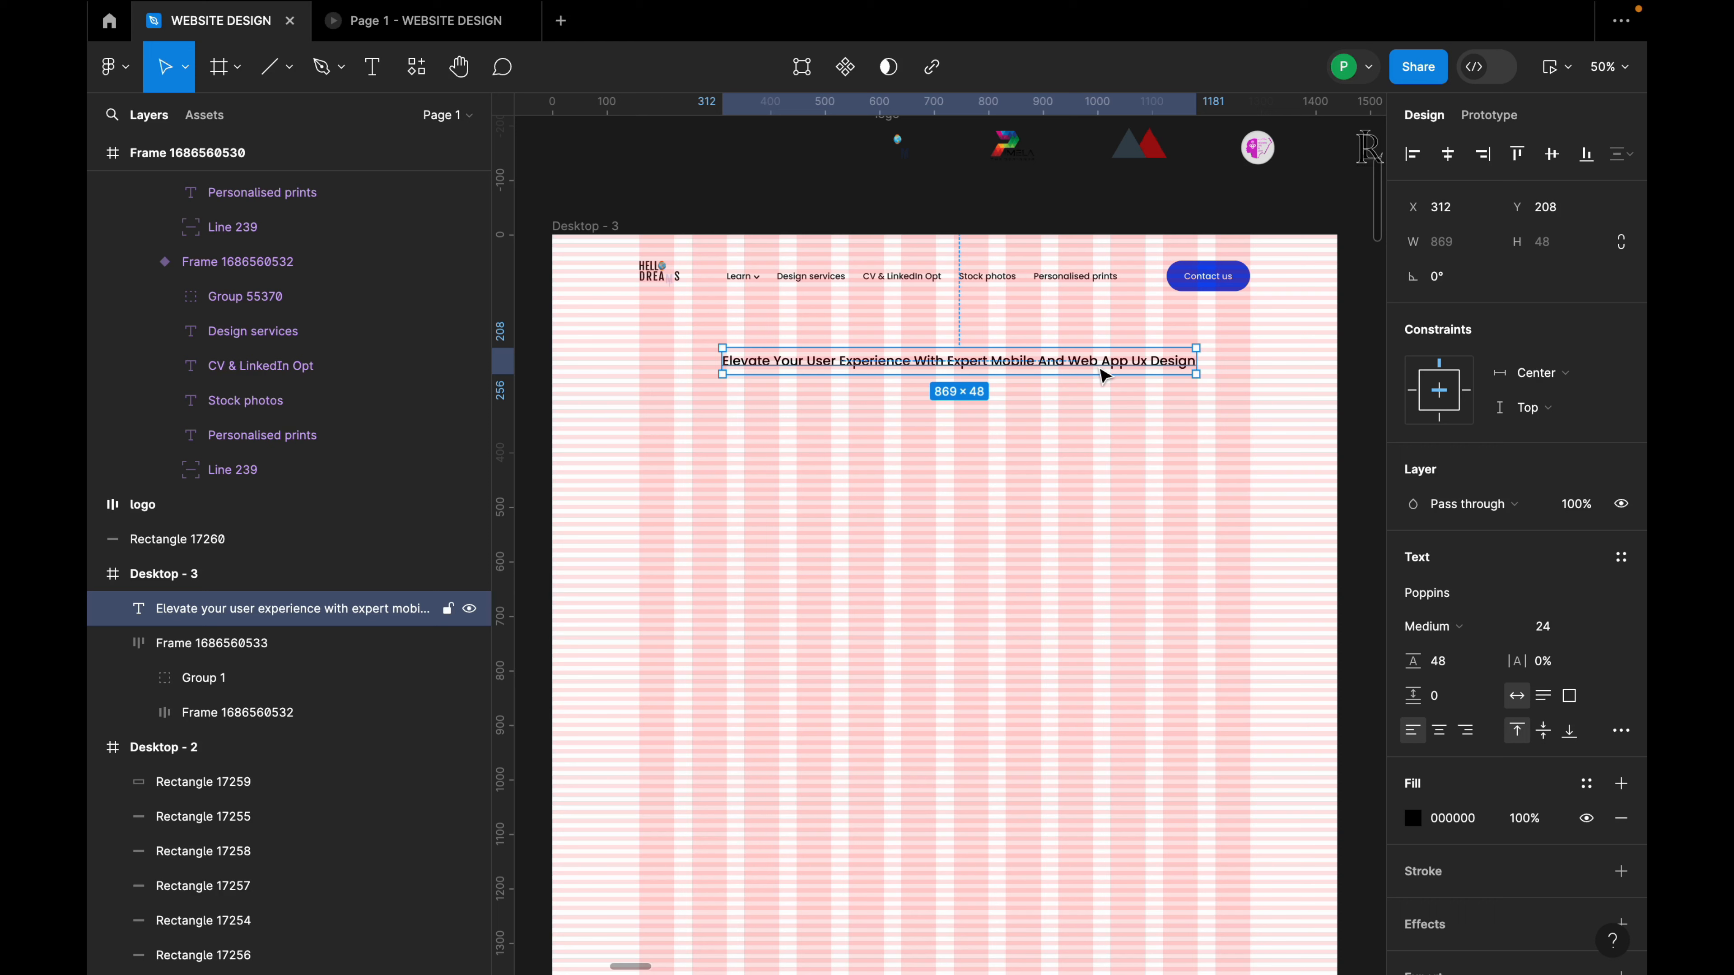
Wrap the tagline in an auto layout frame with a corner radius of 120.
key(shift+a)
click(1562, 356)
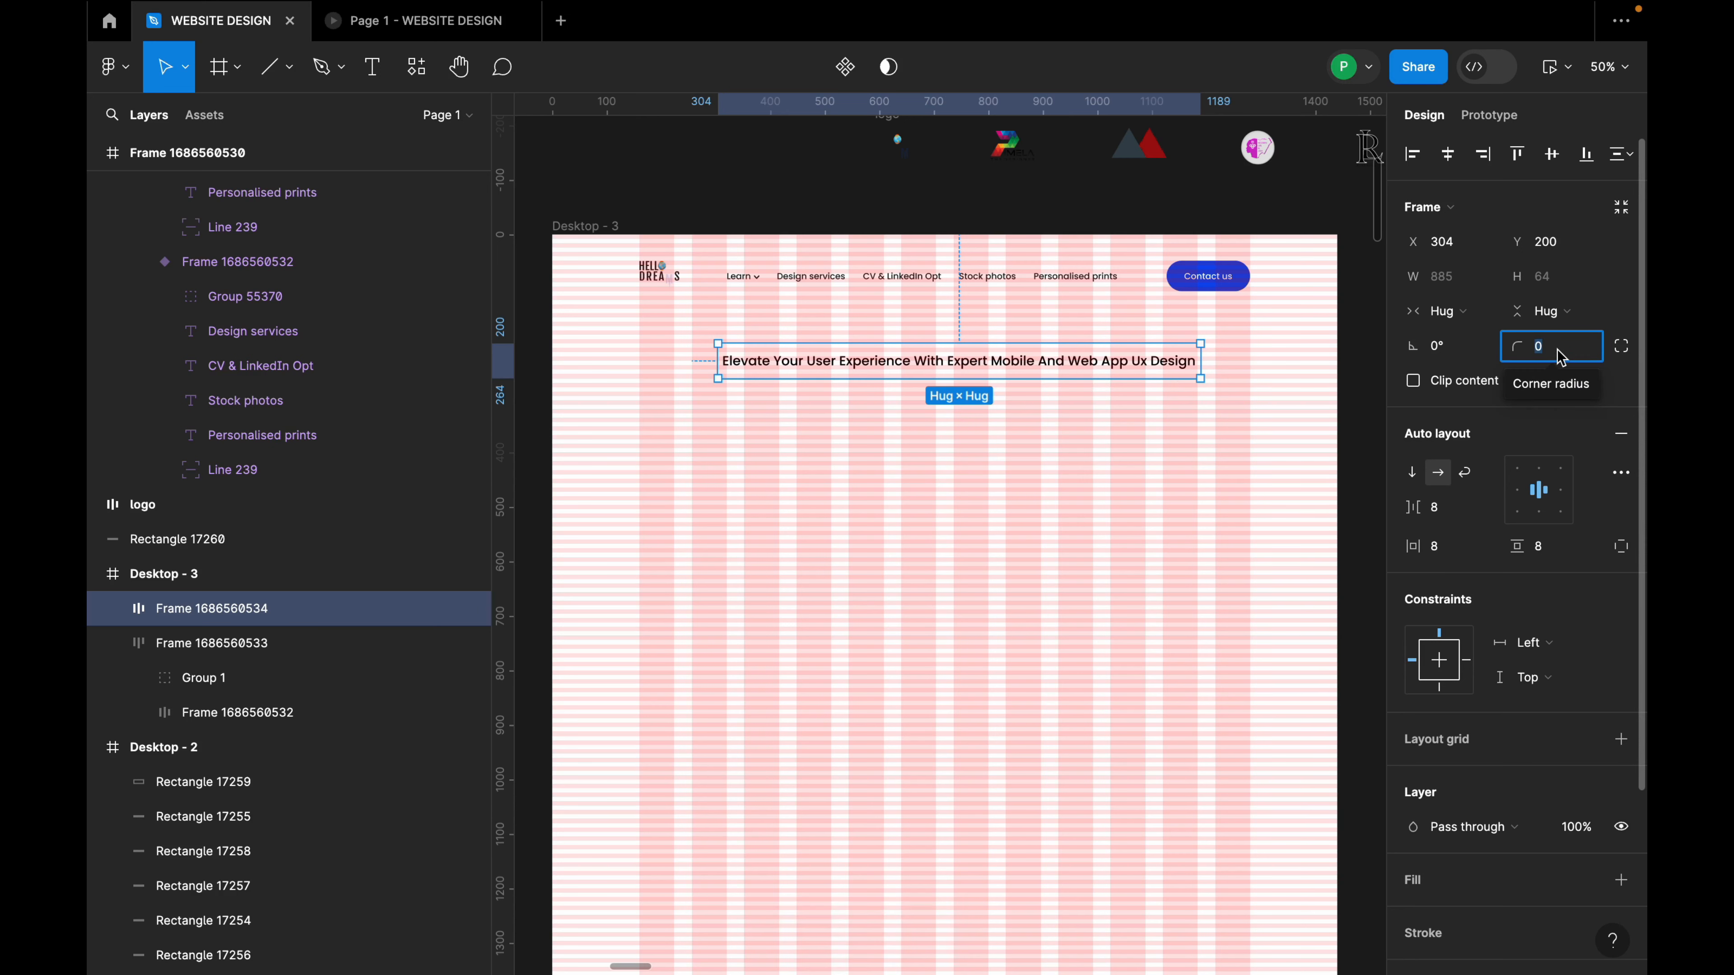
text(120)
key(Return)
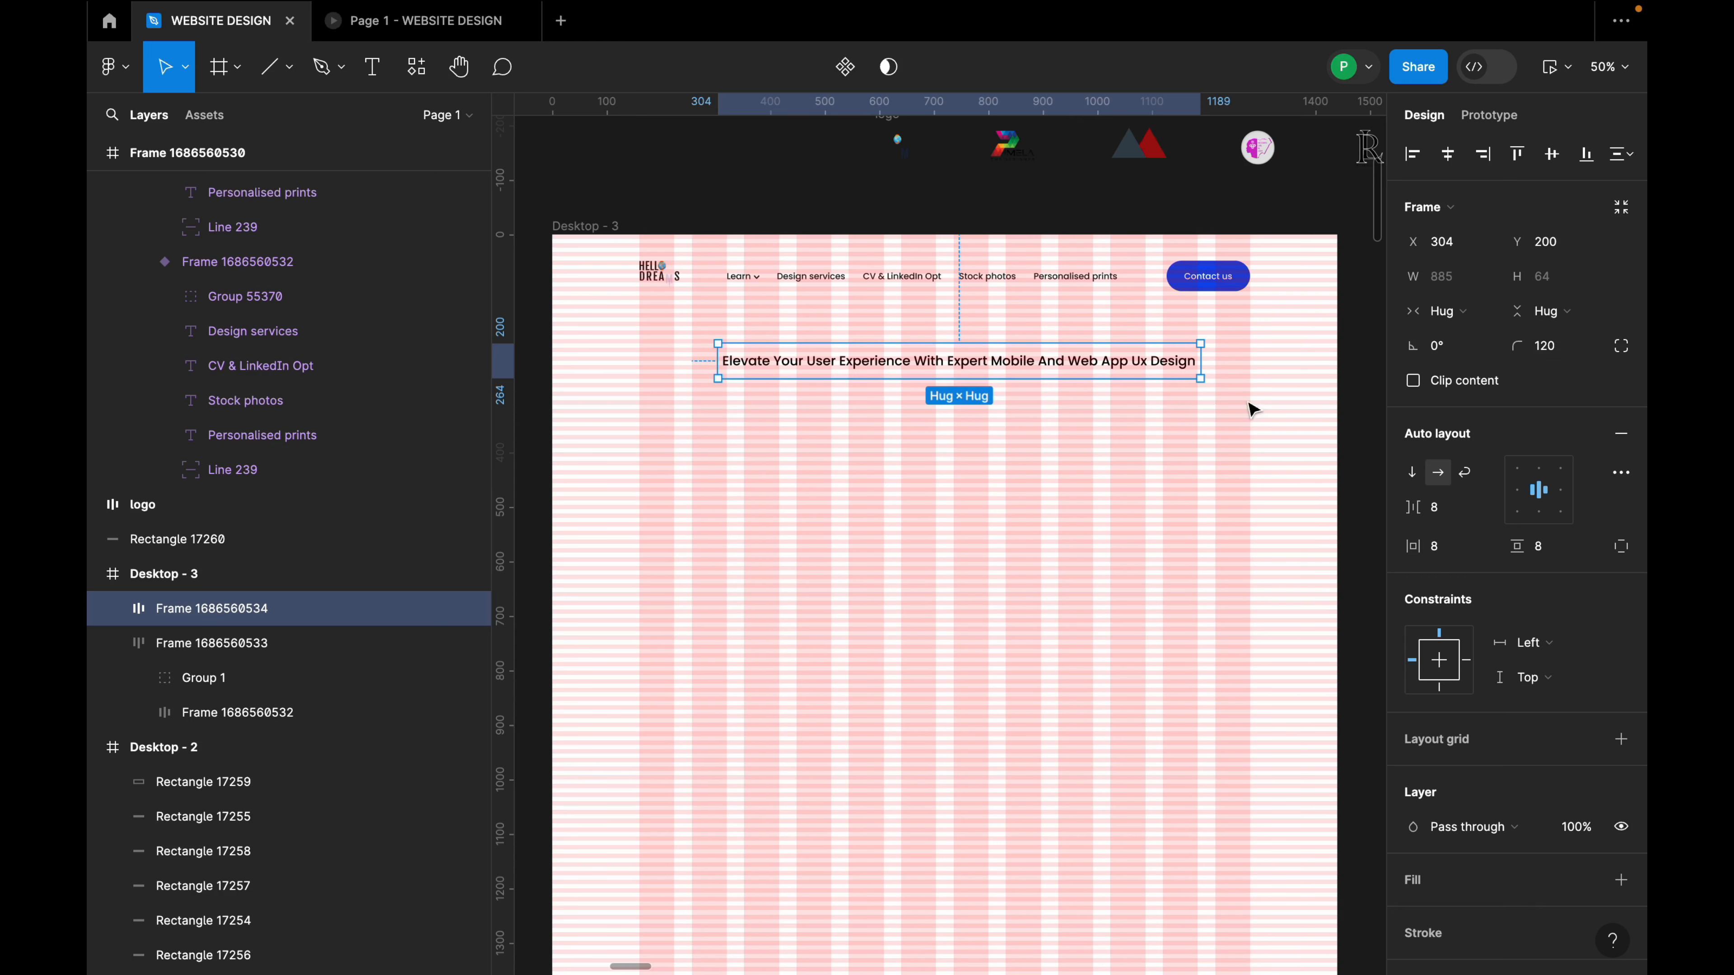
Add a 1 px inside stroke to the tagline frame, sampling the blue 0C4BF6 from the Contact us button.
scroll(1488, 635, down, 5)
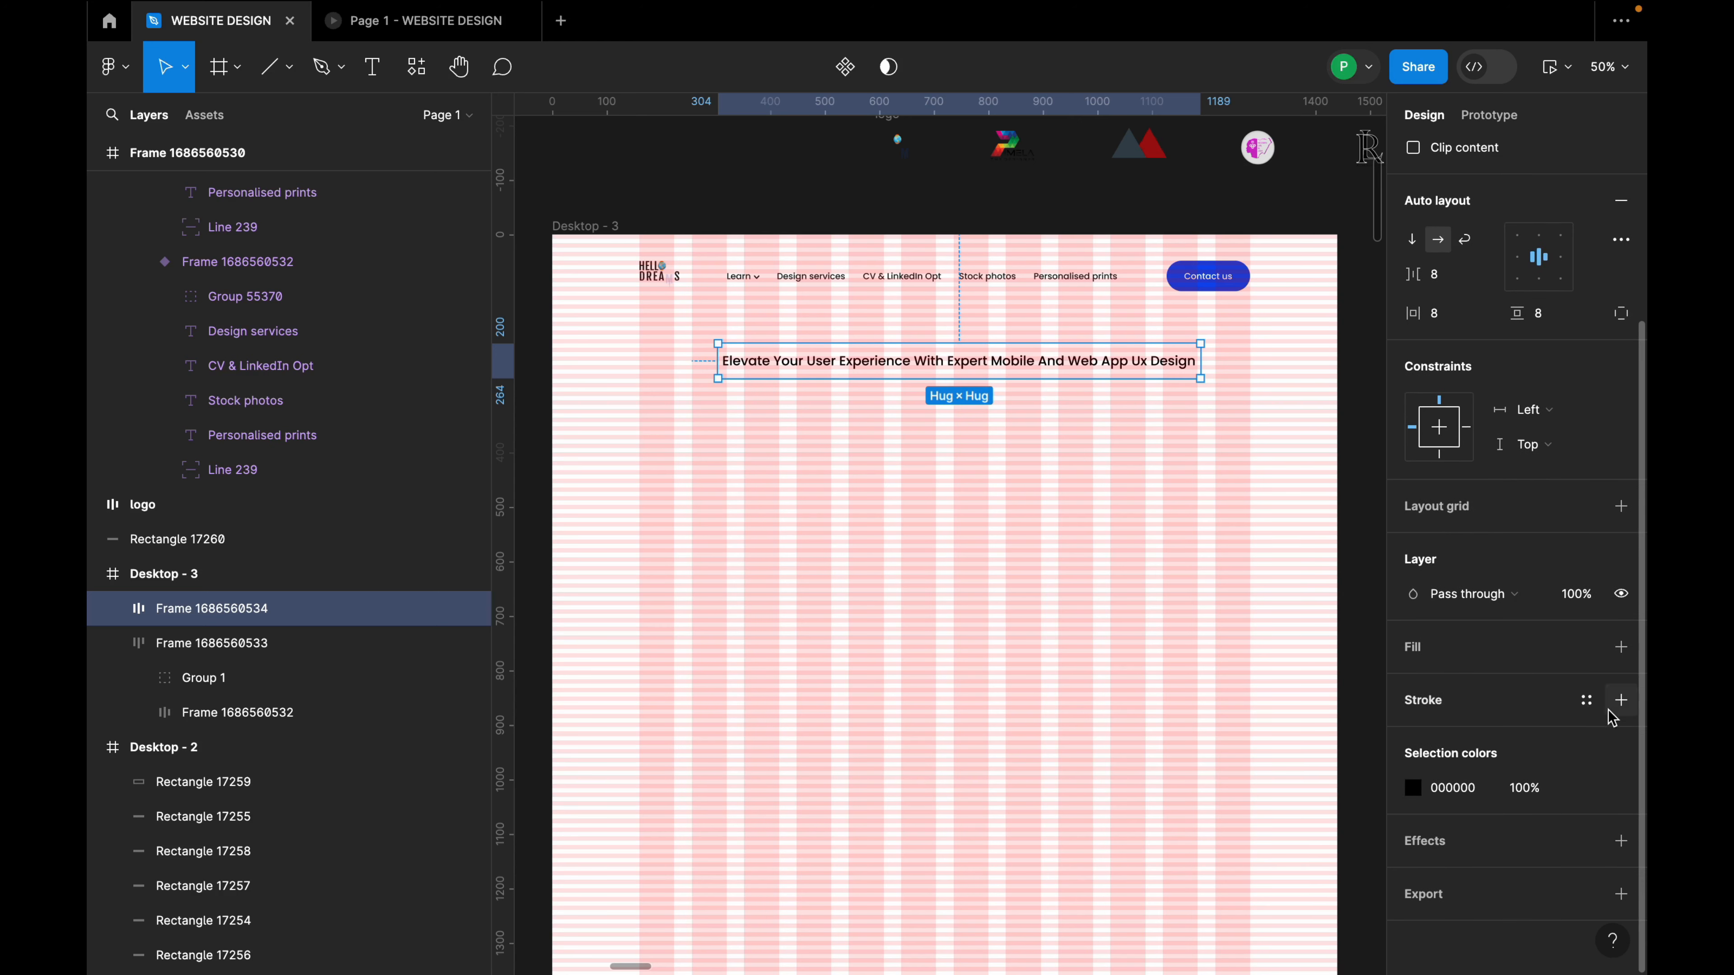
click(1622, 700)
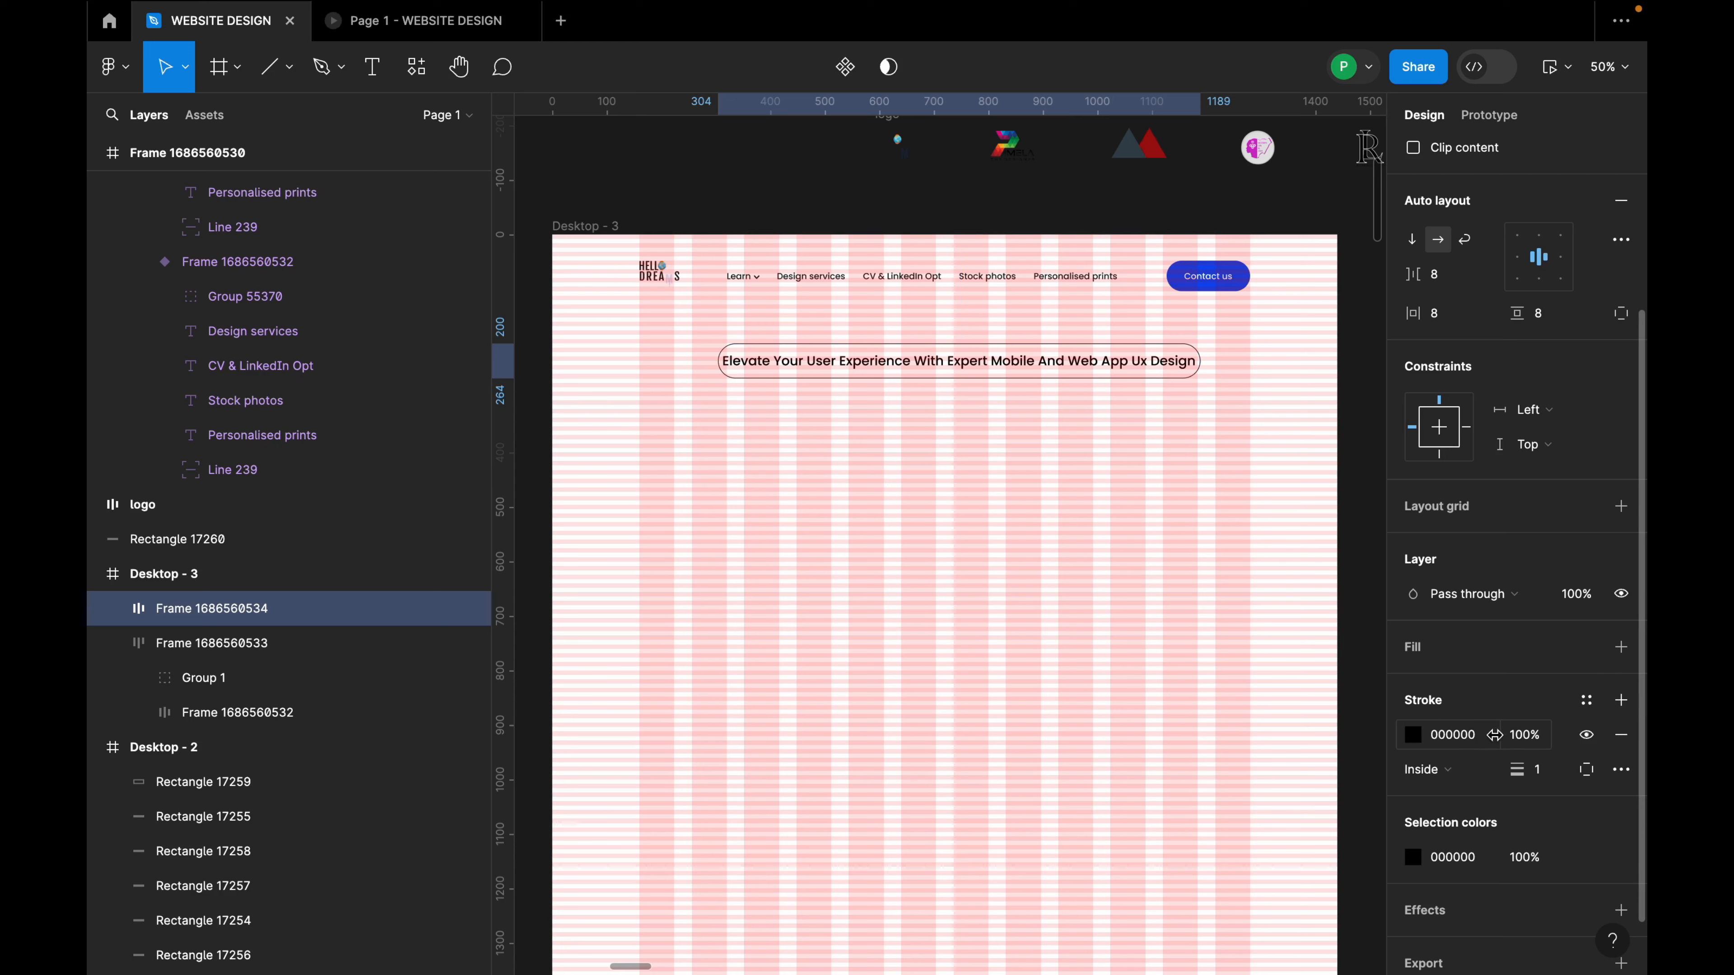
click(1412, 735)
click(1157, 715)
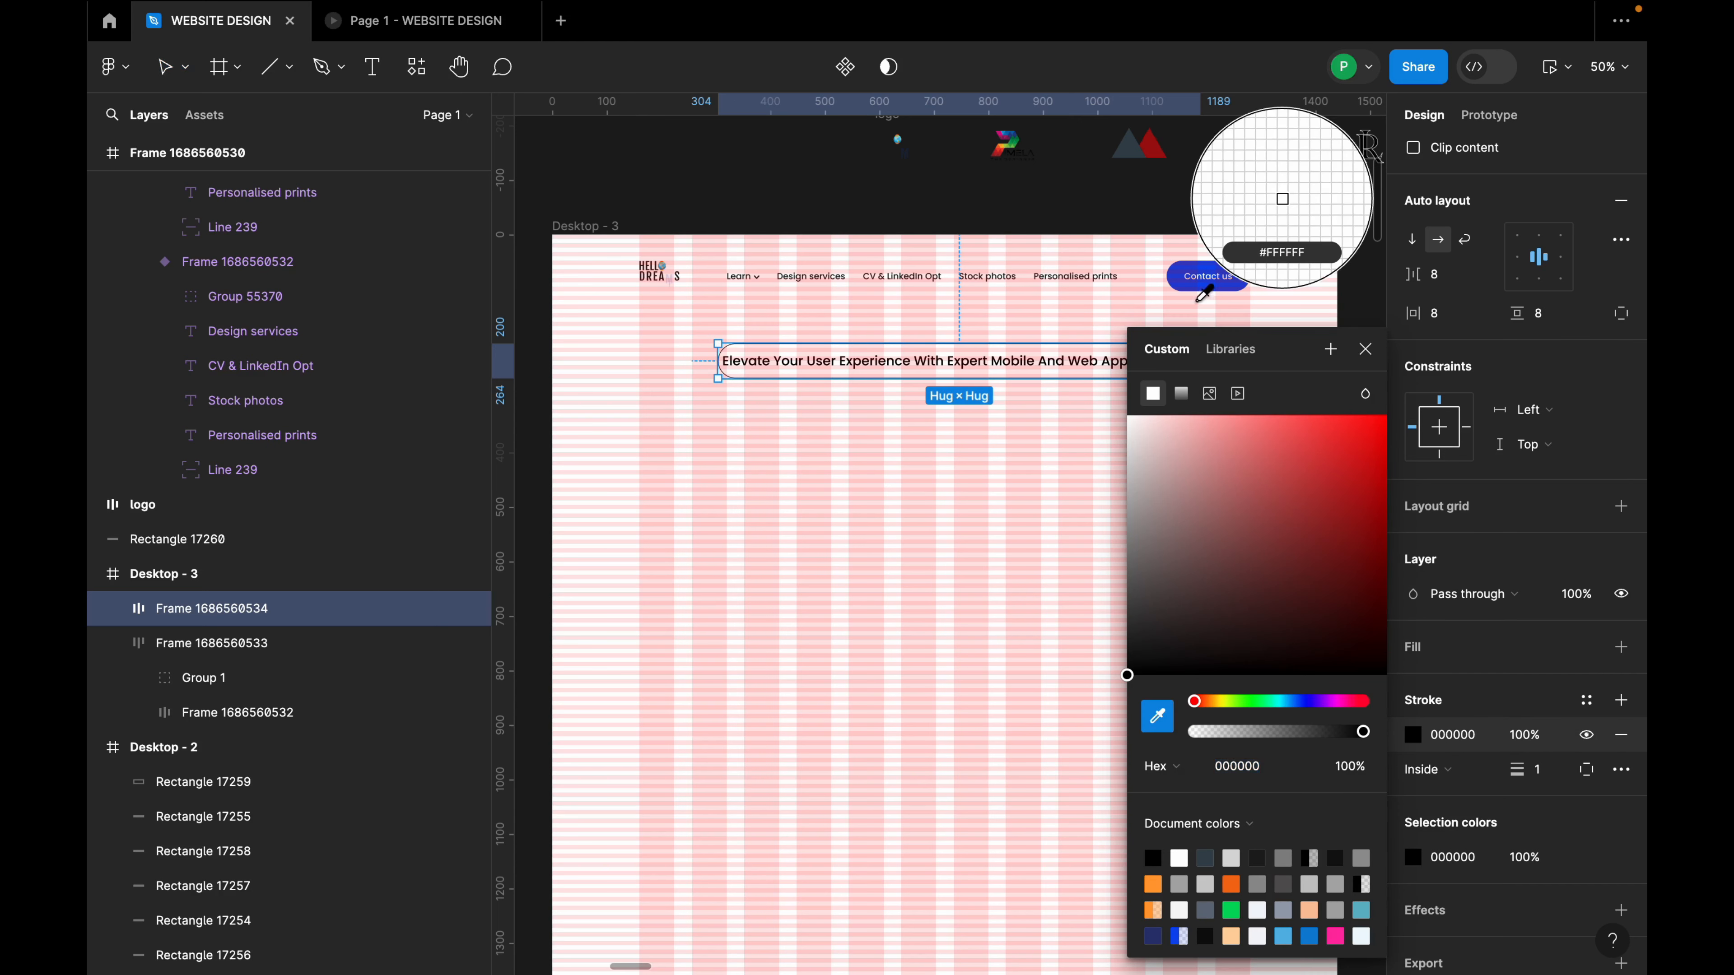
click(1189, 276)
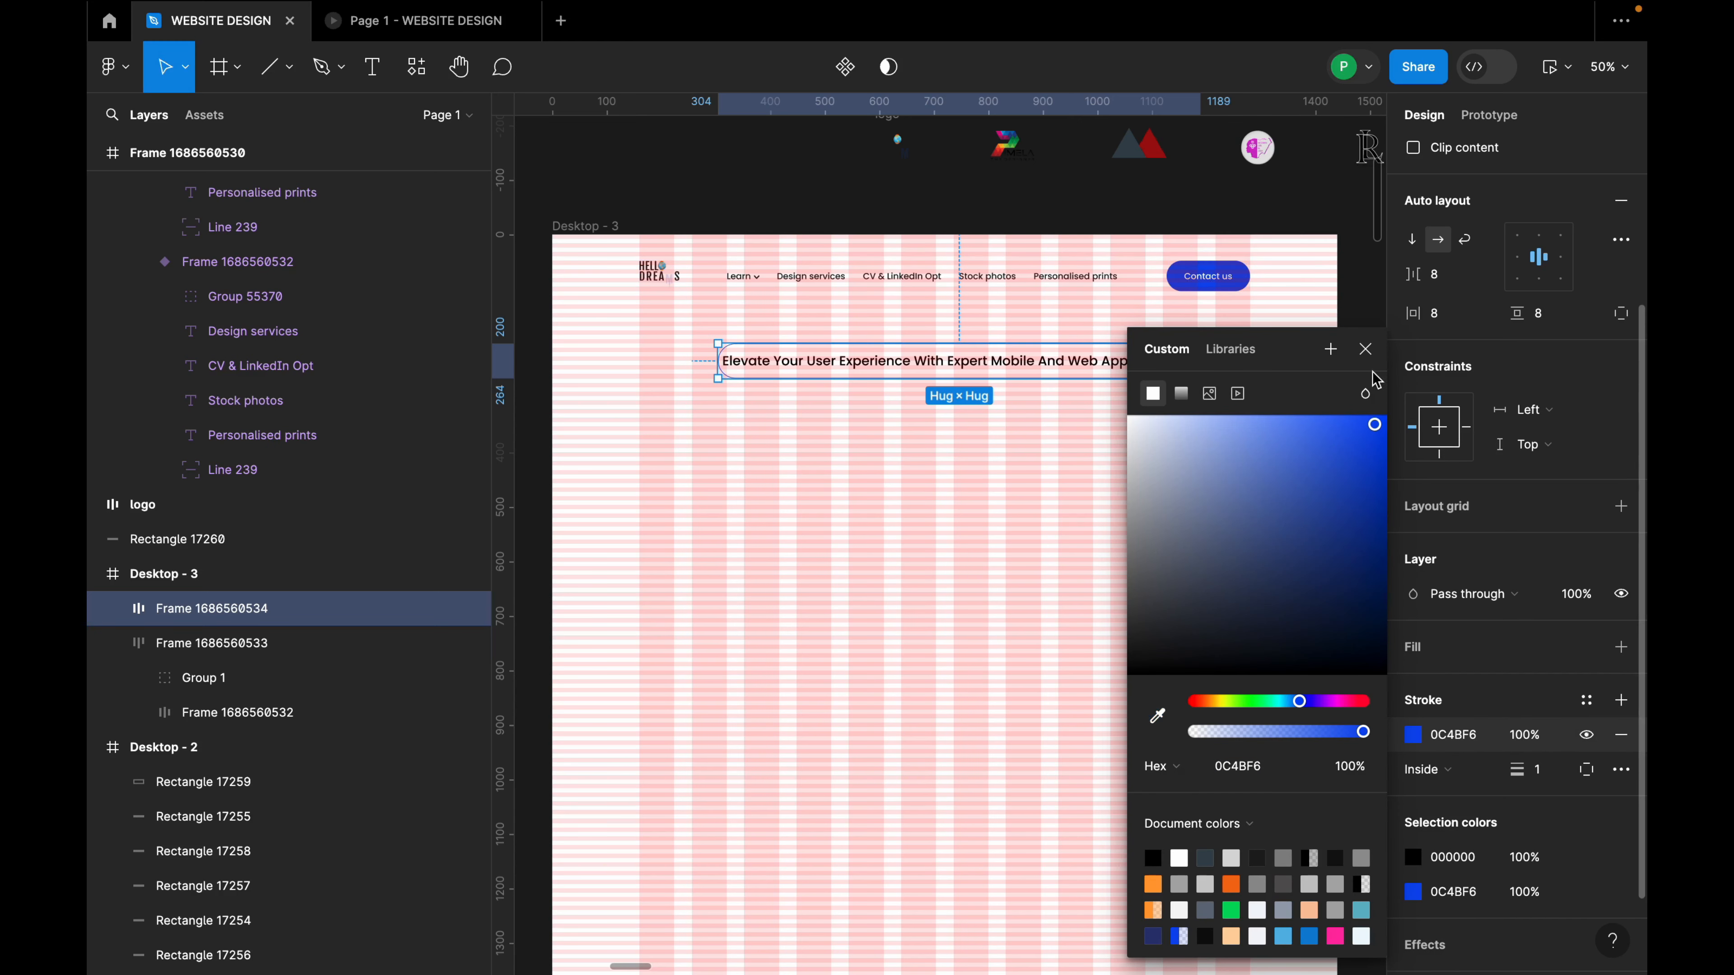
click(1365, 349)
Set the tagline frame's horizontal padding to 32 and centre it horizontally in Desktop - 3.
drag(1052, 362, 1046, 360)
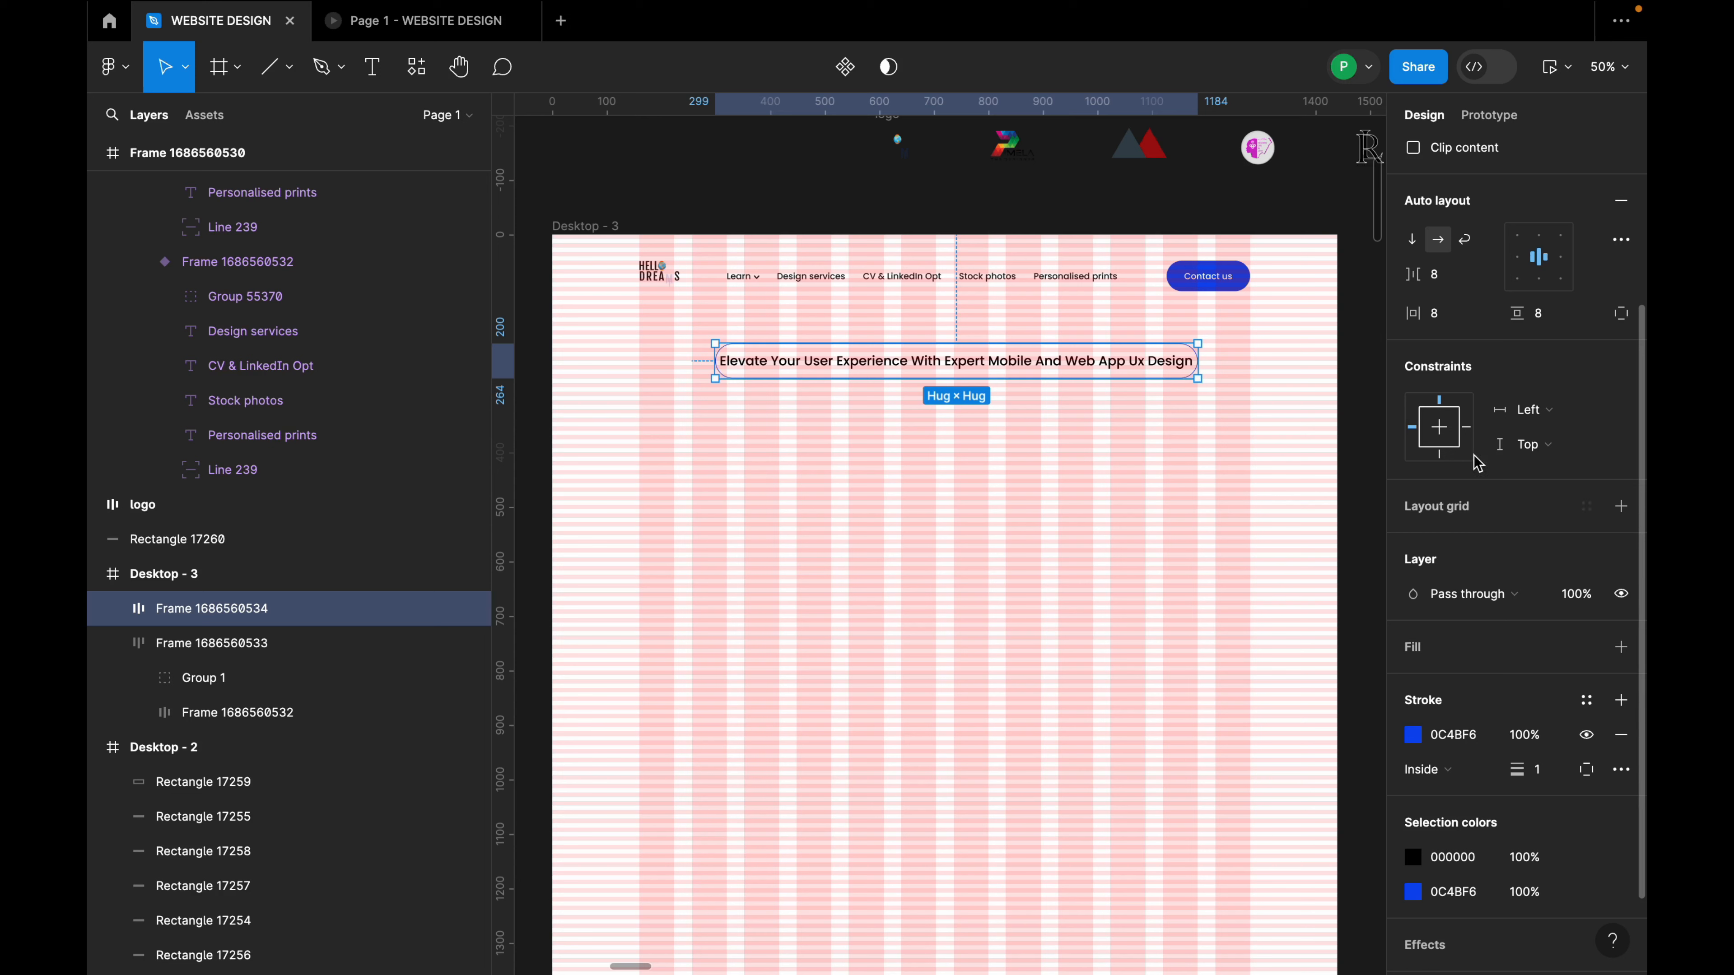
scroll(1458, 415, up, 1)
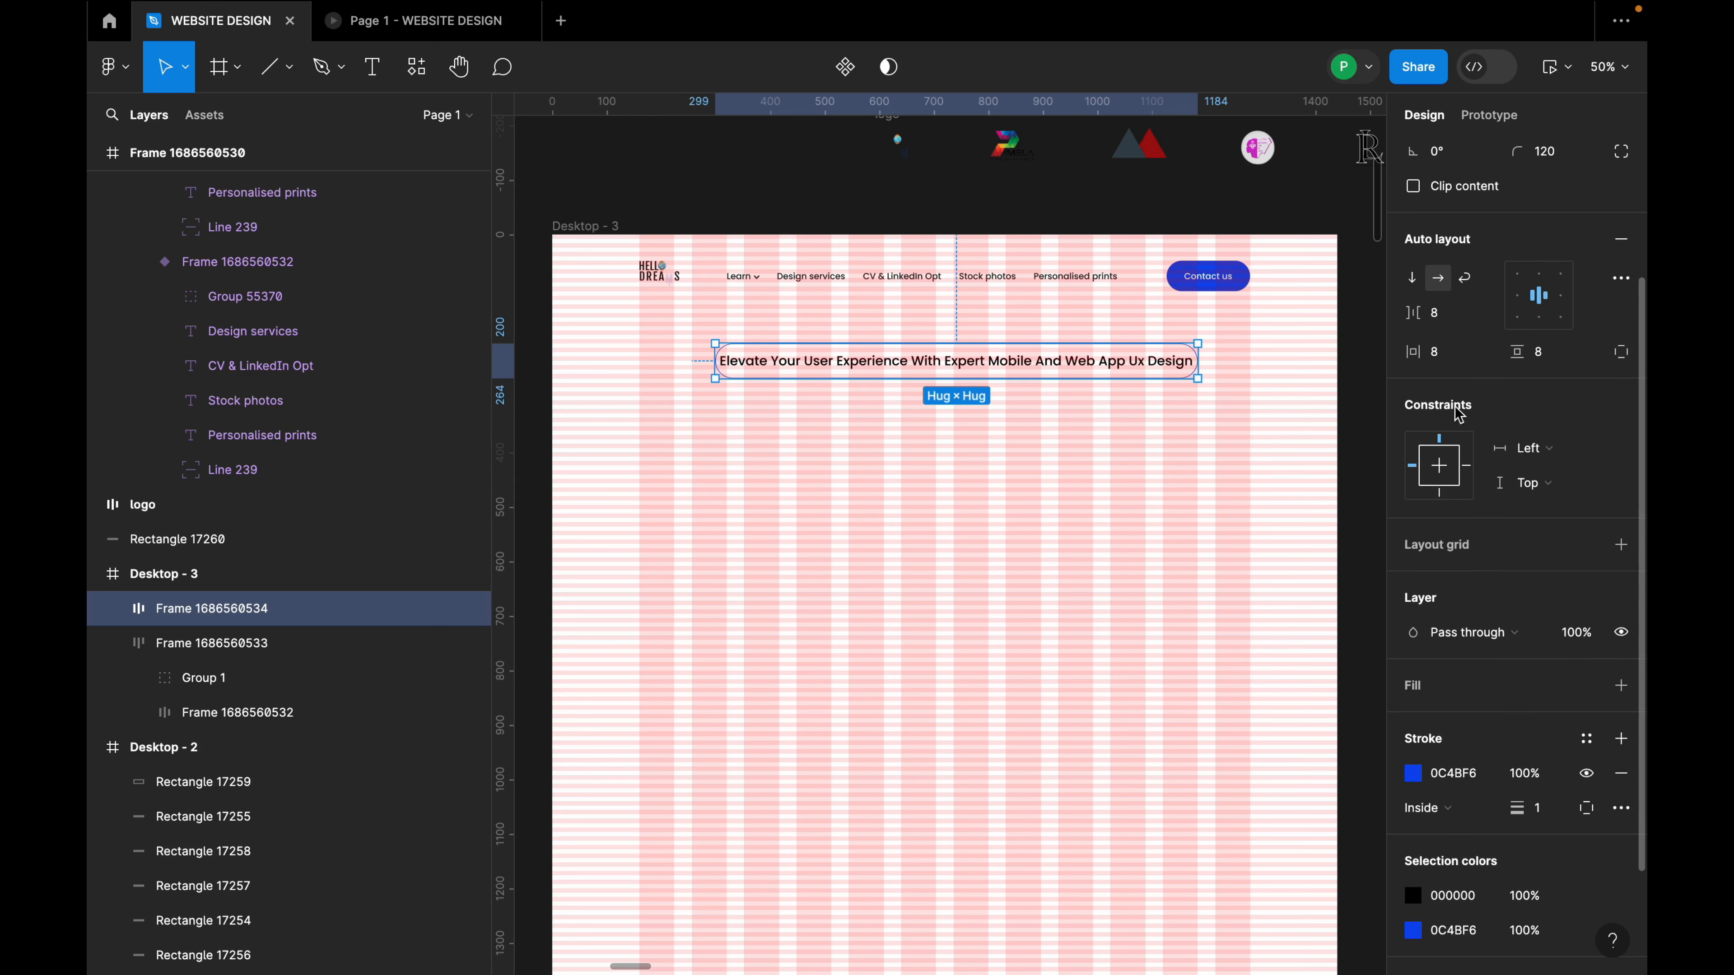
click(1442, 360)
text(32)
key(Return)
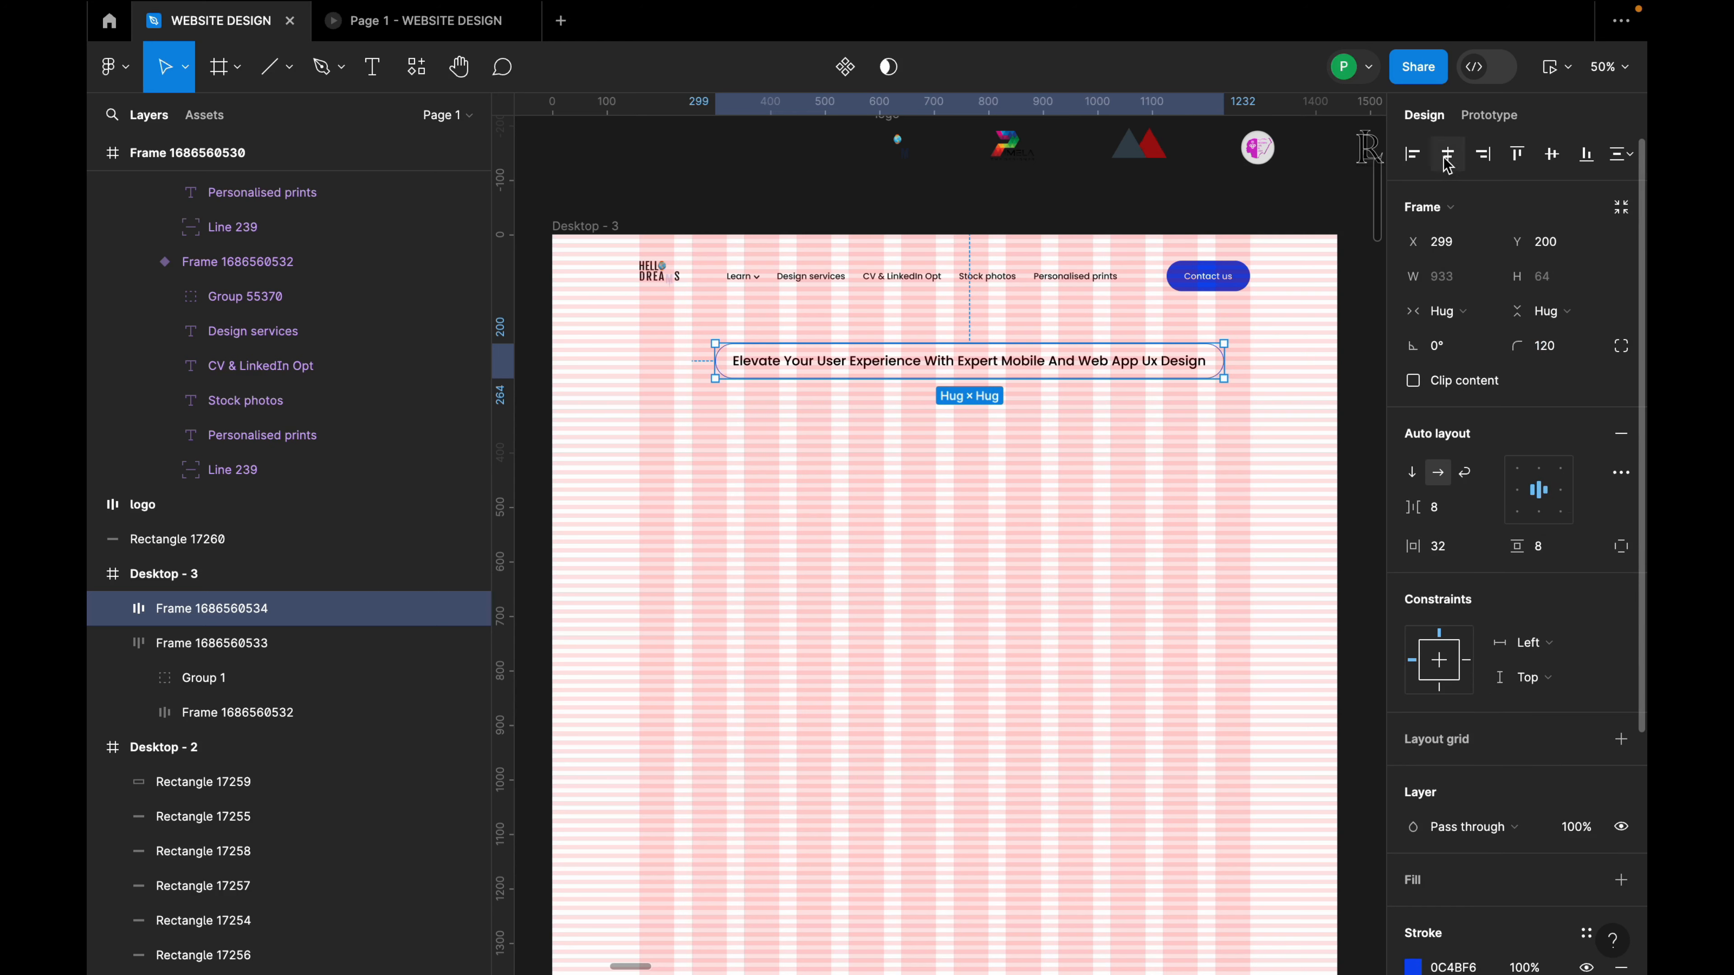
Change the font weight of the tagline text inside its rounded frame to SemiBold.
double_click(1095, 362)
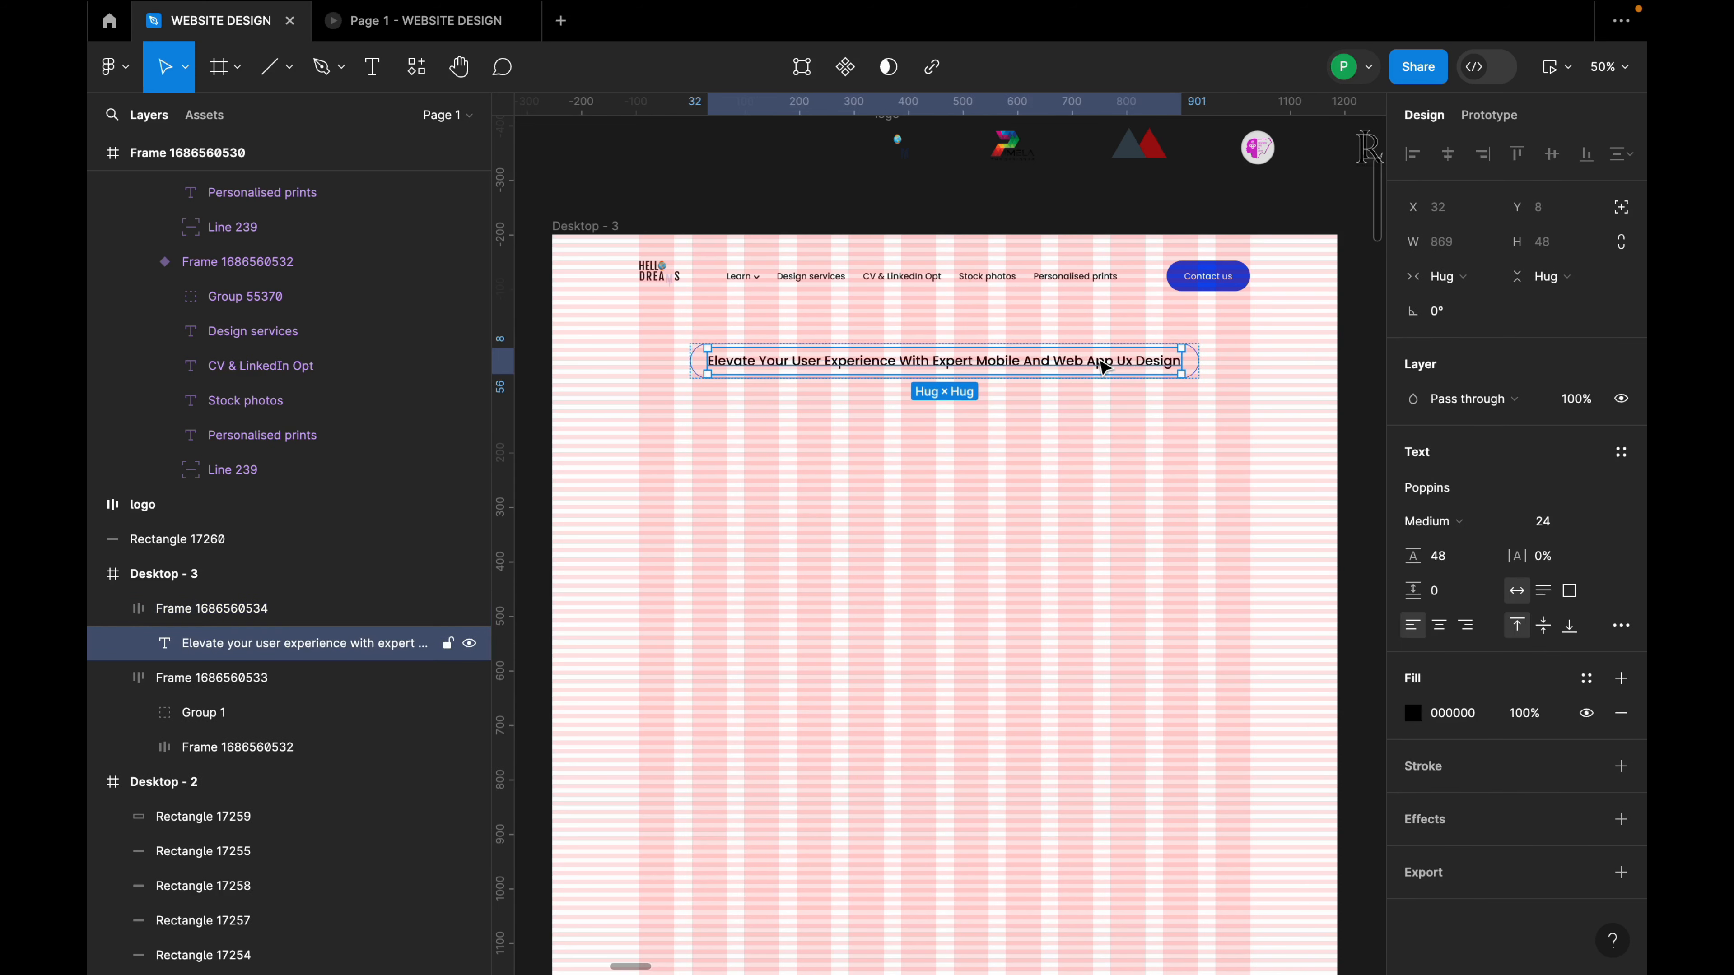
click(1558, 527)
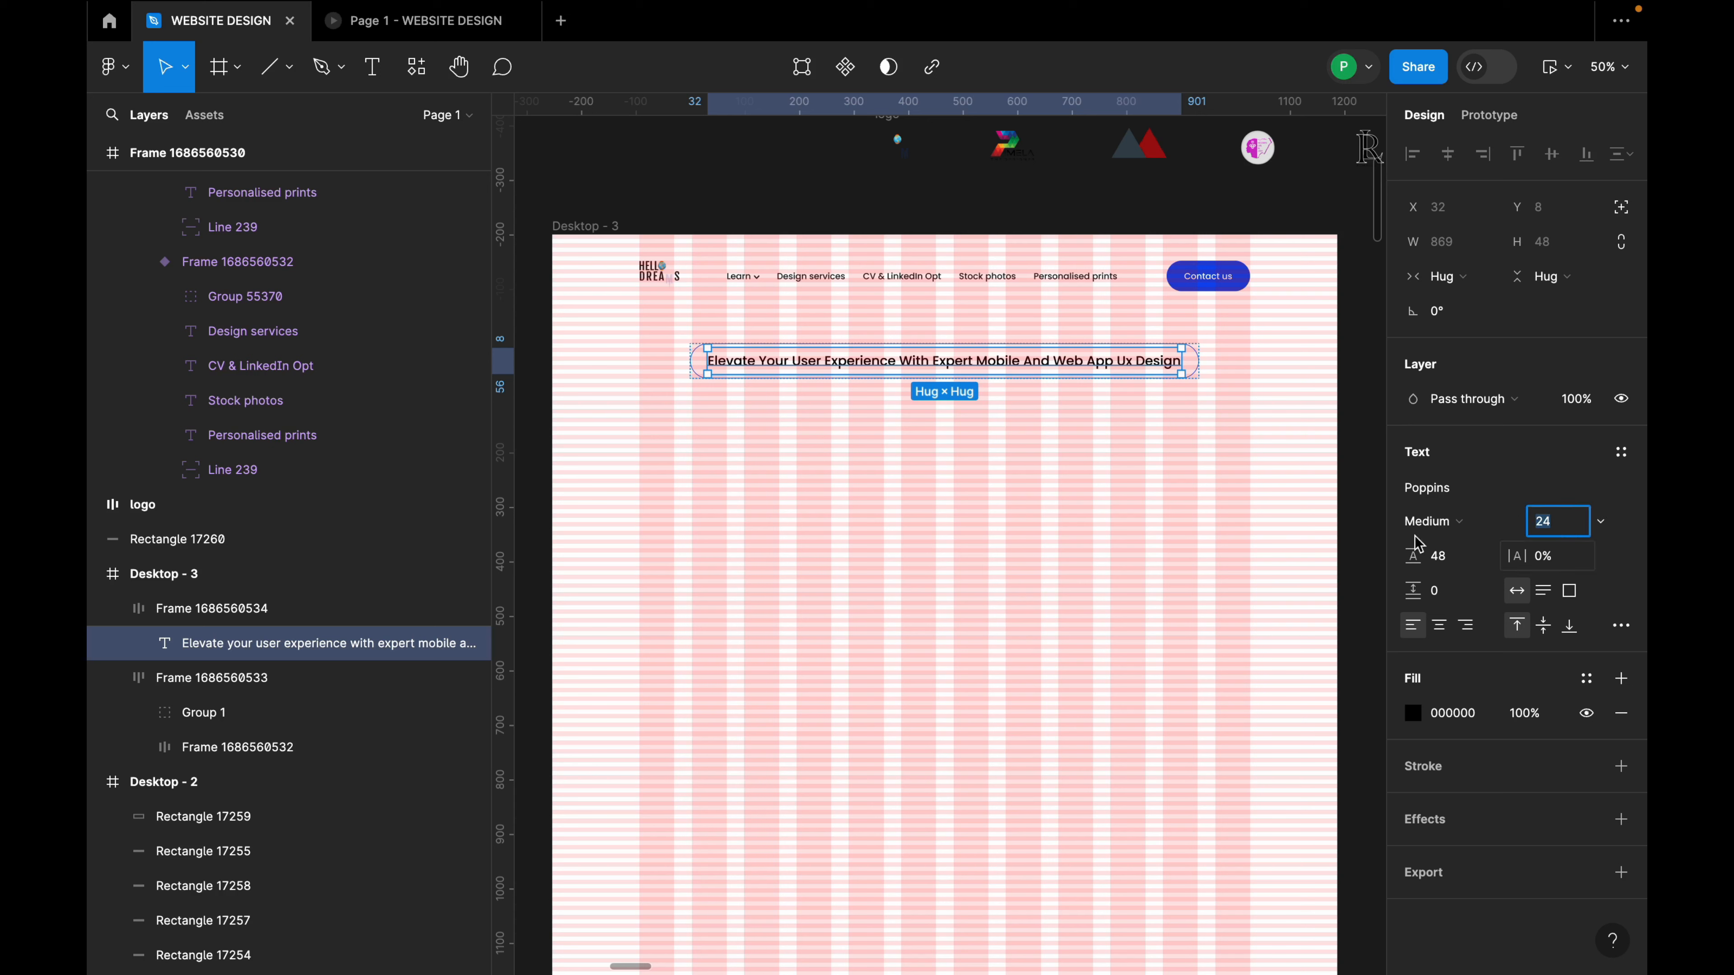
click(1029, 516)
double_click(996, 365)
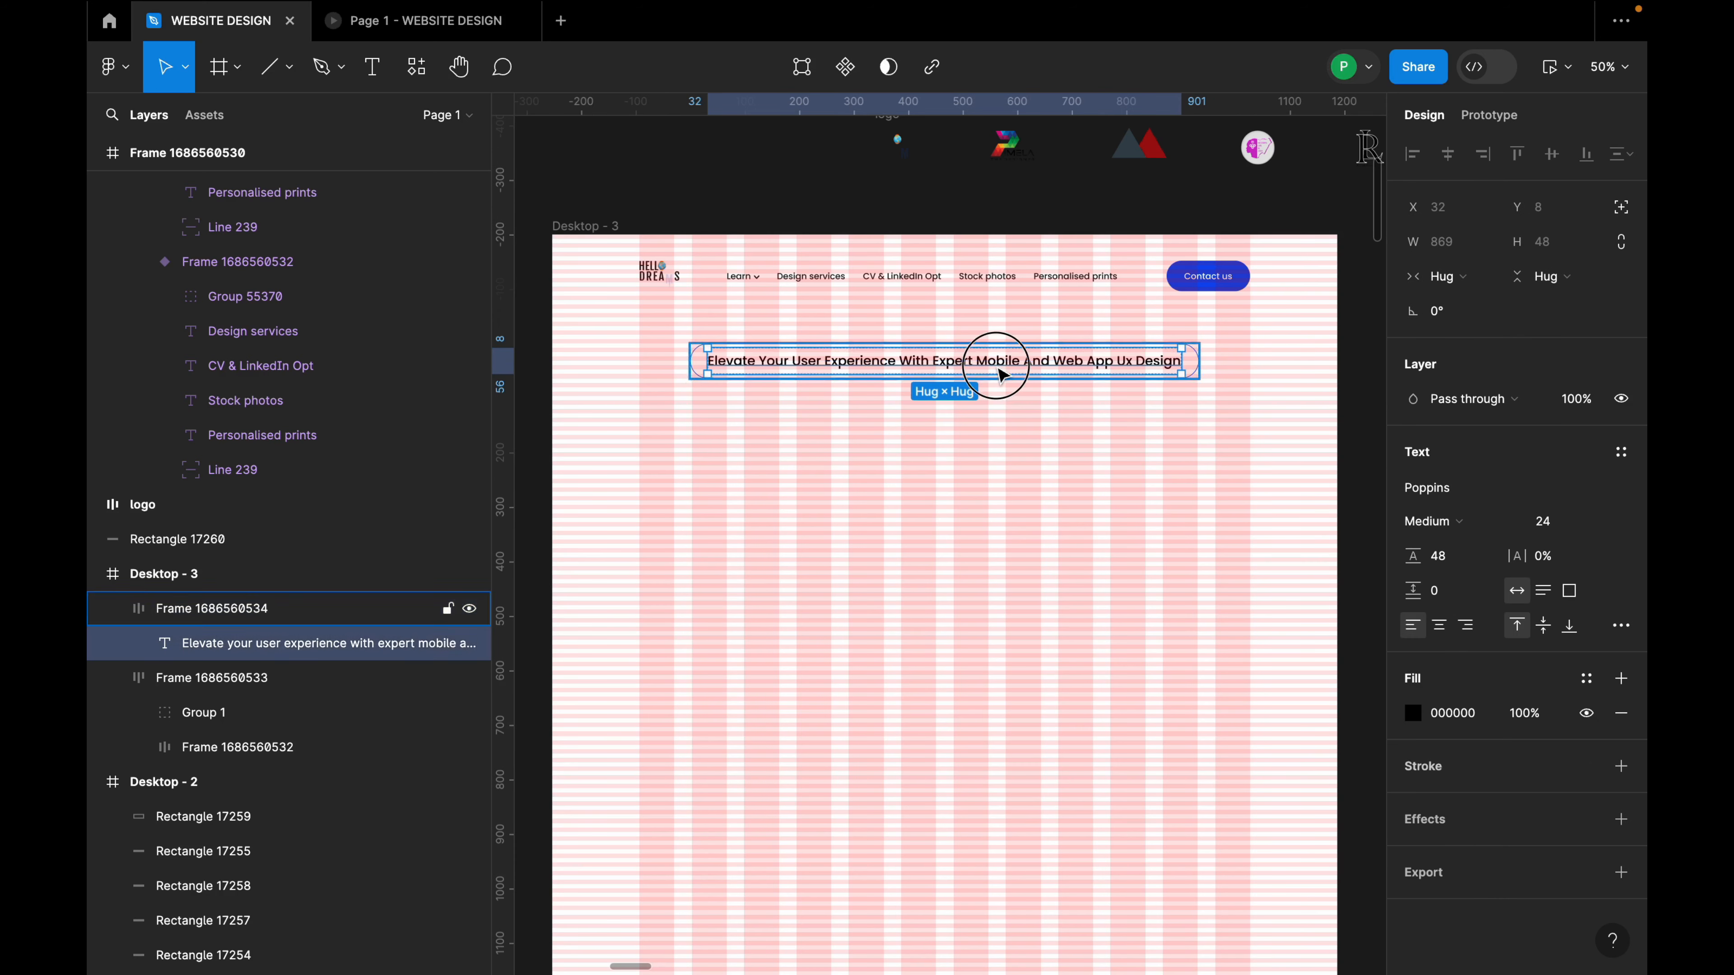
click(1437, 523)
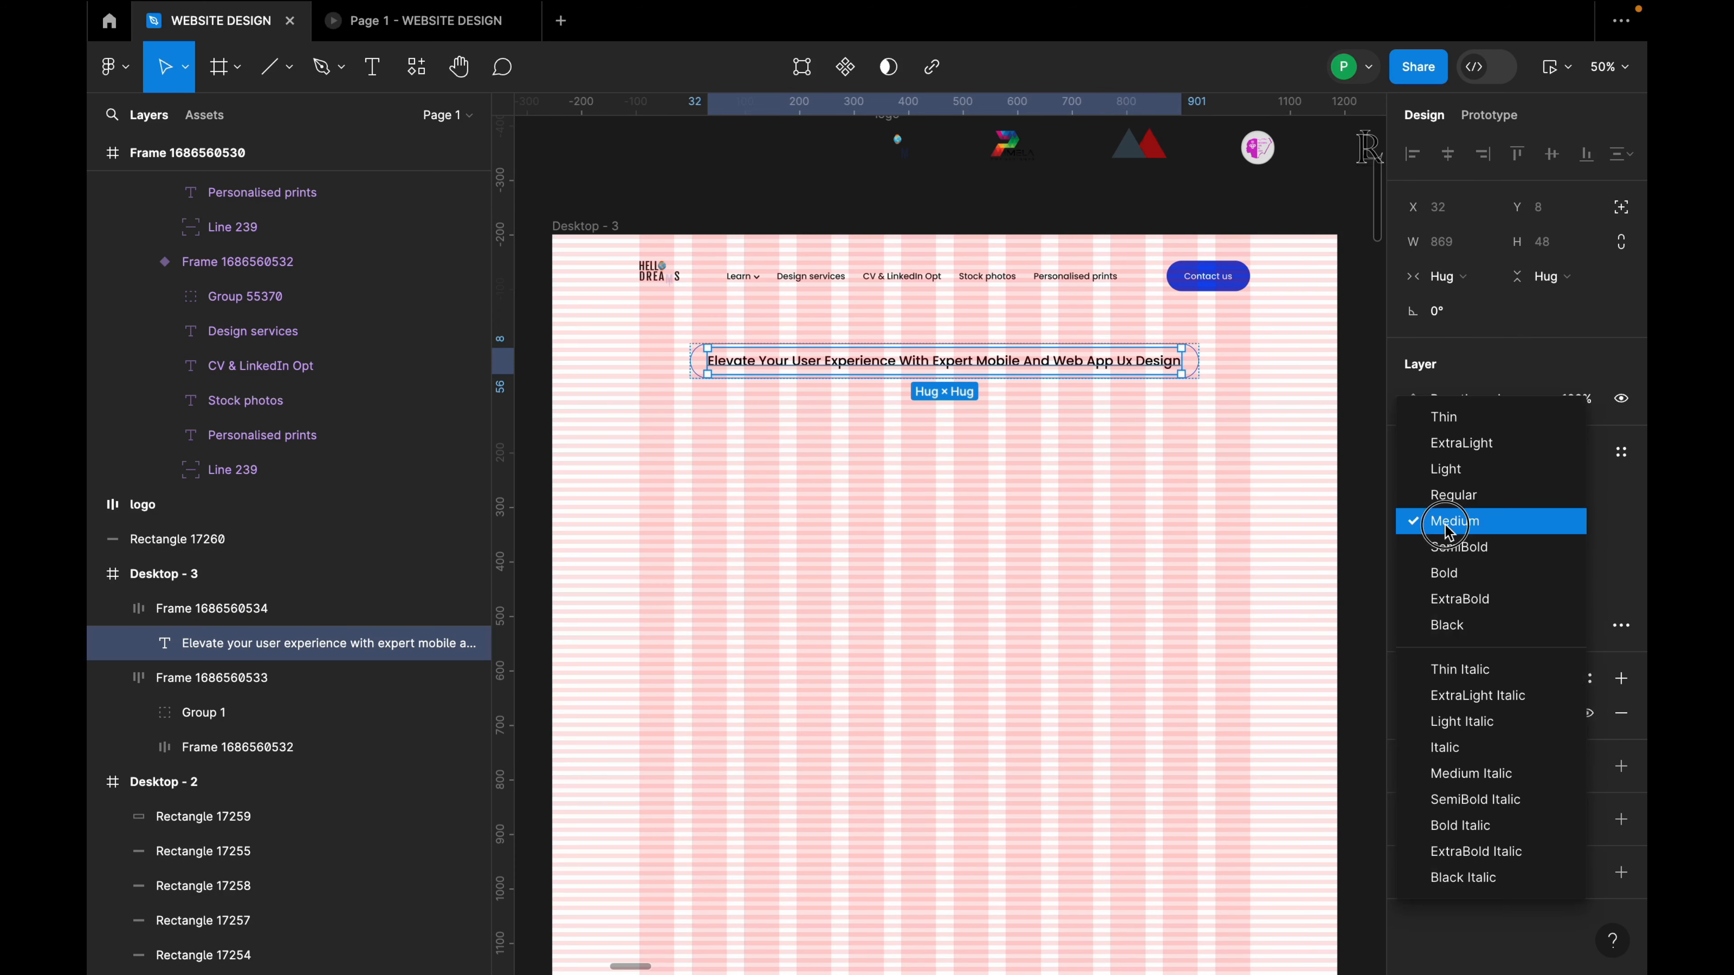
click(1460, 547)
click(1056, 522)
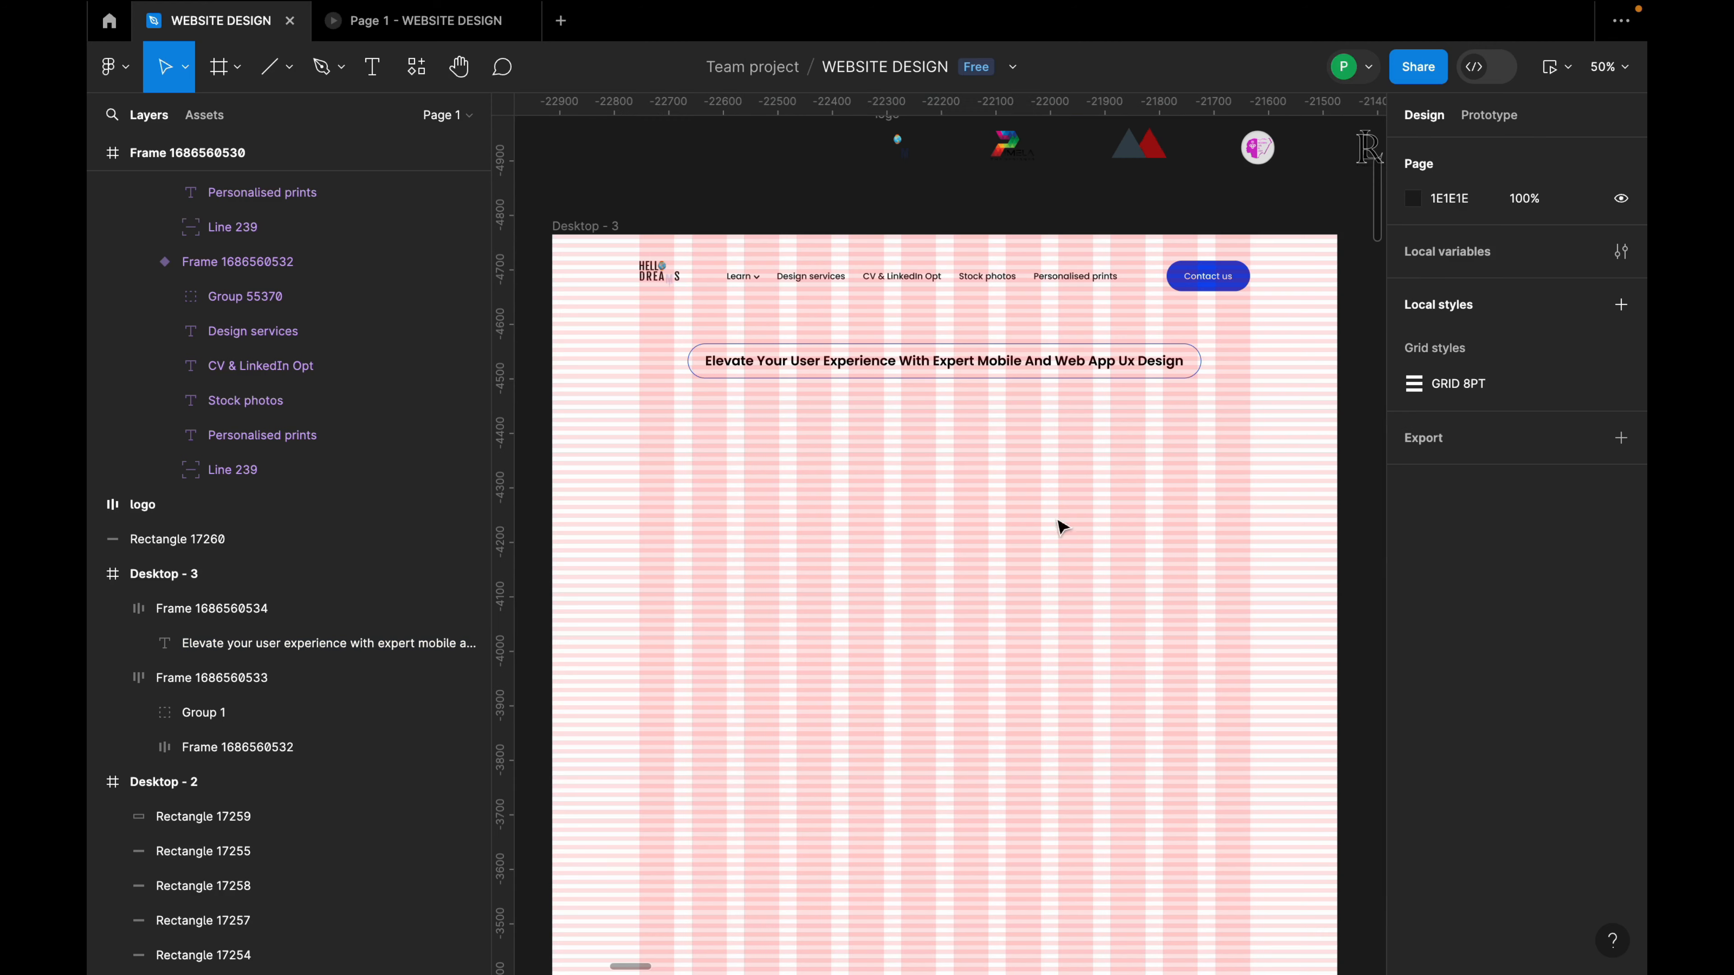
Following the Desktop - 2 wireframe, add the heading "Building Great Experience" beneath the tagline frame in Desktop - 3, at about Y 320.
scroll(1029, 464, down, 5)
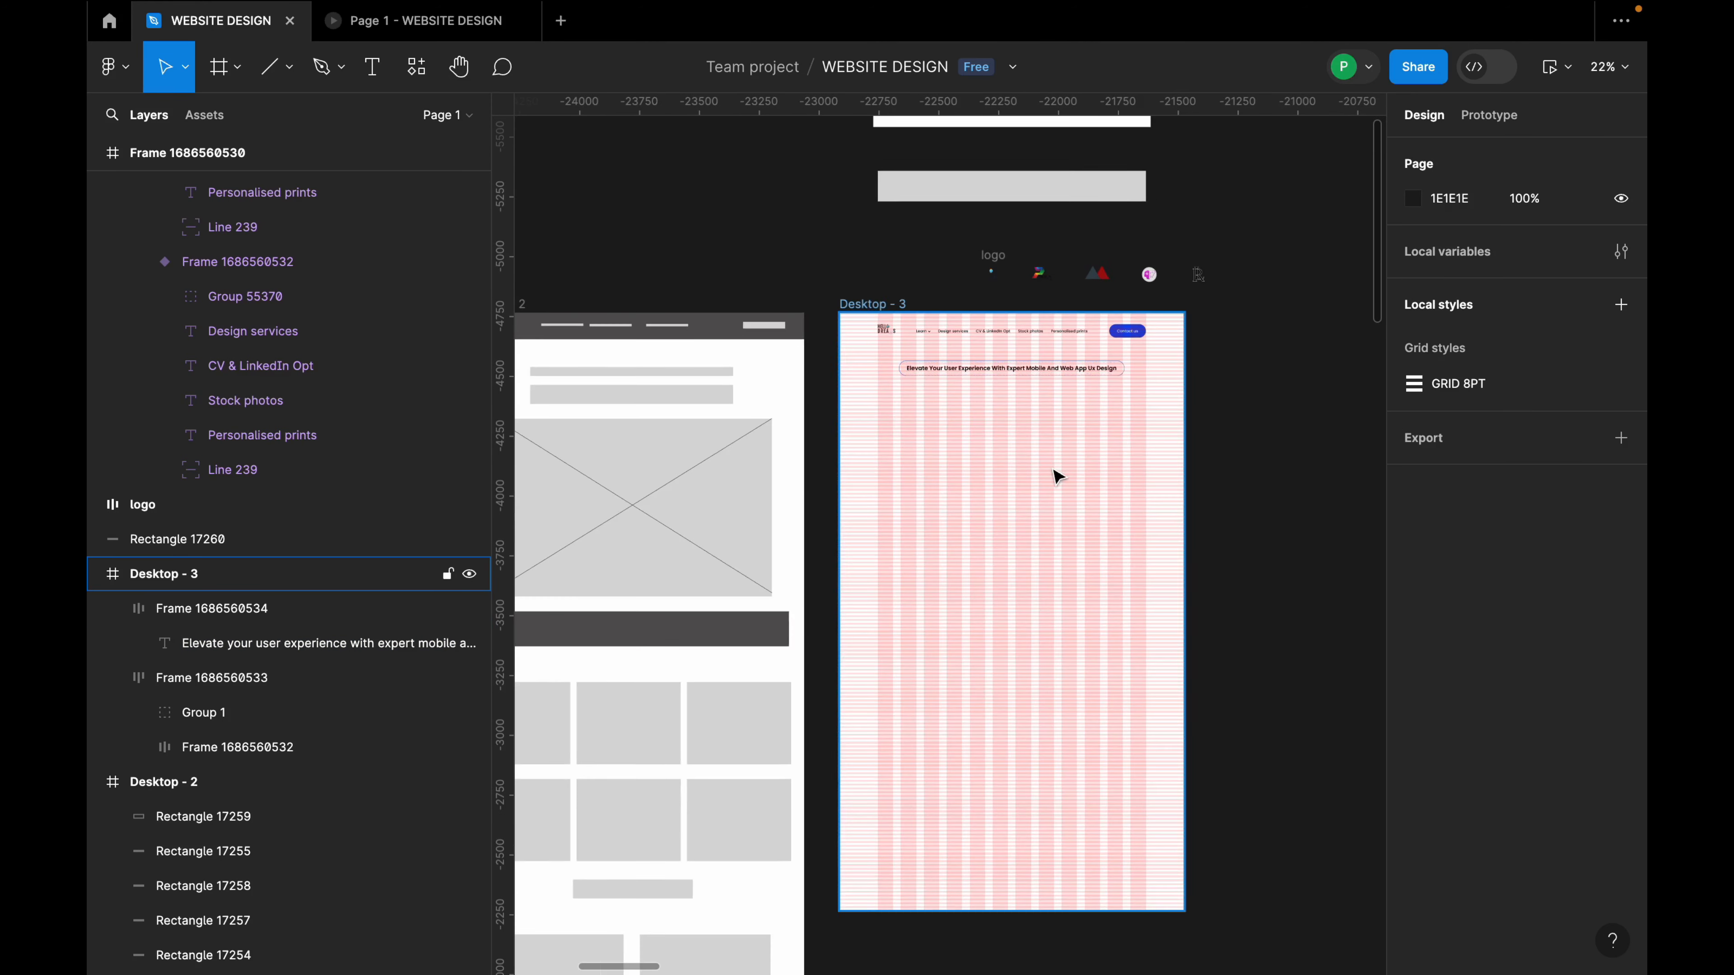
scroll(1045, 474, down, 3)
click(763, 452)
scroll(763, 453, up, 1)
scroll(782, 543, up, 2)
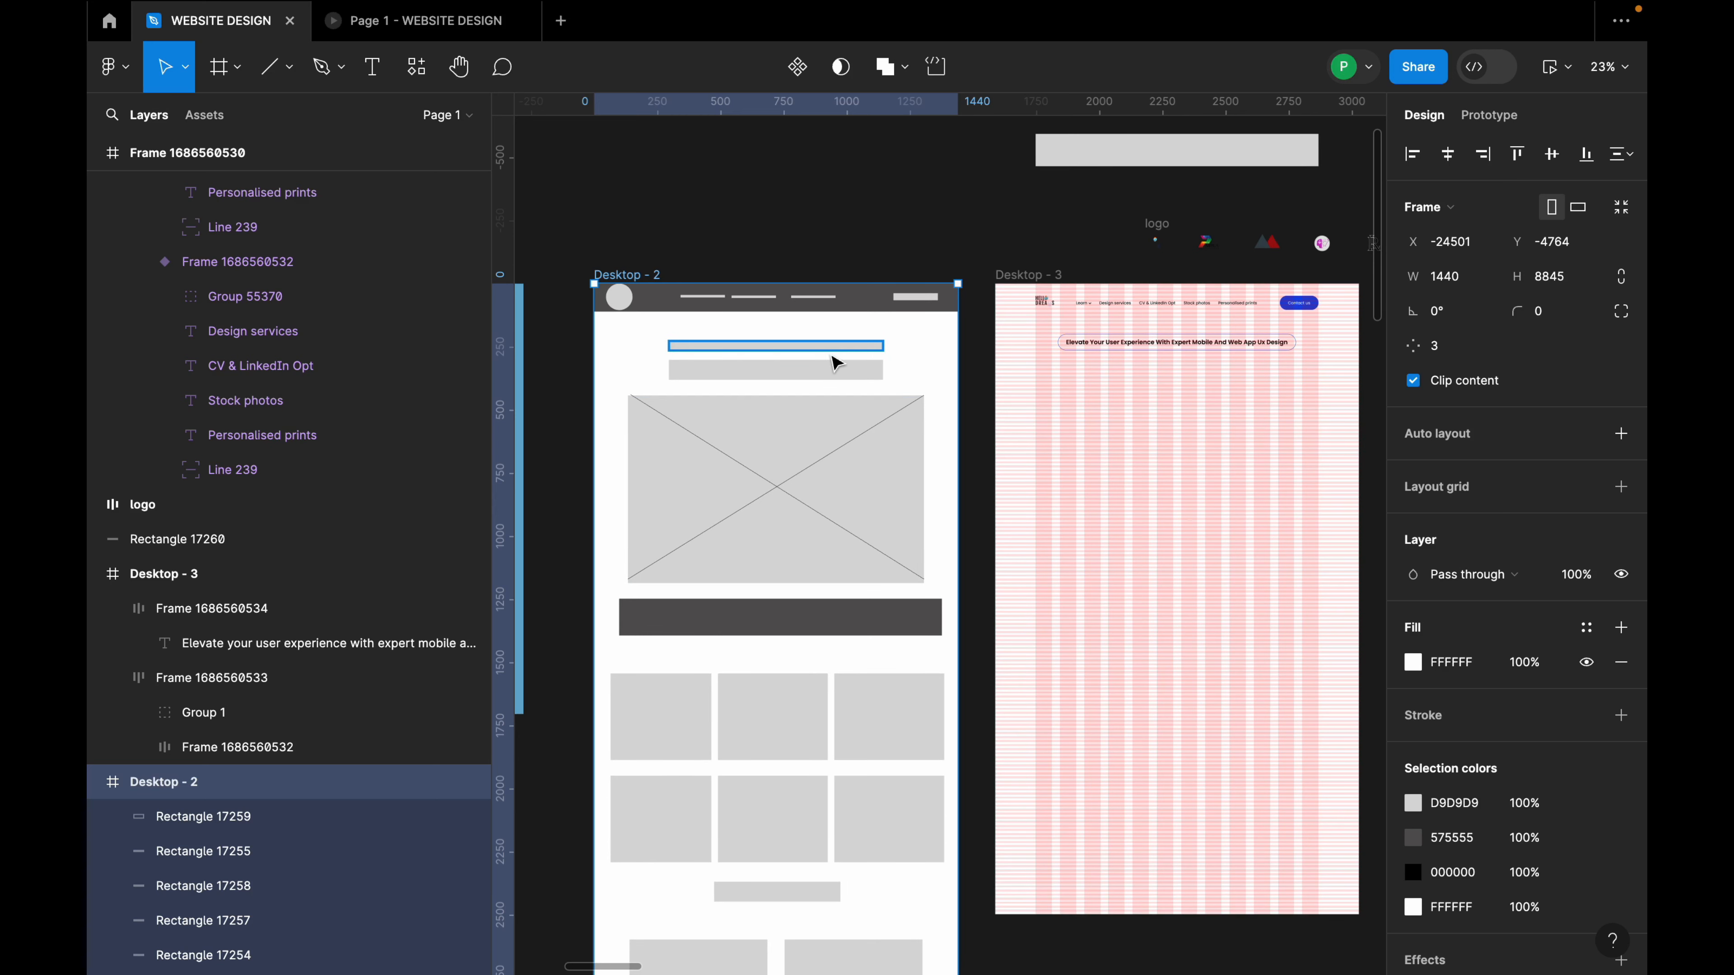
scroll(1304, 379, up, 2)
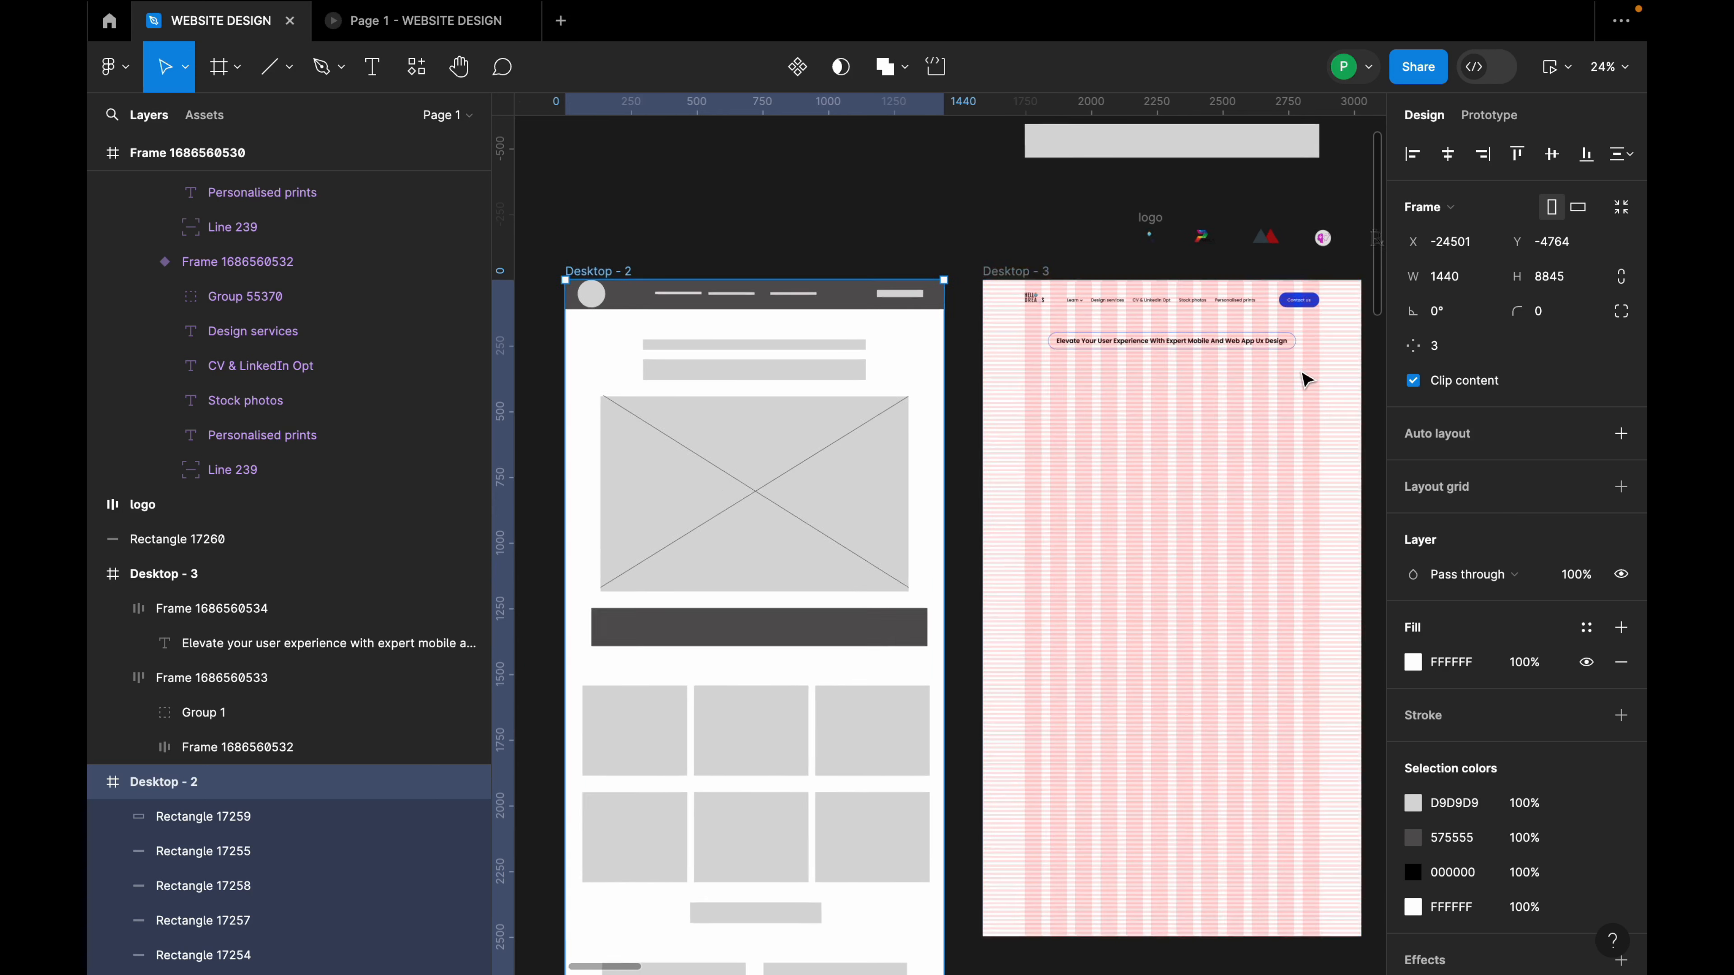
key(t)
click(1042, 404)
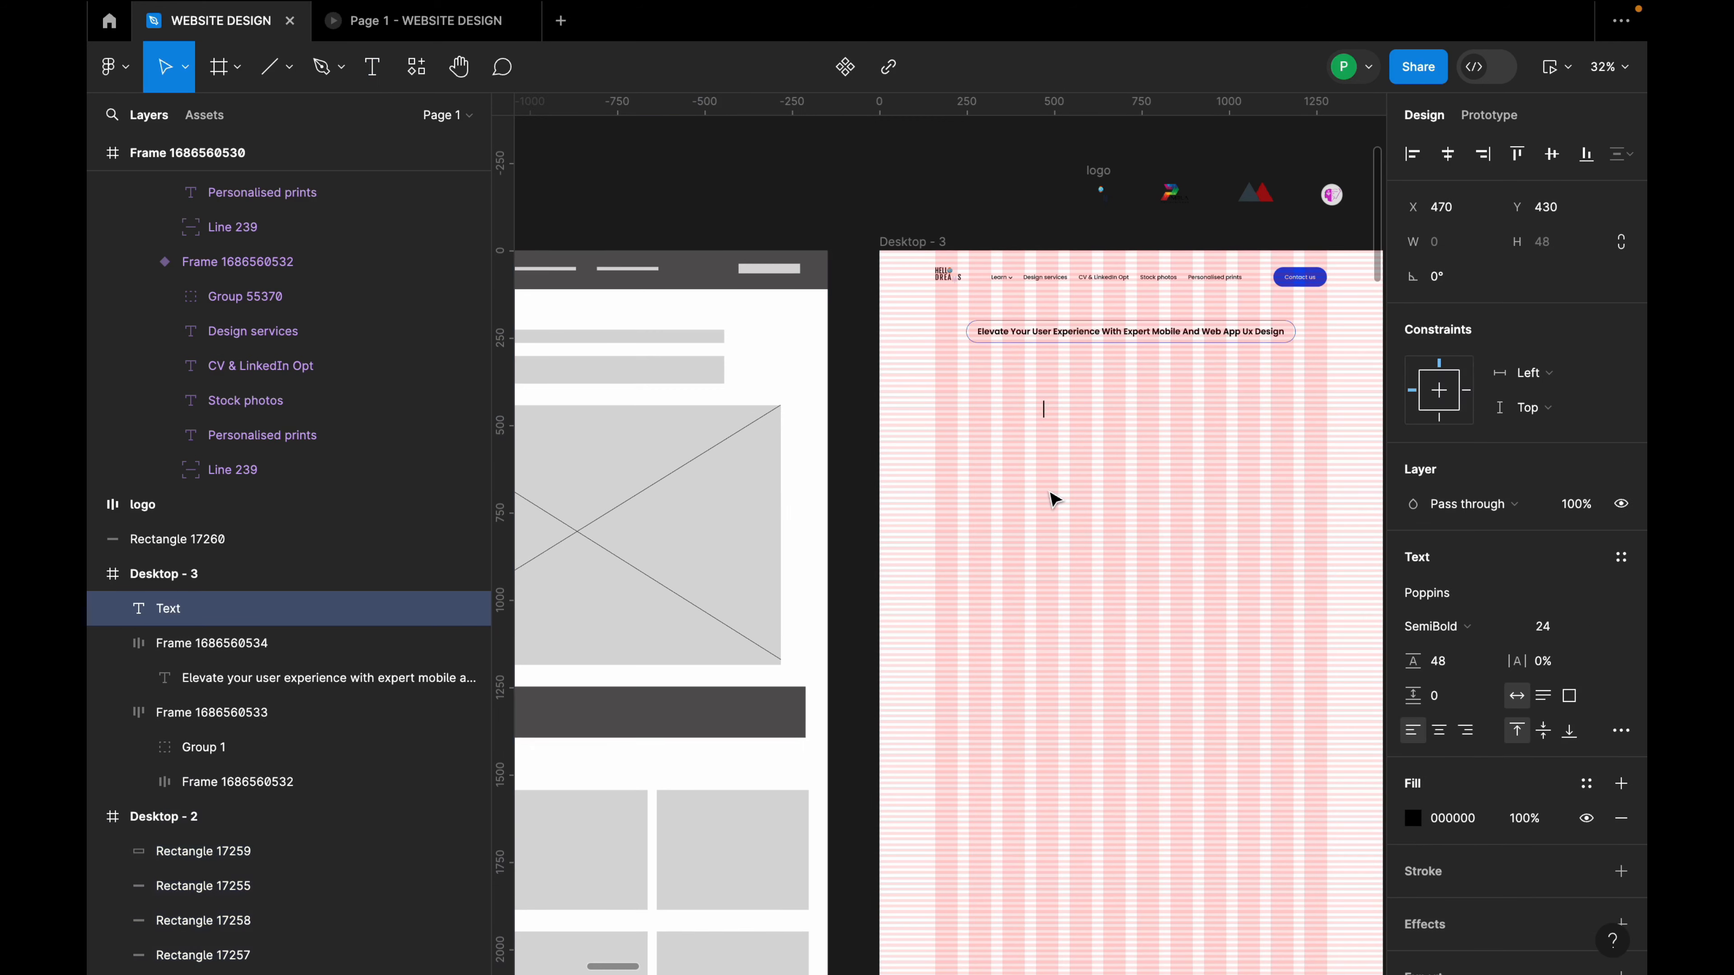
text(Building Great E)
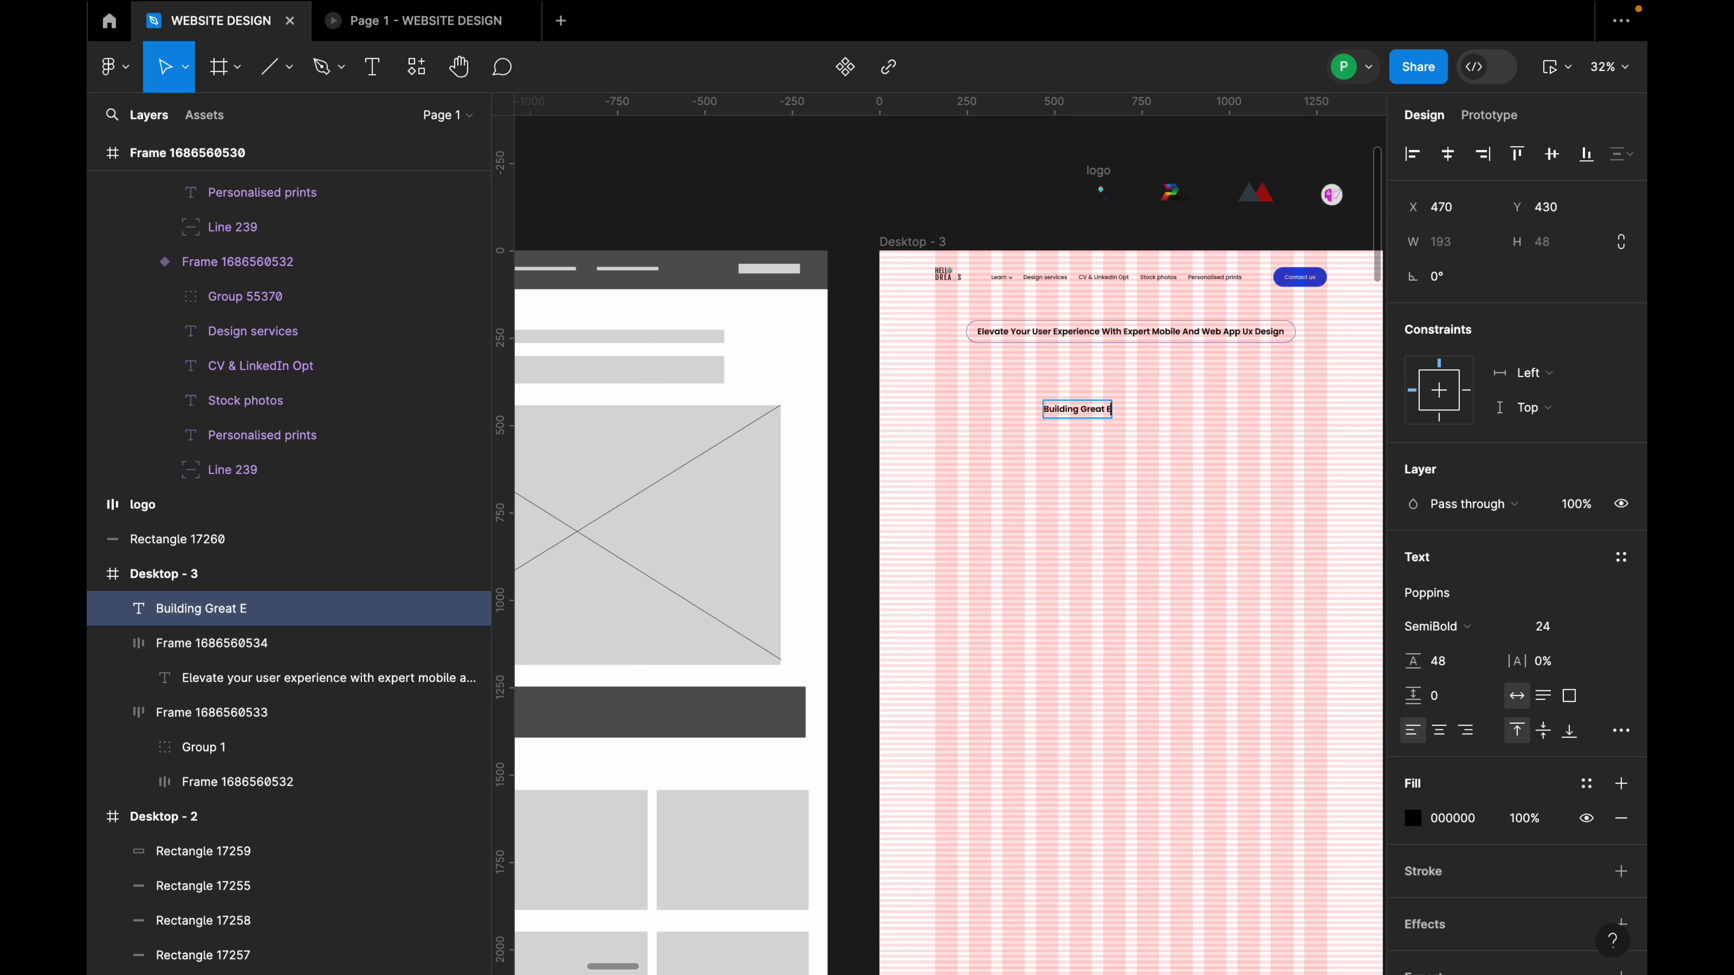
text(xperience)
key(Escape)
drag(1115, 410, 1163, 376)
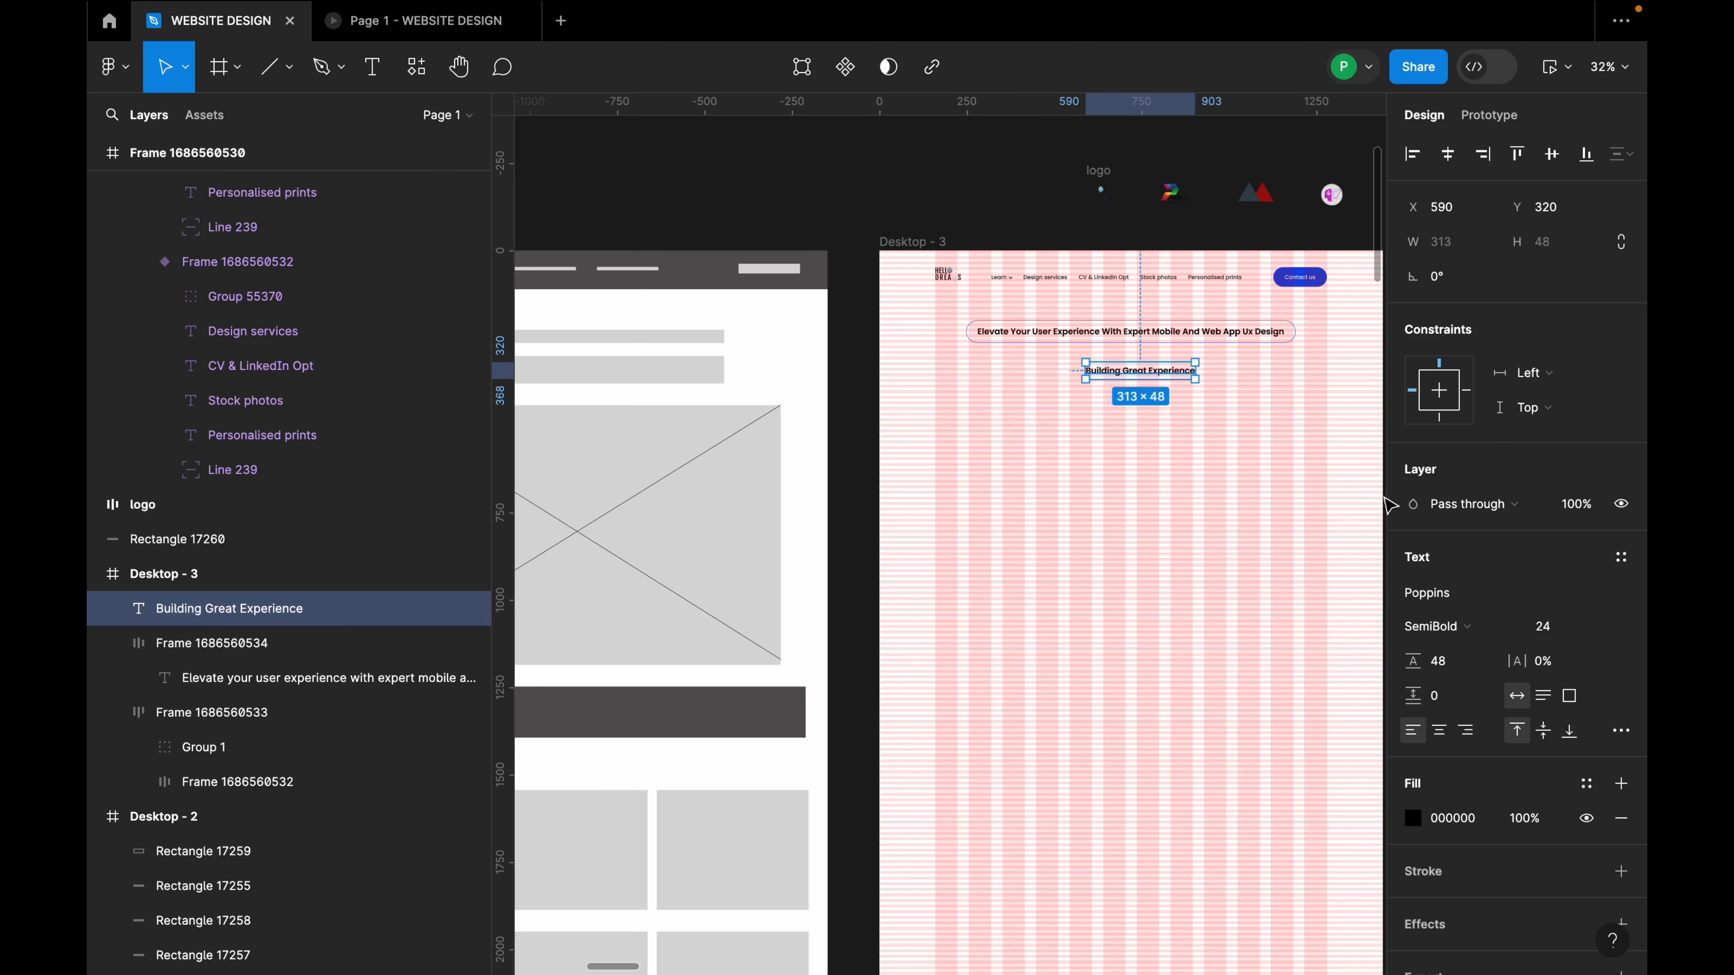
Set the "Building Great Experience" heading's font size to 48 and centre it horizontally in Desktop - 3.
click(1594, 628)
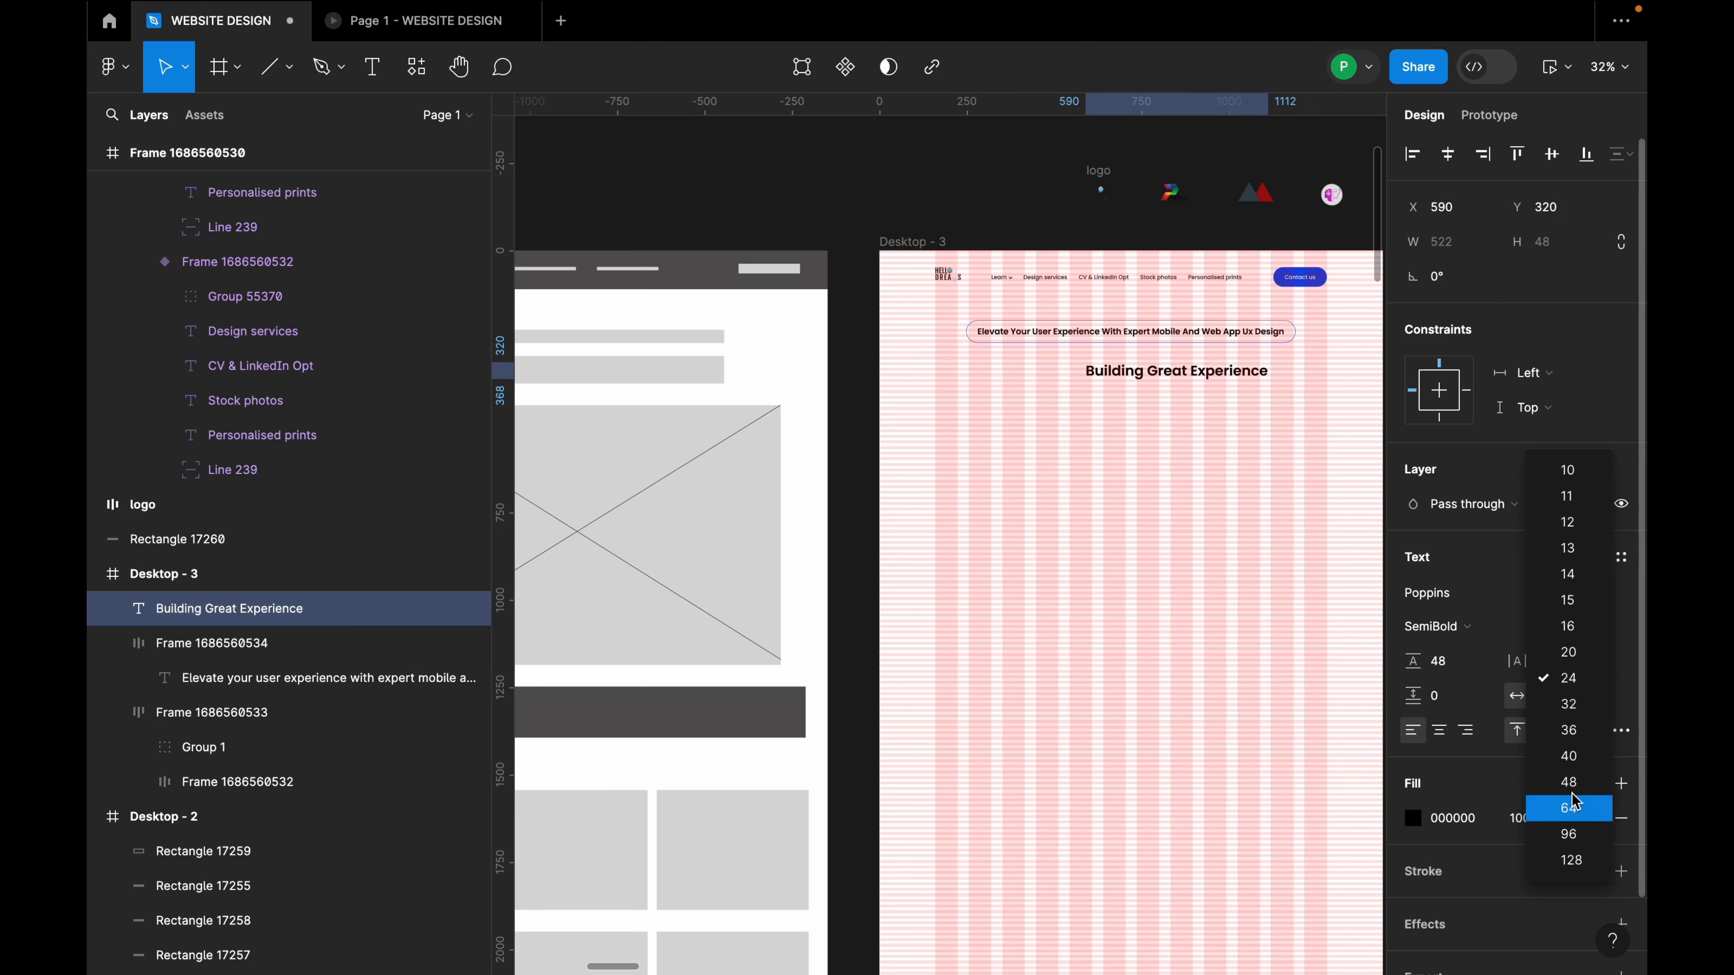
click(1583, 783)
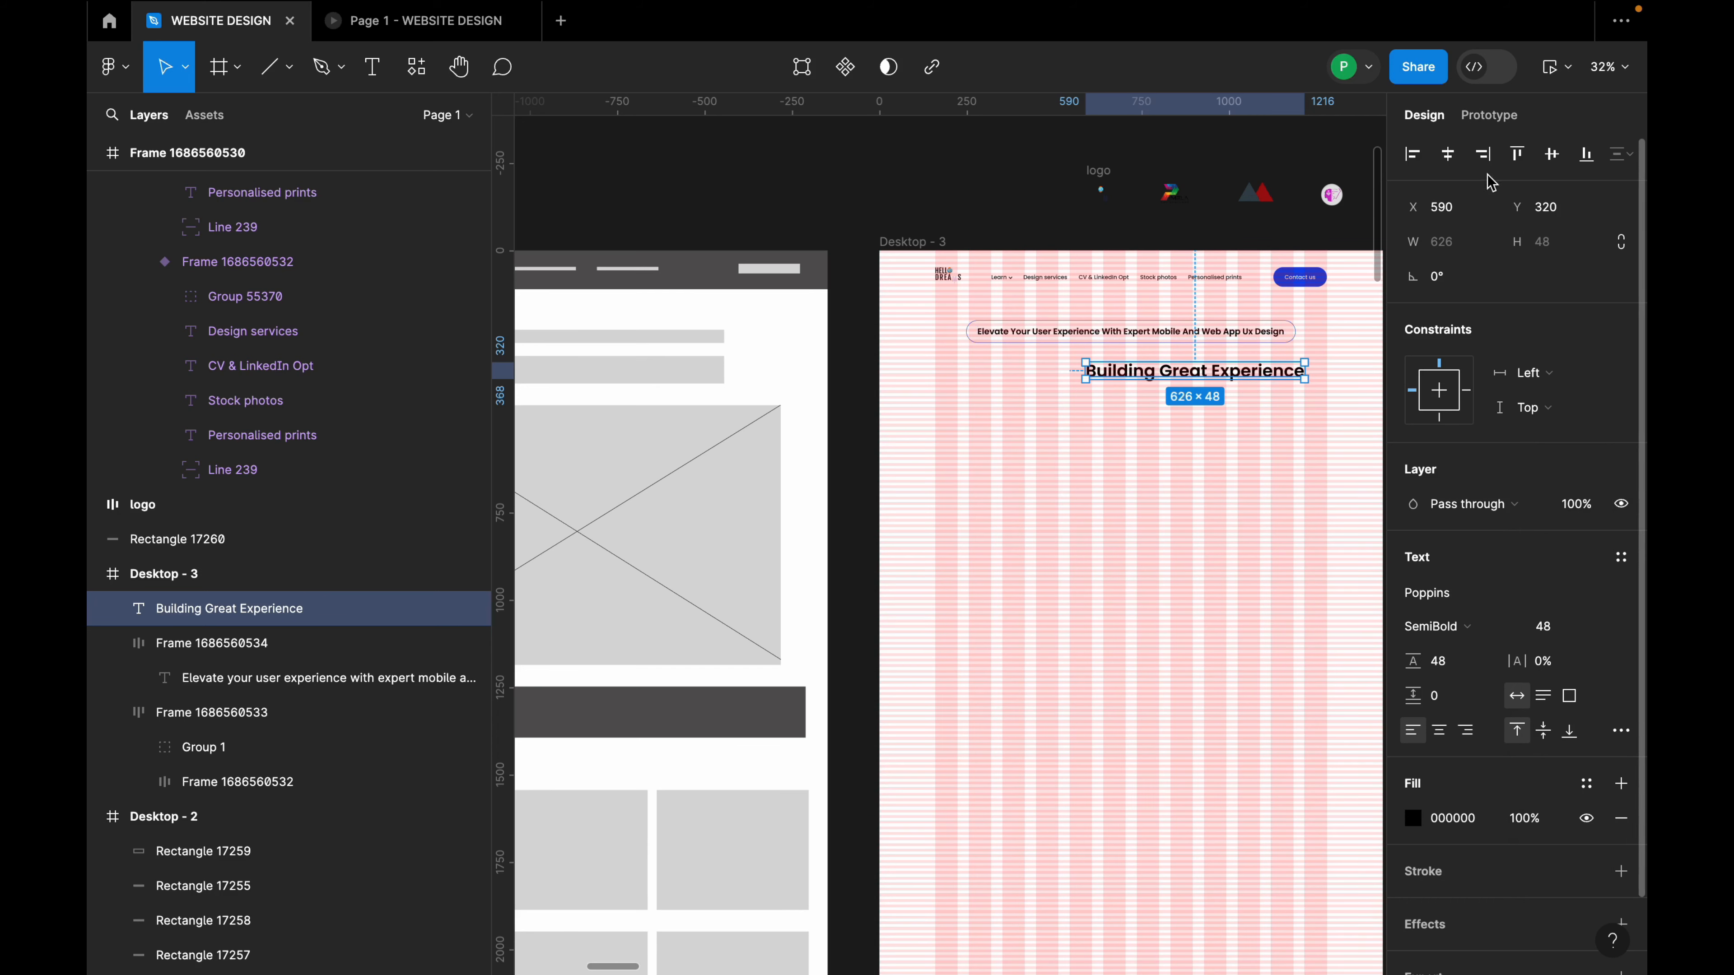
click(1447, 154)
click(1325, 395)
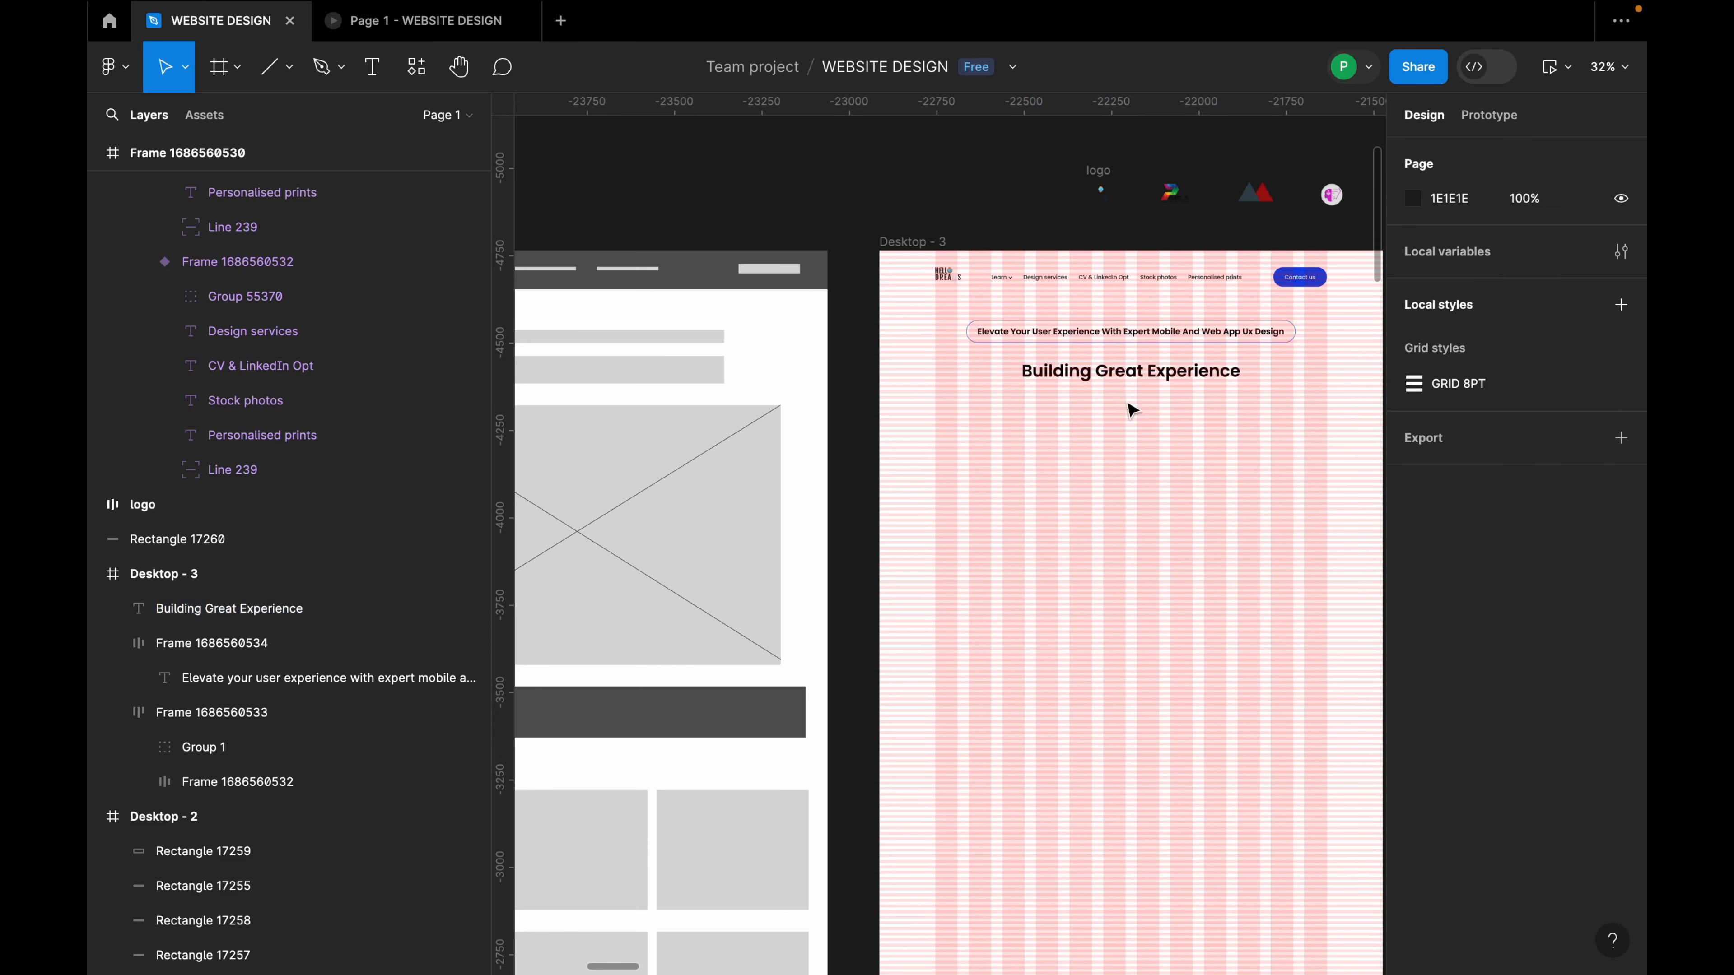
Shift the rounded tagline frame to X 242 and check its vertical spacing from the header in Desktop - 3.
scroll(1128, 404, down, 3)
scroll(1216, 408, up, 3)
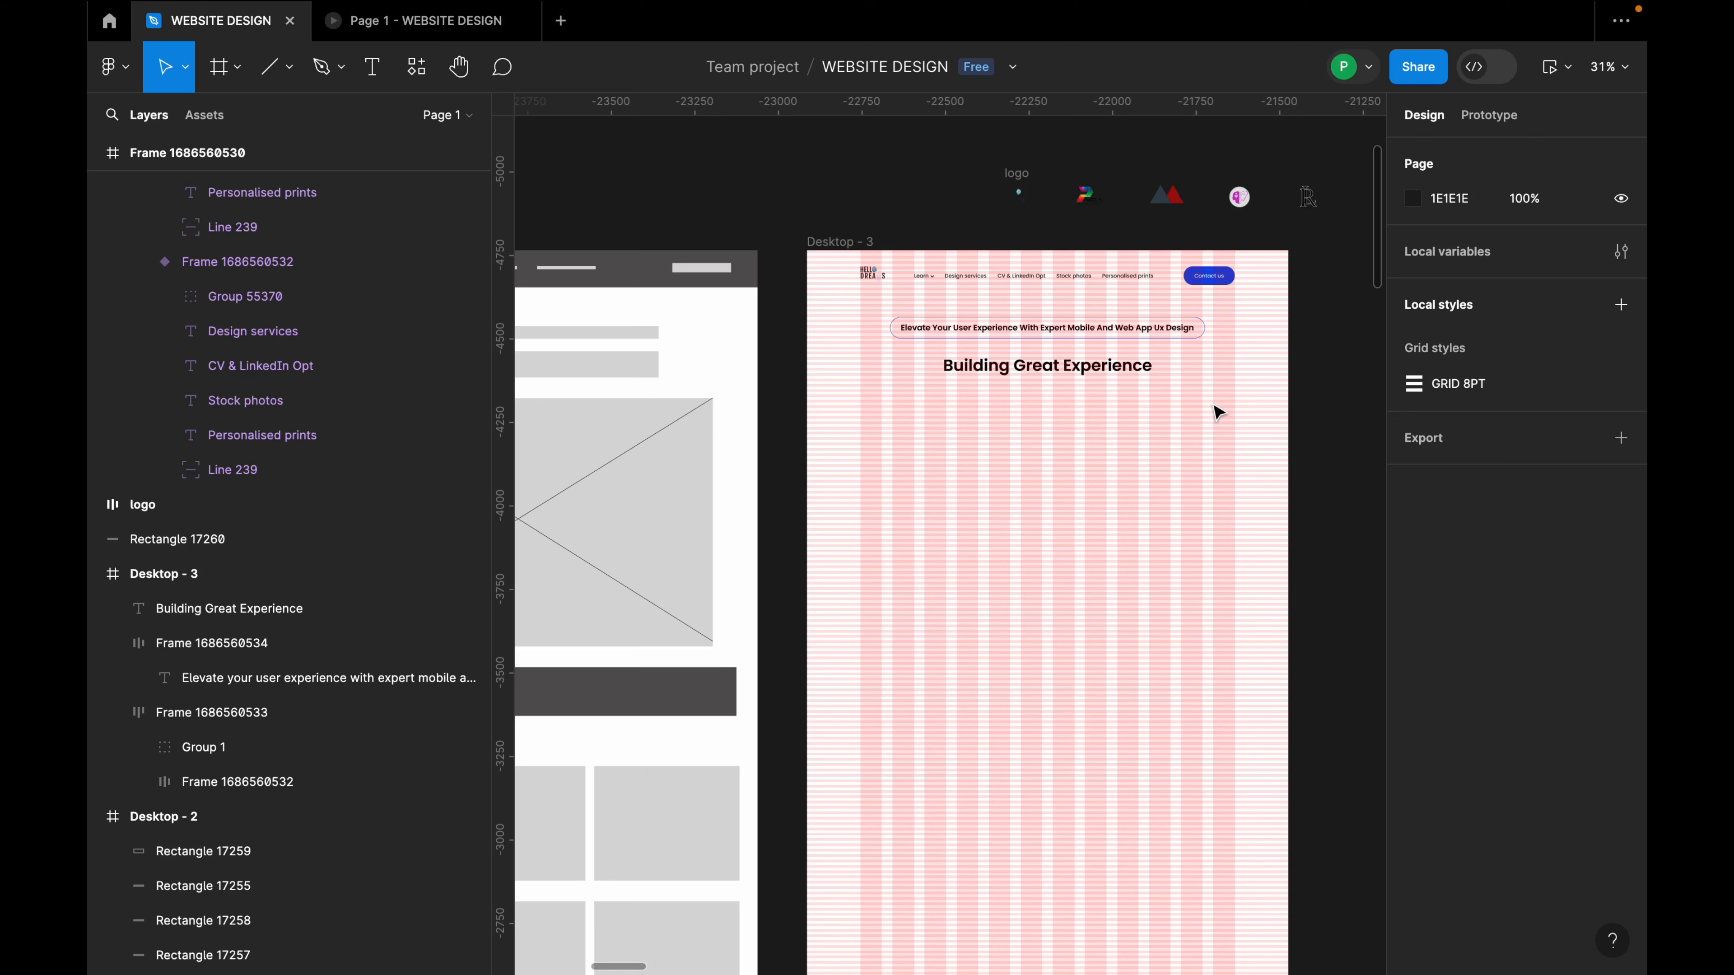
scroll(1126, 327, up, 4)
click(1126, 338)
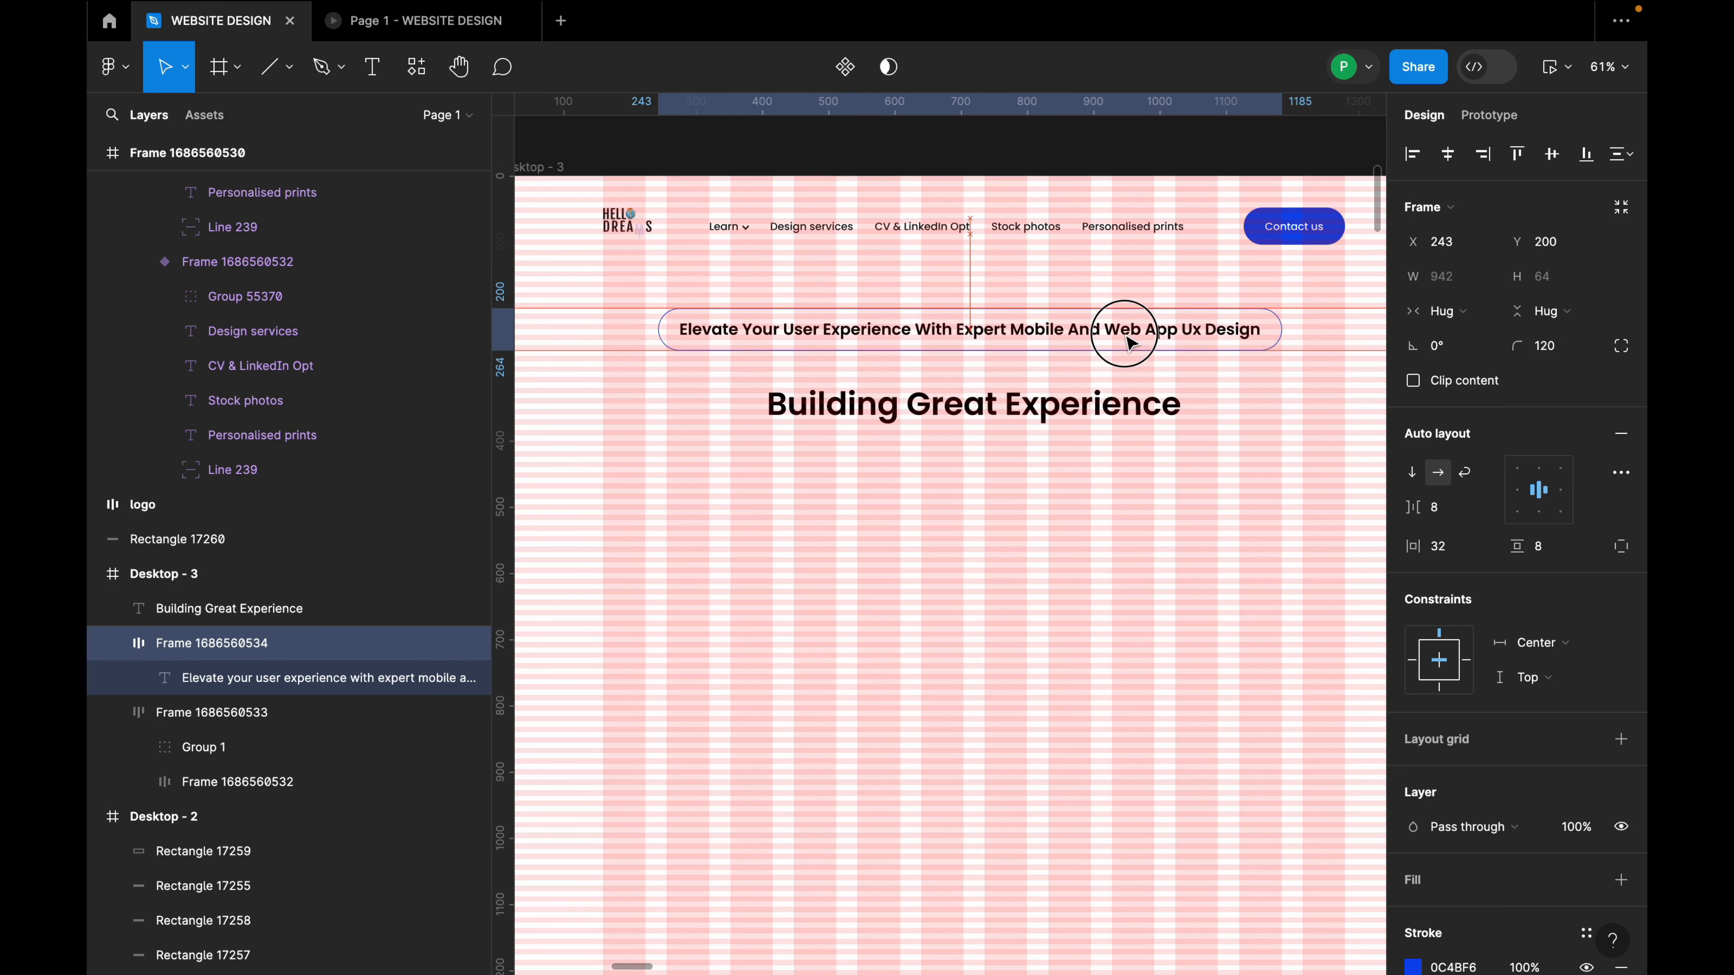
drag(1128, 341, 1130, 342)
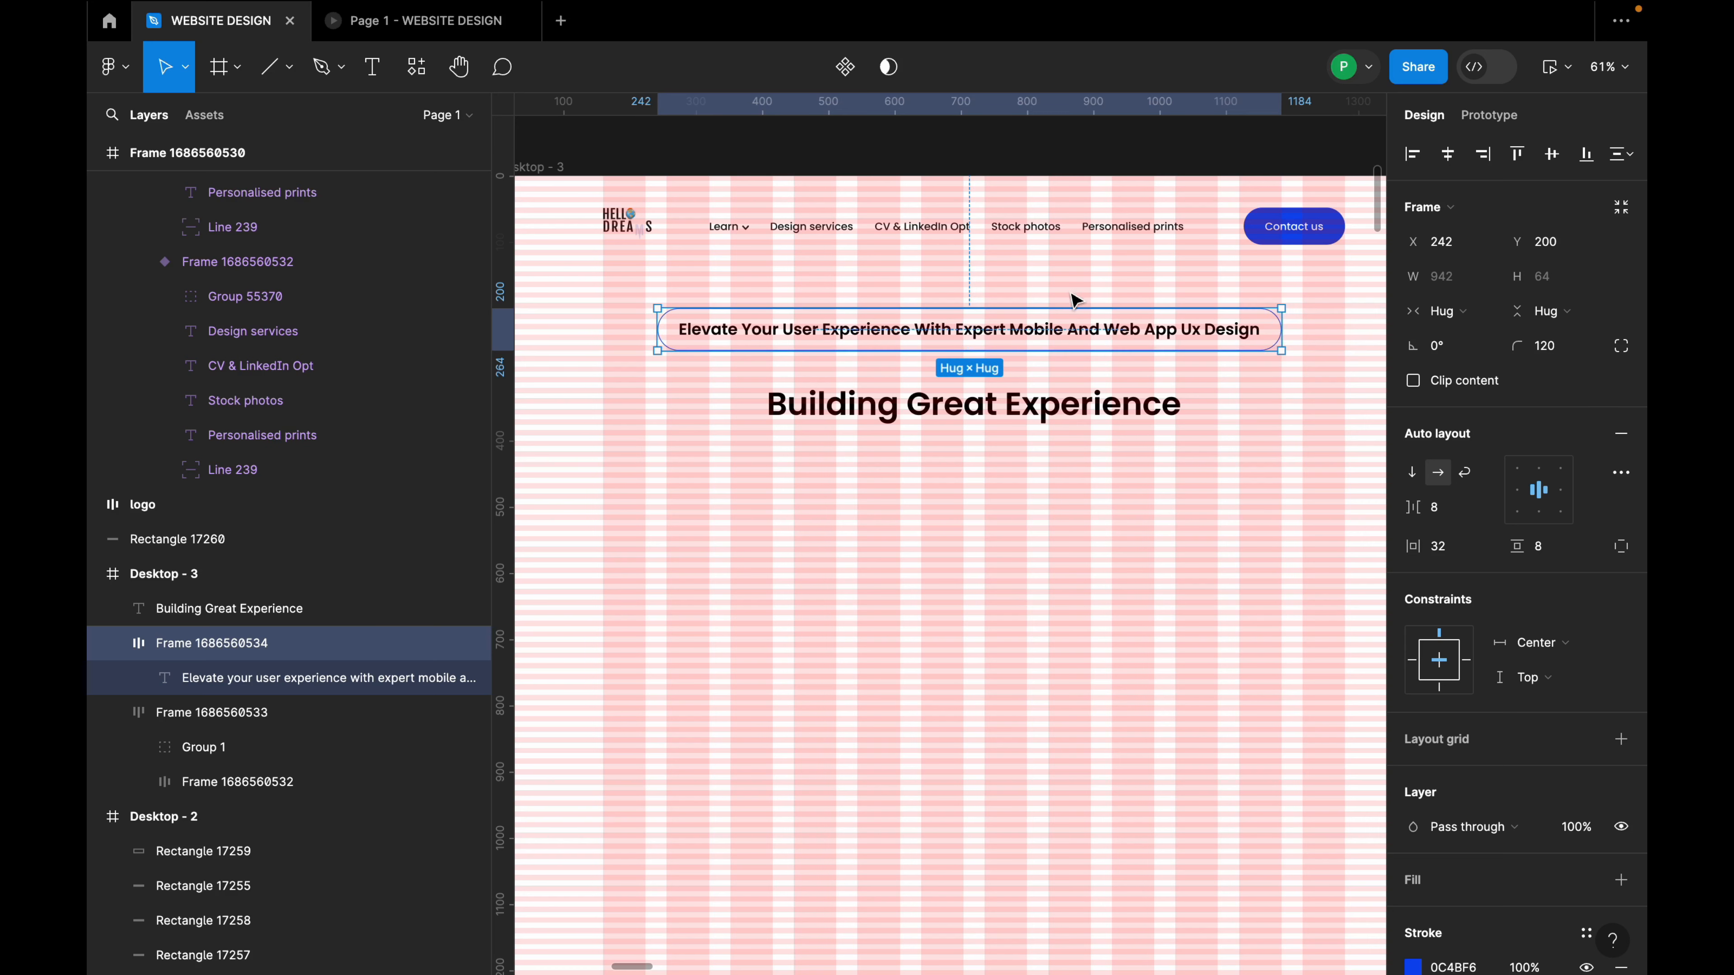
shift+click(1066, 237)
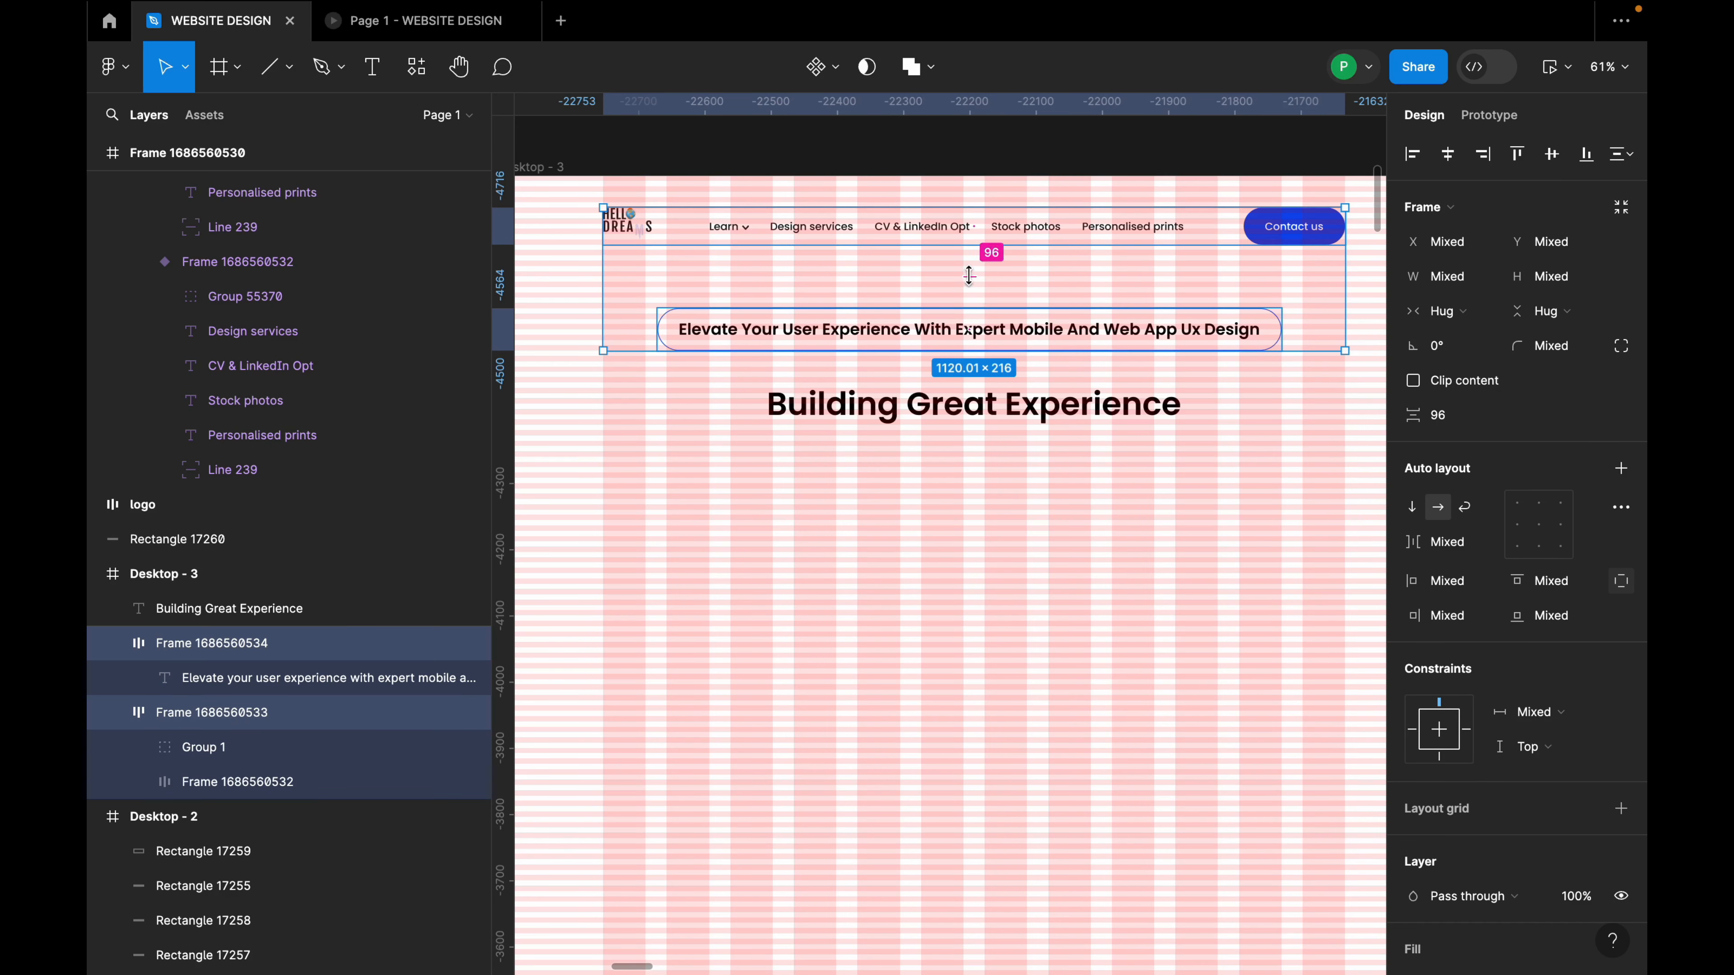
Set the line height of the "Building Great Experience" heading to 64.
click(1123, 400)
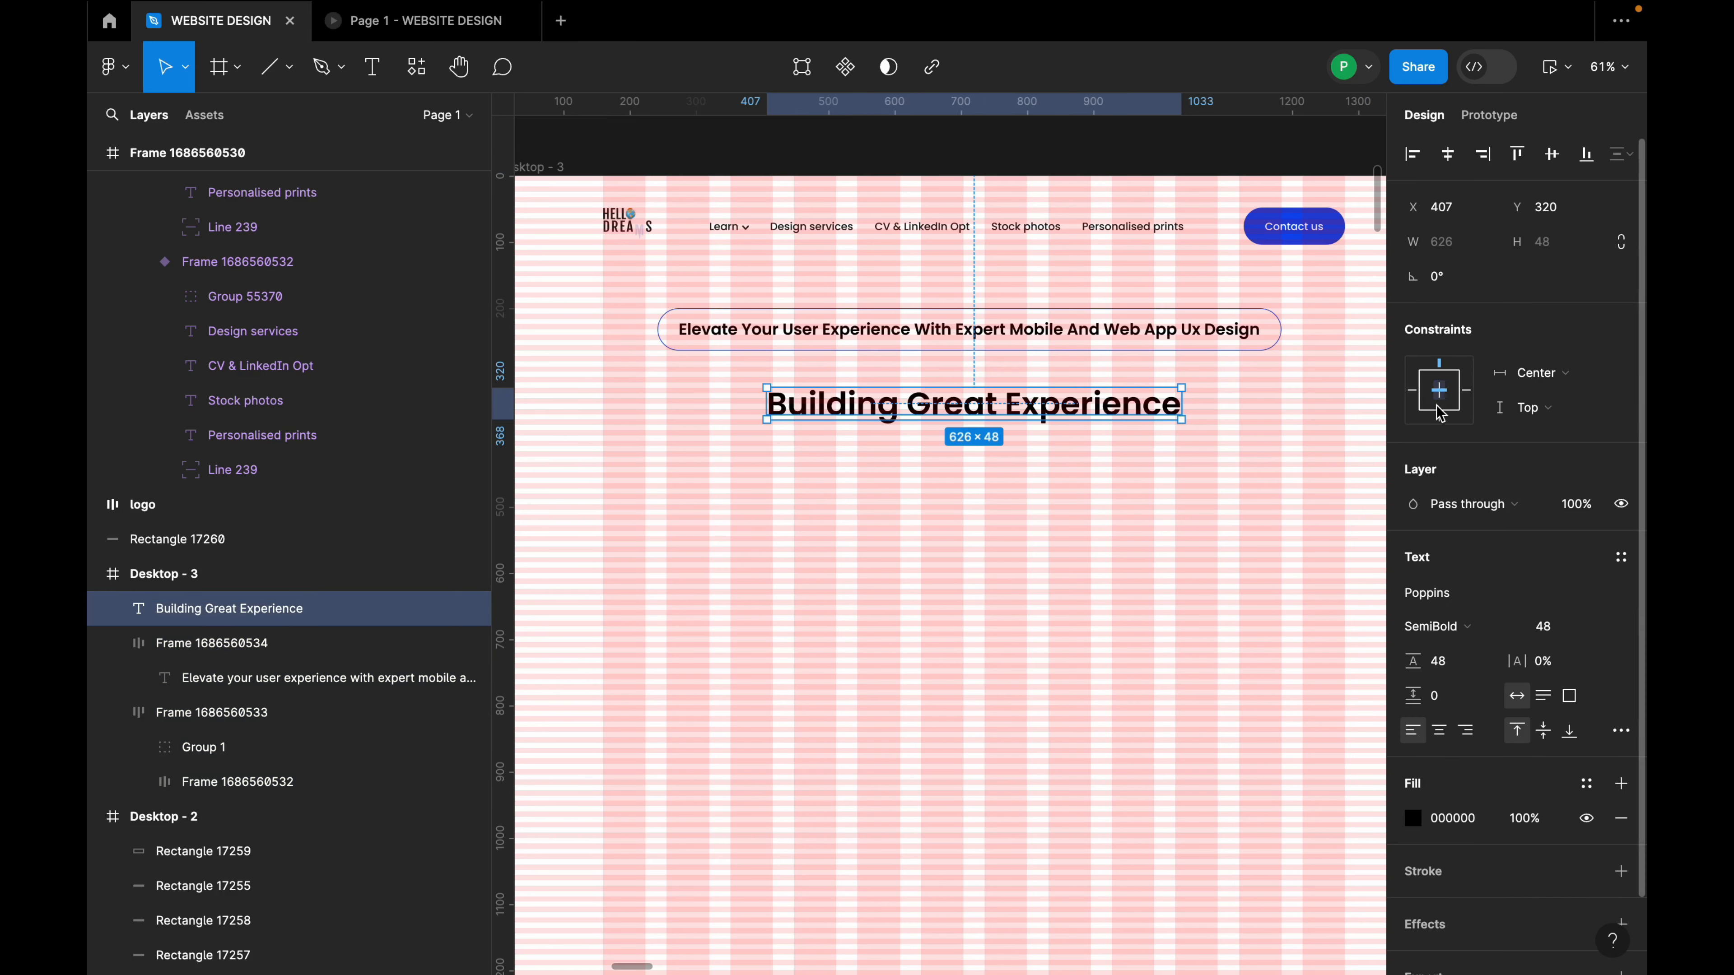
click(1455, 666)
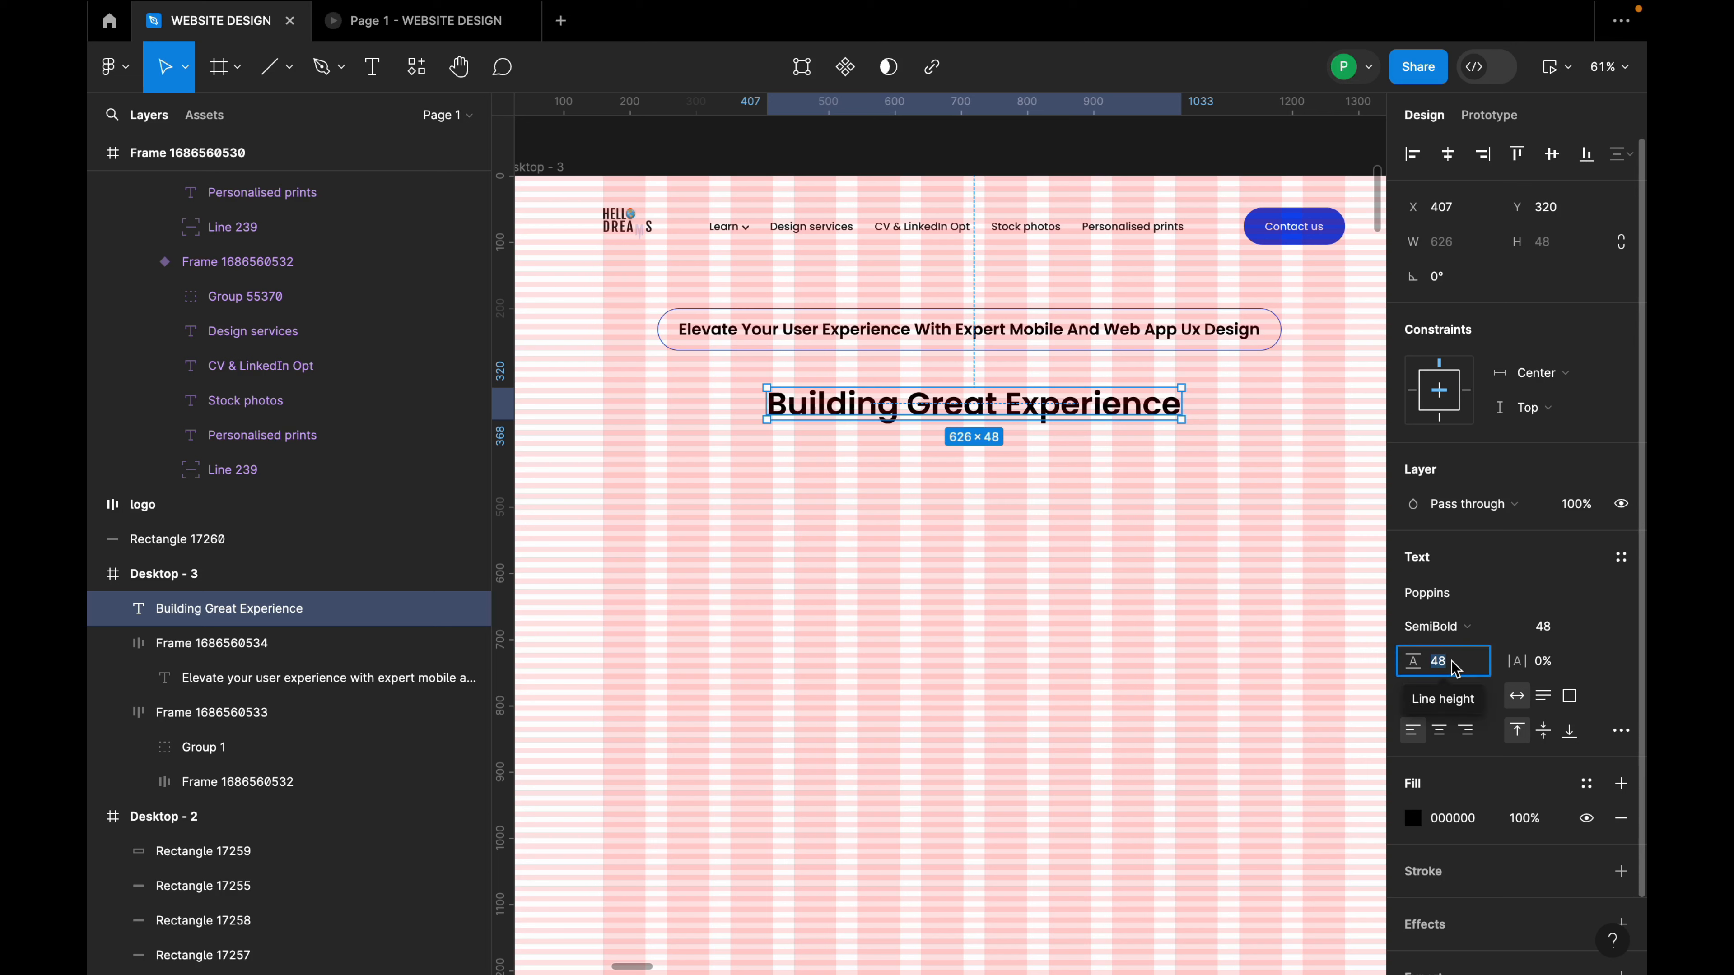
text(52)
key(Return)
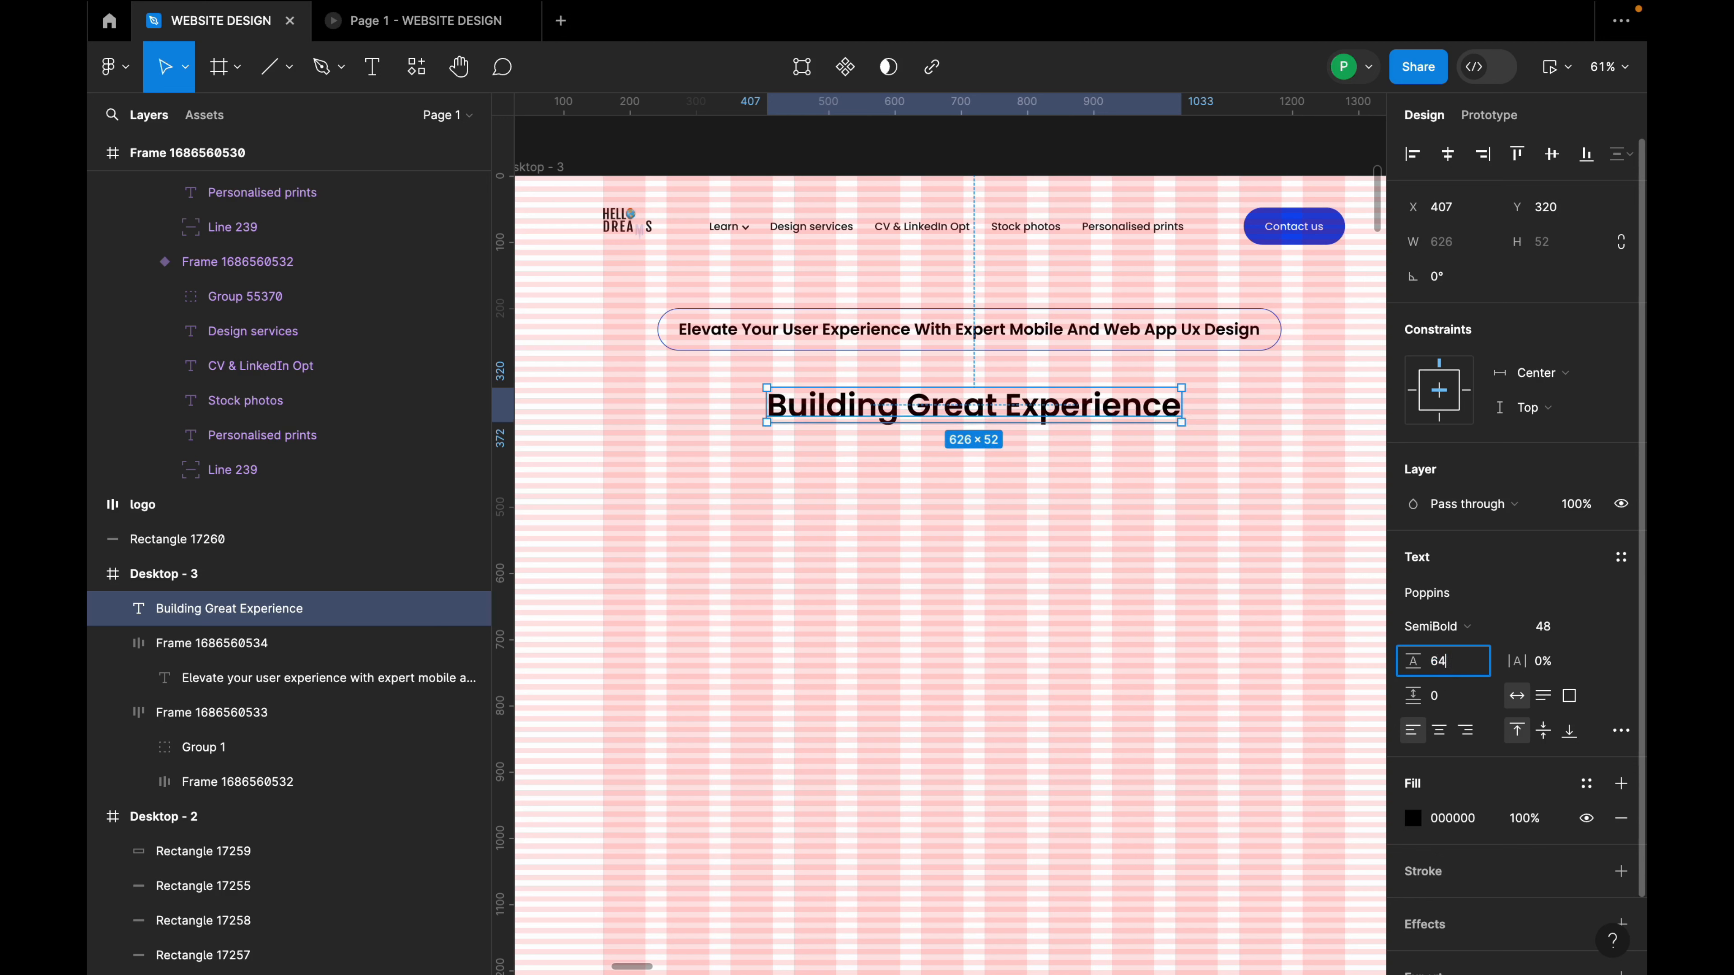
key(Return)
Centre the heading horizontally with the tagline frame and set the vertical gap between them to 32.
drag(1017, 415, 1024, 410)
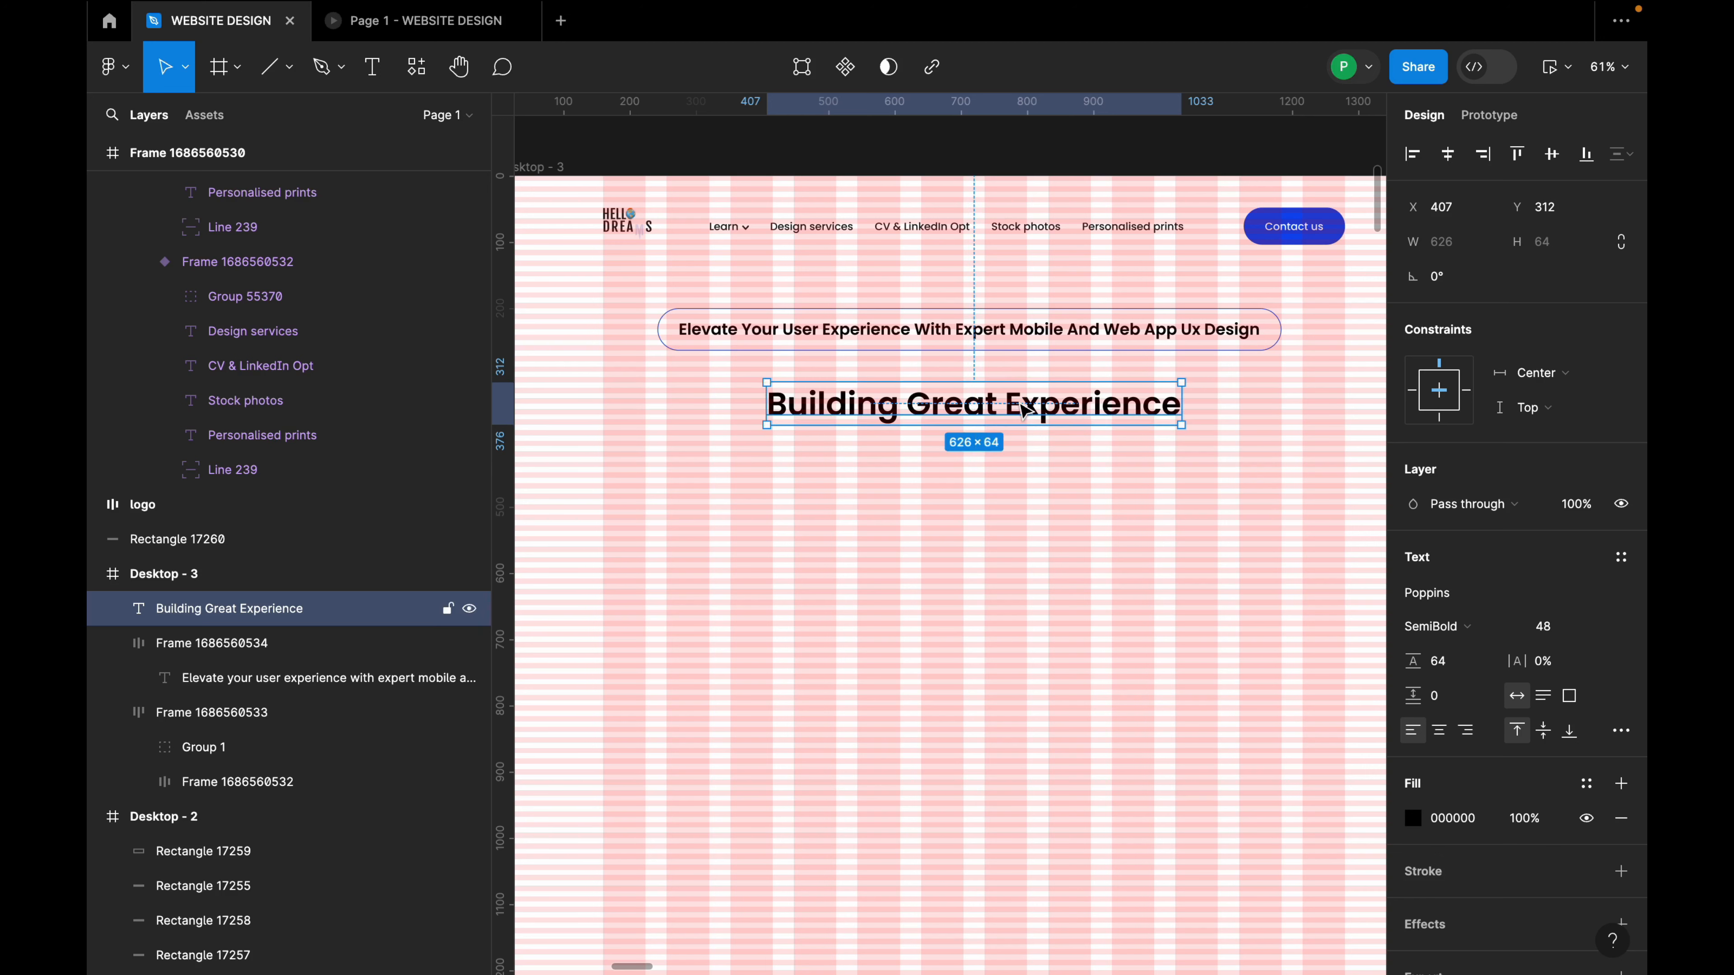
shift+click(1019, 340)
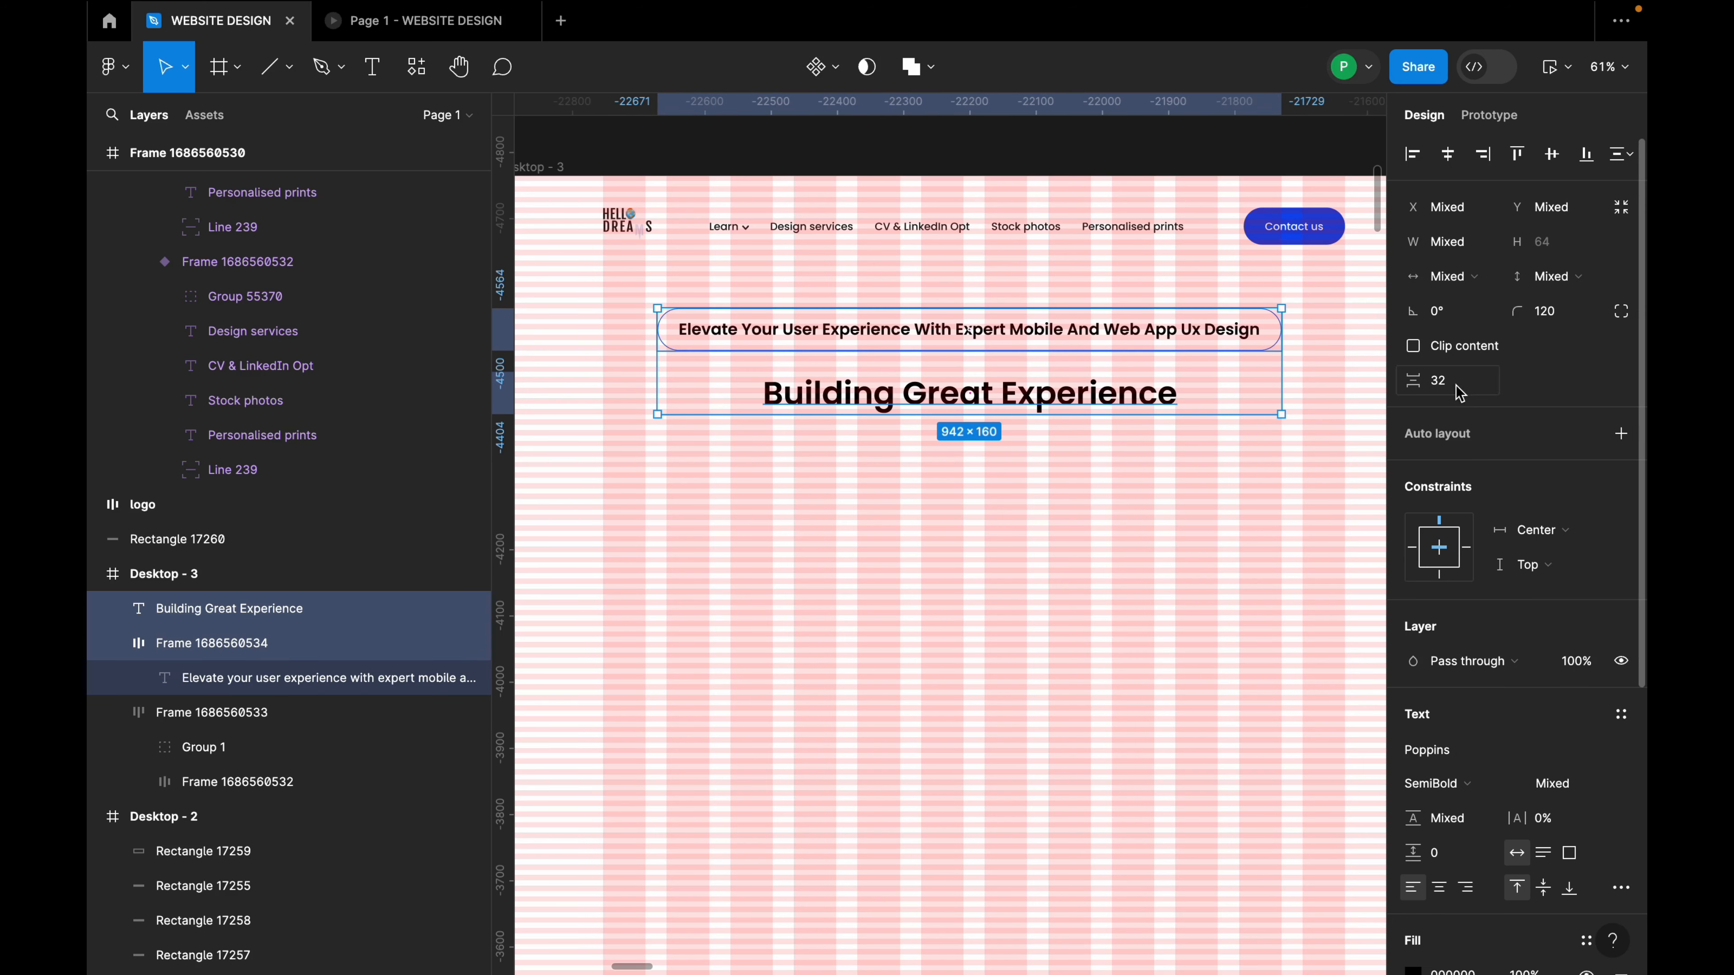
click(1214, 485)
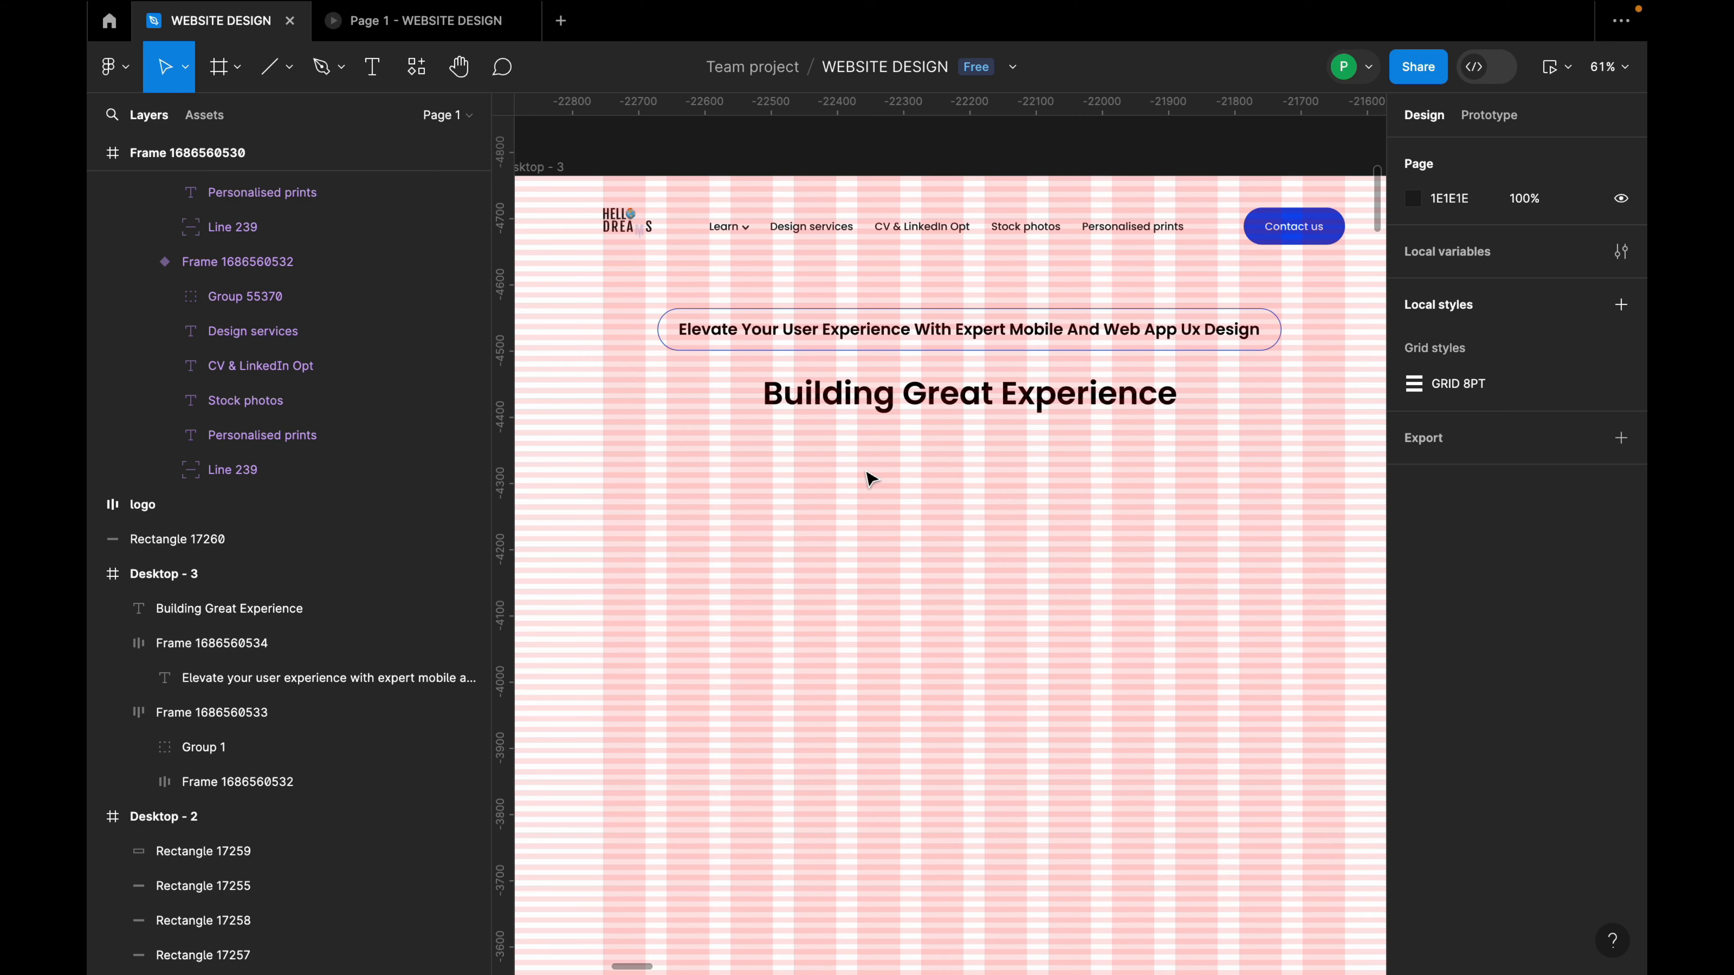
Duplicate the header's "Contact us" button as a separate object directly within Desktop - 3.
scroll(952, 487, down, 5)
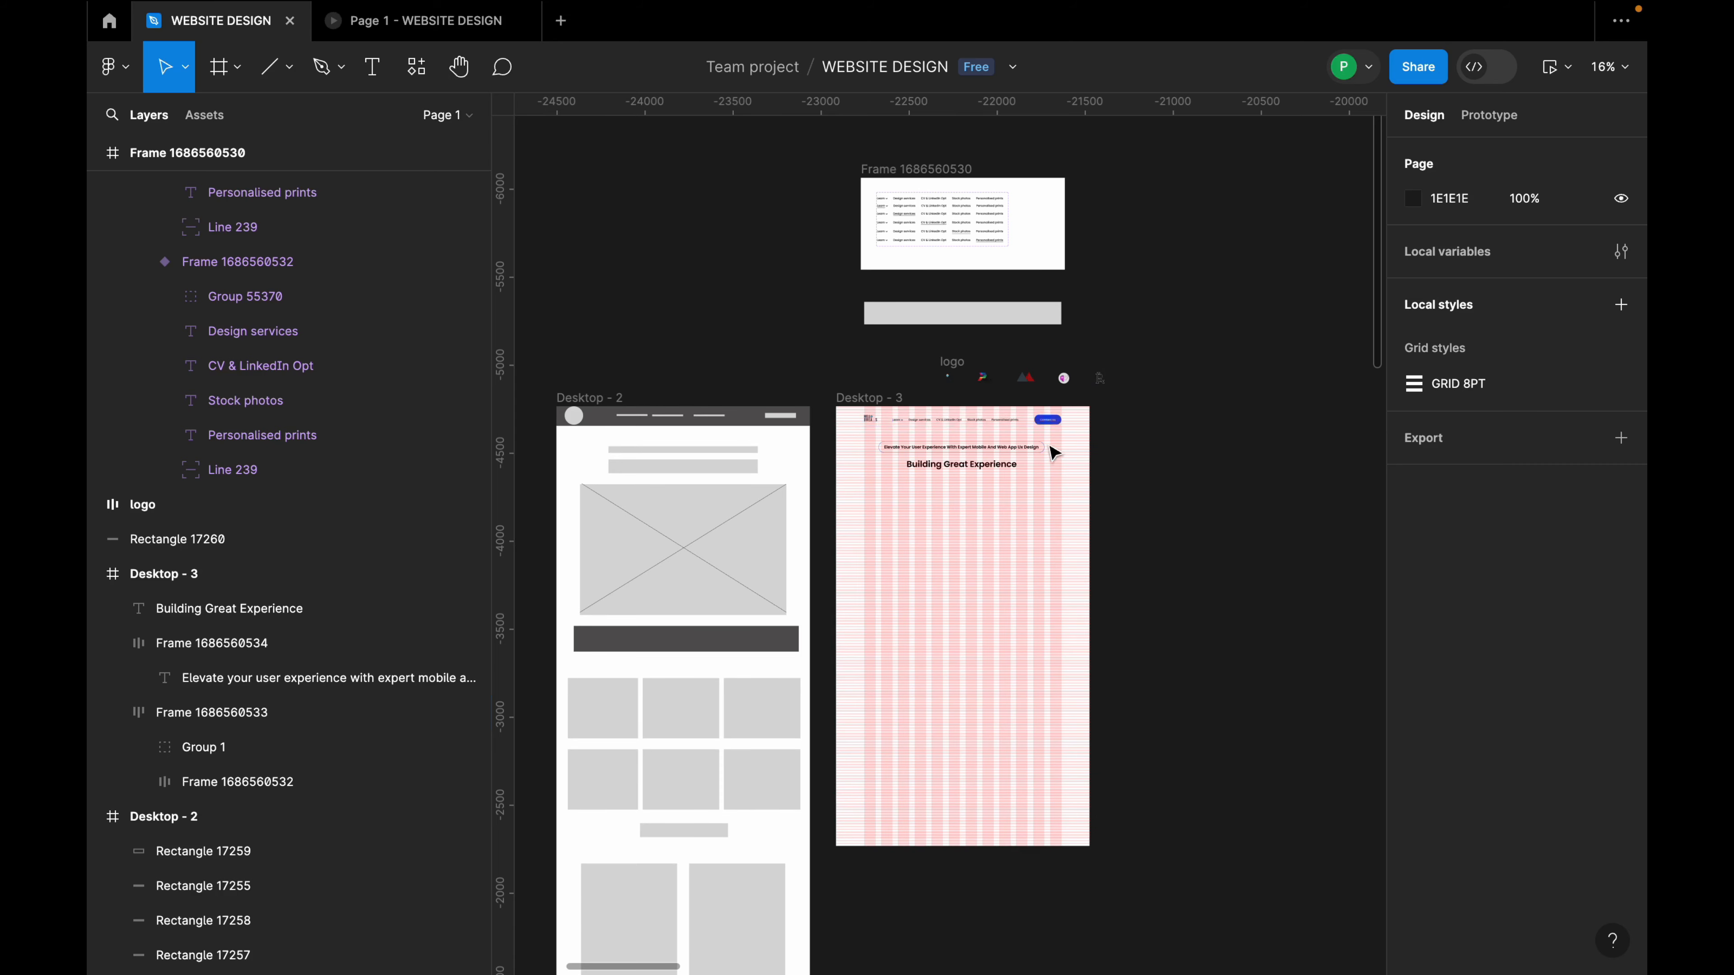
scroll(959, 523, up, 4)
scroll(1091, 536, down, 3)
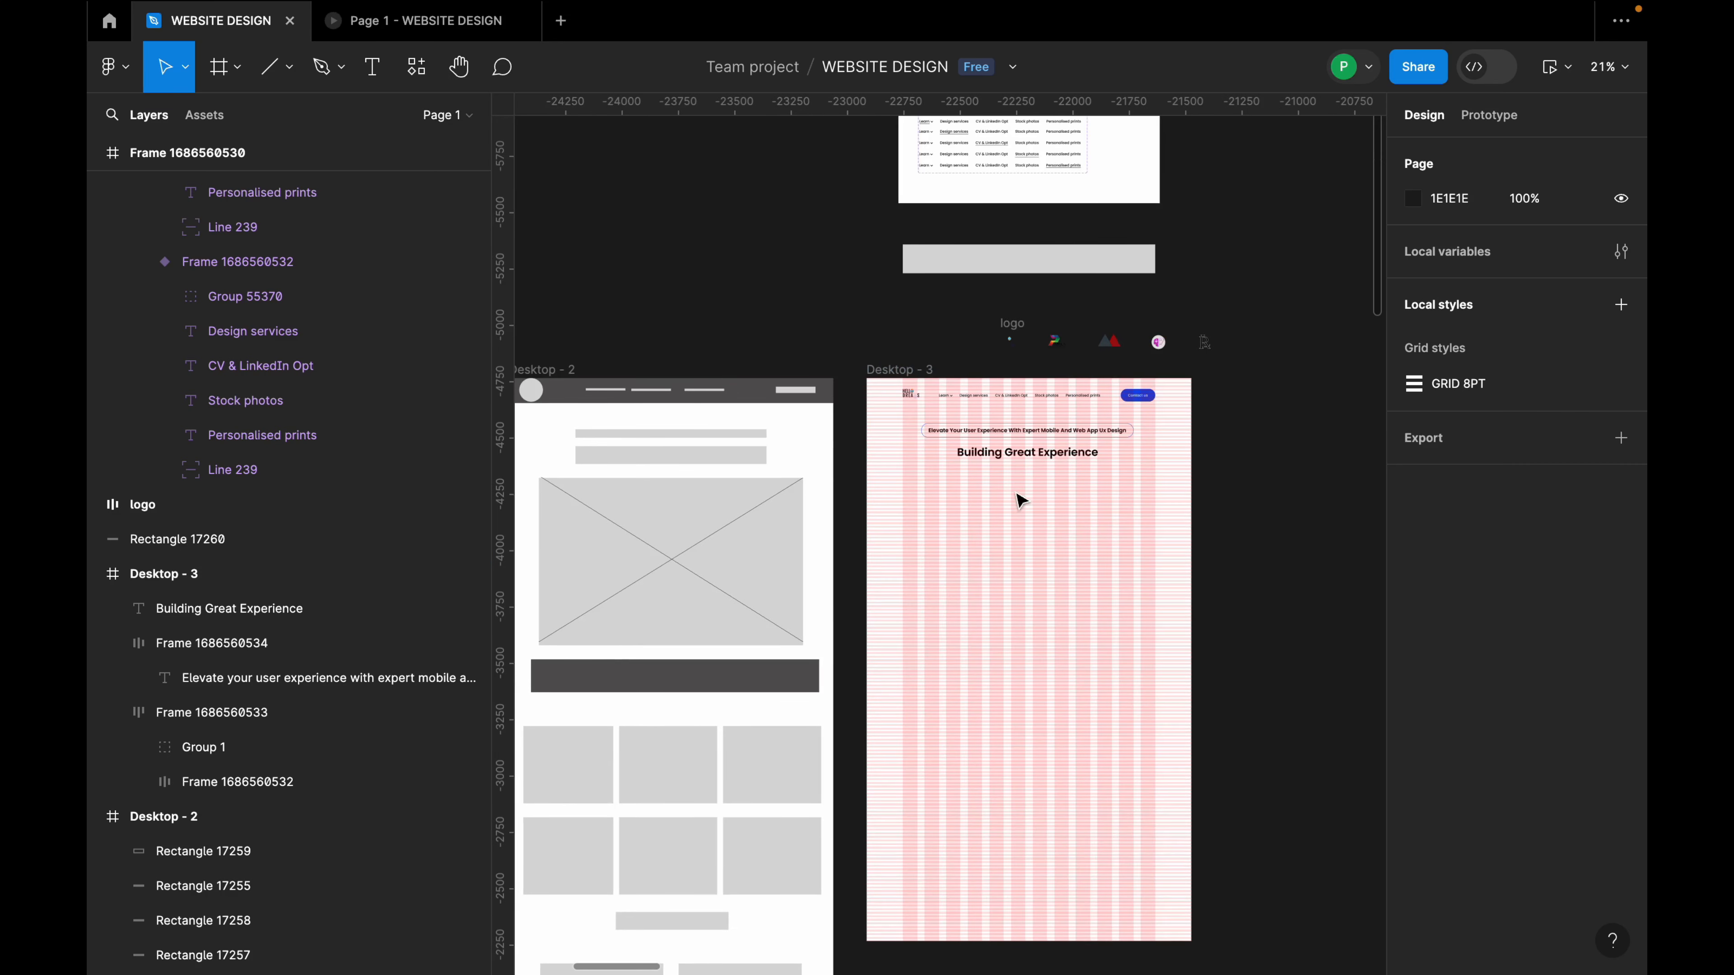
click(1064, 486)
scroll(1064, 486, up, 2)
scroll(942, 497, up, 3)
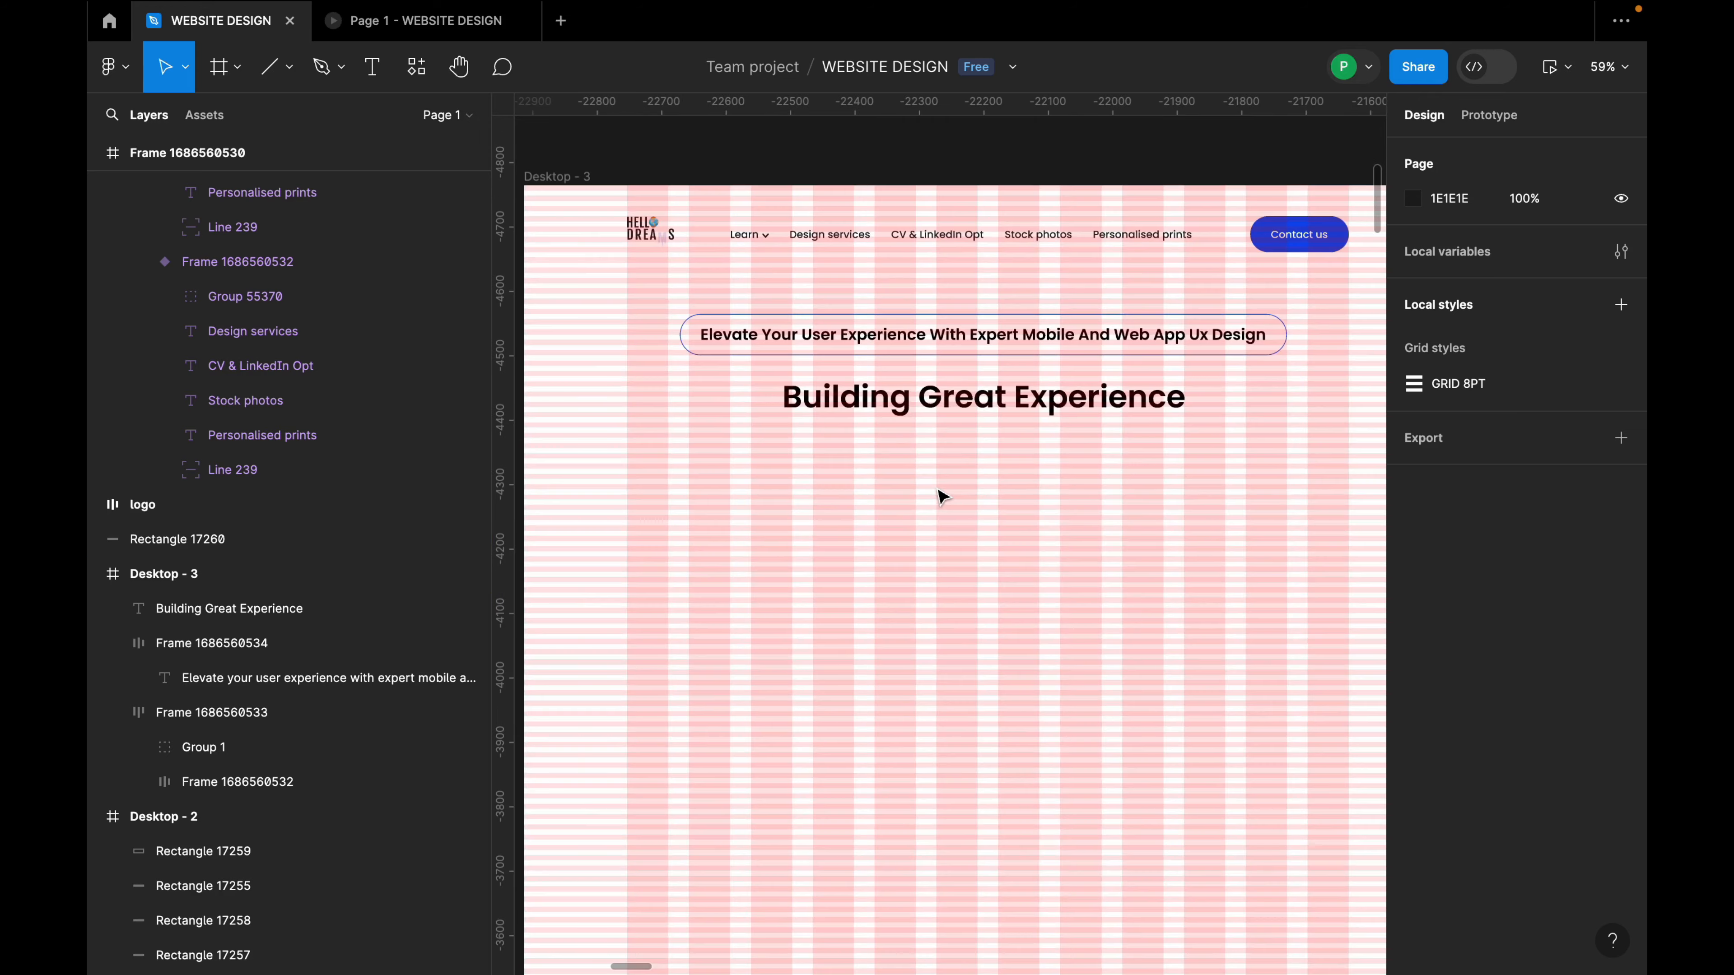
click(1305, 244)
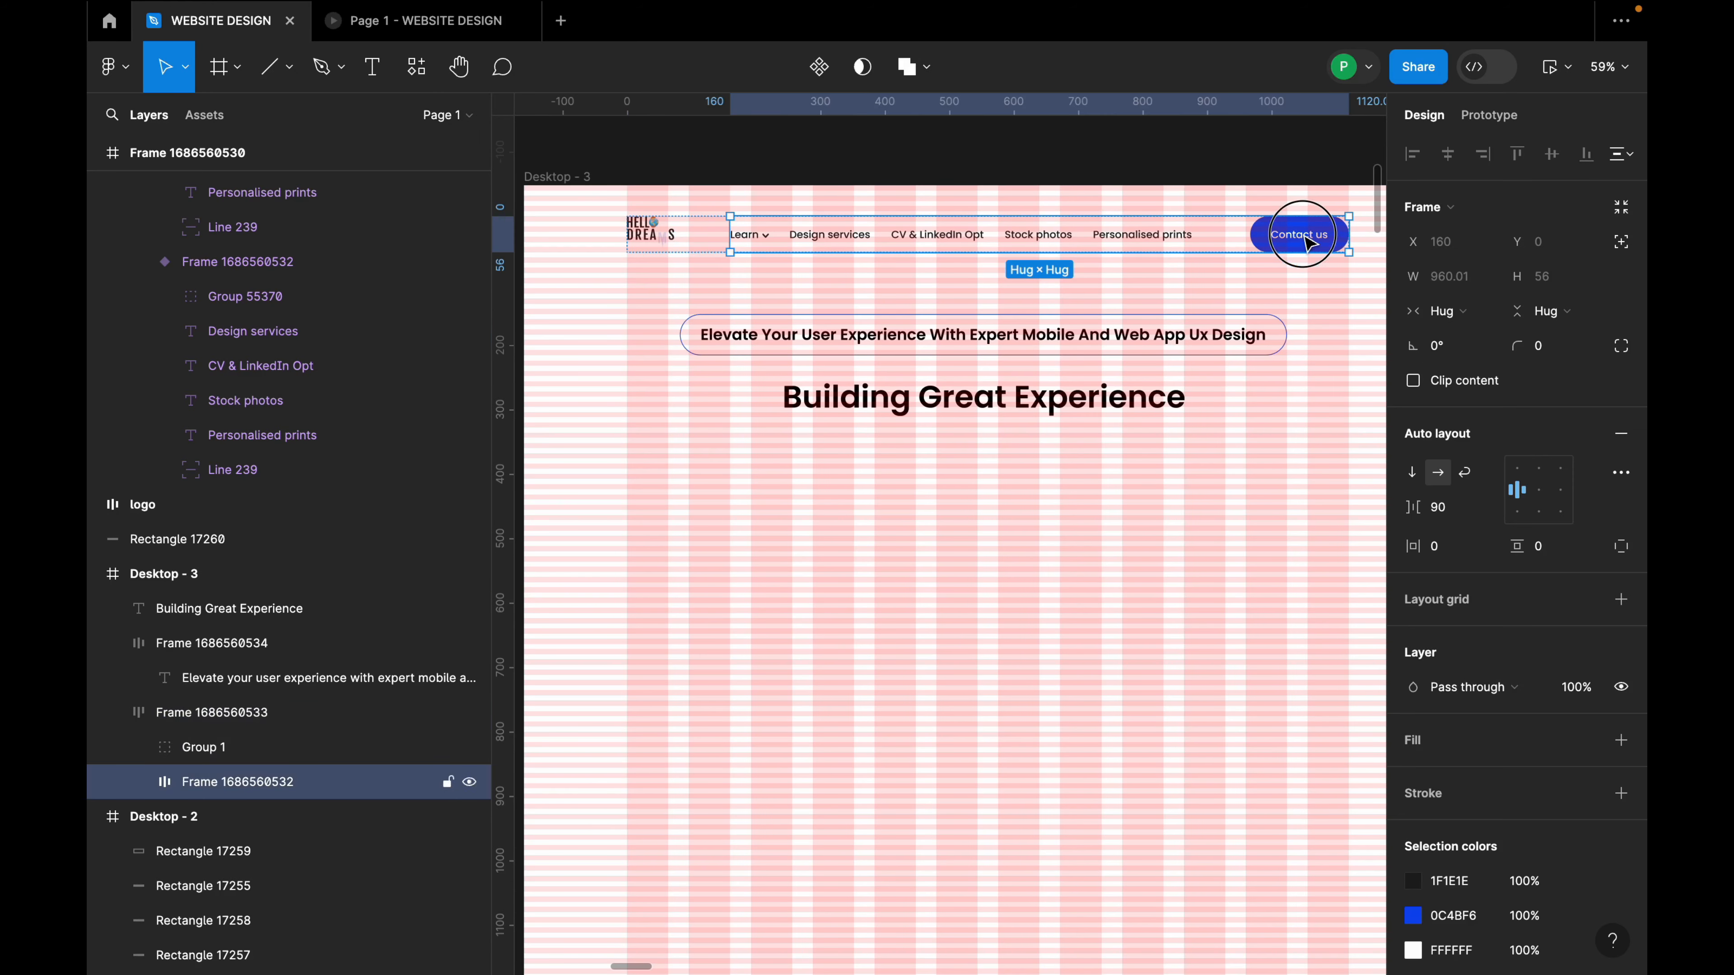
click(1305, 243)
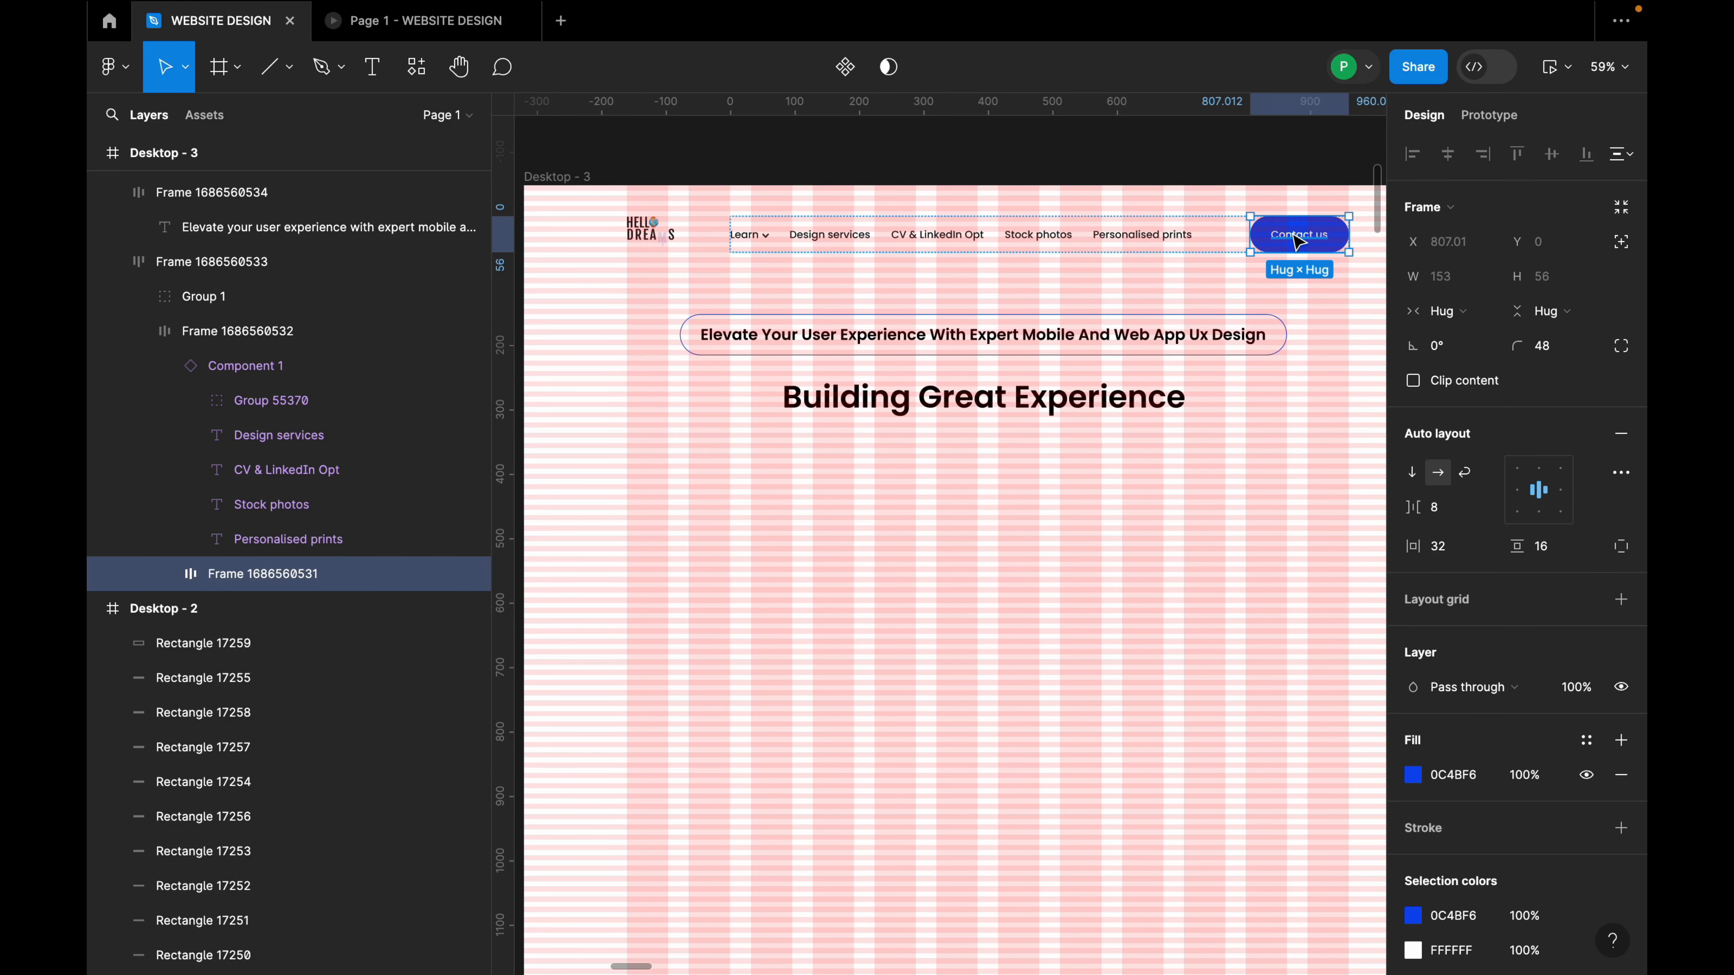
key(Escape)
double_click(1263, 239)
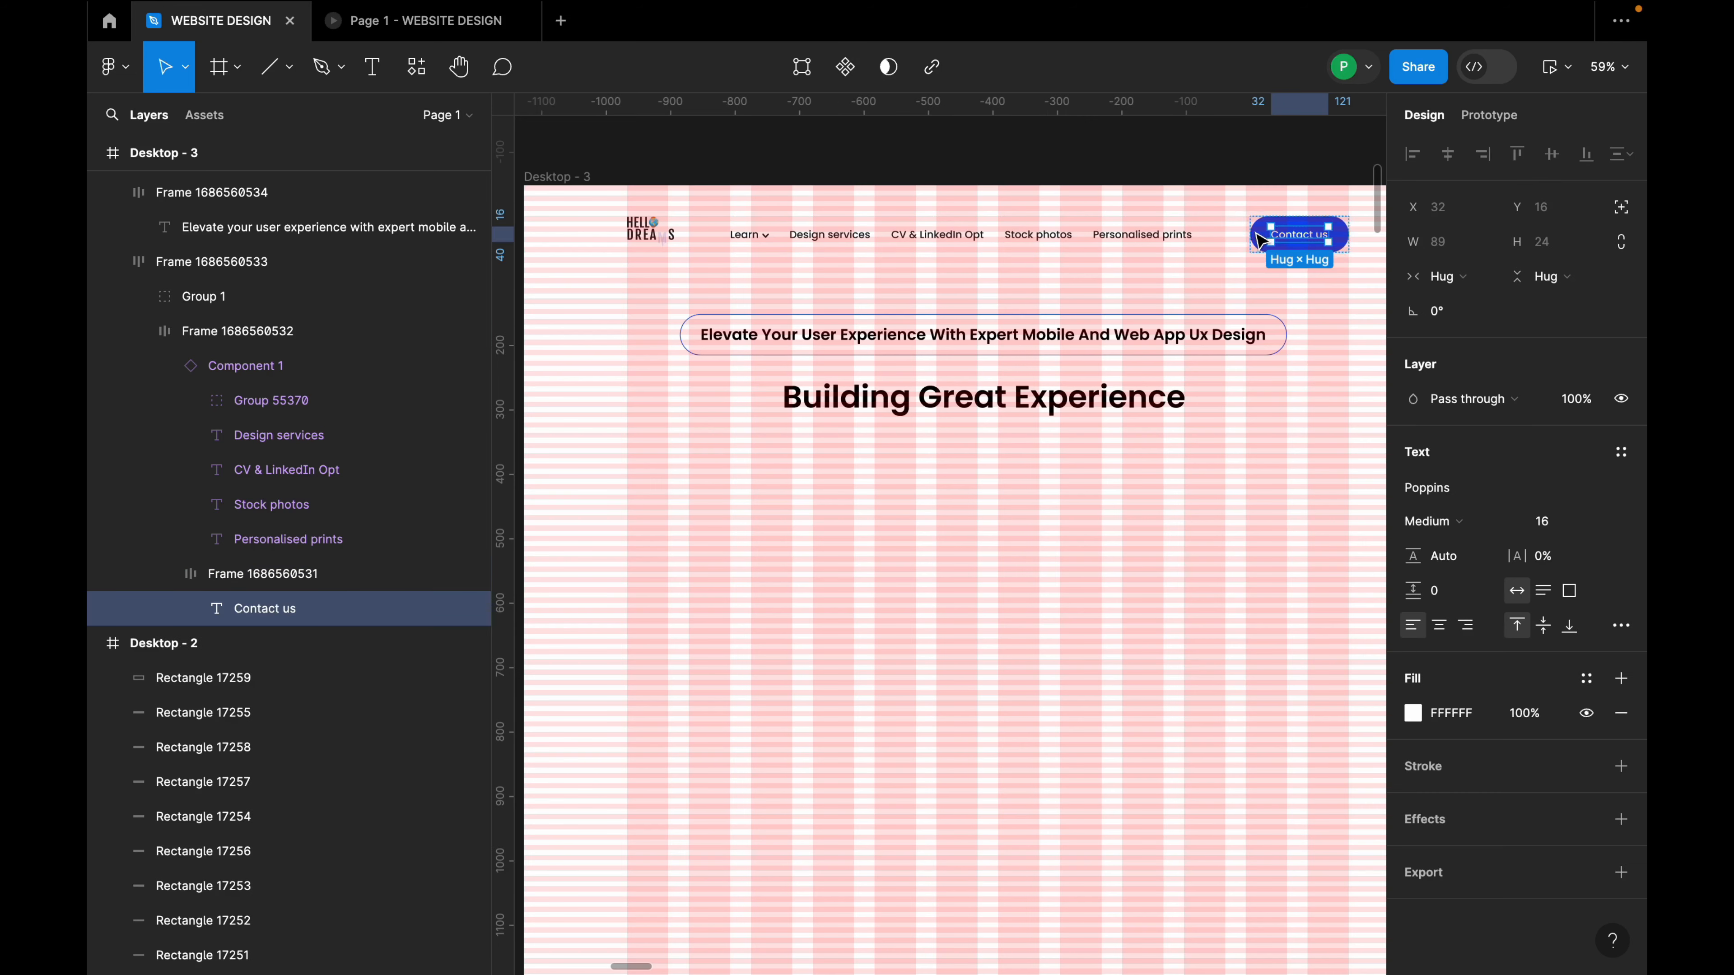
key(Escape)
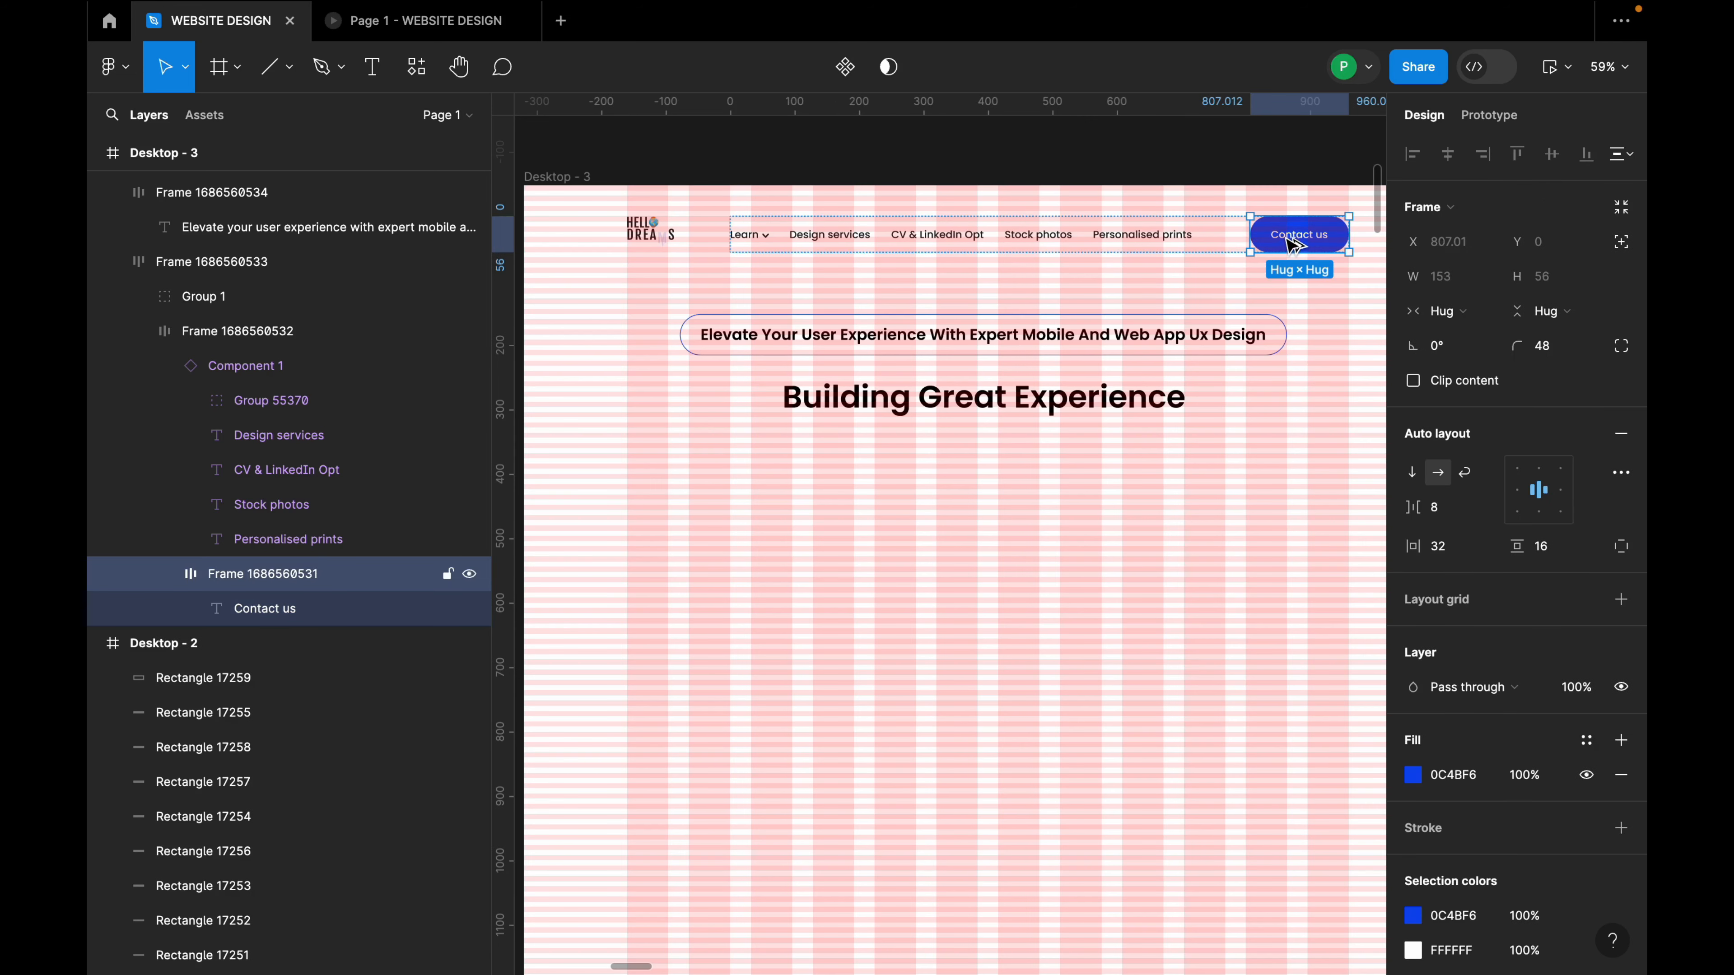
drag(1288, 245, 993, 462)
key(Escape)
Move the duplicated "Contact us" button beneath the "Building Great Experience" heading, at about X 670, Y 400.
scroll(982, 434, down, 3)
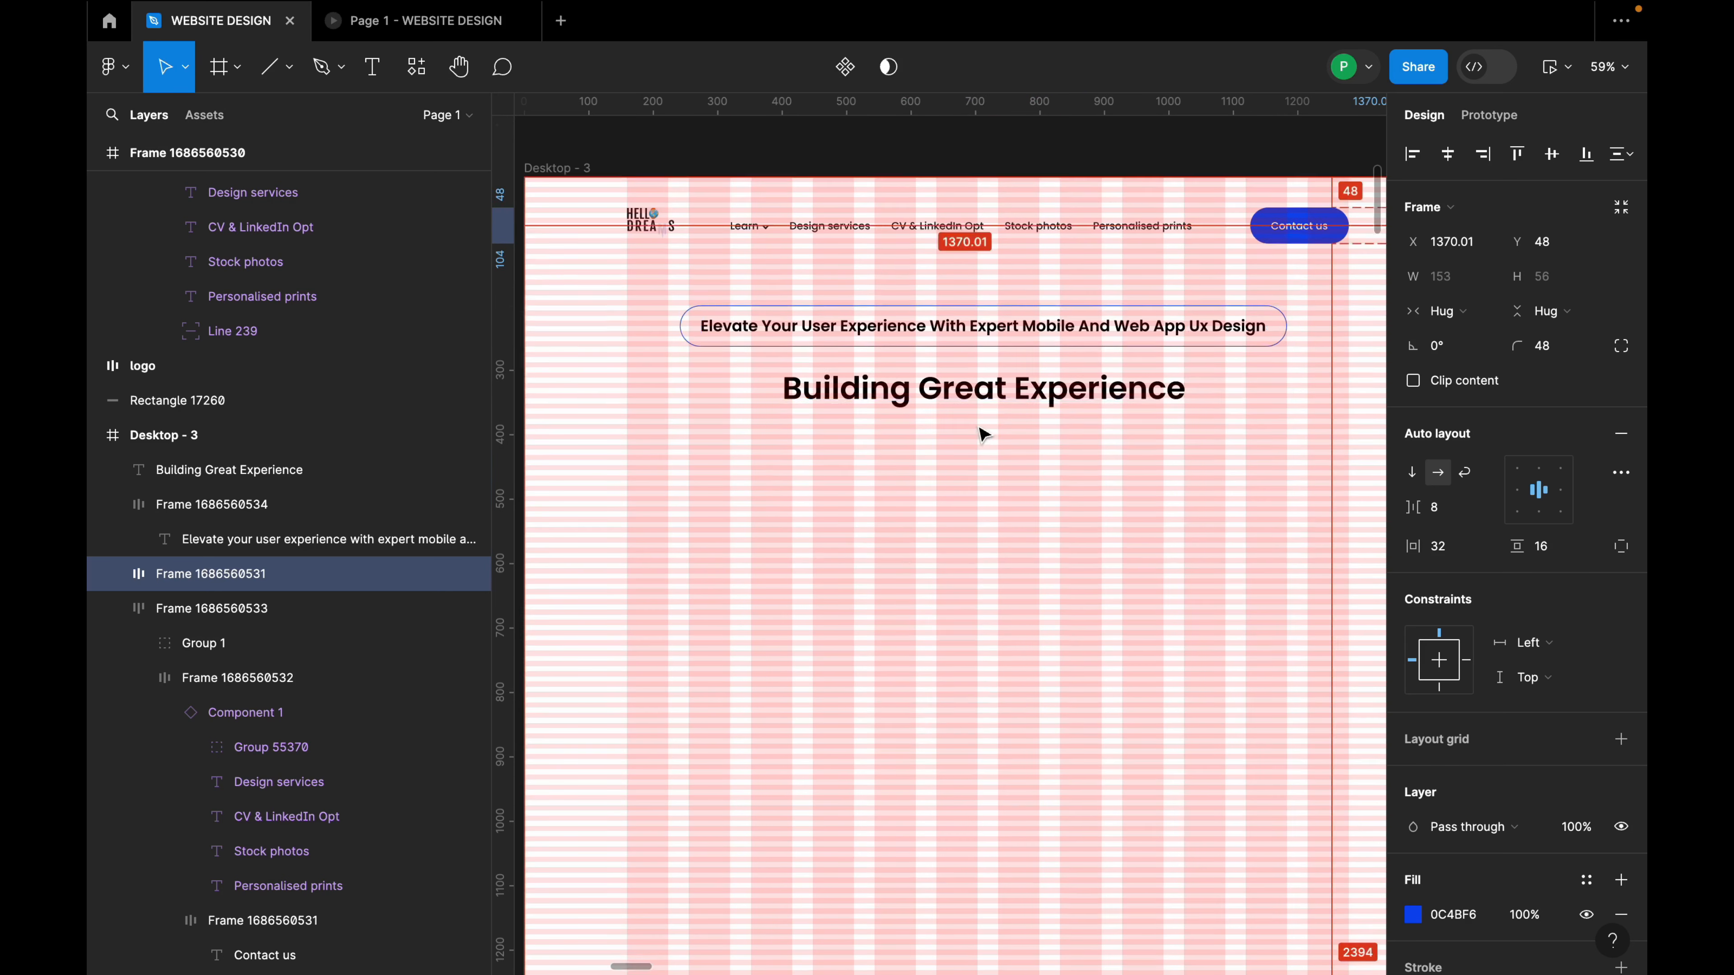
scroll(1014, 464, down, 3)
drag(1264, 209, 976, 348)
scroll(976, 348, up, 1)
scroll(975, 355, up, 3)
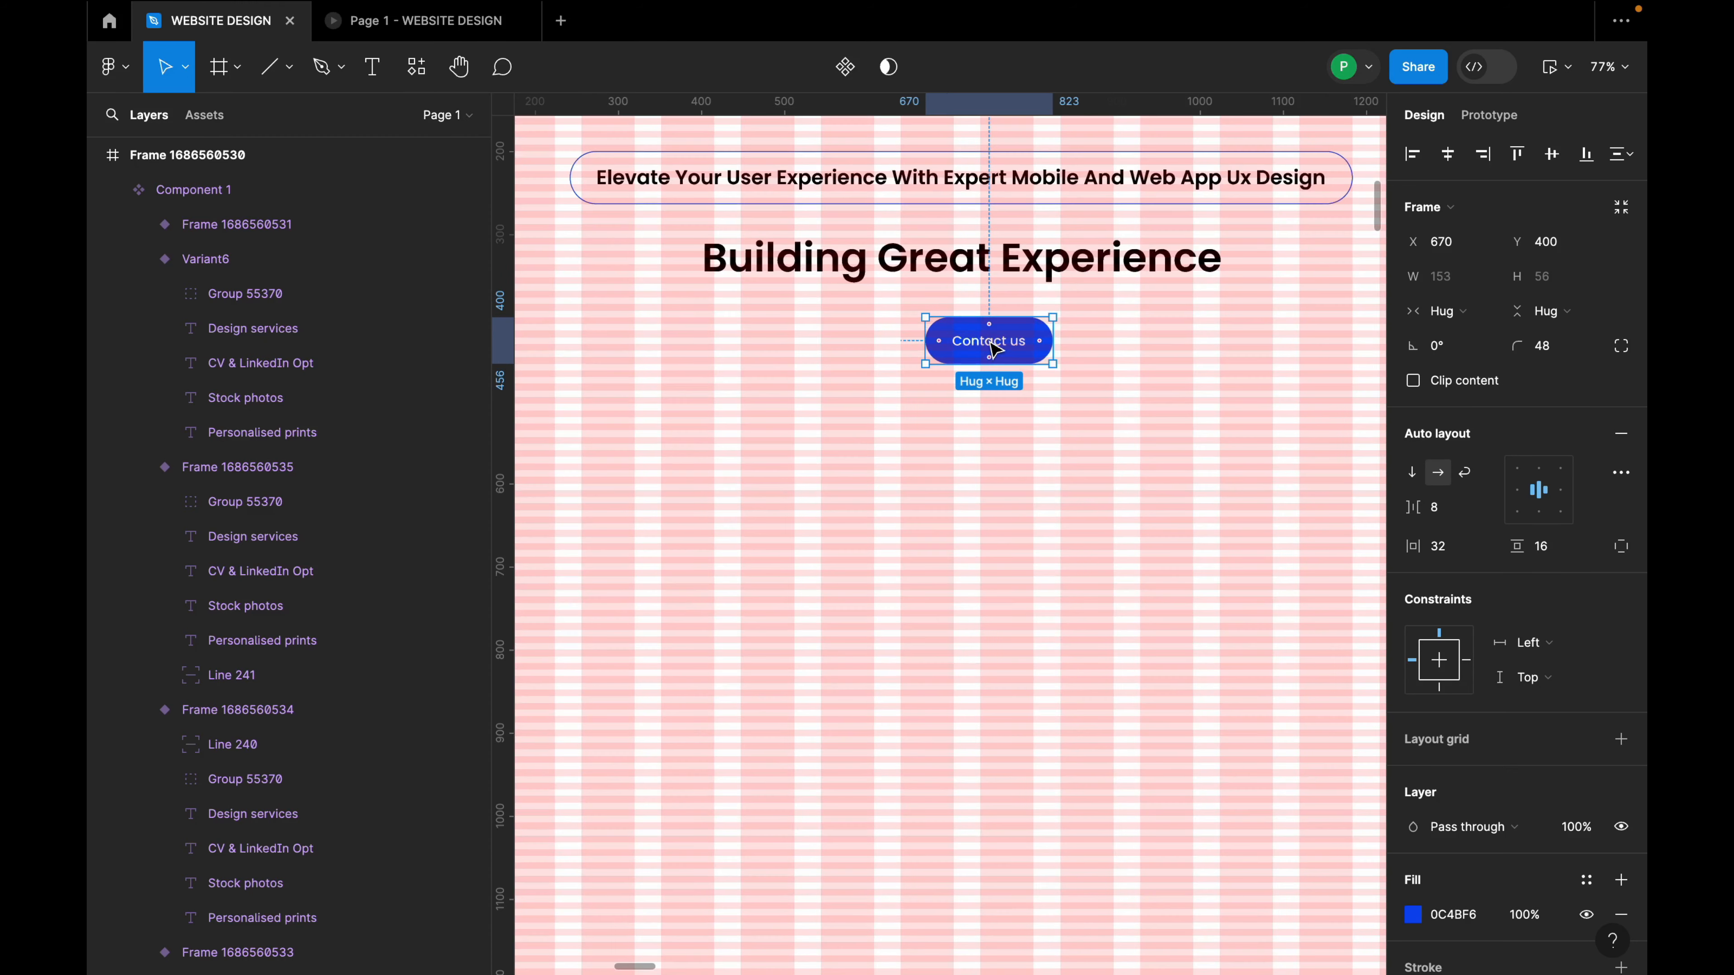
Change the label of the button beneath the heading to "Book a consultation".
double_click(1006, 353)
double_click(1000, 341)
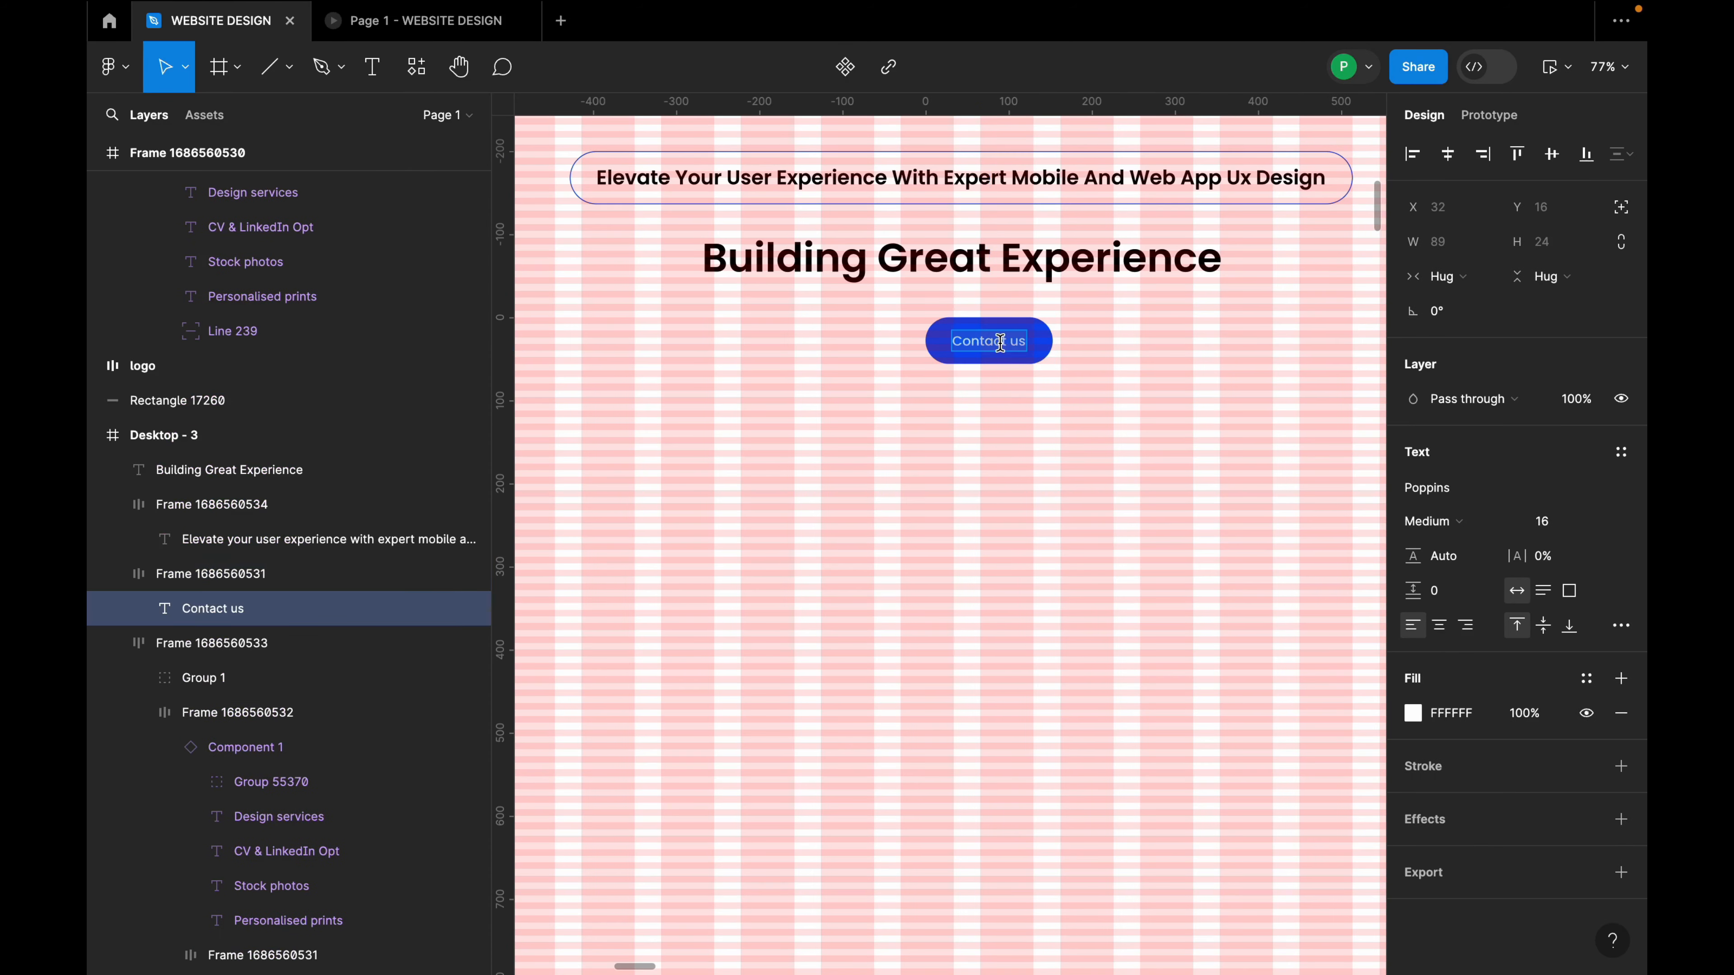
text(Book a)
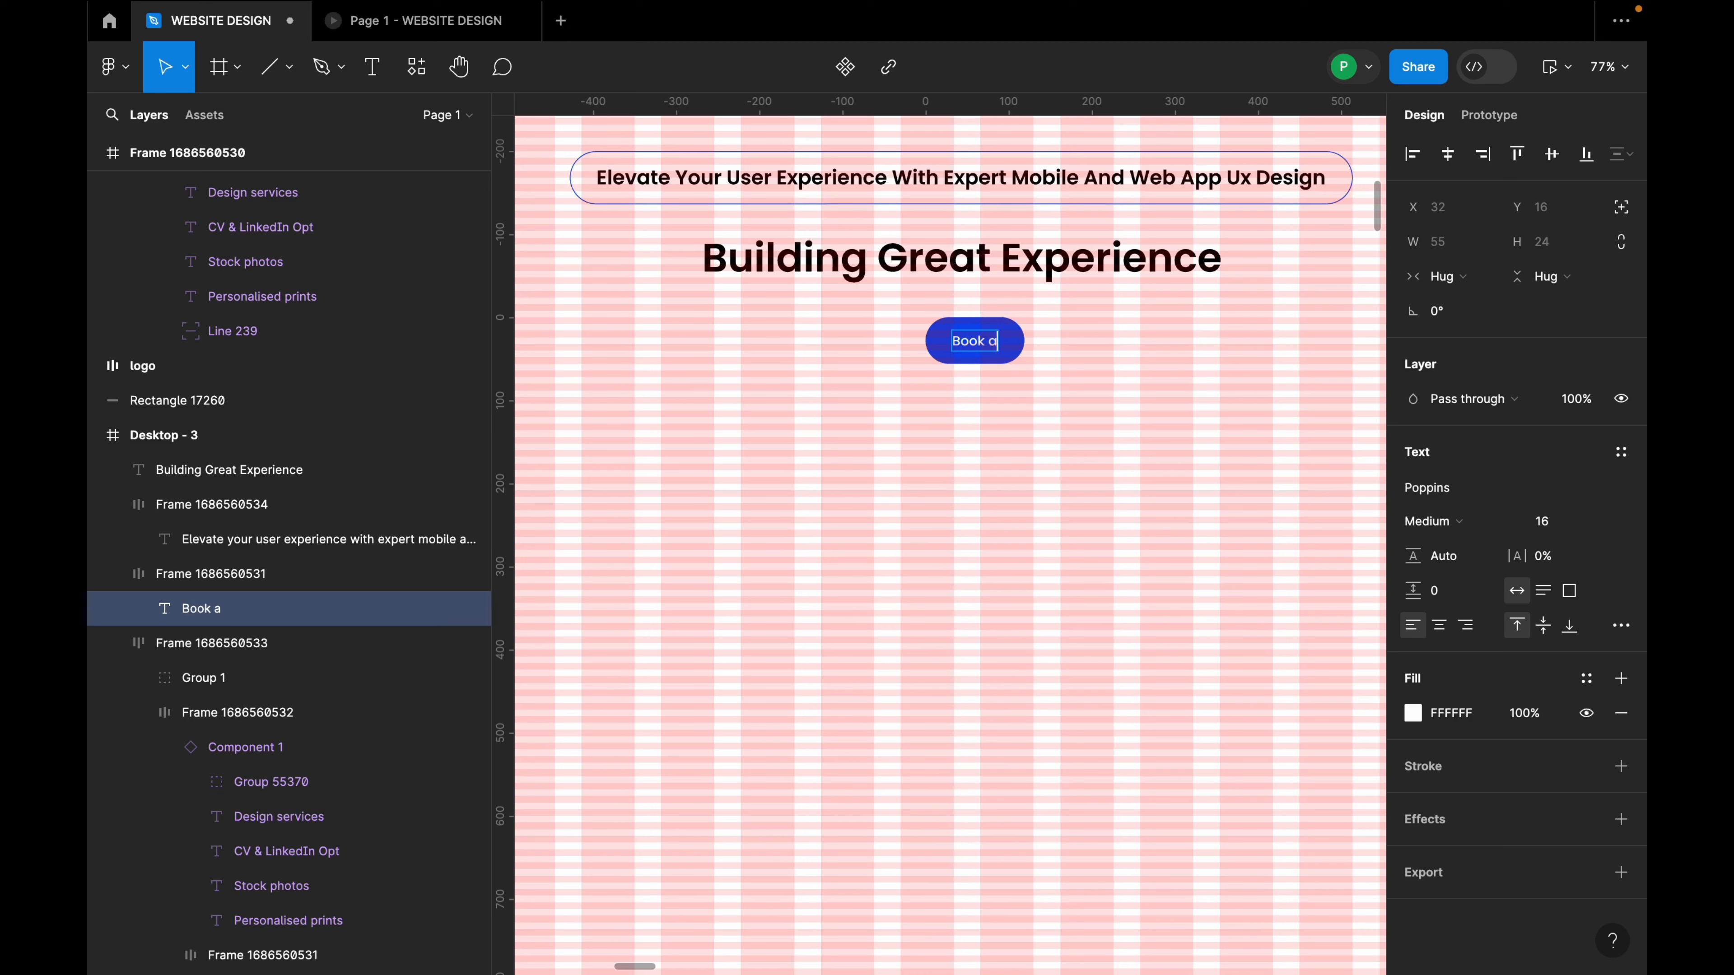
text( con)
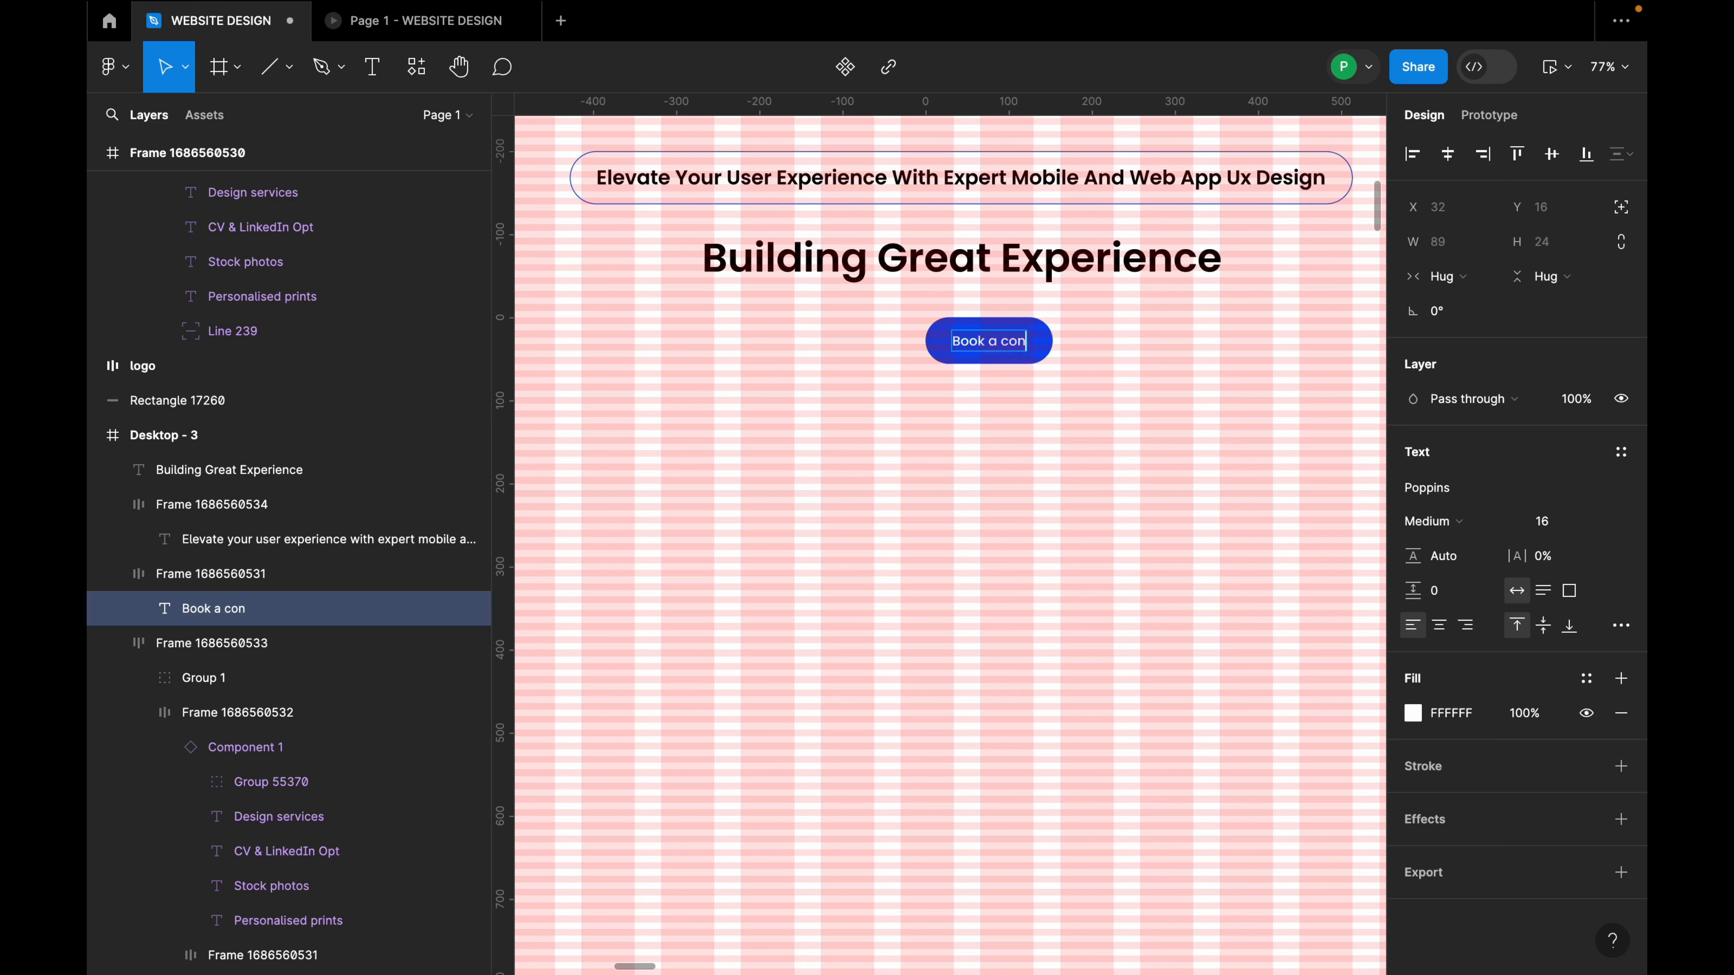
text(sultation)
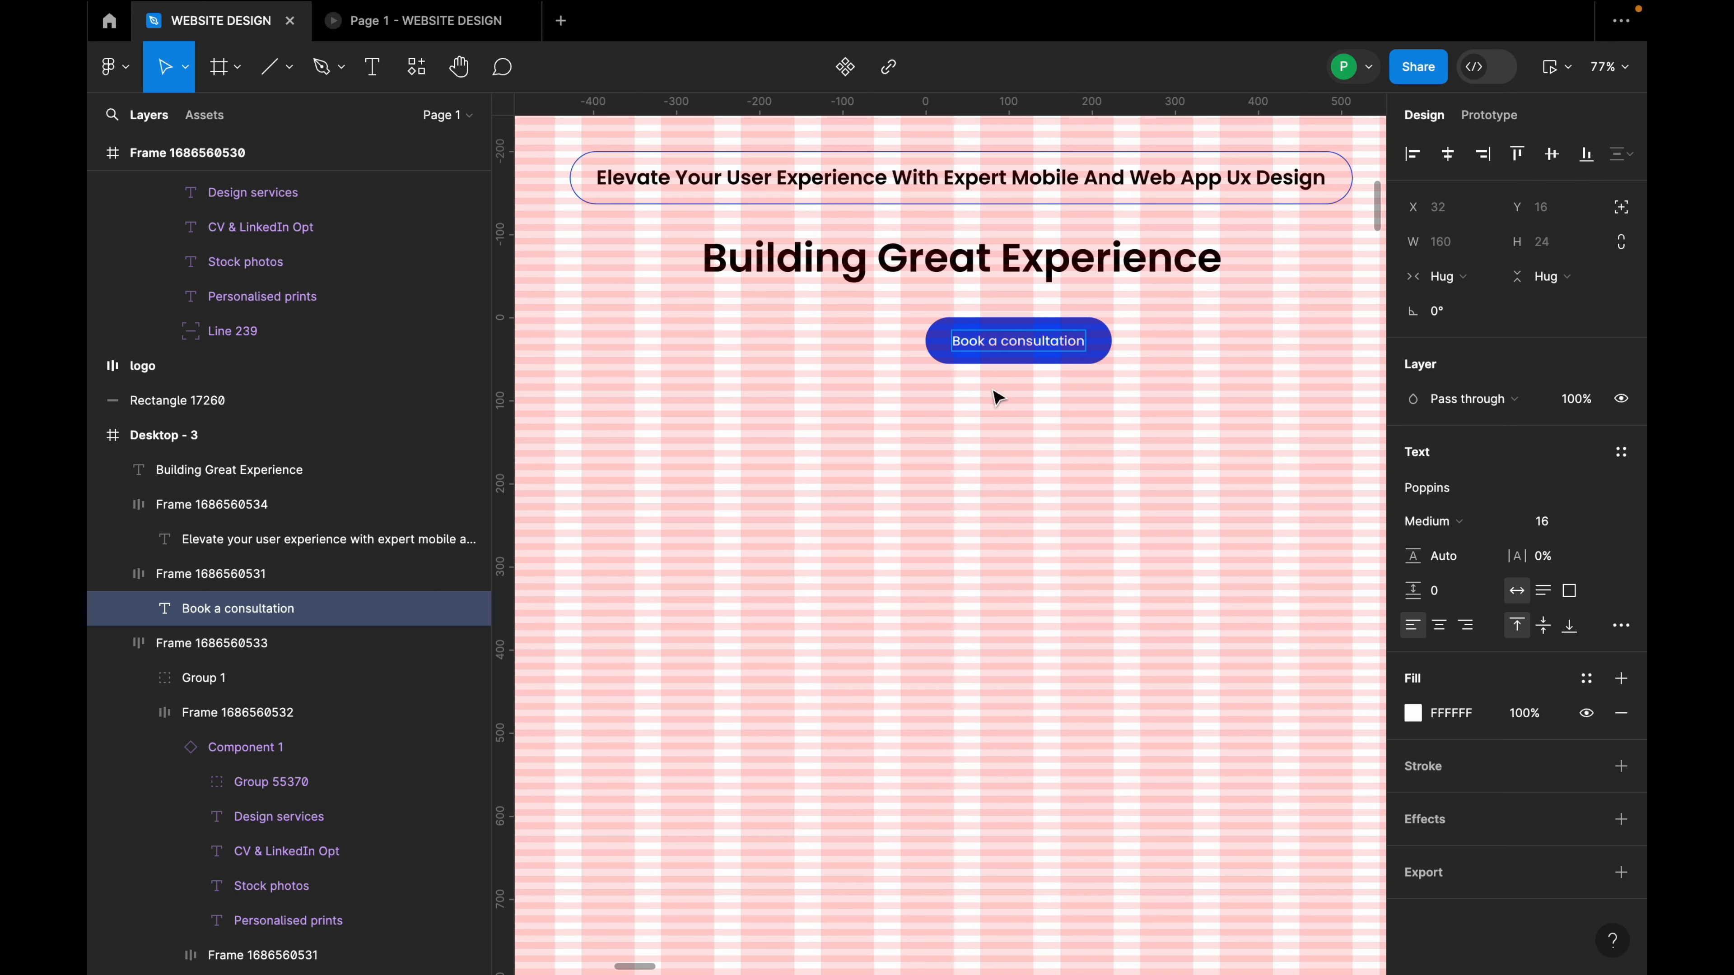
key(Escape)
Centre the "Book a consultation" button horizontally in Desktop - 3.
click(1185, 337)
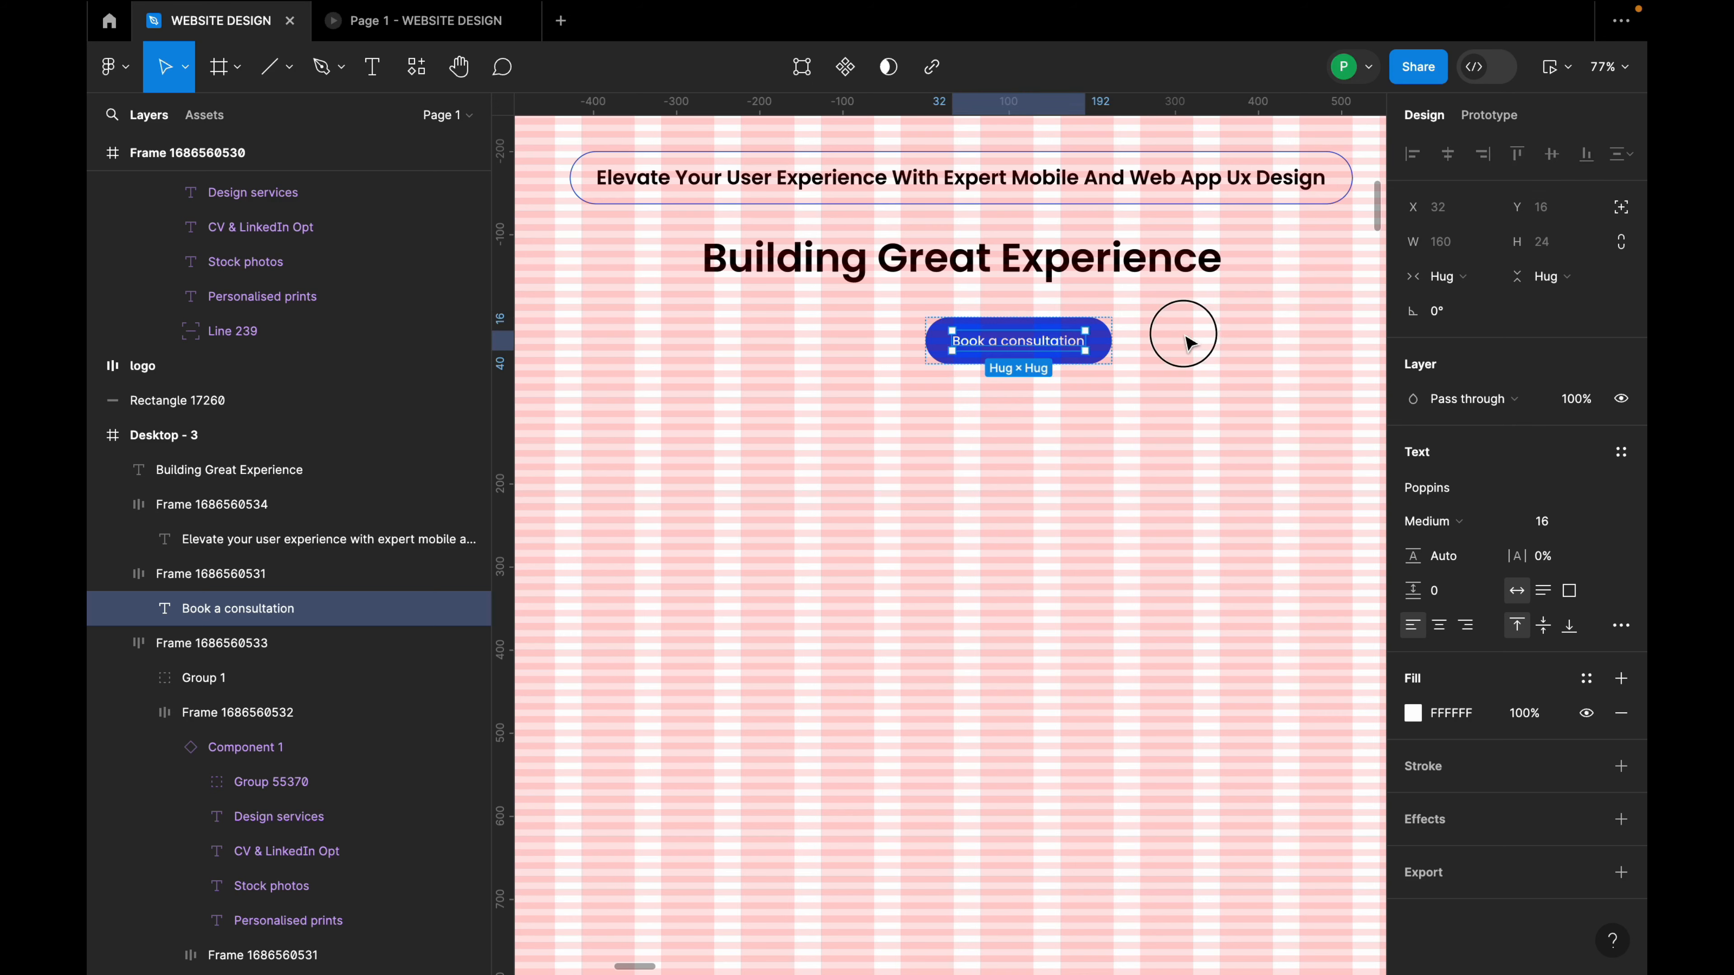
click(1079, 353)
click(1447, 153)
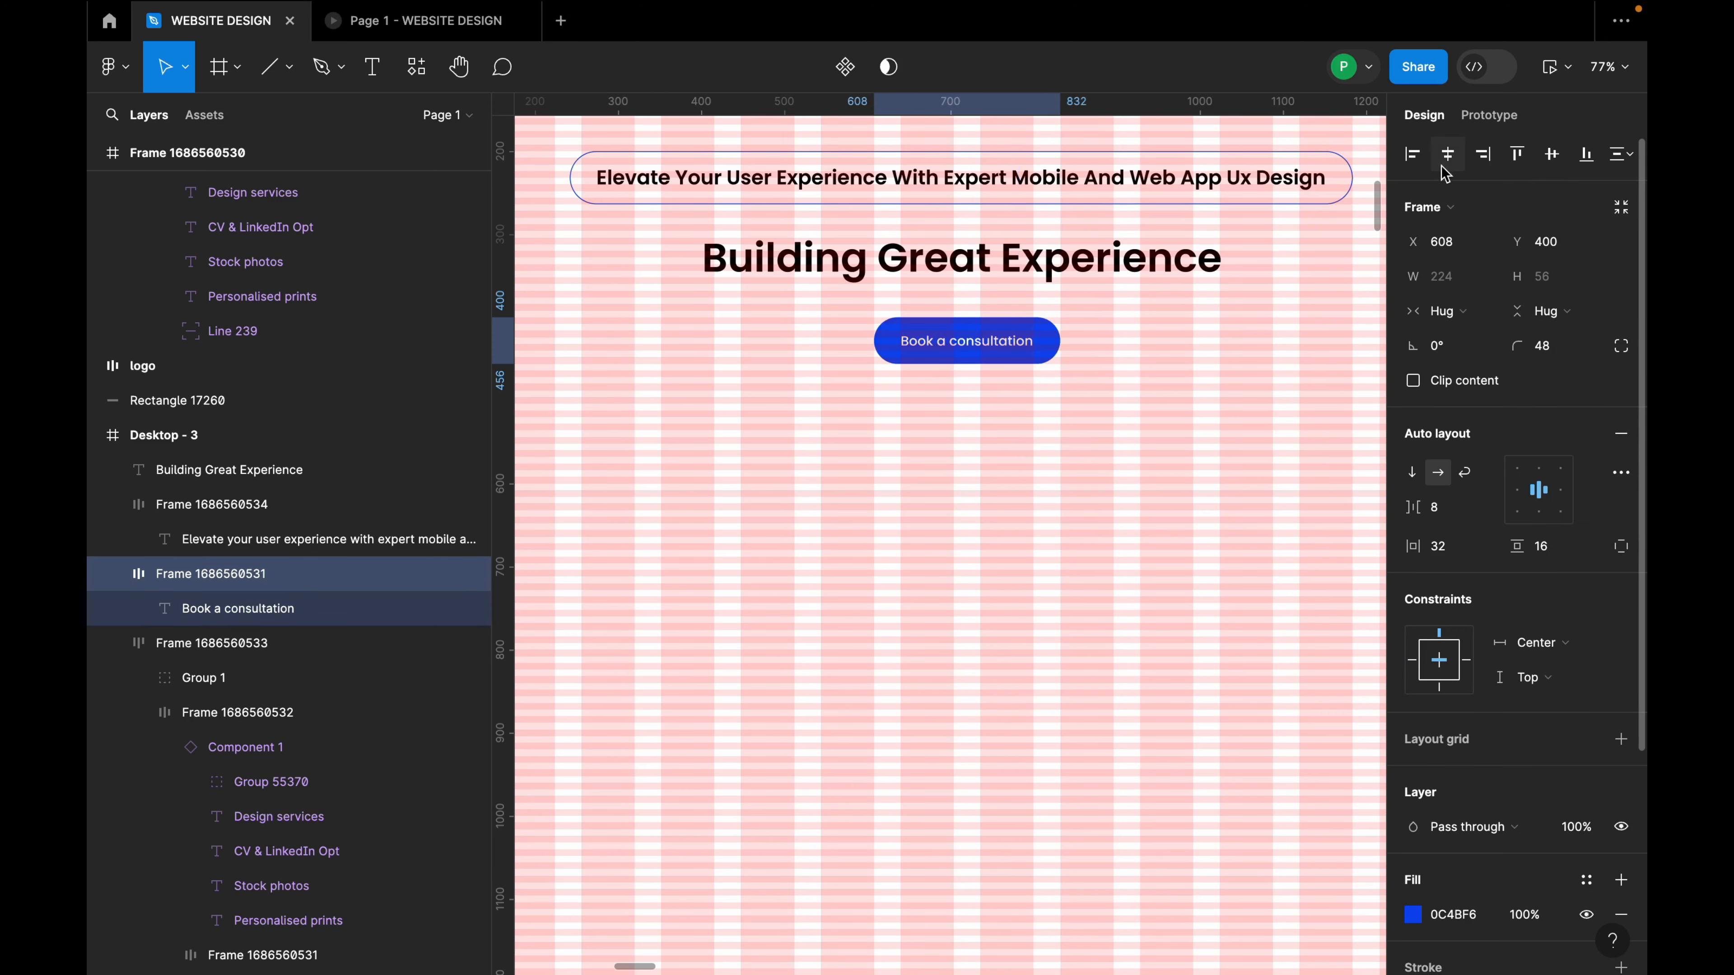
click(1133, 401)
Examine the hero section's layout in Desktop - 3, including the consultation button and the vertical gap between the tagline frame and heading.
scroll(1133, 401, down, 10)
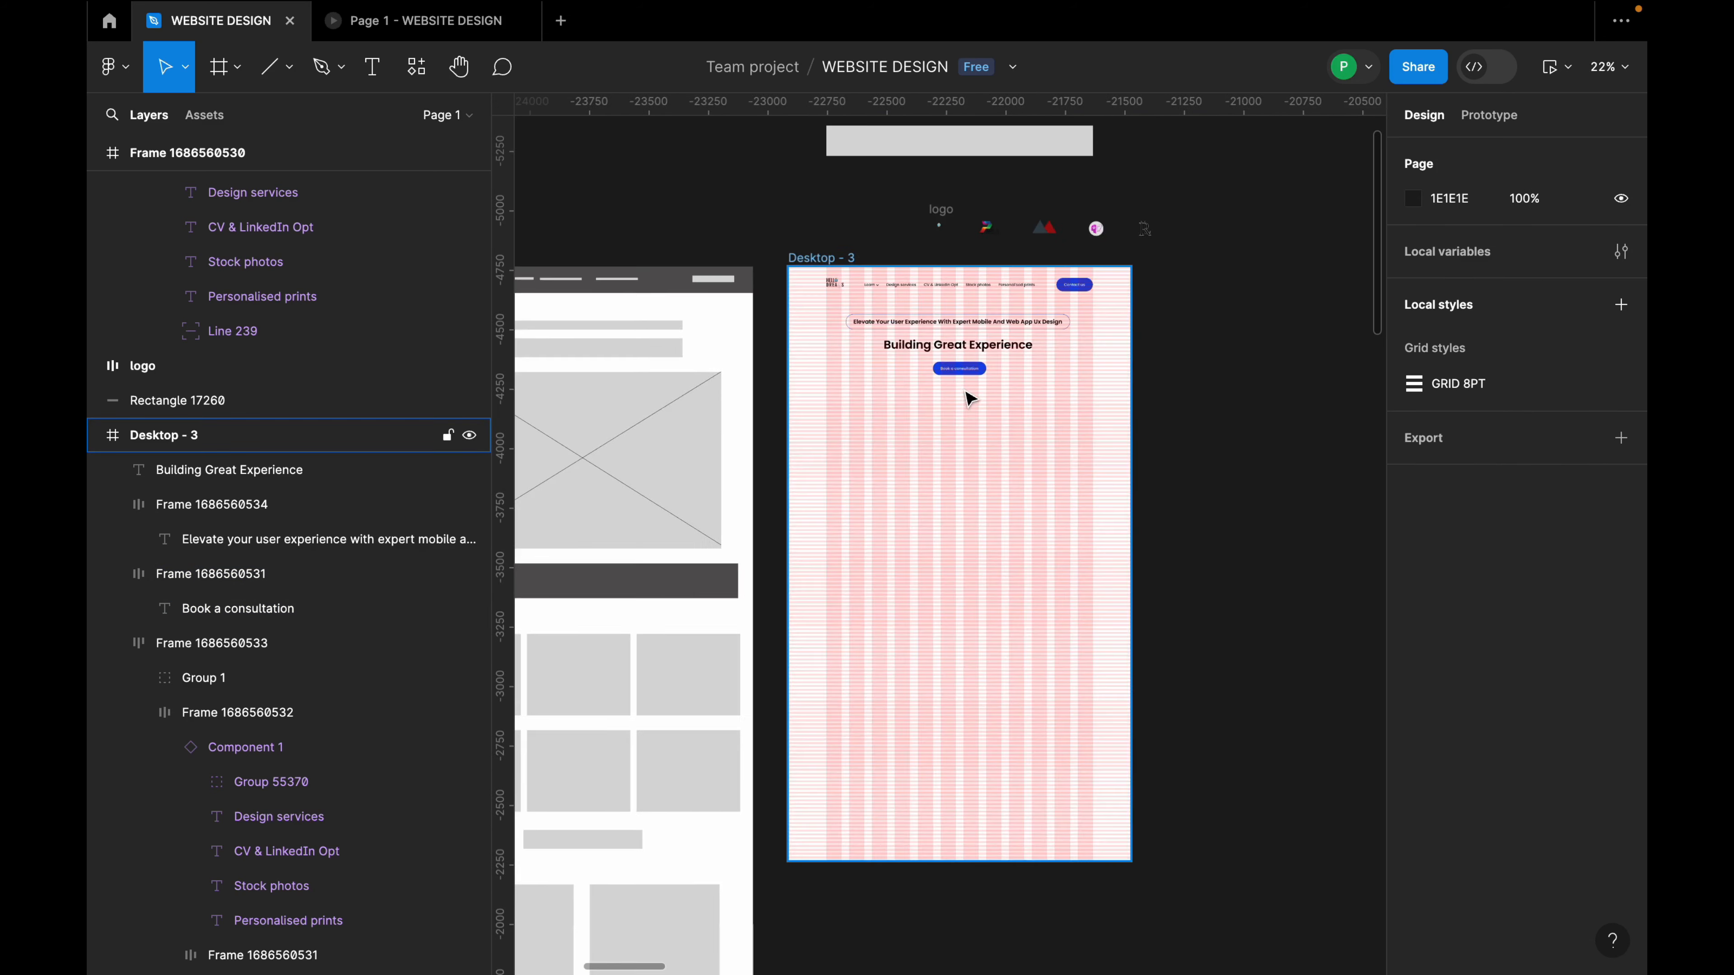
scroll(971, 401, up, 5)
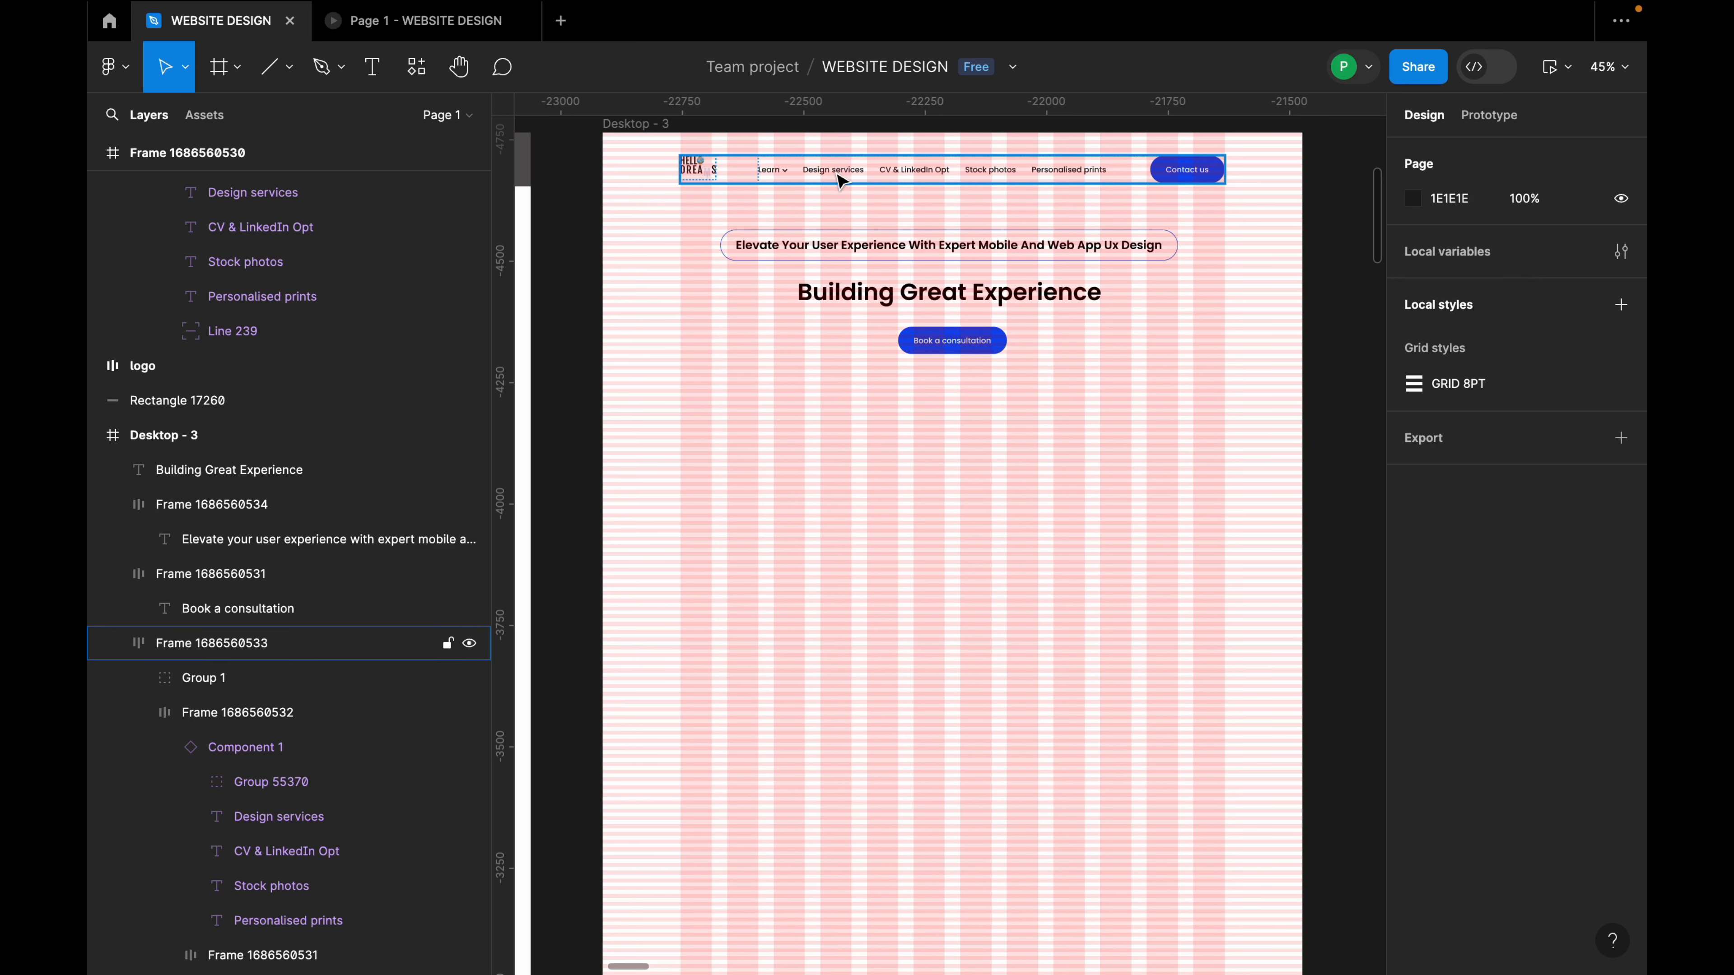
scroll(1077, 362, down, 3)
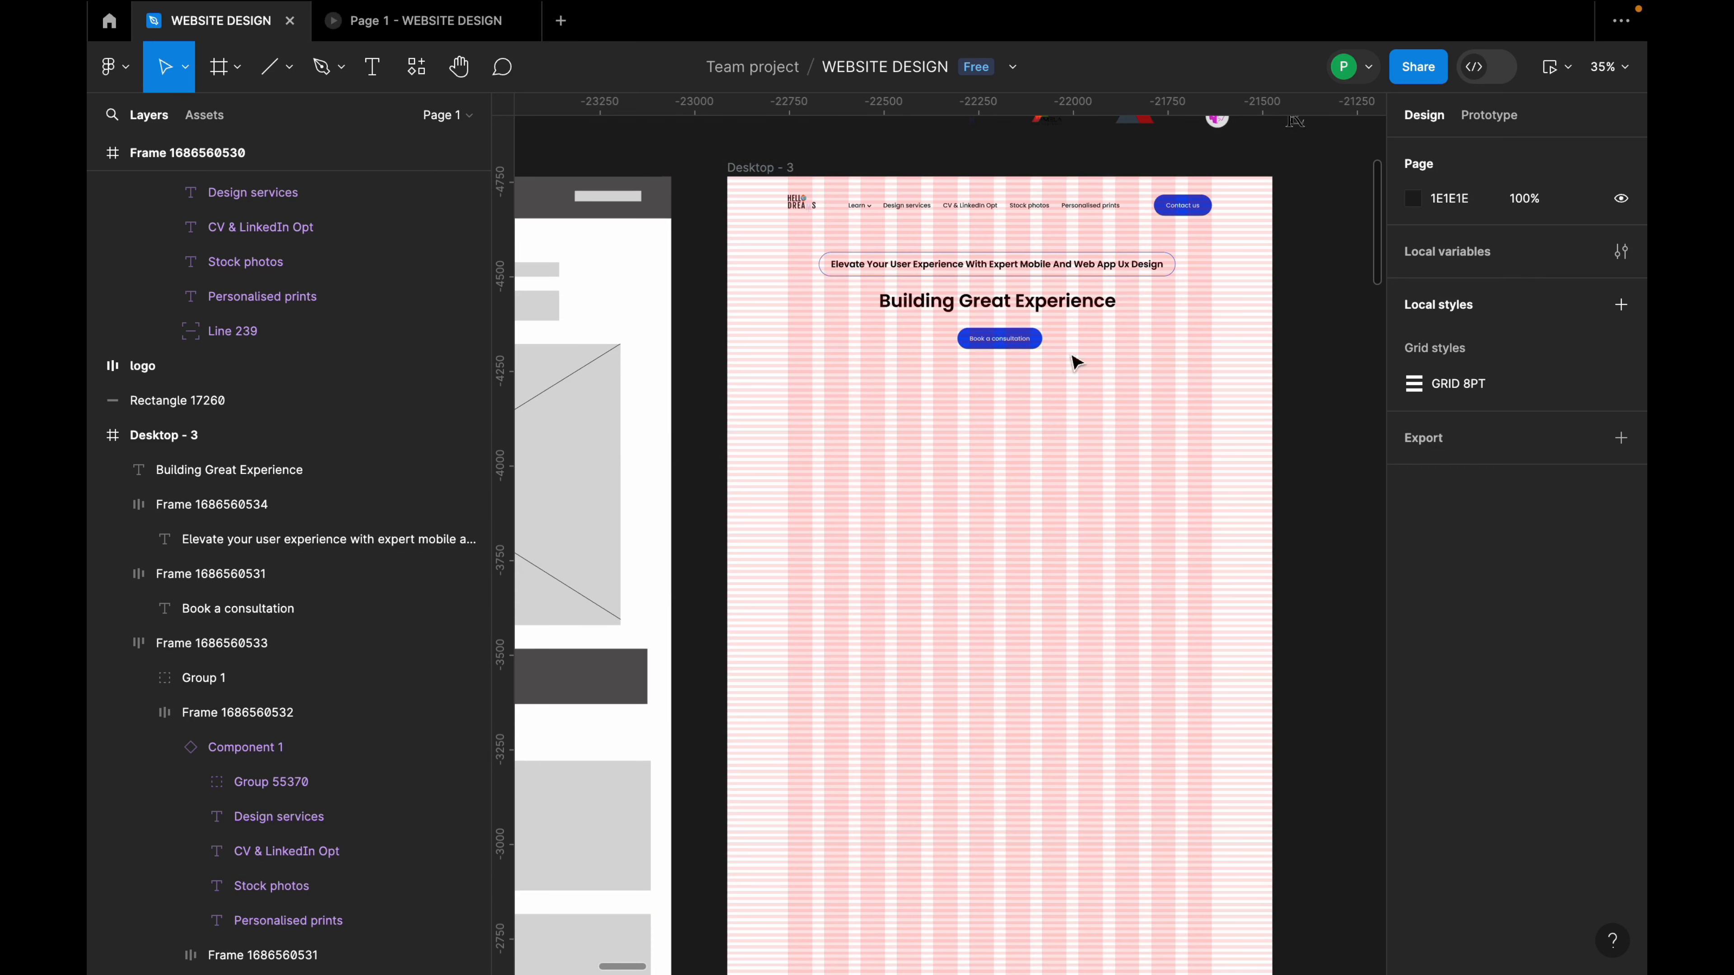
scroll(1076, 362, up, 3)
click(1010, 342)
scroll(1160, 356, up, 3)
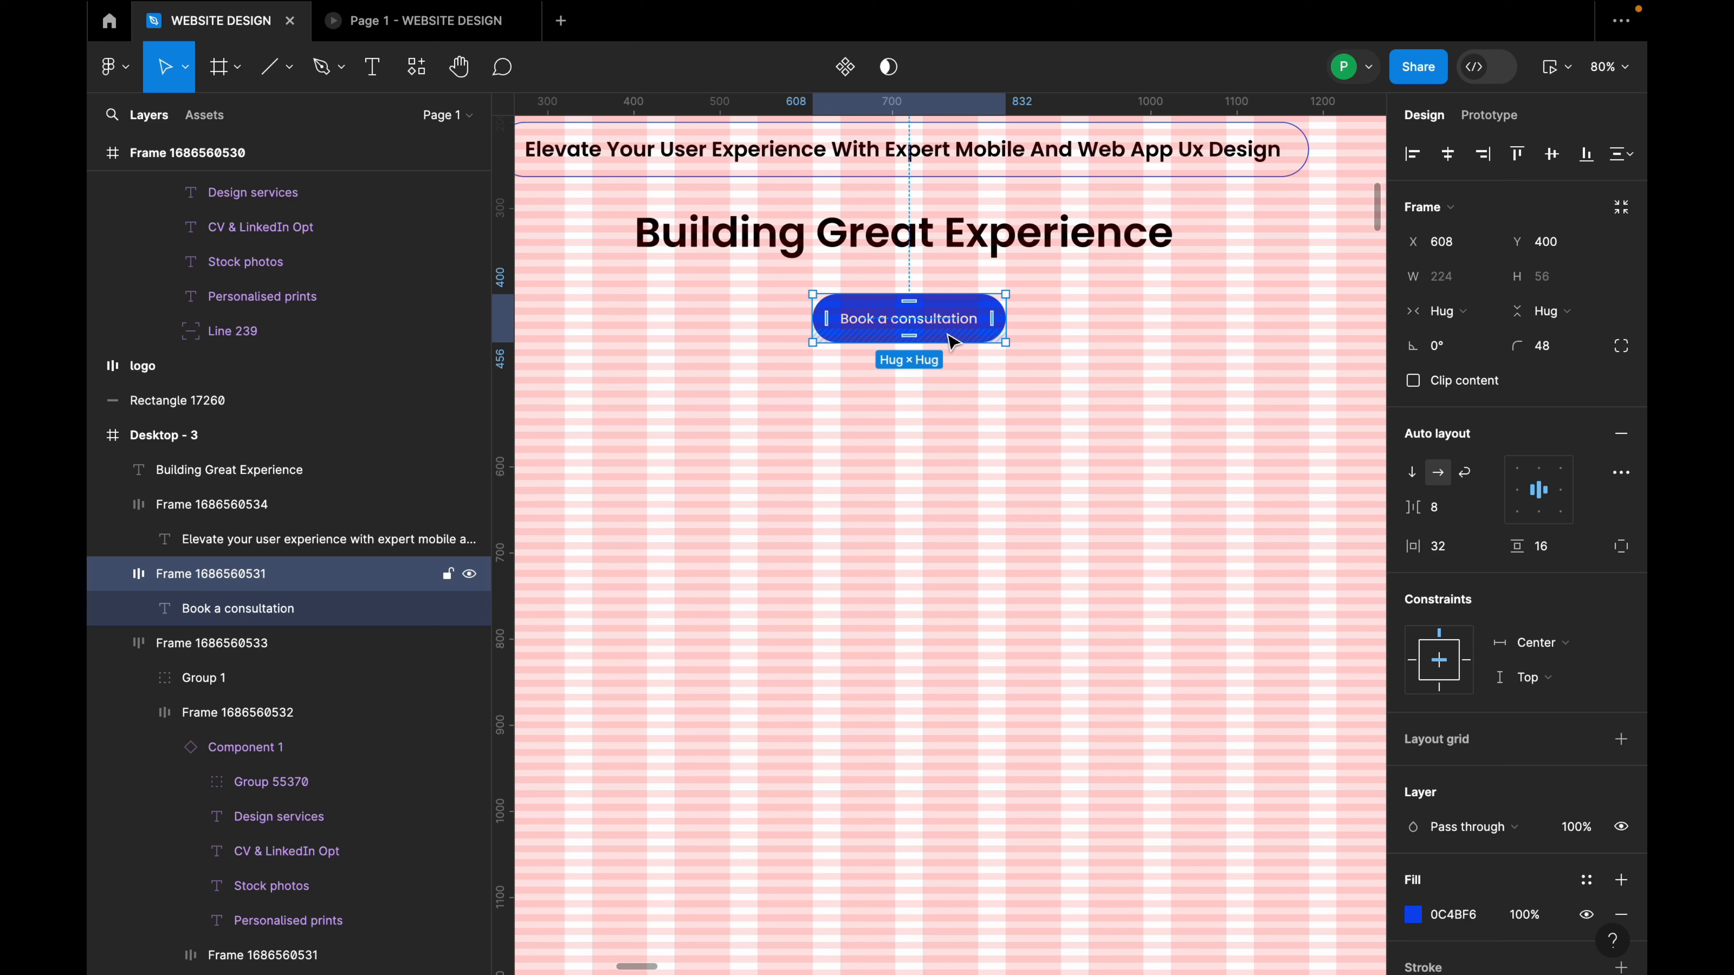
scroll(1044, 338, down, 4)
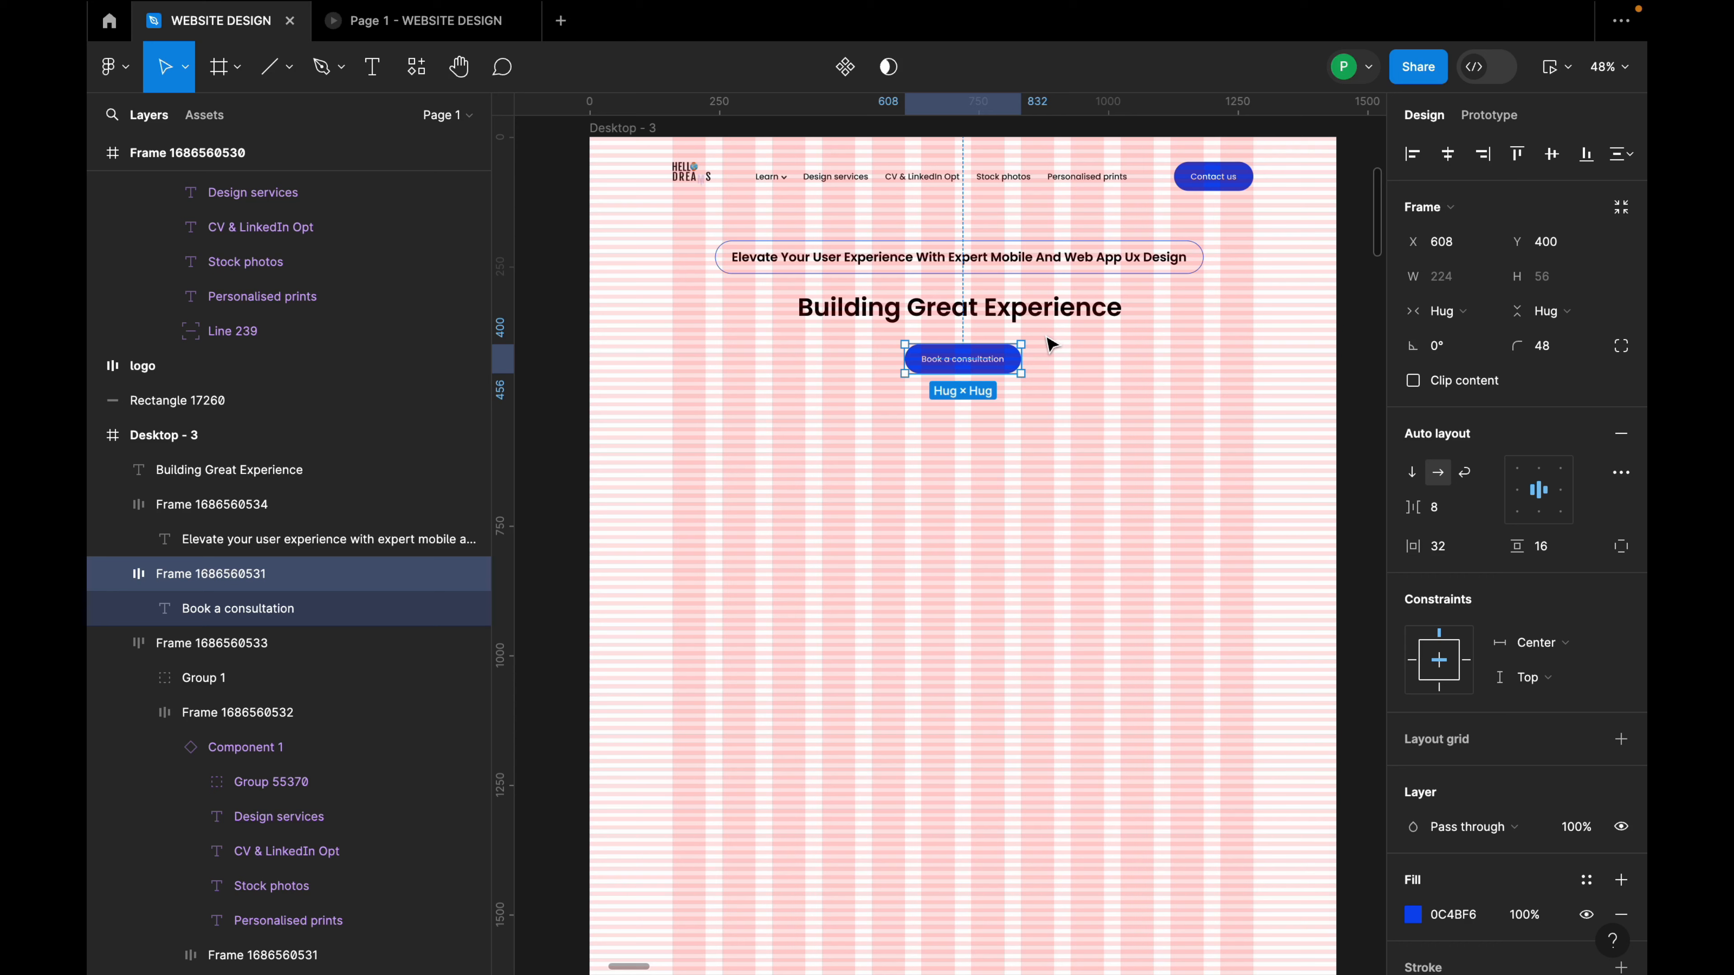
click(1066, 272)
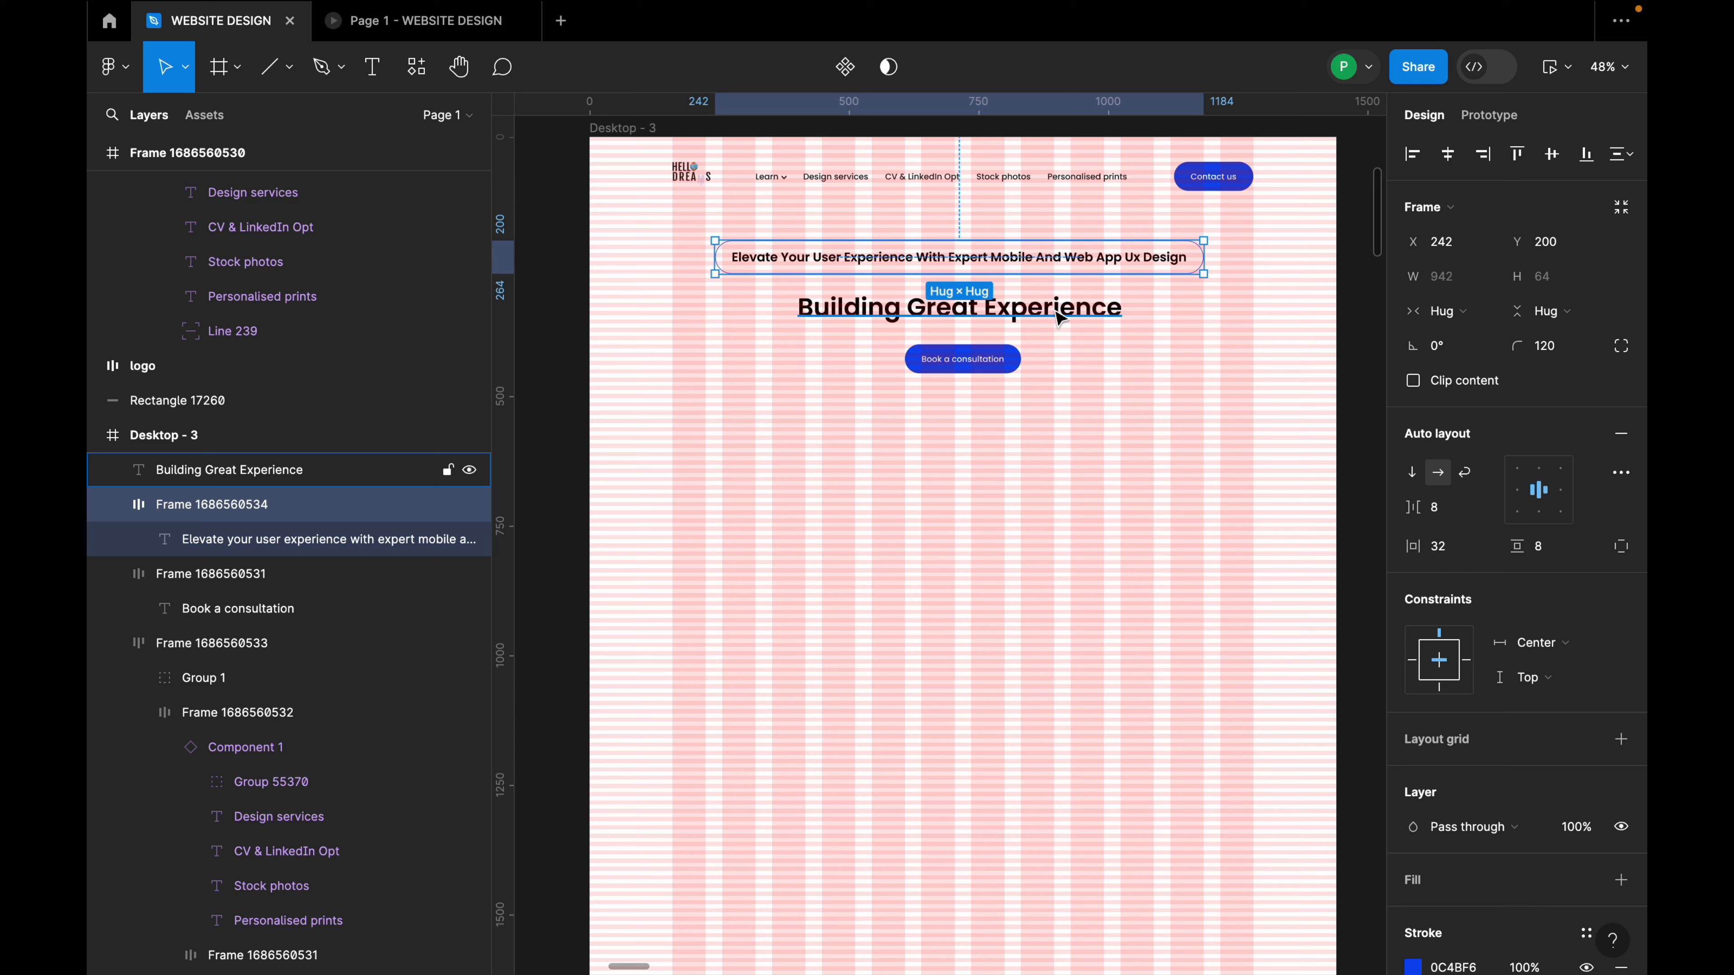
shift+click(1058, 315)
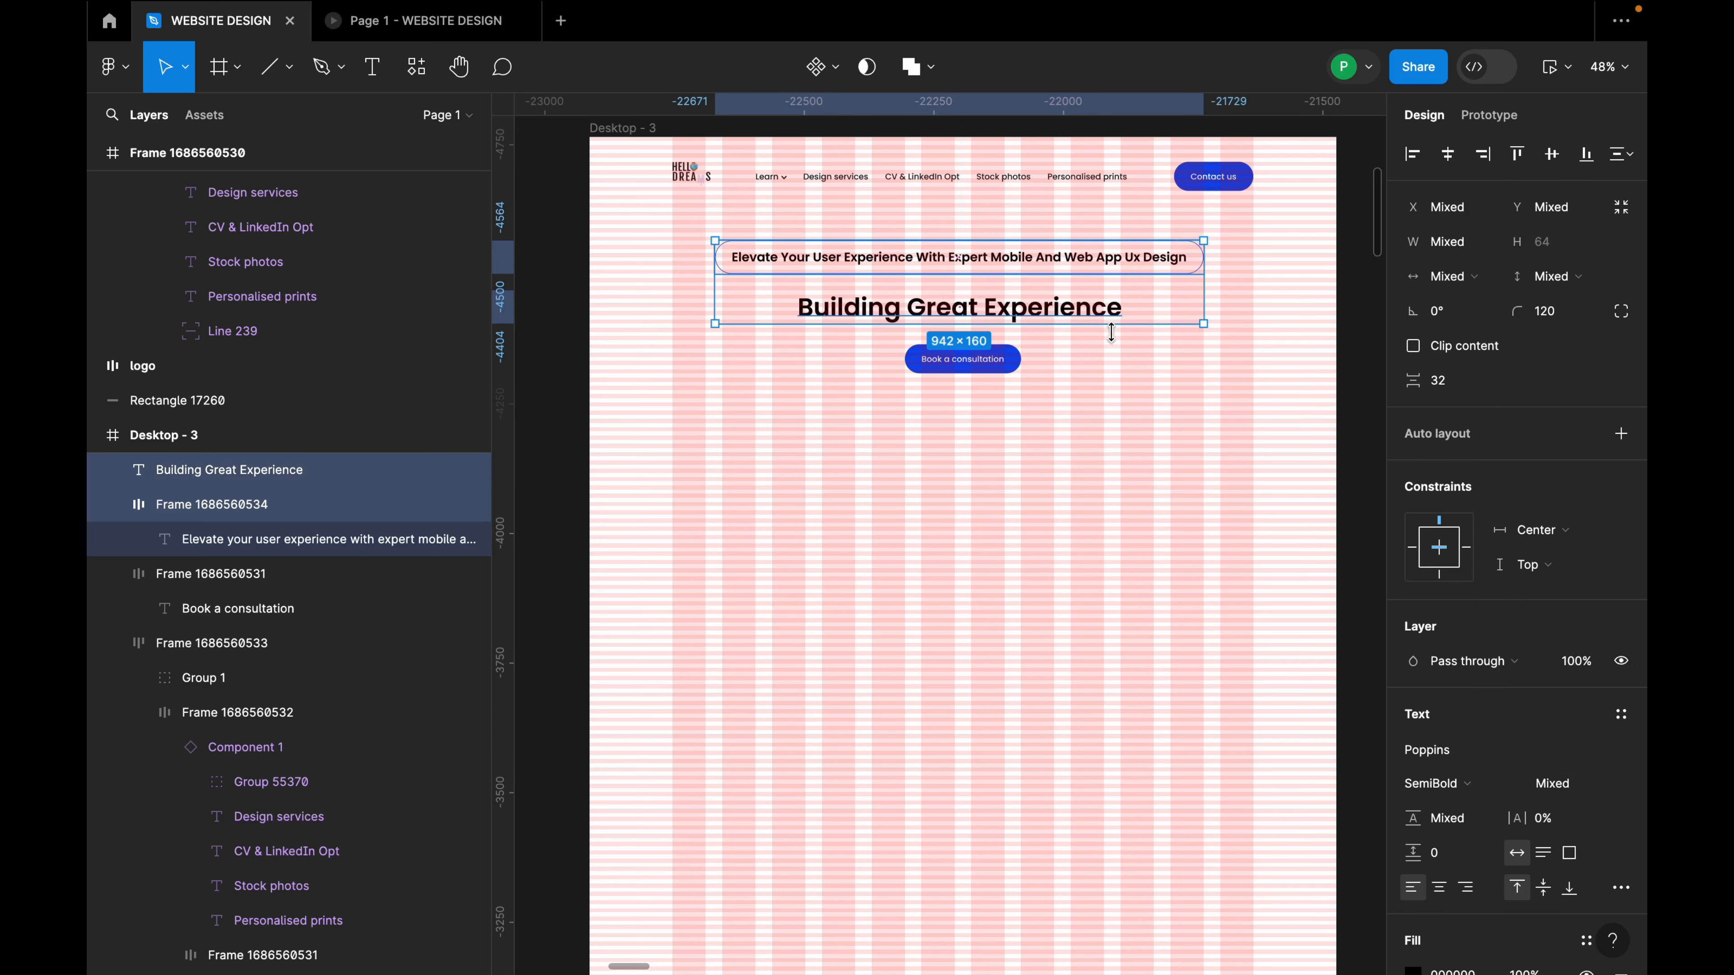
click(1051, 376)
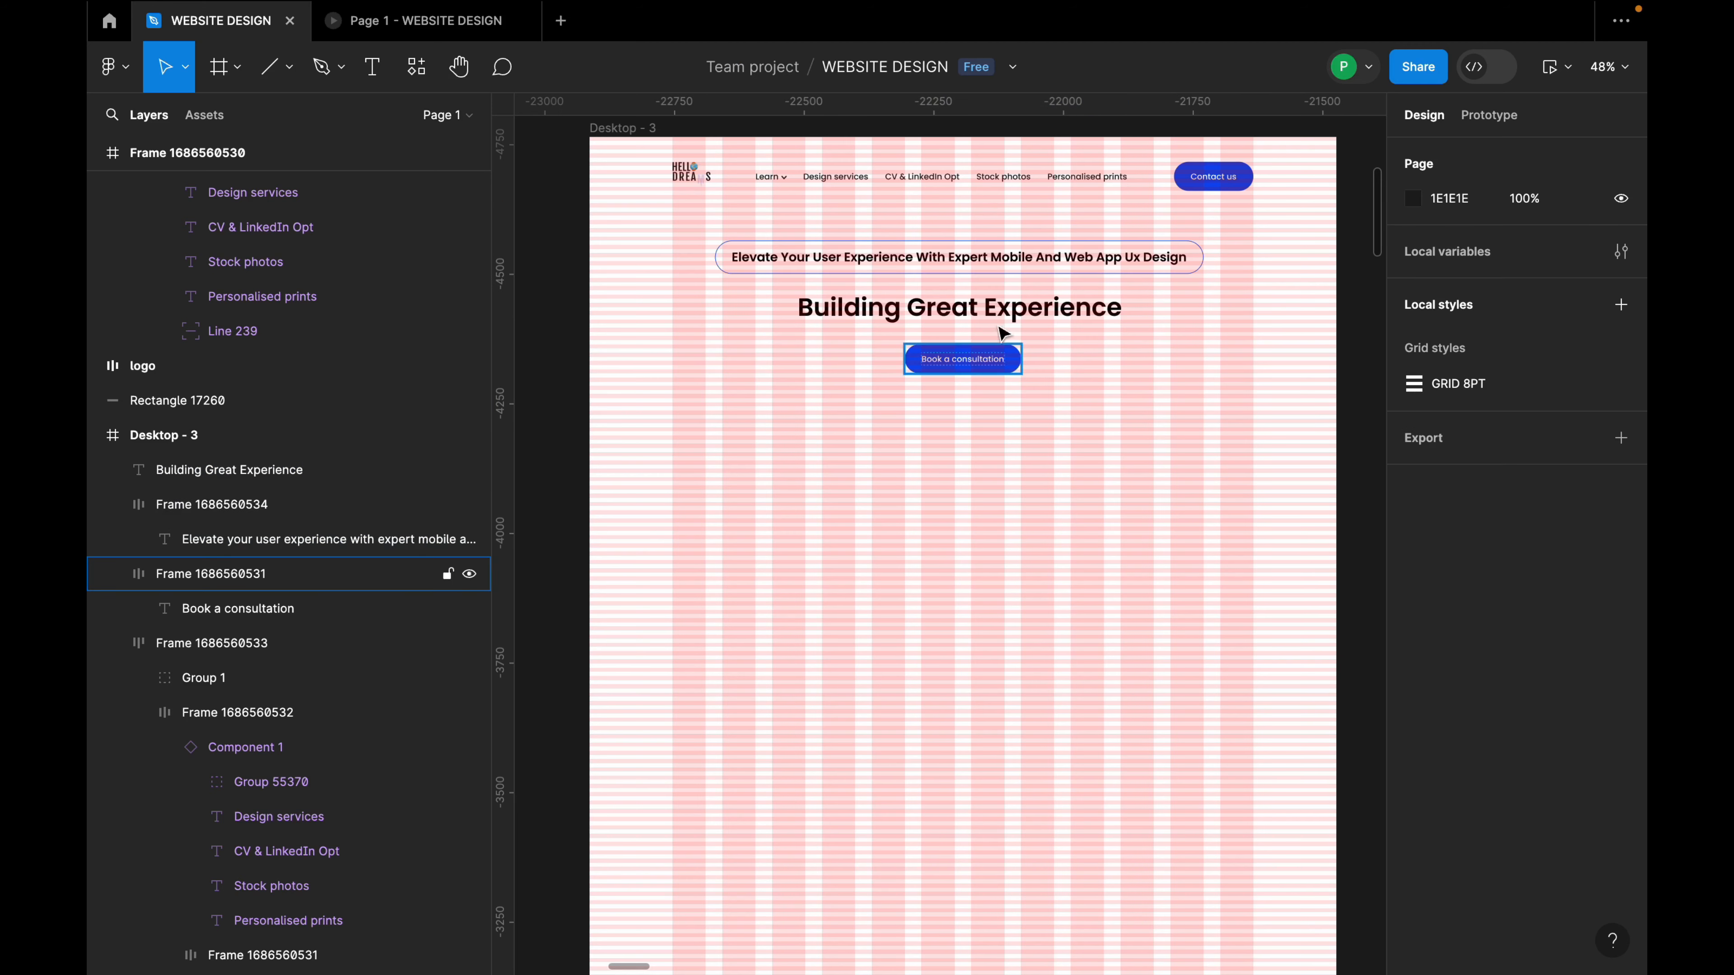
click(1008, 311)
shift+click(1024, 277)
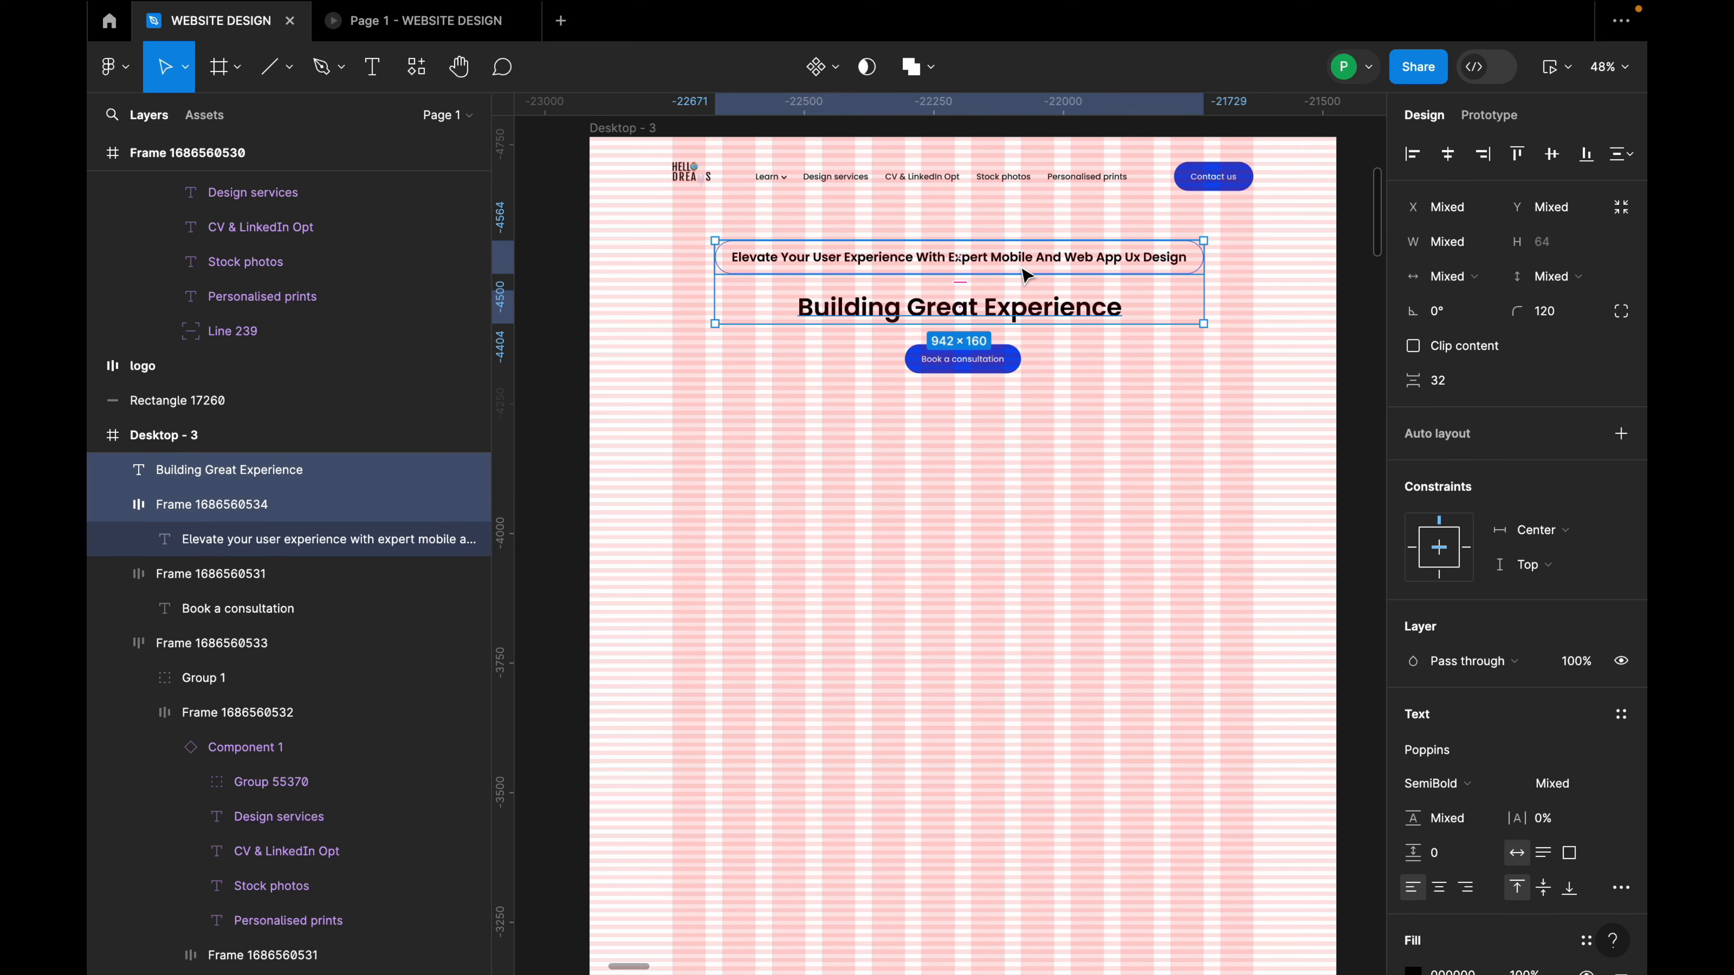
click(1047, 332)
click(1048, 311)
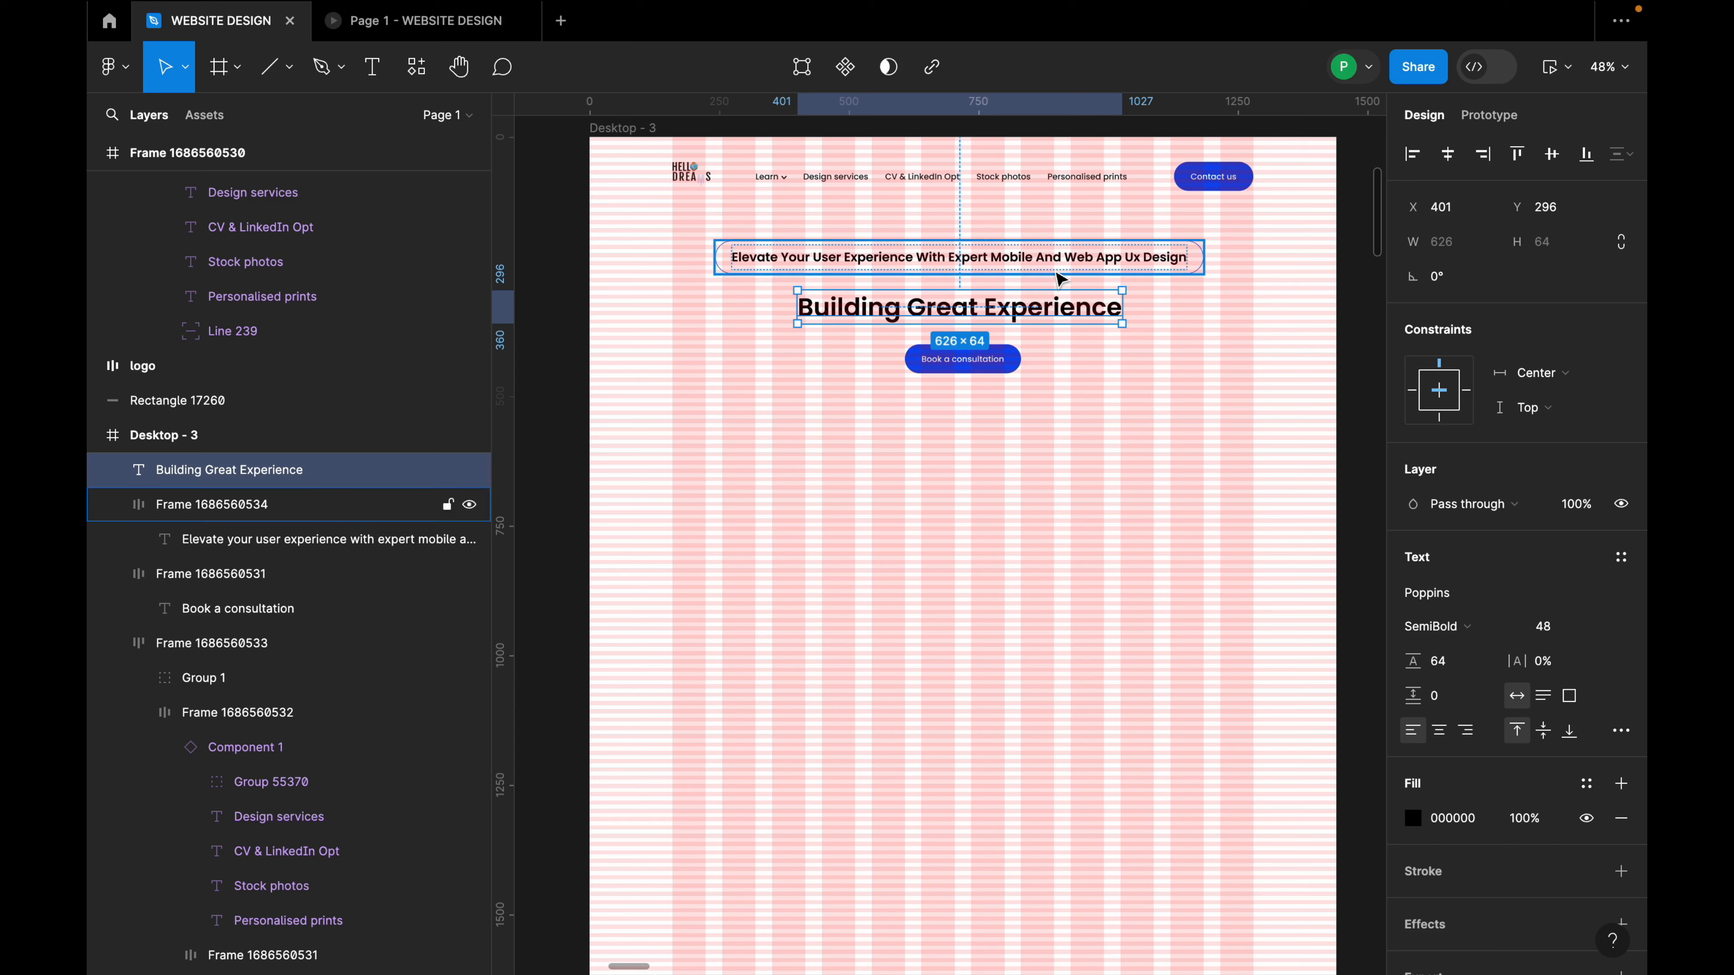
Combine the outlined tagline frame and the "Building Great Experience" heading into one vertical auto-layout frame.
shift+click(1060, 276)
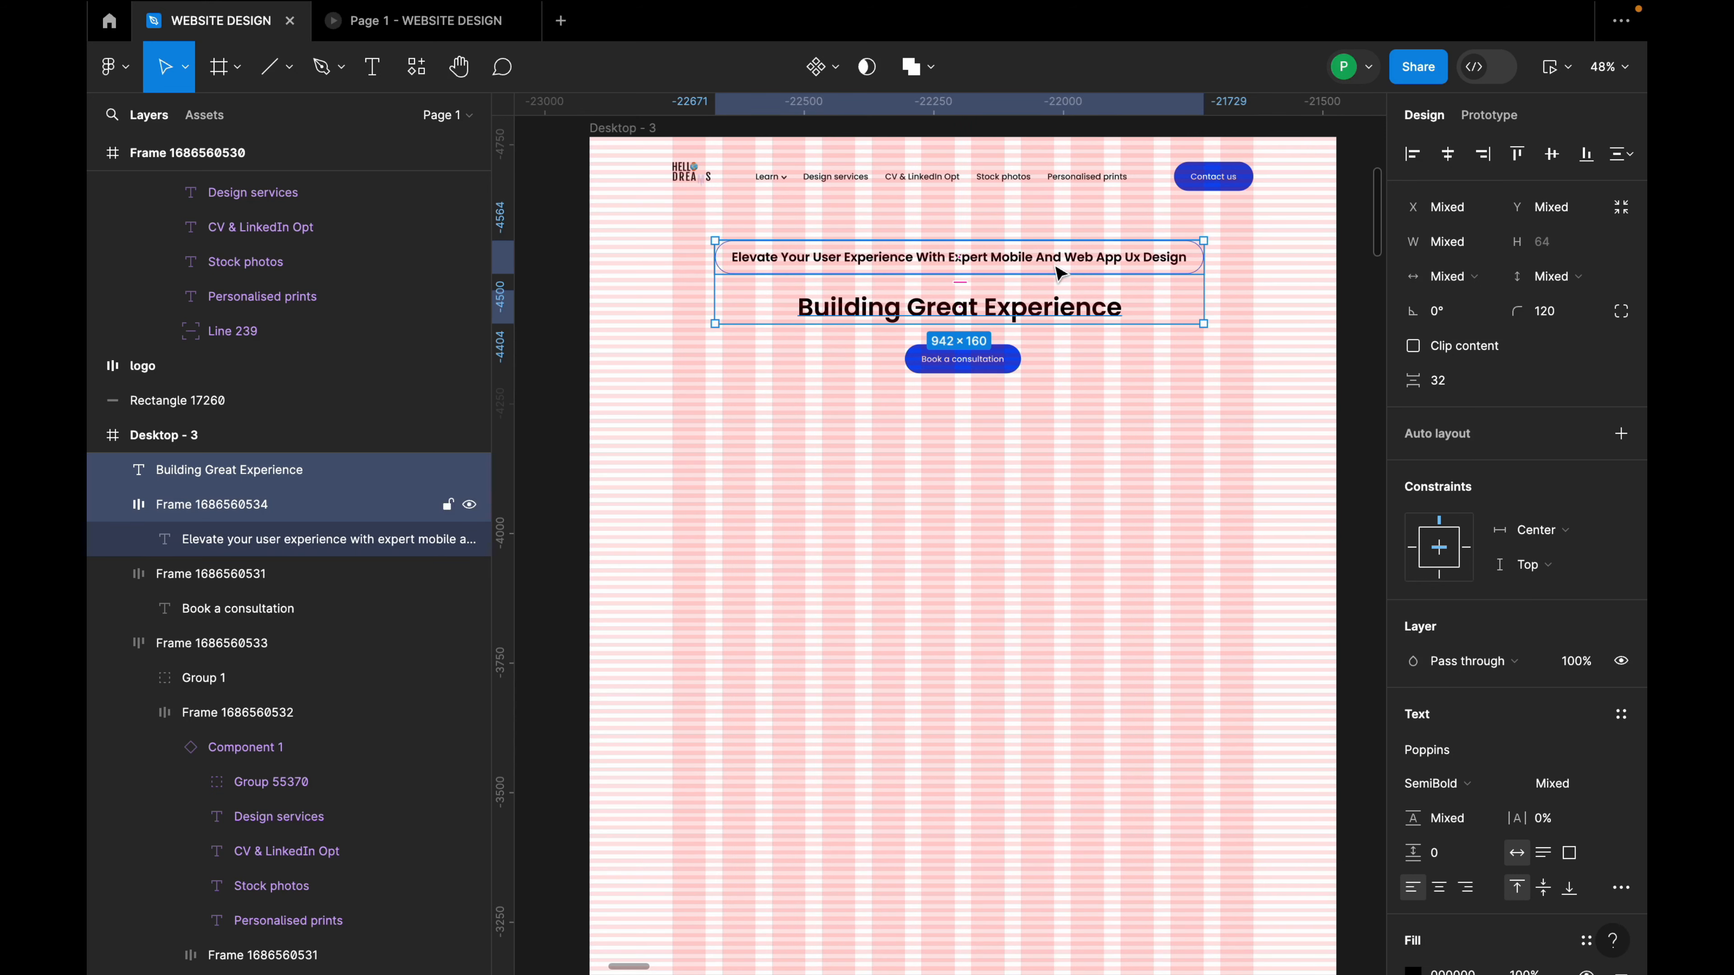
key(shift+a)
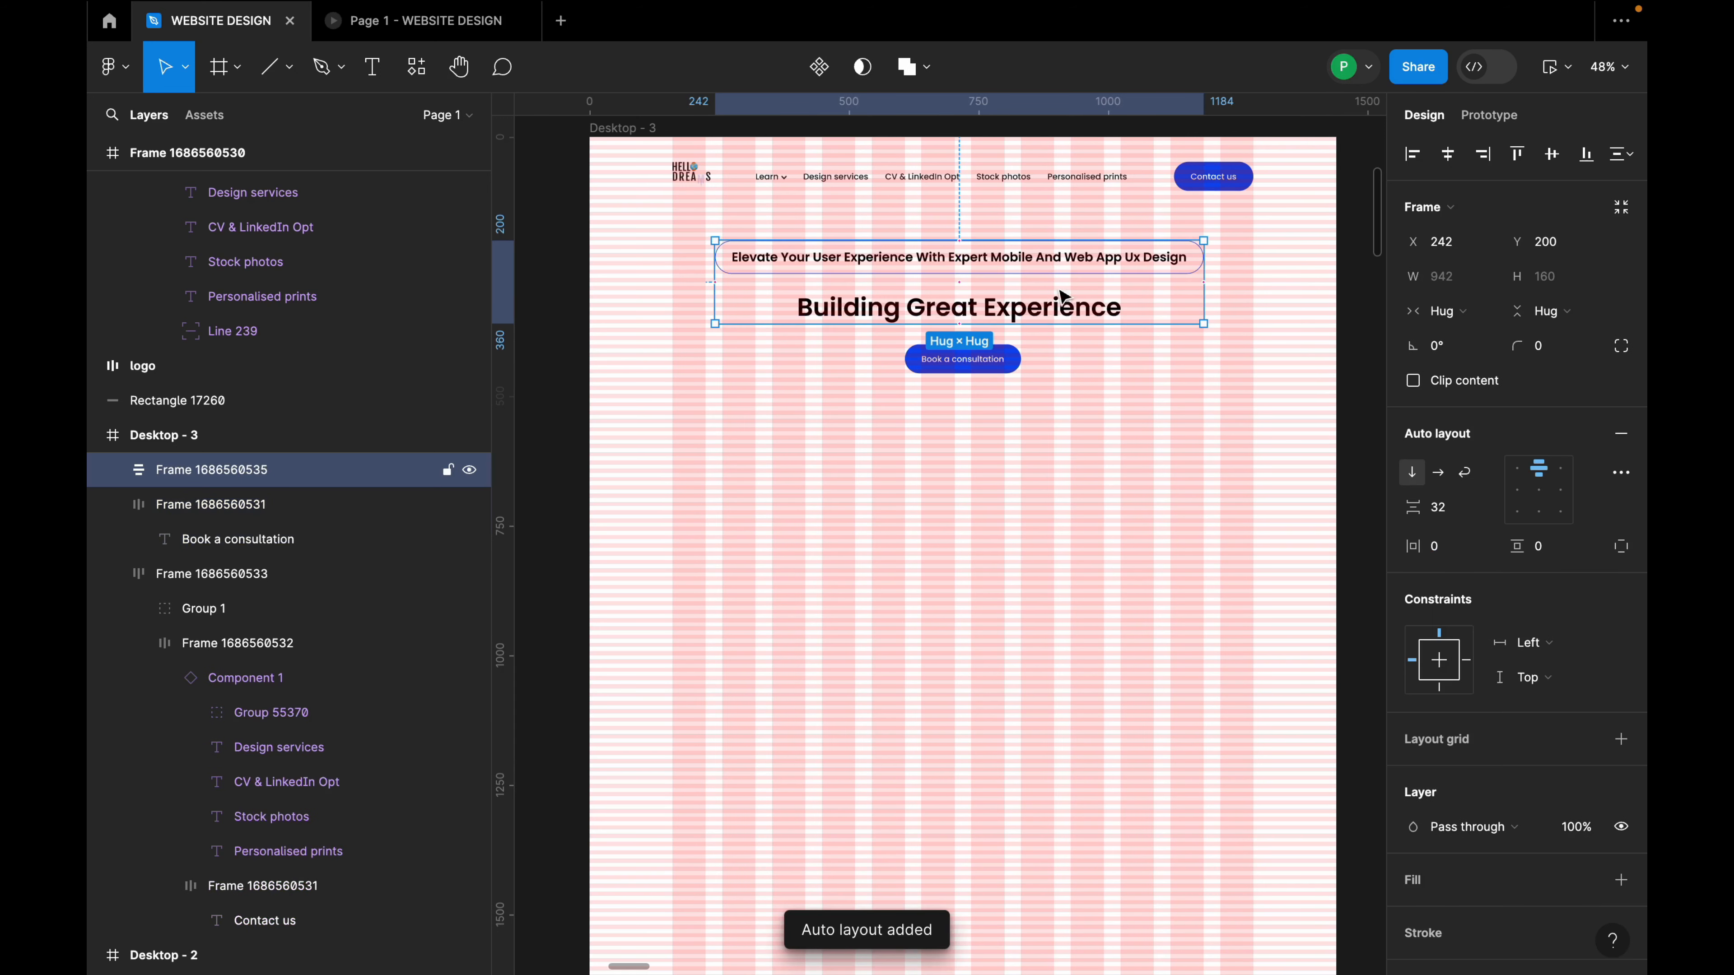
Set the font size of the "Book a consultation" label to 24.
click(1010, 363)
click(987, 362)
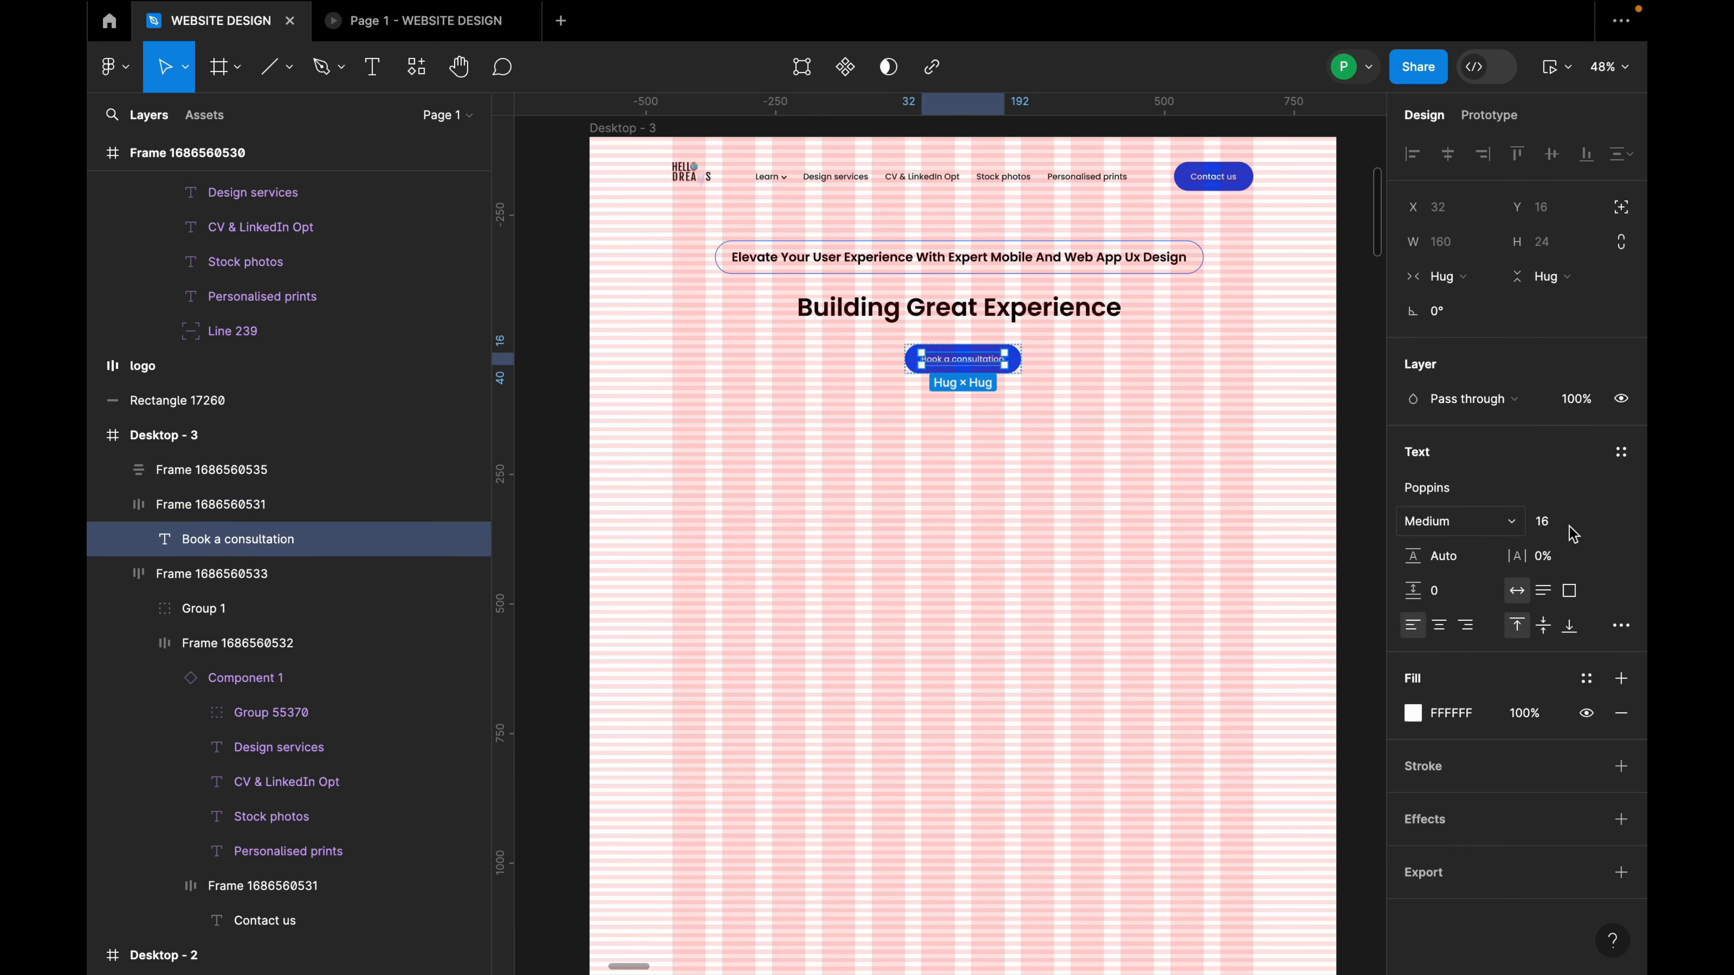
click(1604, 524)
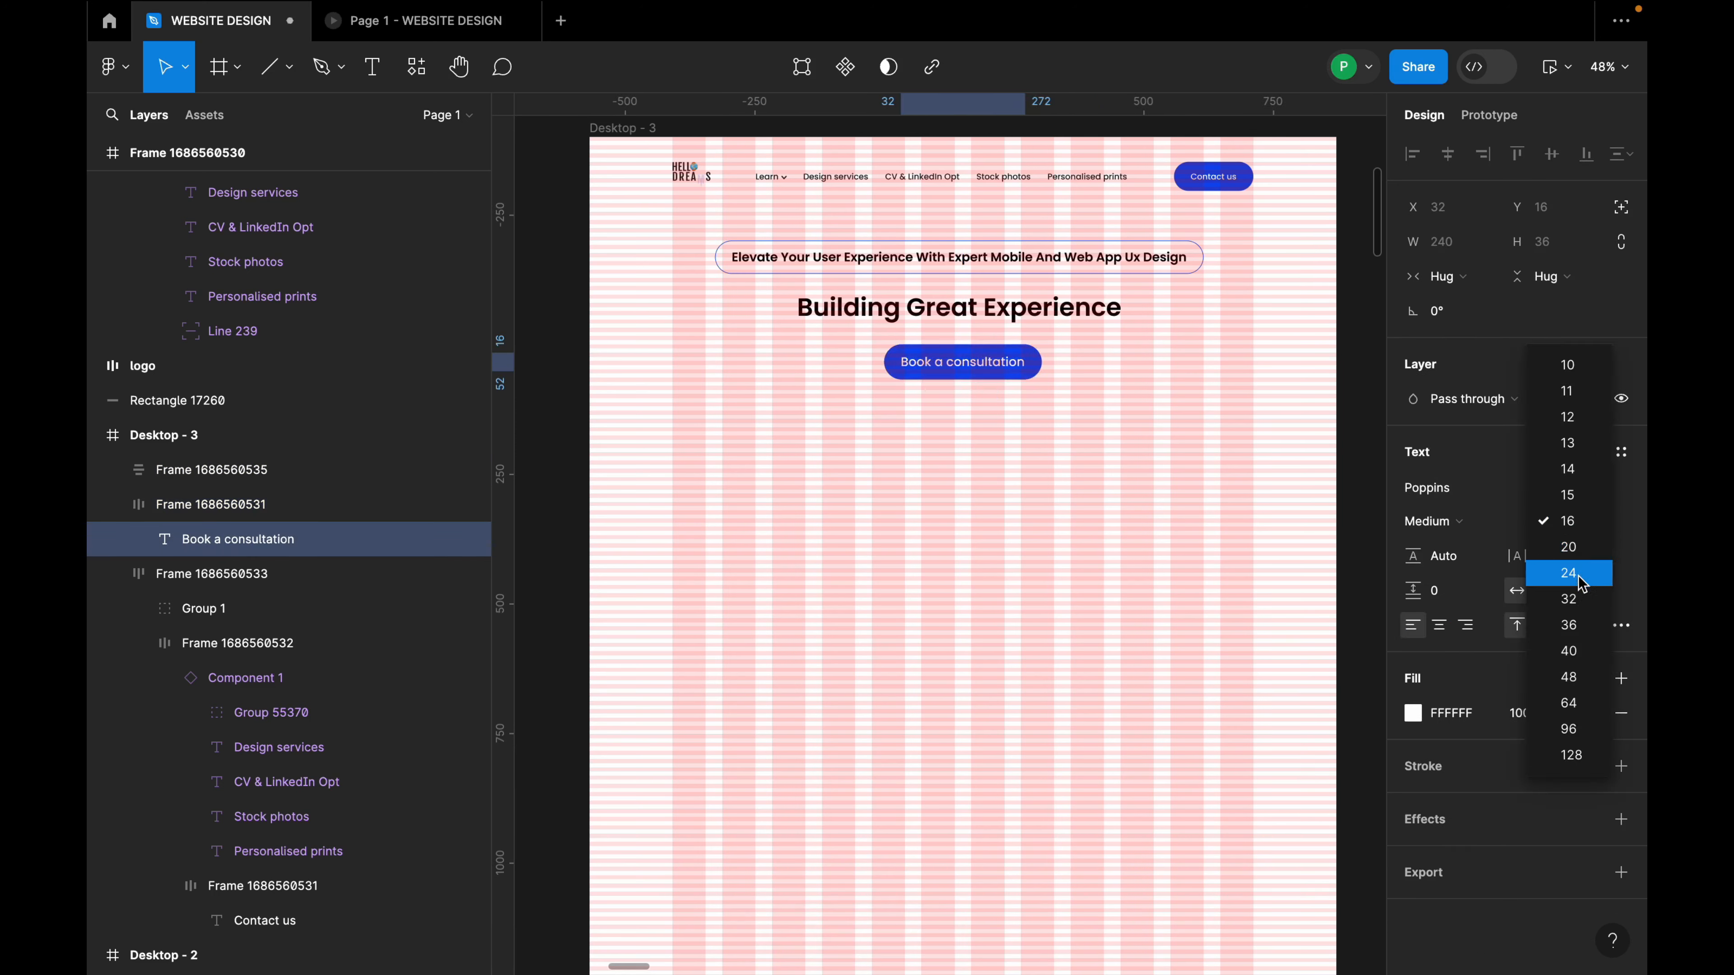
click(1223, 515)
click(1103, 457)
Combine the tagline-and-heading frame and the consultation button into one vertical auto-layout frame with a spacing of 48.
click(1031, 370)
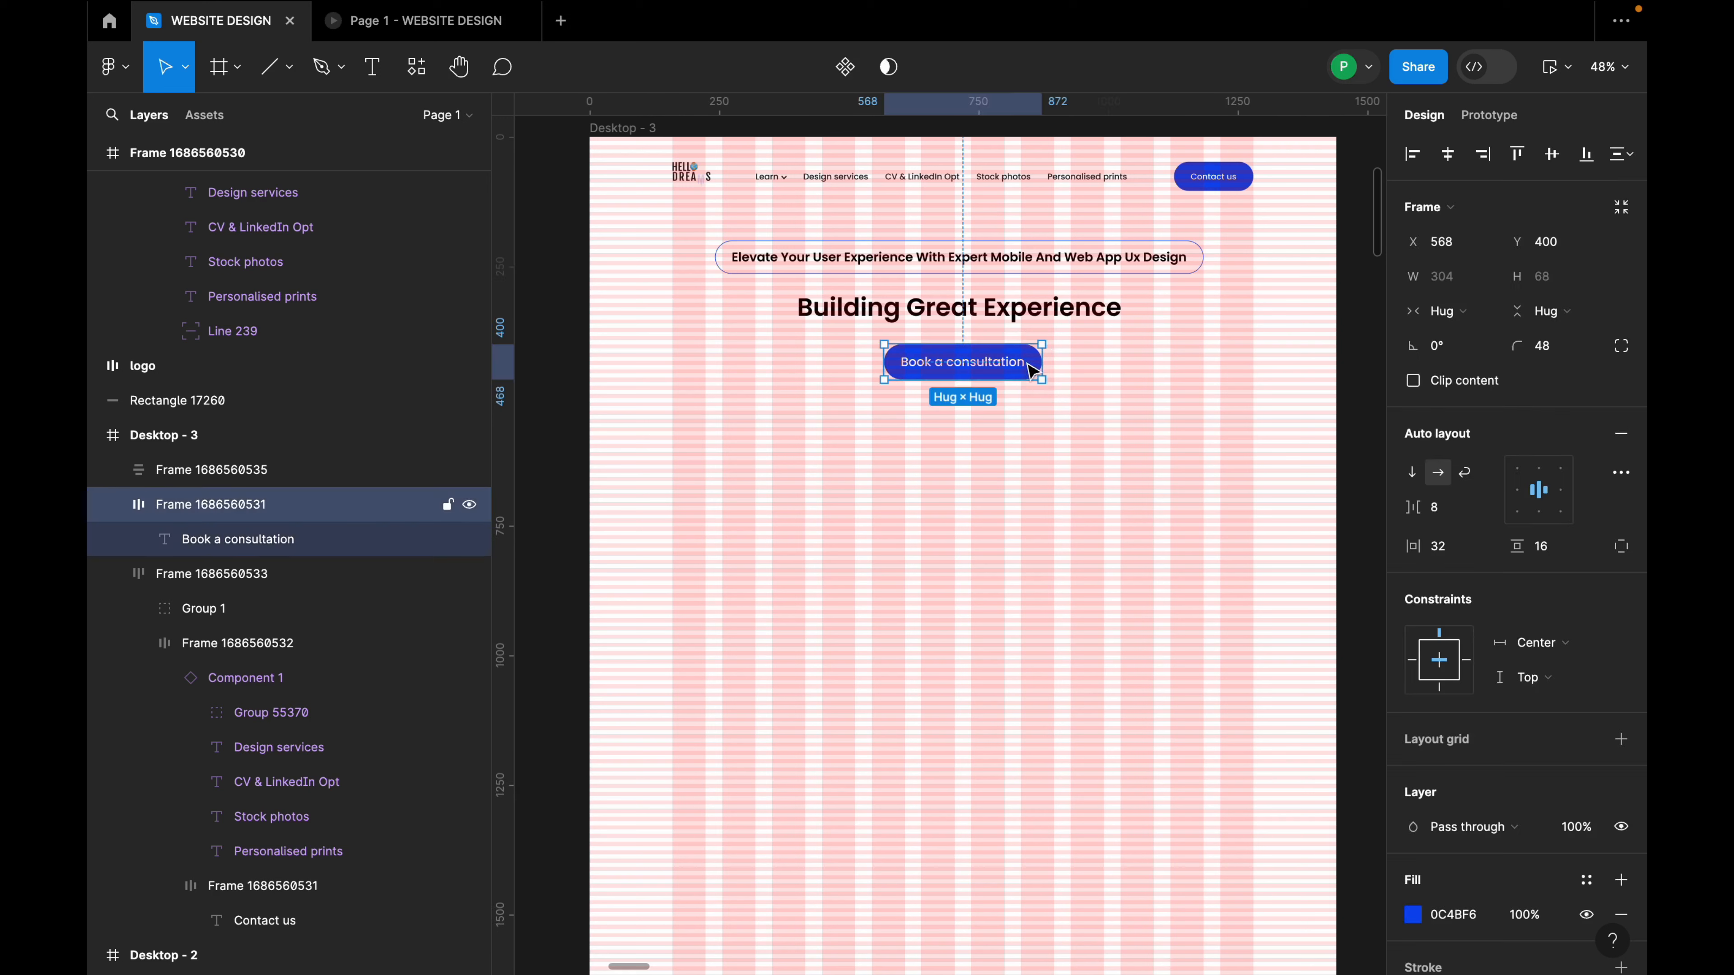
shift+click(1051, 322)
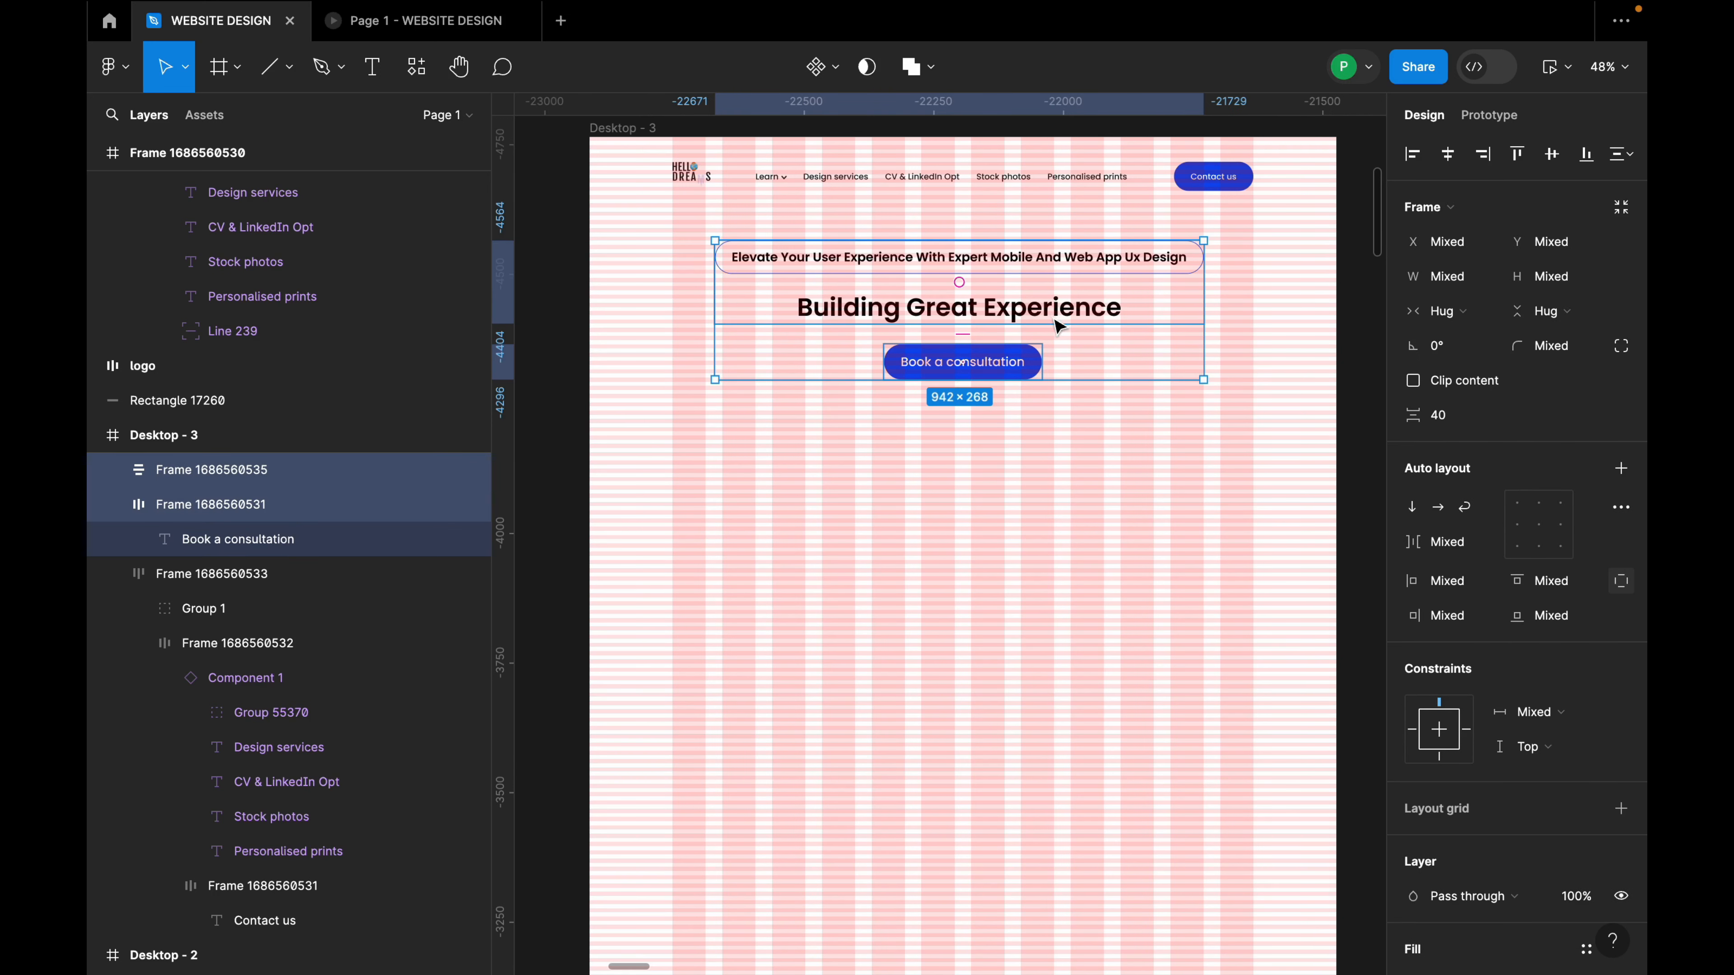
key(shift+a)
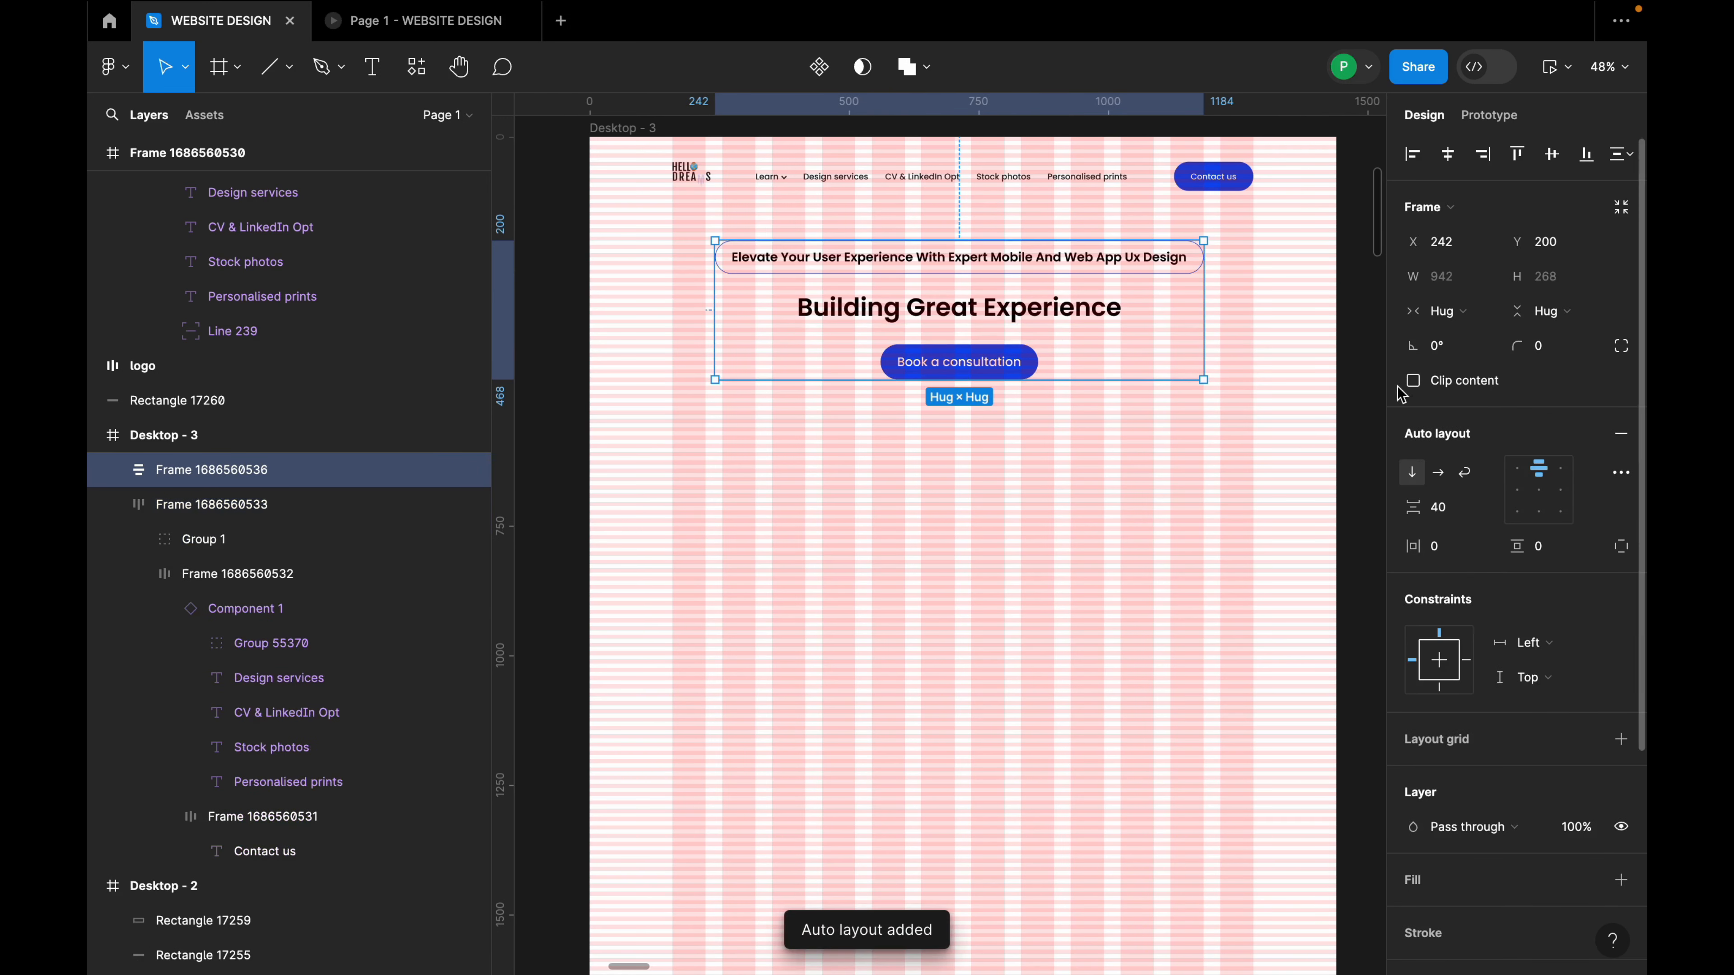
click(1454, 518)
text(48)
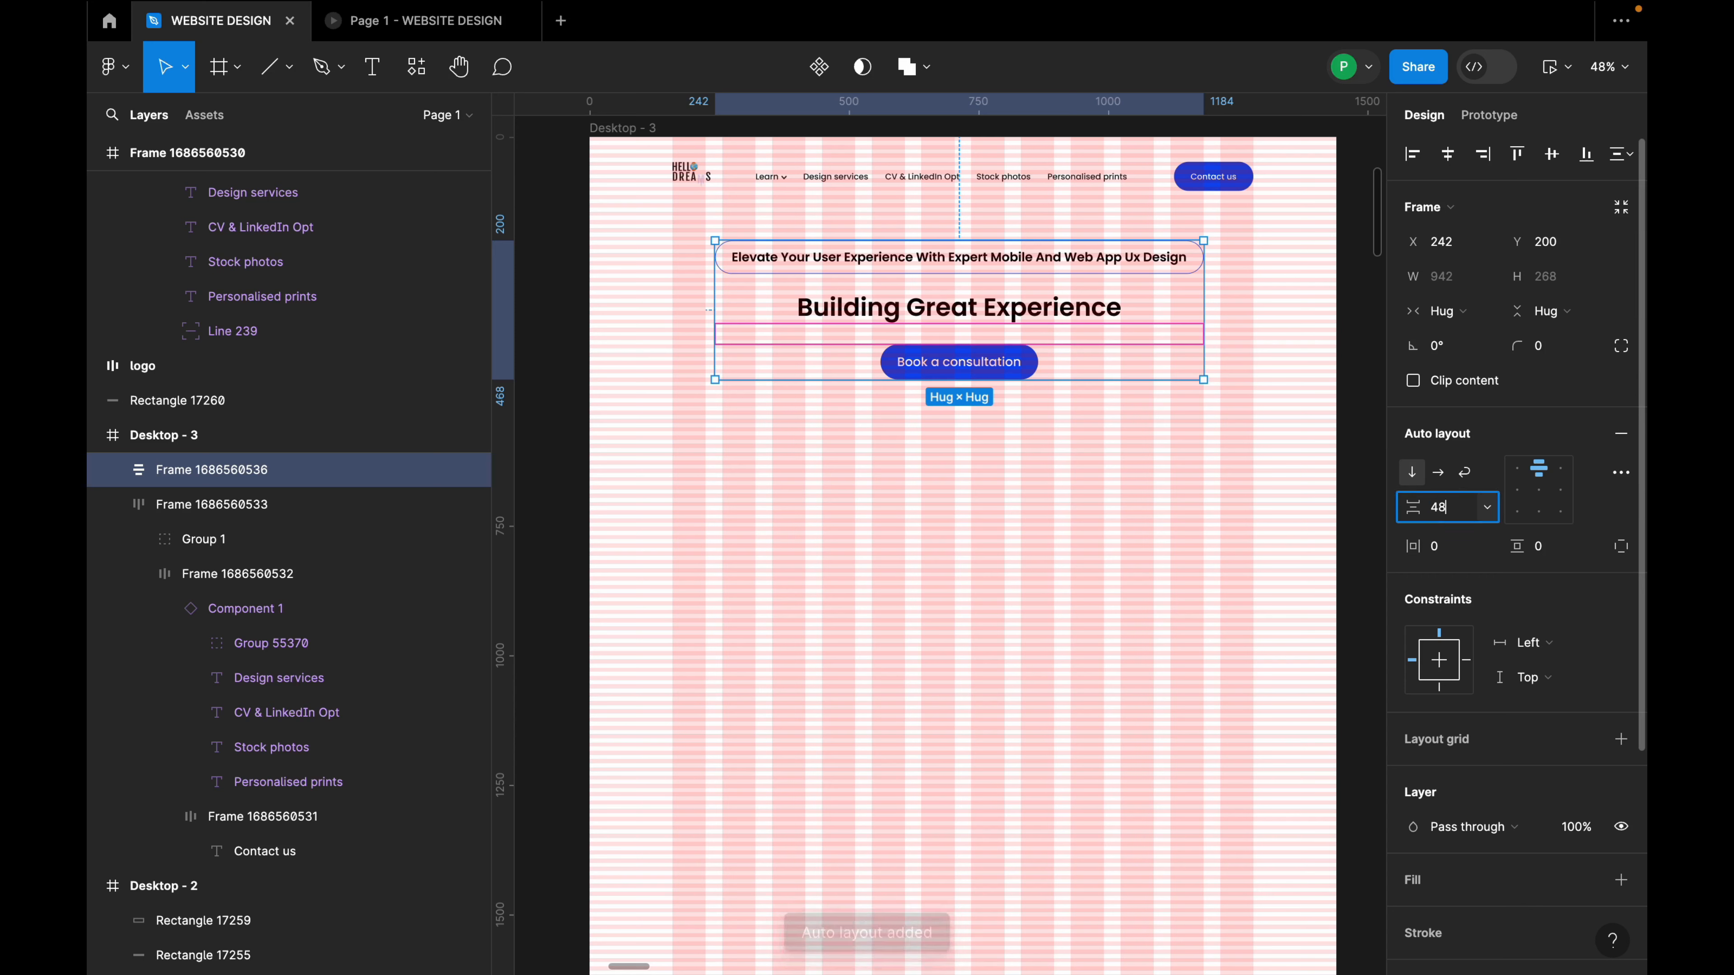
key(Return)
click(1154, 523)
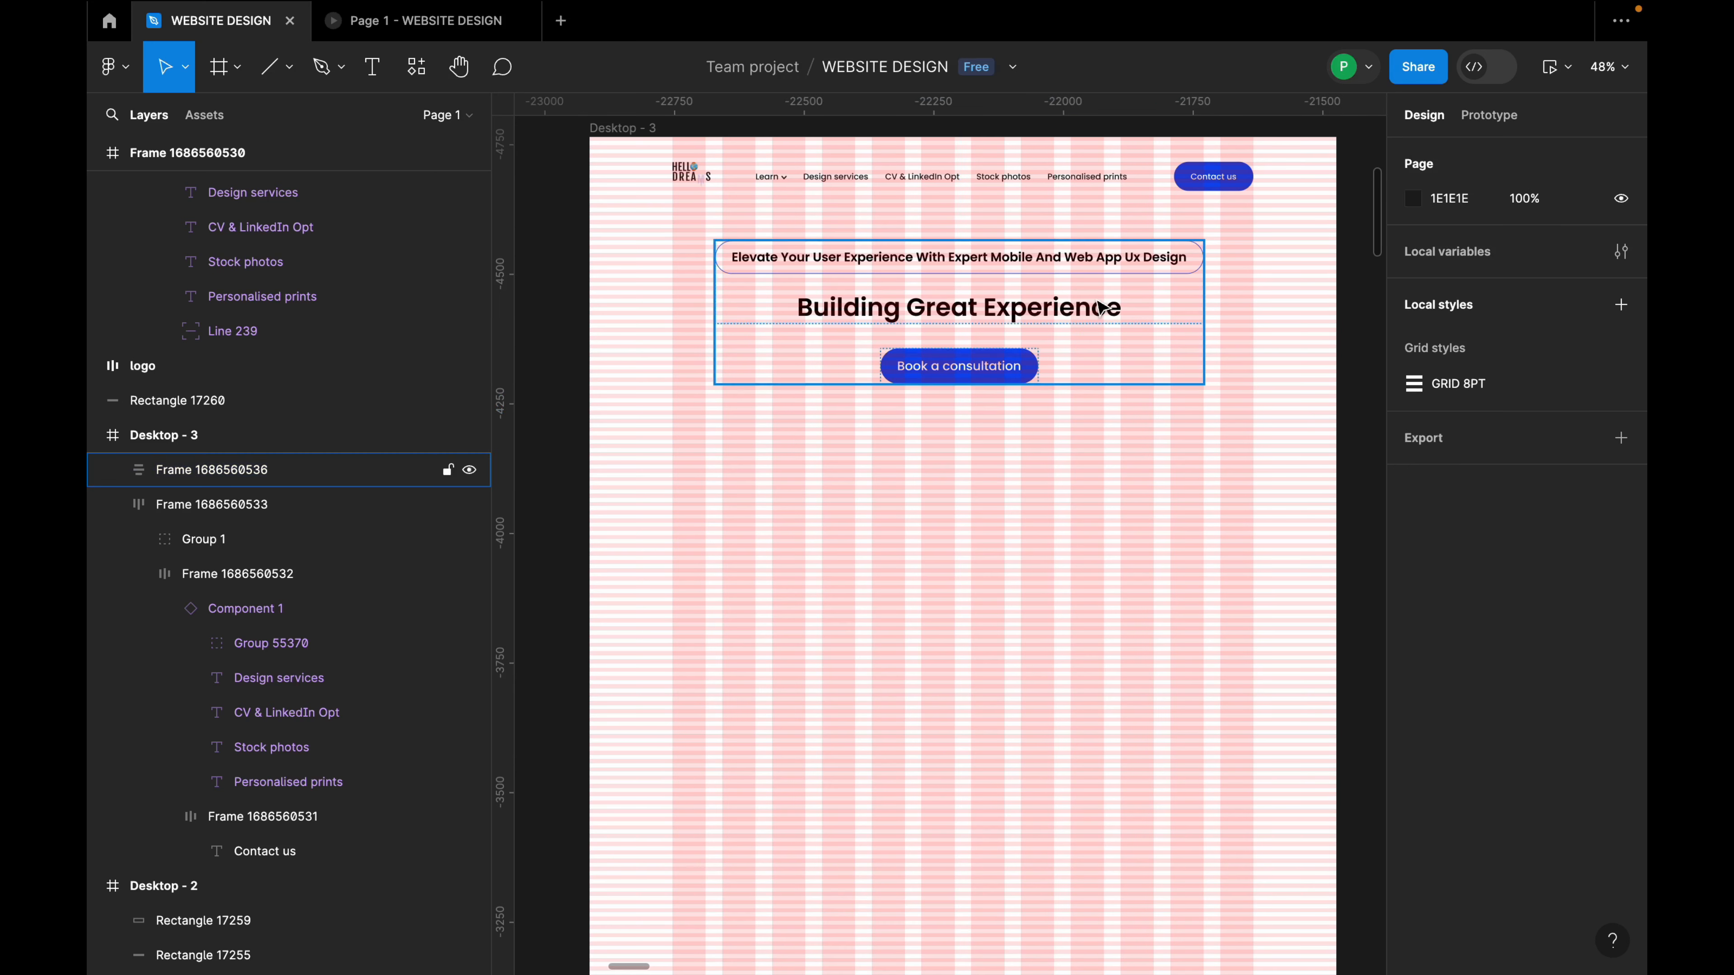
Centre the combined hero frame horizontally in Desktop - 3.
click(1160, 293)
click(1445, 163)
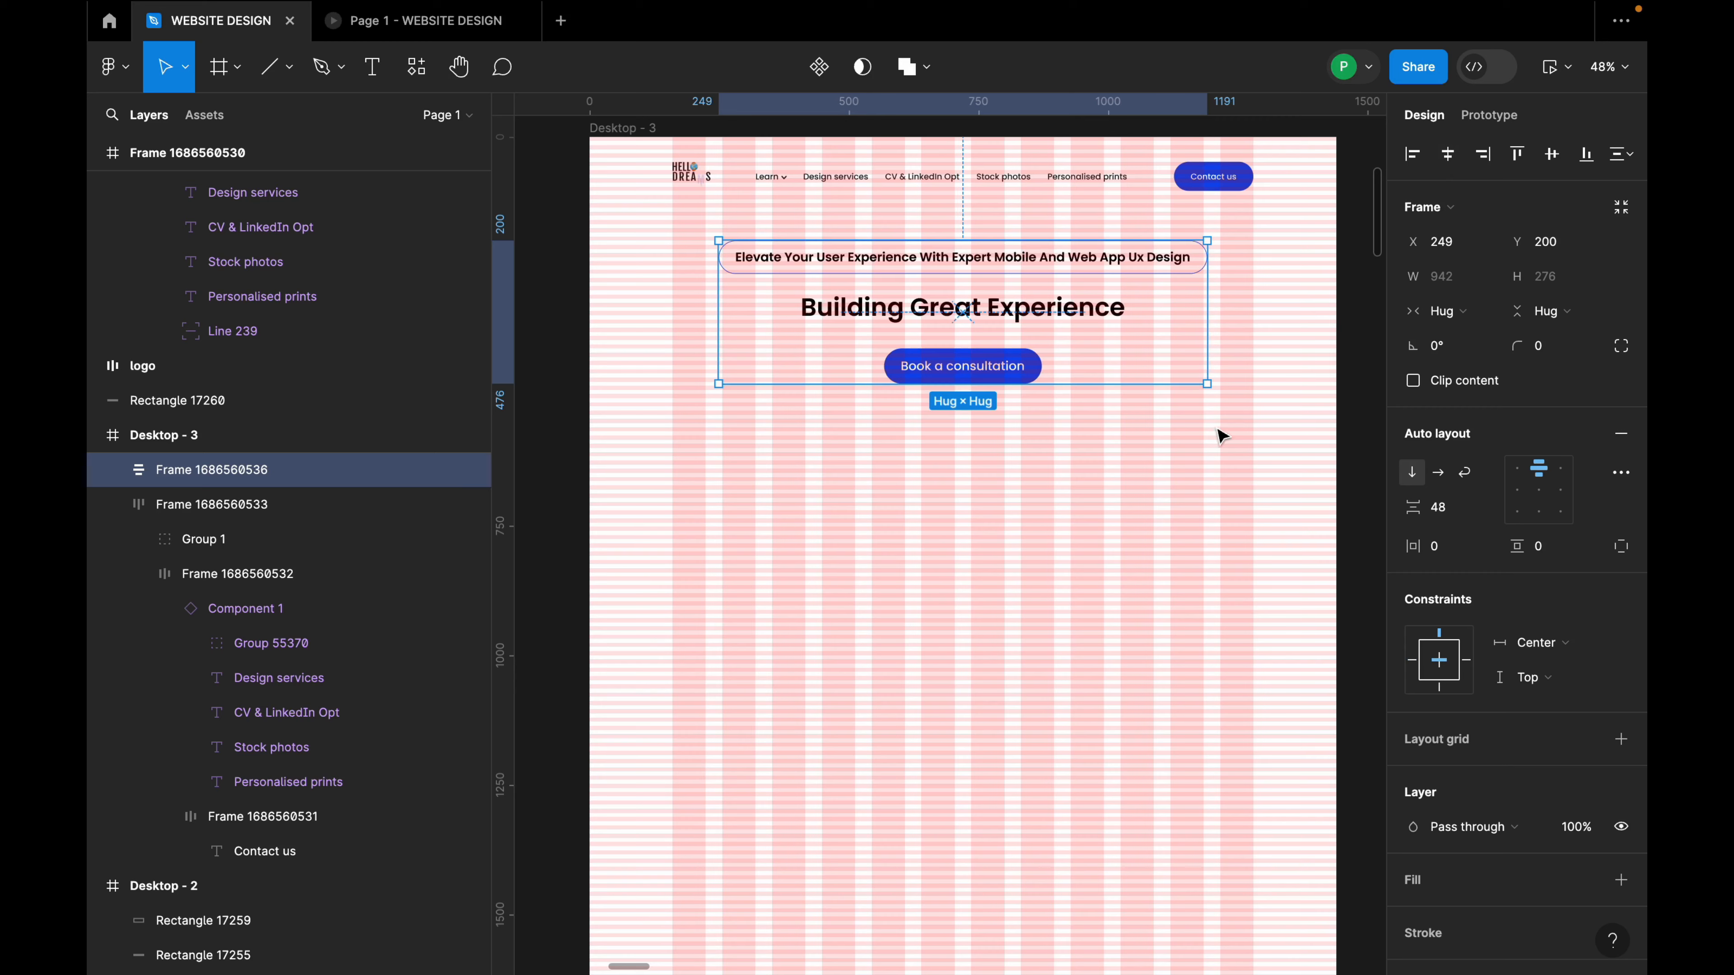
click(920, 445)
Examine the crossed image placeholder beneath the hero text in the Desktop - 2 wireframe.
scroll(925, 458, down, 2)
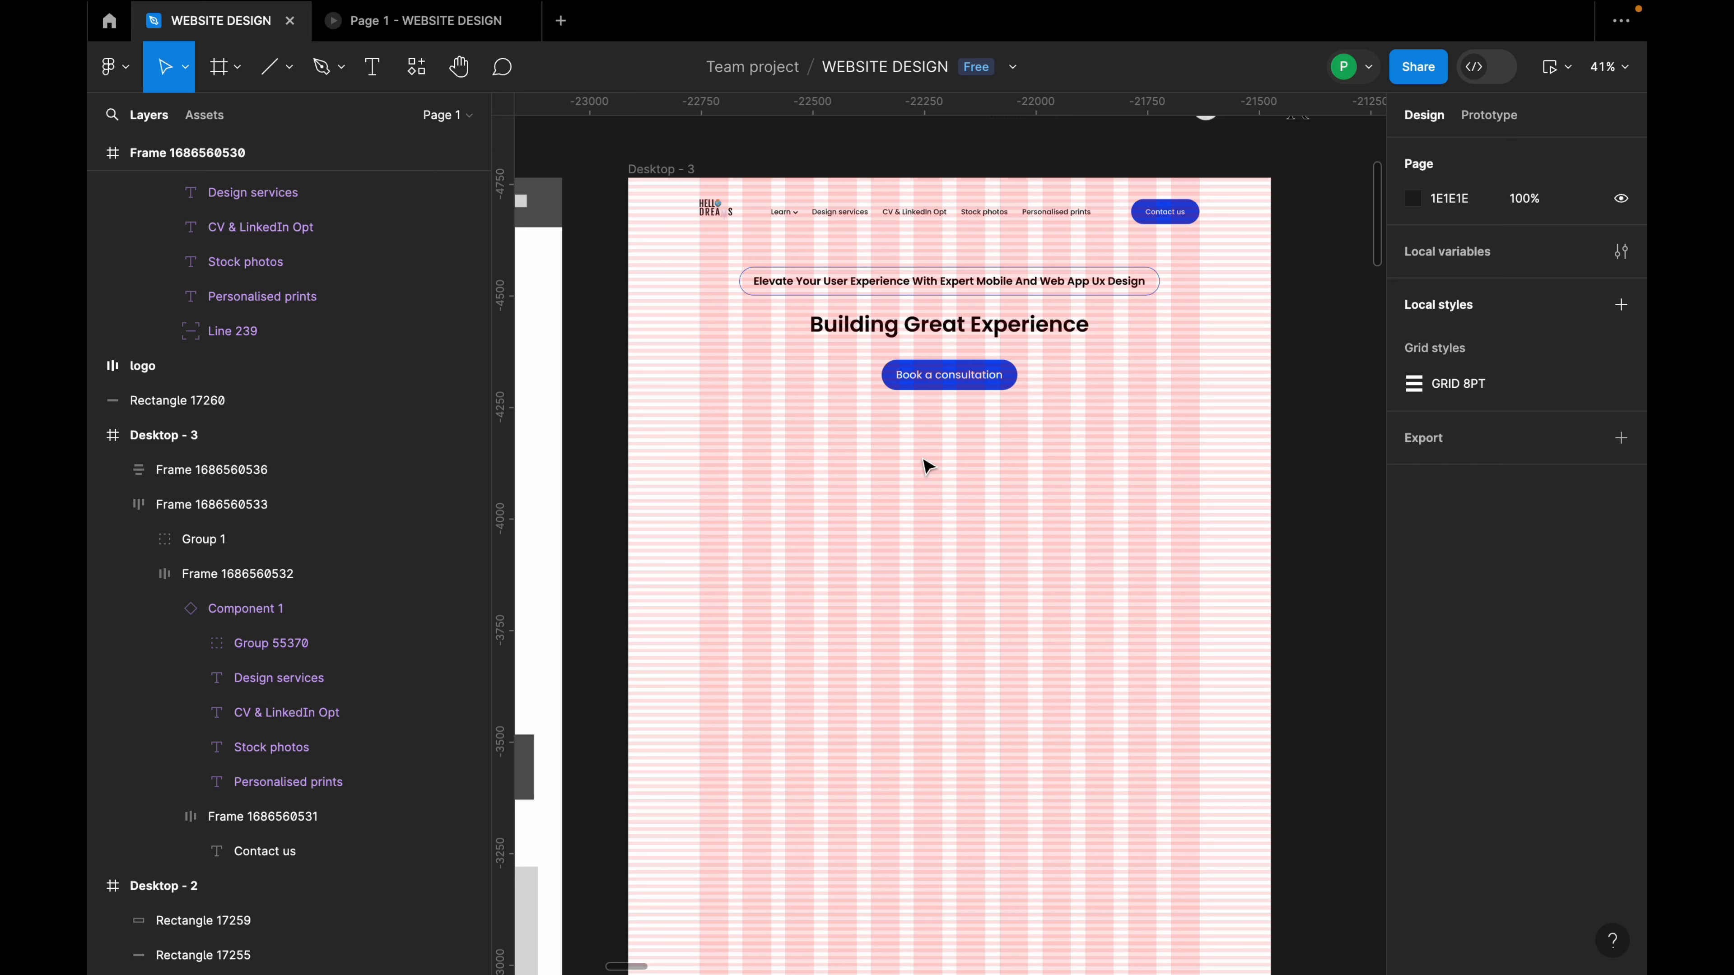
click(273, 469)
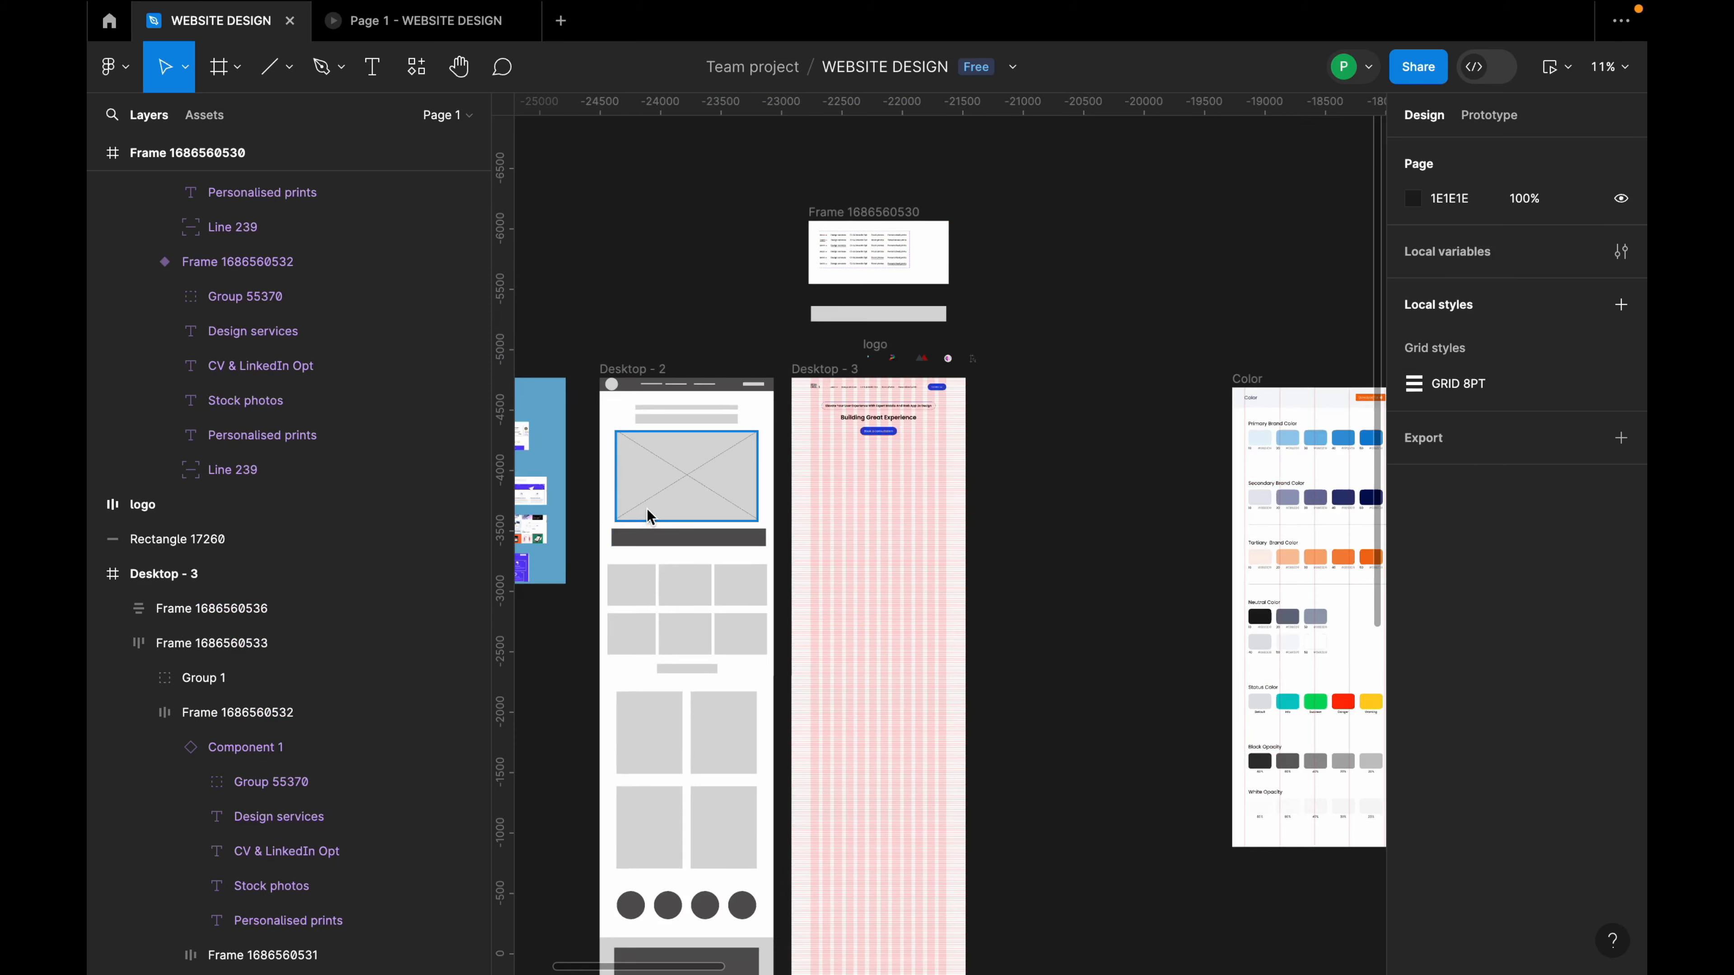
scroll(641, 513, up, 5)
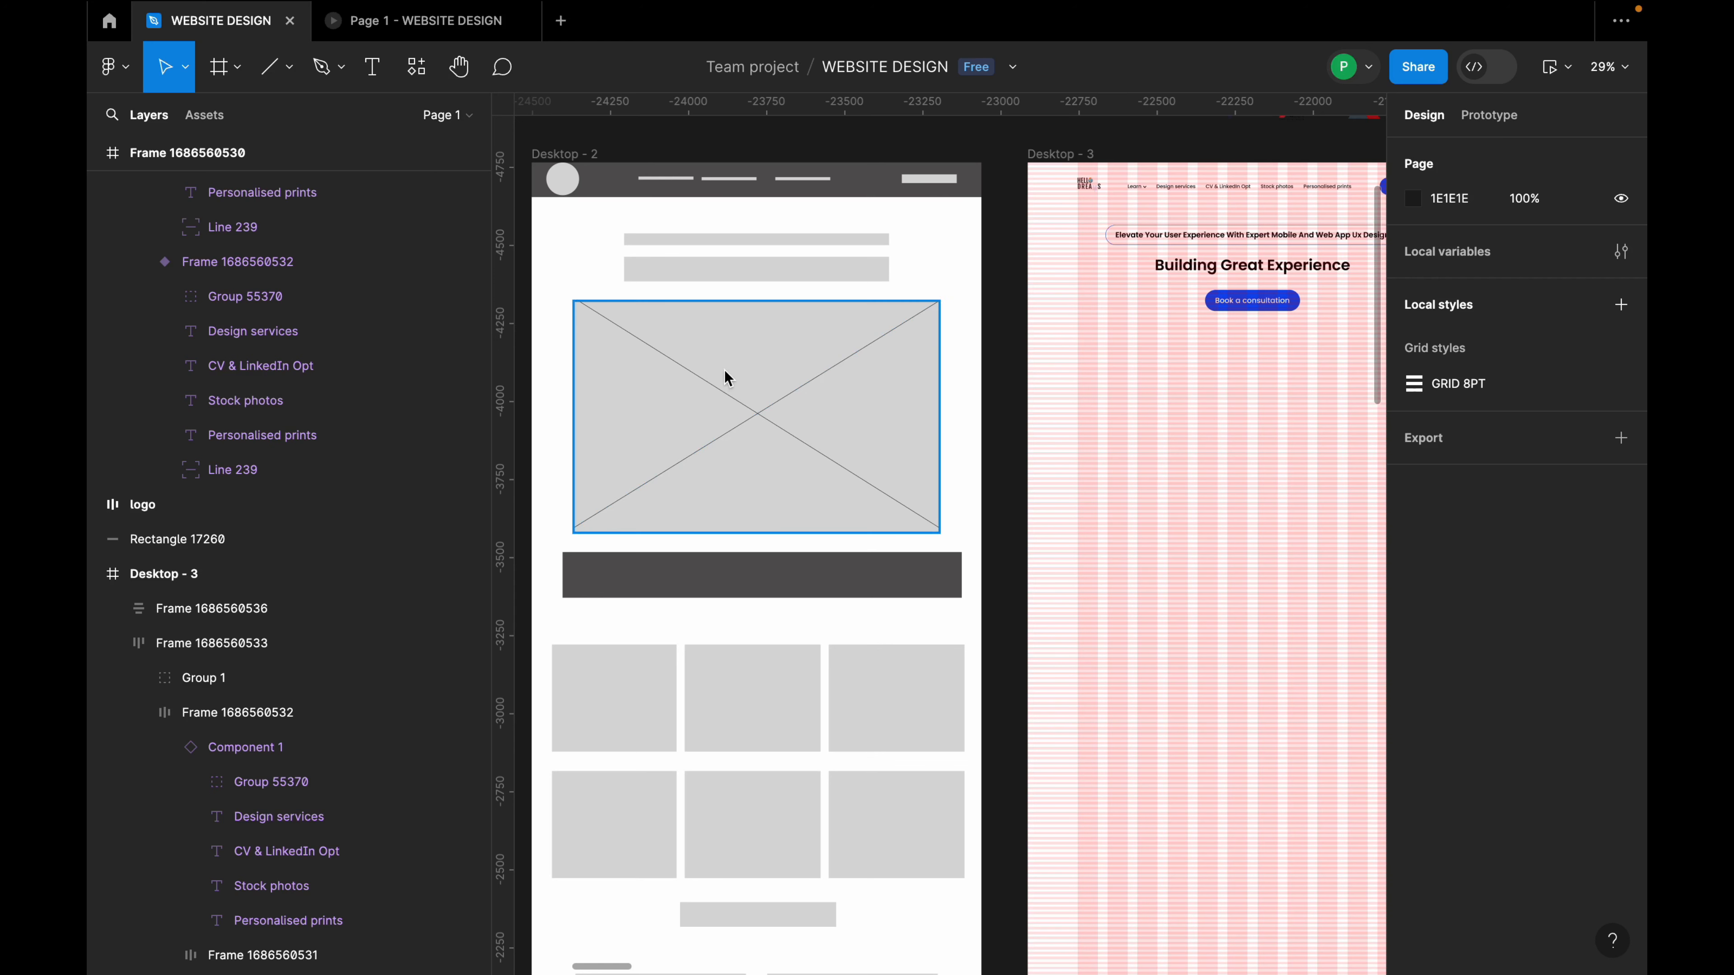
click(705, 382)
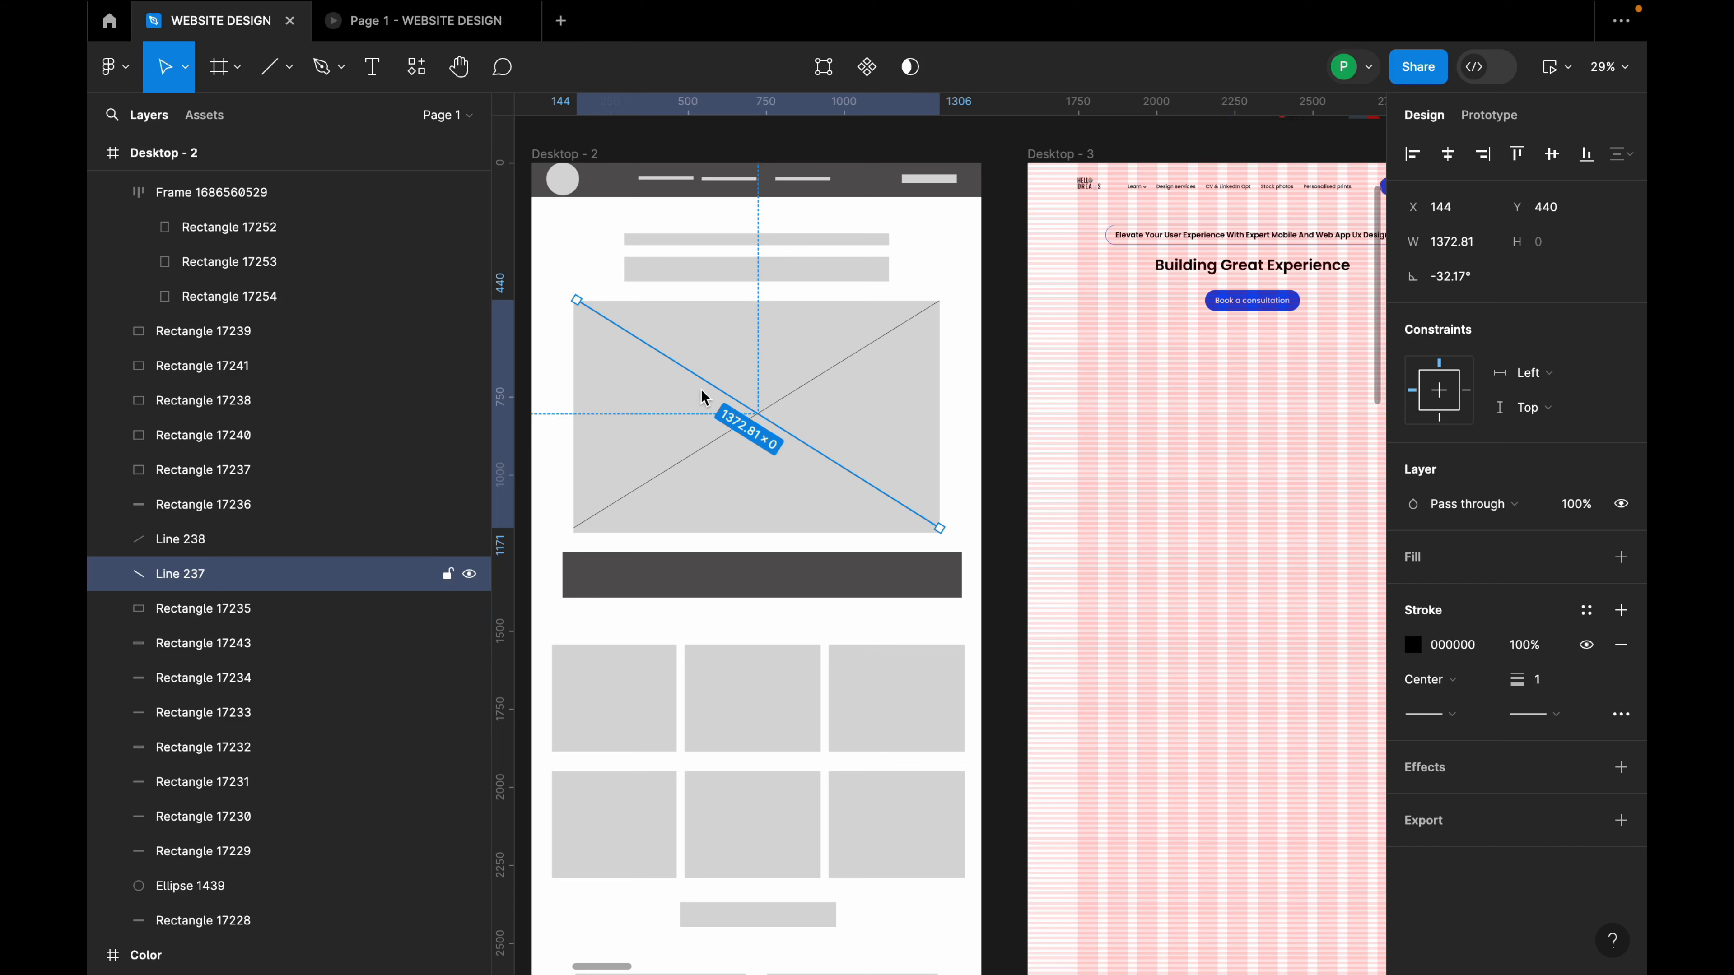
scroll(705, 399, down, 6)
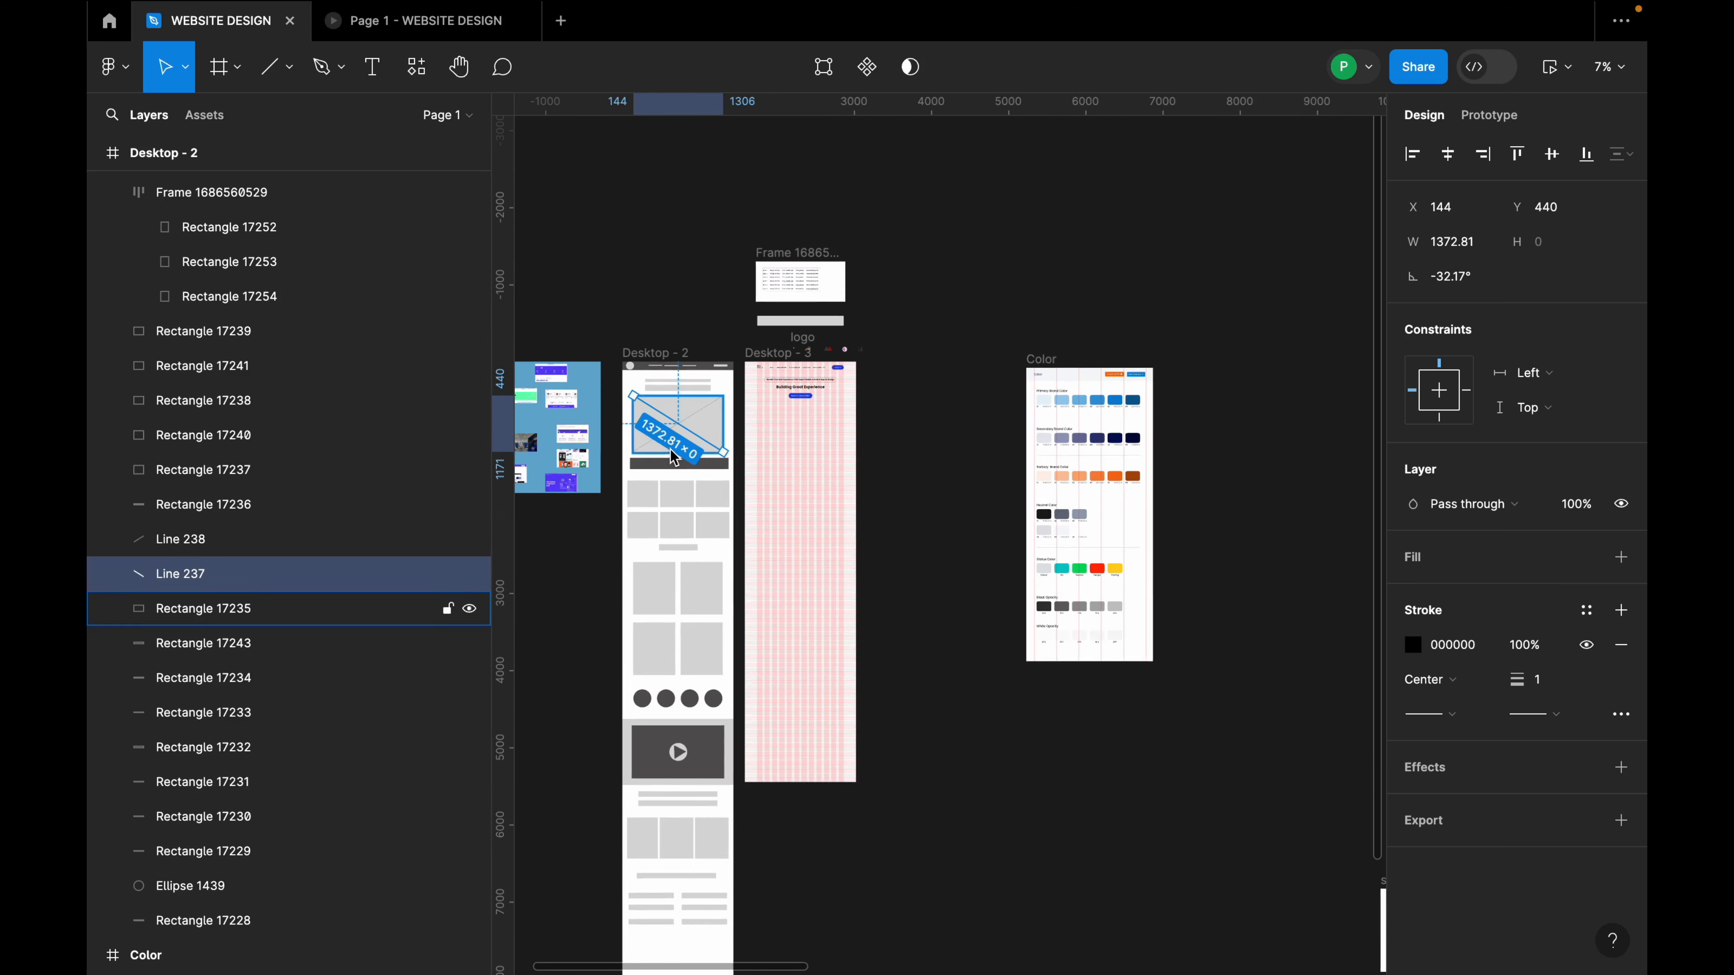
Move the Desktop - 46 dashboard frame into the gap between Desktop - 3 and Color, at about X -21325, Y -3658.
scroll(772, 519, down, 5)
click(947, 706)
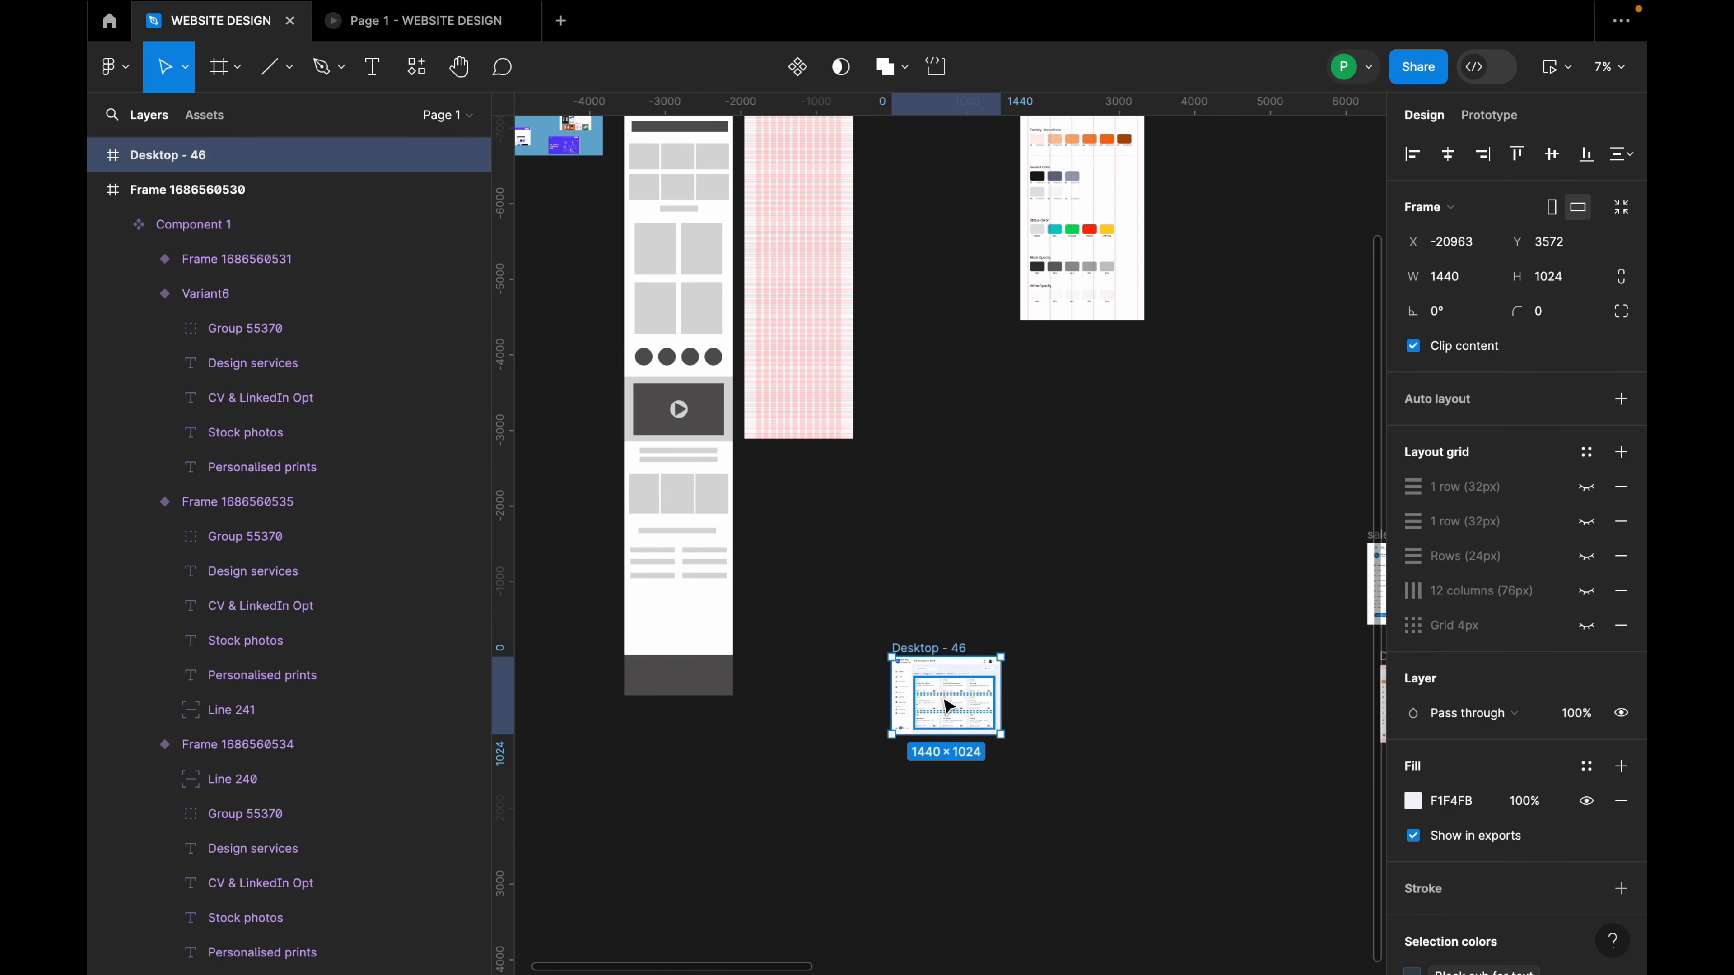
drag(947, 706, 921, 263)
scroll(857, 540, up, 5)
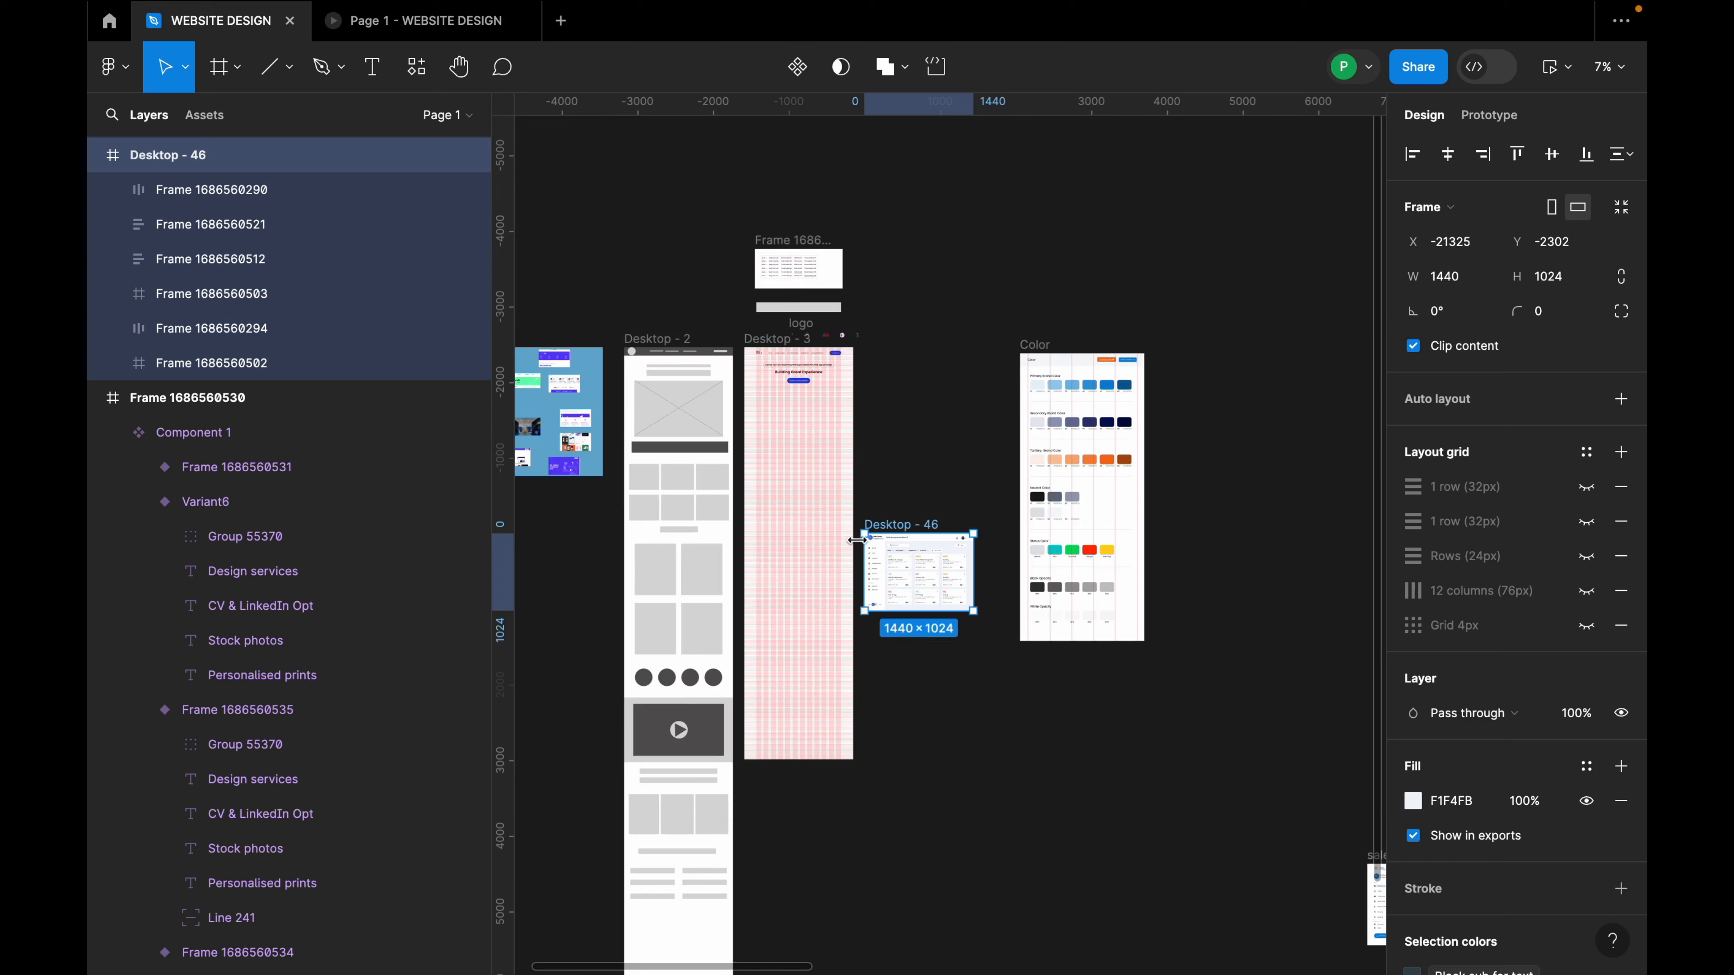
scroll(857, 540, up, 4)
drag(929, 601, 947, 392)
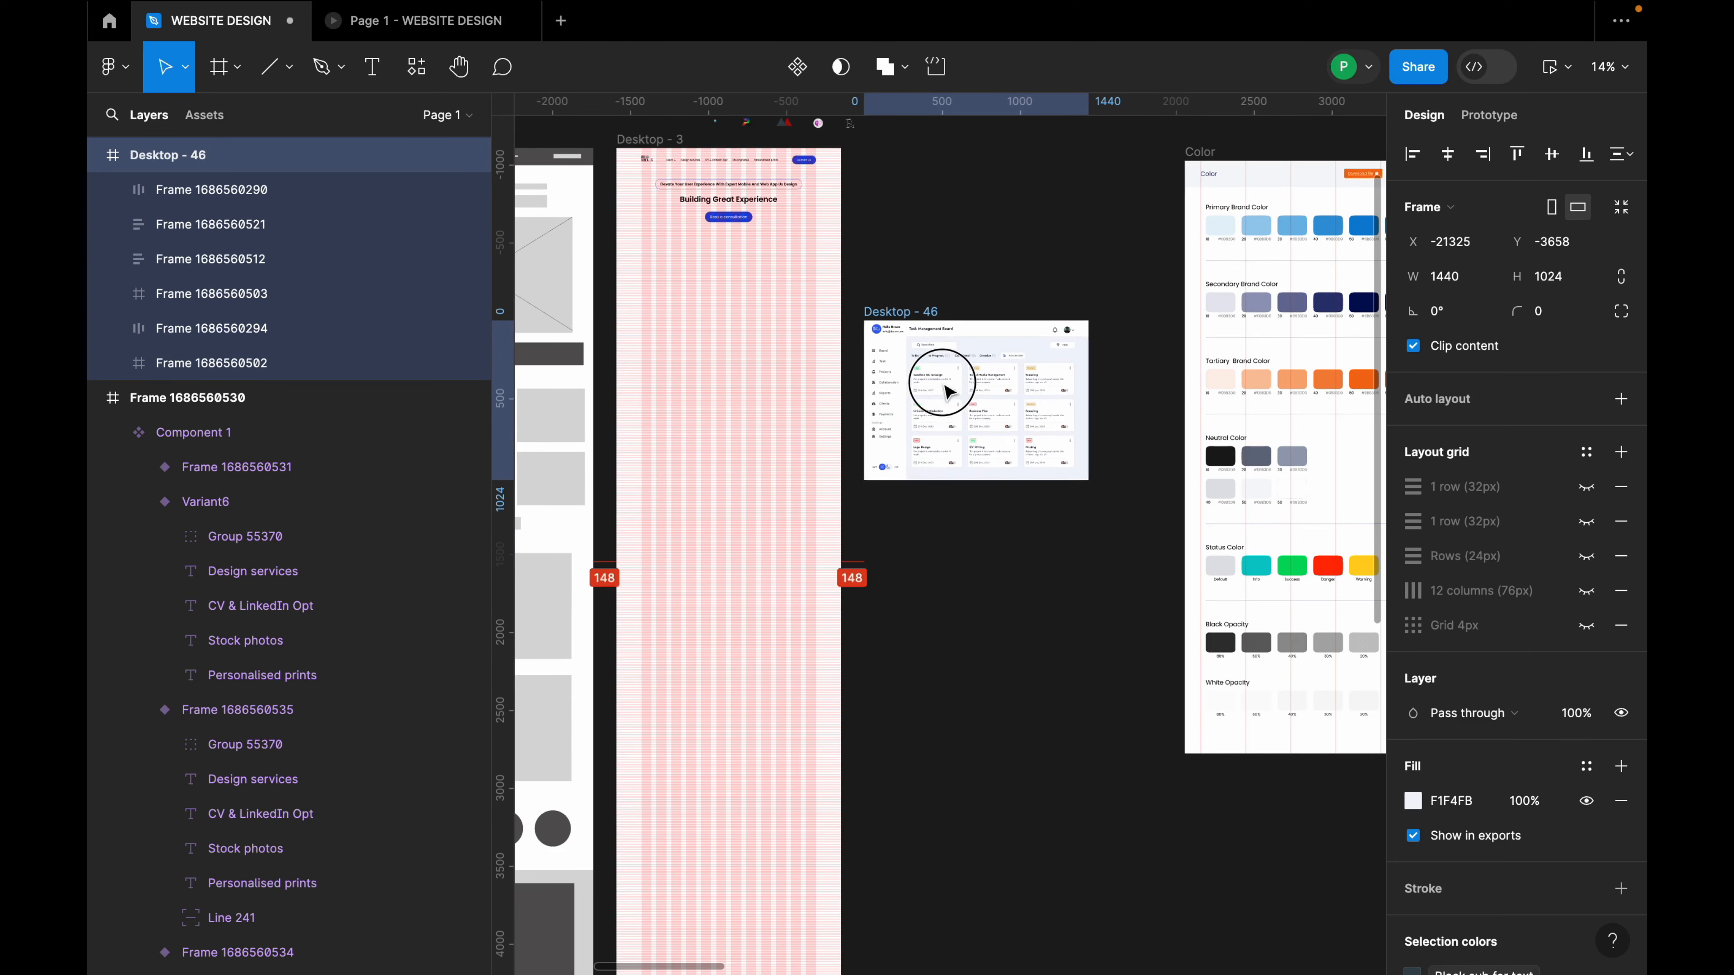
Place the Desktop - 46 dashboard inside Desktop - 3 beneath the consultation button, at about X 19, Y 608.
scroll(1044, 382, up, 2)
scroll(1054, 447, up, 2)
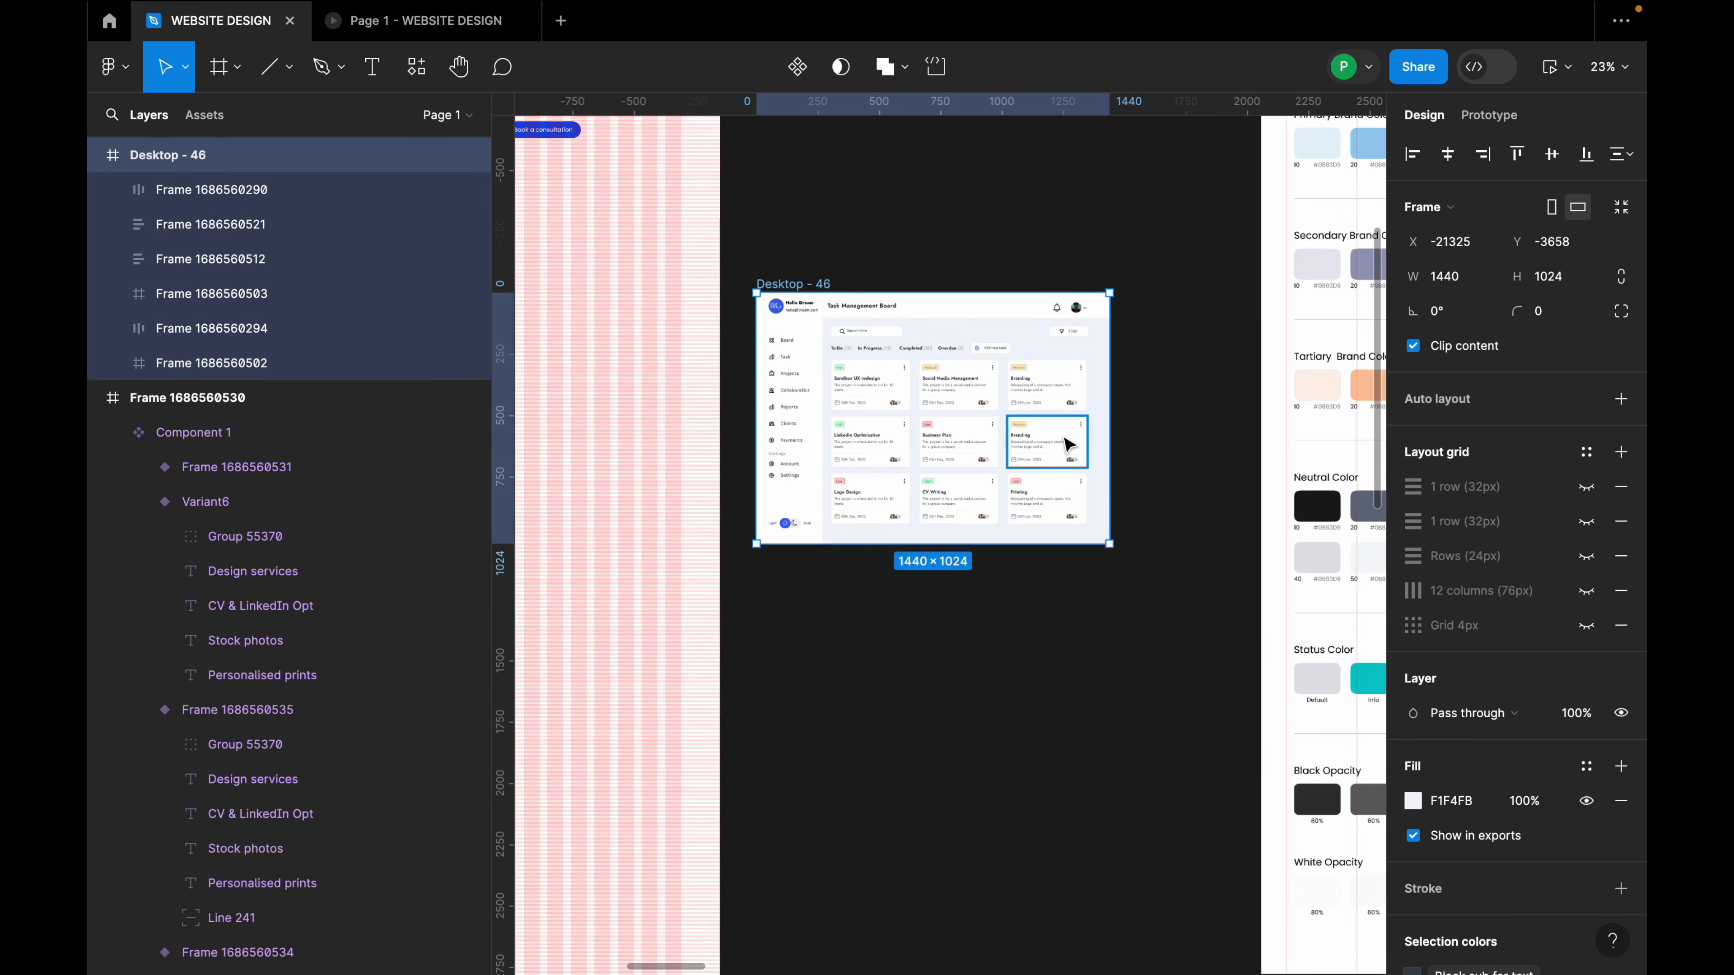
scroll(1068, 445, down, 1)
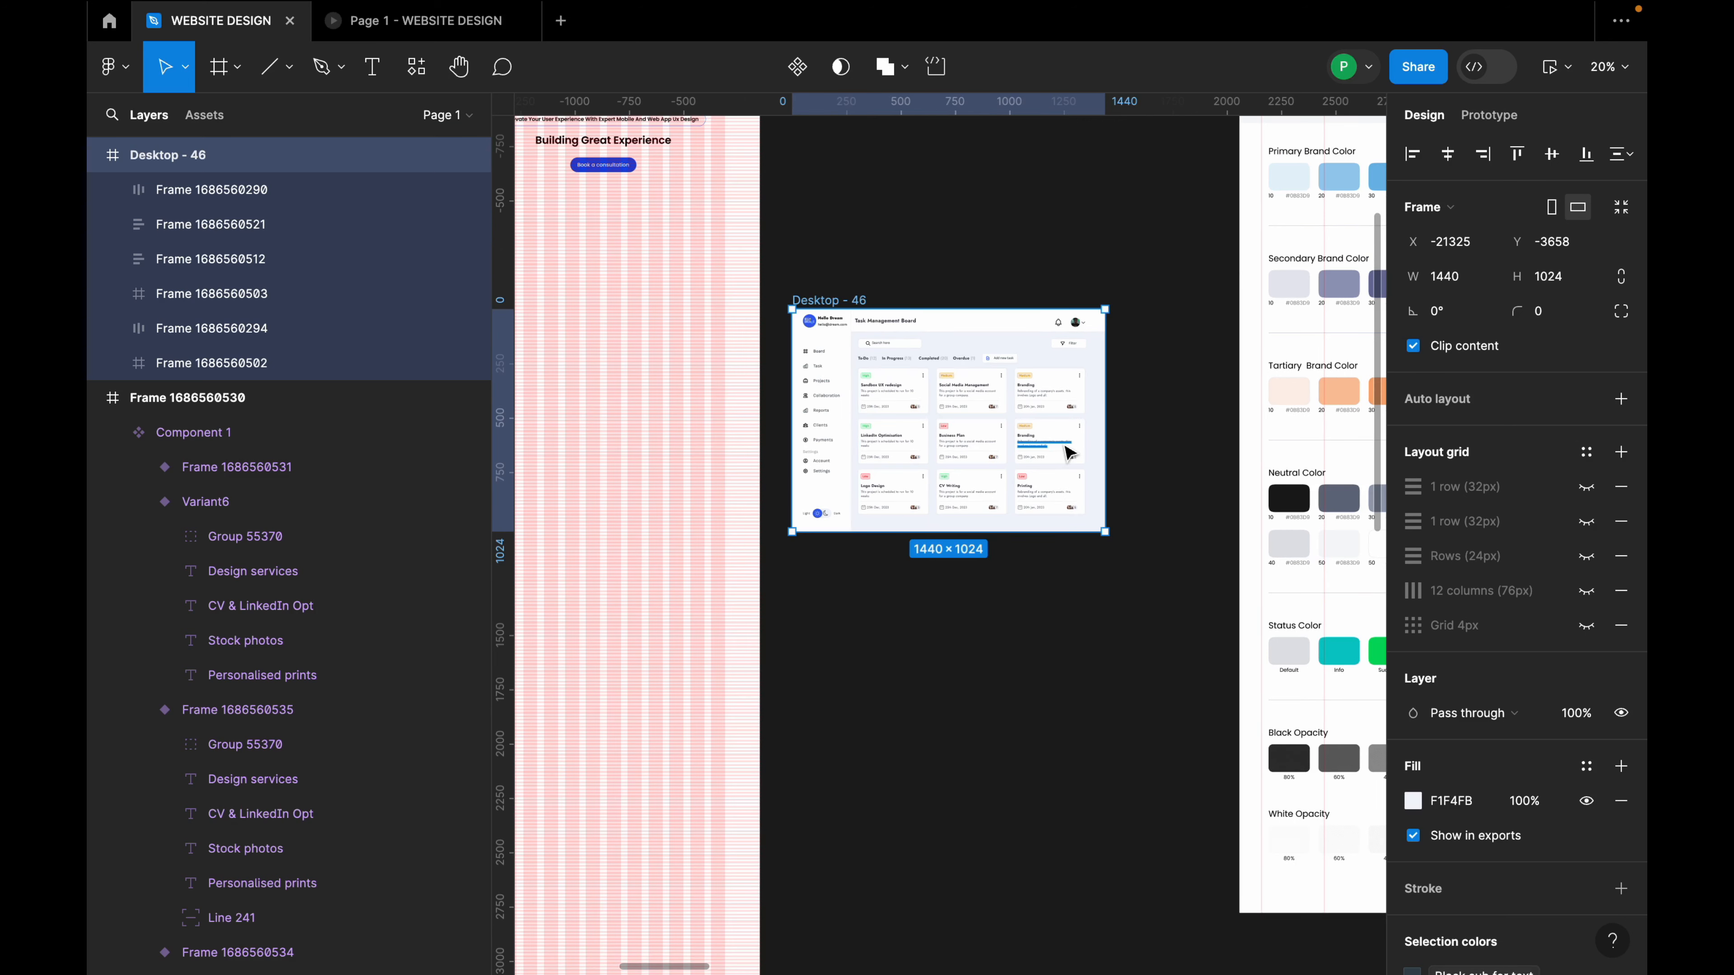
scroll(1065, 446, down, 1)
scroll(1065, 446, left, 2)
drag(1030, 422, 750, 367)
drag(736, 355, 722, 350)
scroll(774, 362, up, 3)
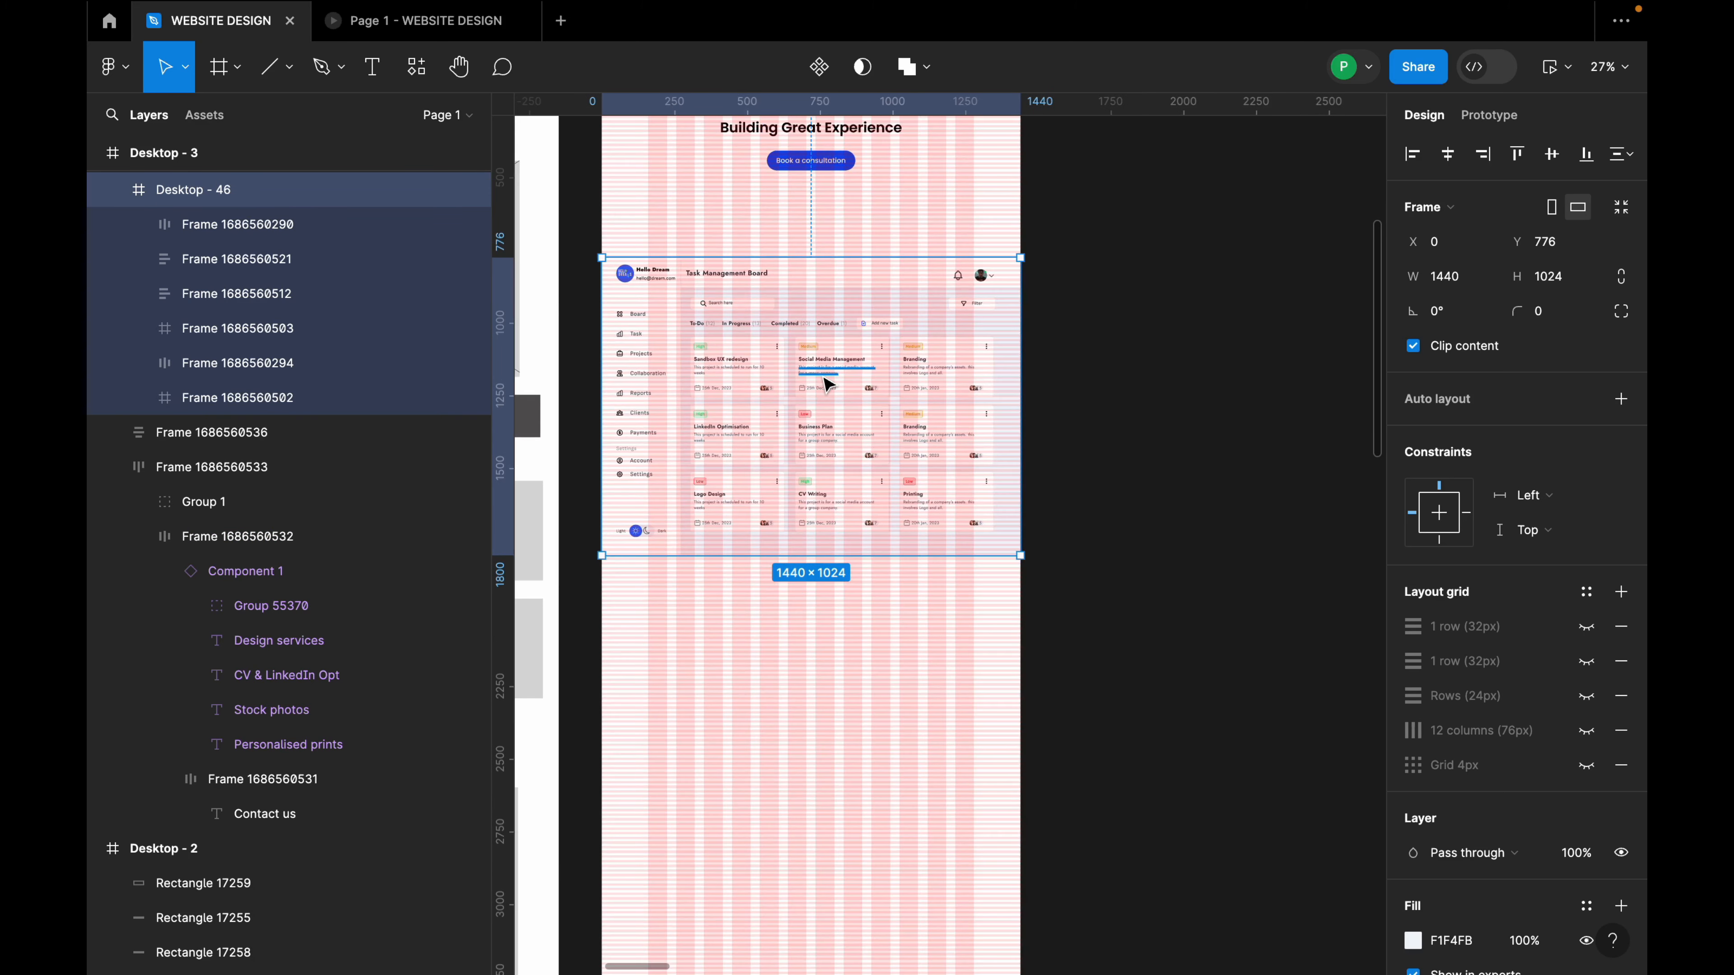
drag(827, 377, 836, 343)
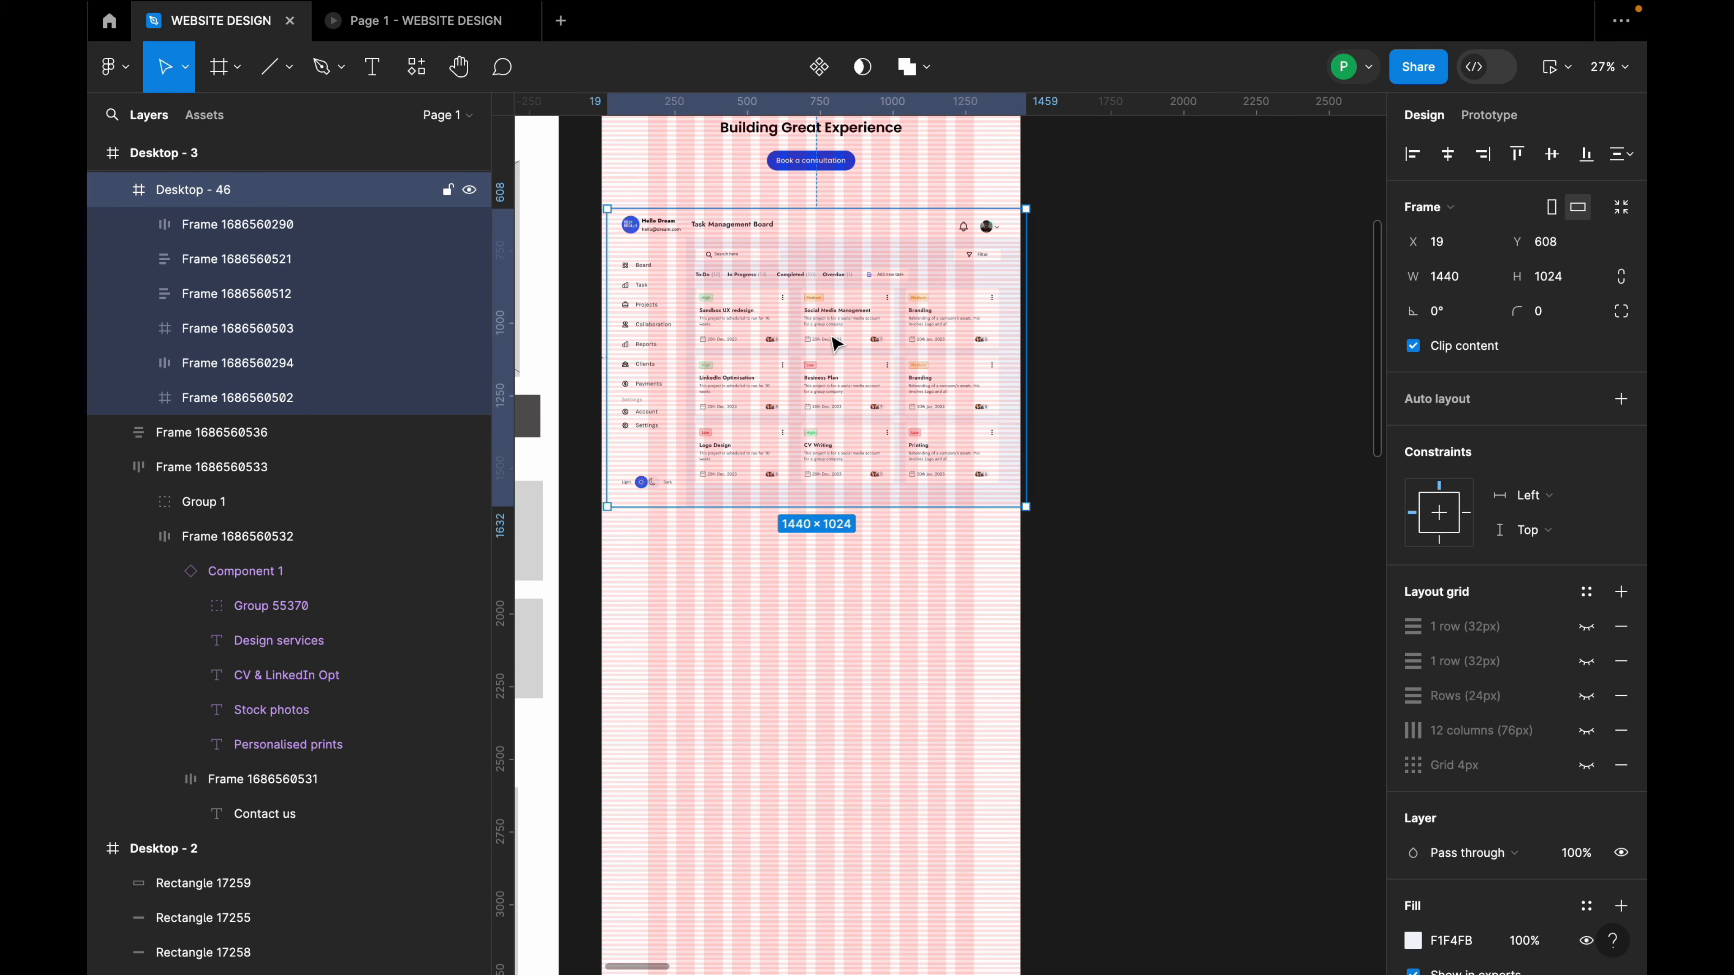
Hide the GRID 8PT layout grid on Desktop - 3.
scroll(832, 343, down, 5)
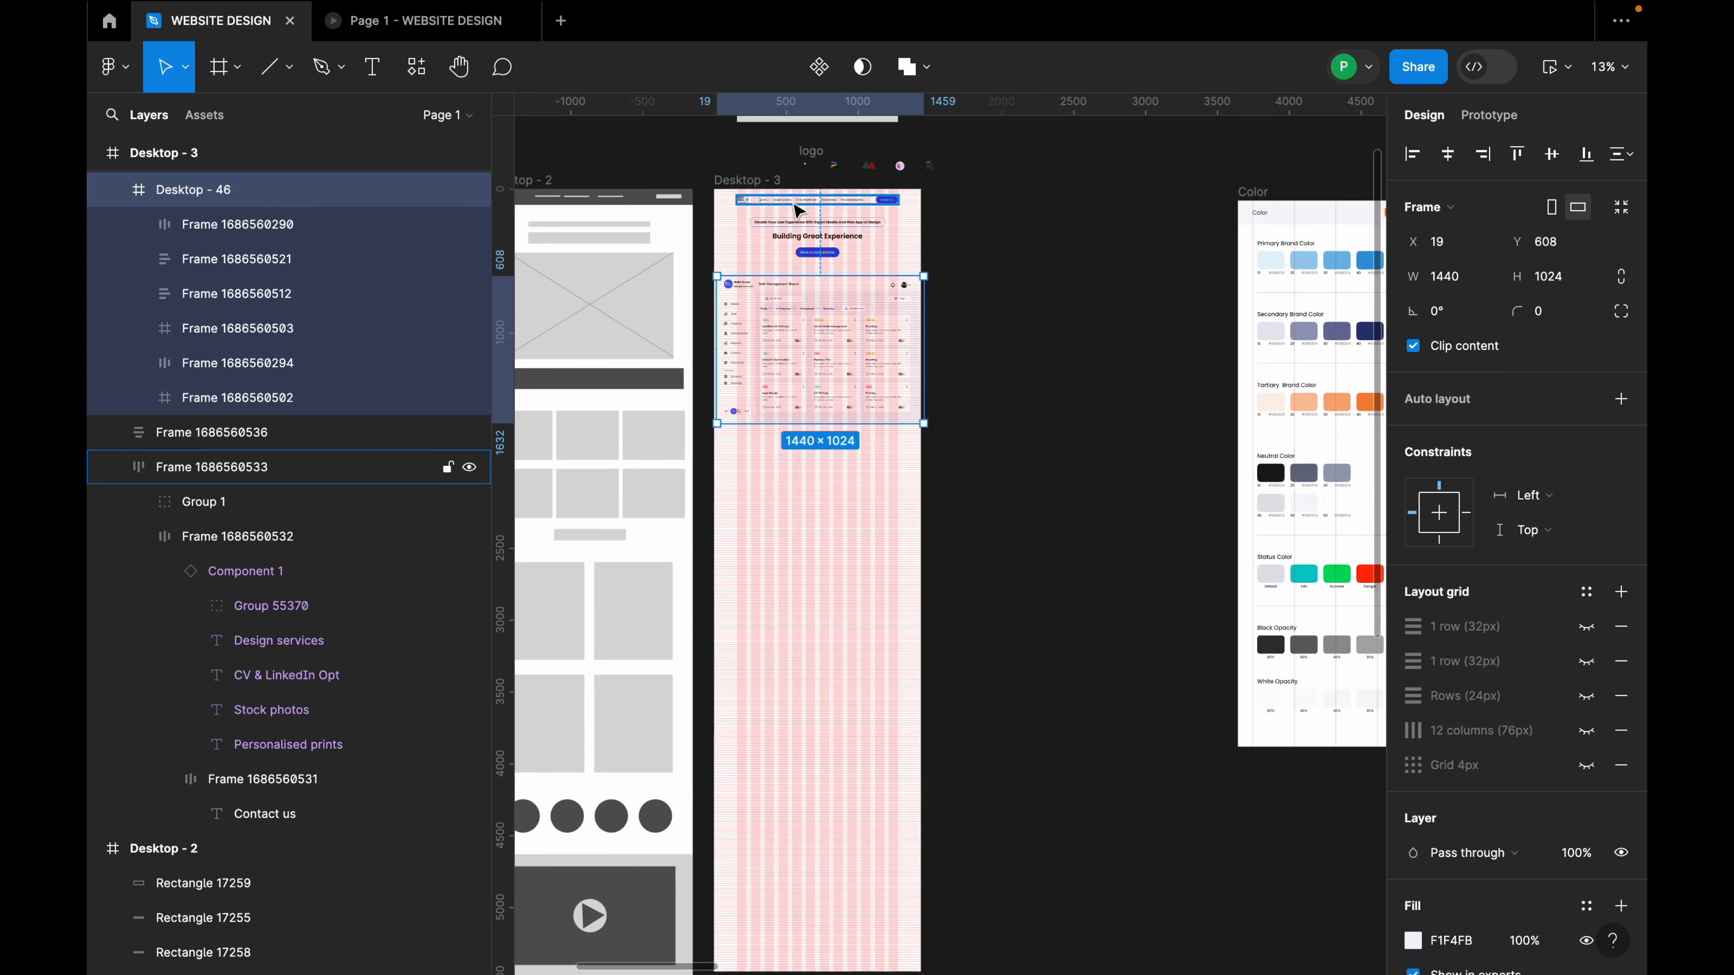
click(761, 186)
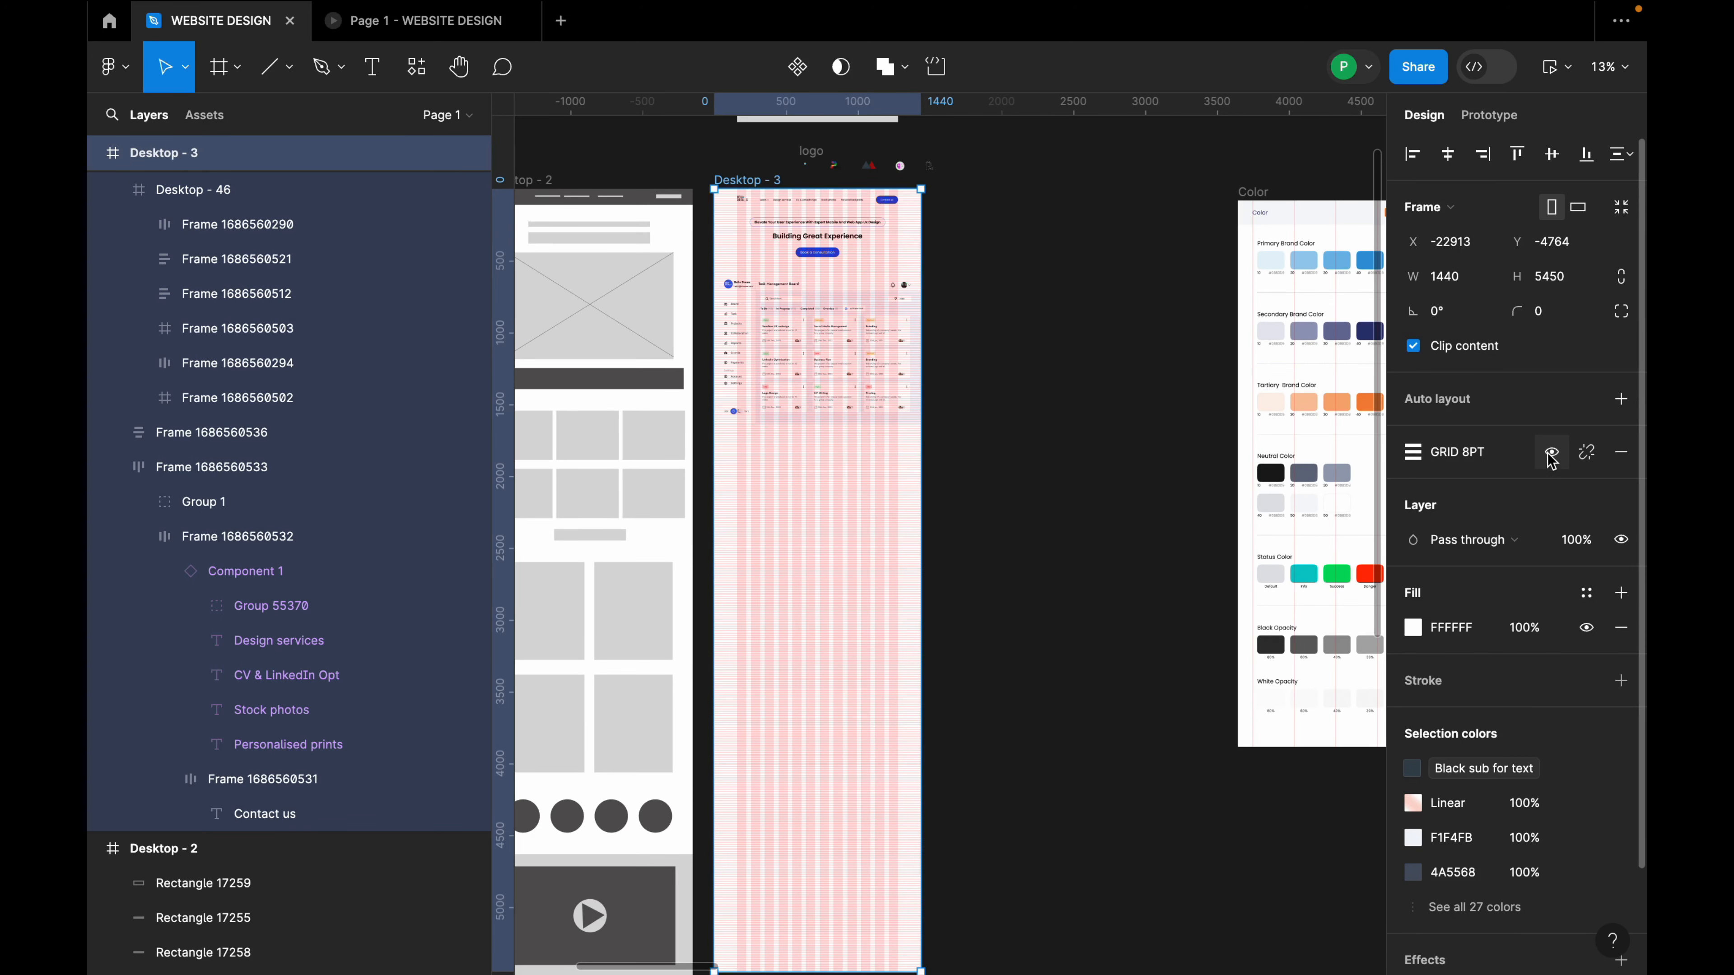
click(1551, 456)
scroll(725, 306, up, 5)
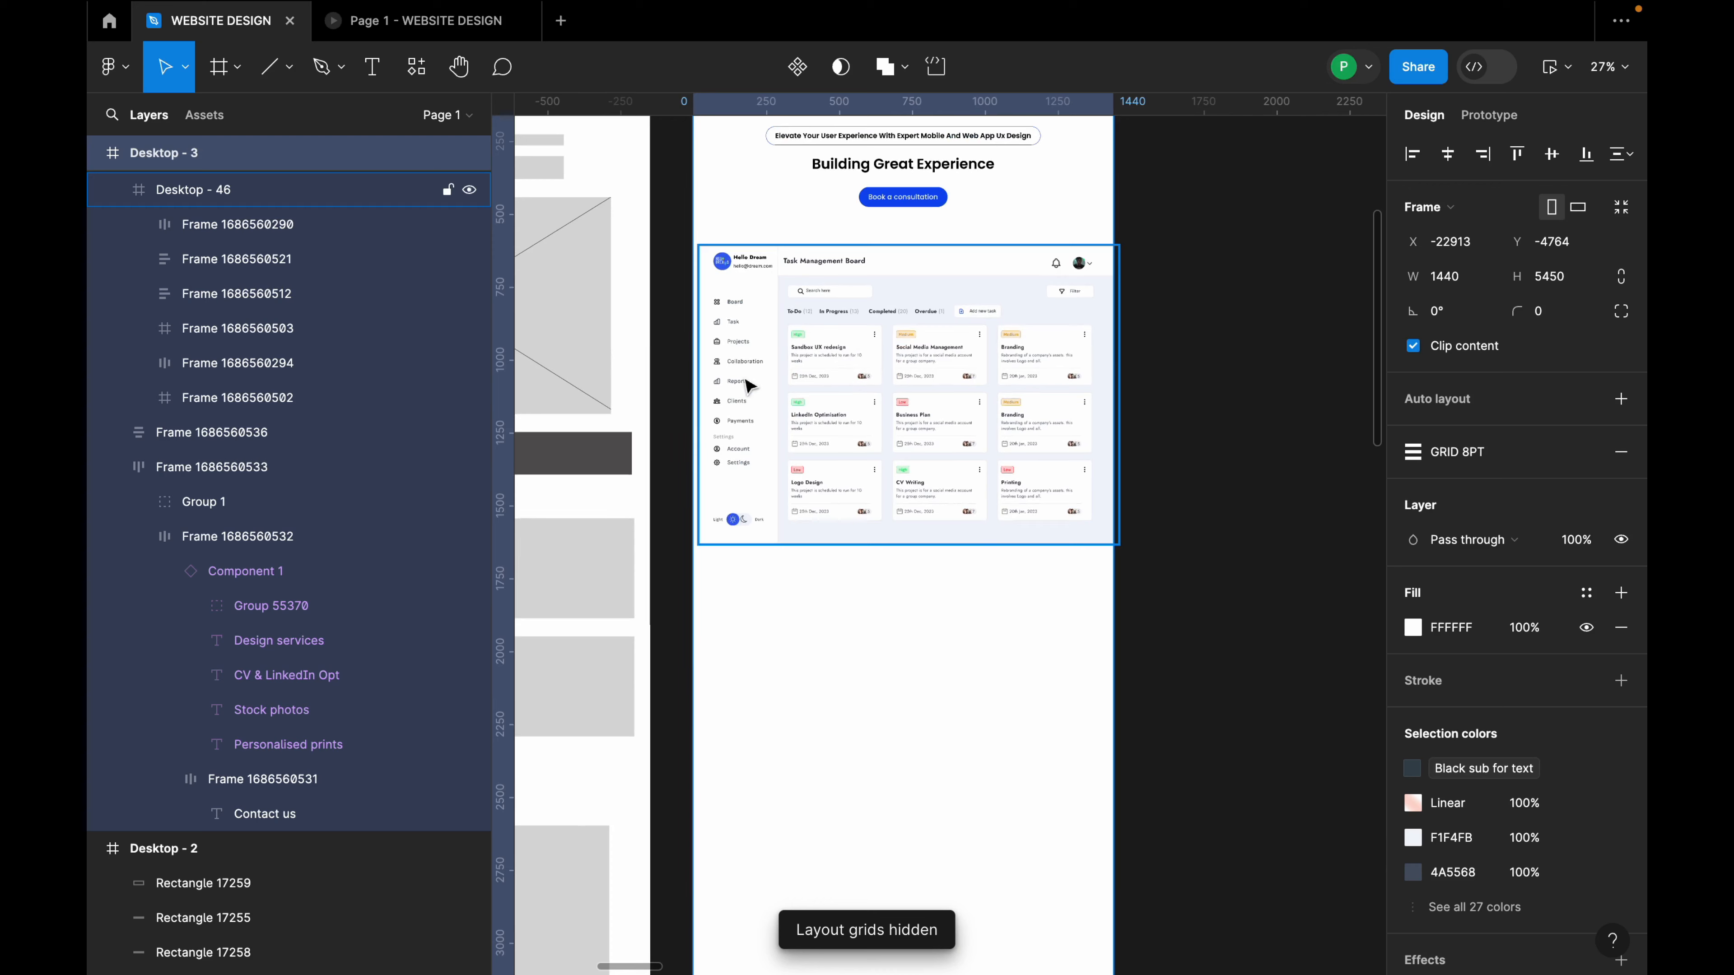
Preview Desktop - 3 and examine how the hero section and the Task Management Board look together.
scroll(792, 588, down, 3)
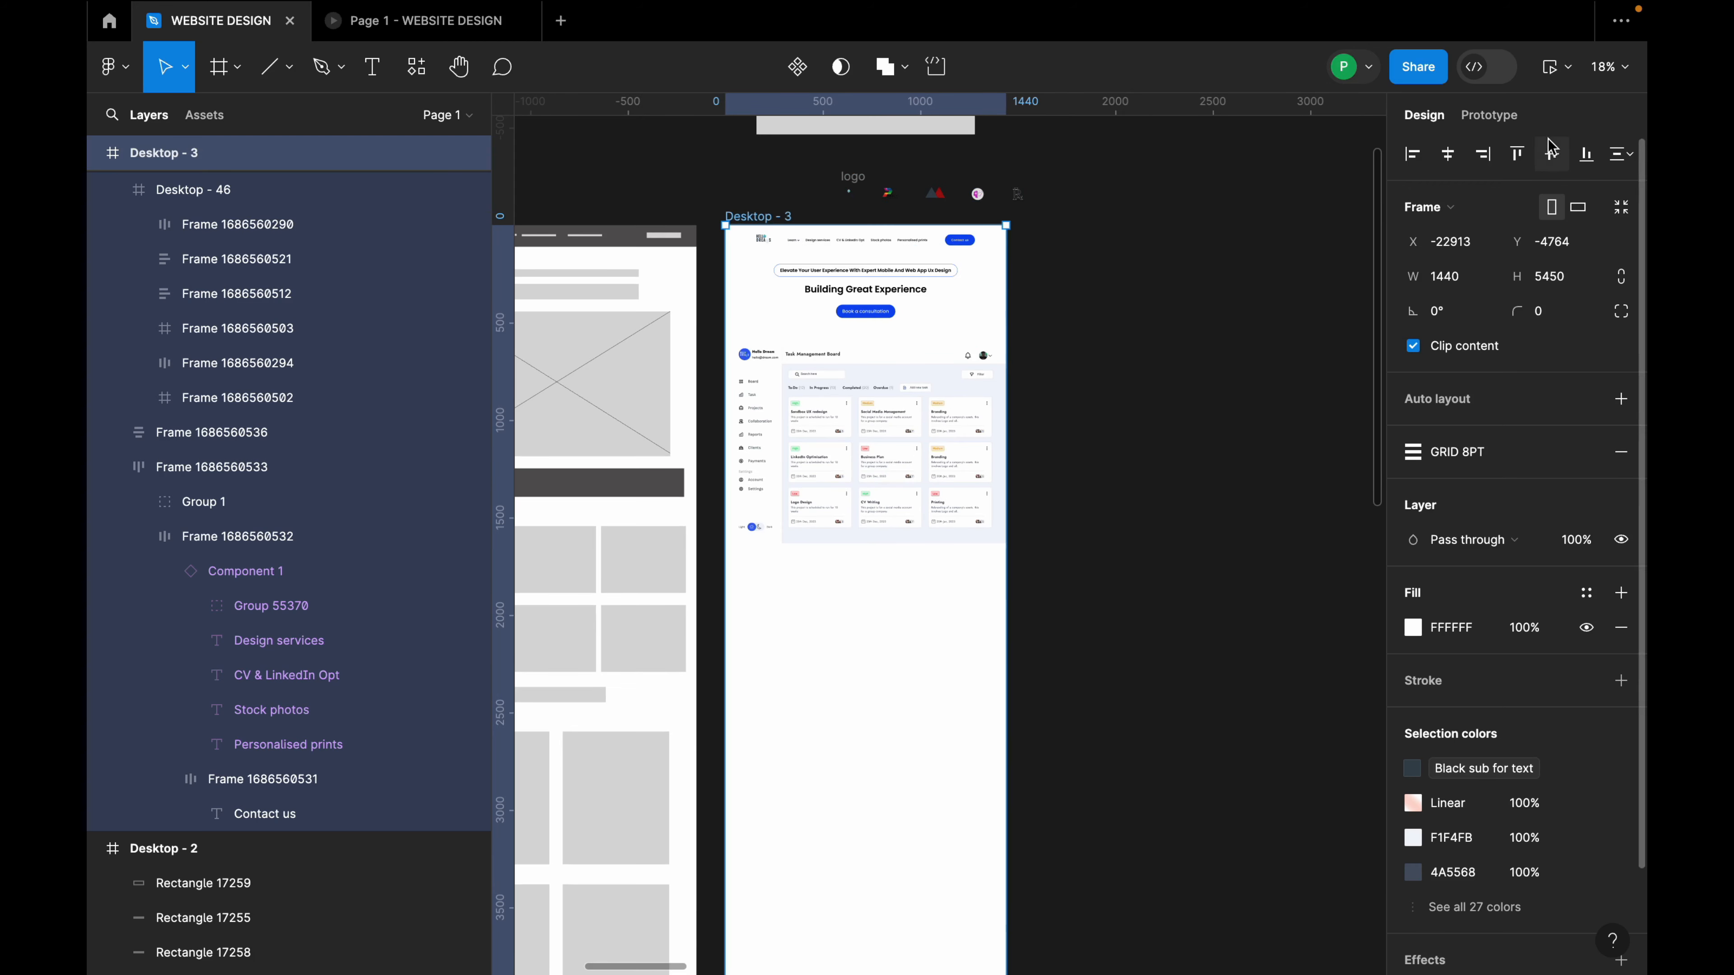
click(1549, 67)
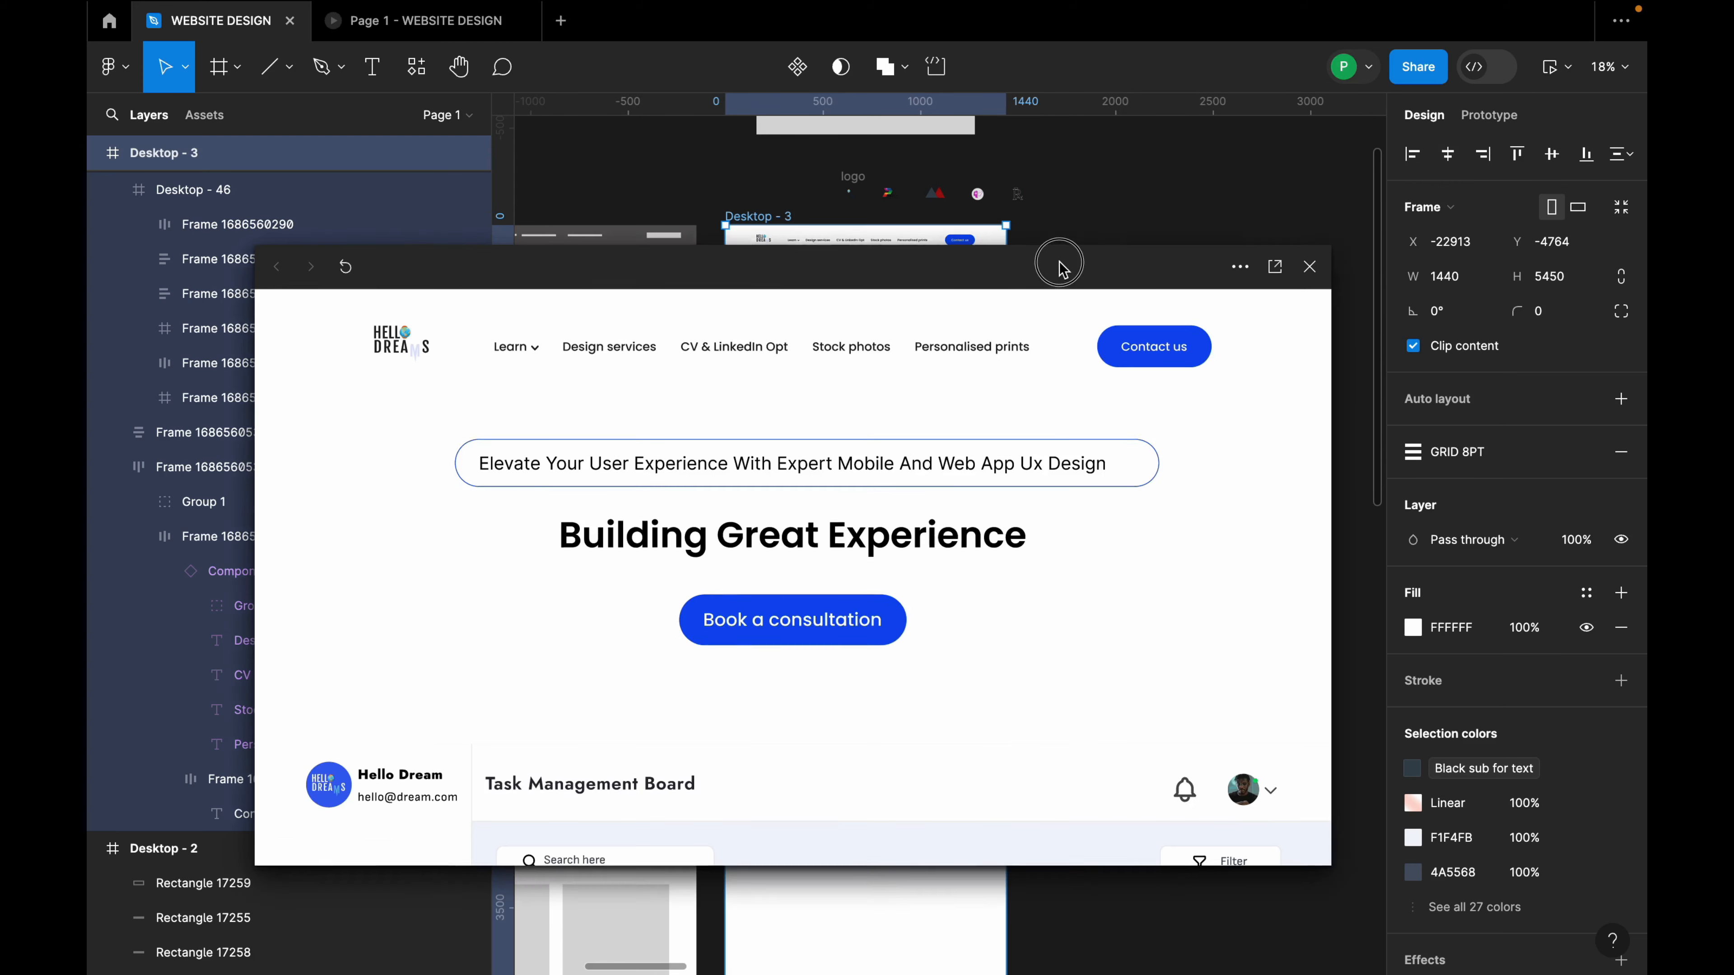
drag(1059, 265, 1031, 179)
scroll(951, 481, down, 10)
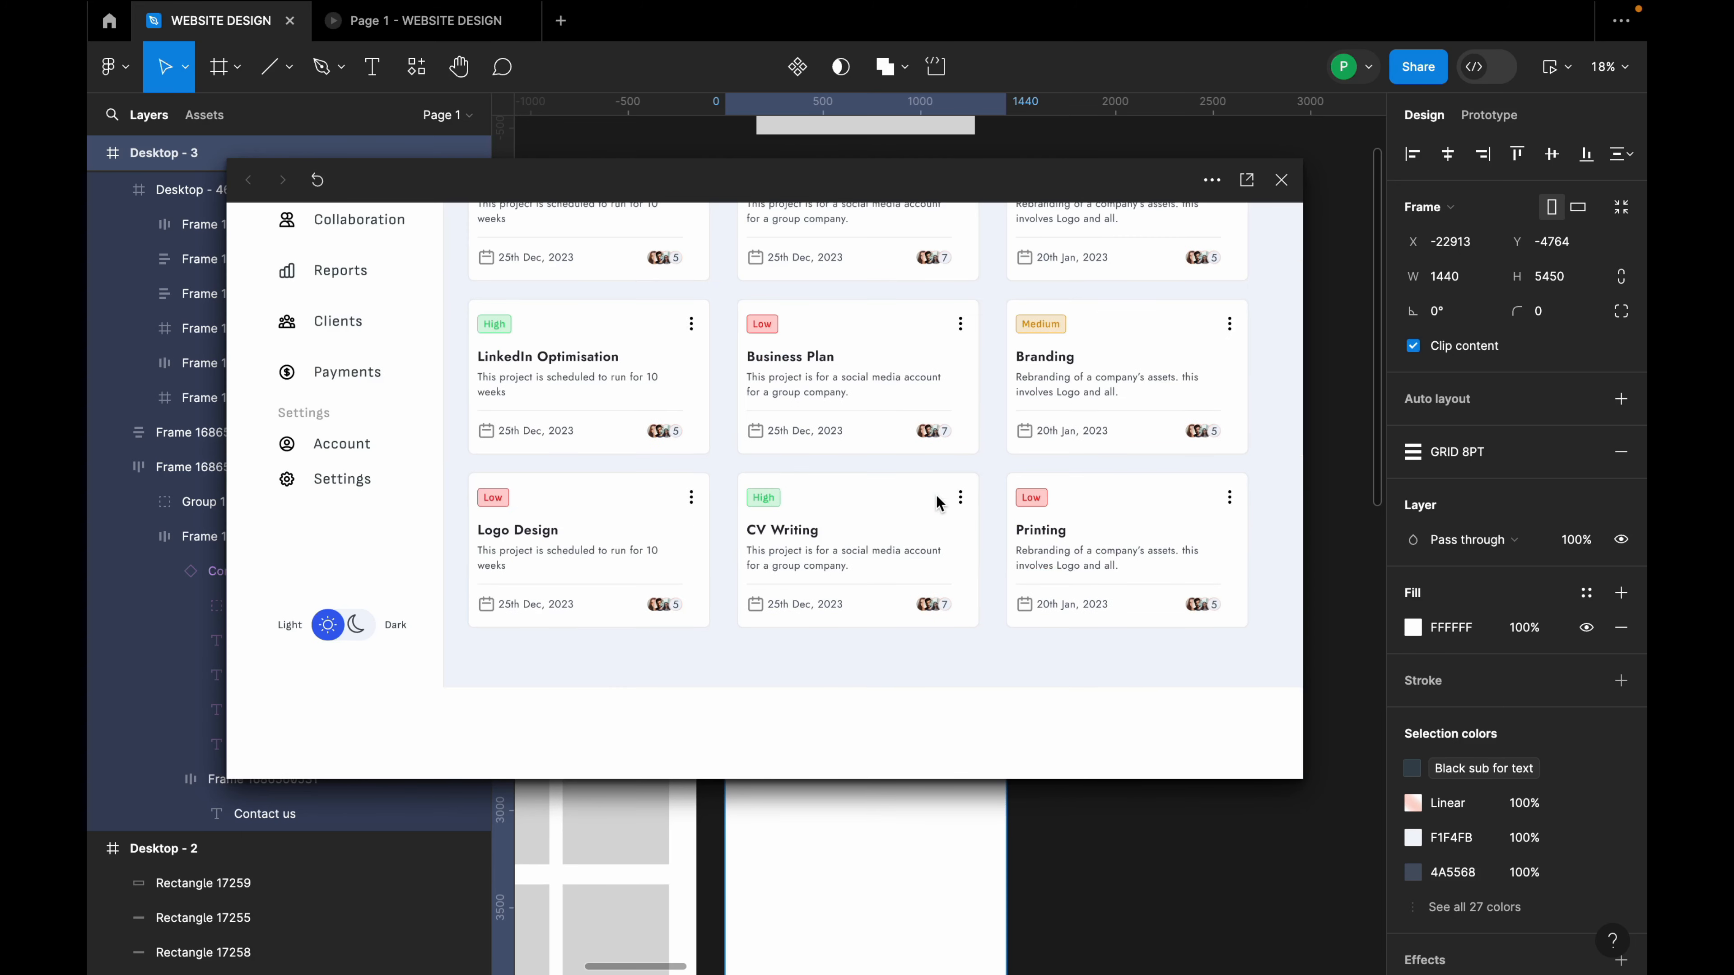
scroll(937, 500, up, 10)
scroll(933, 502, down, 5)
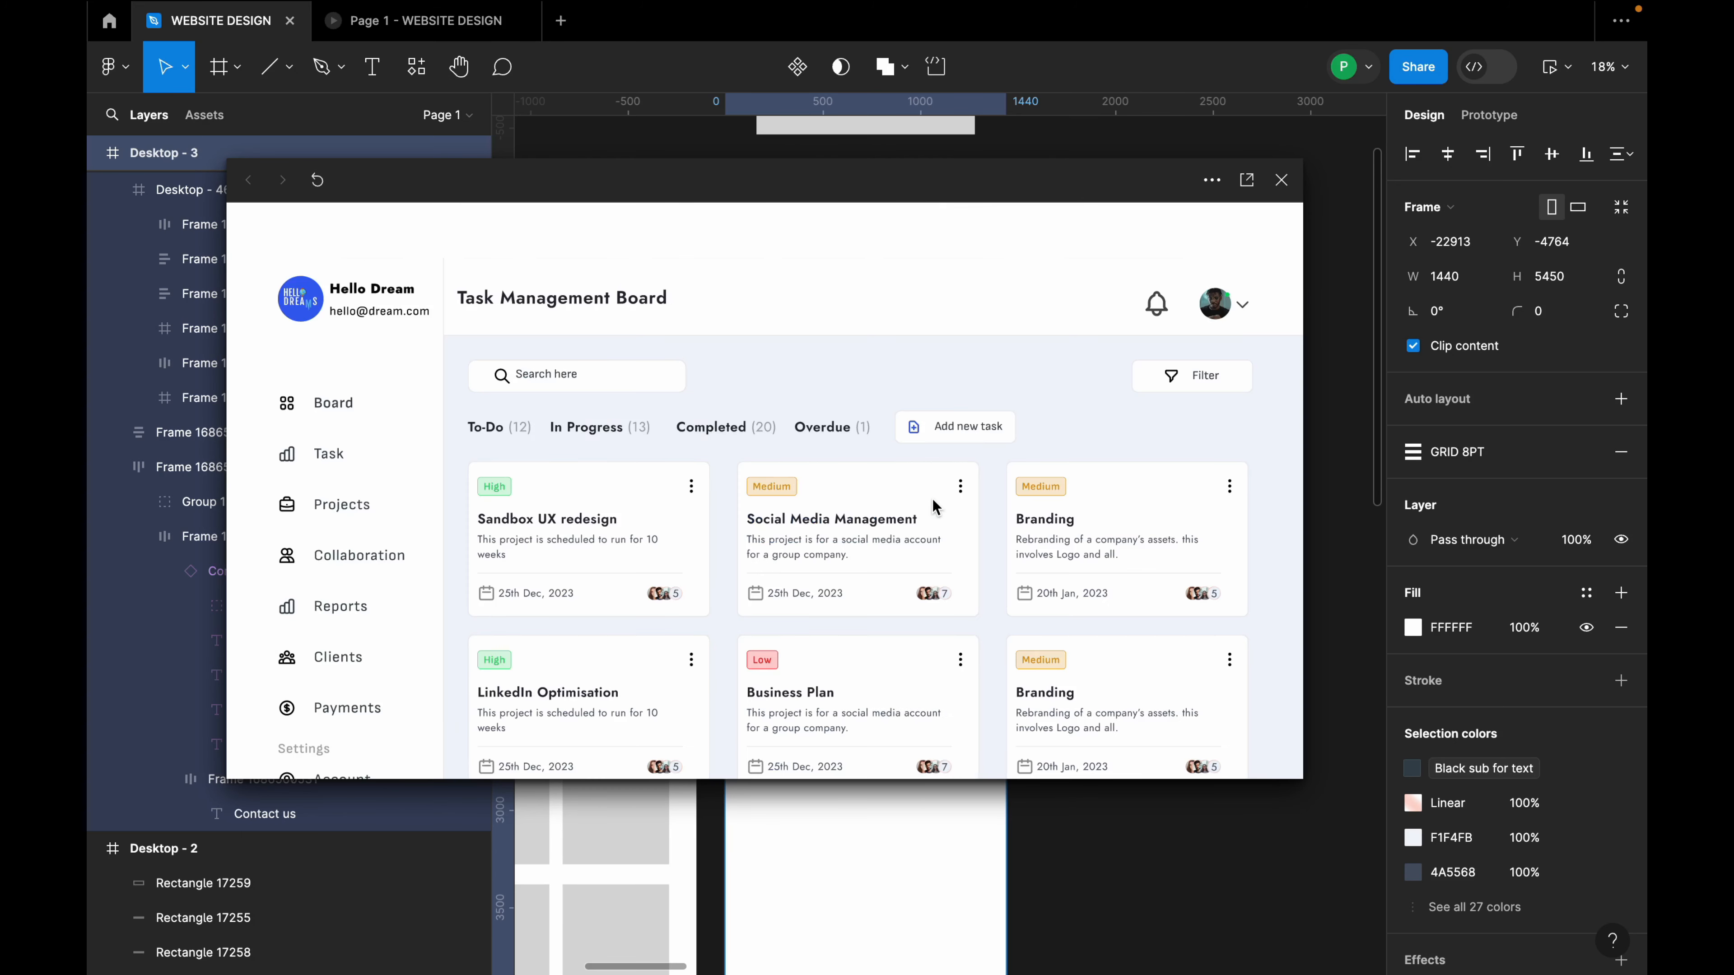
scroll(931, 499, up, 5)
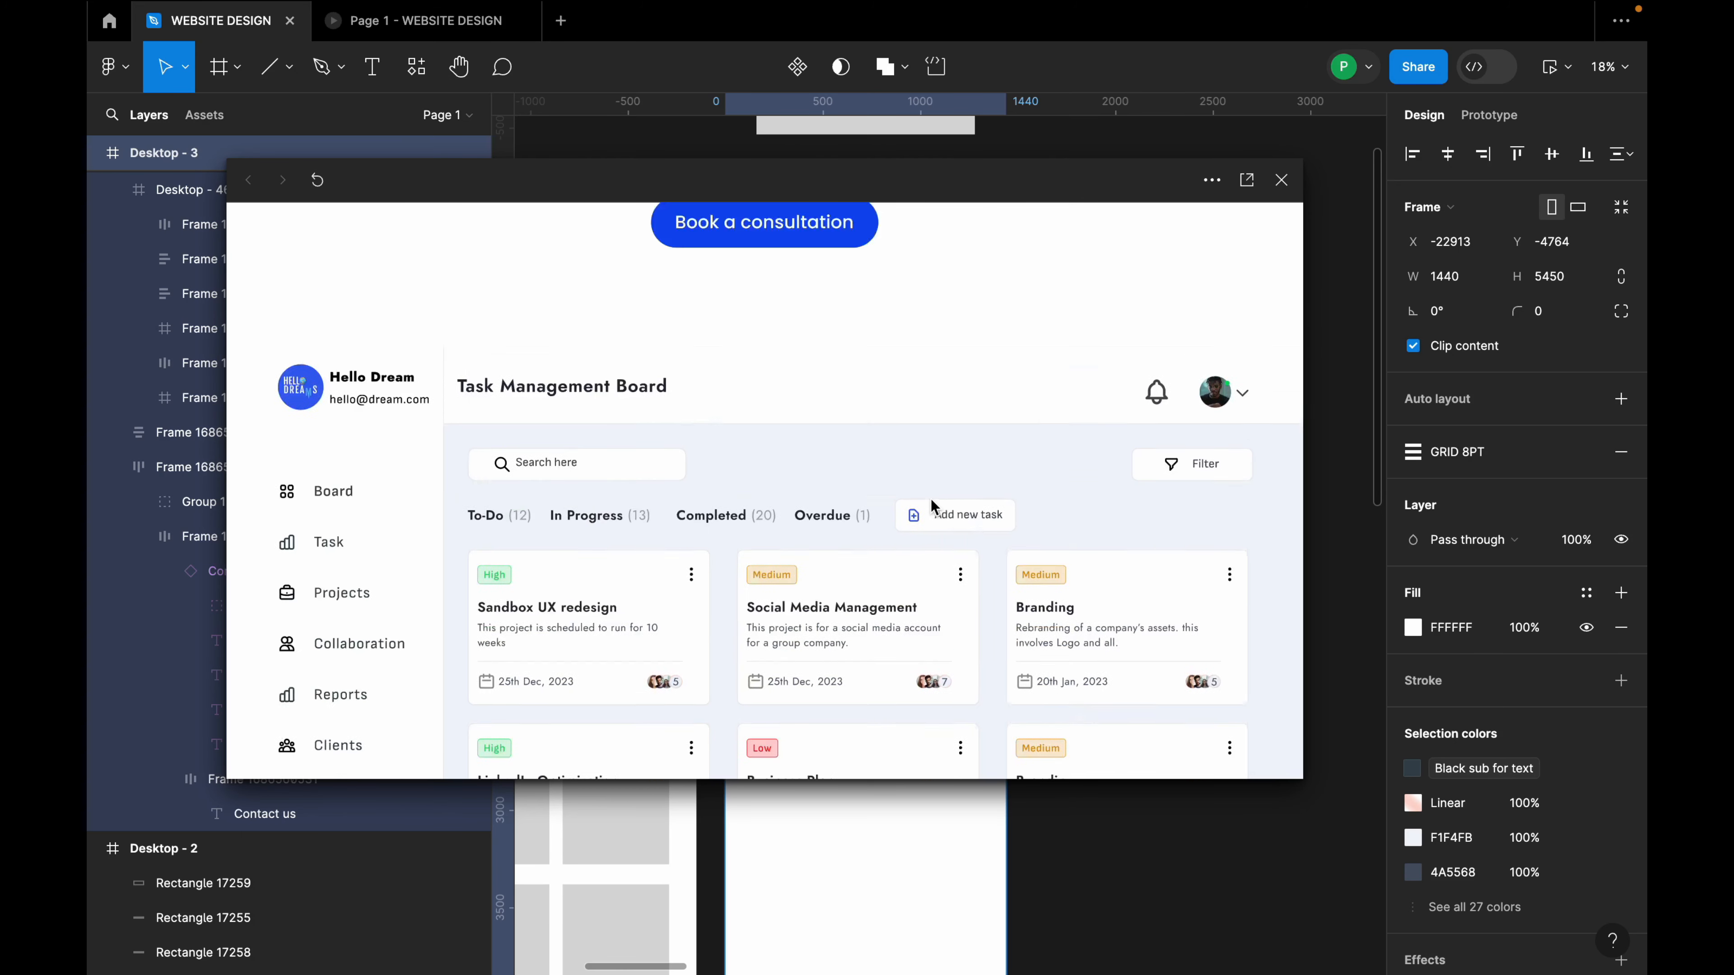
scroll(926, 499, down, 1)
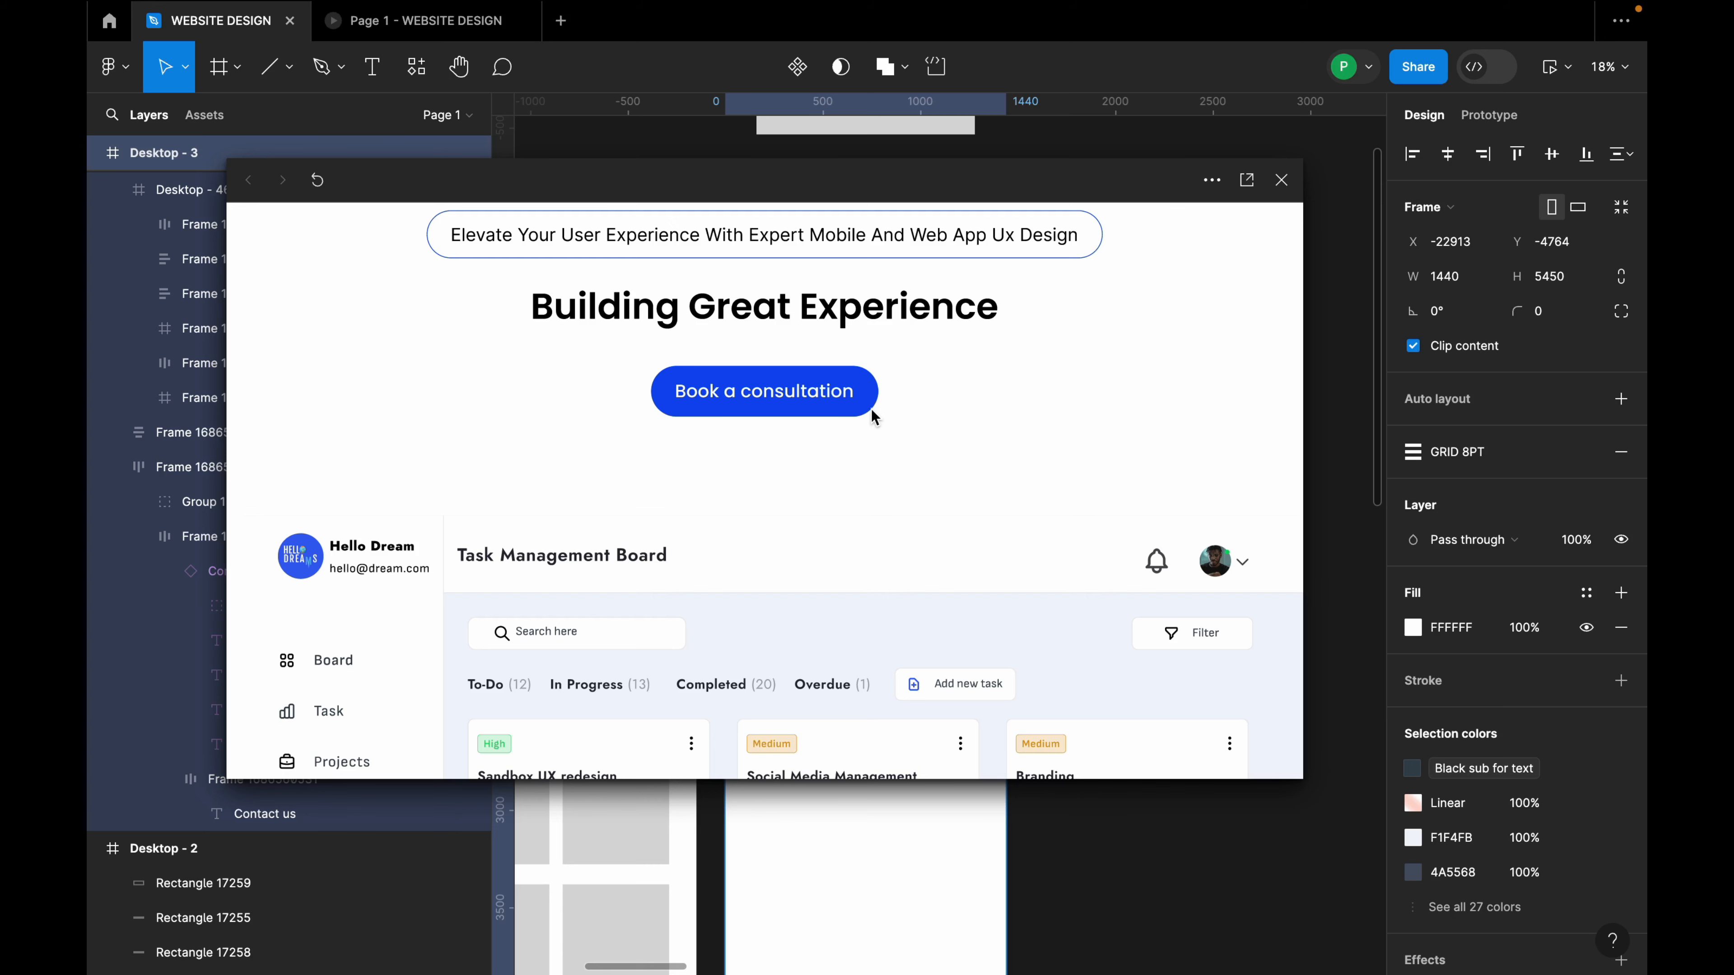
click(1277, 183)
Scale the Desktop - 46 dashboard down to about 1037 × 737 and position it beneath the consultation button at about X 209, Y 572.
scroll(1122, 310, up, 3)
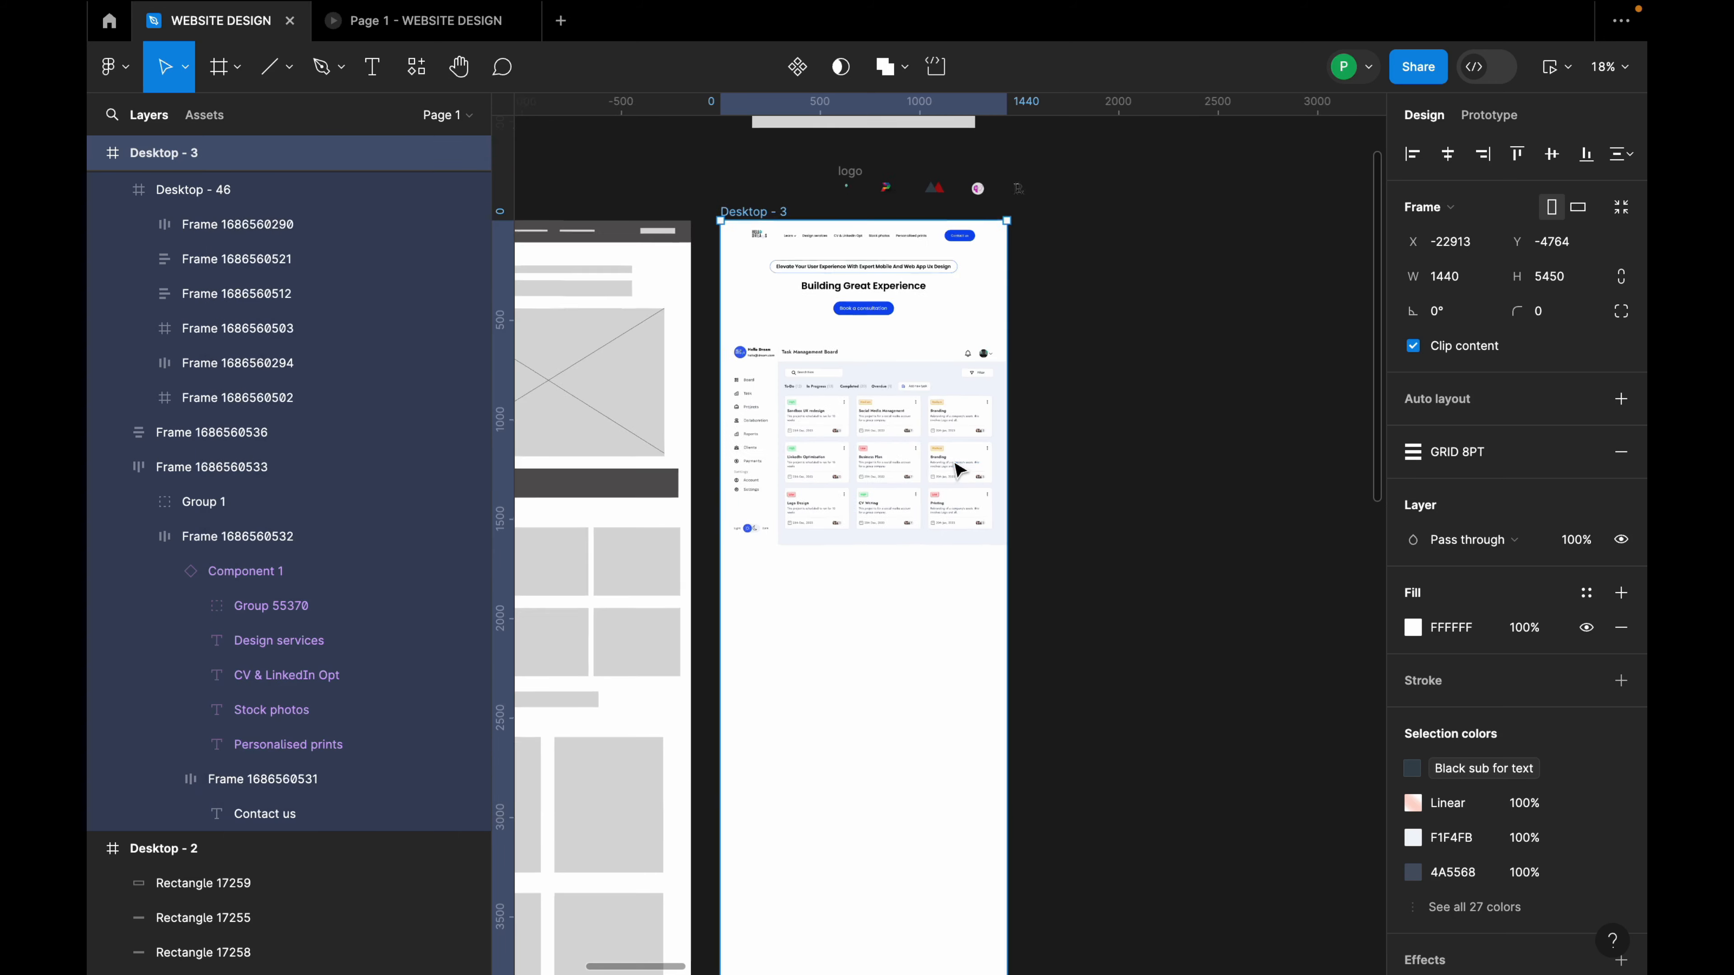
click(940, 451)
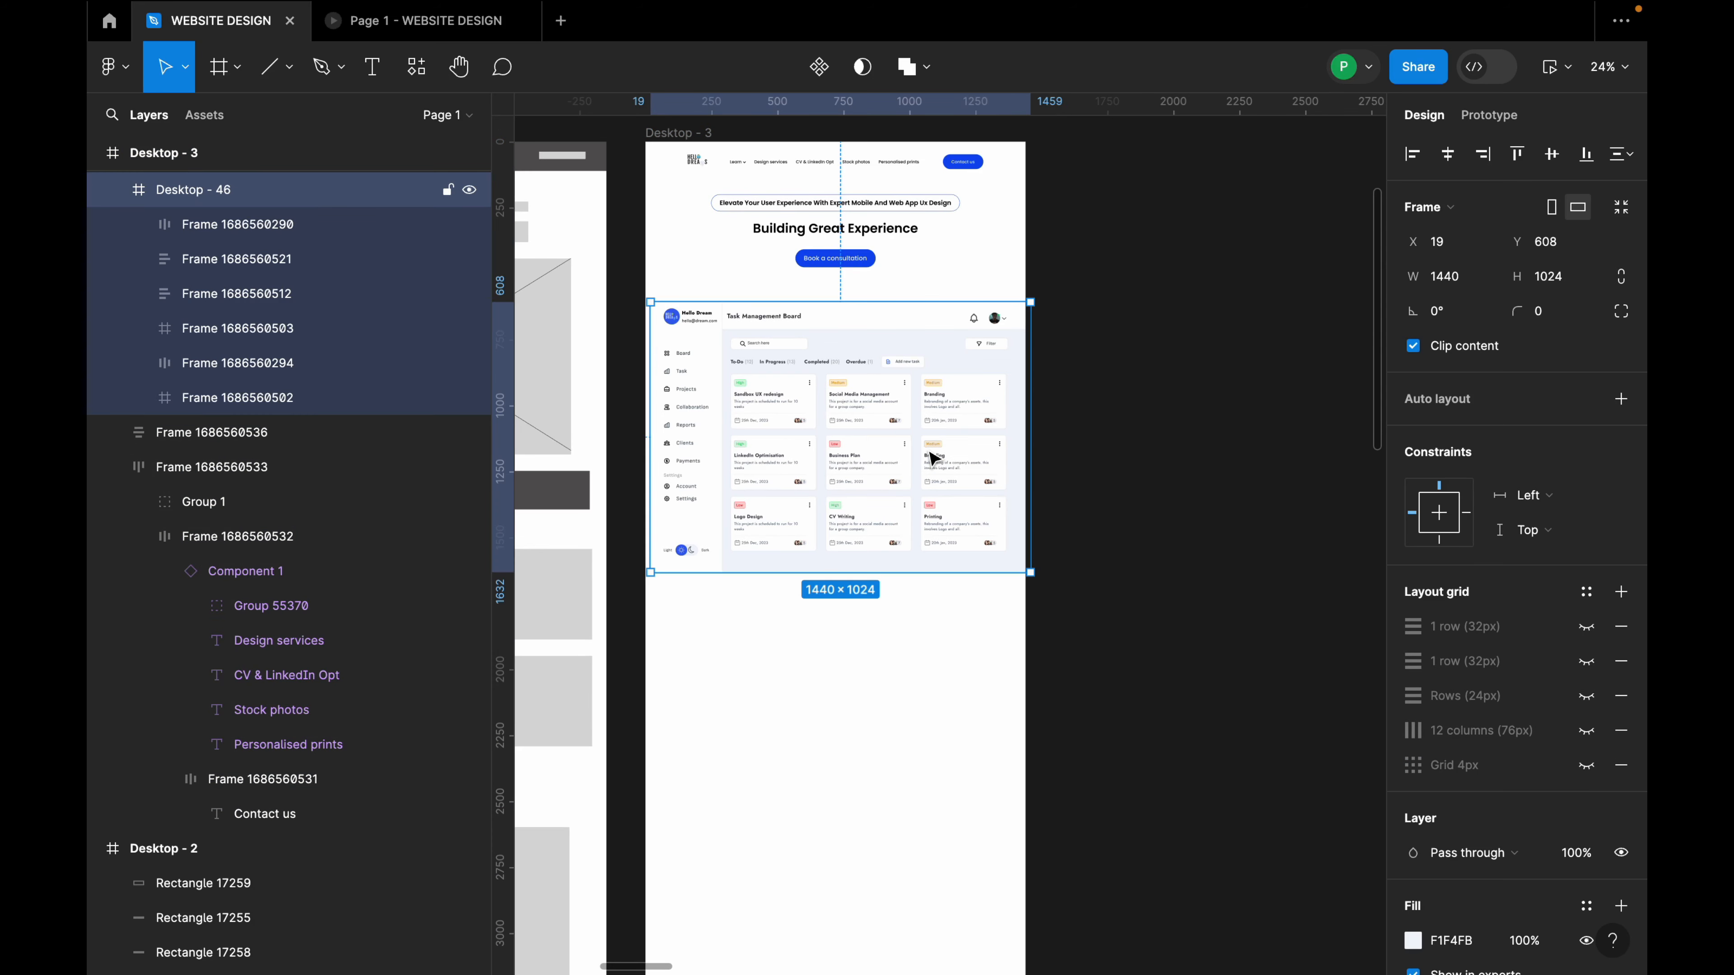
drag(895, 451, 898, 454)
key(k)
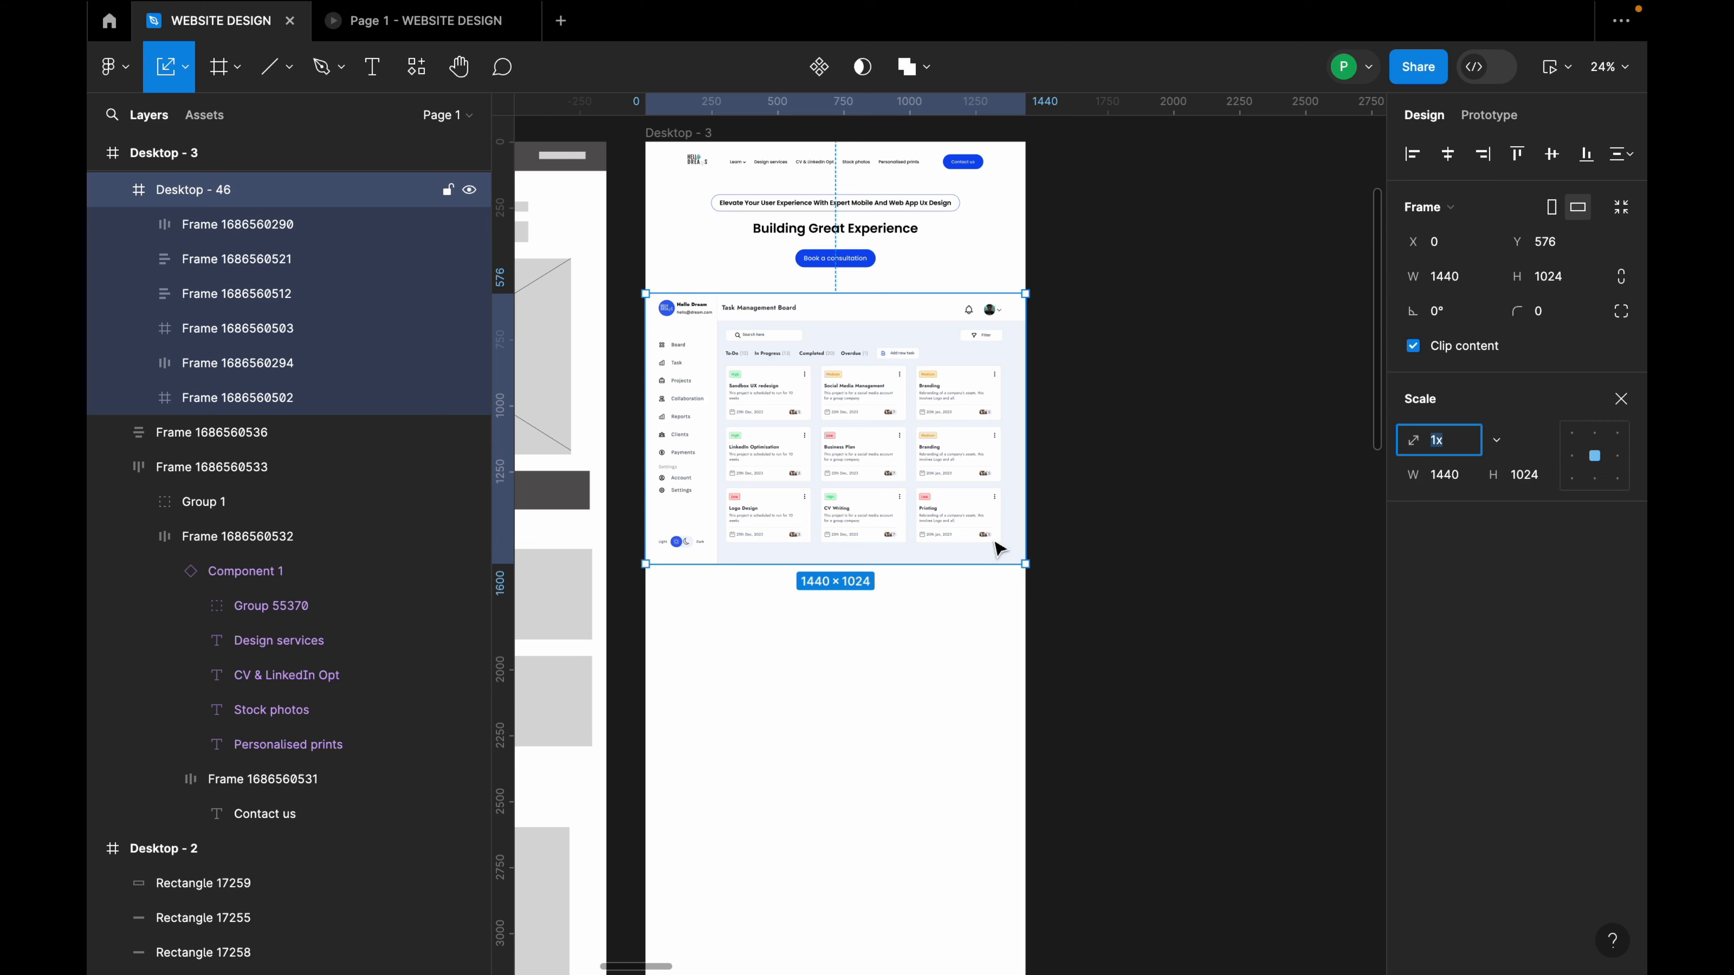
drag(1024, 564, 921, 432)
drag(797, 394, 855, 396)
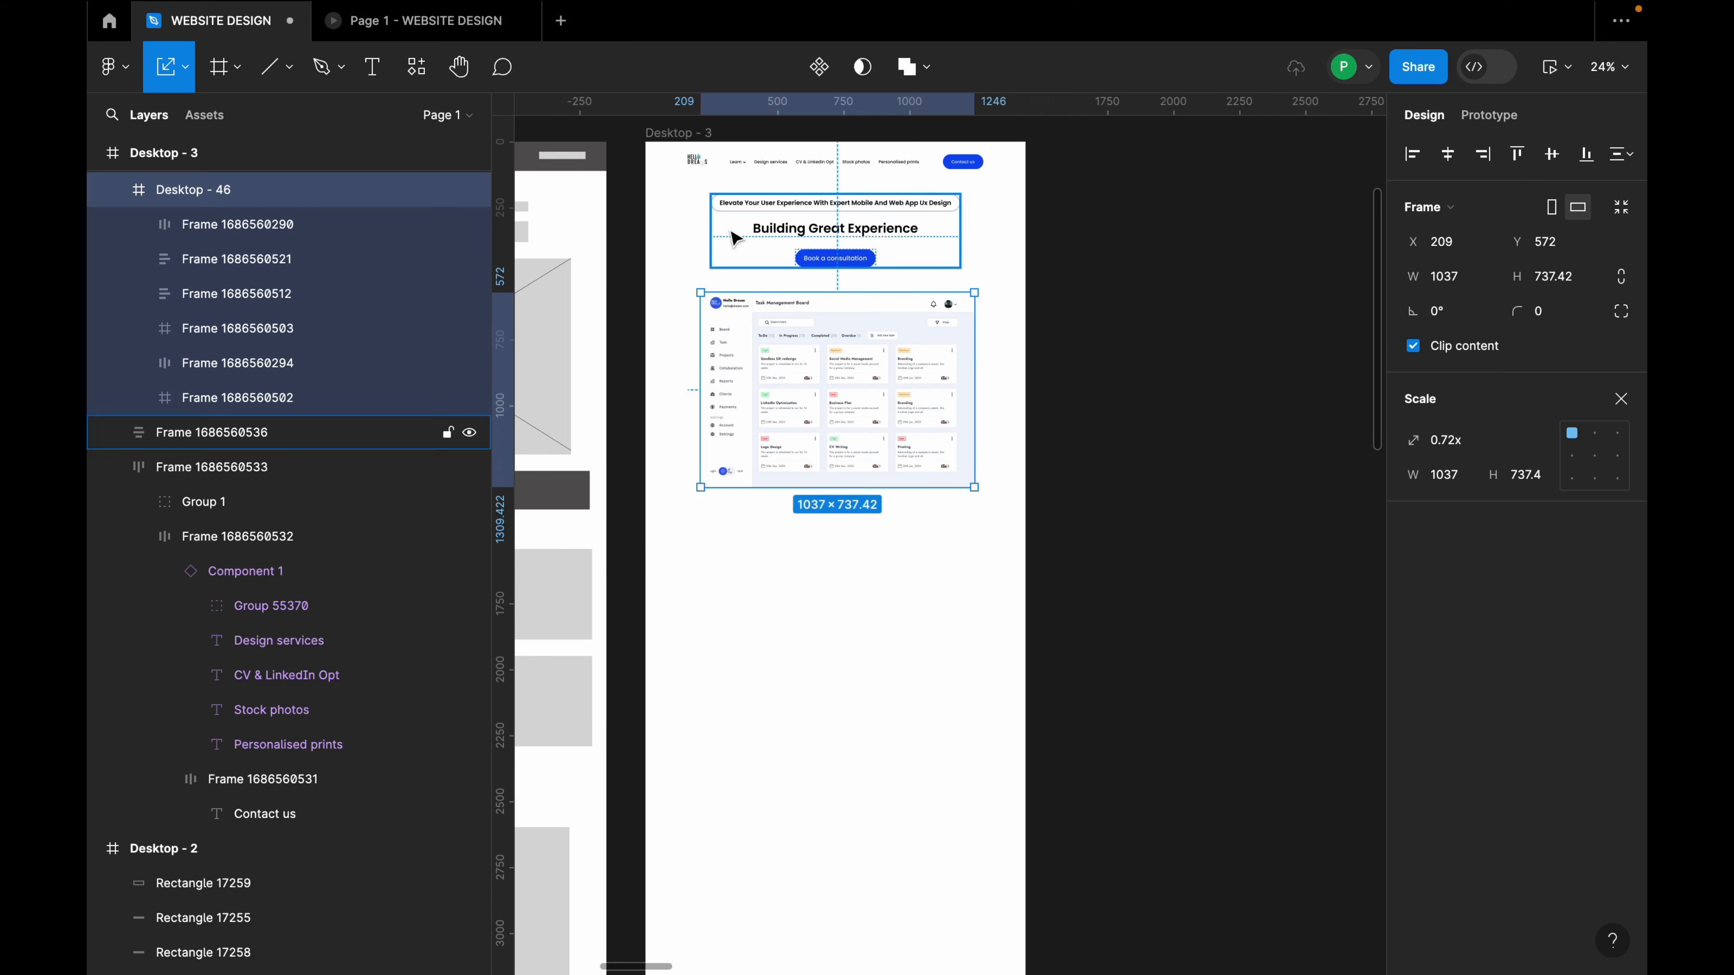
Show the GRID 8PT layout grid on Desktop - 3.
click(690, 137)
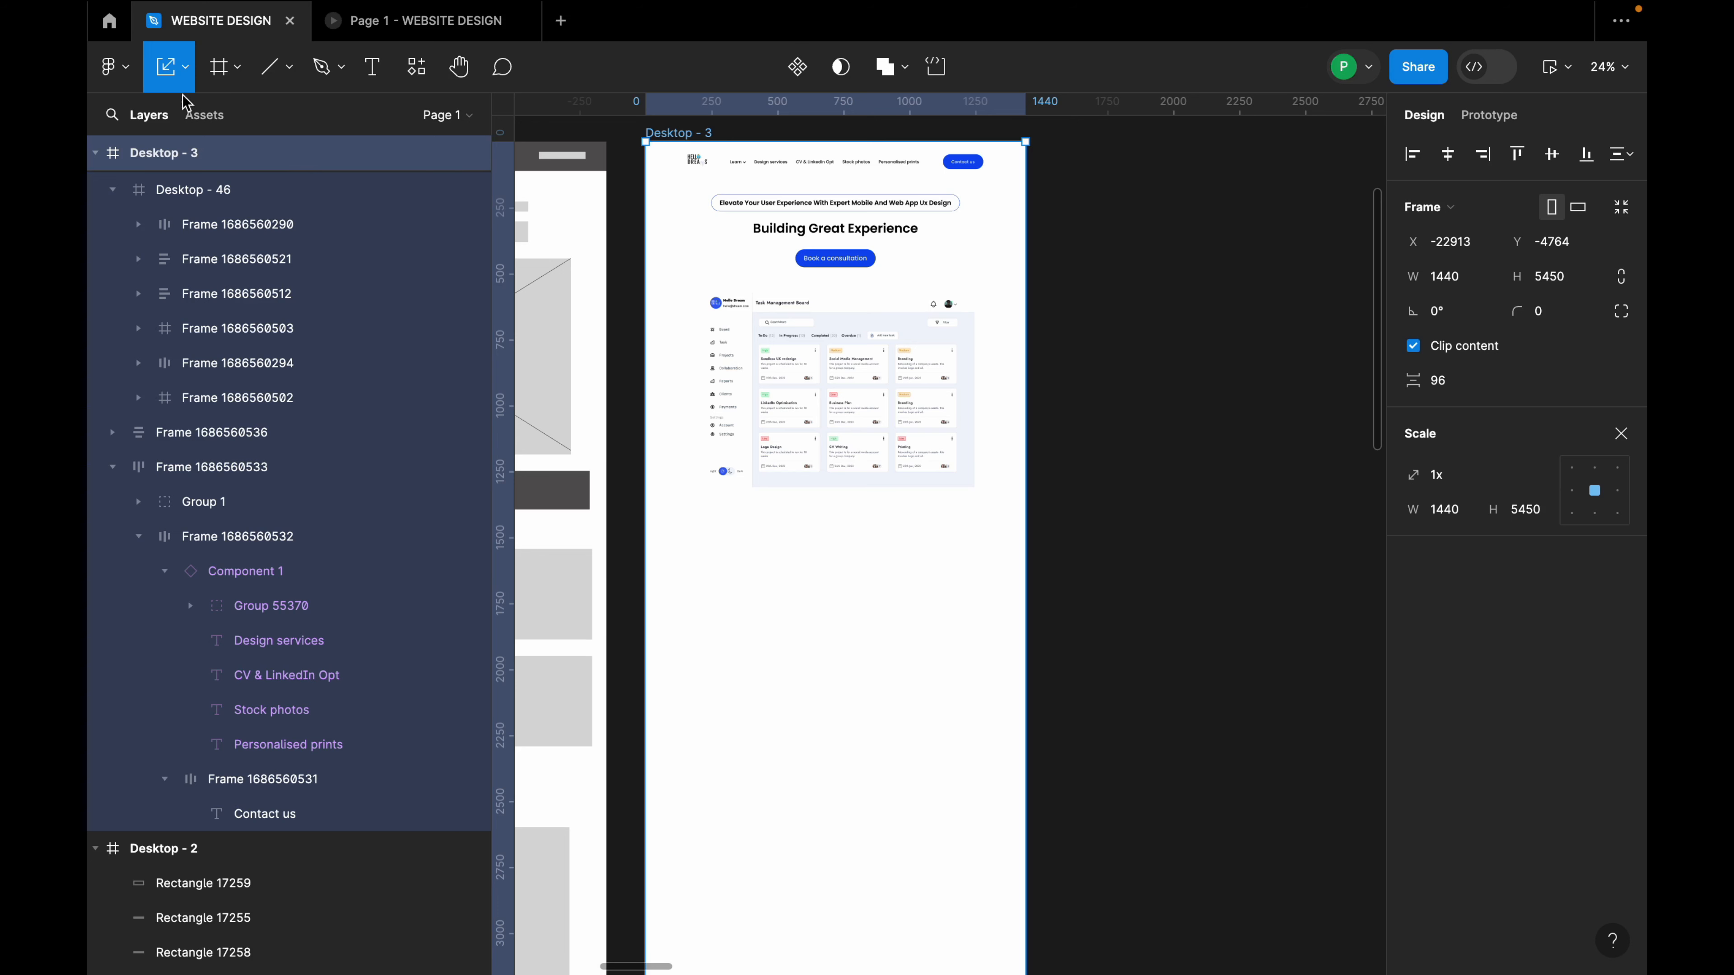
click(185, 81)
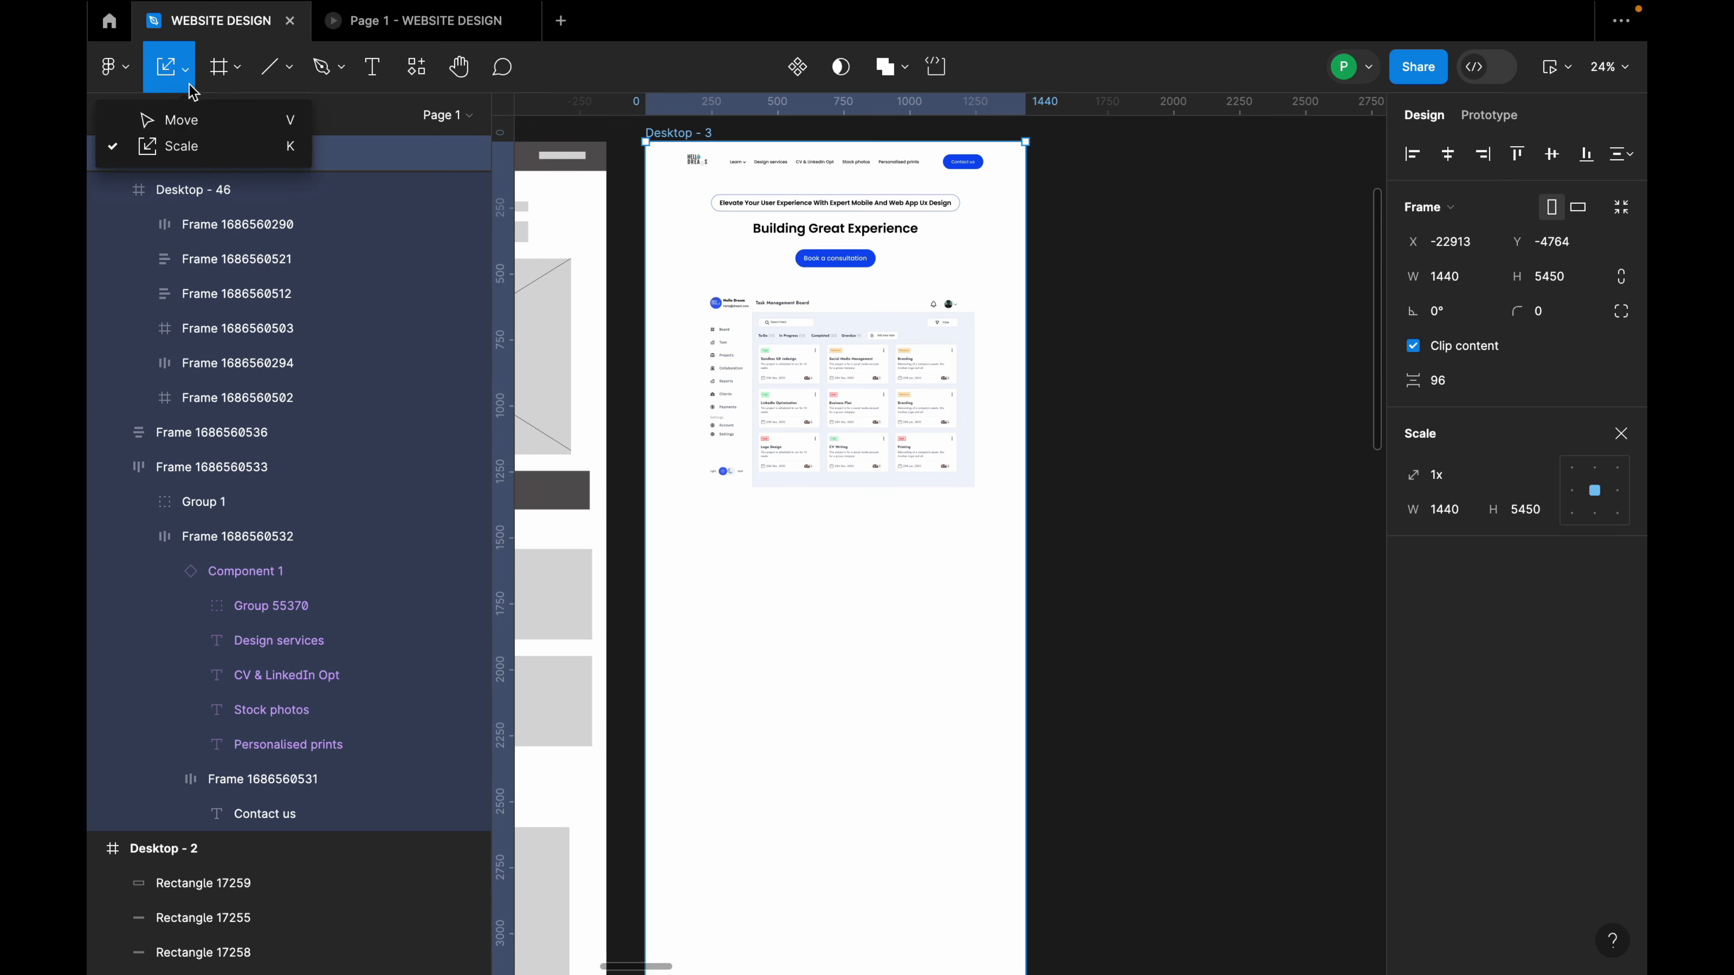
click(181, 120)
click(918, 336)
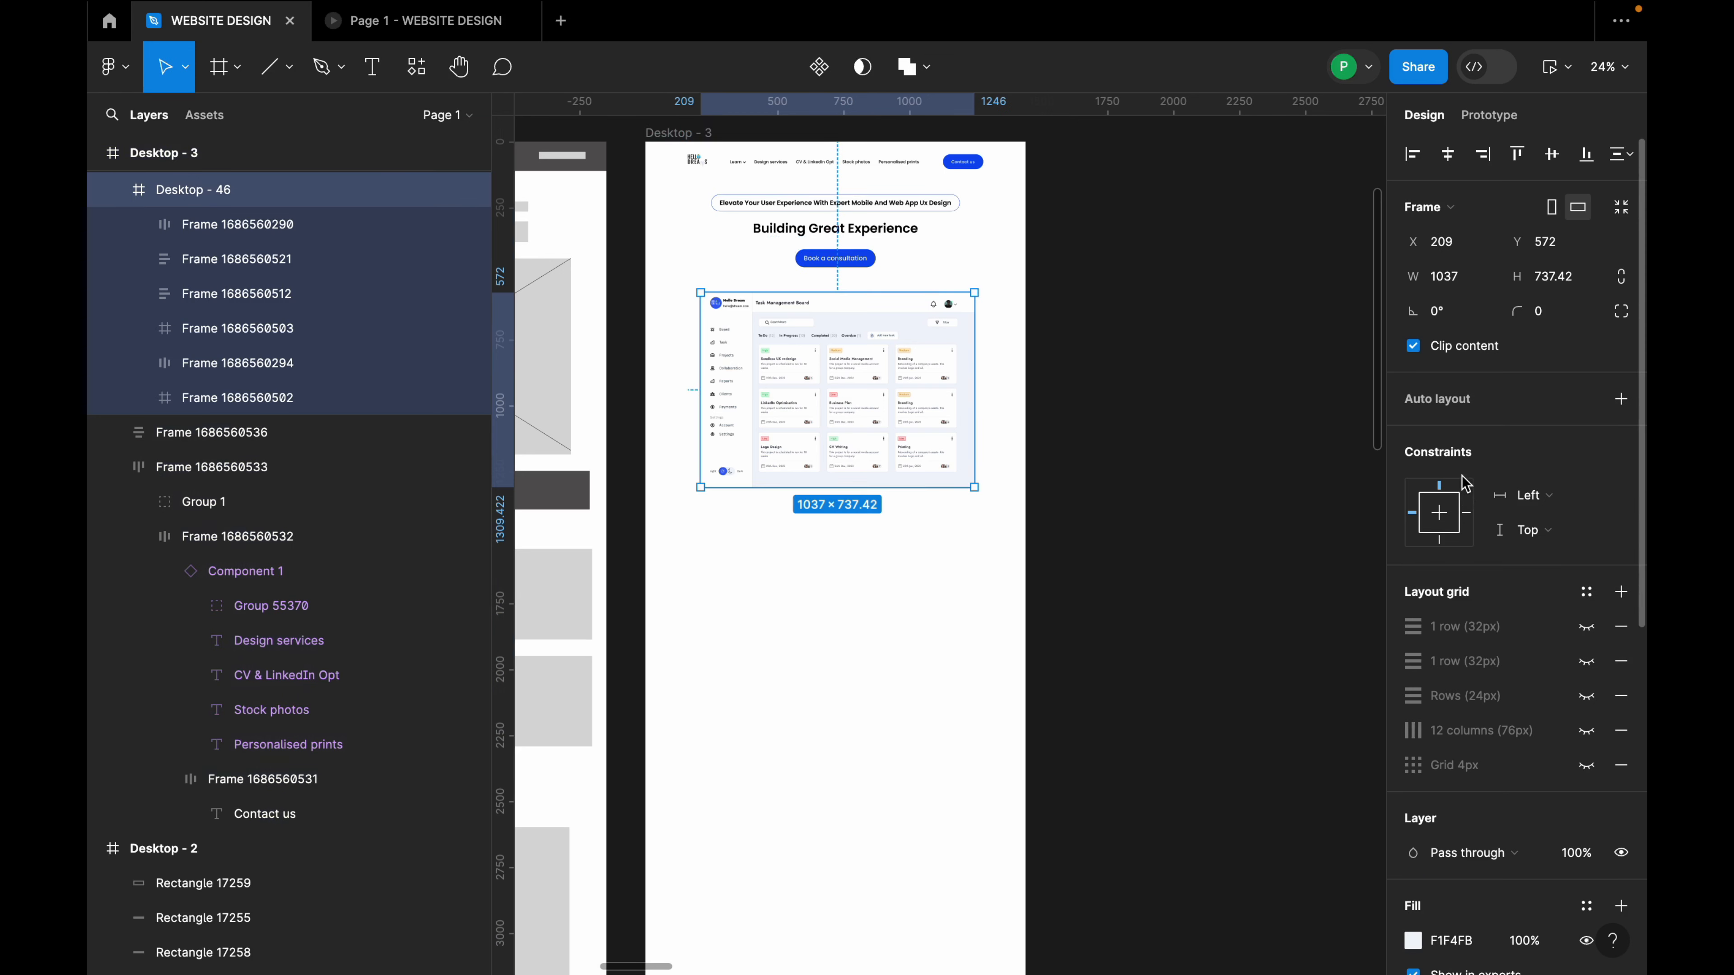
key(shift+Return)
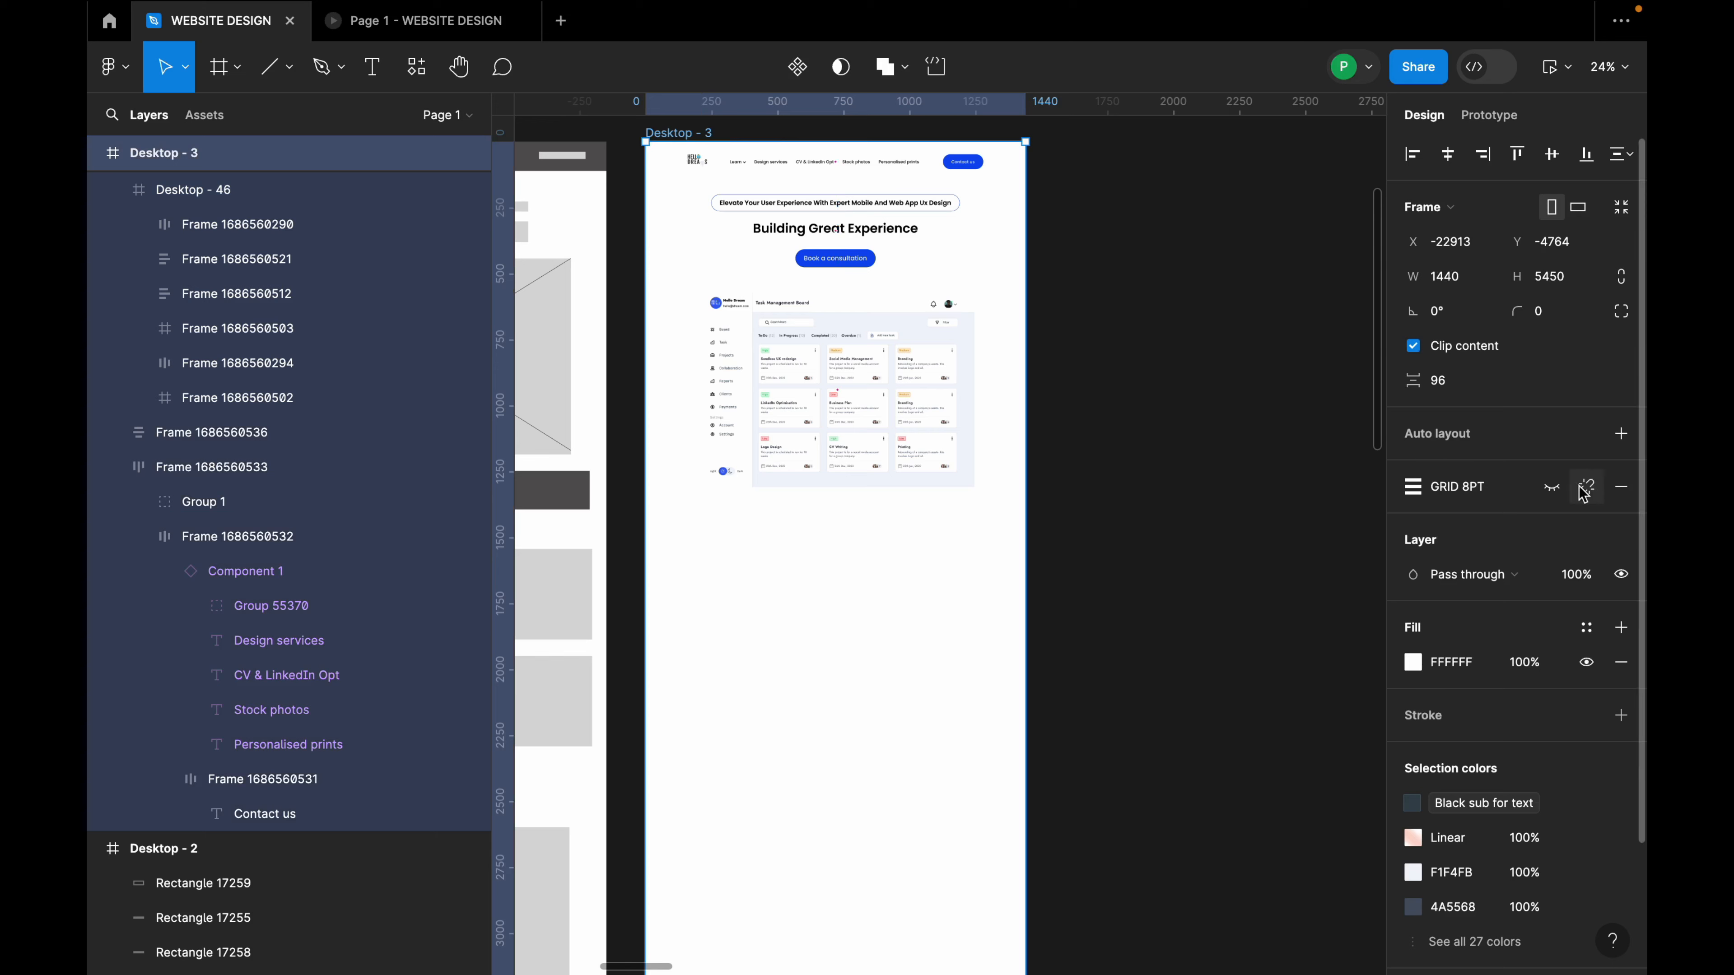
click(1553, 487)
Scale the Desktop - 46 dashboard up to about 1120 × 796 and align it with the grid columns at X 160, Y 568.
scroll(883, 347, up, 3)
click(860, 394)
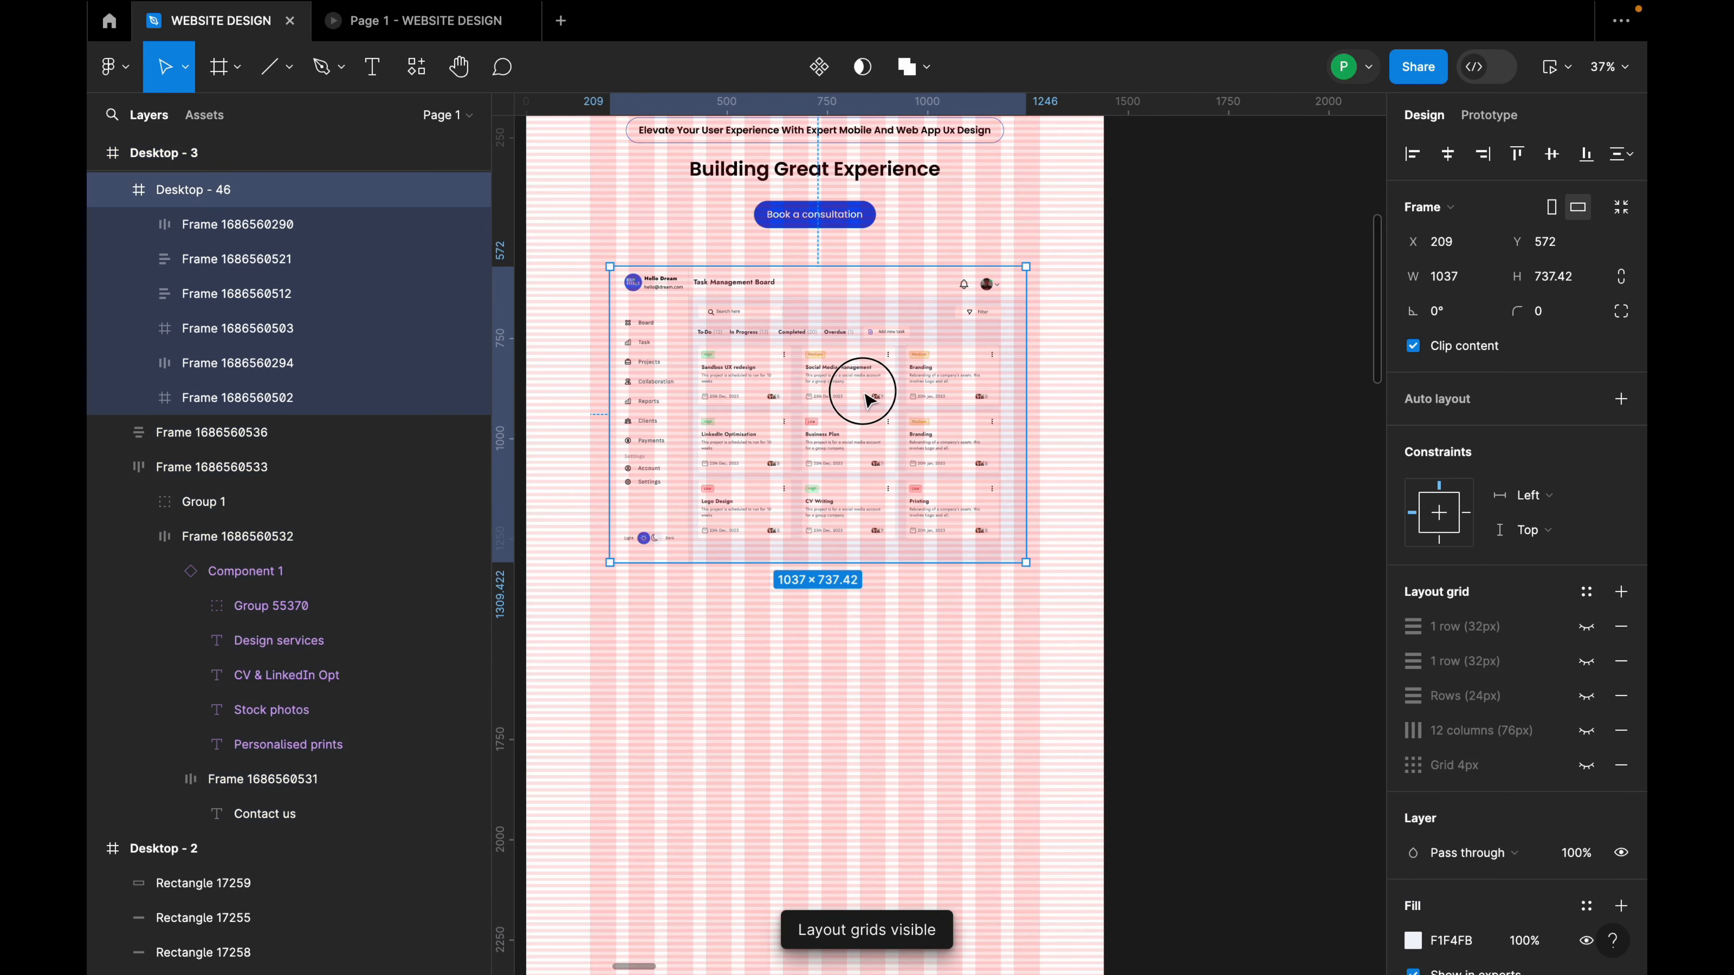
drag(861, 399, 854, 398)
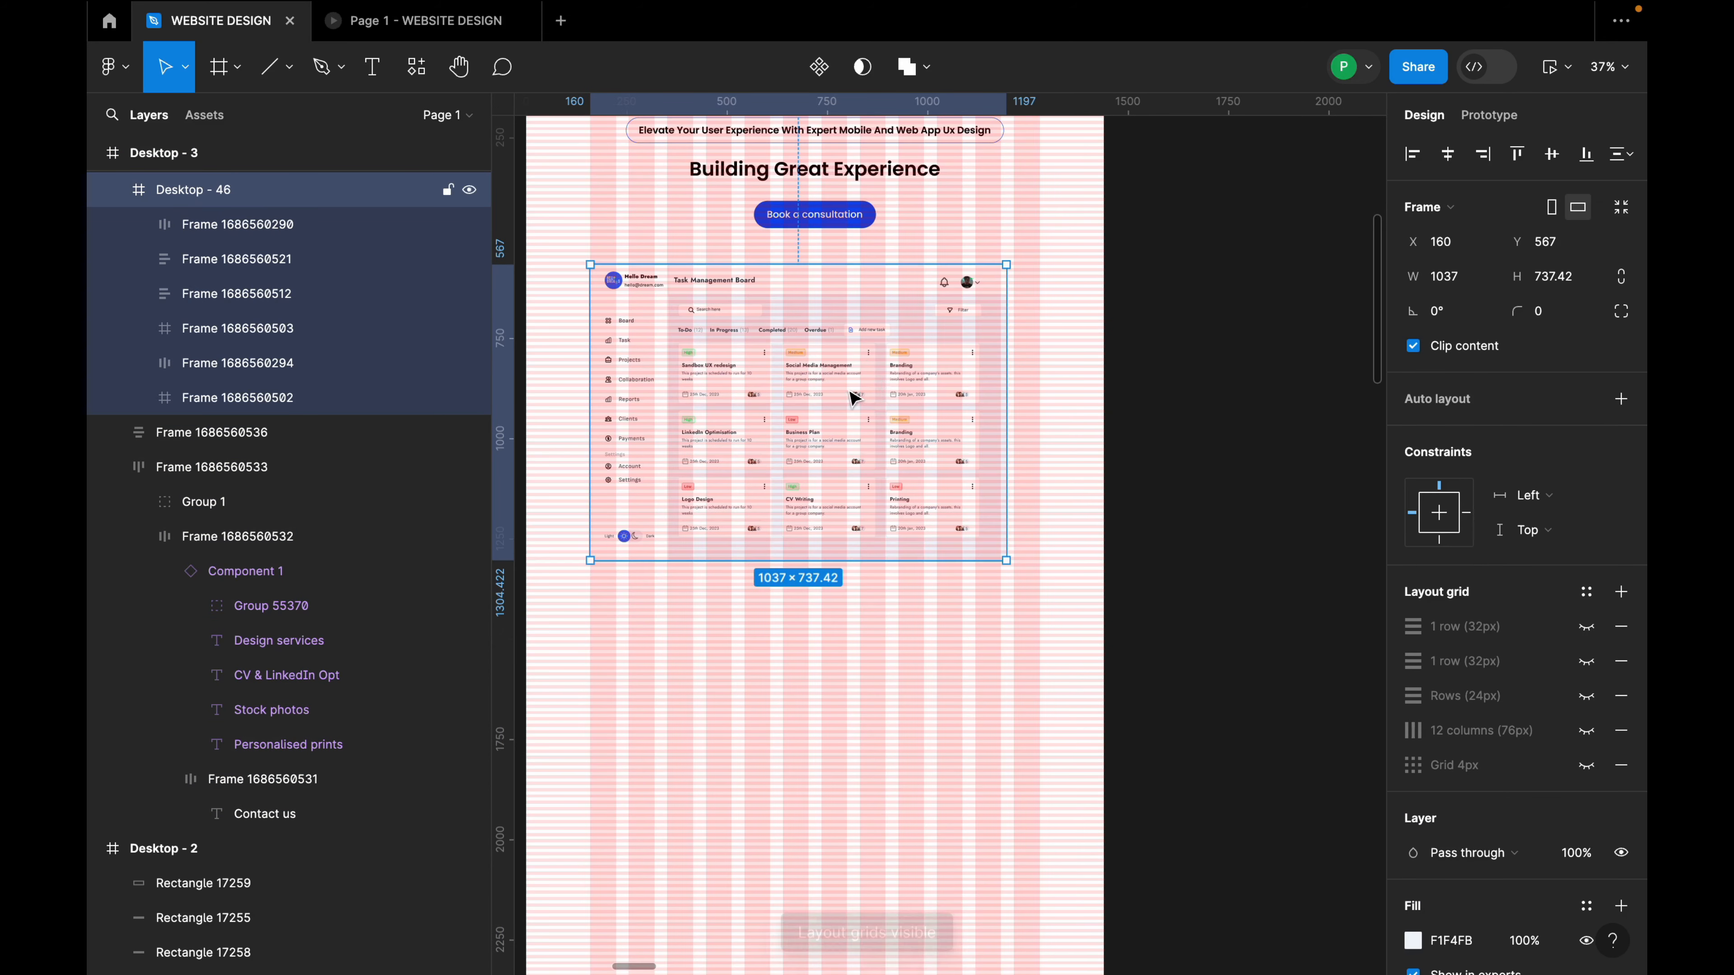
key(k)
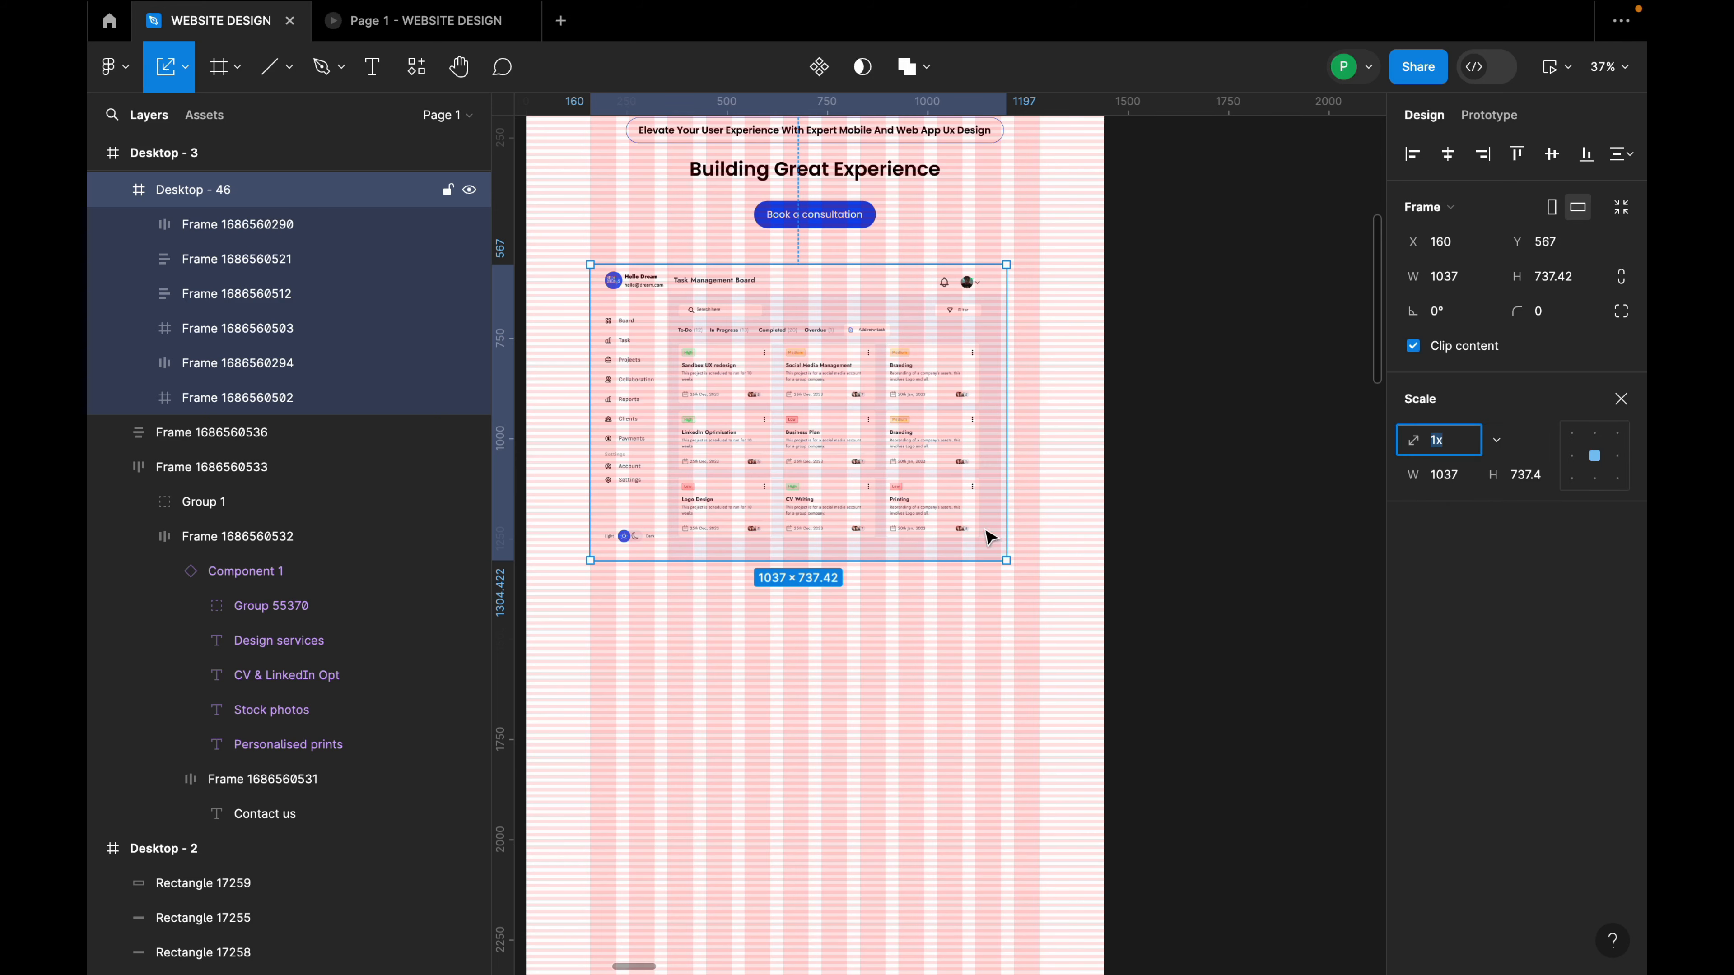
drag(1006, 561, 1039, 584)
drag(834, 509, 829, 505)
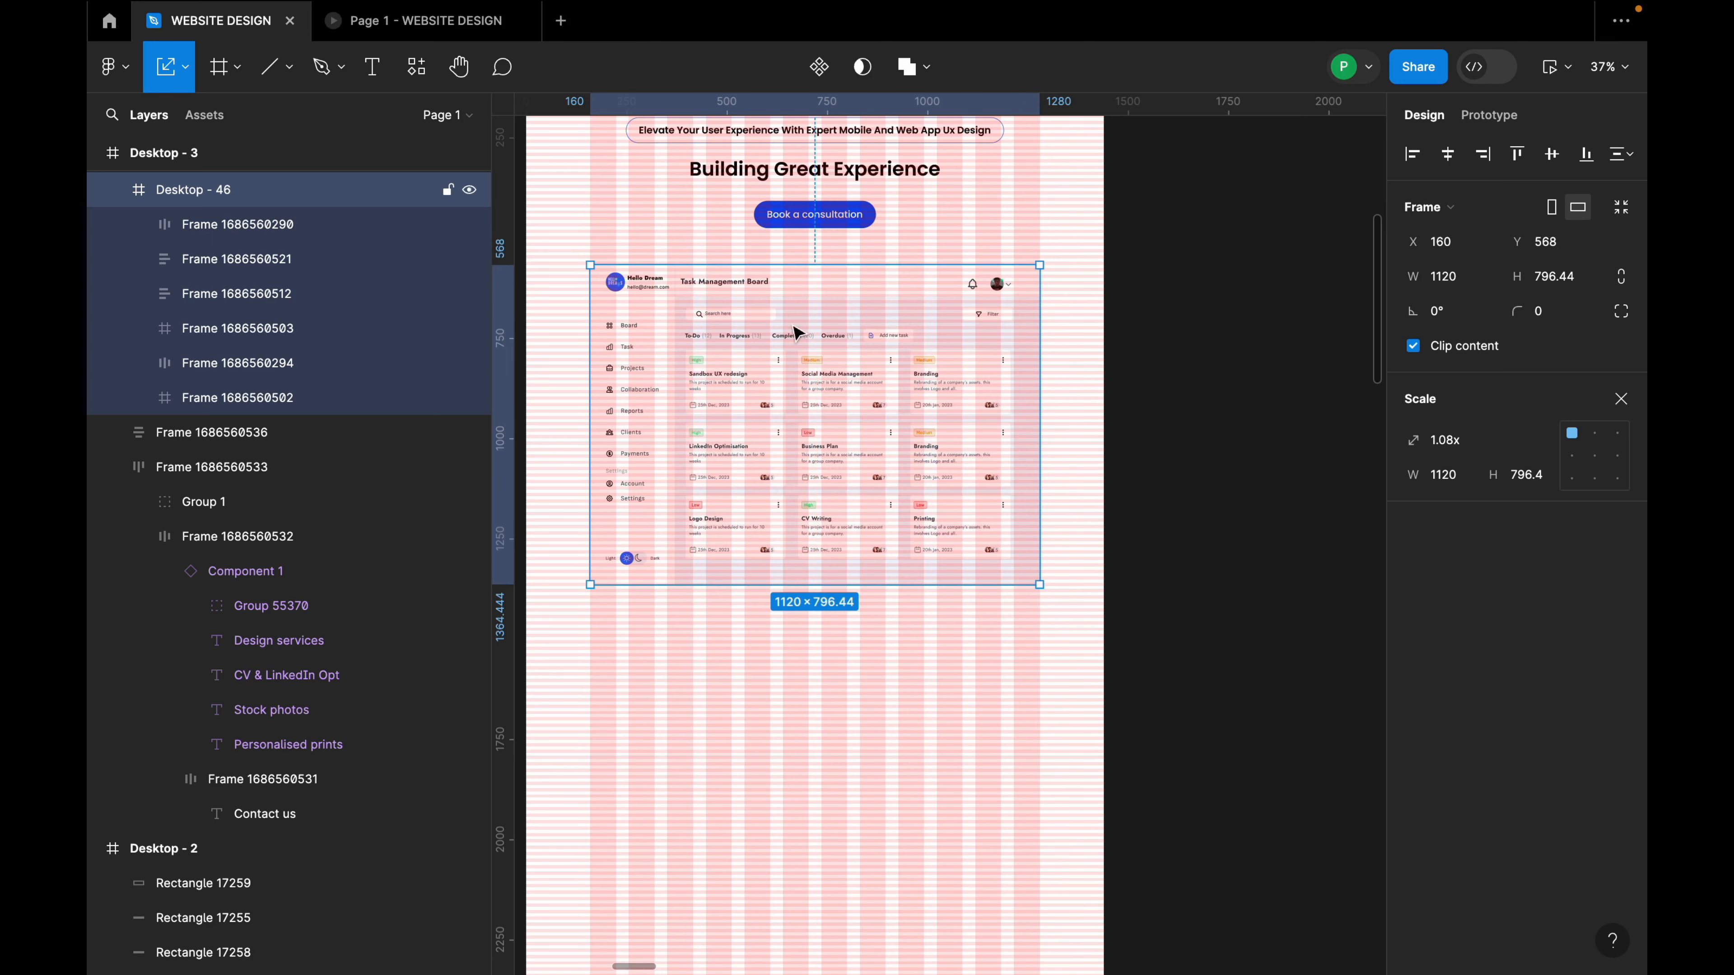
ctrl+scroll(921, 478, down, 2)
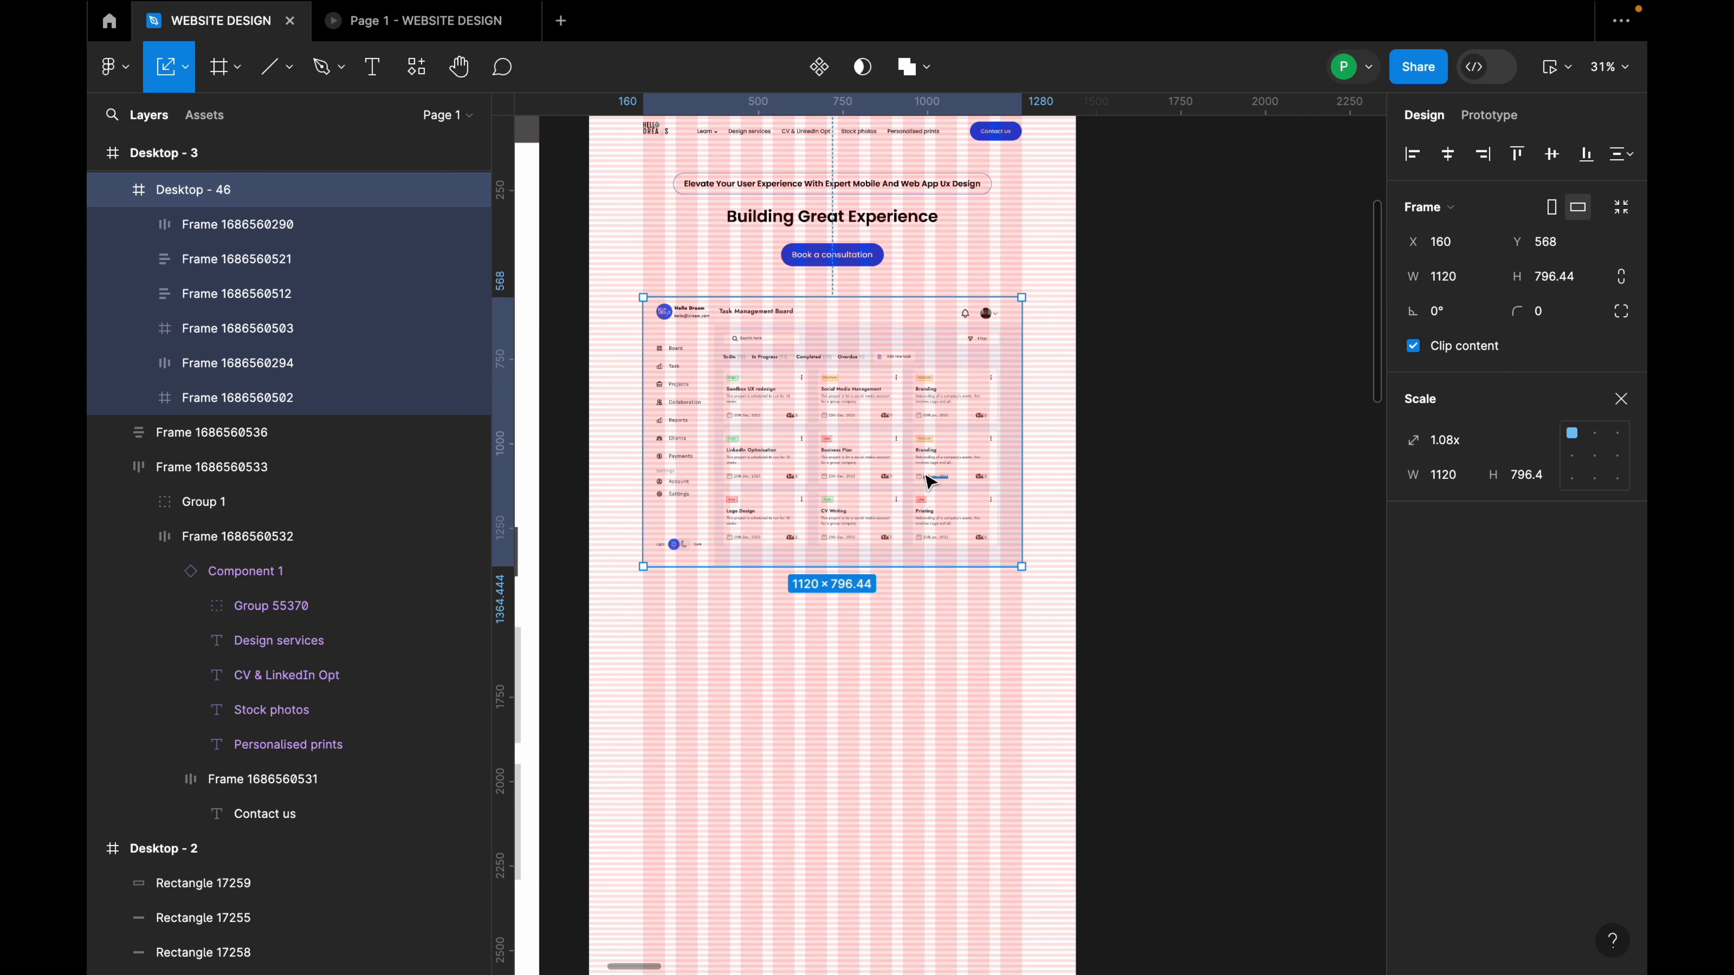
Place the Day 4 performance dashboard inside Desktop - 3 beneath the Task Management Board, at about X 206, Y 1848.
click(943, 598)
ctrl+scroll(849, 529, down, 8)
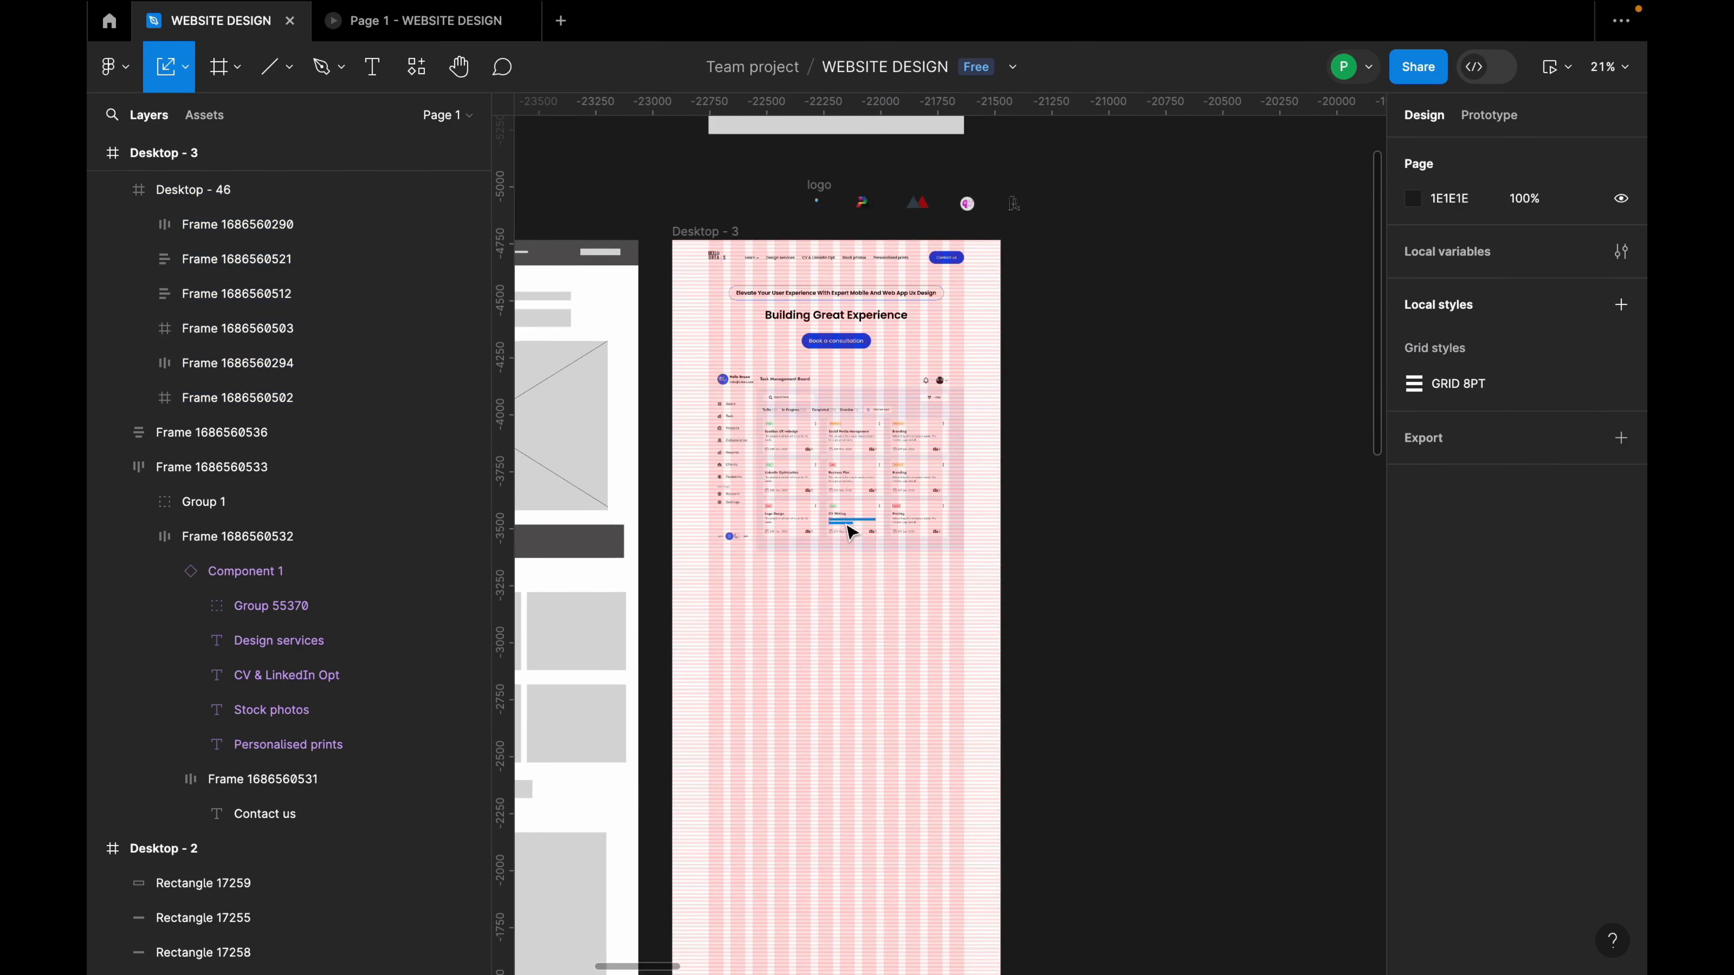
ctrl+scroll(846, 527, down, 5)
ctrl+scroll(1139, 624, up, 5)
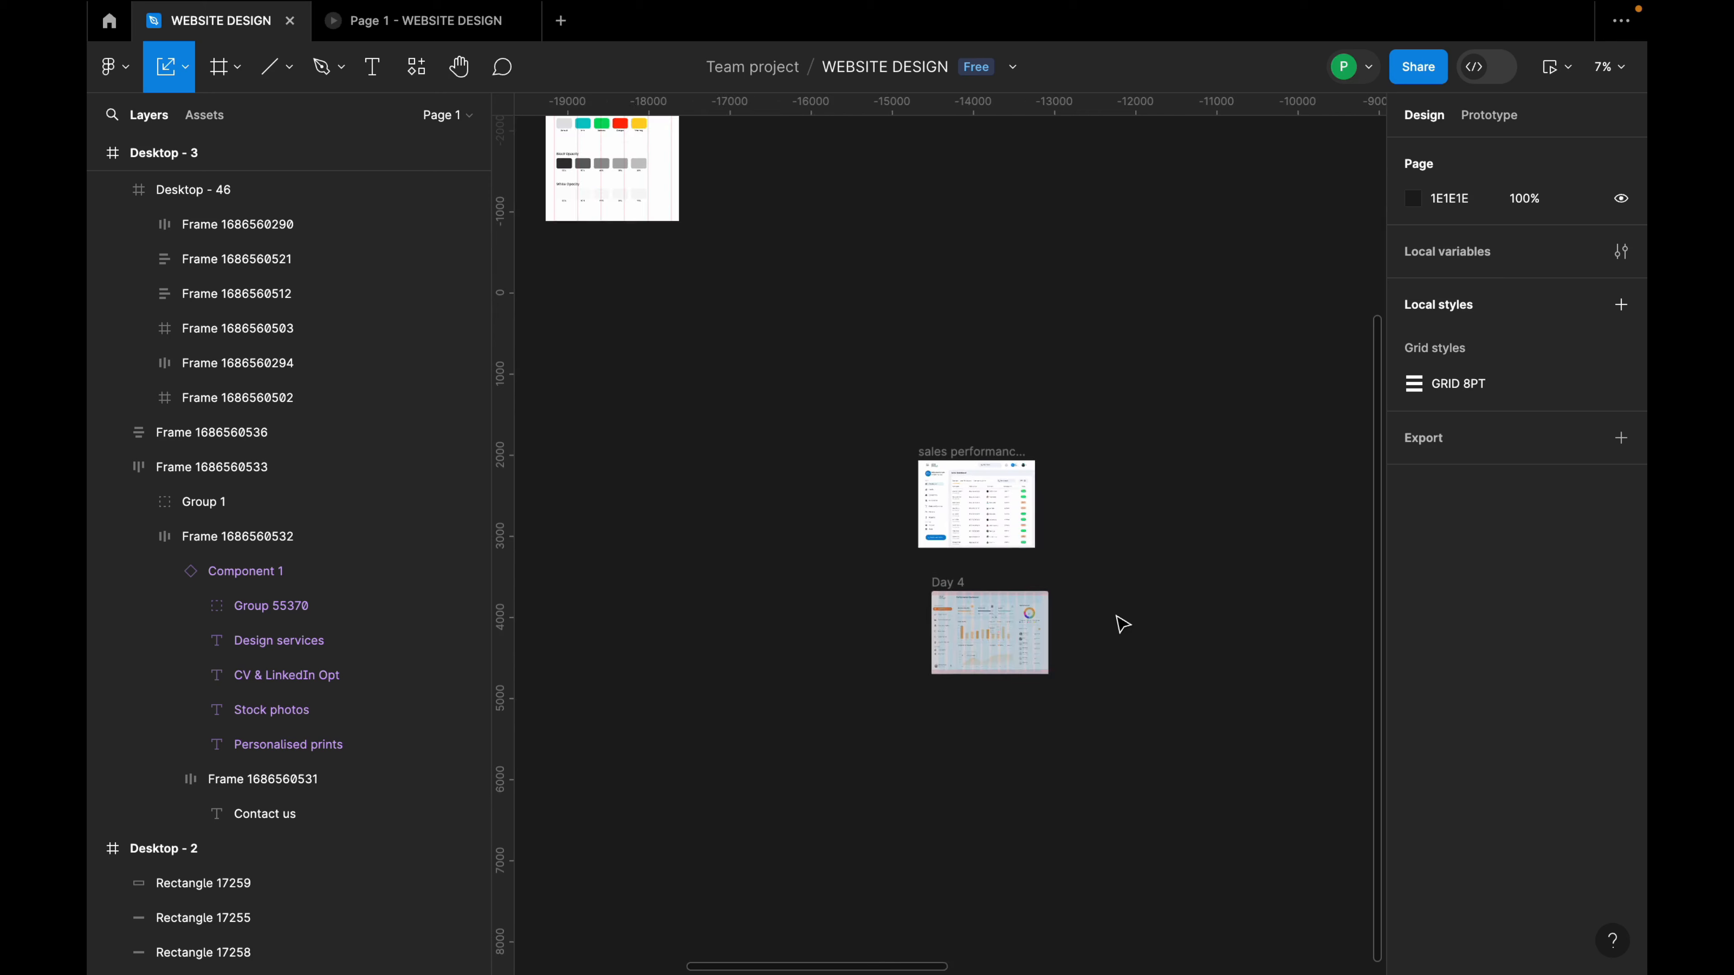
click(971, 585)
ctrl+scroll(1235, 634, down, 4)
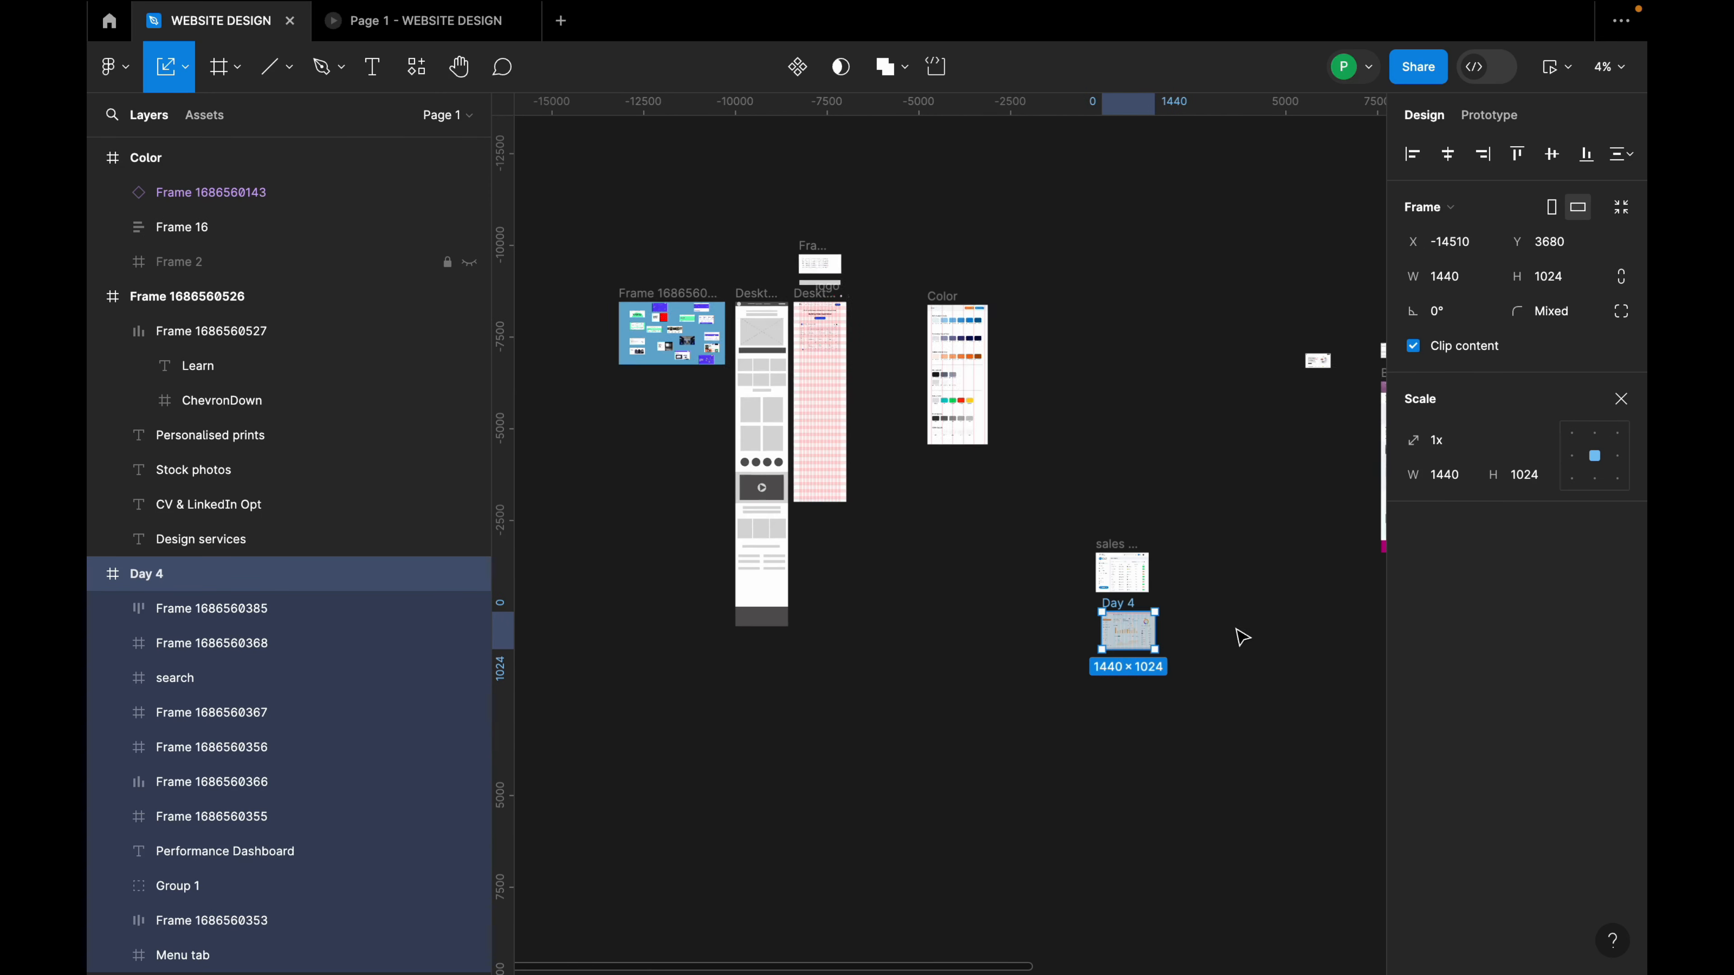
drag(1132, 638, 862, 470)
ctrl+scroll(855, 406, up, 4)
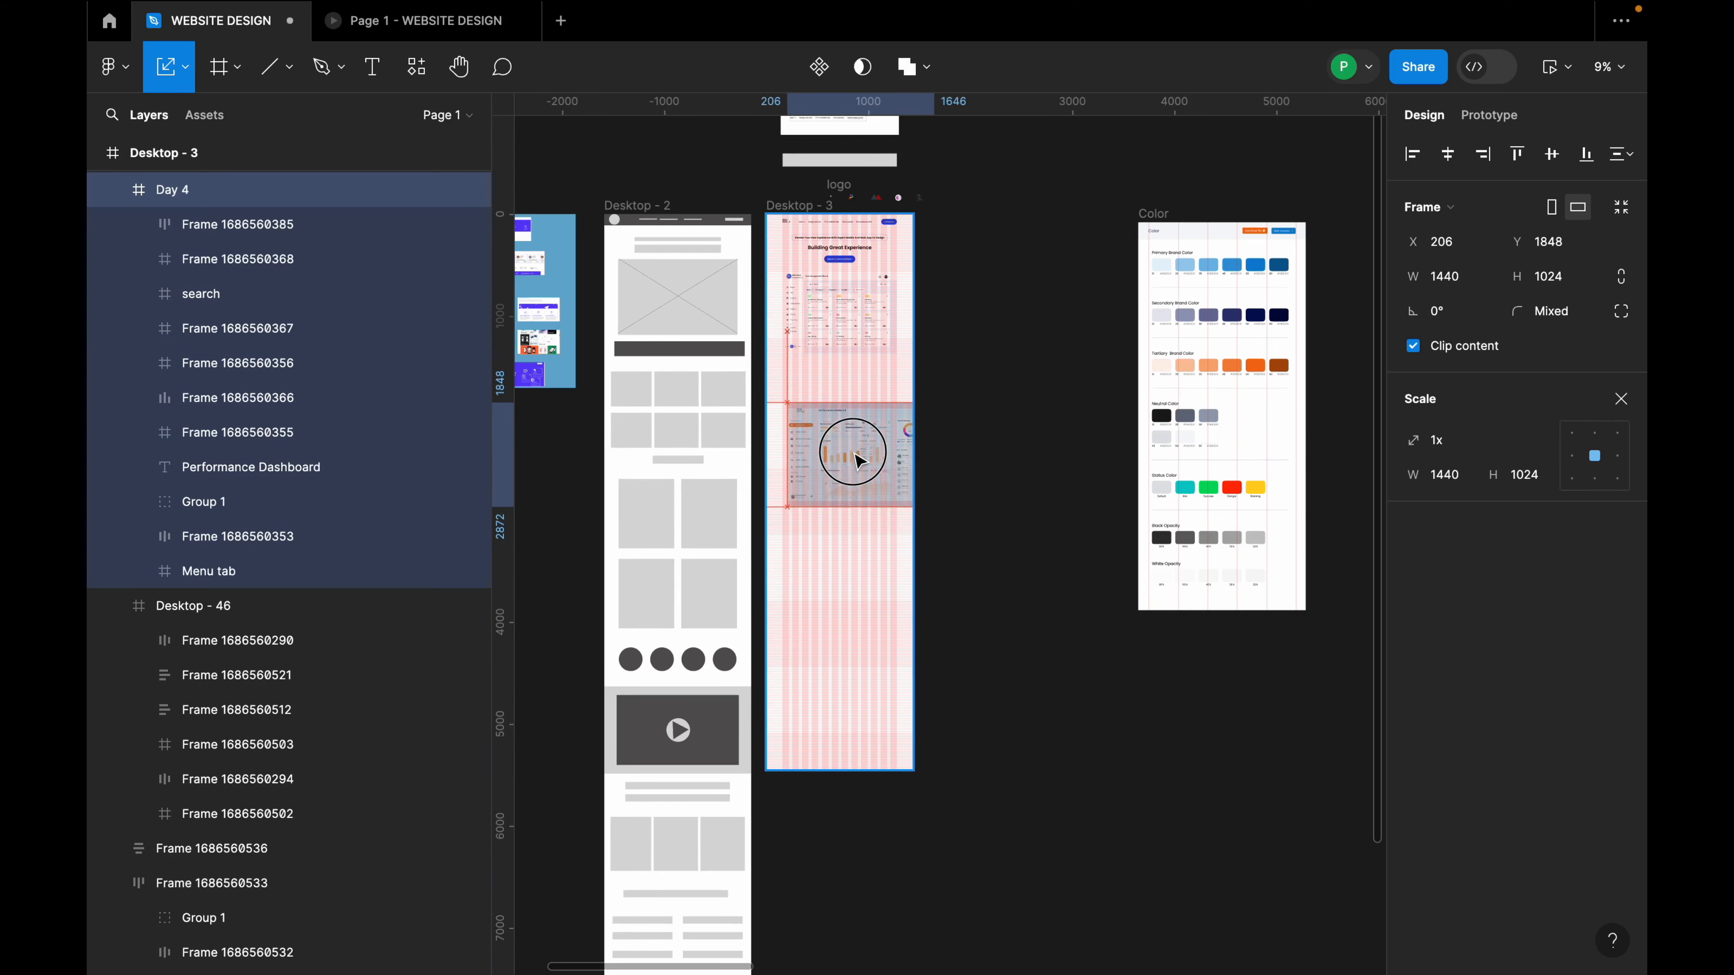
Scale the Day 4 dashboard down to about 1064 × 757 and position it beneath Desktop - 46 at about X 190, Y 1552.
ctrl+scroll(862, 470, up, 4)
drag(994, 553, 927, 502)
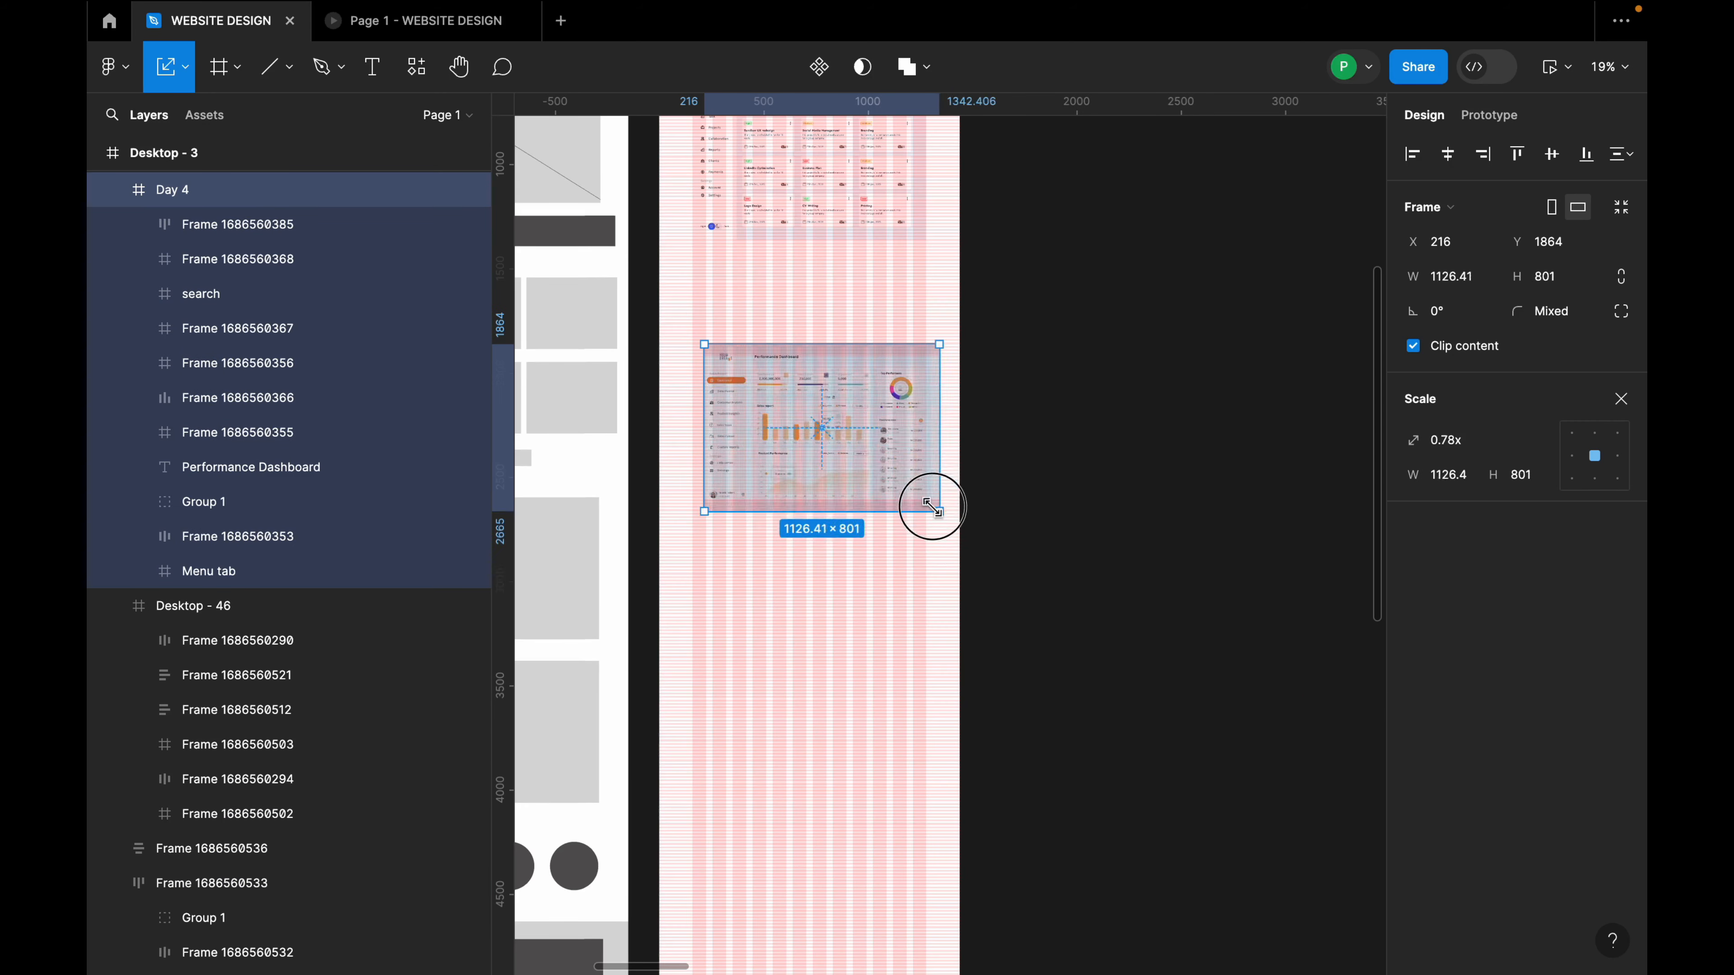
click(832, 413)
drag(833, 413, 831, 356)
scroll(831, 357, up, 3)
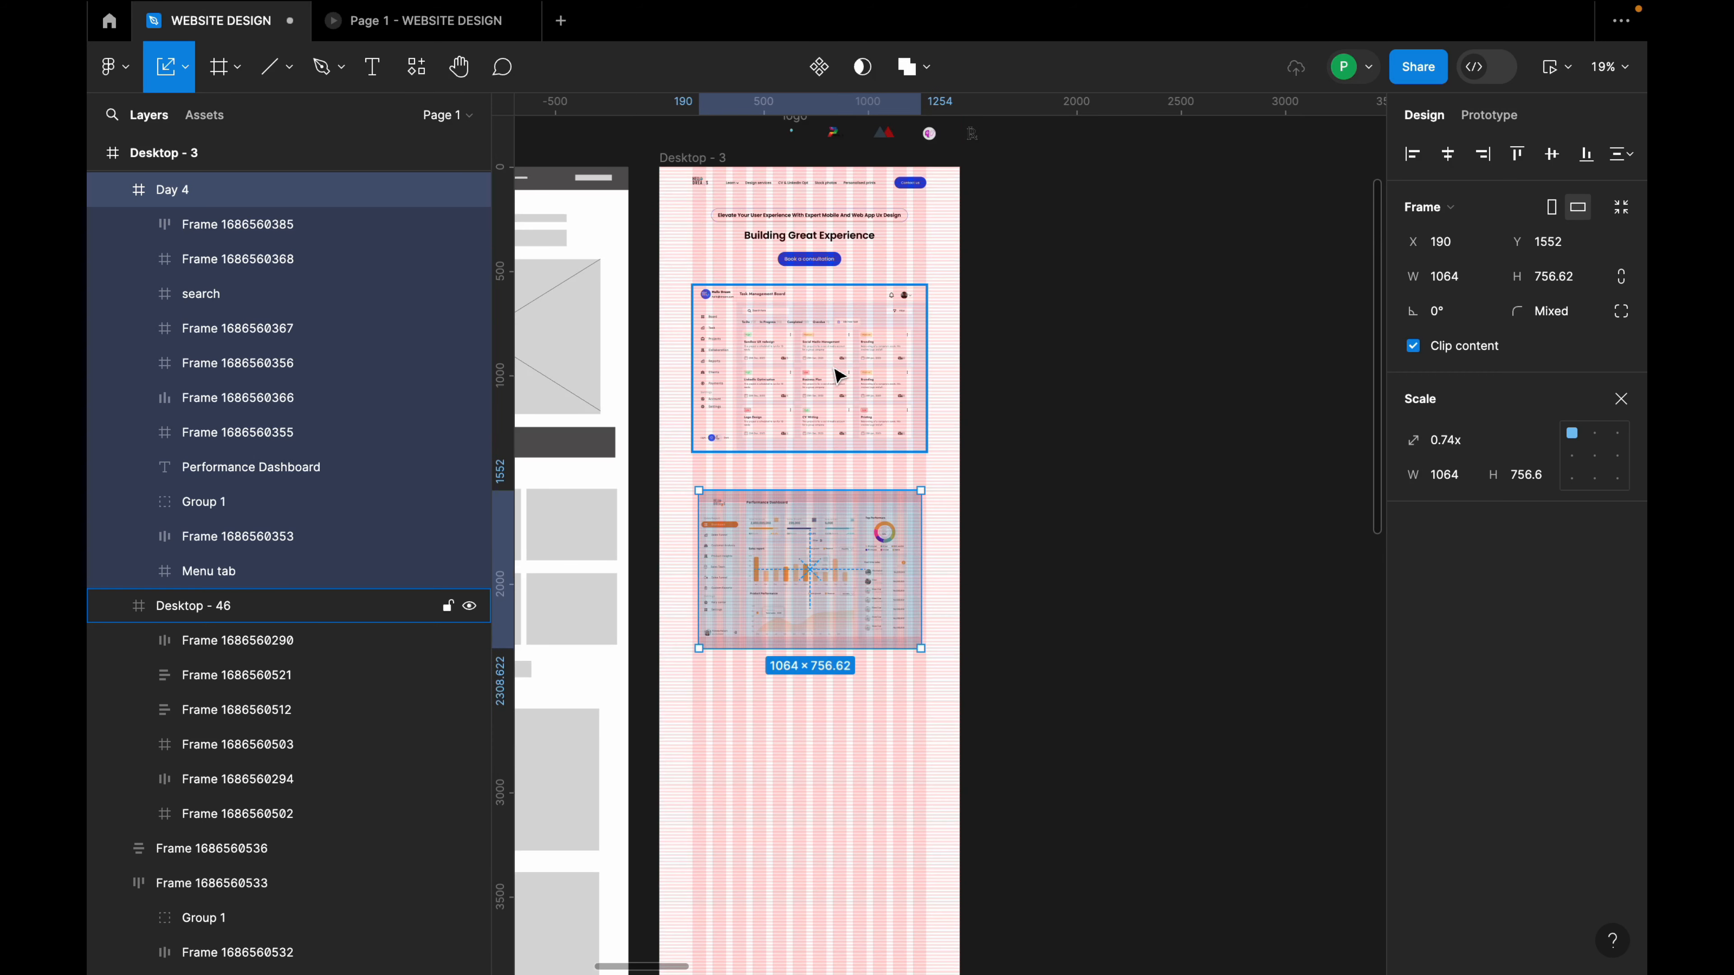
Hide the GRID 8PT layout grid on Desktop - 3 using the frame's properties.
click(705, 160)
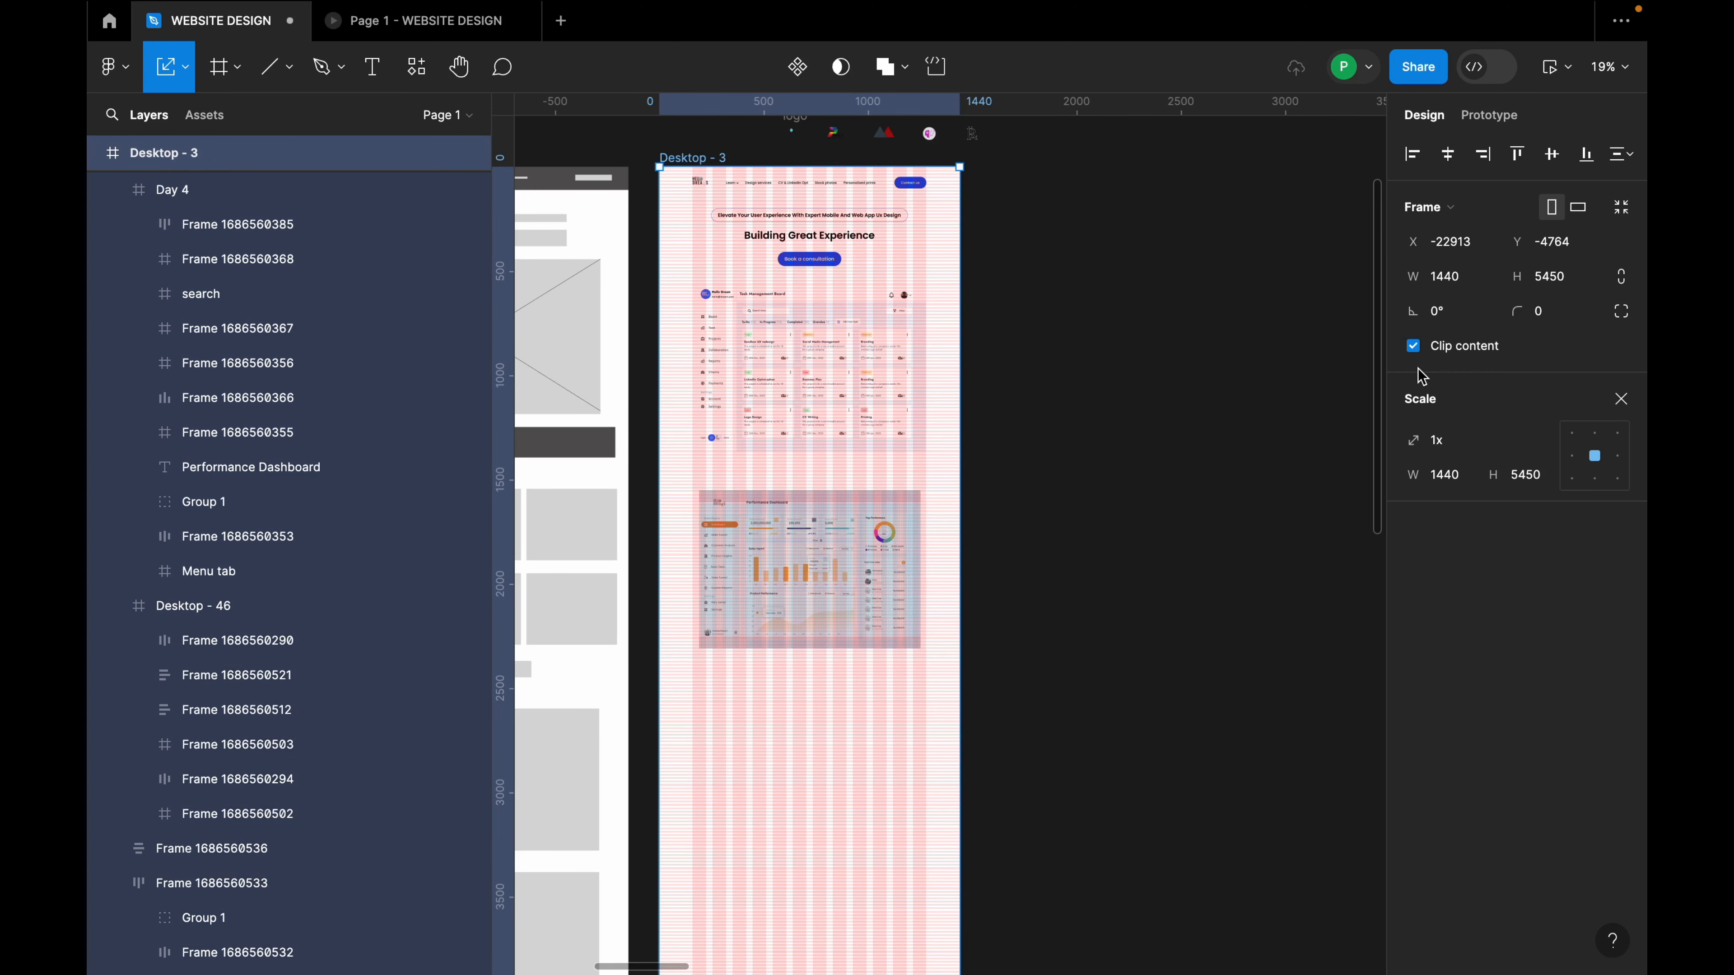
key(v)
click(1551, 452)
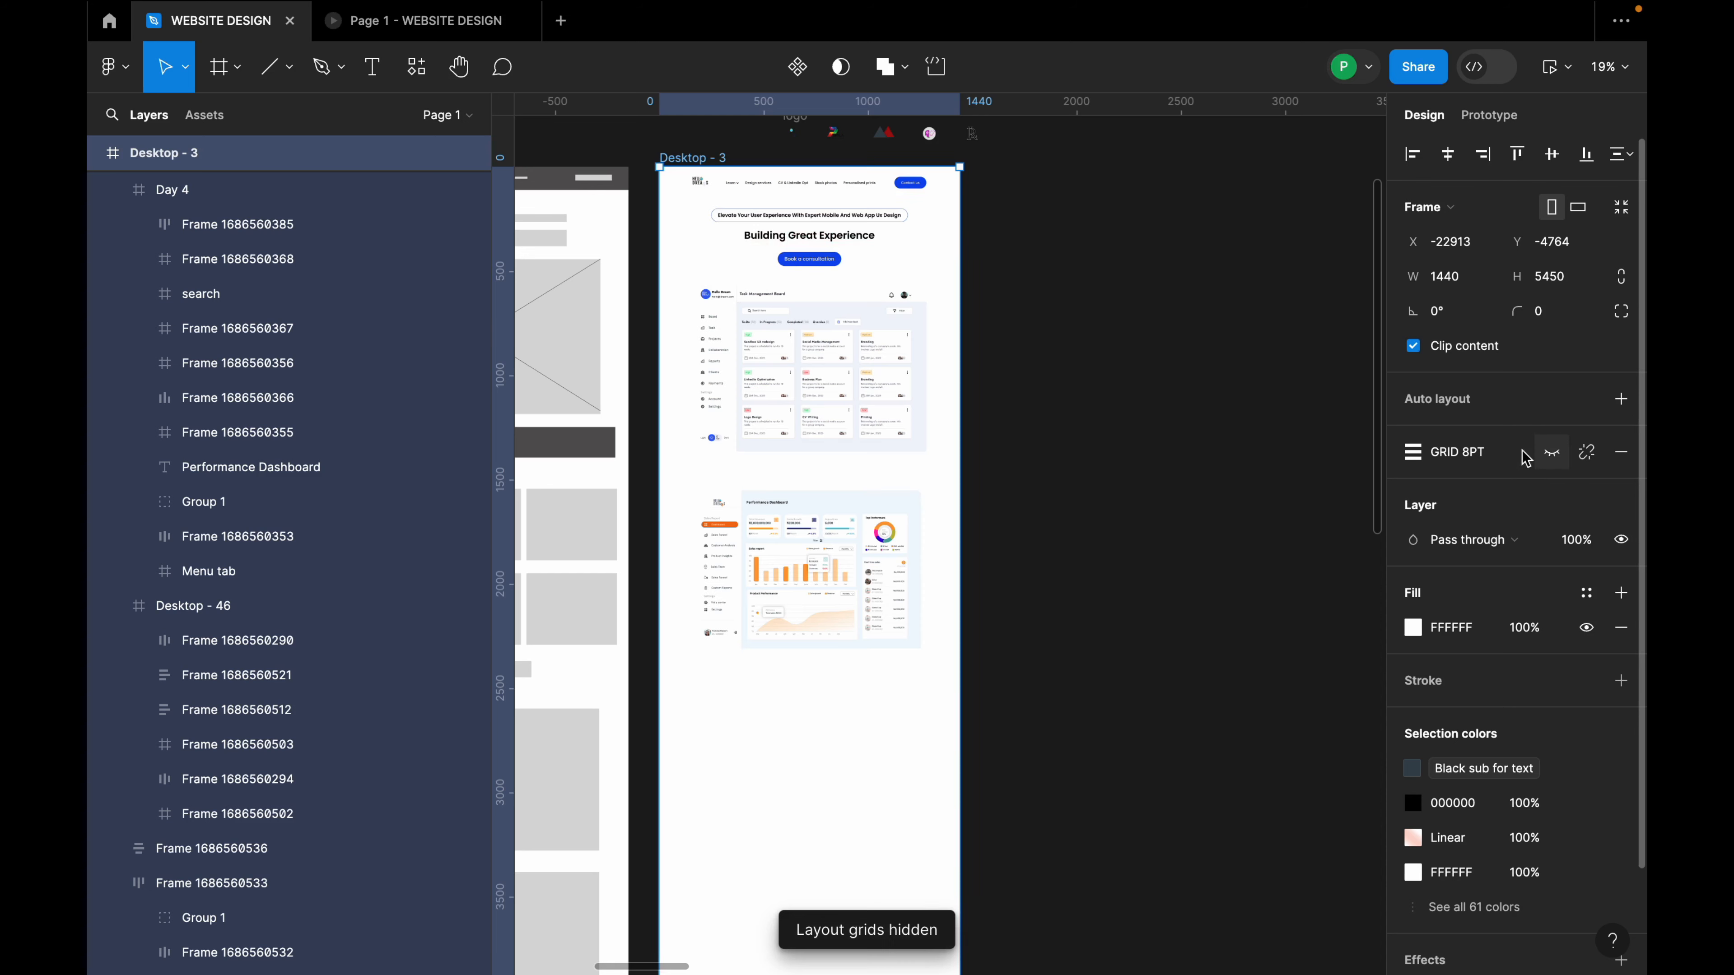
Add a drop shadow to the Desktop - 46 dashboard with an X offset of 20.
click(854, 383)
scroll(1541, 787, down, 1)
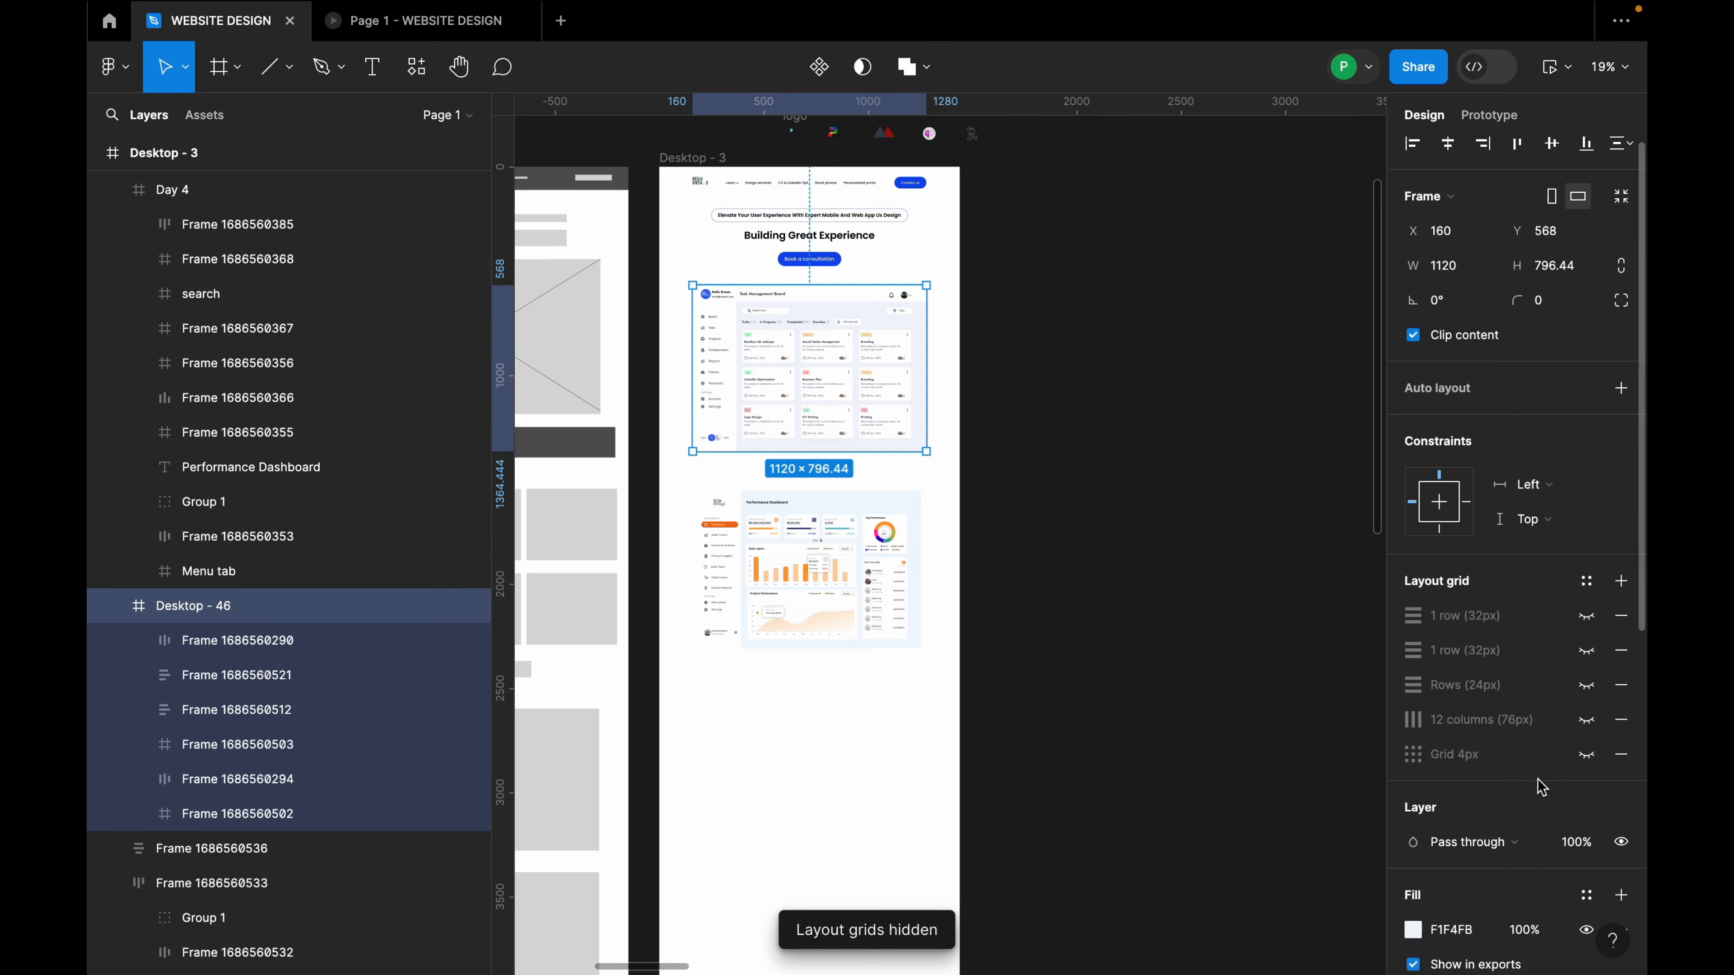
scroll(1544, 778, down, 2)
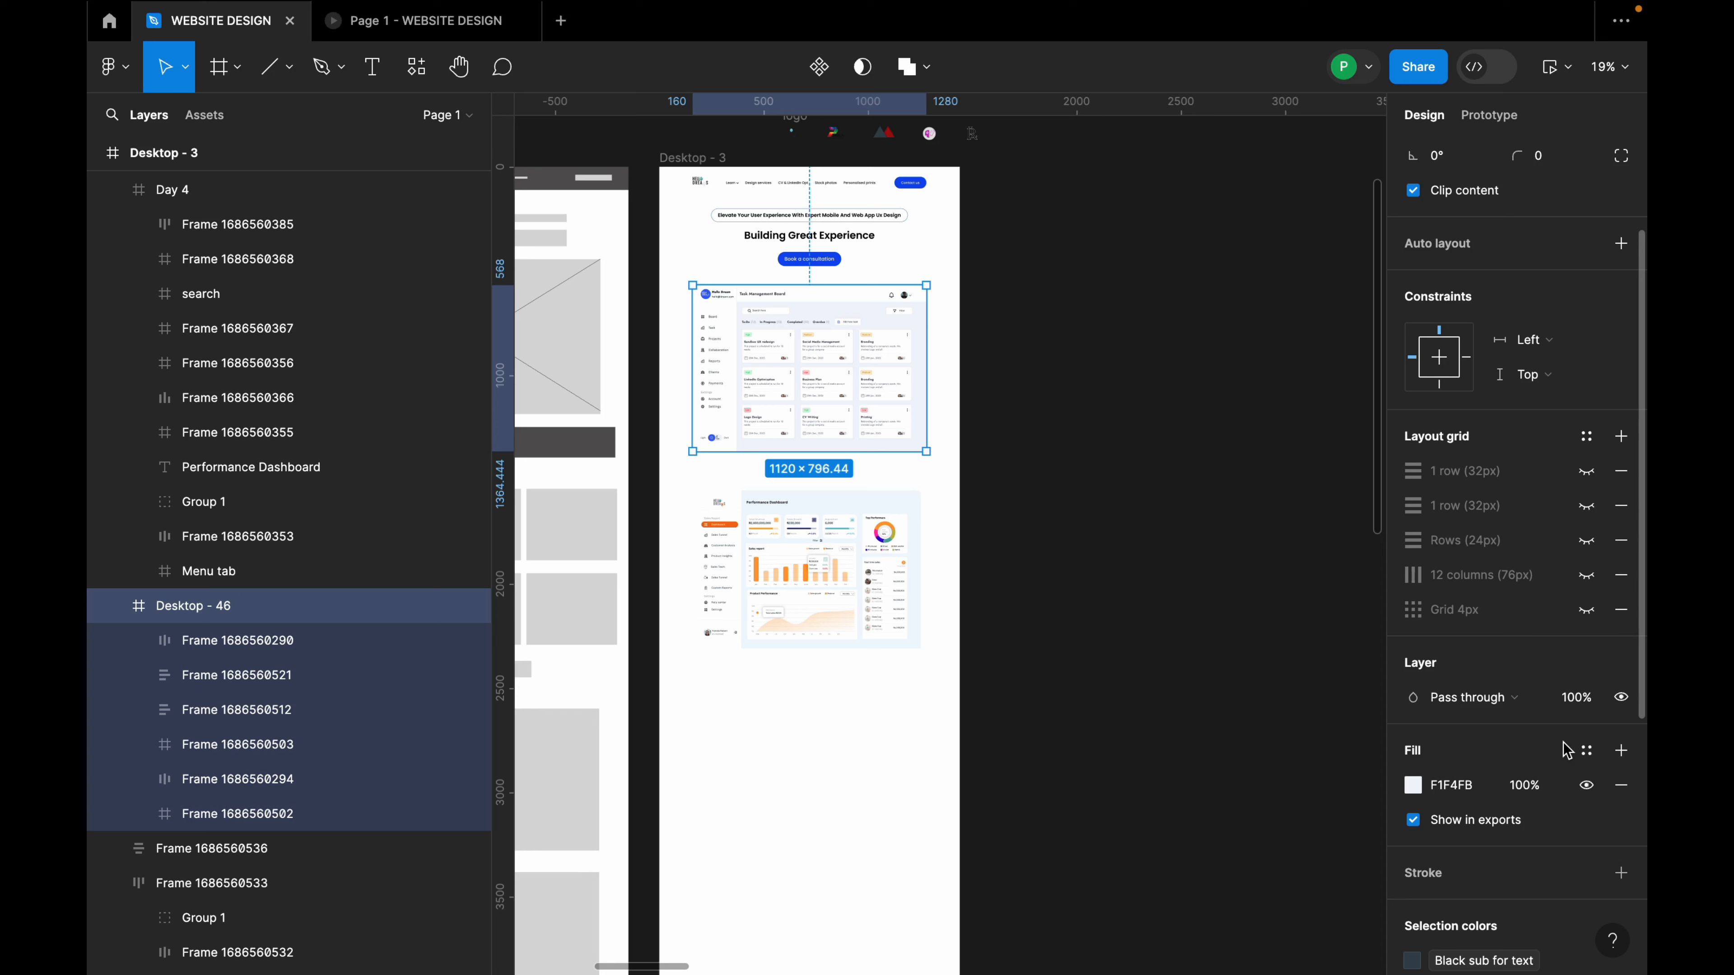
scroll(1501, 834, down, 5)
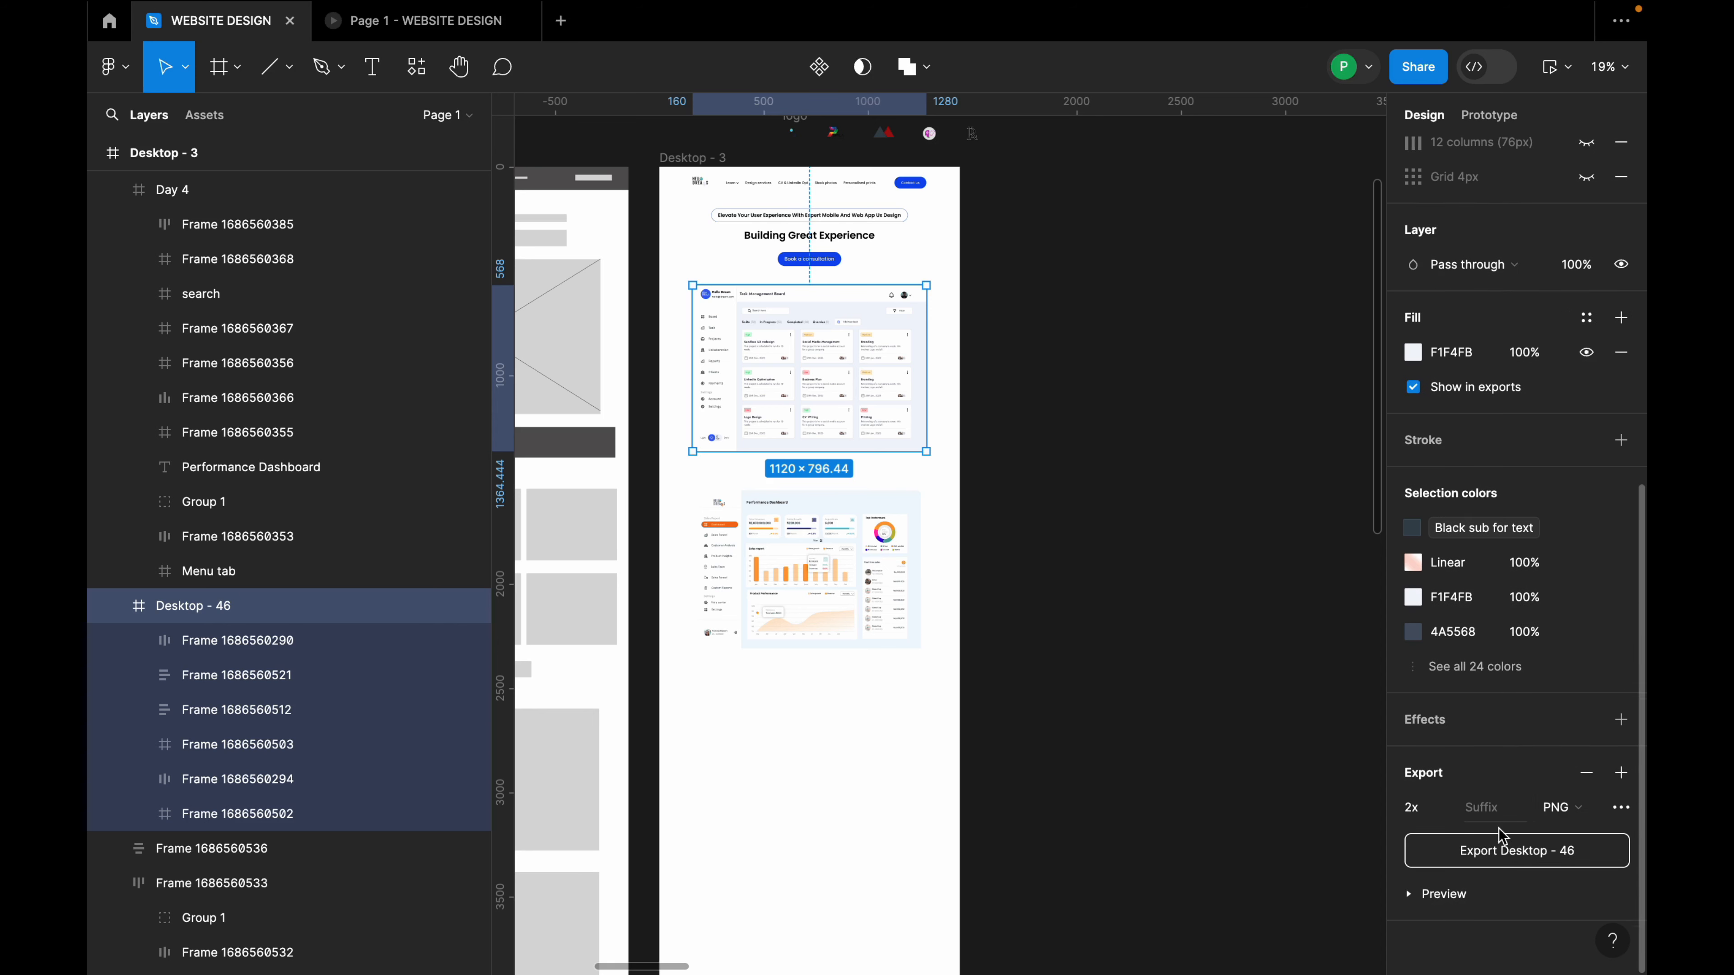
click(1621, 719)
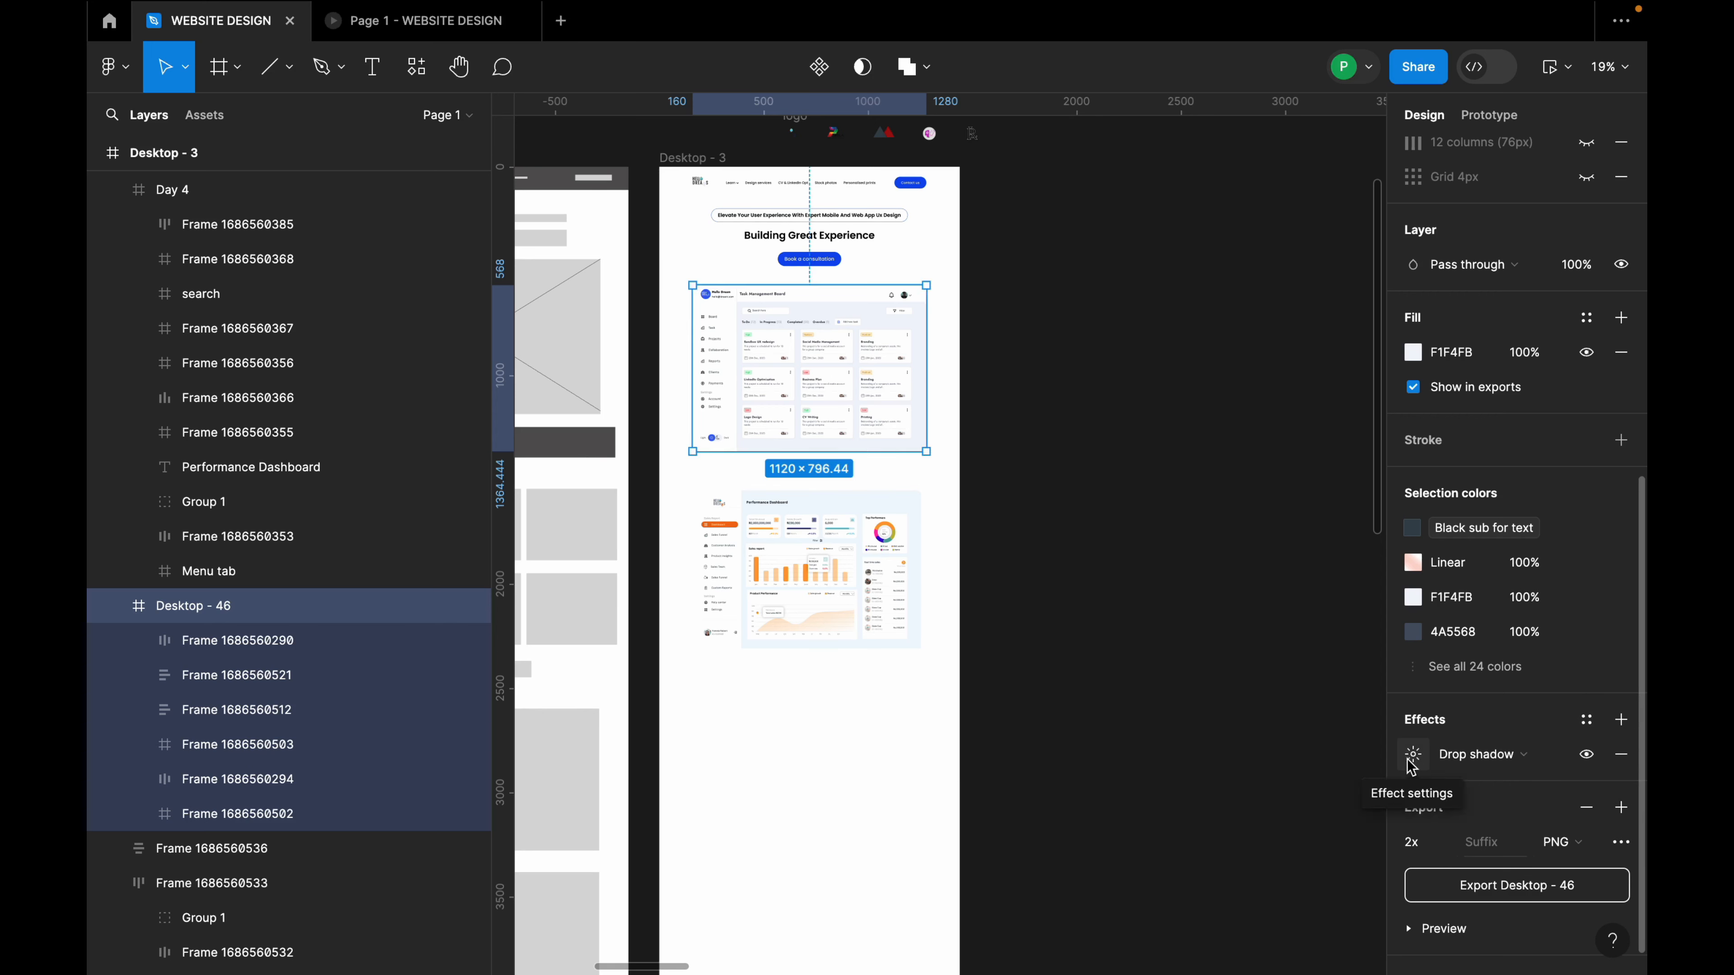
click(1411, 755)
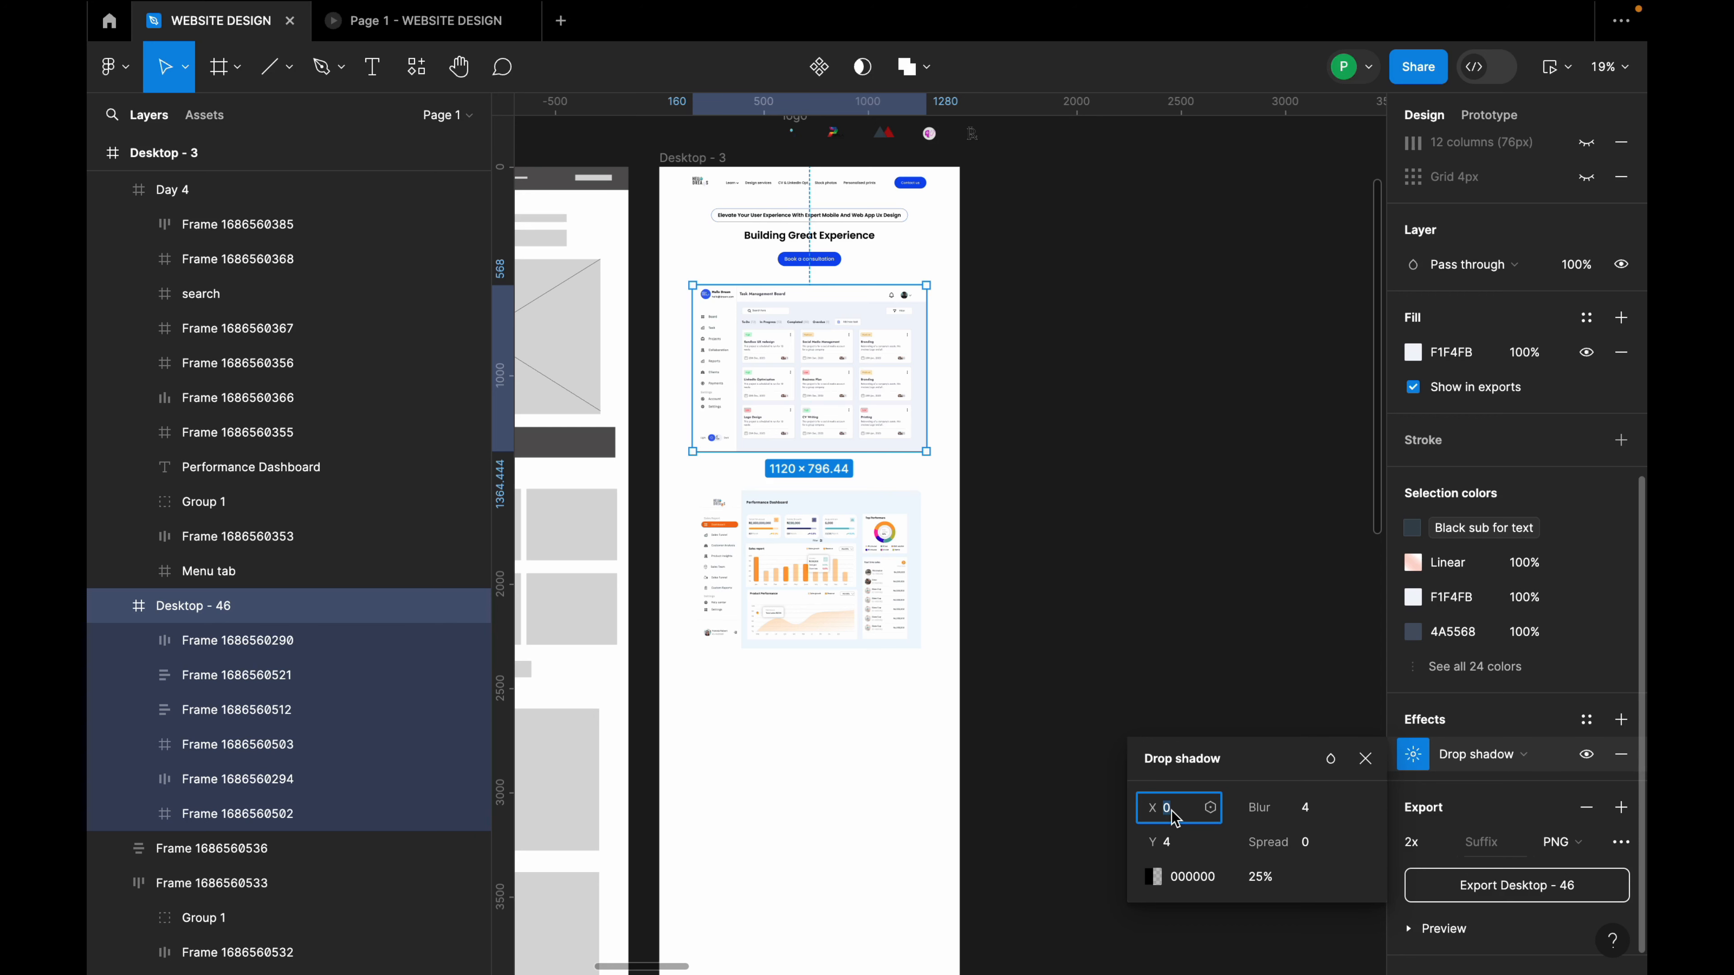
text(20)
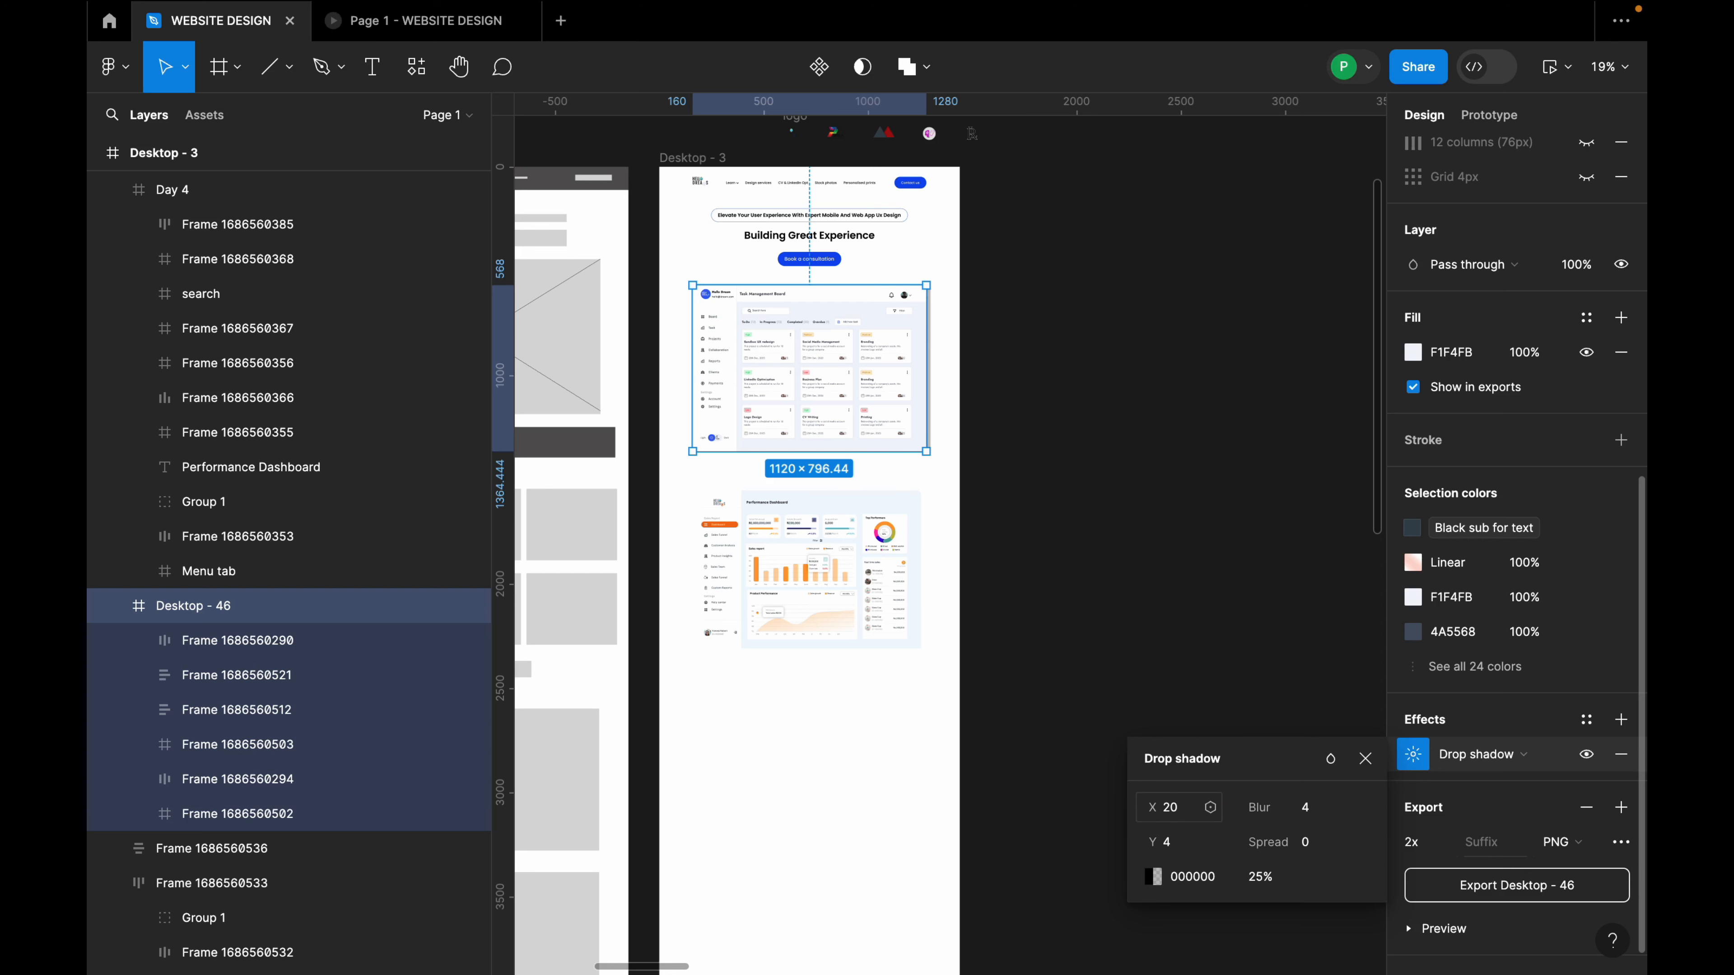
Set the drop shadow's colour to the consultation button's blue, 0C4BF6, by sampling it.
click(1152, 877)
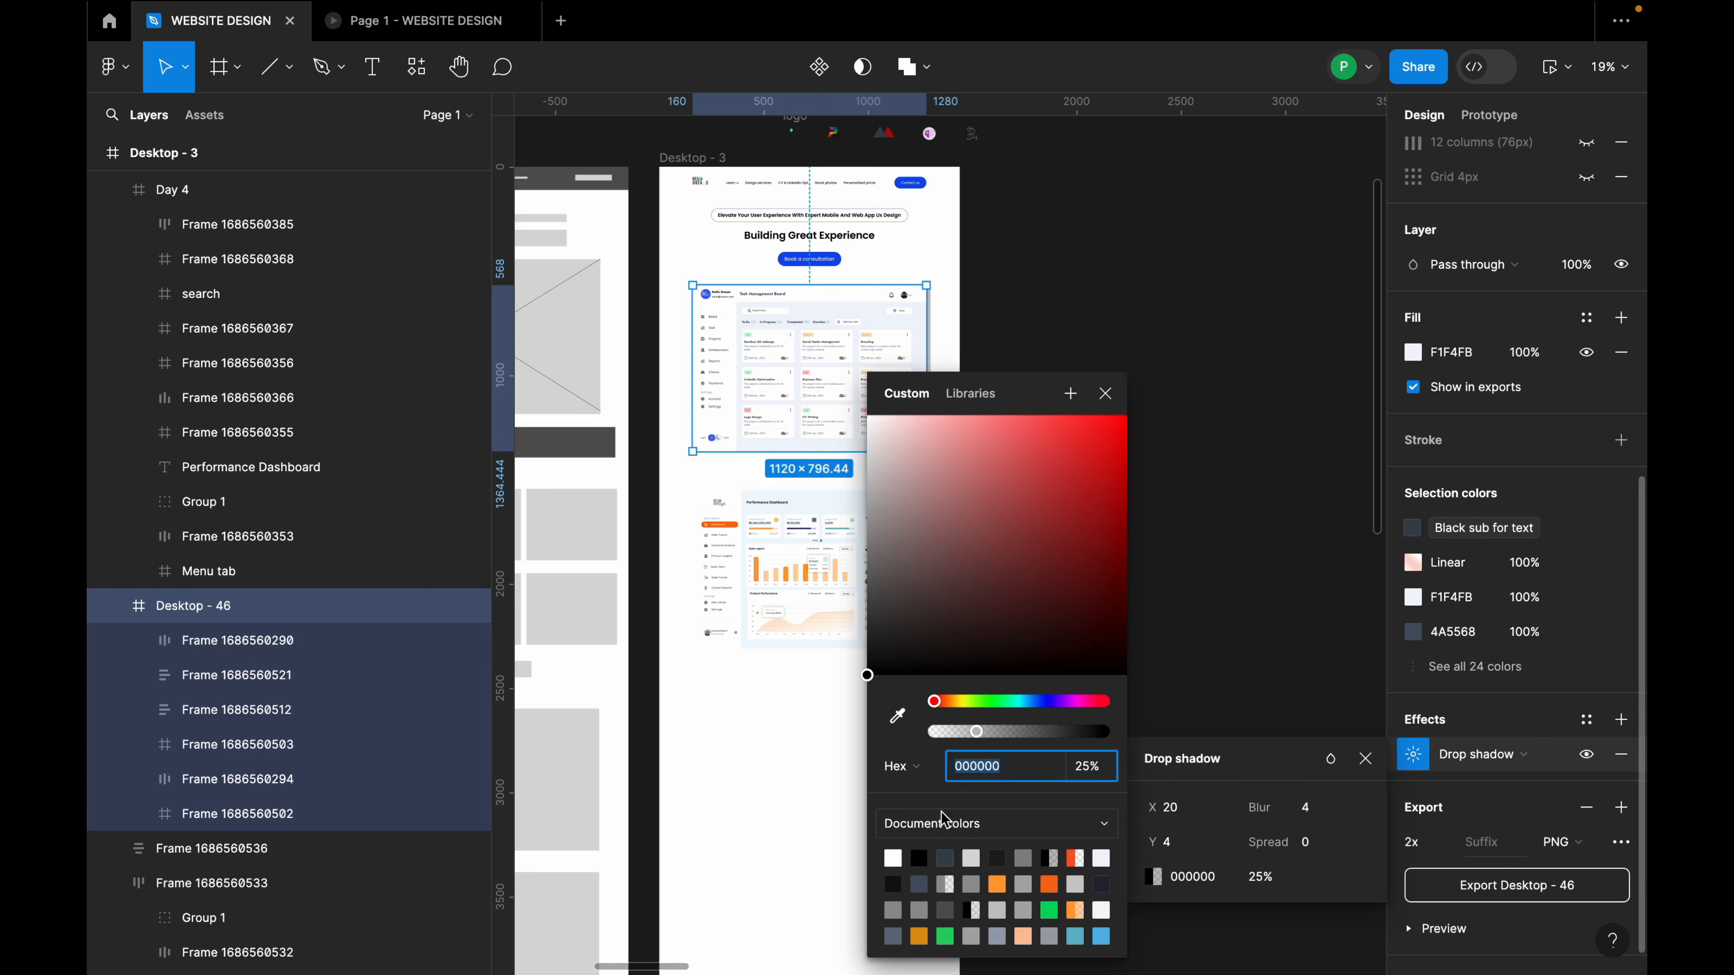
click(897, 716)
click(844, 261)
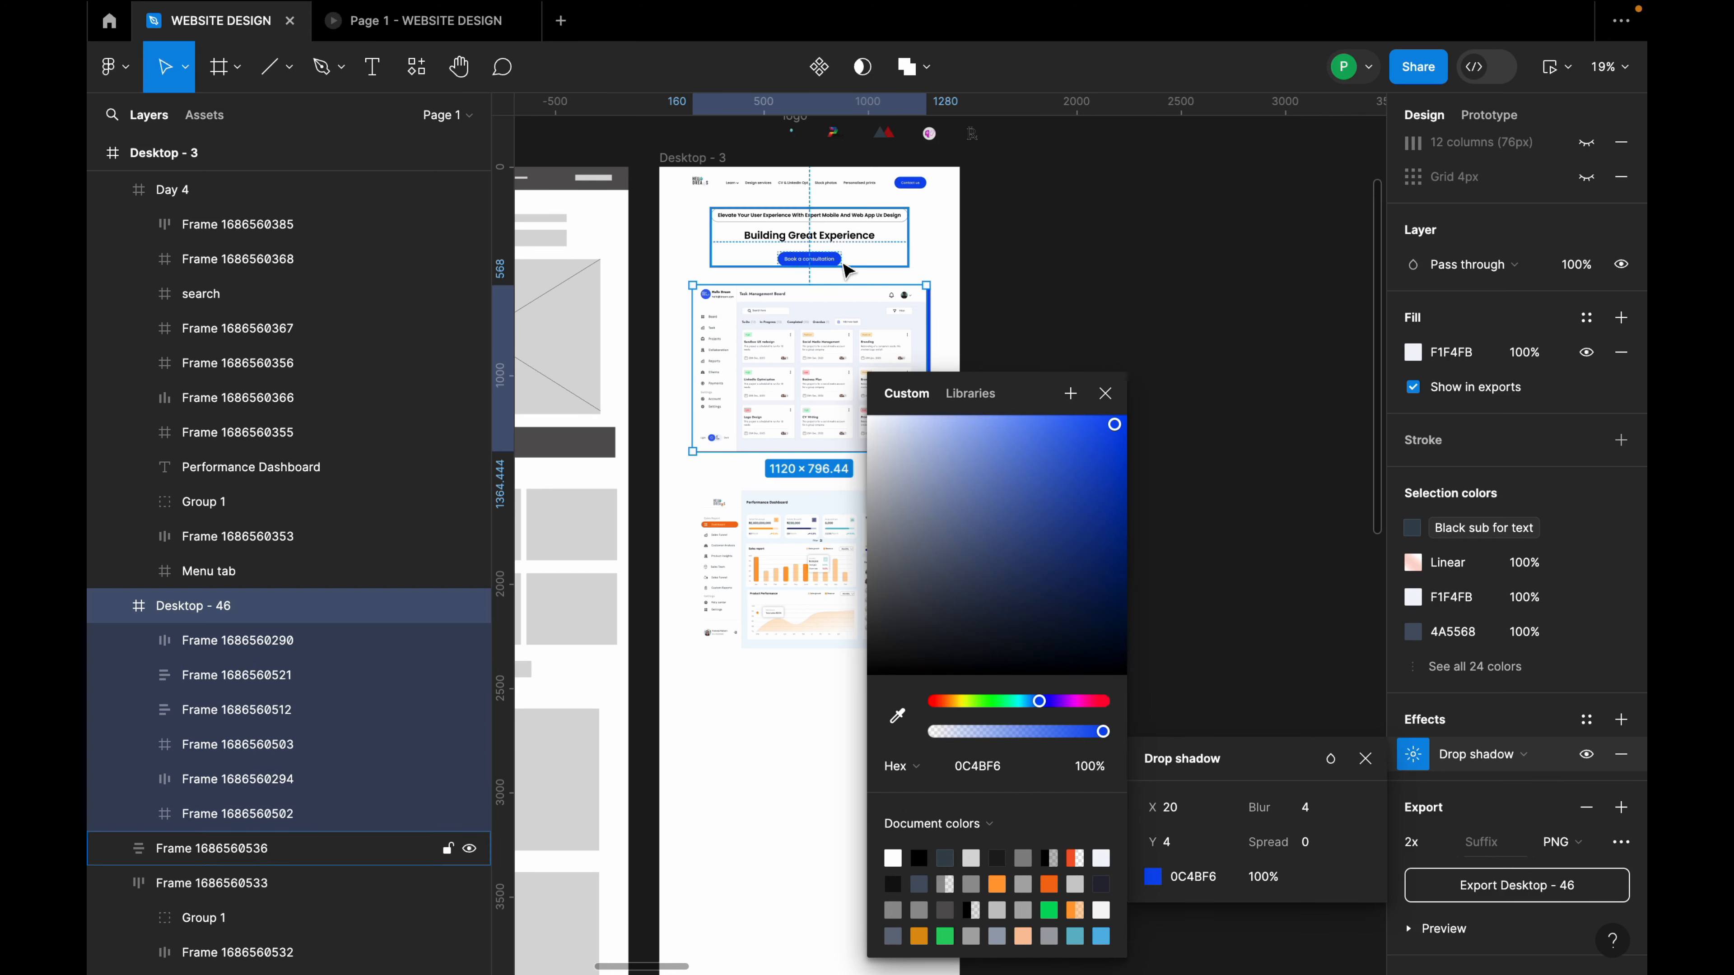
click(1105, 393)
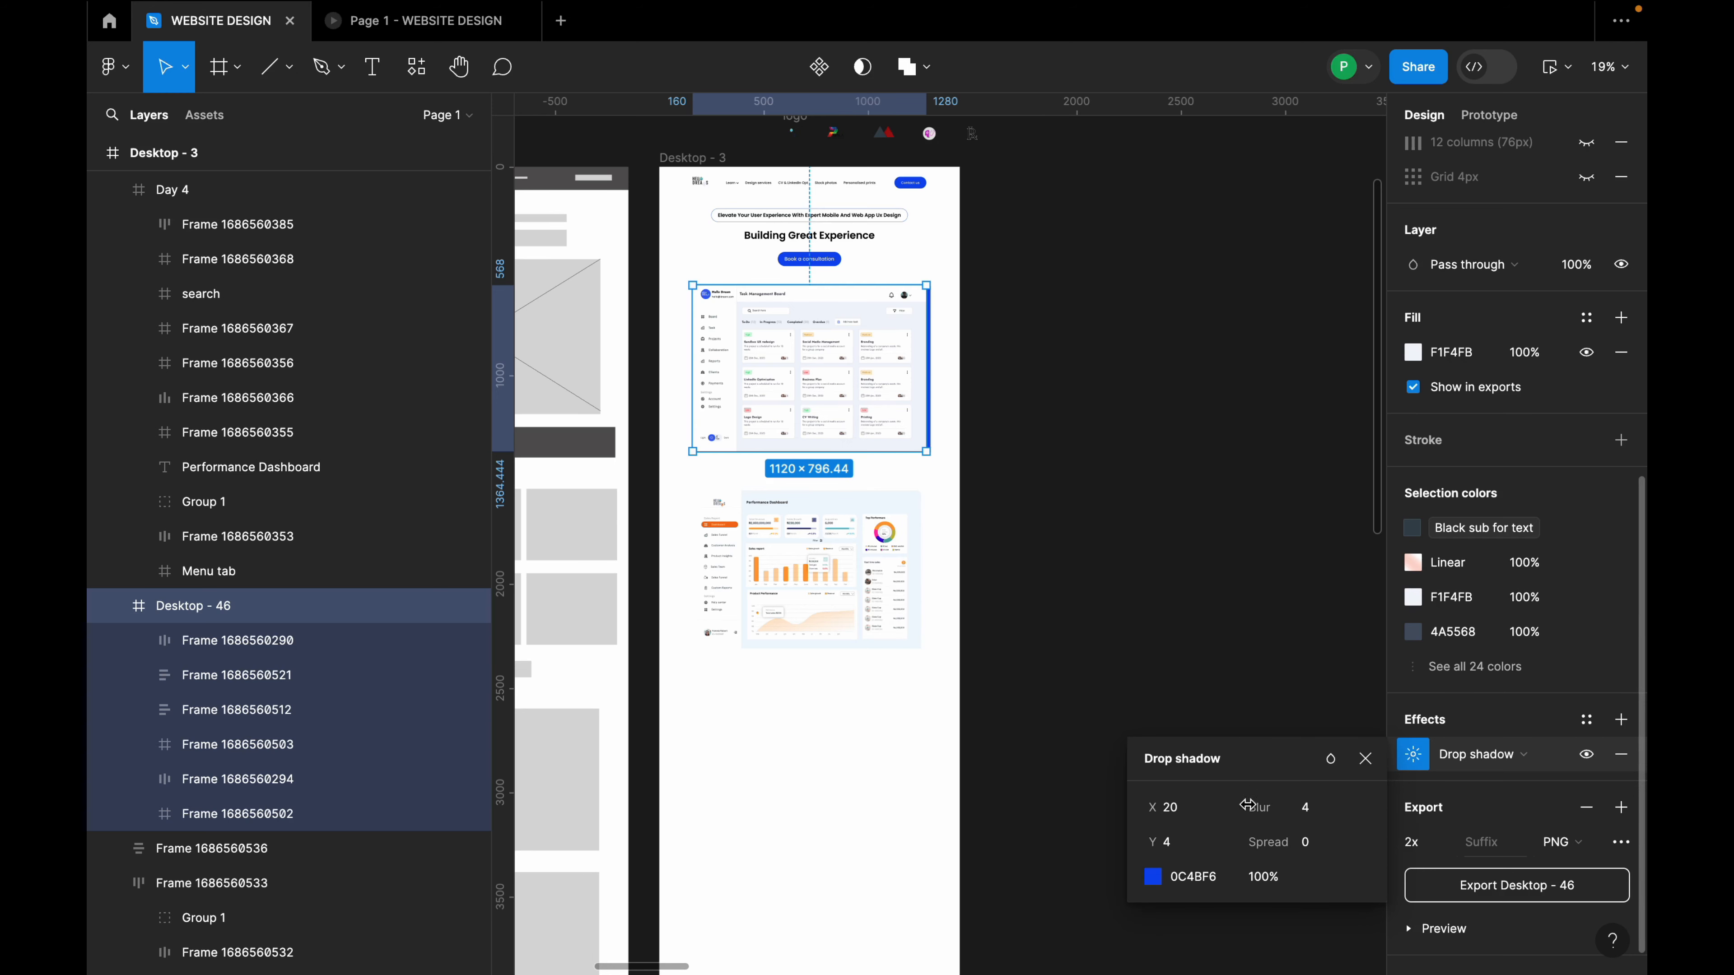
click(1181, 847)
Reduce the blue drop shadow's opacity to 24%.
click(1154, 879)
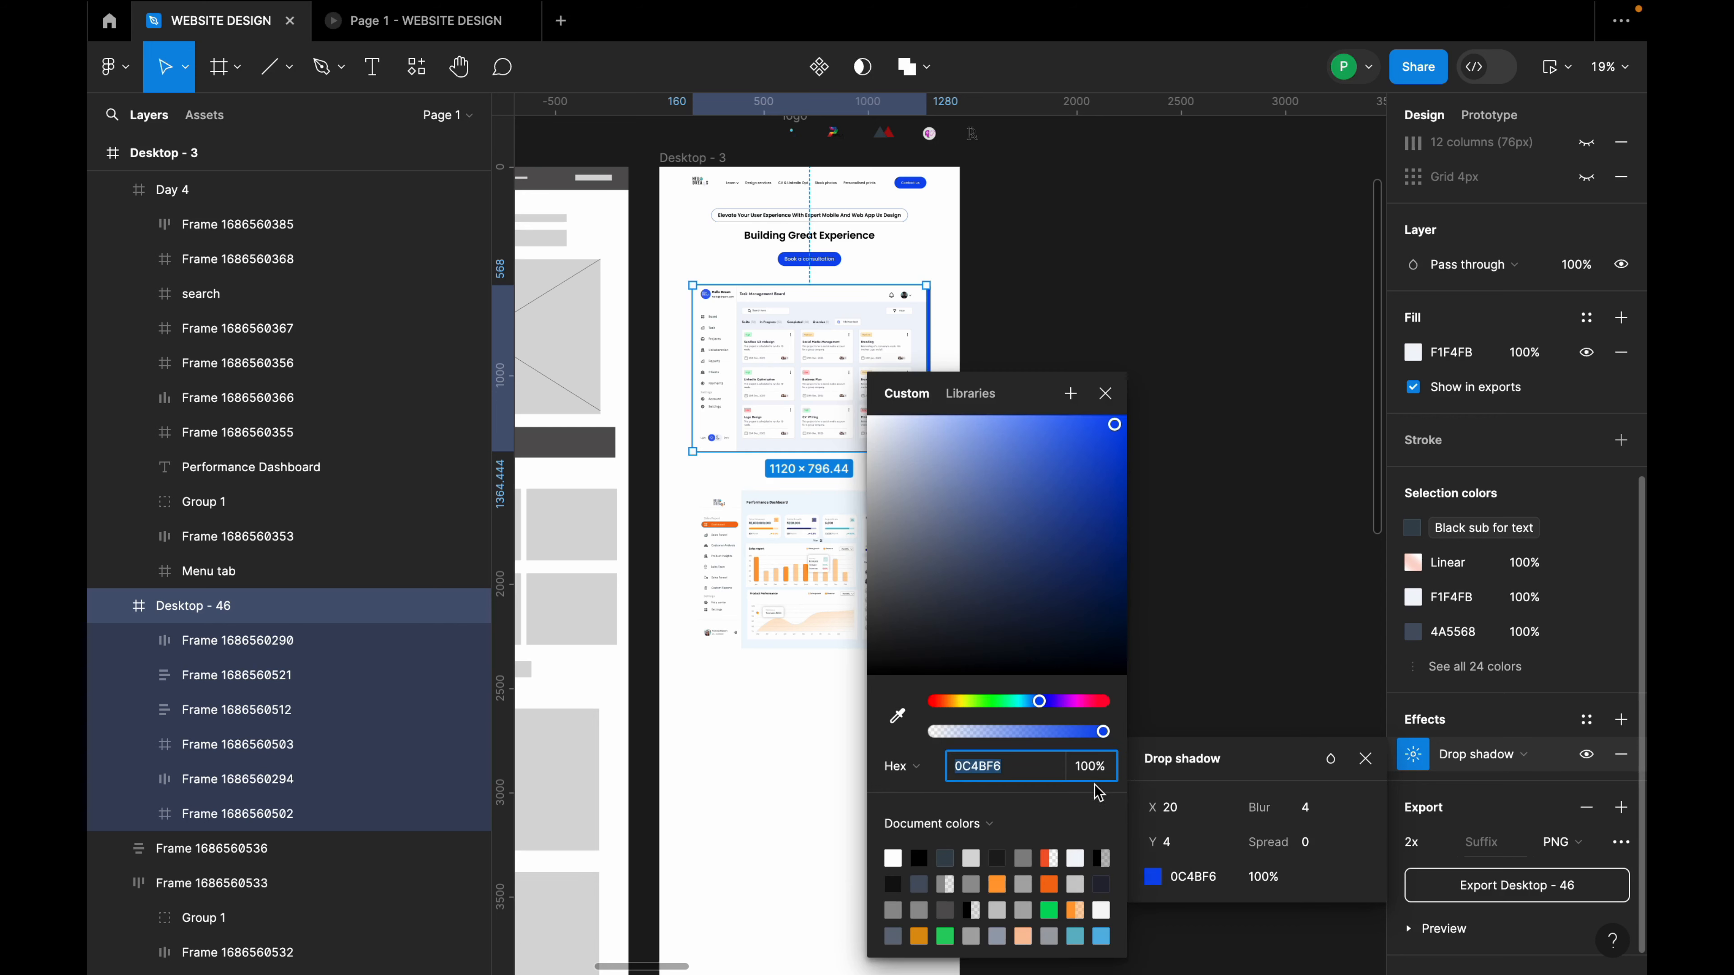
drag(1102, 733, 976, 738)
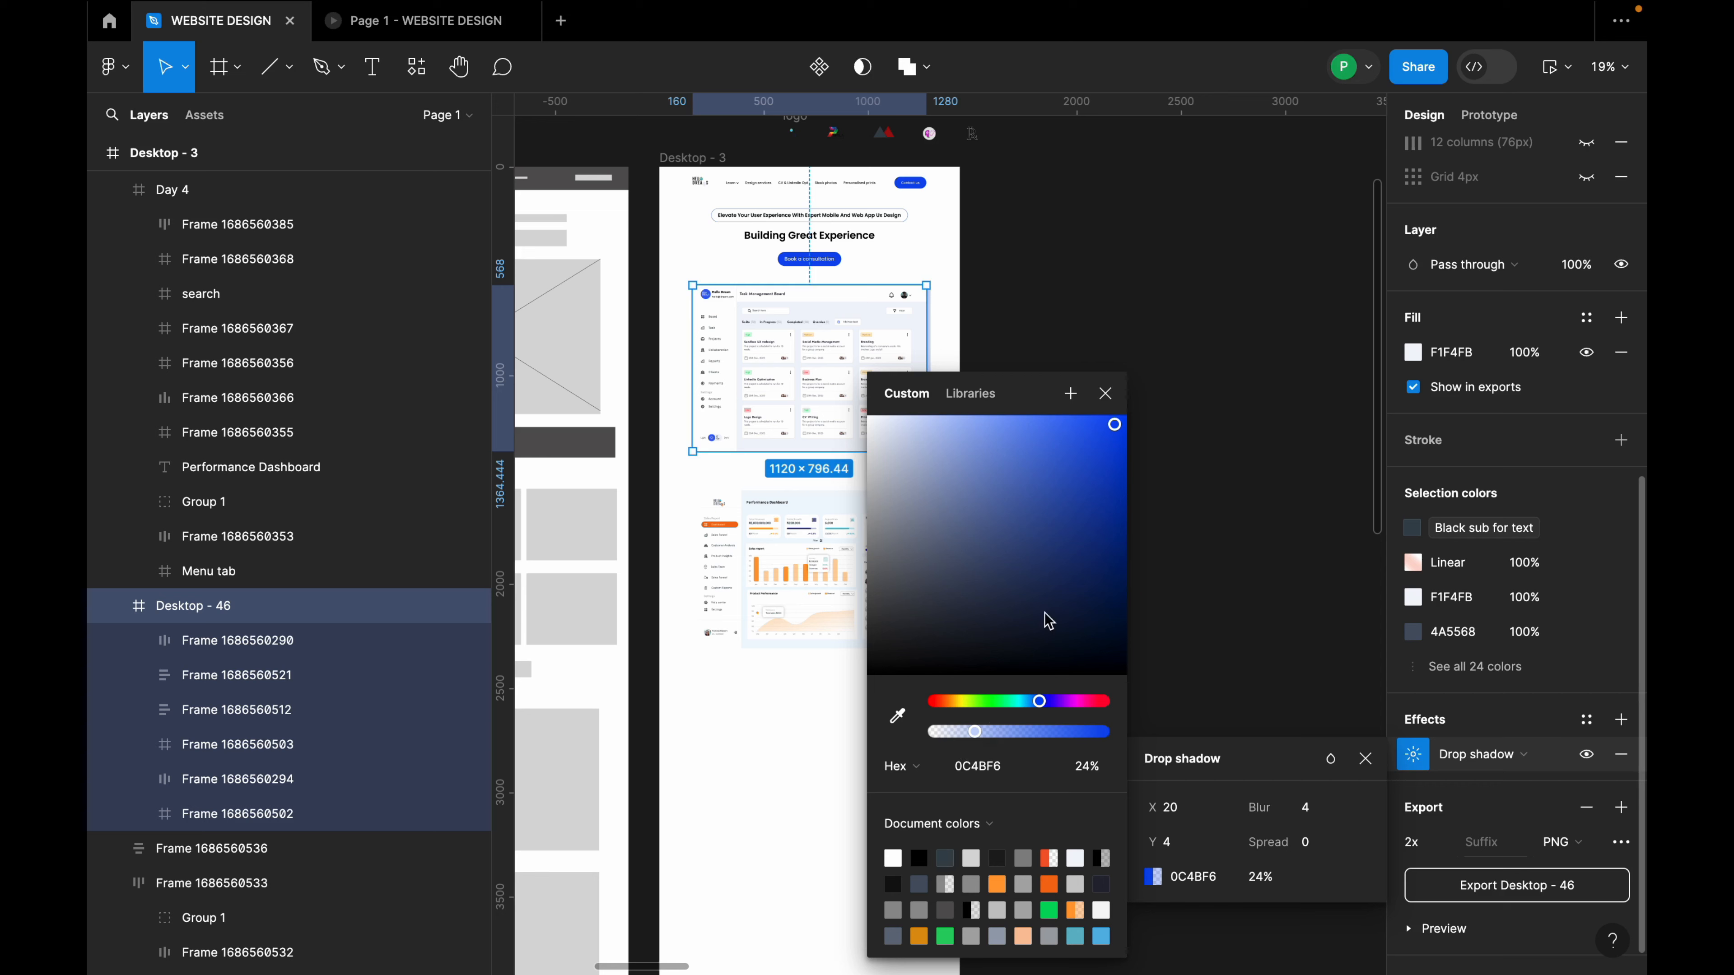
drag(1071, 409, 1174, 369)
click(1208, 353)
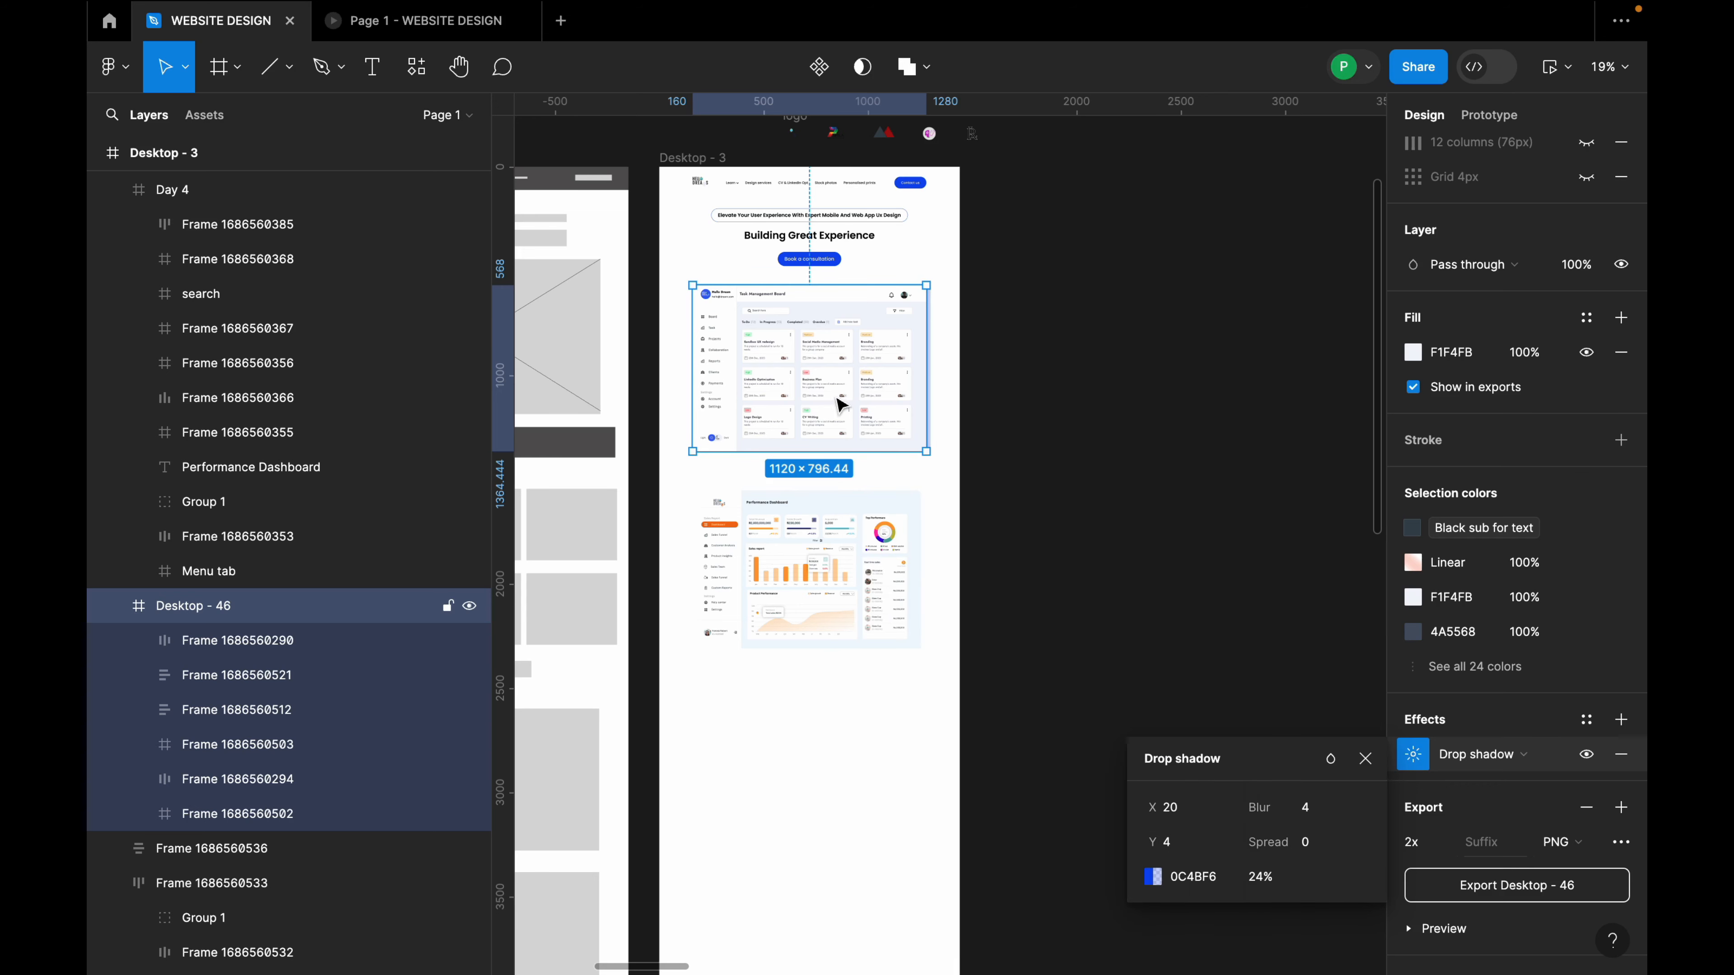
Set the drop shadow's blur to 200 and shift the Desktop - 46 dashboard to about X 169, Y 560.
scroll(842, 403, up, 5)
scroll(863, 417, down, 1)
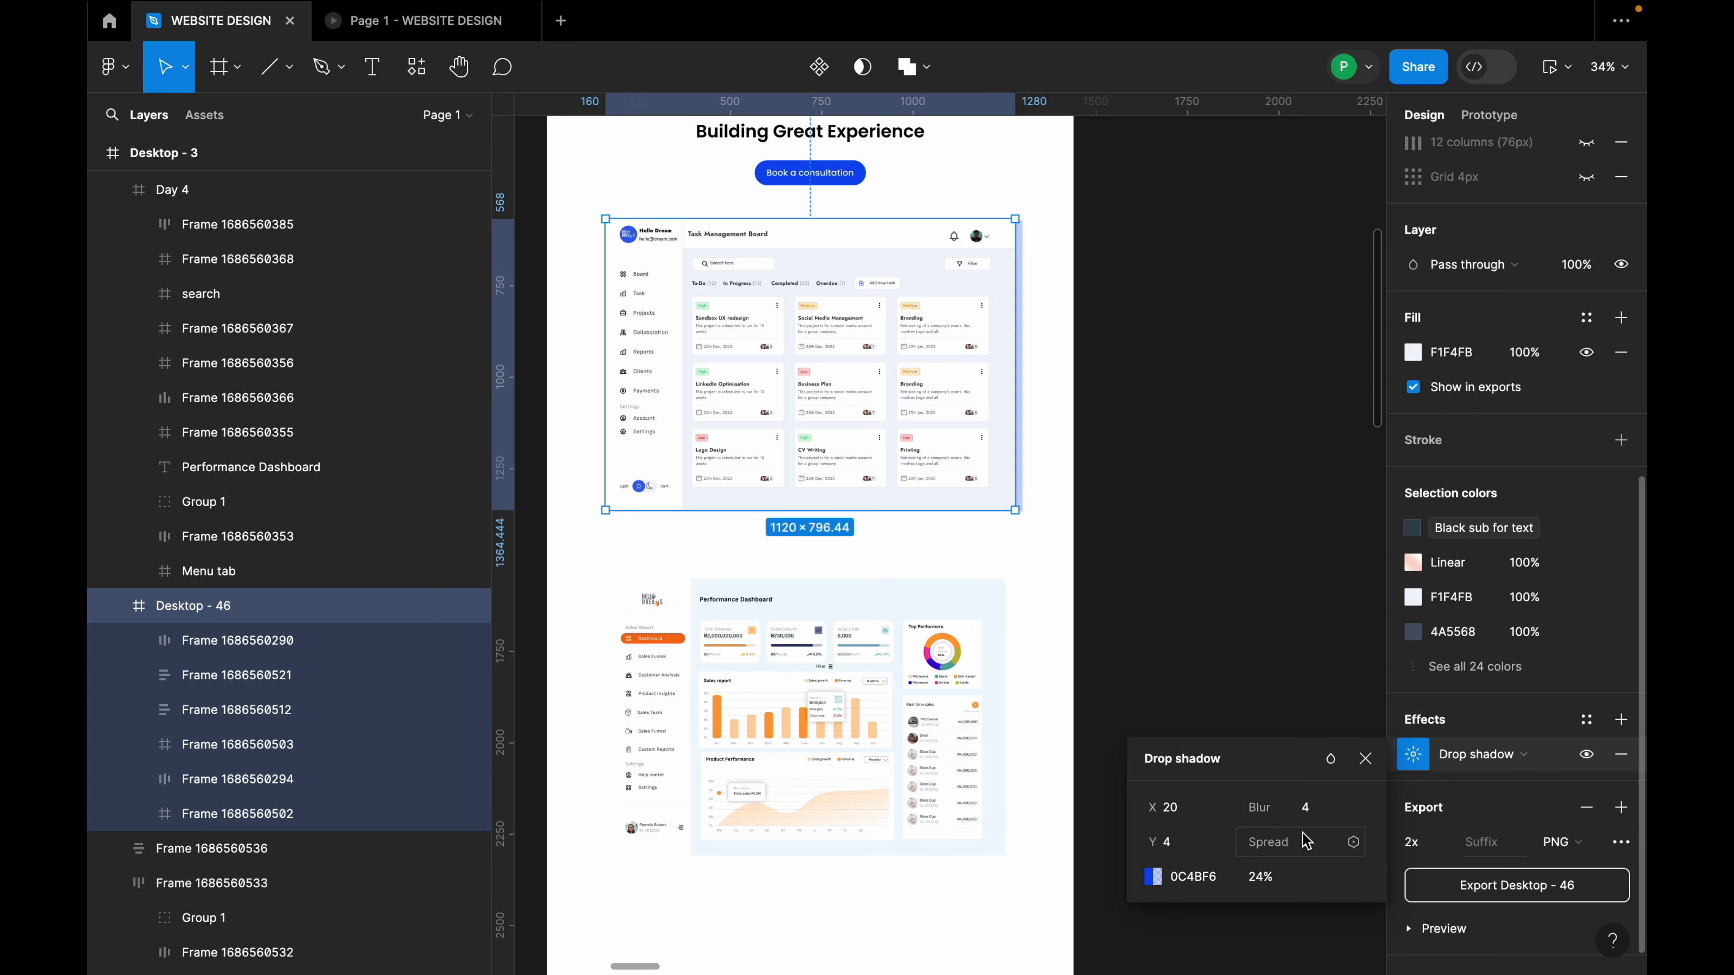
click(1315, 813)
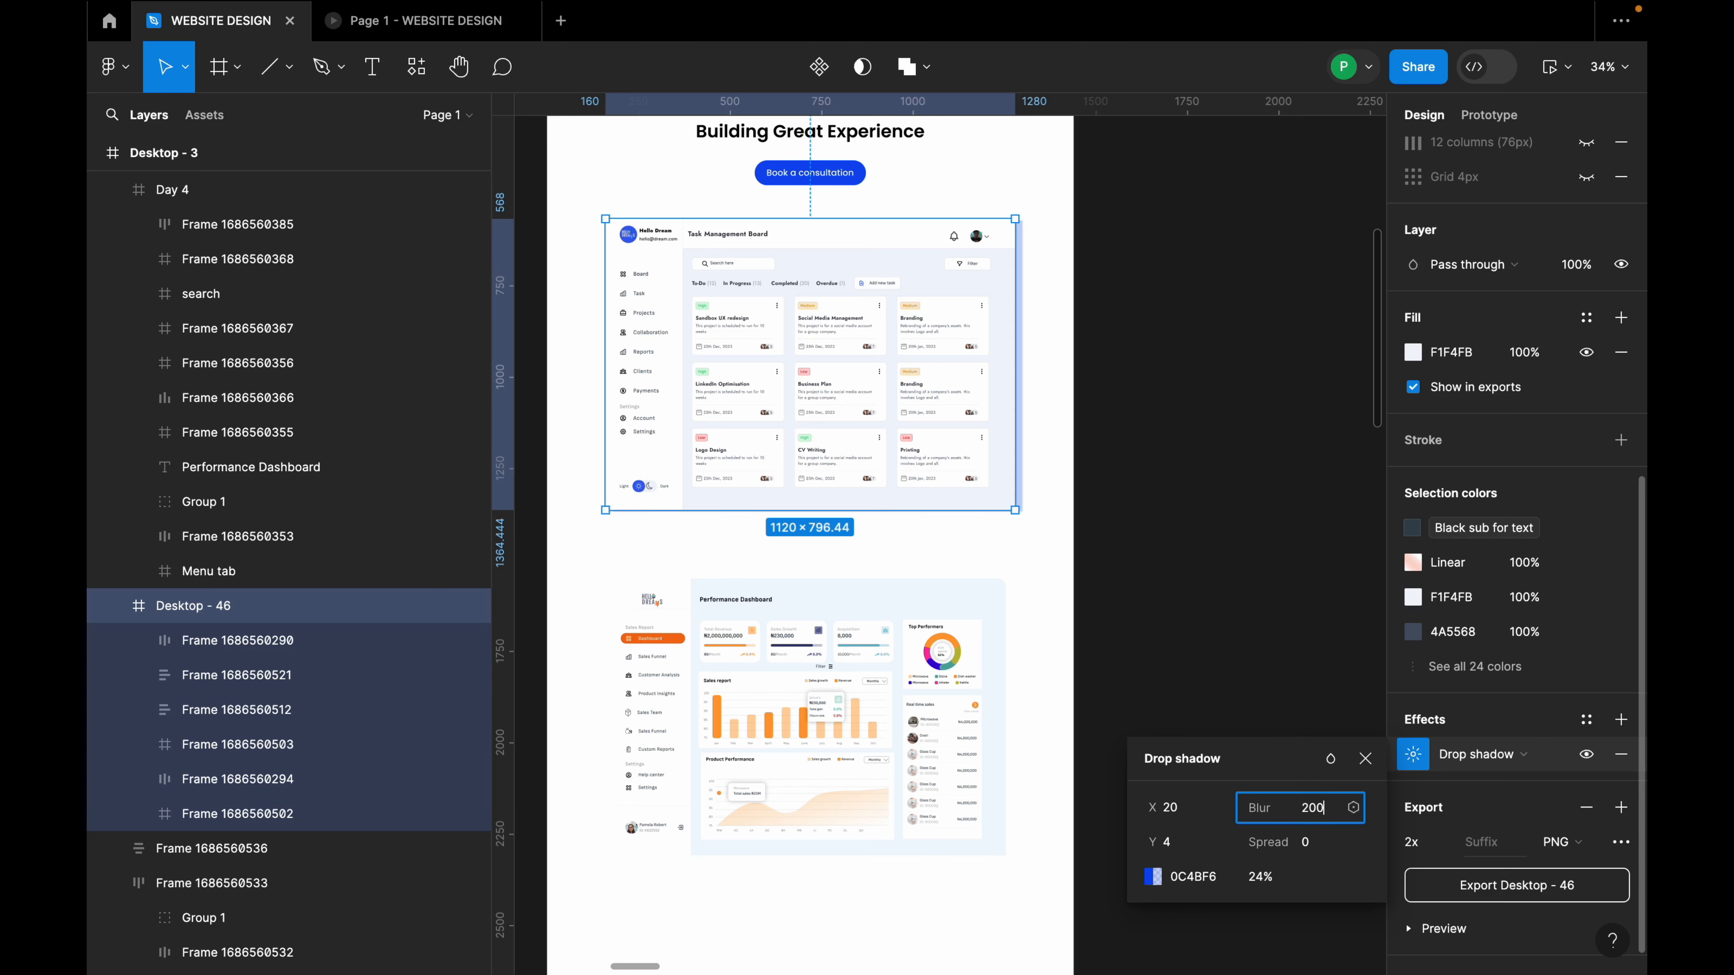
text(200)
key(Return)
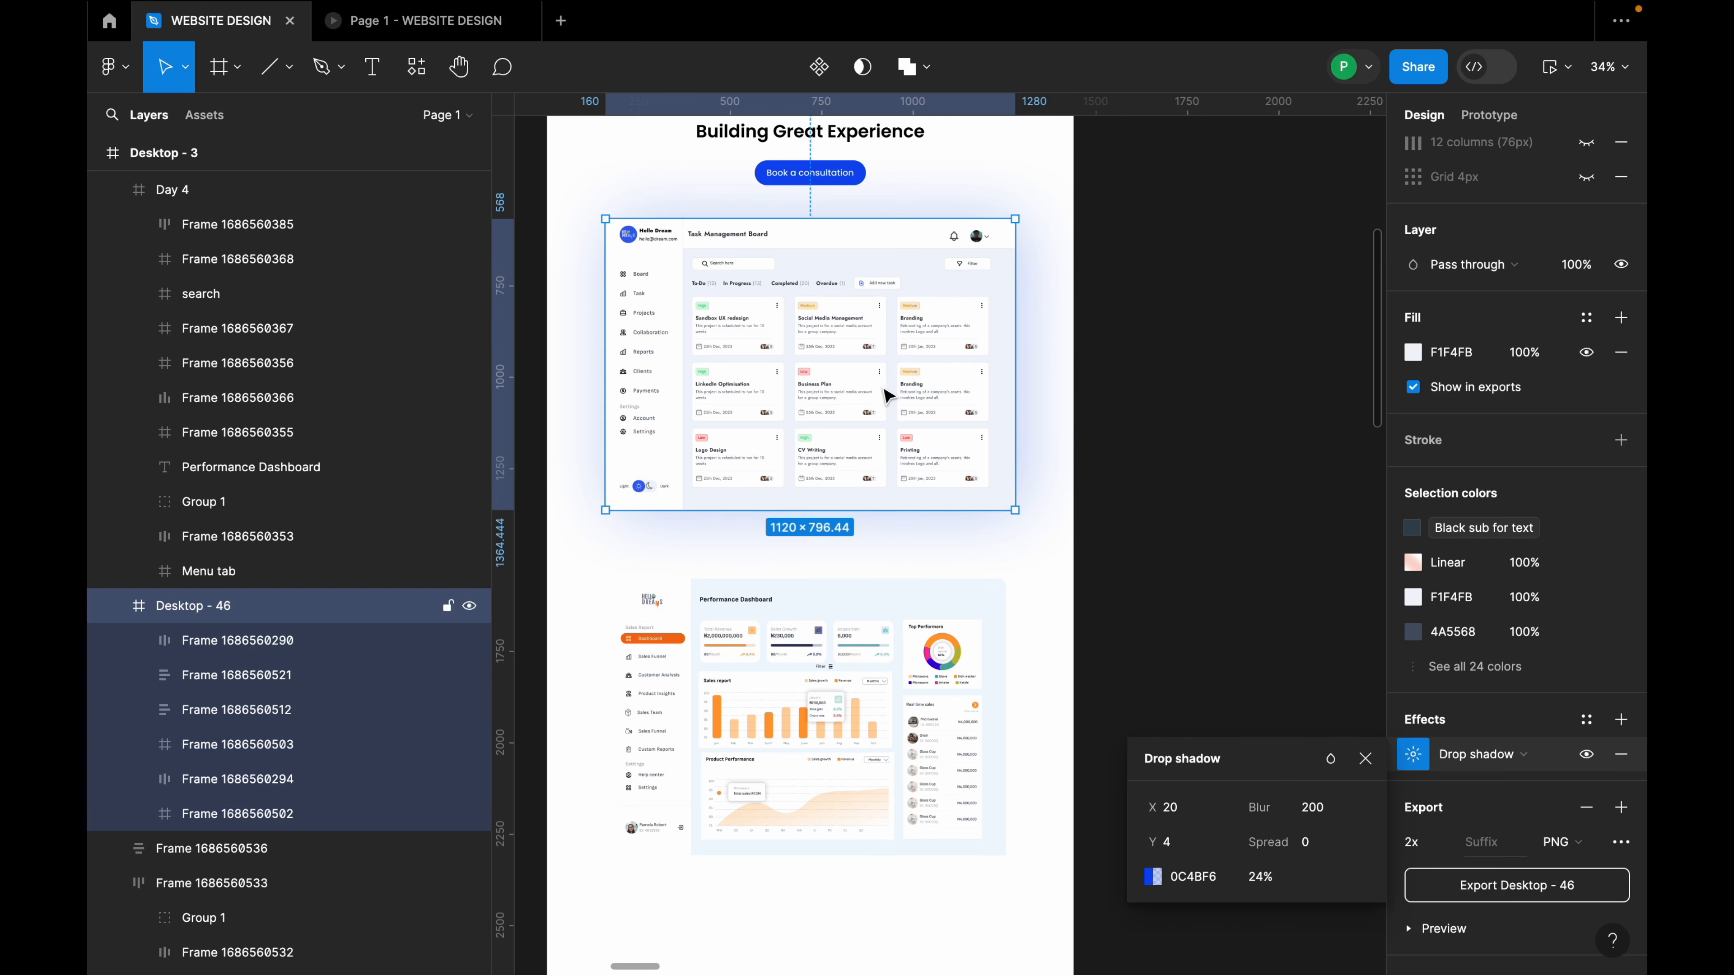
drag(886, 394, 890, 392)
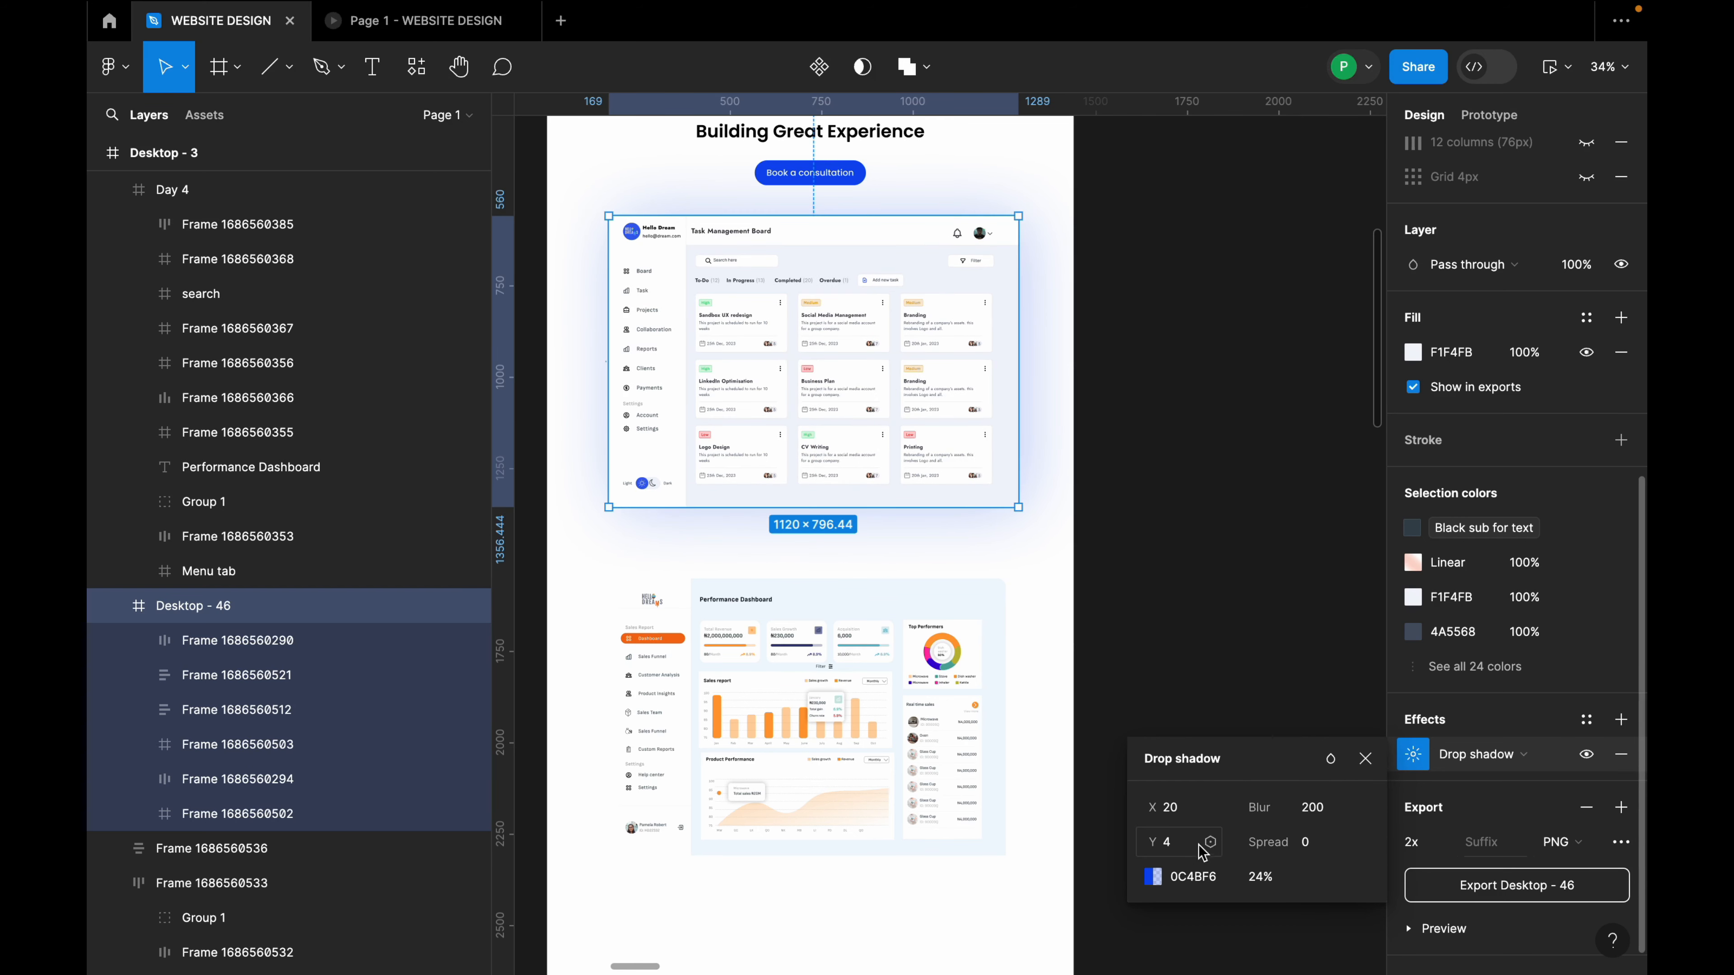
Set the Desktop - 46 drop shadow's X offset to 20.9 and its opacity to 25%.
click(1190, 816)
click(1191, 823)
click(1329, 809)
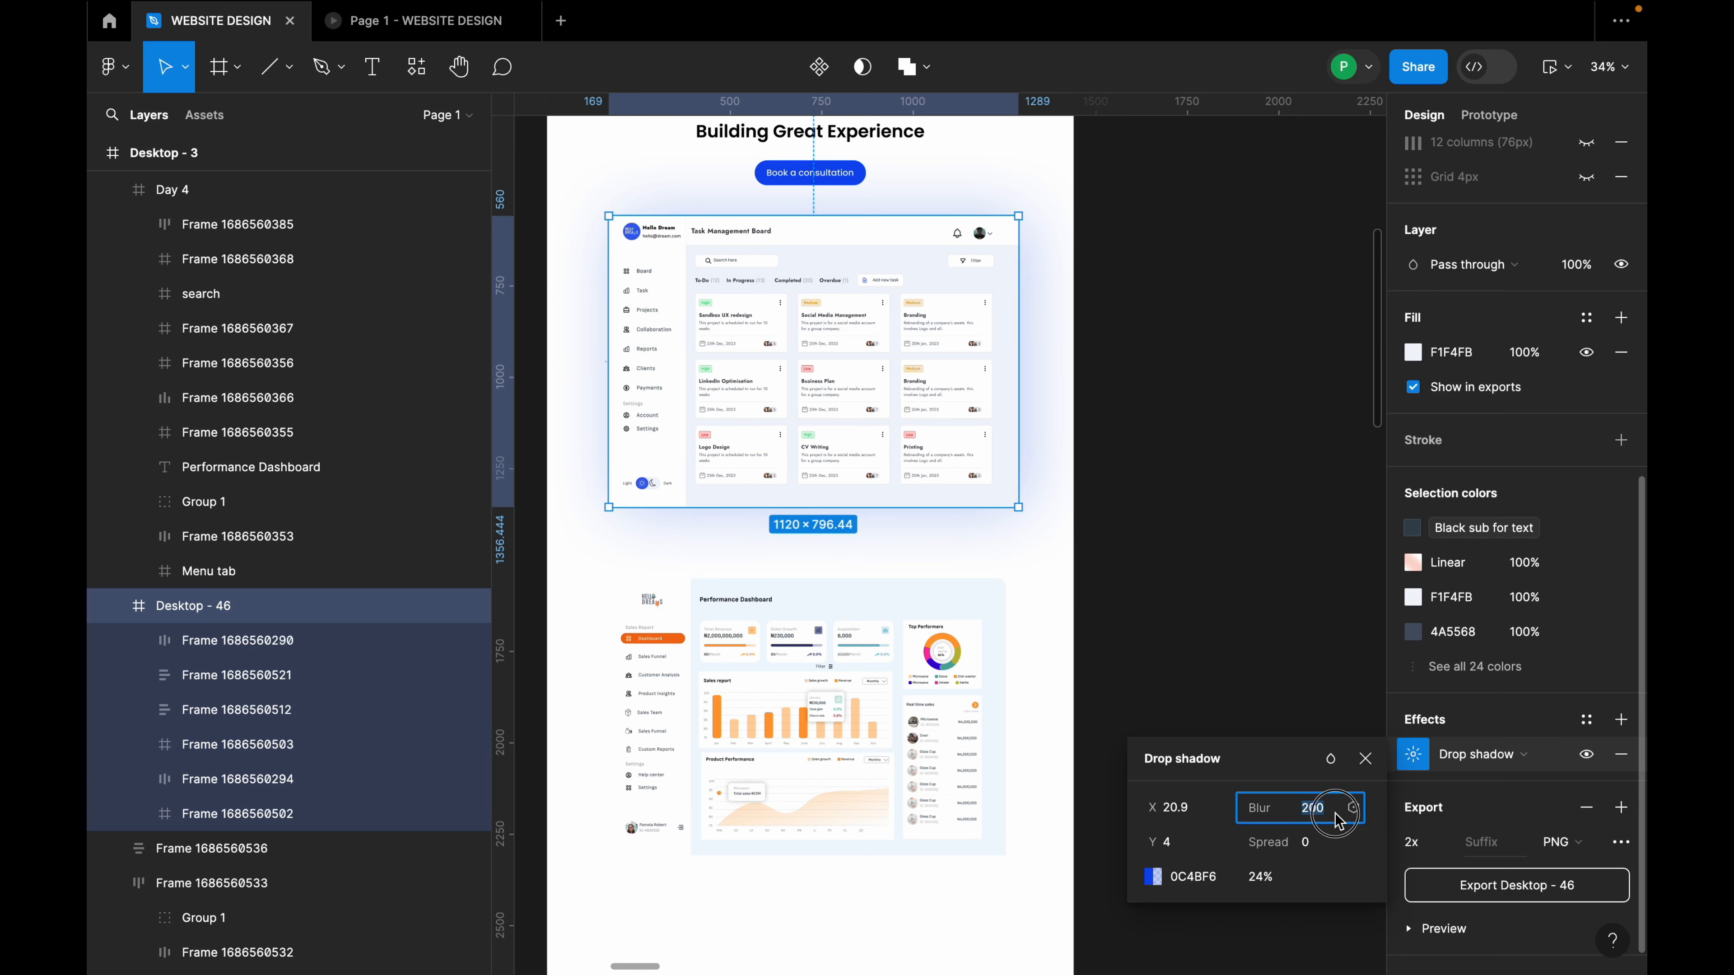
click(1261, 881)
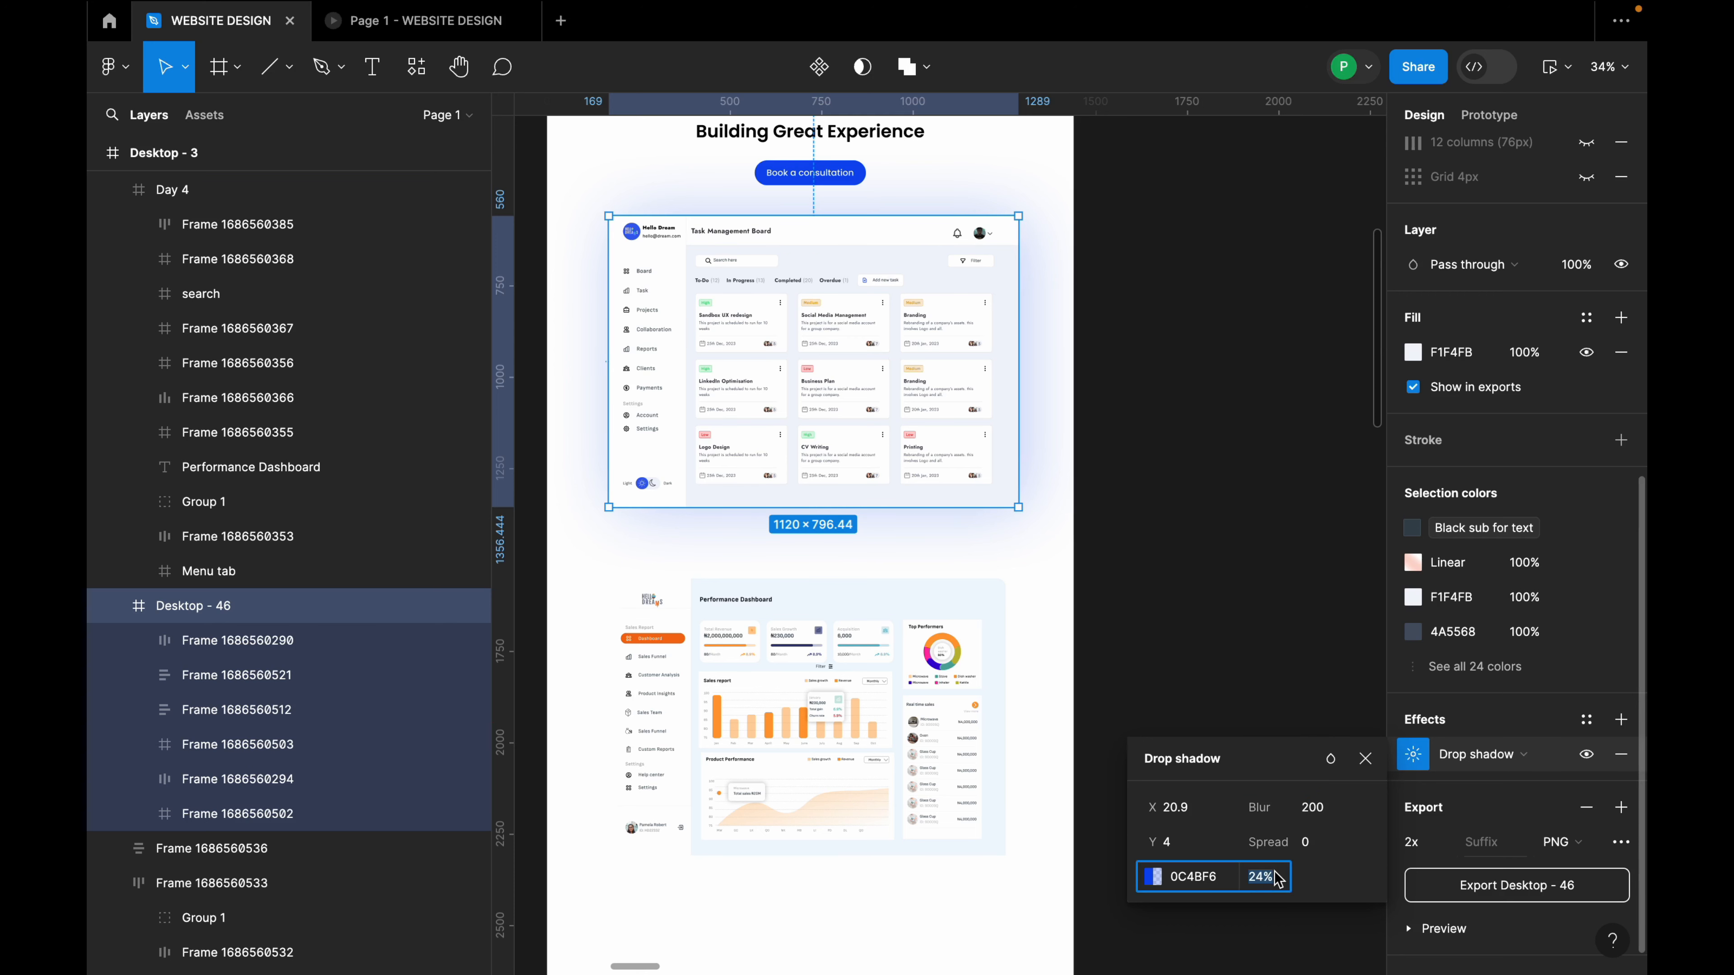
text(25)
Move the Day 4 dashboard up to overlap Desktop - 46 at about X 802, Y 702, and reorder its layer beneath Desktop - 46.
drag(995, 633, 909, 491)
drag(938, 417, 1073, 340)
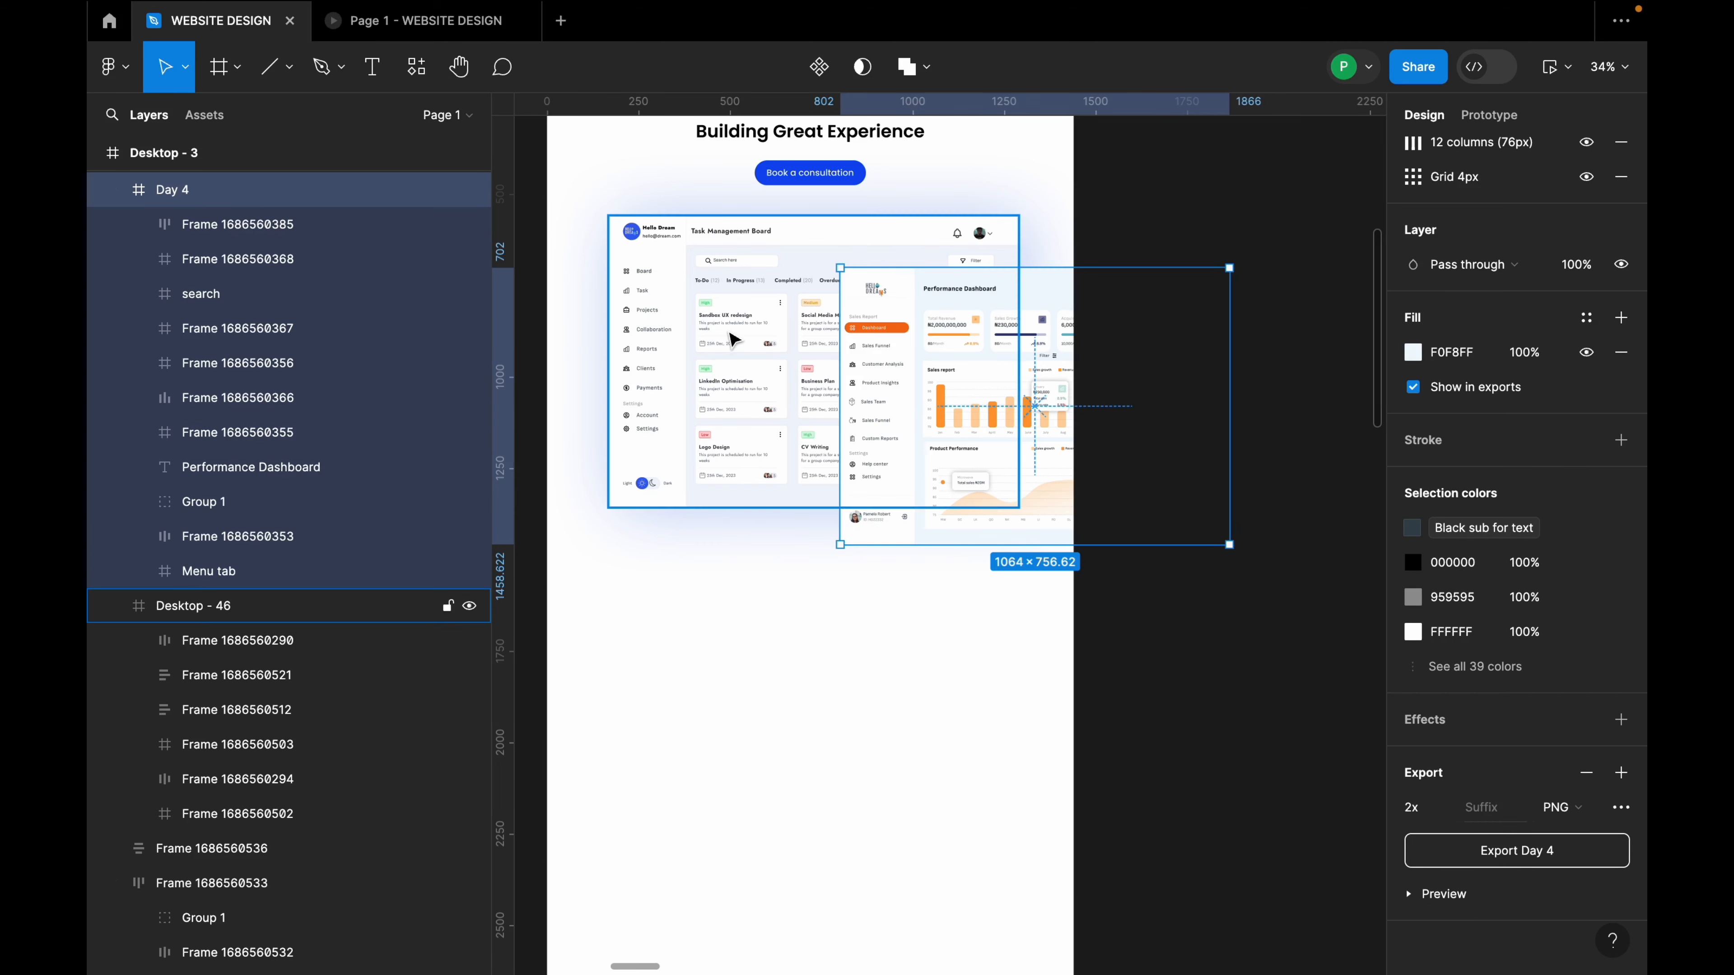
click(112, 189)
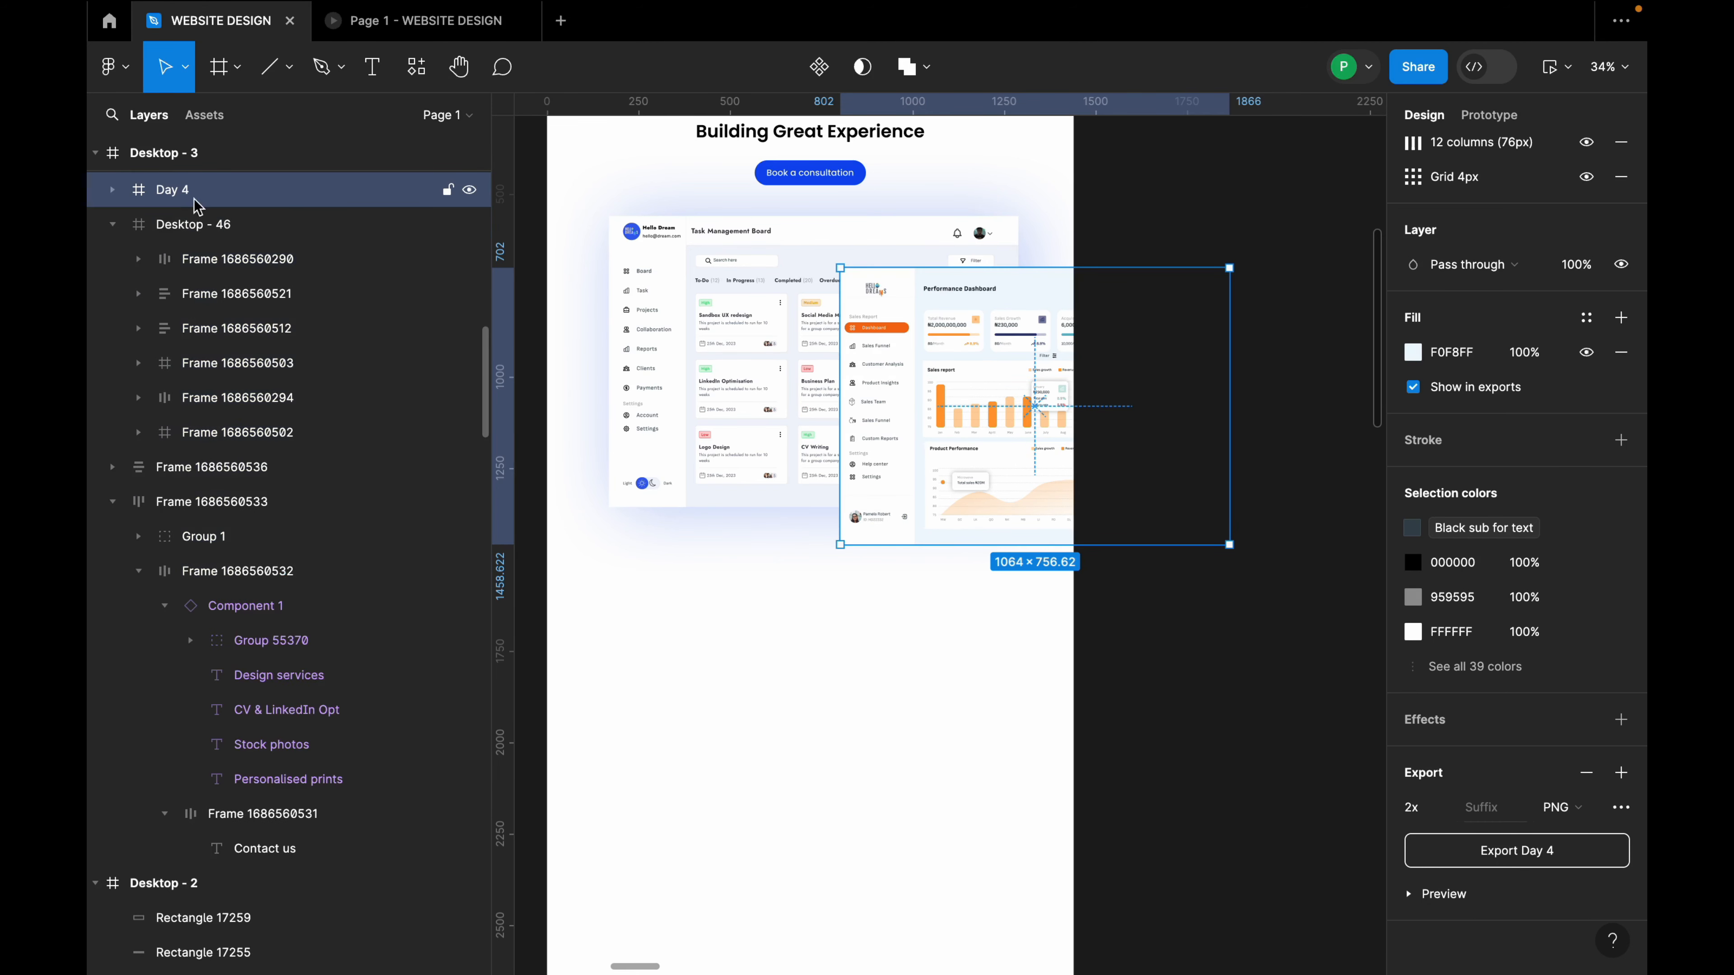
click(198, 236)
click(112, 223)
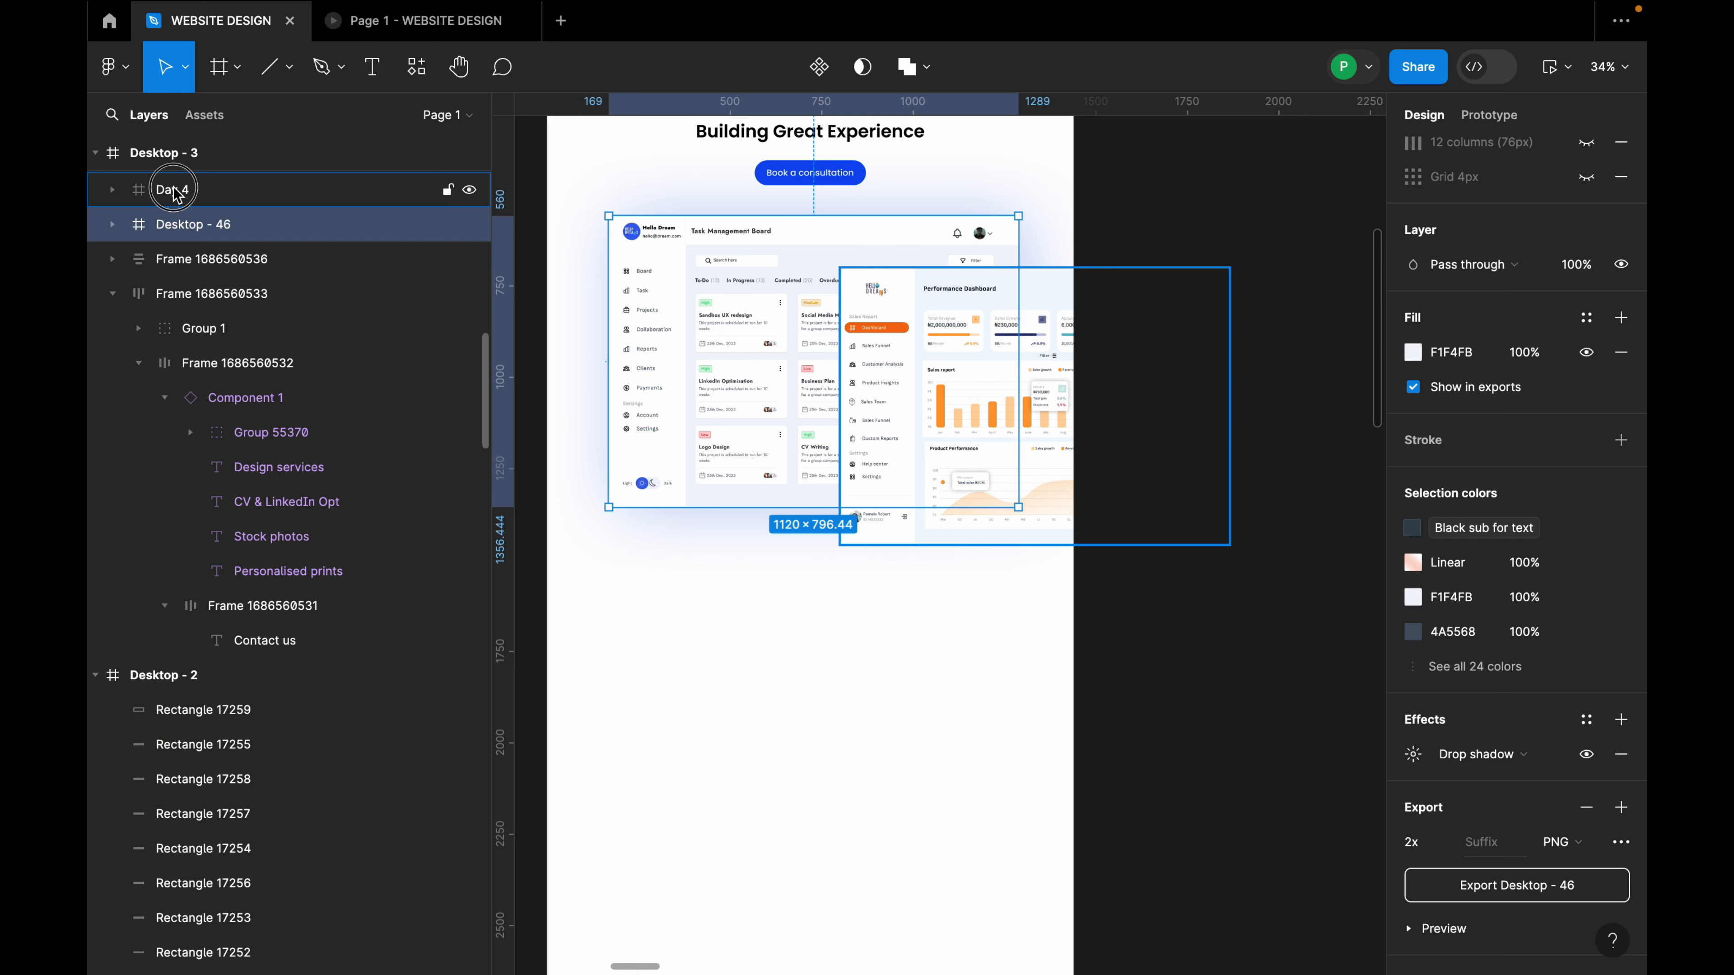
drag(176, 194, 183, 243)
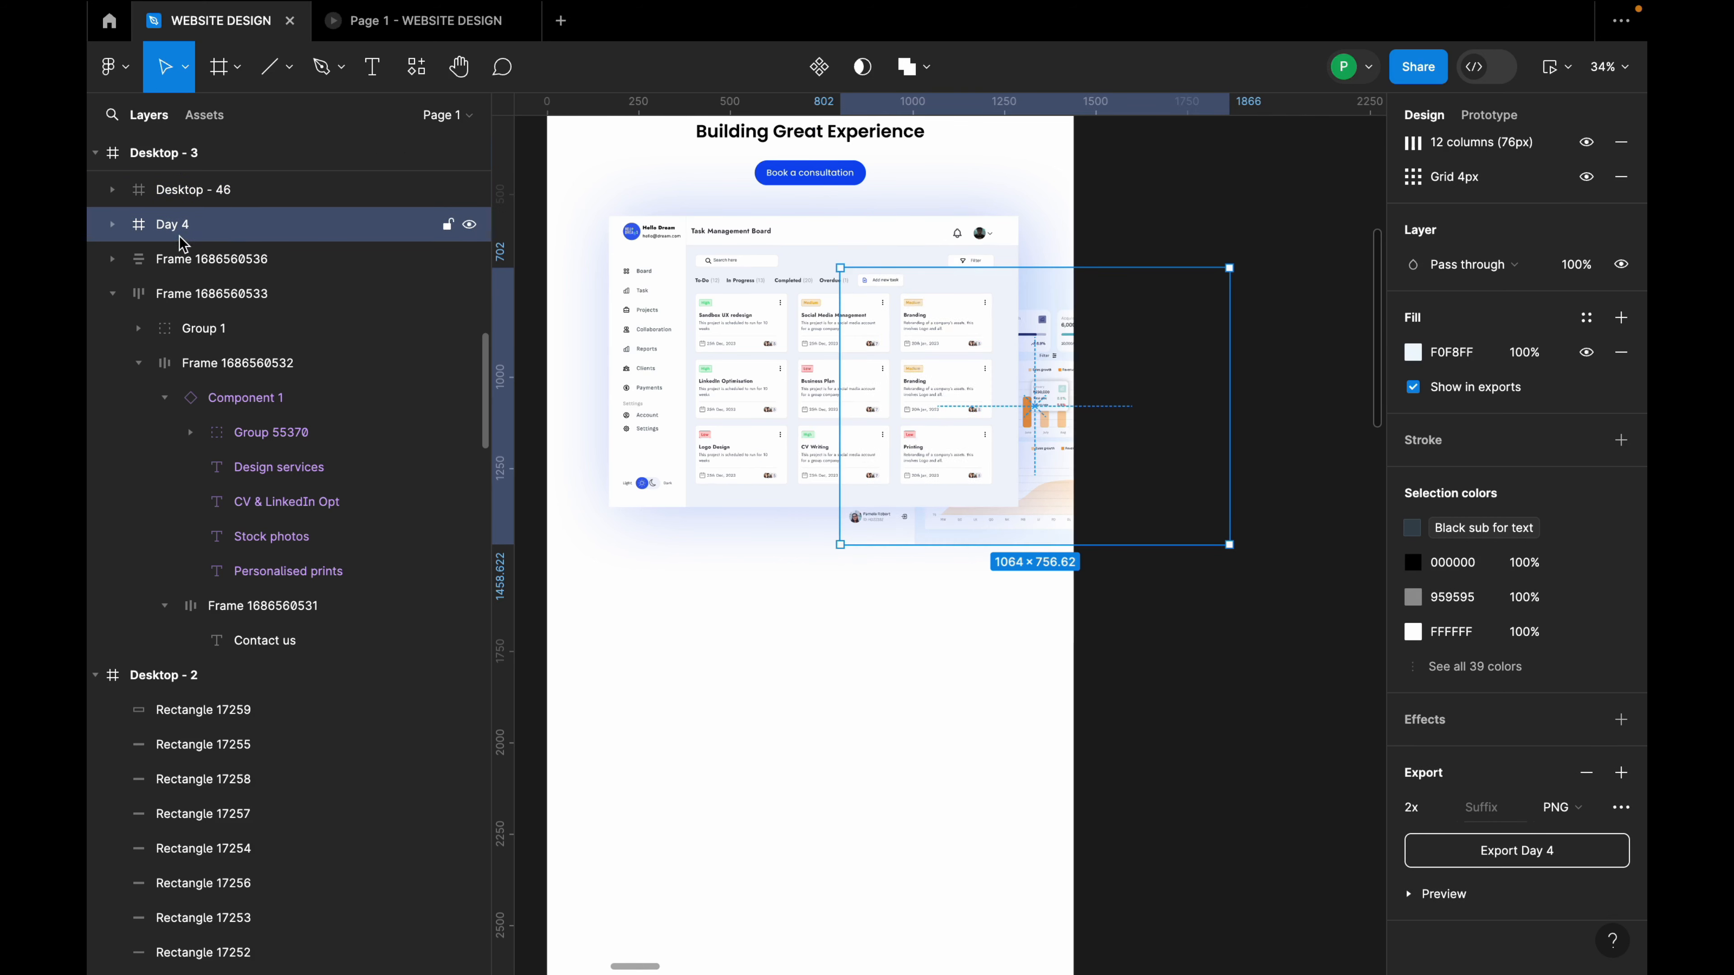
Rotate the Day 4 dashboard clockwise and tuck it behind Desktop - 46 at about X 363, Y 571.
mouse_move(1037, 302)
mouse_down()
mouse_move(977, 287)
mouse_move(1033, 295)
mouse_up()
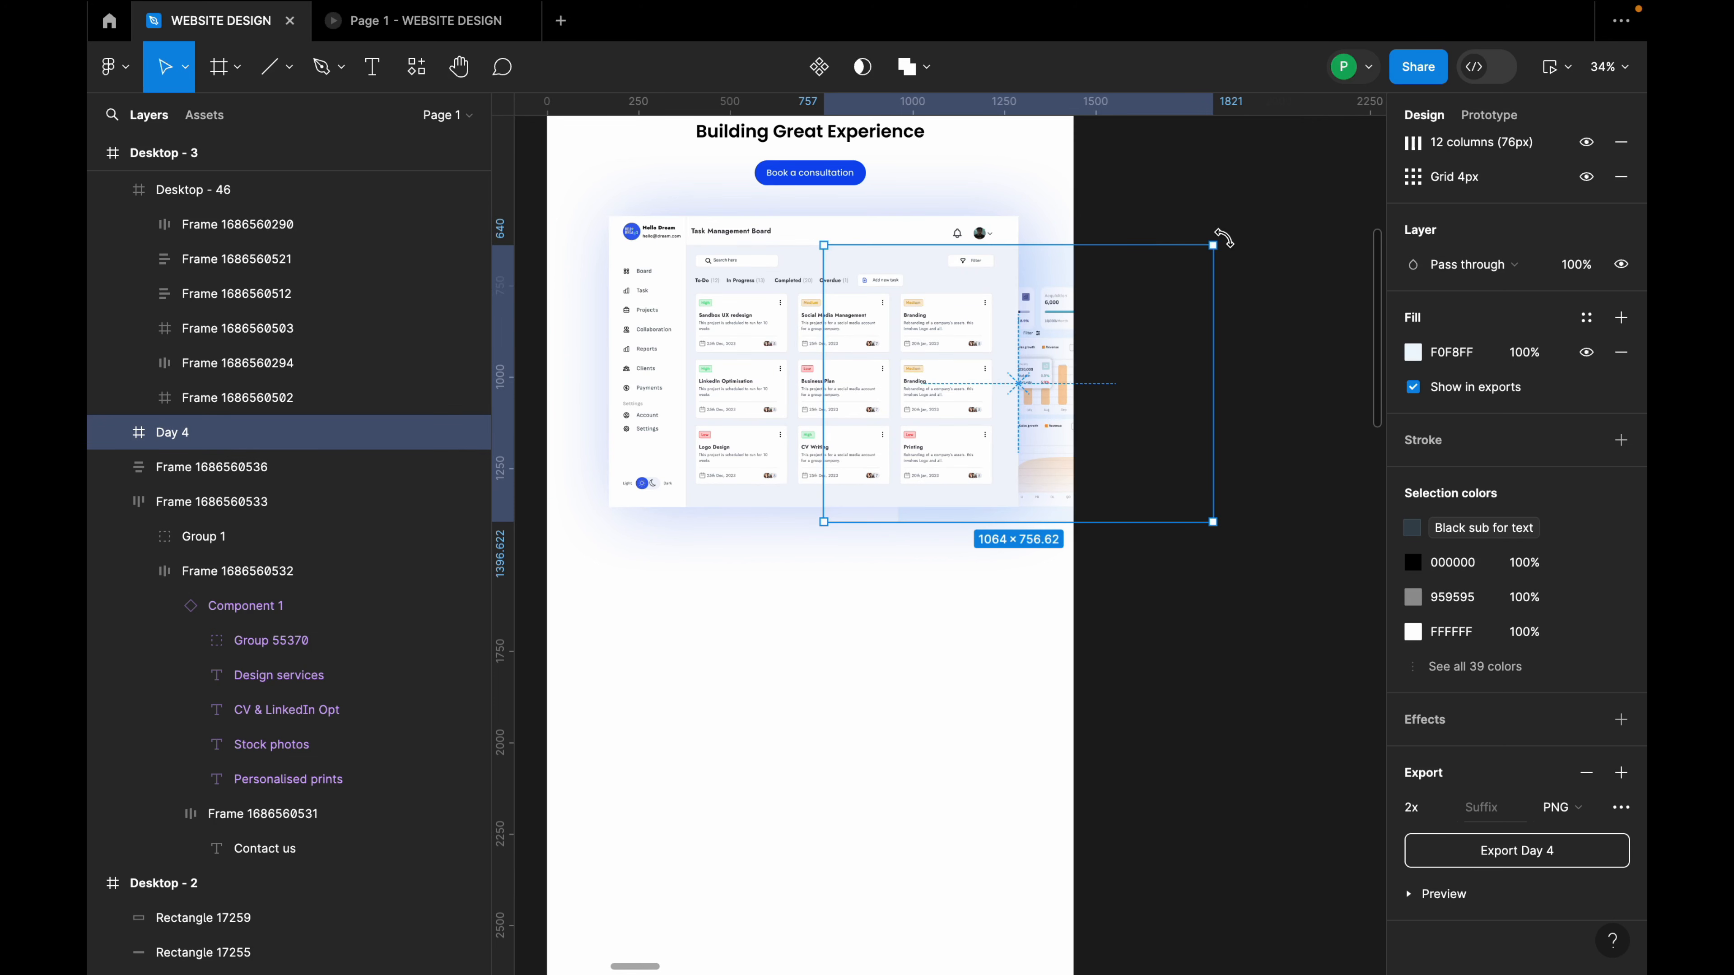
drag(1223, 236, 1238, 348)
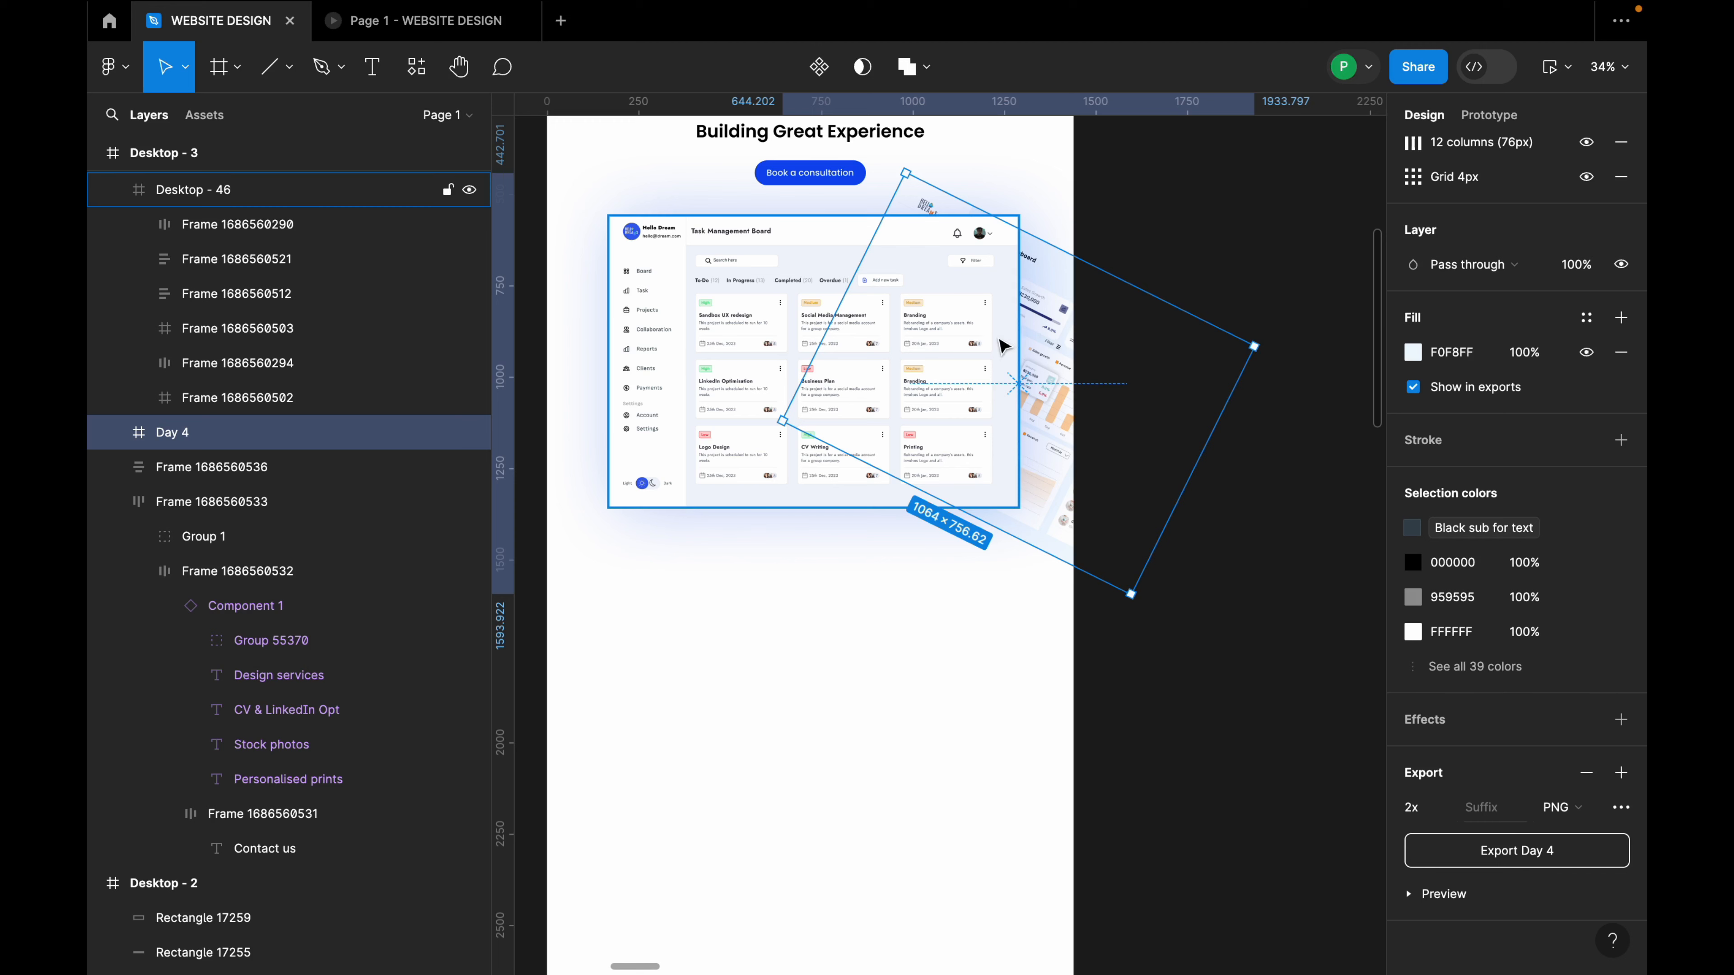
drag(999, 339, 996, 437)
drag(971, 410, 933, 399)
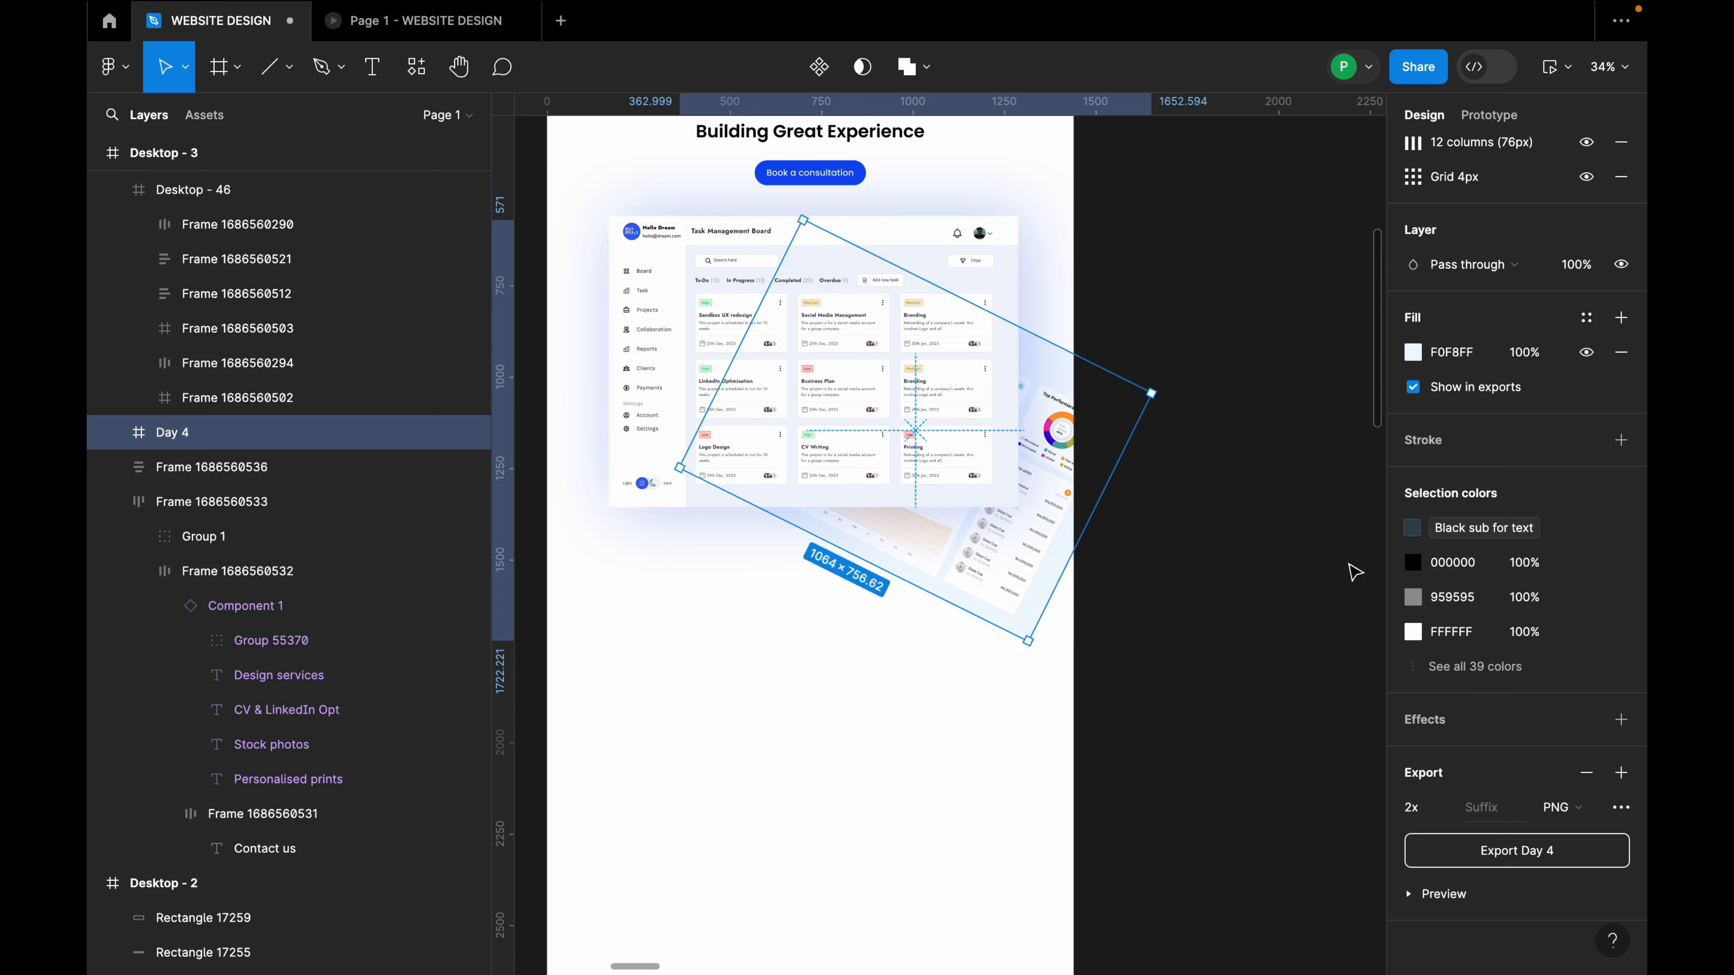
Add a drop shadow to the Day 4 dashboard and open the shadow's colour for editing.
click(1622, 719)
click(1413, 755)
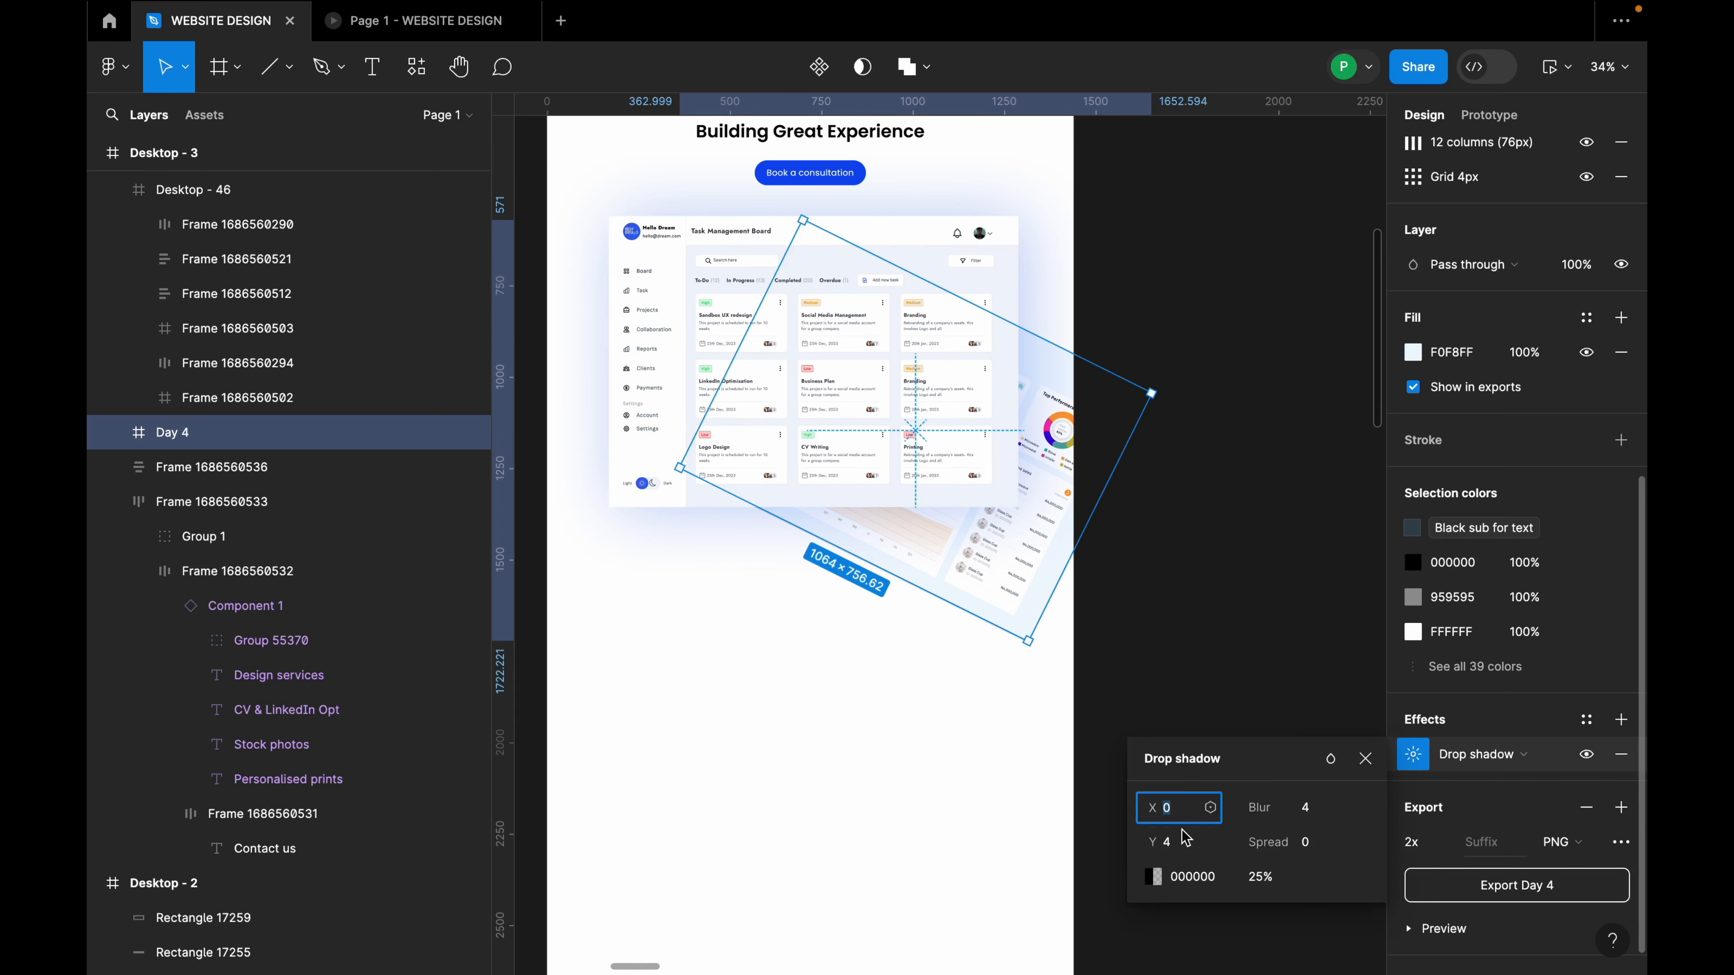
click(1153, 876)
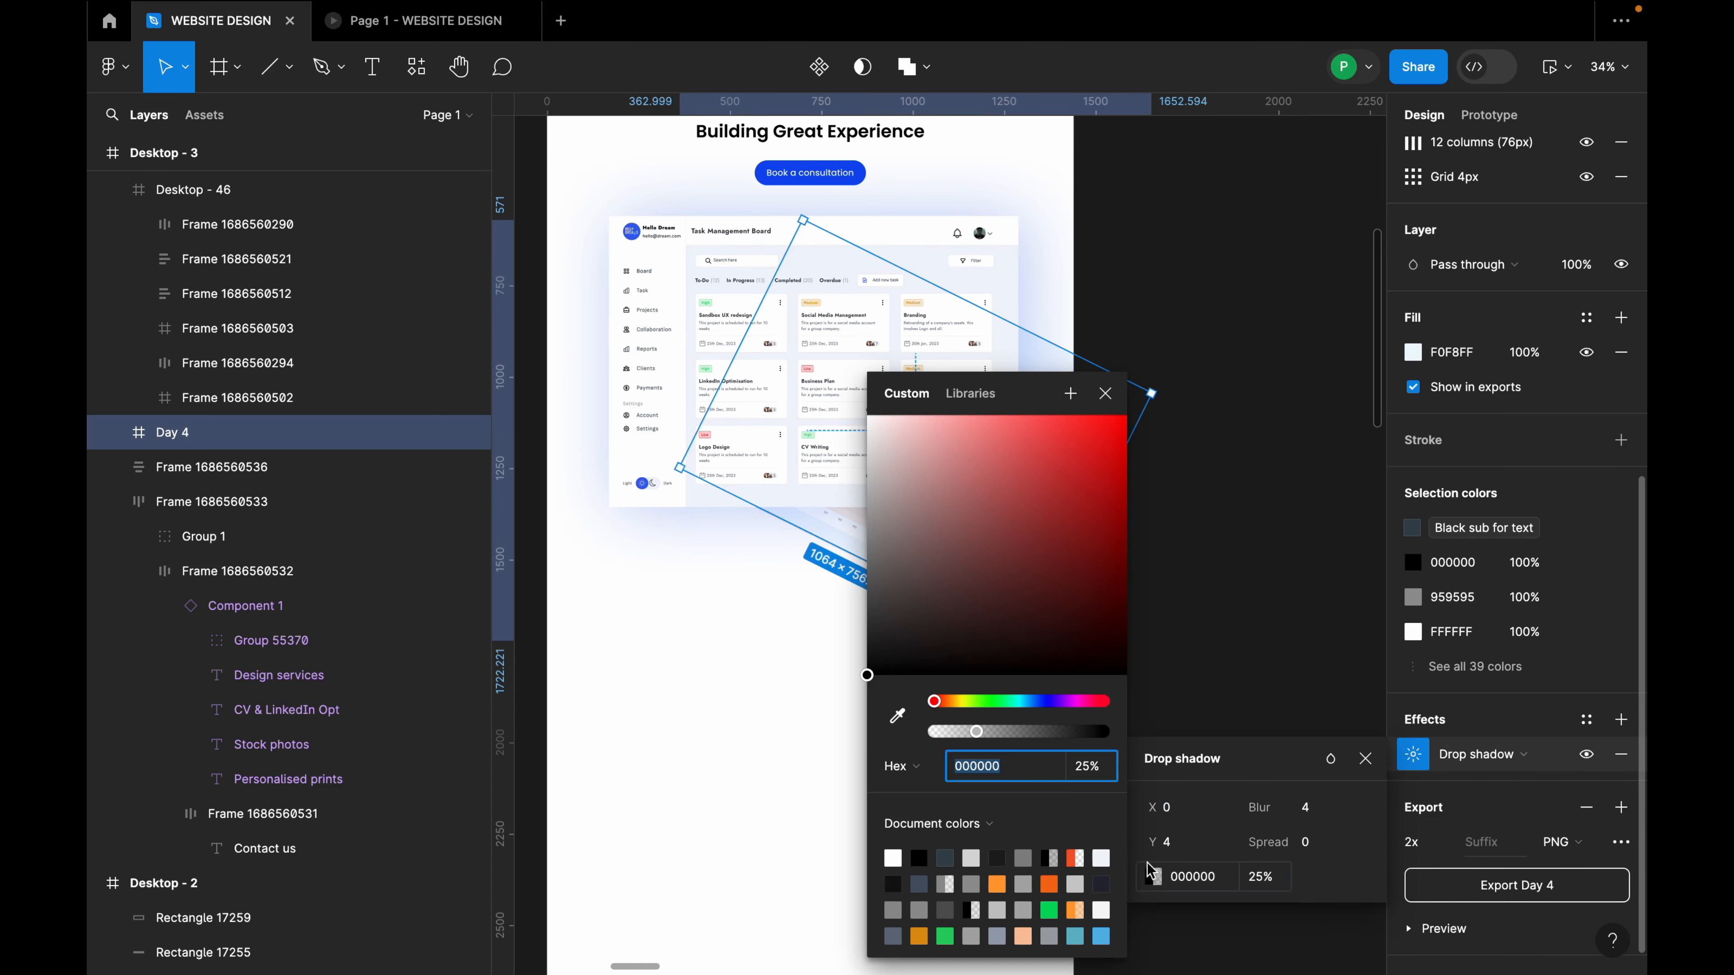
Set the Day 4 frame's drop shadow to the consultation button's blue, 0D4CF6, at 30% opacity.
click(900, 716)
click(795, 172)
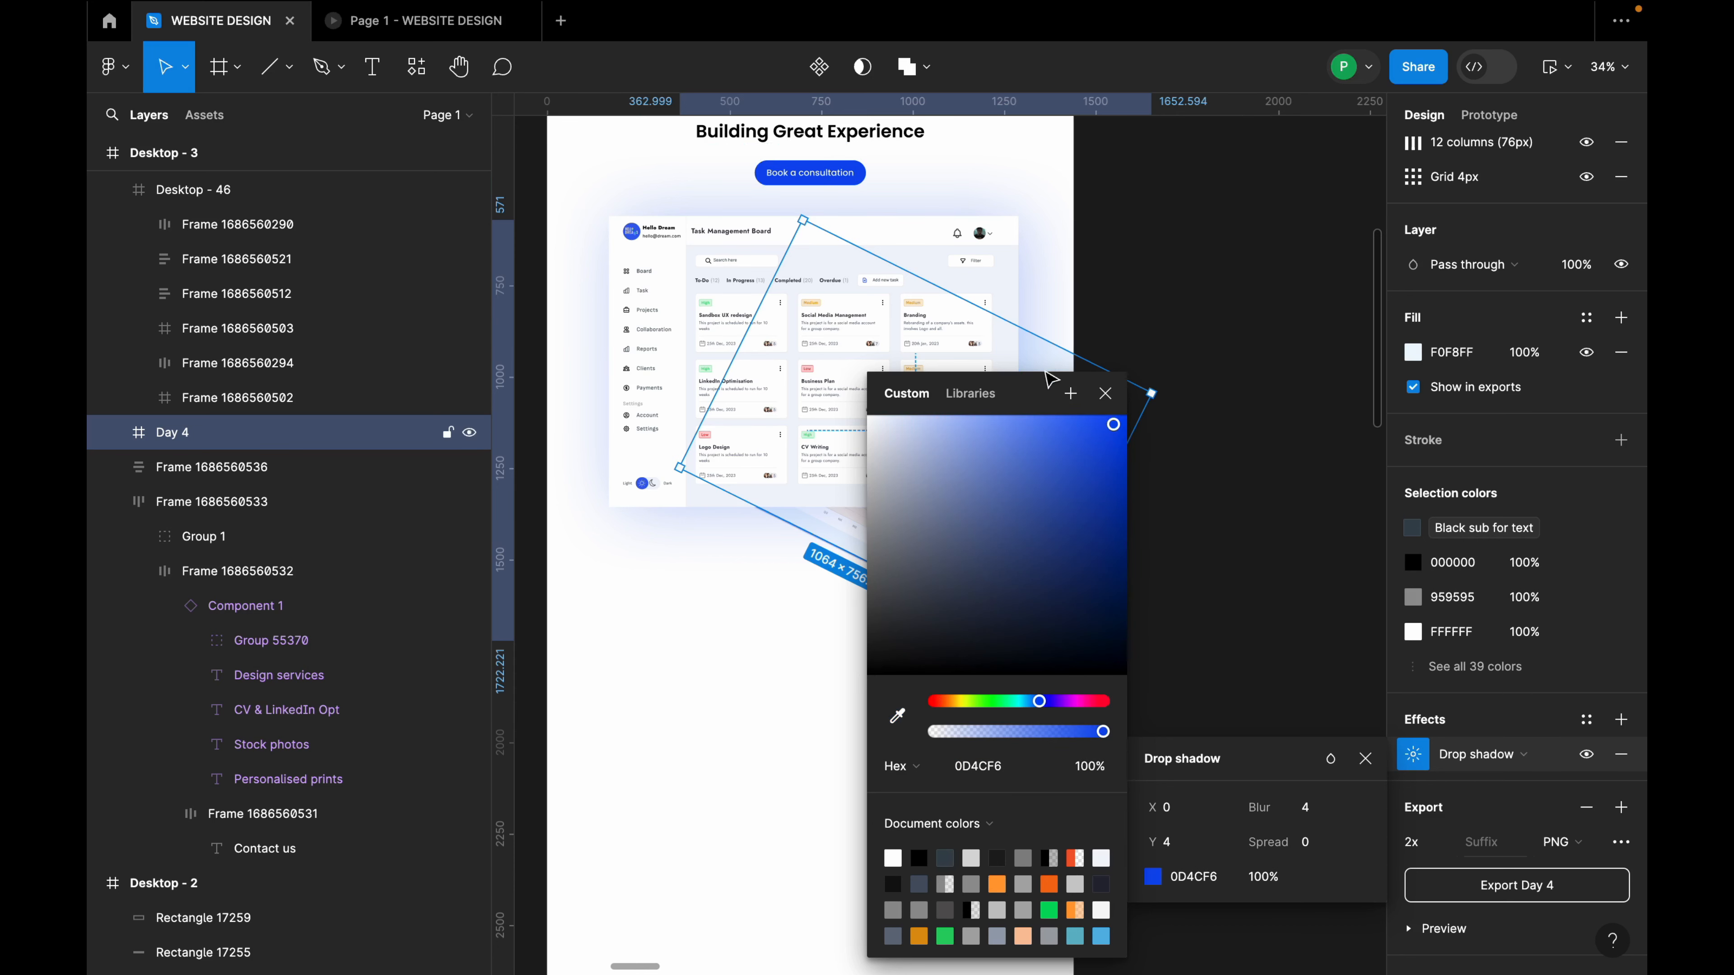
click(1090, 770)
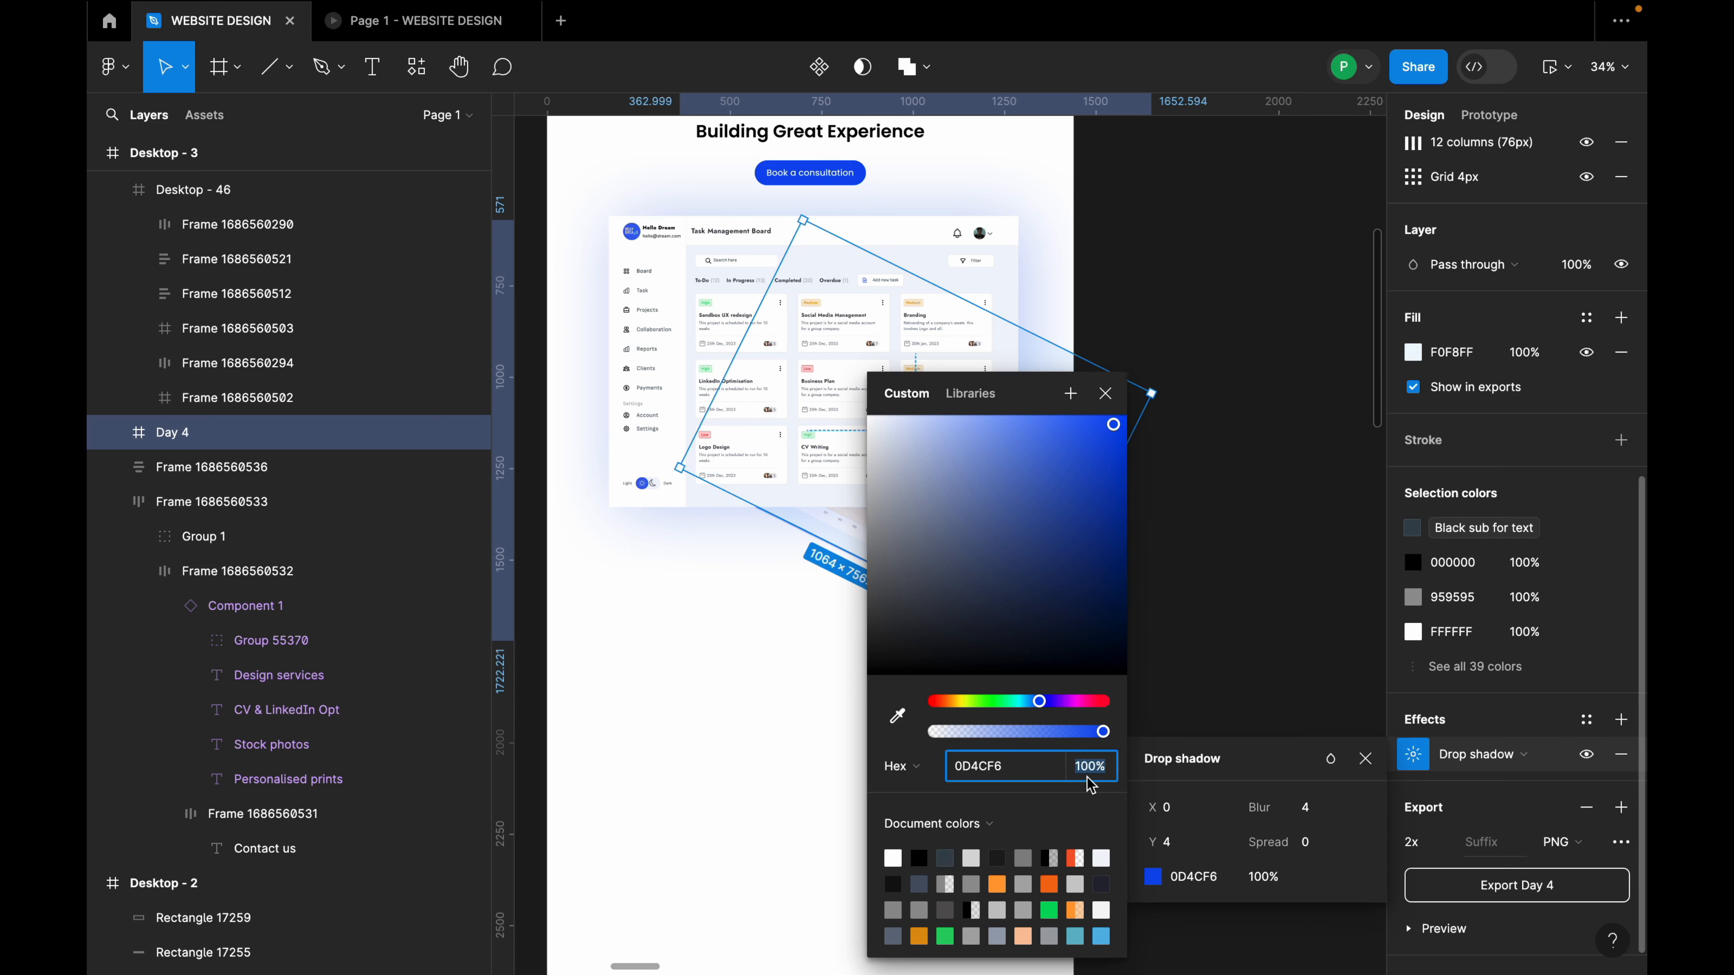
text(30)
key(Return)
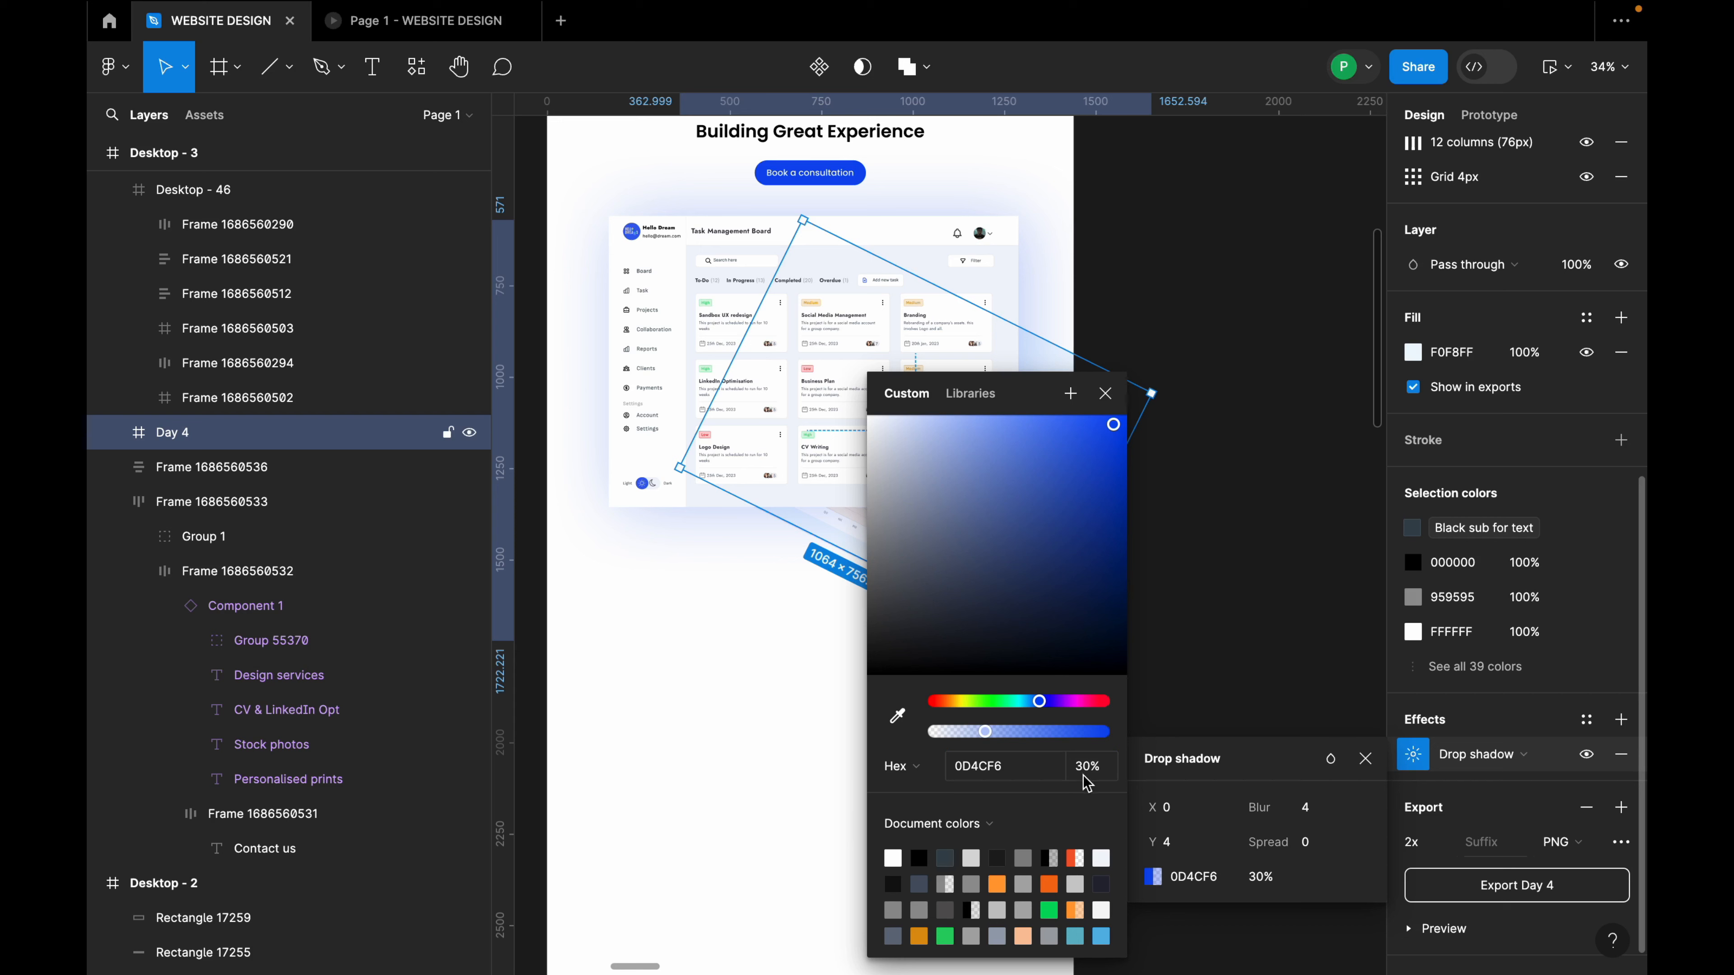
Offset the Day 4 drop shadow by X 13 and Y 11, and set its blur to 185.
click(1174, 808)
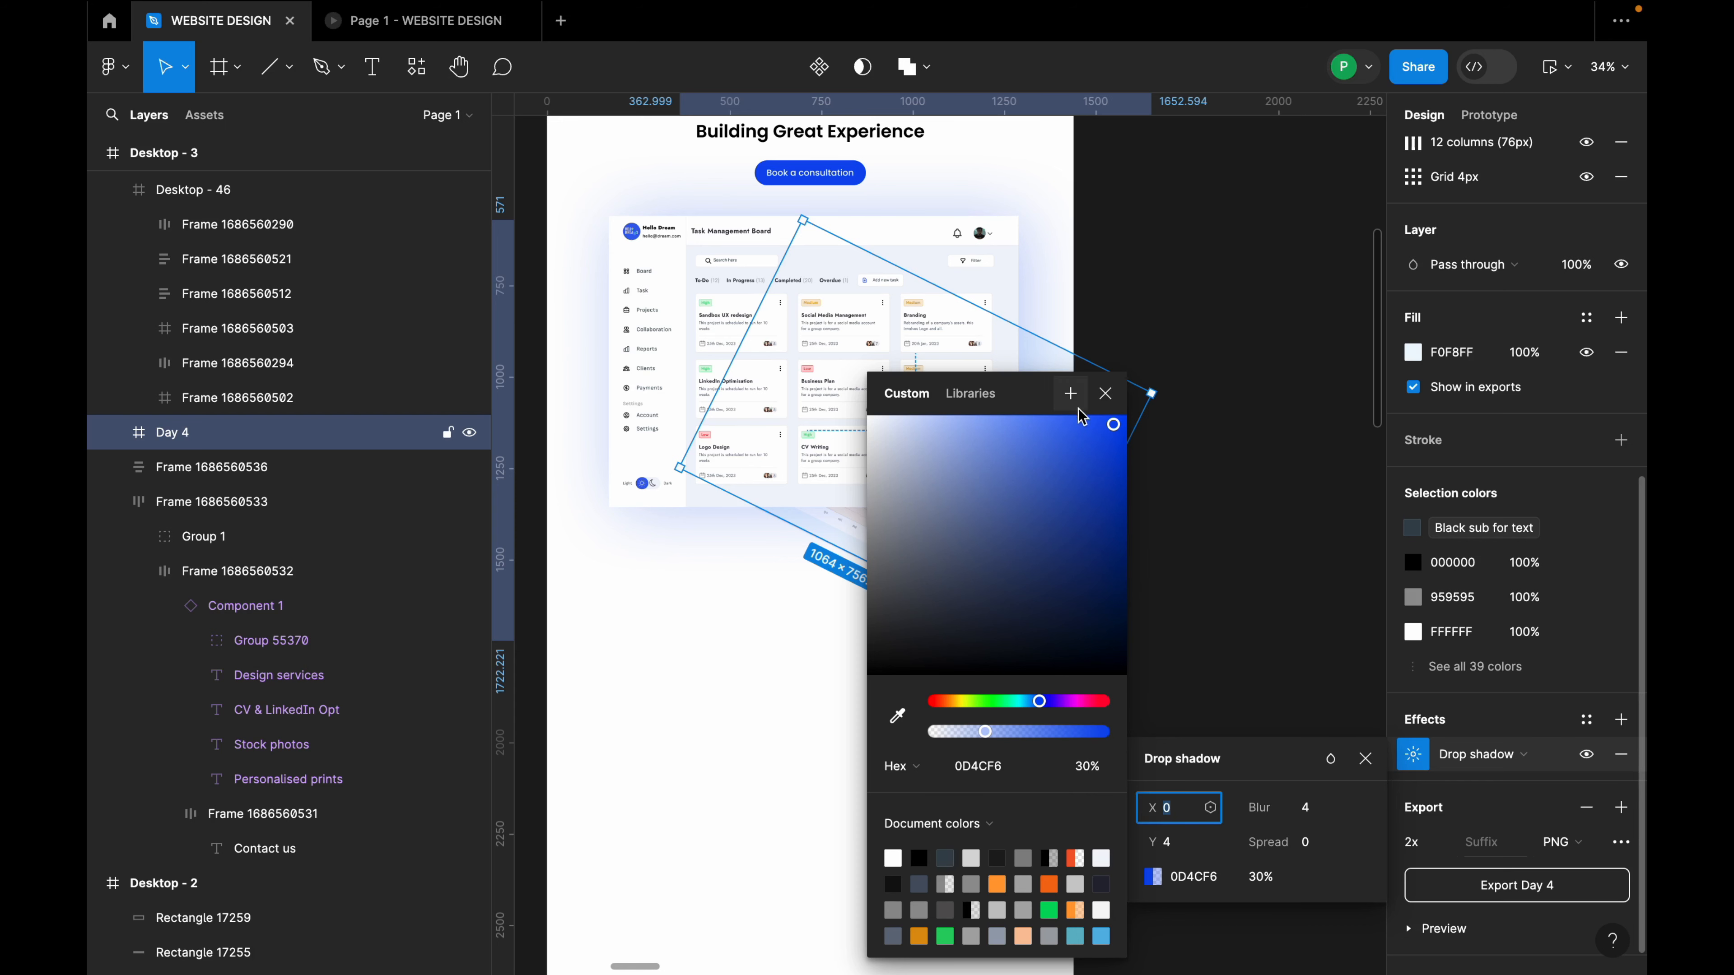
click(1124, 455)
click(1171, 812)
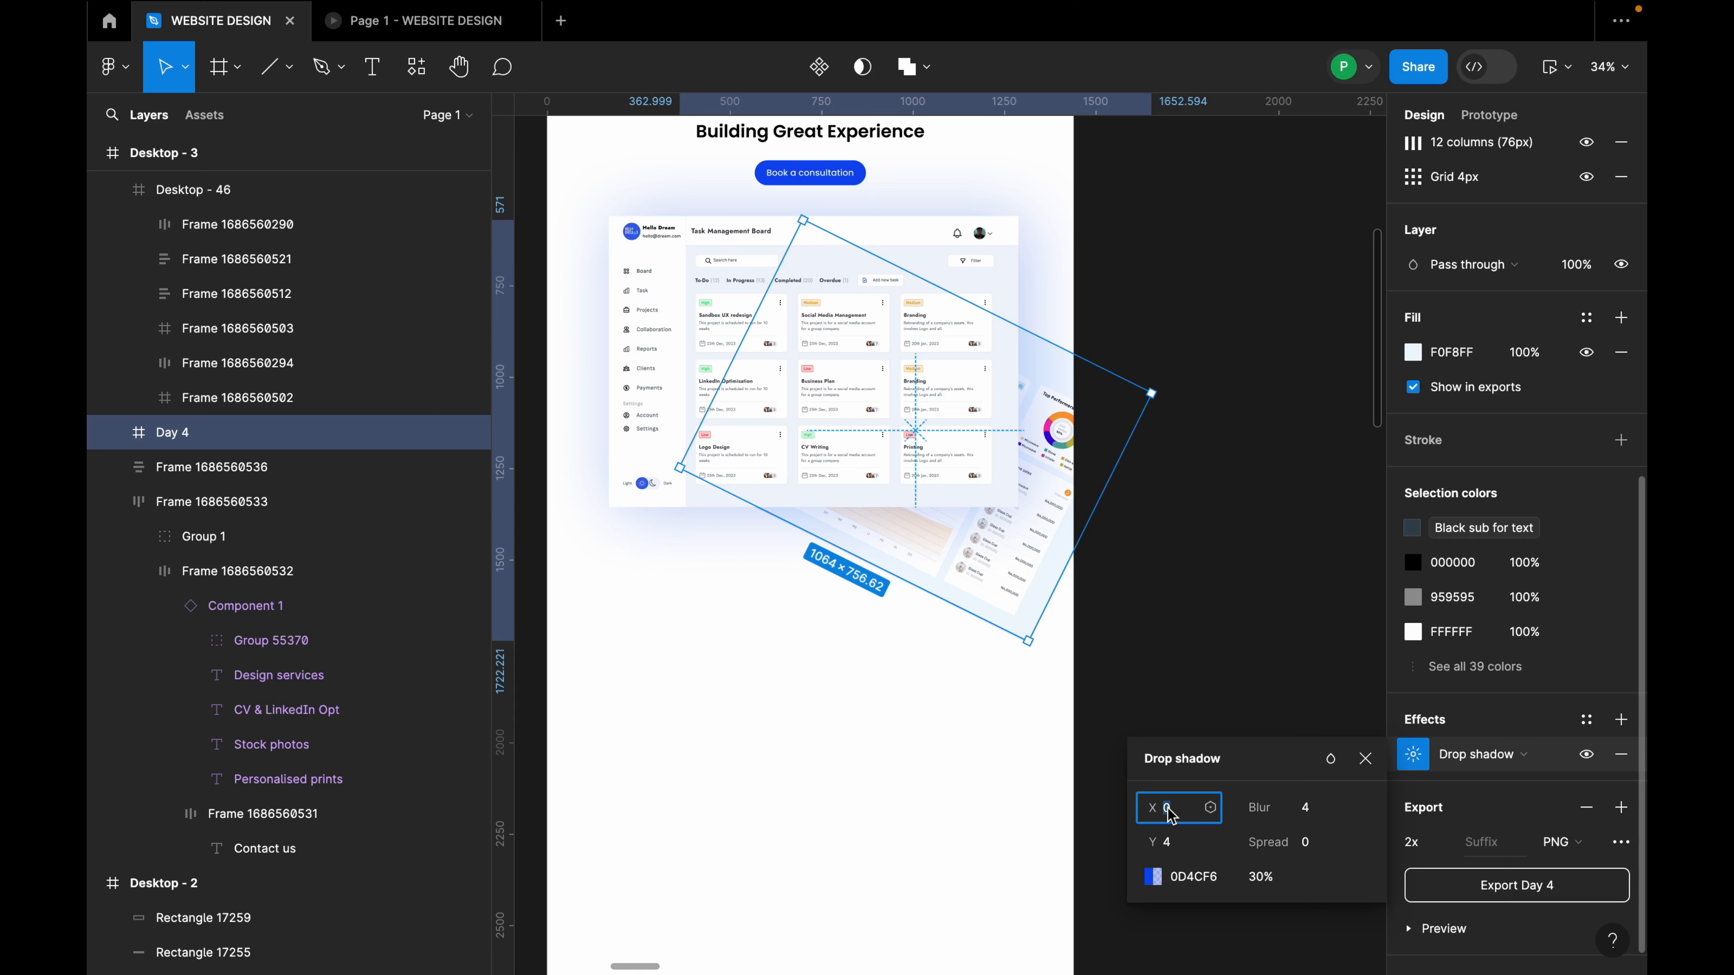
key(Return)
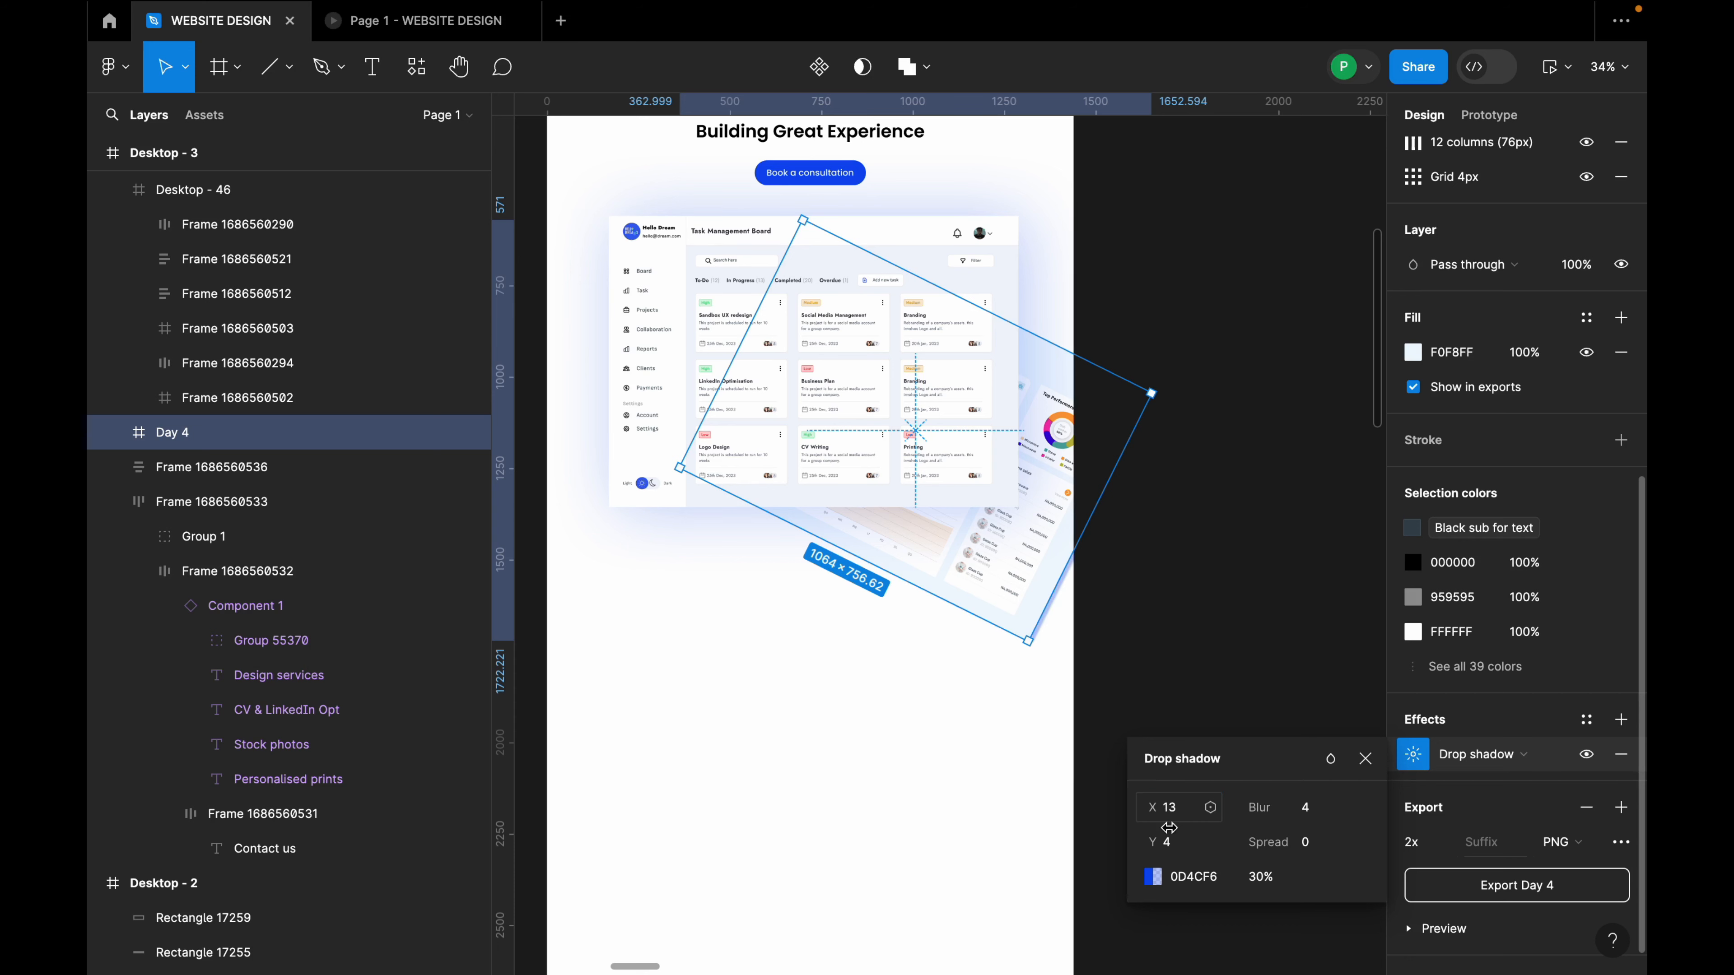
click(1173, 854)
key(Return)
click(1306, 813)
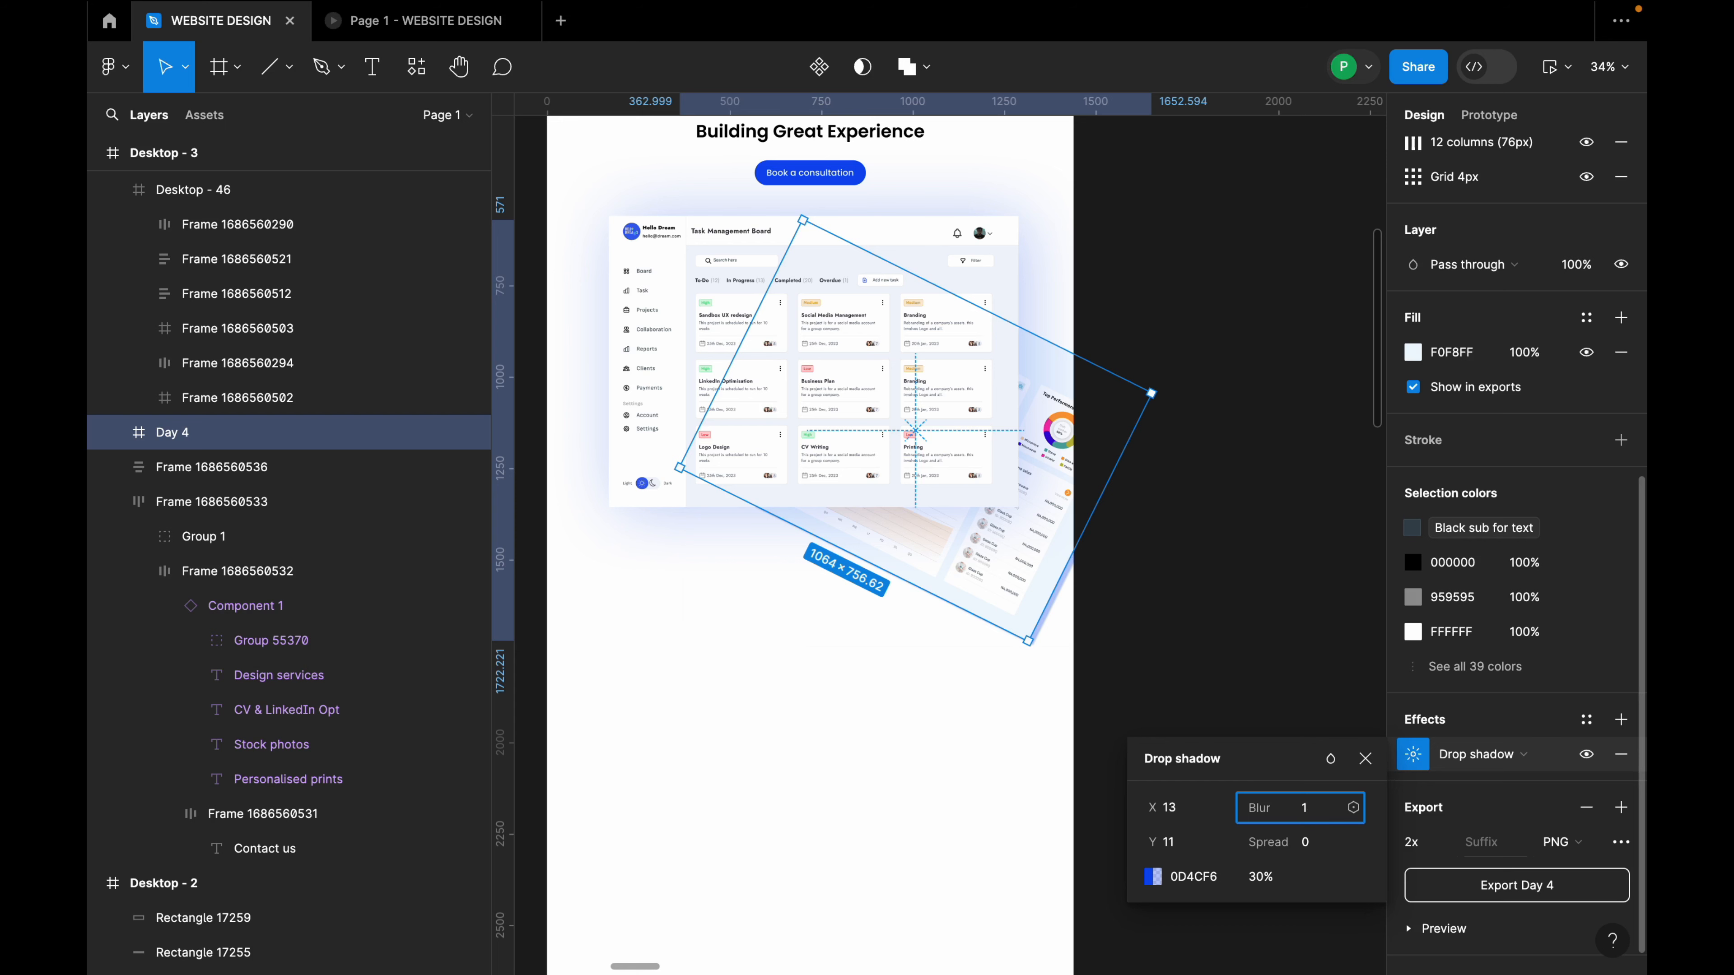
text(185)
key(Return)
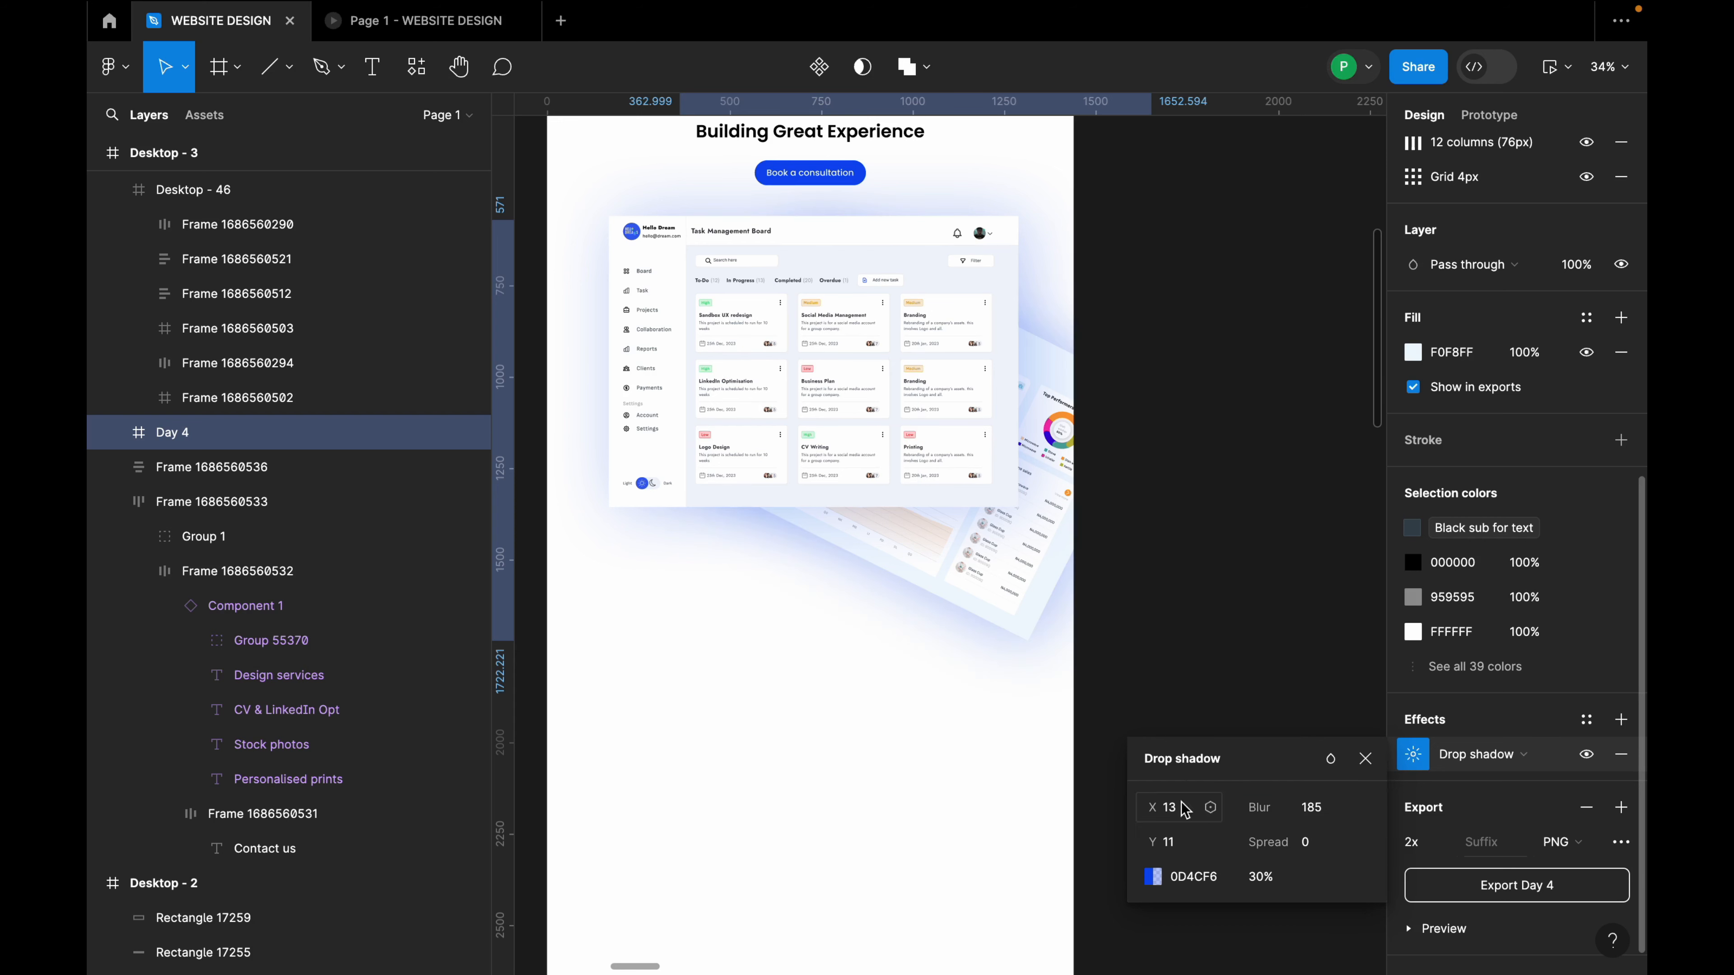
Move the rotated Day 4 dashboard slightly upward behind the task board mockup.
drag(993, 592, 986, 549)
click(1188, 496)
click(962, 577)
click(1226, 497)
Show the layout grids on Desktop - 3 and shift the rotated Day 4 dashboard to X 625.88, Y 536.
scroll(932, 492, down, 3)
click(708, 165)
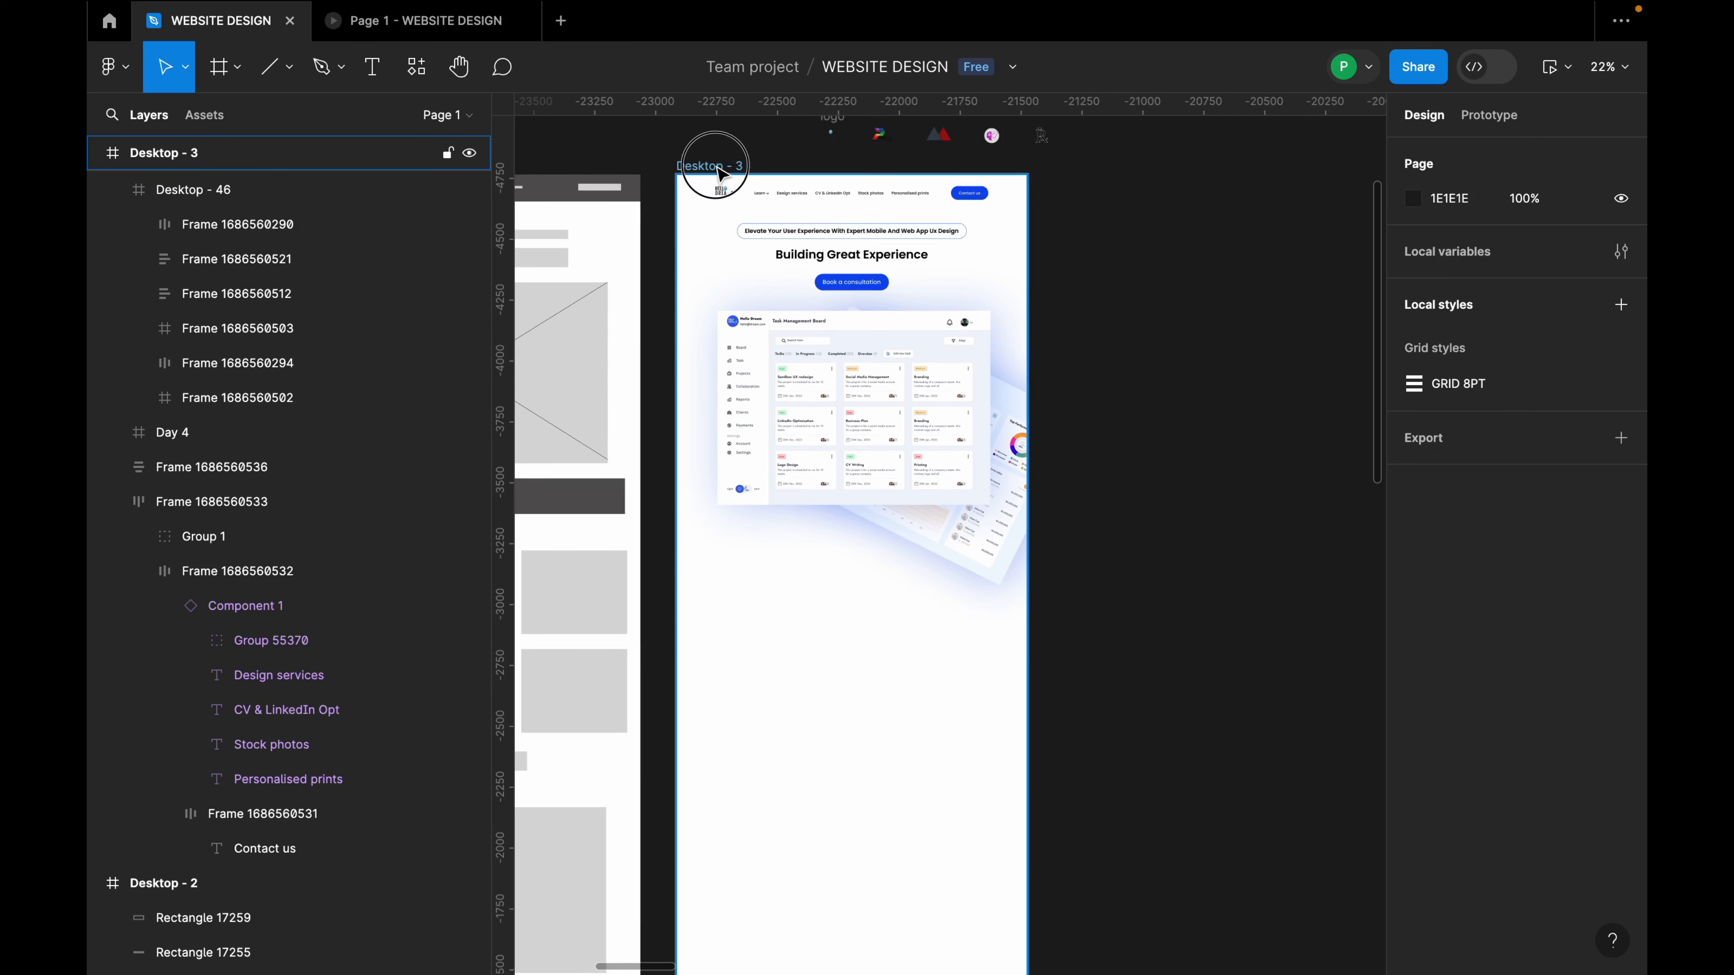
click(1548, 452)
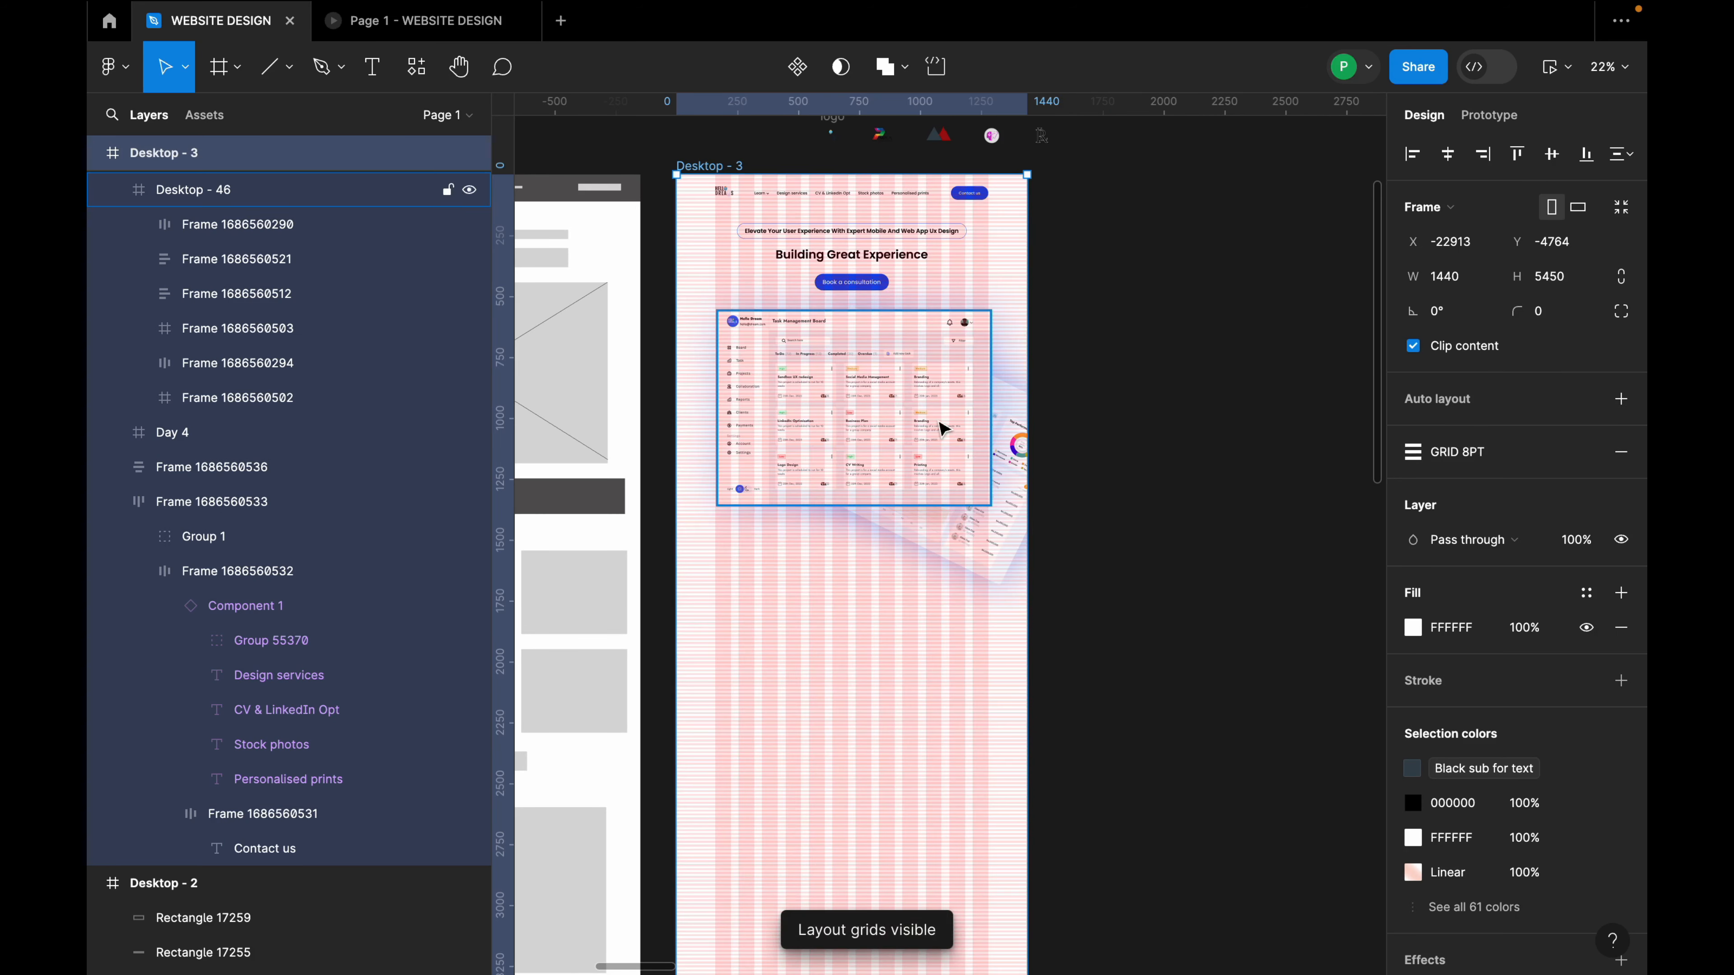
drag(991, 531, 958, 545)
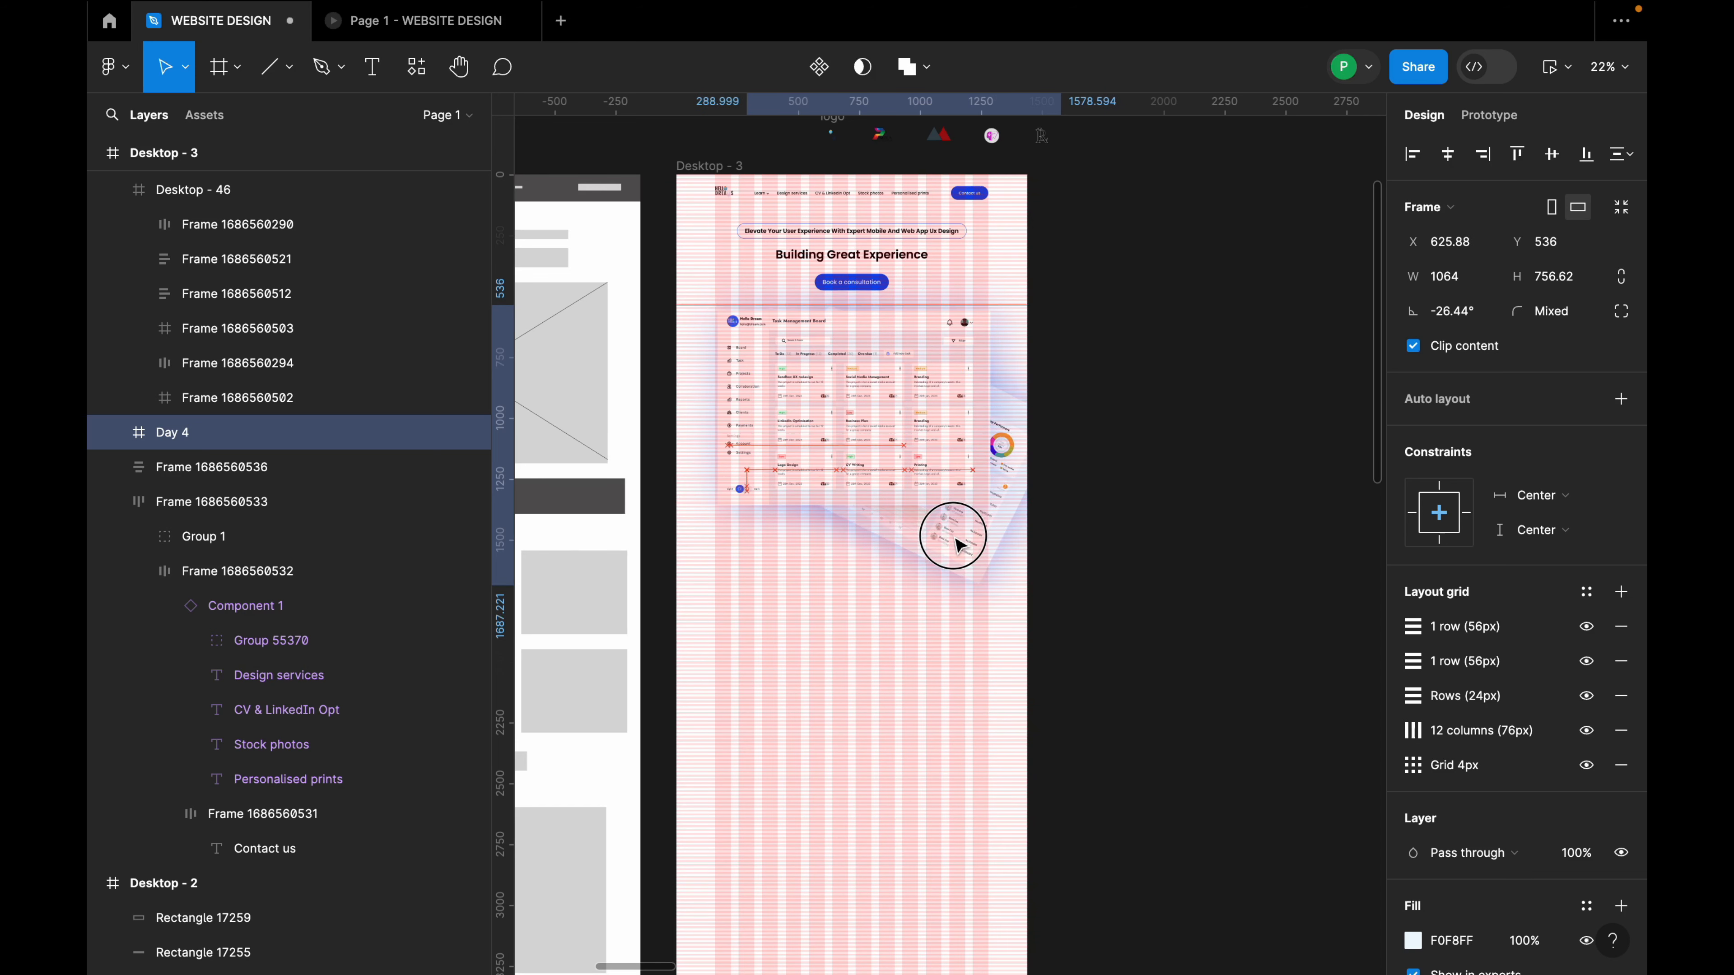
click(922, 673)
click(959, 561)
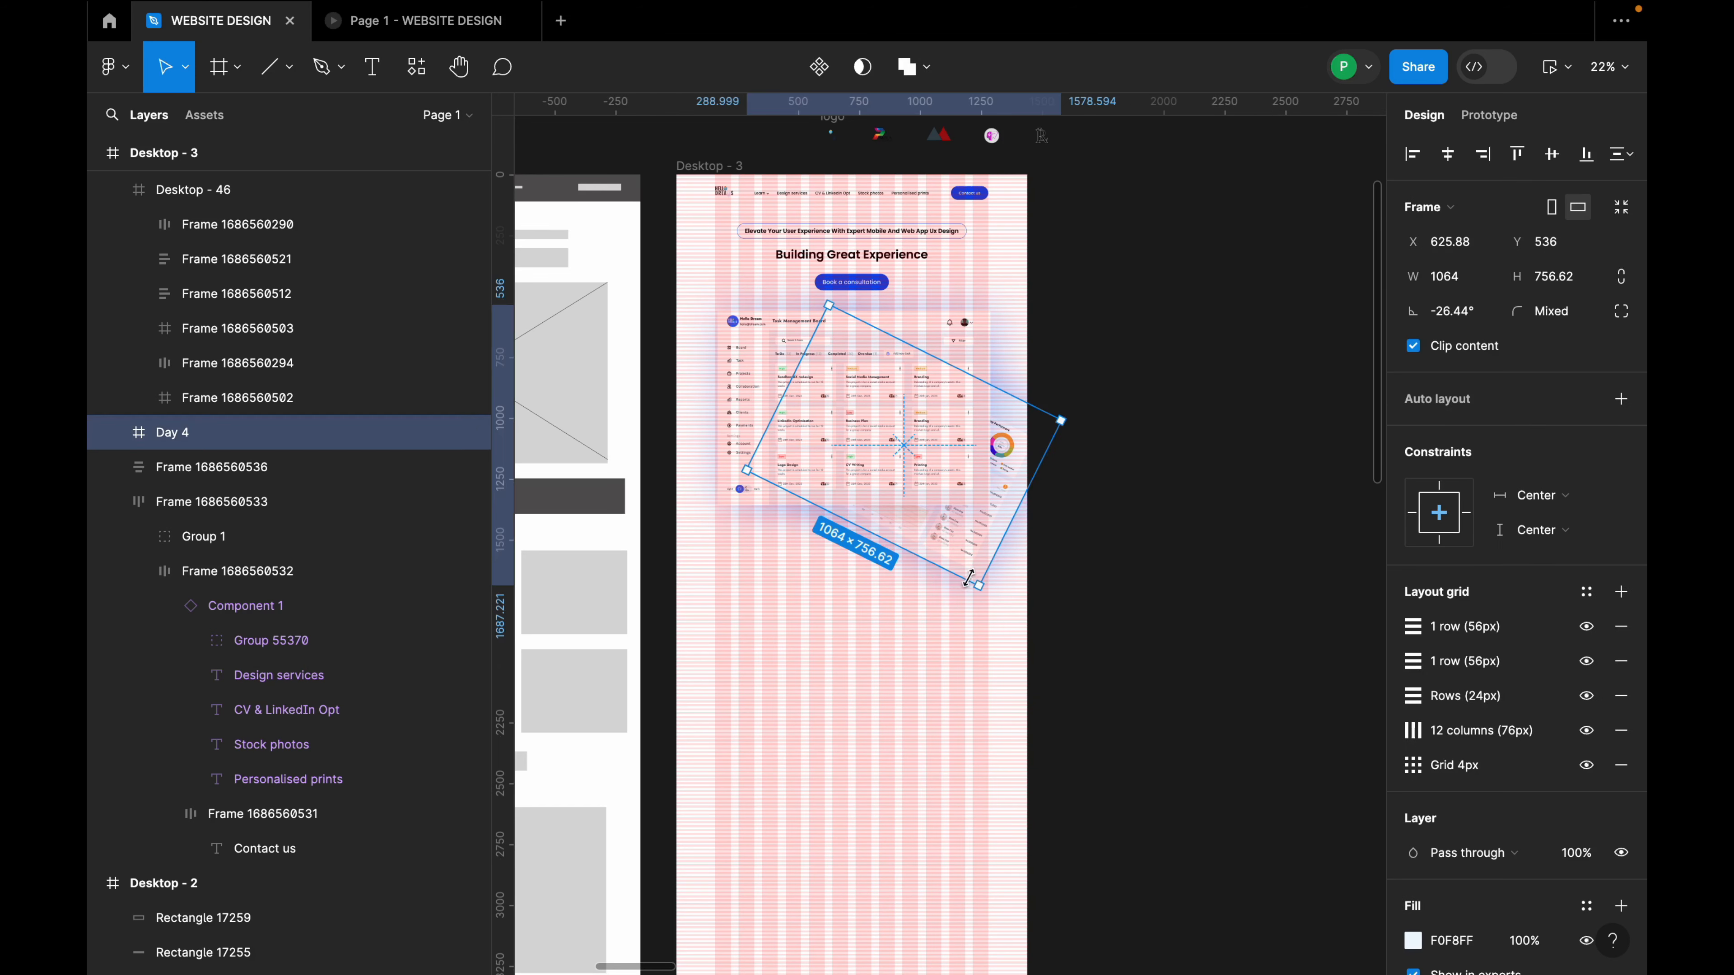
Scale the rotated Day 4 dashboard down proportionally to about 1020.84 × 725.93.
key(k)
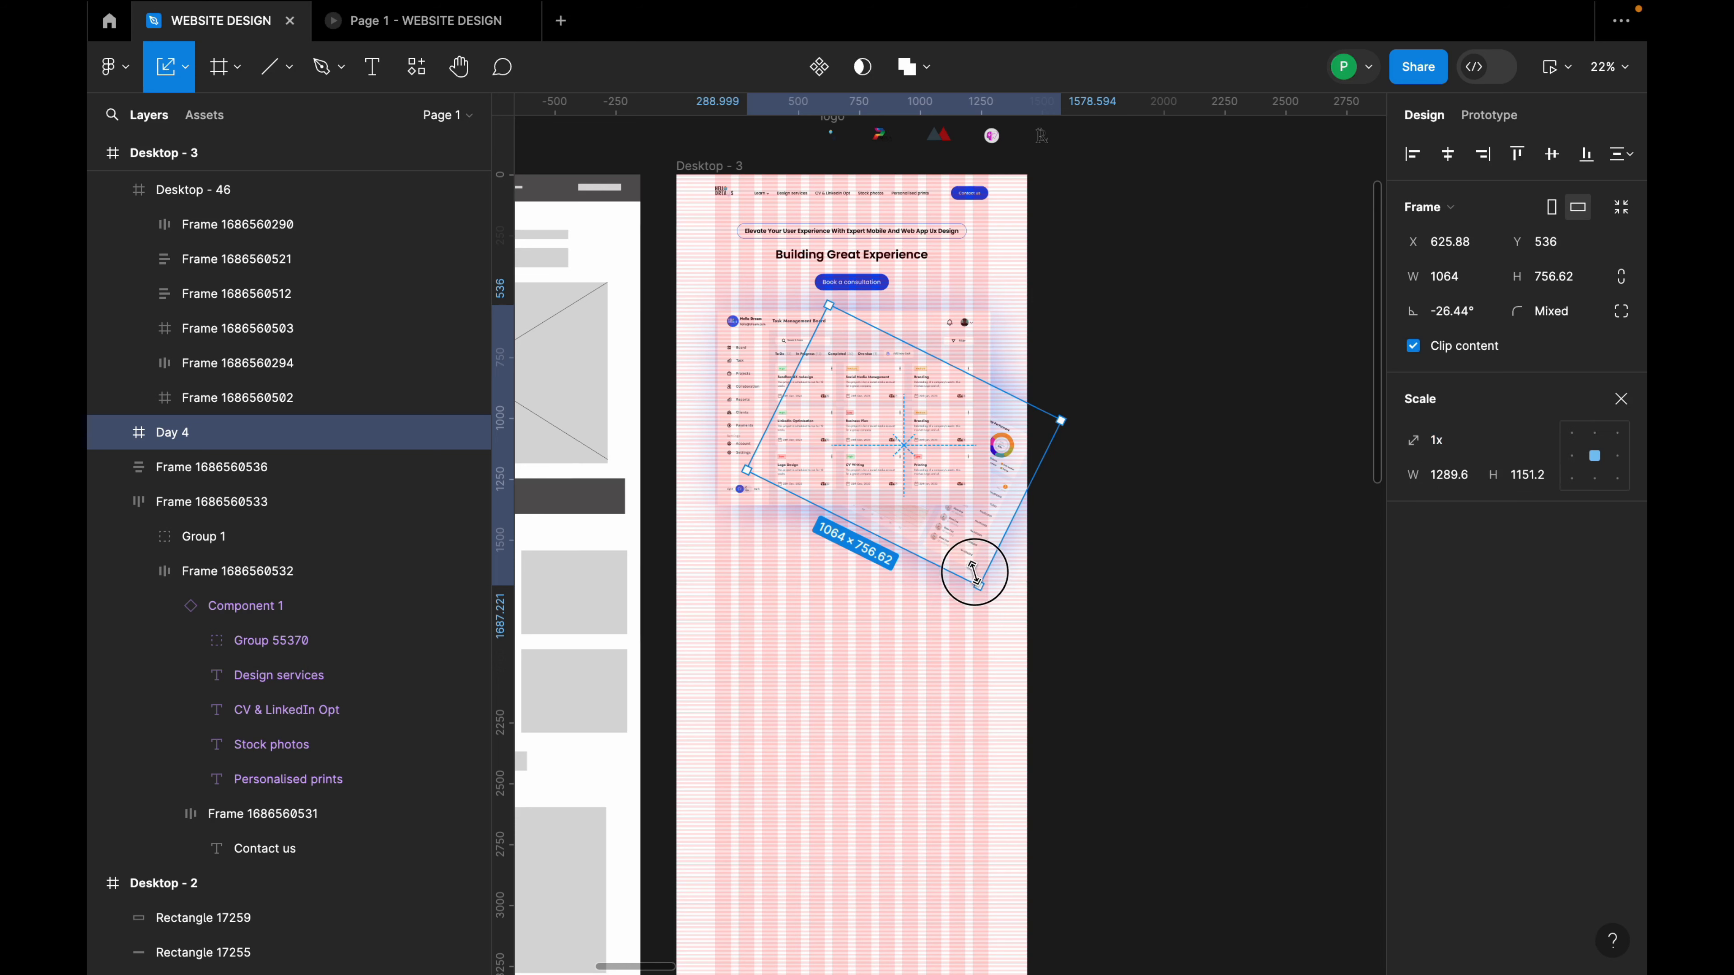
mouse_move(975, 569)
mouse_down()
mouse_move(971, 554)
mouse_move(972, 574)
mouse_up()
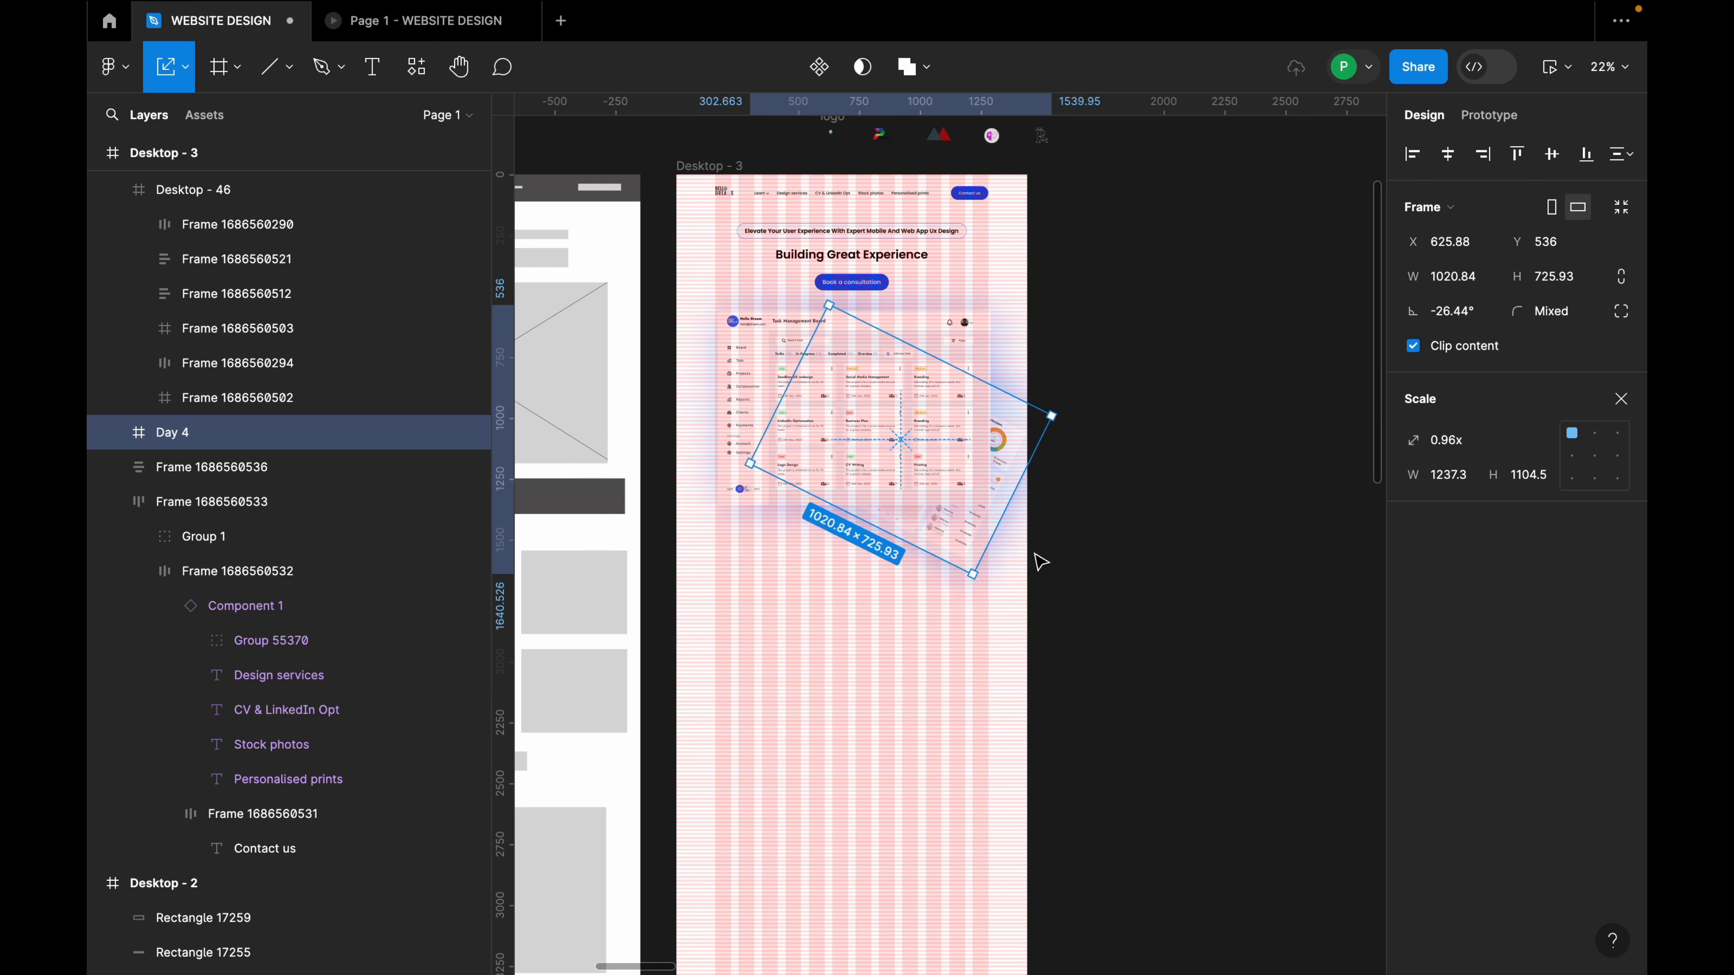
click(1077, 552)
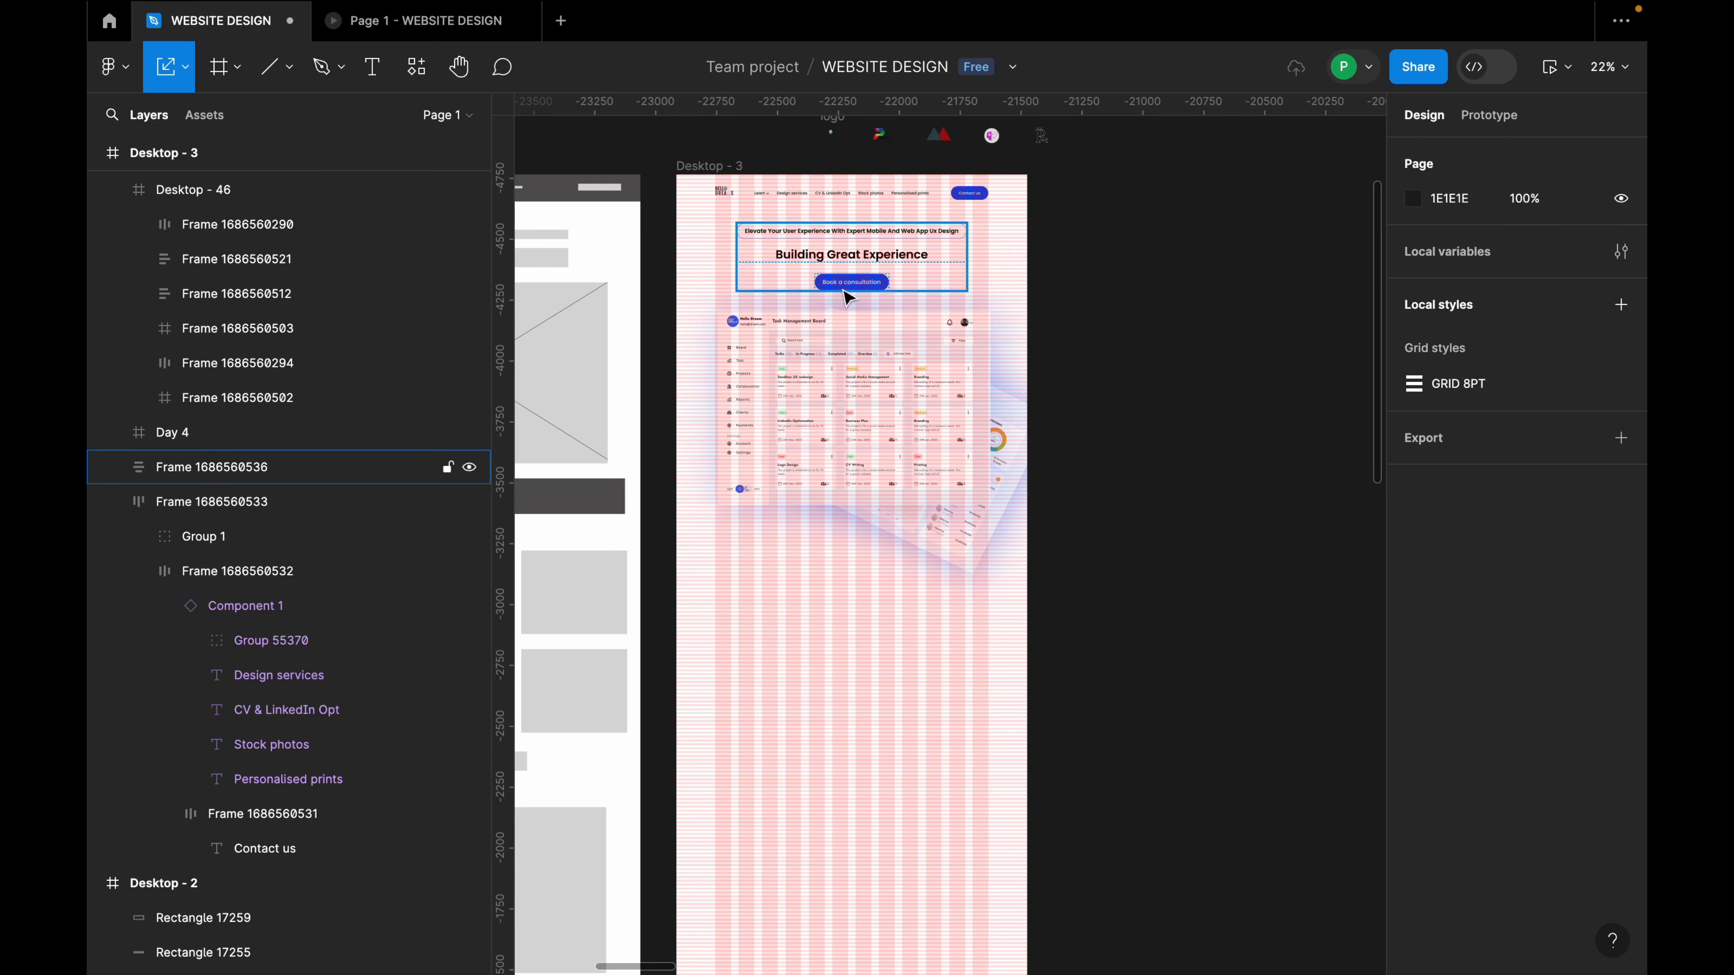
click(879, 367)
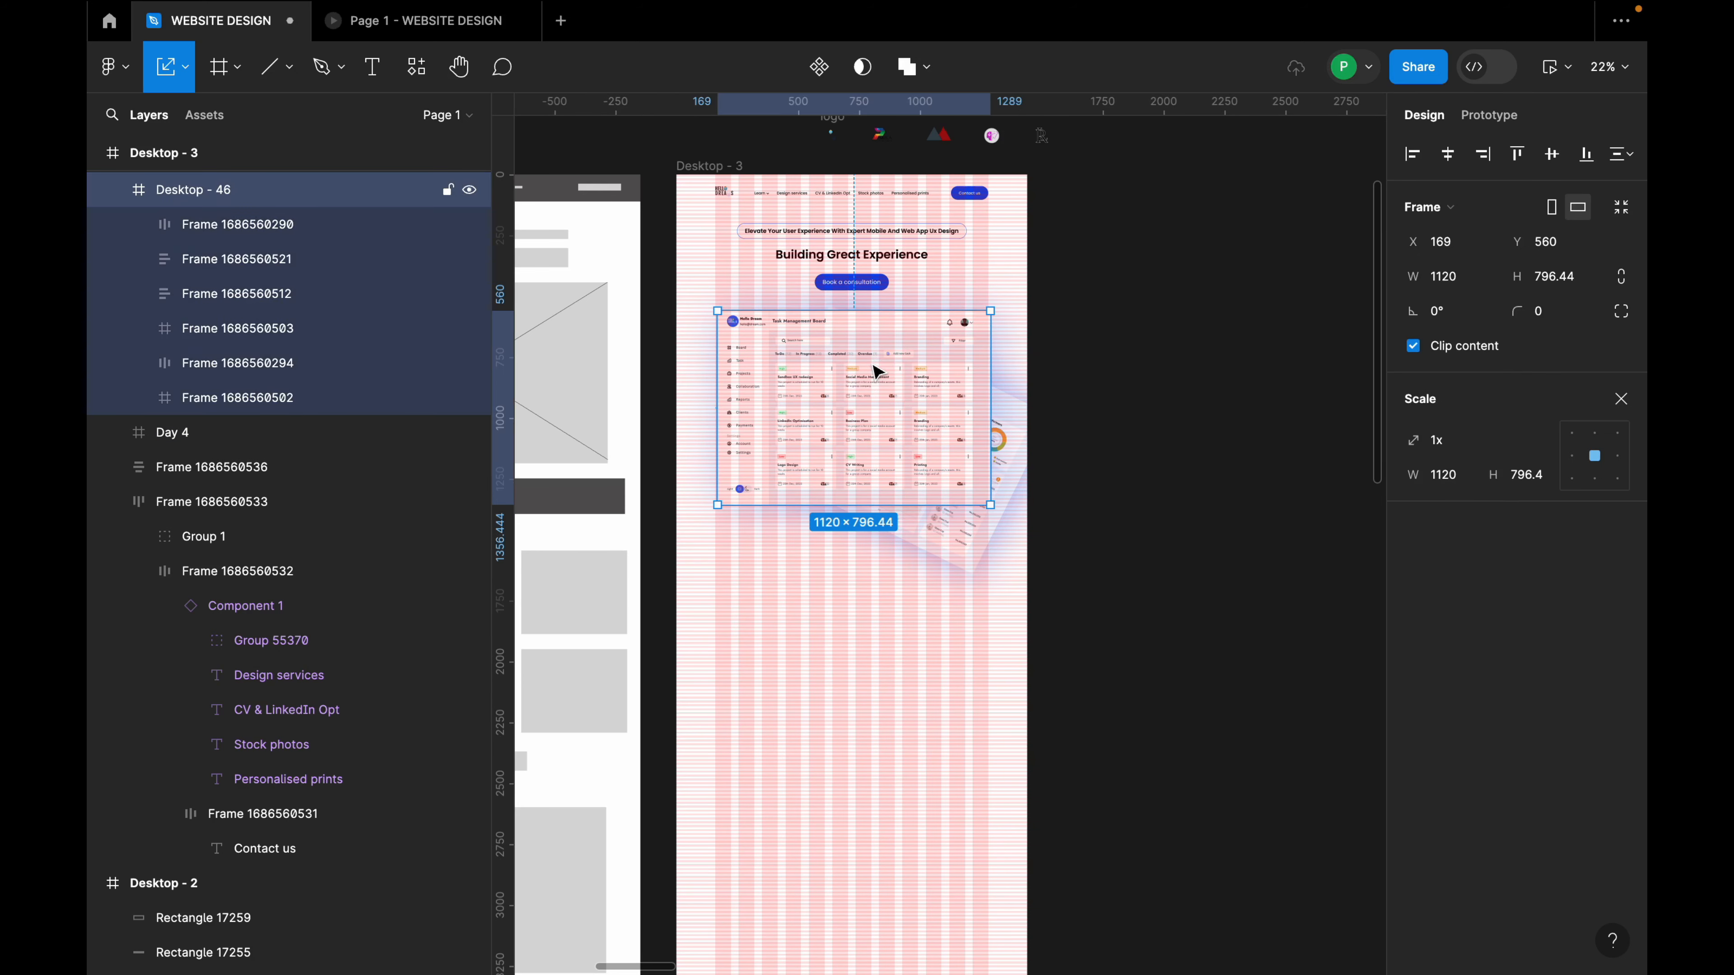
click(970, 533)
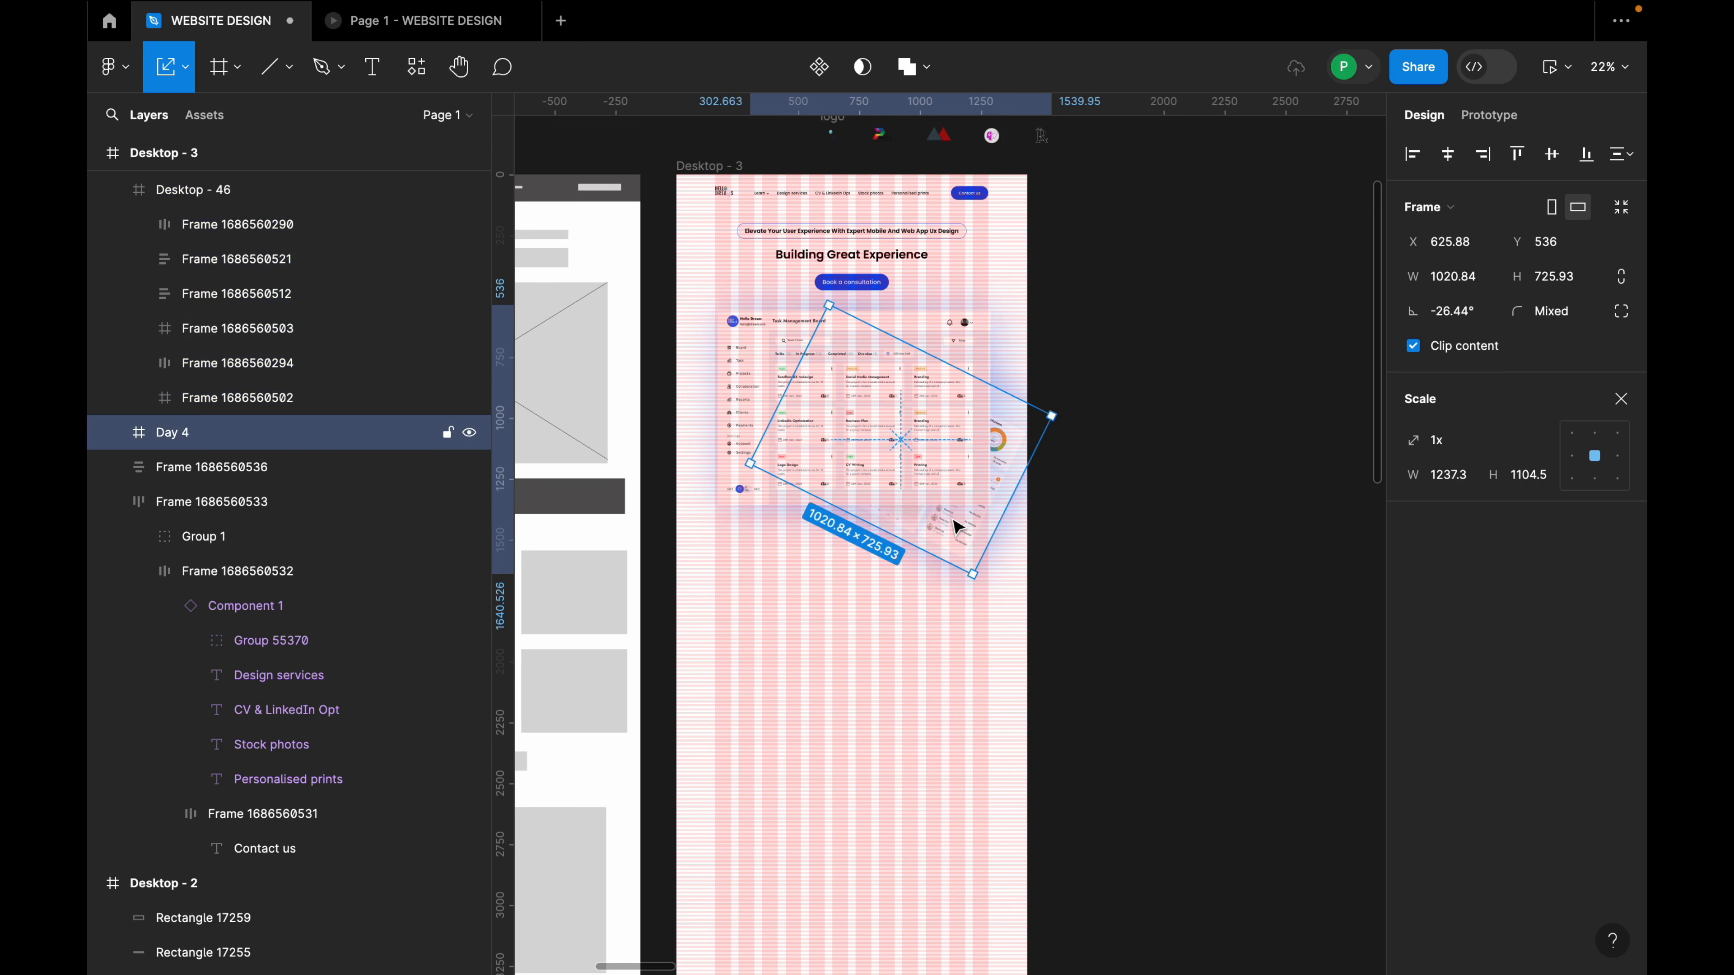
scroll(844, 413, up, 2)
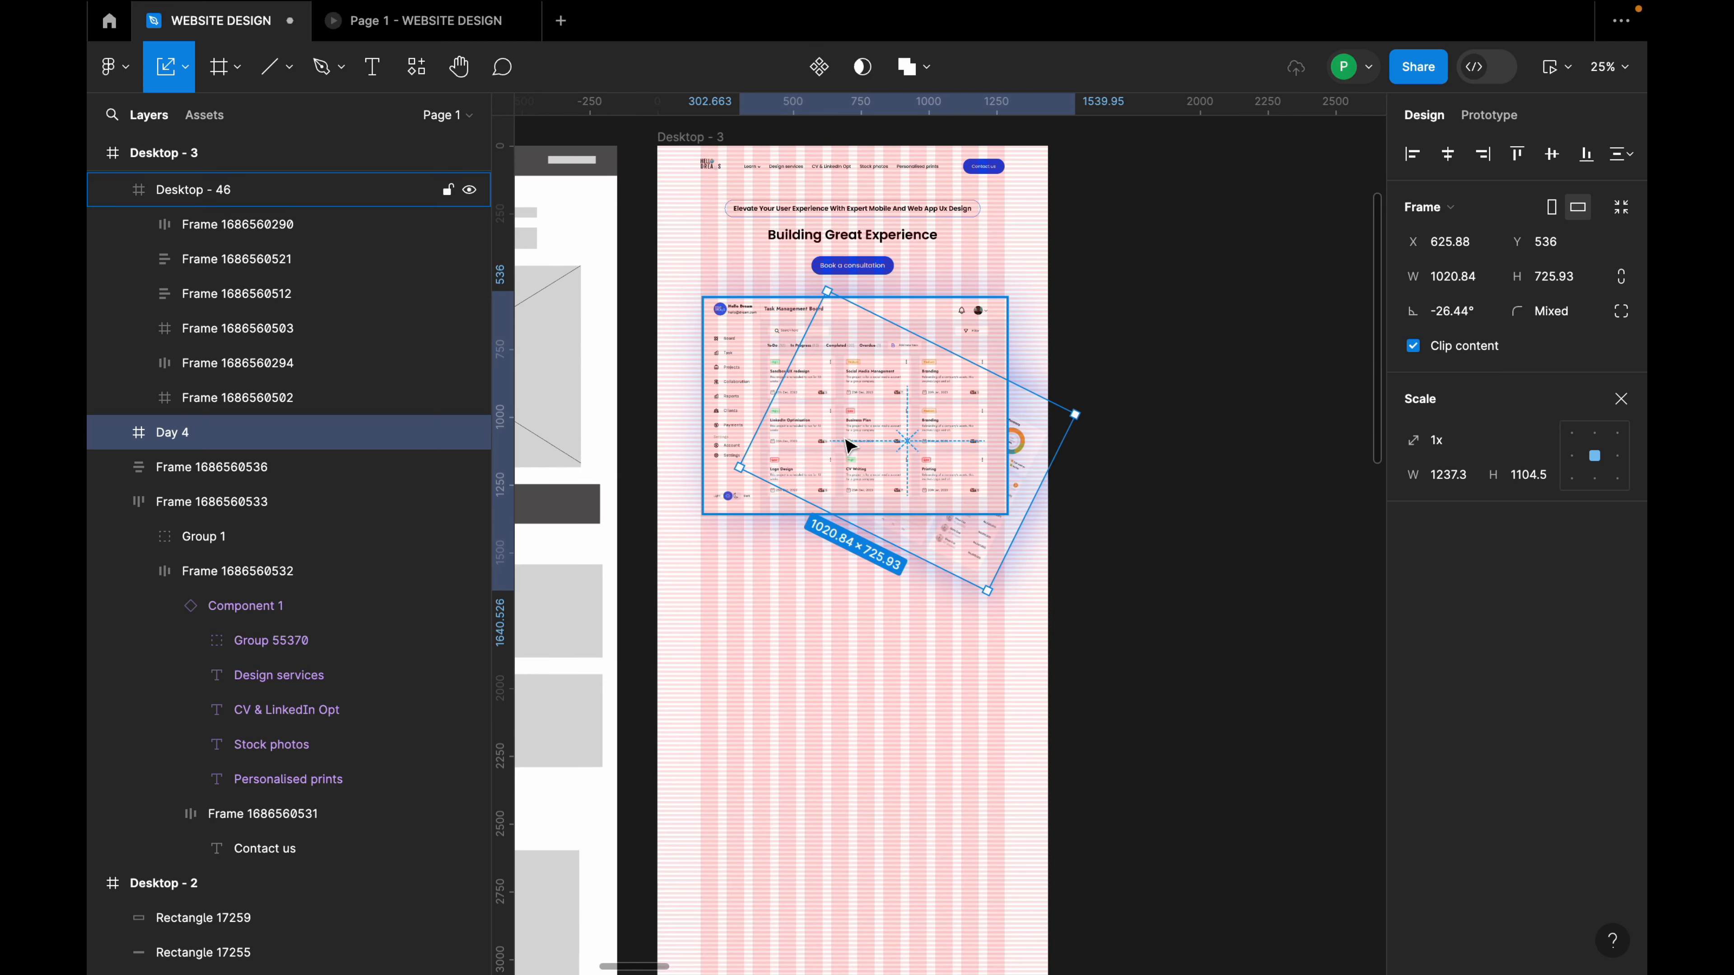
scroll(778, 345, up, 3)
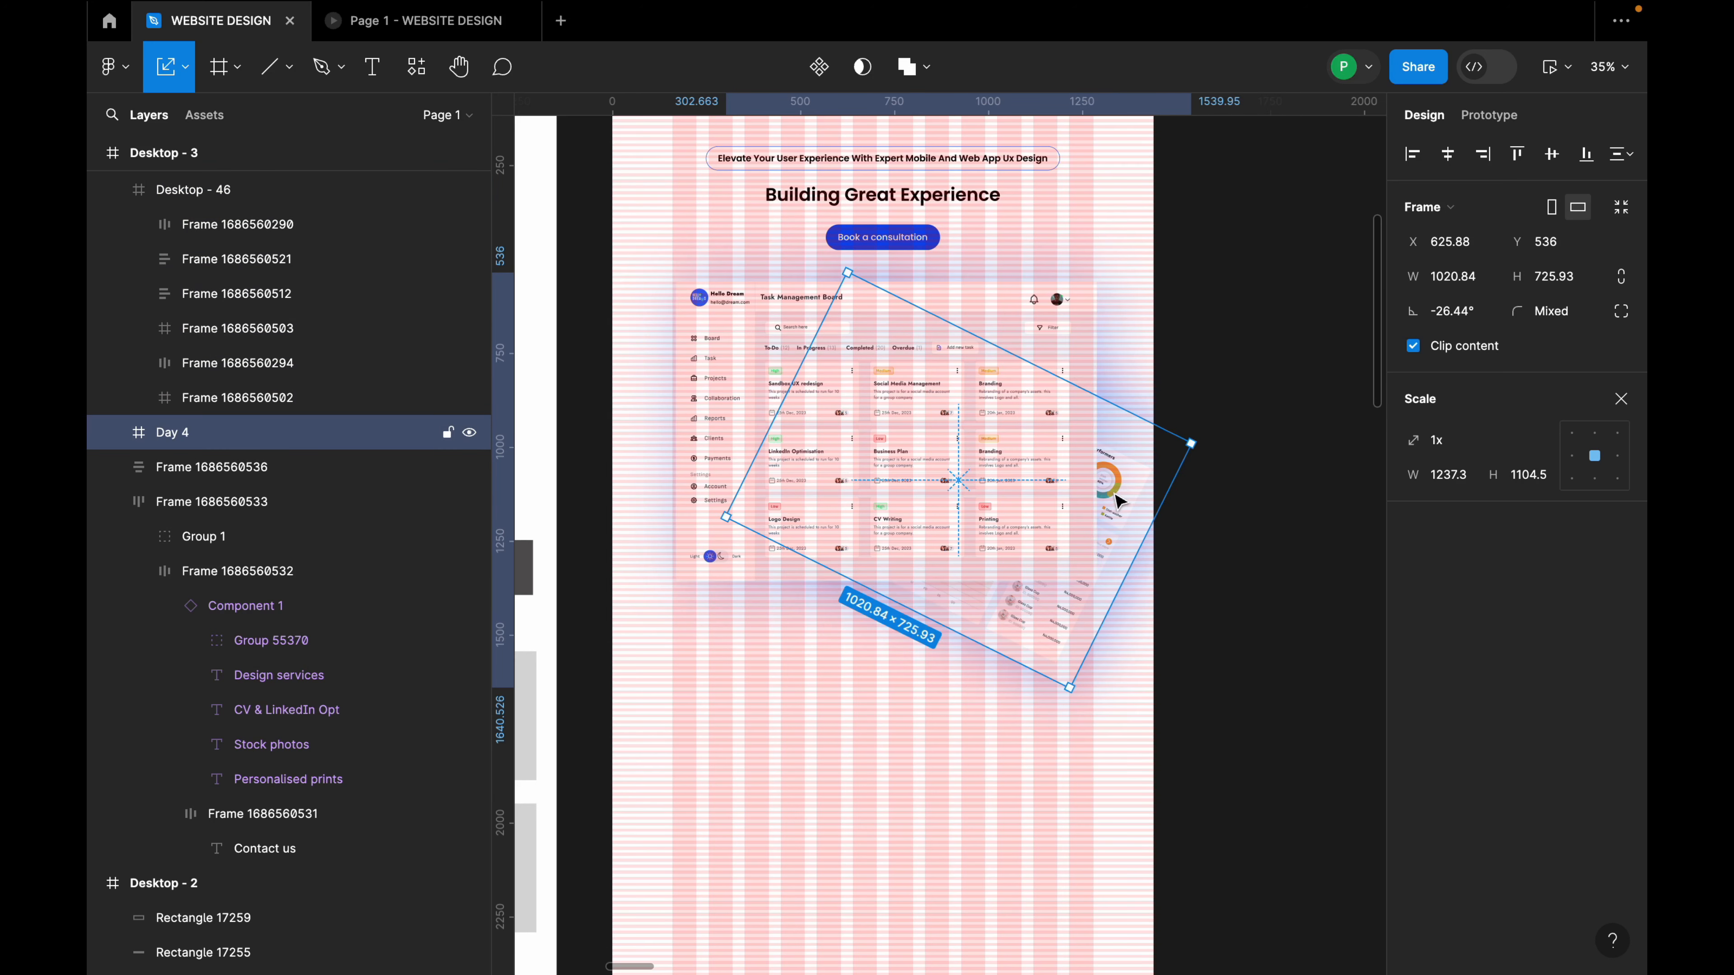
scroll(1114, 503, down, 5)
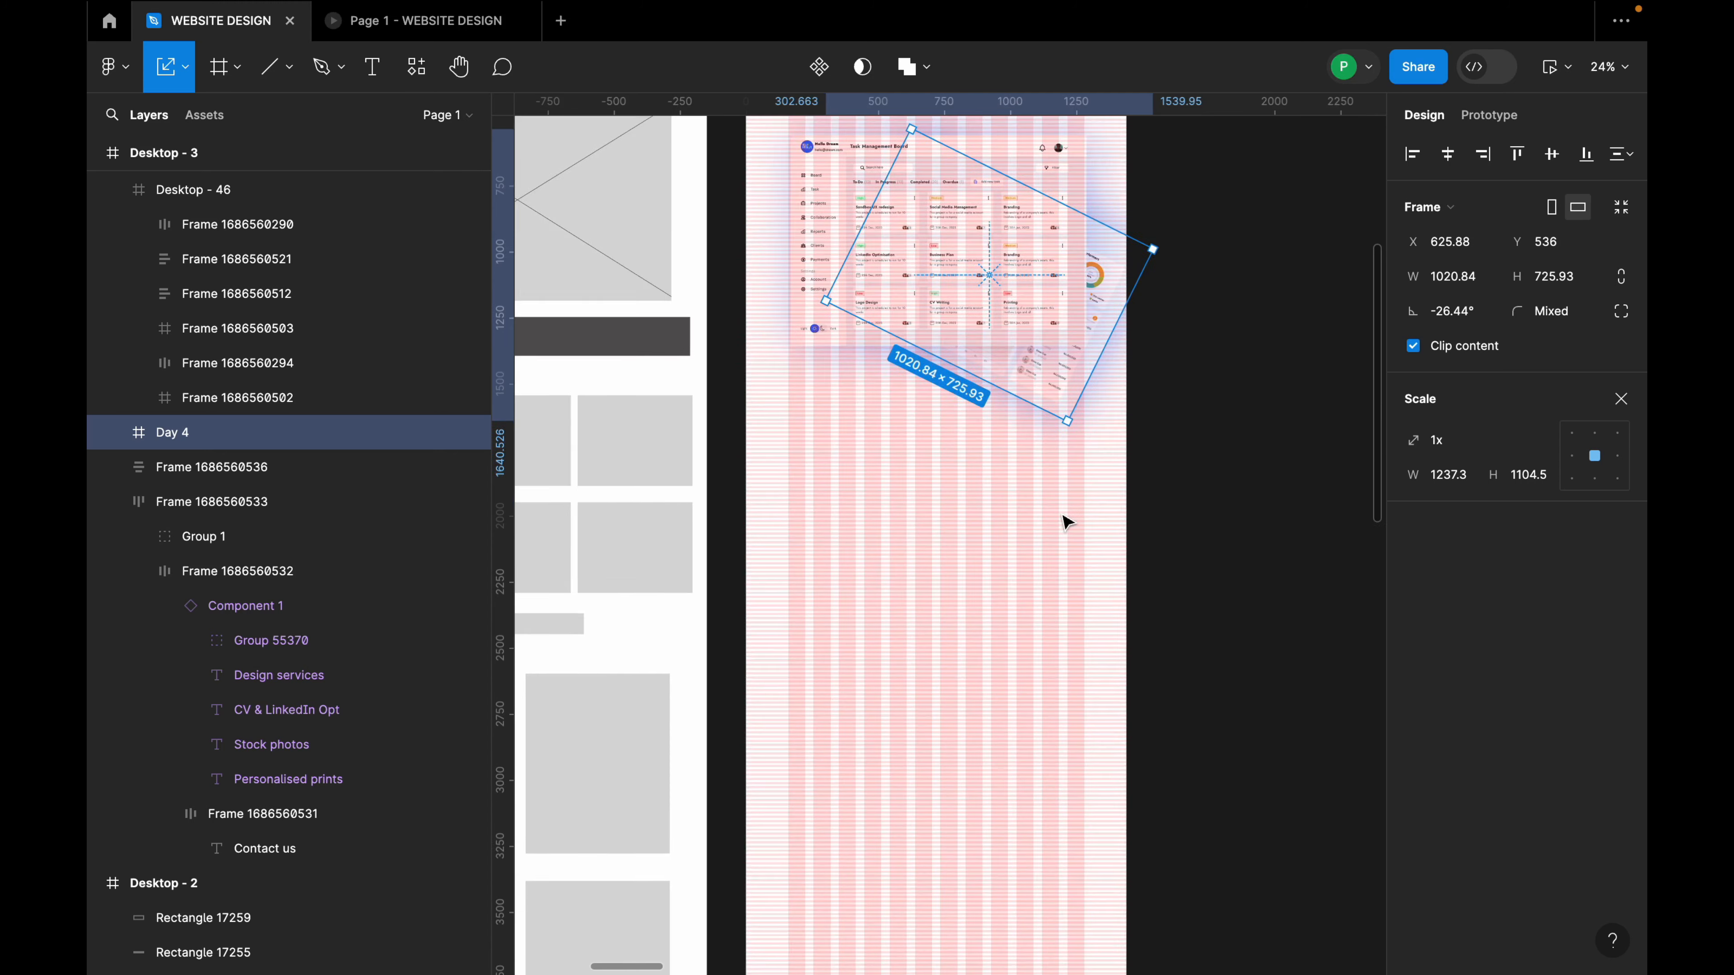
Move the logo row from above Desktop - 3 into the page below the dashboards, at about X 223, Y 1600.
click(709, 398)
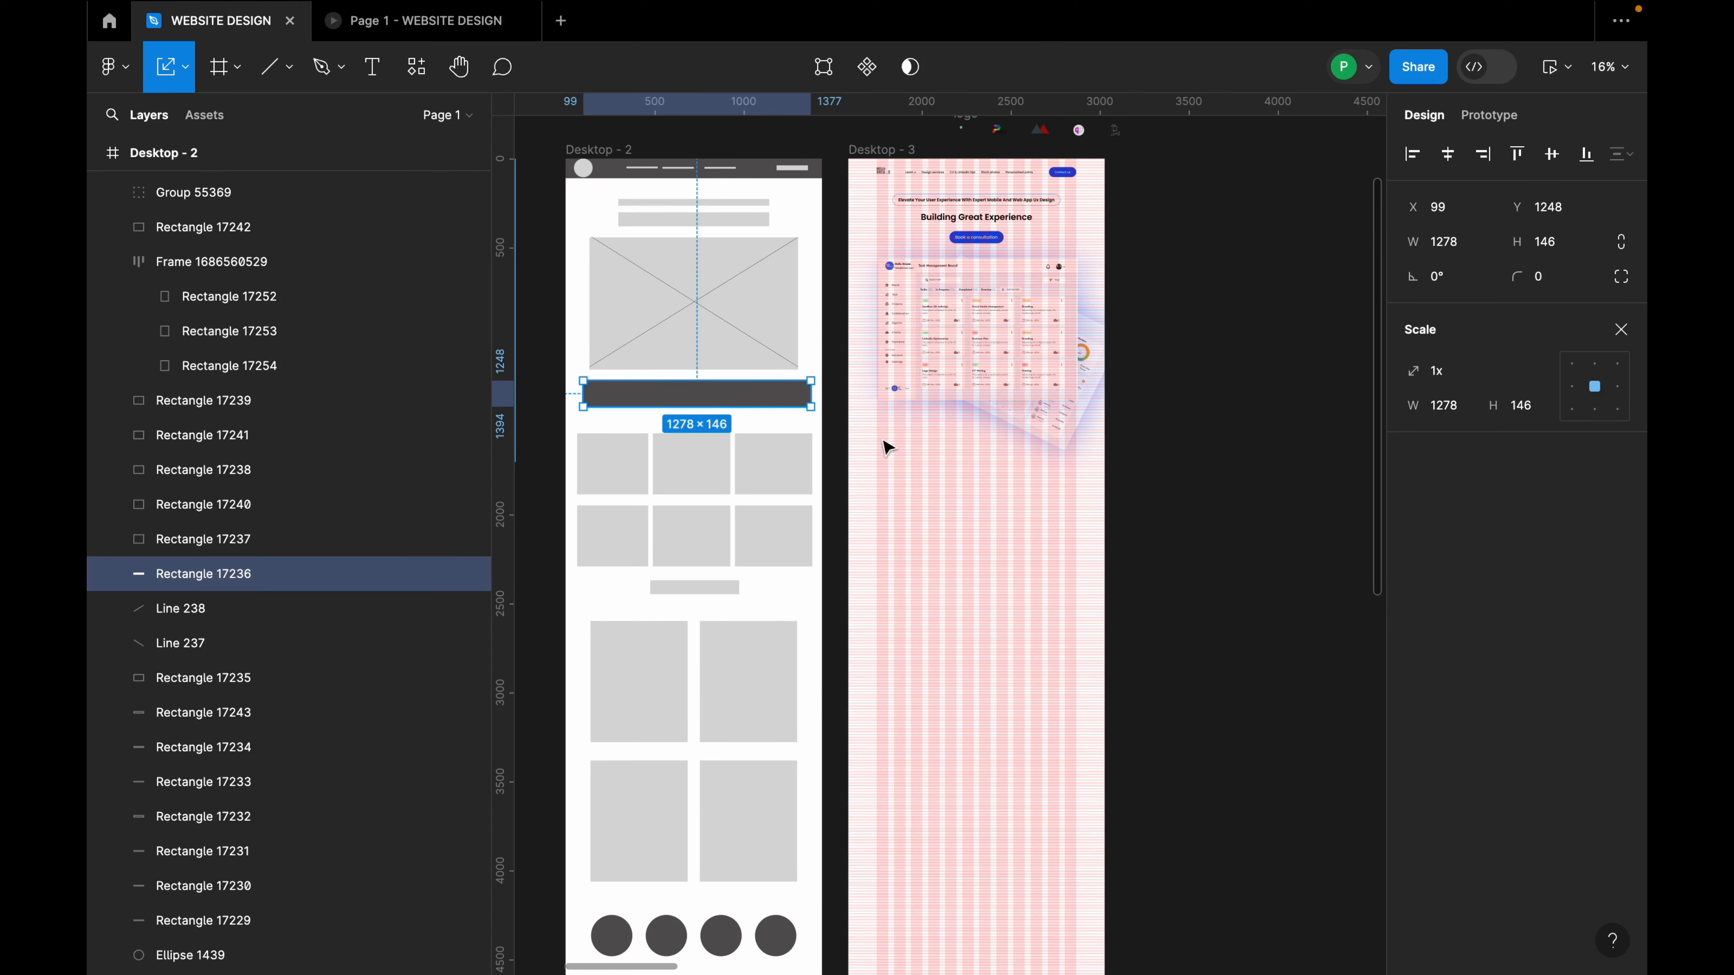
key(v)
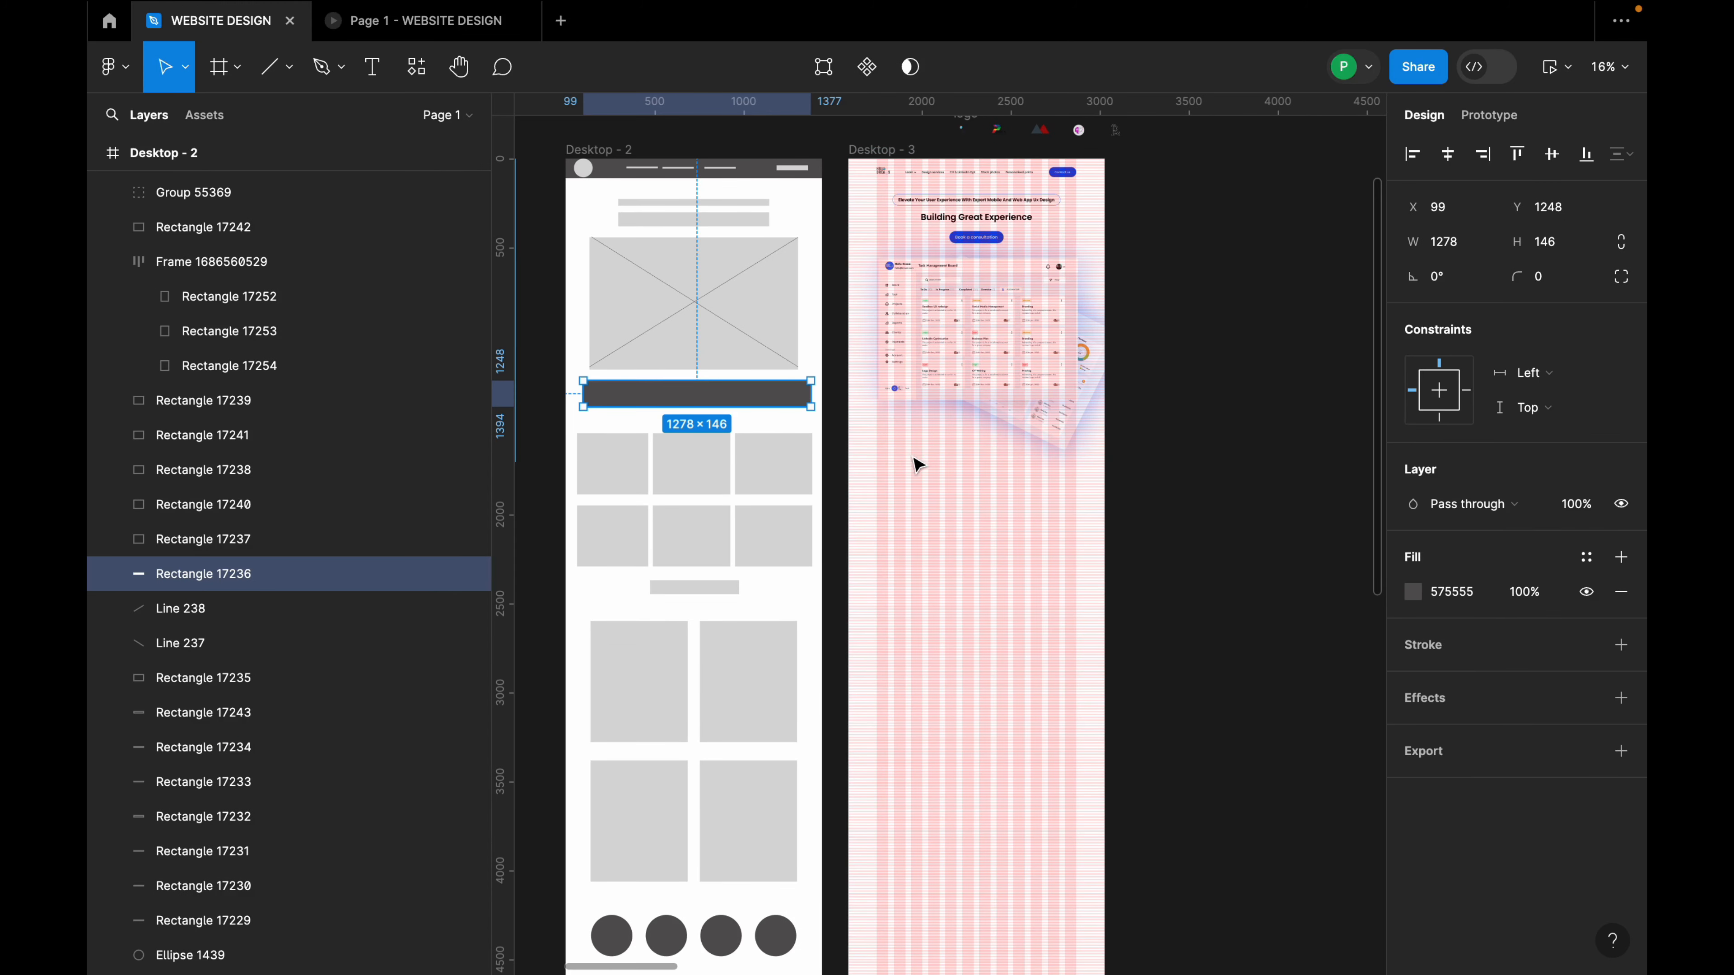
scroll(918, 464, down, 1)
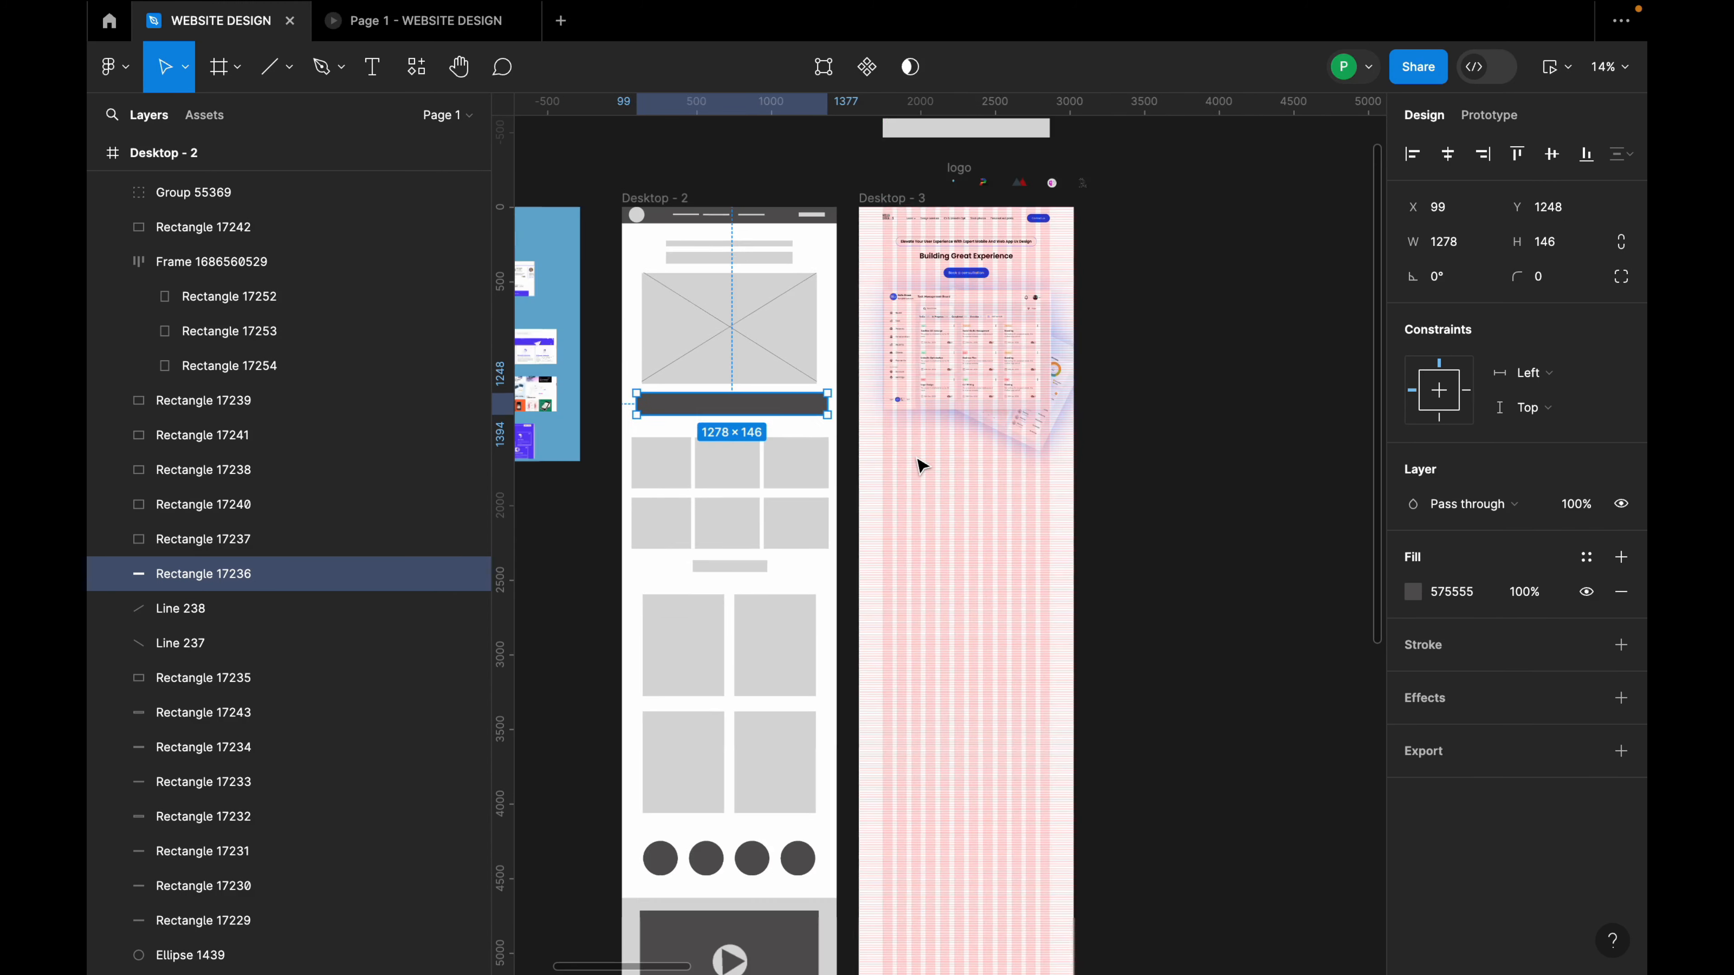
click(230, 75)
scroll(894, 287, down, 5)
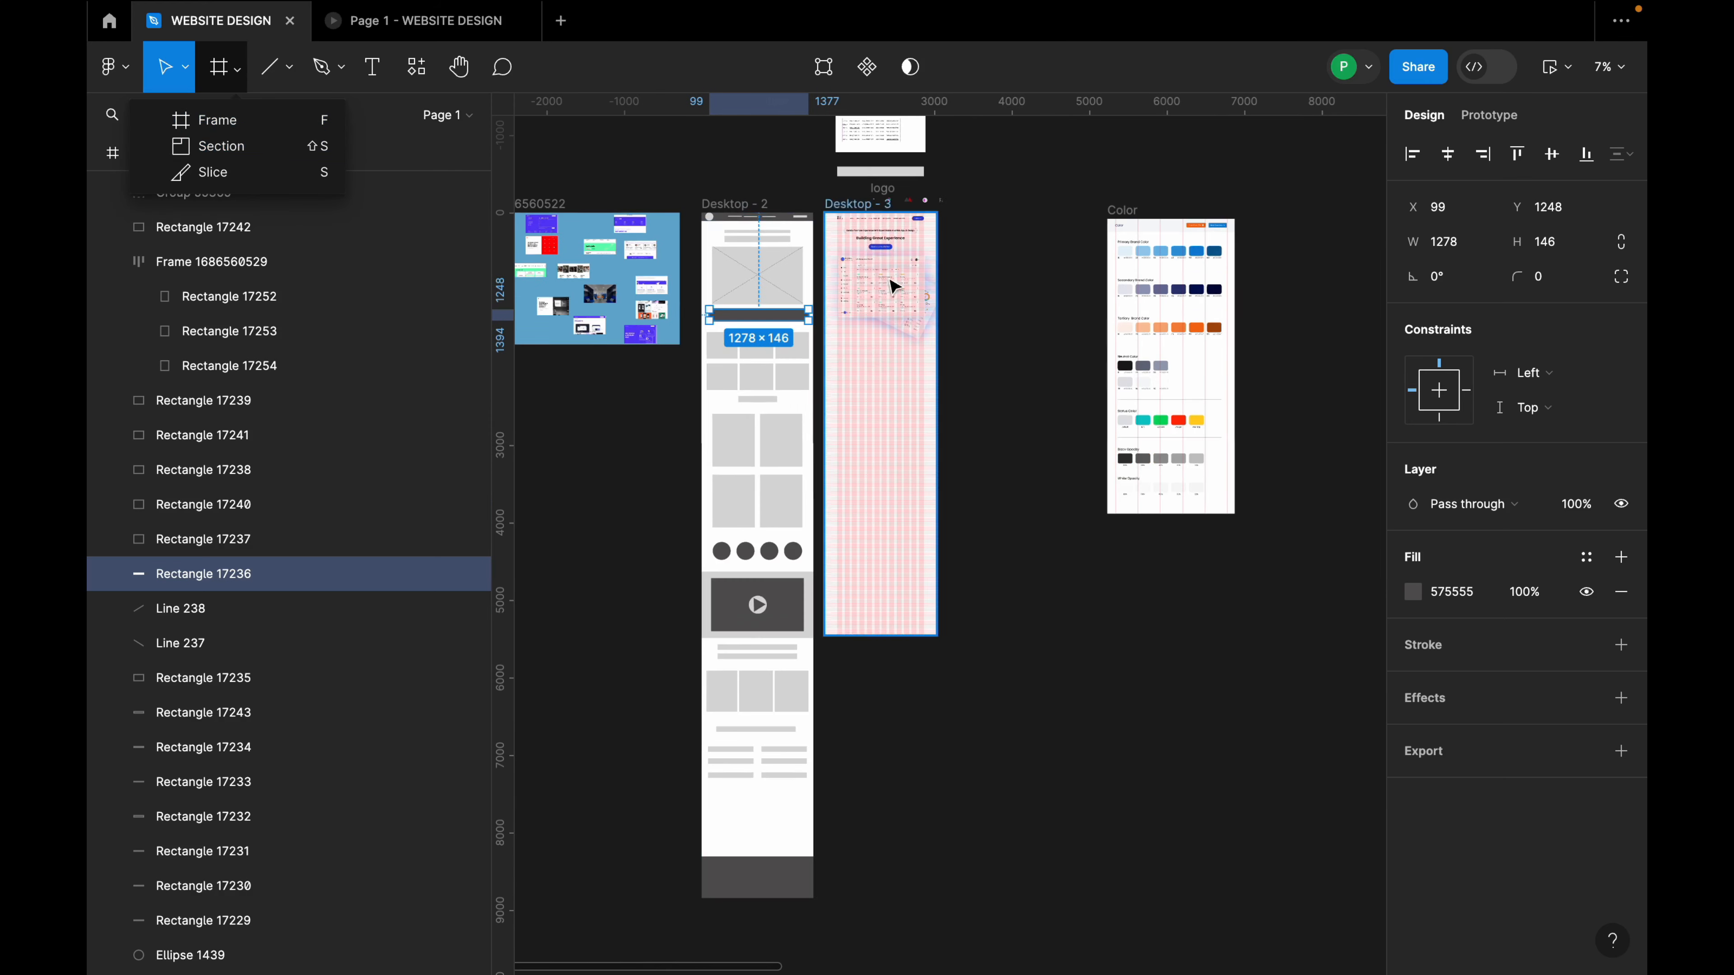
scroll(894, 287, up, 8)
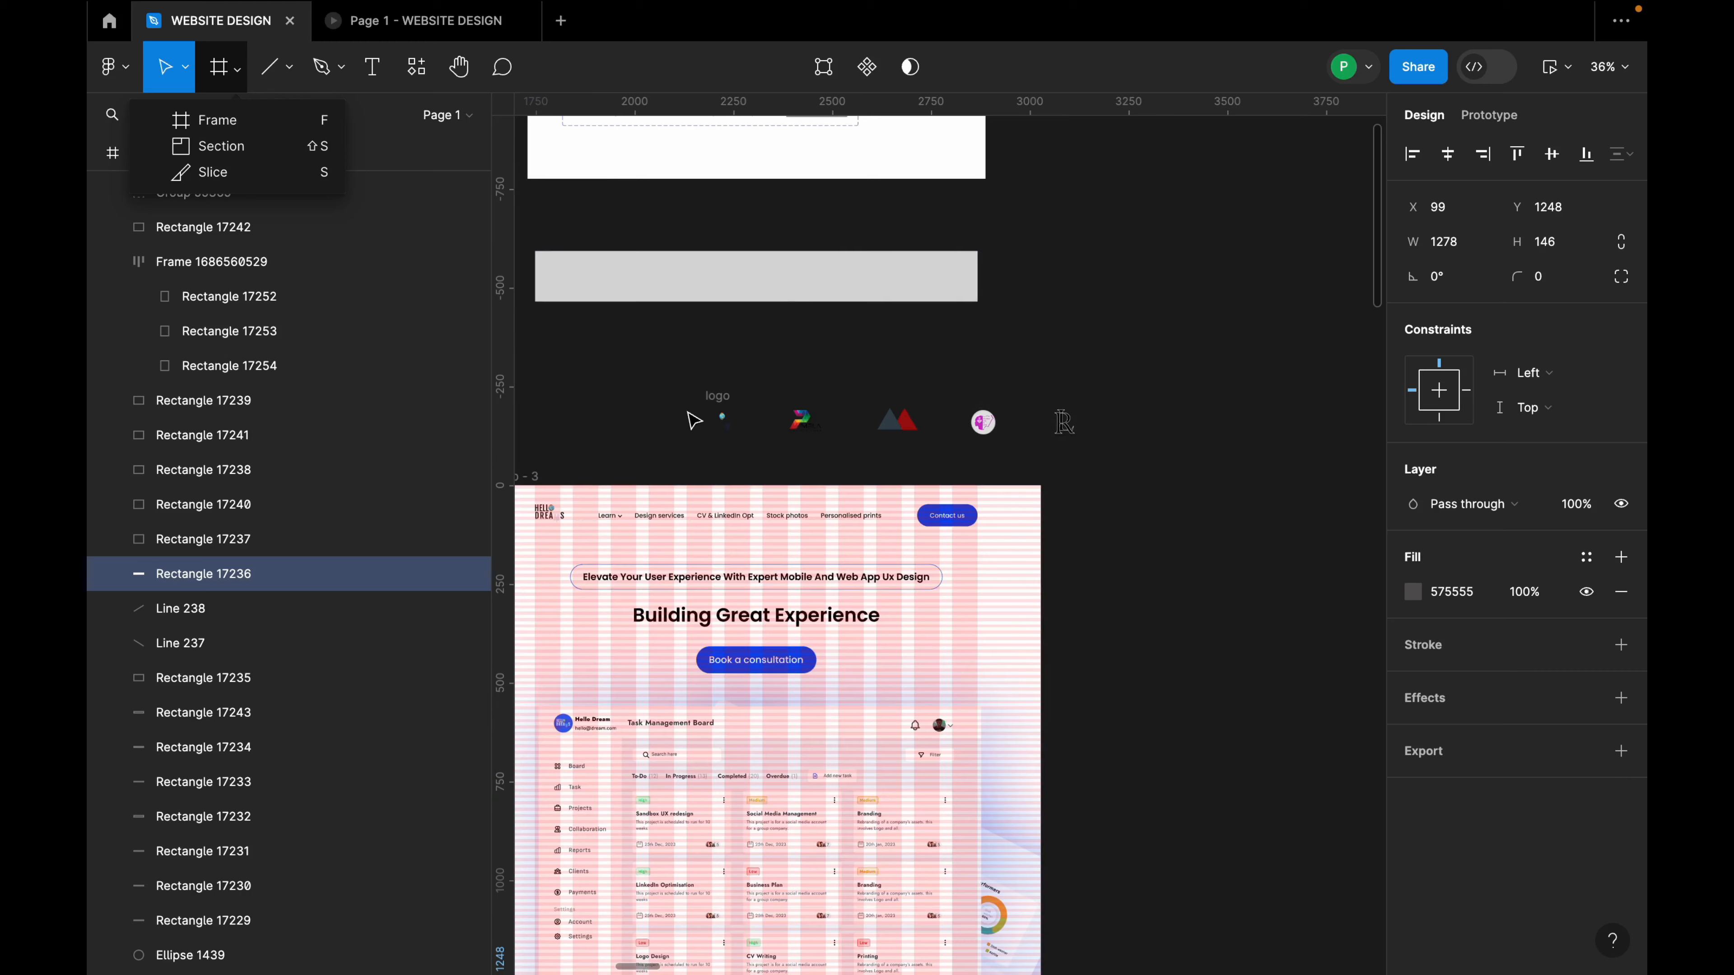
click(713, 401)
scroll(847, 423, down, 4)
drag(847, 423, 774, 765)
scroll(790, 770, down, 3)
Reposition the logo row farther below the rotated dashboard, at about X 235, Y 1672.
scroll(805, 614, up, 6)
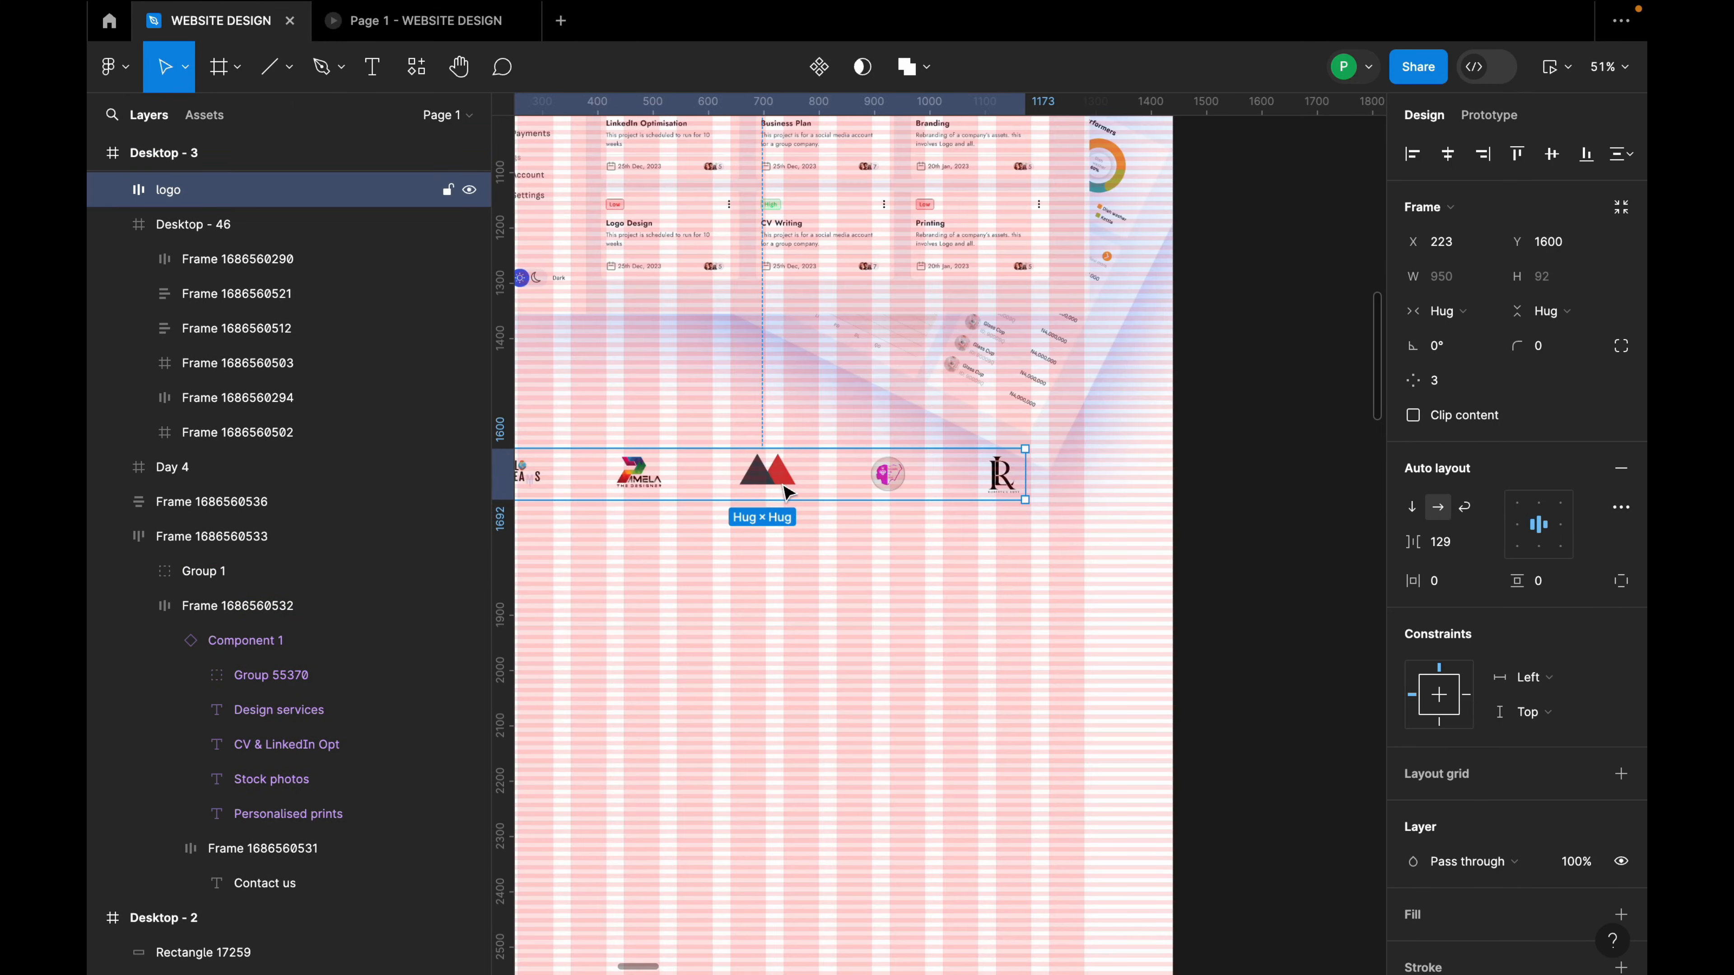
drag(787, 491, 743, 513)
scroll(898, 530, down, 4)
scroll(675, 533, up, 2)
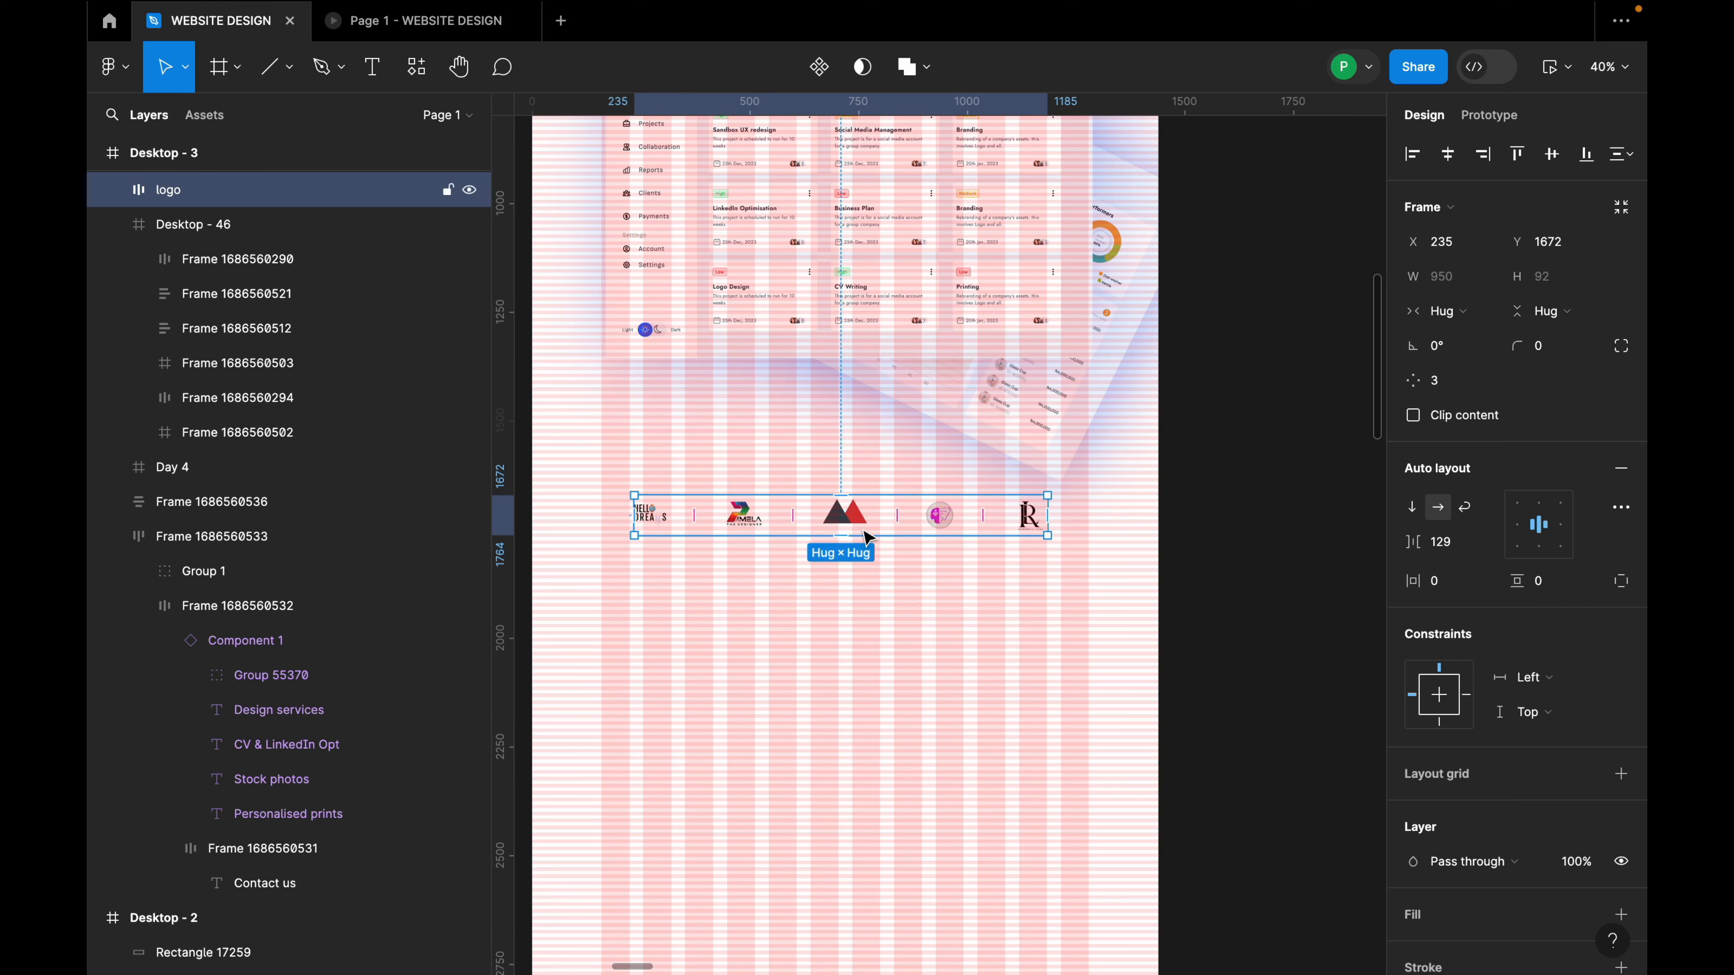
Set the logo row's auto layout spacing to 128, nudge it down to Y 1673 and check its gap to the Day 4 dashboard.
click(1462, 558)
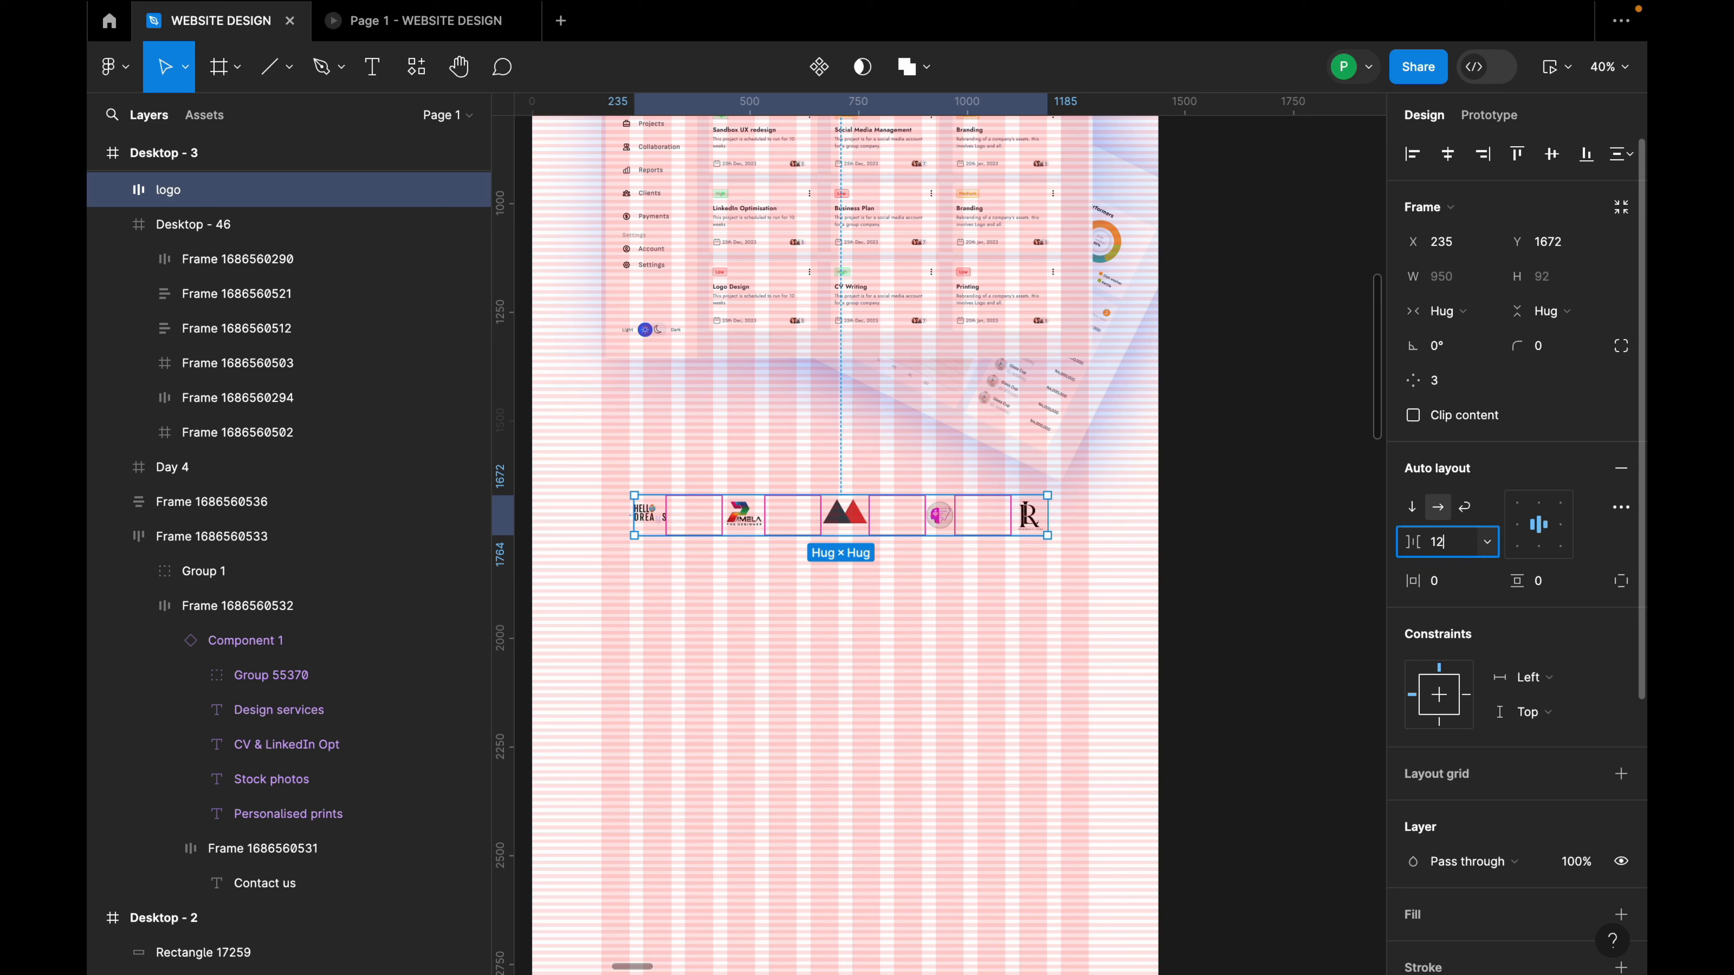
text(128)
key(Return)
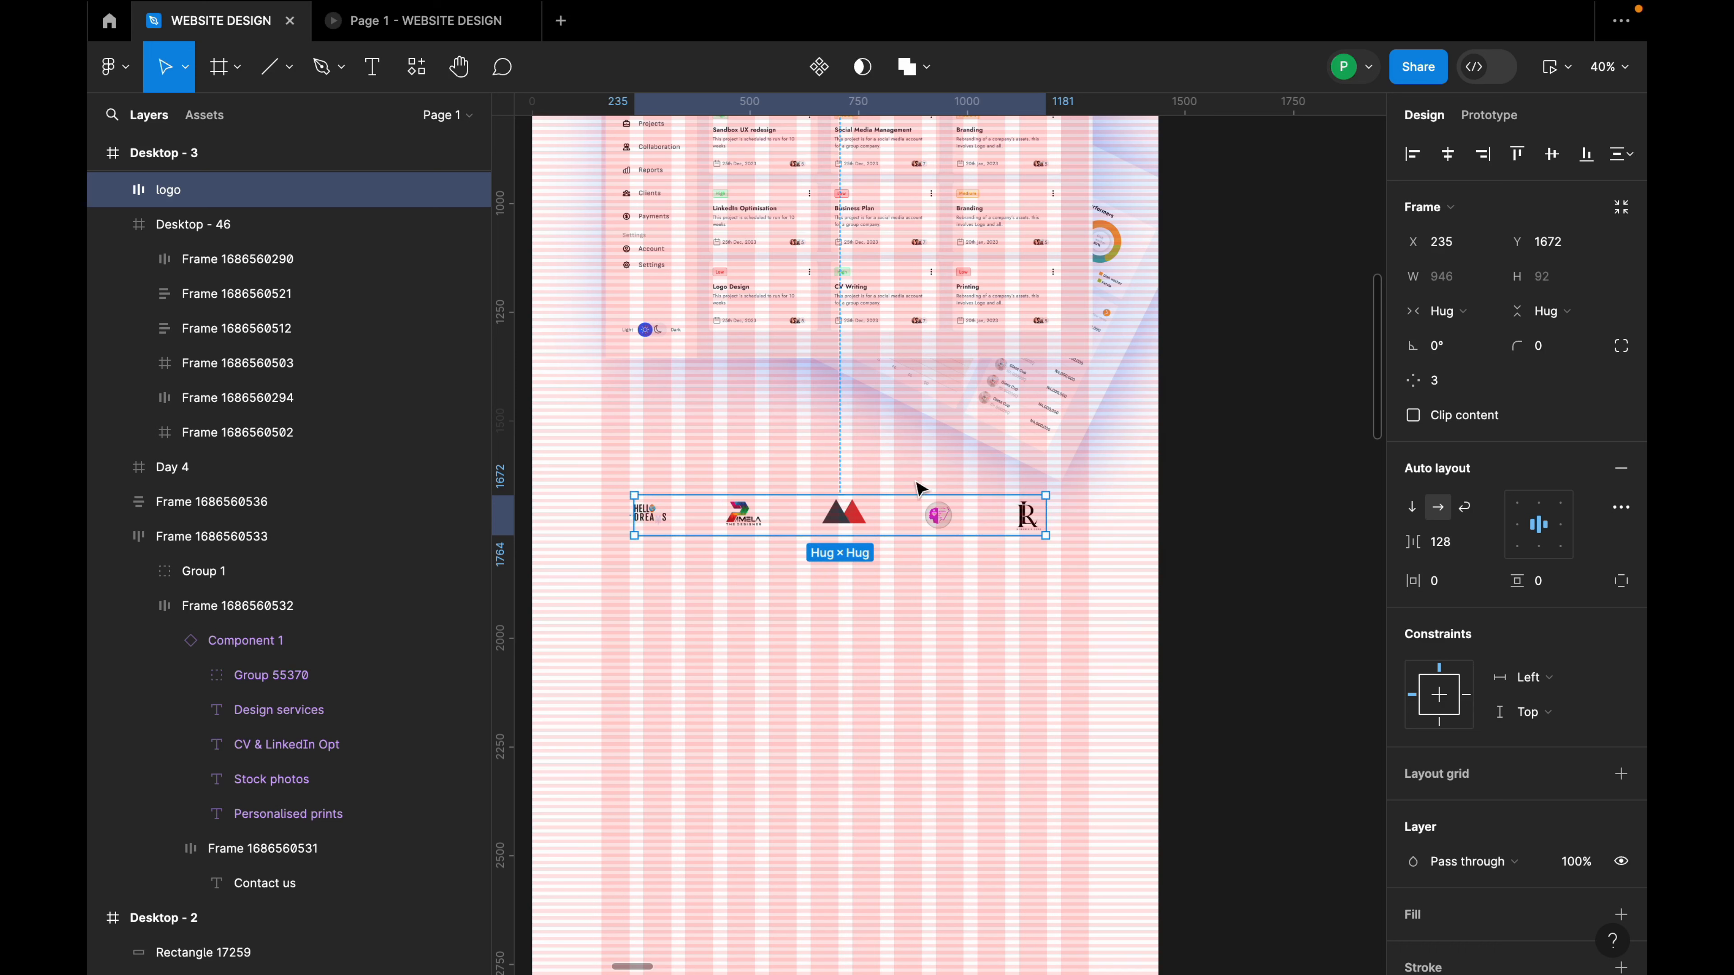
key(alt)
key(Down)
key(alt)
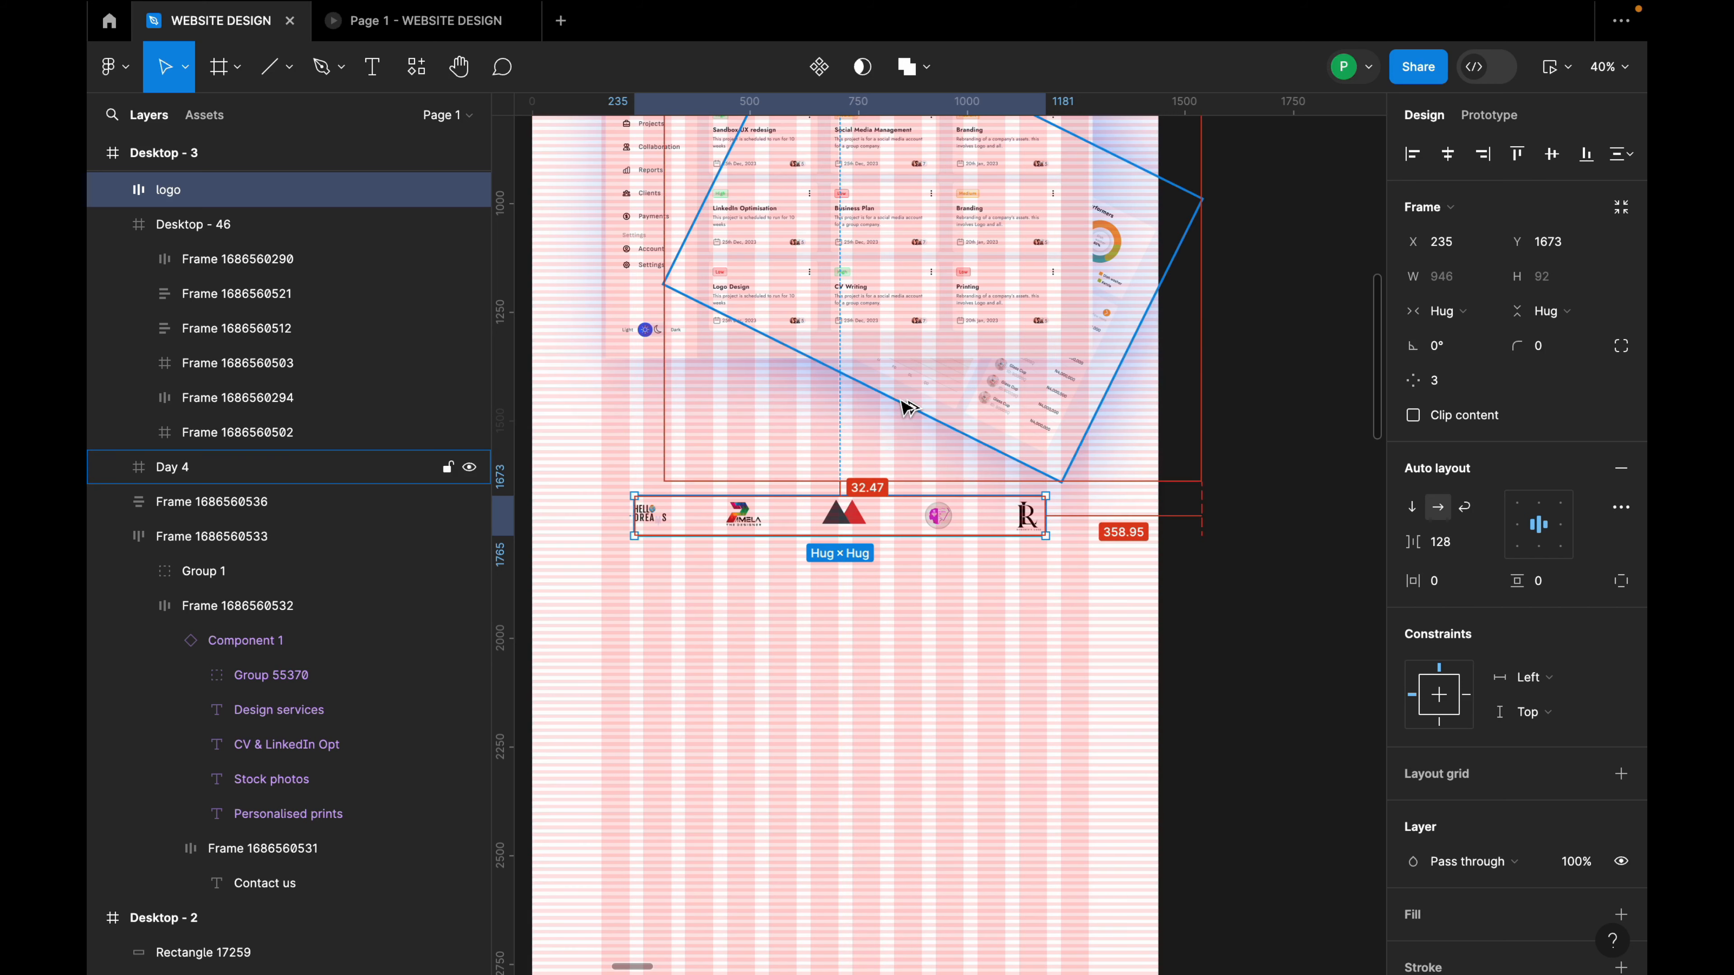
scroll(906, 594, down, 3)
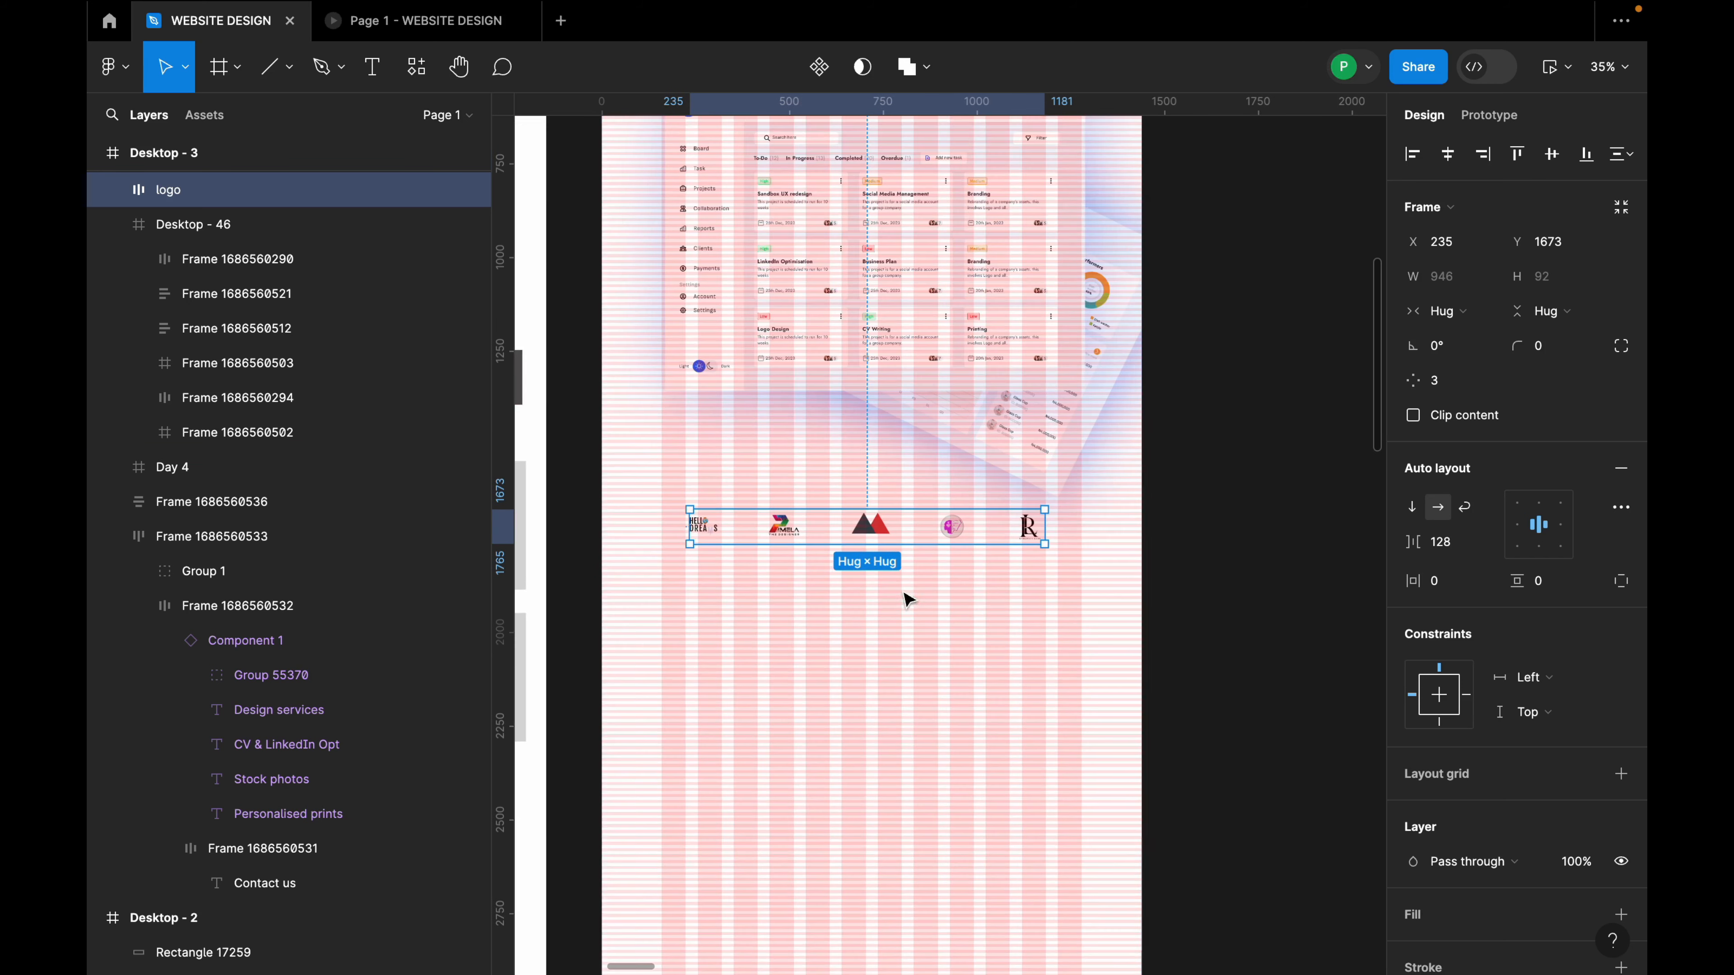
click(846, 601)
Draw a frame of about 1124 × 152 around the logo row on Desktop - 3, at about X 160, Y 1648.
scroll(829, 556, down, 2)
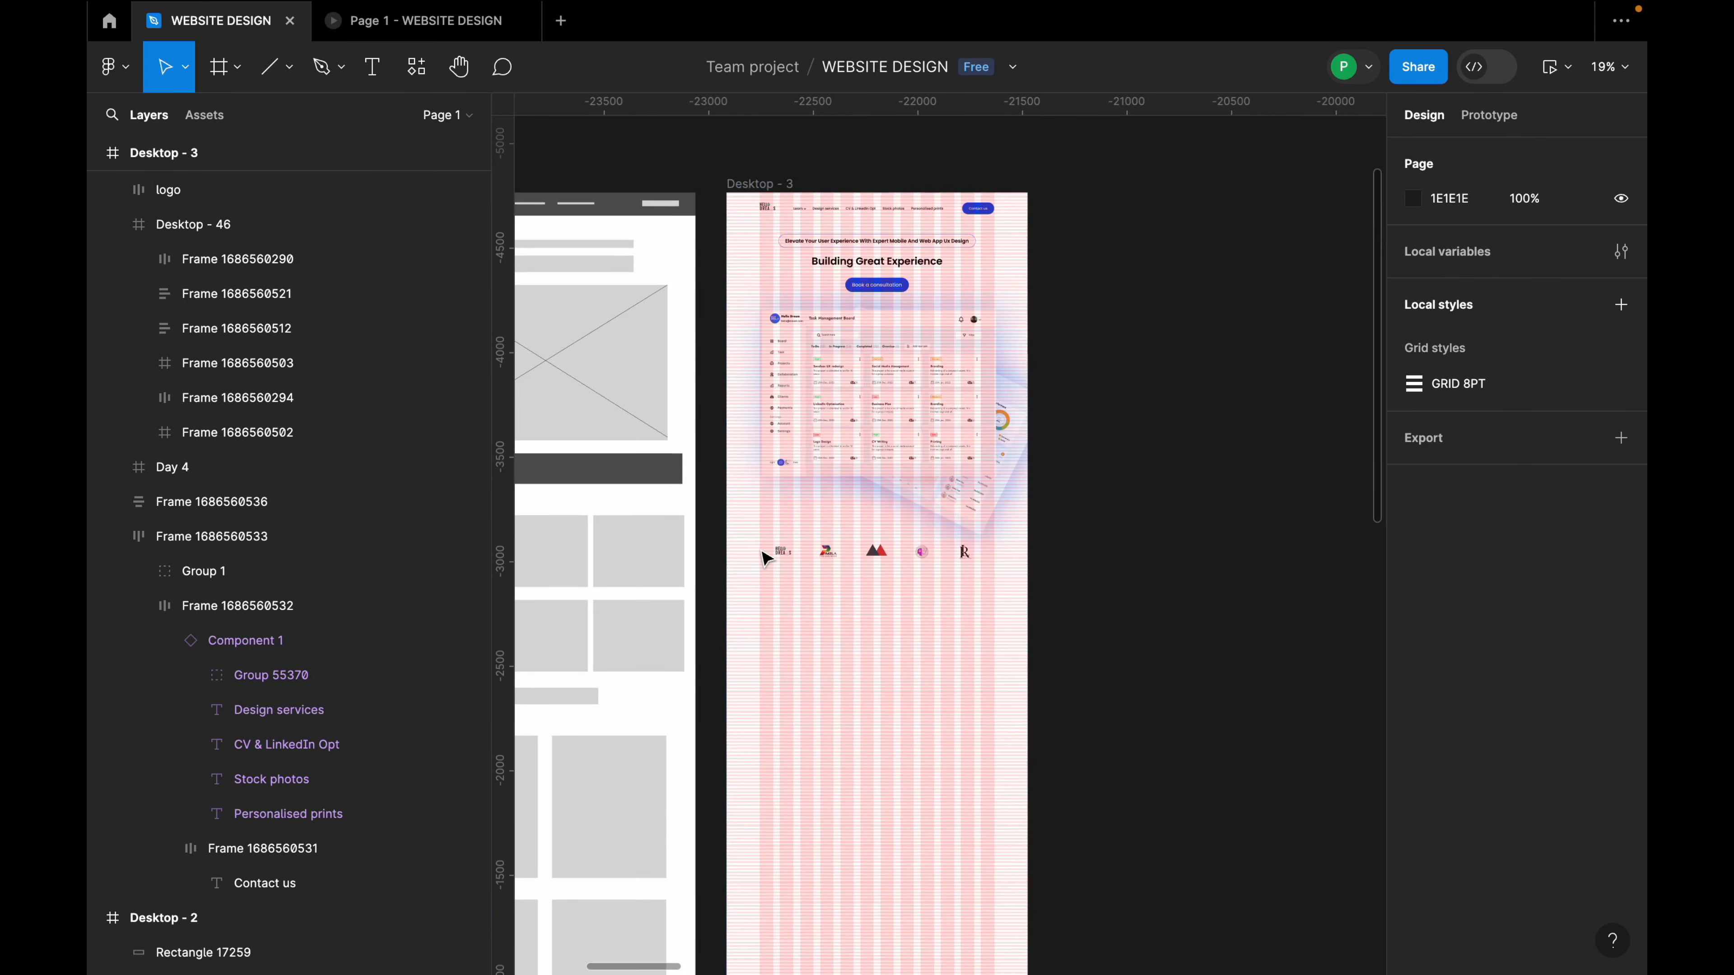
click(237, 67)
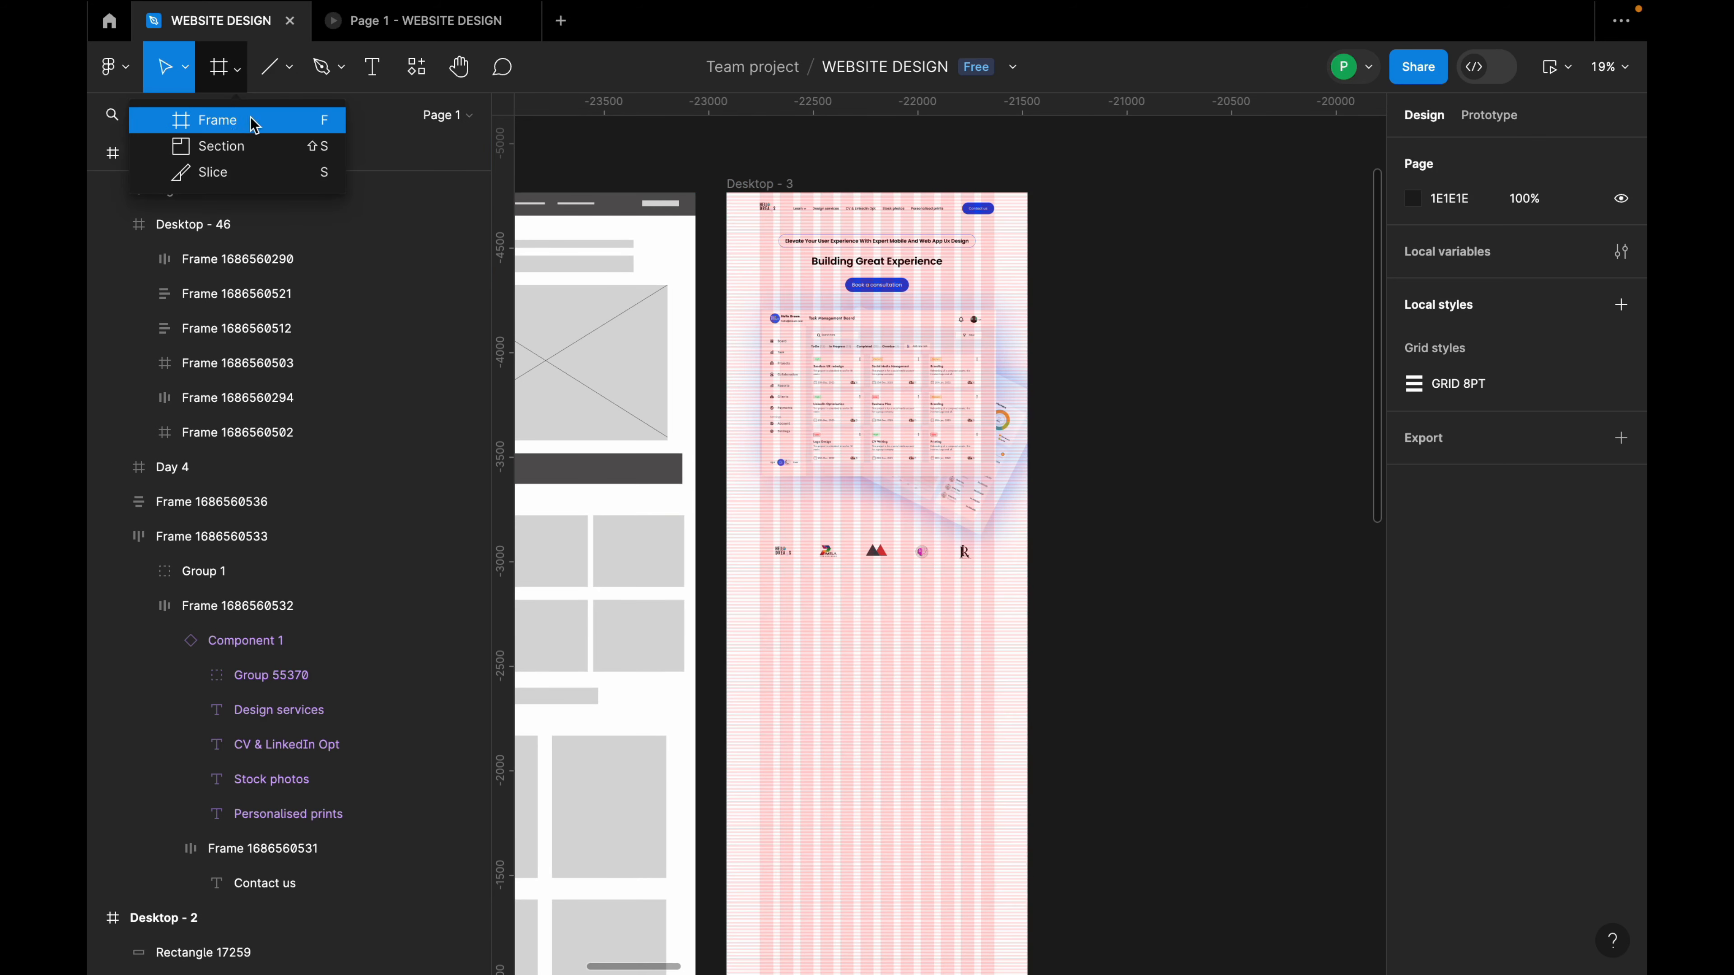
click(253, 118)
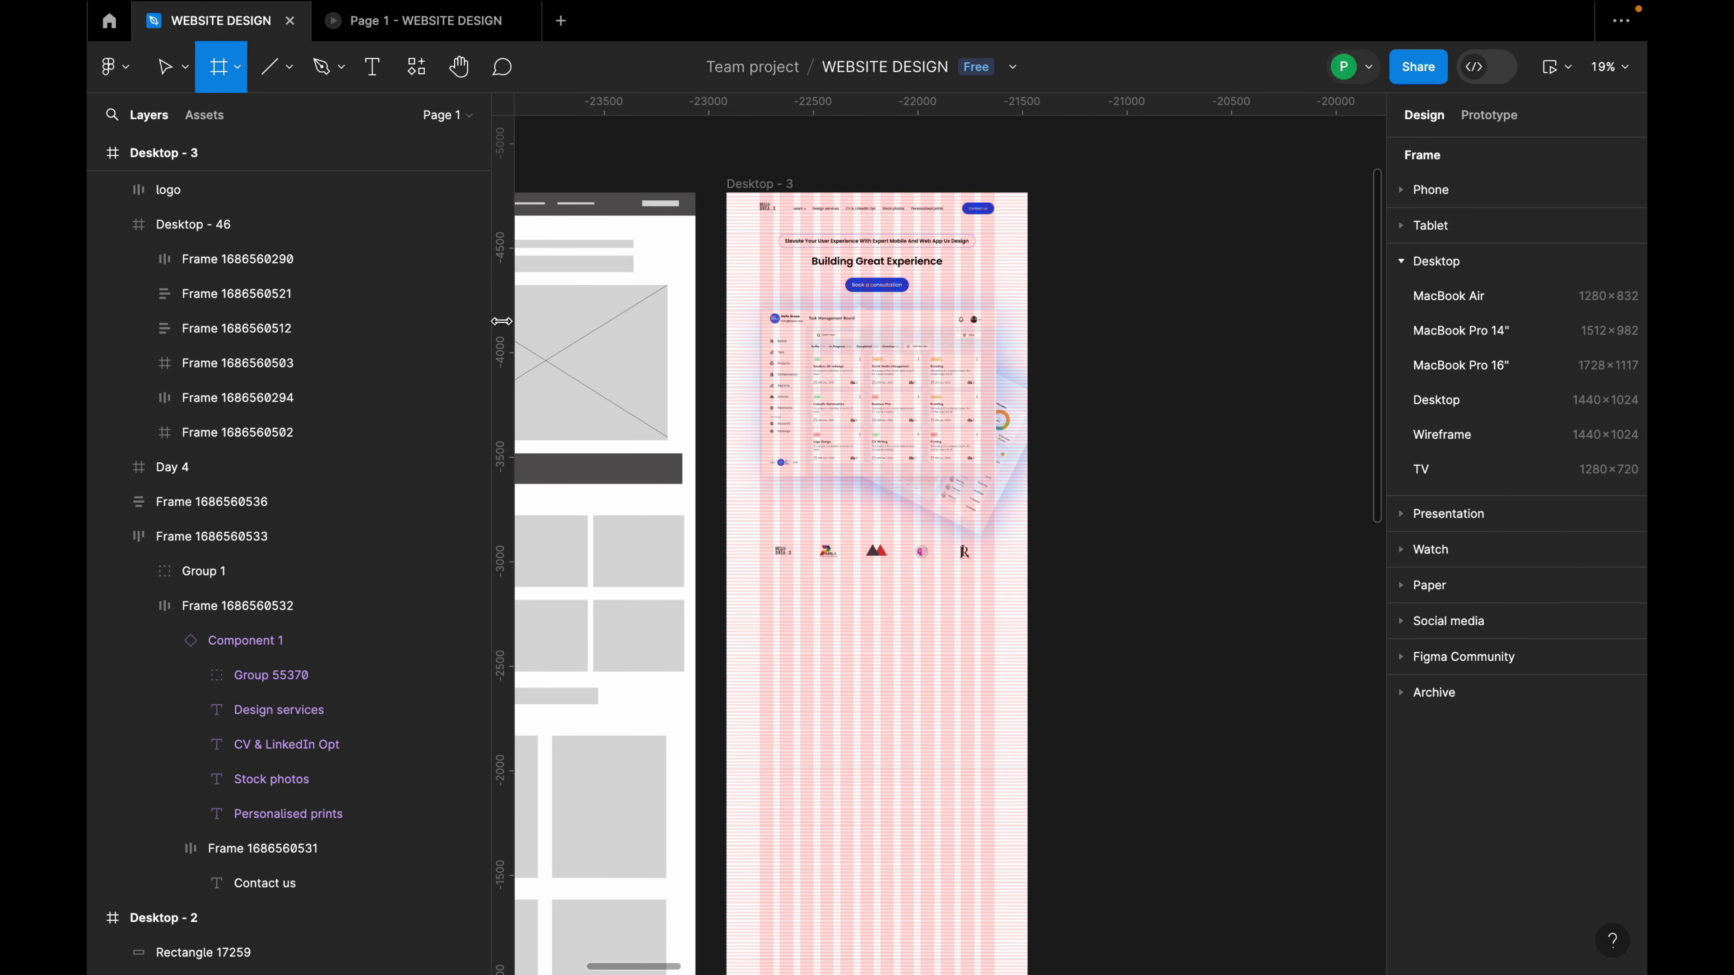
scroll(571, 395, up, 2)
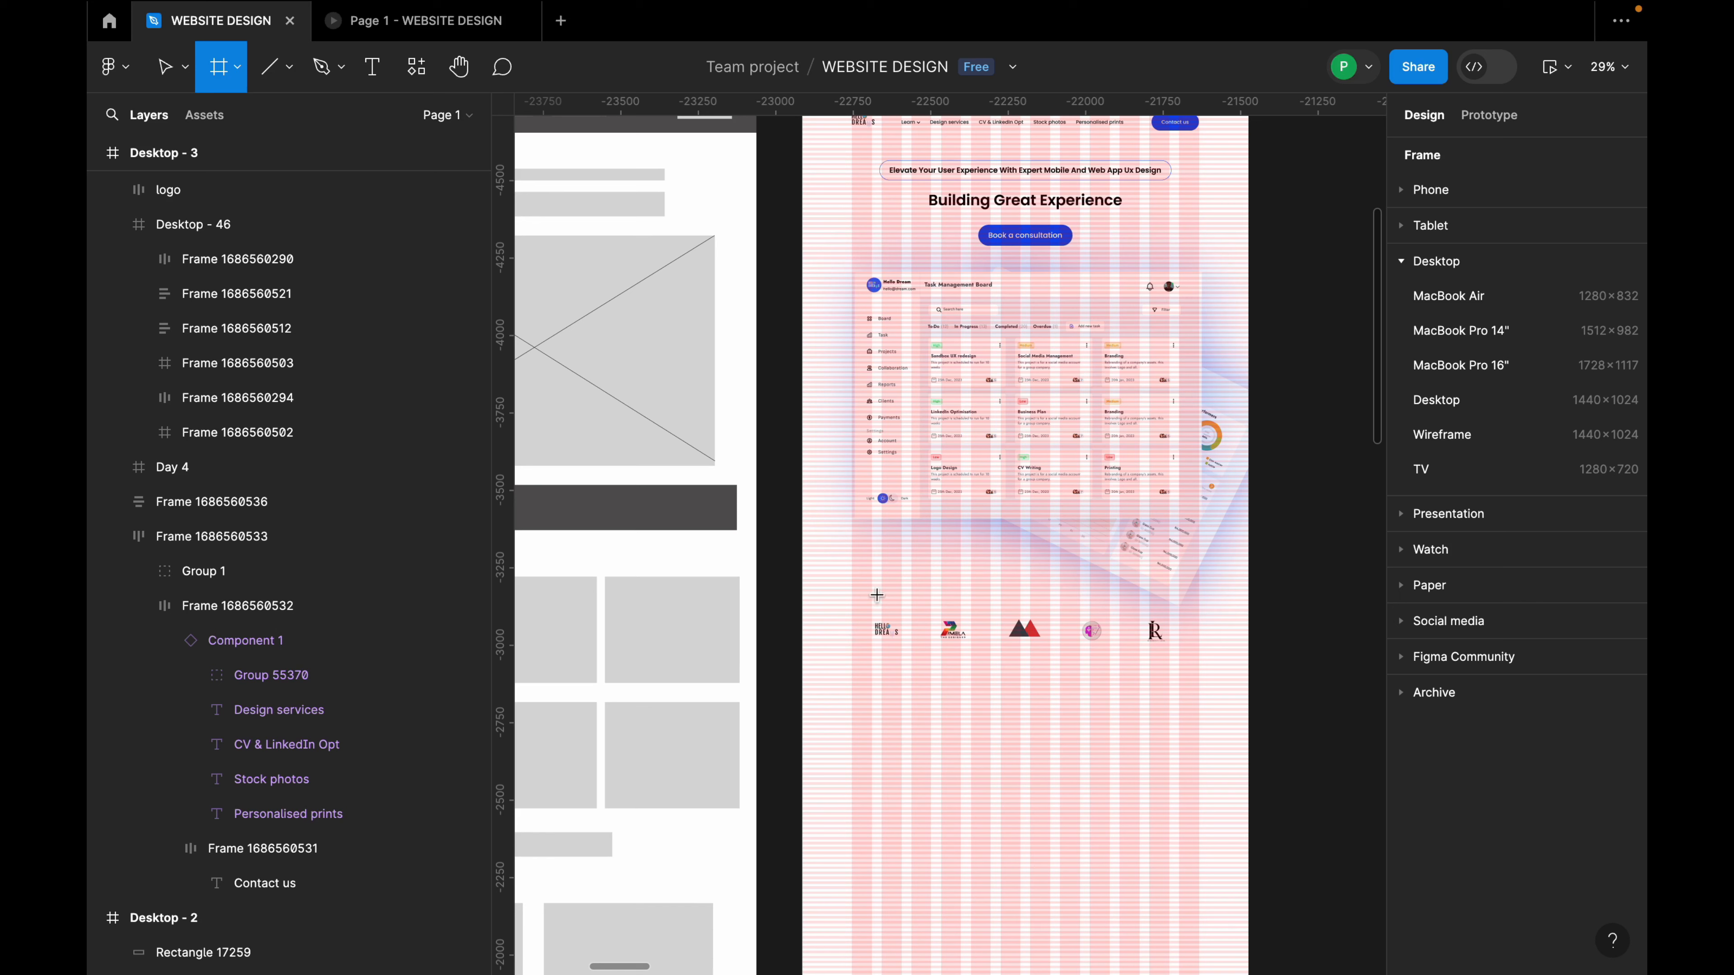
mouse_move(851, 610)
mouse_down()
mouse_move(887, 683)
mouse_move(1199, 657)
mouse_up()
scroll(1199, 657, up, 1)
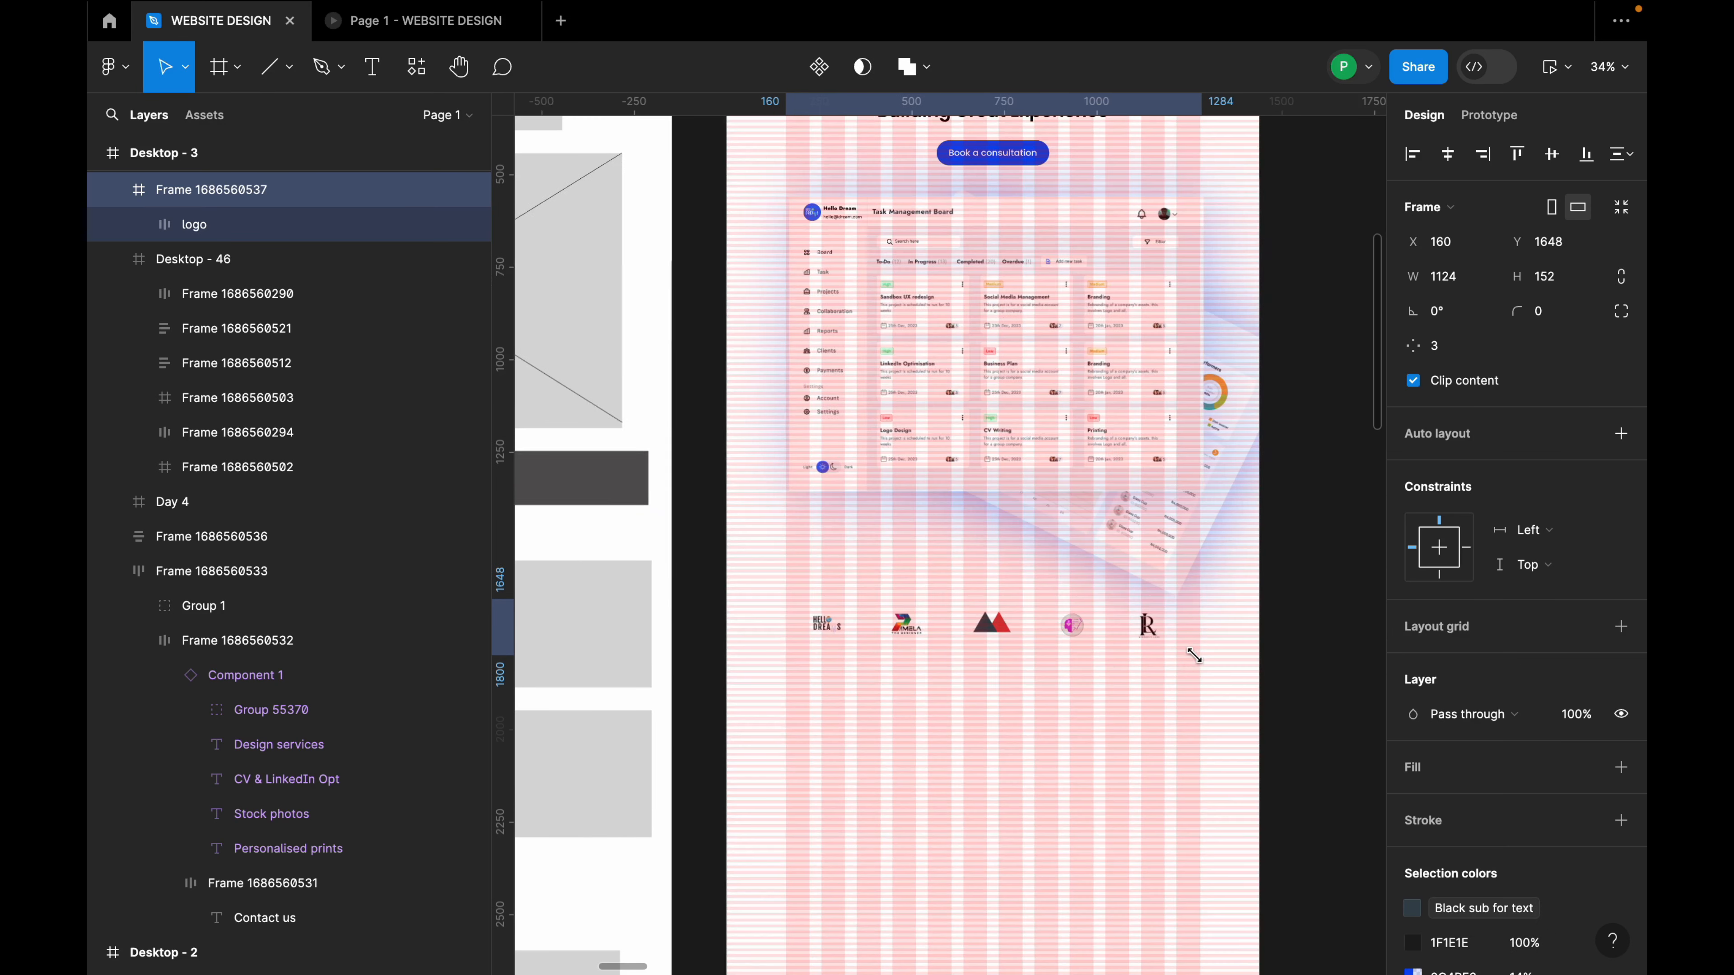
Move the frame around the logos slightly farther below the rotated dashboard, to about X 153, Y 1664.
click(1257, 628)
click(1174, 642)
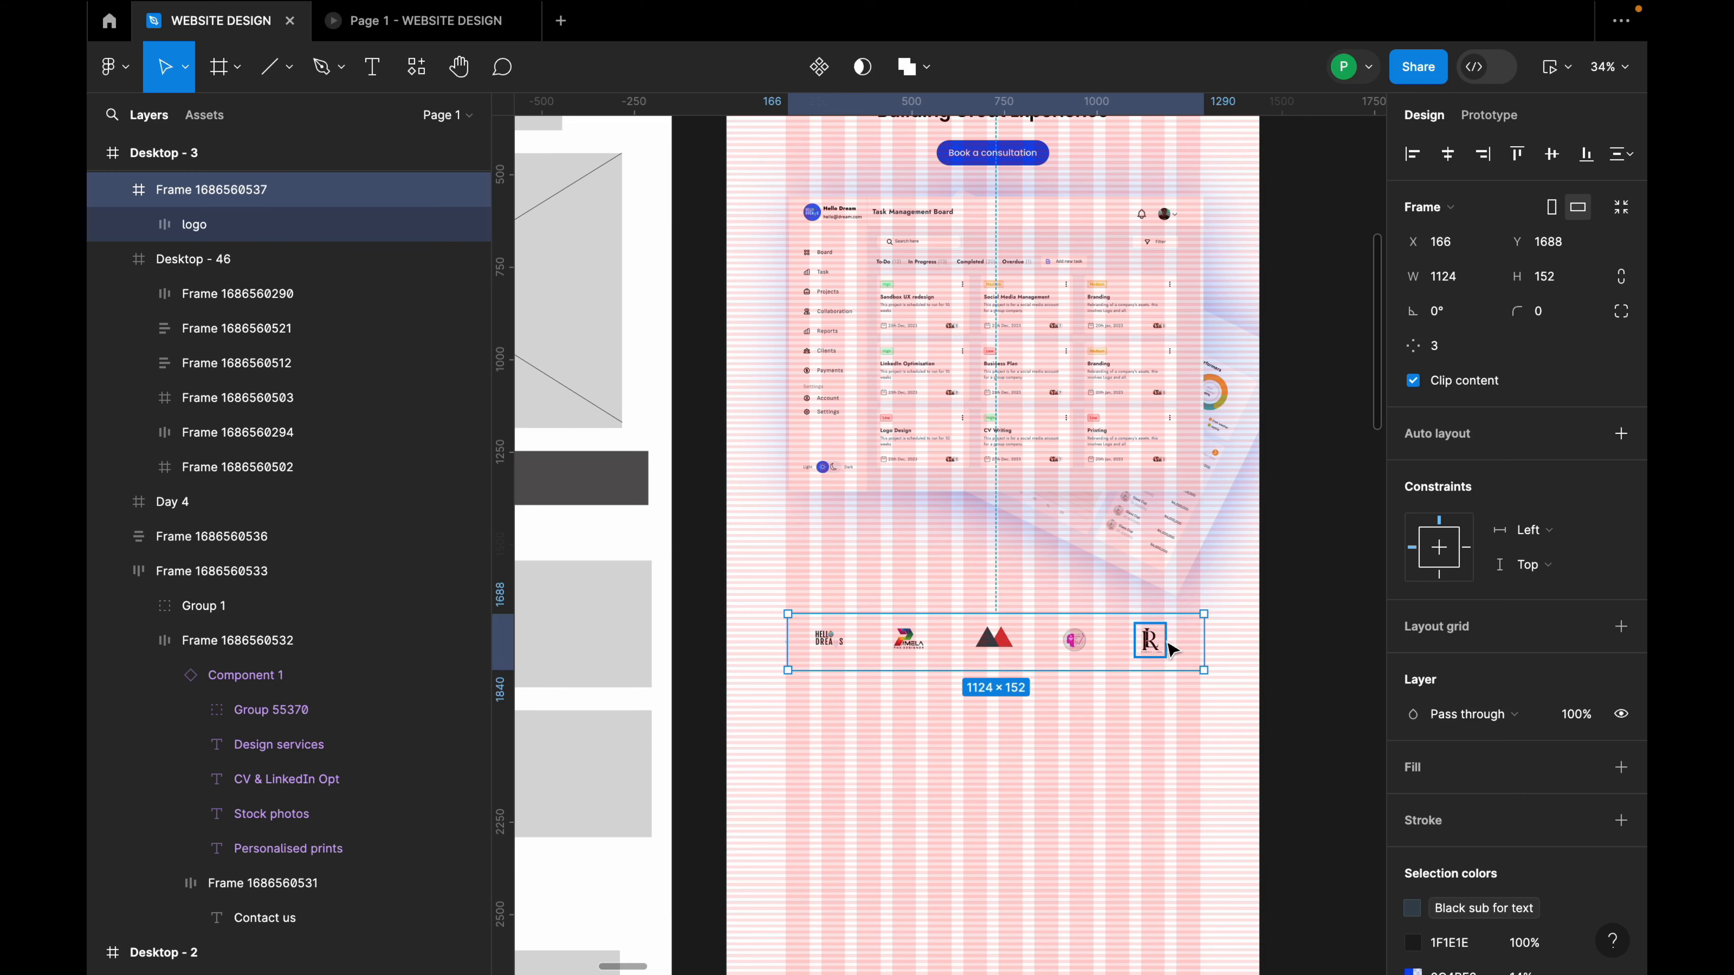
scroll(1167, 642, up, 1)
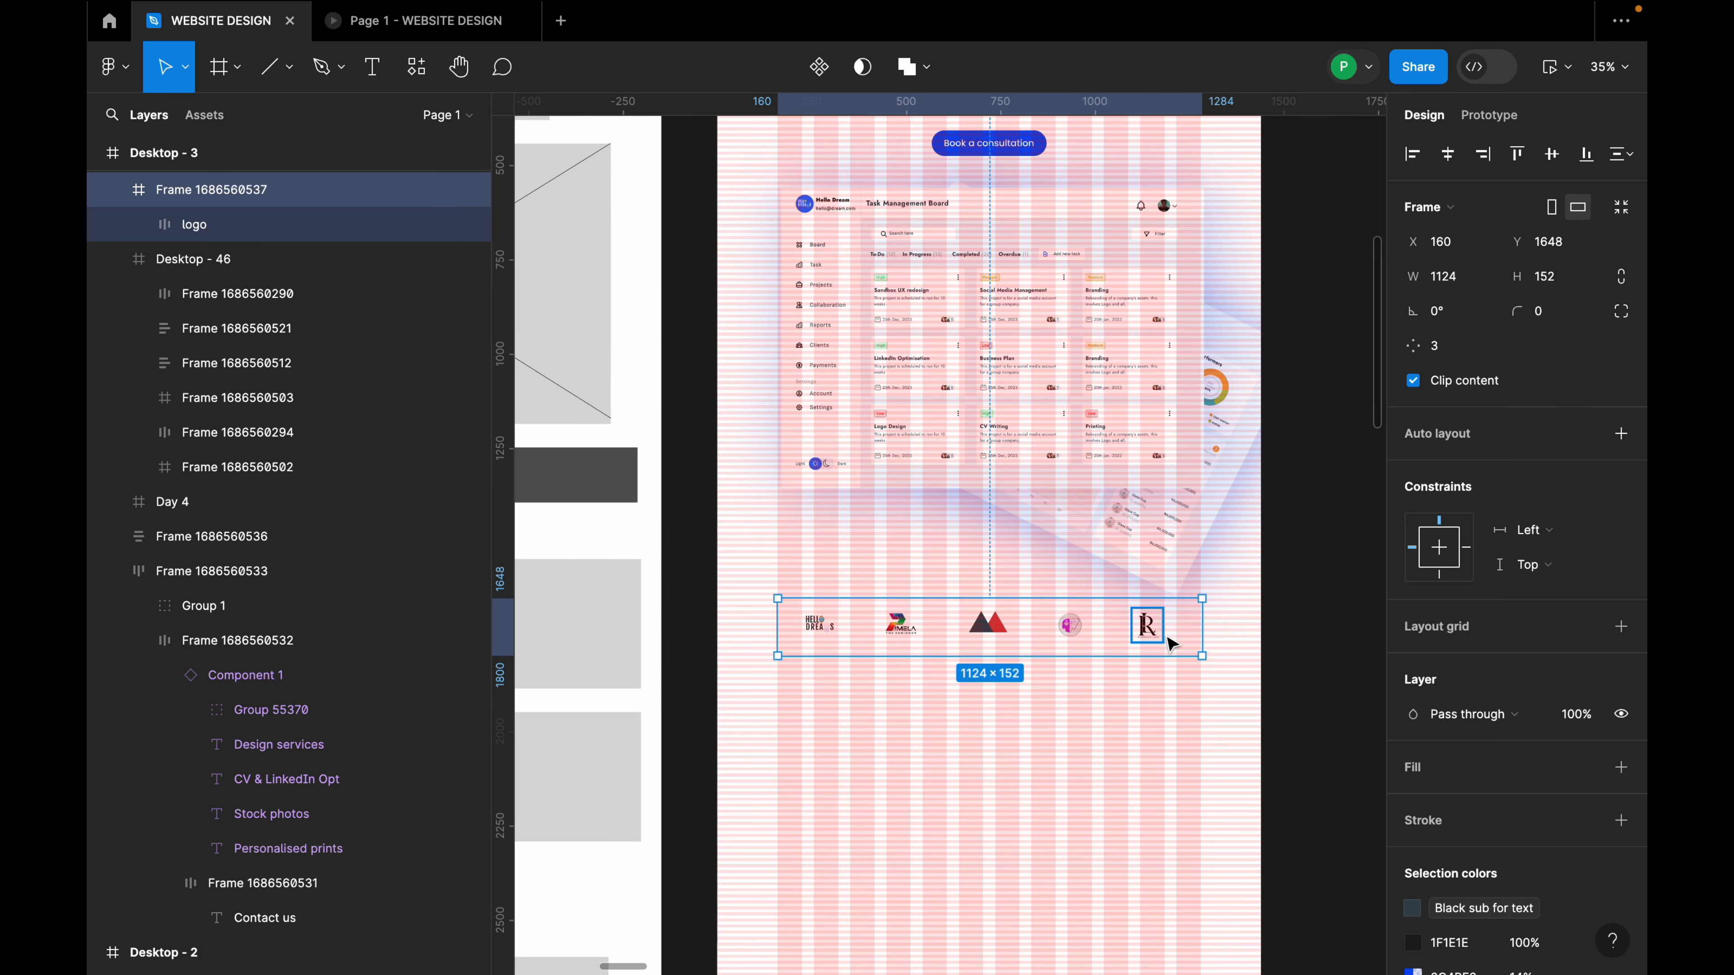
scroll(1169, 642, down, 3)
scroll(1173, 642, down, 1)
scroll(1153, 601, up, 4)
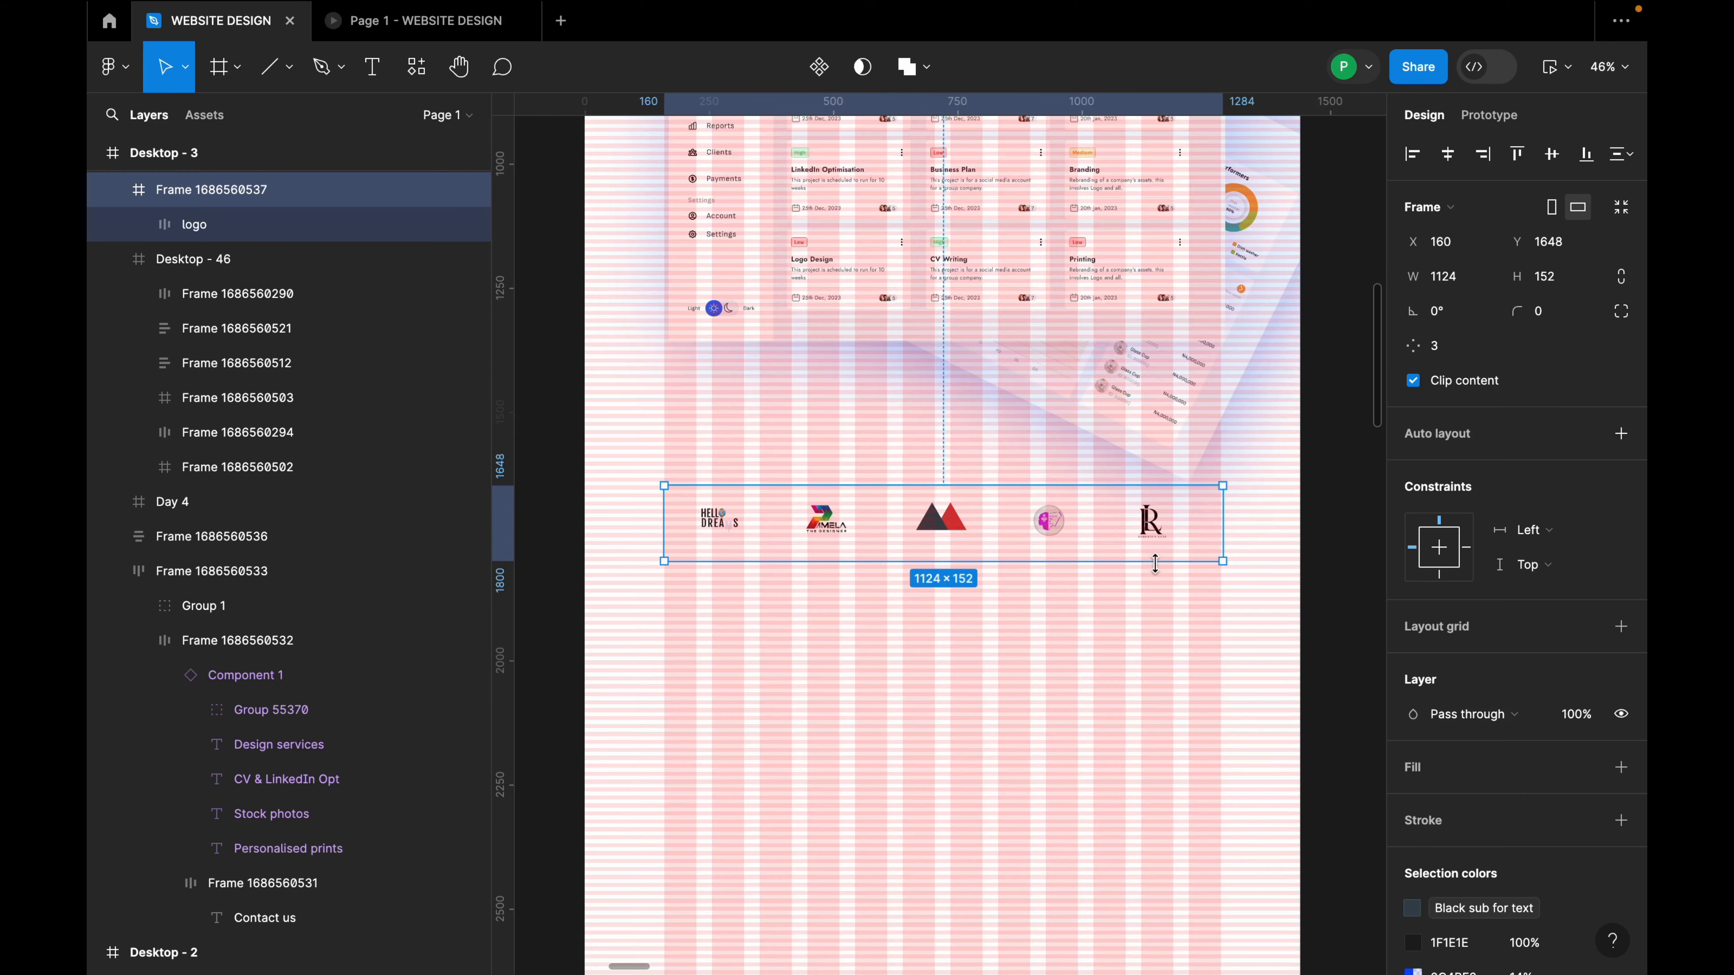
drag(1171, 532, 1167, 535)
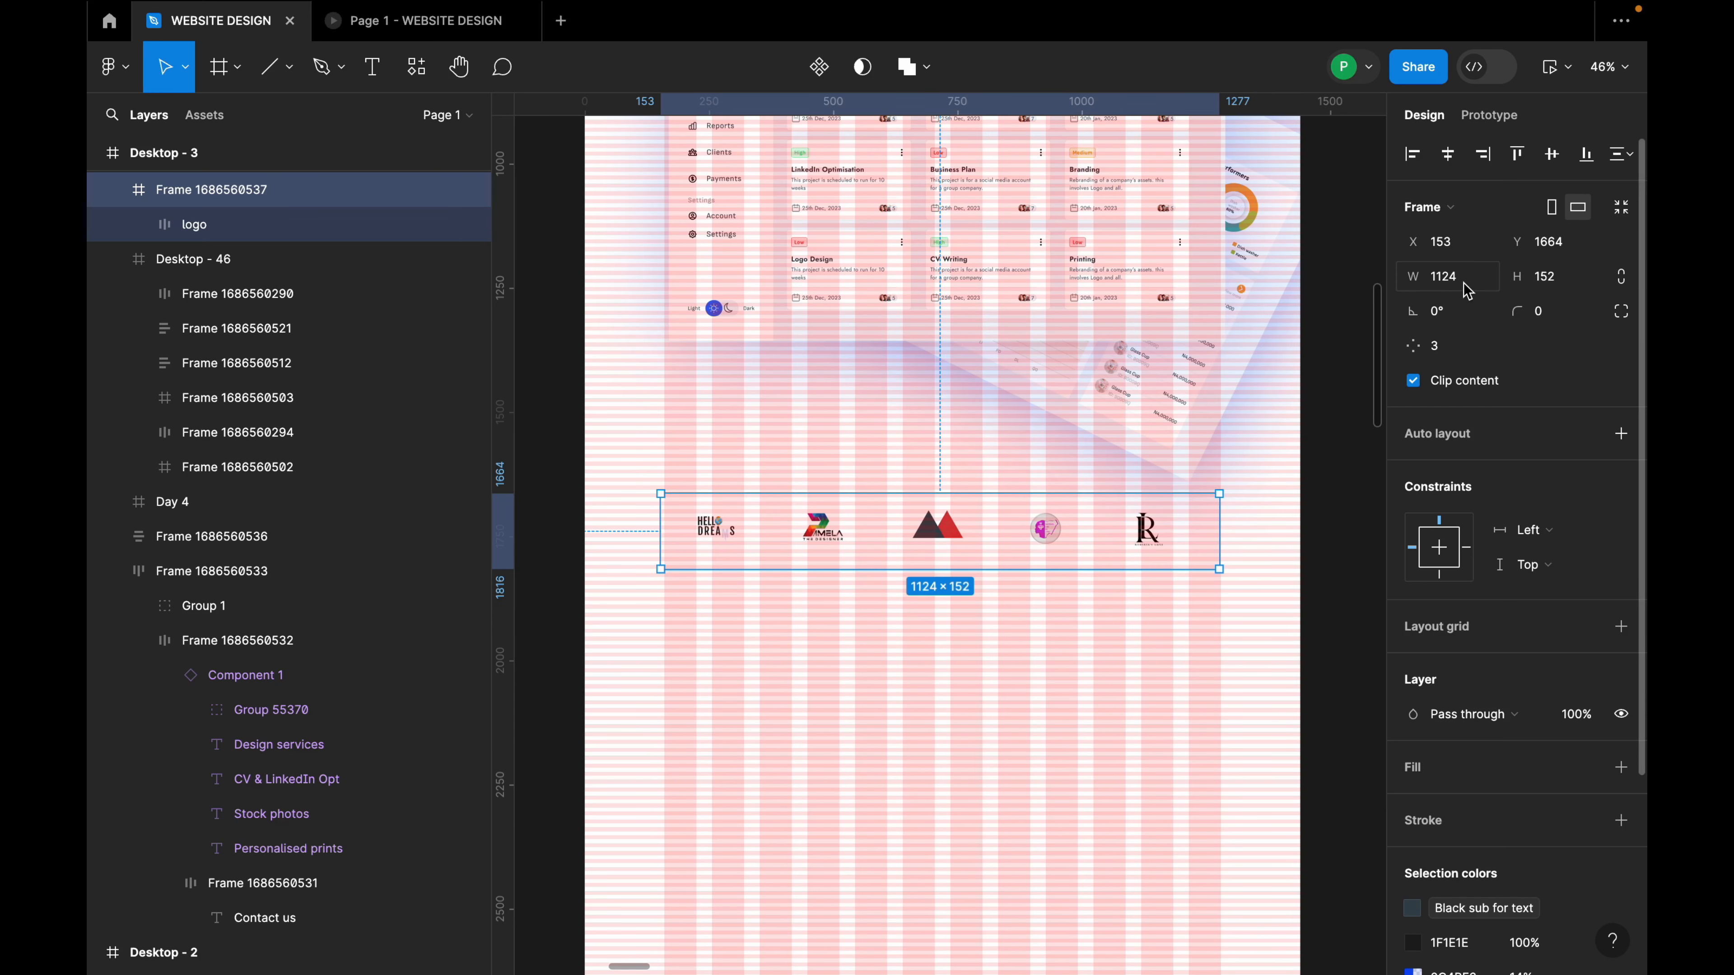
Set the logo frame's width to 1120 and center it horizontally on the page.
click(1468, 291)
text(11)
key(Return)
click(1449, 155)
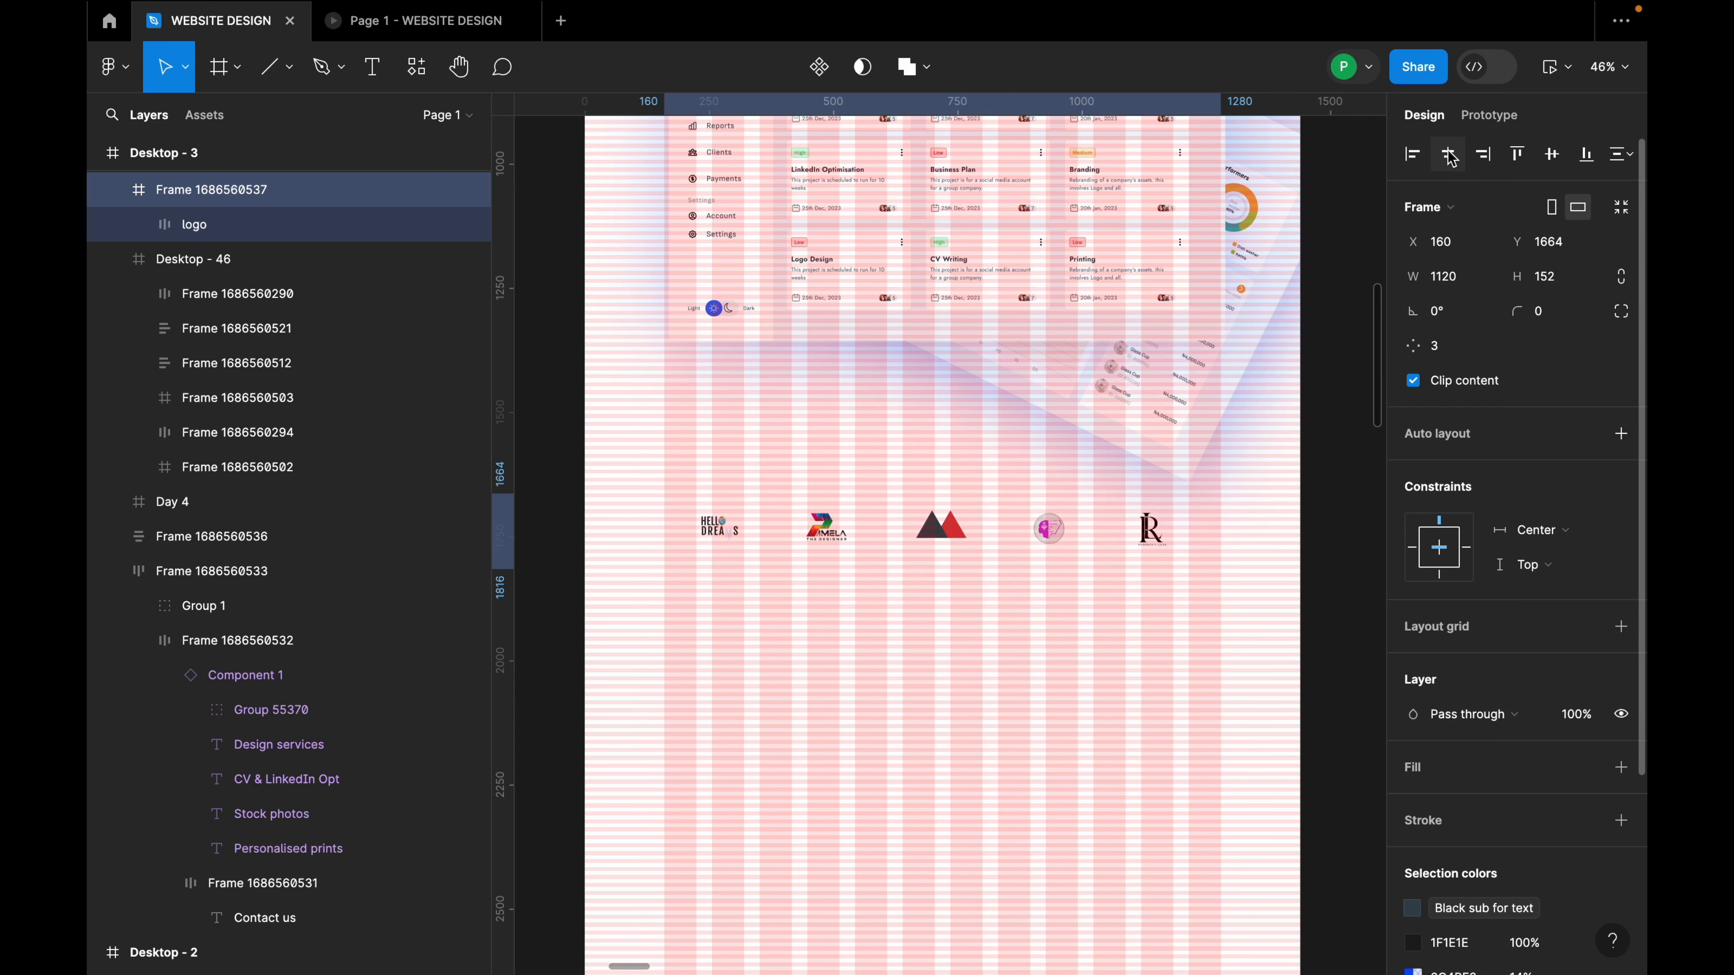
Fill the logo frame with the blue 0D4CF6 sampled from the Book a consultation button, at 40% opacity.
scroll(1389, 634, down, 3)
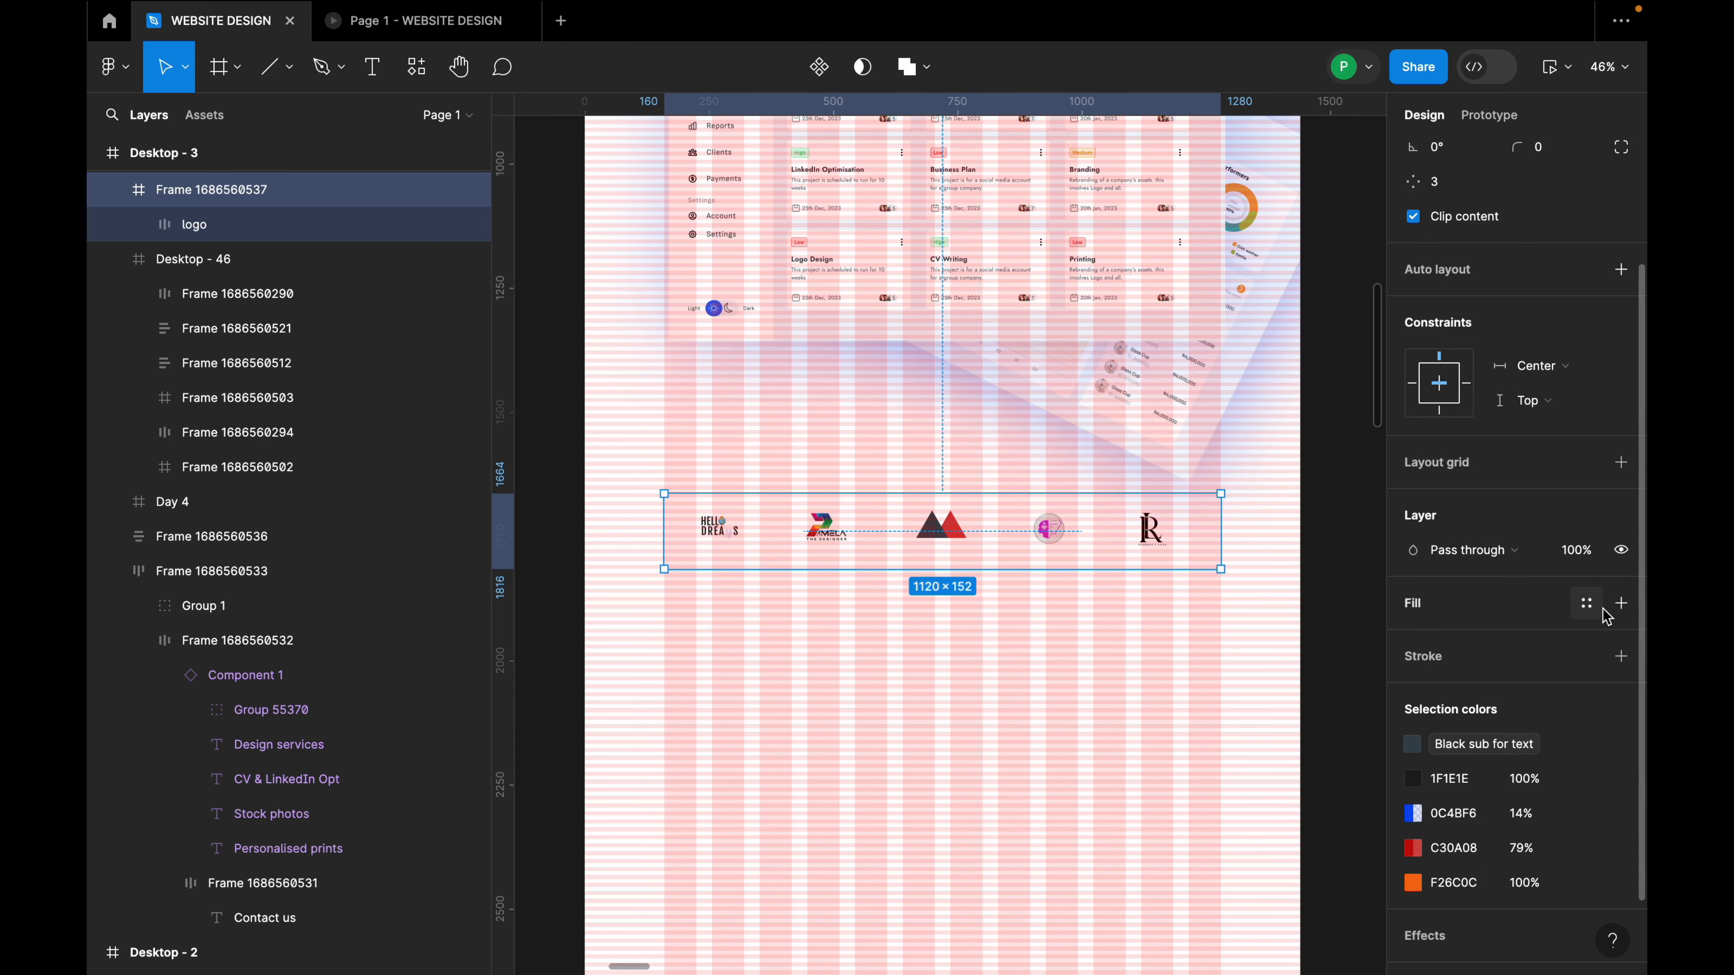
click(1621, 603)
click(1413, 637)
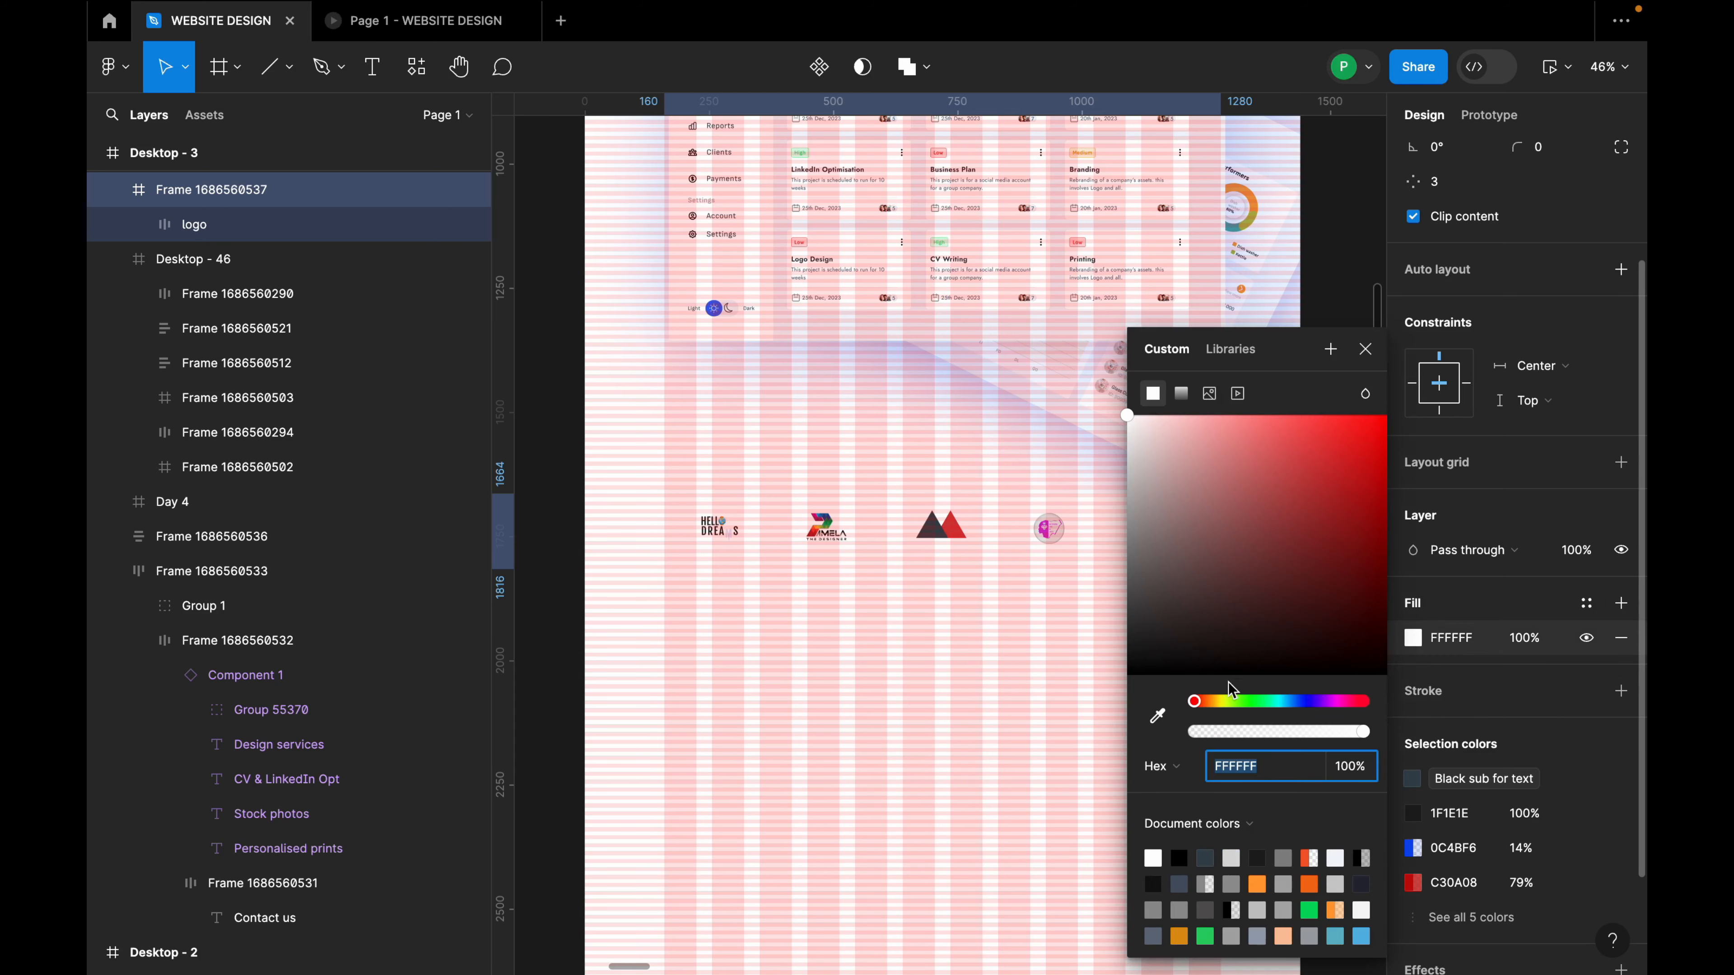
click(1157, 716)
scroll(986, 489, down, 5)
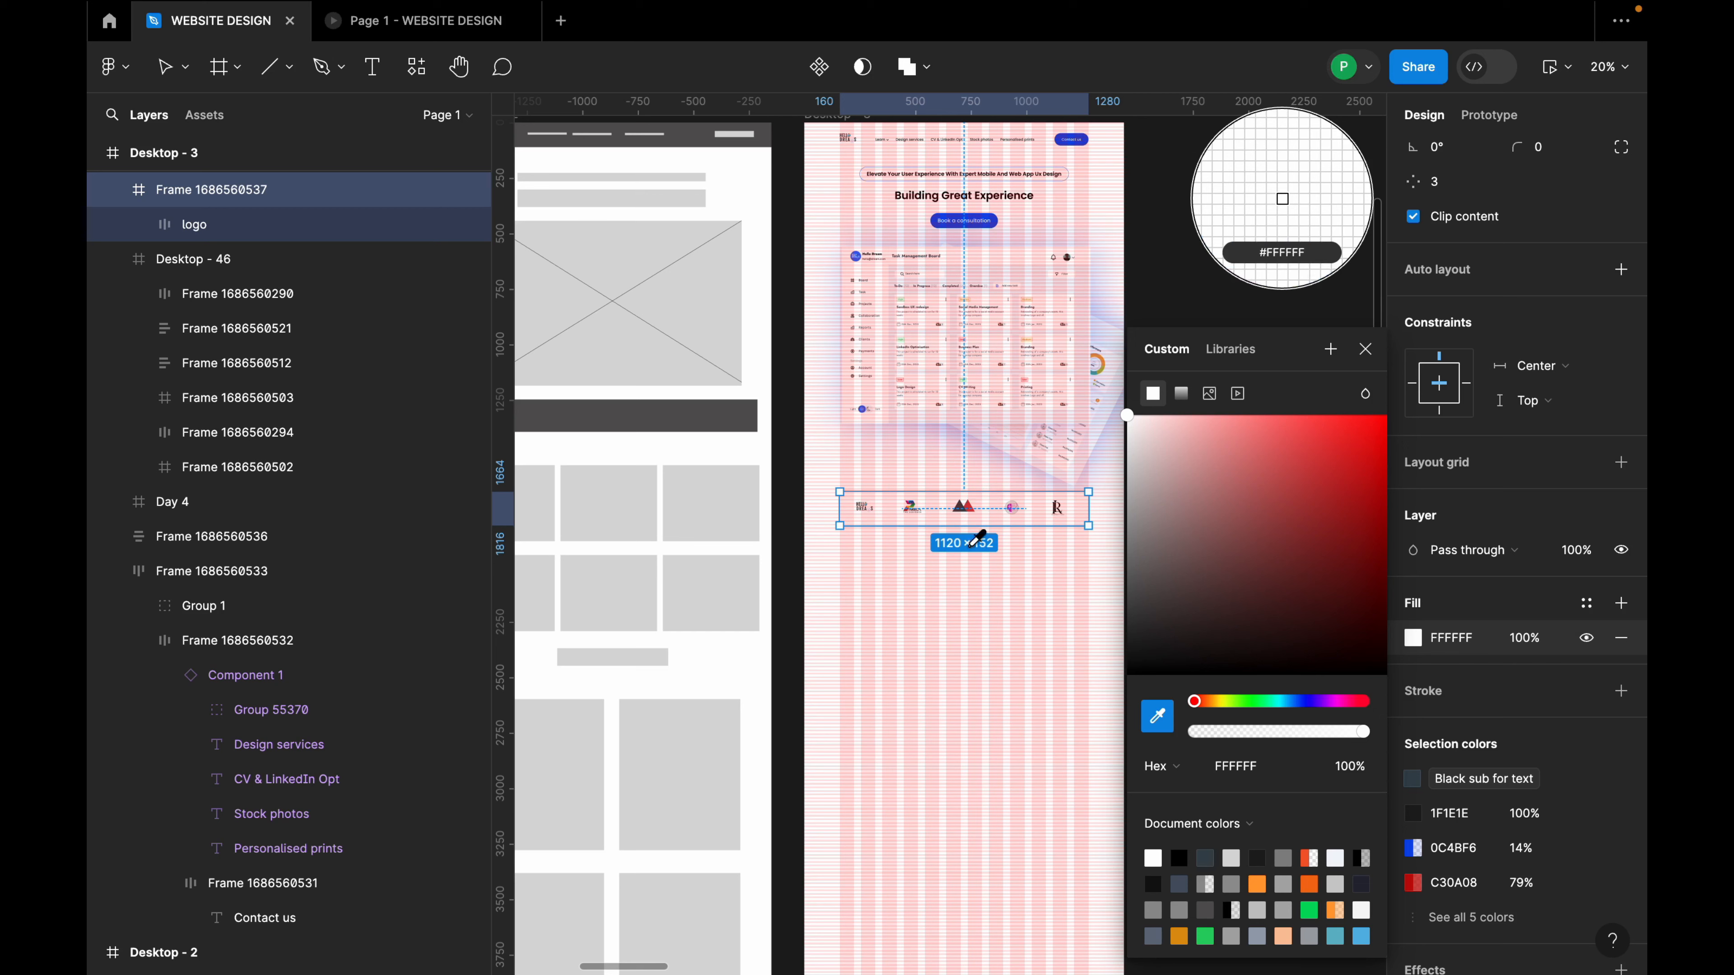
click(993, 222)
drag(1362, 743, 1274, 732)
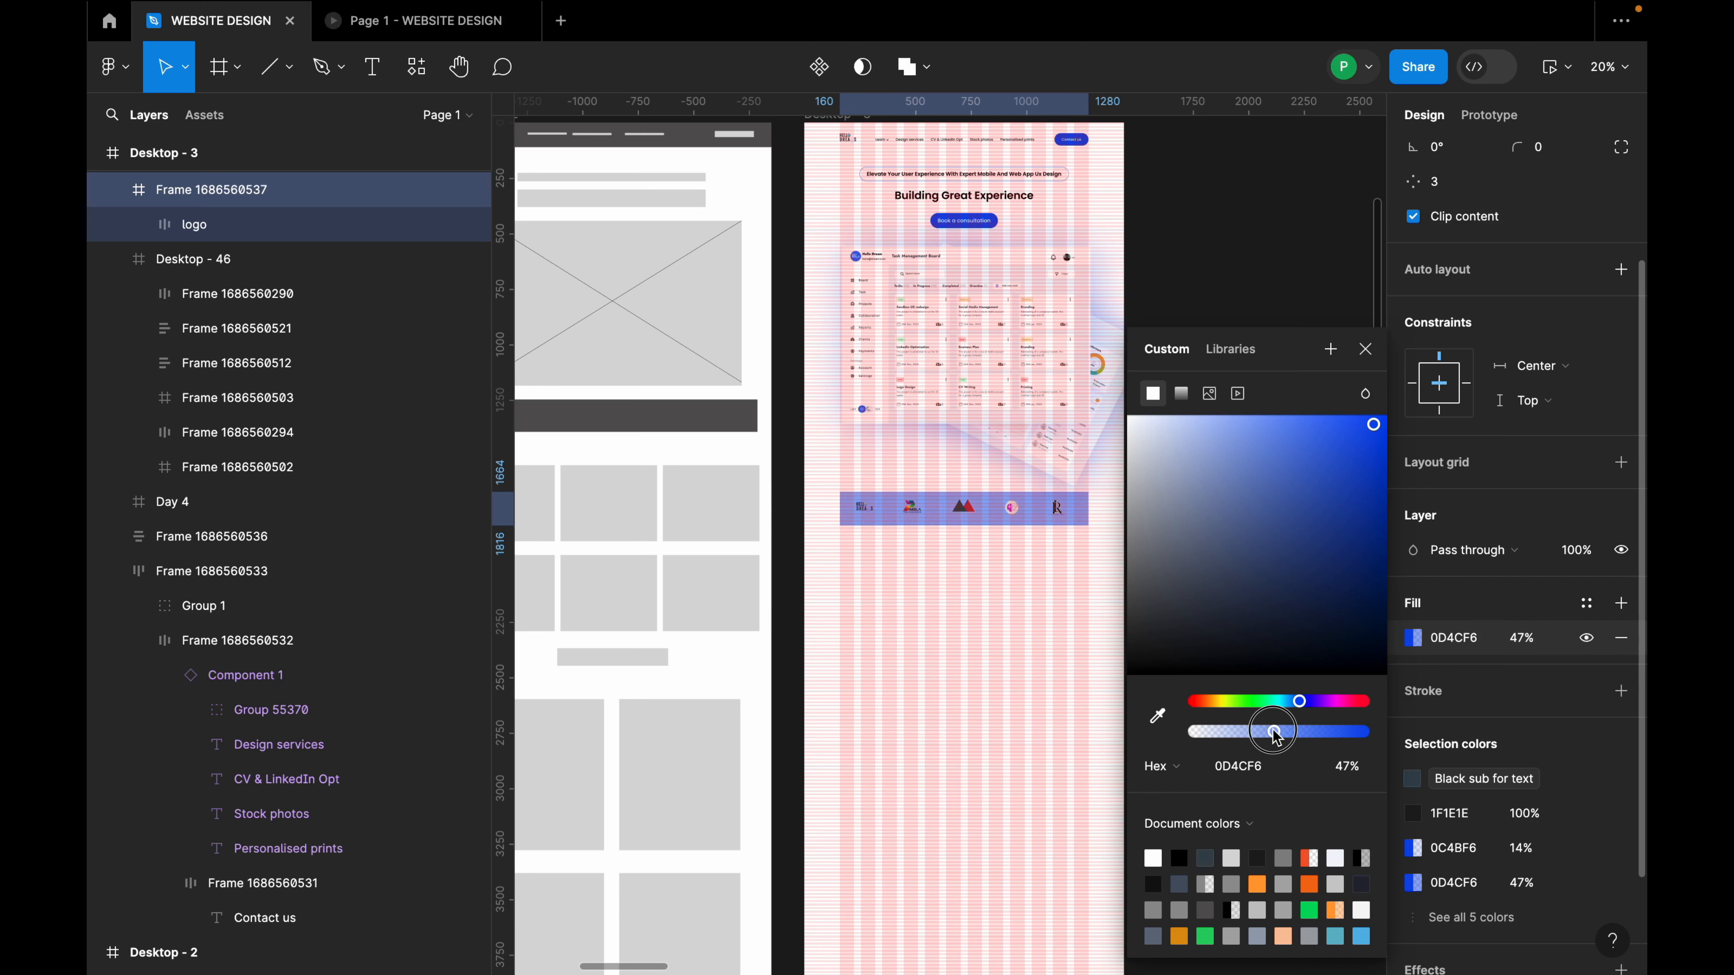
scroll(1084, 490, up, 1)
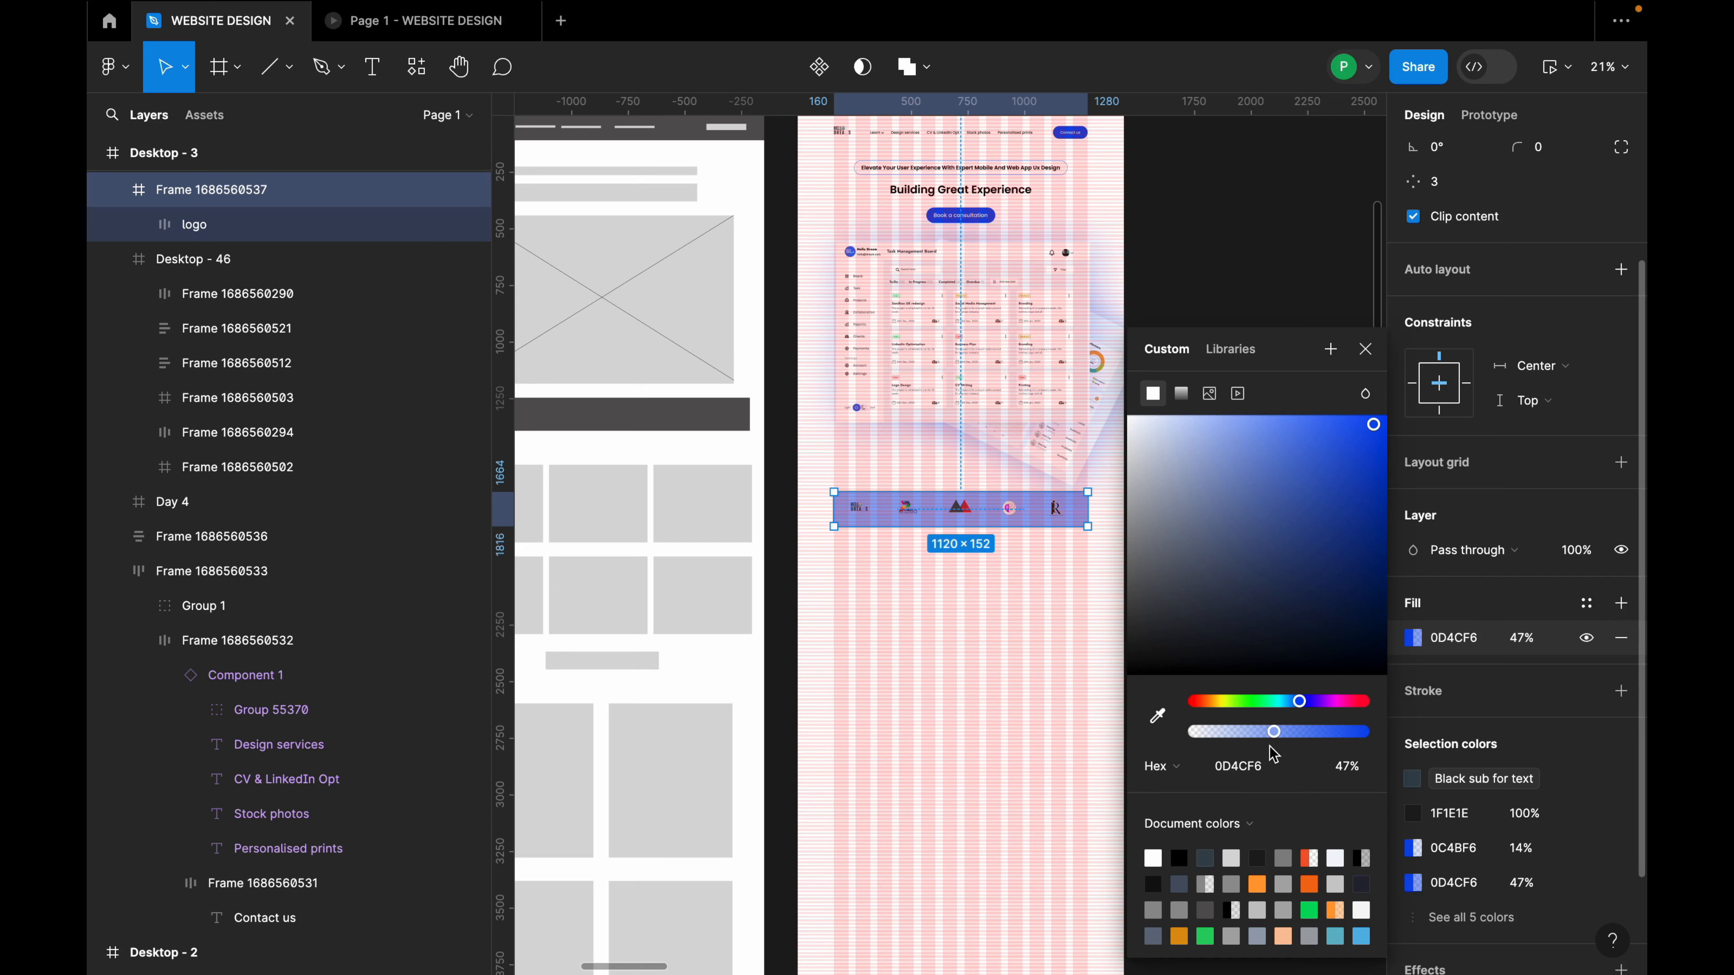
drag(1265, 731, 1261, 731)
Try corner radii of 48, 33 and 32 on the logo frame.
scroll(1526, 291, up, 3)
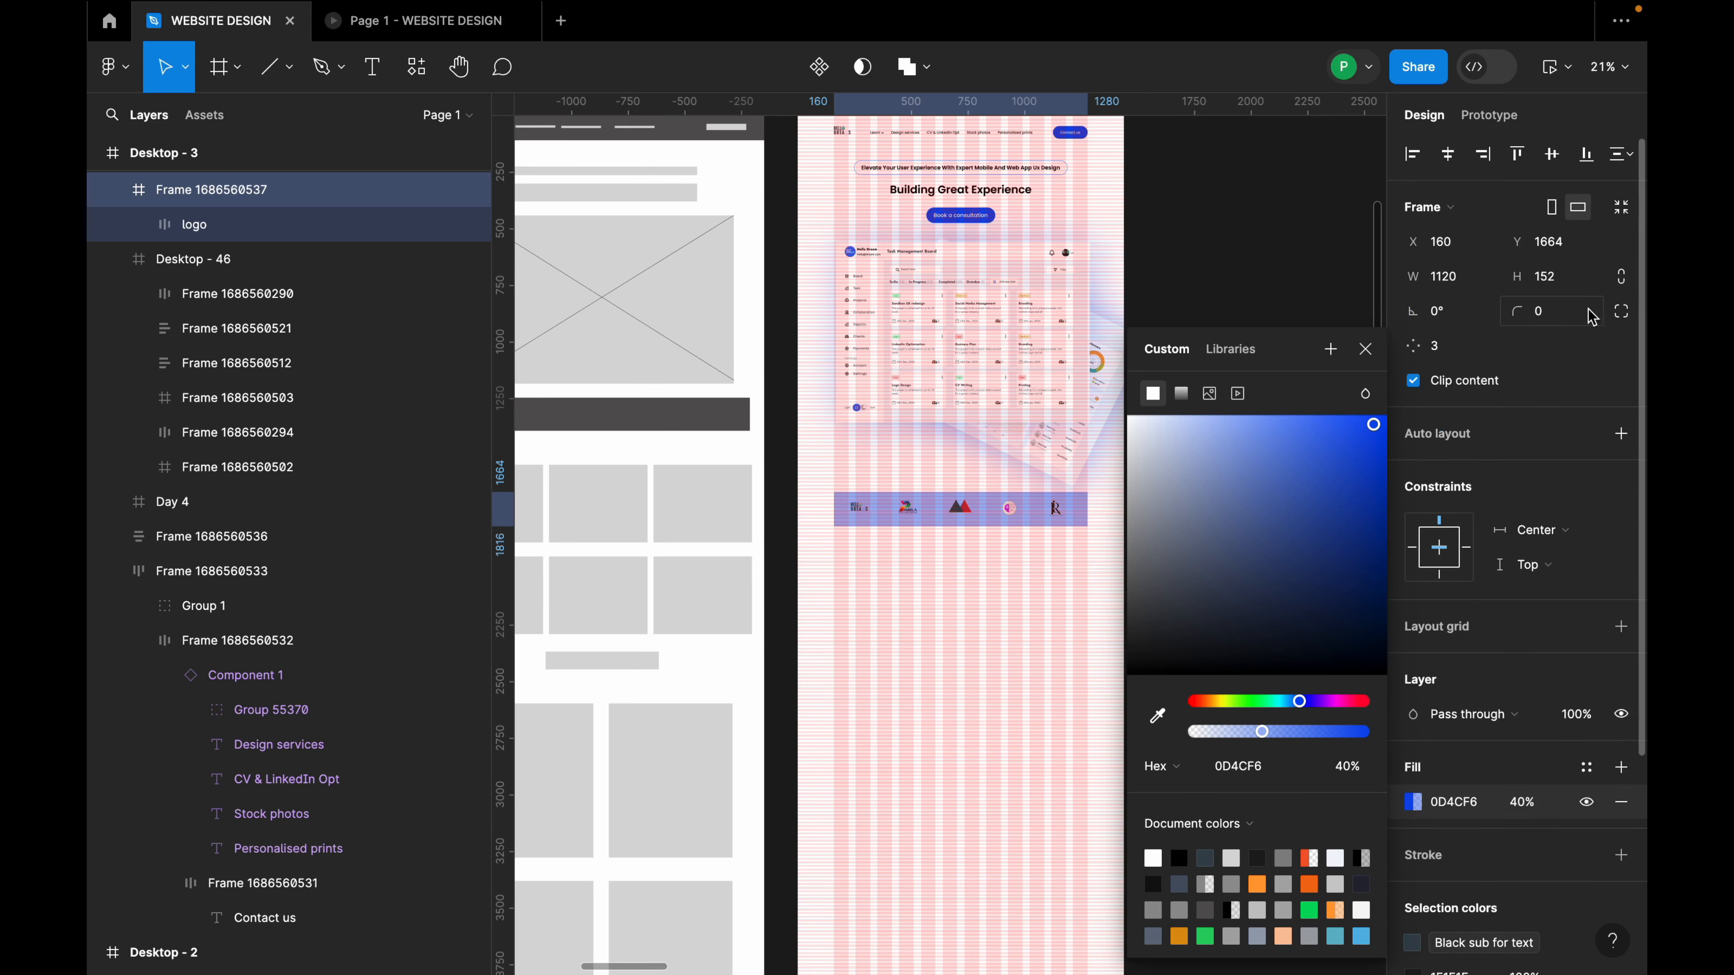
click(1538, 313)
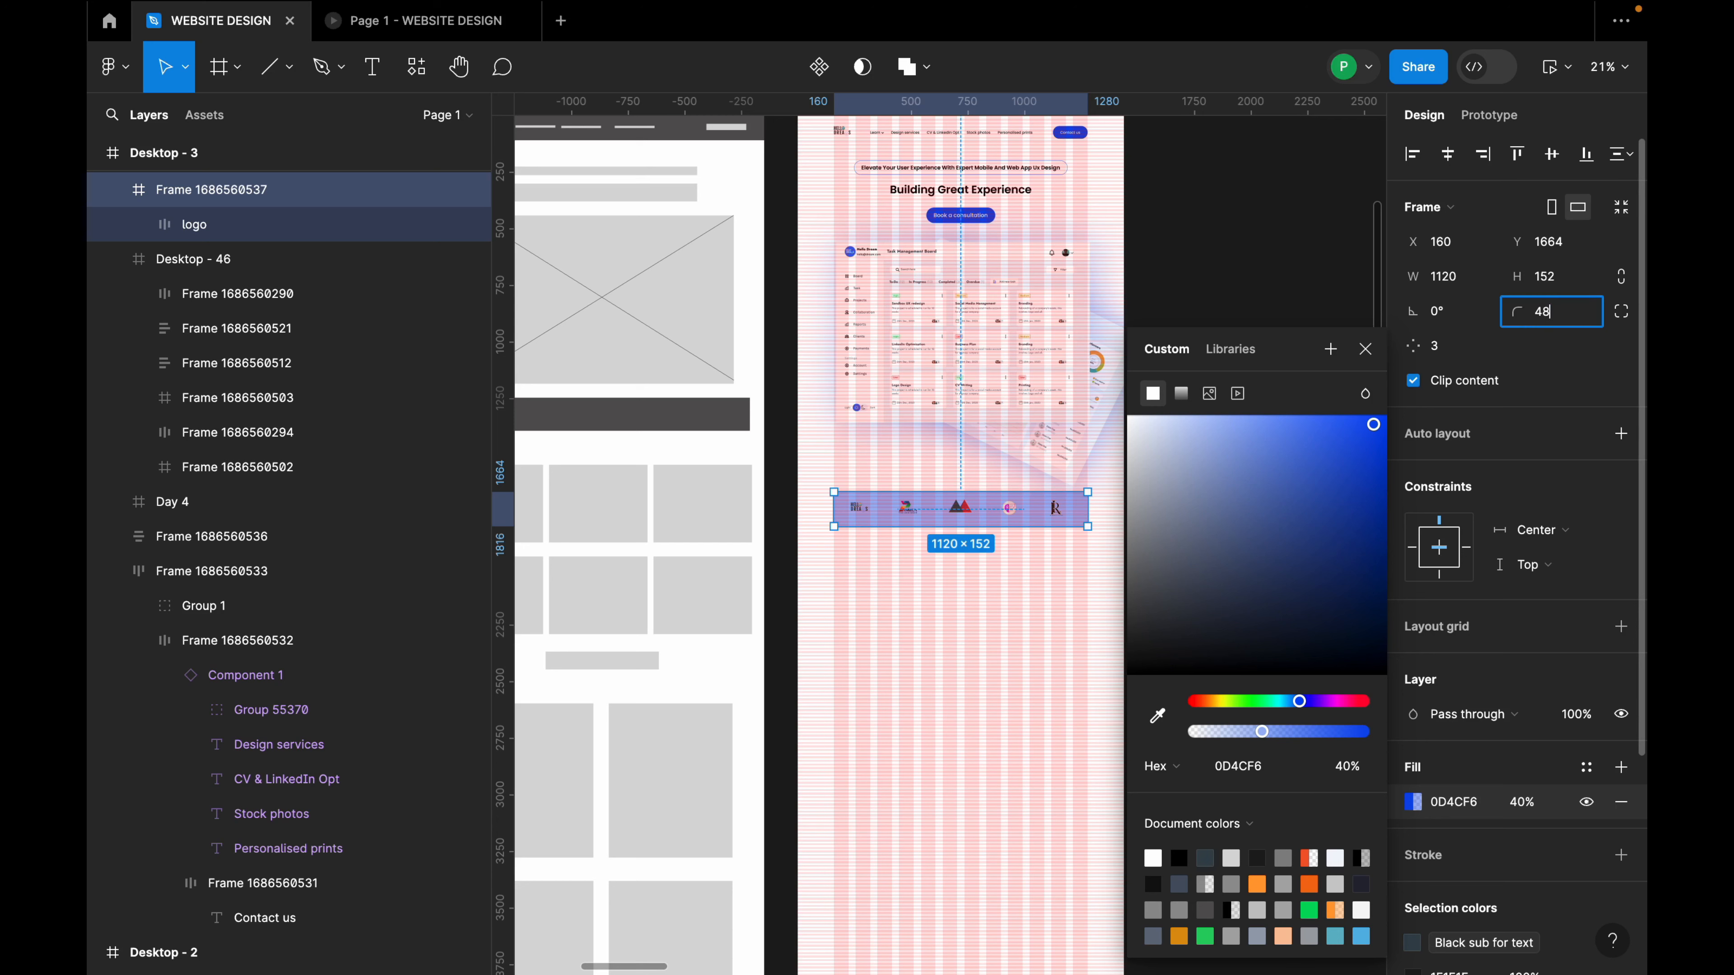
key(Return)
click(1565, 316)
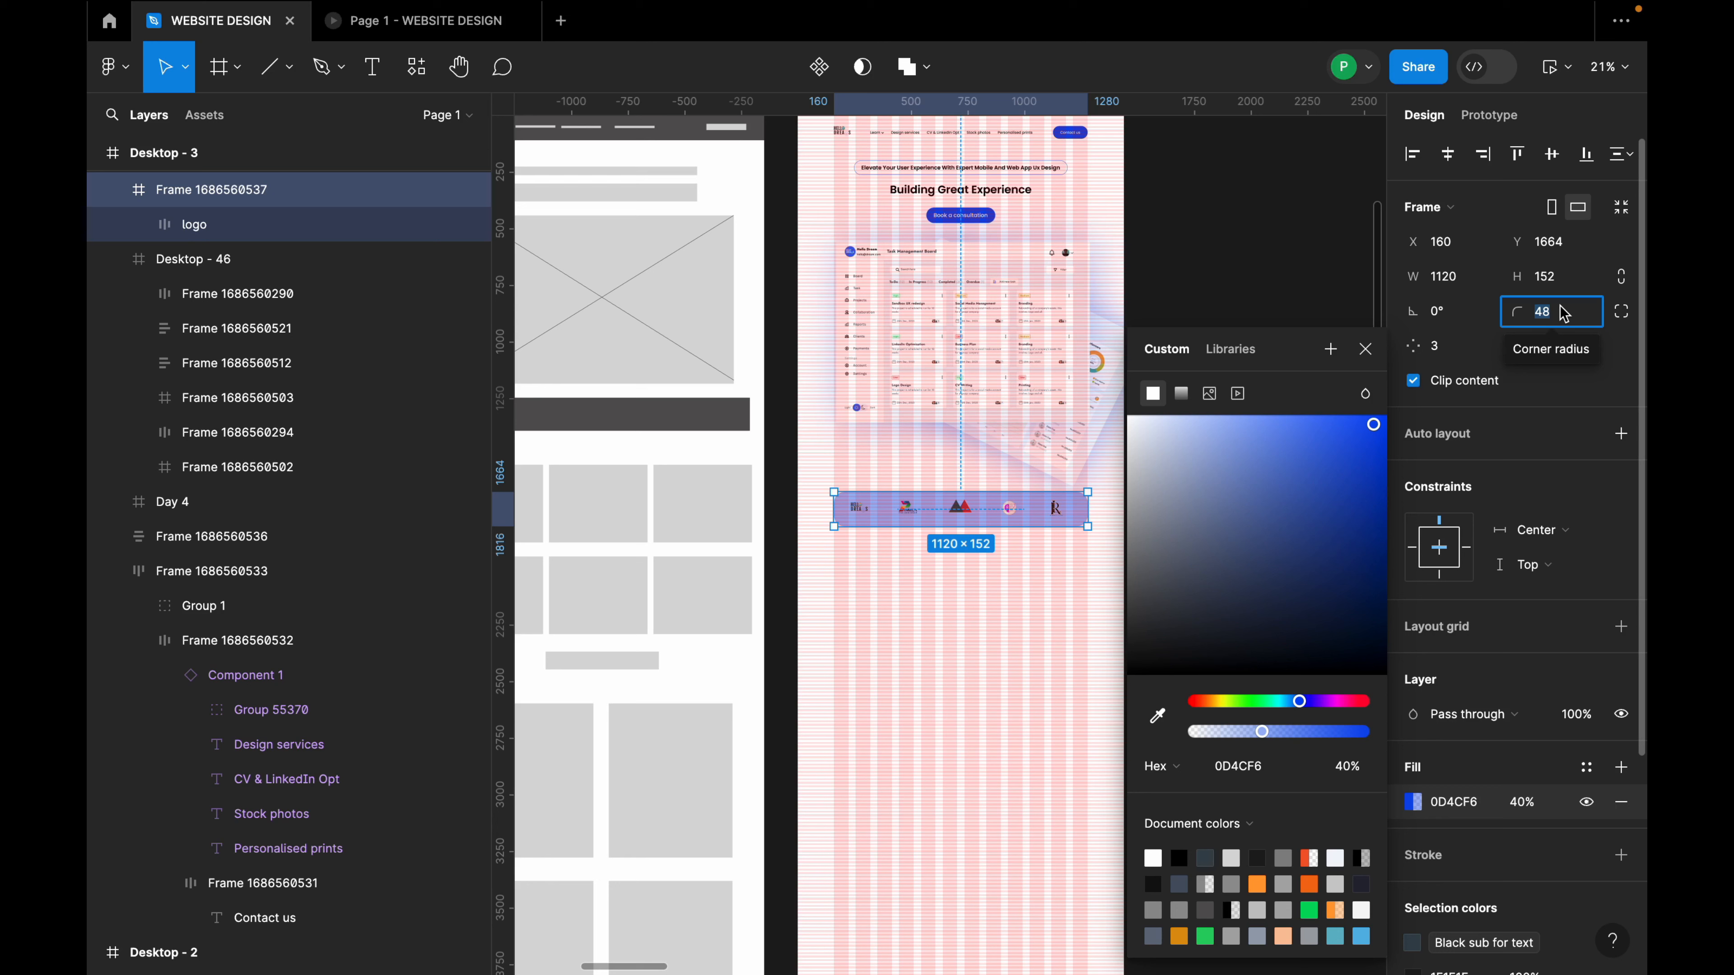
text(3)
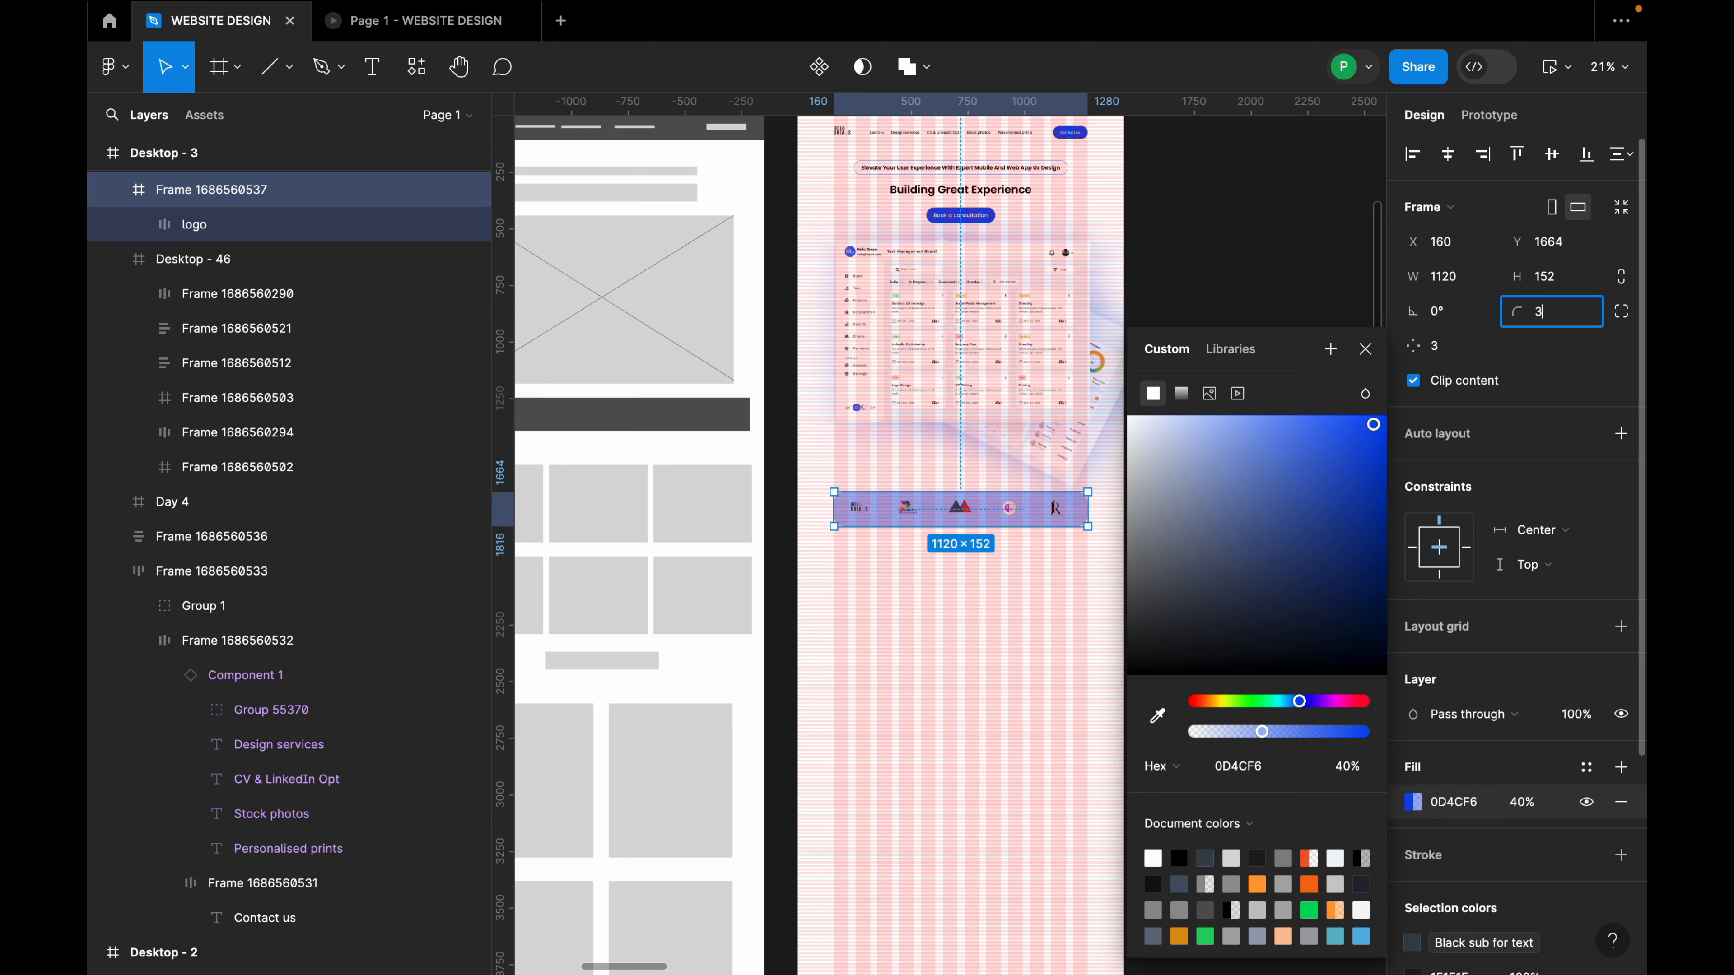
text(3)
key(Return)
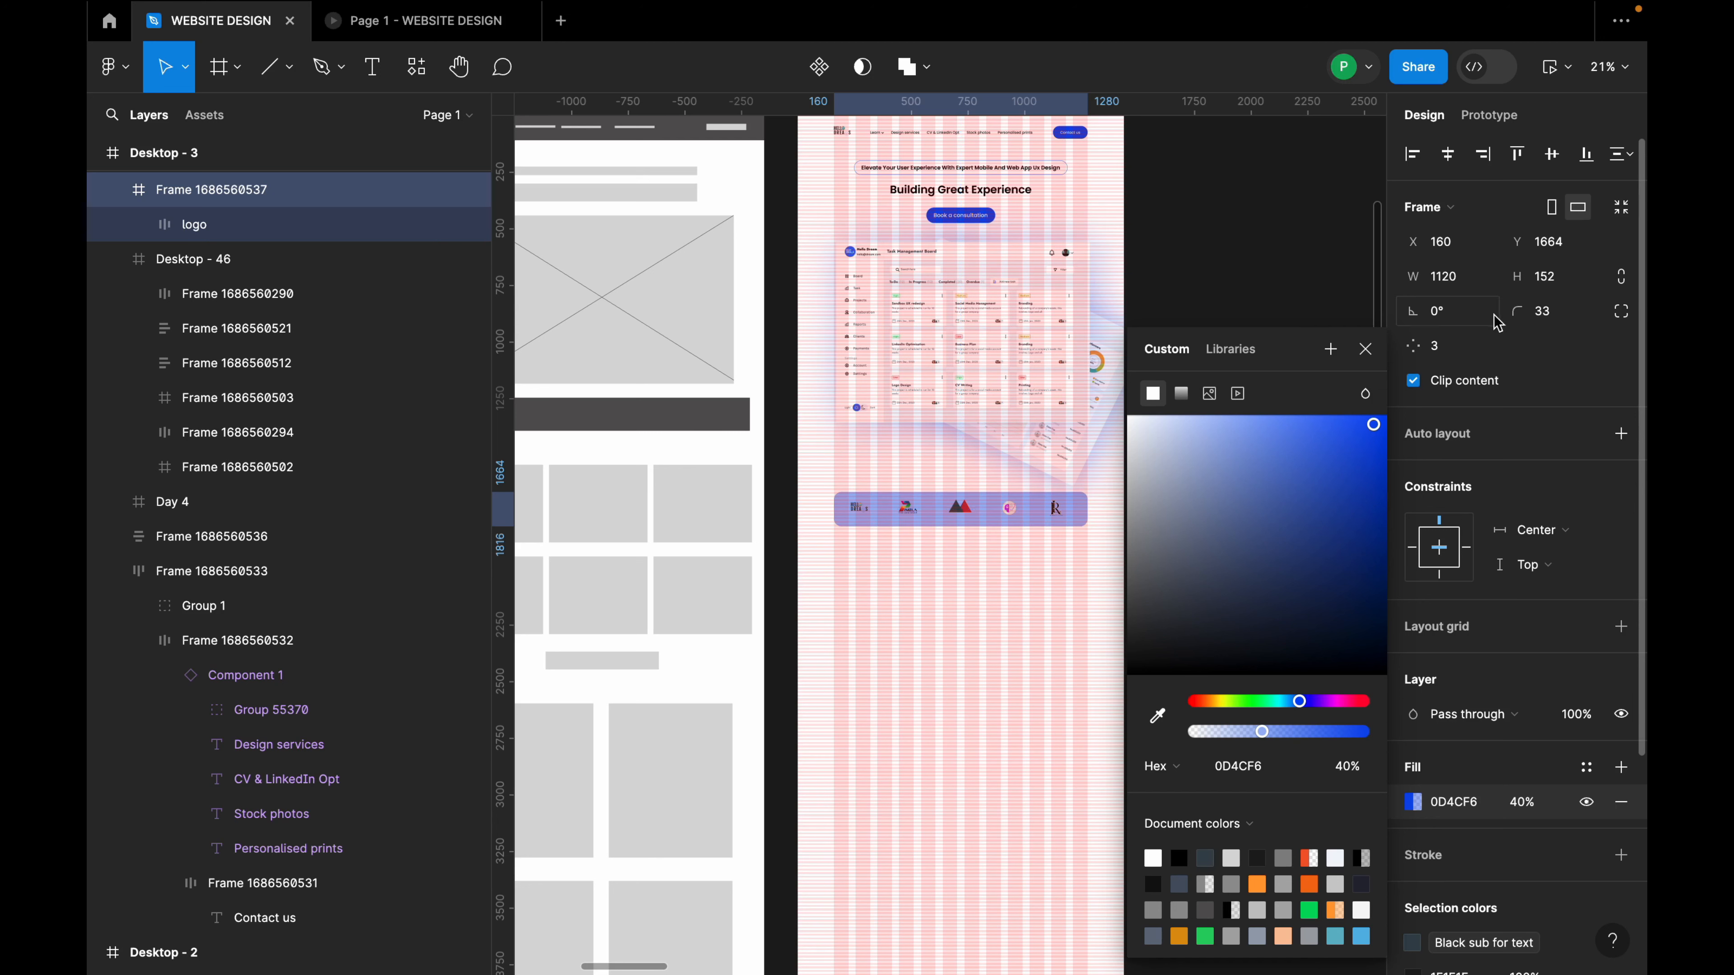
click(1558, 322)
text(32)
key(Return)
Set the logo frame's corner radius to 16.
click(1555, 322)
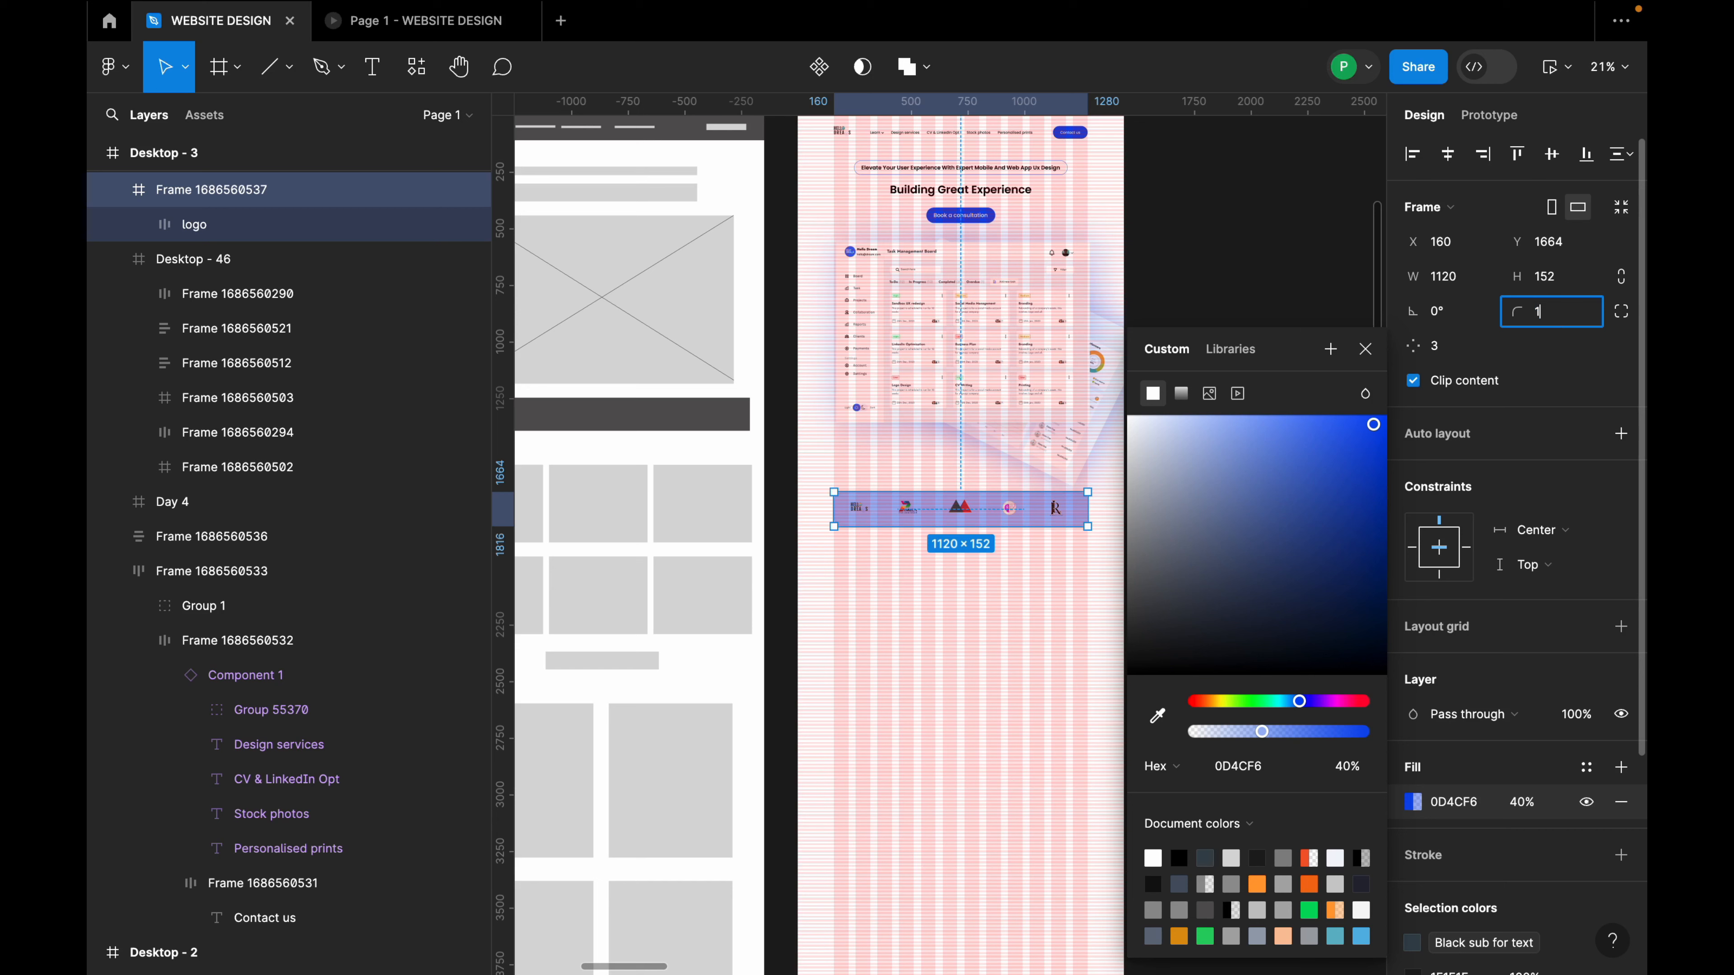
key(Return)
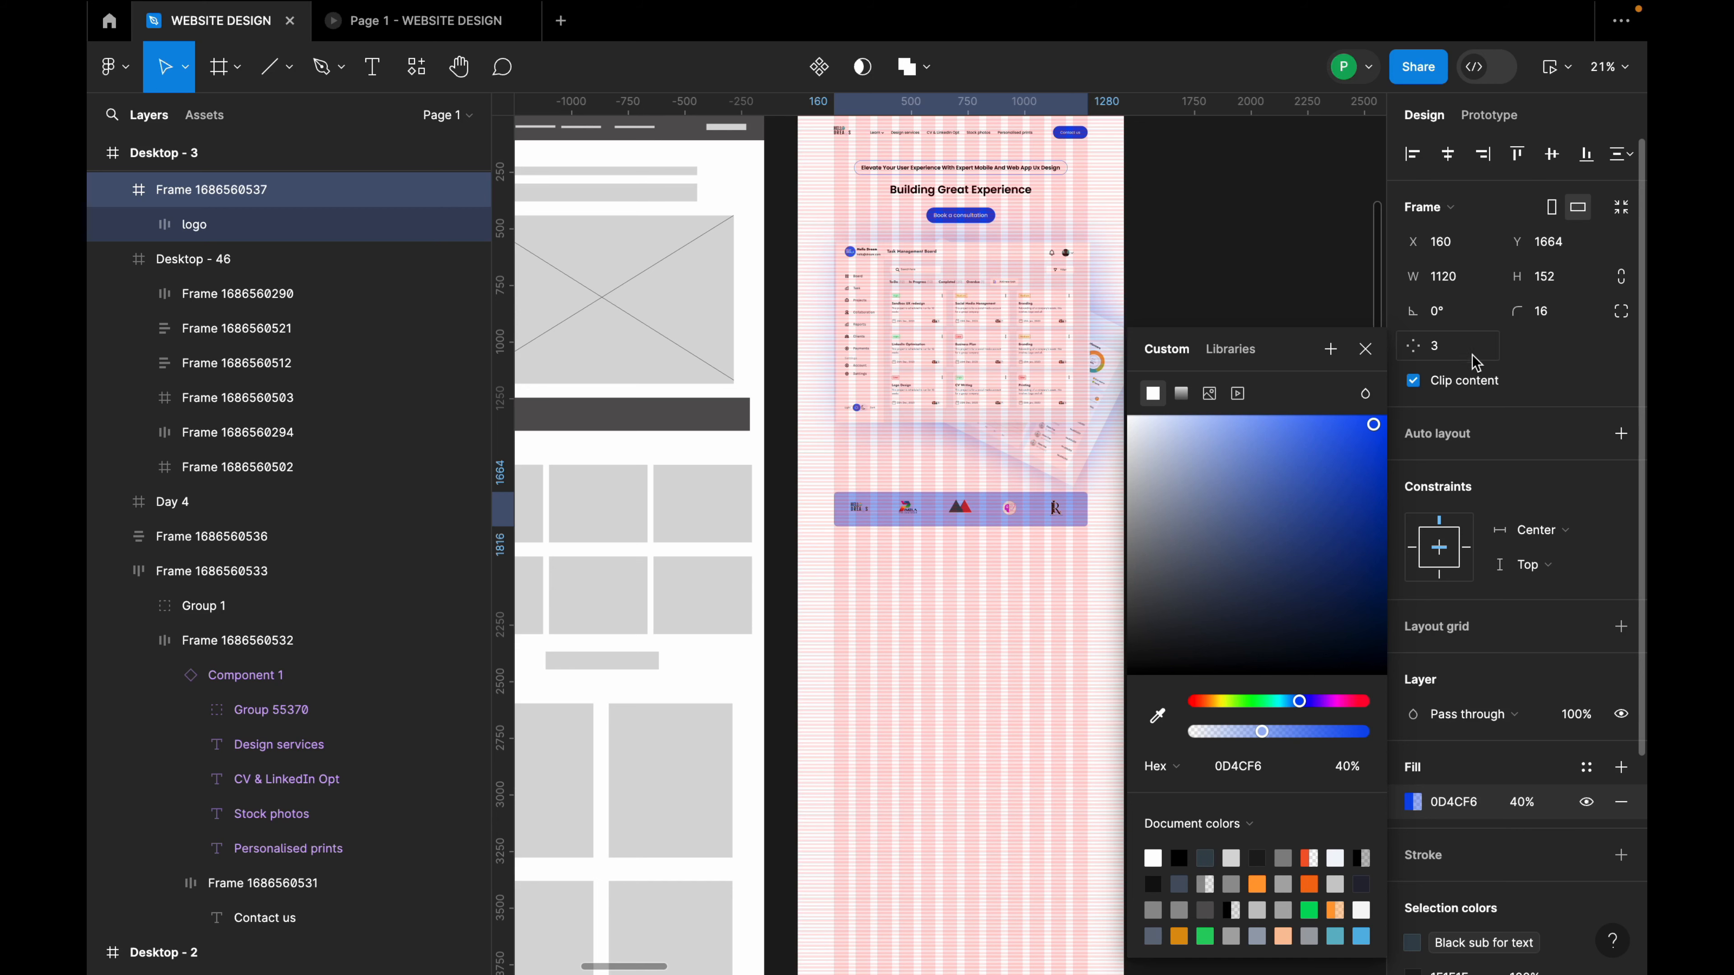
click(1296, 301)
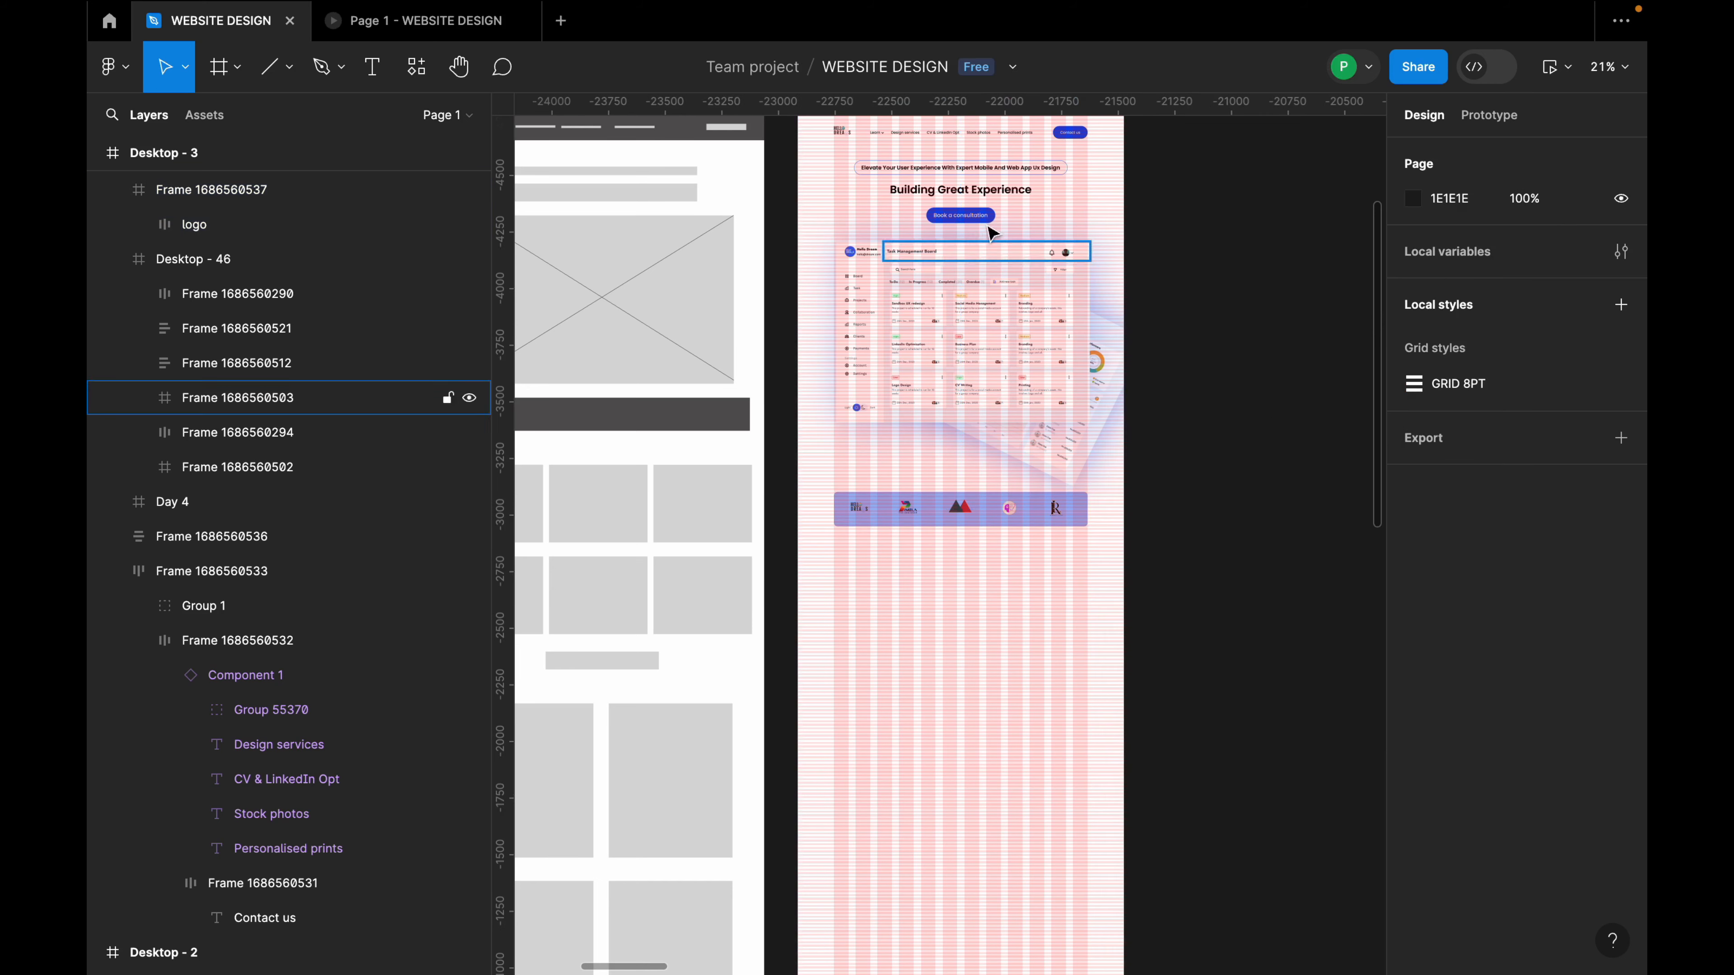
Center the Desktop - 46 task management dashboard horizontally on the page and set its corner radius to 16.
ctrl+scroll(991, 234, up, 5)
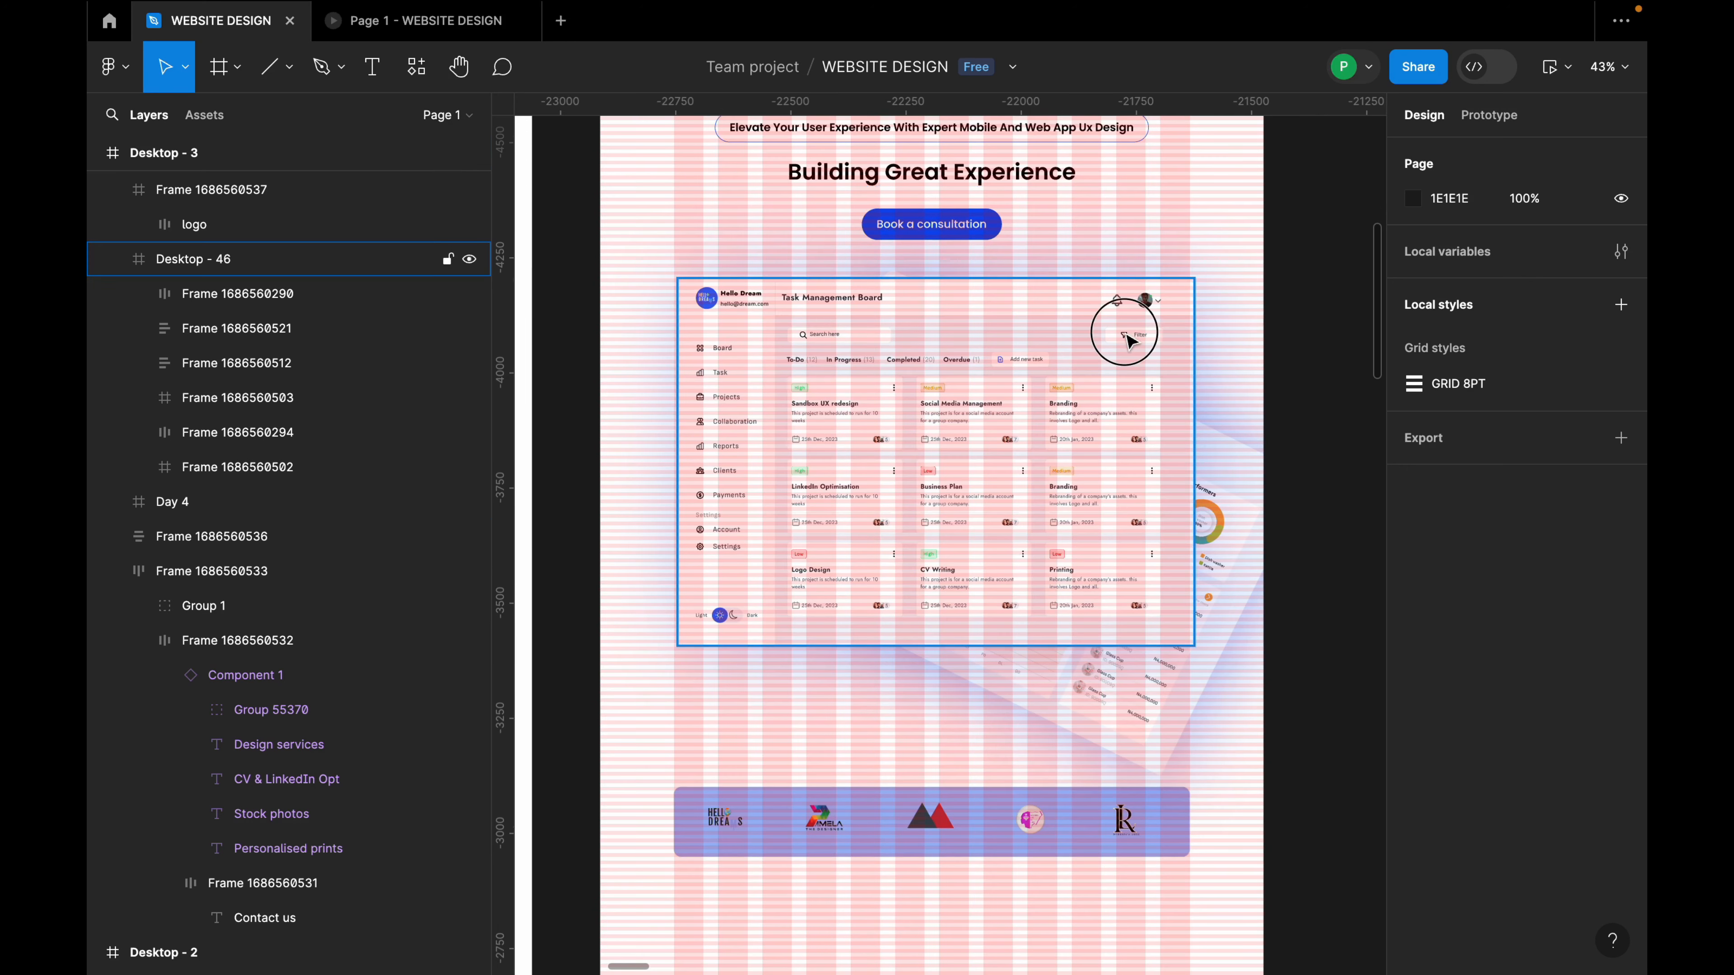
click(1128, 339)
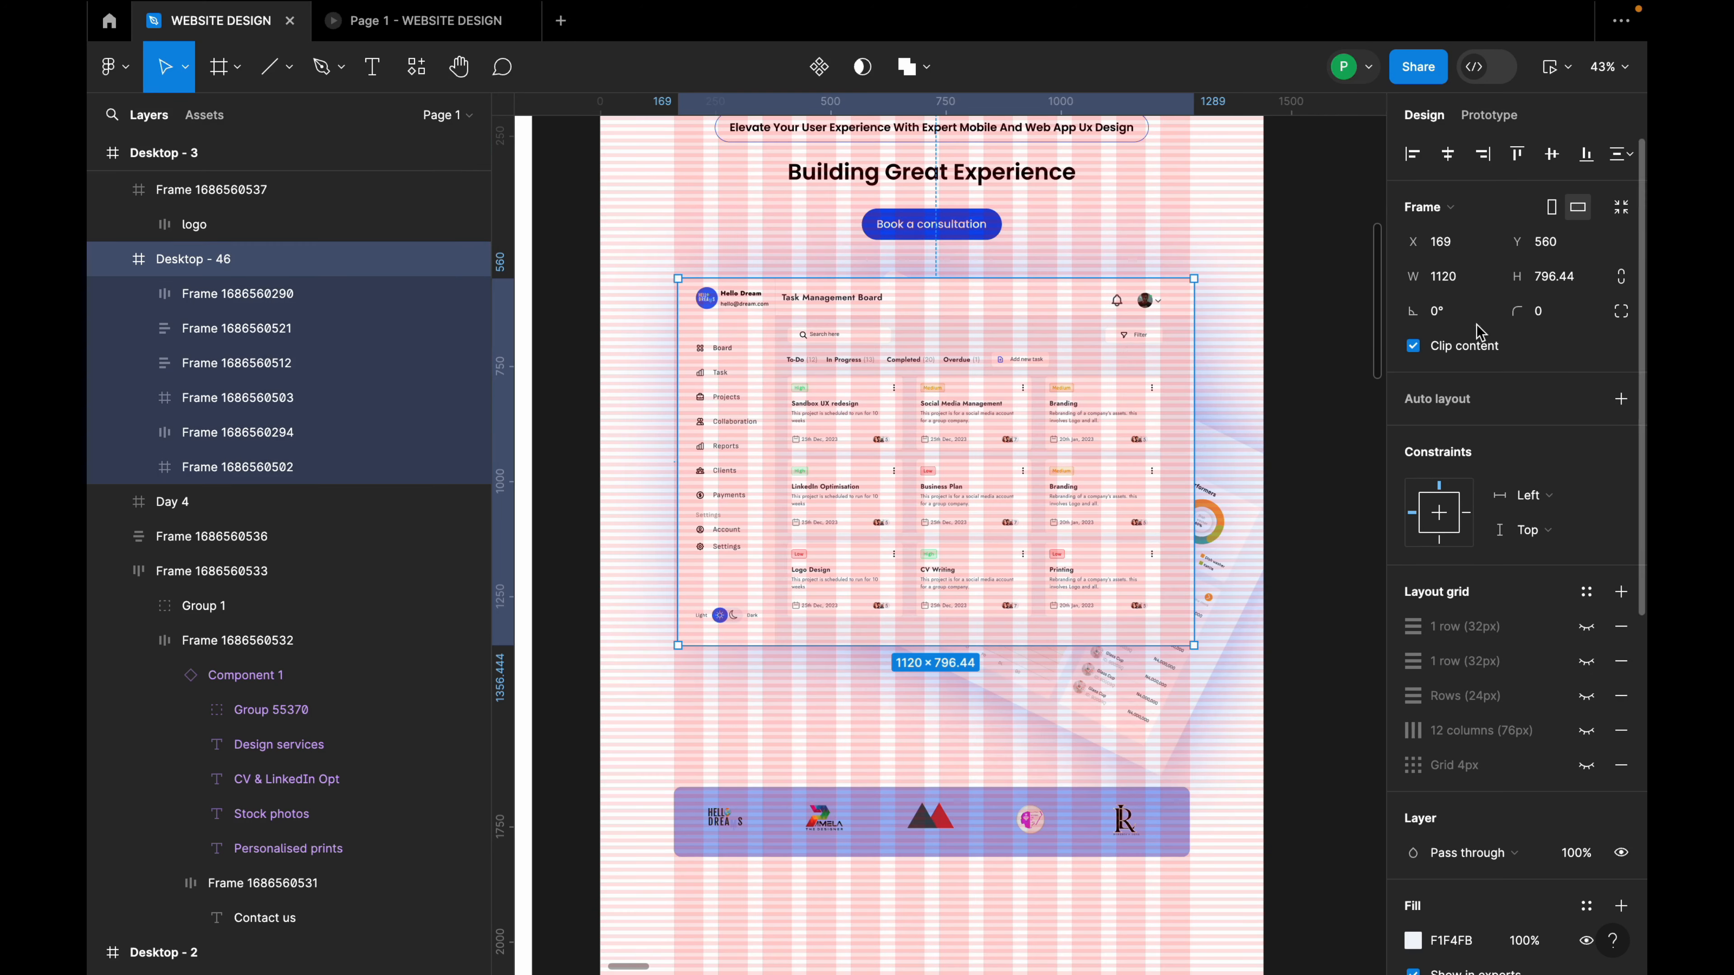
click(1440, 164)
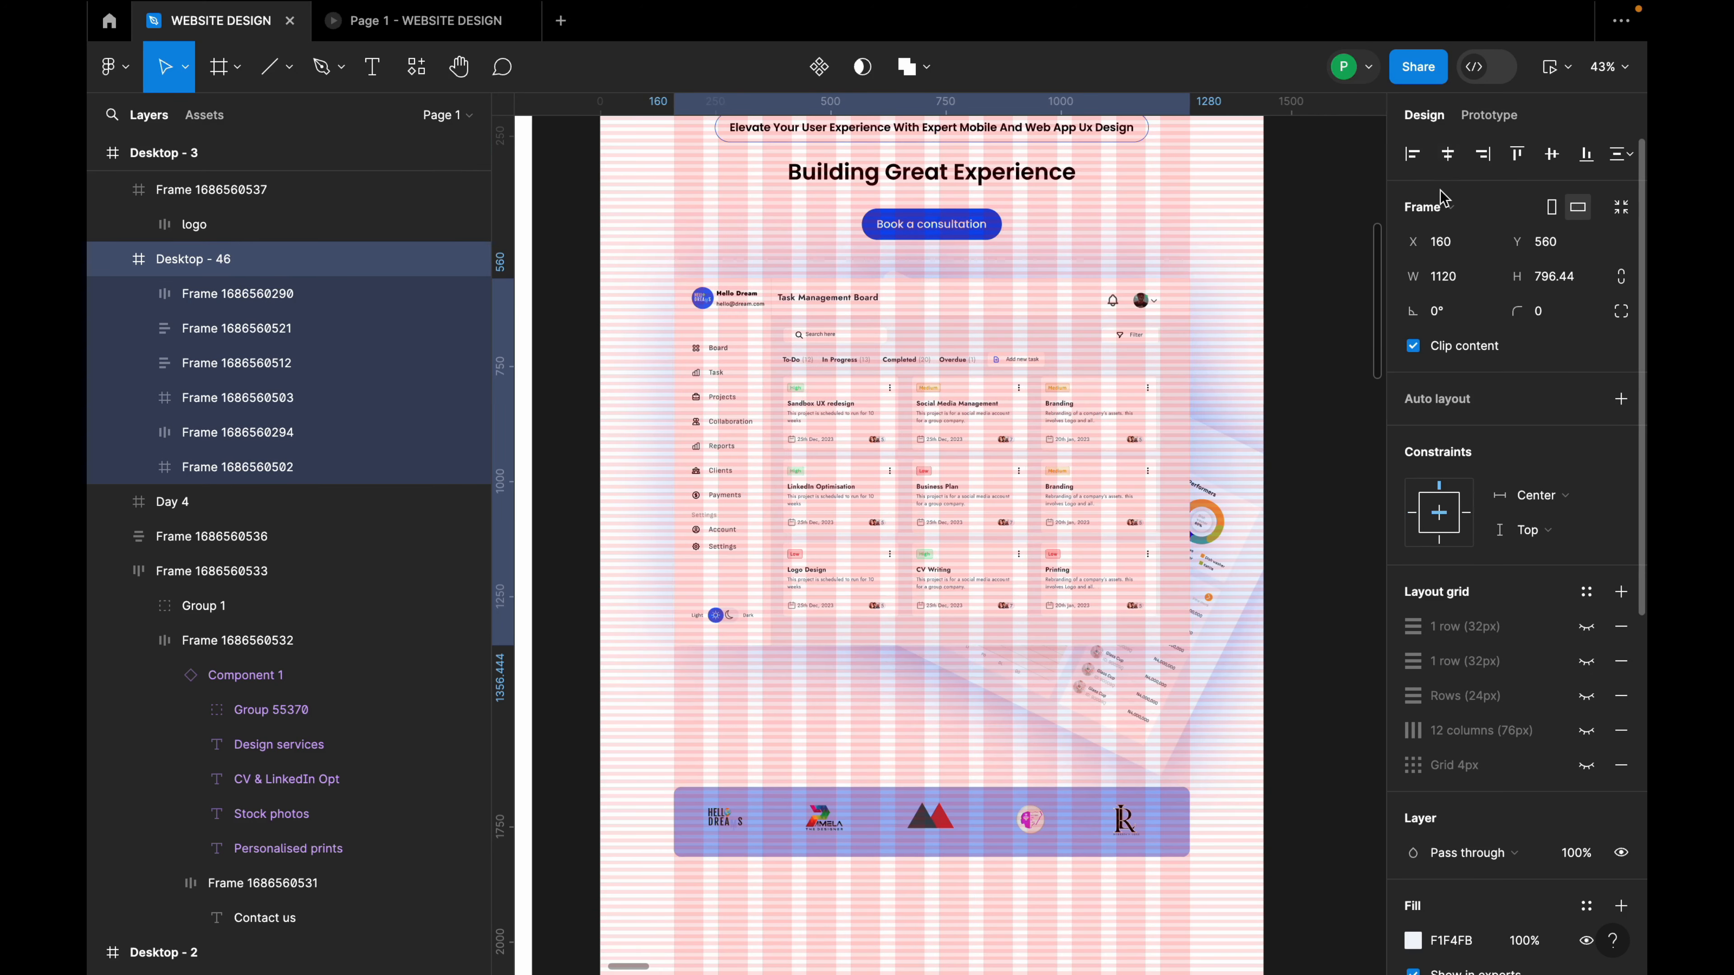
click(1565, 321)
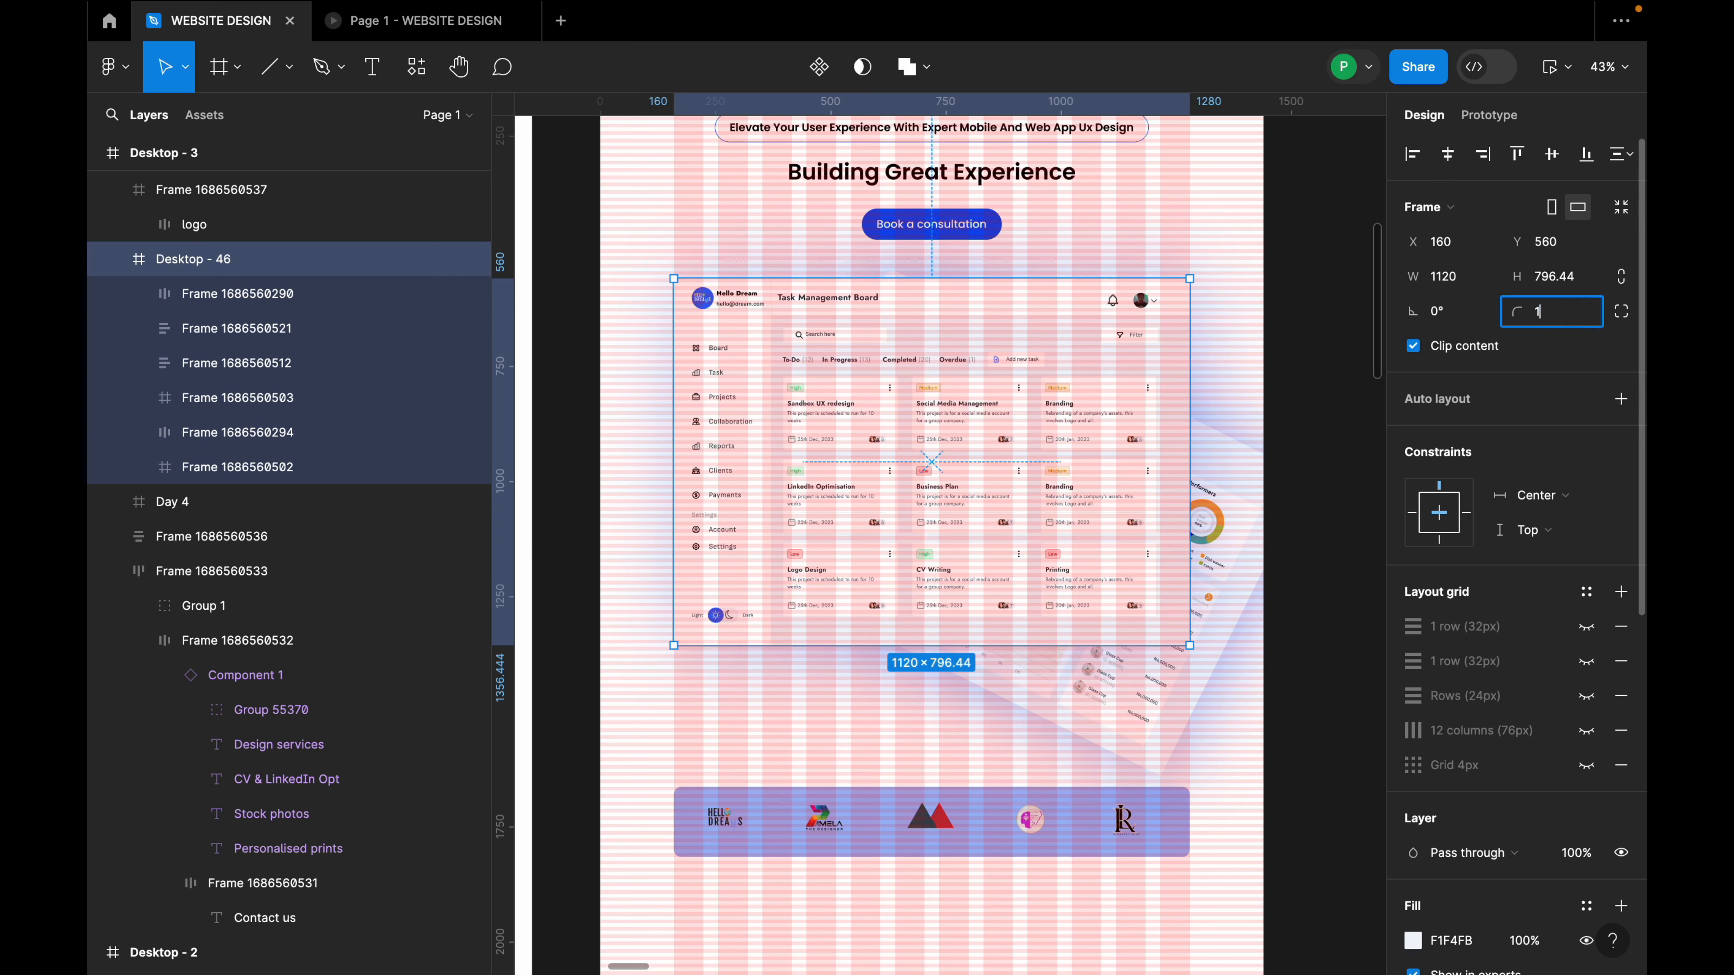
text(16)
key(Return)
Set a uniform corner radius of 16 on the rotated Day 4 dashboard.
drag(1268, 423, 1164, 736)
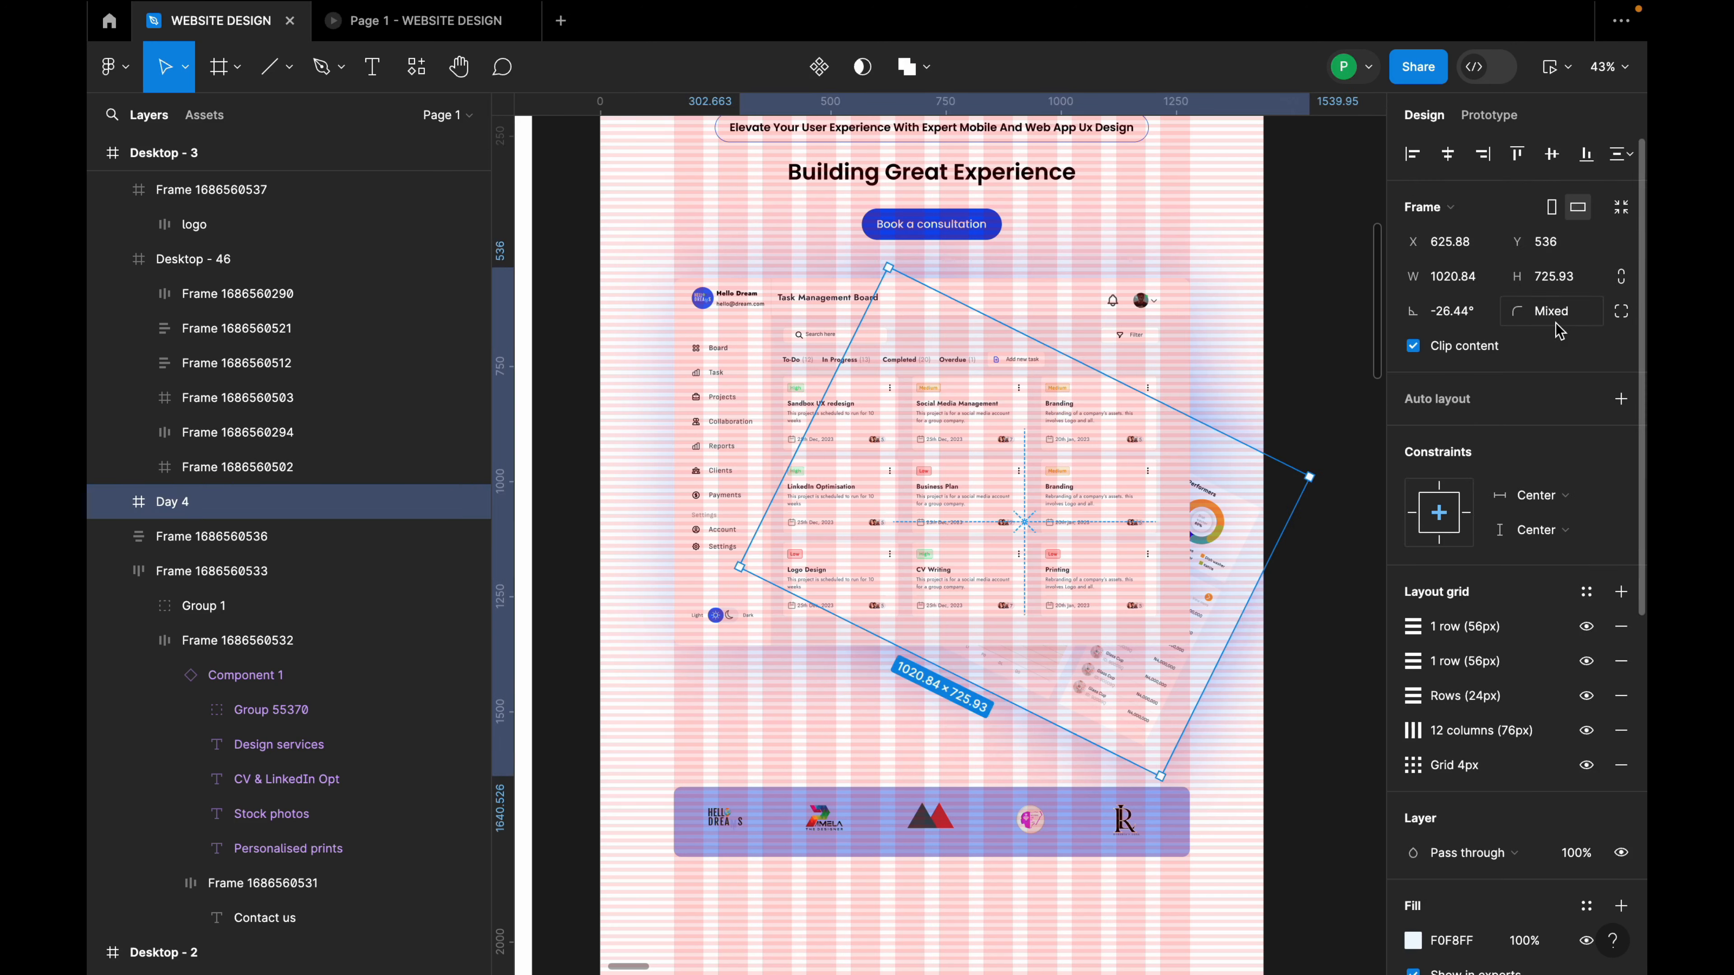
click(1612, 316)
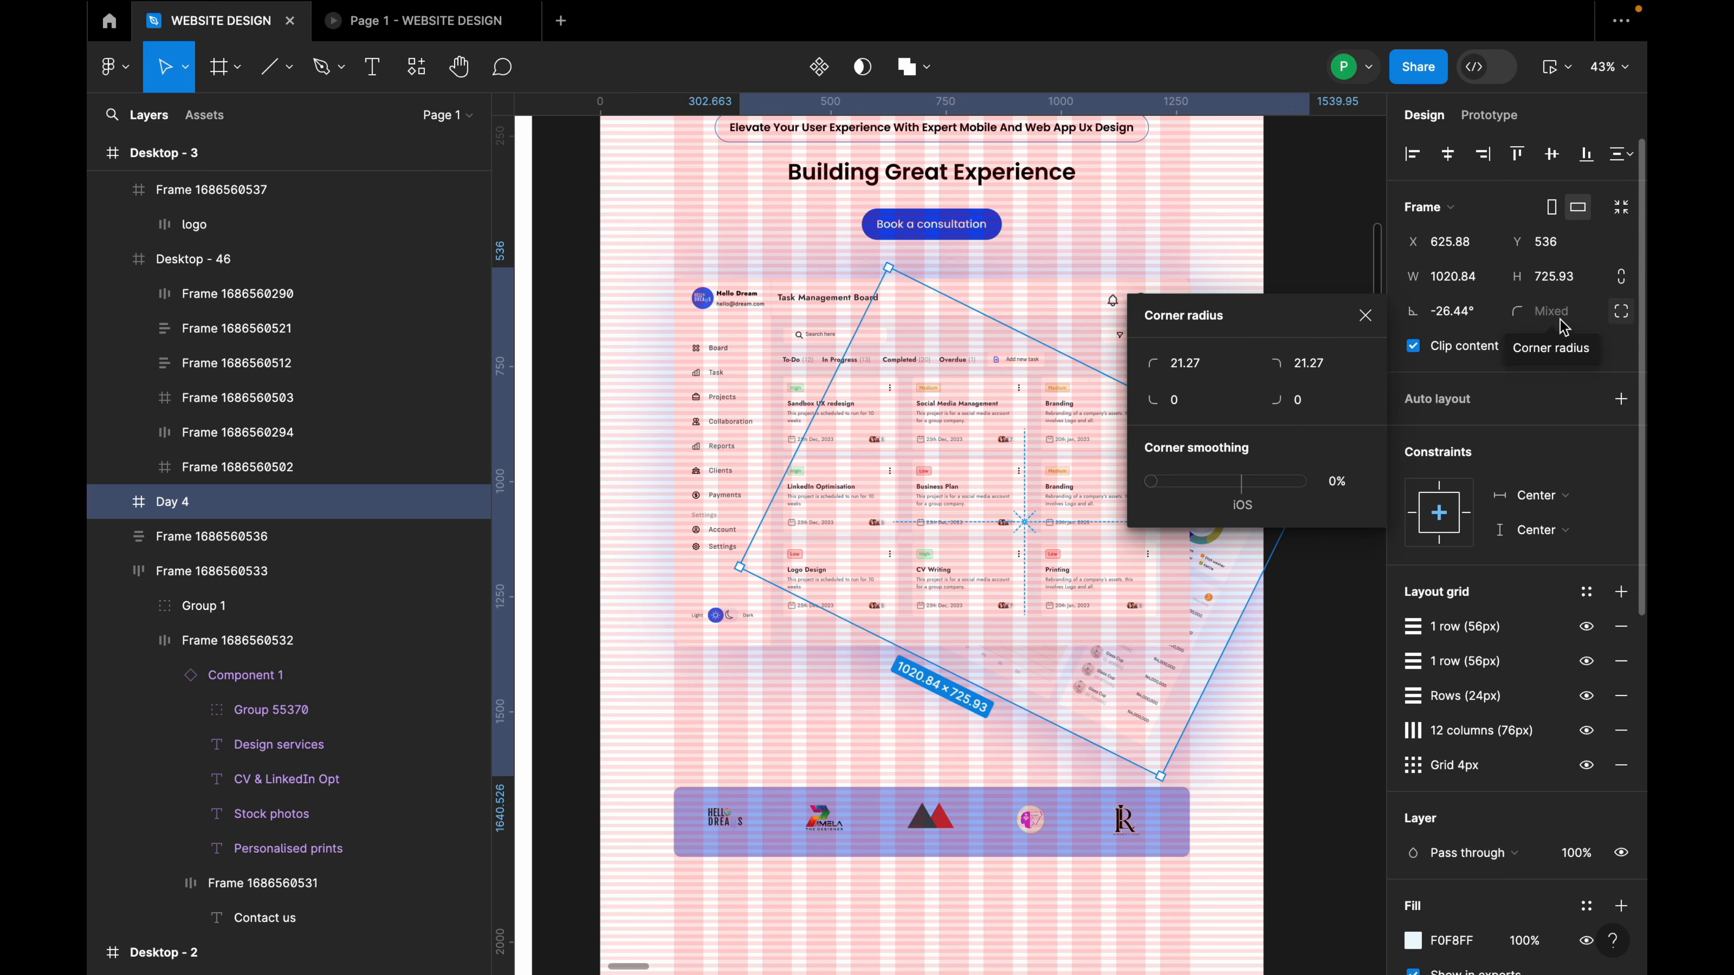
click(1365, 315)
click(1565, 313)
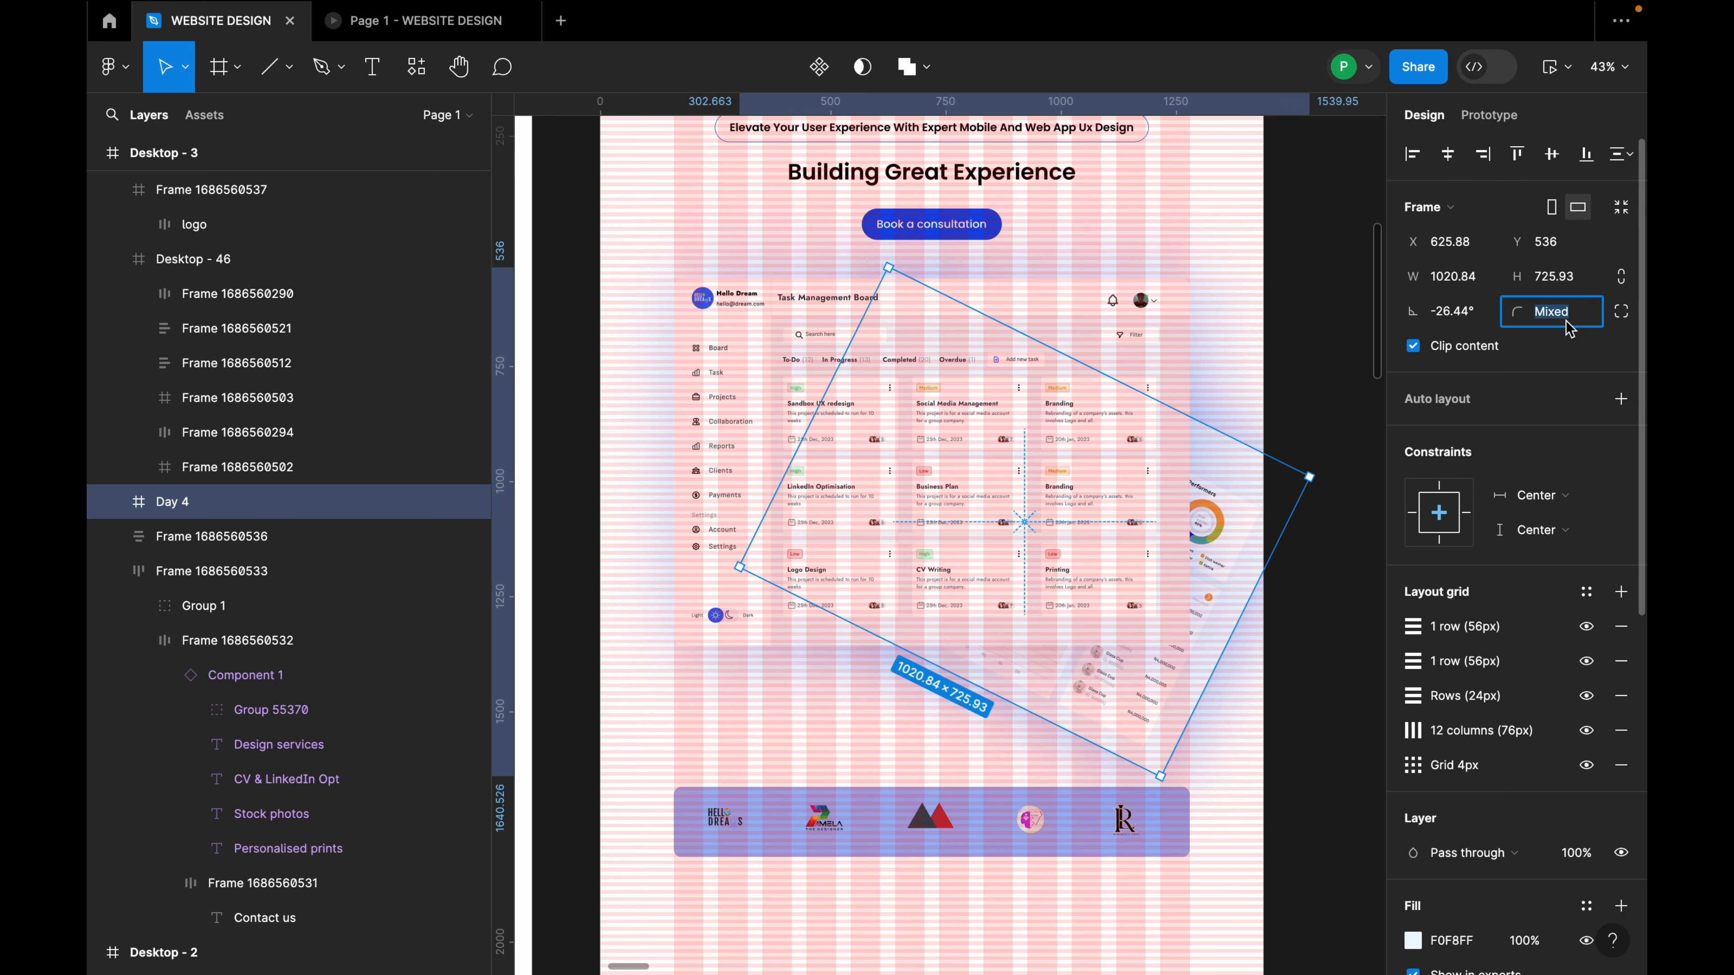
text(16)
key(Return)
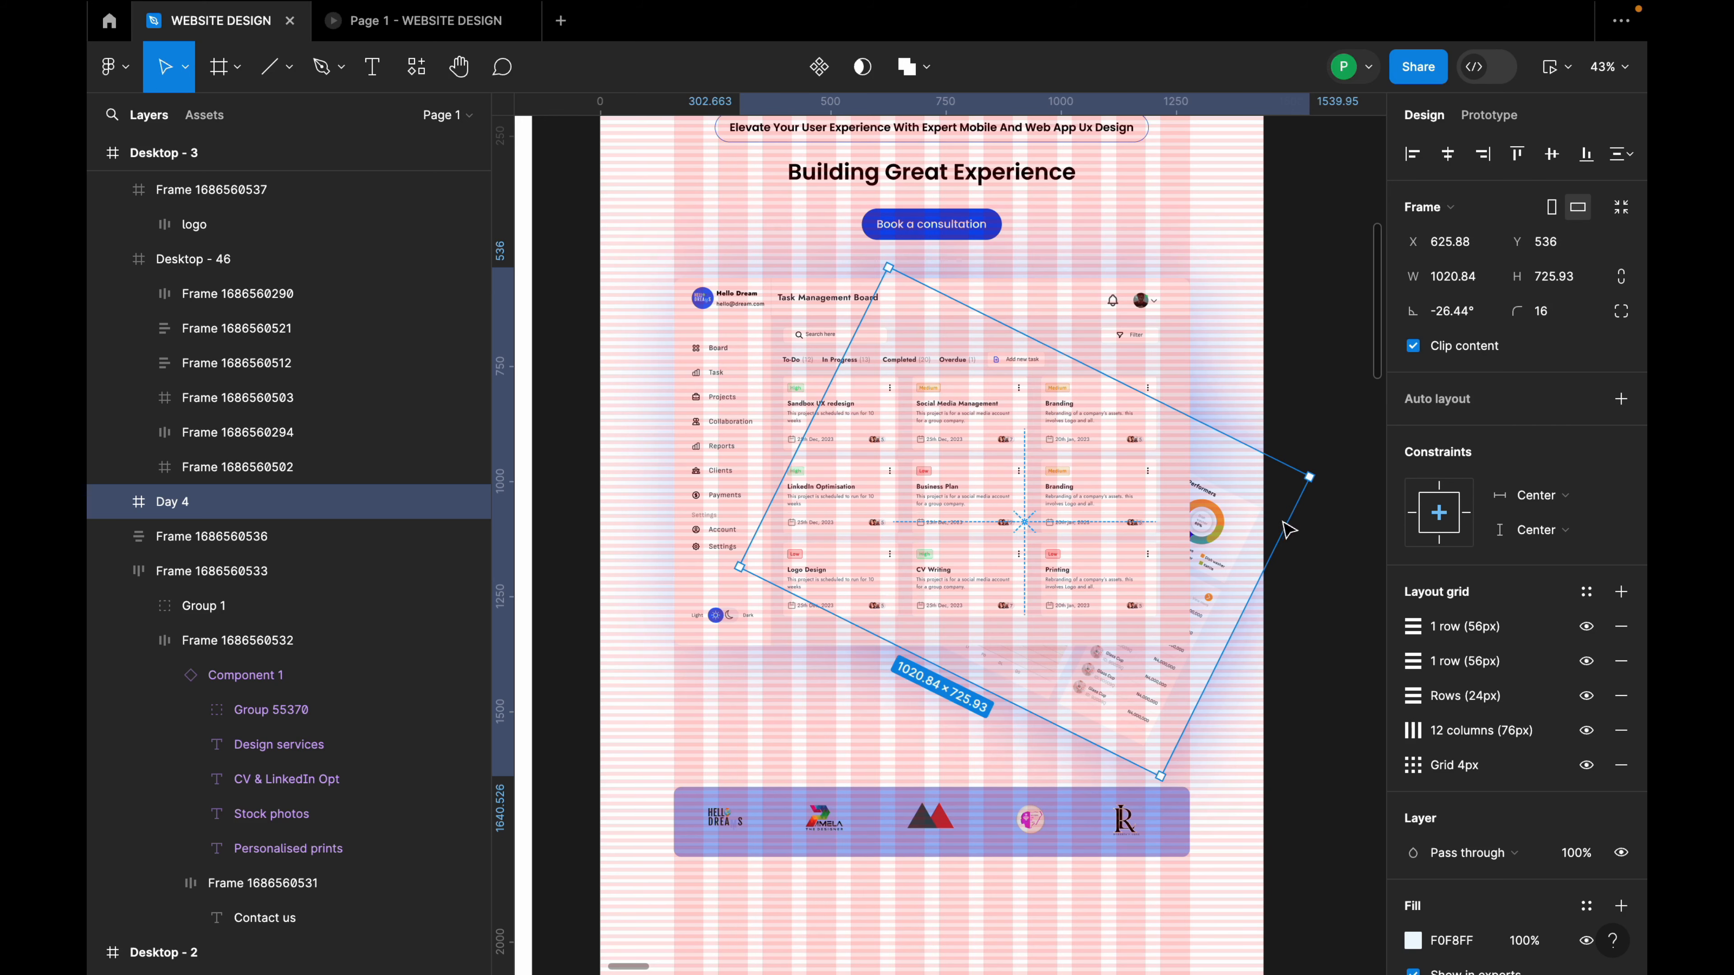
click(1294, 572)
Hide the layout grids on the Desktop - 3 page.
scroll(1134, 549, down, 5)
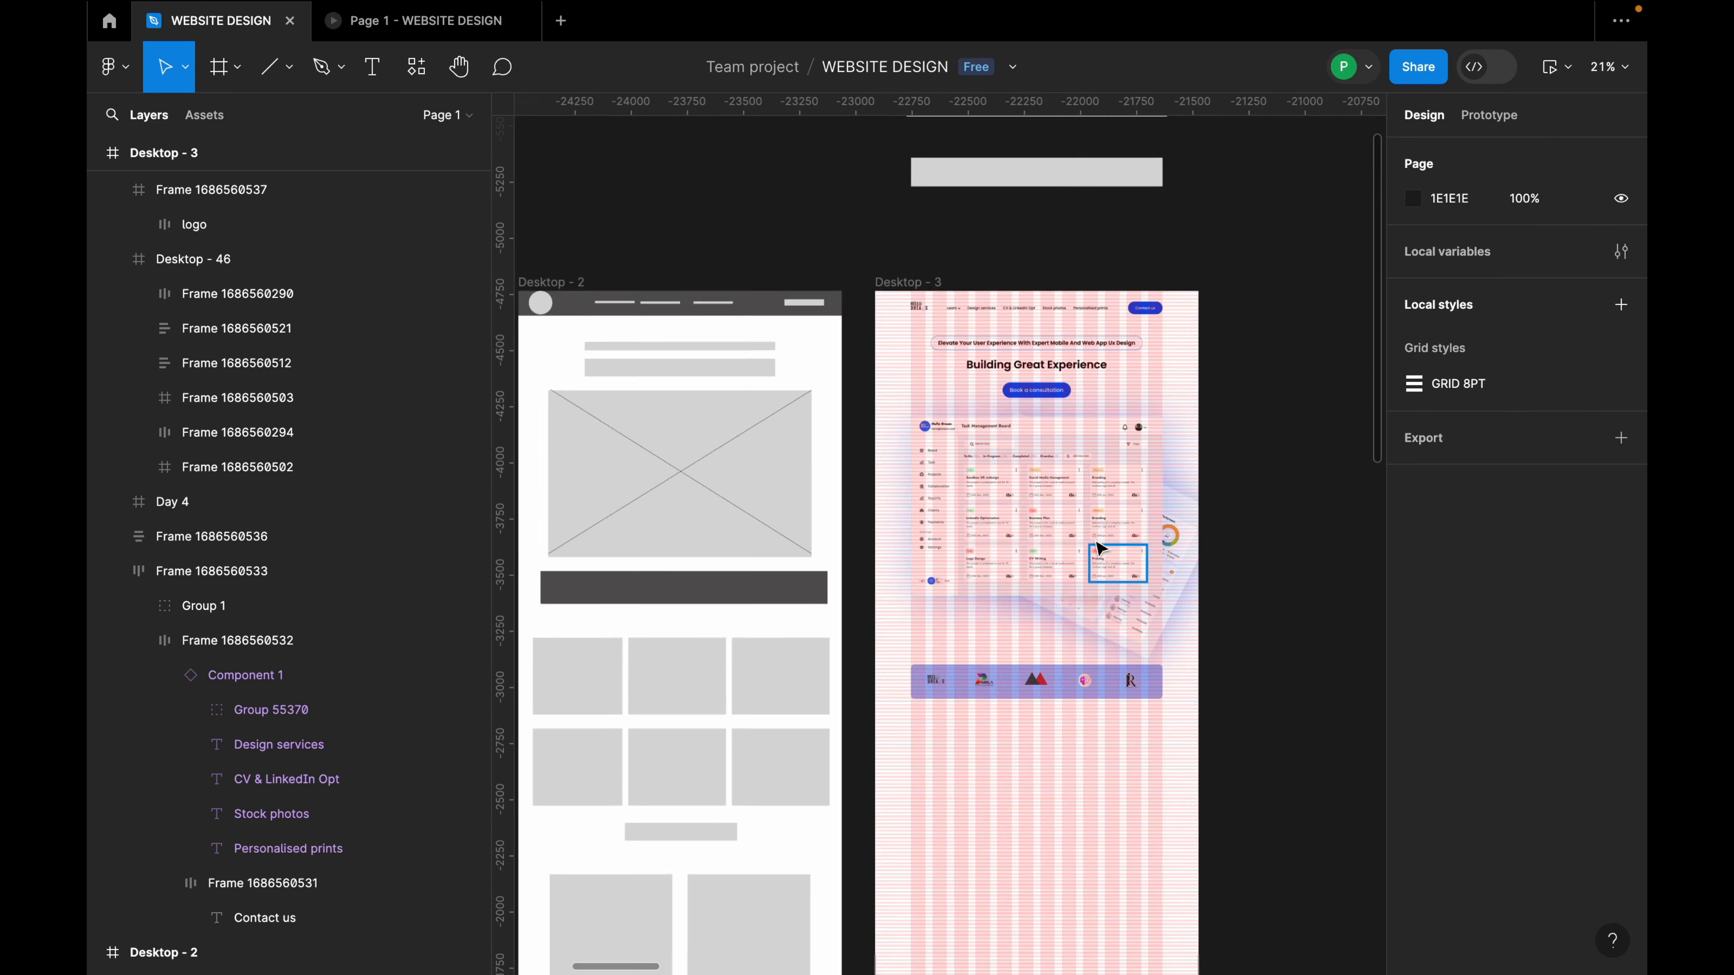
click(933, 284)
key(ctrl+g)
scroll(1099, 689, up, 5)
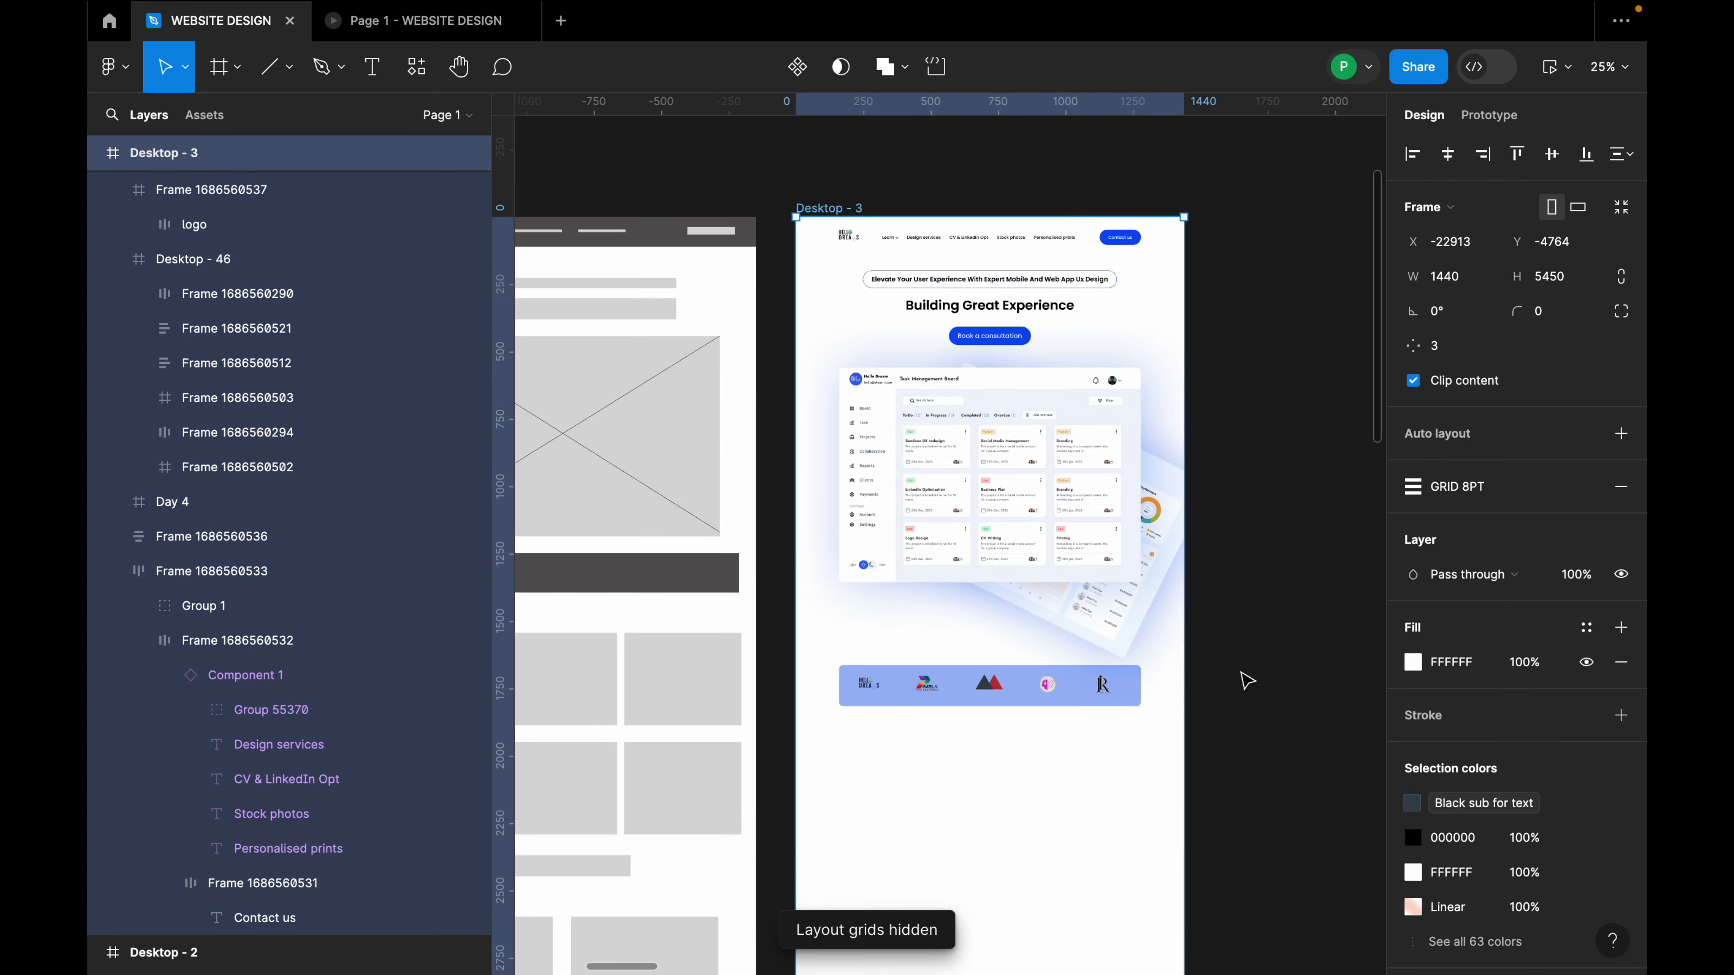
Lower the client logo section's blue 0D4CF6 fill opacity to 26%.
scroll(1026, 707, down, 2)
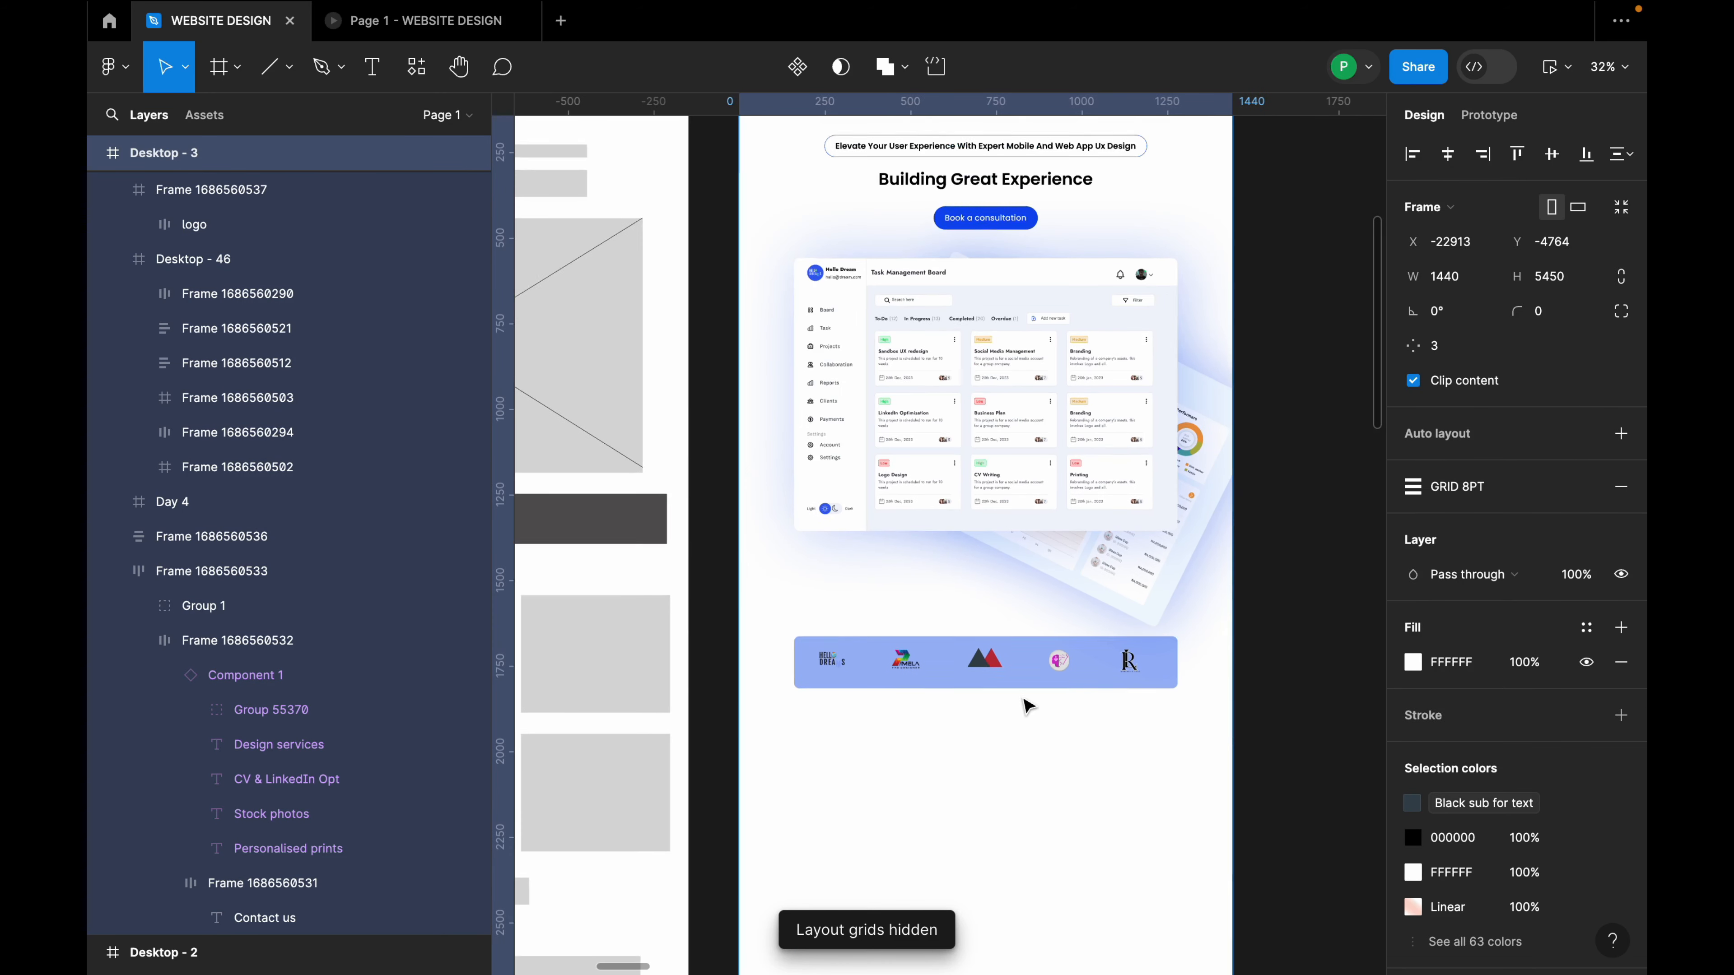
scroll(1041, 676, down, 2)
click(1053, 612)
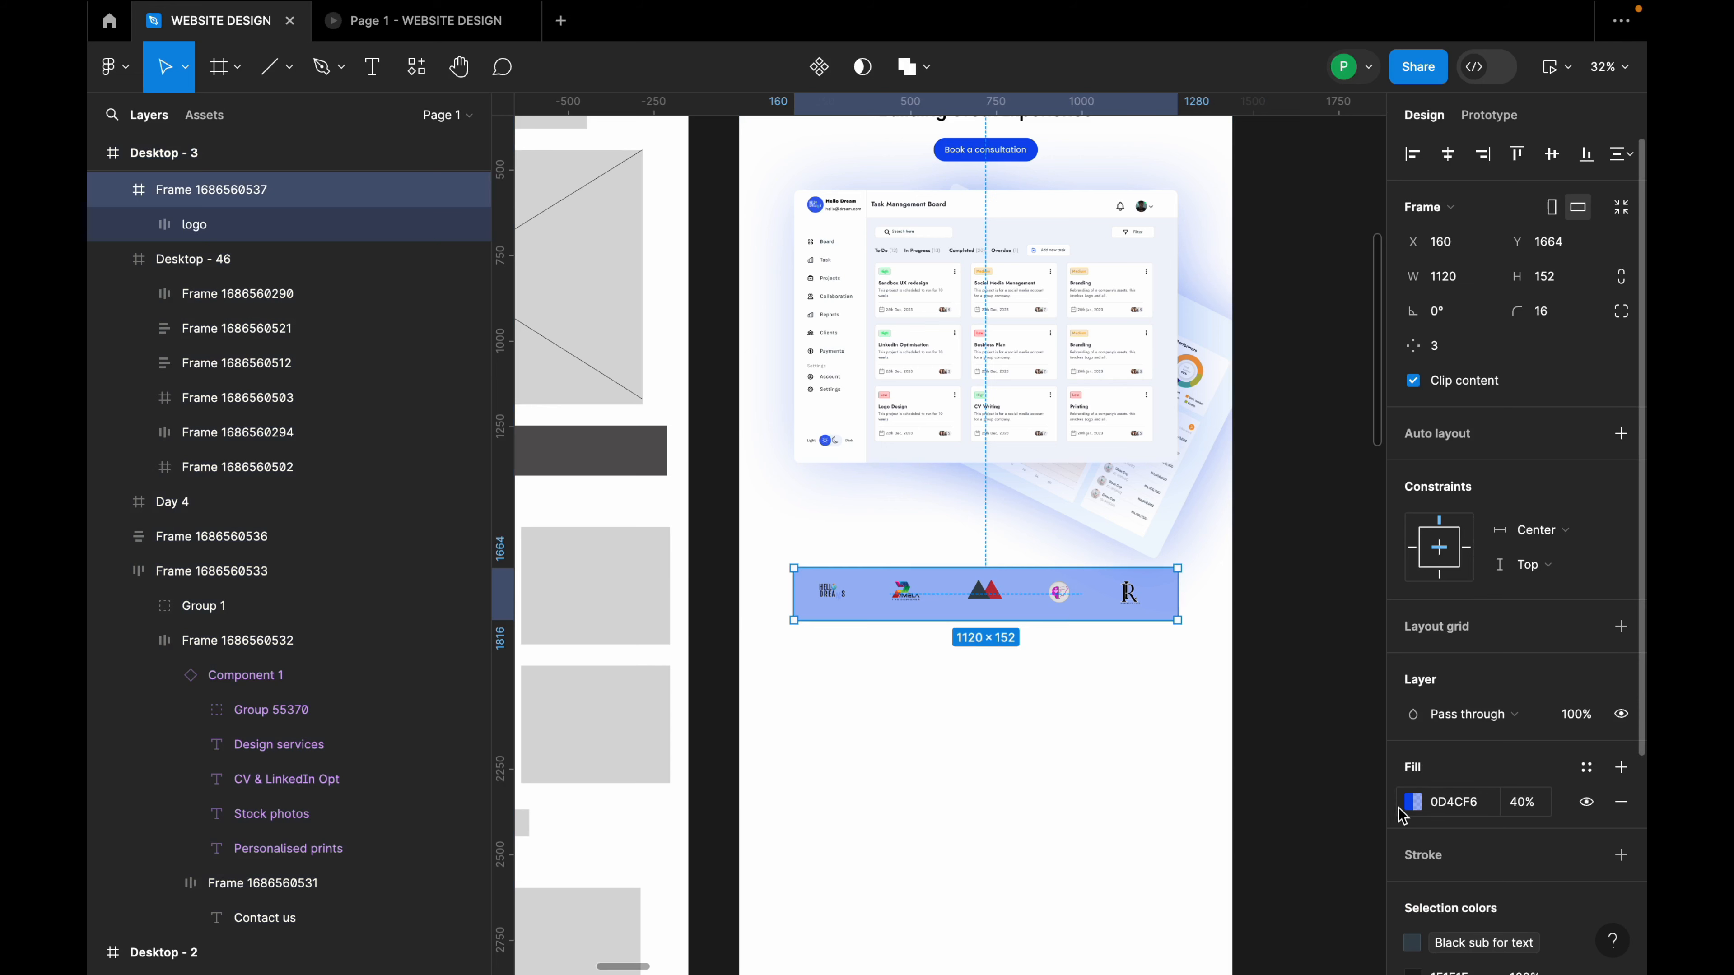
click(1412, 802)
drag(1262, 731, 1238, 734)
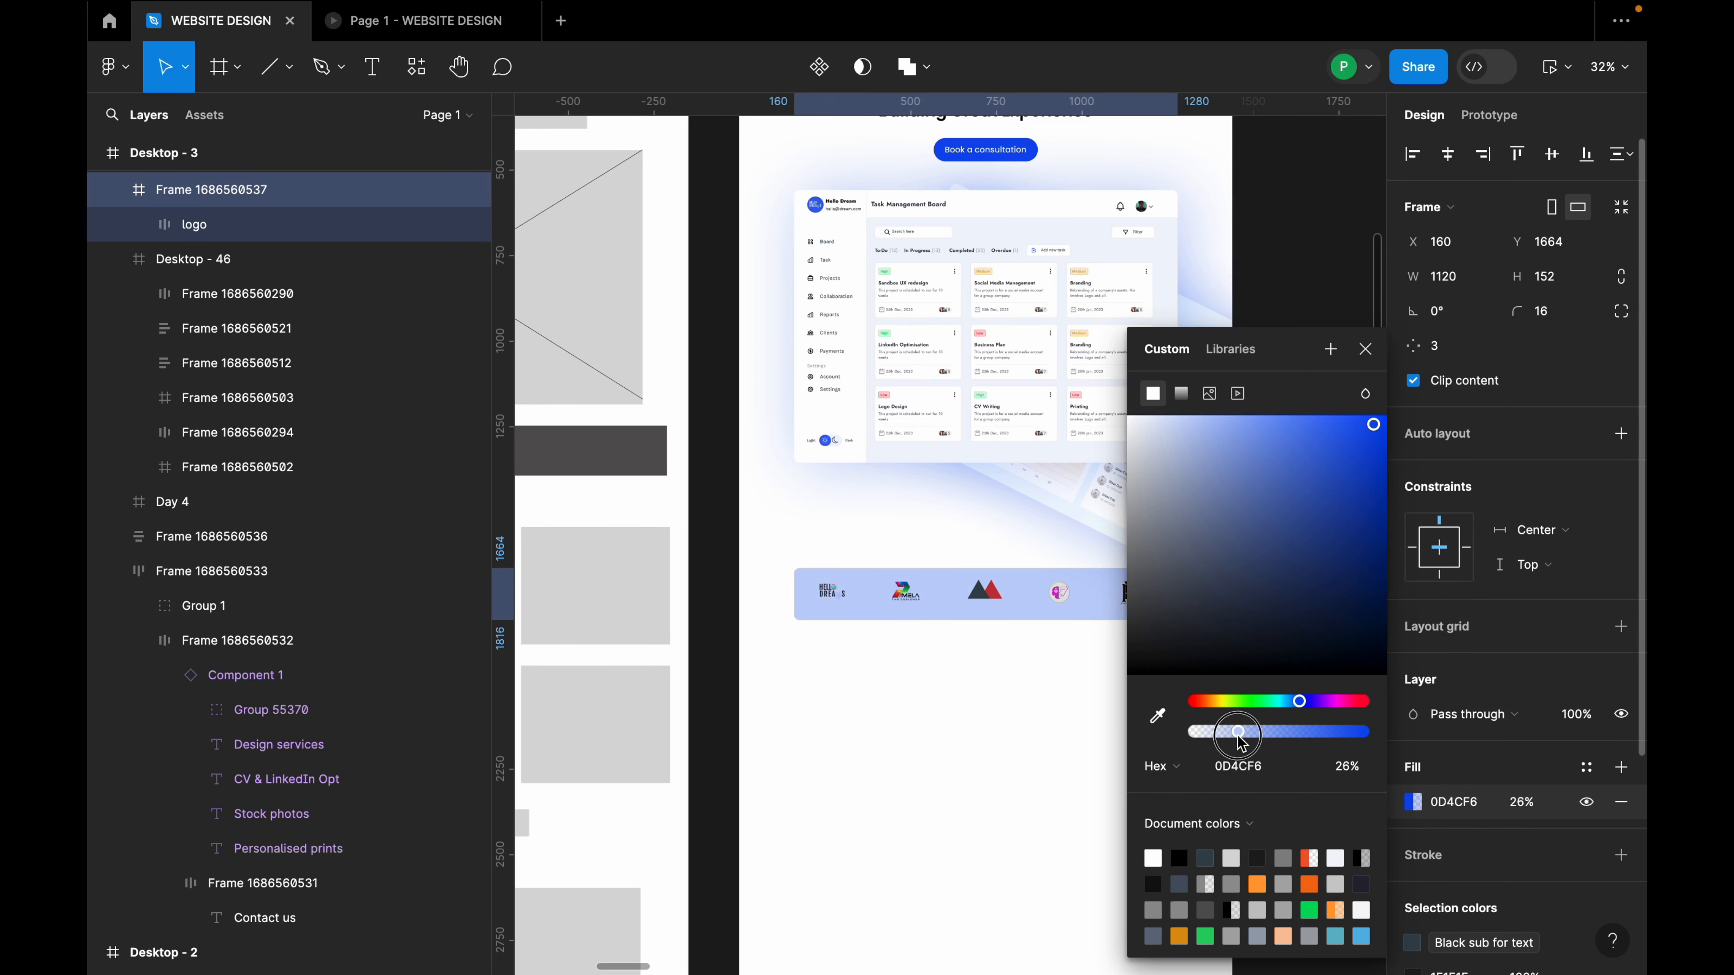
click(1365, 349)
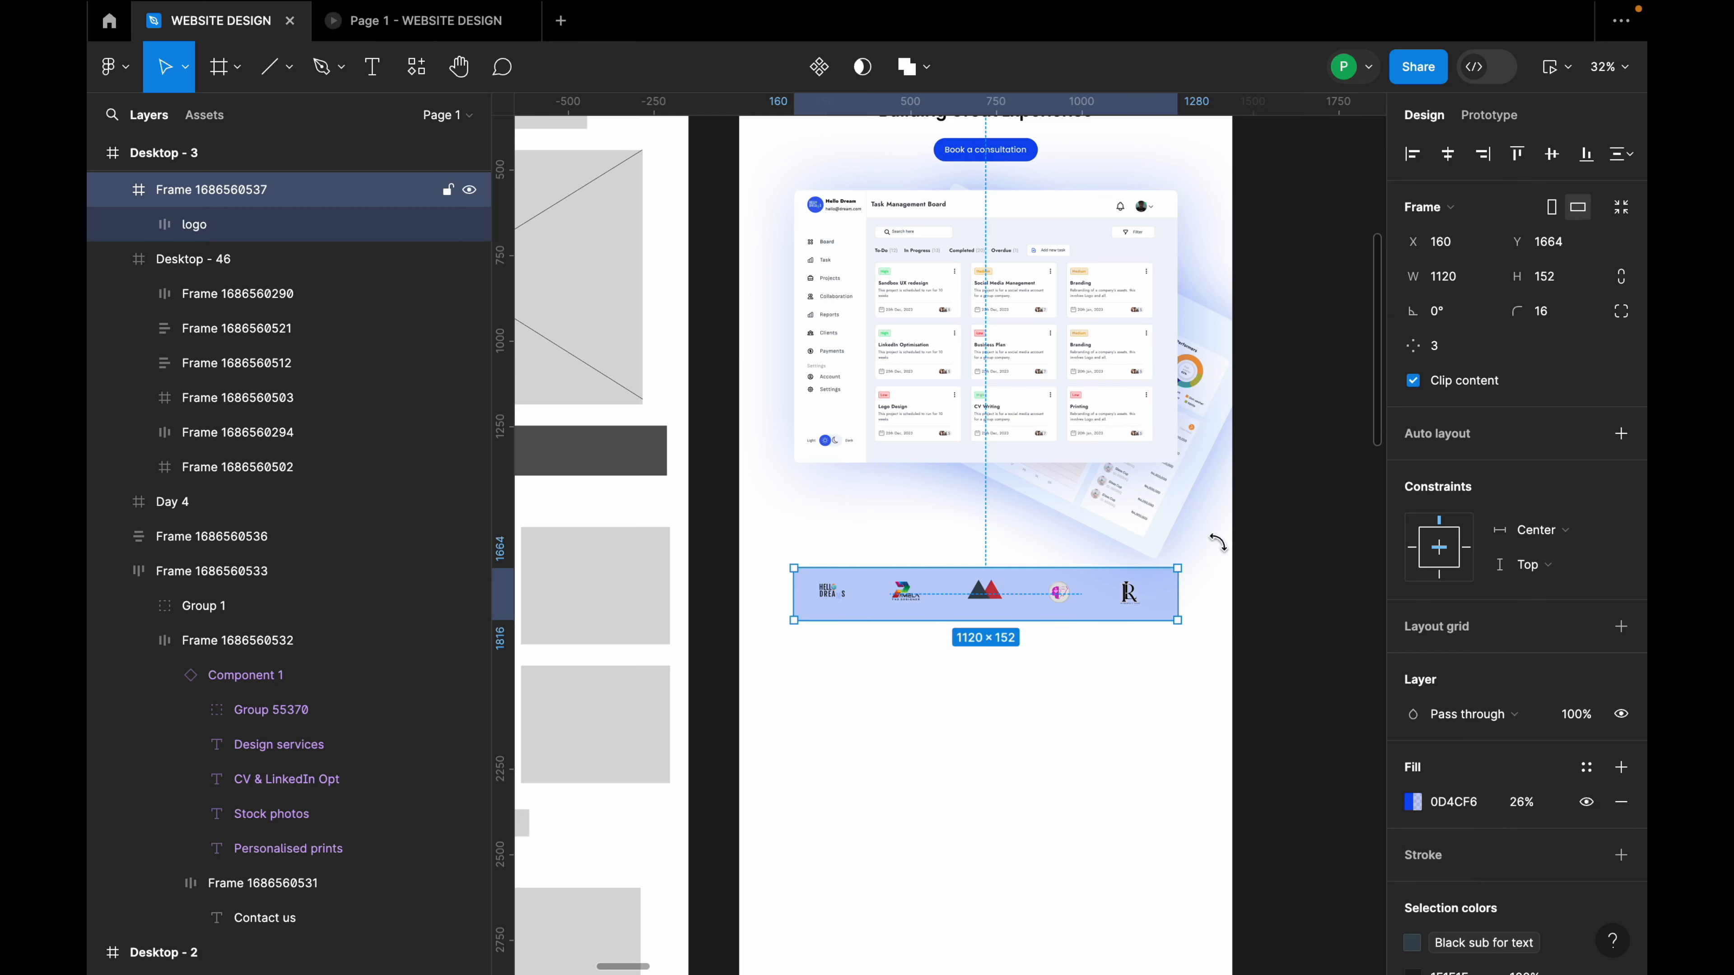
Align the logo row to the vertical centre of the blue client logo section.
click(1549, 155)
key(ctrl+z)
double_click(1107, 591)
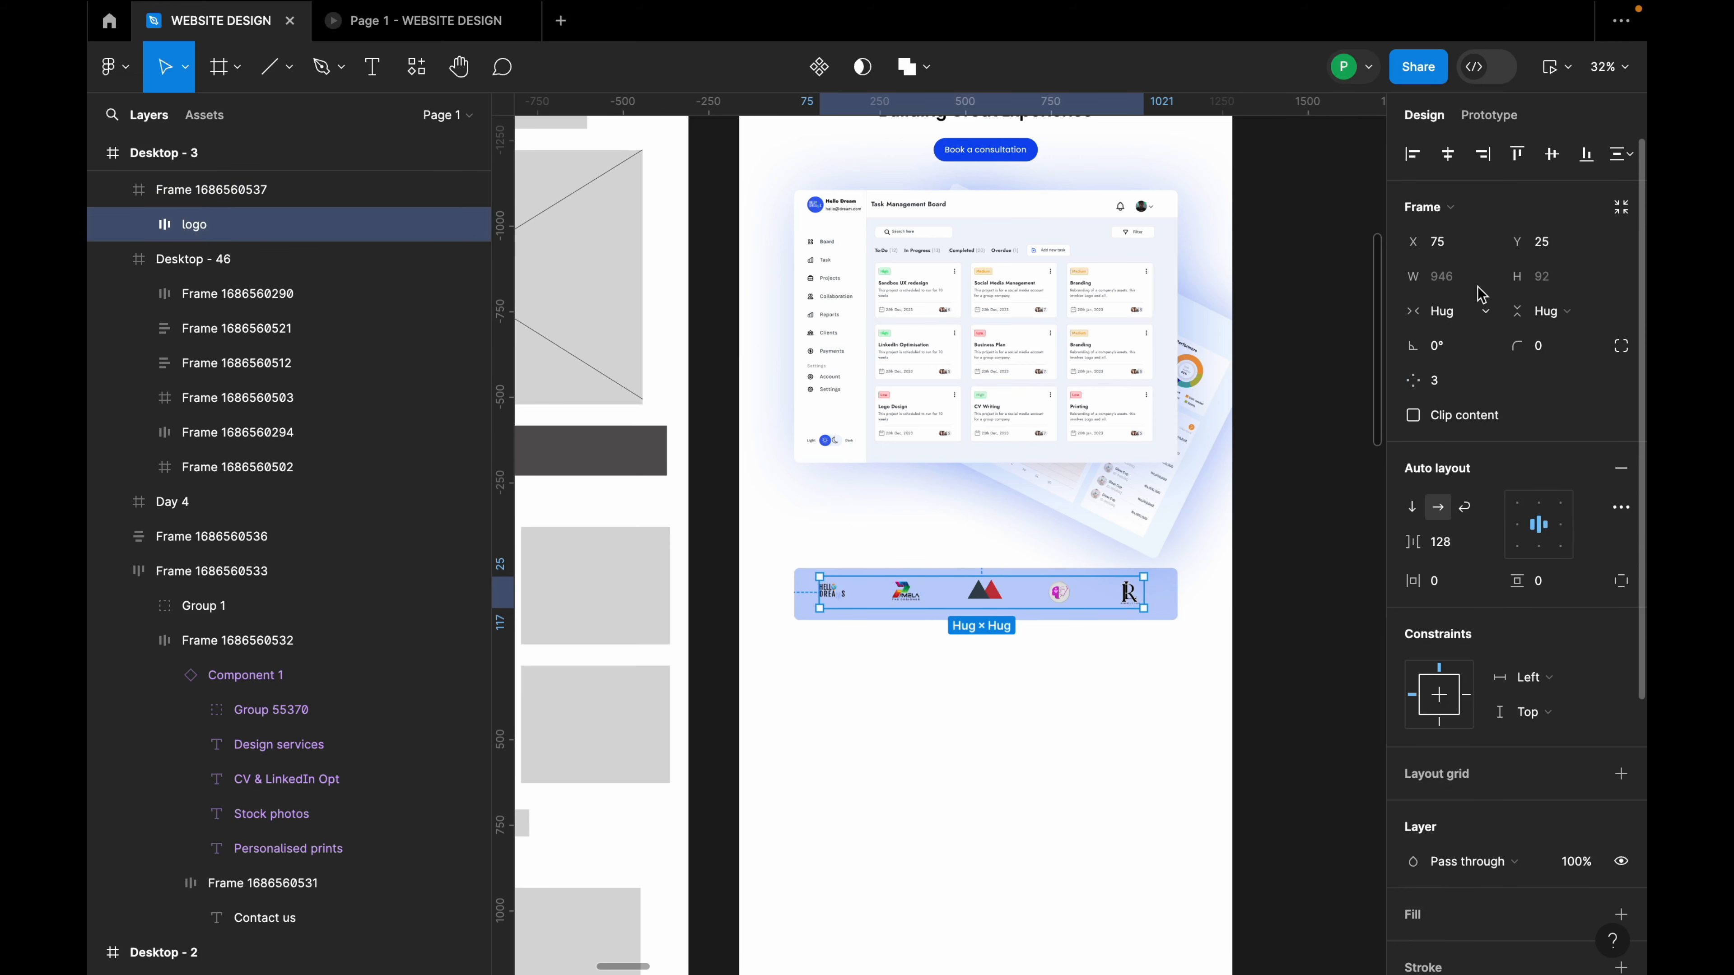
click(1549, 156)
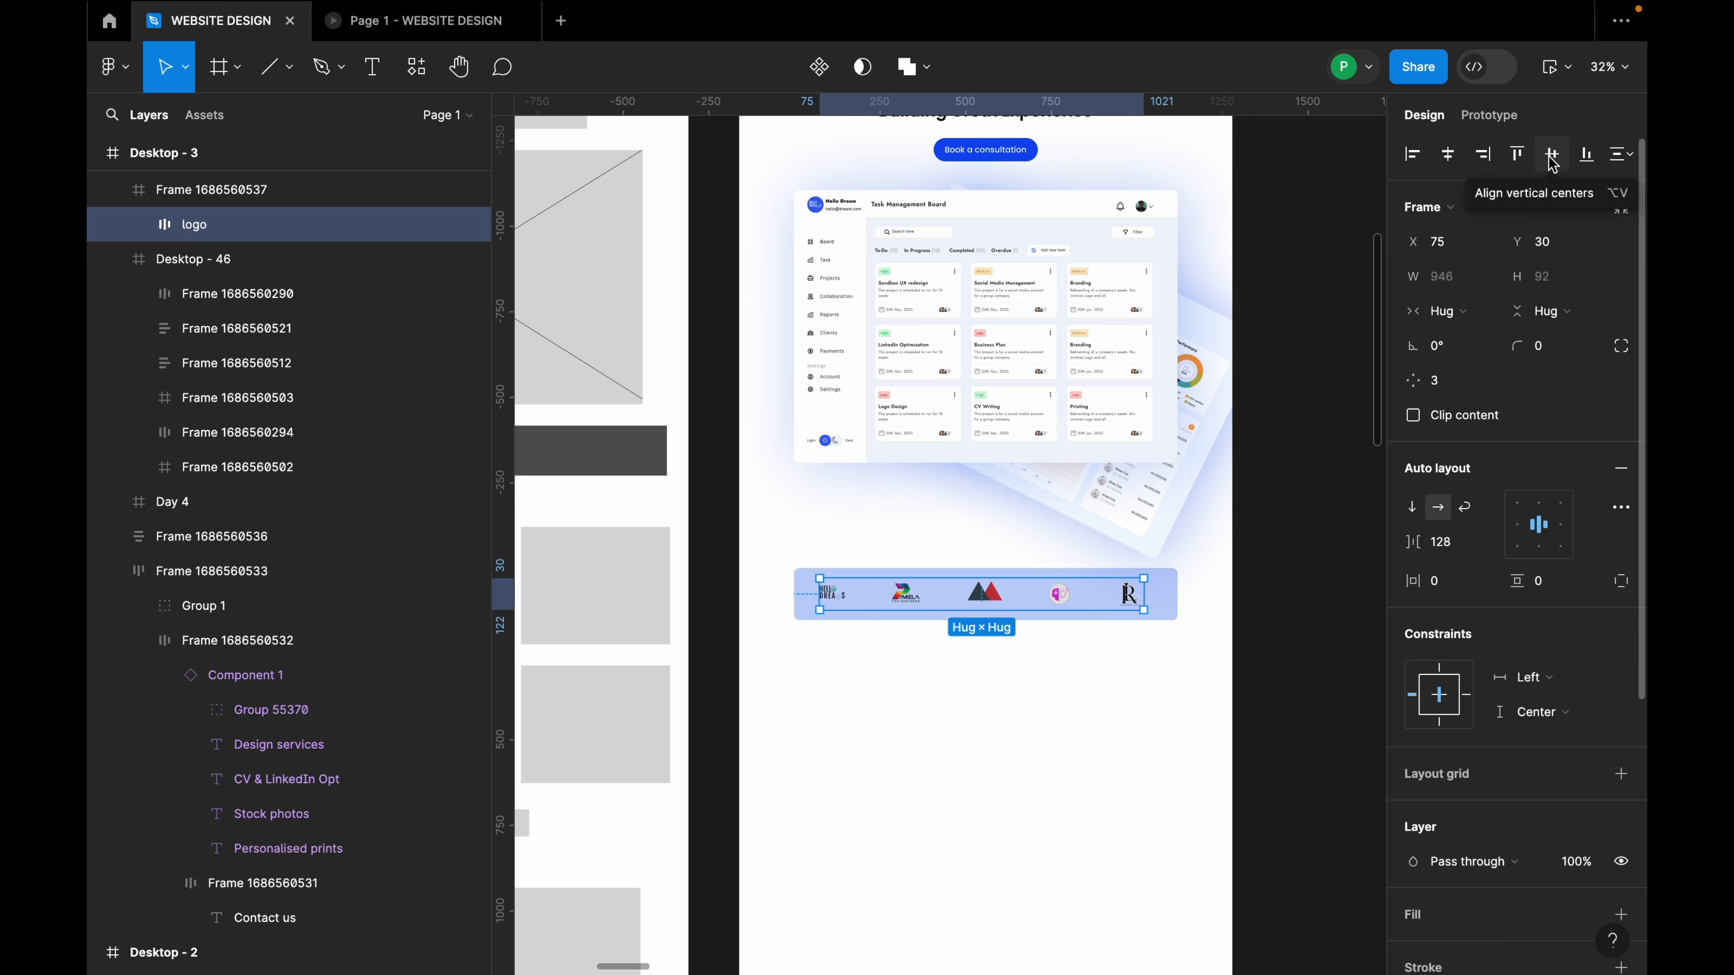
click(1282, 600)
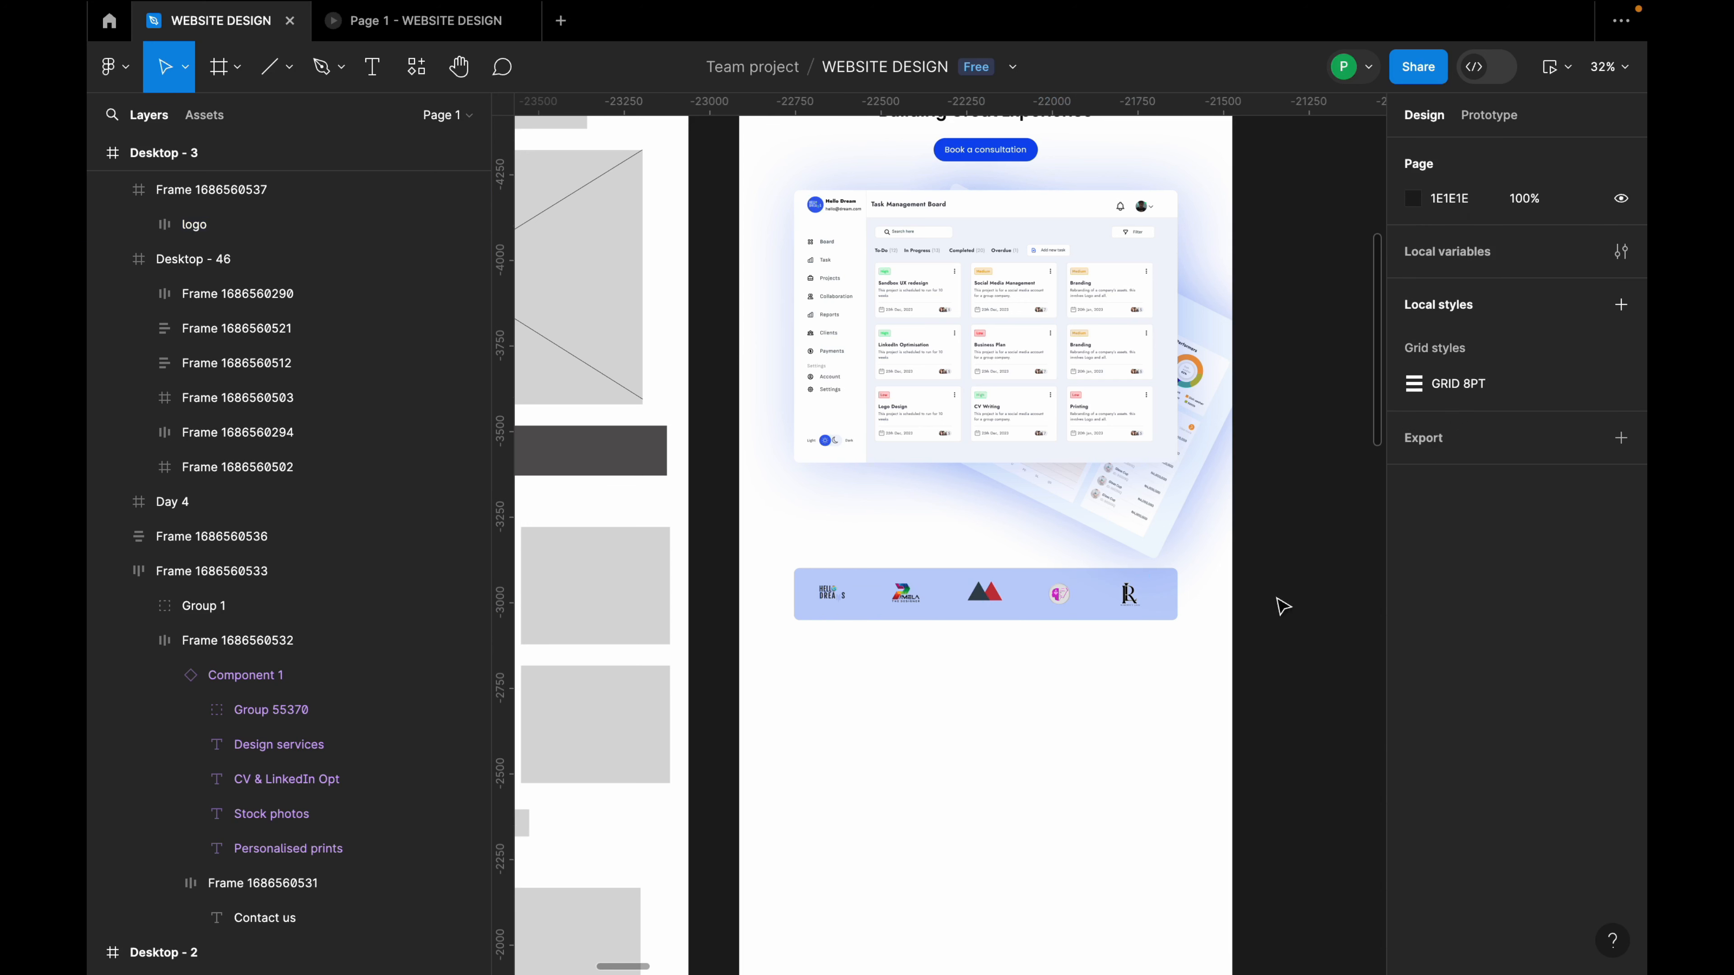
Nudge the client logo section down by 1 pixel to Y 1665 and check its distances to the page edges.
click(1164, 580)
key(alt)
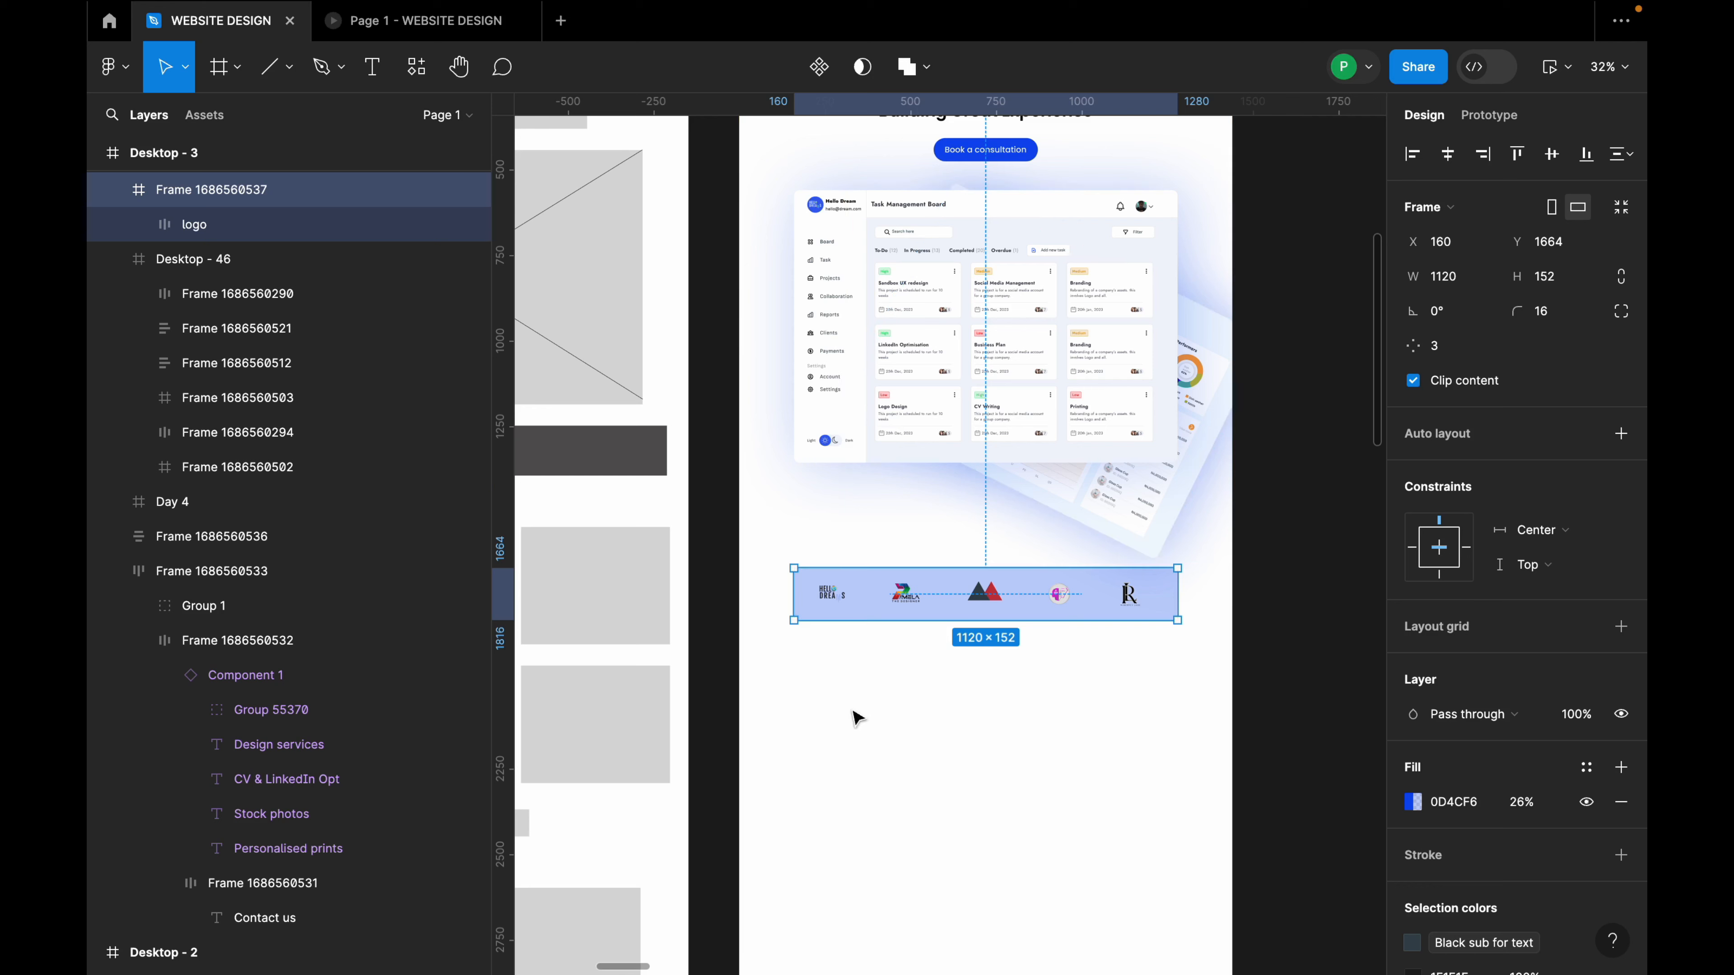
key(Down)
key(alt)
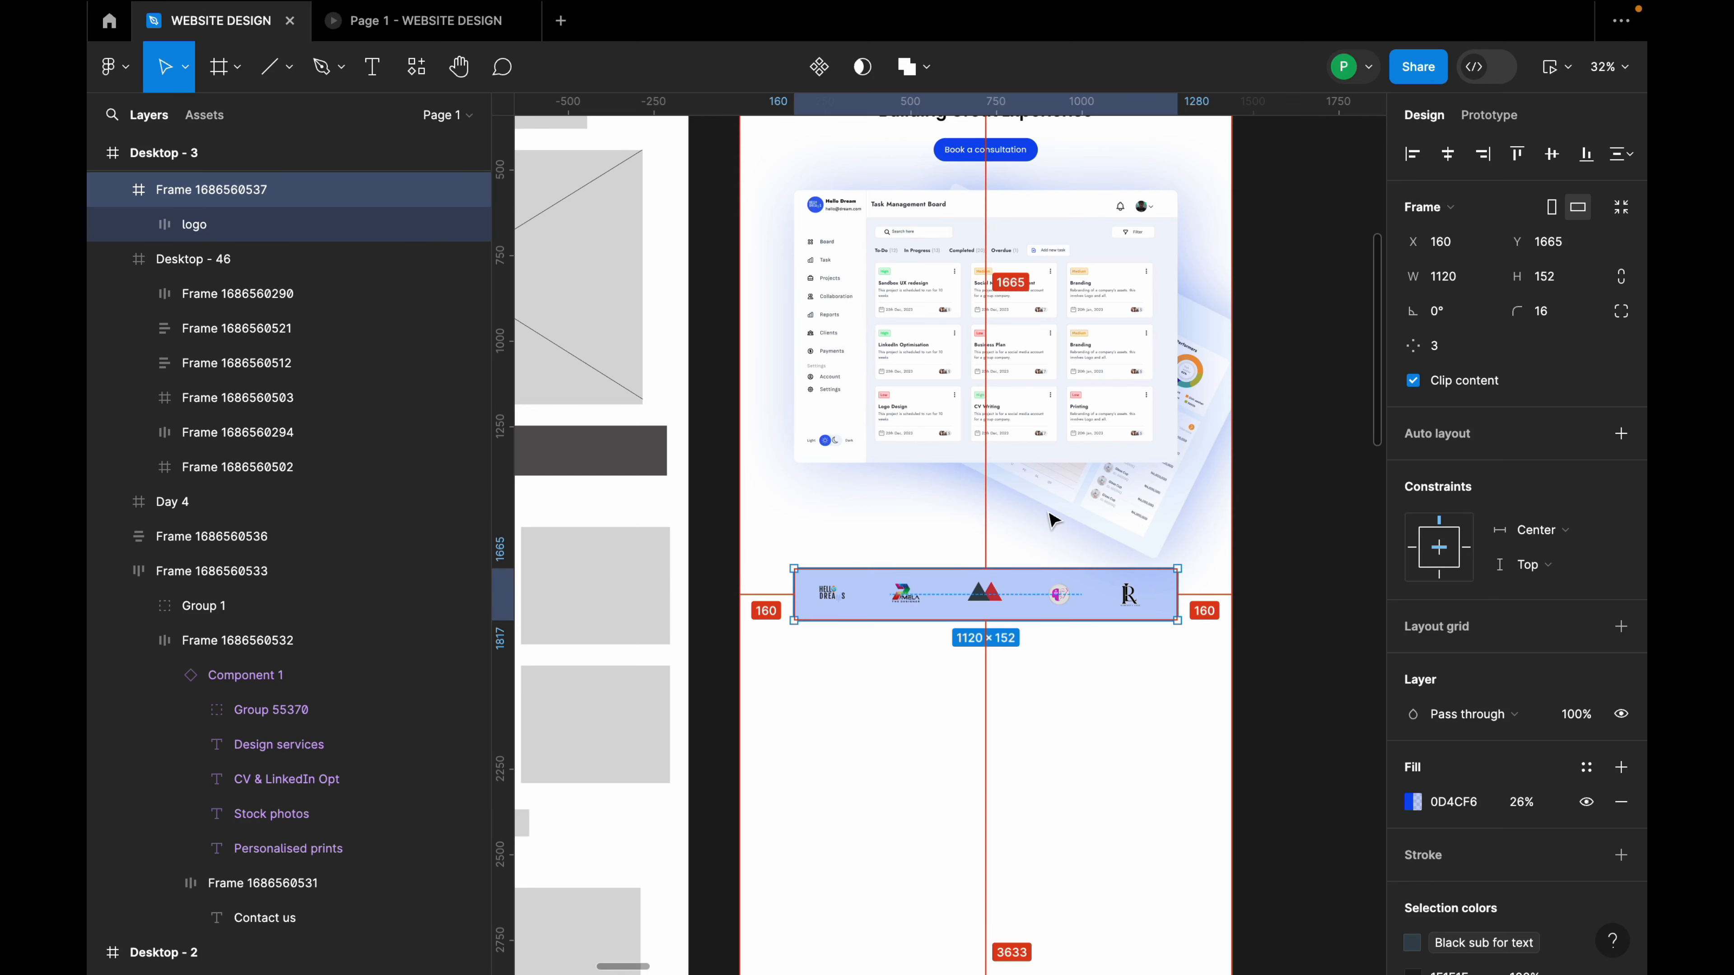
click(1024, 636)
scroll(1024, 637, down, 6)
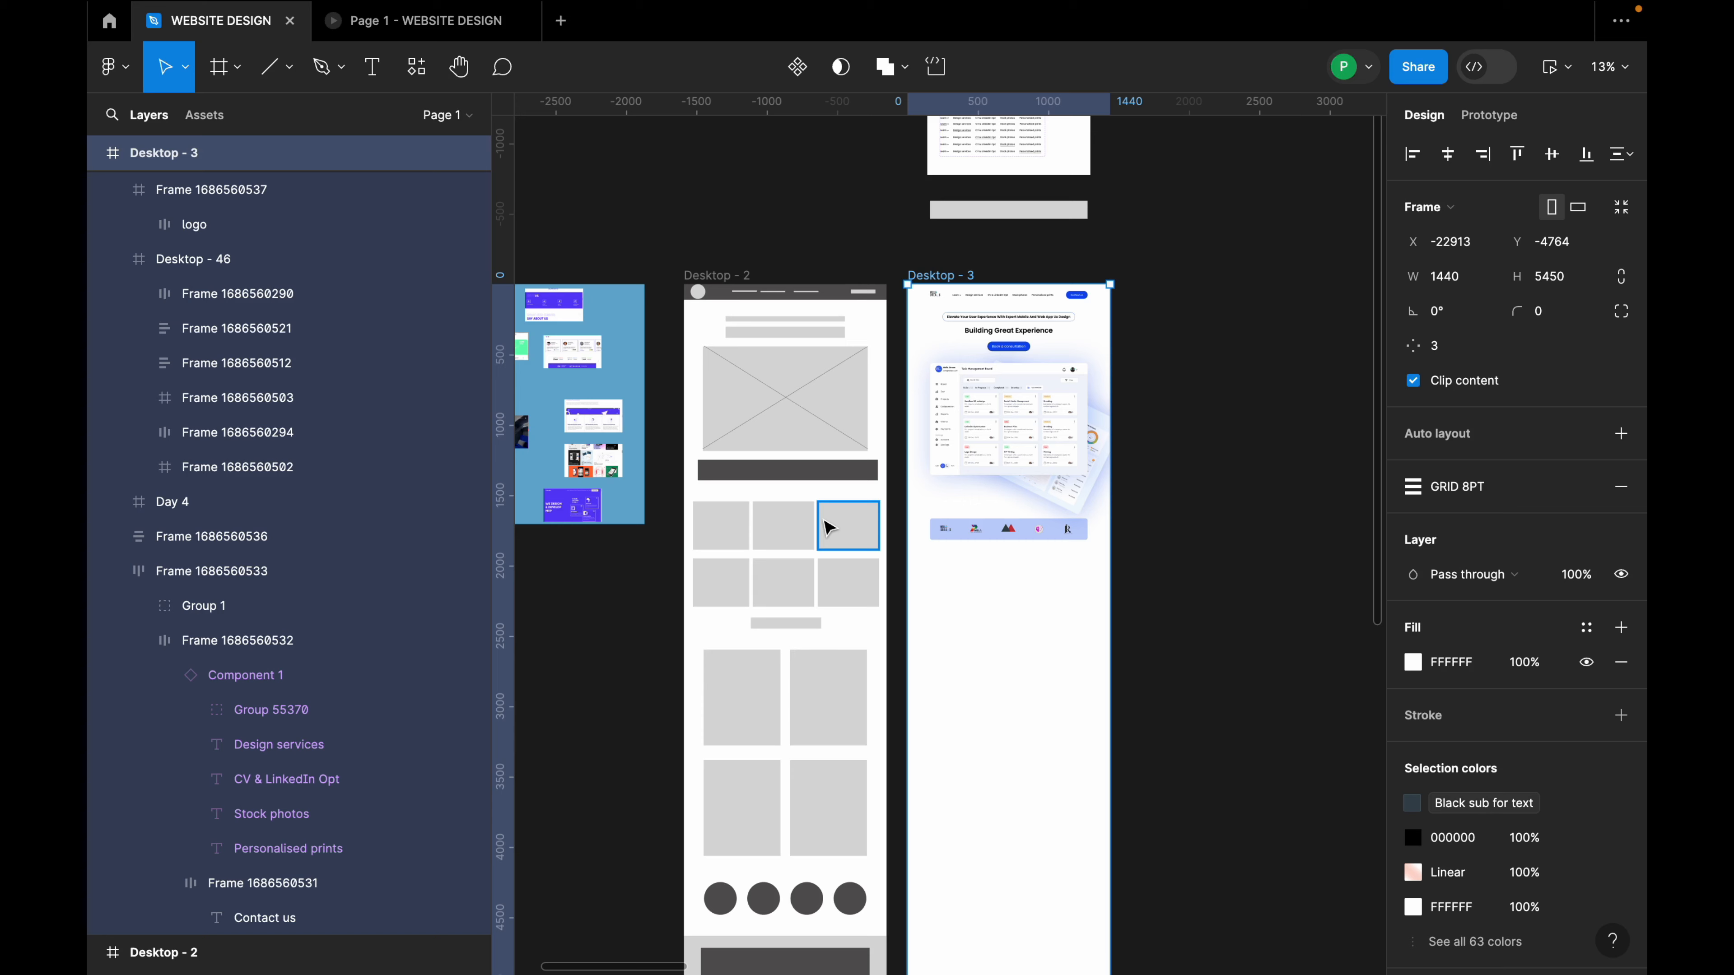
click(1150, 600)
scroll(1150, 600, up, 2)
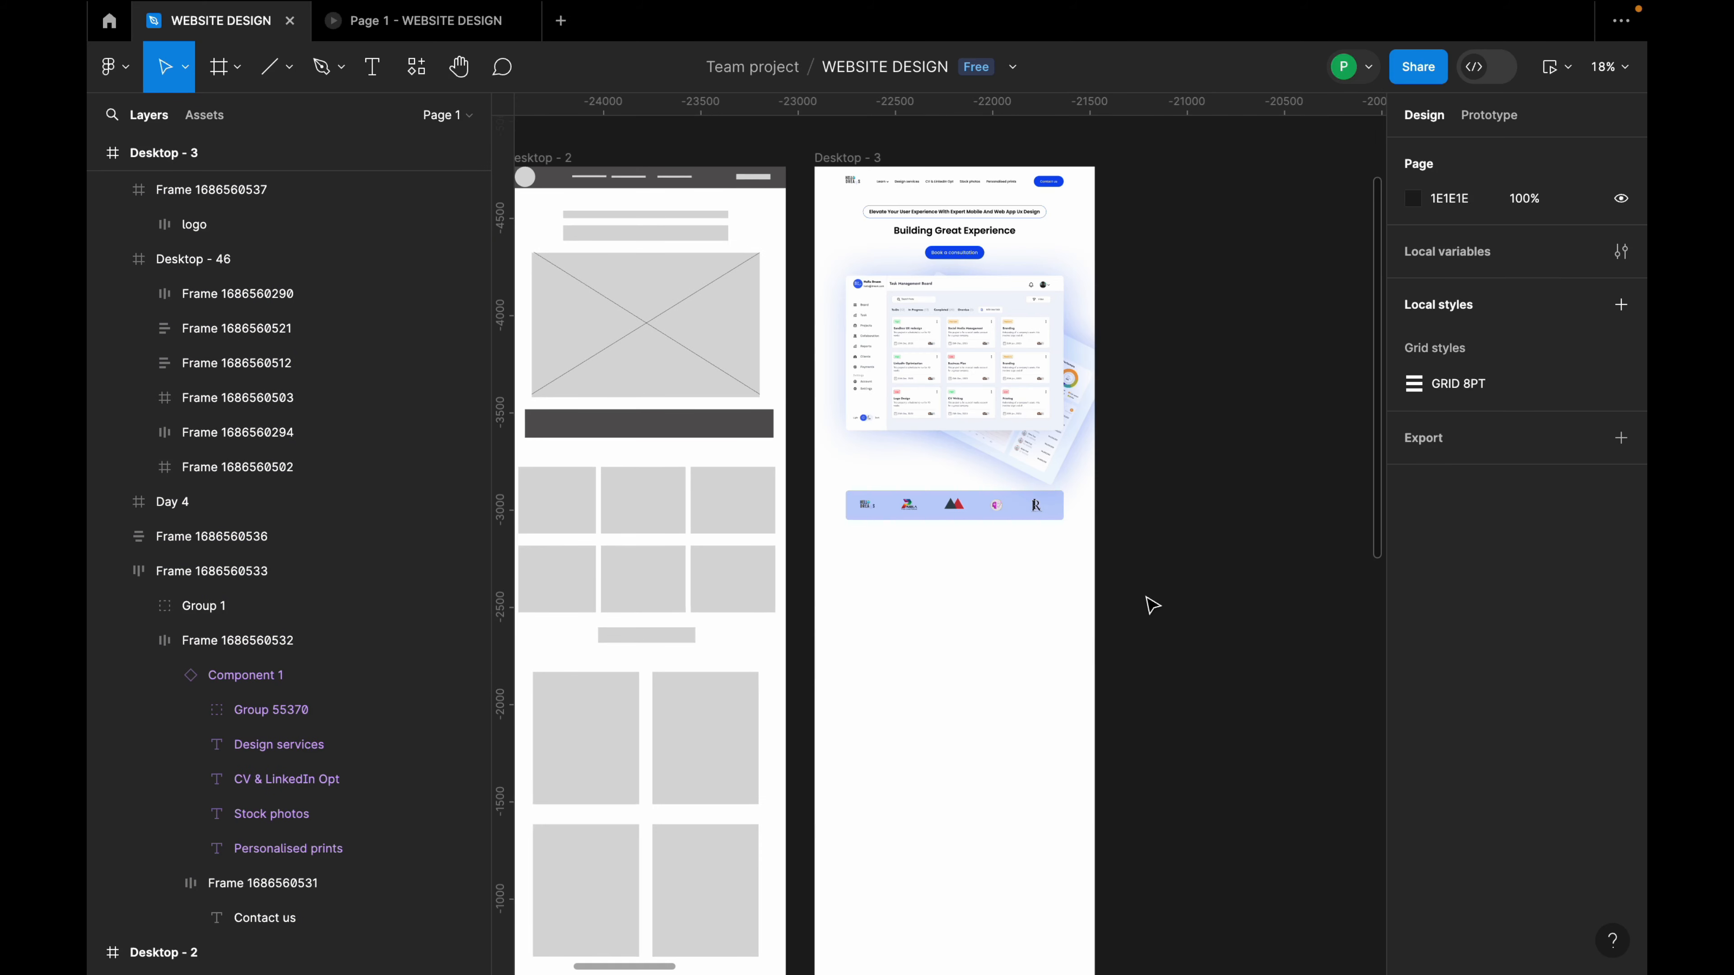
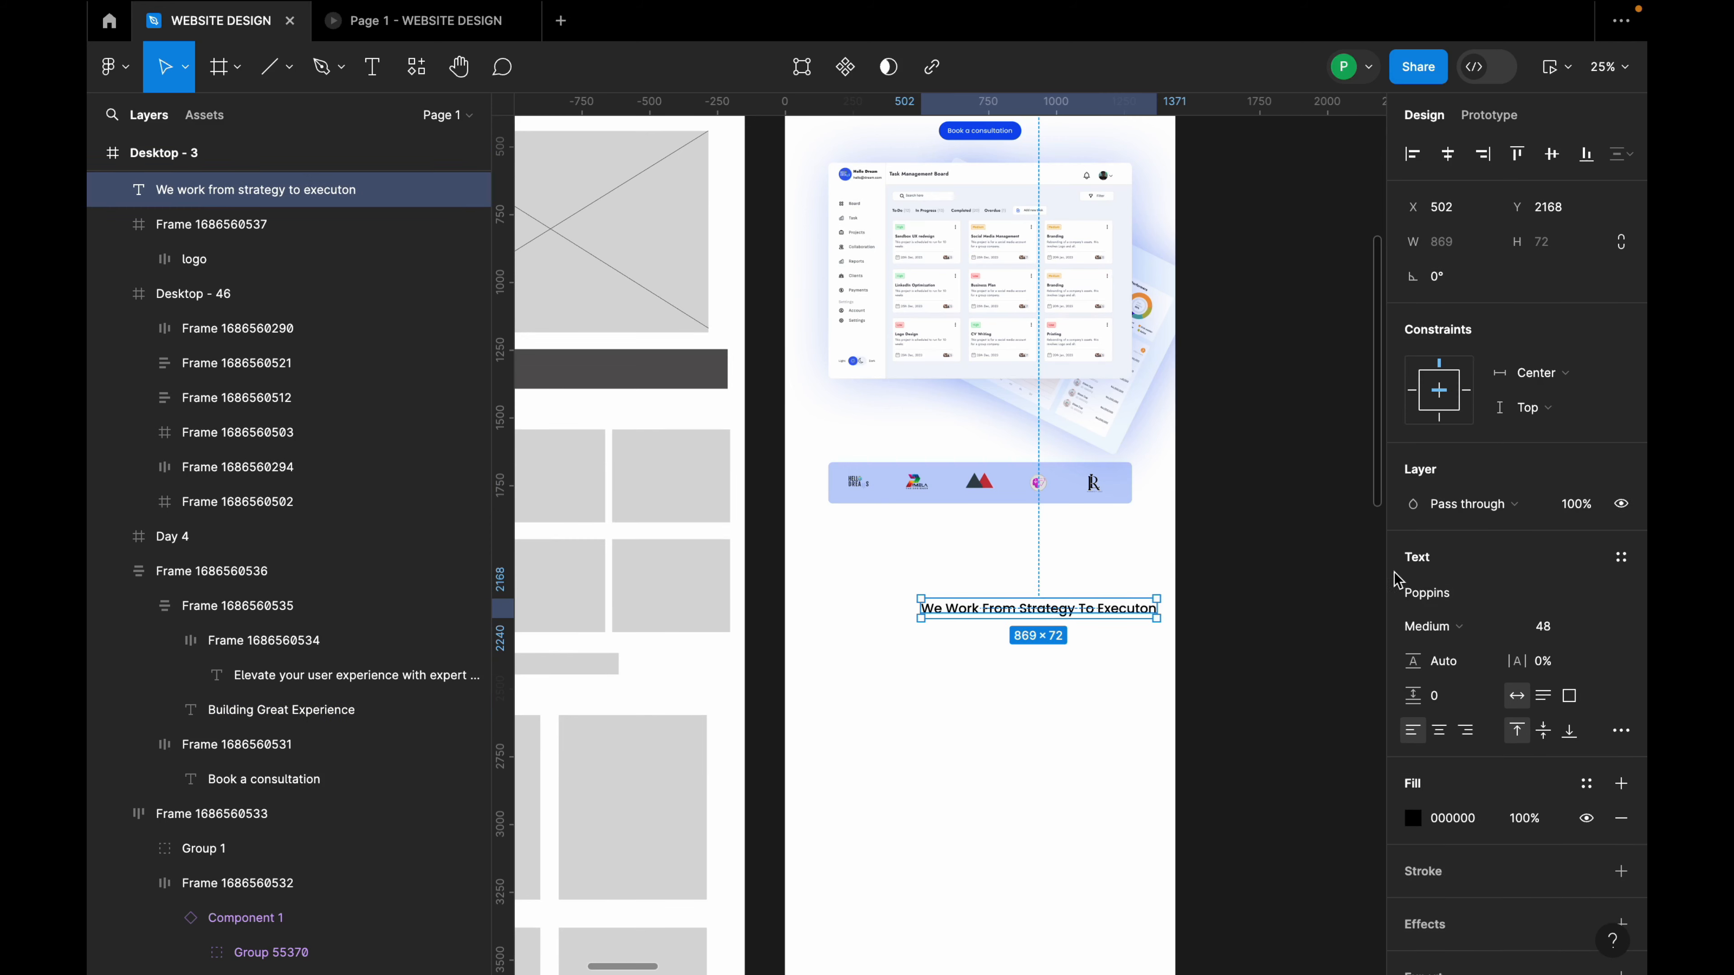
Make the "We Work From Strategy To Executon" heading SemiBold, centre it horizontally on the page and move it up to about Y 1944.
click(1432, 626)
click(1454, 656)
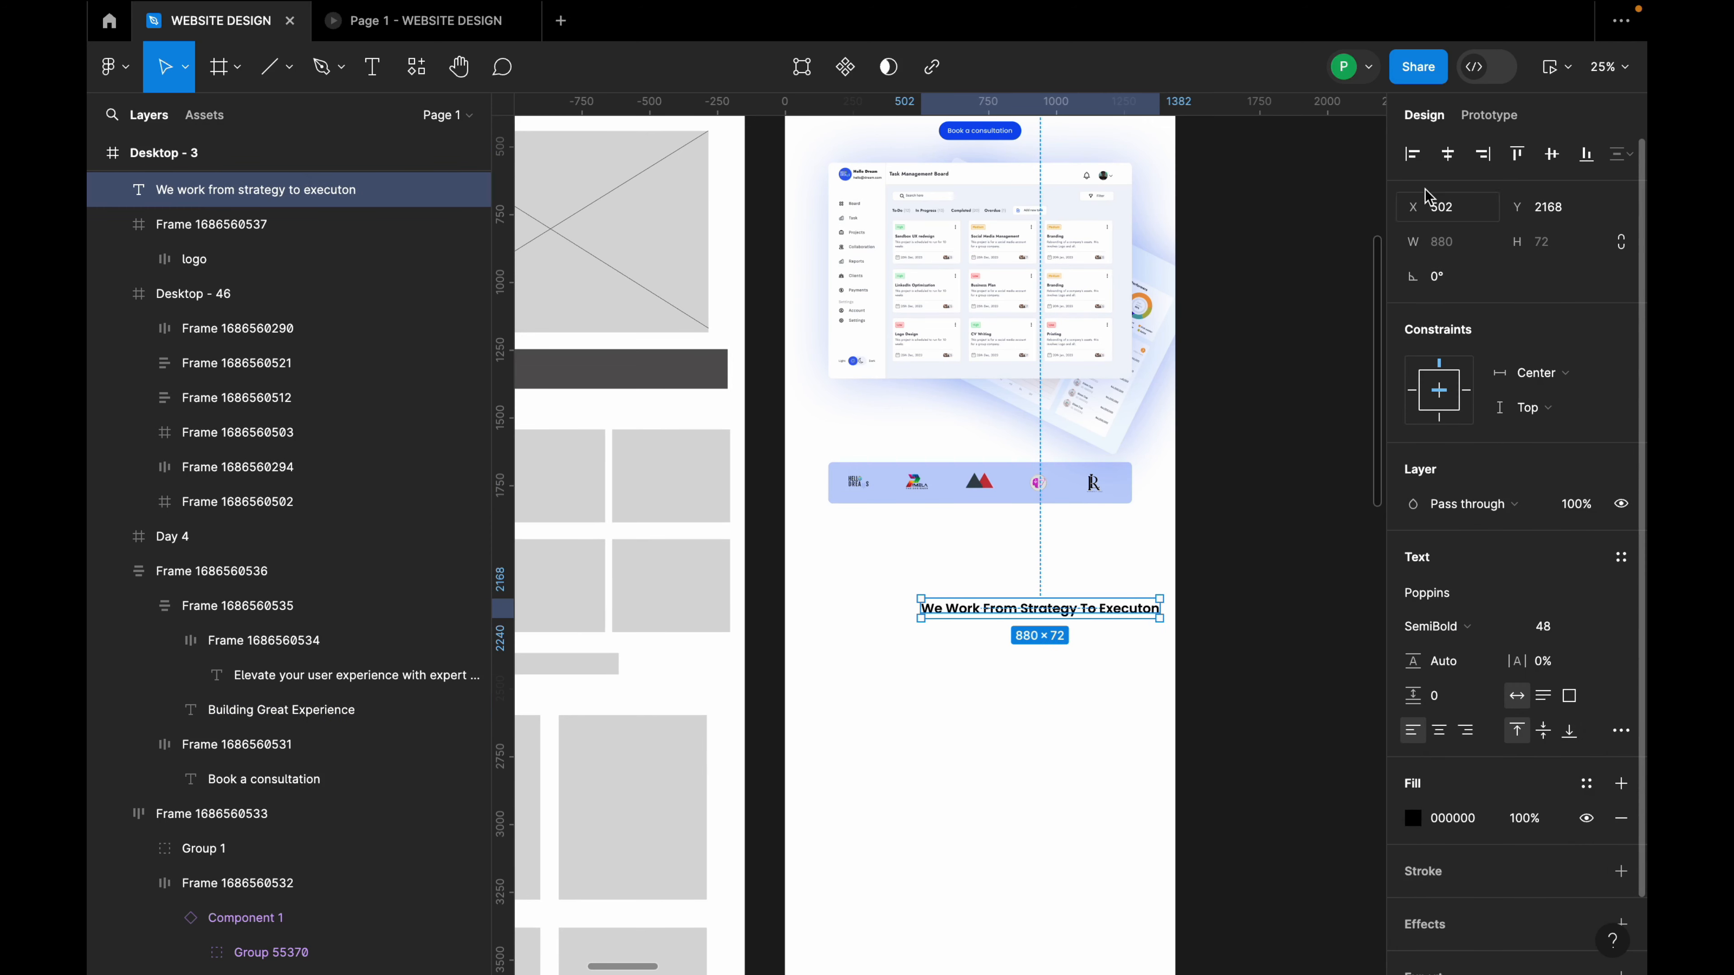
click(1447, 154)
scroll(1018, 629, up, 2)
drag(1013, 601, 1017, 524)
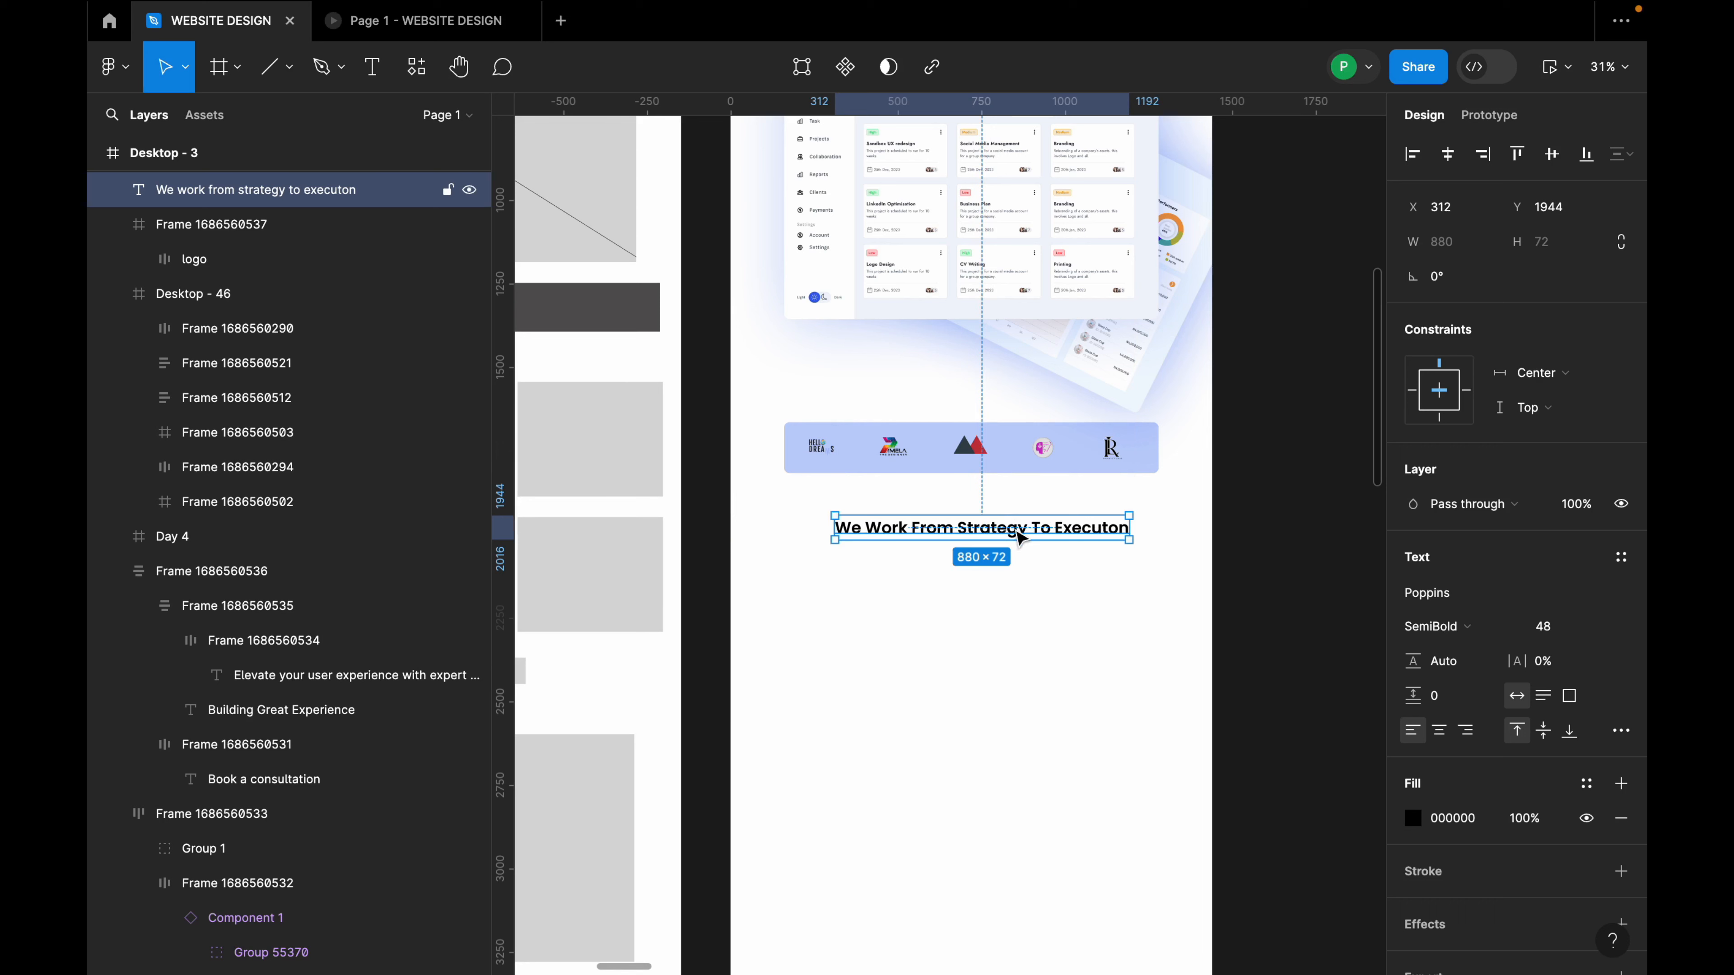
Set the vertical spacing between the client logo section and the heading below it to 80.
shift+click(1054, 470)
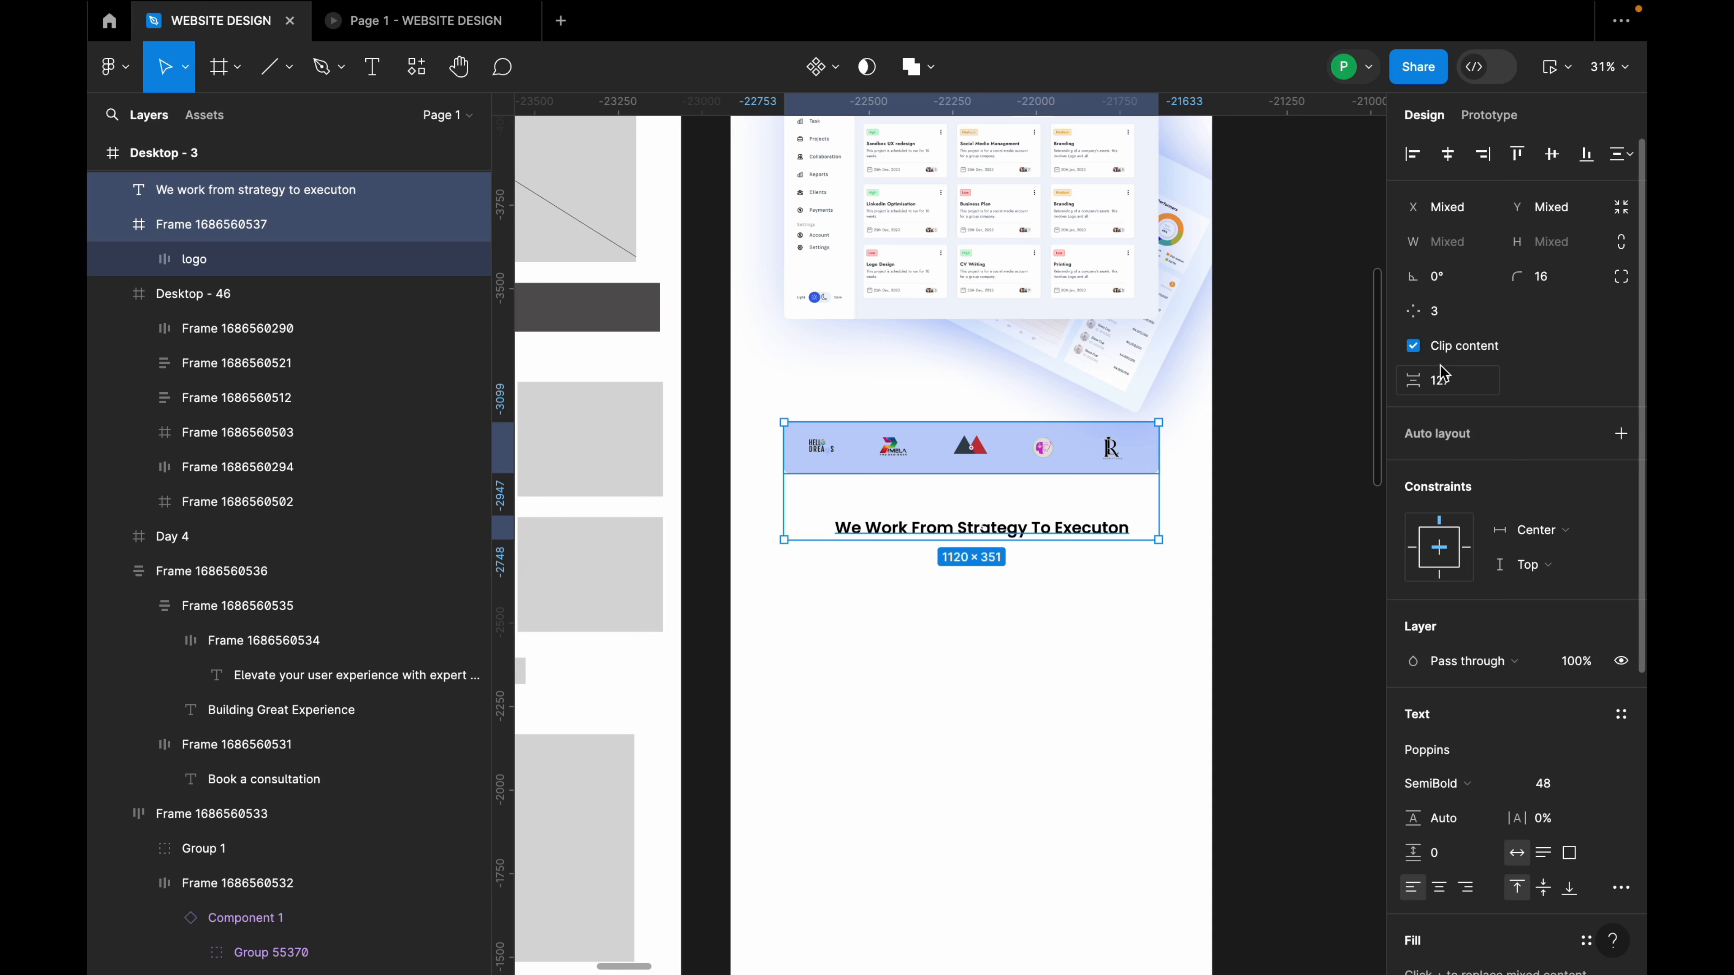
click(1456, 389)
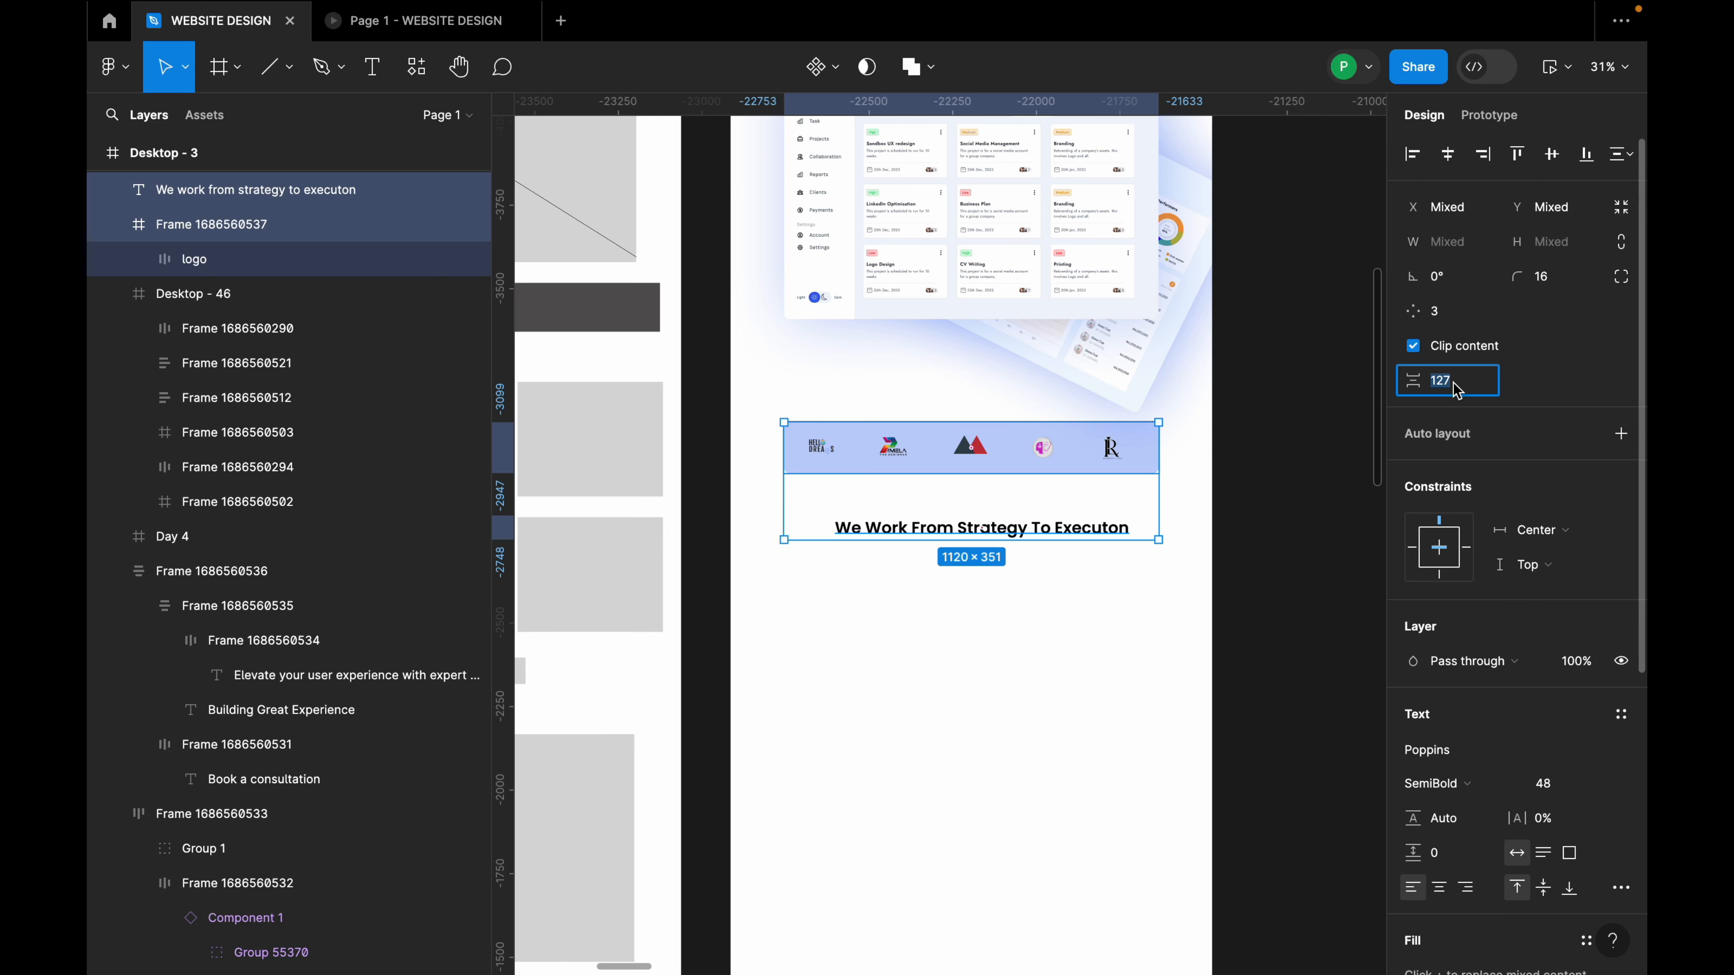
text(80)
key(Return)
click(1119, 594)
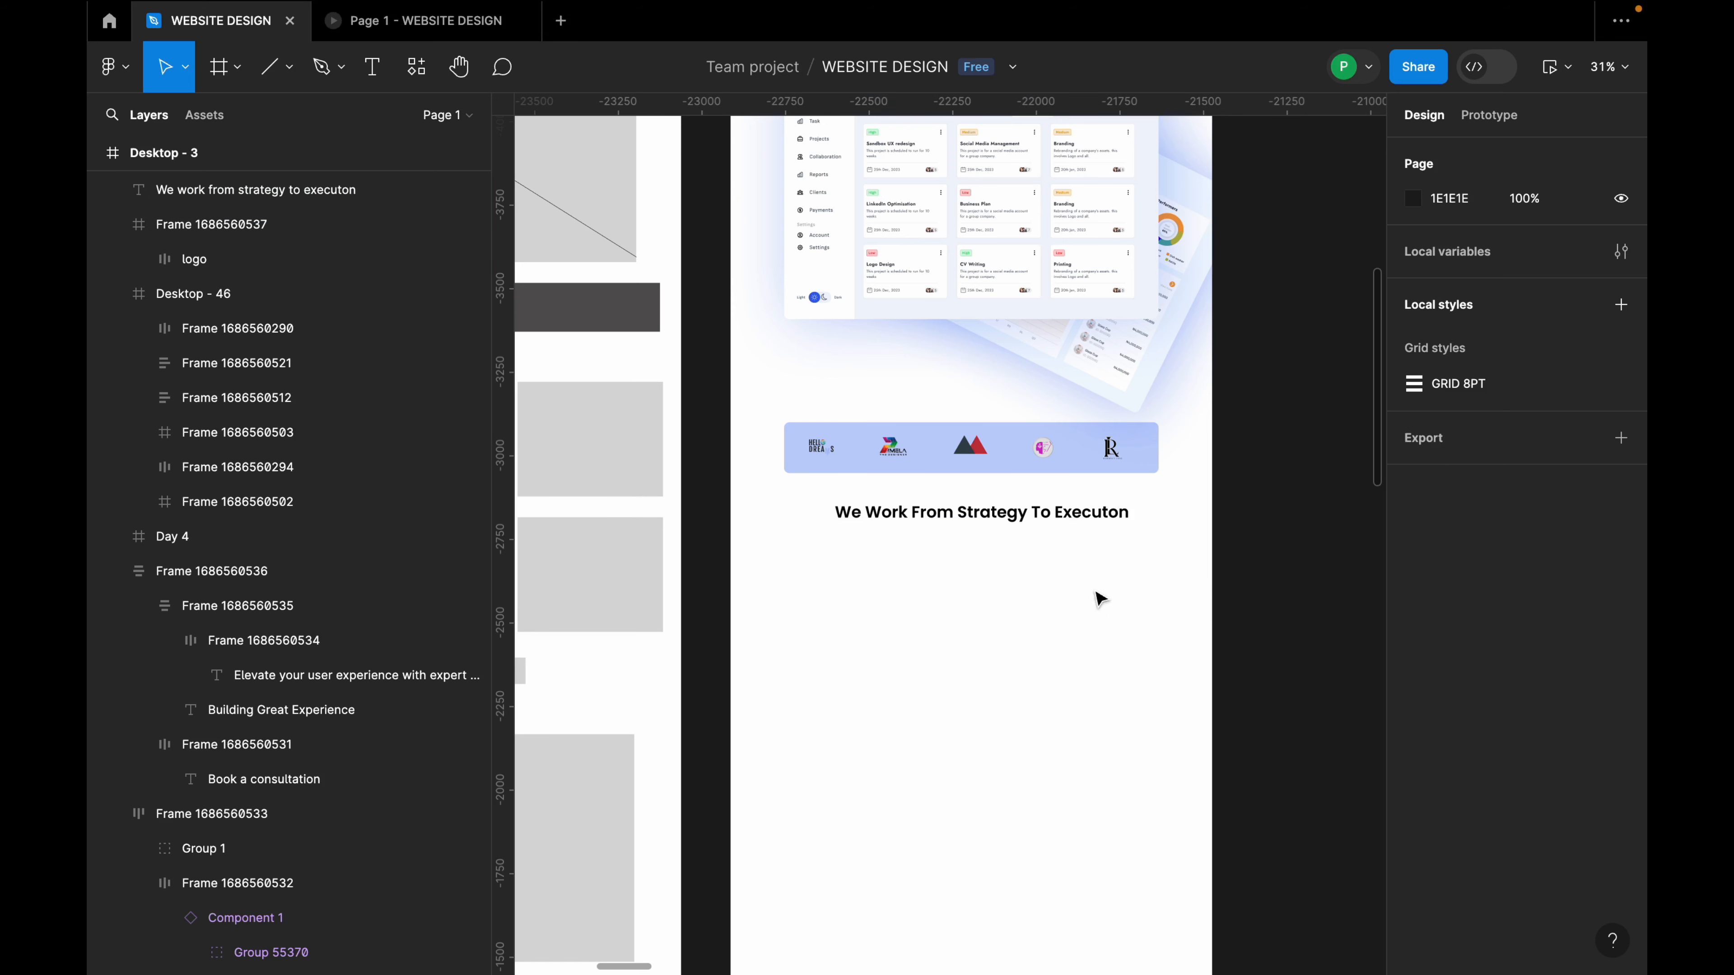
Duplicate the outlined hero tagline pill and place the copy just below the "We Work From Strategy To Executon" heading, at about Y 1993.
scroll(1031, 559, down, 5)
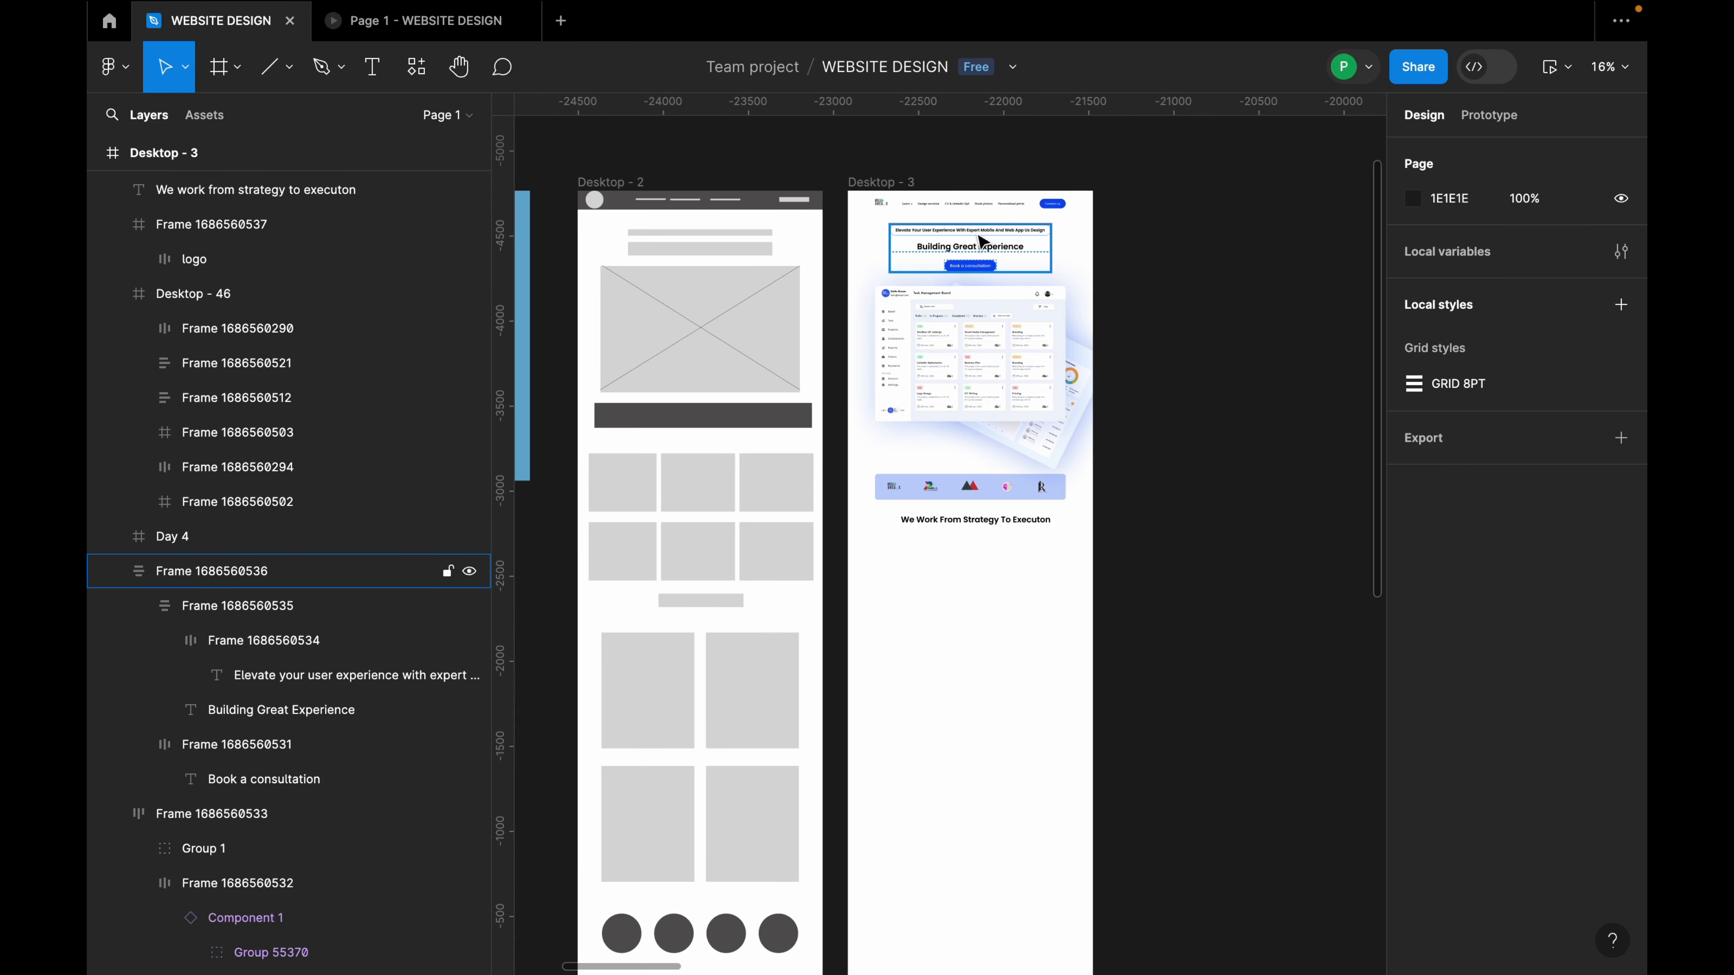
click(984, 239)
double_click(989, 243)
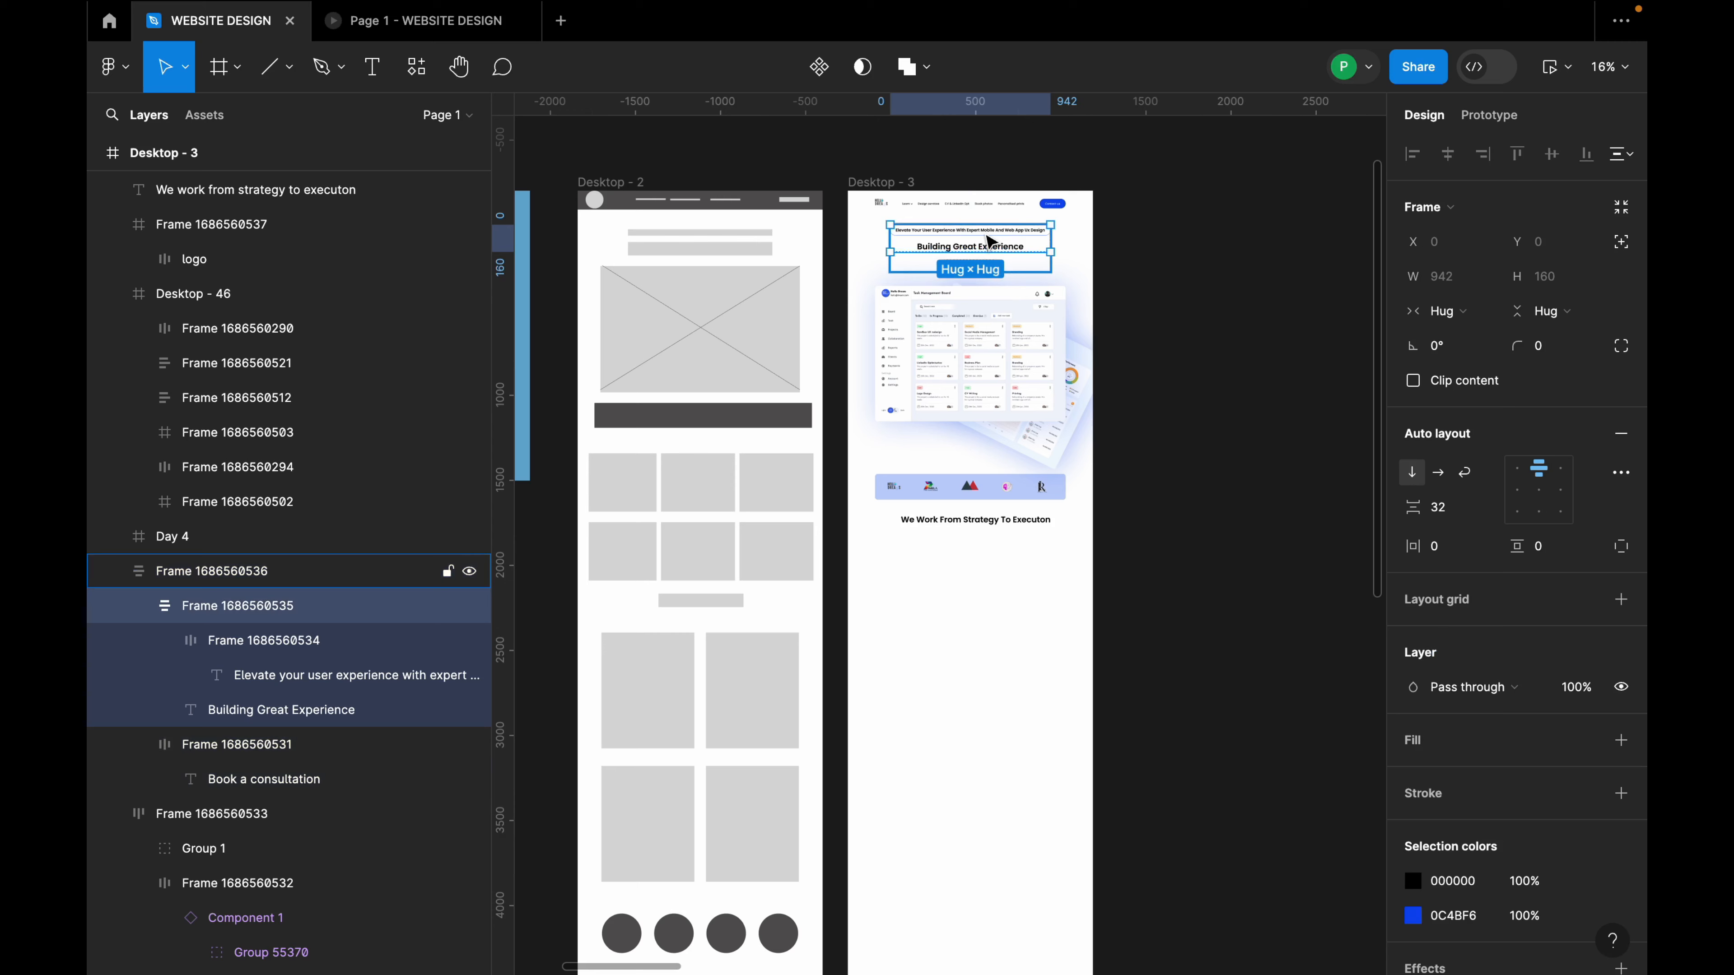
double_click(989, 236)
scroll(987, 232, up, 5)
click(1198, 296)
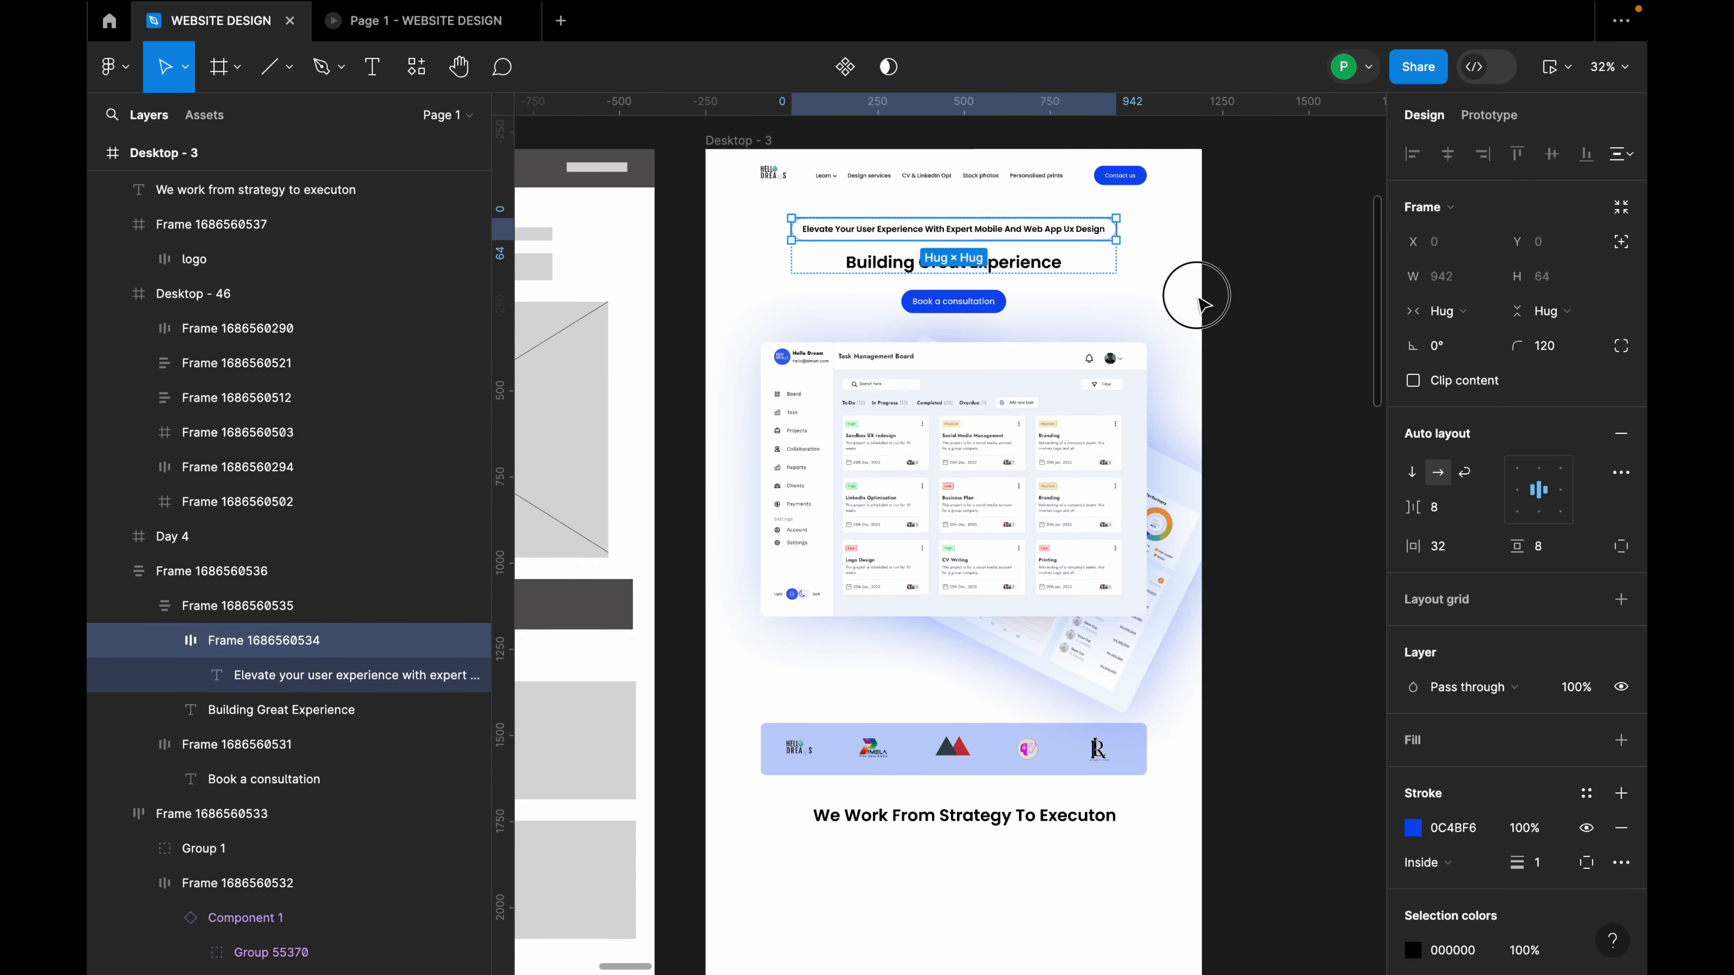
click(1063, 245)
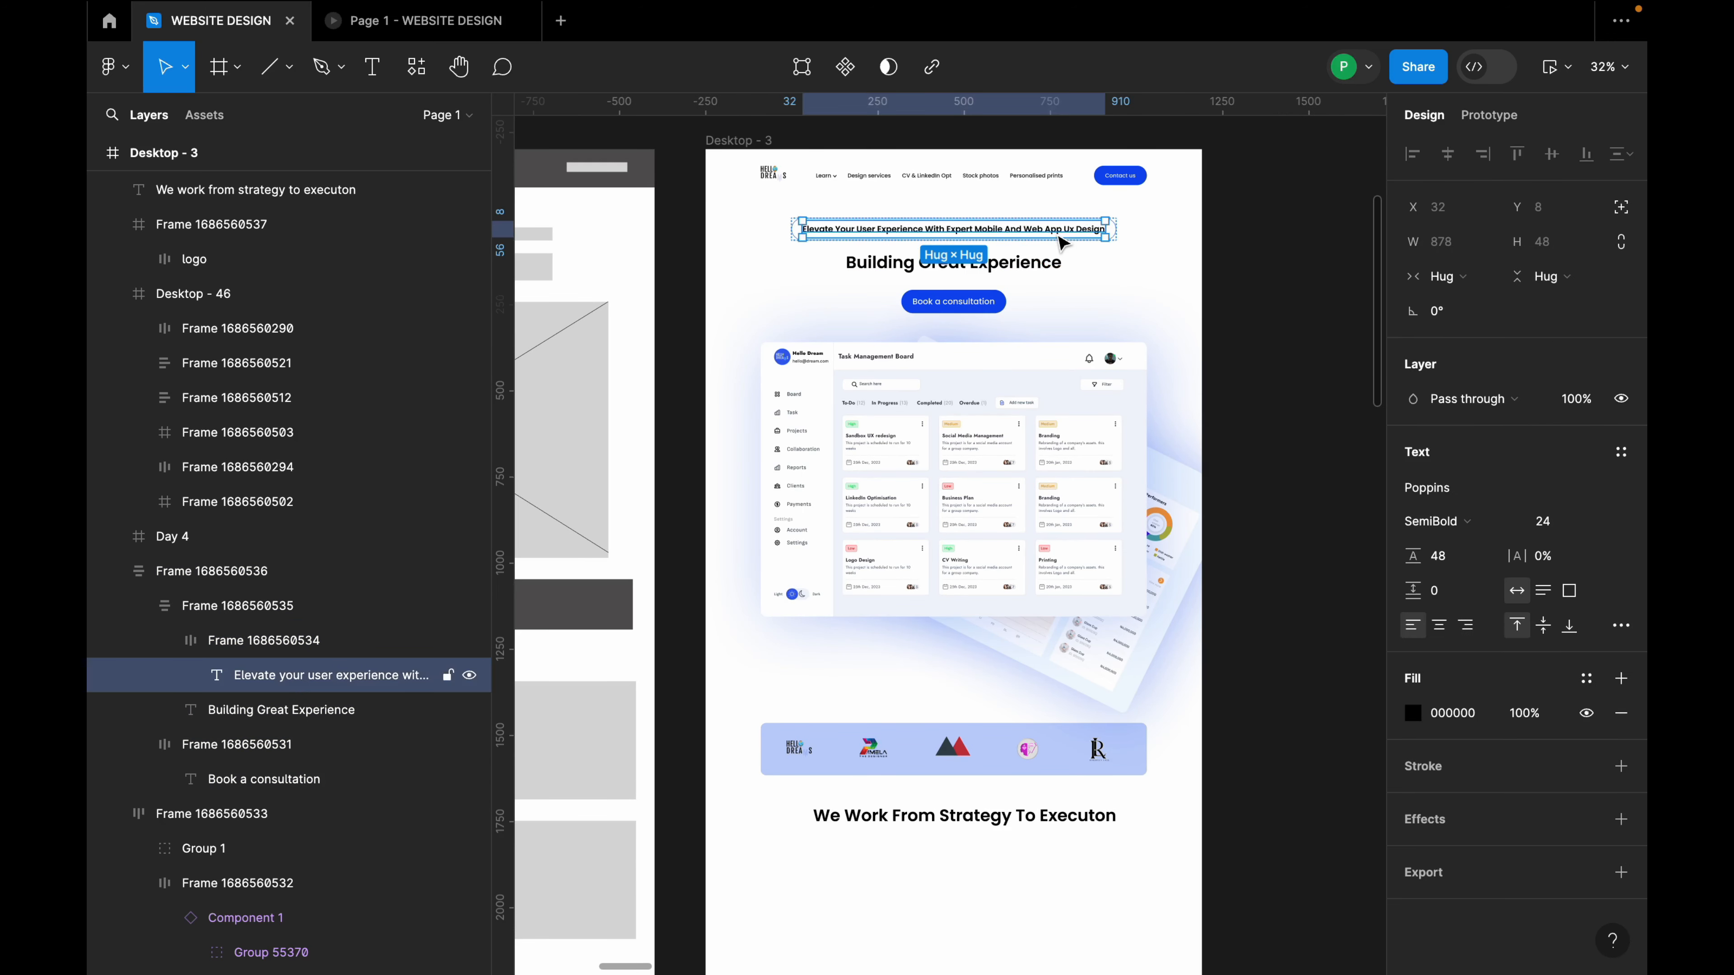
click(1109, 235)
click(1137, 255)
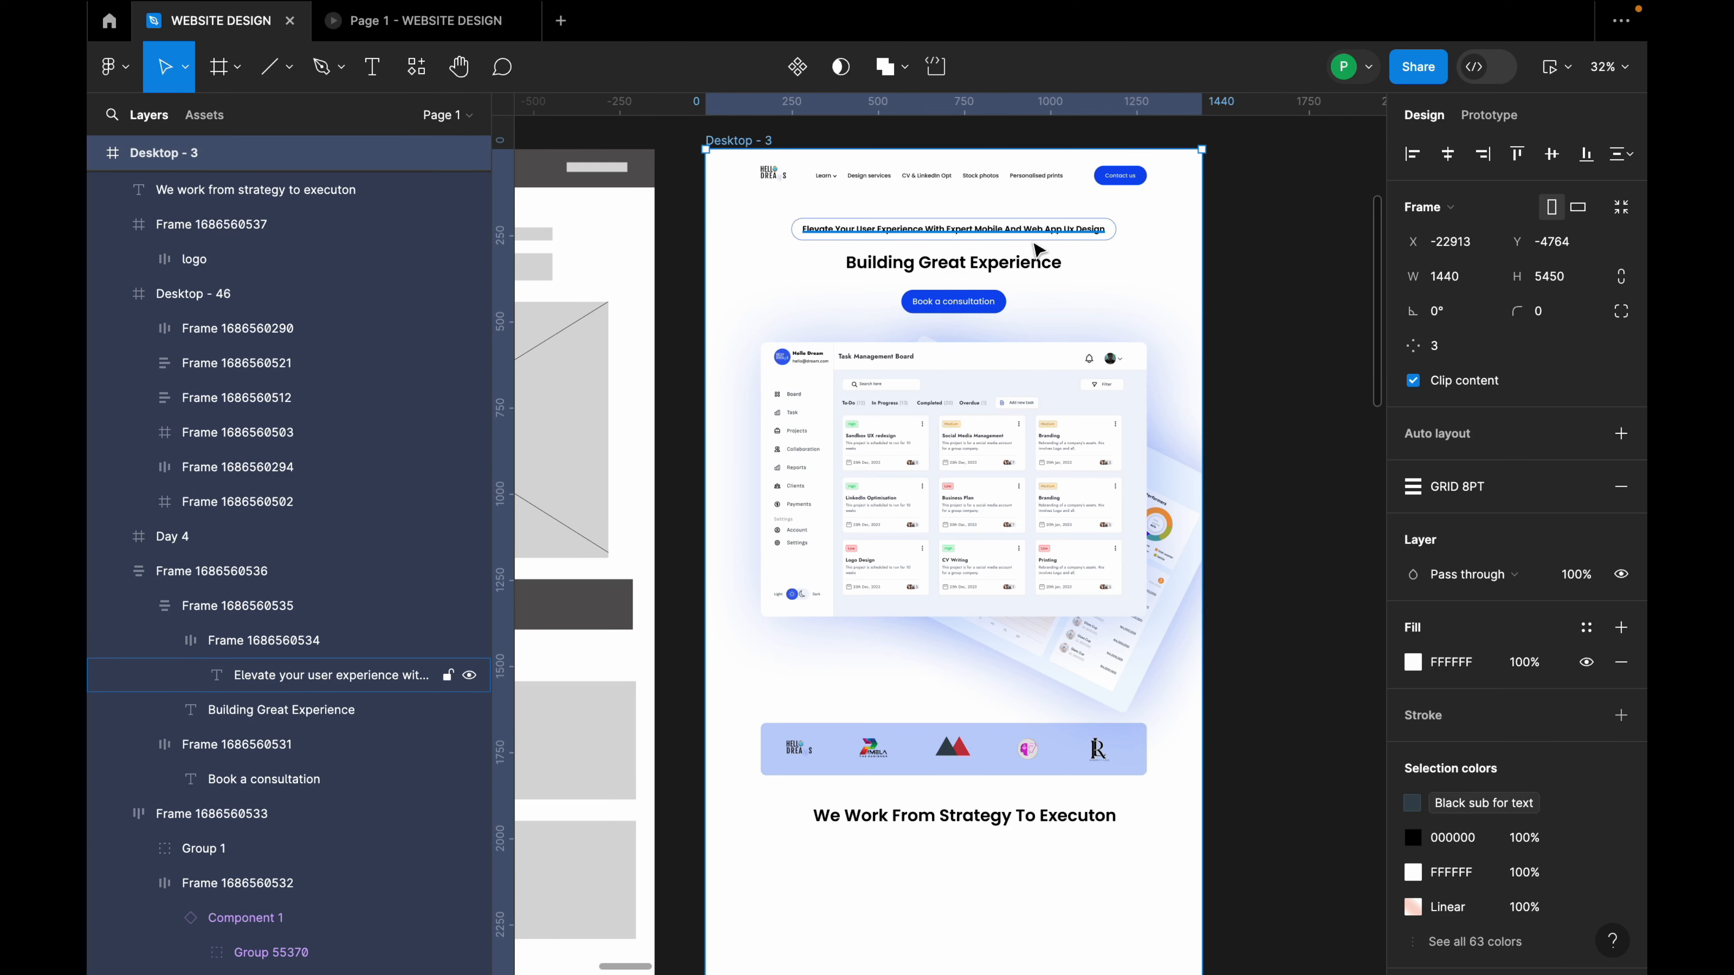
triple_click(1035, 245)
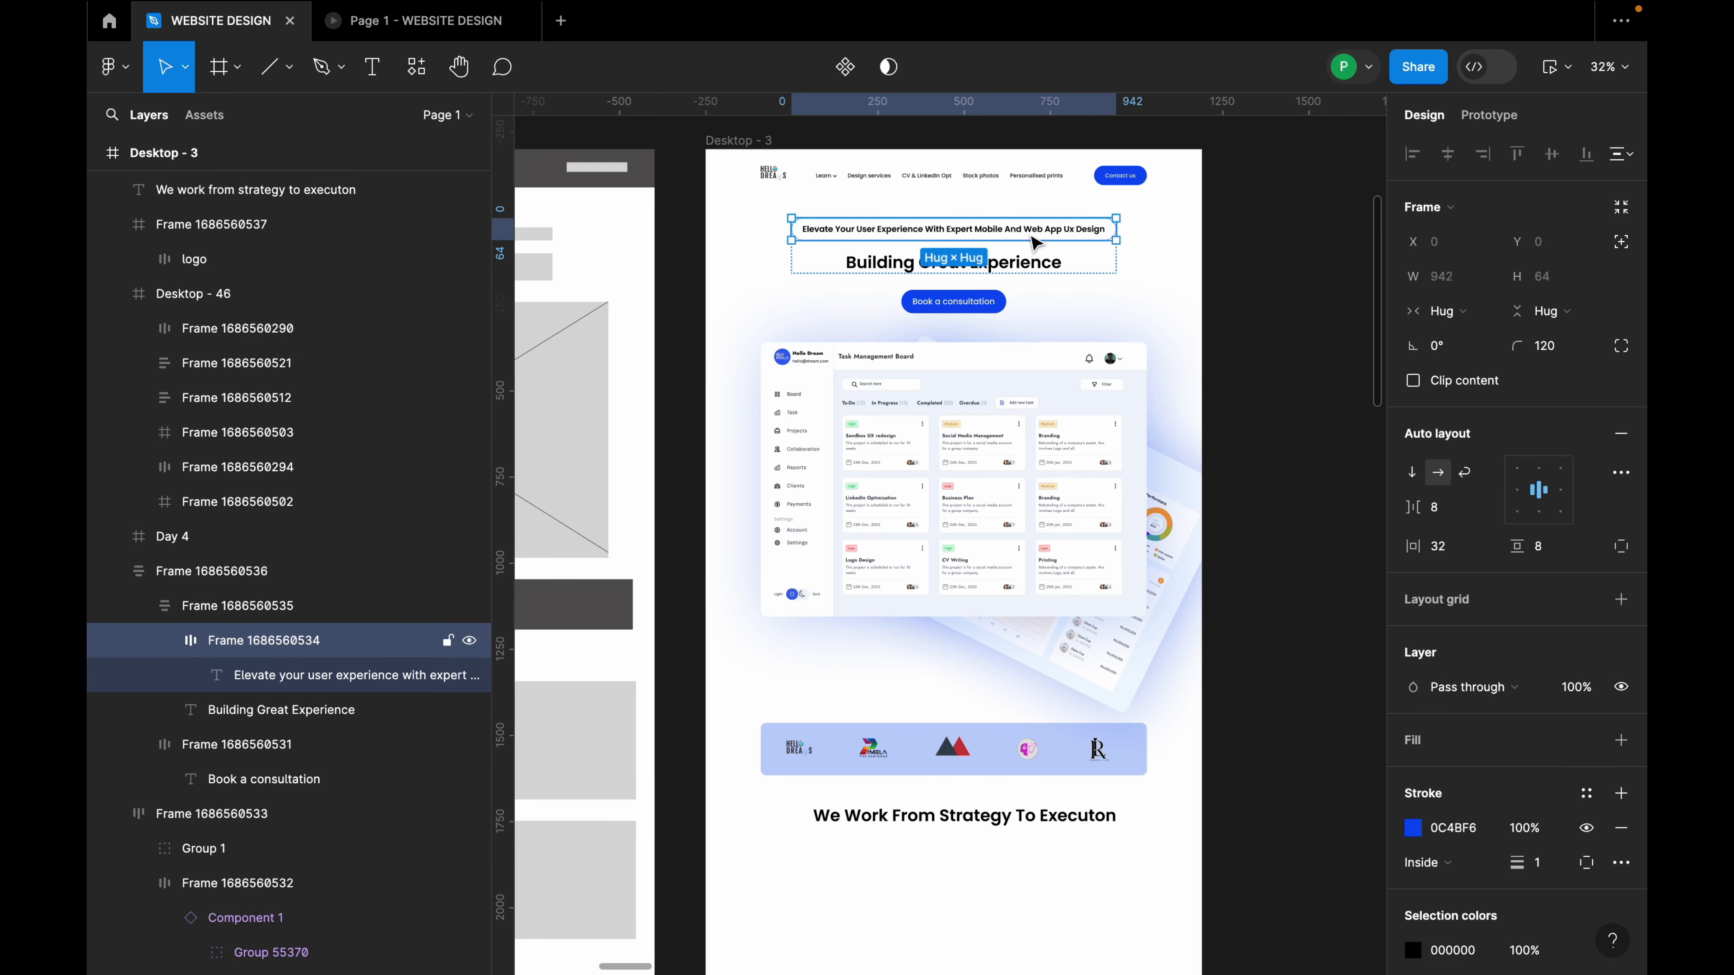
drag(1035, 245, 1026, 864)
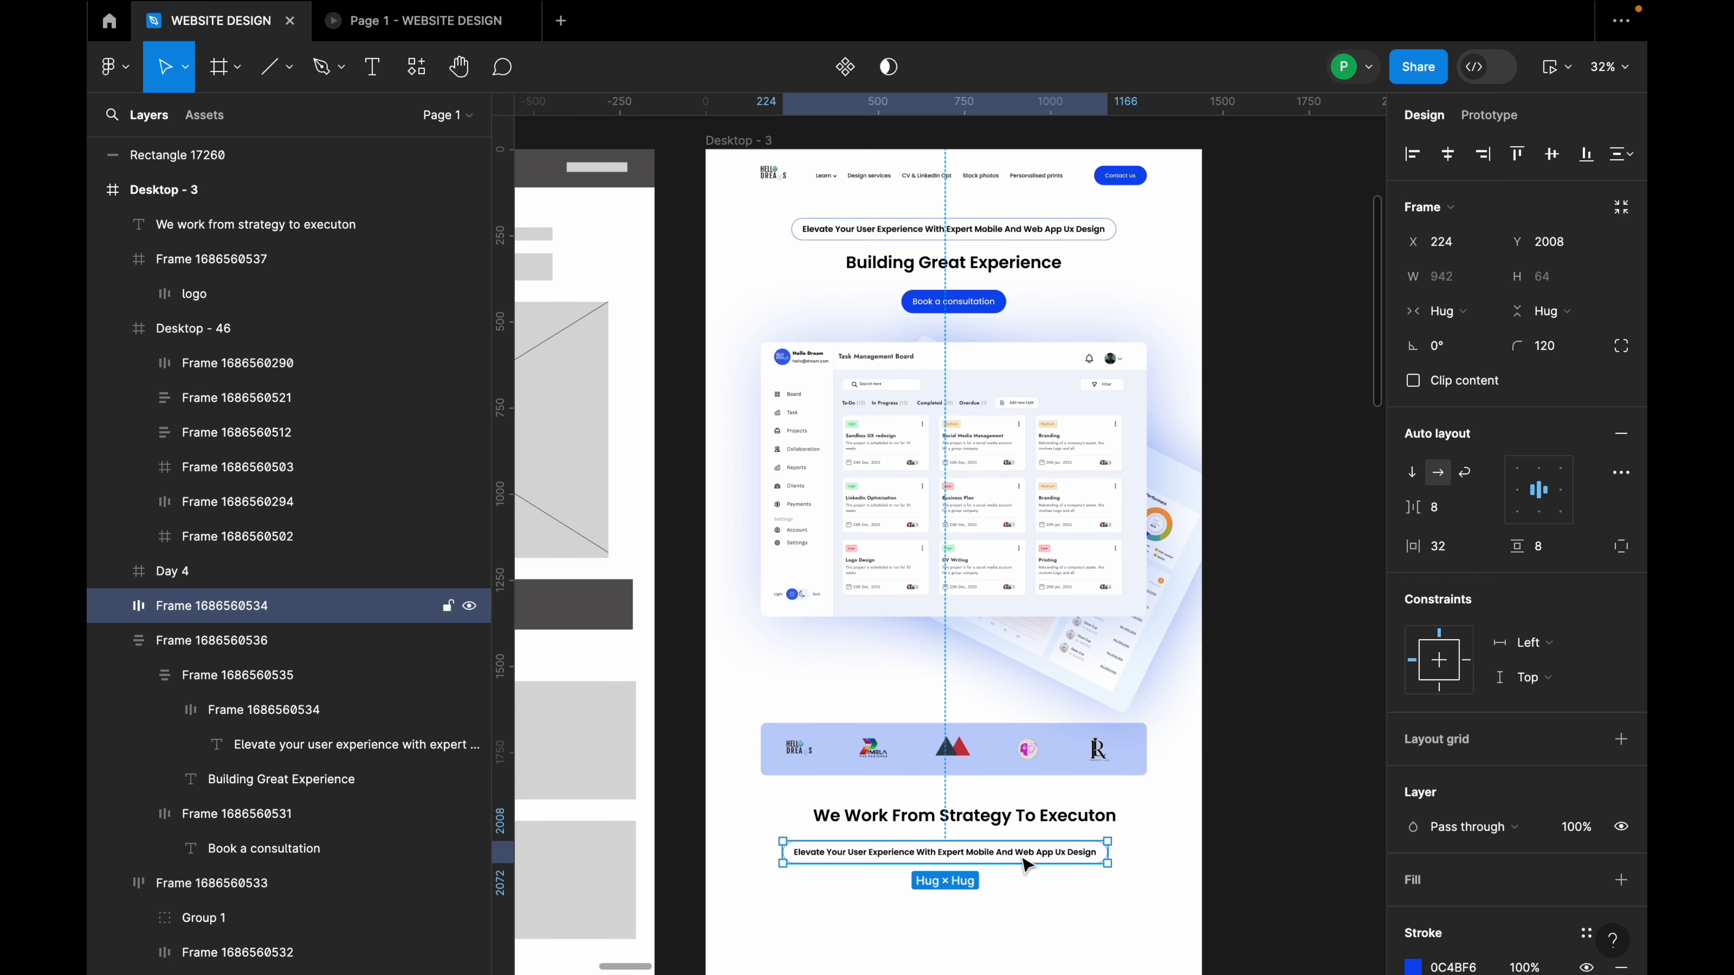
scroll(1029, 854, down, 2)
drag(1033, 774, 1050, 769)
Replace the copied pill's text with "Millions of people use us".
scroll(972, 769, up, 3)
double_click(976, 781)
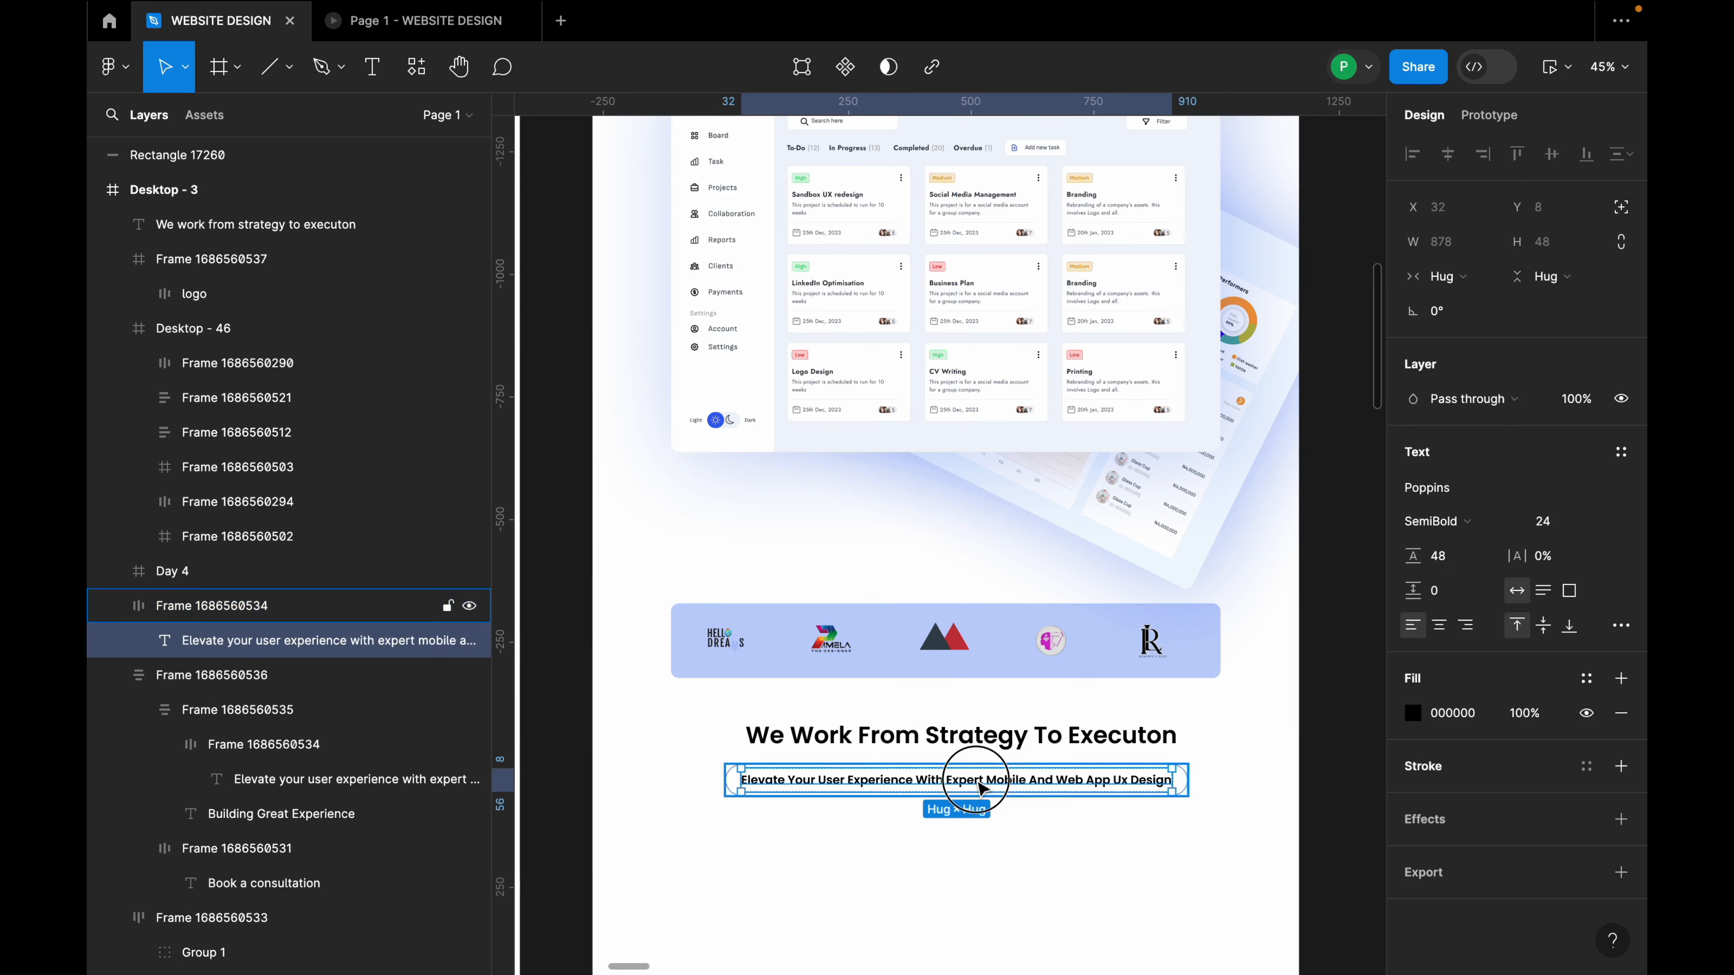
double_click(976, 781)
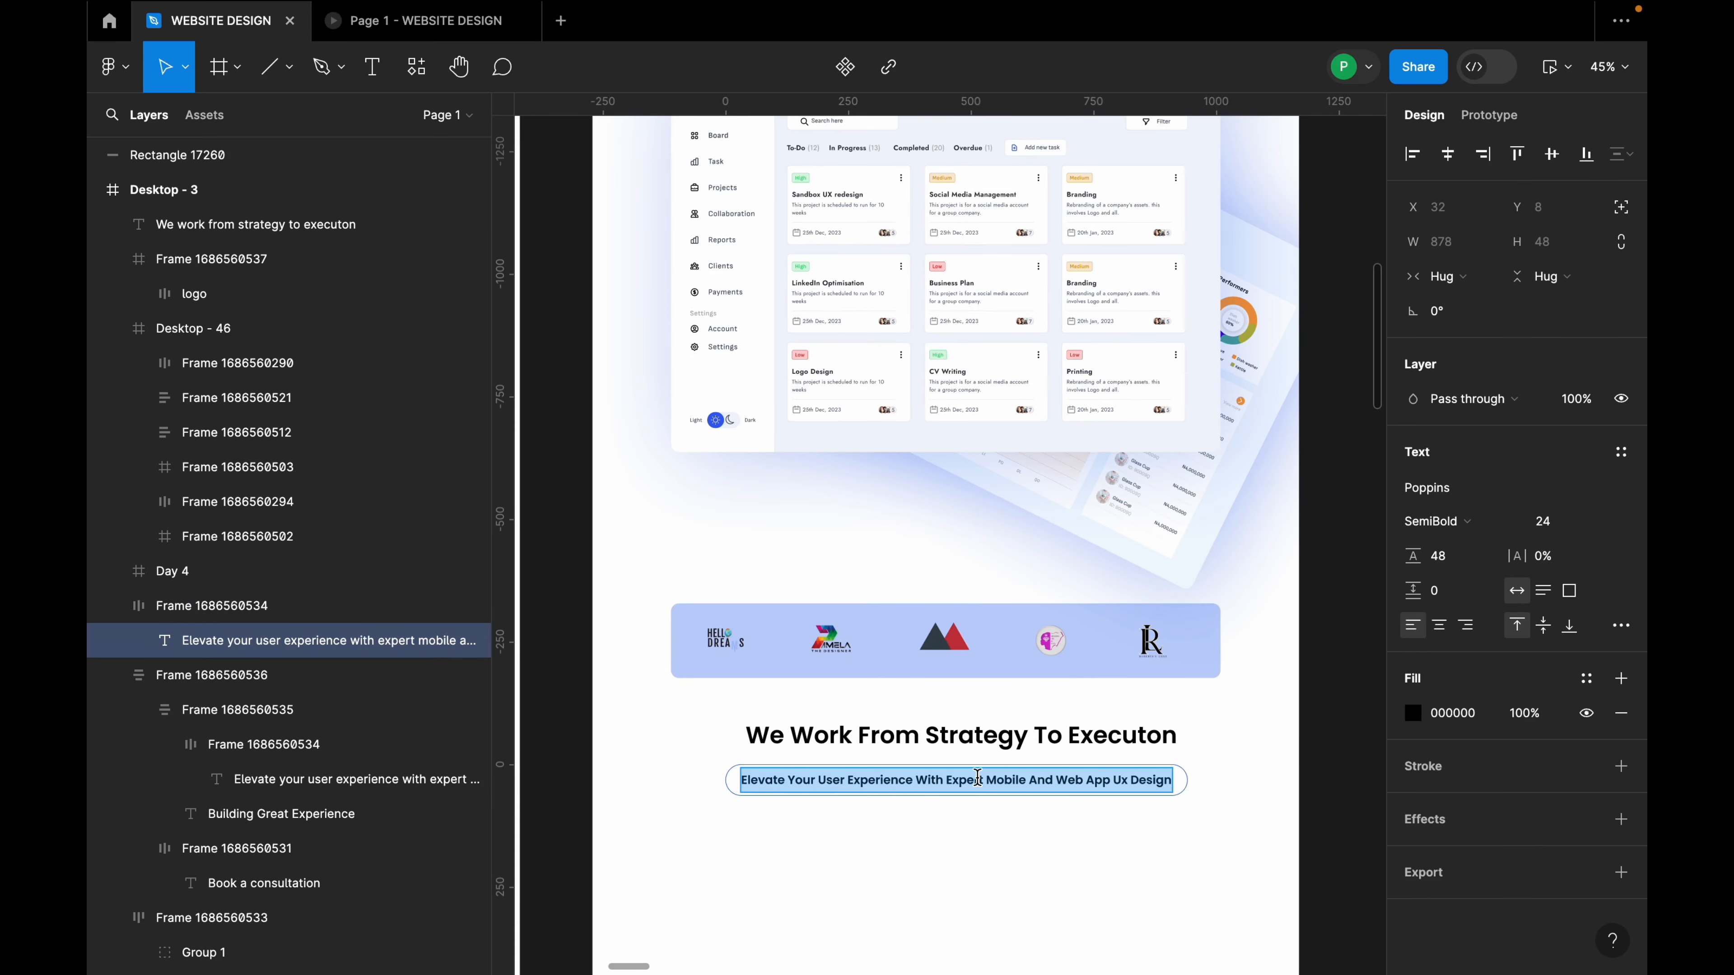
text(Millio)
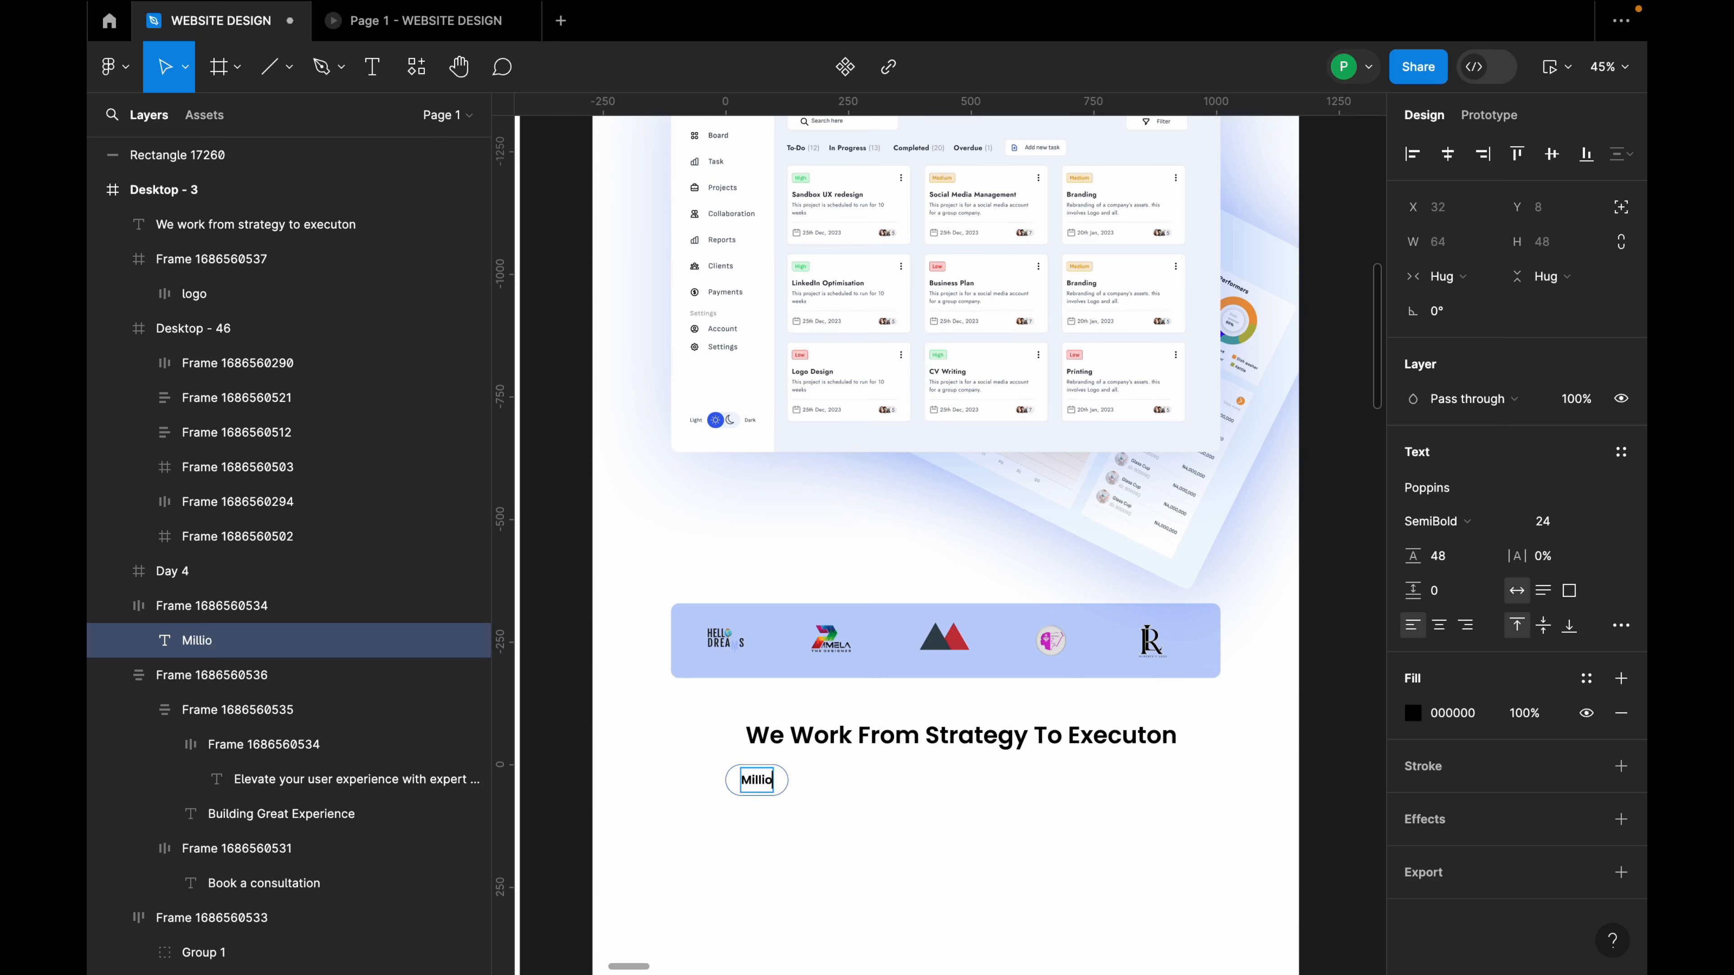
text(ns of fo)
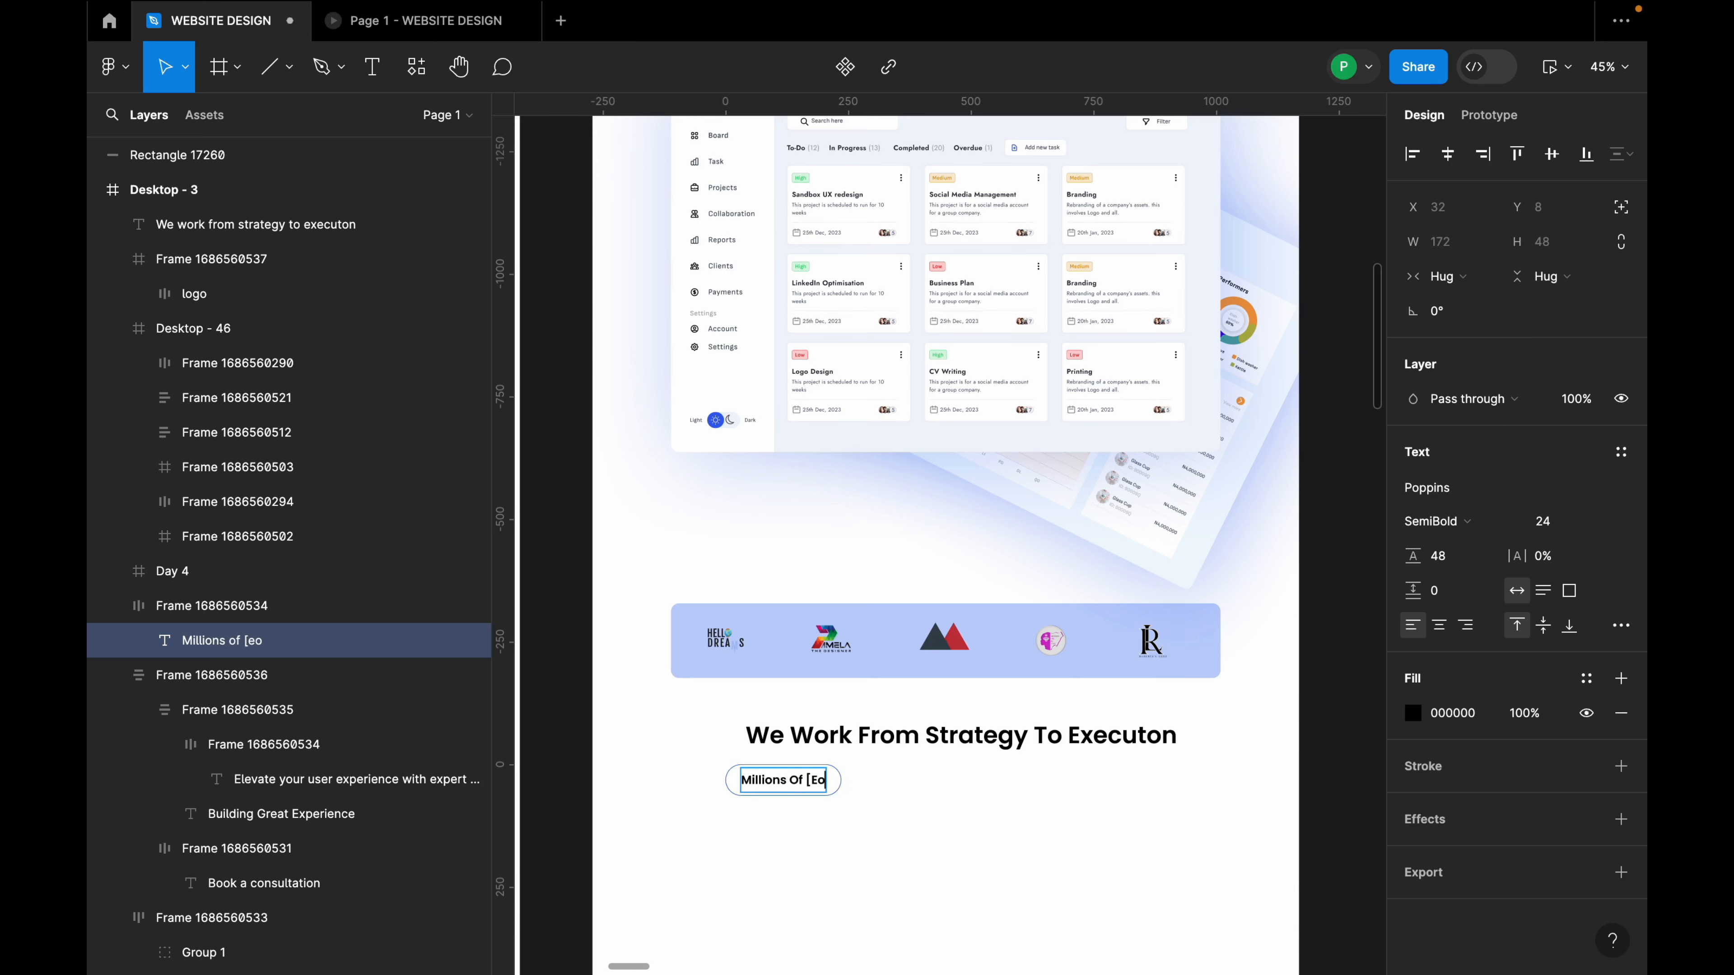
key(BackSpace)
key(BackSpace)
key(BackSpace)
text(people use us)
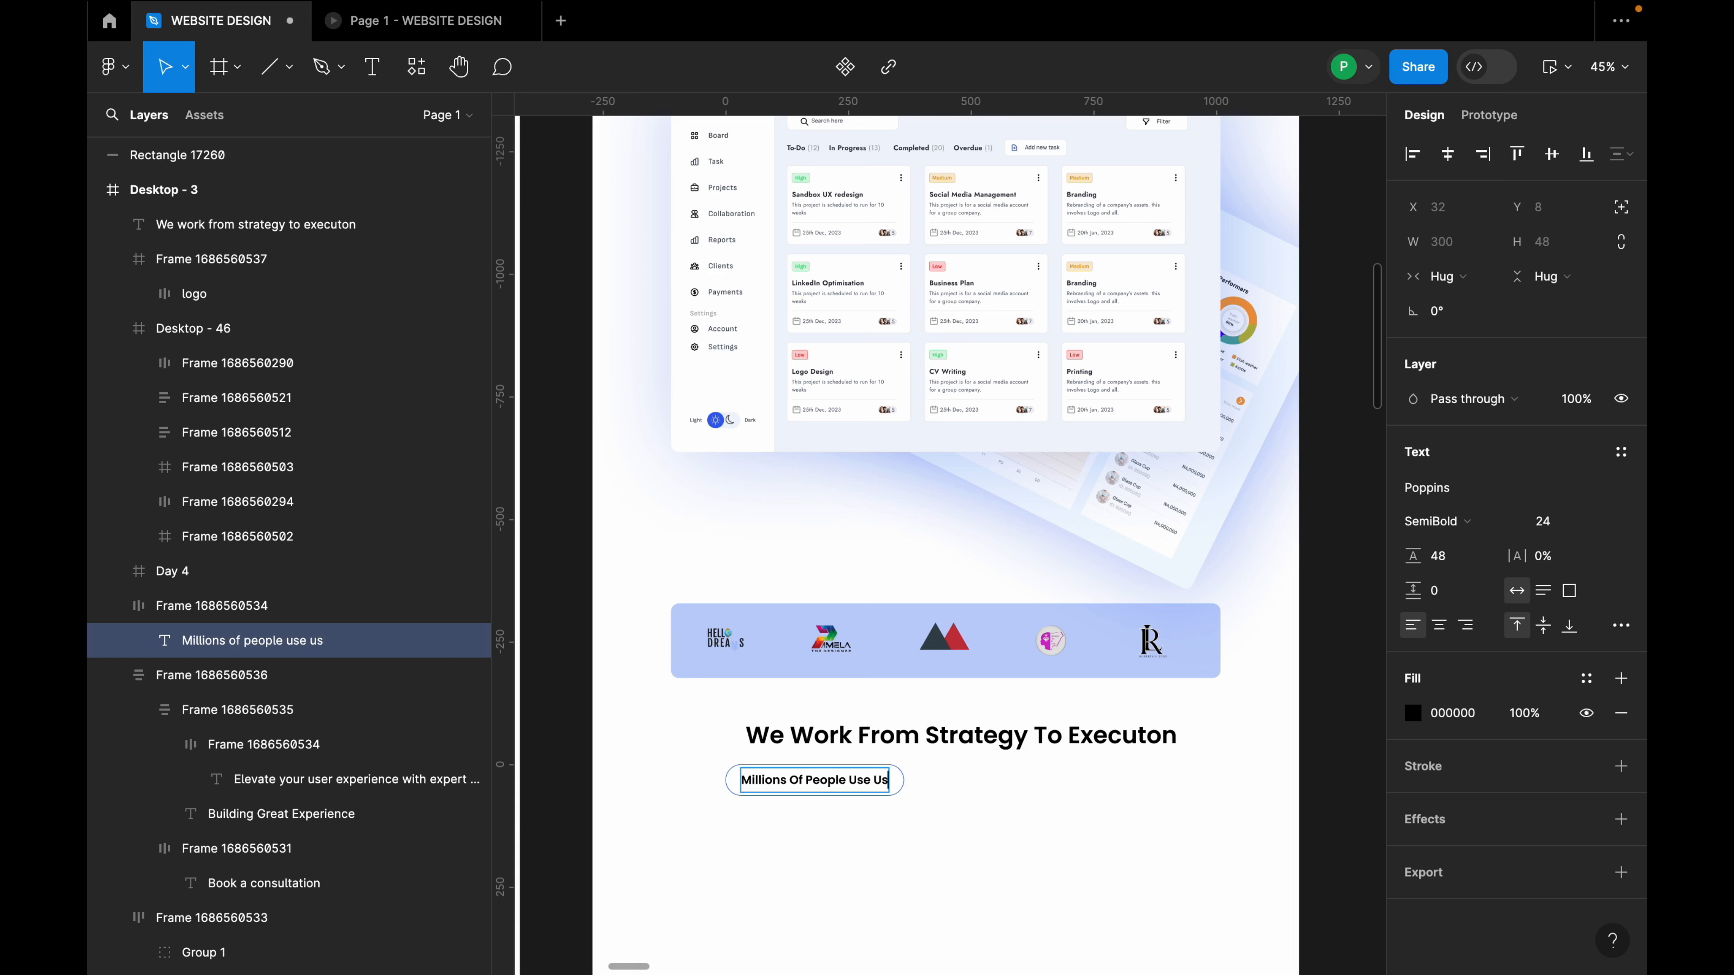
key(Escape)
Centre the copied pill horizontally on the page.
click(939, 802)
click(898, 785)
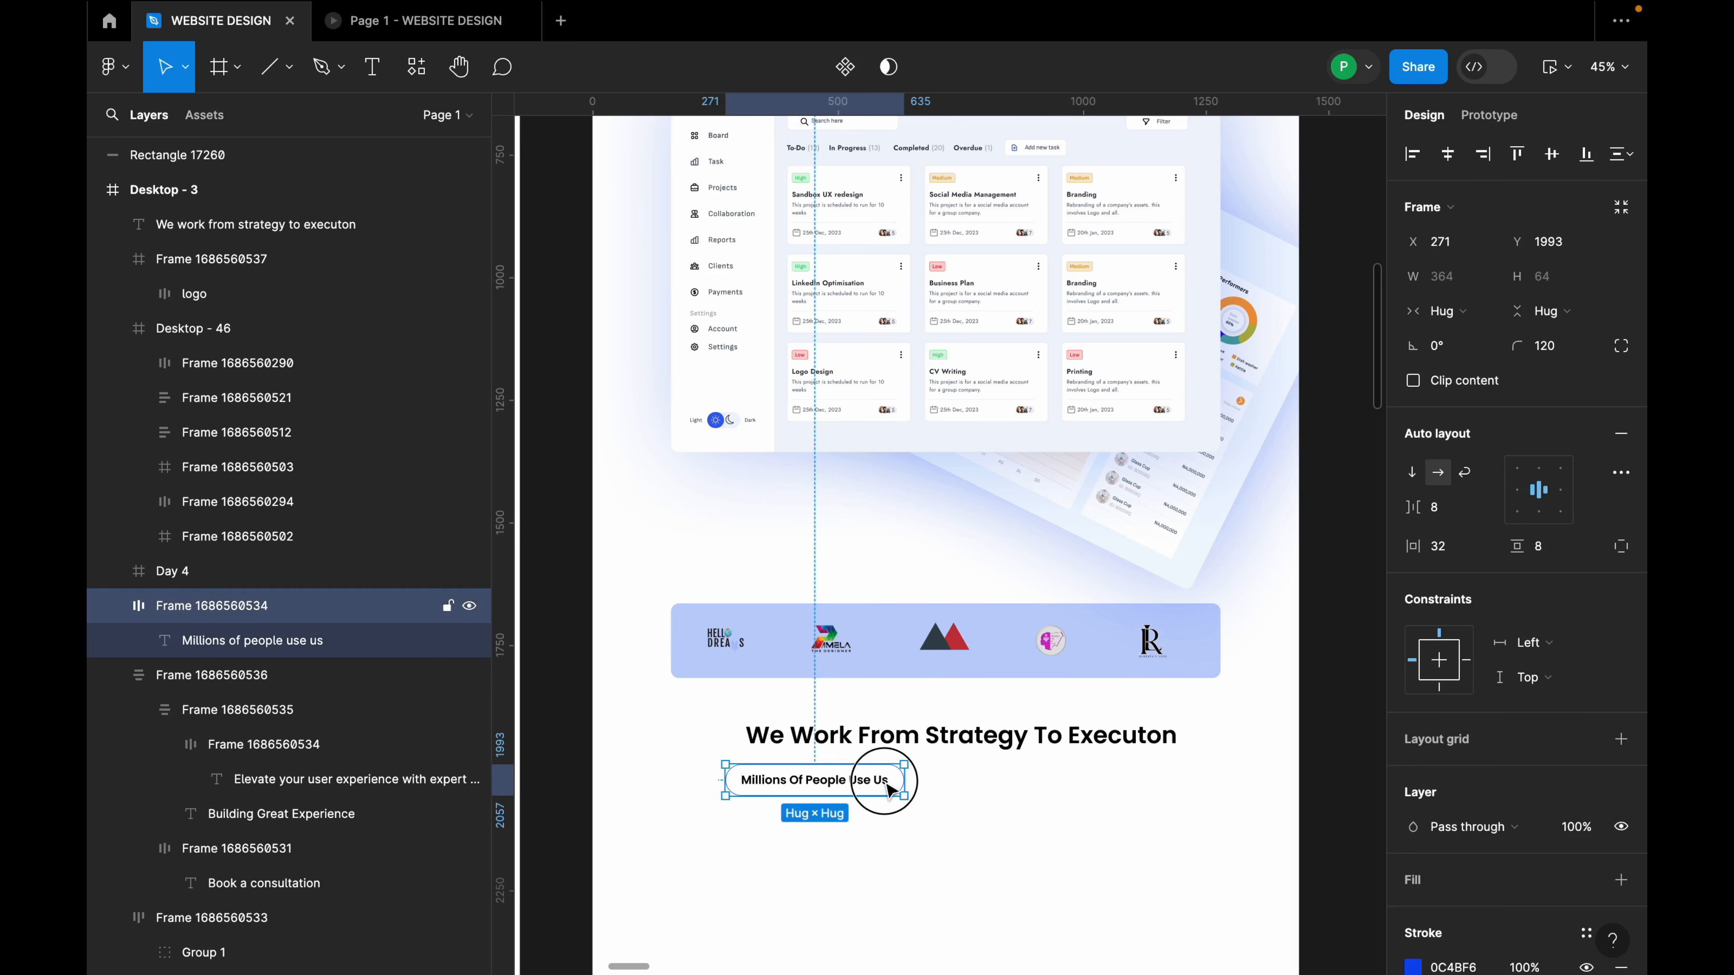
click(1447, 154)
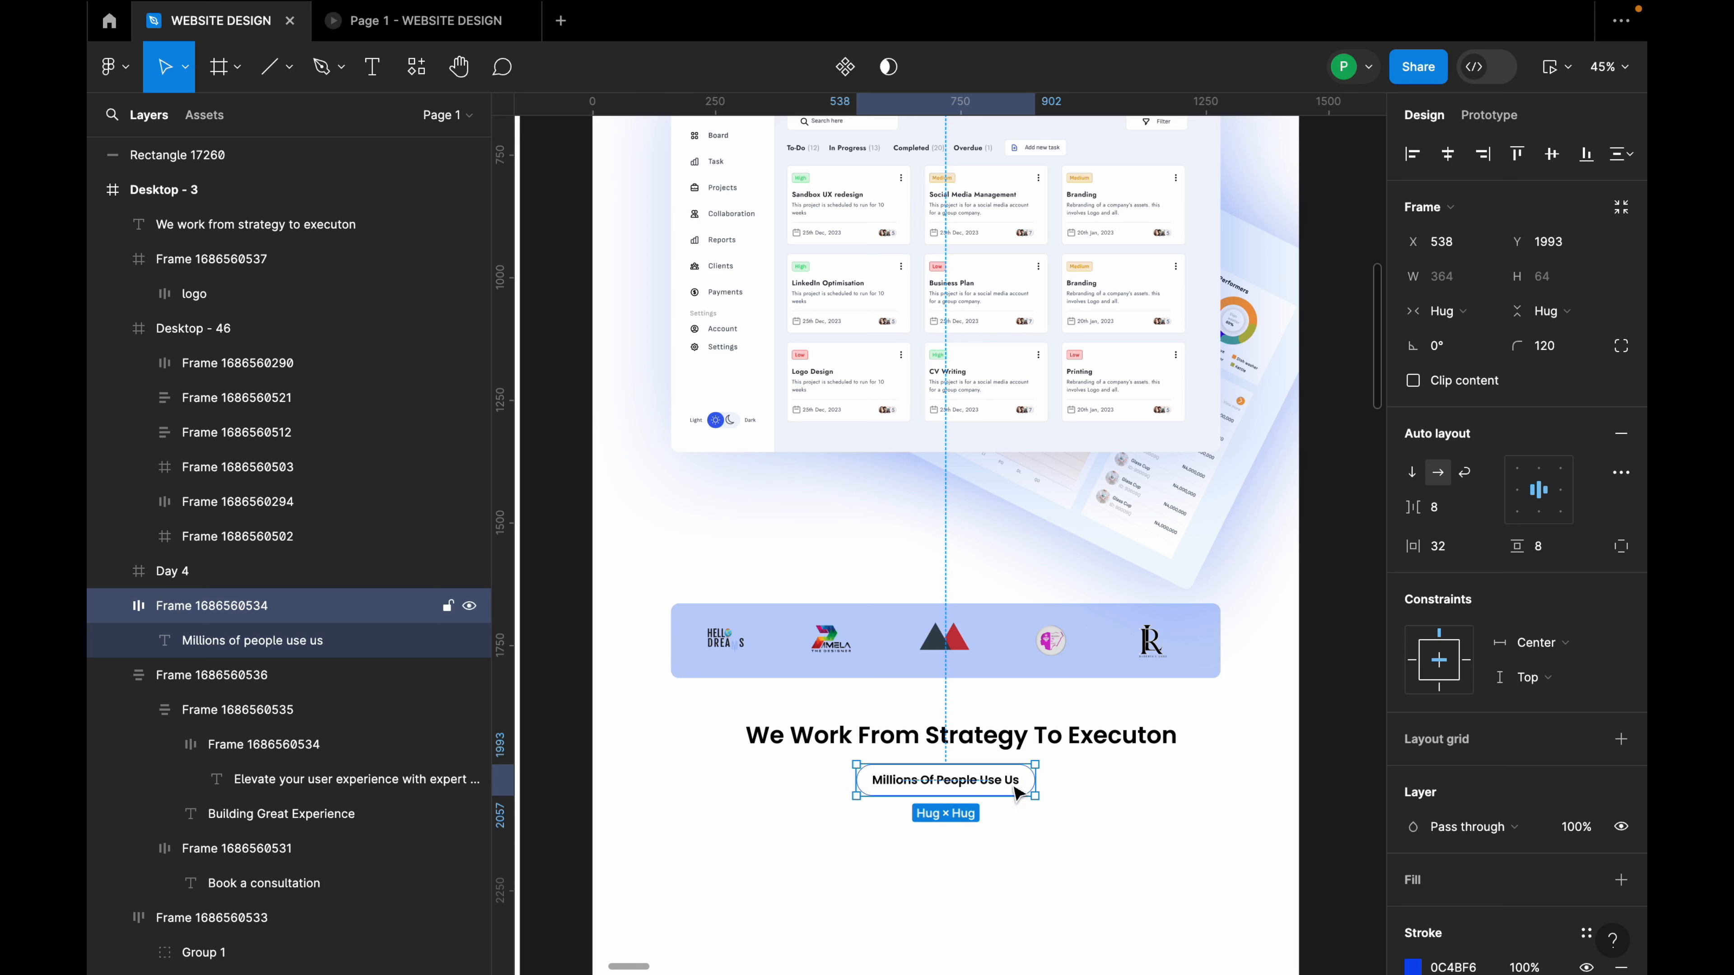
Change the ending of the tagline pill's text so it reads "Millions of people use: Hello Dreams".
scroll(936, 793, up, 1)
scroll(949, 794, down, 3)
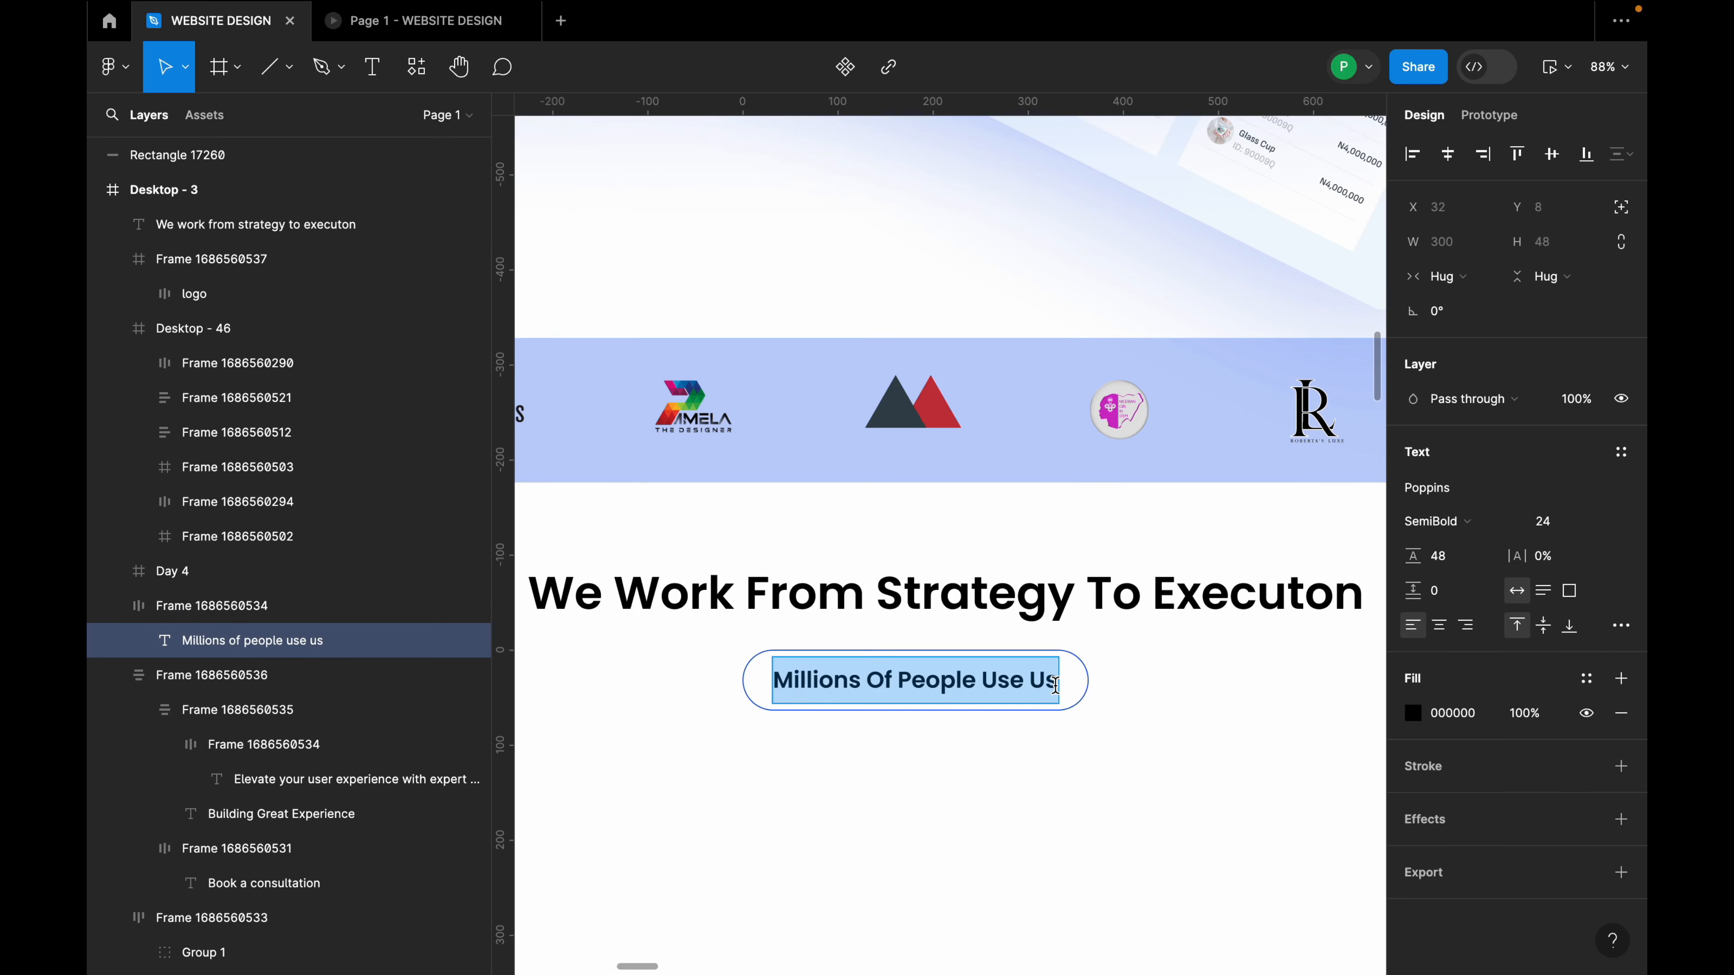
click(1056, 682)
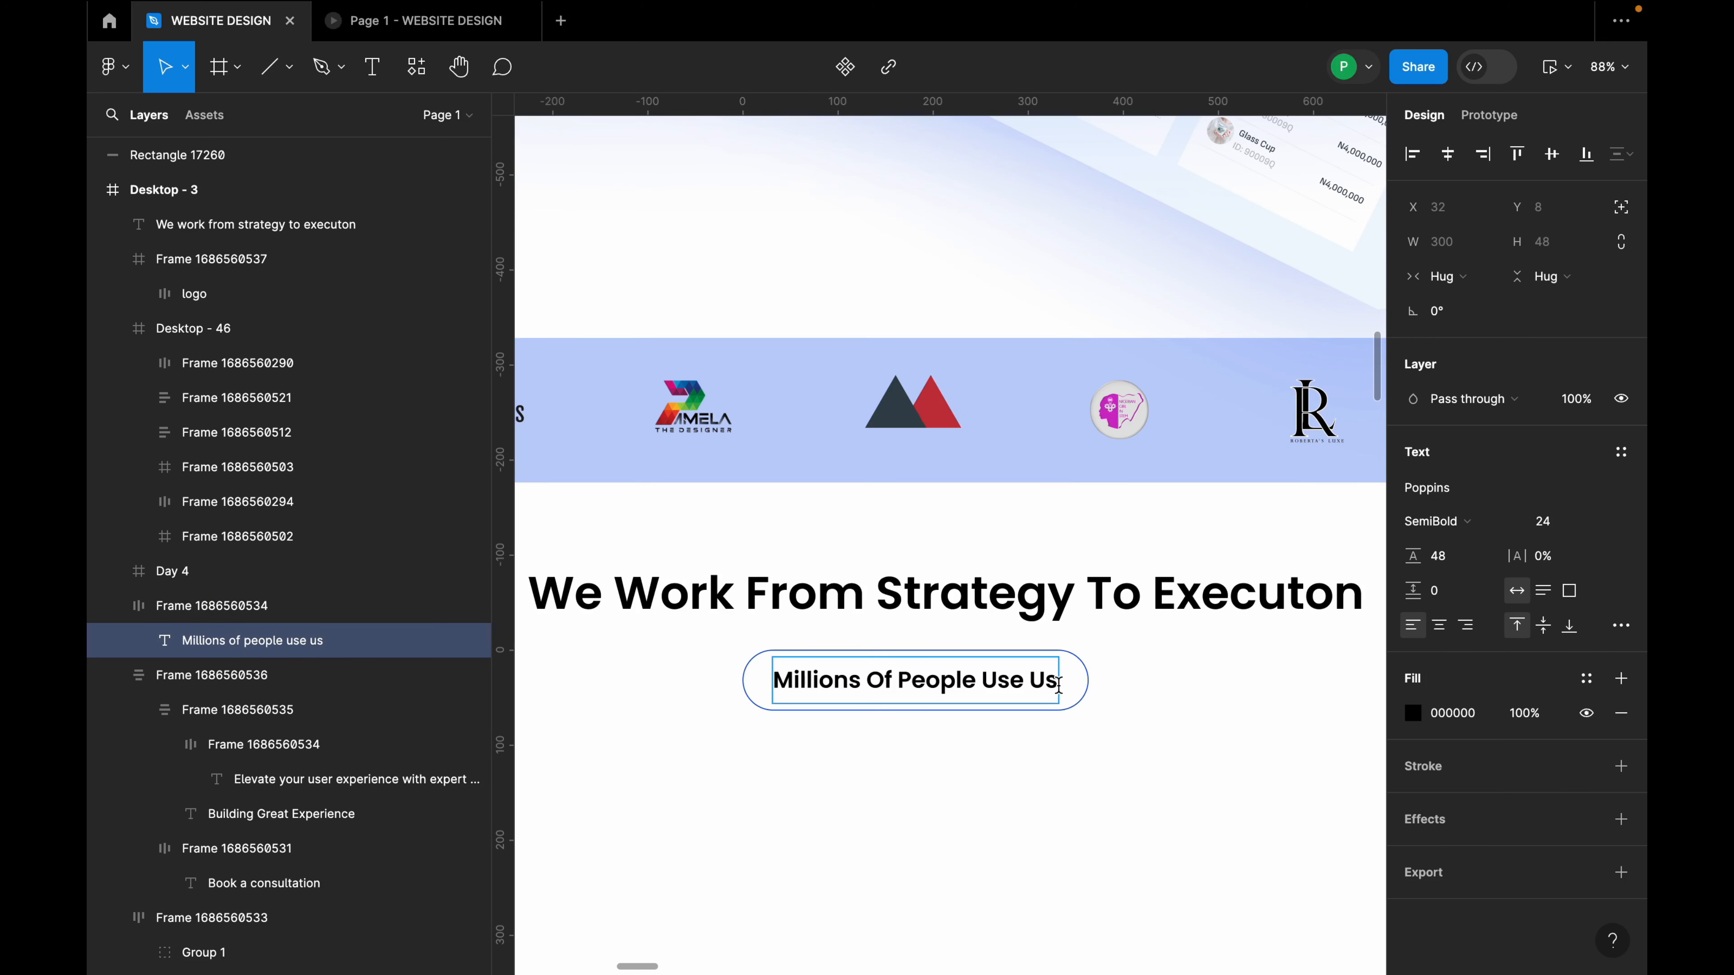
key(BackSpace)
key(BackSpace)
key(BackSpace)
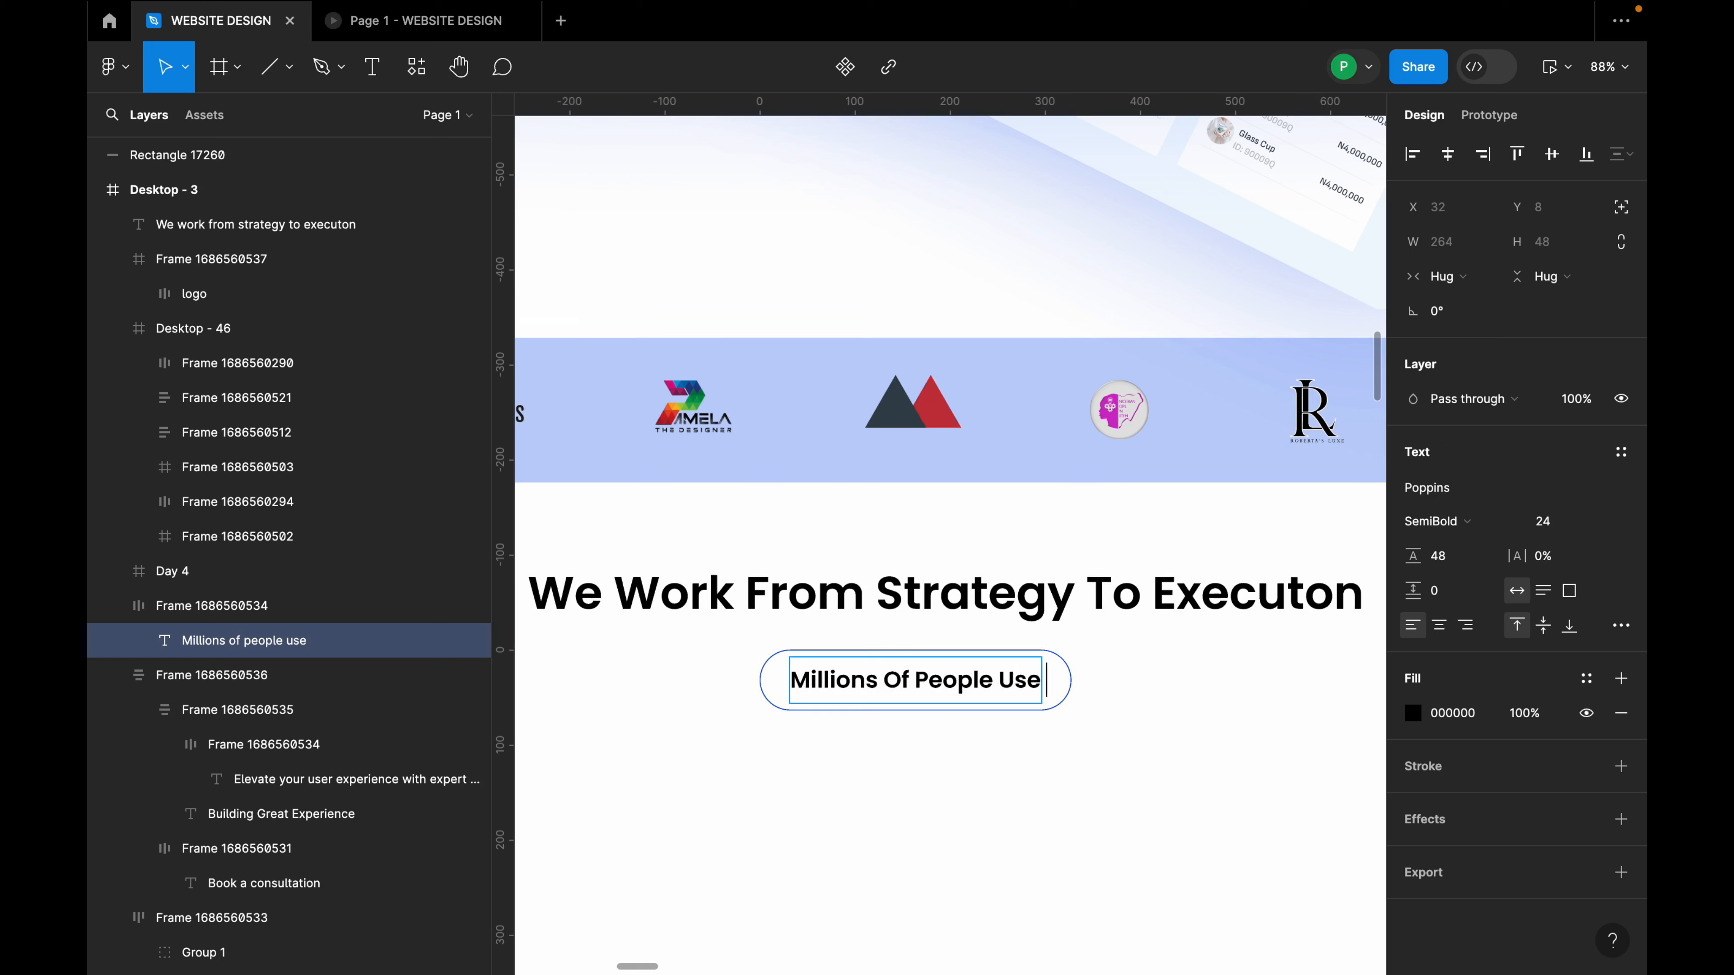
text(:)
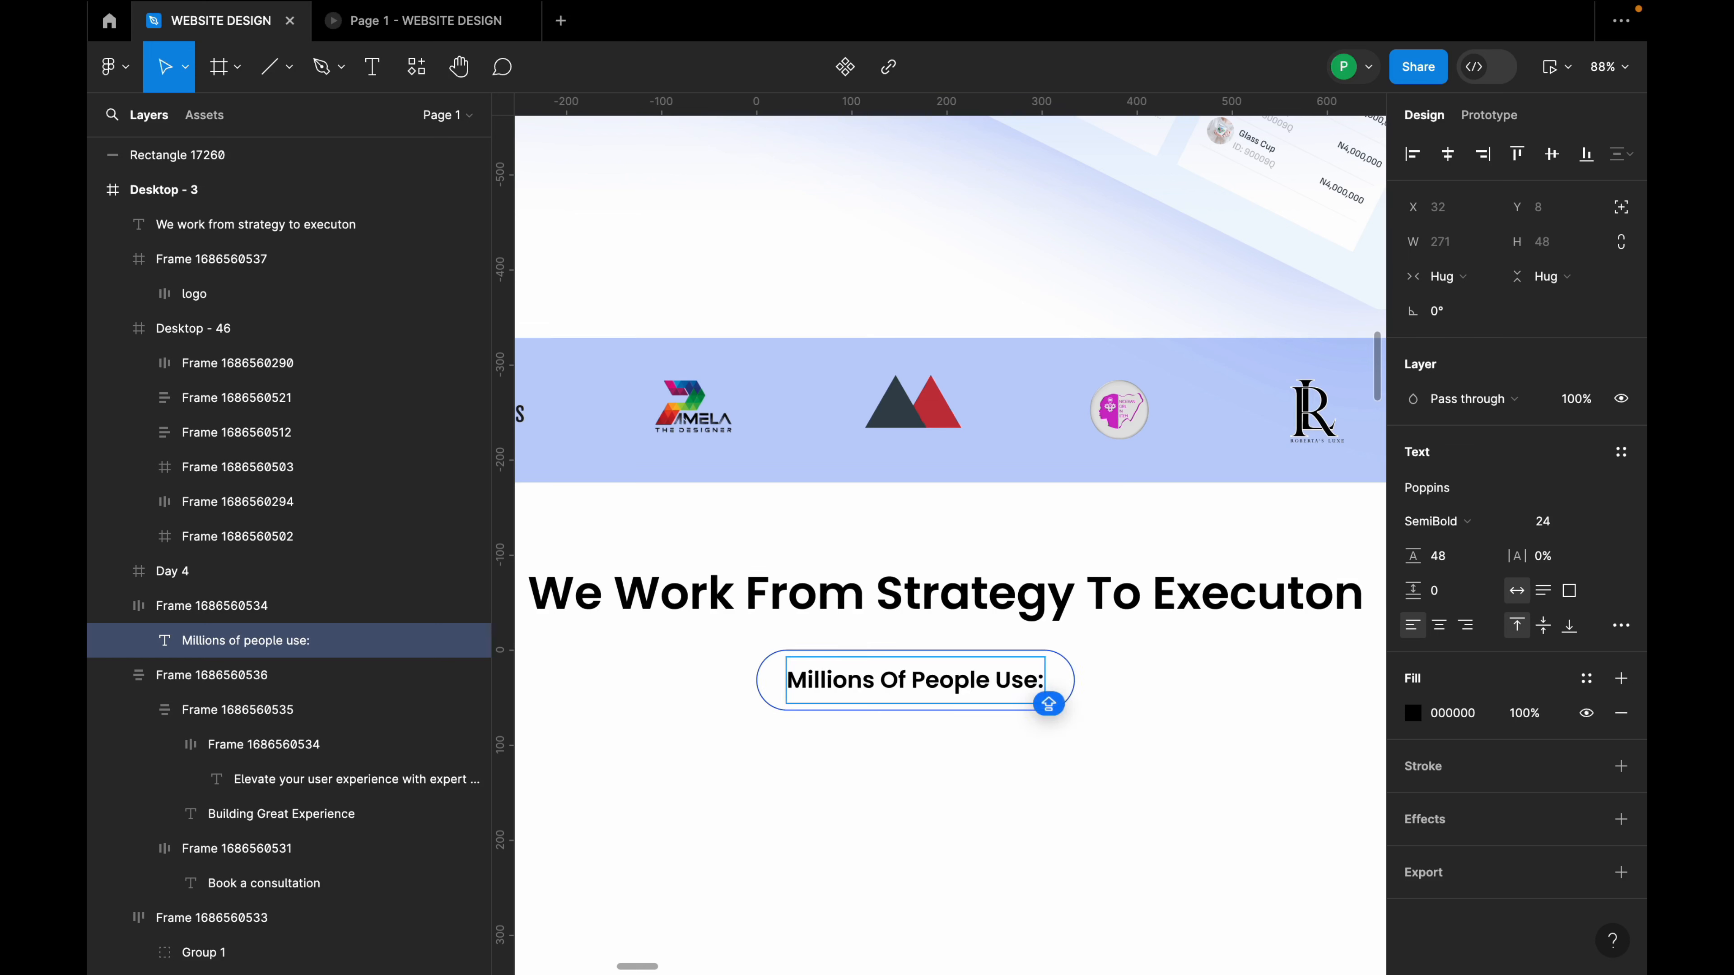
text( Hello Drw)
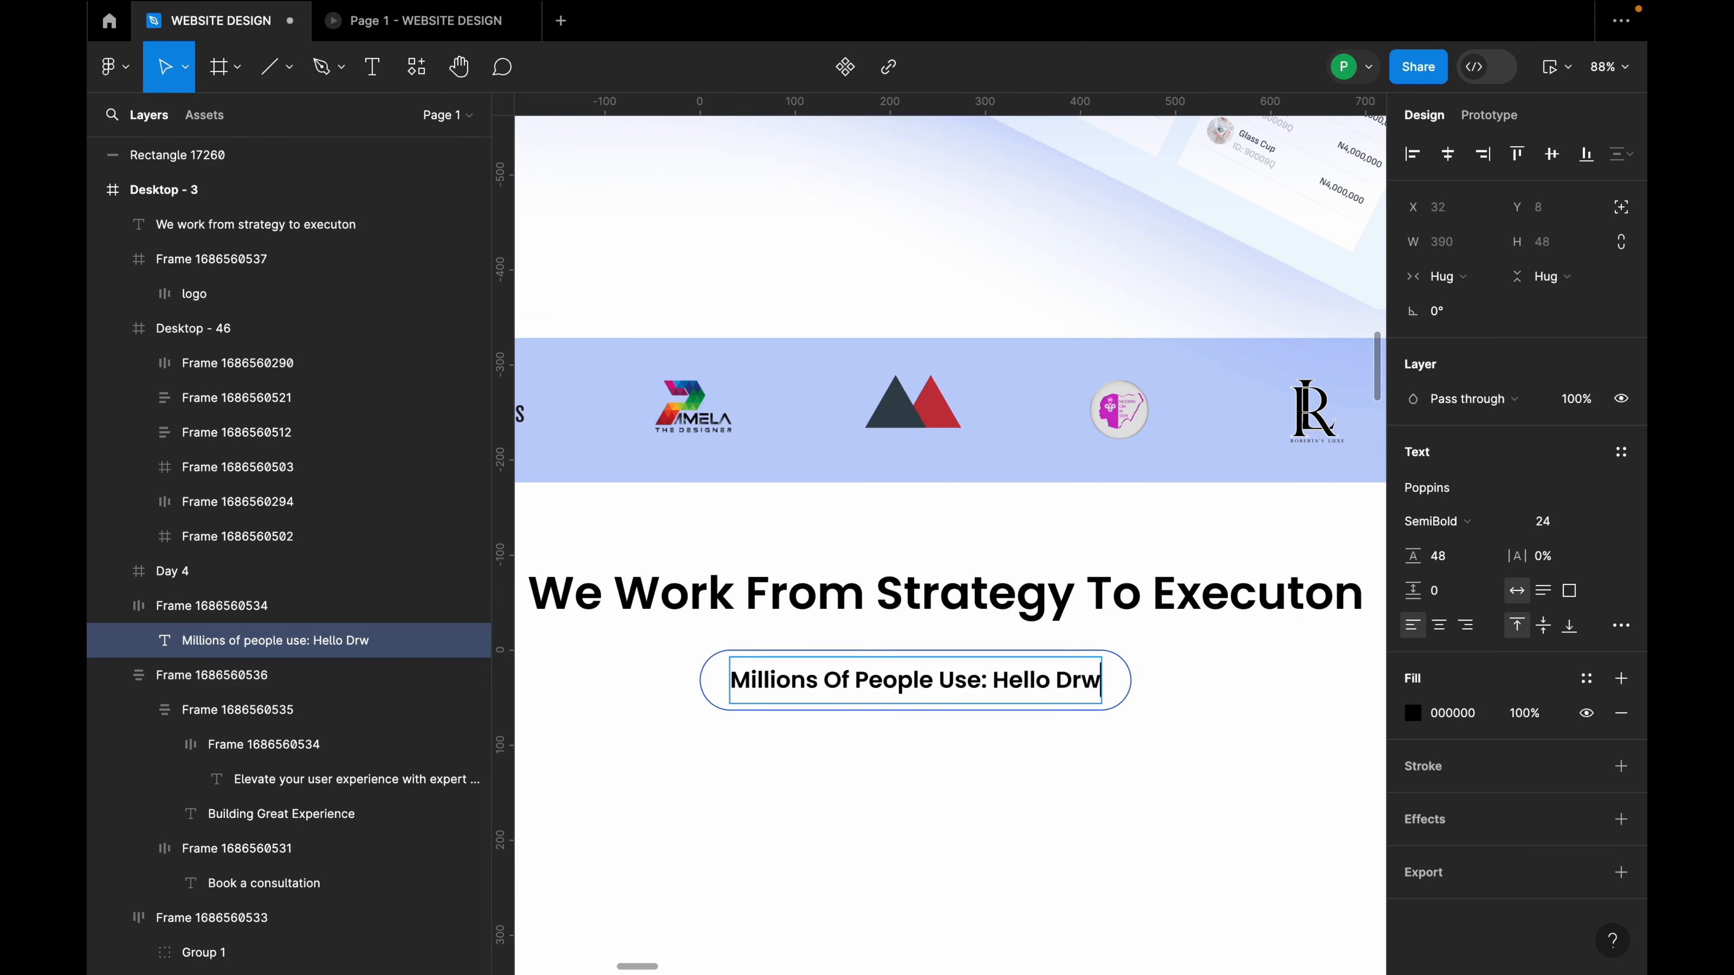
key(BackSpace)
text(eams)
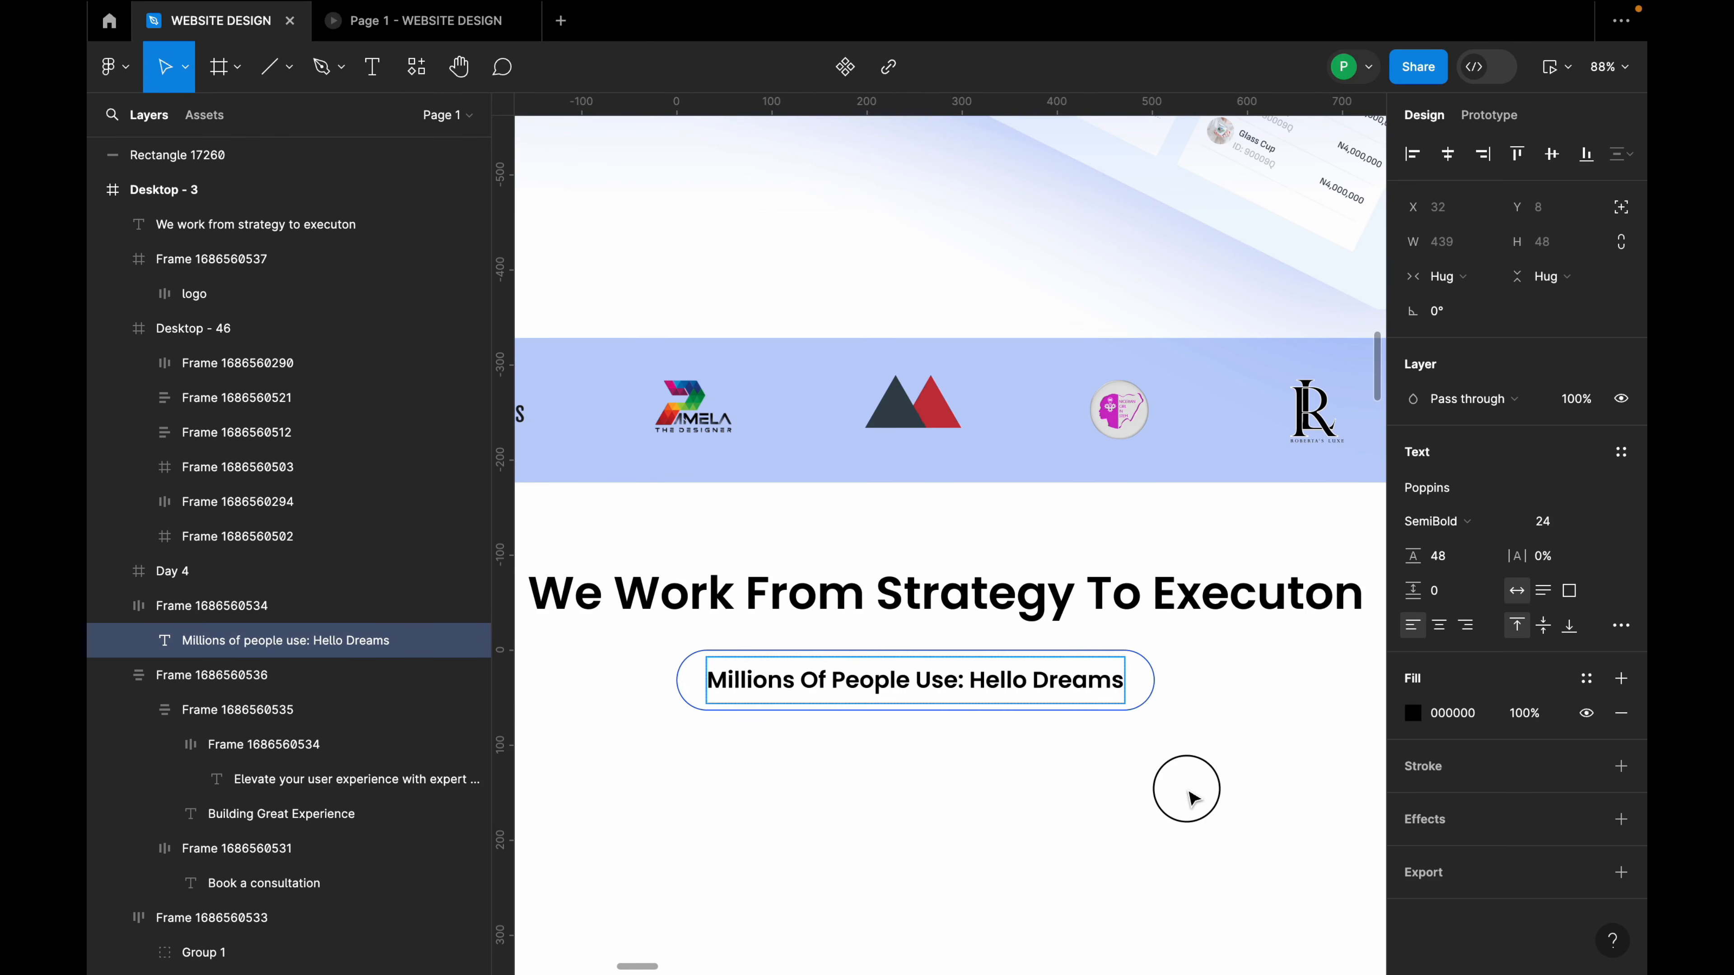
click(1195, 739)
Examine the reference website screenshots on the blue board for ideas for the section under the strategy heading.
scroll(1195, 739, down, 8)
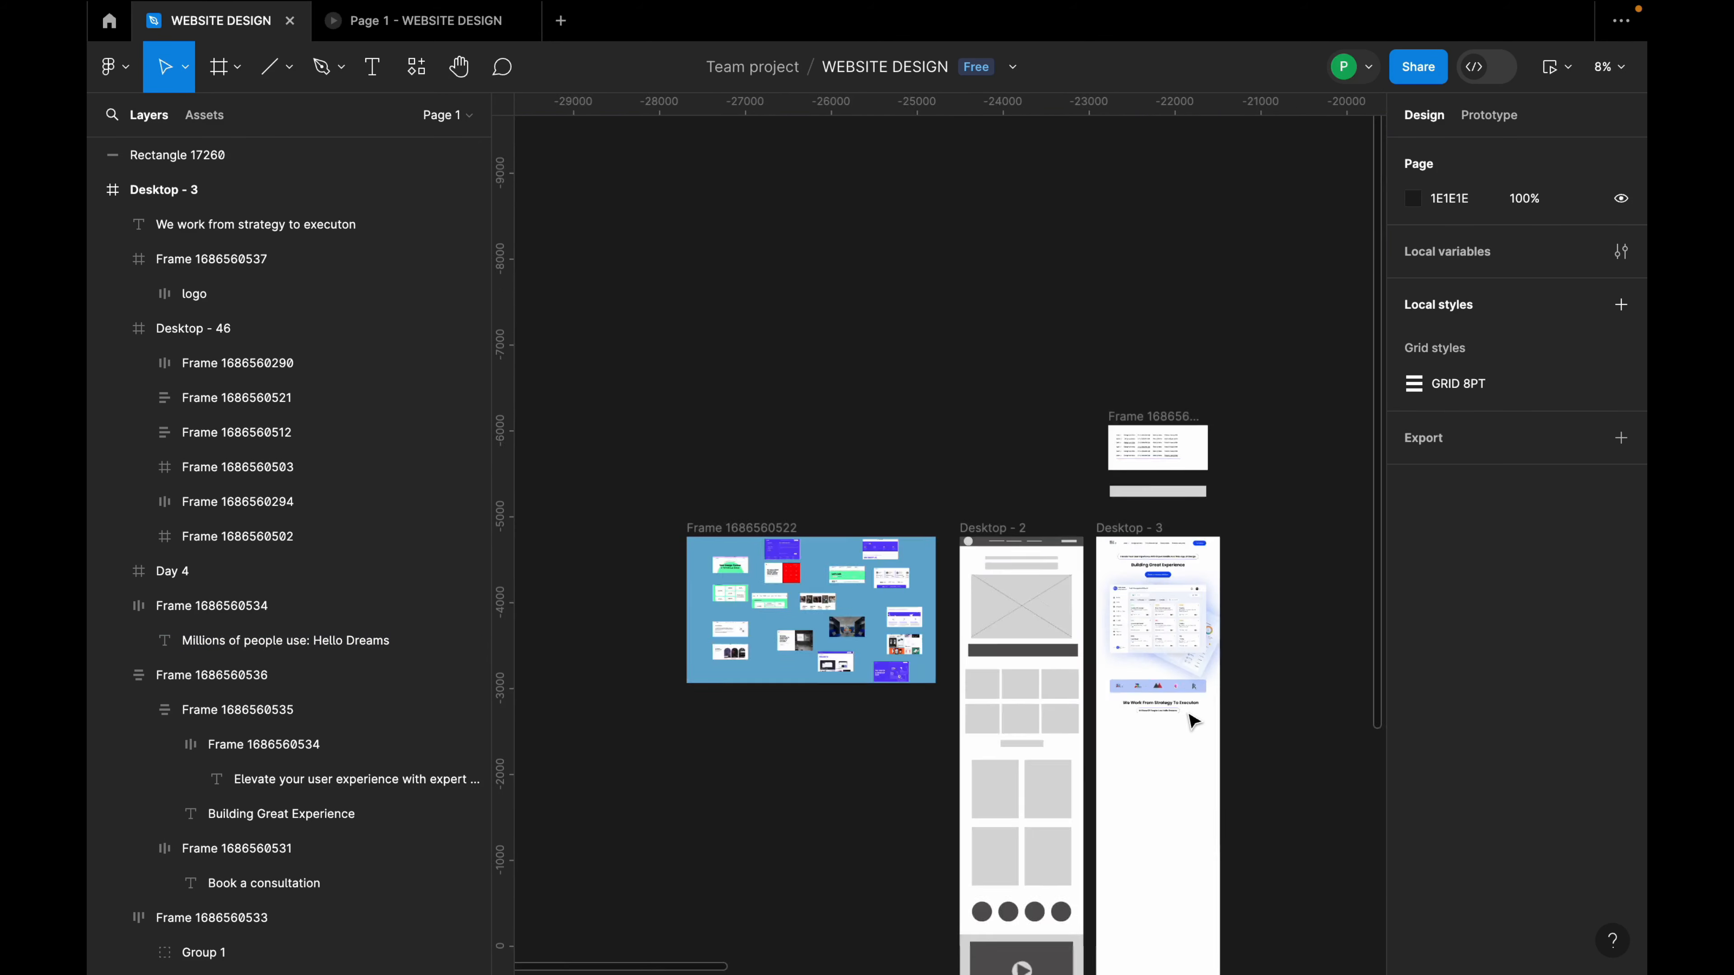
scroll(983, 689, up, 6)
scroll(932, 517, up, 2)
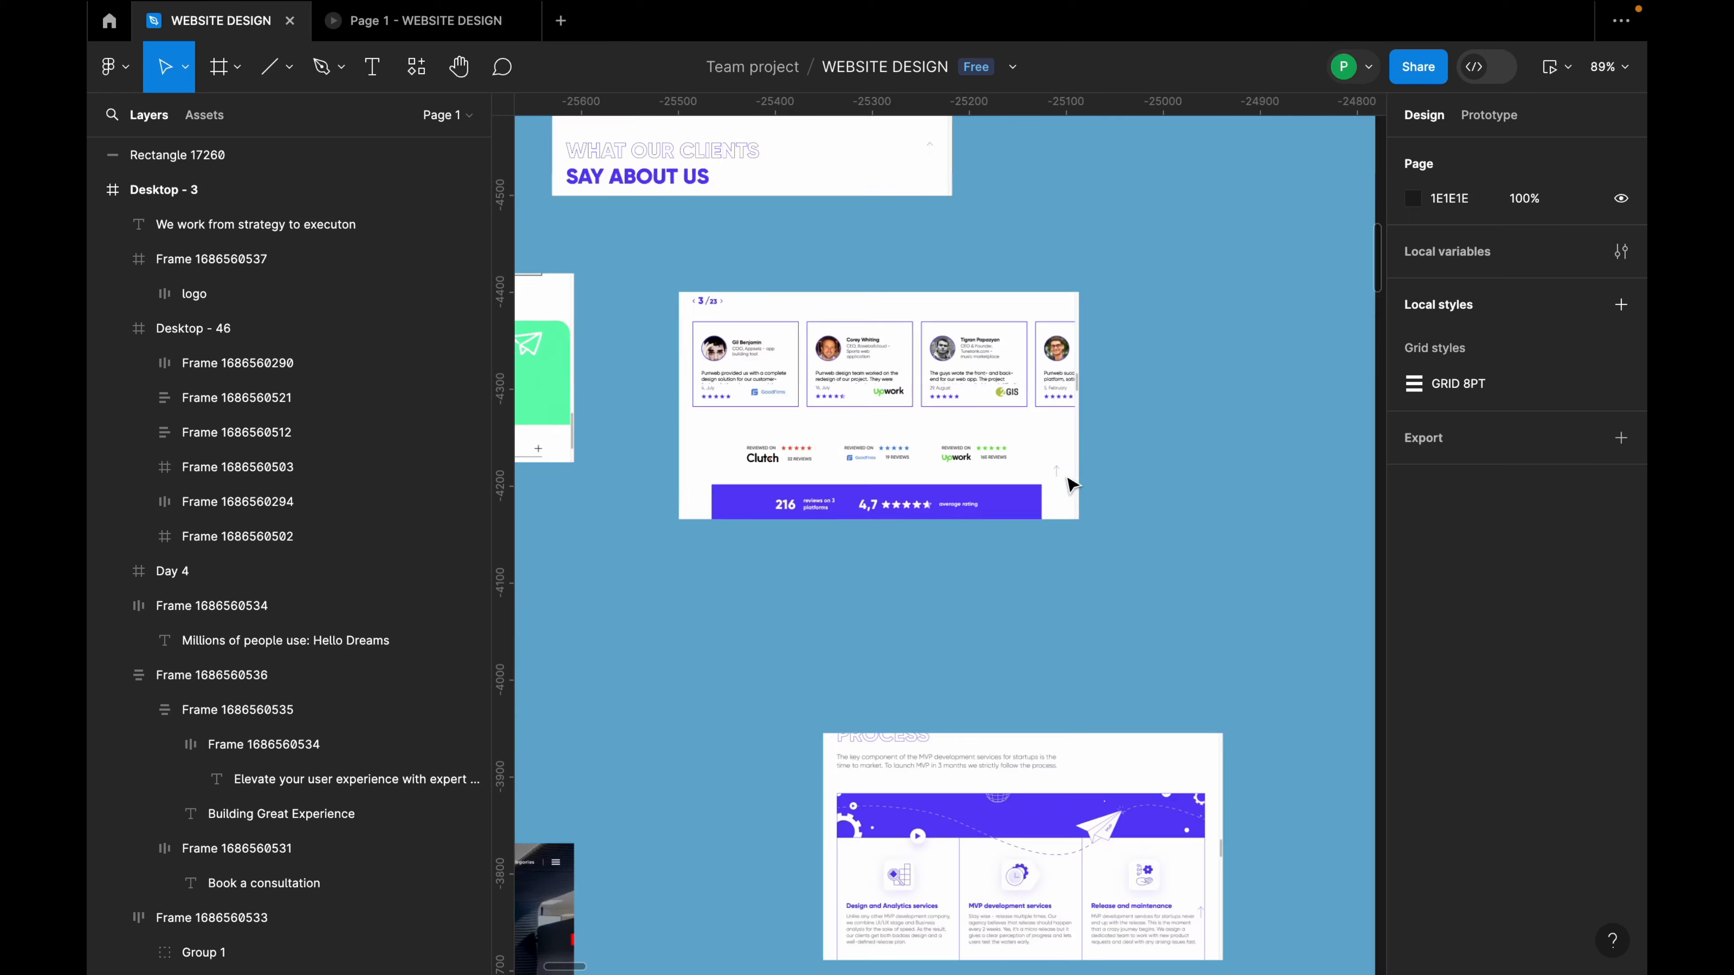
scroll(1113, 523, down, 6)
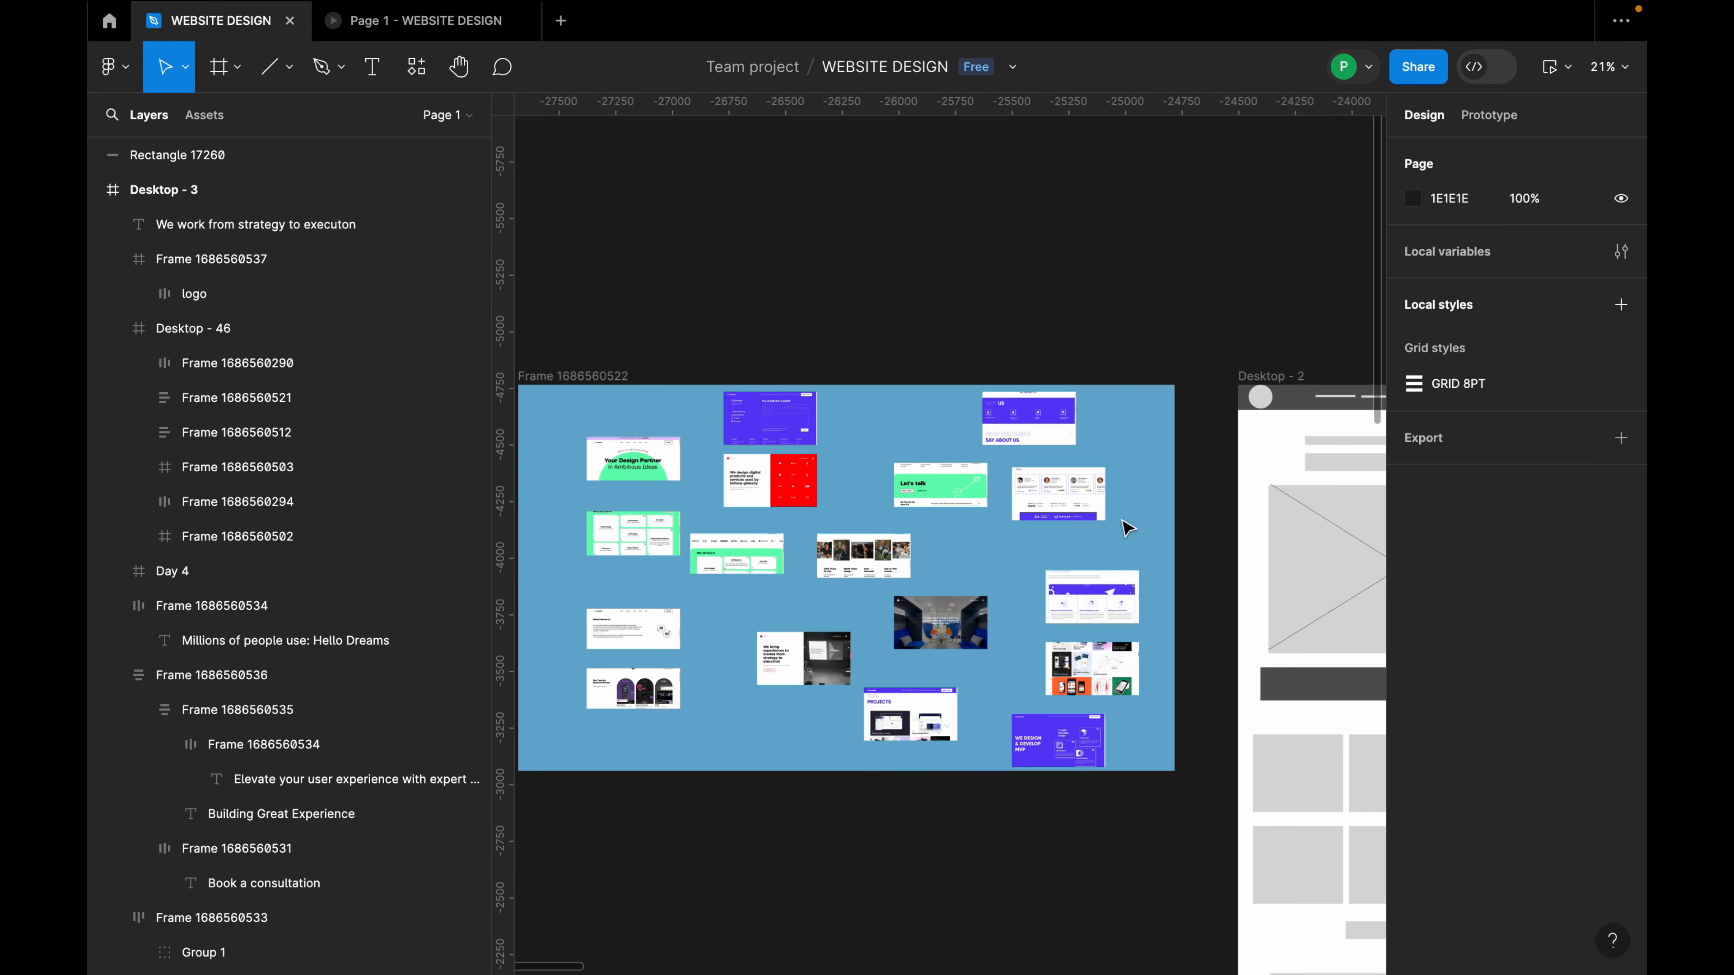
scroll(1128, 528, up, 1)
scroll(1122, 523, down, 2)
scroll(815, 587, up, 6)
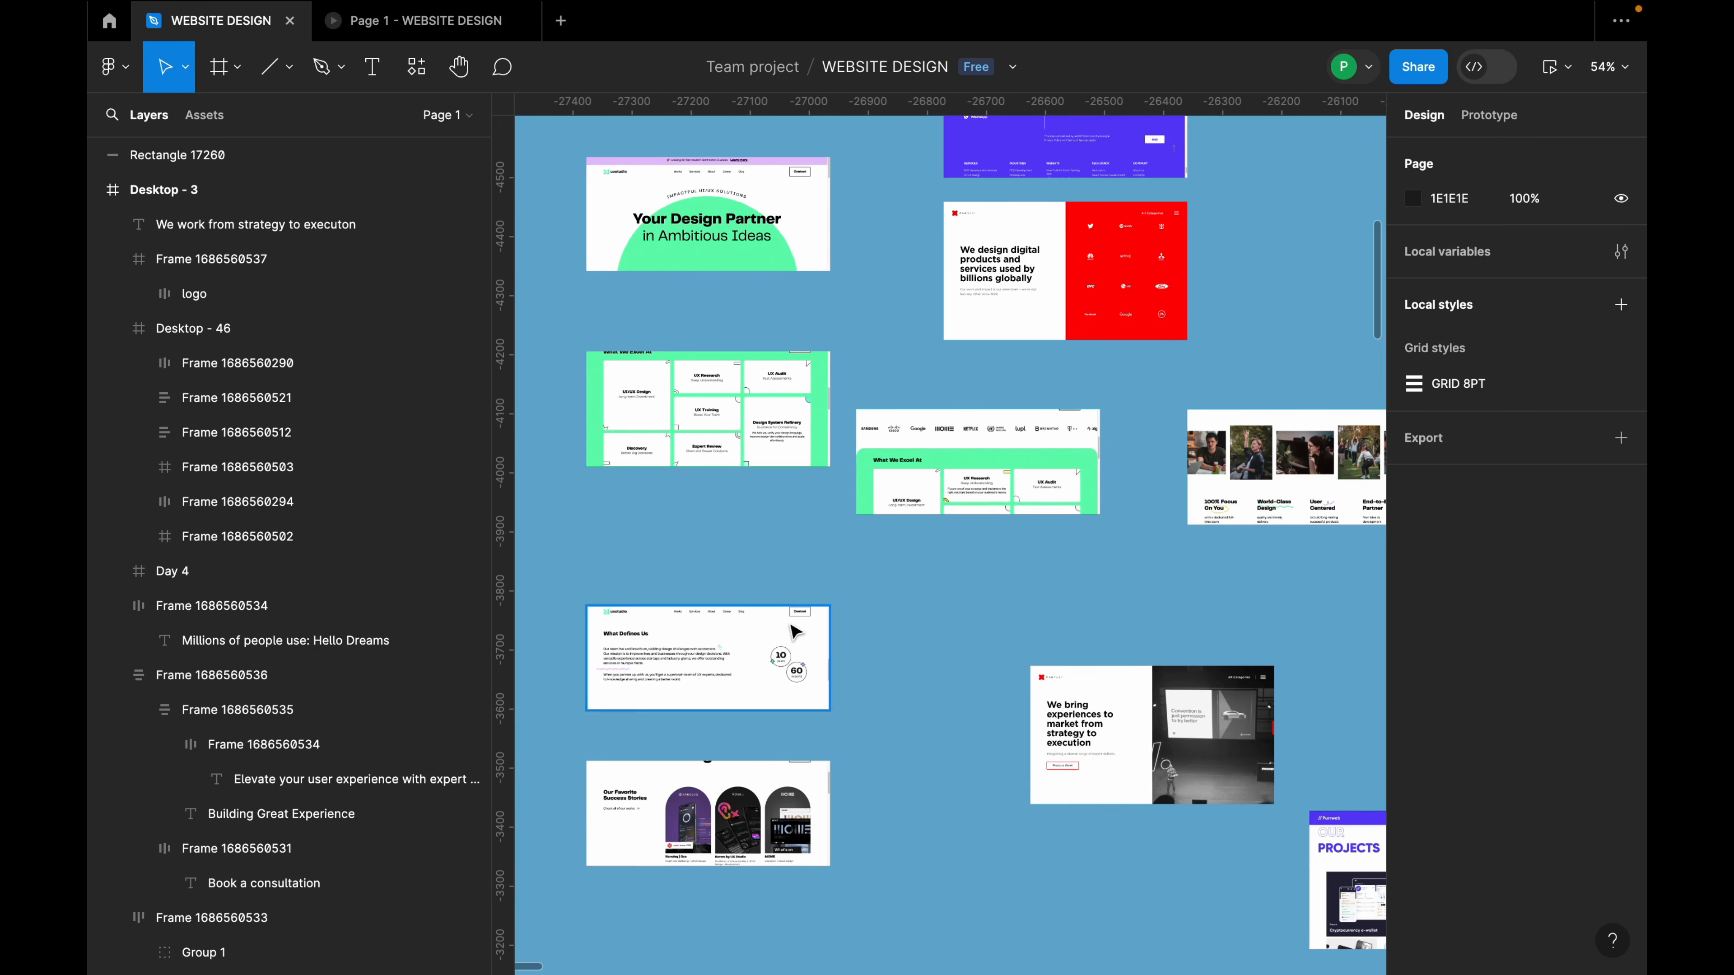
scroll(825, 581, up, 1)
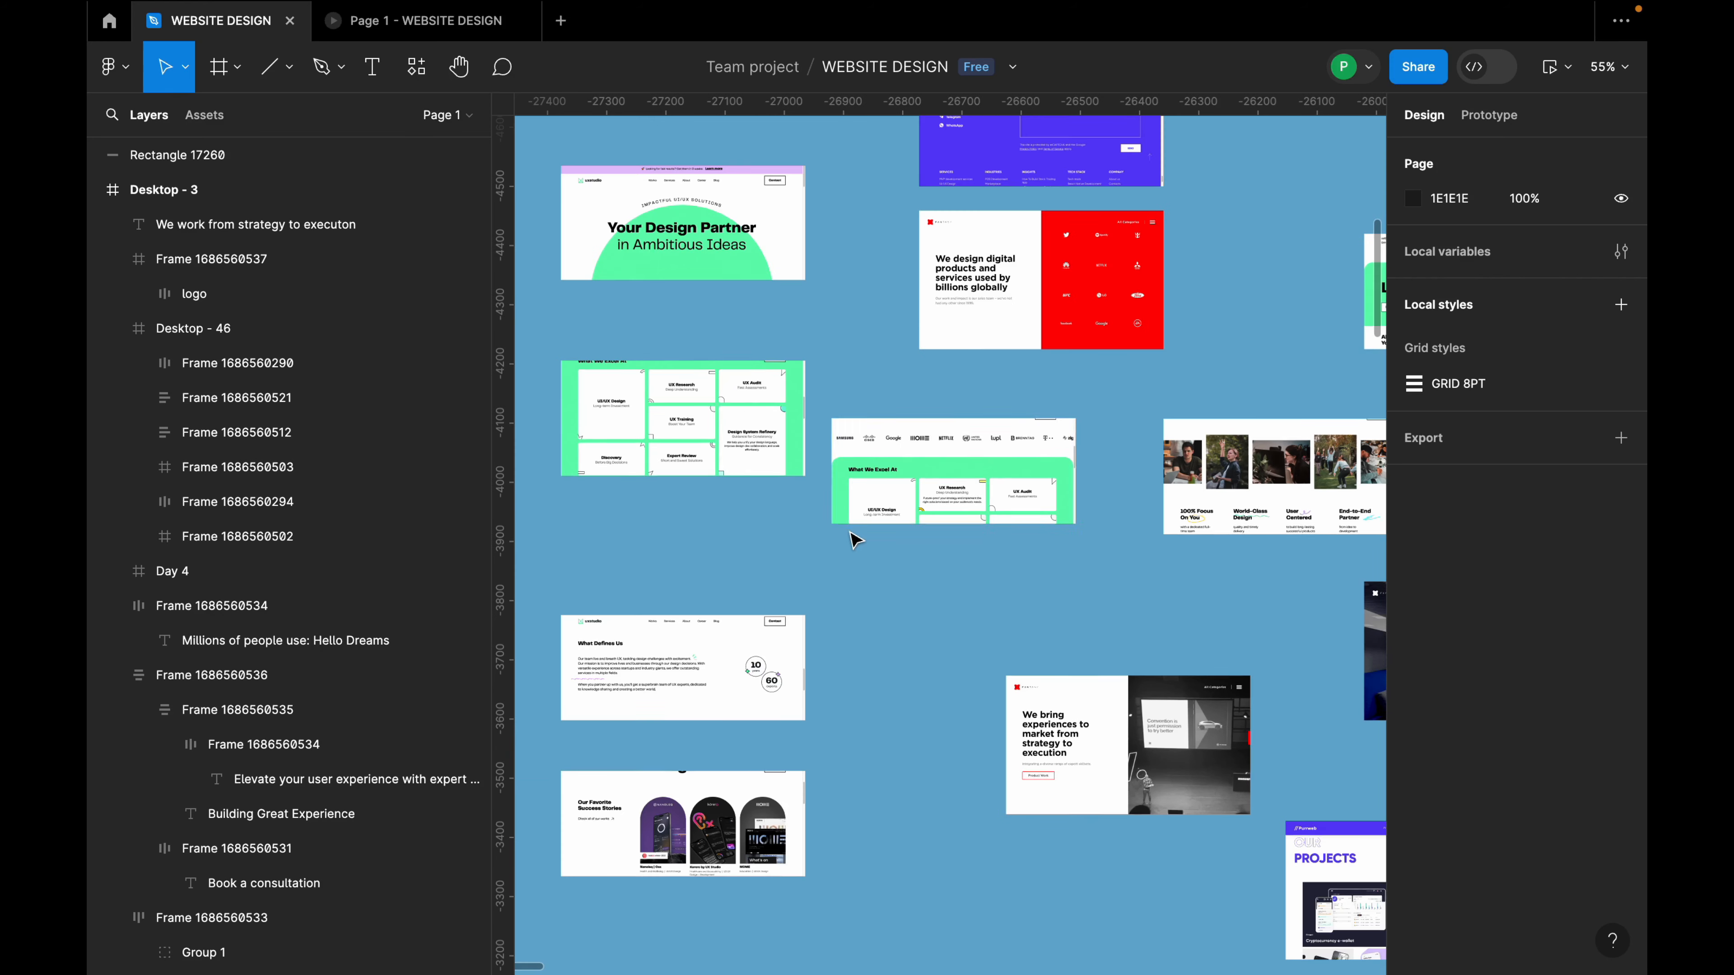
scroll(812, 542, down, 5)
scroll(962, 330, up, 1)
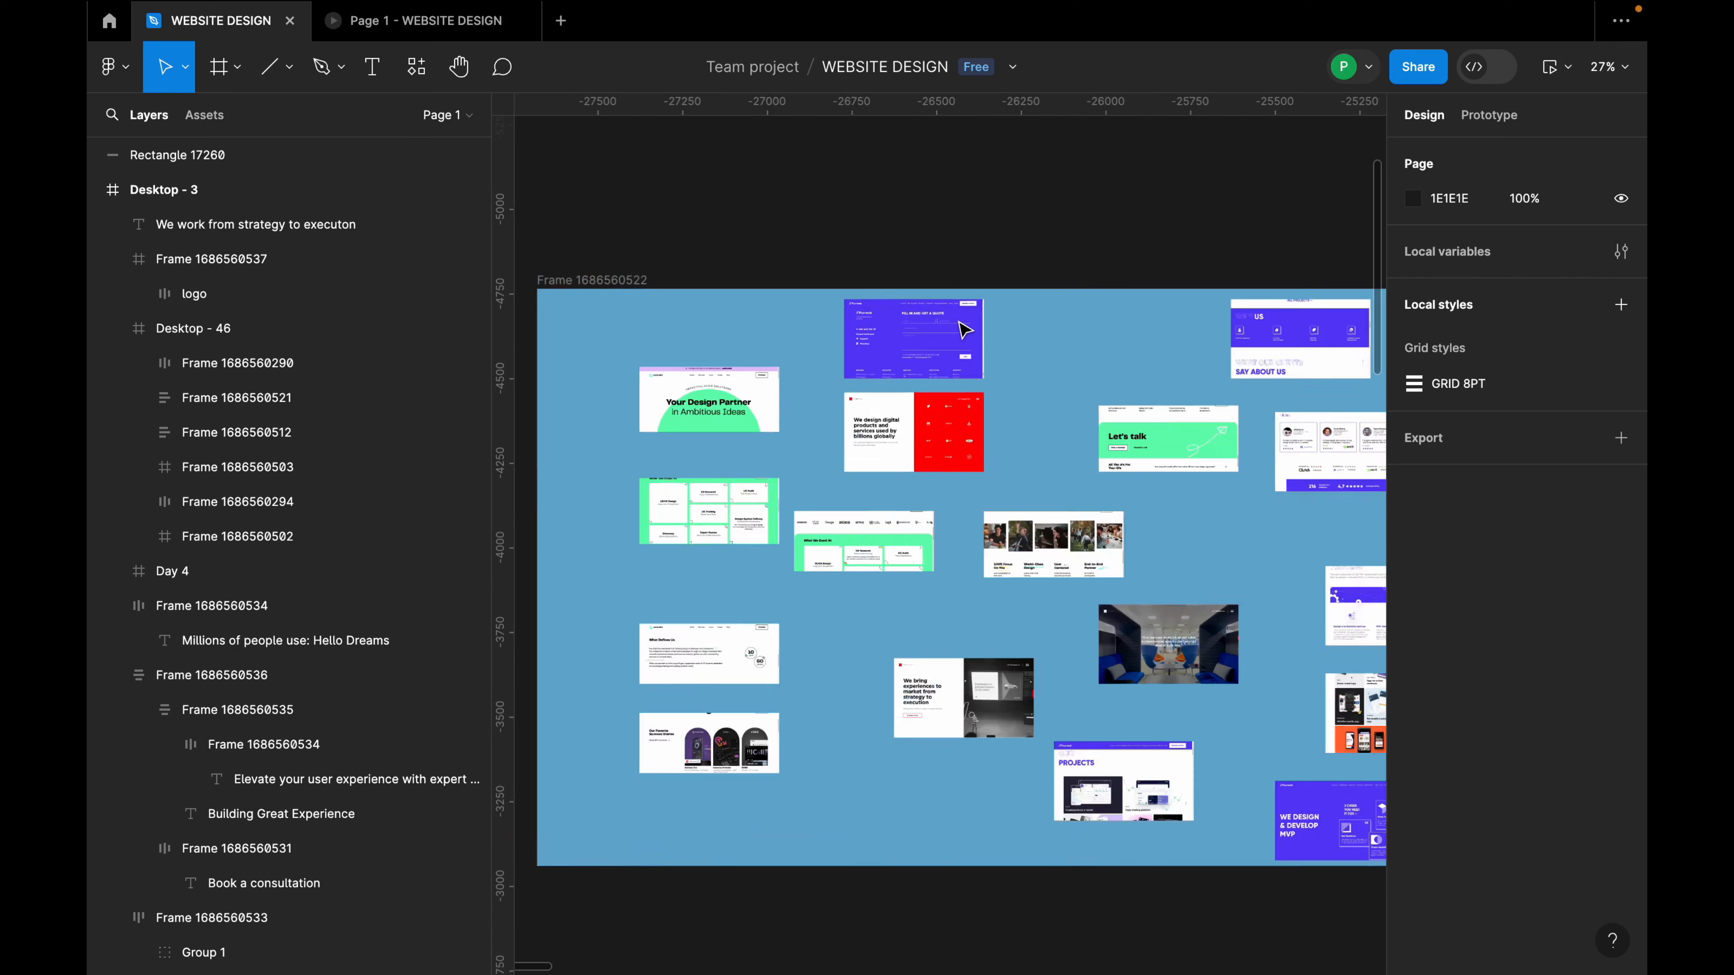
scroll(840, 379, up, 4)
scroll(804, 388, down, 6)
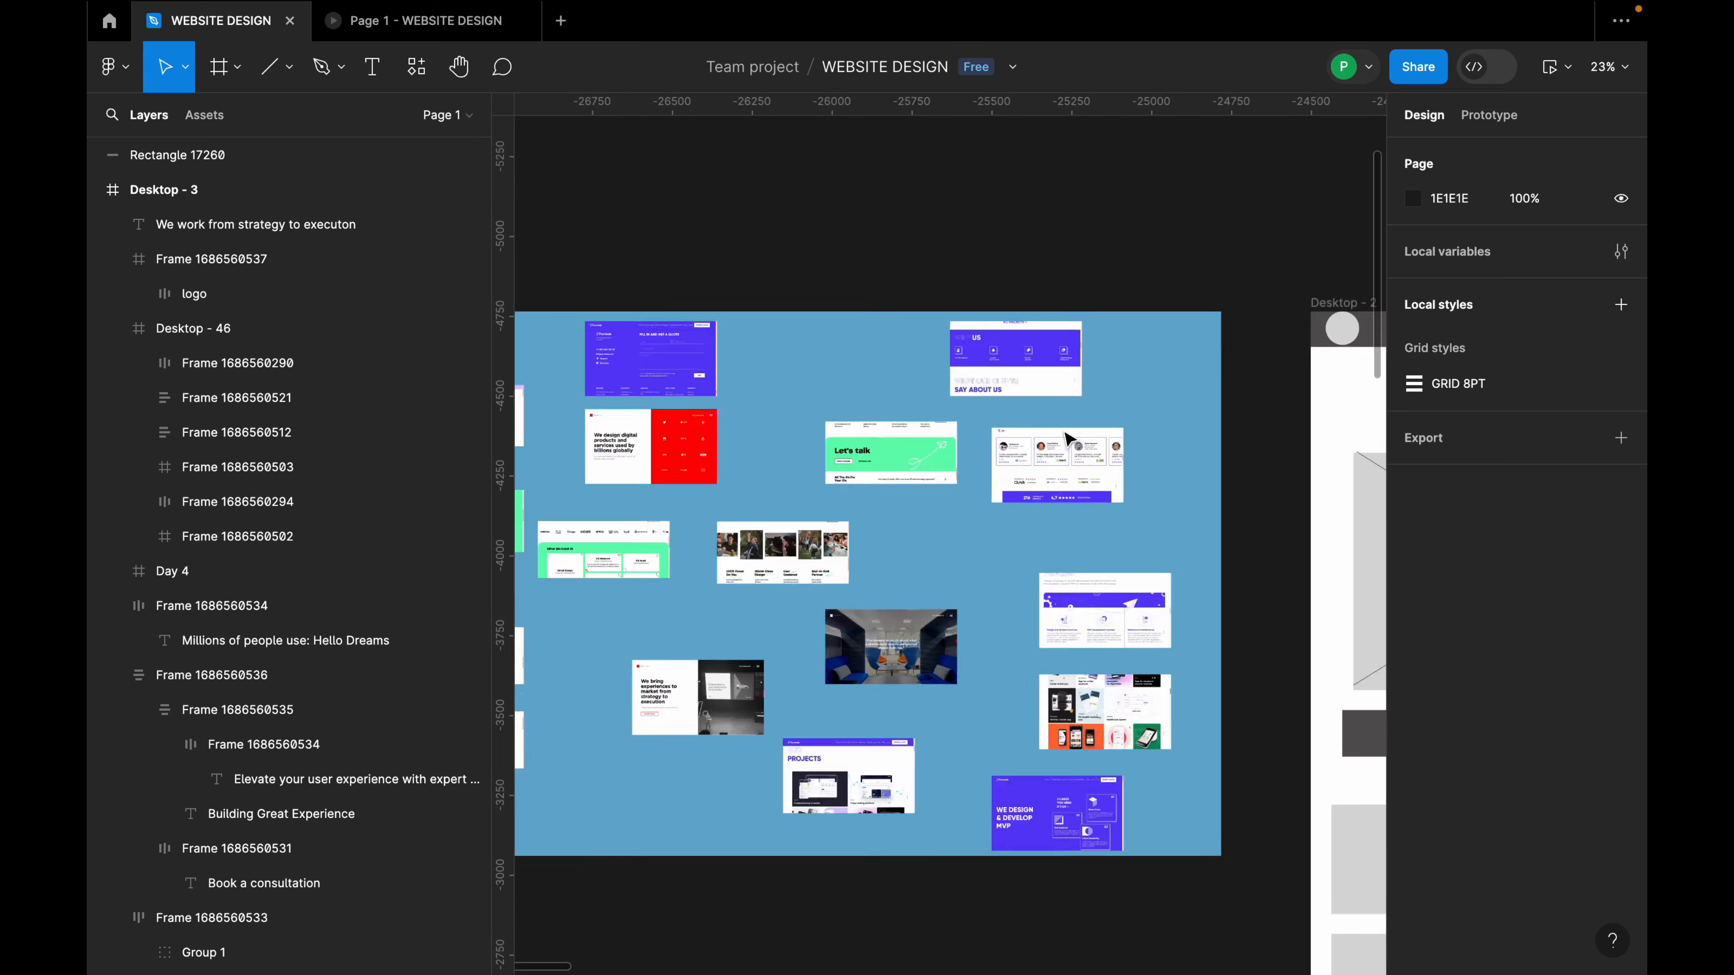
scroll(1069, 437, up, 5)
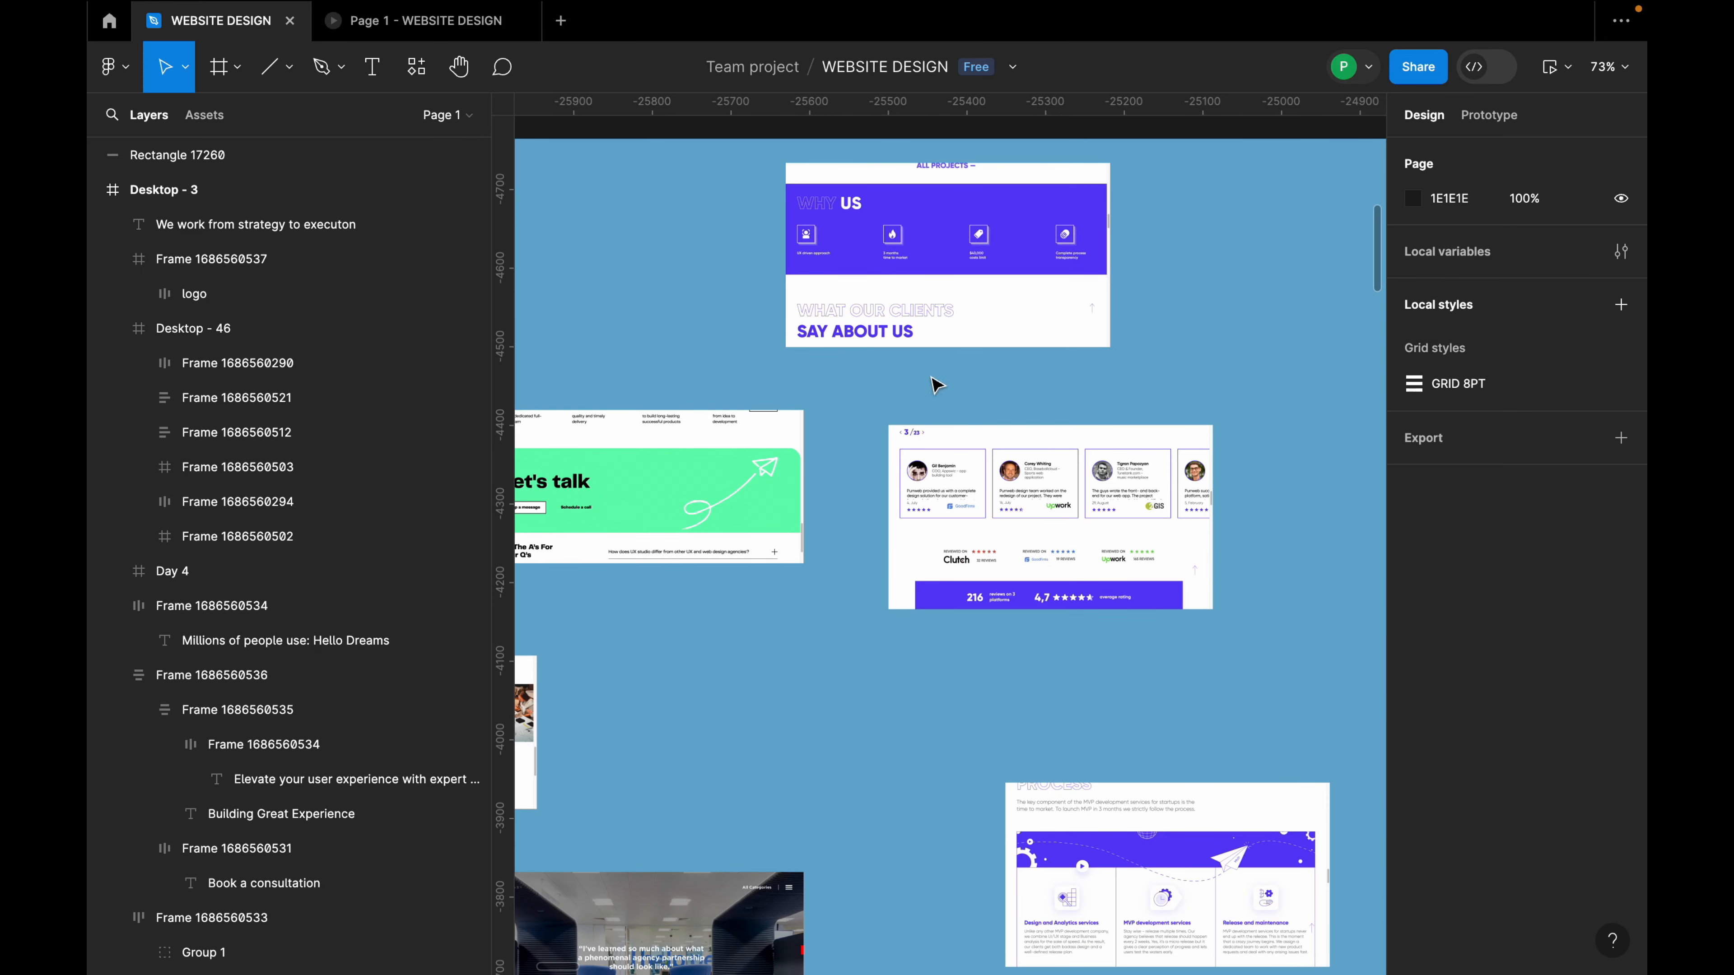
scroll(1077, 562, up, 3)
scroll(1068, 561, down, 12)
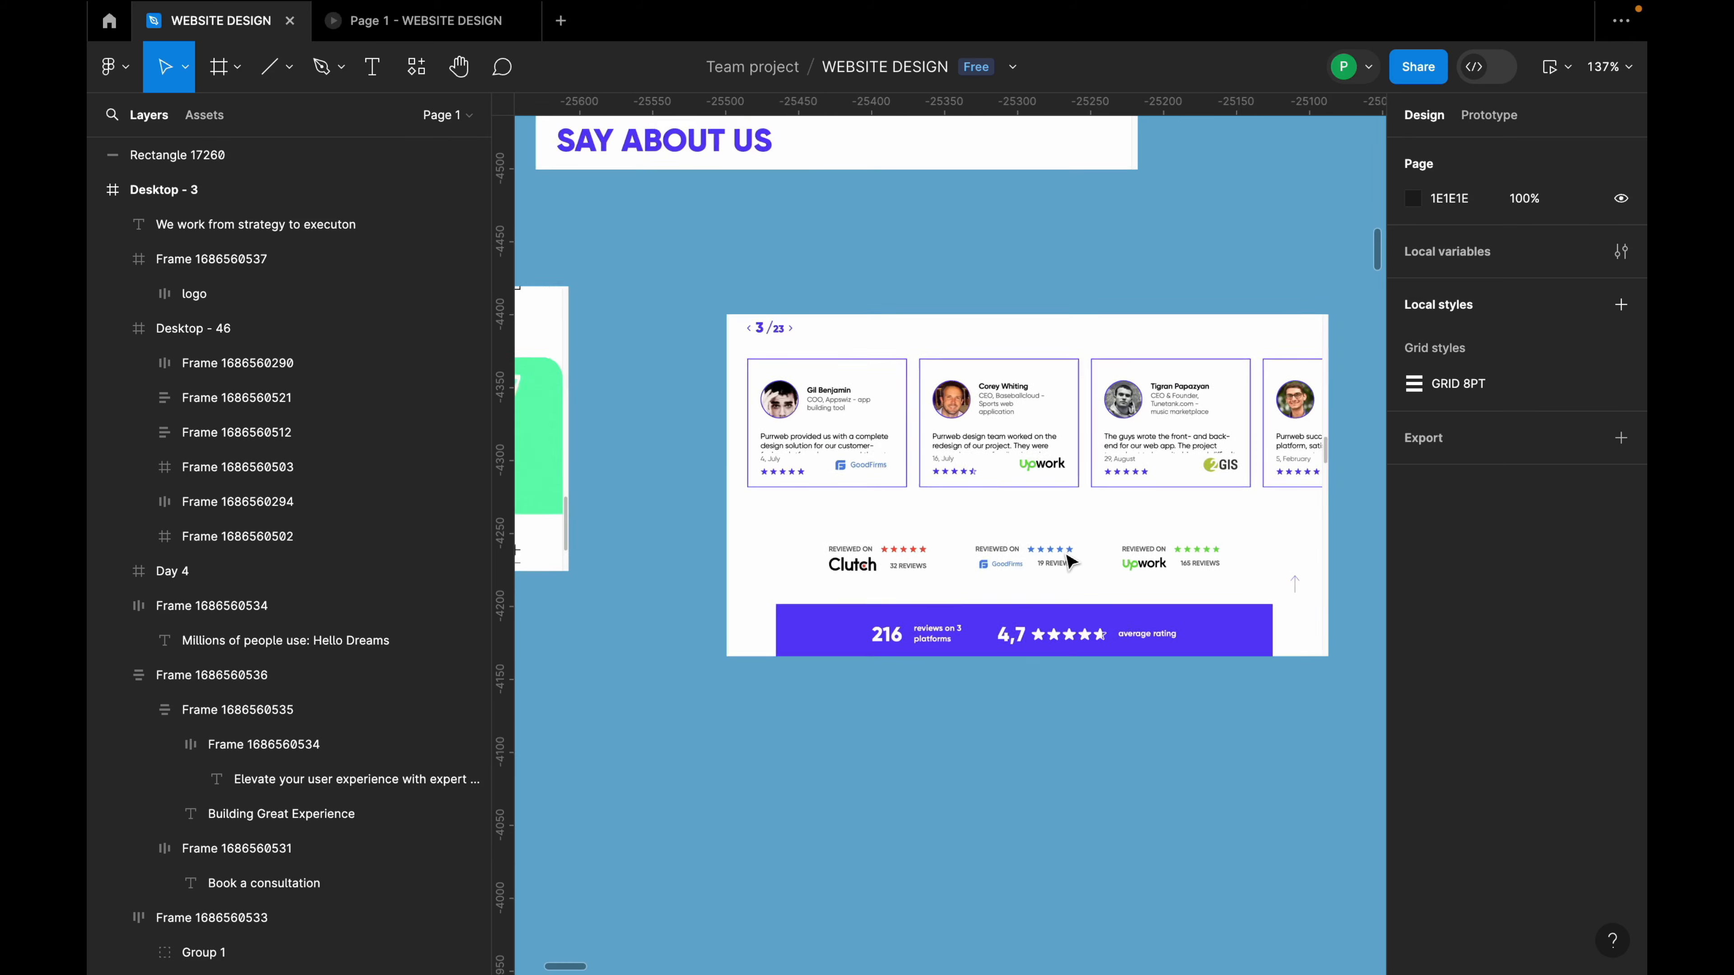
scroll(1037, 666, up, 6)
scroll(999, 709, up, 2)
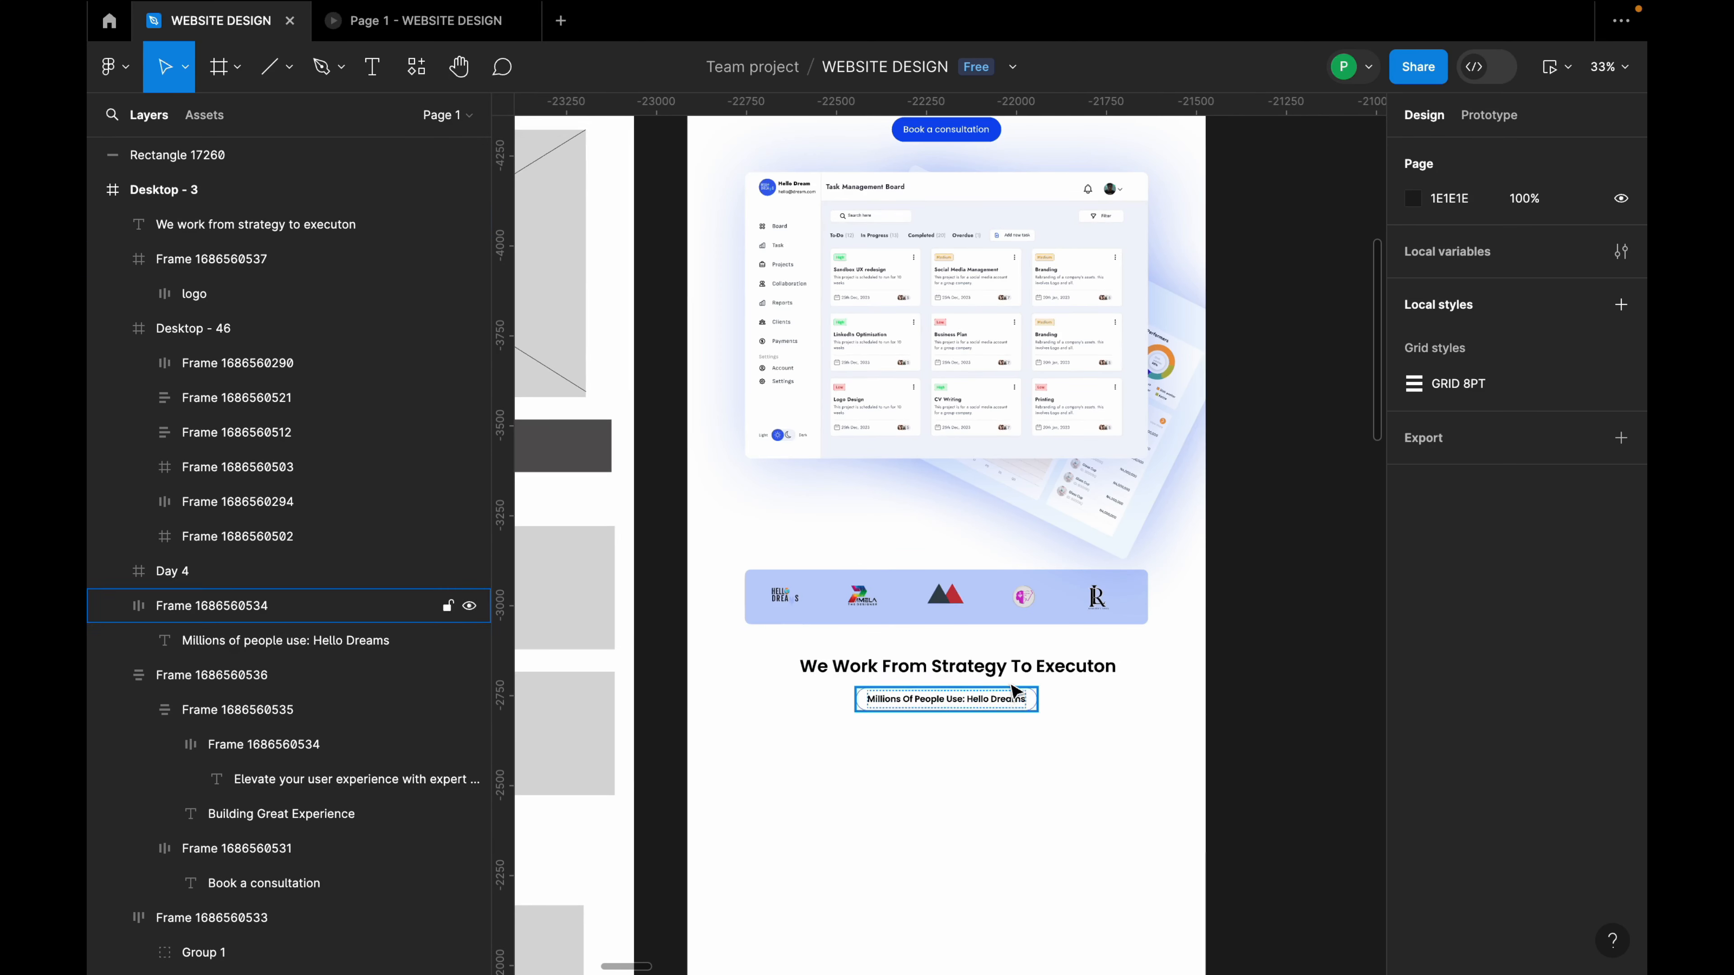
Combine the strategy heading and the tagline pill into one vertical auto layout and centre it horizontally on the page.
scroll(1014, 677, down, 2)
scroll(999, 538, up, 2)
click(998, 478)
shift+click(1003, 512)
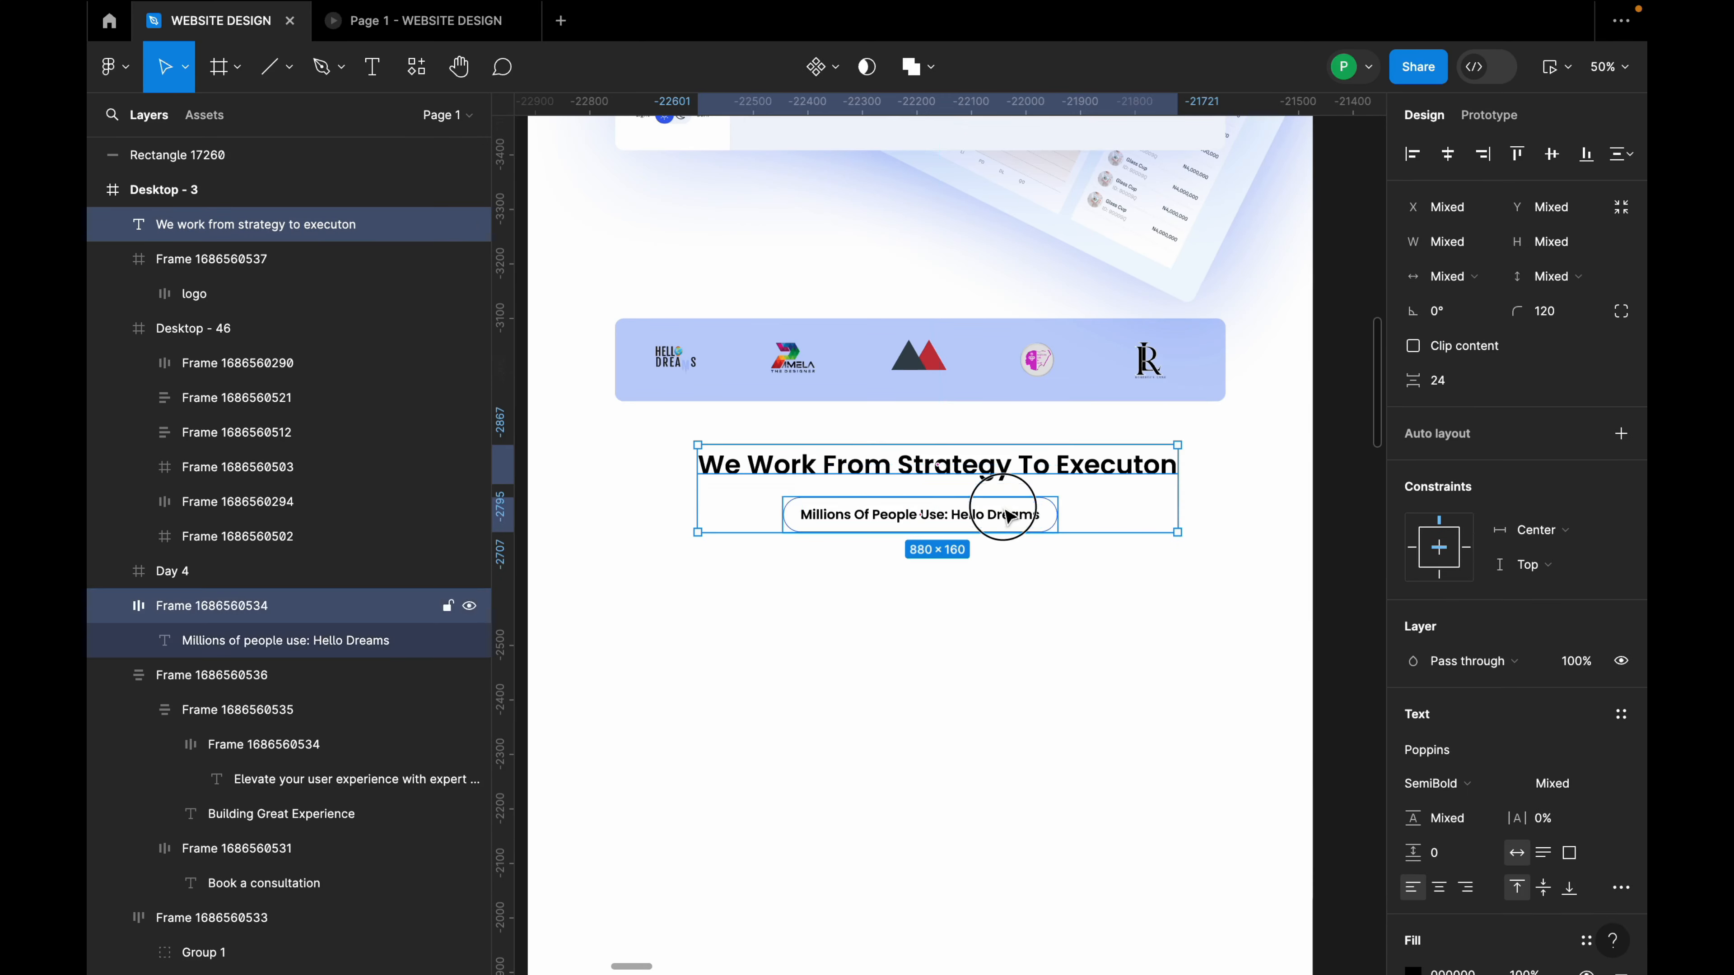
click(1071, 600)
click(1067, 480)
shift+click(1029, 511)
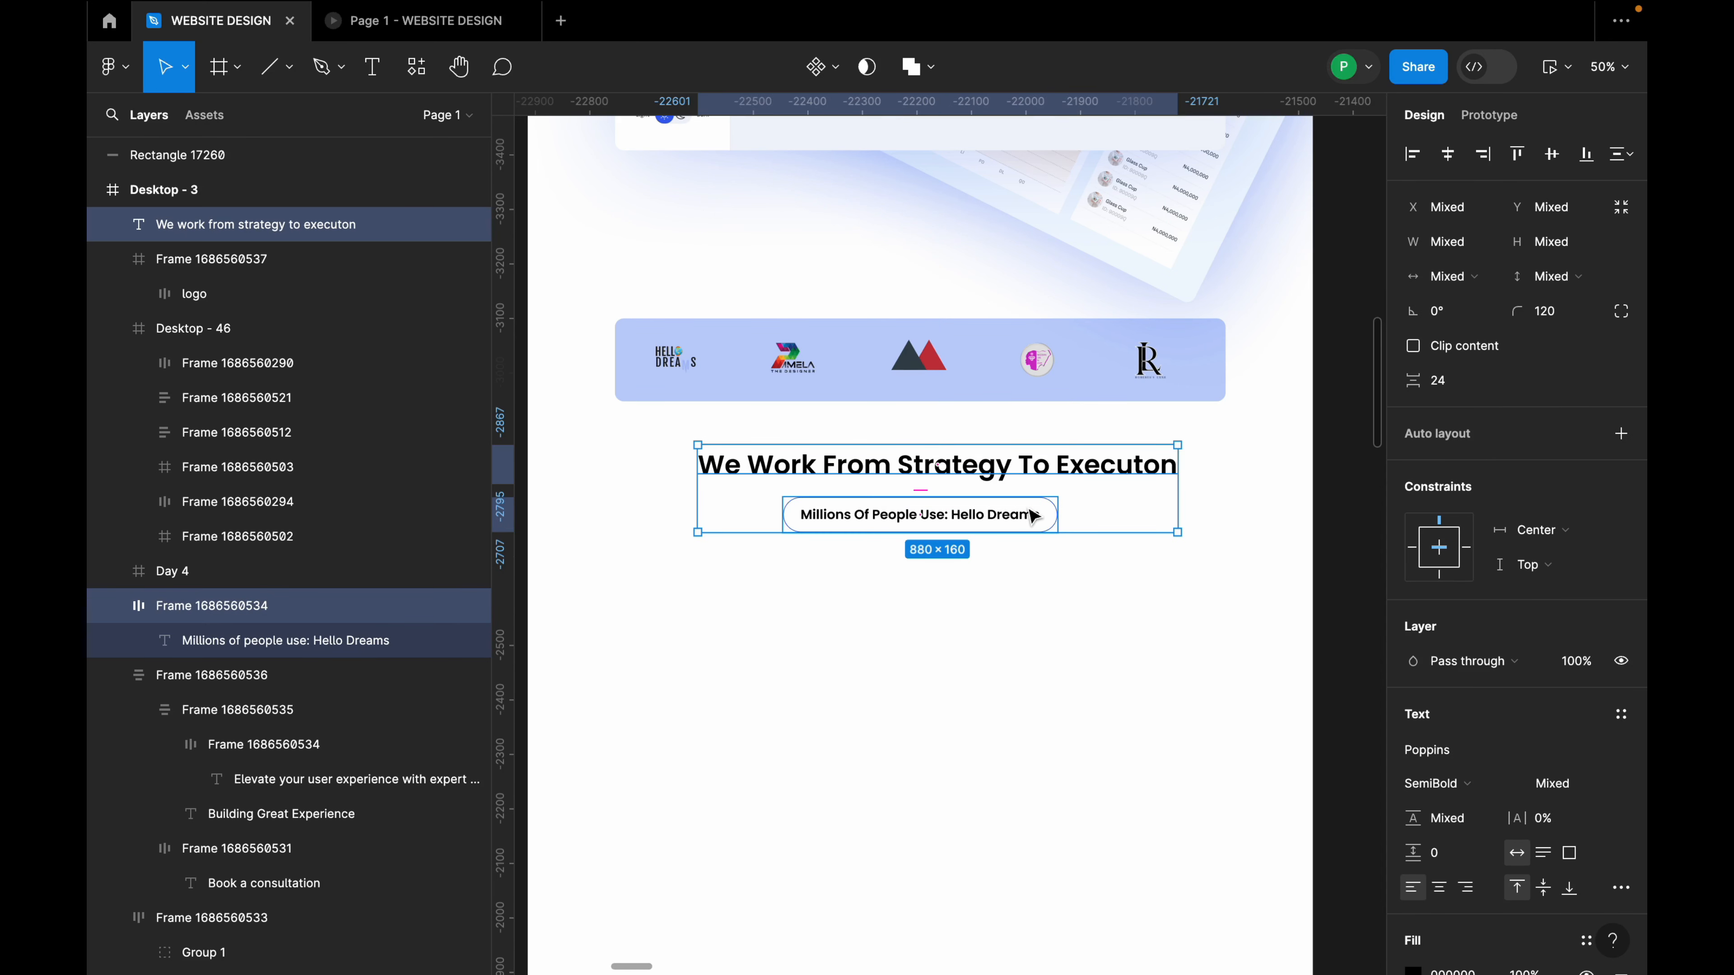
key(shift+a)
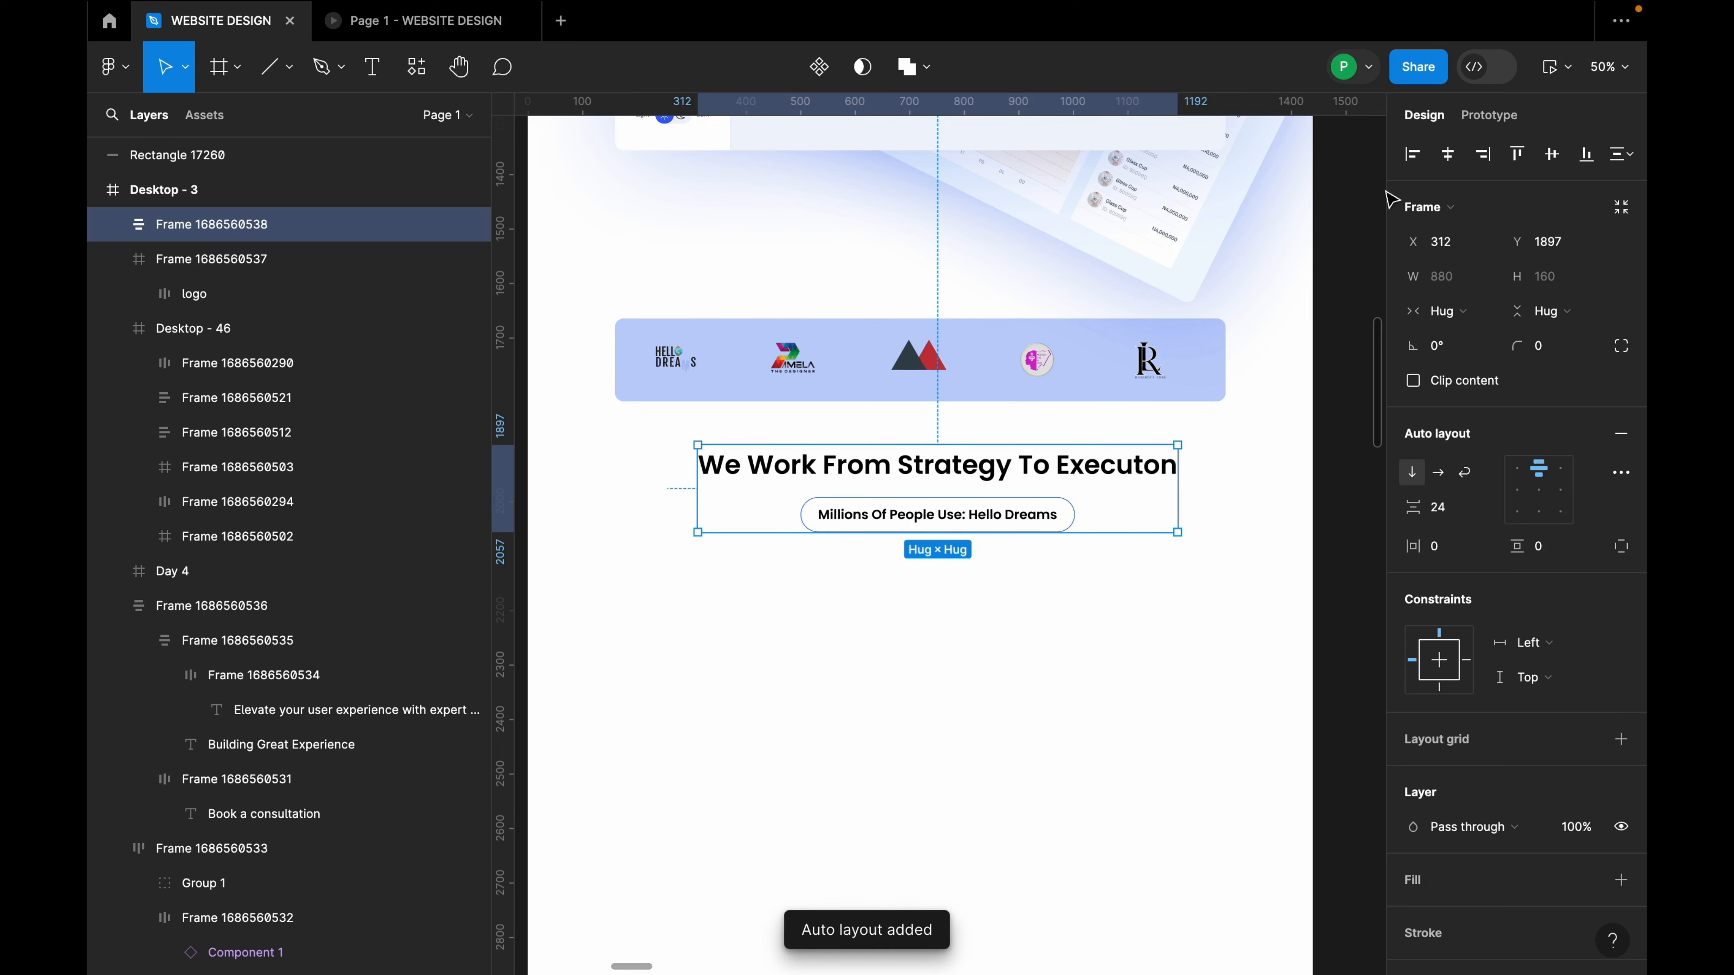
click(1448, 157)
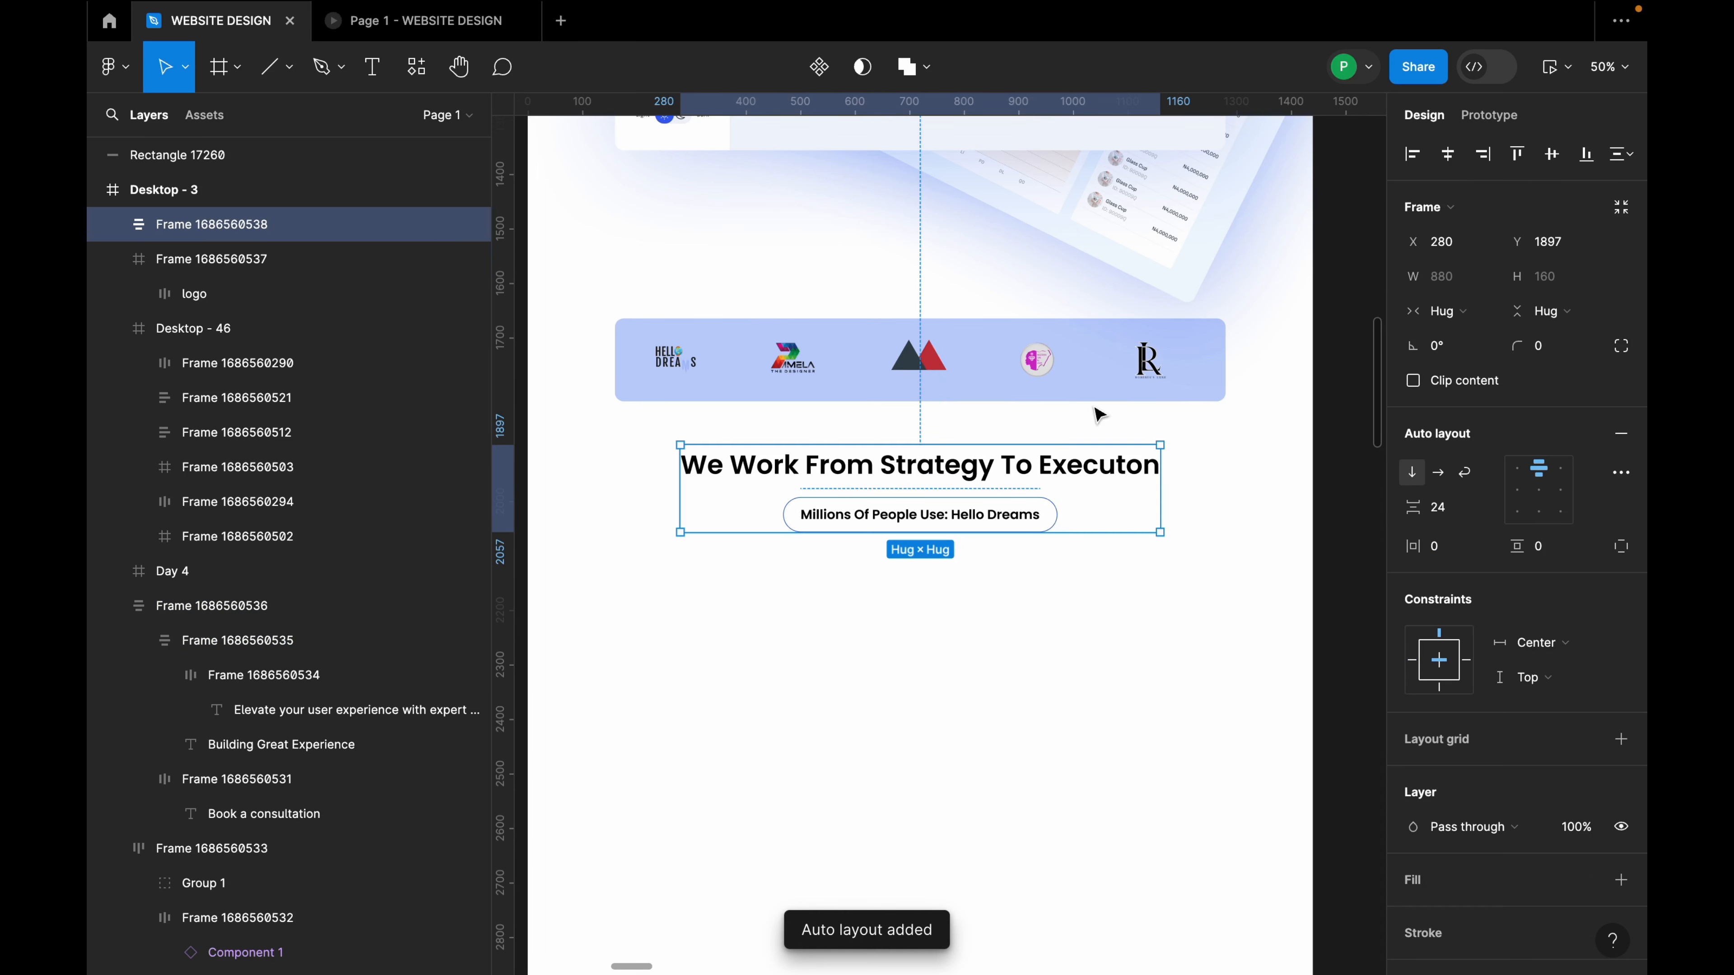
Check the vertical spacing between the client logo section and the heading group.
click(1092, 377)
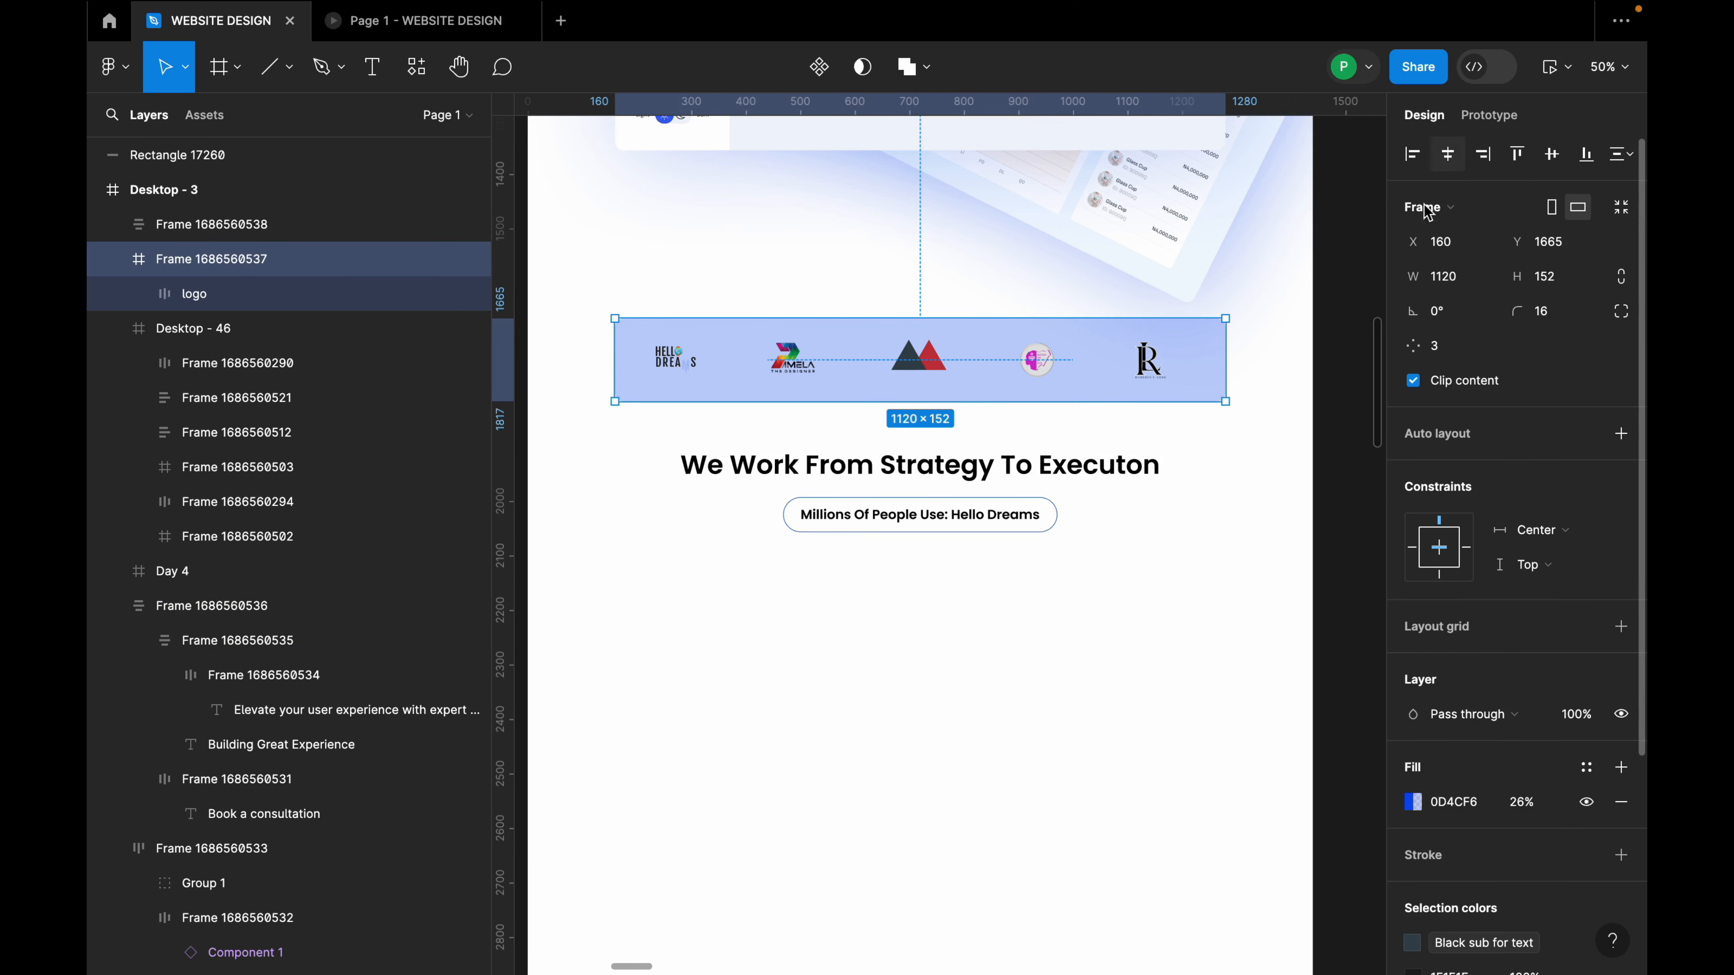
shift+click(1109, 491)
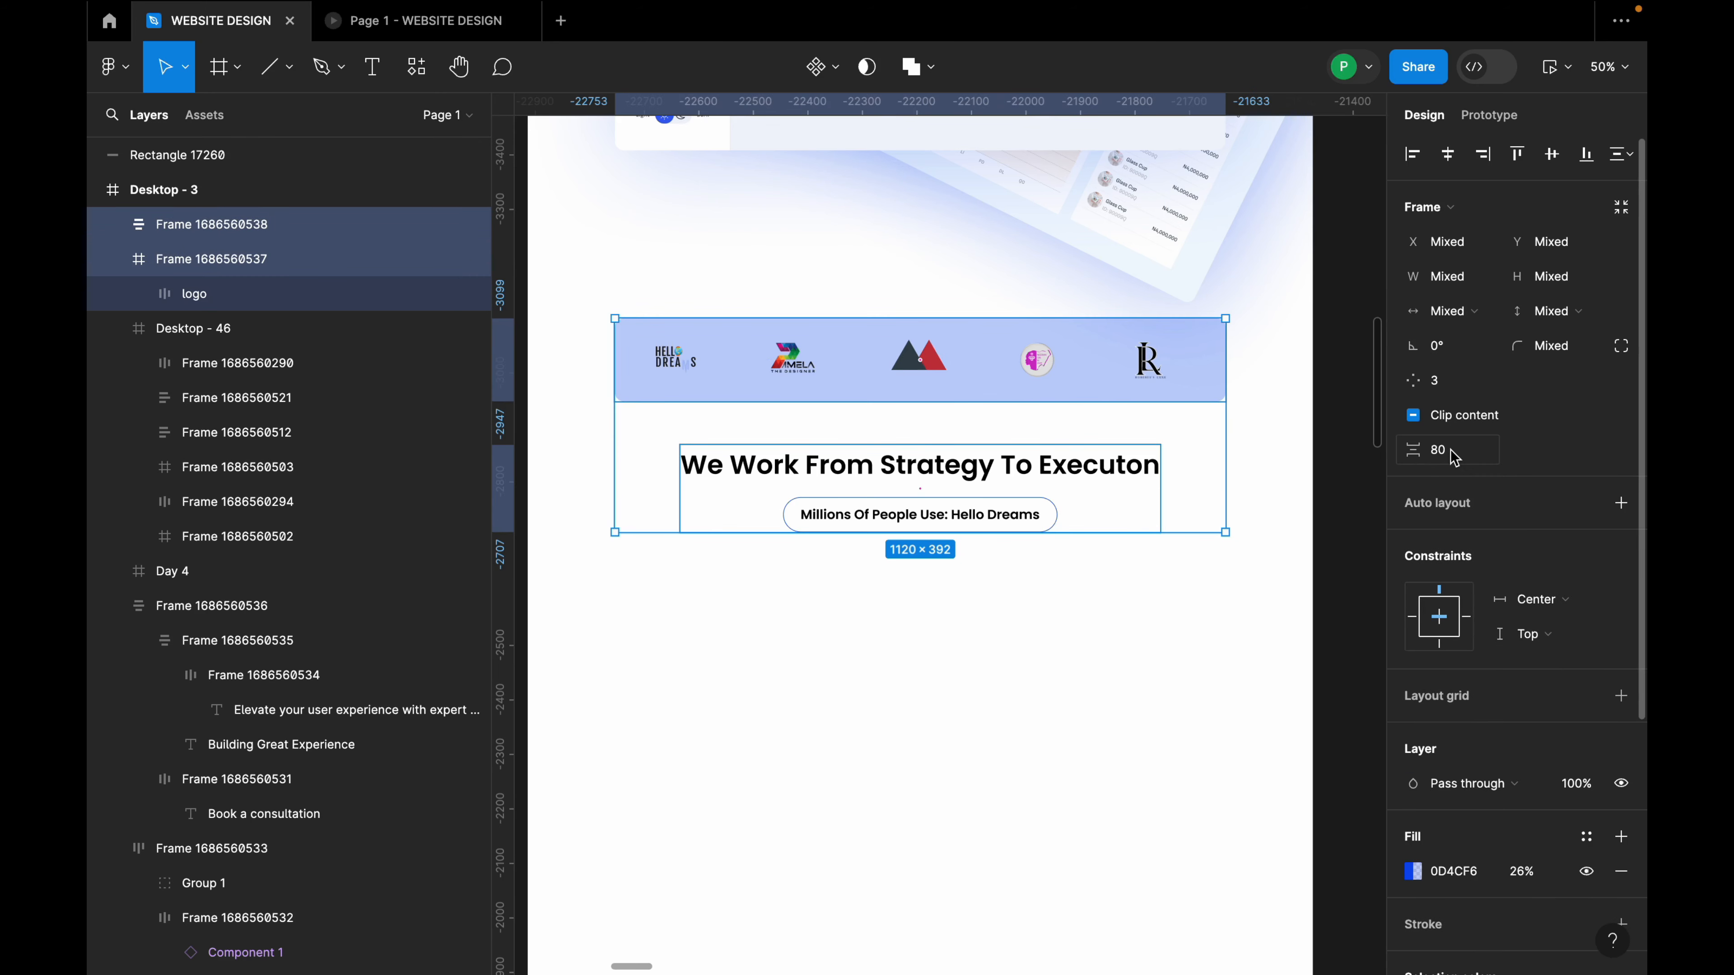
click(1110, 643)
Draw a new frame of about 461 × 432 below the tagline pill, near the page's left margin.
scroll(991, 515, down, 2)
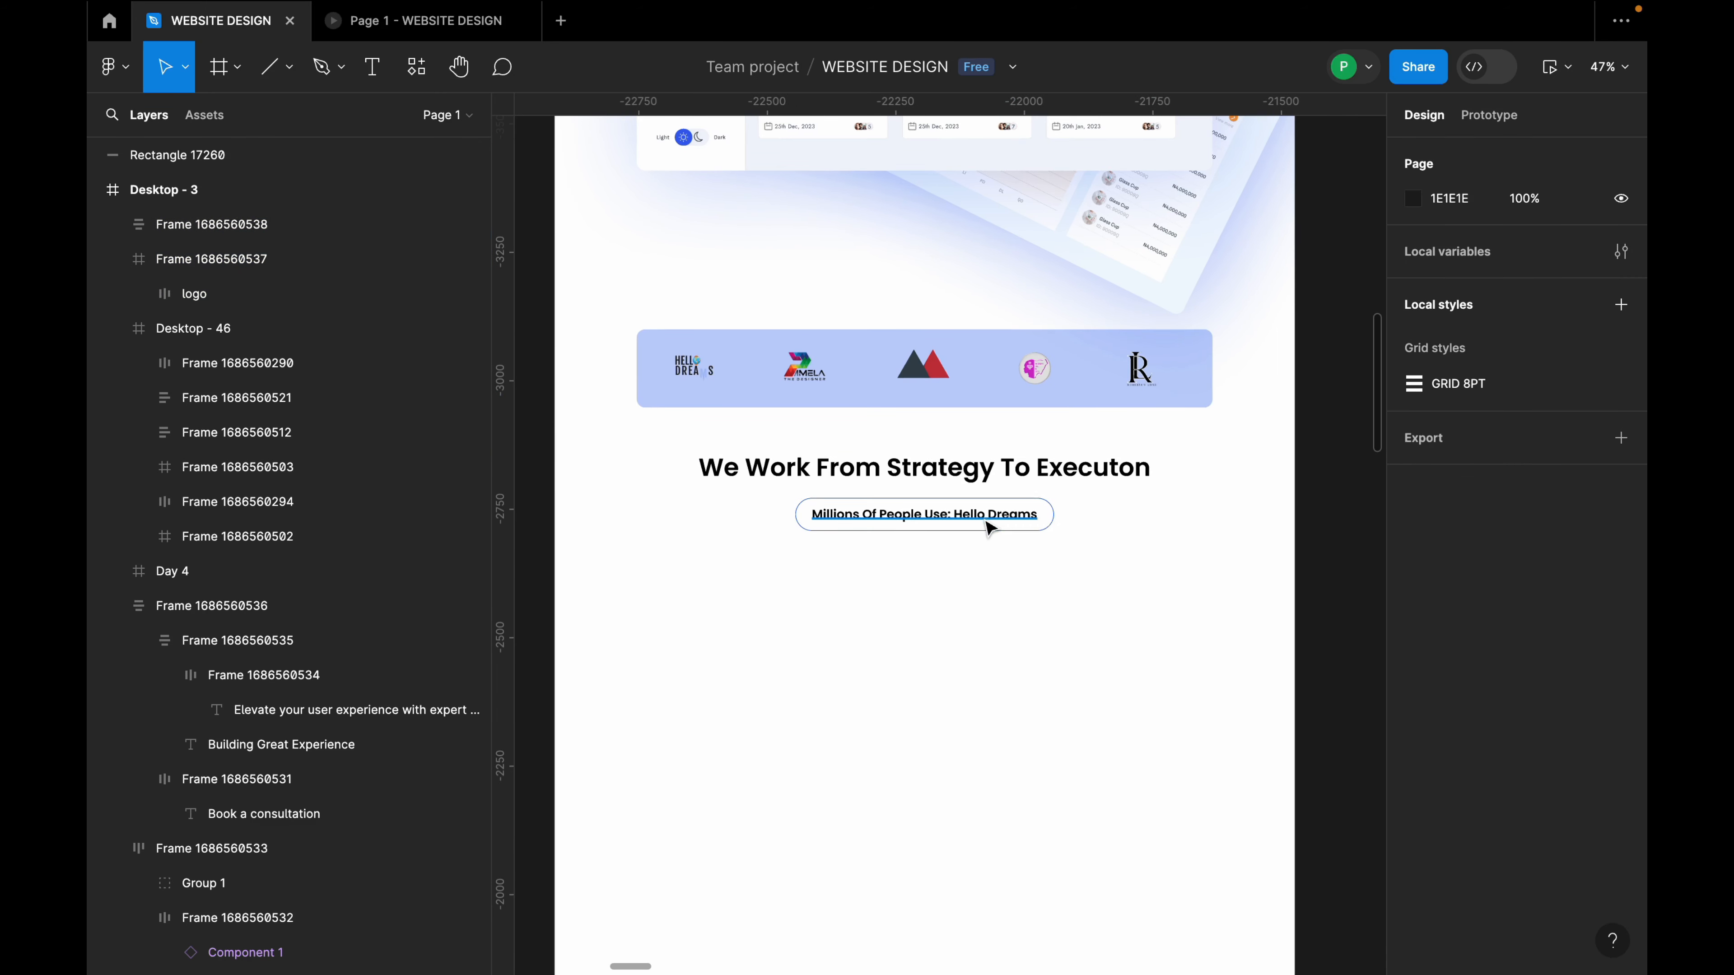
scroll(990, 529, down, 5)
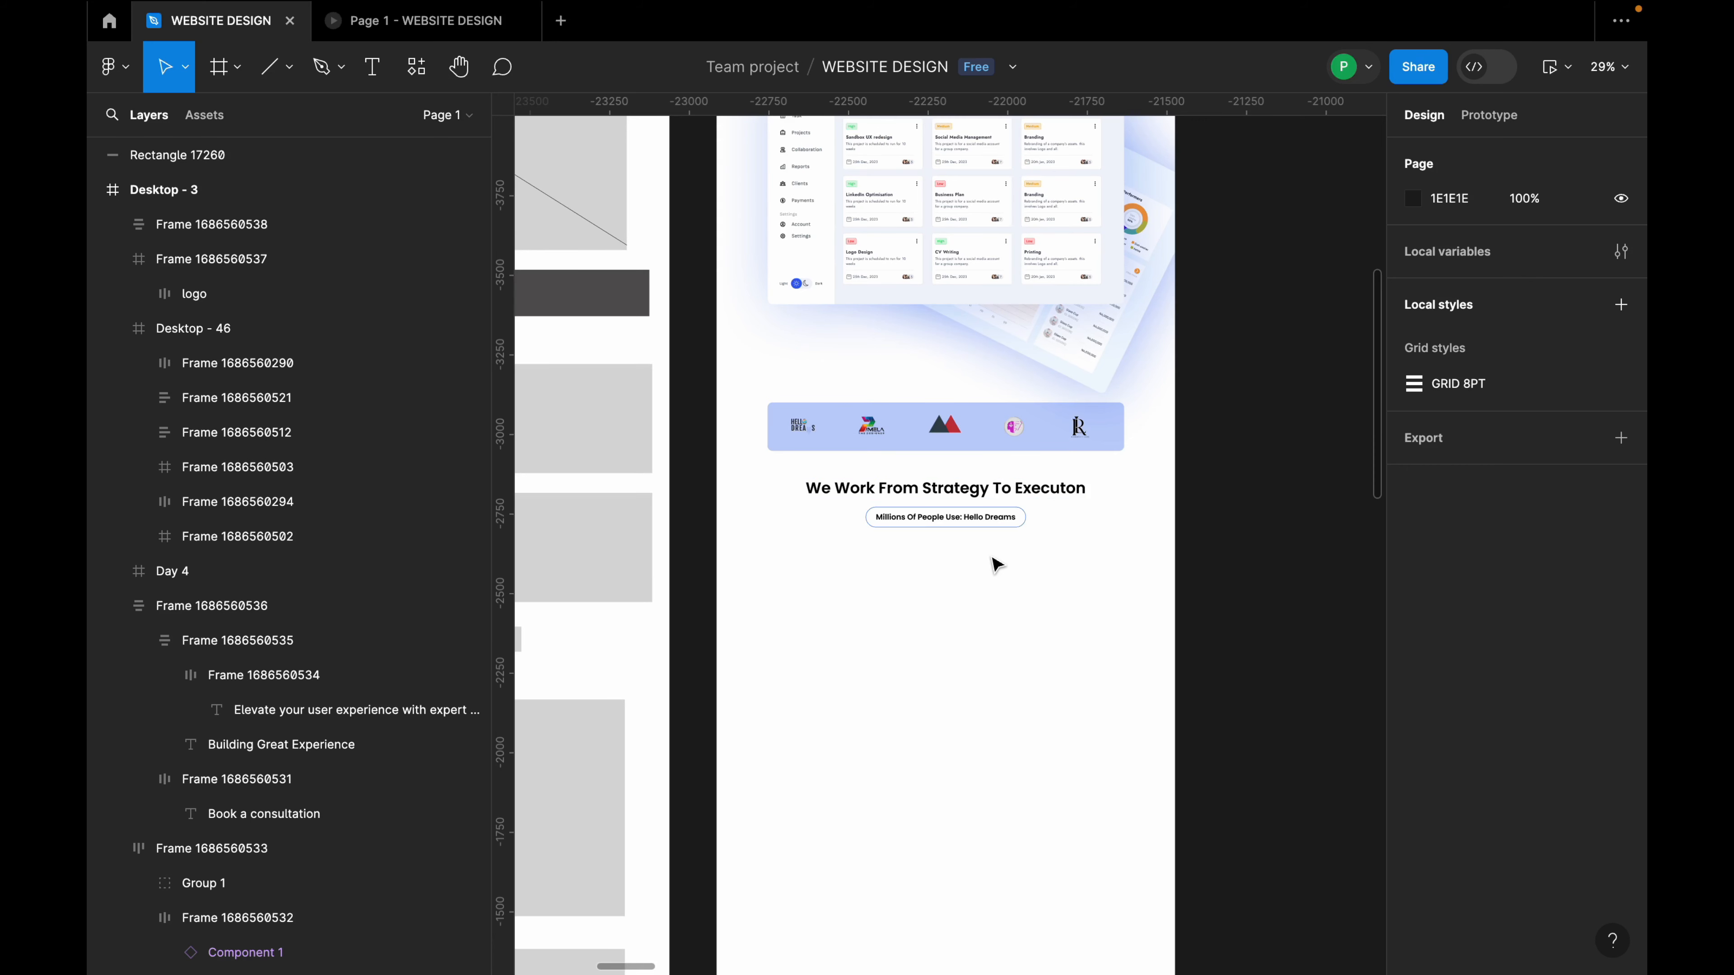
scroll(996, 565, down, 5)
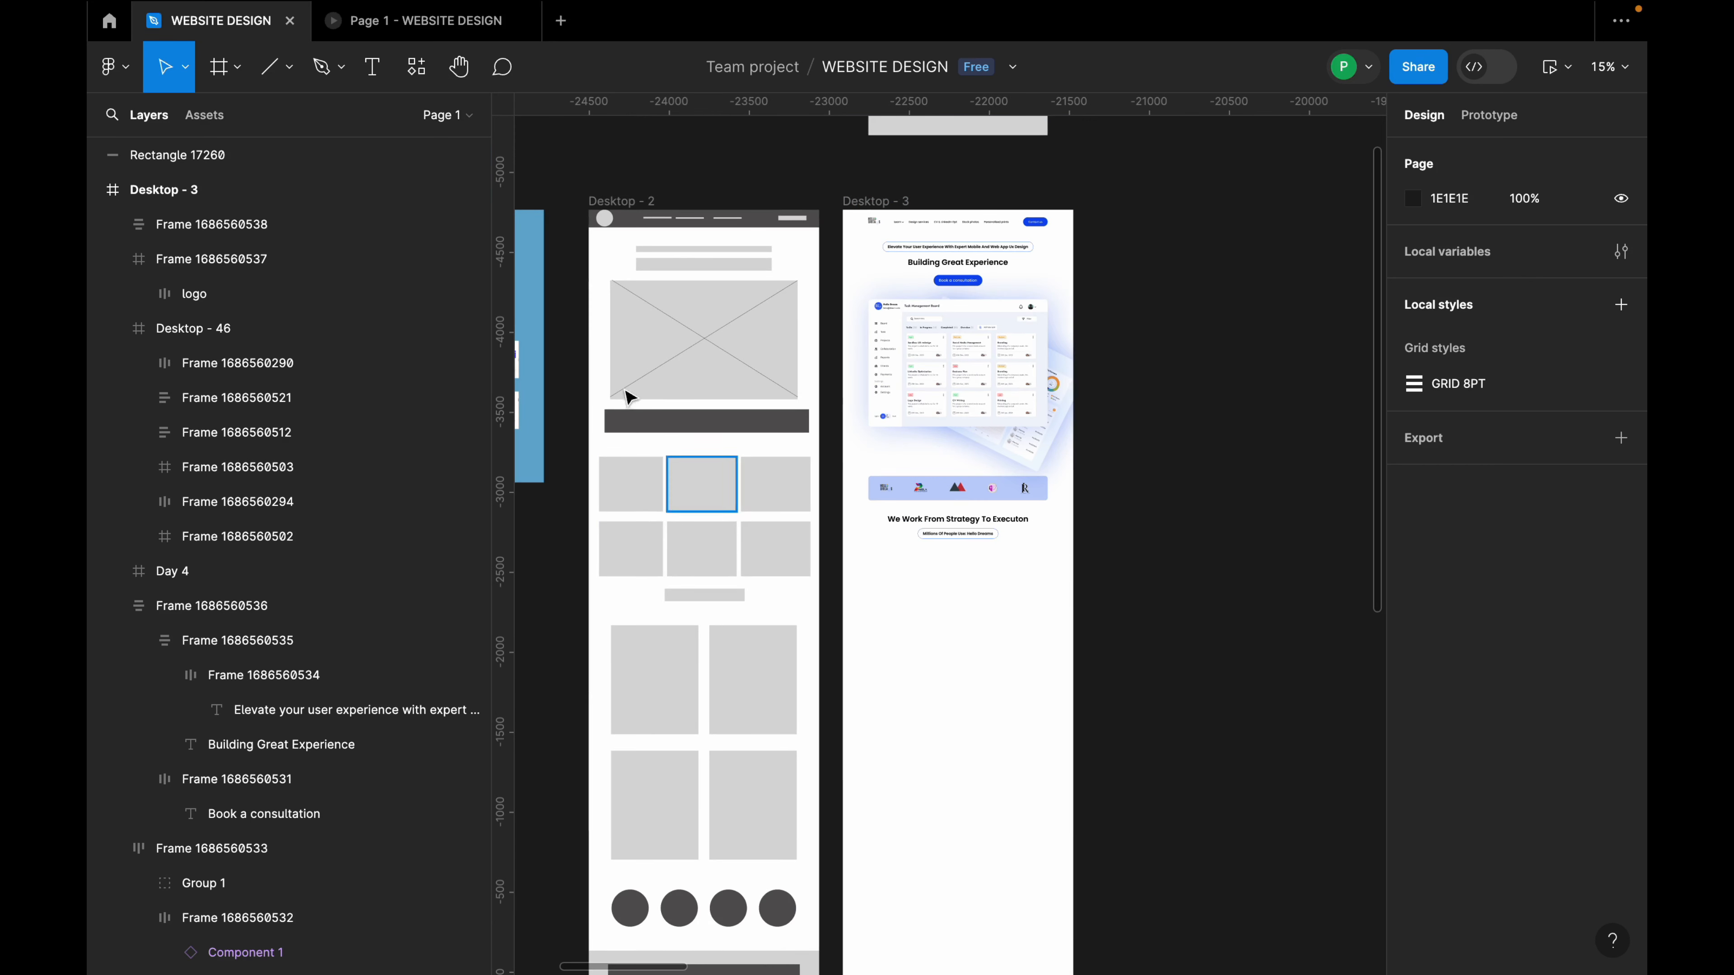
click(238, 75)
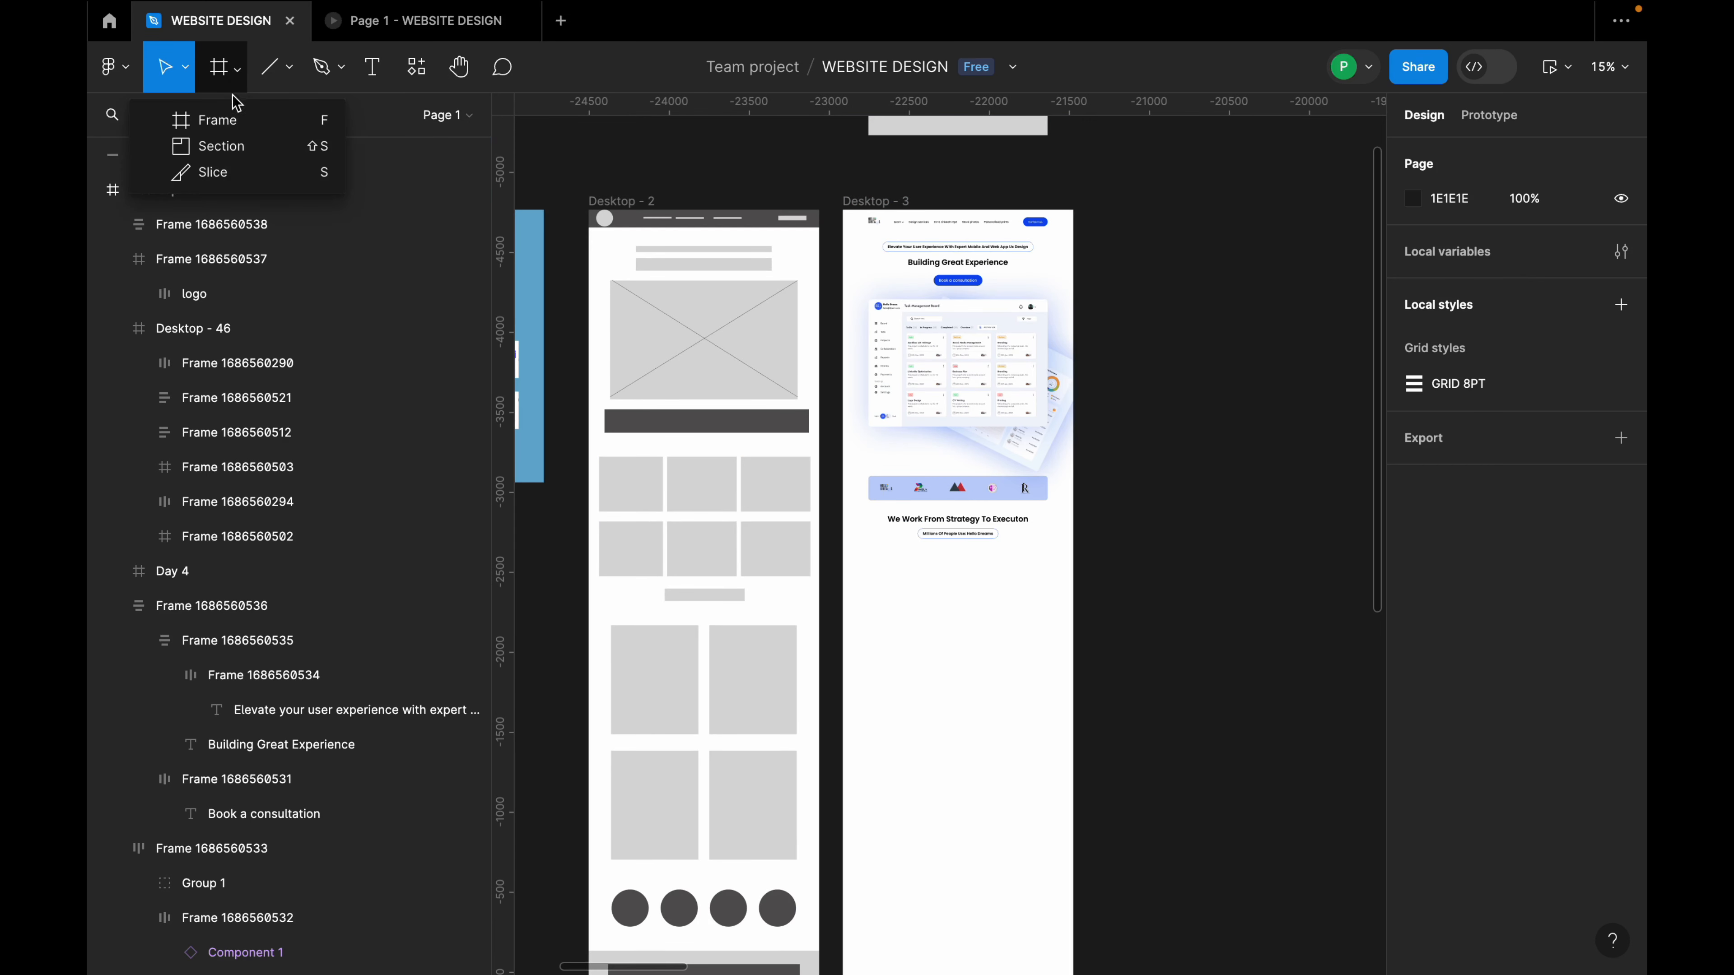
click(234, 120)
scroll(874, 581, up, 1)
drag(866, 552, 950, 631)
Show the layout grids on the Desktop - 3 page.
click(880, 145)
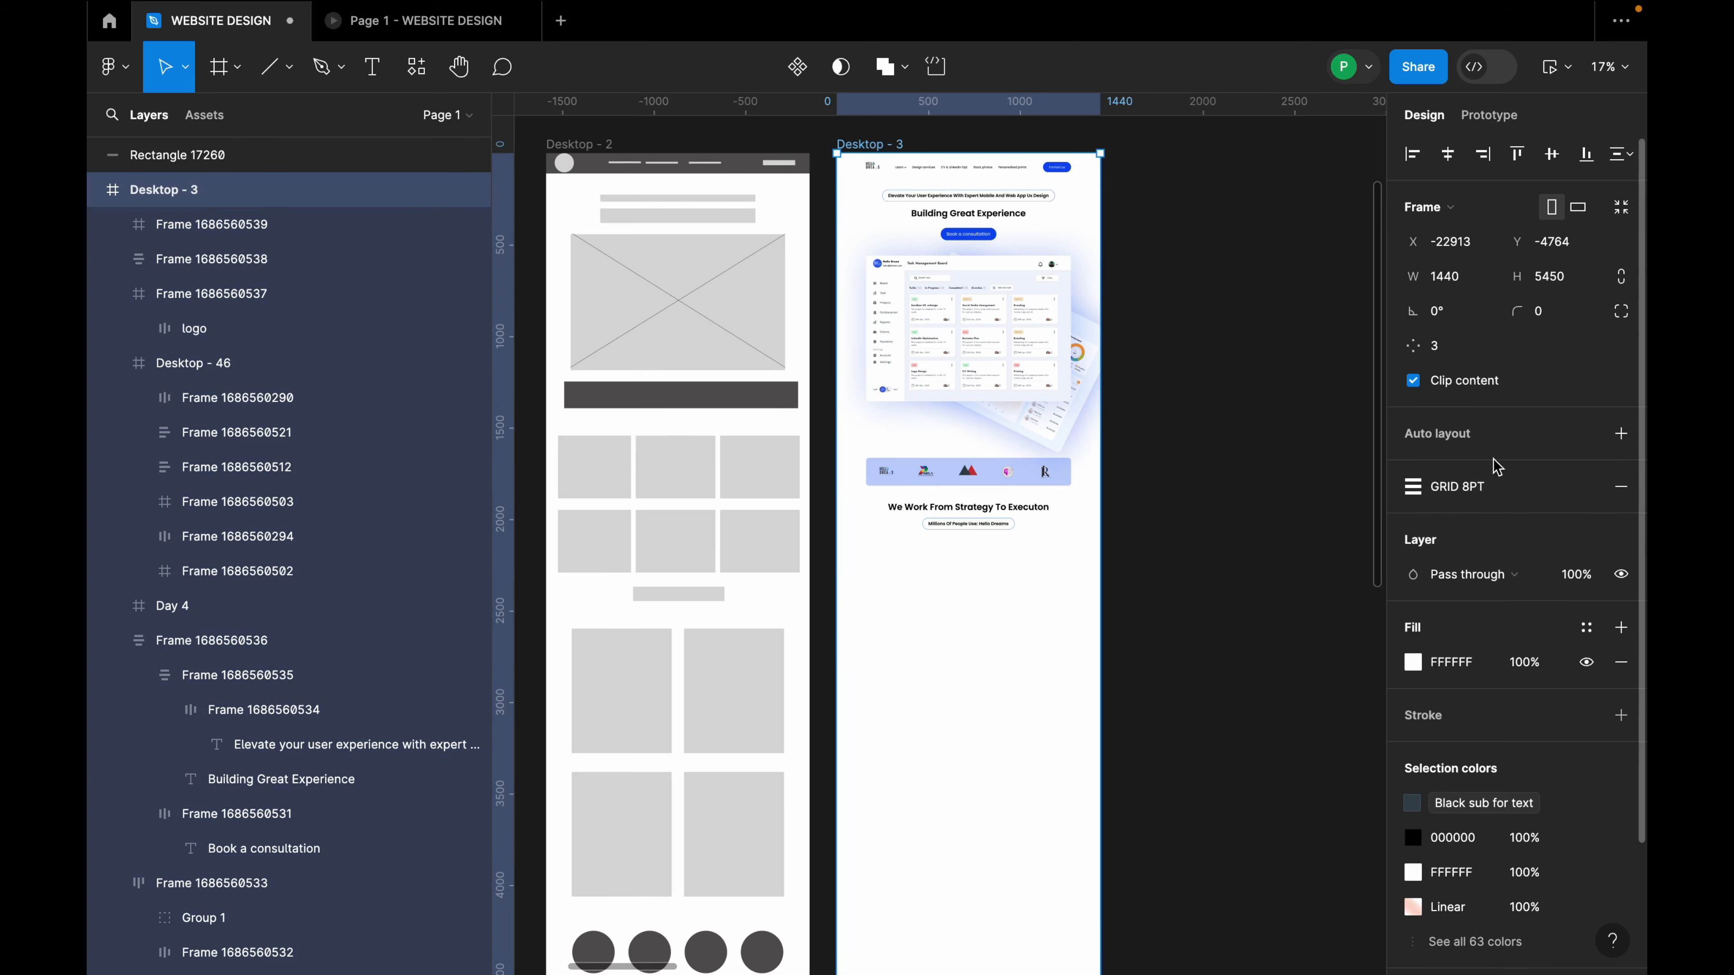
click(1548, 489)
click(900, 588)
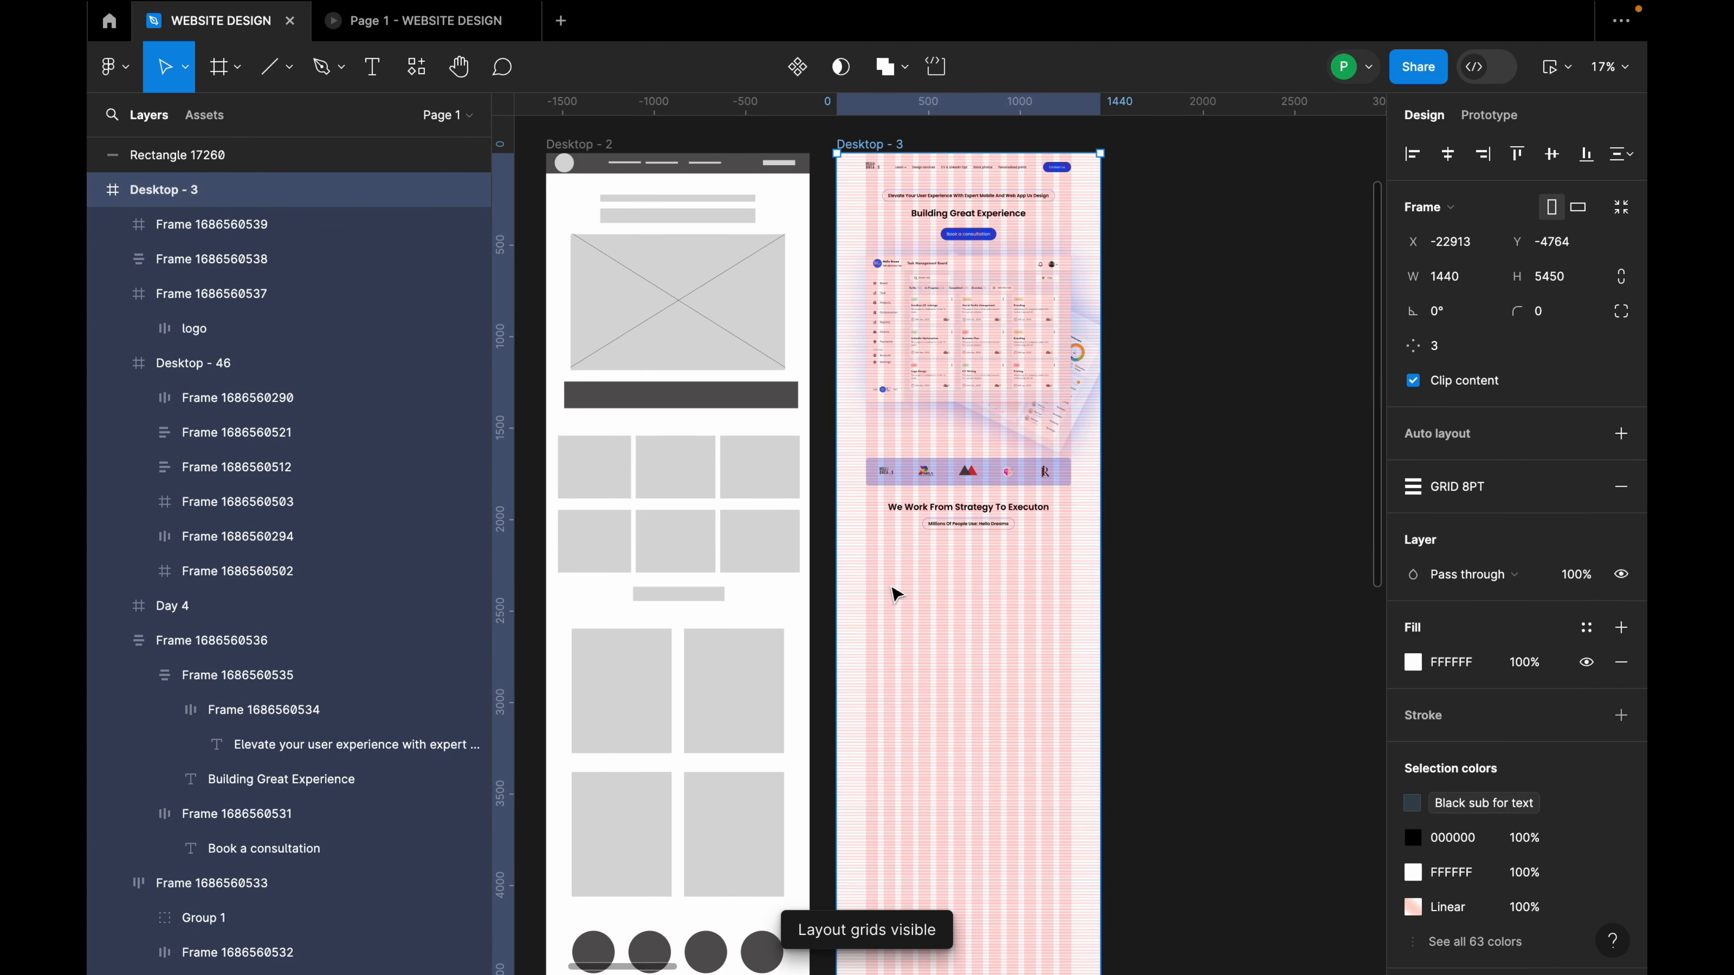
Align the new frame with the first grid column at X 160, Y 2168.
scroll(893, 586, up, 5)
click(900, 585)
drag(901, 588, 911, 586)
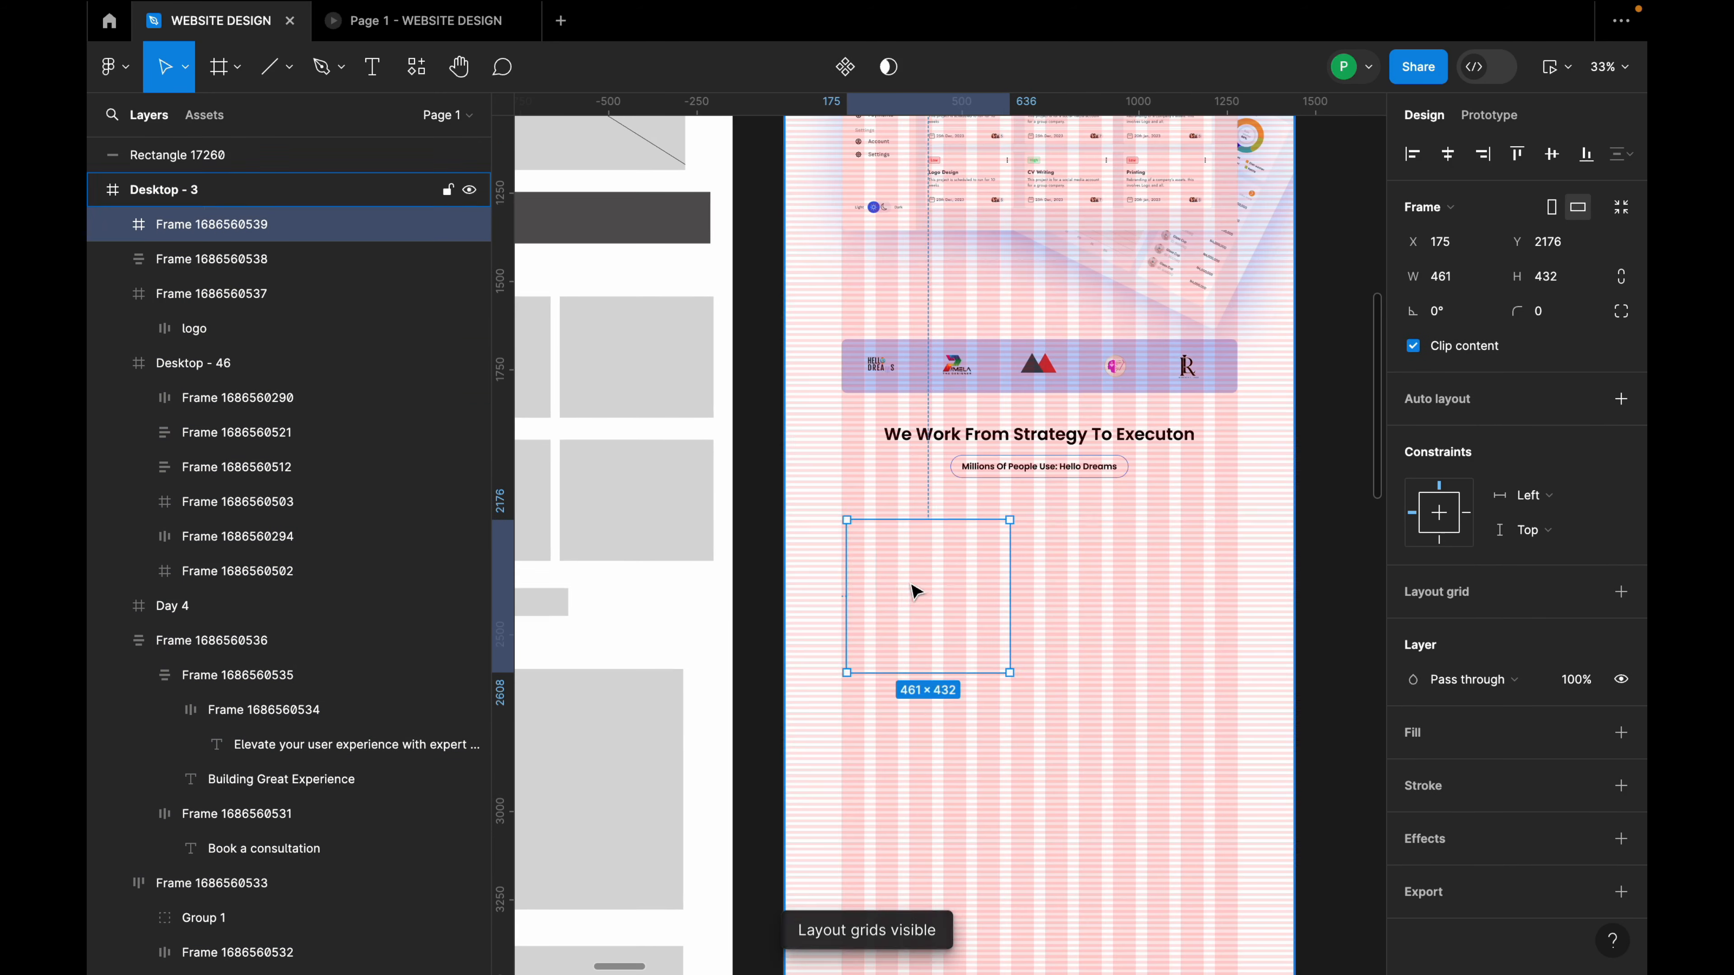
scroll(910, 584, down, 3)
scroll(922, 626, up, 4)
key(ctrl+z)
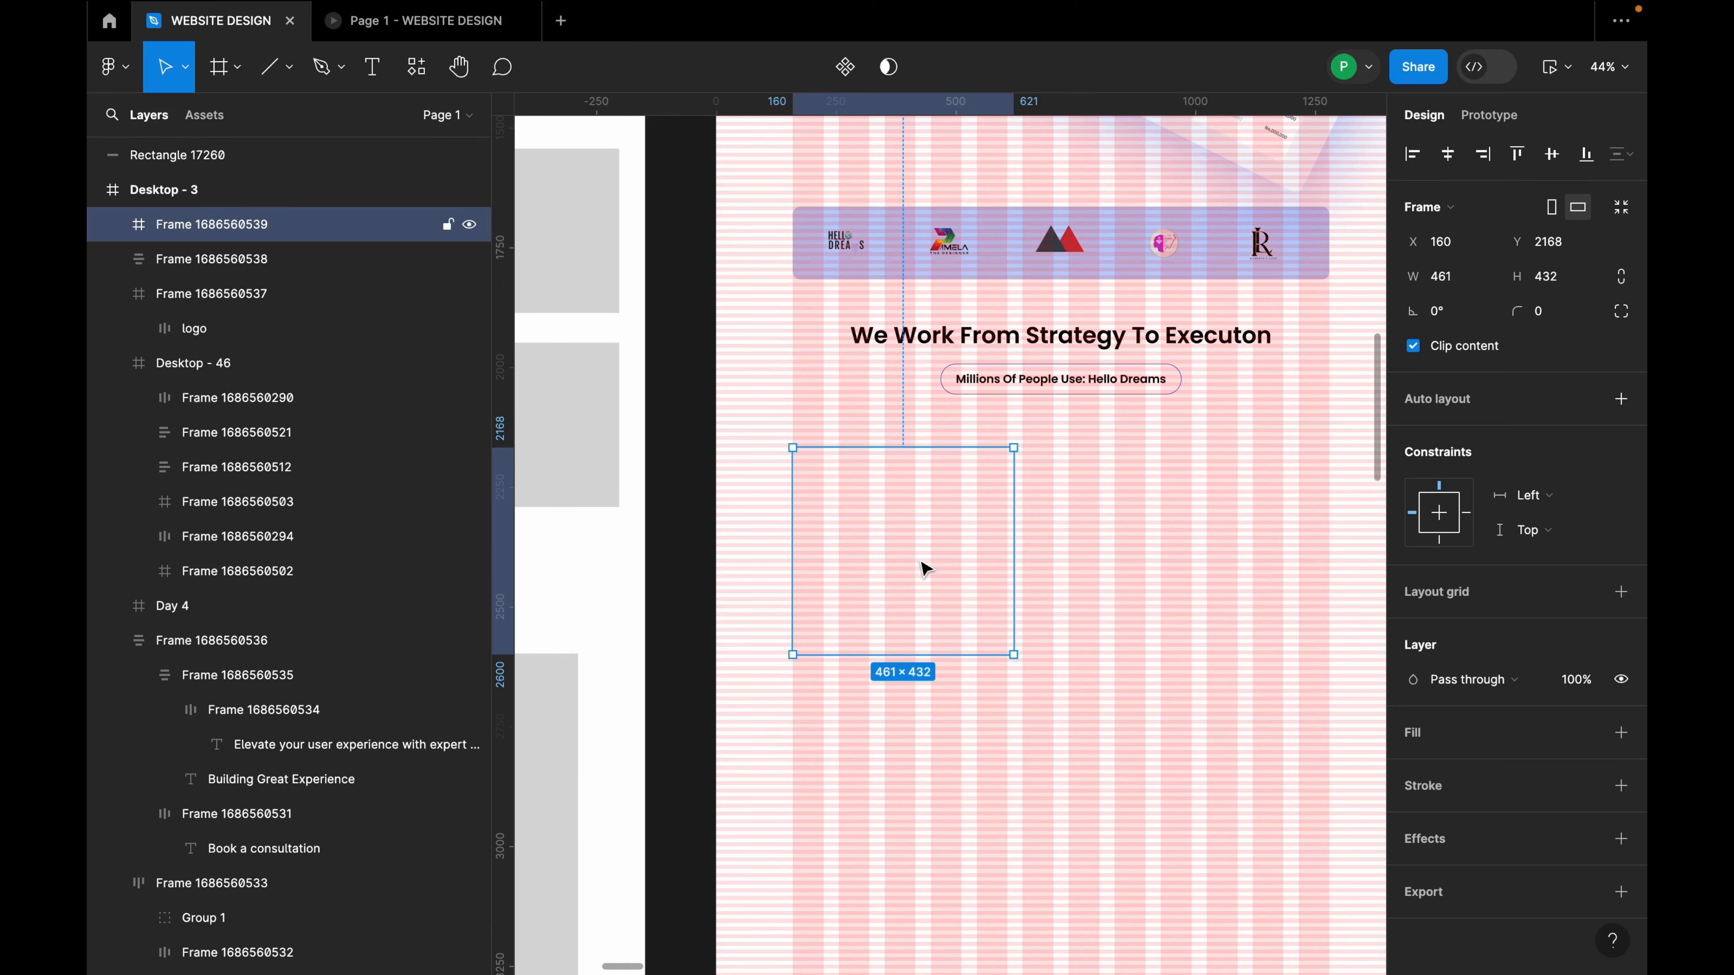
Resize the new frame to 352 × 368 on the grid, with its top edge at Y 2184.
drag(908, 654, 915, 658)
drag(1014, 561, 925, 576)
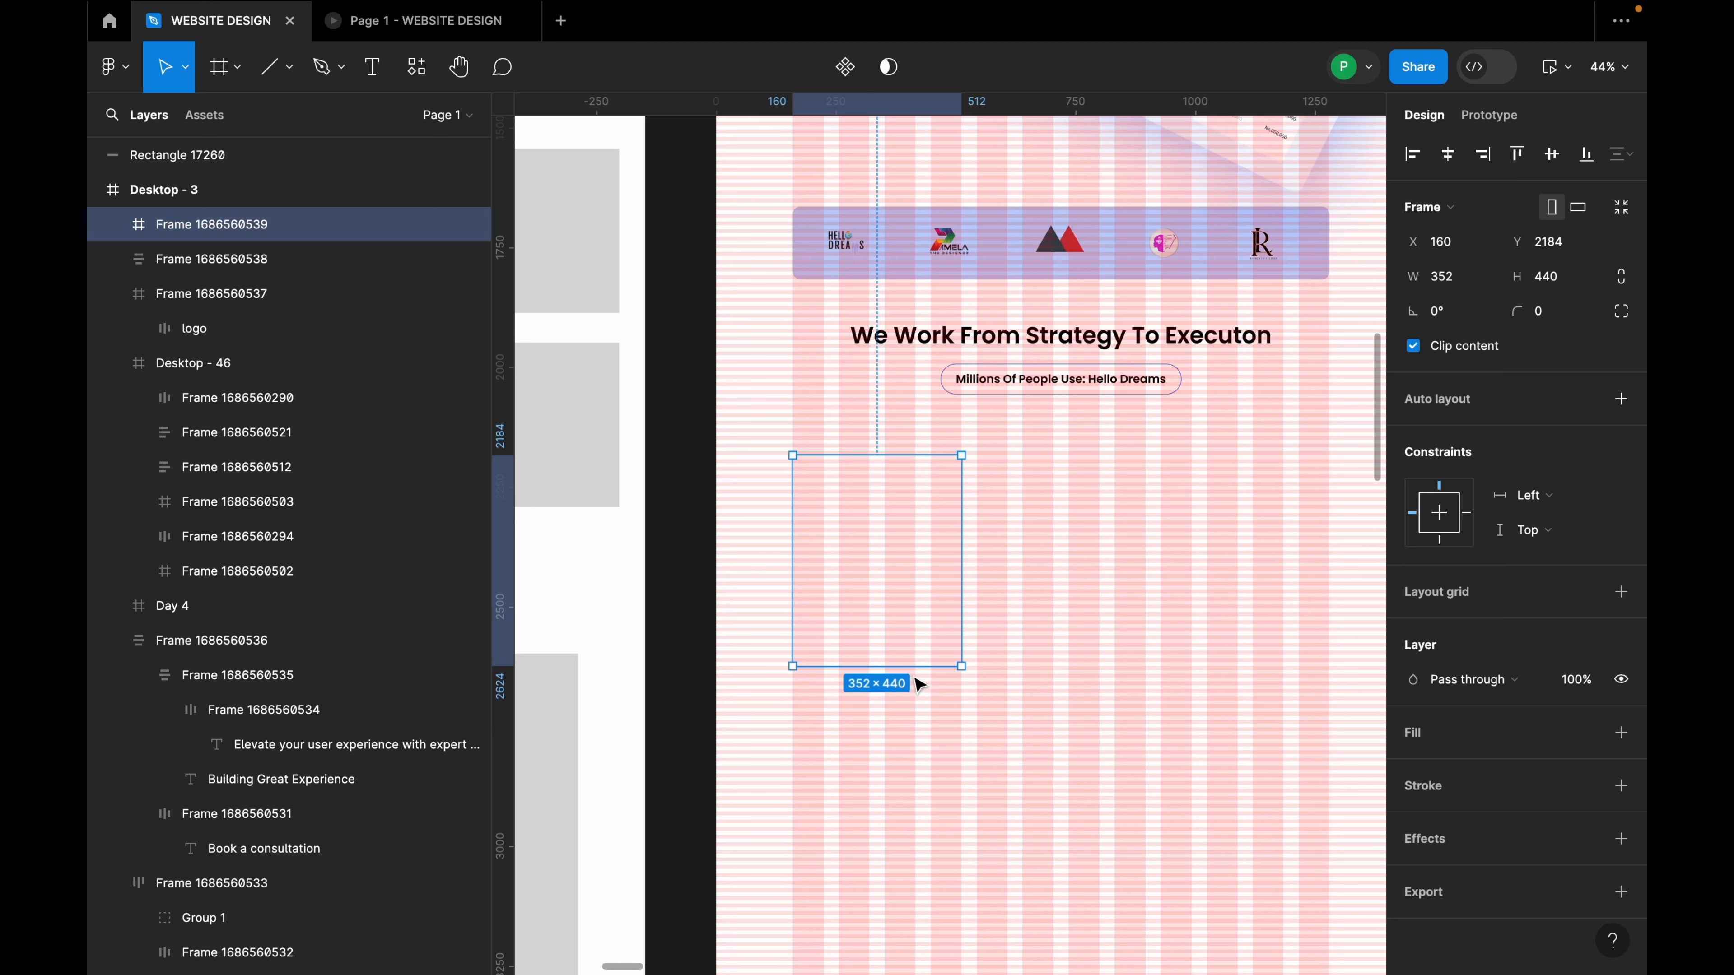
drag(917, 666, 920, 633)
scroll(861, 598, down, 3)
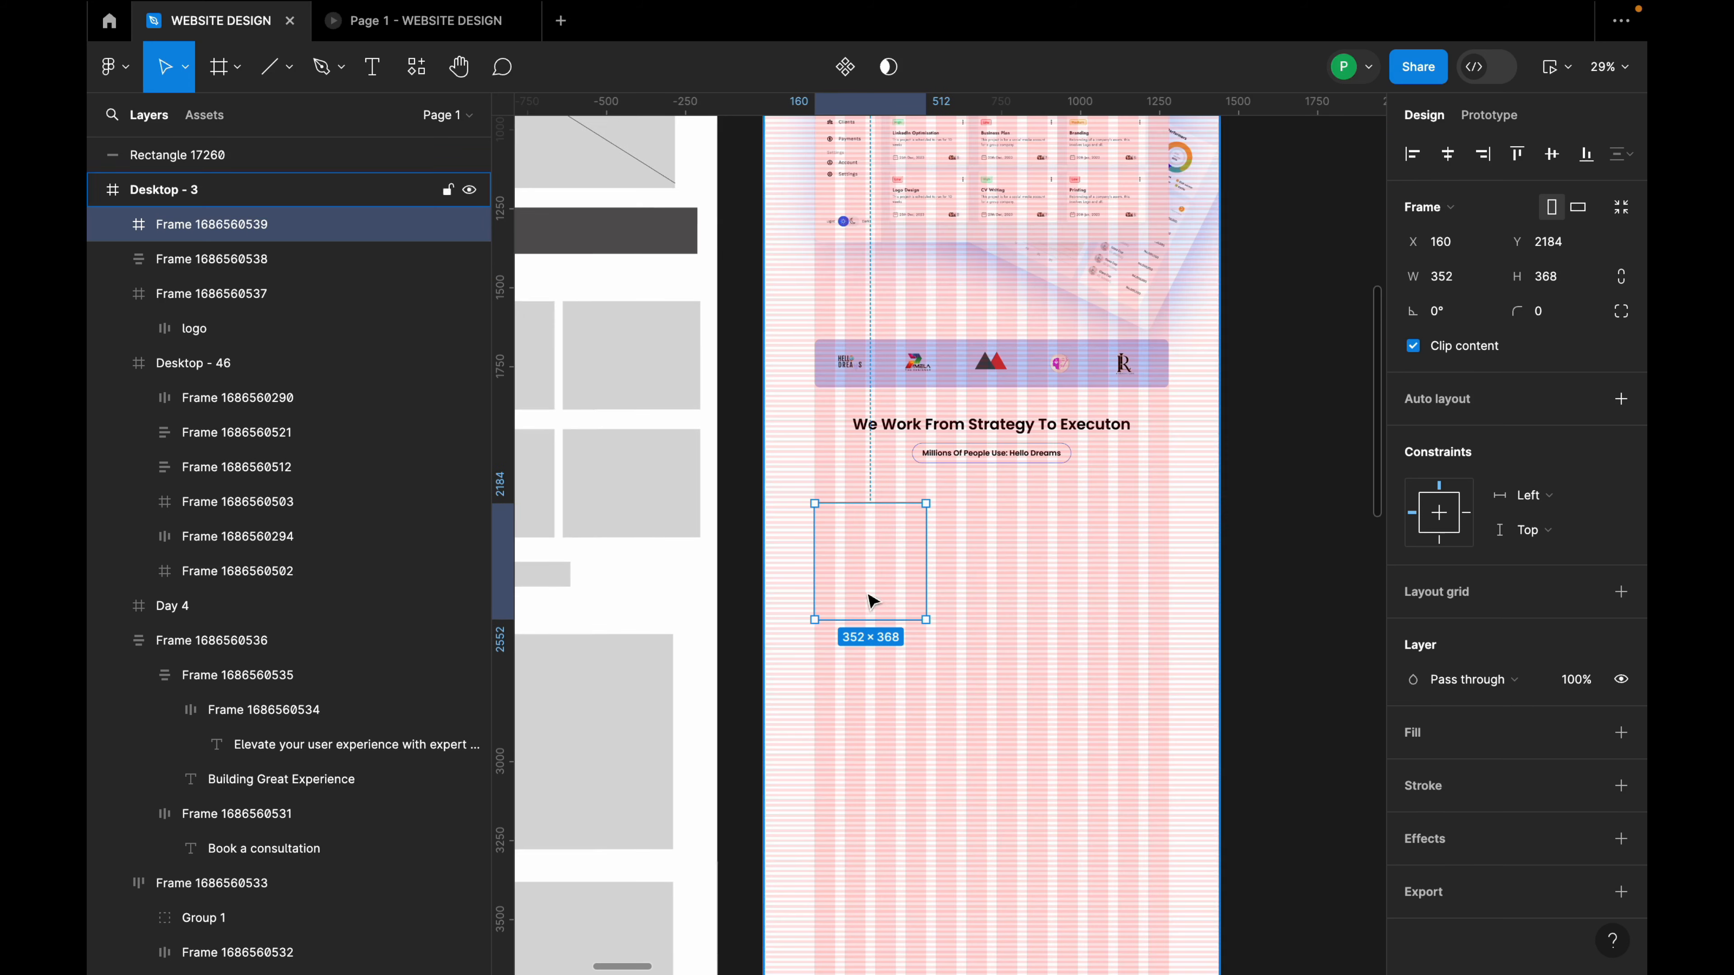
drag(875, 572, 999, 577)
key(ctrl+z)
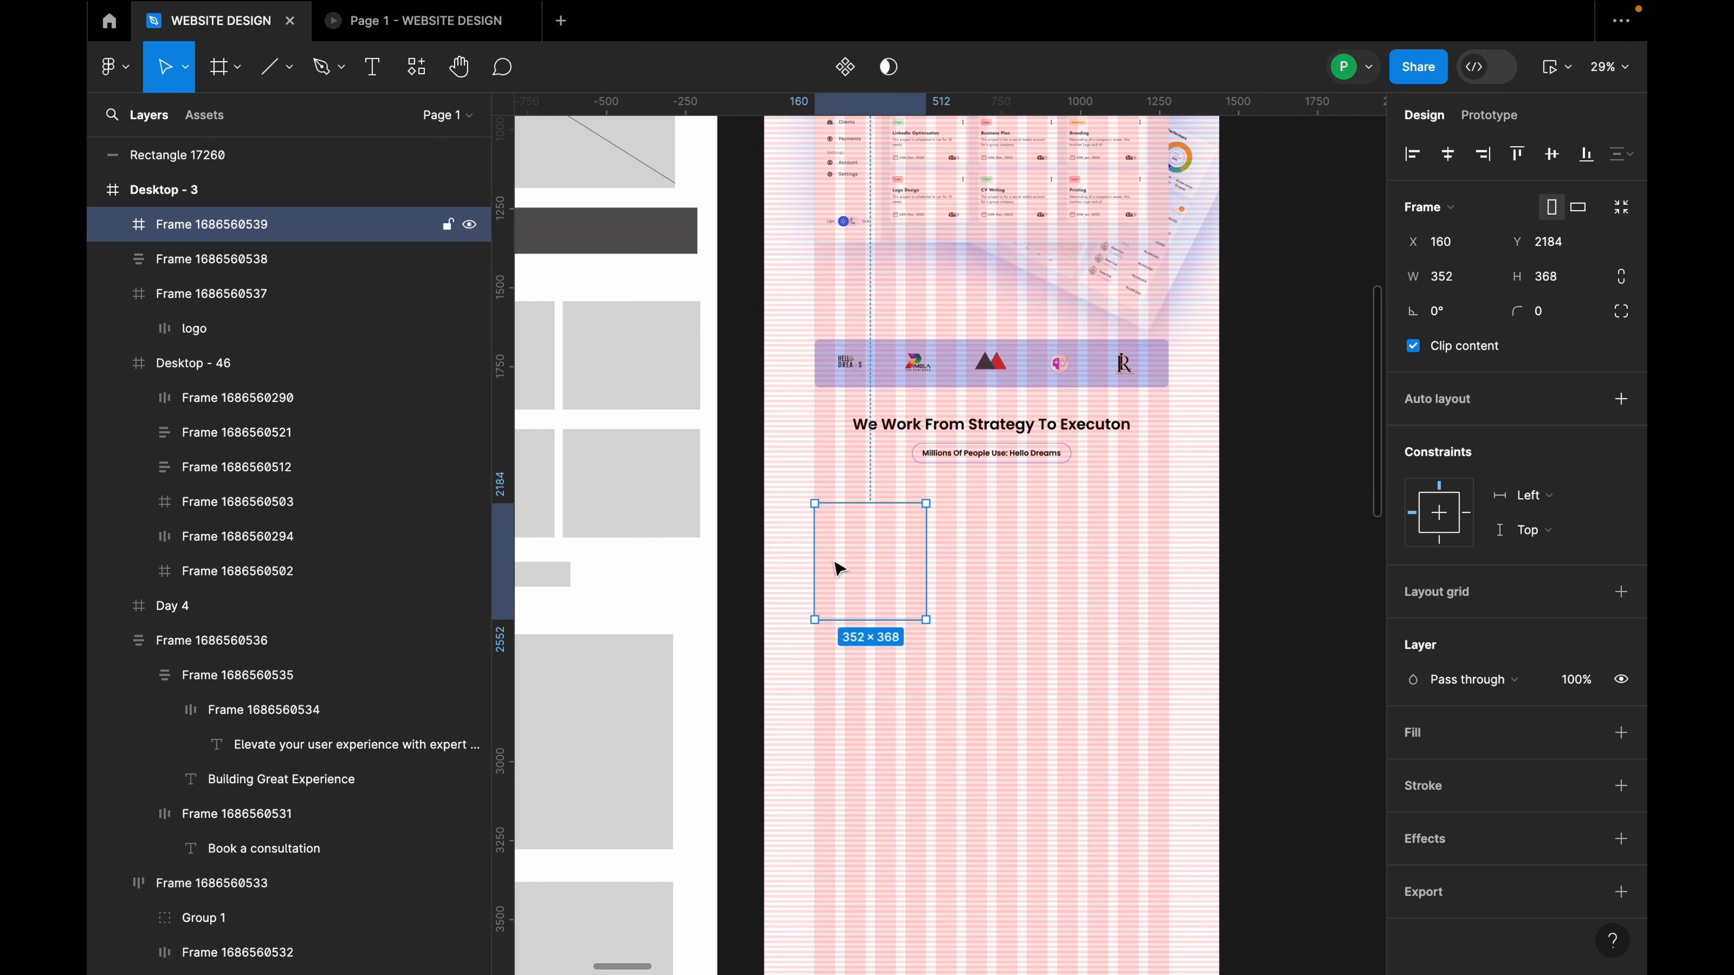
Add a white FFFFFF fill to the new frame.
scroll(864, 569, up, 2)
scroll(863, 568, up, 3)
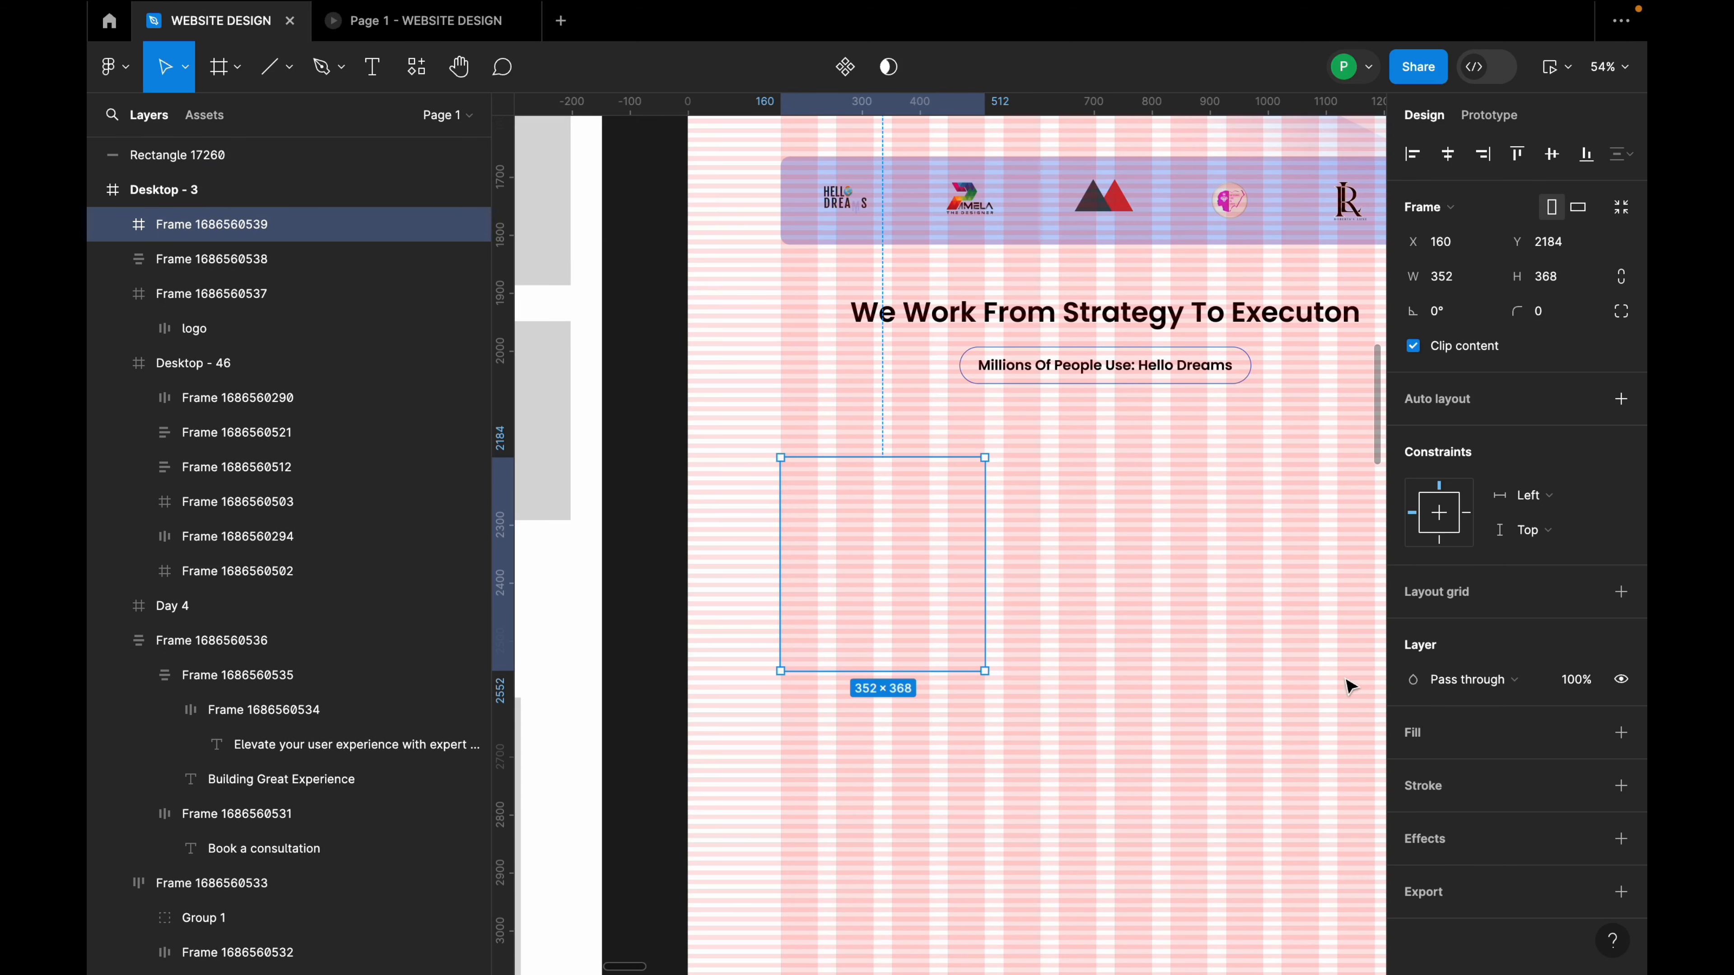
click(1621, 732)
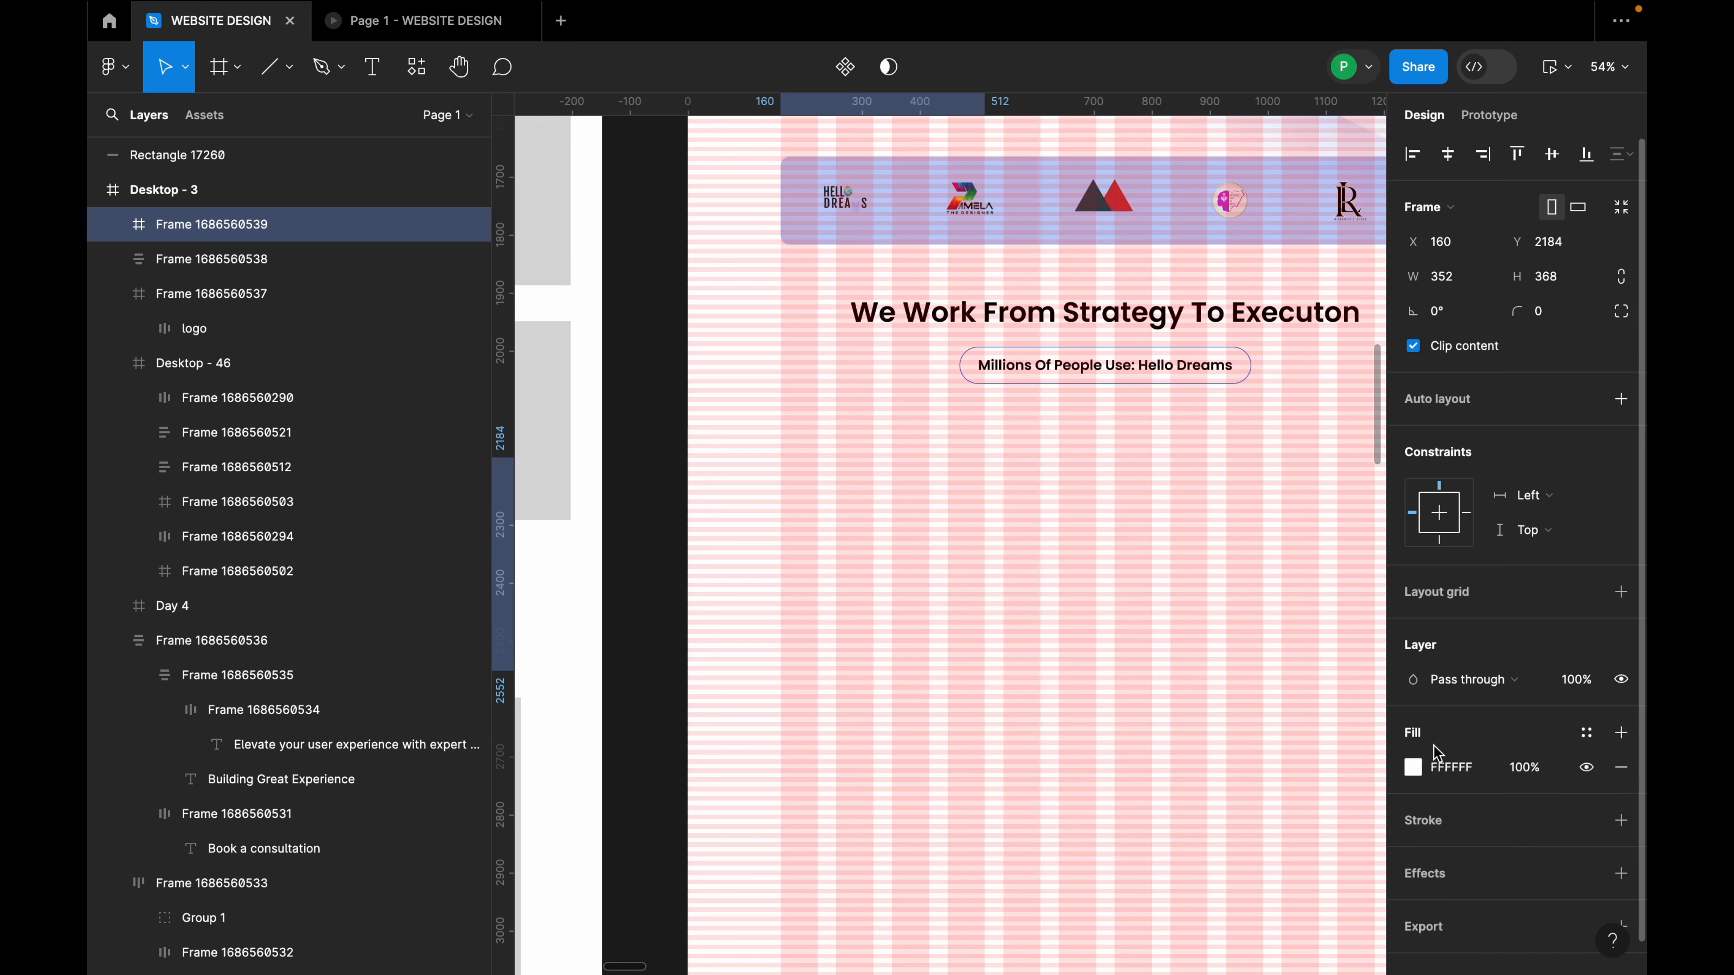
Change the new card frame's fill to C0D1FD by sampling the colour of the logo strip.
click(1412, 767)
click(1157, 716)
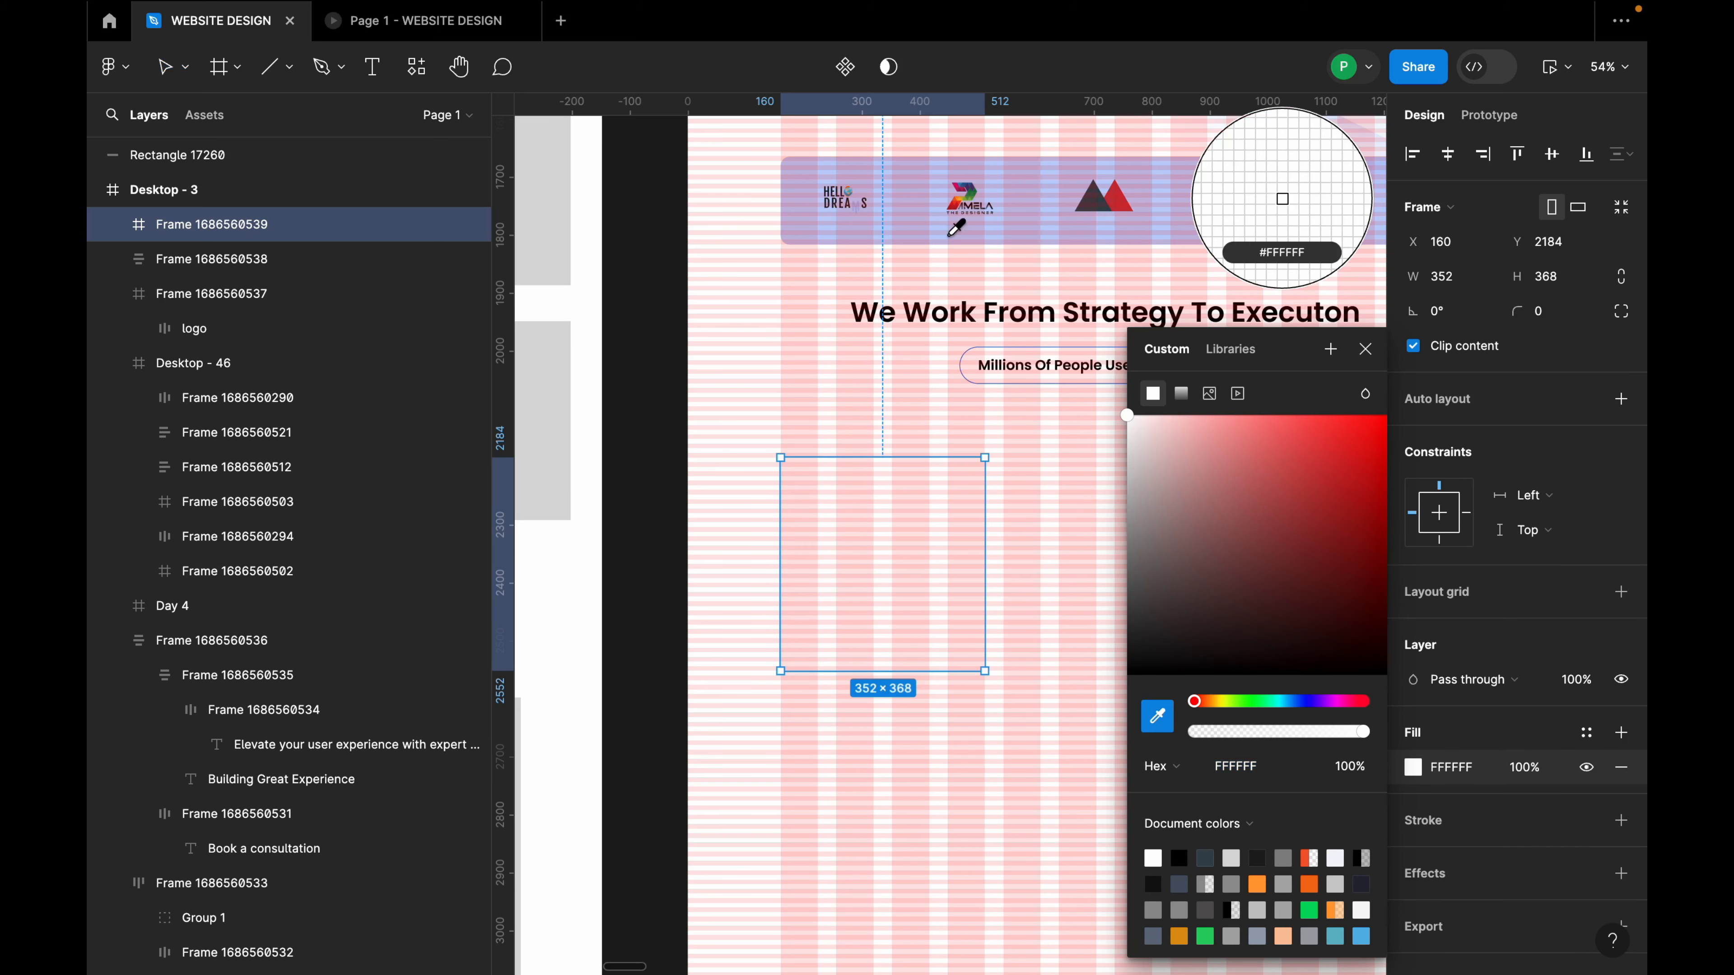
click(1000, 202)
click(1362, 352)
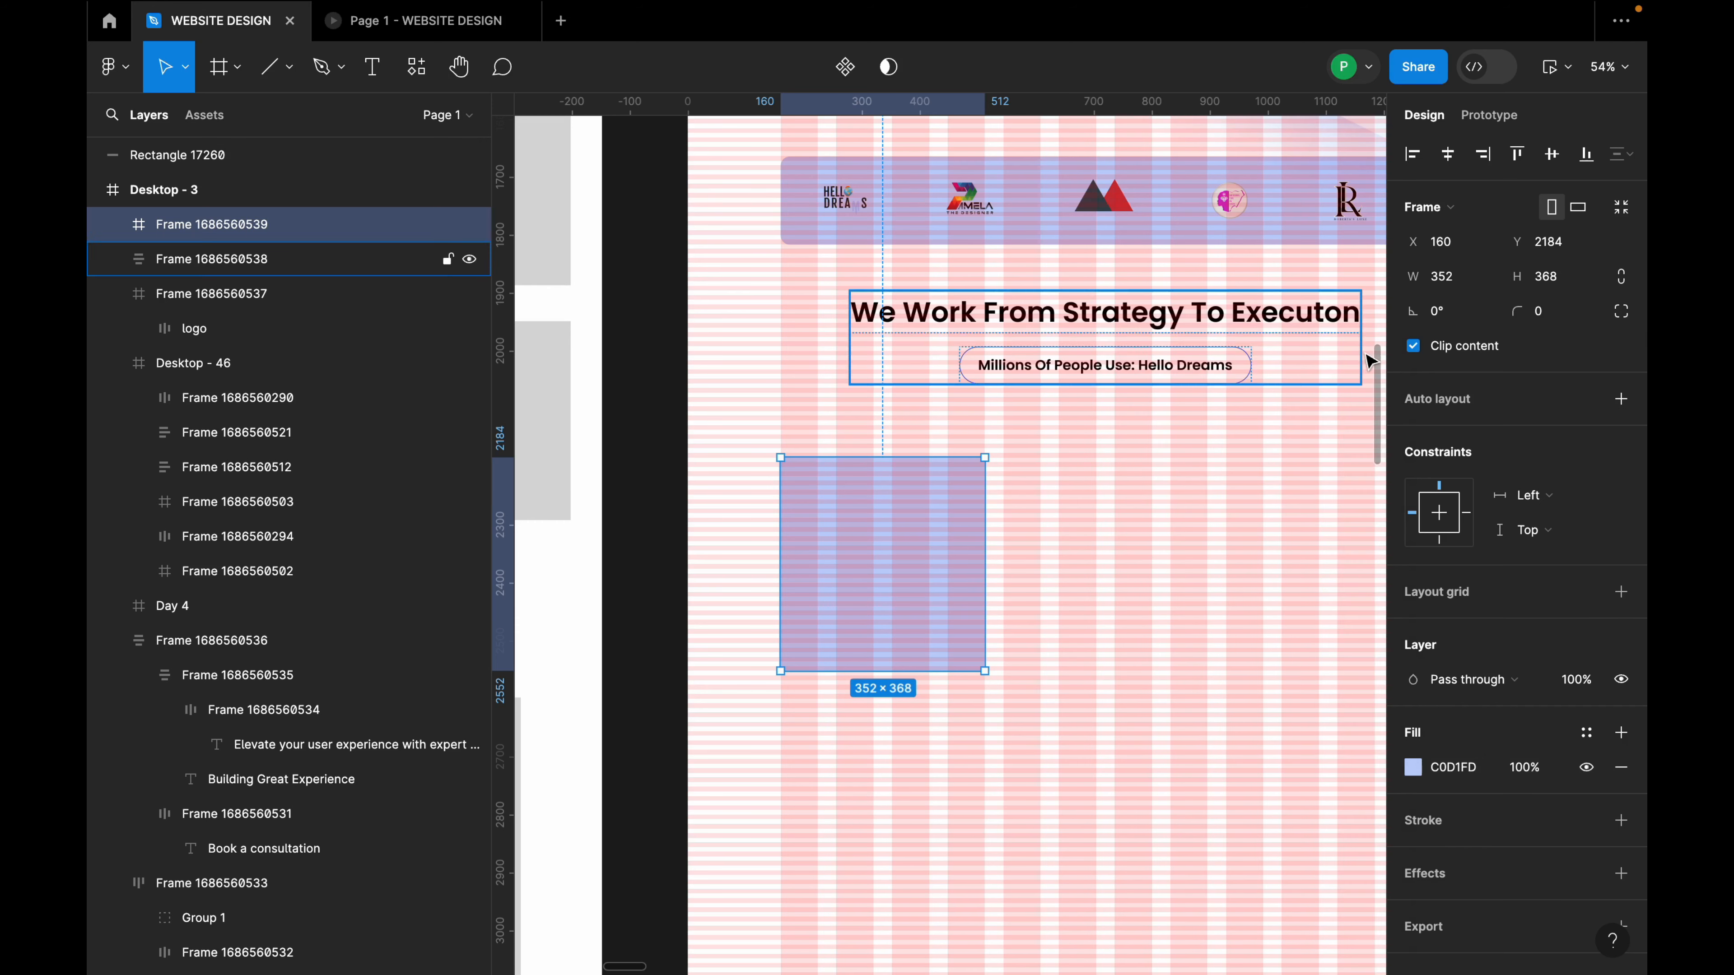
Set the card frame's corner radius to 16.
click(1567, 314)
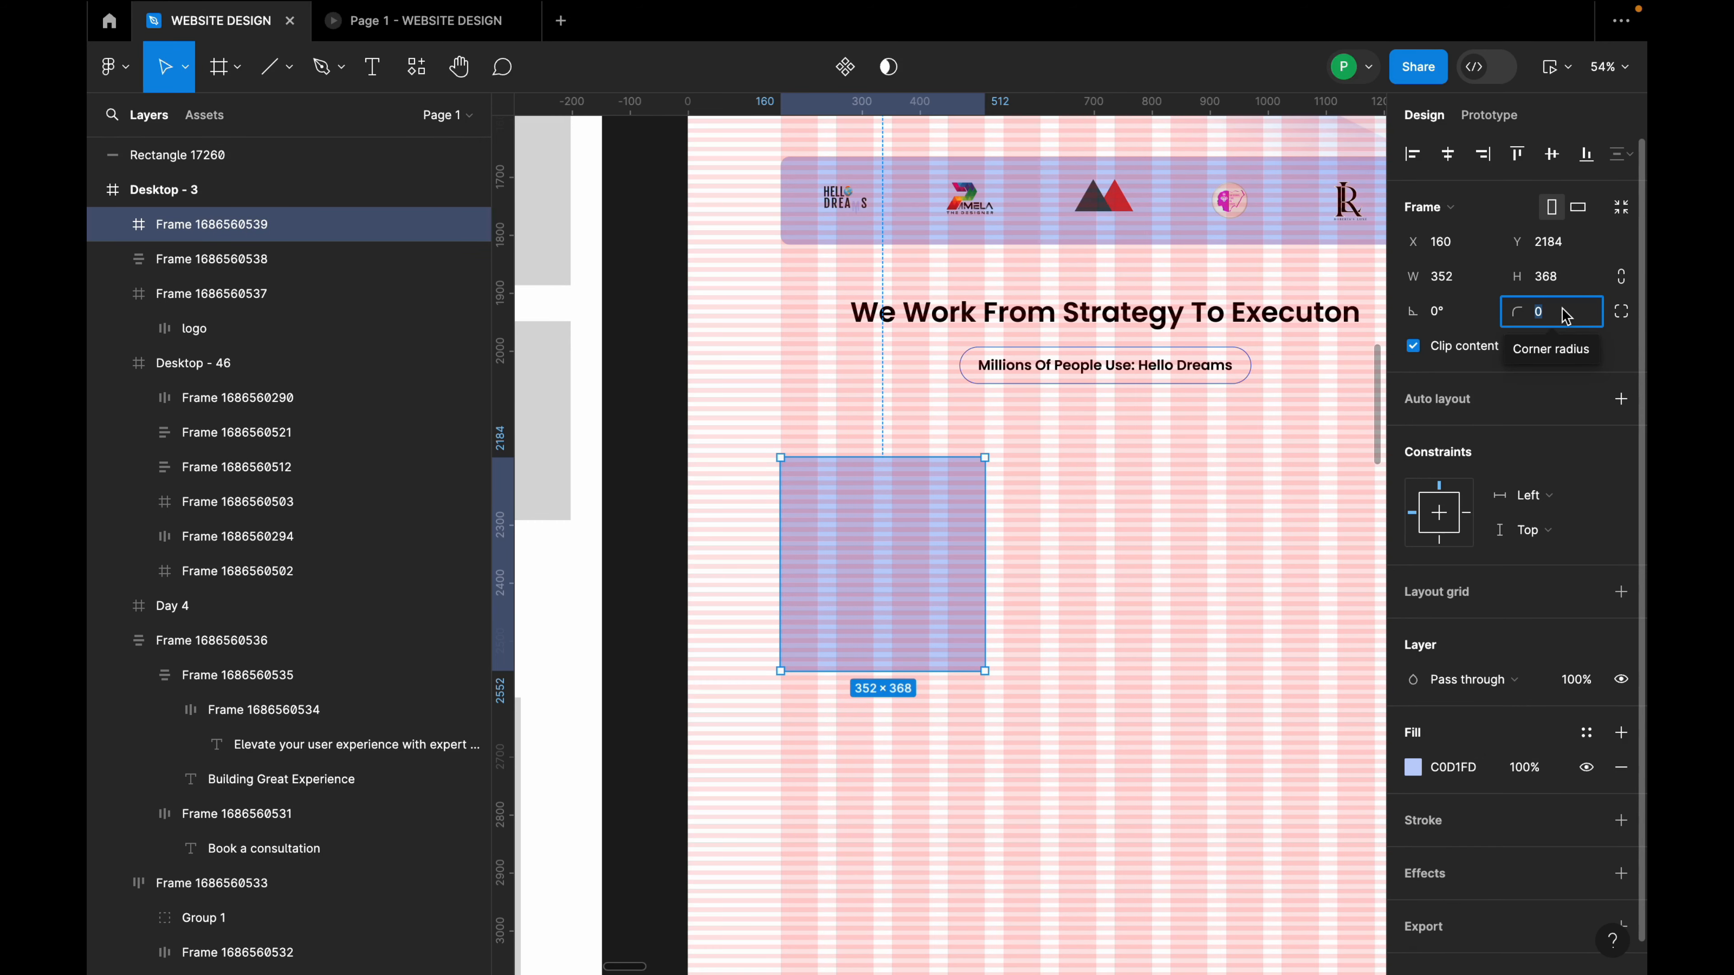
text(16)
click(1235, 489)
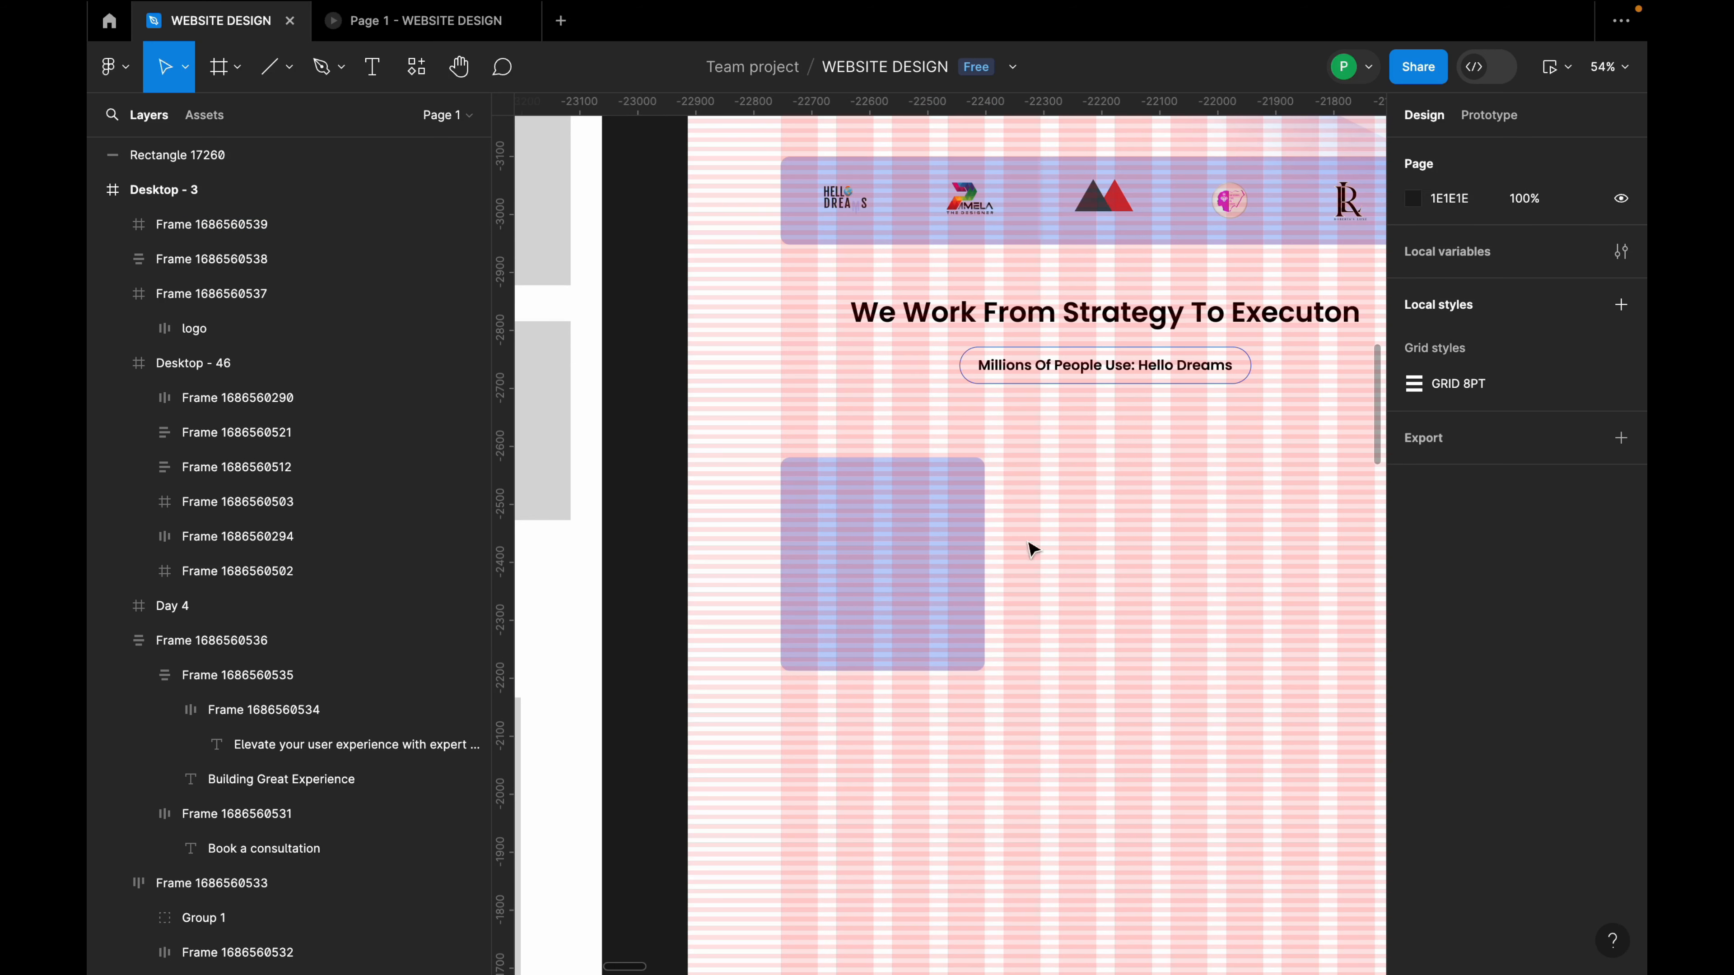
Set the card frame's corner radius to 8.
click(969, 550)
click(1578, 316)
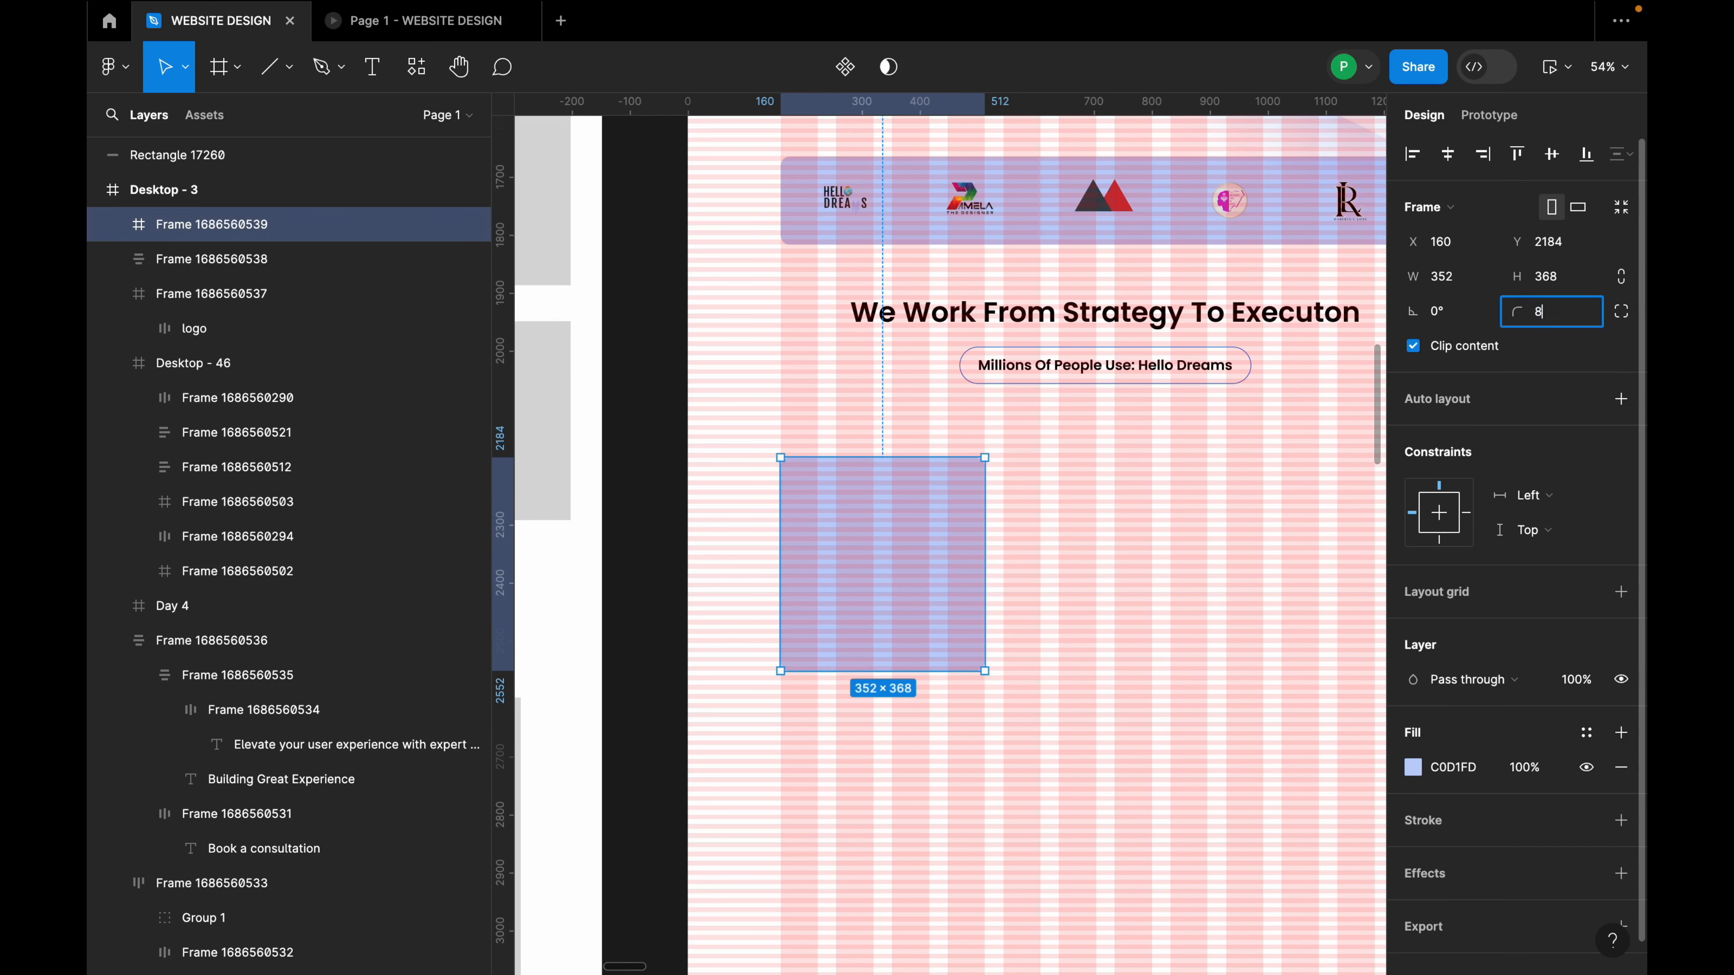
text(8)
key(Return)
click(1164, 525)
Draw a rectangle about 352 × 187 across the upper part of the card and align it at X 0, Y 0.
scroll(944, 560, down, 2)
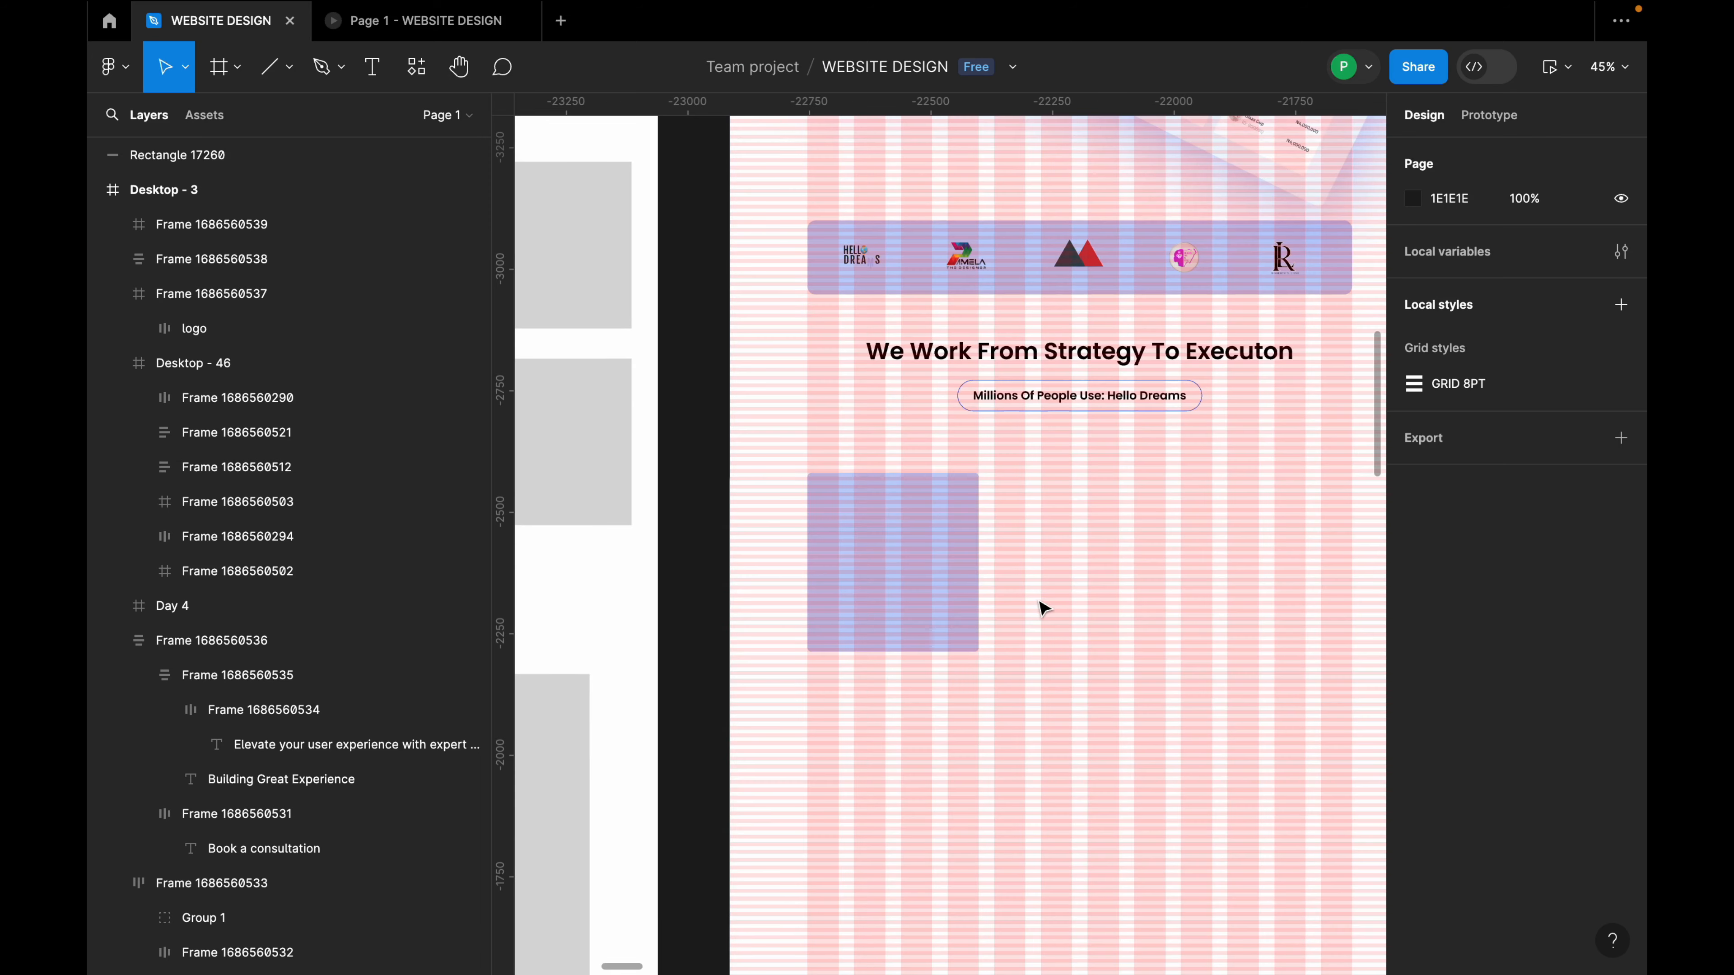
click(288, 67)
click(269, 120)
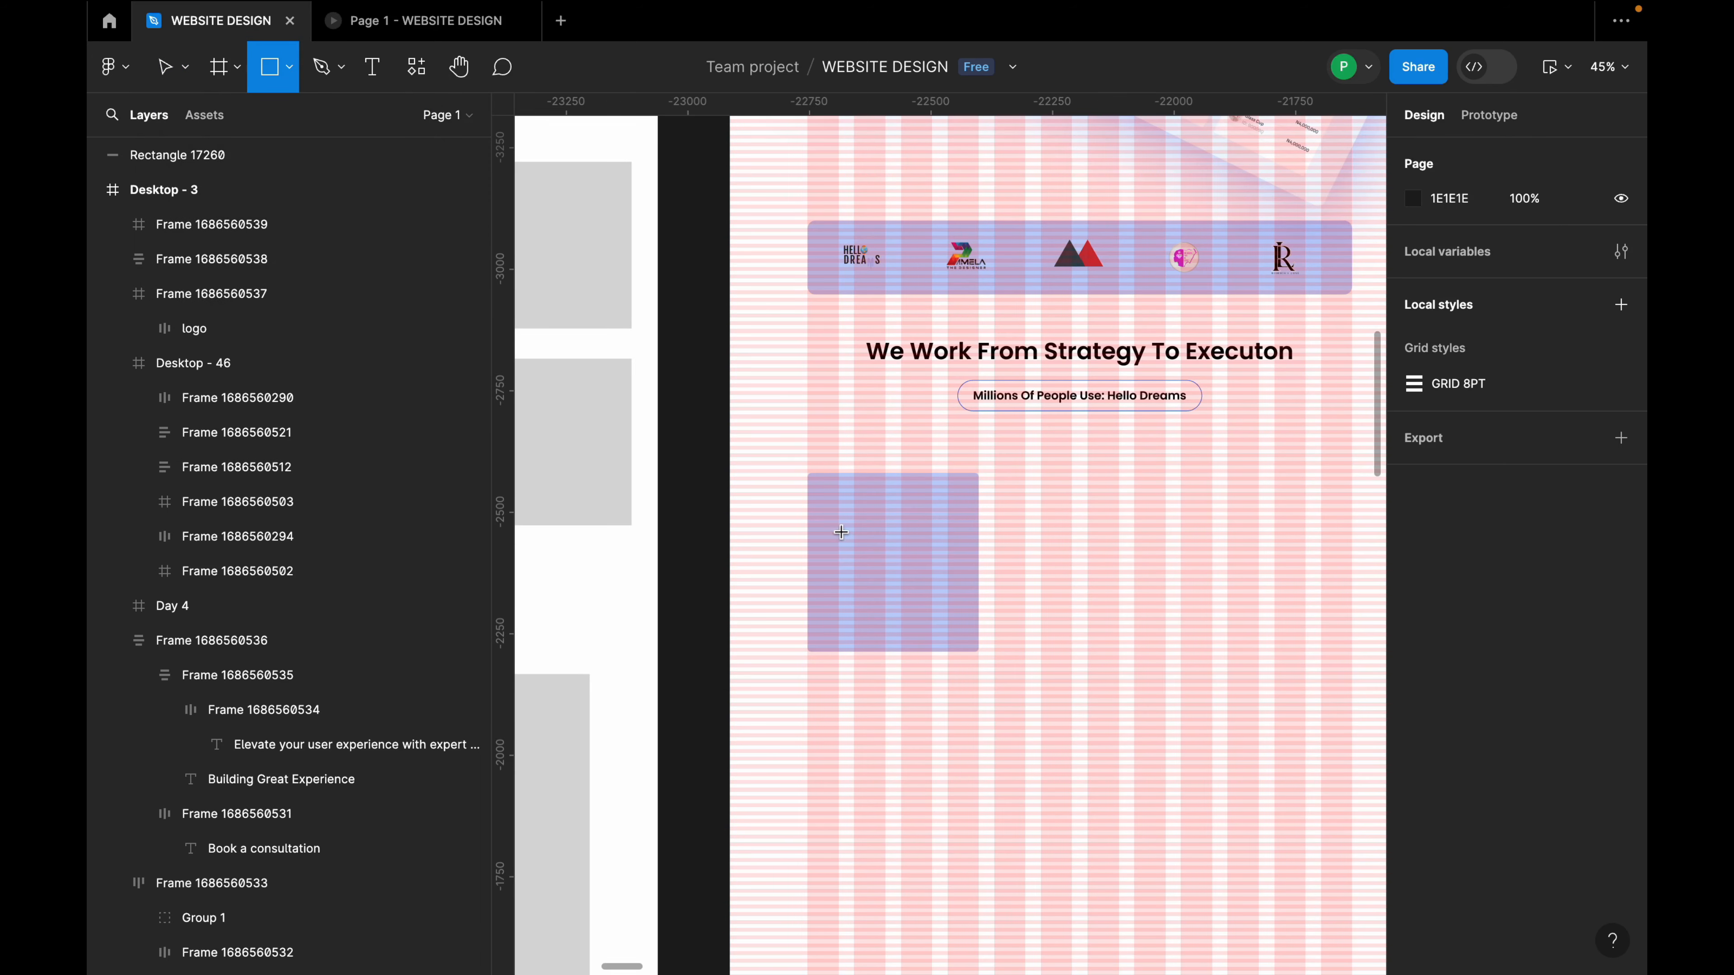
scroll(841, 531, up, 3)
drag(790, 450, 1041, 586)
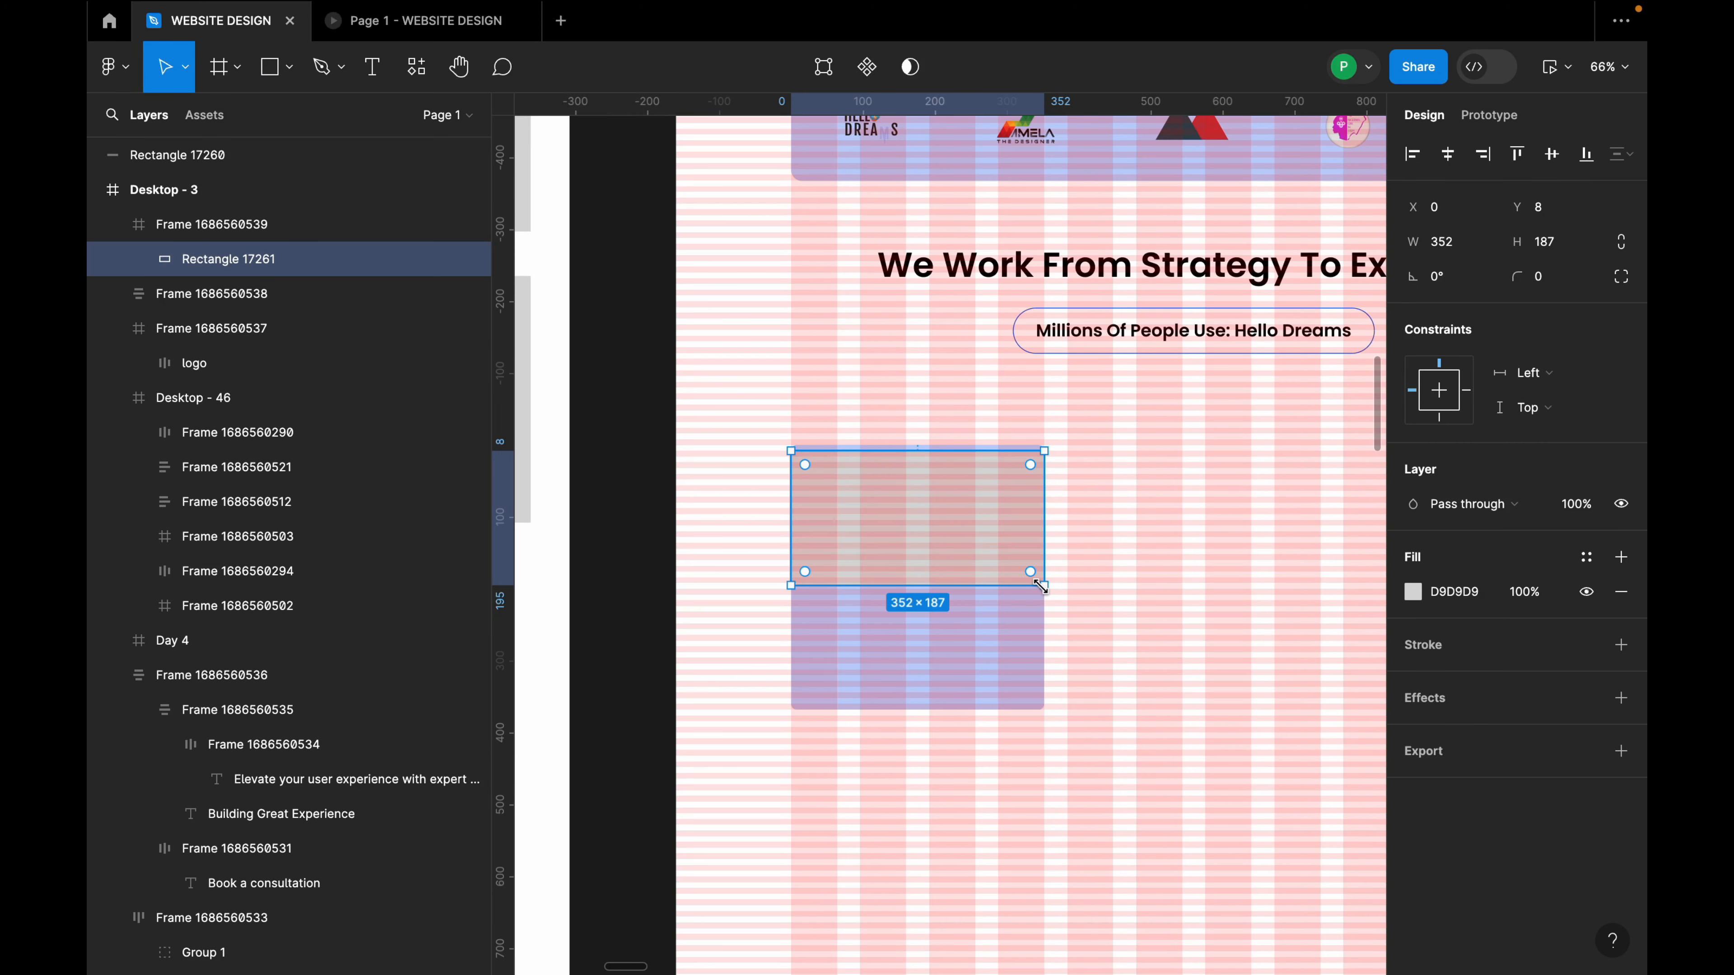
drag(963, 482, 964, 476)
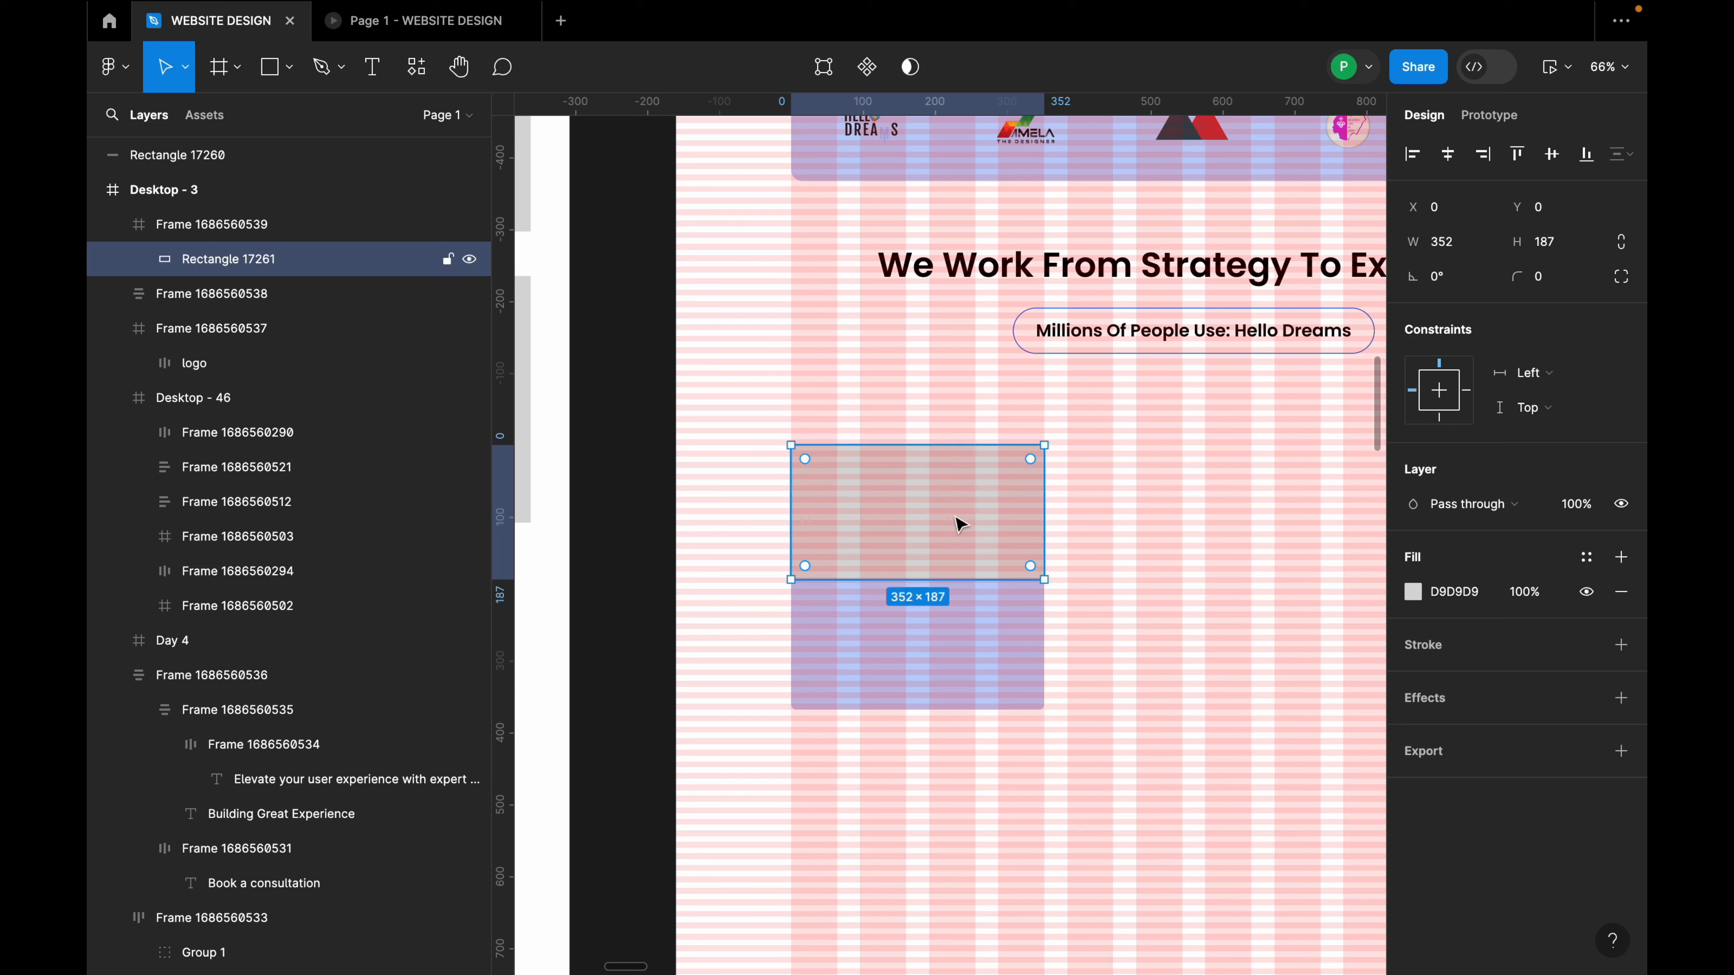
Extend the rectangle's lower edge to give it a height of 192.
mouse_move(948, 581)
mouse_down()
mouse_move(950, 609)
mouse_move(963, 520)
mouse_move(949, 581)
mouse_up()
scroll(950, 579, up, 5)
scroll(949, 581, down, 5)
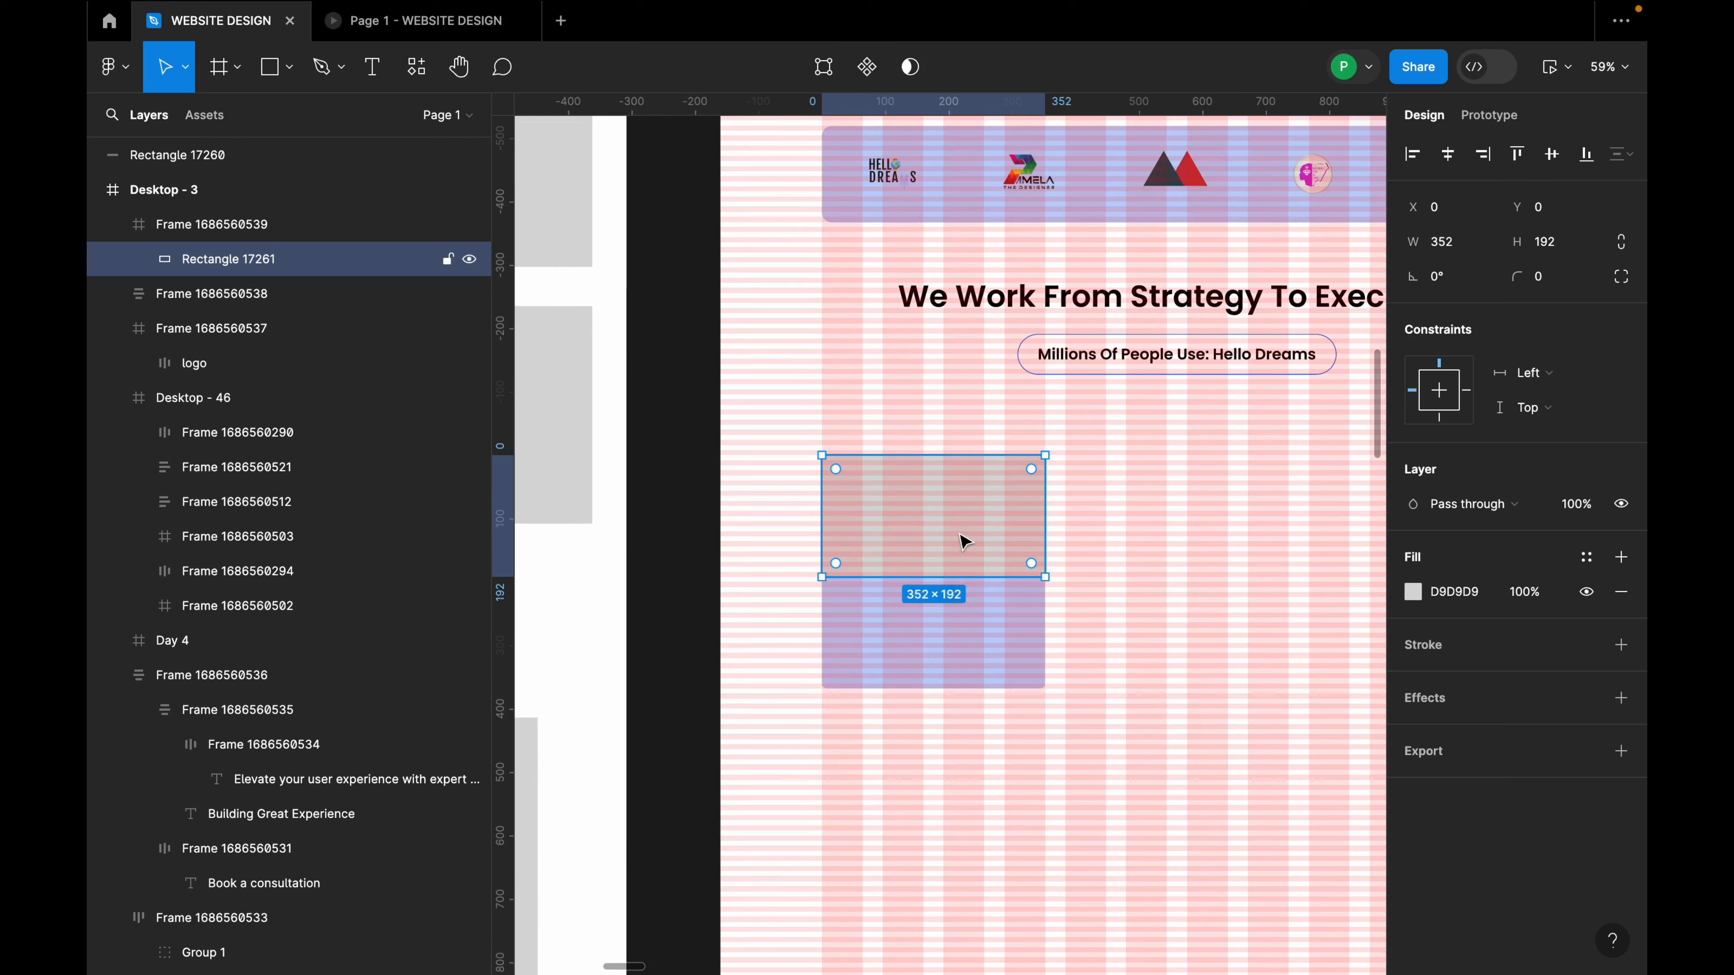
Launch the Pexels plugin for the image placeholder rectangle, then clear the selection.
right_click(965, 536)
mouse_move(1037, 784)
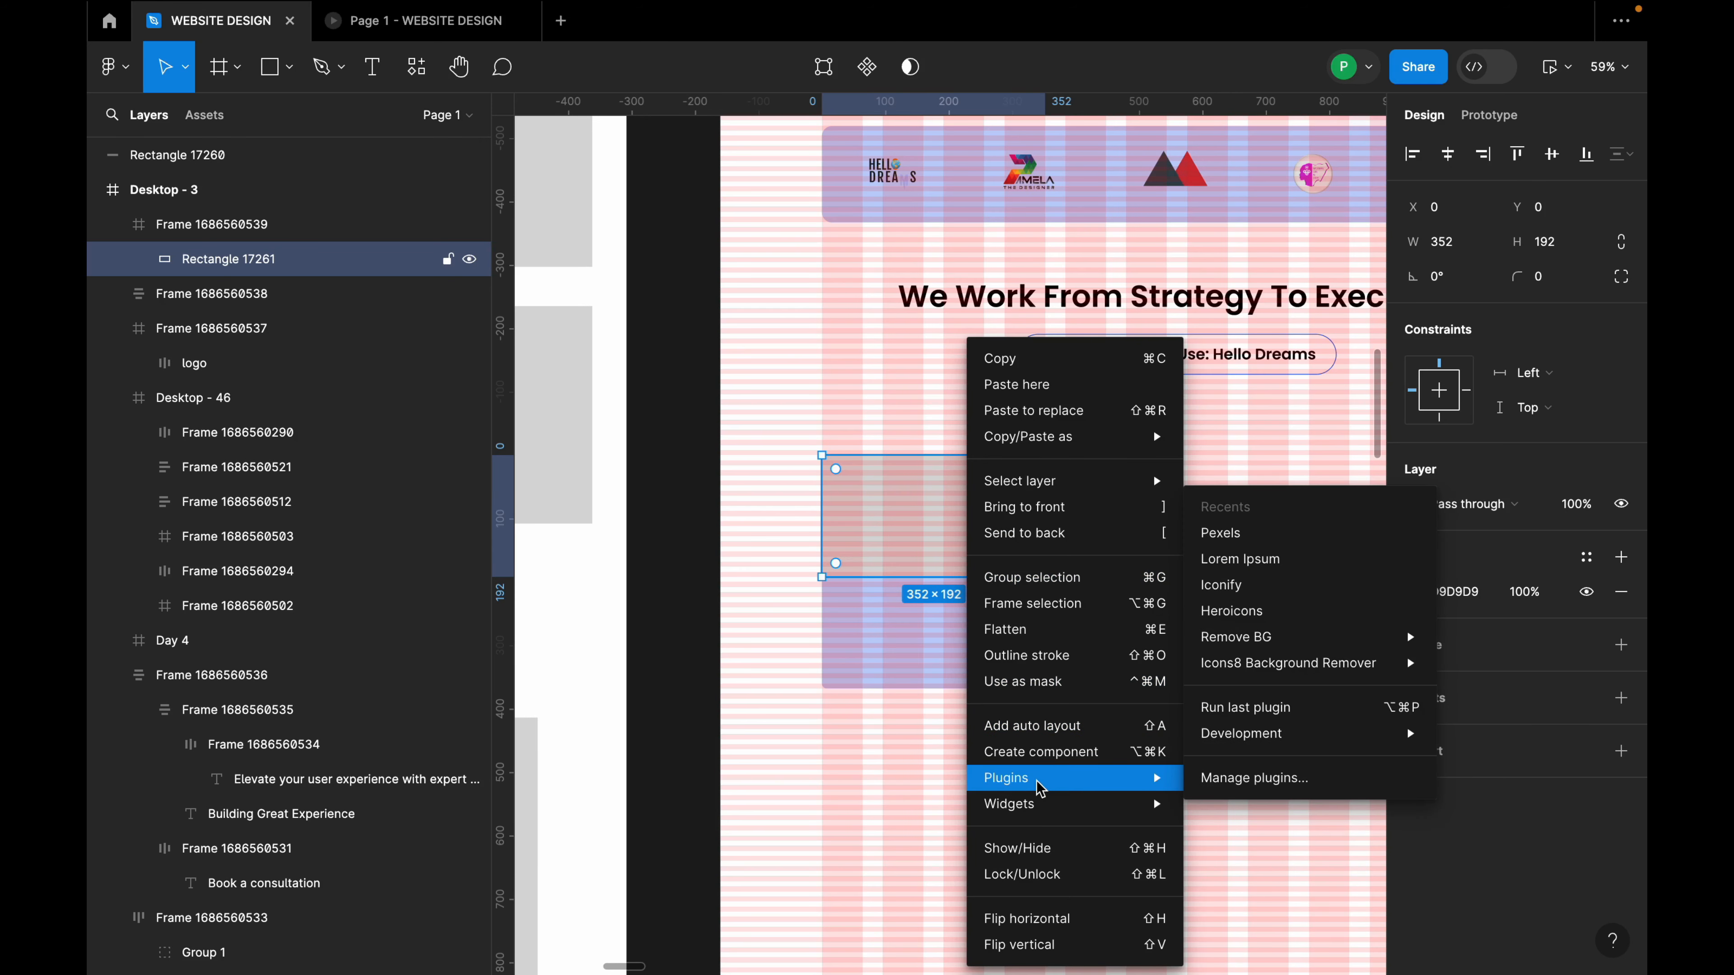
click(1257, 542)
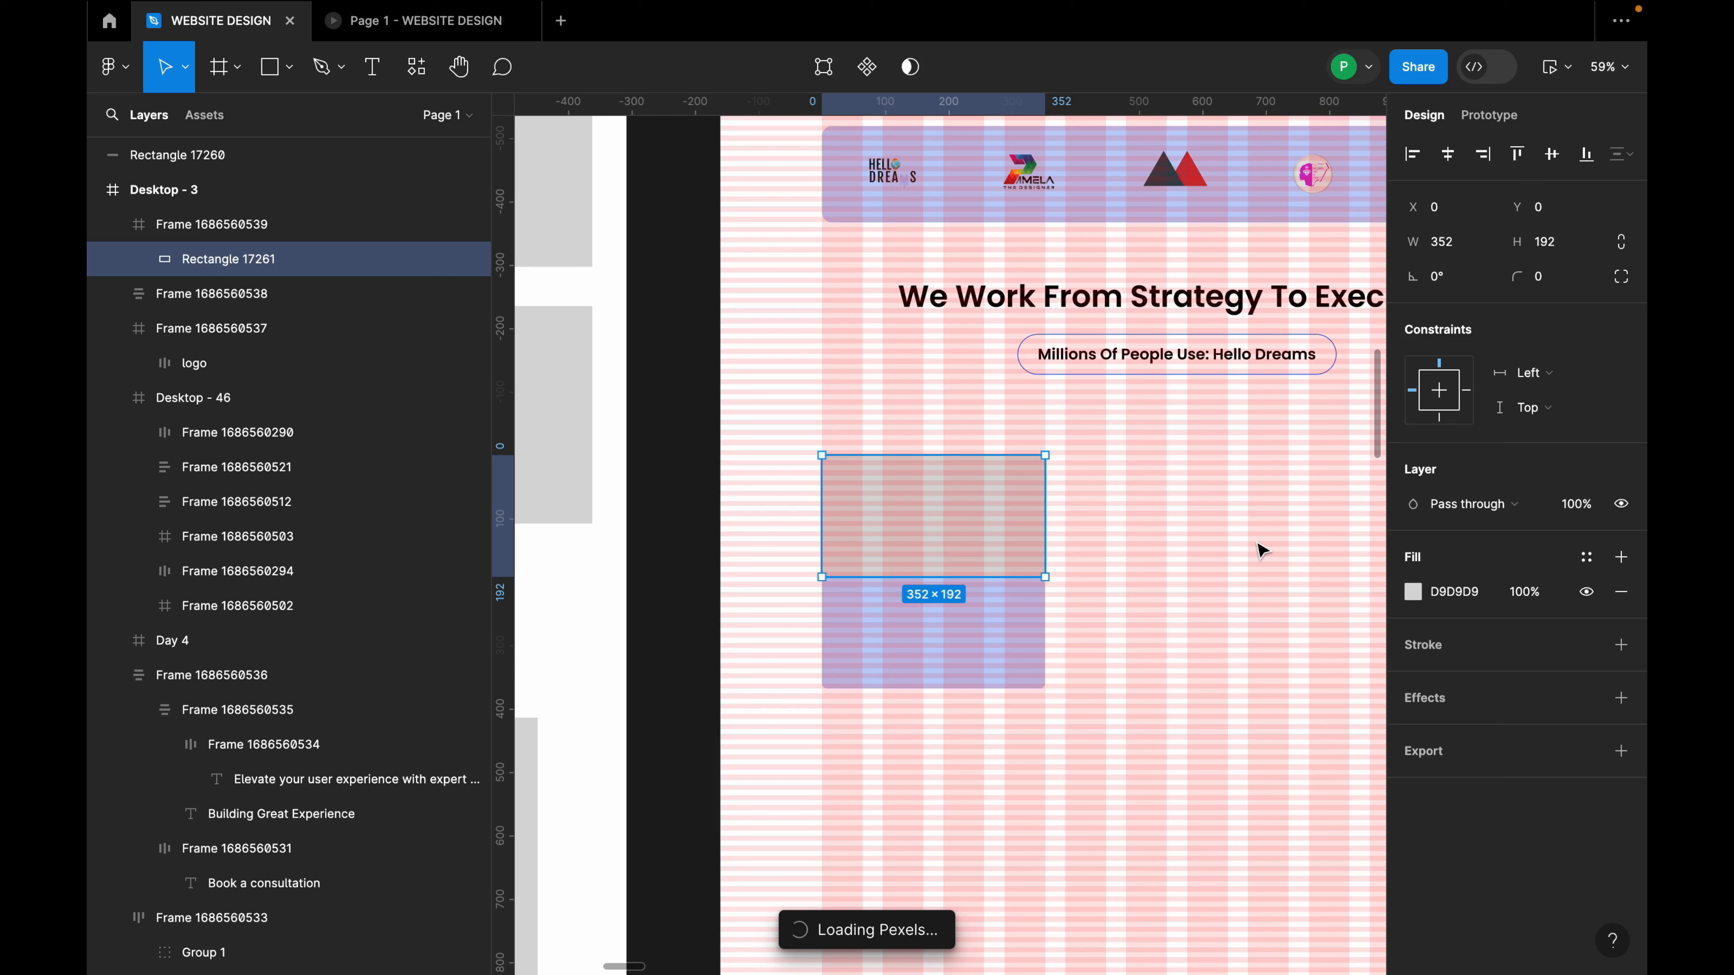
click(1156, 642)
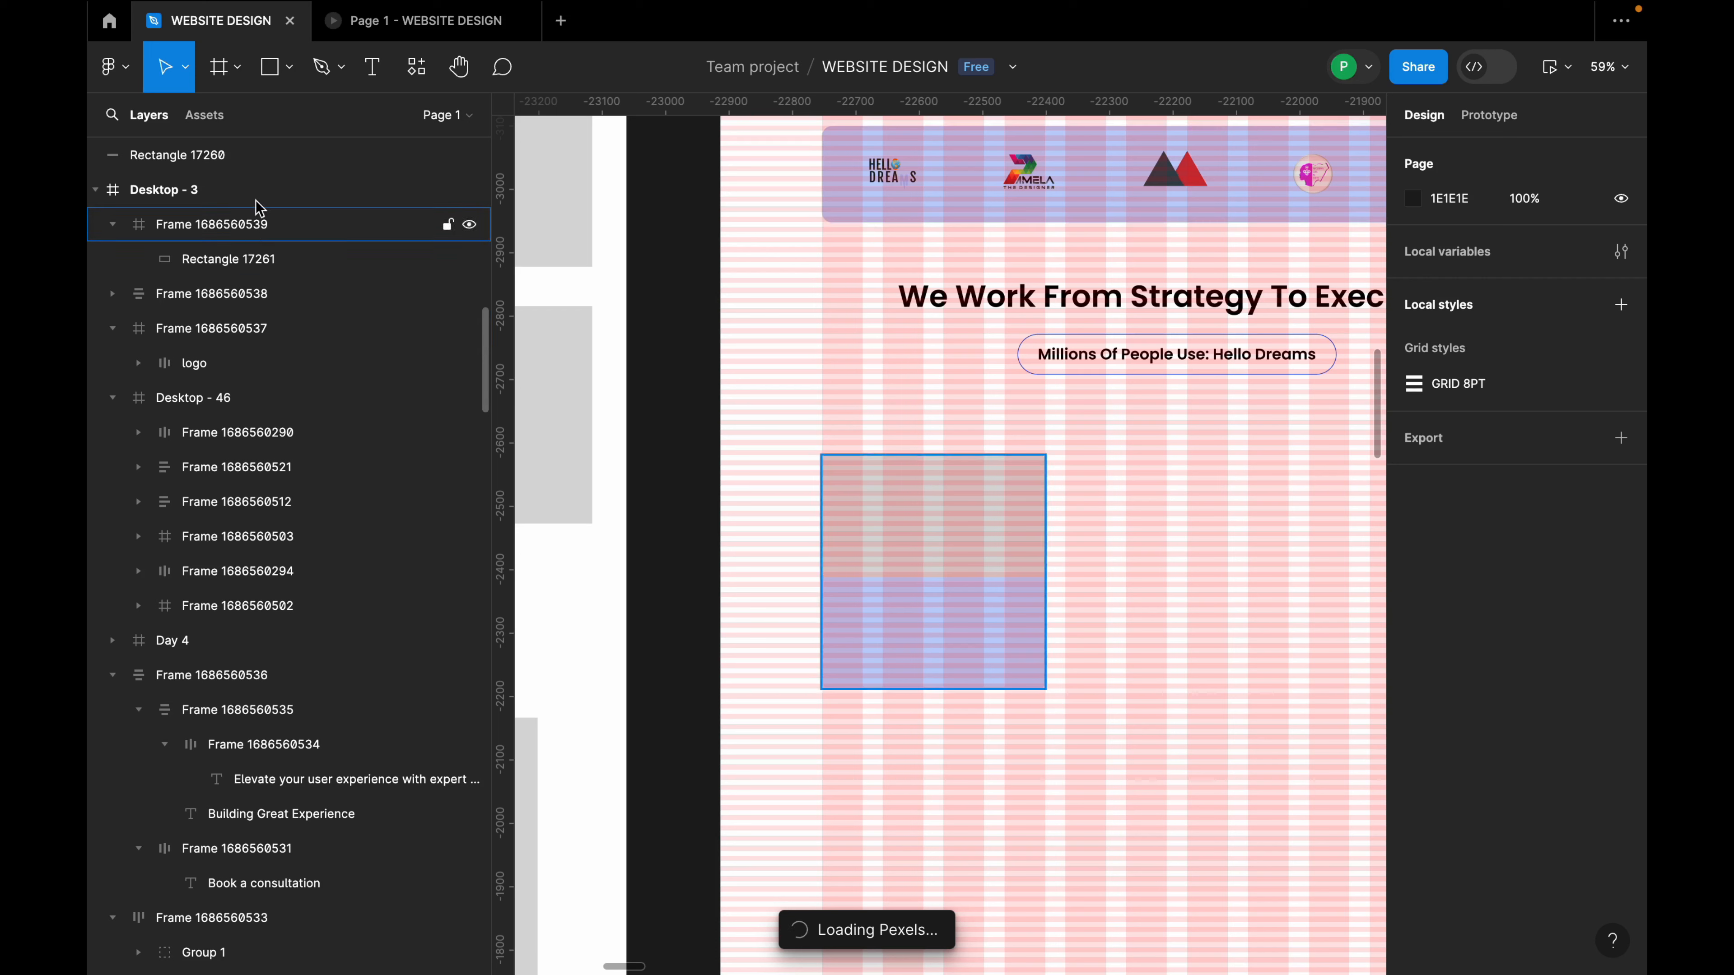
Add the title text "UI/UX Design" in the lower part of the card.
click(372, 67)
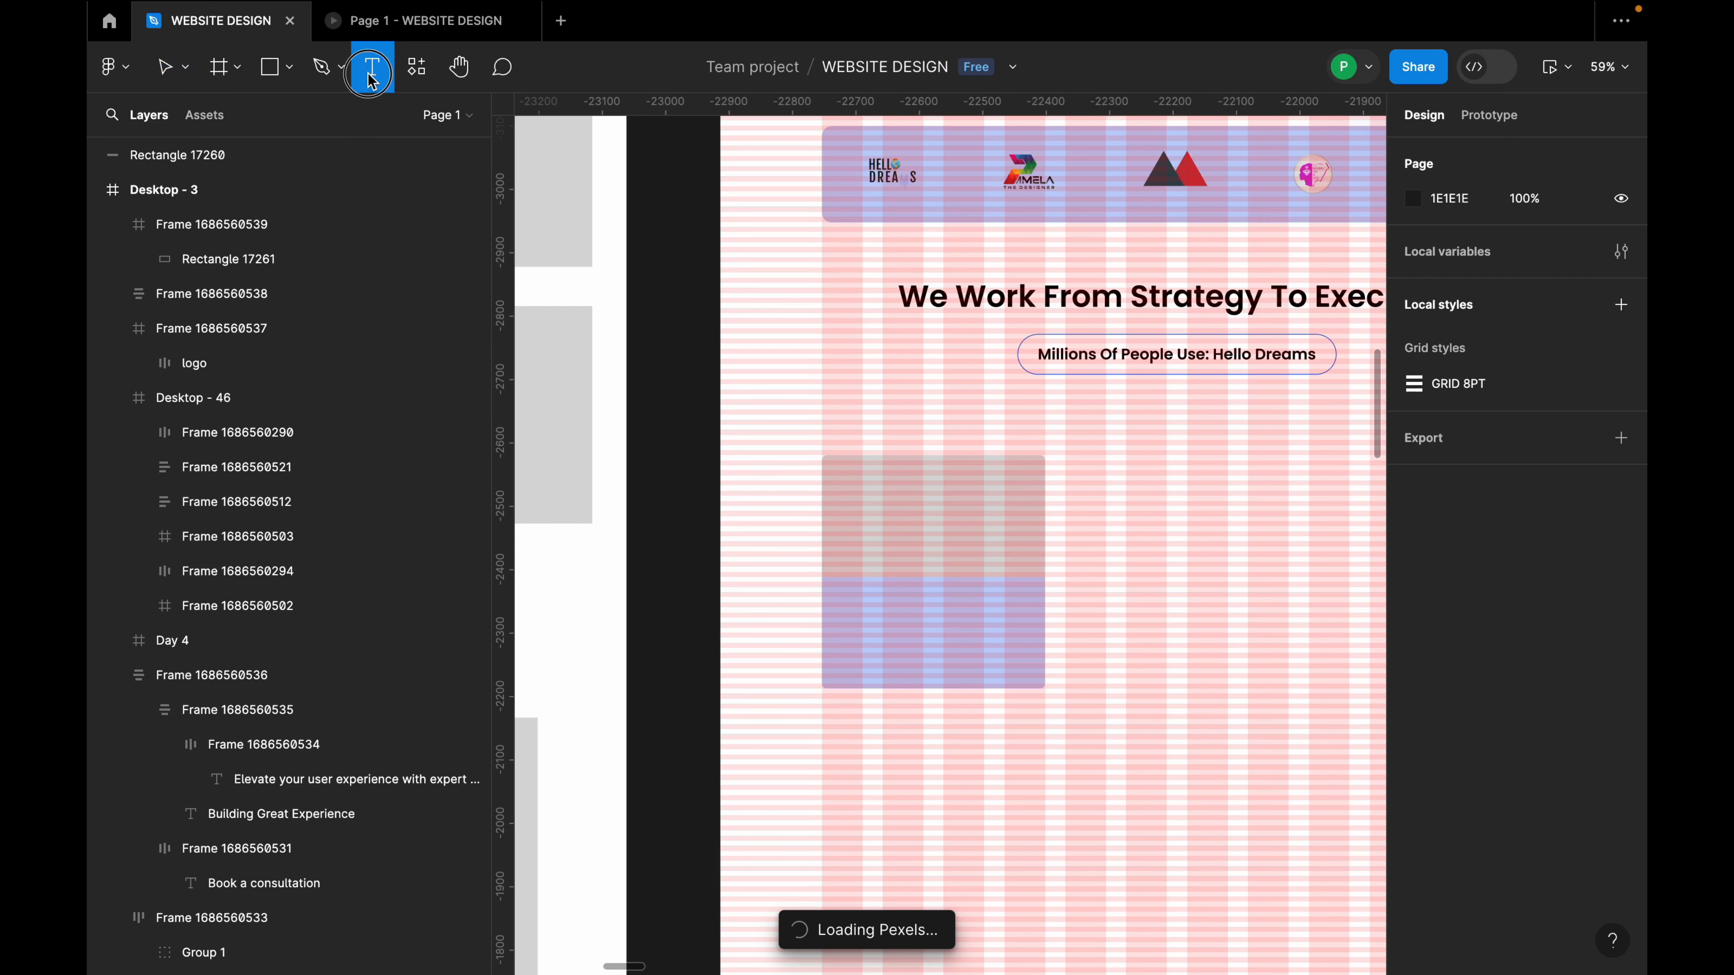
click(889, 620)
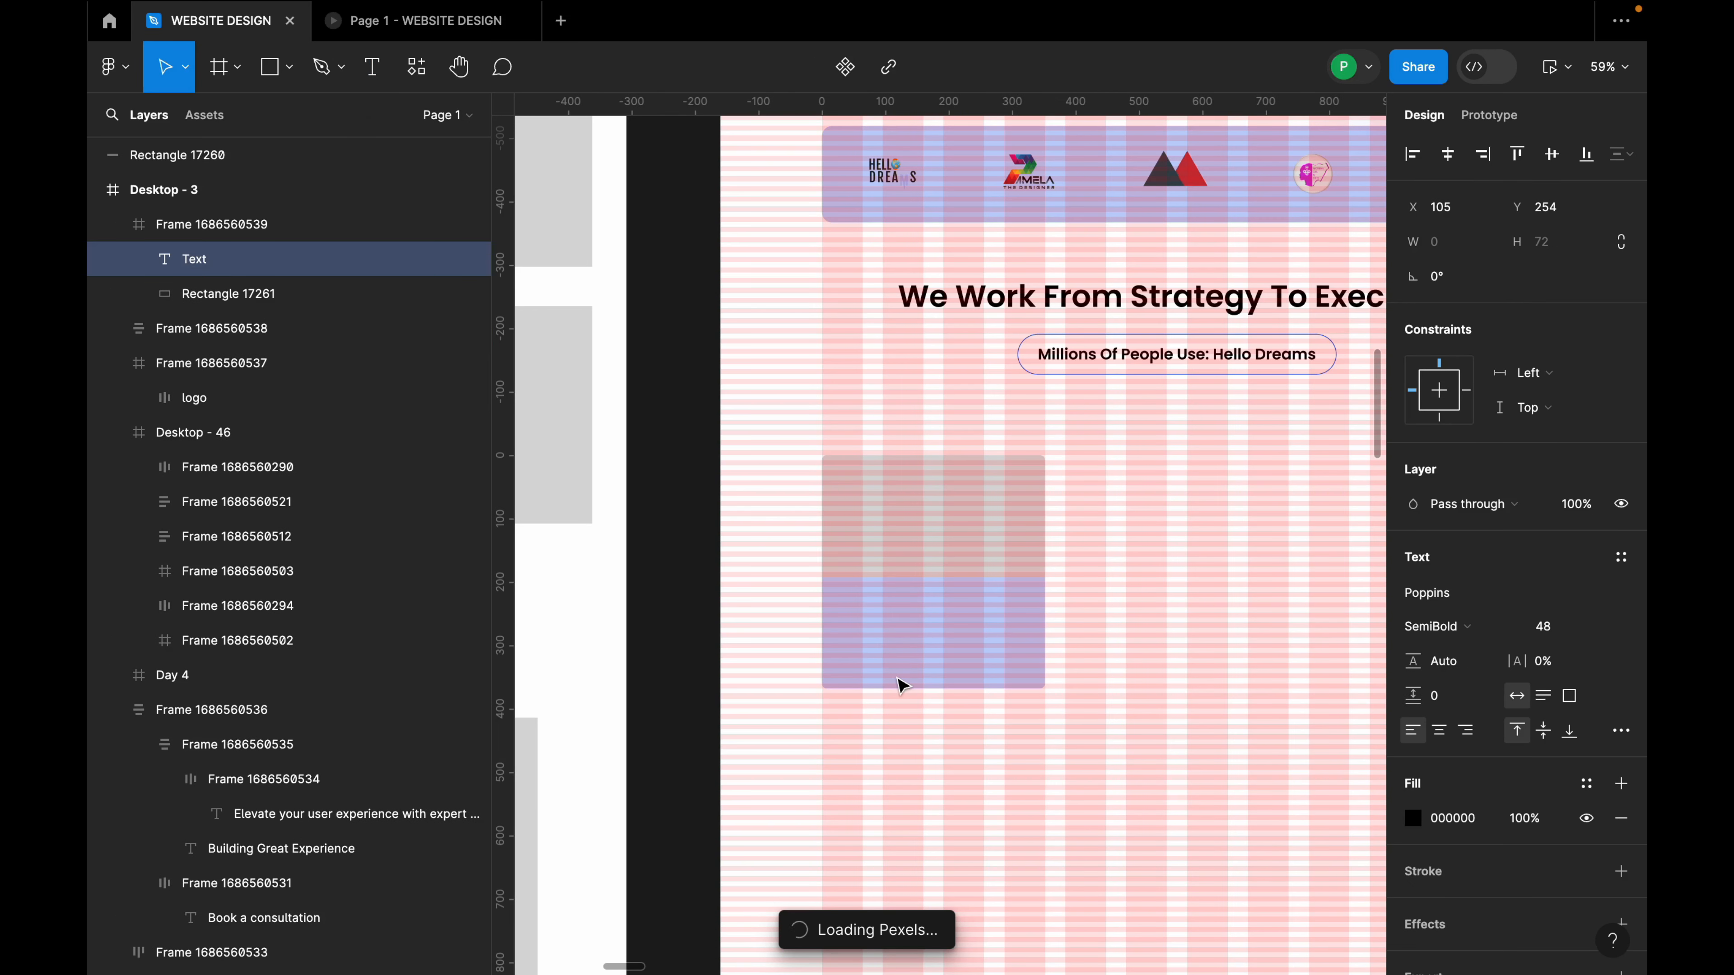
text(UI/U)
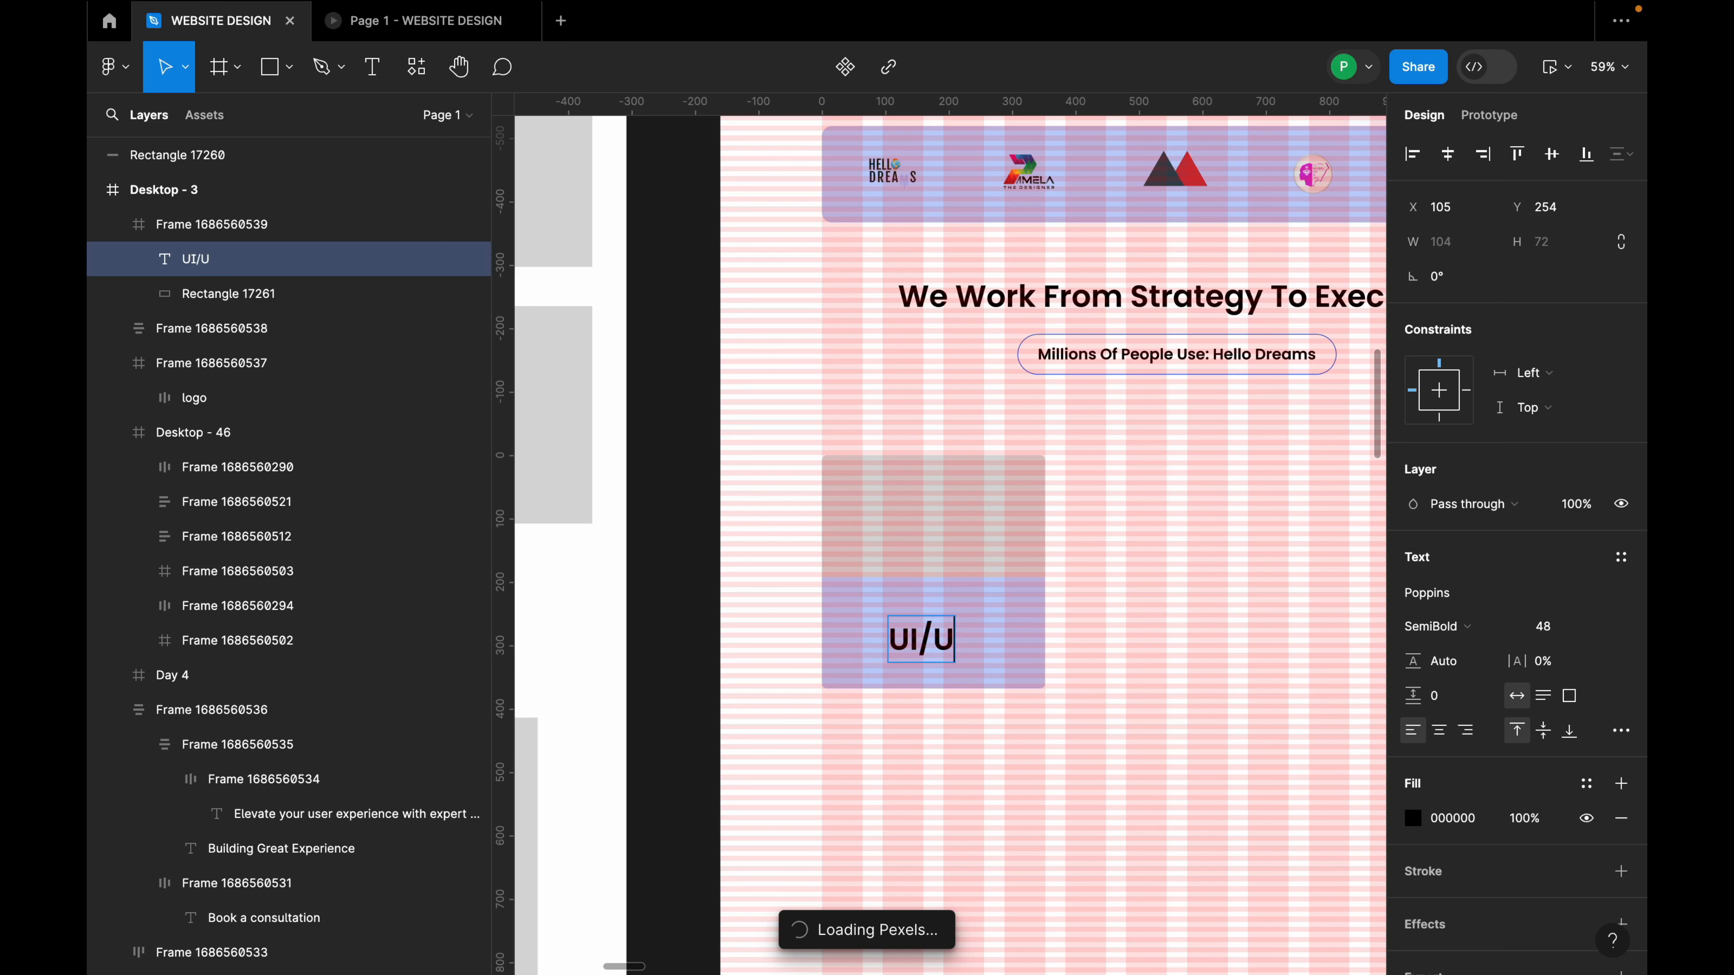
text(X DE)
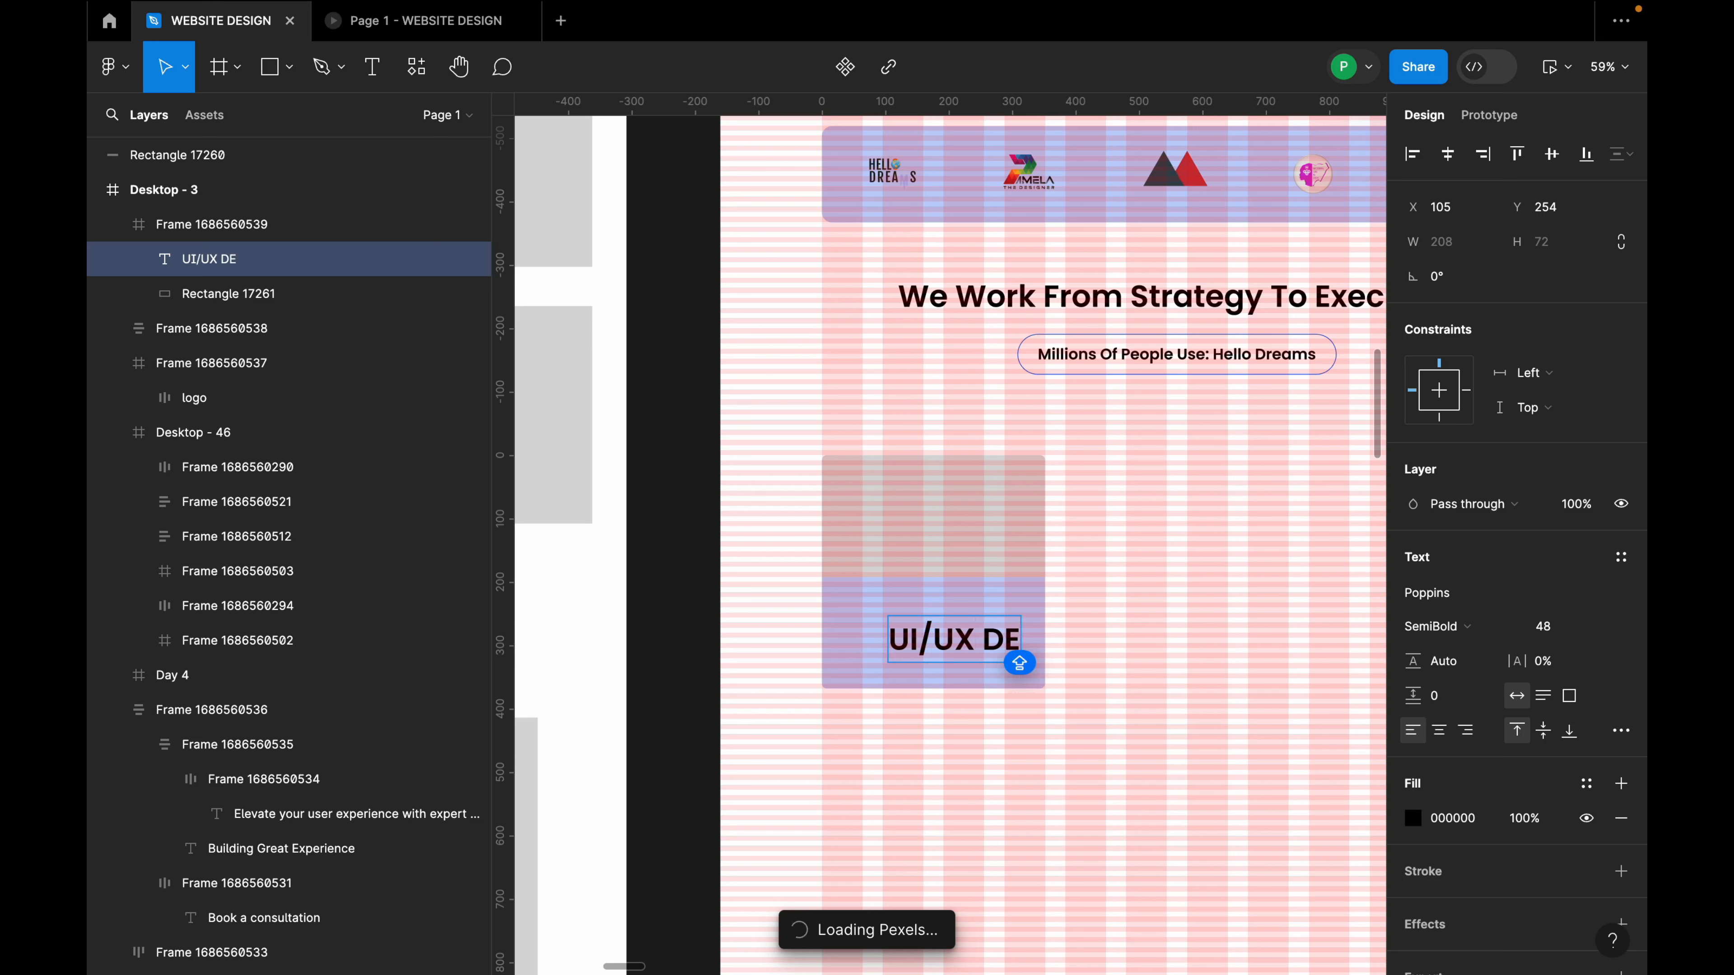
key(BackSpace)
text(esign)
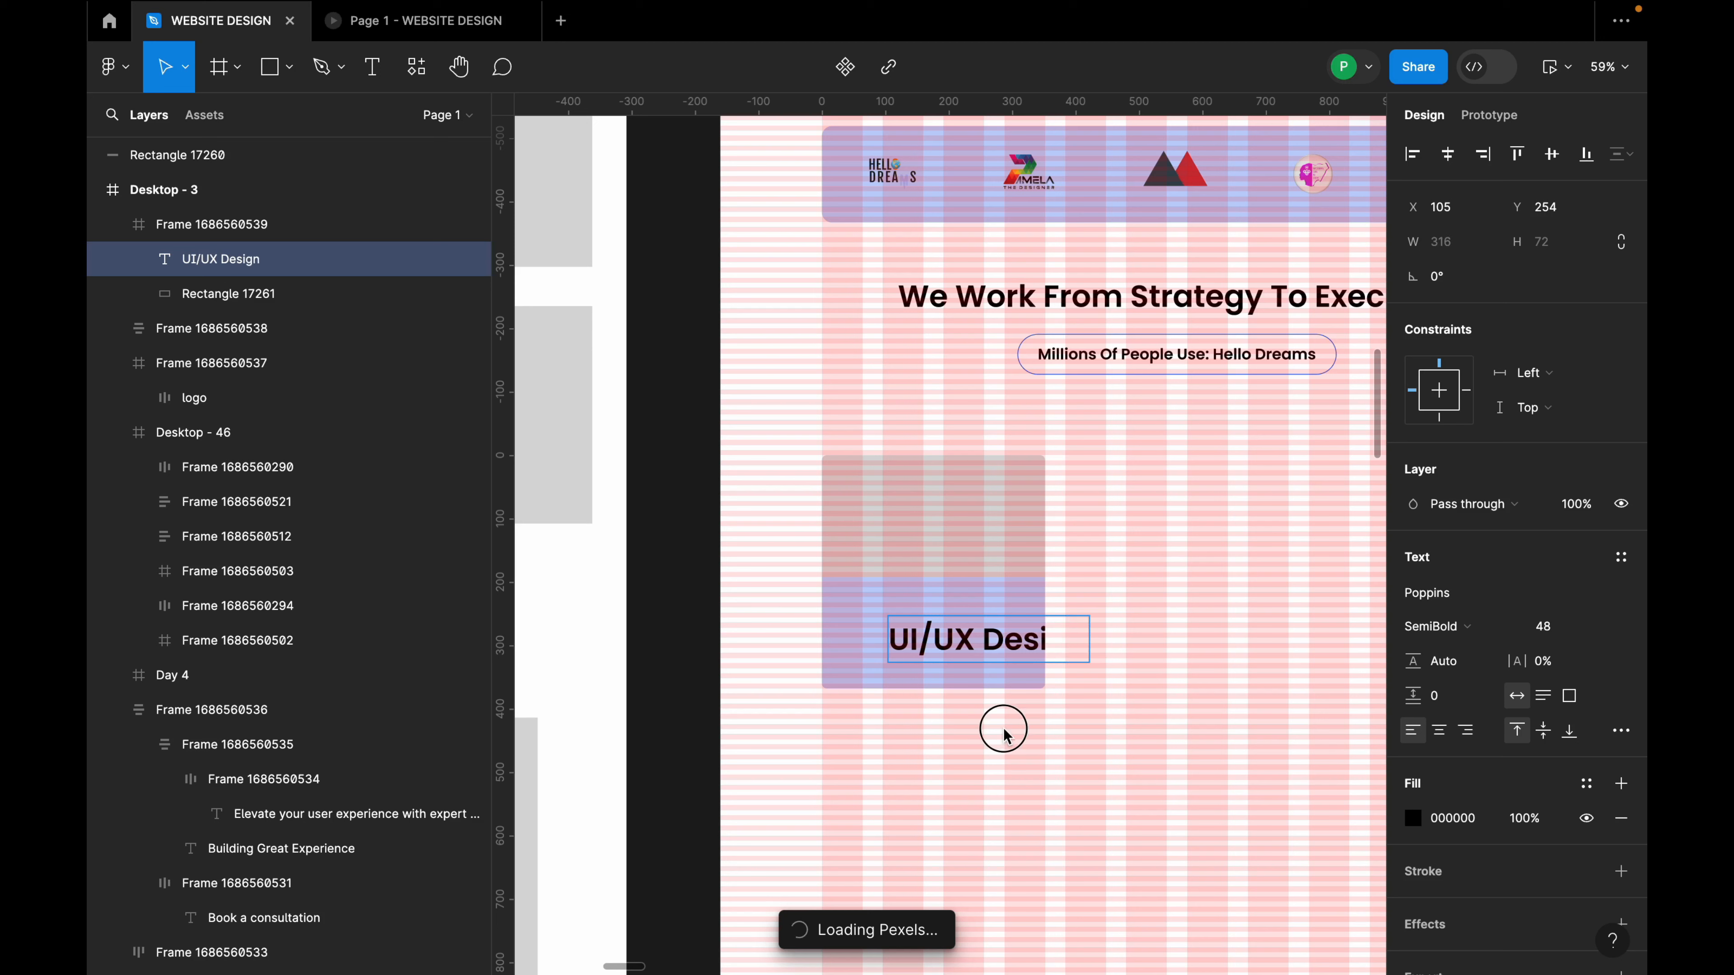
key(Escape)
Set the card title to size 24 and center it horizontally below the rectangle at Y 212.
drag(1008, 659, 966, 628)
click(1600, 626)
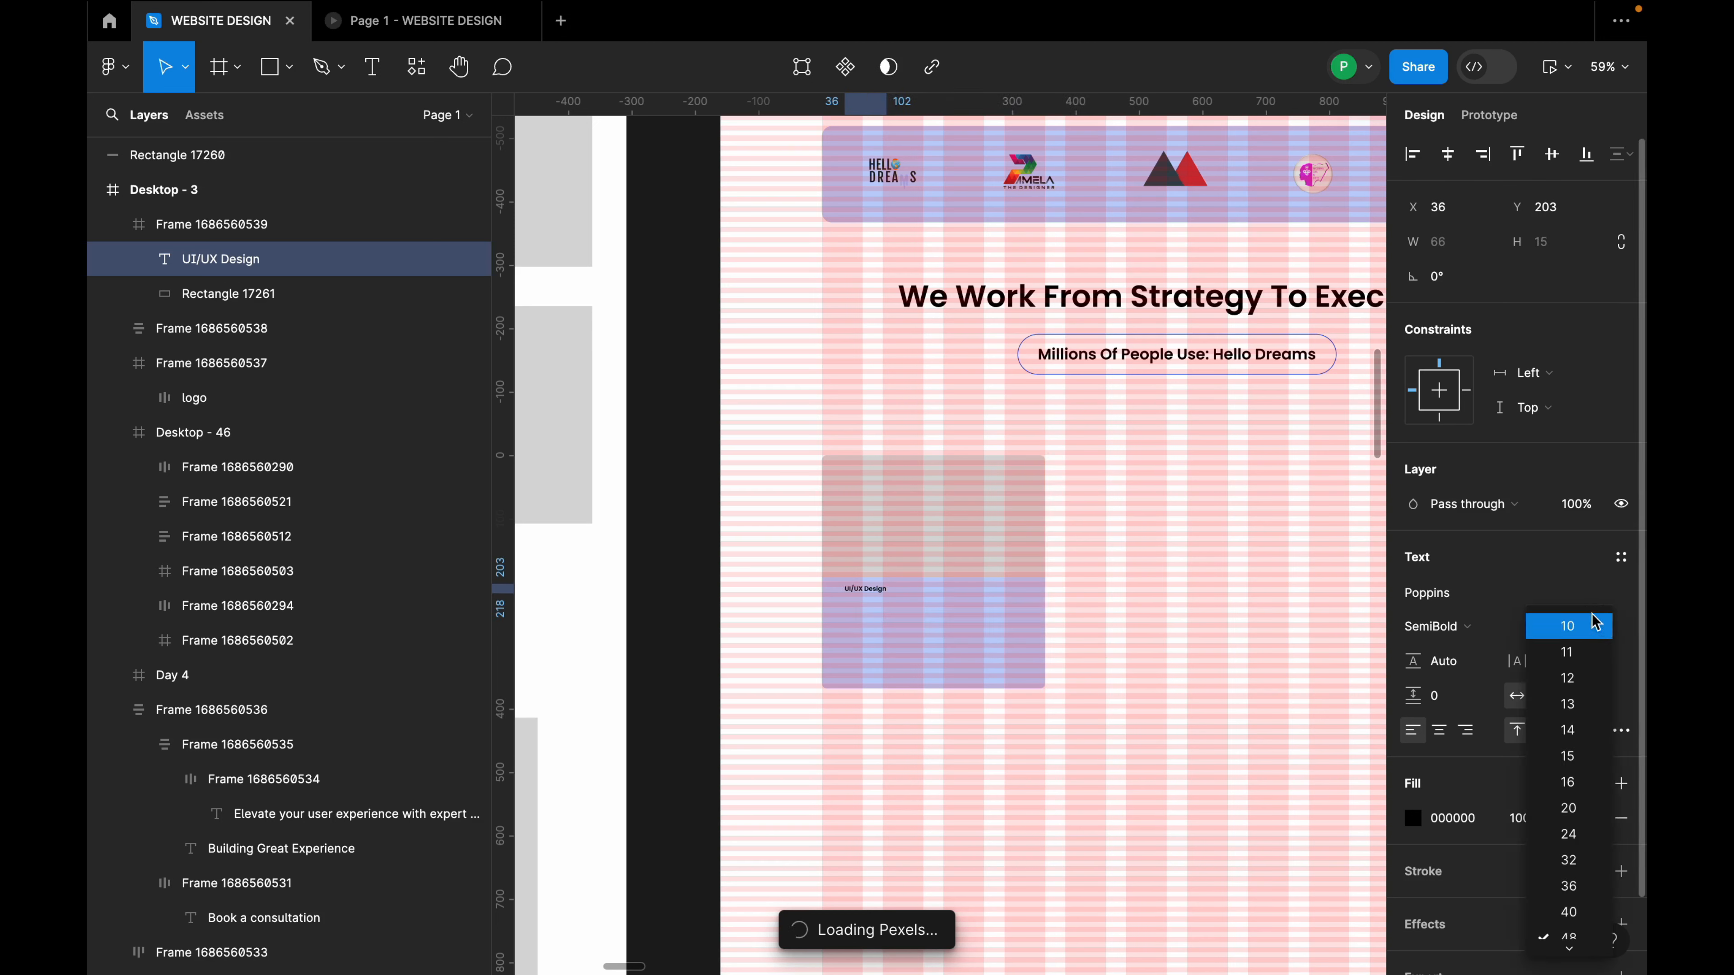
click(1568, 834)
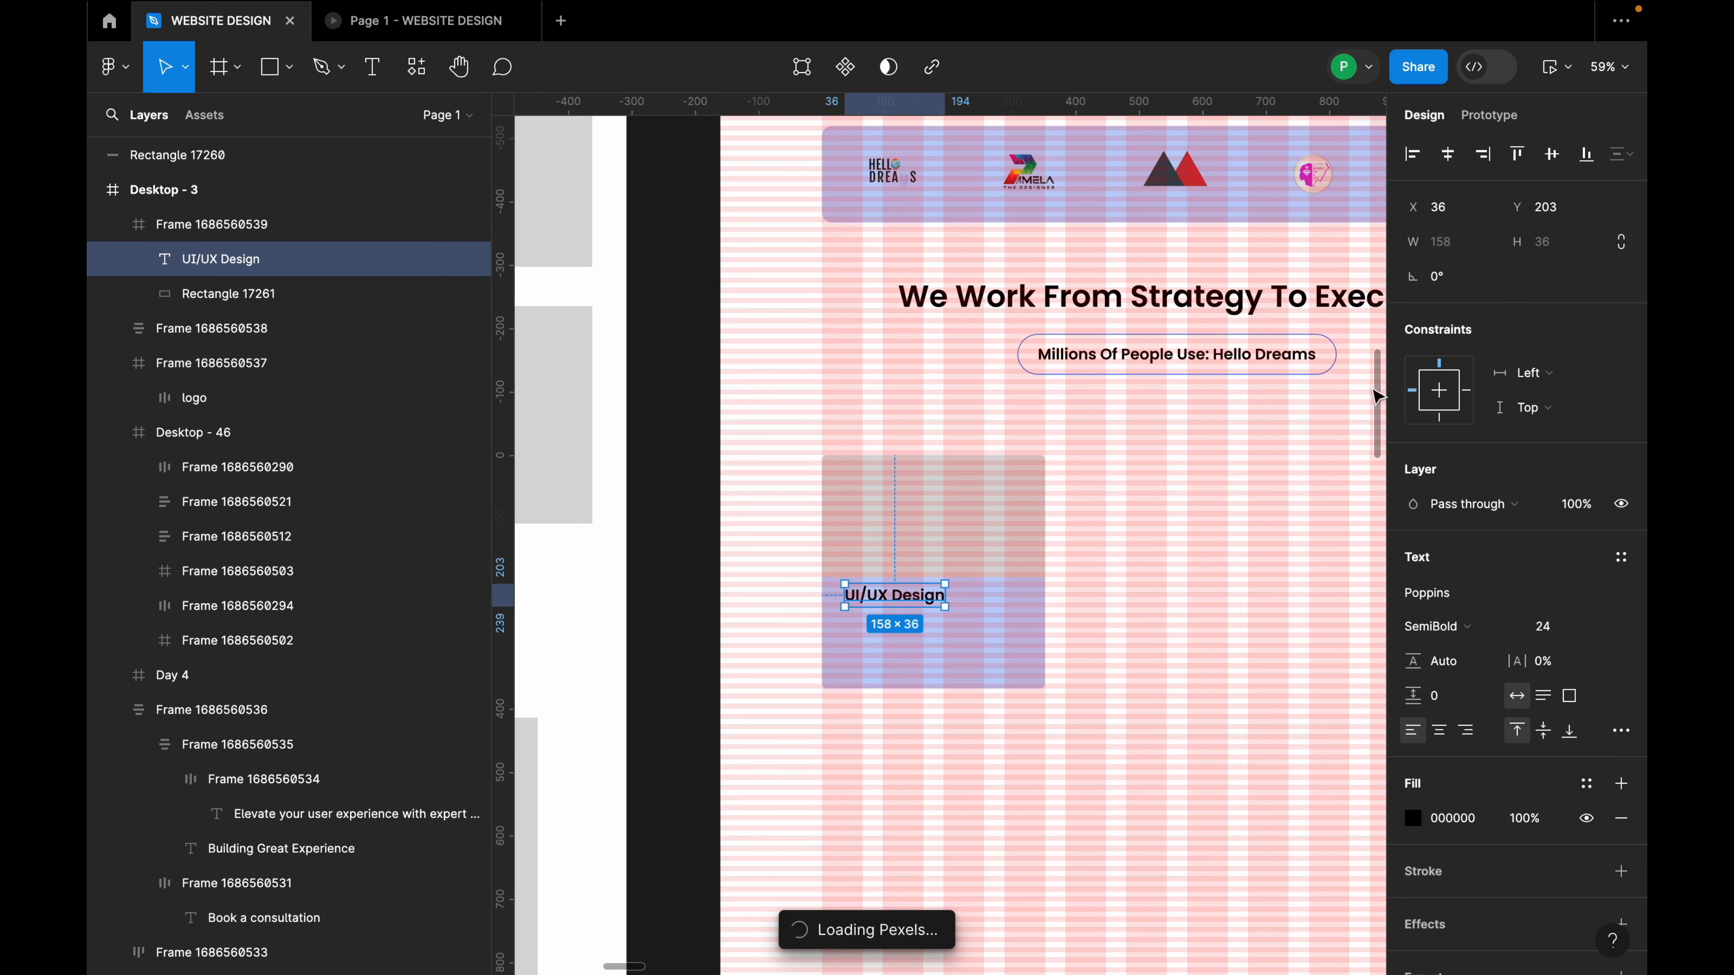
click(1447, 153)
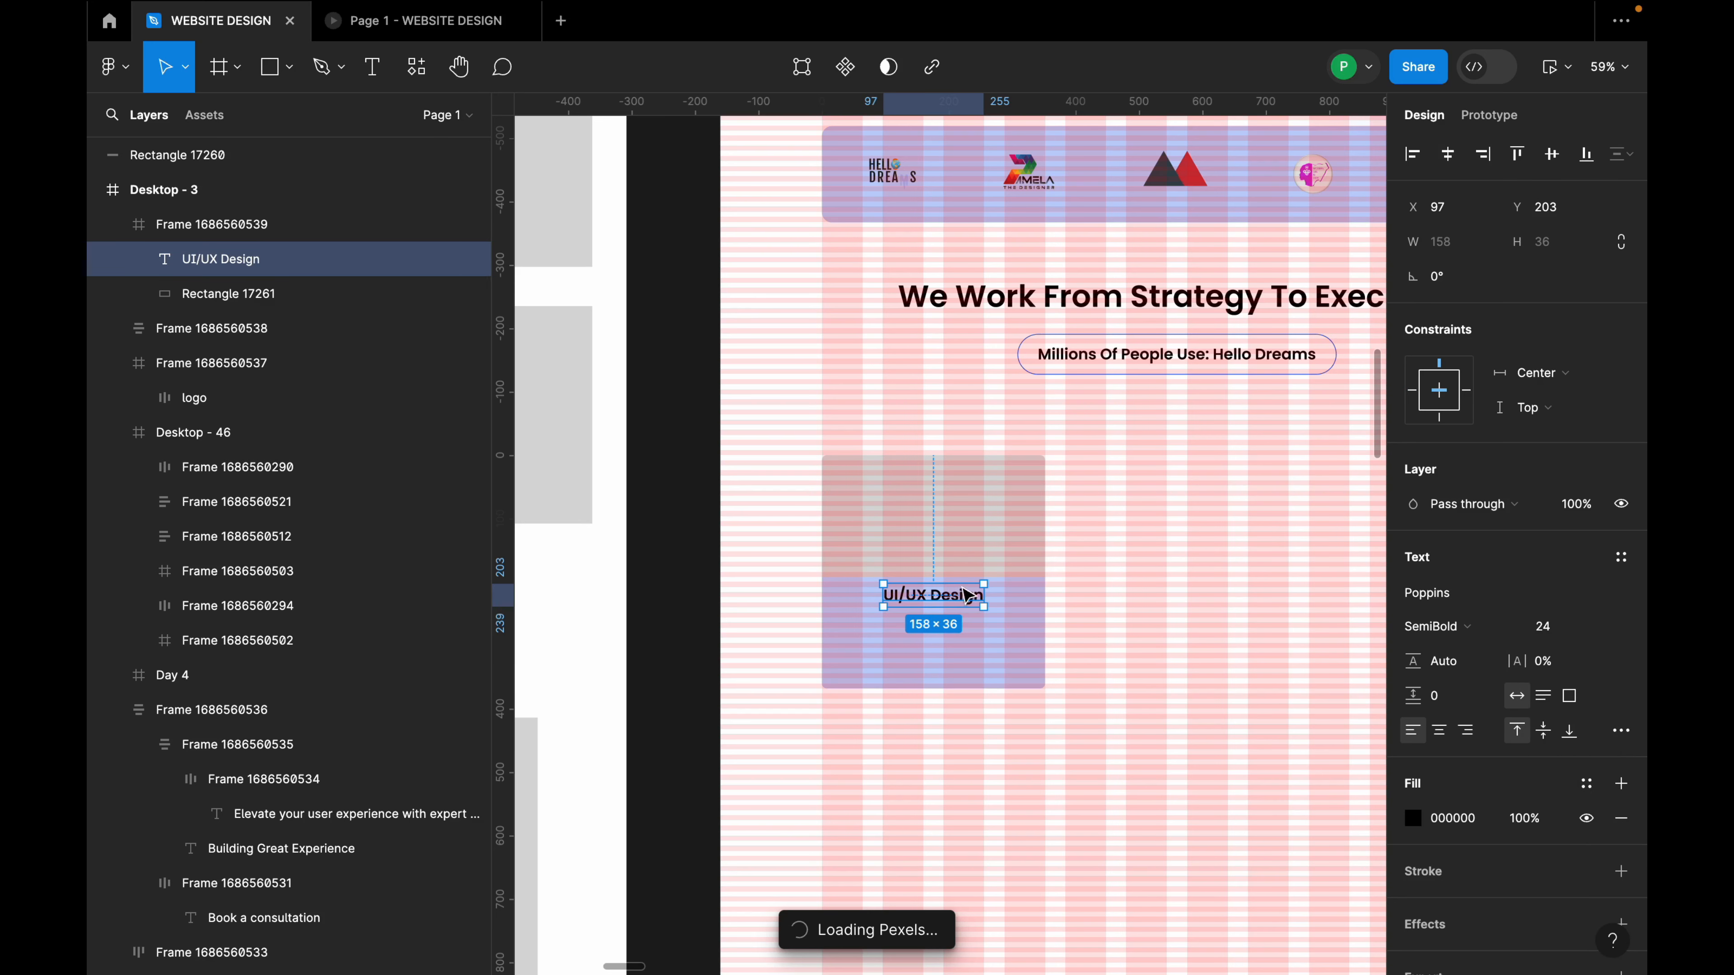
drag(966, 595, 956, 605)
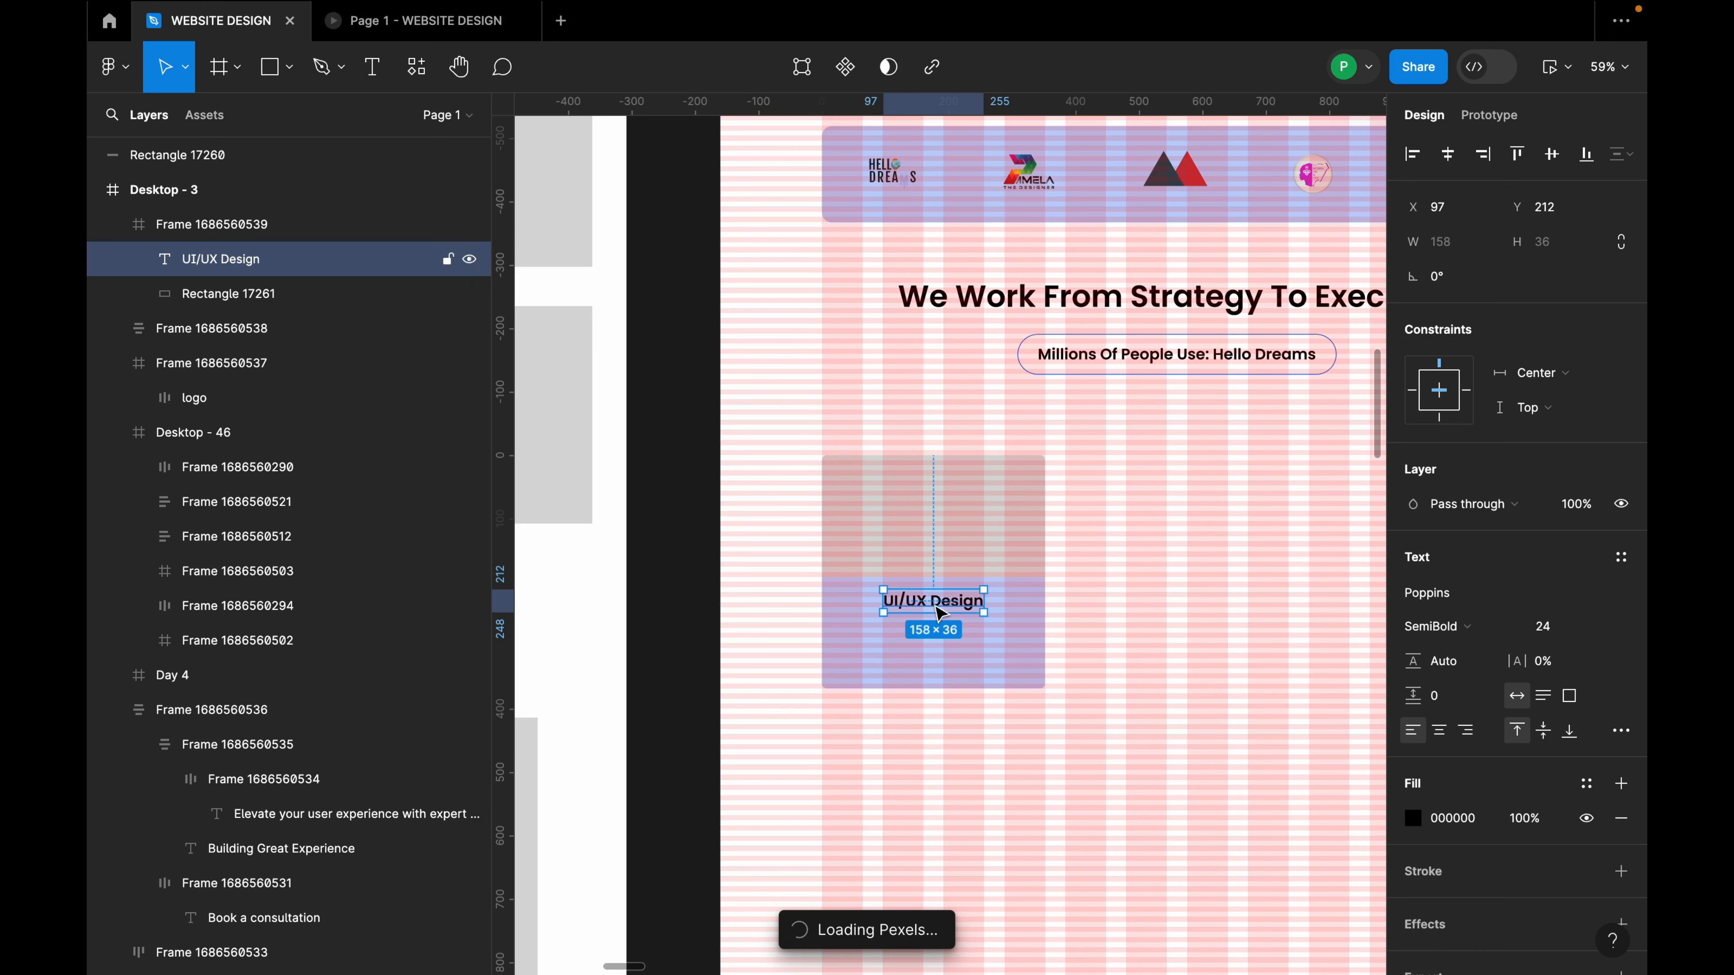
Duplicate the card title below itself at Y 258 and replace the copy's text with "Give your".
alt+drag(937, 610, 939, 639)
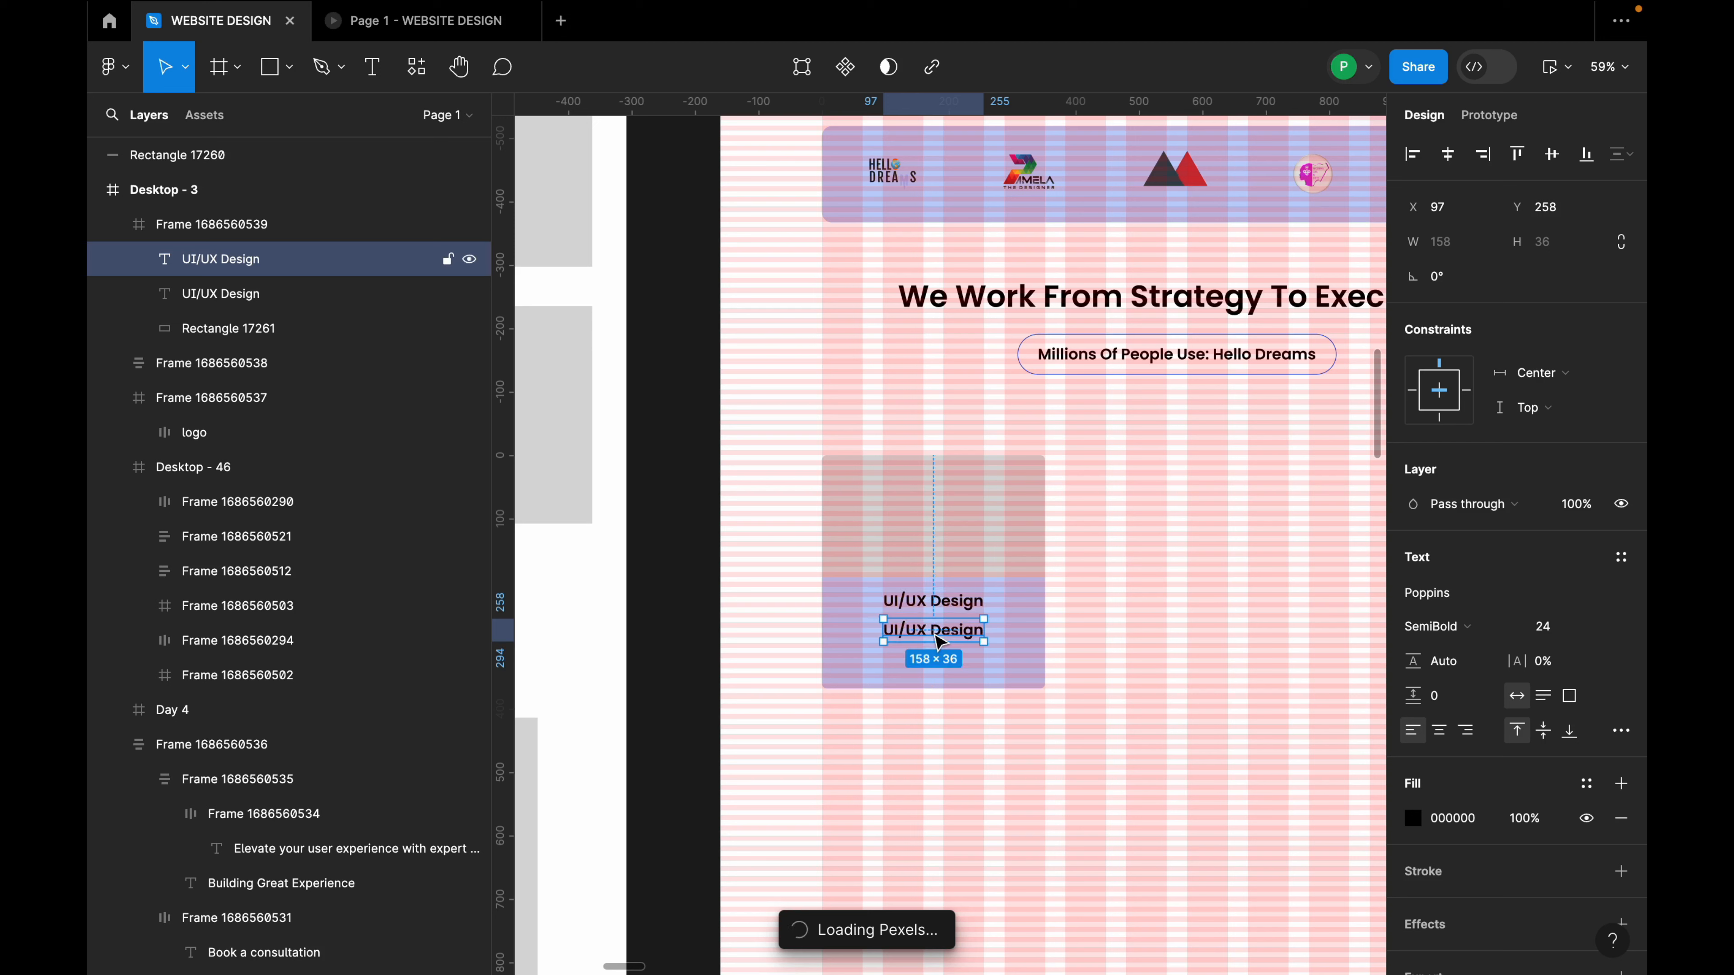
double_click(935, 636)
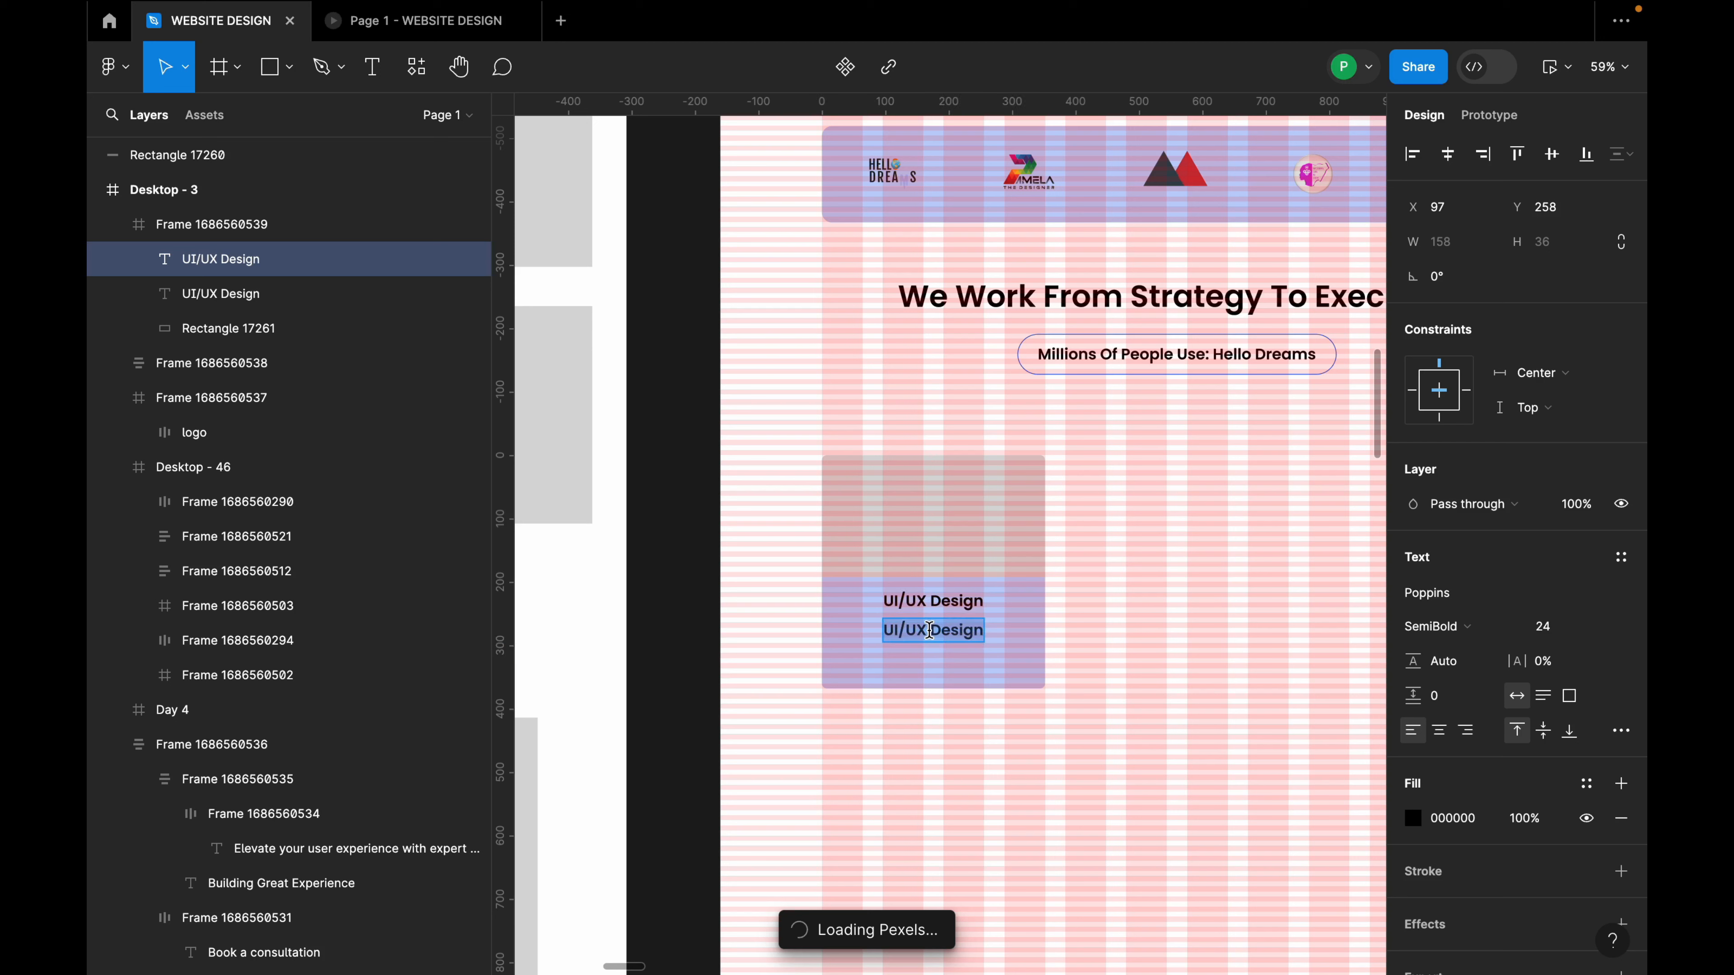
text(Giver Yoiur)
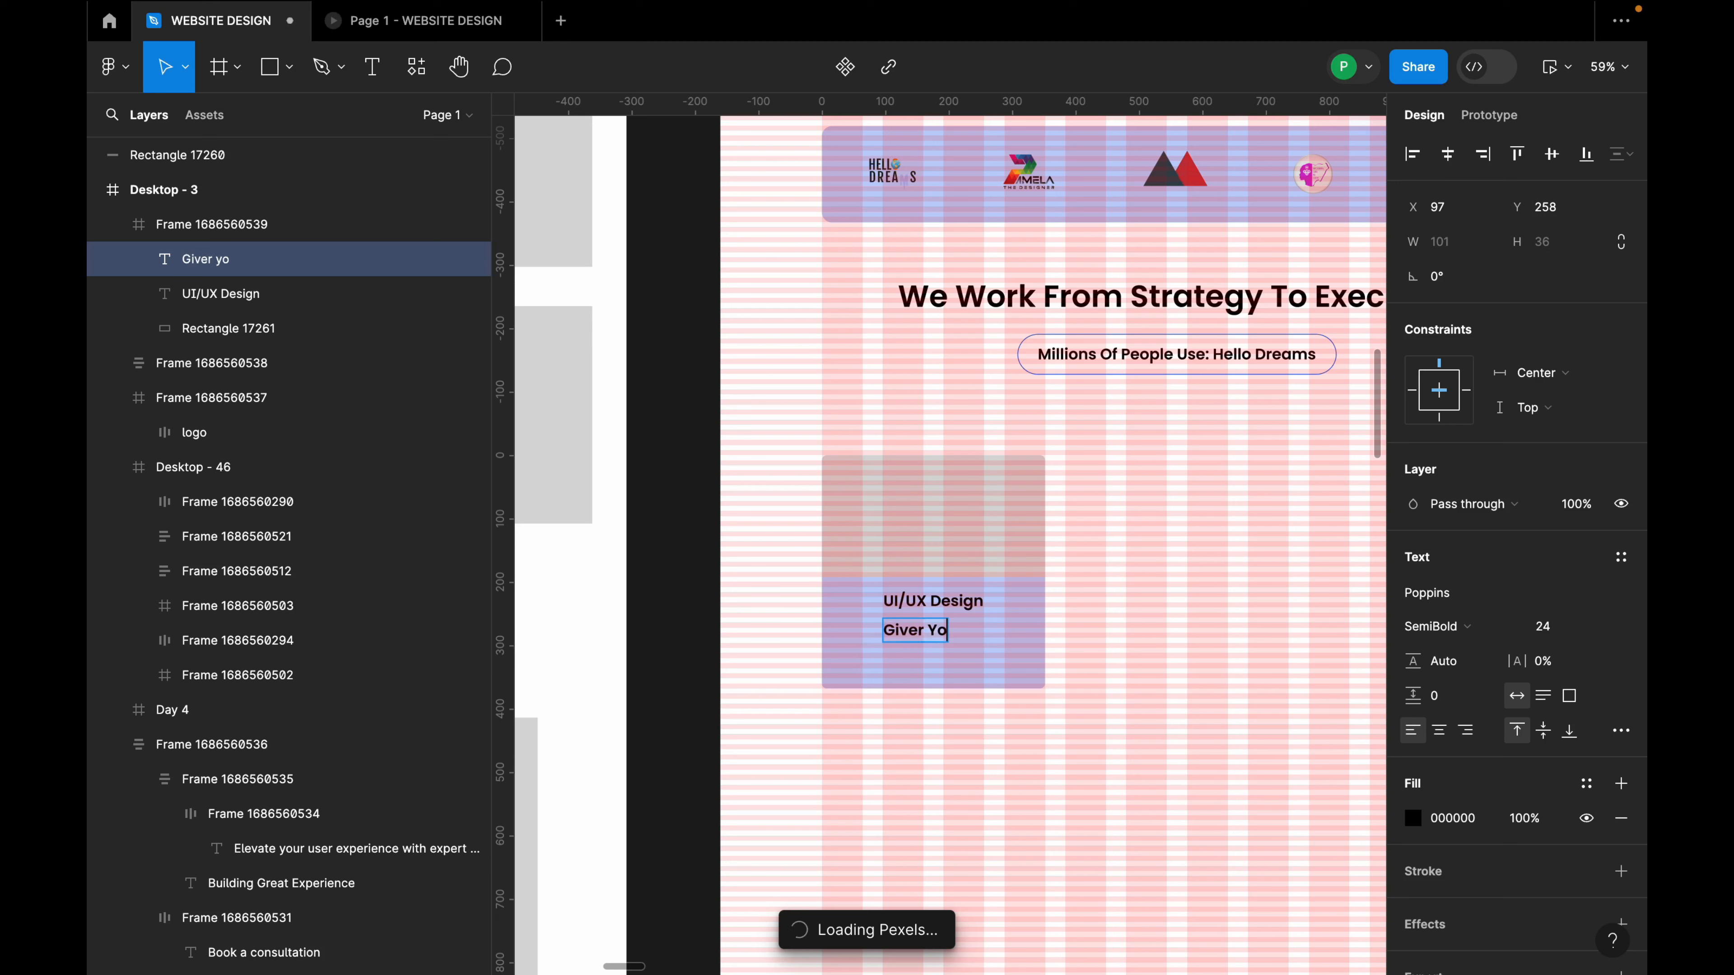
key(BackSpace)
key(BackSpace)
key(BackSpace)
key(BackSpace)
key(BackSpace)
text(You)
key(Escape)
Remove the title-case setting from the duplicated text line.
click(1620, 730)
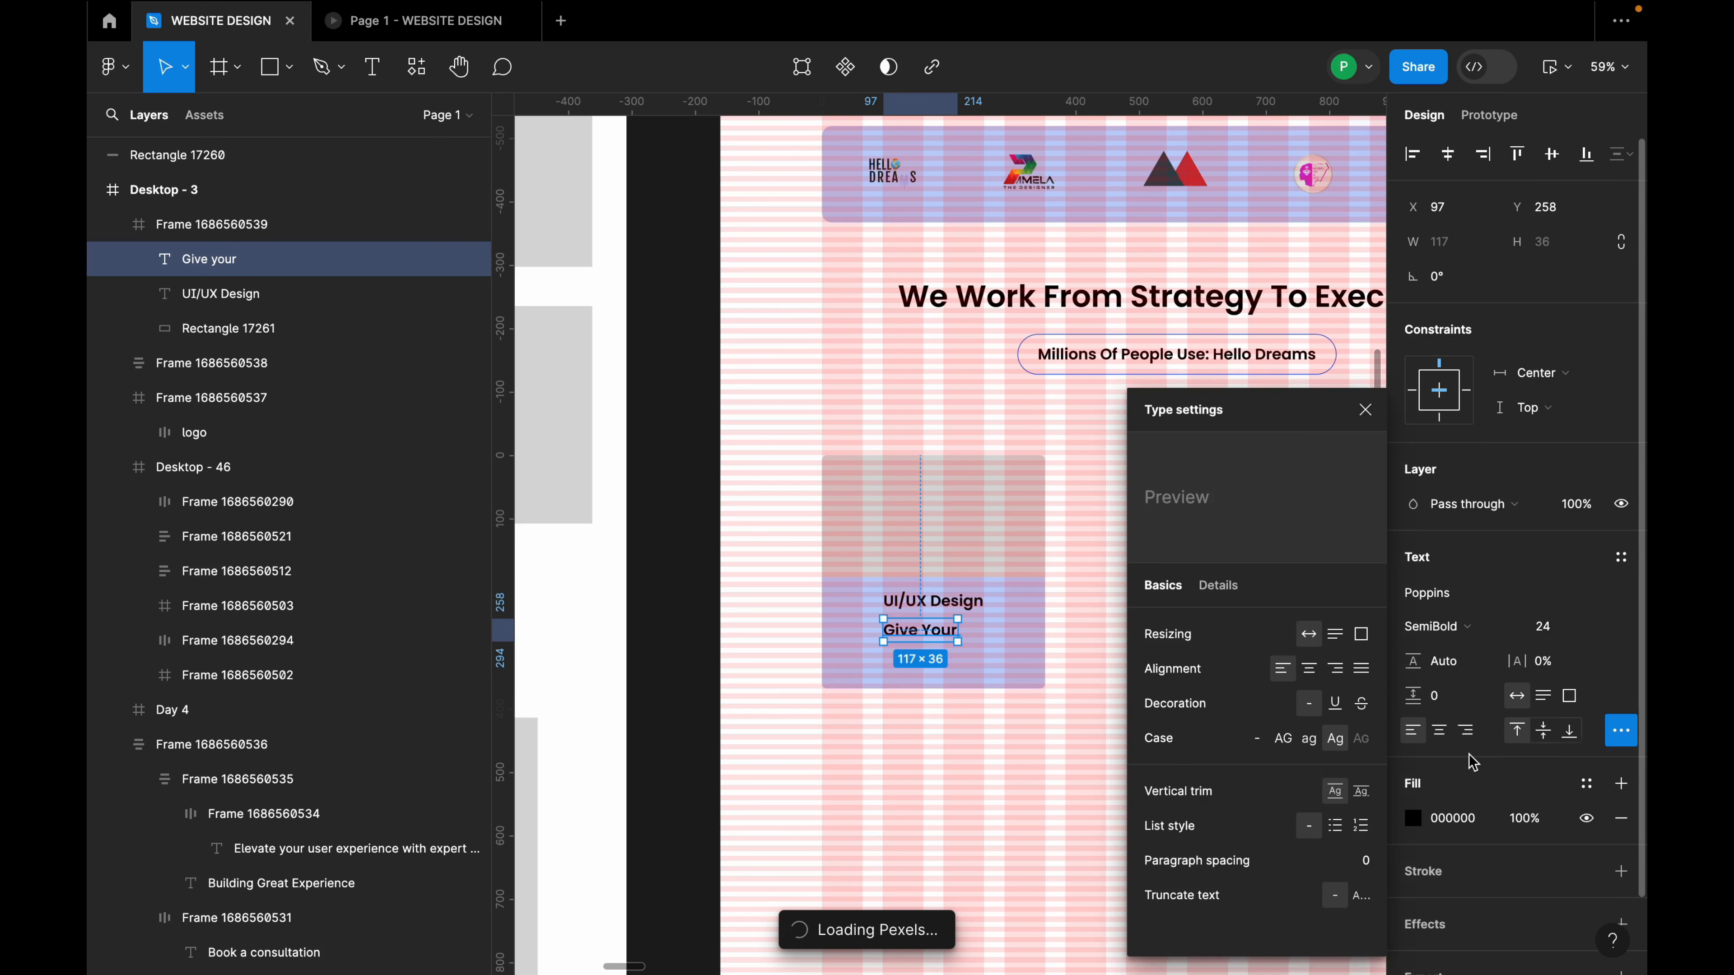
click(1256, 738)
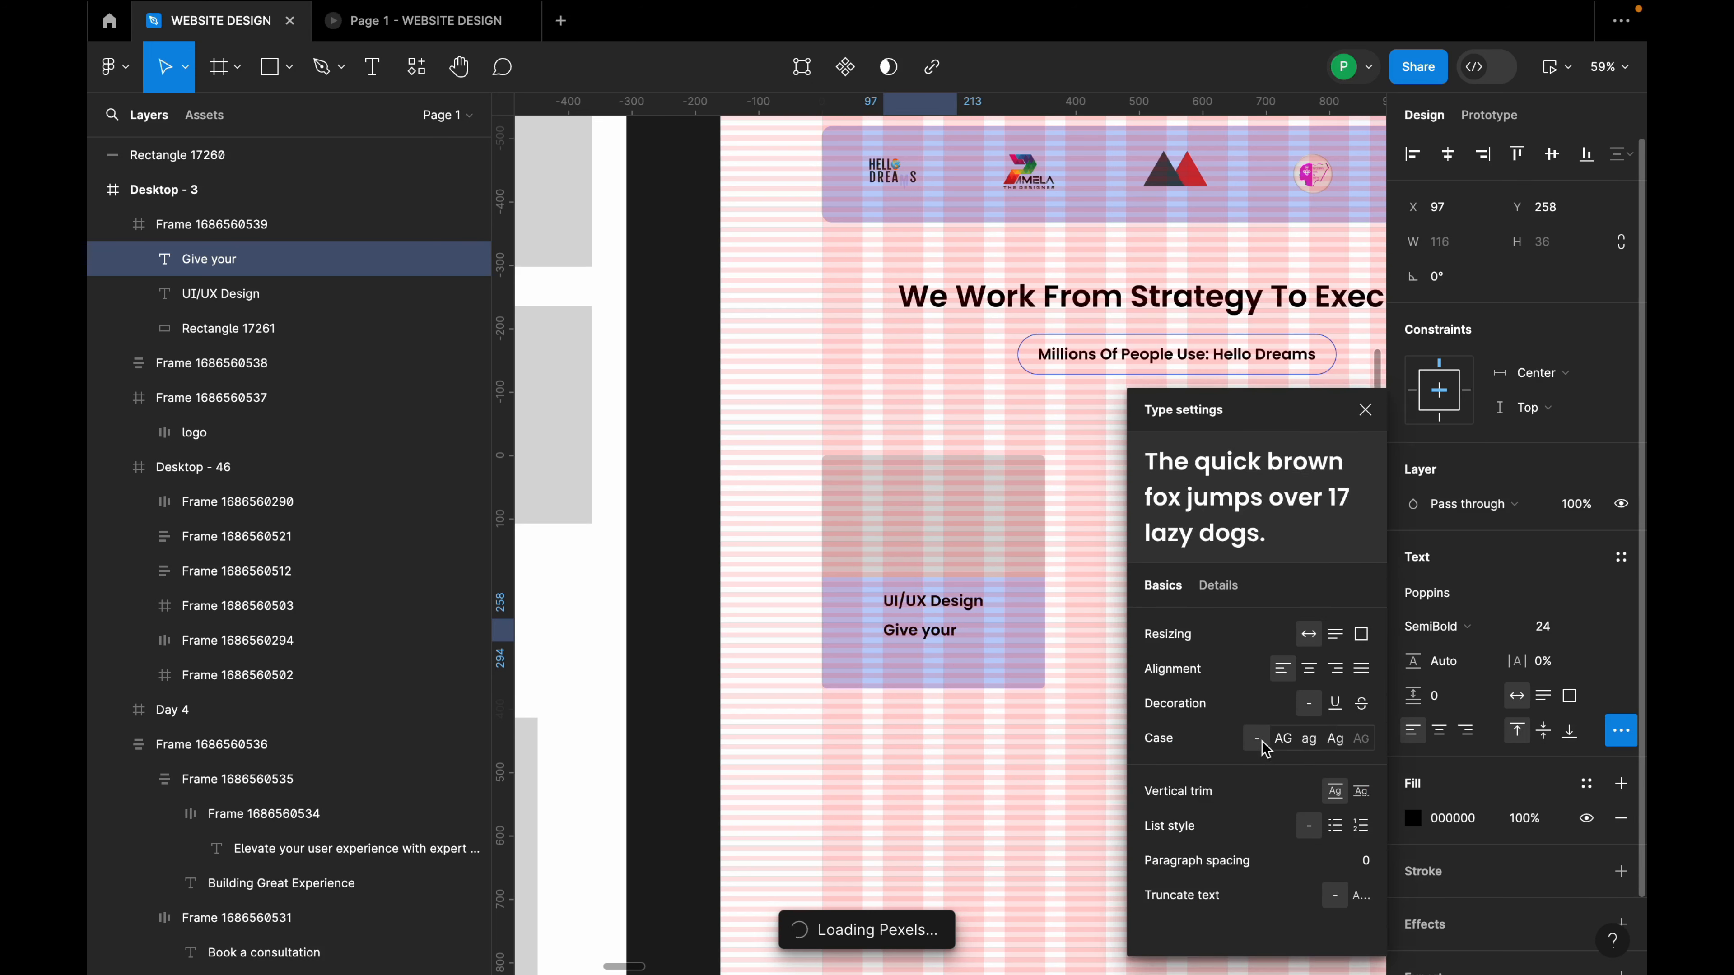
click(980, 666)
Extend the second text line to read "Give your users the best experience".
click(928, 635)
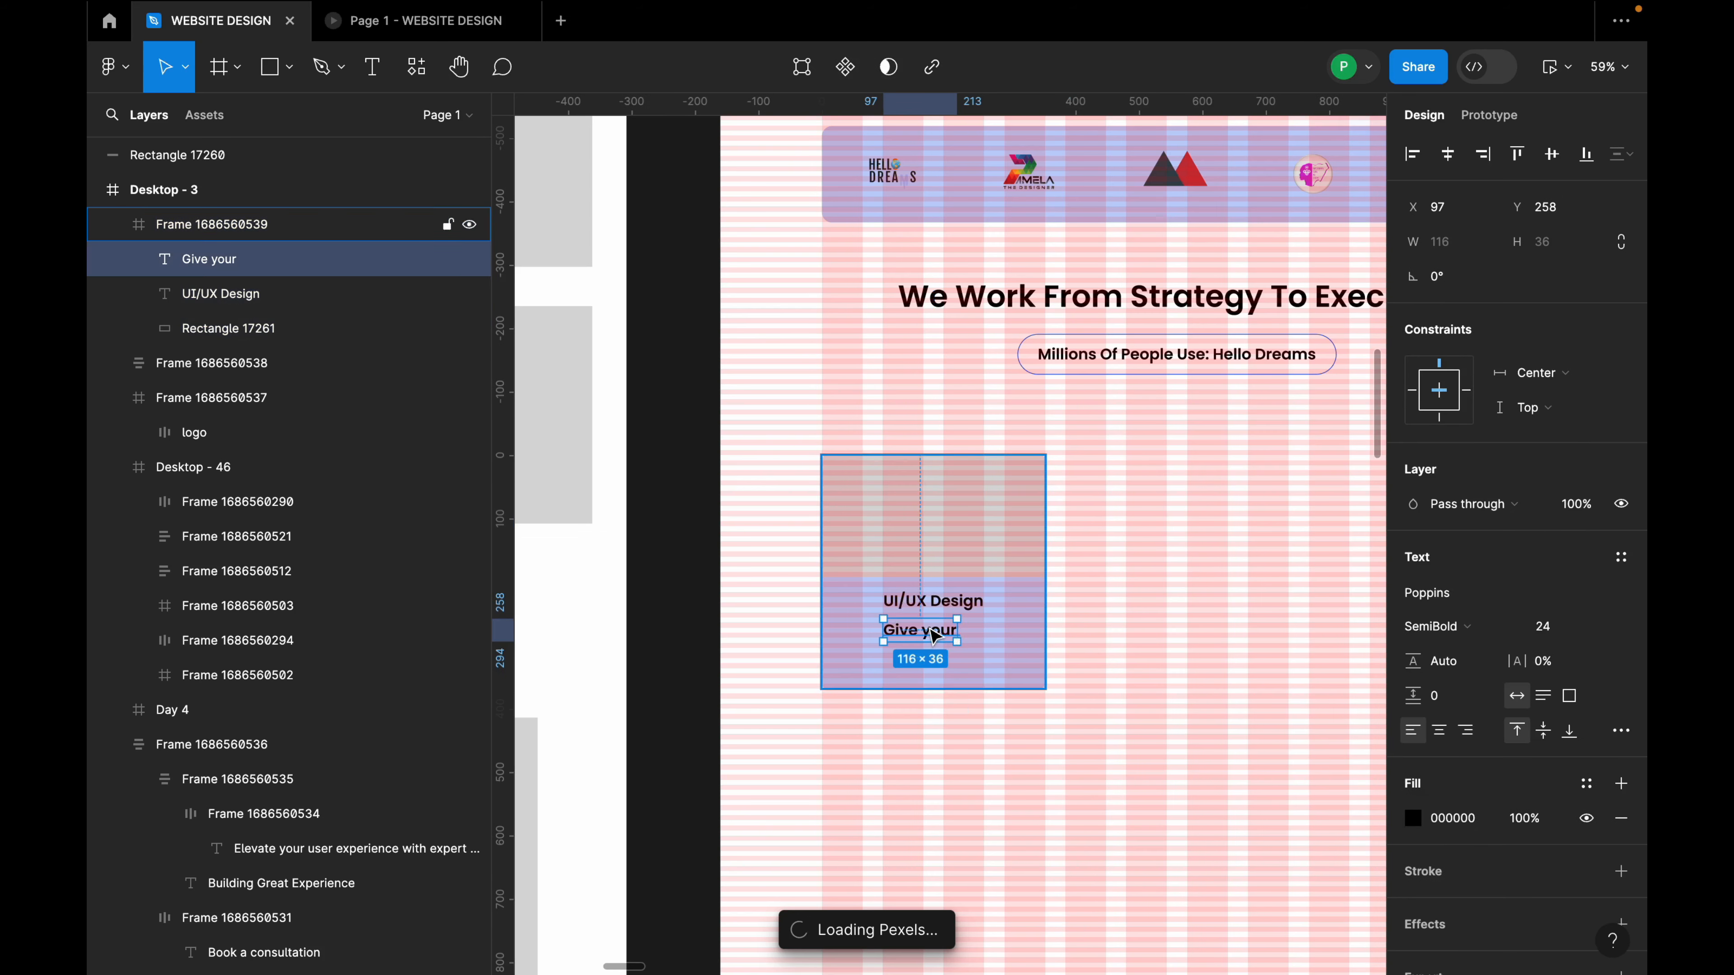
double_click(954, 631)
click(955, 630)
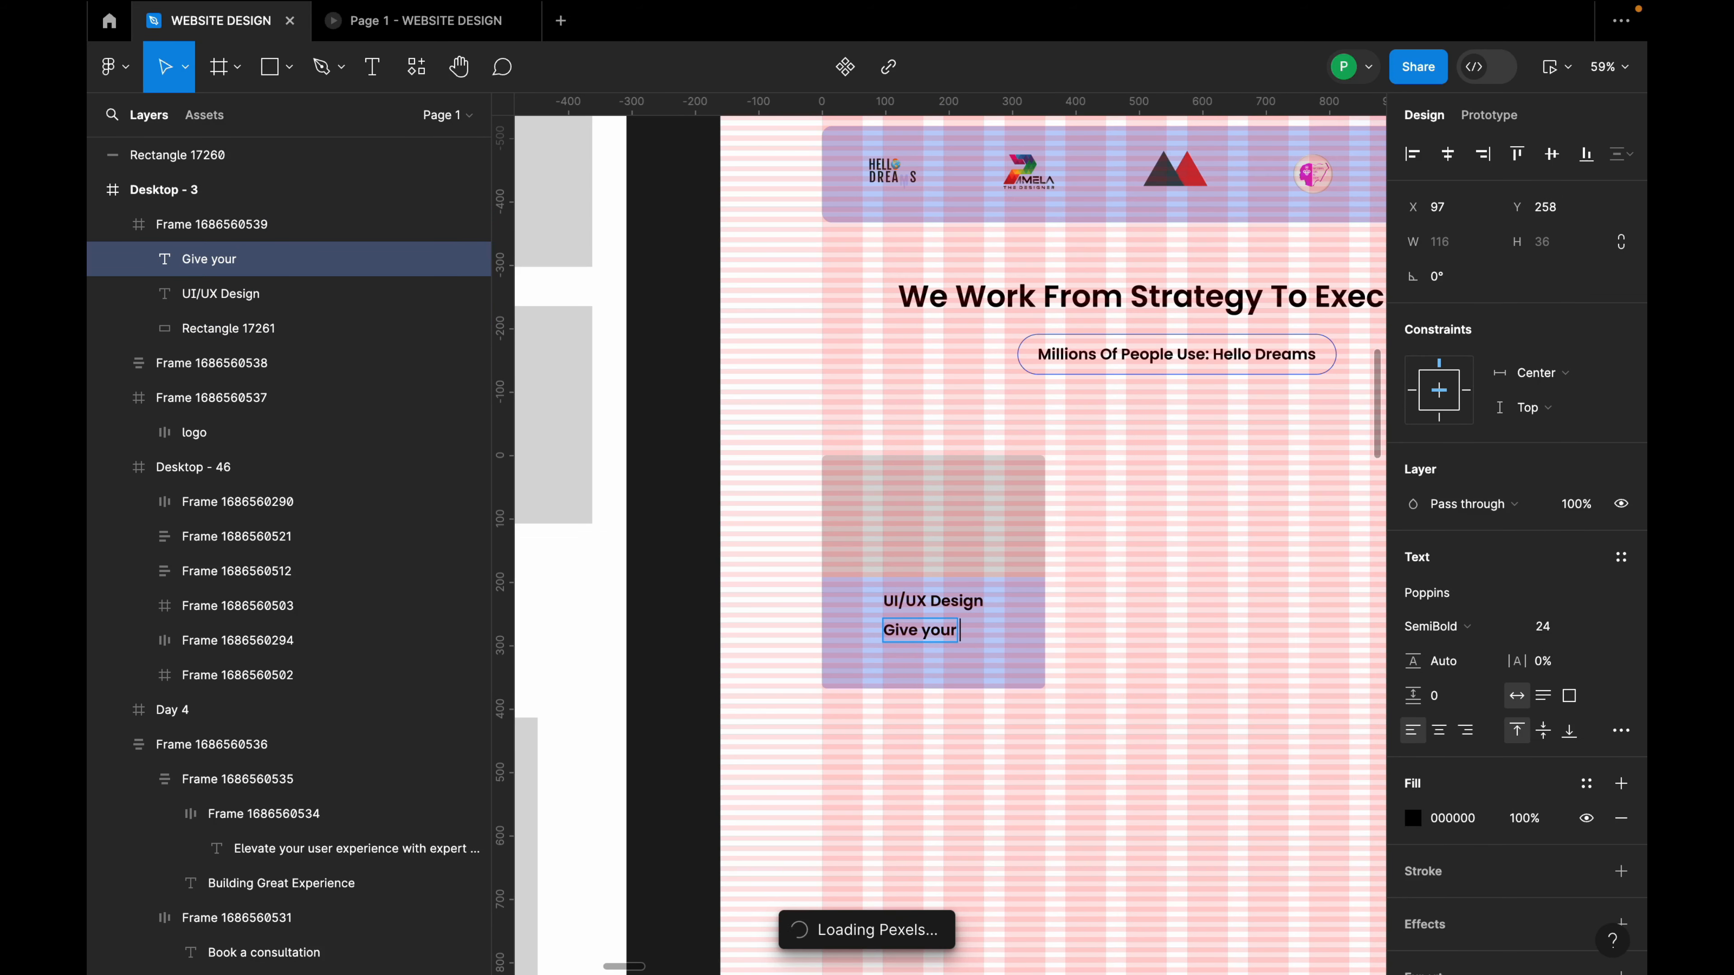
text(users the bes)
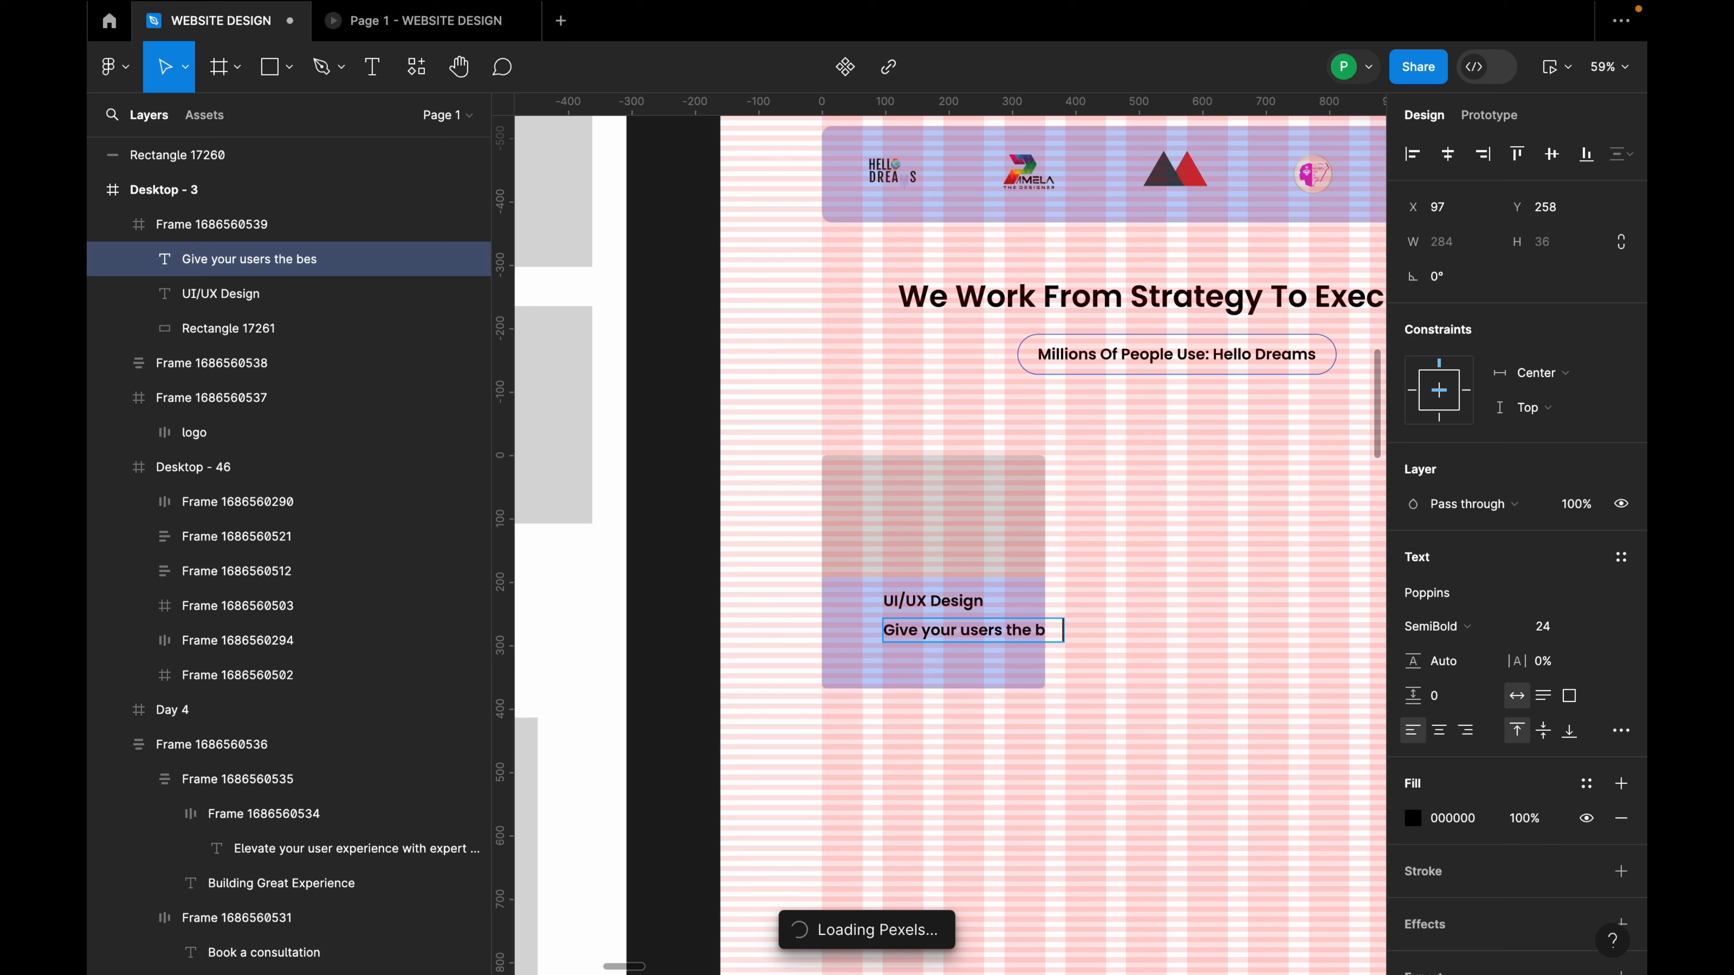
text(t experience)
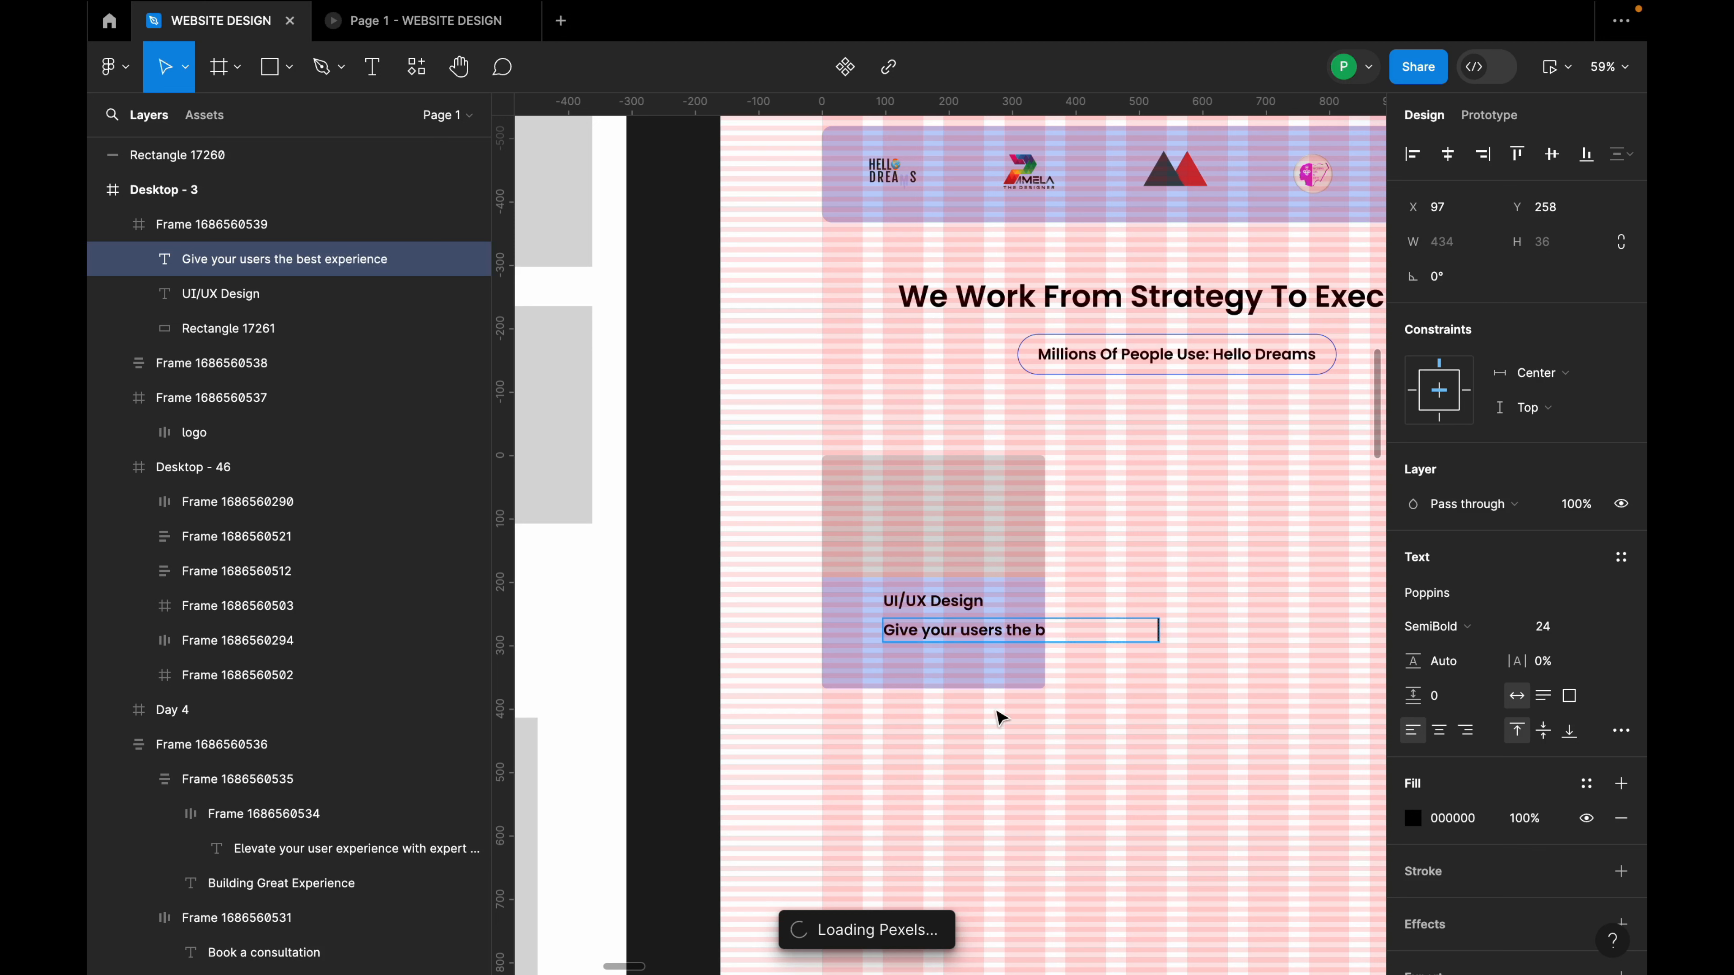
key(Escape)
Set the card description to Regular weight, size 16, and position it under the title at X 32, Y 268.
drag(995, 636, 954, 645)
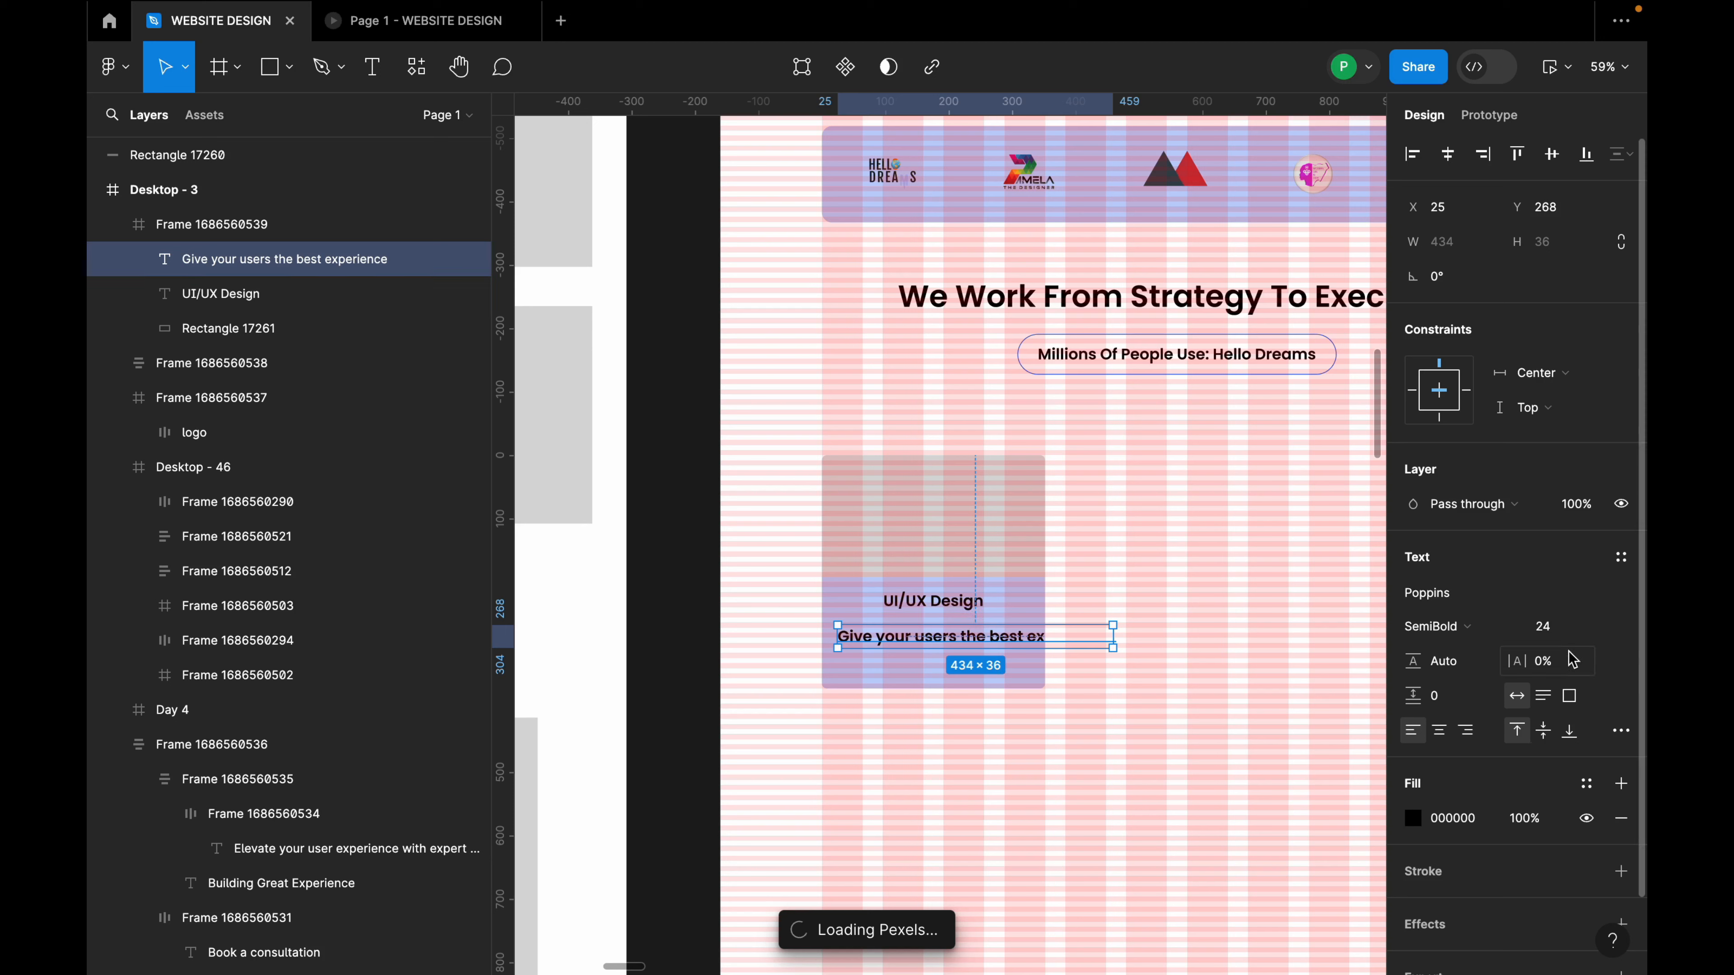
click(1605, 629)
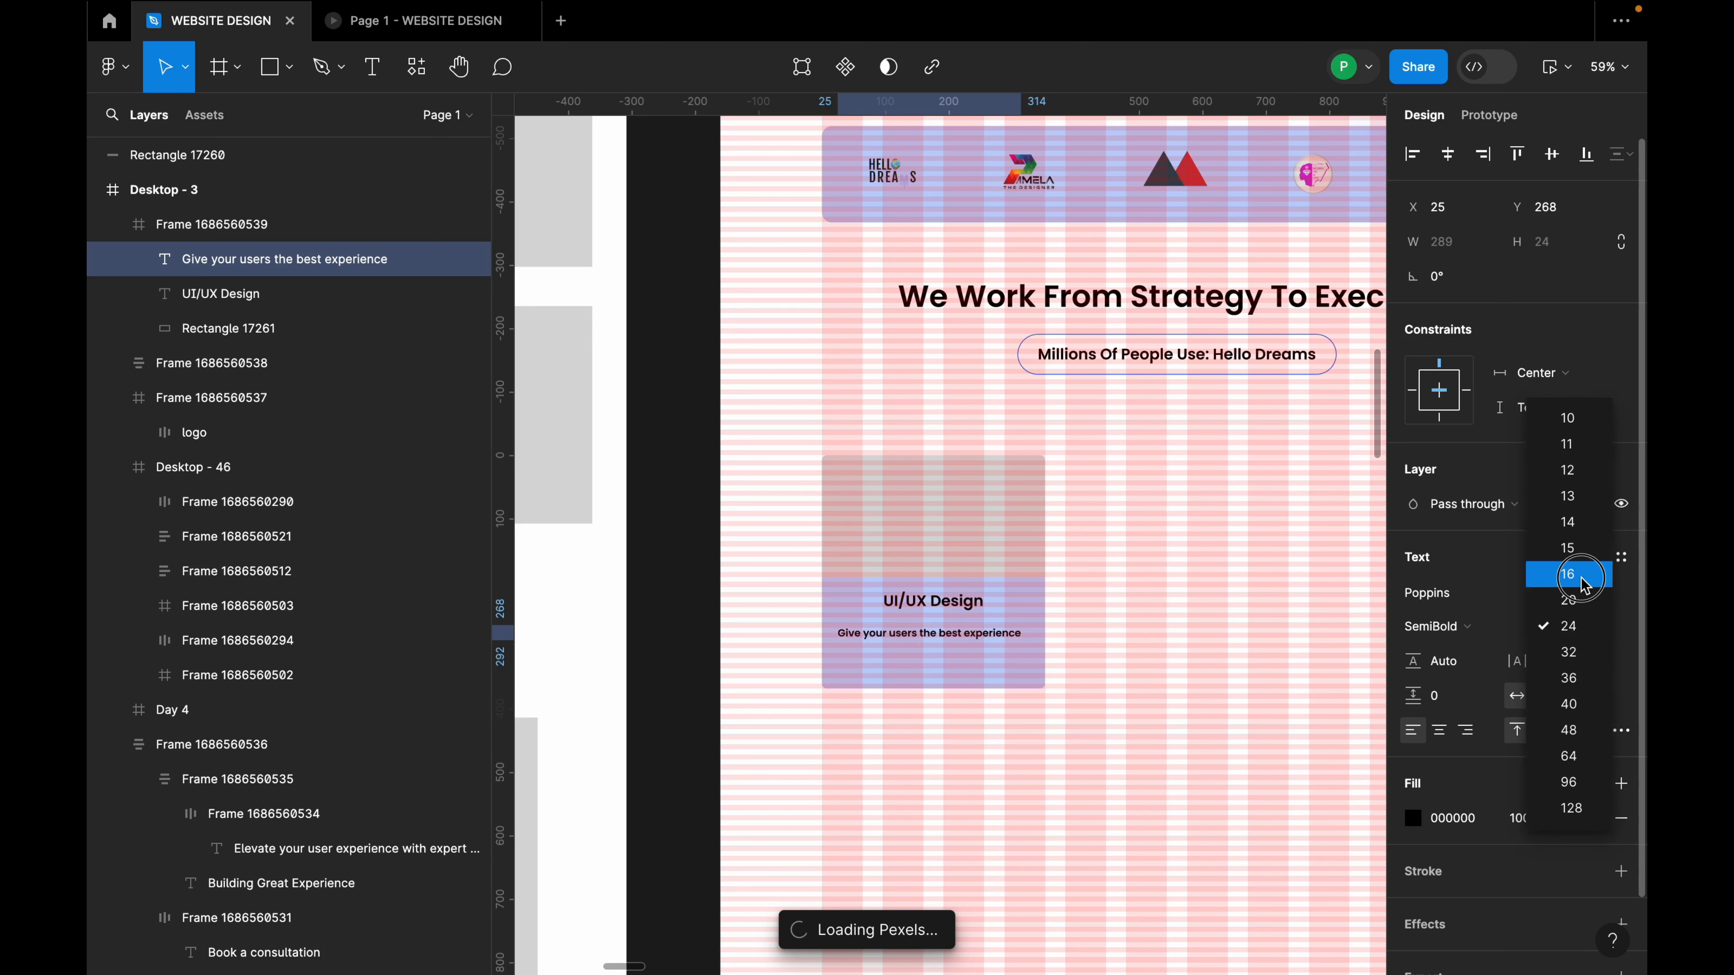
click(1548, 569)
drag(989, 640, 1035, 647)
click(1460, 629)
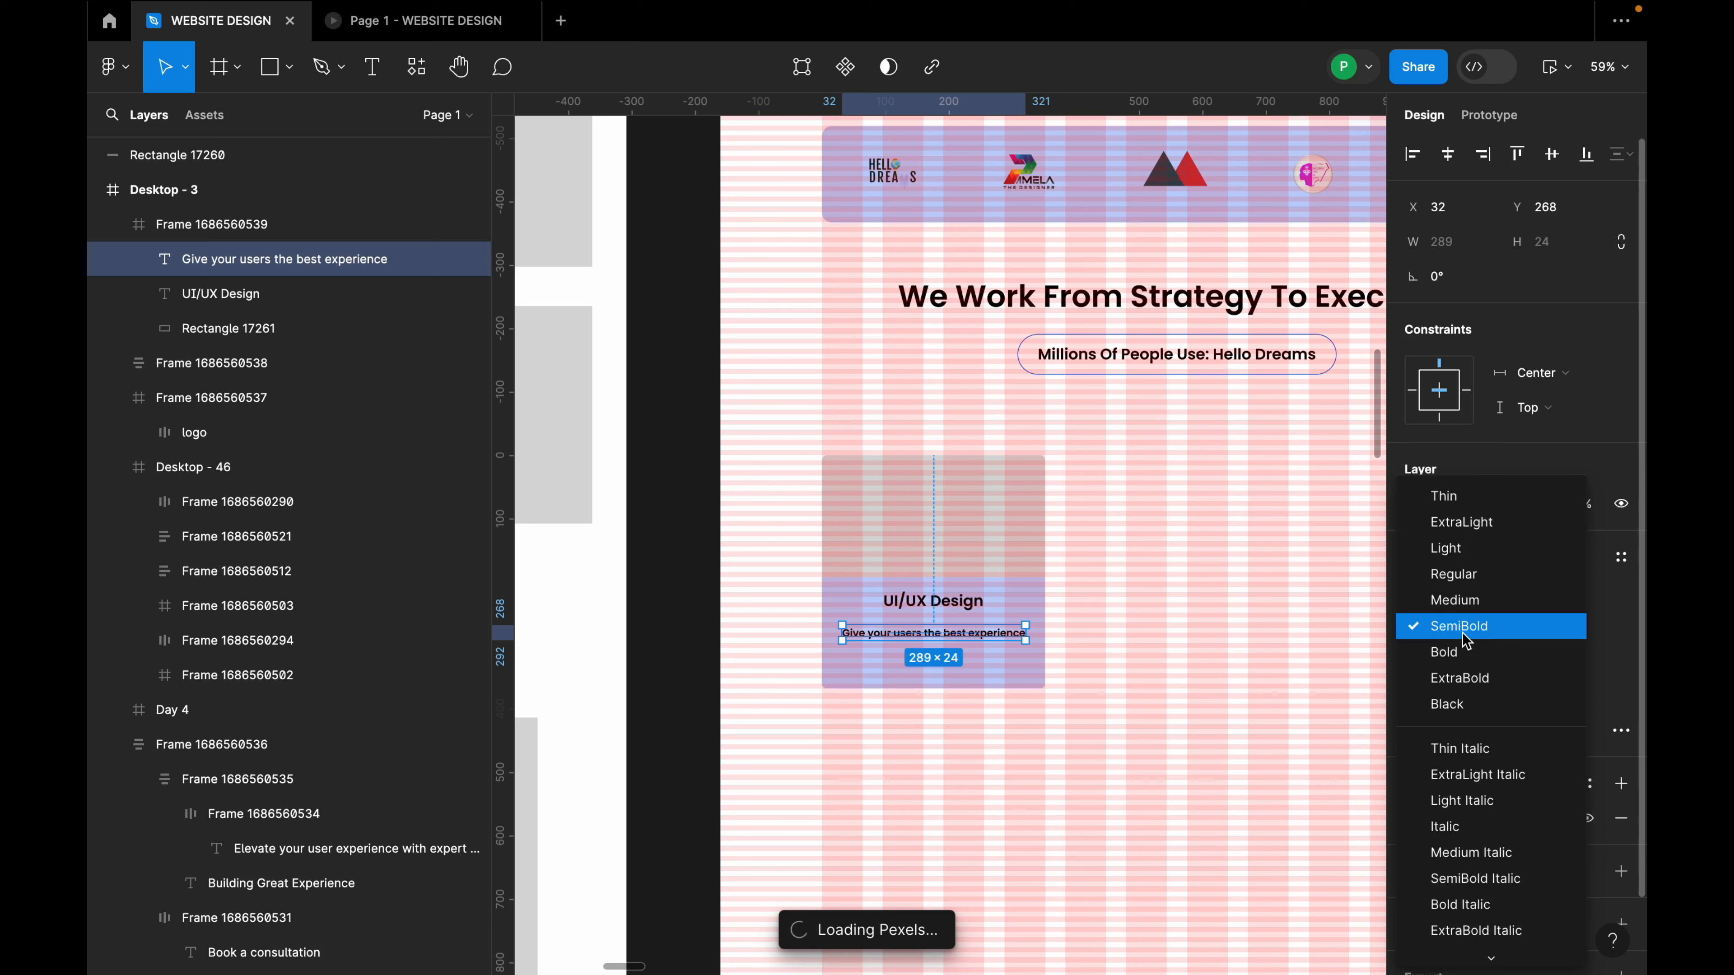
click(1472, 584)
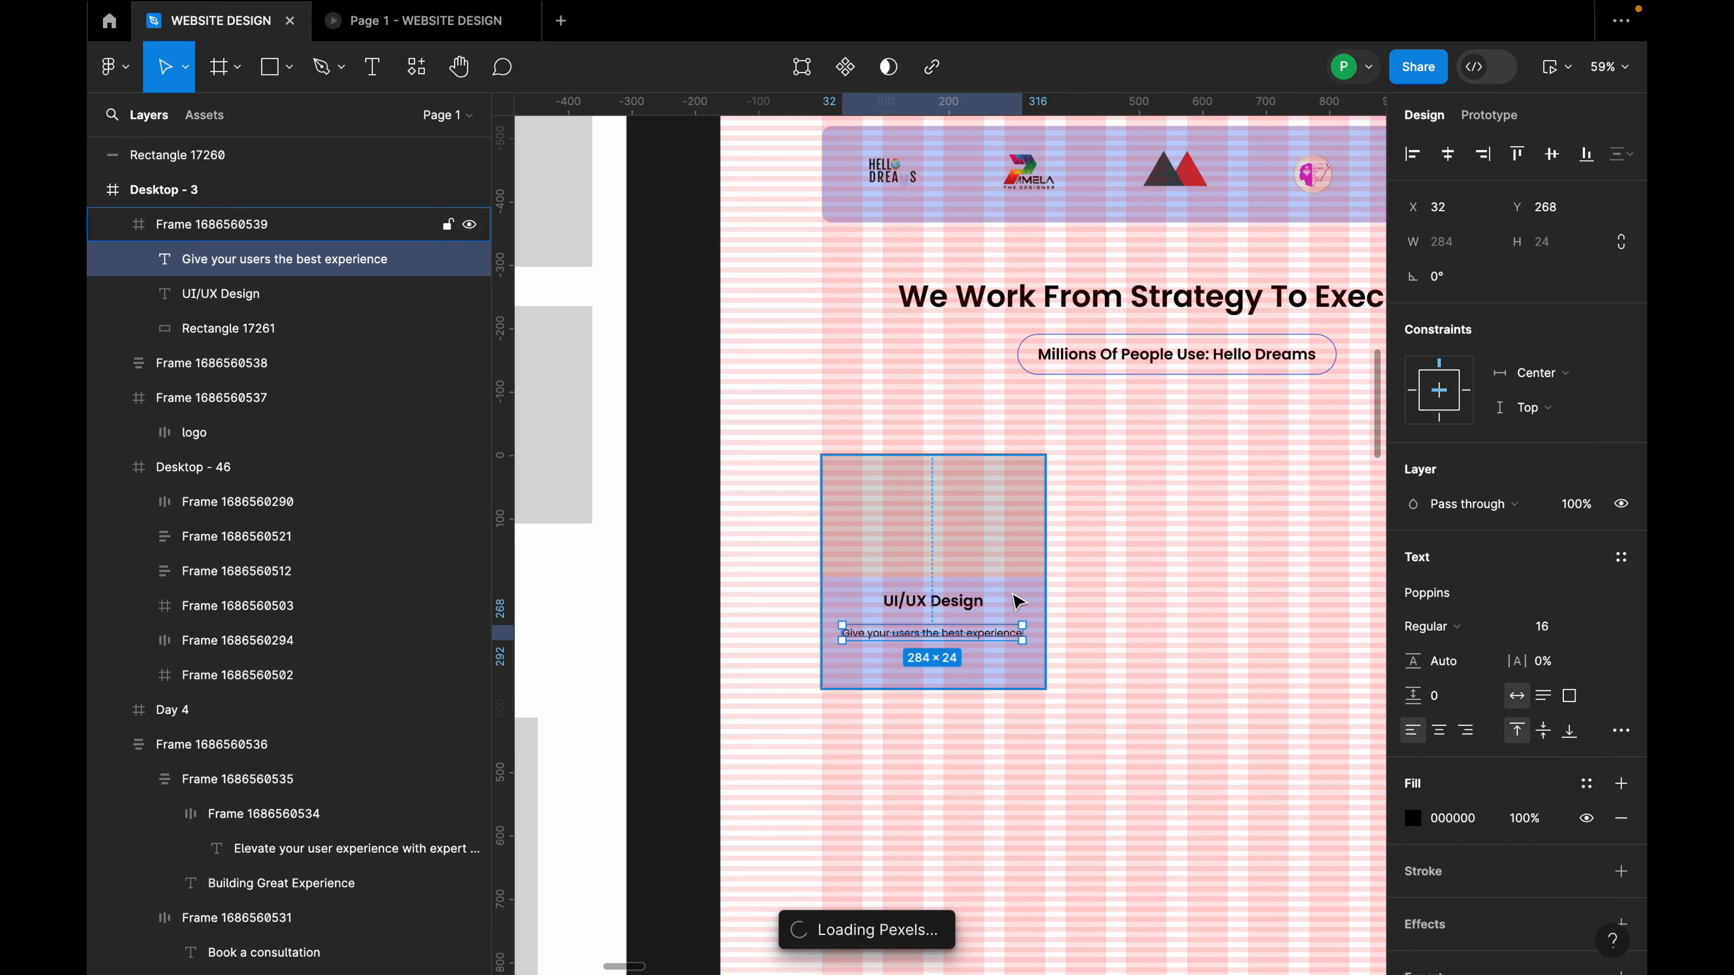
Replace the 000000 colour throughout the Desktop - 3 frame with 1F1E1E.
shift+click(987, 602)
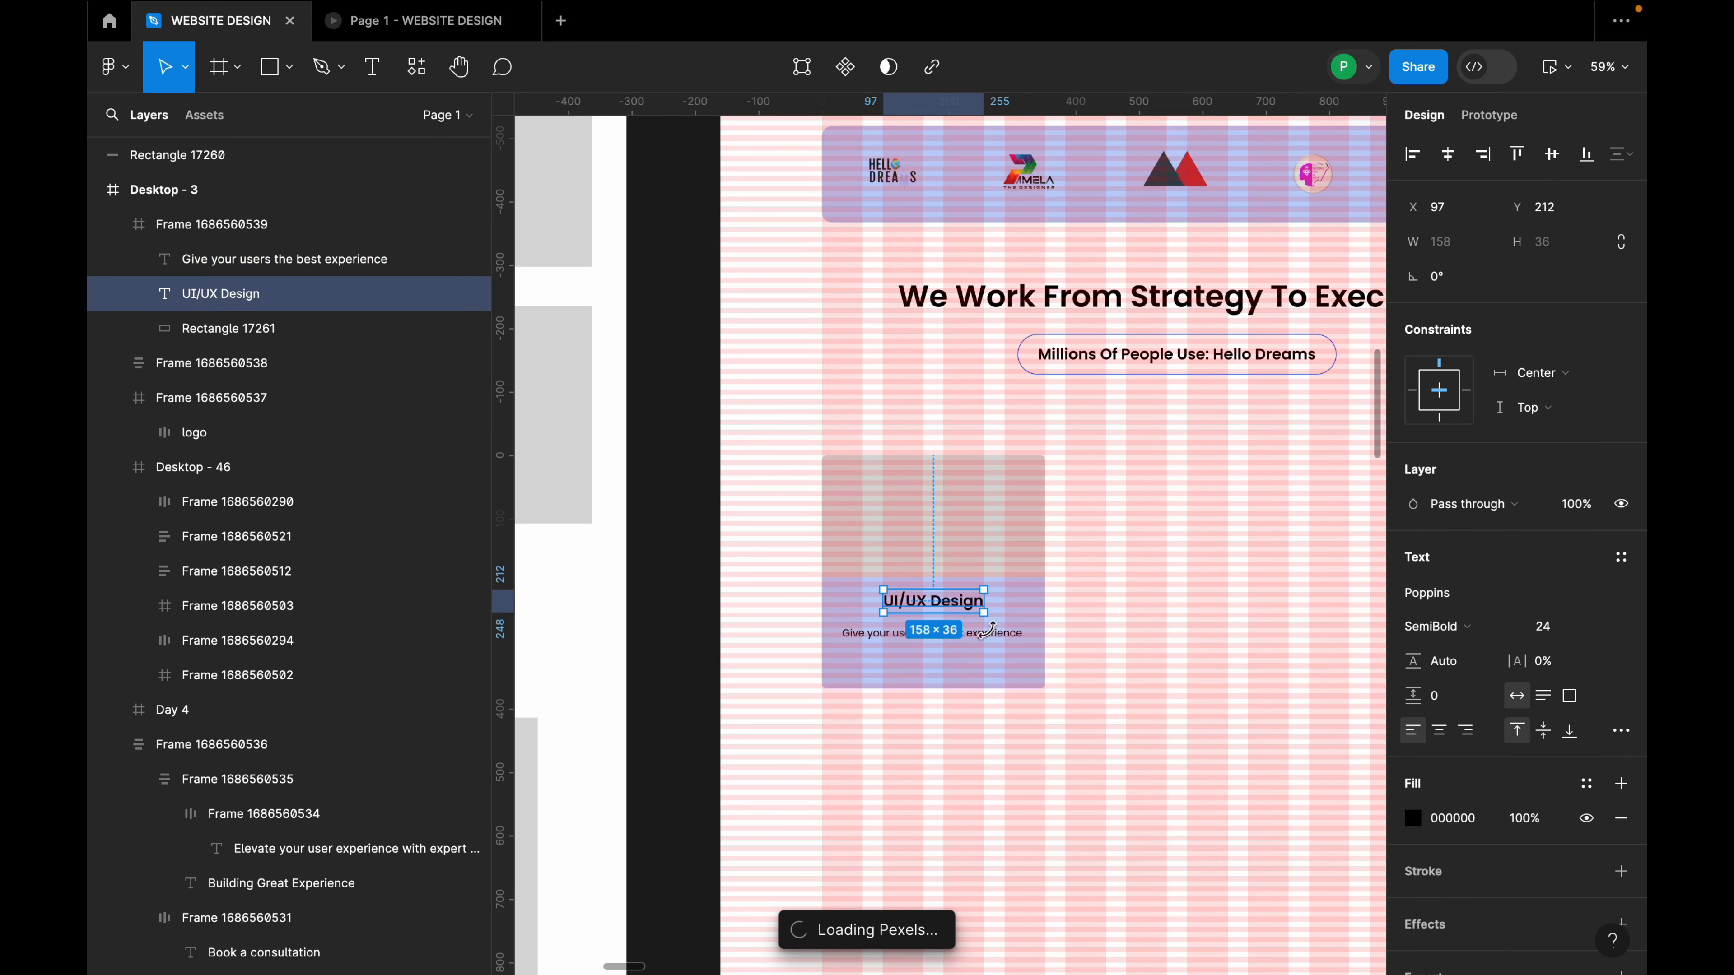
click(1112, 633)
scroll(780, 619, down, 5)
scroll(837, 435, up, 3)
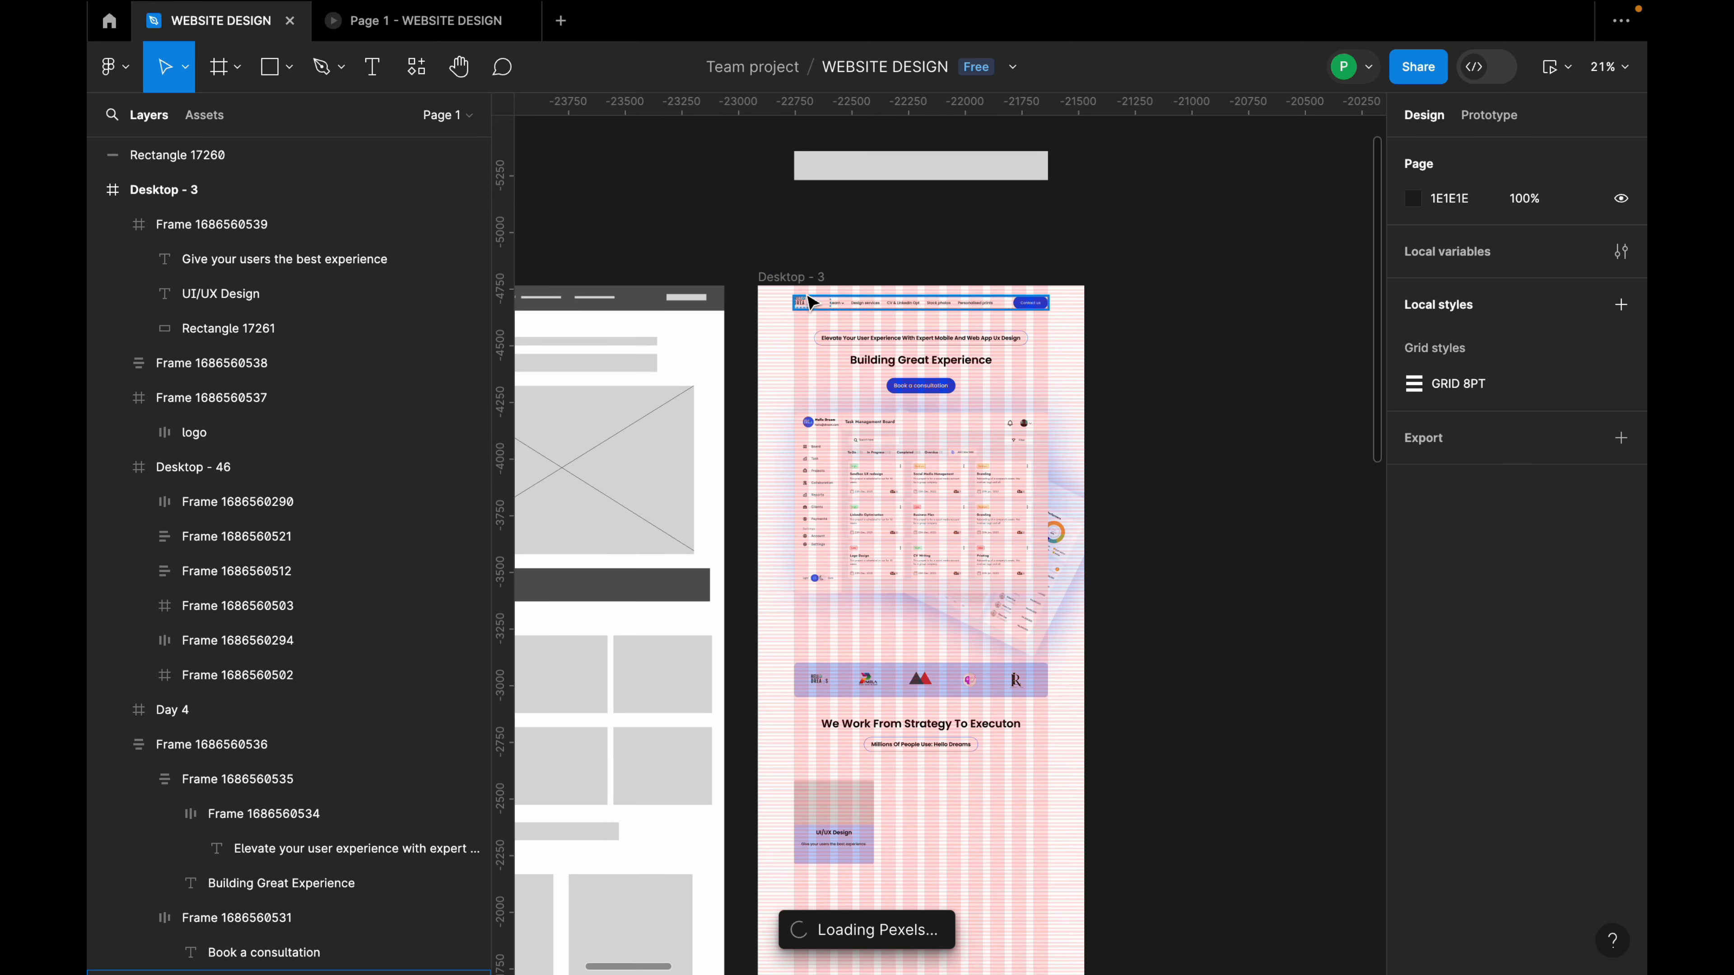
click(791, 277)
scroll(1526, 846, down, 3)
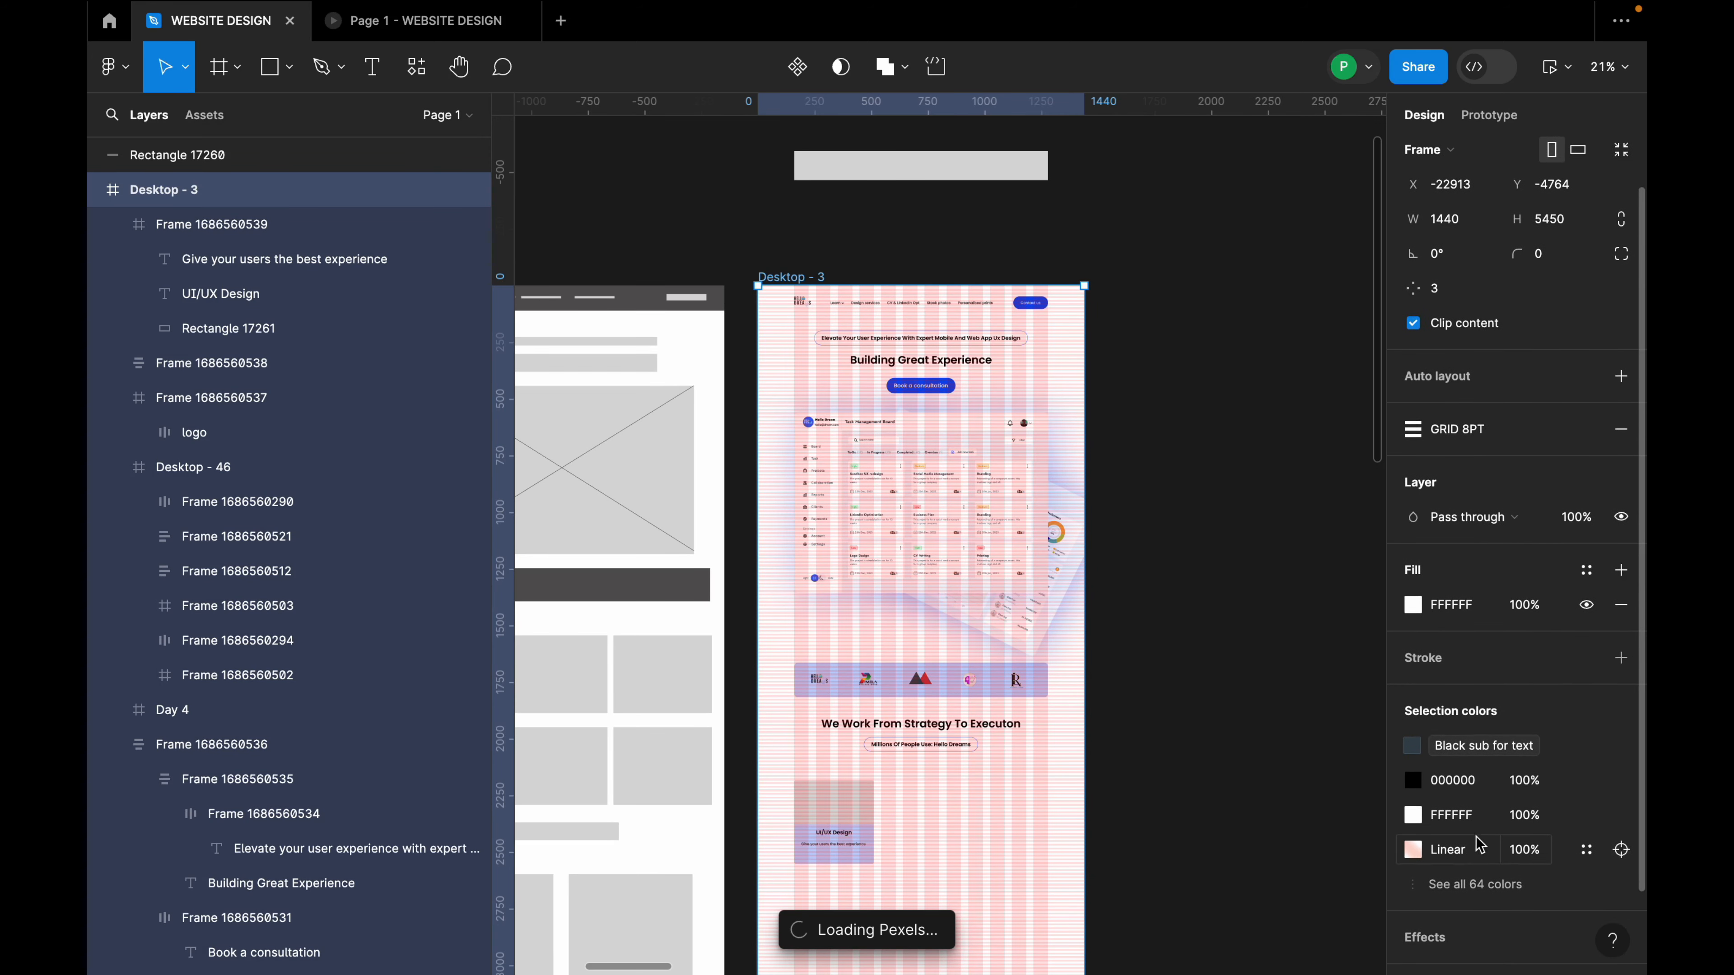
double_click(1482, 790)
scroll(1492, 826, down, 6)
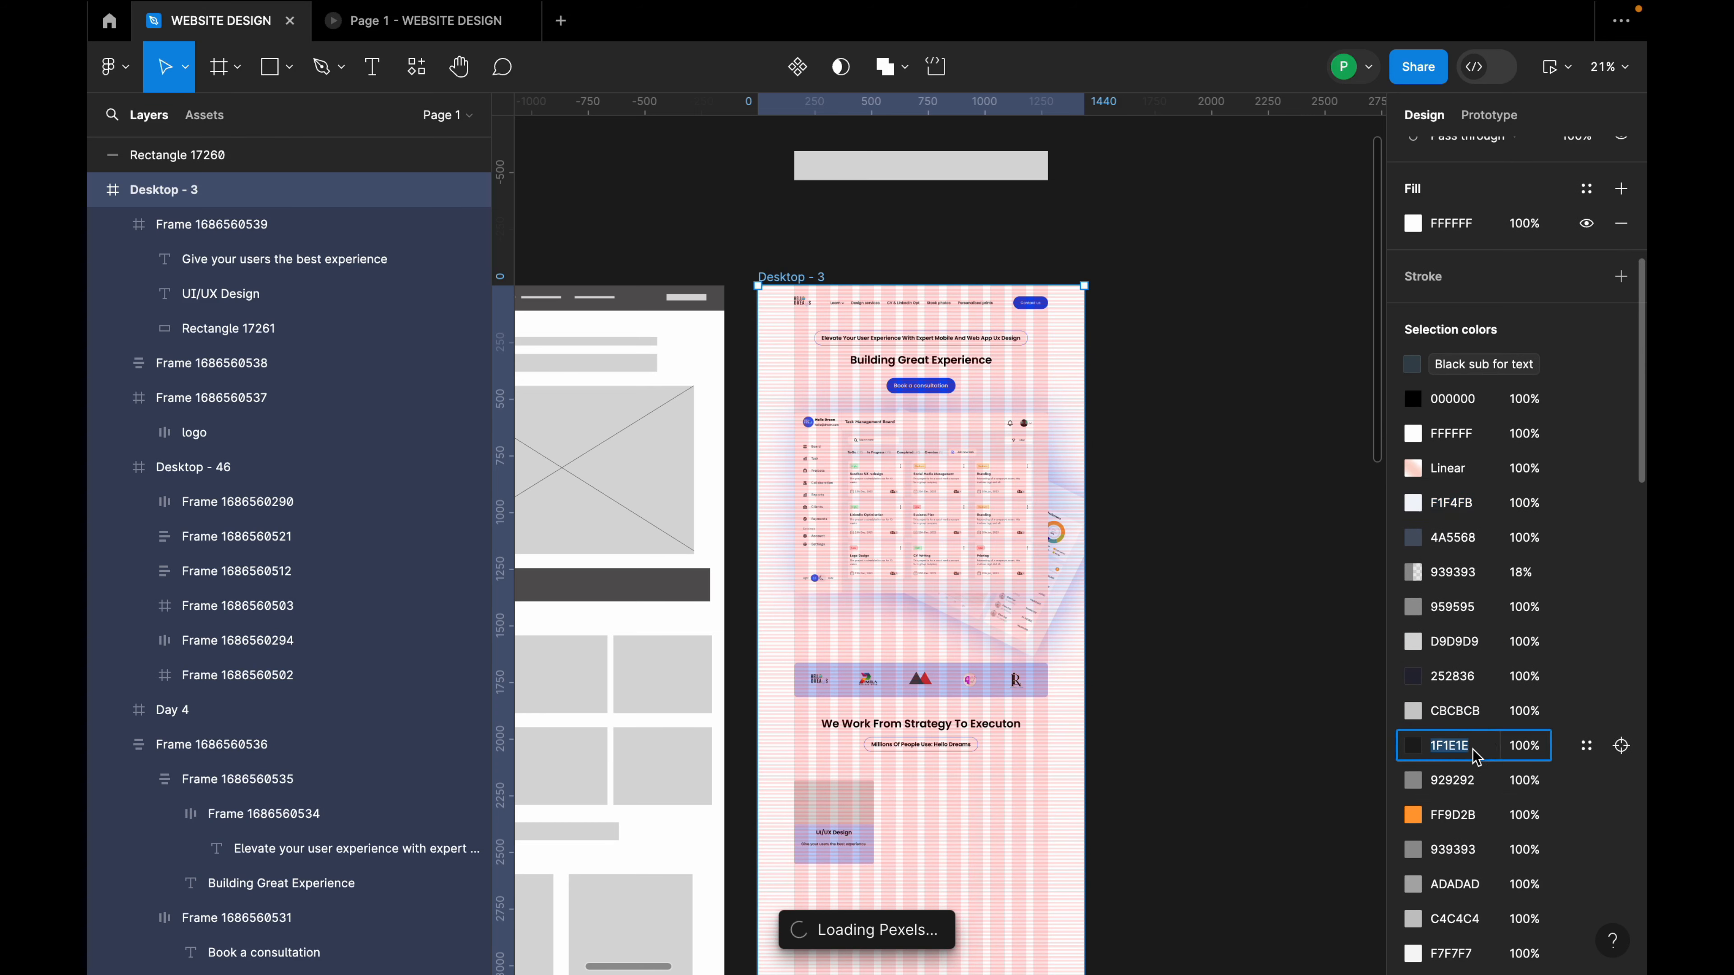
click(1485, 403)
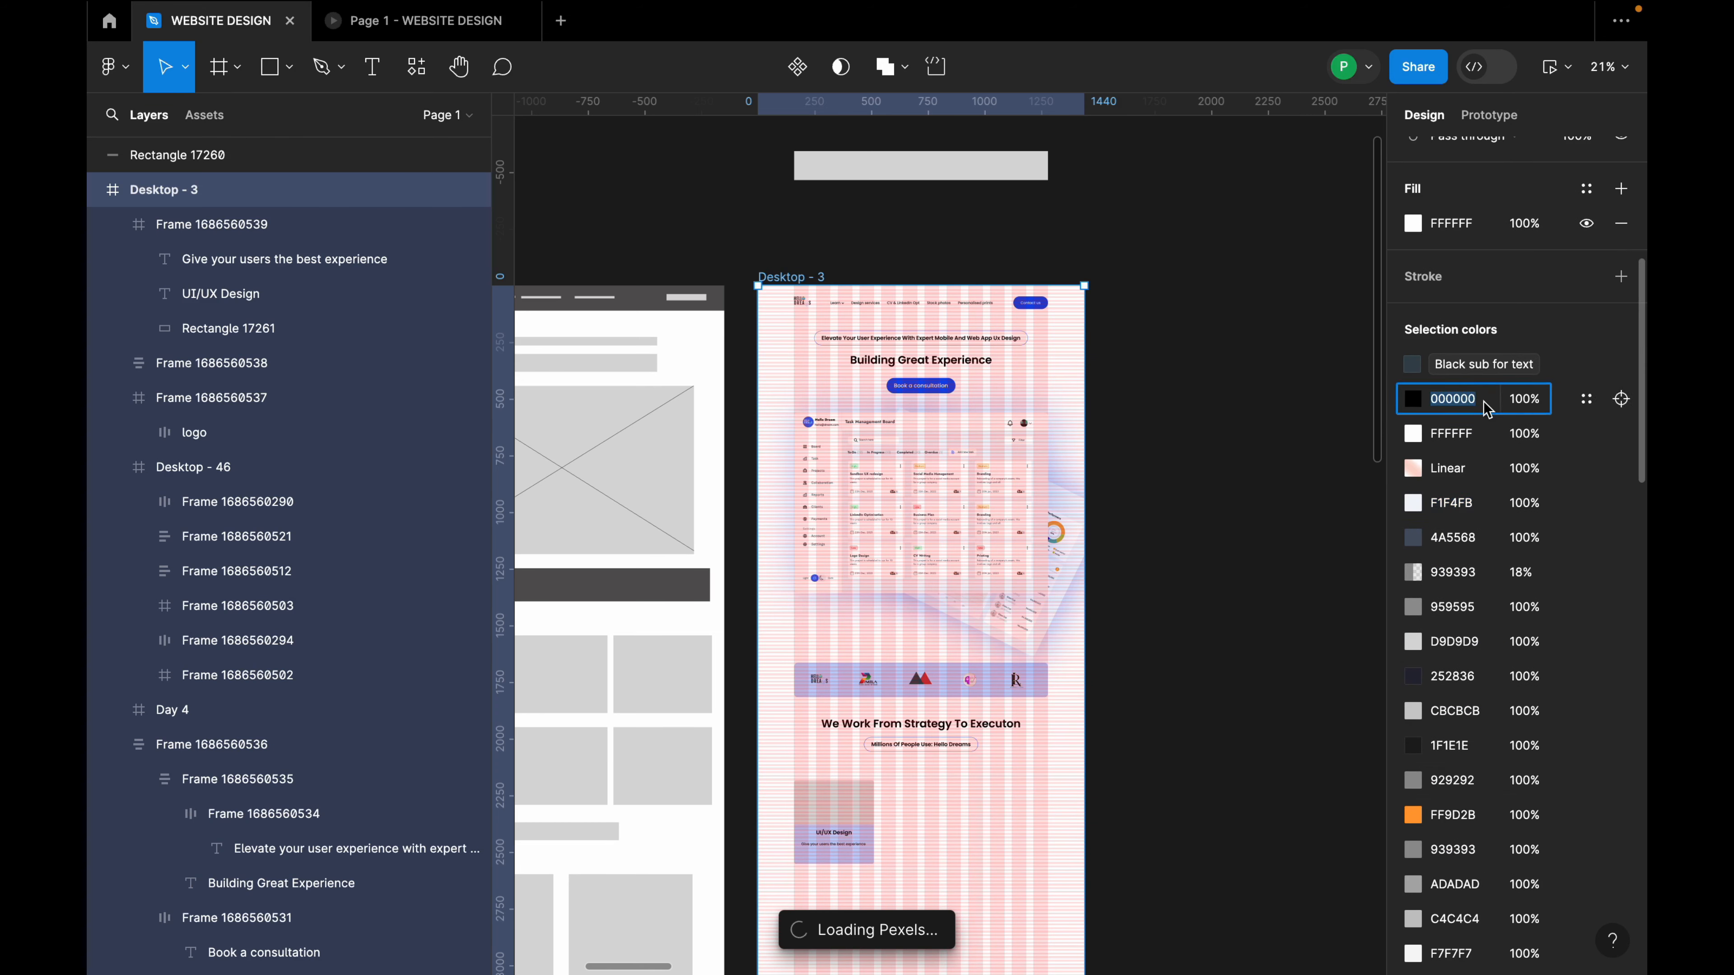
text(1F1E1E)
key(Return)
Look through the remaining selection colours of the Desktop - 3 frame and inspect the recoloured text on the page.
scroll(1505, 816, down, 5)
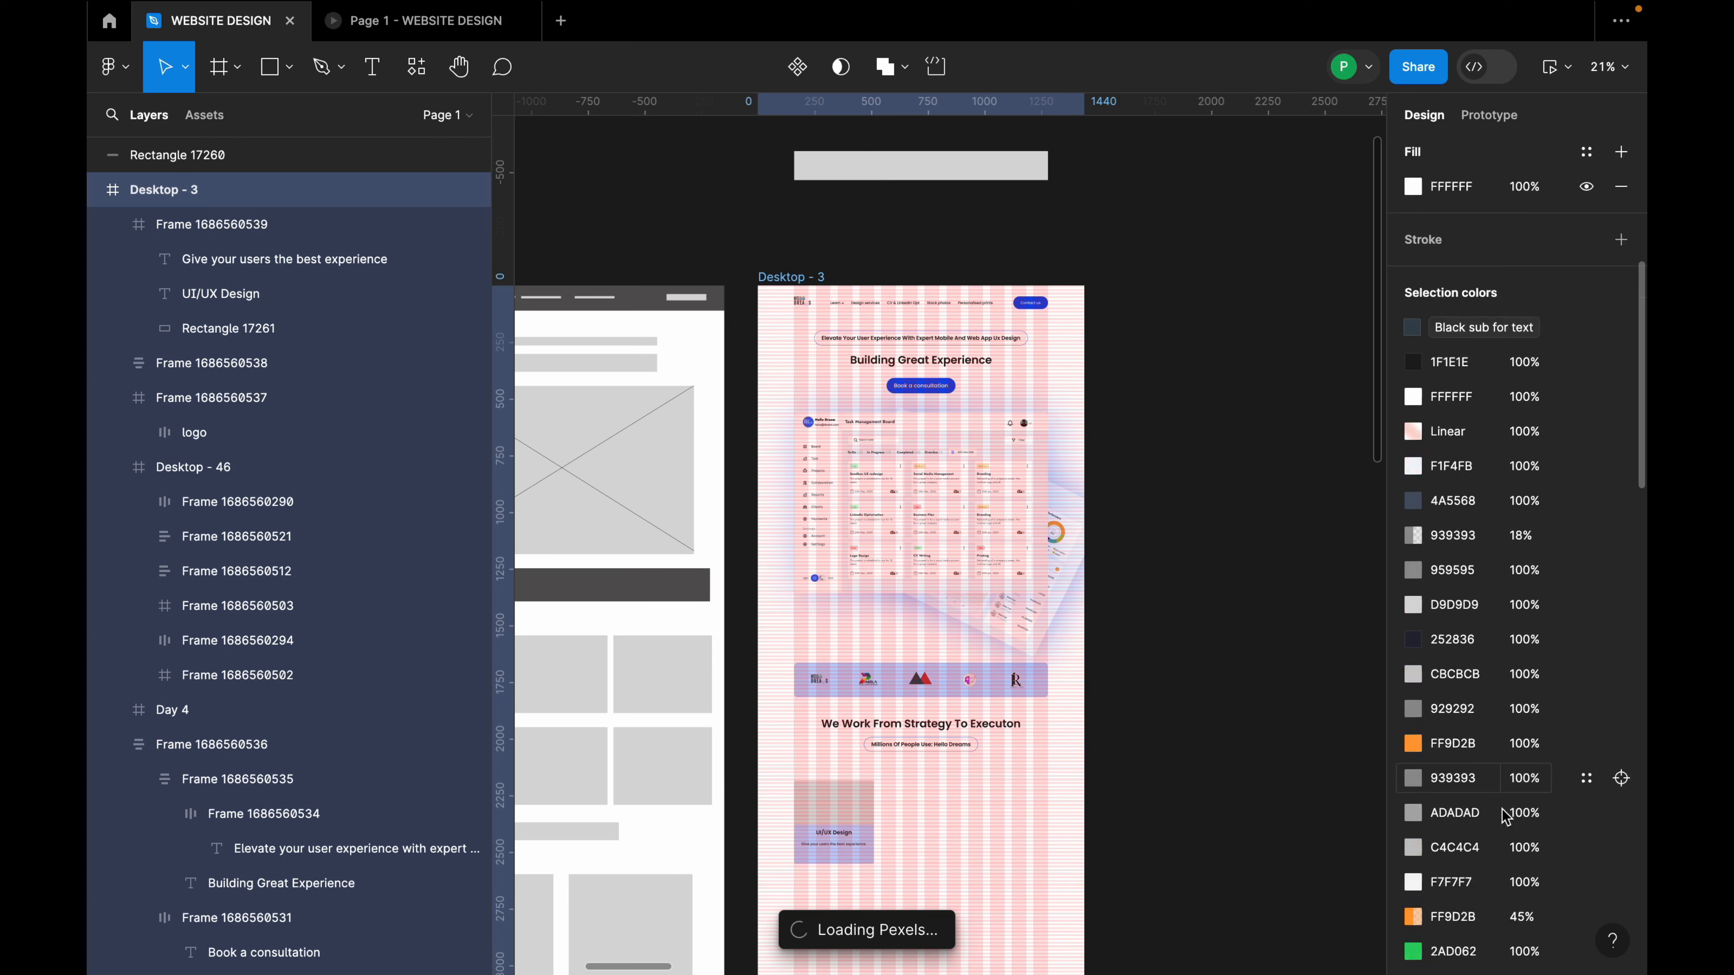
scroll(1510, 835, down, 12)
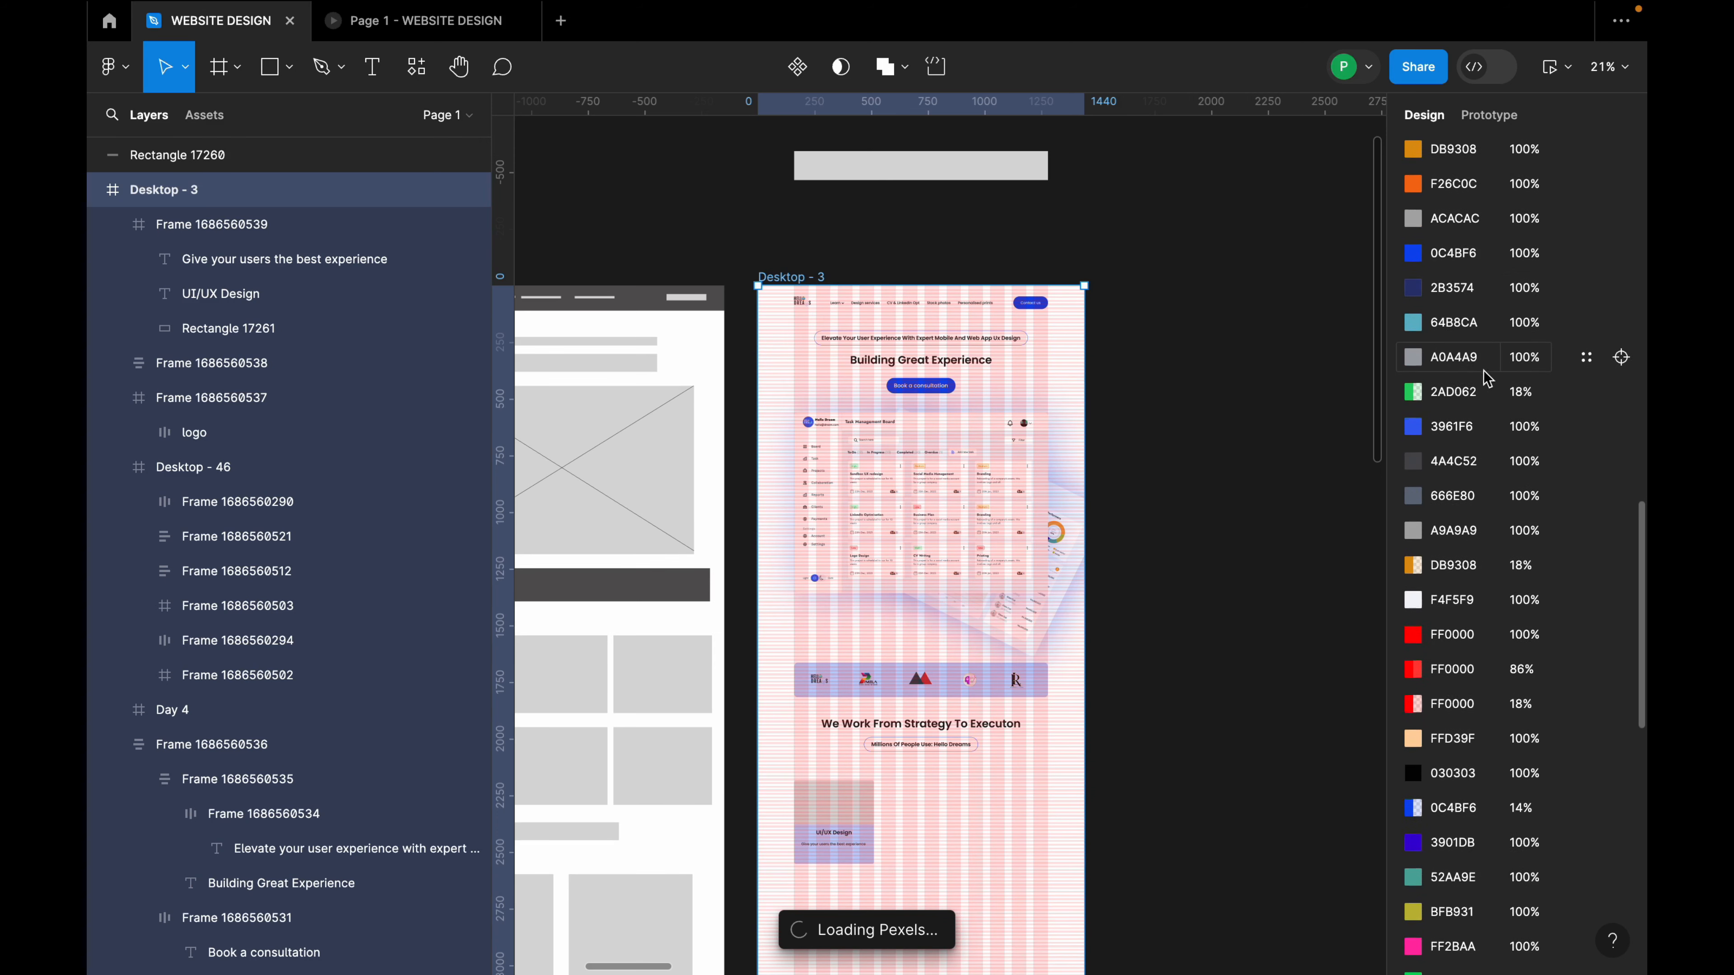
scroll(1492, 422, down, 10)
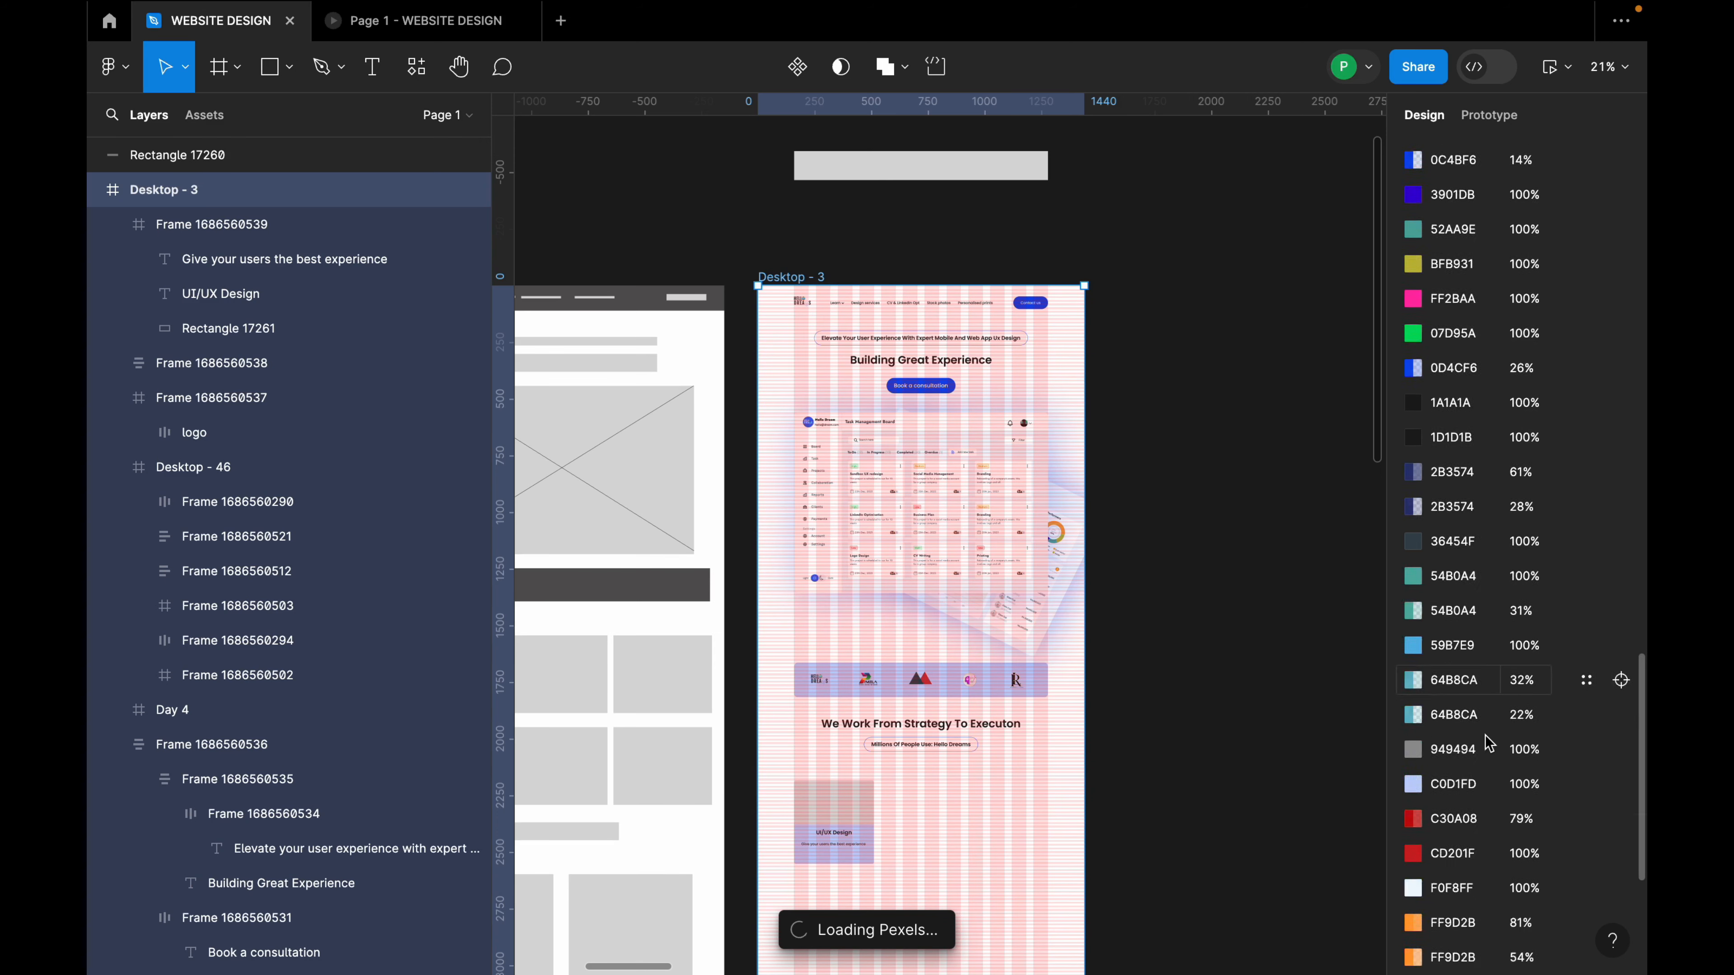
scroll(1488, 748, up, 20)
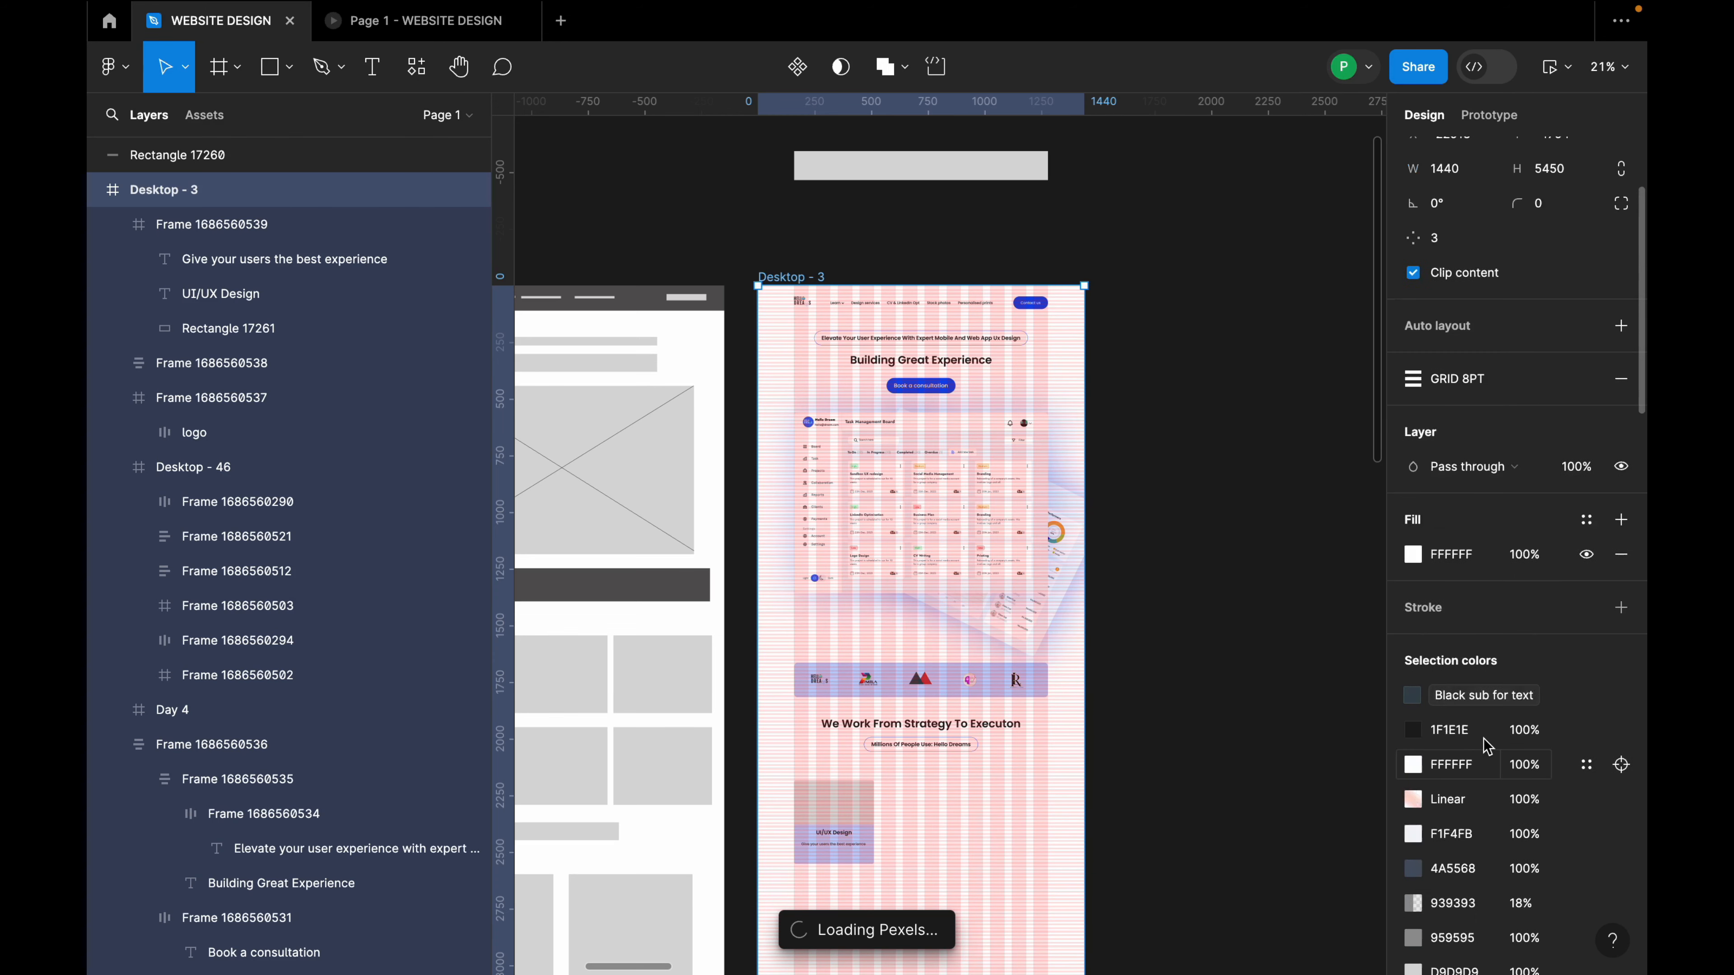
scroll(1488, 747, down, 8)
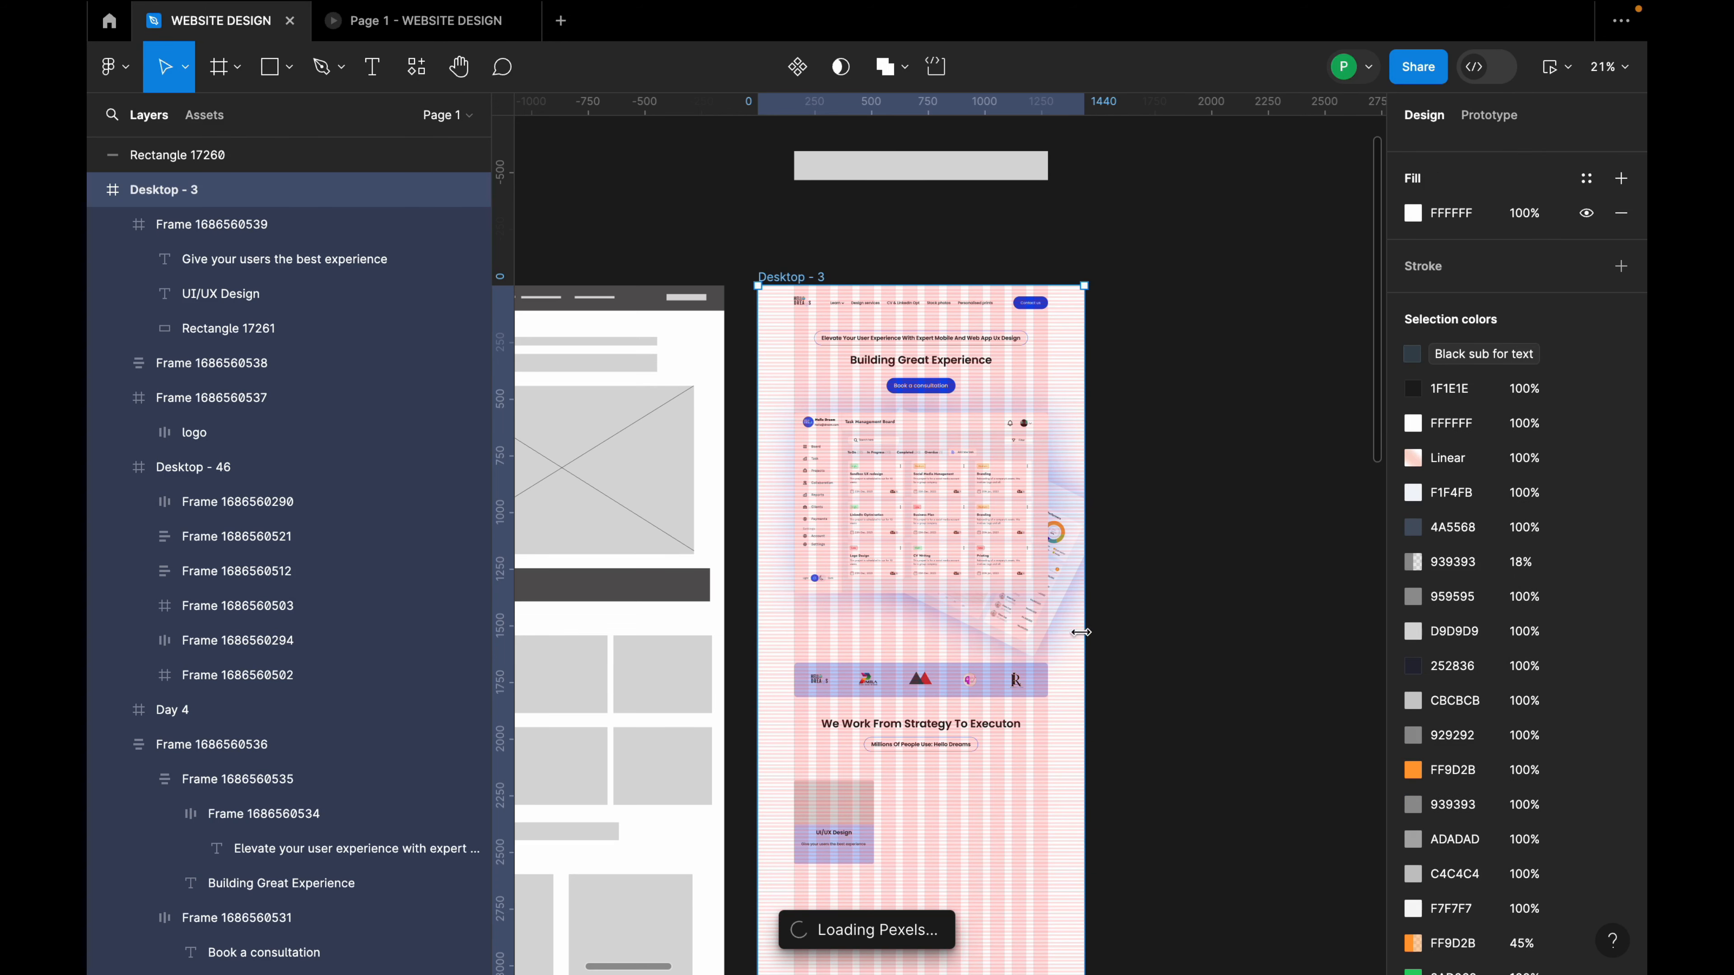
click(1188, 615)
scroll(856, 518, up, 5)
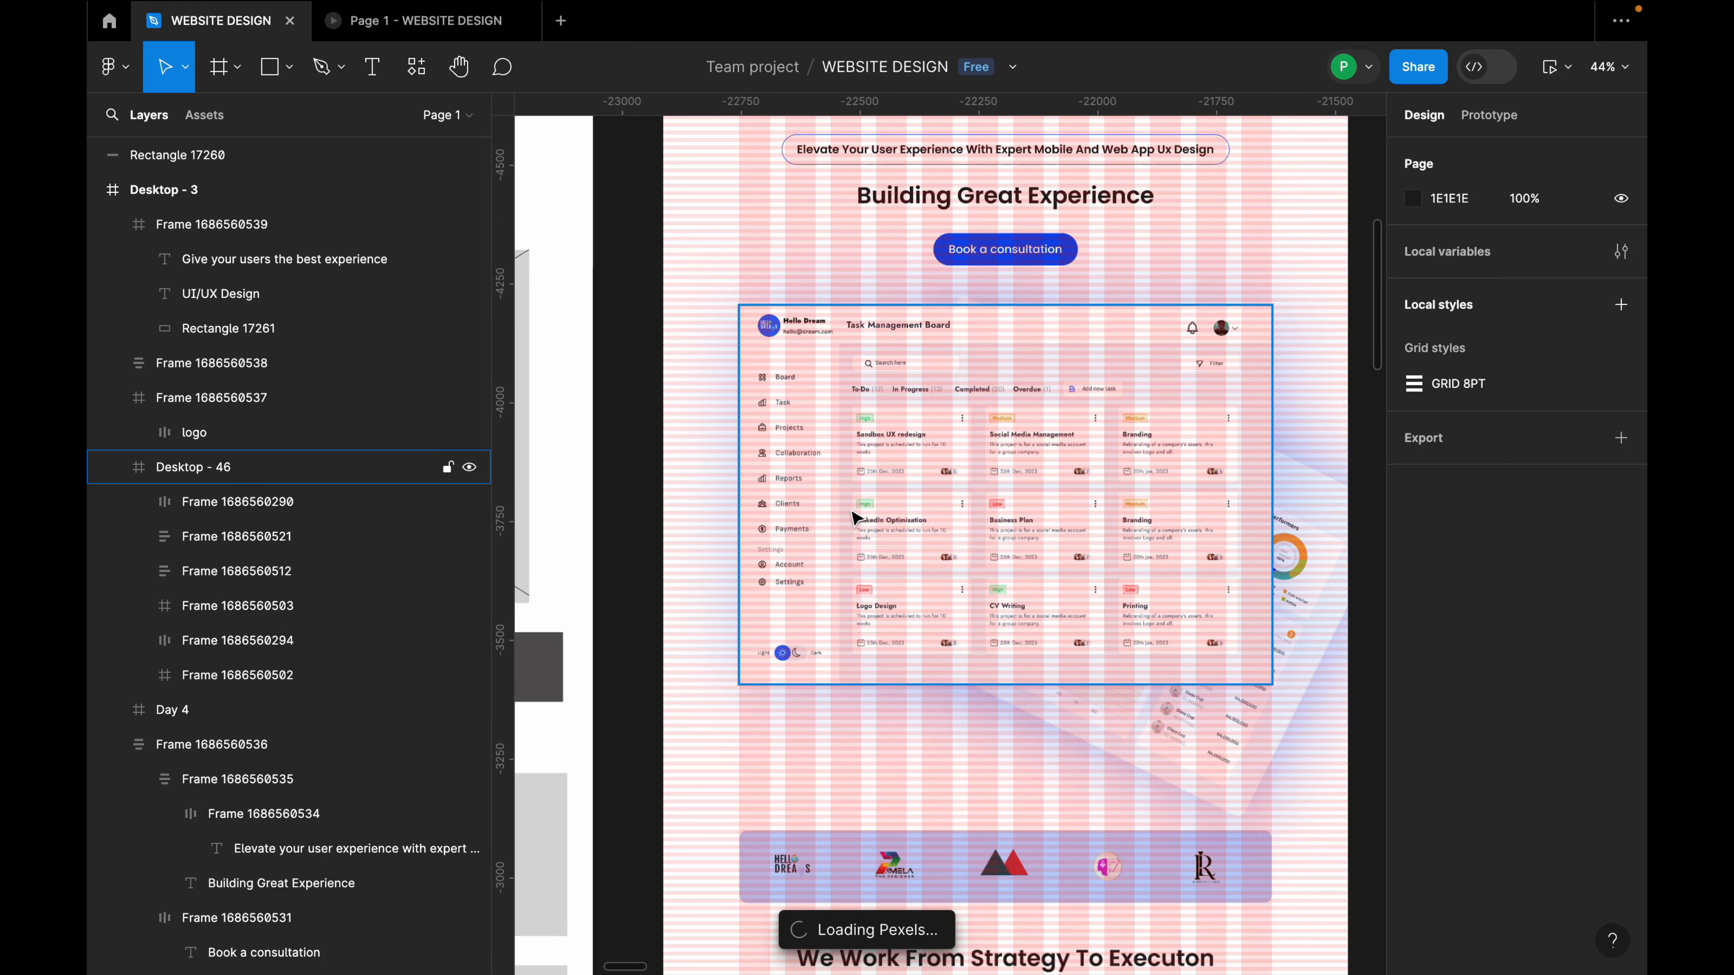
scroll(1020, 434, down, 2)
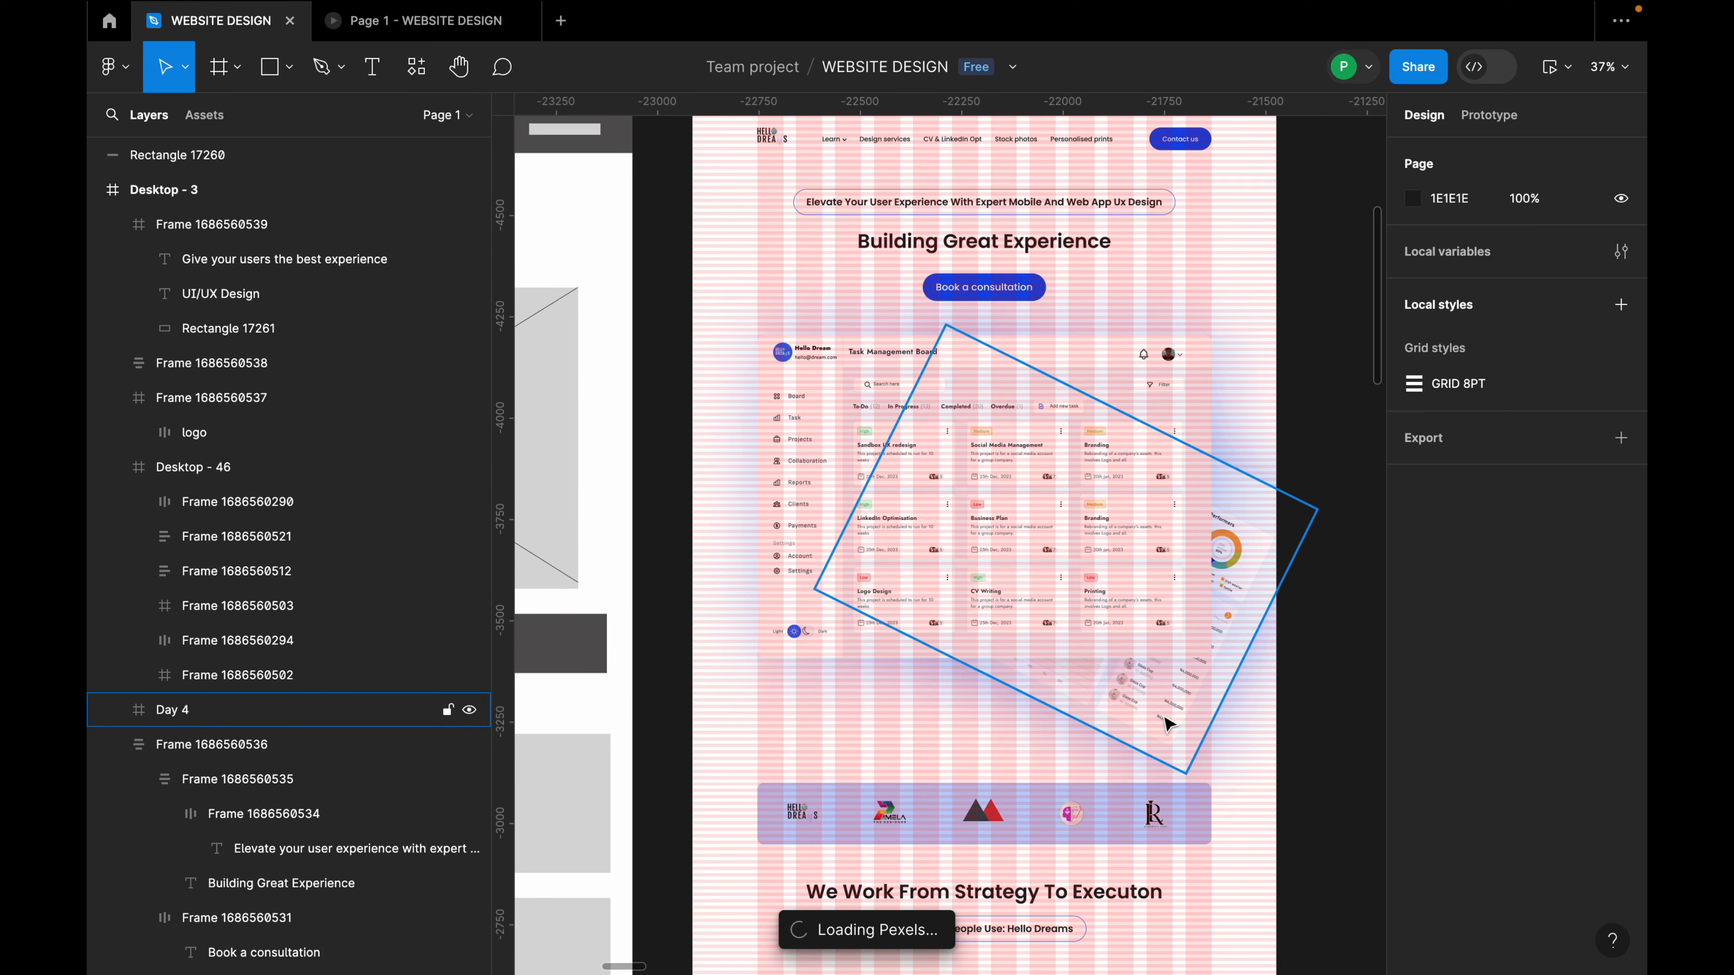
scroll(974, 576, down, 4)
click(873, 335)
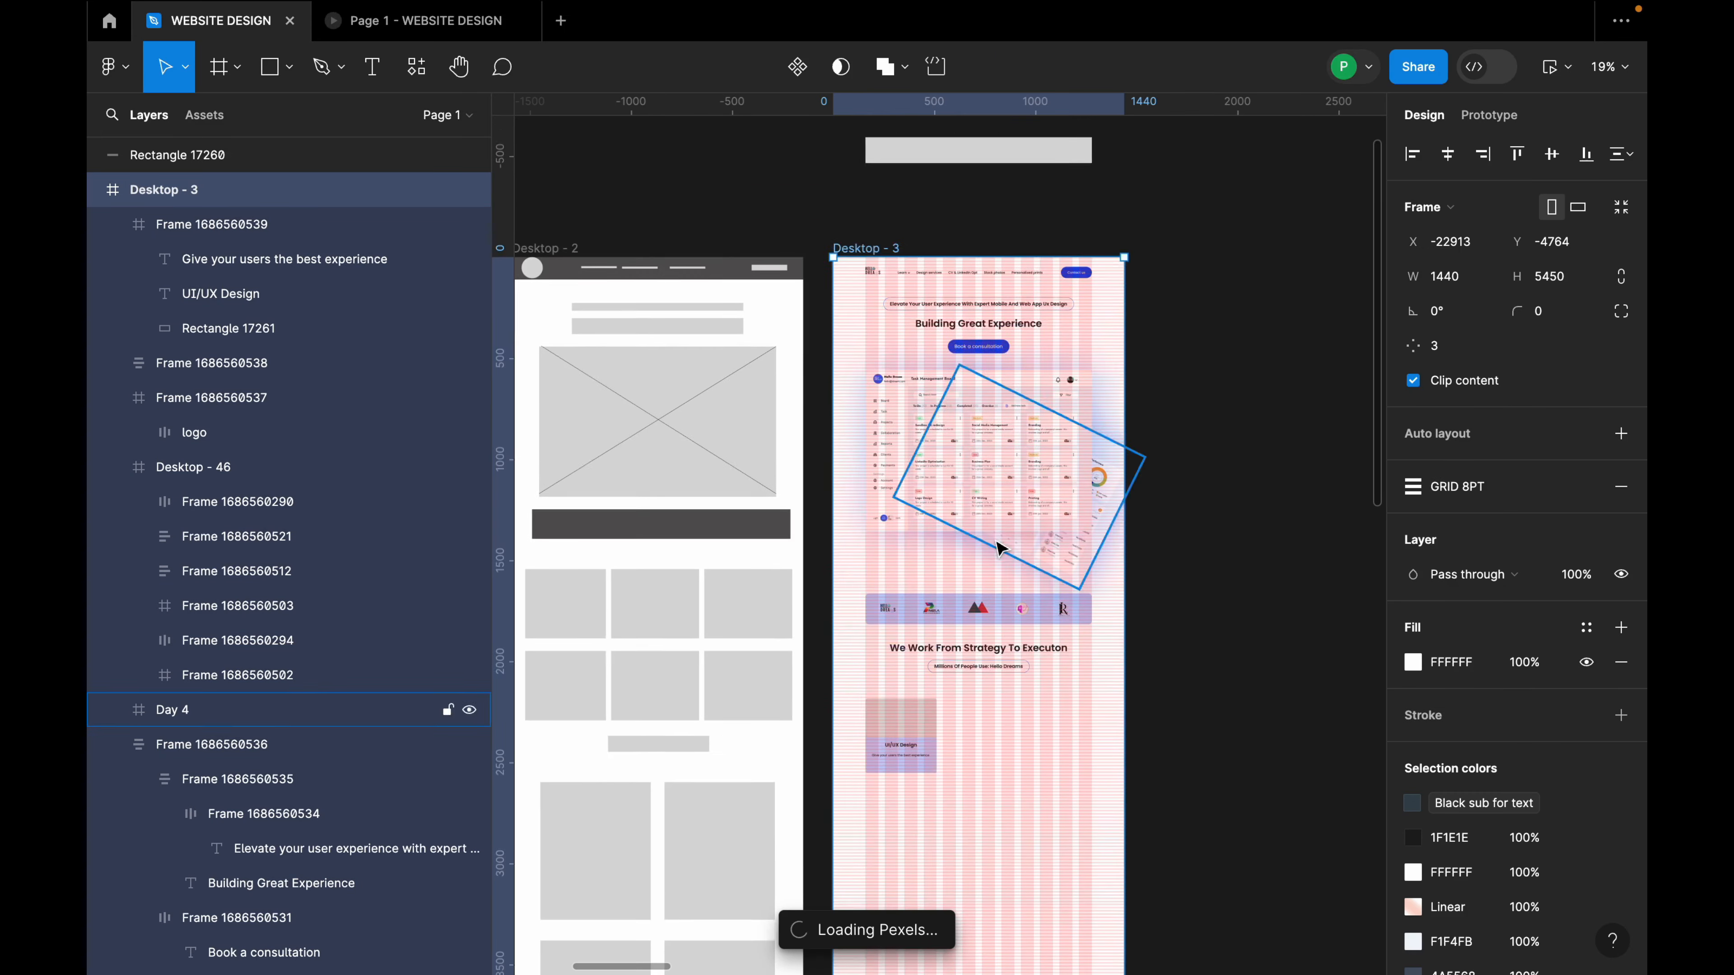
Combine the card's "UI/UX Design" title and its description in a vertical auto layout frame.
scroll(964, 666, up, 5)
double_click(785, 566)
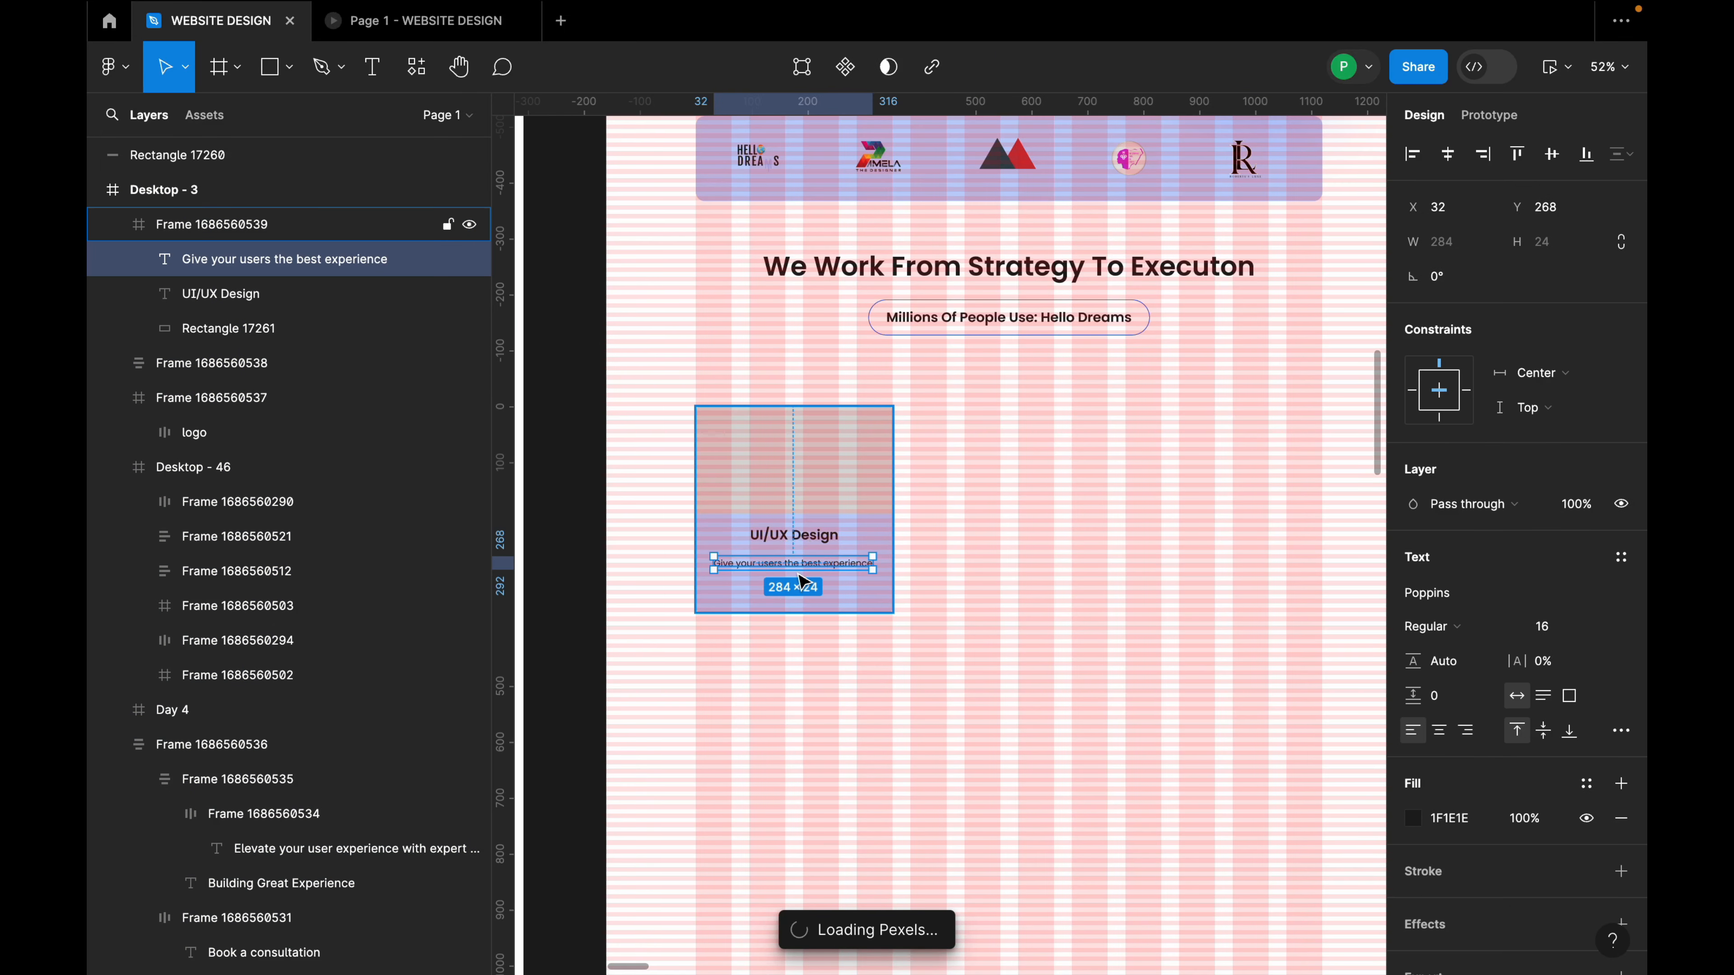
scroll(735, 555, up, 4)
shift+click(839, 525)
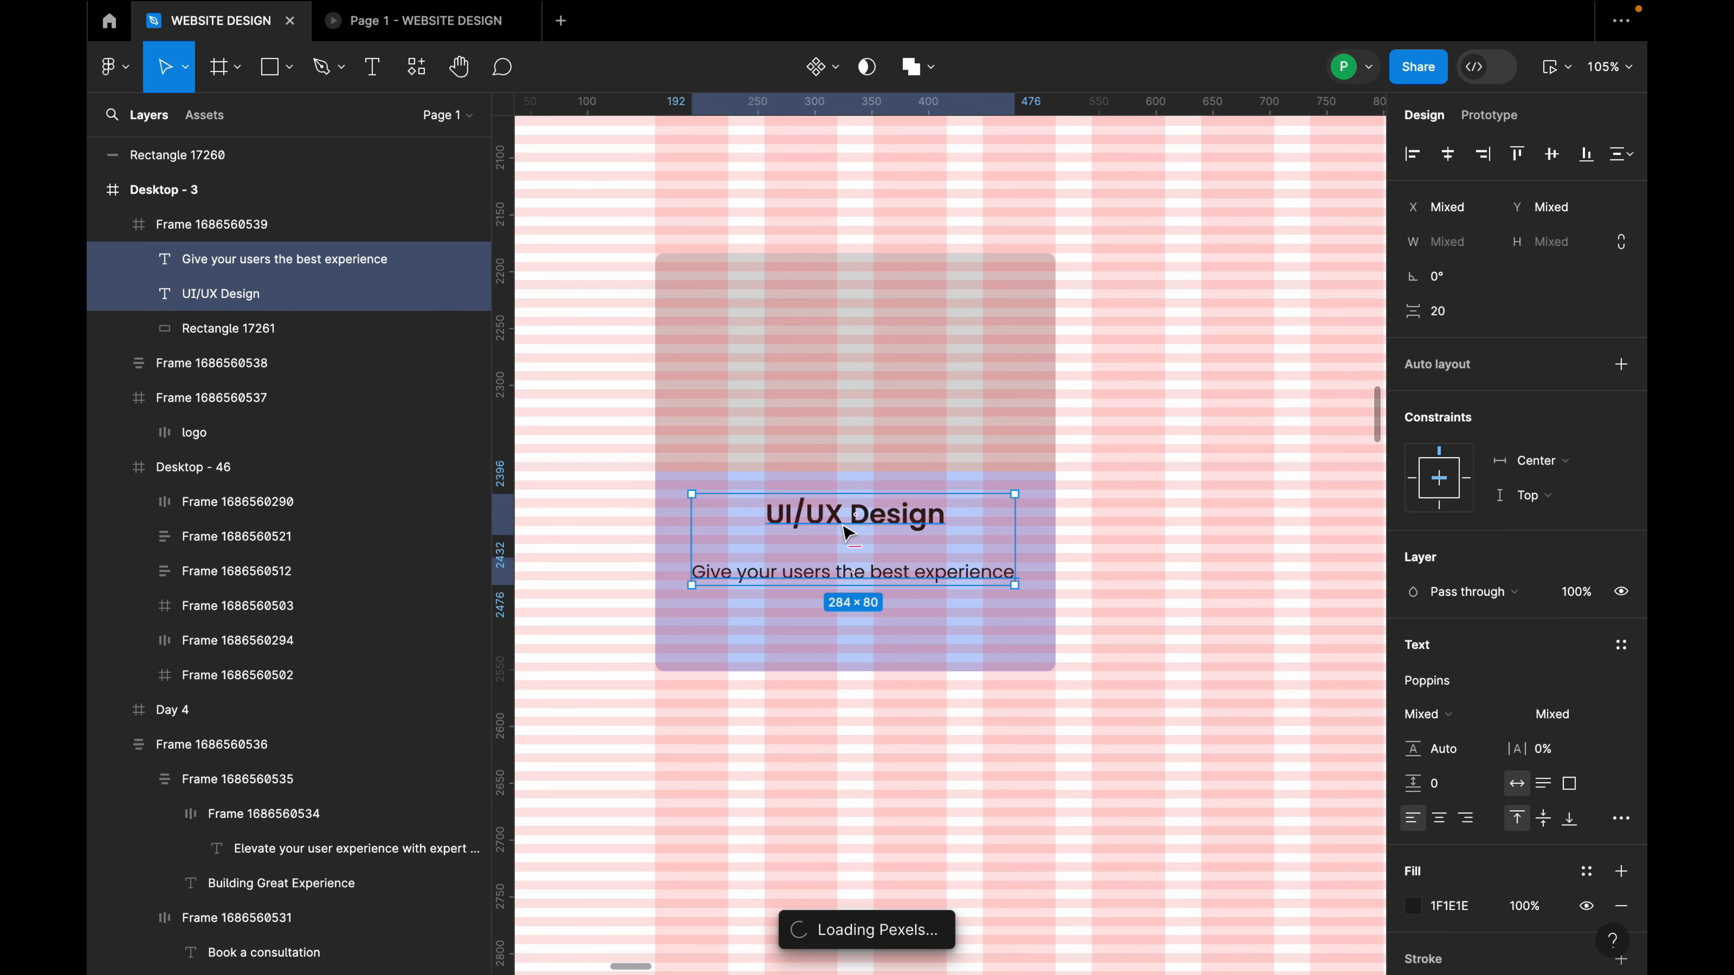
click(911, 609)
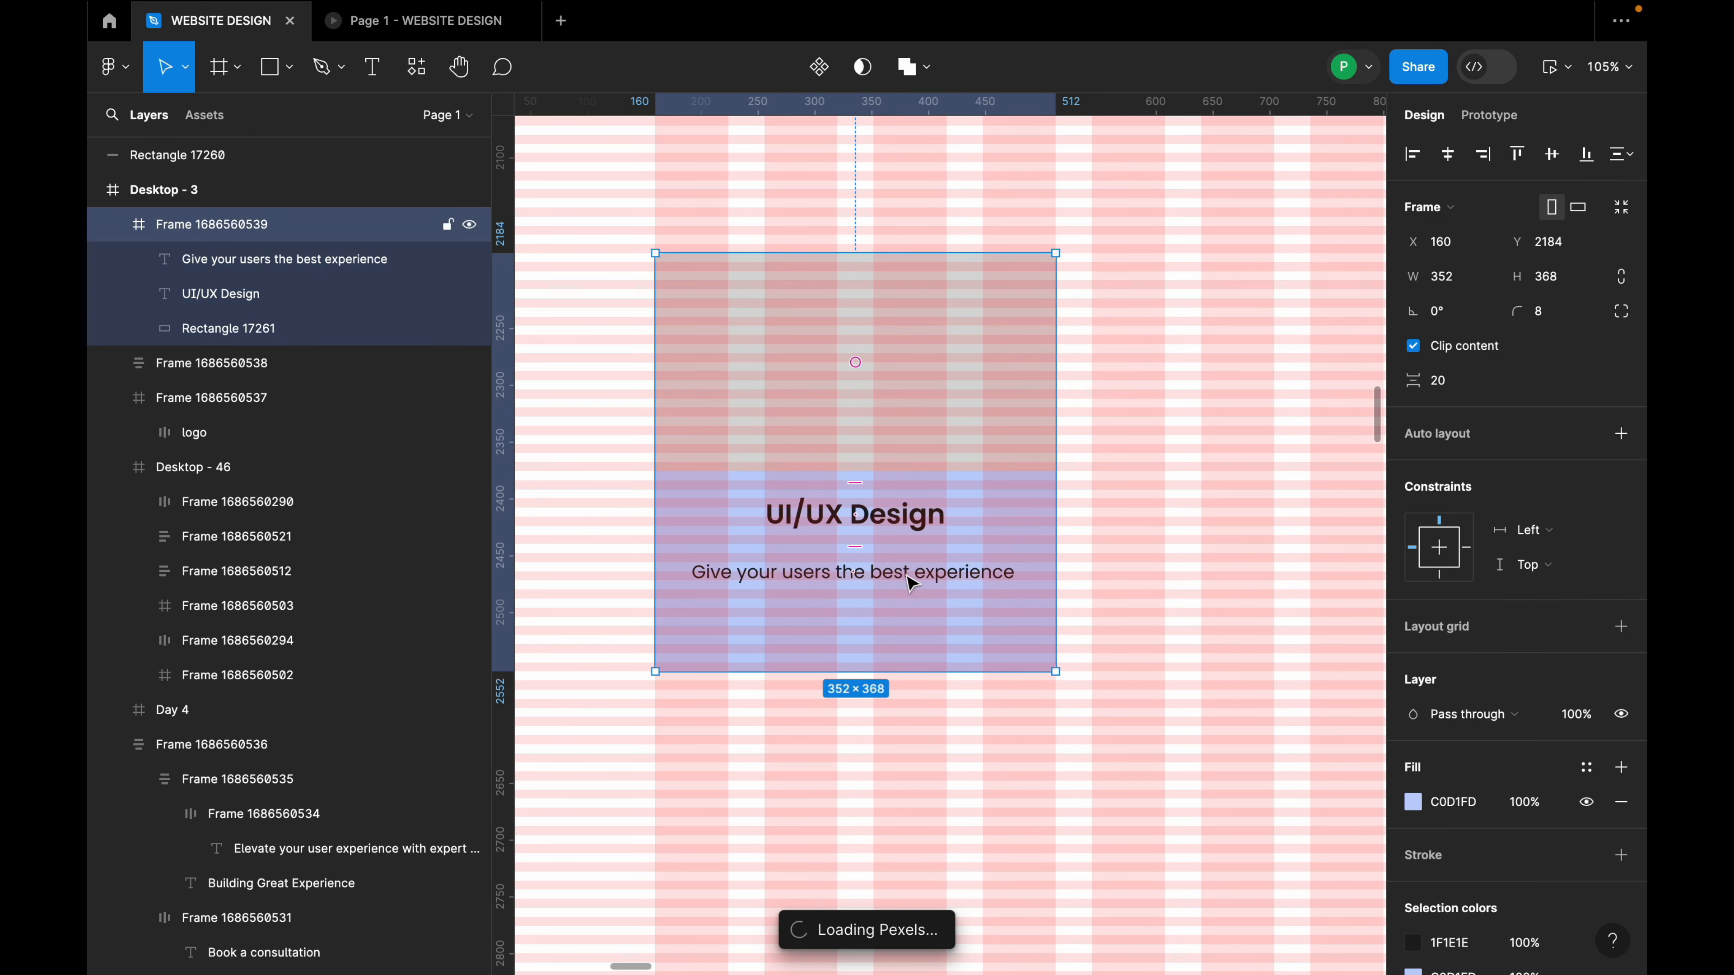
click(911, 584)
shift+click(898, 522)
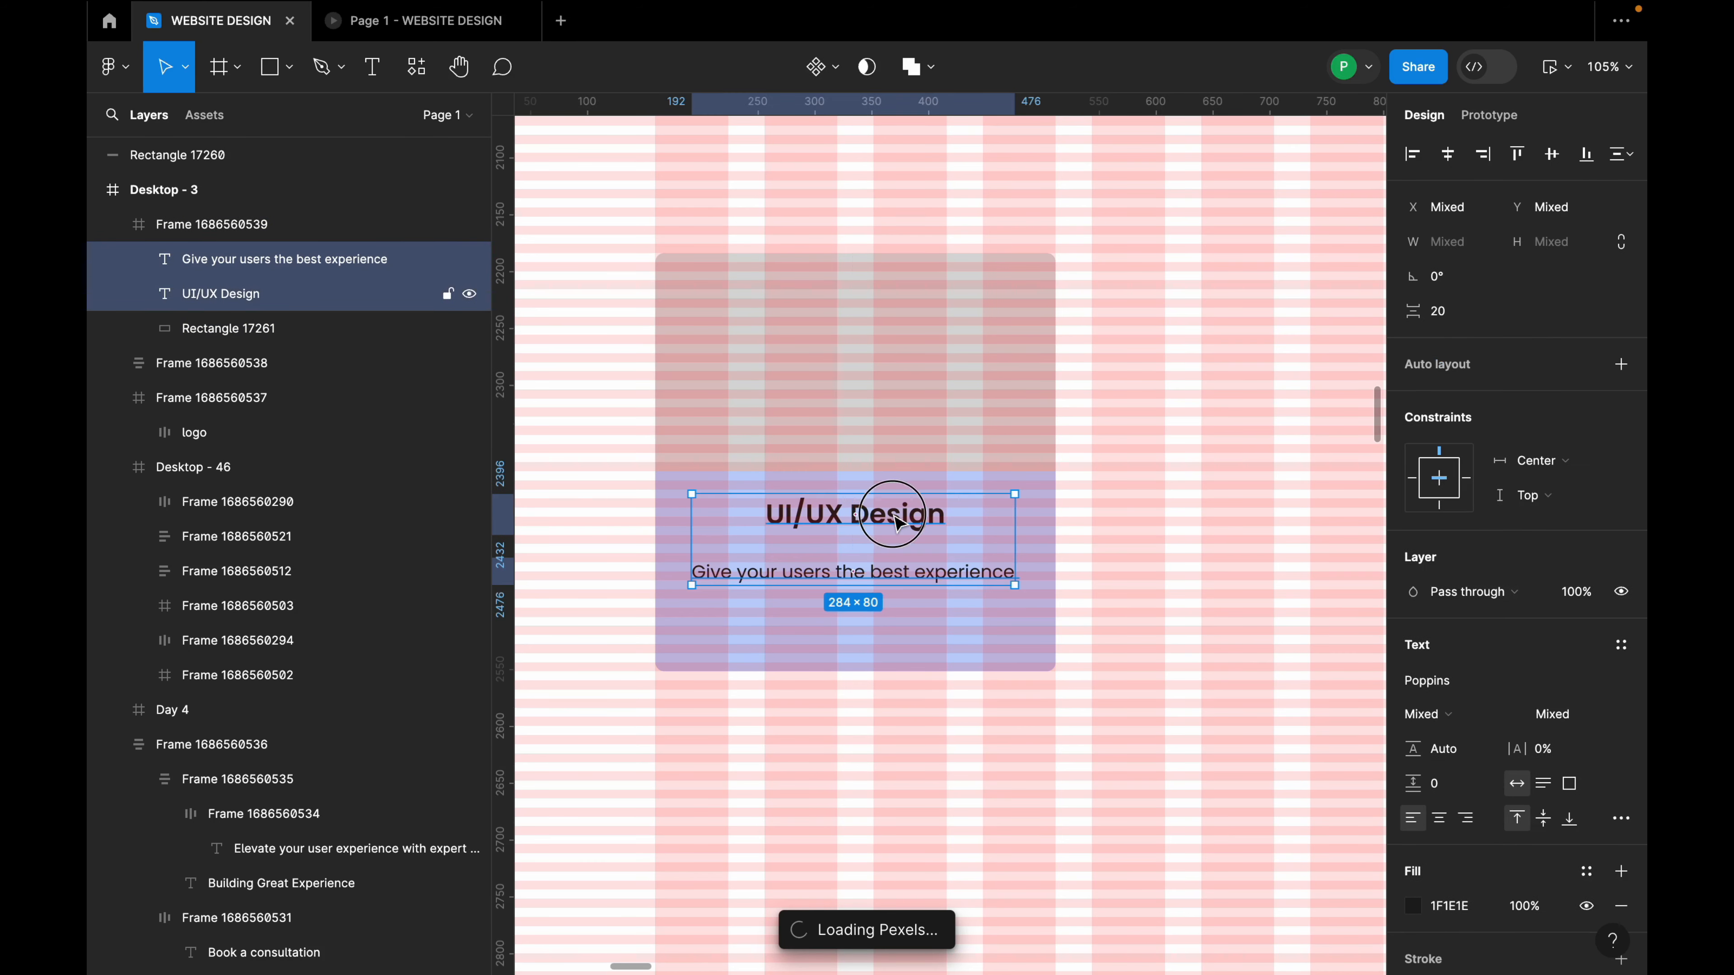
key(shift+a)
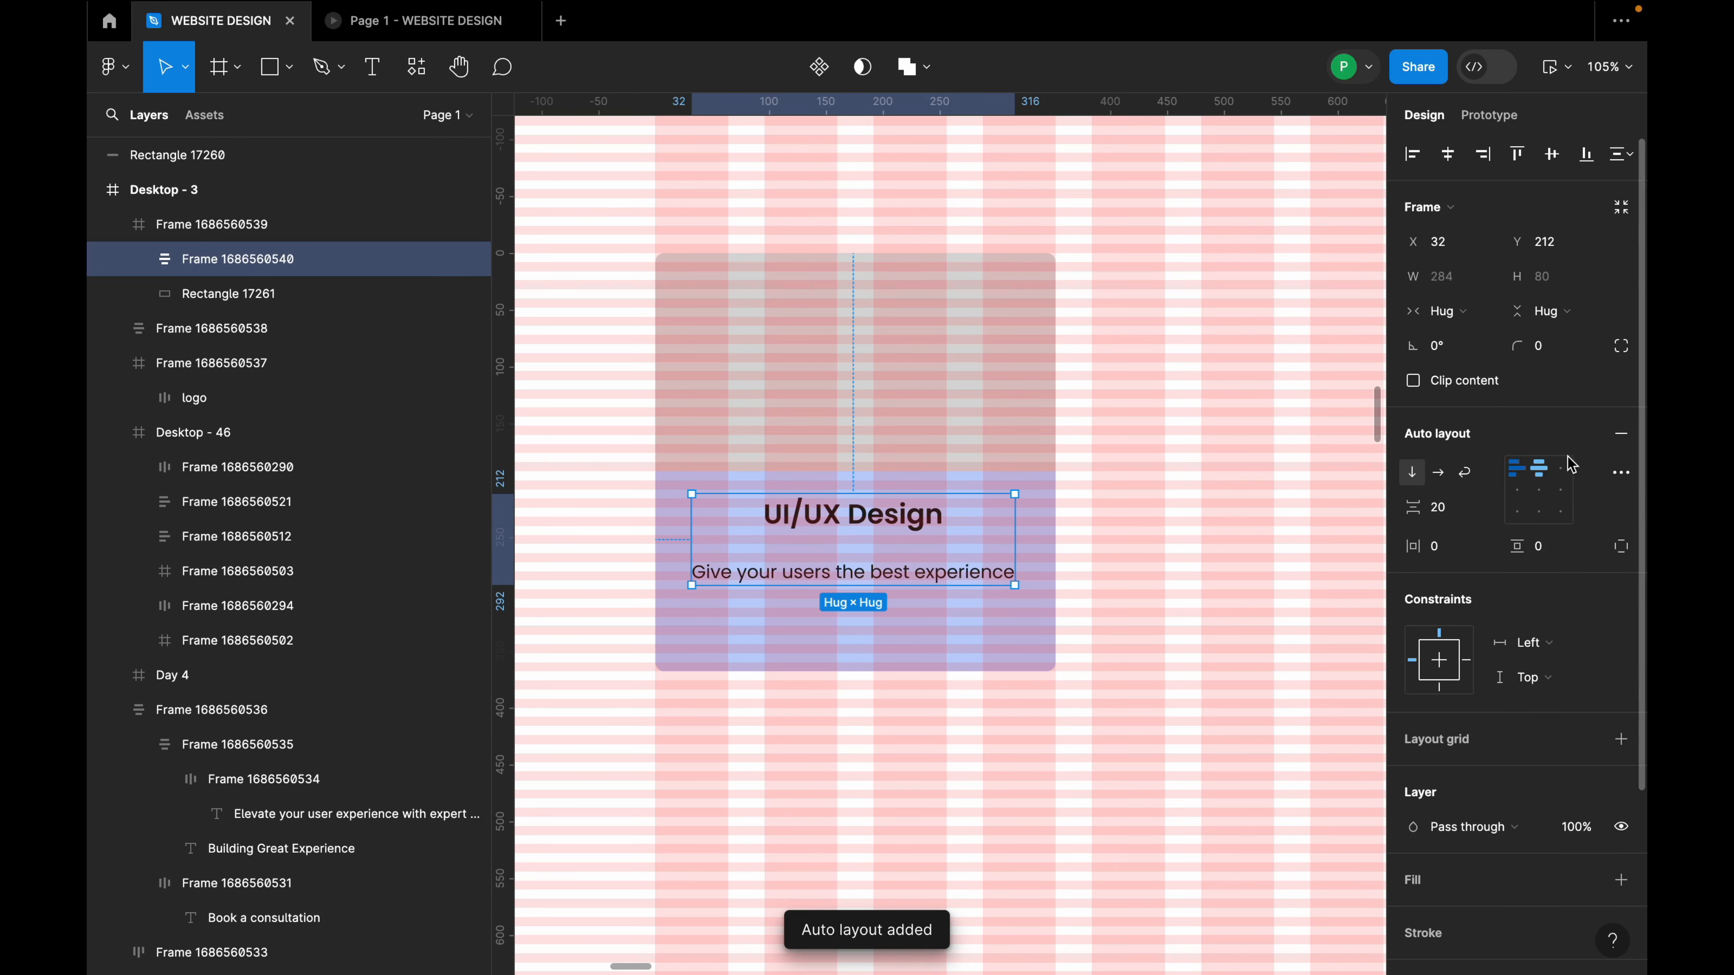
Set the auto layout's item spacing to 16 and centre the text group horizontally in the card.
click(1451, 512)
double_click(1452, 512)
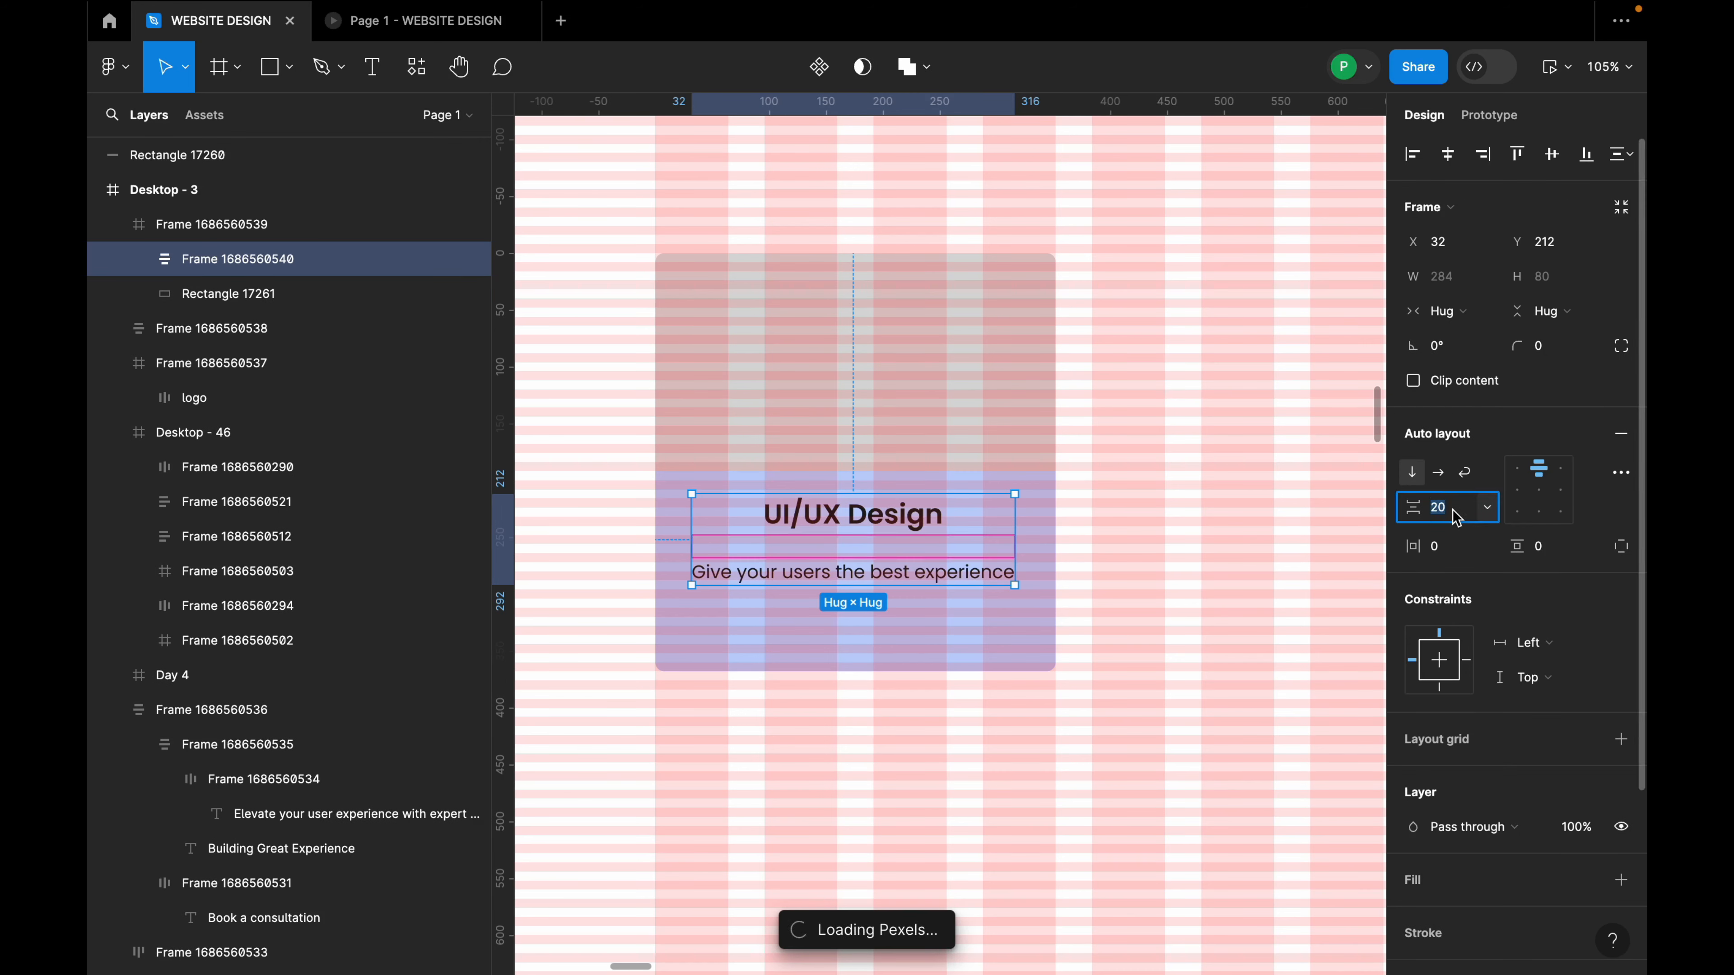
text(16)
key(Return)
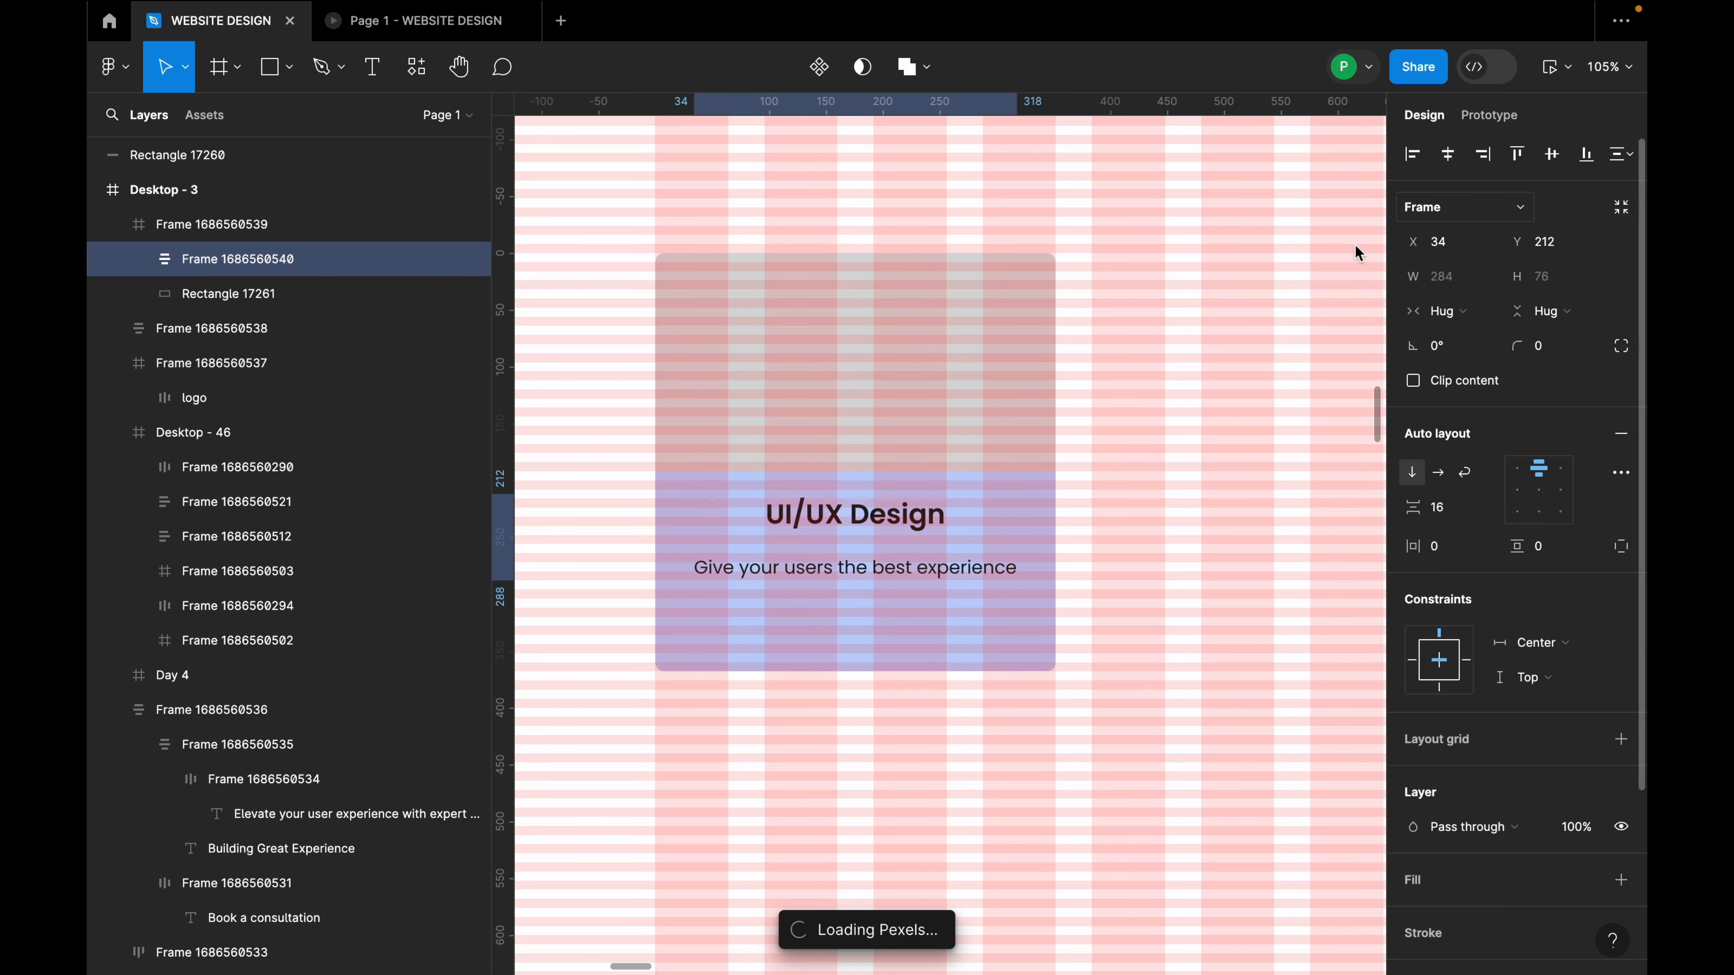
Try lowering the text group to Y 241 while checking its distances to the image placeholder and card edges.
drag(913, 547, 918, 577)
key(alt)
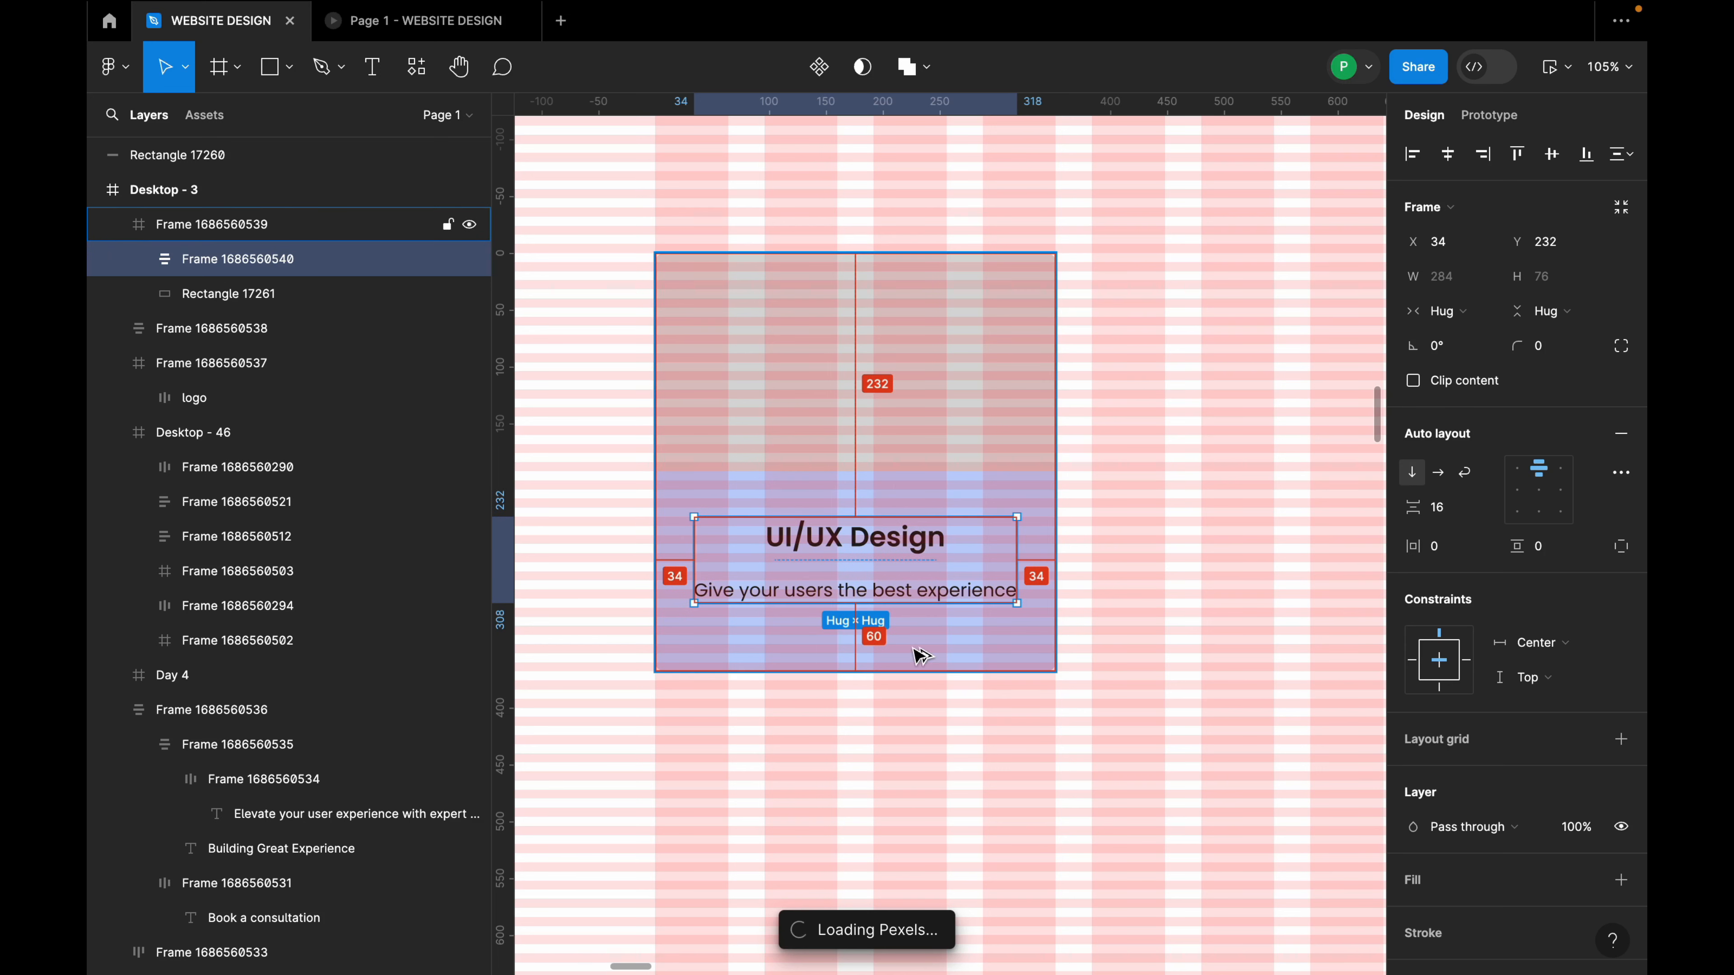
drag(908, 578, 910, 582)
key(alt)
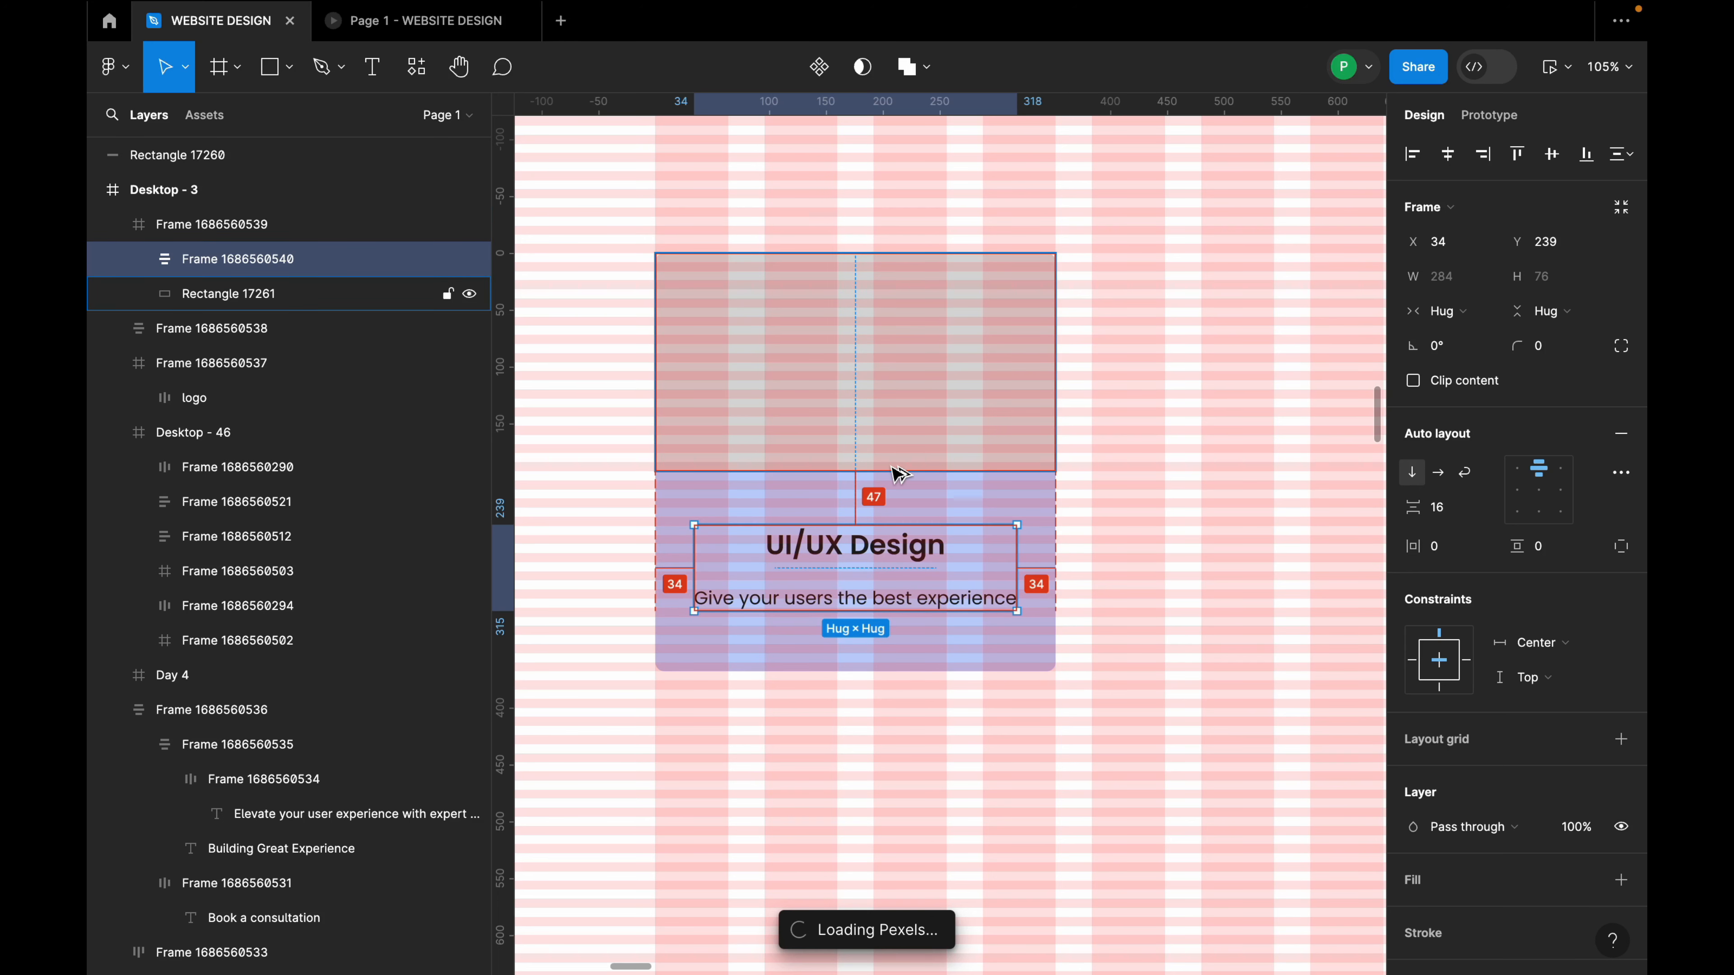
key(Down)
key(Down)
key(alt)
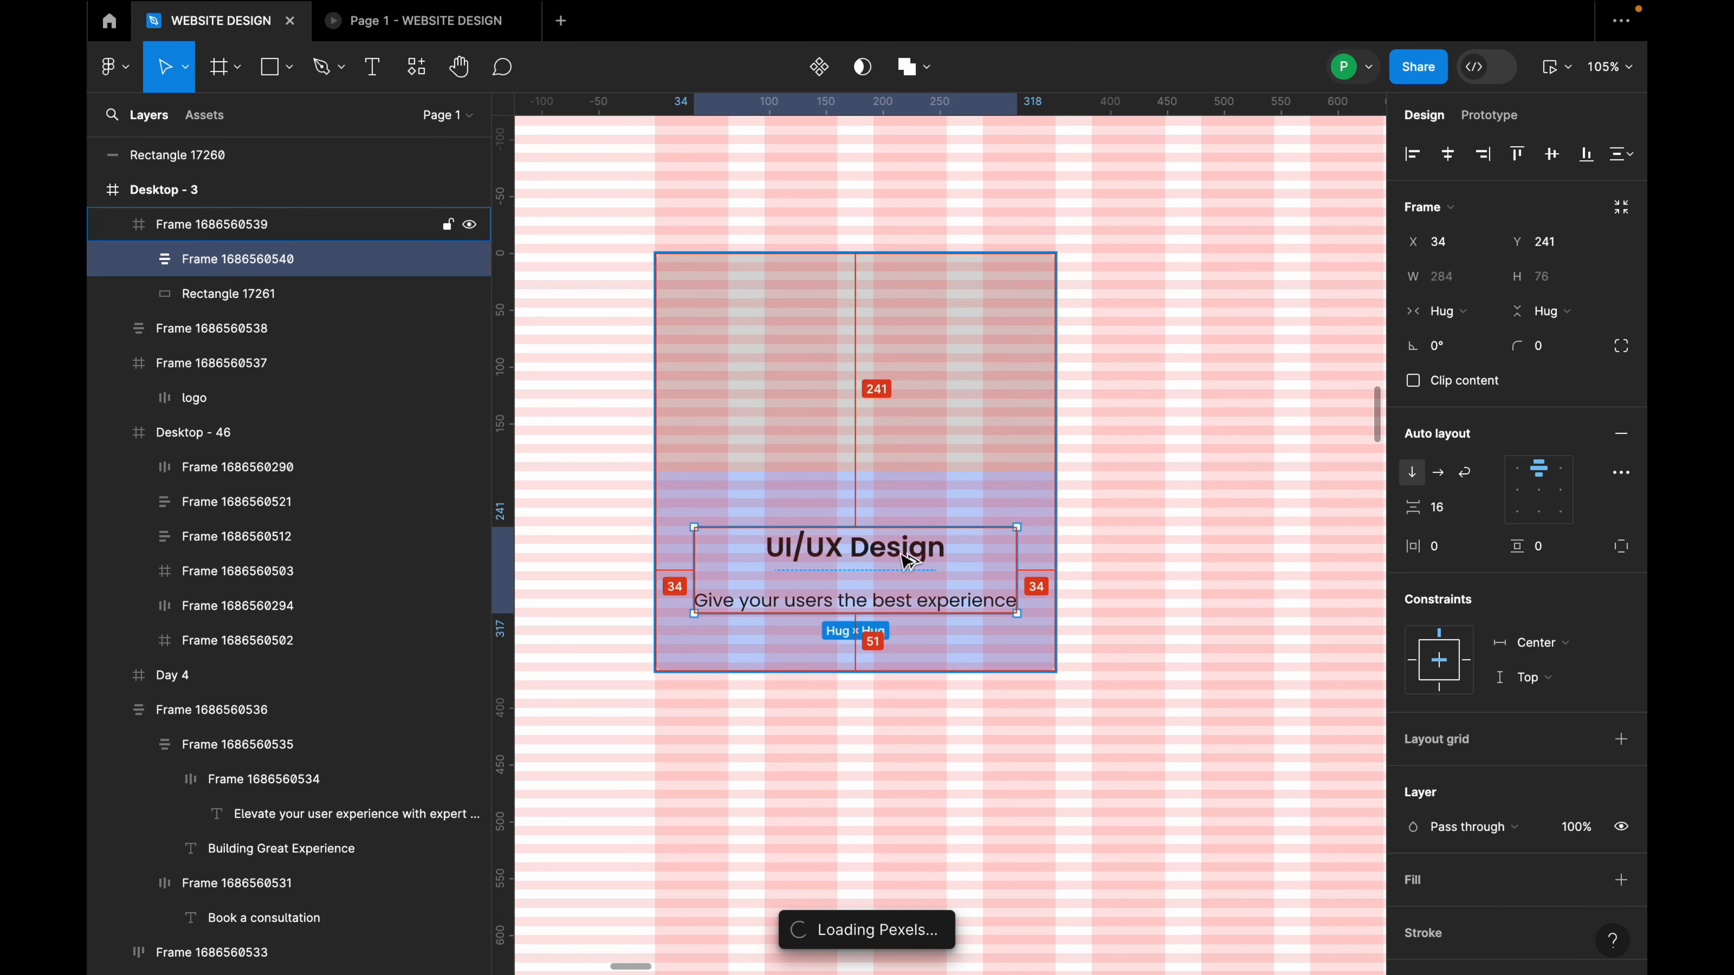
Move the text group to Y 224, spaced 32 below the card's image placeholder.
click(908, 465)
click(900, 555)
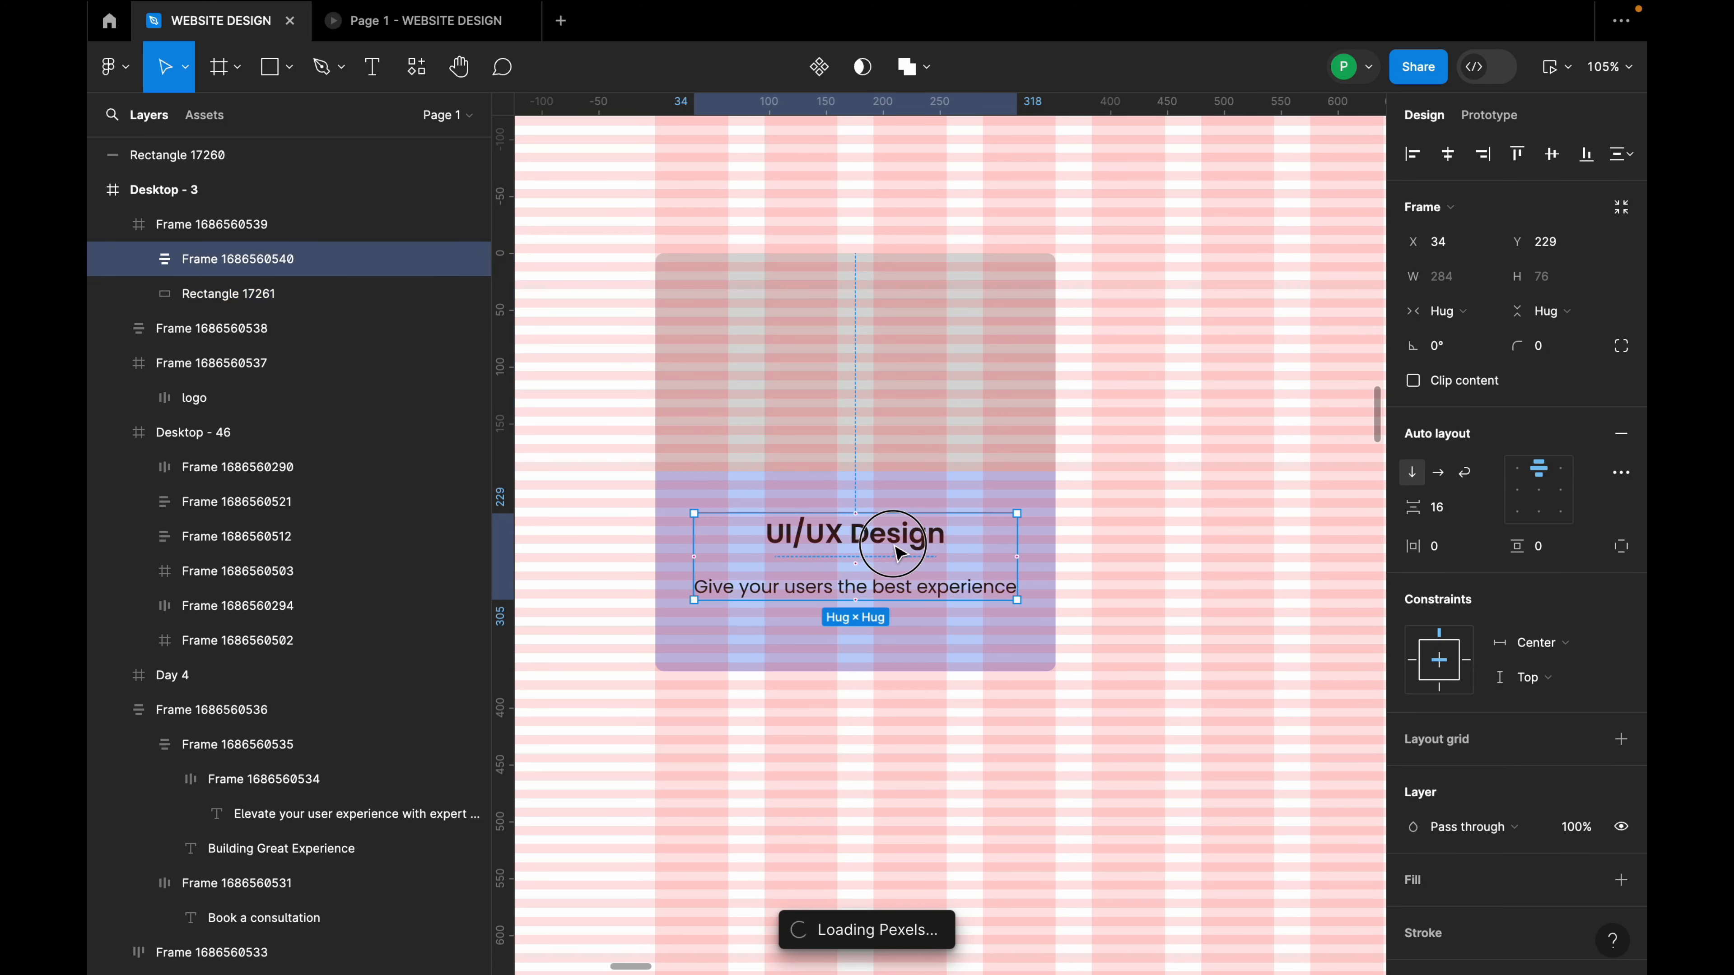
key(Up)
key(Up)
key(Up)
key(Up)
key(Up)
key(Up)
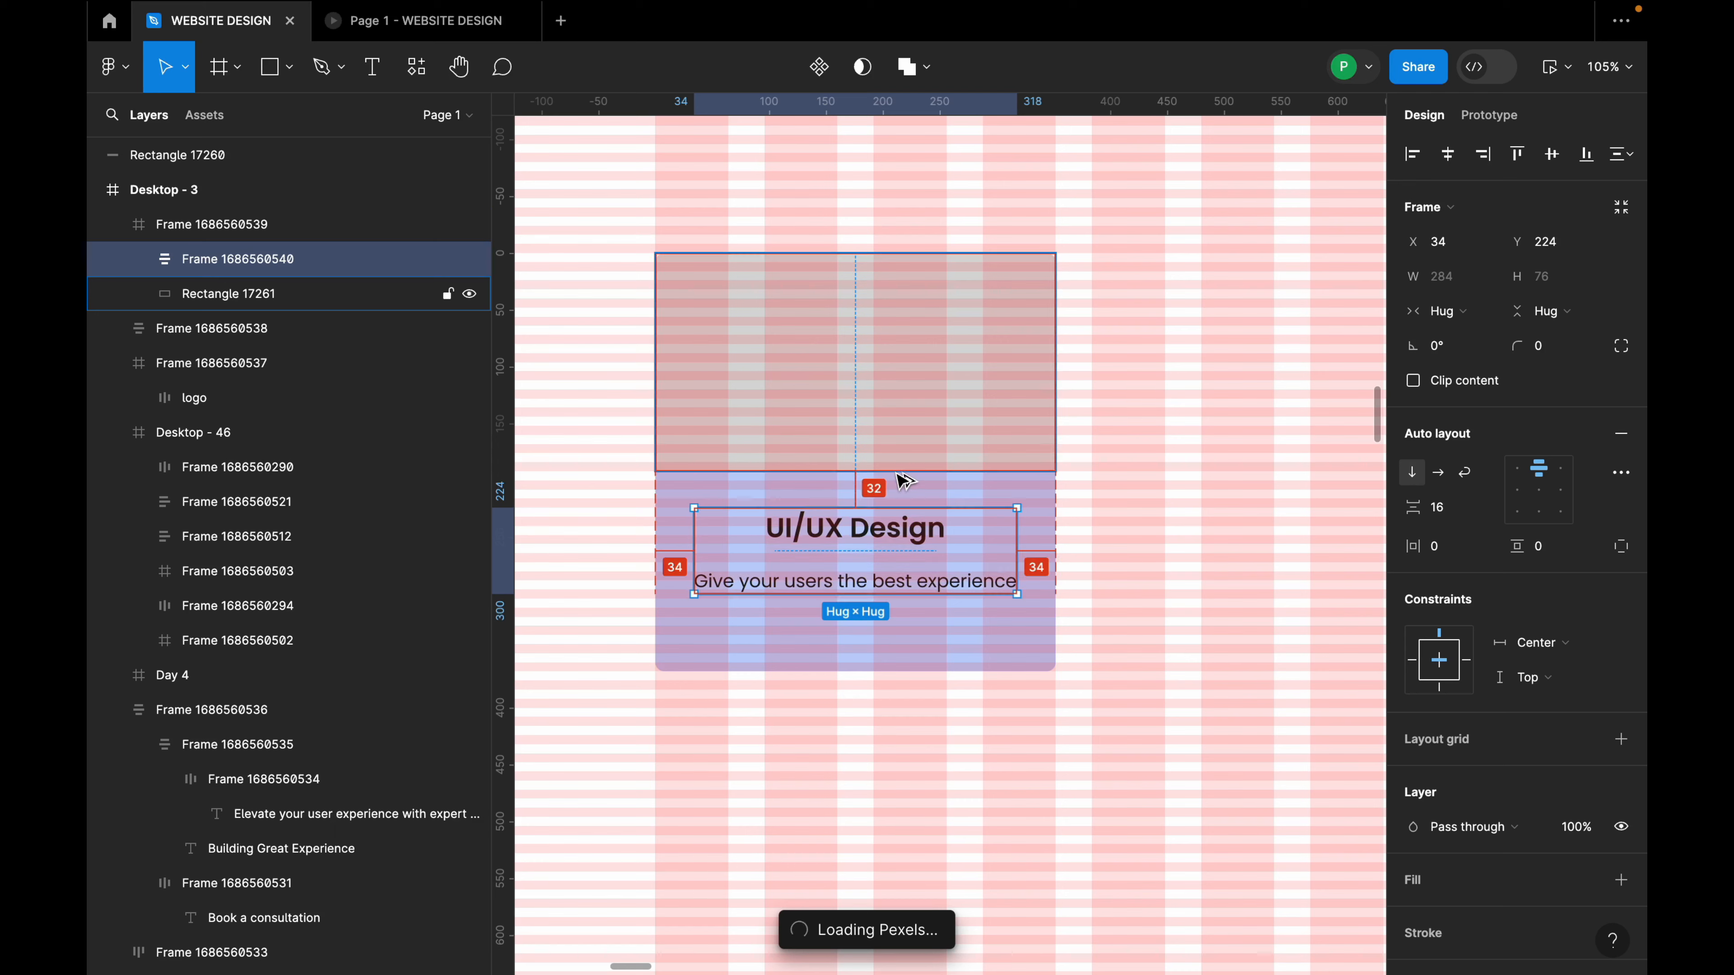
Duplicate the service card beside the original at X 544, Y 2184.
click(920, 598)
scroll(912, 464, down, 5)
scroll(907, 461, up, 3)
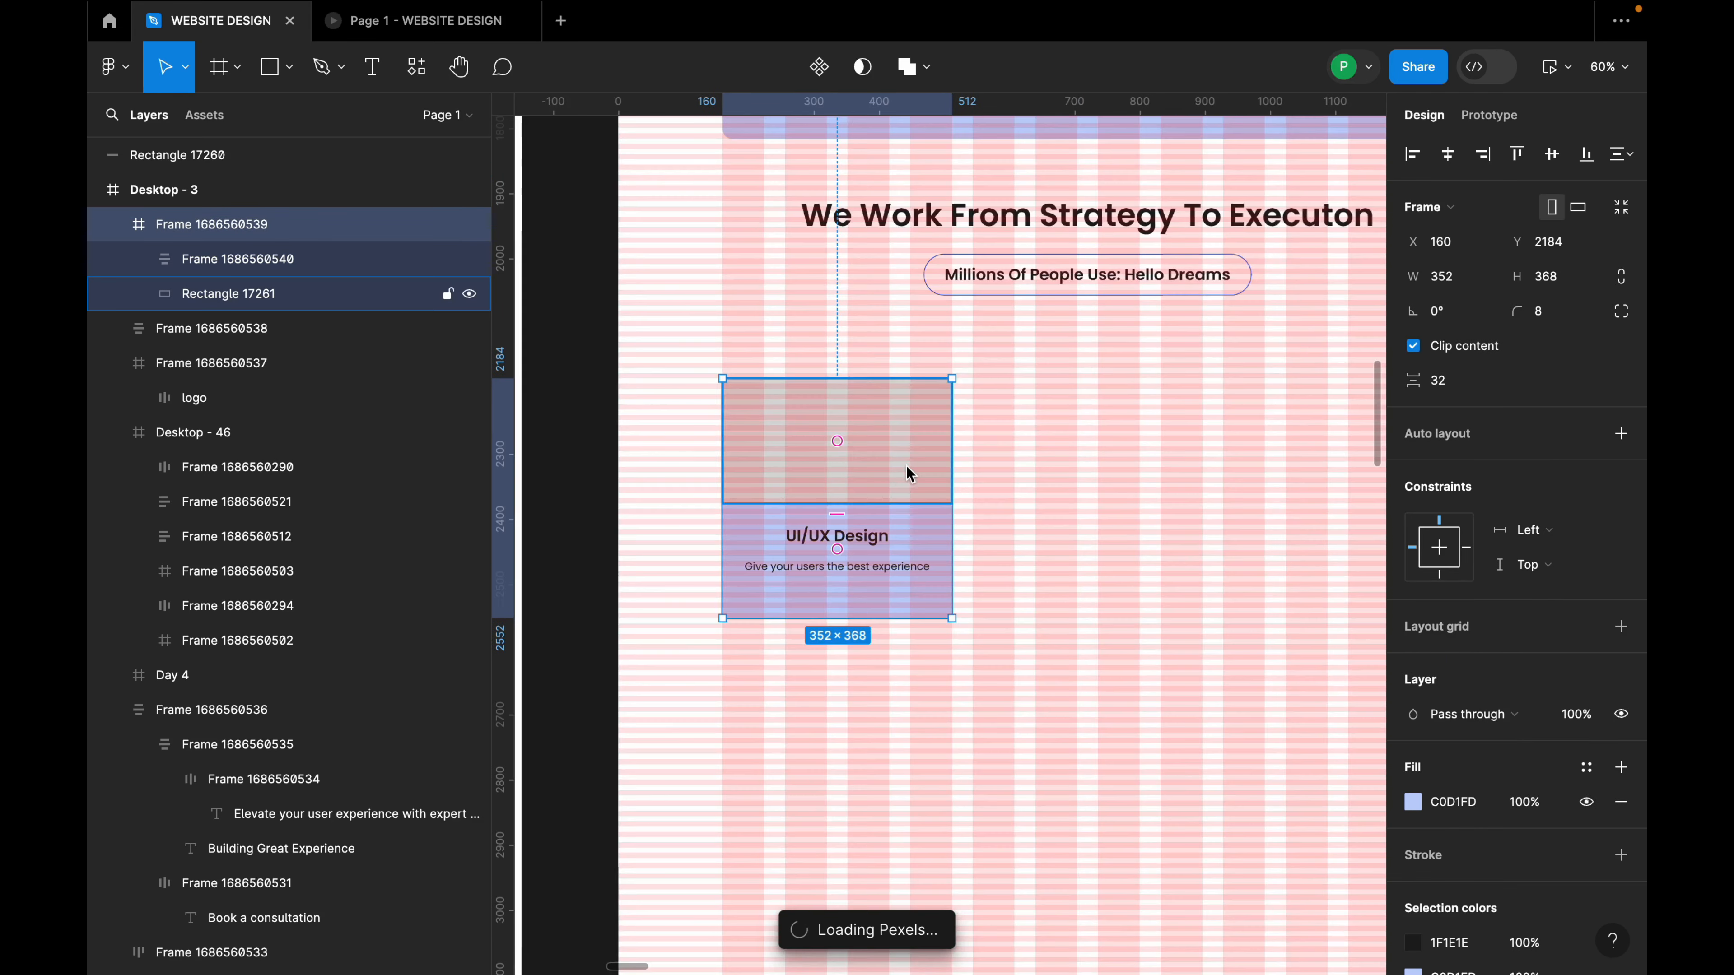
drag(881, 482, 1109, 494)
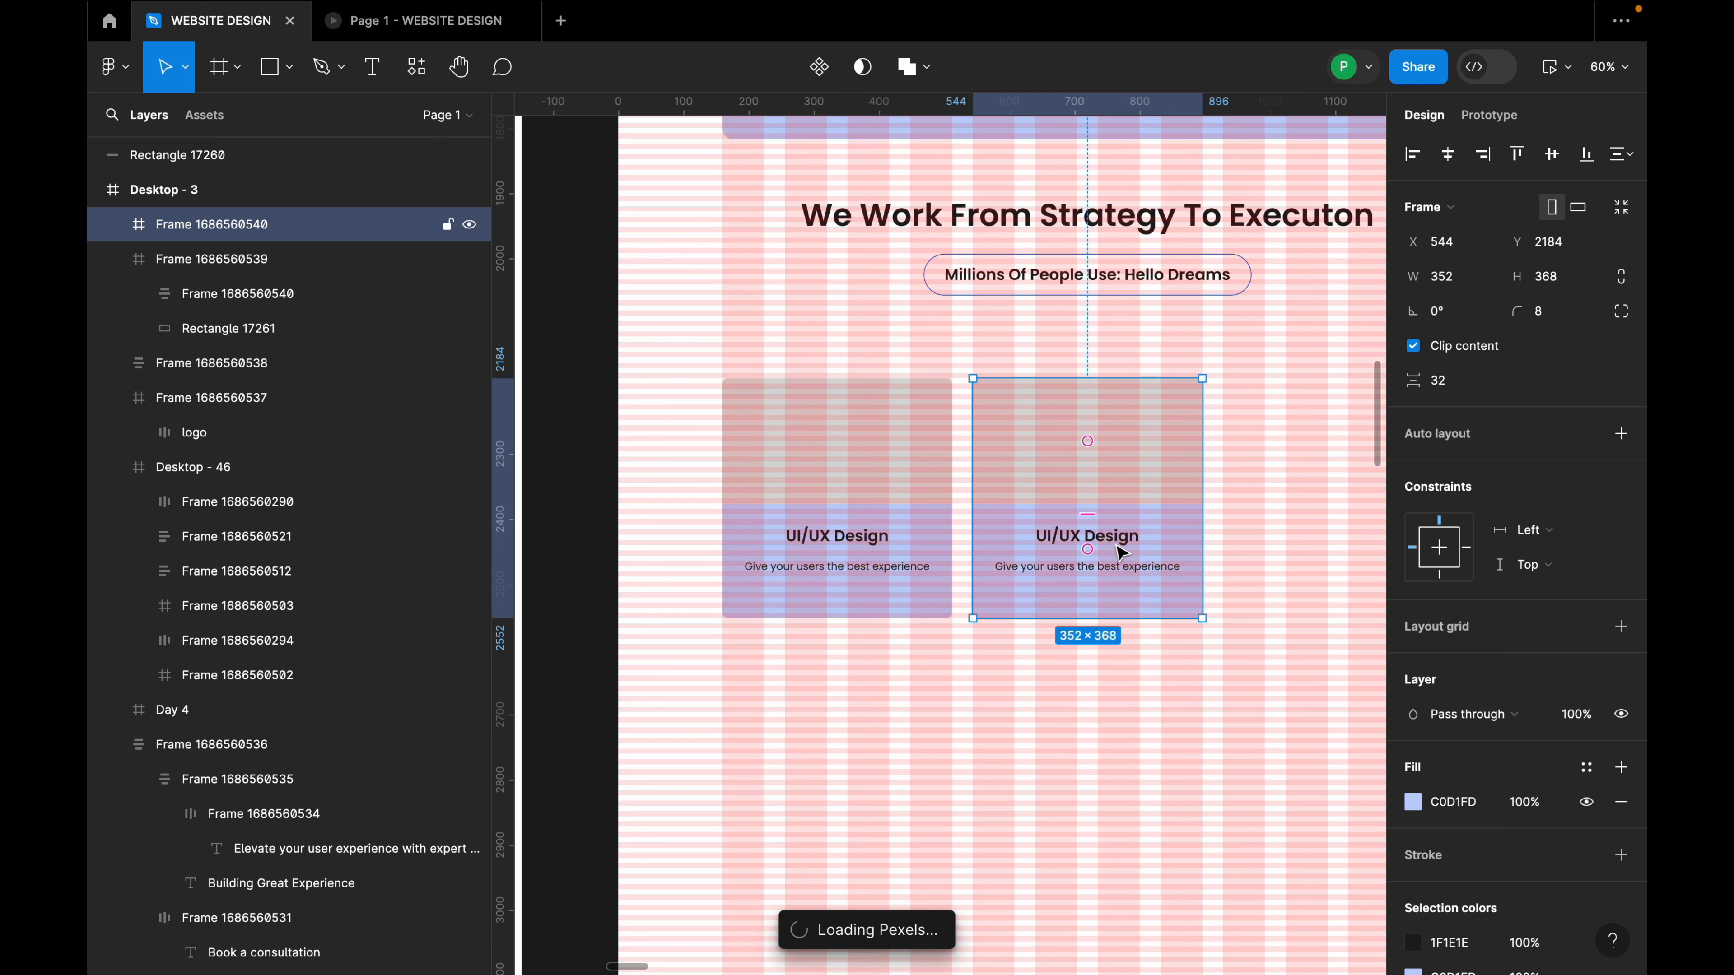
Change the second card's title to "UX Research".
double_click(1097, 532)
double_click(1107, 534)
double_click(1107, 534)
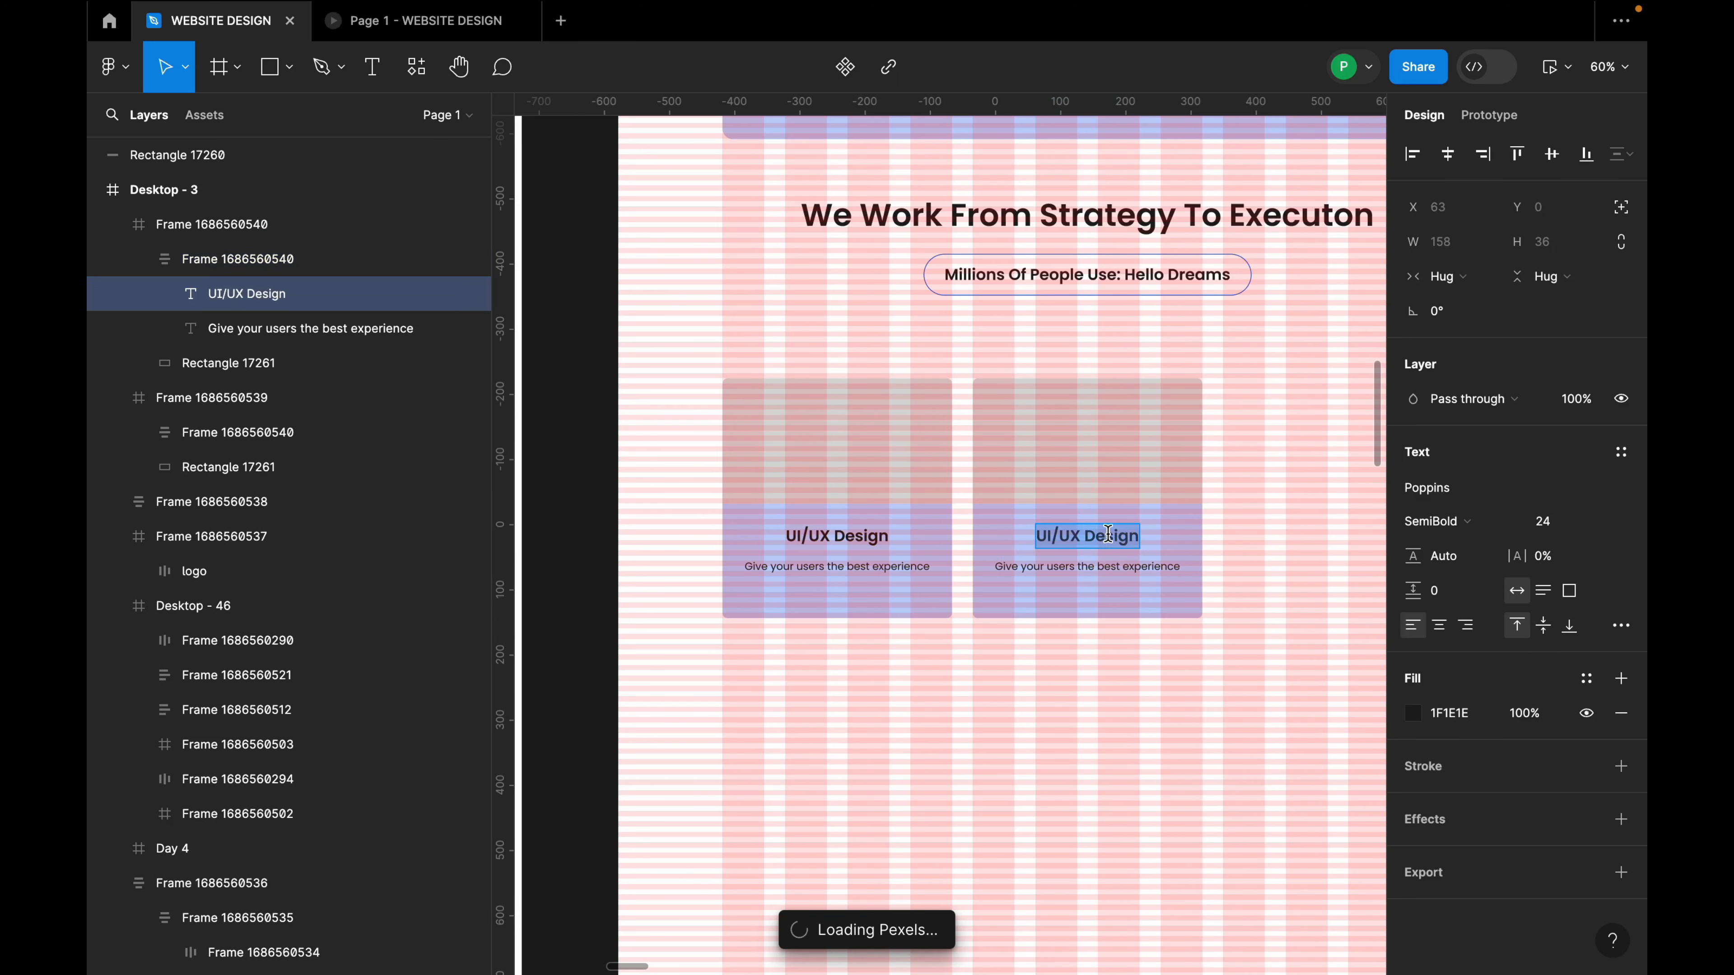
text(UX)
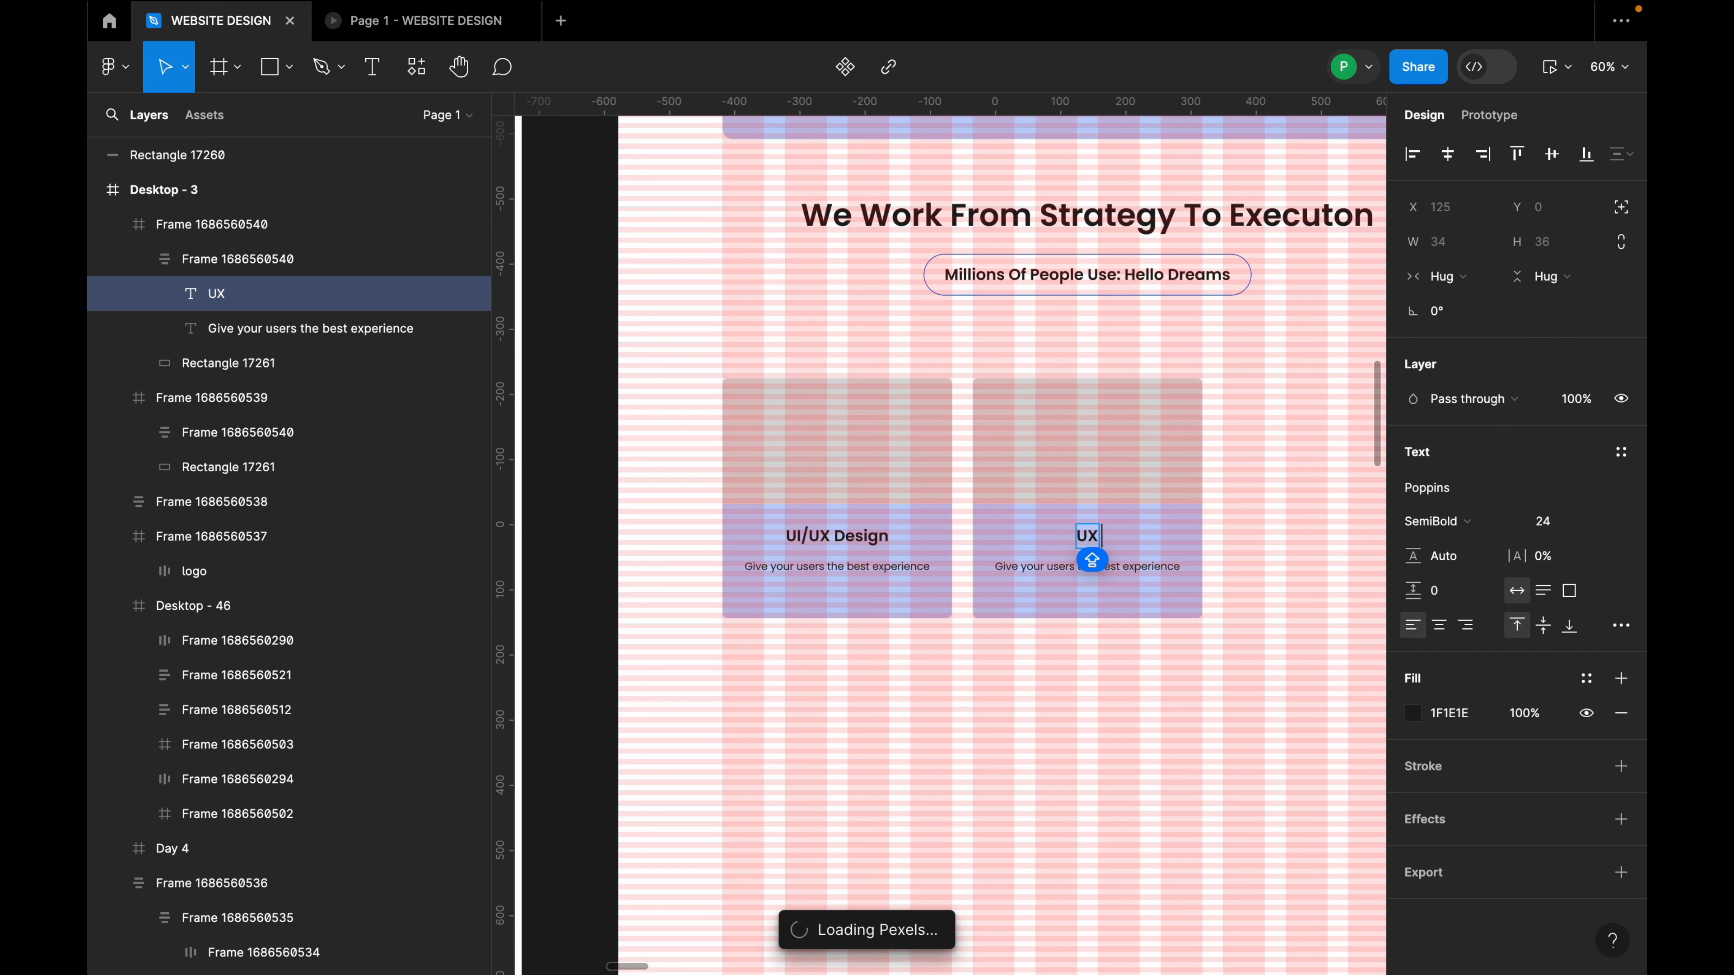
text( Research)
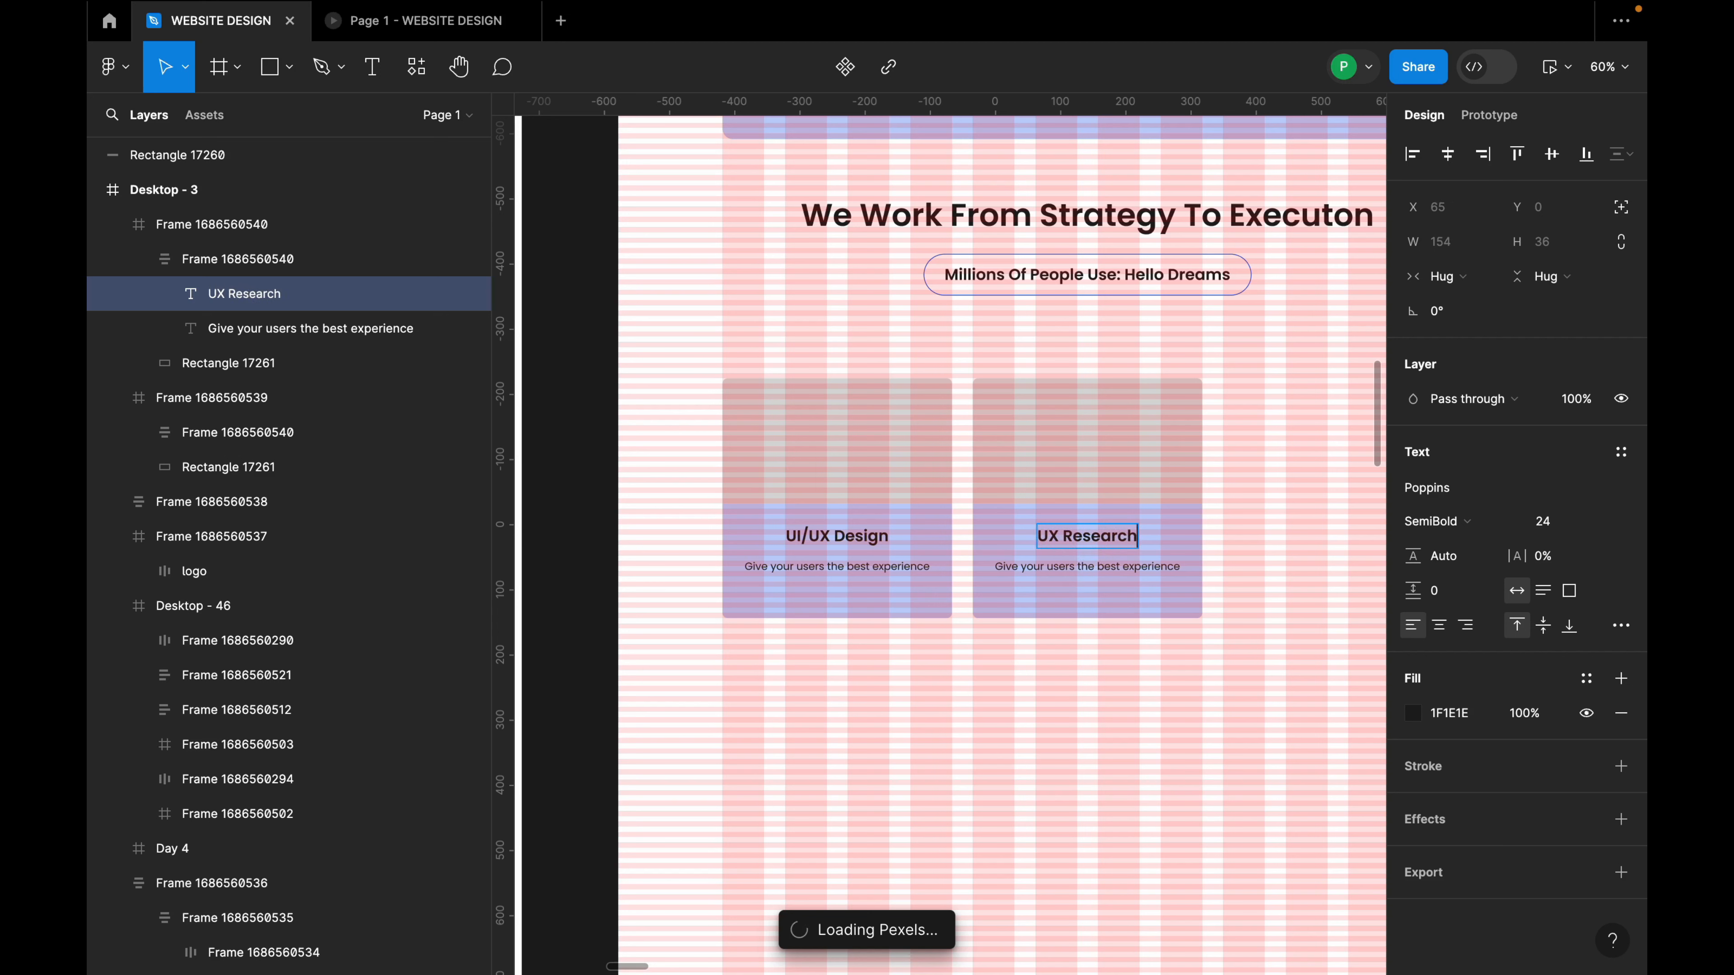
click(1153, 658)
Duplicate the UX Research card to X 928, Y 2184 and change the copy's title to "UX Audit".
mouse_move(1142, 504)
mouse_down()
mouse_move(1173, 493)
mouse_move(1084, 503)
mouse_move(1122, 508)
mouse_up()
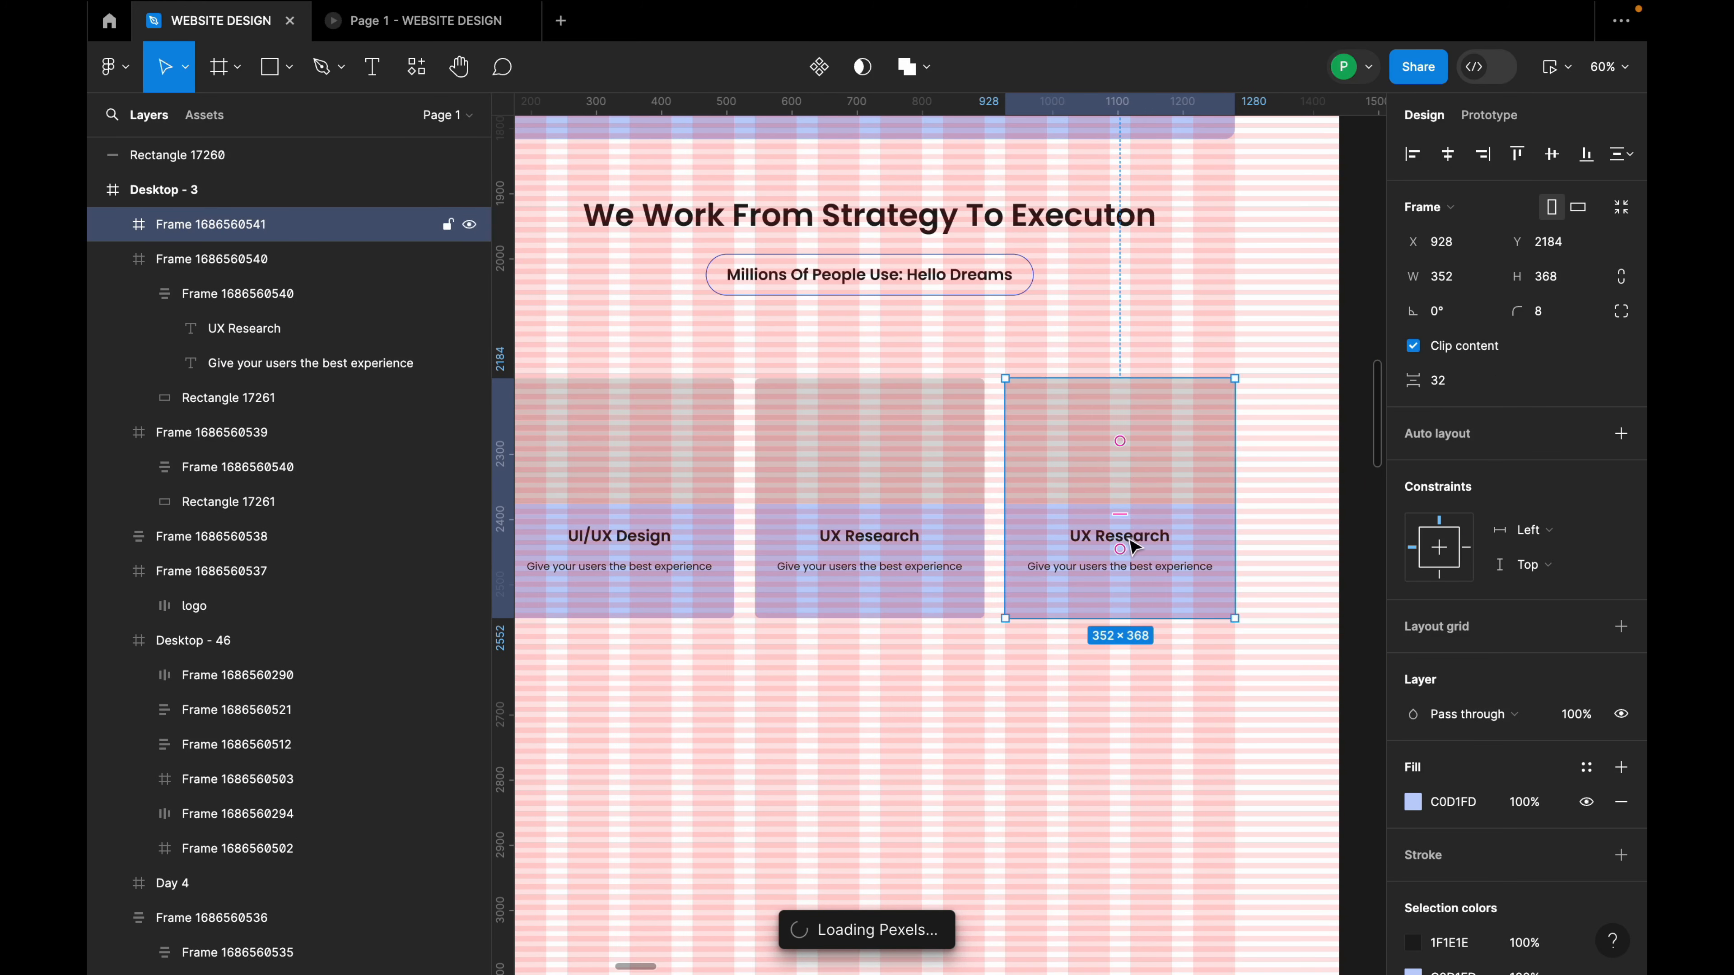
click(1102, 533)
click(1100, 532)
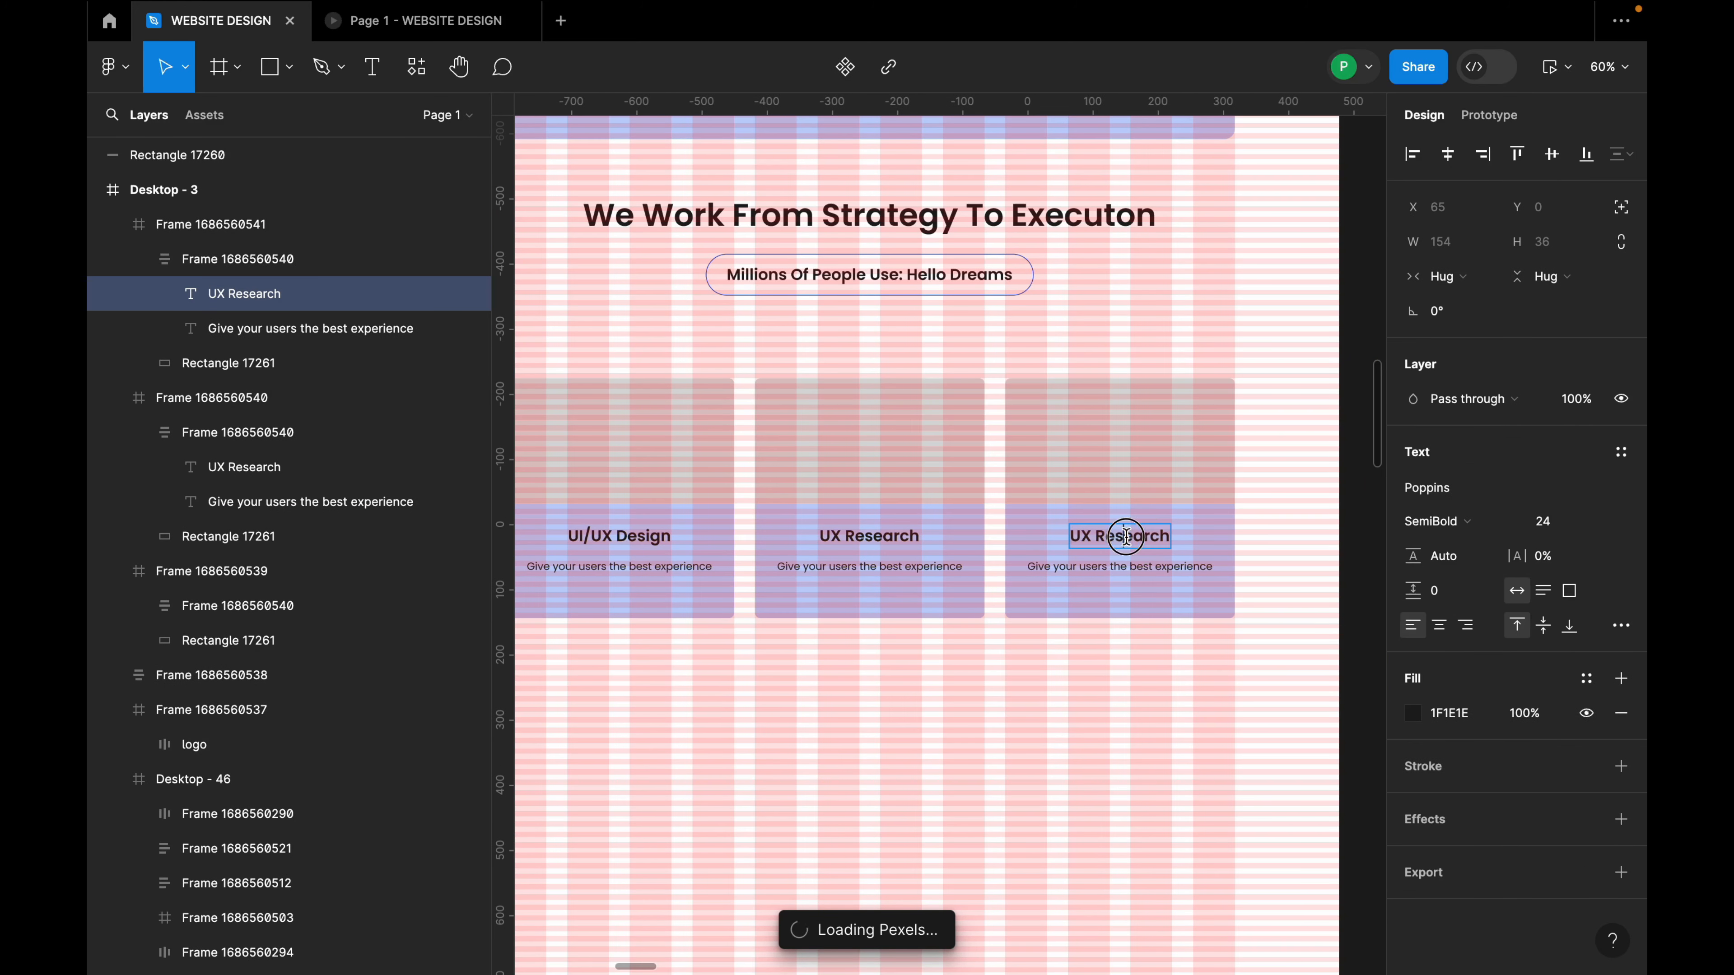
double_click(1099, 532)
text(Audit)
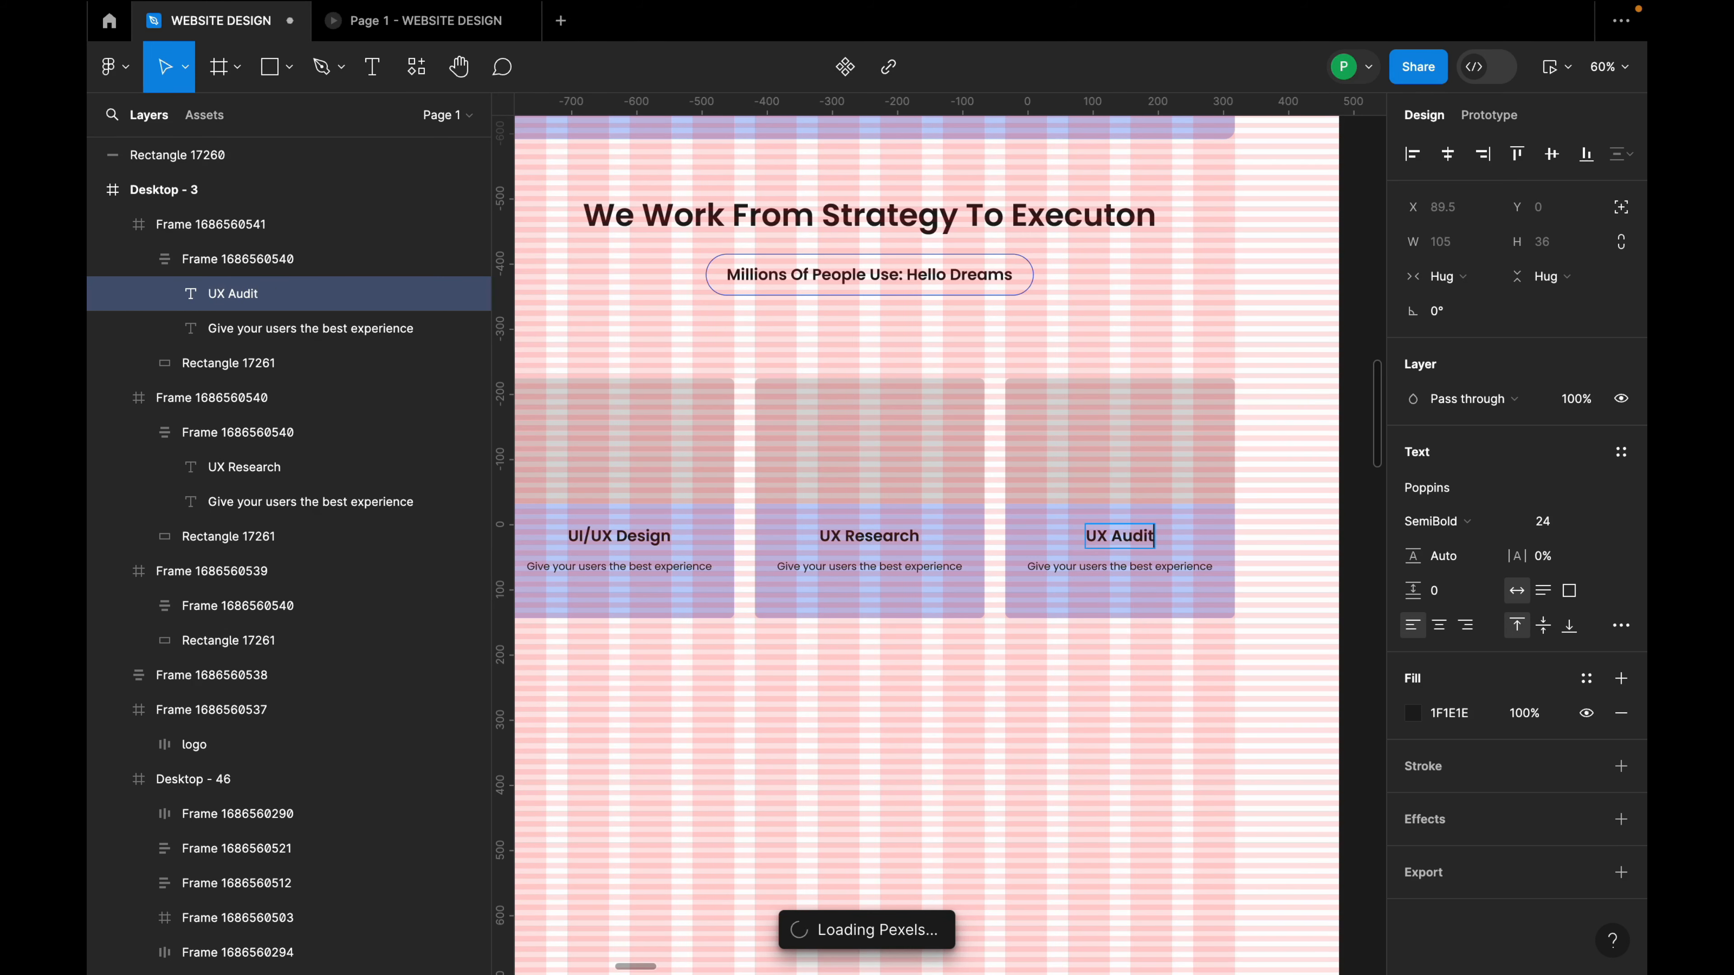
click(1219, 718)
ctrl+scroll(1114, 658, down, 3)
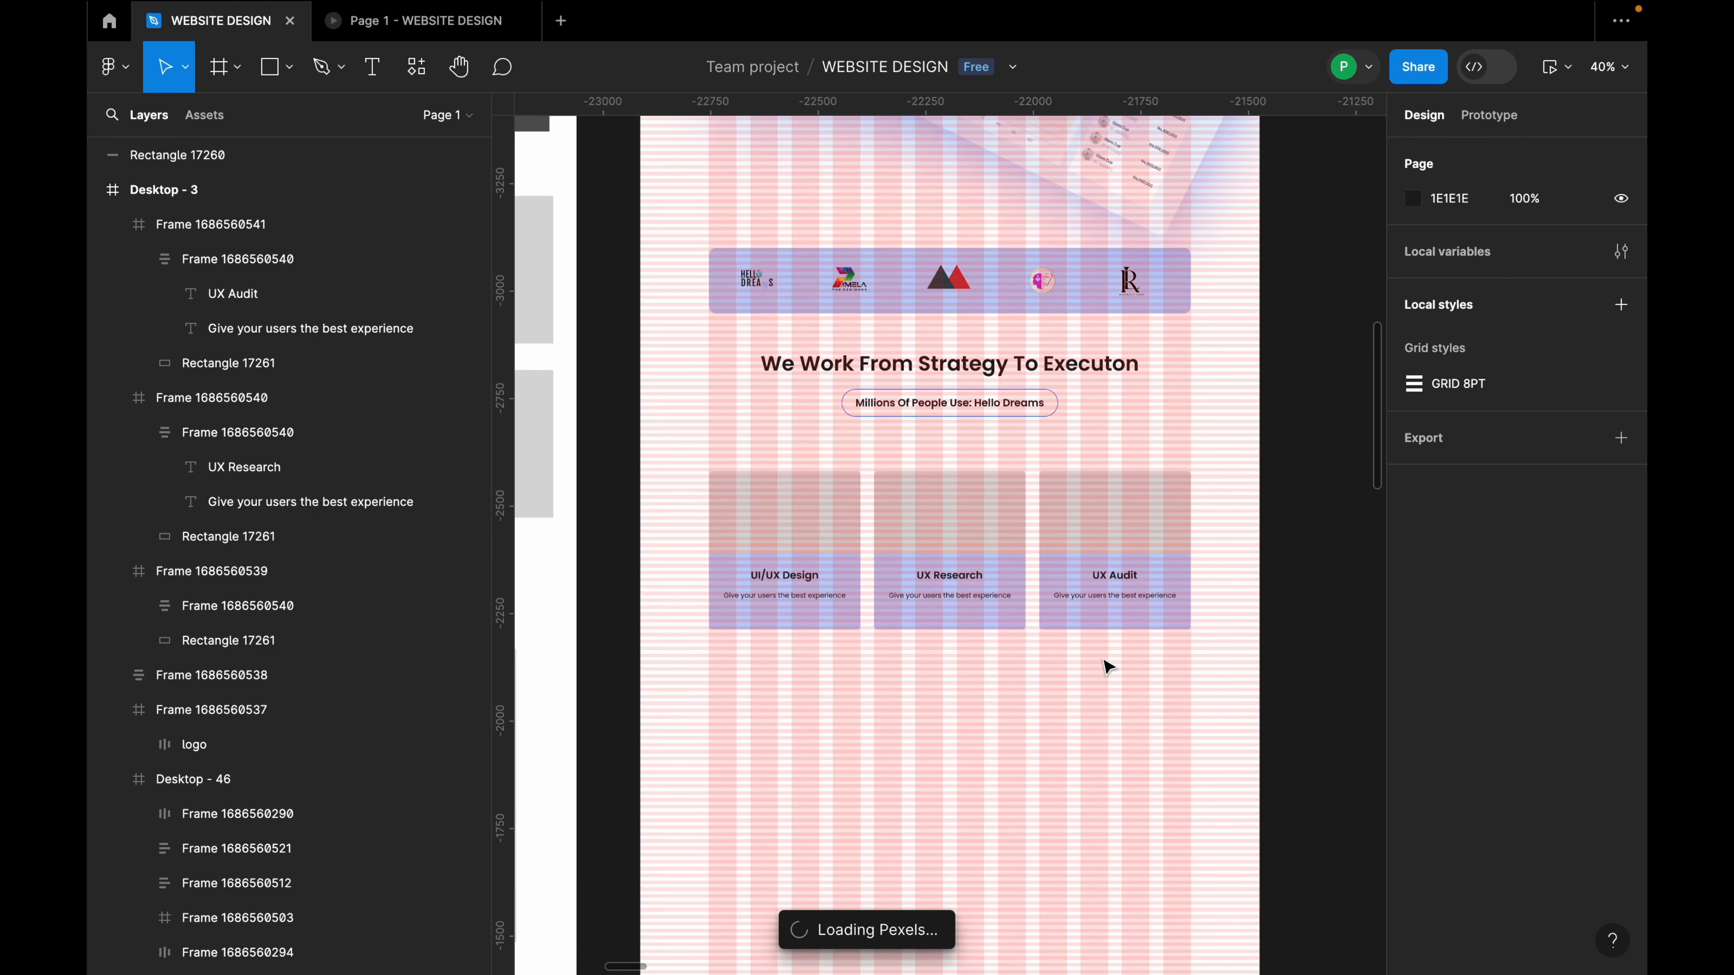
scroll(1107, 666, down, 1)
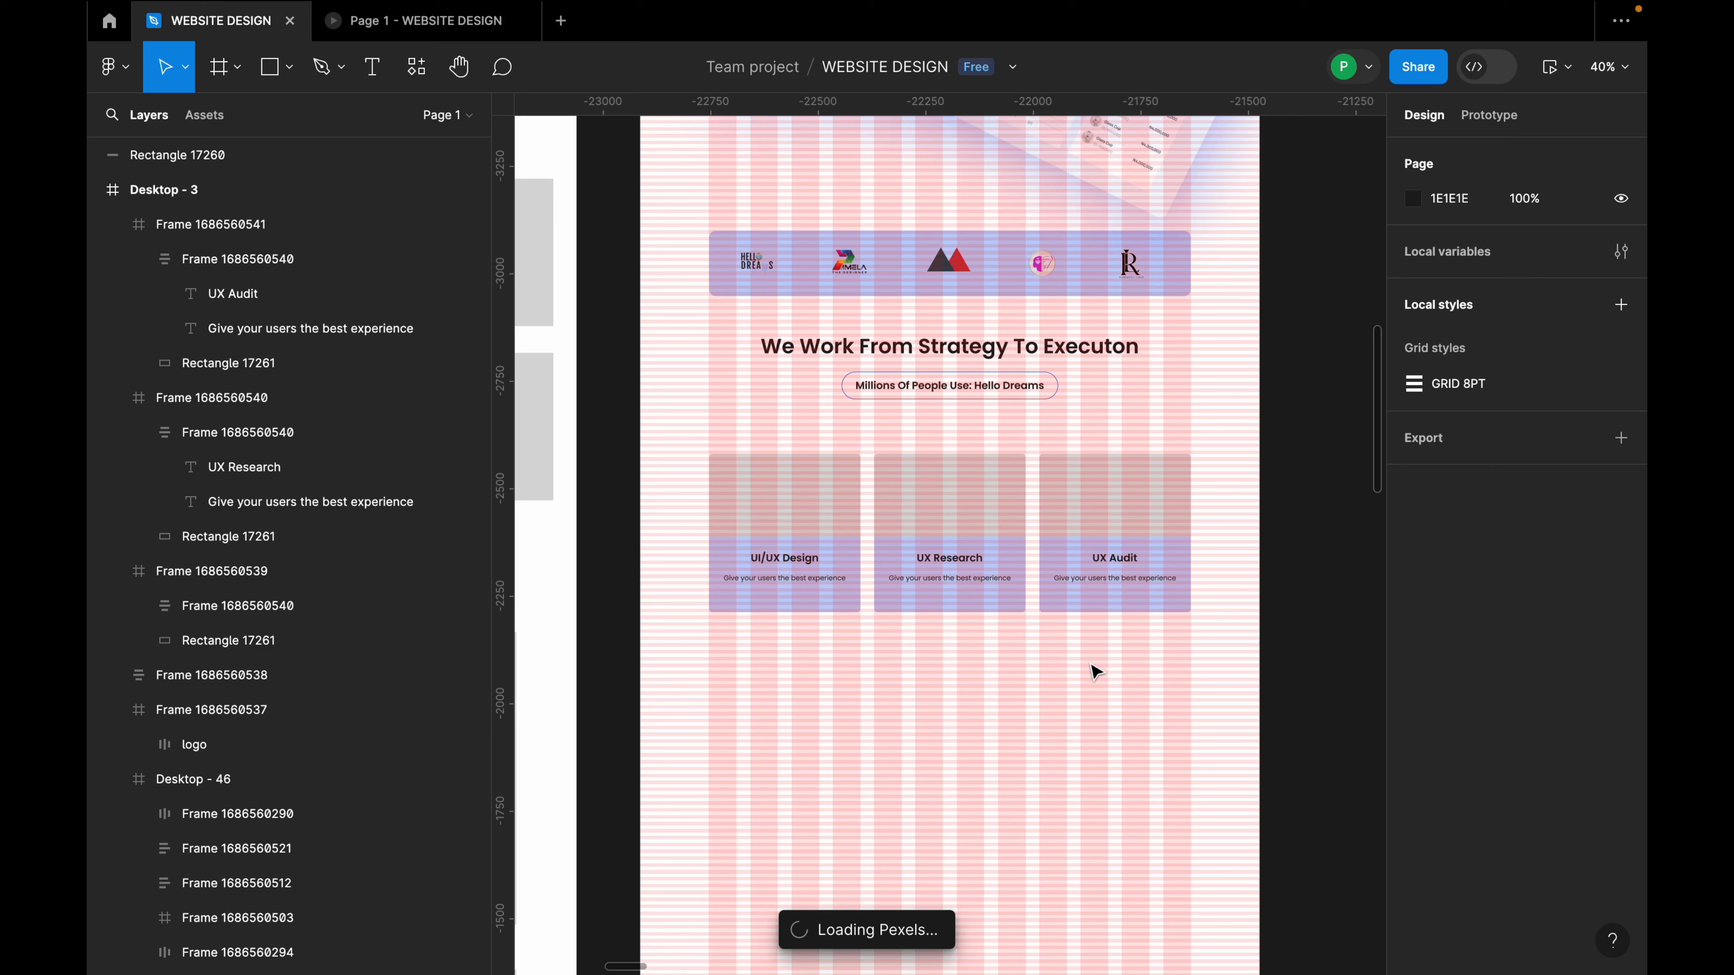
Wrap the three service cards in a horizontal auto layout row and duplicate the row directly below at Y 2584.
click(1110, 580)
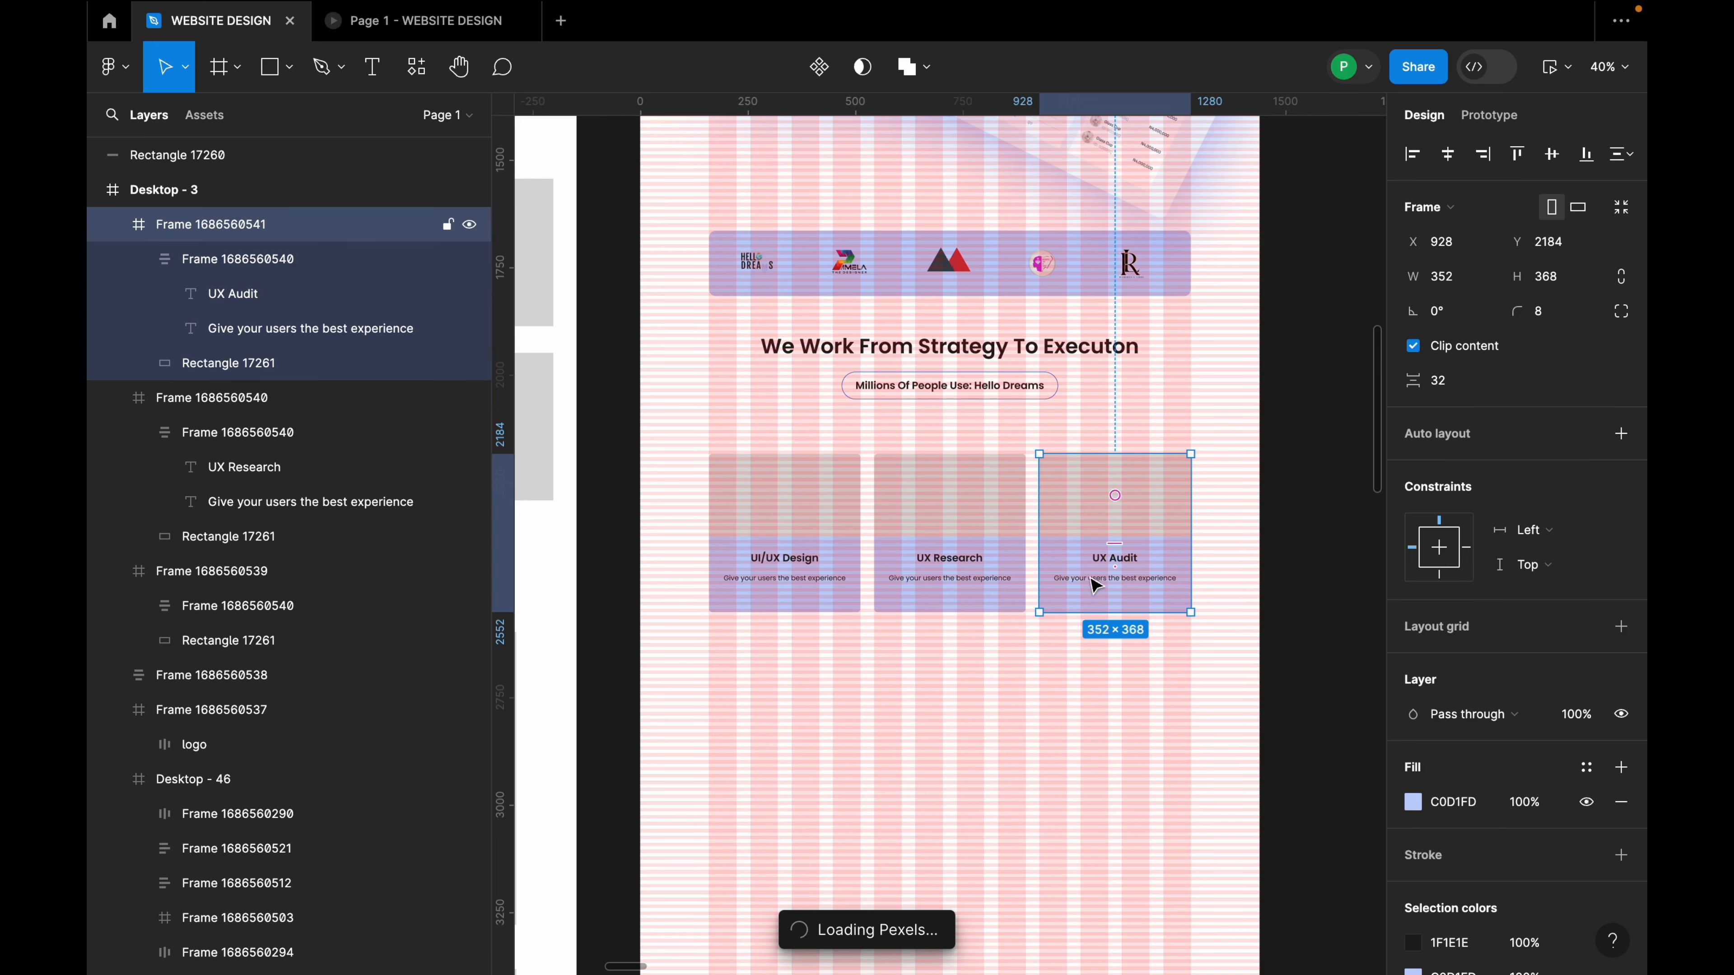
shift+click(939, 579)
shift+click(752, 574)
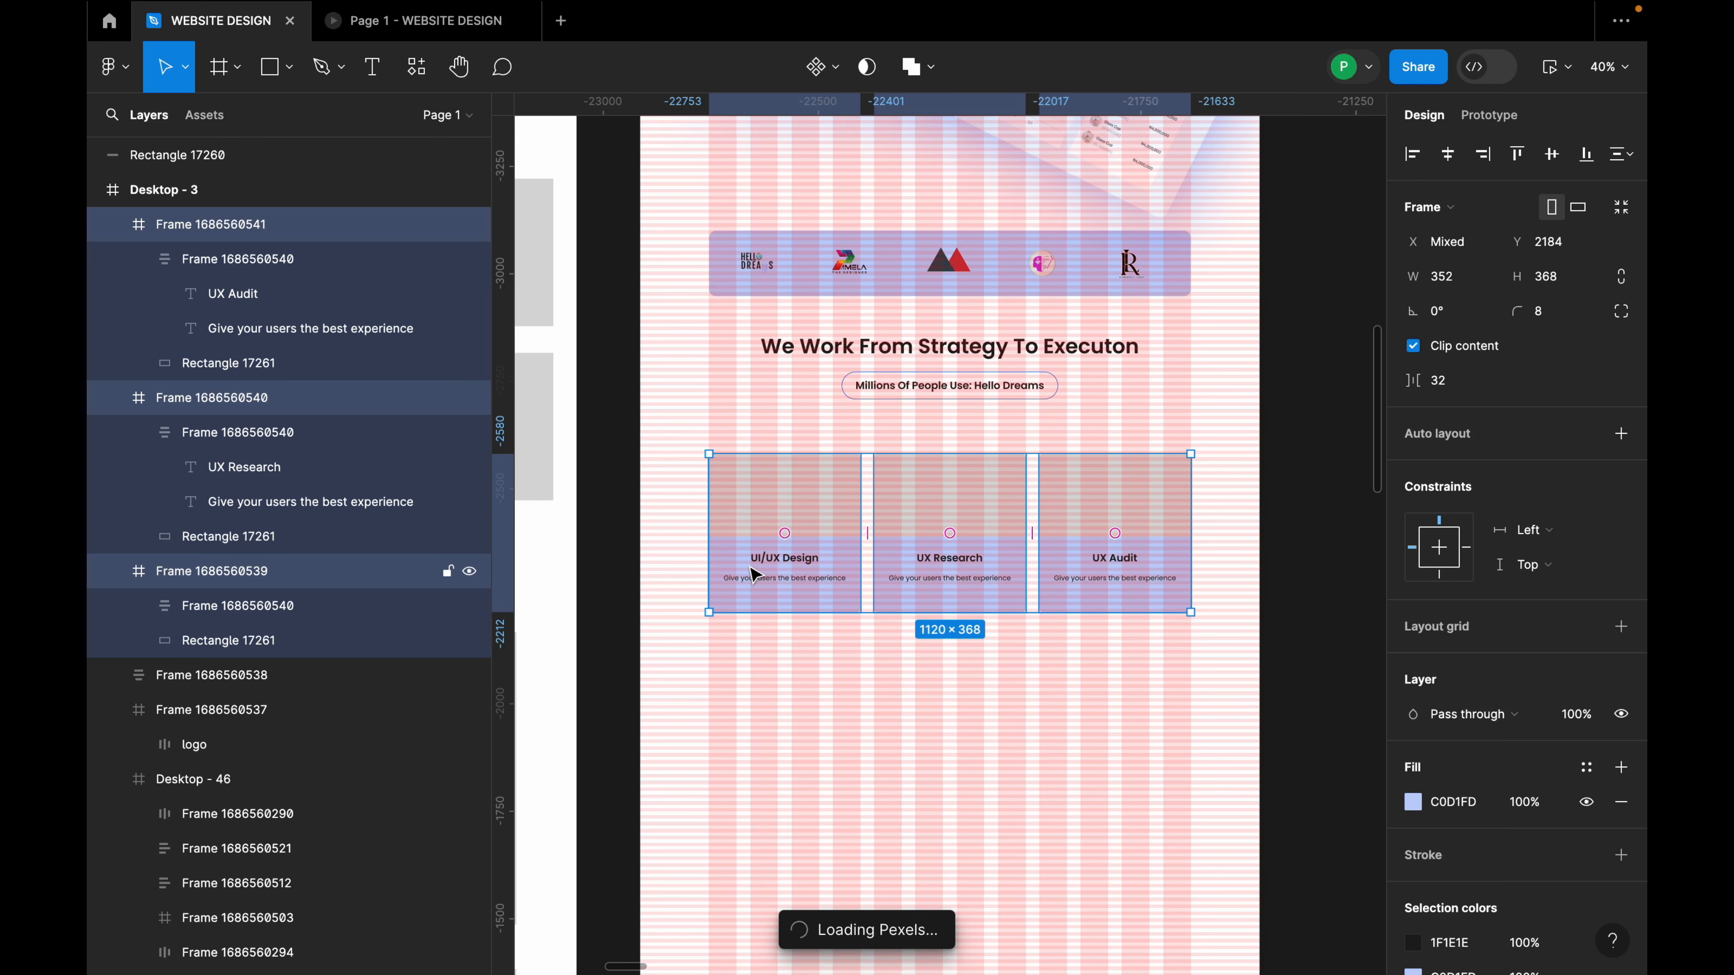
key(shift+a)
drag(969, 569, 971, 732)
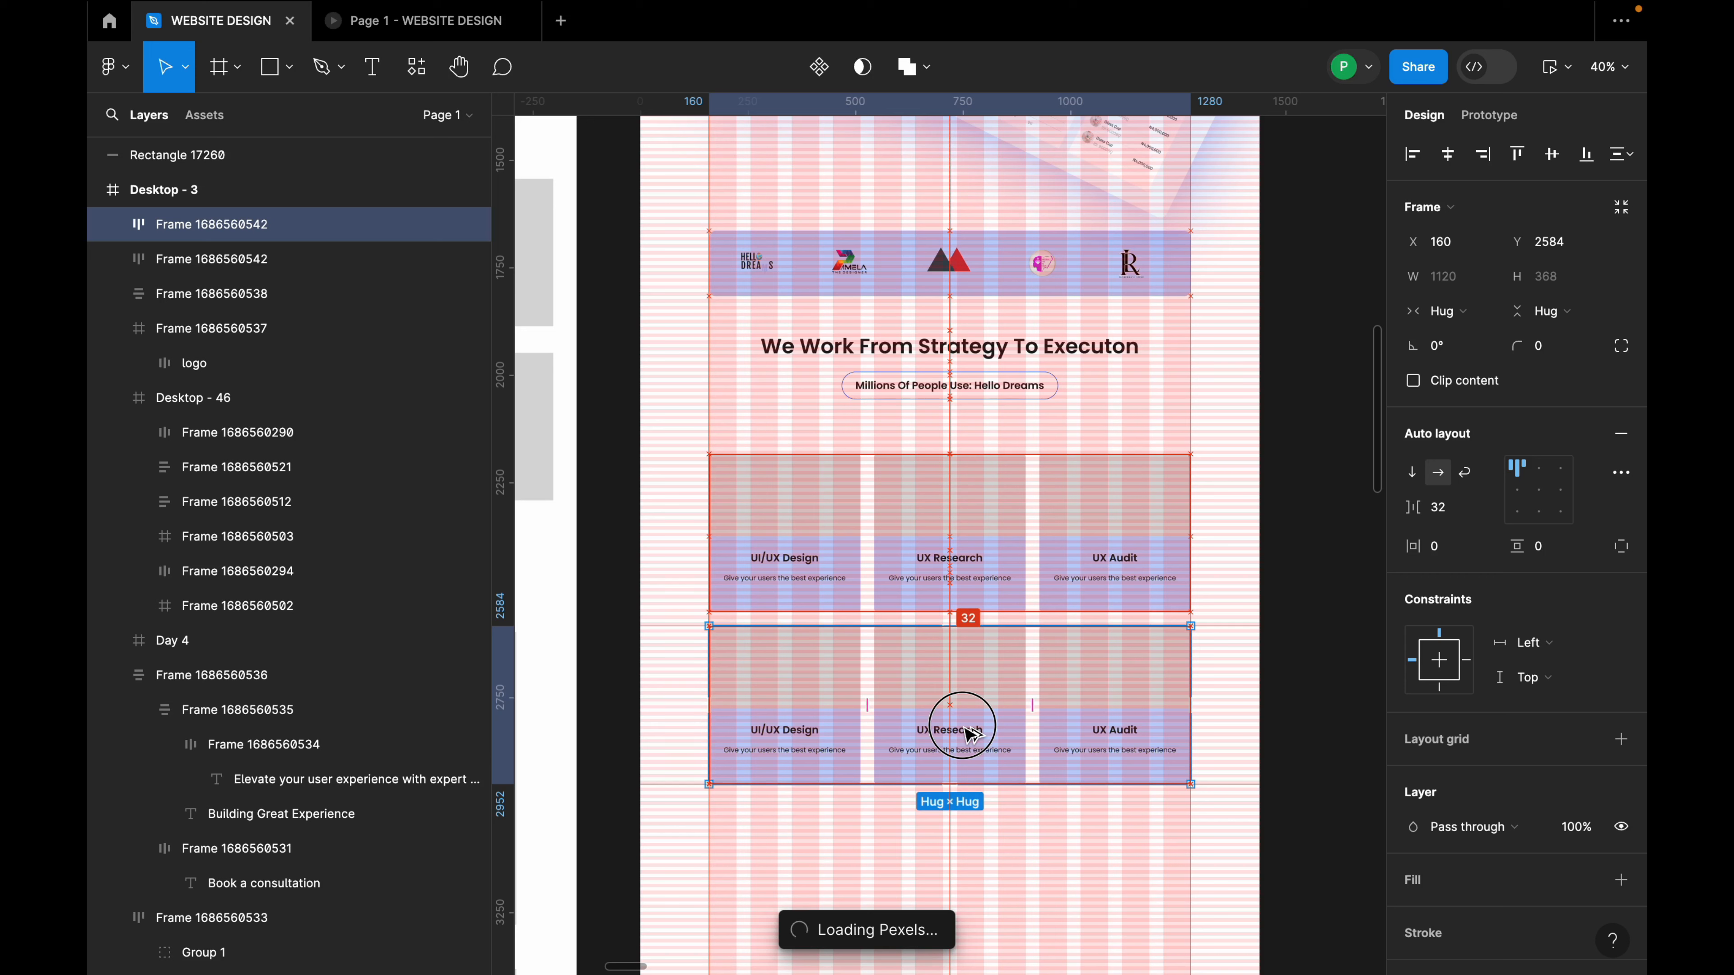
Set the spacing between the two service card rows to 48 and wrap both rows in a vertical auto layout.
shift+click(996, 574)
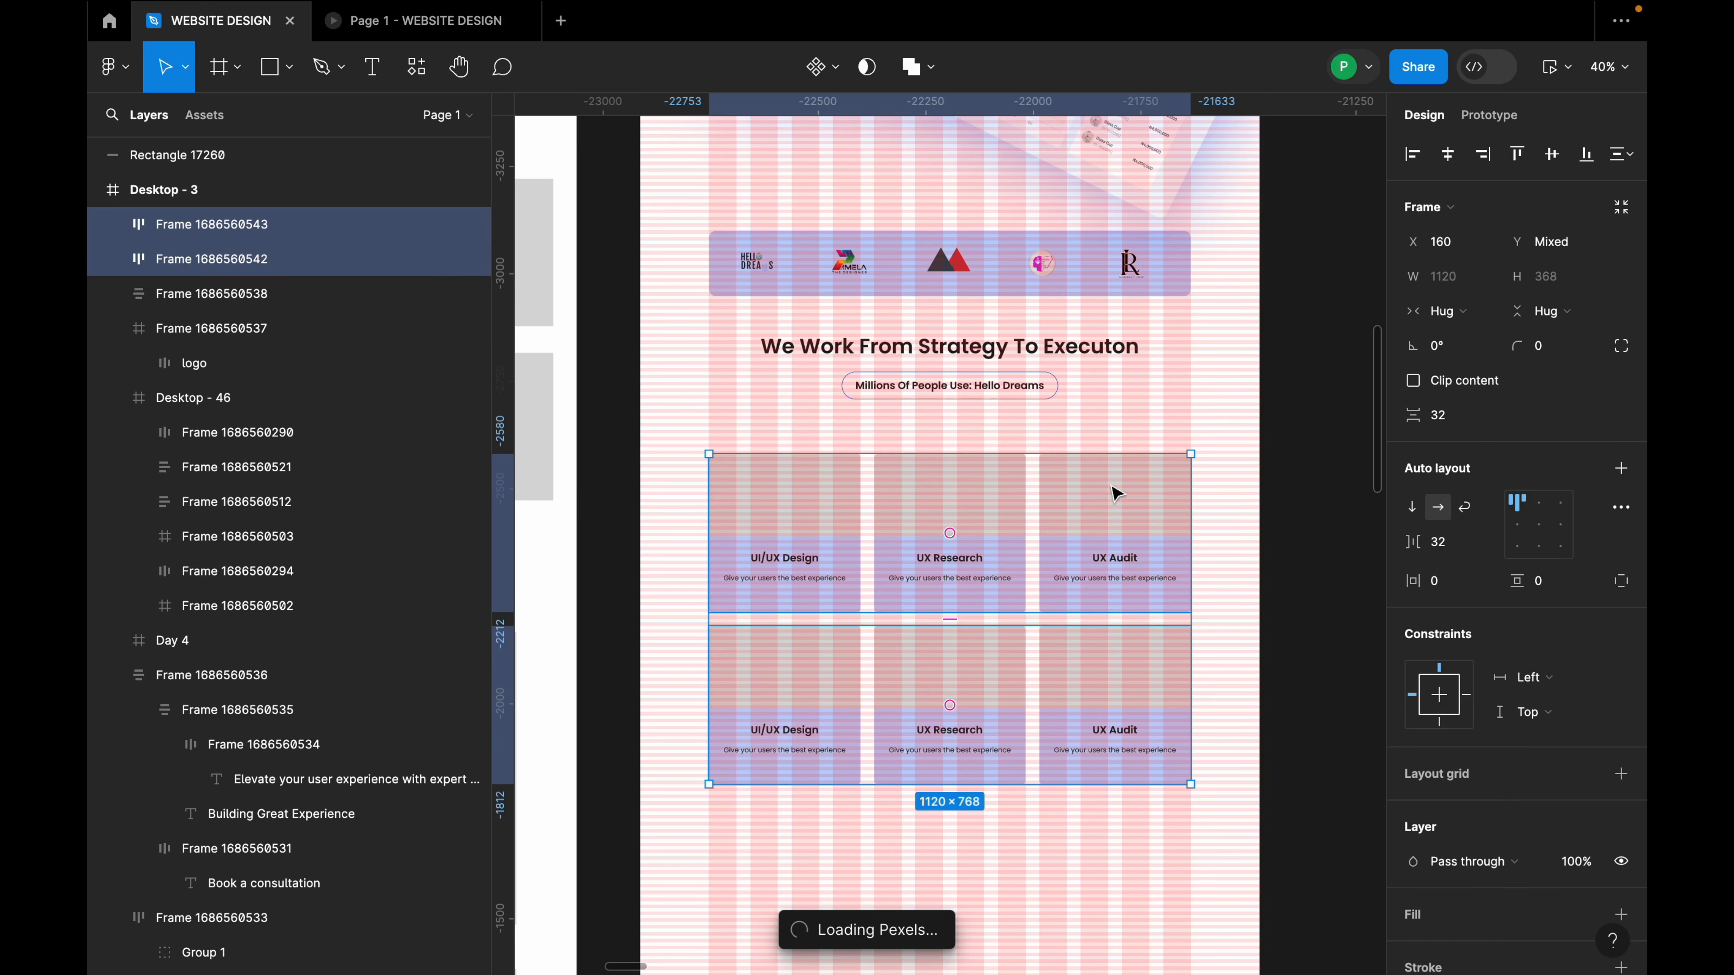
click(1454, 425)
scroll(1310, 492, down, 3)
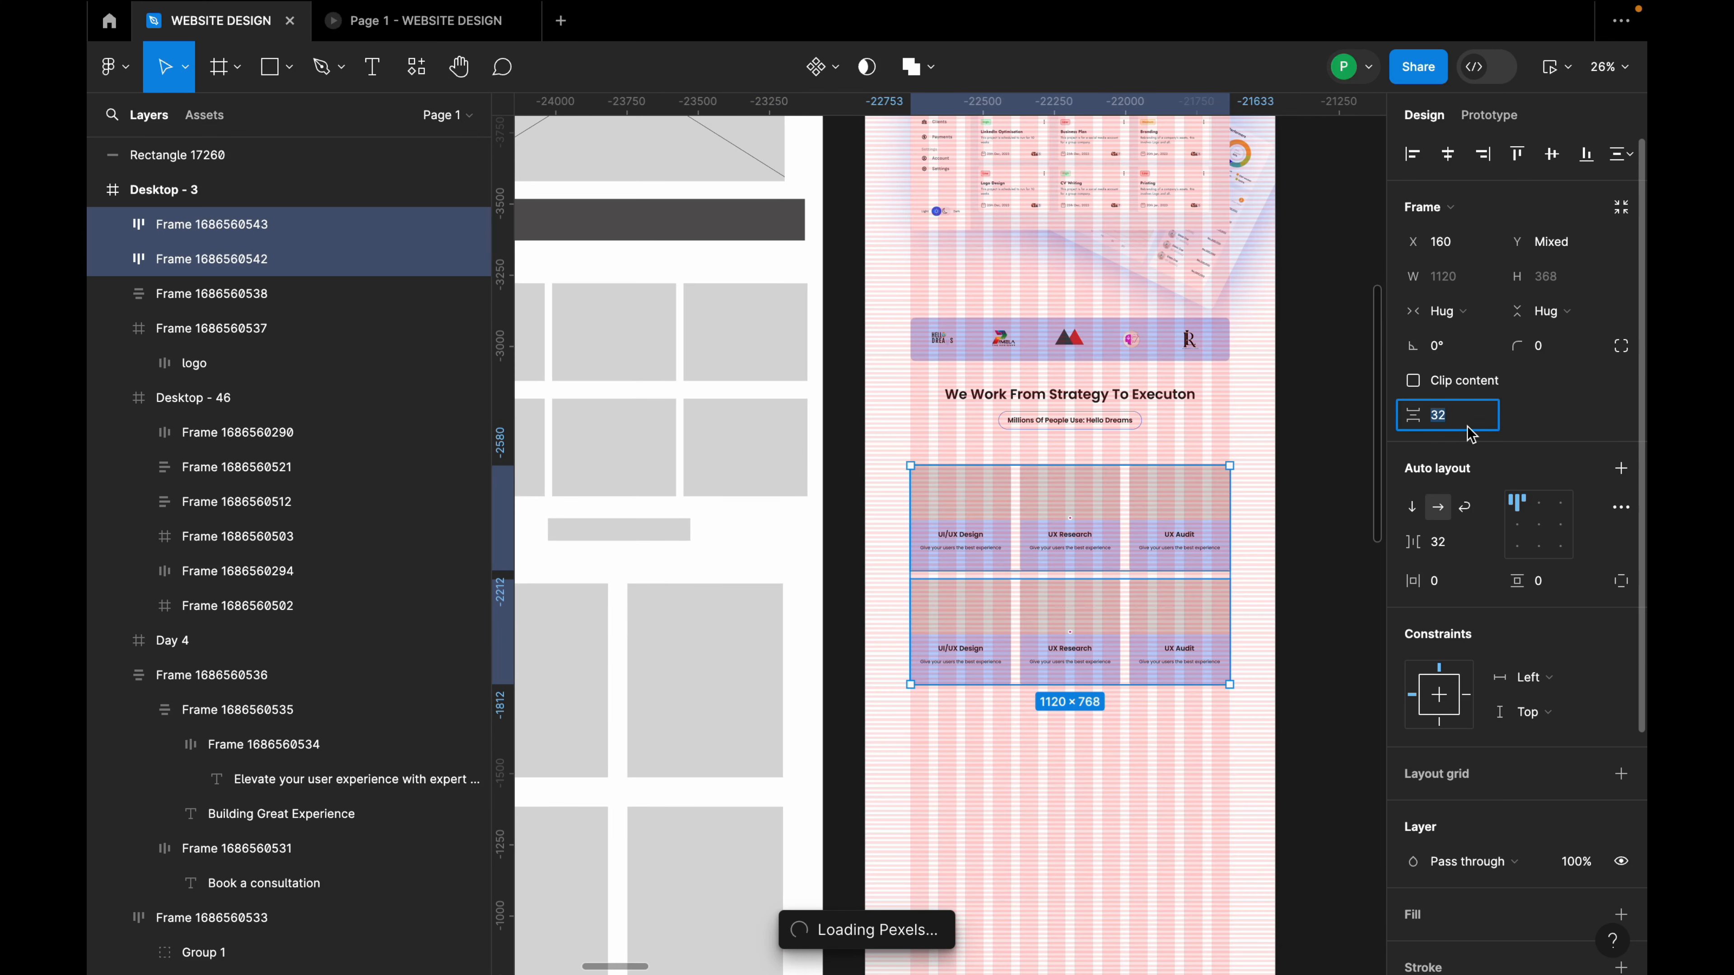
text(48)
key(Return)
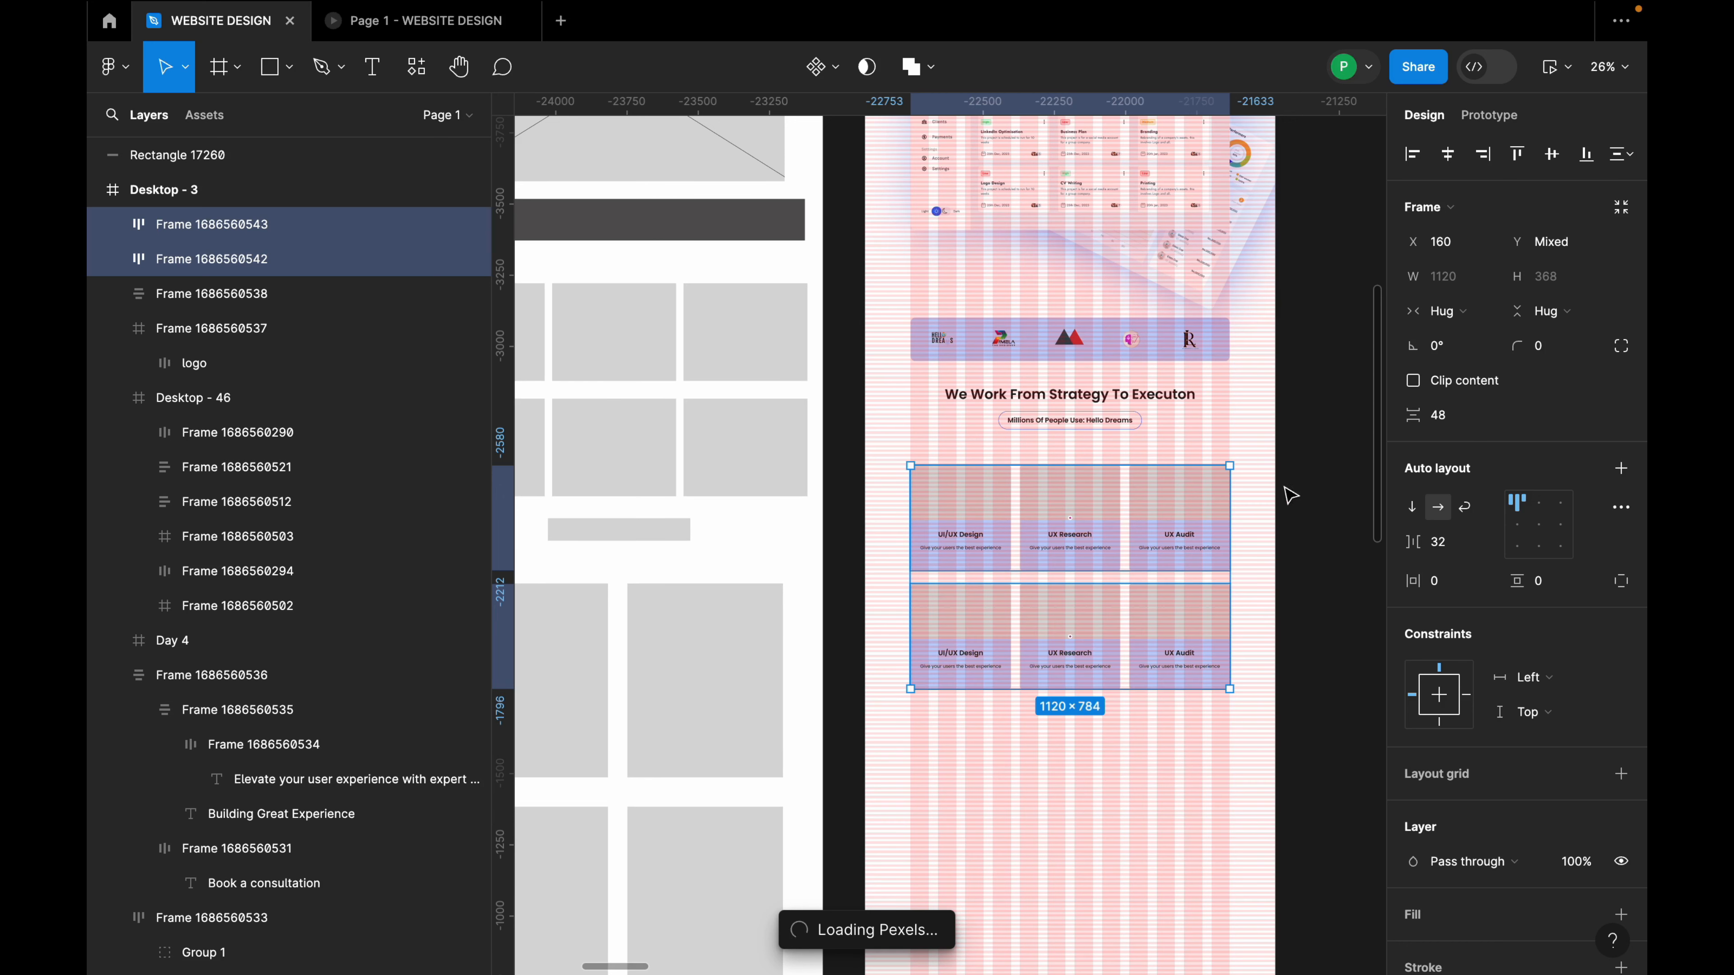
key(shift+a)
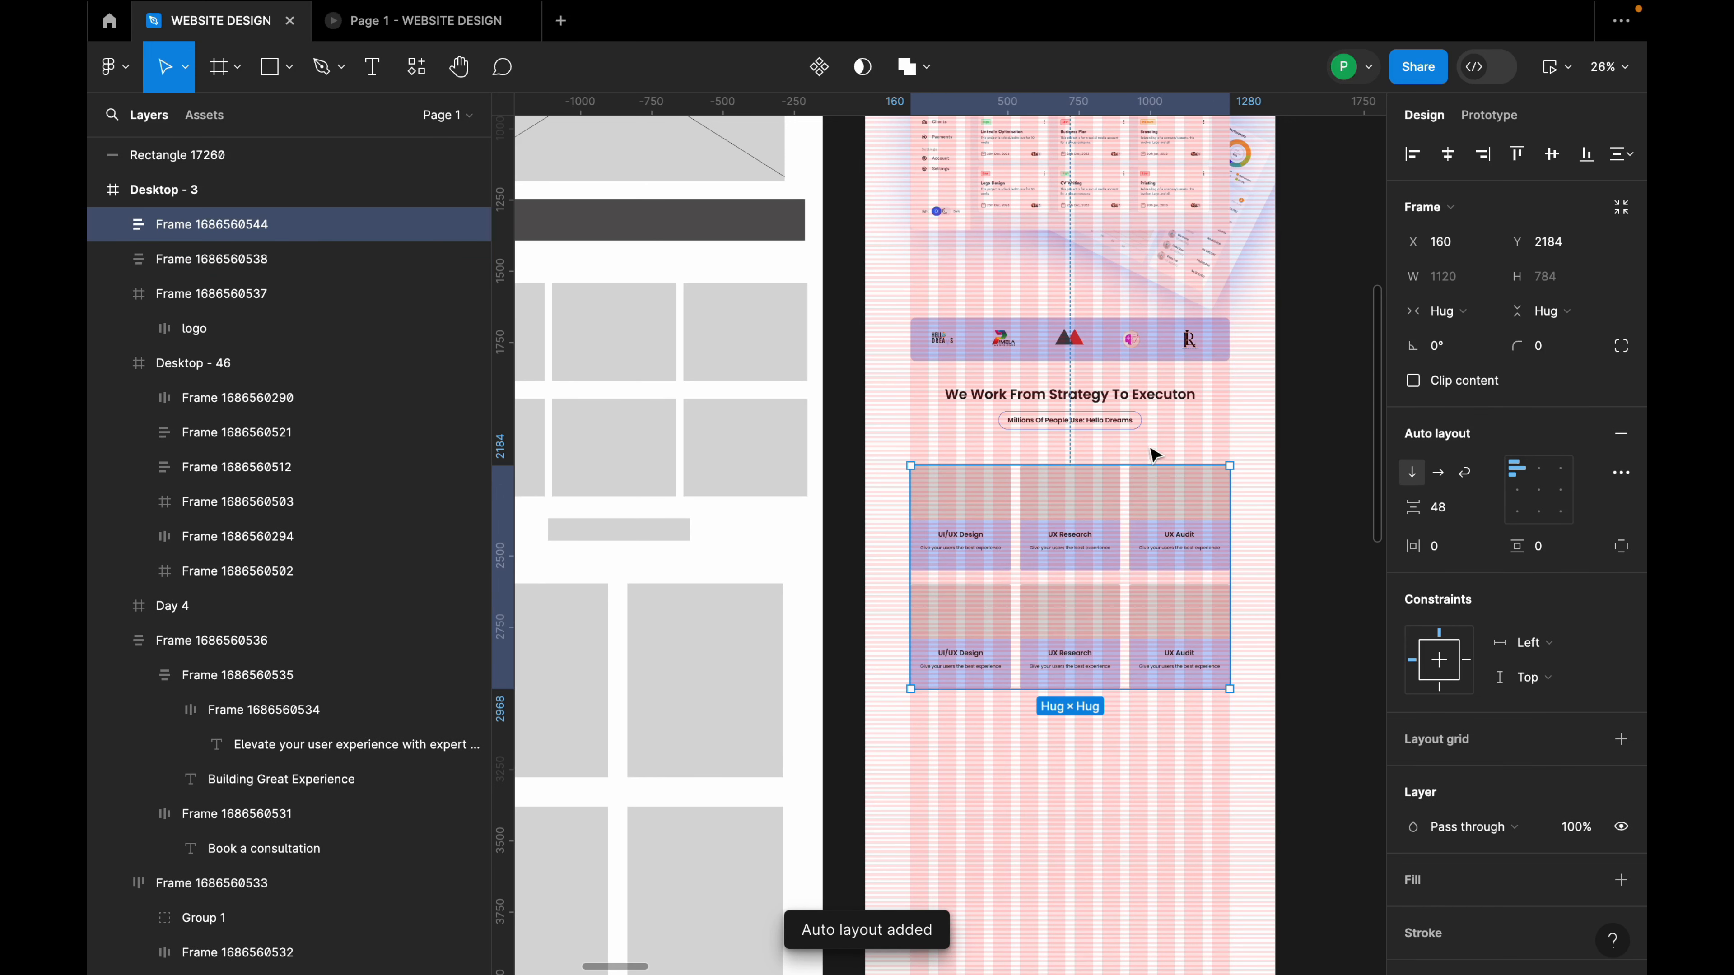
Set the gap between the strategy heading group and the card grid to 80 and center the grid horizontally.
shift+click(1148, 423)
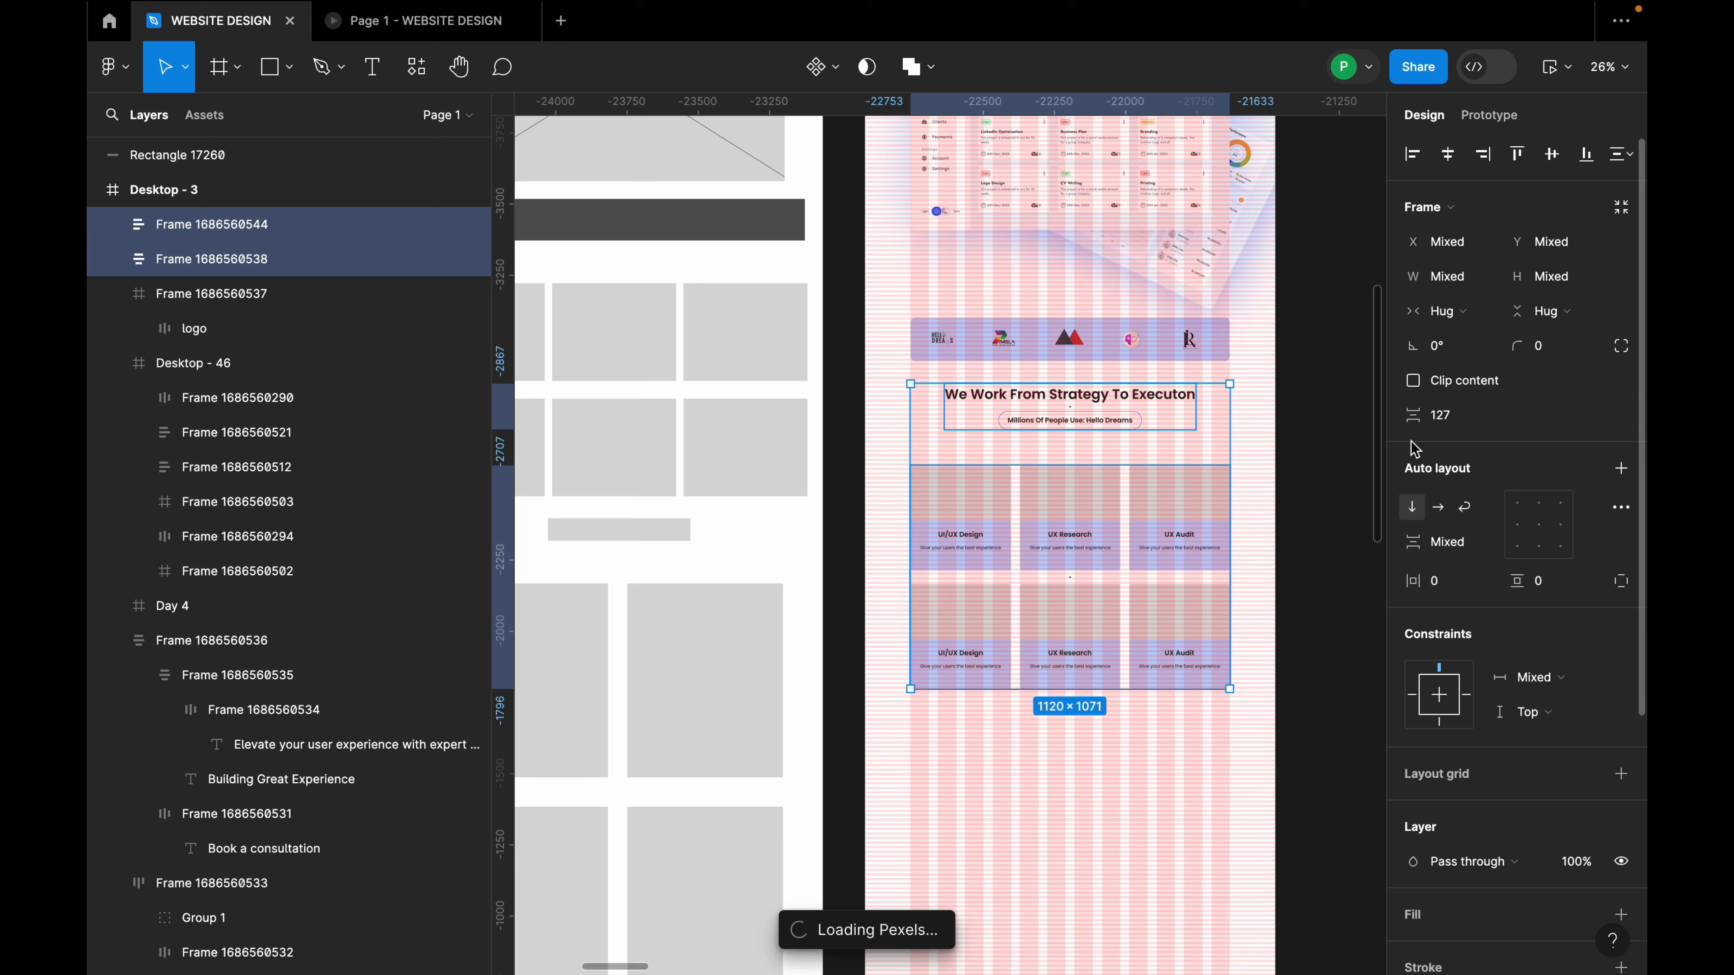
click(1460, 424)
text(80)
key(Return)
click(1305, 517)
scroll(1305, 517, down, 3)
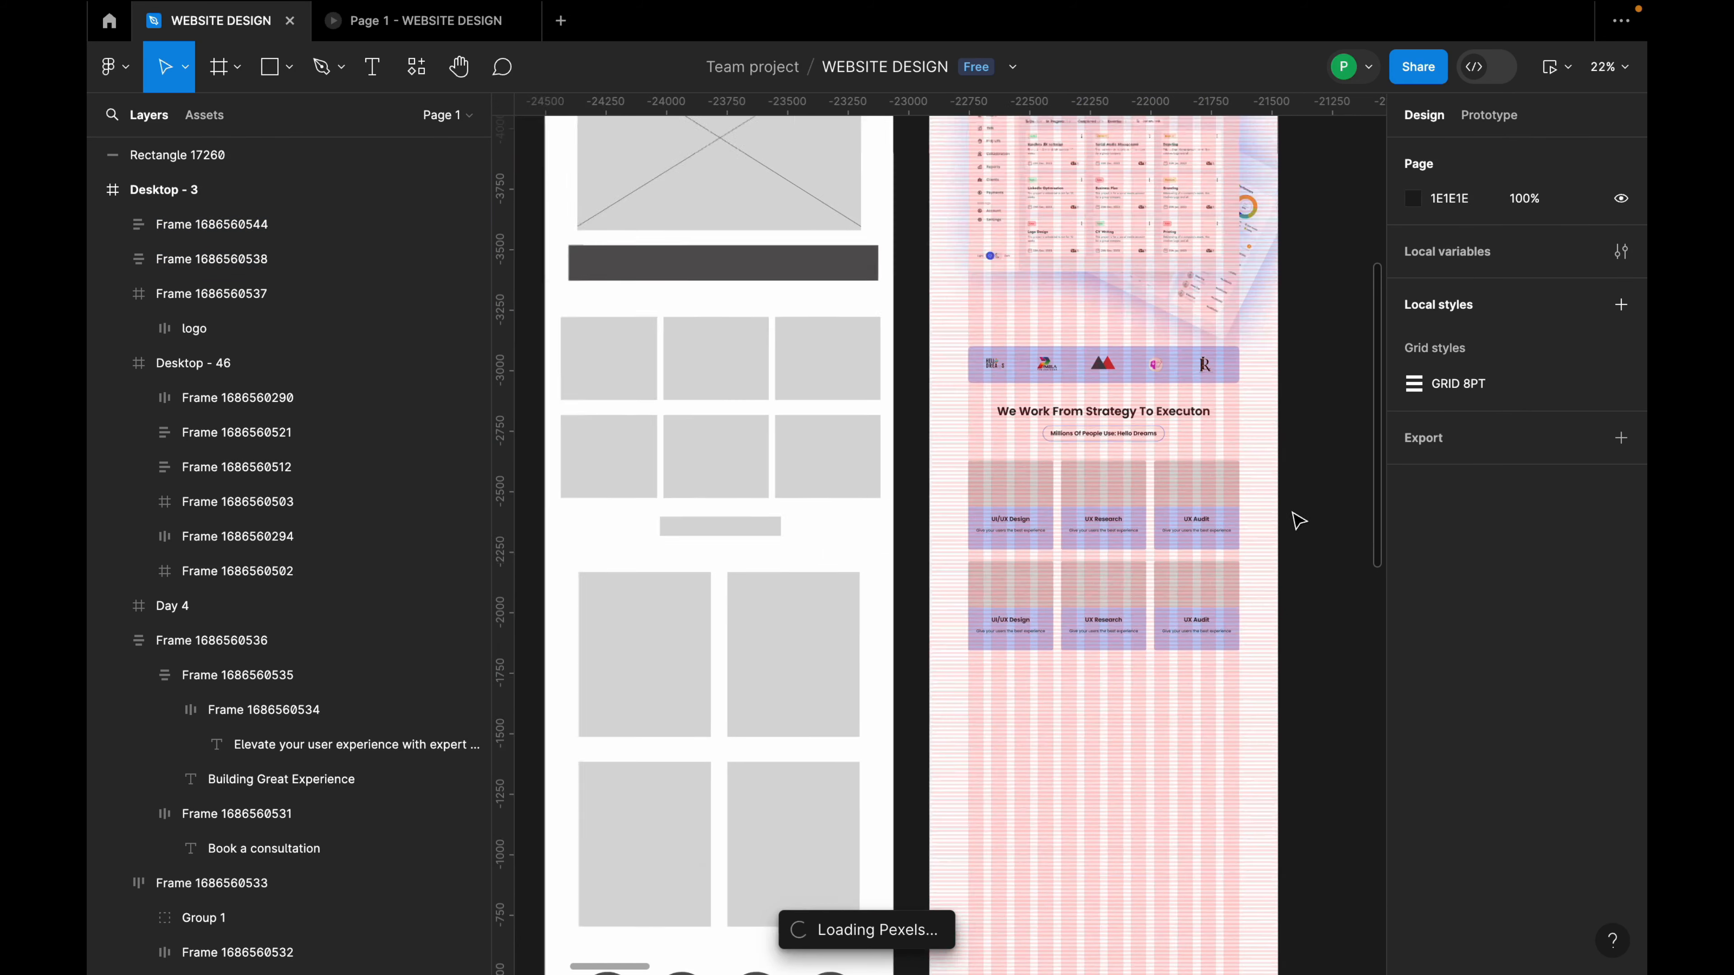
click(1207, 546)
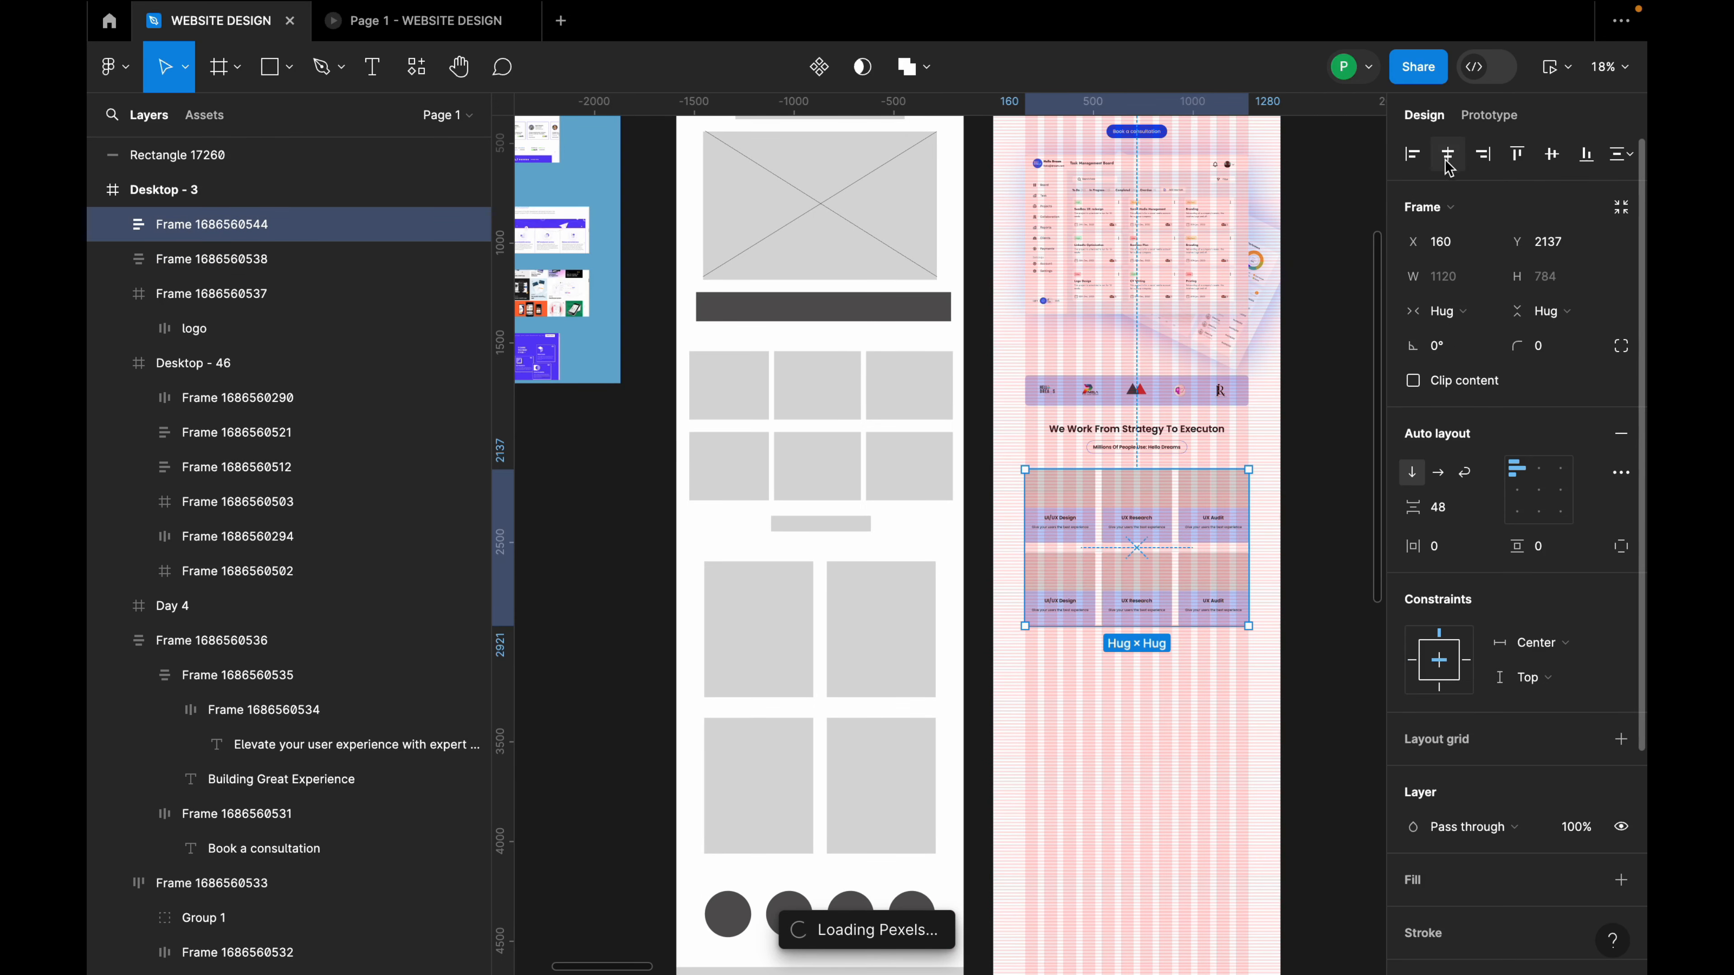
click(1281, 466)
Compare the service card section with the matching section of the Desktop - 2 wireframe.
scroll(1284, 573, up, 2)
scroll(1285, 581, up, 3)
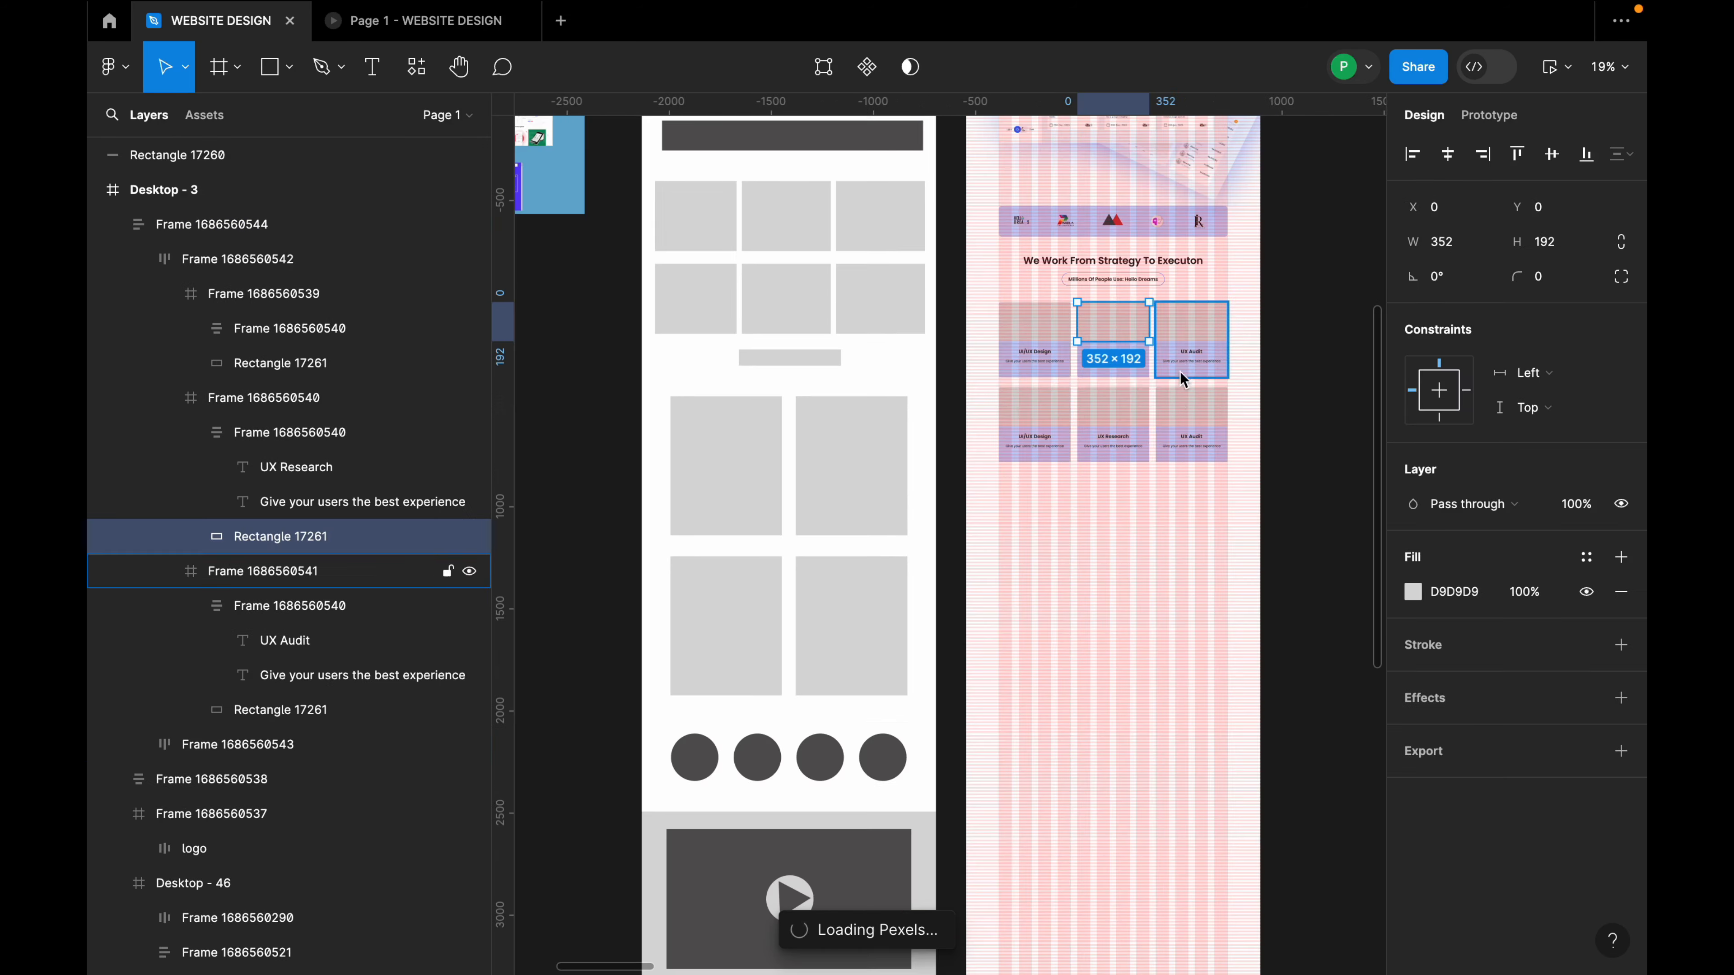
click(1203, 398)
click(1238, 371)
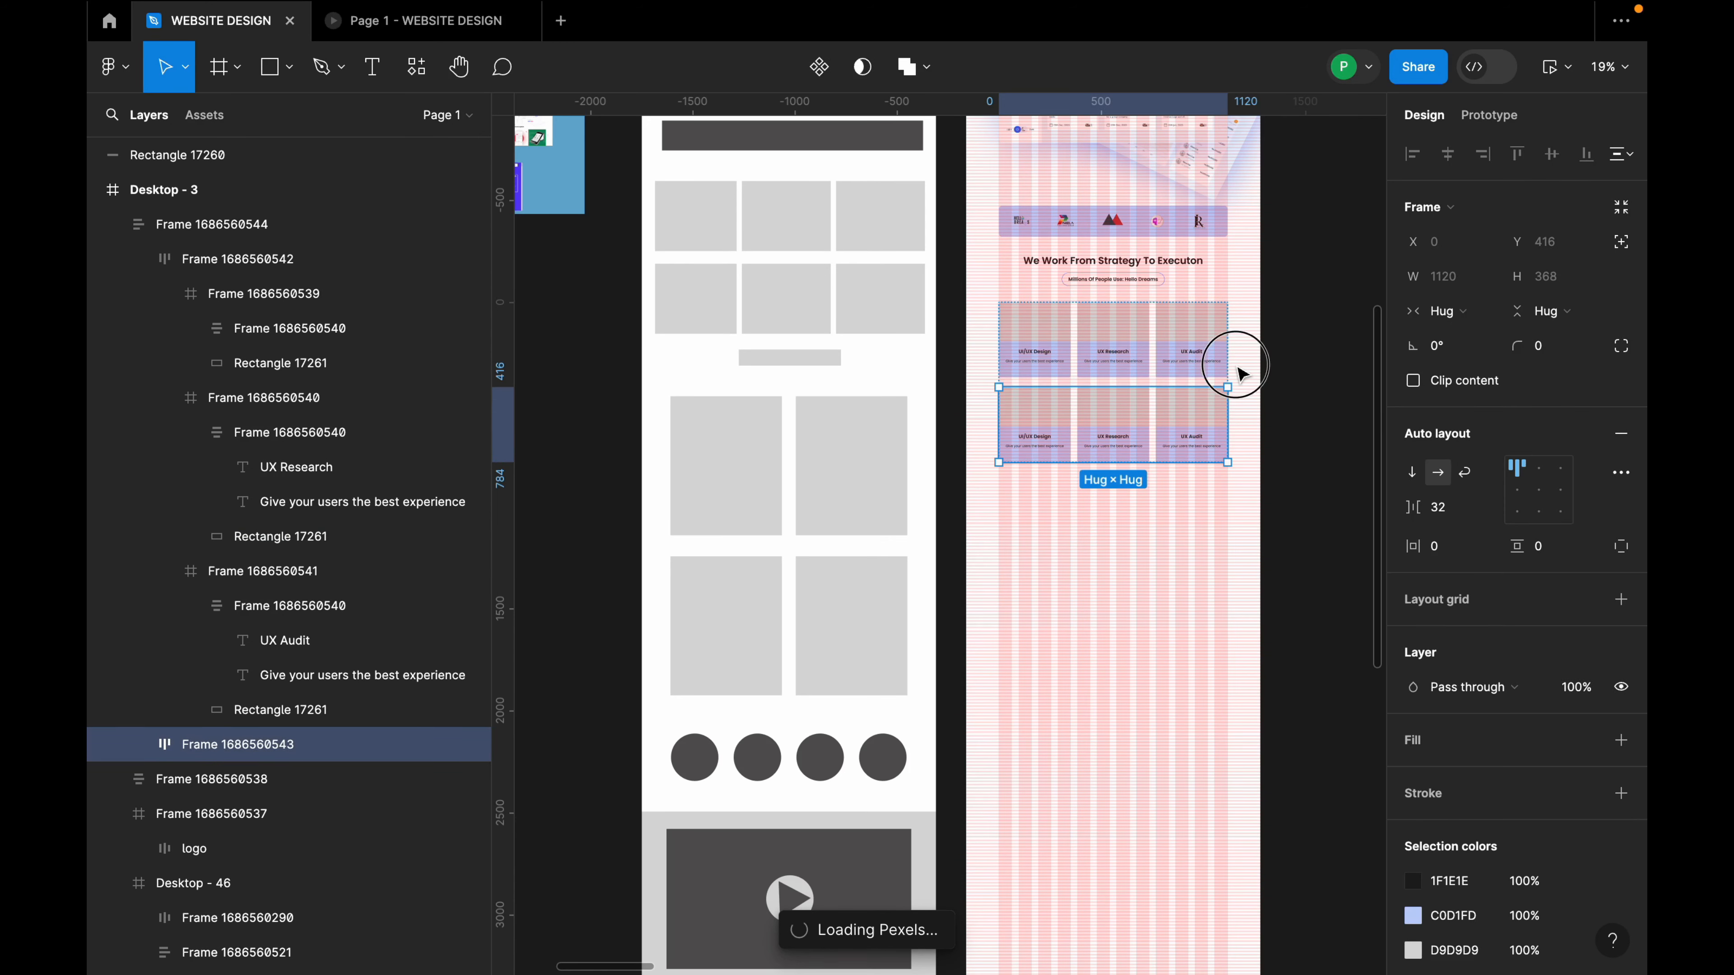
click(1203, 377)
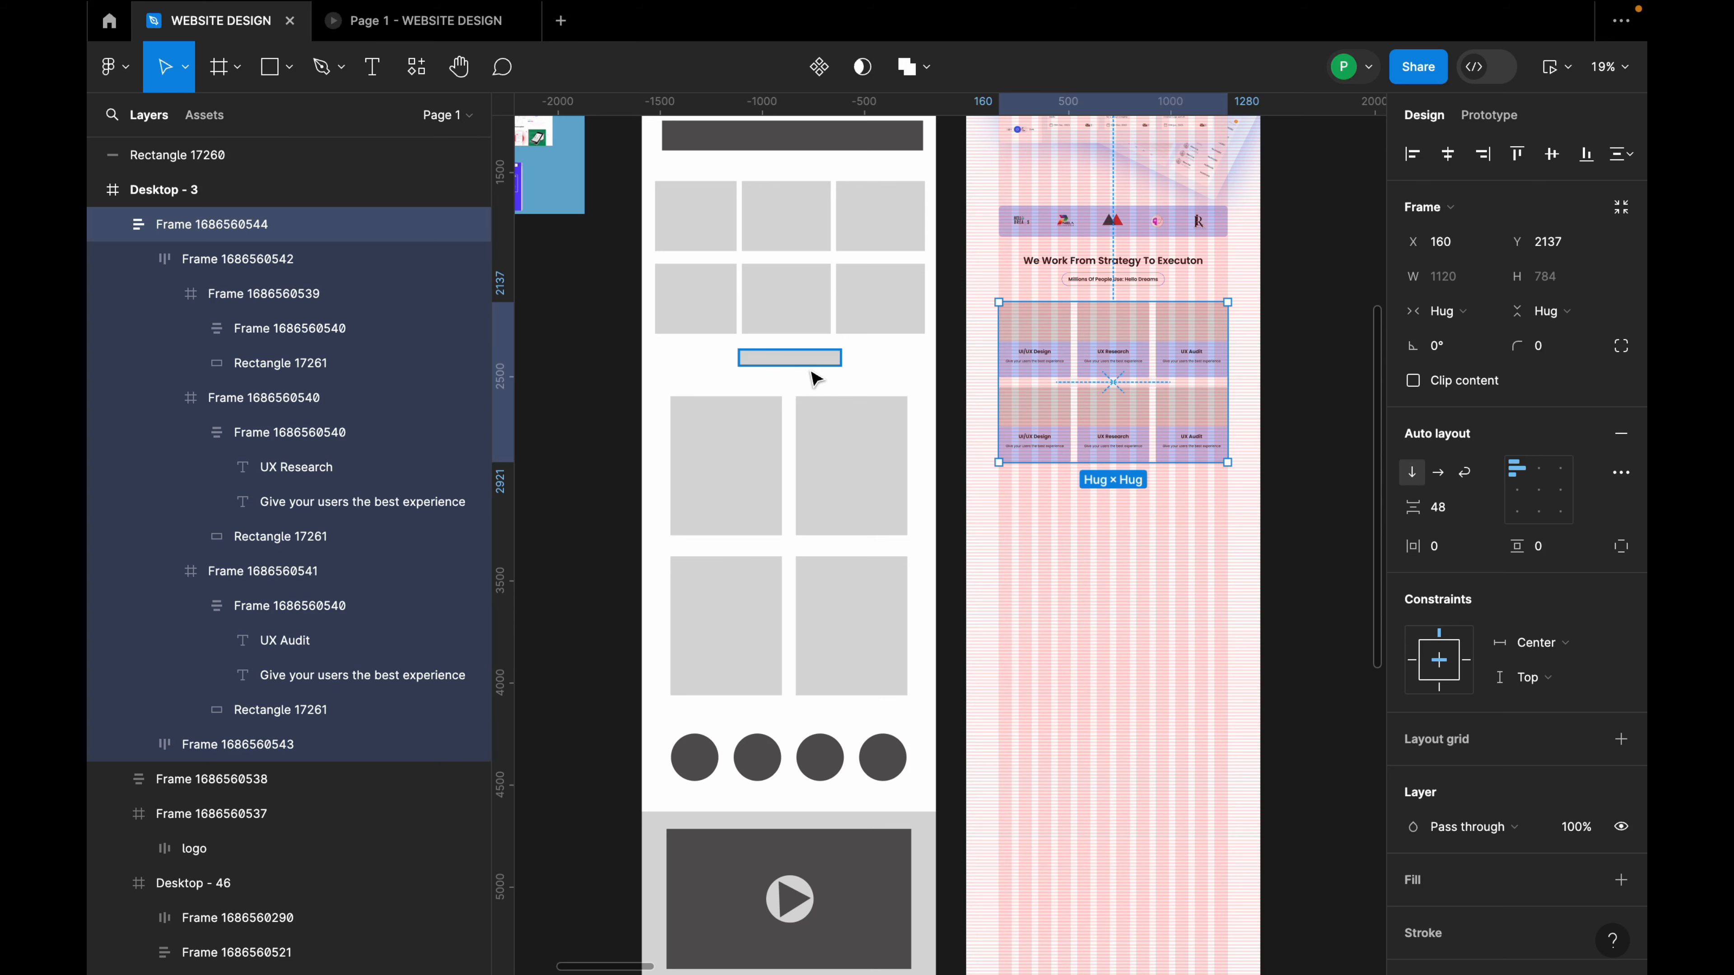
scroll(1111, 546, up, 7)
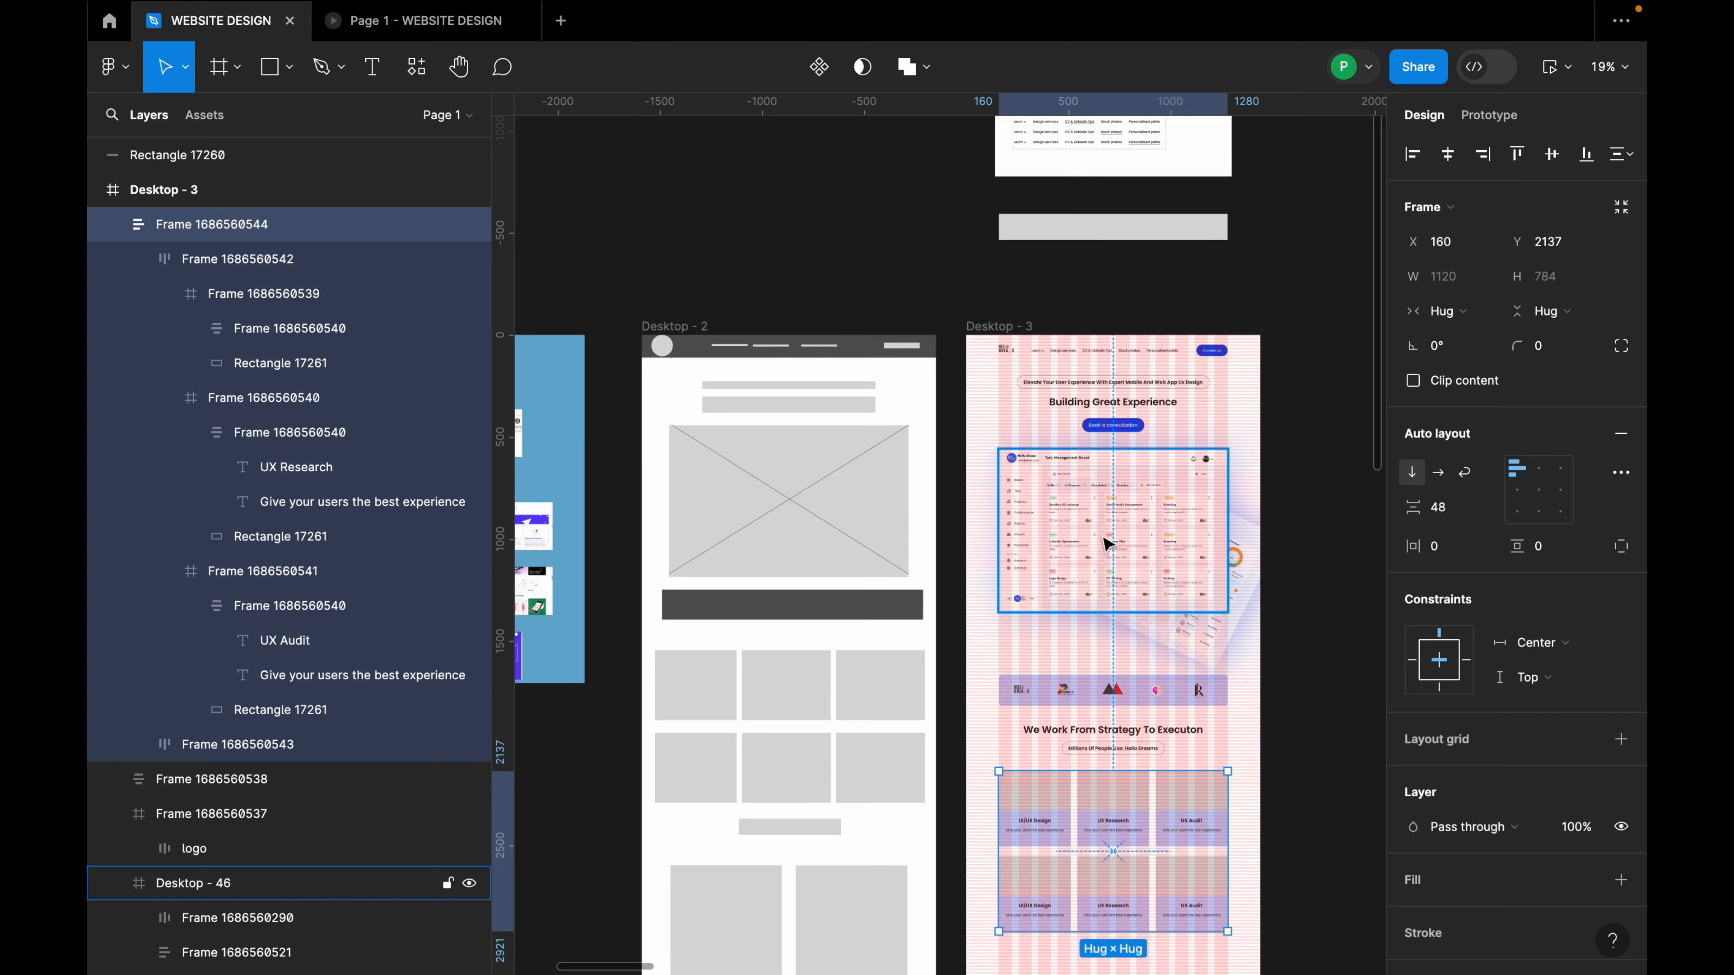
scroll(1107, 544, down, 7)
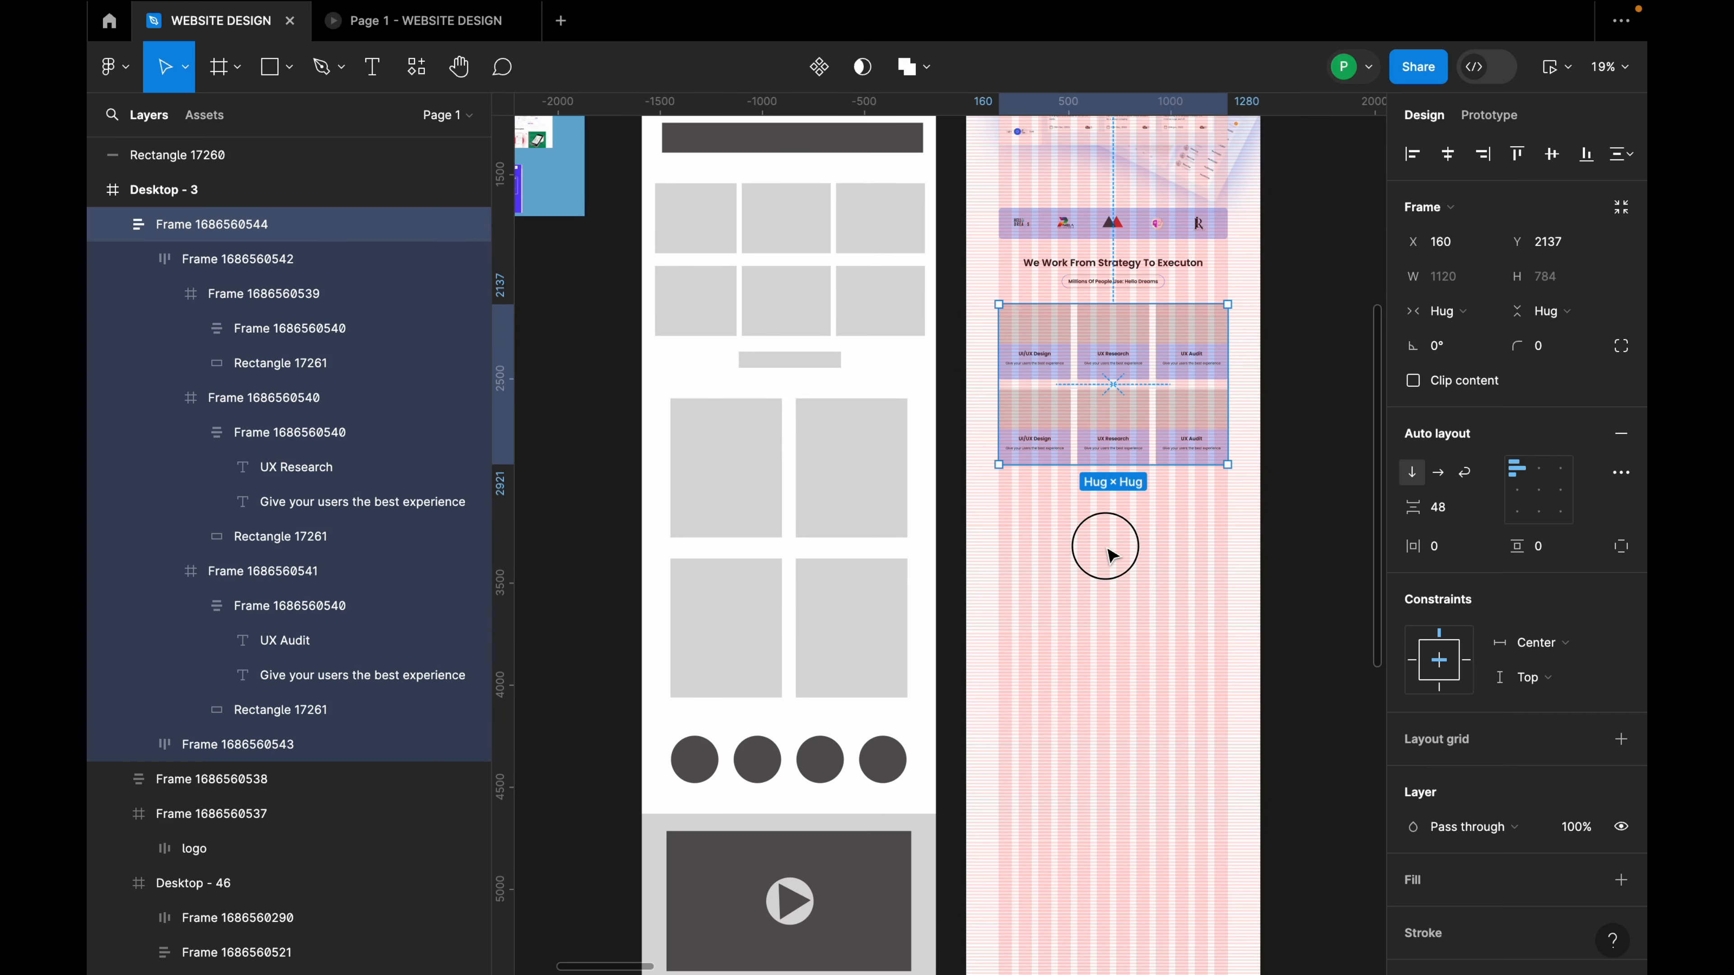
click(1110, 554)
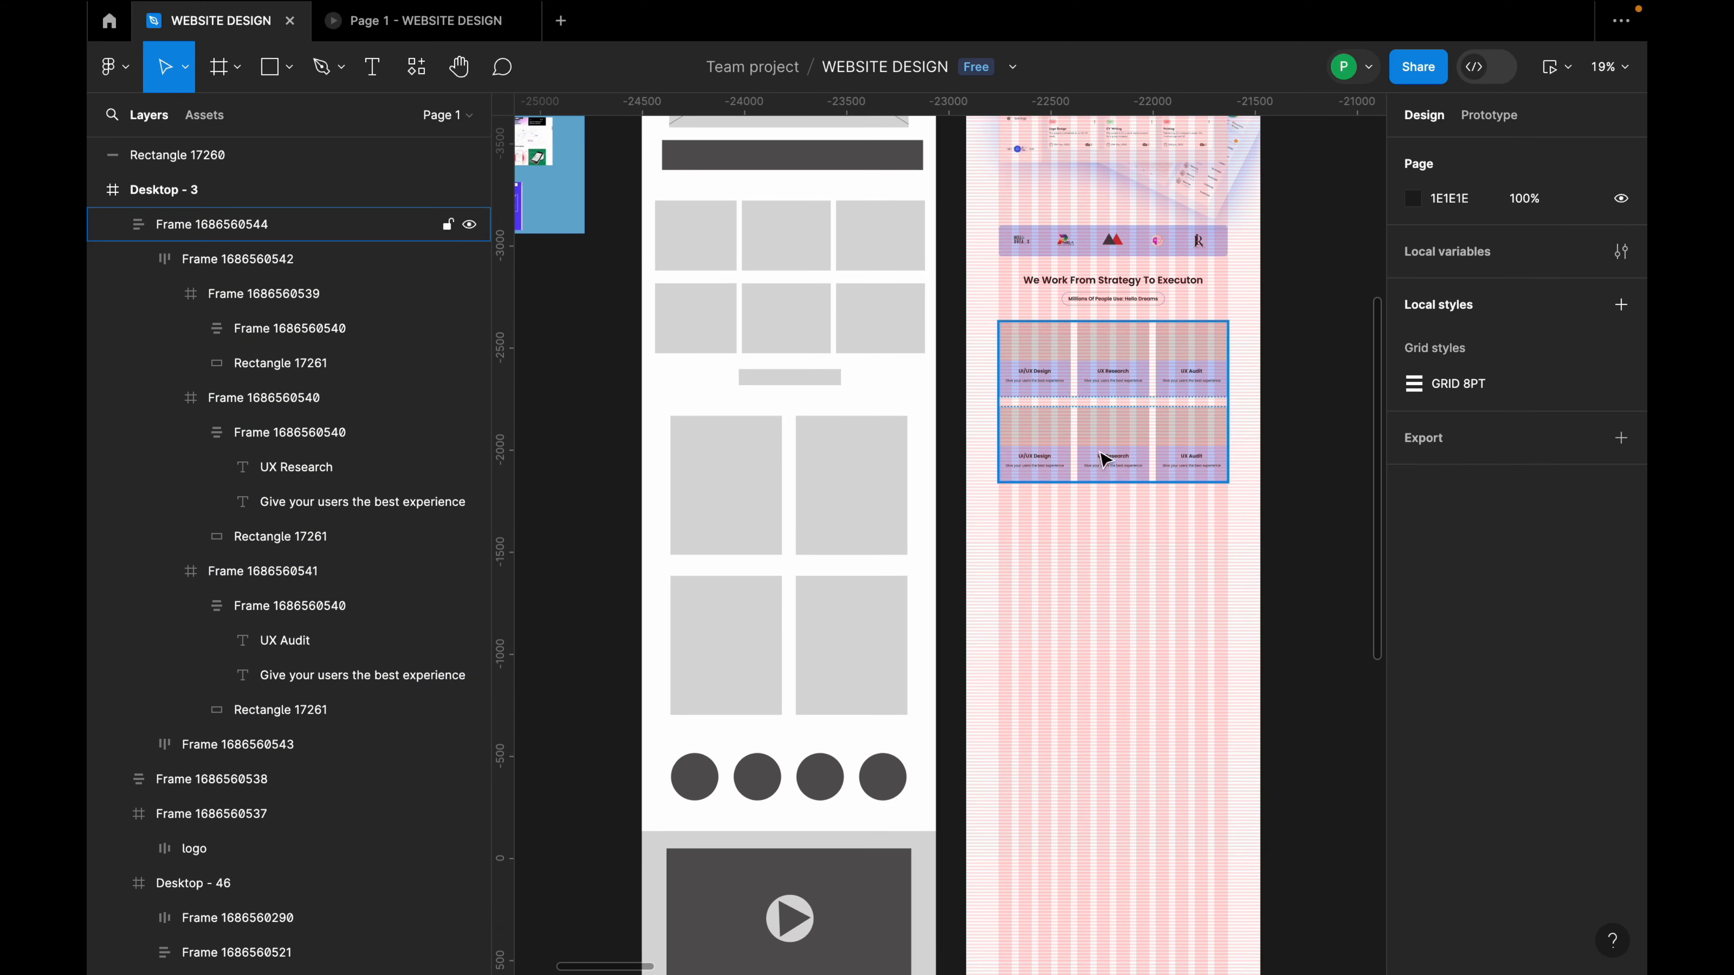
Duplicate the outlined tagline pill from under the strategy heading to just below the second card row at Y 2984.
scroll(1138, 308, up, 5)
triple_click(1149, 290)
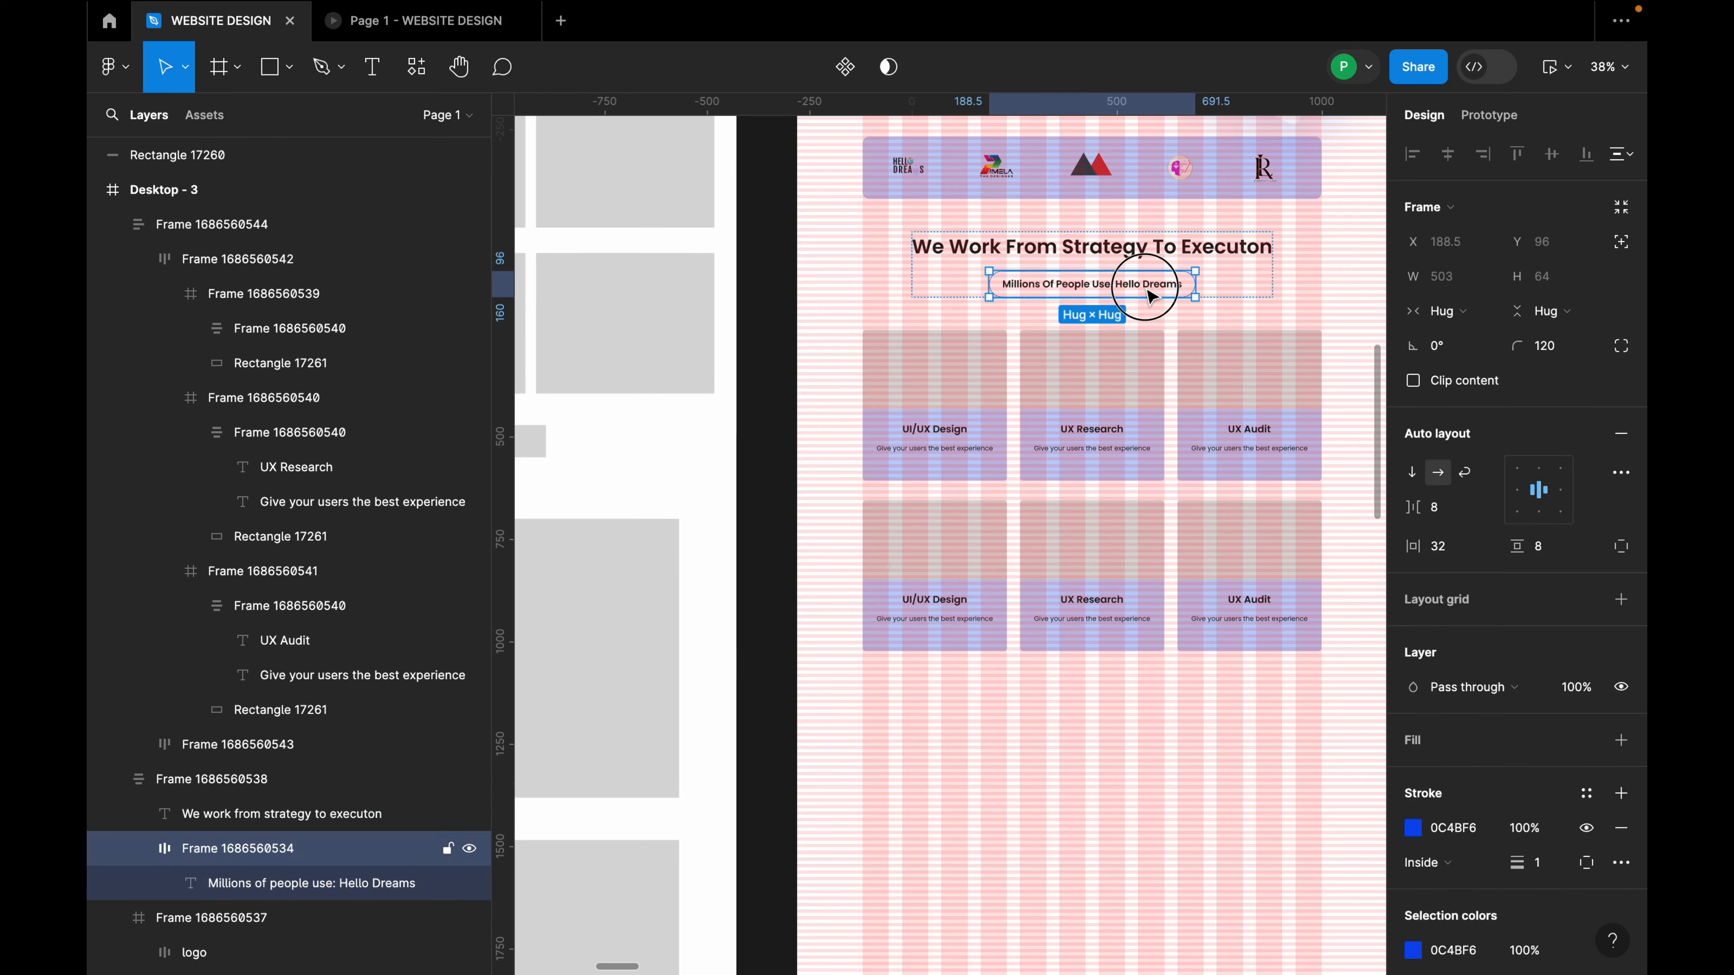
click(1221, 283)
click(1178, 290)
drag(1178, 290, 1157, 689)
Change the copied pill's text to "Our services" and center the pill horizontally on the page.
double_click(1155, 687)
double_click(1153, 685)
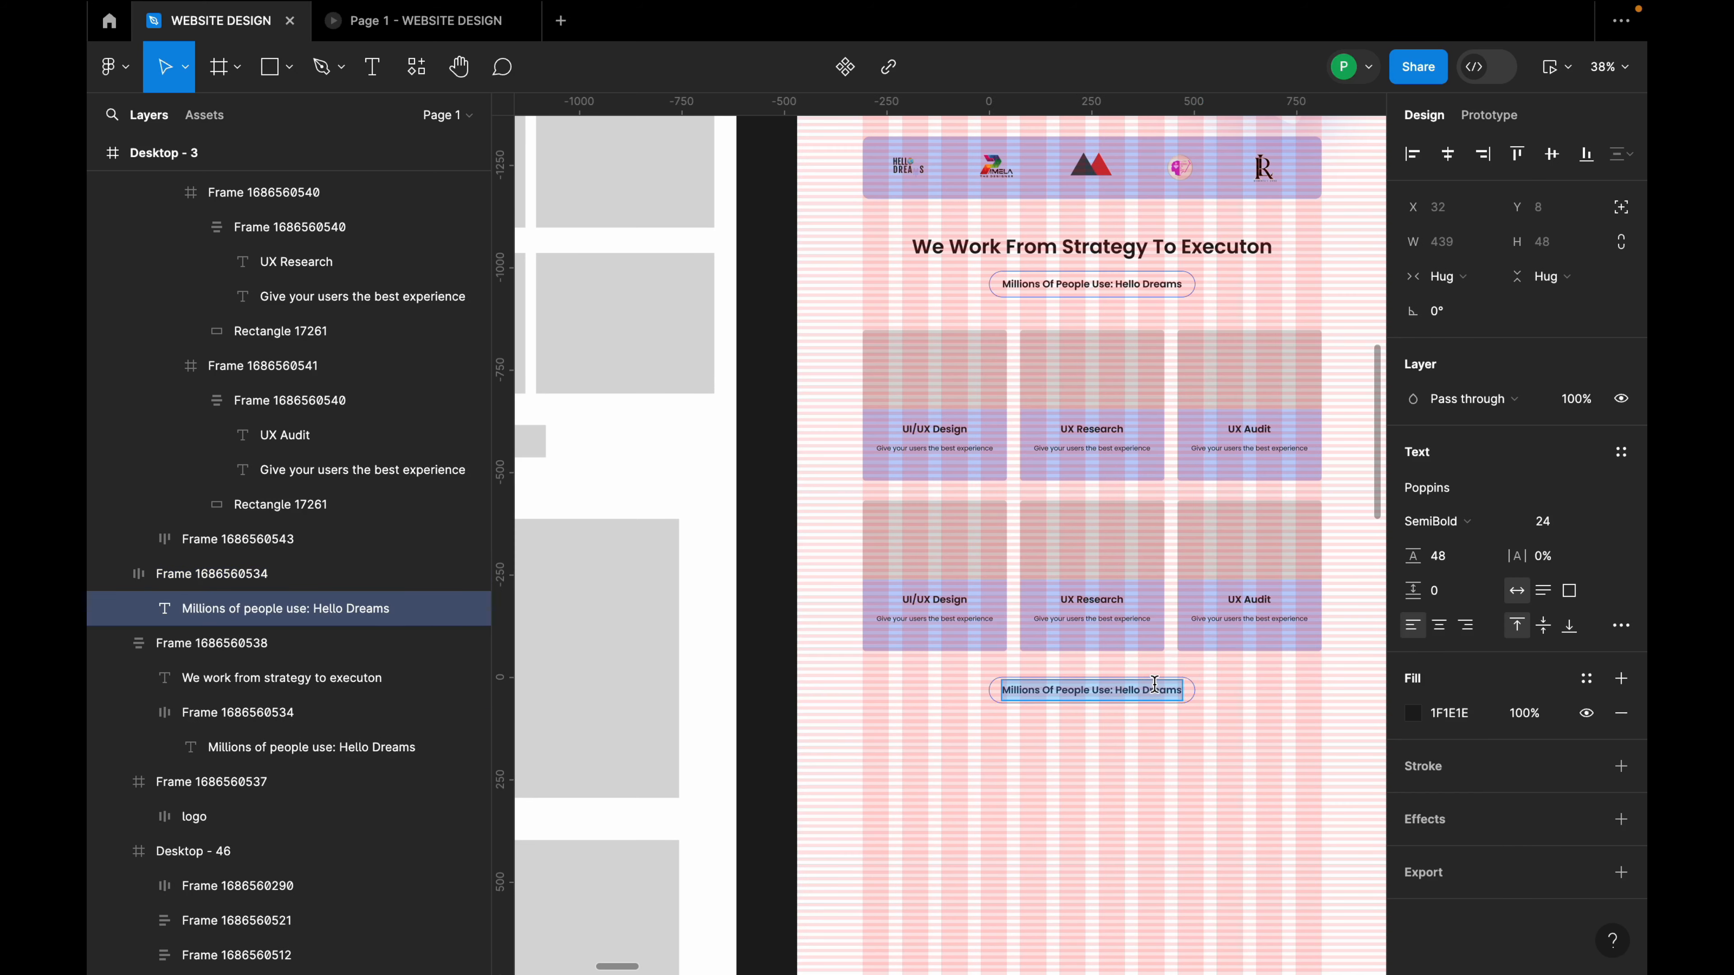
text(Ours)
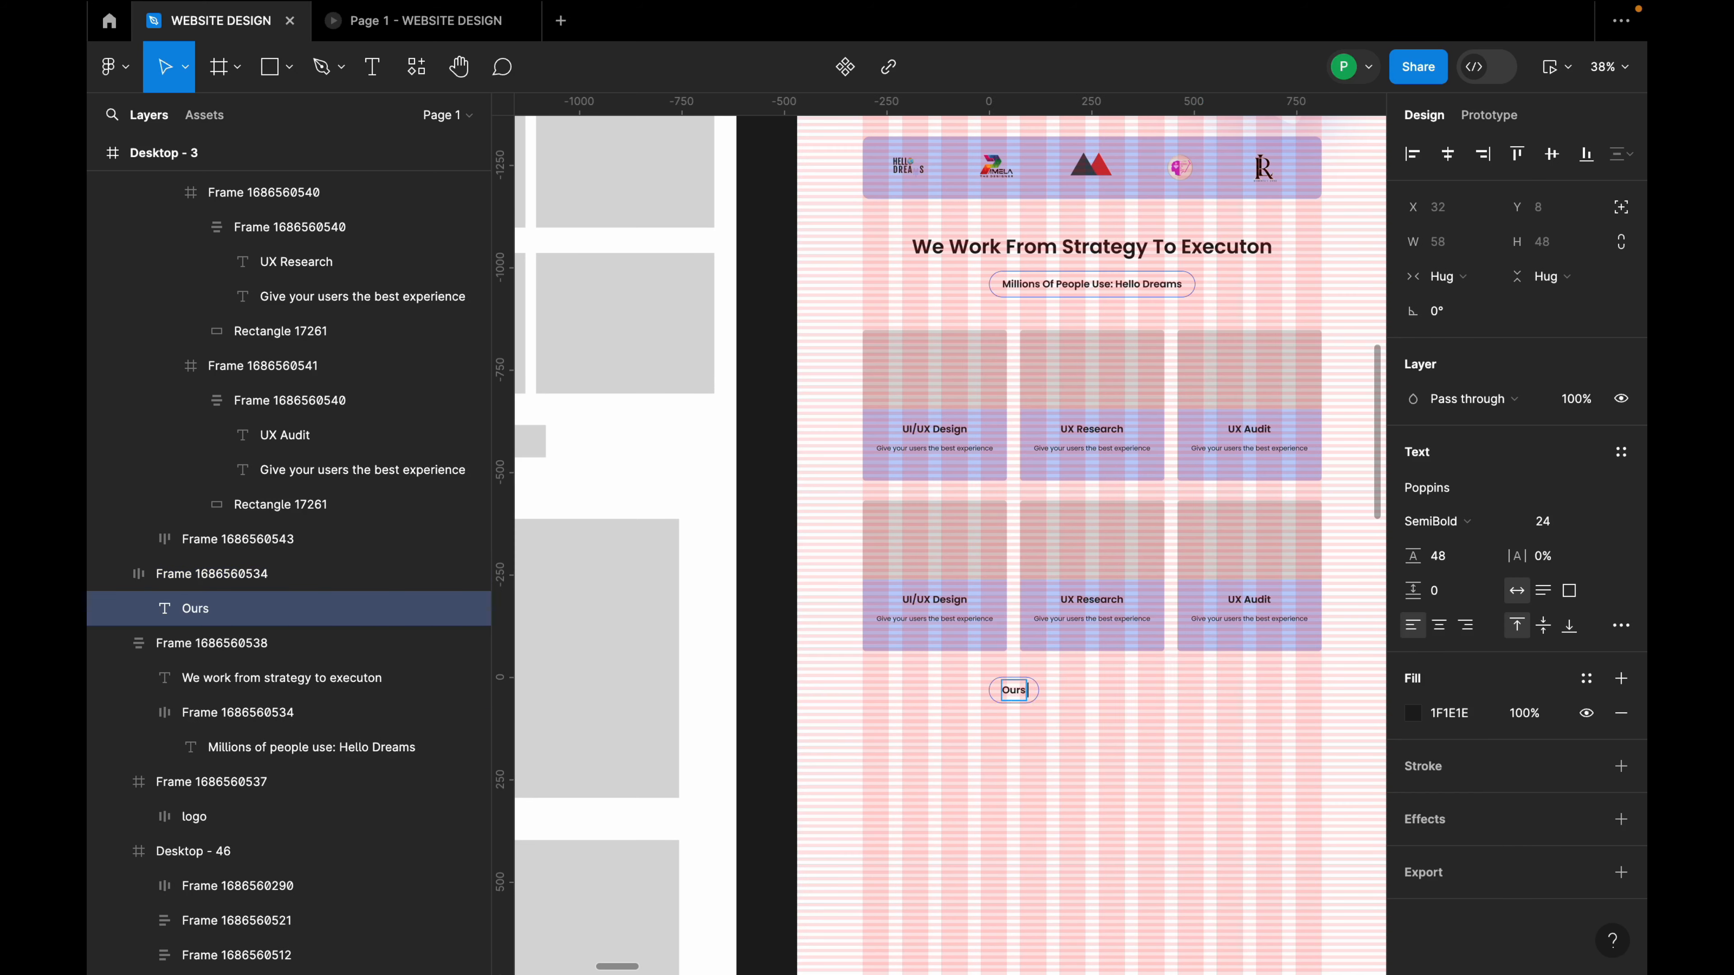
text( services)
key(Escape)
key(Escape)
click(1447, 154)
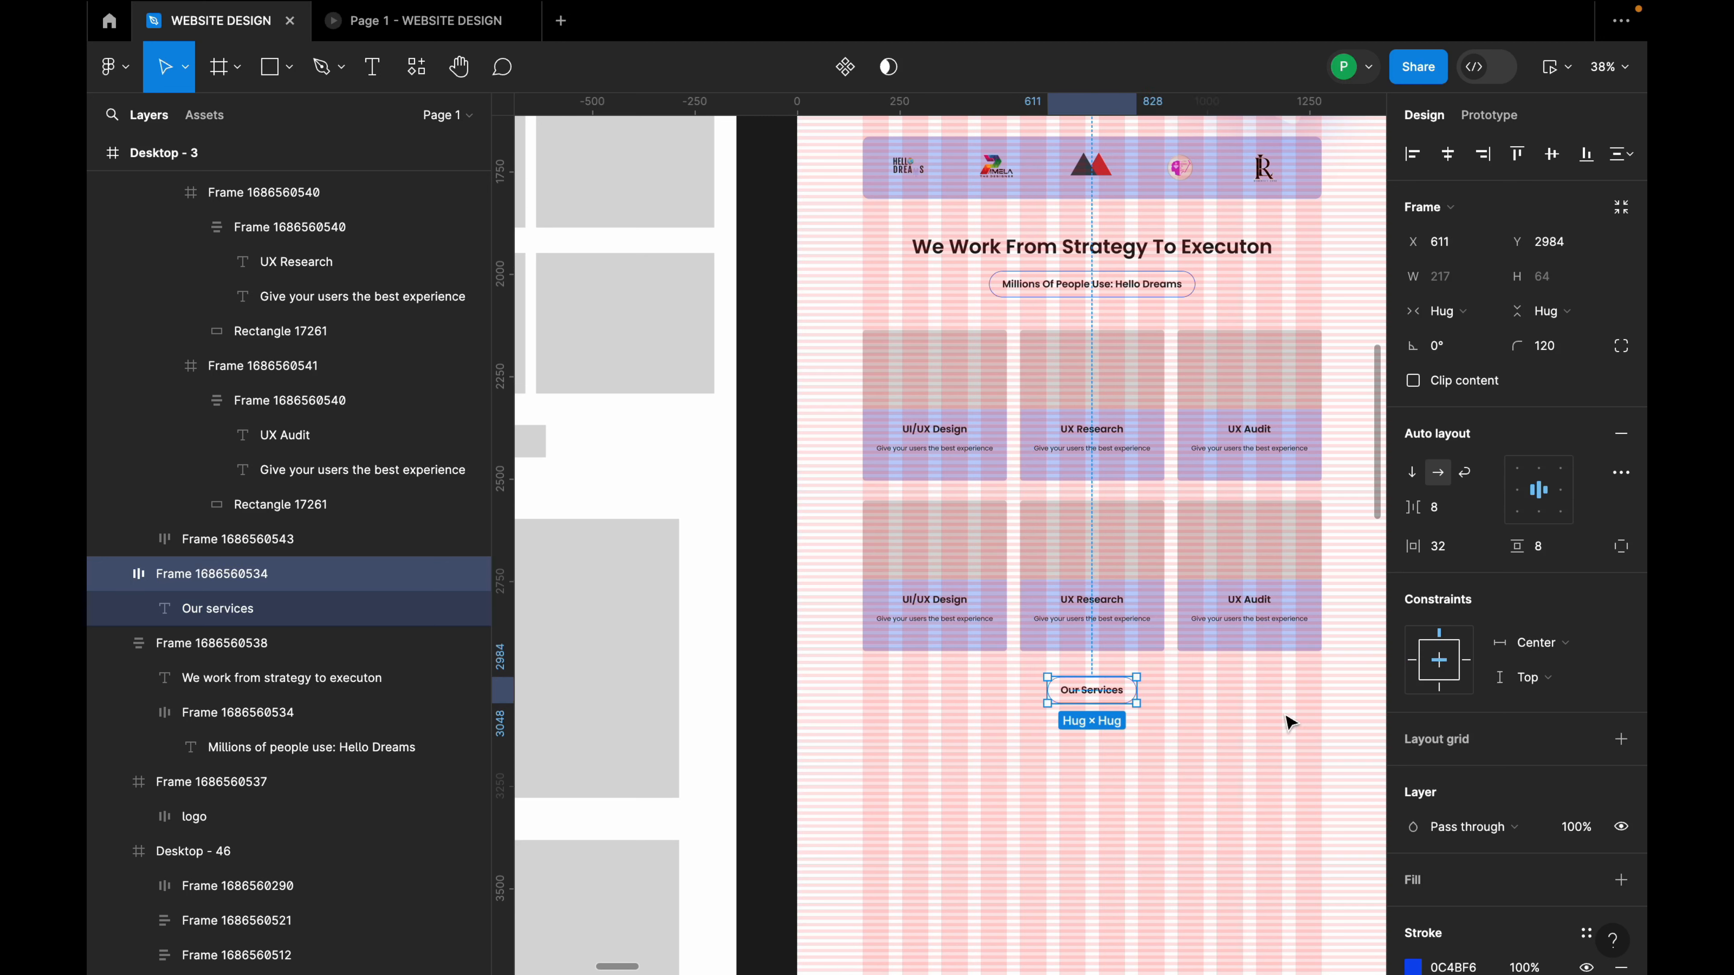
click(1110, 700)
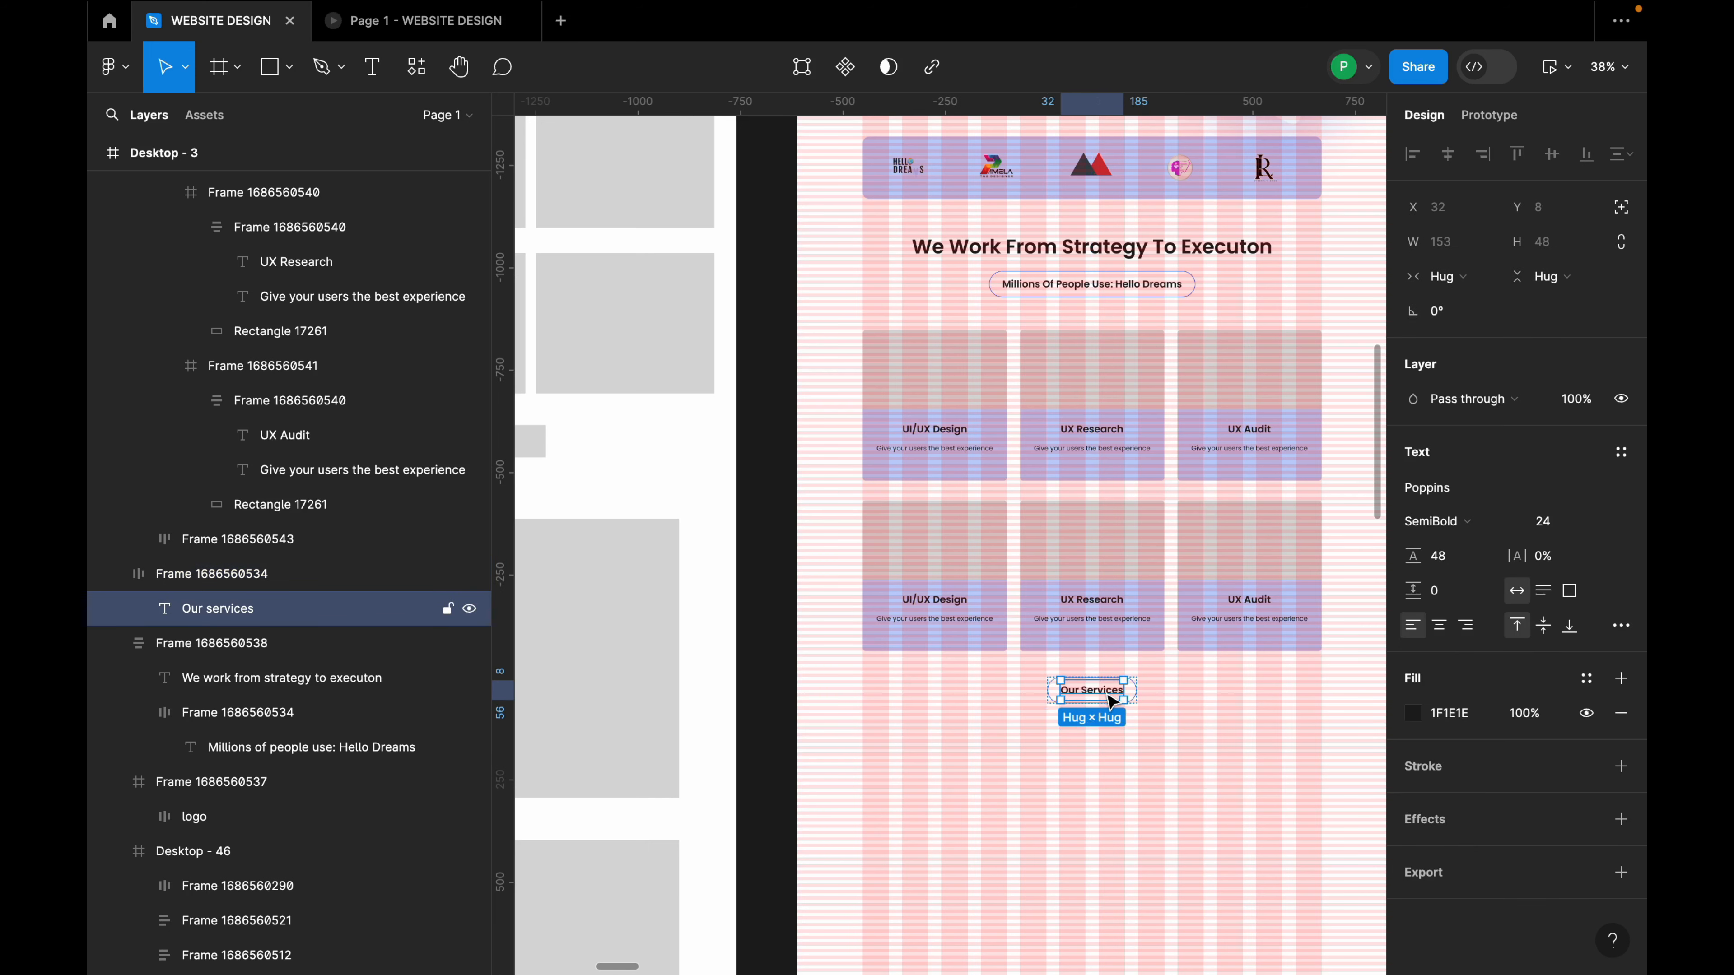
double_click(1106, 694)
click(1182, 752)
click(1188, 760)
click(1117, 701)
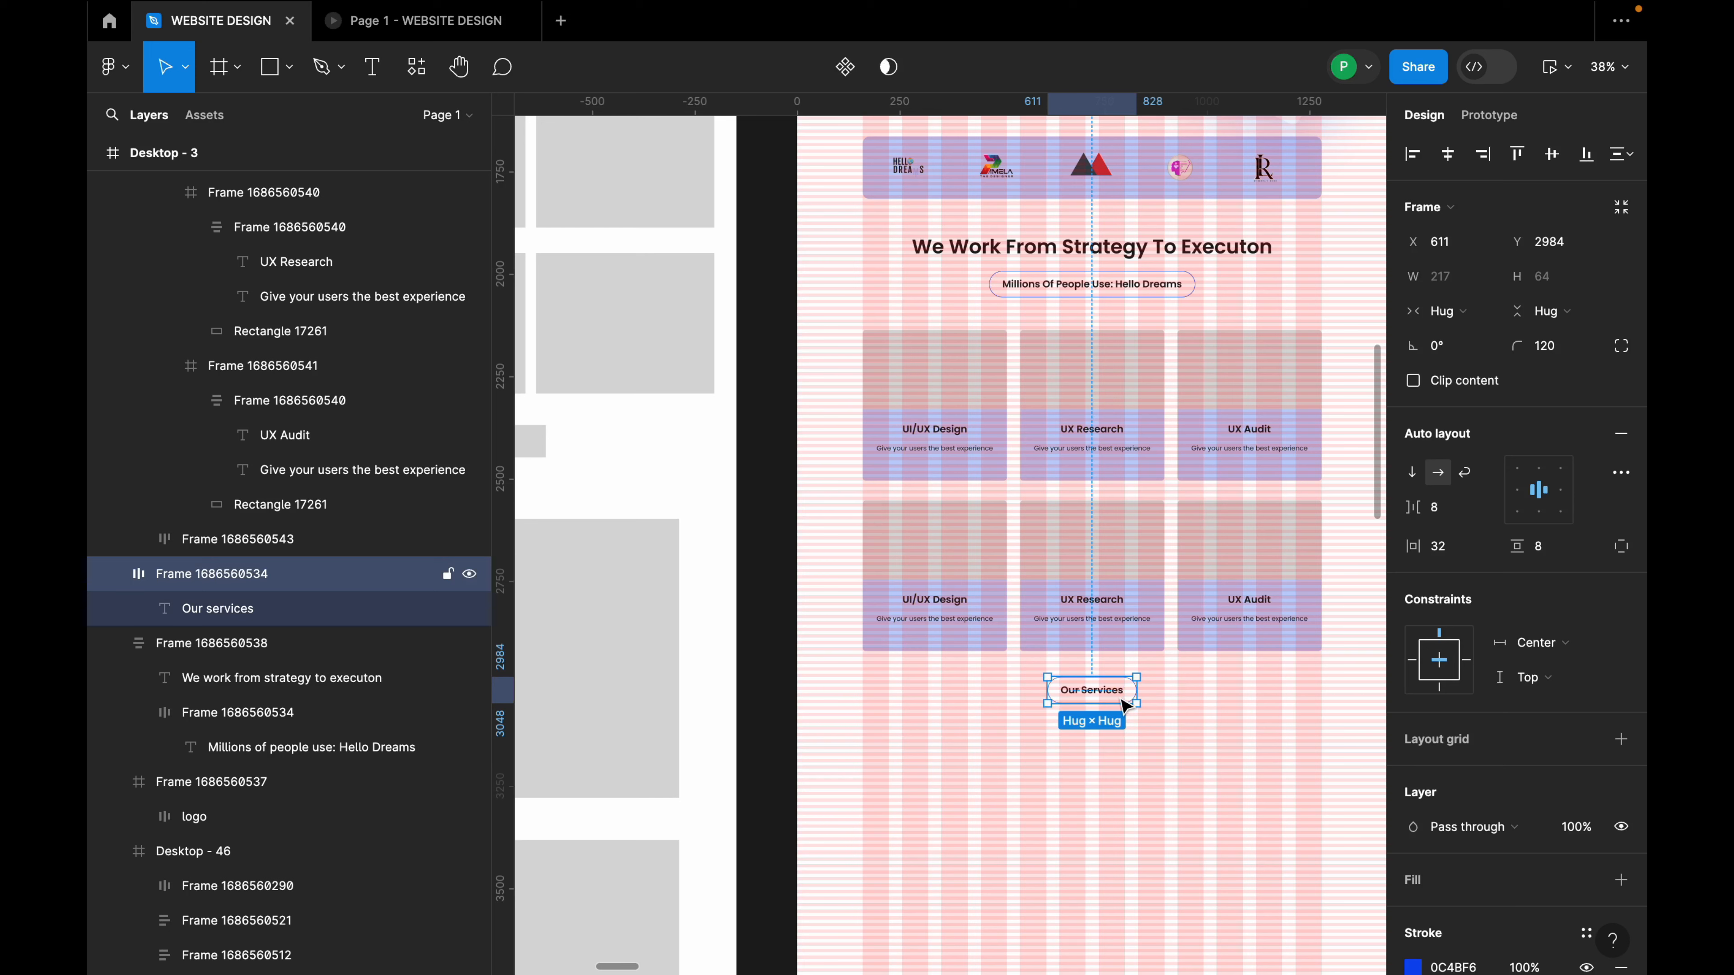
click(1123, 700)
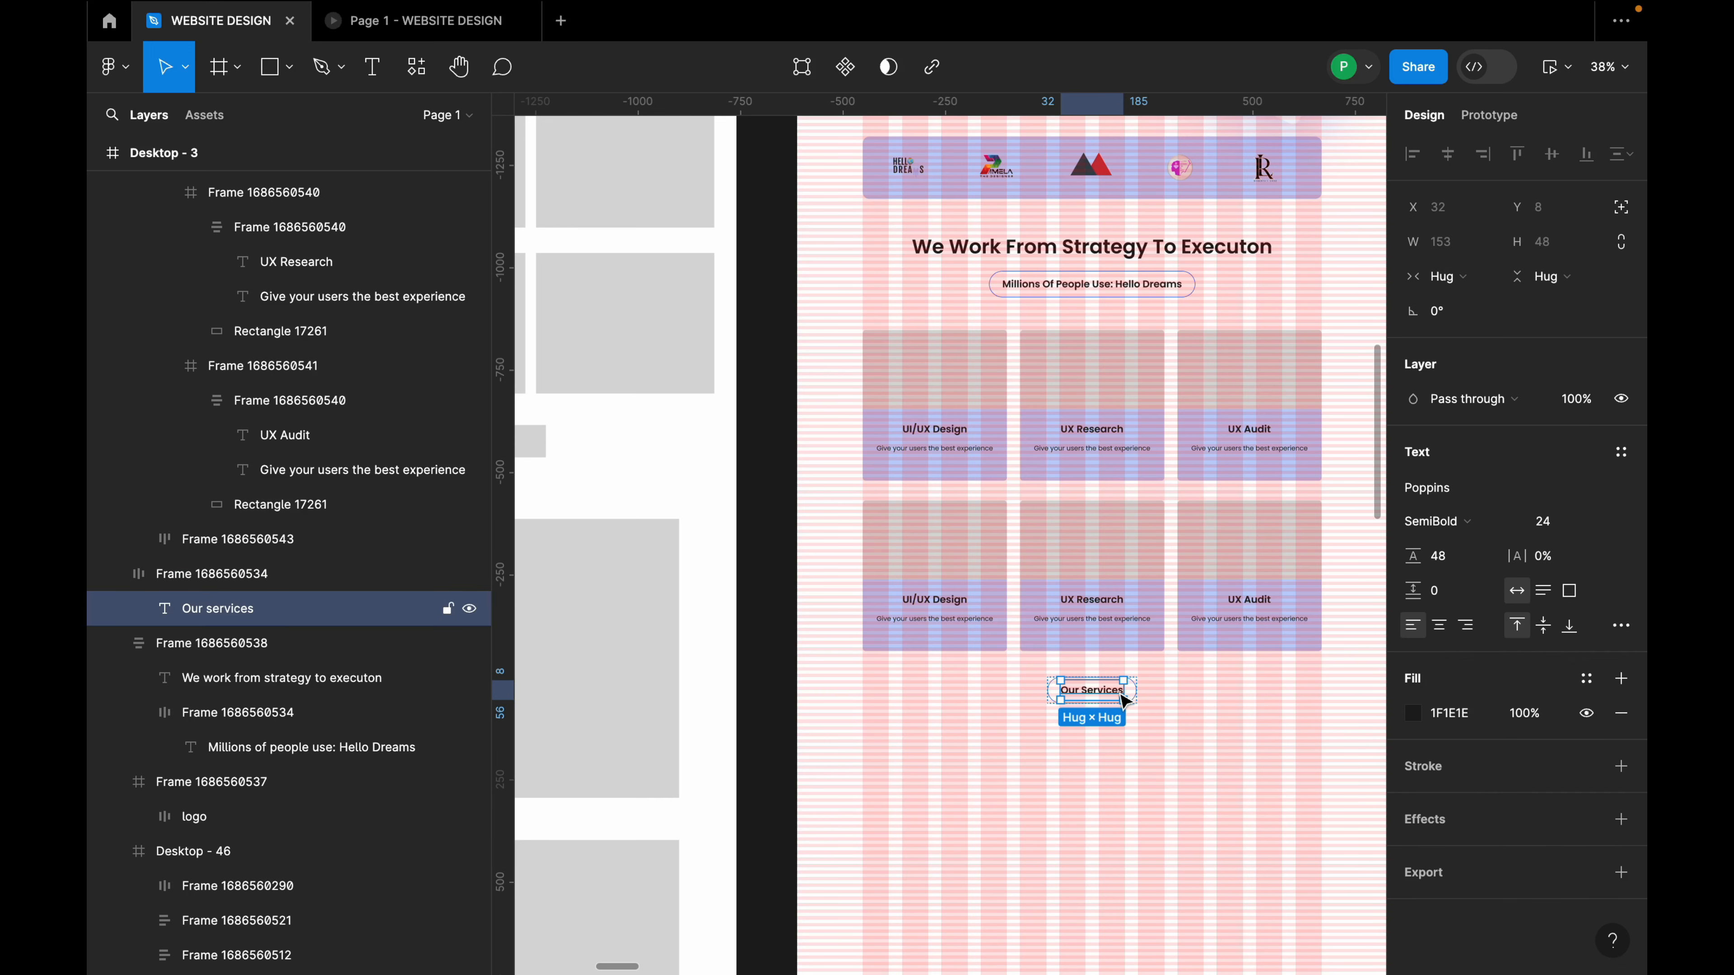
click(1121, 714)
Set the vertical gap between the service card grid and the Our Services pill to 80.
click(1119, 693)
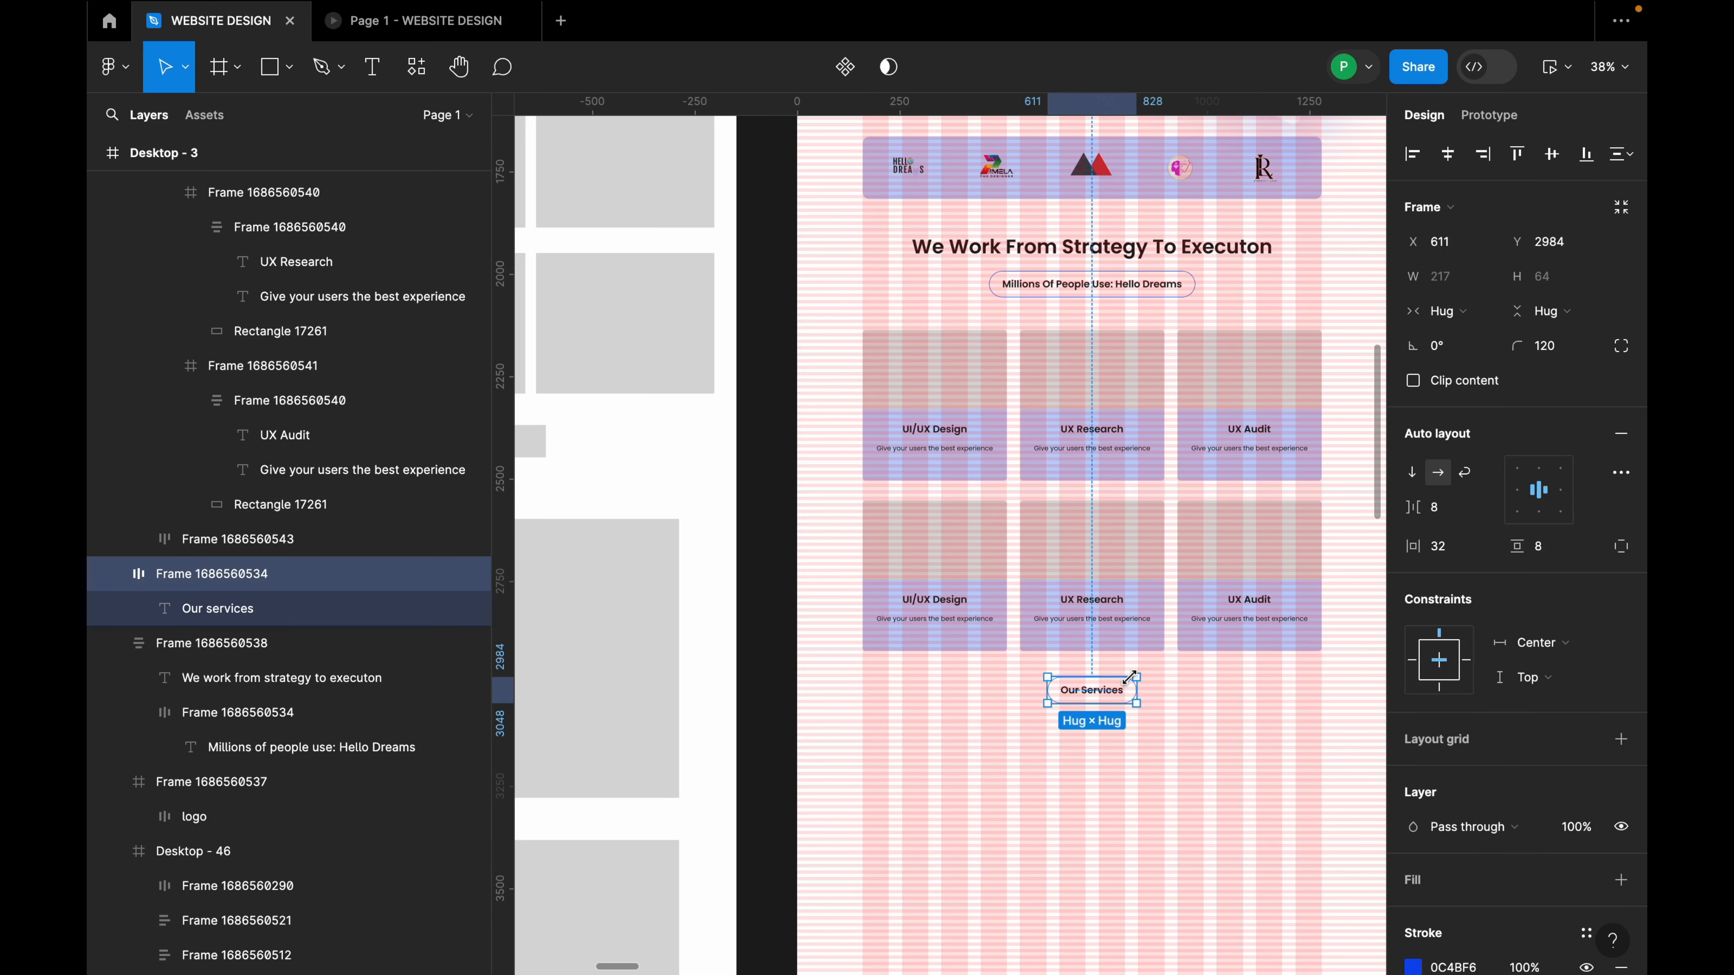
shift+click(1126, 642)
click(1460, 422)
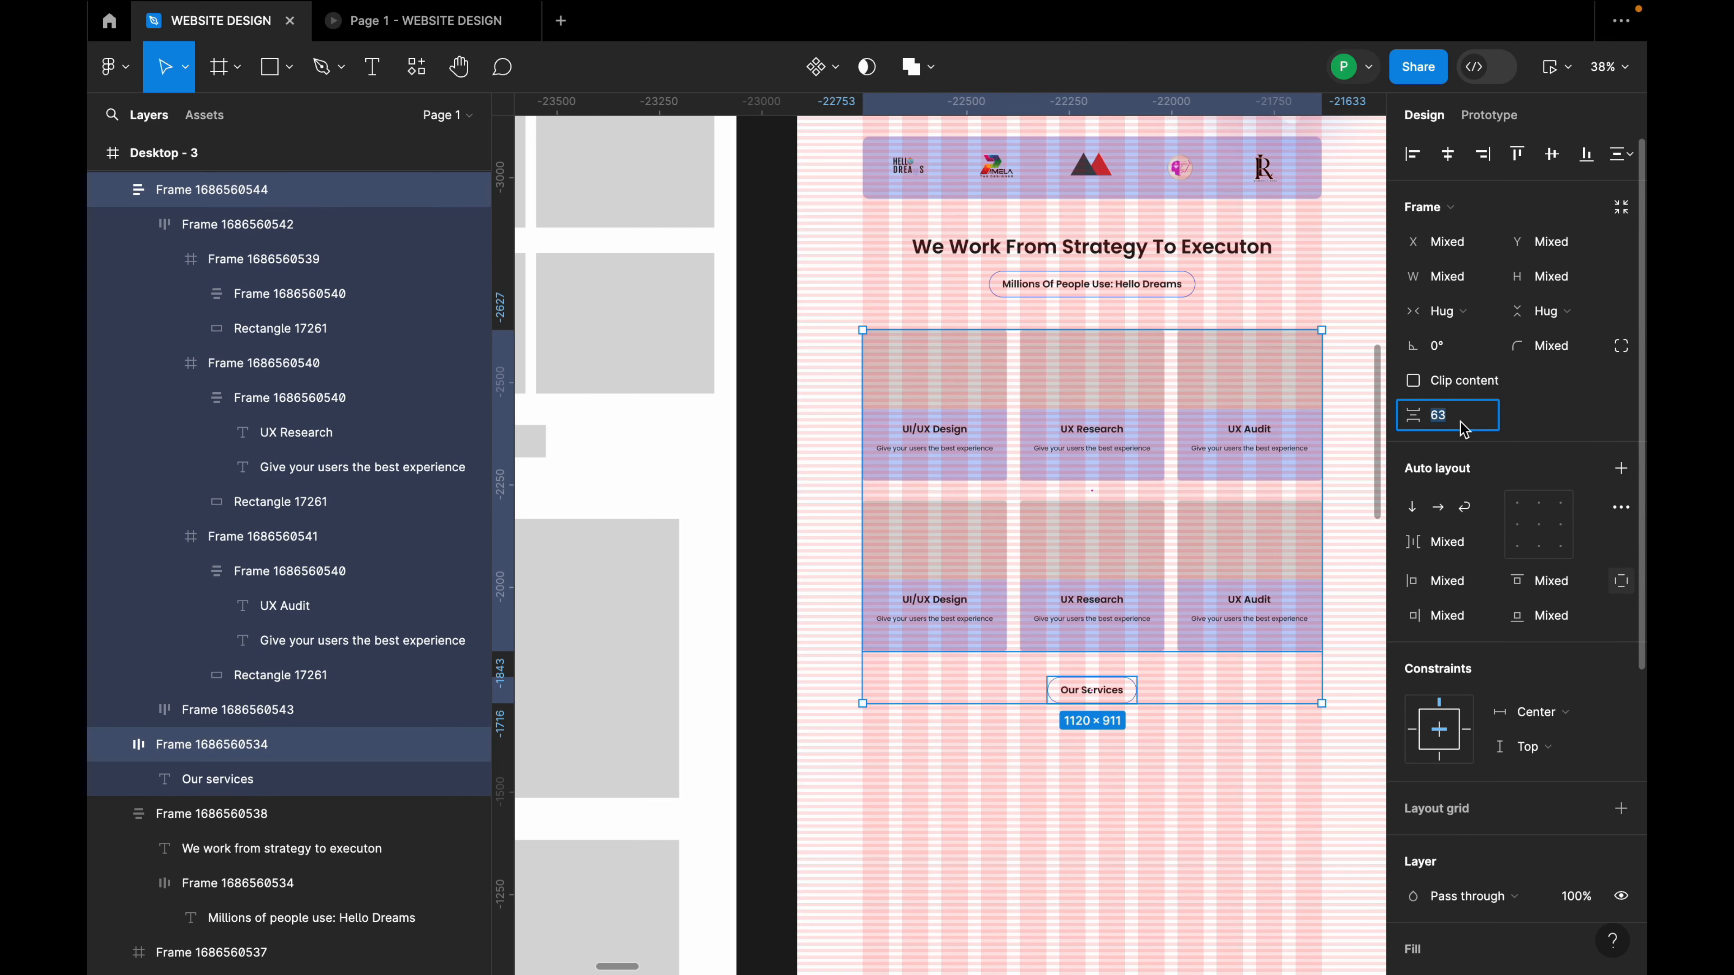
text(80)
key(Return)
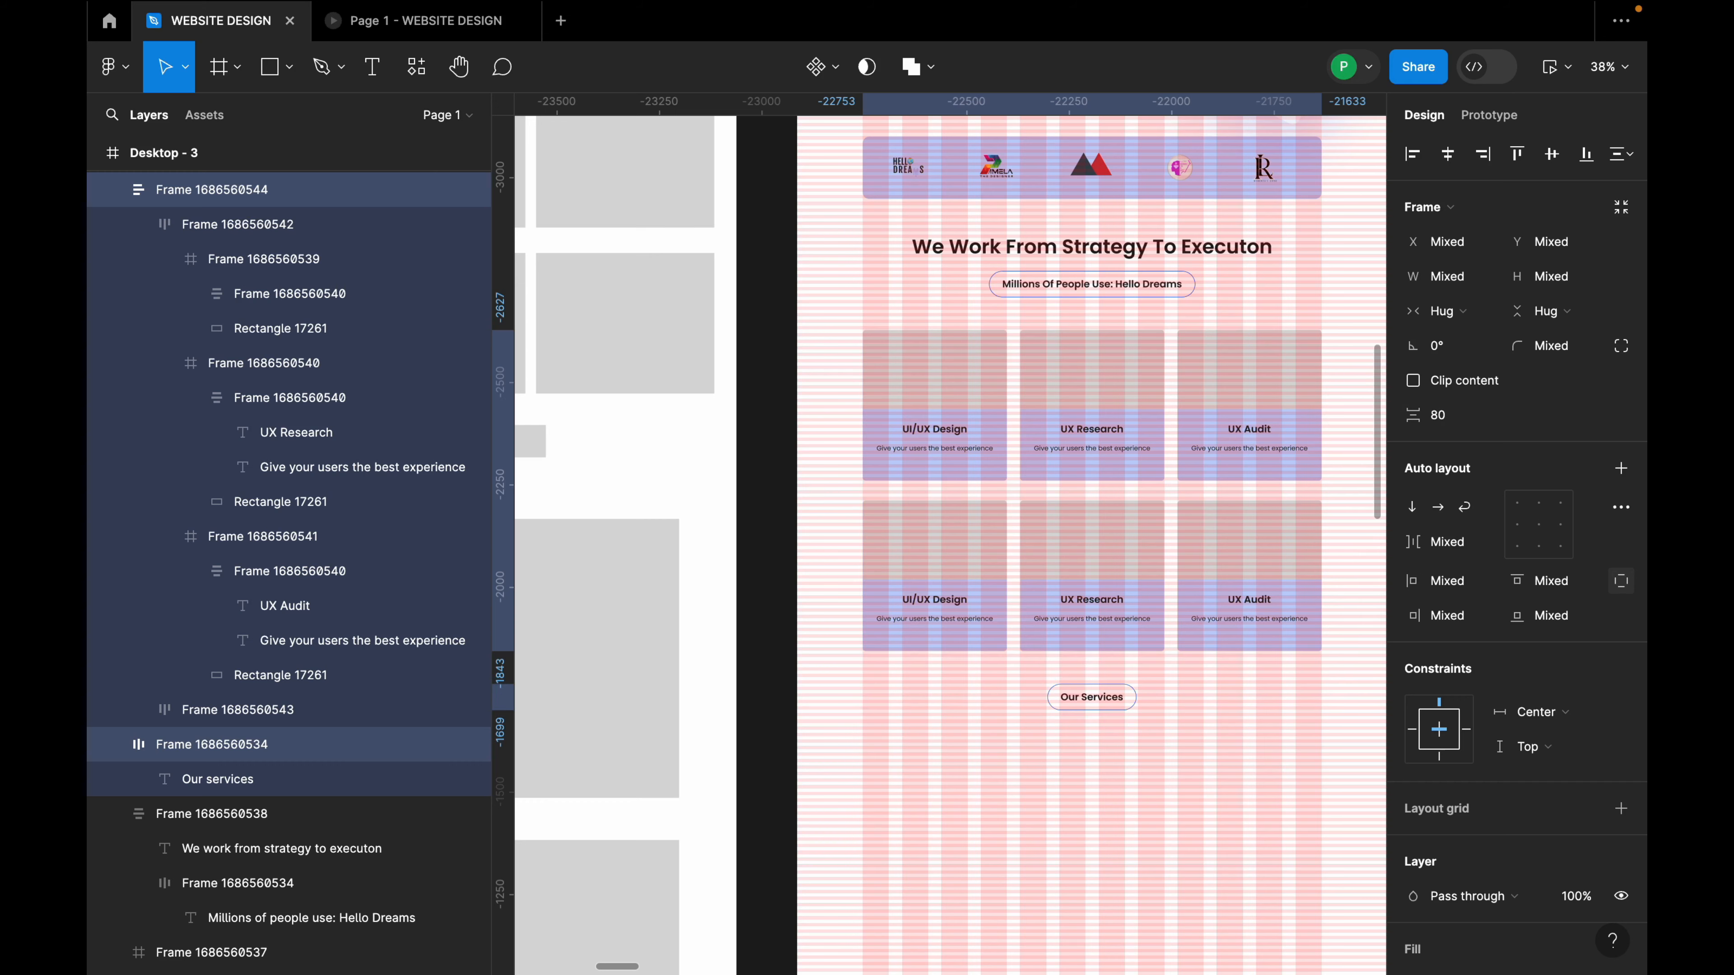
click(1099, 760)
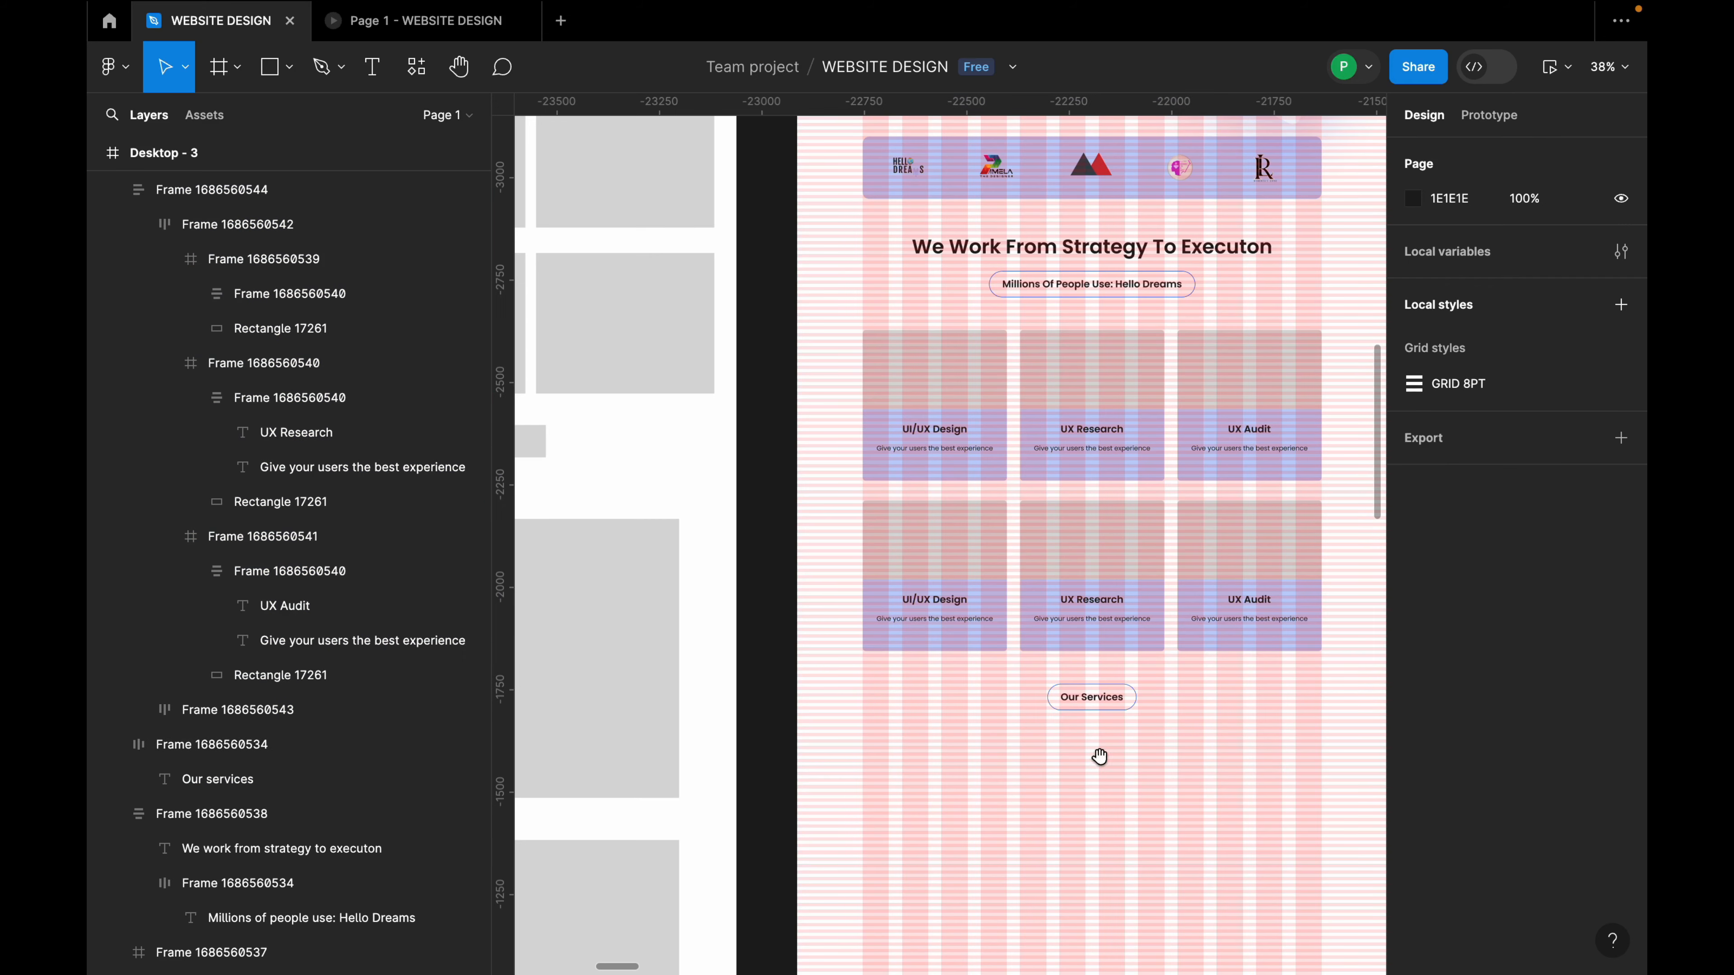
Hide the layout grids on the Desktop - 3 frame and review the landing page so far.
scroll(1097, 750, down, 1)
scroll(1096, 750, down, 5)
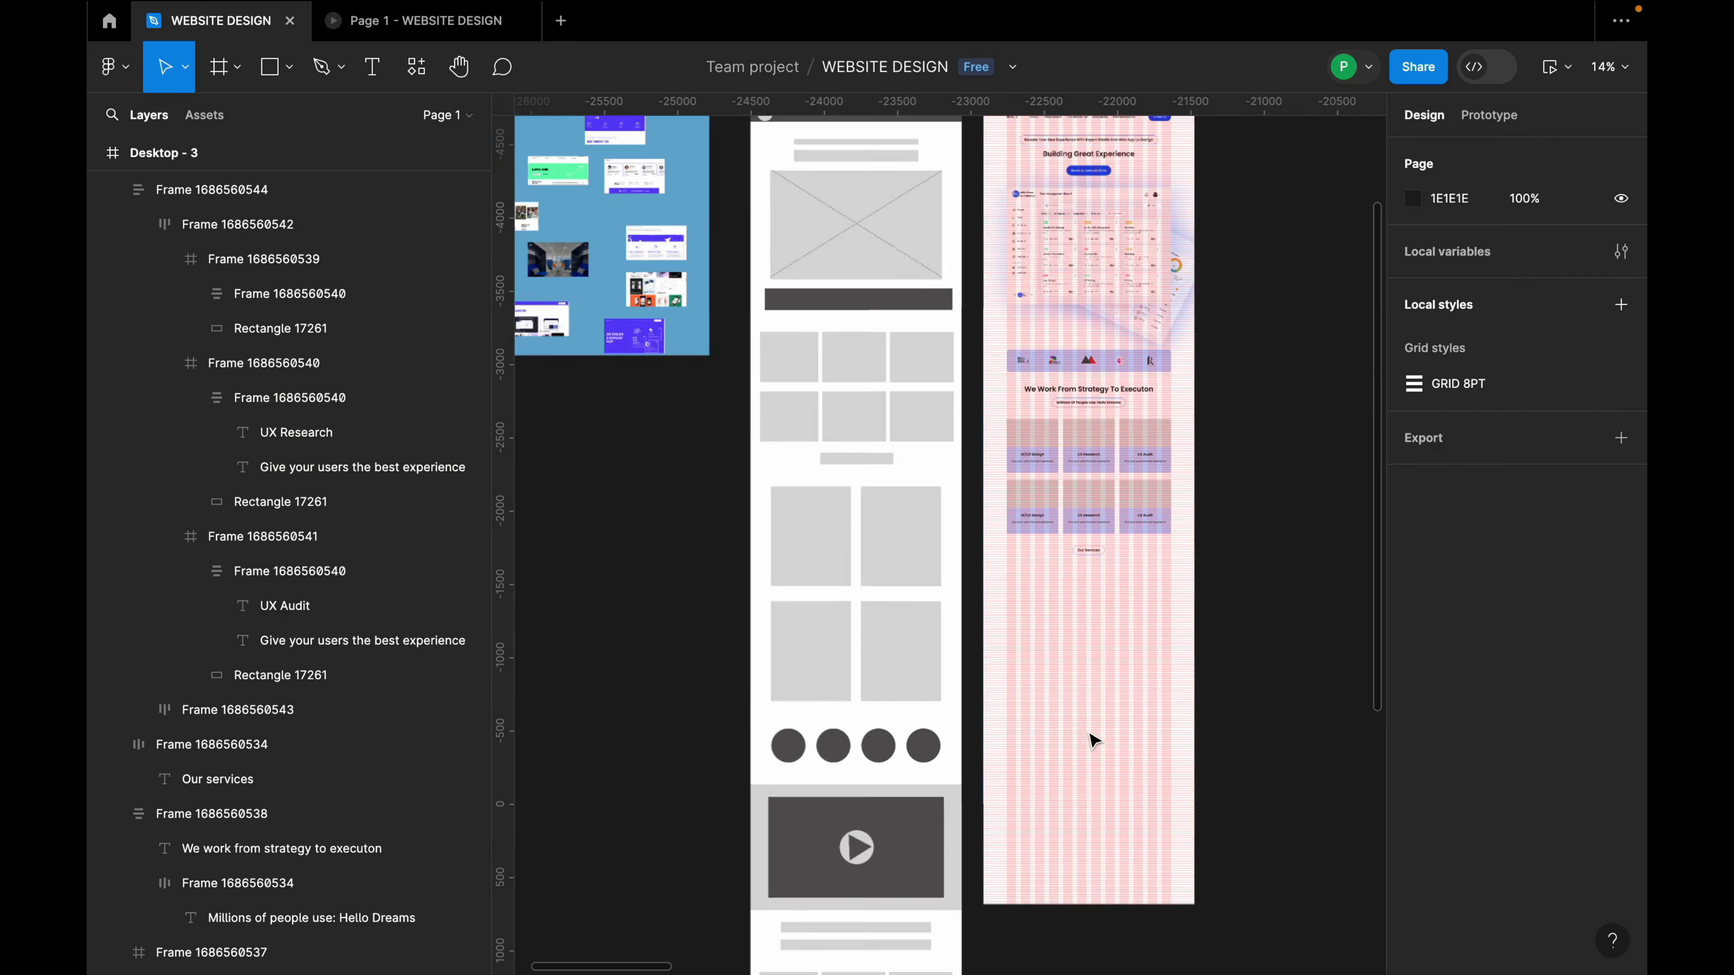
scroll(1092, 740, down, 5)
click(1062, 314)
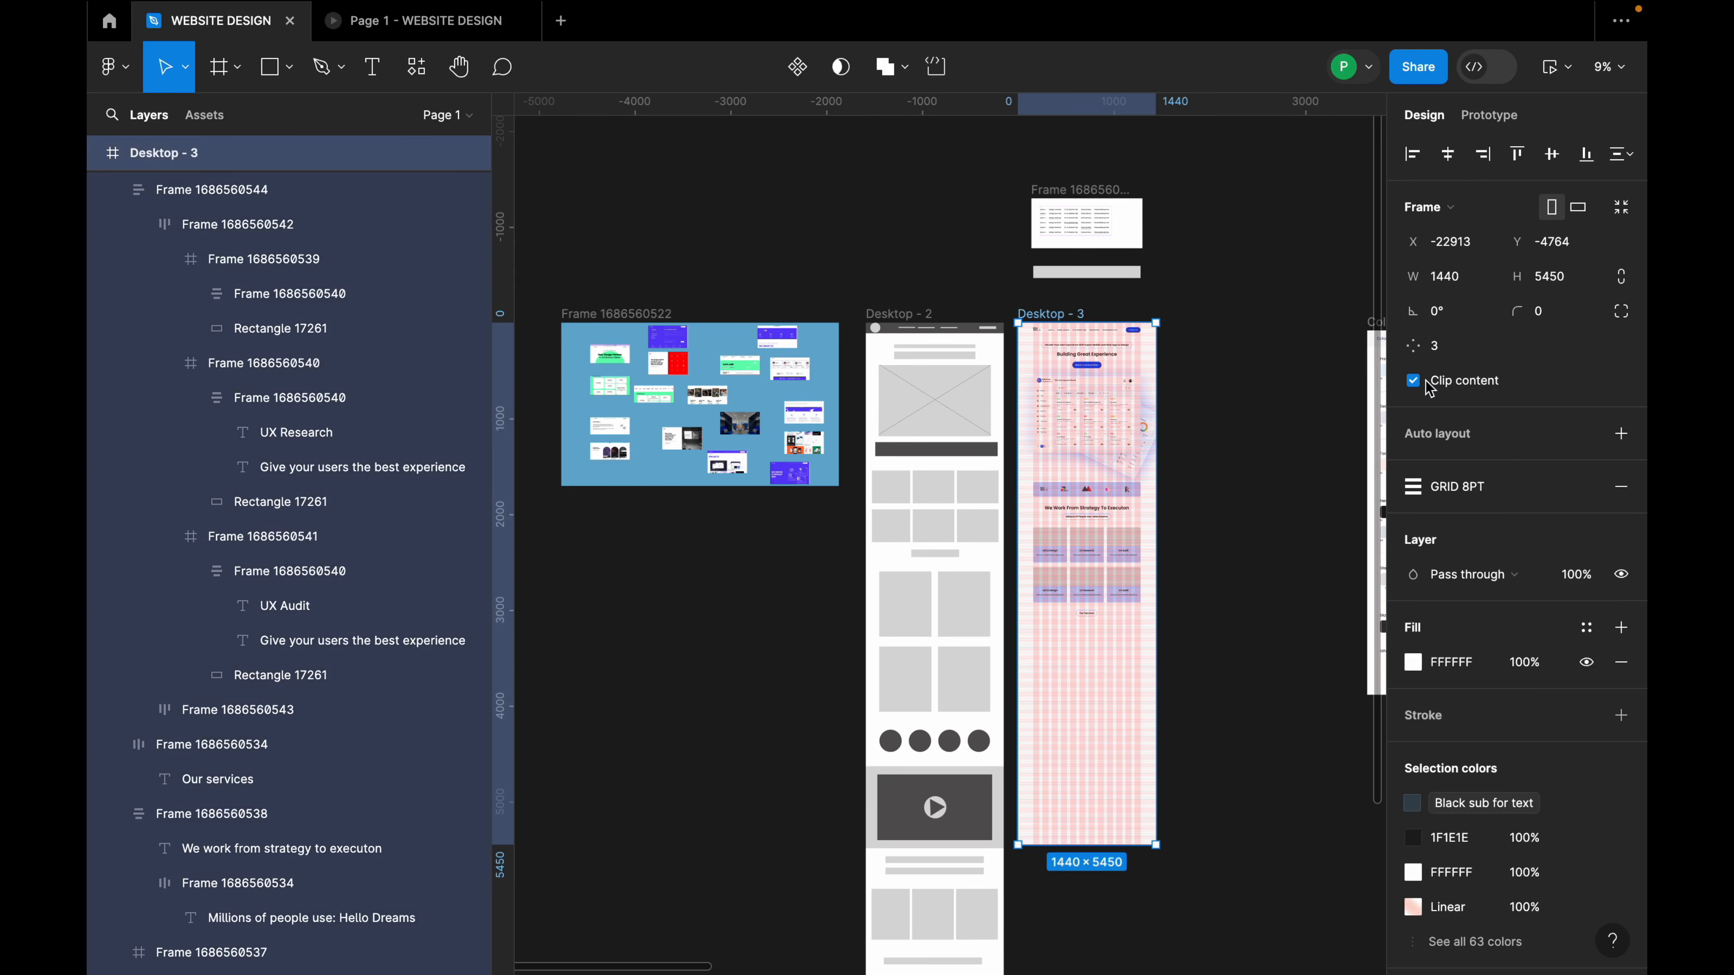
key(ctrl+shift+4)
scroll(1155, 478, up, 3)
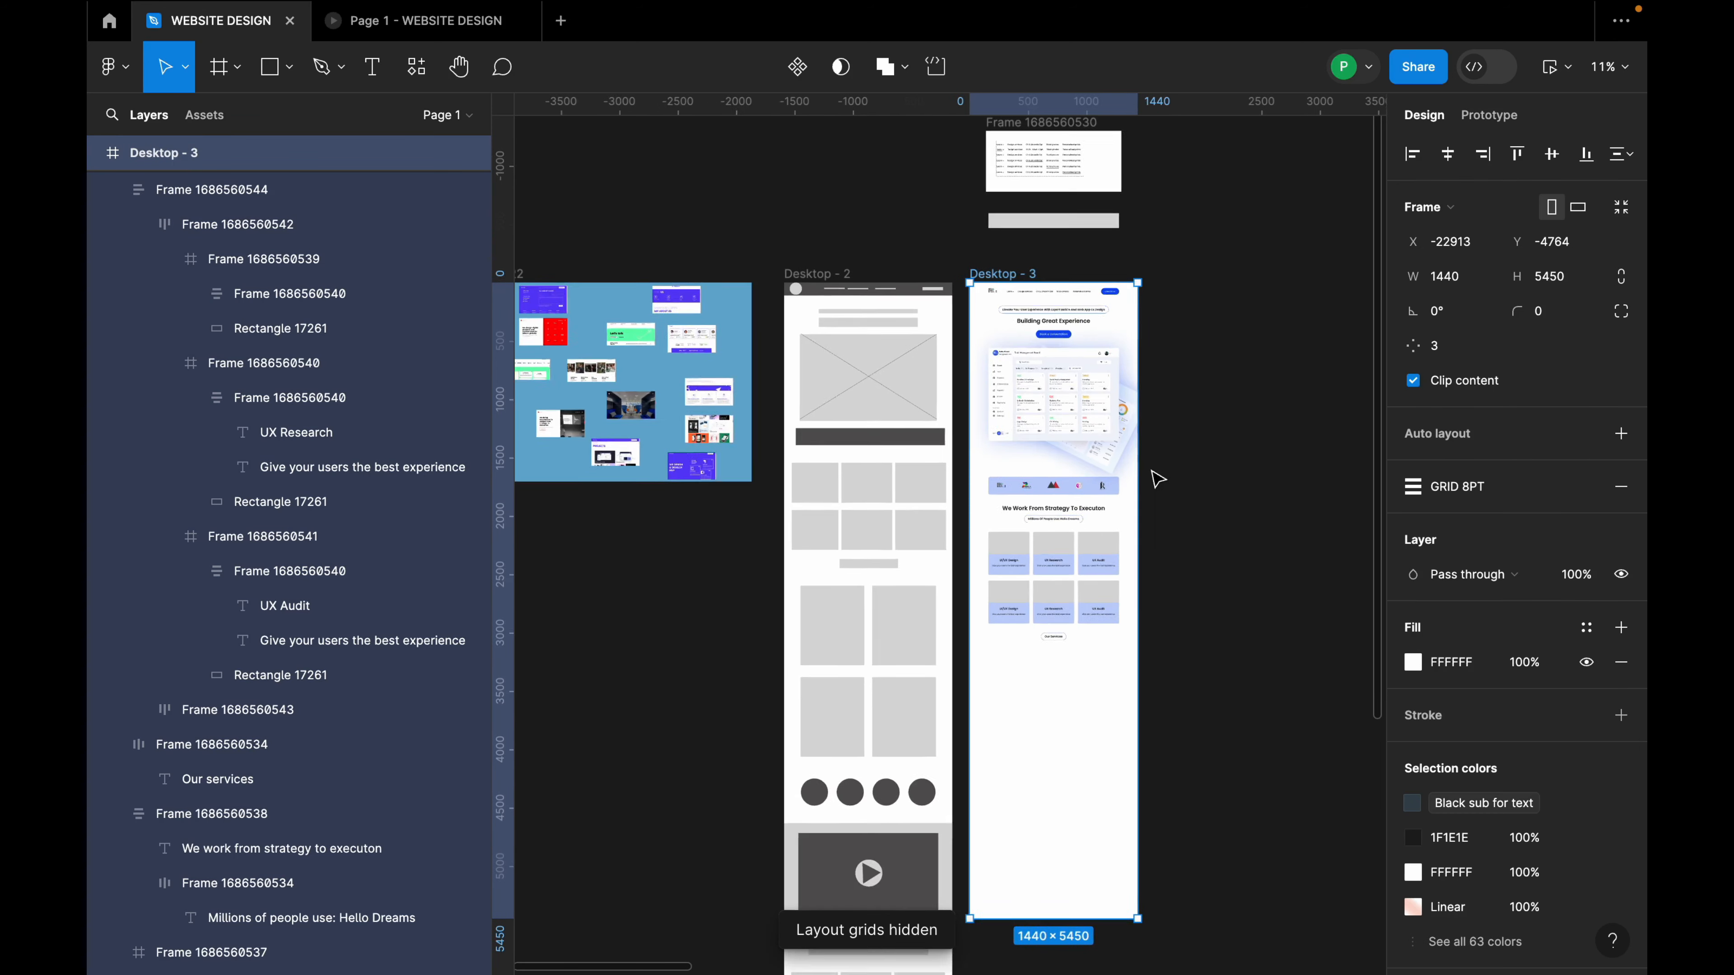
scroll(1155, 478, up, 2)
scroll(1139, 471, up, 2)
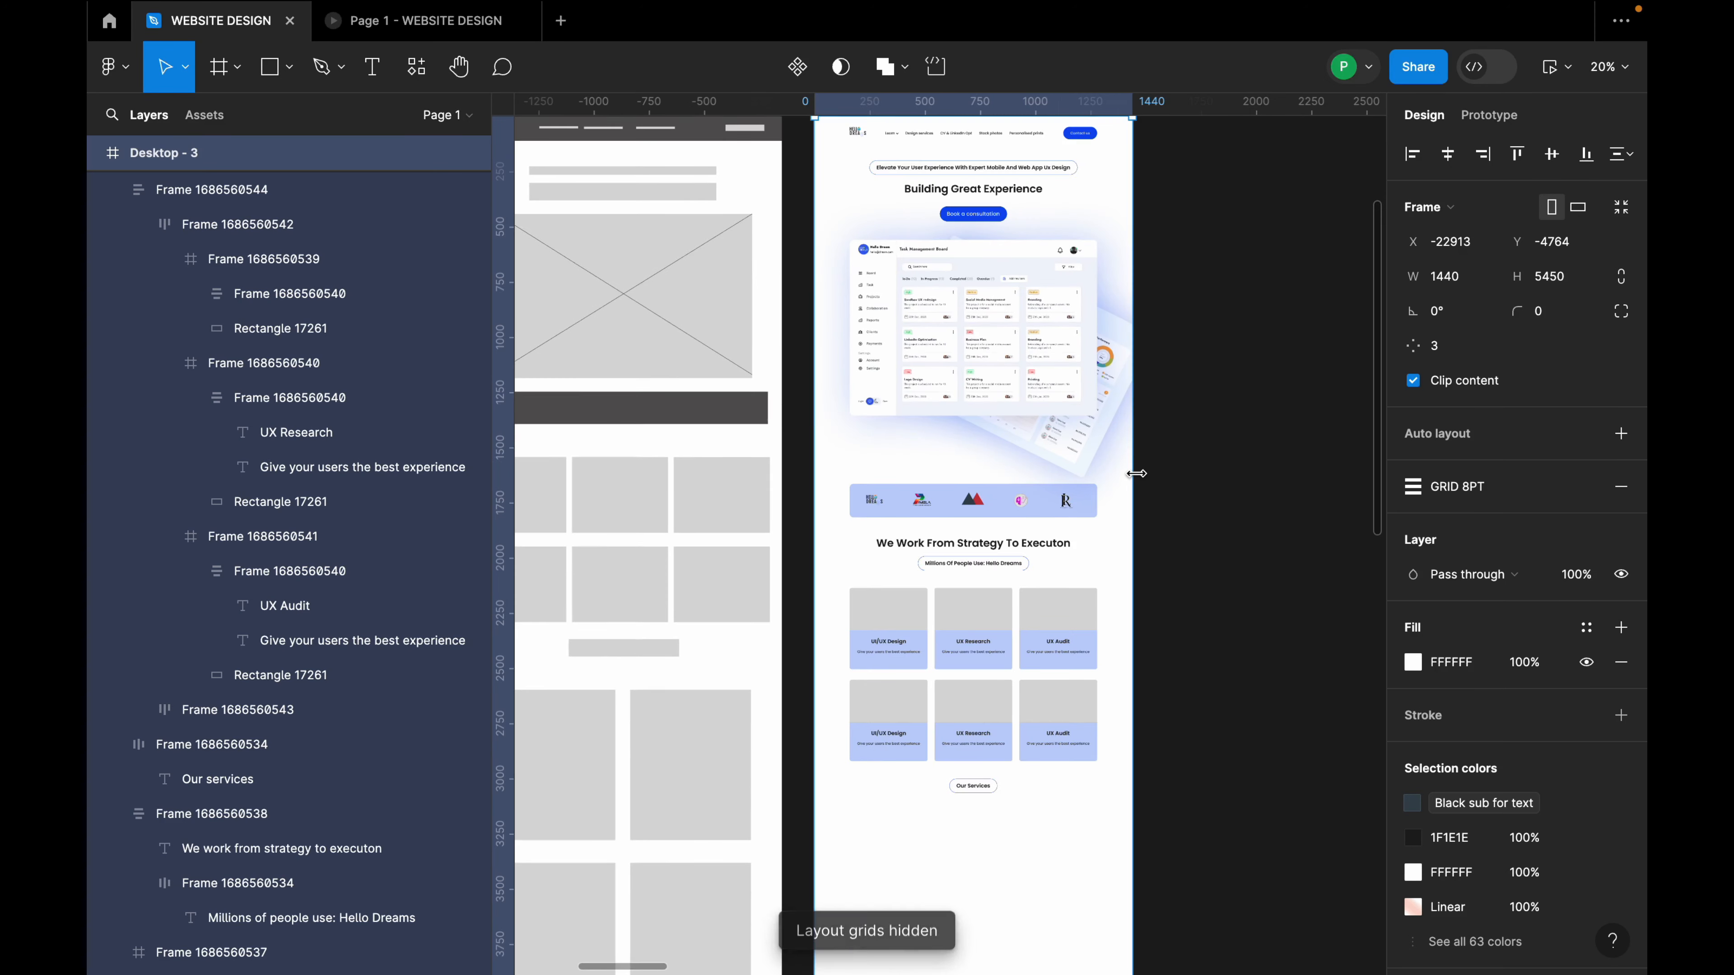
Draw a frame about 1429 × 2464 over the empty lower part of Desktop - 3, starting around the Our Services pill.
scroll(1129, 472, down, 3)
scroll(1126, 553, down, 1)
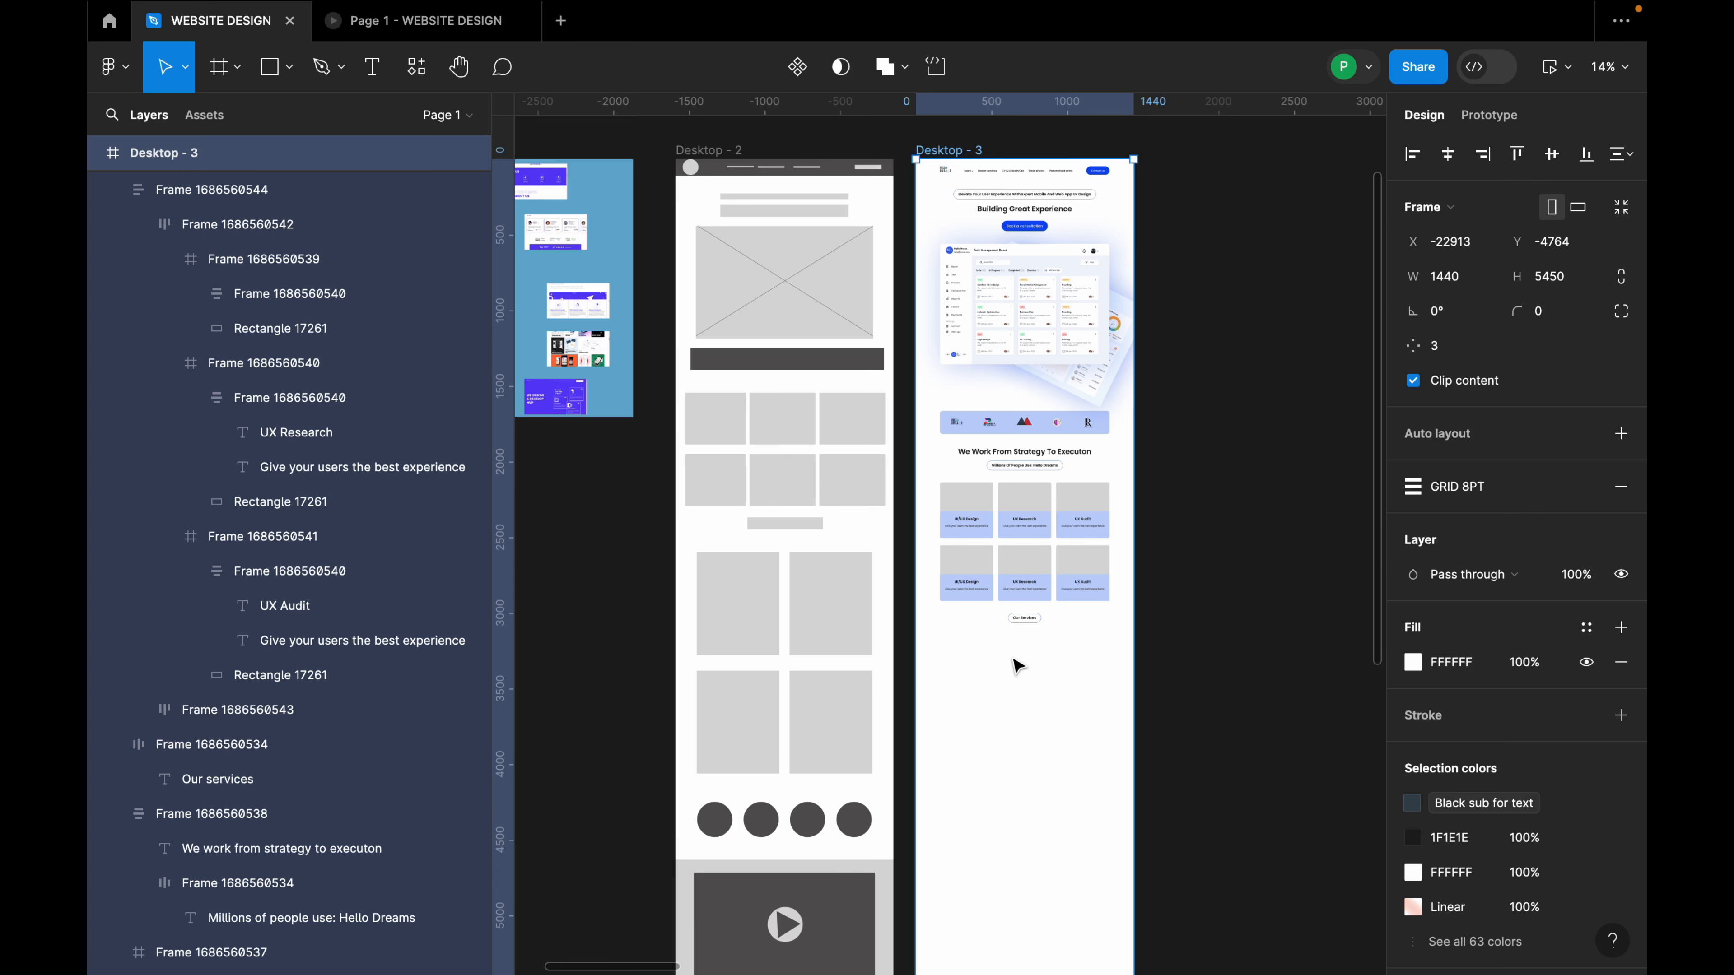
scroll(1016, 662, down, 1)
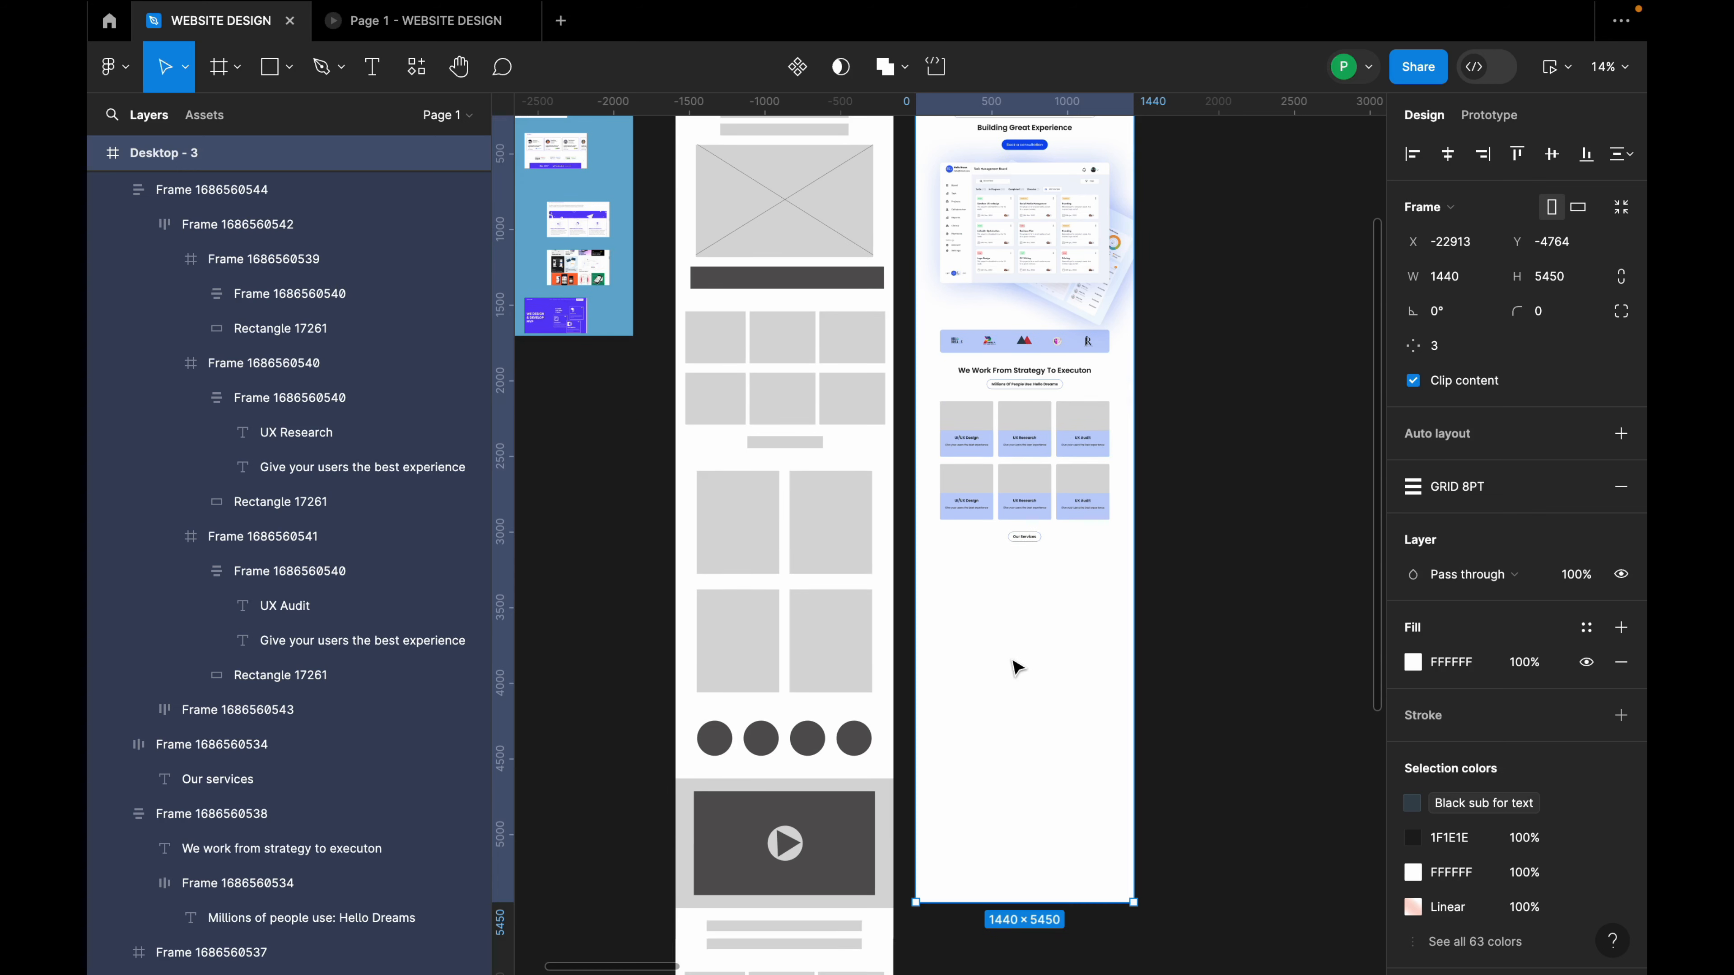
click(234, 74)
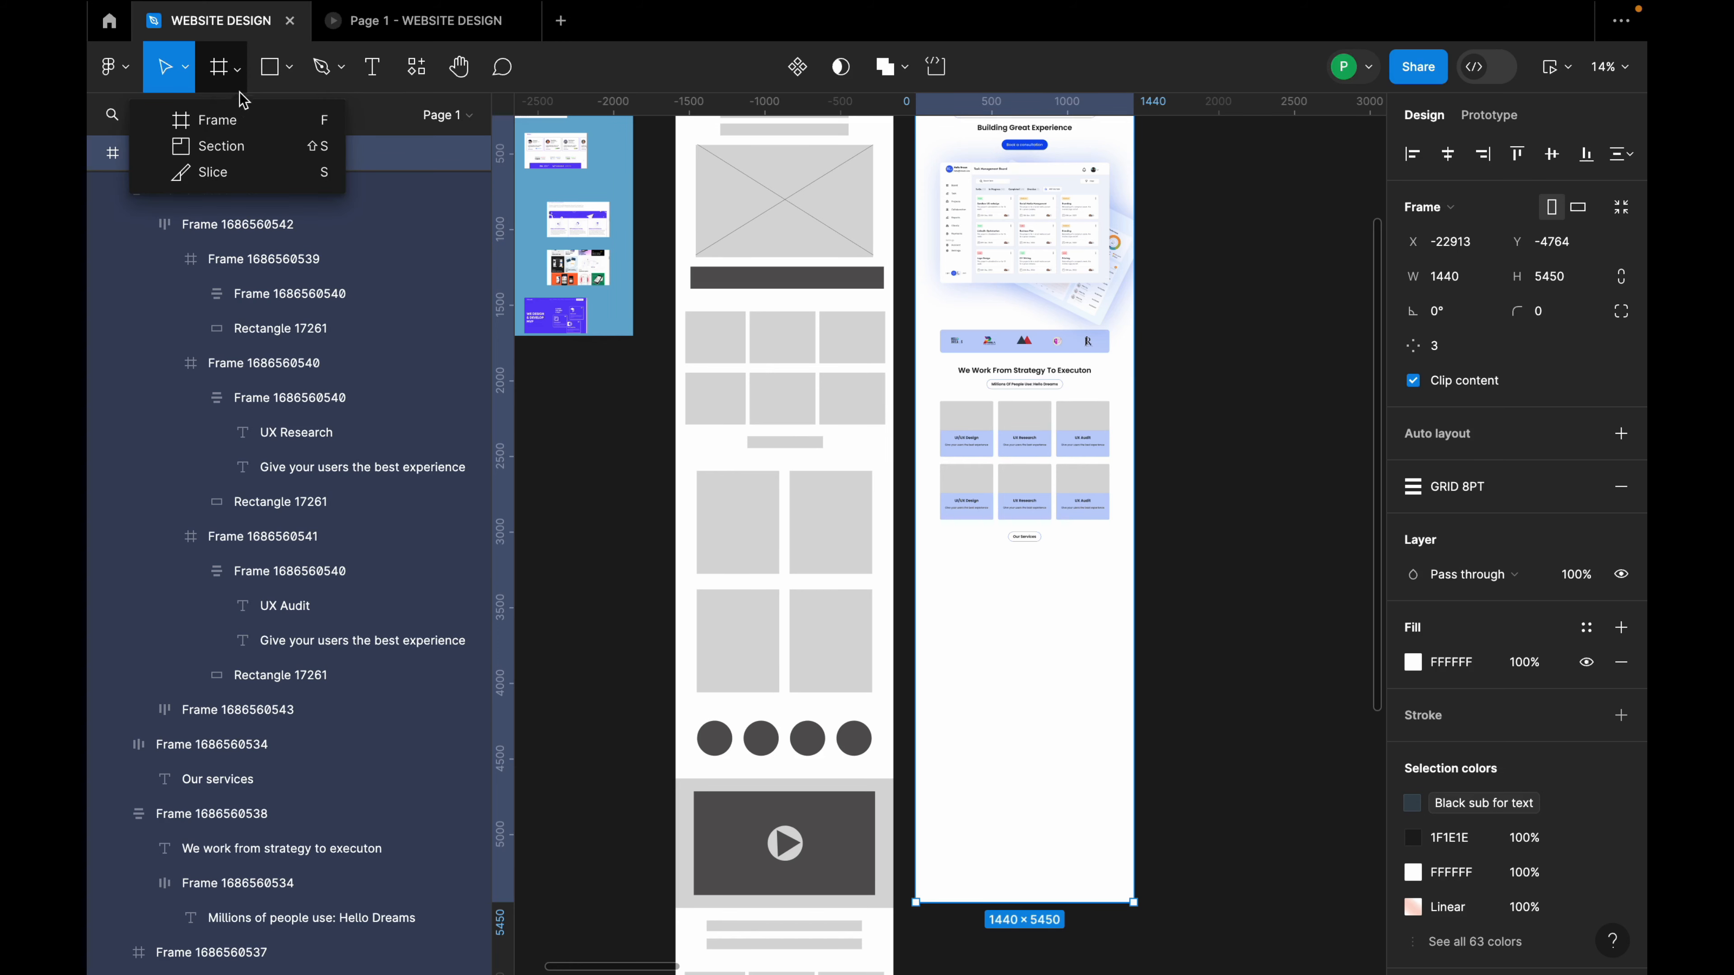
click(236, 121)
drag(916, 529, 1133, 903)
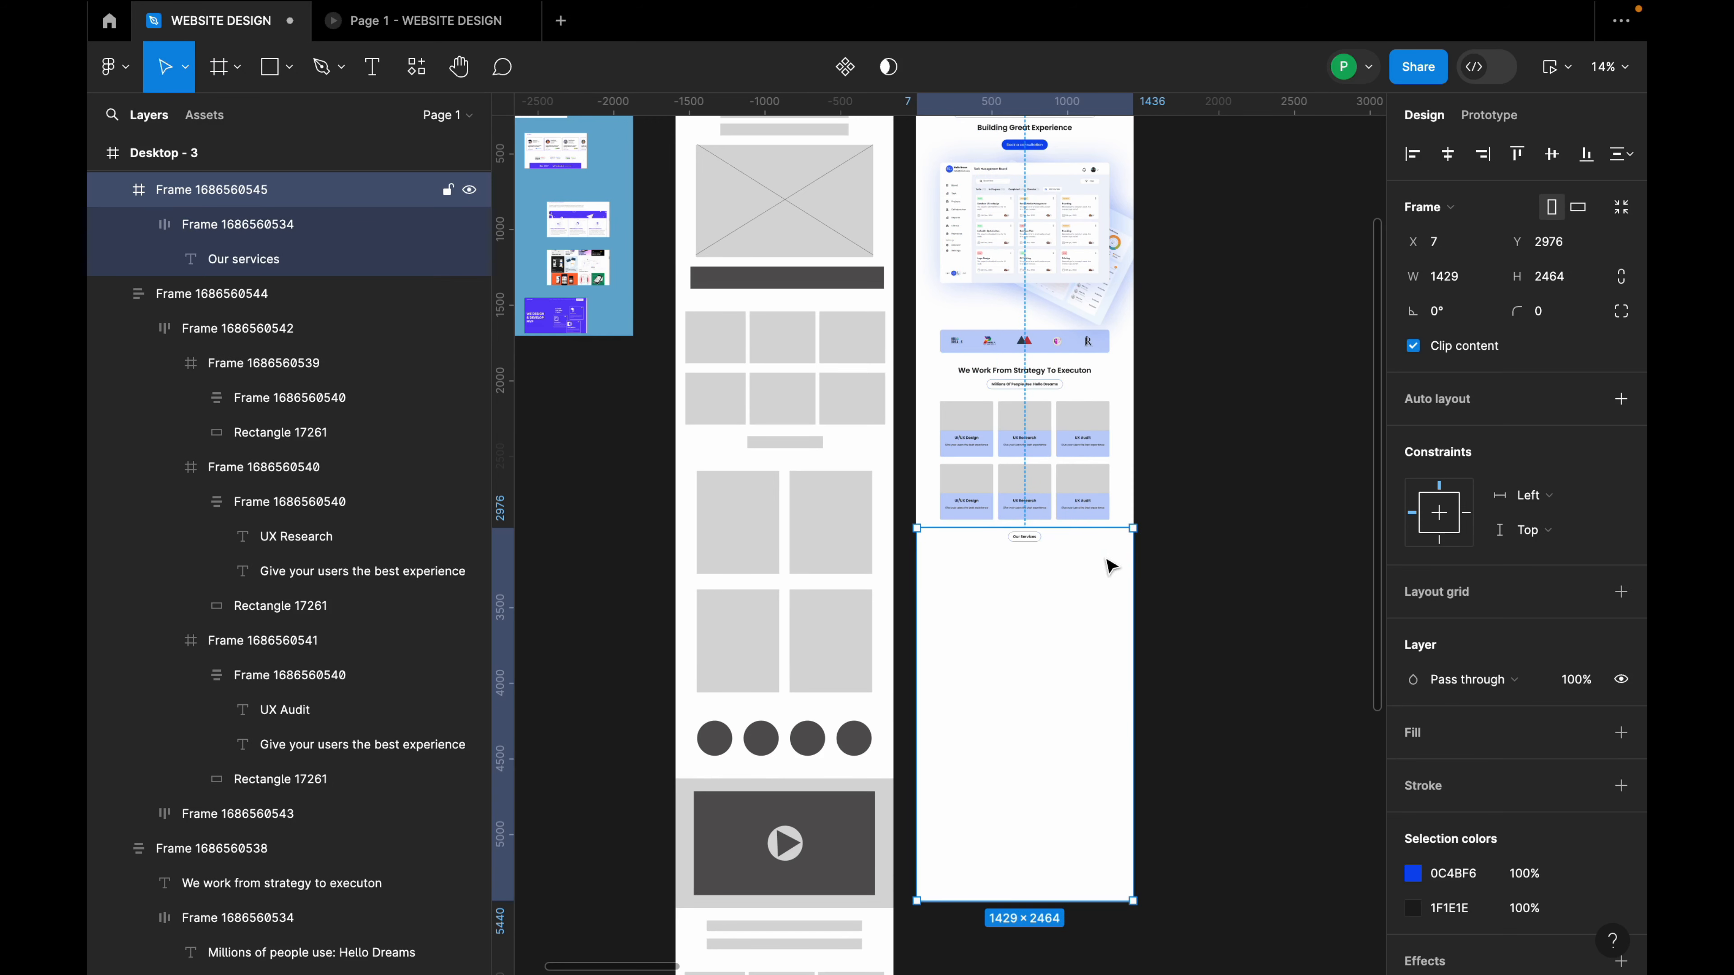
Undo the frame drawn over the empty lower part of Desktop - 3.
drag(1100, 528, 1101, 550)
key(super+z)
key(super+z)
click(1179, 555)
Set the tilted dashboard frame's vertical constraint to Top and extend Desktop - 3 to a height of about 8397.
scroll(981, 533, down, 3)
click(969, 301)
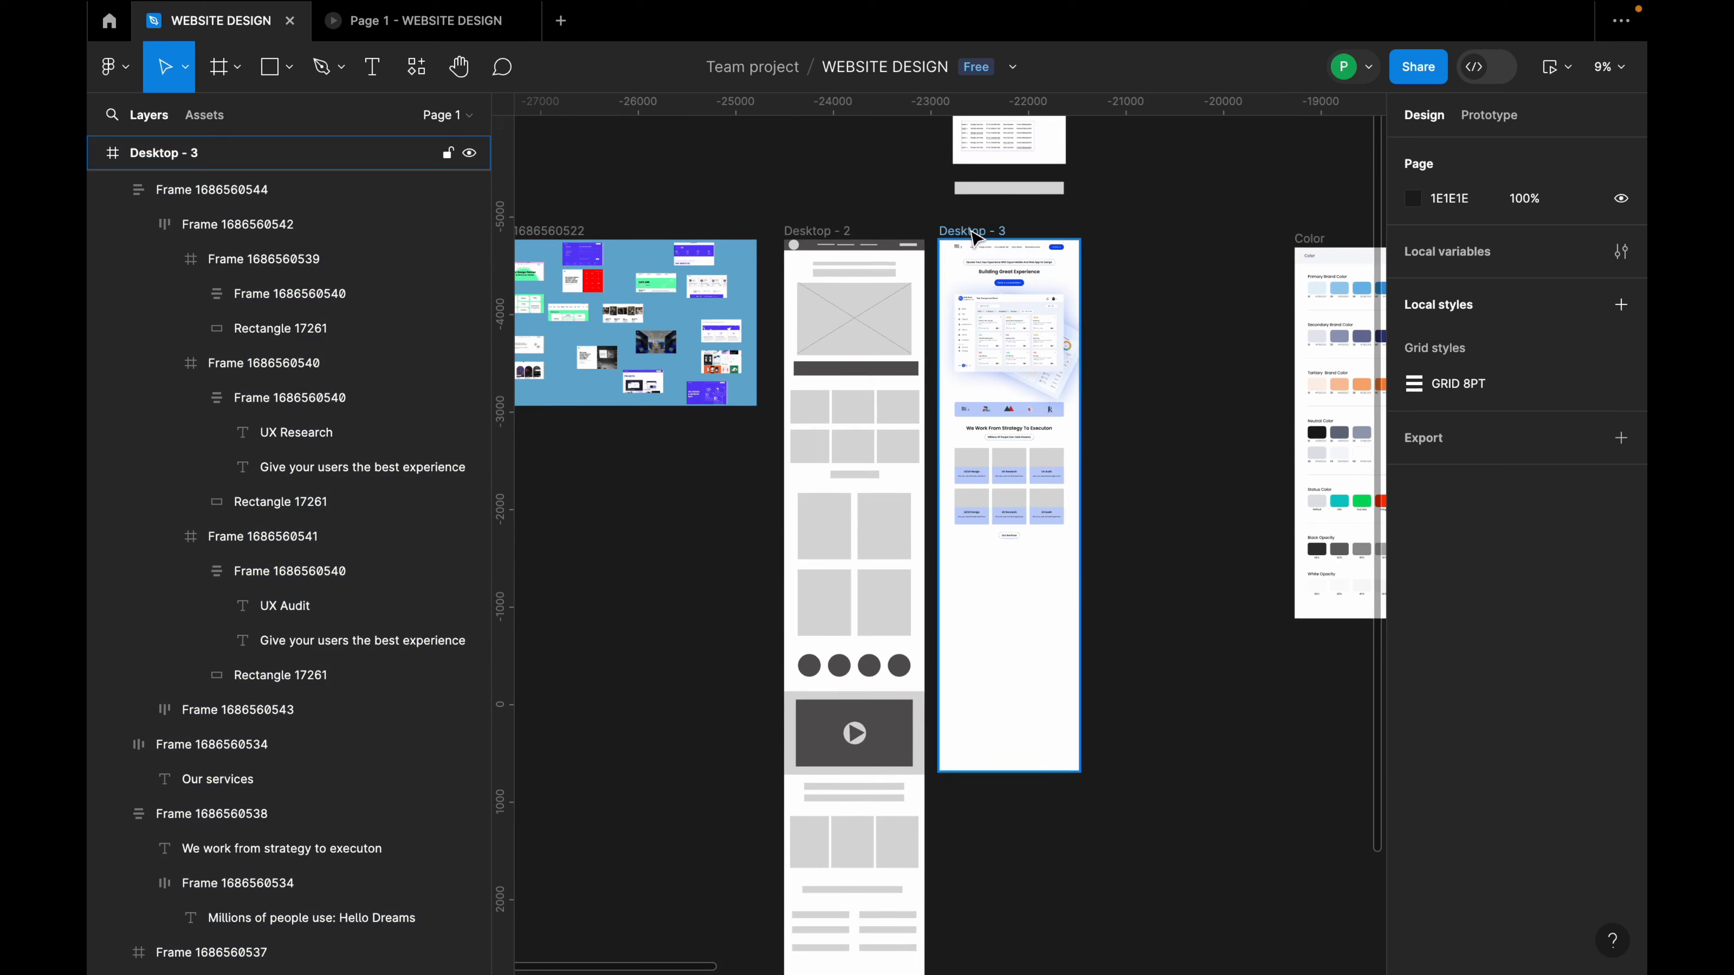
mouse_move(1027, 772)
mouse_down()
mouse_move(1012, 949)
mouse_move(1012, 771)
mouse_up()
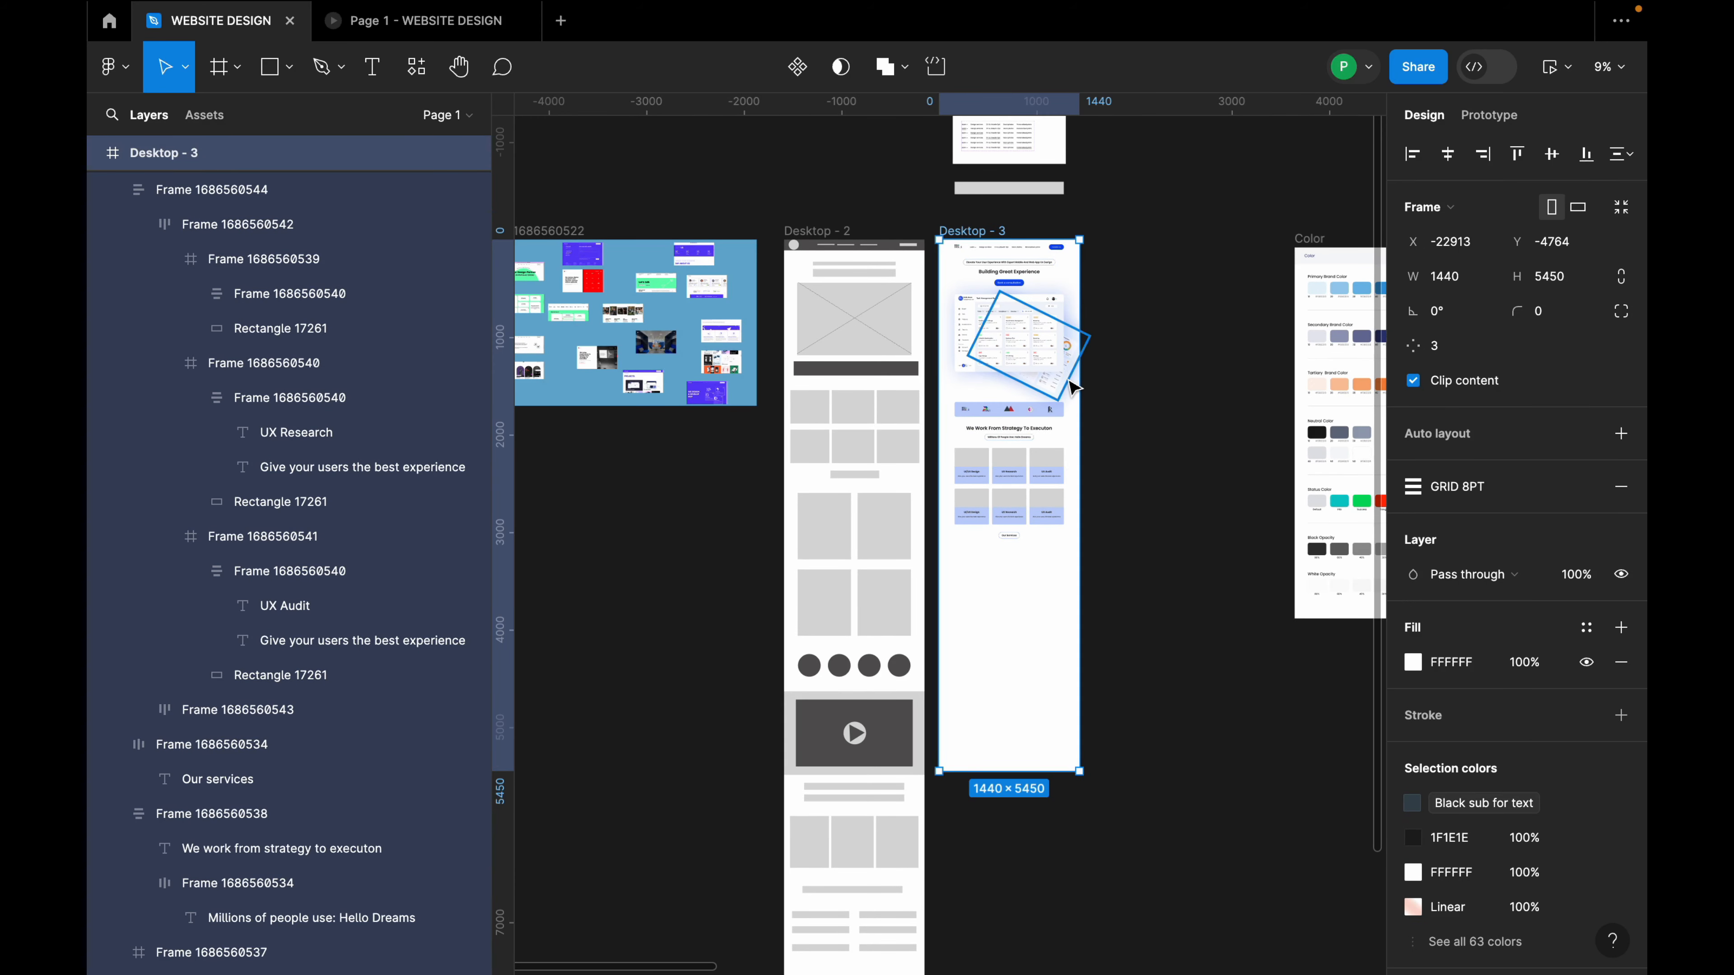
click(1068, 377)
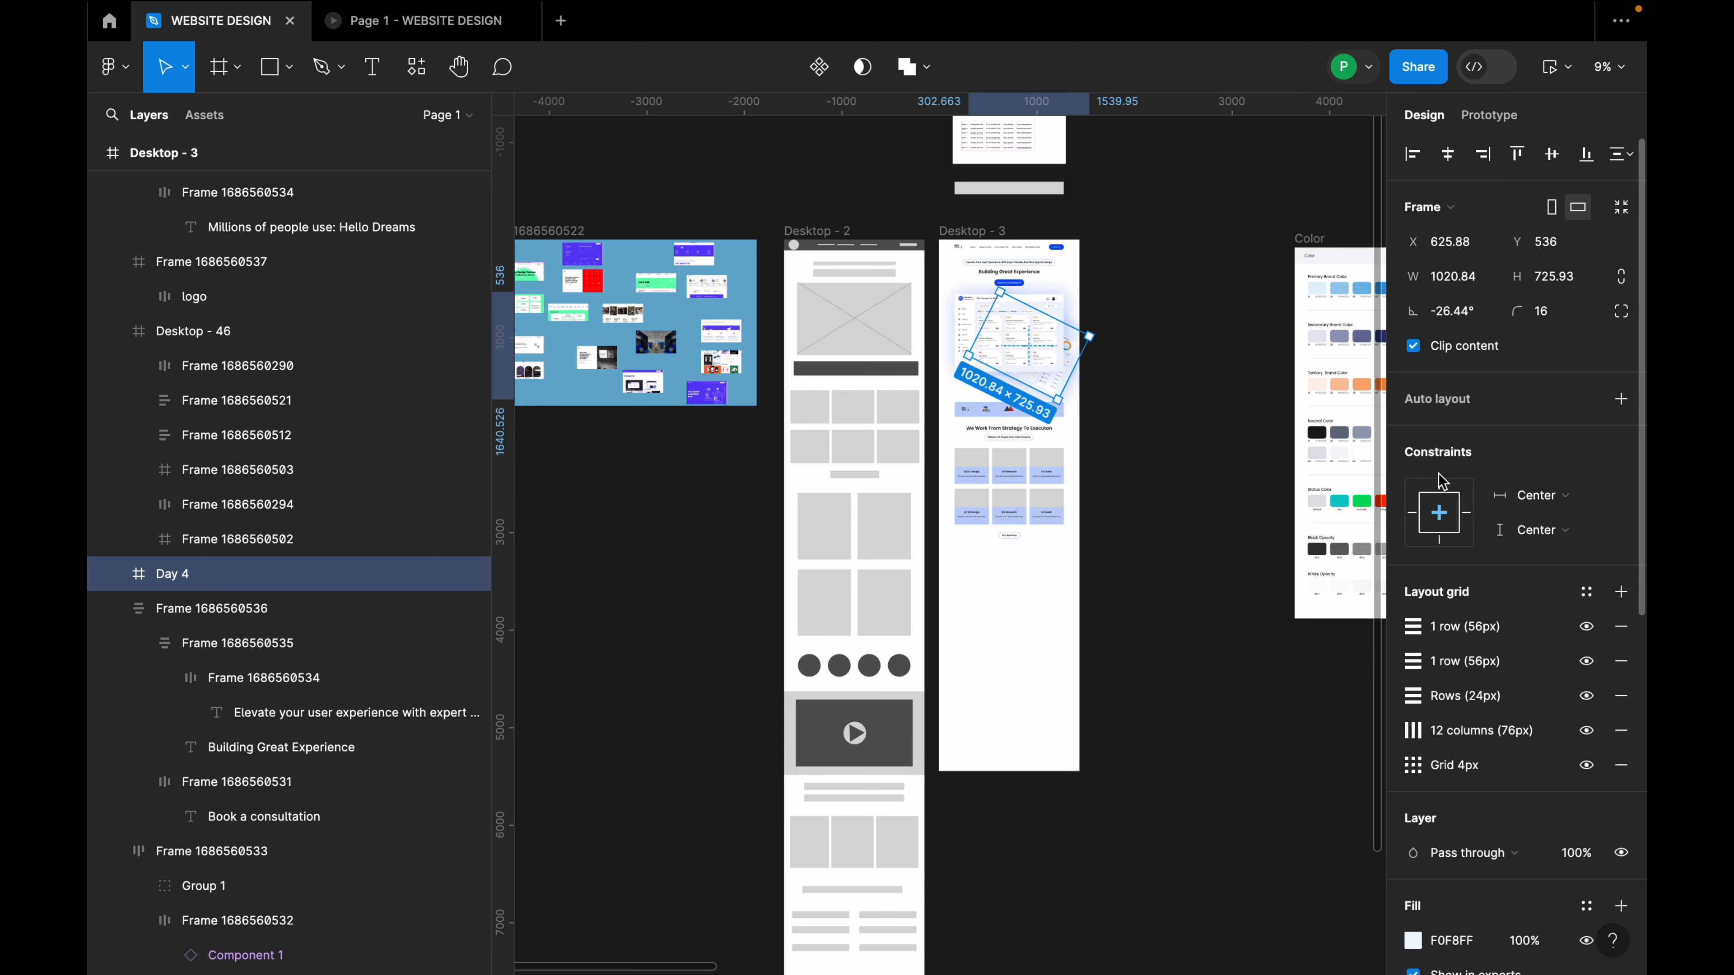
click(1441, 488)
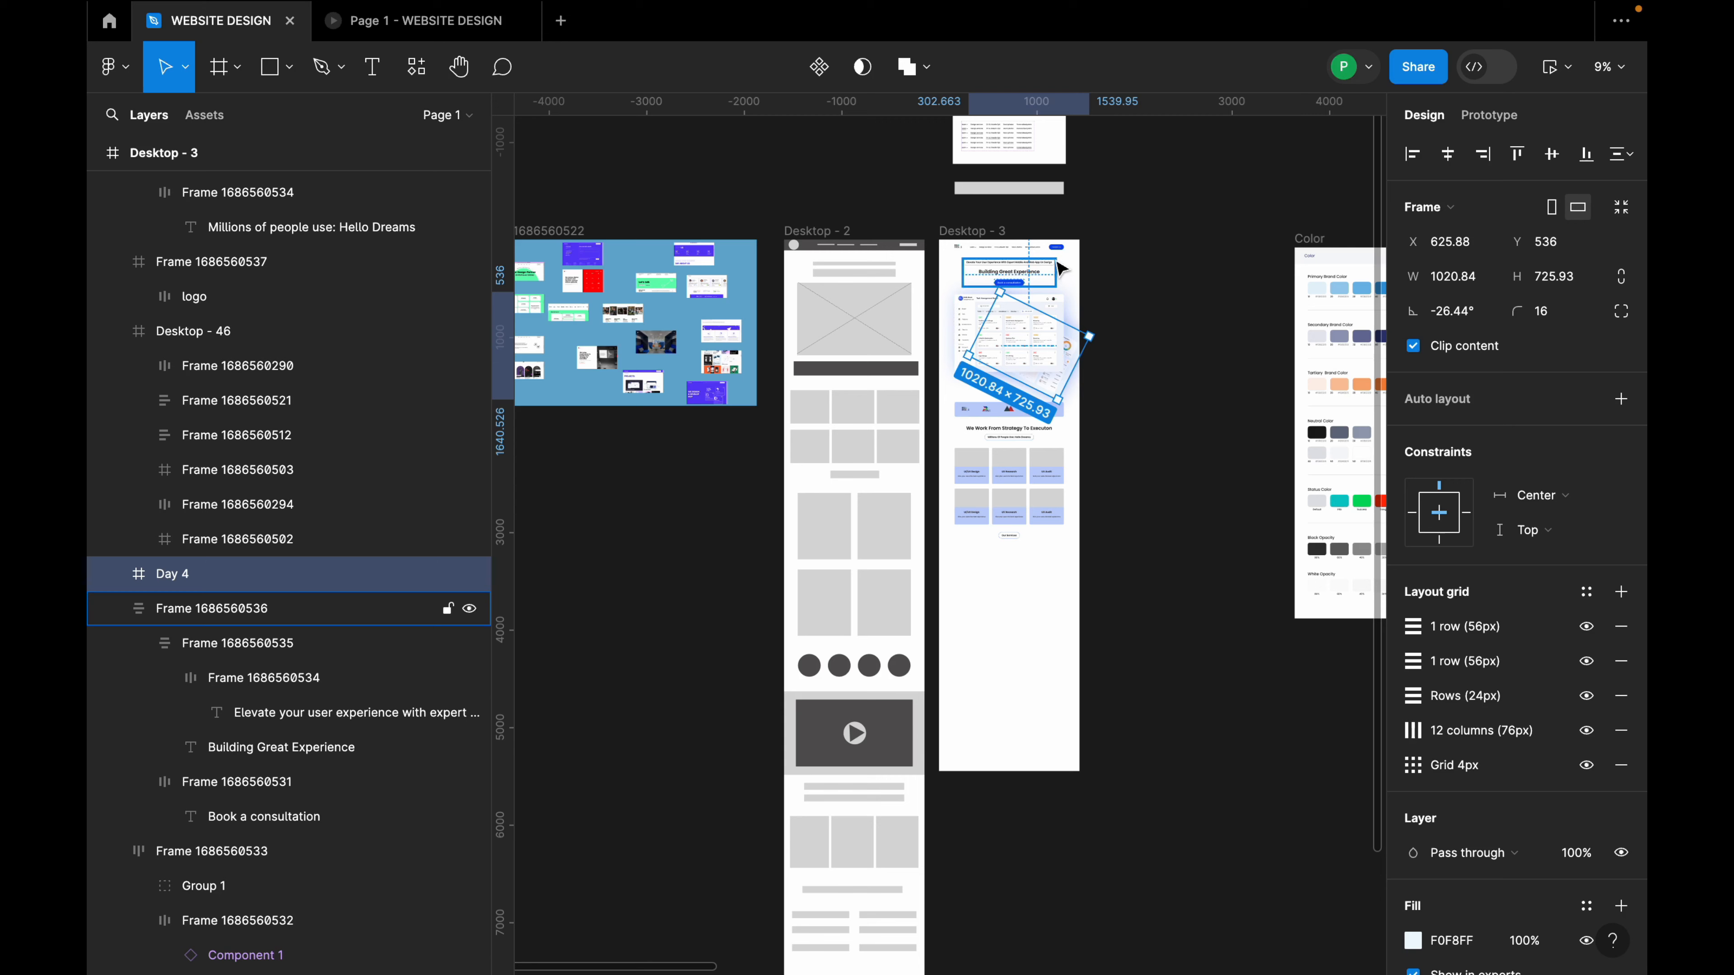
click(995, 231)
drag(1038, 764, 1049, 954)
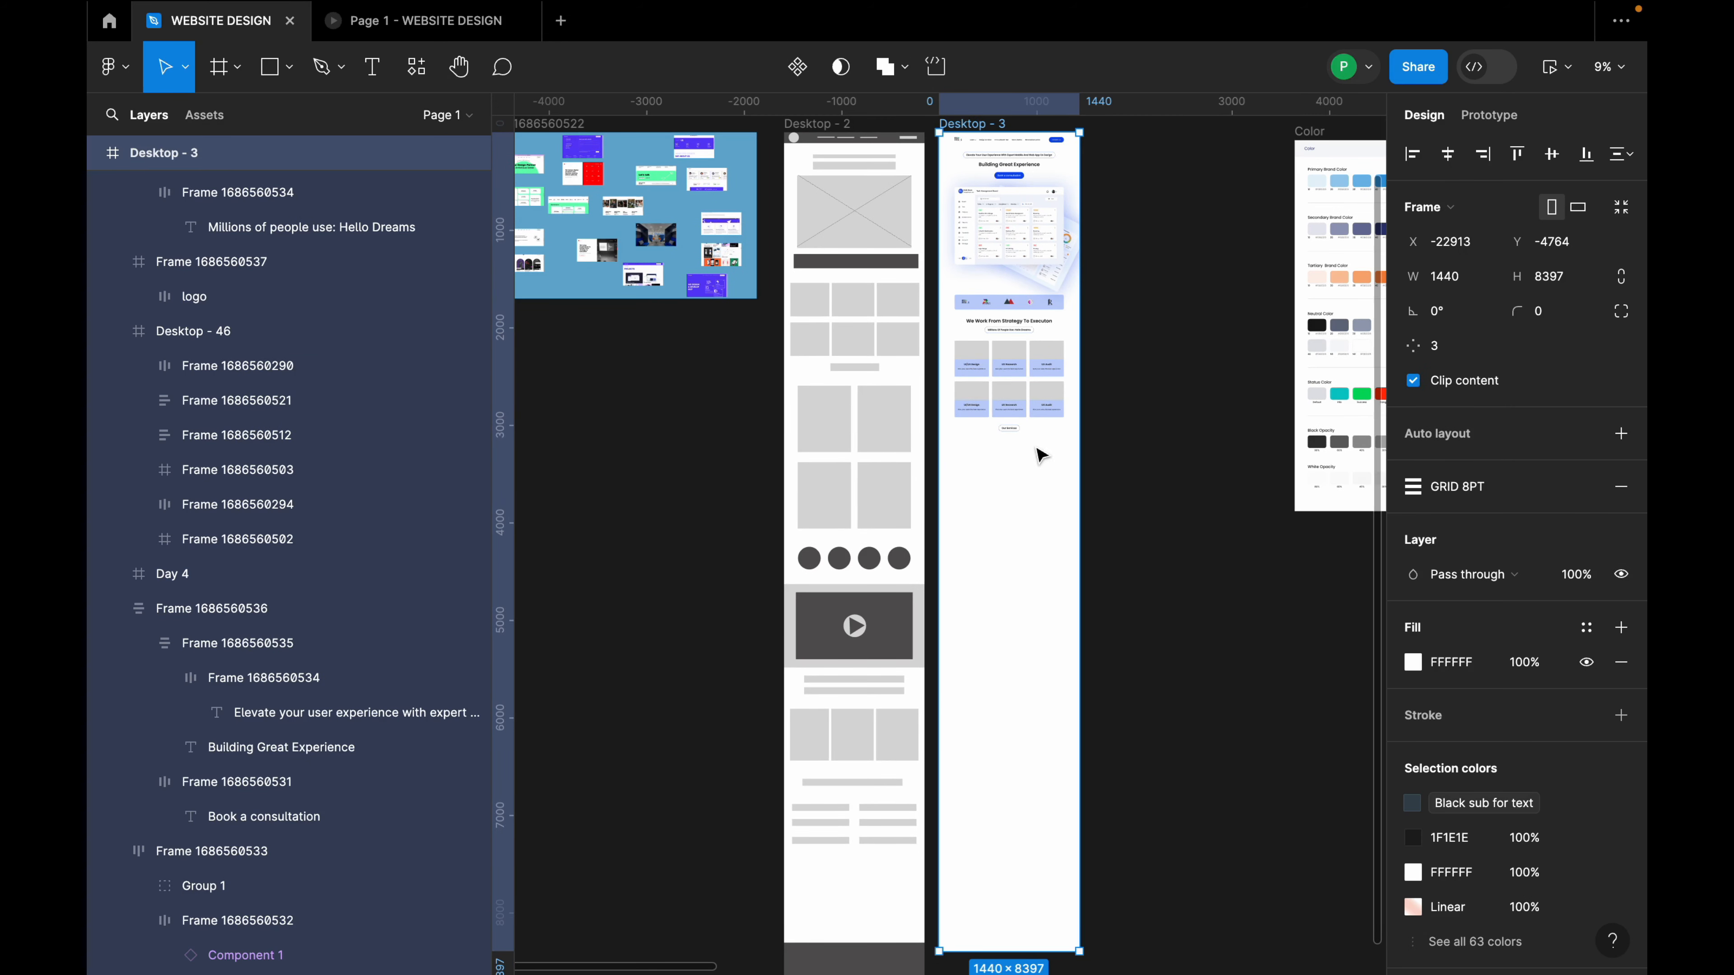
Draw a frame about 1427 × 2922 below the Our Services pill, ending at the page's right edge.
ctrl+scroll(1051, 472, up, 5)
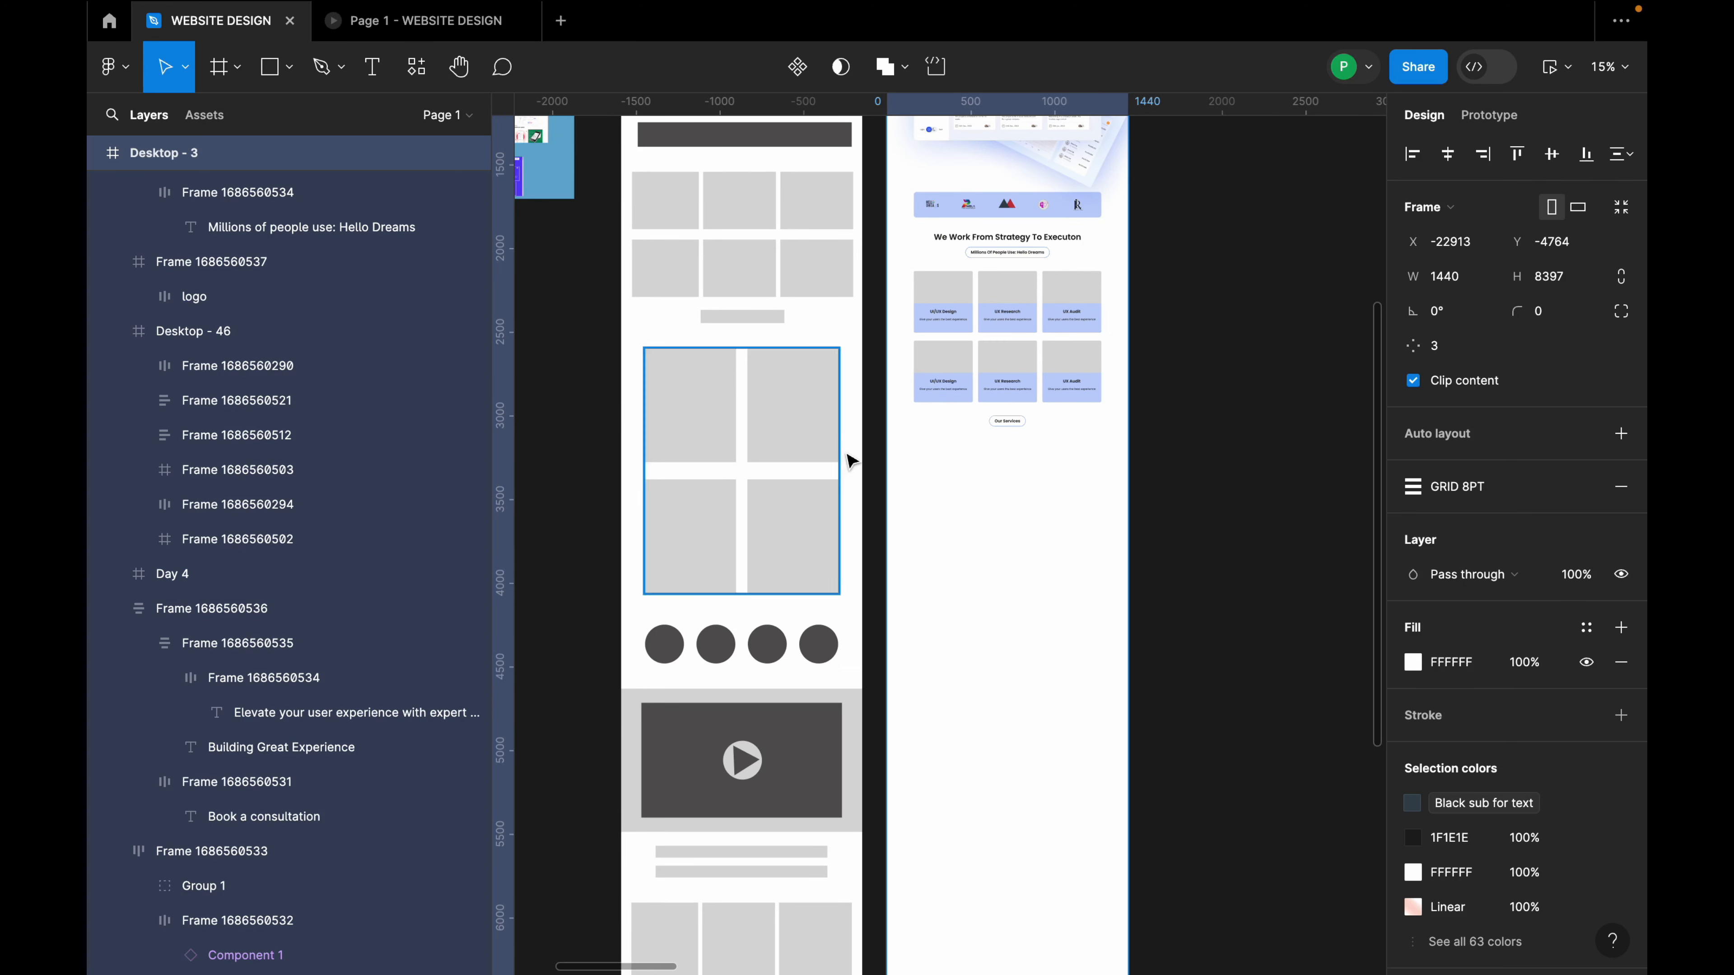
key(f)
scroll(937, 471, down, 1)
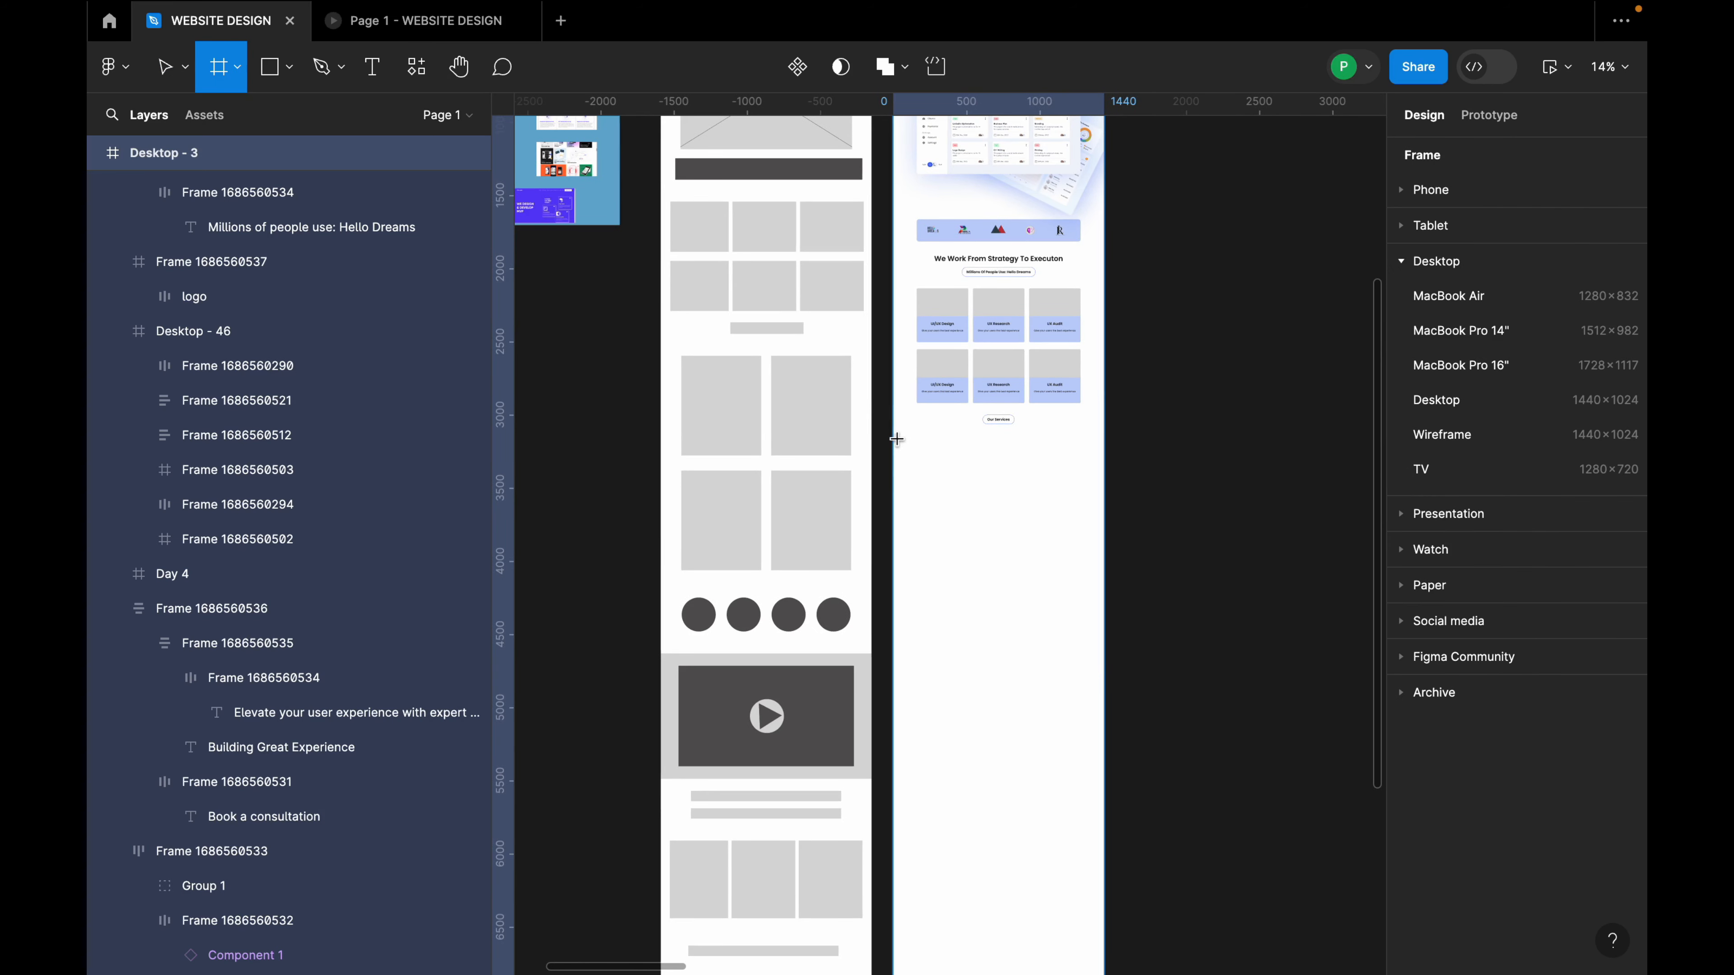
drag(895, 436, 1110, 865)
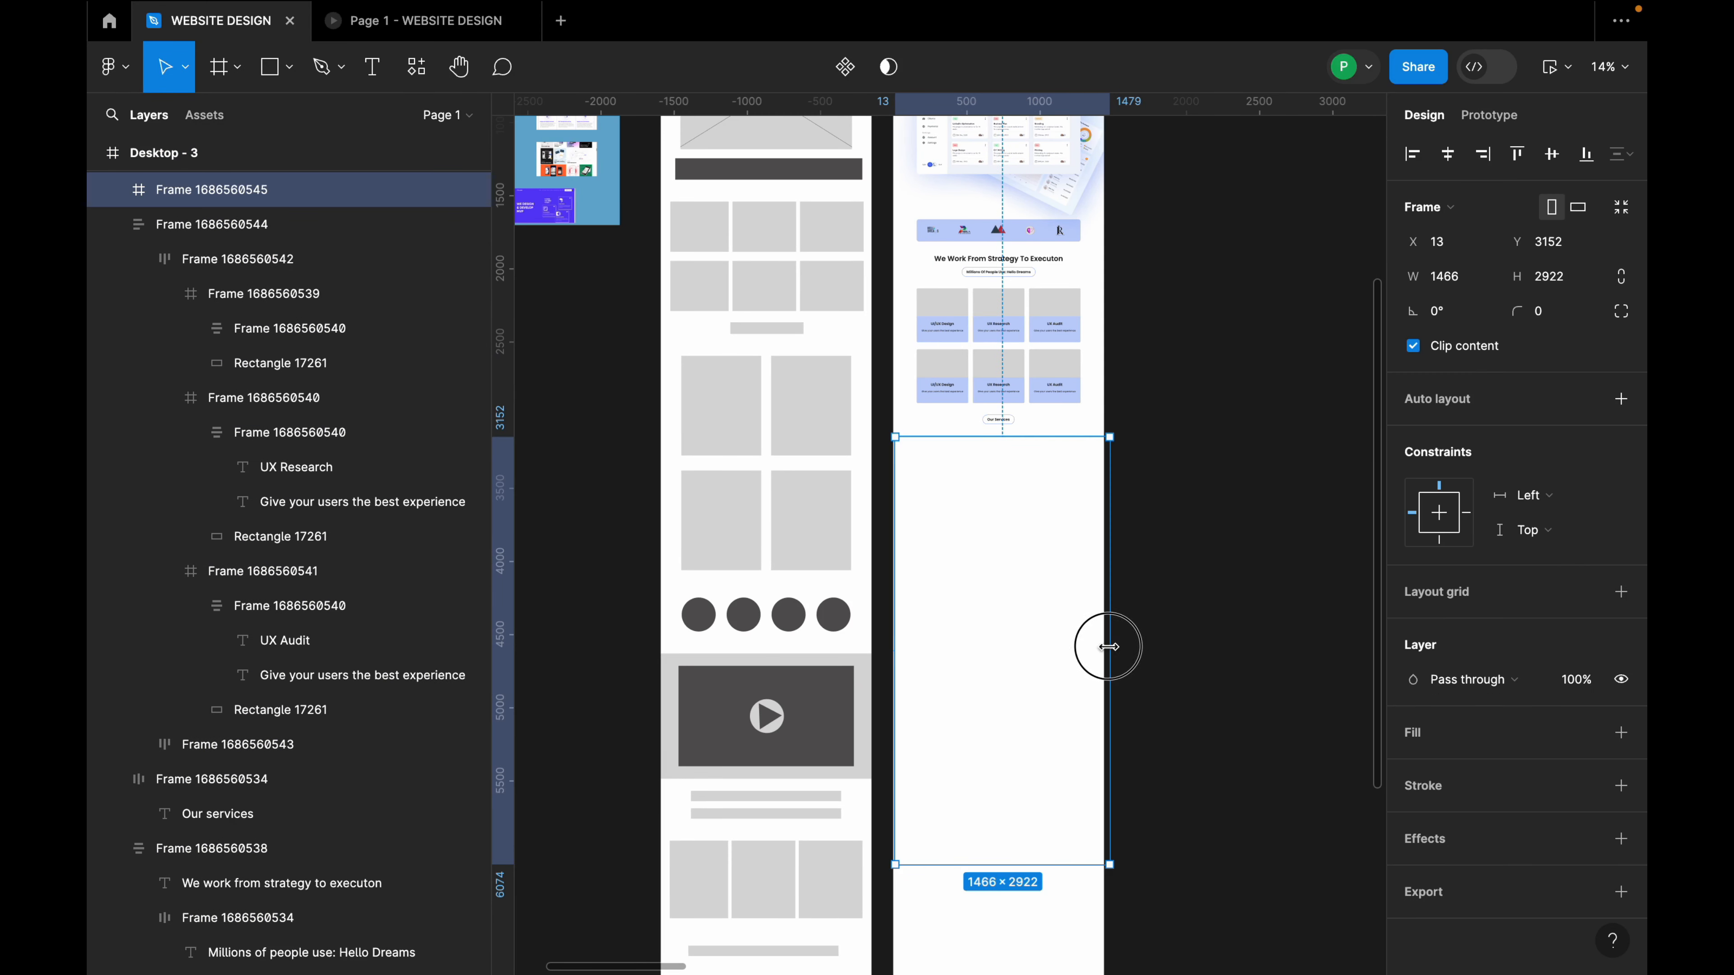
drag(1107, 647, 1103, 647)
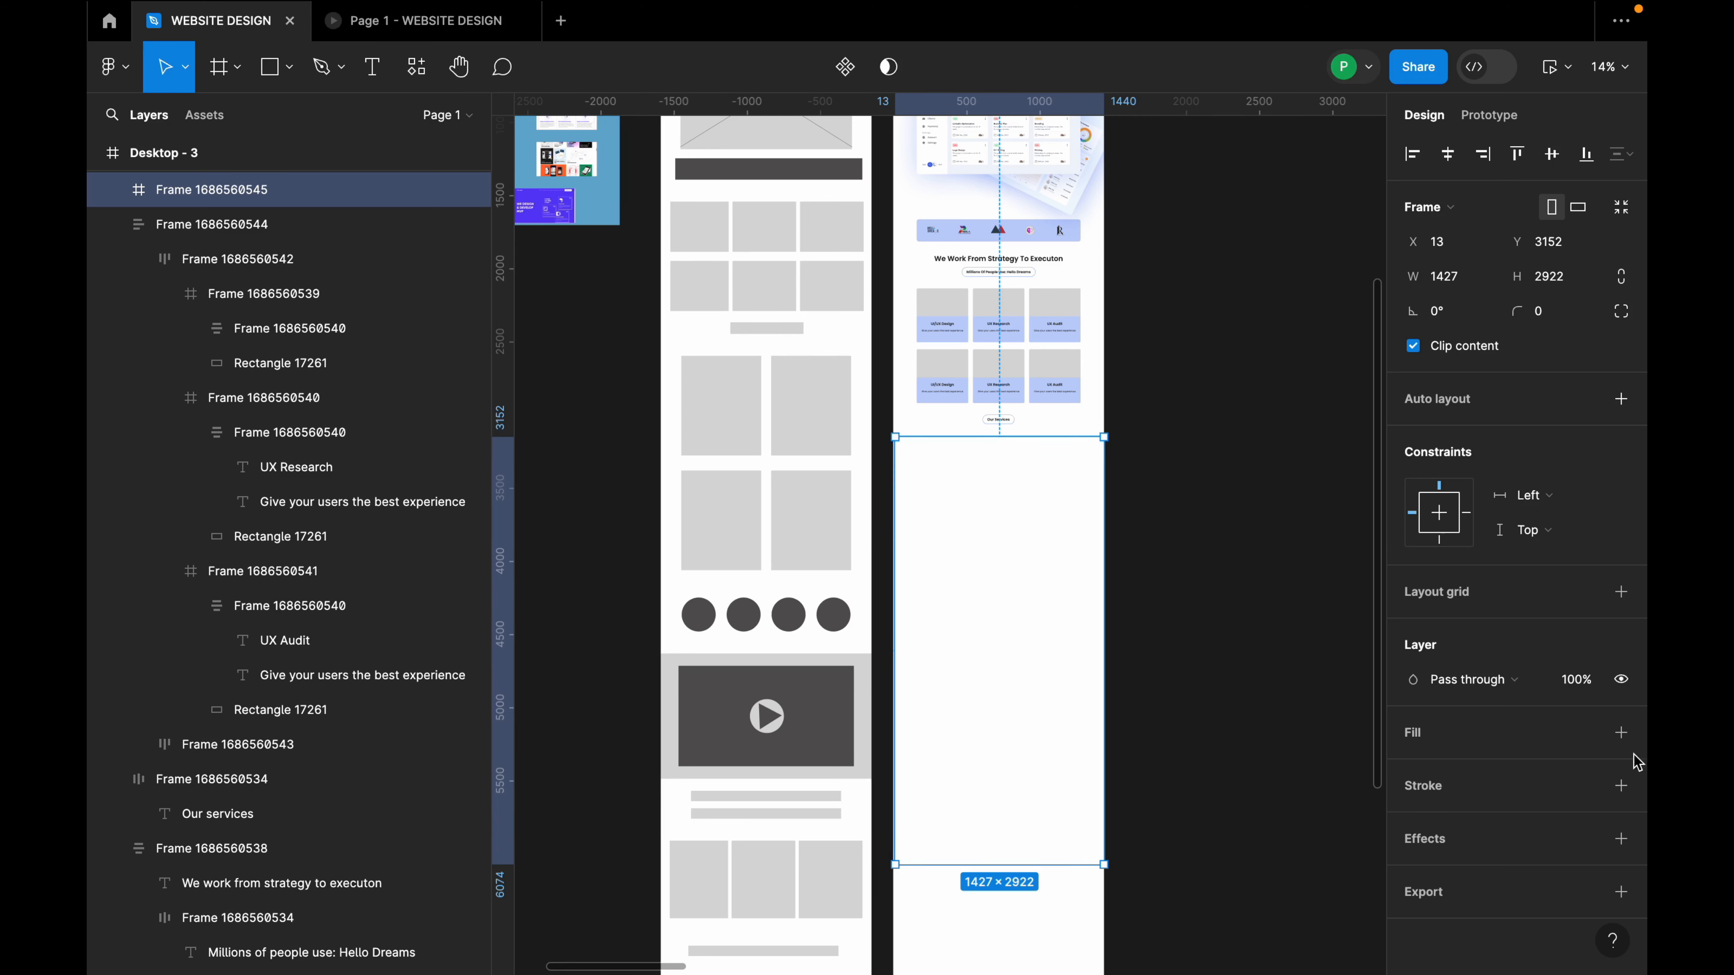
Give the new section frame a linear gradient fill and set its first stop to 1E1E1E.
click(1620, 733)
click(1412, 767)
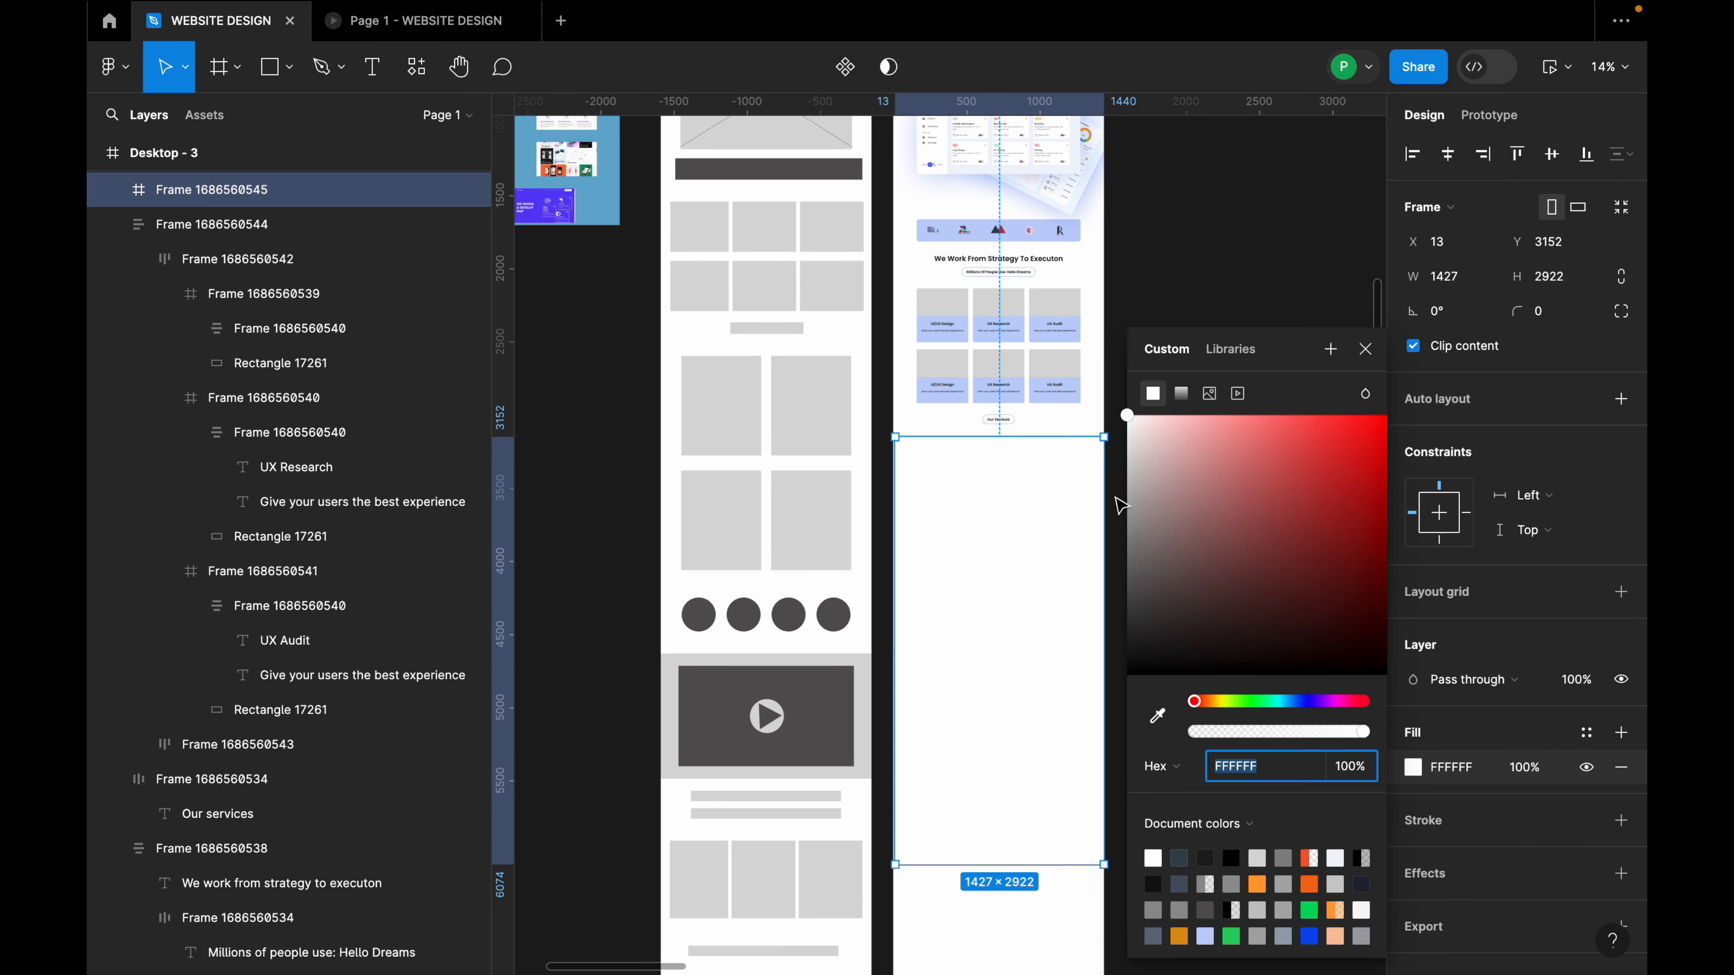
click(1185, 393)
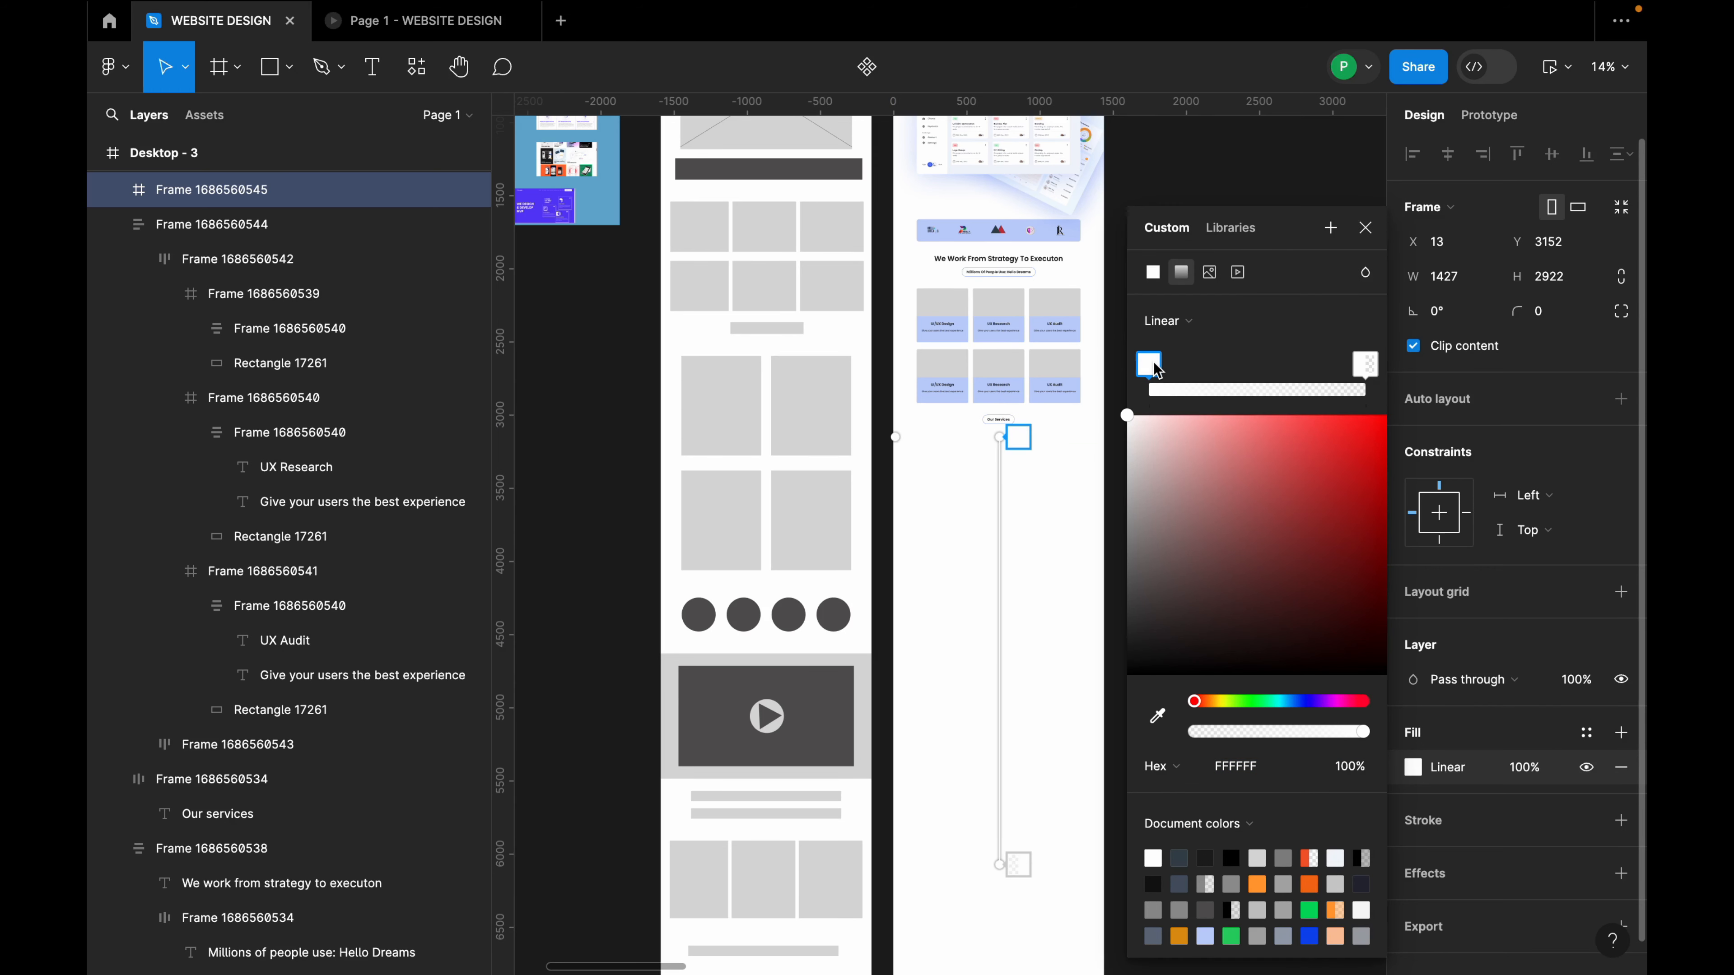
click(1256, 767)
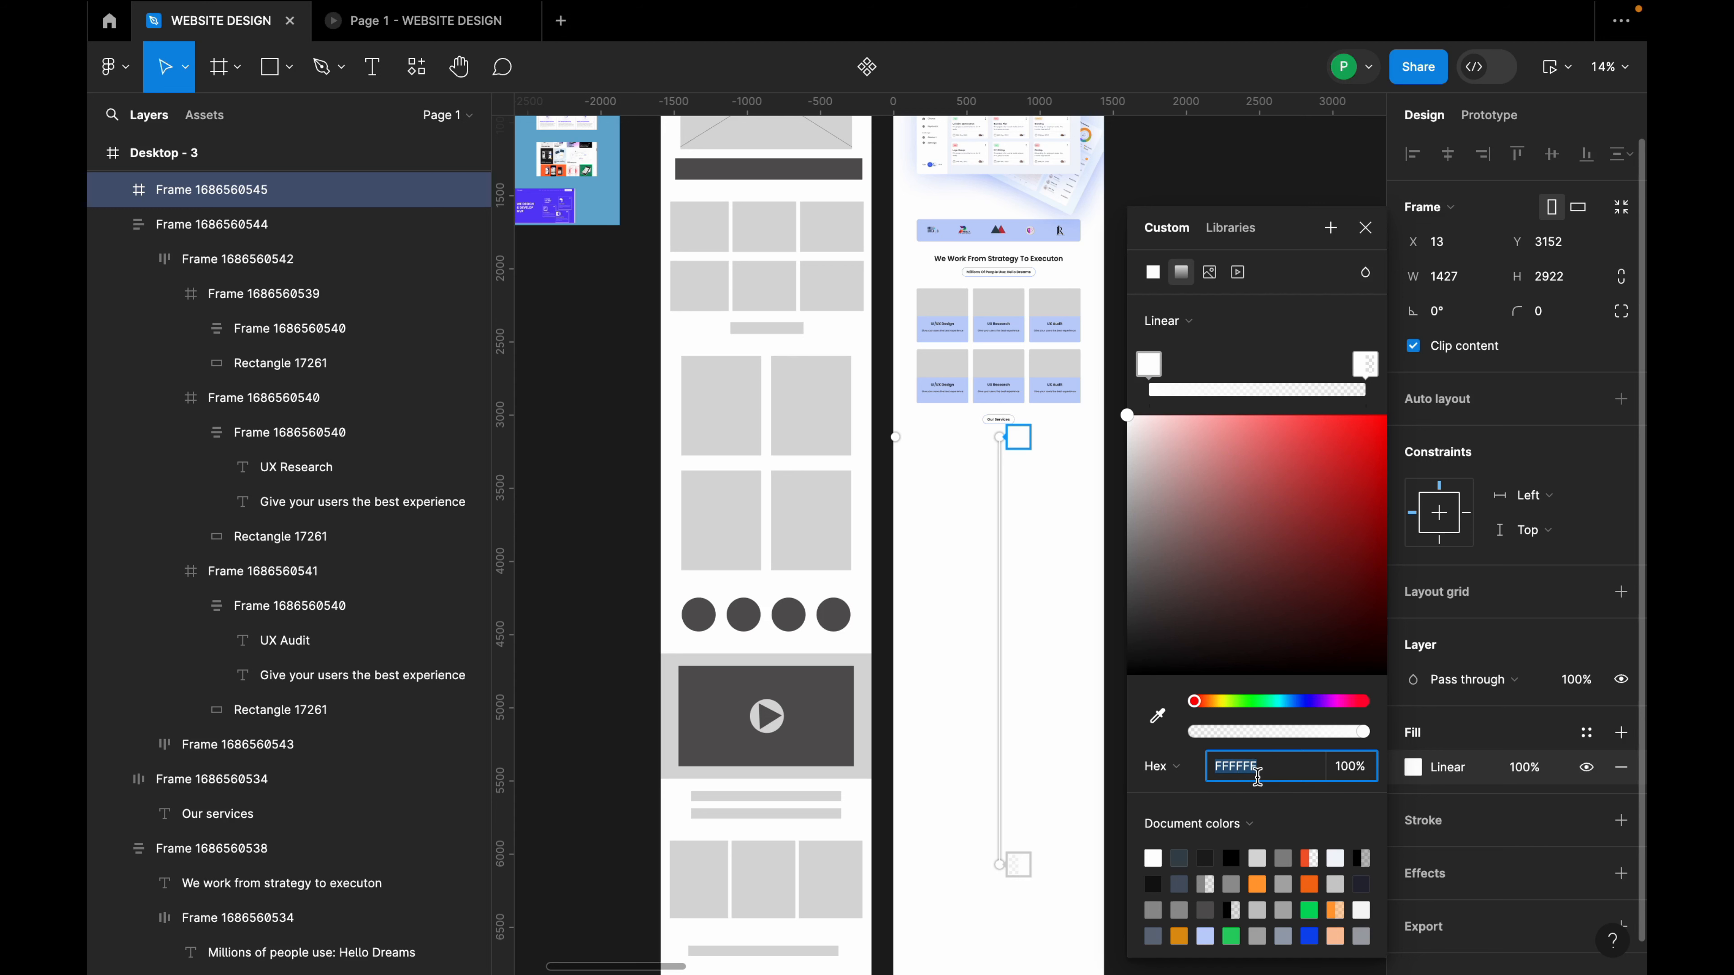
text(1e1e1e)
key(Return)
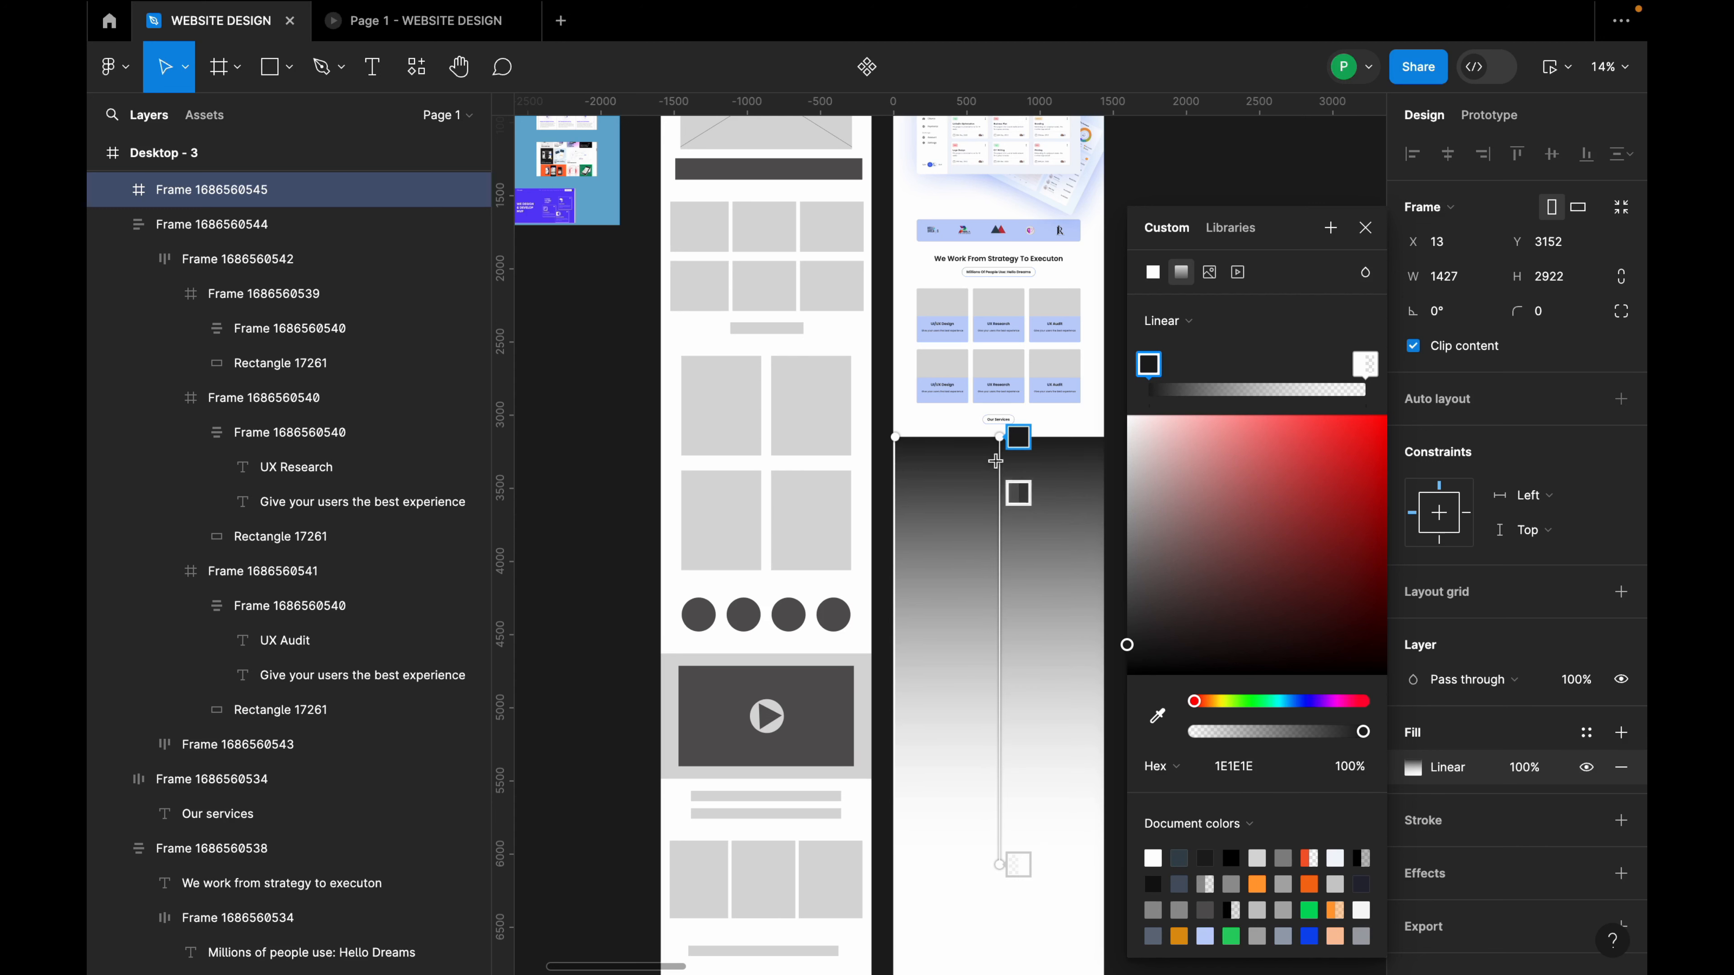
Tilt the gradient so it runs diagonally from the section frame's upper-left corner to its lower-right corner.
drag(997, 435, 895, 425)
key(ctrl+minus)
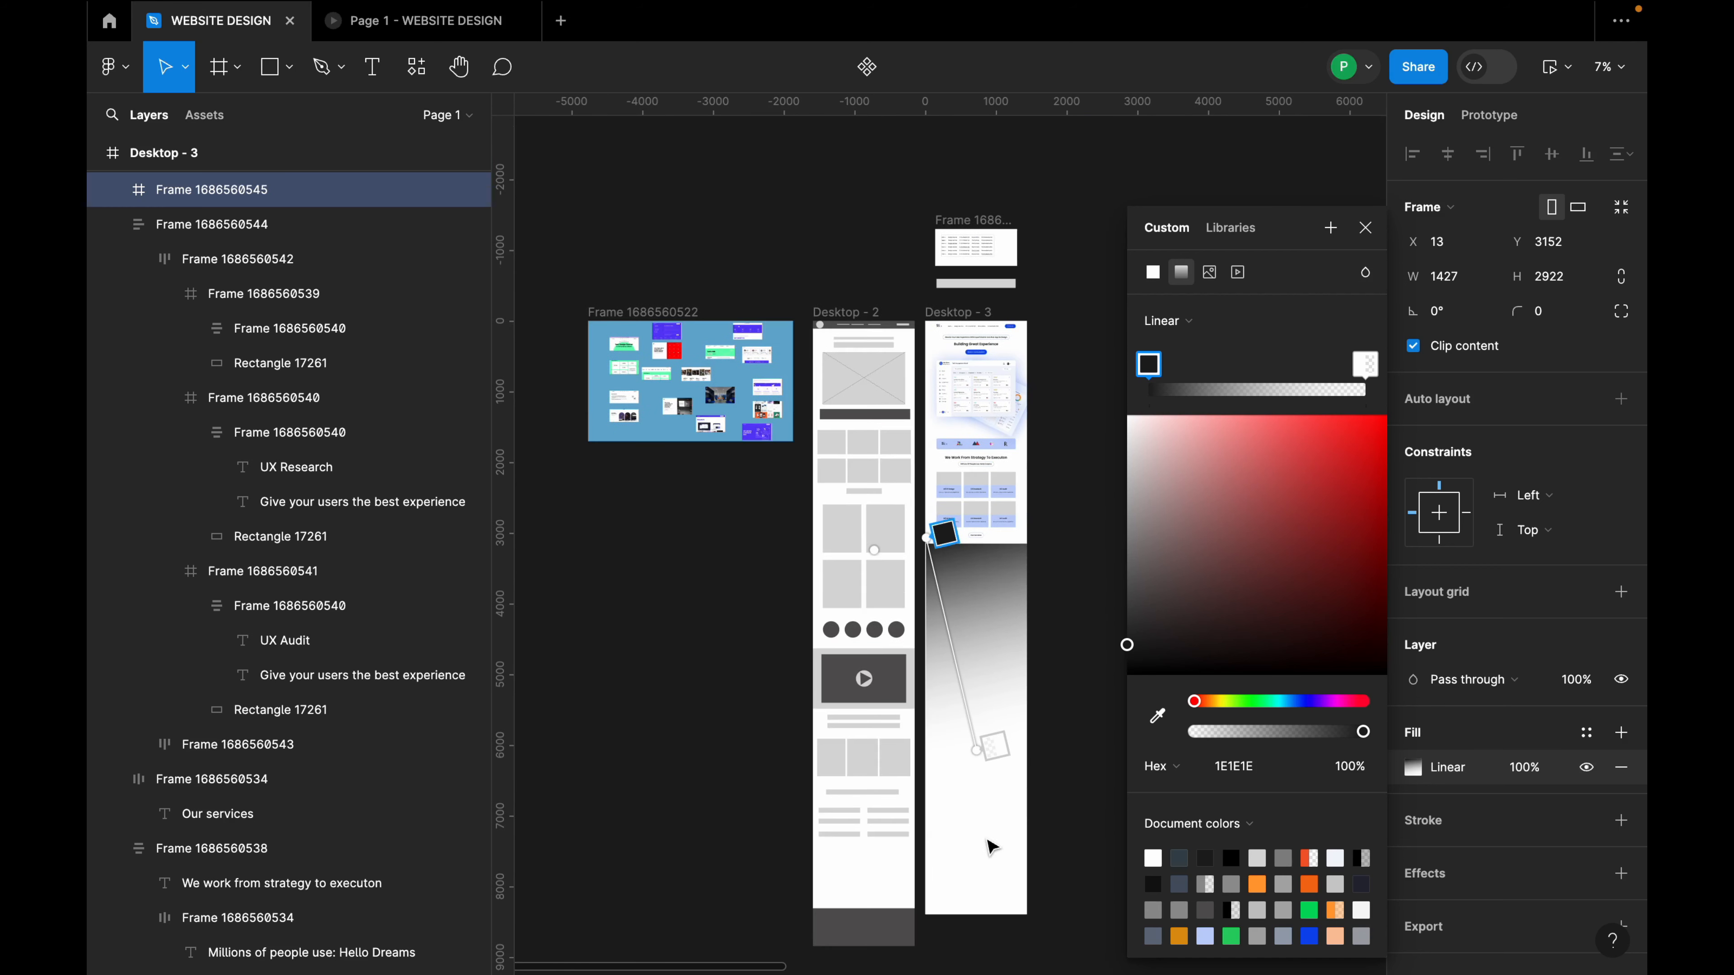
drag(982, 766, 1026, 757)
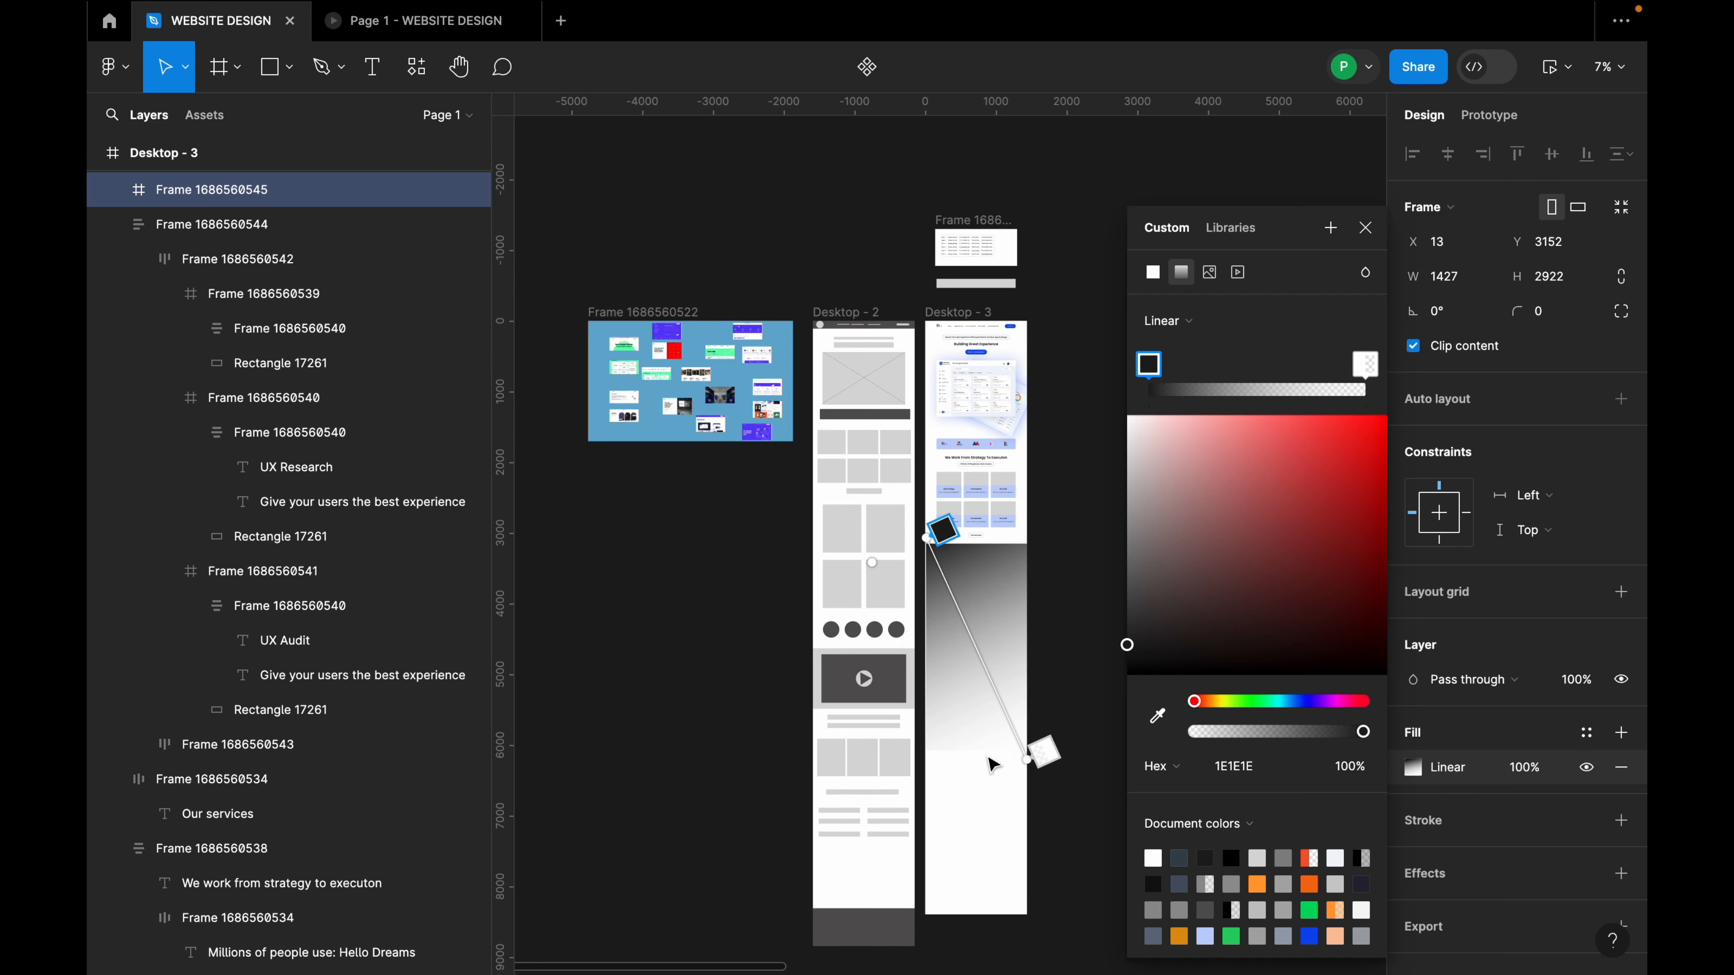
Add a gradient stop about a third of the way along and set it to 000000, keeping the final stop at the end.
click(1224, 389)
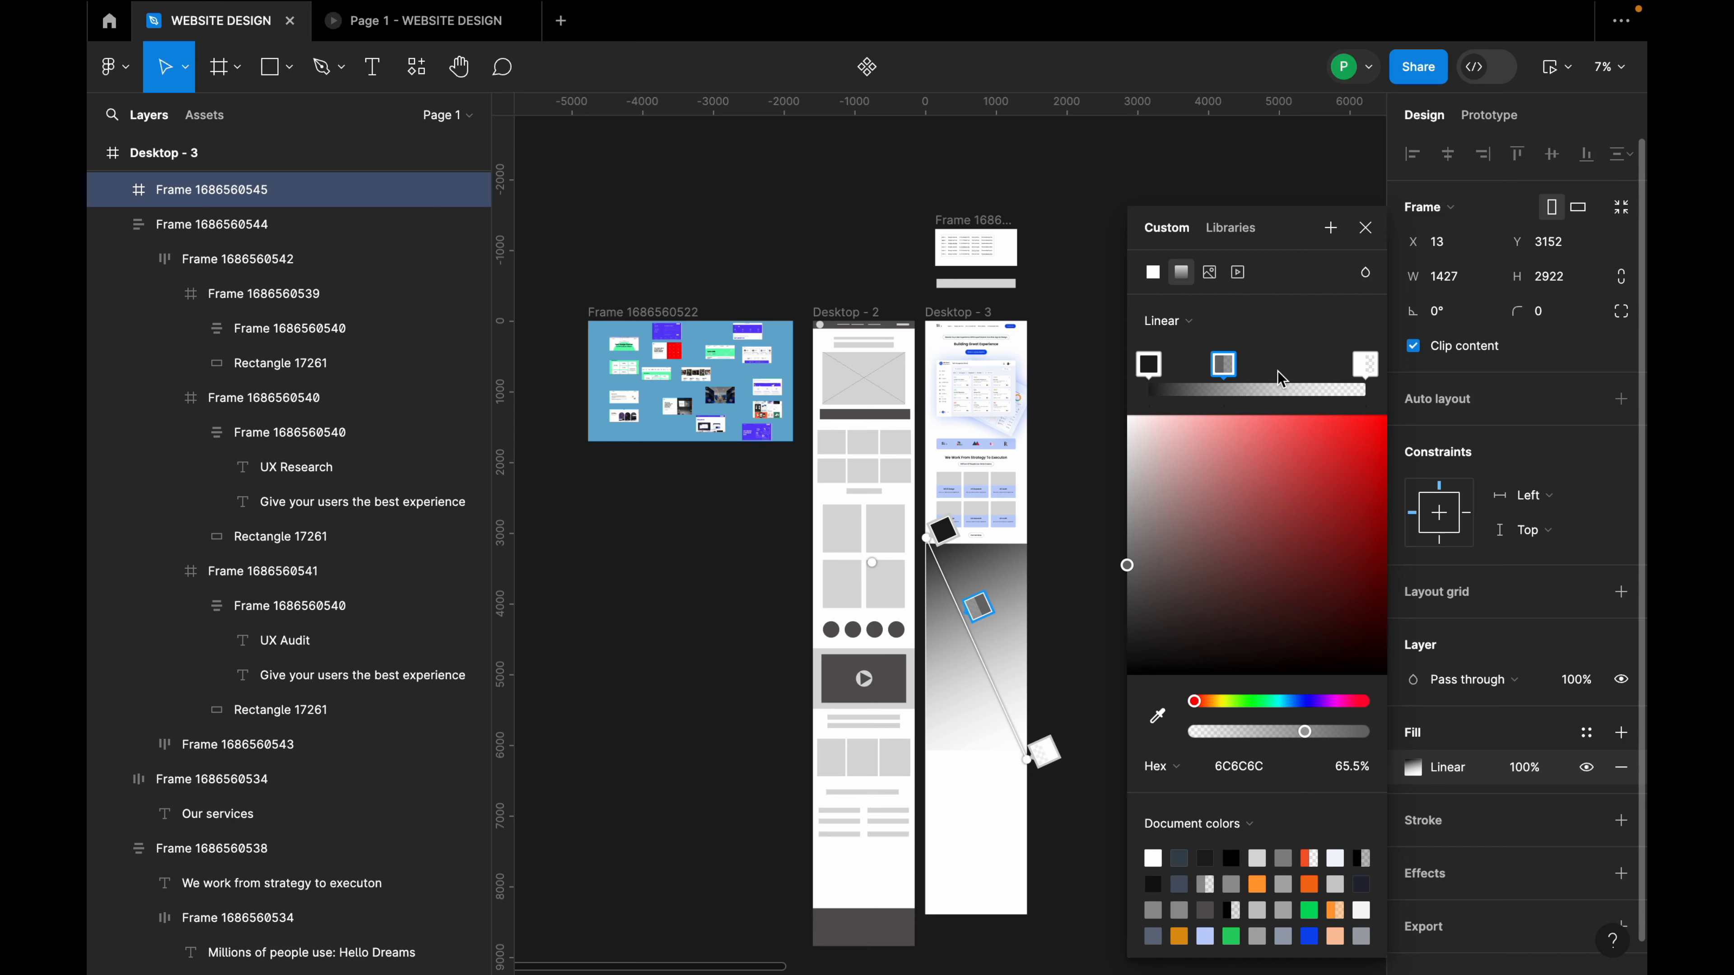
drag(1281, 378, 1279, 369)
click(1223, 367)
drag(1134, 577, 1115, 702)
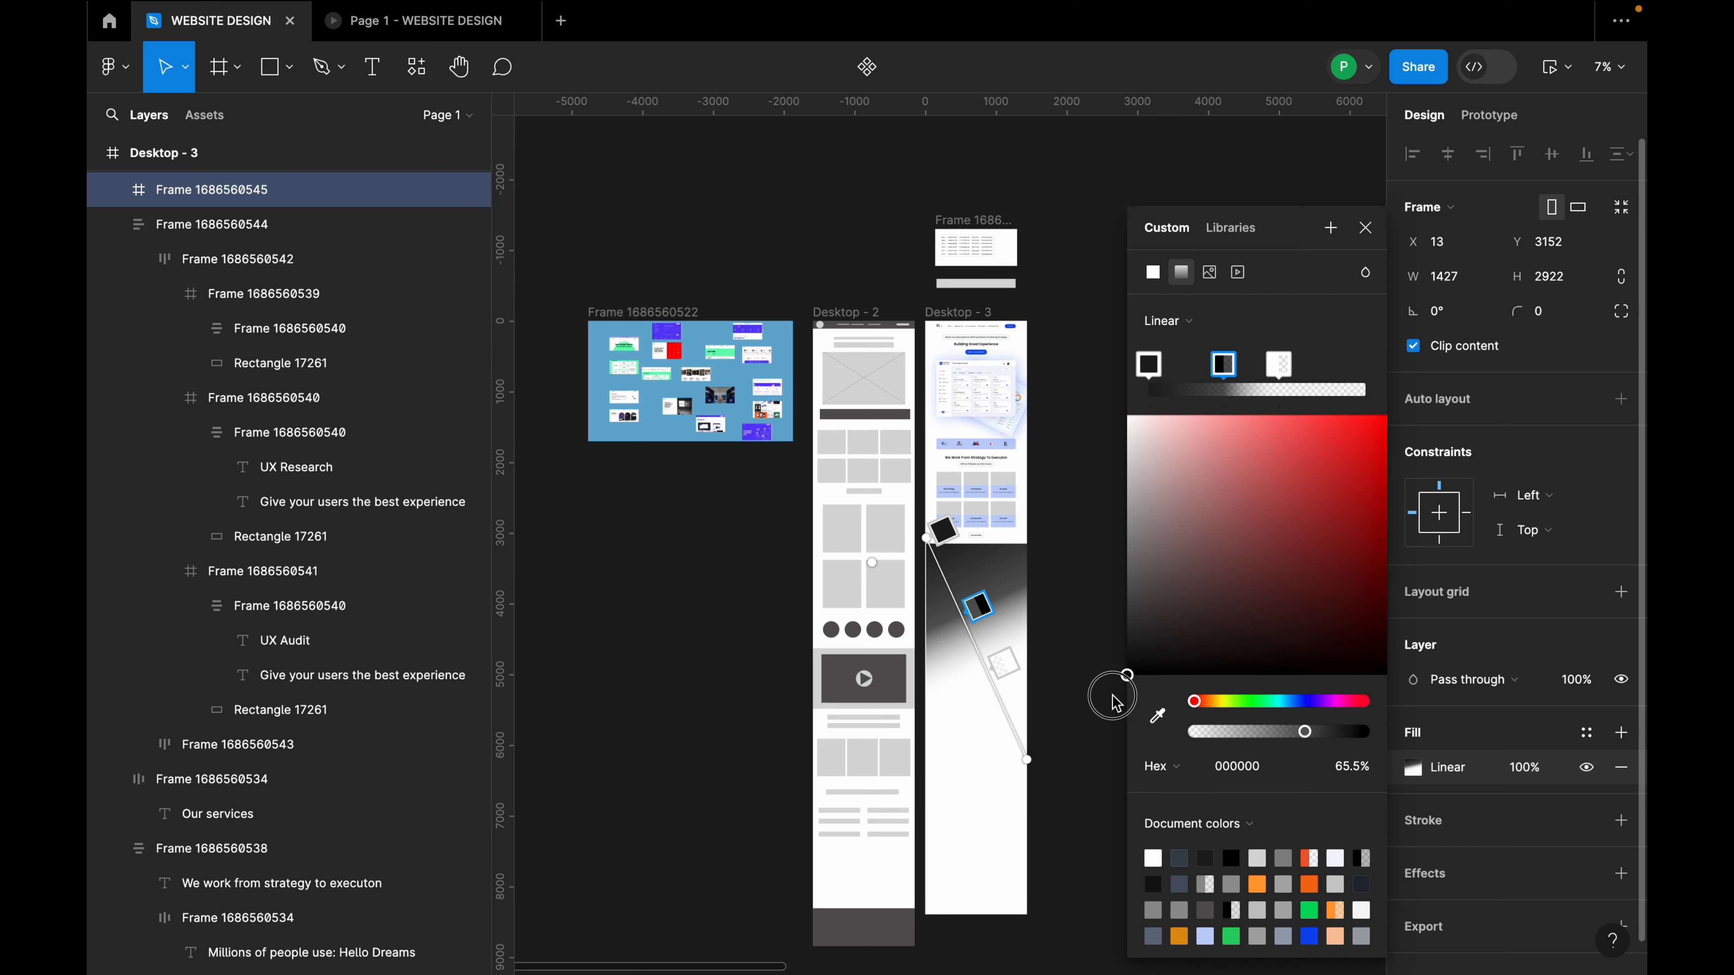
click(1275, 369)
drag(1282, 382, 1365, 371)
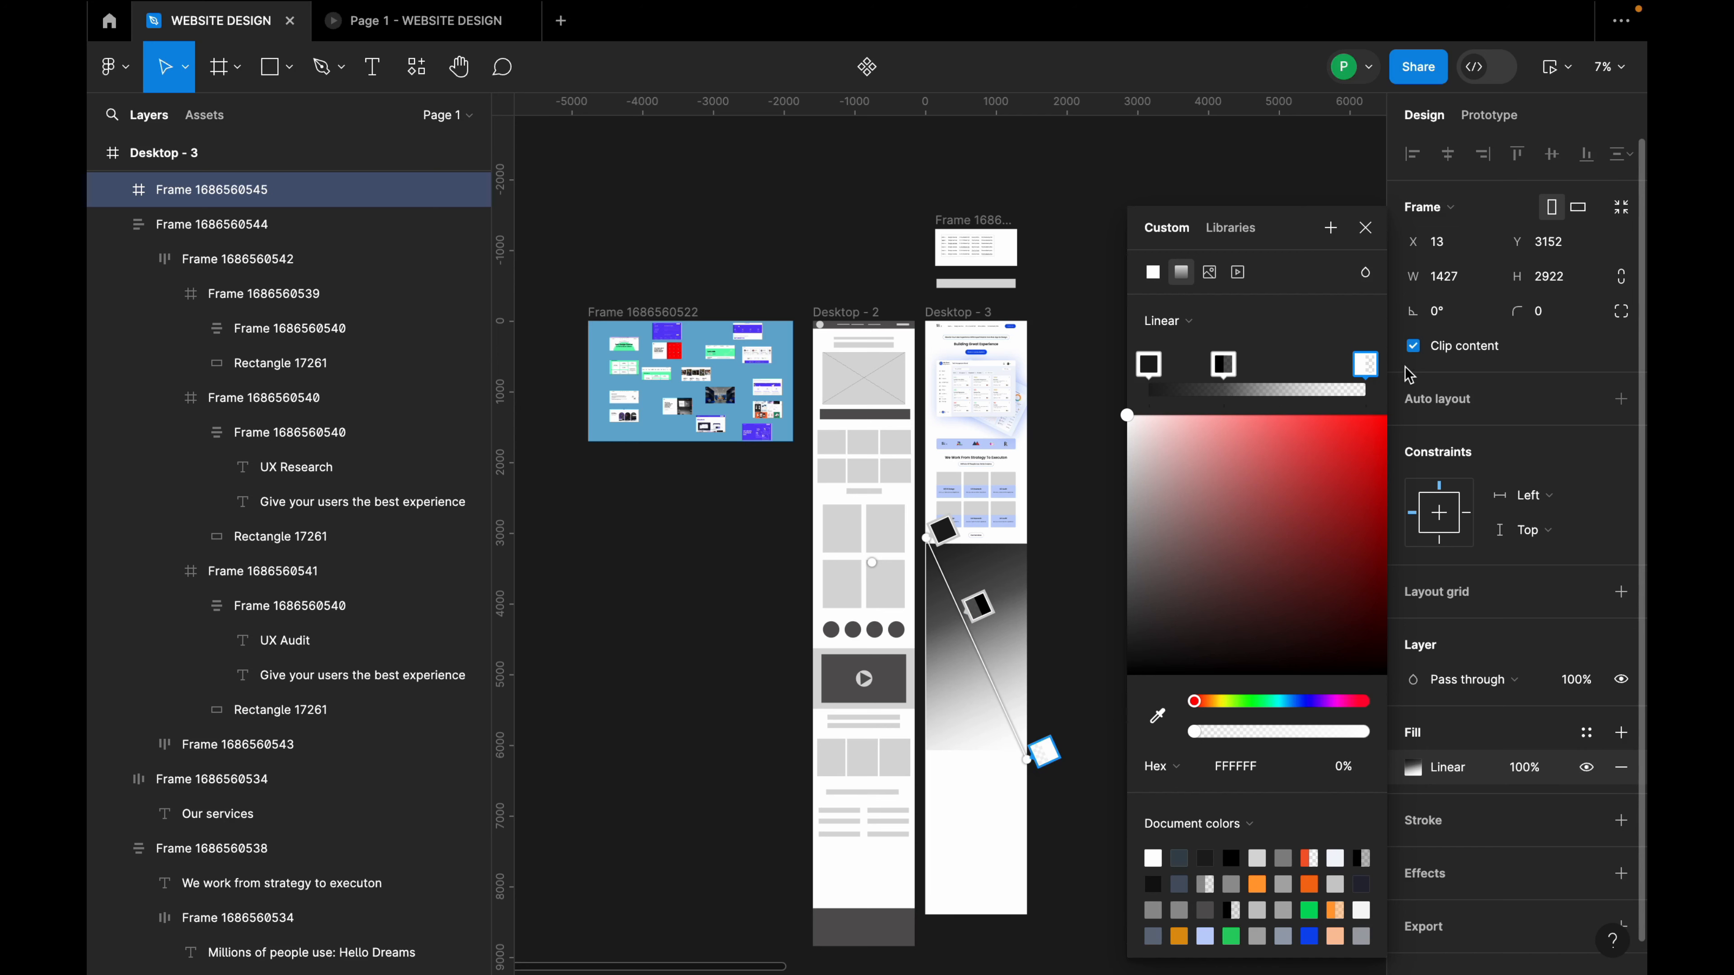
Add another gradient stop about two thirds of the way along and set its color to 000000.
click(1305, 386)
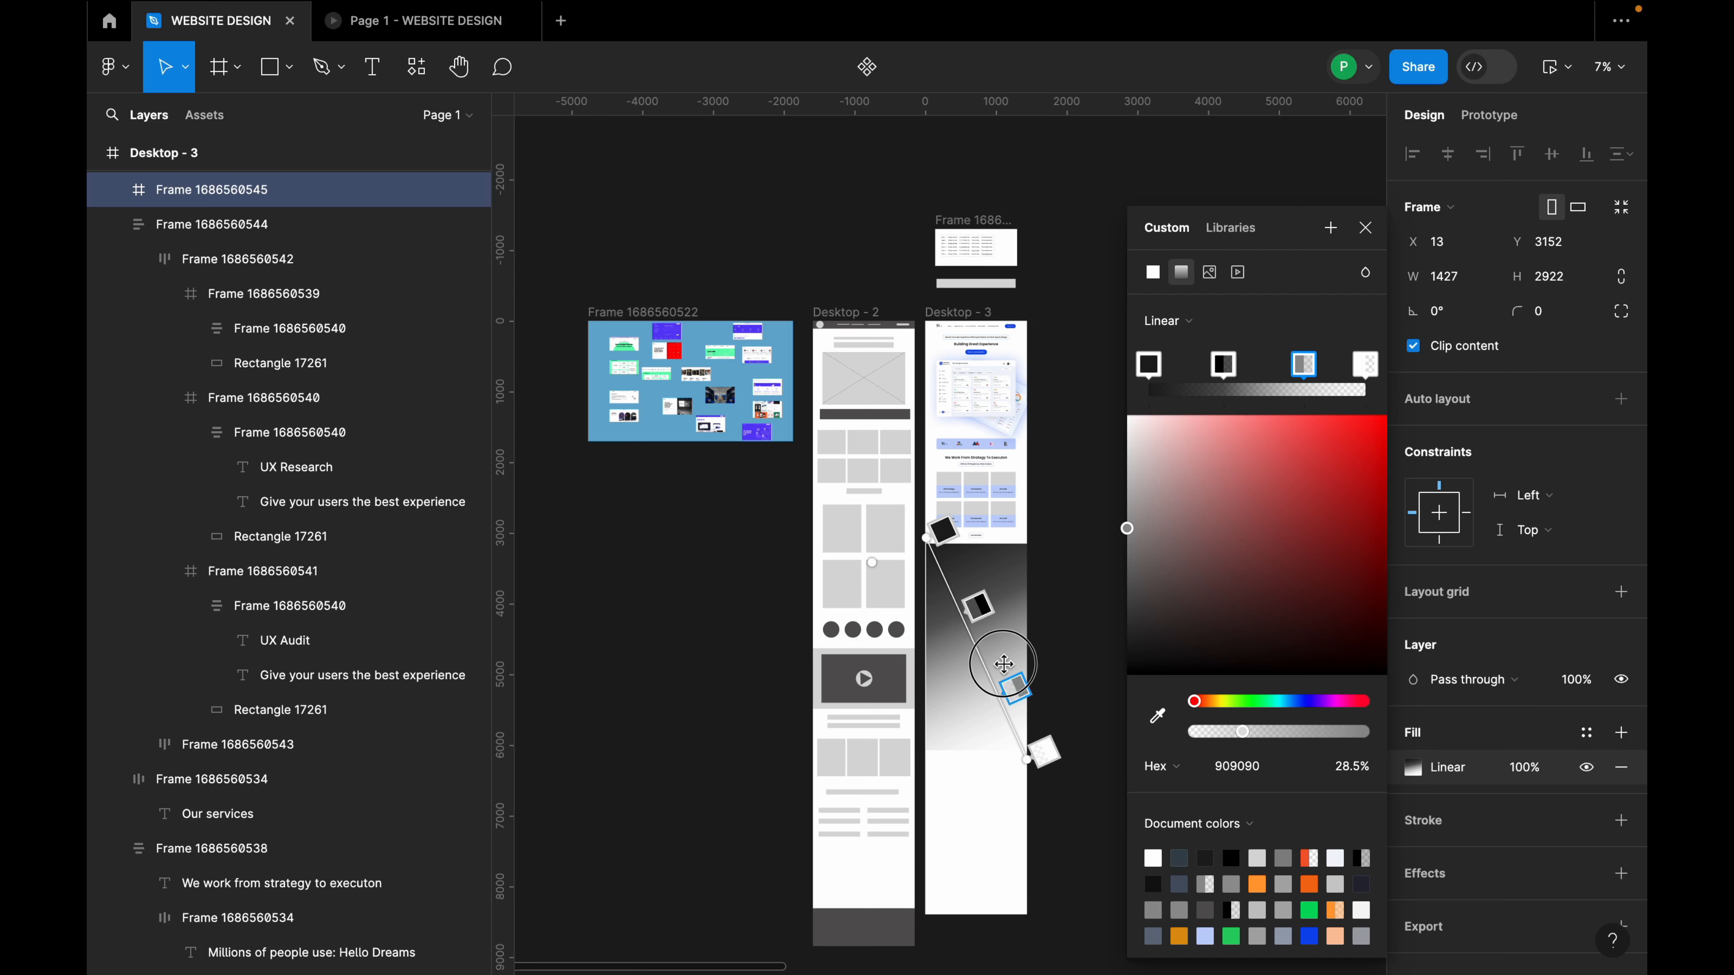
drag(1003, 664, 999, 655)
drag(1130, 532, 1143, 736)
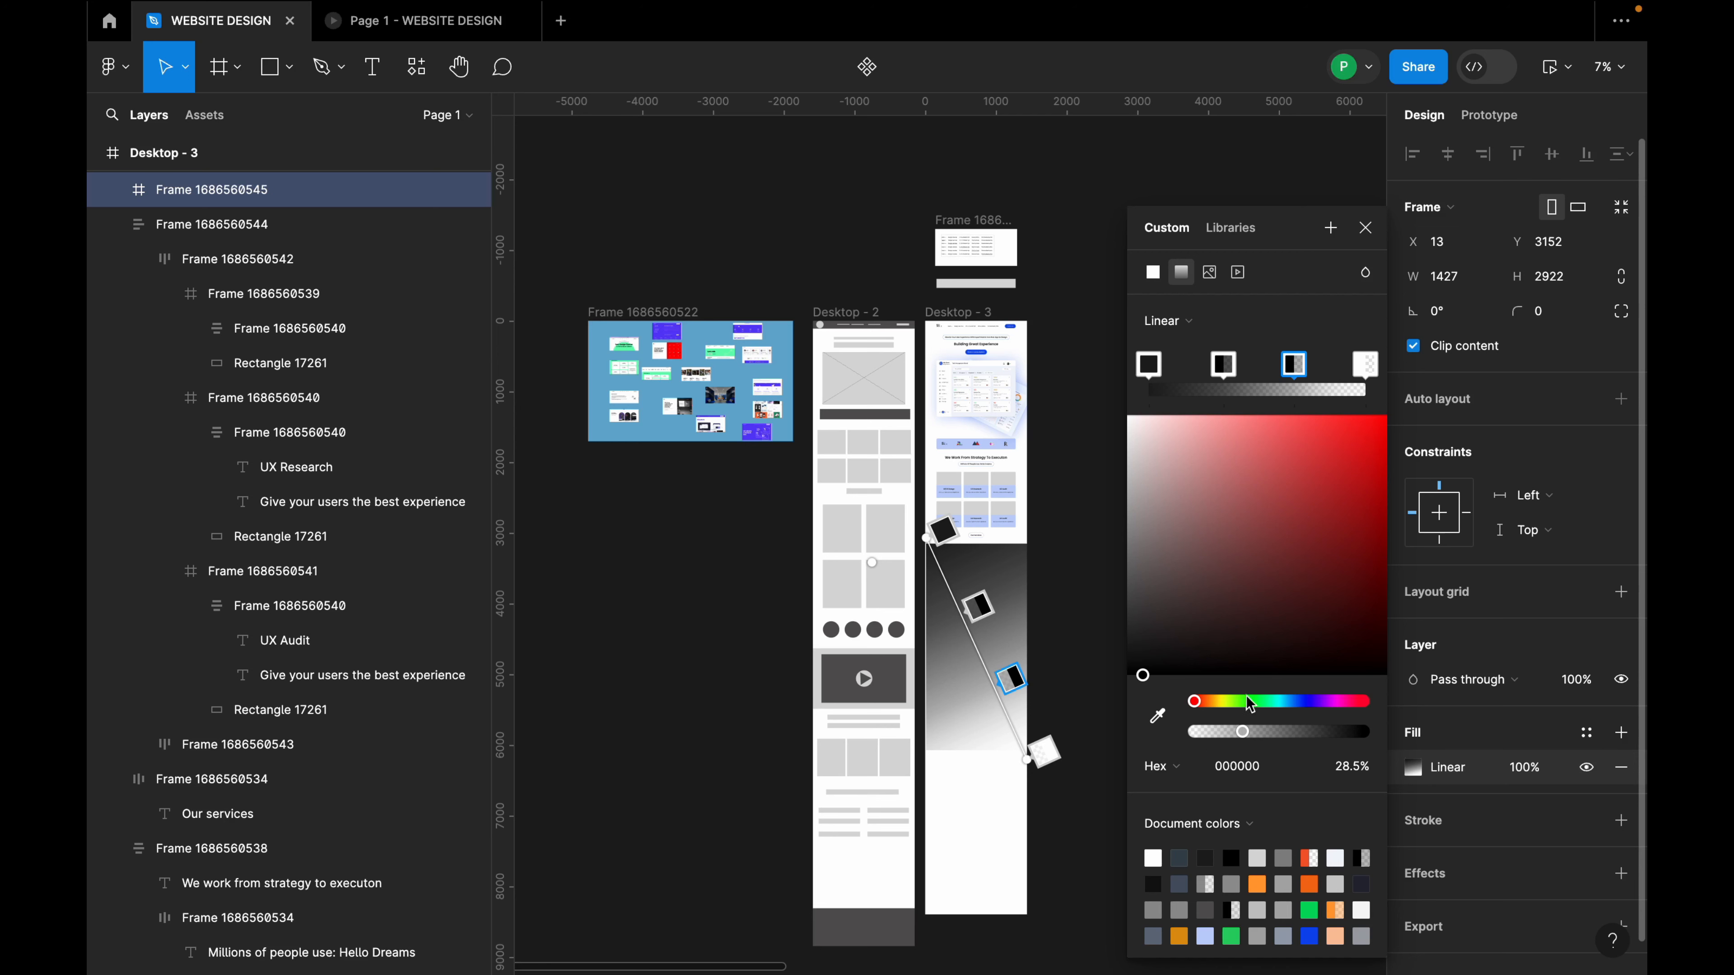
Raise the opacity of the second gradient stop to about 89% and the third stop to 65%.
click(1221, 366)
drag(1305, 732, 1344, 745)
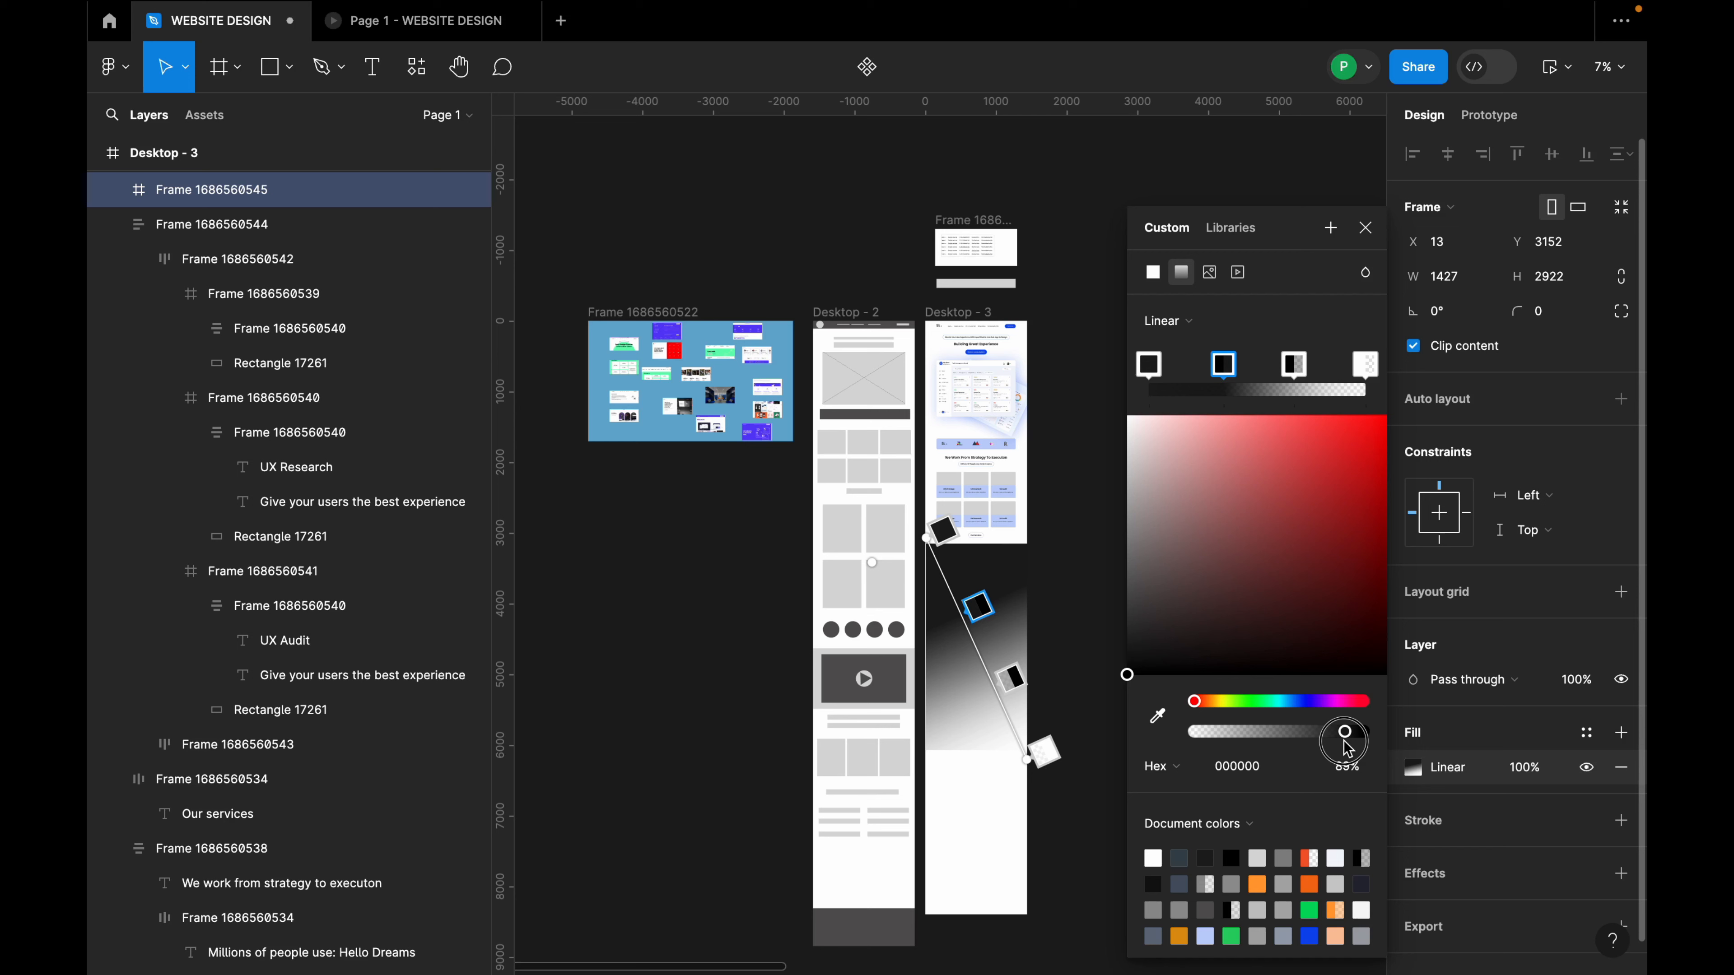
click(1292, 365)
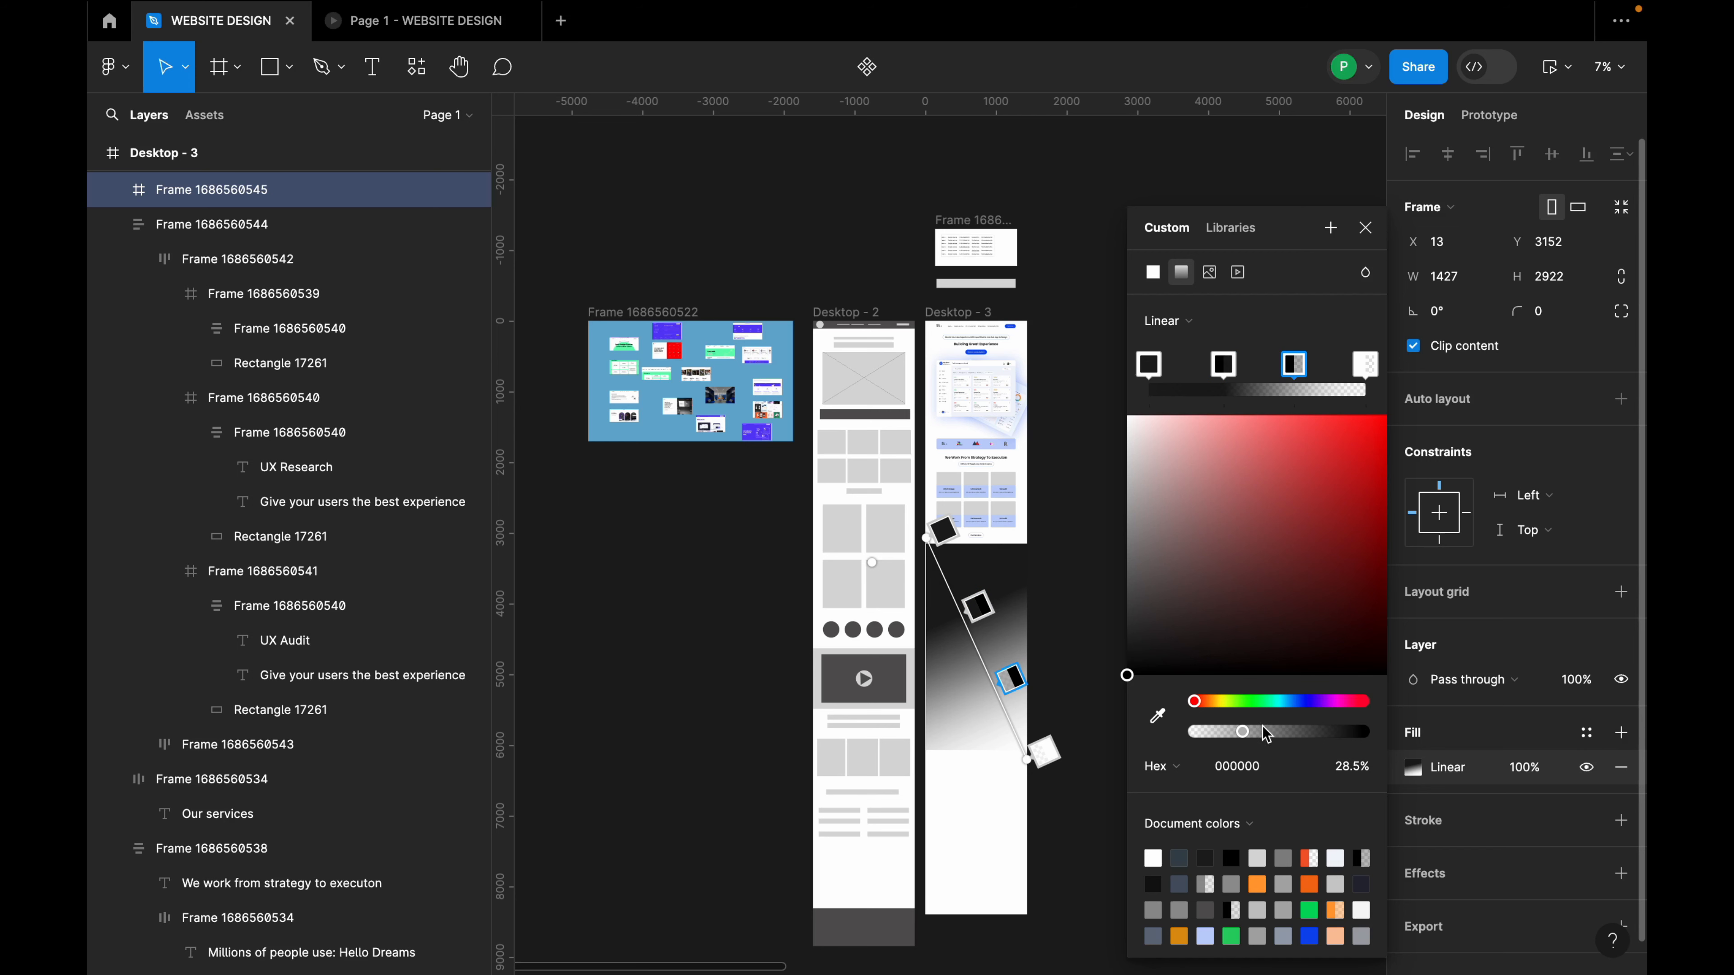
drag(1250, 737, 1308, 751)
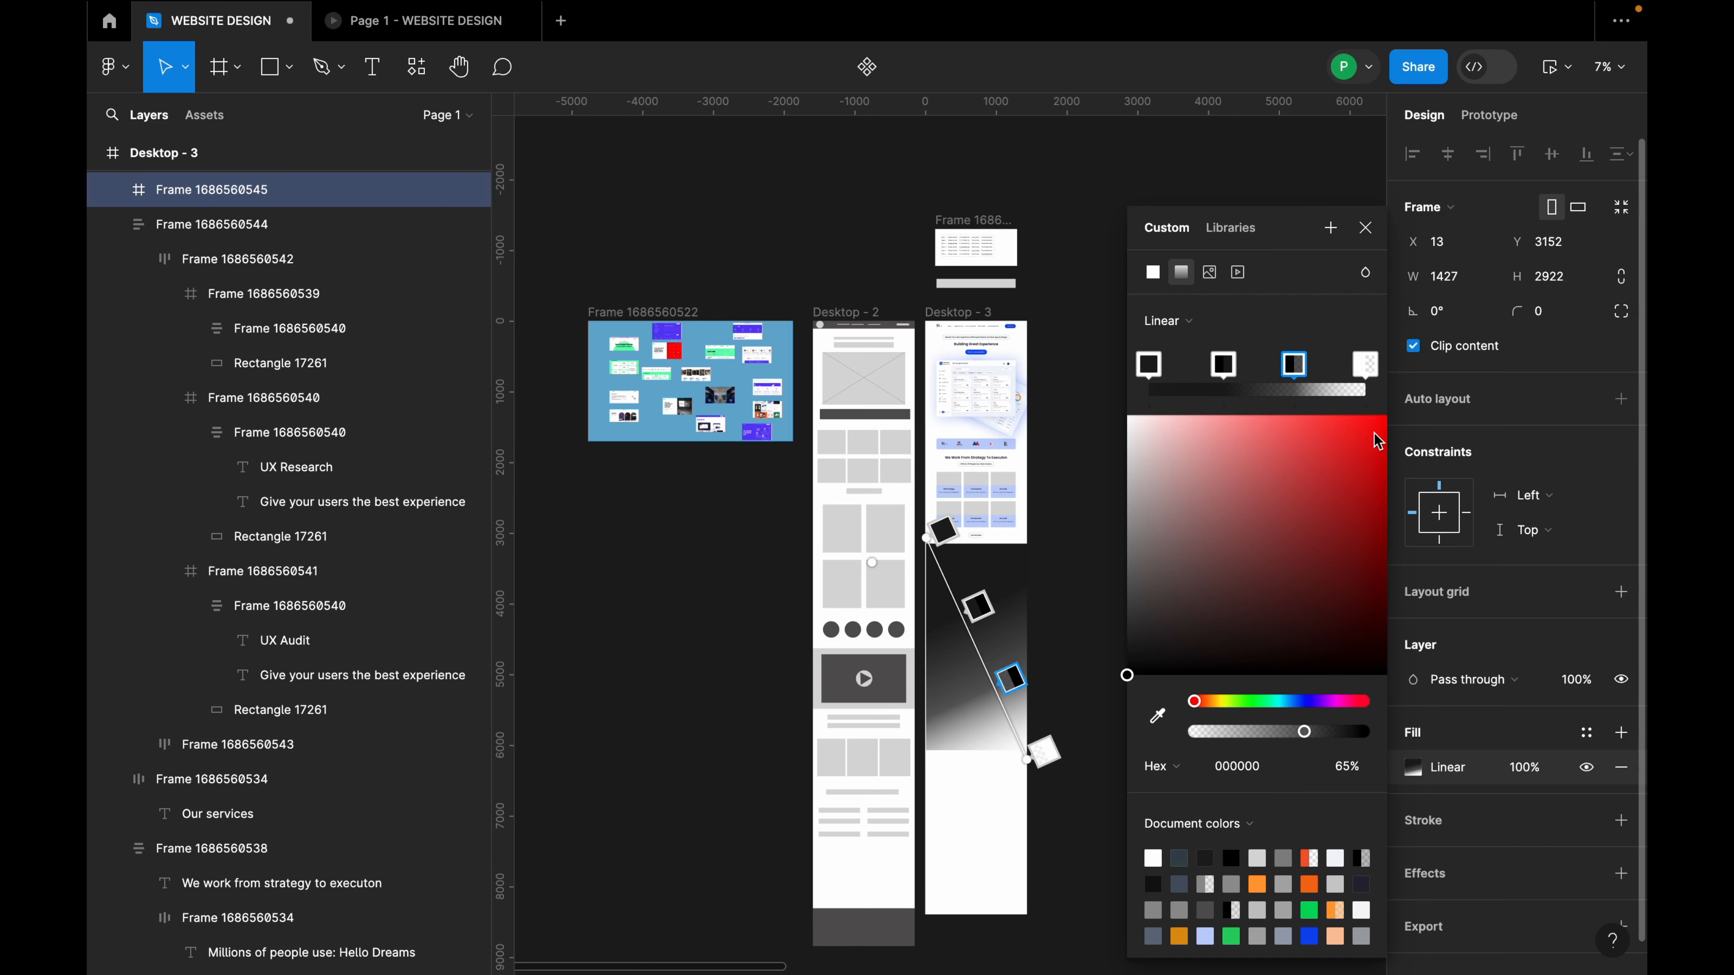
Set the last gradient stop to 000000 at 71% opacity.
click(1367, 366)
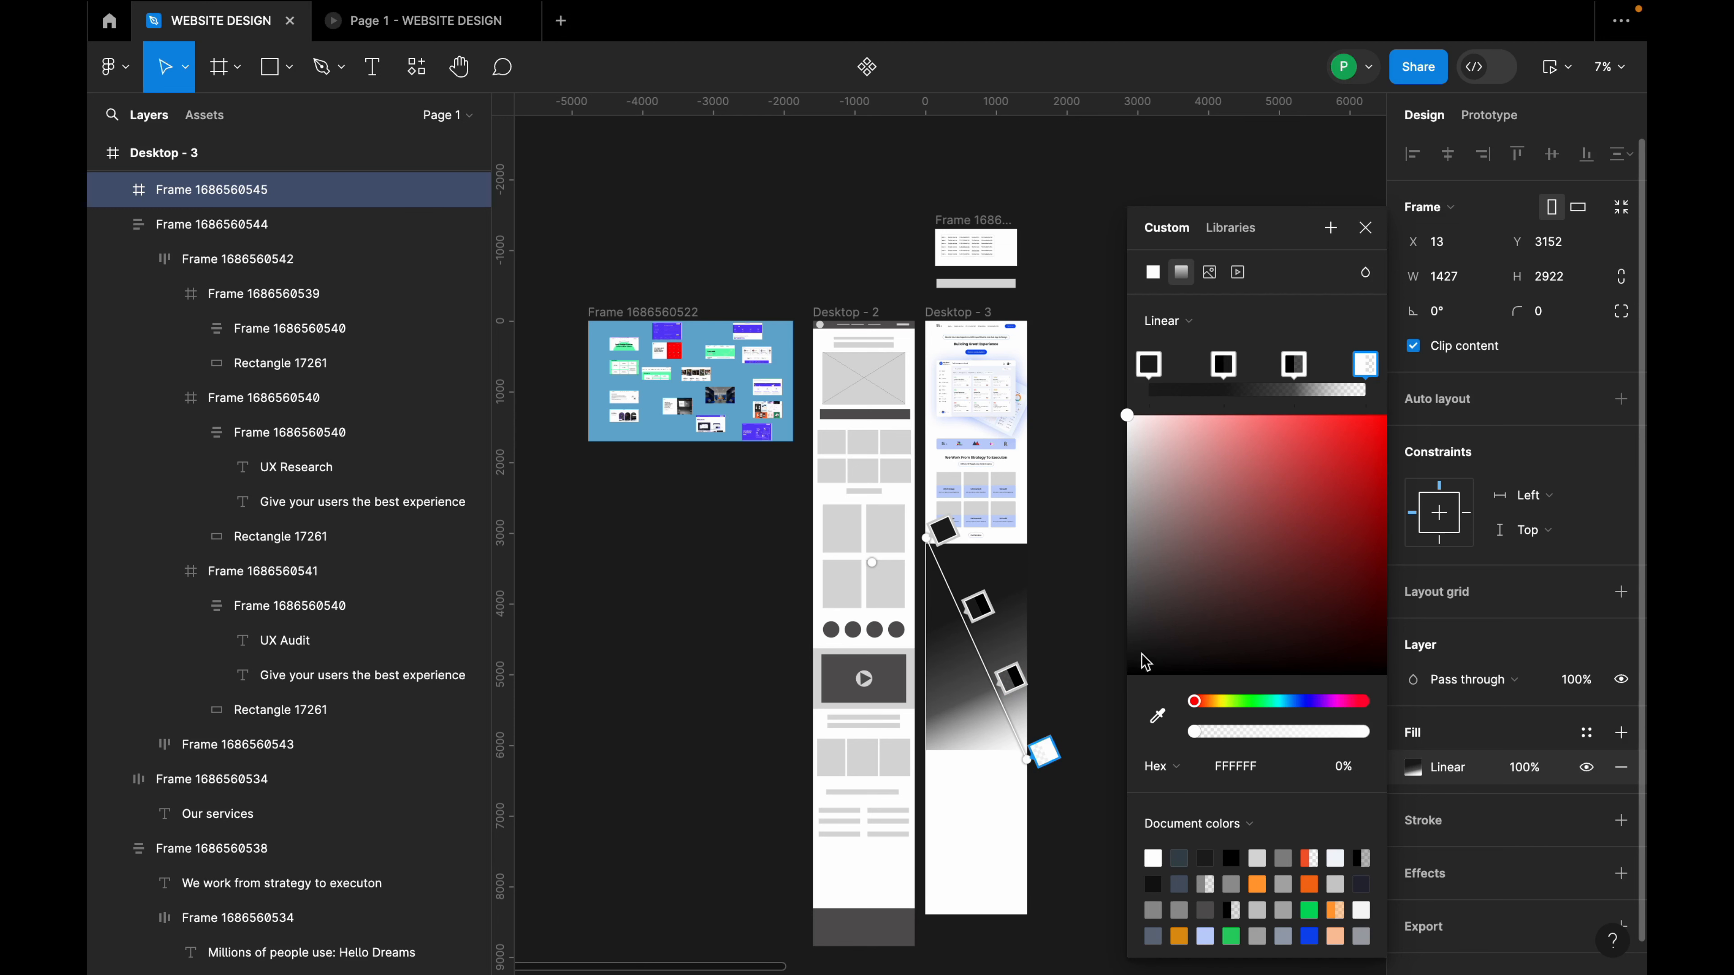
drag(1144, 638, 1132, 673)
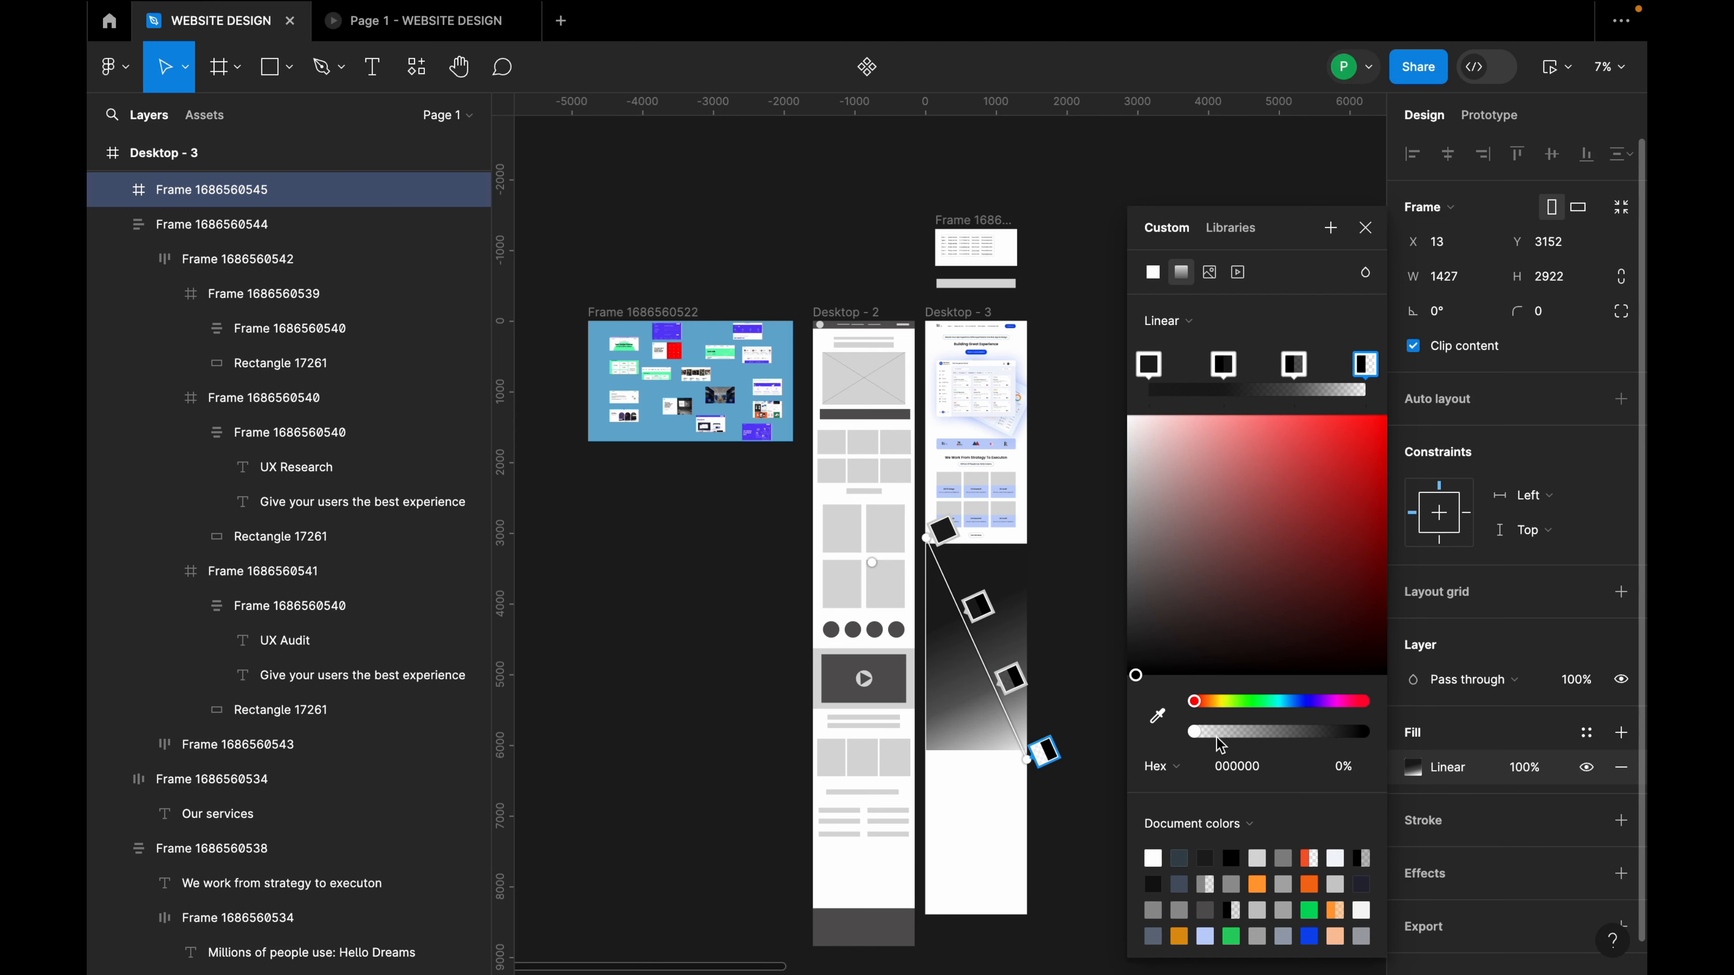
drag(1201, 734, 1317, 762)
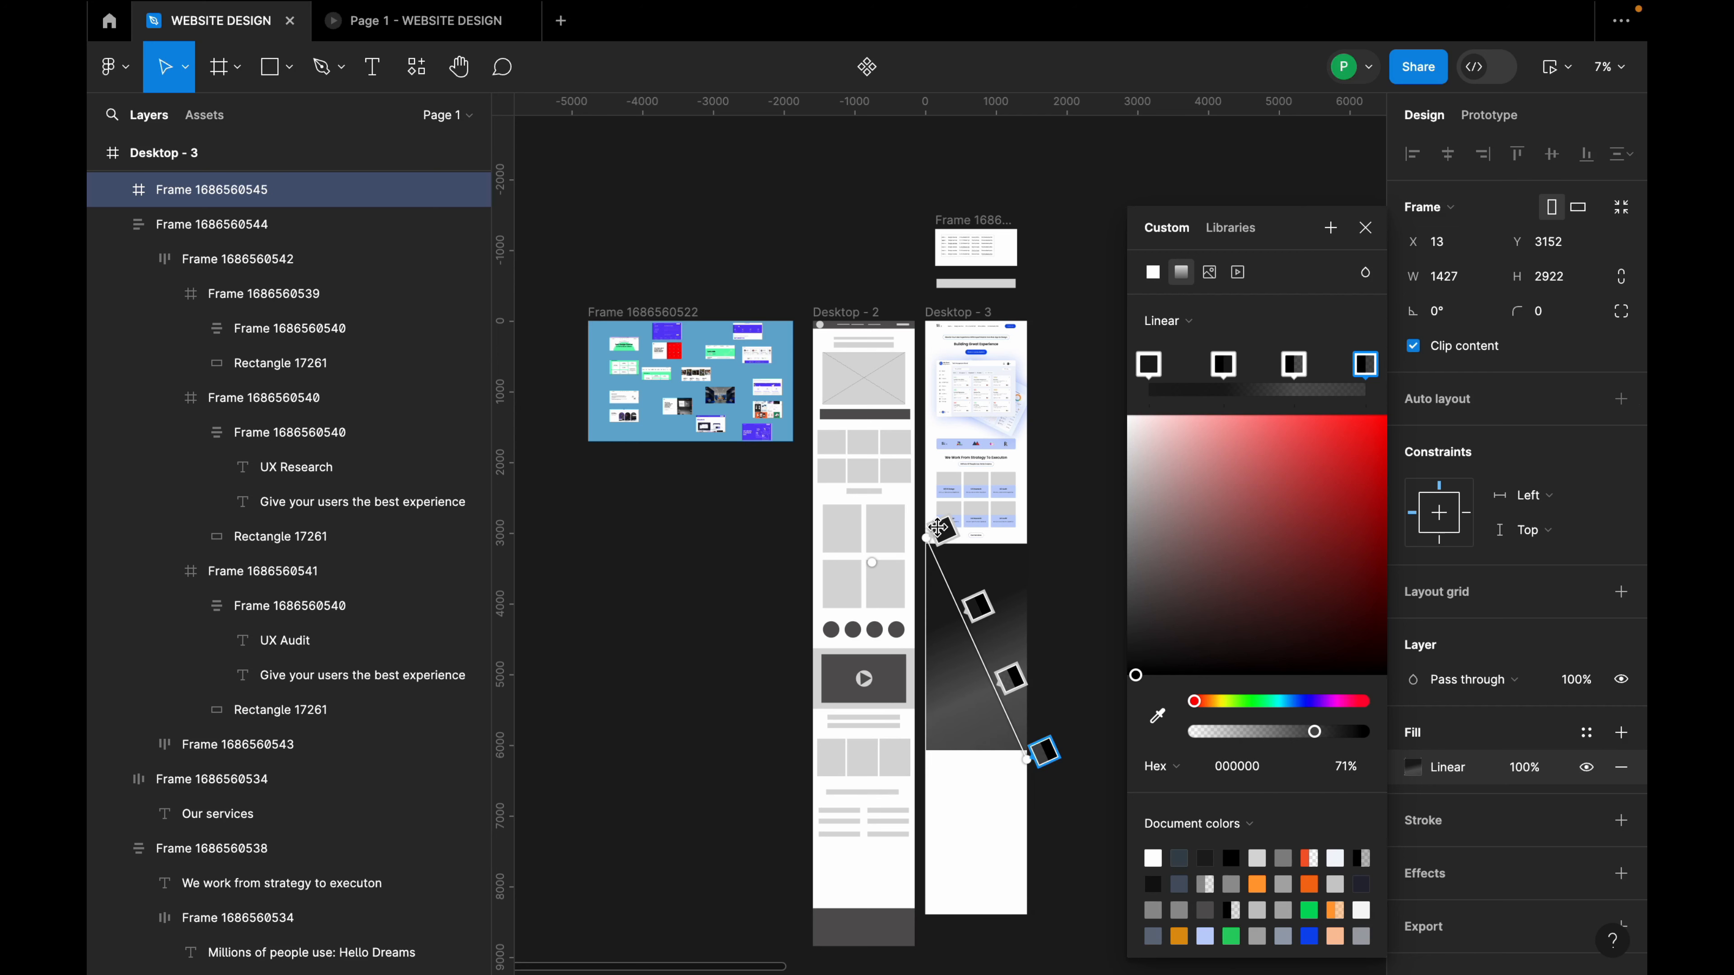
Extend both ends of the gradient line beyond the section frame's corners and move the third stop closer to the second.
drag(928, 537, 908, 527)
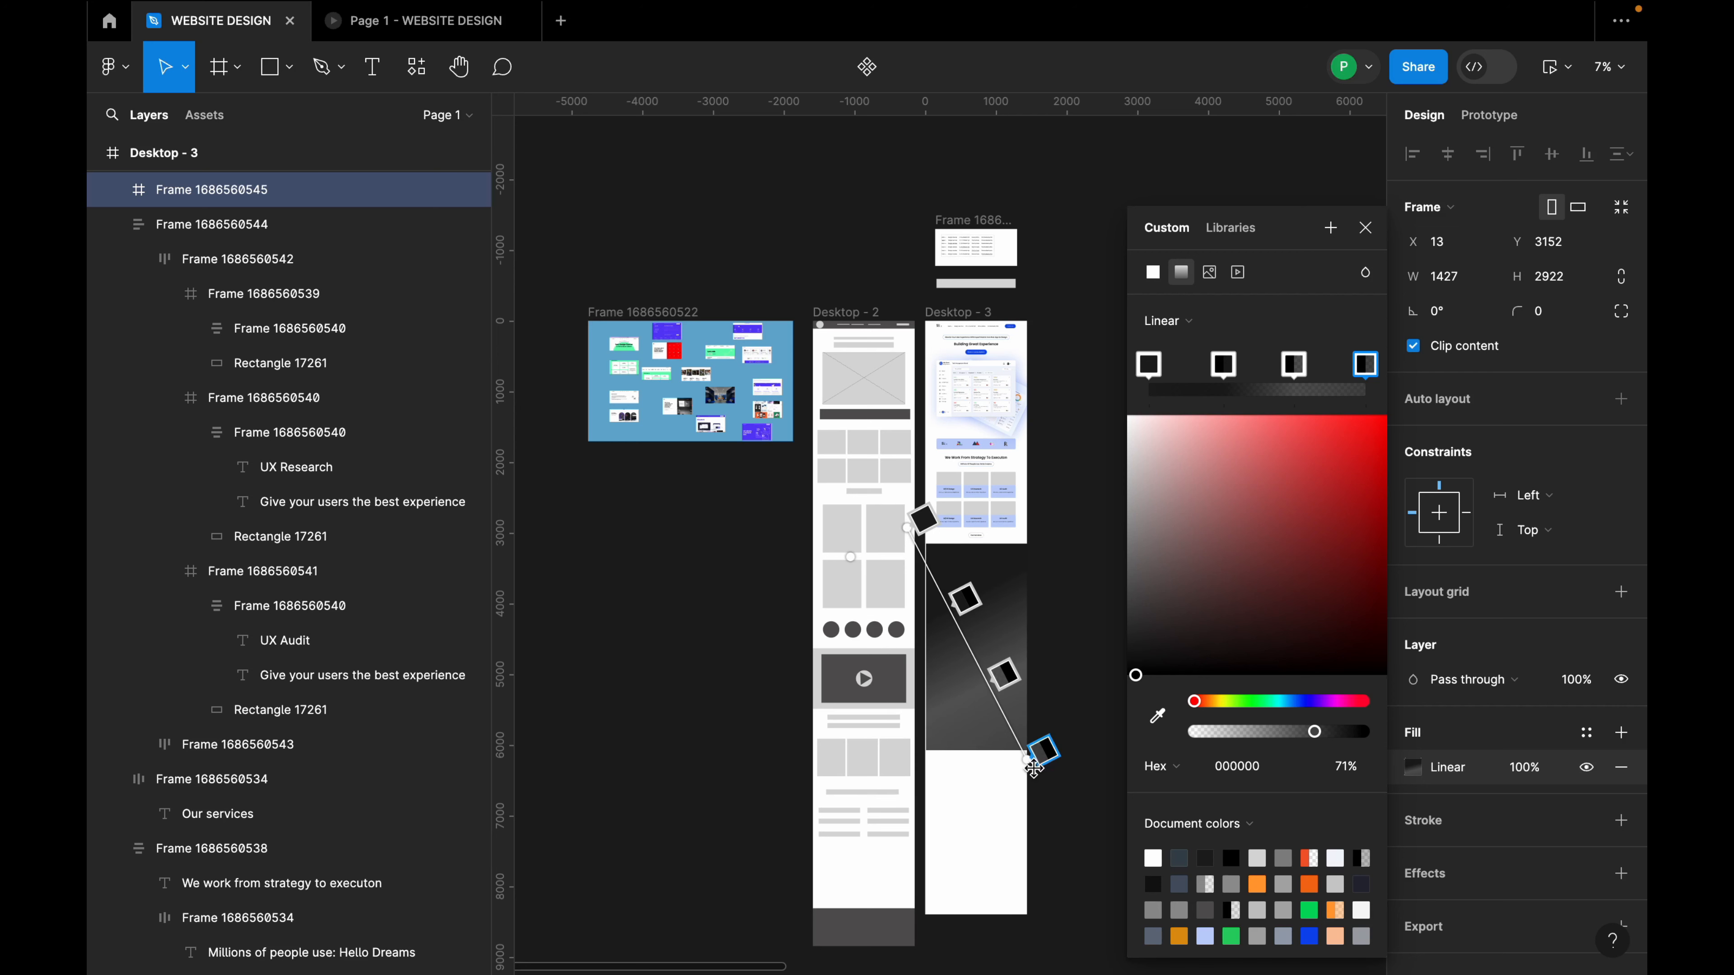
drag(1025, 758, 1063, 770)
click(1013, 683)
drag(1012, 686, 996, 657)
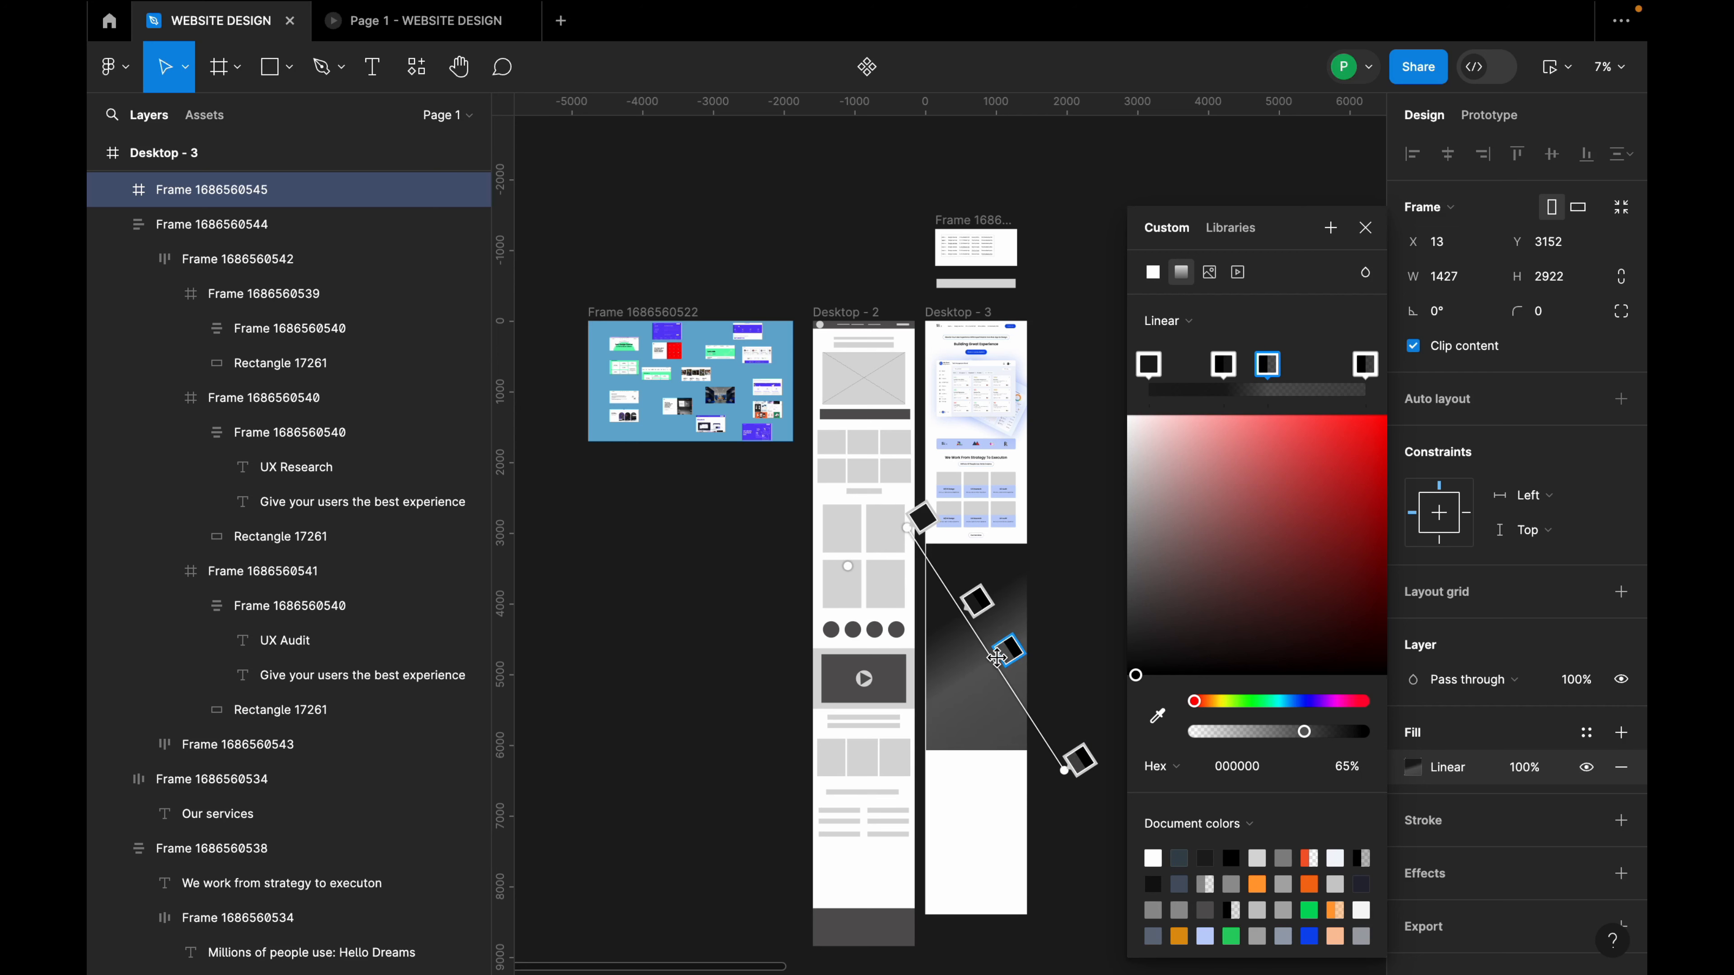
scroll(997, 657, up, 5)
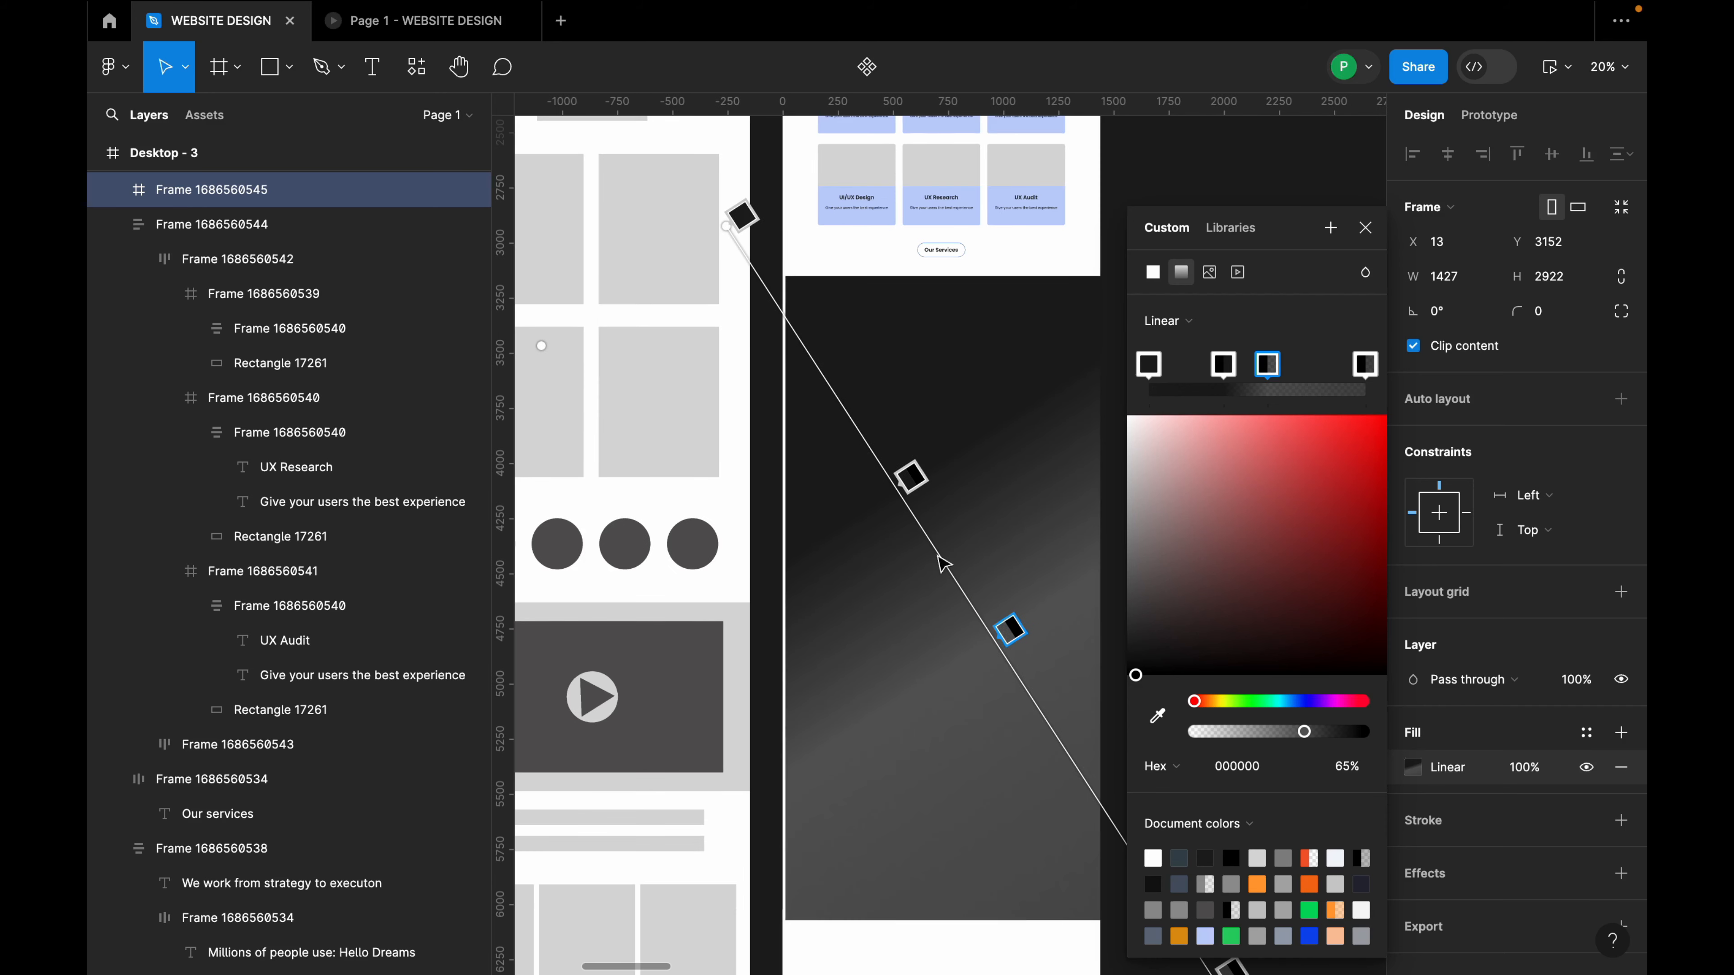
click(1365, 228)
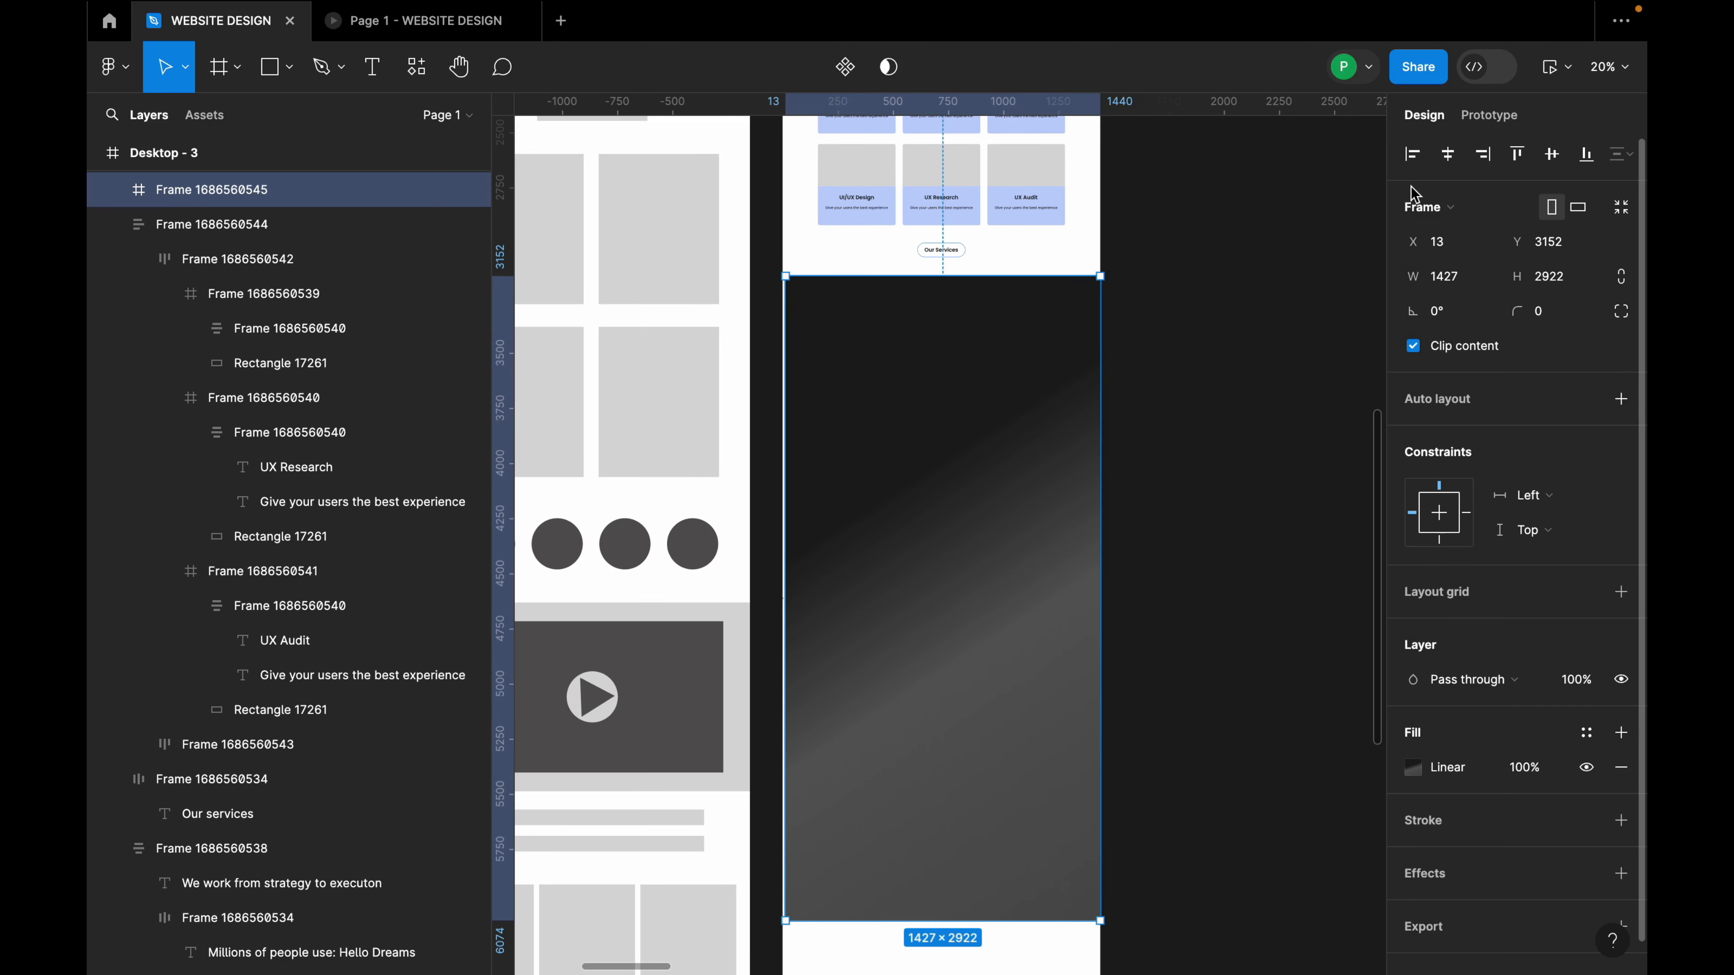
Center the dark section frame horizontally on the page and set its width to 1440.
click(1447, 154)
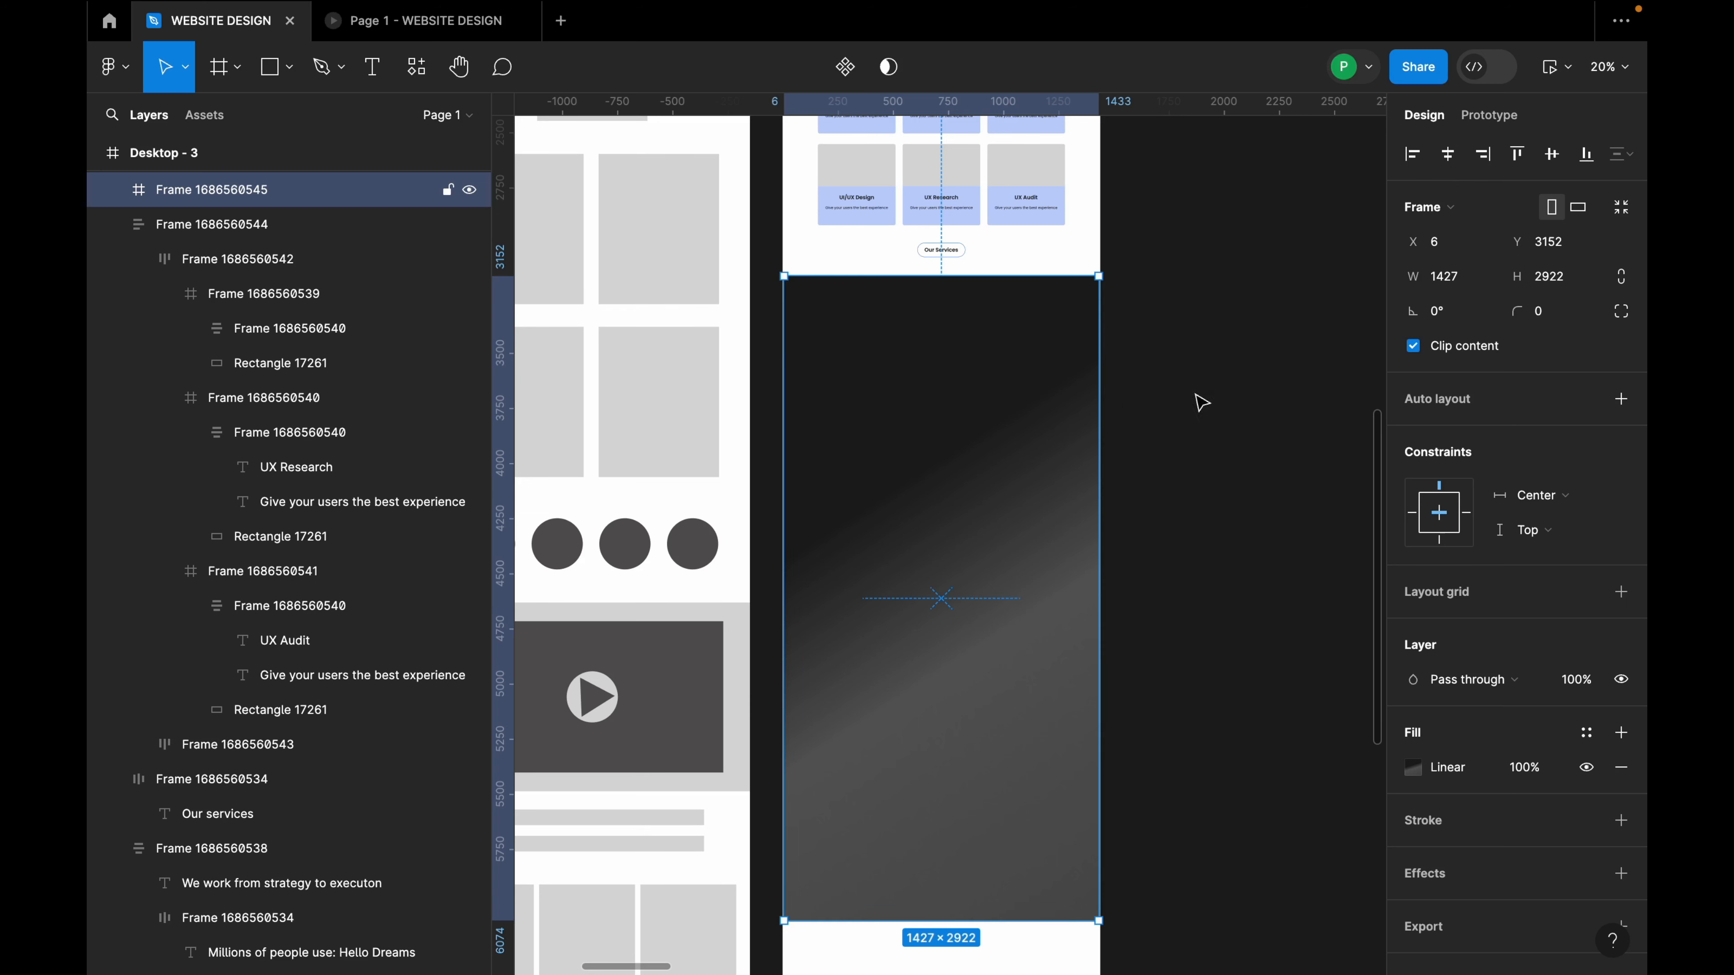
click(1456, 281)
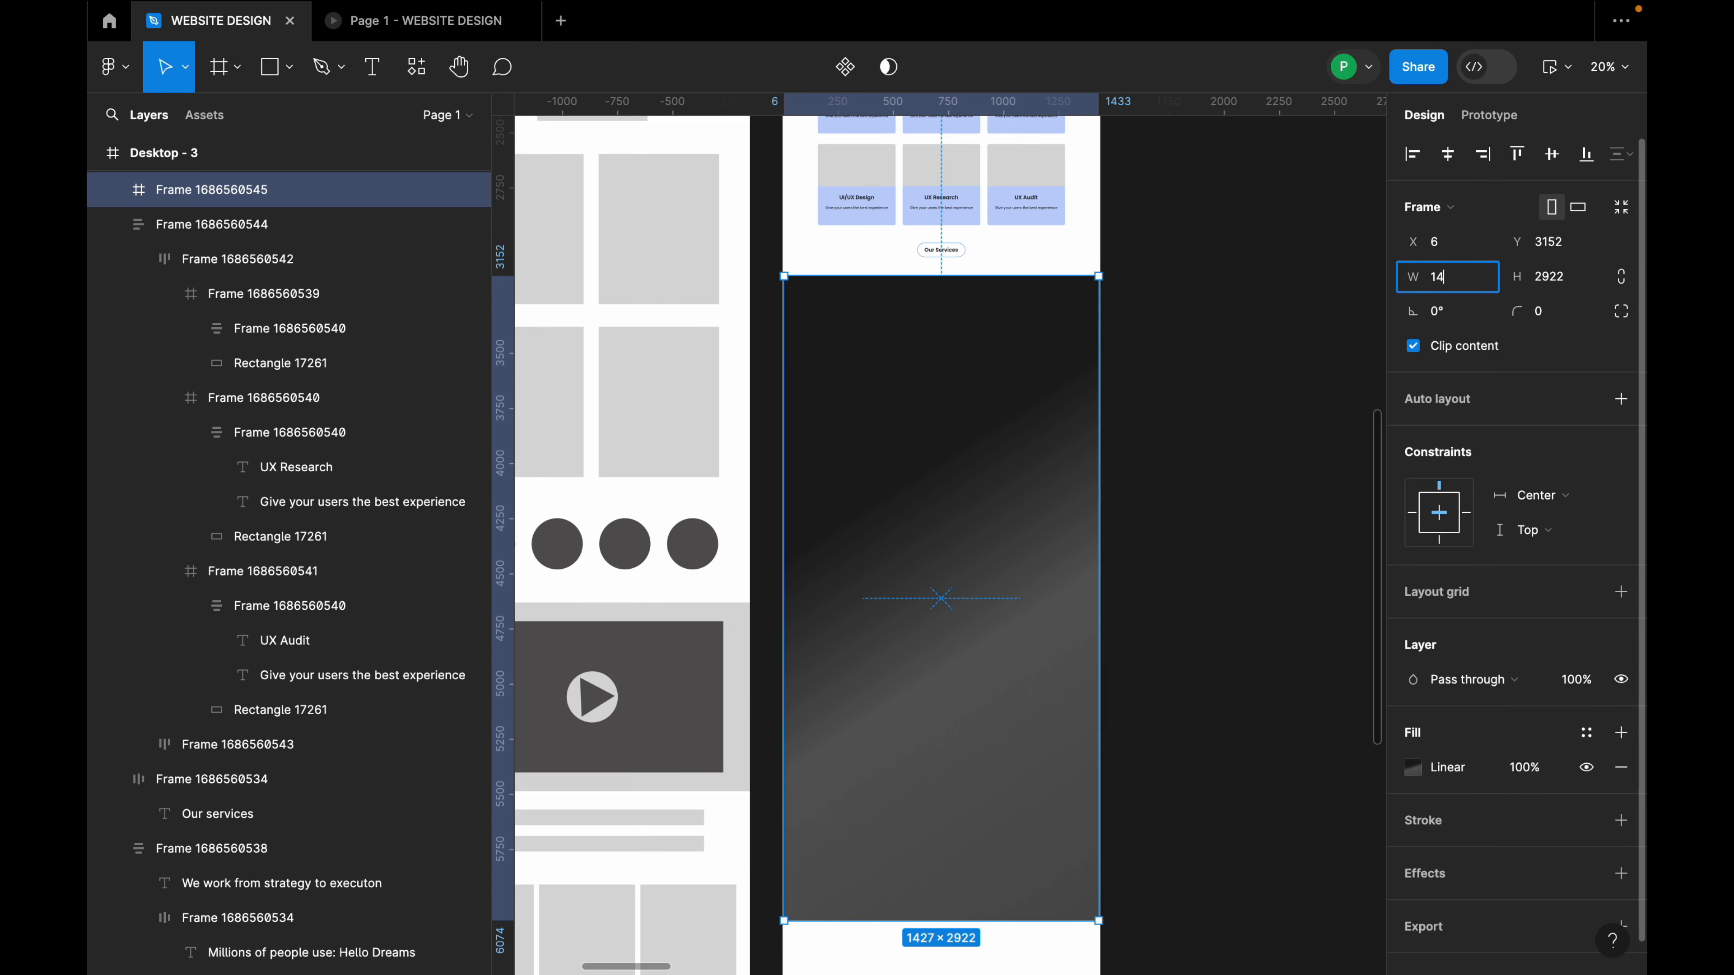
text(1440)
key(Return)
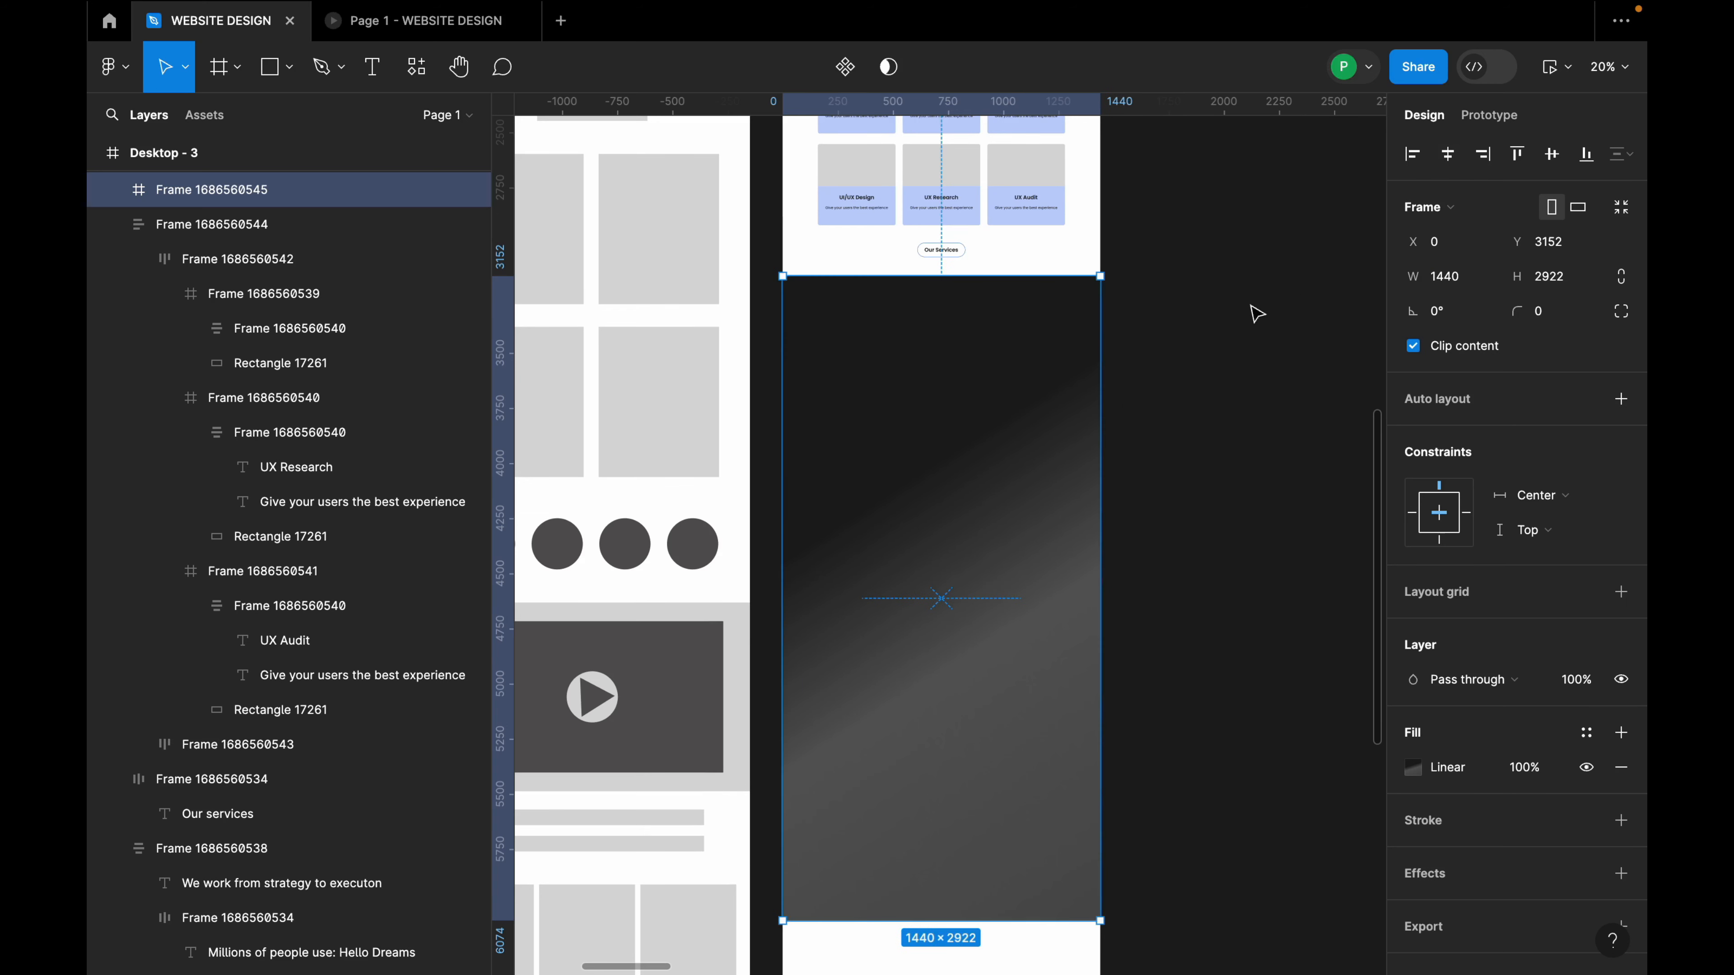
In the dark section frame's gradient fill, bring the gradient line's start slightly inward and move the second stop closer to the first.
click(1249, 310)
click(959, 567)
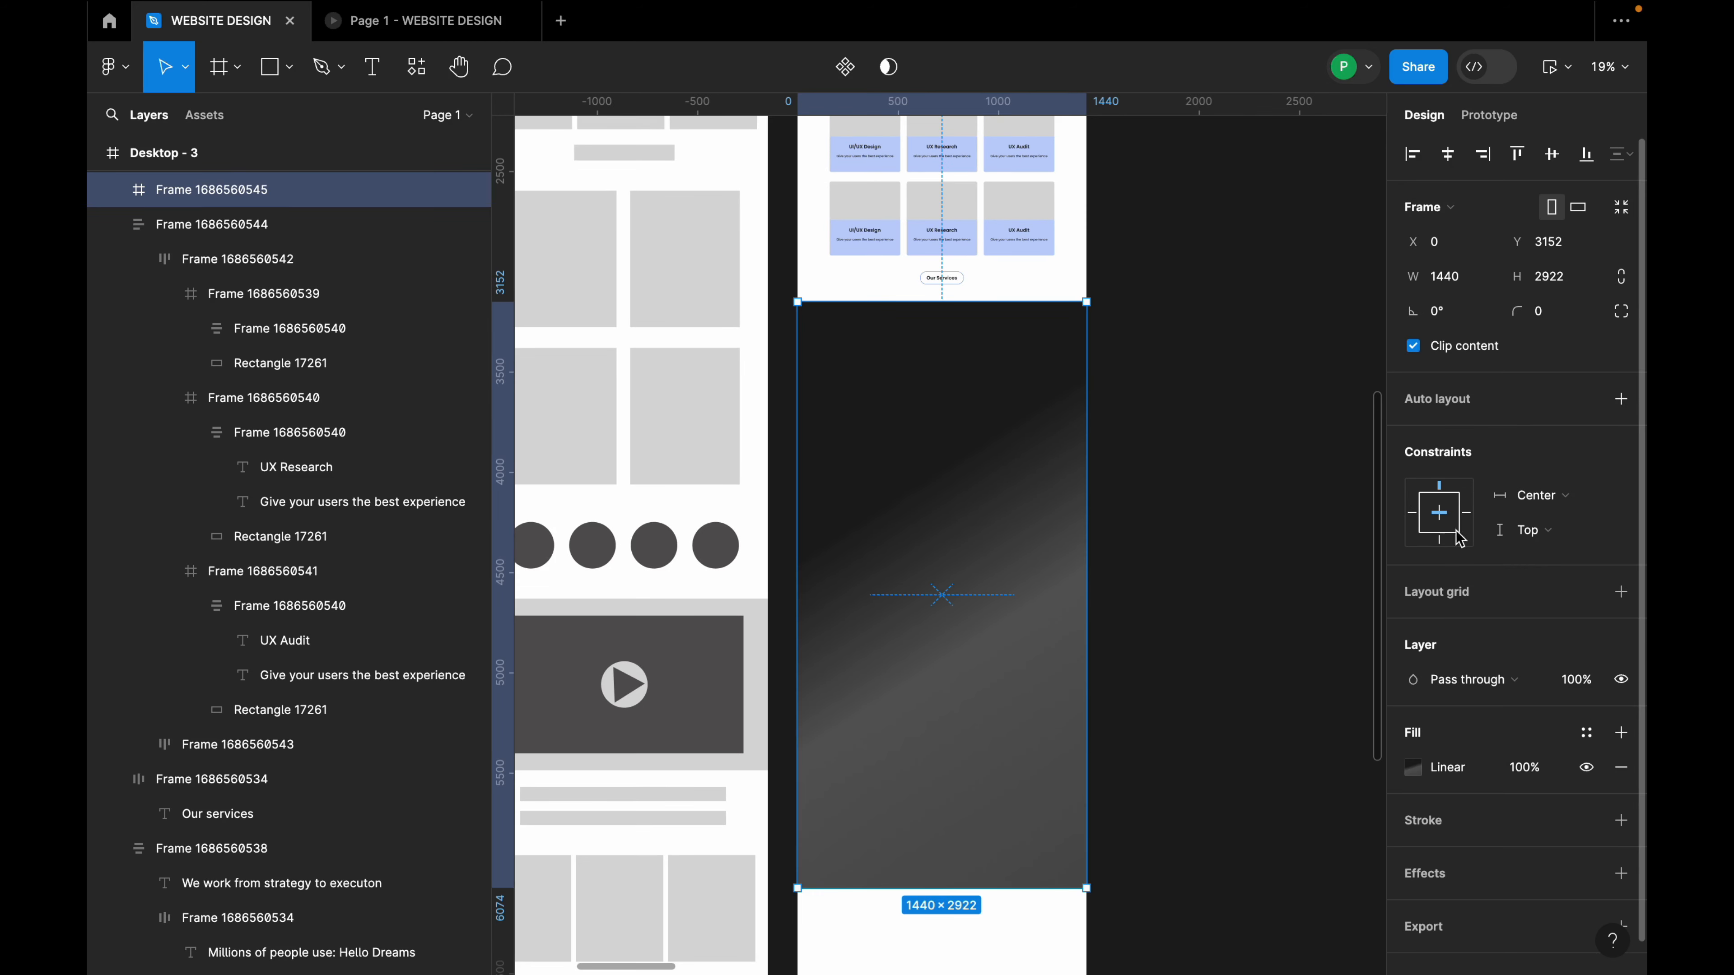
click(1419, 769)
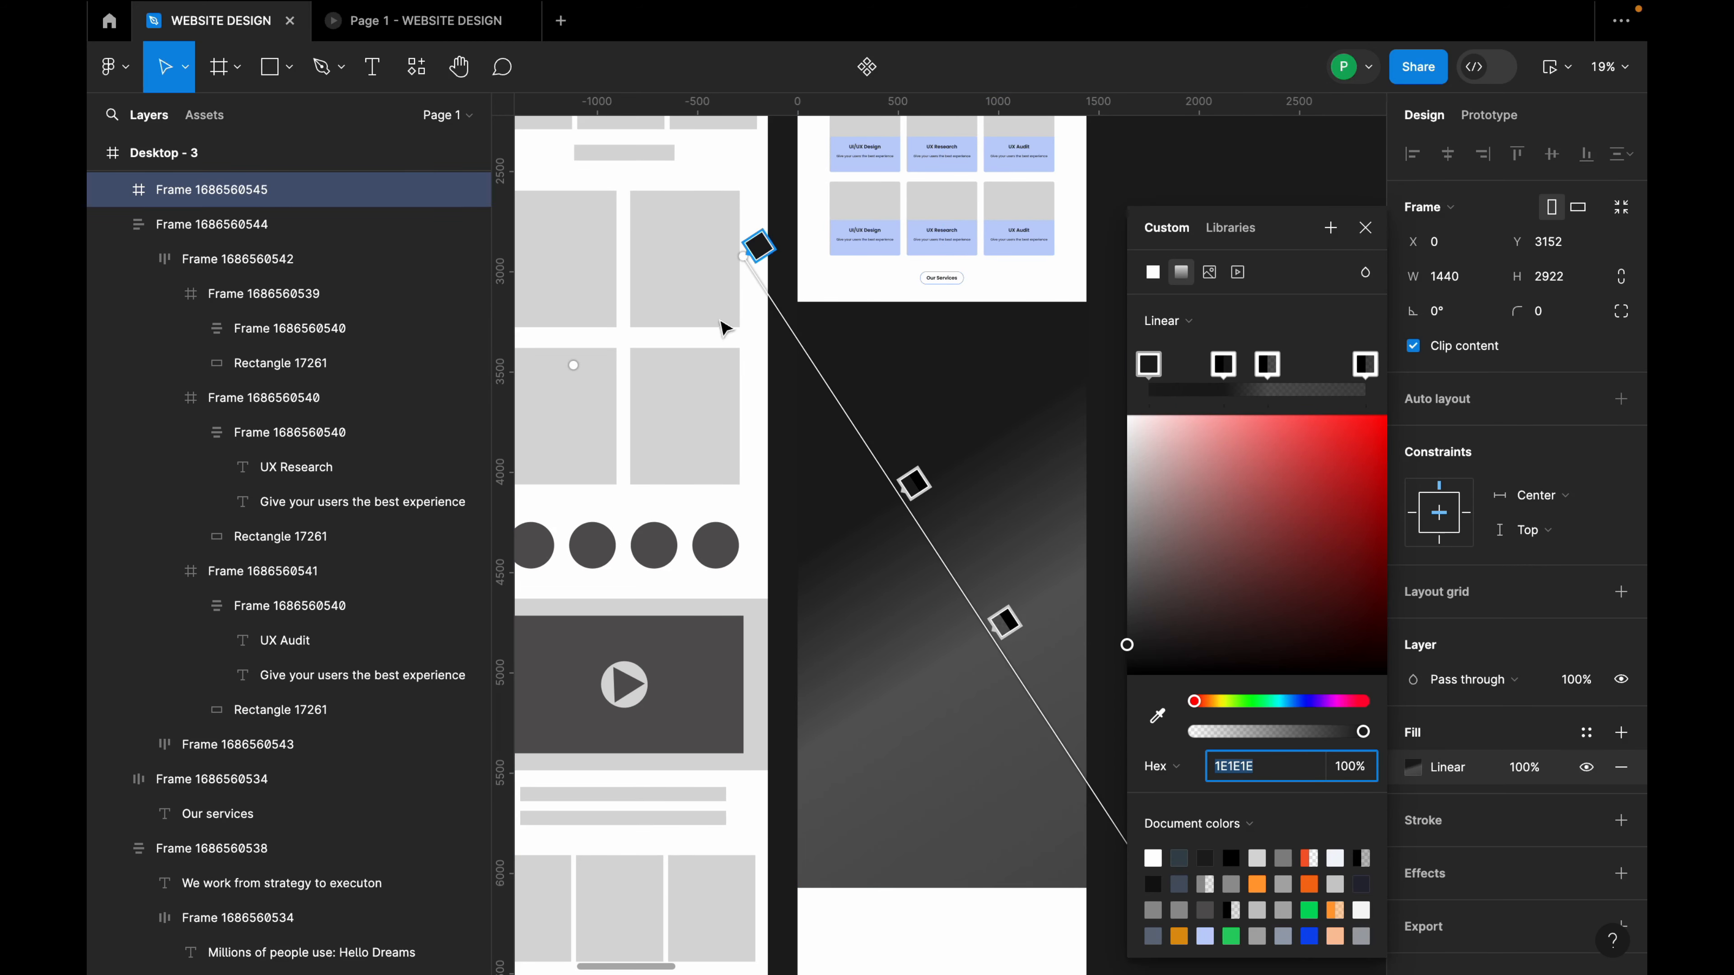
mouse_move(740, 260)
mouse_down()
mouse_move(765, 287)
mouse_move(759, 244)
mouse_up()
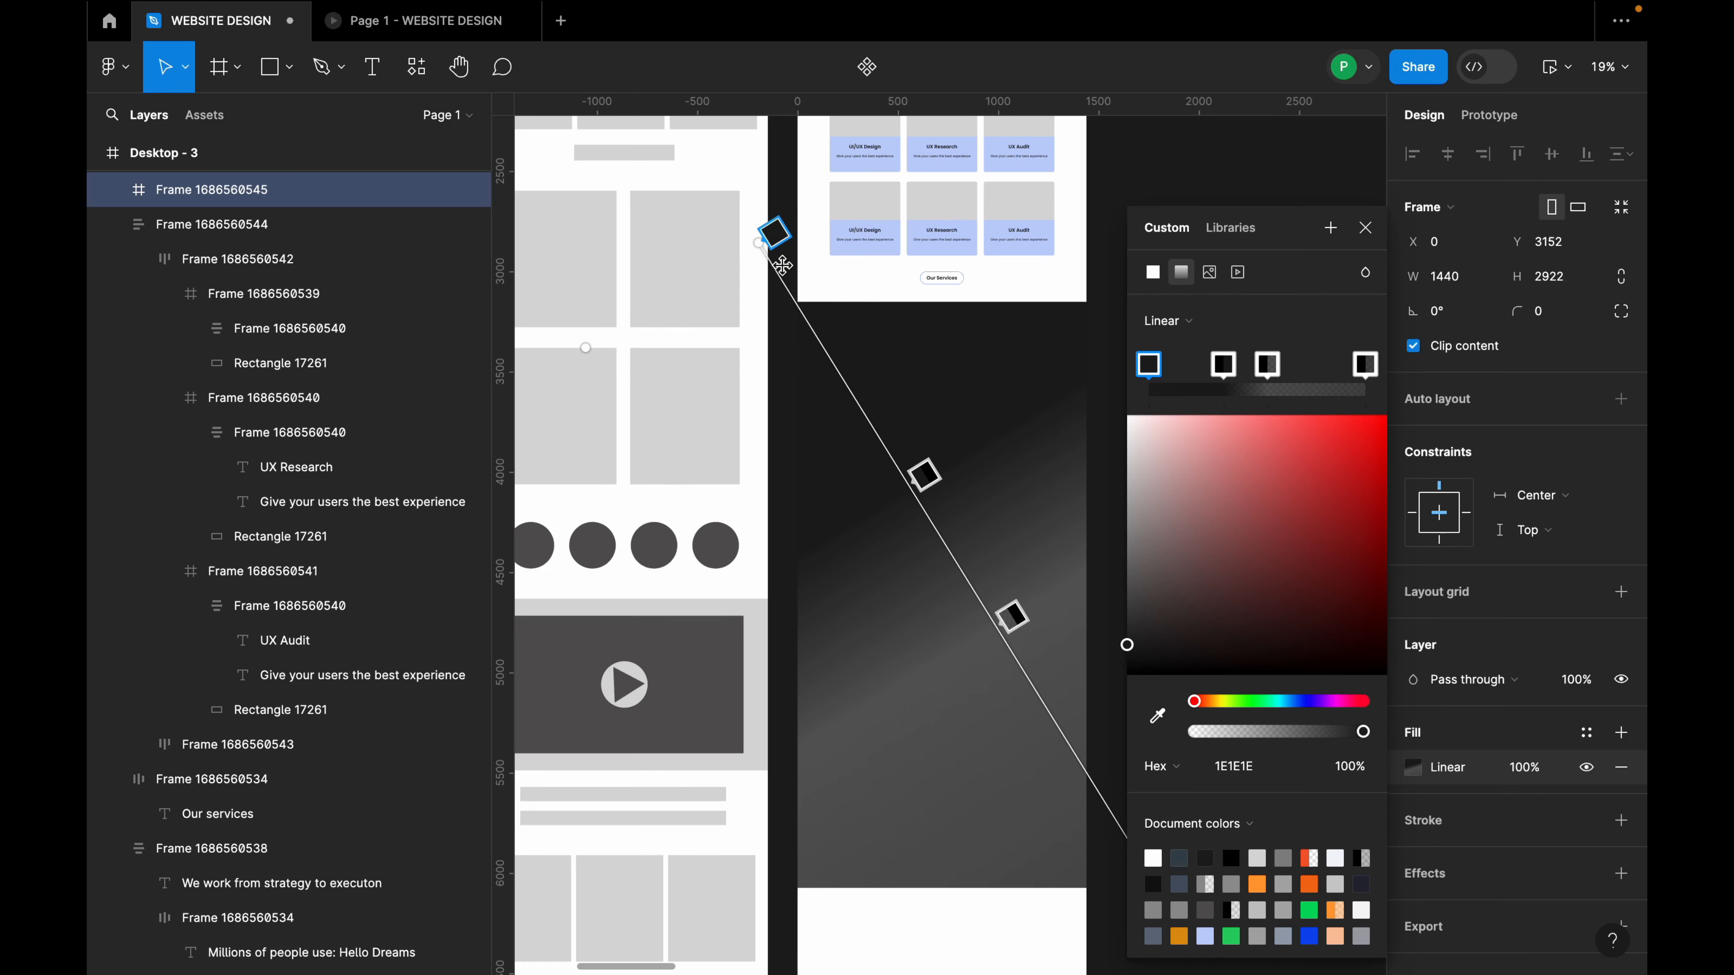
drag(915, 483, 845, 349)
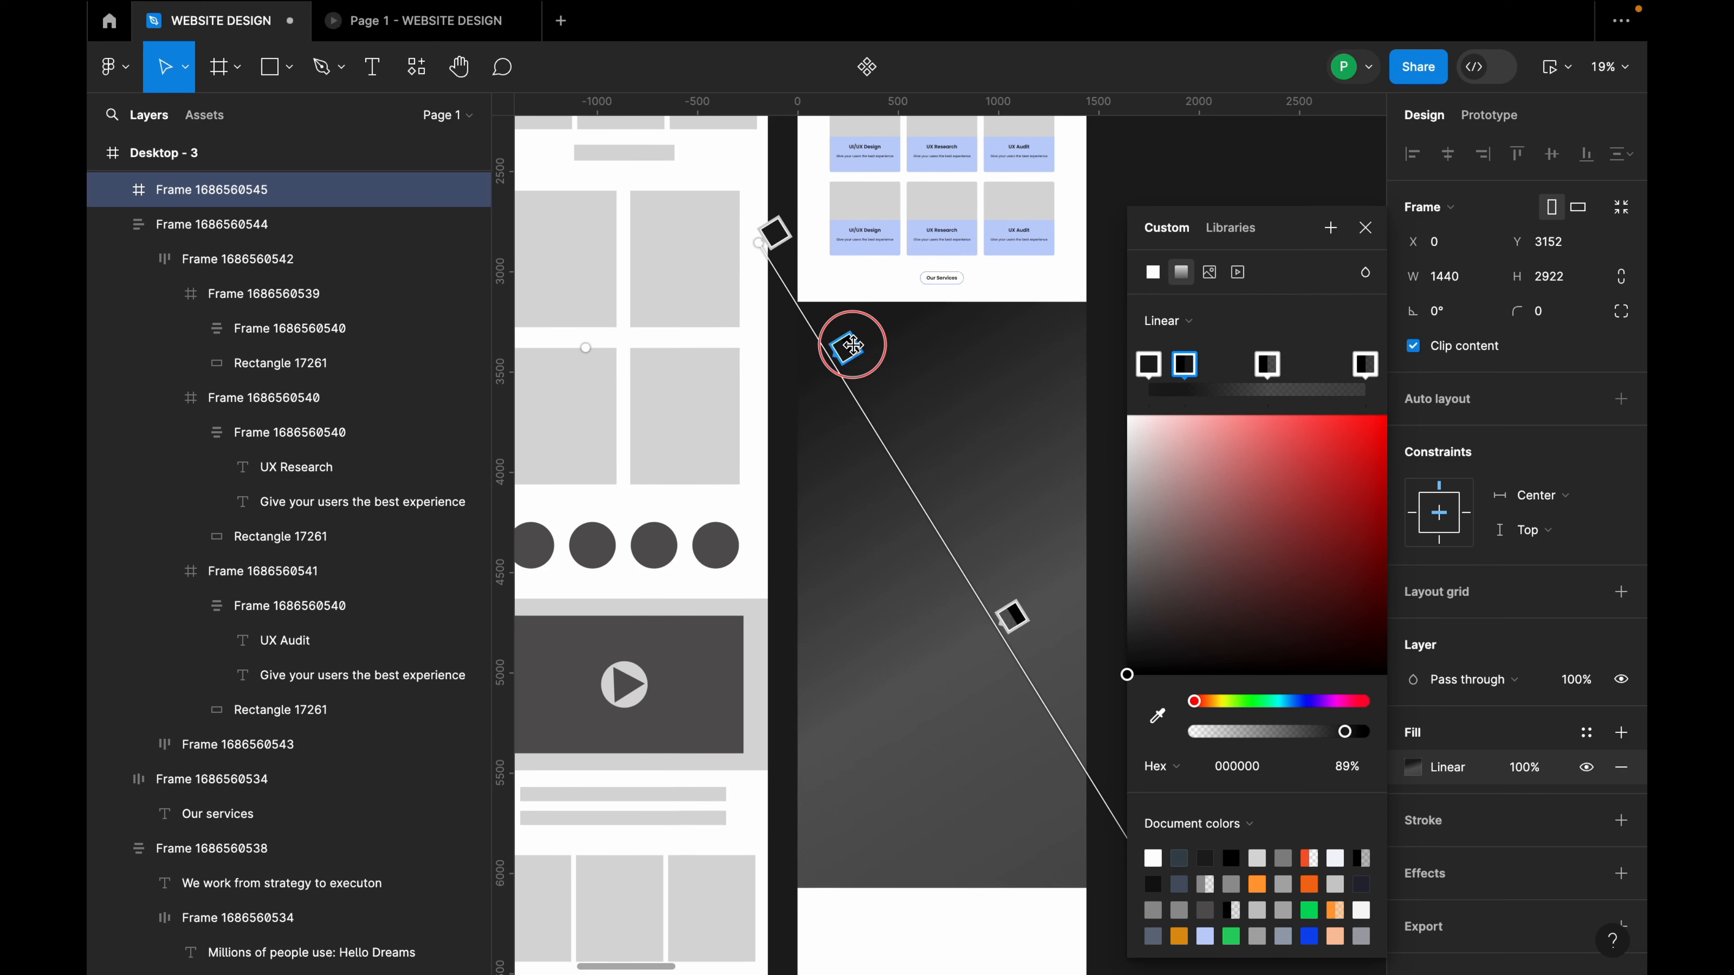
Lower the third gradient stop's opacity to 57% and move it closer to the second stop.
mouse_move(957, 561)
mouse_down()
mouse_move(1014, 612)
mouse_move(1068, 709)
mouse_move(944, 509)
mouse_move(958, 528)
mouse_up()
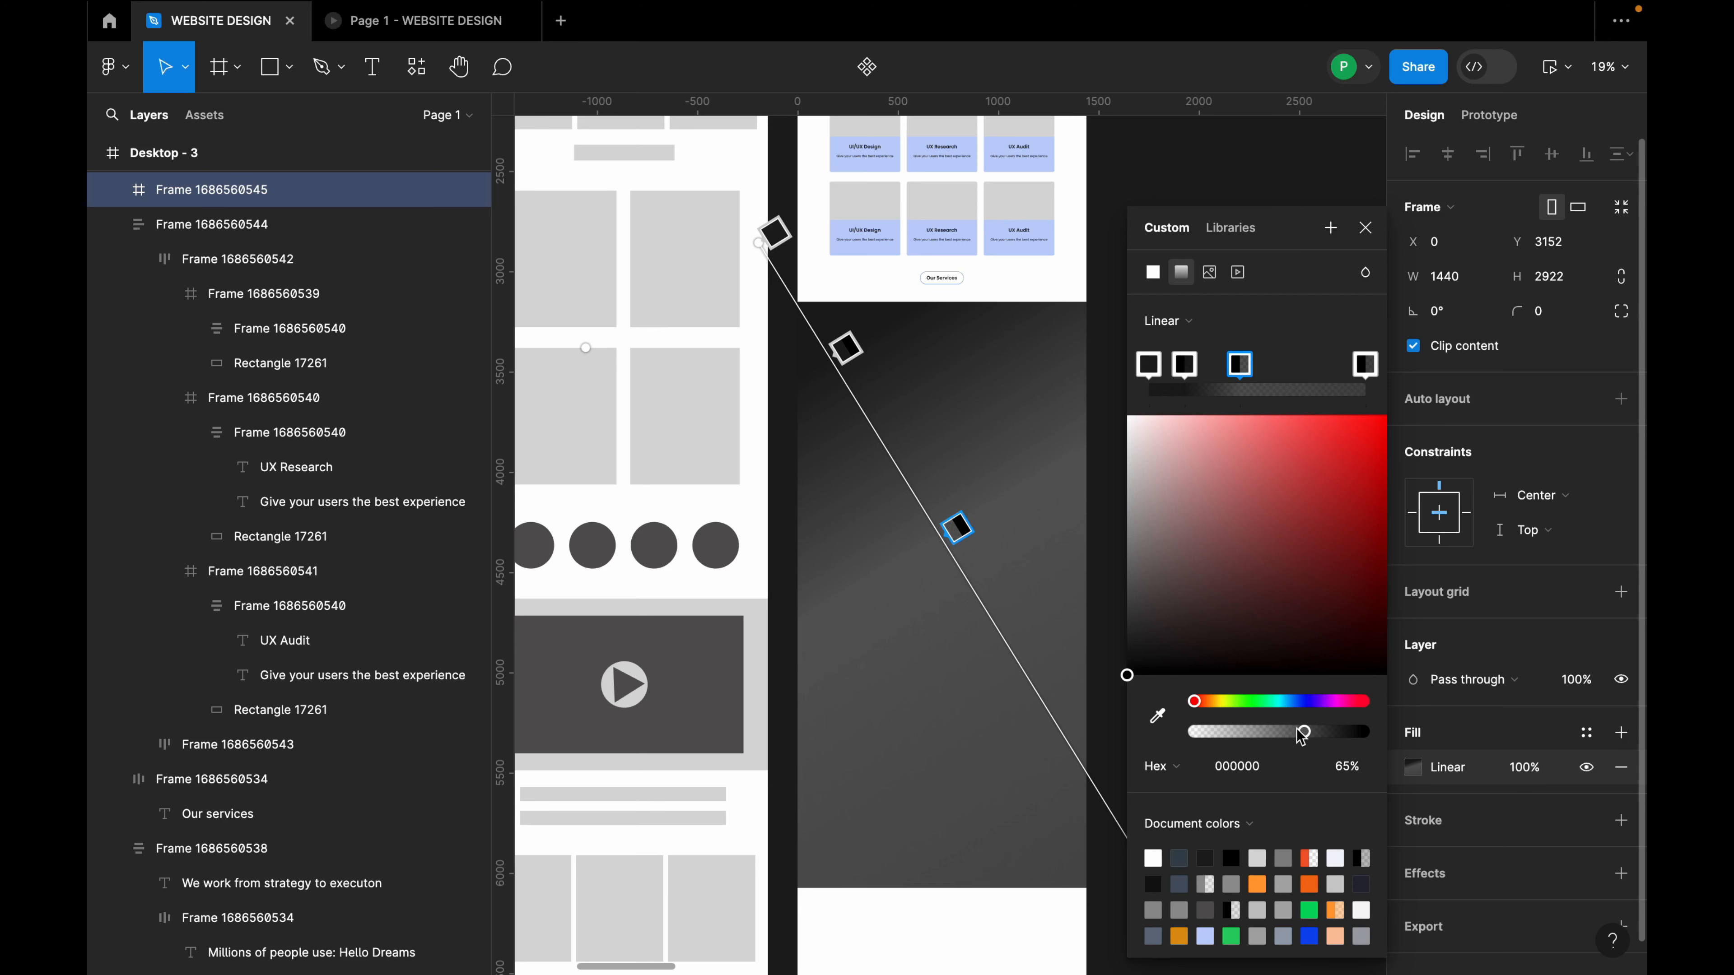
drag(1298, 734, 1290, 737)
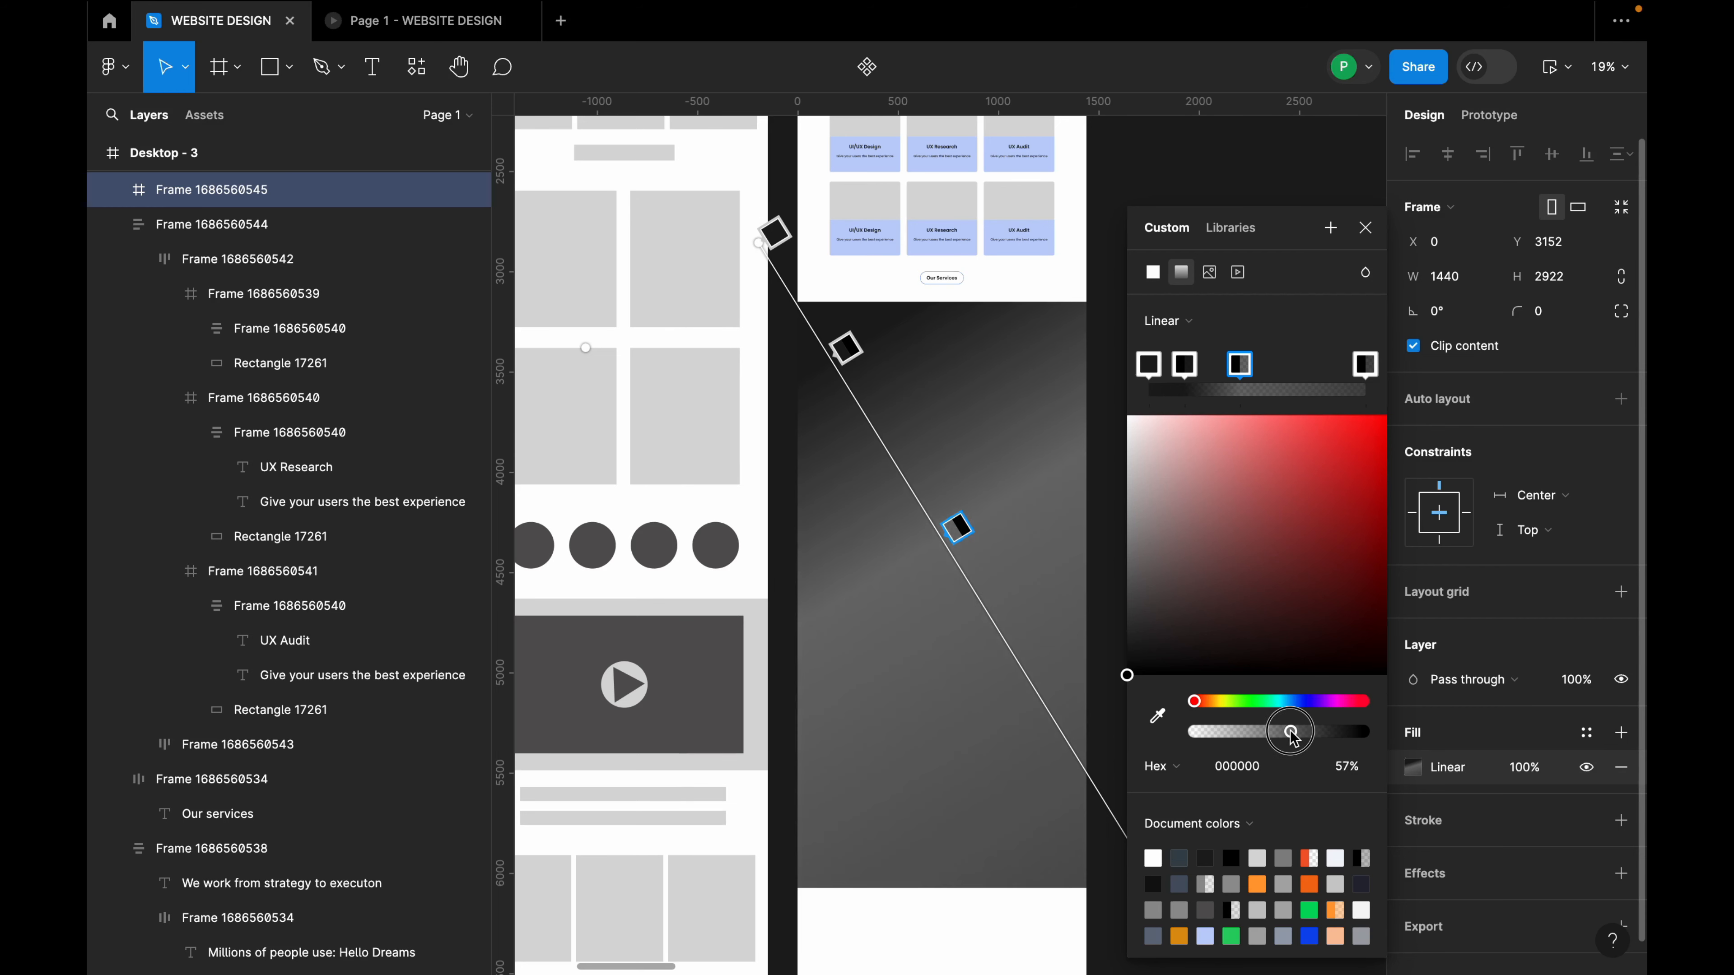
drag(957, 527, 925, 476)
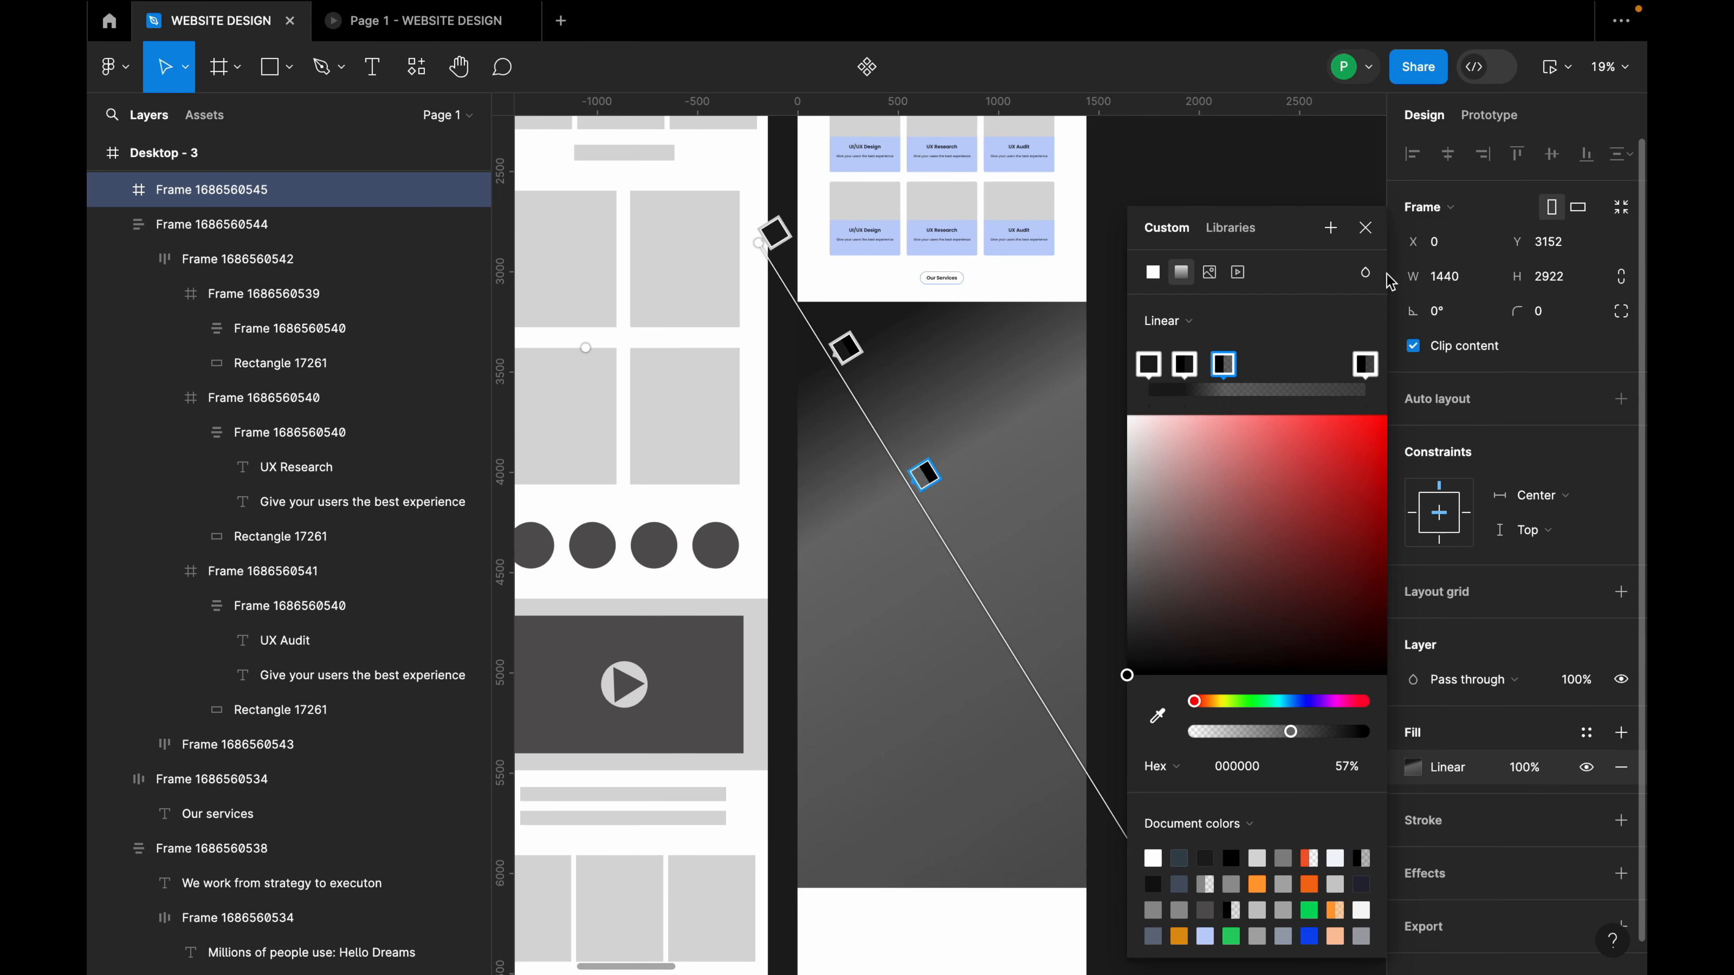
click(1365, 228)
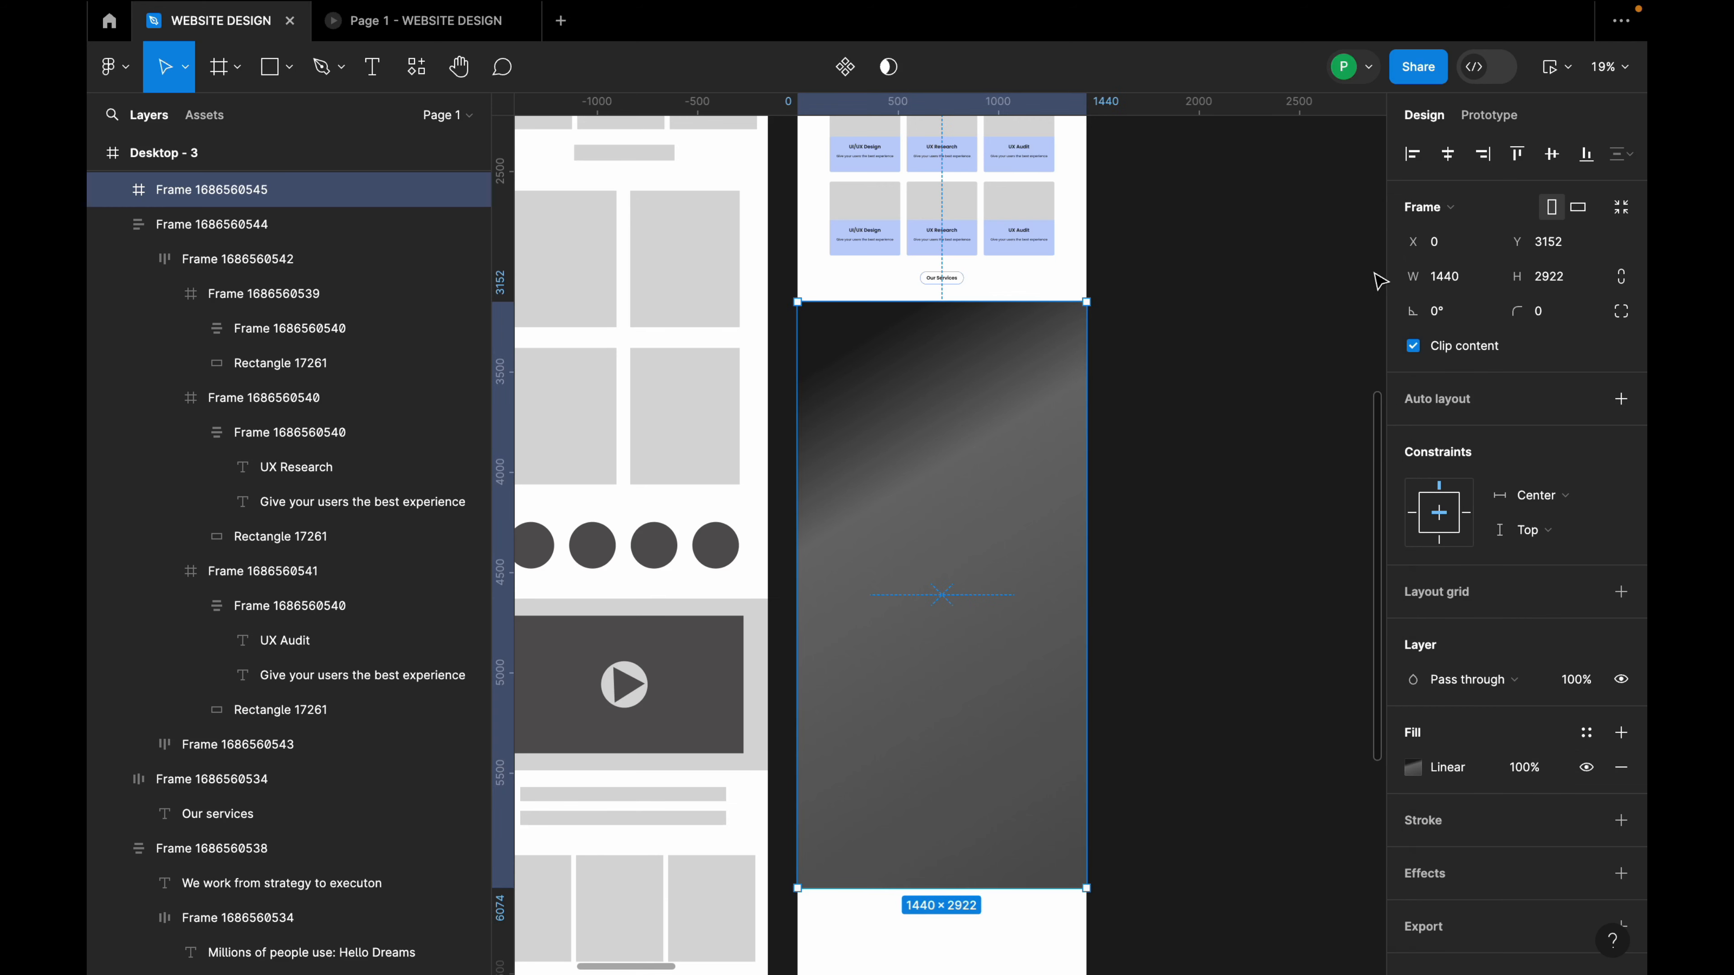
Add a second fill to the dark section frame as a linear gradient with an extra stop near its midpoint.
click(1621, 733)
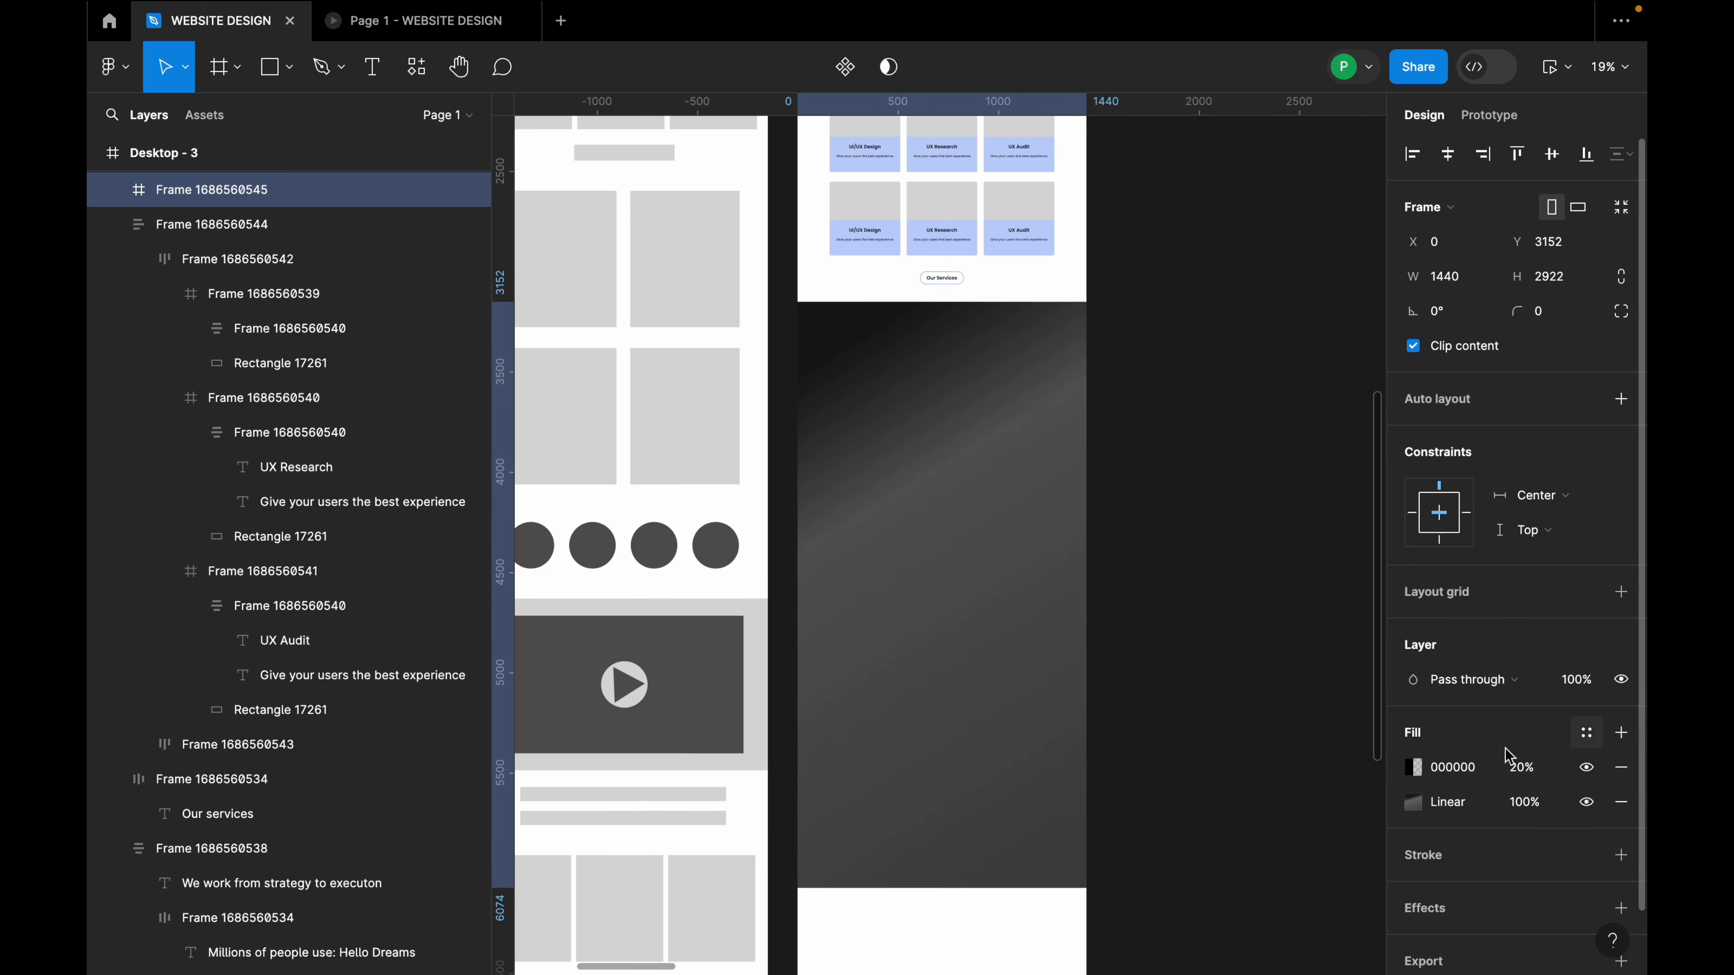
click(1411, 767)
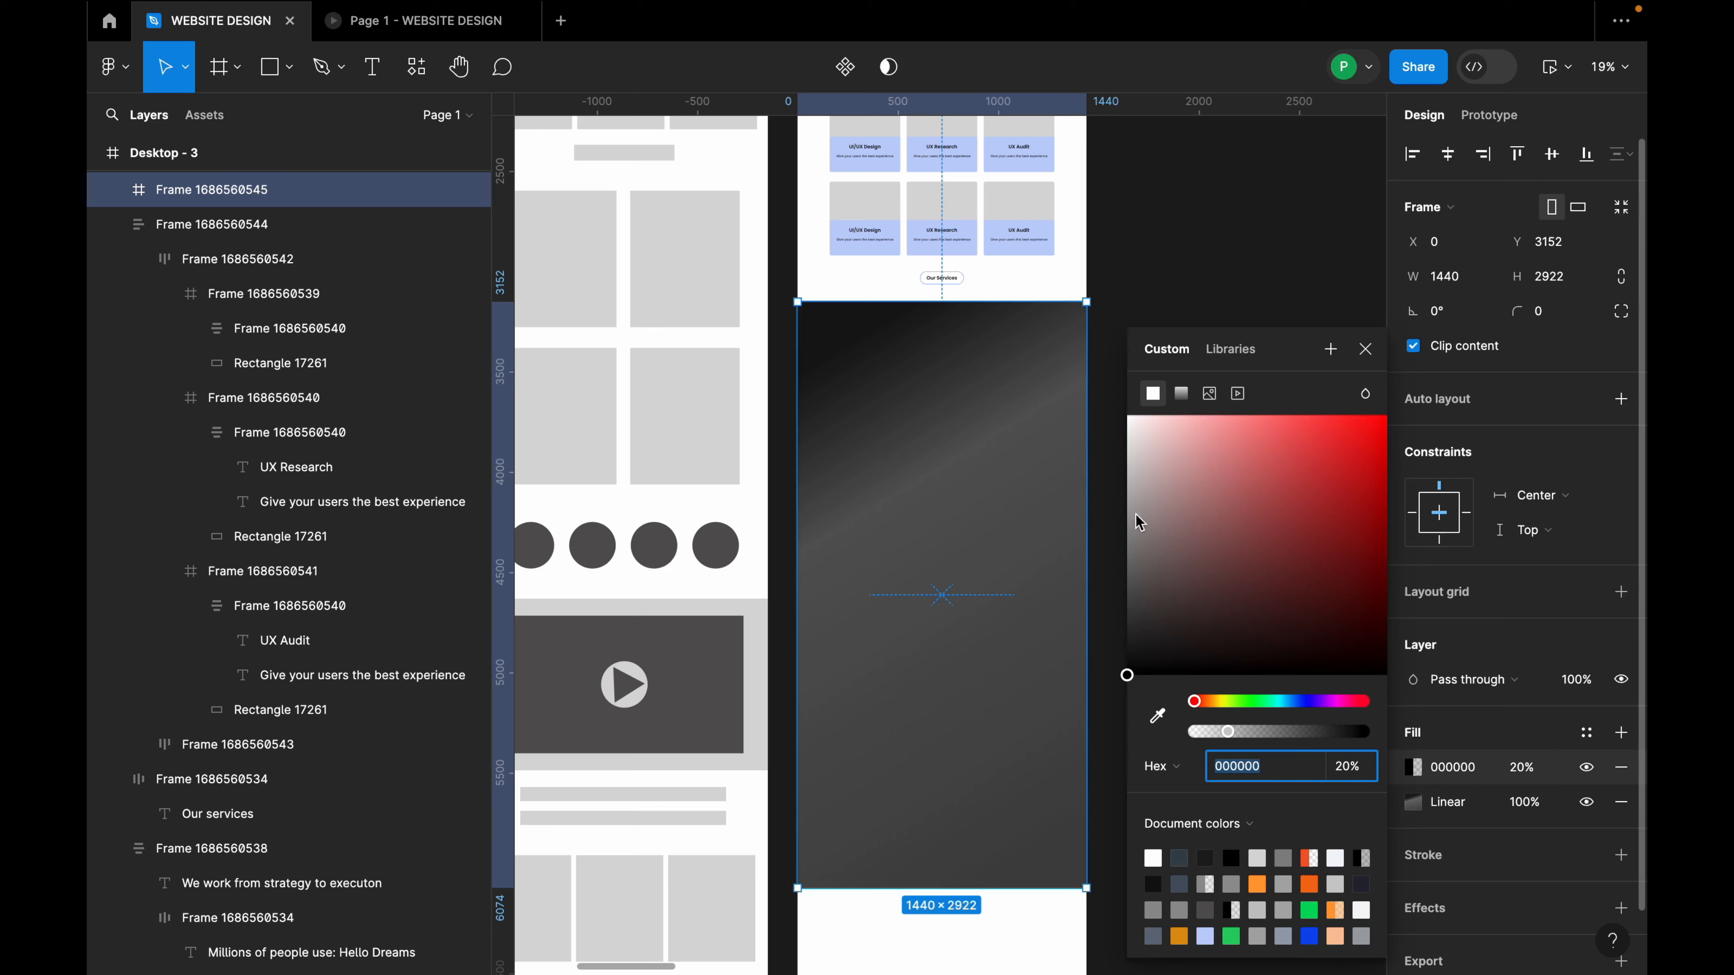
click(1181, 393)
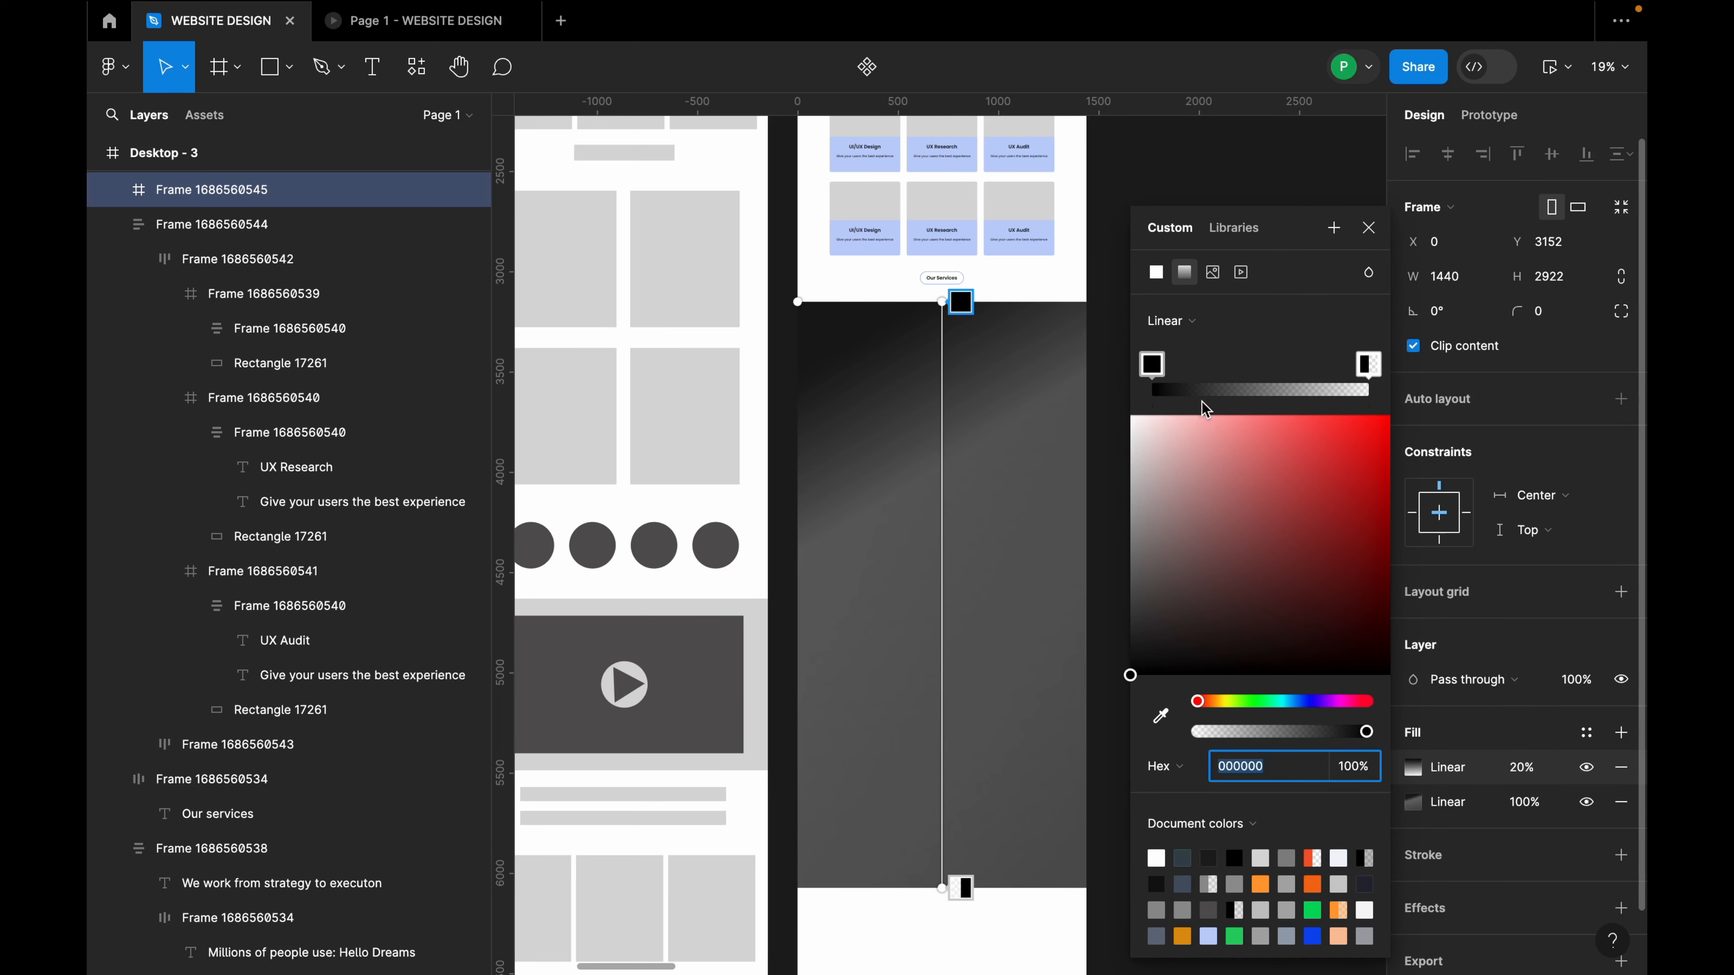
click(1218, 390)
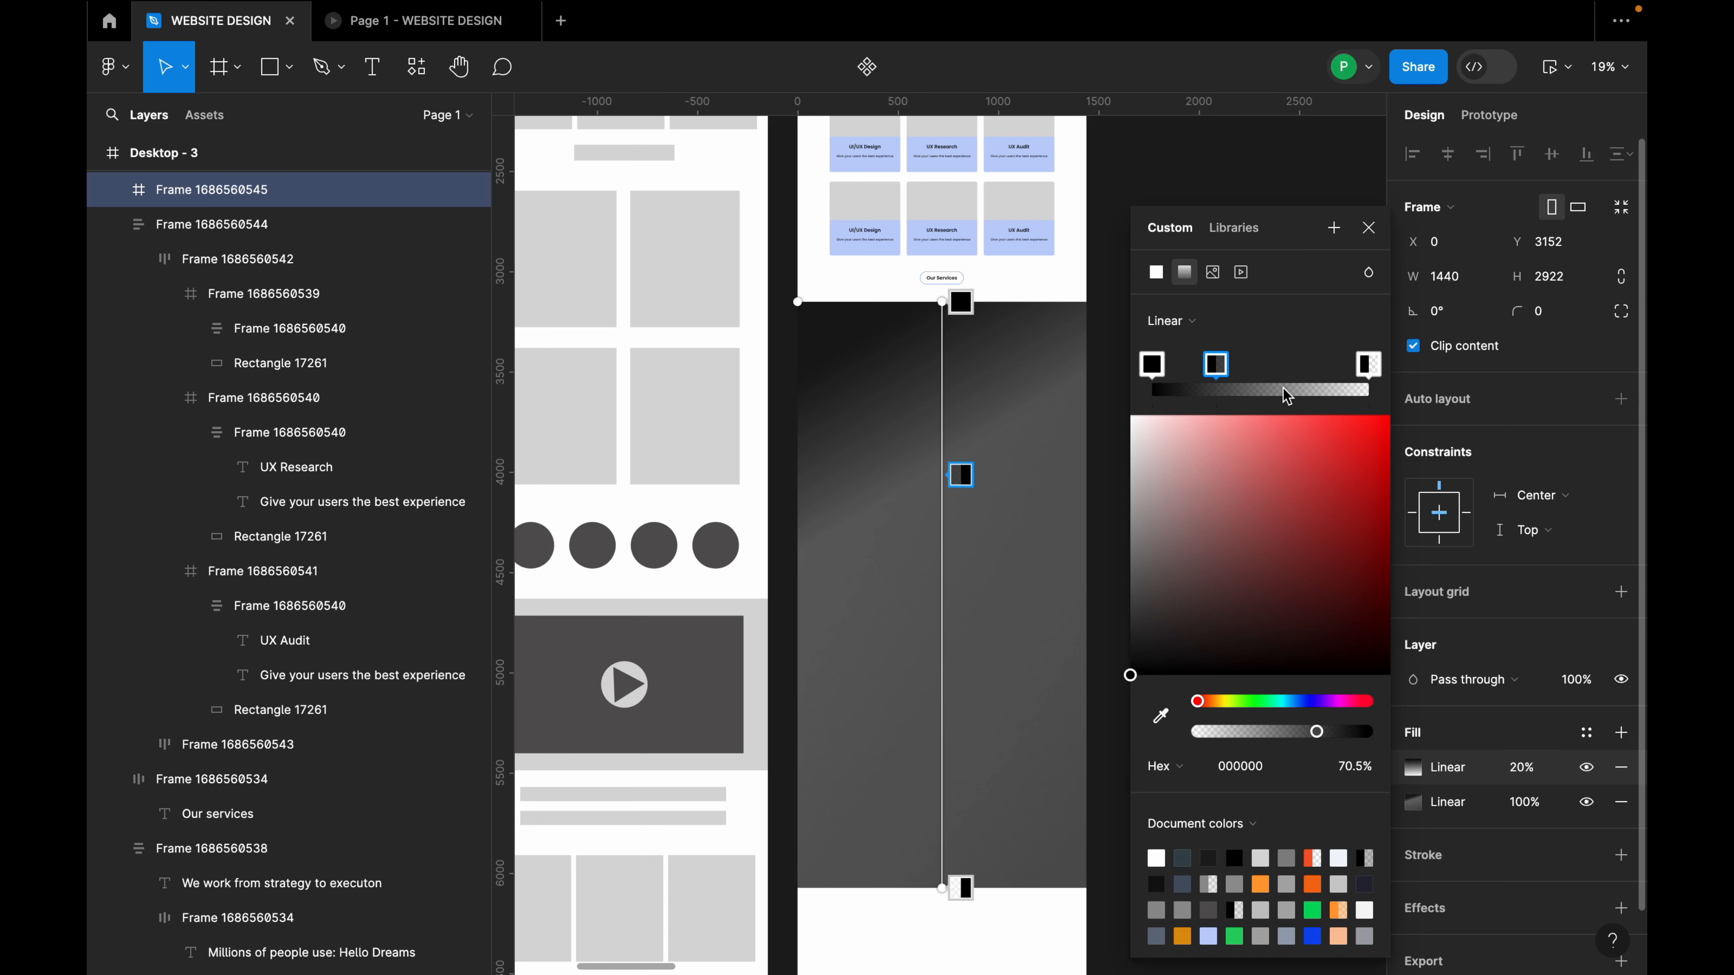
drag(1216, 364, 1256, 364)
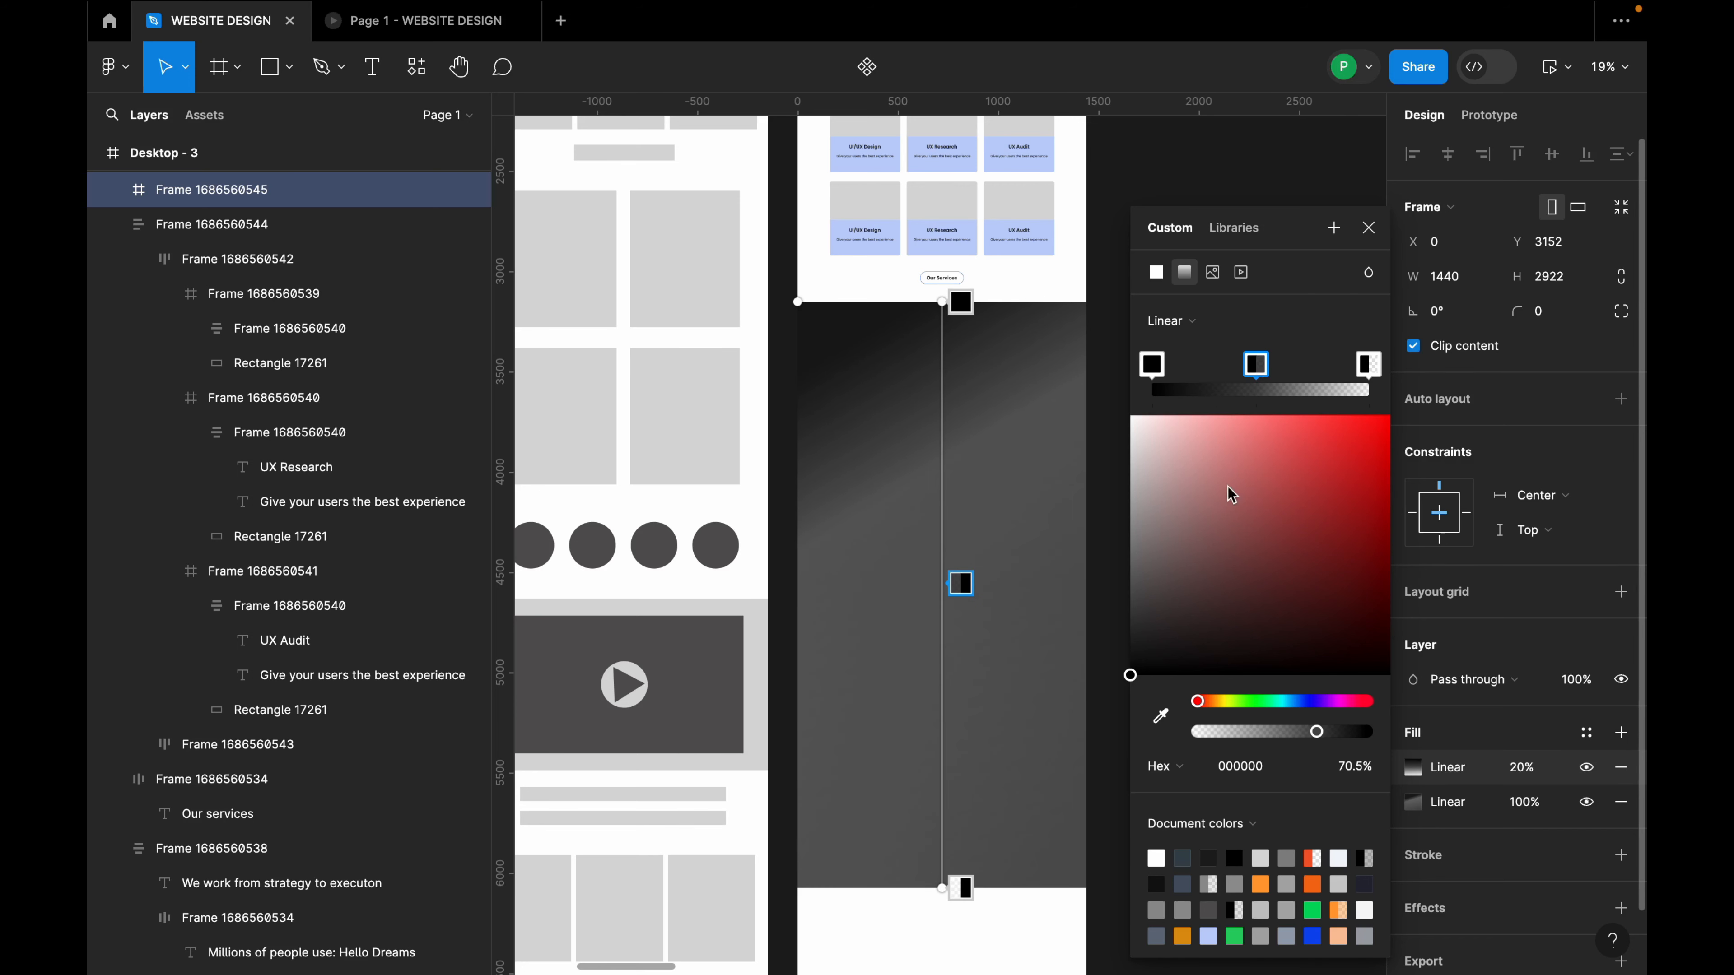
Set the new gradient's middle stop to 4A4A4A at 36% opacity and run the gradient line diagonally across the section frame.
click(1257, 768)
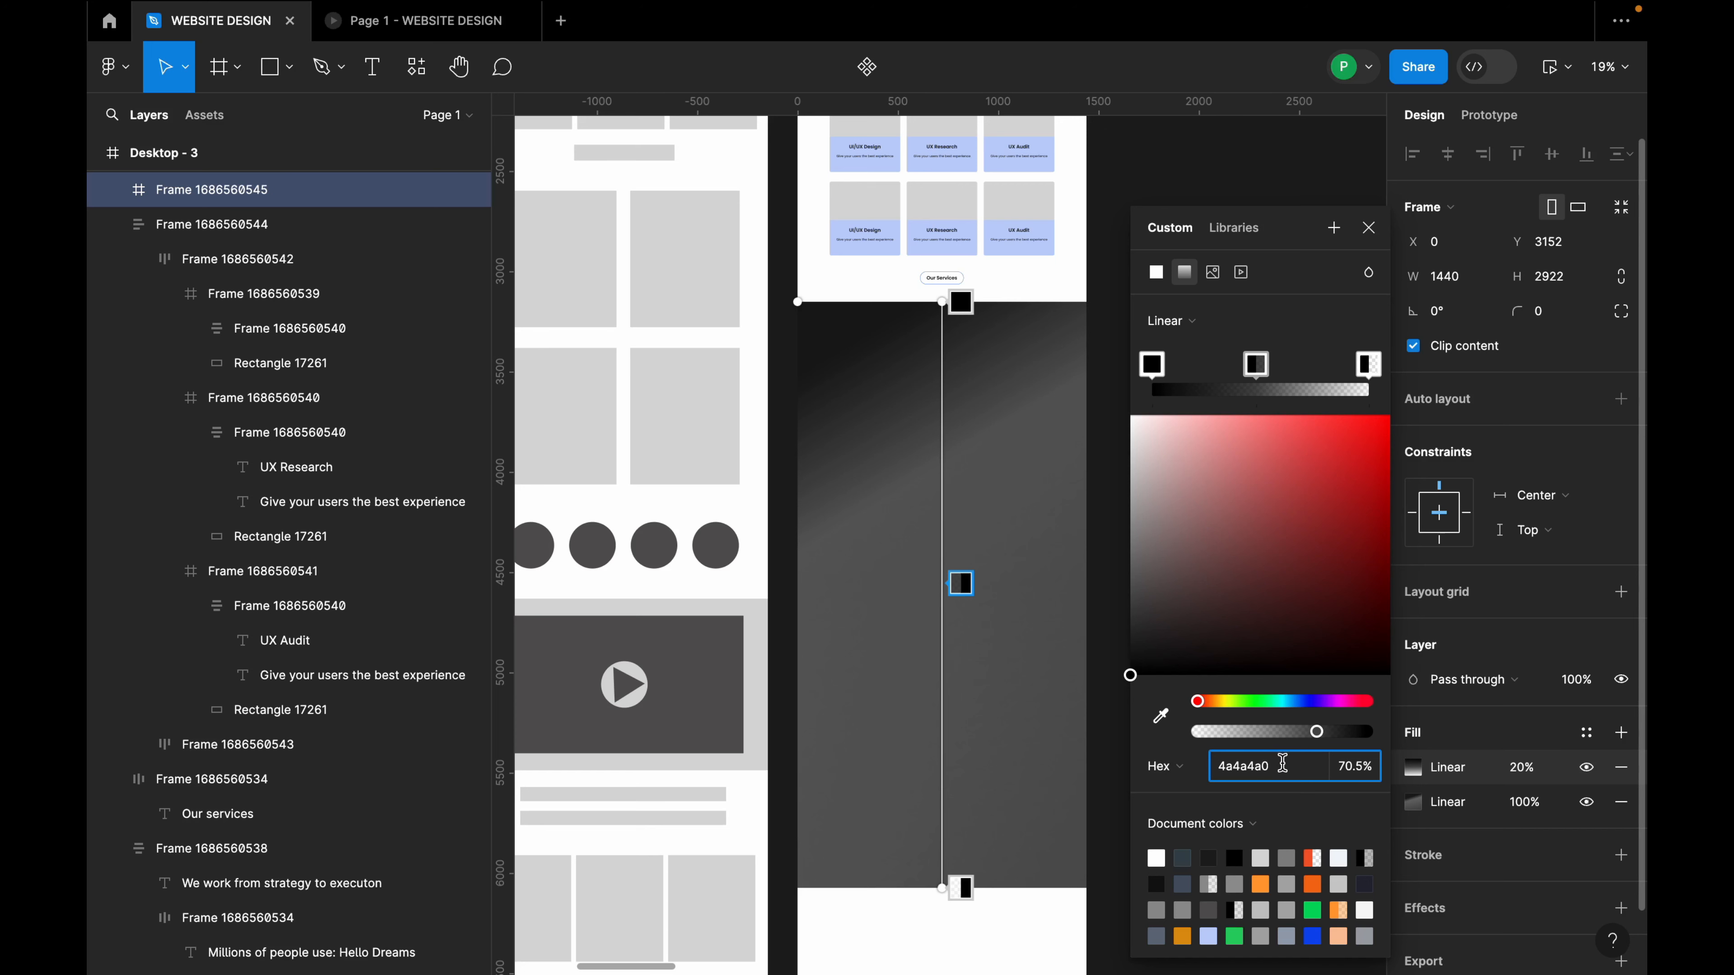
text(4a4a4a0)
key(Return)
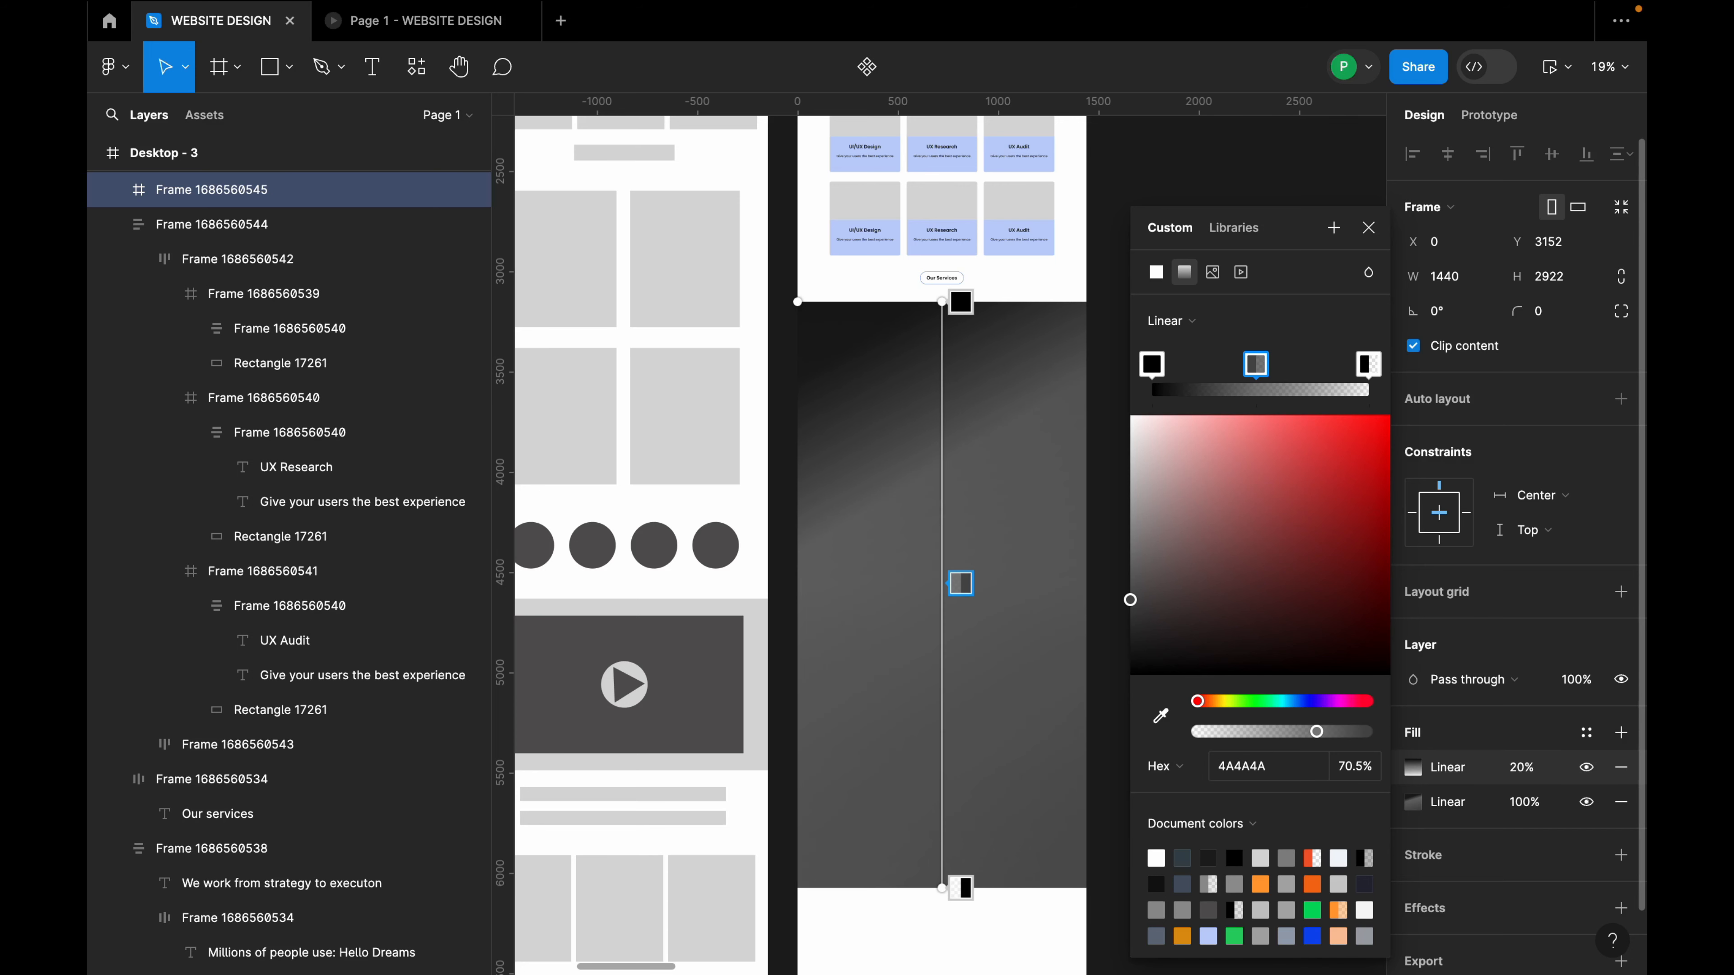
drag(942, 301, 784, 263)
drag(936, 893, 1103, 888)
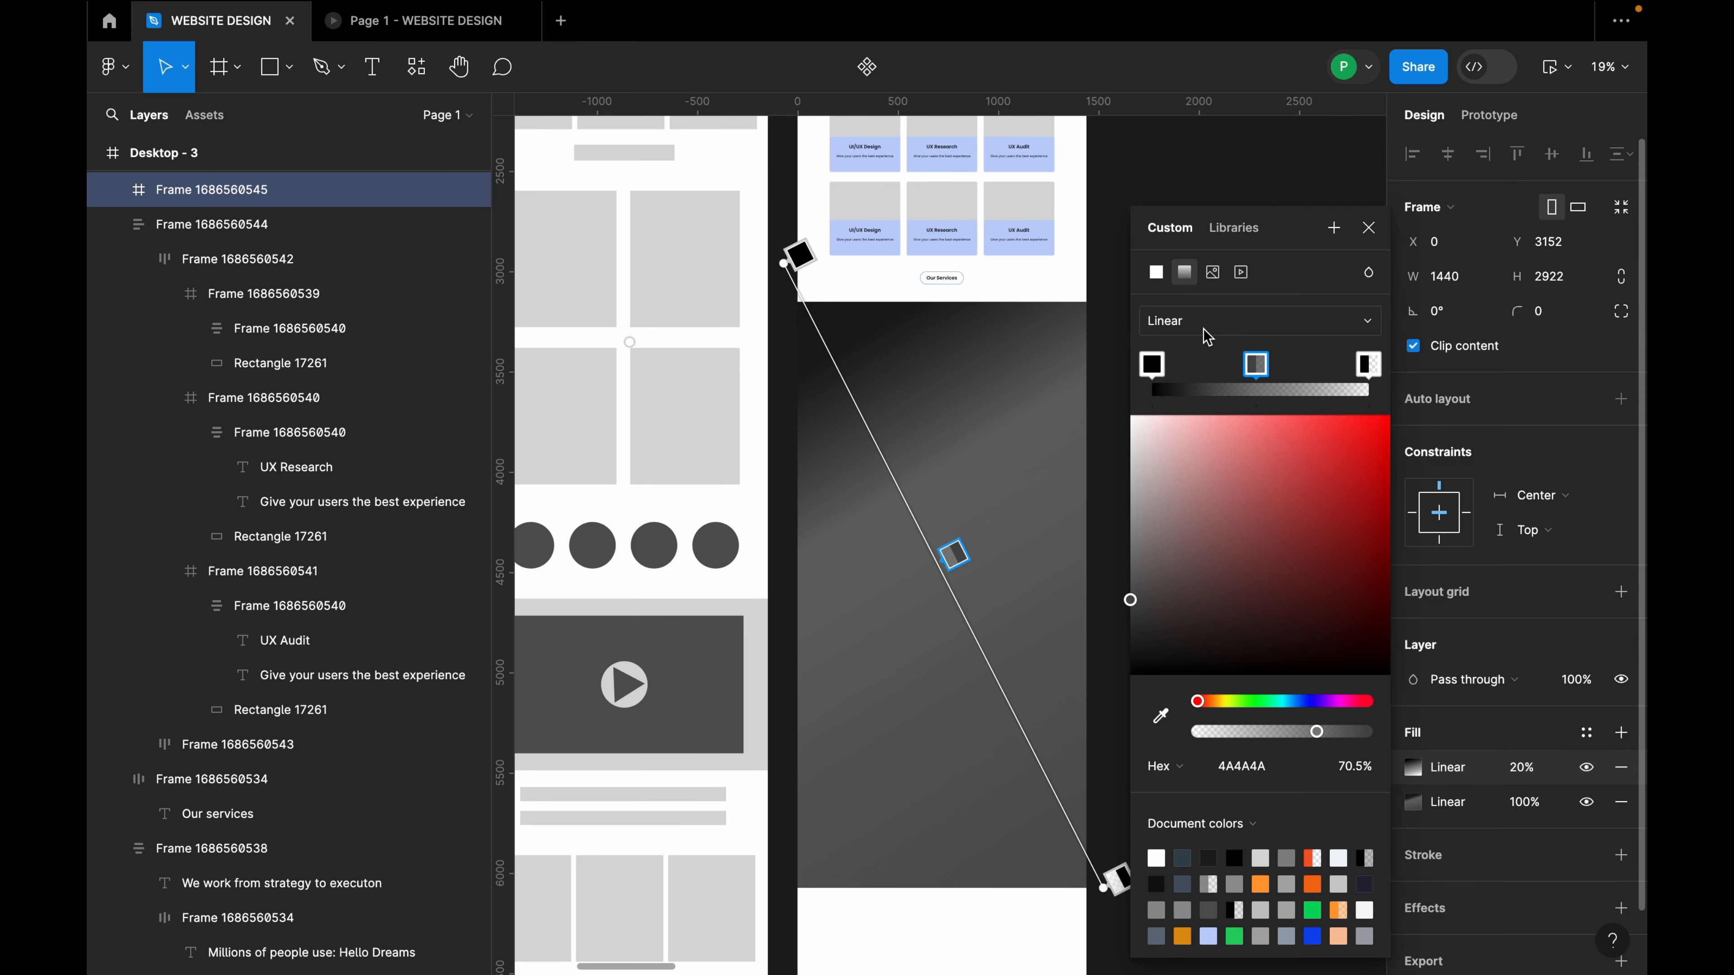
drag(1313, 744, 1259, 730)
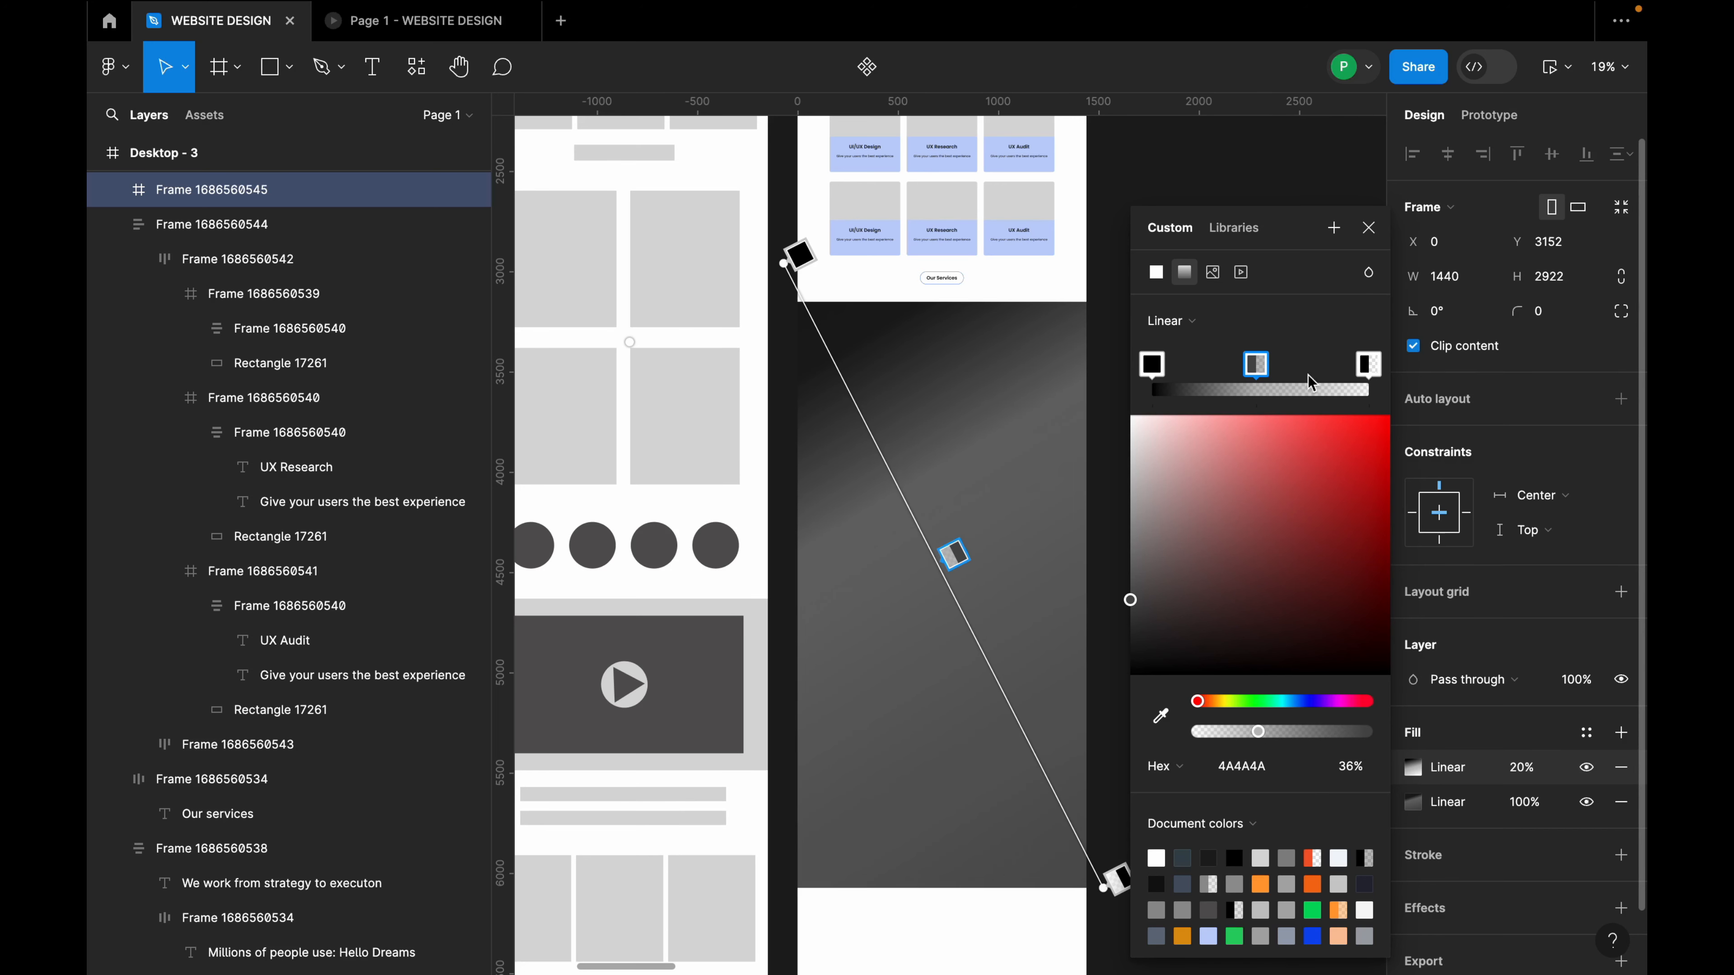
Raise the last stop's opacity slightly, shift the middle stop toward the start and extend the gradient line's start outward.
click(1369, 365)
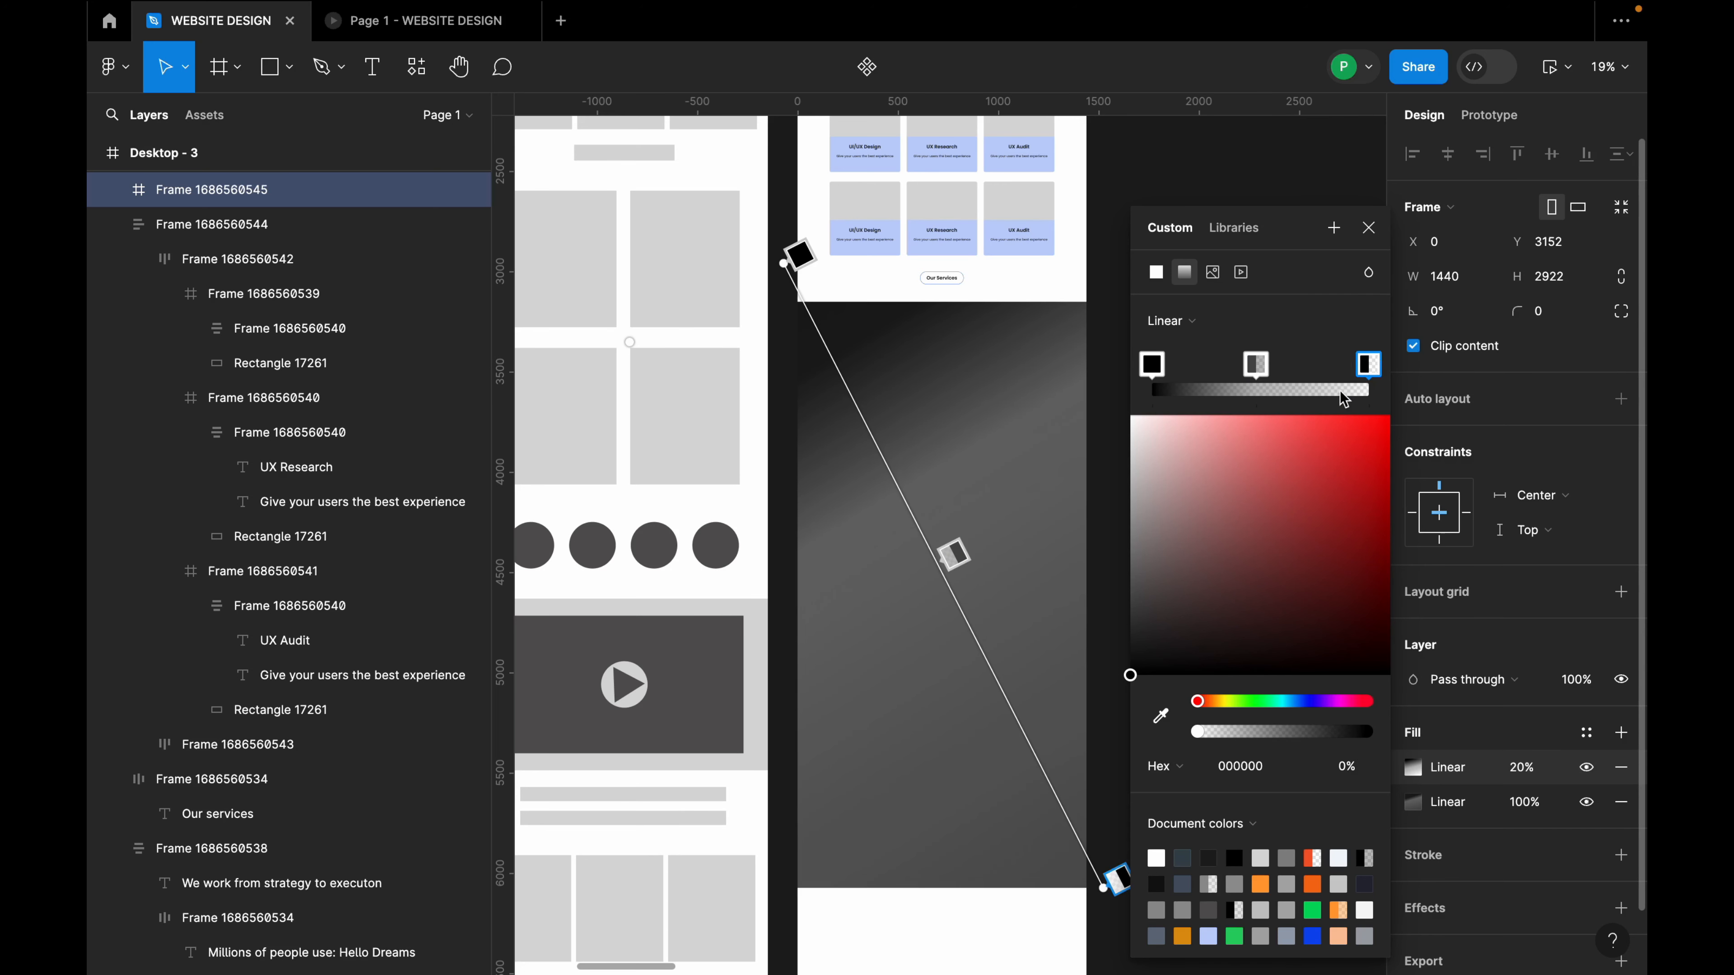
drag(1214, 736, 1219, 735)
click(1152, 365)
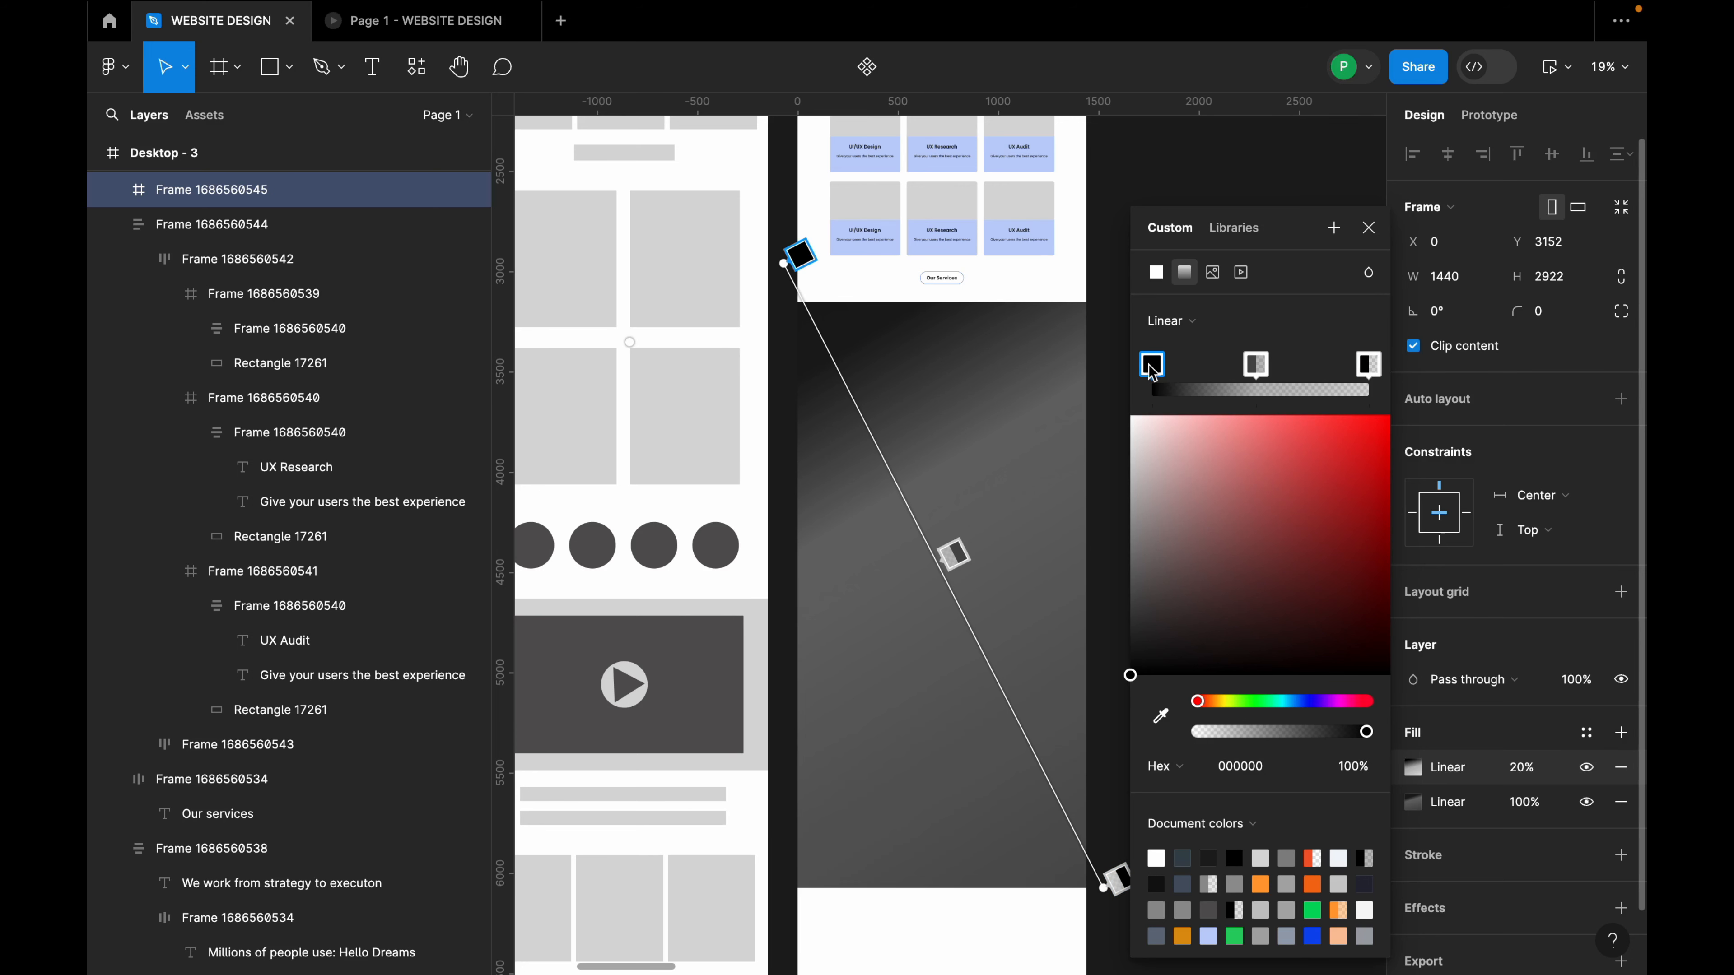
drag(950, 566, 905, 462)
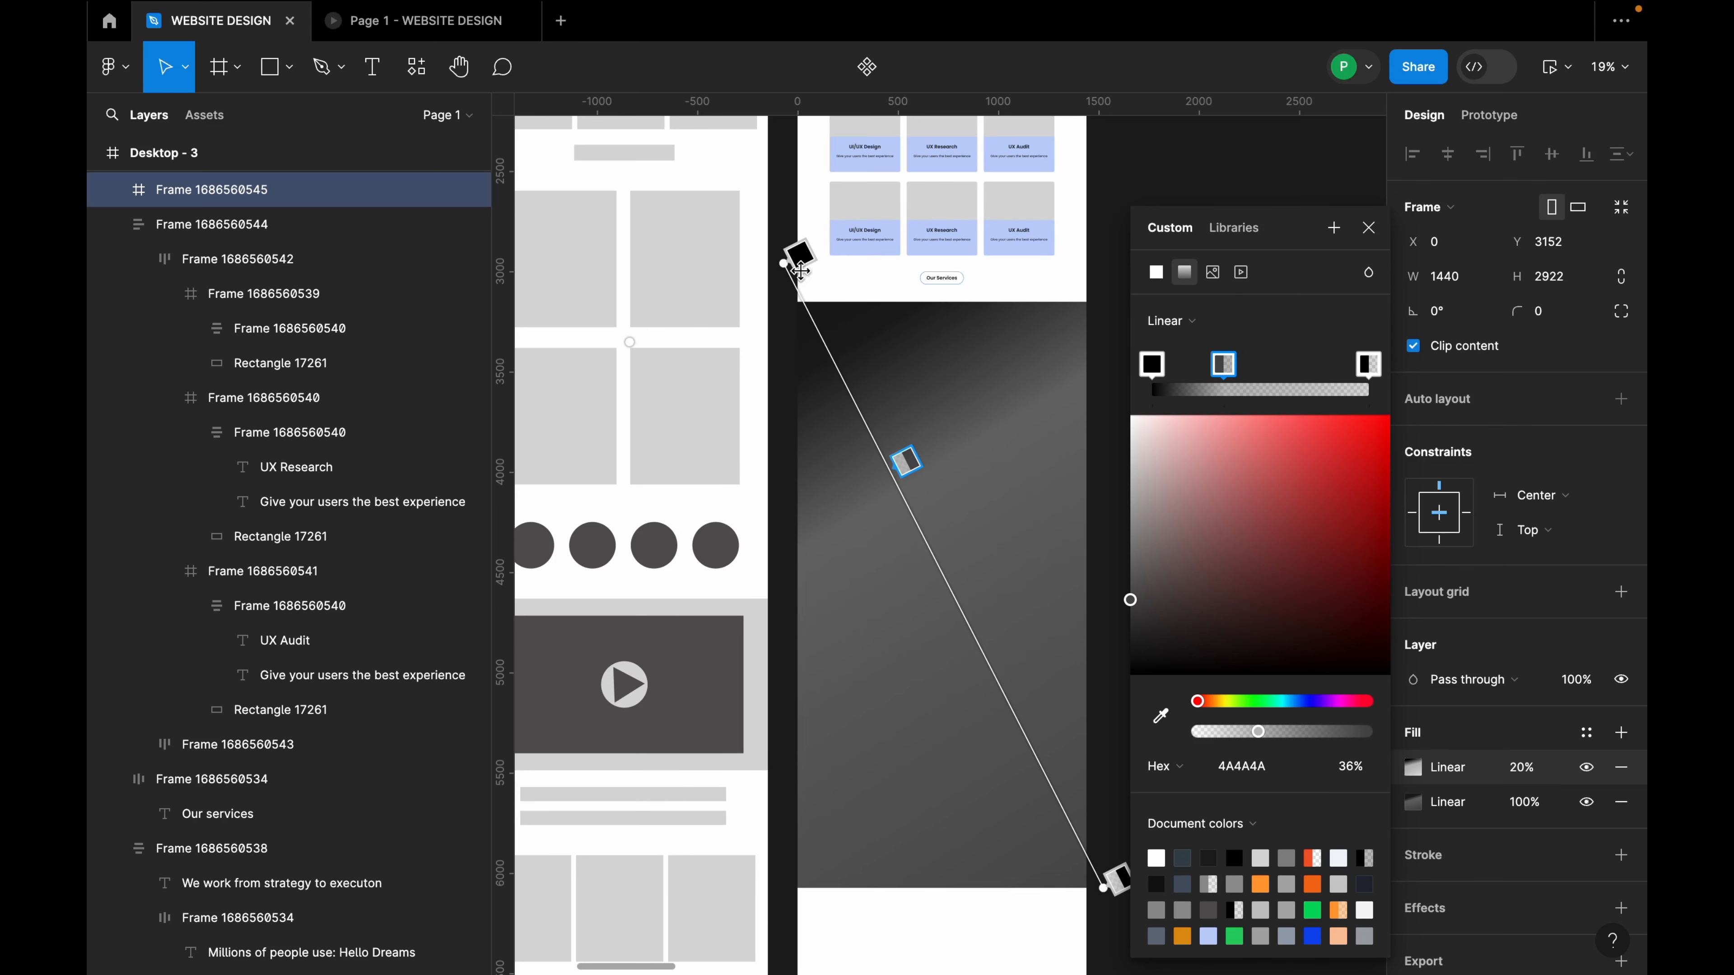
drag(784, 263, 757, 232)
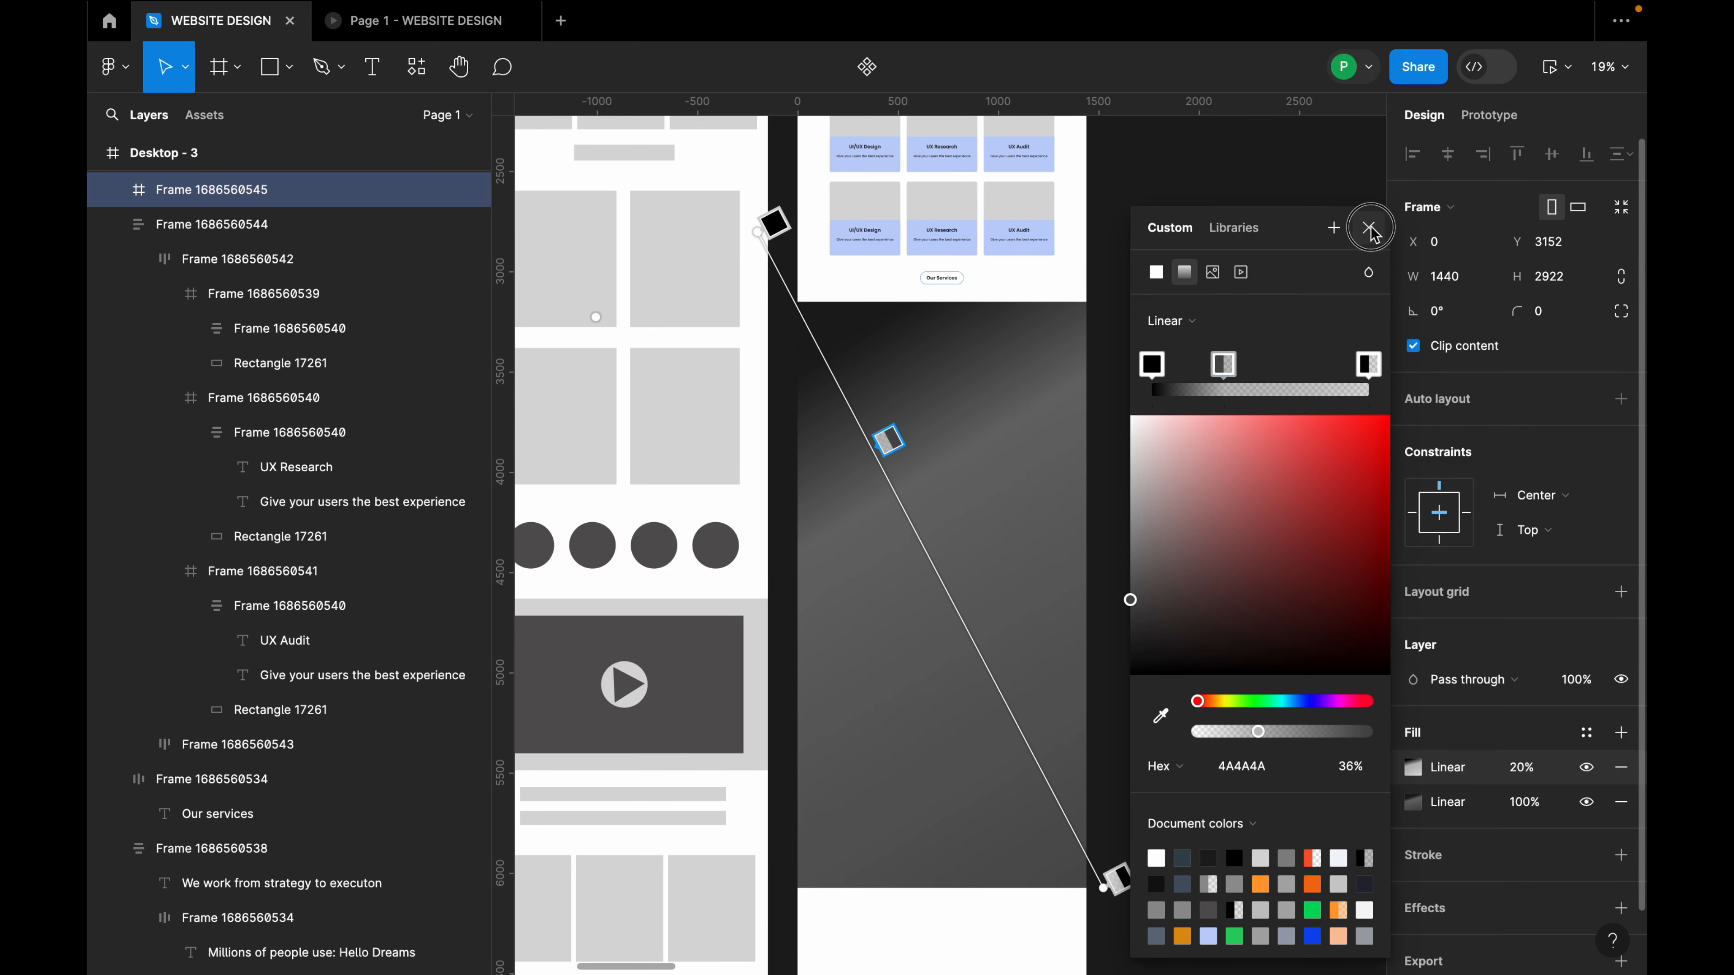
click(1369, 228)
In the original 100% gradient fill, move the third stop toward the frame's middle and the second stop nearer the start.
click(1412, 802)
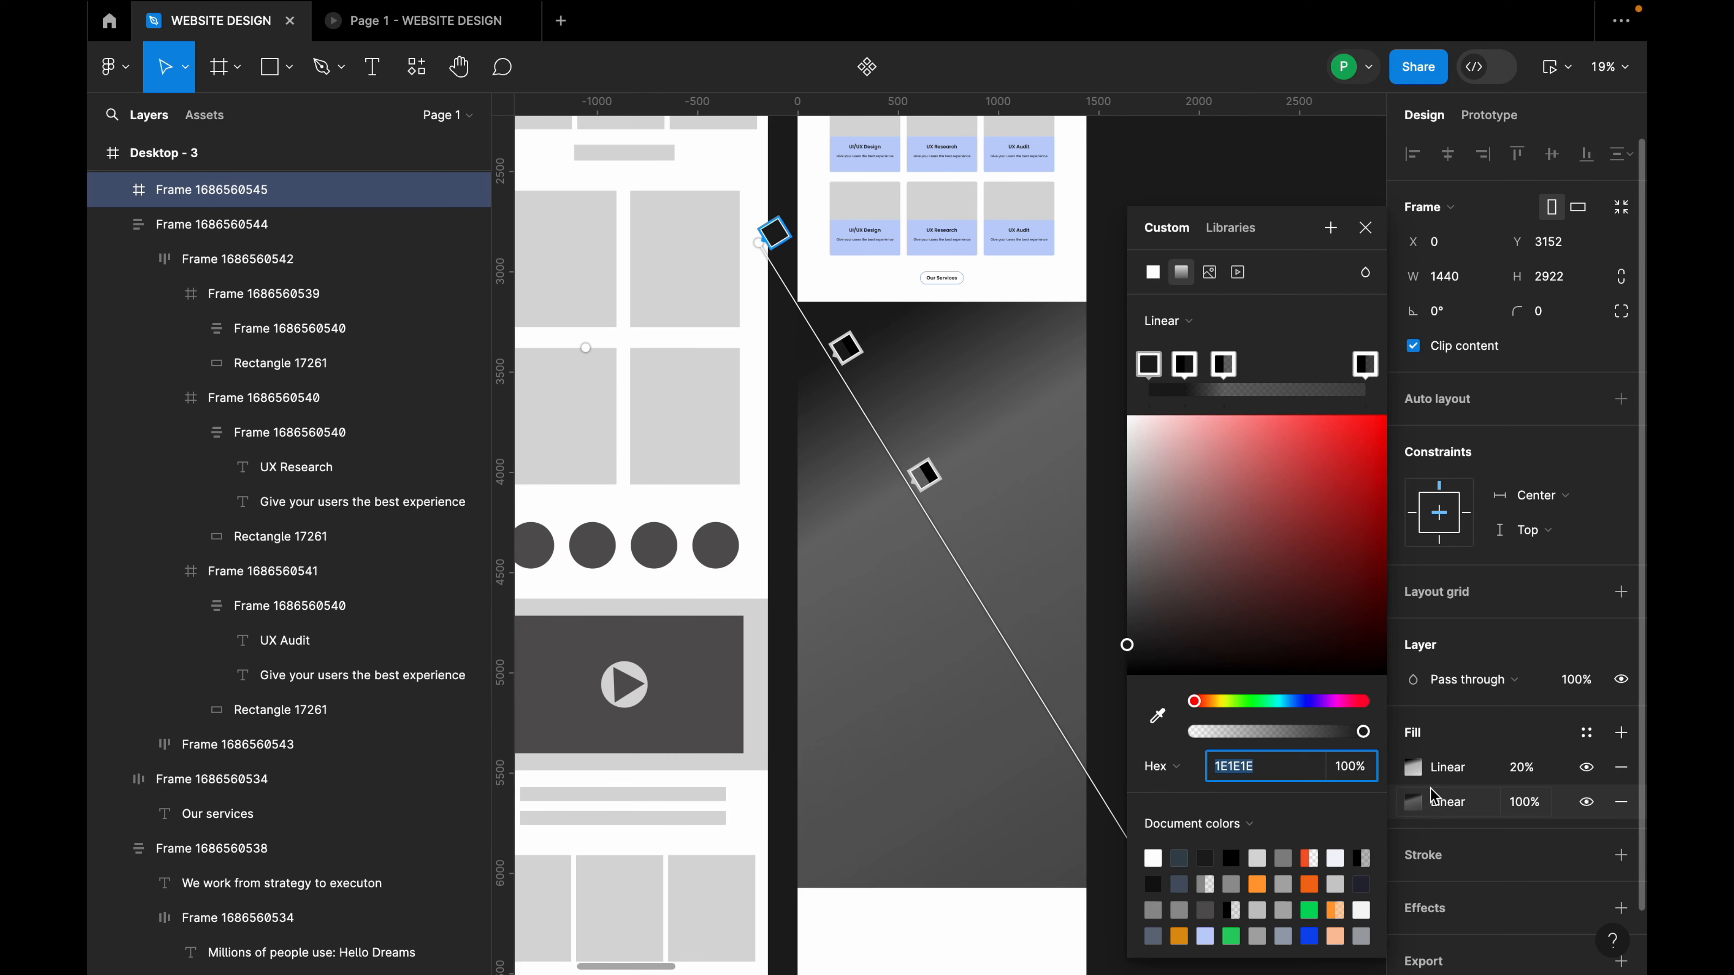
mouse_move(924, 474)
mouse_down()
mouse_move(960, 560)
mouse_move(839, 356)
mouse_move(997, 597)
mouse_move(986, 564)
mouse_up()
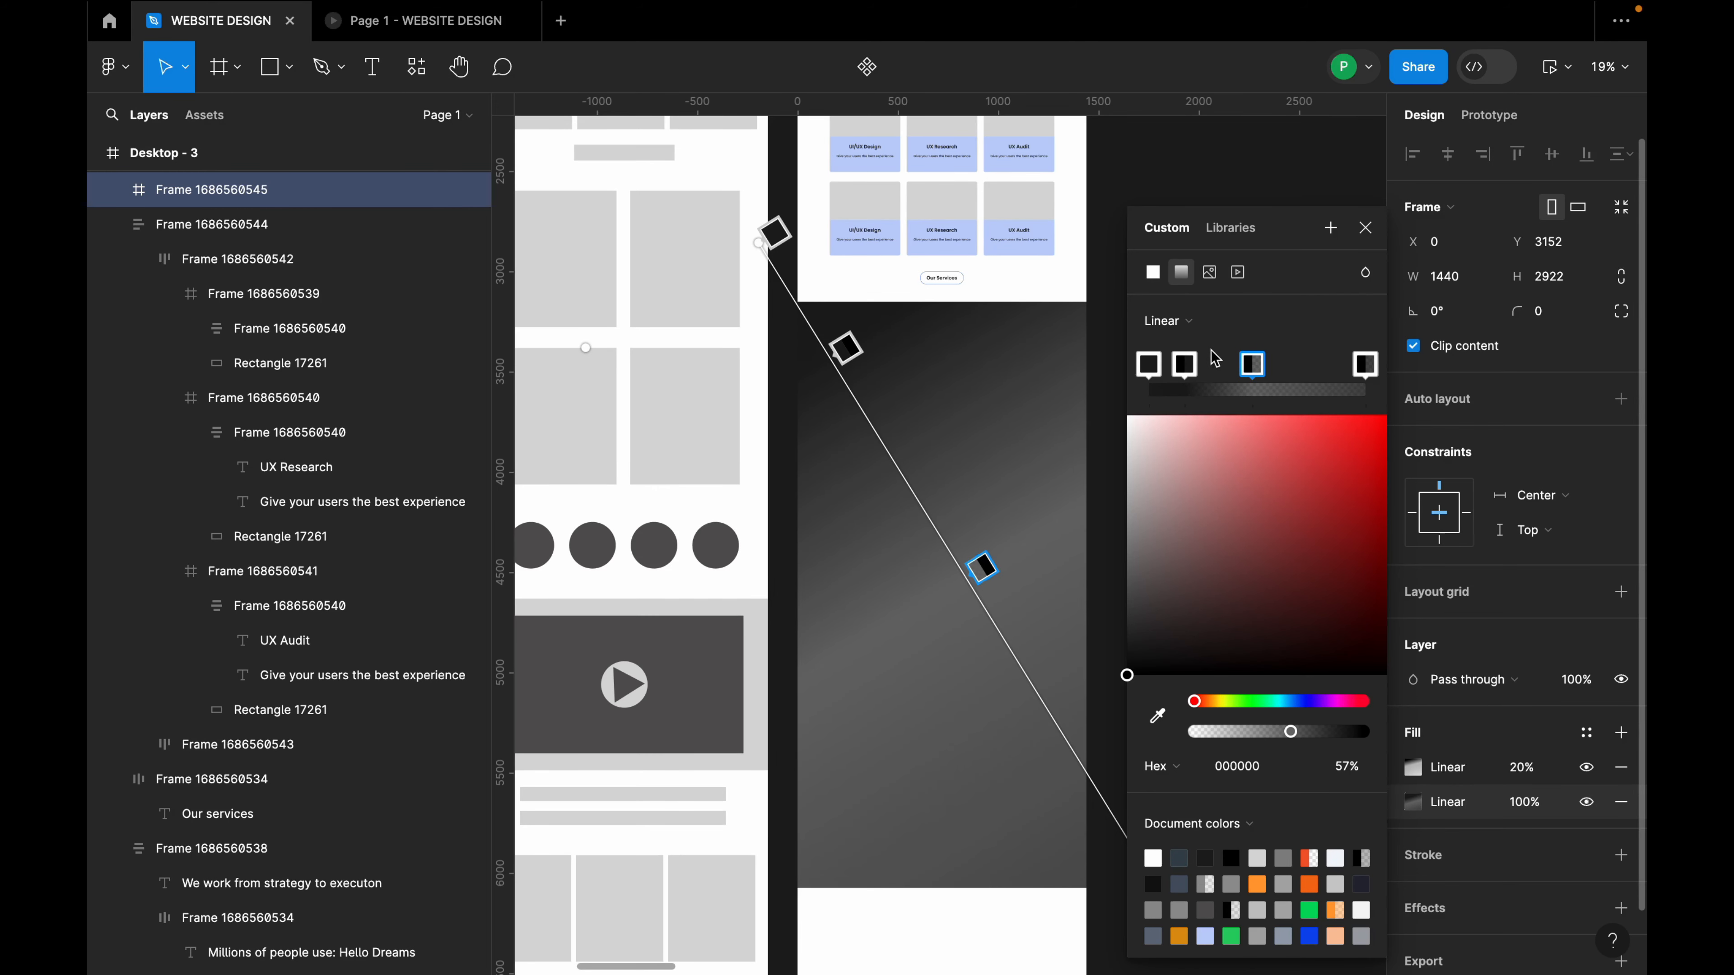
mouse_move(1185, 365)
mouse_down()
mouse_move(1266, 384)
mouse_move(1184, 362)
mouse_up()
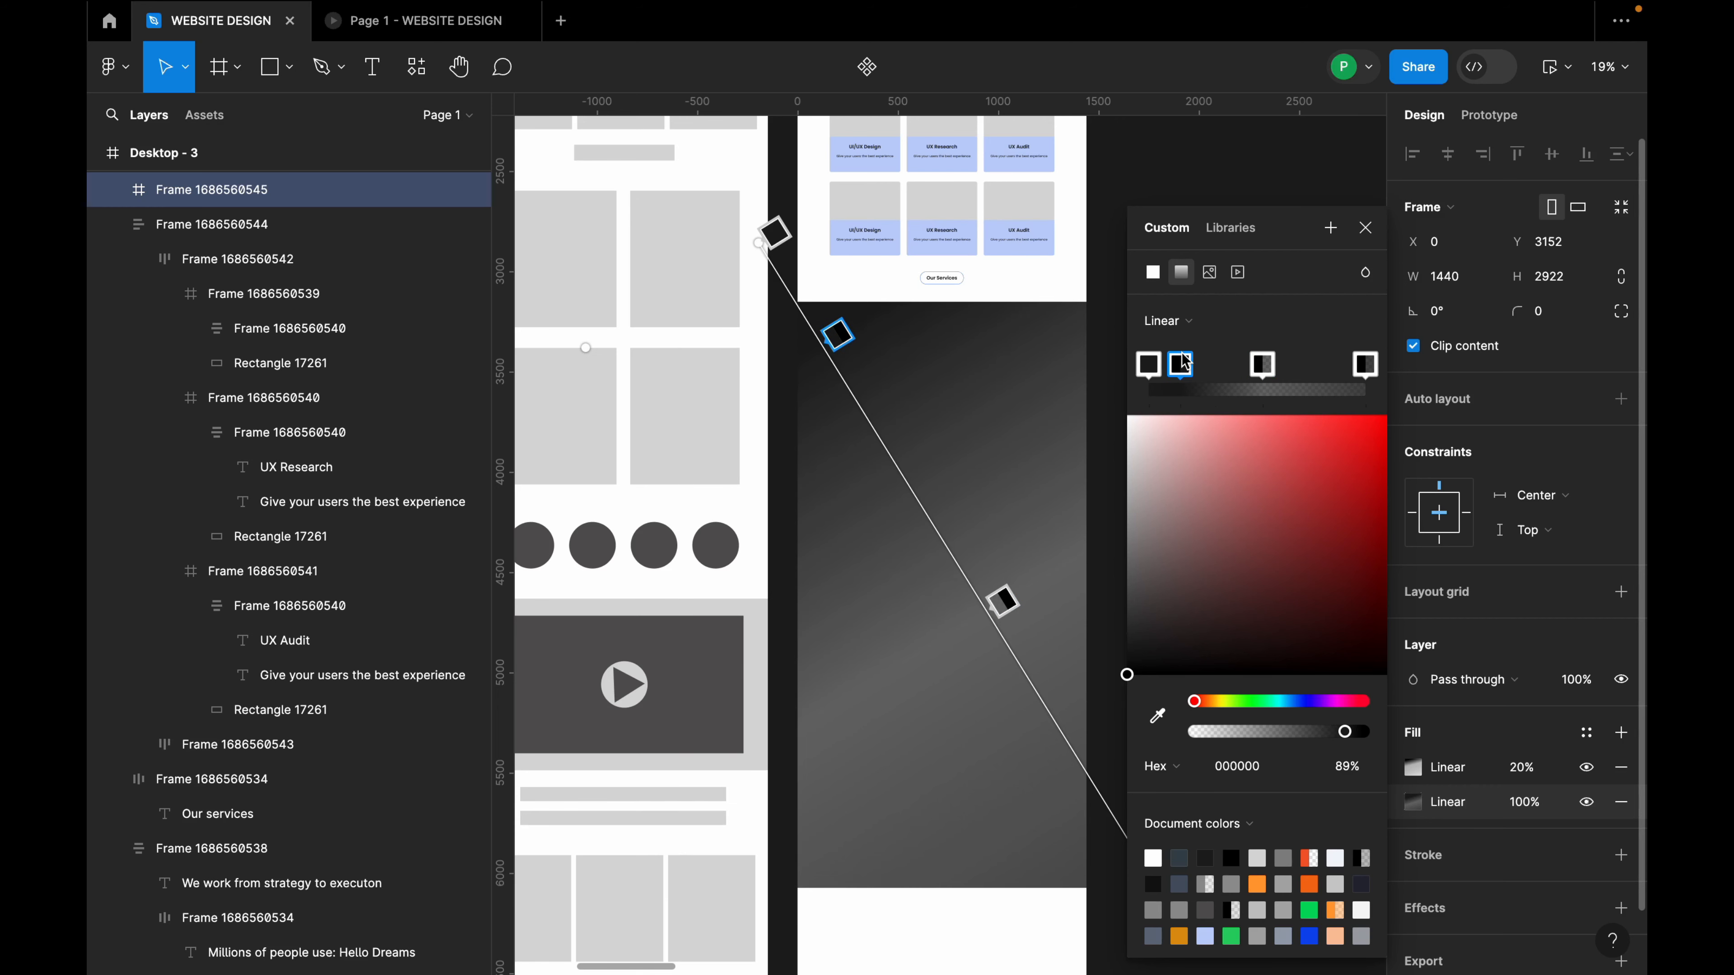
drag(1002, 601, 980, 602)
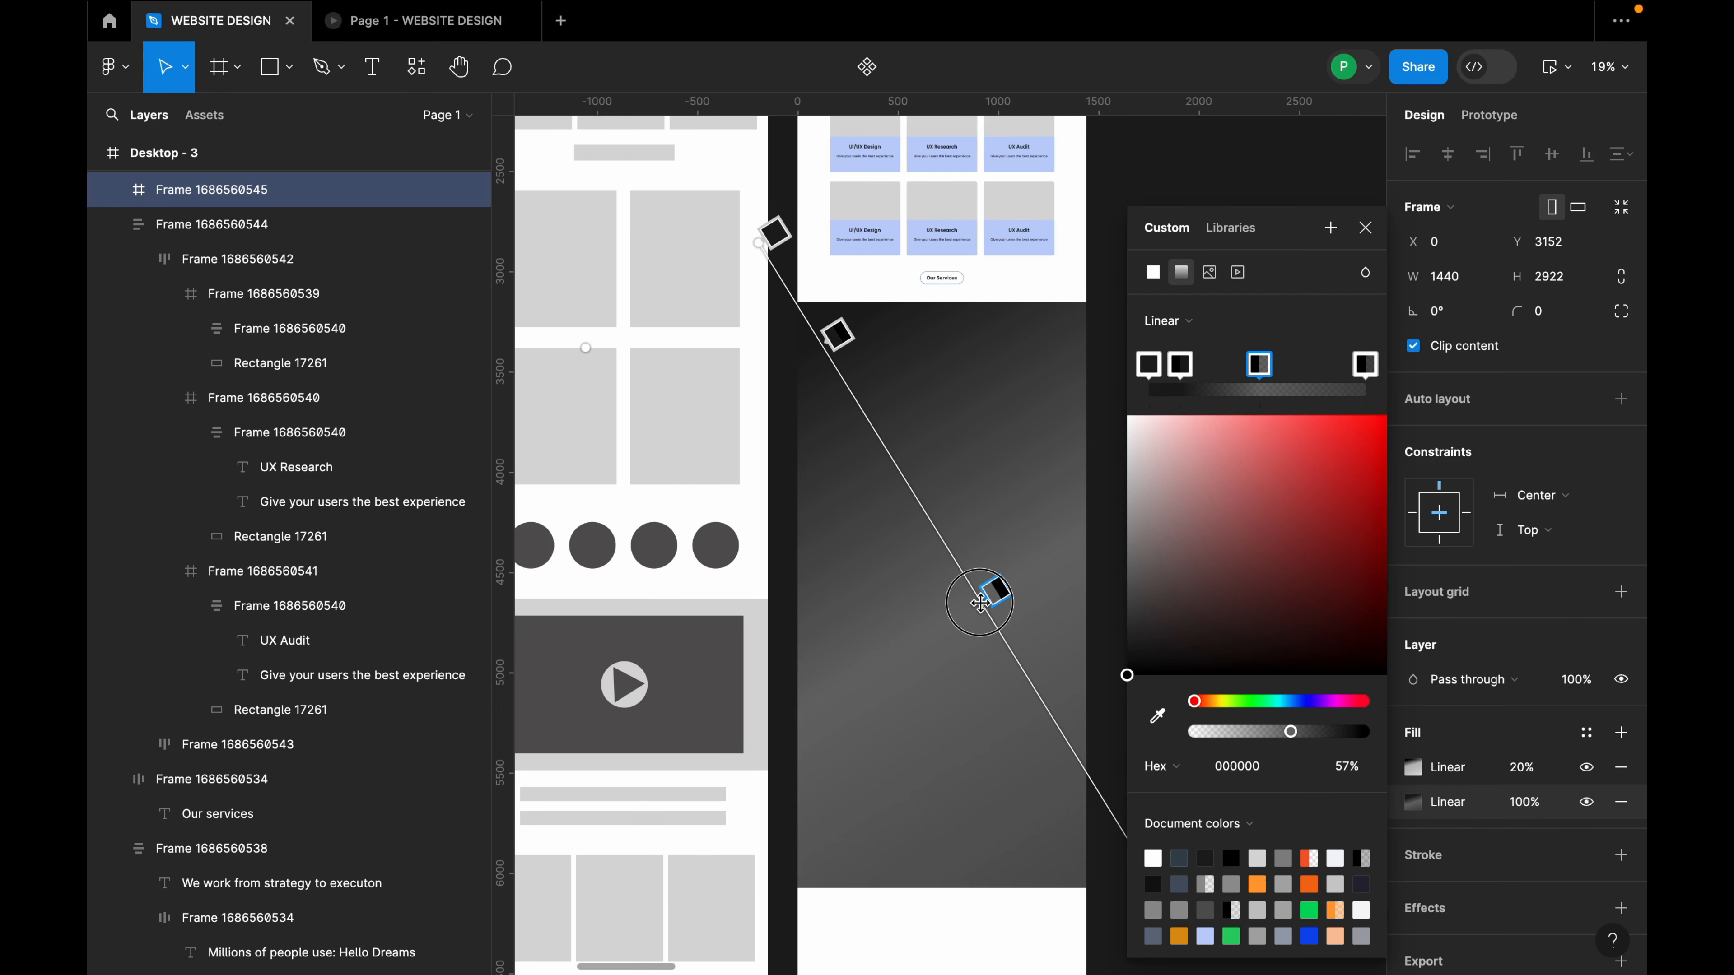
Reposition both ends of the original gradient's line beyond the section frame and lower its third stop's opacity to 39%.
drag(759, 243, 778, 272)
scroll(864, 586, down, 3)
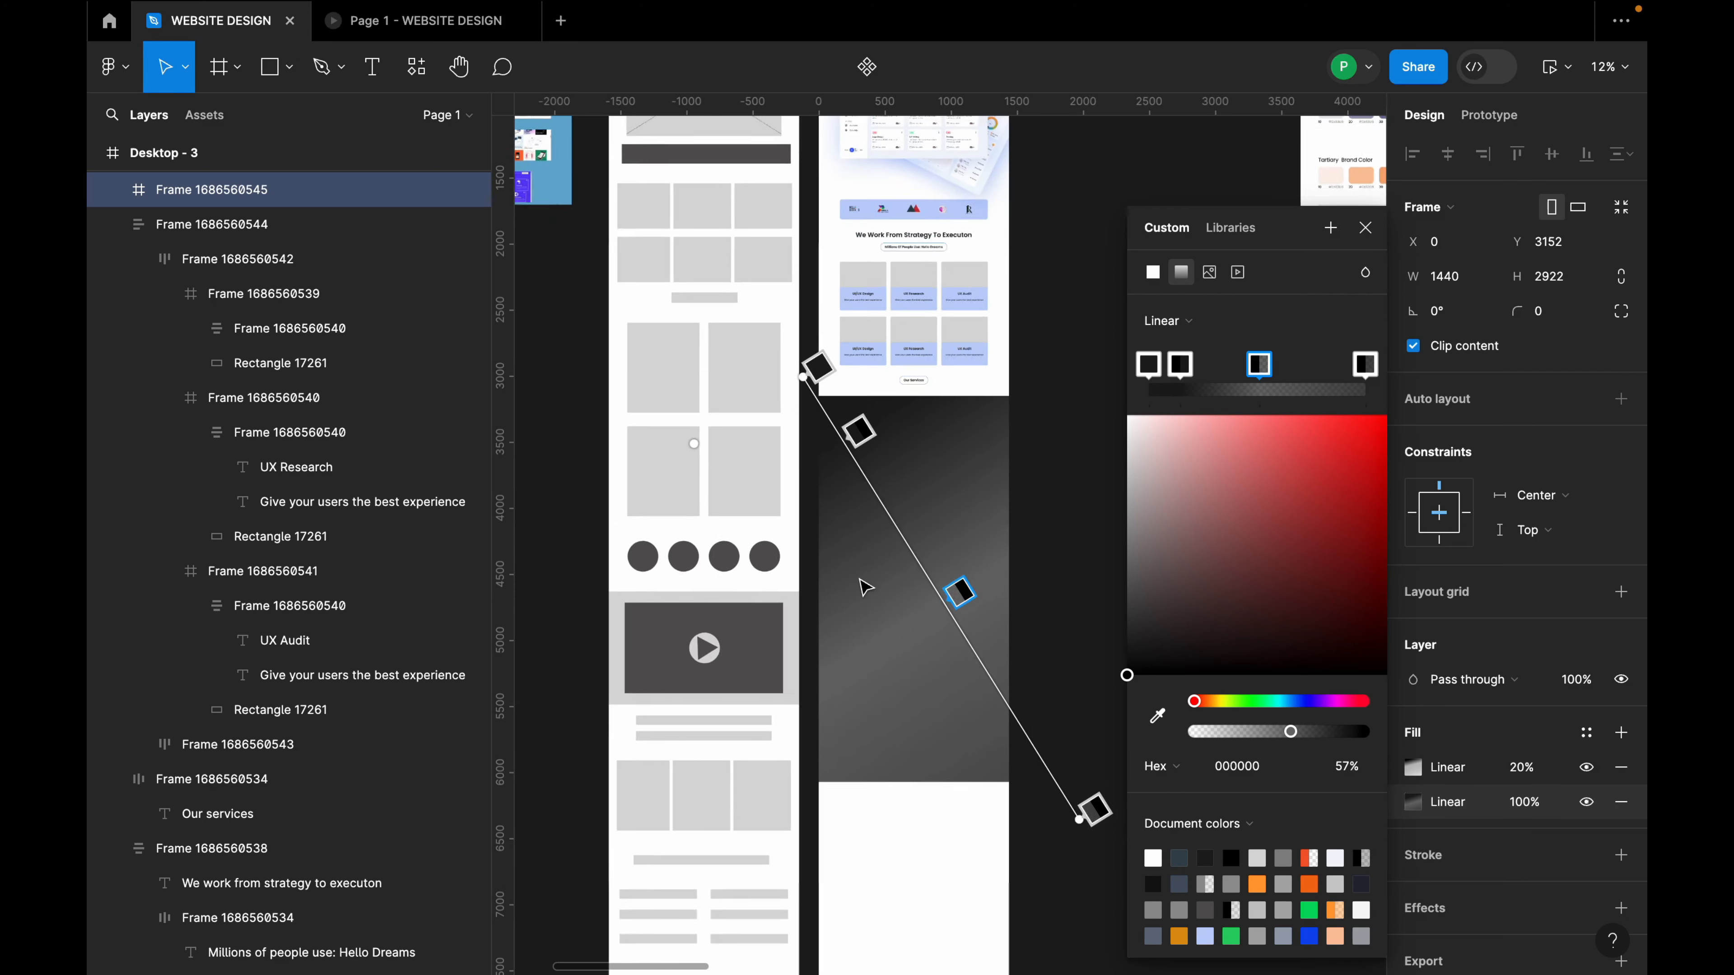
scroll(864, 586, down, 2)
mouse_move(1045, 791)
mouse_down()
mouse_move(996, 788)
mouse_move(999, 816)
mouse_move(1033, 794)
mouse_up()
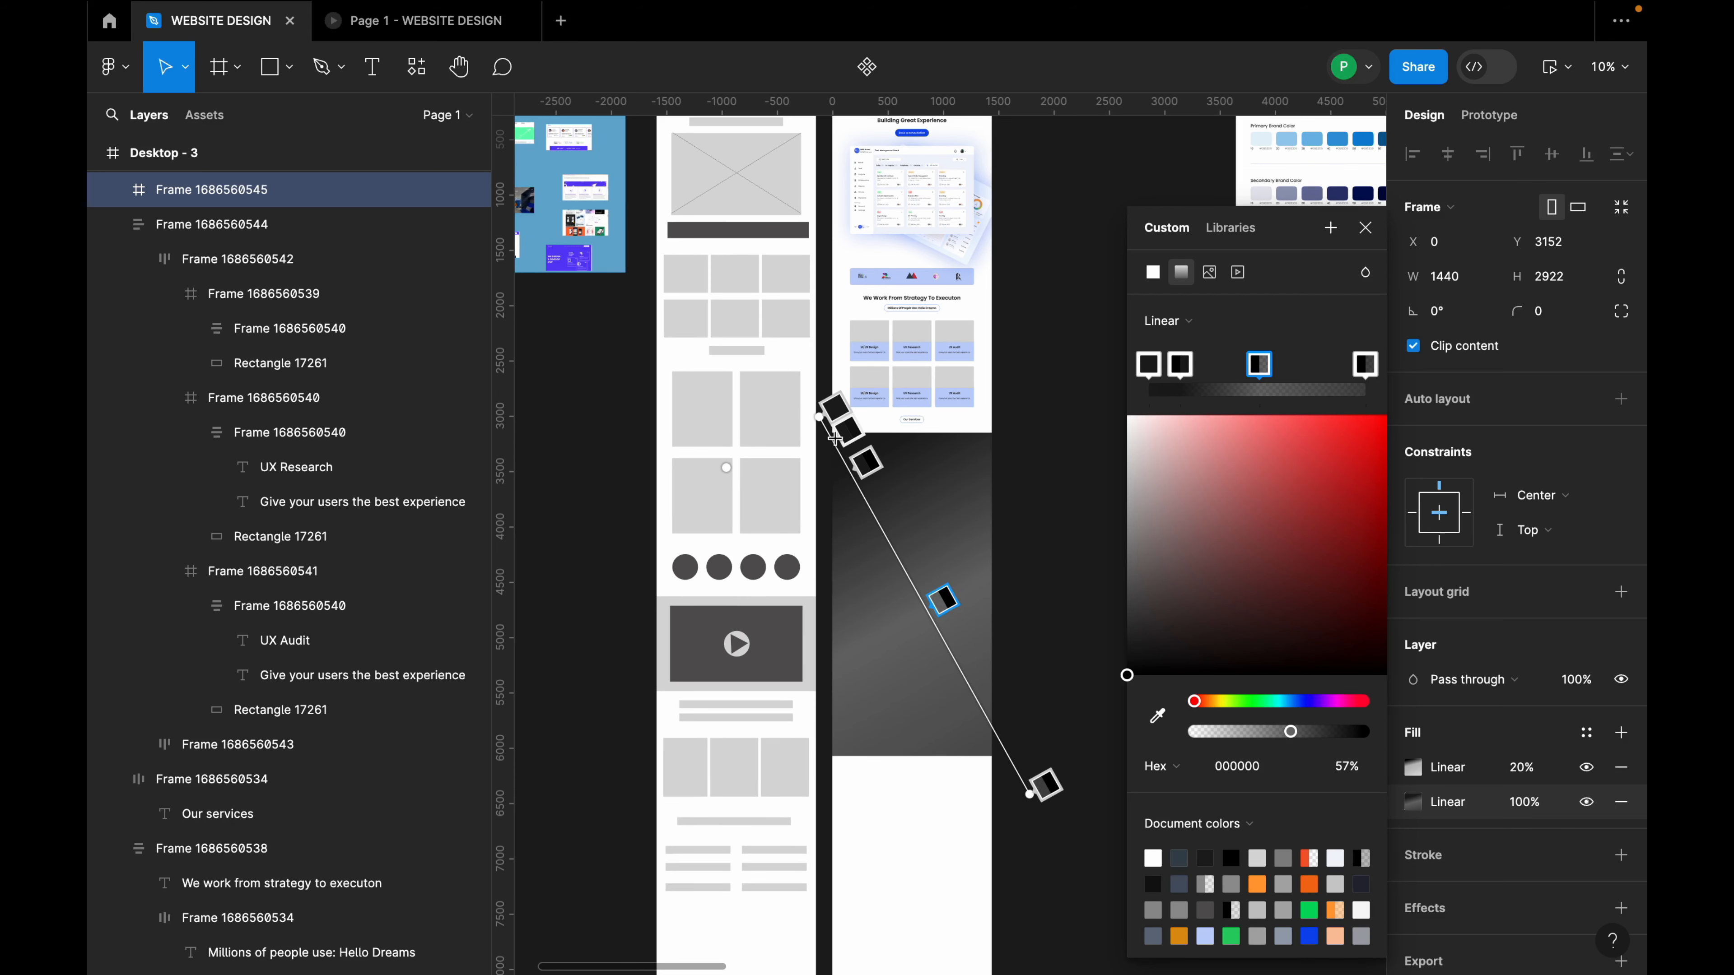
click(1365, 228)
click(1119, 450)
scroll(914, 675, up, 3)
click(960, 604)
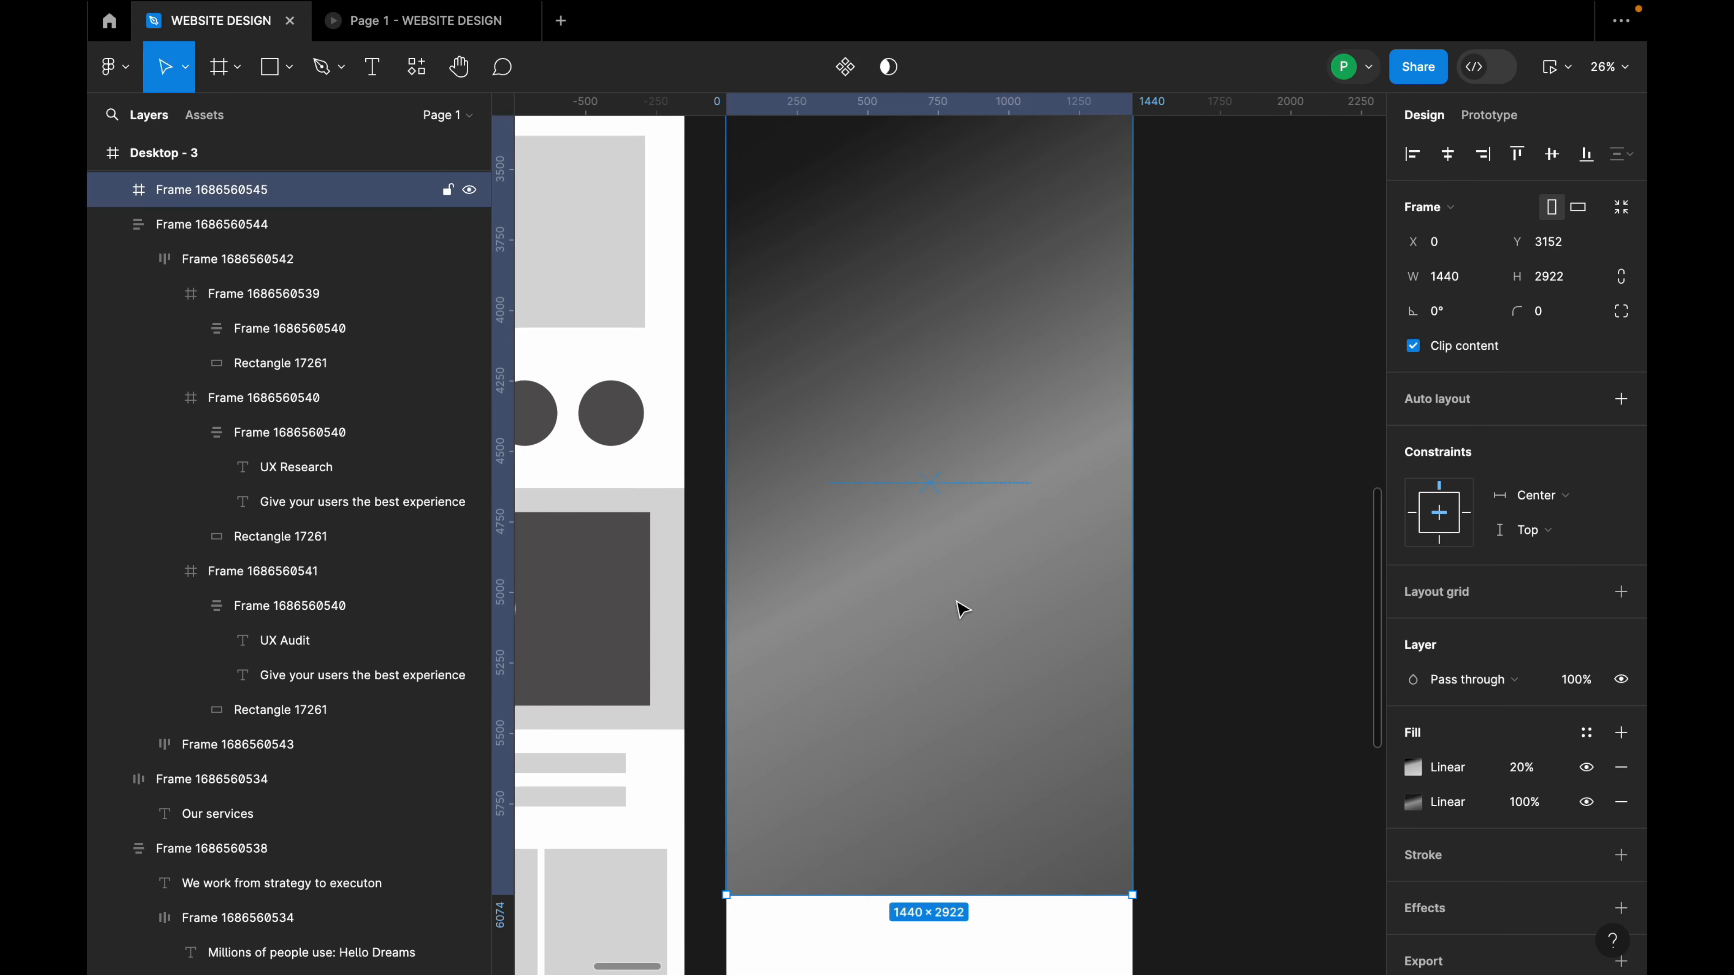
Move the original gradient's third stop past the frame's lower right edge and reposition the line's end further beyond that corner.
scroll(952, 608, down, 2)
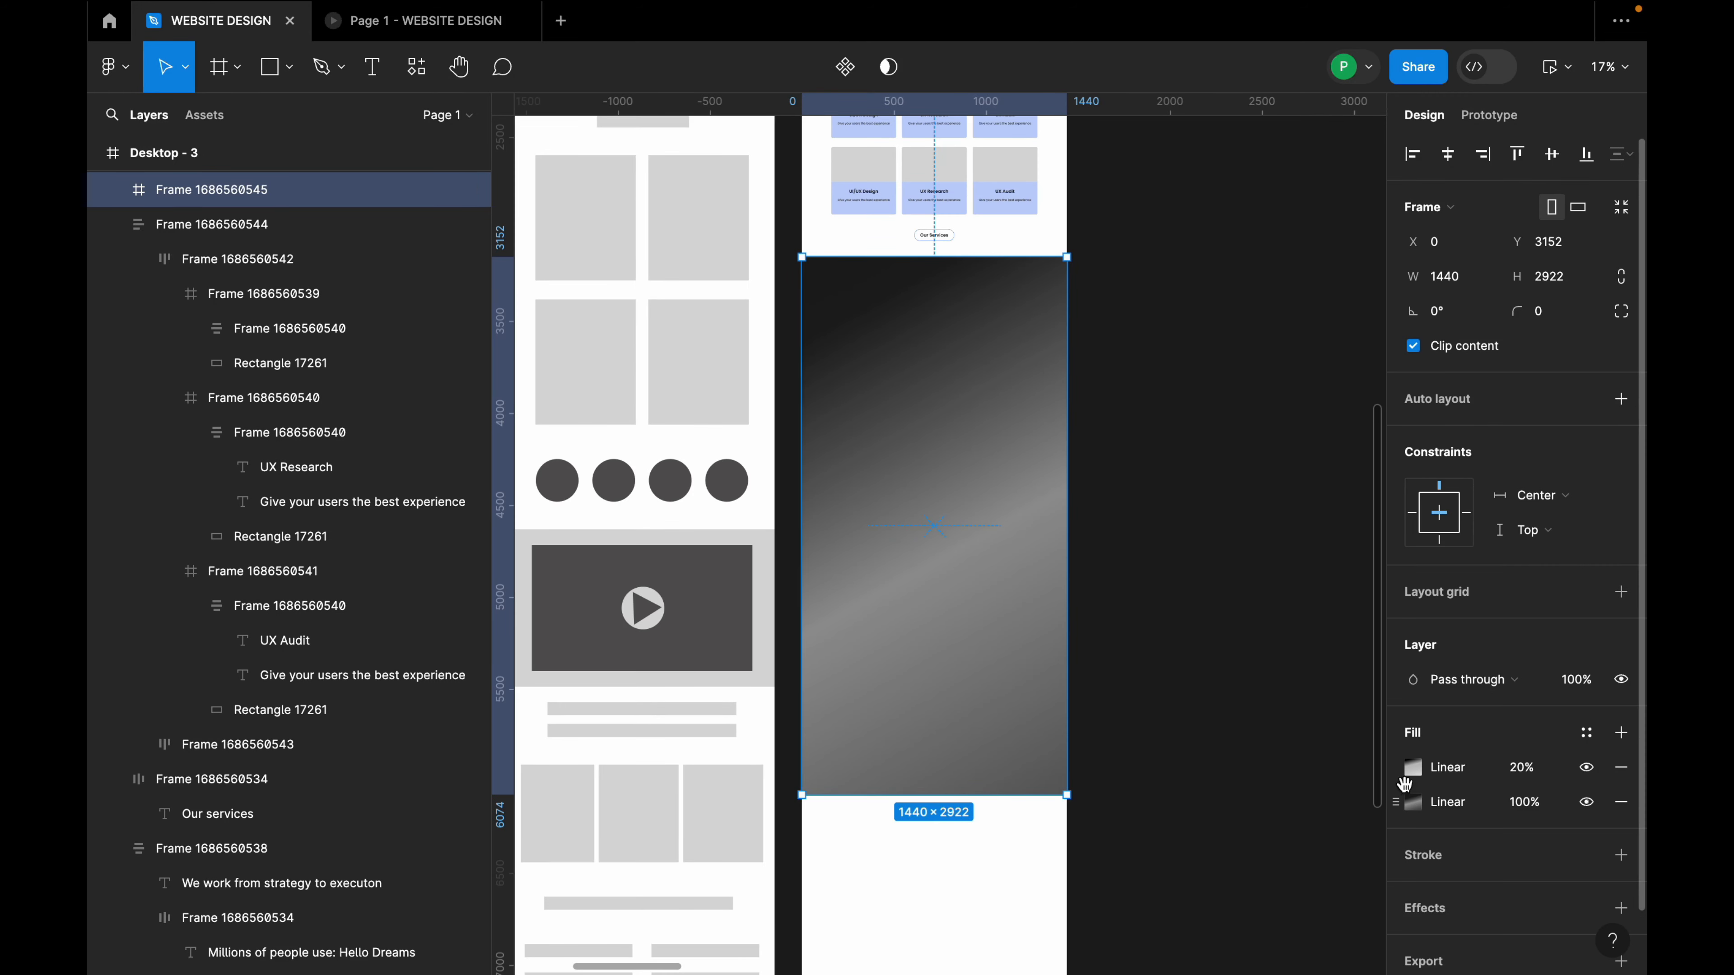
click(1412, 767)
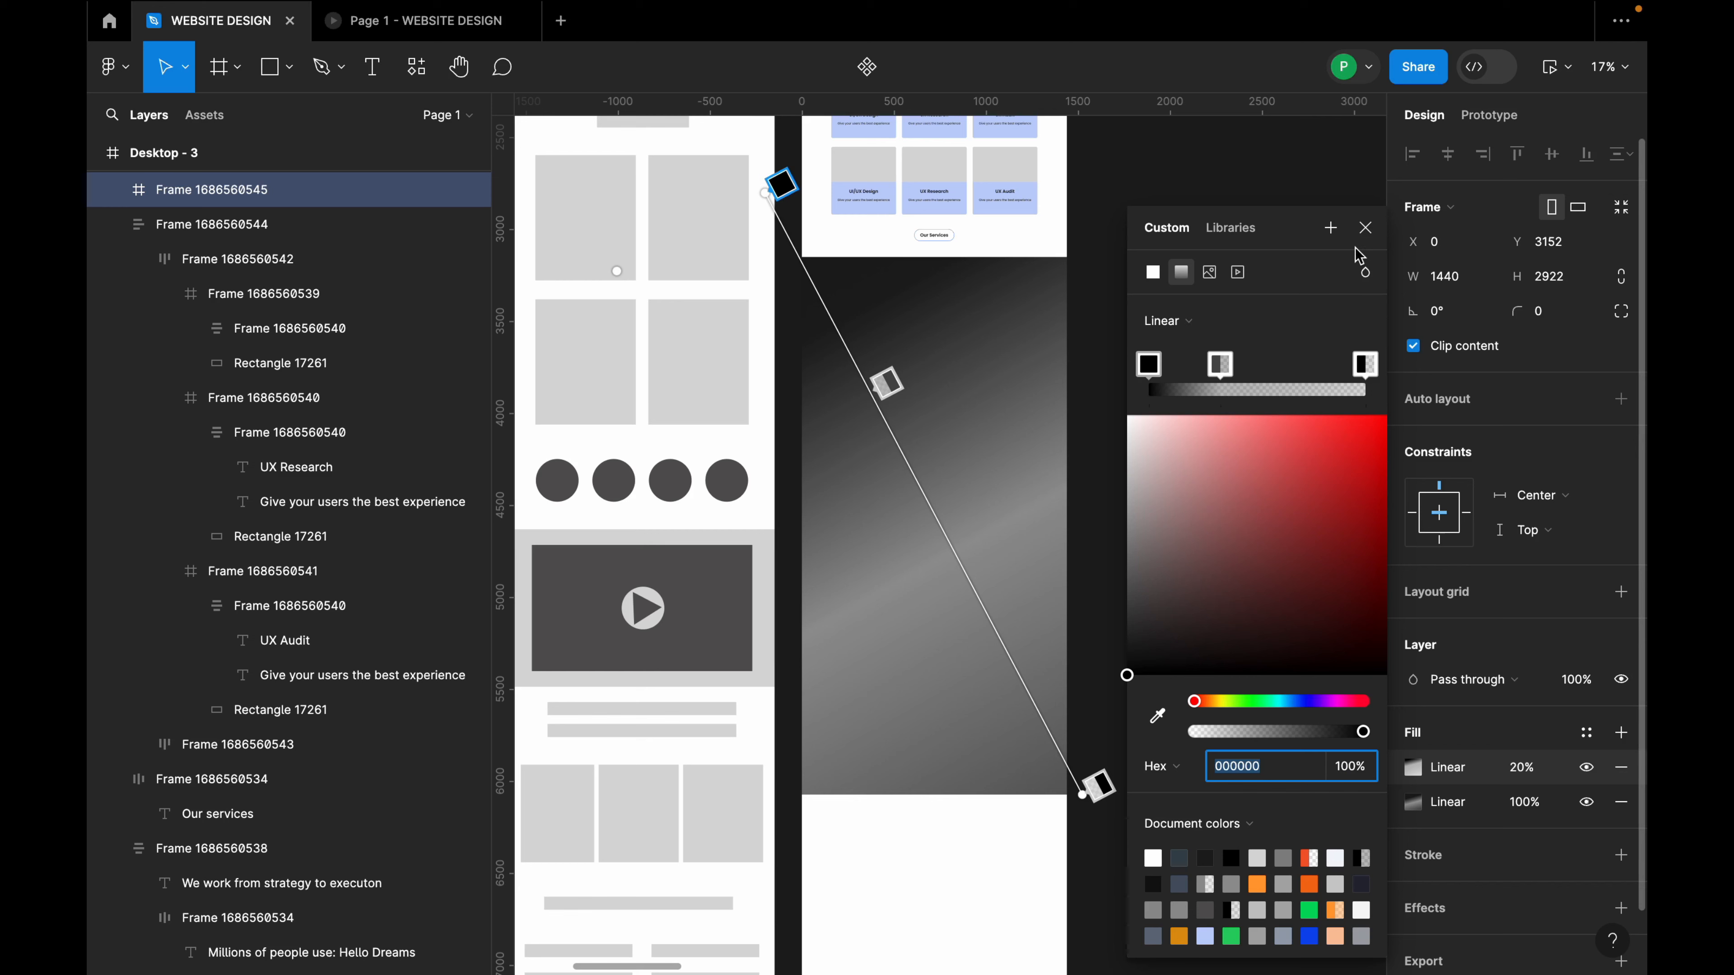
click(1365, 228)
click(1412, 802)
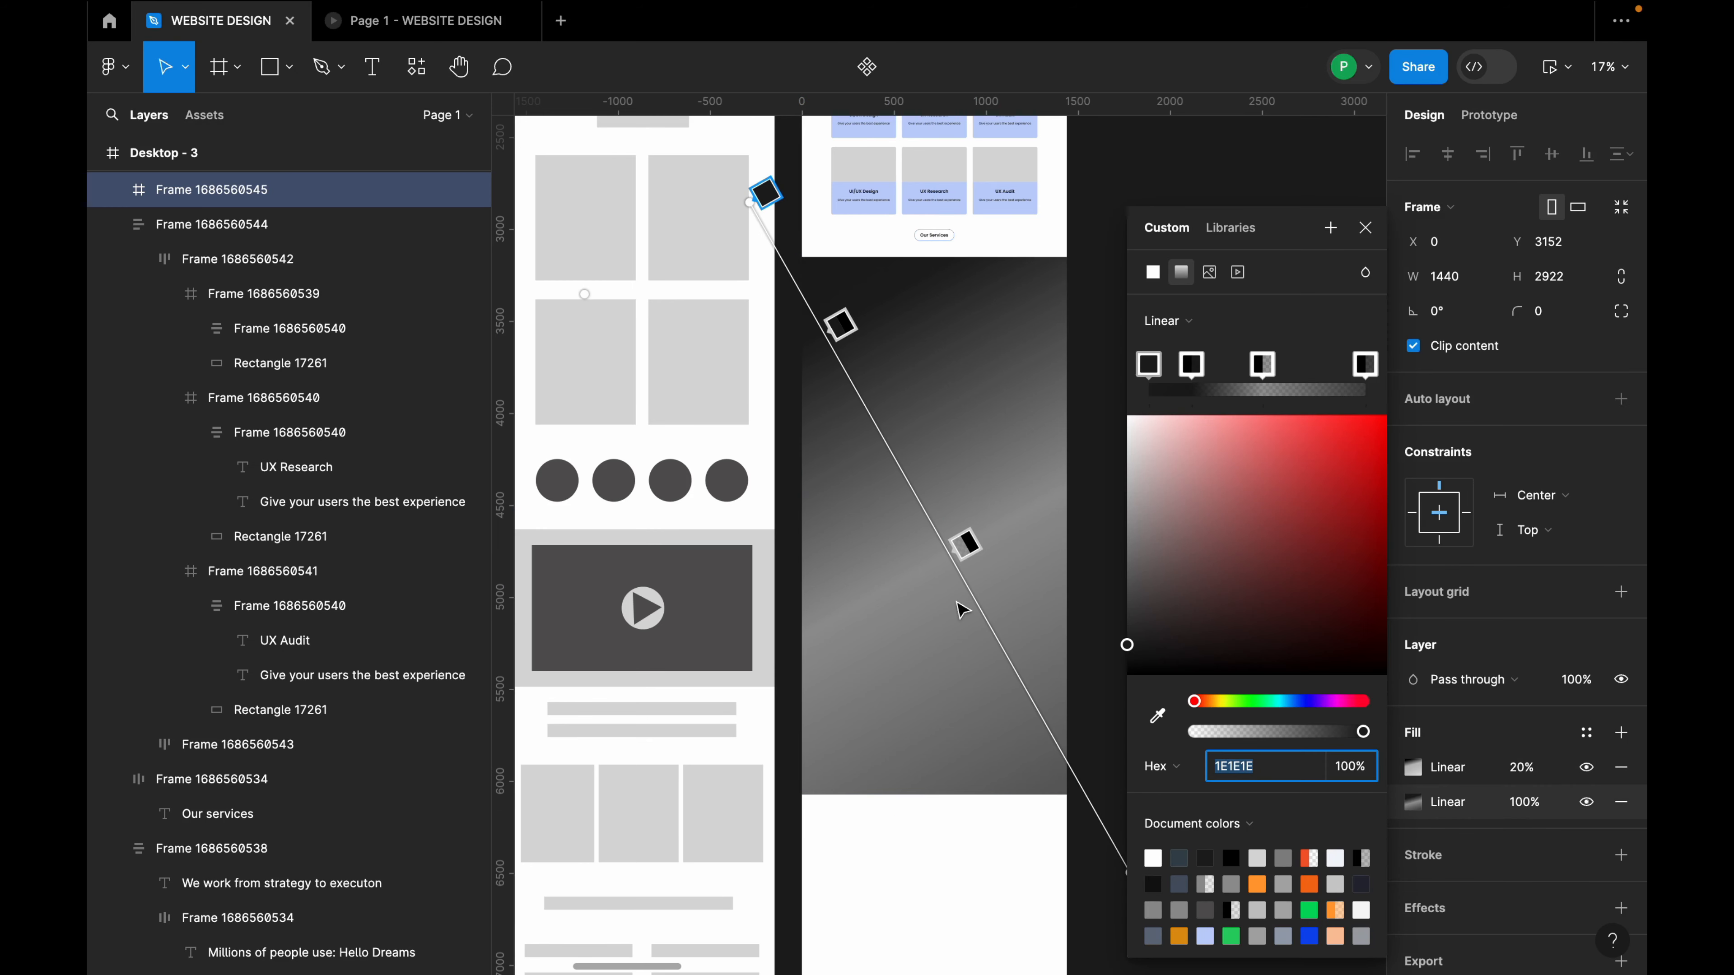
drag(960, 554, 1075, 709)
scroll(898, 683, down, 3)
drag(1058, 809, 1084, 856)
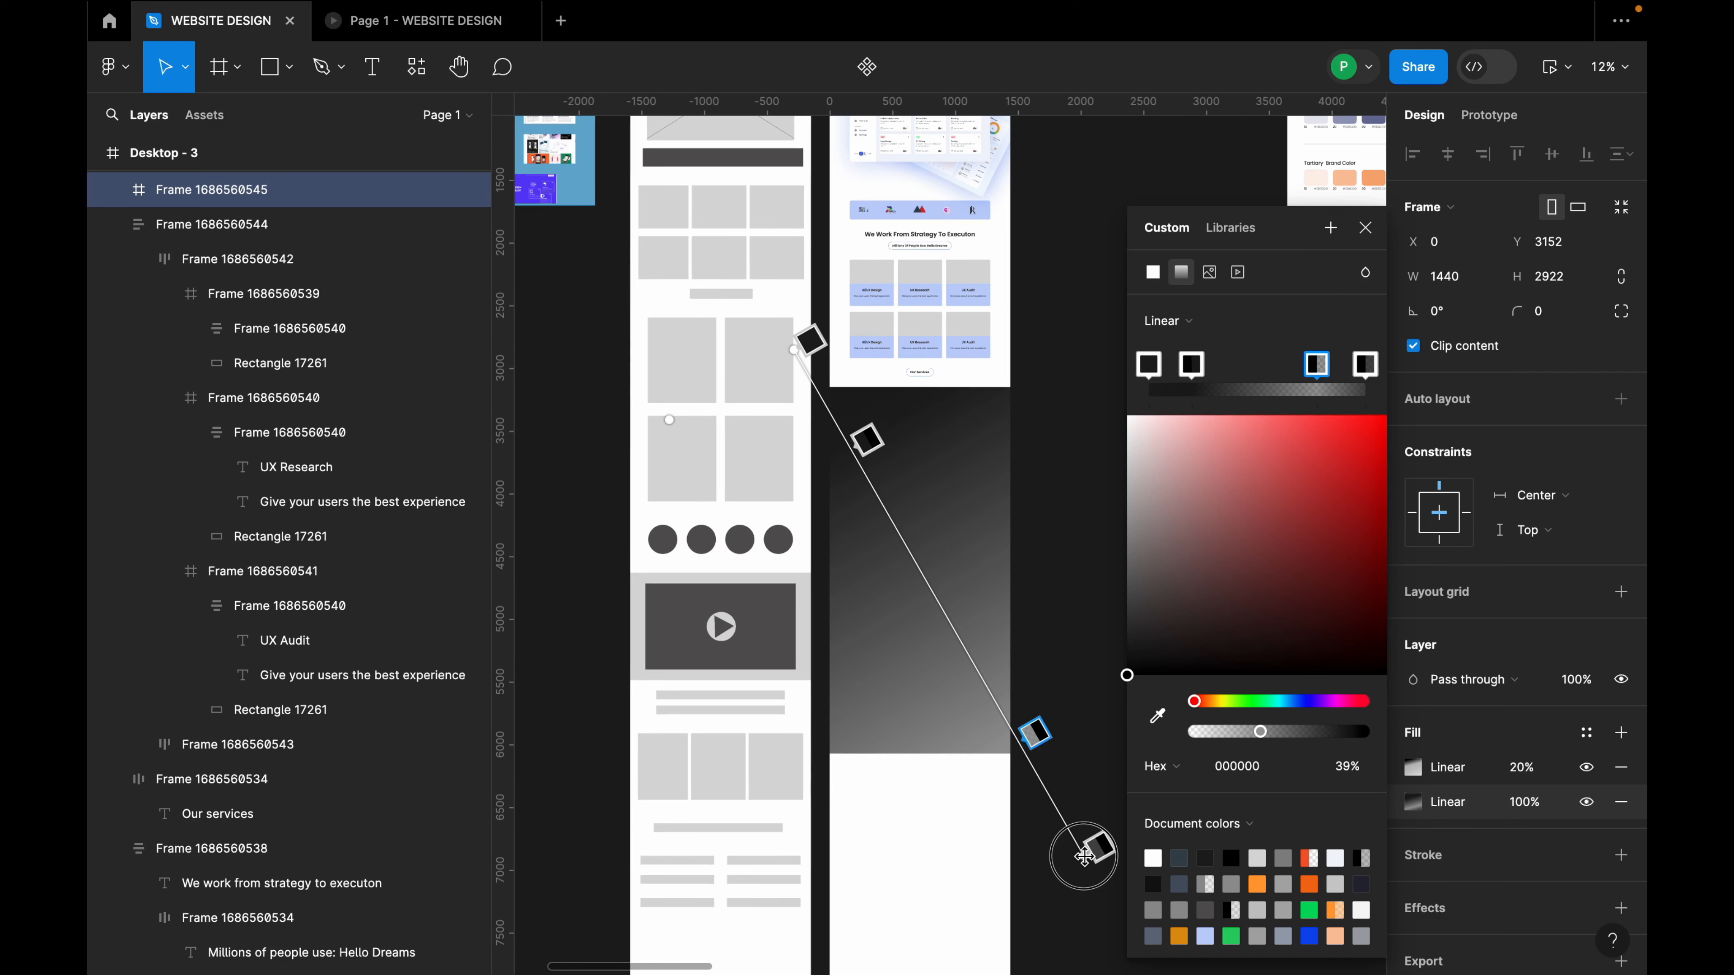
Pull the third stop slightly back along the line, move the second stop close to the first and finish editing the gradient.
drag(1035, 731, 1024, 713)
drag(868, 441, 842, 393)
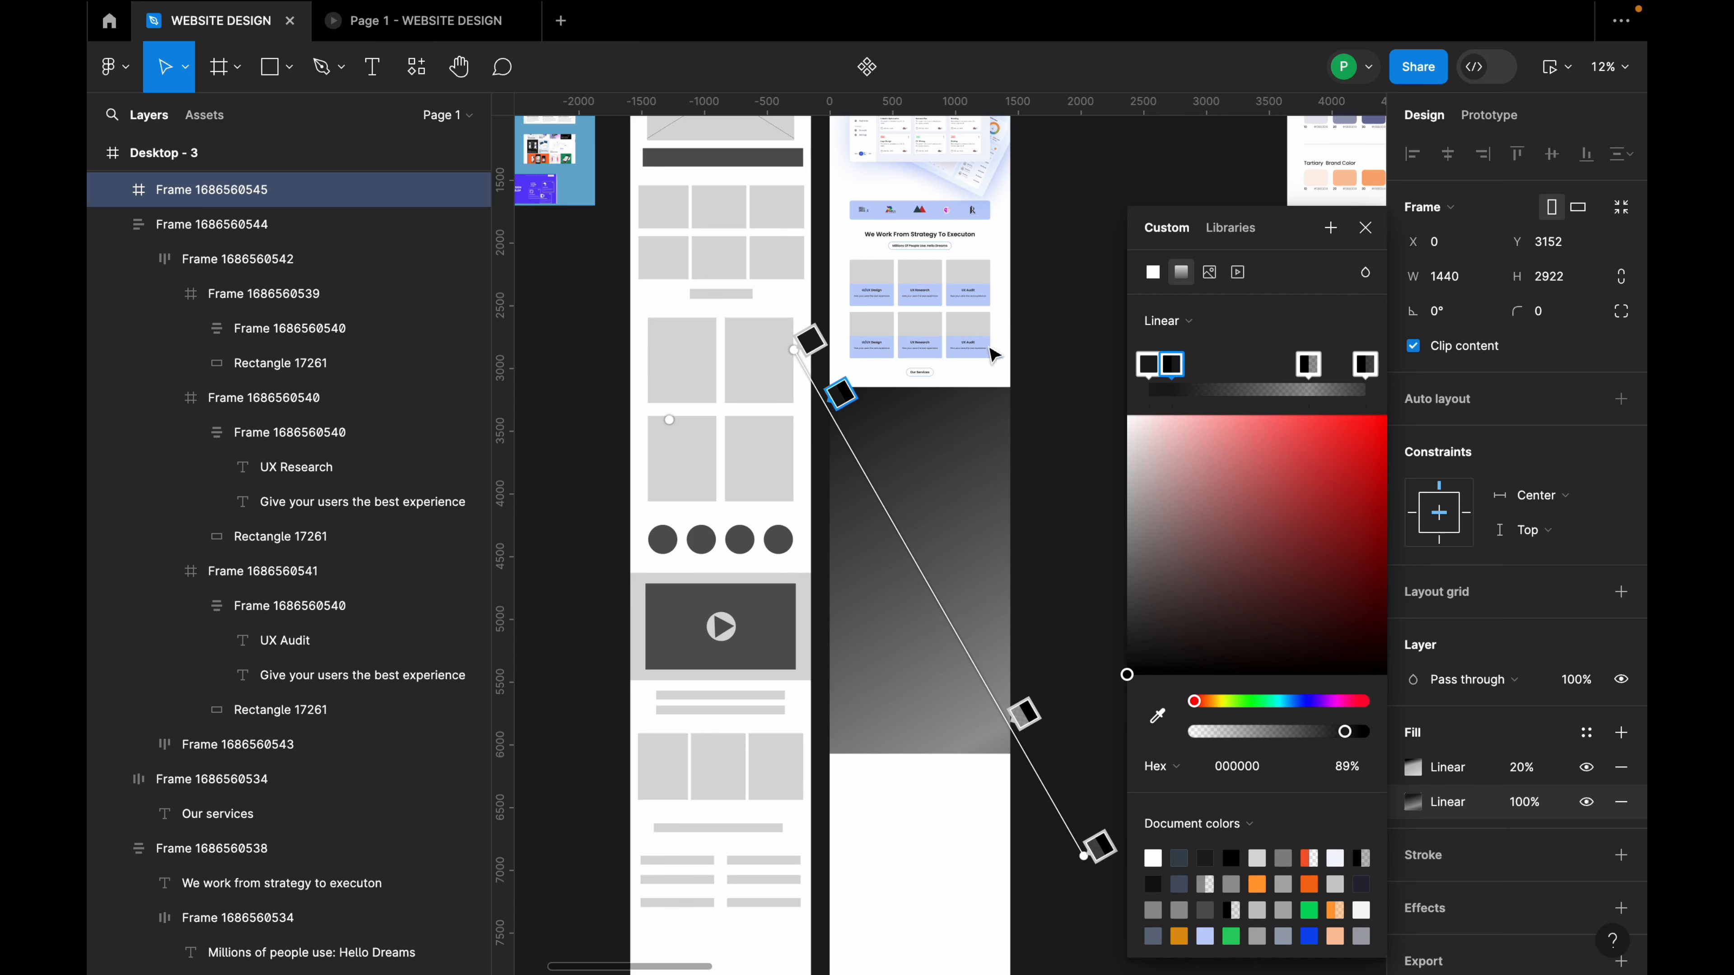
click(1366, 227)
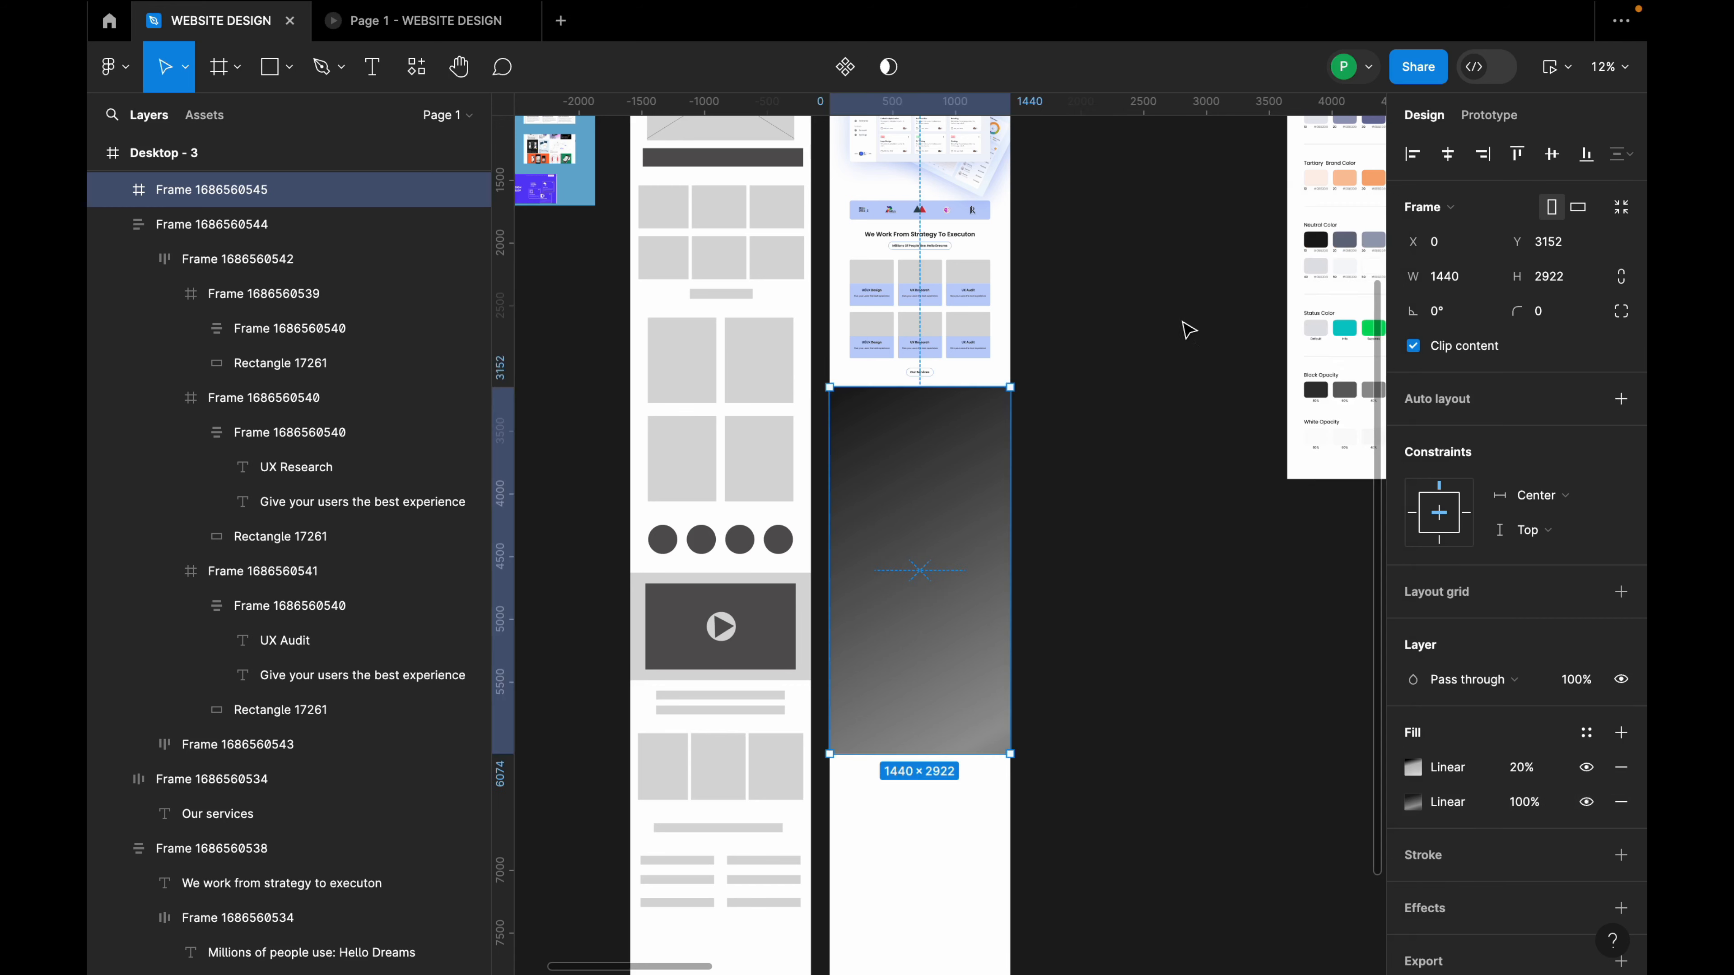
click(1180, 325)
scroll(981, 434, up, 3)
scroll(806, 432, up, 5)
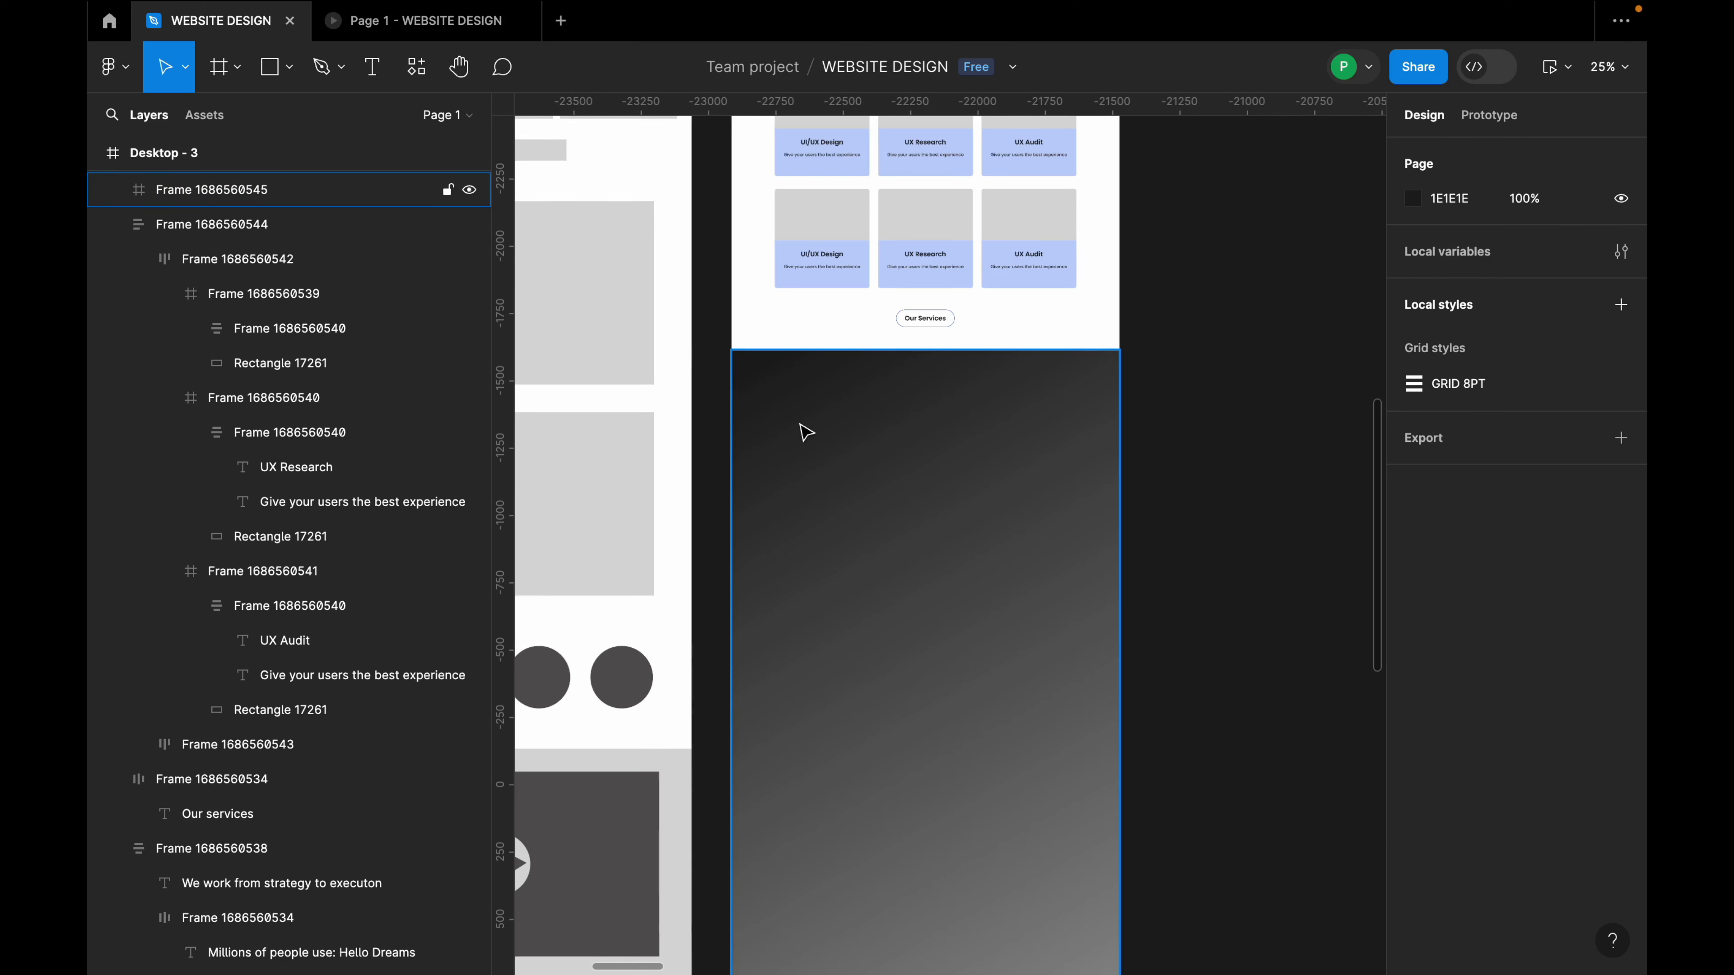
Add the text "MOBILE" to the dark section at font size 128 and place it near the section's upper left corner.
click(793, 417)
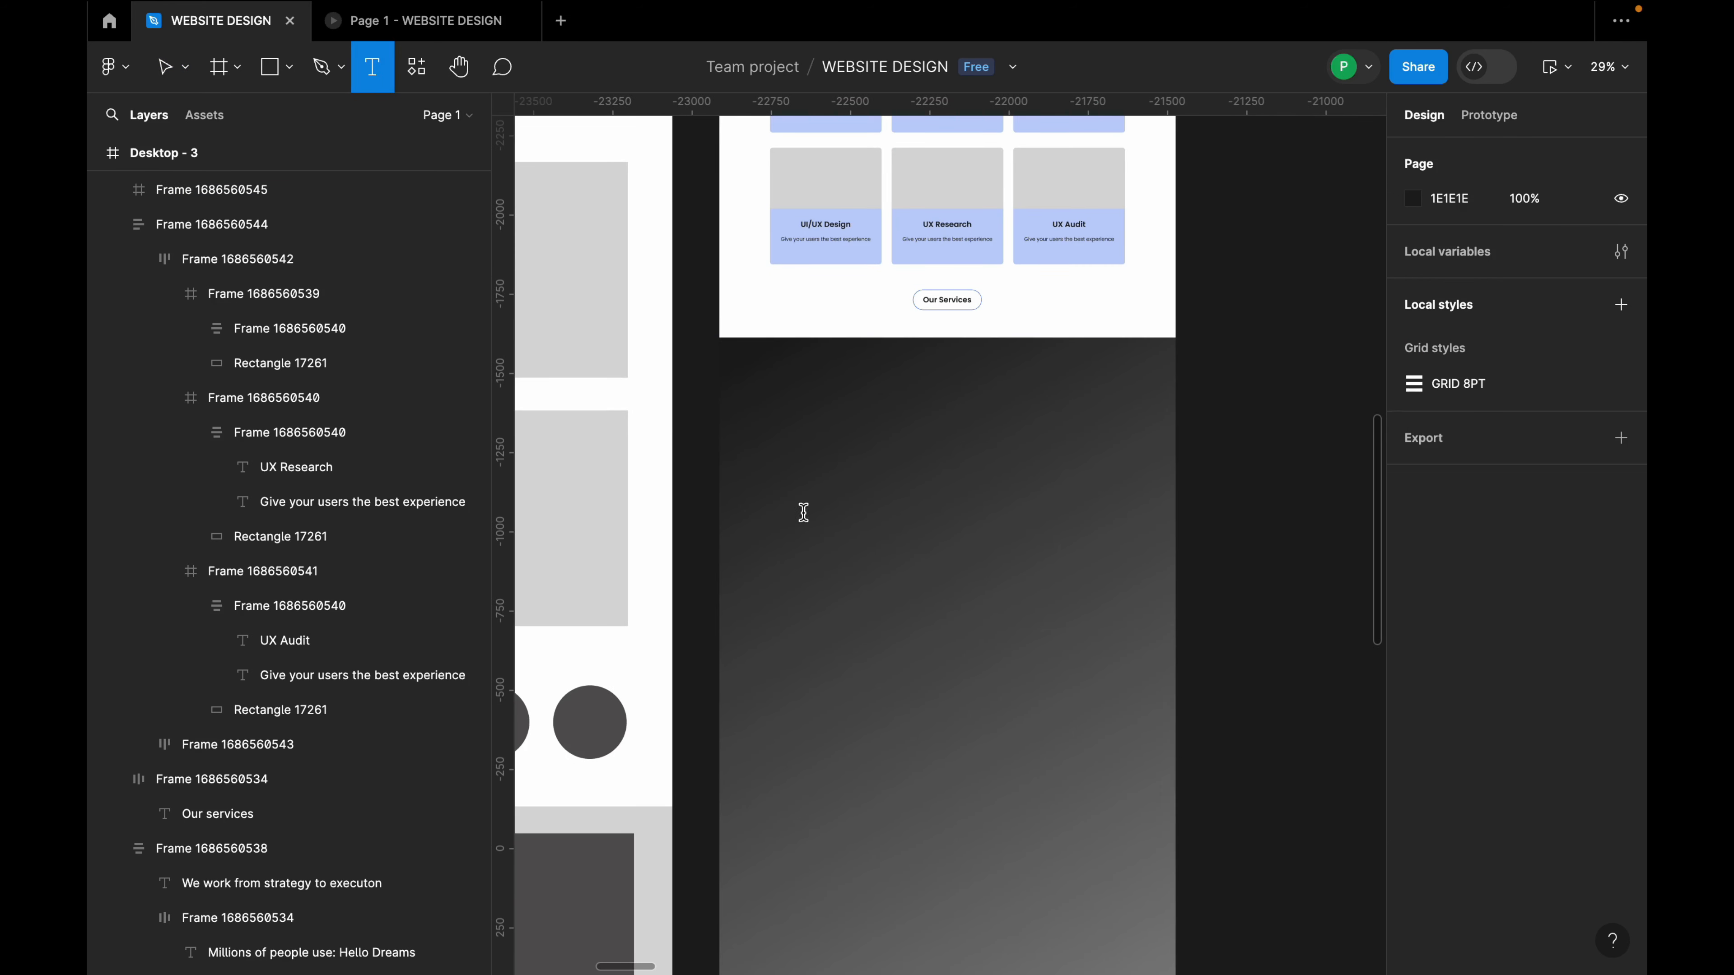
text(WE)
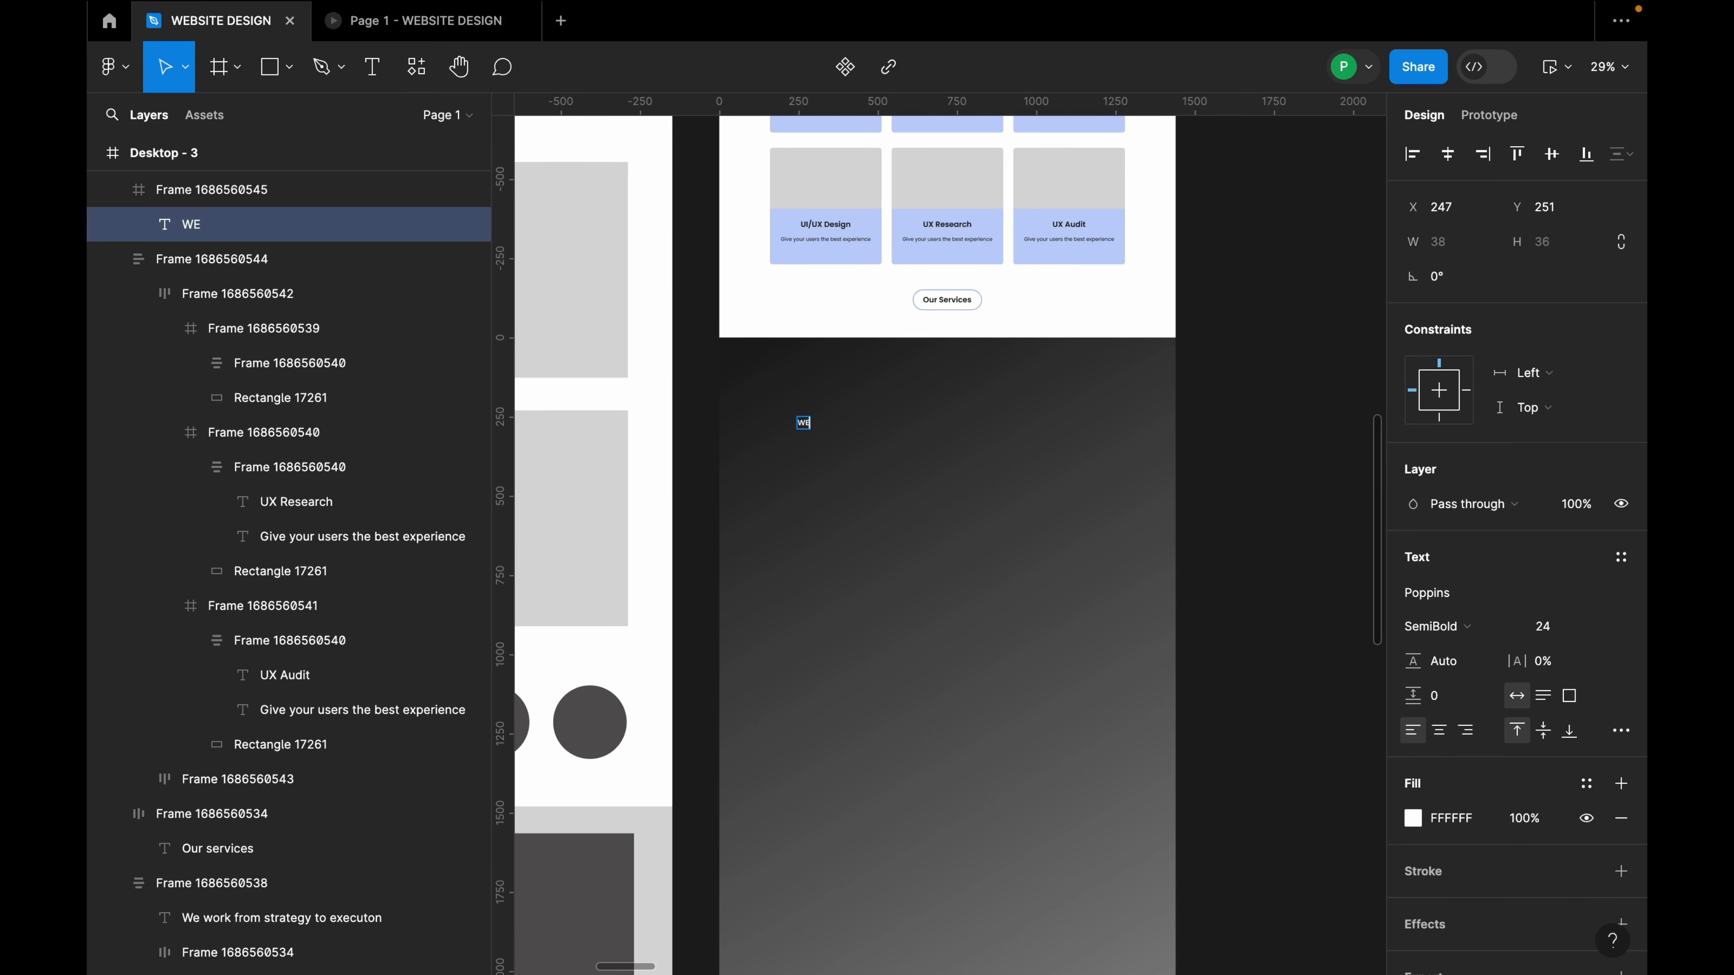
key(BackSpace)
key(Escape)
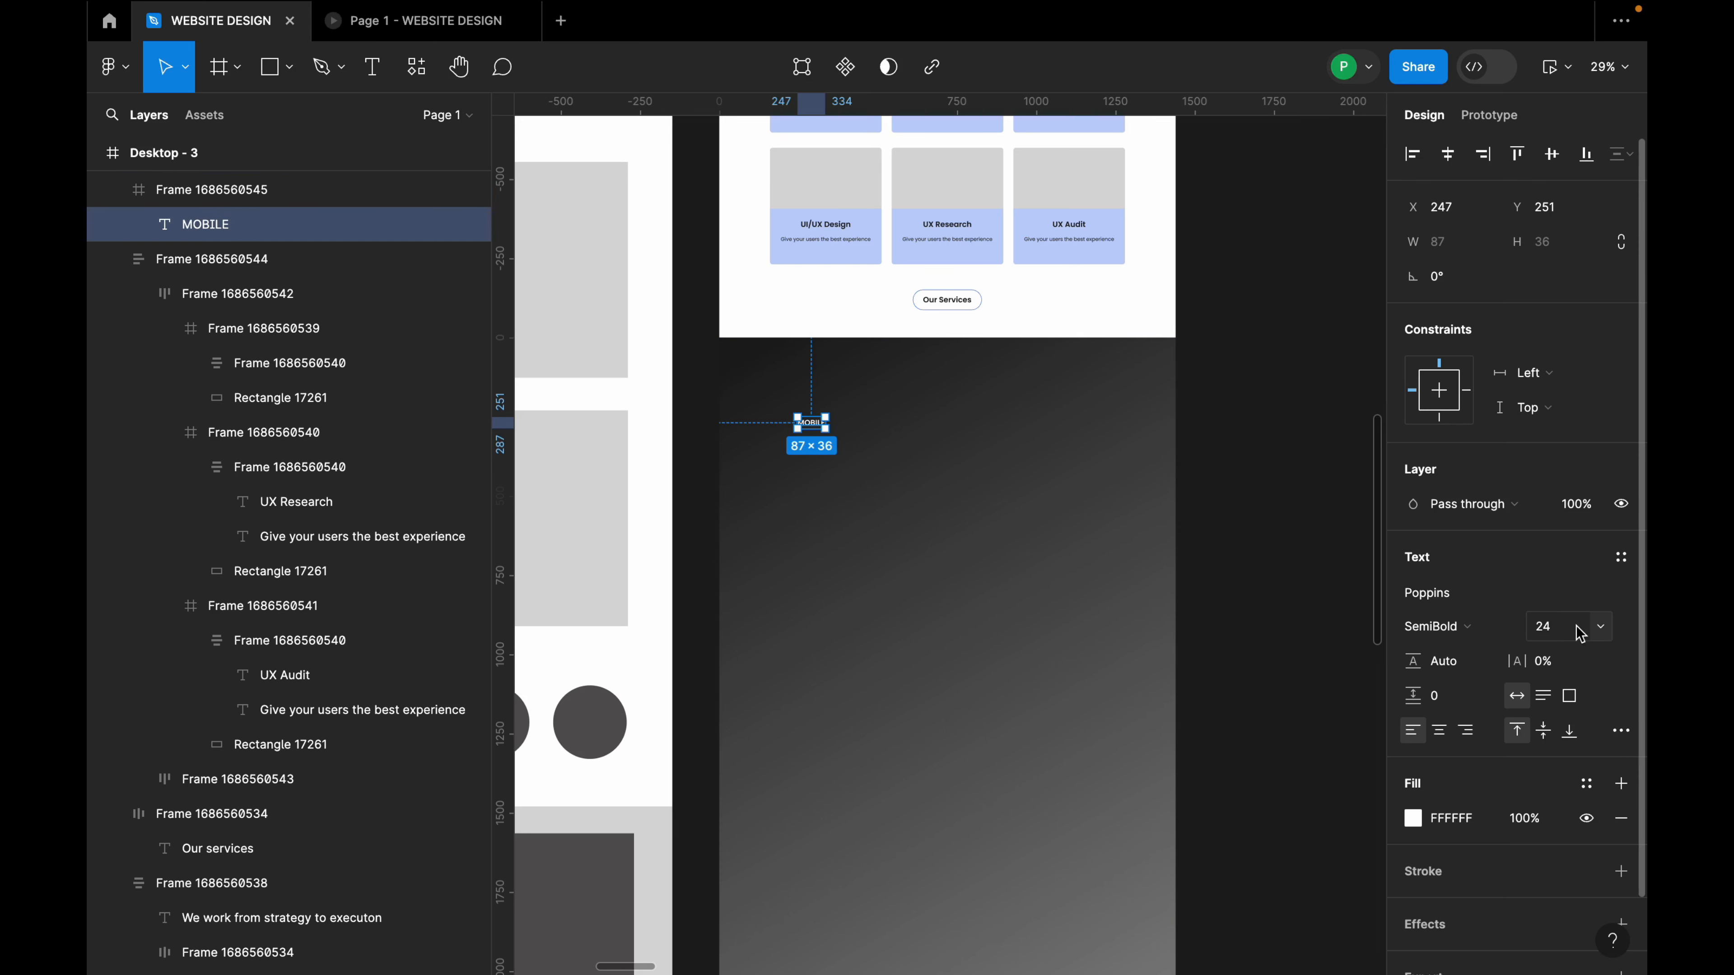
click(1600, 627)
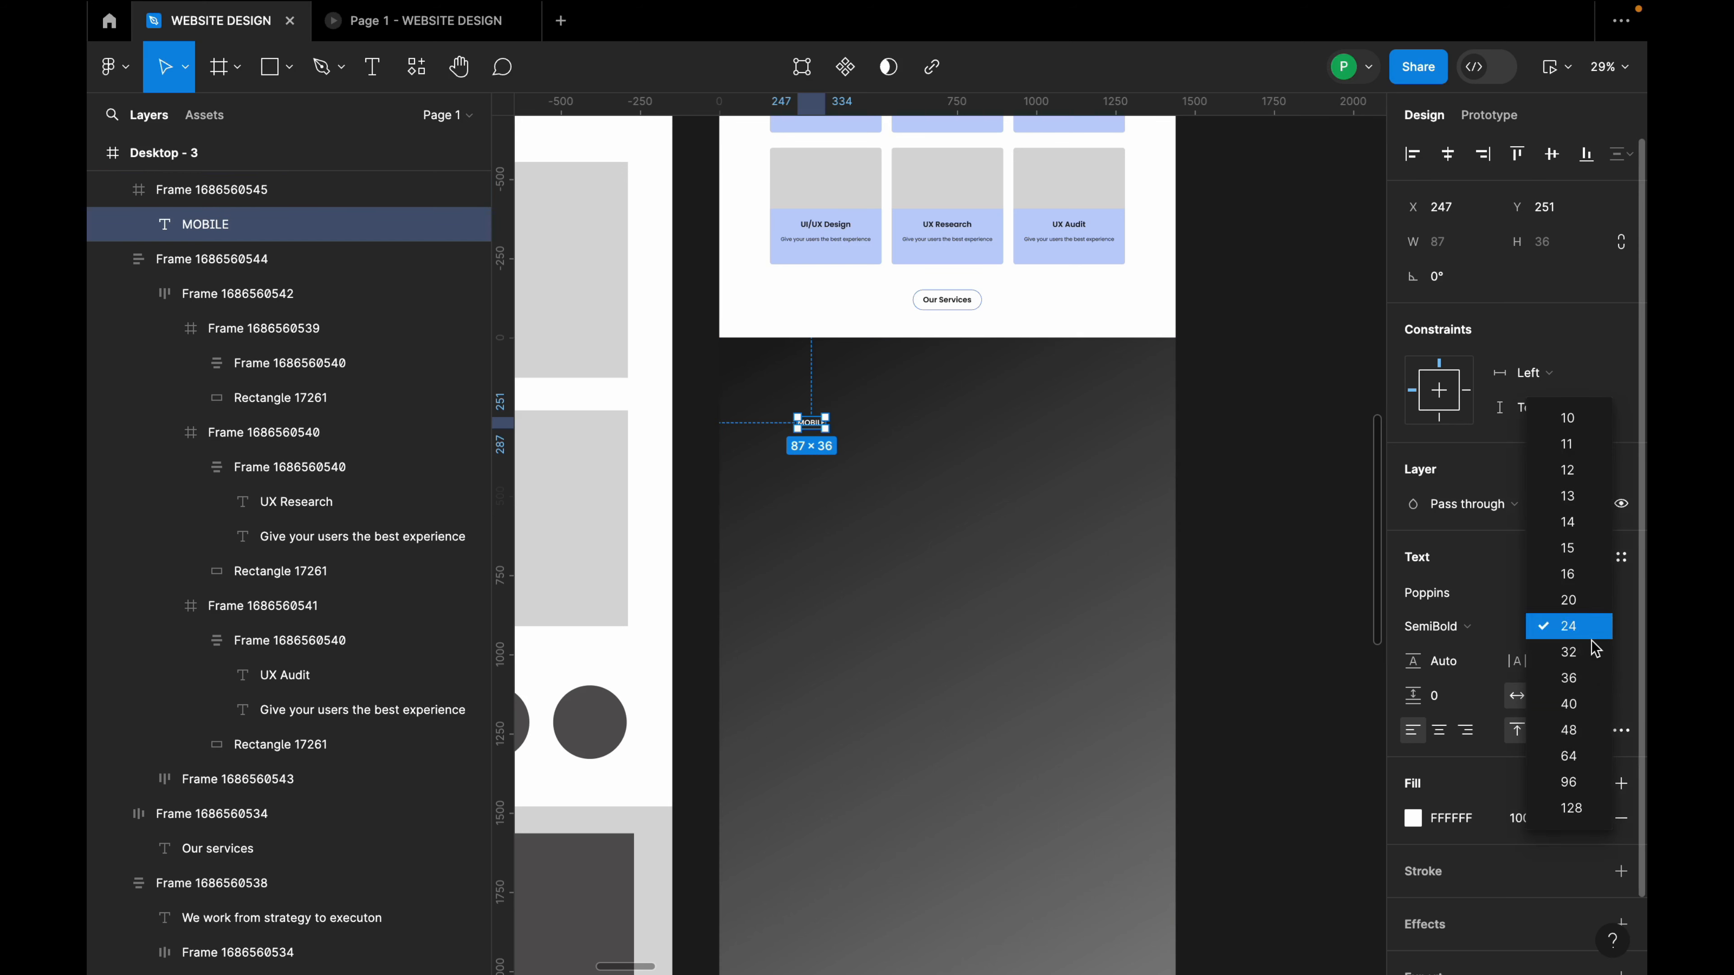
click(1570, 808)
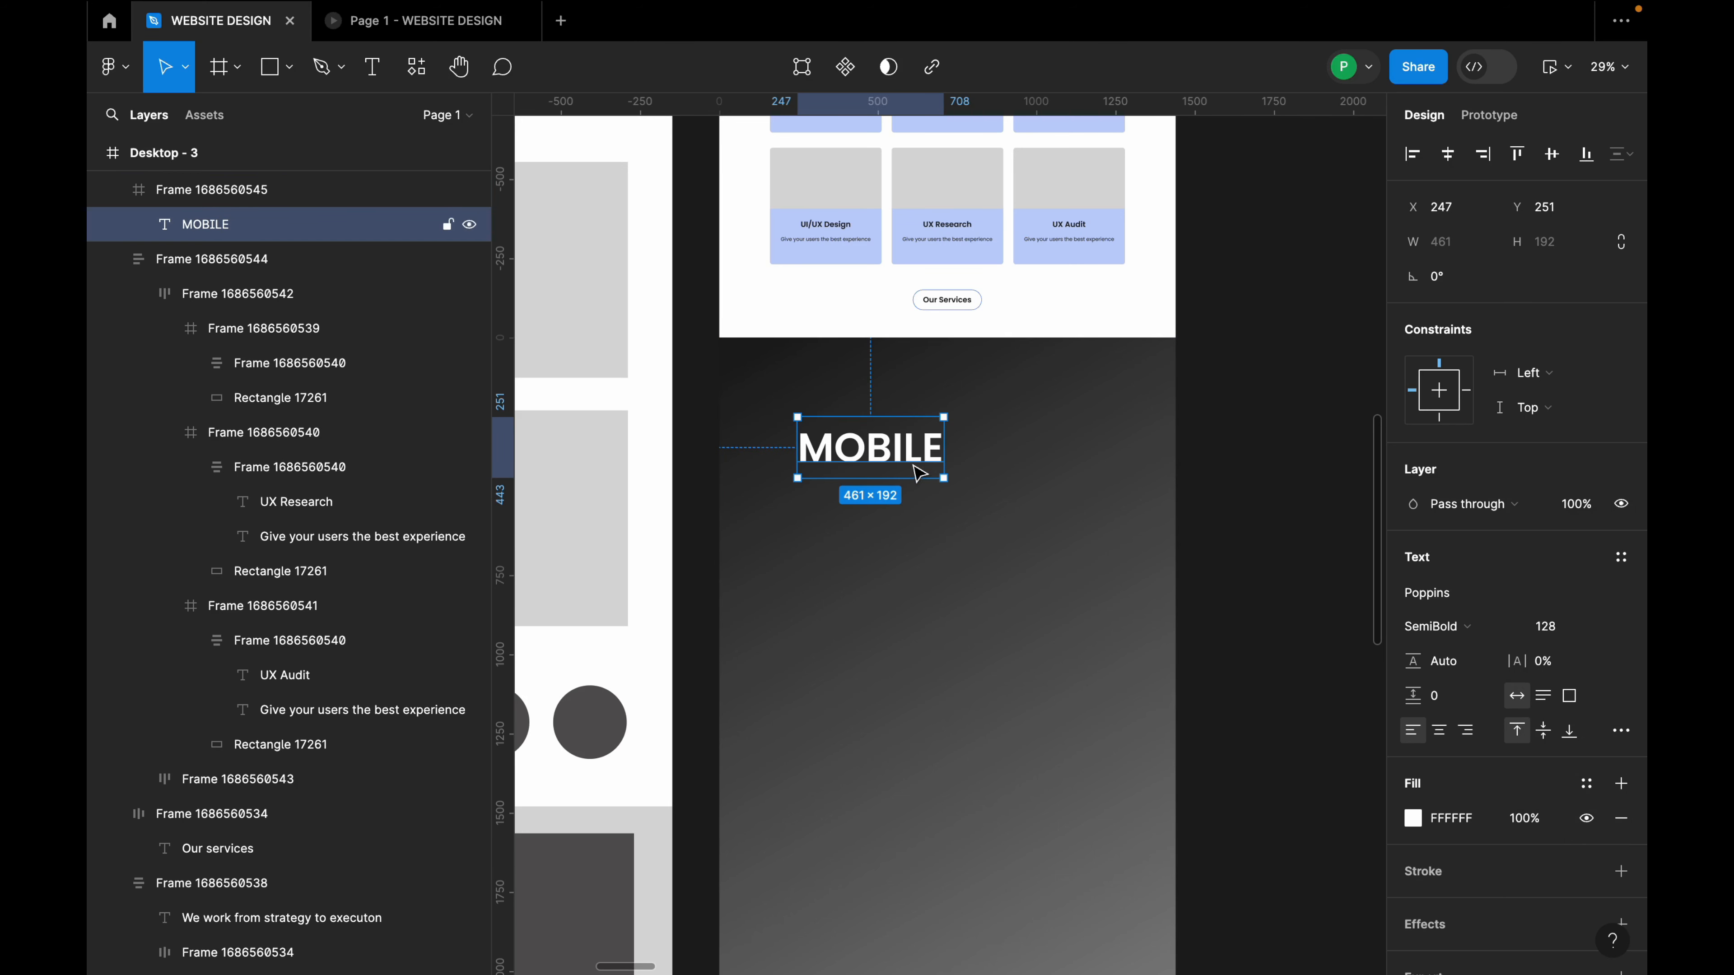
drag(918, 470, 868, 437)
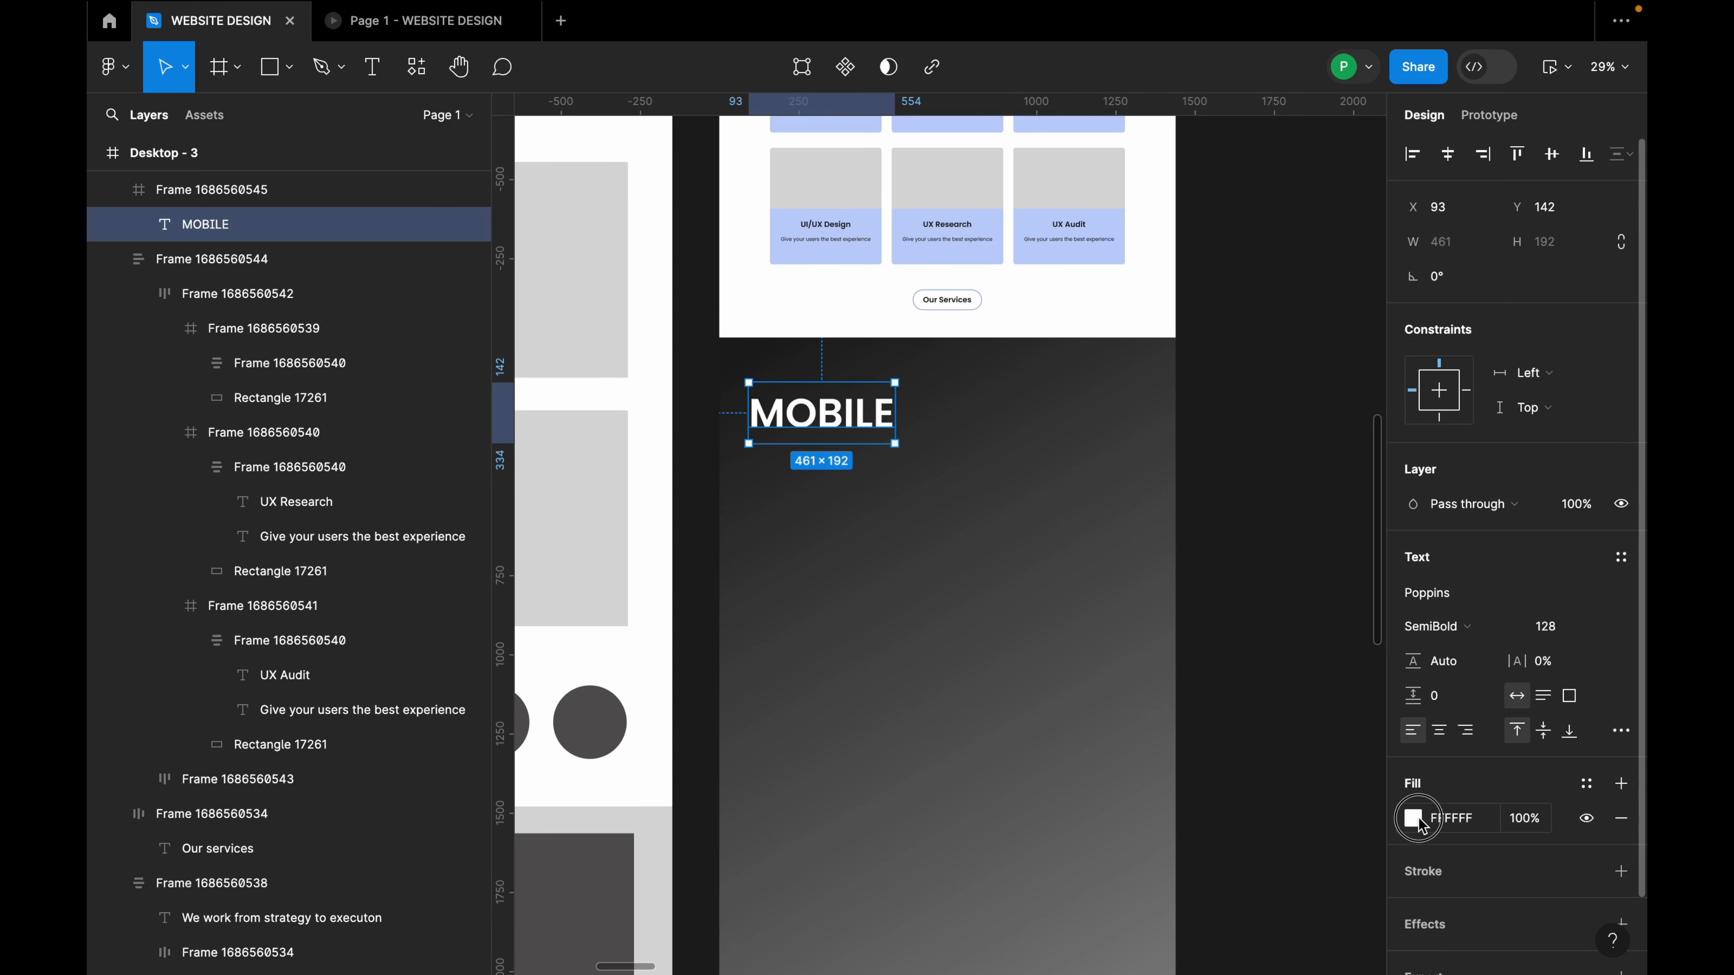
Lower the white fill opacity of the "MOBILE" text to 18%.
click(1412, 818)
click(1217, 759)
drag(1346, 744, 1227, 752)
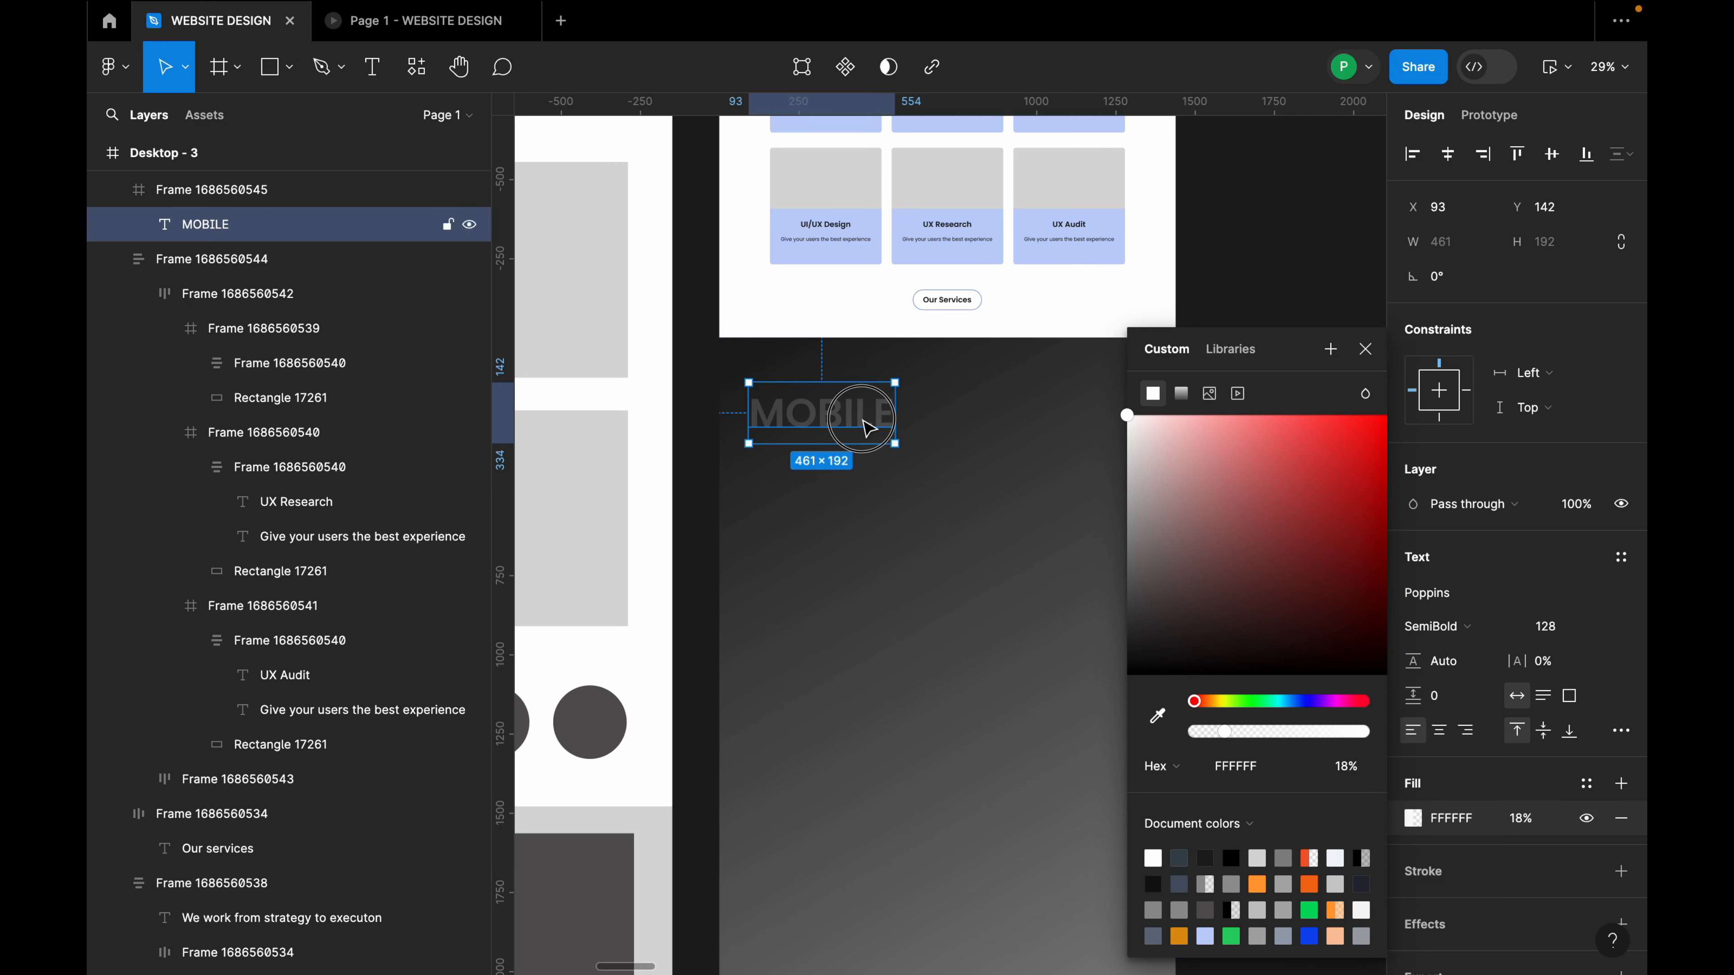
Duplicate the faded "MOBILE" text just below the original and change the copy's wording to "Mobile Design".
drag(827, 418, 853, 478)
double_click(845, 473)
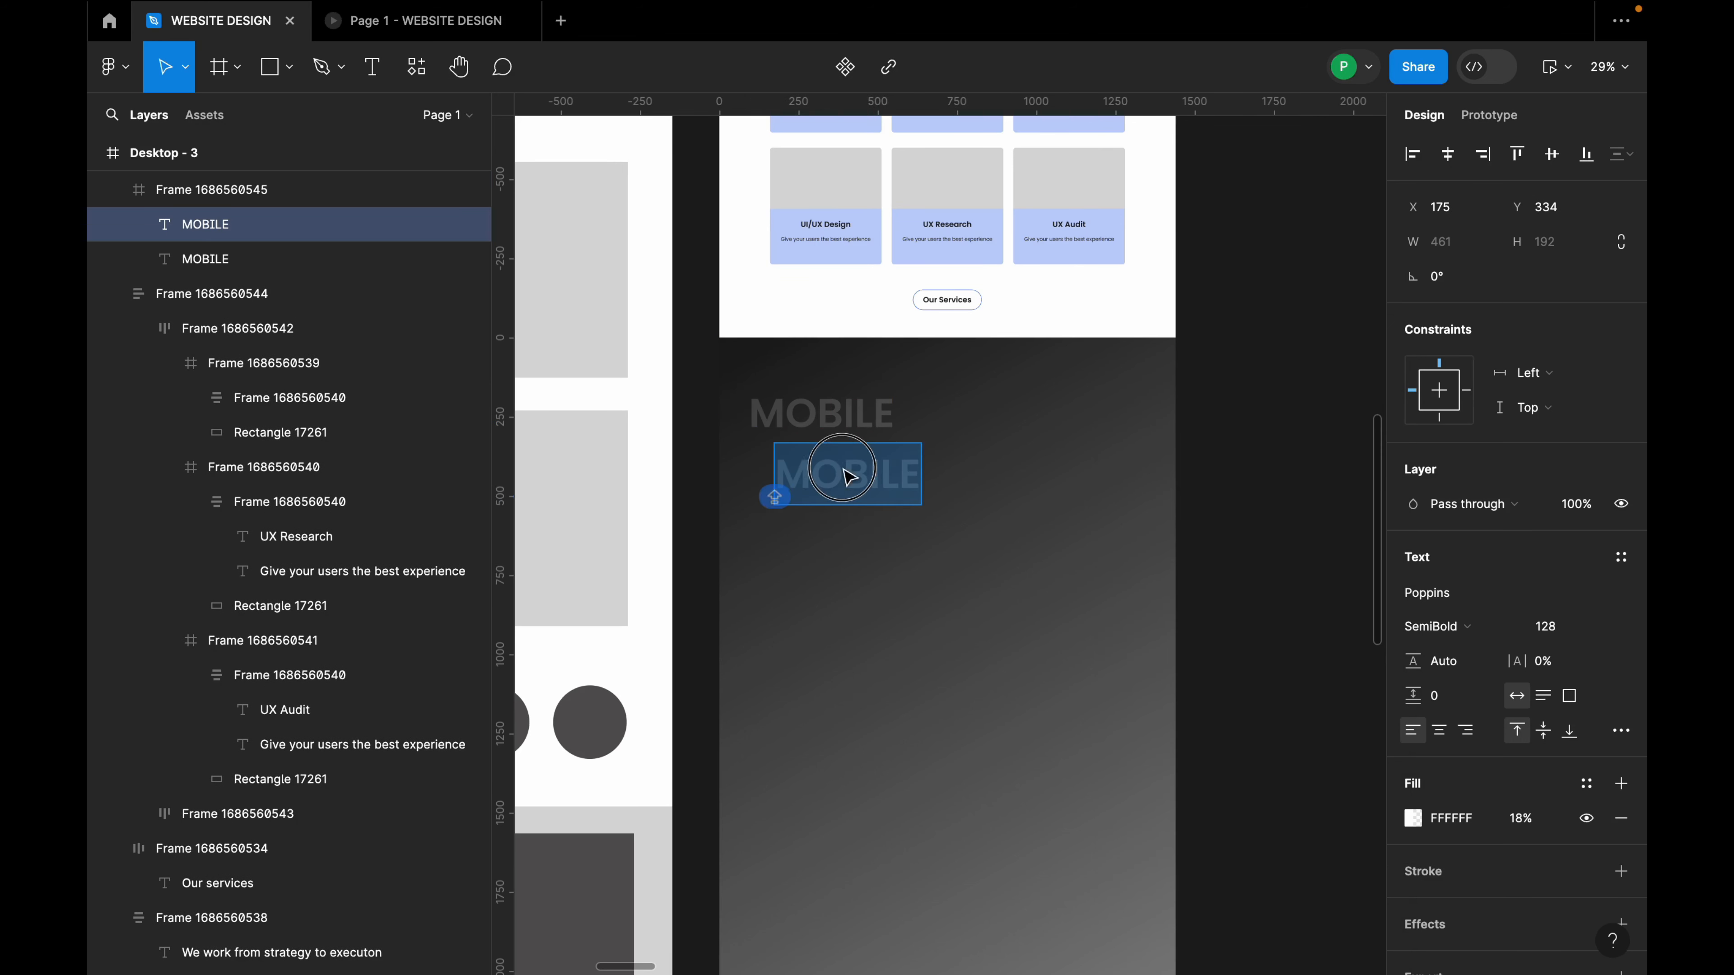
text(Mob)
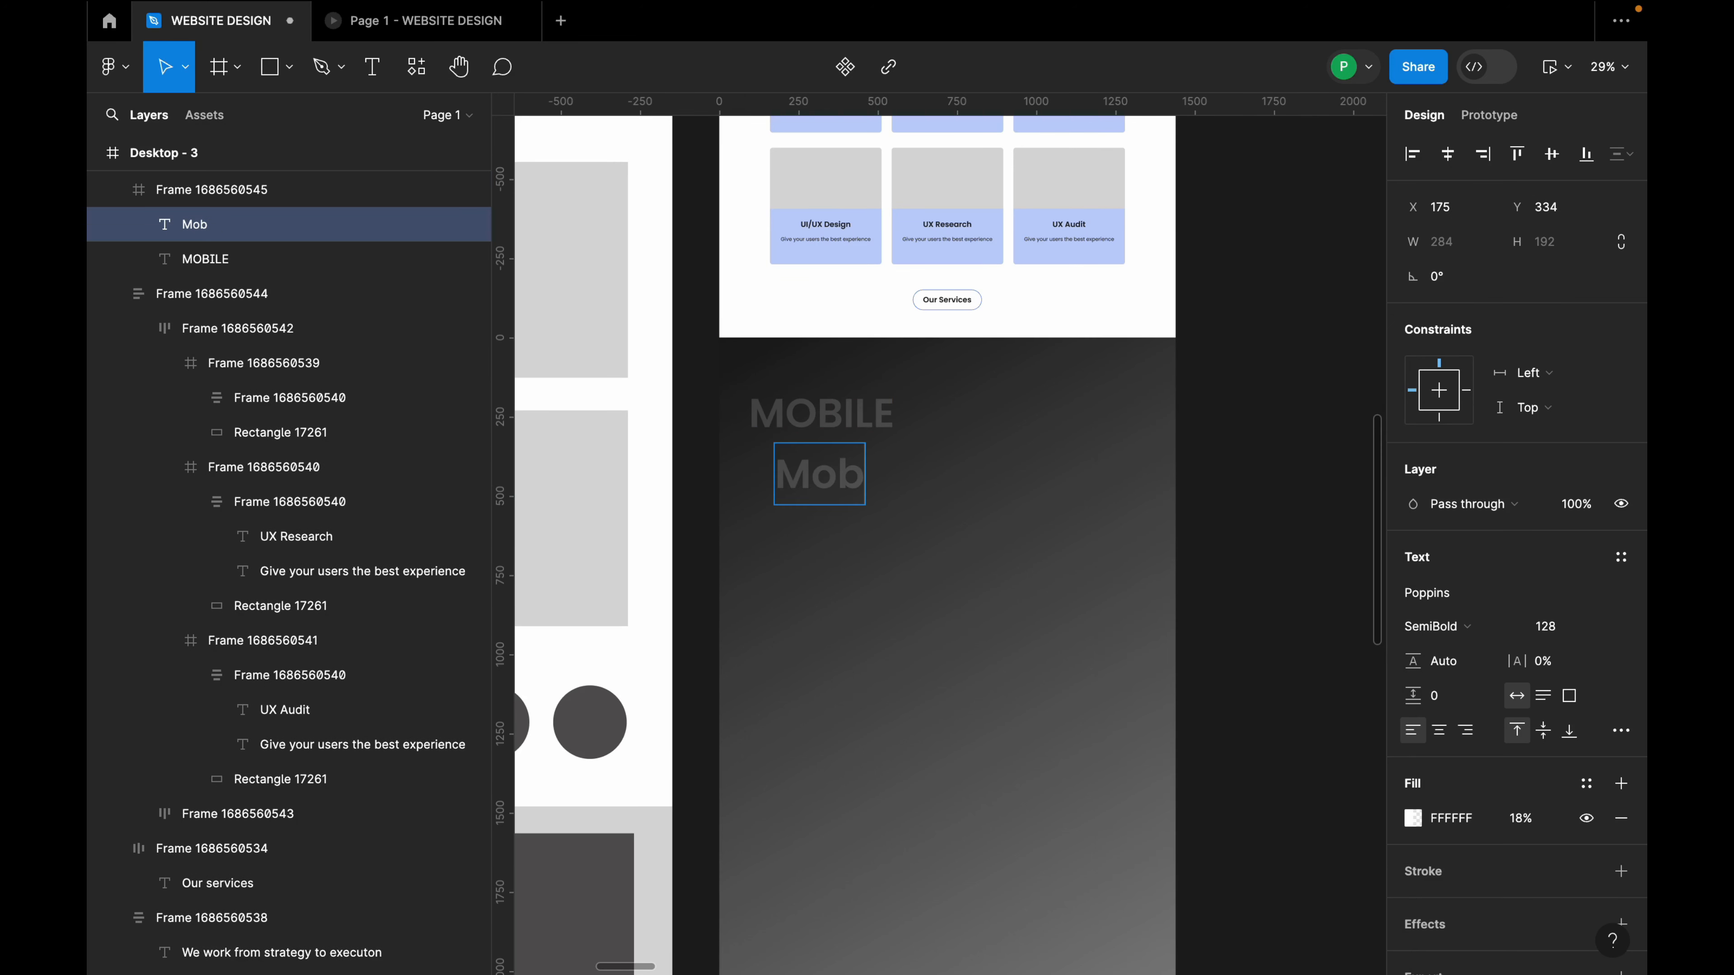
text(ile D)
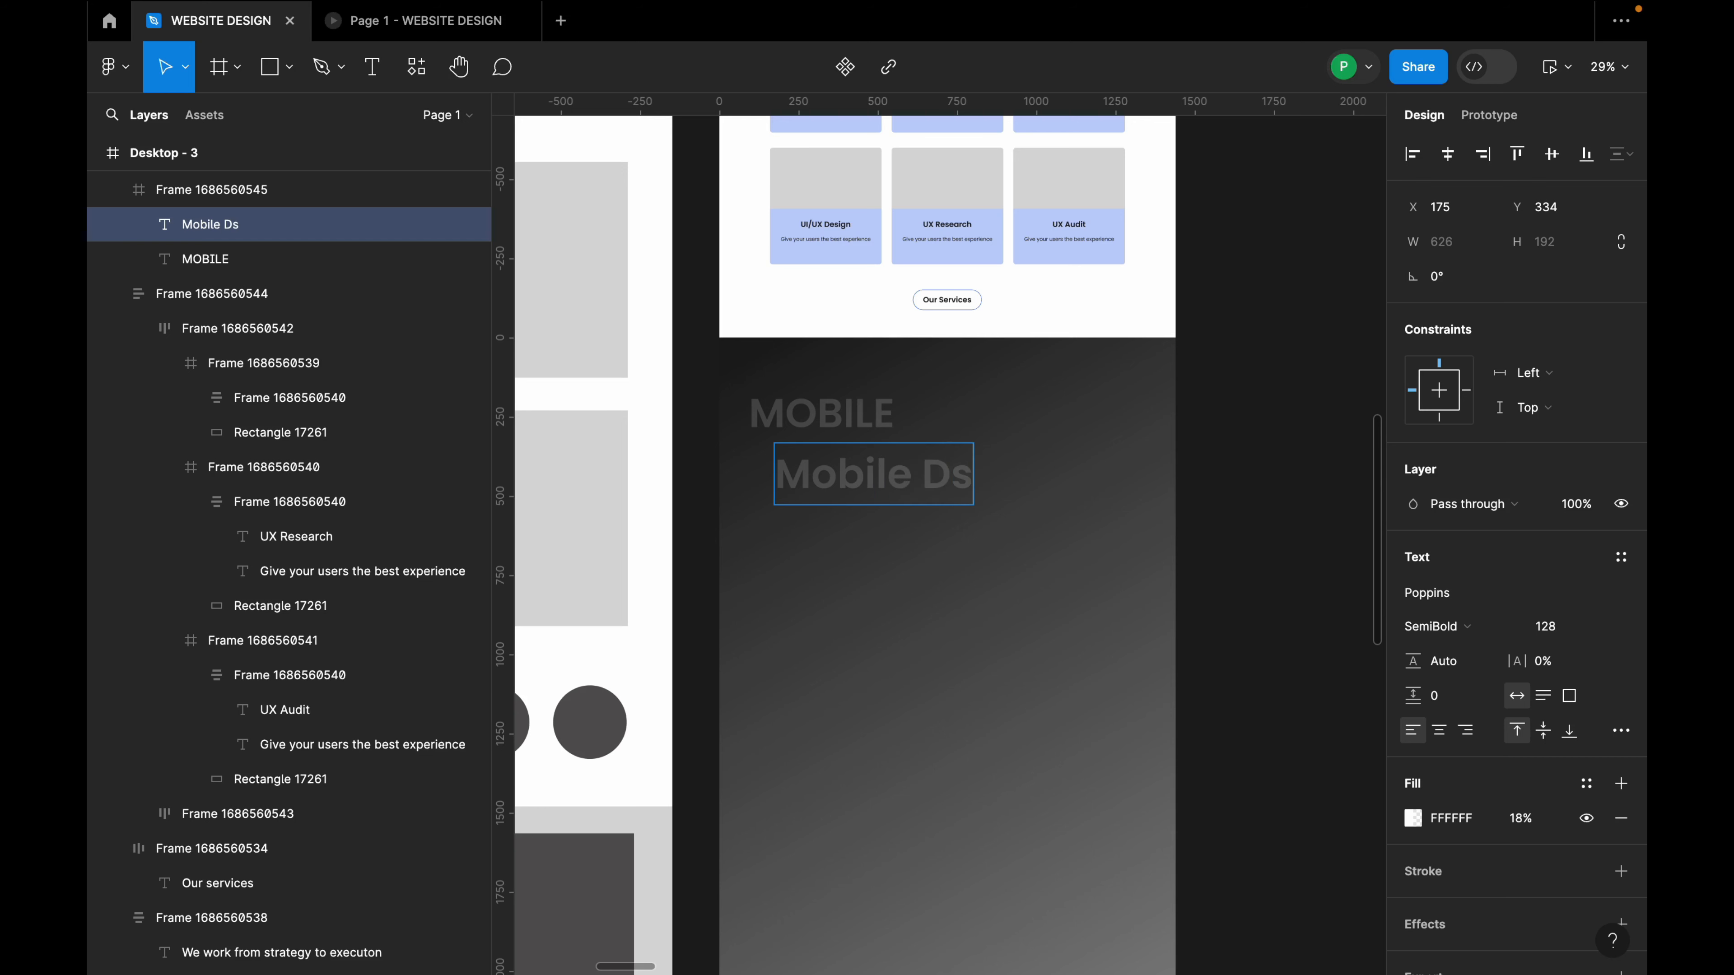
text(esign)
key(Escape)
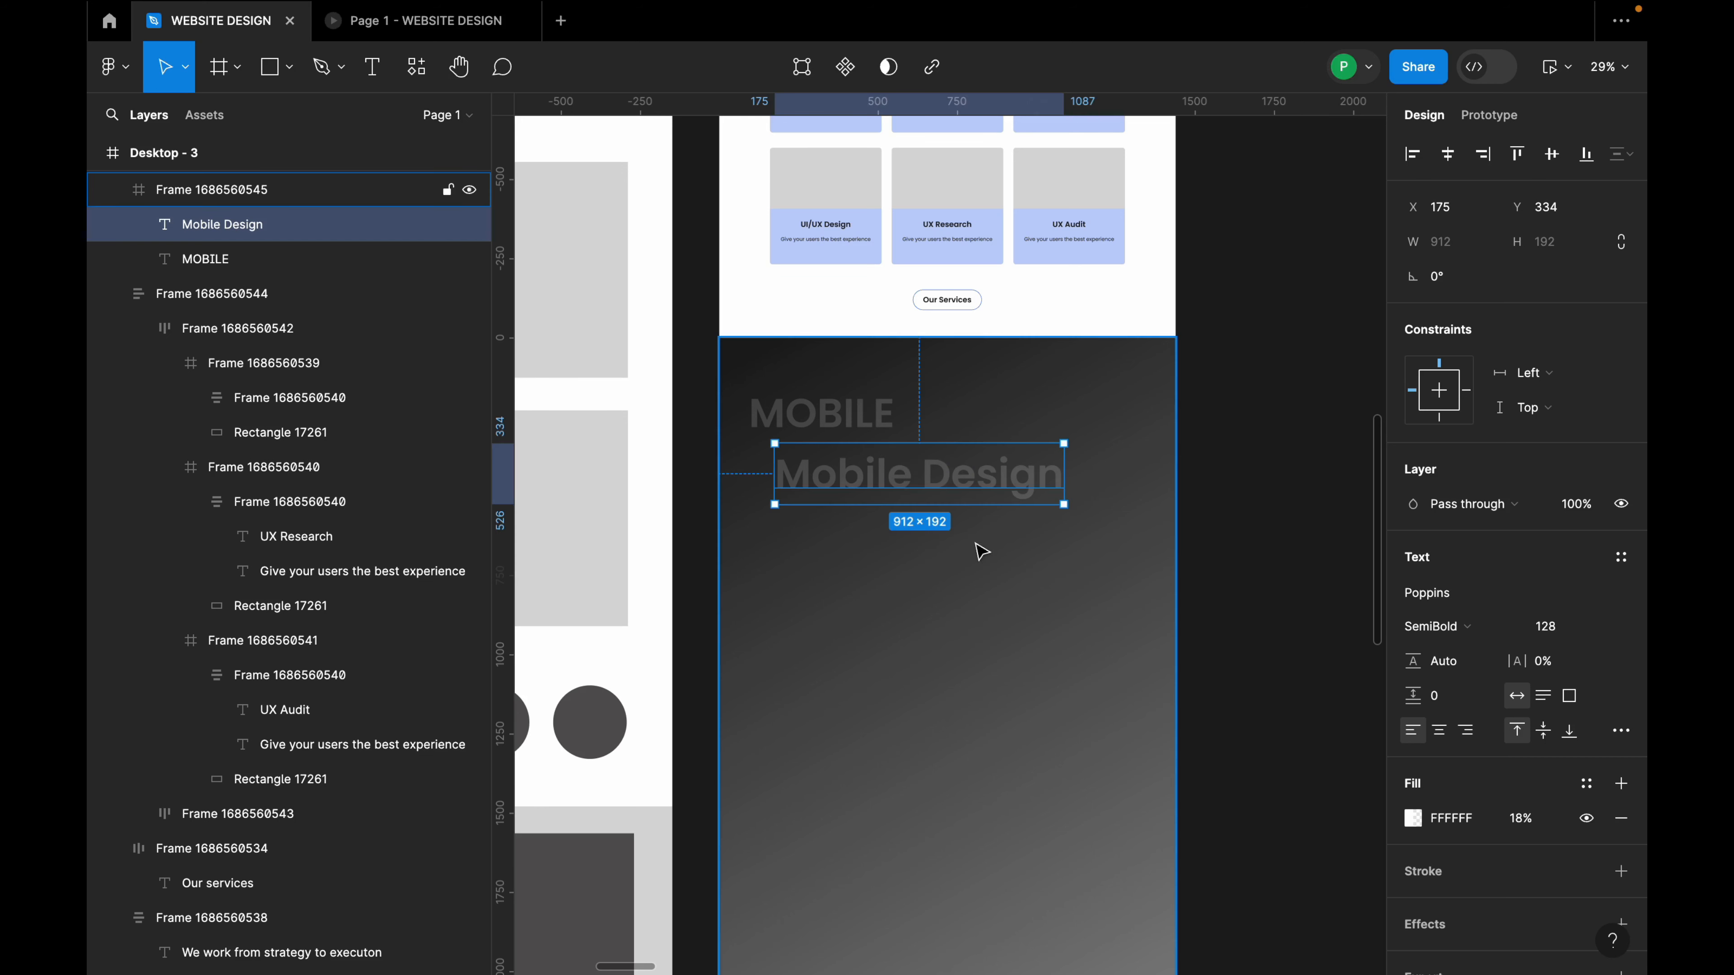
Give the "Mobile Design" text 100% fill opacity and font size 64, and place it over the faded "MOBILE" text.
click(1426, 818)
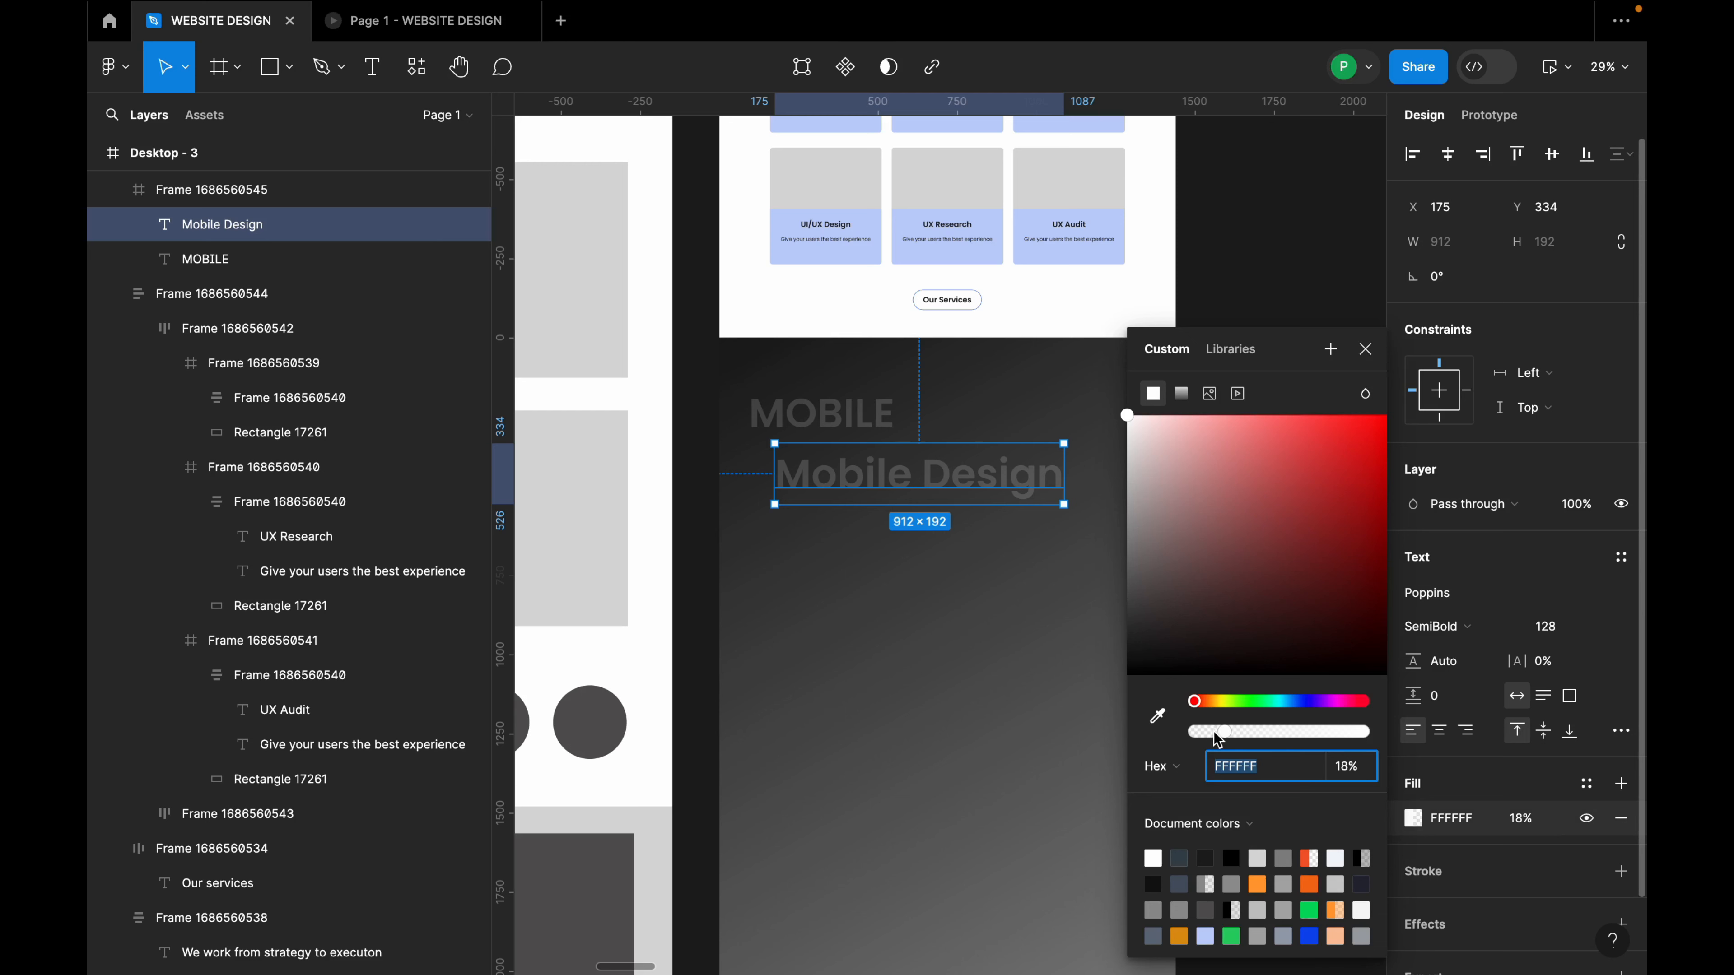
drag(1219, 739, 1377, 725)
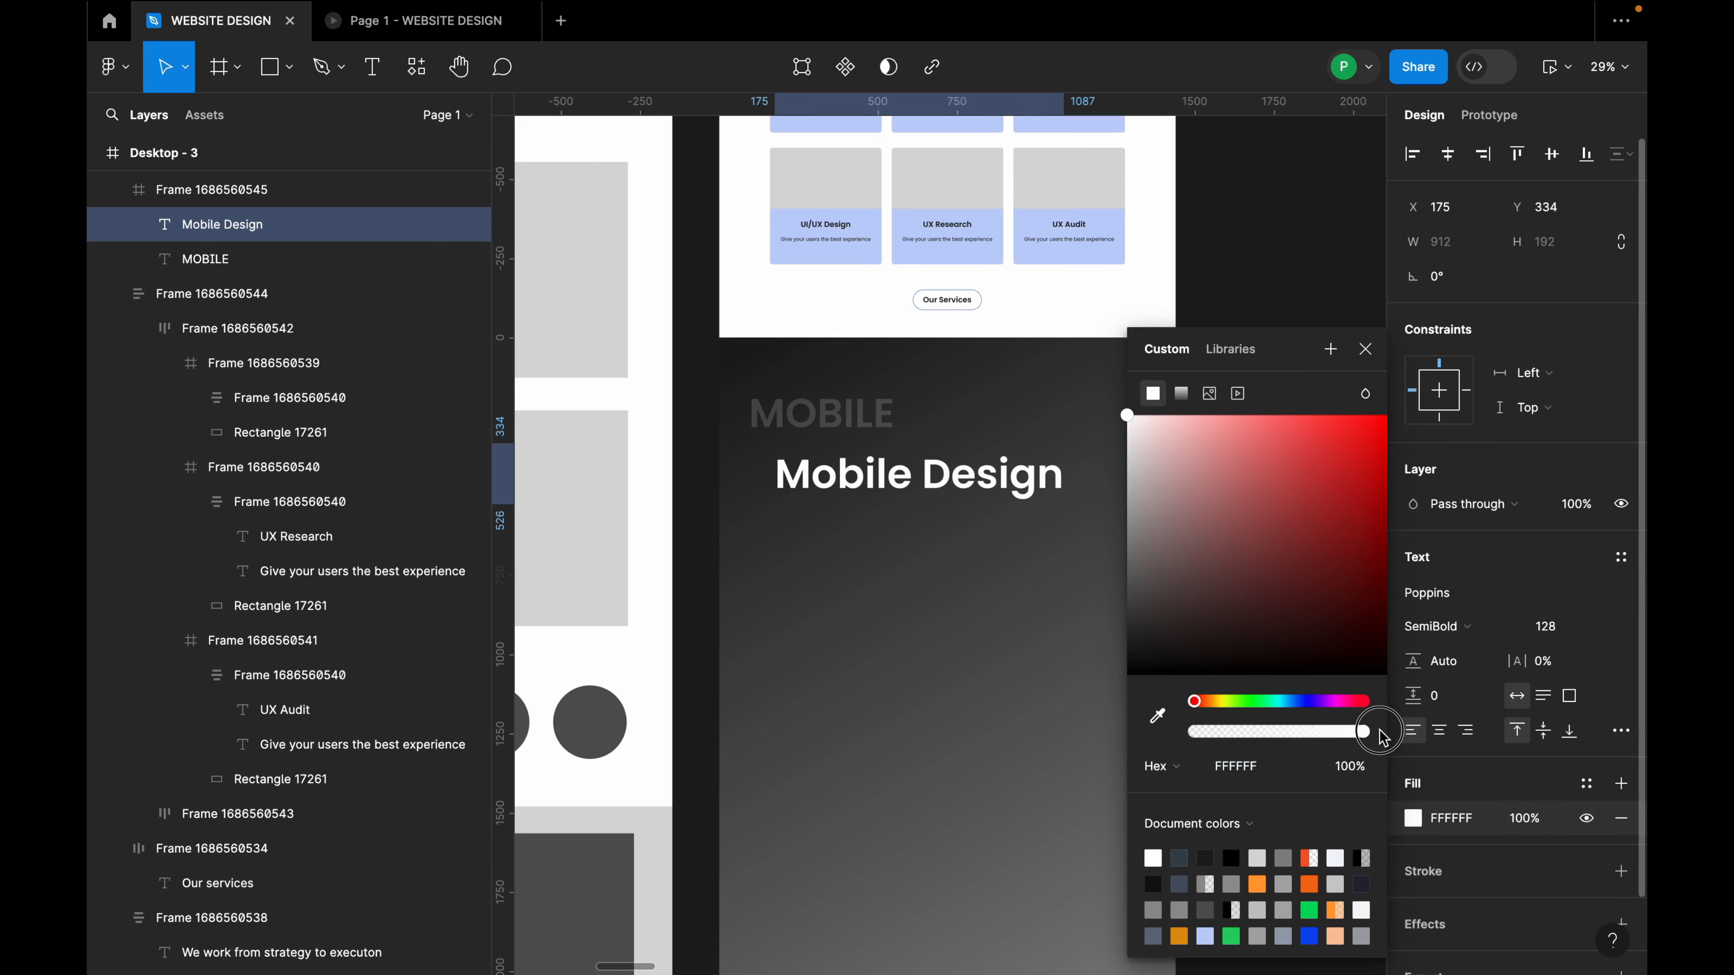
click(1608, 626)
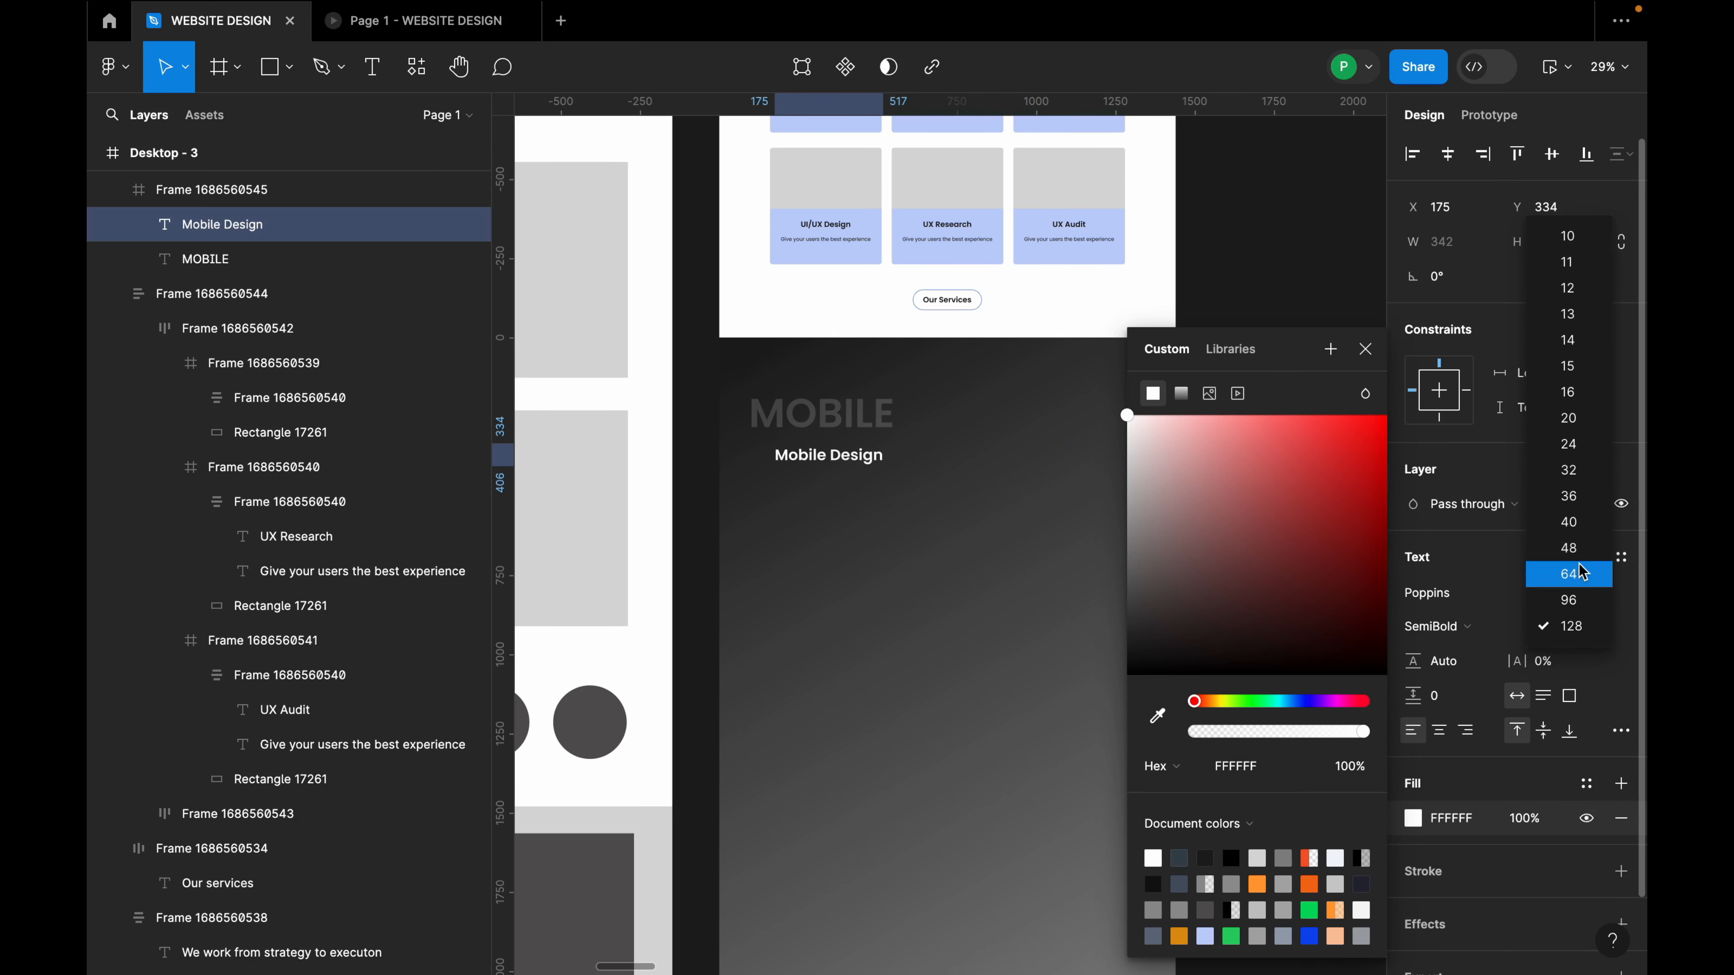
click(1568, 574)
drag(911, 454, 924, 410)
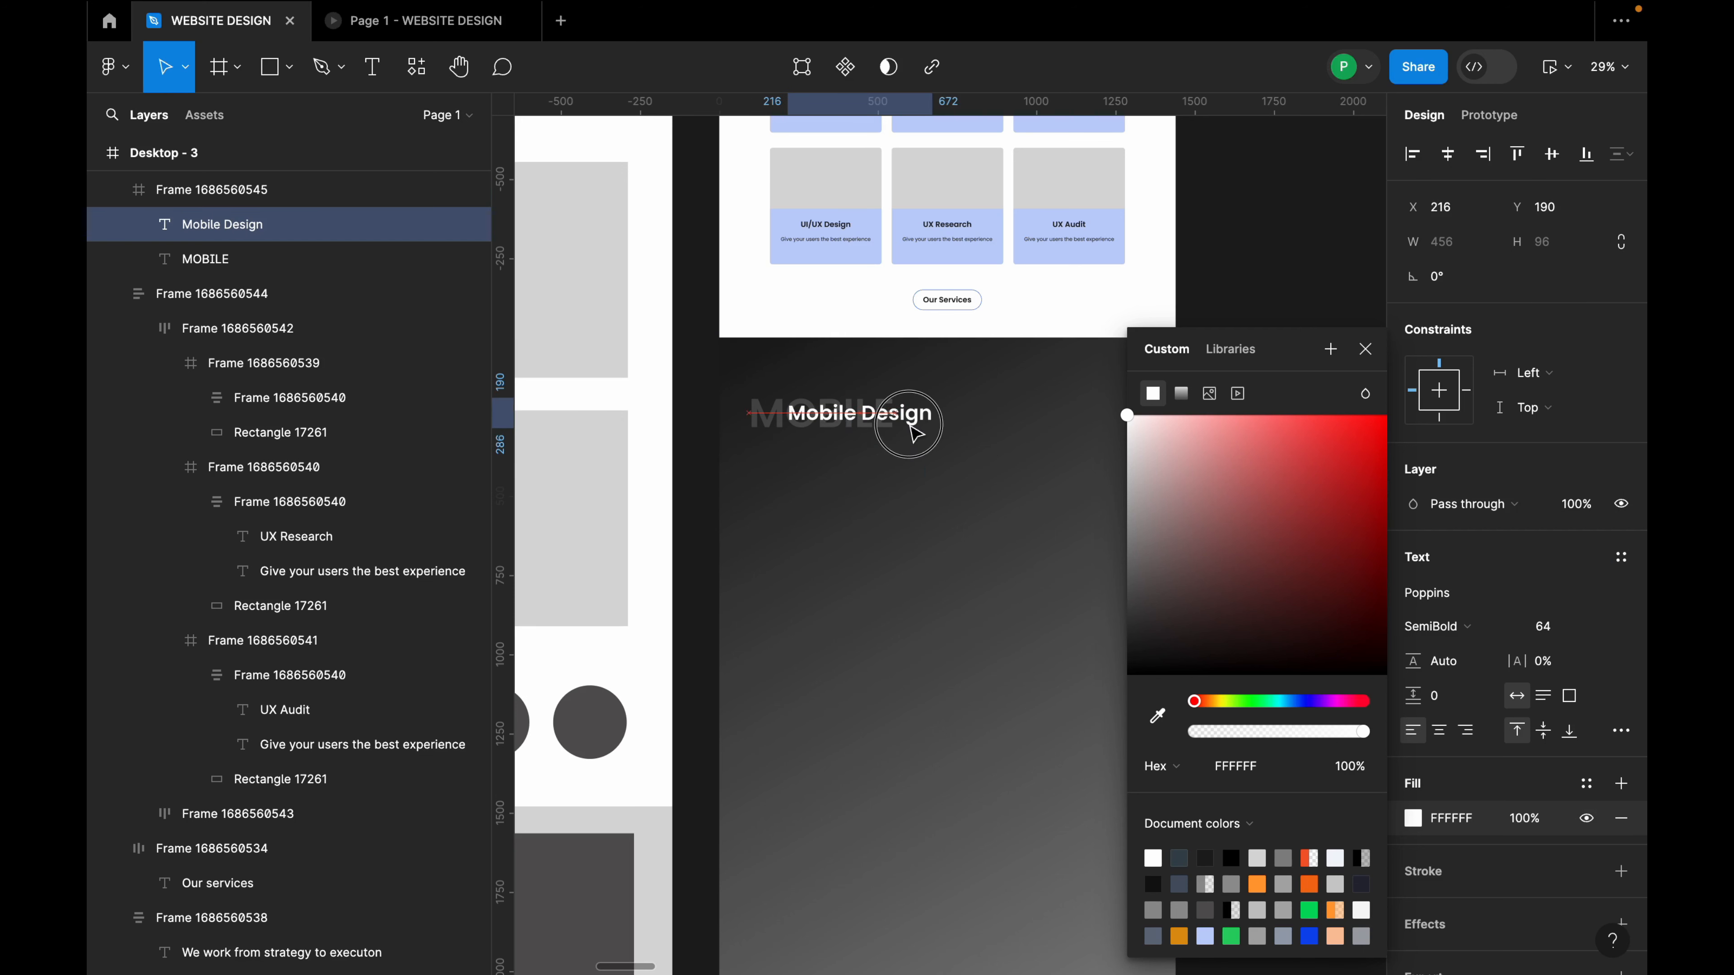
click(1365, 349)
Change the overlaid heading to "Mobile App Design", set its font size to 48 and centre it vertically on "MOBILE".
scroll(848, 392, up, 5)
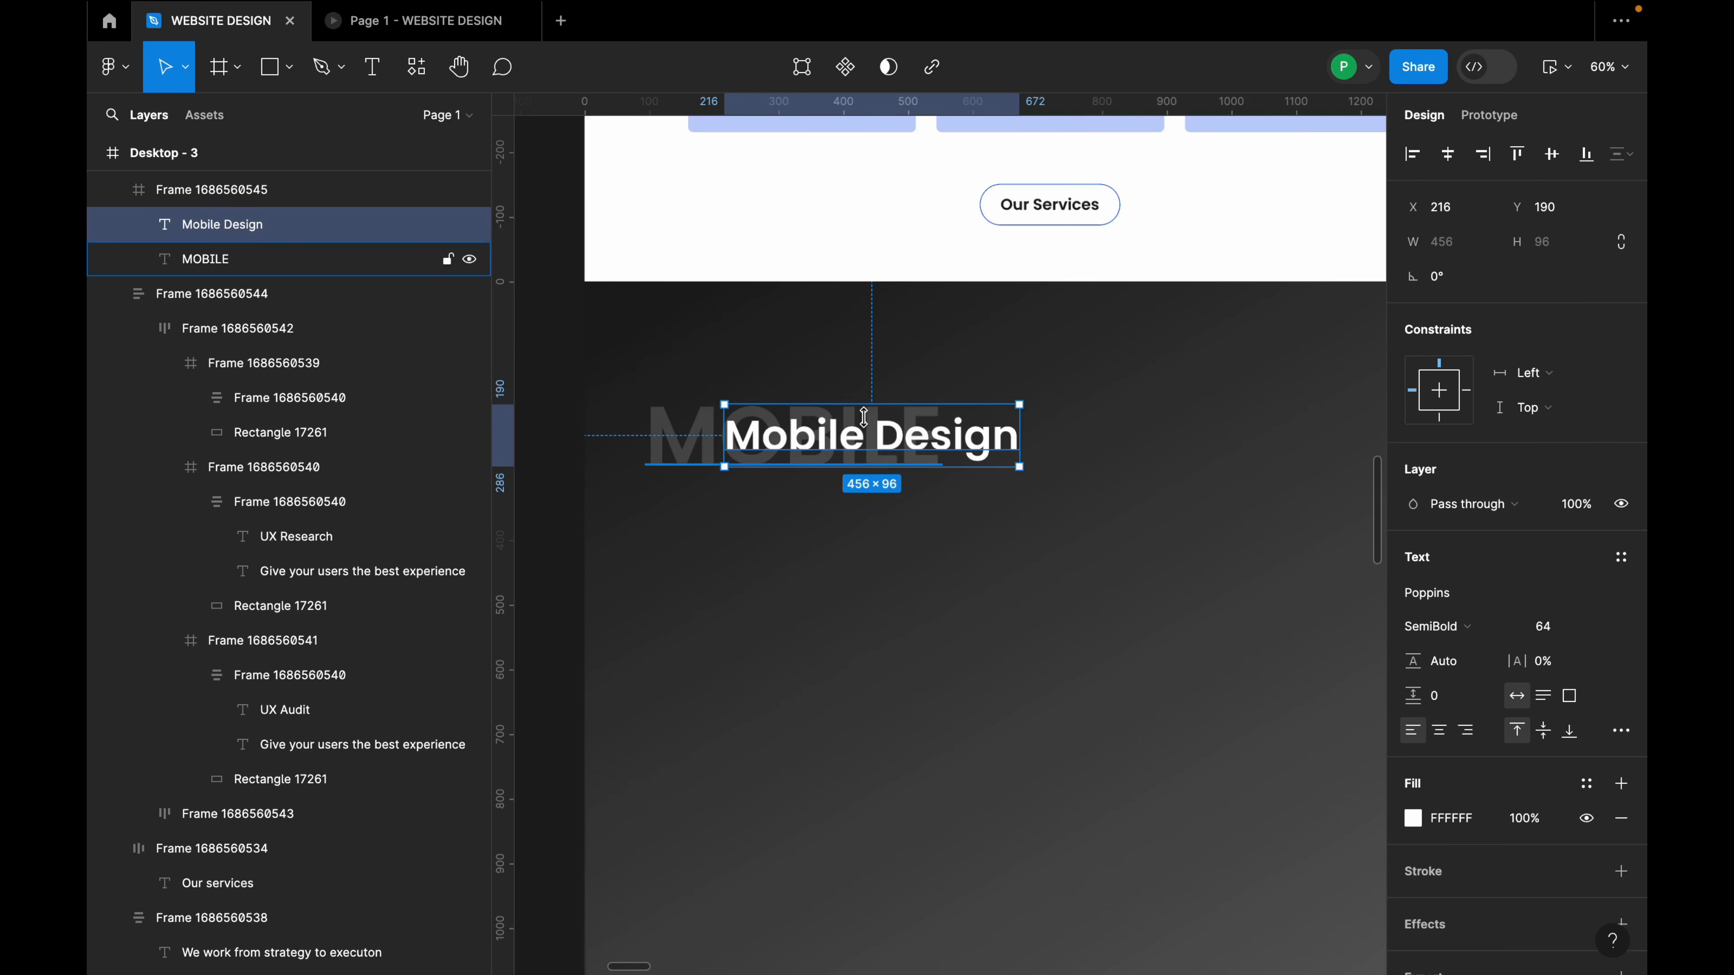
double_click(876, 435)
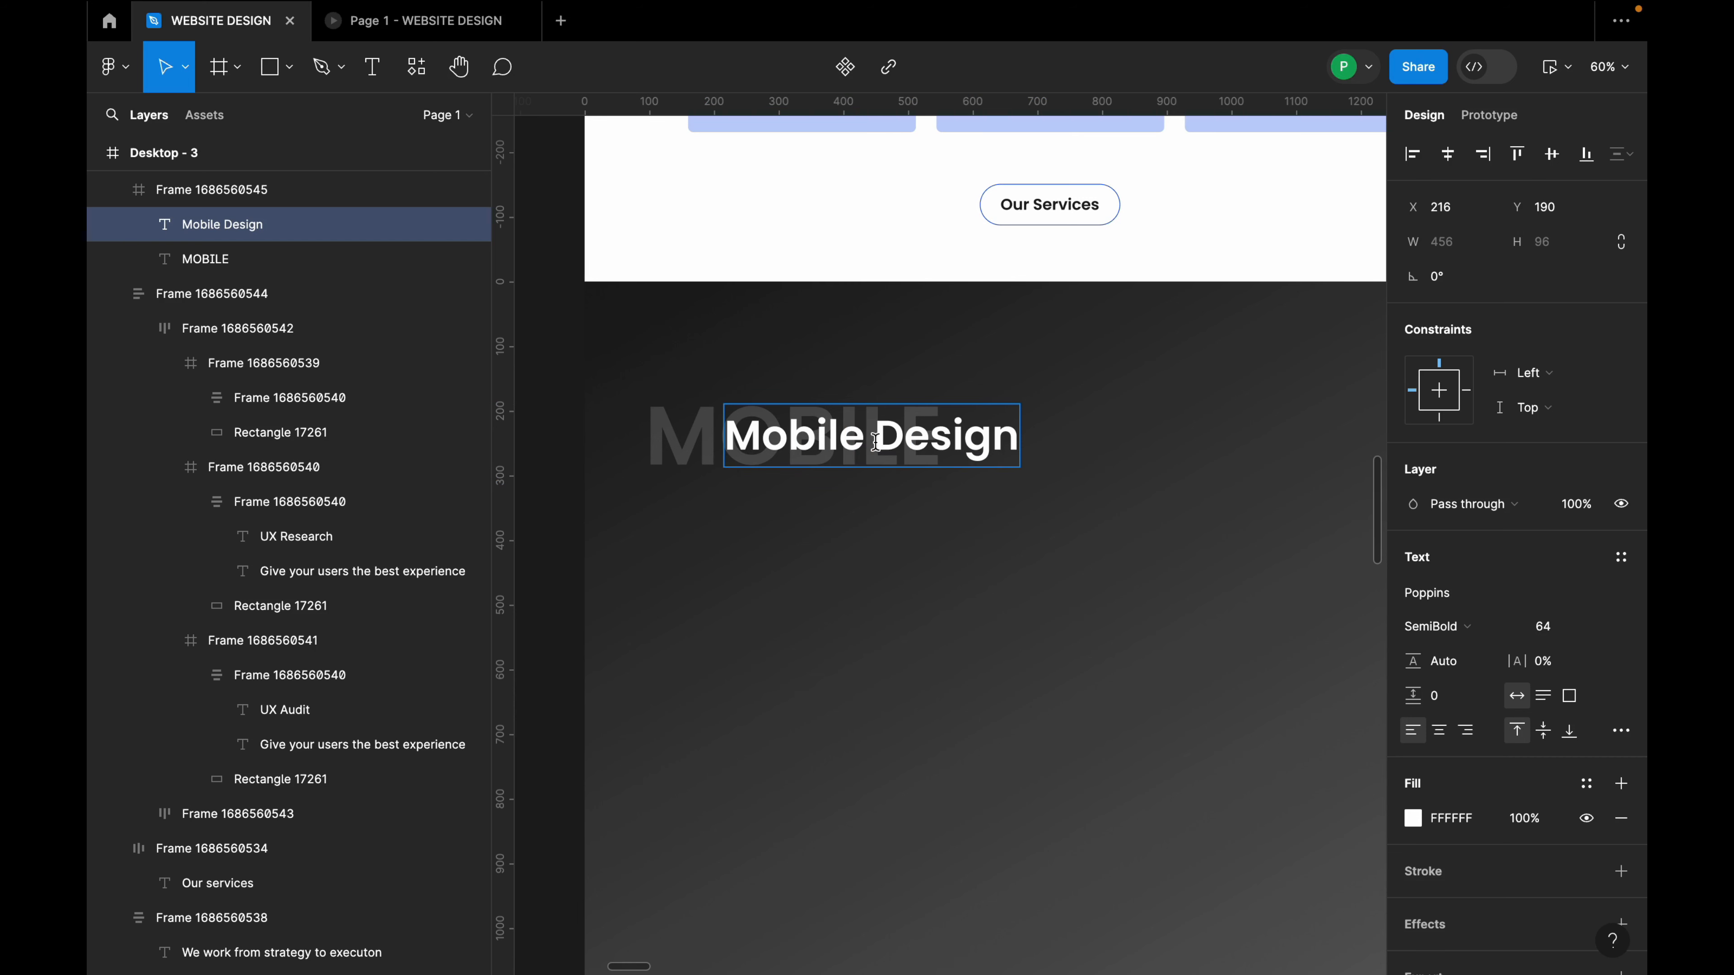
text(App)
key(Escape)
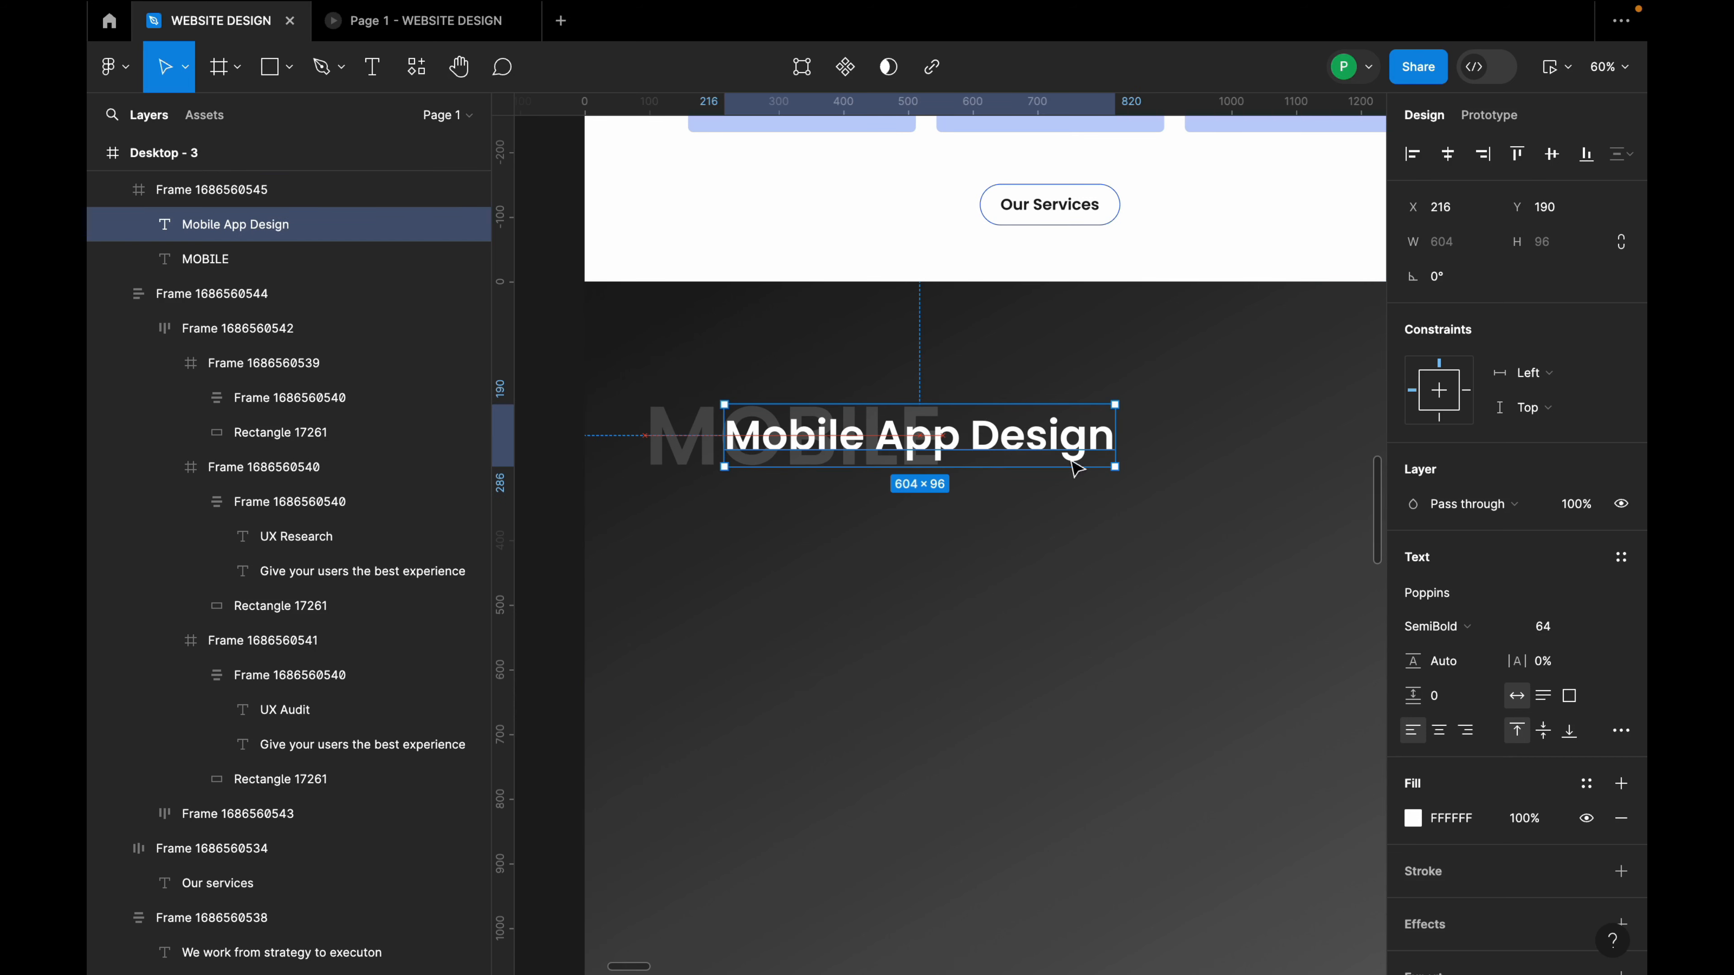
click(1597, 631)
click(1454, 589)
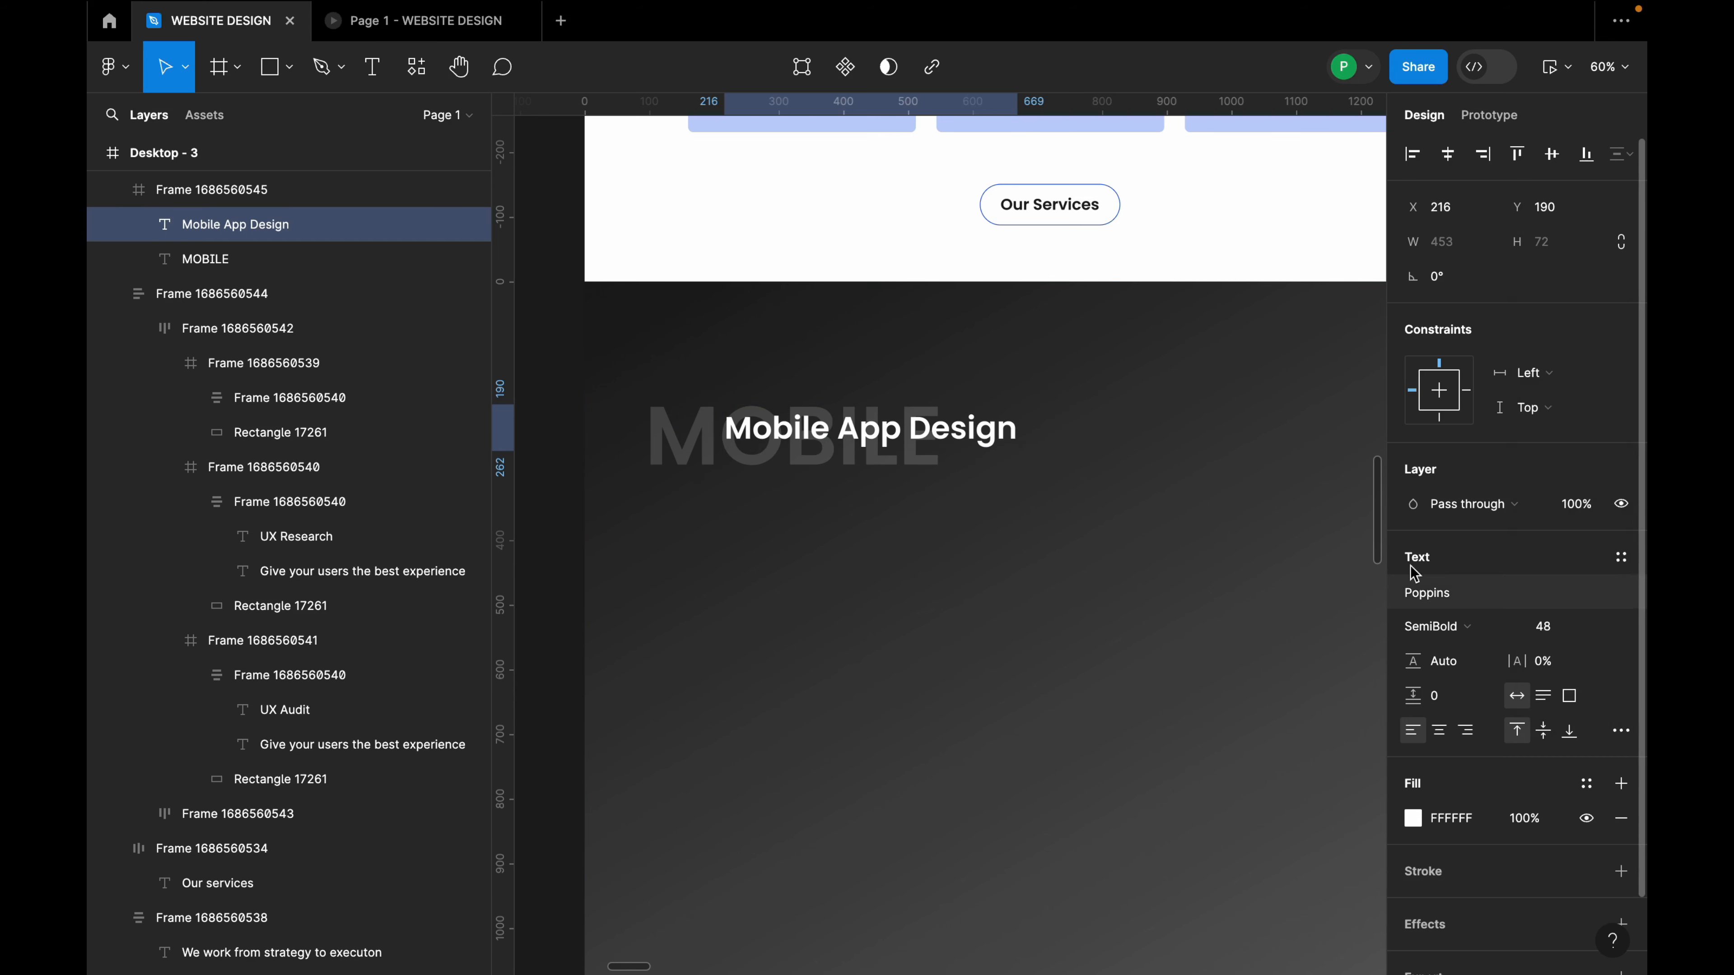
drag(996, 437, 996, 444)
Group the "Mobile App Design" heading with the faded "MOBILE" text behind it.
shift+click(685, 469)
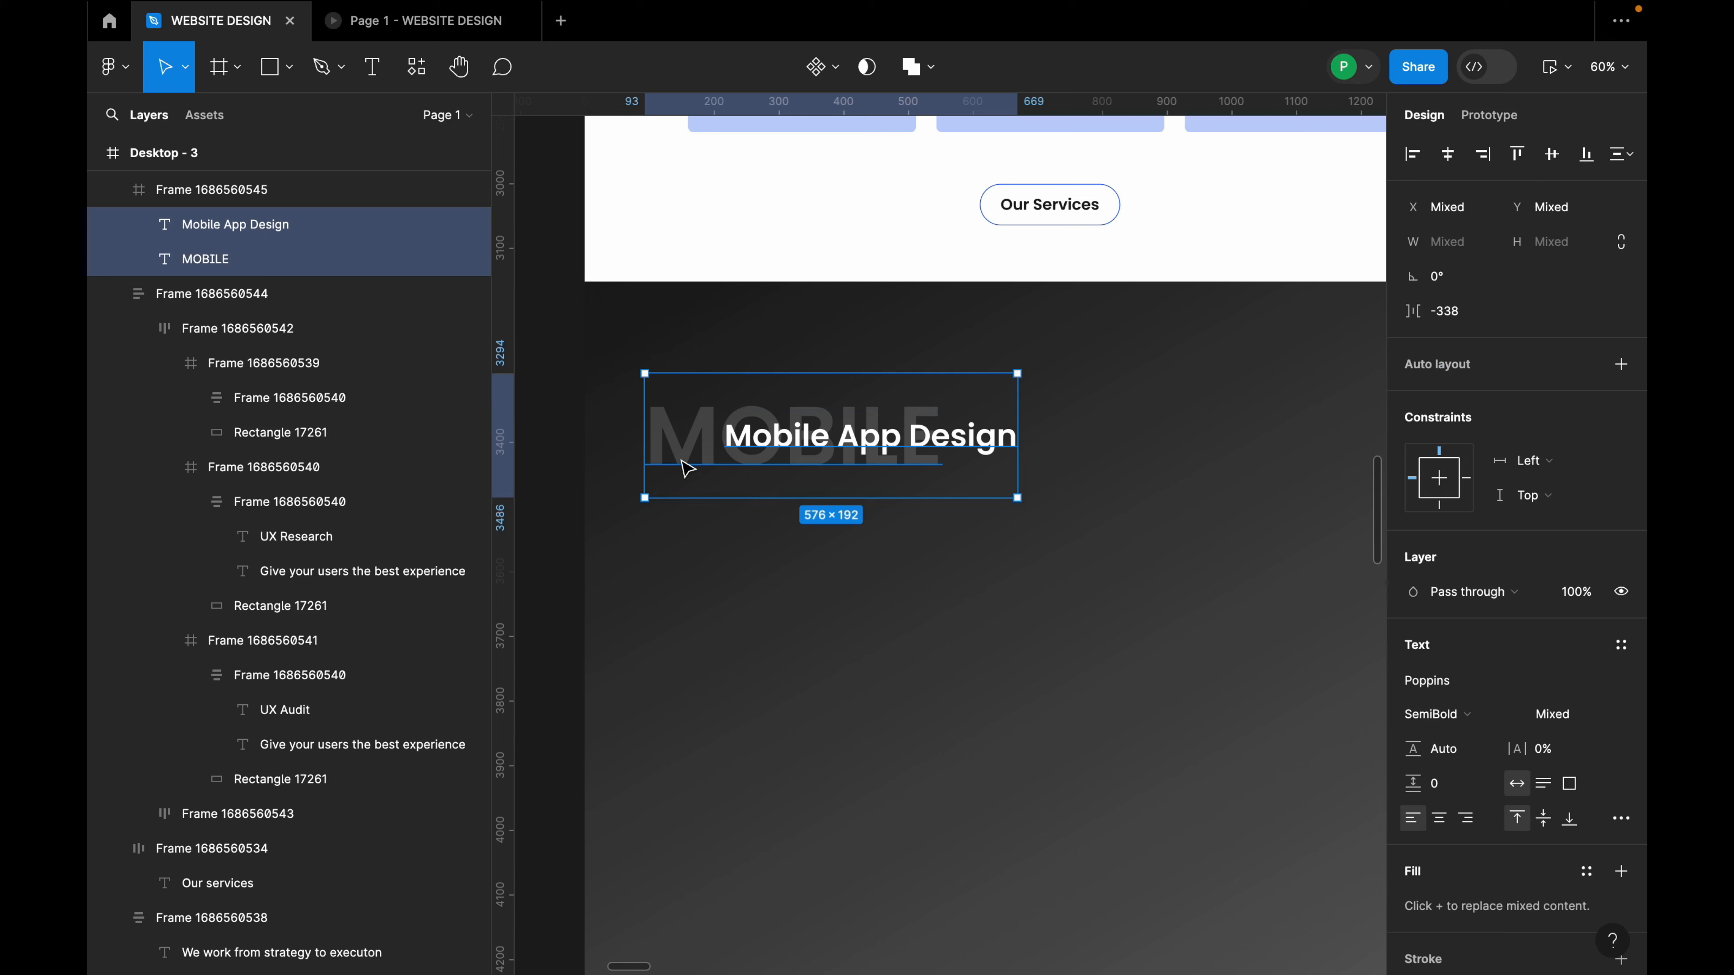
right_click(686, 469)
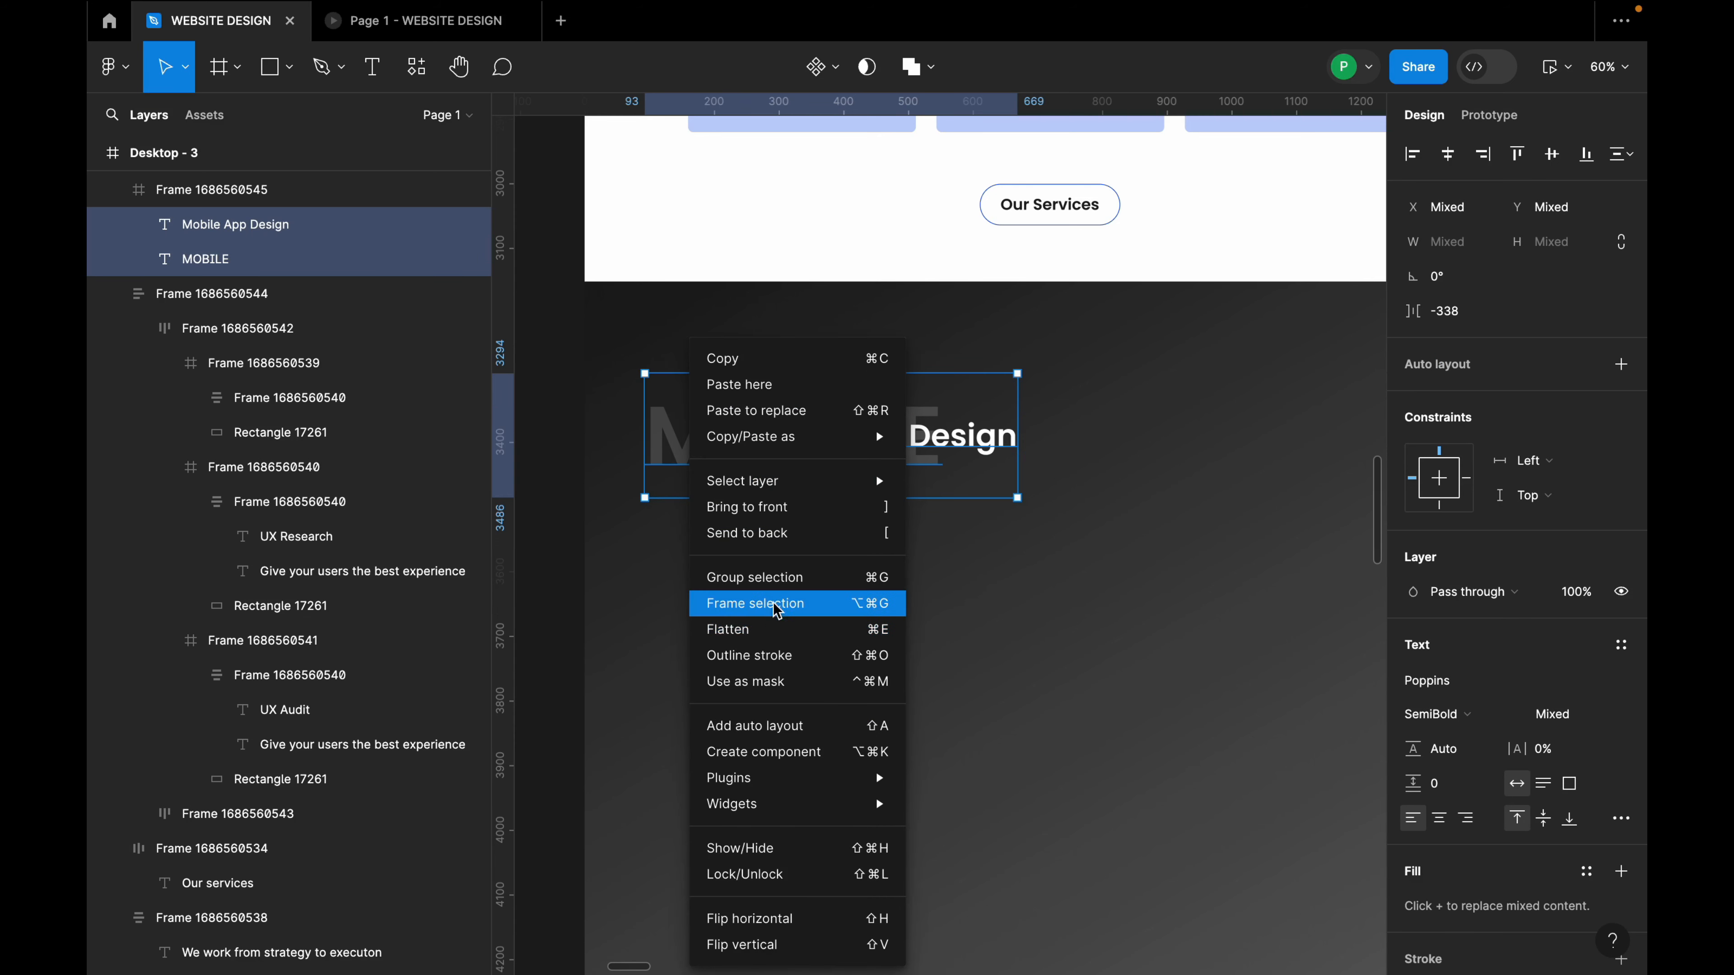
click(780, 579)
Duplicate the "Mobile App Design" text below the heading and reword the copy as "We are with you from strategy to execution".
scroll(791, 579, down, 2)
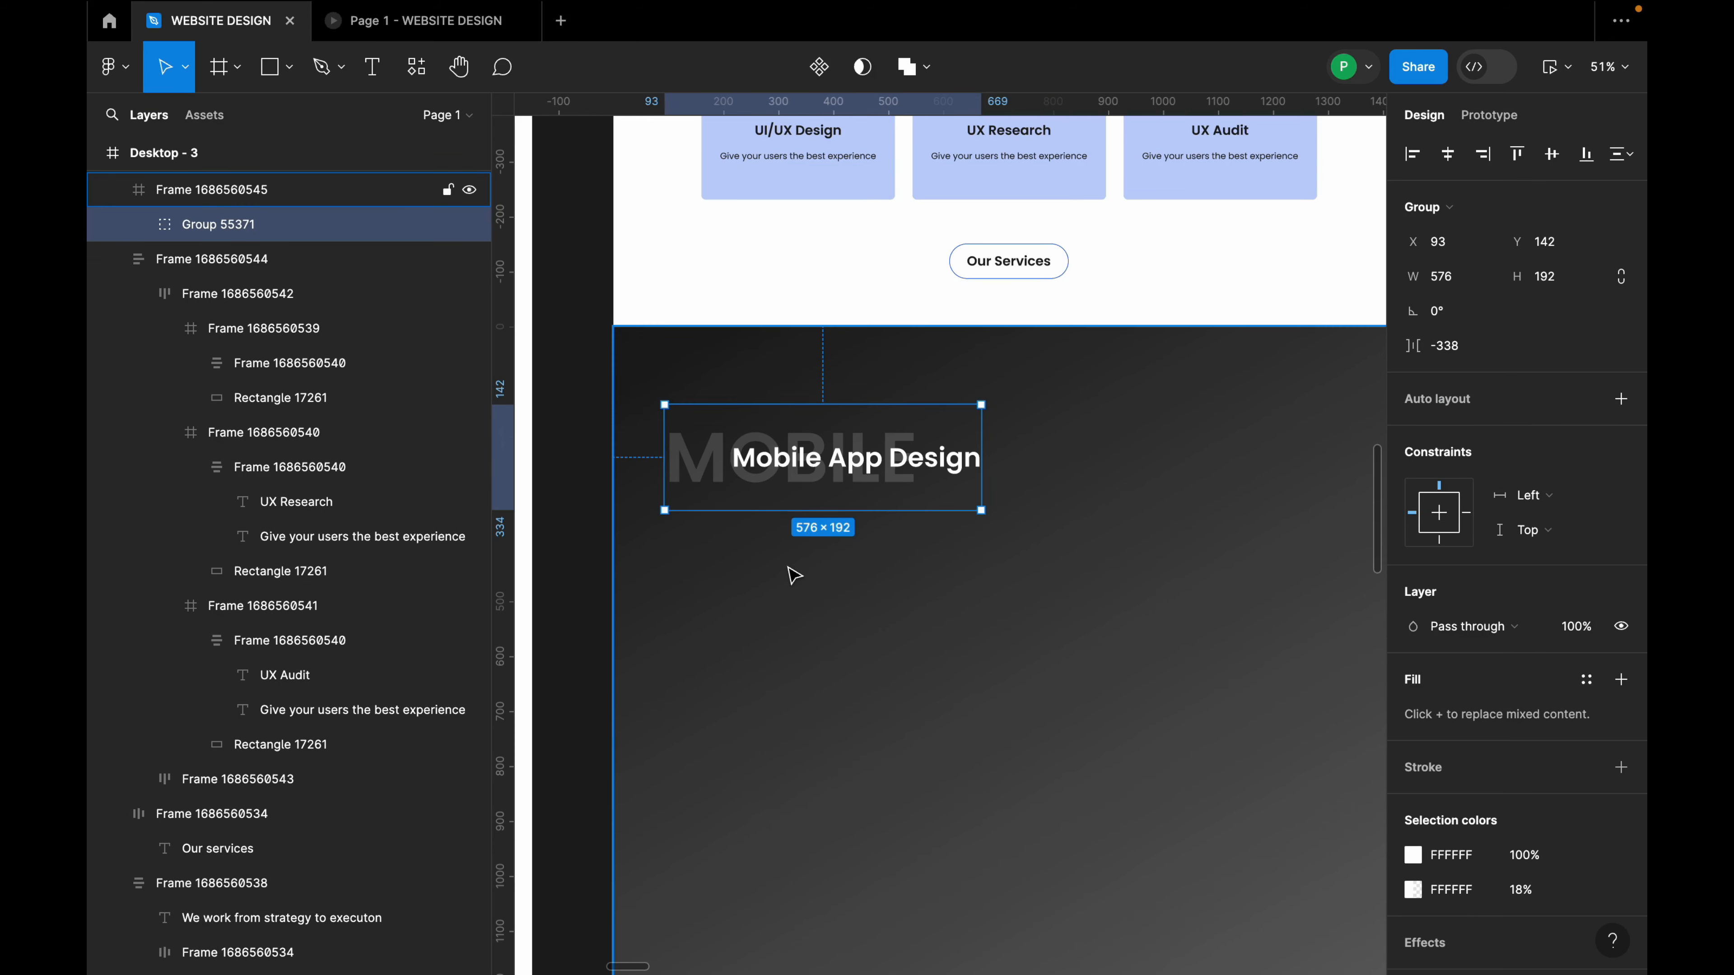
scroll(878, 633, down, 2)
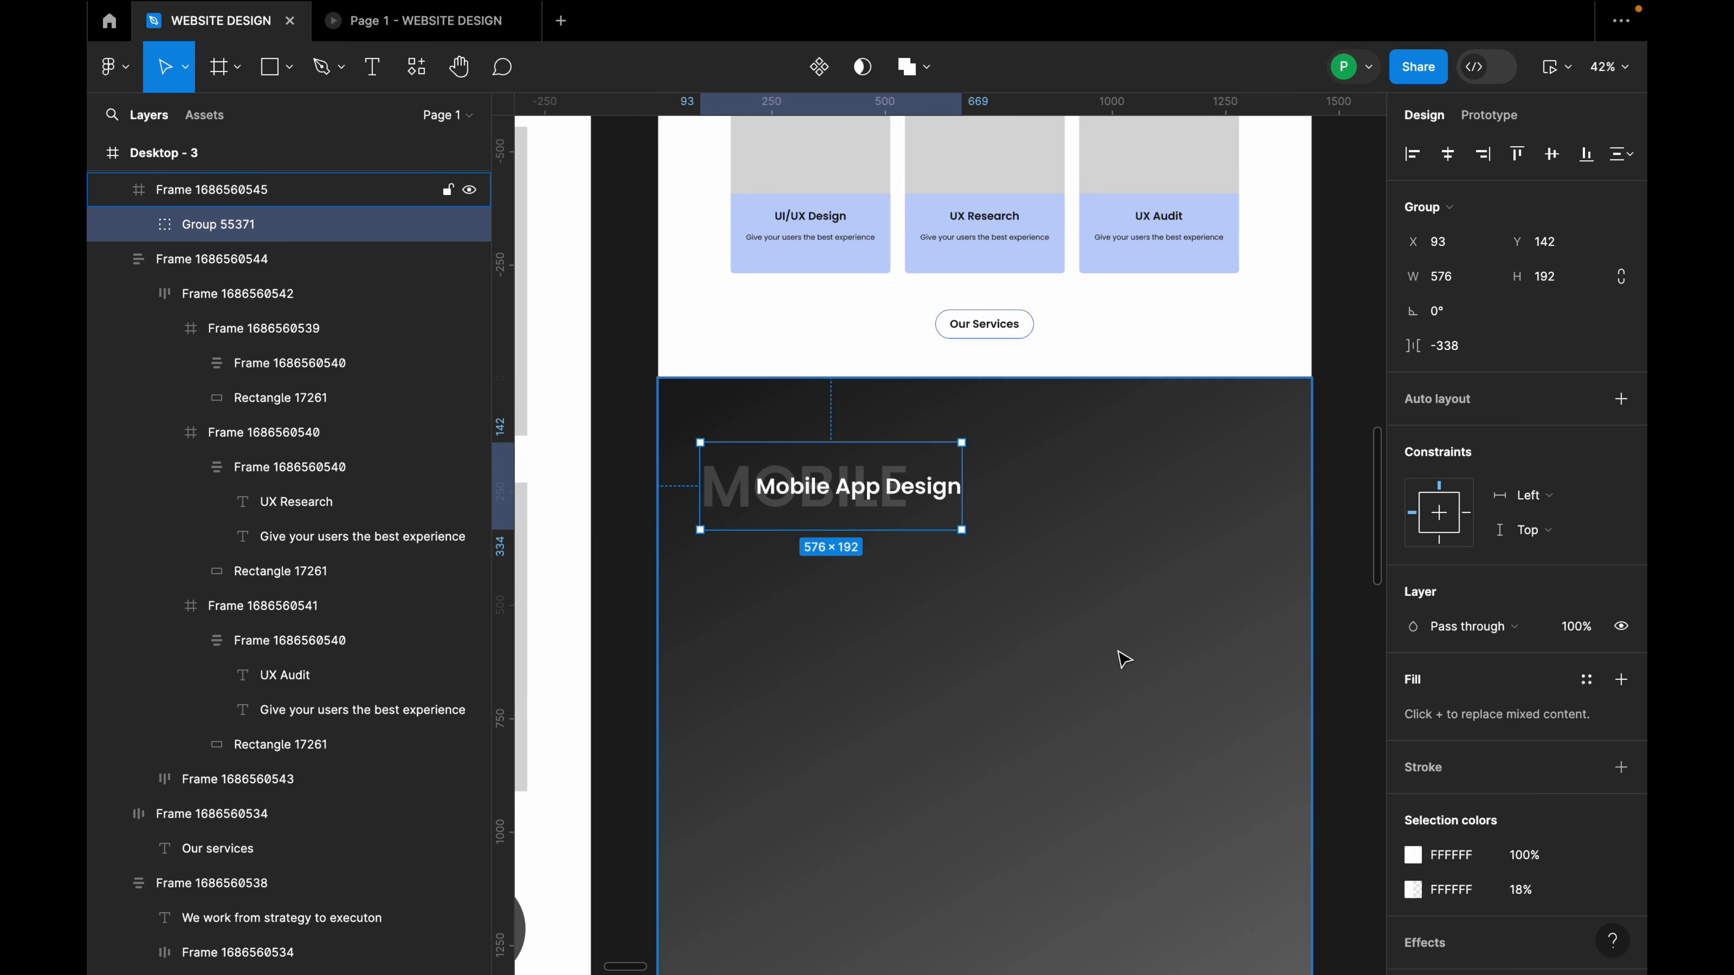
scroll(943, 598, down, 5)
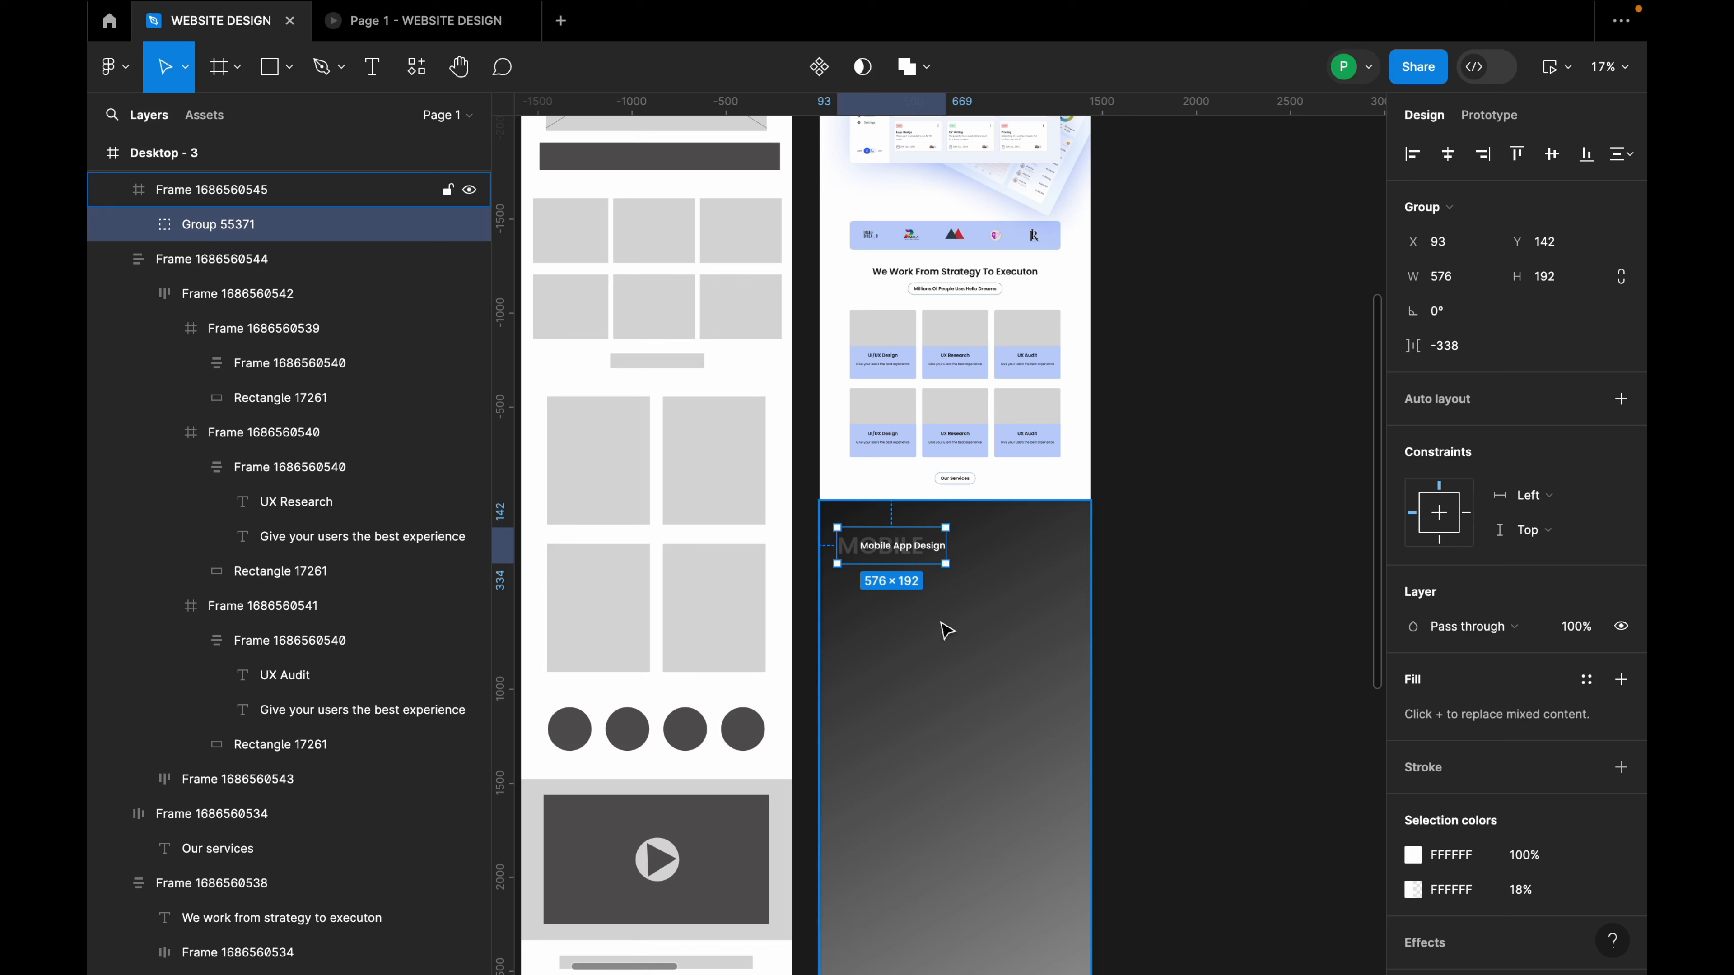
scroll(909, 594, up, 1)
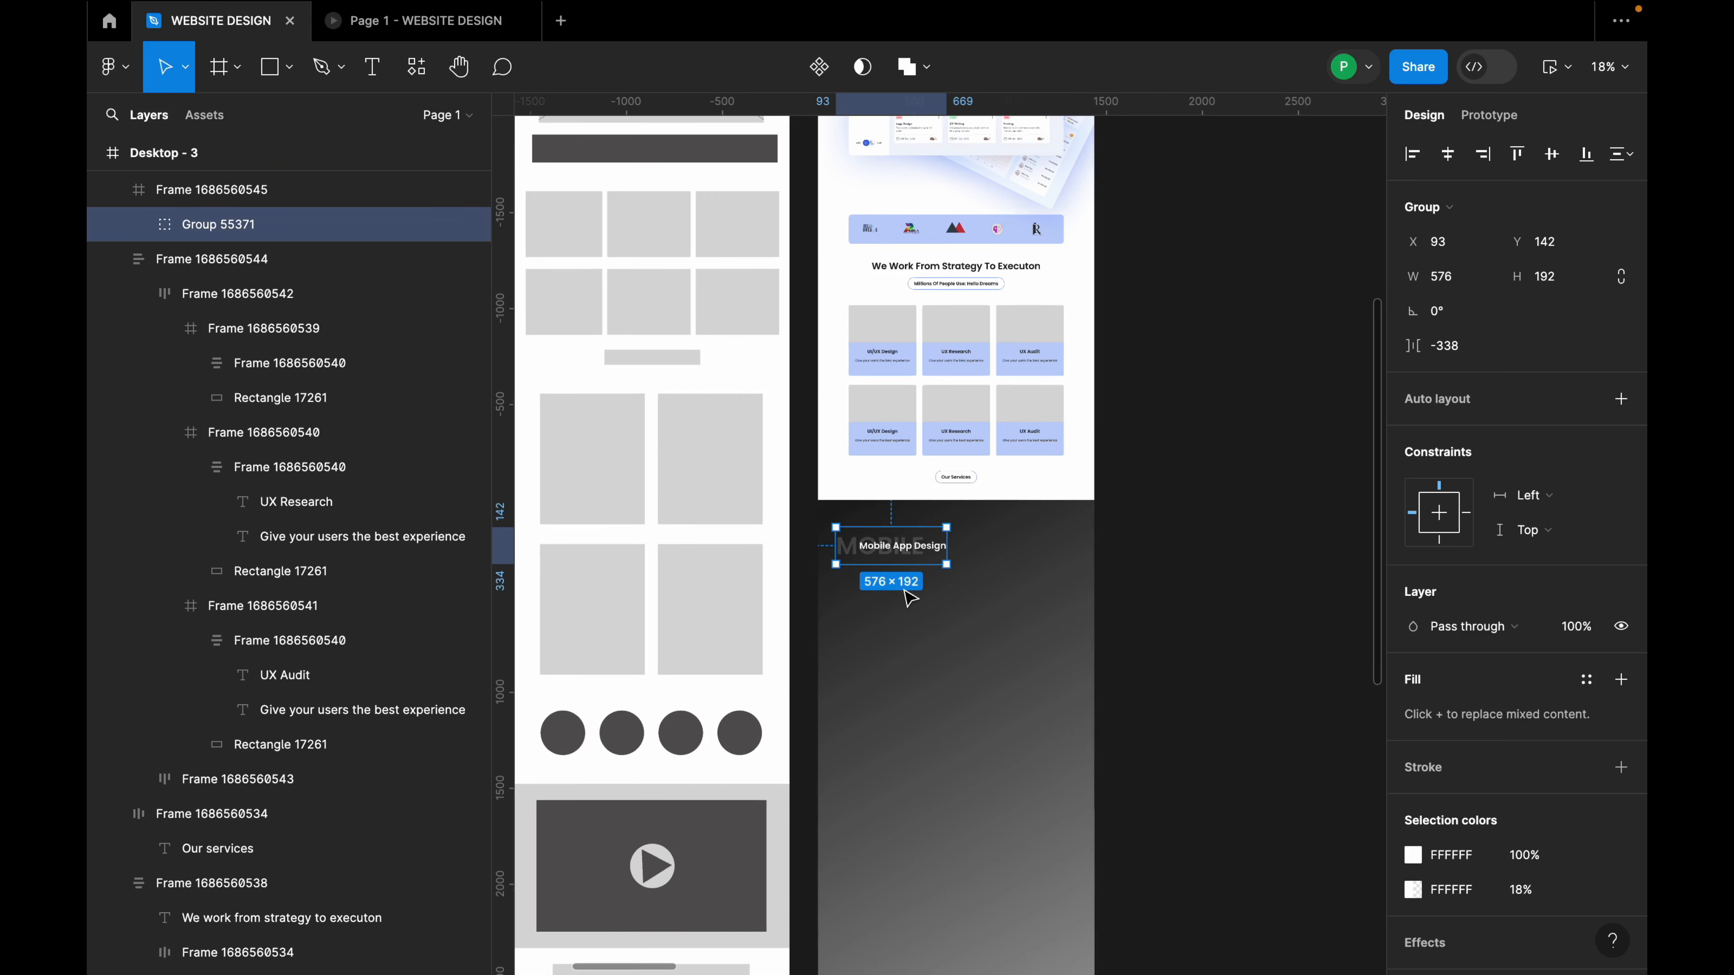
scroll(915, 608, up, 3)
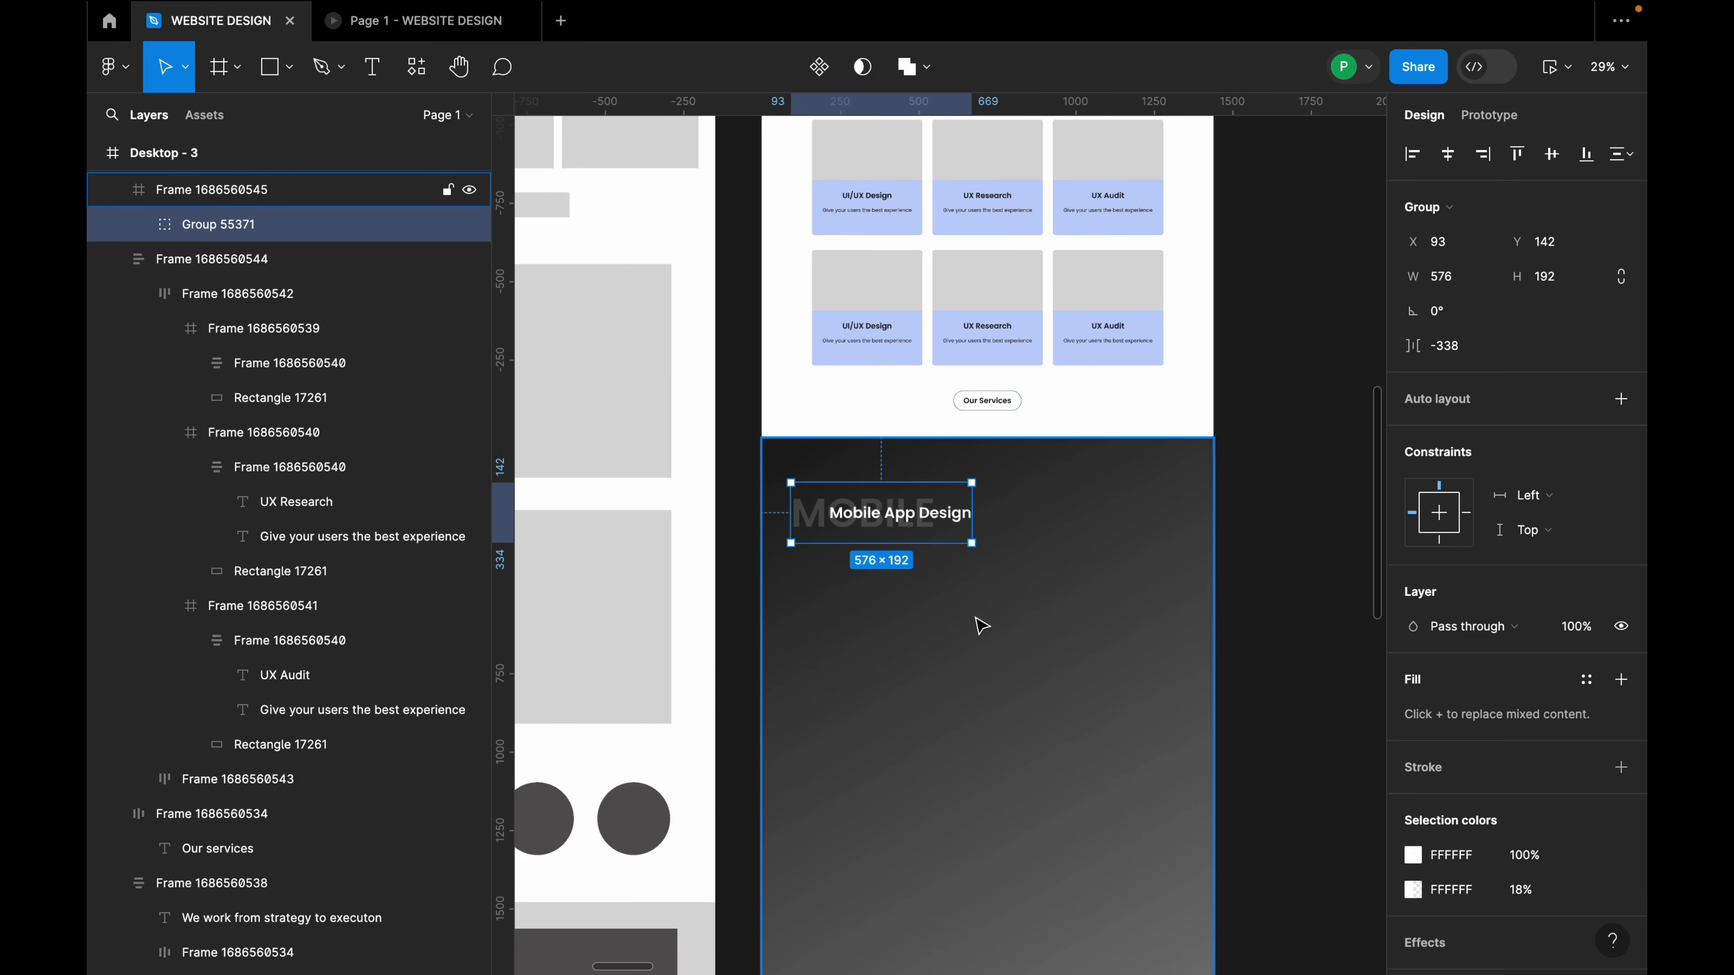
double_click(917, 523)
drag(917, 520, 952, 572)
double_click(950, 564)
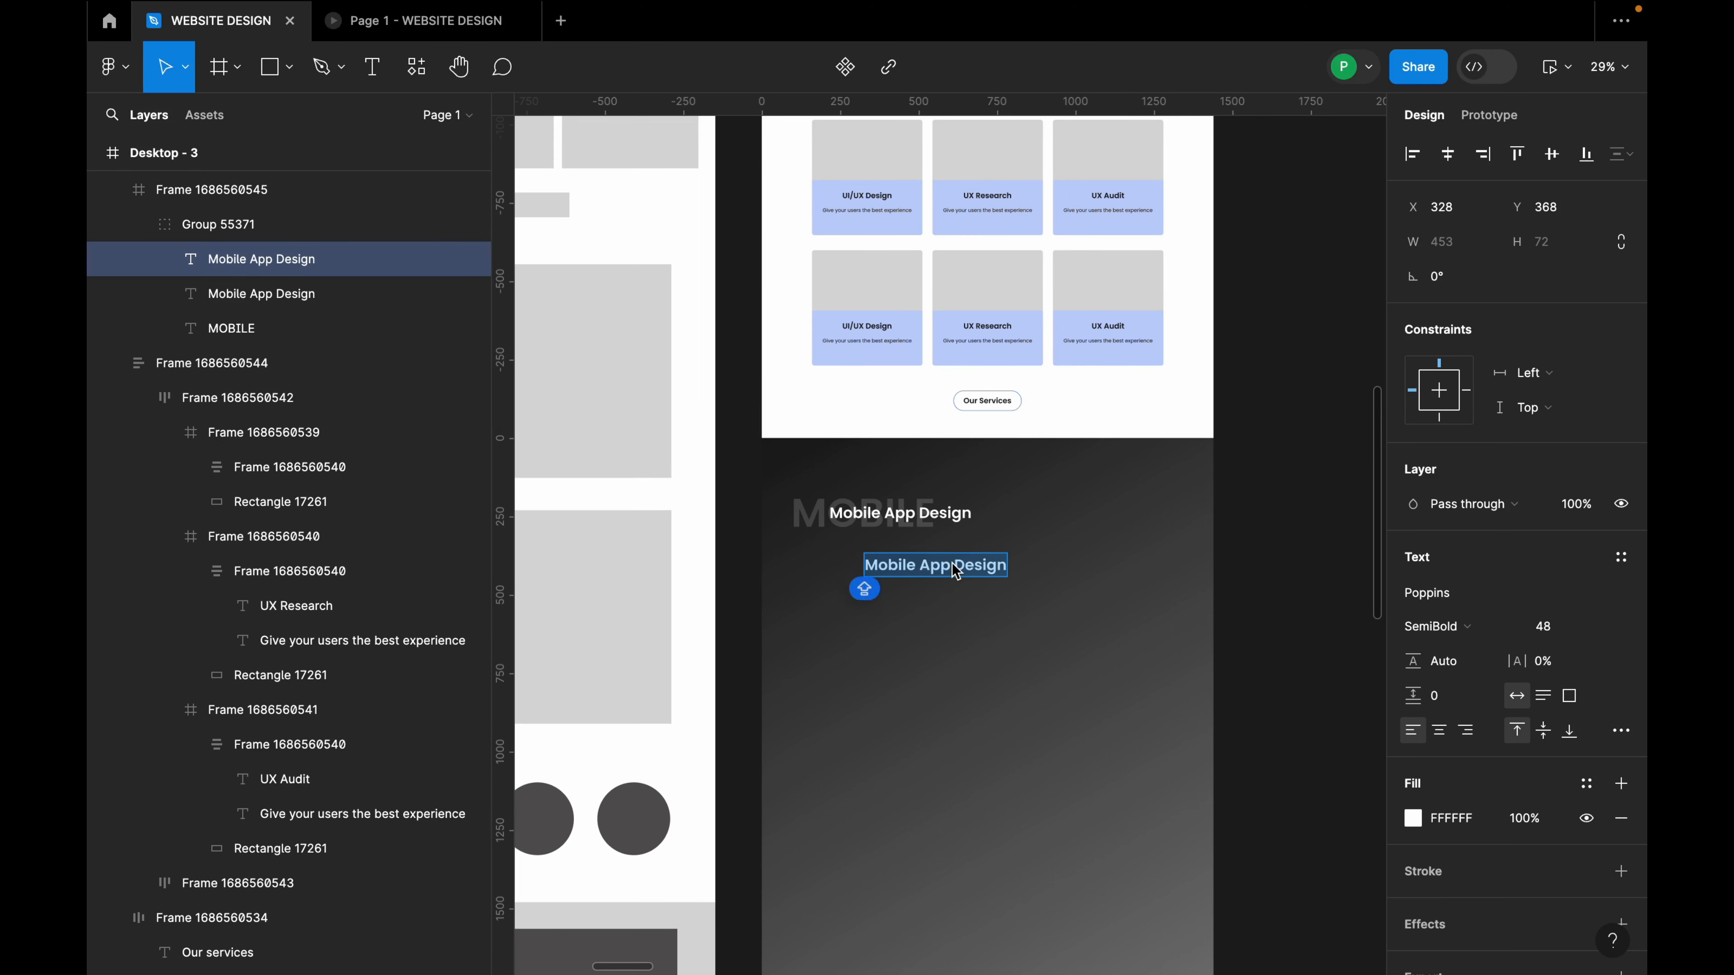
text(We are)
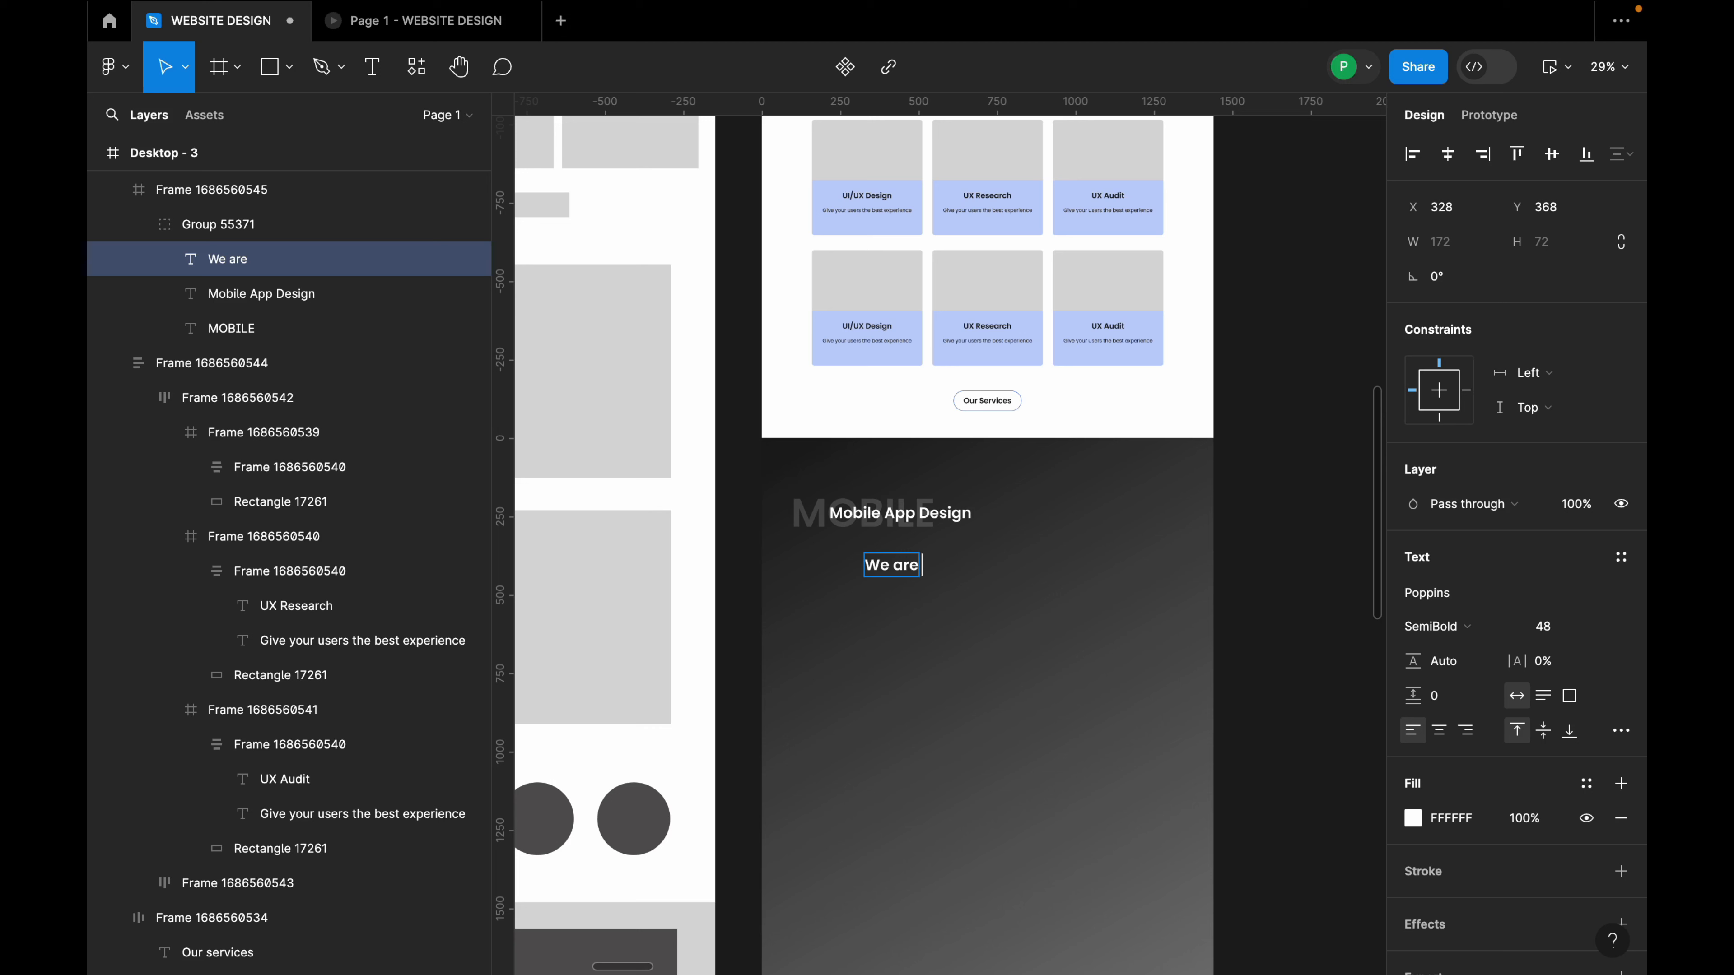
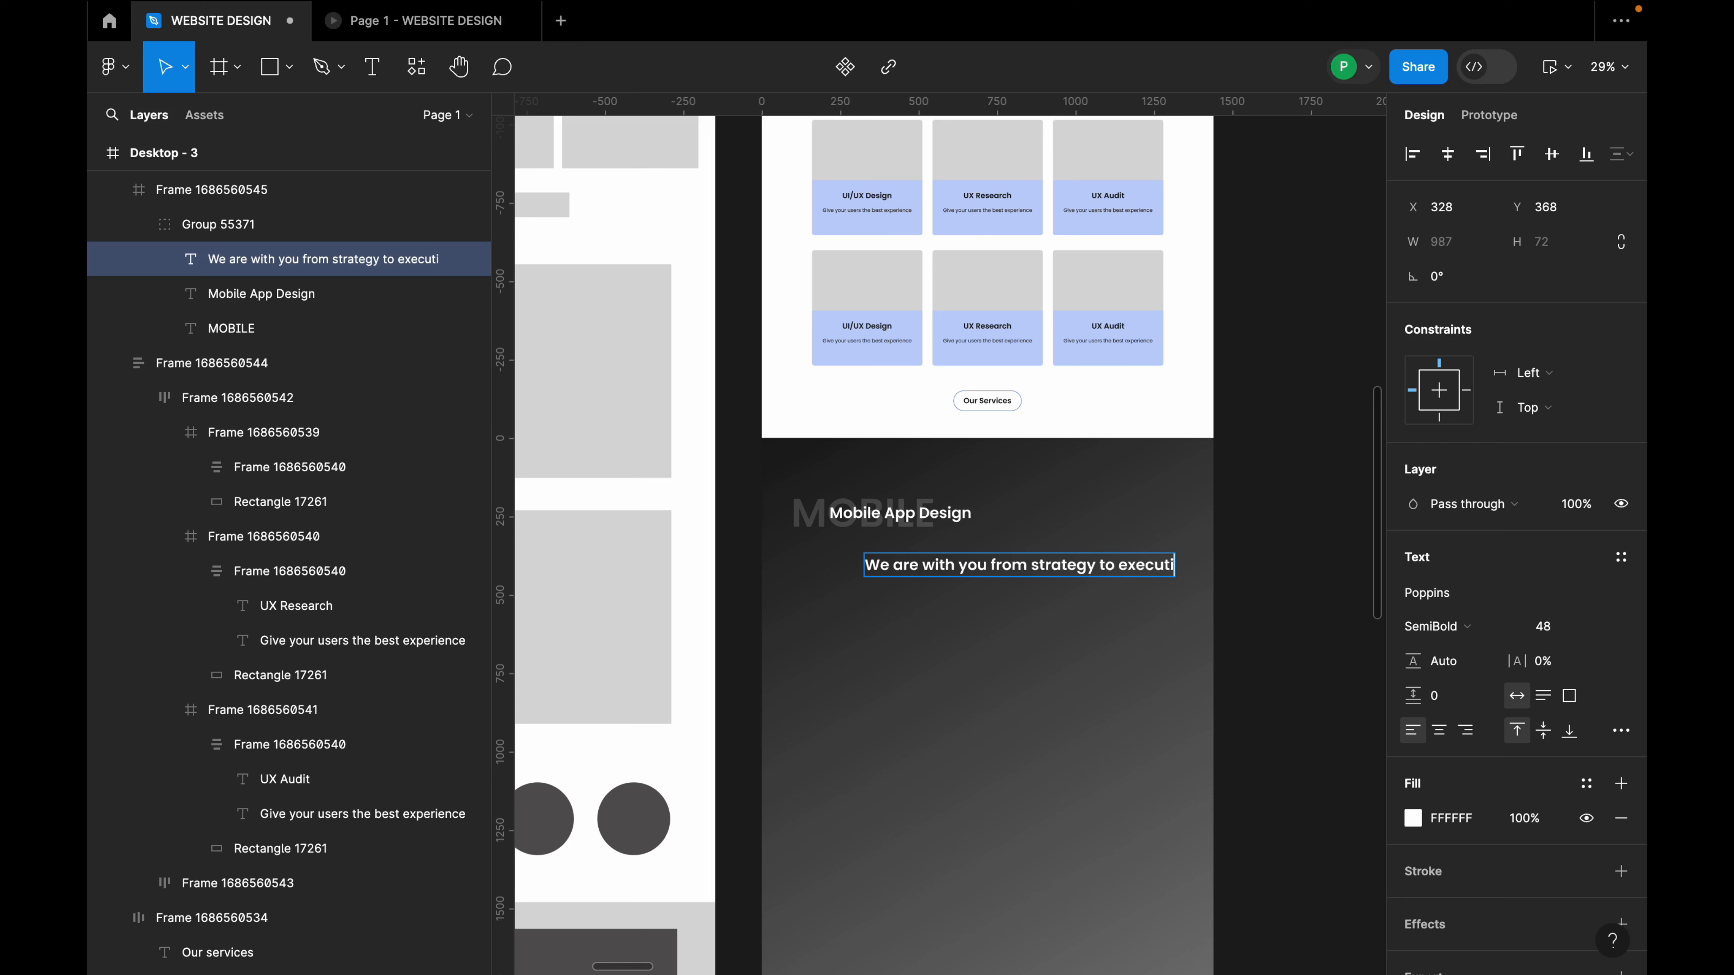
drag(1060, 573, 1061, 573)
click(1060, 573)
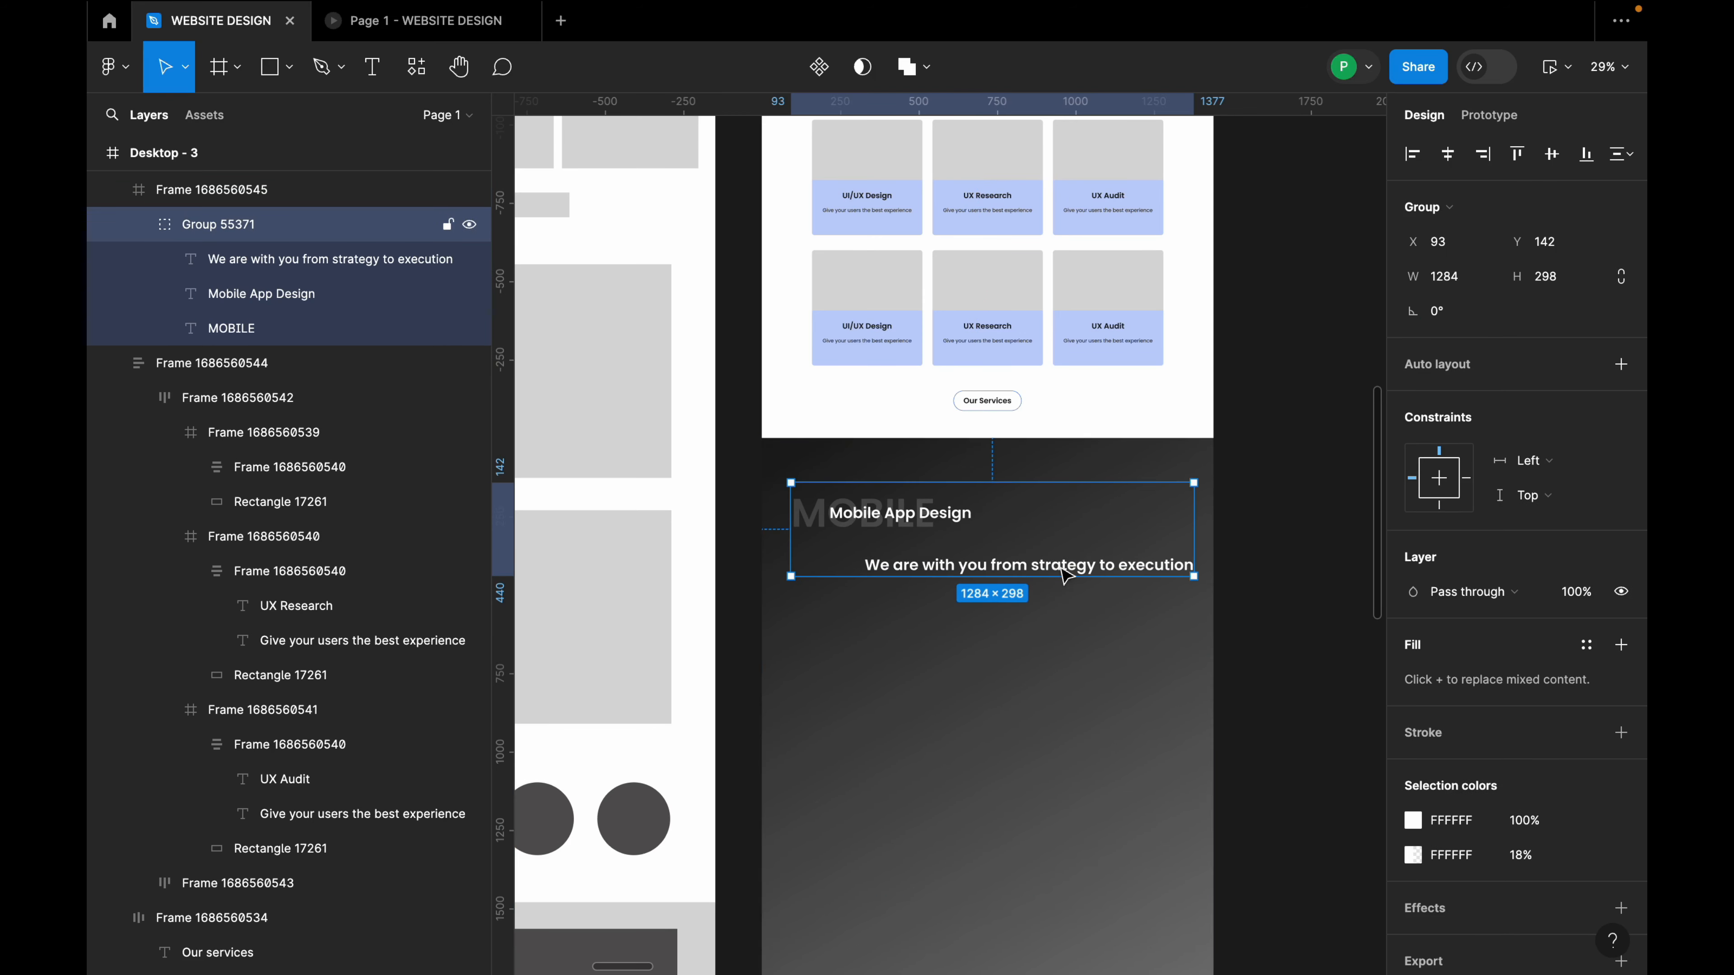
Move the "We are with you from strategy to execution" layer out of the heading group and shift it to about X 280, Y 358.
click(1074, 576)
click(998, 546)
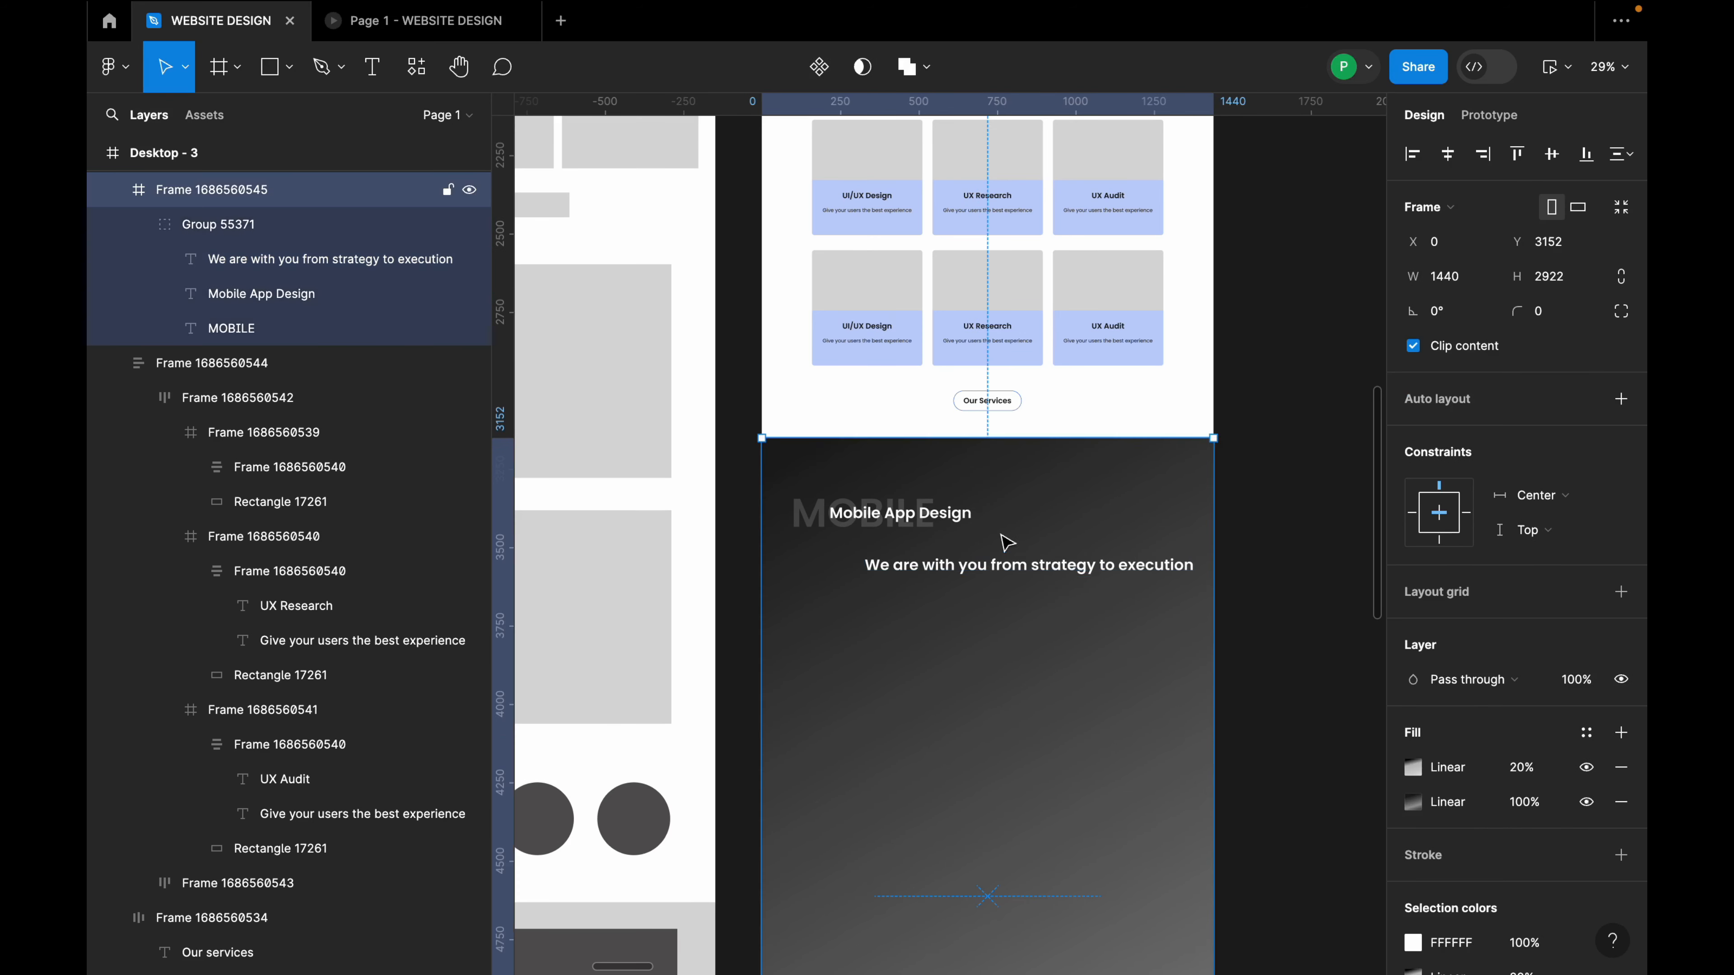
click(997, 553)
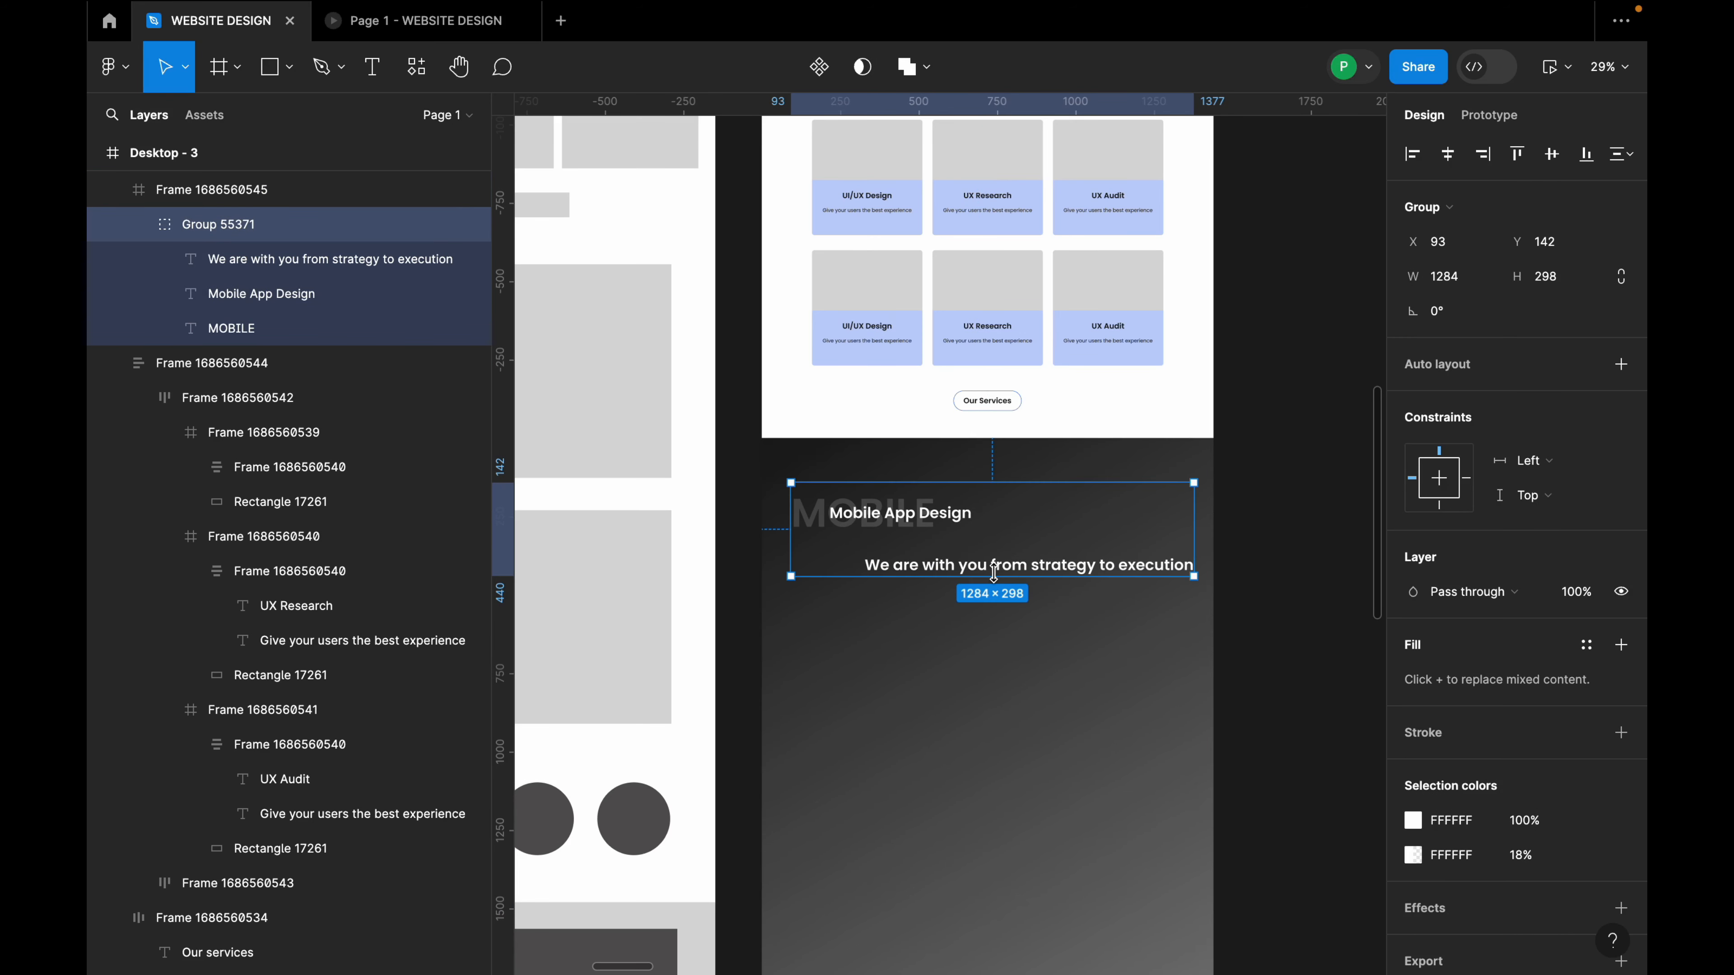
click(1001, 572)
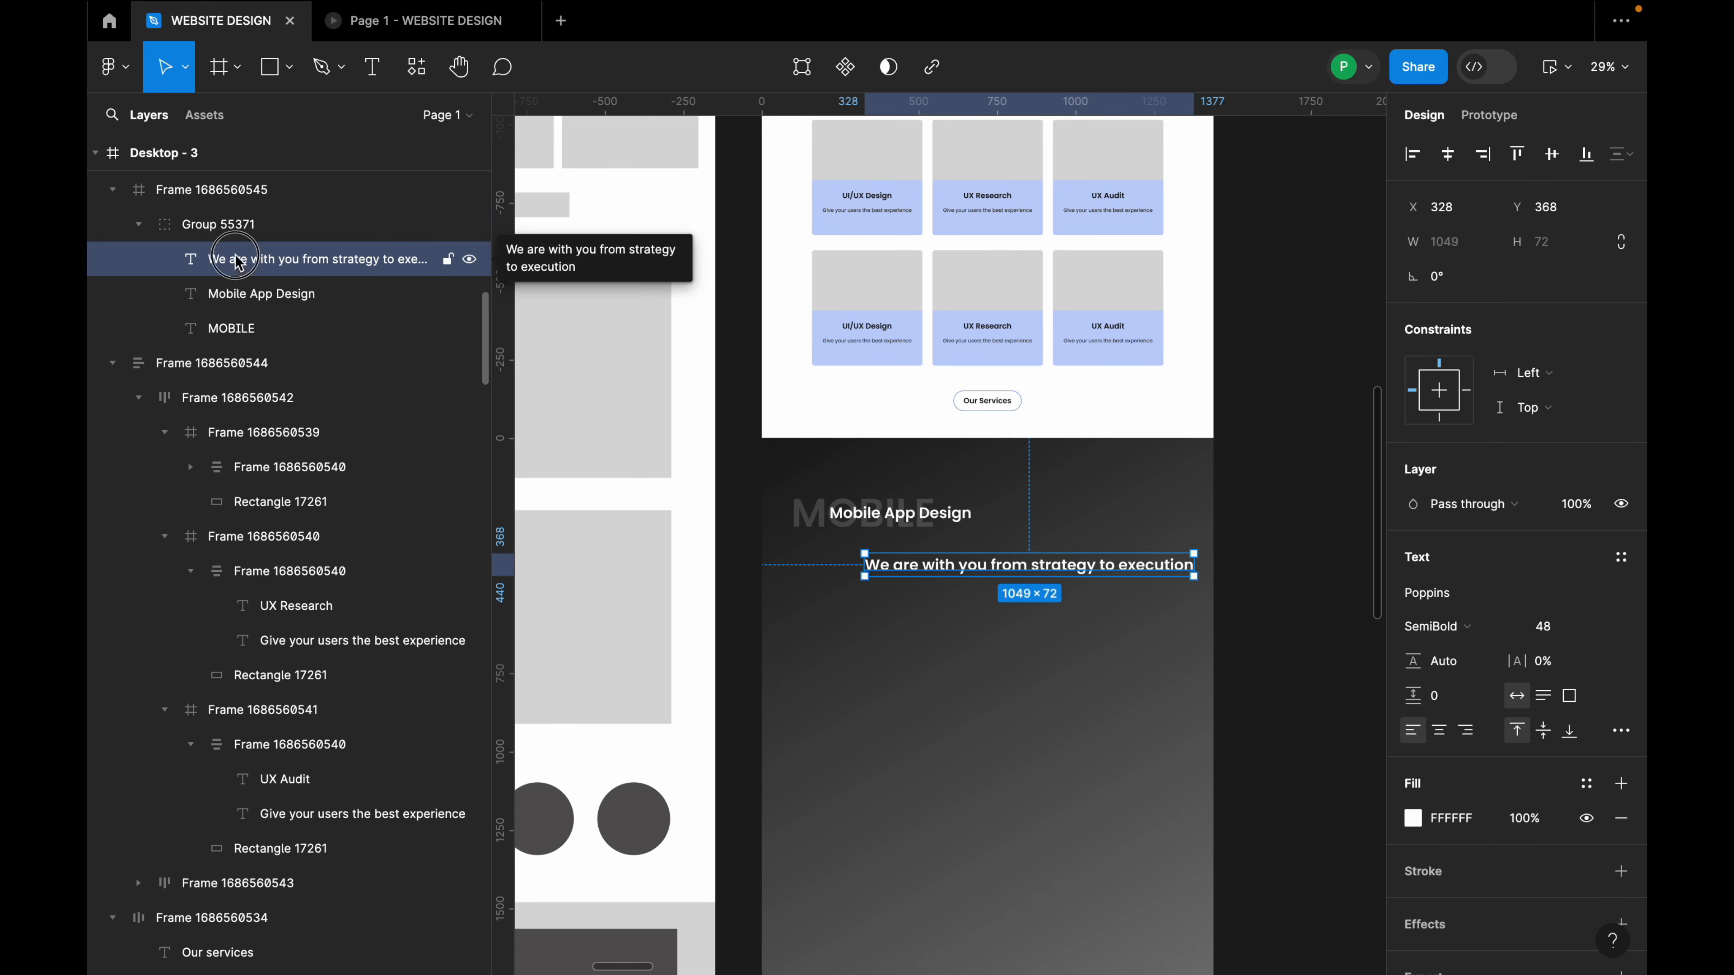
drag(237, 270, 238, 211)
click(151, 259)
click(1019, 575)
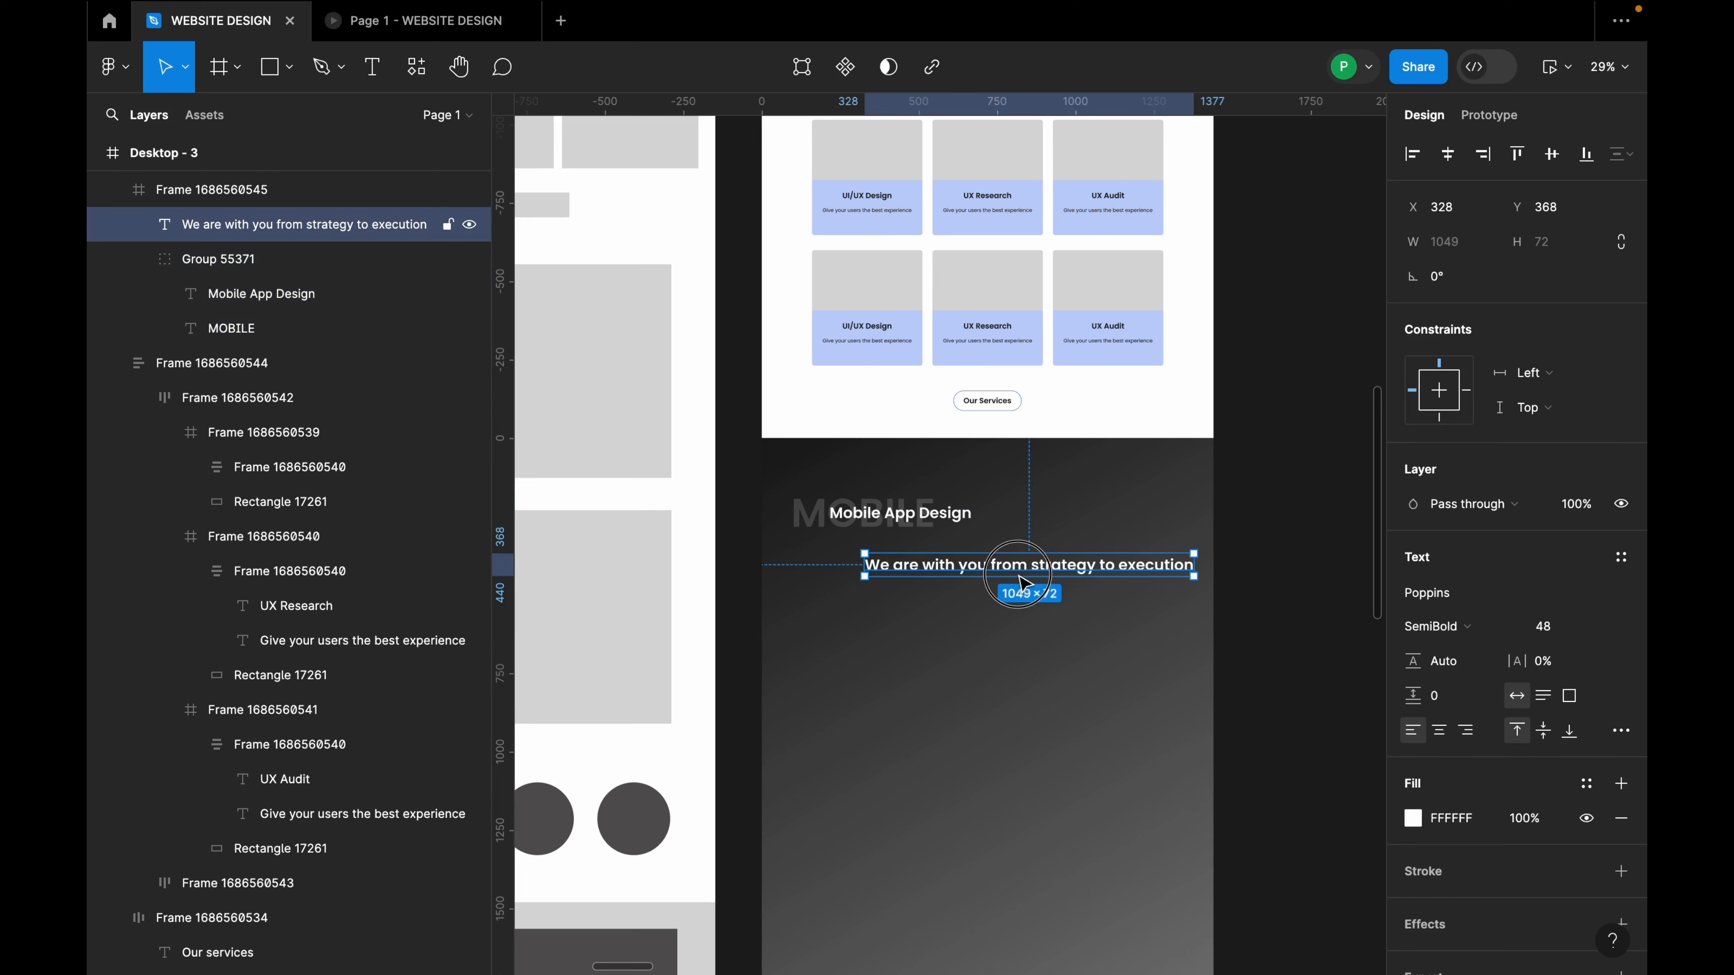
drag(1052, 561, 1037, 557)
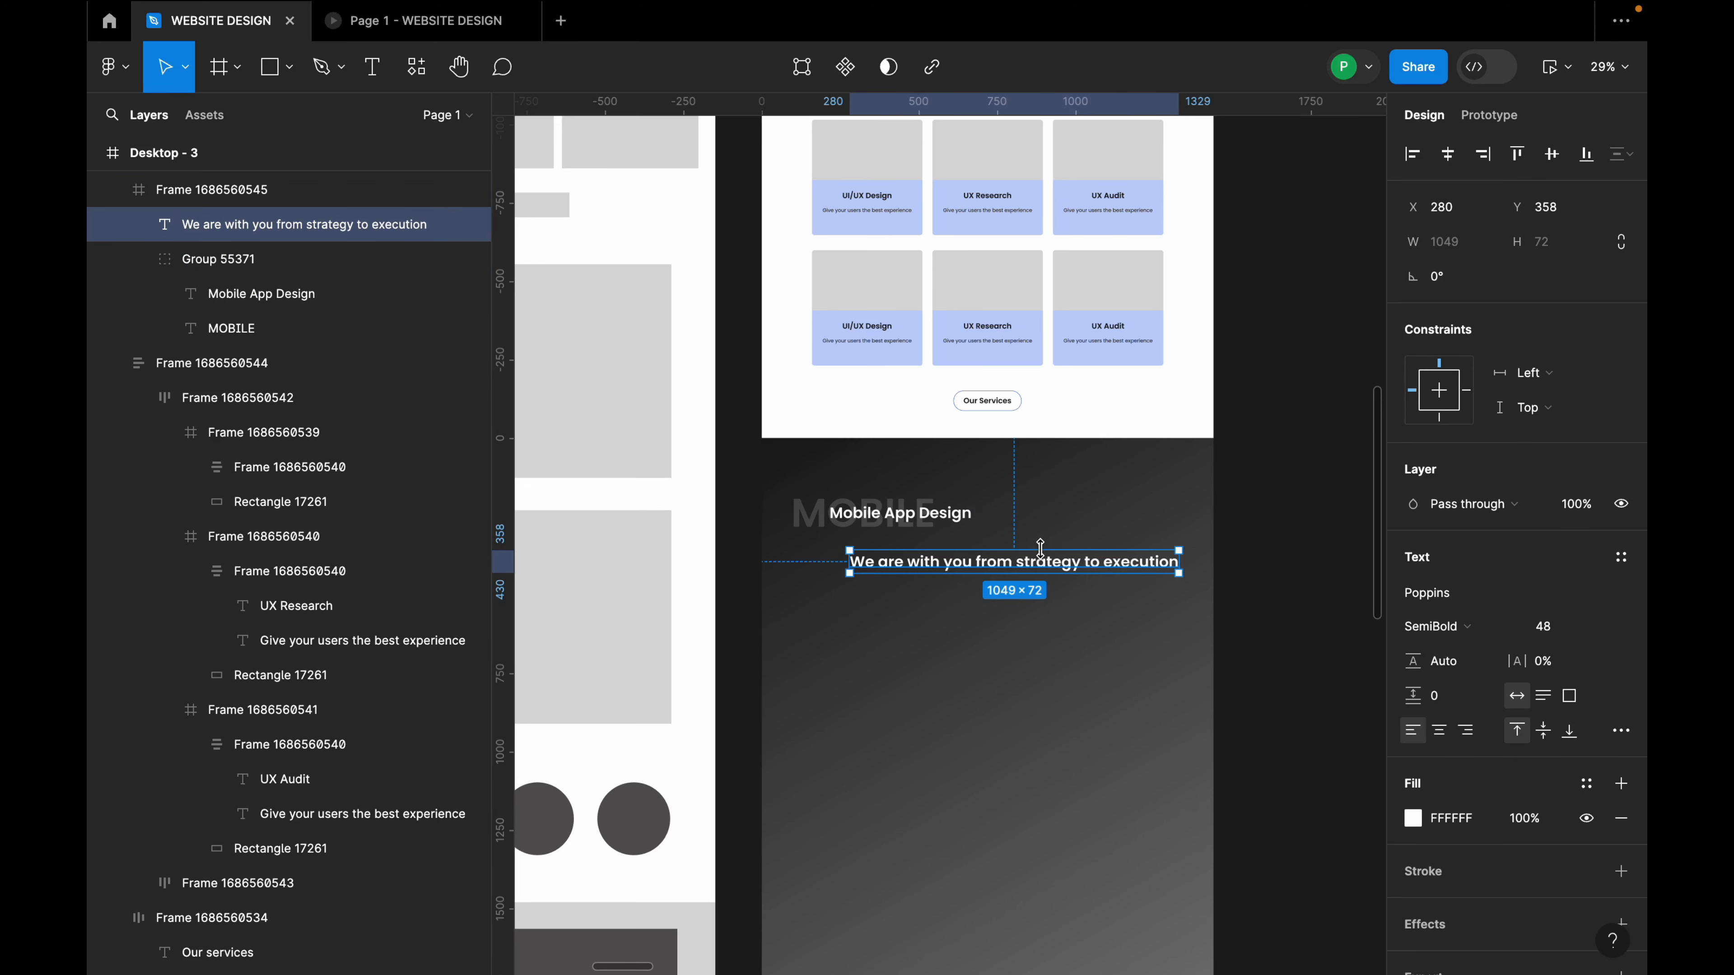
Centre the tagline horizontally in the dark section and check the text settings of the "We Work From Strategy To Executon" heading.
click(1447, 153)
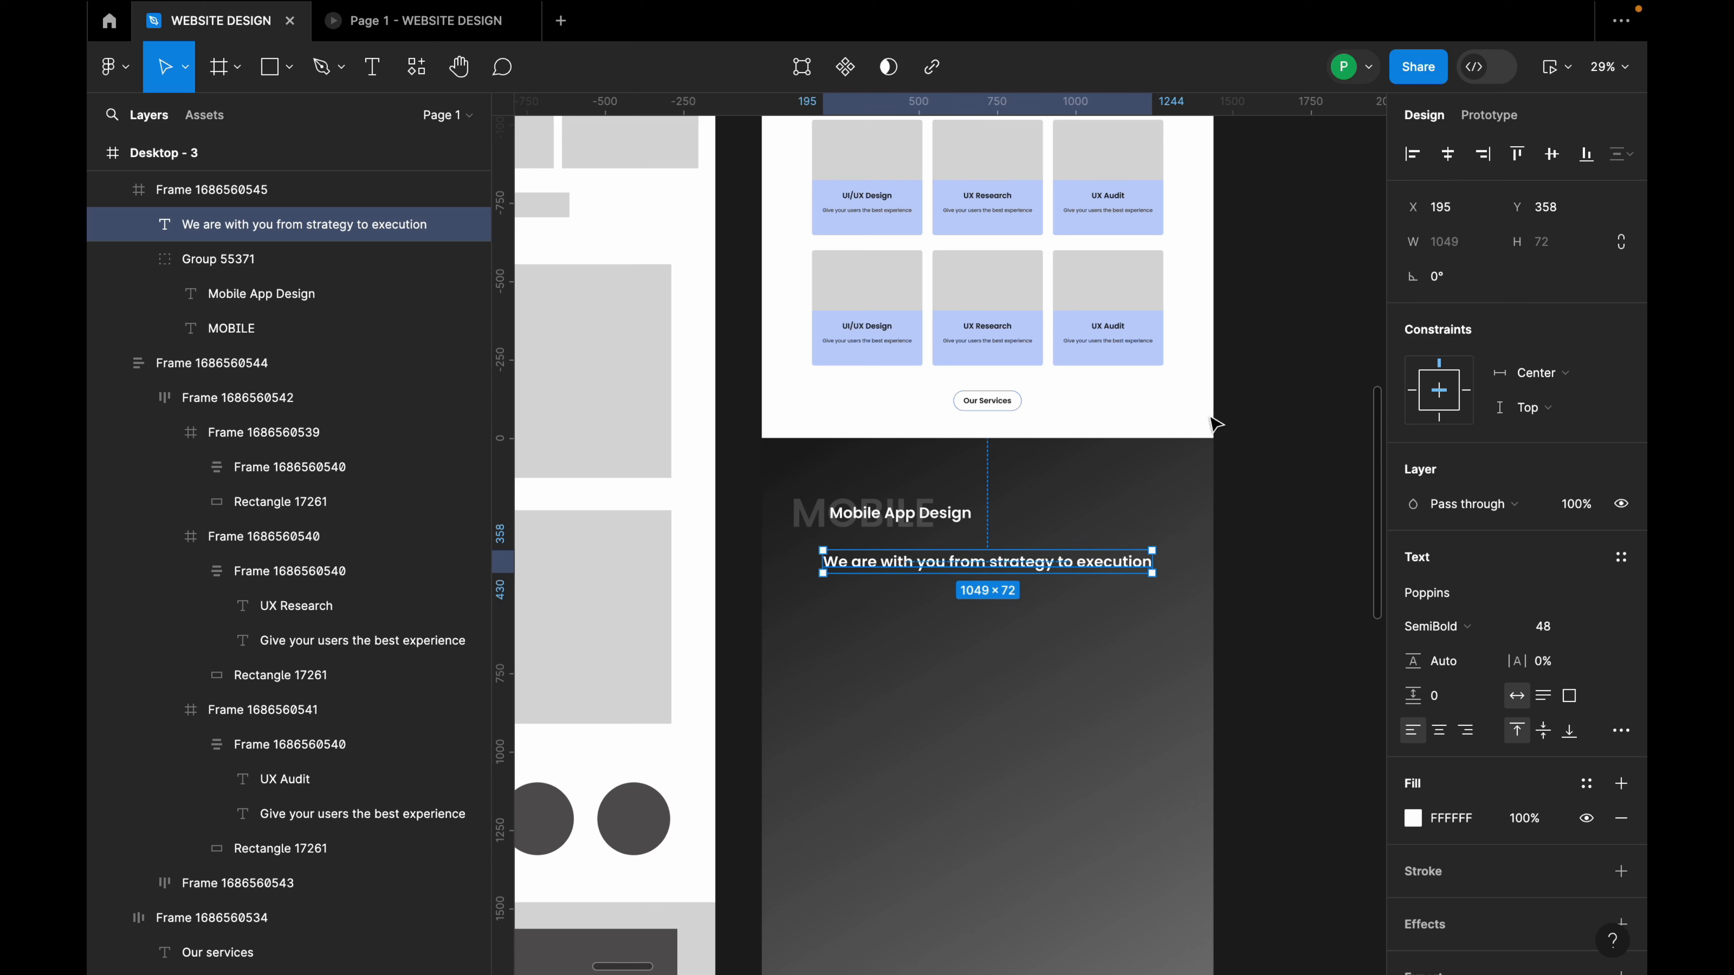
scroll(1115, 472, down, 3)
scroll(1115, 472, up, 4)
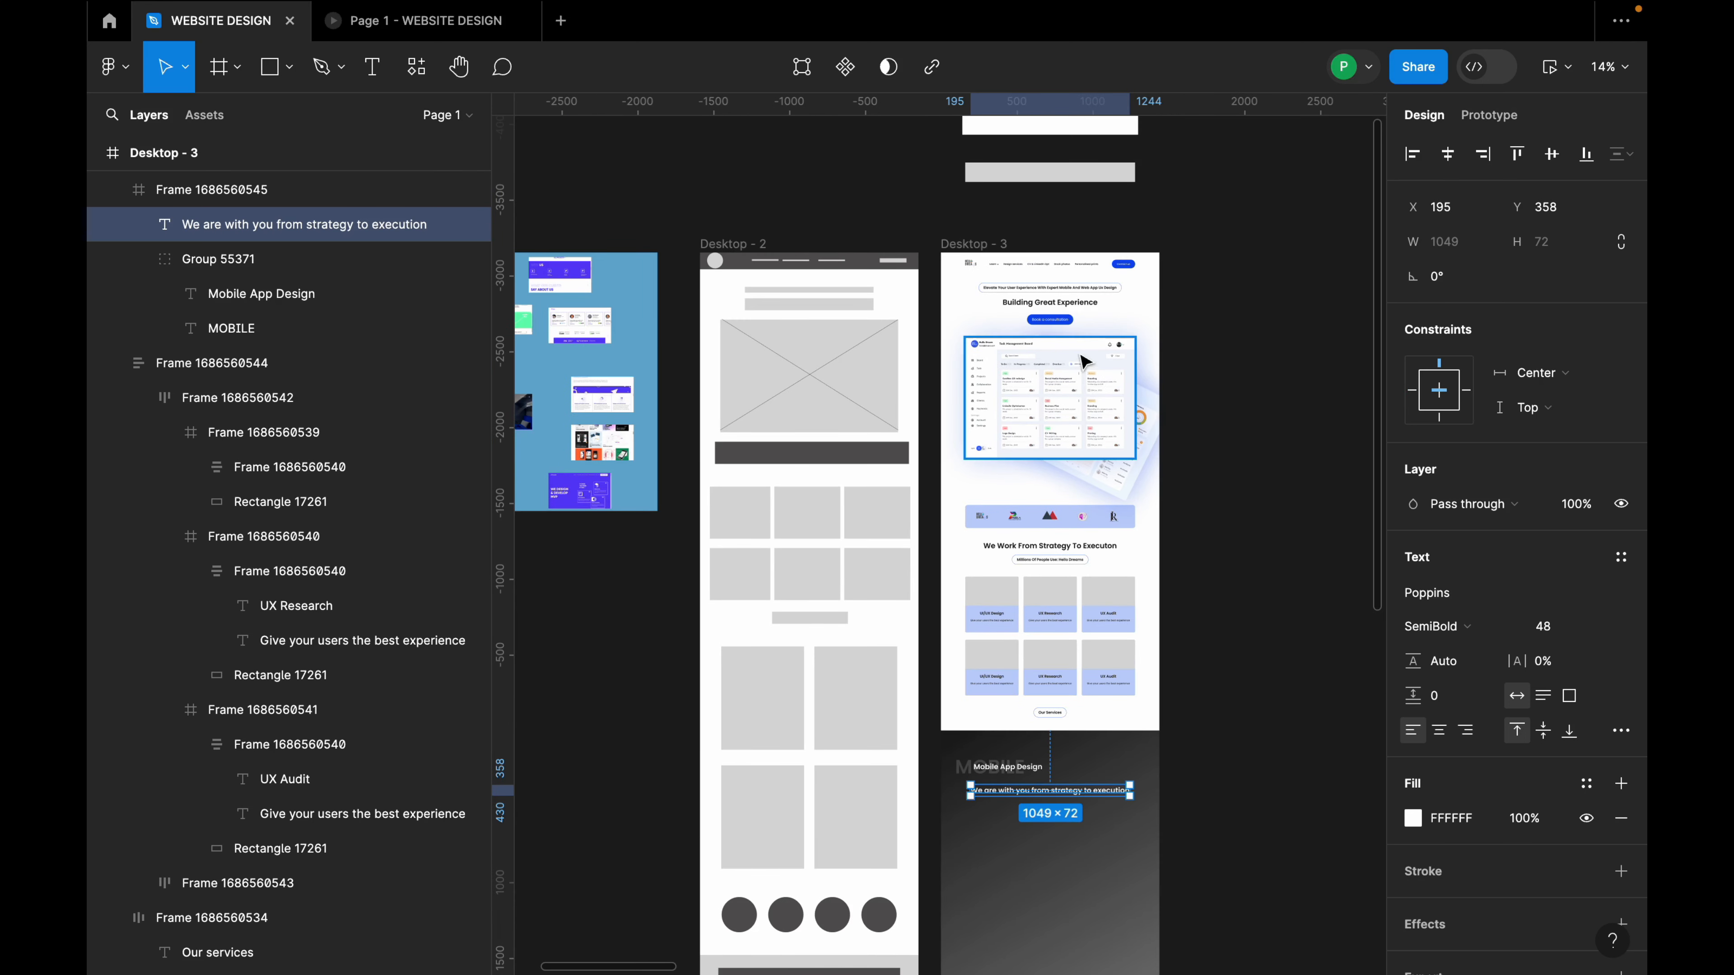
scroll(1166, 515, down, 1)
scroll(1166, 514, up, 5)
scroll(1122, 701, down, 3)
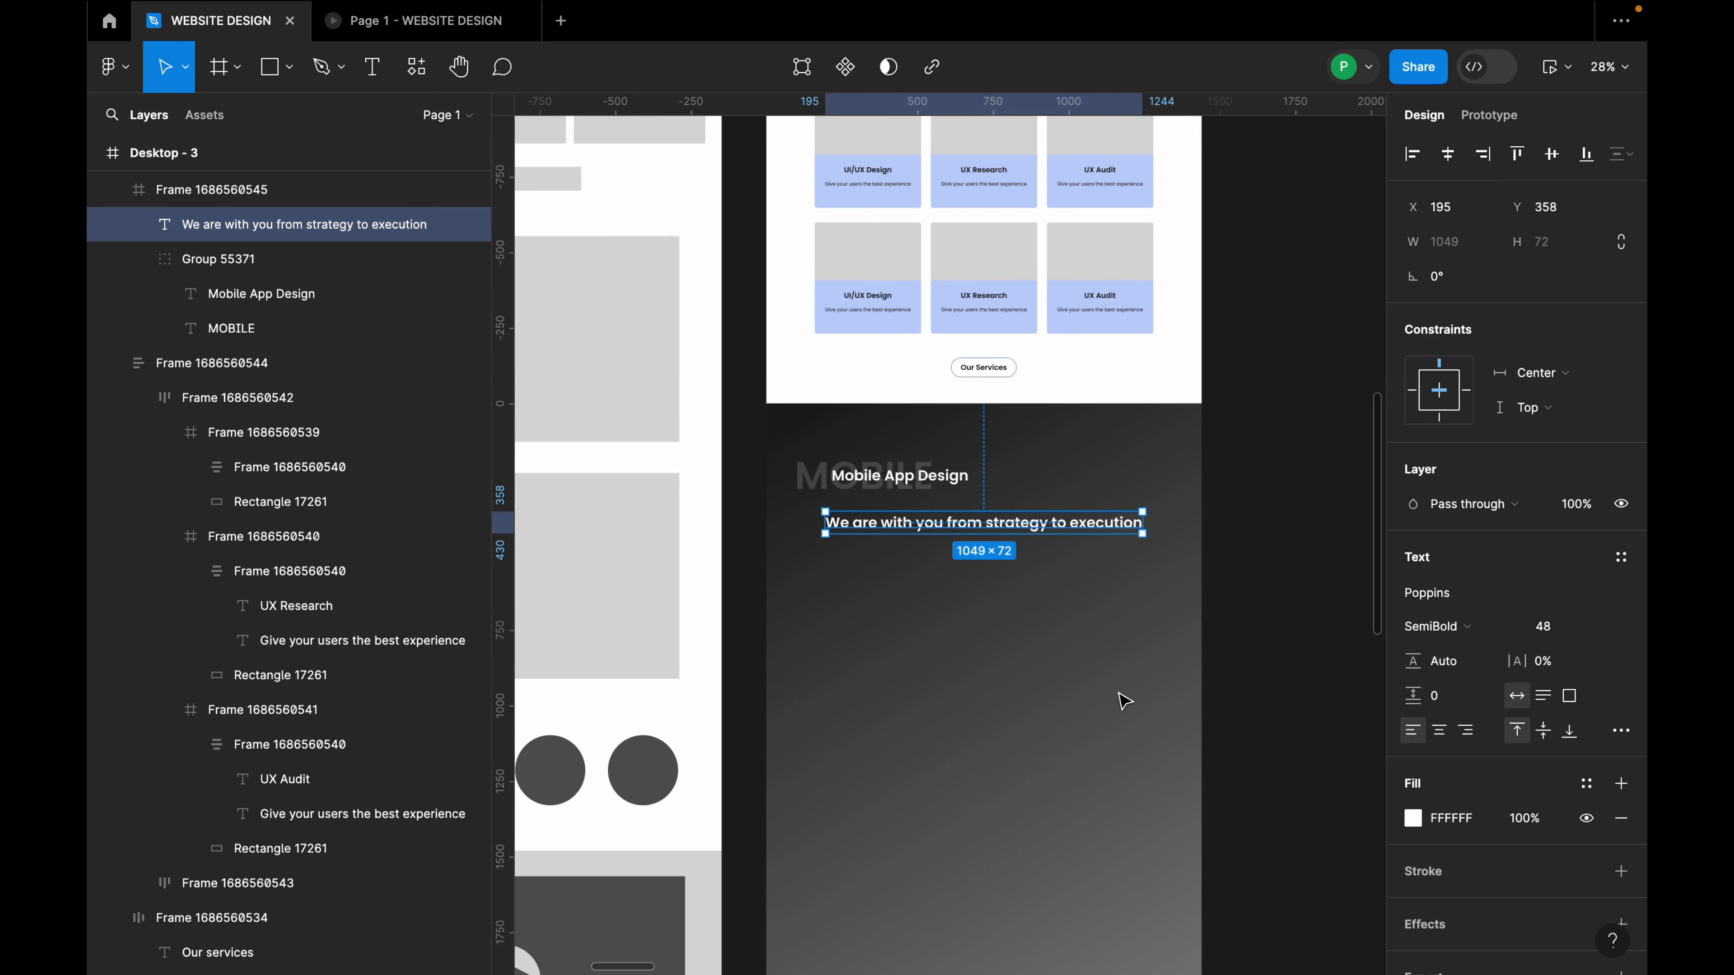
scroll(1123, 545, up, 1)
scroll(1123, 545, up, 5)
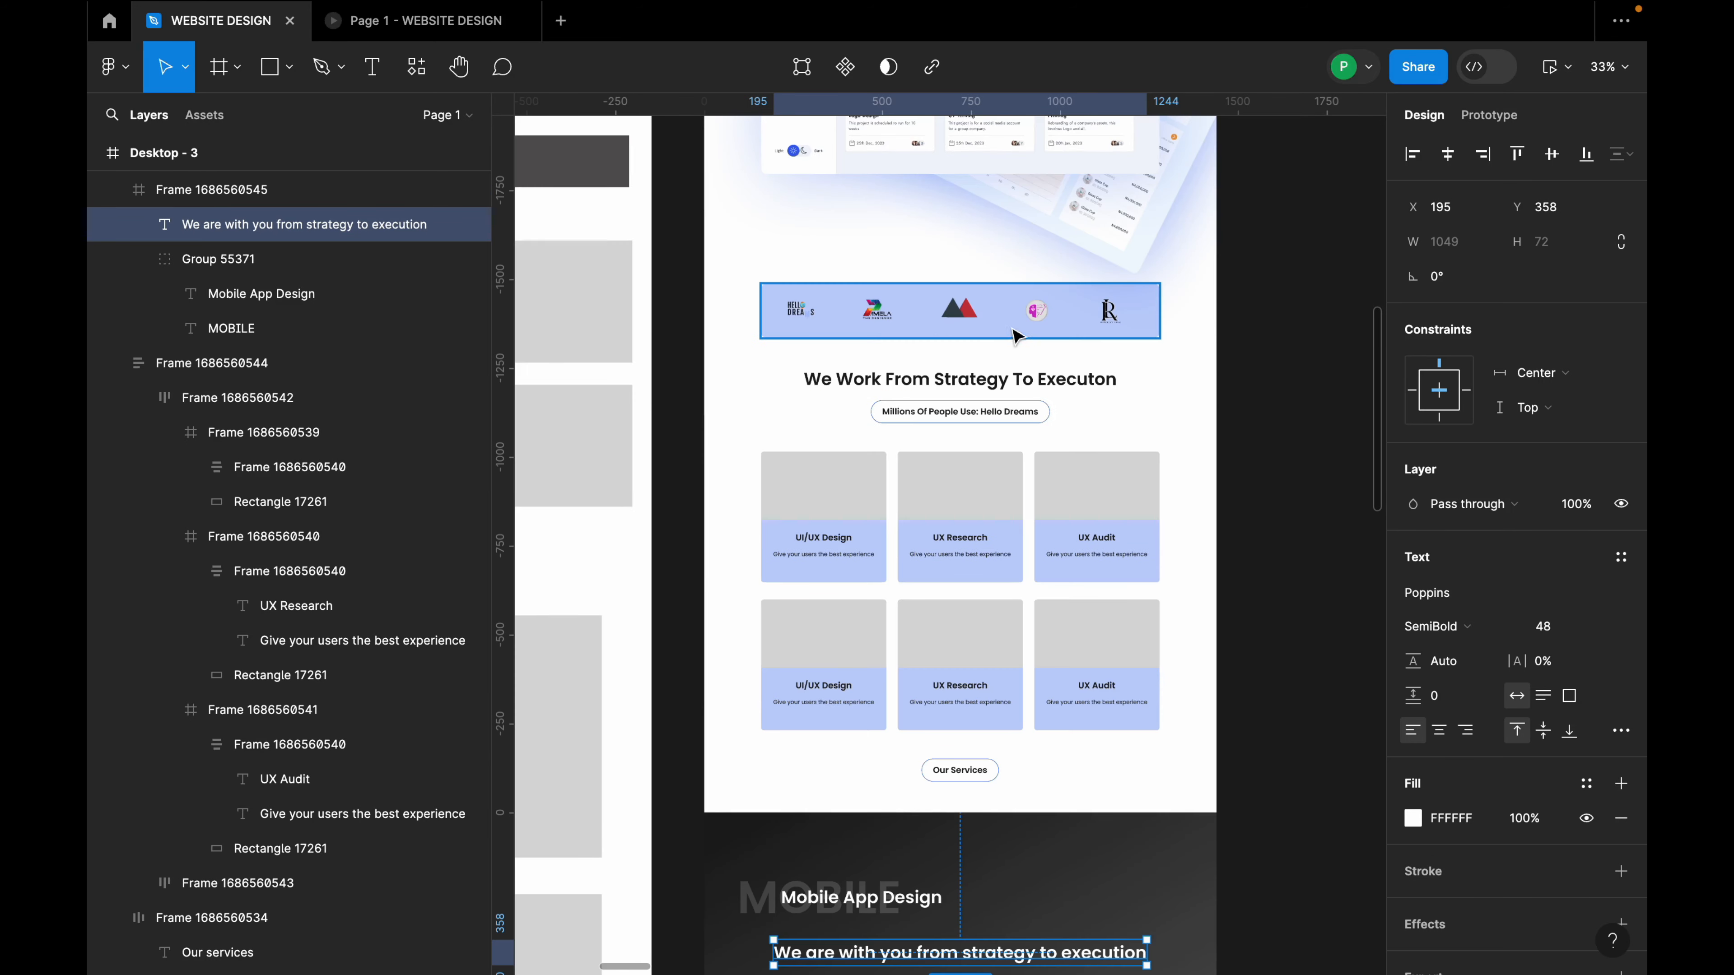
click(1029, 386)
click(1029, 386)
scroll(1029, 386, down, 5)
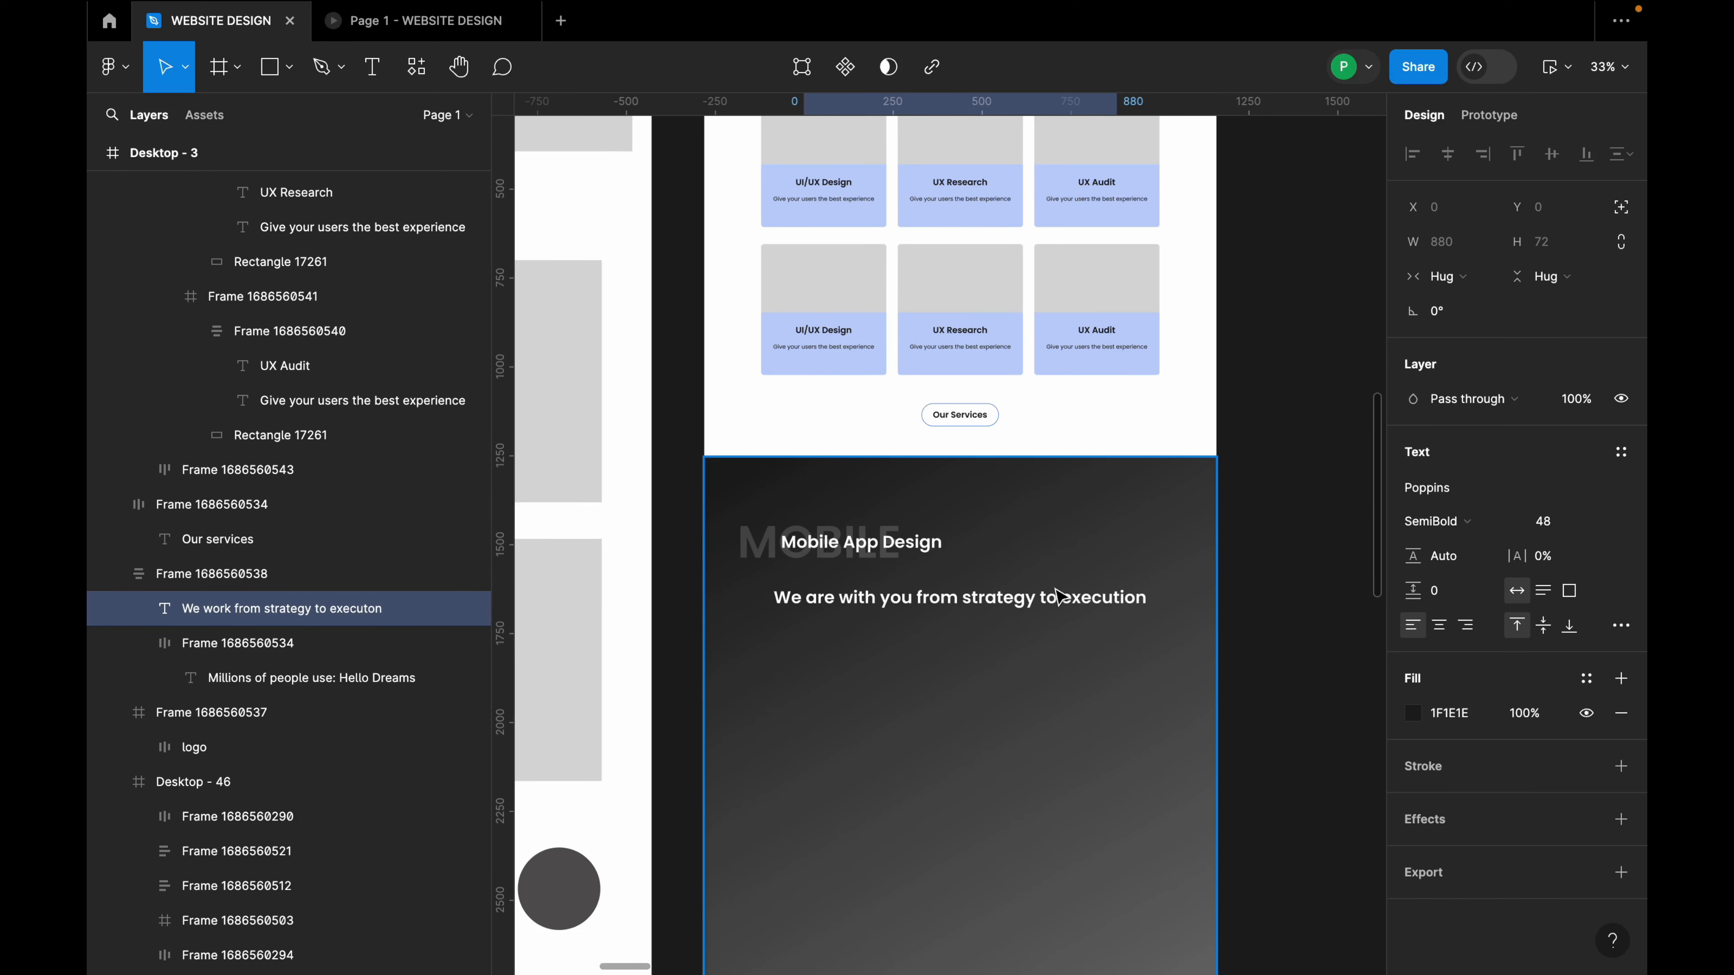
Narrow the tagline's text box to 753 wide, centre-align its text and centre the box horizontally in the dark section.
click(1057, 596)
drag(1148, 599, 1042, 593)
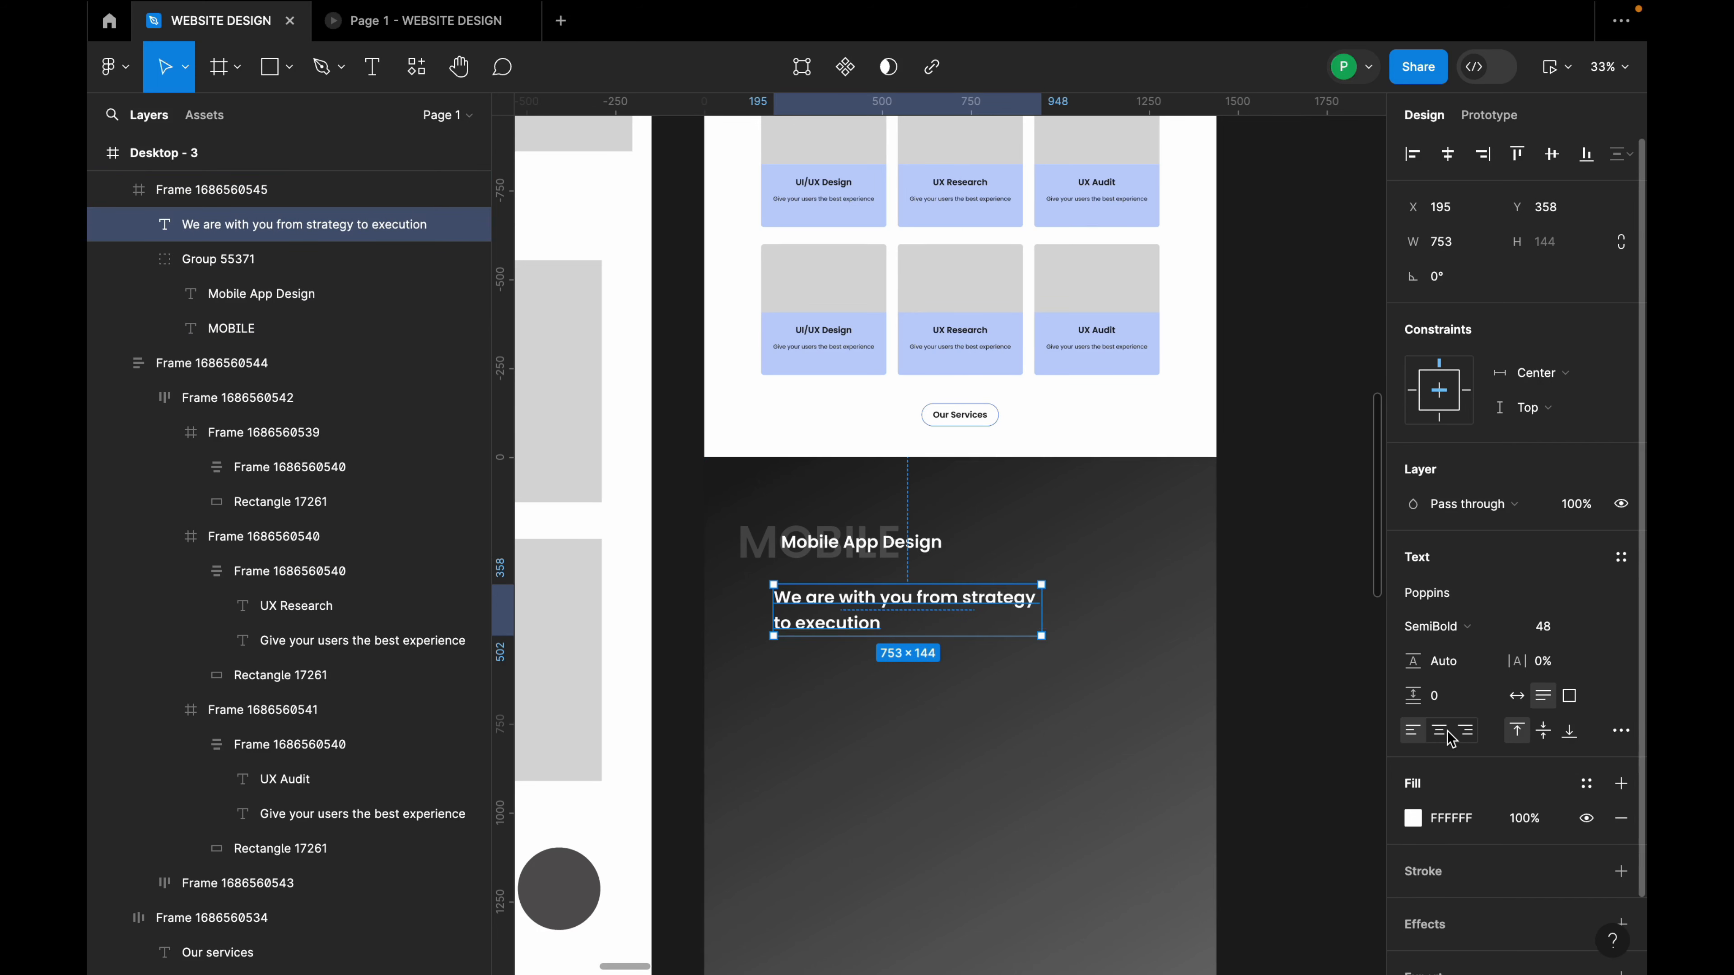
click(1441, 730)
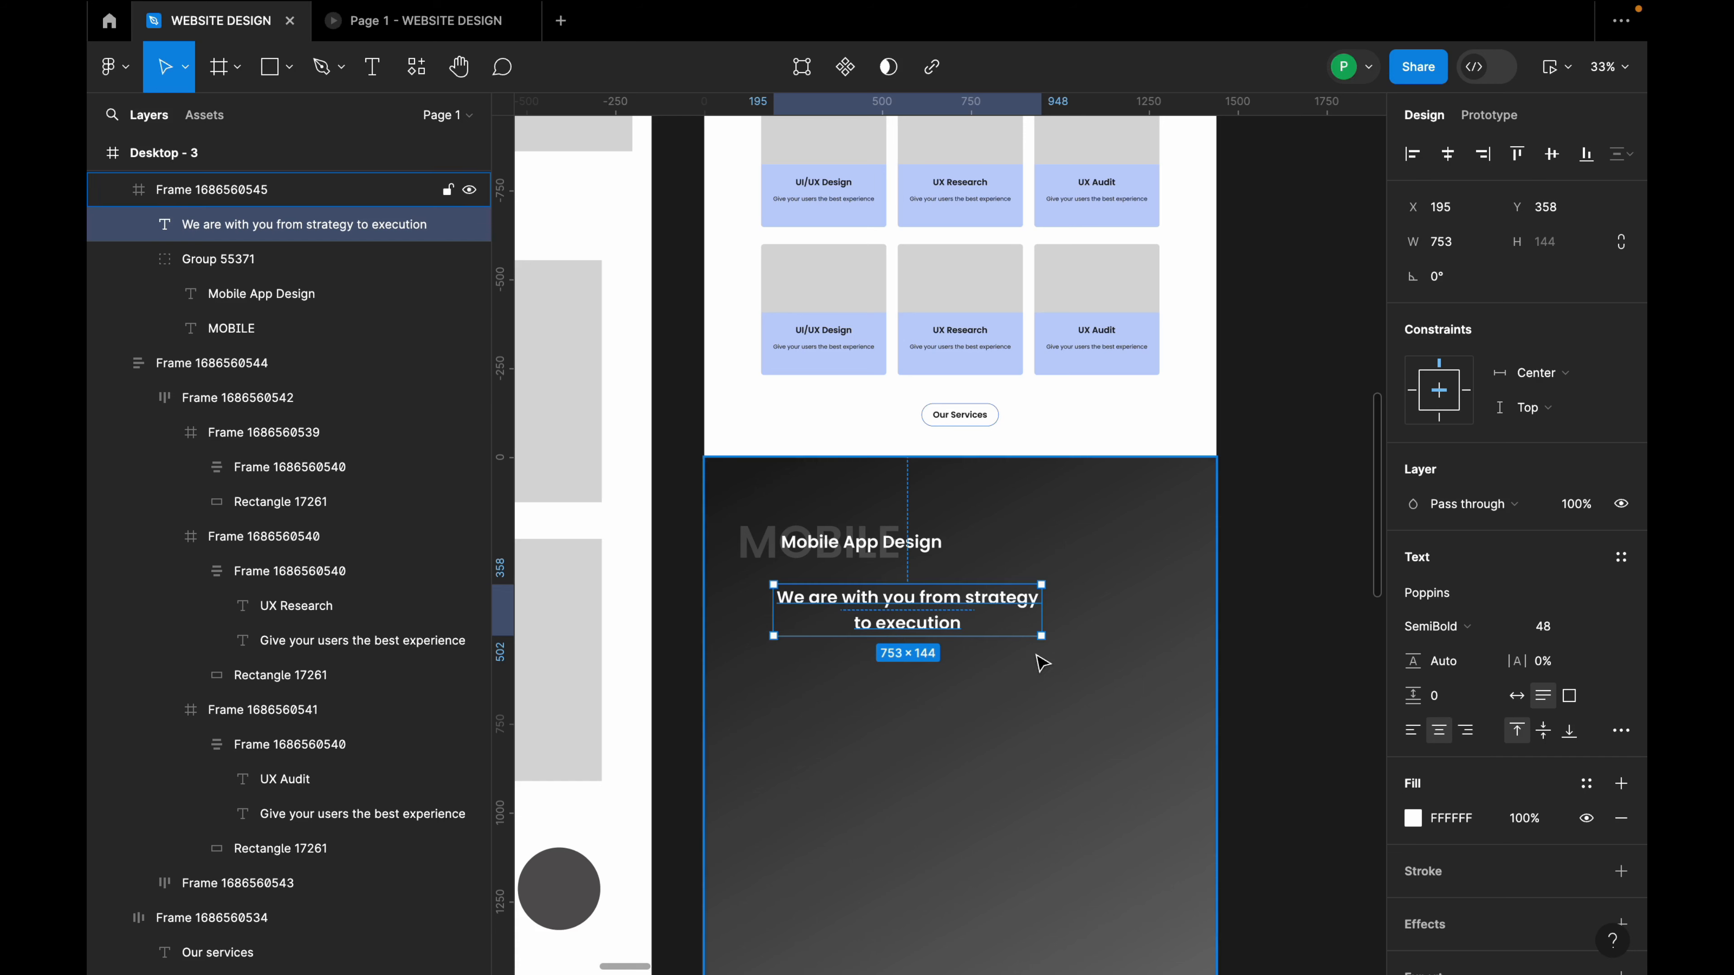
click(1448, 156)
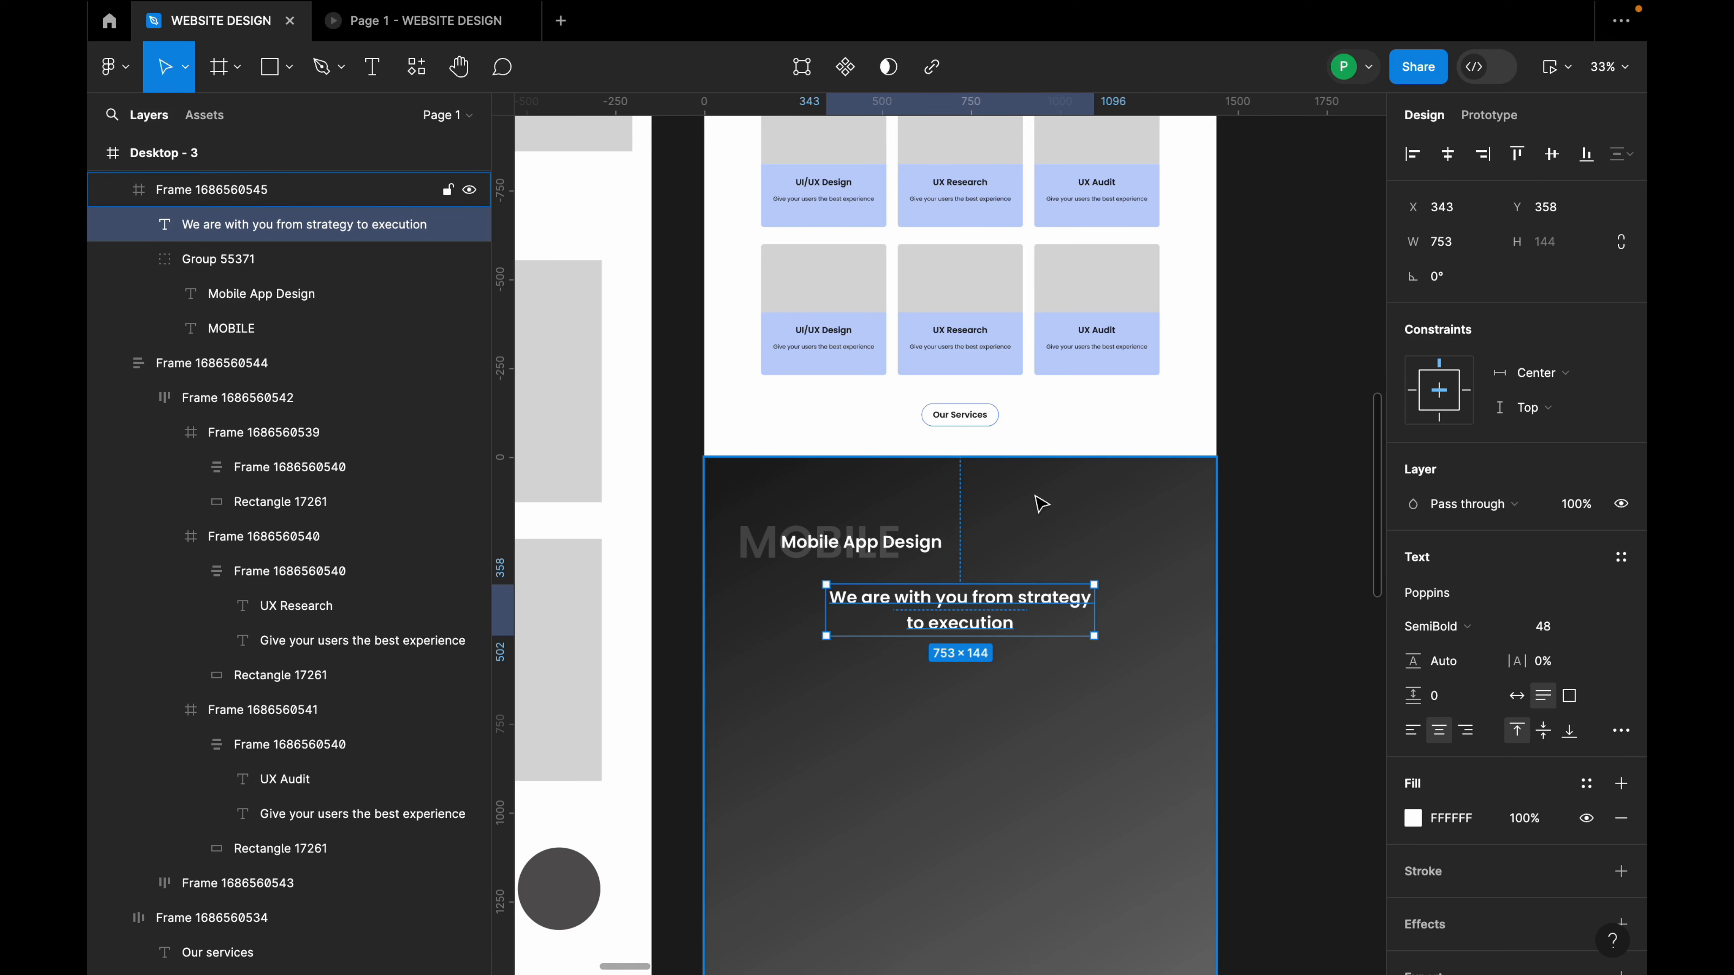
Add a text layer reading "You get to work with industry best designer" below the tagline in the dark section.
scroll(1040, 504, down, 1)
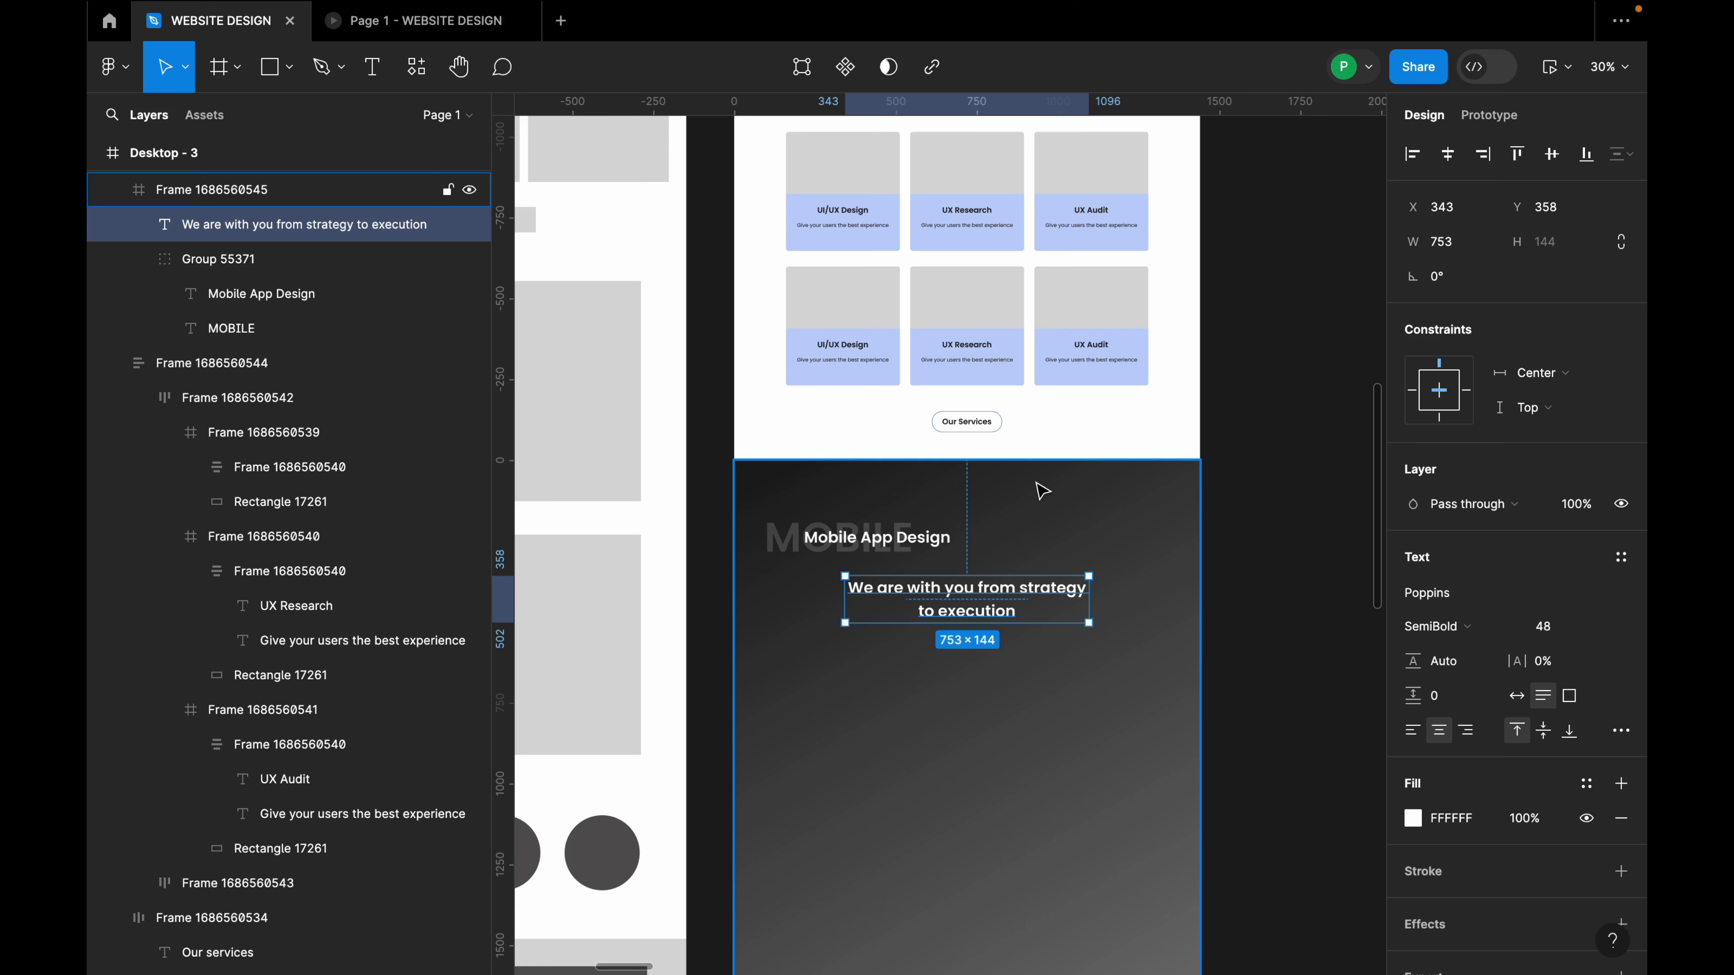
click(1053, 744)
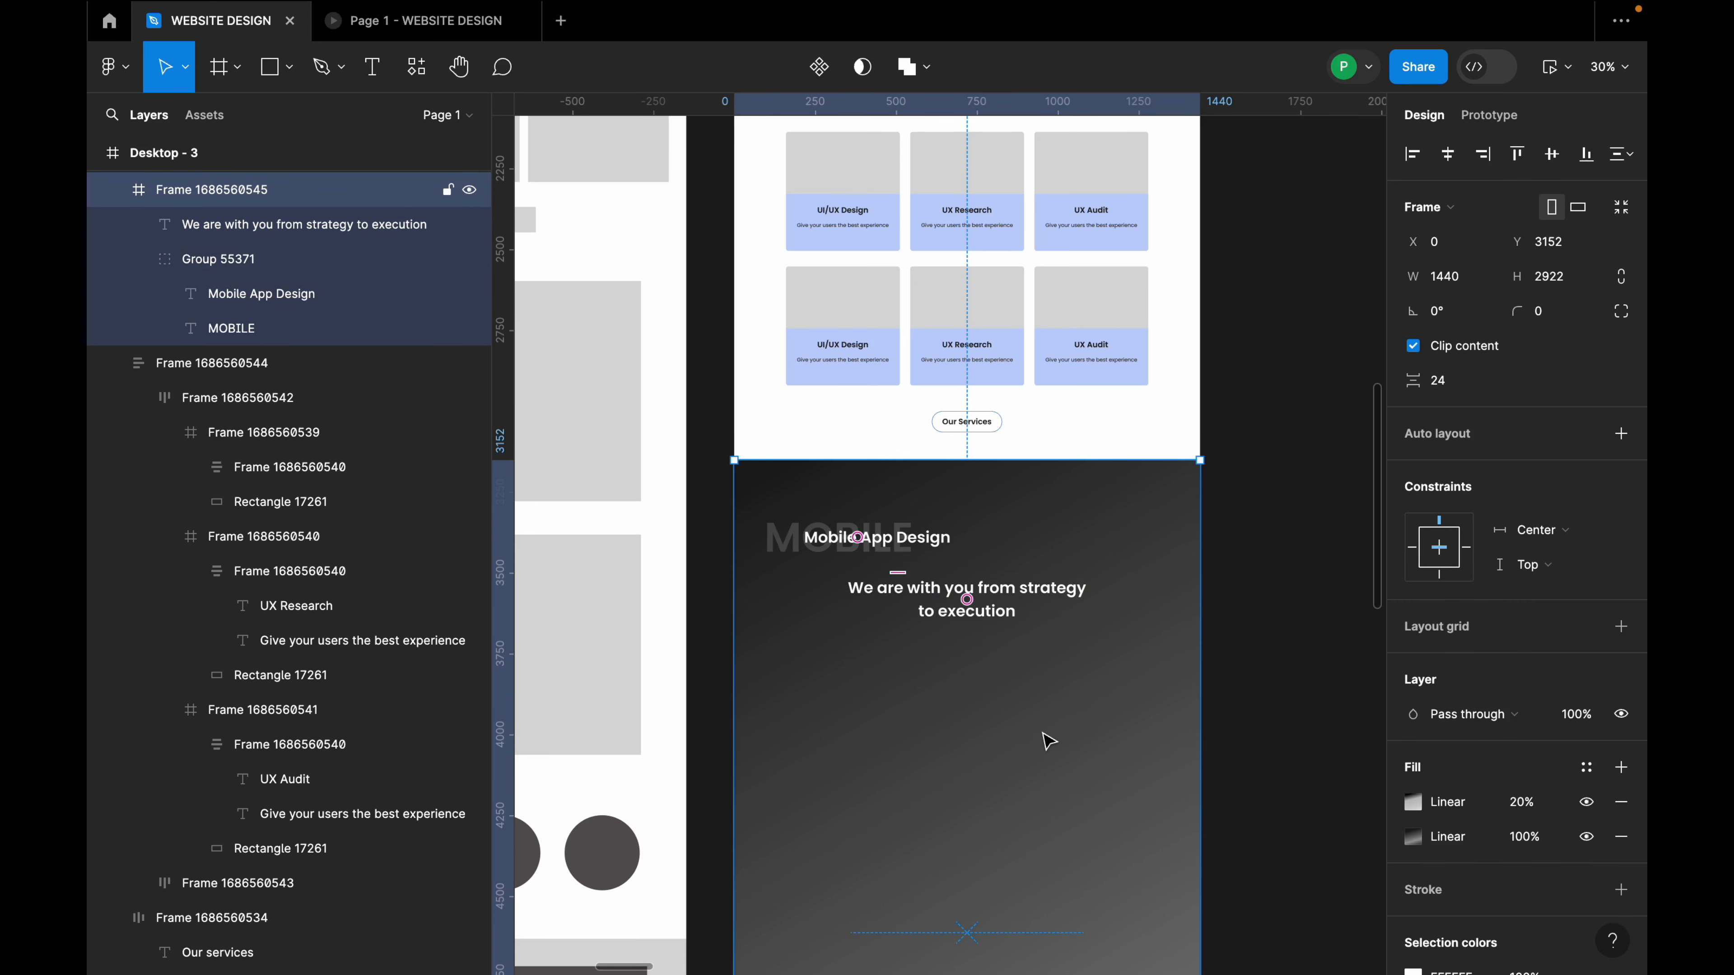
key(t)
click(948, 711)
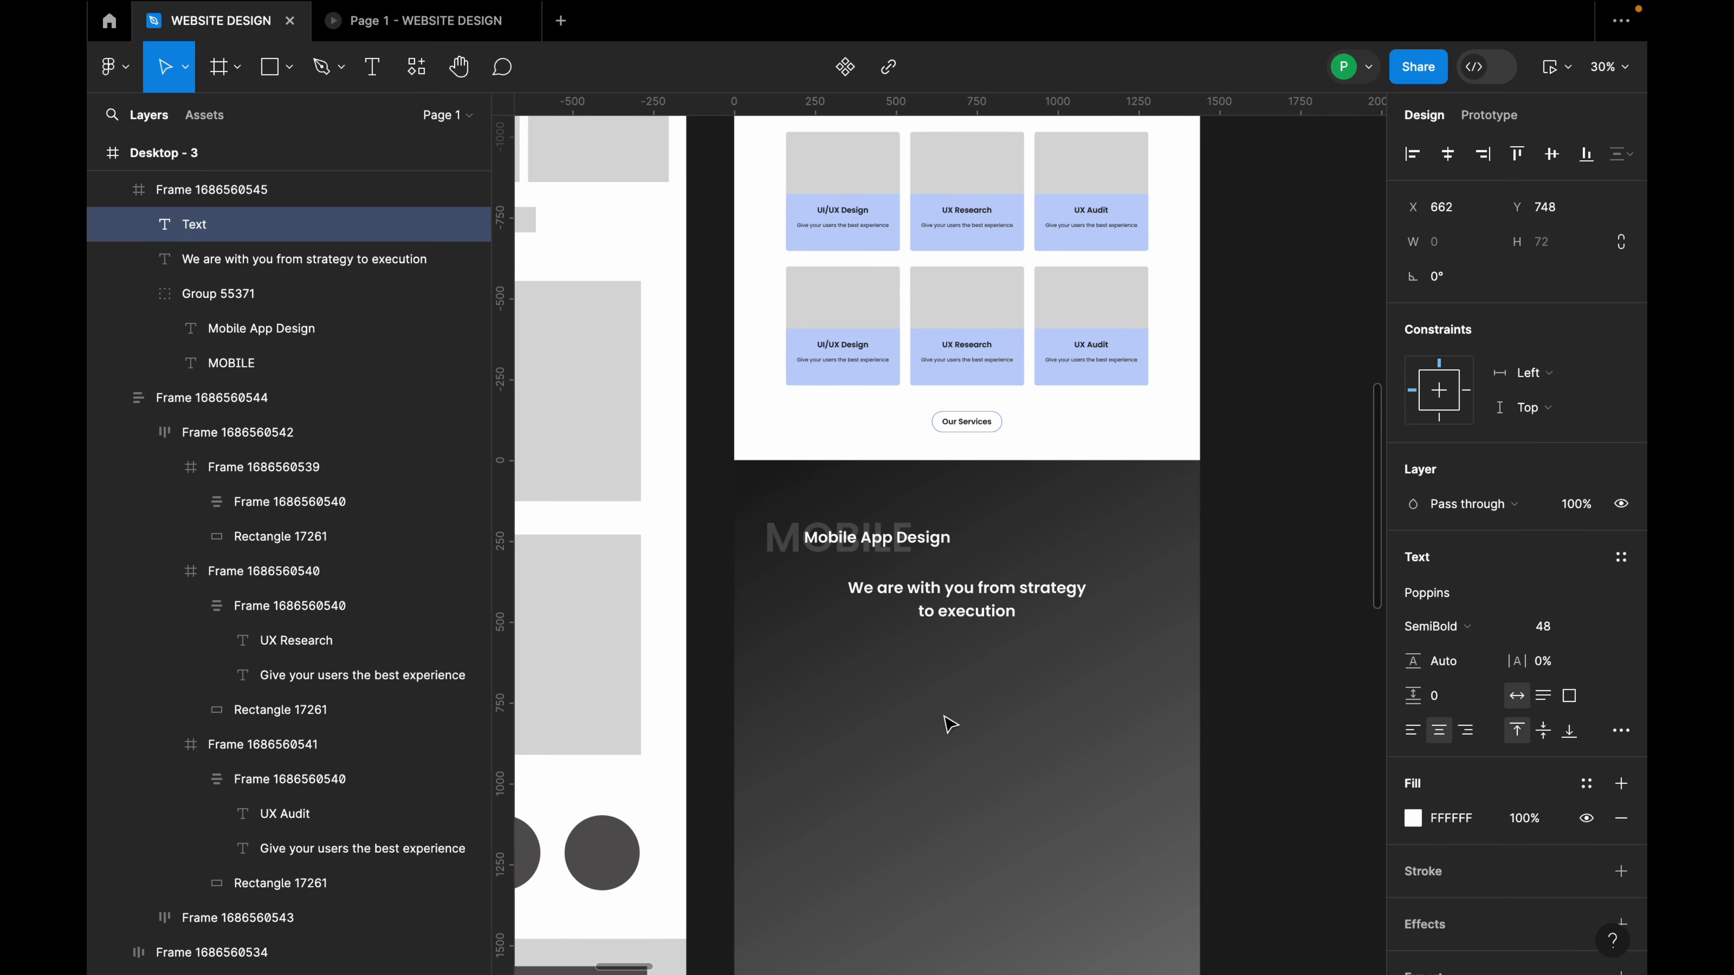
text(You get to work)
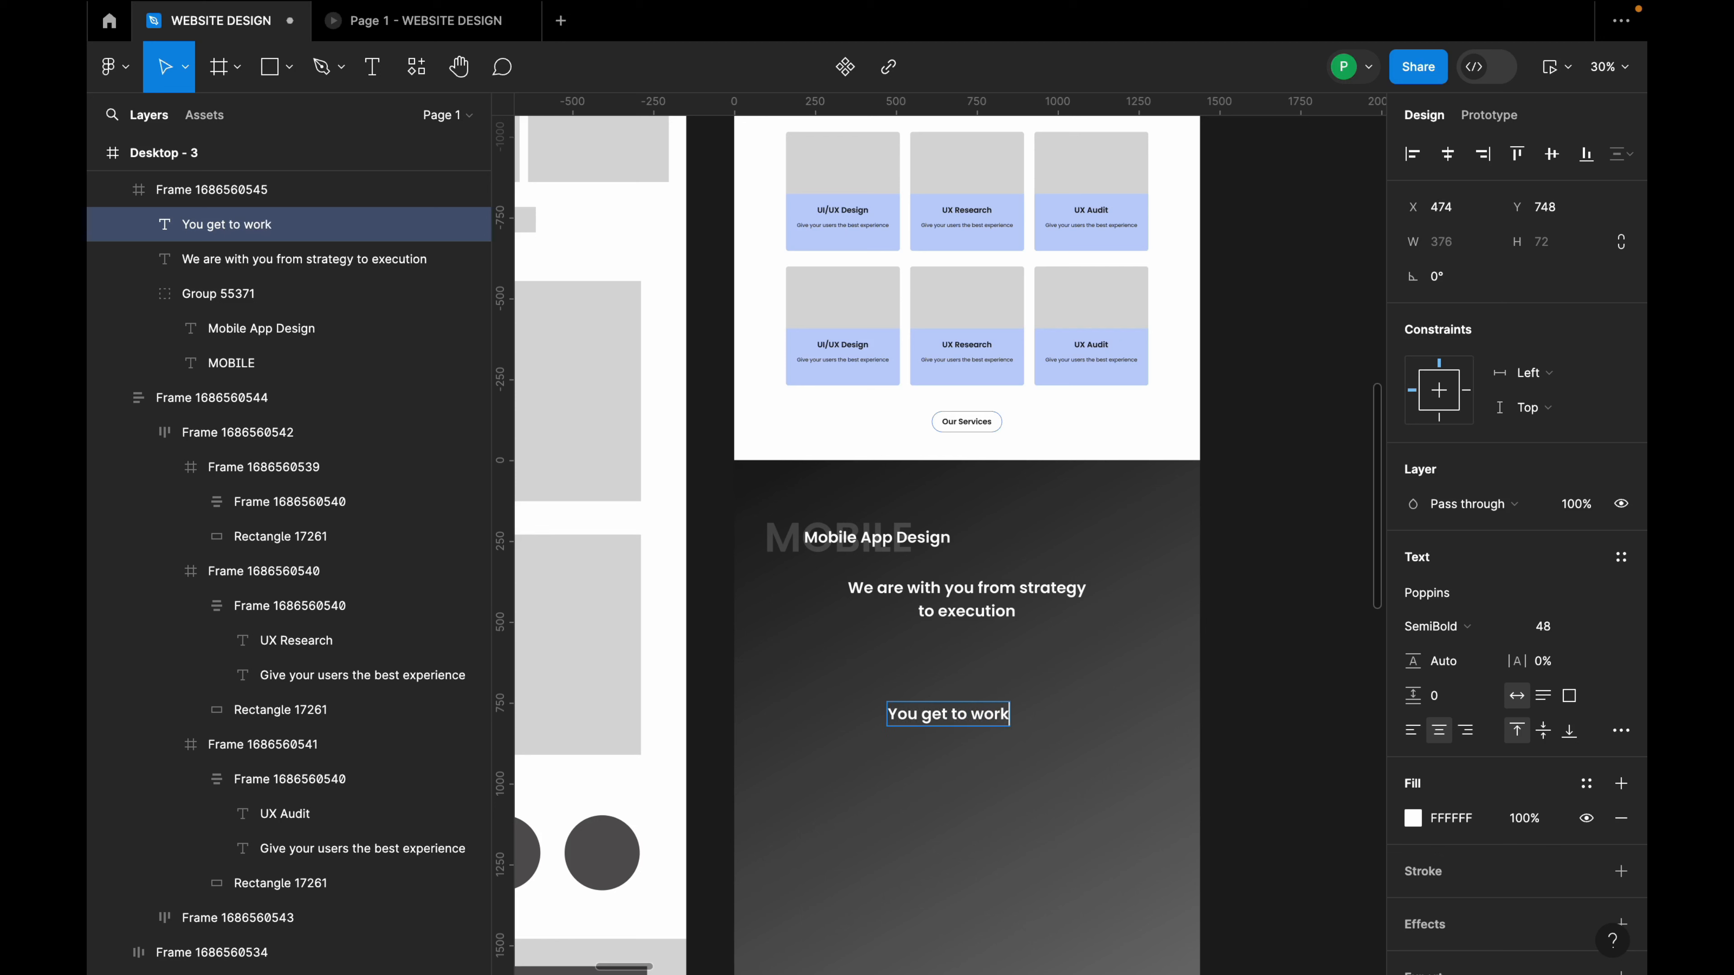
text( with indus)
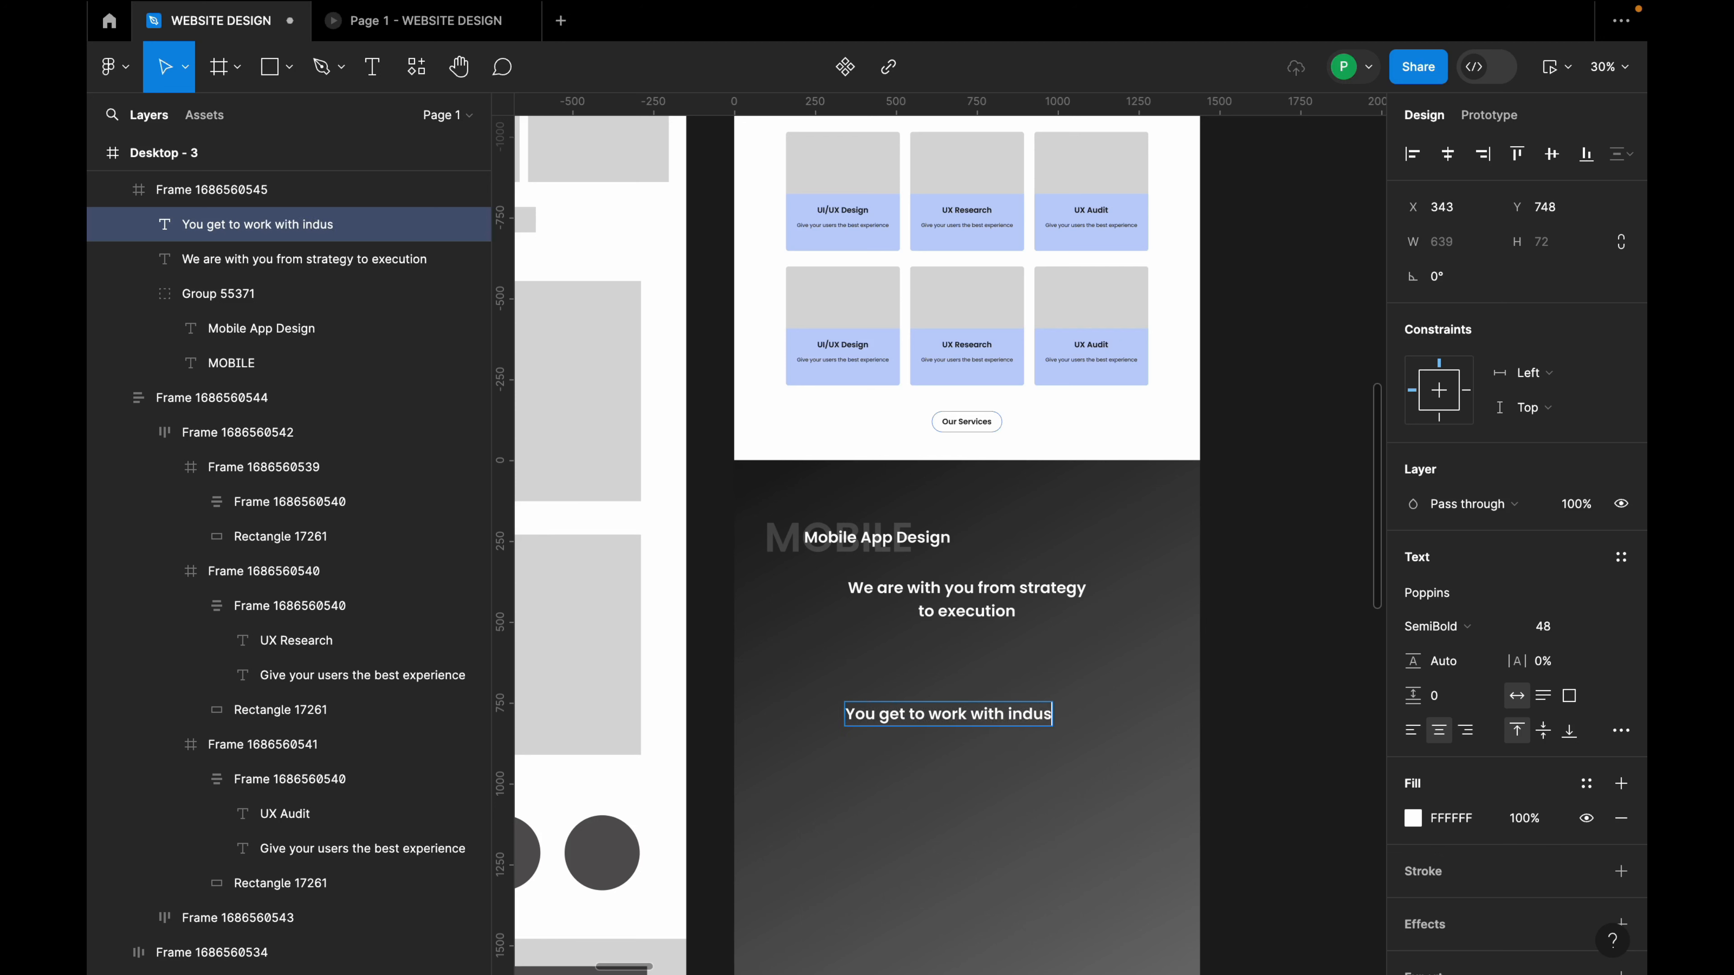
text(try best)
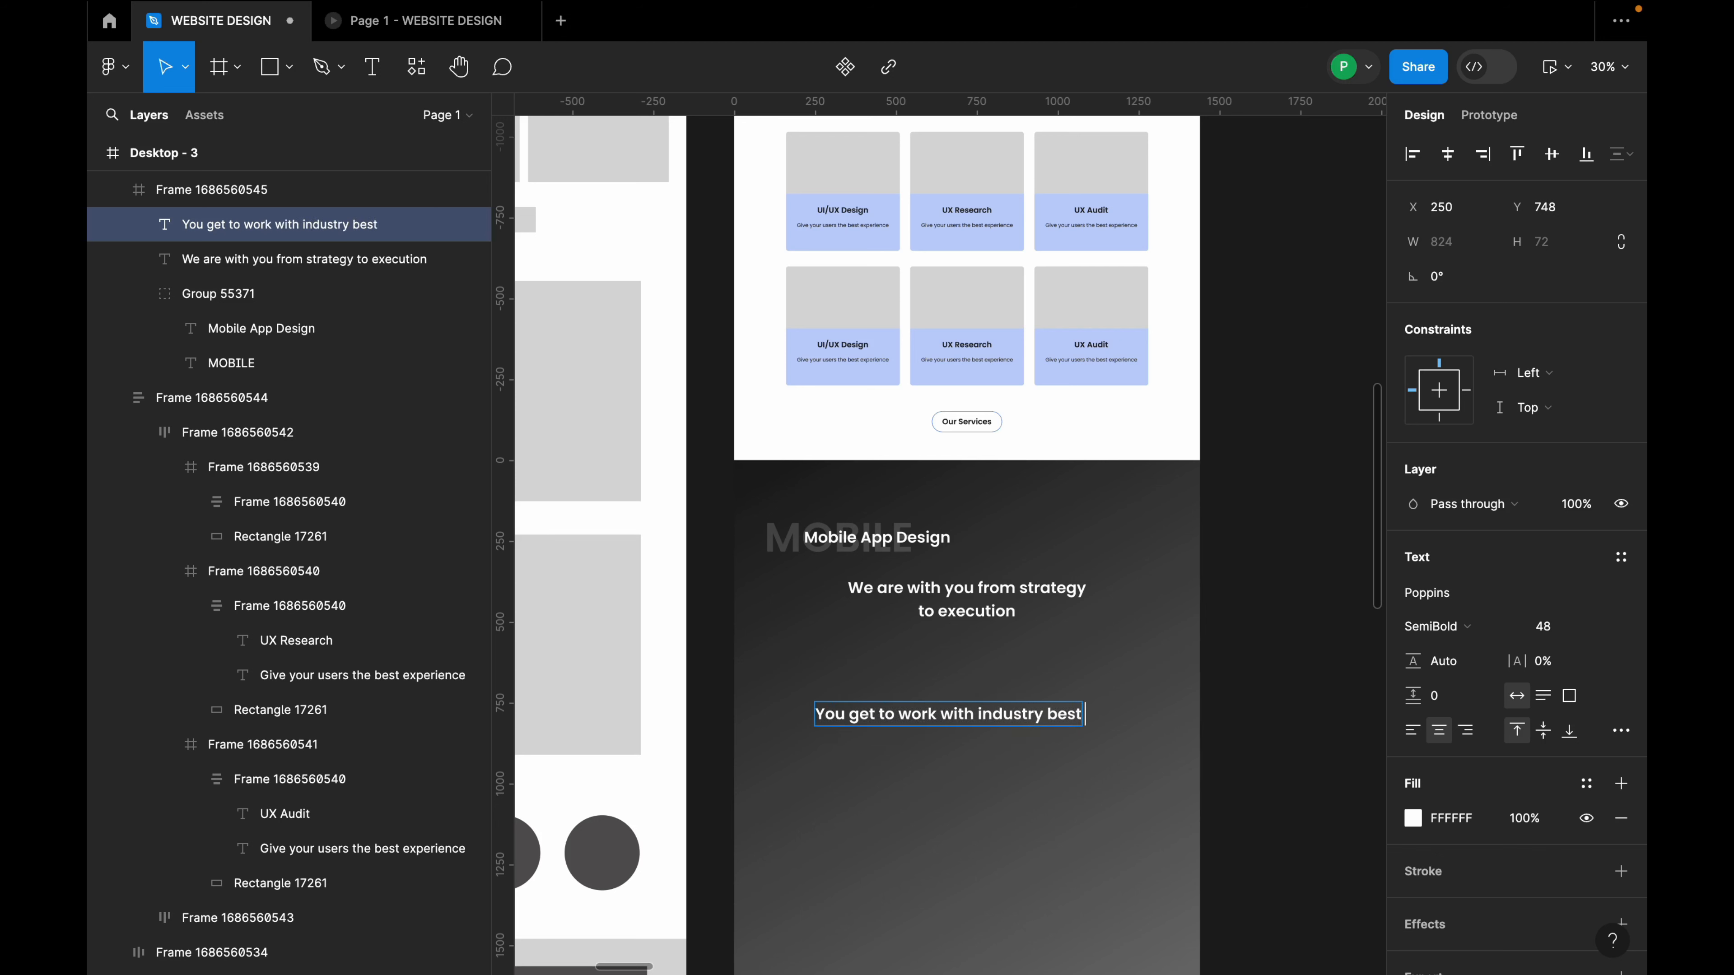
text( designer)
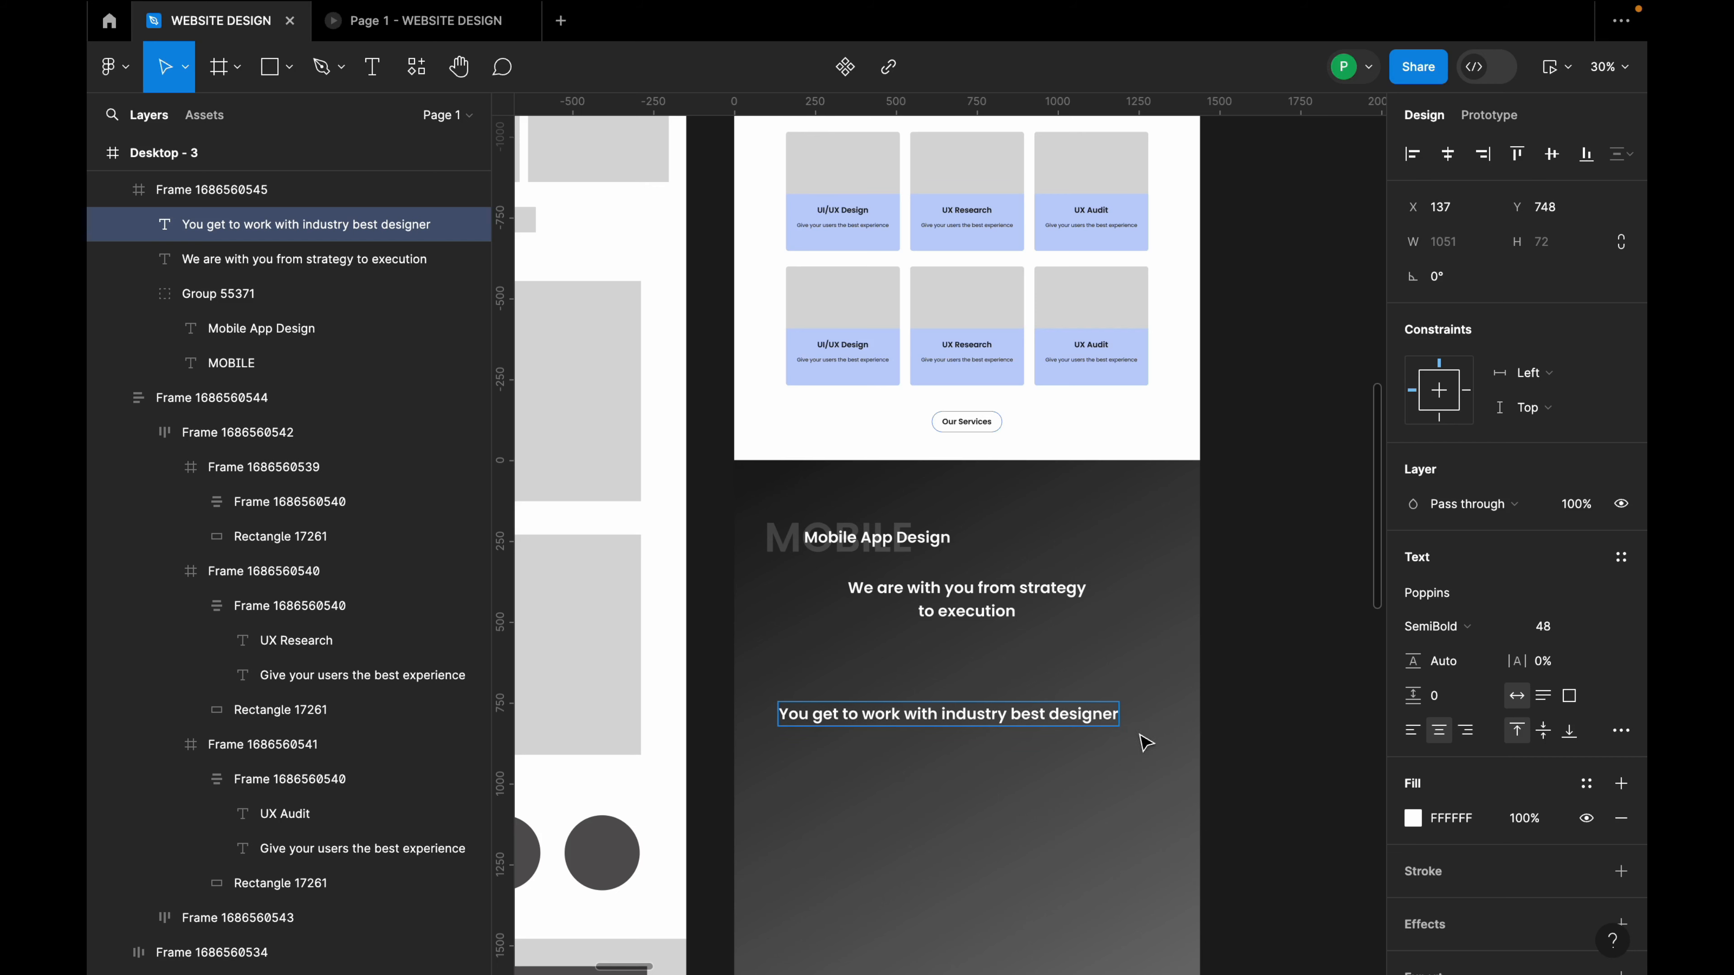
key(Escape)
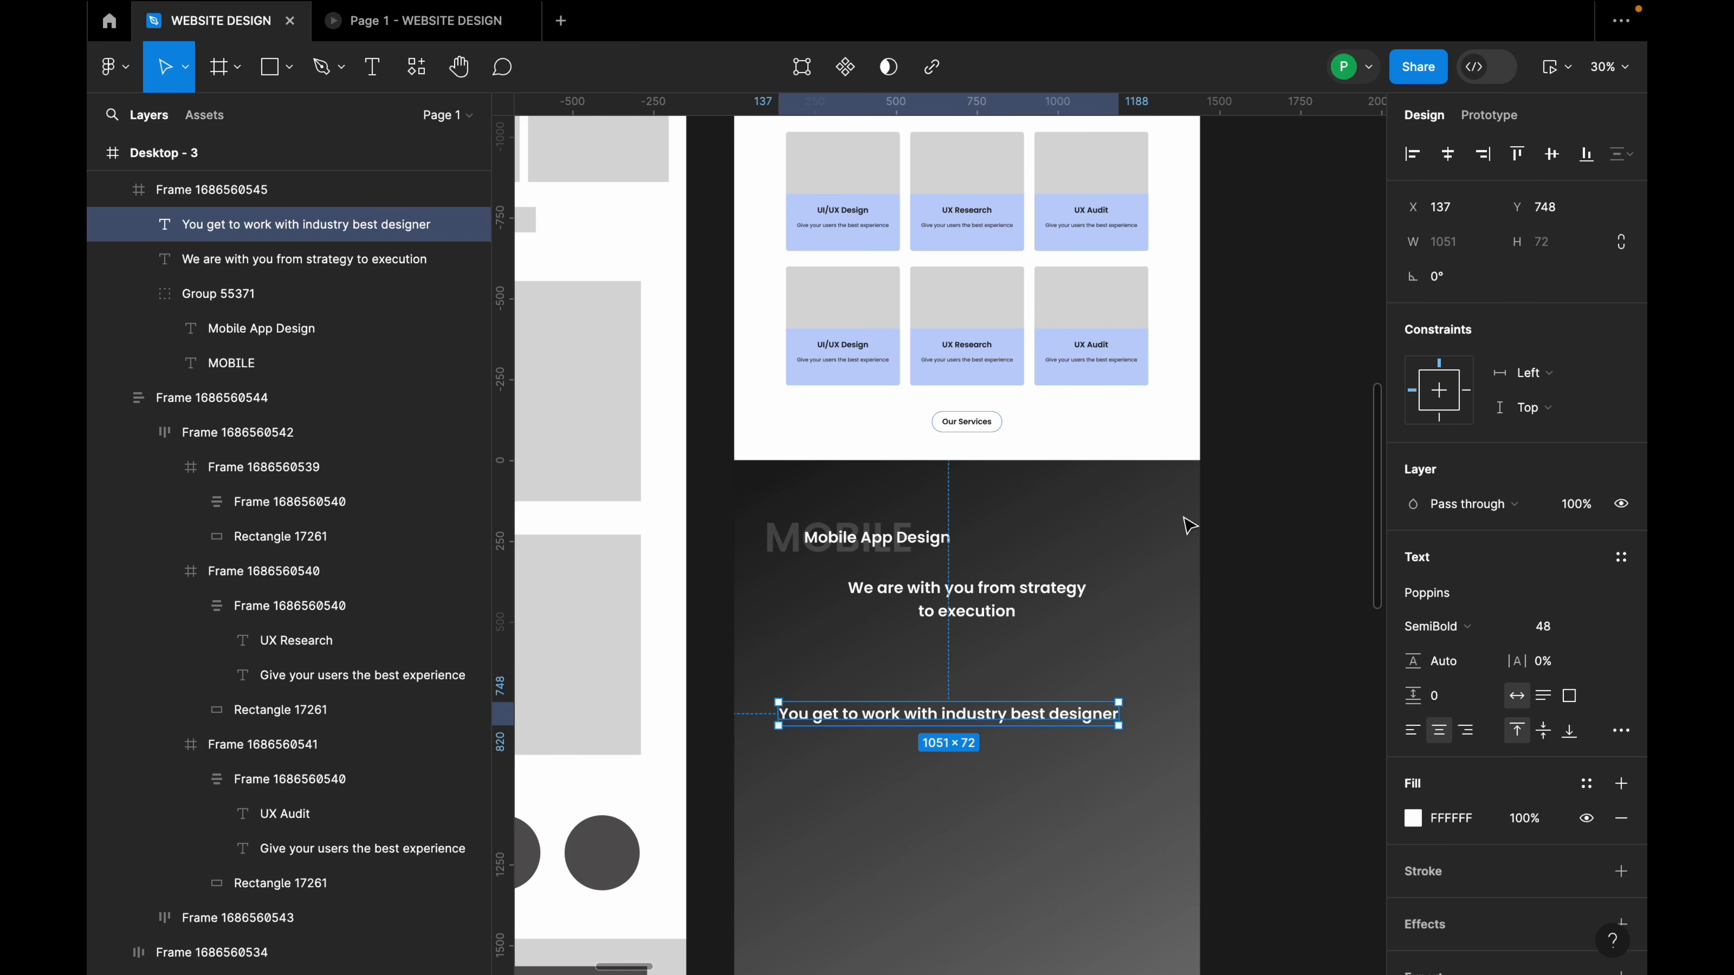
Check the hero caption's font size and set "You get to work with industry best designer" to font size 24.
scroll(1092, 492, up, 10)
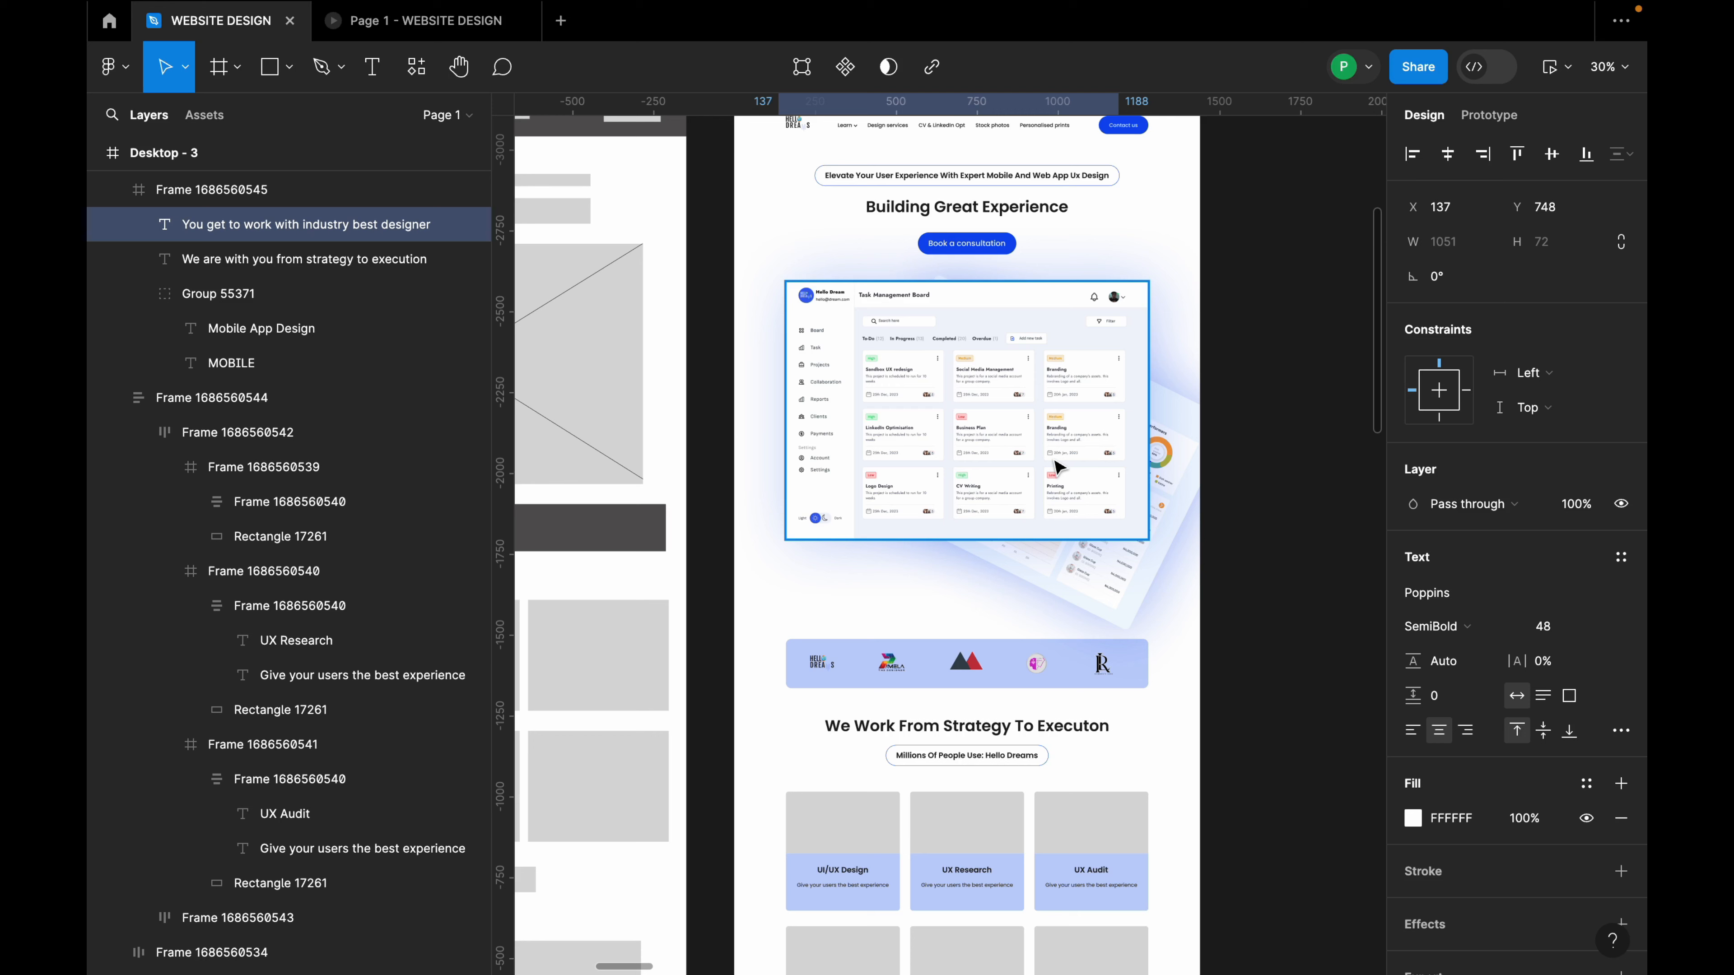
click(998, 177)
double_click(999, 179)
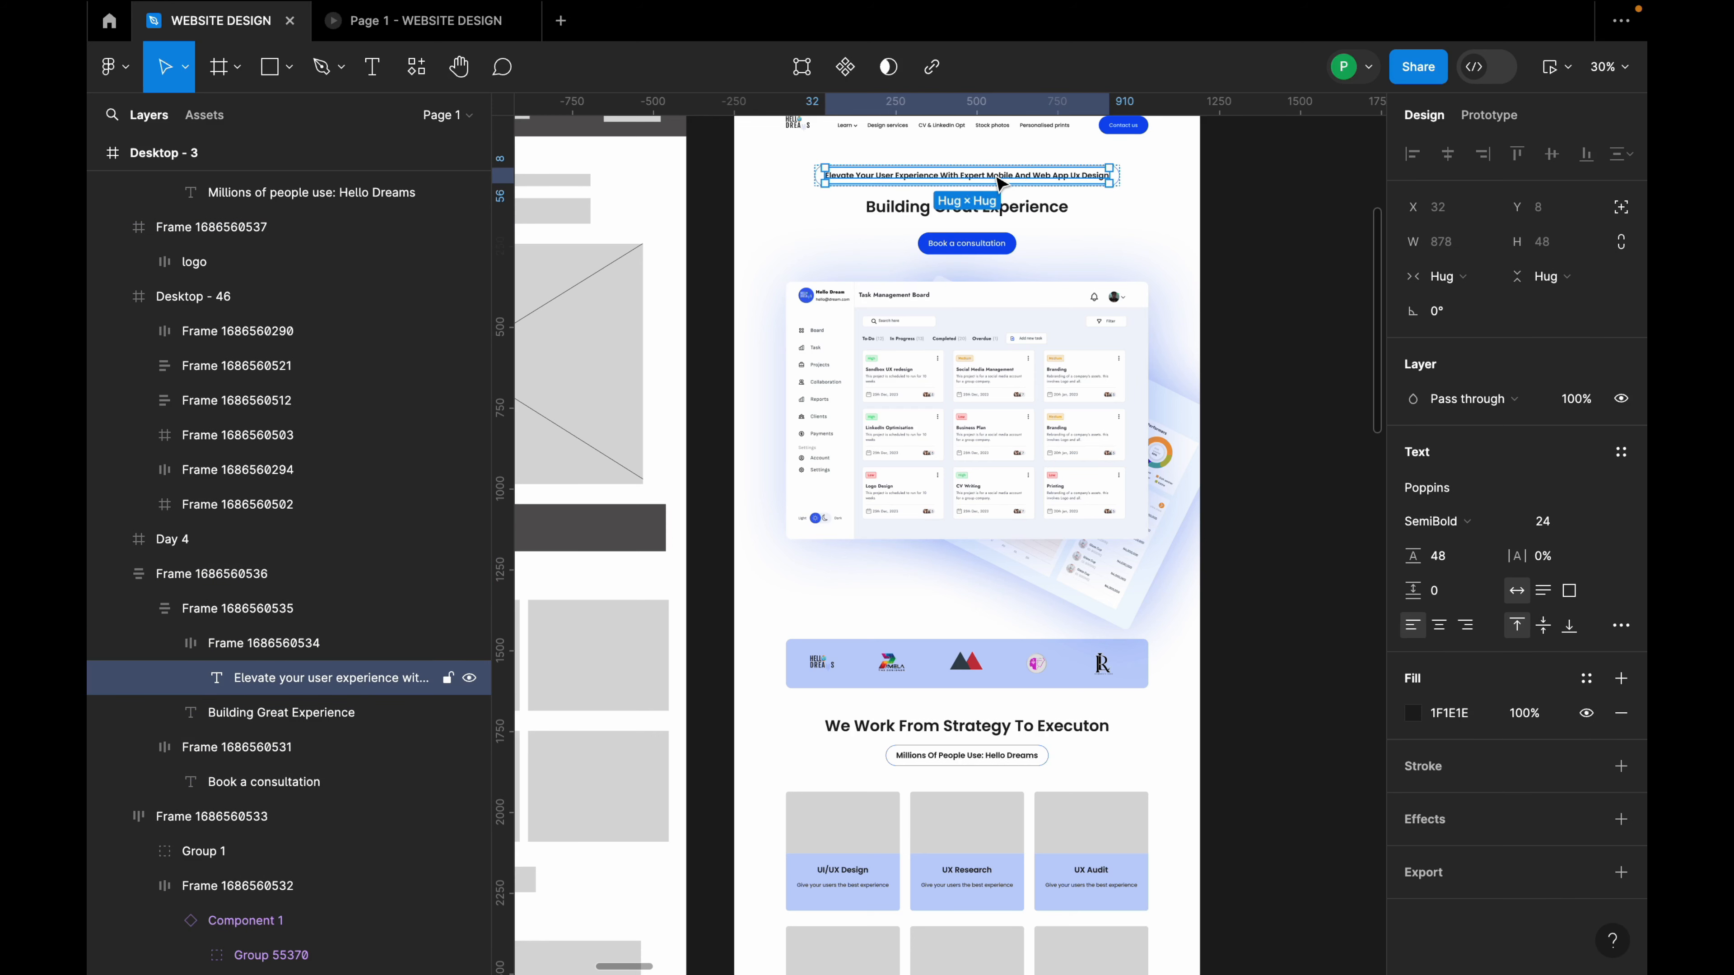
scroll(1031, 382, down, 10)
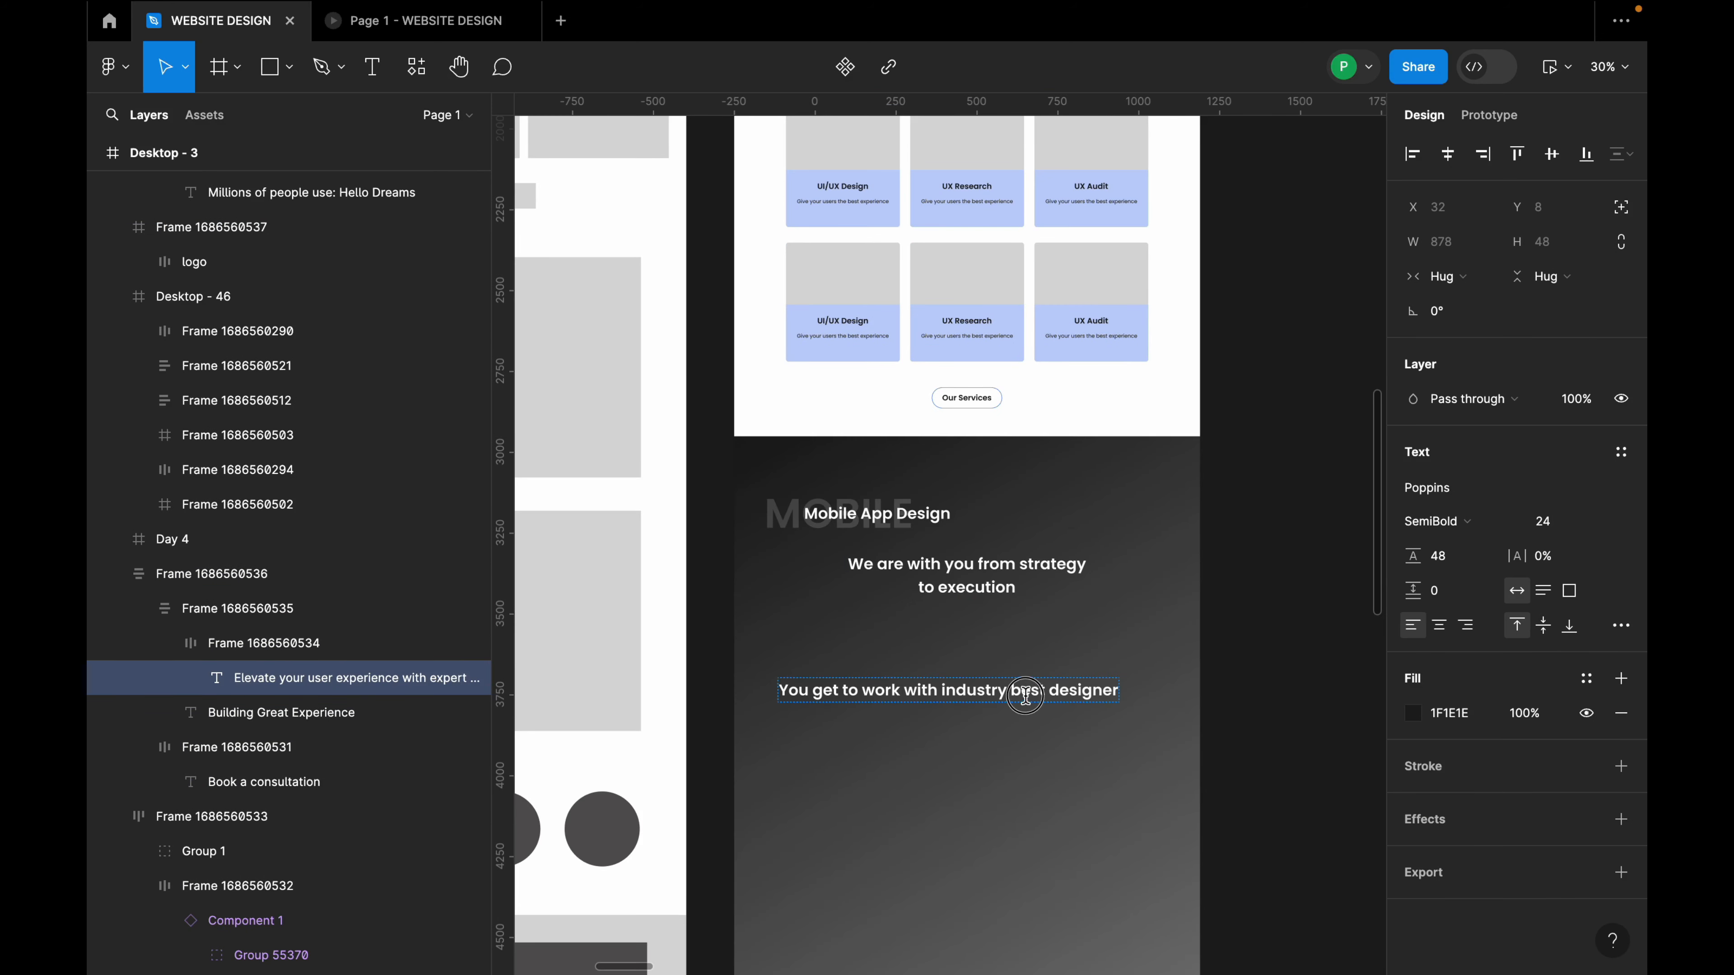
click(1025, 695)
click(1551, 634)
text(2)
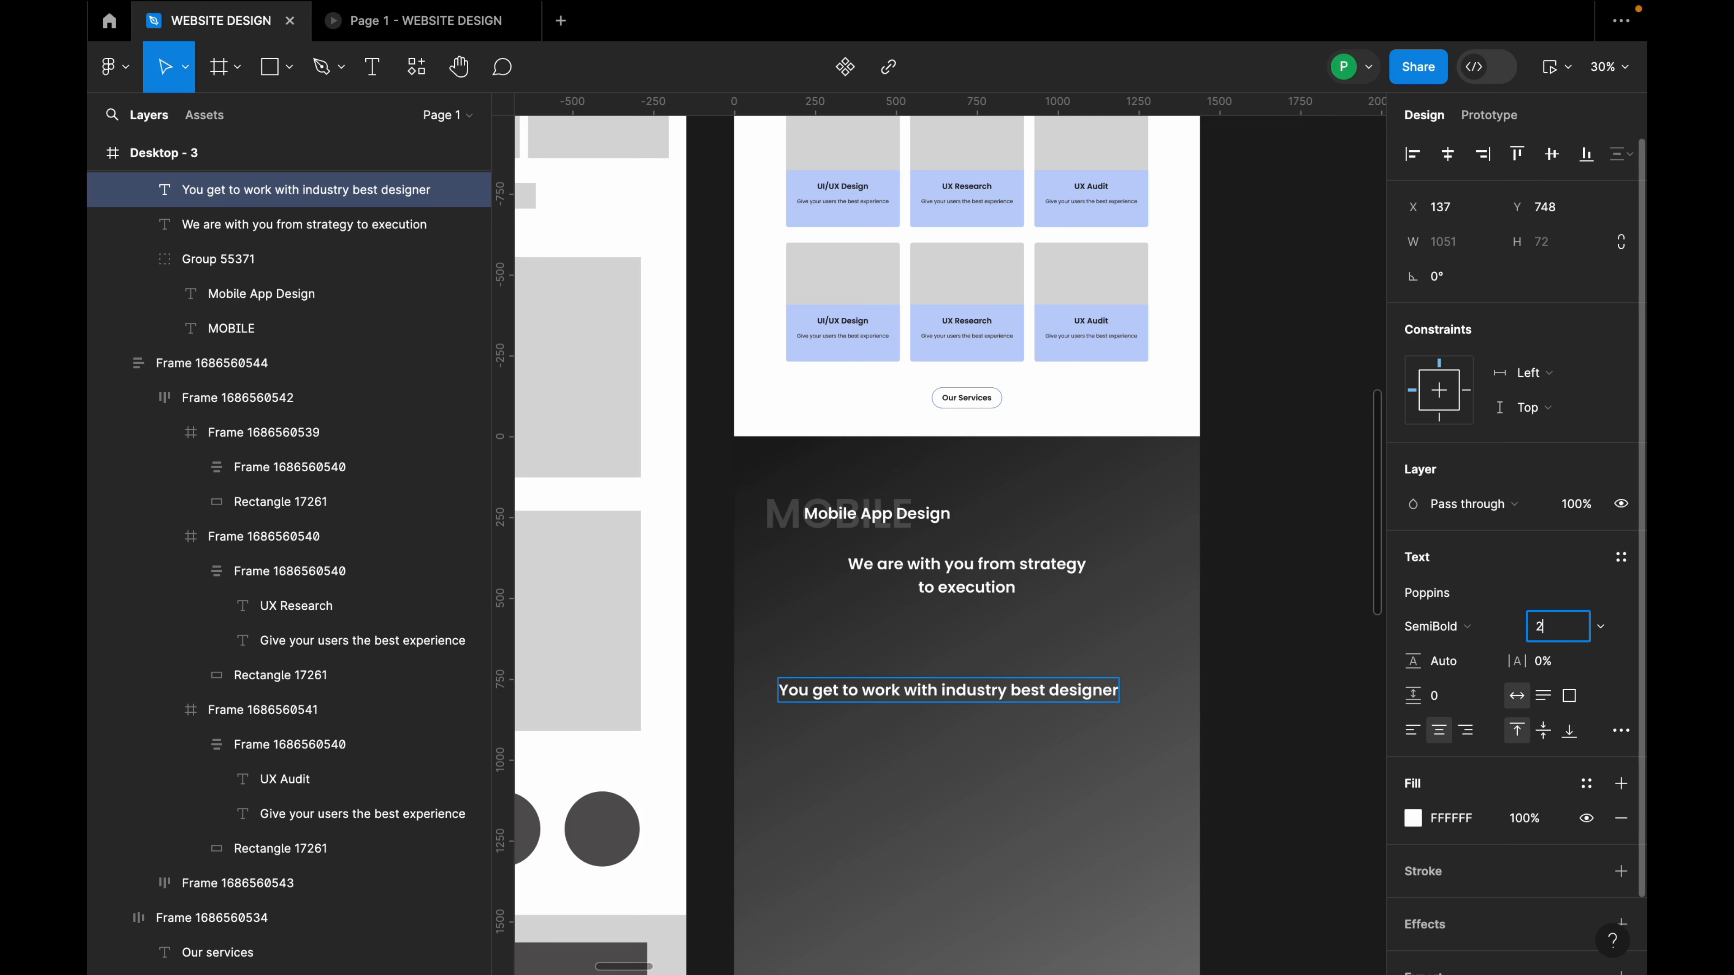
text(4)
key(Return)
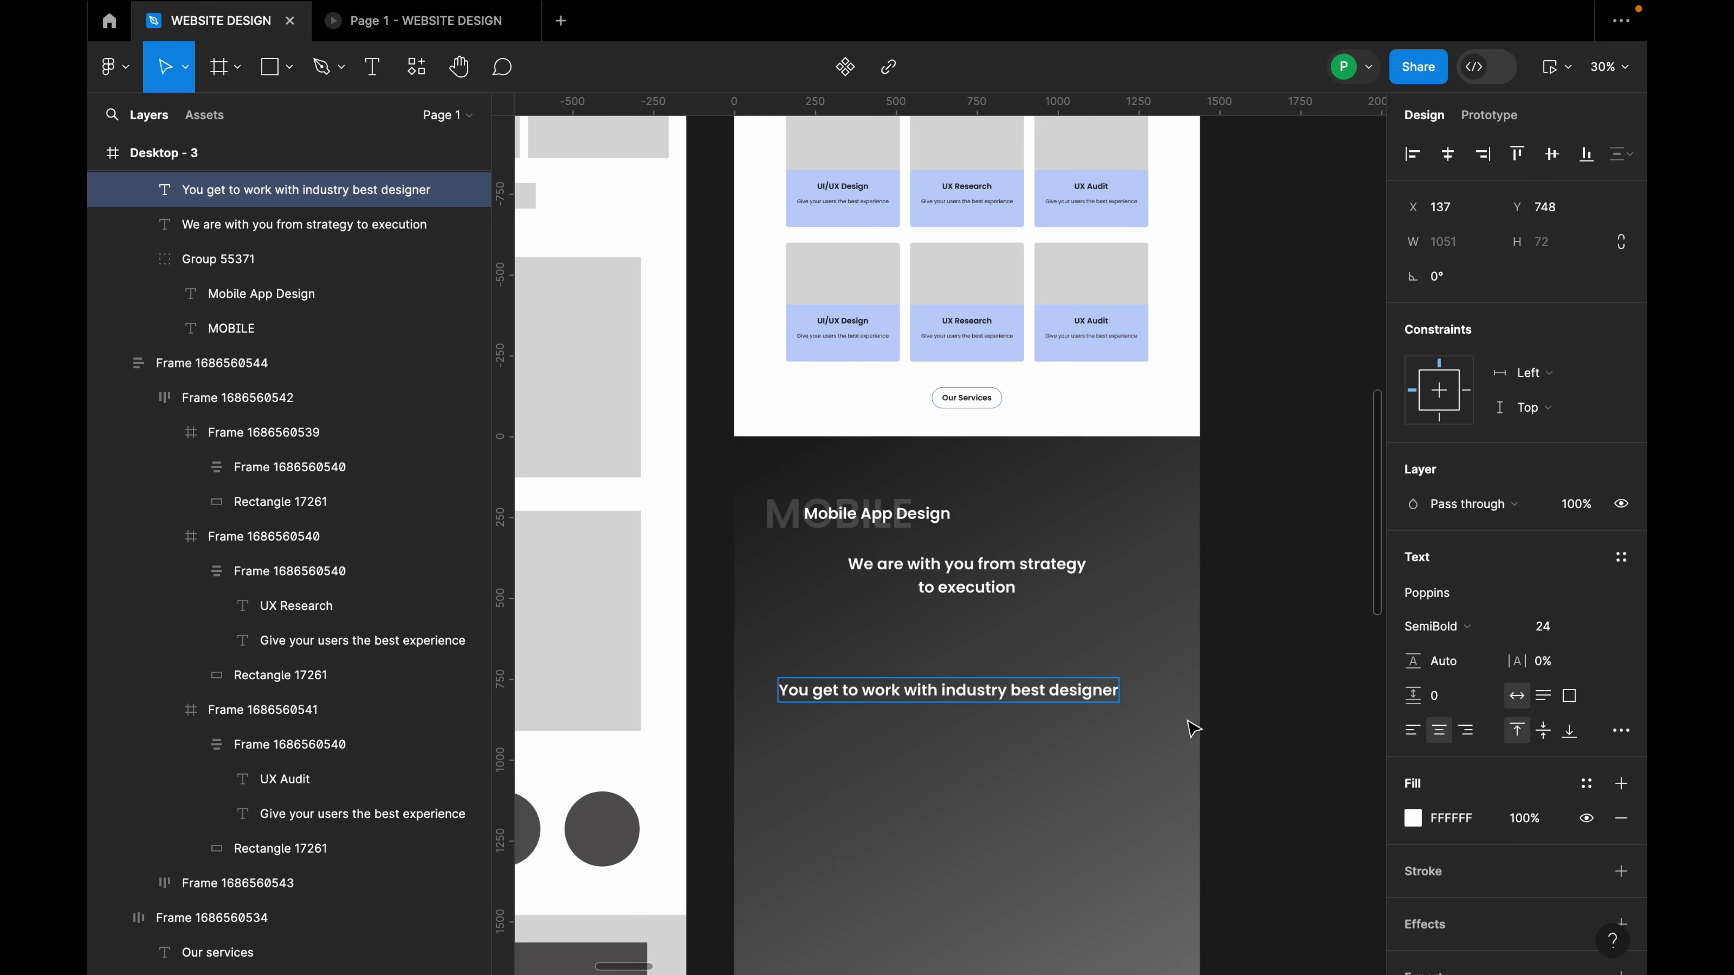
click(1166, 721)
click(1563, 627)
text(2)
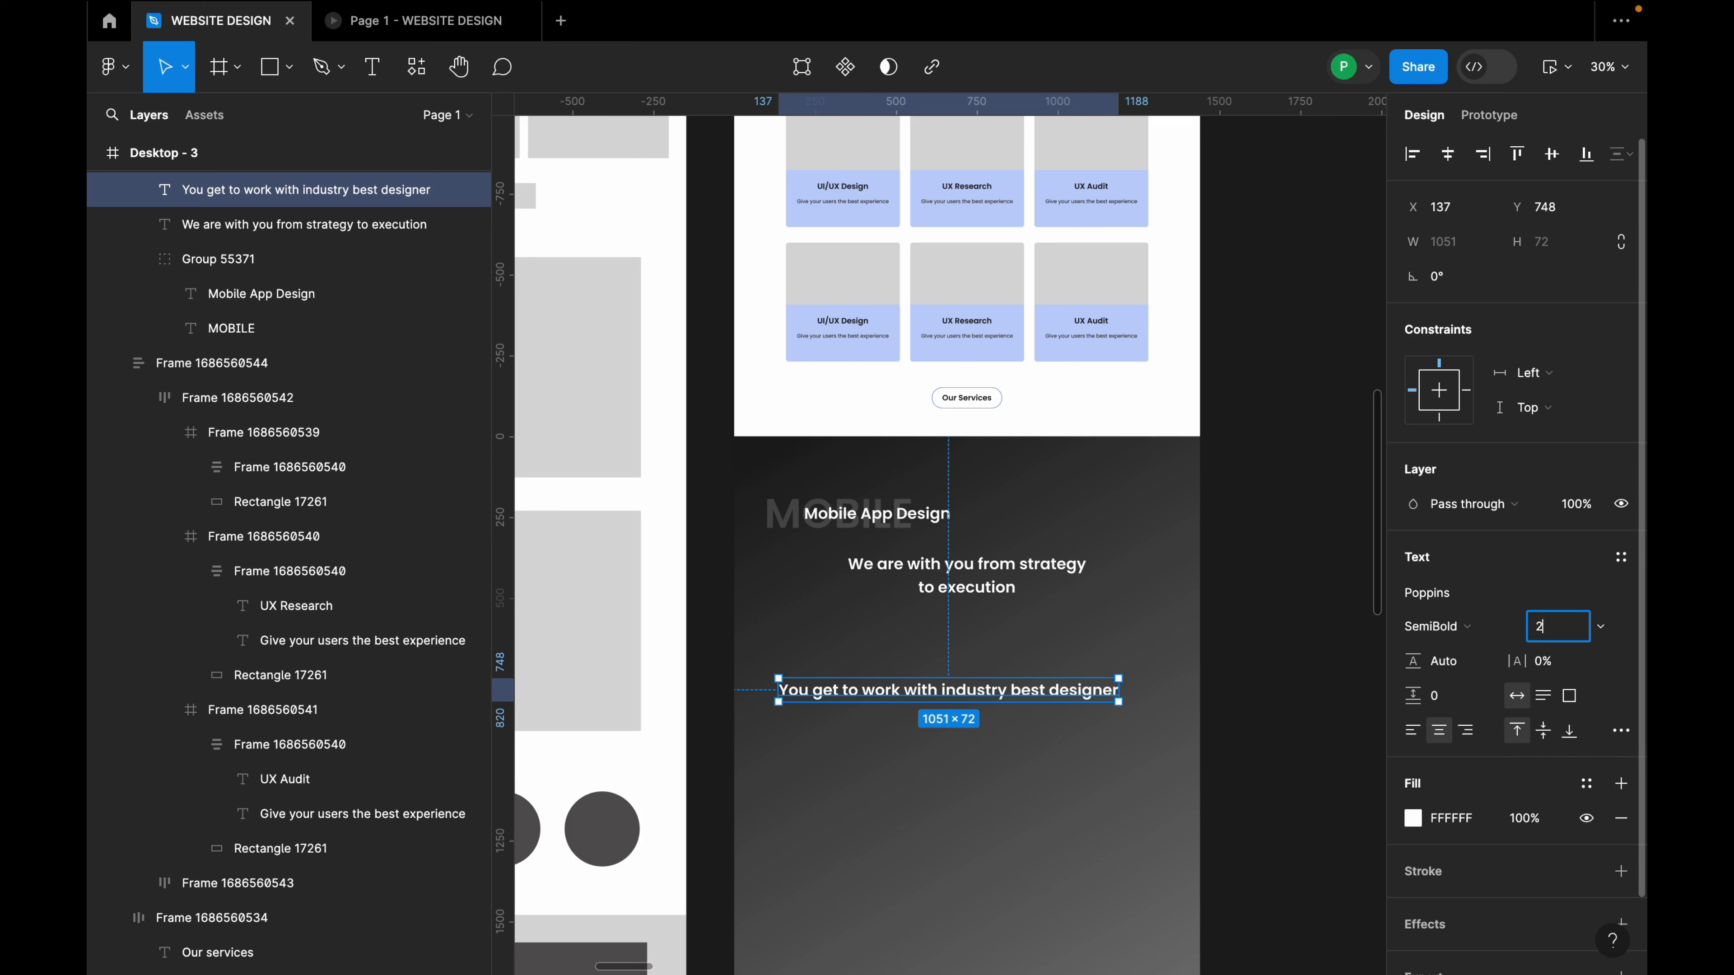
text(4)
key(Return)
Move the "You get to work with industry best designer" text under the tagline to about X 460, Y 554 and set its weight to Medium.
drag(958, 686, 1002, 622)
click(1428, 631)
click(1451, 594)
scroll(1006, 630, up, 1)
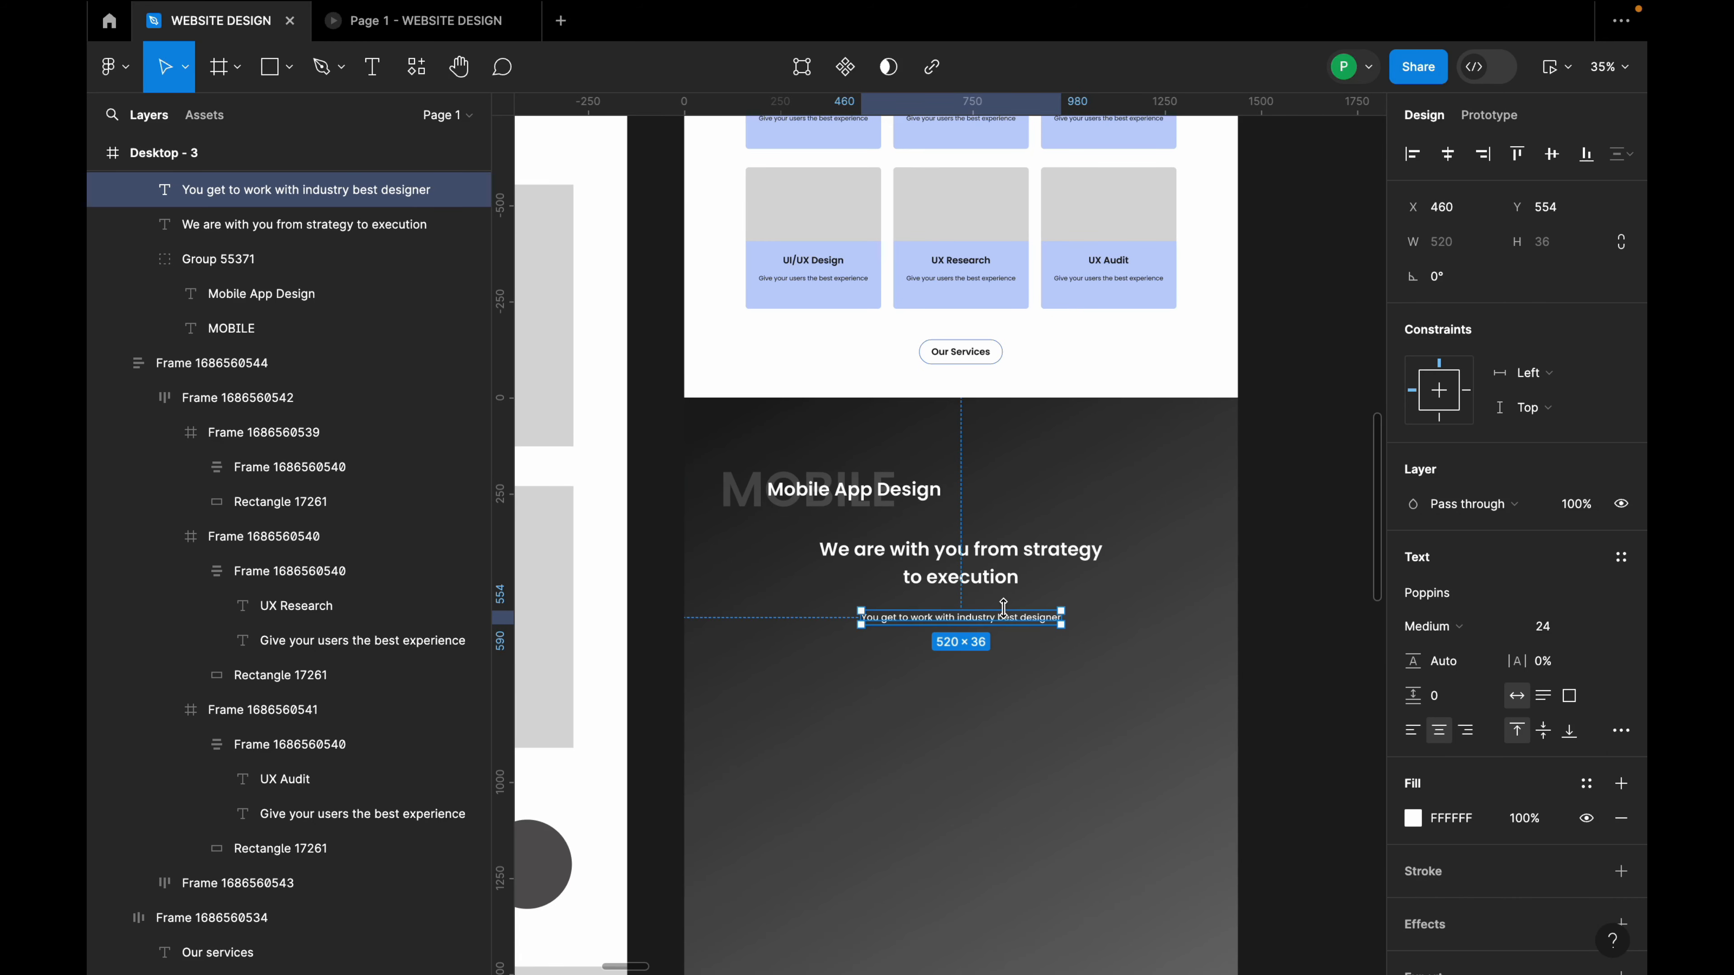
Wrap the tagline and the text under it in a vertical auto layout with an item spacing of 32.
shift+click(1002, 581)
key(shift+a)
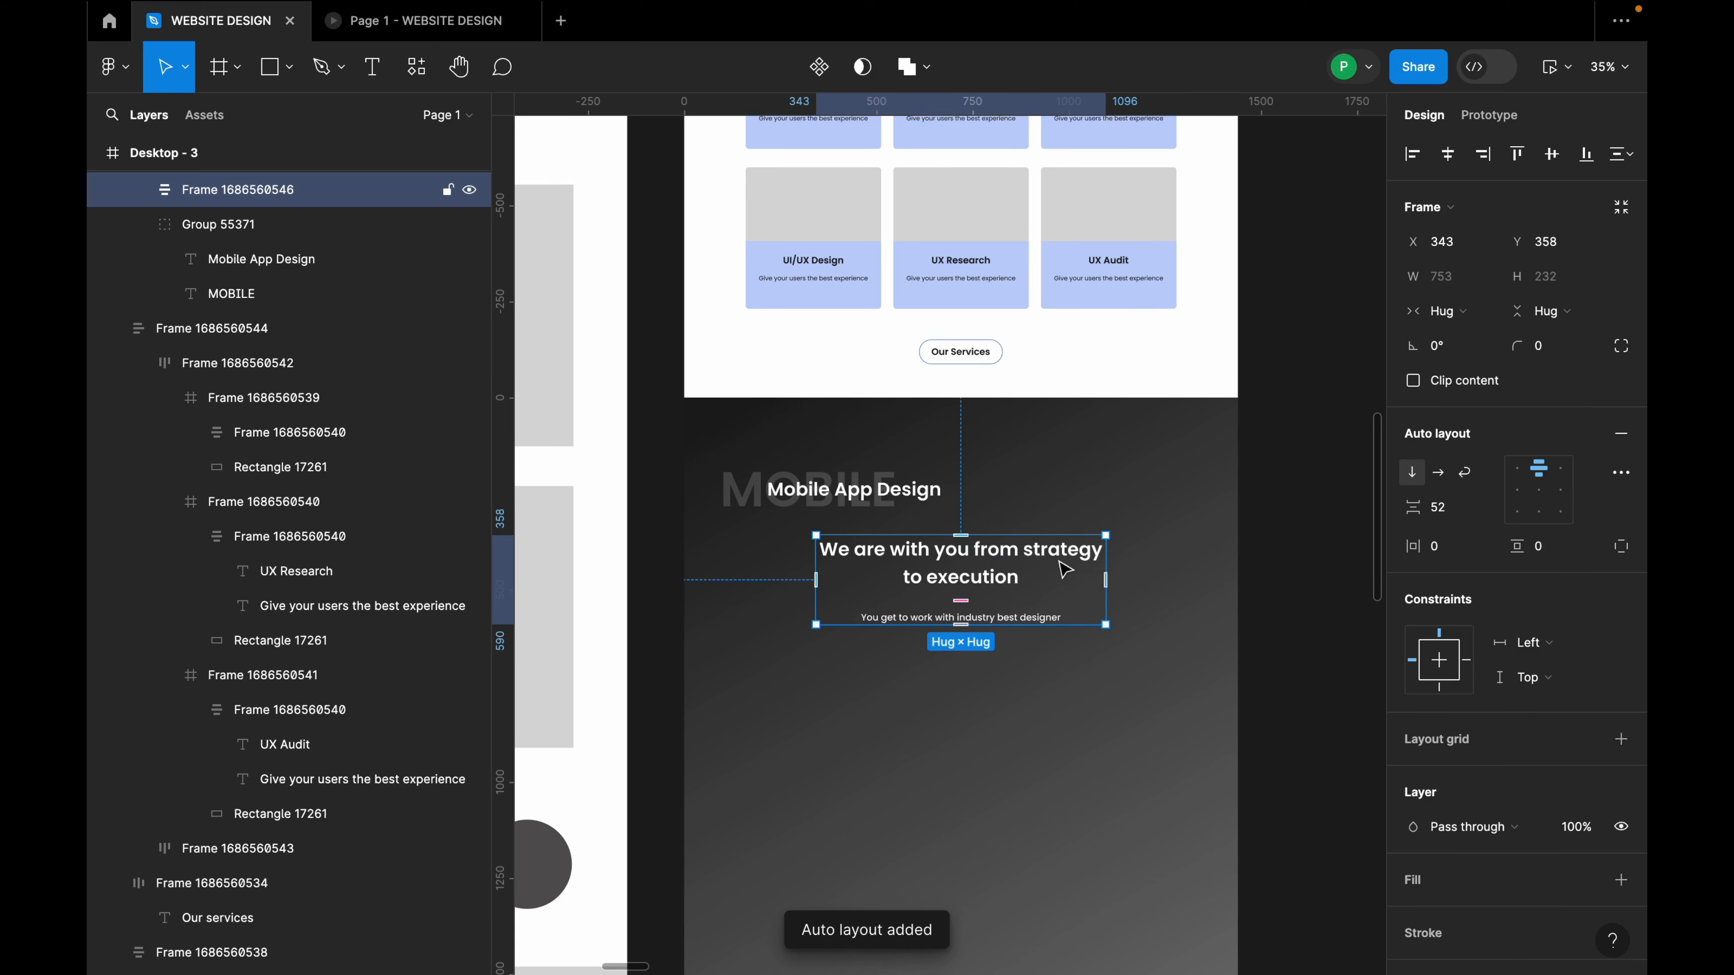
click(1443, 512)
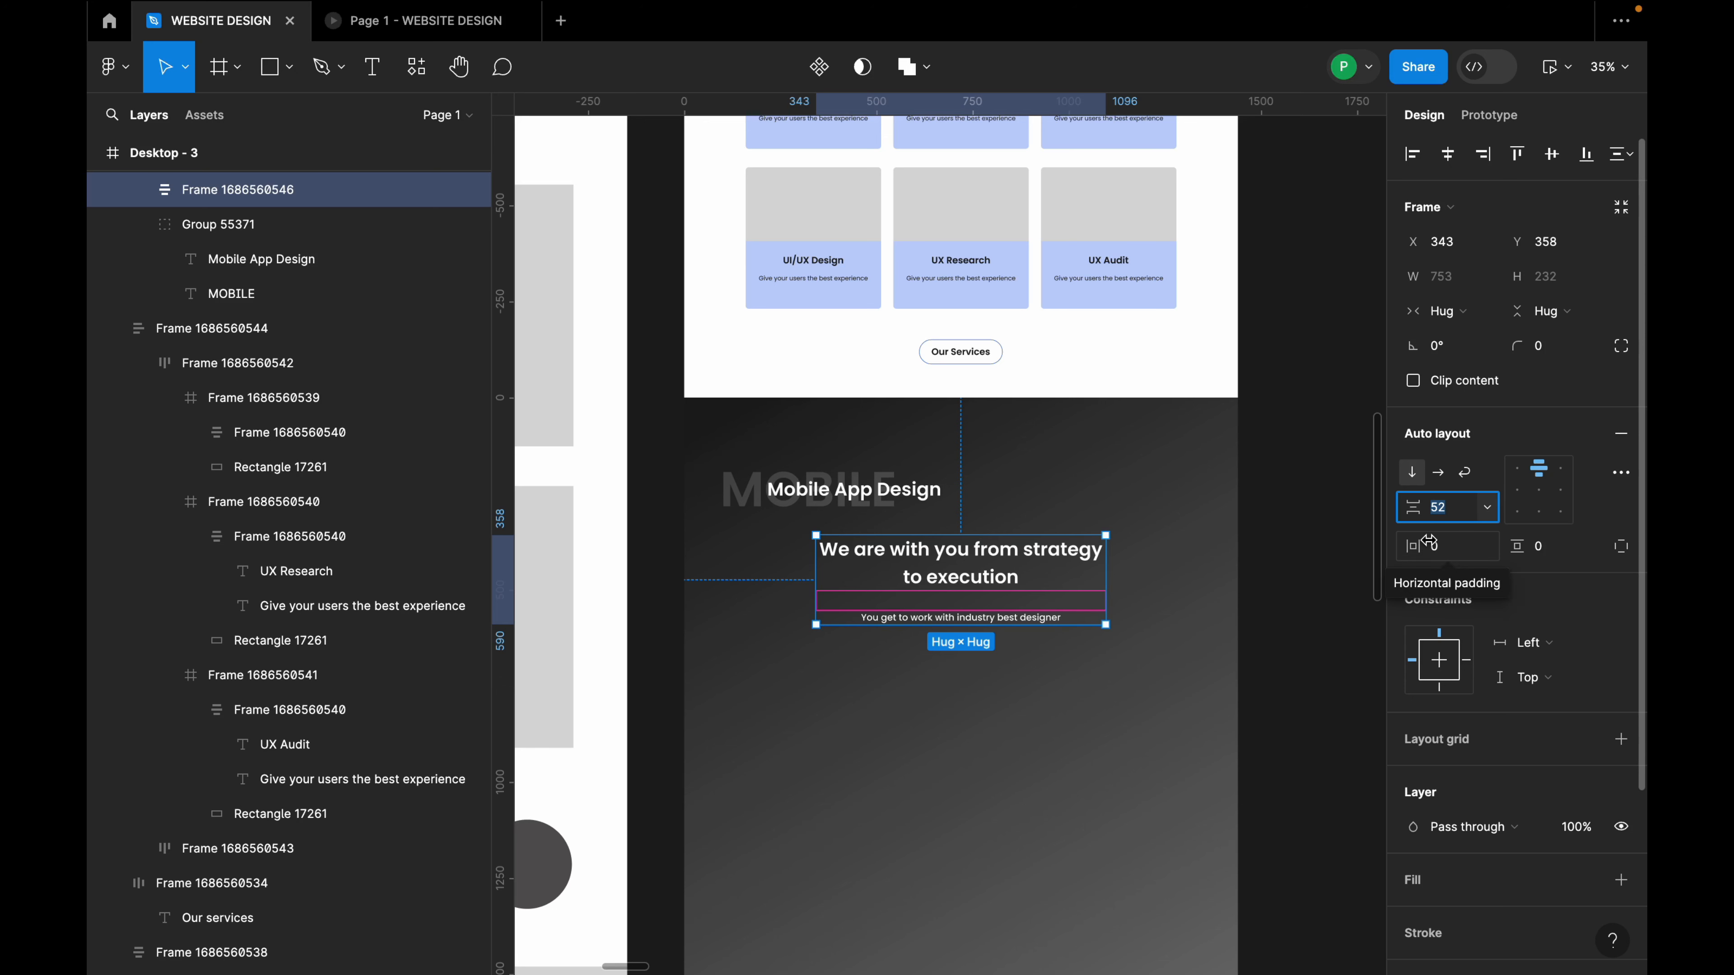
text(48)
key(Return)
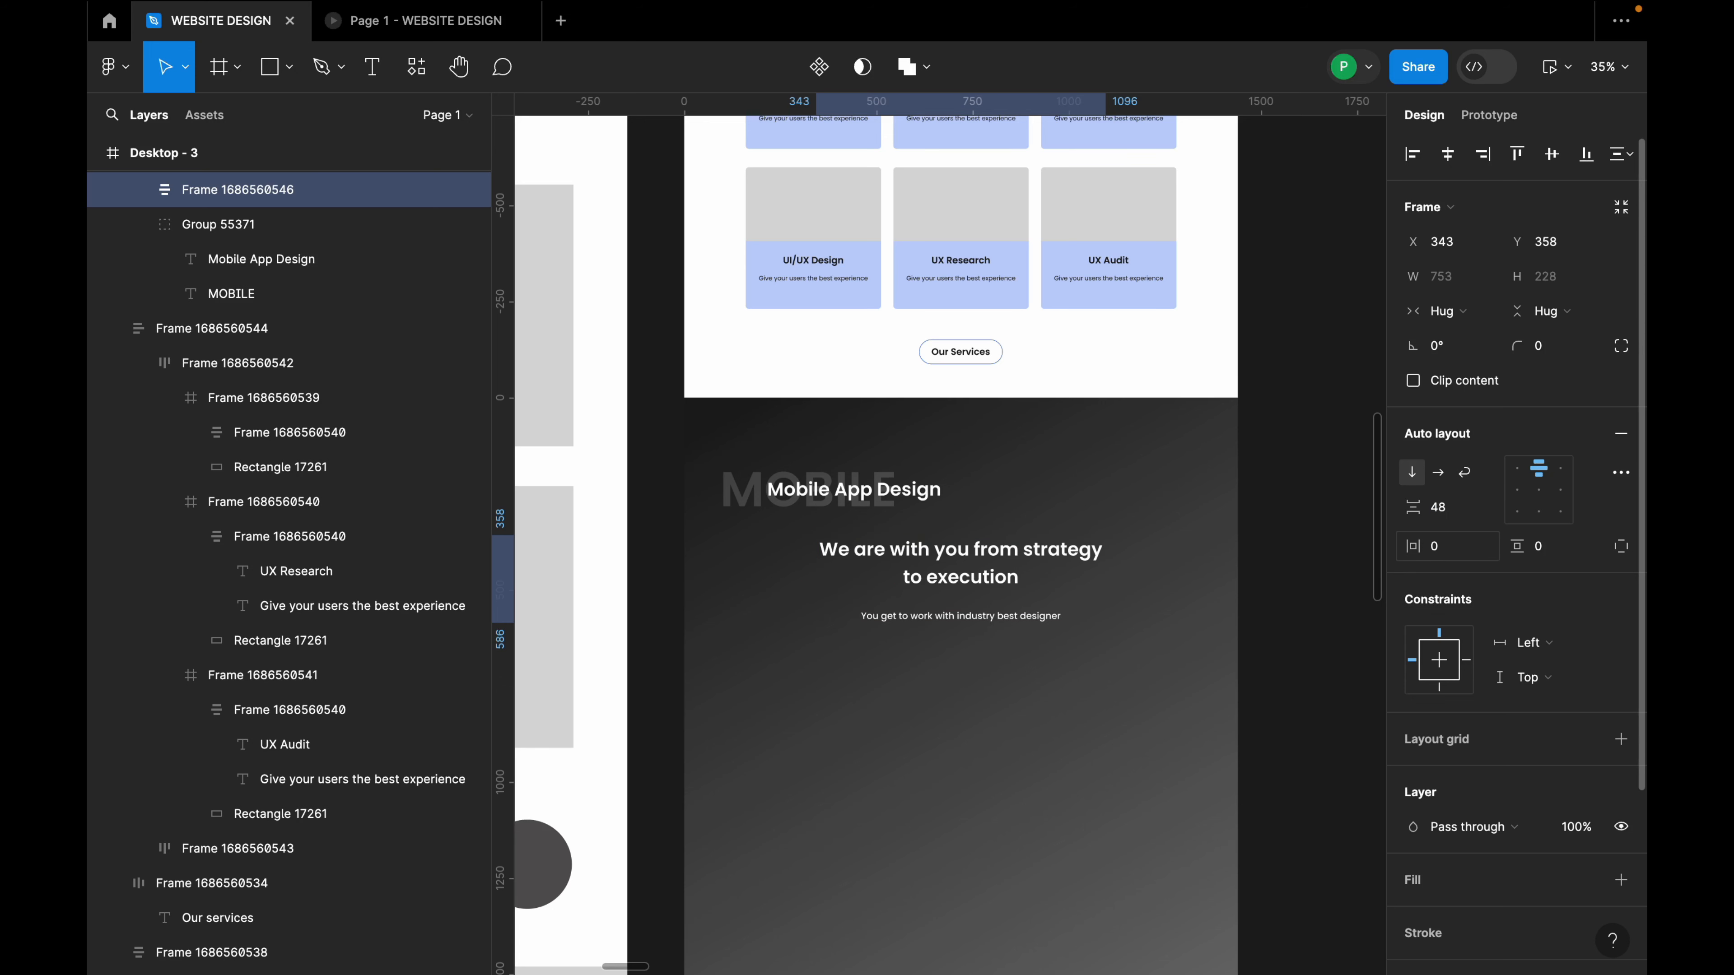
click(1446, 508)
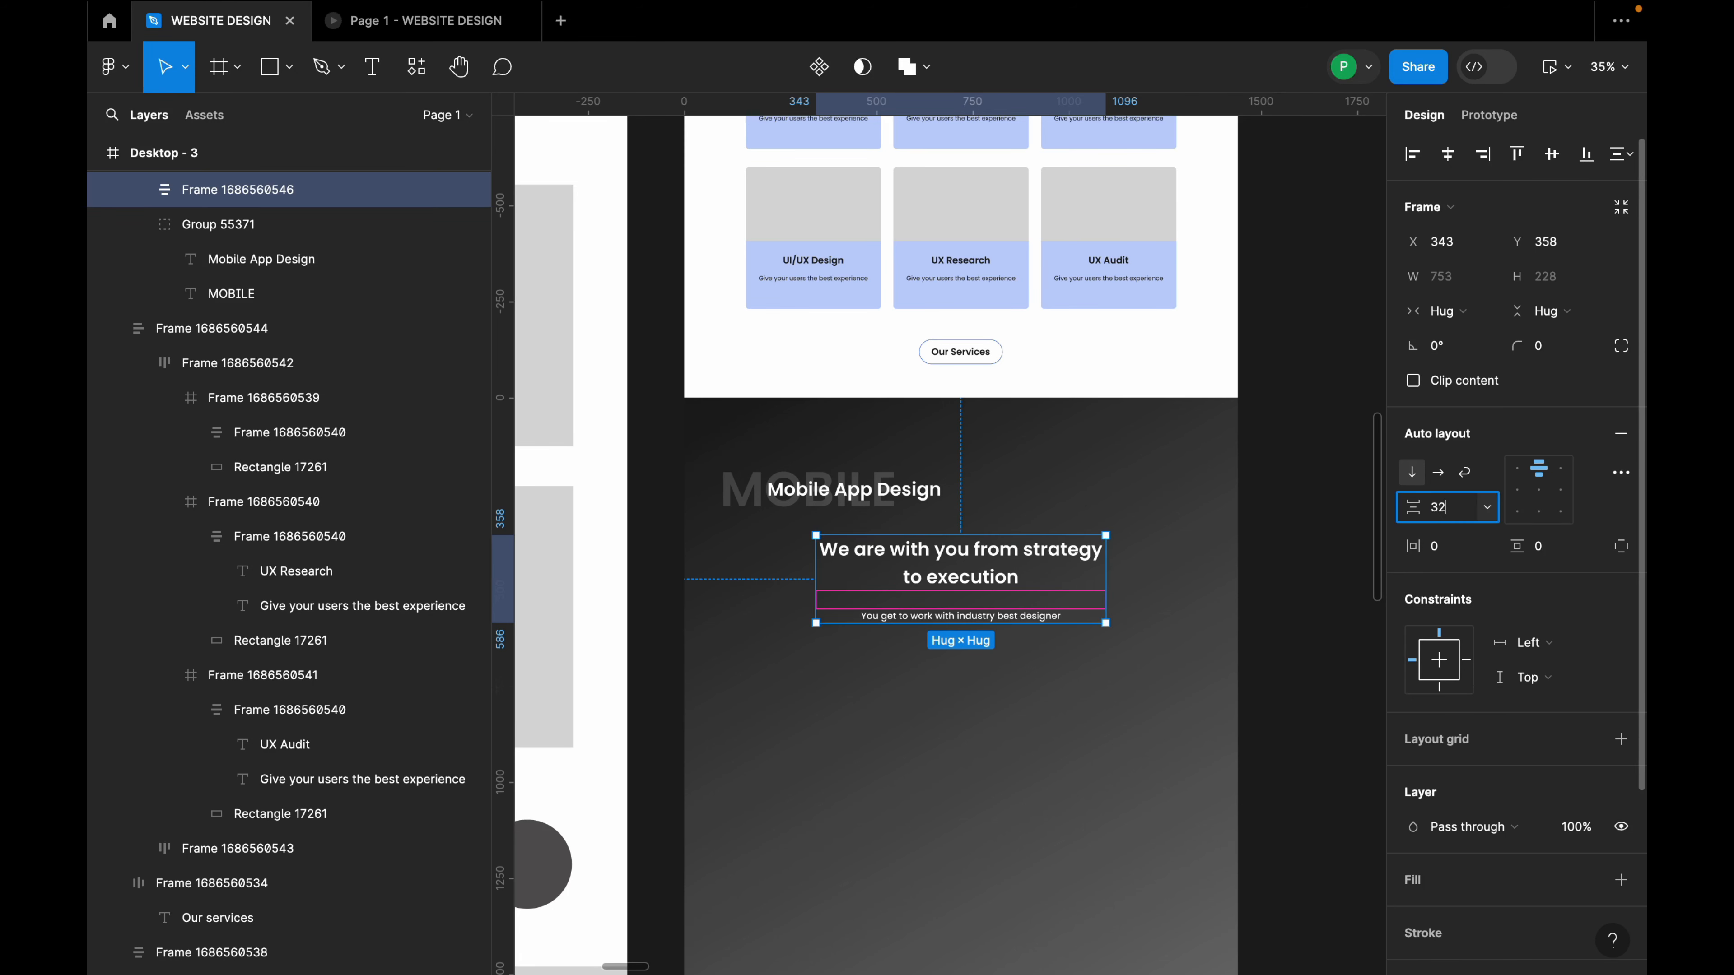
text(32)
key(Return)
click(1134, 682)
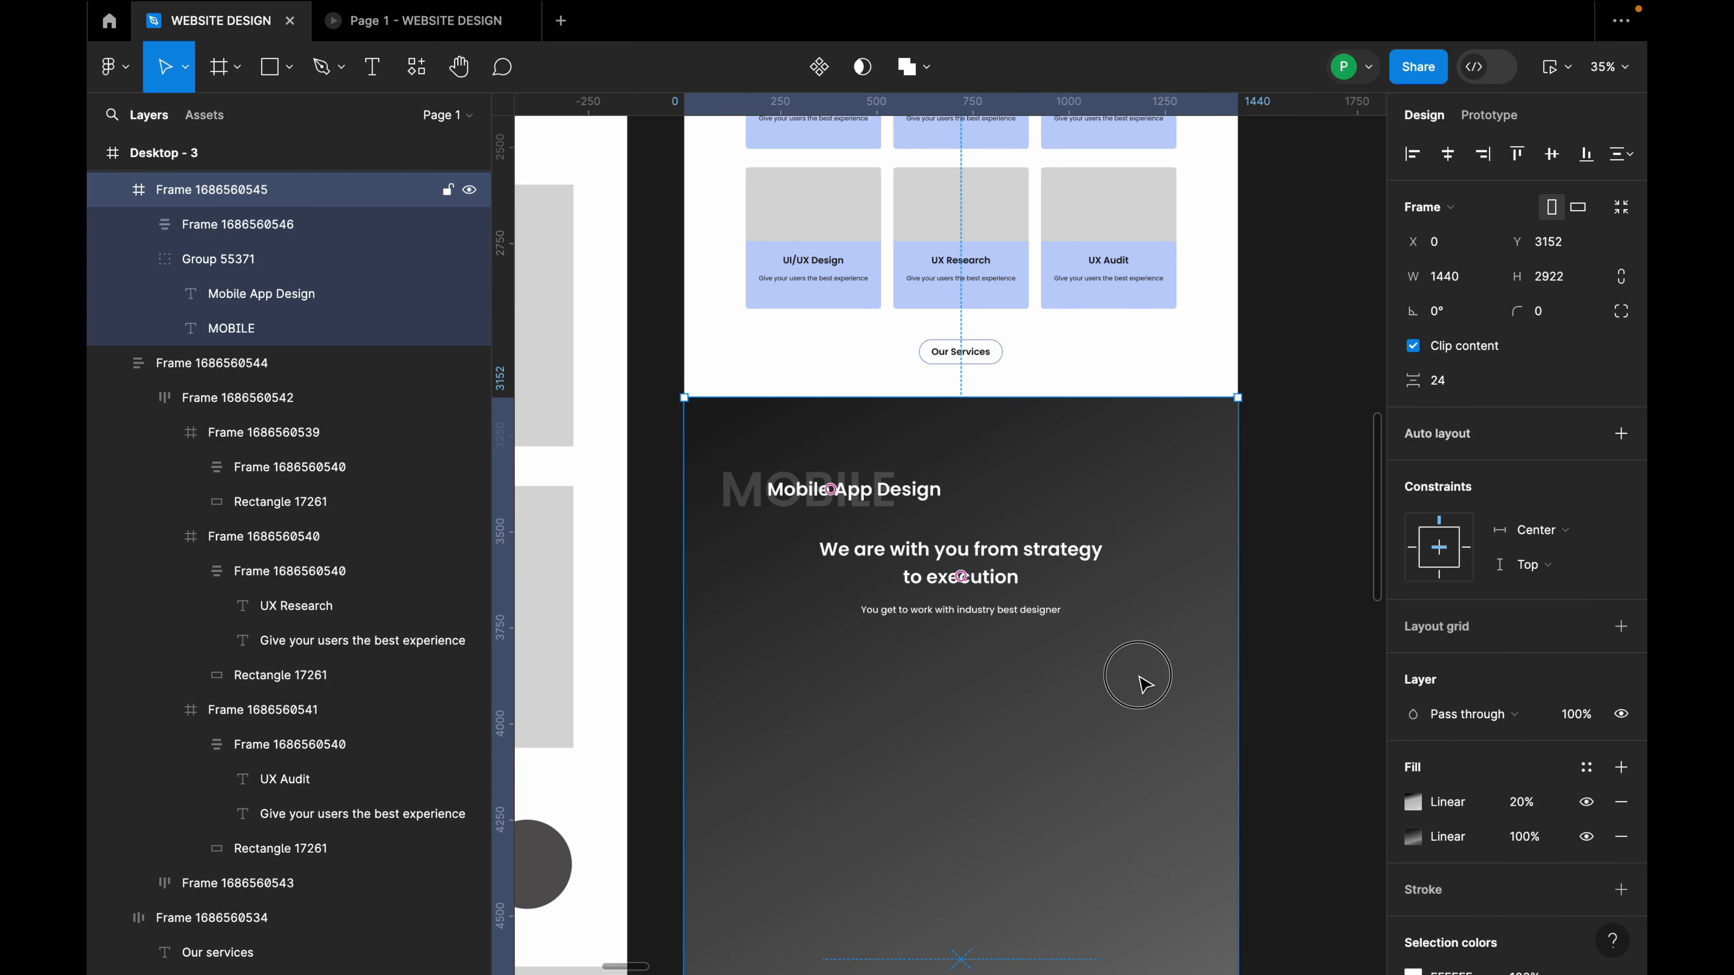
click(979, 604)
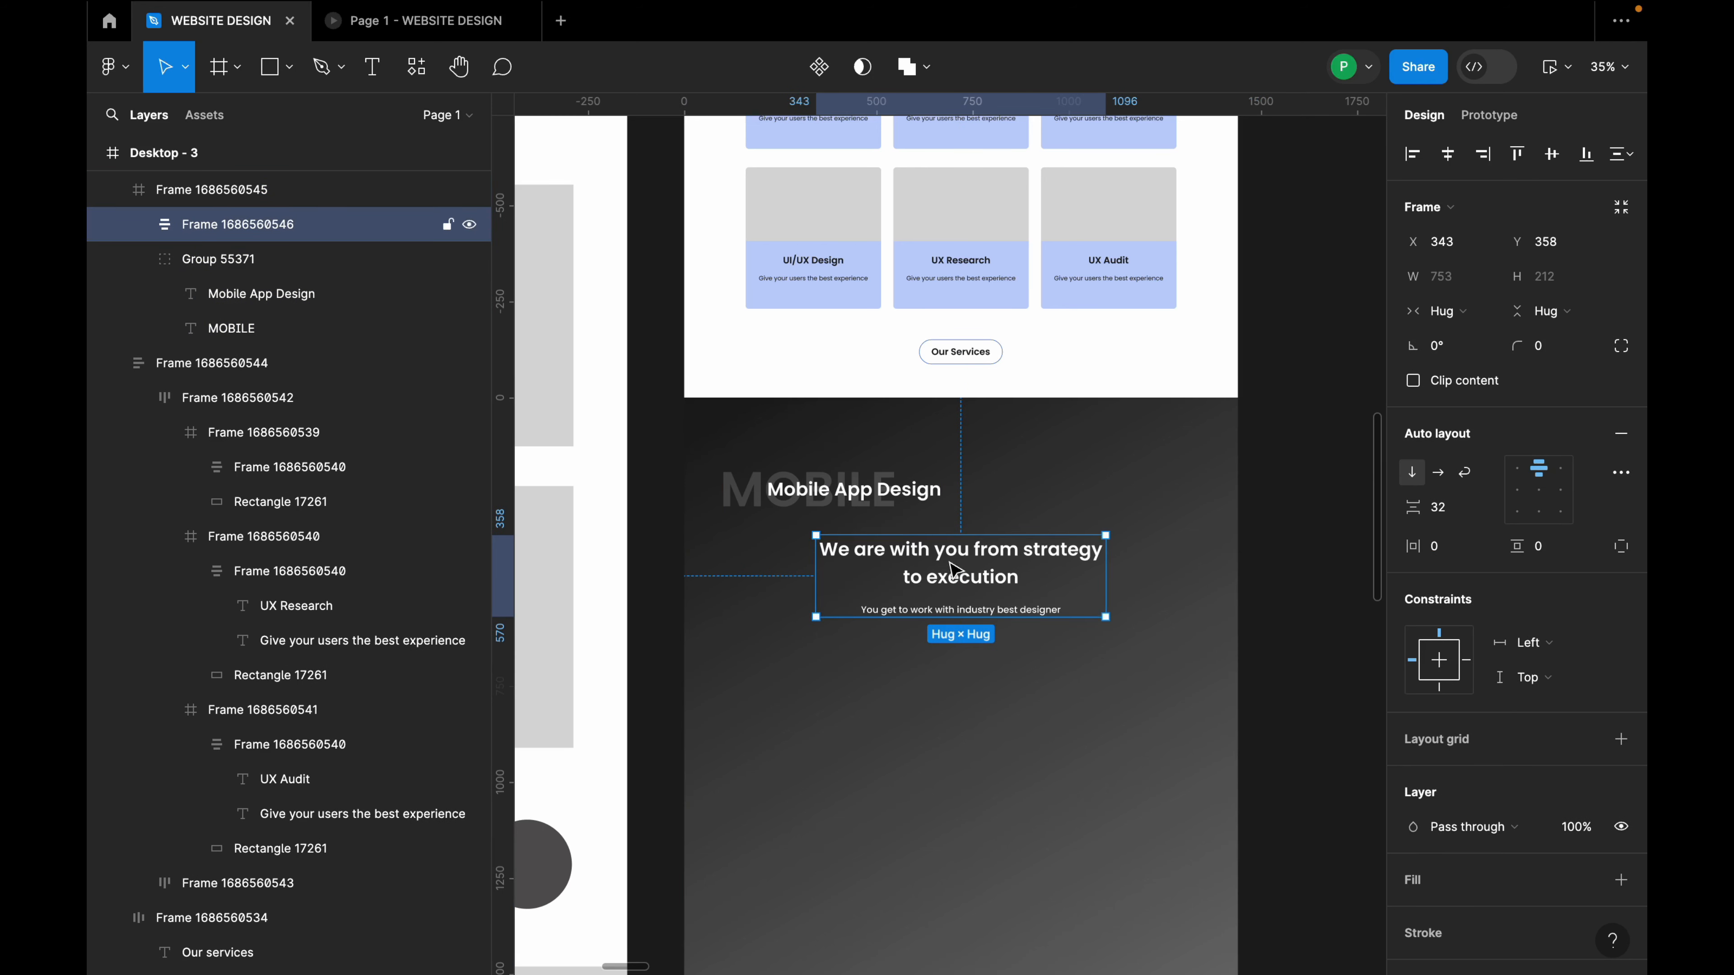
click(1000, 661)
Draw an empty frame about 548 × 927 below the tagline block, on the left side of the dark section.
scroll(1015, 654, down, 1)
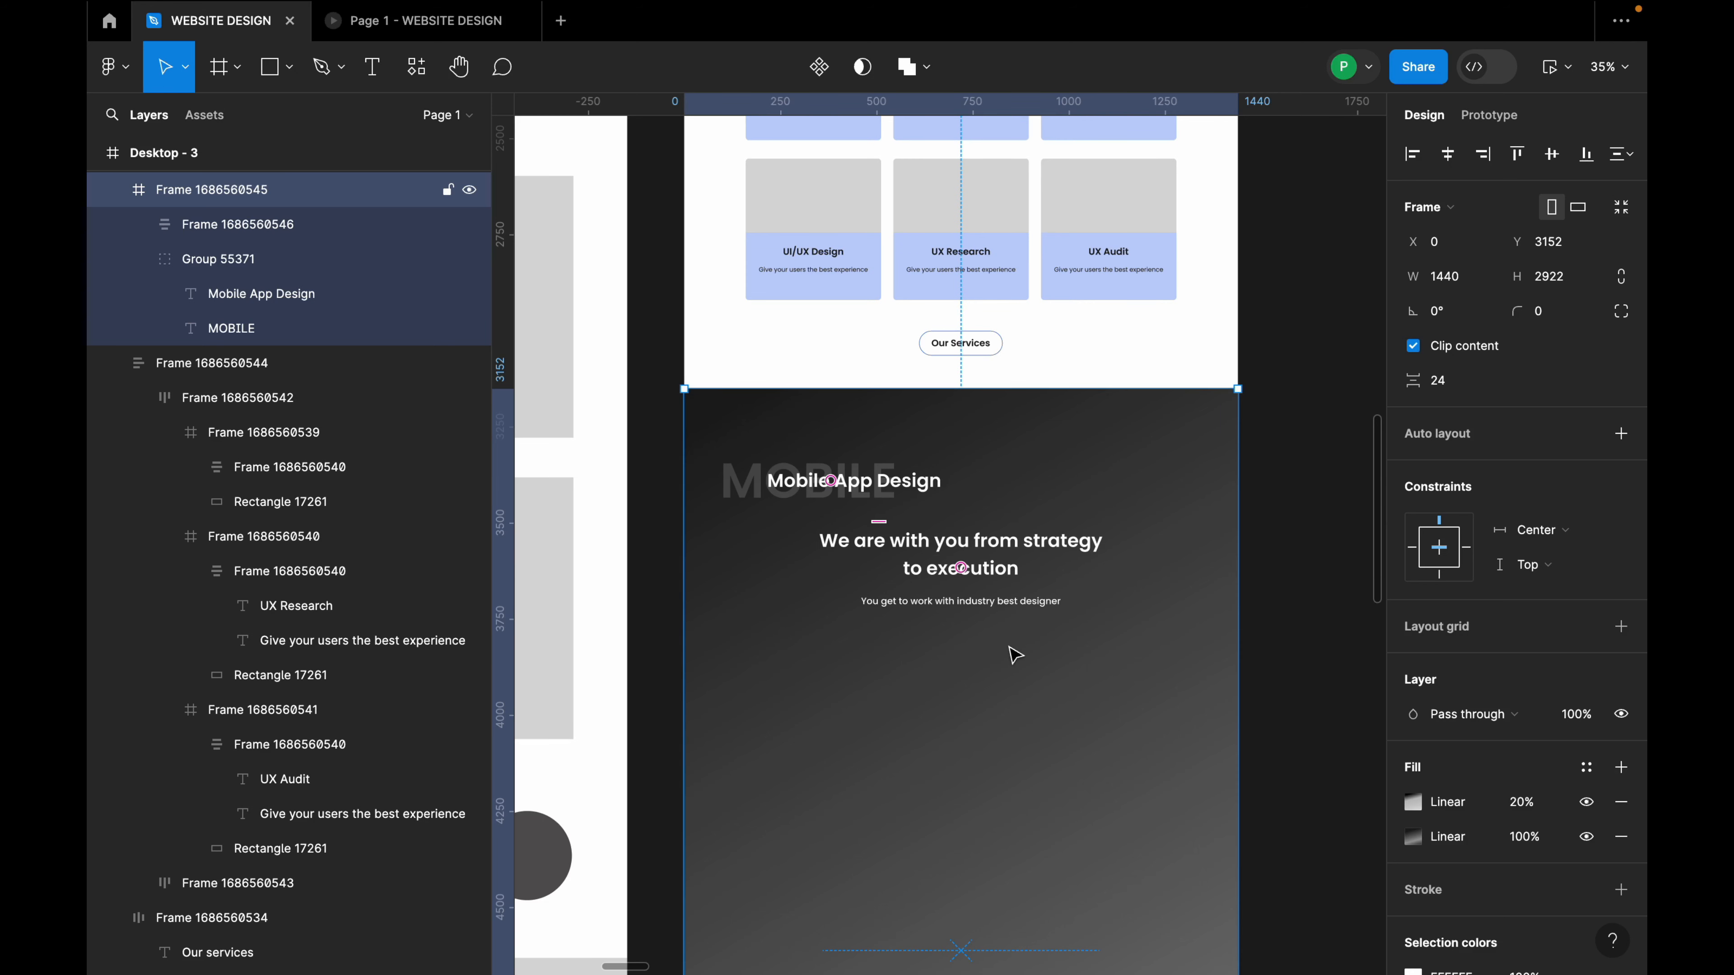
scroll(1015, 654, down, 4)
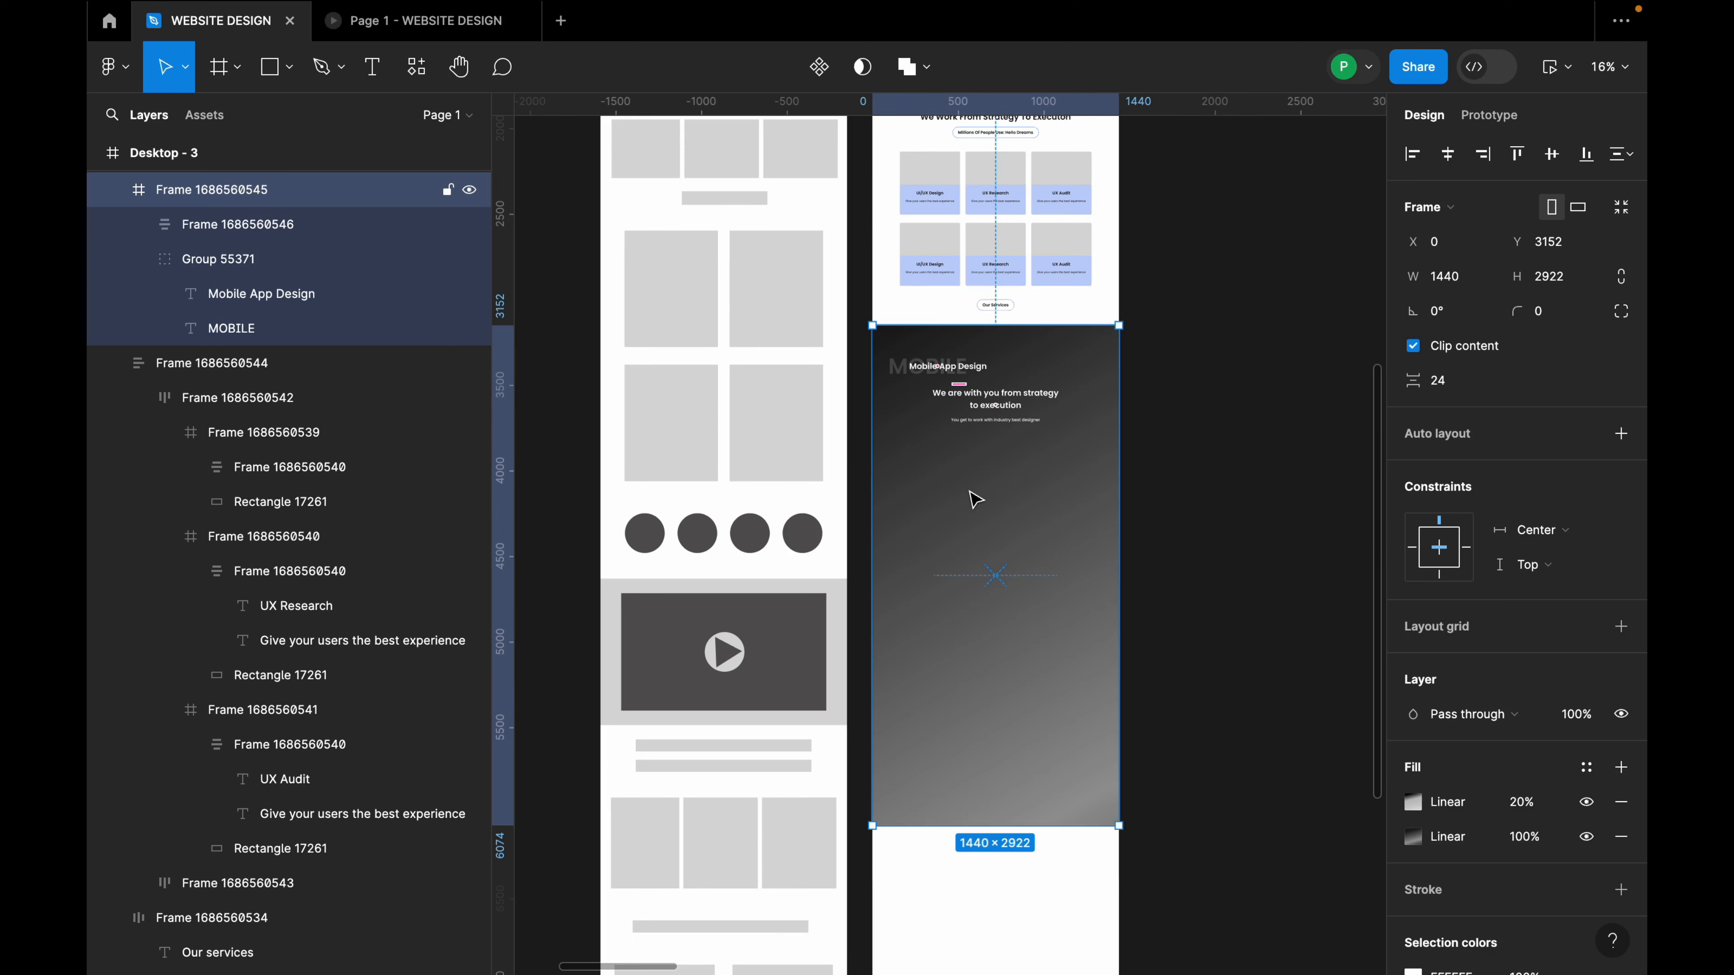
key(f)
drag(893, 451, 988, 611)
Make the layout grids visible on the Desktop - 3 frame.
scroll(924, 612, down, 3)
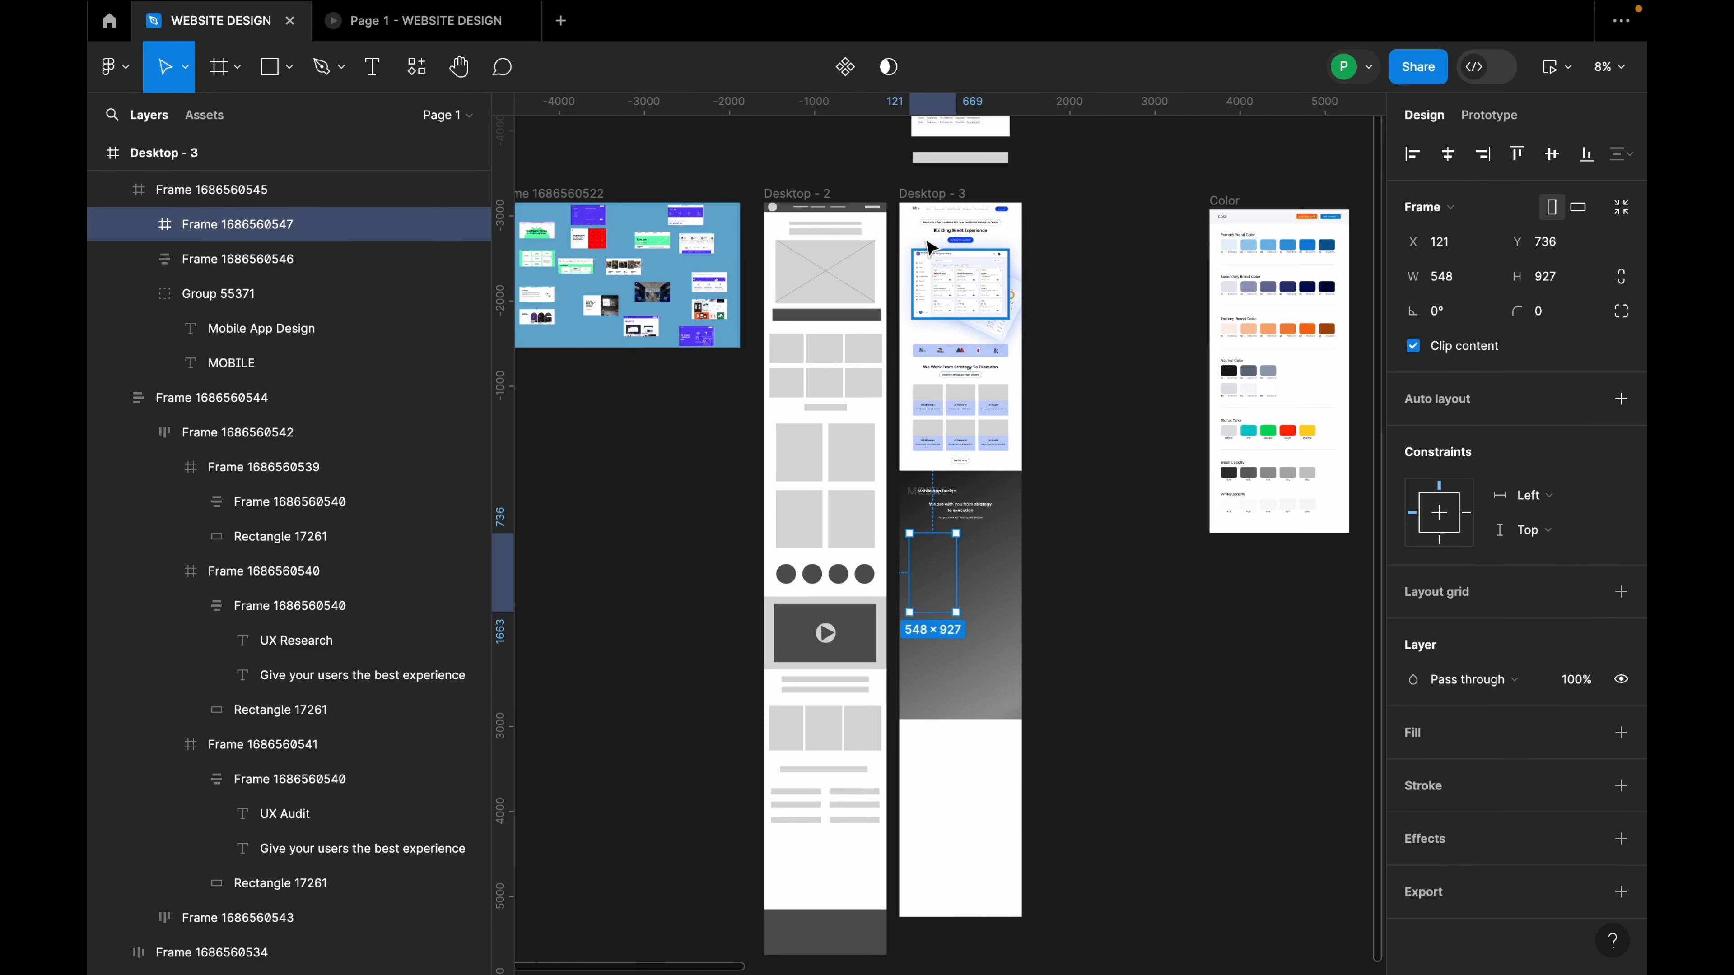
click(940, 206)
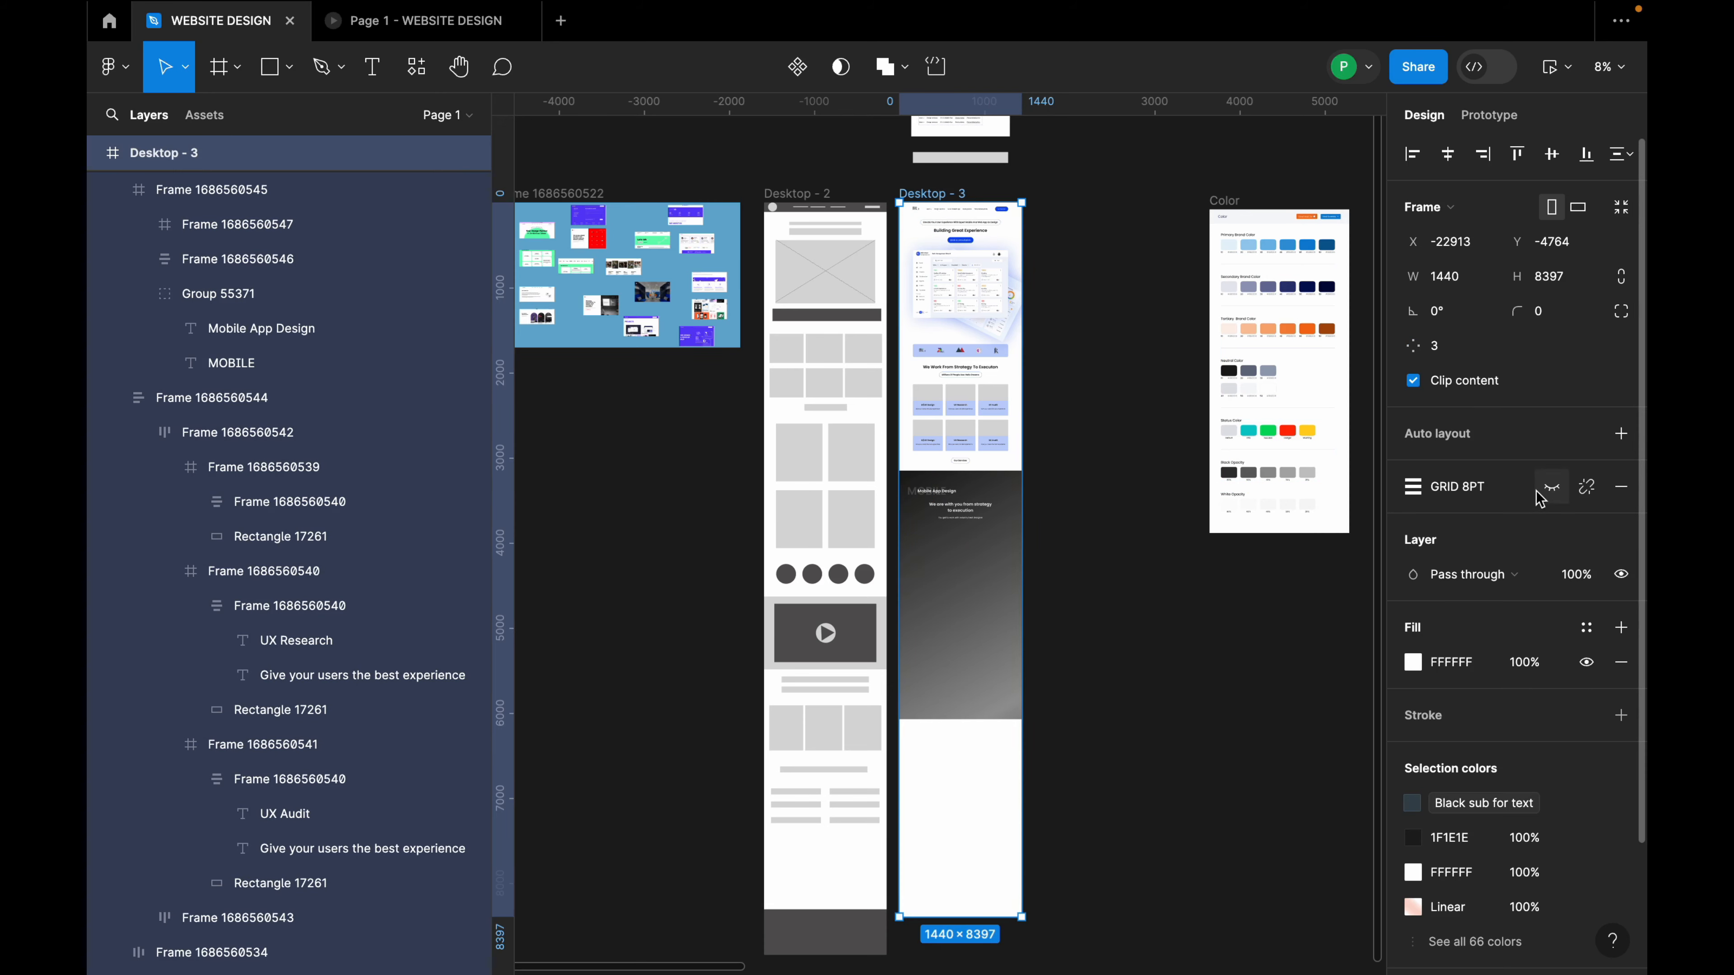
key(ctrl+g)
scroll(919, 577, up, 5)
Move the new empty frame to about X 168, Y 731 so its left edge lines up with the grid column.
click(1004, 556)
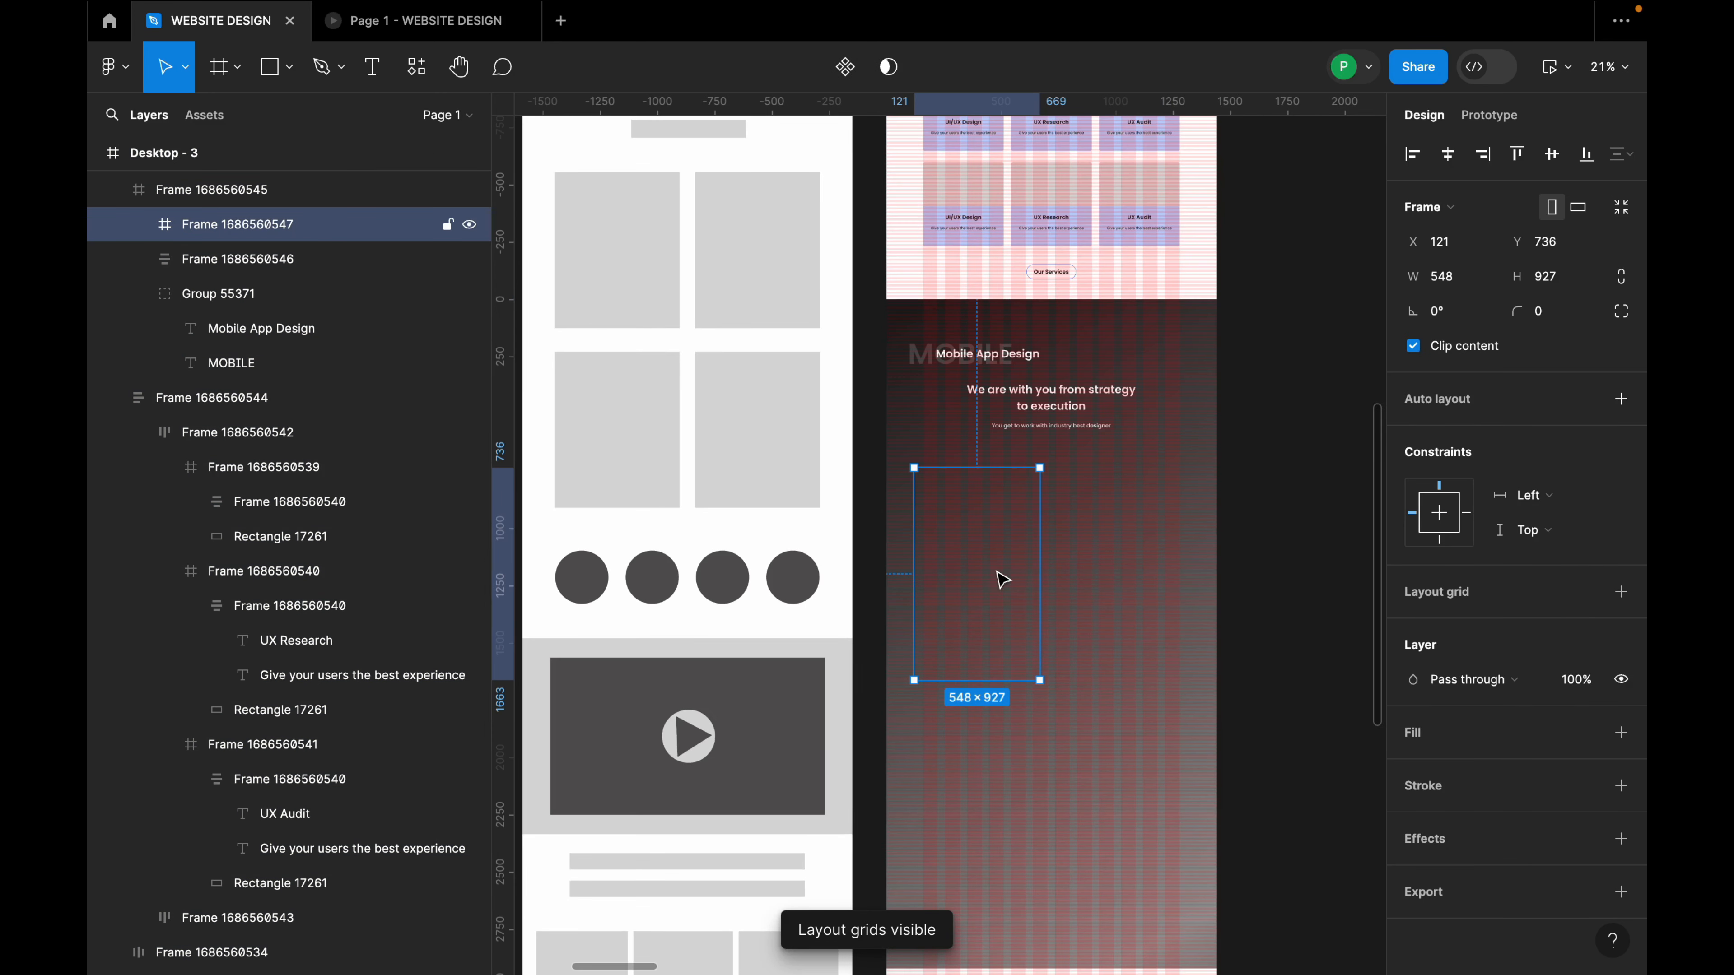
click(980, 575)
drag(985, 579, 992, 577)
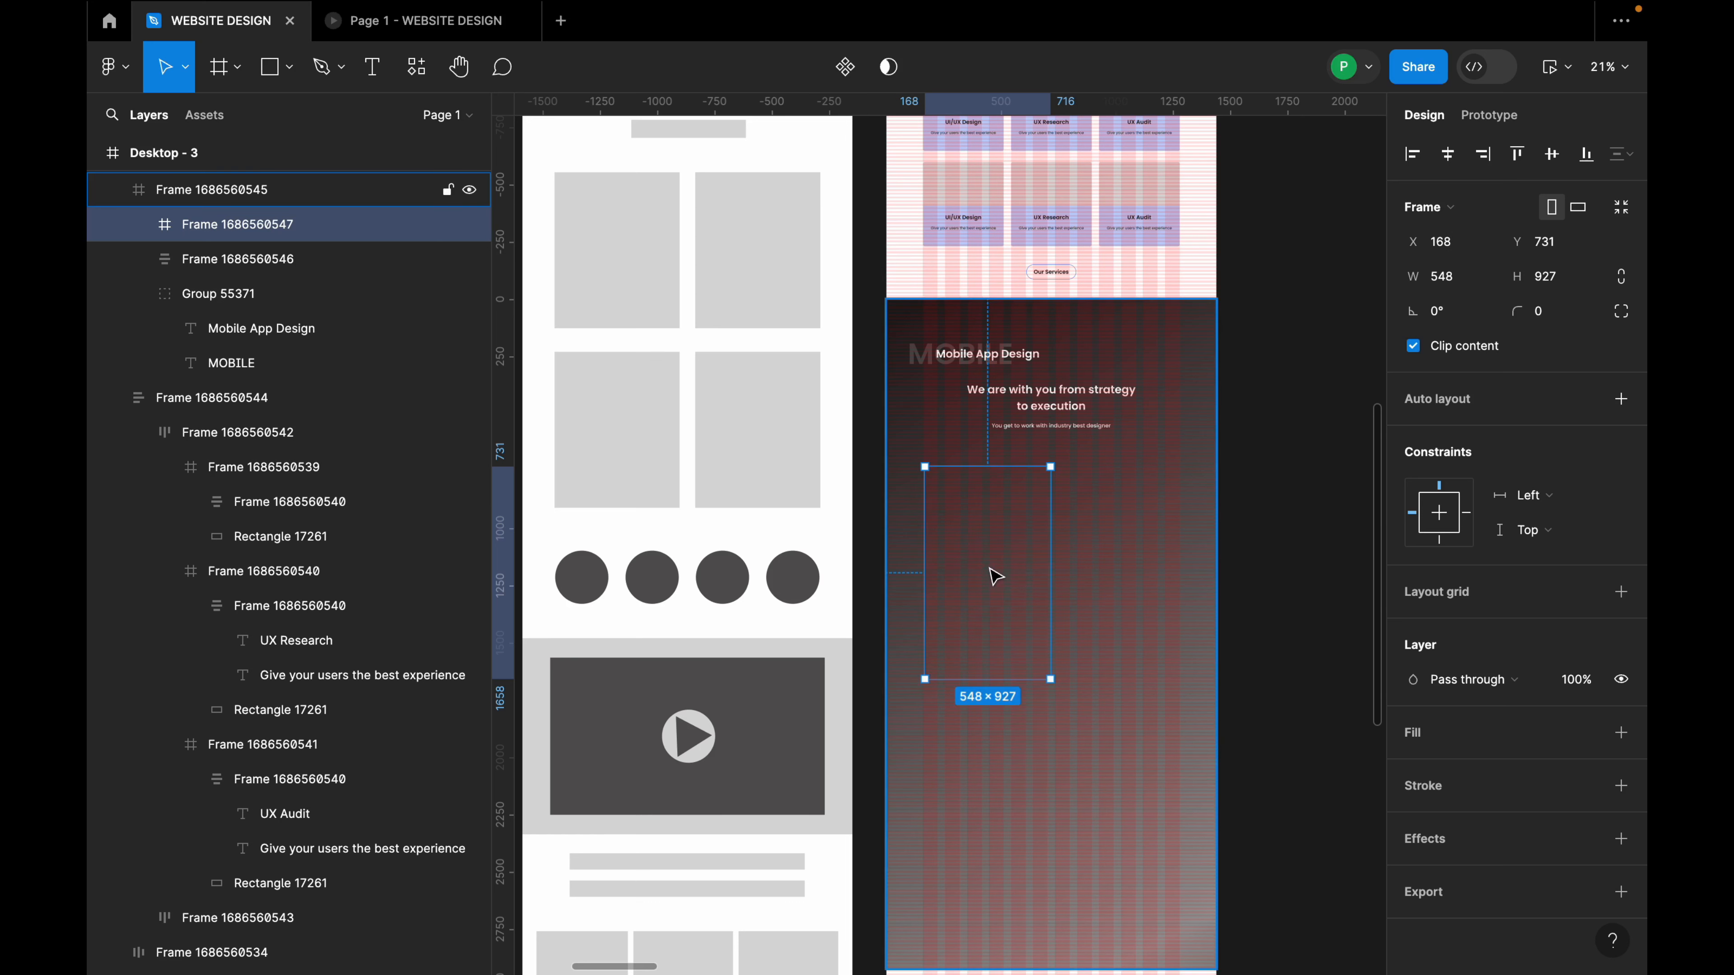
Give the empty frame in the Mobile App Design section a white FFFFFF fill and move it to about X 168, Y 742.
scroll(995, 573, up, 1)
scroll(998, 569, up, 3)
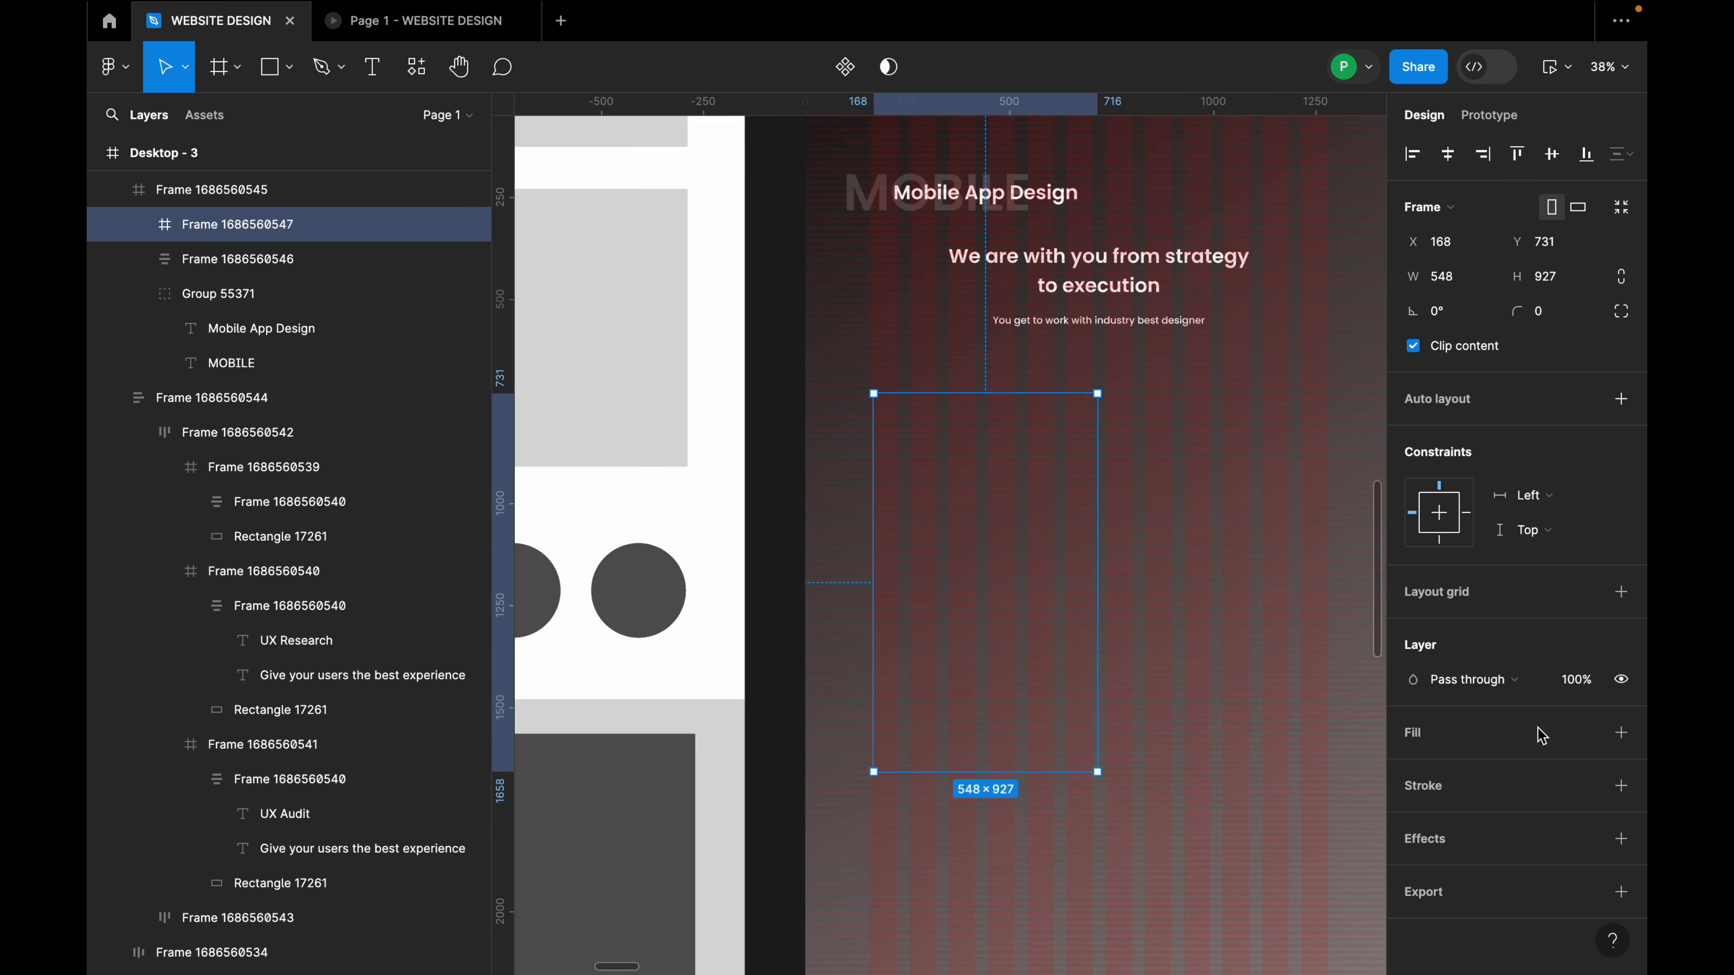
click(1619, 732)
drag(993, 566, 971, 552)
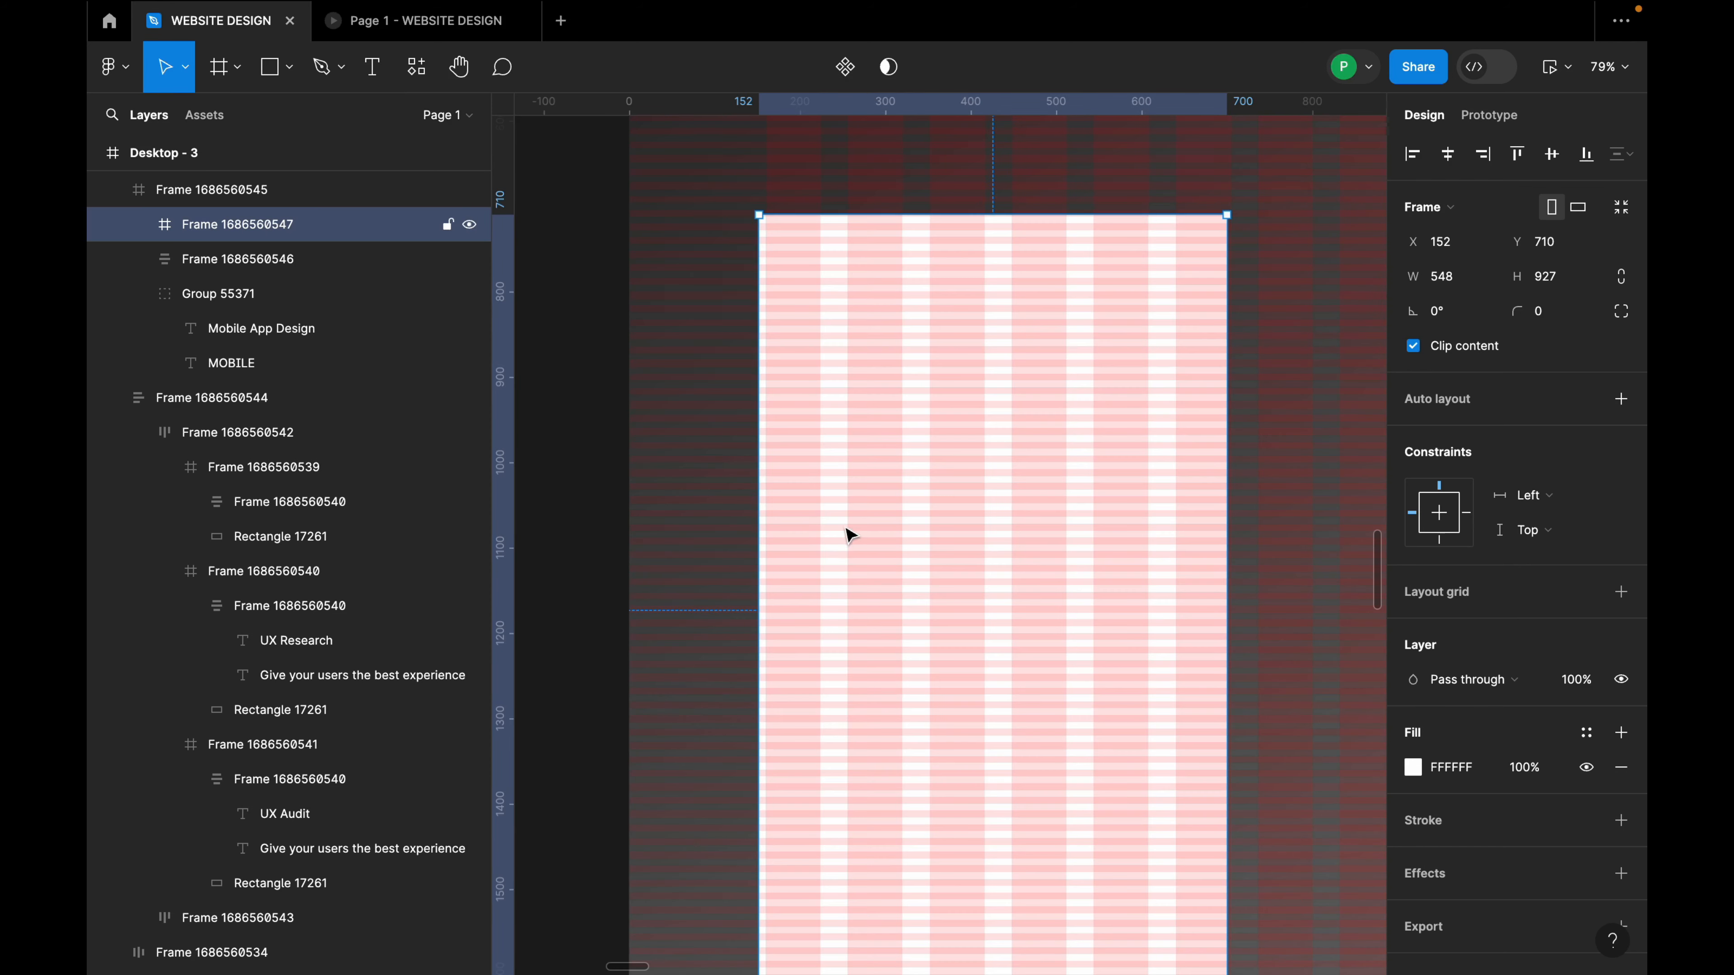
drag(850, 532, 952, 555)
ctrl+scroll(952, 546, down, 10)
ctrl+scroll(952, 554, up, 3)
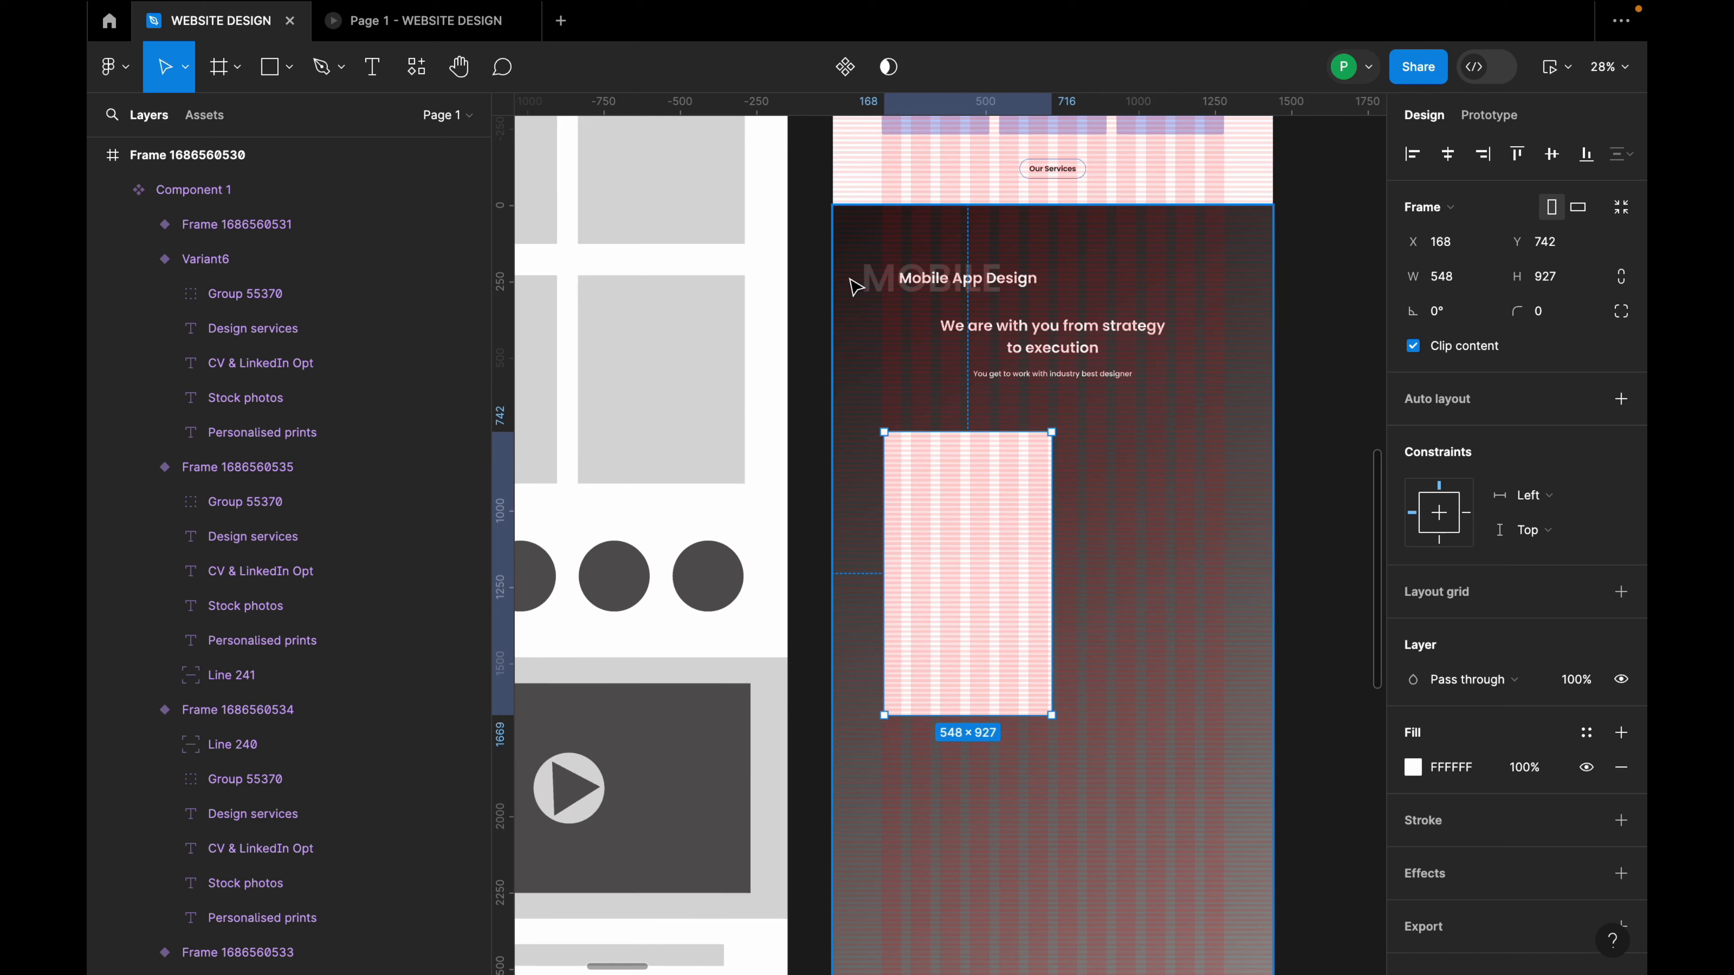
Move the white frame to about X 159, Y 740 to line it up with the layout grid's first column.
click(847, 304)
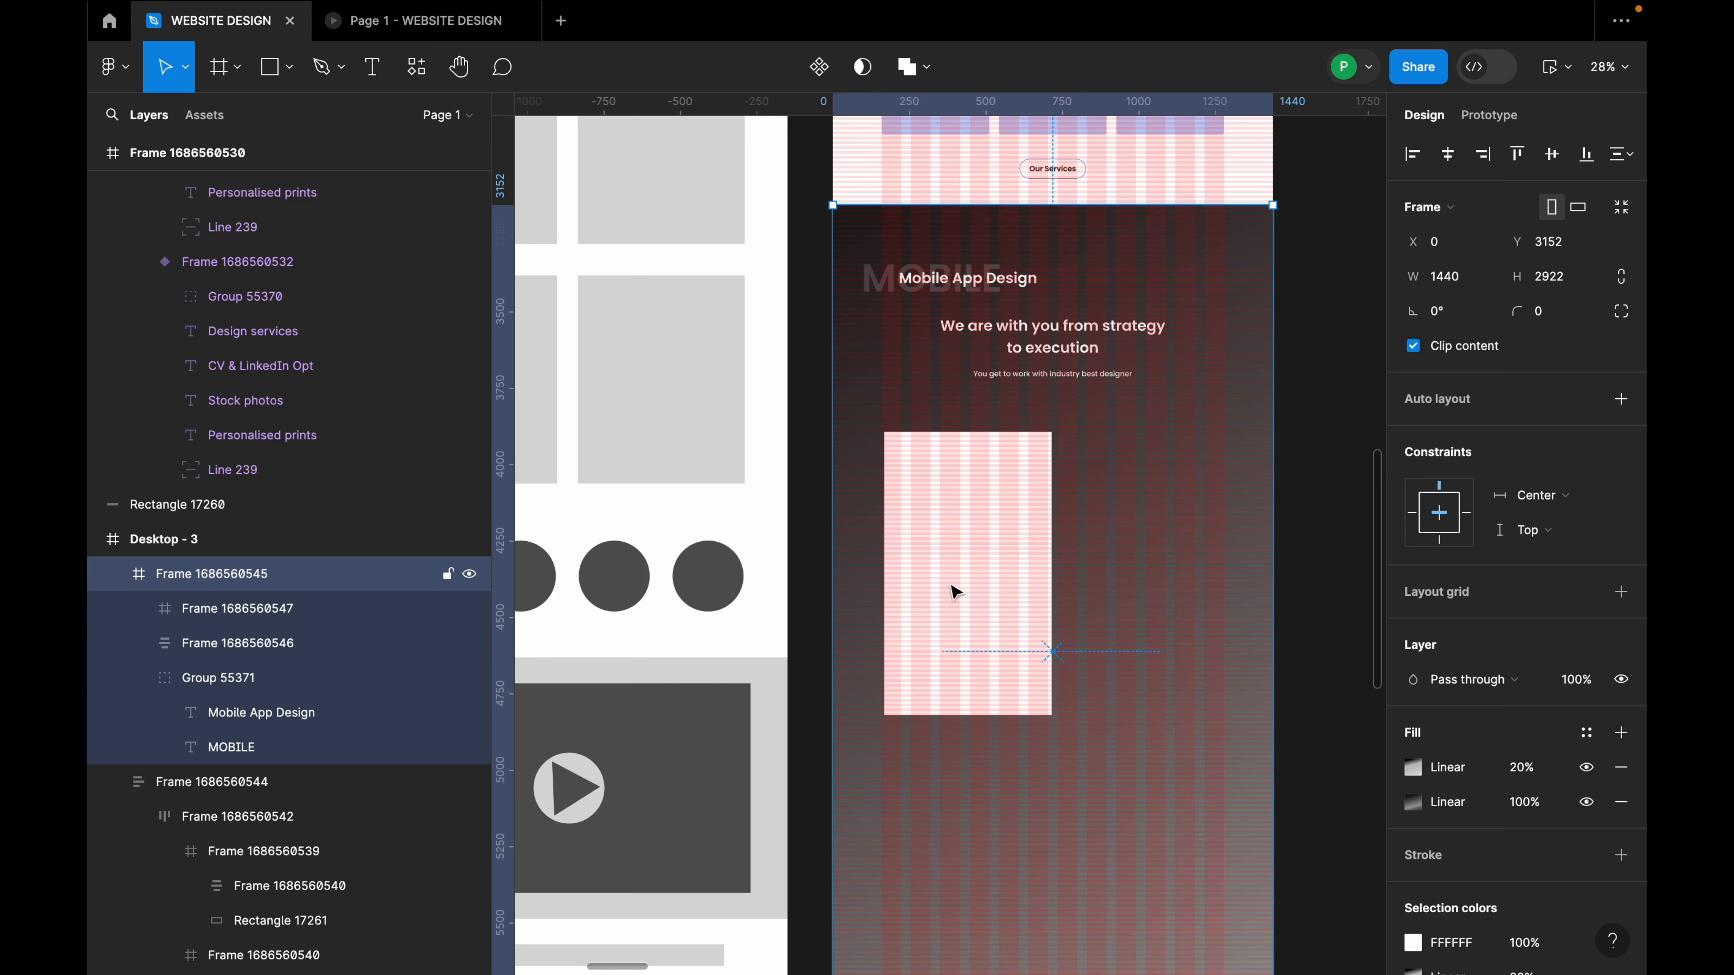
click(307, 644)
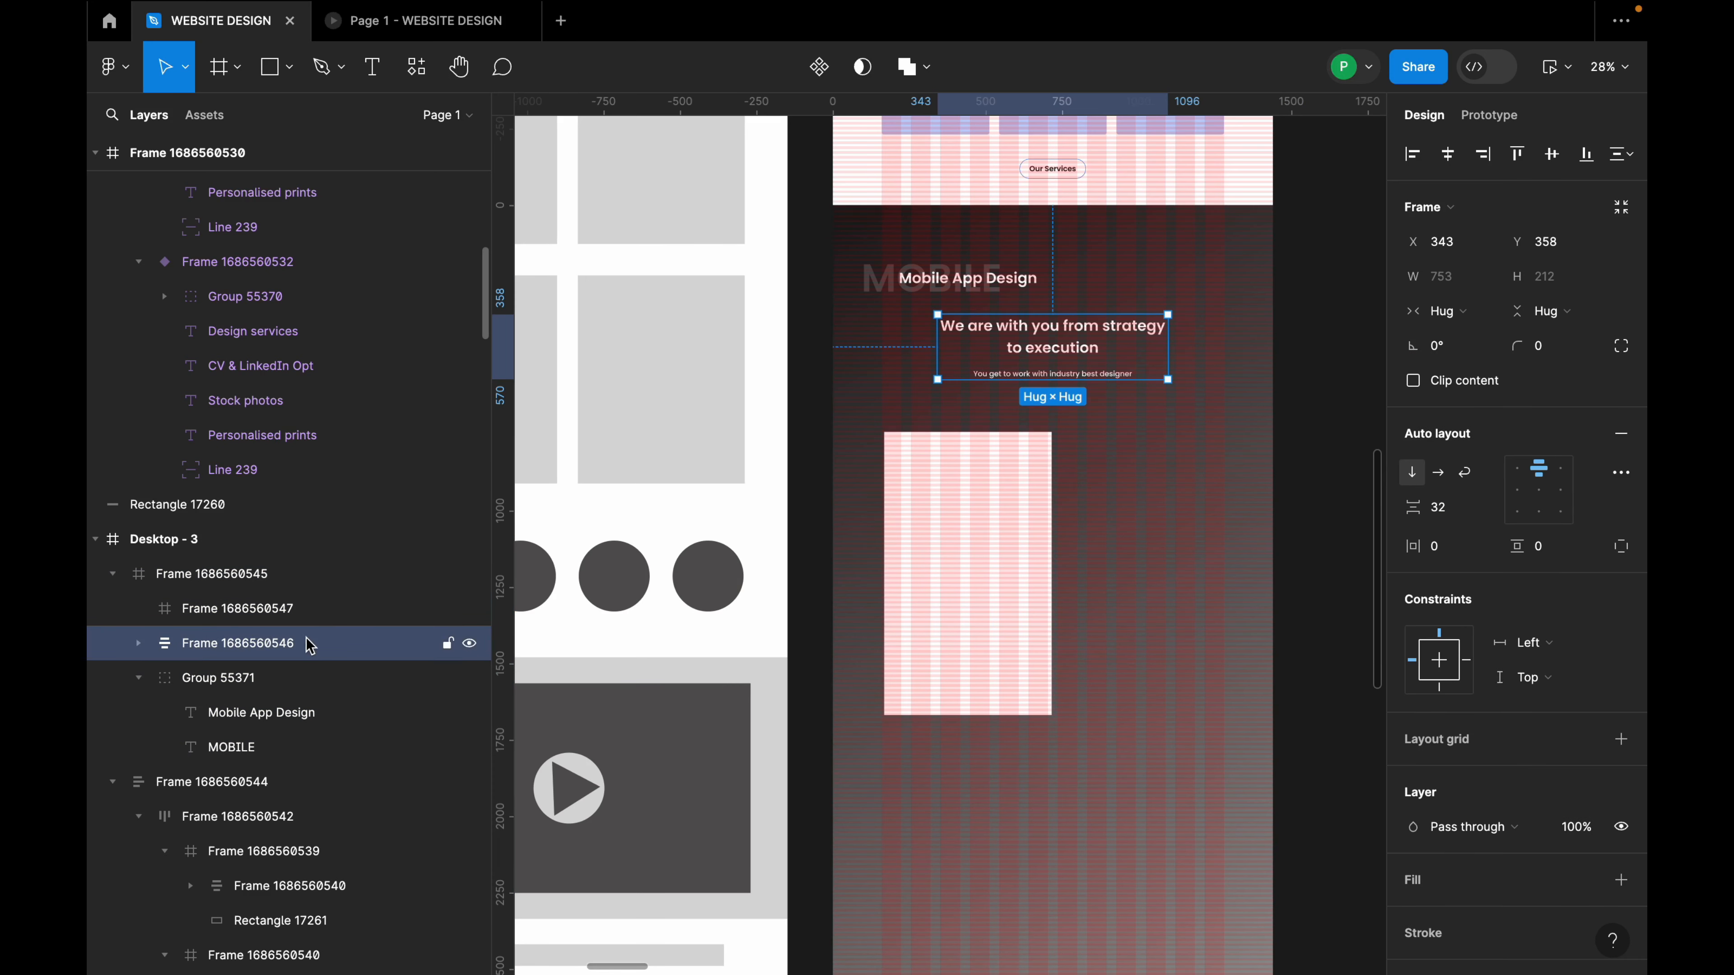
click(321, 614)
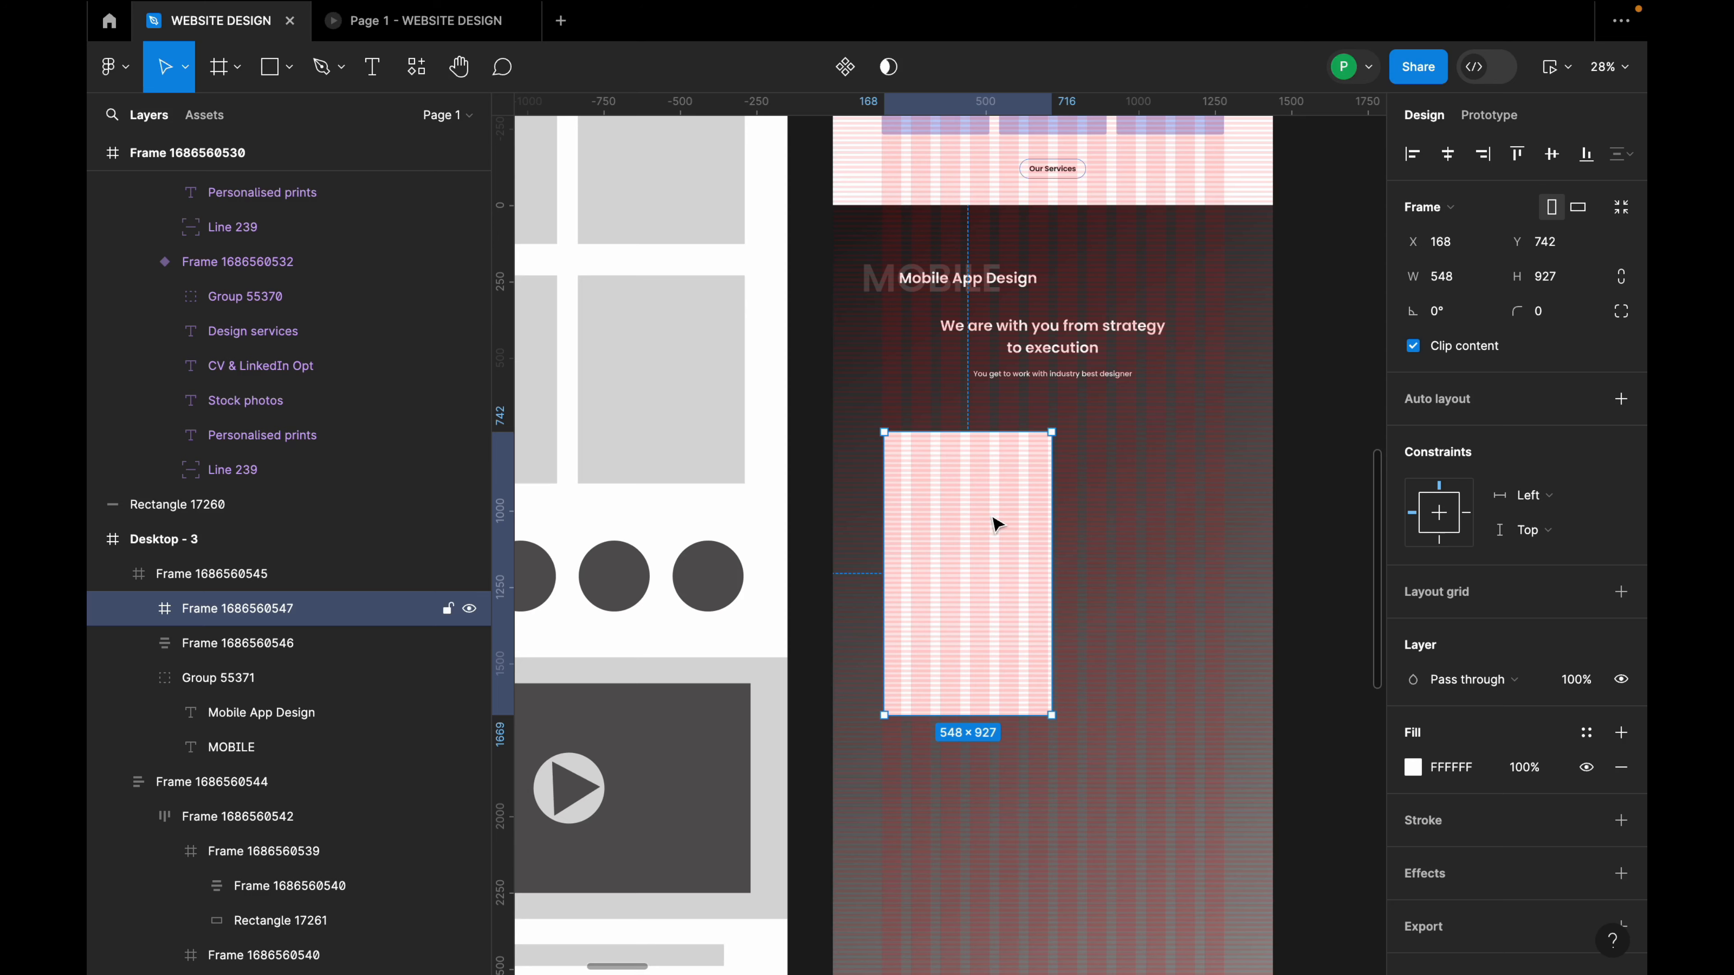
scroll(990, 517, up, 4)
drag(916, 519, 912, 519)
scroll(912, 519, down, 5)
scroll(982, 491, up, 5)
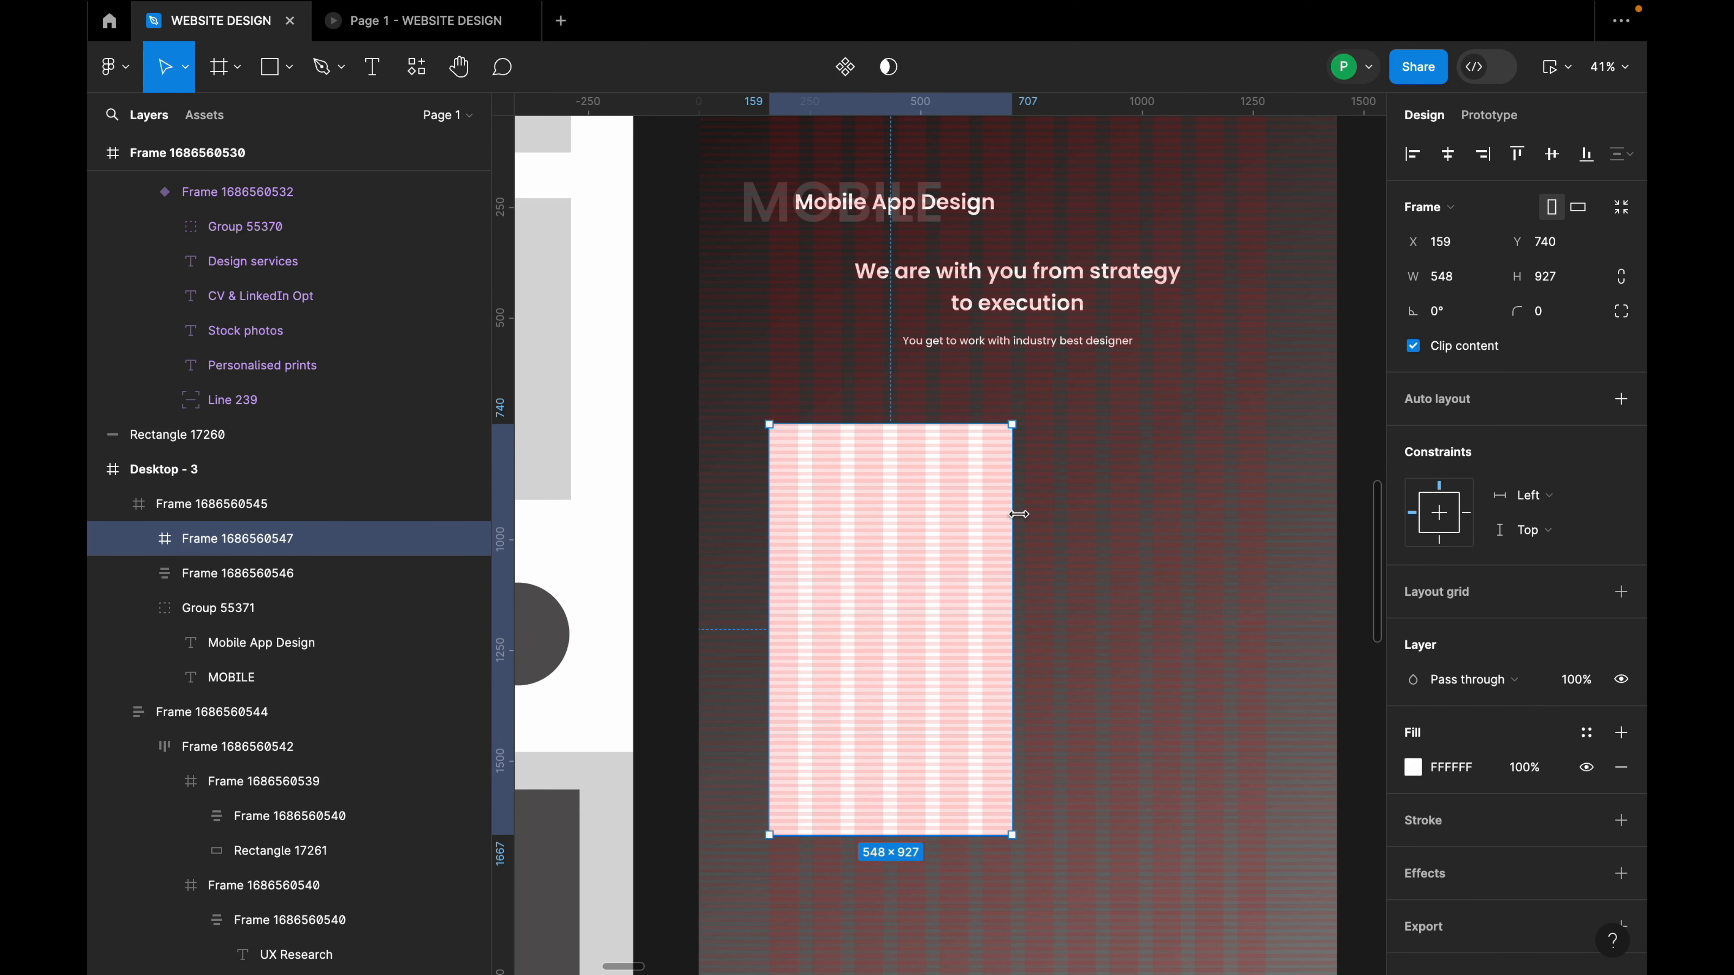
drag(1018, 515, 1013, 515)
Try a copy of the white frame beside the original at about X 739, Y 740, and delete the copy.
drag(891, 561, 1154, 561)
scroll(952, 608, up, 2)
click(956, 606)
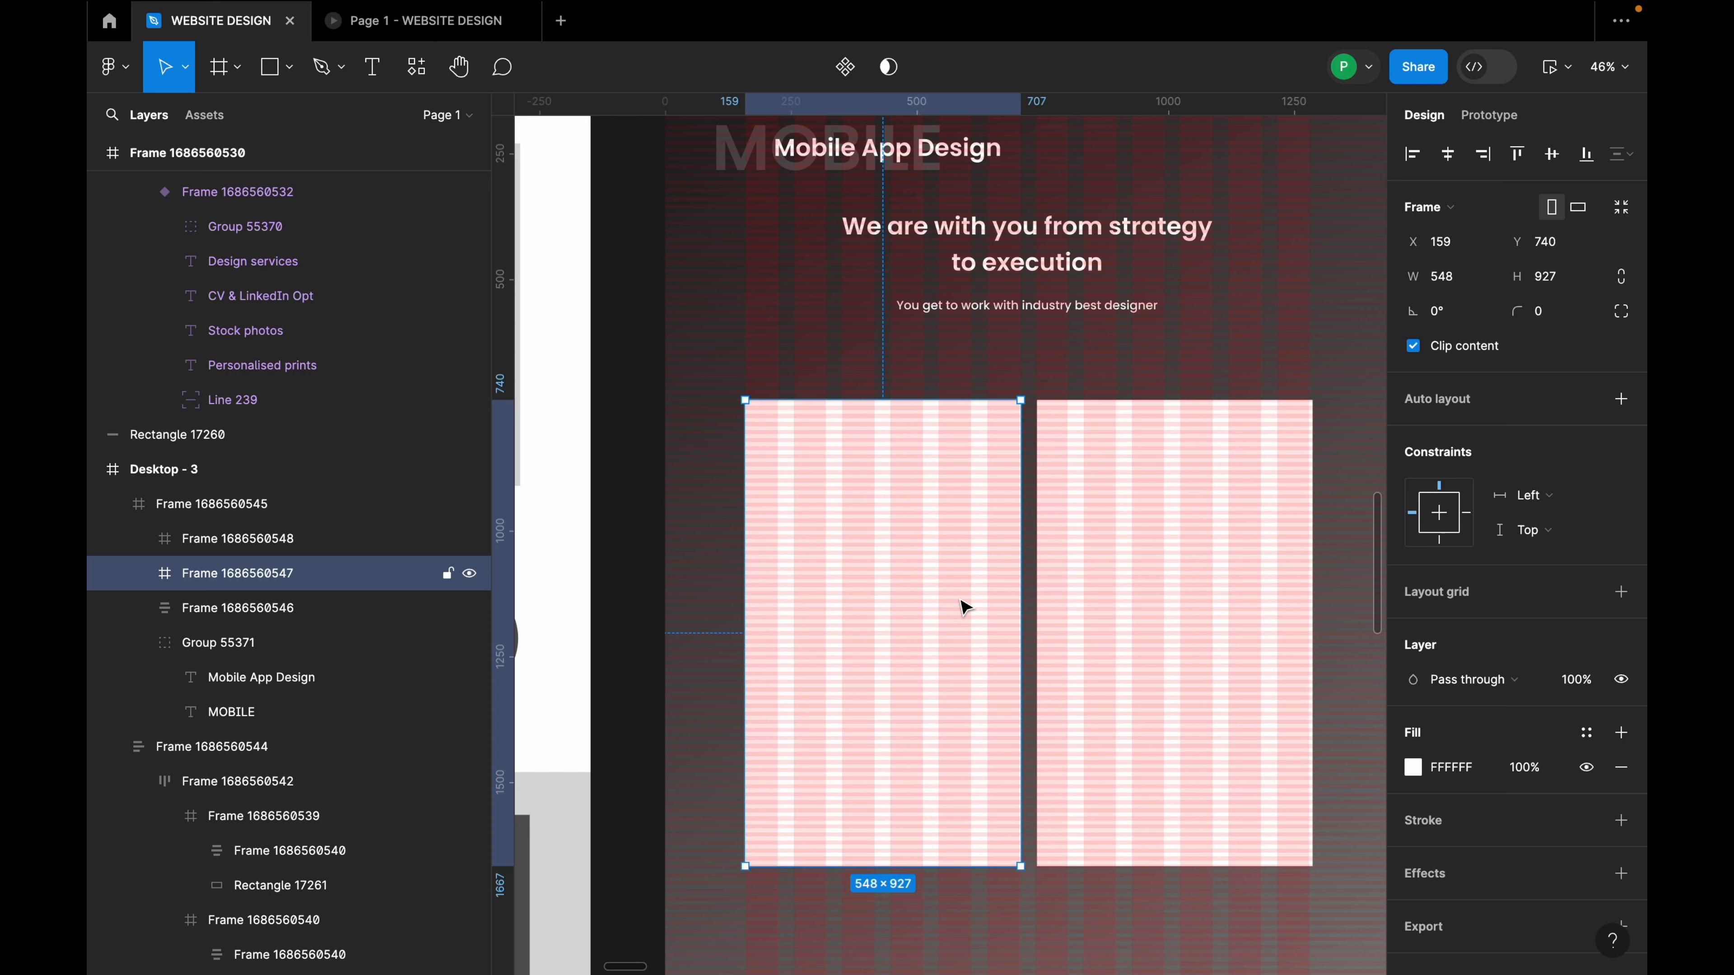
click(1089, 627)
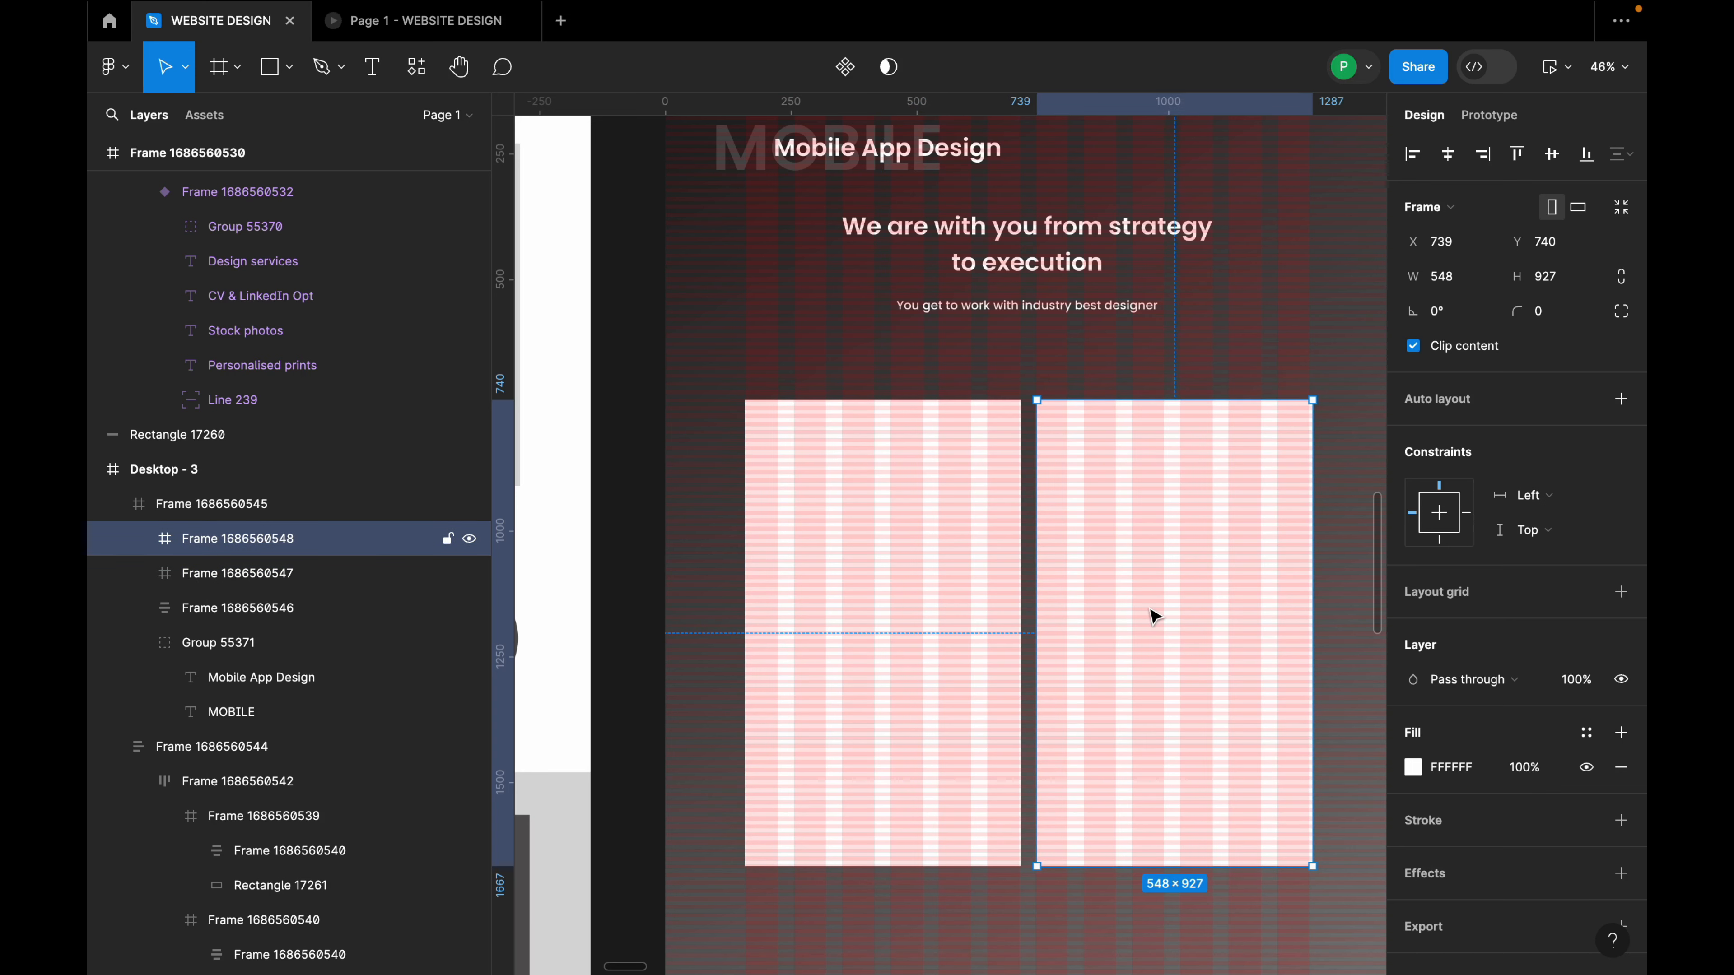
key(Delete)
click(1025, 608)
Shrink the white frame to about 449 × 726 and move it to about X 161, Y 735.
click(929, 619)
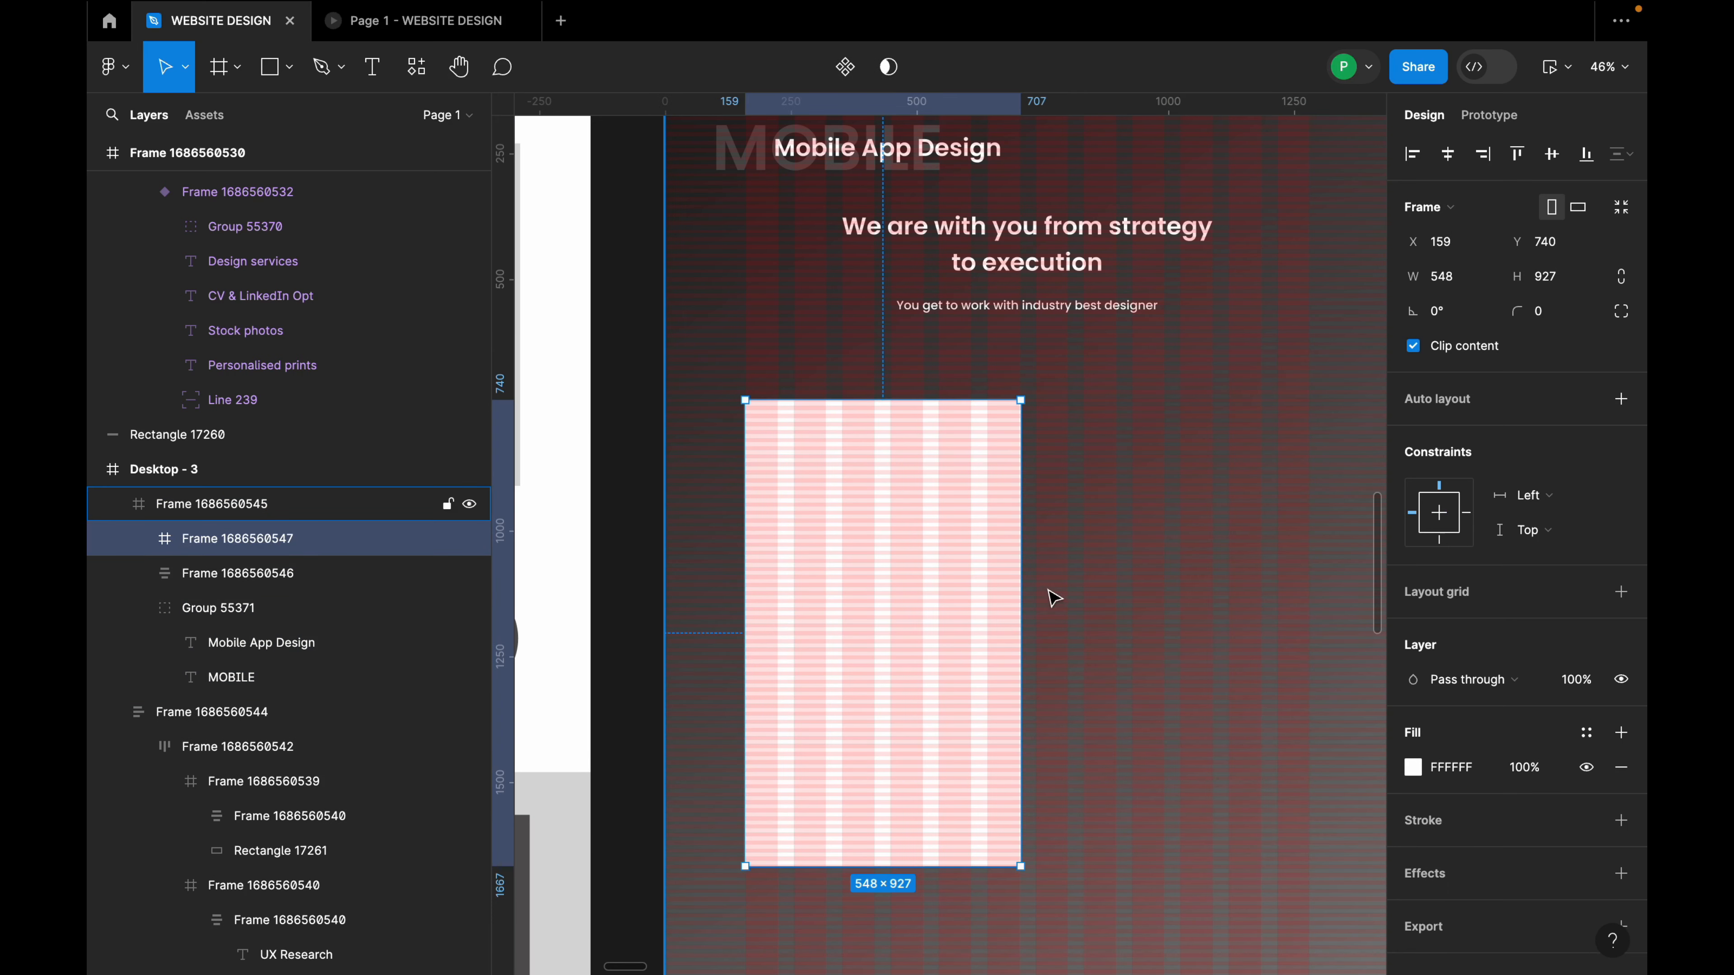
drag(1021, 580, 971, 581)
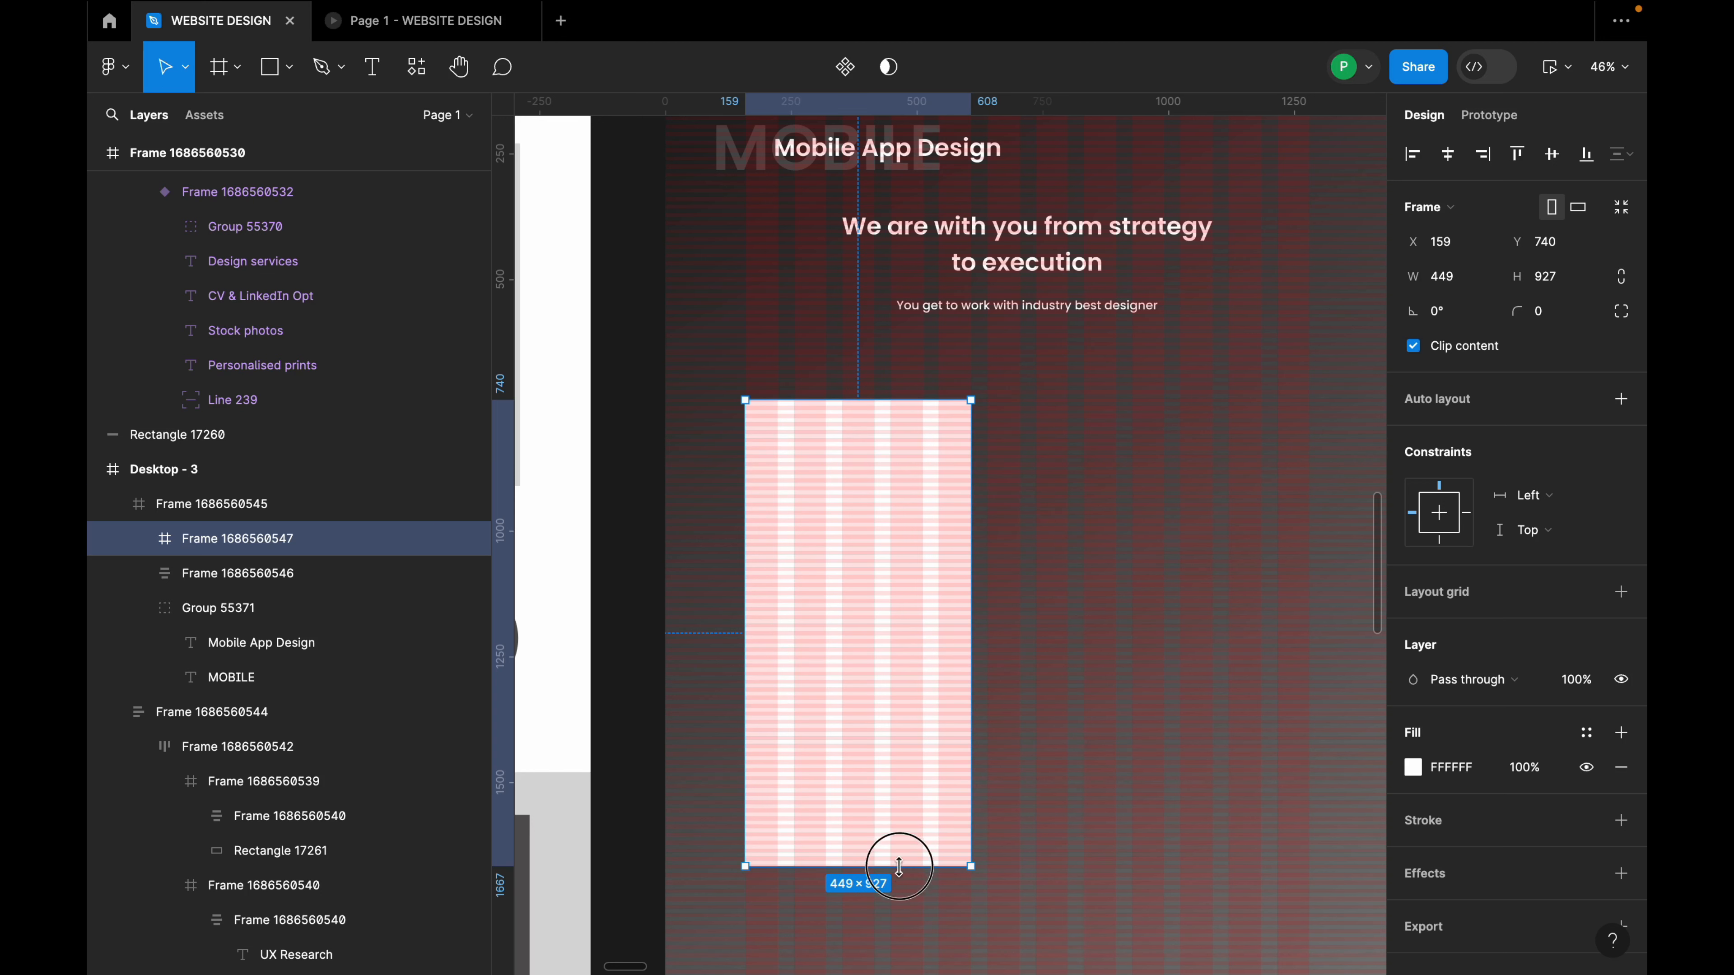
drag(899, 866, 929, 762)
drag(924, 639, 927, 643)
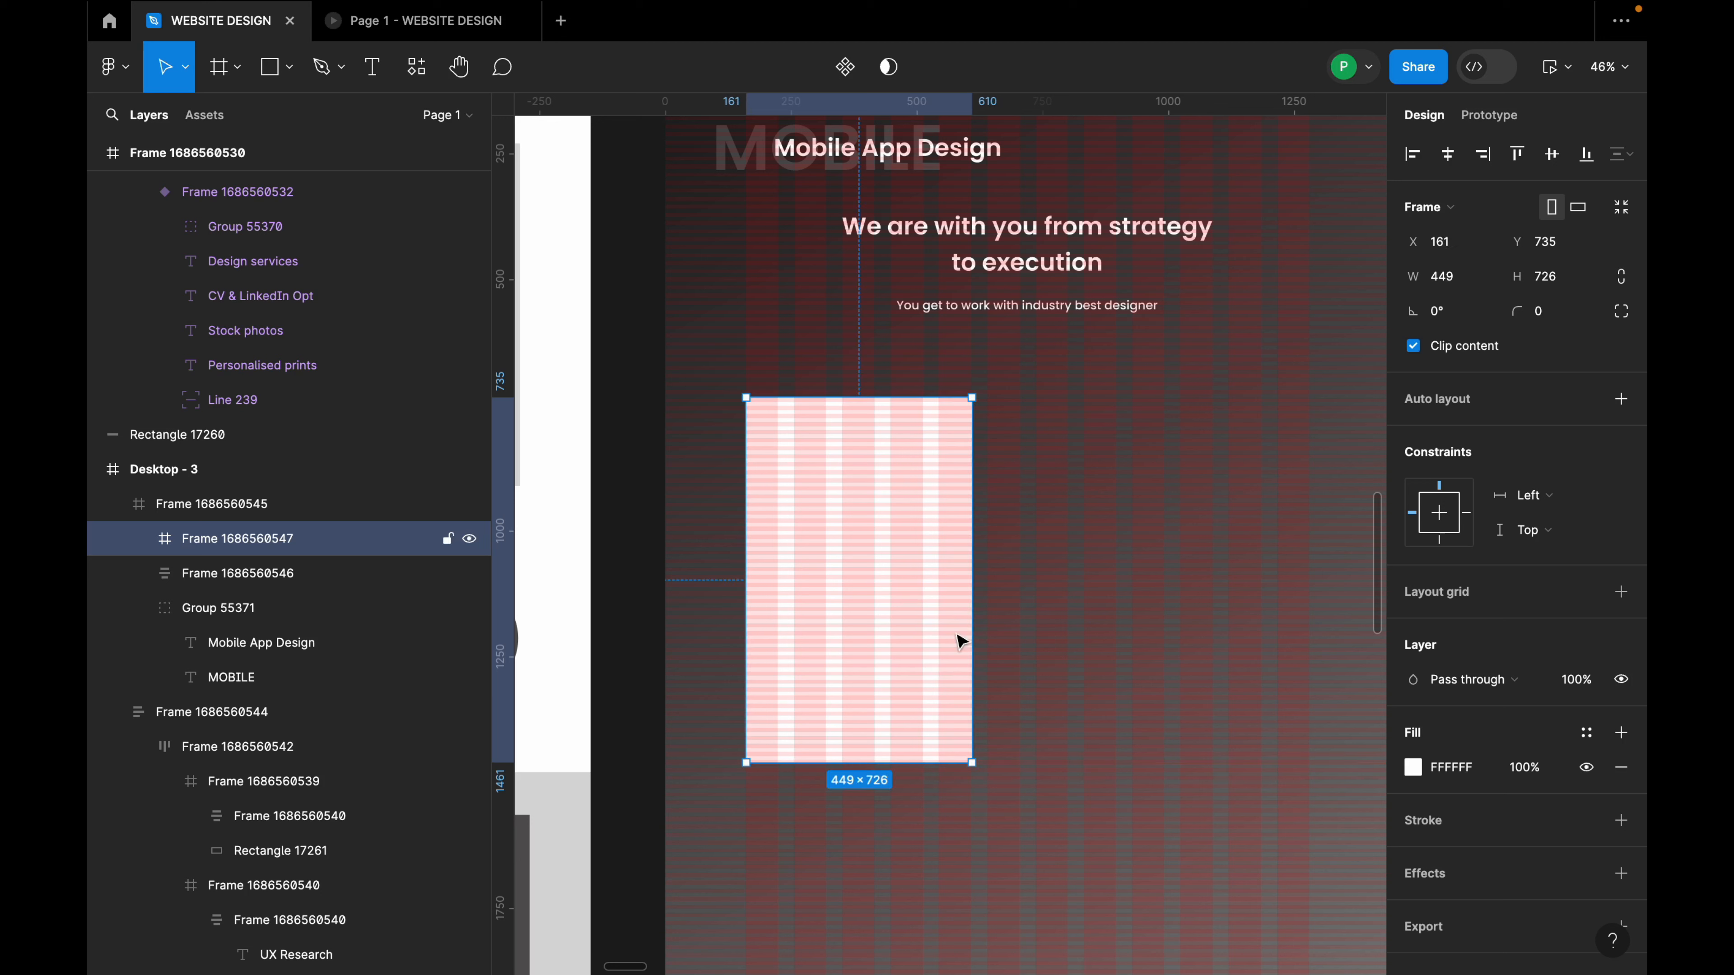
Set the white frame's width to 352 and its height to 480.
click(1488, 276)
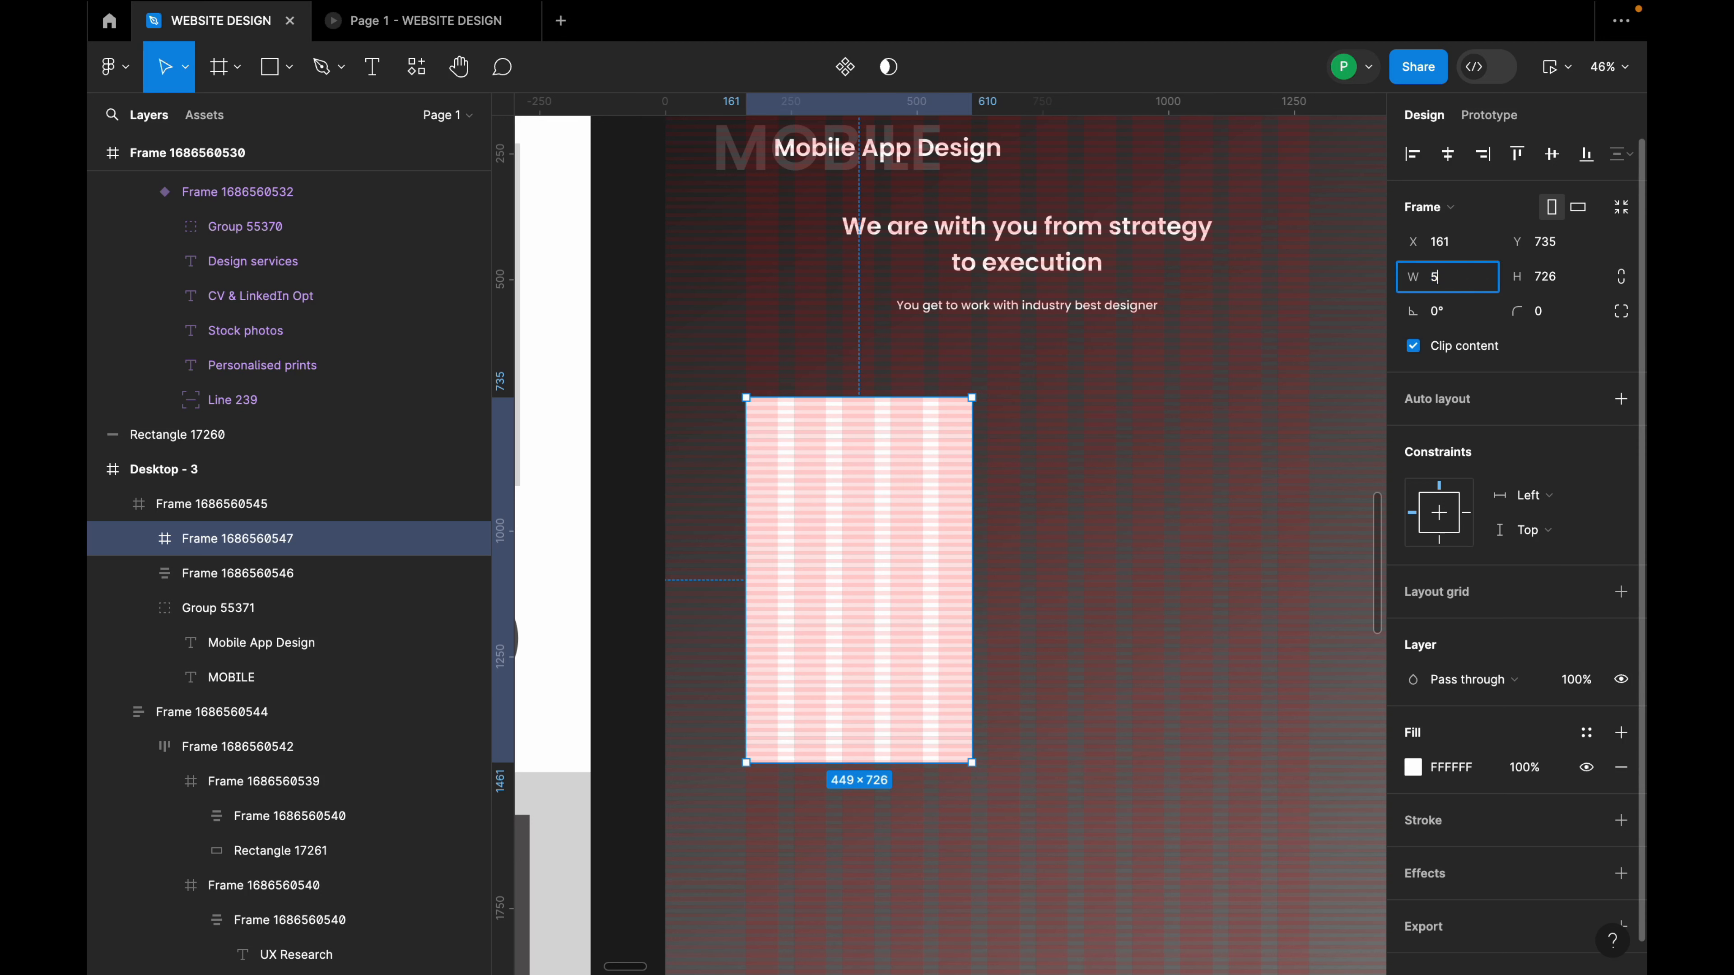
text(352)
key(Return)
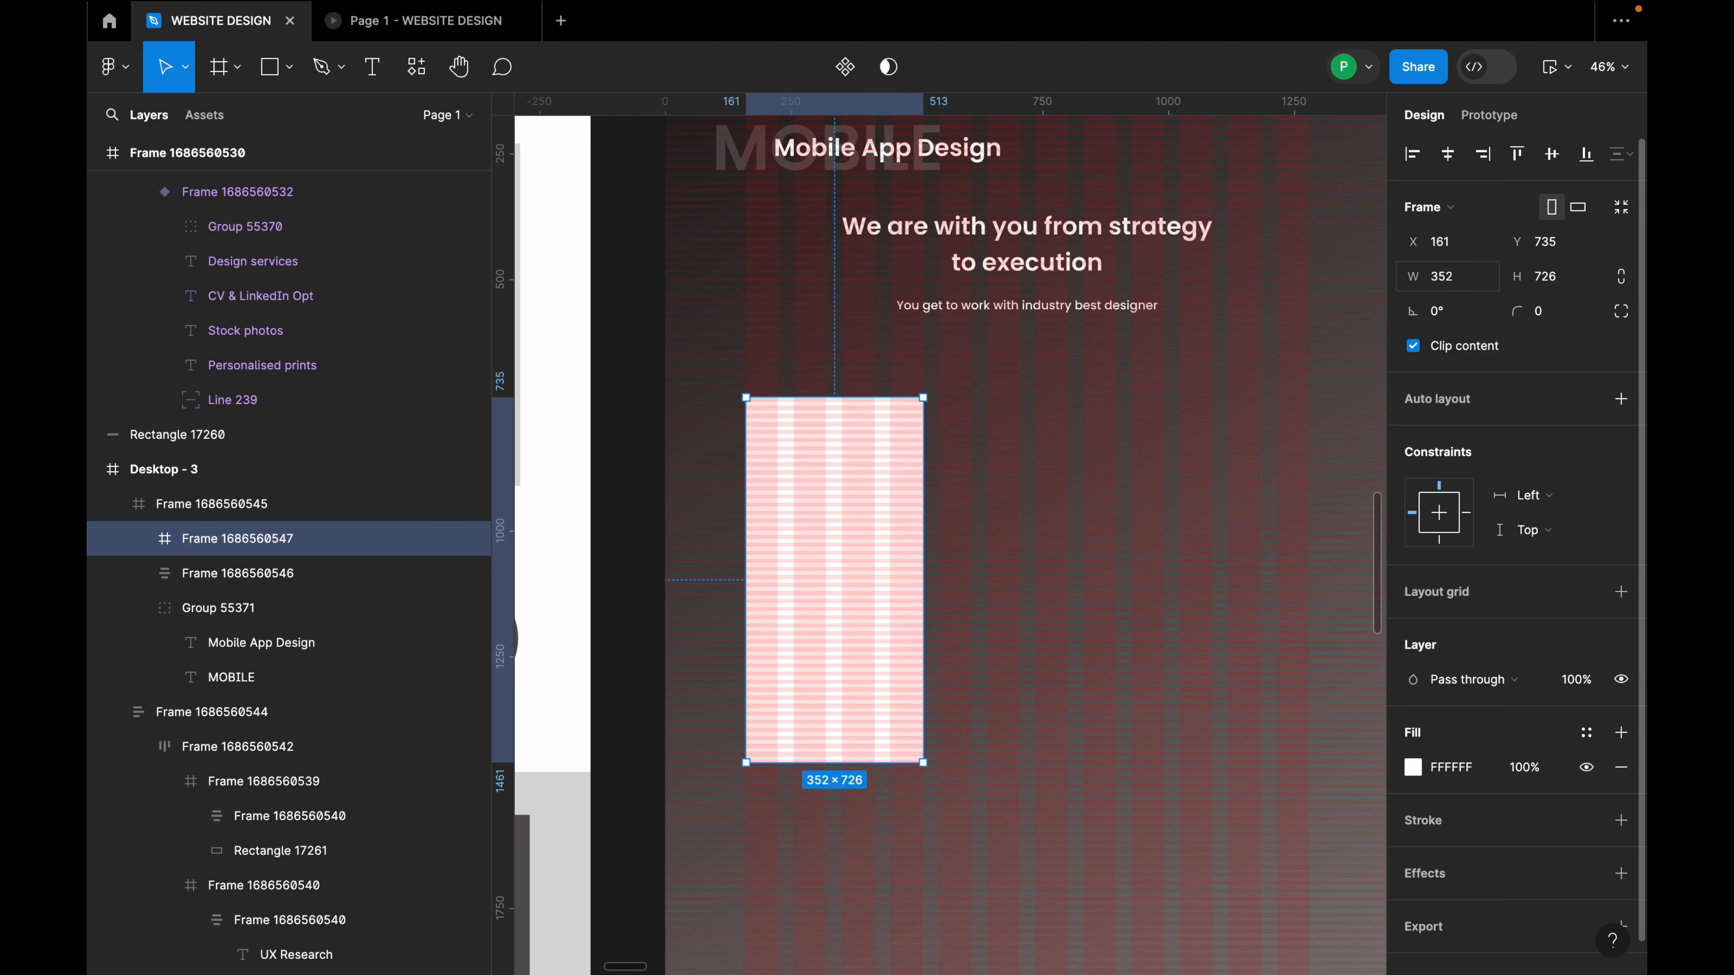
click(1552, 289)
text(480)
key(Return)
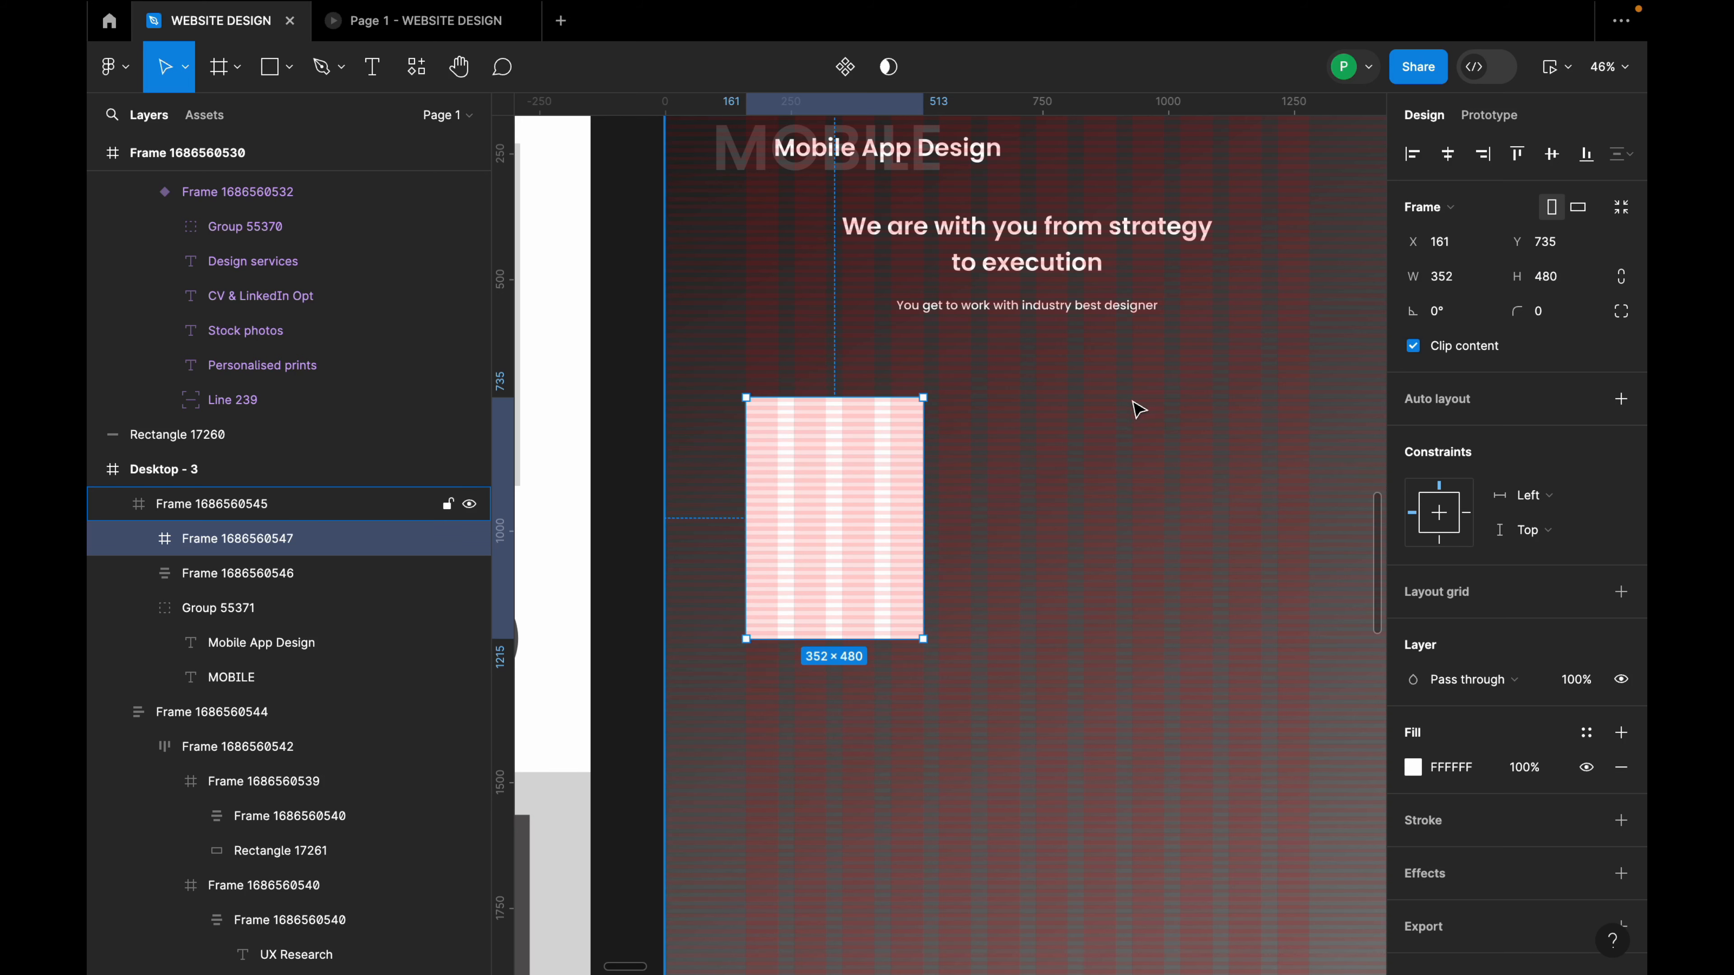
Try a copy of the 352 × 480 frame beside the original at about X 554, Y 735, and delete the copy.
scroll(1135, 399, up, 3)
drag(828, 516, 1055, 510)
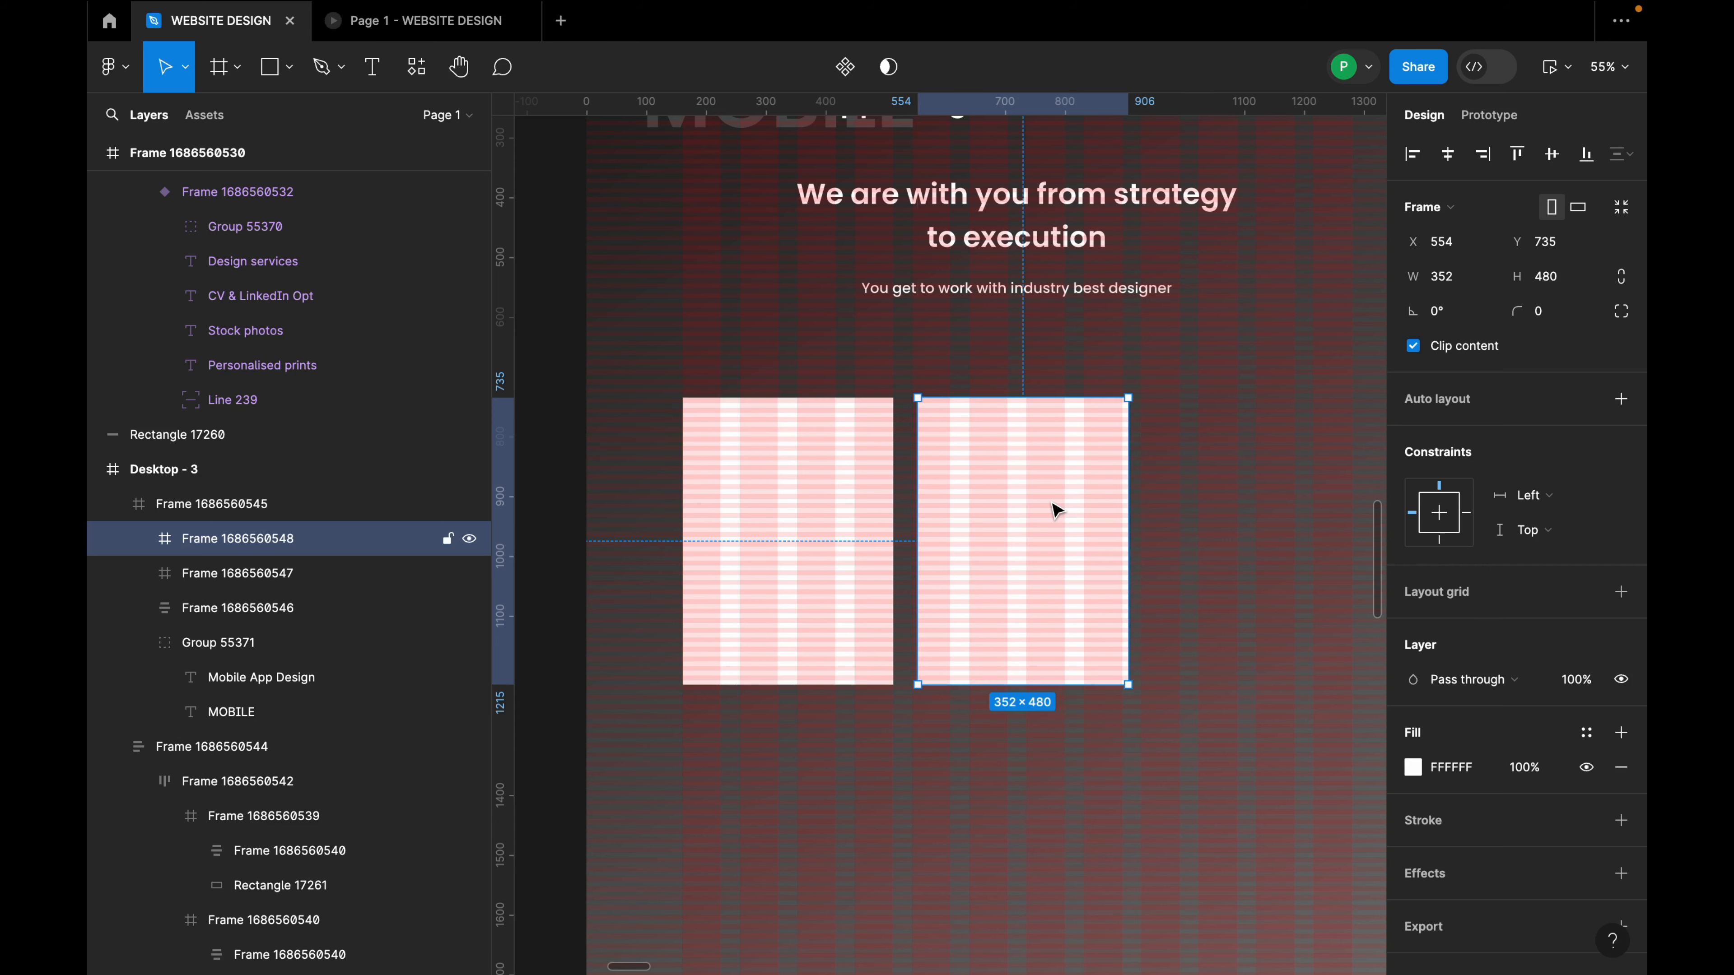
key(Delete)
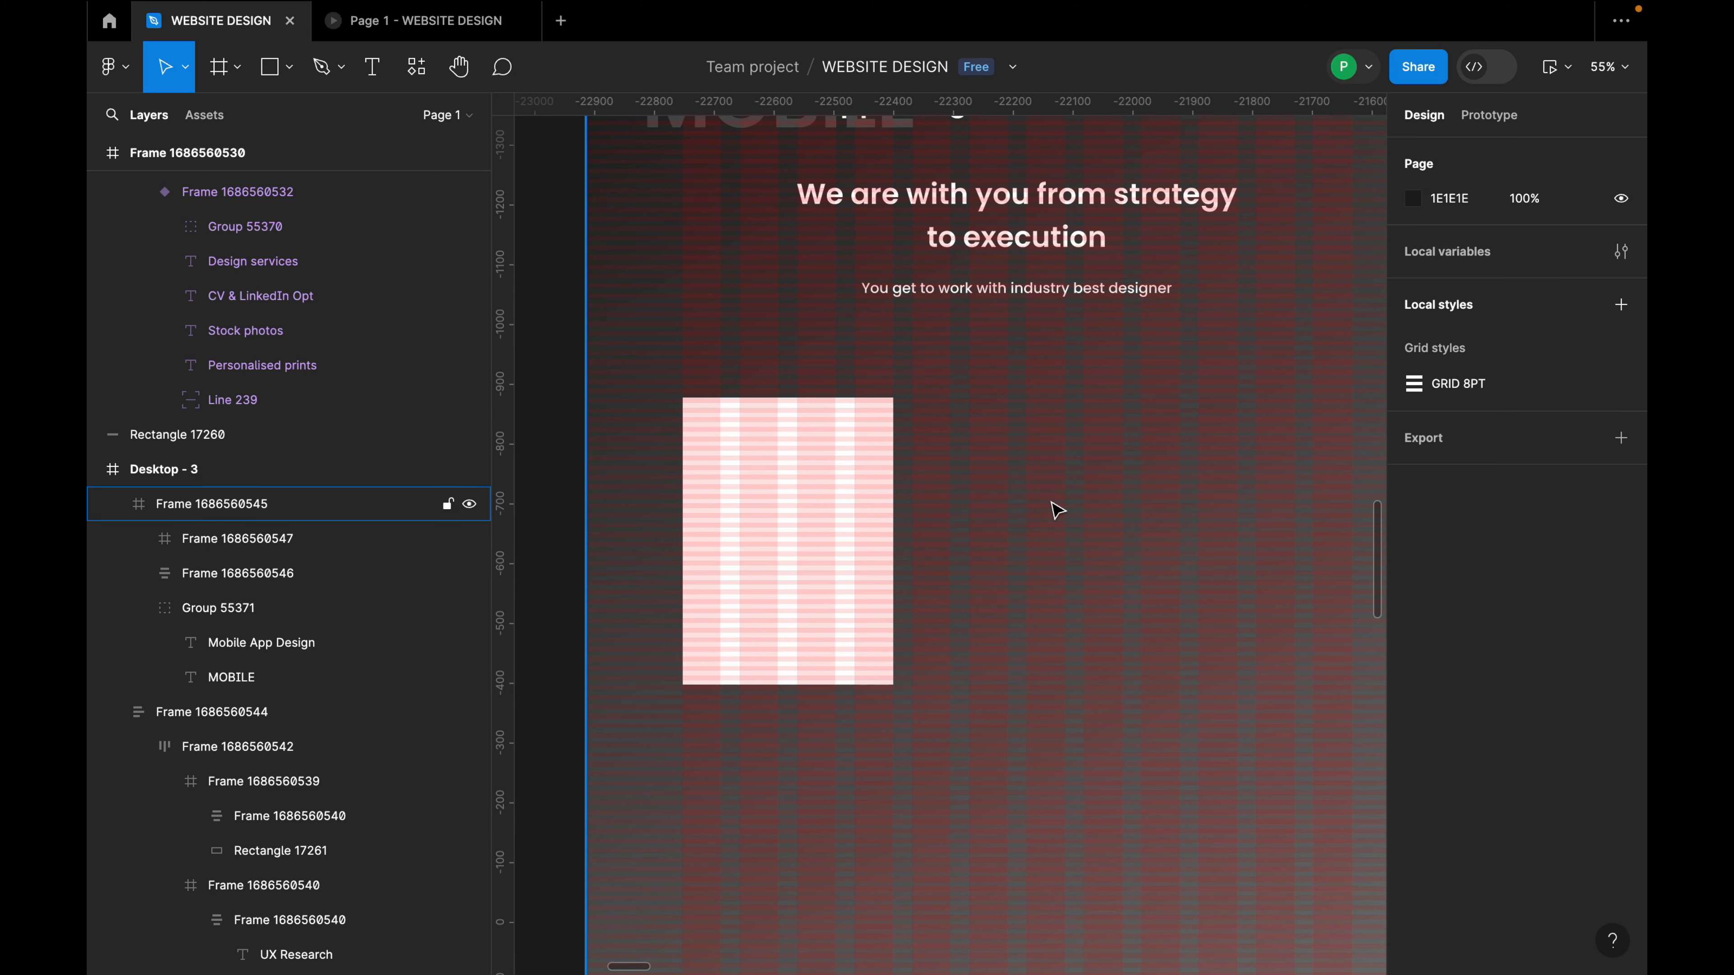